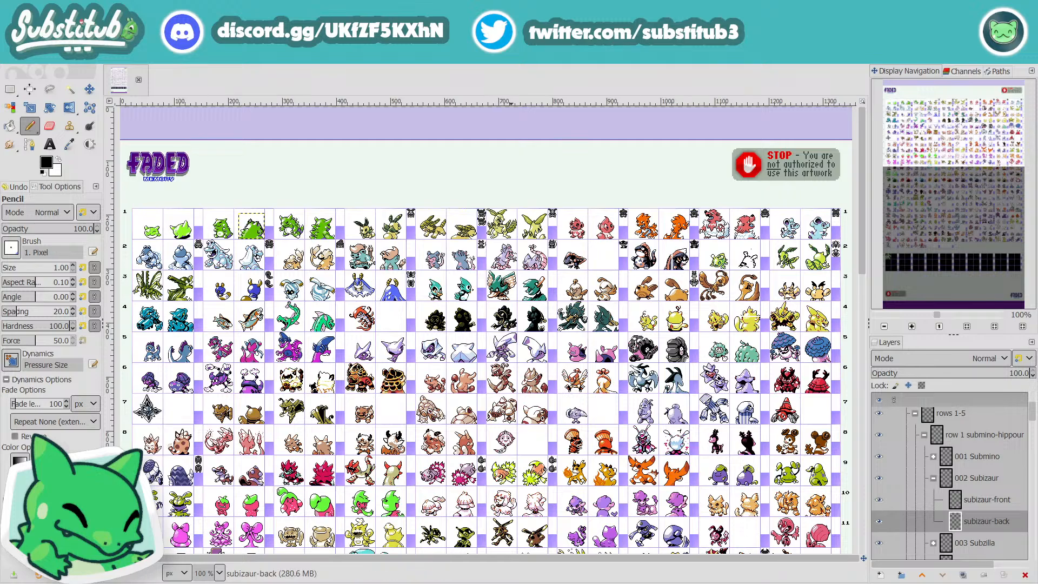
Step: Switch to OBS to check the stream and chat, and return to the fakedex2024.xcf image in GIMP
key(alt+Tab)
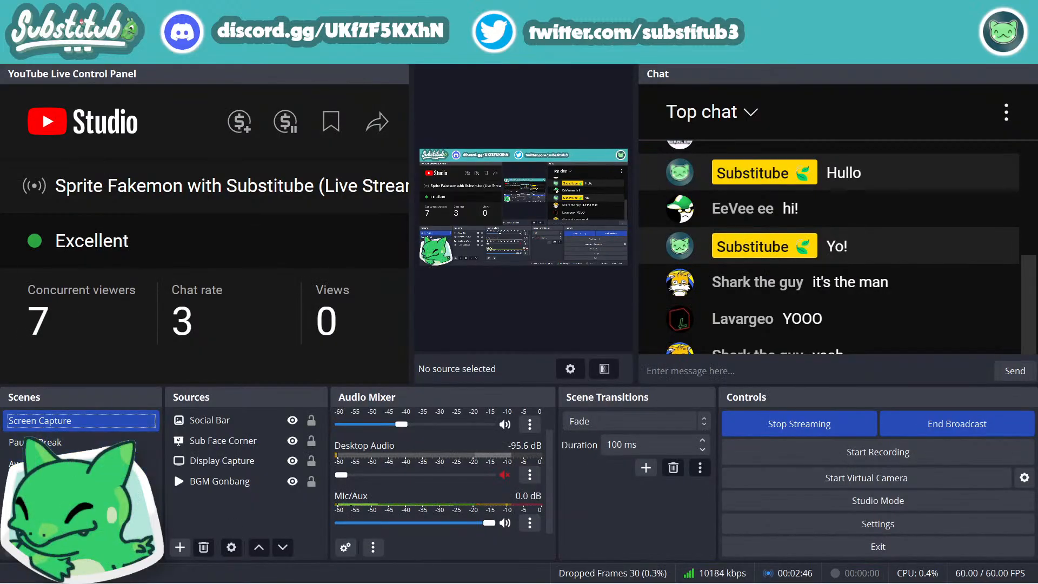
mouse_move(322, 583)
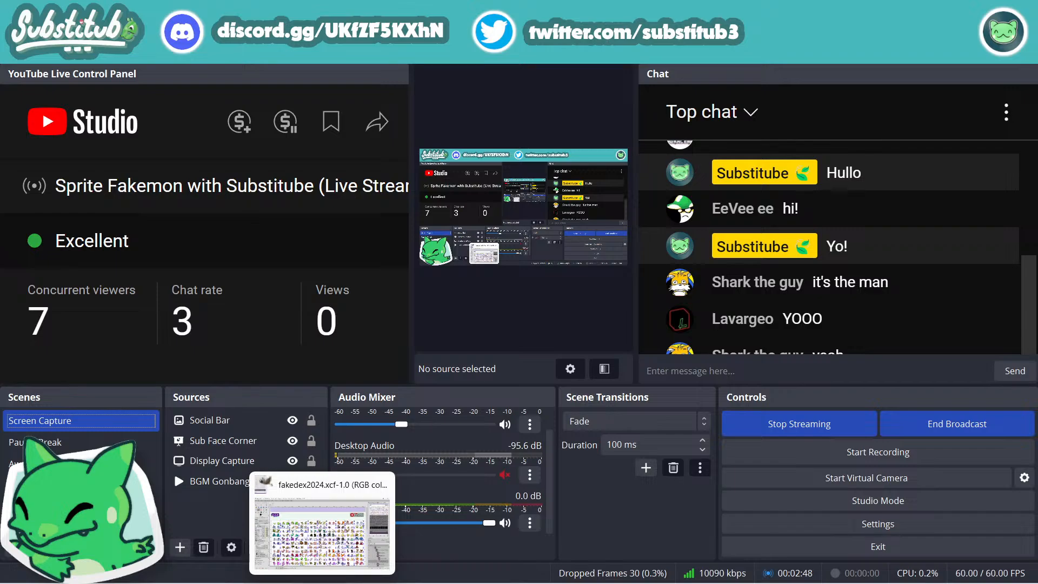
click(323, 583)
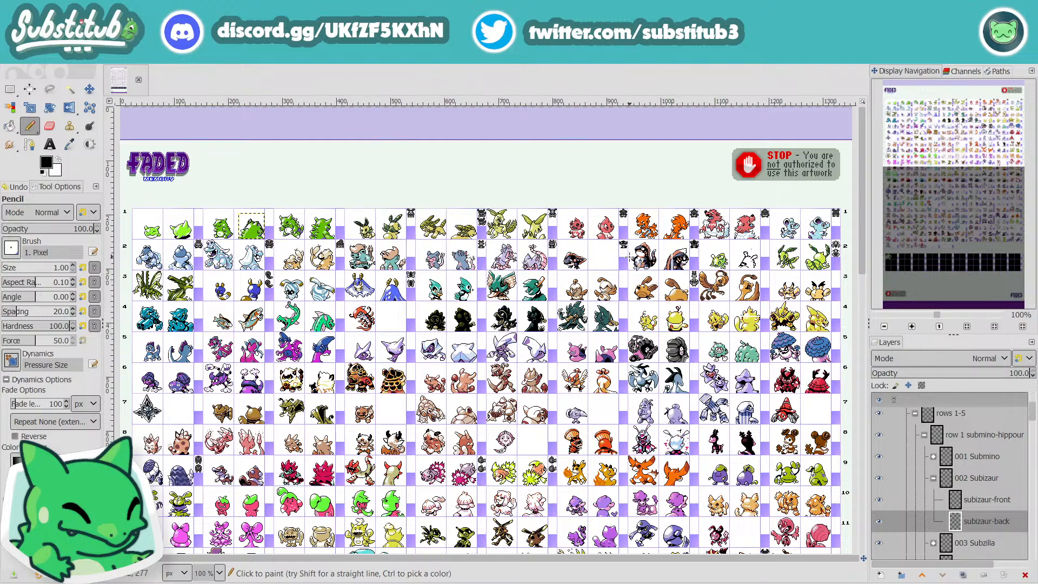
Step: Look over the whole Fakemon sprite sheet, from row 1 down to the blacked-out rows 26 to 28
scroll(532, 309, down, 5)
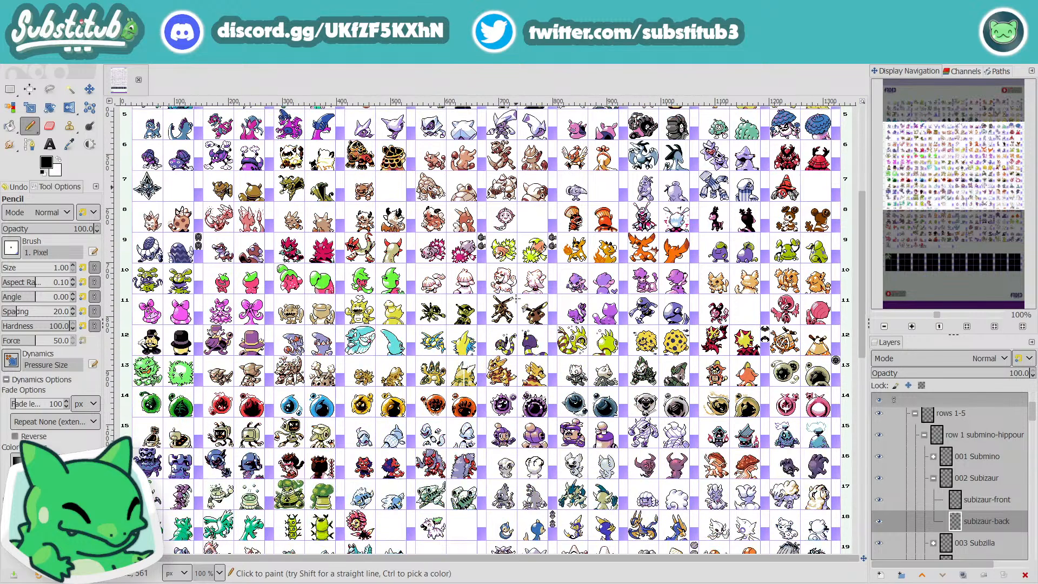
scroll(533, 310, up, 5)
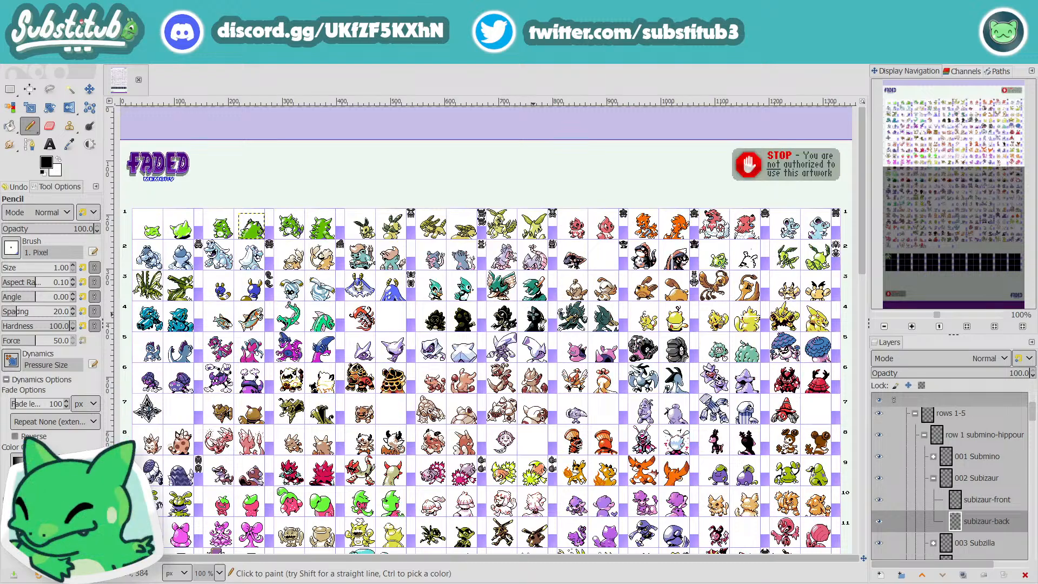
scroll(606, 387, down, 10)
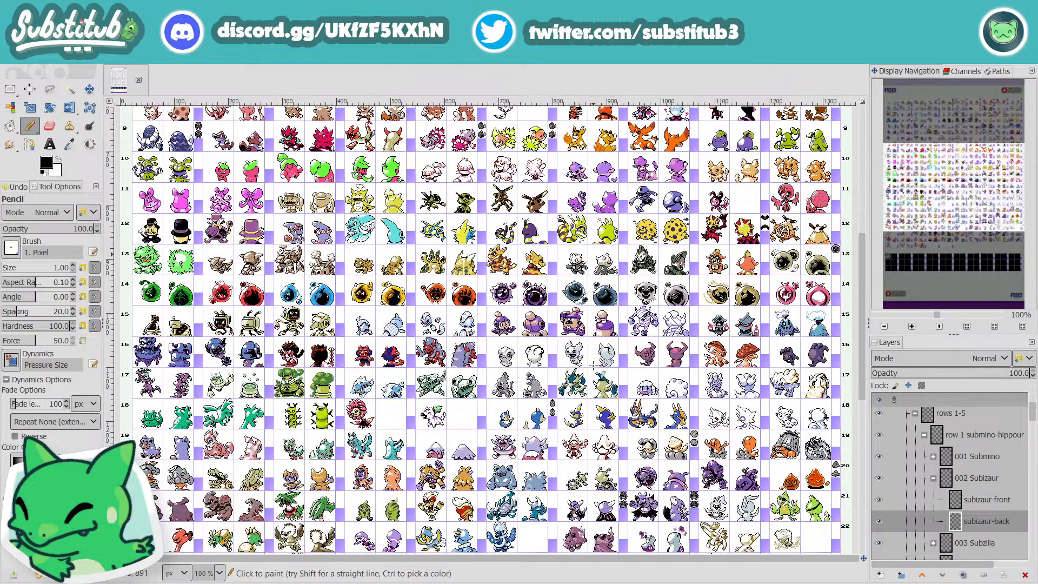
scroll(594, 365, down, 10)
scroll(593, 366, up, 20)
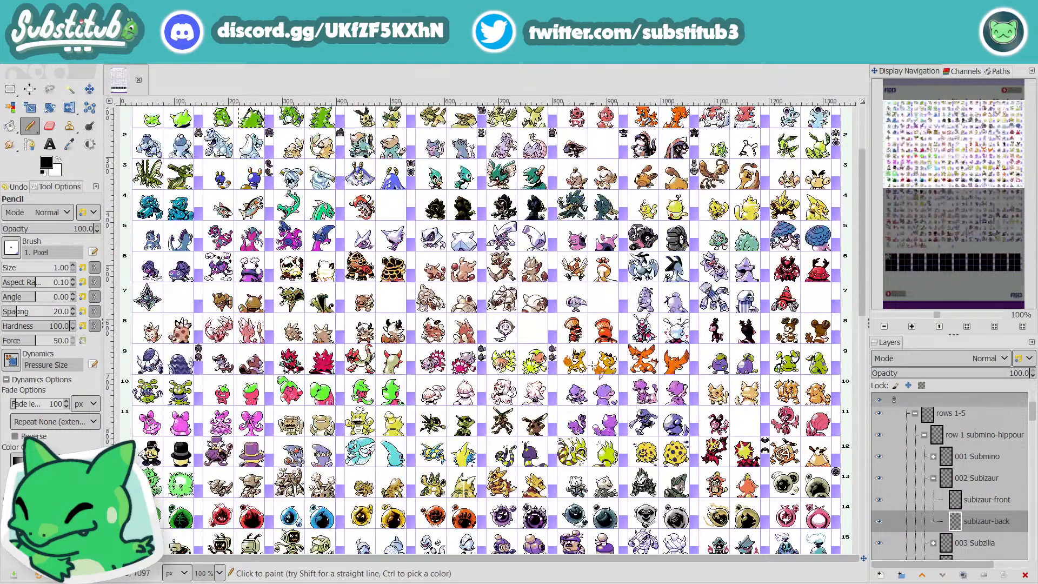
scroll(591, 365, up, 3)
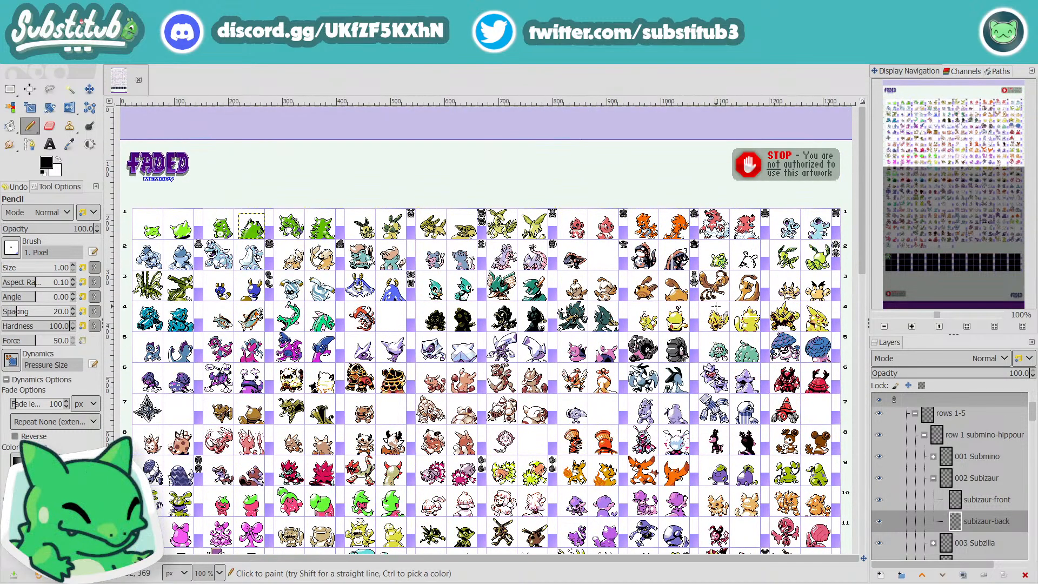
scroll(712, 315, down, 10)
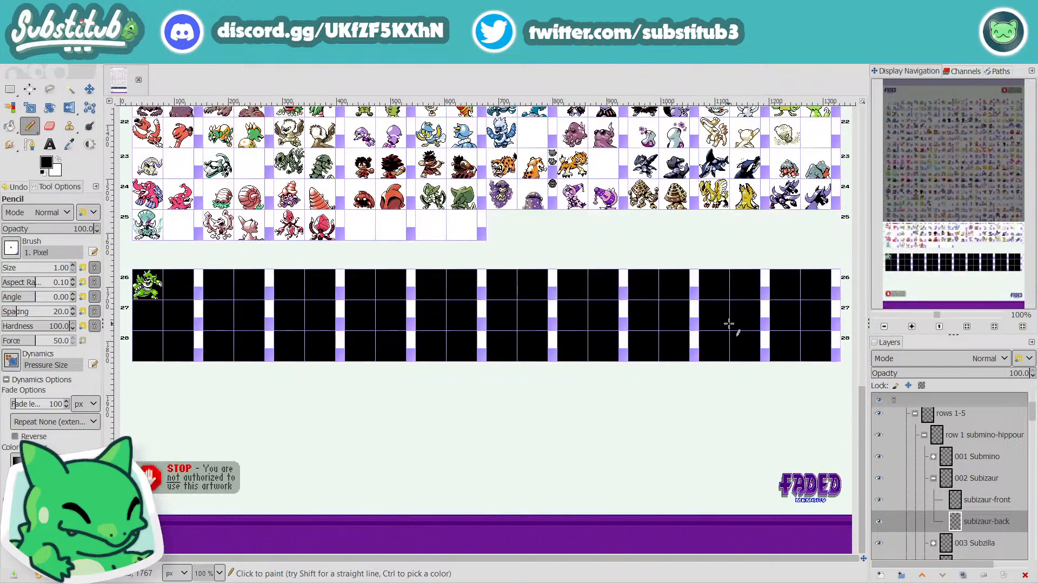
scroll(719, 315, up, 3)
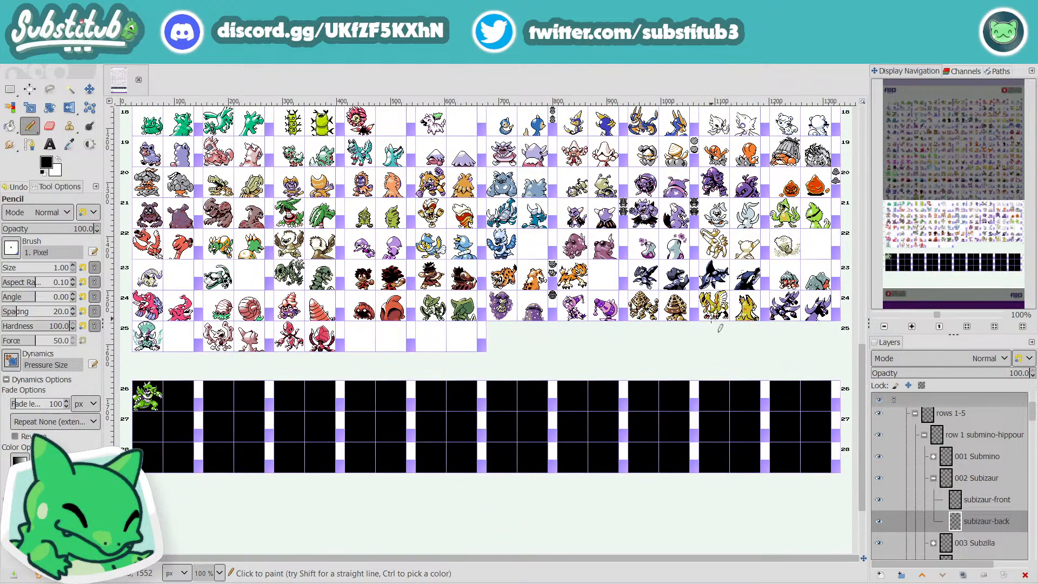
scroll(706, 352, up, 8)
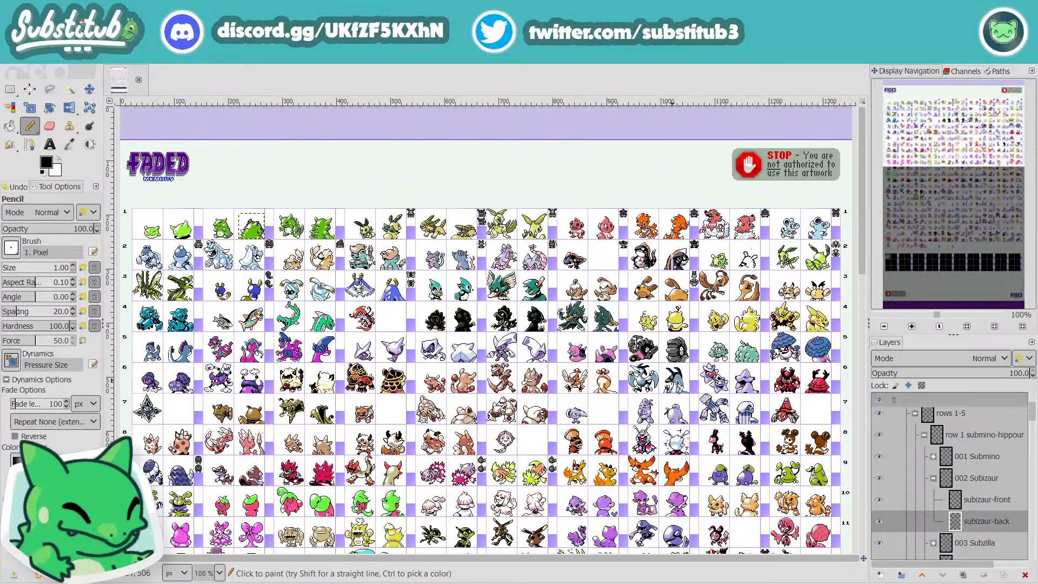
scroll(679, 346, down, 12)
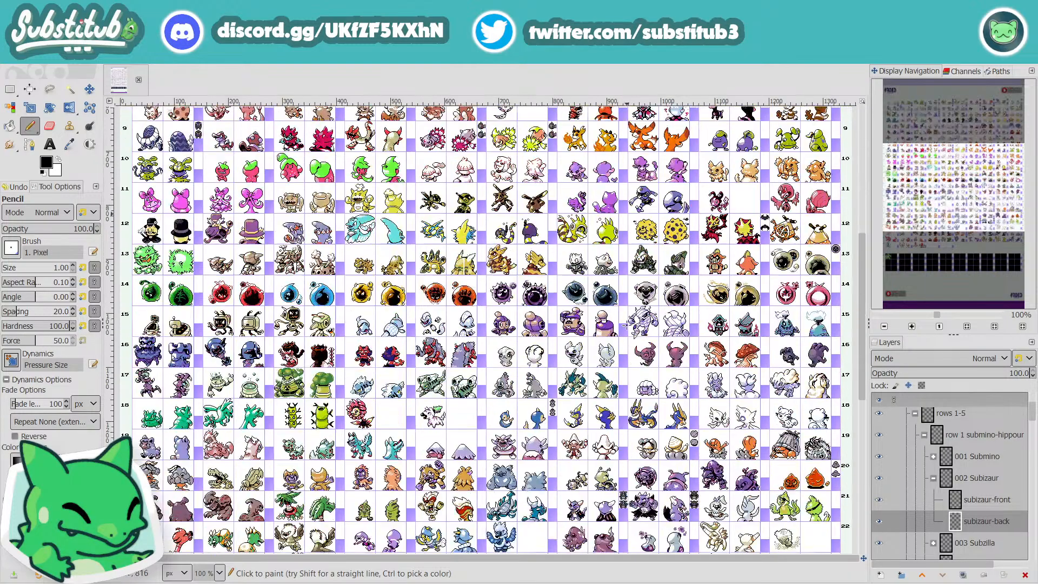
scroll(625, 328, up, 10)
scroll(626, 329, down, 10)
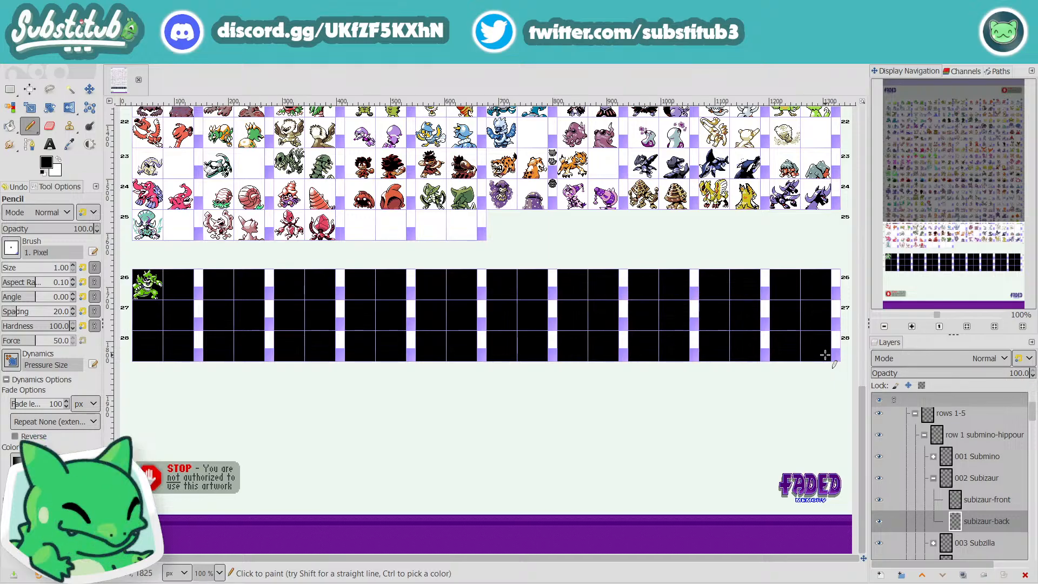
scroll(622, 344, up, 10)
scroll(622, 344, up, 5)
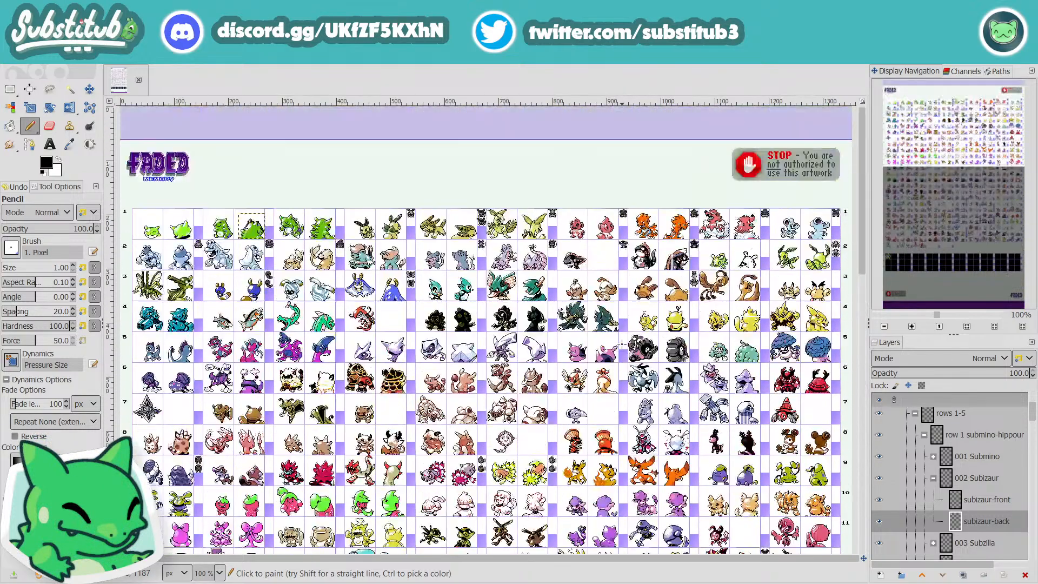
scroll(622, 344, down, 14)
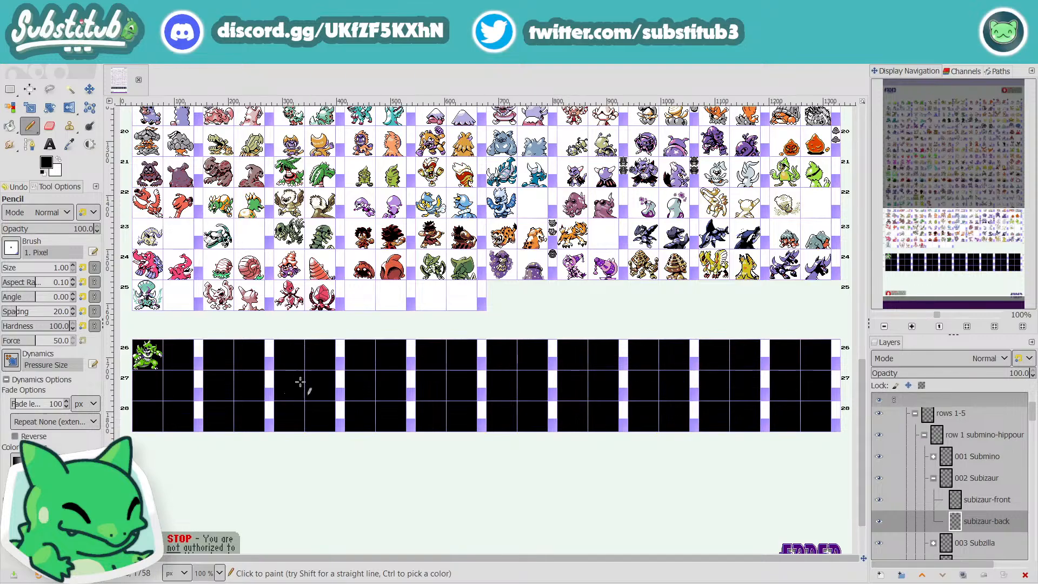
scroll(572, 475, up, 15)
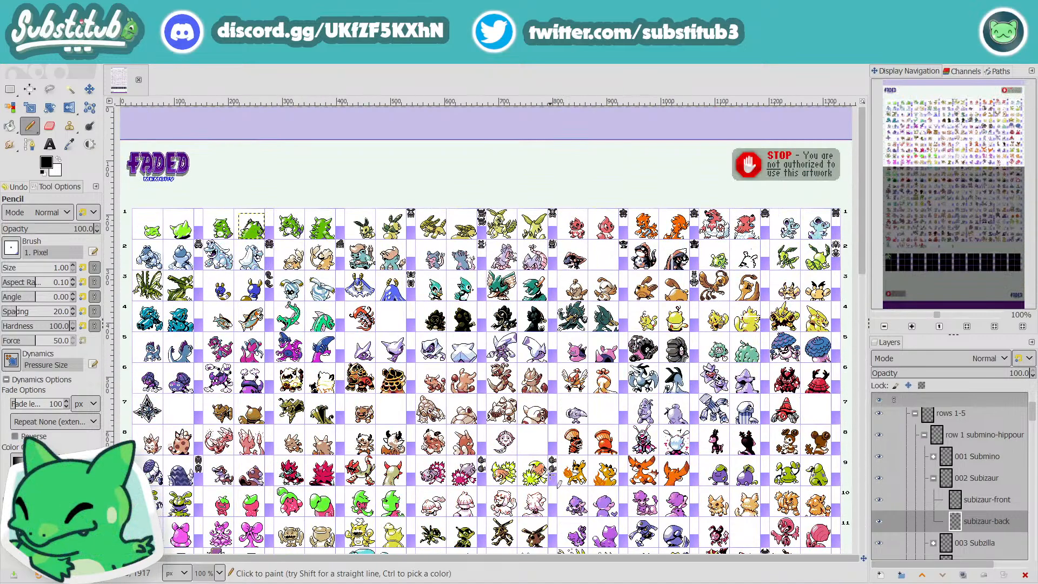
Step: Make the "to edit" layer visible beneath the sprite rows
scroll(968, 483, down, 5)
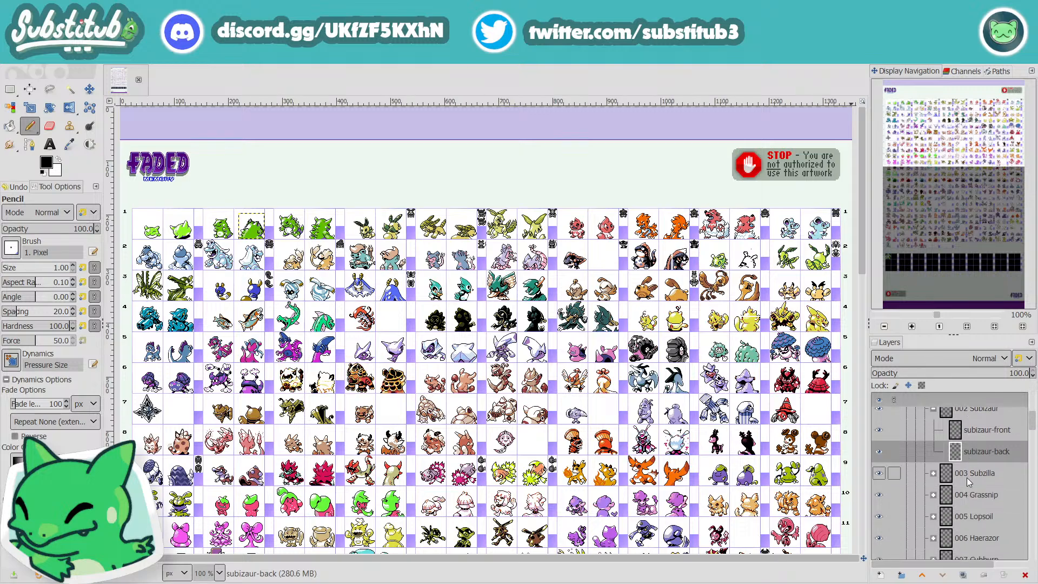
scroll(968, 483, down, 10)
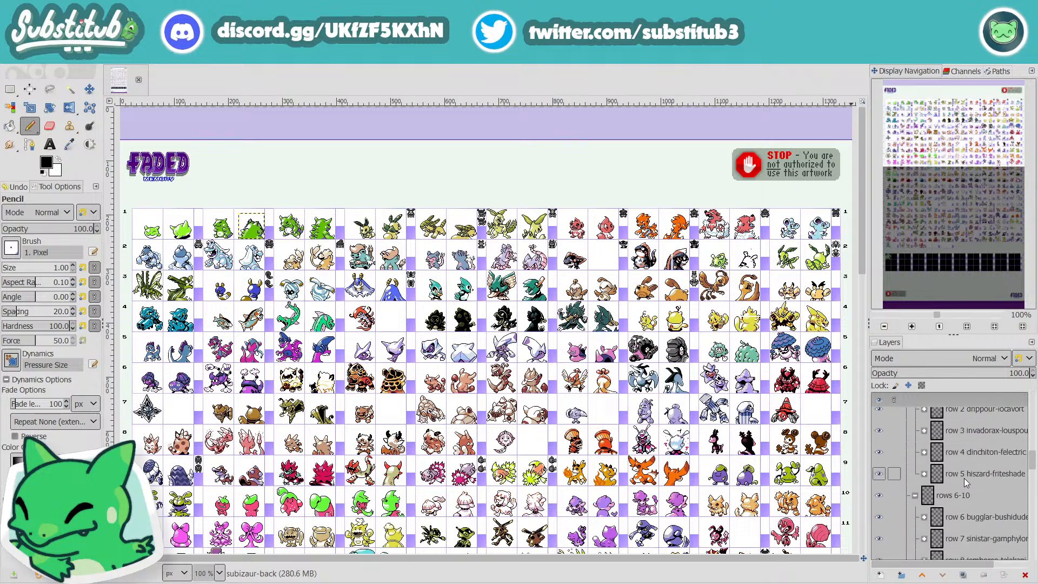
scroll(965, 478, down, 6)
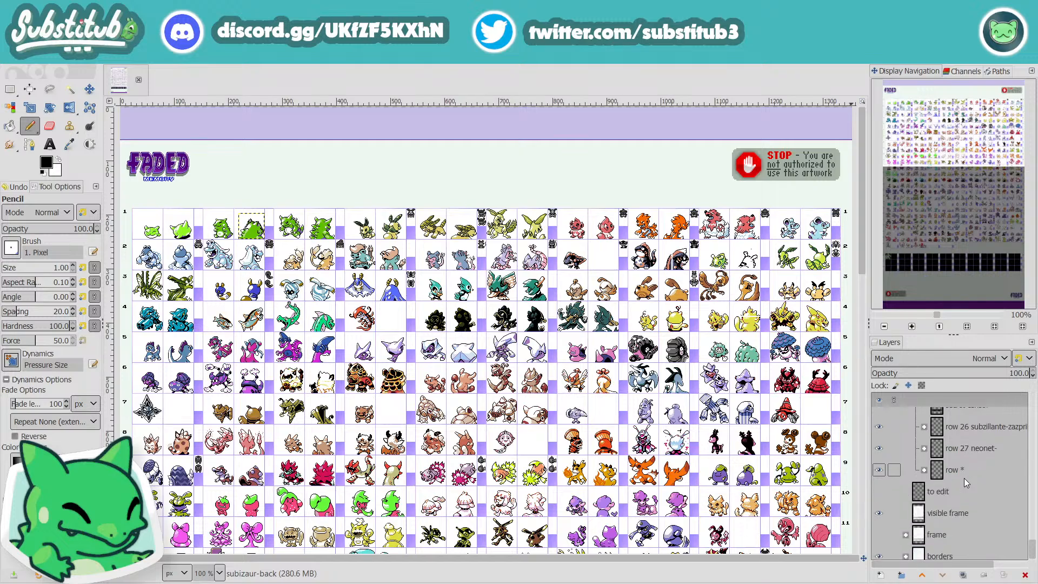
click(878, 484)
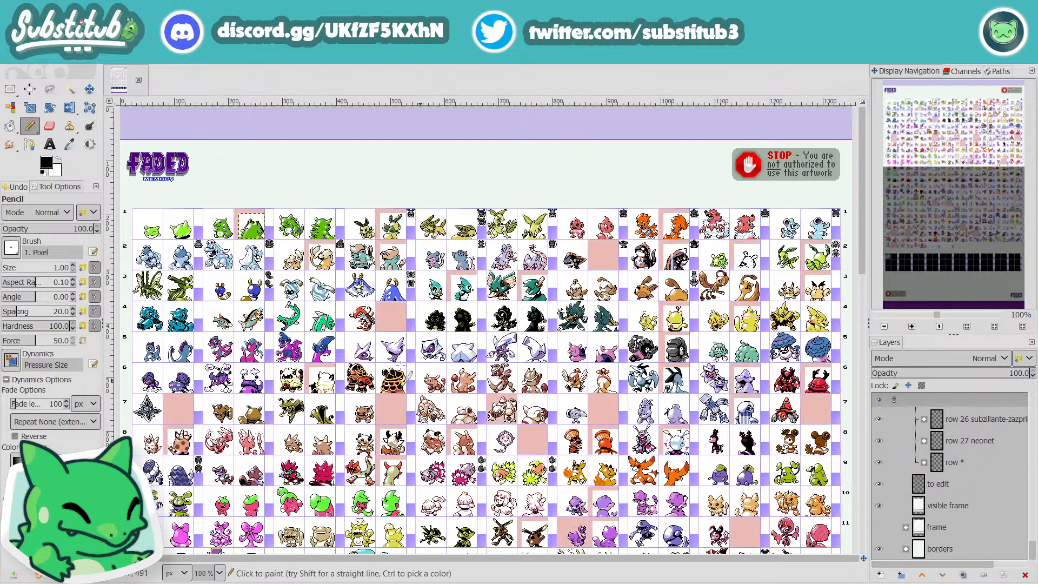
Step: Examine which sprite cells are marked in pink throughout the sheet
scroll(350, 341, down, 10)
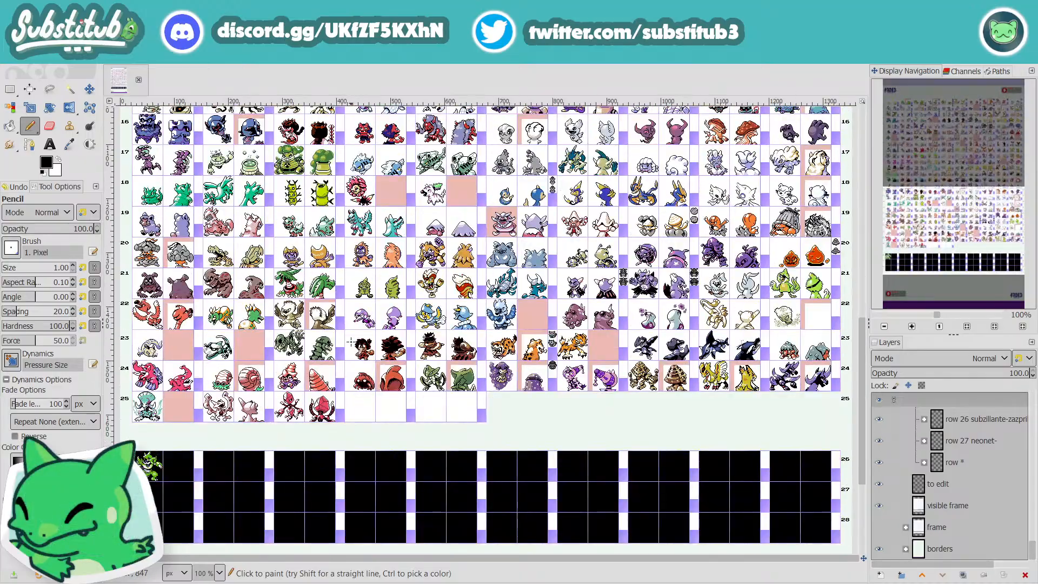
scroll(351, 342, up, 12)
scroll(339, 350, down, 7)
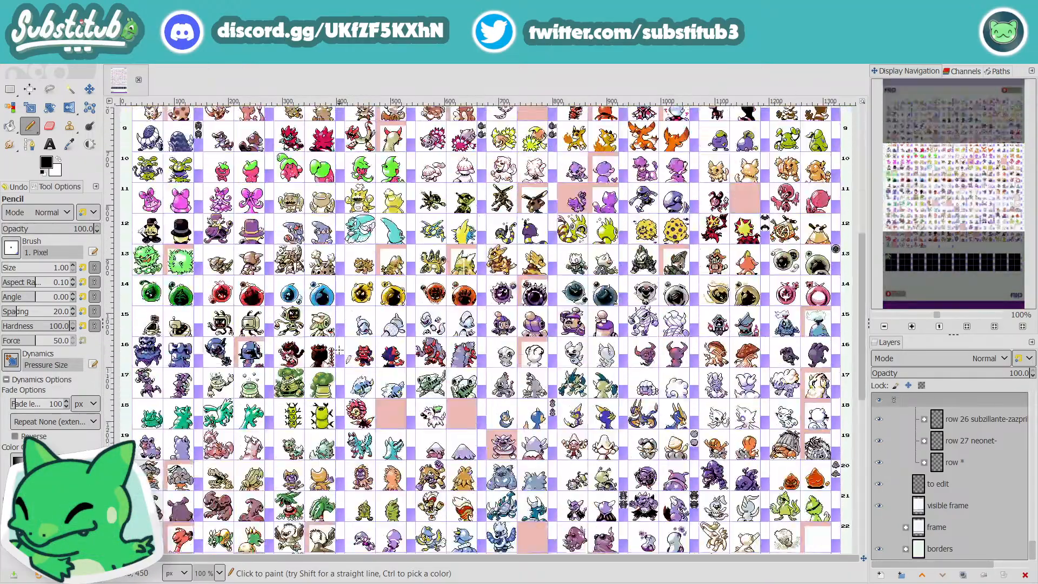
scroll(340, 349, down, 6)
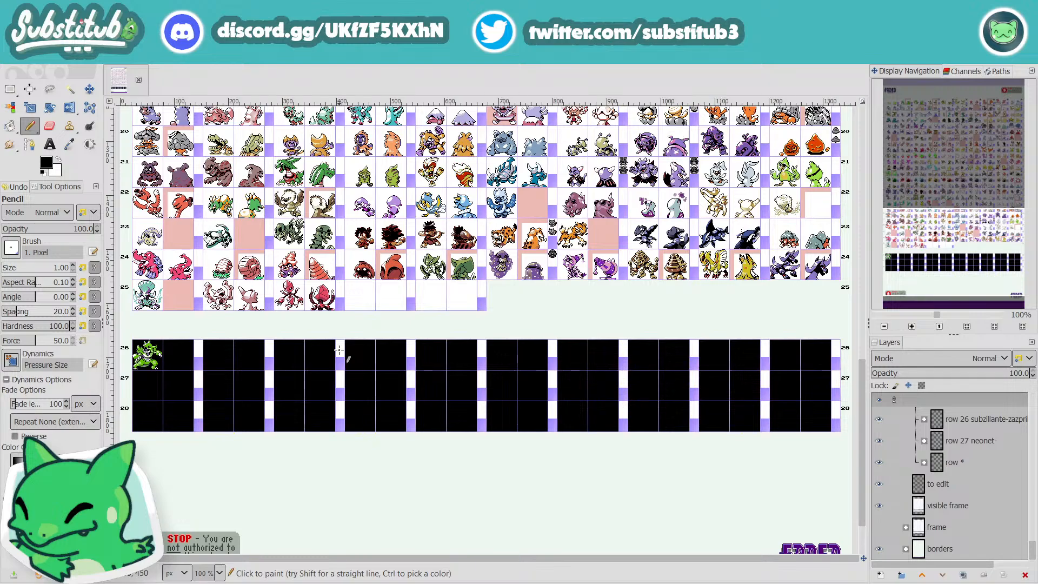
scroll(339, 350, up, 6)
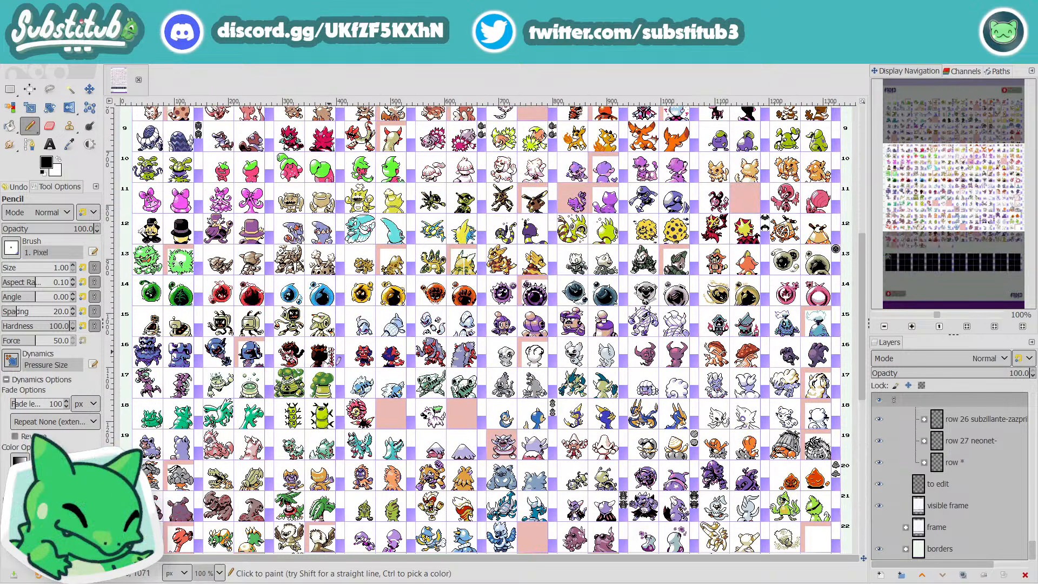
scroll(324, 349, up, 7)
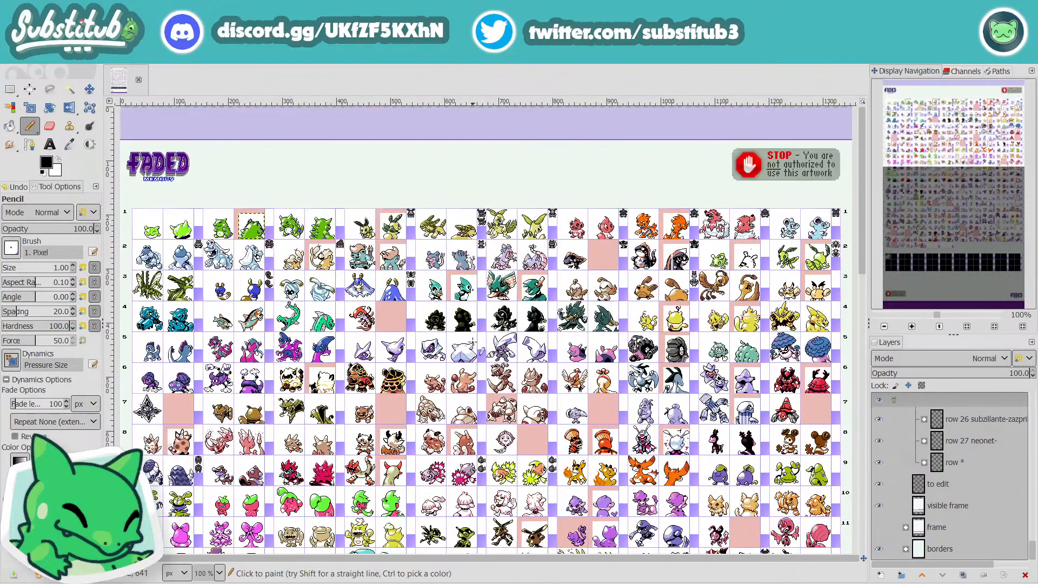
Step: Inspect the row 1 layer structure by selecting the 002 Subizaur, 003 Subzilla and 001 Submino groups in turn, with their sprites enlarged
scroll(961, 455, up, 3)
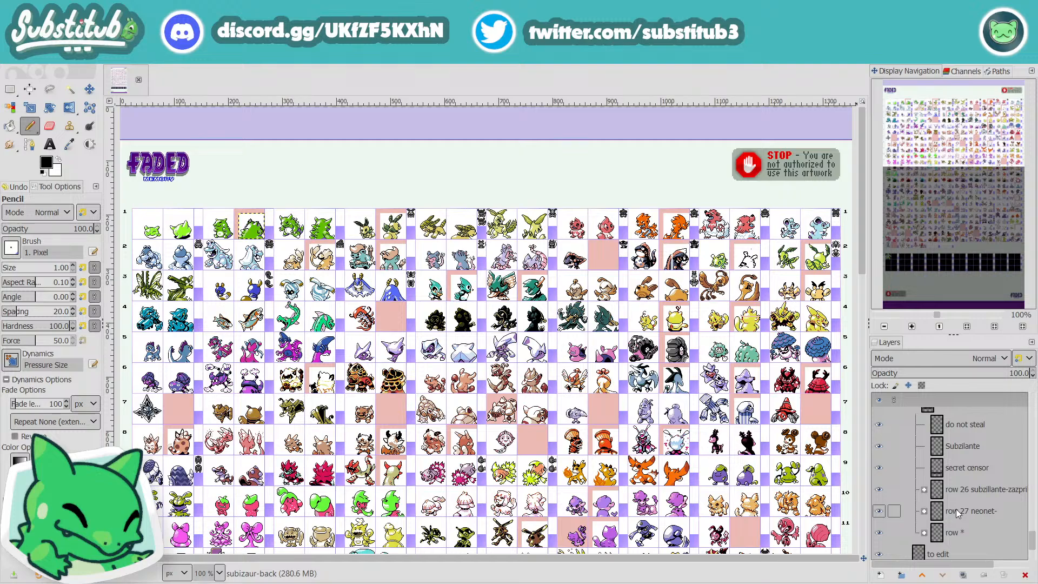
scroll(957, 514, up, 15)
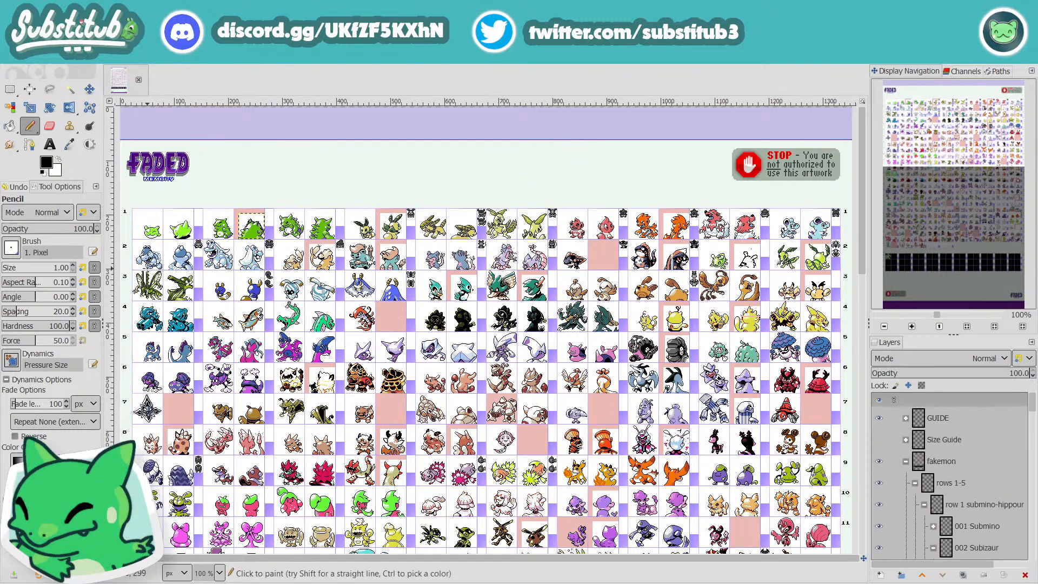
scroll(204, 238, up, 5)
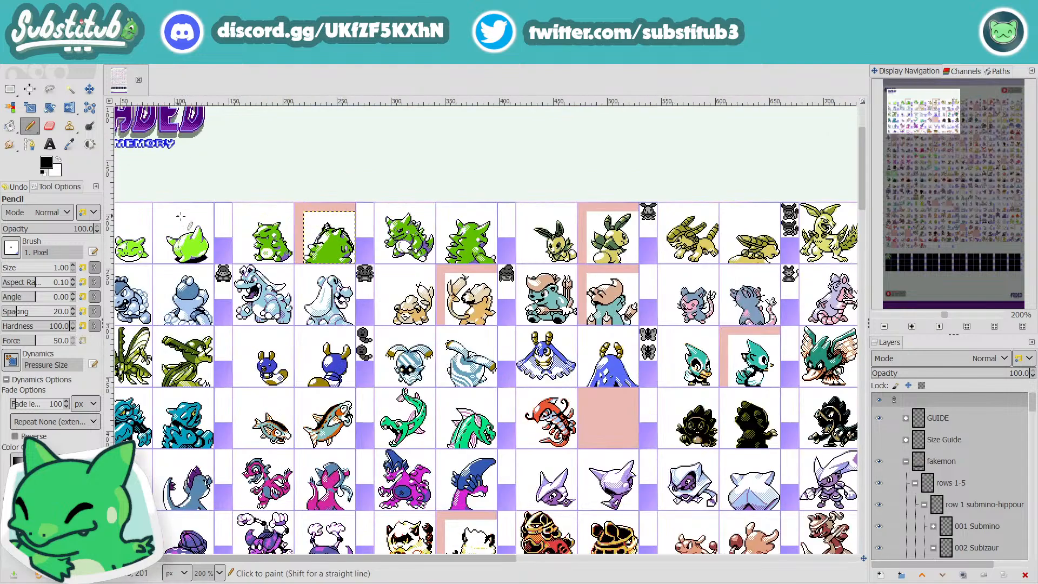
scroll(266, 210, up, 1)
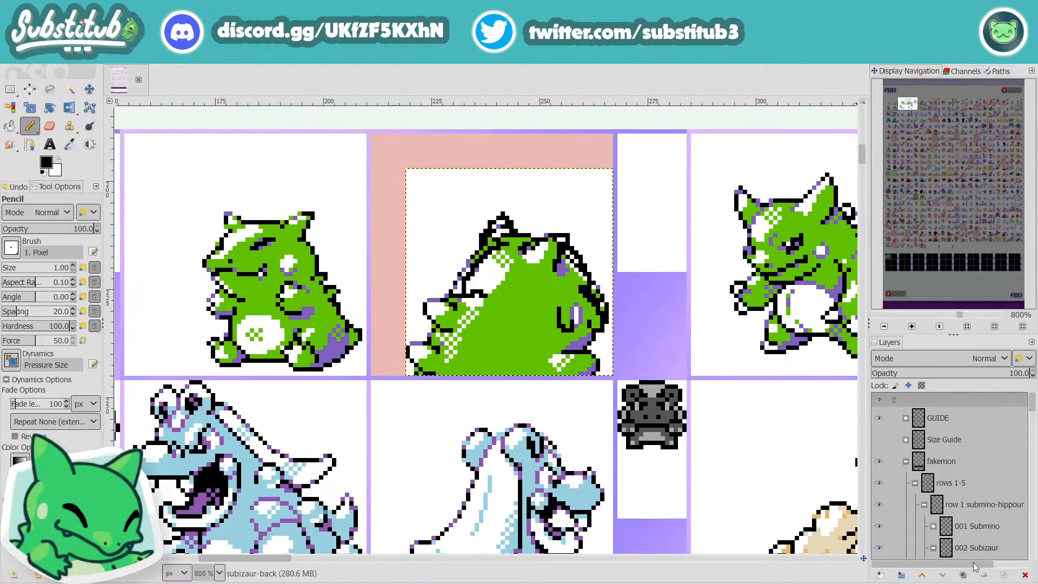
scroll(930, 496, down, 3)
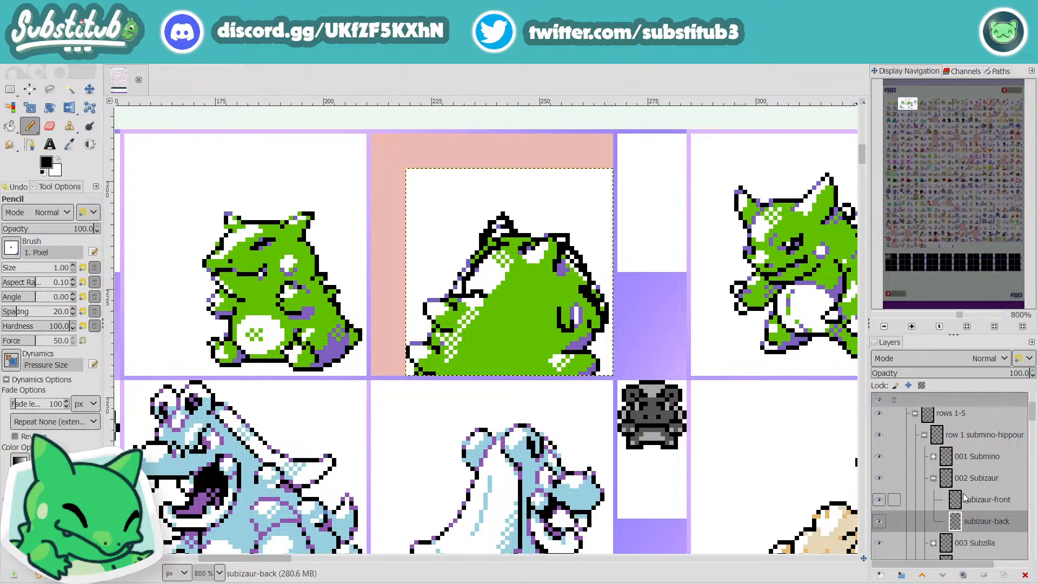
click(968, 475)
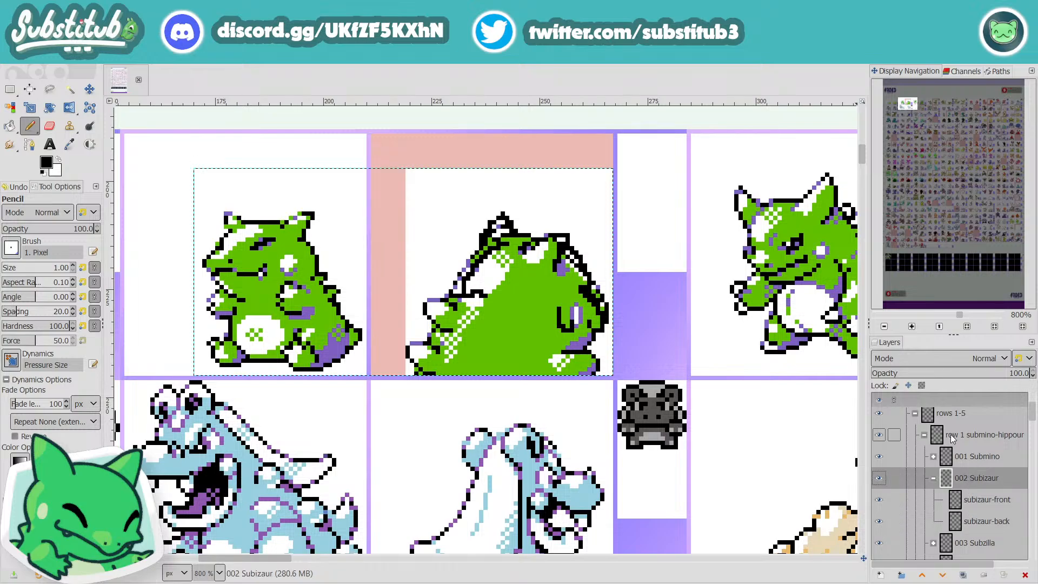
click(983, 543)
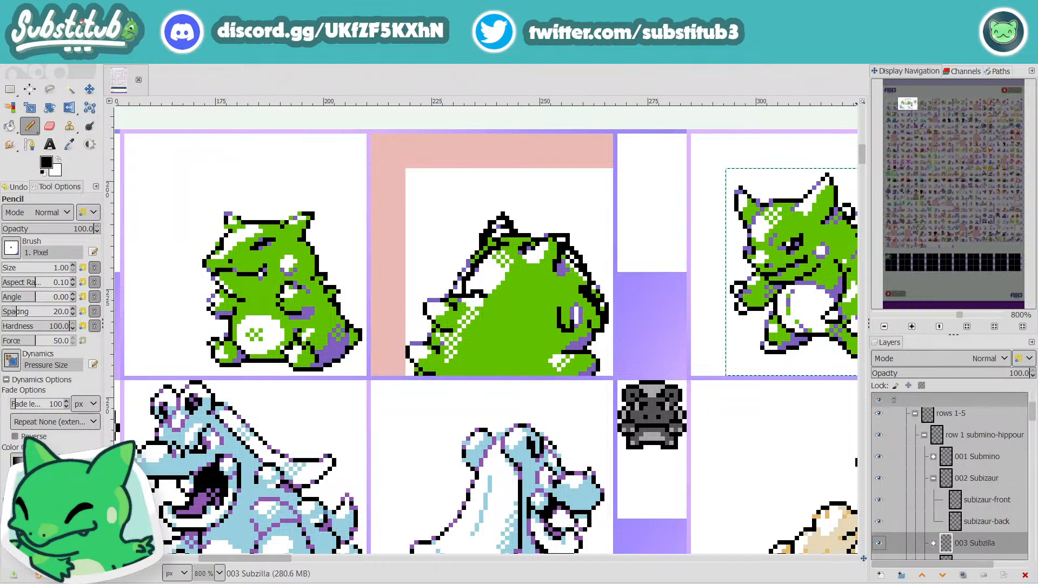
click(971, 456)
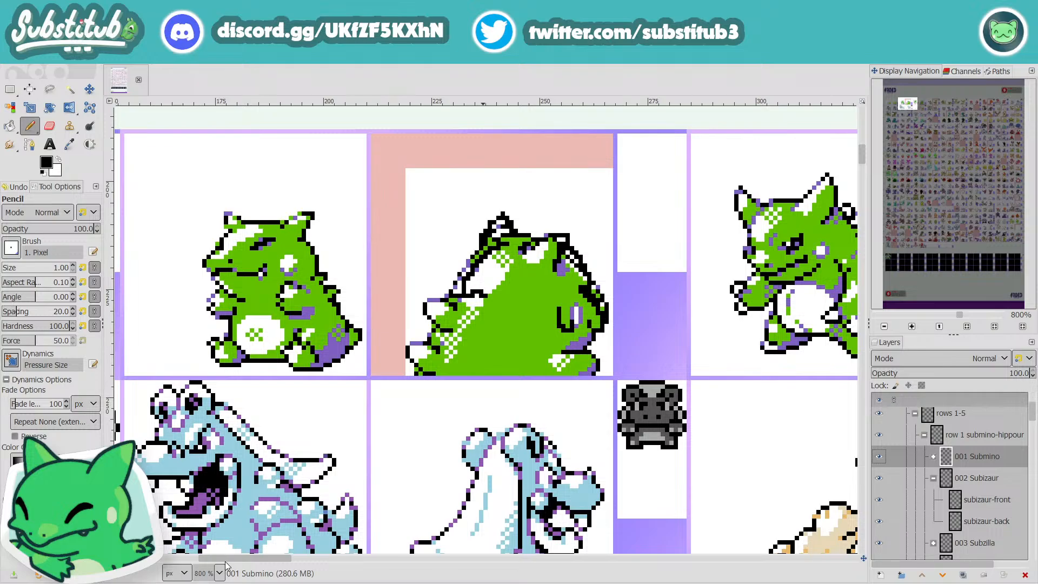
Step: Look over the neighbouring sprites and the lower rows for marked cells, ending back at Subizaur's sprites in row 1
drag(226, 561, 297, 572)
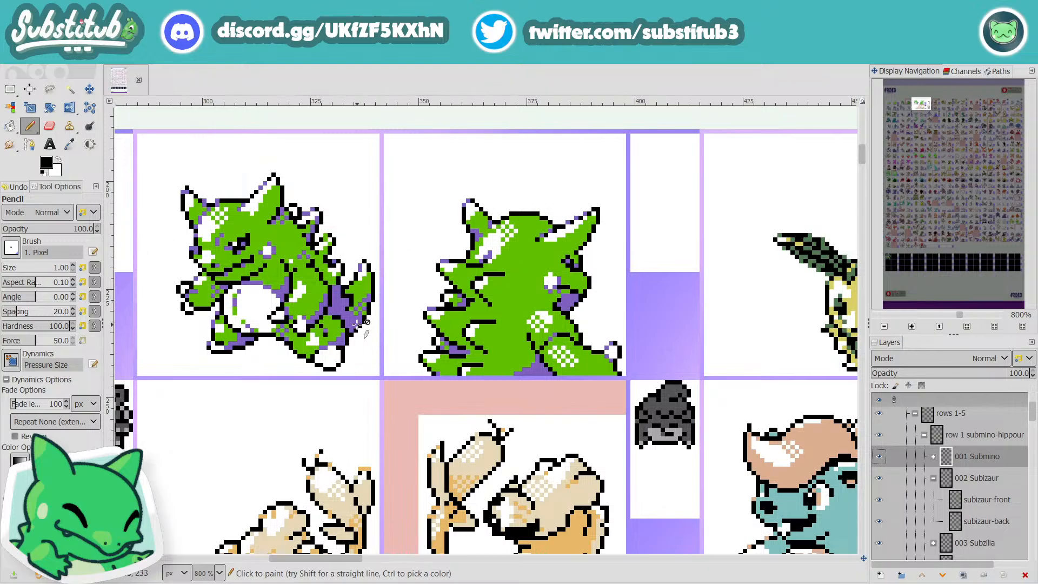
scroll(360, 324, down, 20)
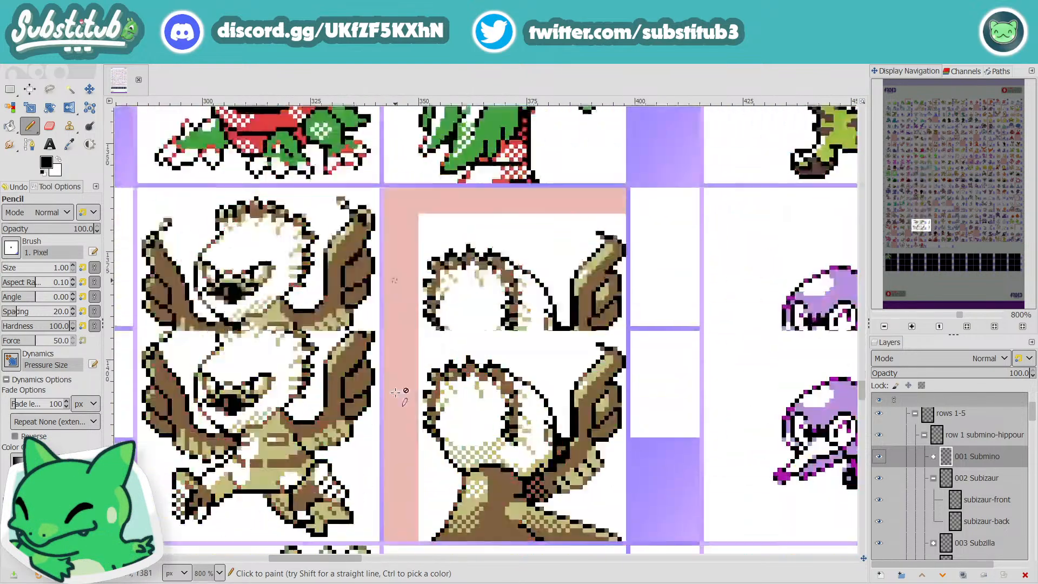
scroll(395, 393, down, 19)
scroll(395, 393, up, 1)
drag(934, 263, 908, 101)
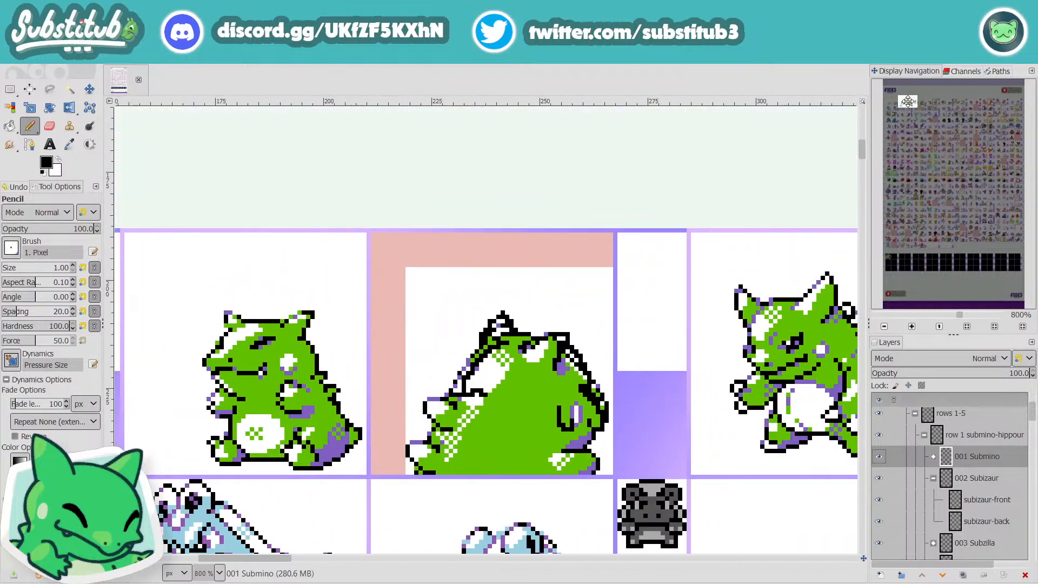
Step: Select the subizaur-back layer, sample the green of its body as the foreground colour and ready the Pencil
click(975, 520)
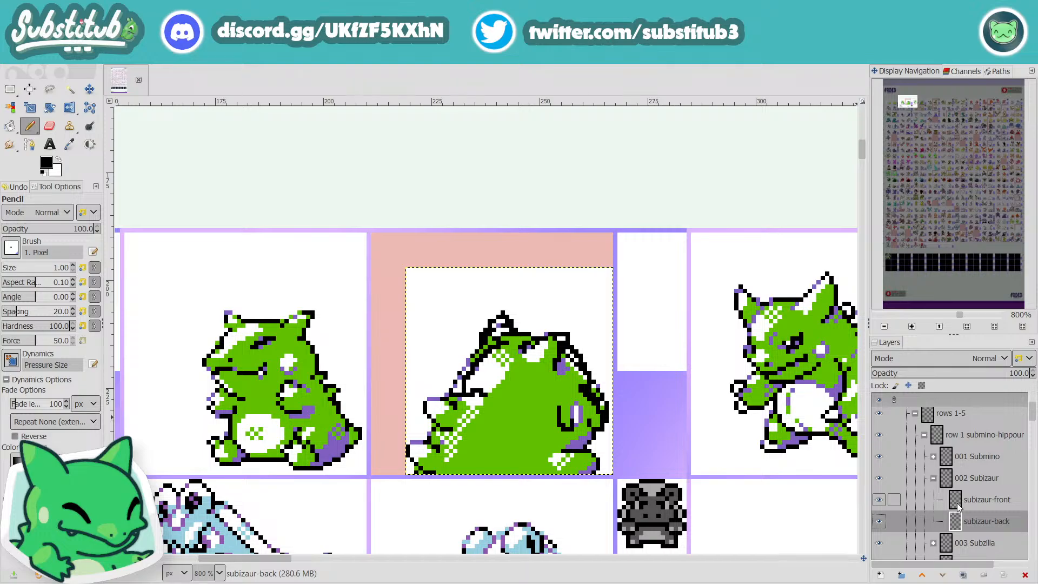
click(69, 147)
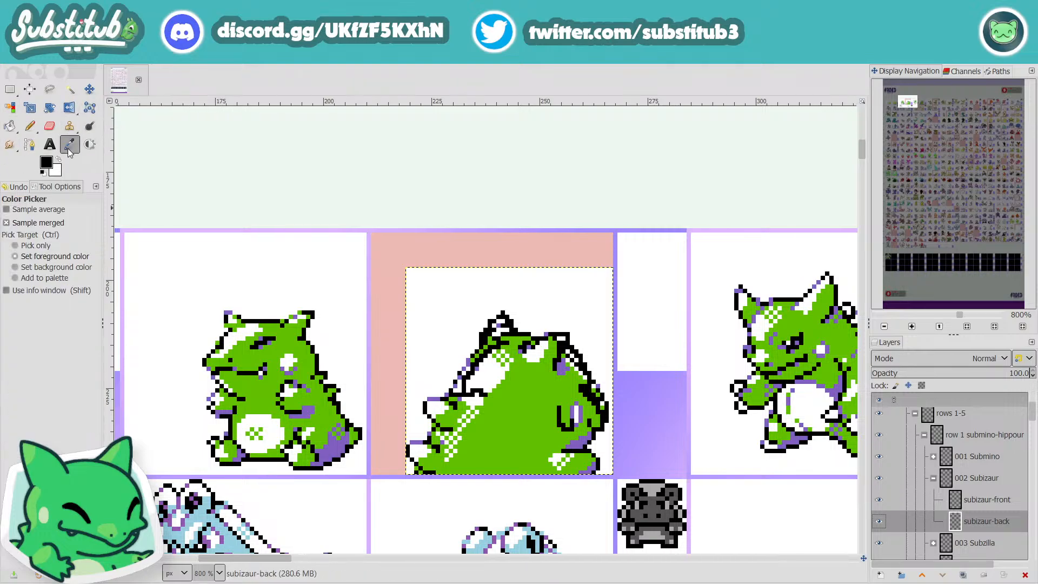
click(537, 402)
click(41, 136)
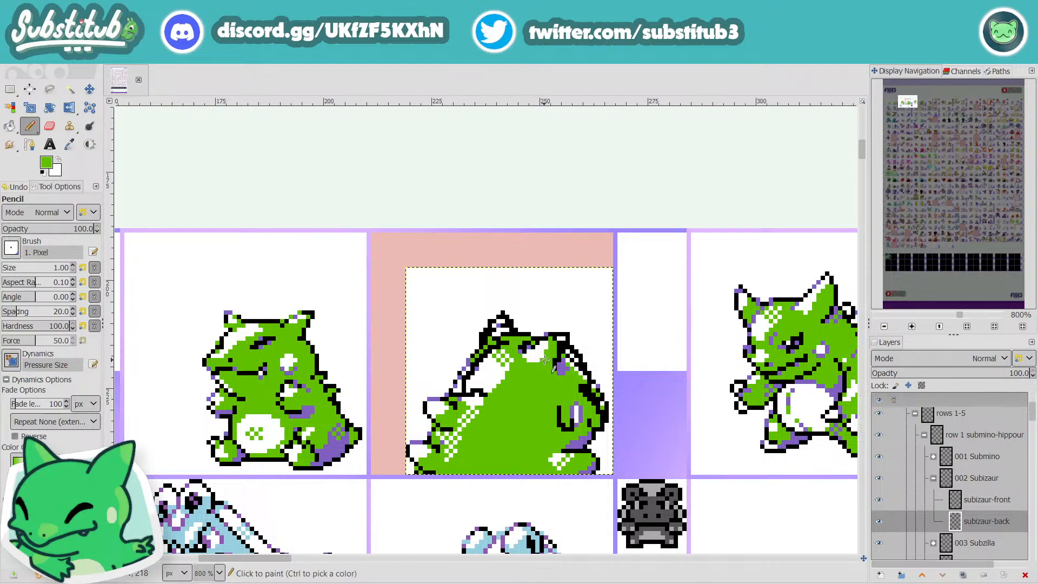
Step: Paint white over the extra black and purple pixels along the left side of the back sprite's tall ear
scroll(545, 363, up, 2)
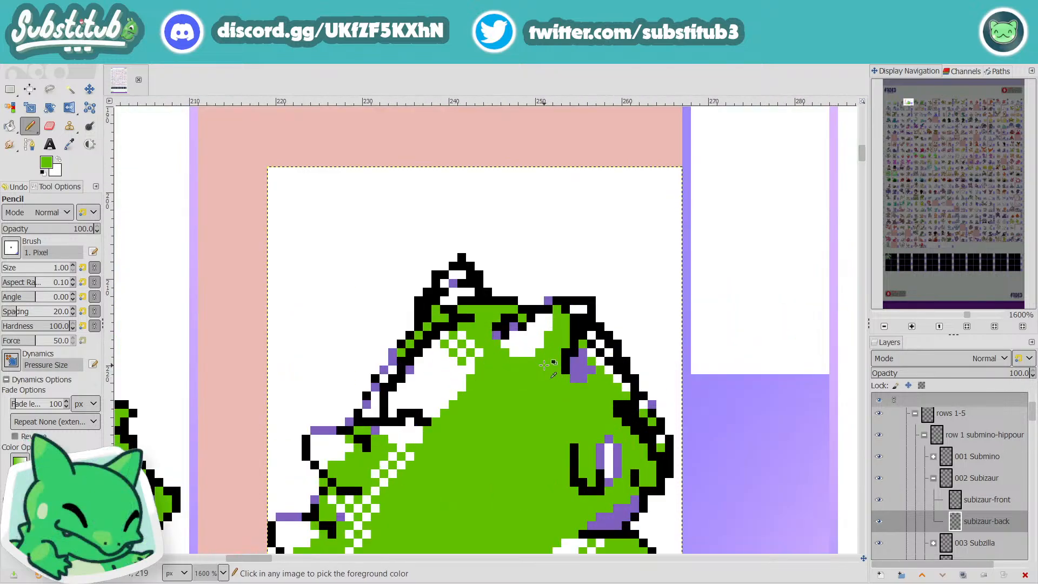
key(x)
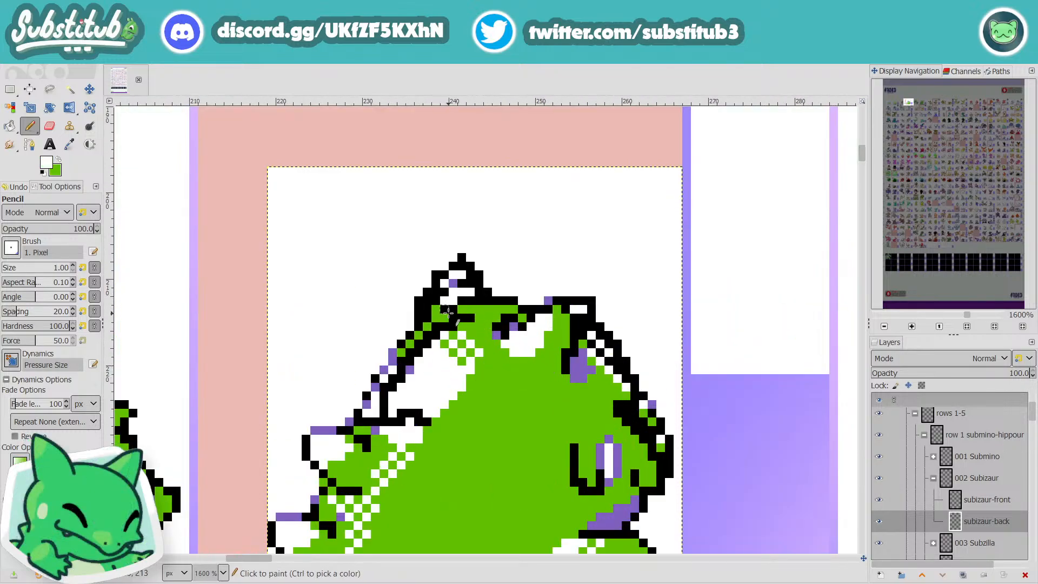
click(461, 265)
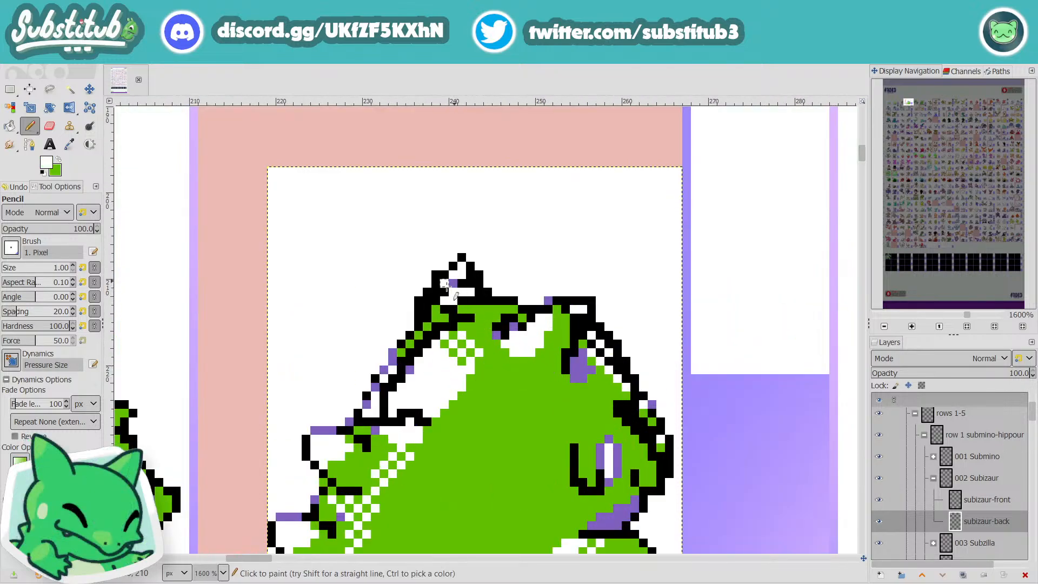
click(436, 275)
click(435, 301)
click(436, 308)
click(428, 309)
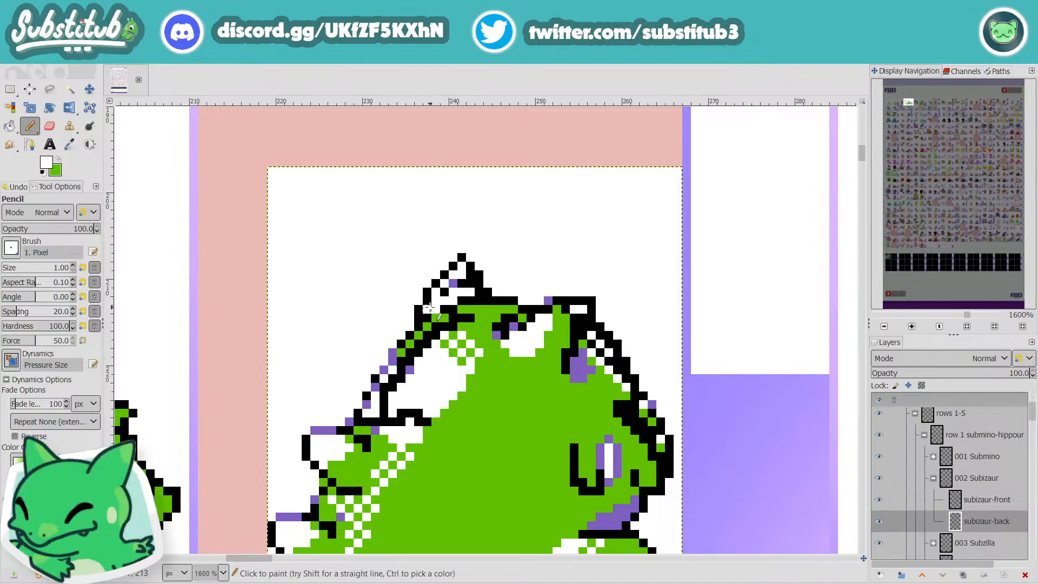
click(428, 317)
drag(444, 309, 453, 284)
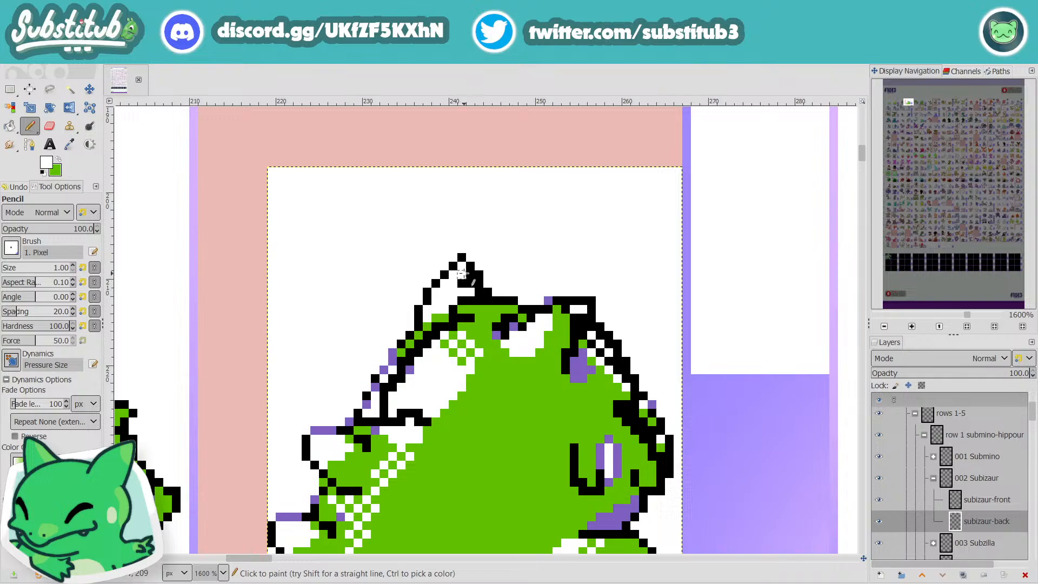
Step: Whiten the extra dark pixels inside the tall ear's right side and remove the dark line at its base
click(469, 275)
click(461, 283)
click(468, 285)
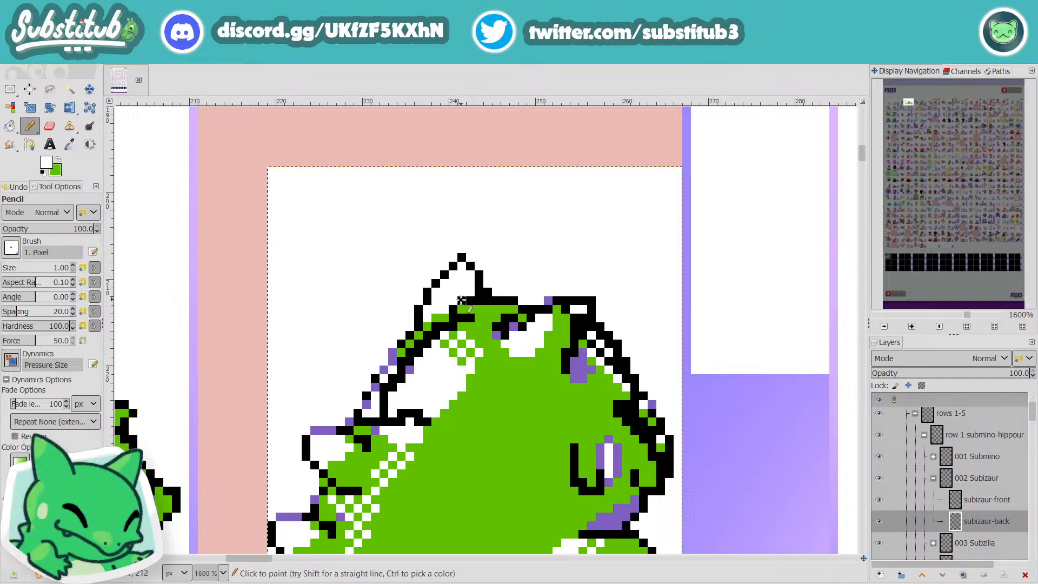
click(463, 301)
mouse_move(460, 309)
mouse_down()
mouse_move(469, 318)
mouse_move(450, 331)
mouse_move(455, 306)
mouse_move(434, 325)
mouse_move(443, 334)
mouse_up()
Step: Erase the doubled outer outline below the ear in white and straighten the black lower edge of the white highlight
scroll(448, 334, down, 3)
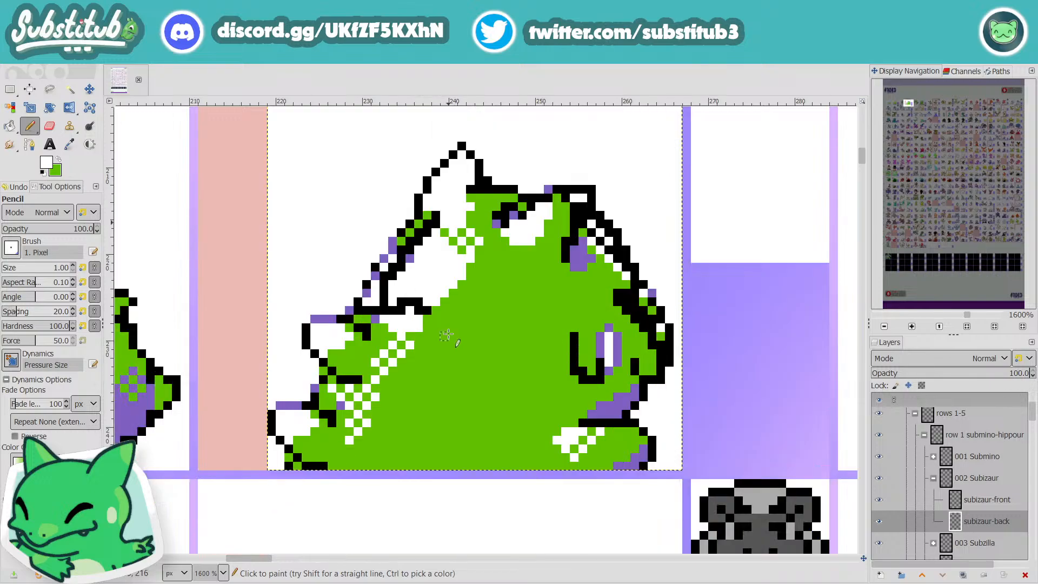
mouse_move(433, 230)
mouse_down()
mouse_move(430, 221)
mouse_move(414, 262)
mouse_up()
key(ctrl+z)
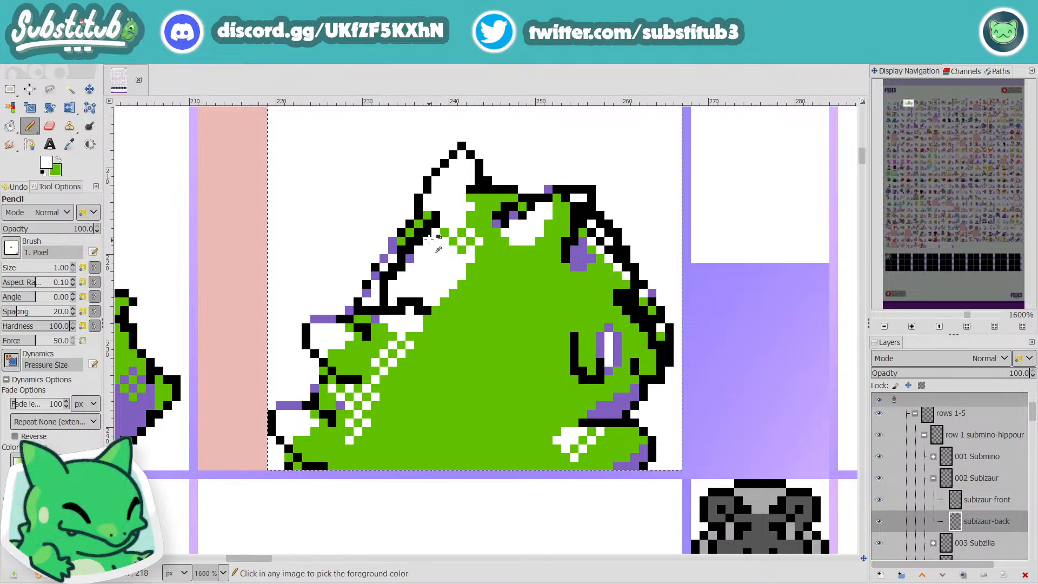
drag(420, 209, 393, 240)
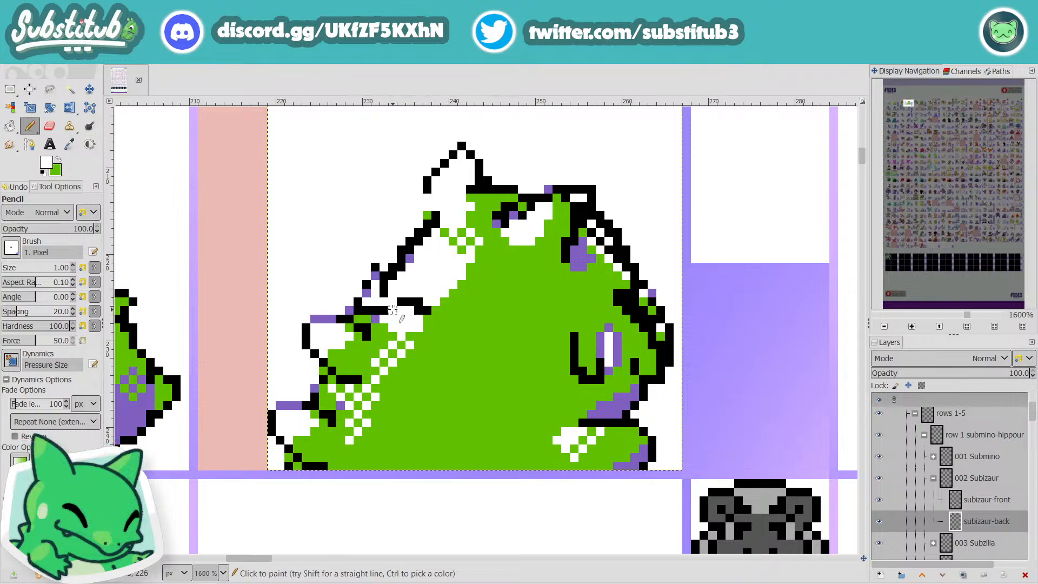
key(d)
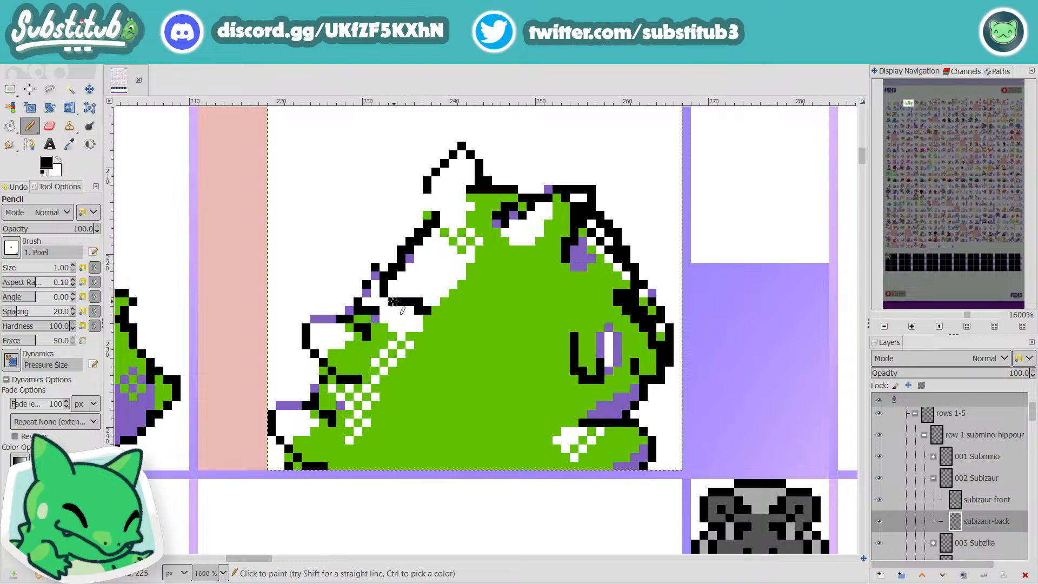
drag(394, 303, 384, 302)
key(x)
click(419, 311)
key(x)
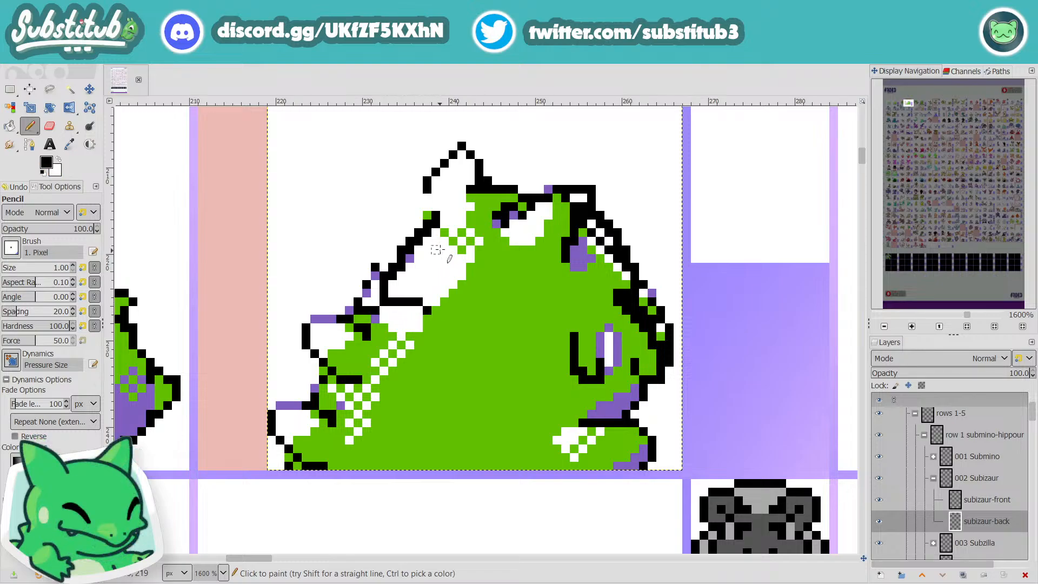
Step: Redraw the left outline of the tall ear in black as a steeper line and whiten the old outline pixels
mouse_move(443, 196)
mouse_down()
mouse_move(442, 212)
mouse_move(443, 172)
mouse_up()
key(x)
click(436, 173)
click(427, 189)
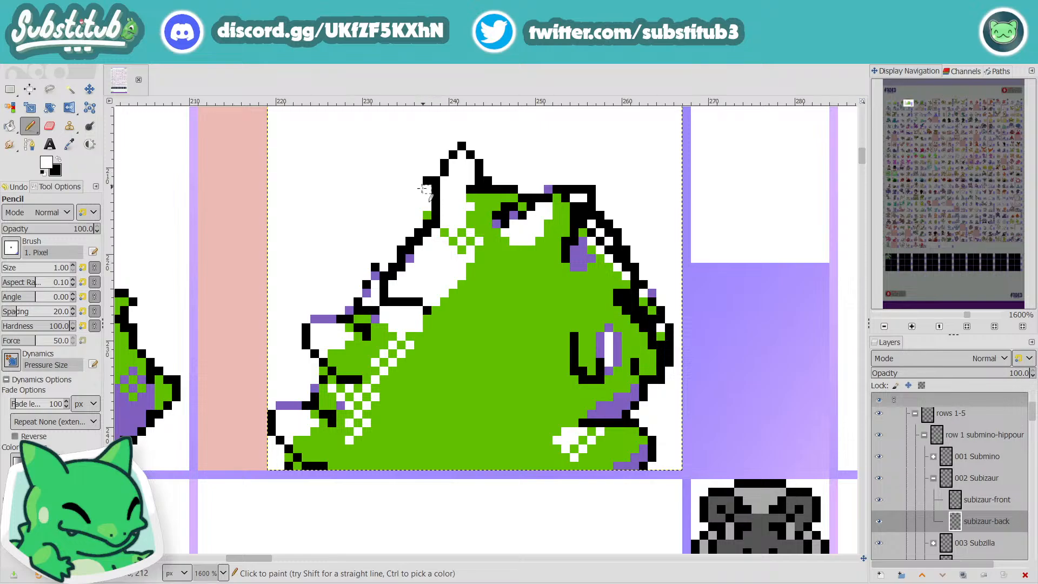
click(427, 181)
key(x)
key(x)
mouse_move(427, 198)
mouse_down()
mouse_move(427, 219)
mouse_move(436, 195)
mouse_move(439, 233)
mouse_up()
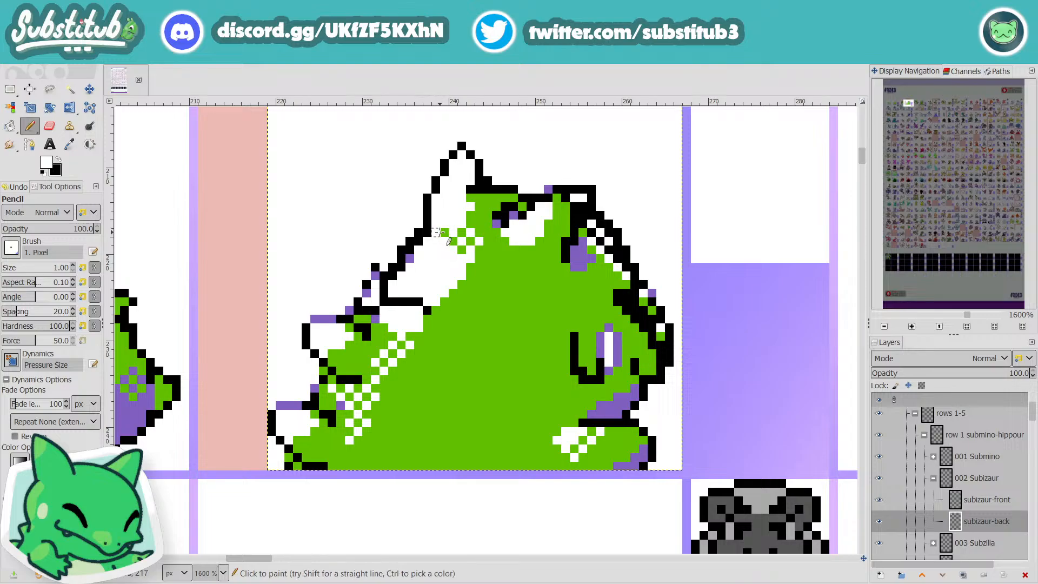
Step: Draw a short black line at the ear's base, tidy its right corner and connect the left outline to the back
key(x)
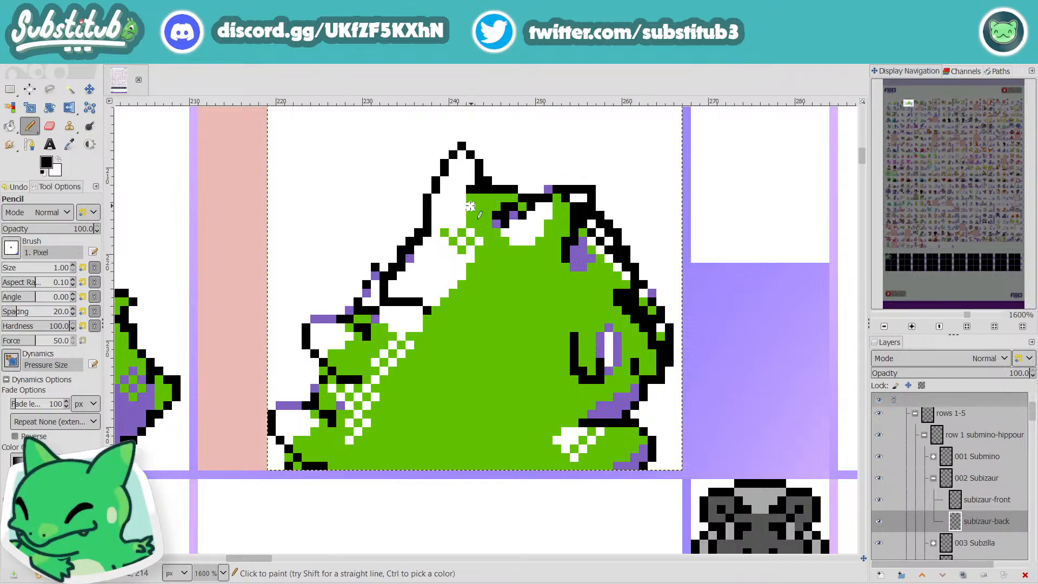
mouse_move(462, 207)
mouse_down()
mouse_move(453, 207)
mouse_move(479, 197)
mouse_move(480, 182)
mouse_up()
key(x)
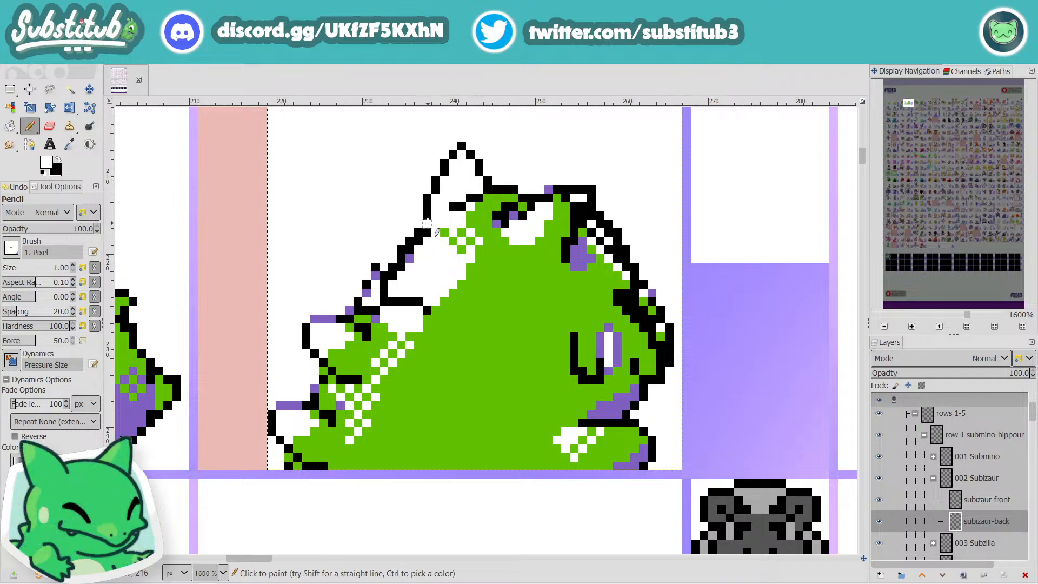
key(x)
click(419, 224)
key(x)
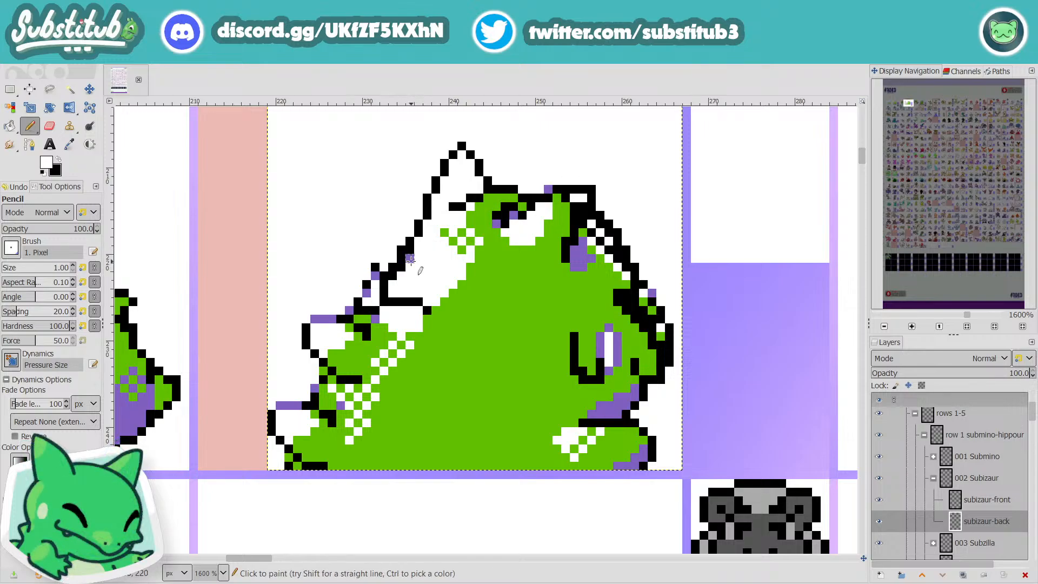
Step: Whiten the leftover purple and black pixels along the sloping left outline, then check the sprite at sheet scale
click(410, 259)
click(402, 268)
drag(375, 269, 362, 294)
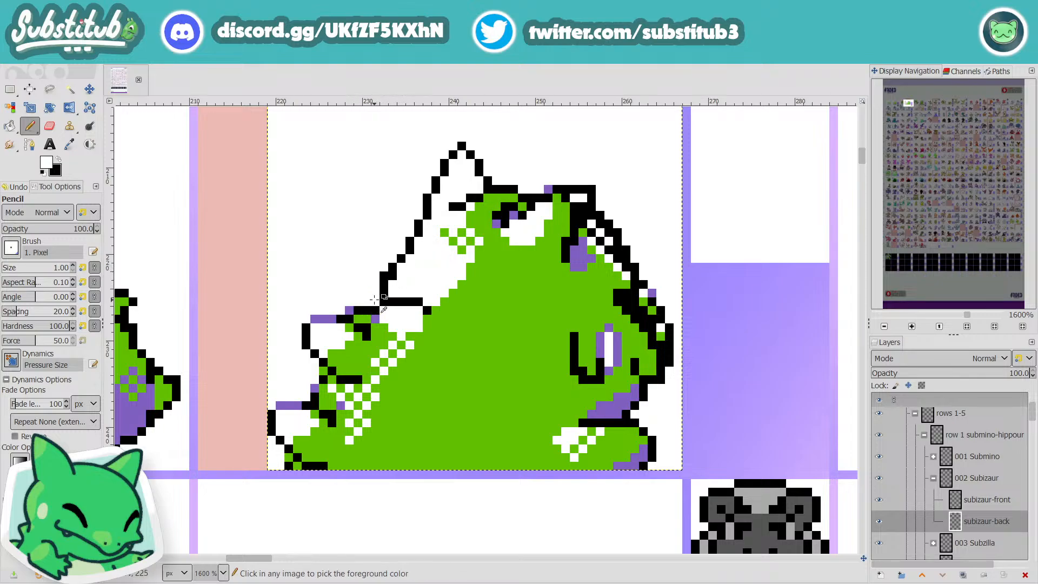
scroll(361, 296, down, 5)
scroll(395, 304, down, 1)
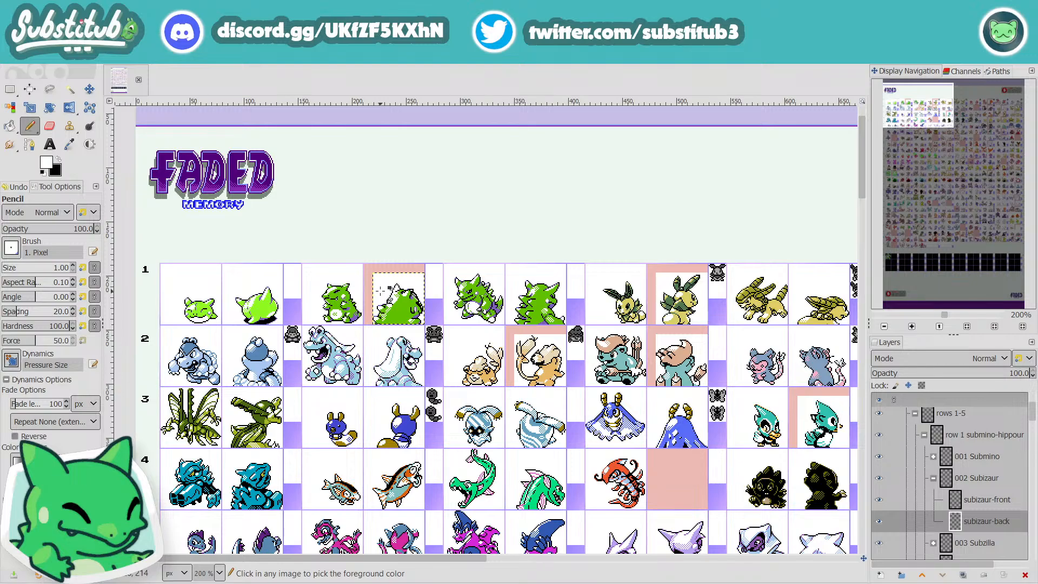
Step: Erase the stray spike pixels beyond the right edge of Subizaur's arm and touch up the arm's outline in black
scroll(381, 292, up, 5)
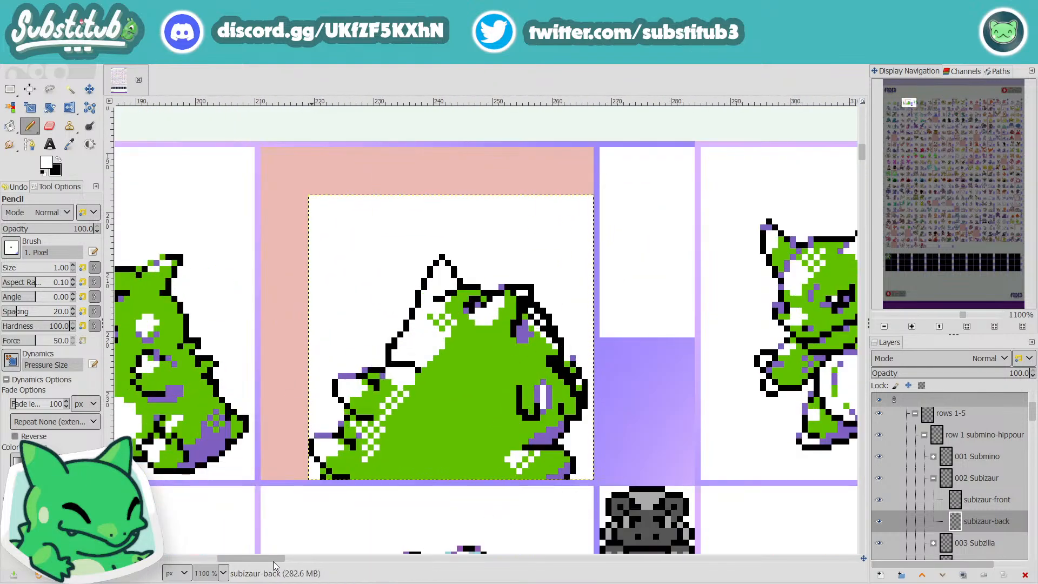
scroll(242, 560, left, 1)
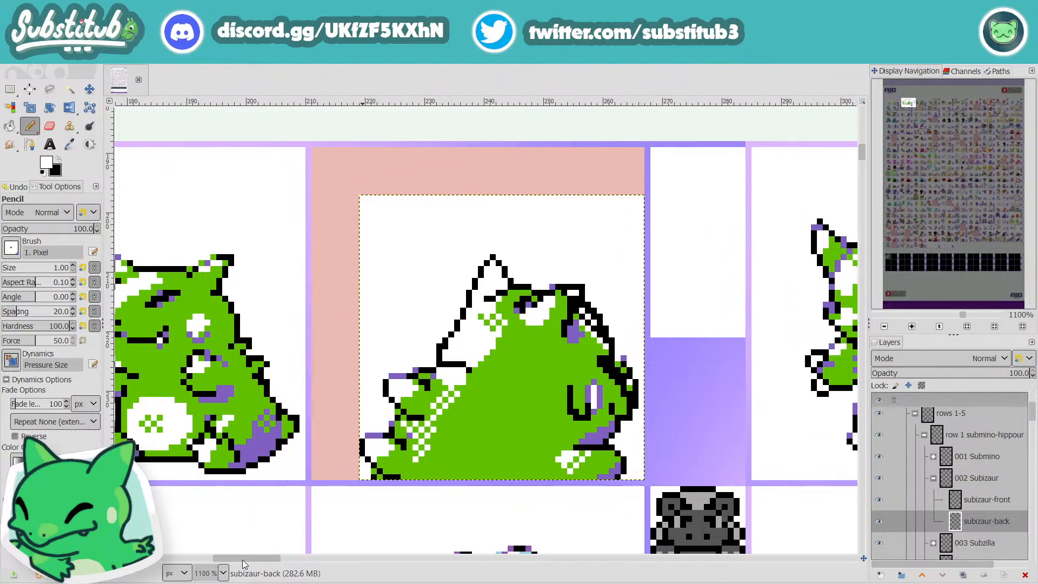
scroll(243, 560, left, 1)
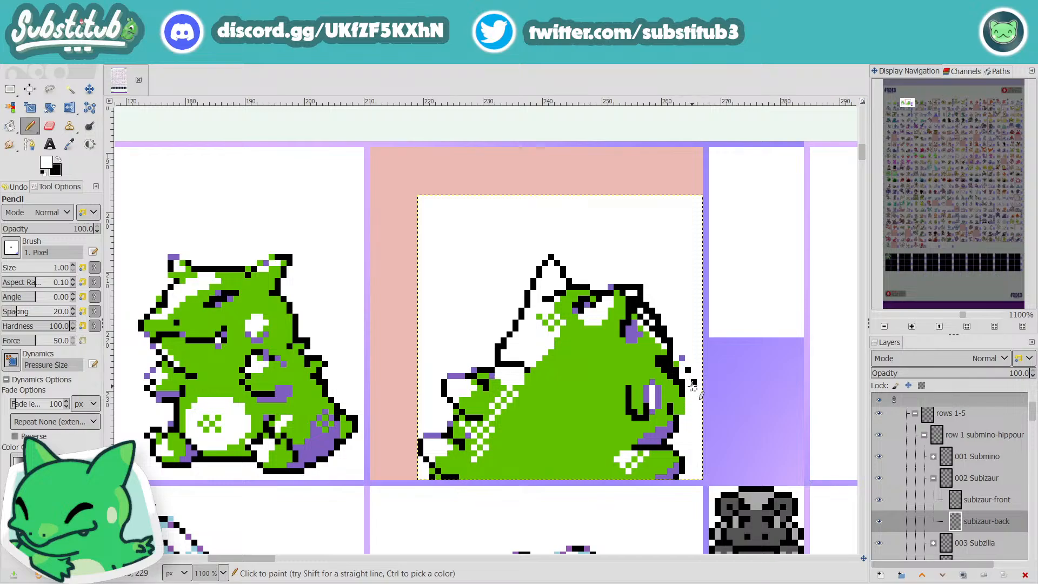
mouse_move(694, 383)
mouse_down()
mouse_move(676, 353)
mouse_move(677, 381)
mouse_up()
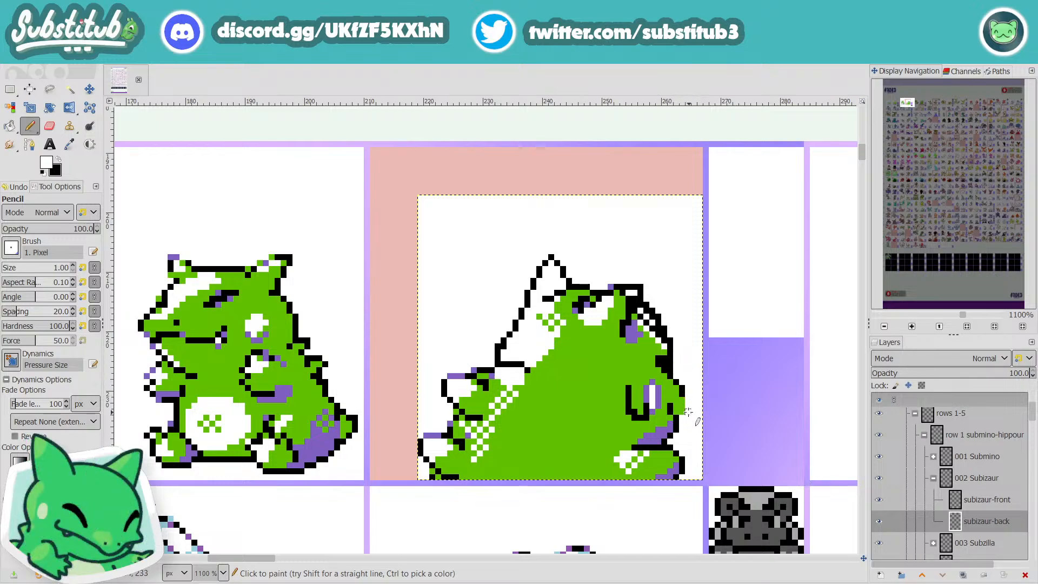
key(x)
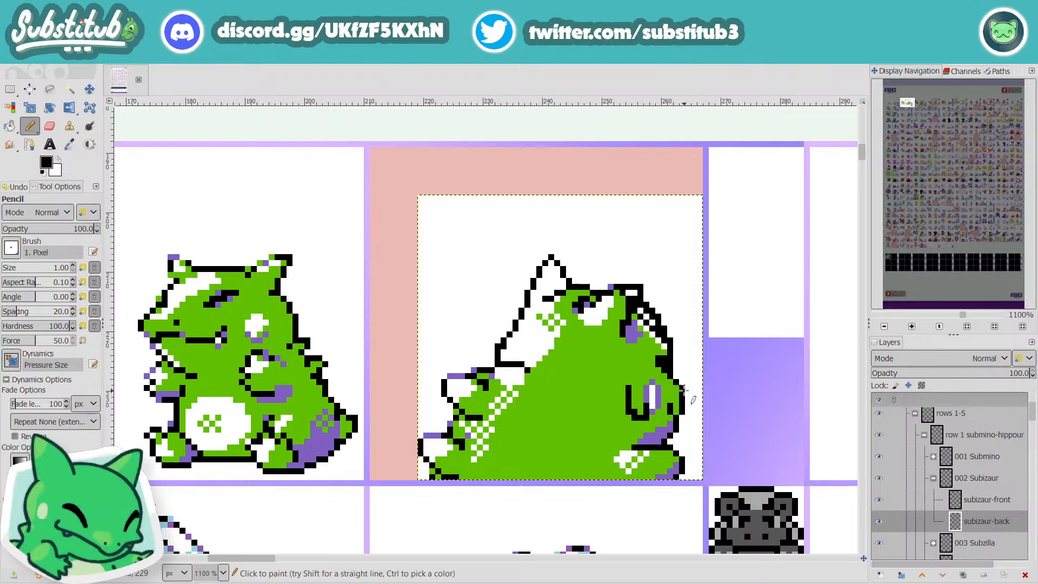
key(x)
Step: Whiten the outer pixels along the right edge of Subizaur's head and touch up its outline further inward in black
key(x)
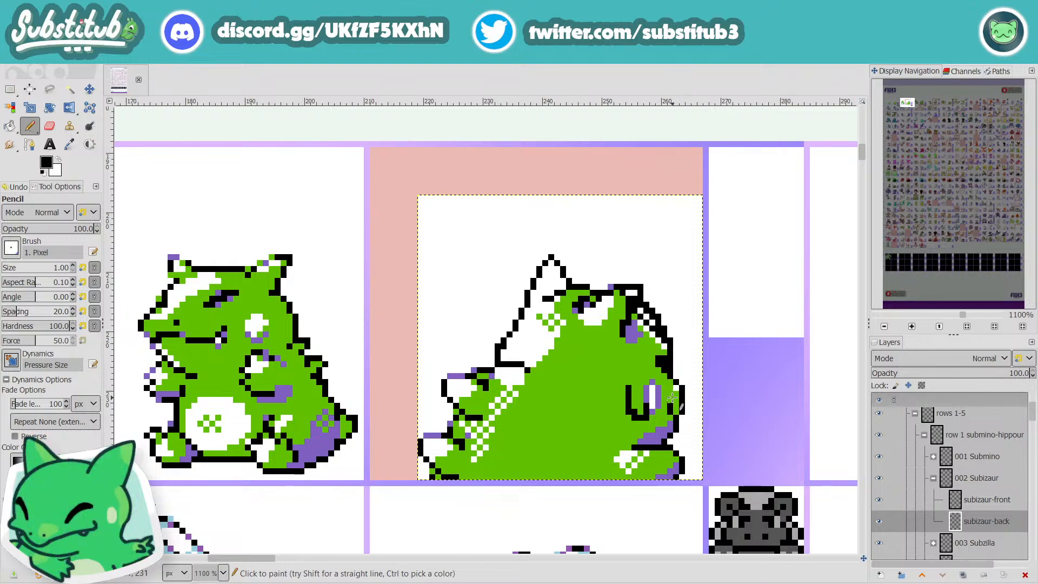
key(x)
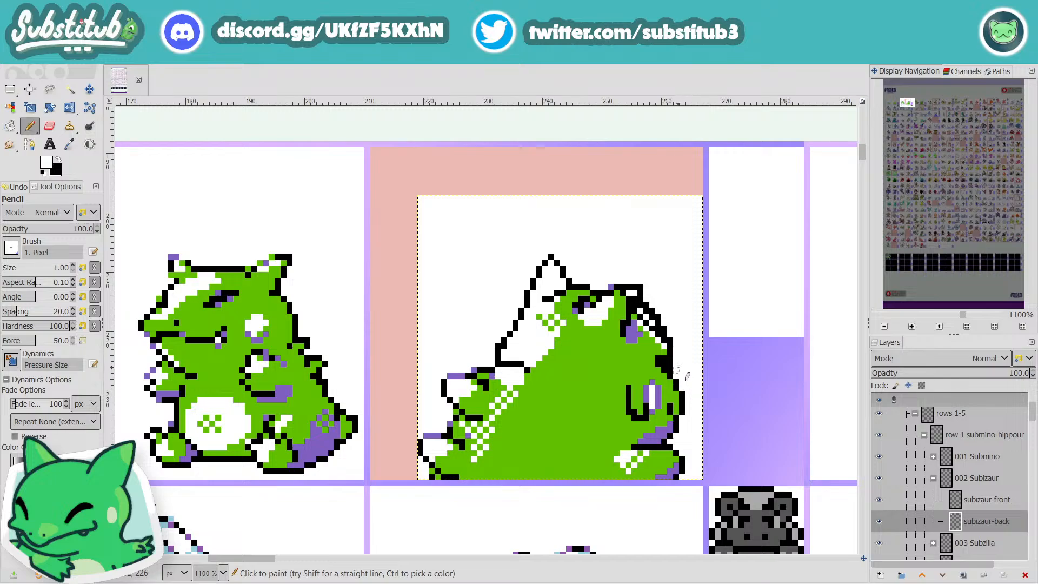
key(x)
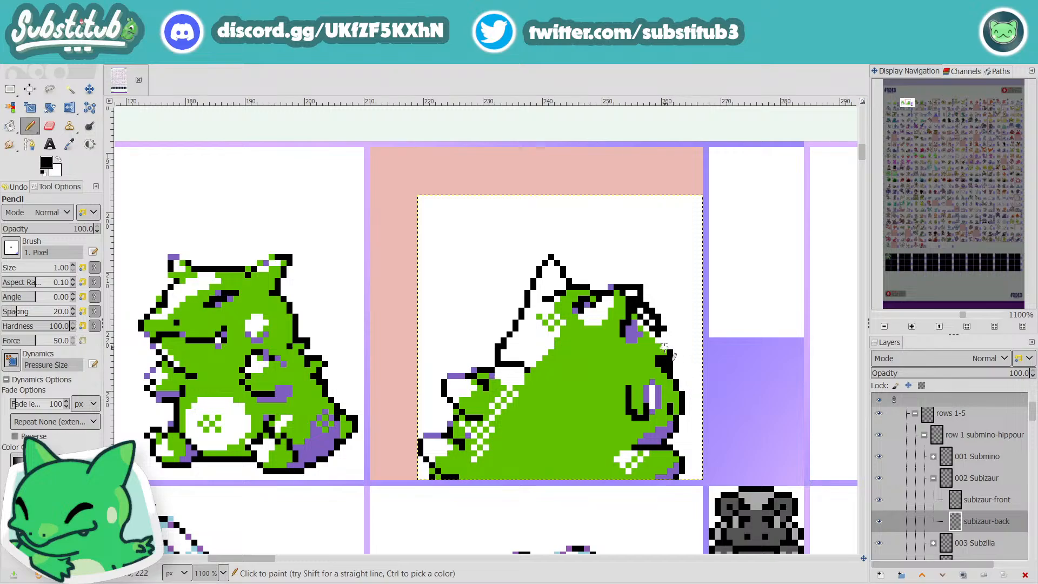
key(x)
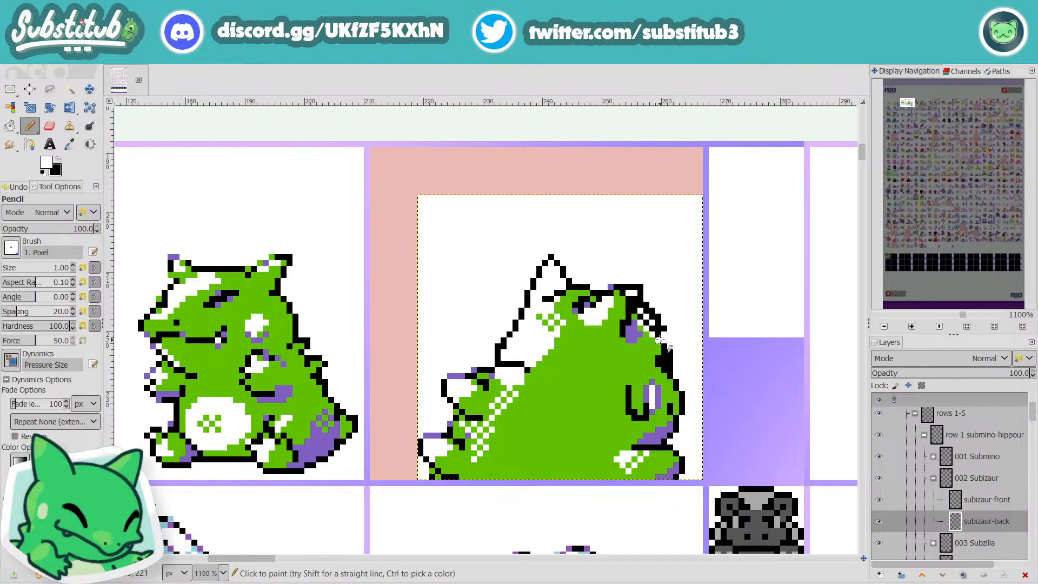
key(x)
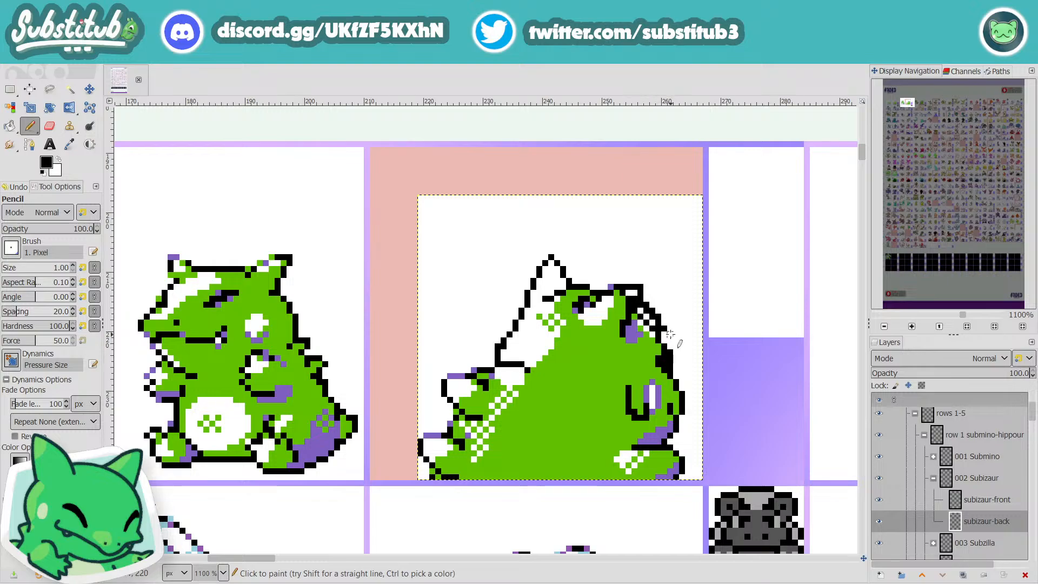
key(x)
drag(659, 326, 640, 294)
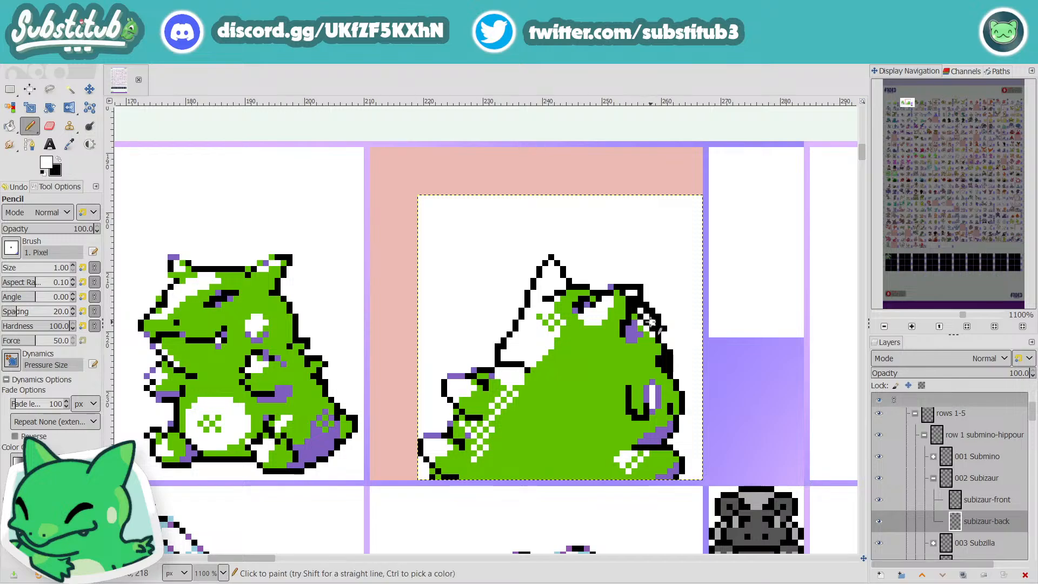
Step: Sample the body green and paint over the purple, white and black spike pixels inside the right side of the head
scroll(645, 302, down, 2)
scroll(663, 311, up, 2)
scroll(663, 311, down, 1)
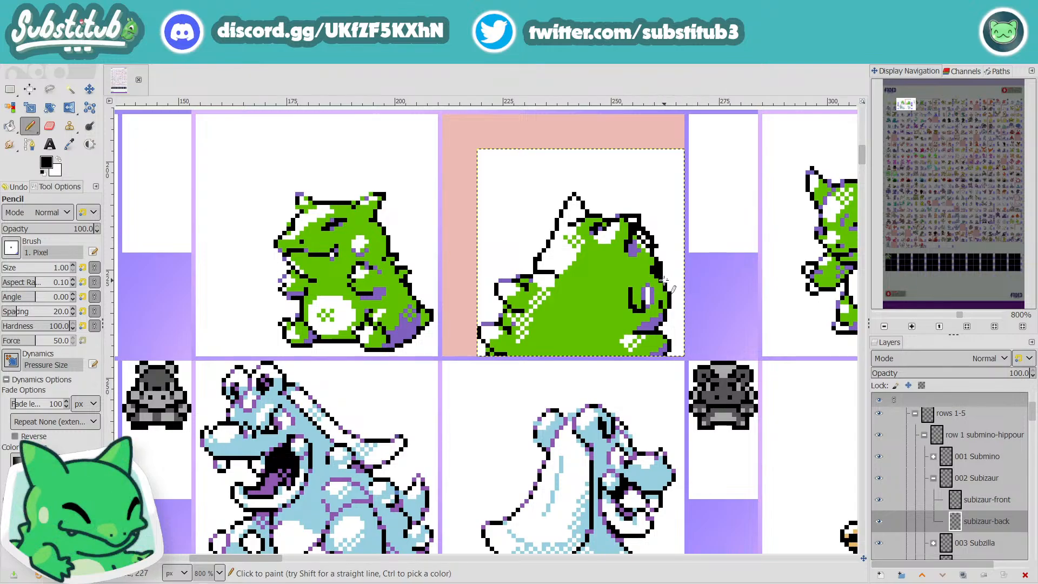
key(o)
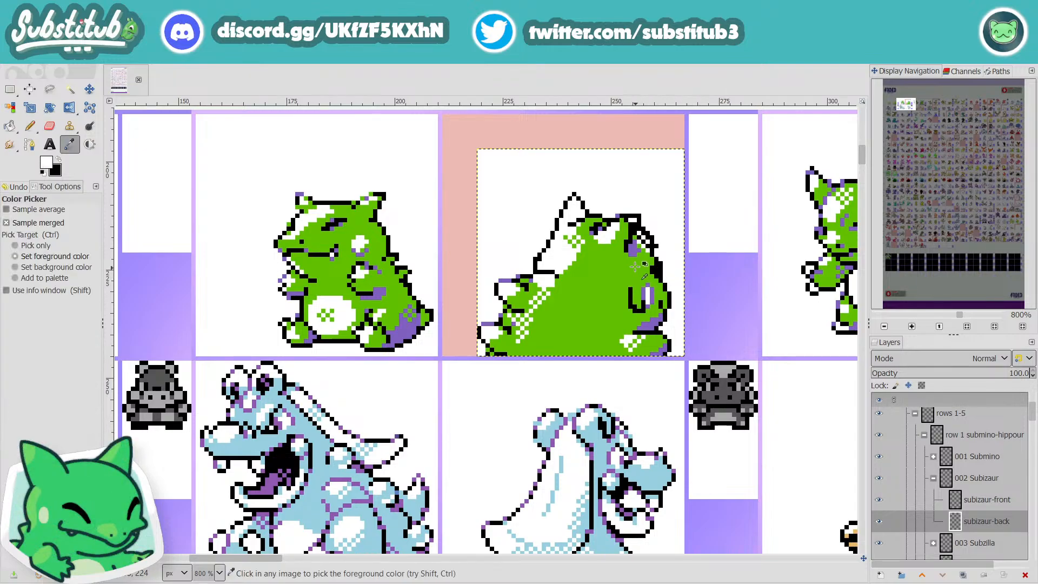
click(621, 289)
key(n)
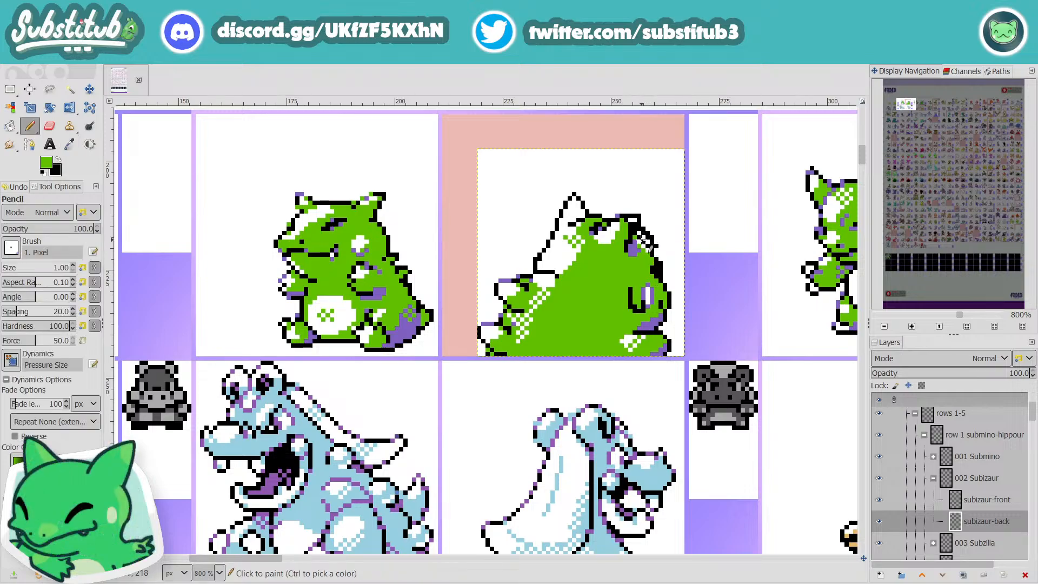
click(642, 240)
drag(657, 270, 657, 269)
key(ctrl+z)
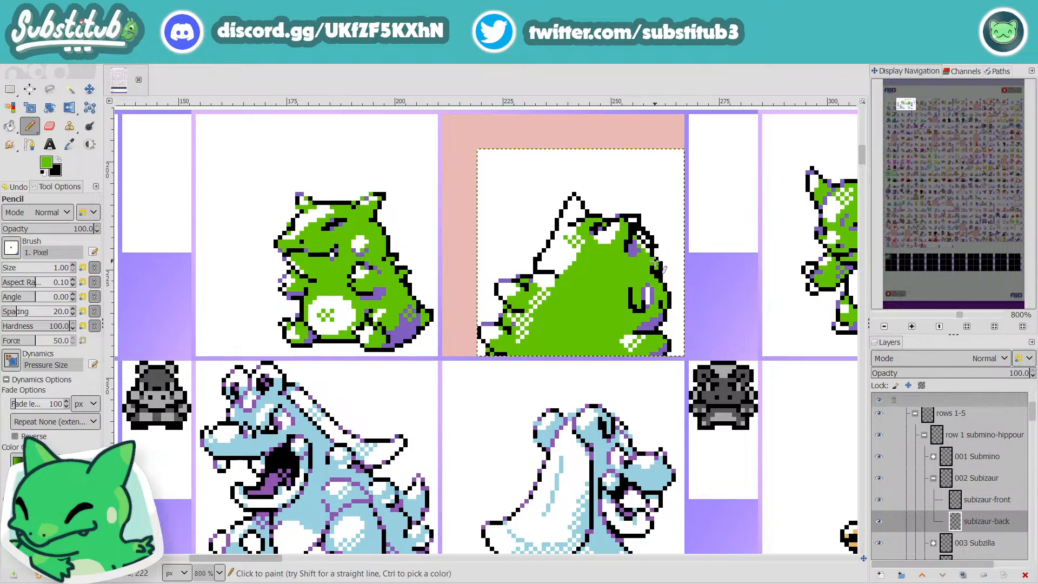
mouse_move(640, 234)
mouse_down()
mouse_move(630, 258)
mouse_move(650, 255)
mouse_up()
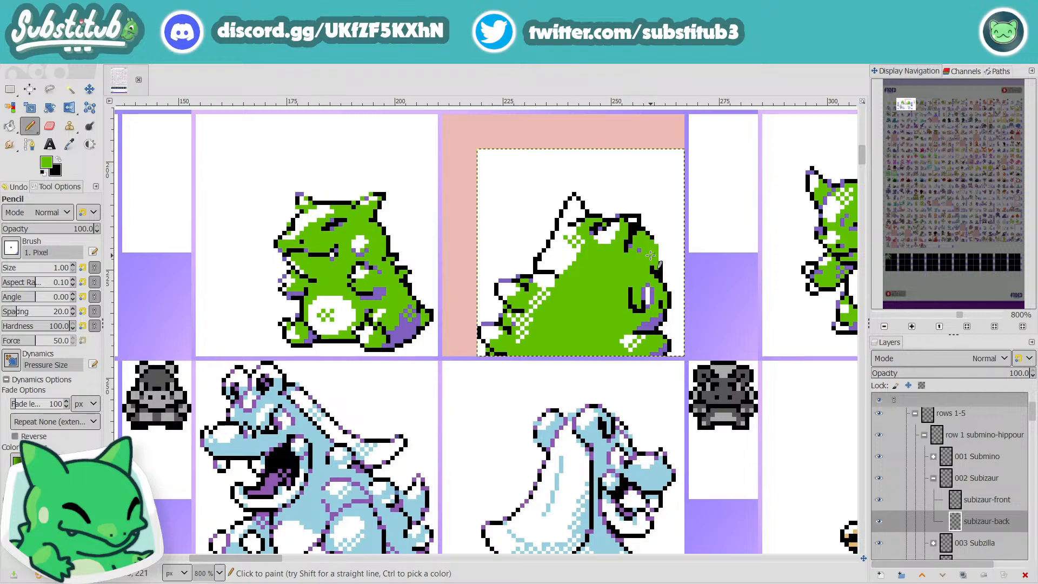
Step: Redraw the right outline of the head as a smooth black curve down to the arm
key(d)
drag(654, 243, 655, 249)
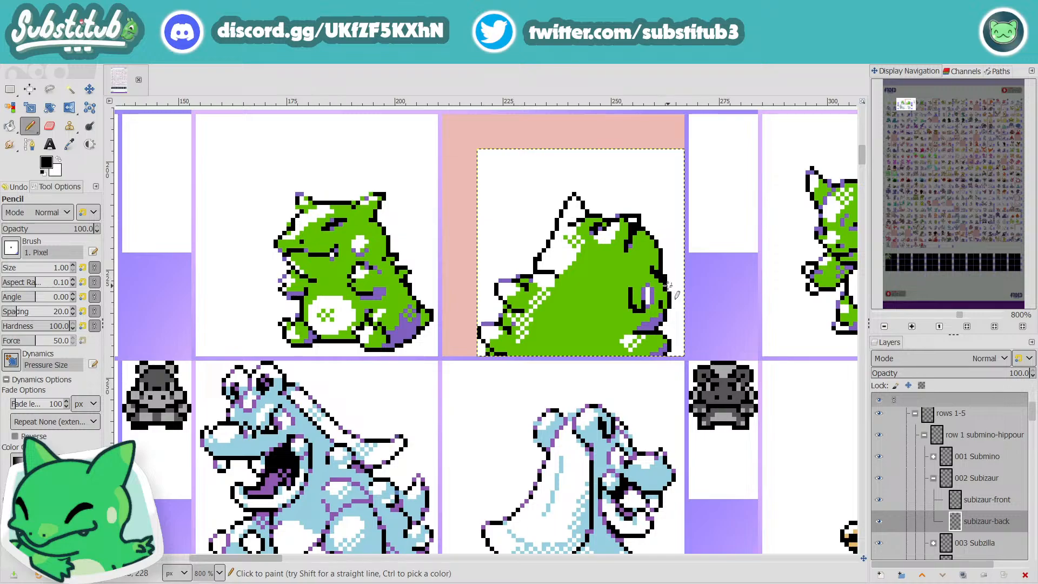
key(x)
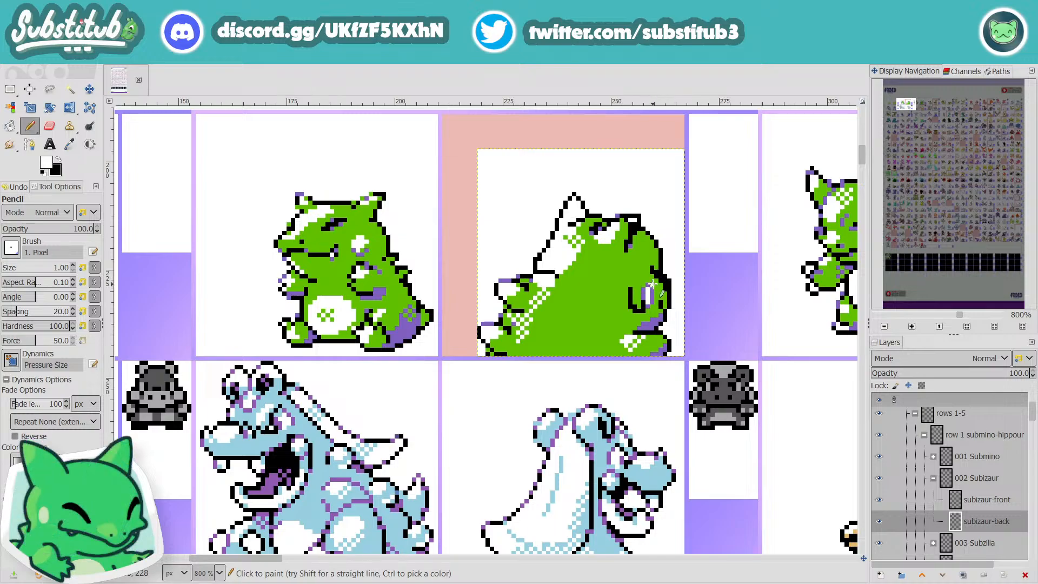
Step: Paint the arm's purple and white shading in the sampled body green and rework its black lines into a shorter shape
key(u)
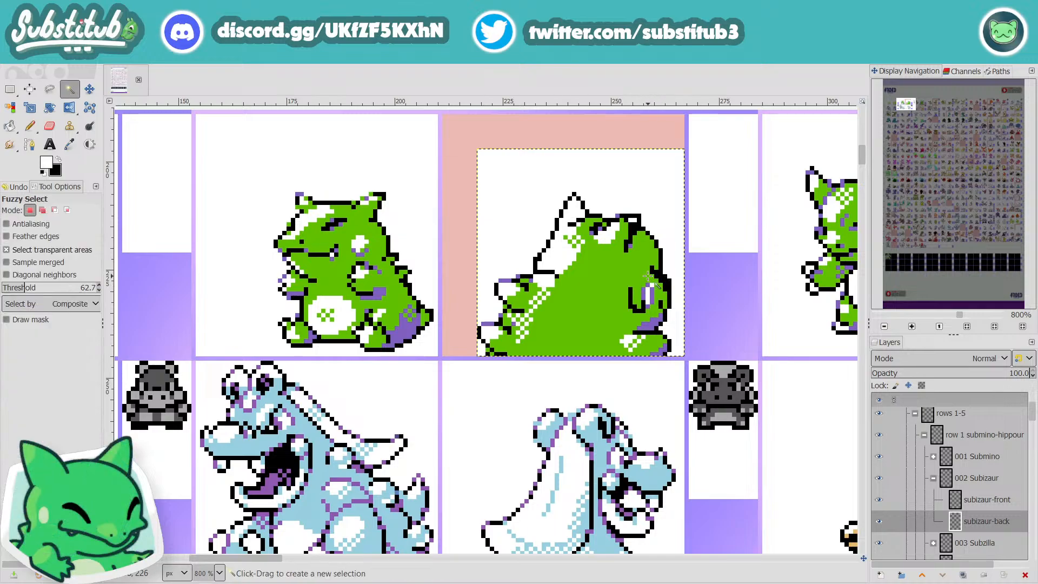
key(o)
click(632, 265)
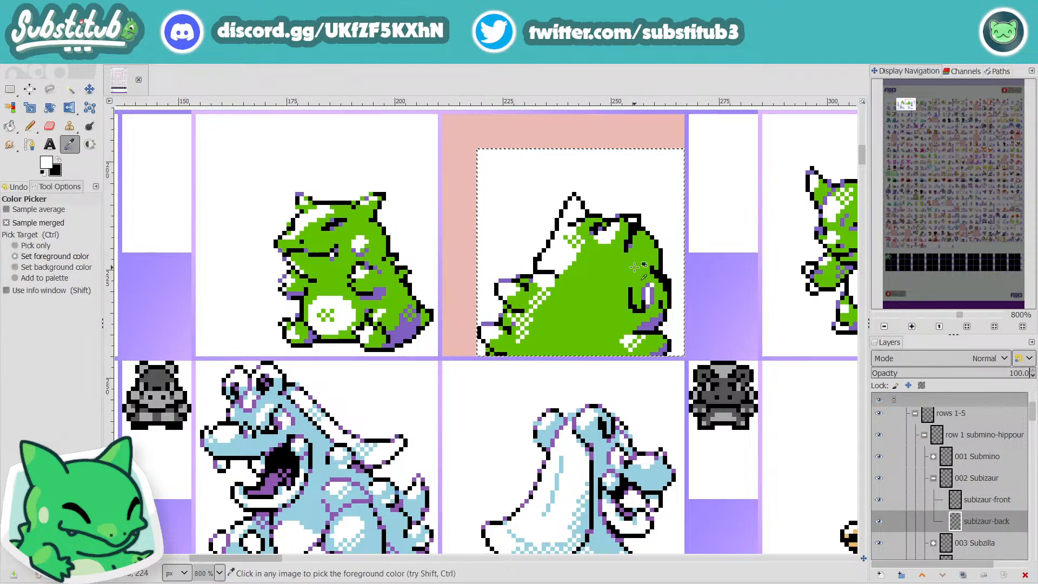
key(p)
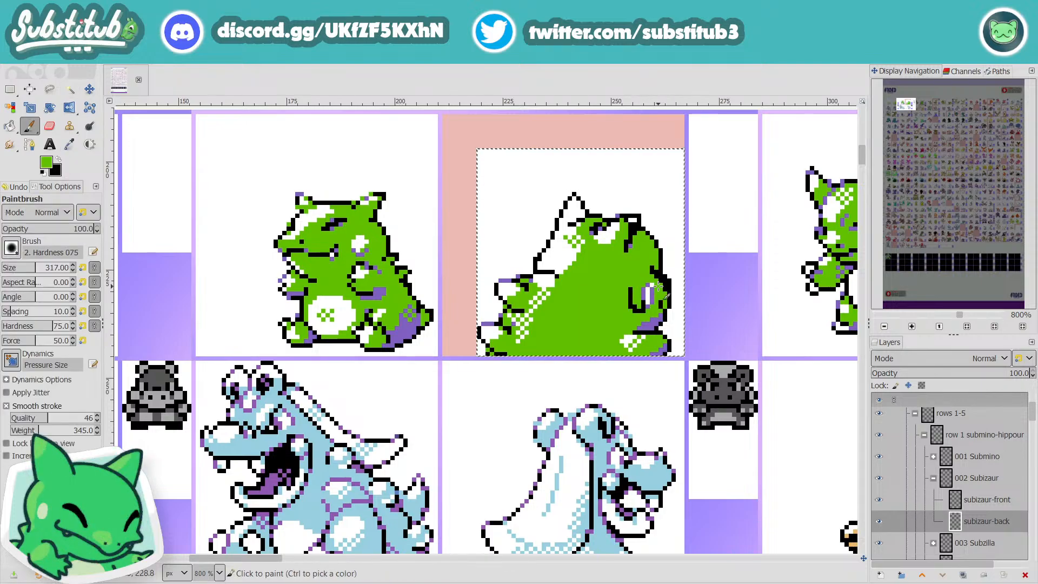
key(shift+n)
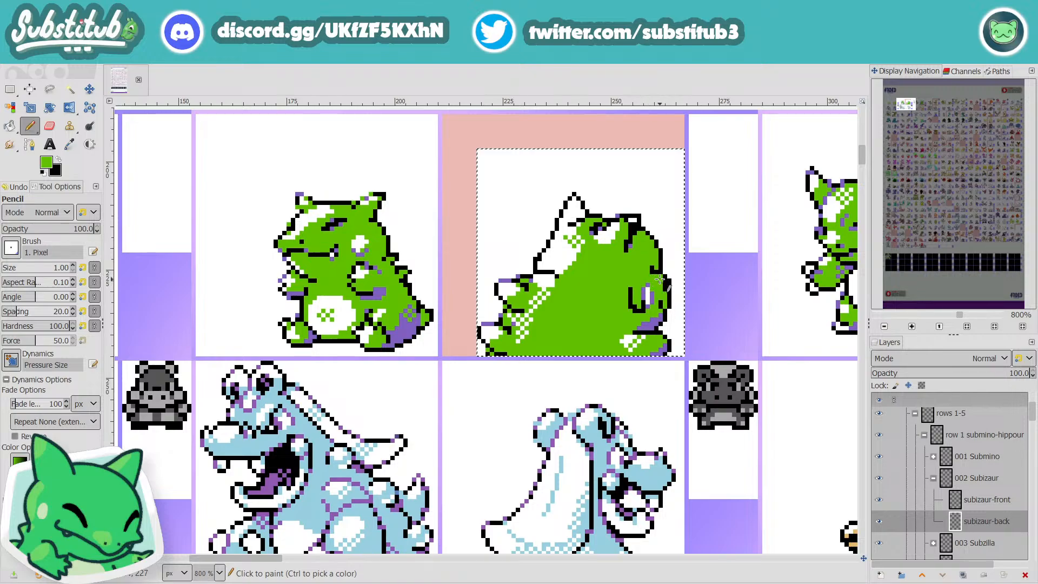
click(660, 279)
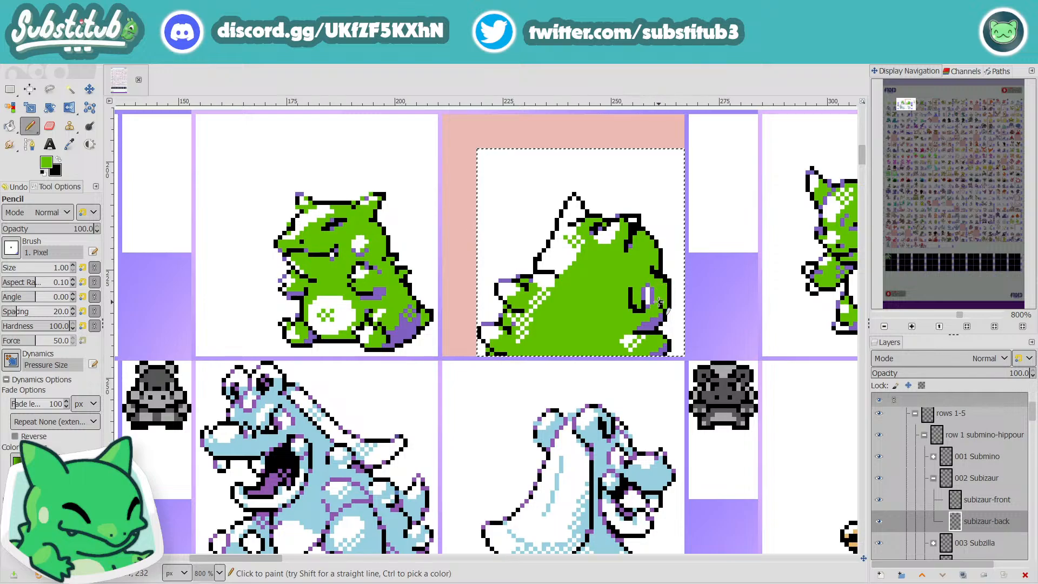
key(x)
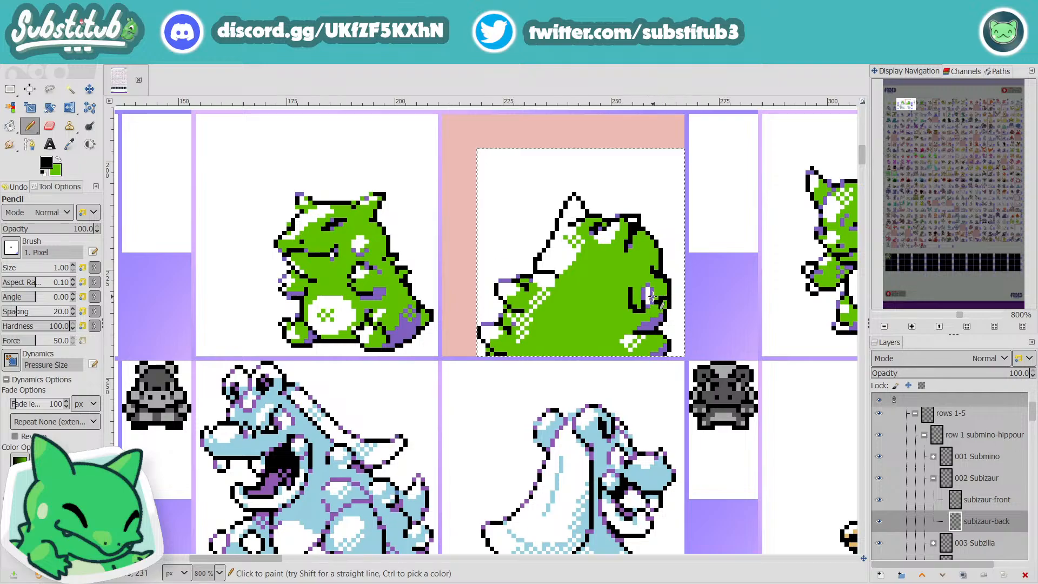
key(x)
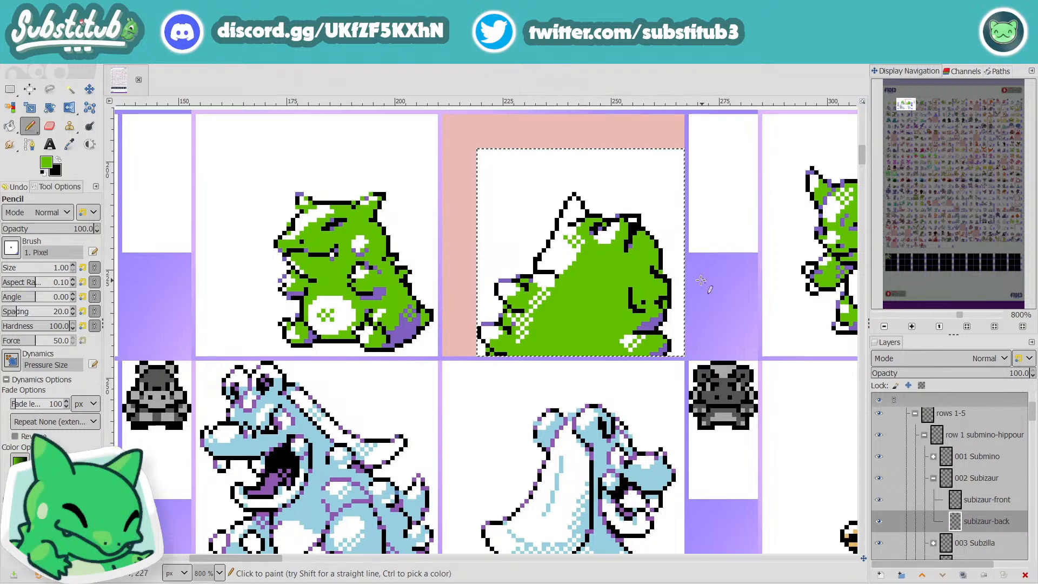
Step: Reshape the body's right outline beneath the arm in black and white, and cover the arm's inner line with green
scroll(671, 272, down, 4)
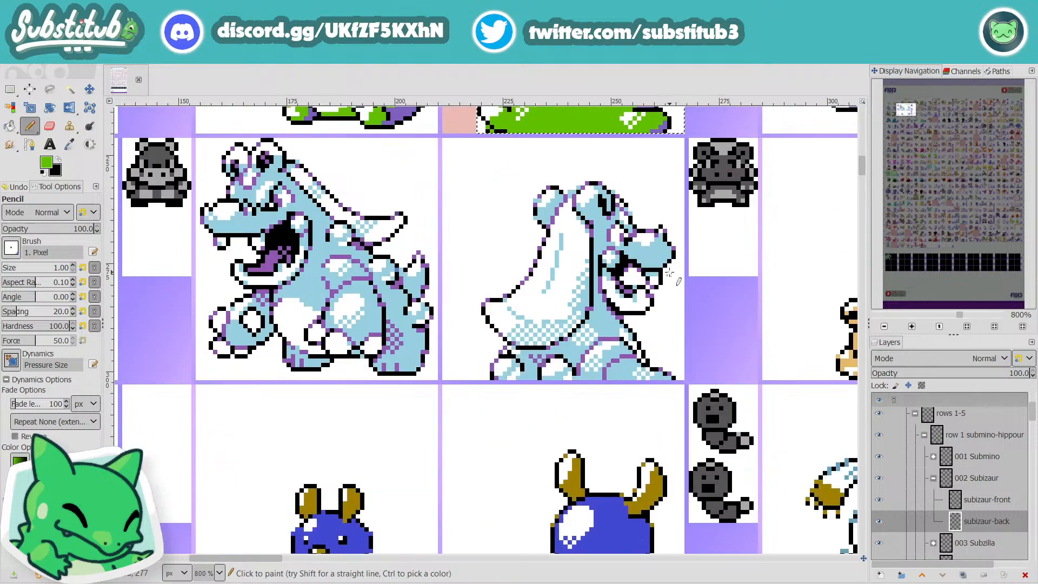
scroll(669, 272, up, 4)
ctrl+click(669, 279)
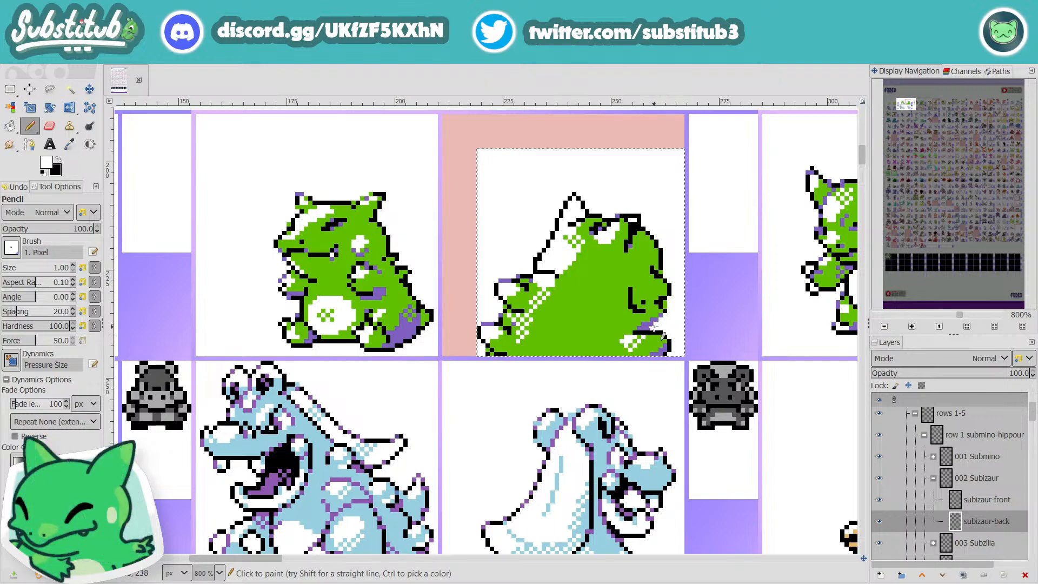
key(x)
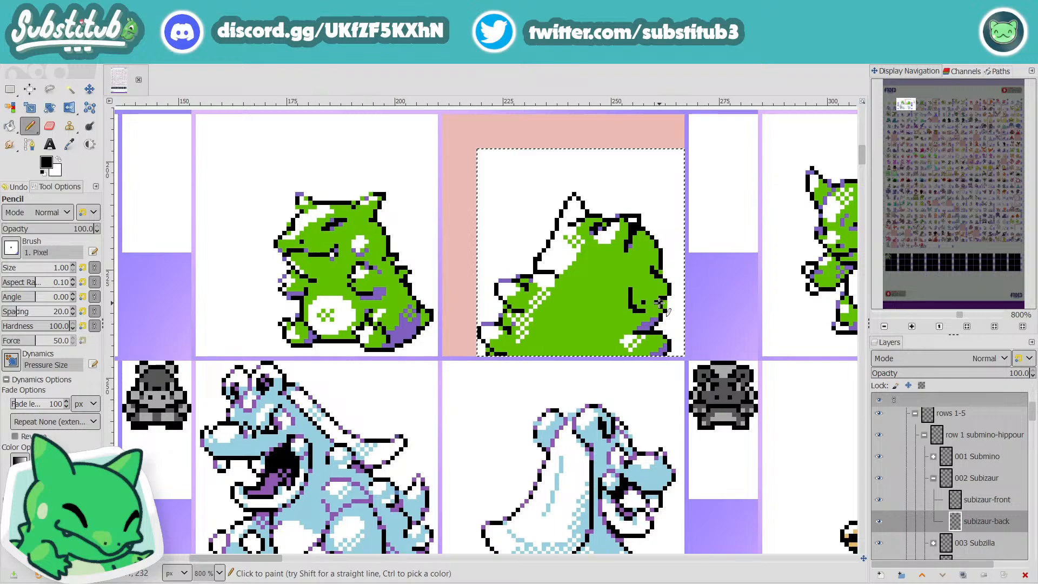
key(x)
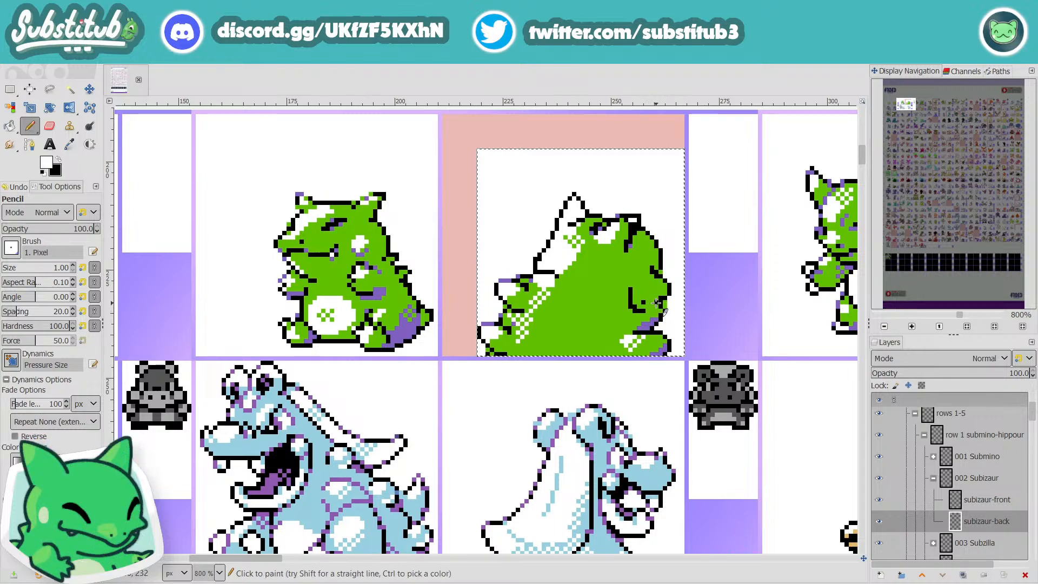
key(x)
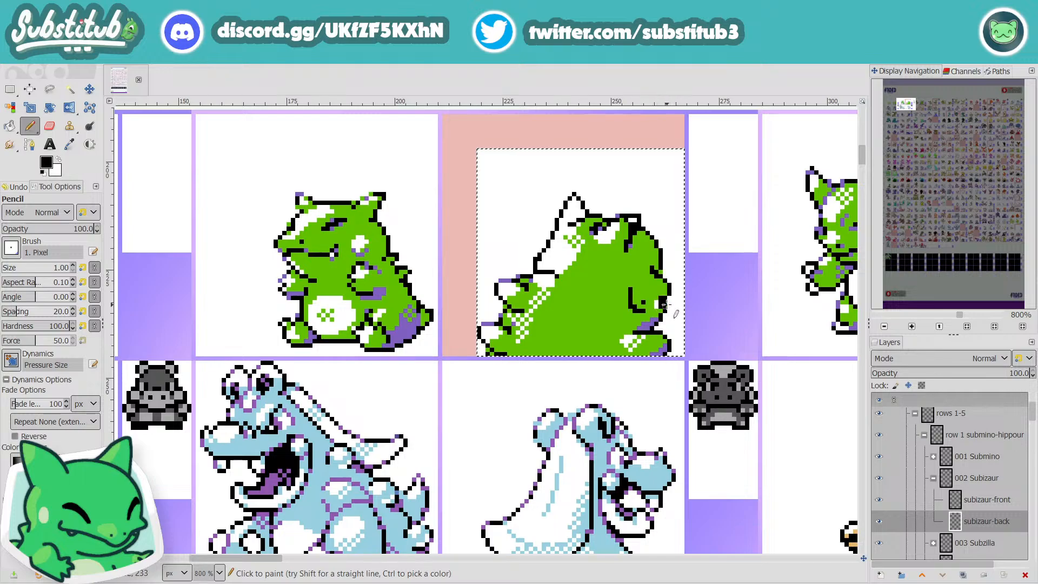
key(x)
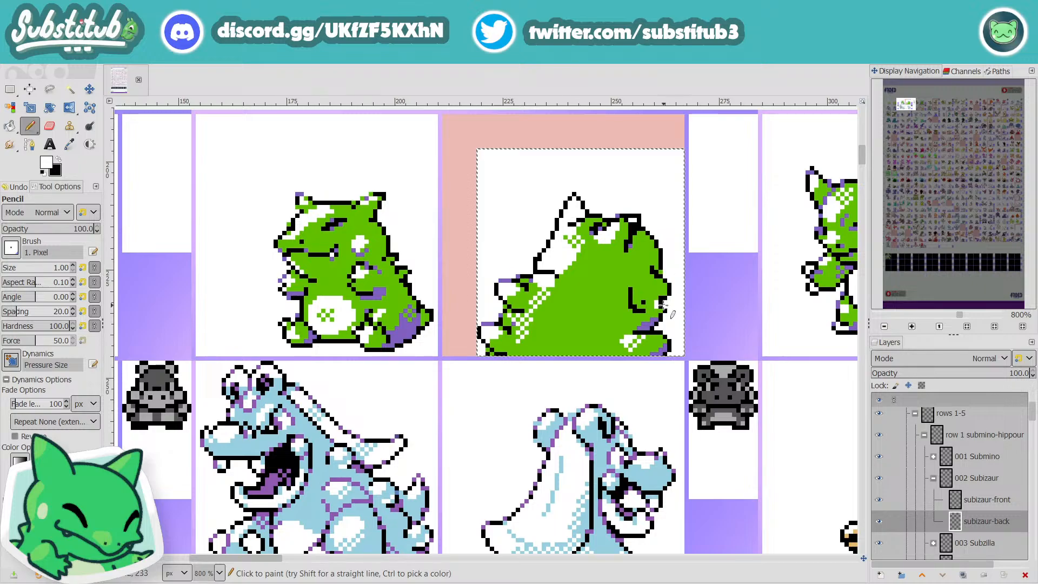
key(x)
key(x)
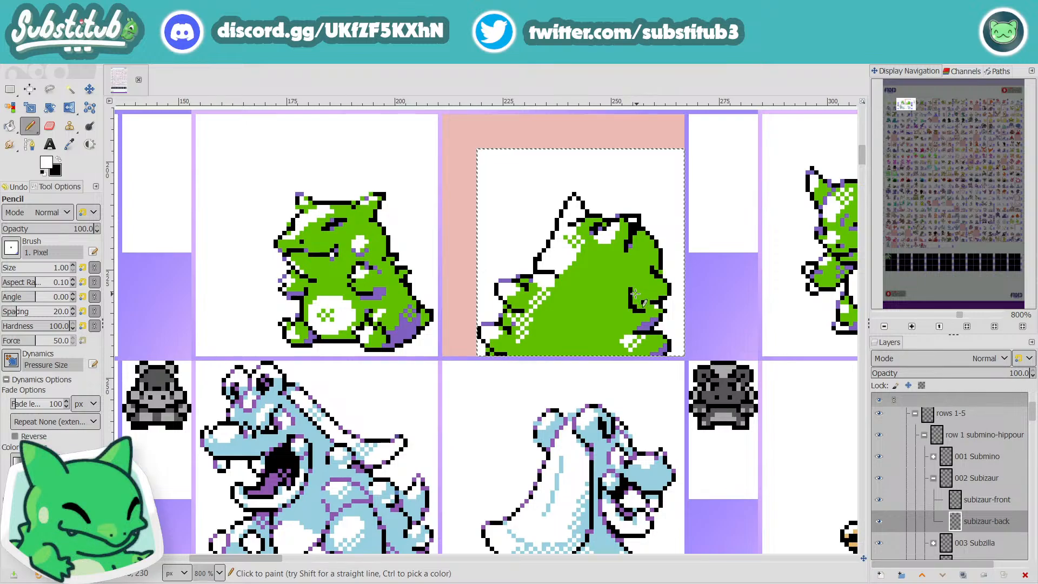
ctrl+click(634, 285)
drag(633, 285, 634, 307)
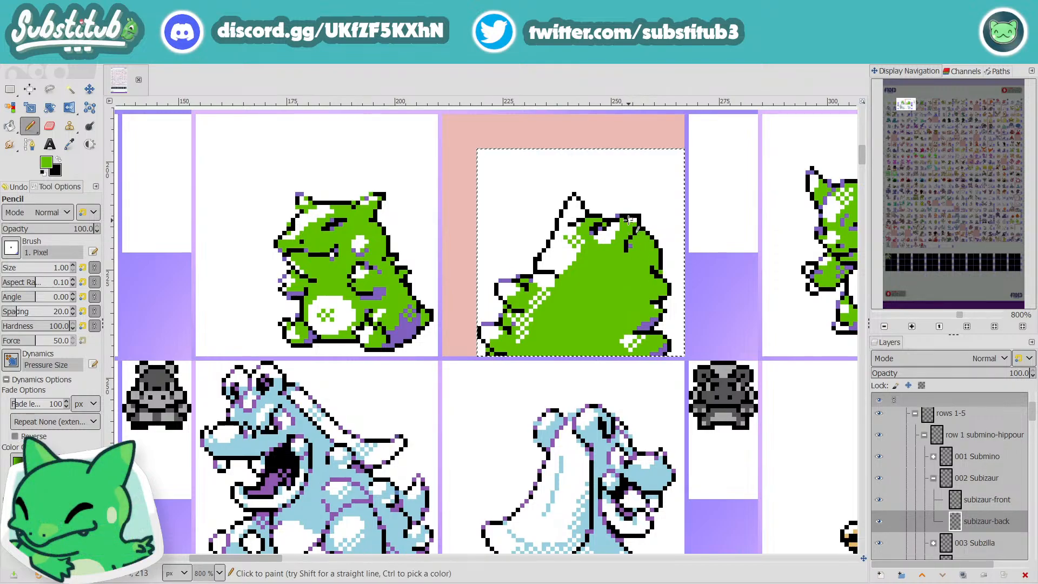
Step: Clear the dark details on top of the head and extend the white highlight toward the head's right corner
ctrl+click(597, 230)
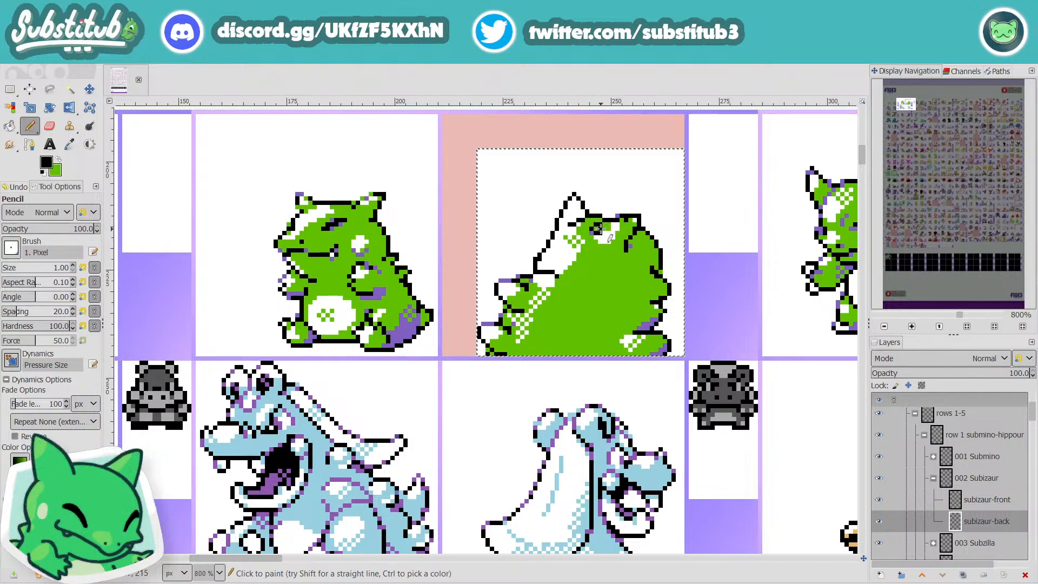
key(x)
key(x)
drag(596, 230, 608, 223)
click(608, 229)
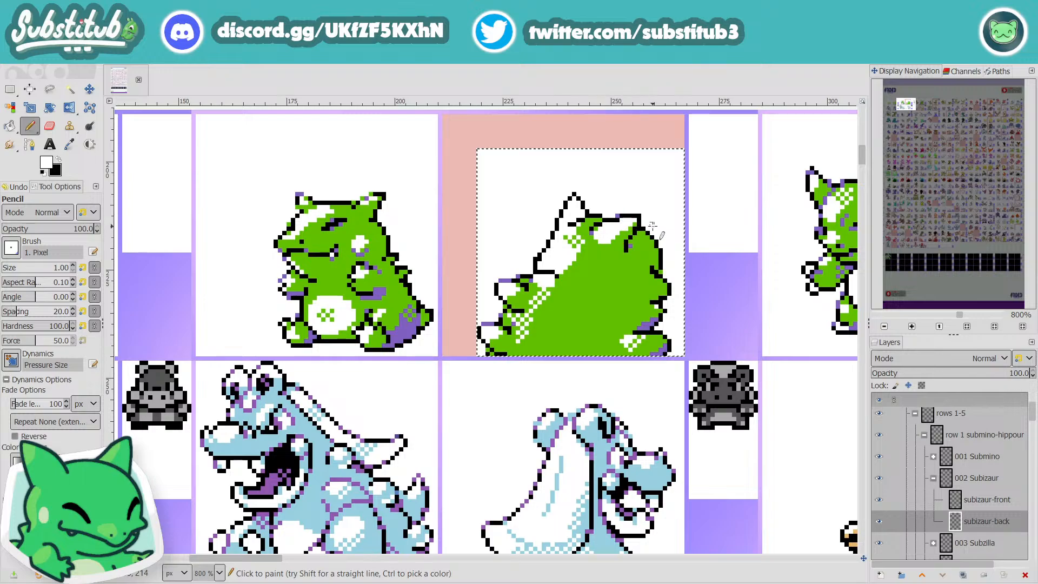
Step: Sample the body green and extend the checkered shading beneath the short black line at the tall ear's base
scroll(622, 232, down, 3)
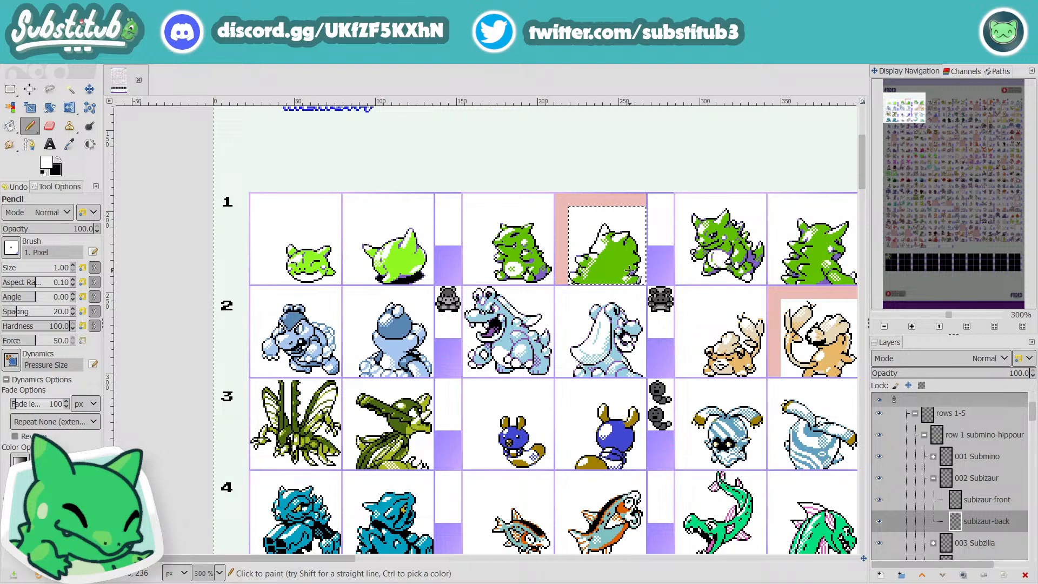
ctrl+scroll(630, 269, up, 5)
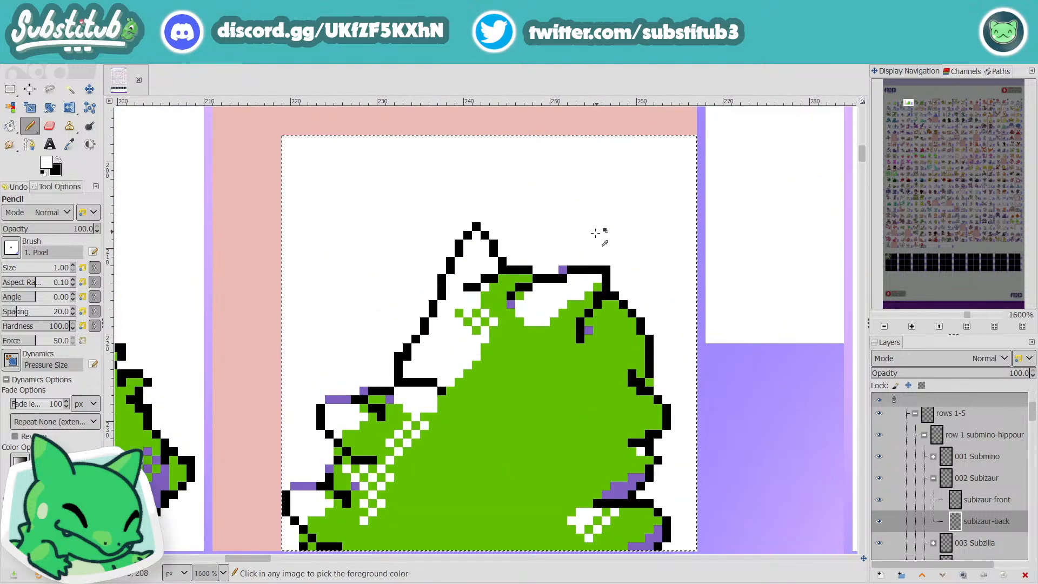
key(o)
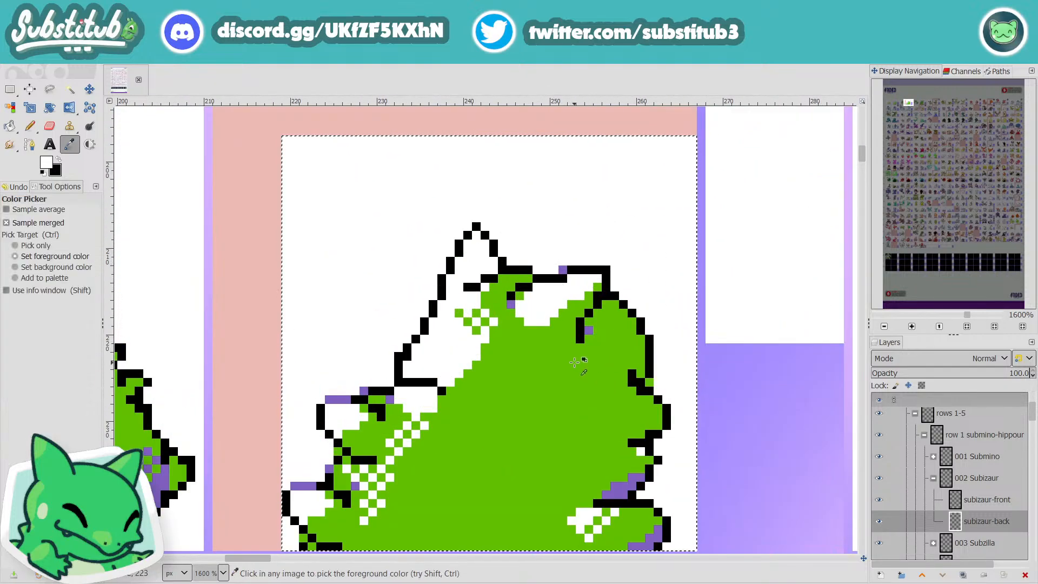
click(553, 367)
key(n)
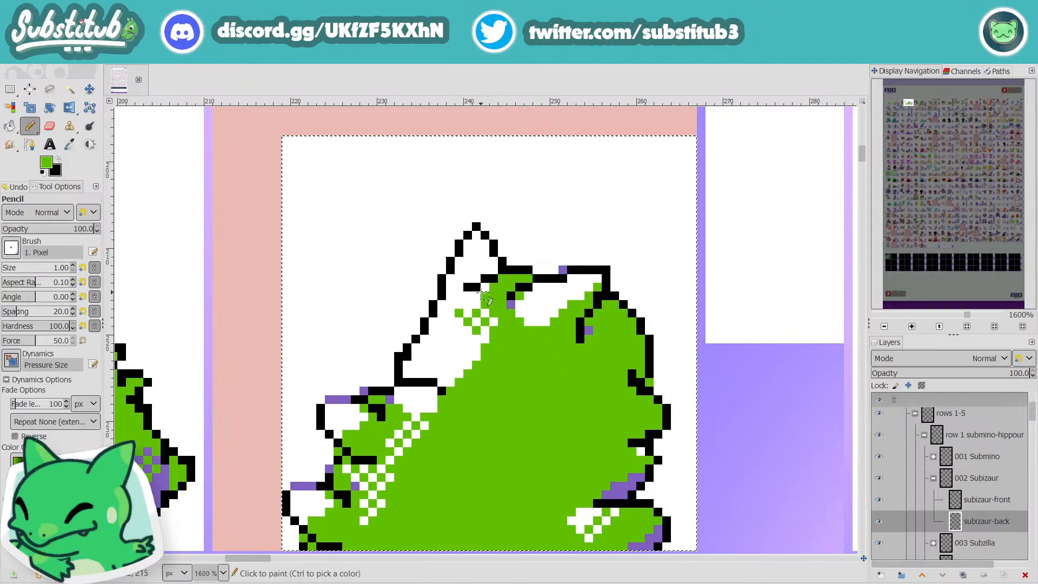
click(486, 288)
click(477, 296)
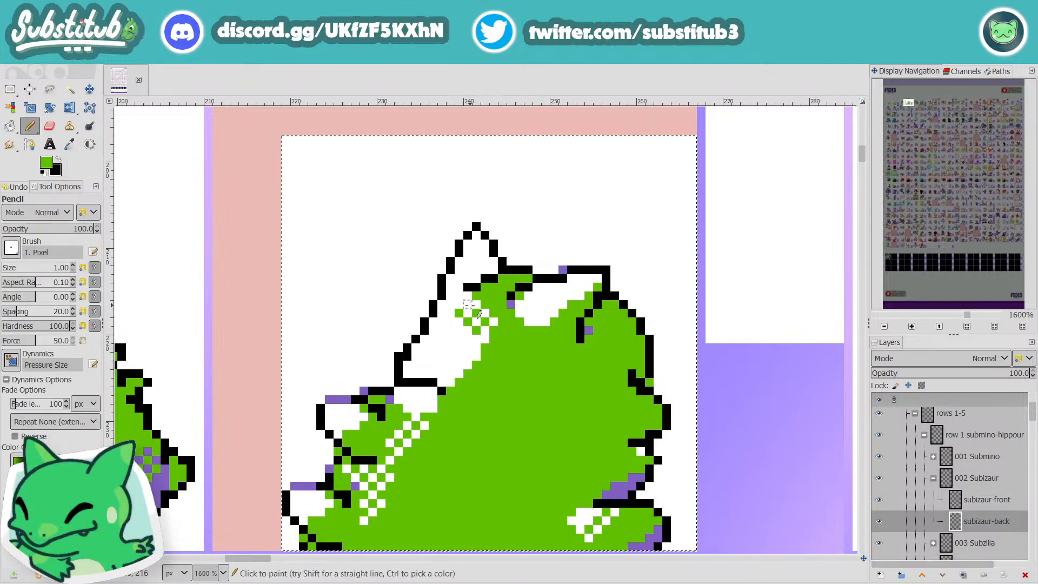
click(469, 305)
Step: Paint green pixels above and beside the short black line at the tall ear's base to extend the ear's inner shading
click(469, 278)
click(477, 278)
click(477, 269)
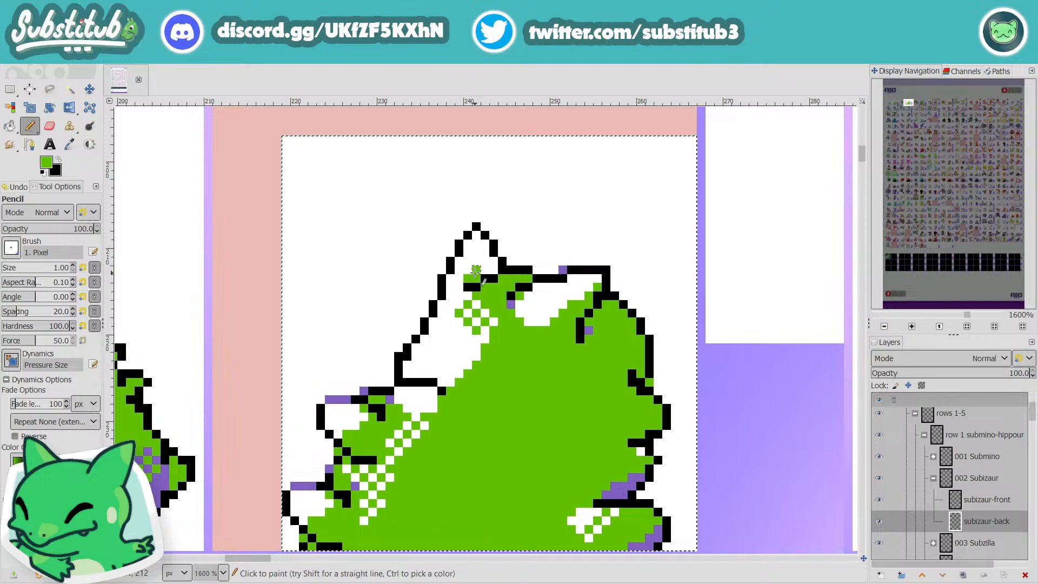
click(485, 269)
click(493, 269)
click(485, 261)
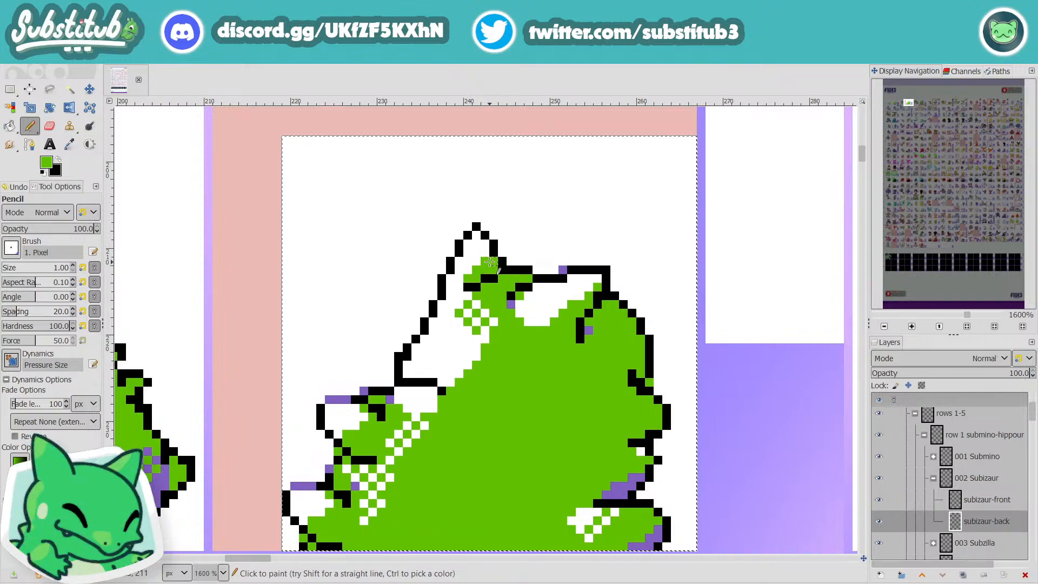
click(491, 261)
click(460, 286)
click(460, 279)
scroll(503, 293, down, 4)
scroll(509, 293, up, 4)
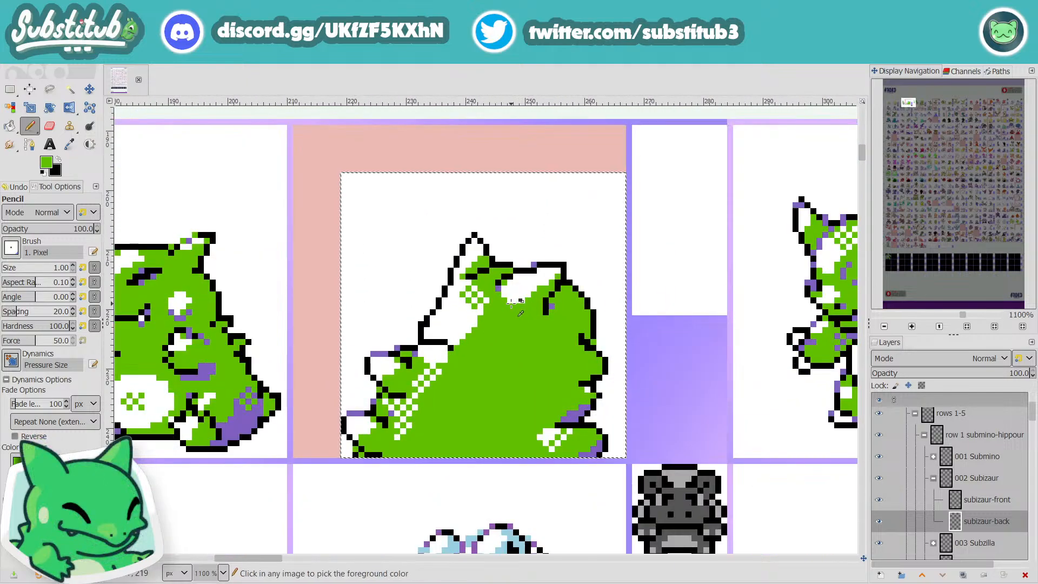
Step: Clear the body's right edge between the arm and foot in white and redraw its outline in black further inward
scroll(538, 267, down, 4)
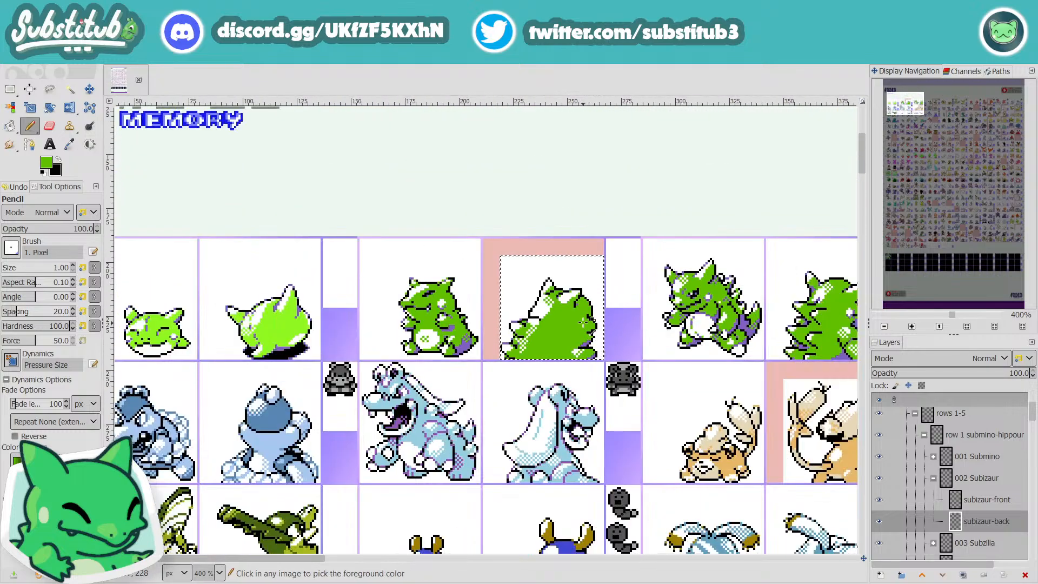
scroll(589, 322, up, 1)
scroll(581, 320, up, 1)
key(d)
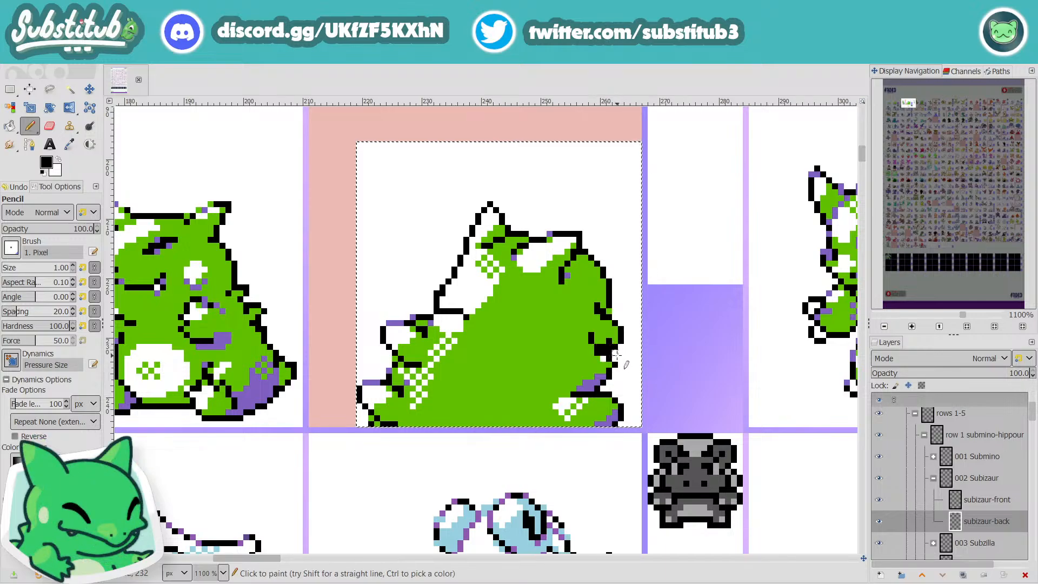
key(x)
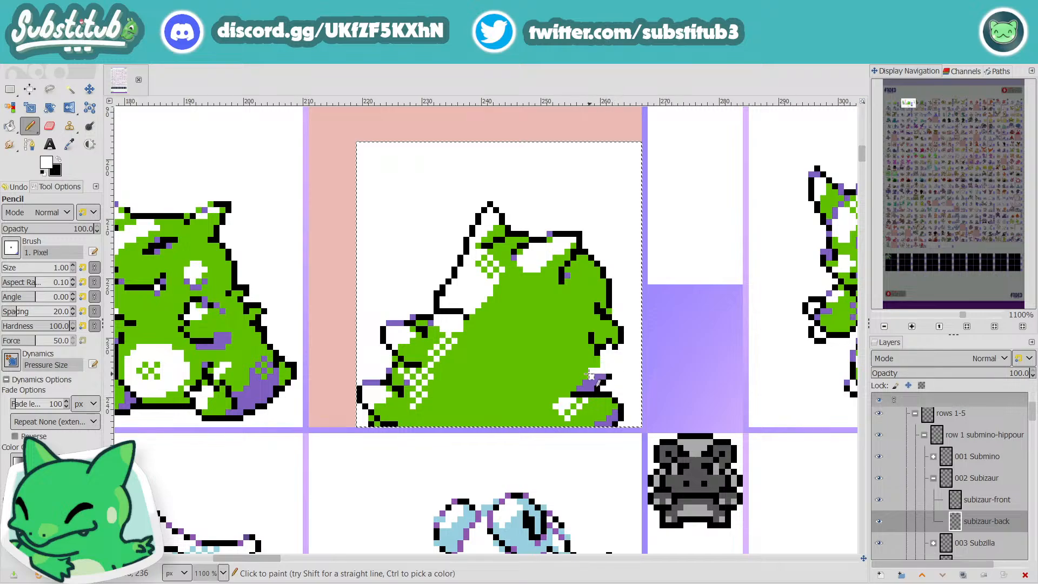
scroll(600, 373, down, 3)
scroll(595, 367, up, 3)
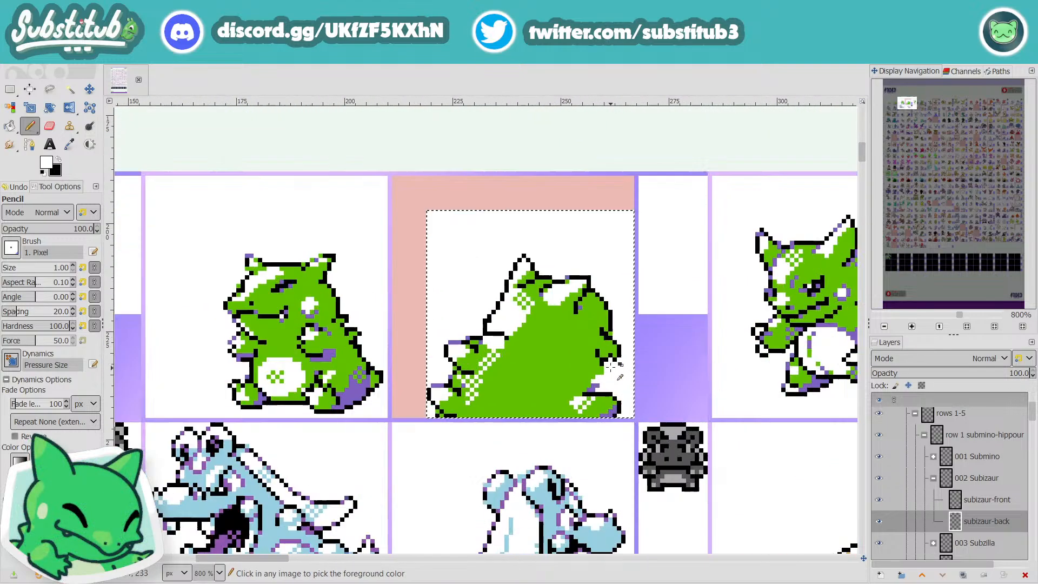
key(x)
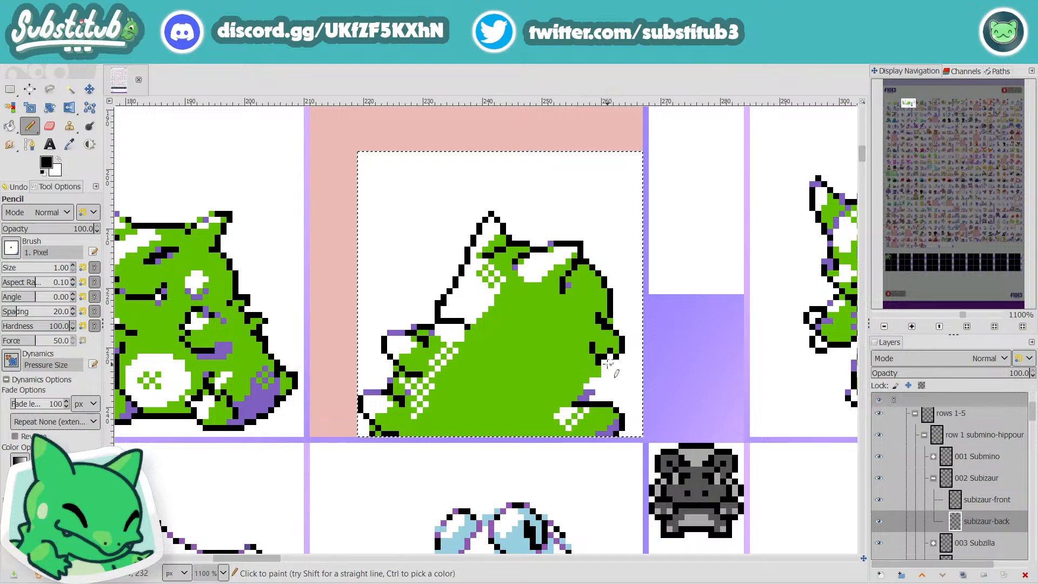
click(604, 370)
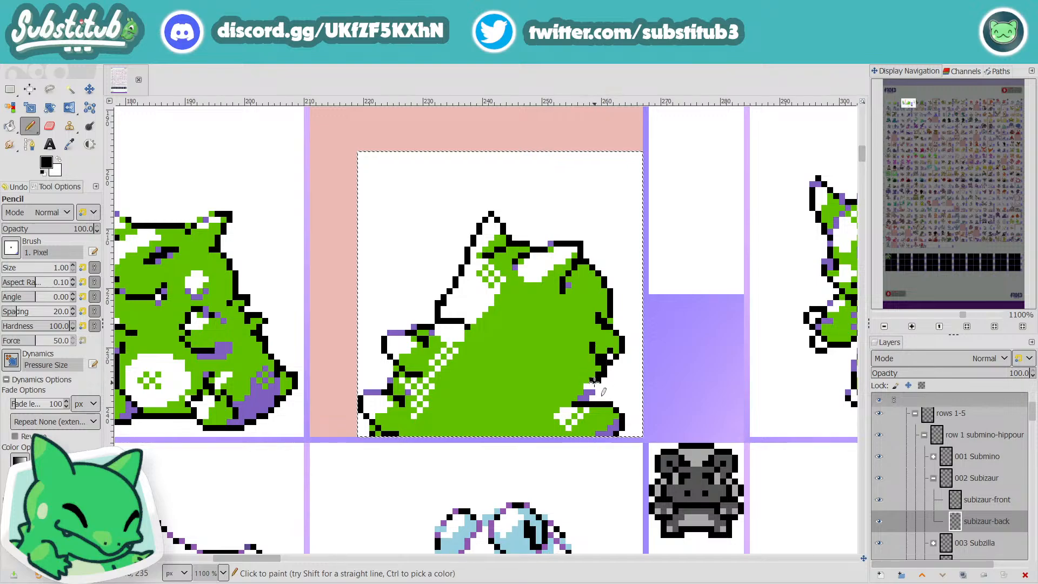
Step: Cut a 16 × 6 px selection around the right foot, paste it a few pixels higher and anchor it
scroll(588, 388, down, 3)
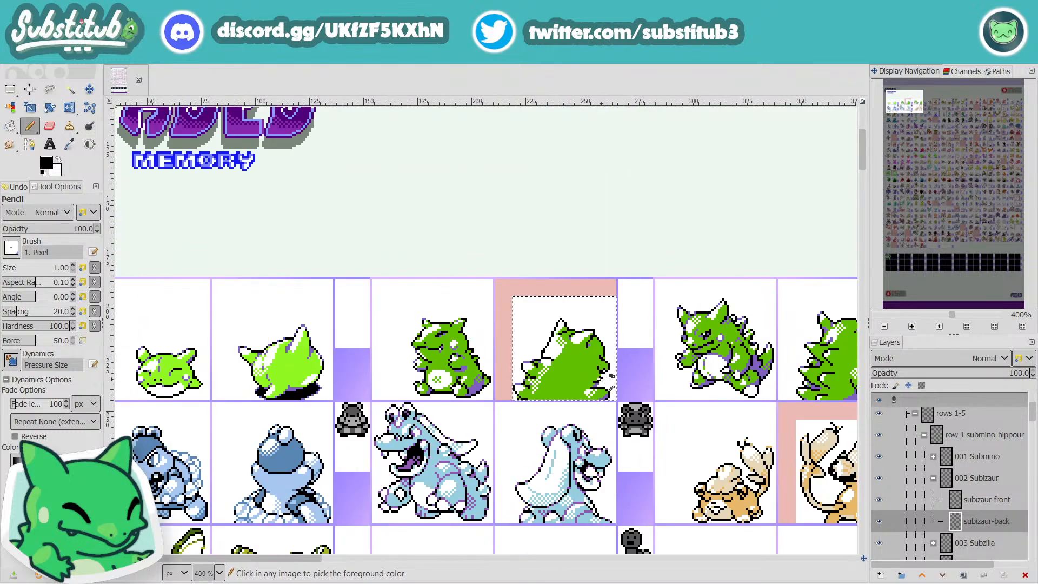
scroll(615, 375, up, 2)
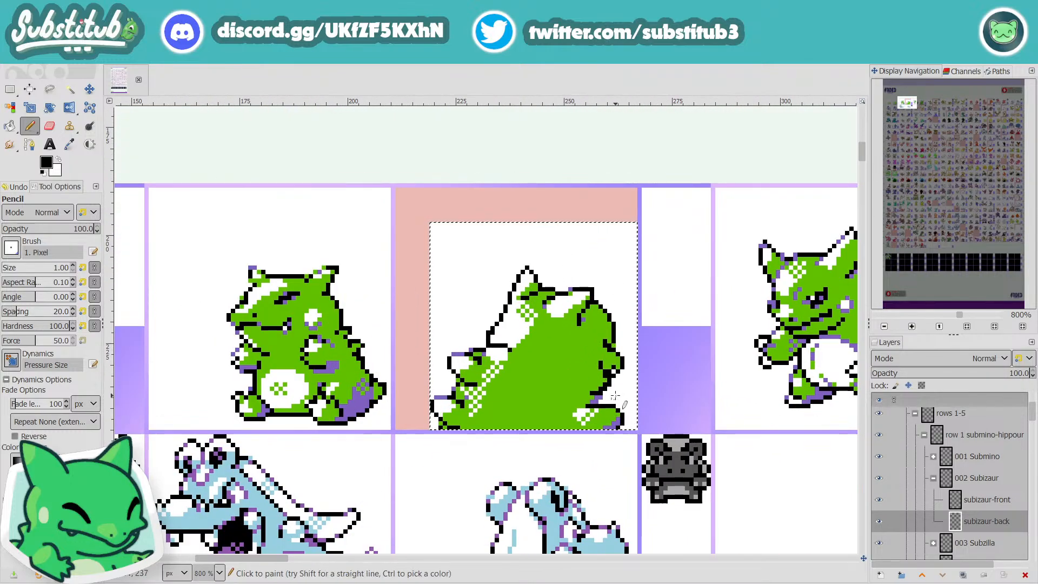
click(10, 89)
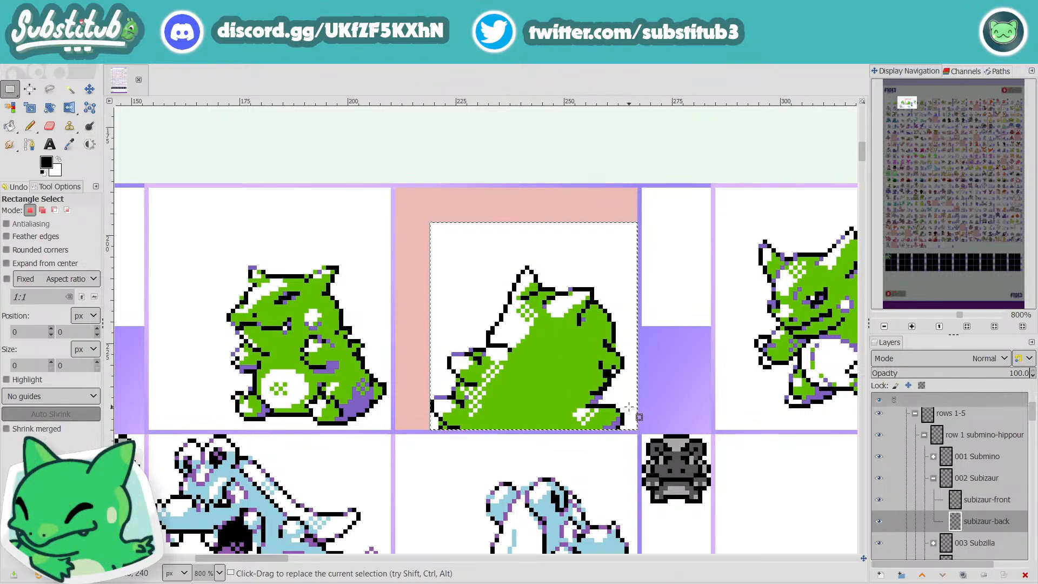
drag(629, 409, 595, 403)
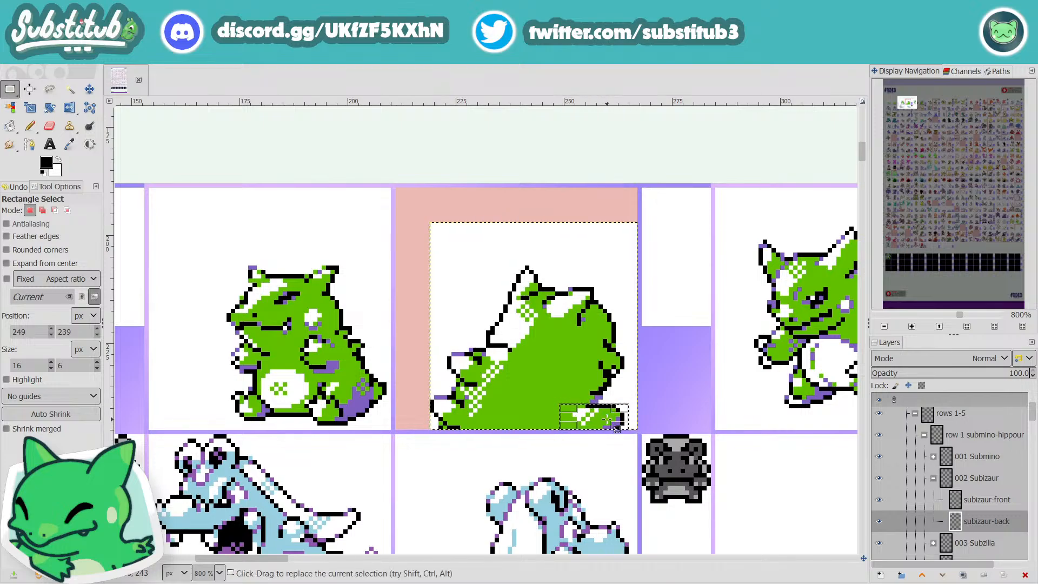
key(ctrl+x)
key(ctrl+v)
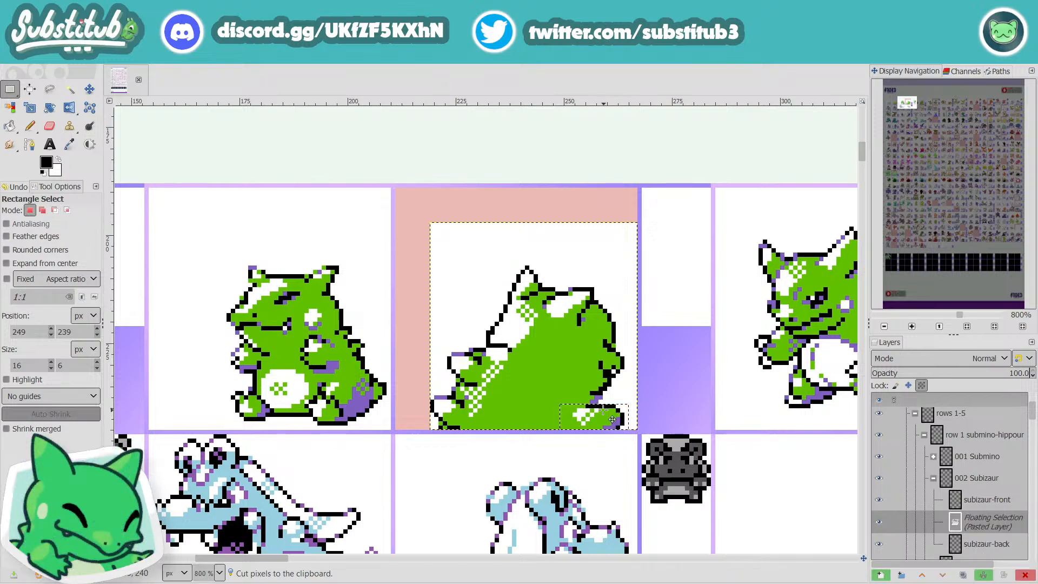
drag(601, 417, 601, 403)
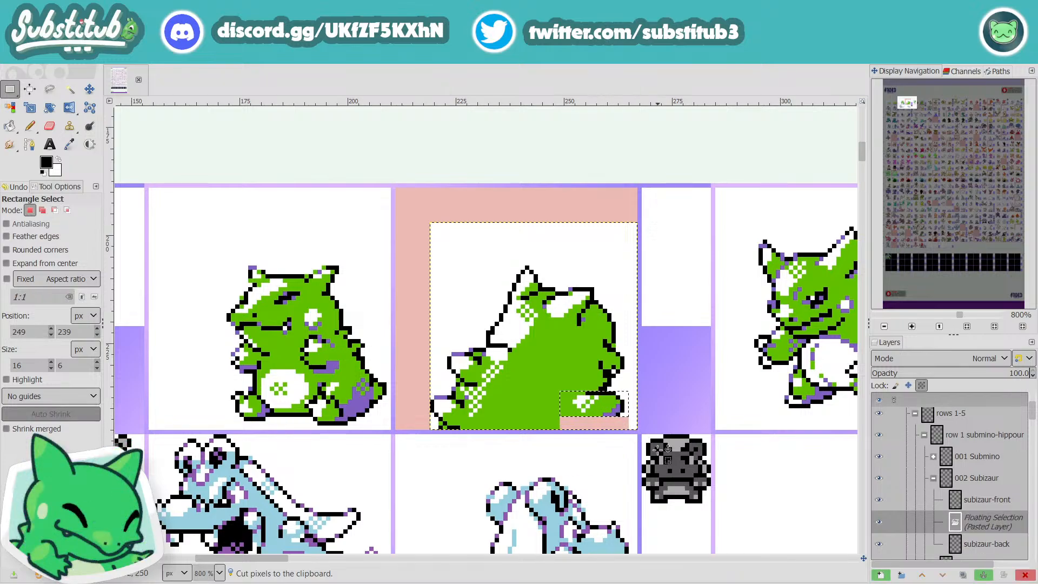
click(676, 389)
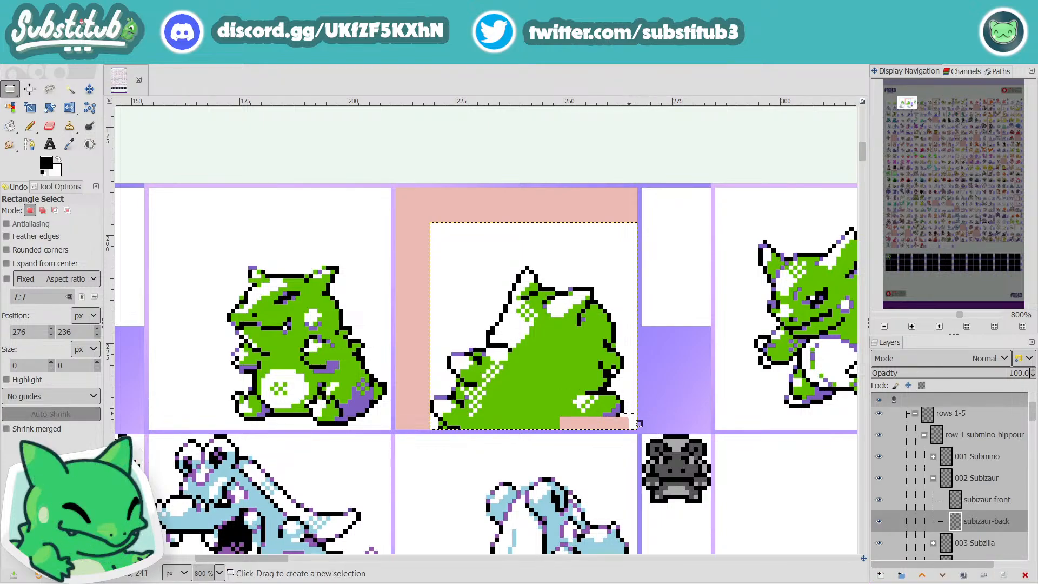
Step: Fill the empty strip beneath the raised right foot with white using the Pencil
key(x)
key(n)
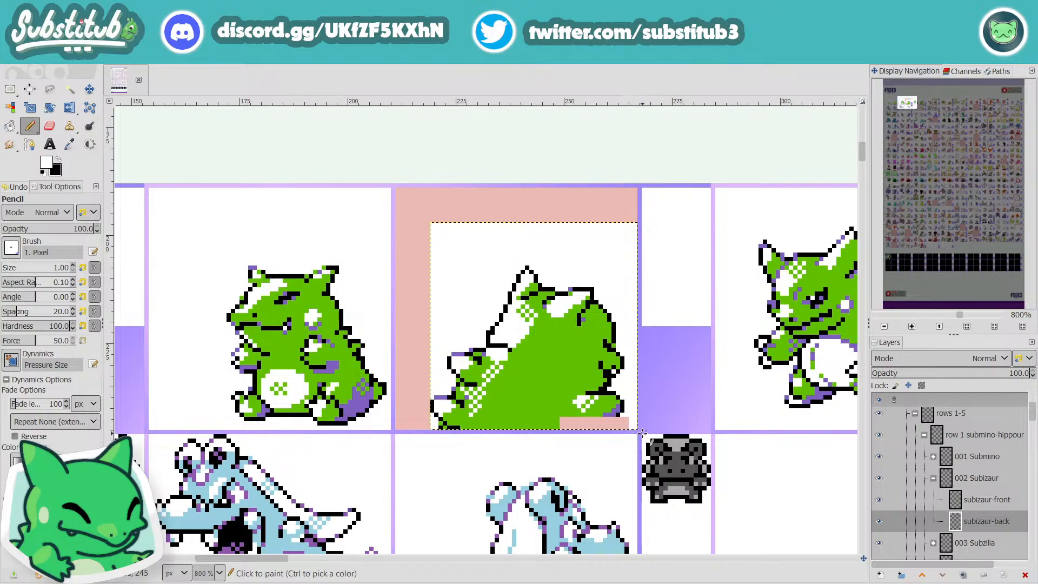
mouse_move(627, 419)
mouse_down()
mouse_move(562, 417)
mouse_move(624, 423)
mouse_move(563, 429)
mouse_up()
drag(628, 428, 607, 427)
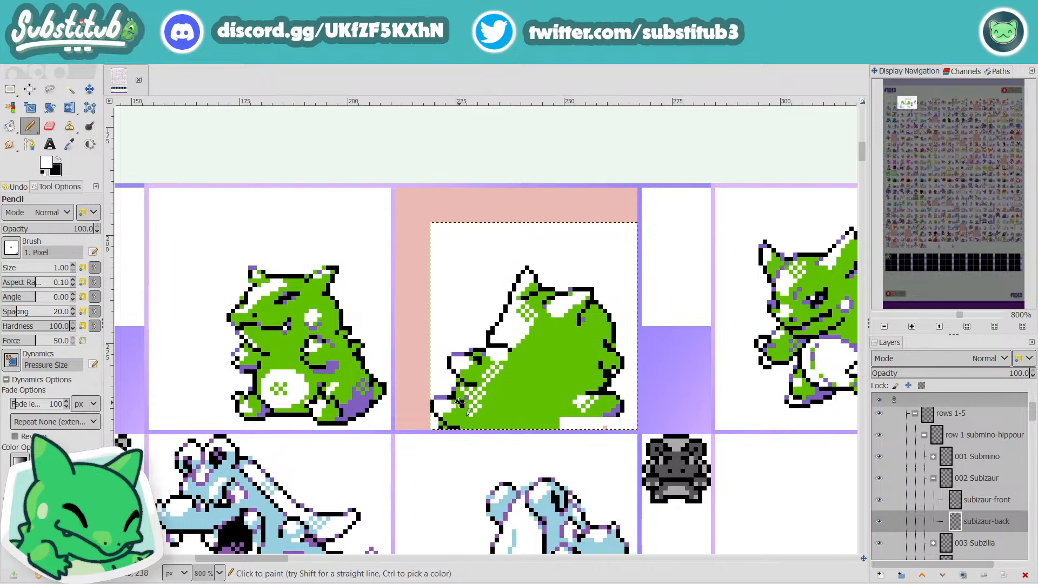
Step: Sample the purple from the front sprite's tail to shade beneath the arm, and cover the arm's inner black pixels with body green
key(o)
click(361, 401)
key(n)
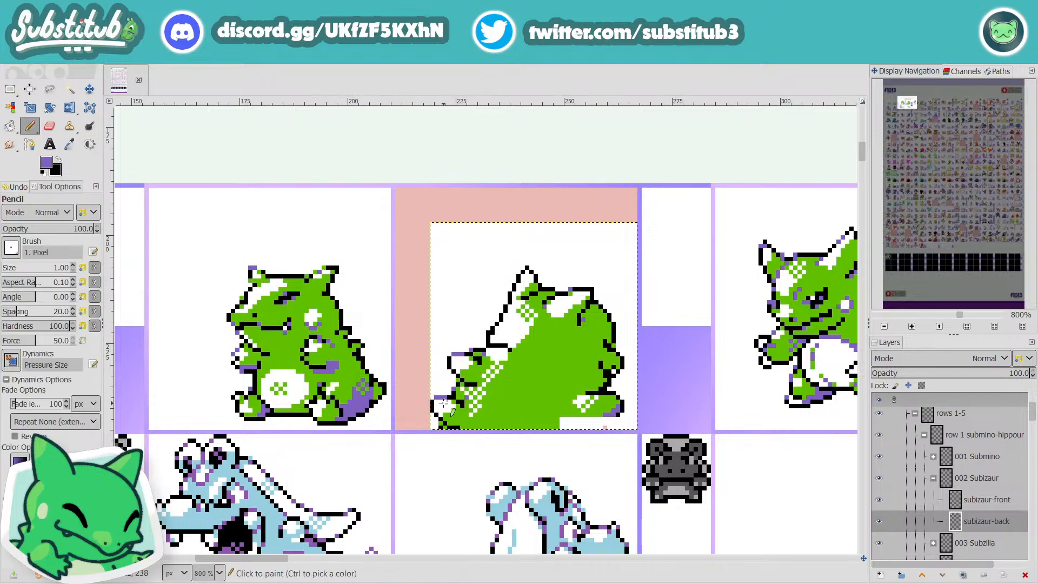
click(605, 374)
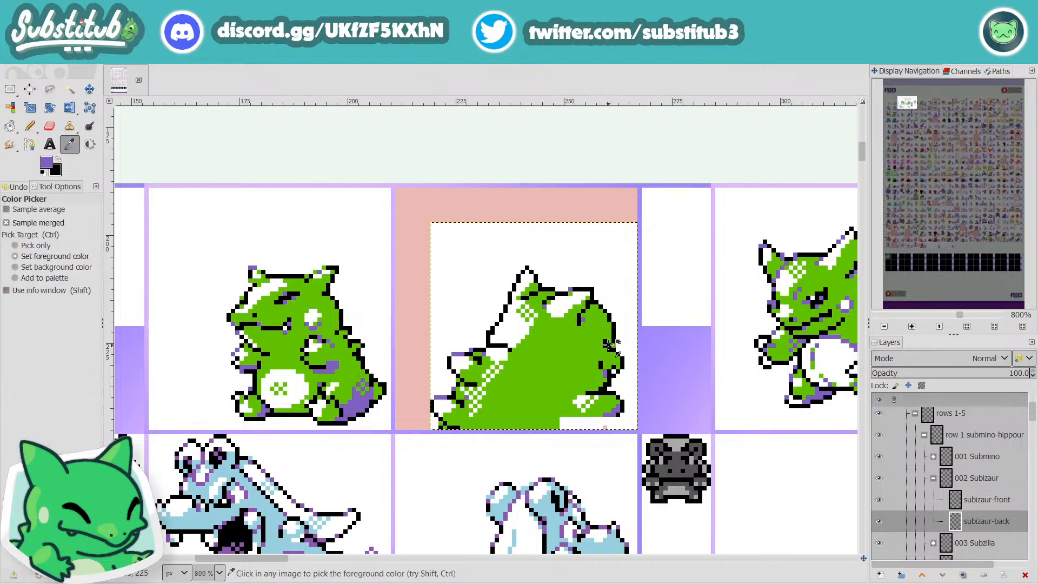
ctrl+click(606, 354)
click(610, 351)
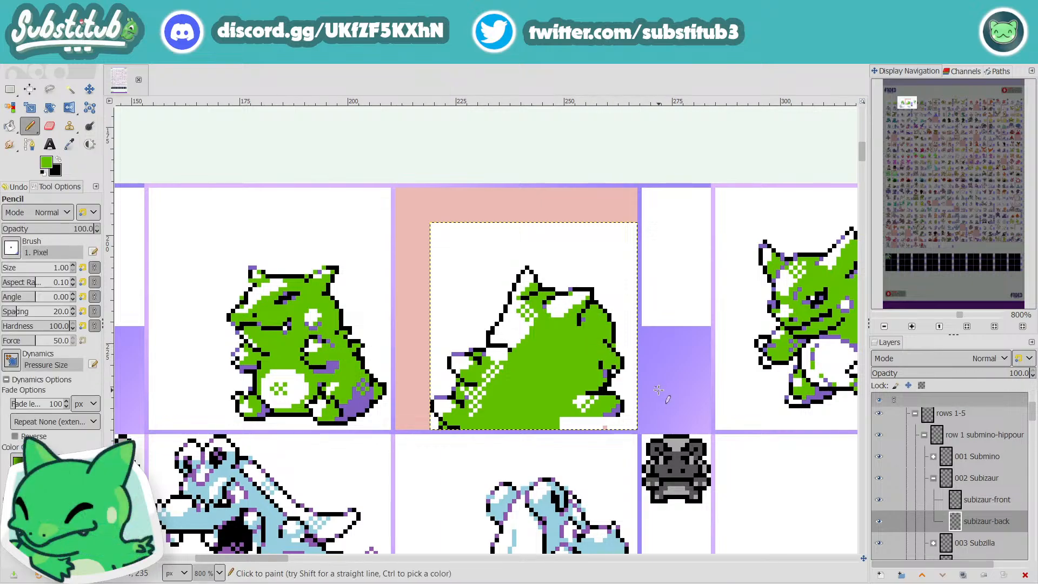
Step: Touch up the arm and the outline above it in green and black, and save the image
key(x)
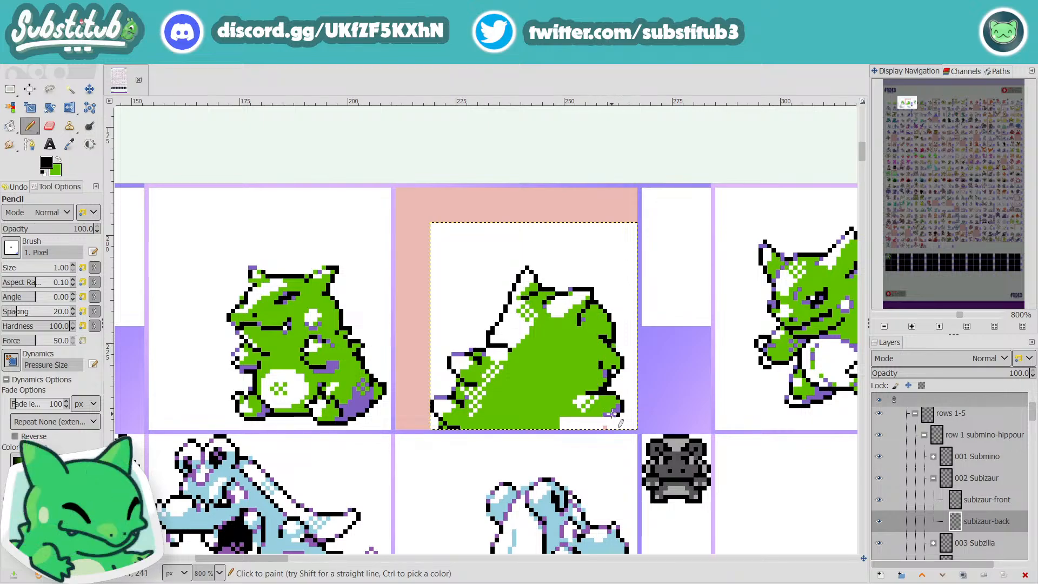
key(x)
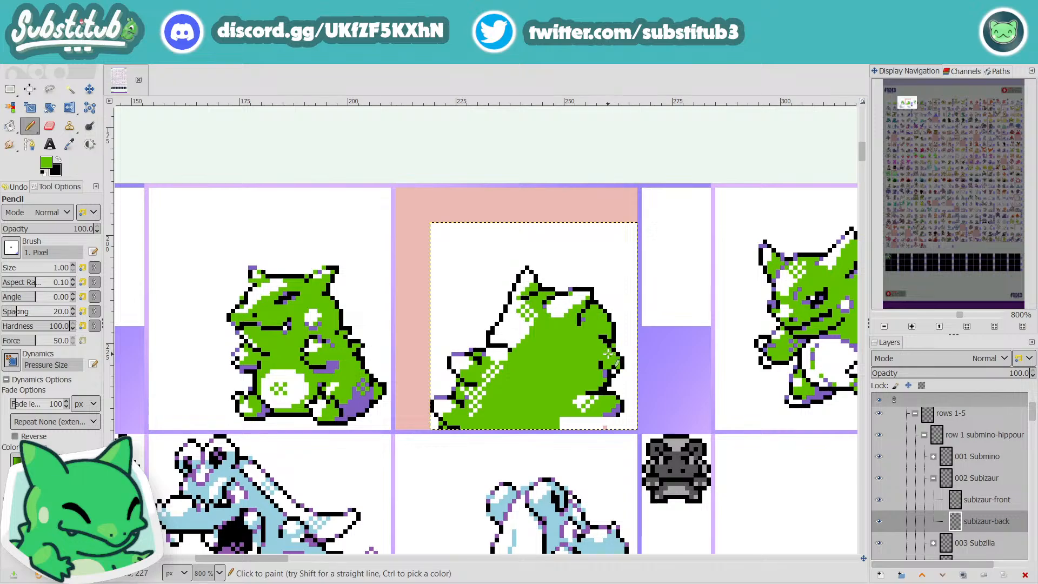
key(o)
key(n)
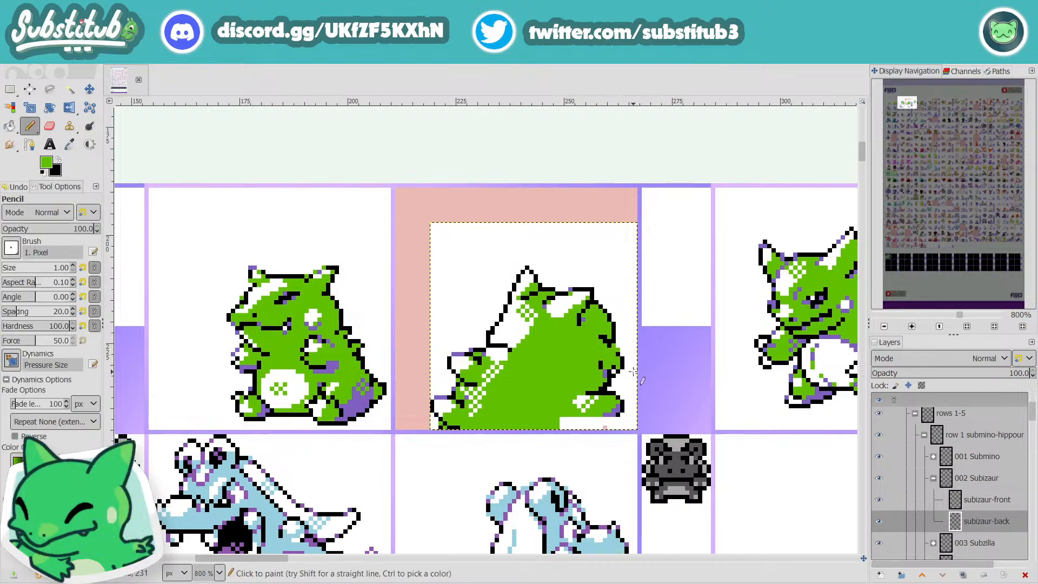
key(d)
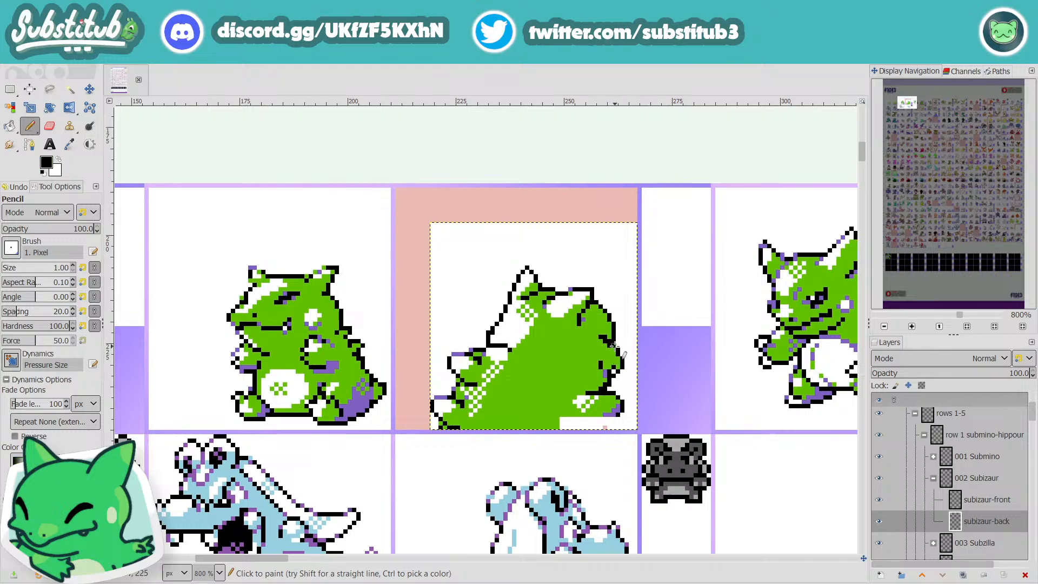
scroll(632, 398, down, 3)
key(ctrl+s)
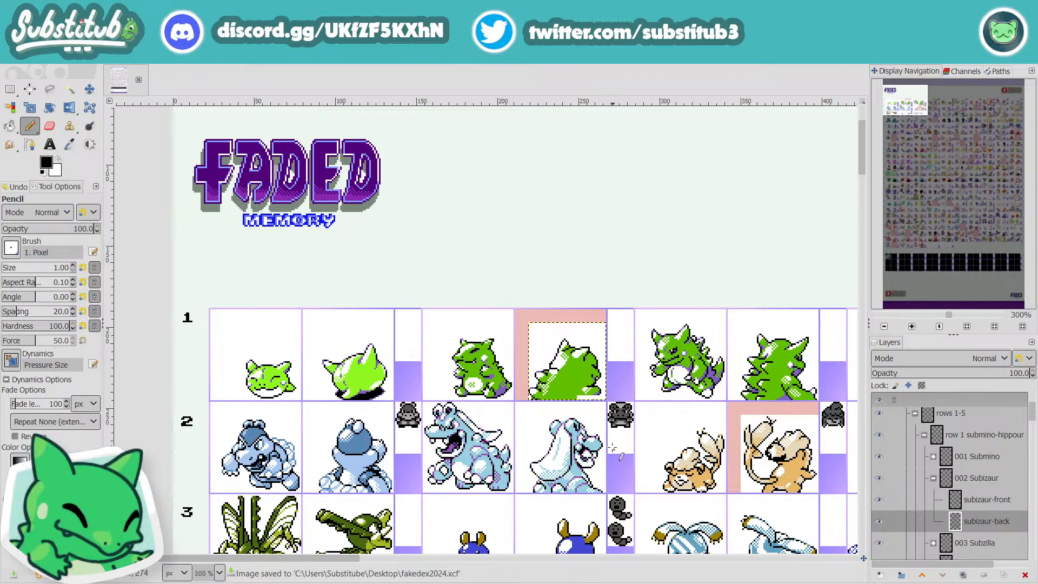
Step: Step the inner end of the black line beneath the tall ear down one pixel, using black and white
scroll(611, 423, up, 4)
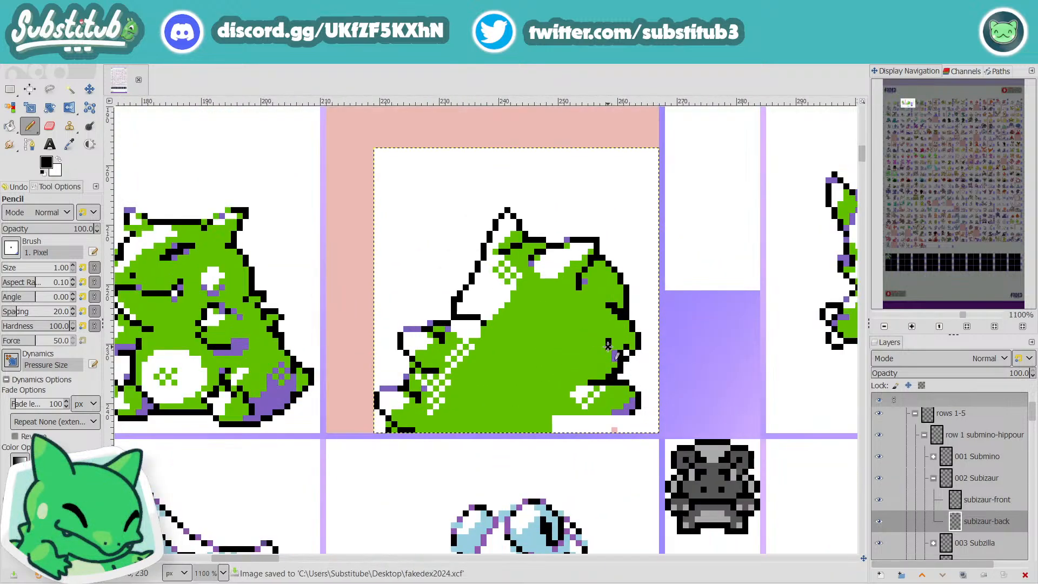
scroll(611, 343, down, 4)
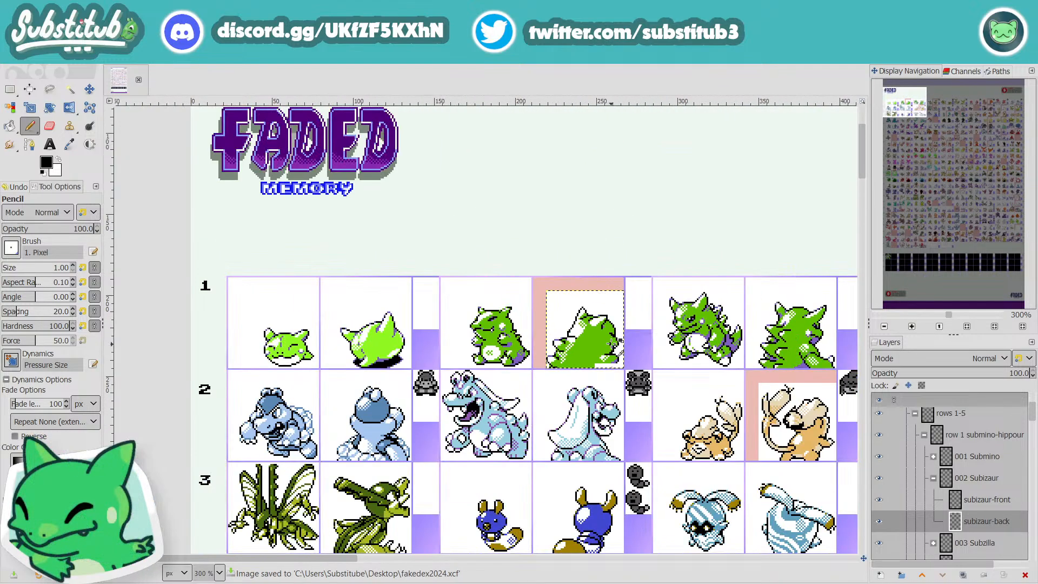
scroll(560, 364, up, 3)
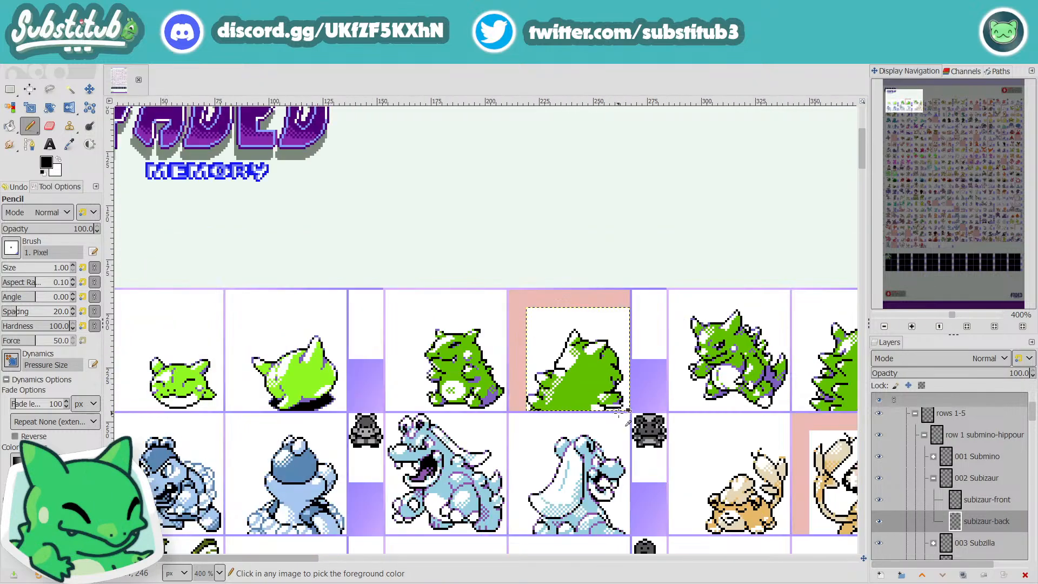
scroll(600, 413, down, 2)
scroll(595, 406, down, 1)
scroll(578, 393, up, 6)
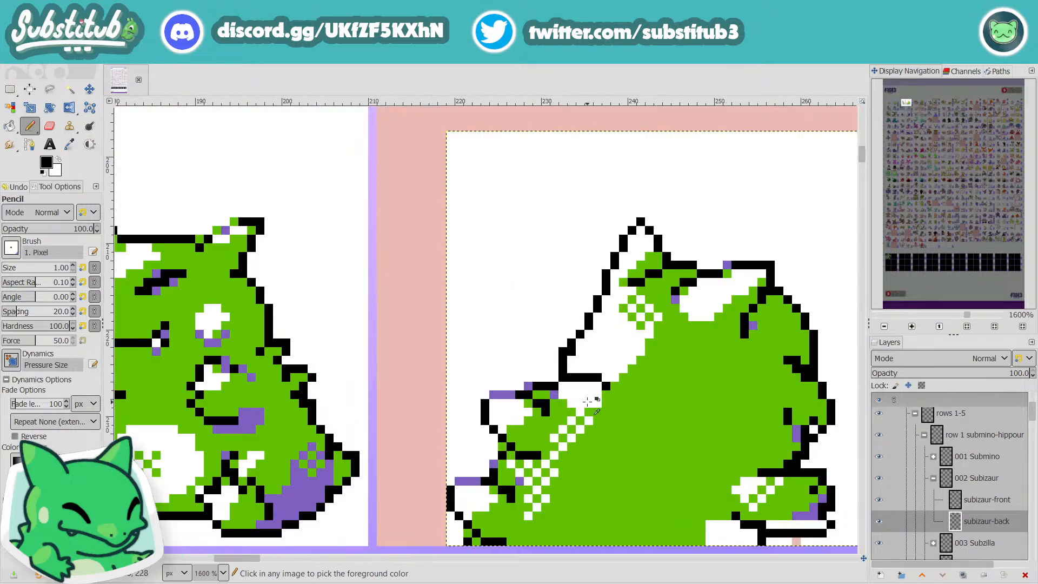
click(602, 380)
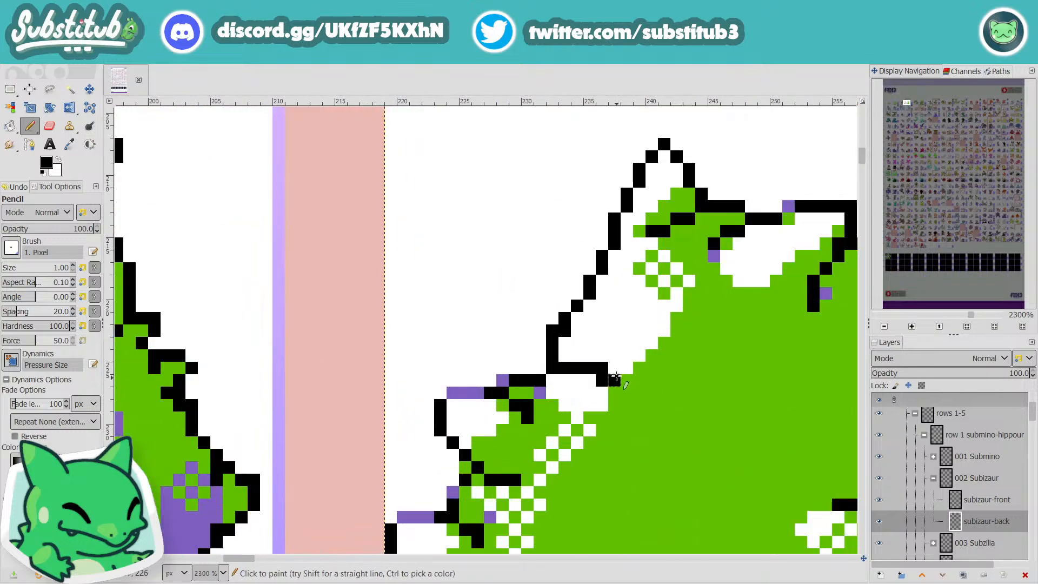
ctrl+click(621, 343)
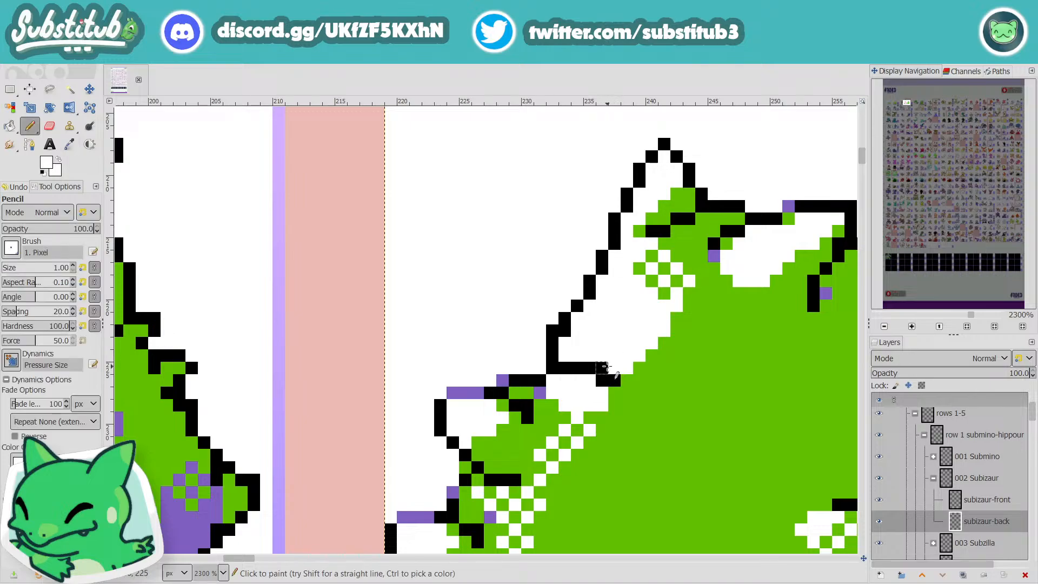
click(603, 367)
Step: Paint white over the raised outline pixels between the upper left spike and the tall ear's base
scroll(534, 383, down, 5)
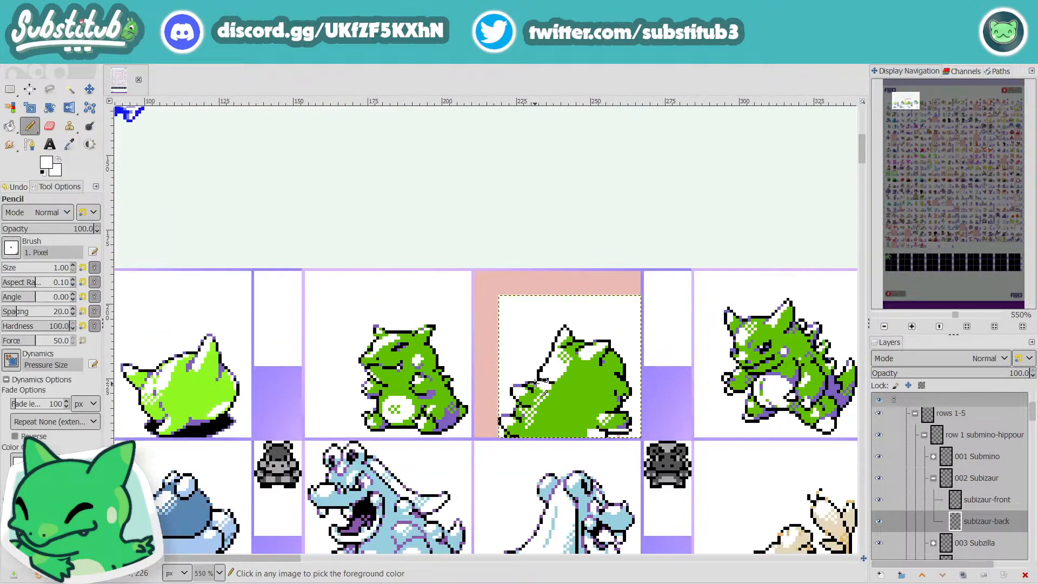
scroll(542, 379, up, 5)
drag(541, 378, 563, 372)
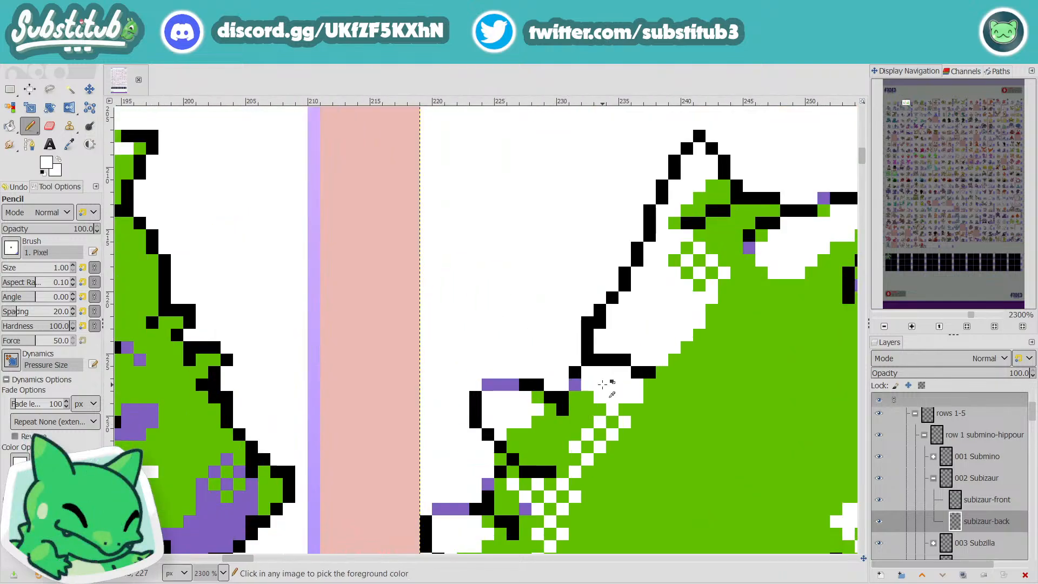
scroll(547, 379, down, 5)
scroll(613, 391, up, 4)
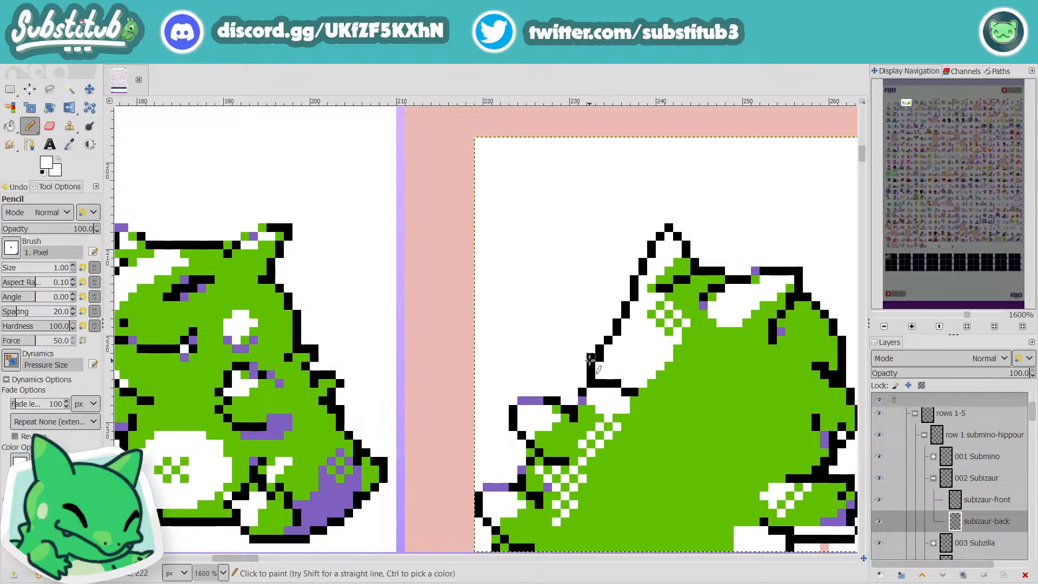
Step: Sample the body green and cover the black line beneath the tall ear with it
key(d)
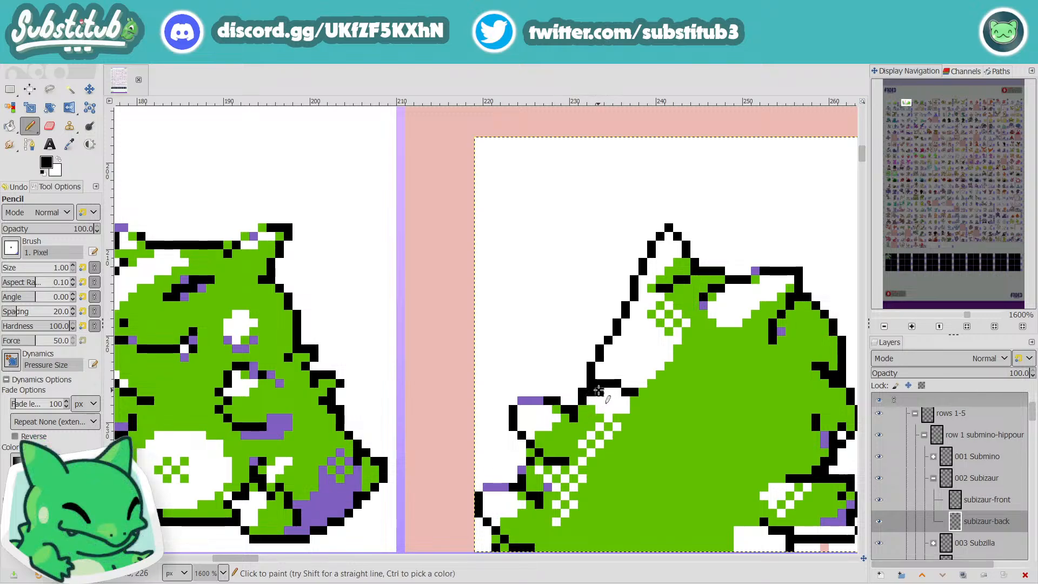
key(x)
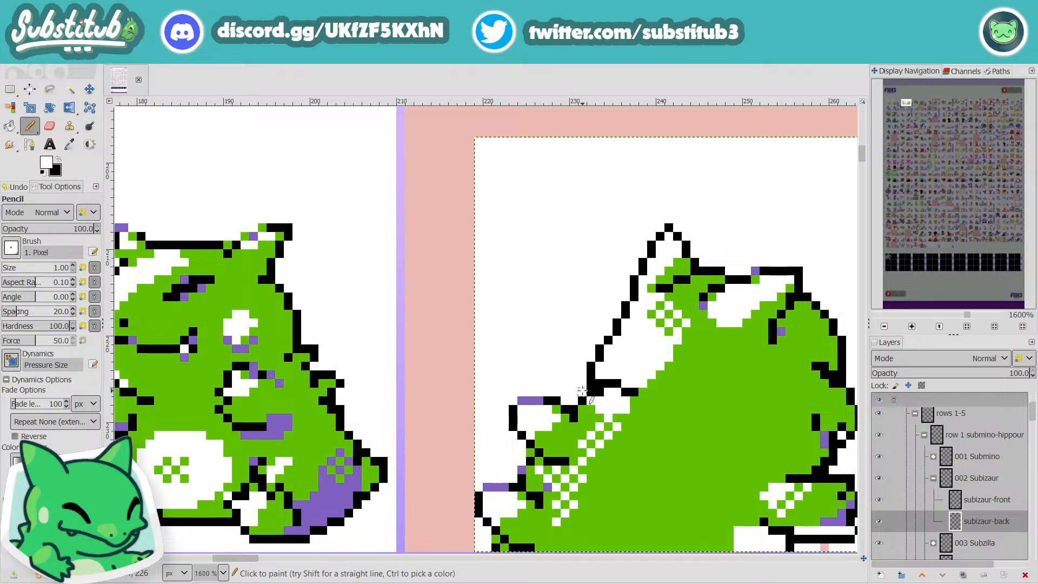
key(o)
click(678, 415)
key(n)
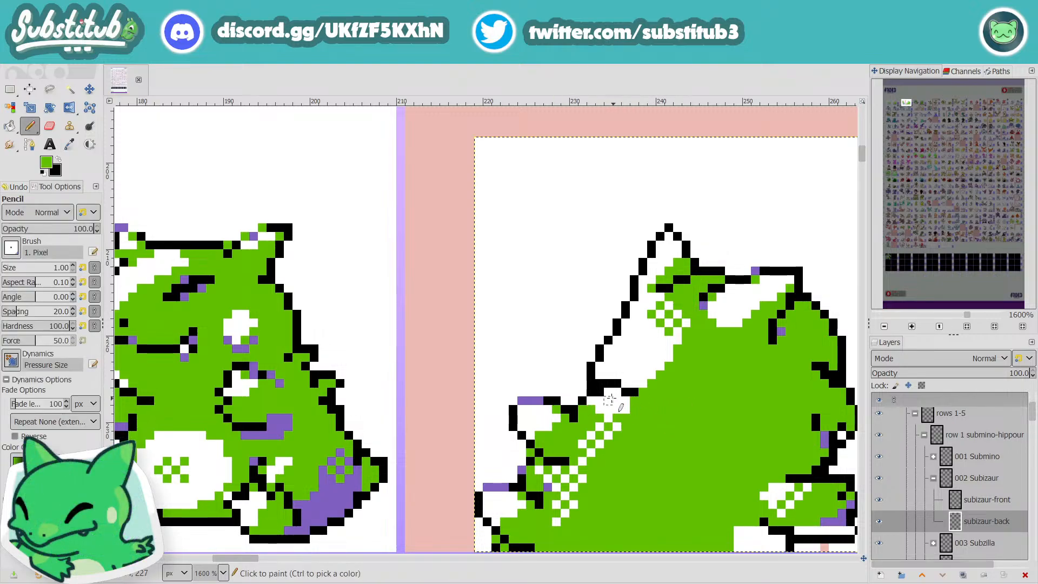
drag(597, 391, 635, 392)
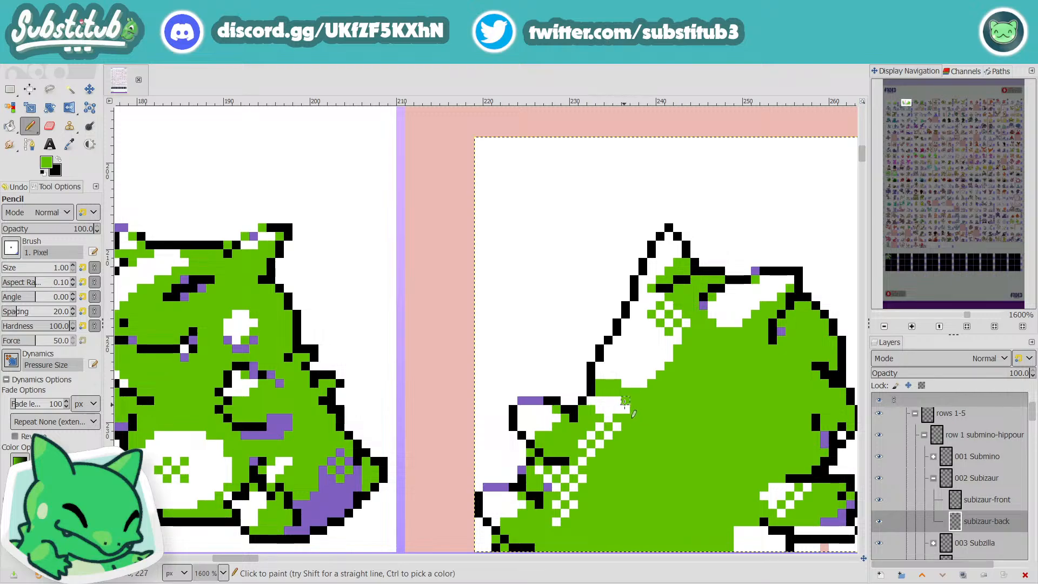
Step: Trim the white highlight below the tall ear with body green, and save the image
drag(620, 401, 593, 401)
click(610, 408)
ctrl+scroll(698, 412, down, 5)
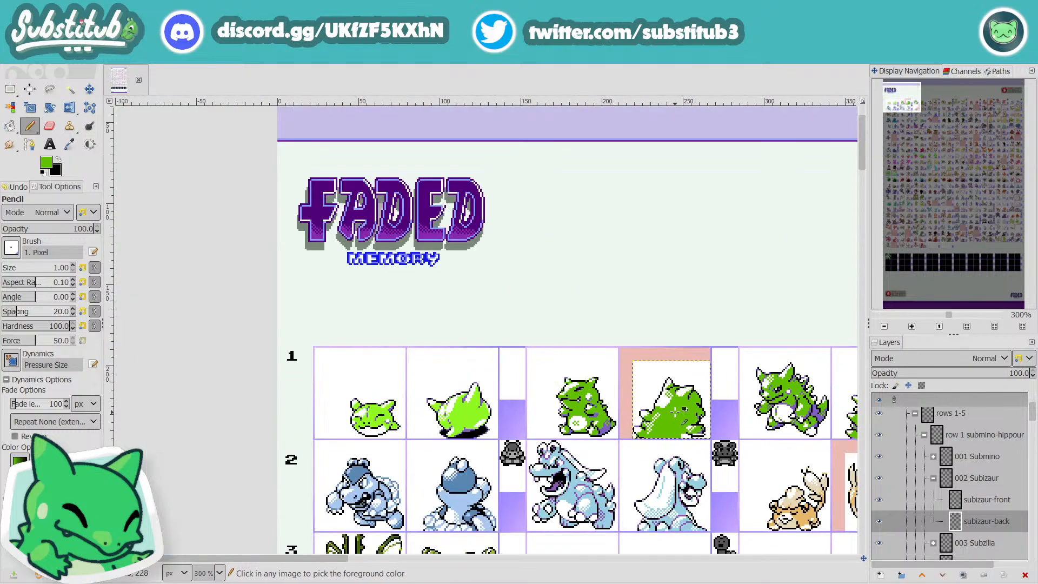
ctrl+scroll(670, 423, up, 5)
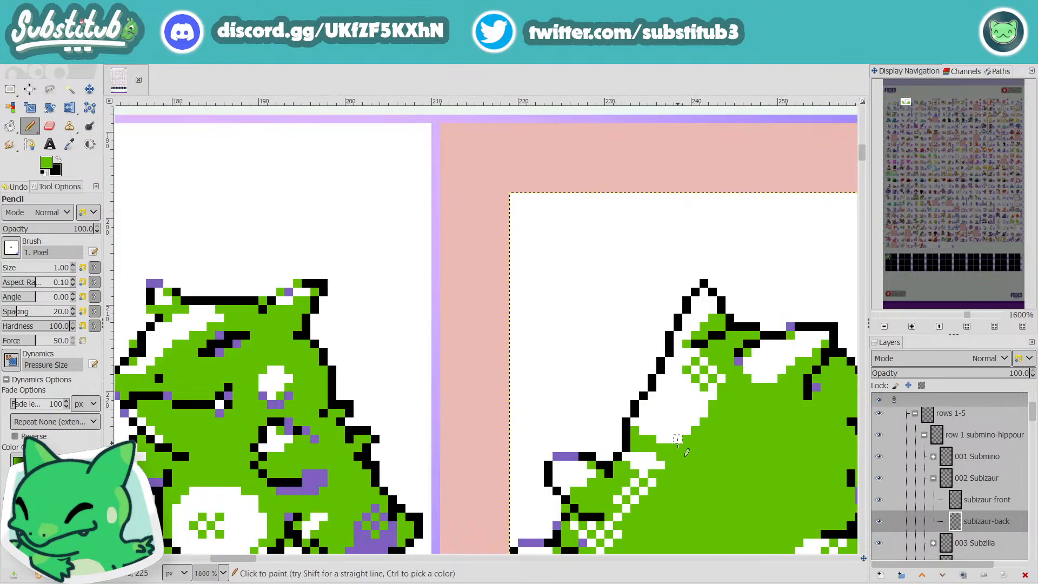
ctrl+scroll(678, 439, down, 5)
ctrl+scroll(668, 419, up, 5)
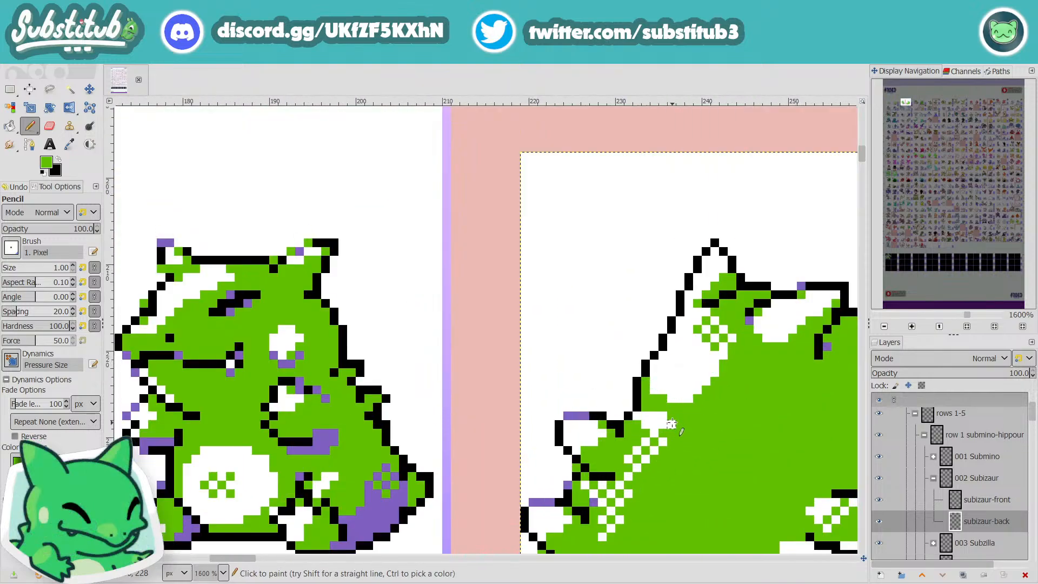
ctrl+scroll(679, 430, down, 4)
key(ctrl+s)
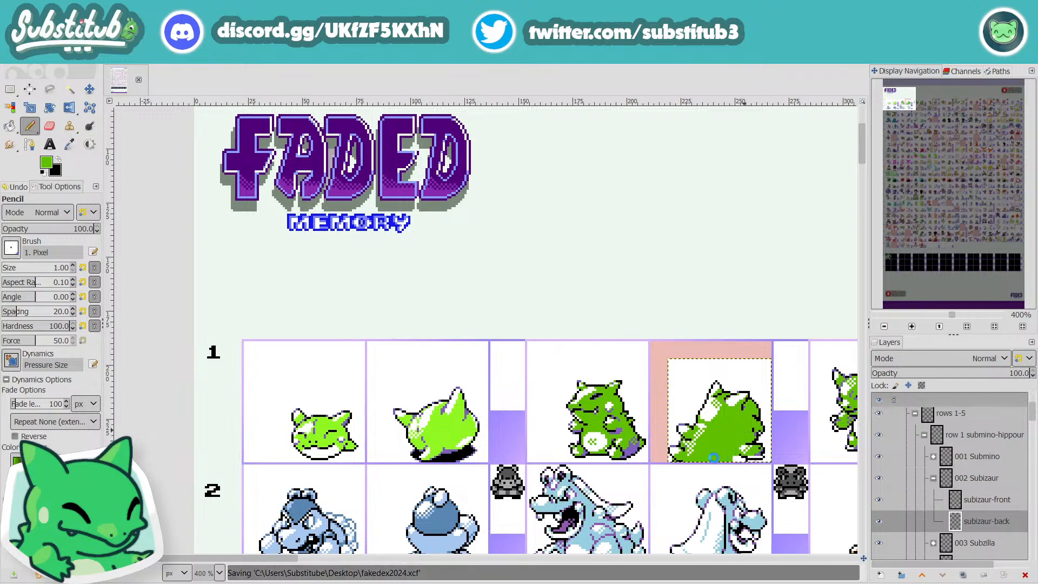
Step: Deepen the notch between the two left spikes by painting its black and purple outline pixels white
ctrl+scroll(671, 436, up, 4)
ctrl+scroll(666, 431, up, 1)
key(d)
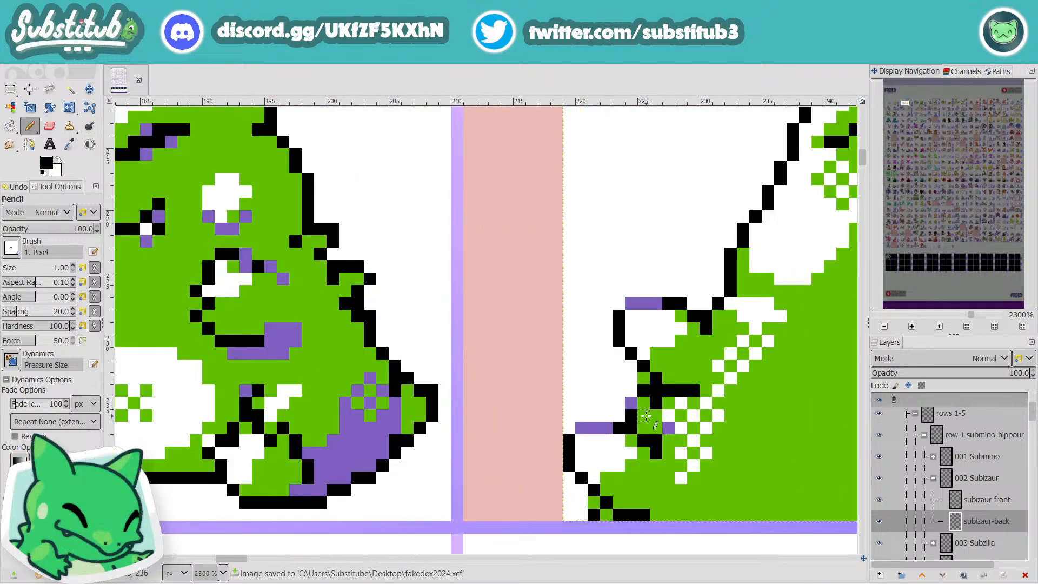
key(x)
click(644, 390)
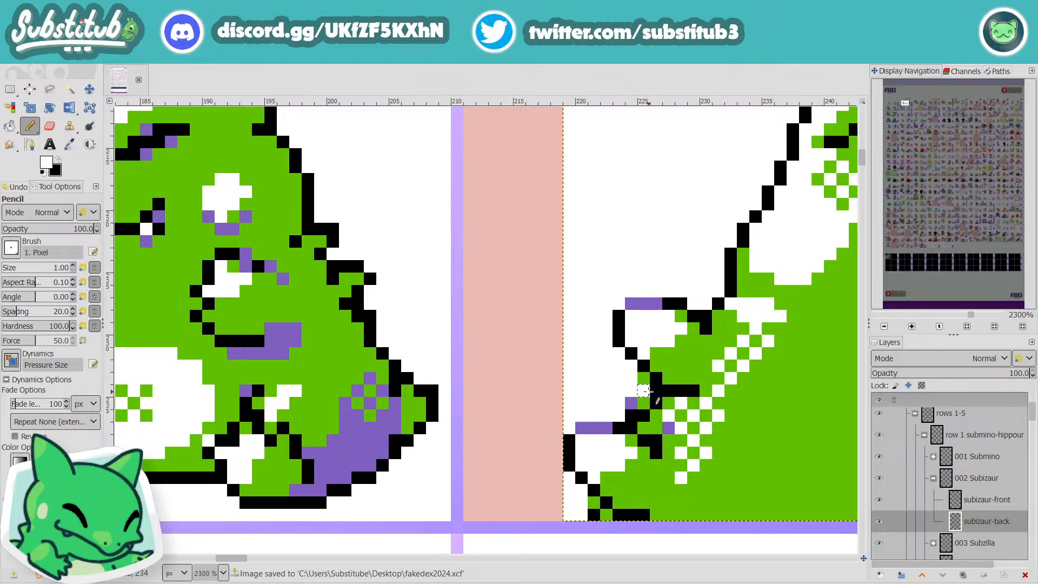
click(655, 392)
click(644, 403)
click(632, 403)
click(631, 415)
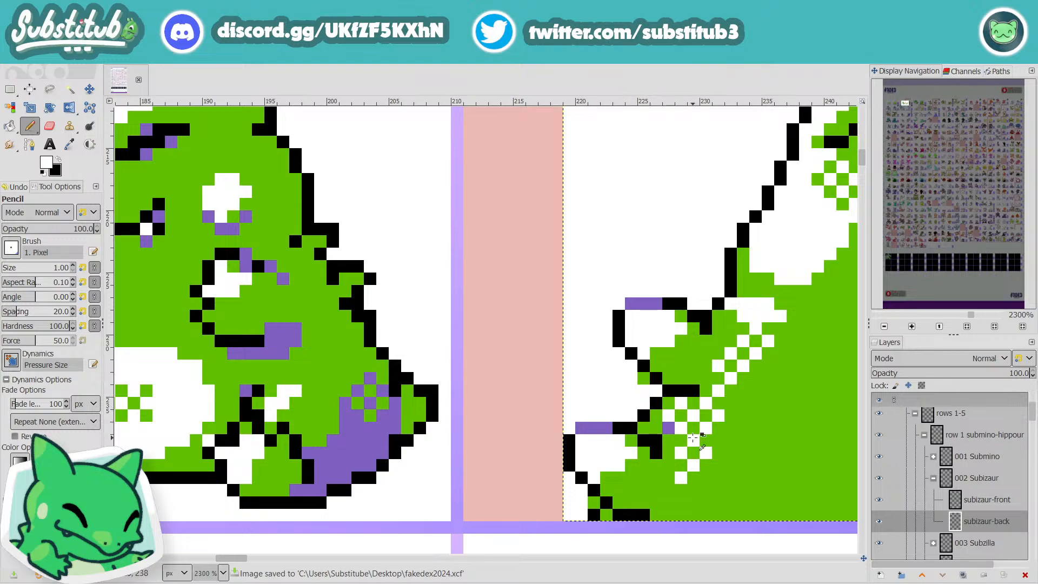
Step: Examine the back sprite's reshaped left spikes alongside the neighbouring sprites
scroll(694, 438, down, 4)
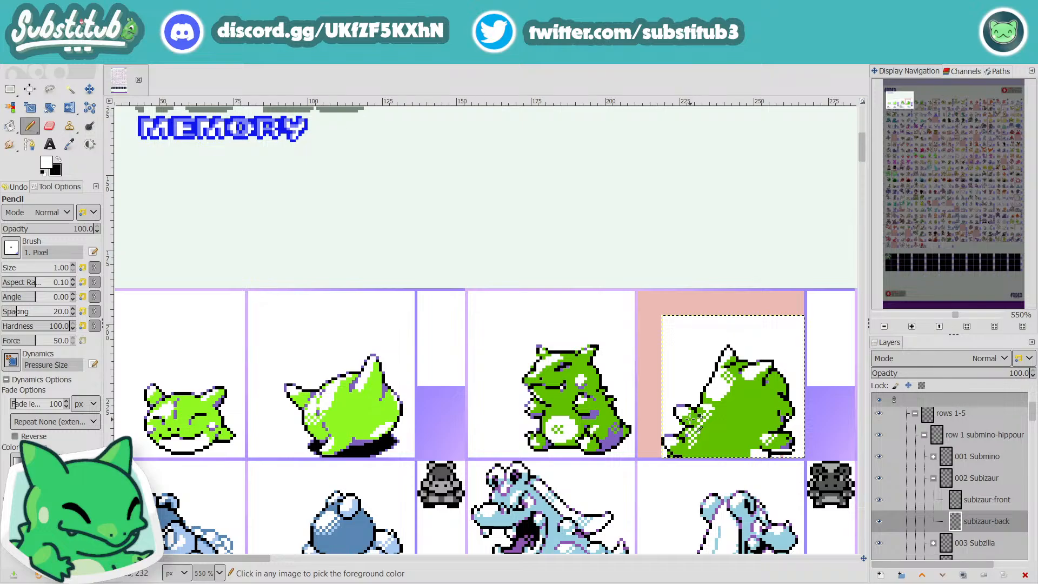
scroll(692, 420, up, 3)
scroll(703, 422, down, 2)
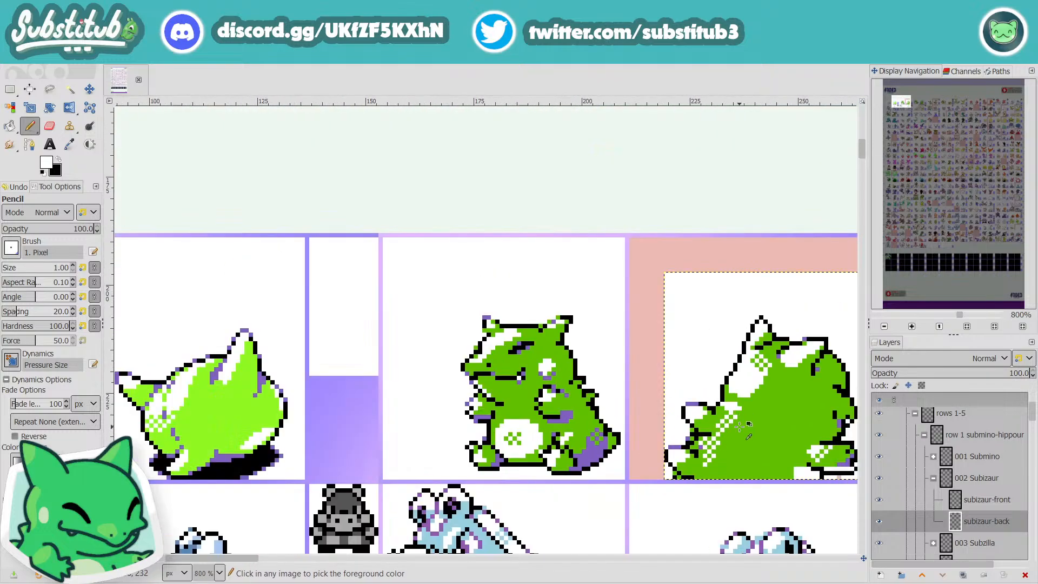
scroll(746, 430, down, 3)
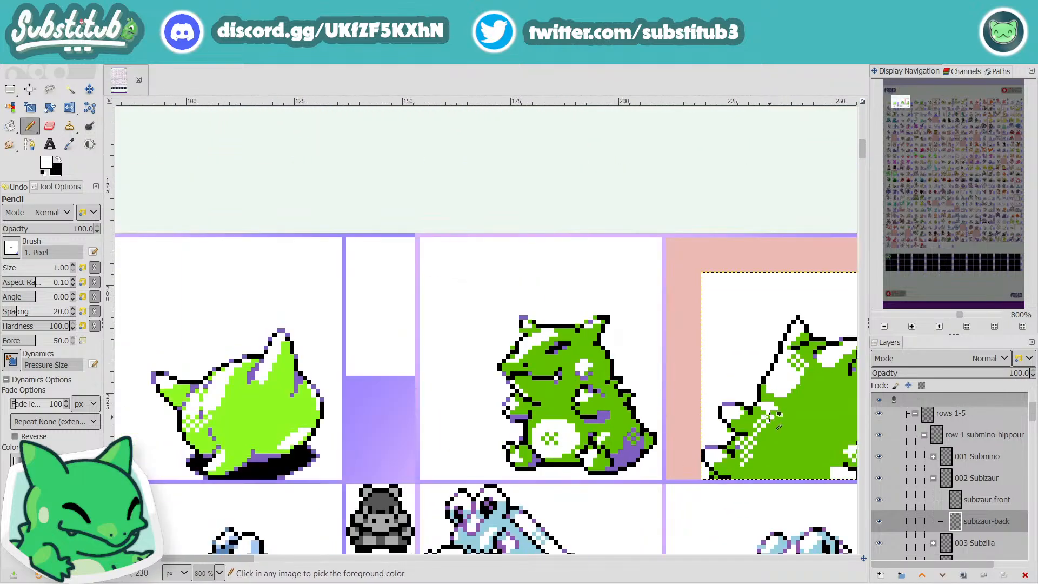
scroll(772, 432, up, 1)
scroll(772, 433, up, 2)
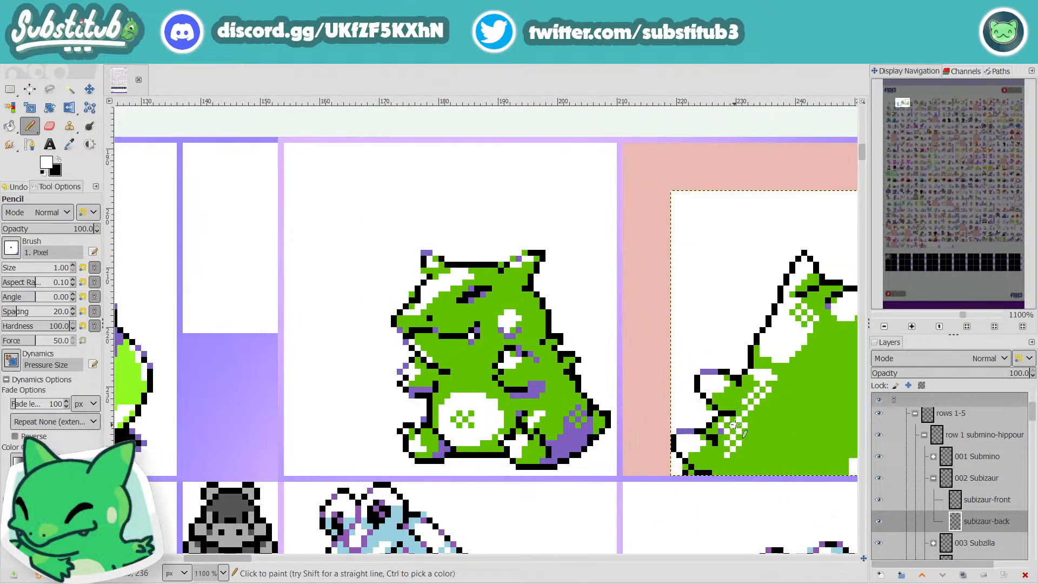
scroll(738, 427, down, 2)
scroll(768, 425, up, 3)
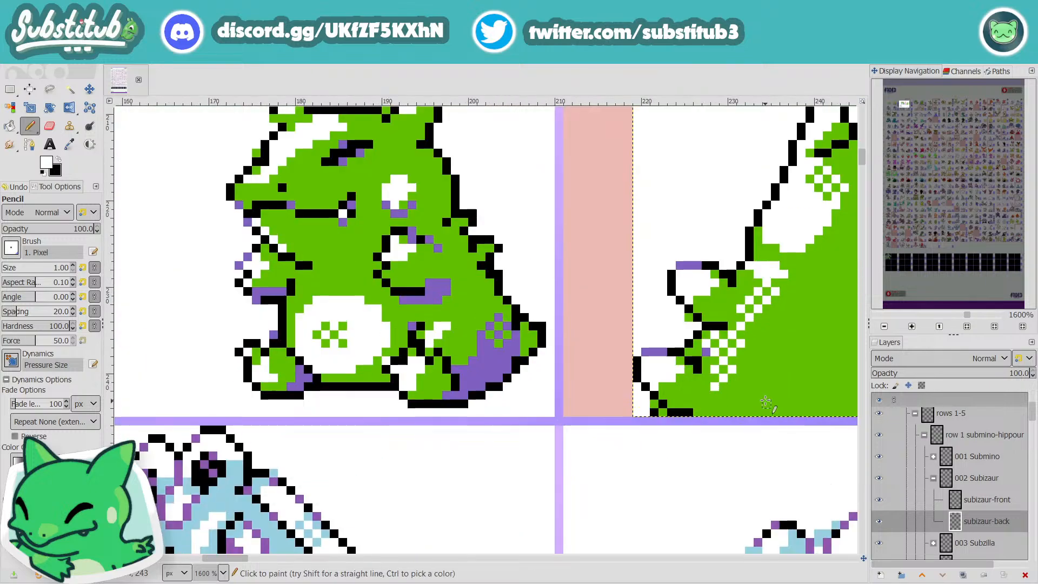
Step: Extend the black line at the upper left spike's base, and draw a black diagonal edge from beneath the spike into the body
key(x)
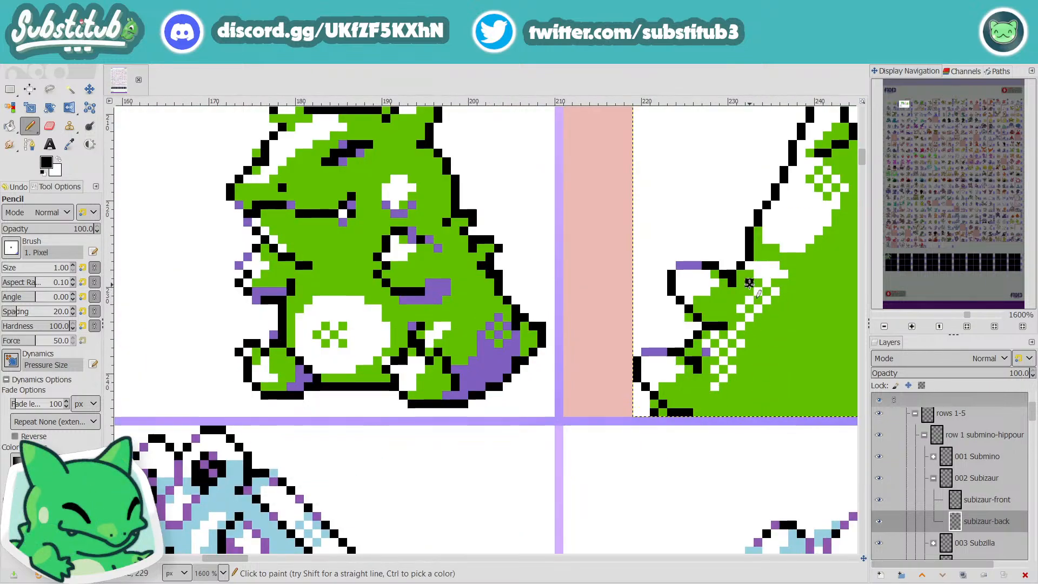
key(ctrl+z)
click(741, 274)
drag(679, 291, 704, 309)
key(ctrl+z)
click(706, 301)
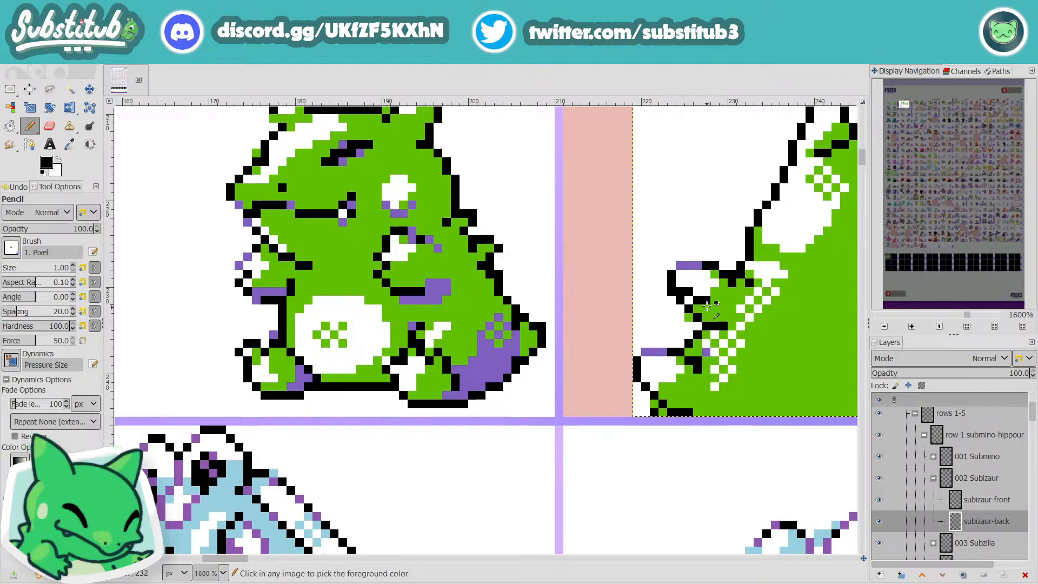
drag(709, 309, 732, 334)
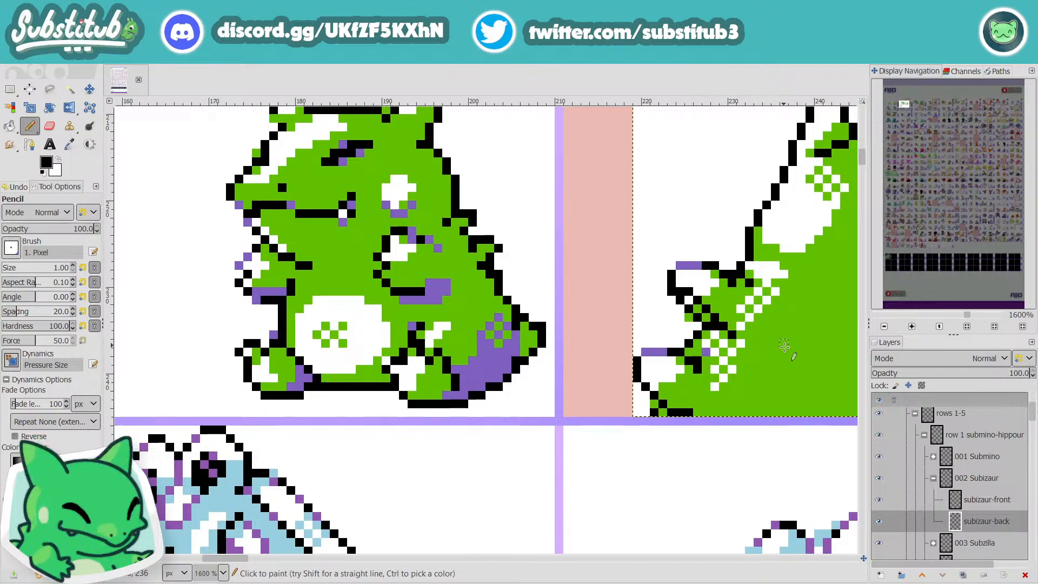
Step: Clear the old outline pixels outside the new diagonal beneath the upper left spike, using body green and white
key(o)
click(788, 333)
key(n)
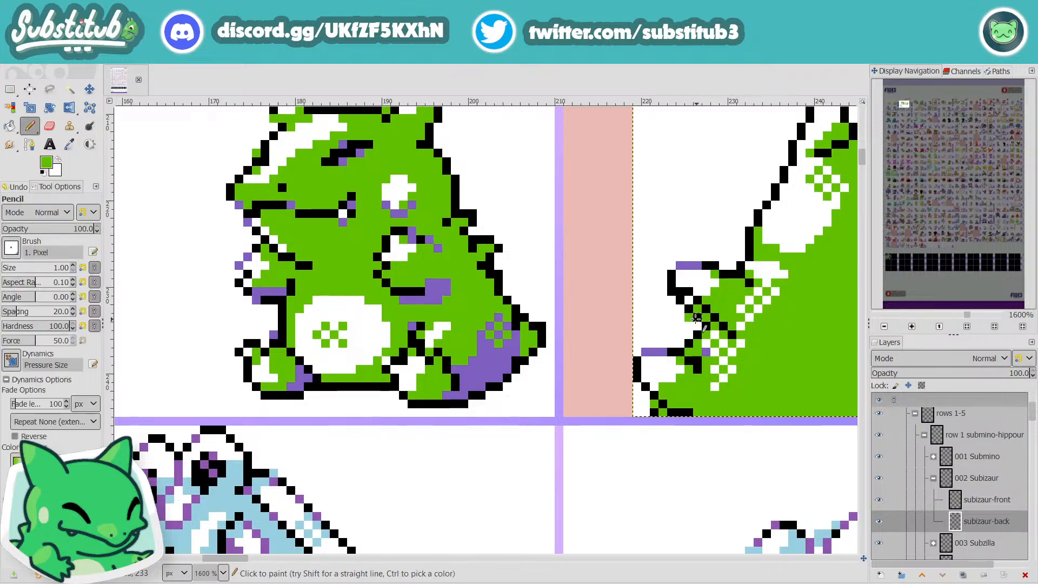
key(d)
key(x)
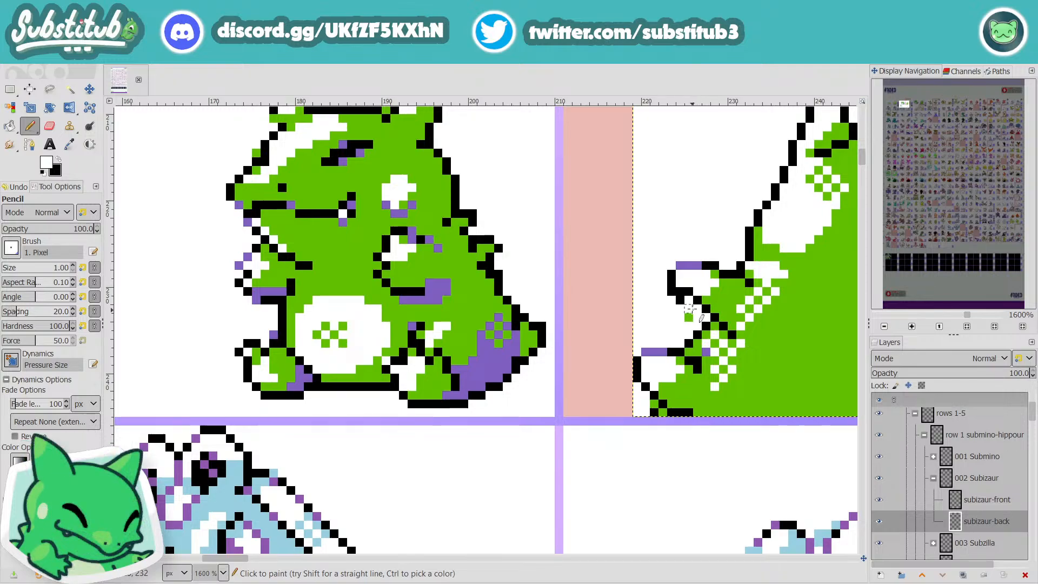
drag(689, 309, 681, 292)
key(ctrl+z)
click(671, 292)
click(688, 309)
click(689, 316)
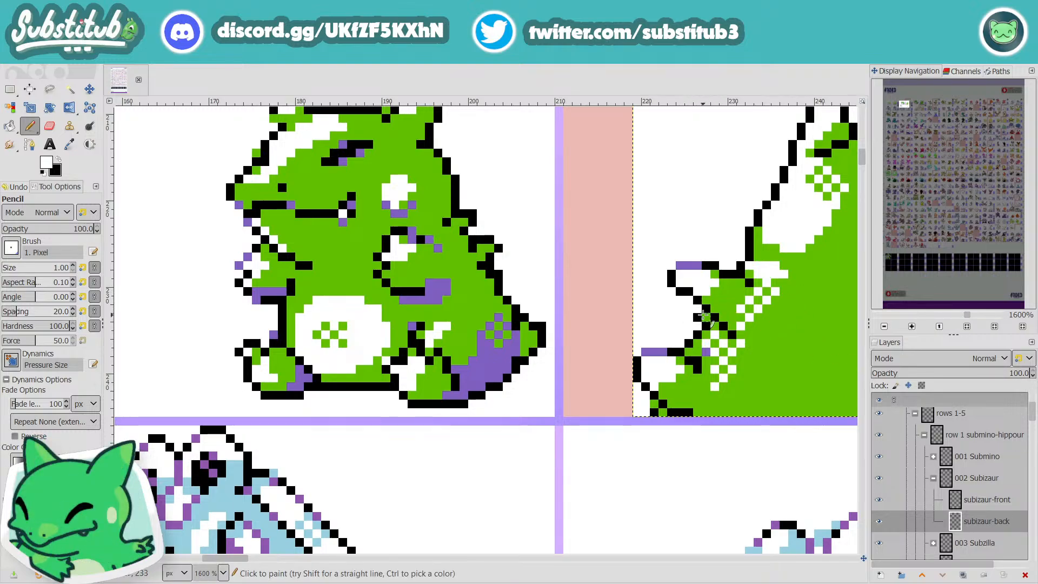
Step: Redraw the upper left spike's outer edge in black two pixels further in, and paint the old edge white
scroll(706, 325, down, 4)
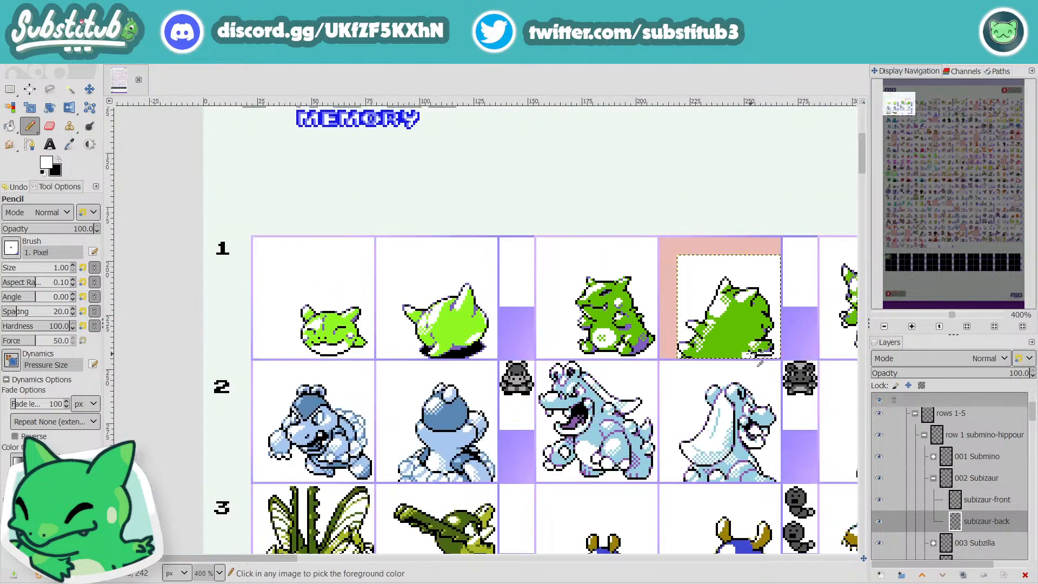
scroll(692, 325, up, 4)
key(x)
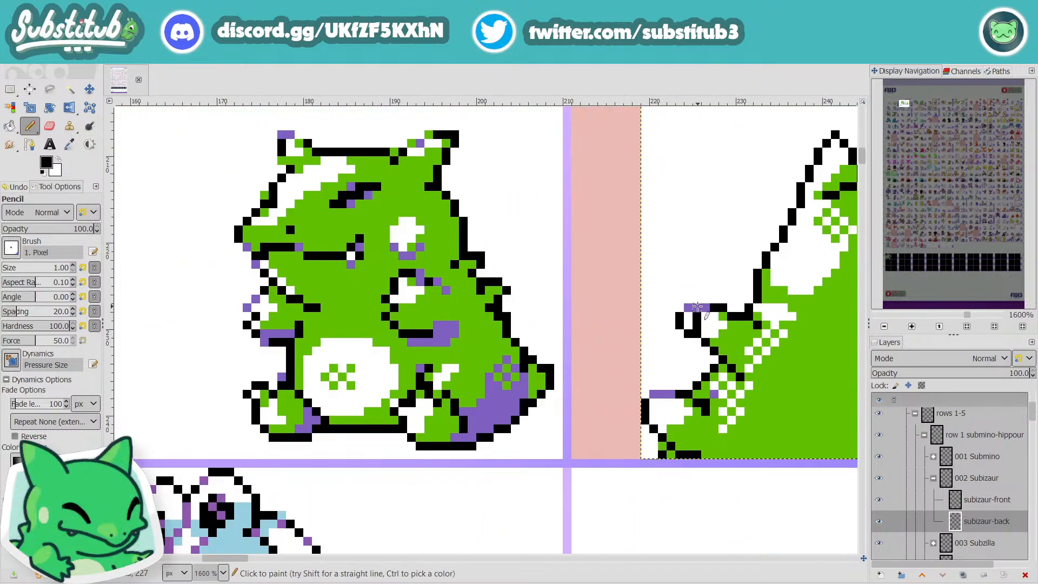
key(x)
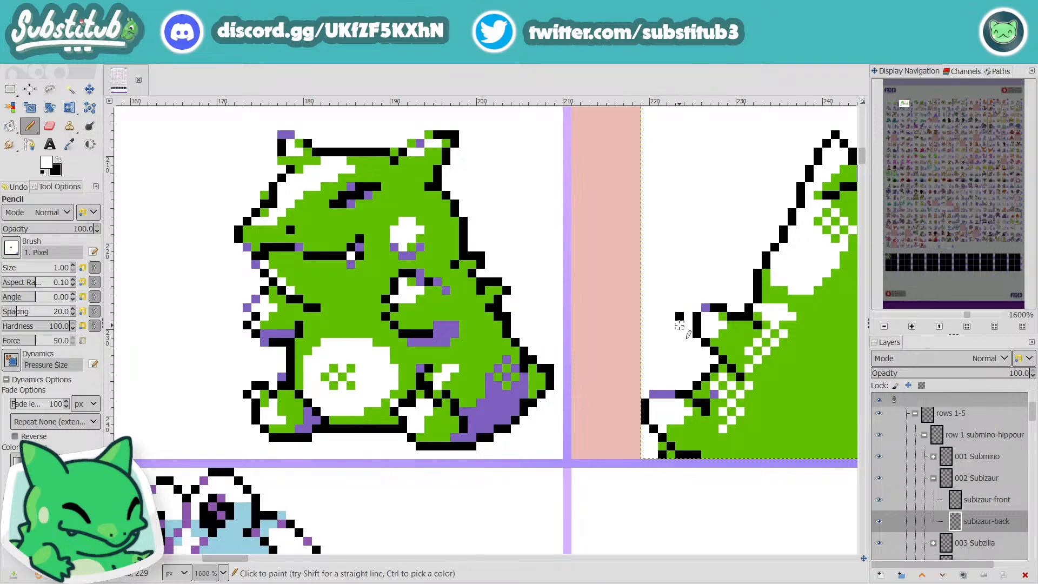
scroll(691, 325, down, 4)
scroll(730, 354, up, 4)
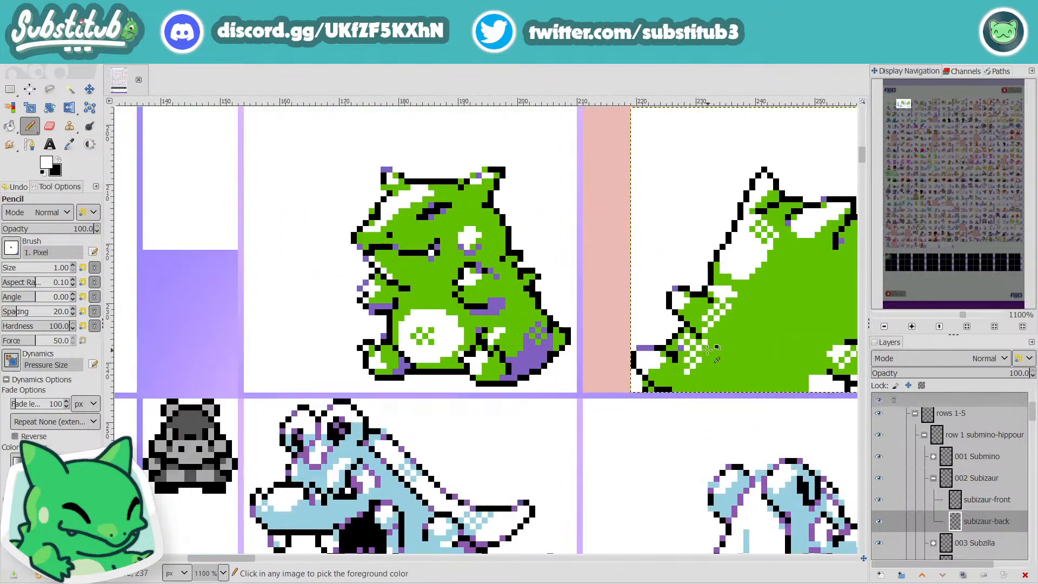
Step: Extend the white highlight at the lower inner side of the upper left spike
key(x)
key(x)
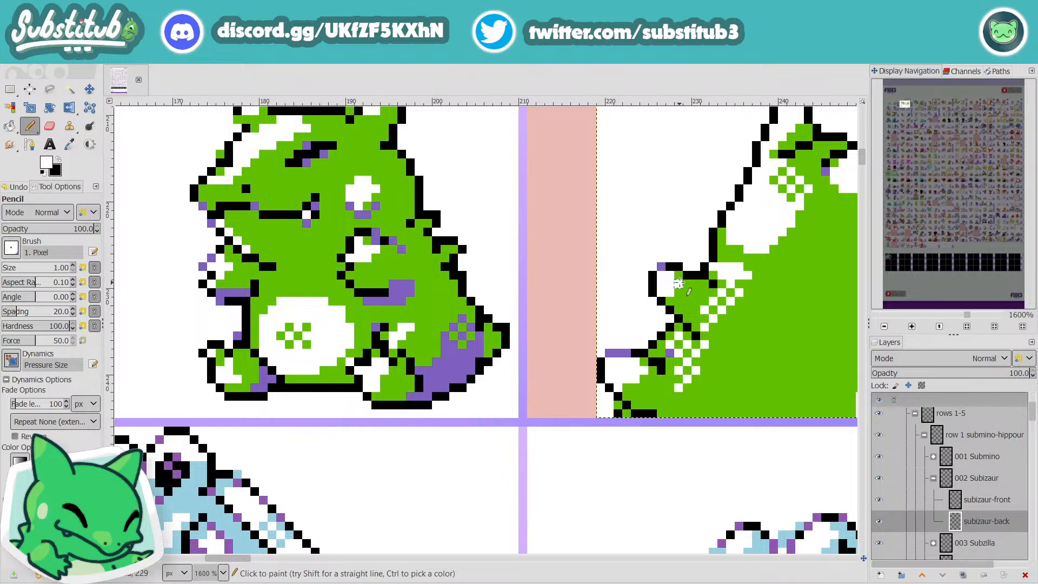
mouse_move(677, 282)
mouse_down()
mouse_move(707, 290)
mouse_move(677, 292)
mouse_up()
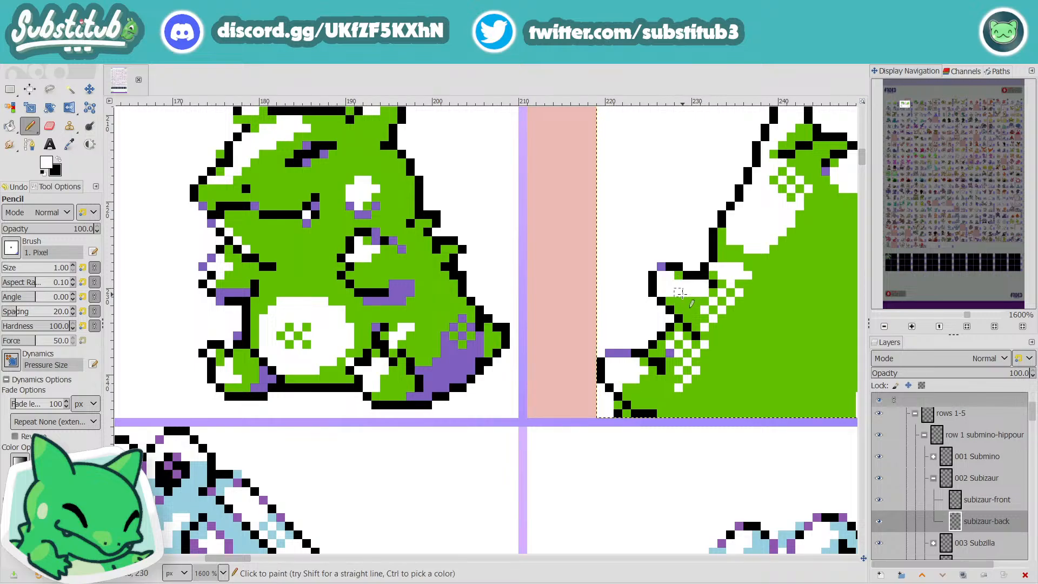
key(ctrl+z)
click(680, 299)
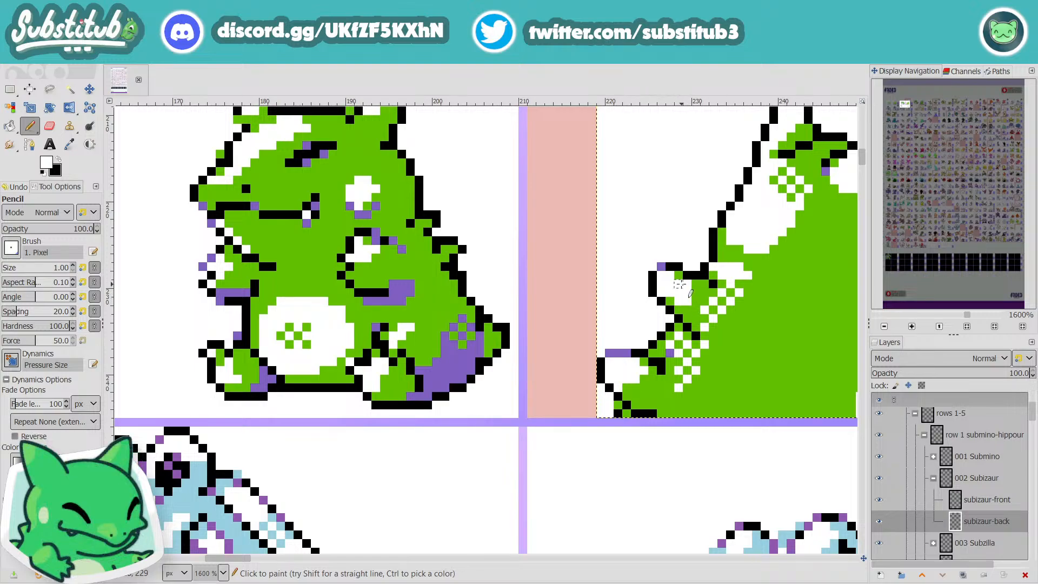
Step: Add black pixels where the upper left spike's line runs into the body beneath the tall ear
scroll(722, 306, down, 4)
scroll(737, 317, up, 4)
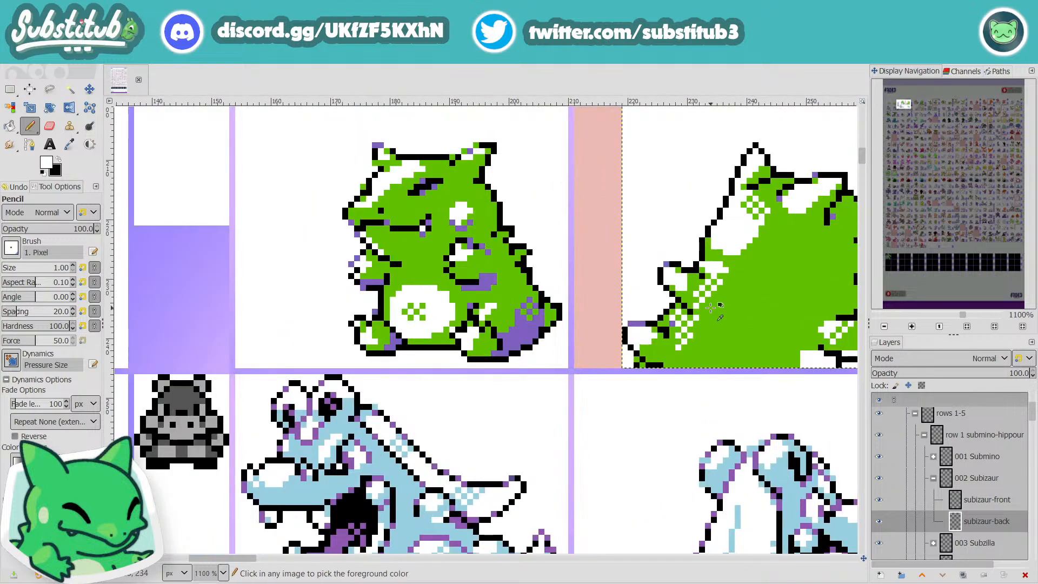
key(x)
click(706, 262)
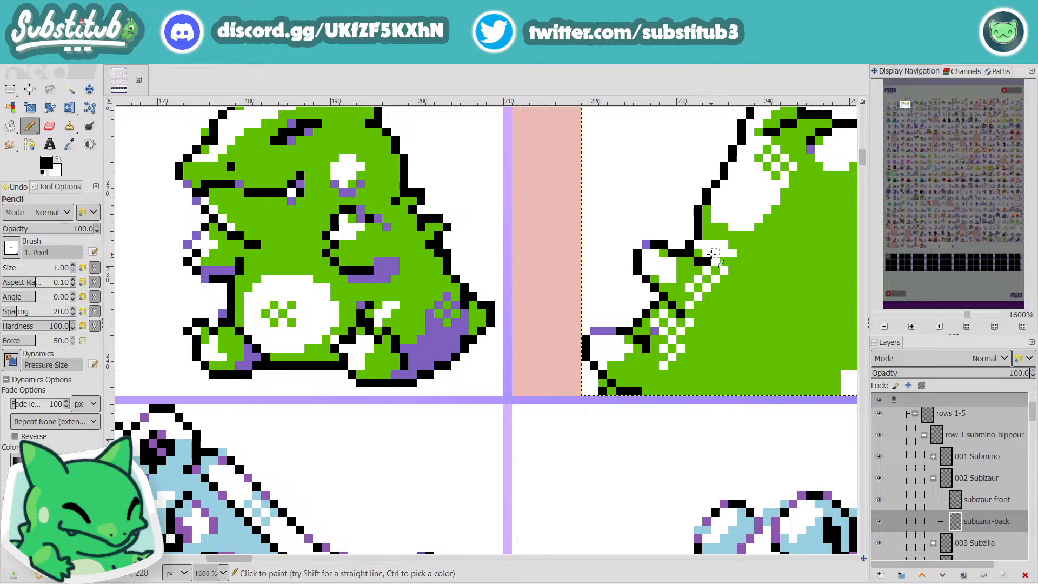
Step: Sample the body green and paint over the white dithering beside the upper left spike
key(o)
click(764, 317)
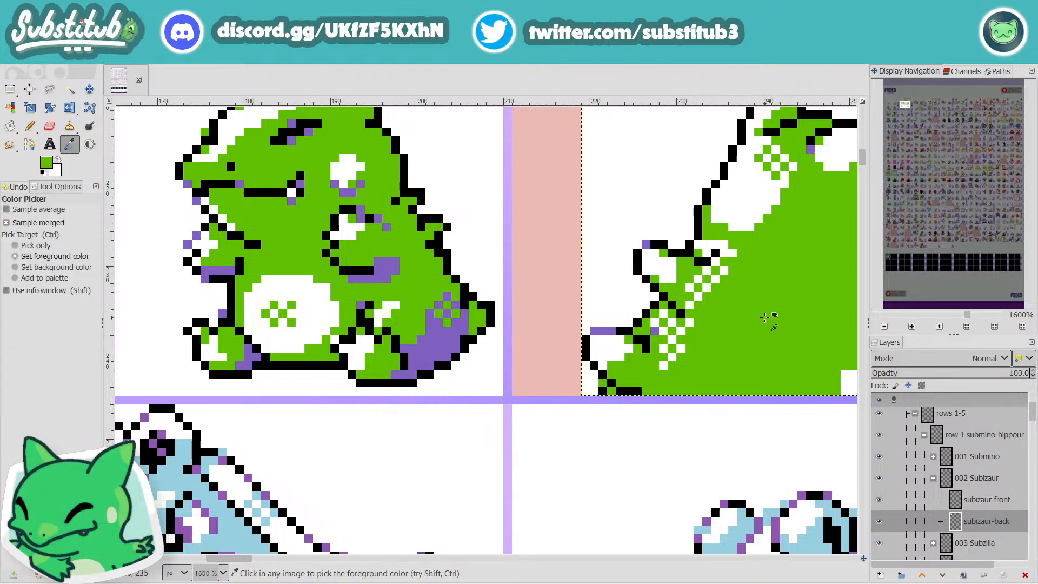
key(n)
drag(707, 270, 691, 290)
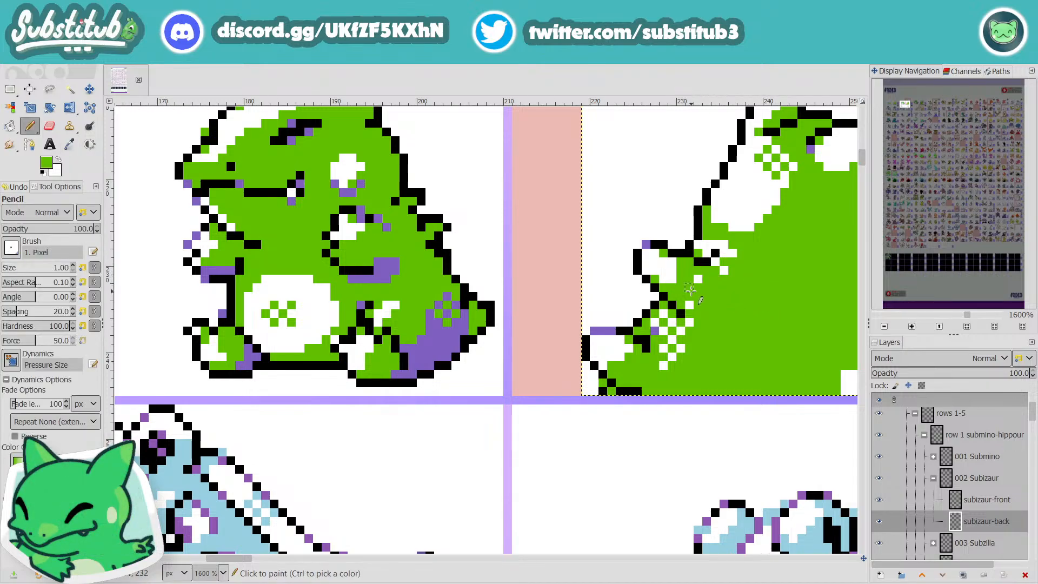
scroll(715, 316, down, 3)
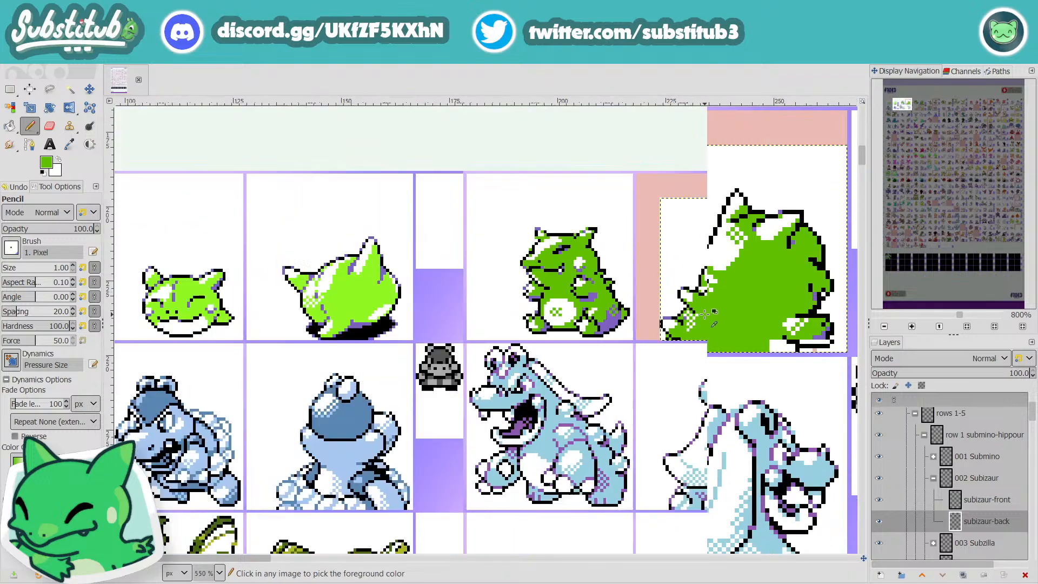
scroll(715, 316, up, 3)
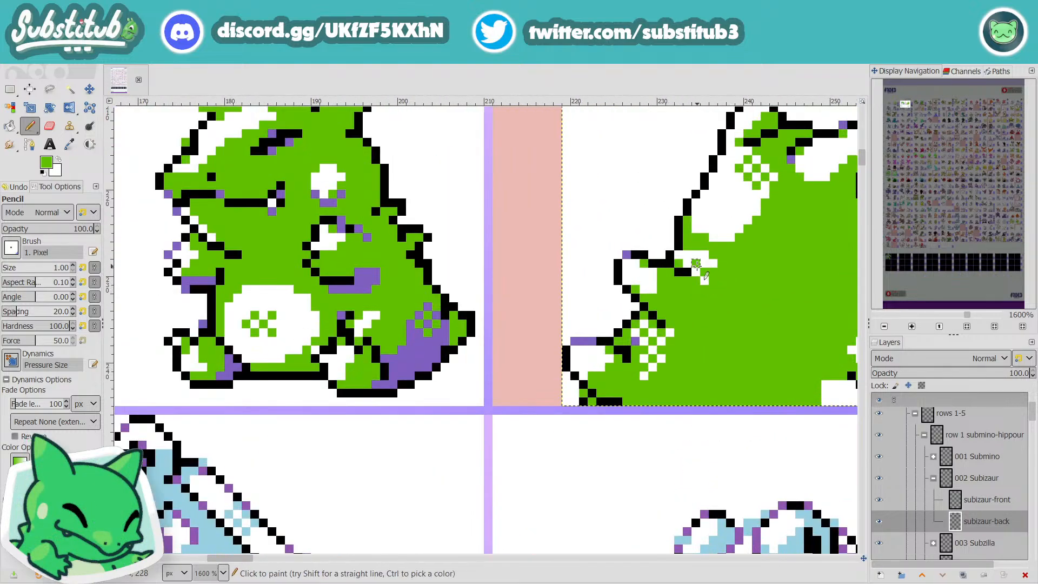
Step: Examine the reshaped left spikes and outline of Subizaur's back sprite close up and against the neighbouring sprites
scroll(712, 290, down, 3)
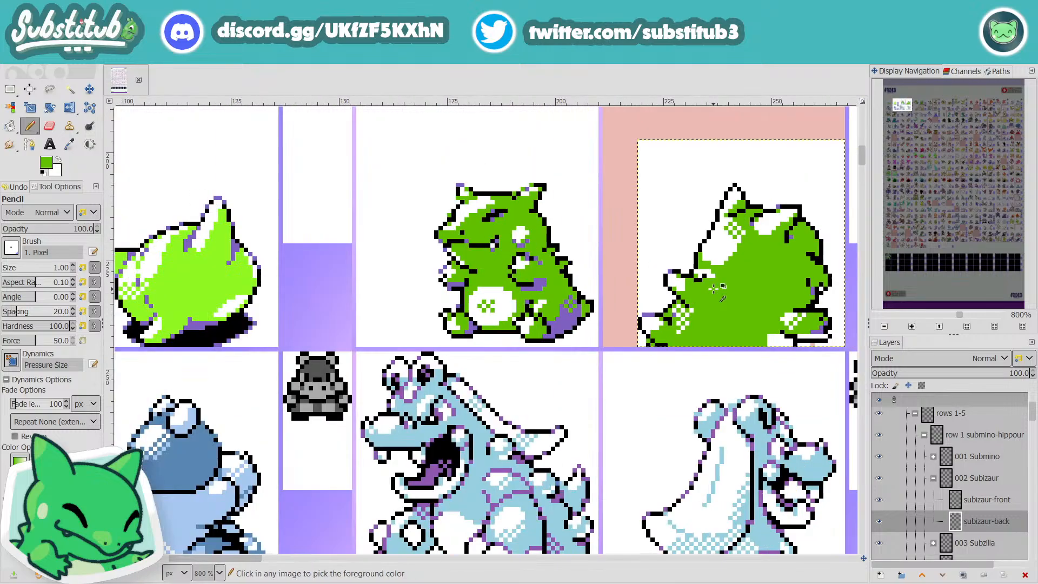
scroll(684, 273, up, 2)
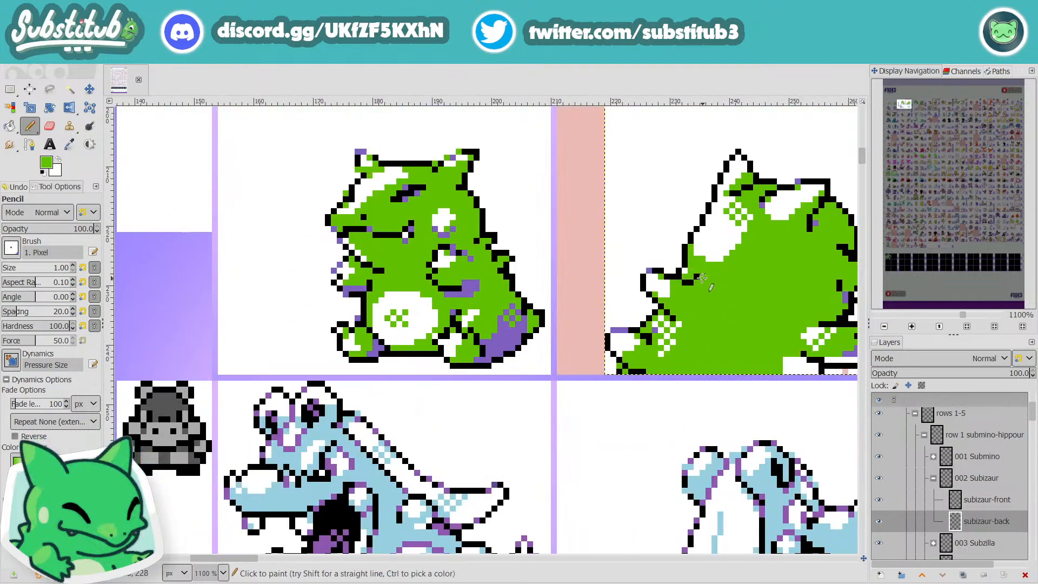
scroll(692, 273, down, 3)
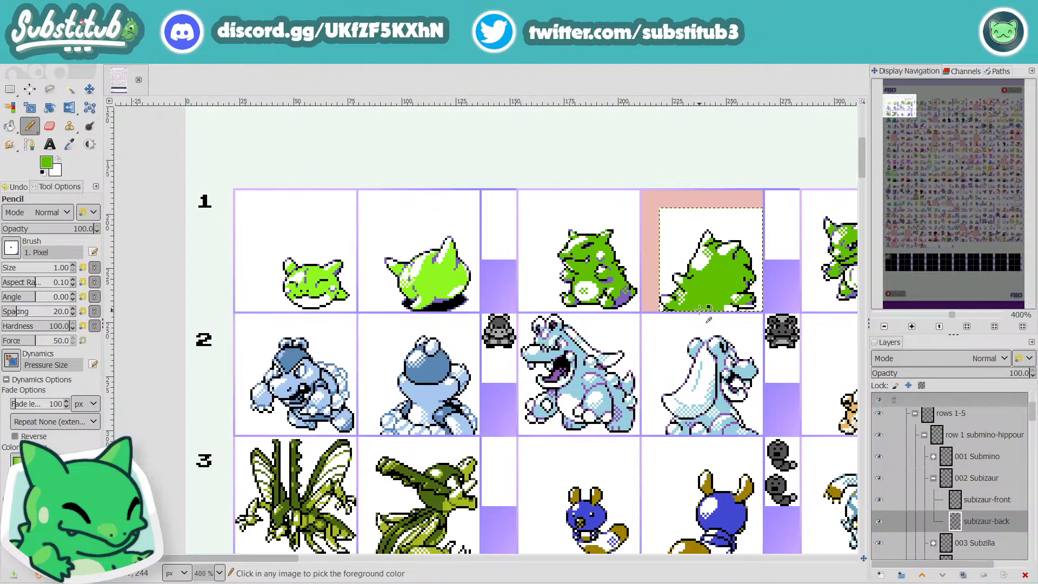
scroll(695, 303, up, 2)
key(d)
key(x)
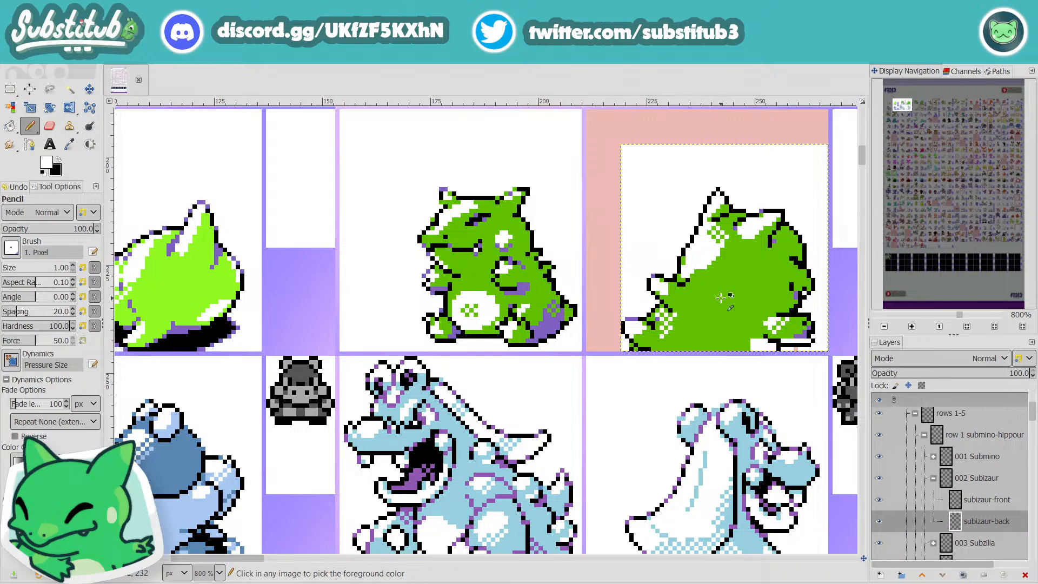
scroll(719, 300, down, 2)
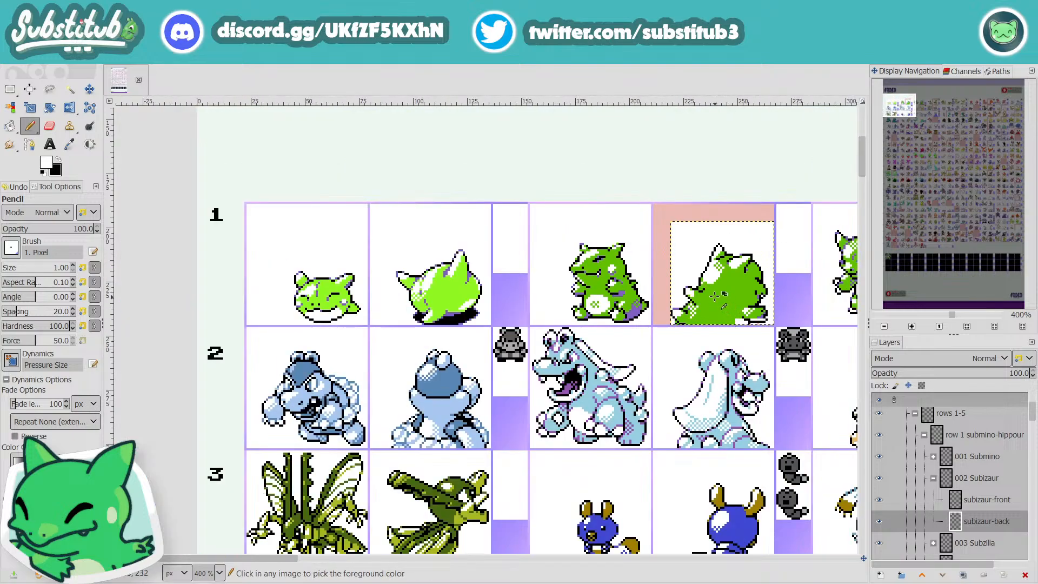
scroll(722, 305, up, 3)
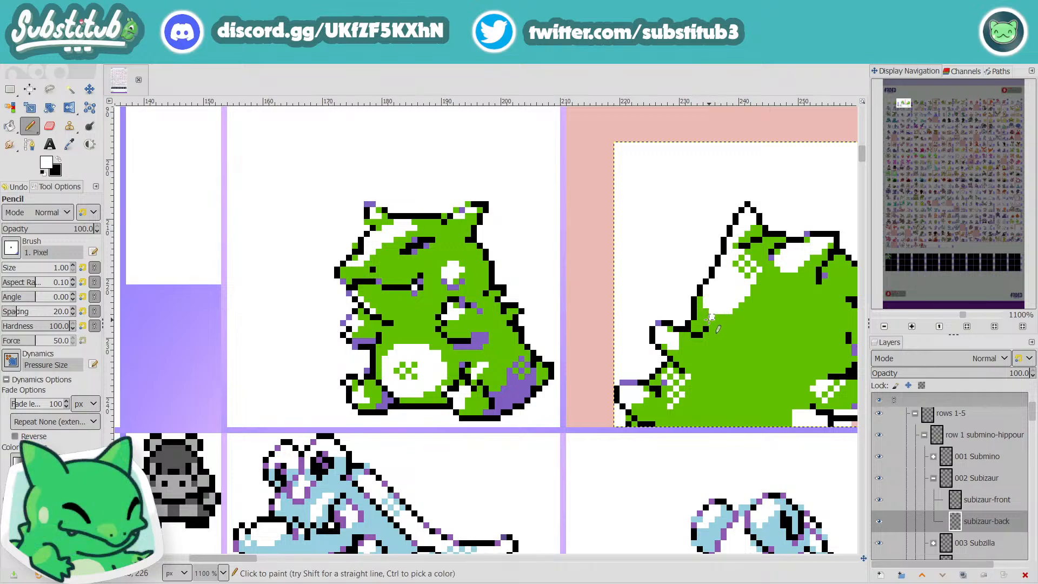
scroll(717, 327, down, 3)
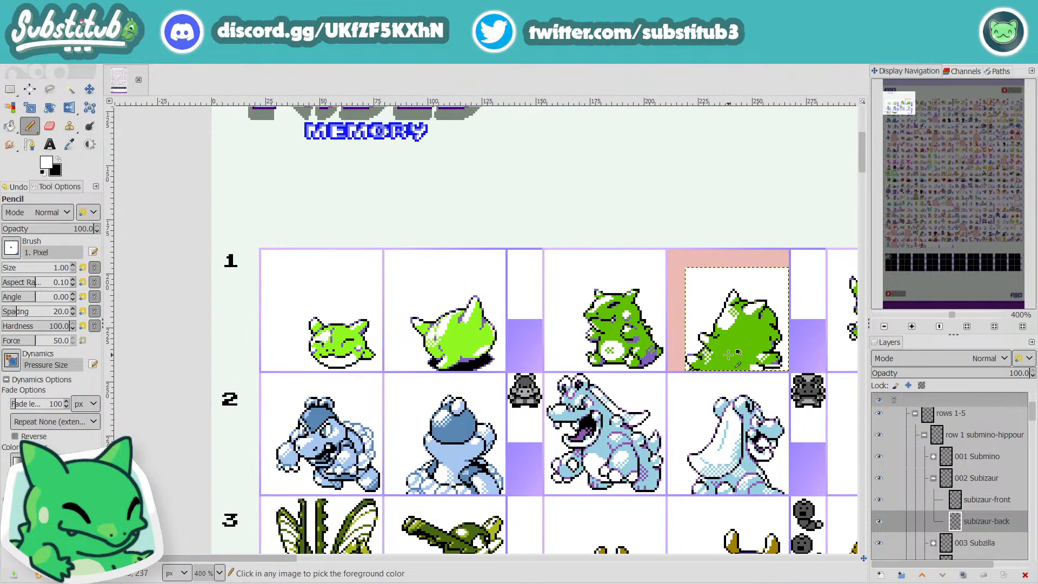
scroll(752, 328, up, 4)
key(x)
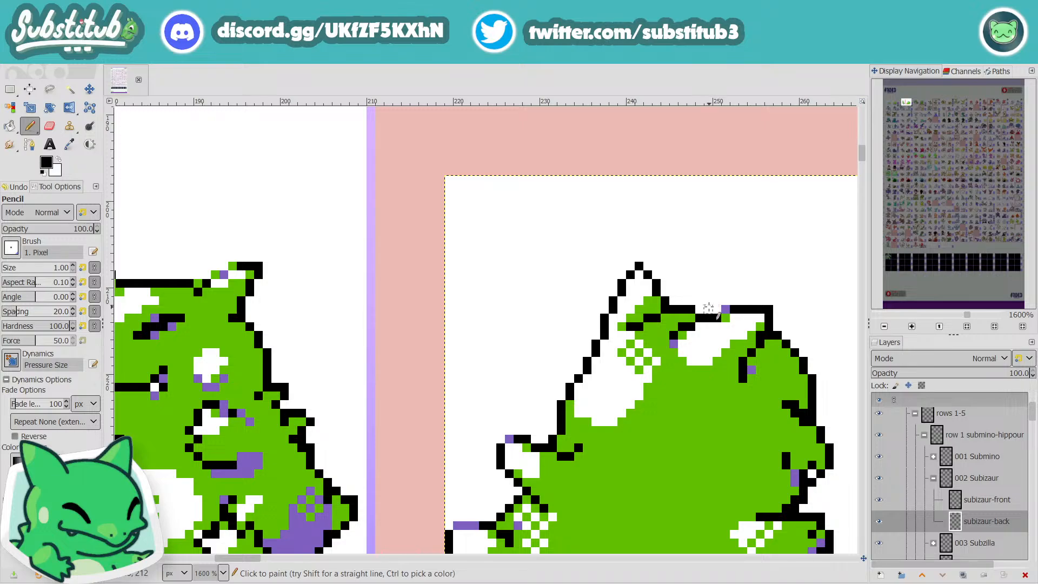
Step: Sample the body green of Subizaur's back sprite as the foreground color
key(o)
click(657, 440)
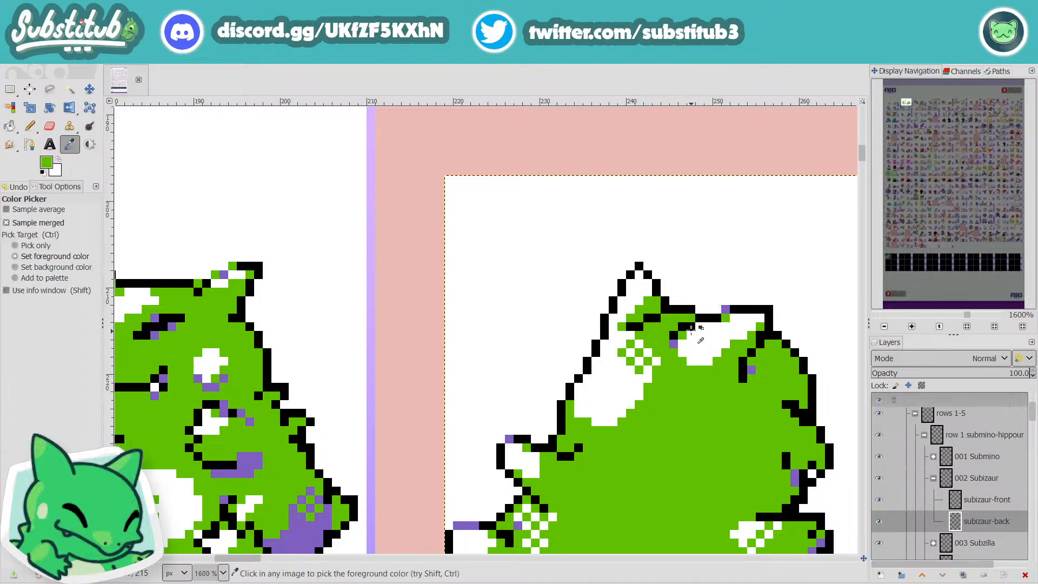
key(p)
click(700, 308)
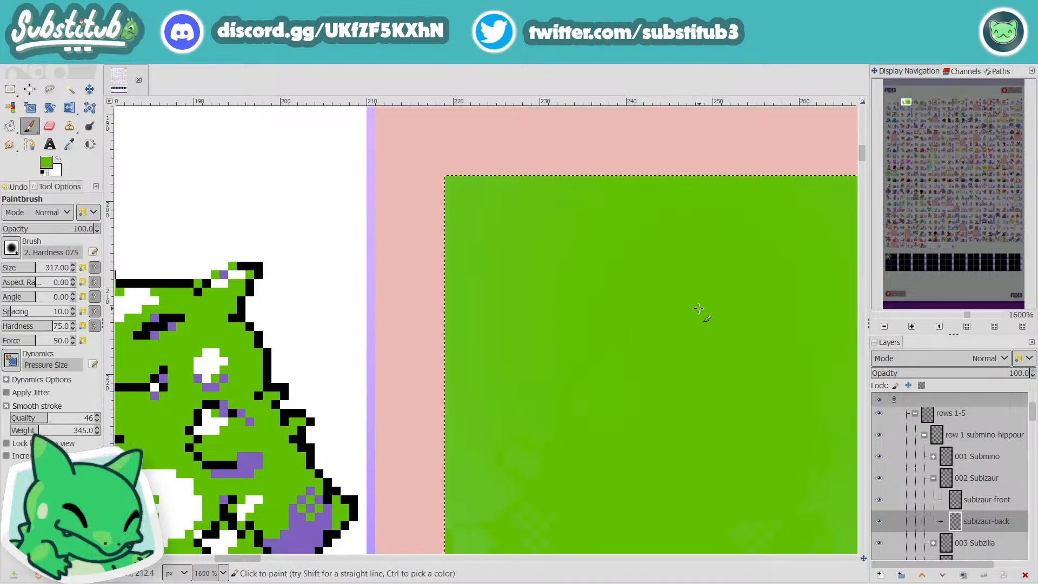
key(ctrl+z)
Step: Pencil one green pixel into the gap in the head's top outline between the two ears, and save the image
key(n)
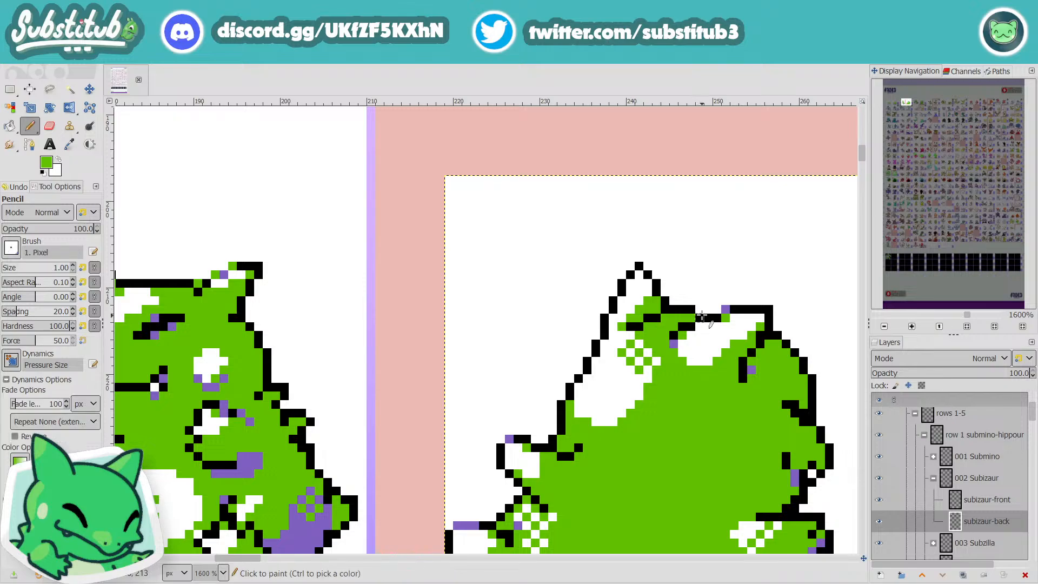
click(701, 315)
scroll(657, 382, down, 4)
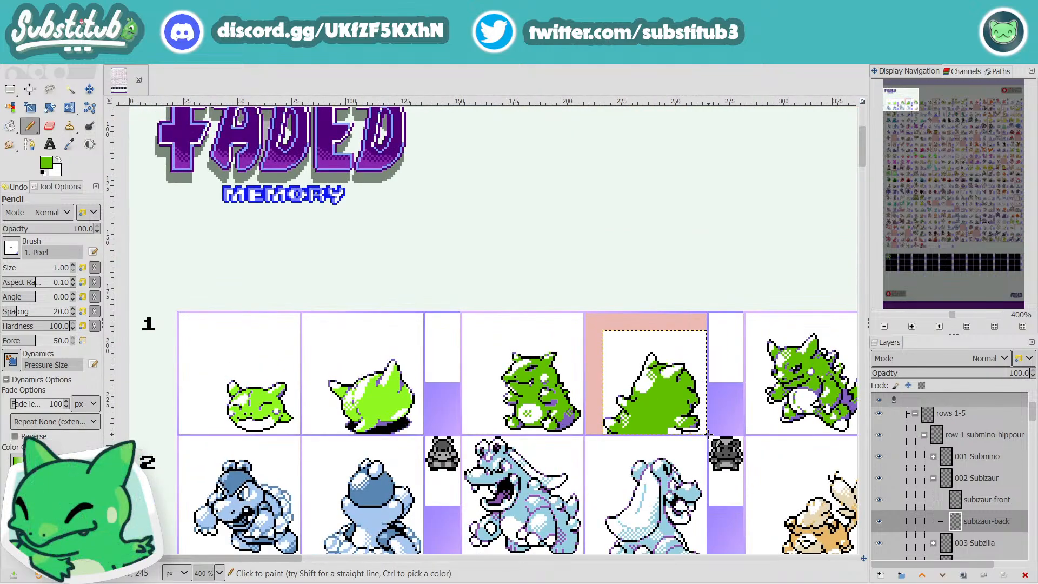
key(ctrl+s)
Step: Sample the purple shade and recolor two black outline pixels along the right edge of the back sprite's head
scroll(698, 384, up, 4)
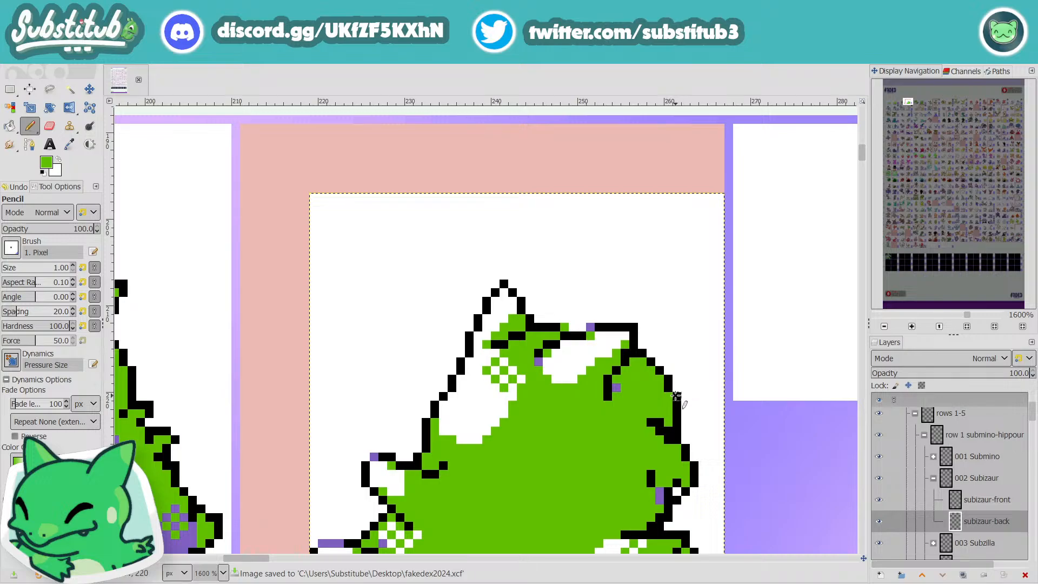
key(o)
click(661, 495)
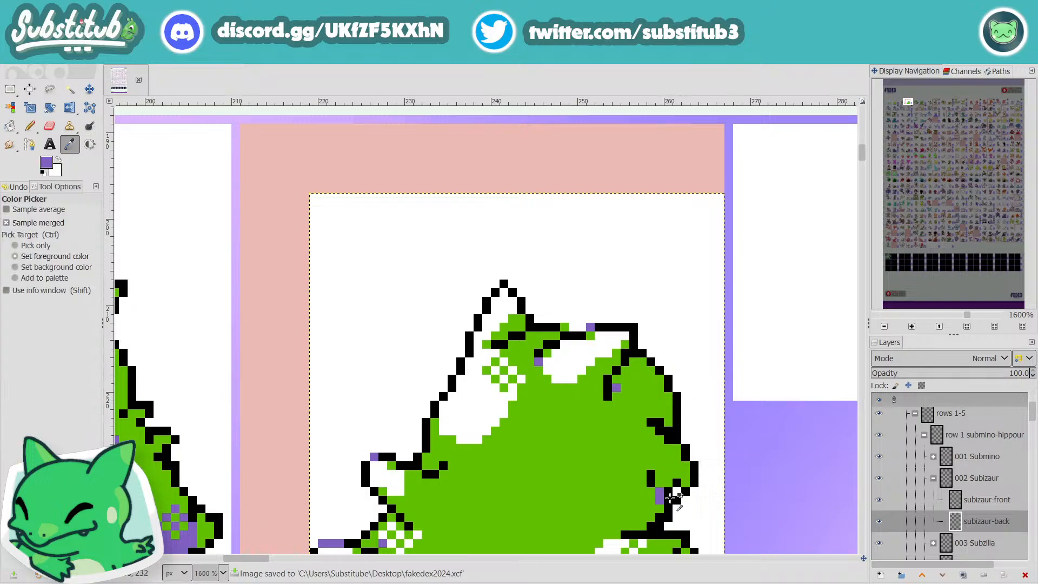
key(n)
click(677, 396)
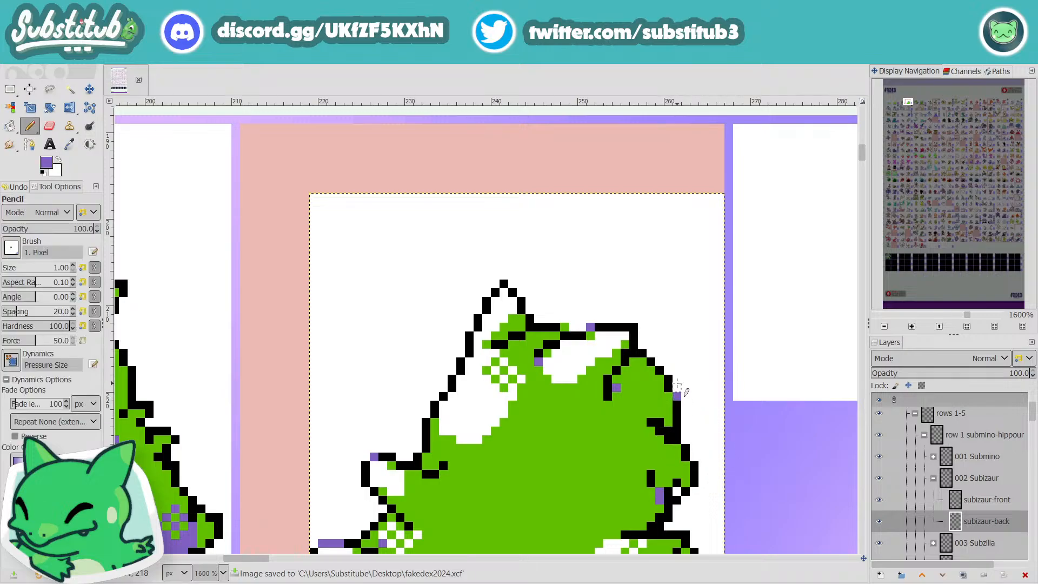
scroll(691, 398, down, 4)
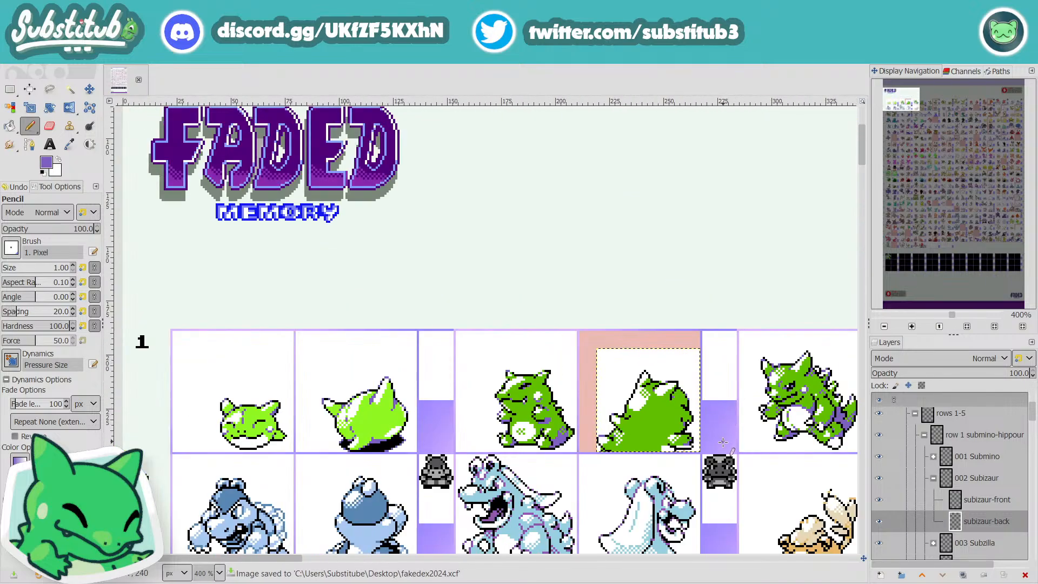
Step: Add a purple pixel at the inner end of the right foot's underside, and paint the stray pink pixel beneath the foot white
scroll(690, 452, up, 5)
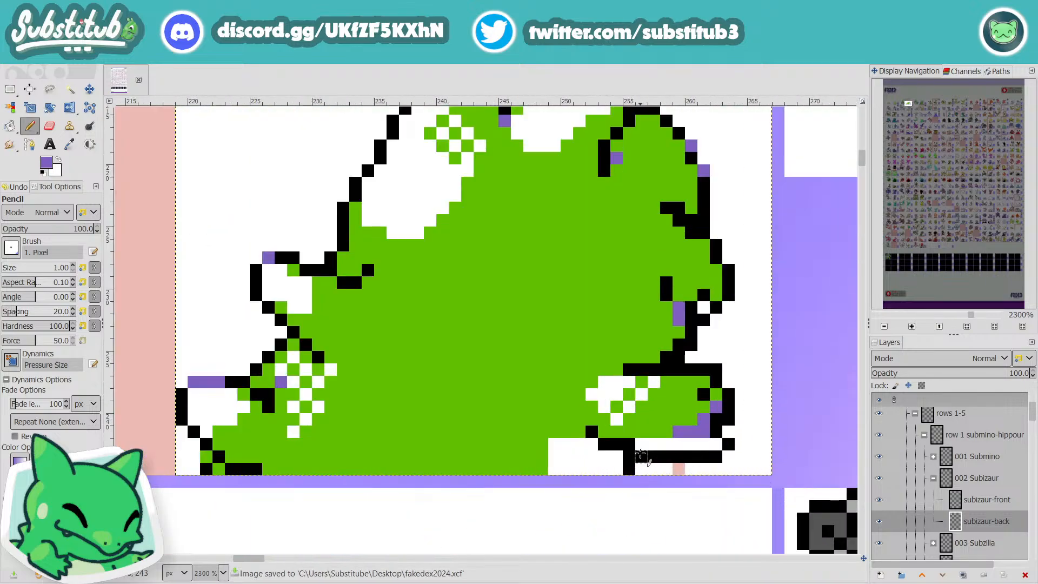
click(629, 444)
key(o)
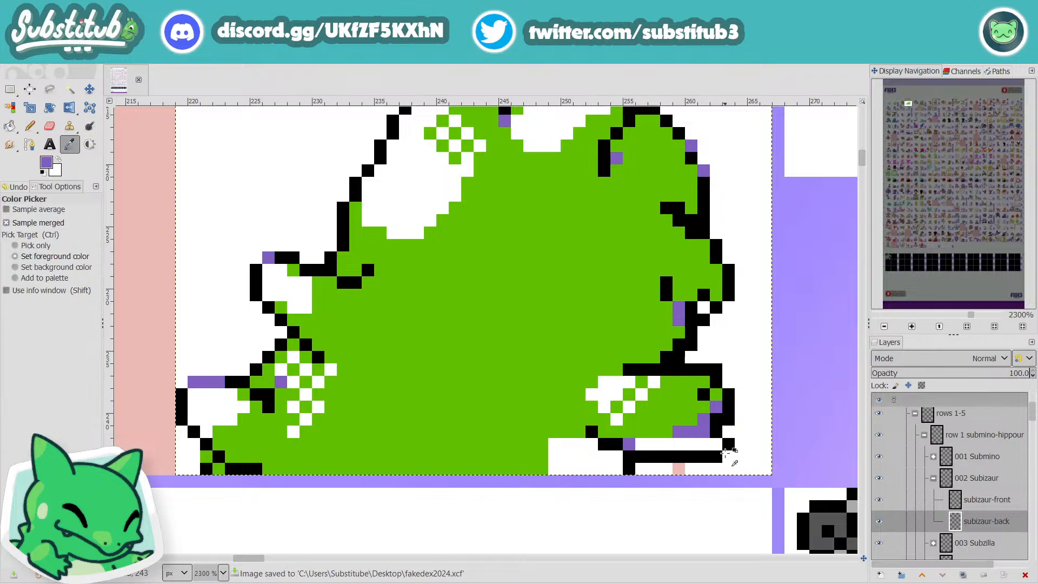
click(753, 393)
key(n)
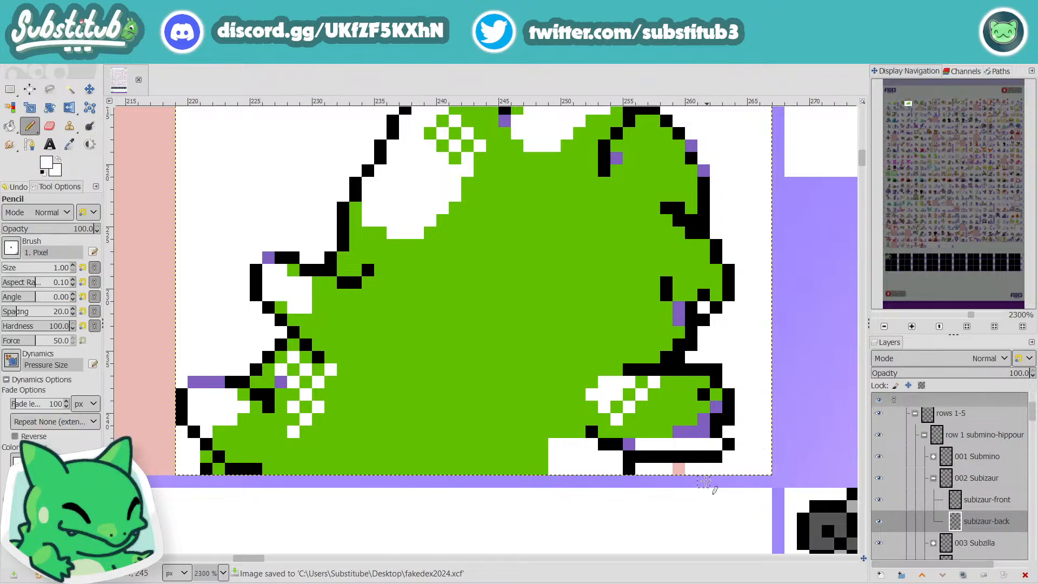
click(684, 468)
Step: Sample the purple shade and fill the white strip along the right foot's underside with it
key(o)
click(709, 431)
key(n)
drag(716, 443, 643, 445)
key(o)
ctrl+scroll(669, 458, down, 5)
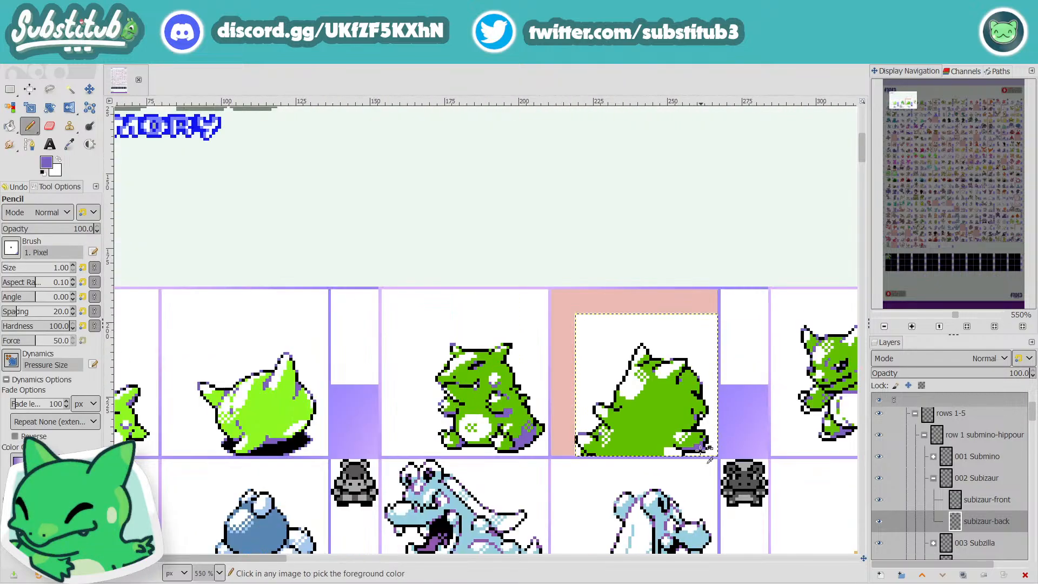
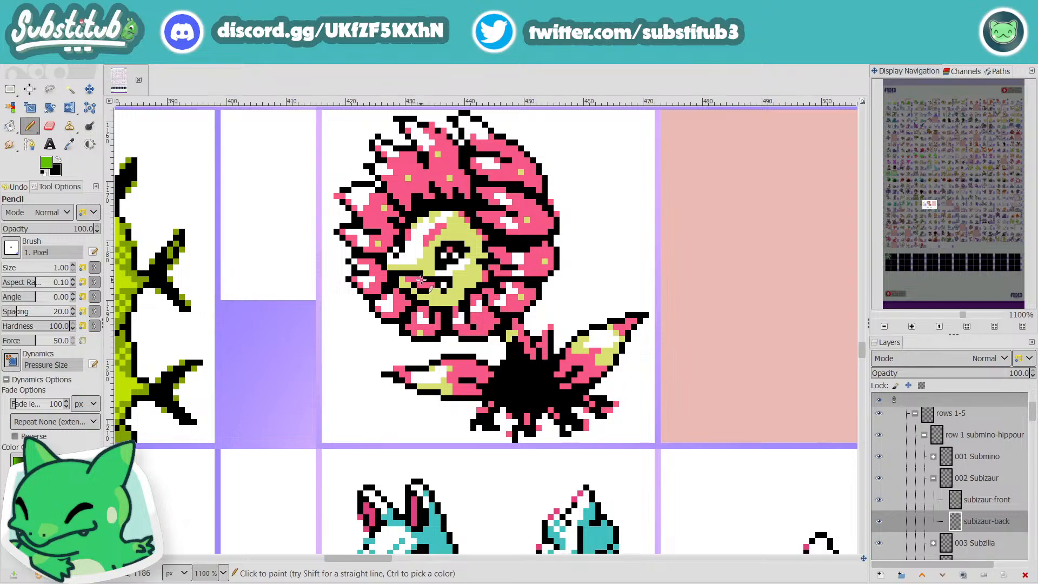
Step: Examine the finished green sprites beside Subizaur in row 1 as a reference for outline and shading
scroll(478, 283, down, 6)
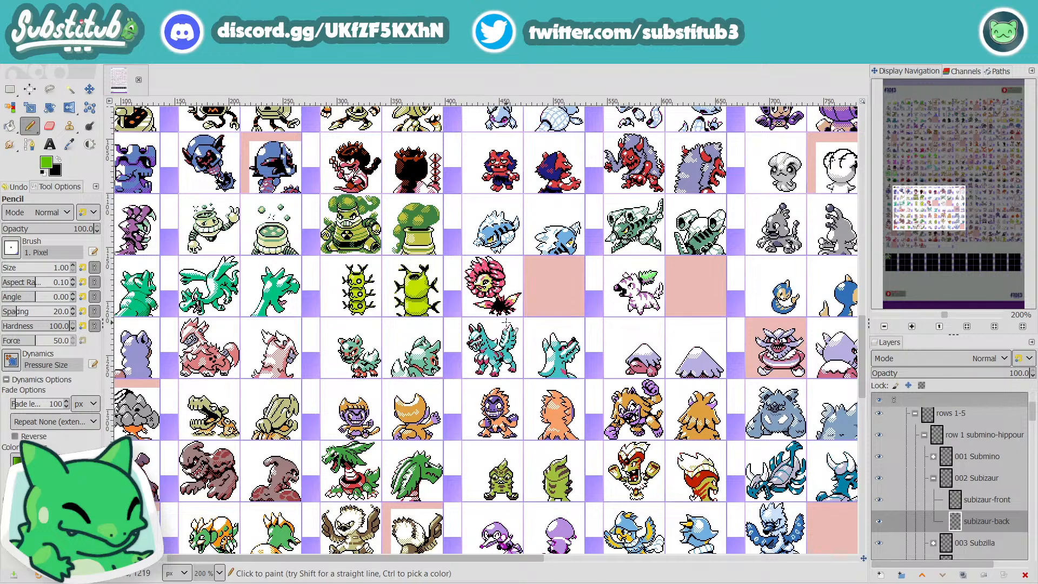
scroll(505, 322, up, 10)
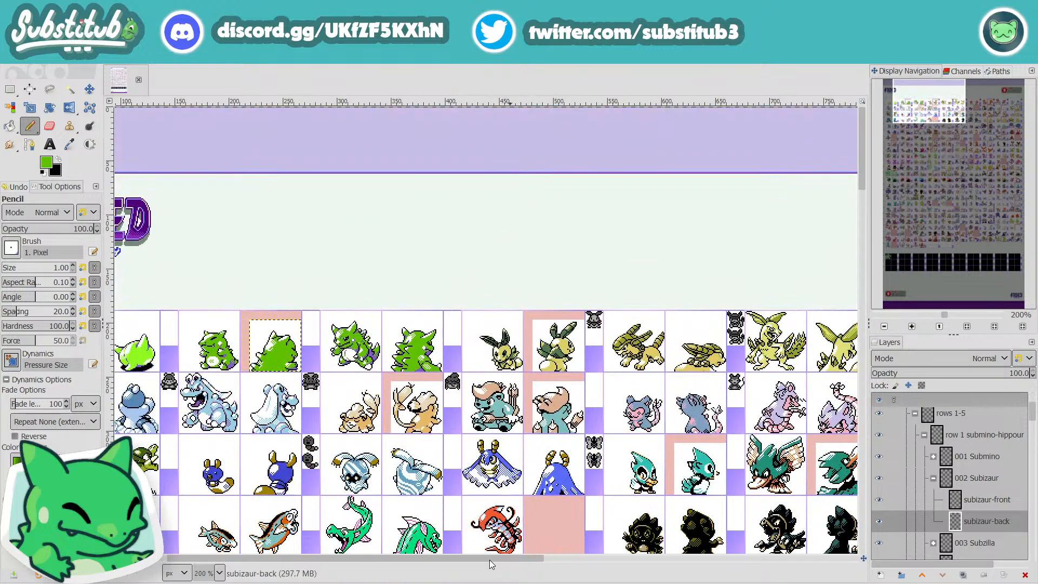
drag(489, 560, 438, 560)
scroll(445, 370, up, 4)
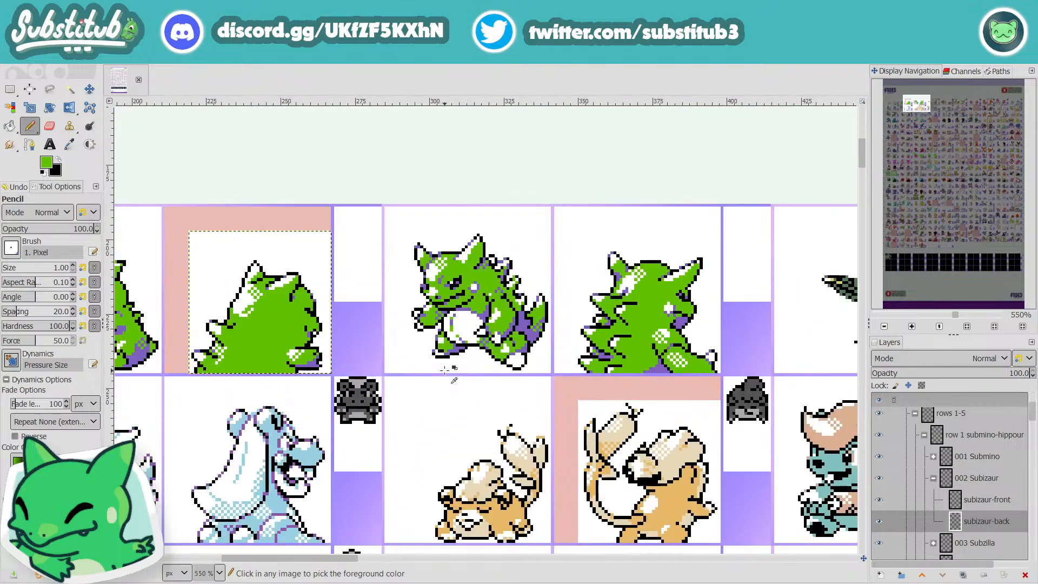
scroll(444, 370, up, 2)
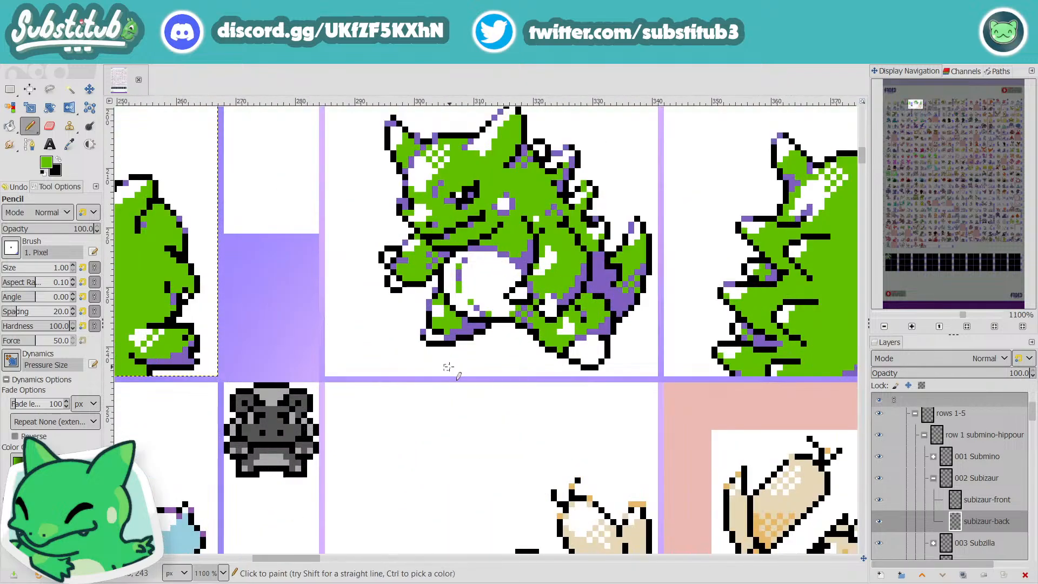
scroll(449, 367, up, 2)
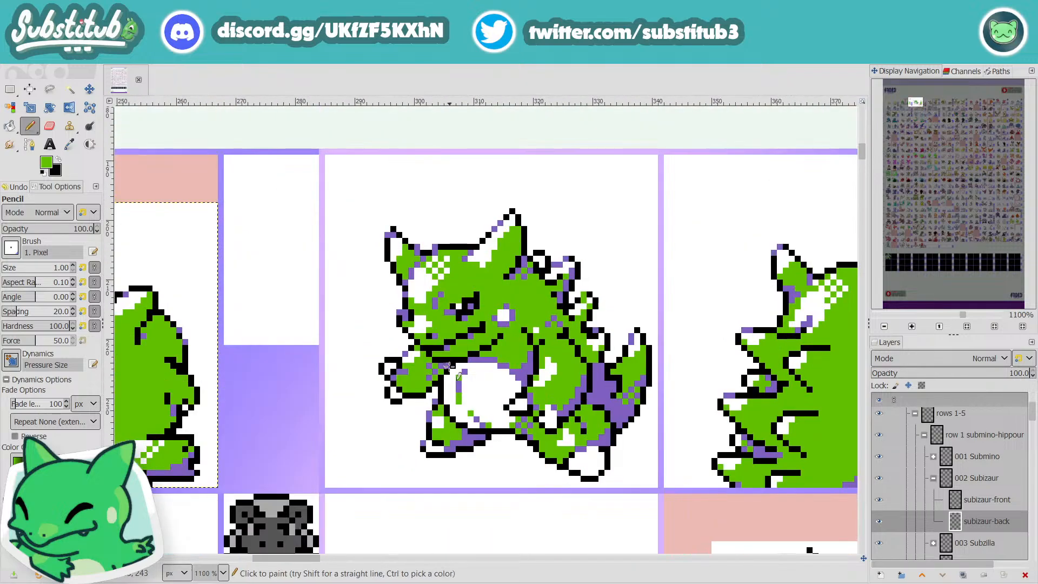
mouse_move(291, 563)
mouse_down()
mouse_move(270, 561)
mouse_move(290, 554)
mouse_up()
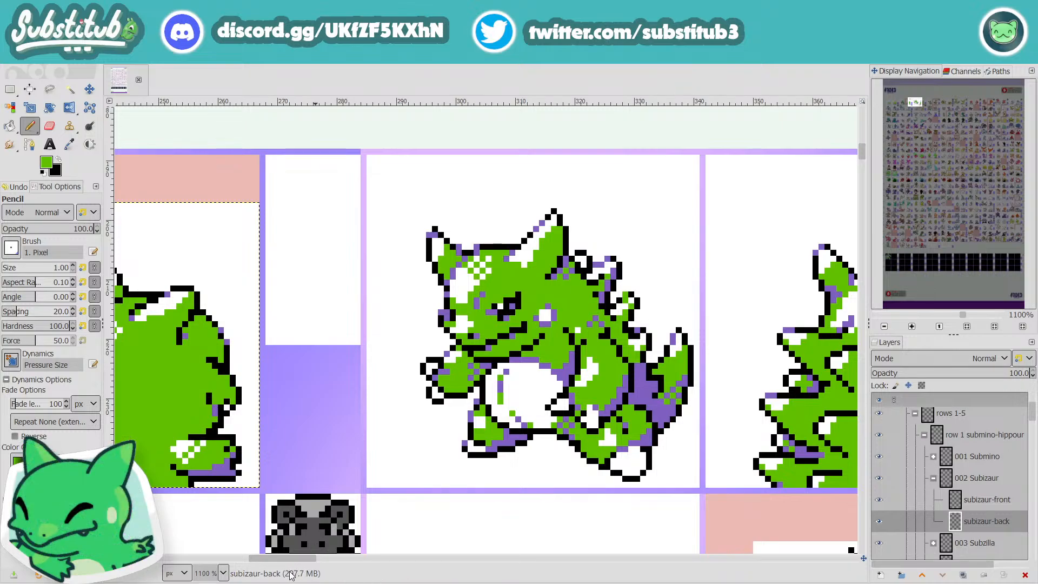
drag(306, 571, 275, 573)
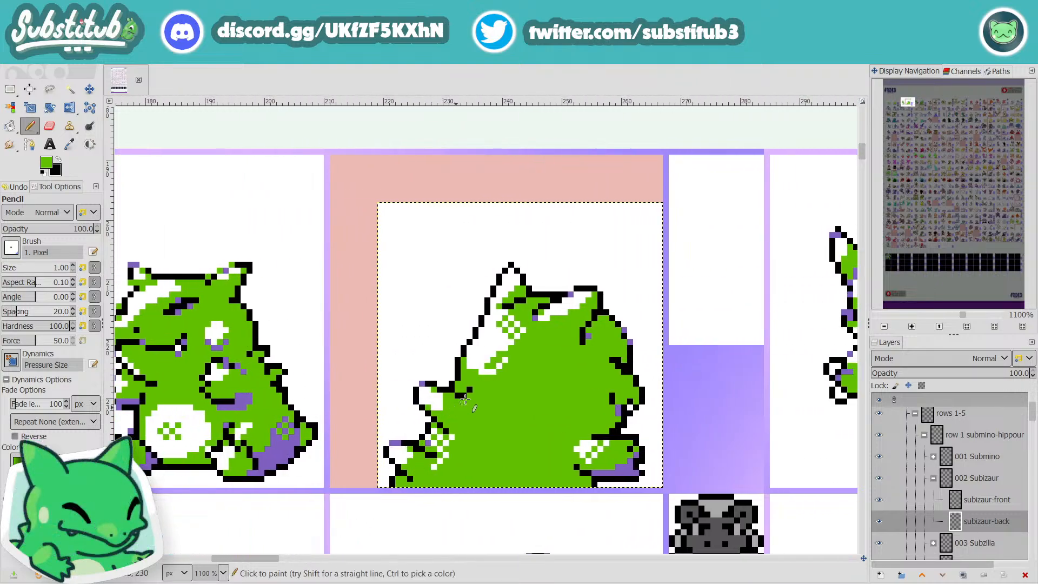
Step: Trim the lower edge of the white highlight on the back sprite's head with green pixels
drag(507, 361, 482, 375)
ctrl+scroll(469, 367, down, 4)
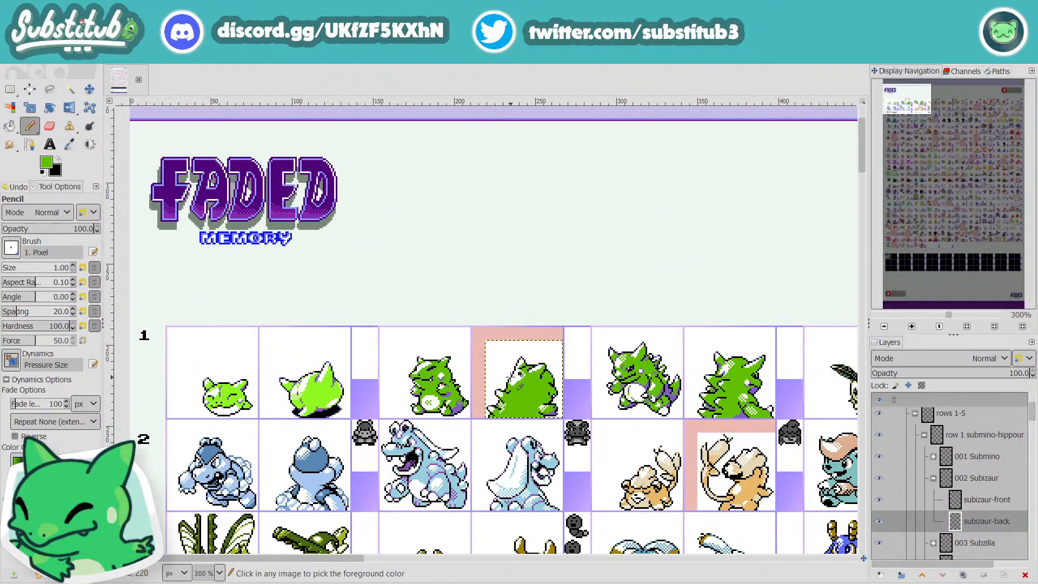
ctrl+scroll(518, 384, up, 5)
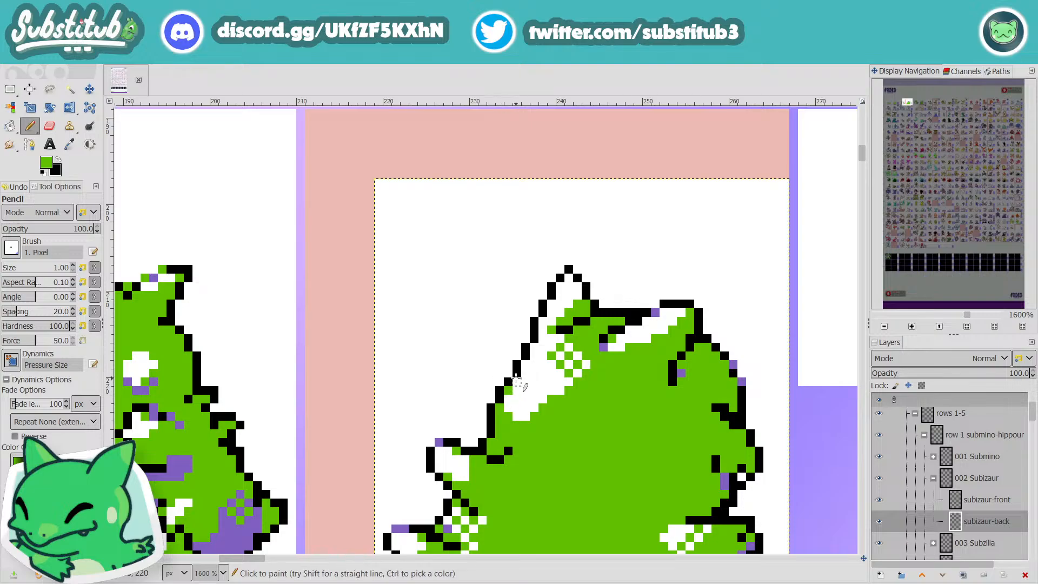
ctrl+scroll(630, 414, down, 3)
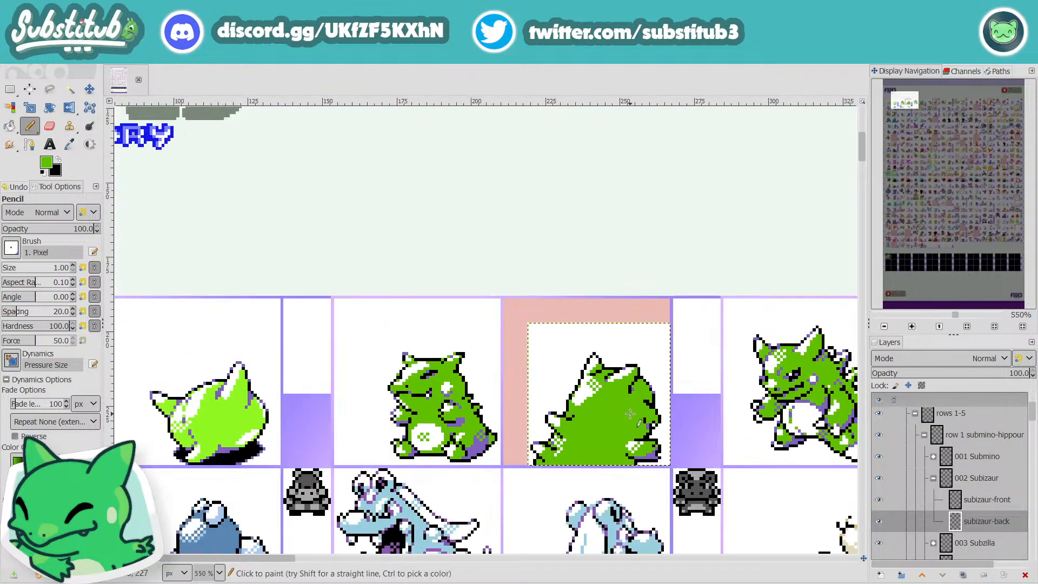
ctrl+scroll(587, 416, down, 1)
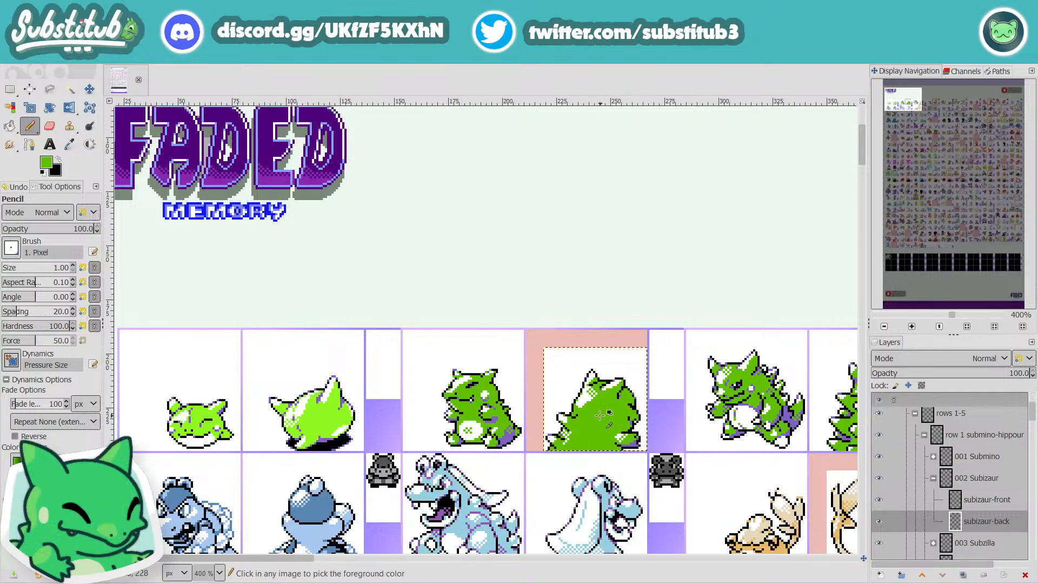
Step: Sample white and add pixels along the lower edge of the head highlight to smooth its slope
ctrl+scroll(591, 399, up, 4)
ctrl+click(561, 384)
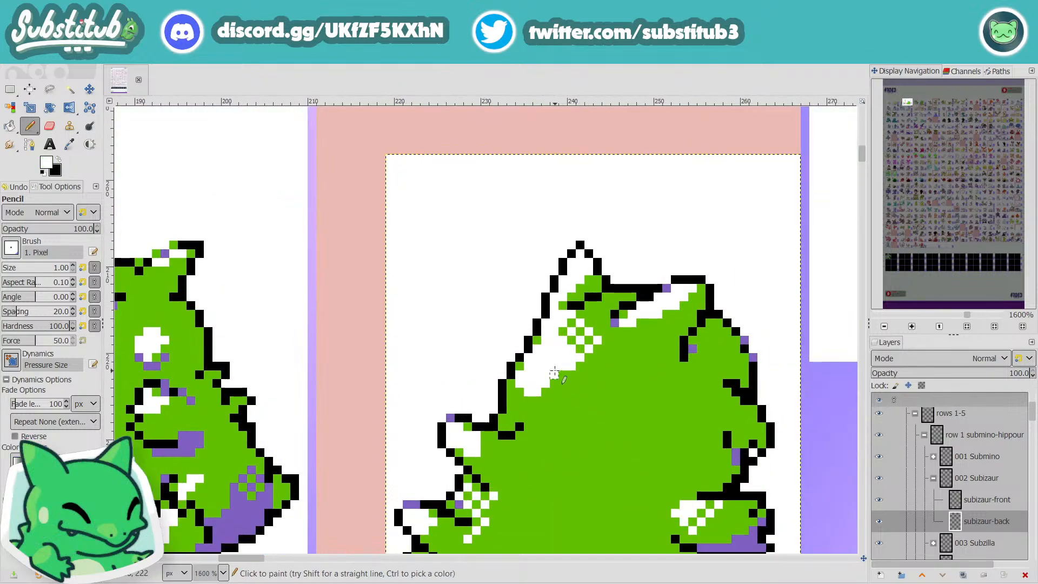
click(563, 375)
click(555, 383)
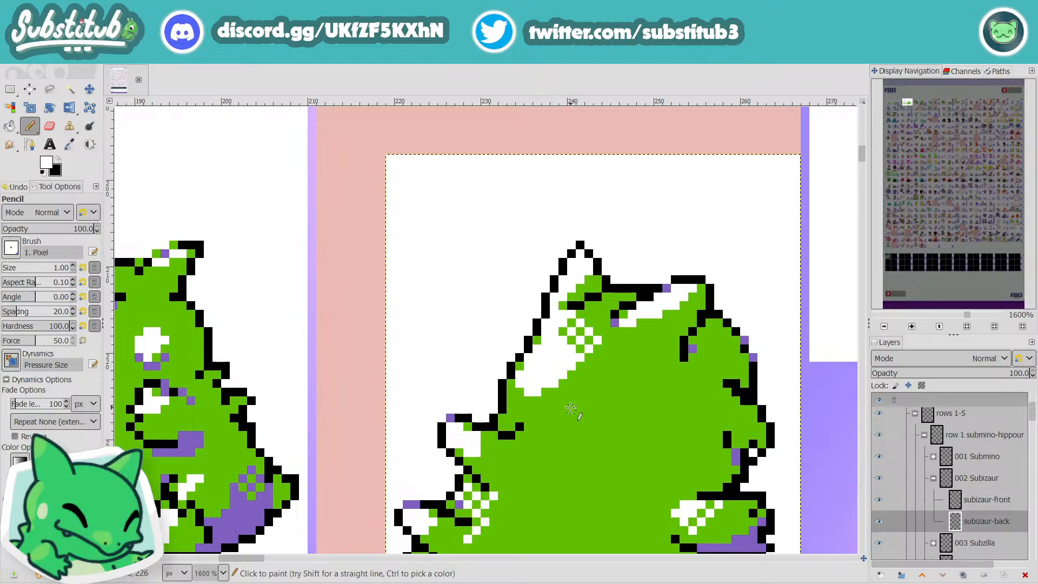
ctrl+scroll(571, 408, down, 3)
ctrl+scroll(614, 430, down, 2)
ctrl+scroll(616, 422, up, 7)
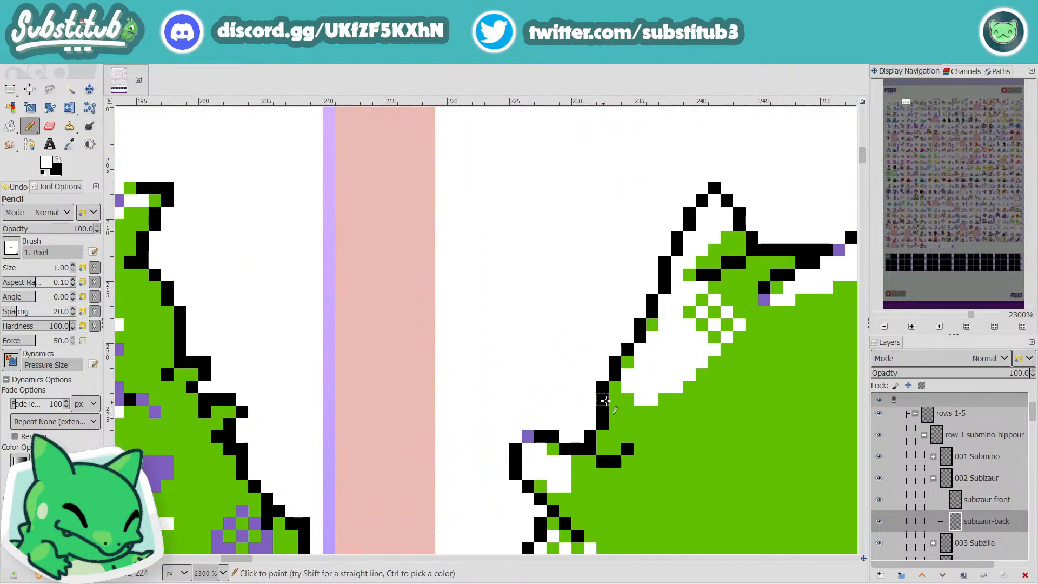
ctrl+scroll(627, 399, down, 5)
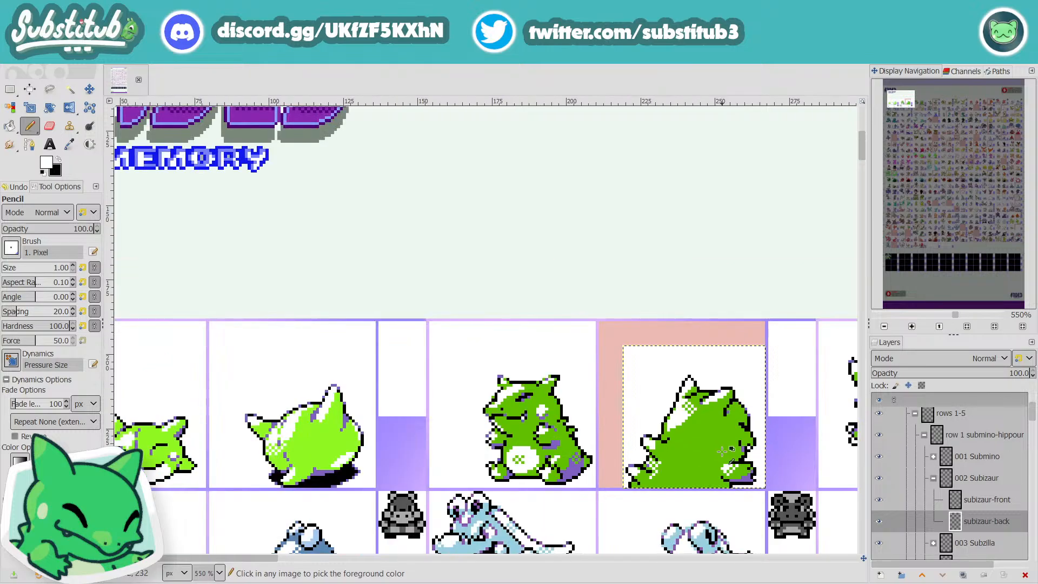
Step: Sample the purple shade and extend the purple shading along the inside of the short black line below the right ear
ctrl+scroll(737, 445, up, 4)
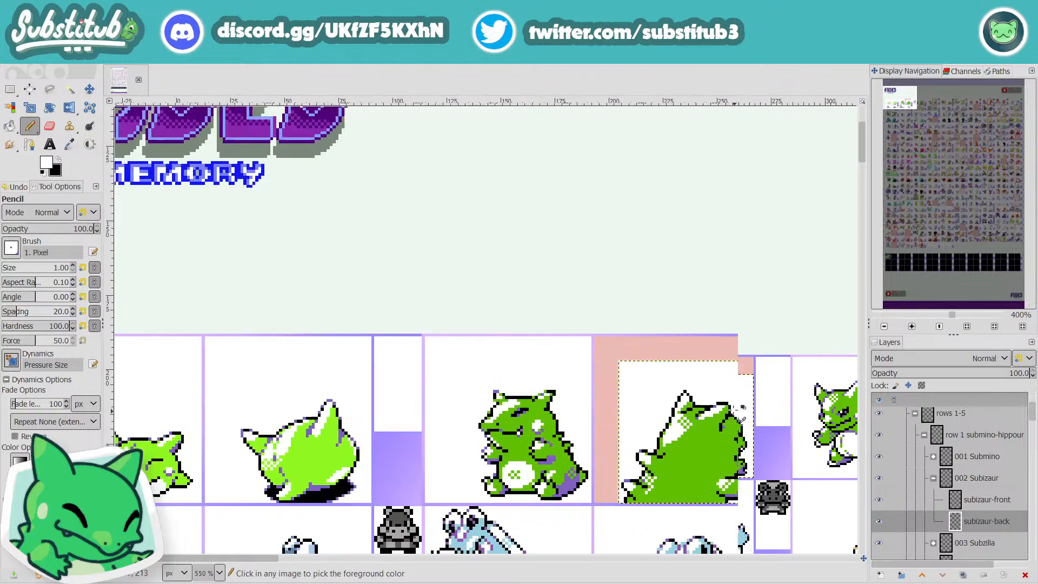
ctrl+scroll(675, 415, down, 4)
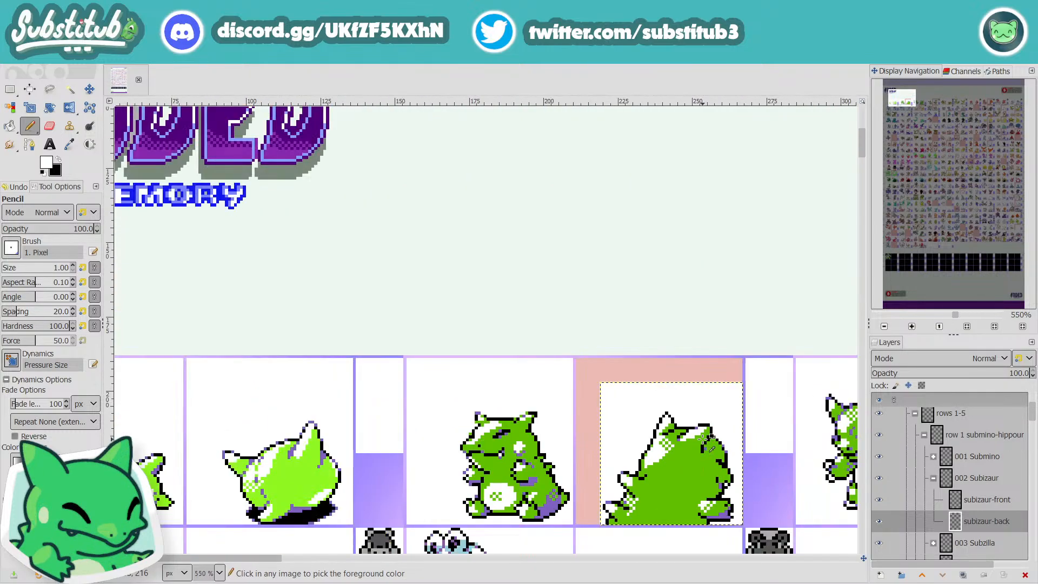
ctrl+scroll(698, 436, up, 4)
key(o)
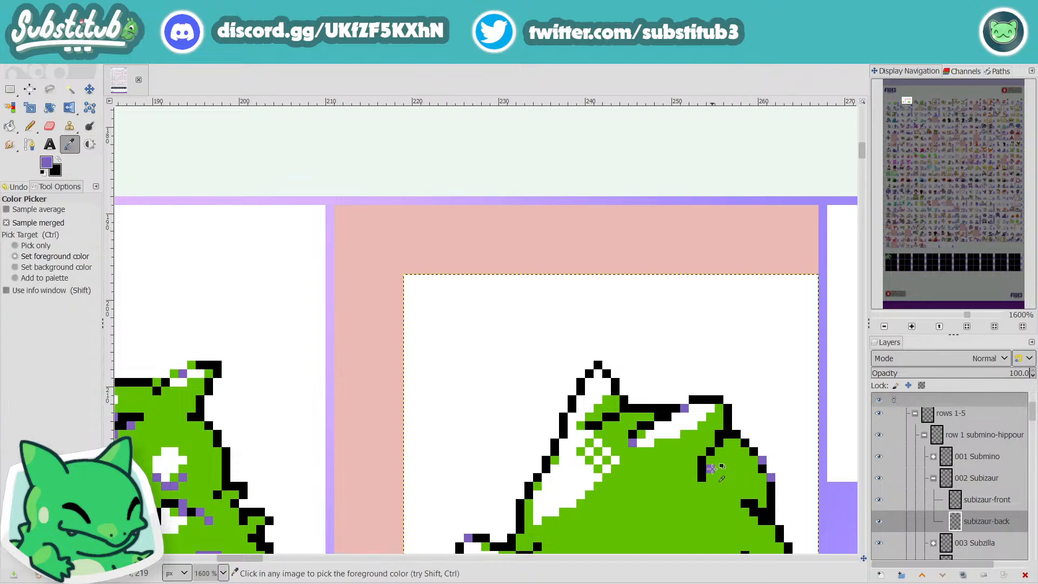
key(n)
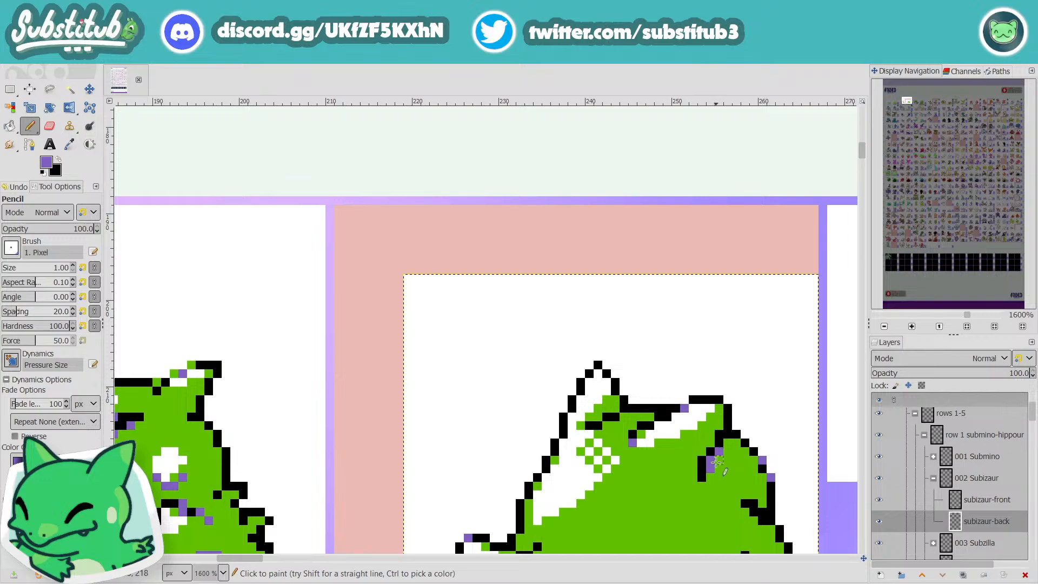
Step: Pencil purple pixels beneath the head's top outline beside the right ear's highlight, and save the image
click(659, 417)
click(667, 409)
scroll(678, 415, down, 4)
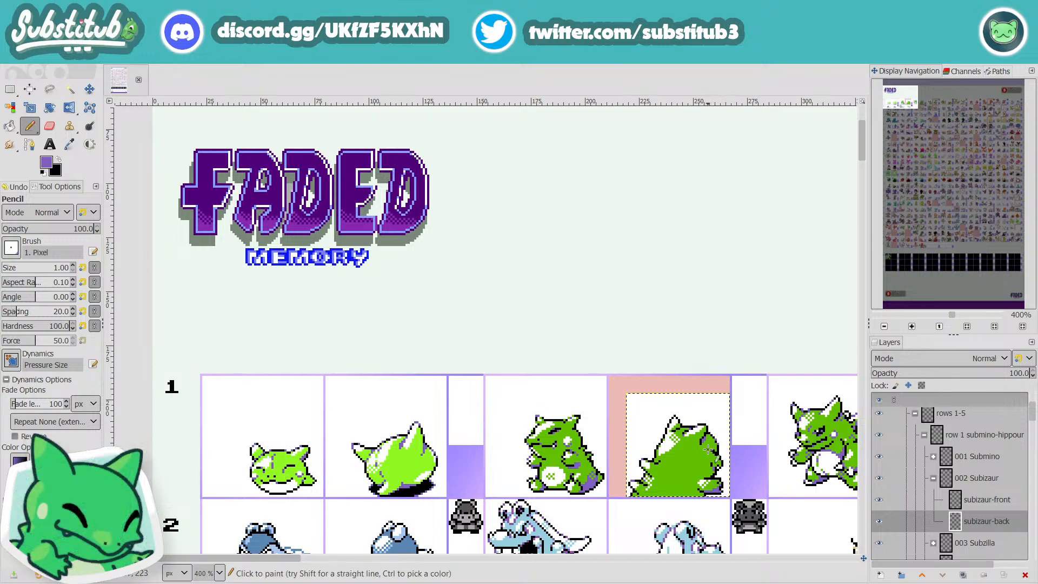
key(ctrl+s)
Step: Add purple shading at the body's bottom-left corner and purple pixels around the checkered highlight by the lower left spike
scroll(690, 448, up, 6)
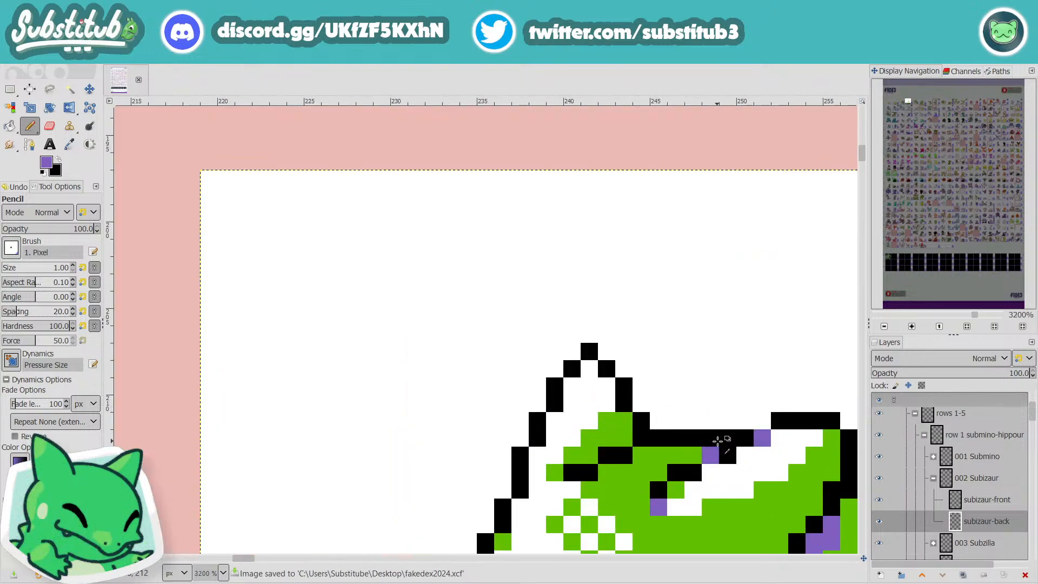
scroll(755, 482, down, 6)
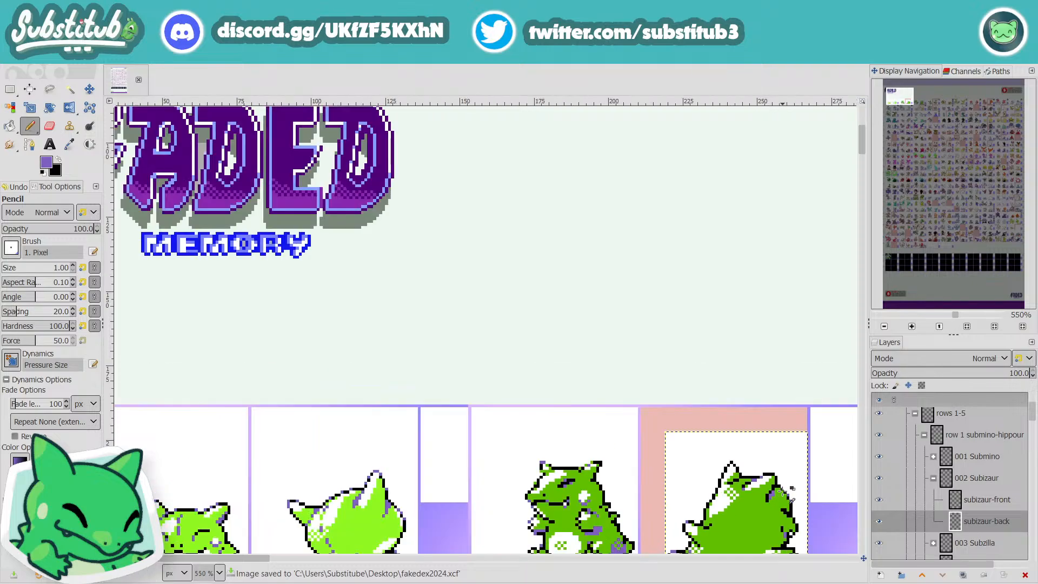
scroll(792, 503, down, 3)
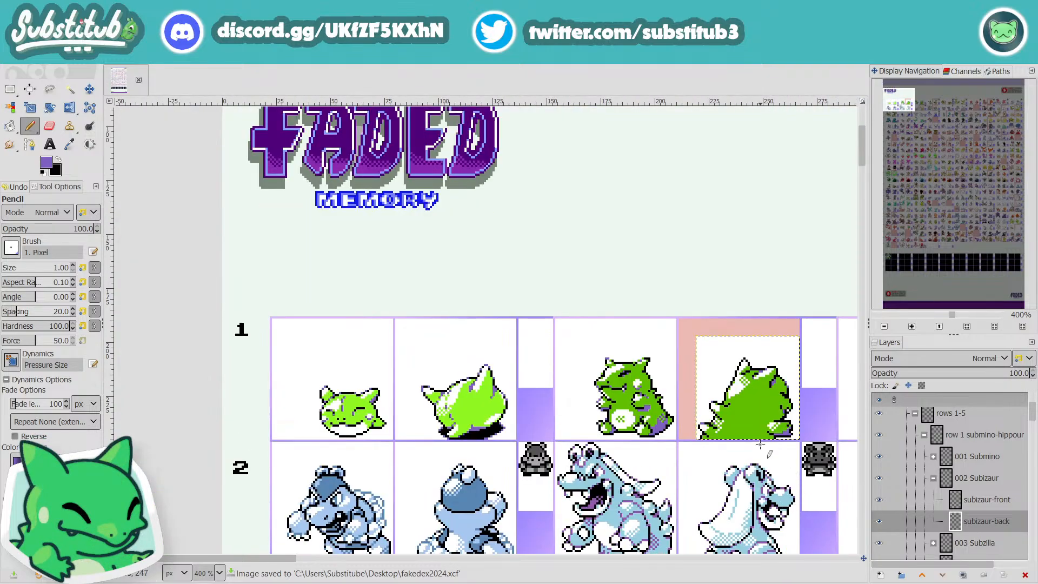
scroll(760, 445, up, 4)
mouse_move(671, 427)
mouse_down()
mouse_move(660, 426)
mouse_move(690, 432)
mouse_up()
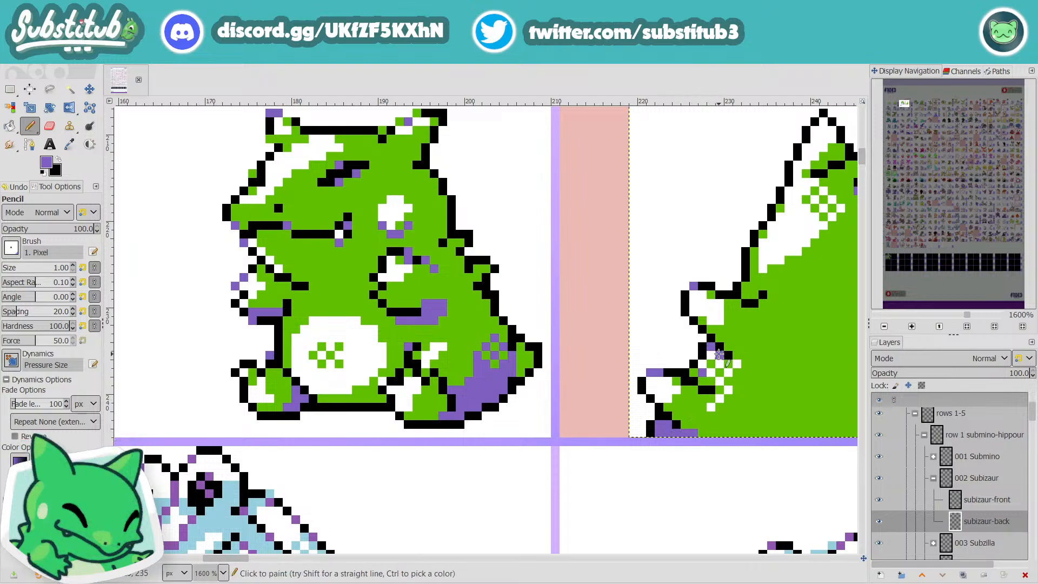
scroll(720, 354, down, 4)
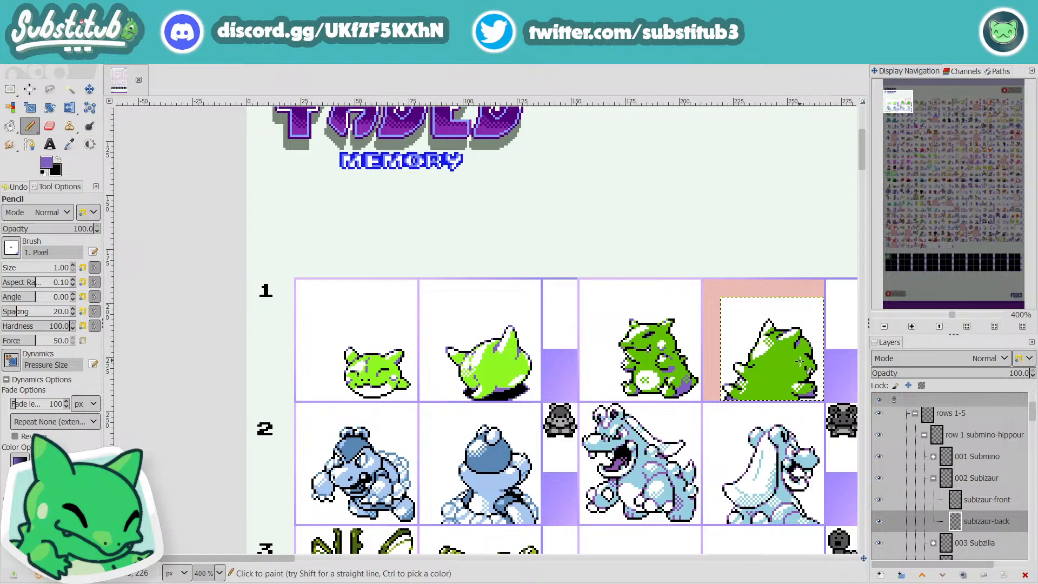
Step: Sample white and draw a rounded white spot about 4 pixels wide on the right side of Subizaur's back
scroll(801, 367, up, 6)
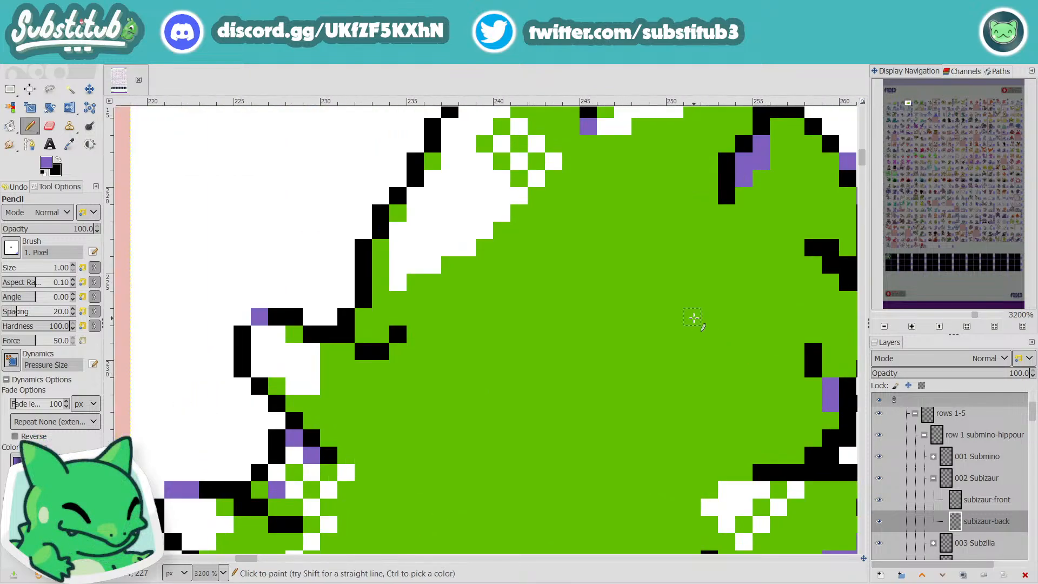
ctrl+click(221, 217)
mouse_move(723, 316)
mouse_down()
mouse_move(728, 351)
mouse_move(738, 323)
mouse_up()
scroll(736, 327, down, 3)
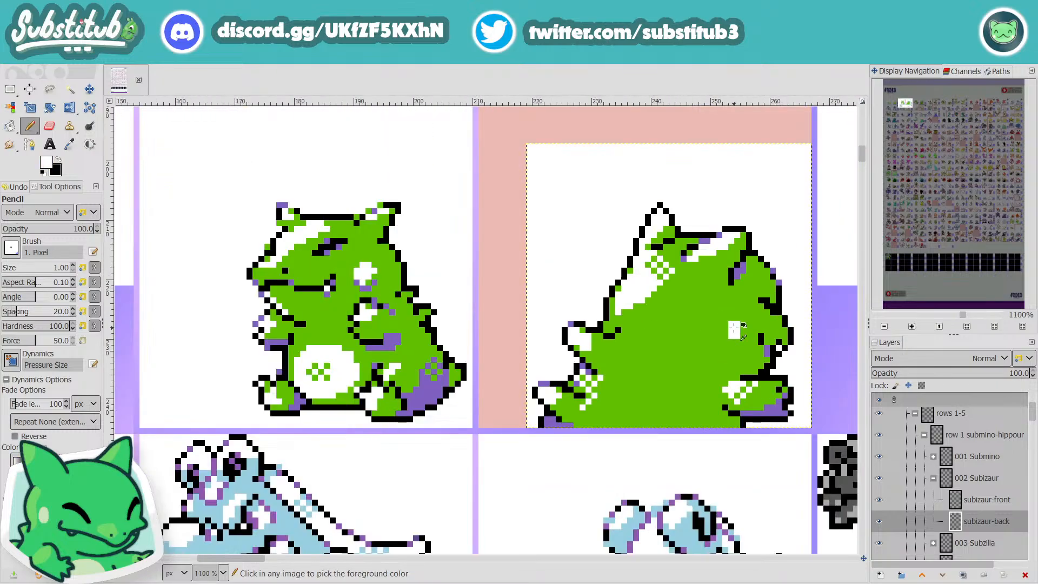
scroll(736, 328, up, 1)
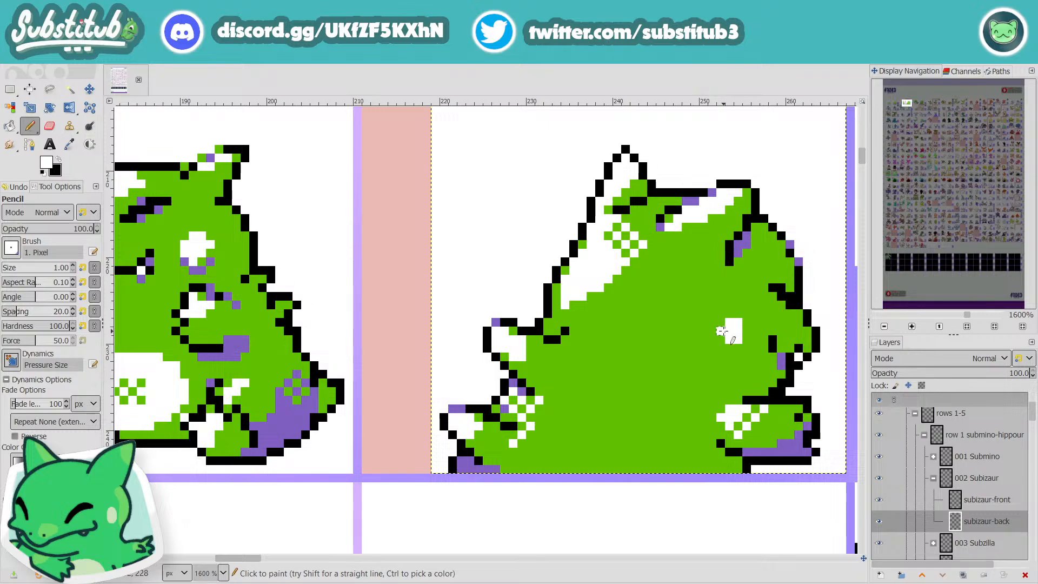
click(721, 323)
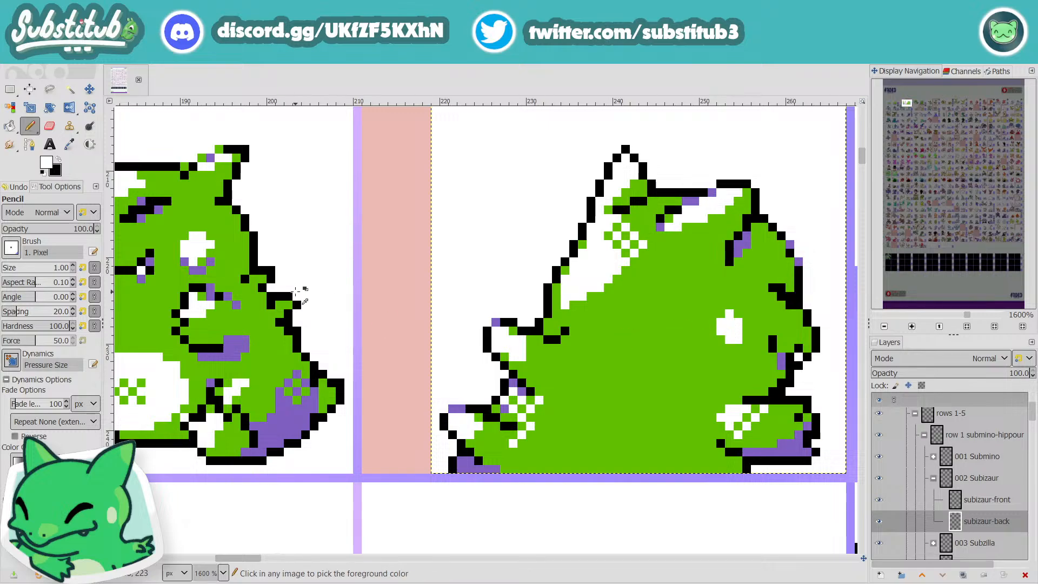
scroll(250, 275, down, 2)
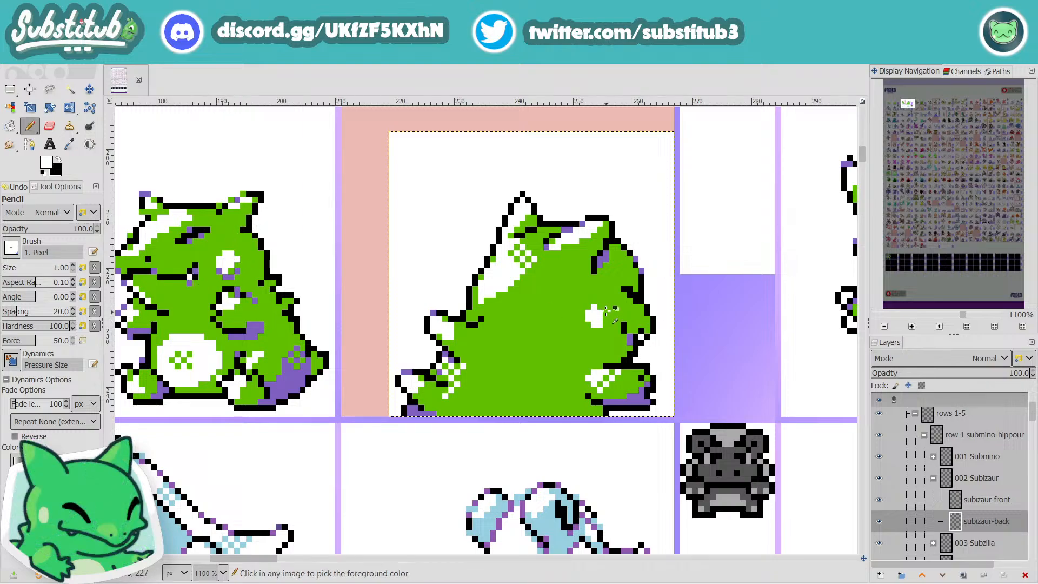
ctrl+scroll(597, 316, up, 2)
mouse_move(606, 322)
mouse_down()
mouse_move(609, 304)
mouse_move(592, 292)
mouse_up()
ctrl+scroll(585, 297, down, 4)
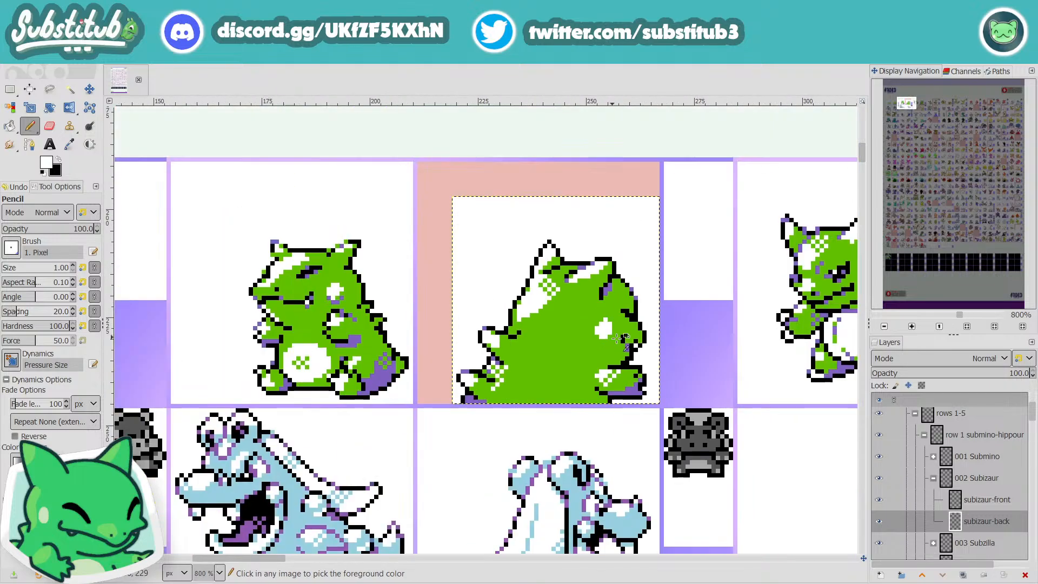
Step: Sample the body green and trim the left edge and lower-left corner of the white spot on the back
ctrl+scroll(625, 331, up, 2)
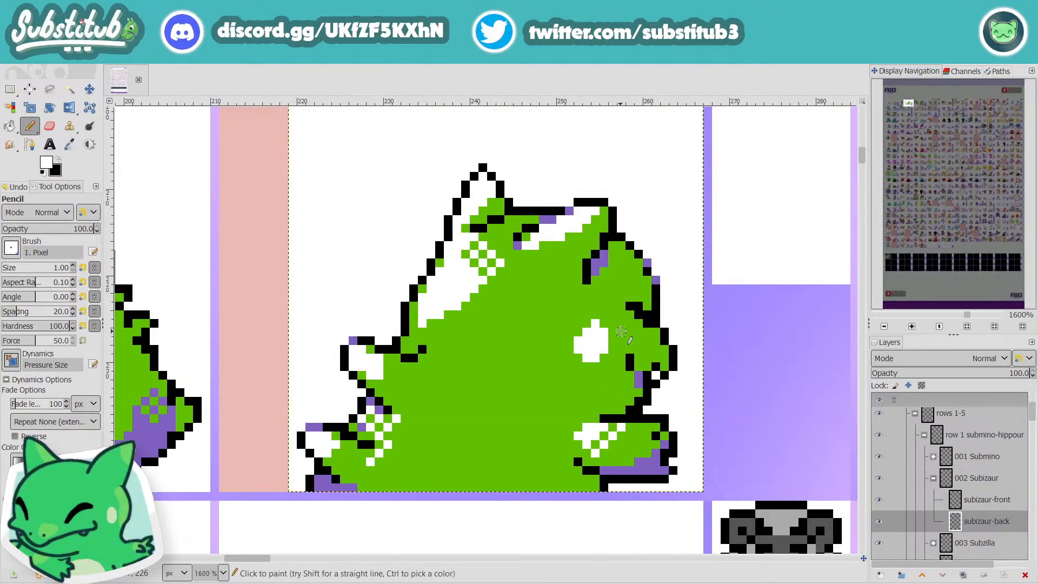
ctrl+click(525, 349)
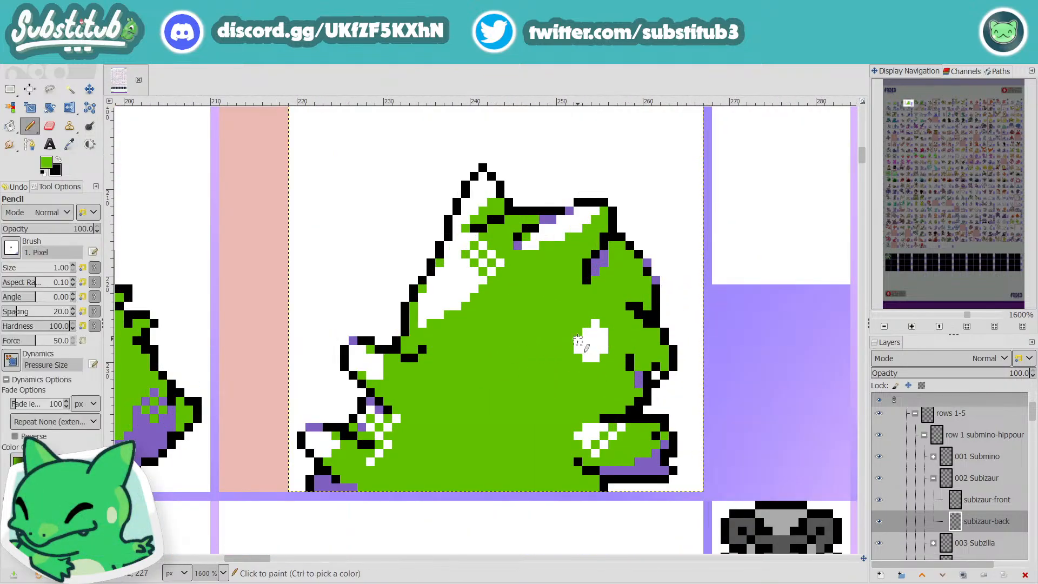
drag(577, 341, 577, 351)
click(585, 358)
ctrl+scroll(618, 387, down, 3)
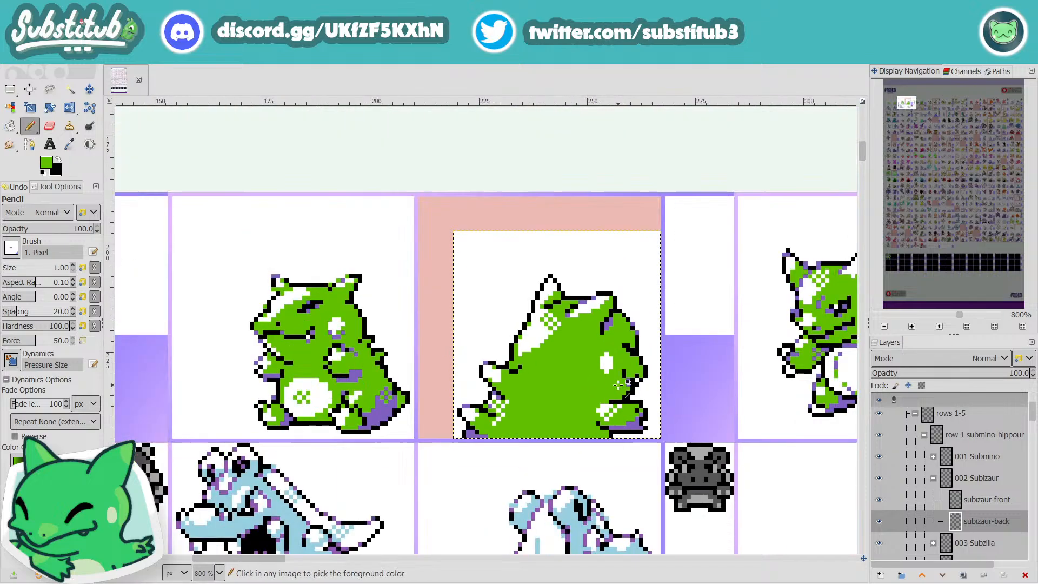
ctrl+scroll(613, 381, up, 4)
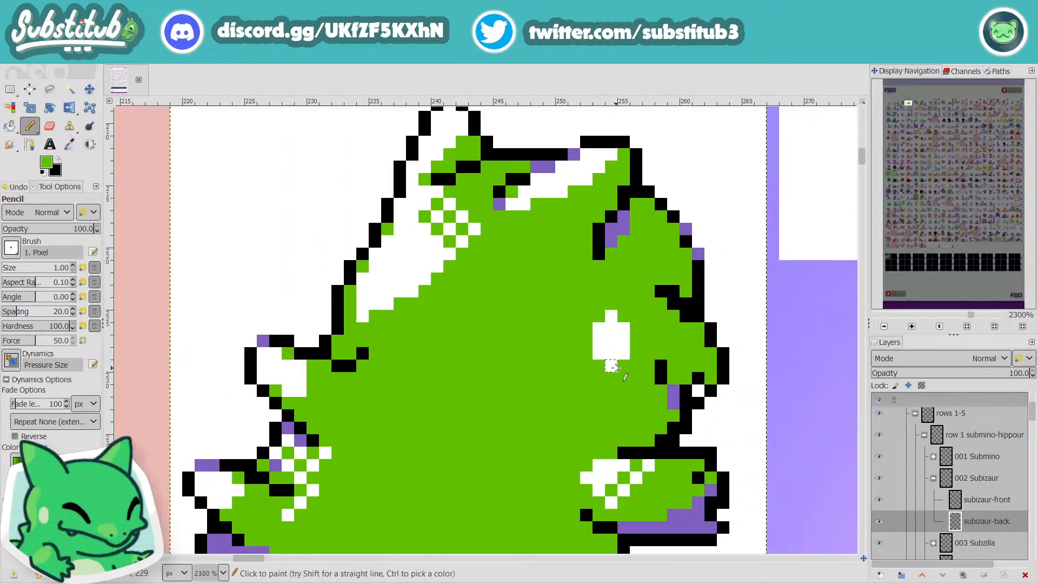
Step: Widen the white spot on Subizaur's back with white pixels at its lower edge and along its right side
key(x)
key(x)
click(623, 366)
drag(635, 355, 636, 342)
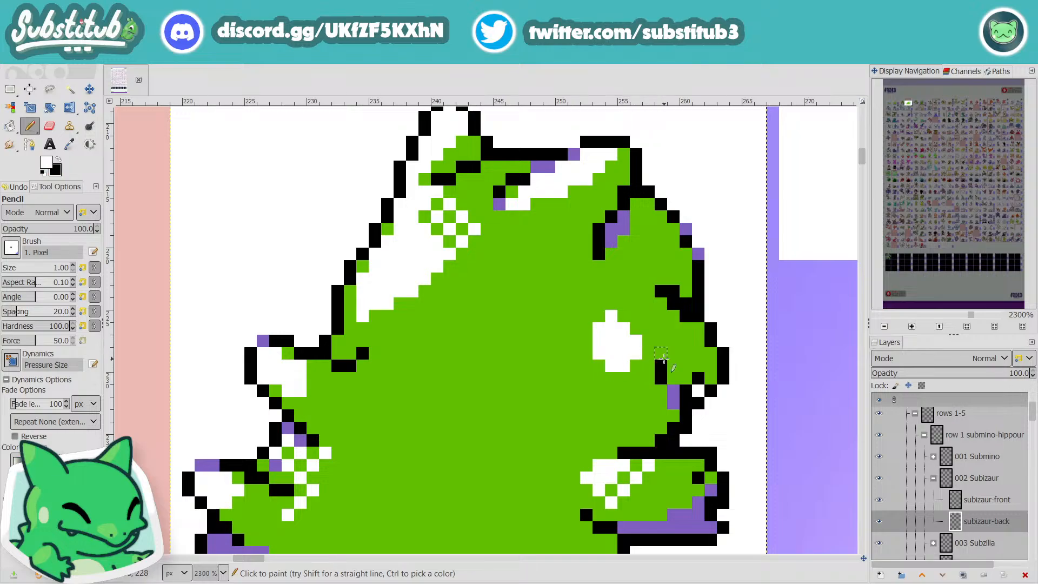
ctrl+scroll(664, 358, down, 4)
ctrl+scroll(669, 344, up, 4)
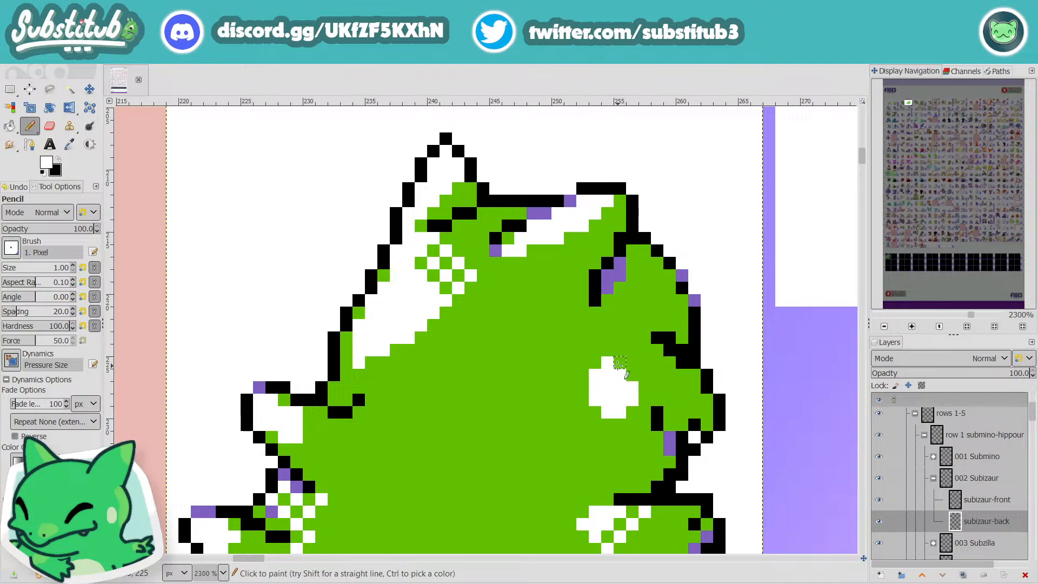
Step: Sample purple and shade the left and lower edges of the white spot on the back, then sample the body green
key(o)
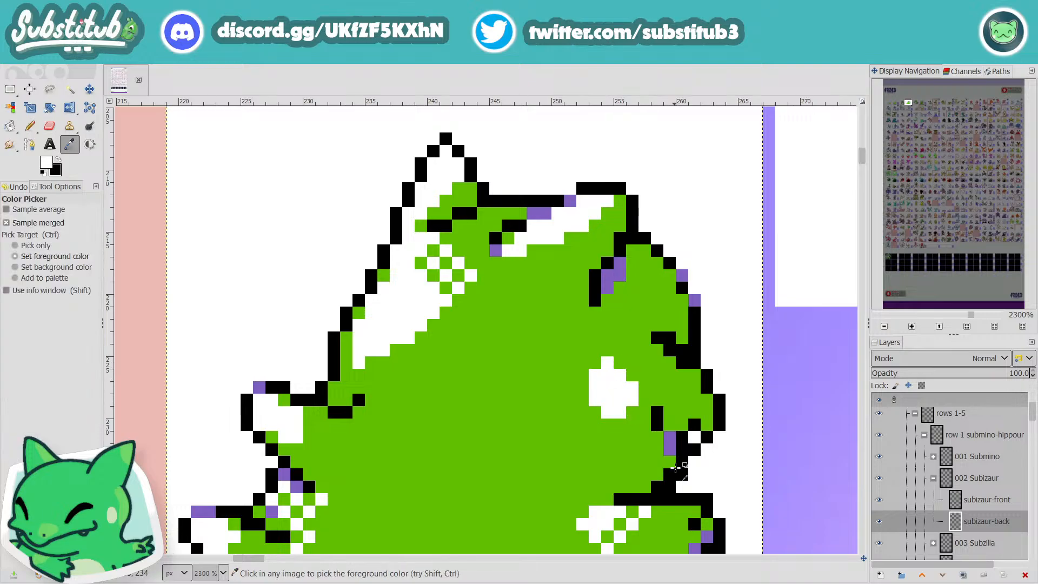
key(n)
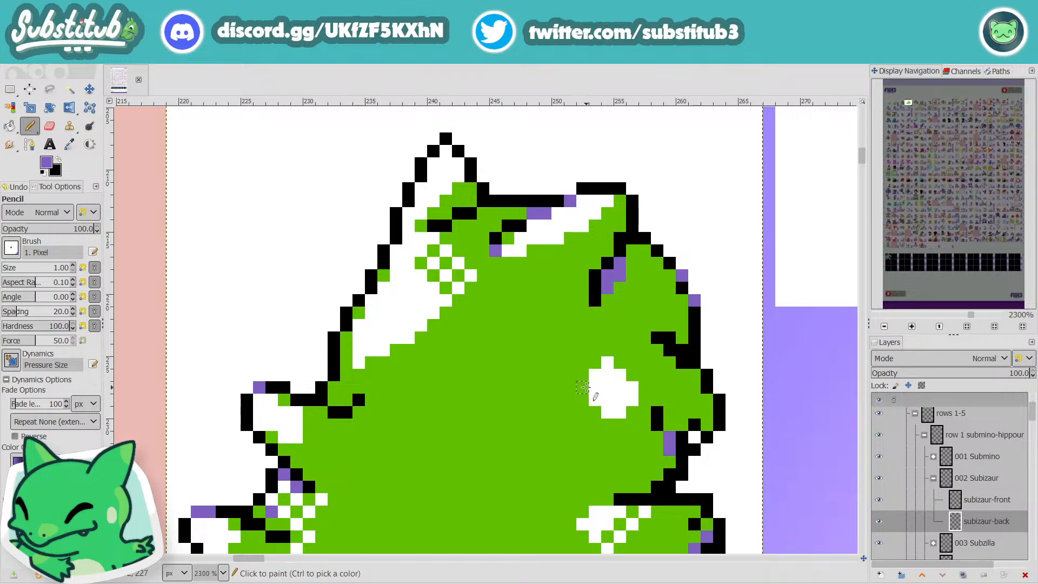
drag(586, 388, 600, 415)
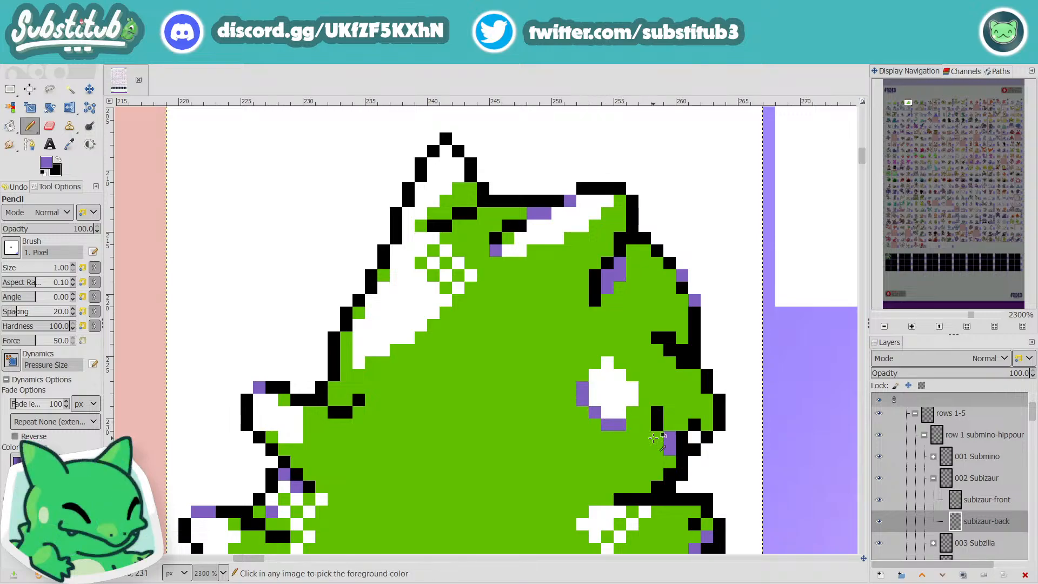
ctrl+scroll(656, 438, down, 4)
ctrl+scroll(656, 438, up, 5)
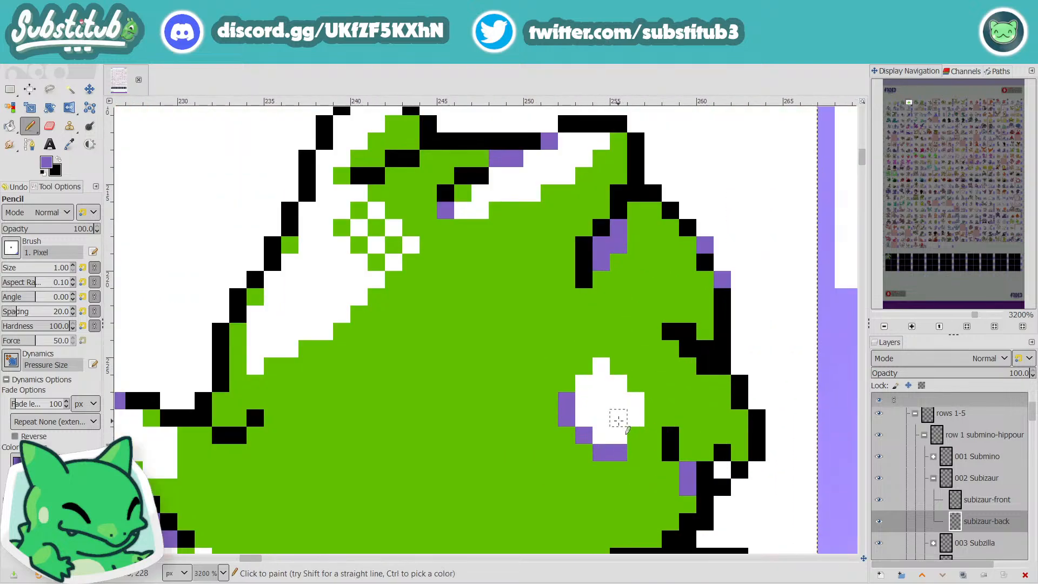
click(636, 435)
key(o)
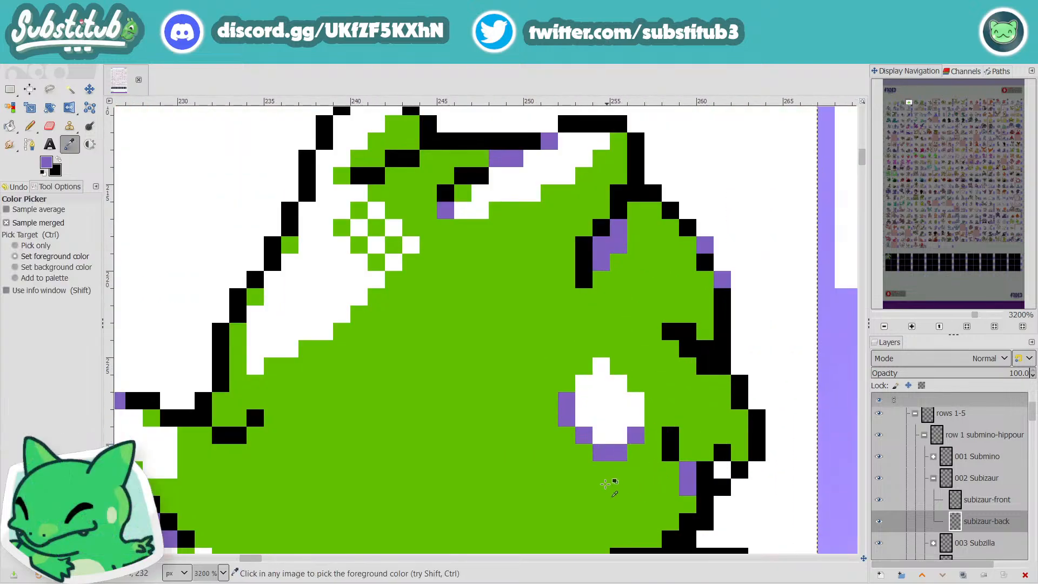
click(501, 386)
key(p)
click(615, 434)
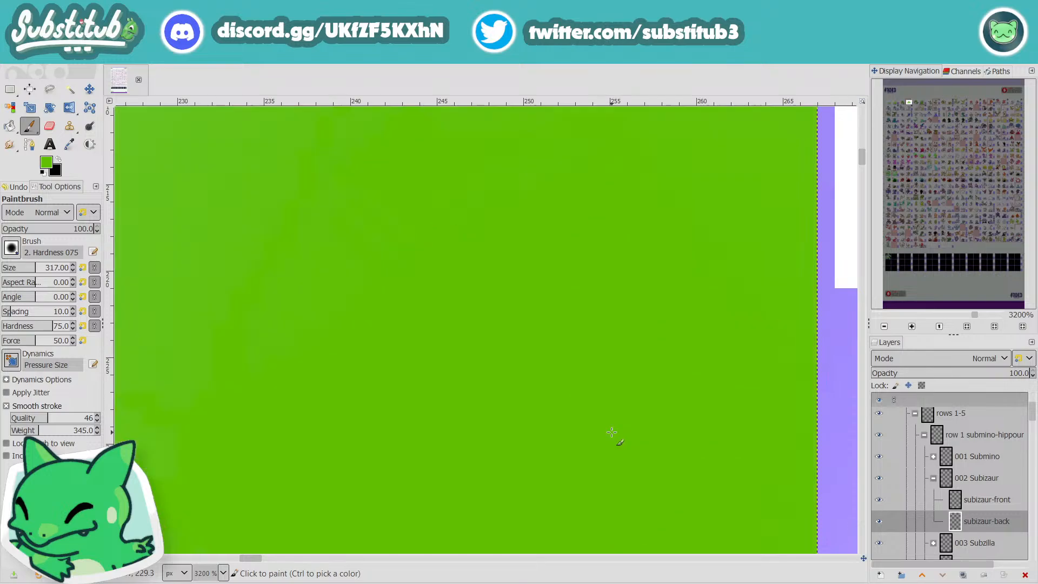
key(ctrl+z)
Step: Pencil green over the white spot's bottom row and its lower-left and lower-right pixels, and save the image
key(n)
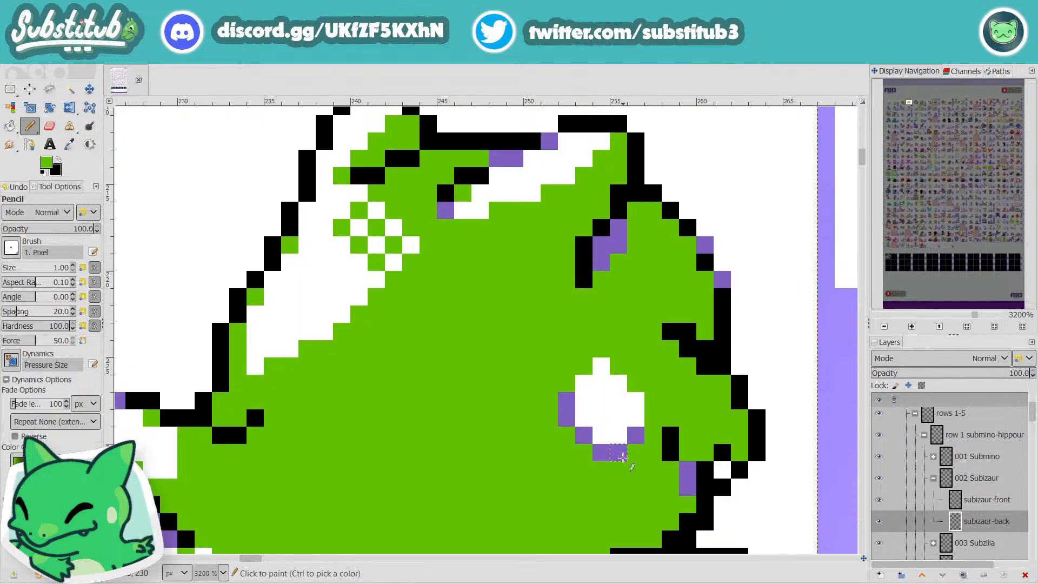
drag(619, 436, 602, 436)
click(587, 416)
scroll(598, 421, down, 4)
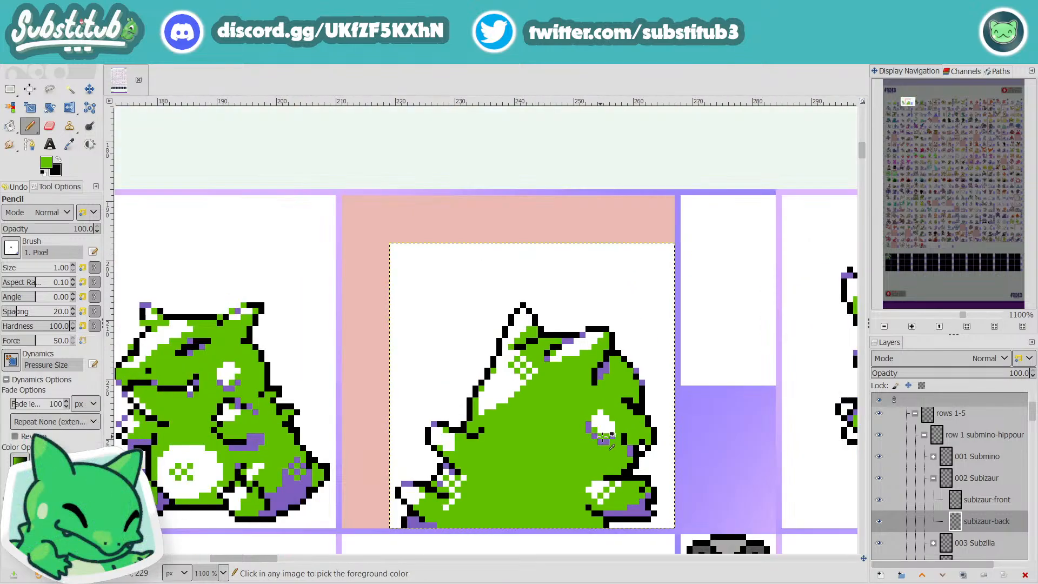
scroll(625, 448, up, 4)
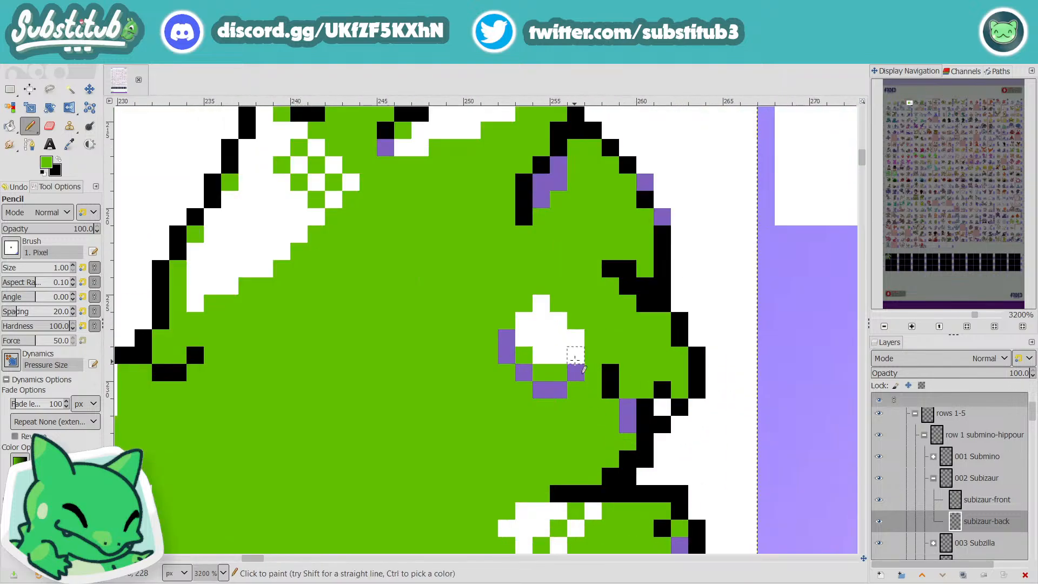
click(577, 357)
scroll(594, 410, down, 5)
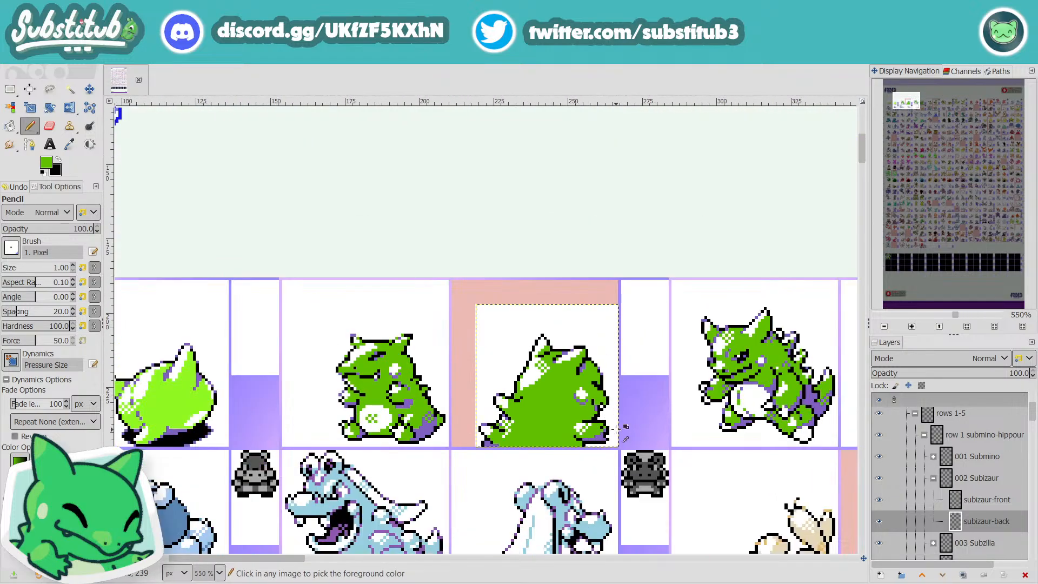
scroll(627, 439, down, 2)
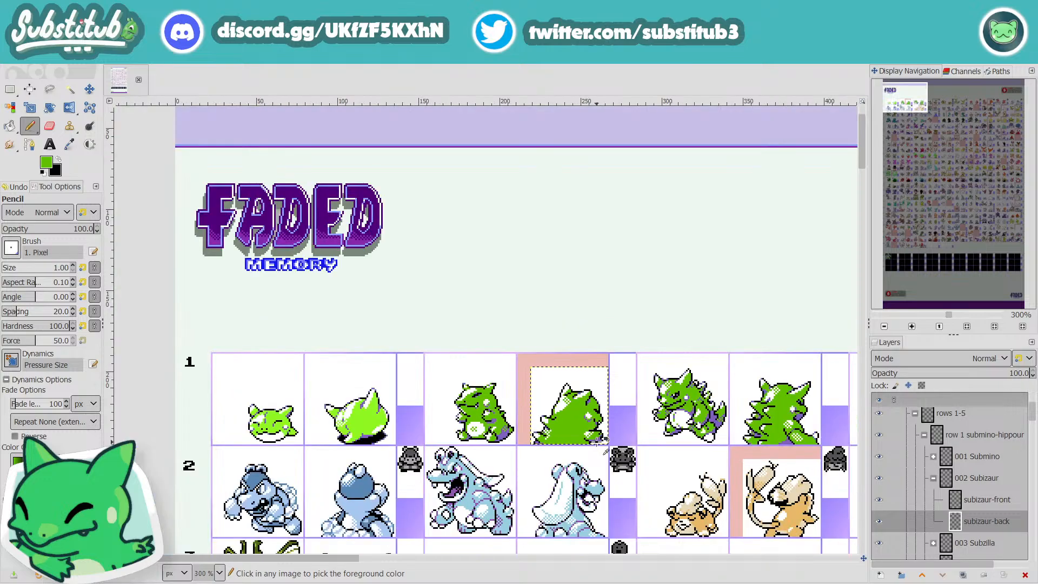
key(ctrl+s)
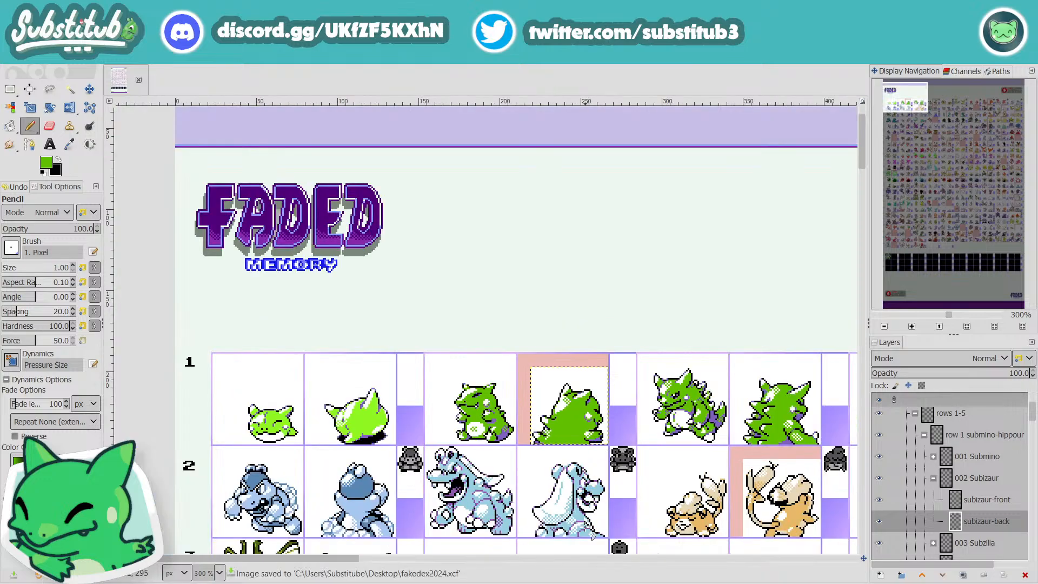
Step: Sample purple and pencil purple pixels along the outline of the left ear's tip and outer edge
scroll(543, 444, up, 4)
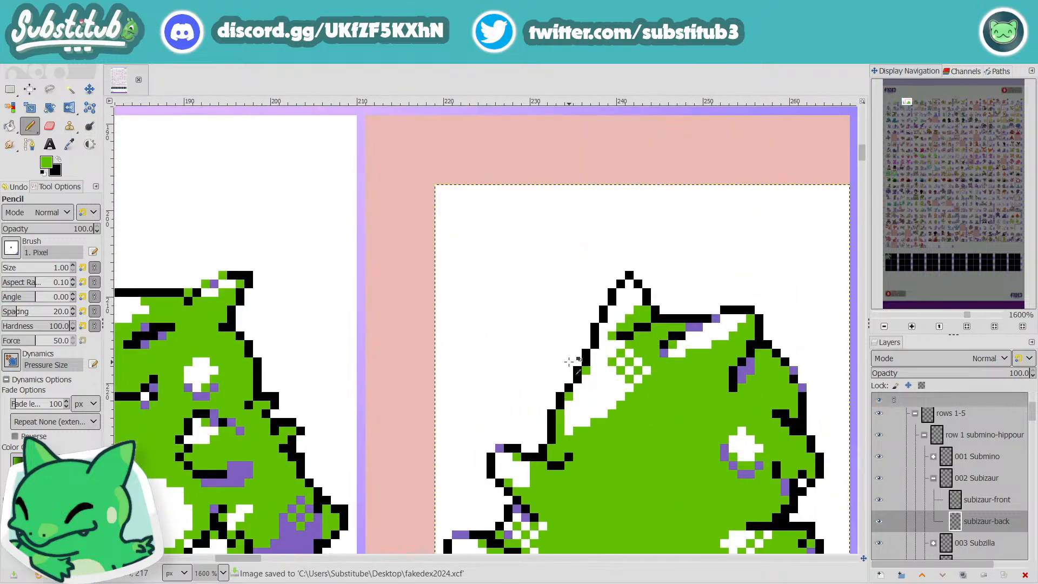
scroll(568, 360, up, 2)
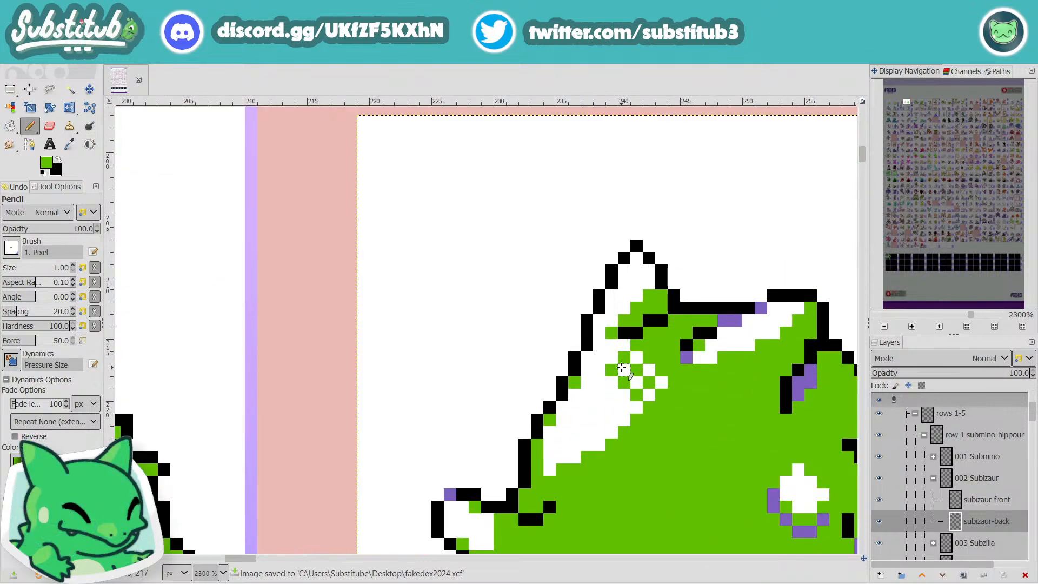
key(o)
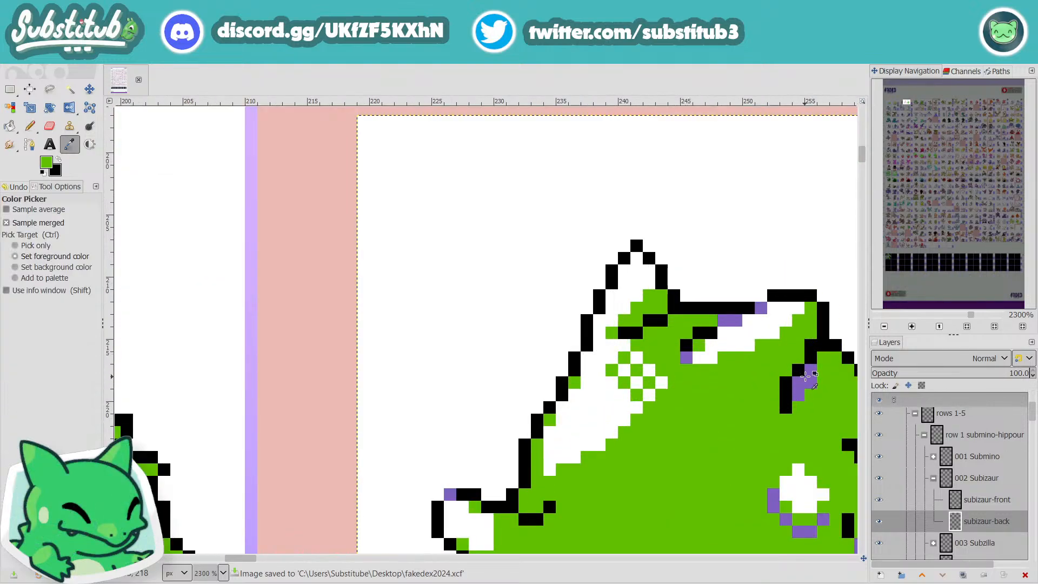
click(810, 376)
key(p)
key(n)
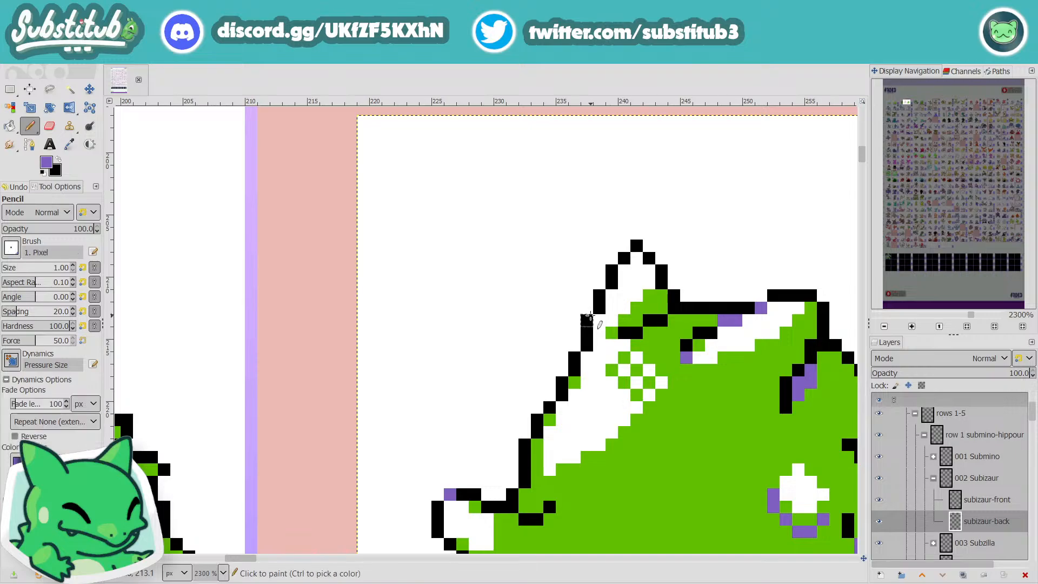
click(588, 320)
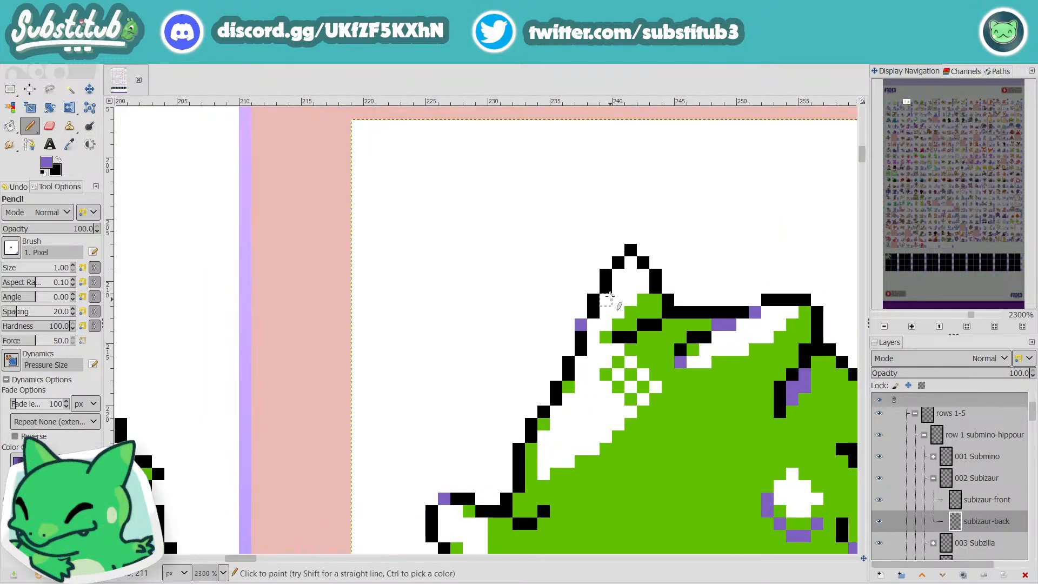
click(605, 274)
click(618, 262)
click(630, 250)
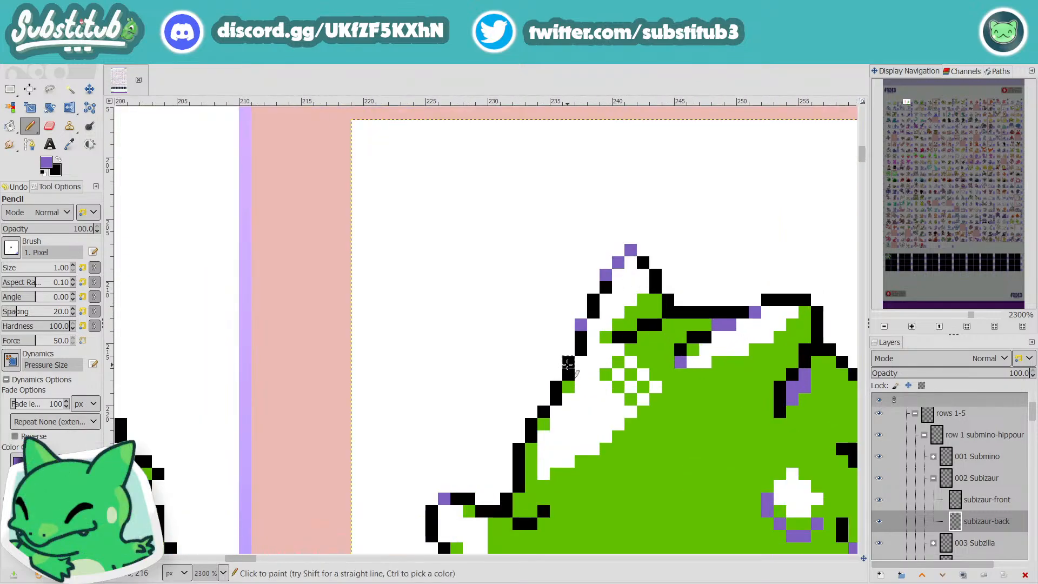
click(569, 349)
Step: Sample the body green and add two green pixels just inside the left ear's outer outline
key(o)
click(697, 456)
key(n)
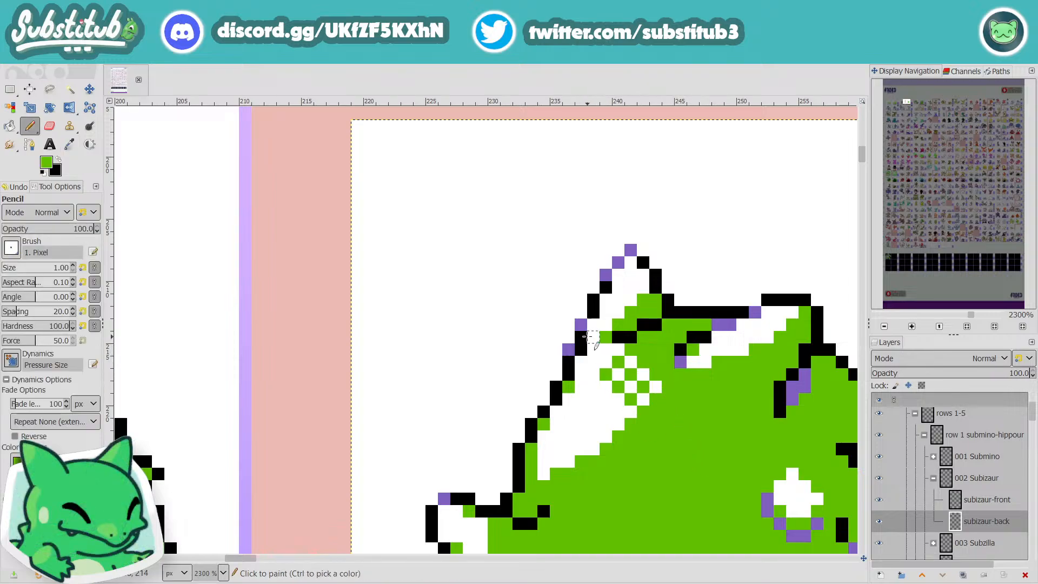
click(593, 324)
click(581, 349)
scroll(582, 352, down, 4)
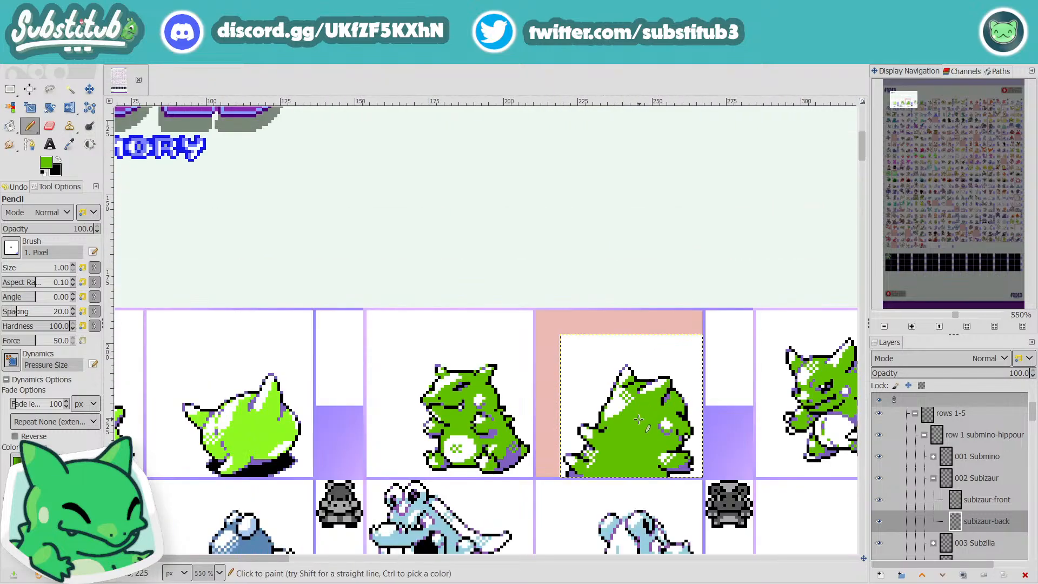
Step: Sample the ear outline's purple, add a purple pixel lower on the head's left outline, and save the image
scroll(605, 418, up, 4)
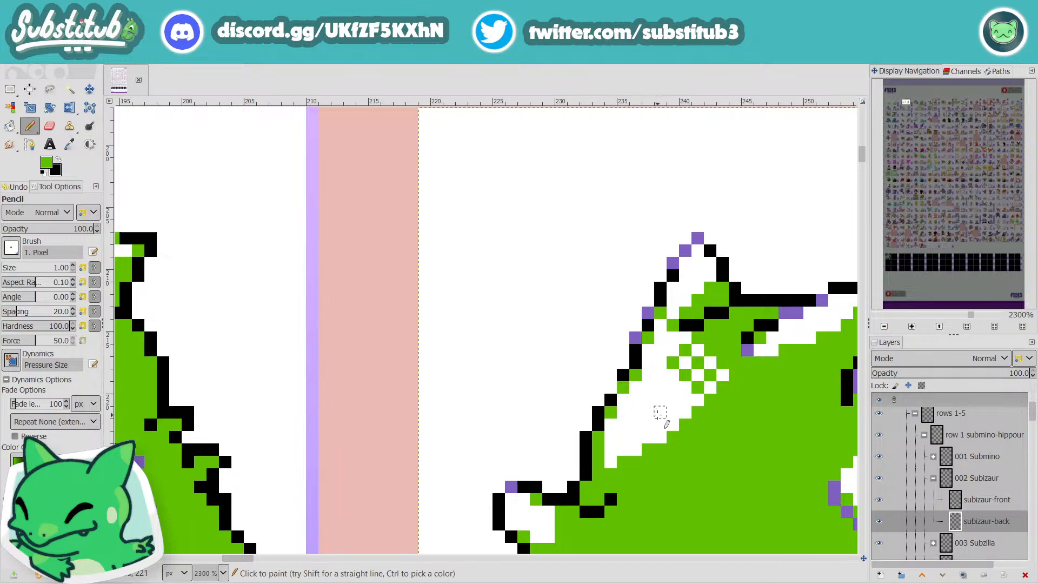
key(o)
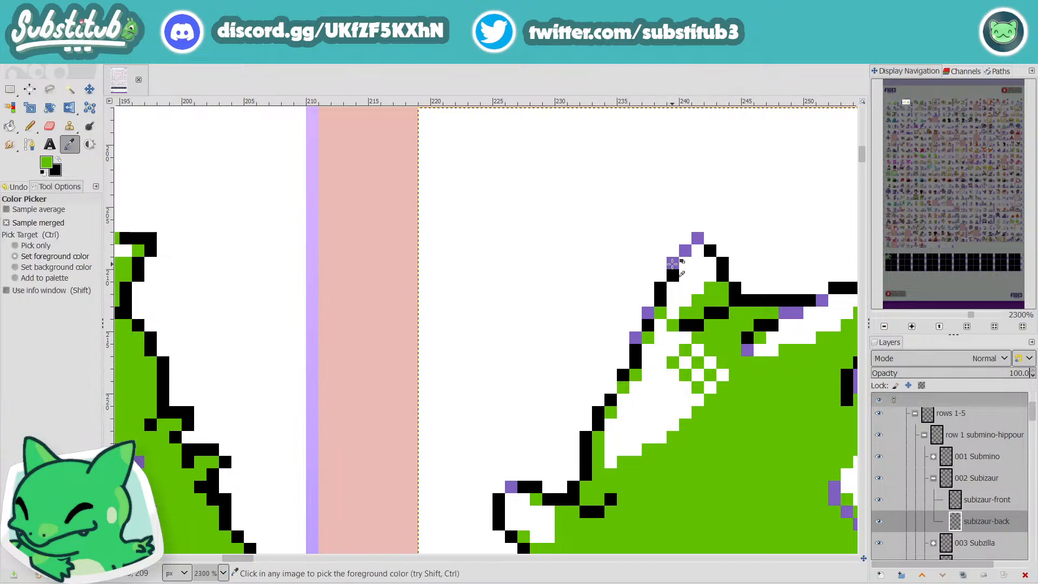
click(672, 263)
key(n)
click(611, 387)
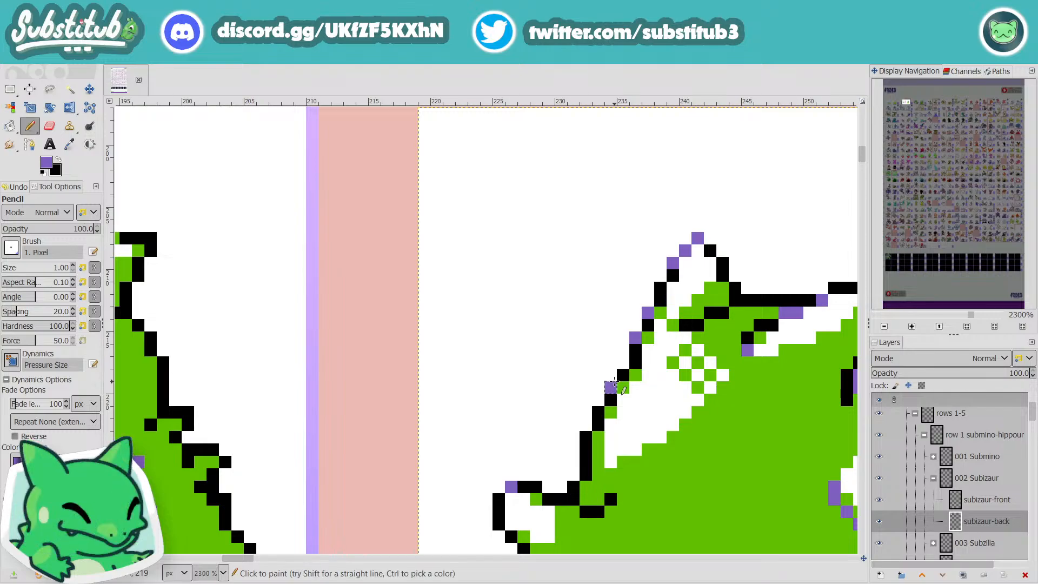
key(ctrl+s)
scroll(680, 400, down, 4)
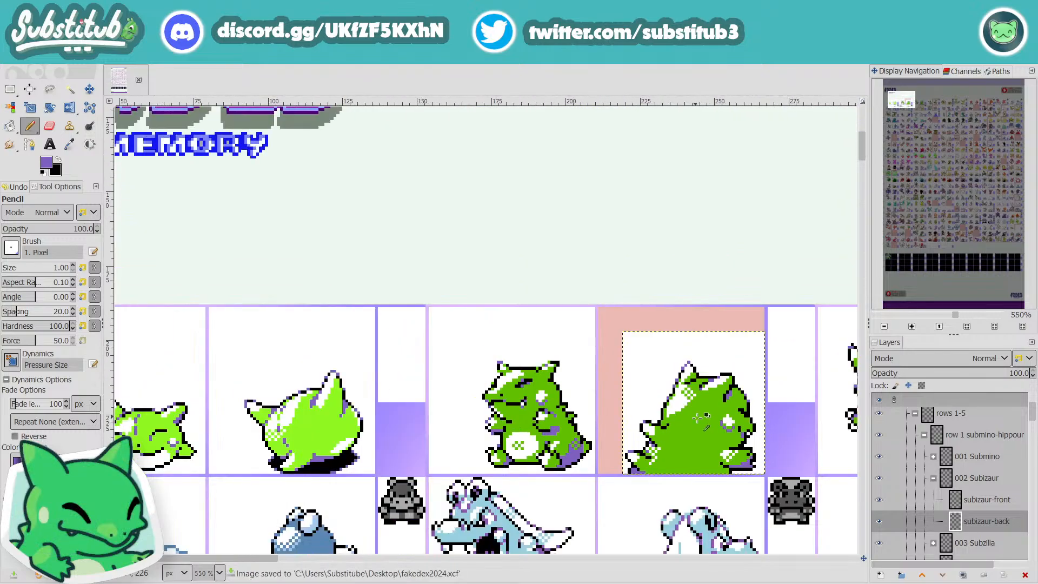
Step: Sample the body green, paint over the outer white pixels of the checkered highlight by the lower left spike, and save the image
scroll(698, 417, down, 3)
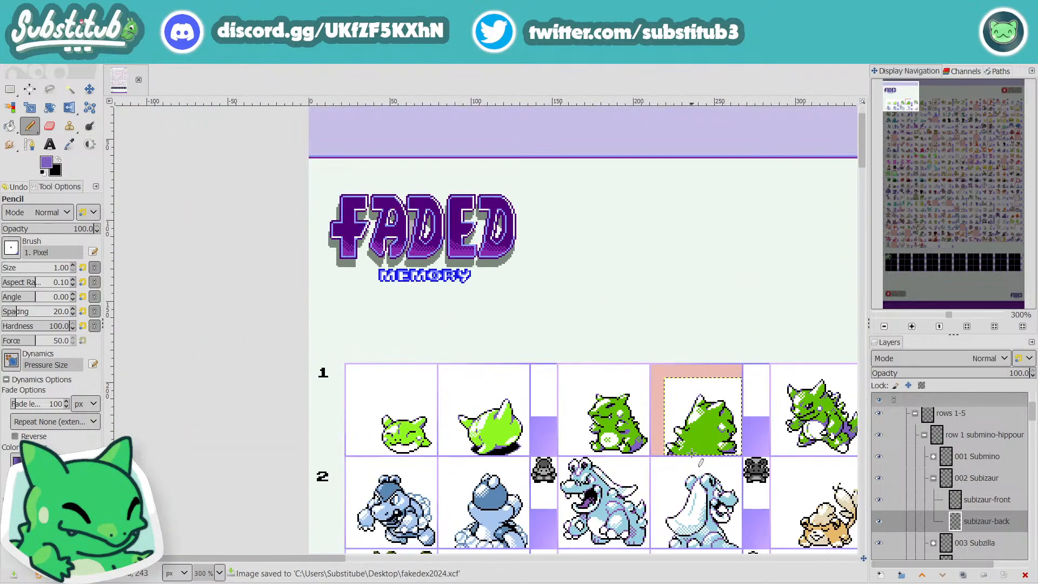
scroll(698, 444, up, 5)
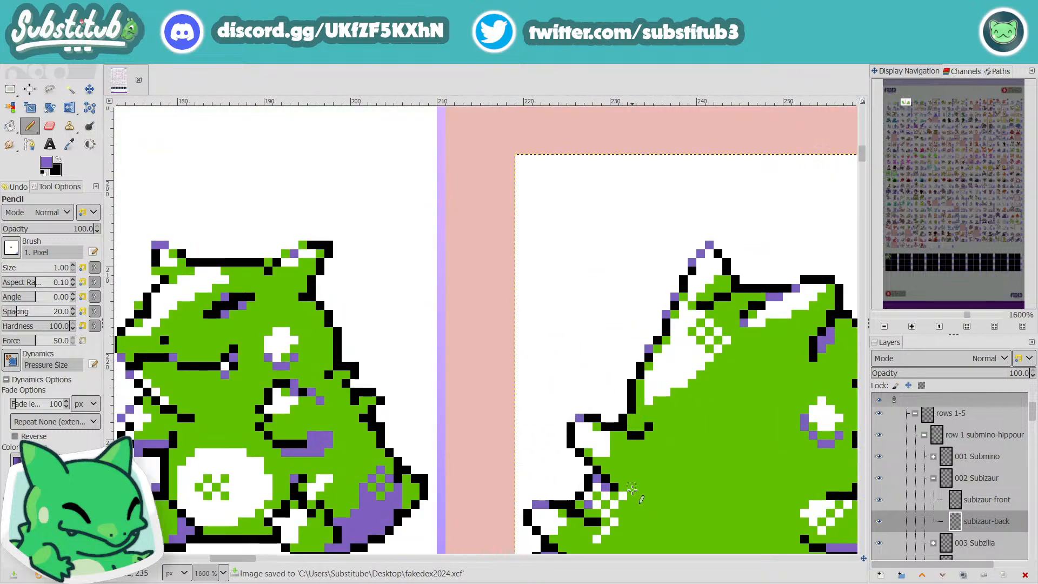
click(624, 496)
key(ctrl+z)
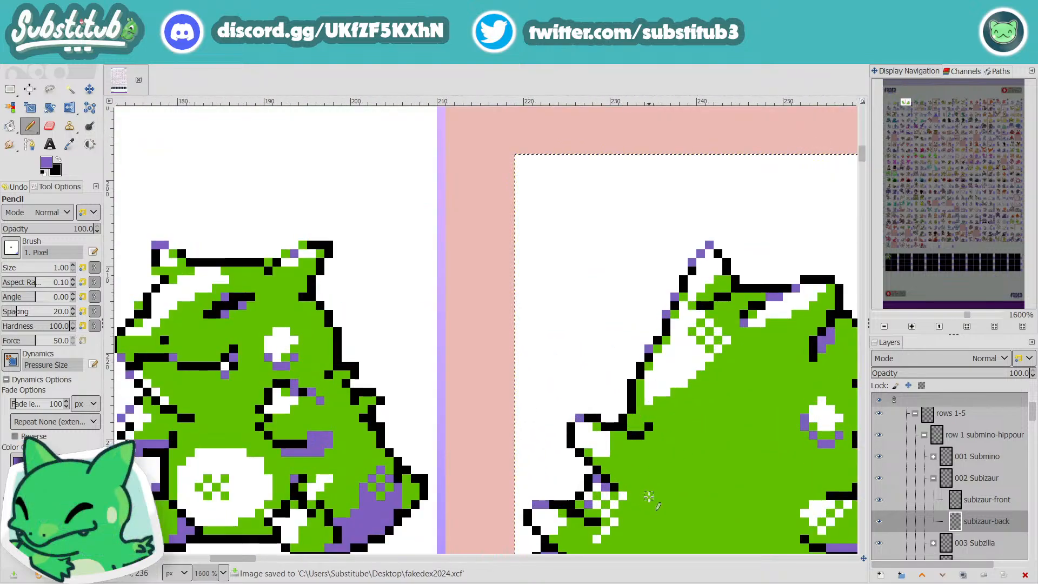
key(o)
click(657, 495)
key(n)
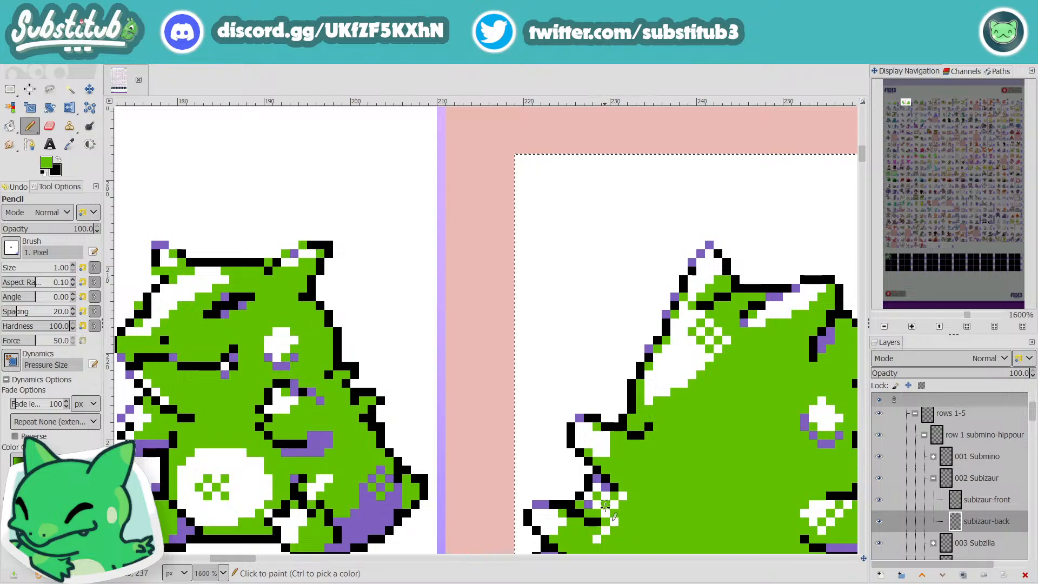
click(624, 495)
click(615, 522)
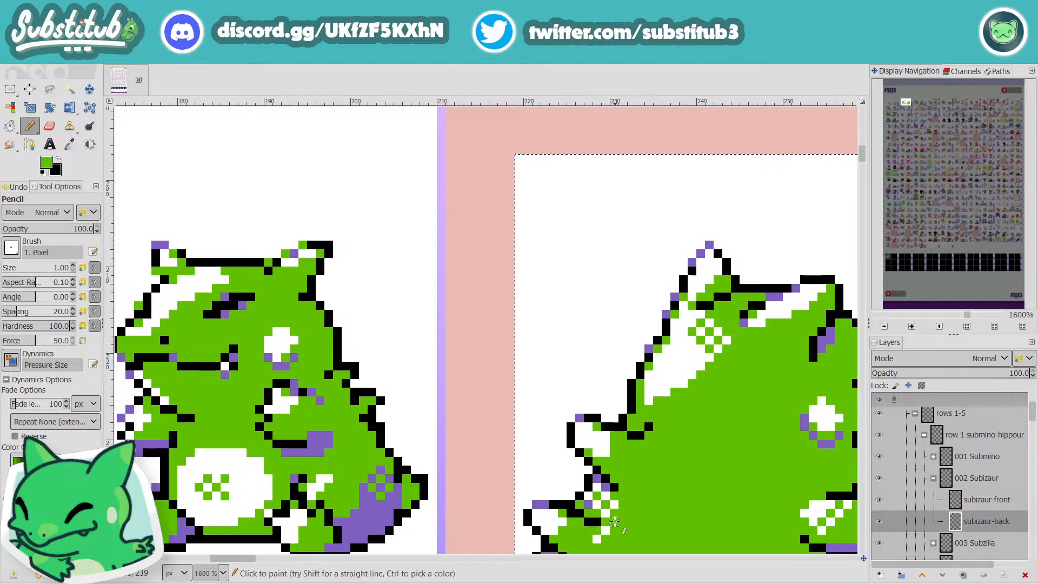
click(607, 531)
scroll(607, 531, down, 4)
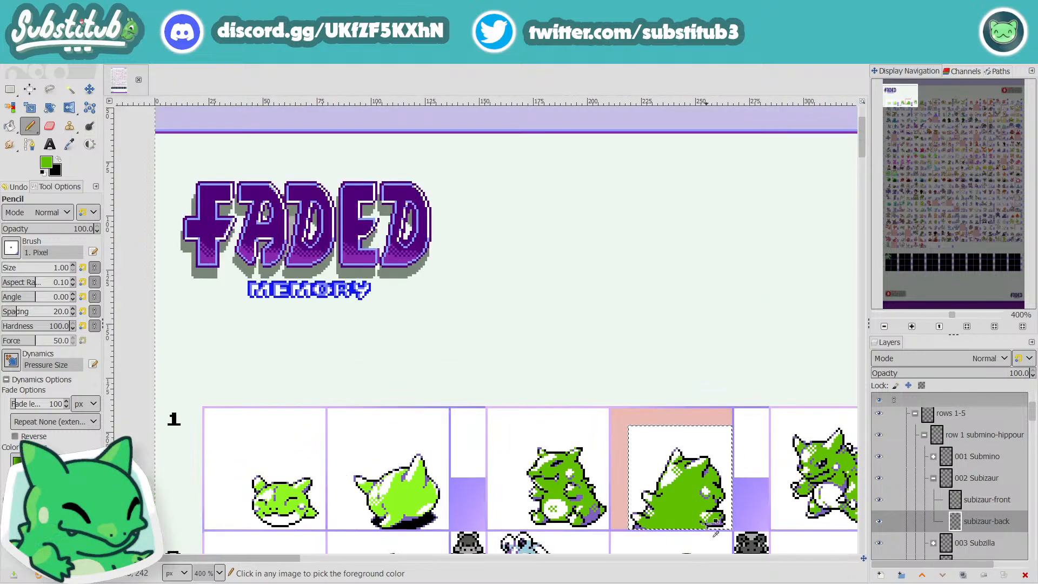
key(ctrl+s)
scroll(679, 523, down, 3)
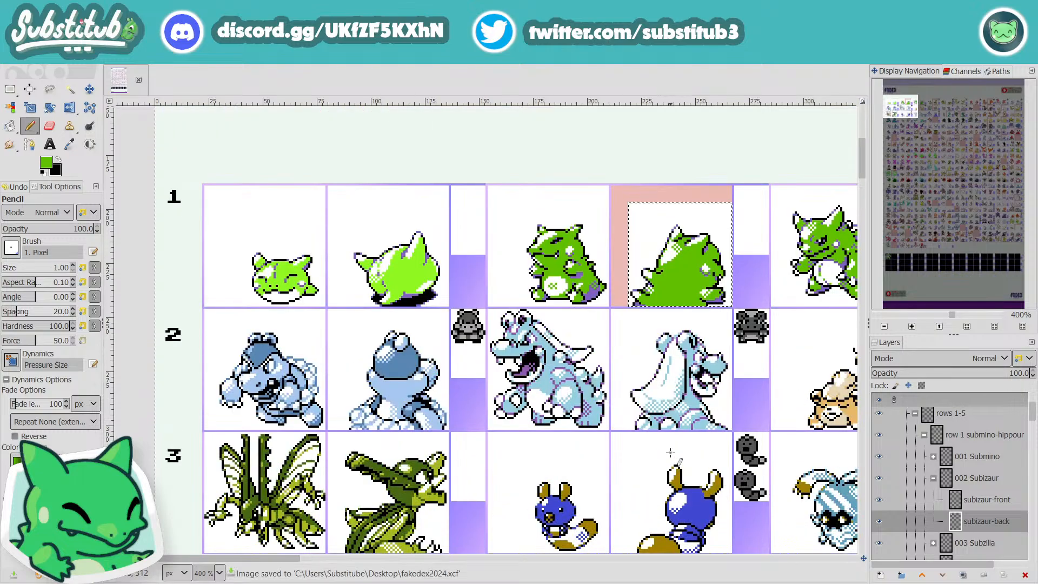
scroll(670, 452, up, 2)
scroll(690, 405, up, 2)
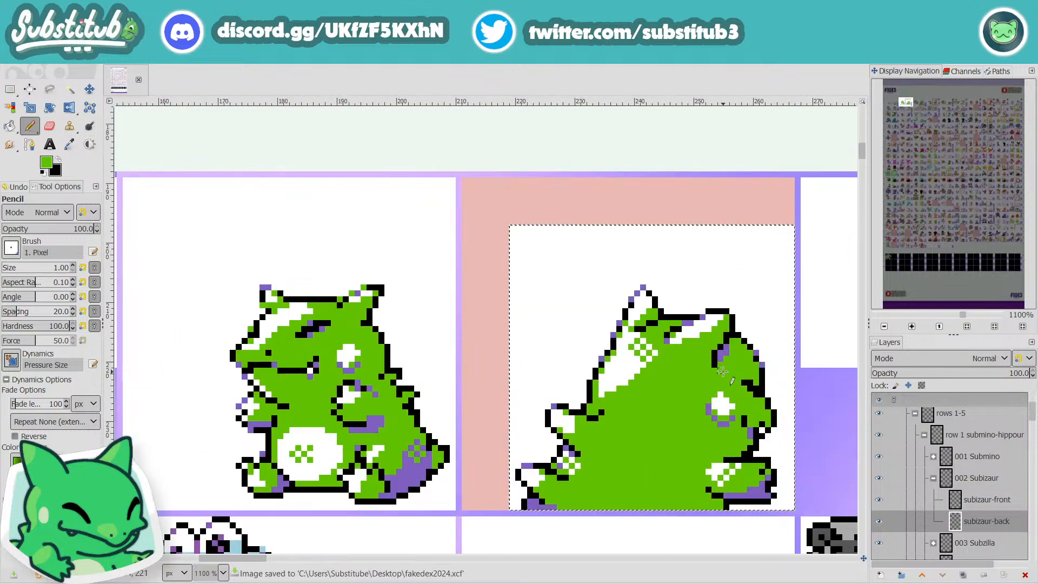
scroll(730, 403, down, 2)
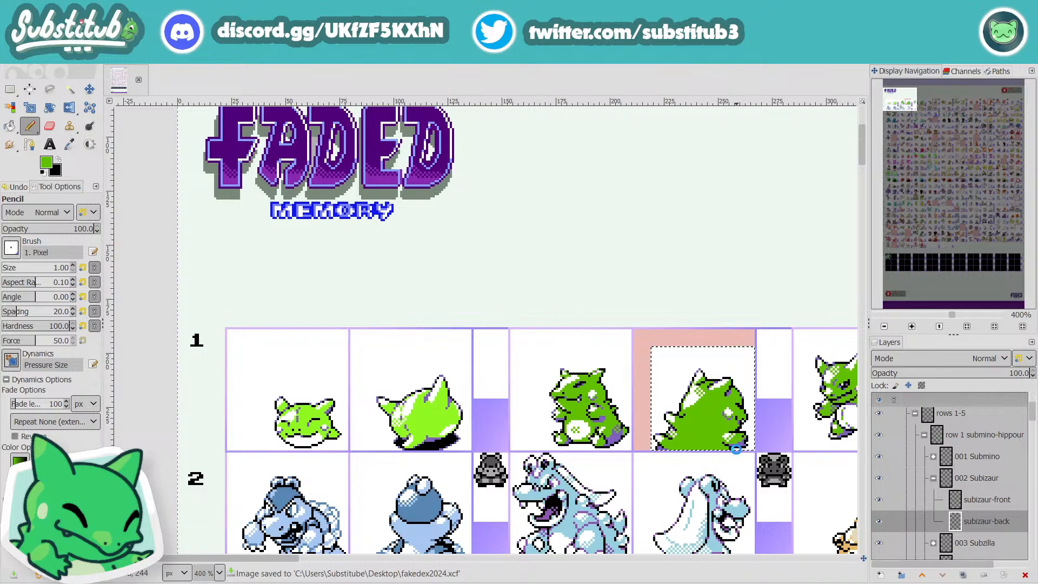
Step: Sample the purple of the crease below the back sprite's right ear and save the image
scroll(739, 418, up, 4)
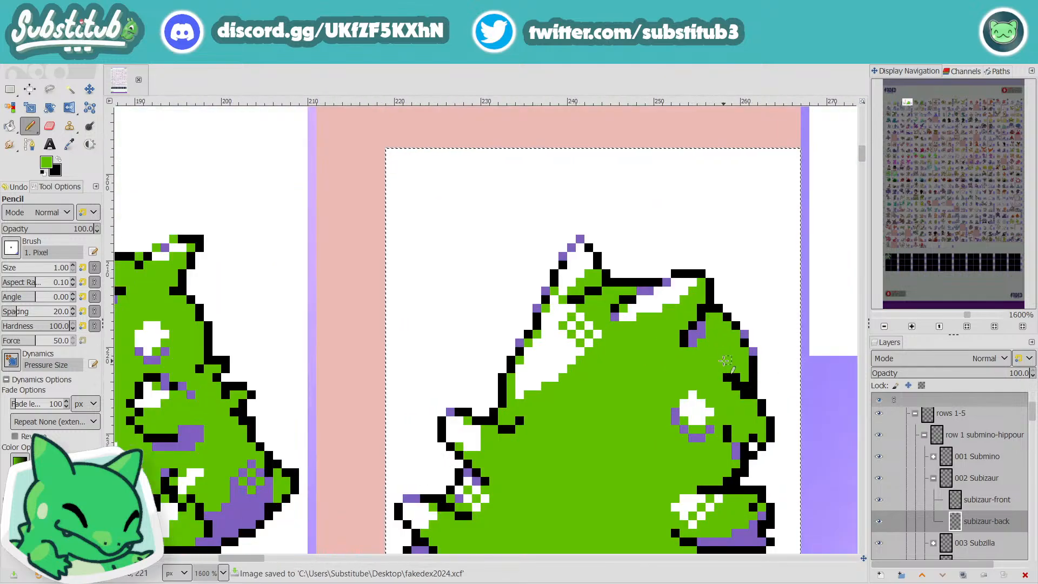
ctrl+click(699, 327)
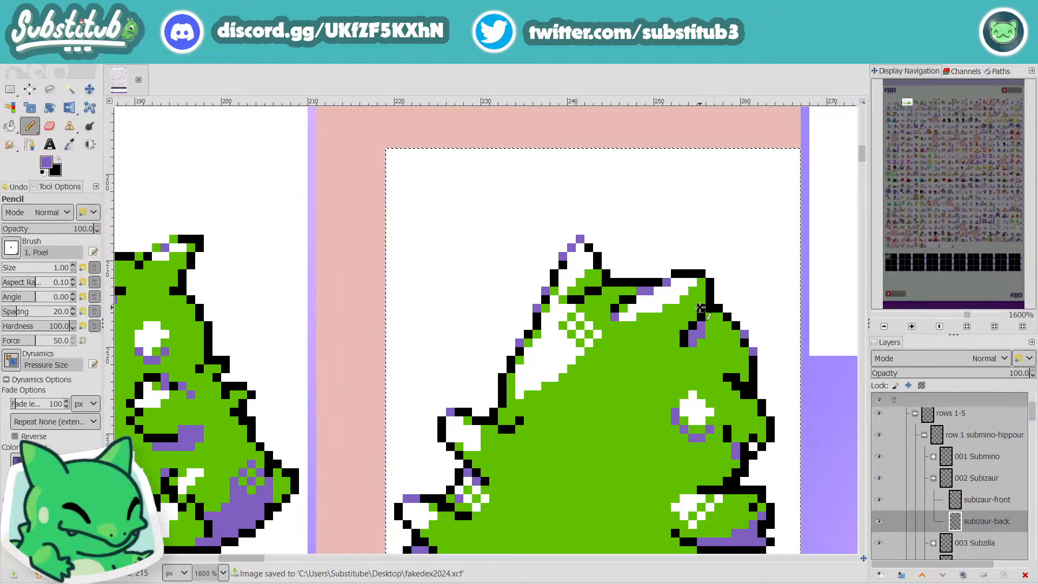
ctrl+scroll(700, 307, down, 4)
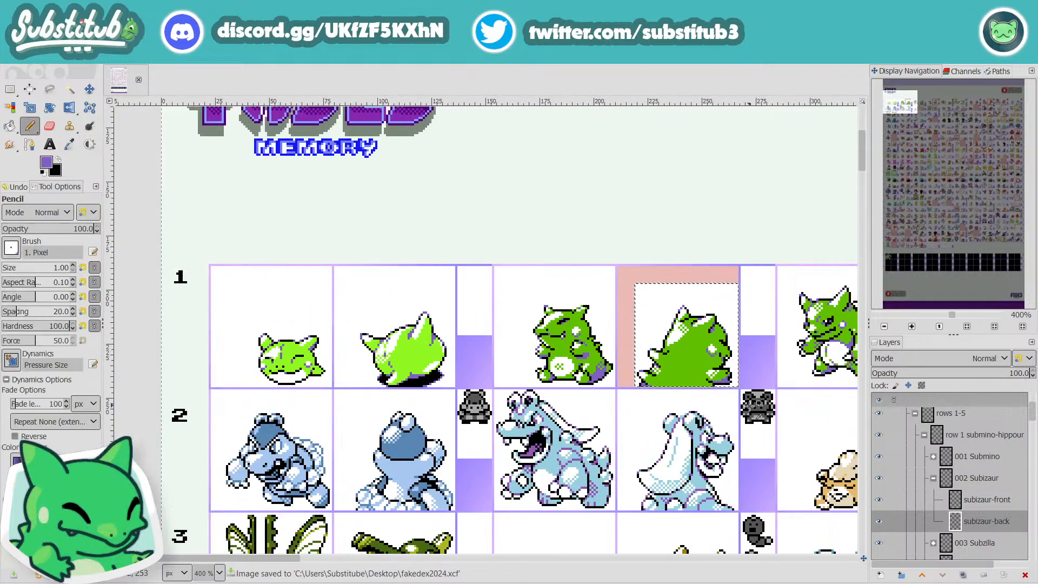
ctrl+scroll(755, 412, down, 1)
key(ctrl+s)
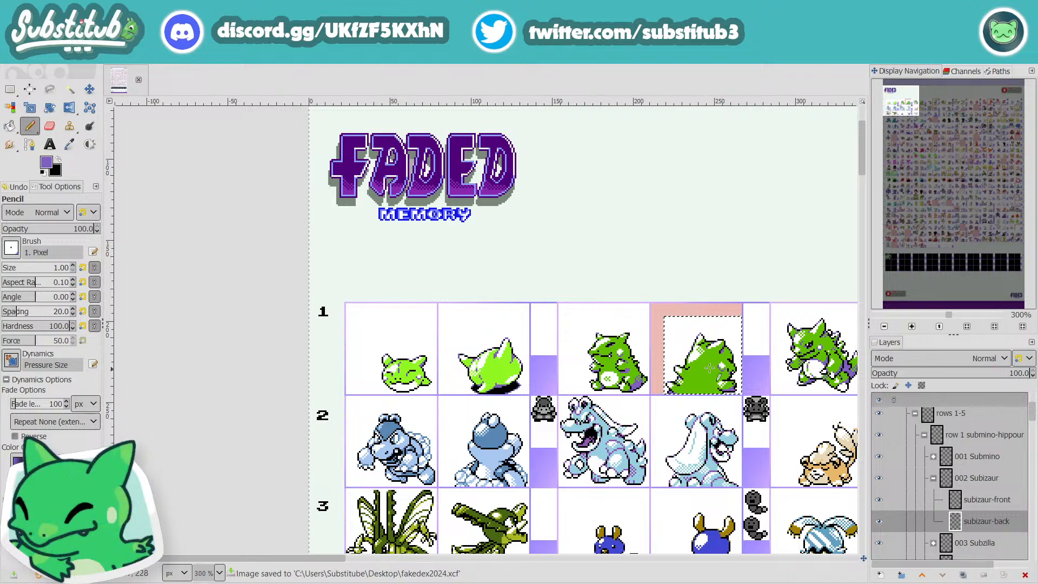
Step: Sample white and widen the large white highlight on the back sprite's head along its lower right edge with the Pencil
scroll(710, 368, up, 4)
ctrl+click(687, 373)
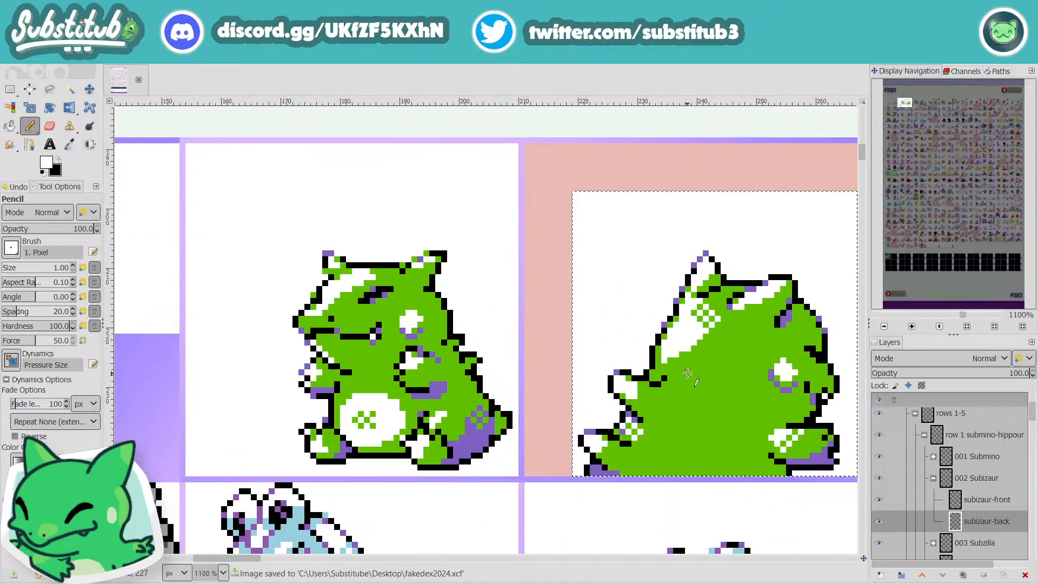
drag(670, 359, 710, 341)
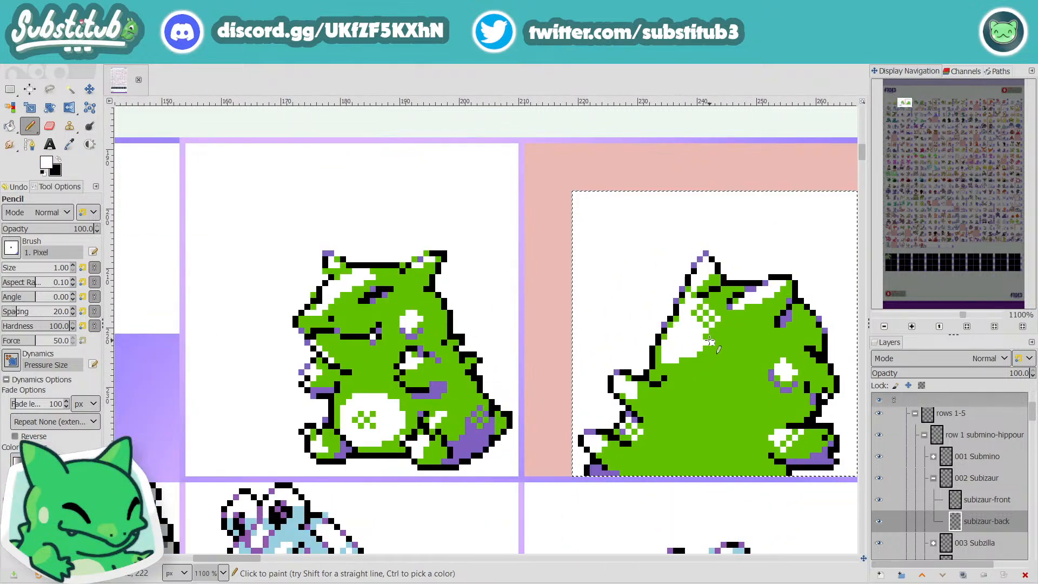
scroll(724, 348, down, 4)
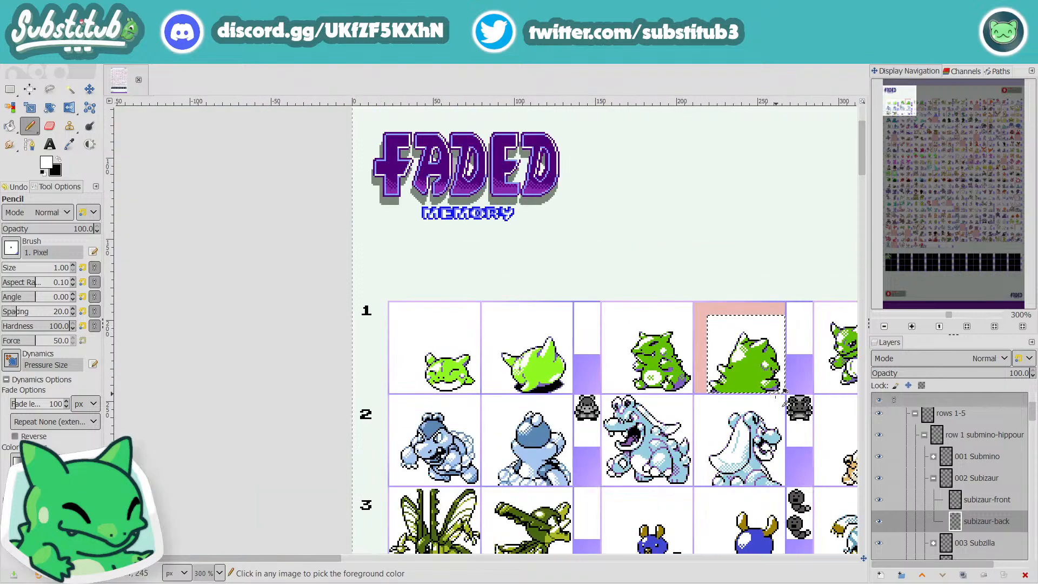
scroll(744, 366, up, 5)
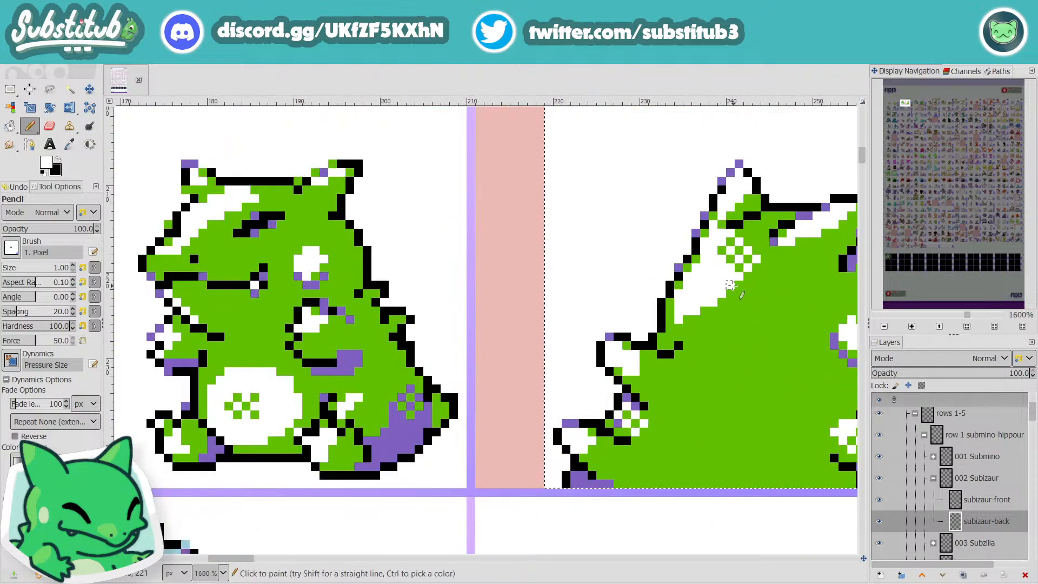
drag(730, 285, 698, 319)
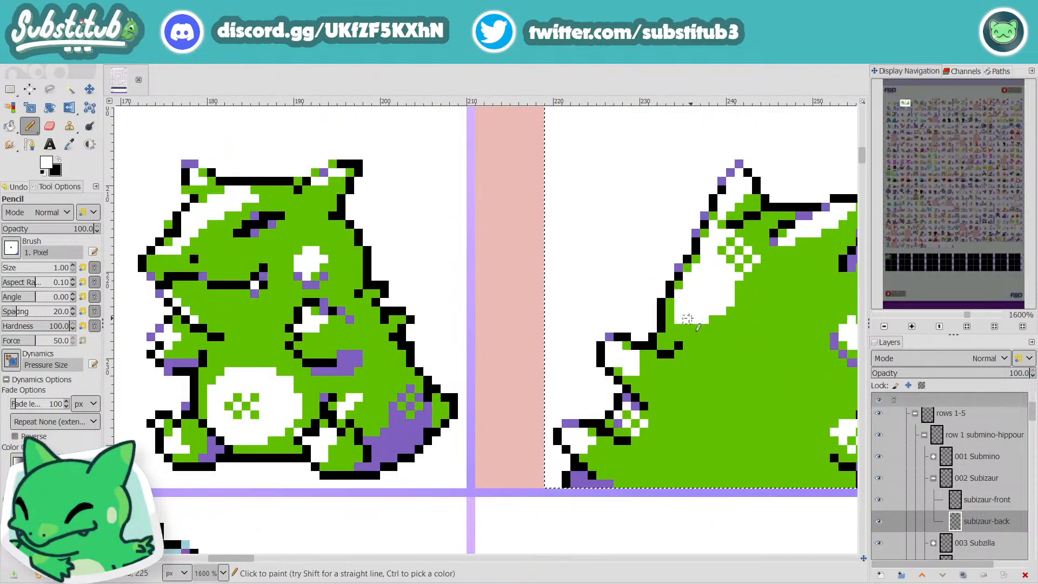
scroll(757, 344, down, 4)
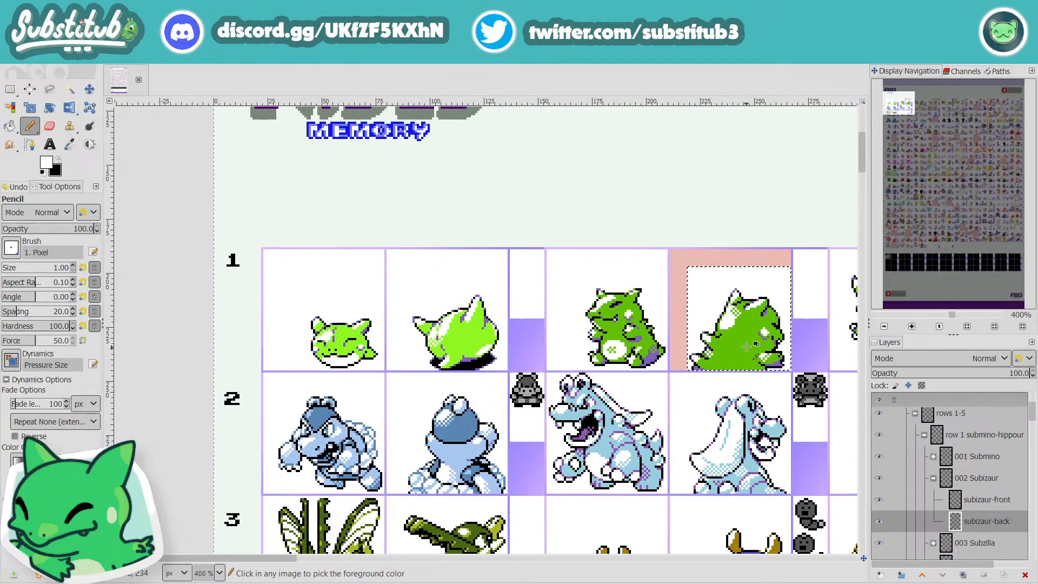
Step: Undo the last highlight change and retouch the lower edge of the head's highlight with a white pixel
scroll(723, 341, up, 4)
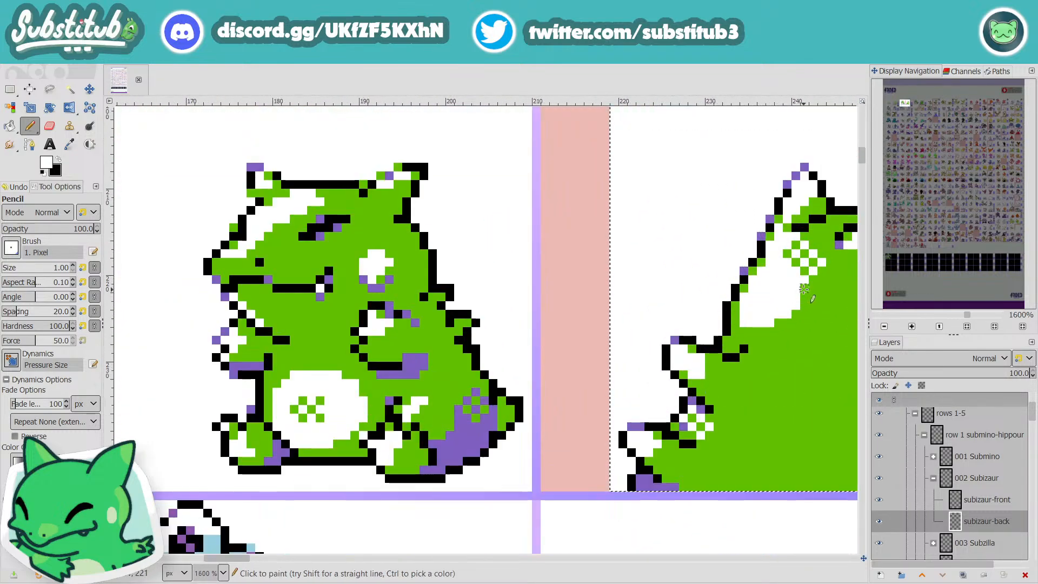
scroll(806, 308, down, 4)
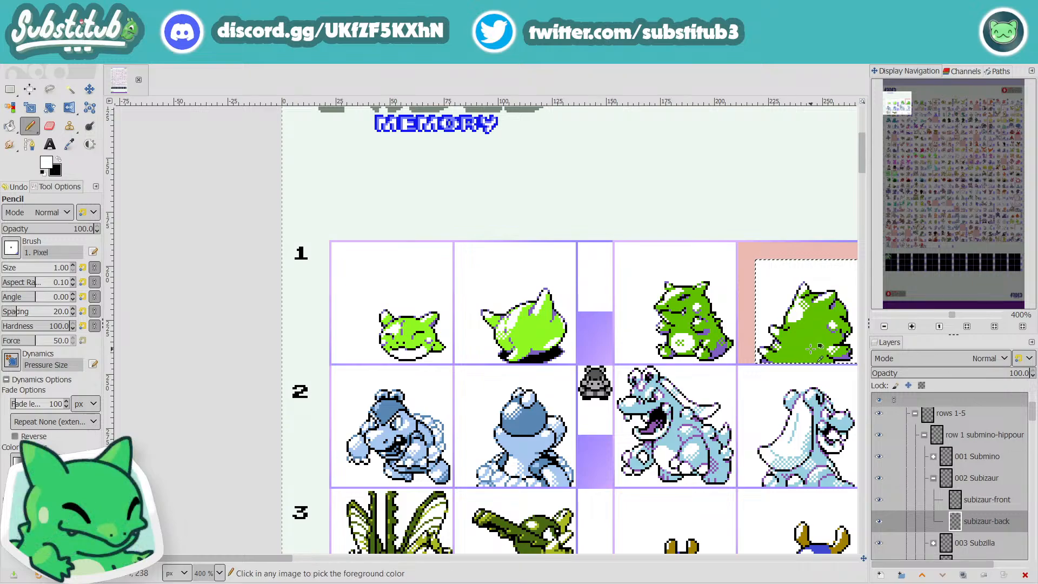
scroll(808, 346, up, 3)
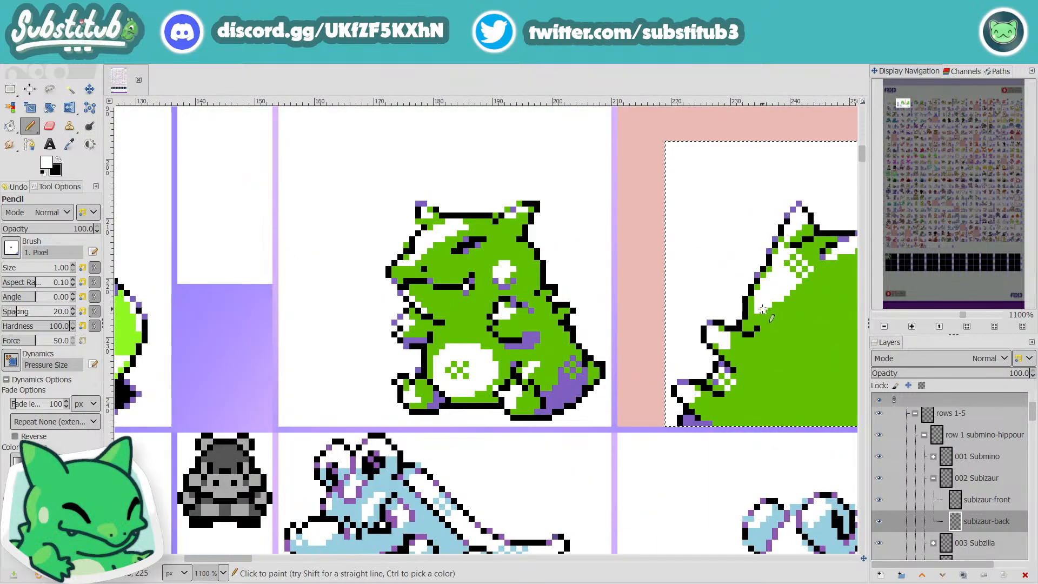
key(ctrl+z)
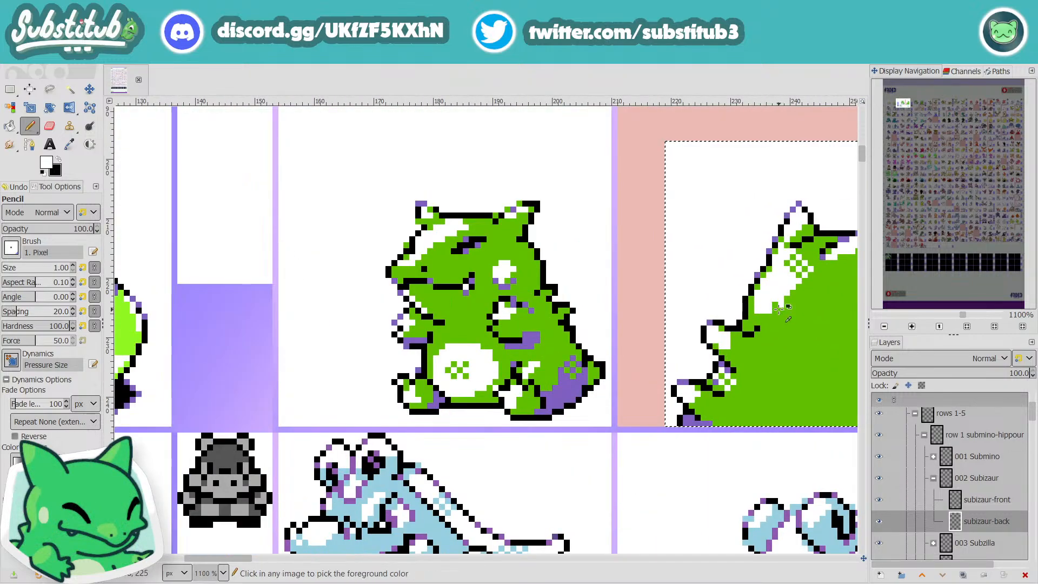
click(776, 306)
scroll(781, 312, down, 3)
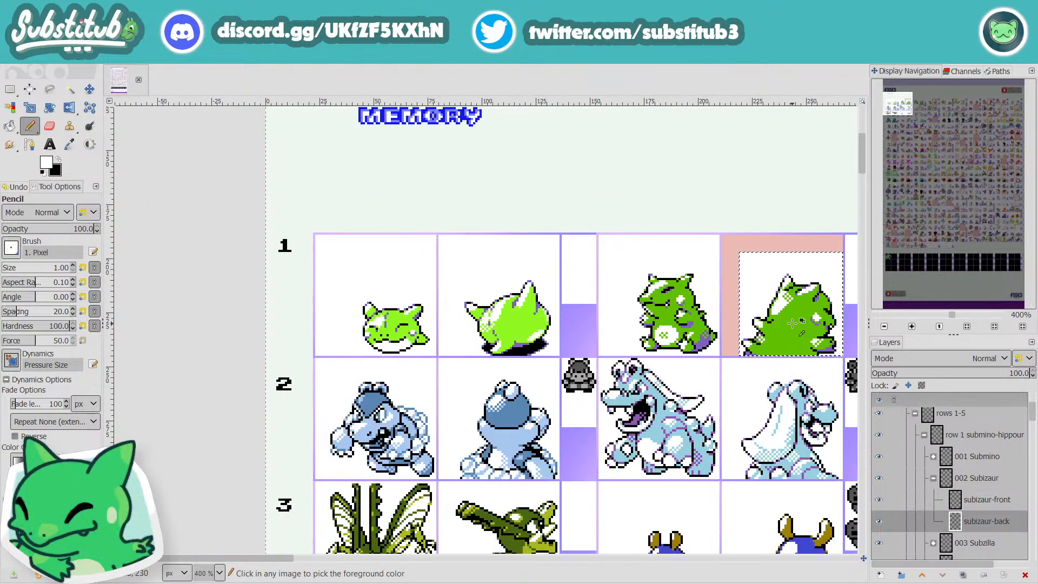
Step: Save the image and collapse the 002 Subizaur layer group
key(ctrl+s)
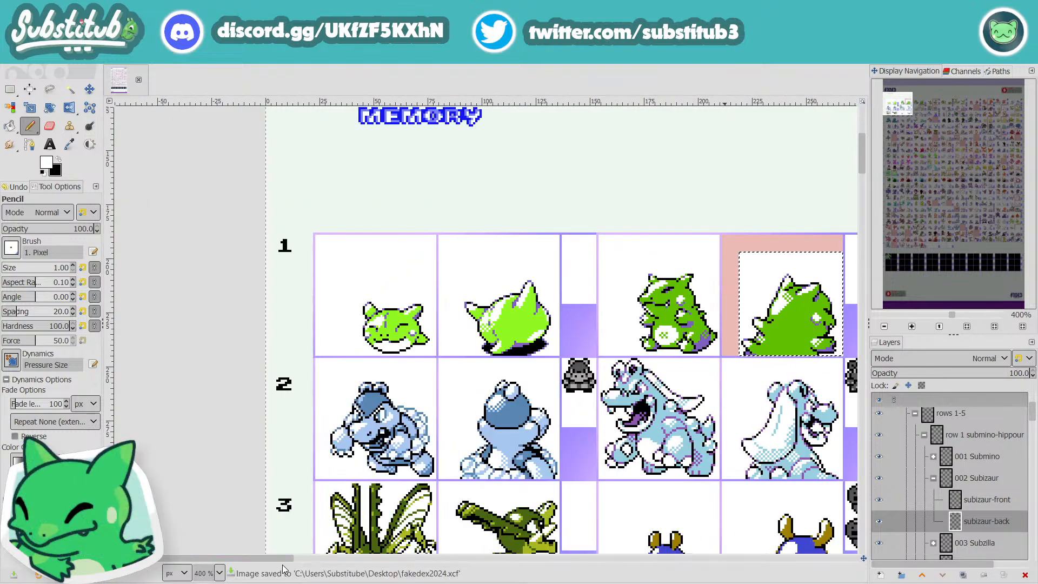
drag(281, 559, 312, 551)
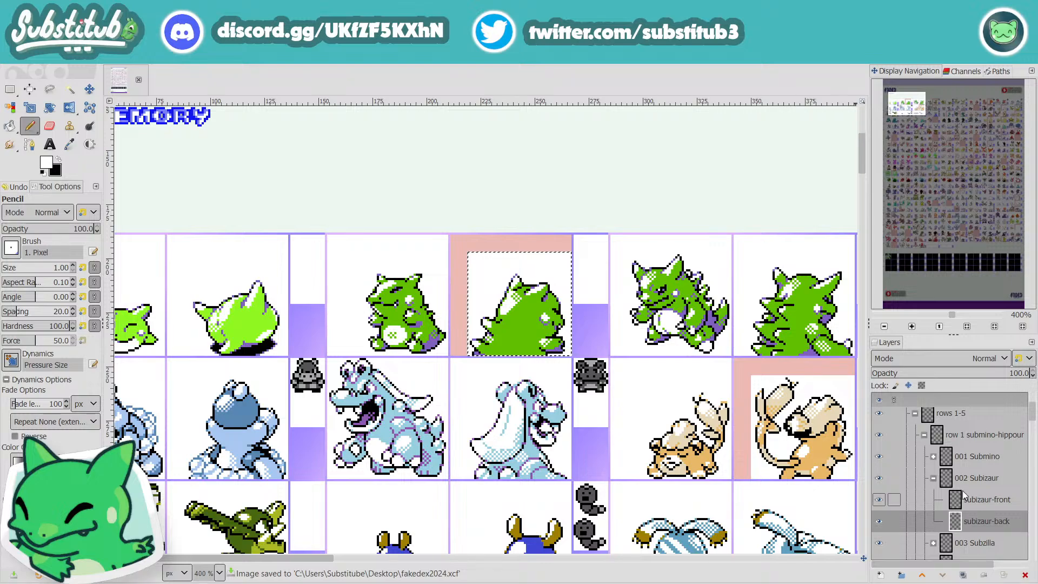
click(934, 479)
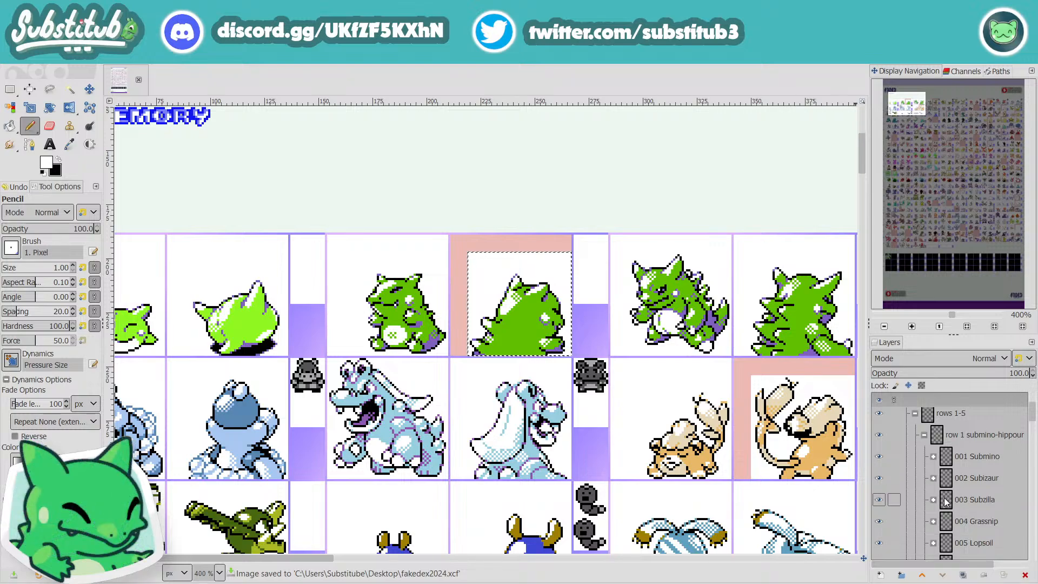
Step: Look over the sprite sheet's rows and columns for the sprites and empty cells marked in pink
drag(311, 558, 455, 561)
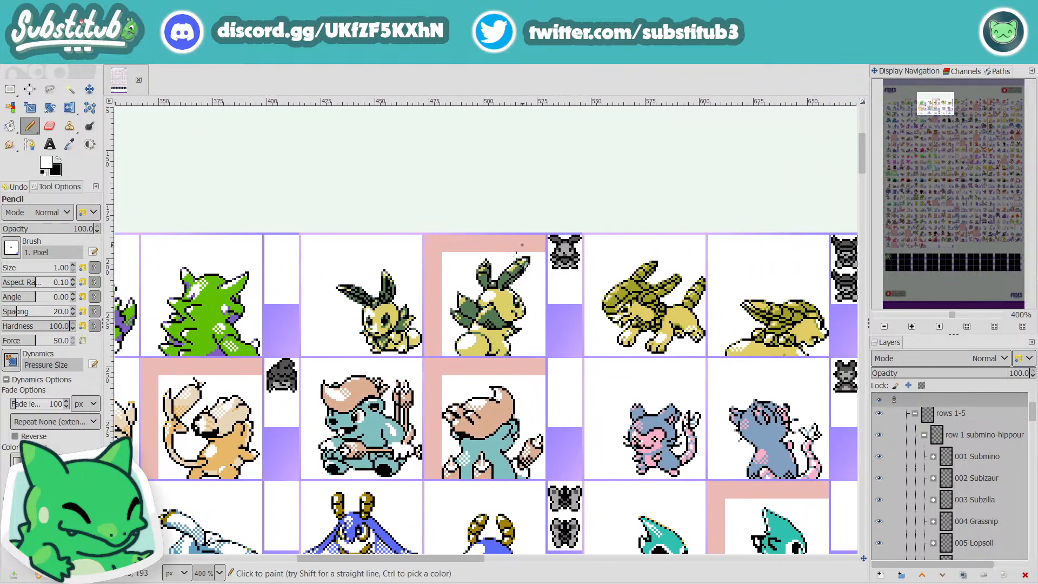
scroll(512, 265, up, 3)
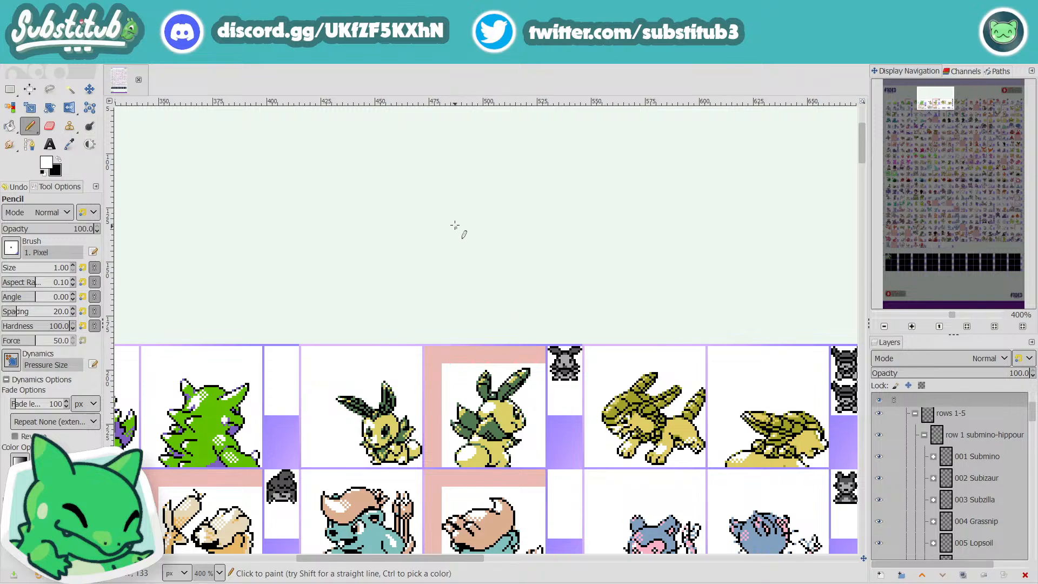
scroll(571, 400, down, 3)
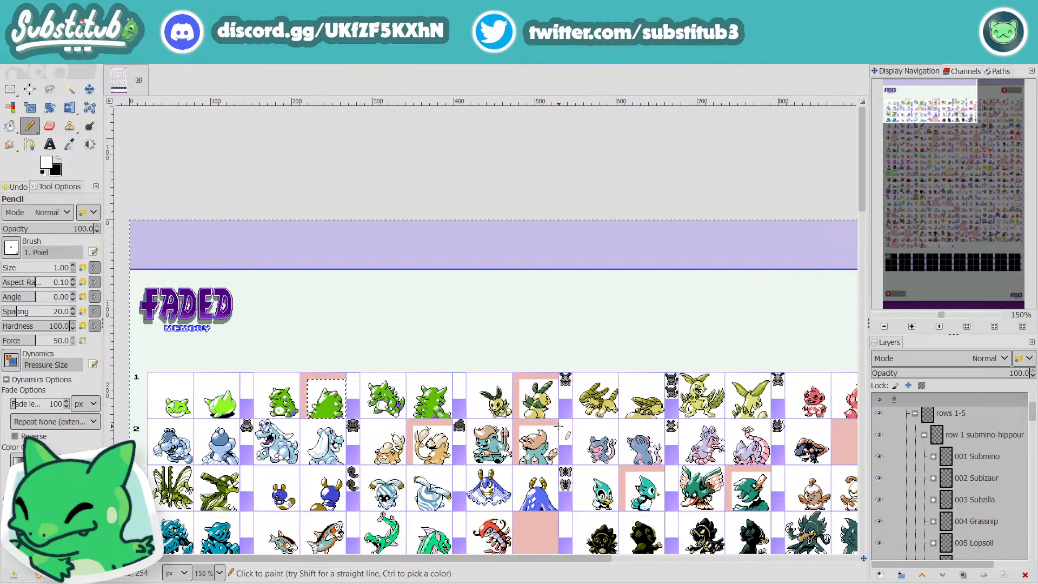
scroll(218, 179, down, 5)
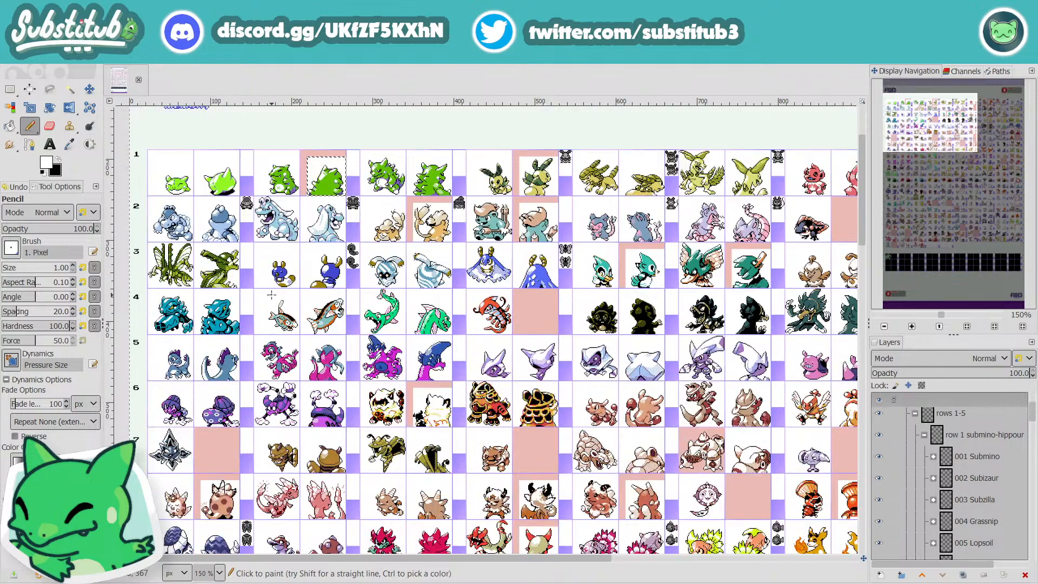
scroll(360, 317, down, 5)
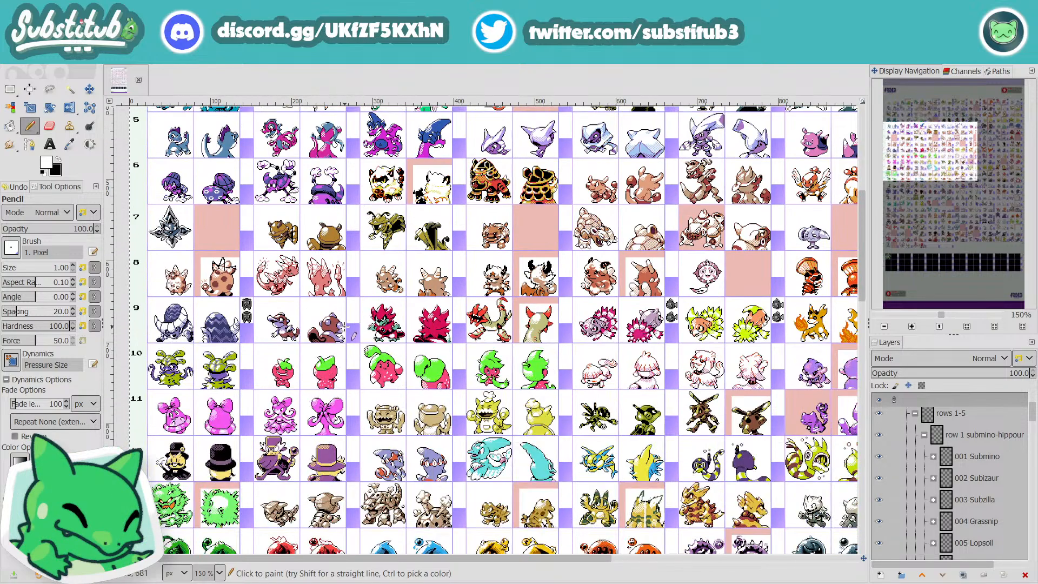
scroll(412, 383, down, 3)
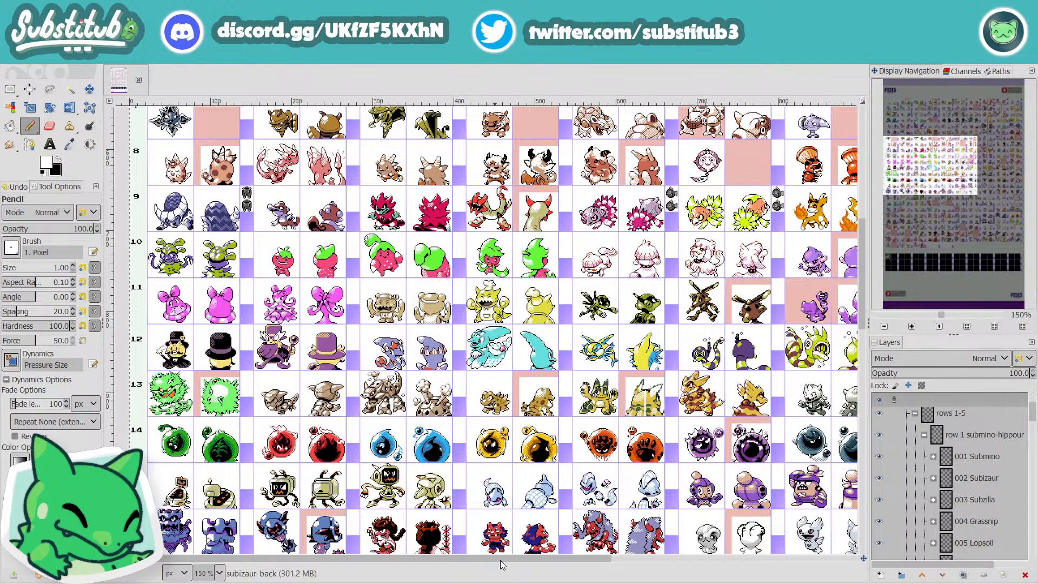
scroll(503, 542, up, 13)
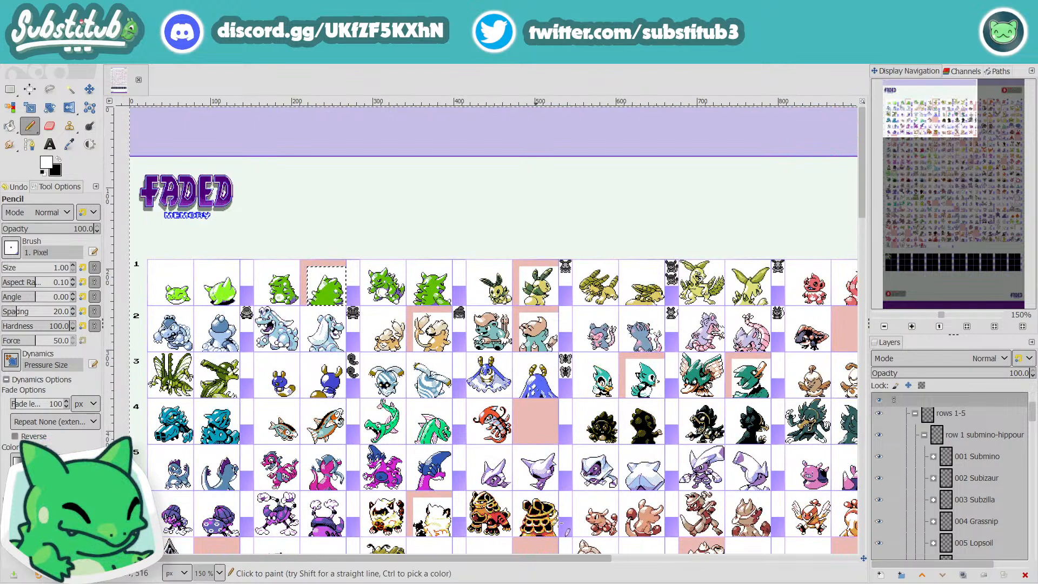
scroll(1000, 494, up, 3)
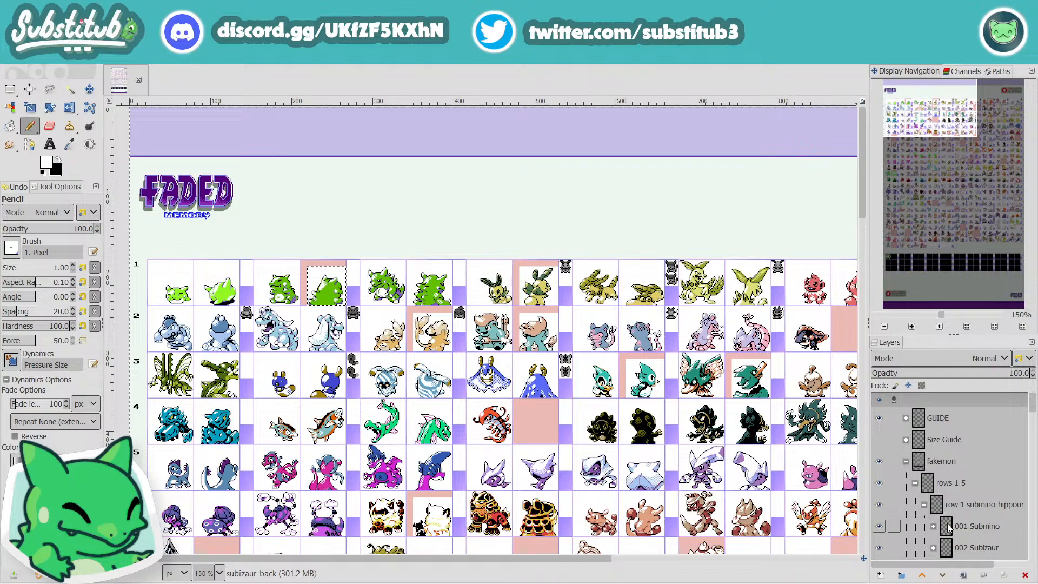
scroll(644, 522, down, 12)
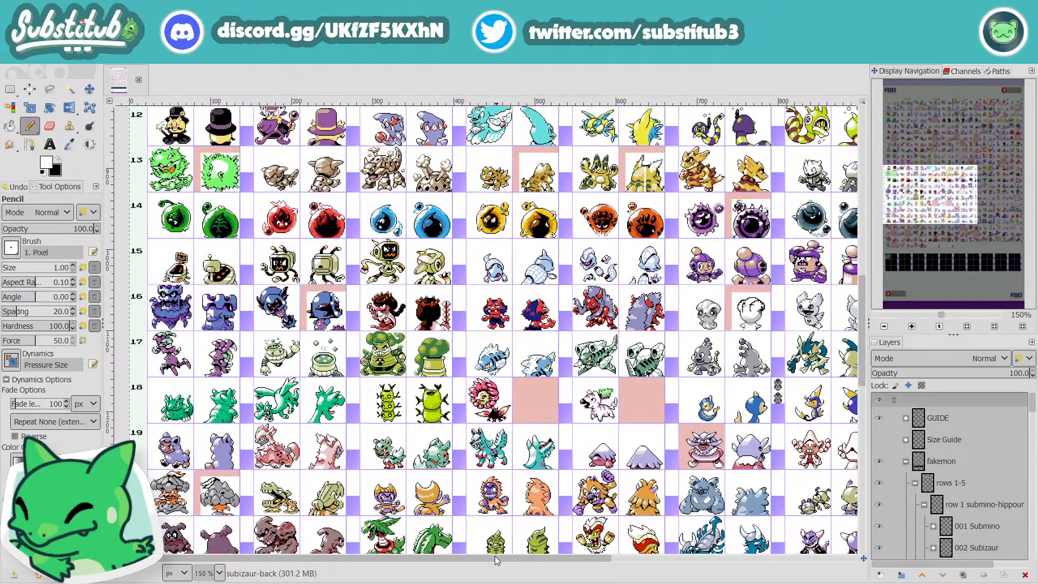
scroll(600, 482, up, 12)
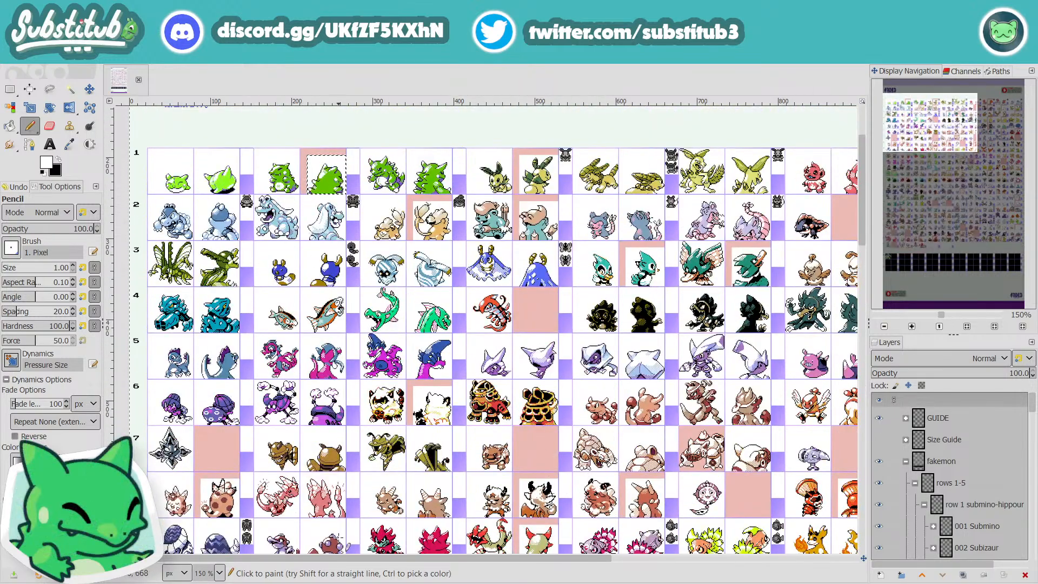
drag(333, 562, 401, 562)
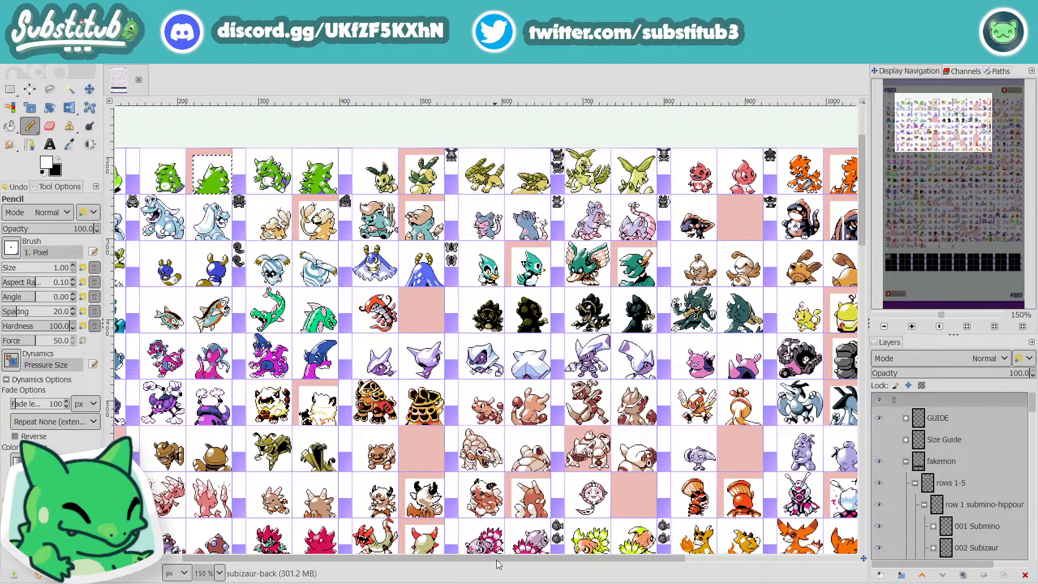
drag(497, 559, 656, 552)
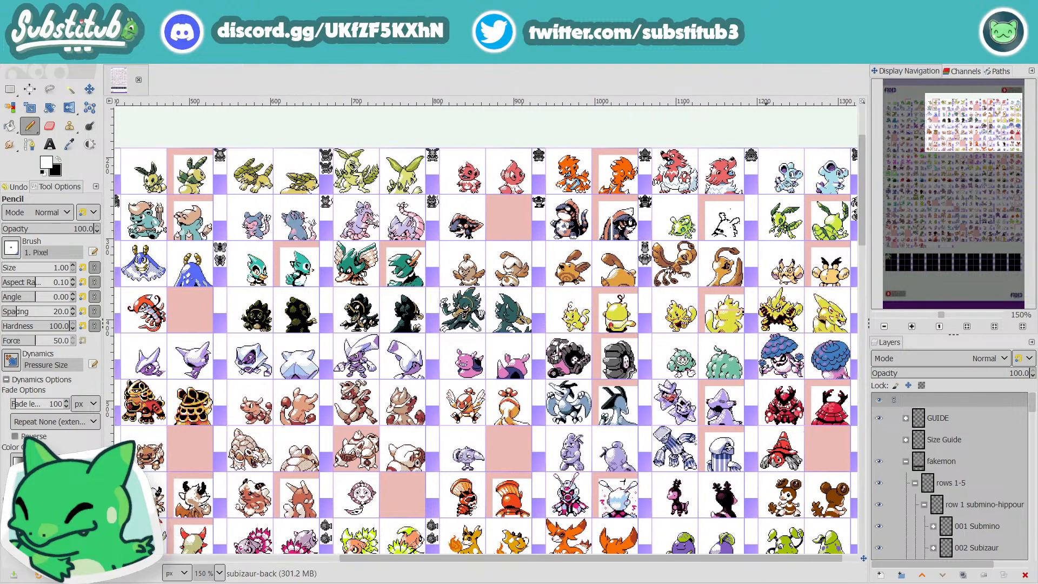
Step: Inspect the sprites around row 4, return to the marked sprites in the first rows, and locate the 004 Grassnip layer group
drag(943, 312, 979, 312)
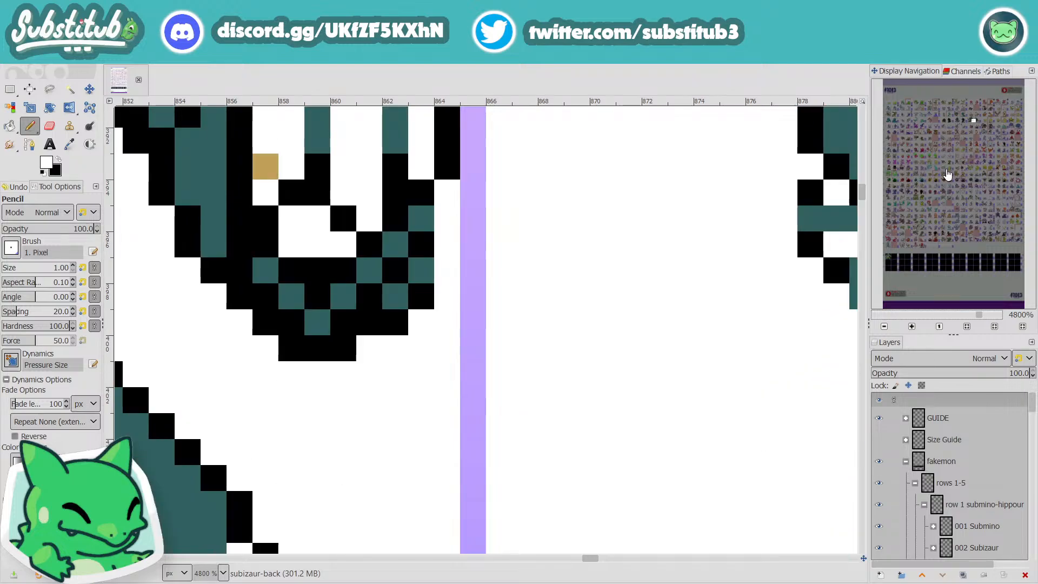
click(945, 314)
click(945, 314)
click(945, 314)
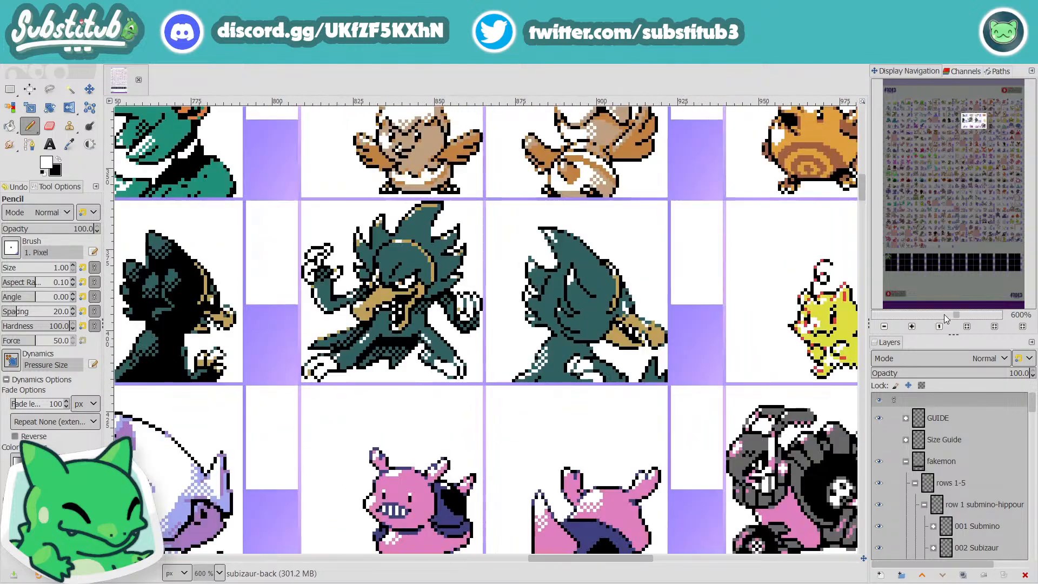
click(936, 316)
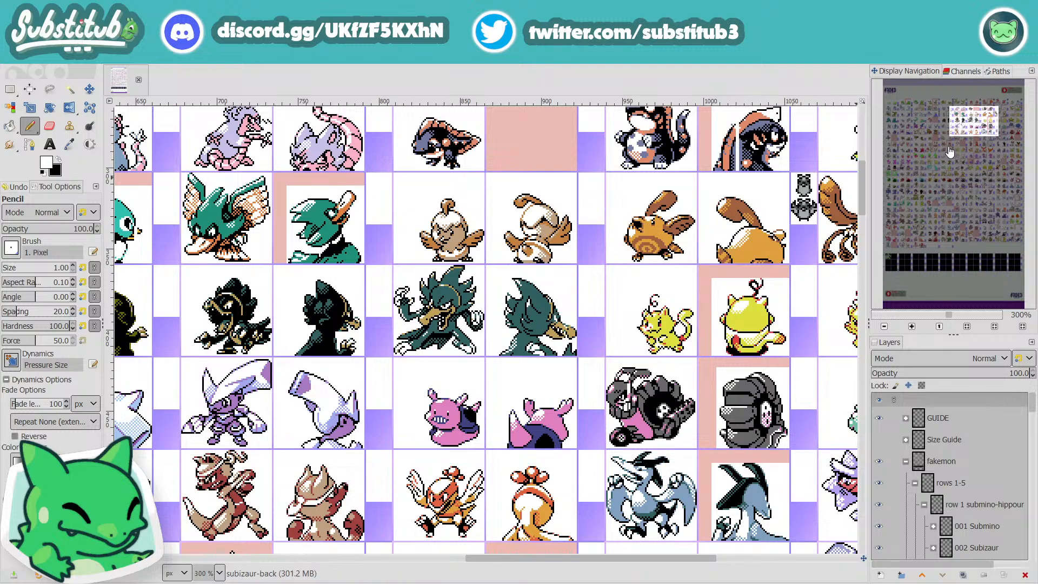
drag(958, 126, 919, 110)
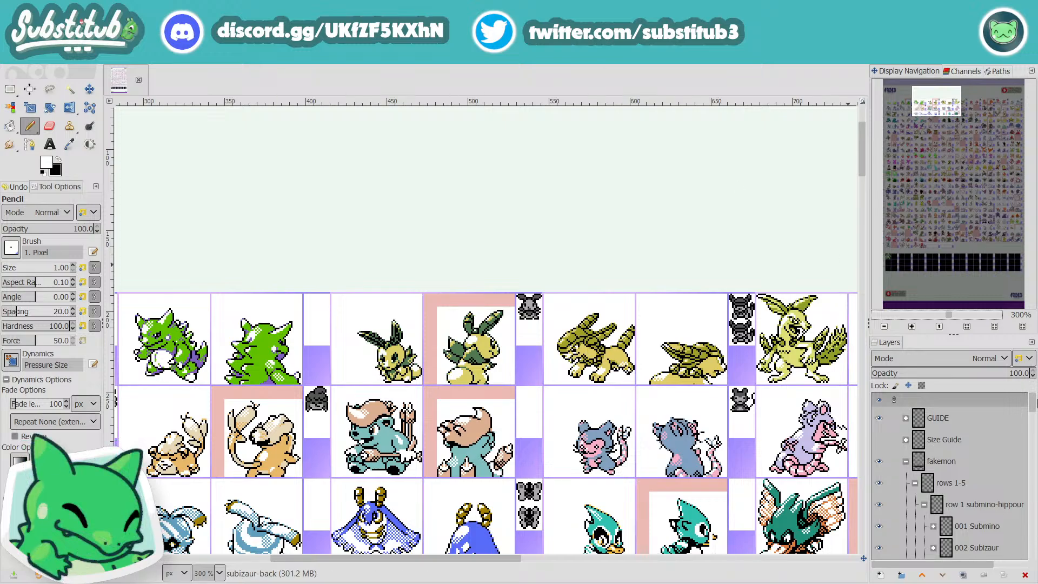
scroll(923, 486, down, 2)
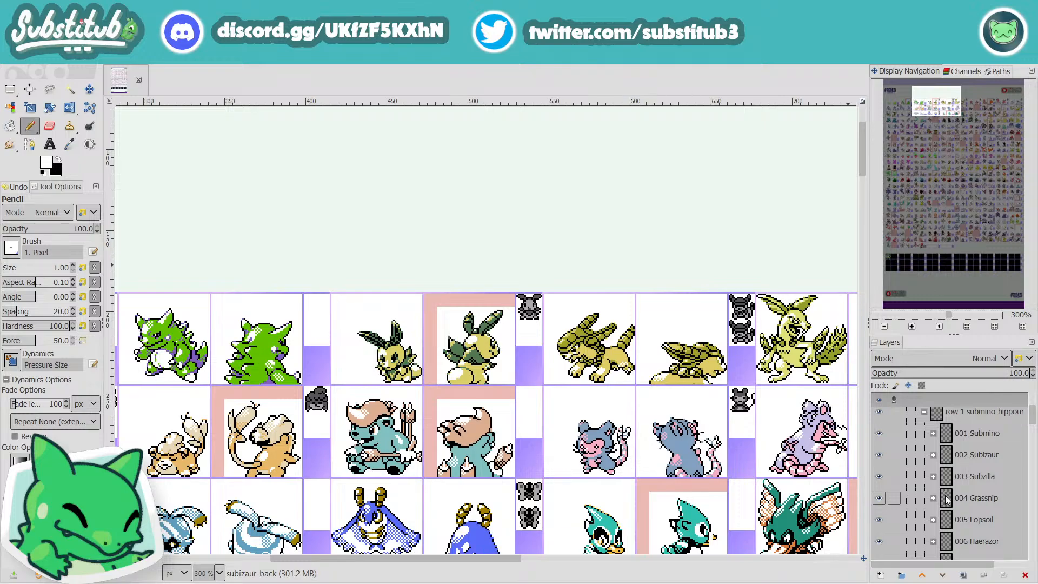
Step: Expand the 004 Grassnip layer group and make the grassnip back layer active for pixel editing
click(930, 502)
click(934, 498)
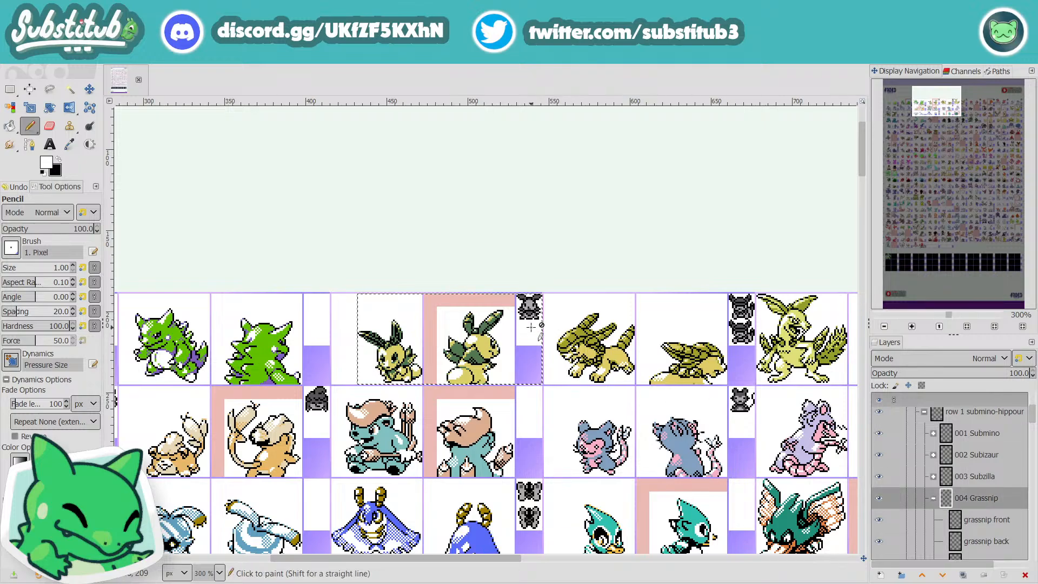
key(plus)
key(plus)
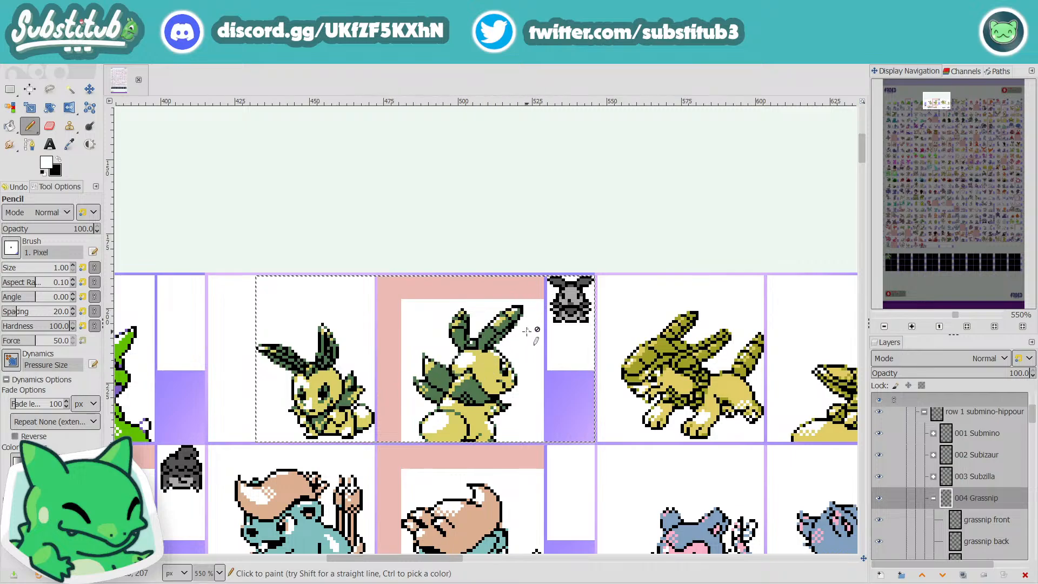
scroll(972, 527, down, 1)
click(976, 527)
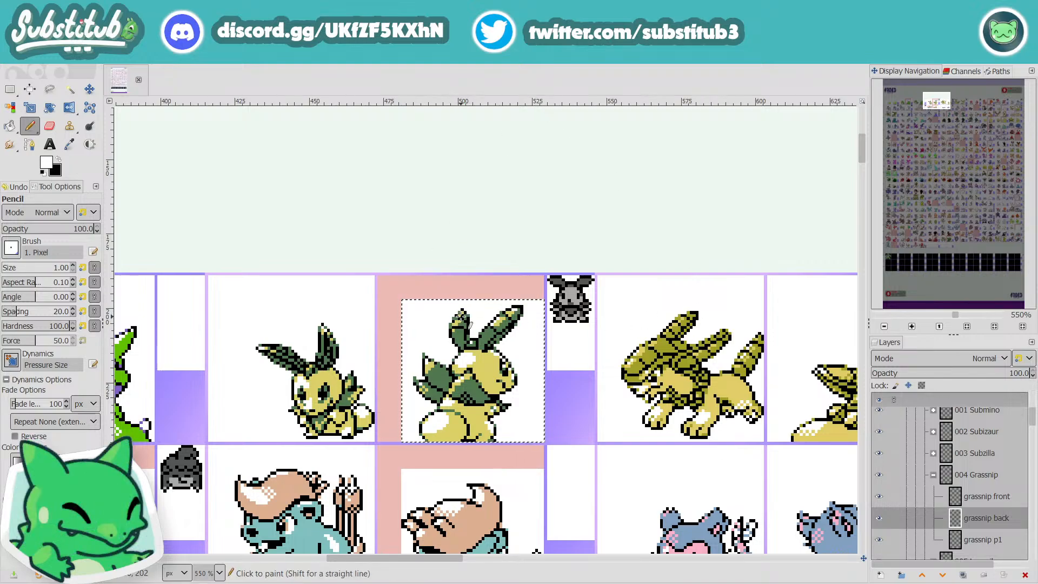
scroll(461, 319, up, 2)
scroll(461, 319, down, 1)
key(x)
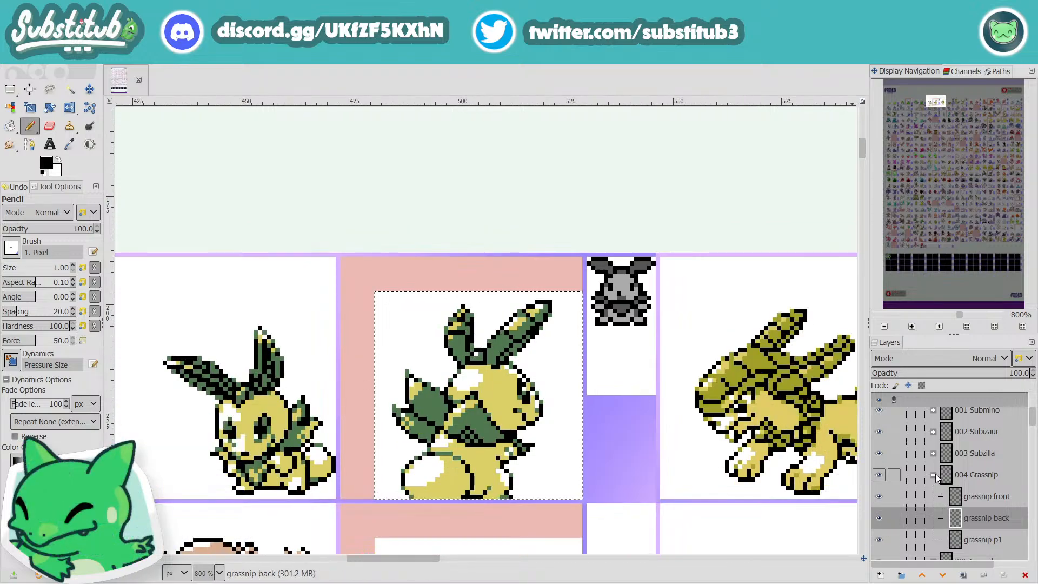
click(979, 535)
click(981, 481)
click(979, 526)
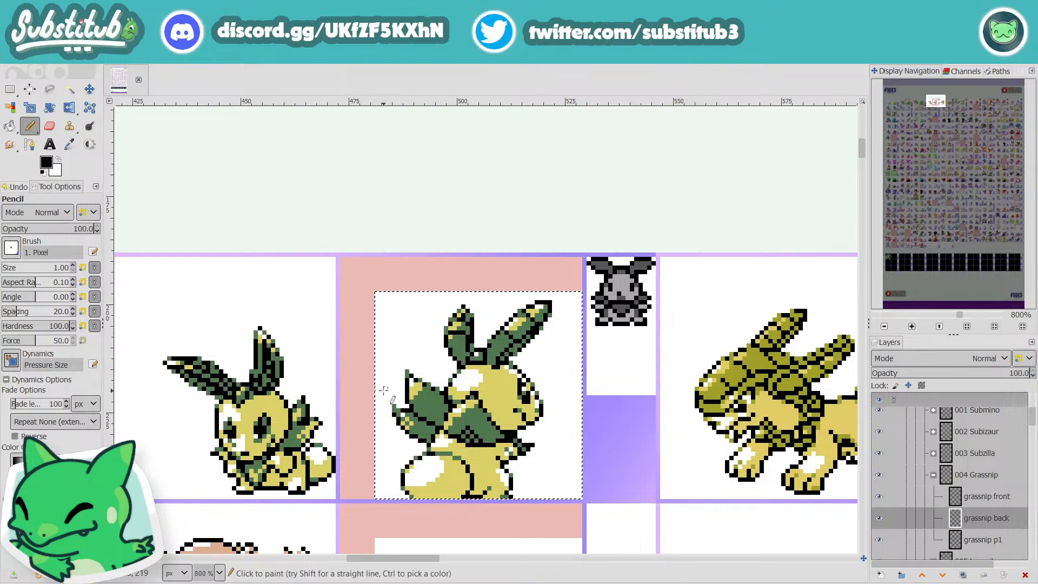
Step: Compare Grassnip's front and back sprites, view the fakedex2023 image from the SPRITES folder for reference, and return to the sprite sheet
scroll(411, 373, up, 2)
key(x)
scroll(512, 336, down, 1)
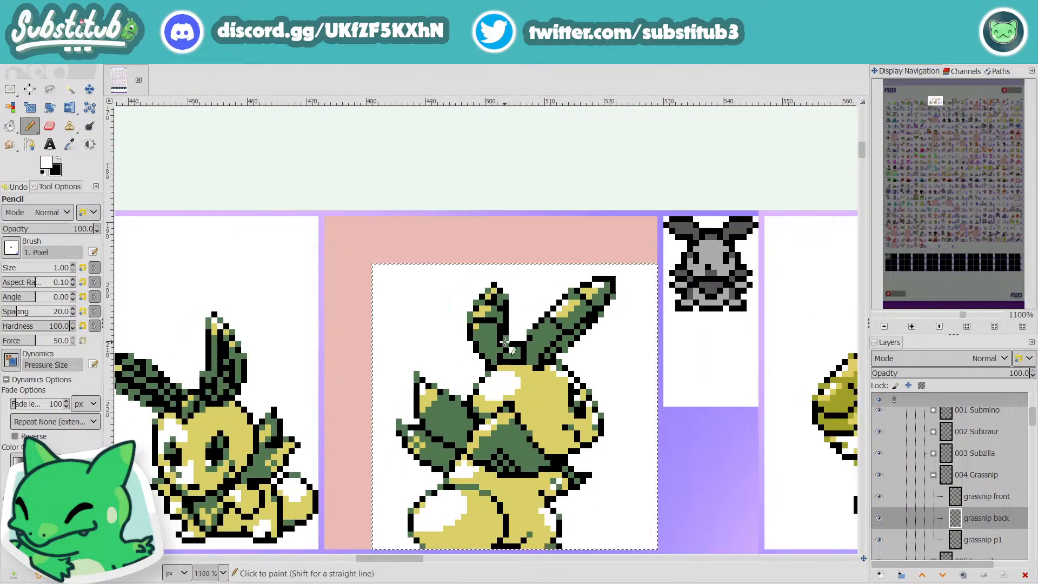
drag(430, 555, 401, 557)
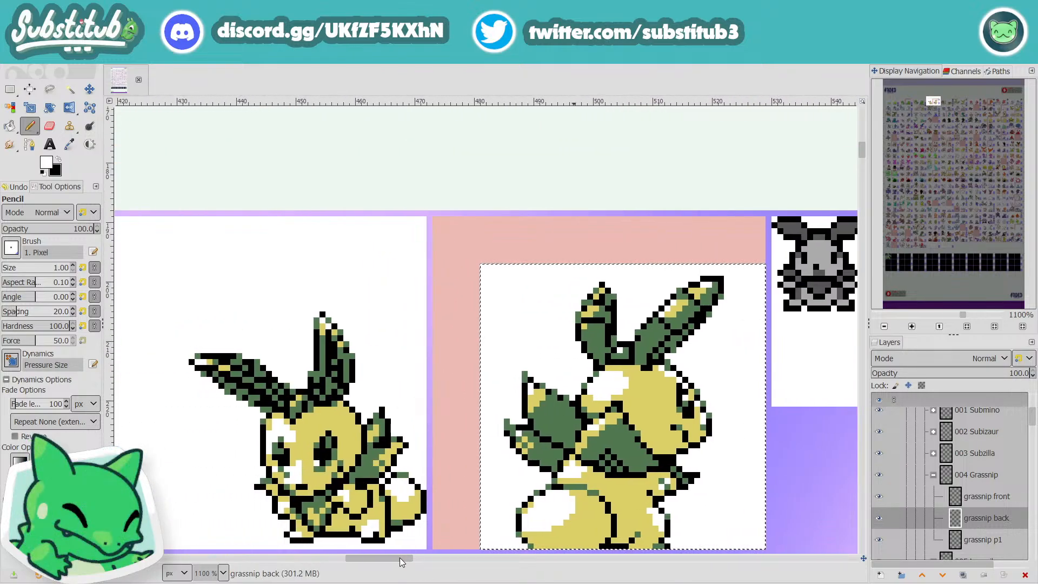
scroll(416, 262, down, 3)
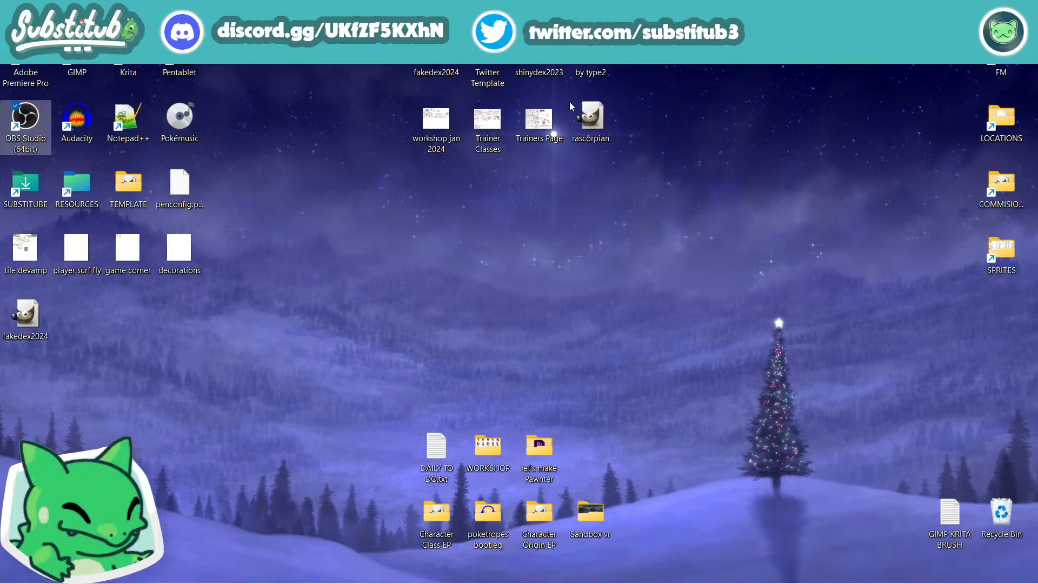
double_click(1005, 253)
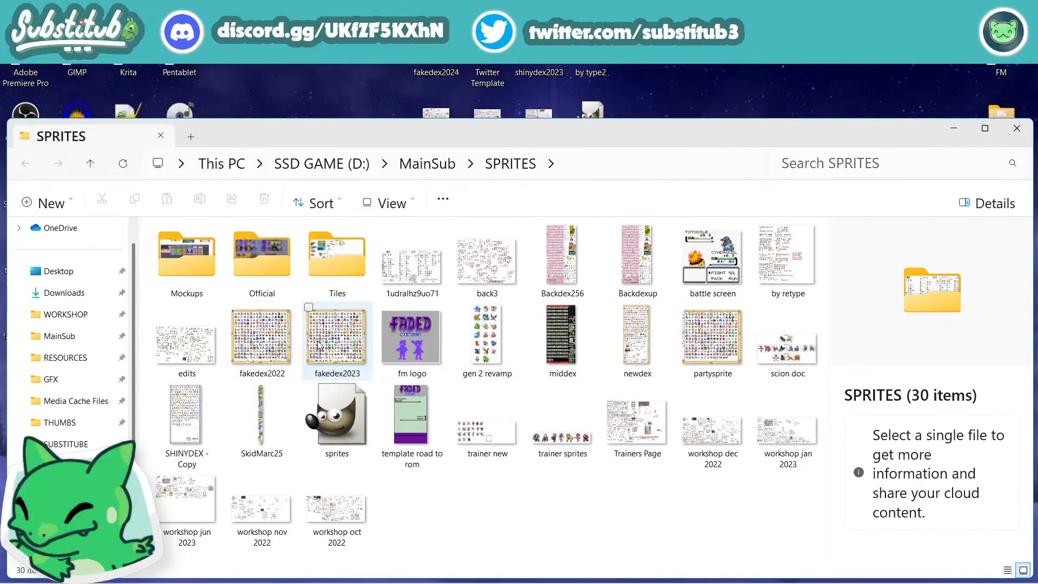
click(320, 346)
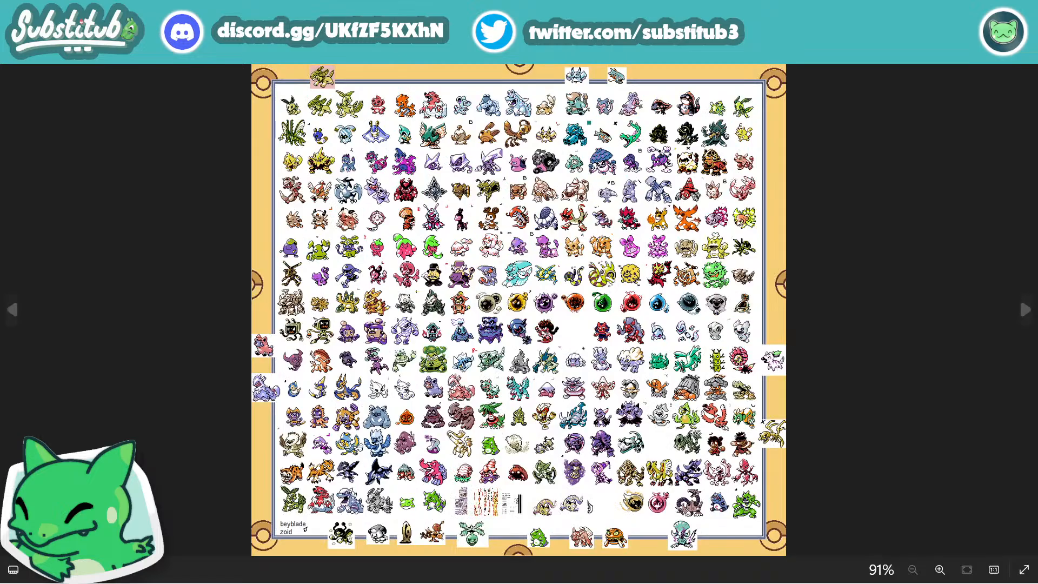
scroll(437, 292, up, 2)
scroll(437, 292, up, 1)
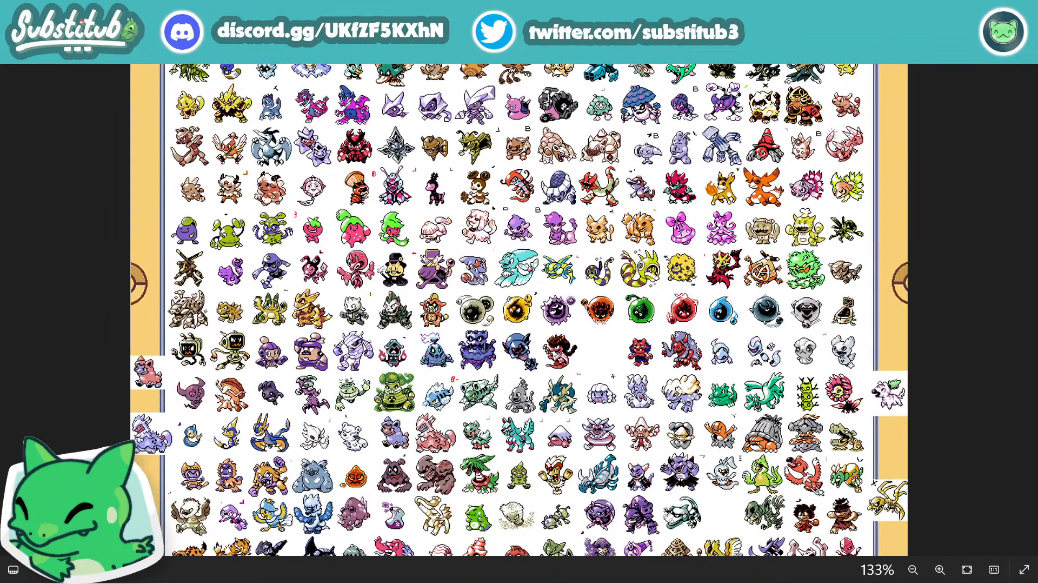
click(1023, 10)
click(1017, 128)
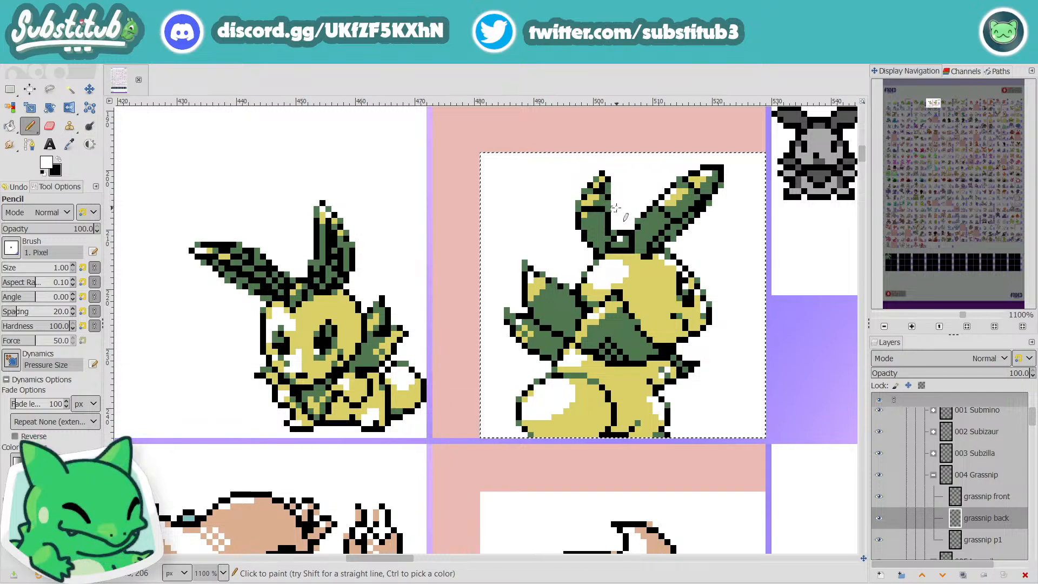
Step: Add black shading to the tip and inside of the shorter ear on Grassnip's back sprite
scroll(618, 202, up, 1)
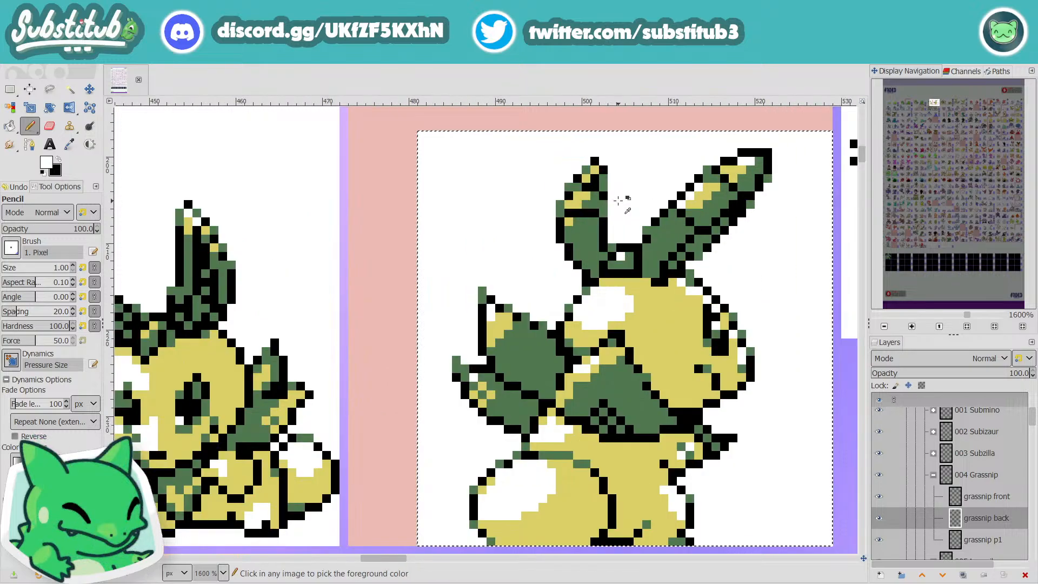
key(x)
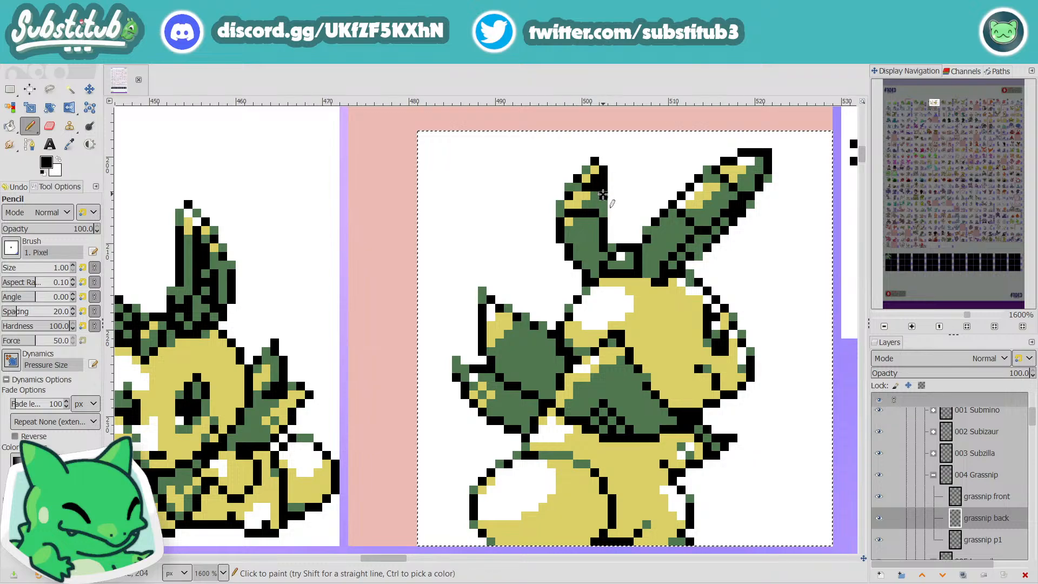
scroll(603, 216, down, 3)
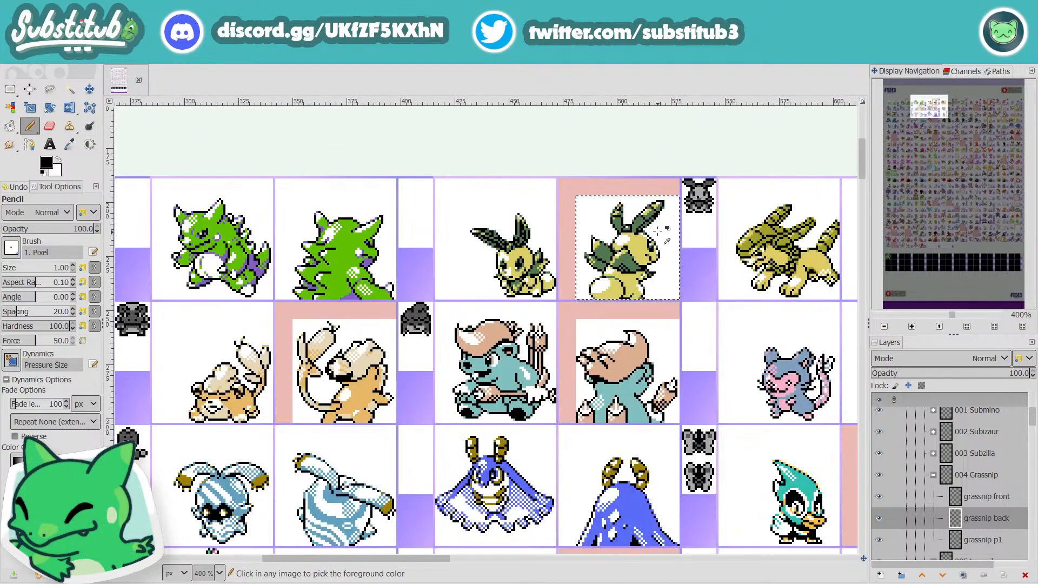
scroll(652, 235, down, 1)
scroll(655, 231, up, 5)
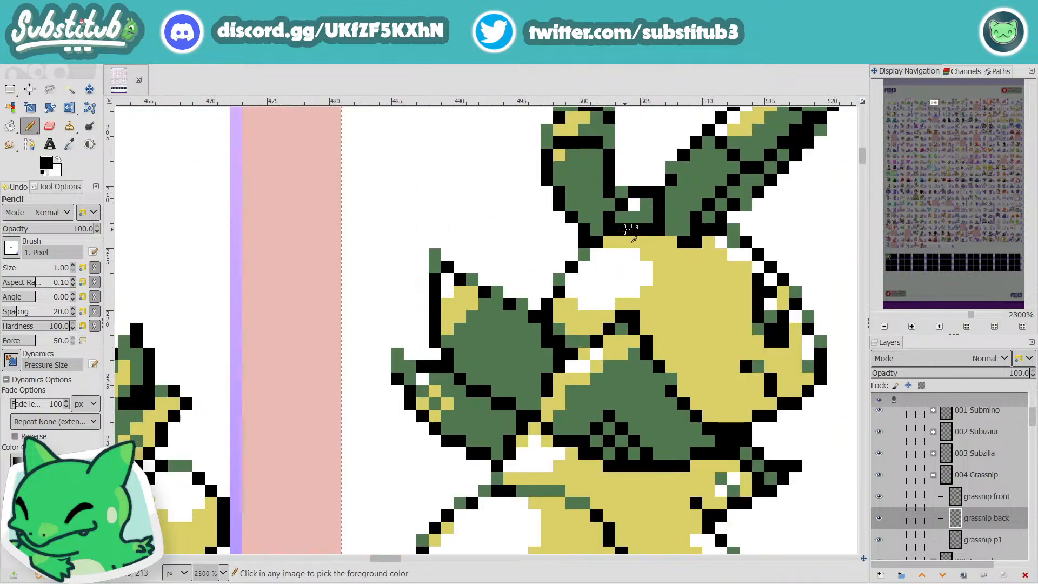
click(596, 292)
click(596, 280)
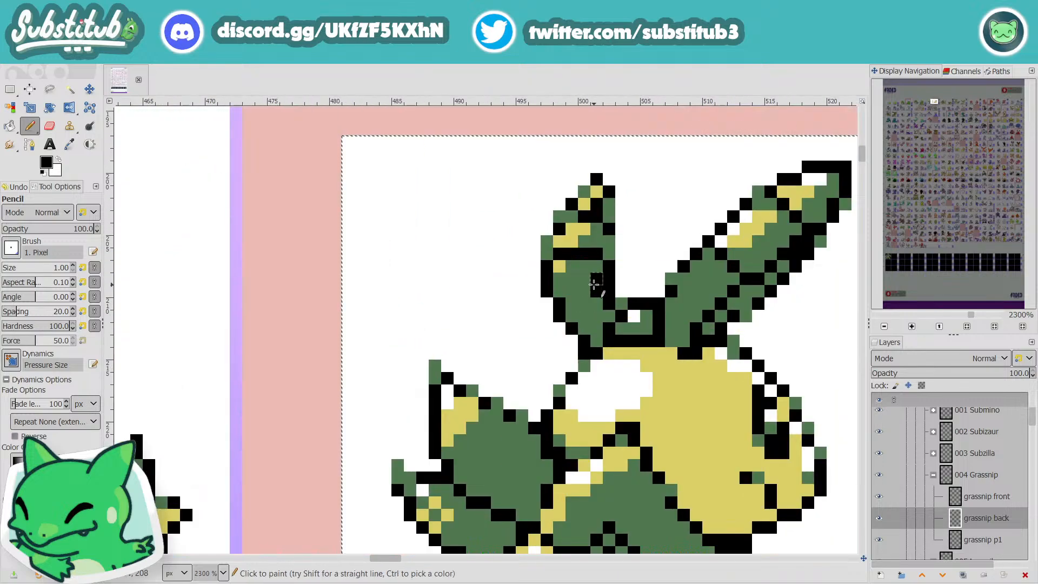
key(ctrl+z)
drag(585, 276, 595, 230)
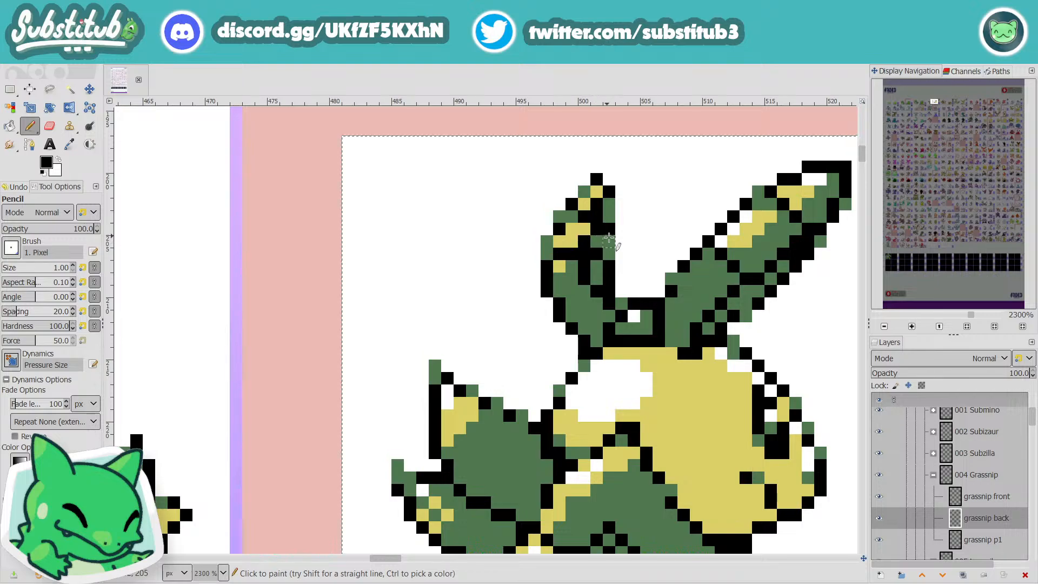
ctrl+scroll(596, 225, down, 5)
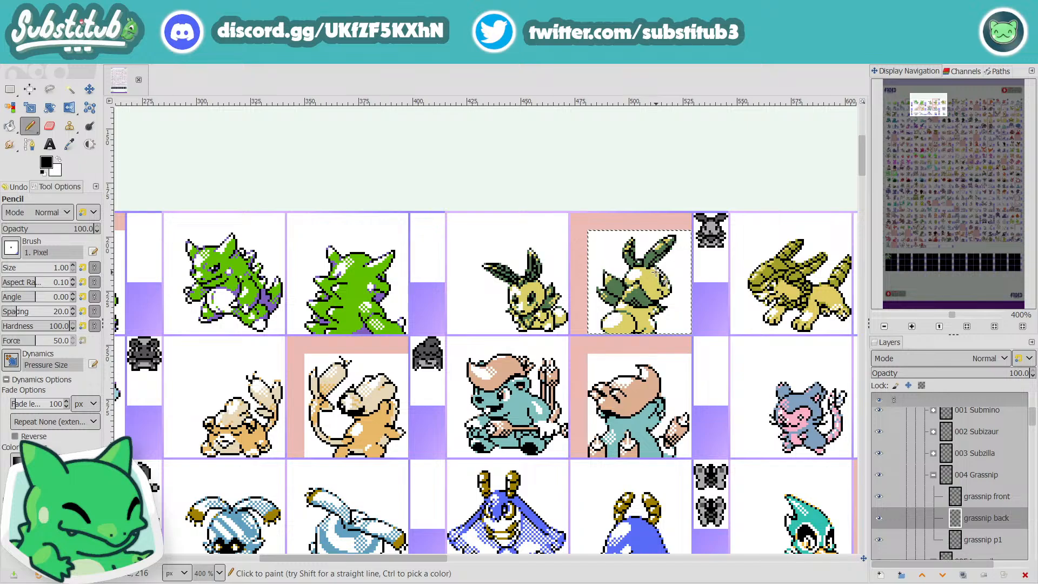
Step: Thin the long ear of Grassnip's back sprite by painting white along its lower edge up to the tip
ctrl+scroll(666, 267, up, 3)
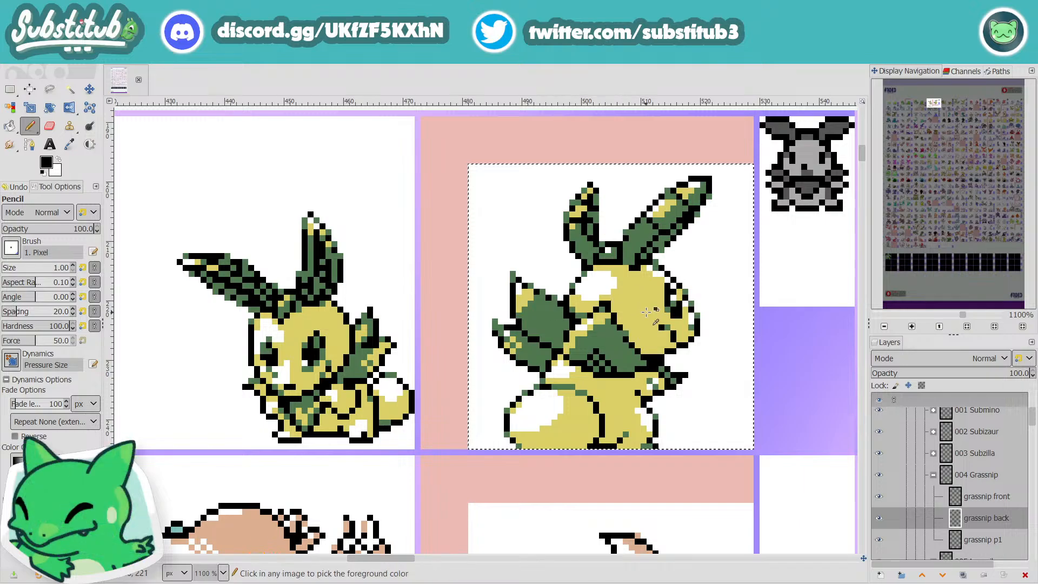
ctrl+scroll(676, 302, up, 1)
ctrl+scroll(676, 303, down, 1)
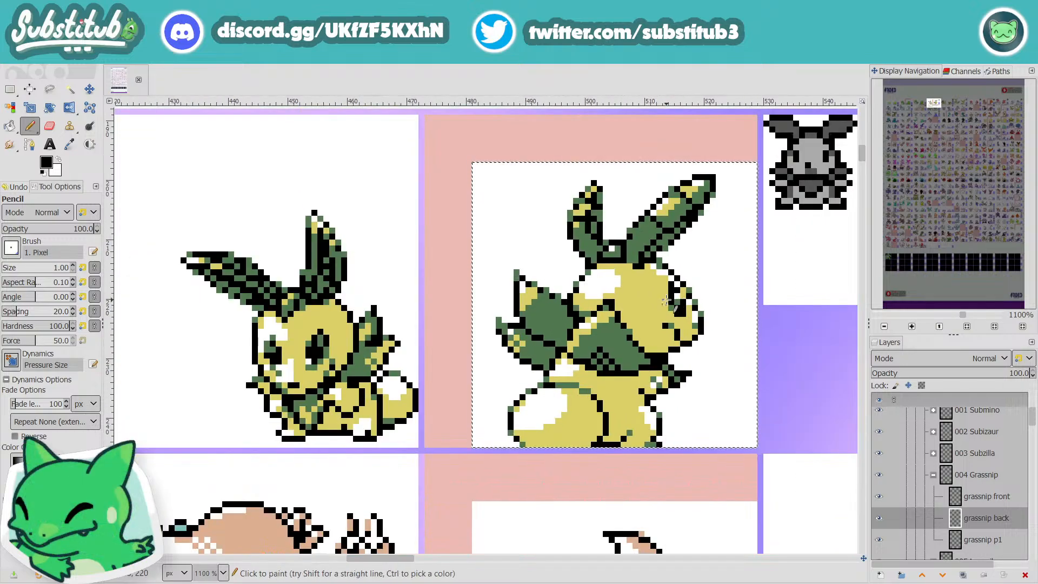
scroll(666, 300, up, 3)
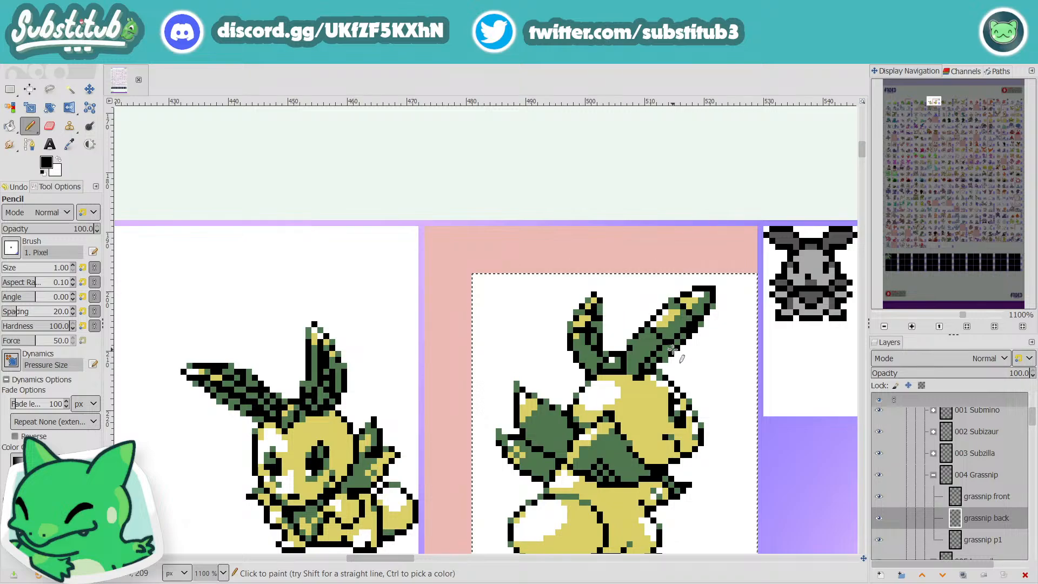
key(x)
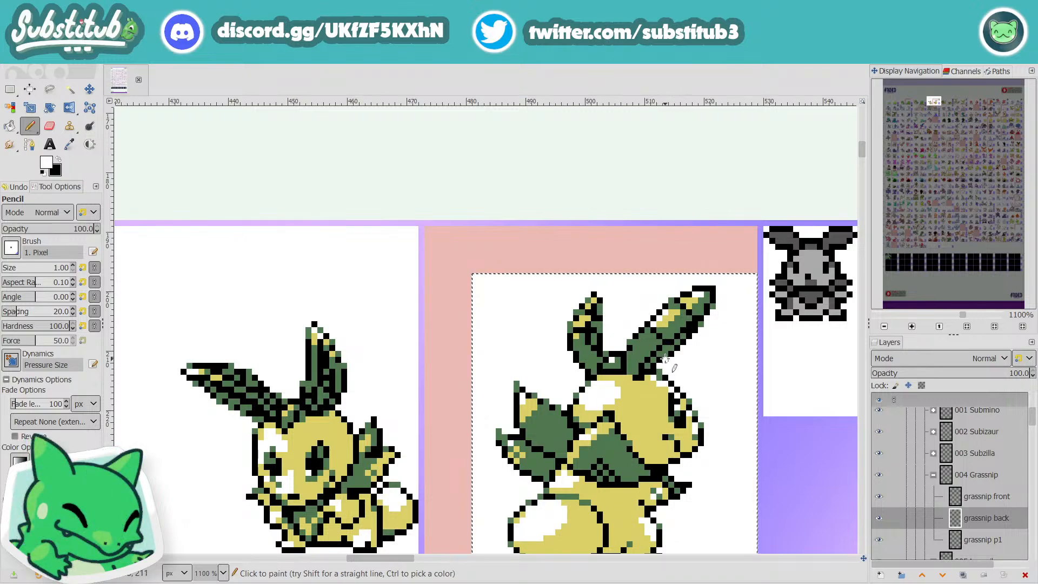
drag(665, 359, 712, 307)
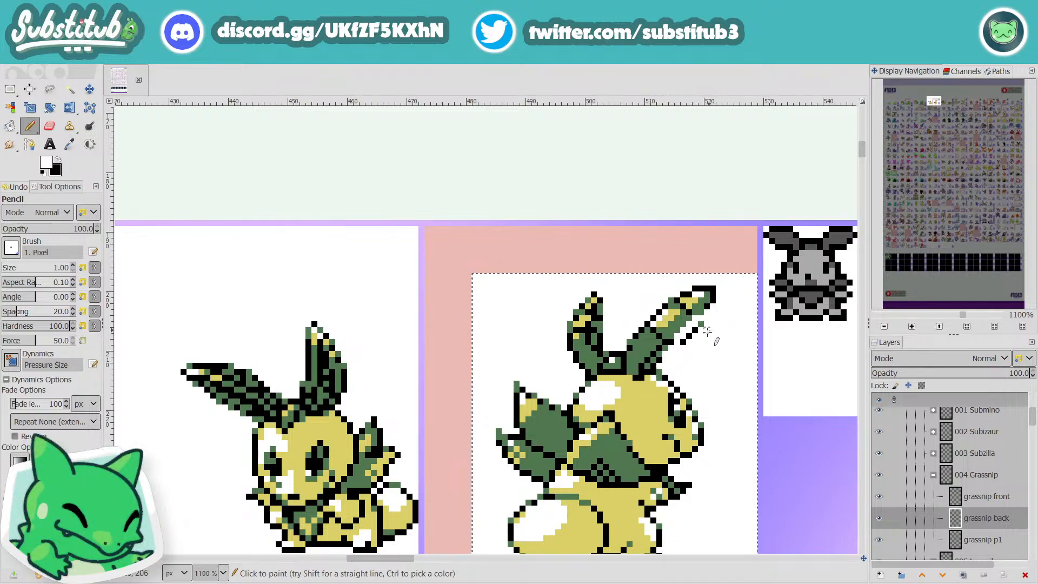
key(ctrl+z)
mouse_move(671, 371)
mouse_down()
mouse_move(678, 343)
mouse_move(717, 300)
mouse_up()
key(ctrl+z)
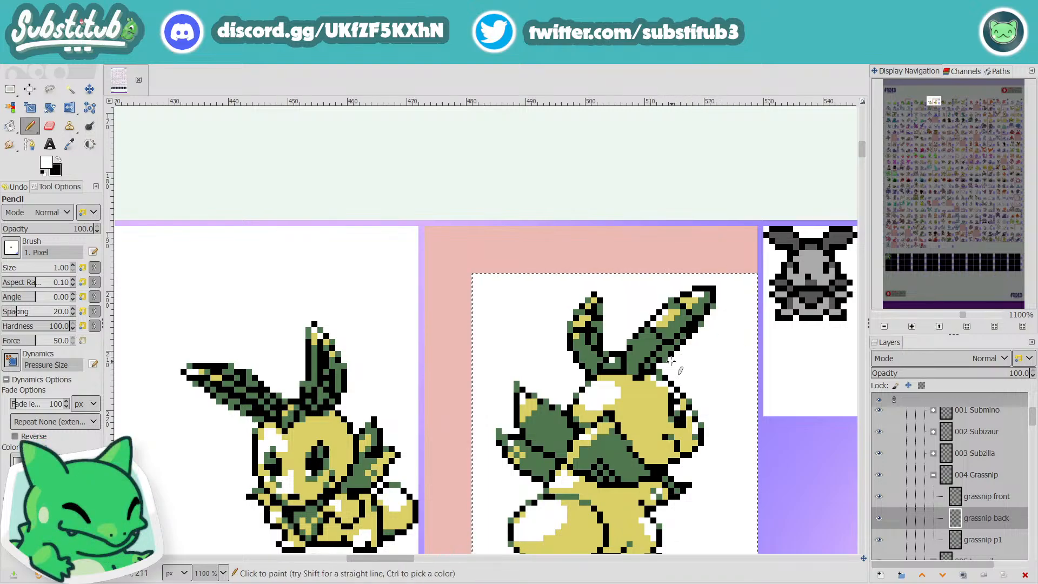
drag(671, 358, 717, 300)
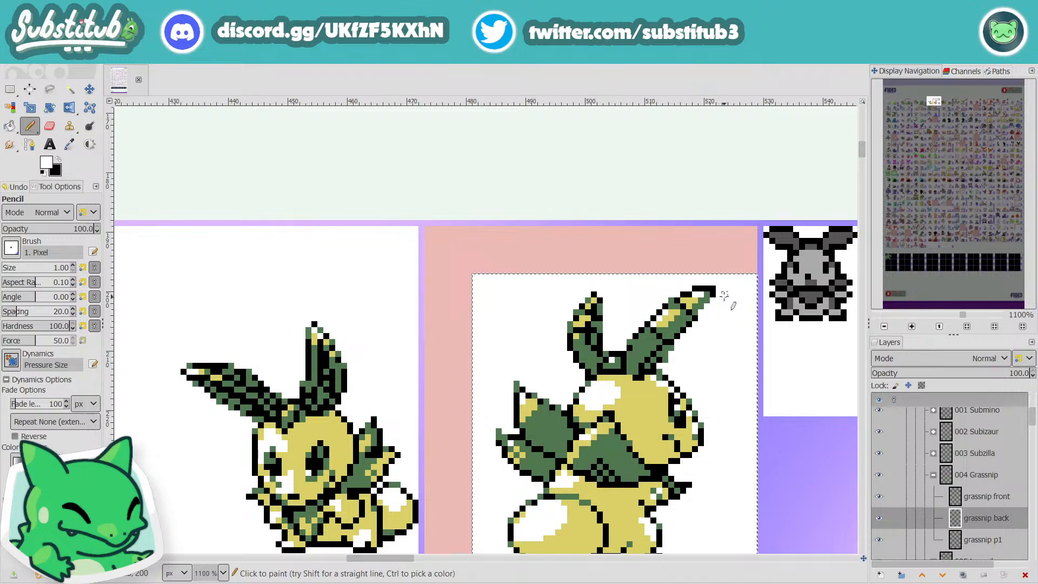
Step: Redraw the lower outline of the long ear with black pixels from near the base up to the tip
scroll(730, 295, down, 3)
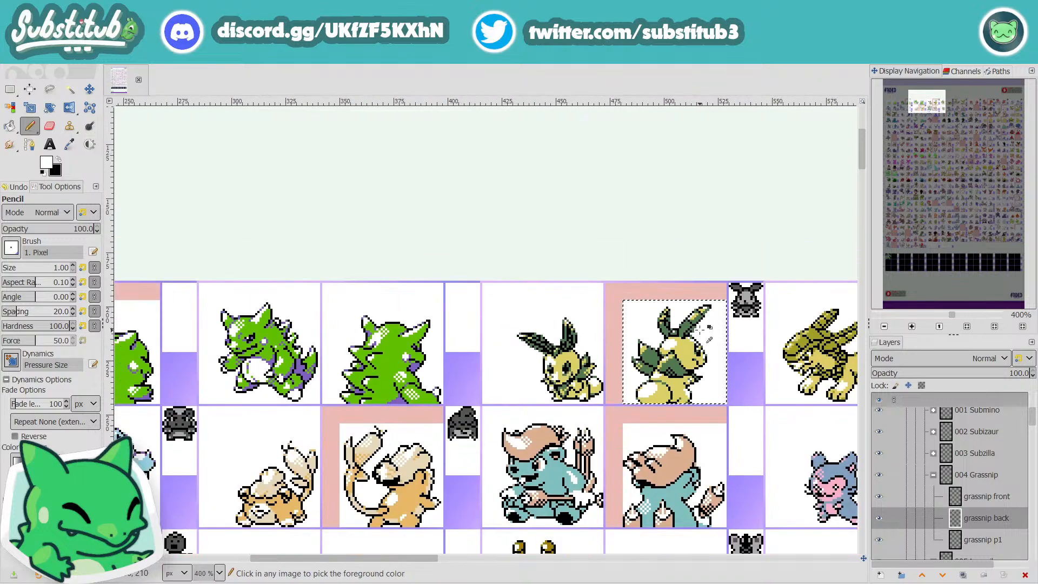
scroll(701, 329, up, 4)
key(x)
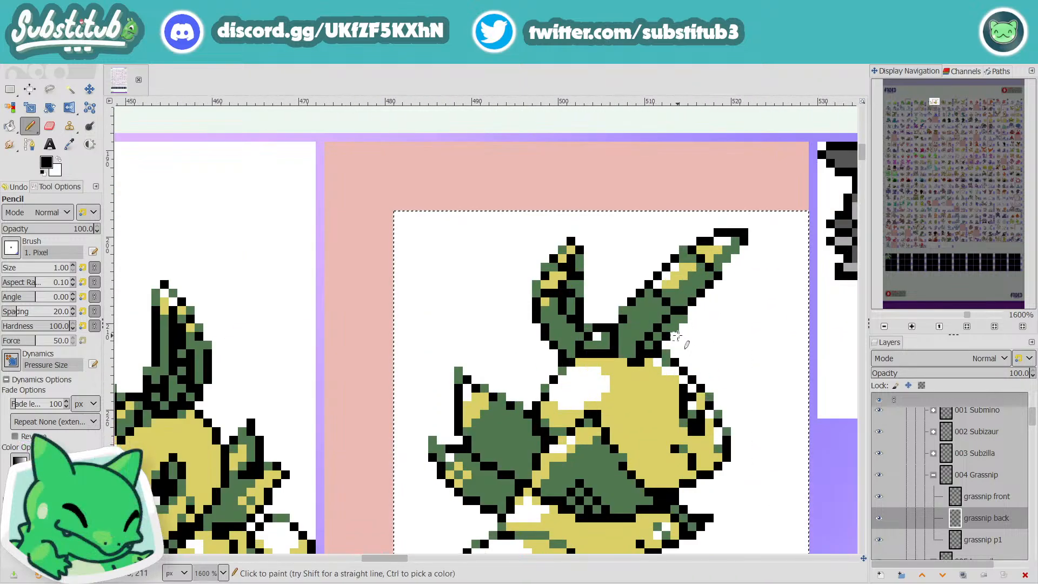
click(685, 319)
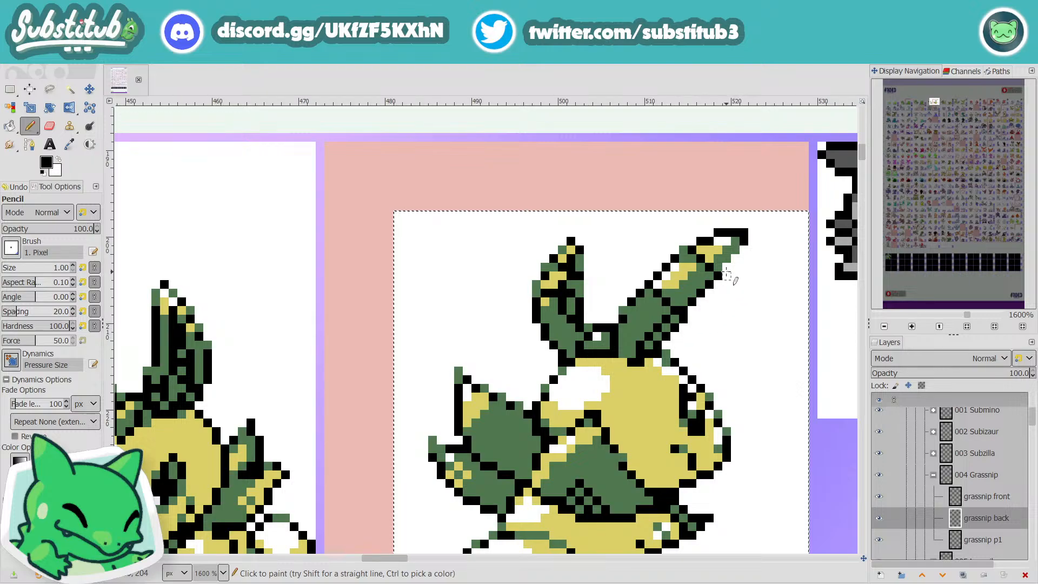
click(727, 267)
click(736, 259)
Step: Shift the outline below the long ear's tip inward with black pixels and clear the excess outer pixels with white
scroll(745, 250, down, 4)
scroll(752, 254, up, 6)
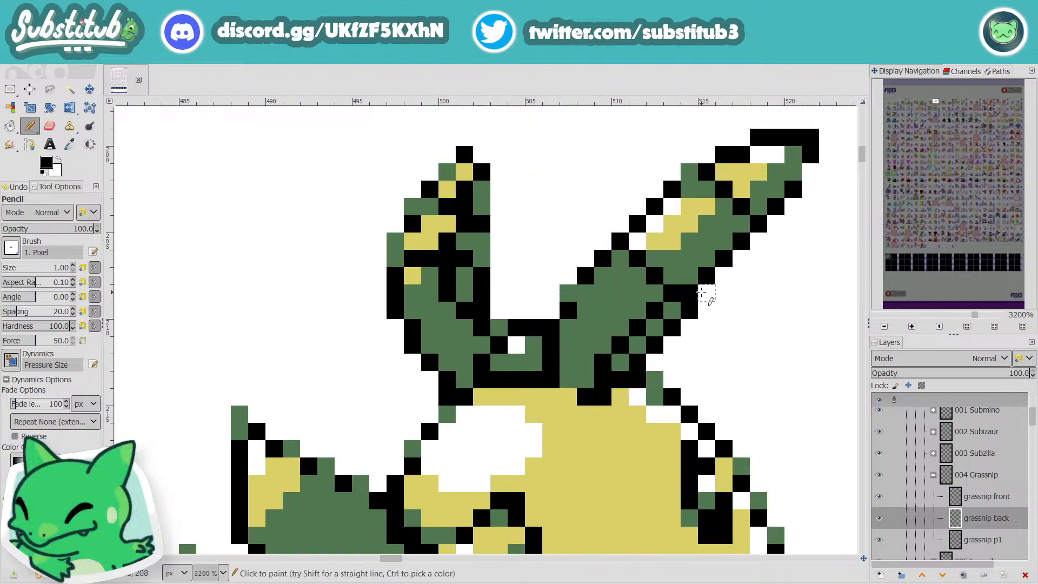
click(793, 172)
click(774, 194)
click(760, 208)
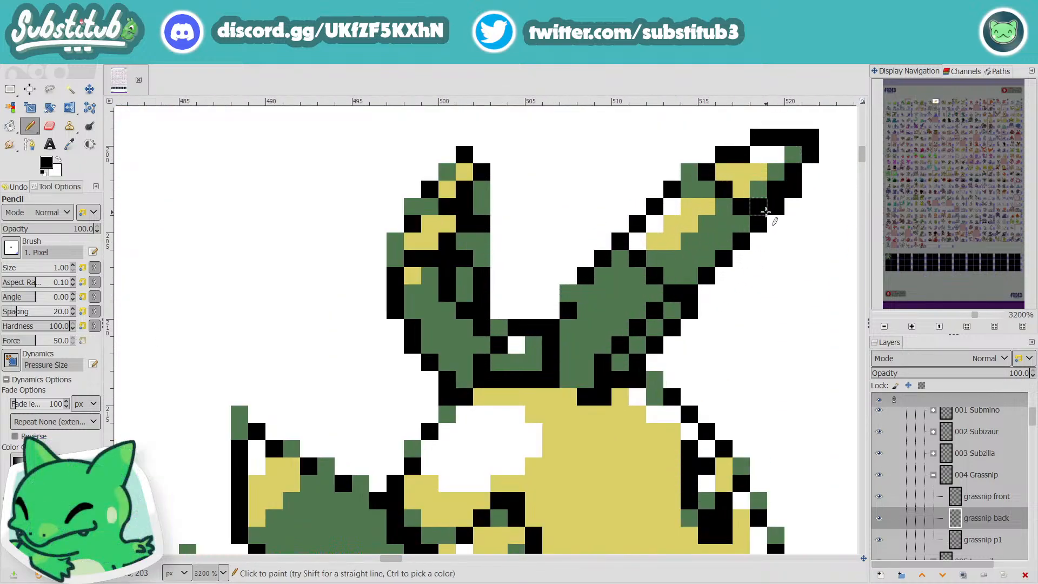
click(741, 224)
key(x)
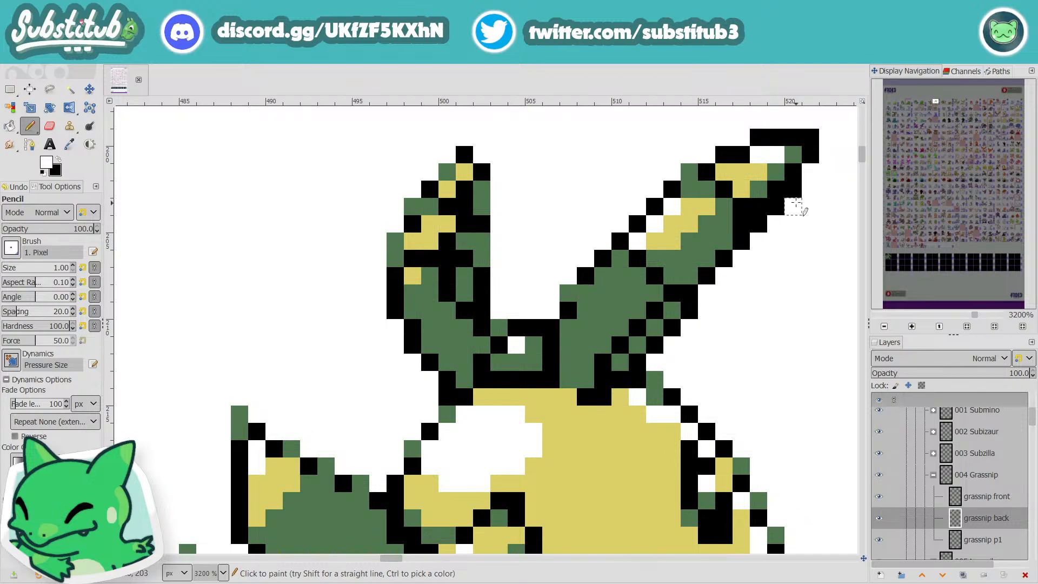
click(794, 189)
click(776, 206)
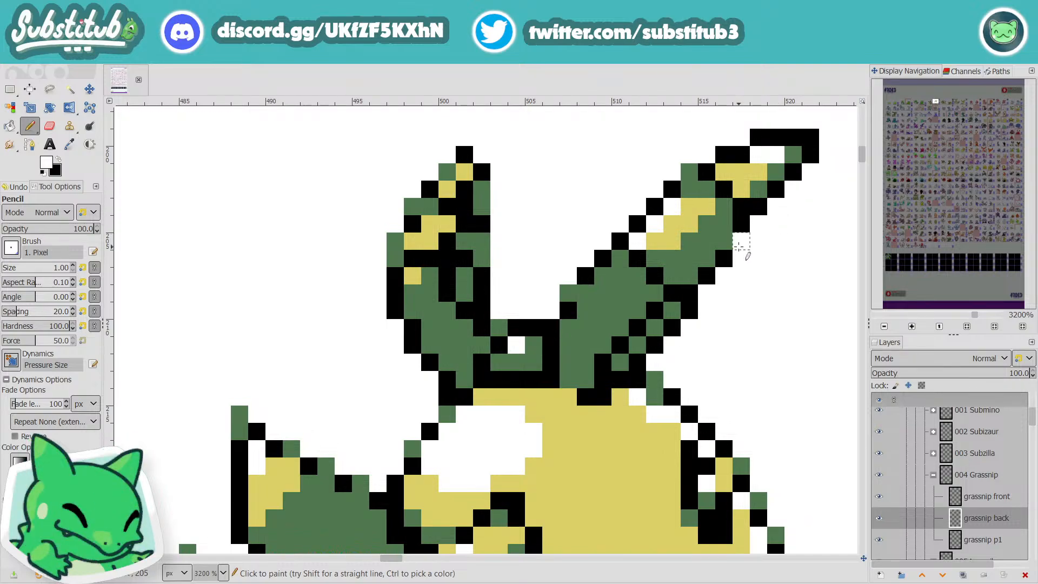
Step: Sample the ear's dark green and soften a pixel on the long ear's lower outline with it
scroll(752, 259, down, 5)
scroll(756, 277, up, 4)
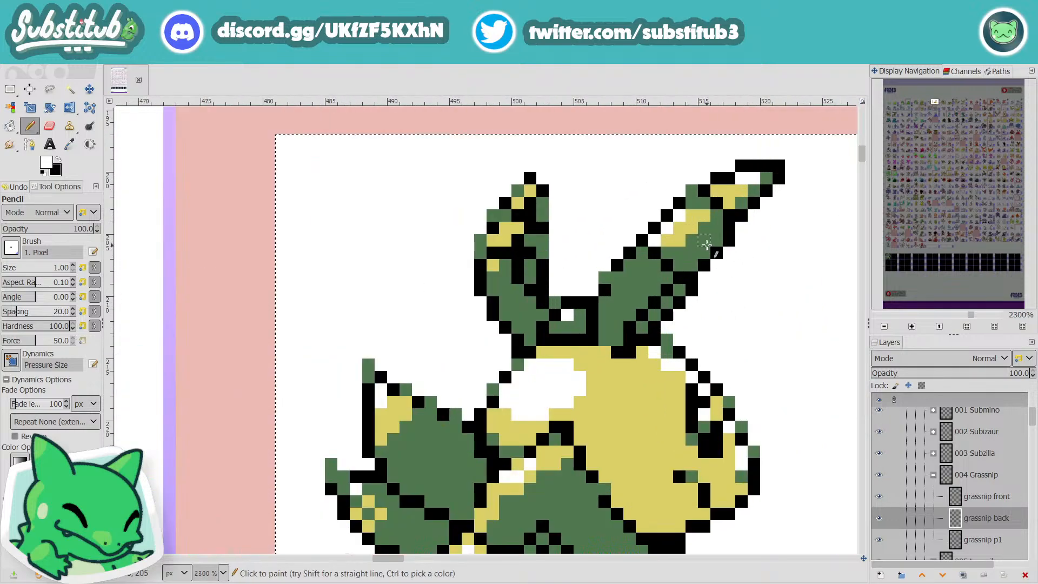
ctrl+click(724, 242)
click(725, 241)
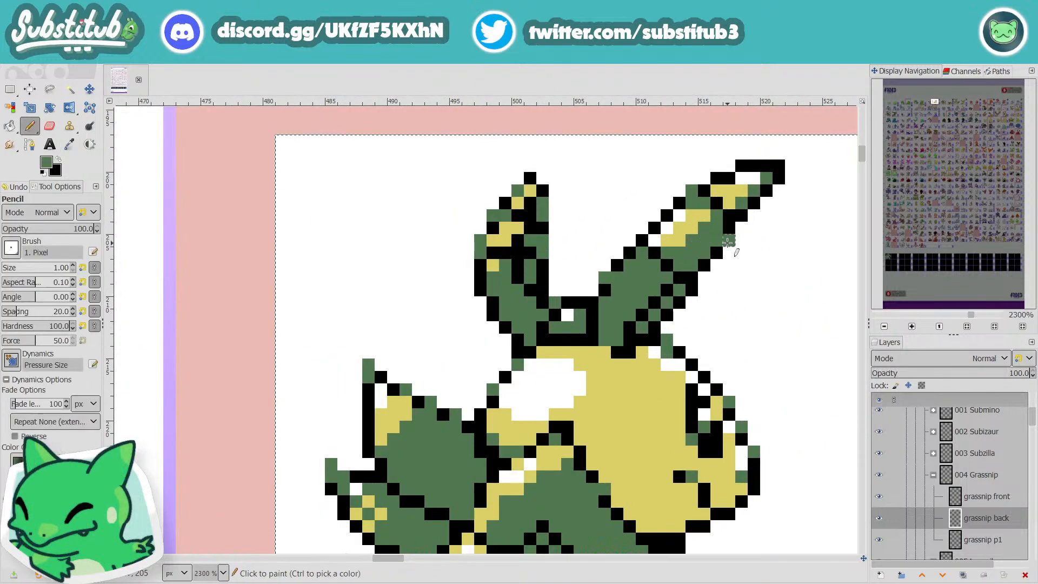
Step: Sample the ear's dark green and soften another black pixel on the lower outline midway along the long ear
click(693, 290)
scroll(724, 310, down, 3)
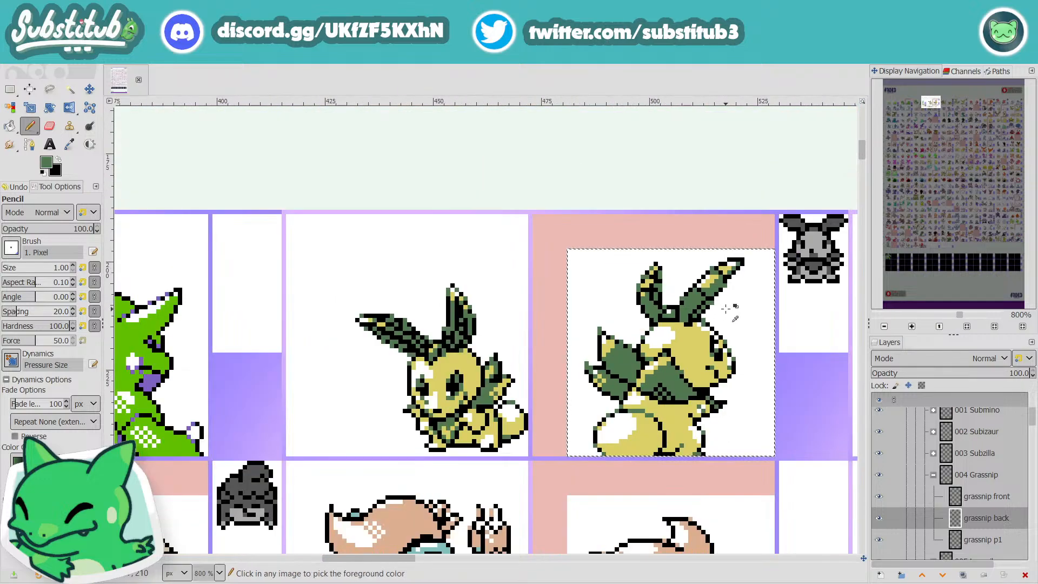
scroll(729, 303, up, 3)
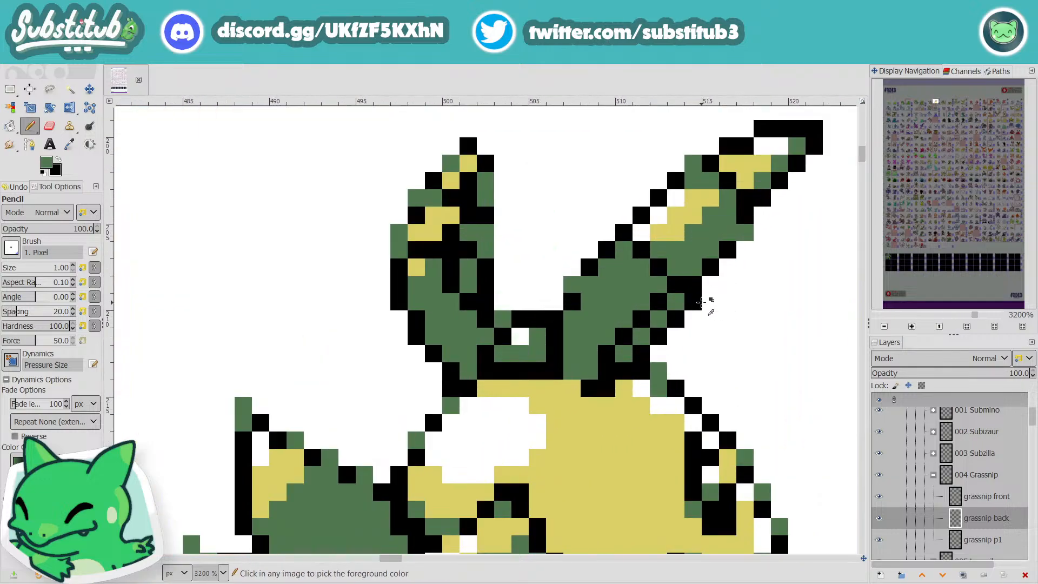
scroll(707, 301, down, 2)
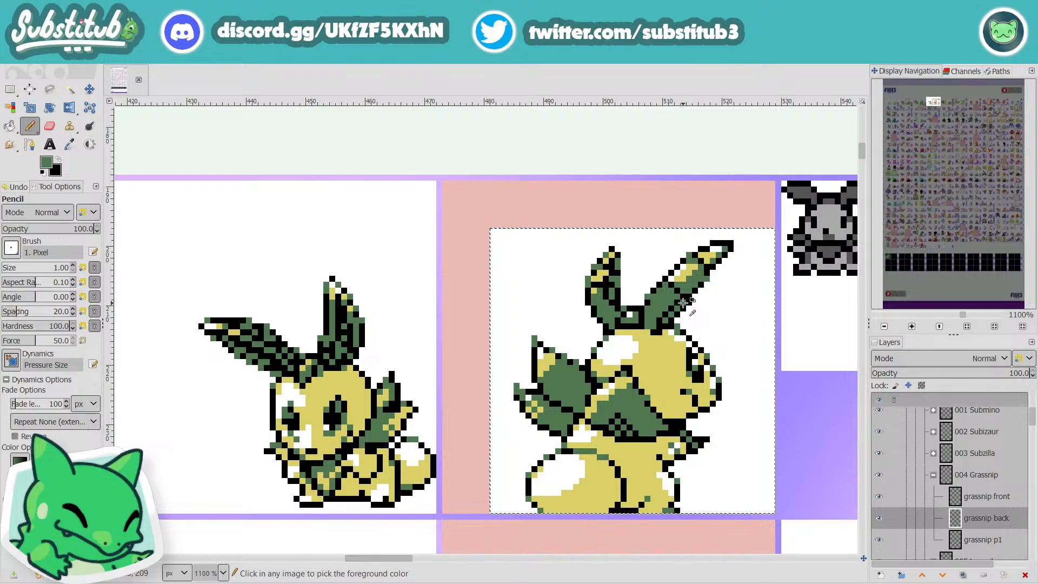
scroll(698, 298, up, 1)
key(x)
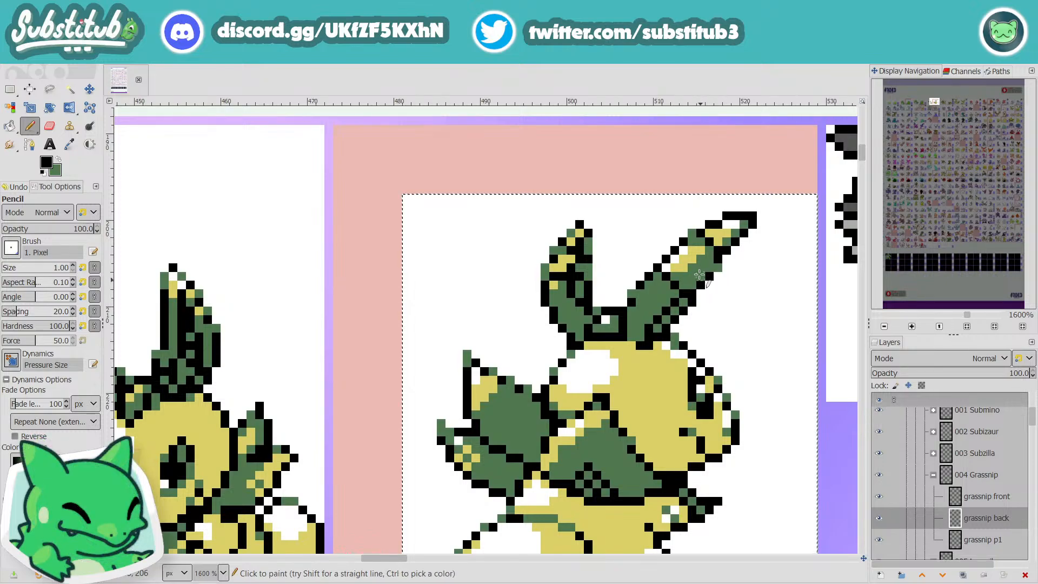
key(o)
click(649, 292)
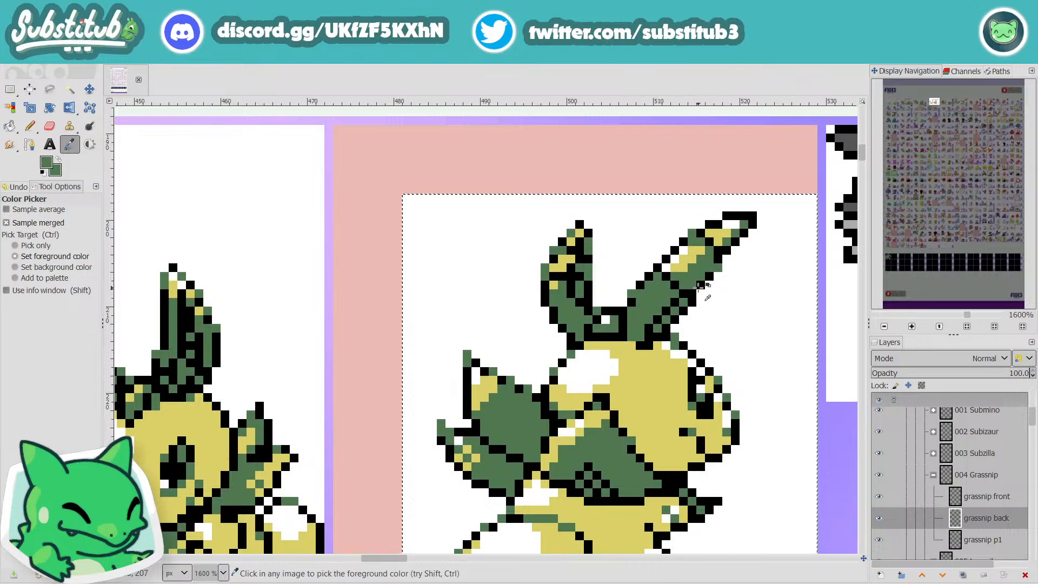
key(p)
key(n)
key(3)
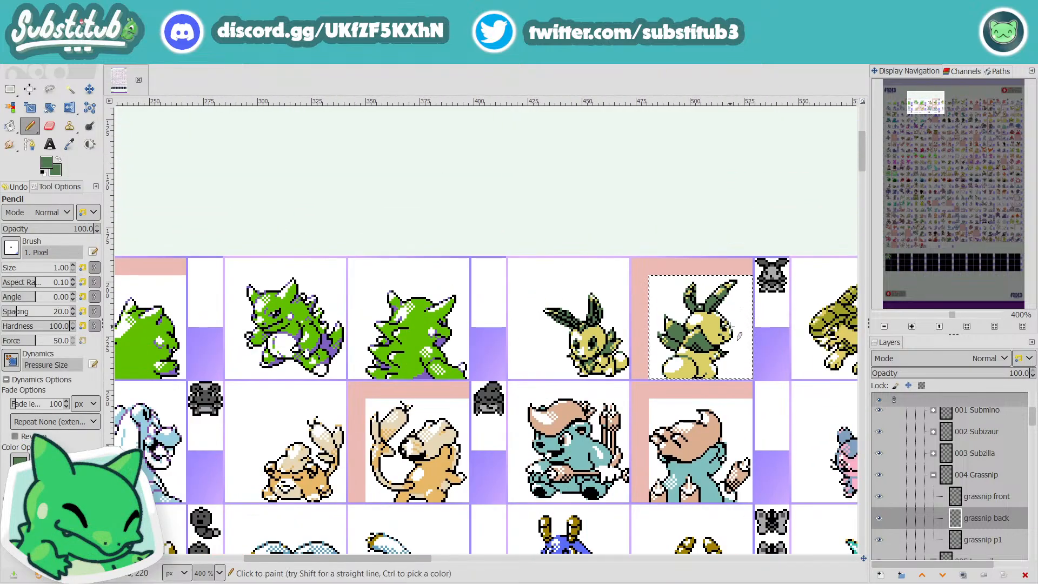
Step: Soften the upper outline at the long ear's tip by painting dark green pixels over the black
scroll(733, 281, up, 6)
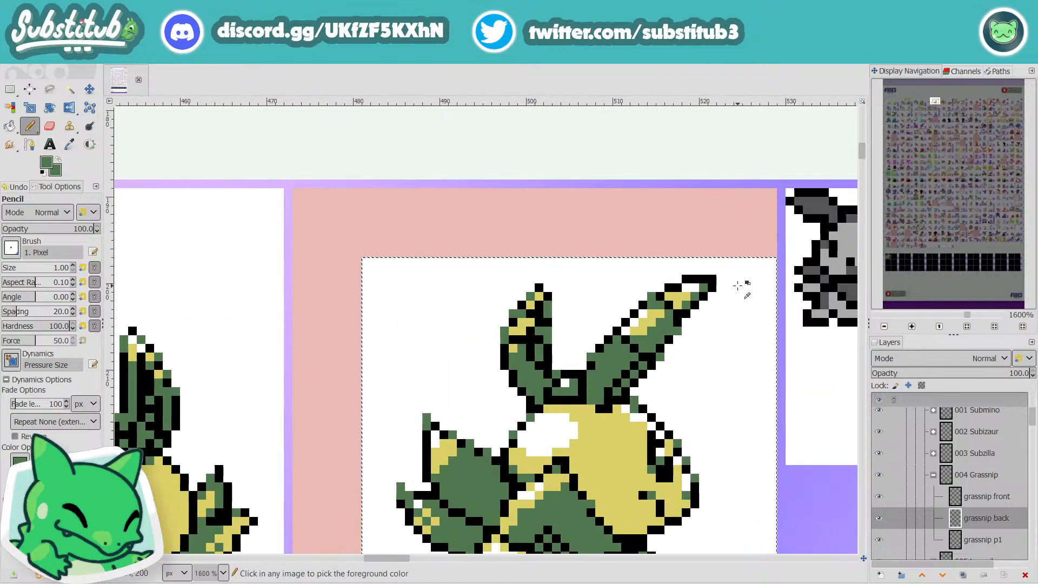
click(600, 290)
click(600, 307)
click(635, 272)
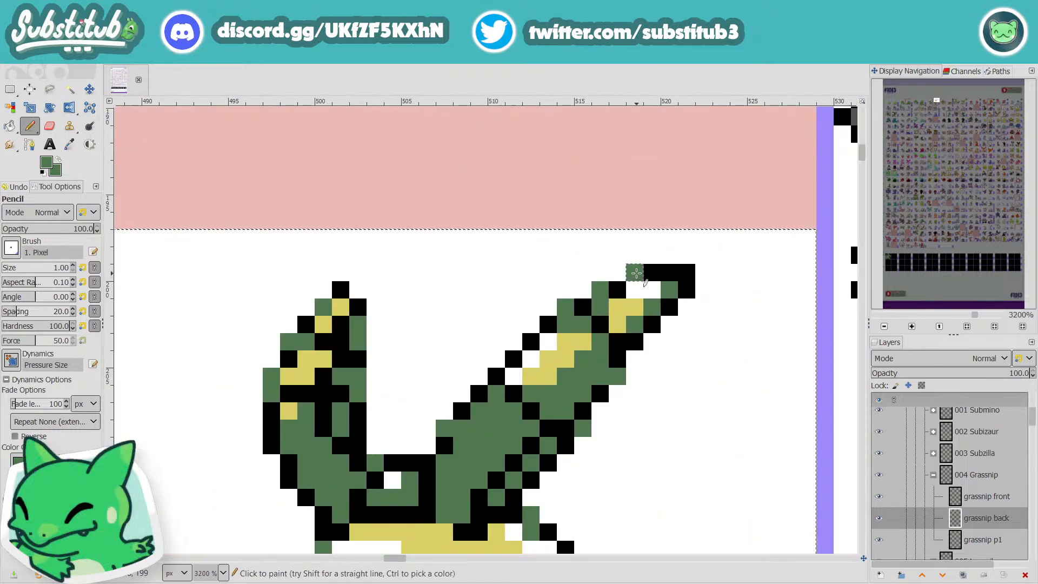
click(635, 290)
scroll(637, 290, down, 6)
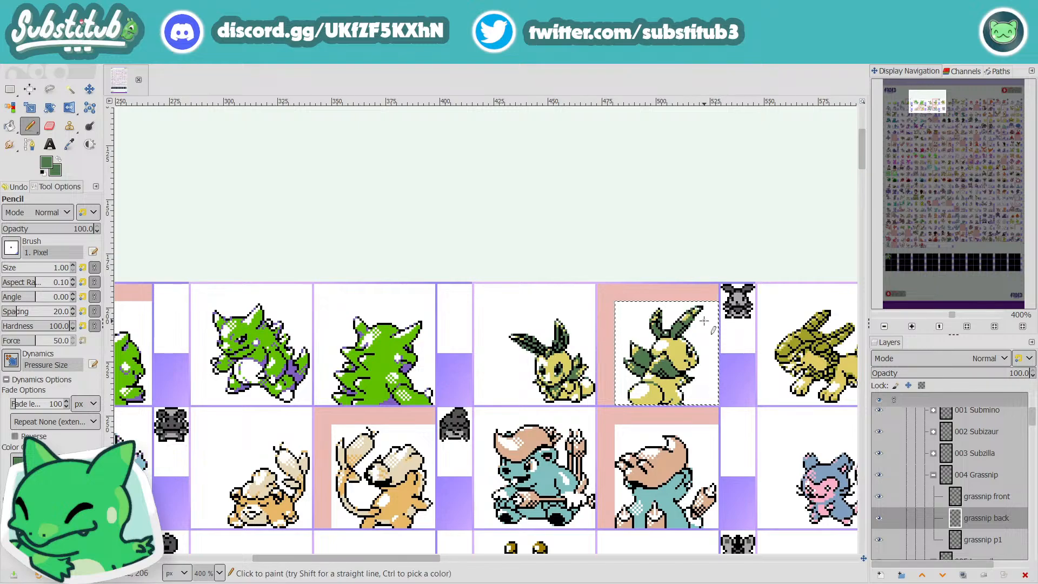
Step: Sample the face's yellow and recolor a white pixel in the long ear's tip and the white pixel between the ears
key(ctrl)
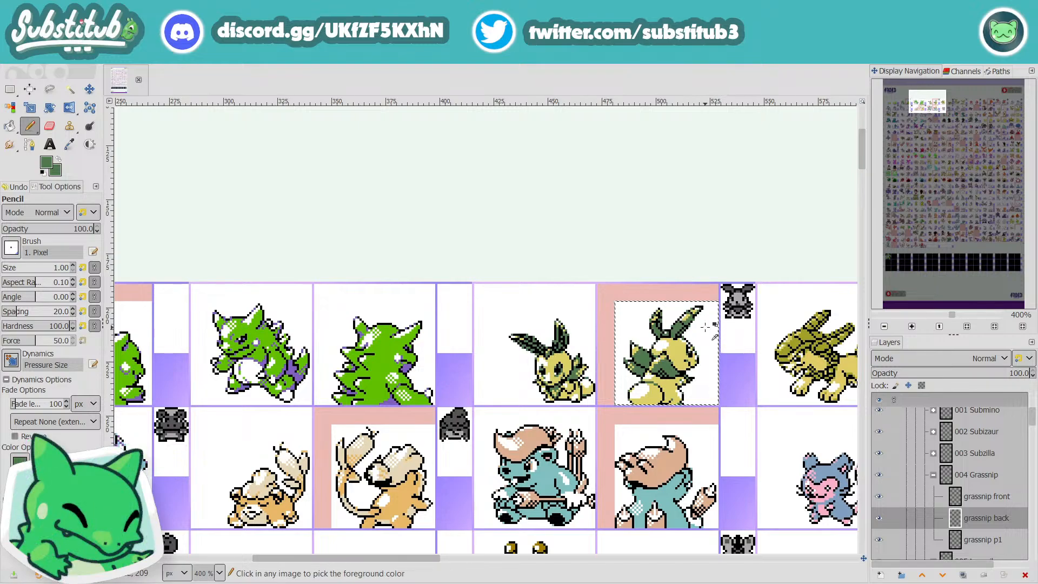
ctrl+scroll(705, 327, up, 4)
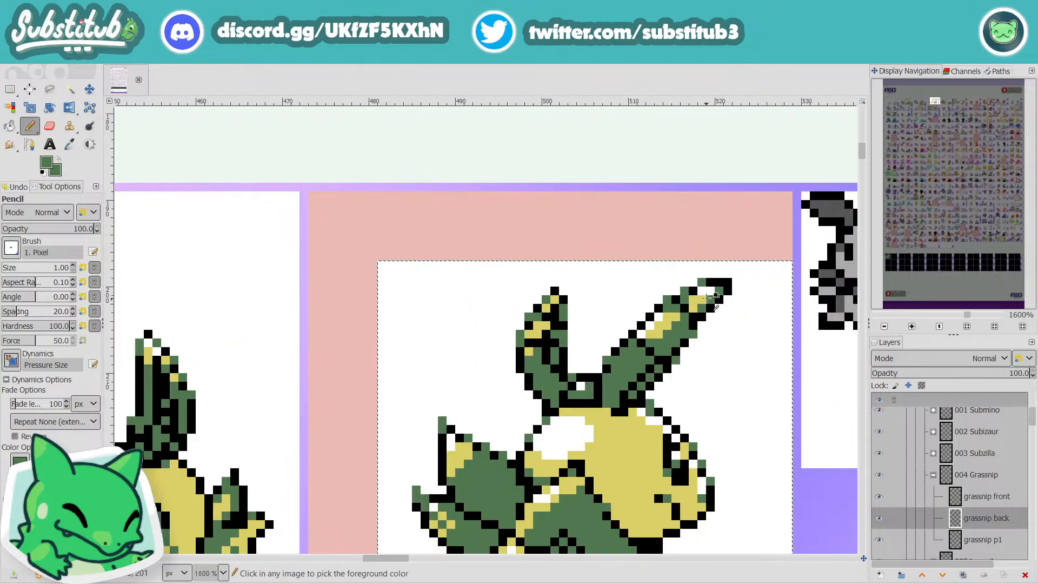
key(o)
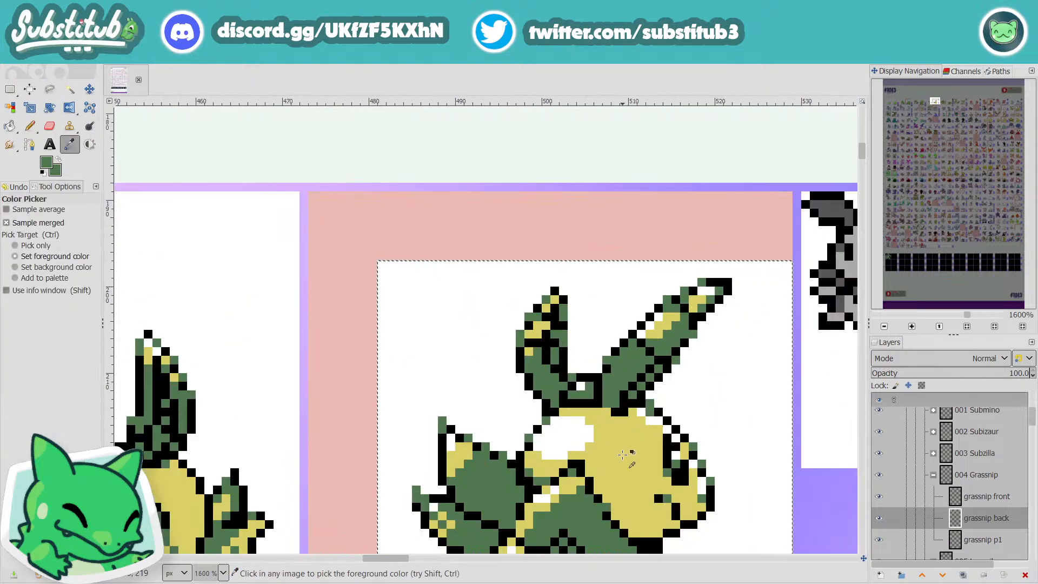
key(n)
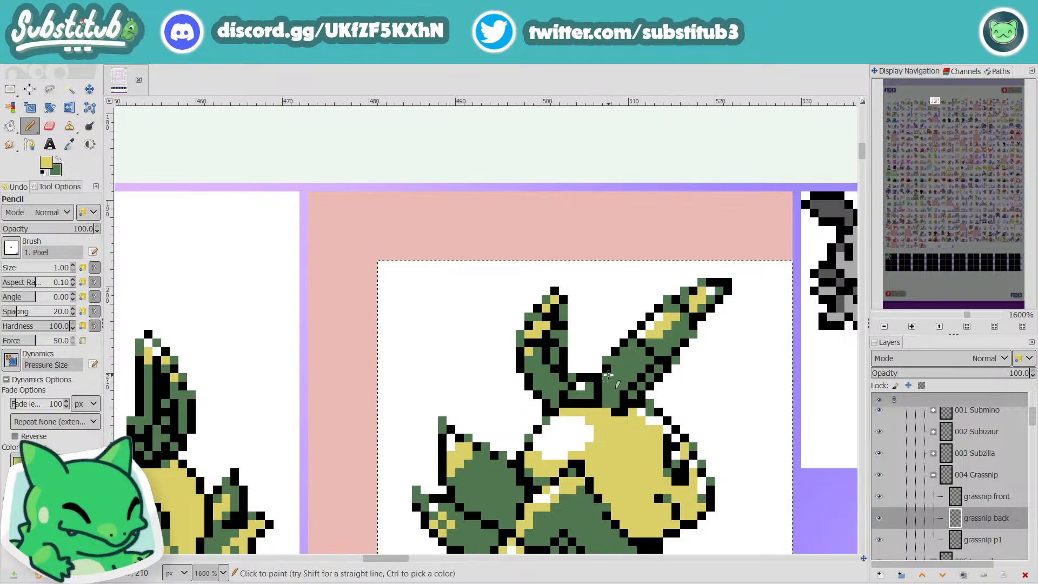
scroll(611, 374, down, 2)
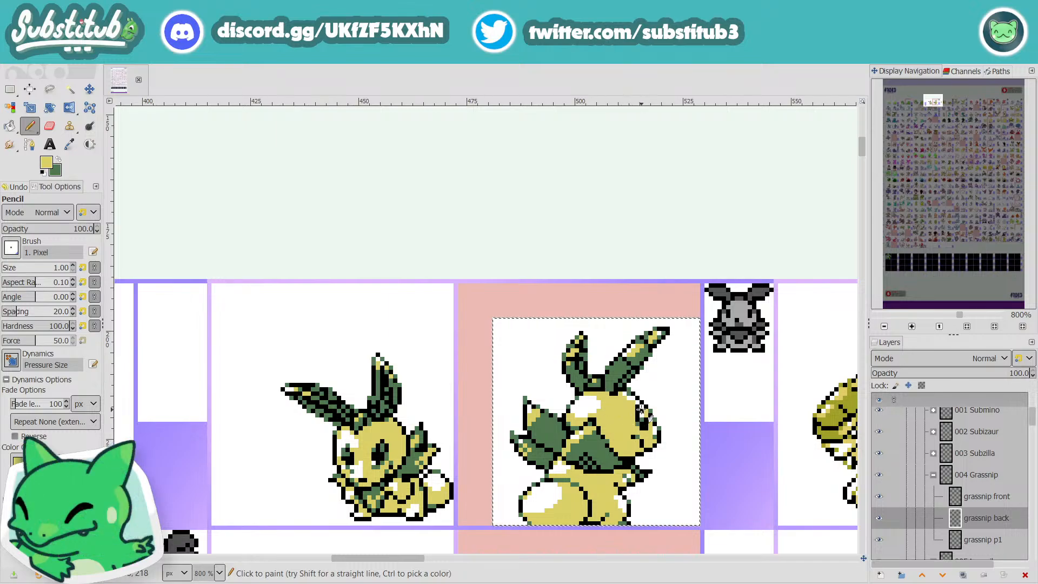
scroll(670, 413, down, 2)
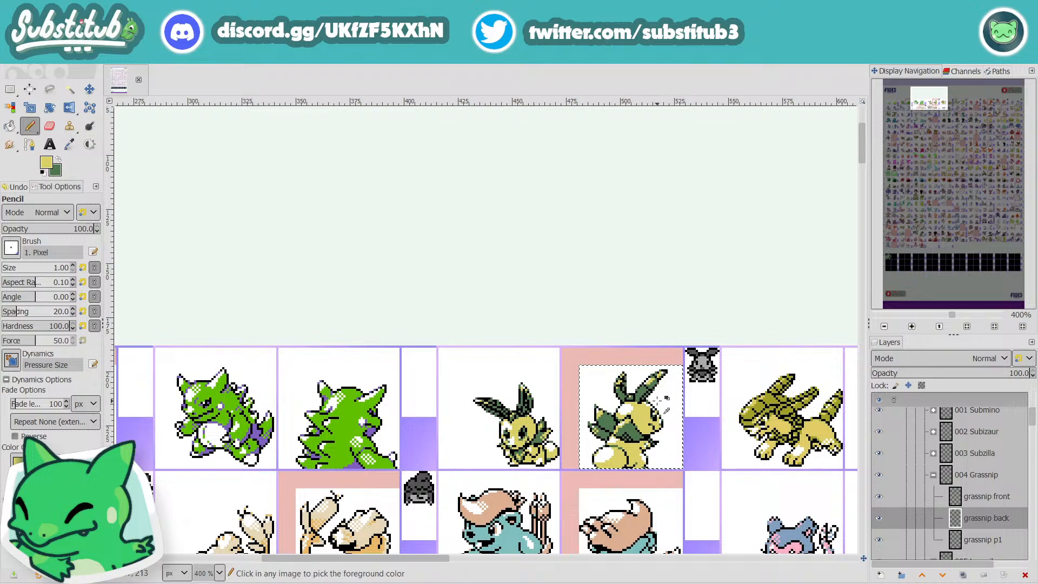
scroll(670, 411, up, 2)
scroll(649, 394, up, 1)
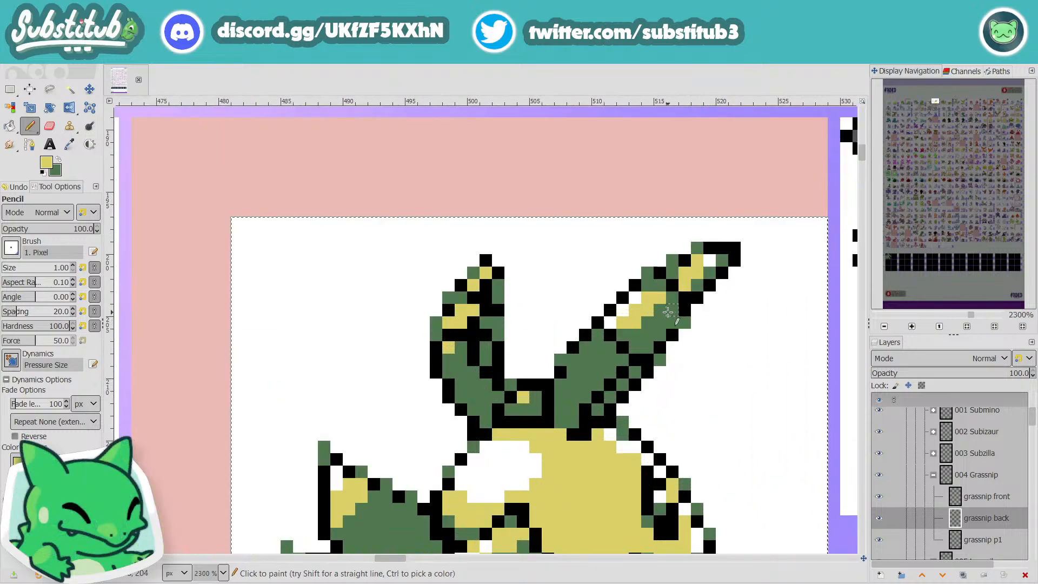
Step: Sample the dark green, touch up the long ear's outline just below the tip with it, and save the image
key(o)
click(592, 371)
key(n)
key(m)
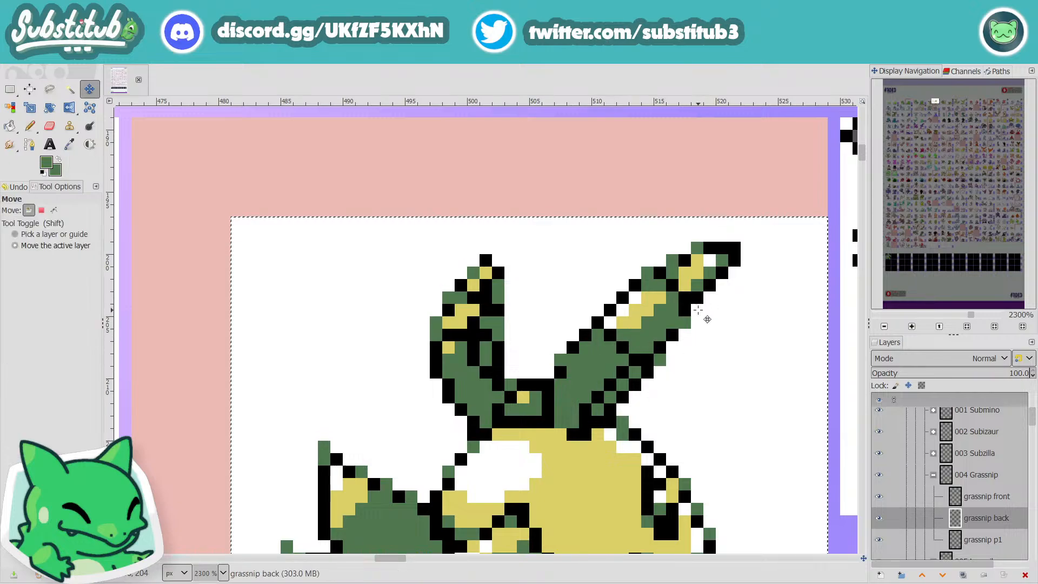
key(n)
click(698, 310)
scroll(697, 310, down, 5)
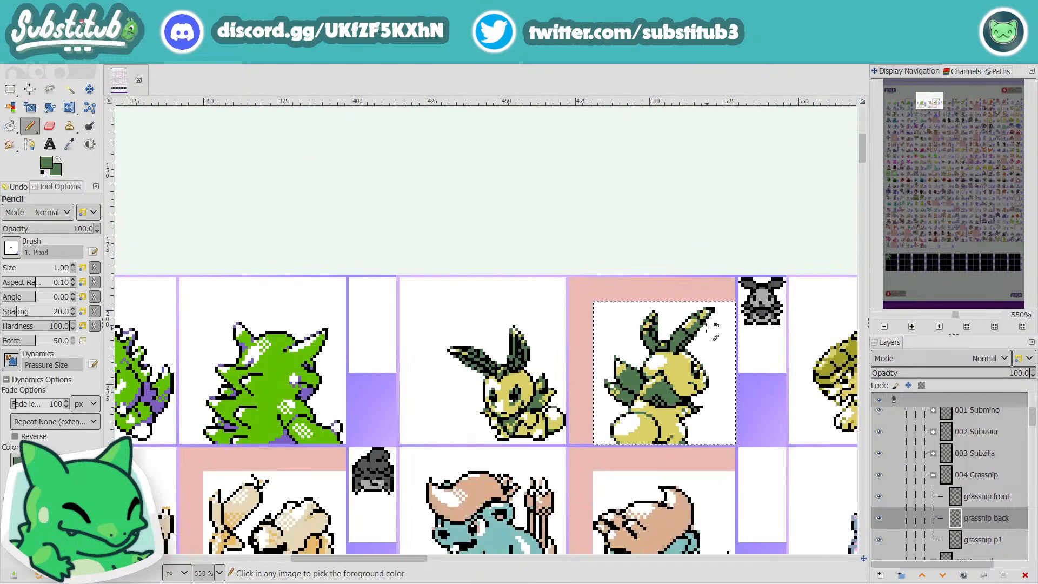
scroll(733, 384, up, 5)
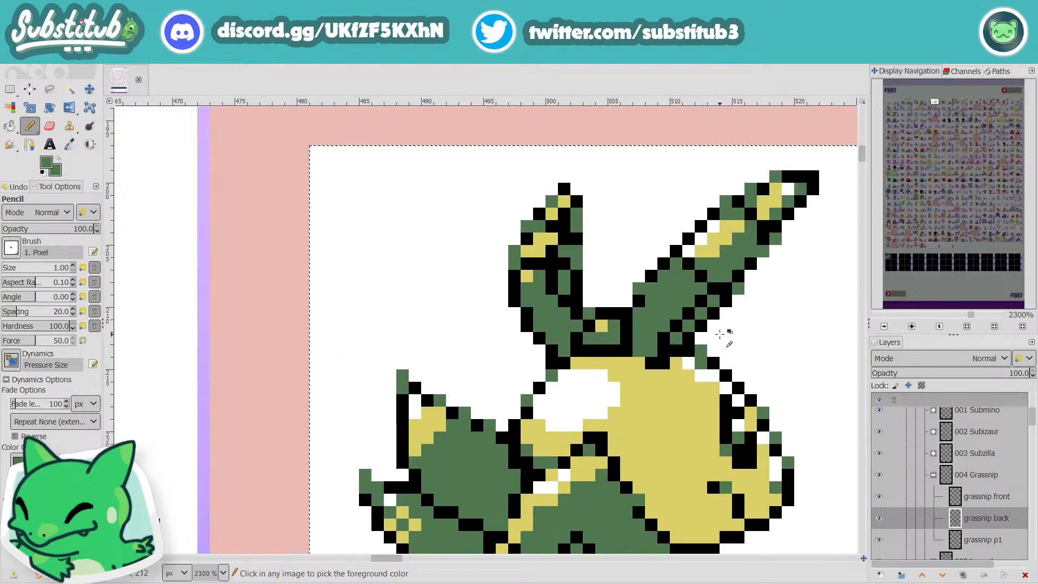
scroll(745, 370, down, 4)
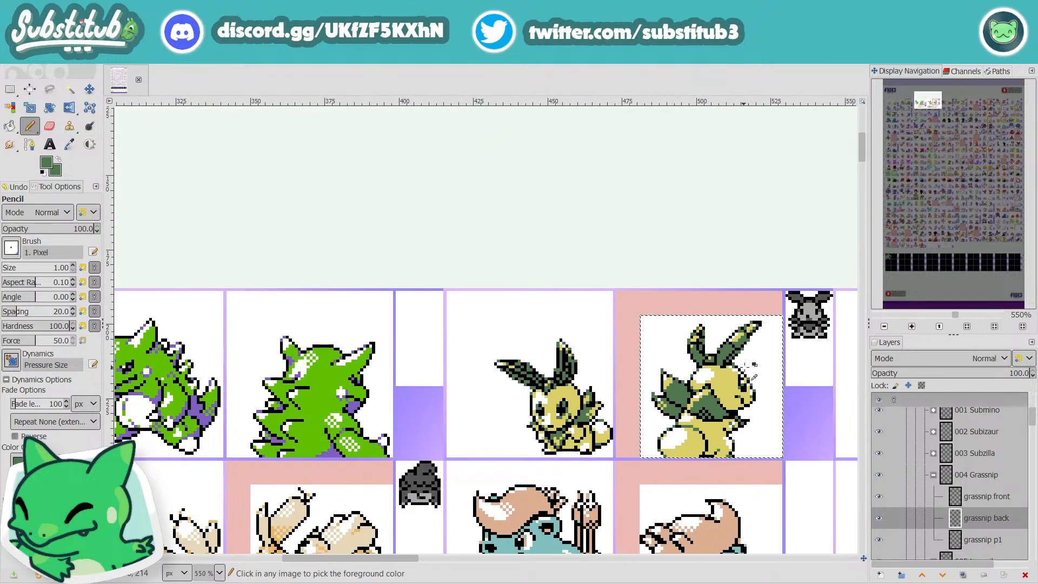
key(ctrl+s)
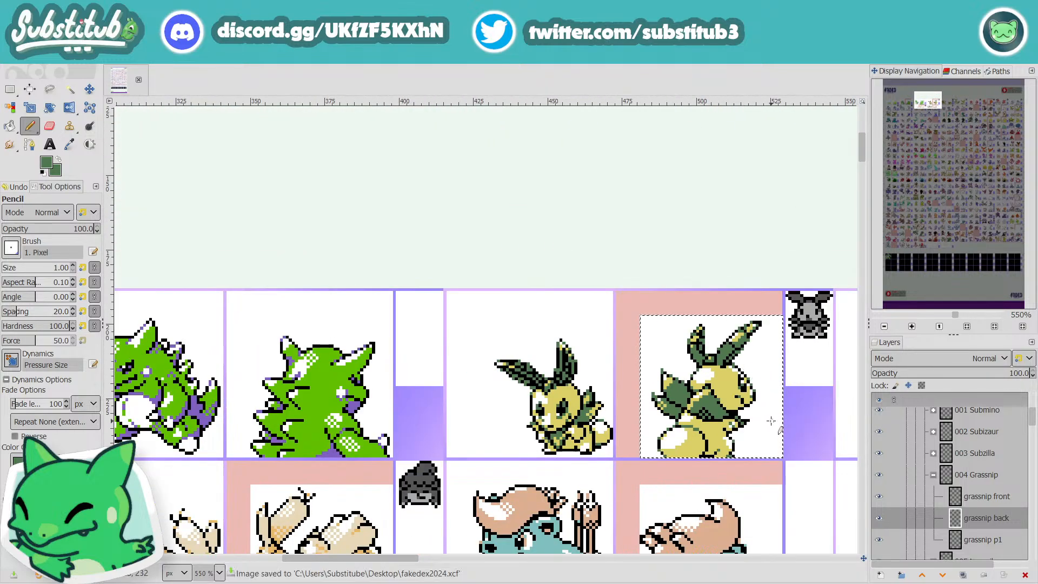
Step: Reset the drawing colors to black and white and save the image again
scroll(762, 422, up, 3)
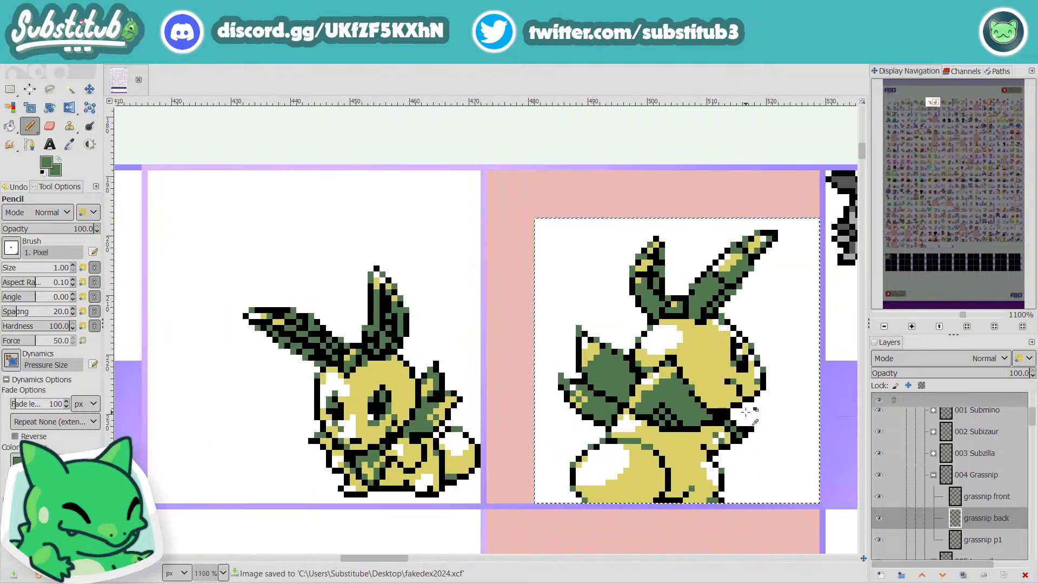
key(d)
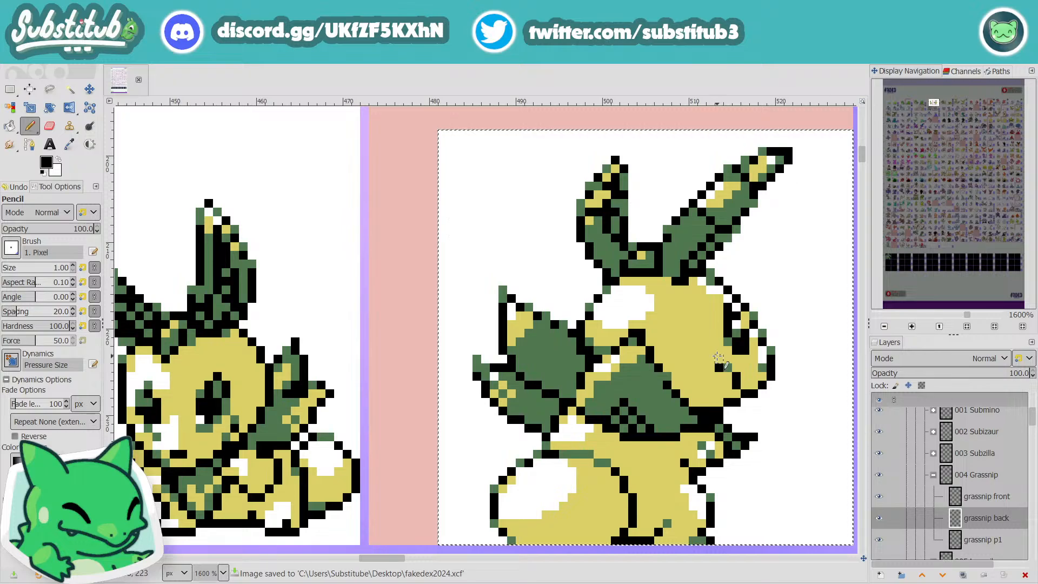
scroll(725, 367, down, 3)
key(ctrl+s)
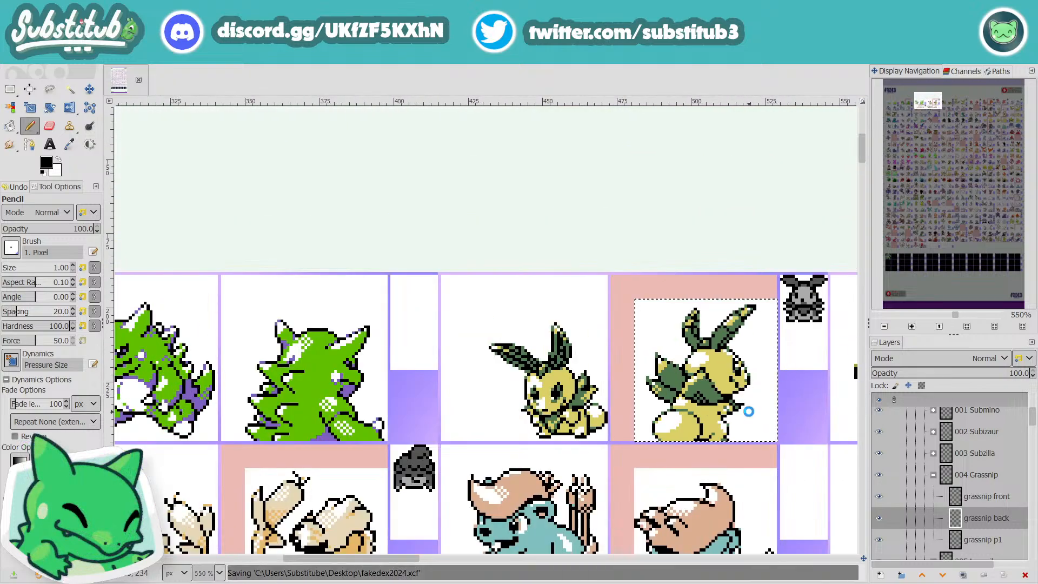
scroll(749, 412, down, 1)
scroll(750, 411, up, 4)
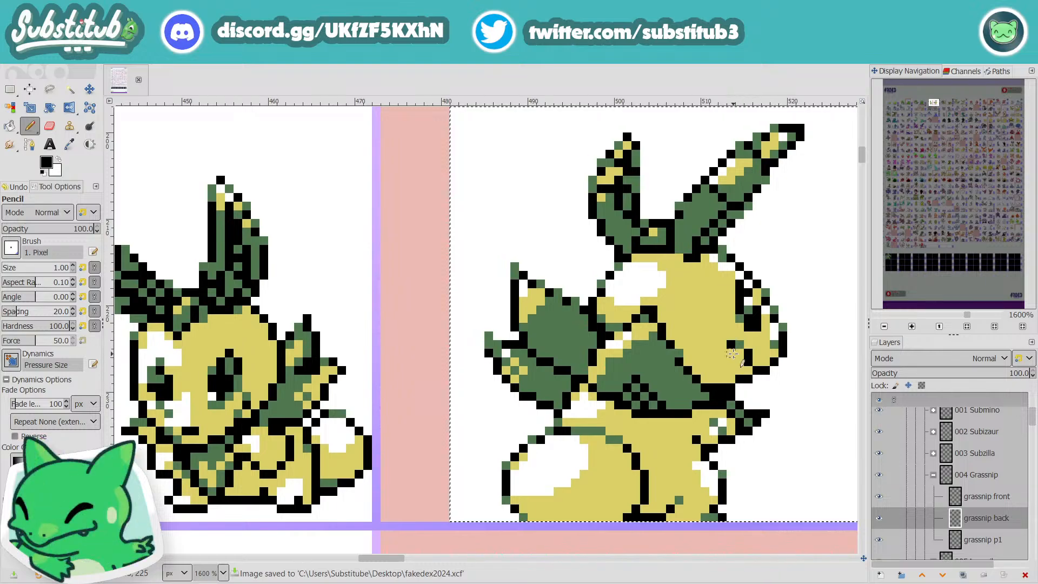
Step: Sample the face's yellow to trim the mouth line, and touch up the jaw outline of the back sprite with black
key(o)
click(726, 352)
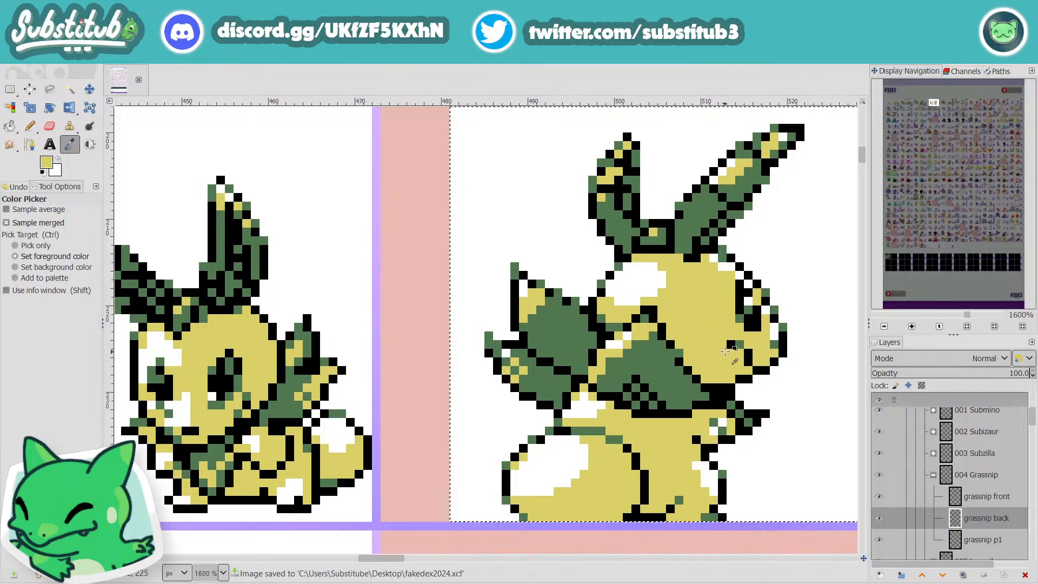
key(n)
scroll(730, 354, down, 5)
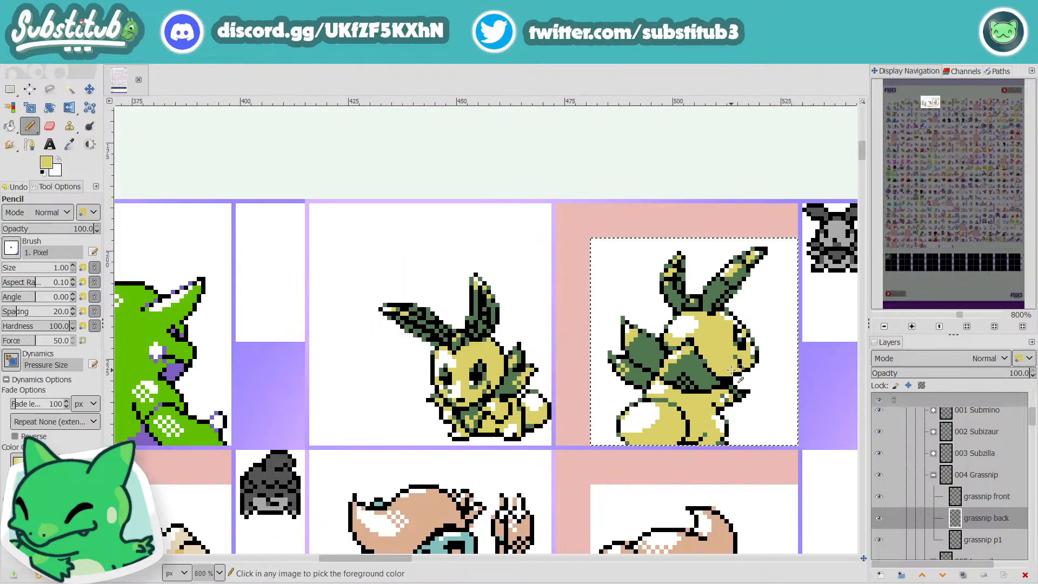
scroll(749, 387, up, 3)
scroll(746, 385, up, 1)
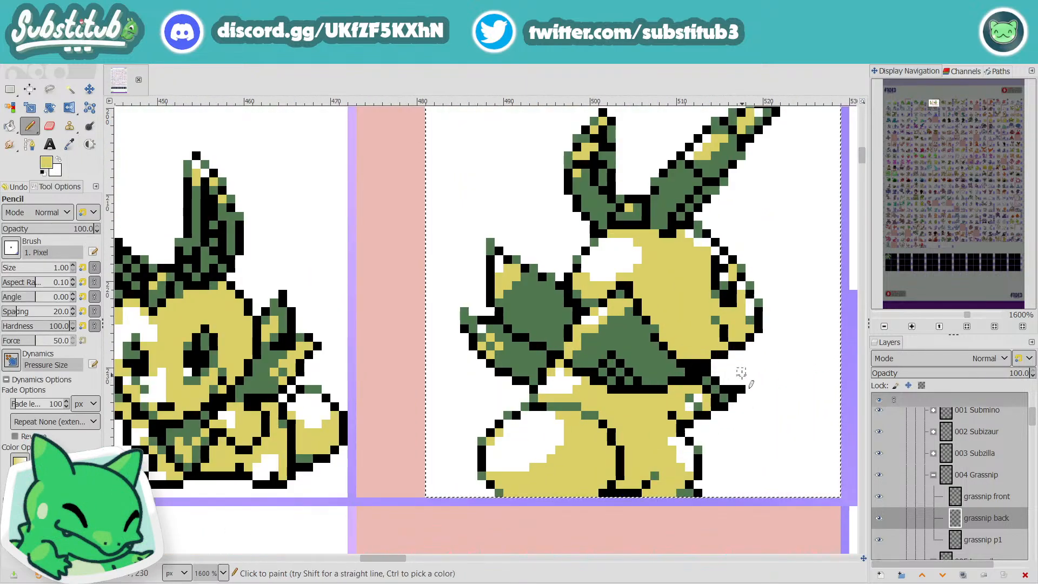
ctrl+click(735, 346)
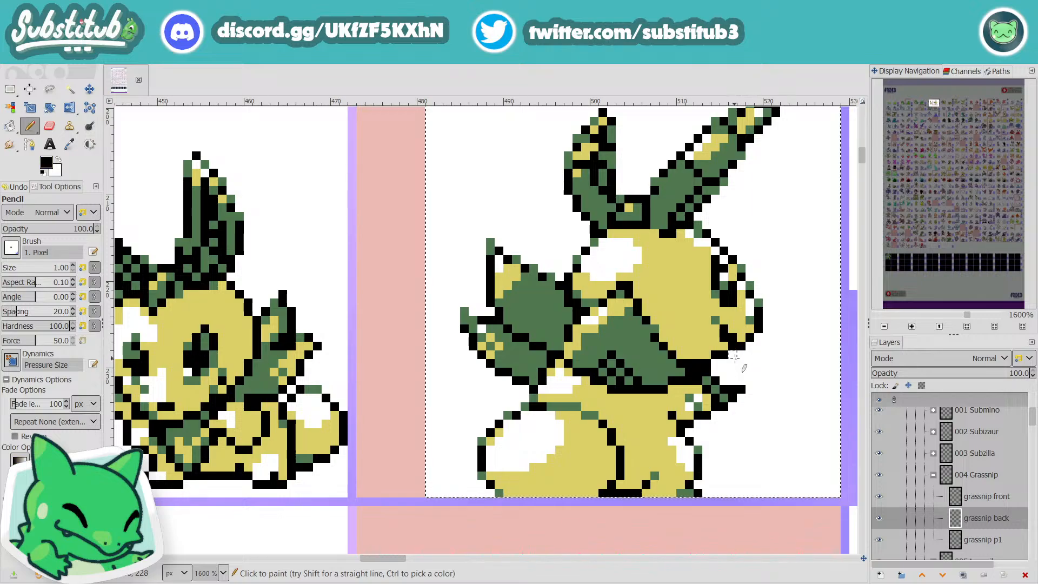
Step: Sample the face's yellow again, clean up the pixels around the mouth and jaw, and save the image
key(o)
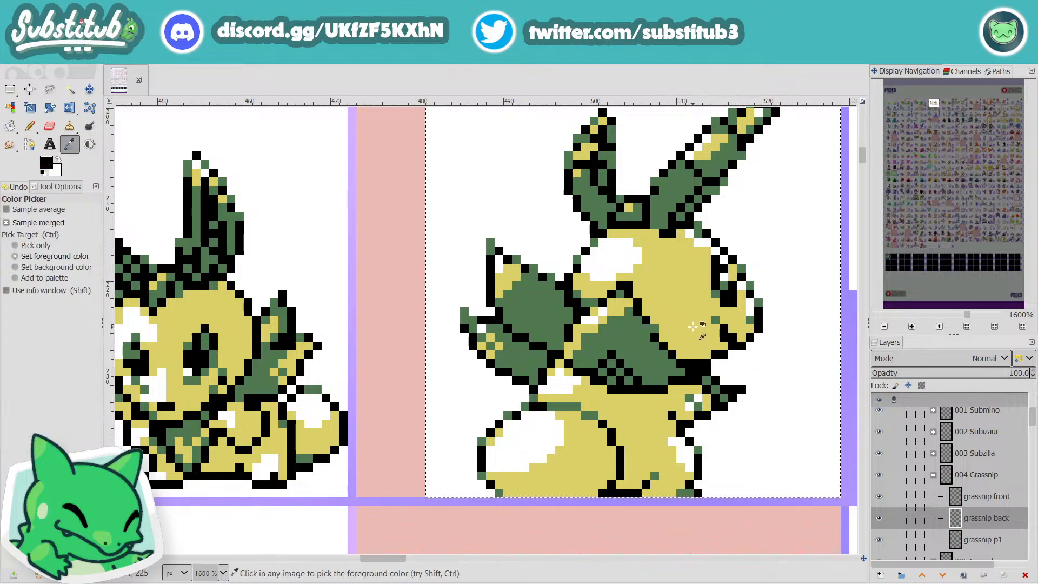
click(694, 327)
key(n)
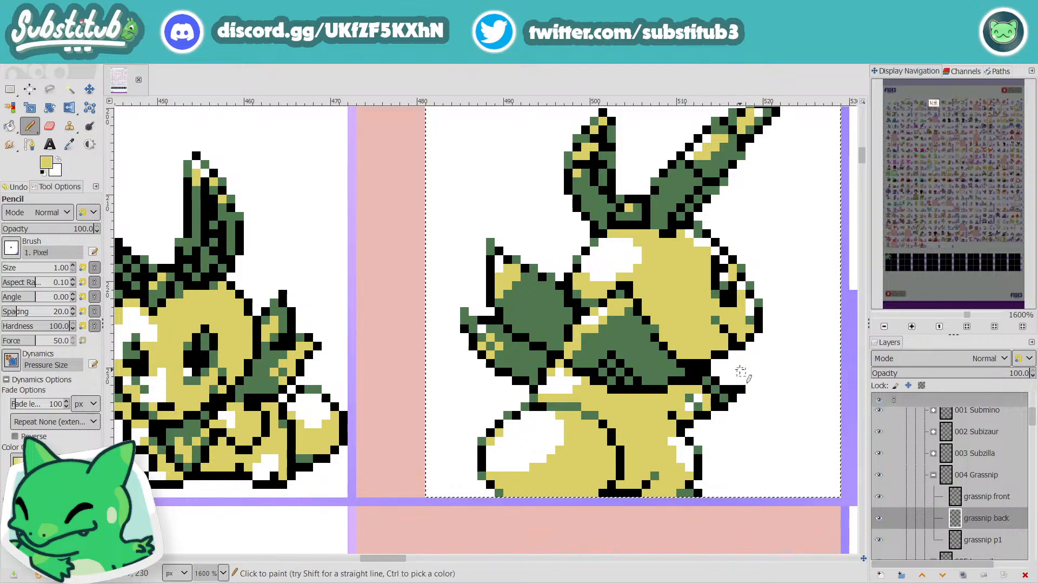
scroll(741, 372, down, 3)
key(ctrl+s)
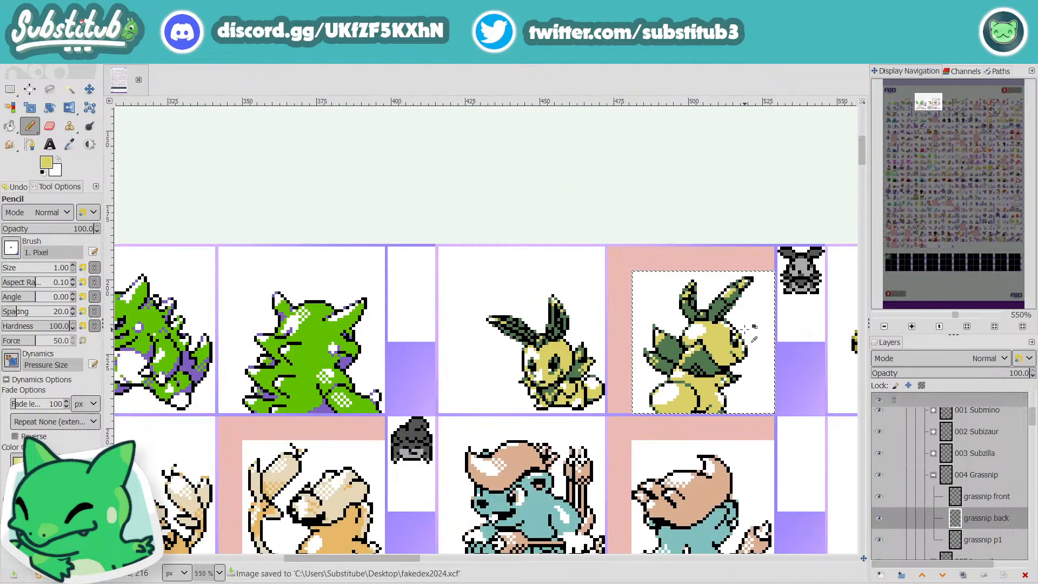
scroll(751, 368, up, 3)
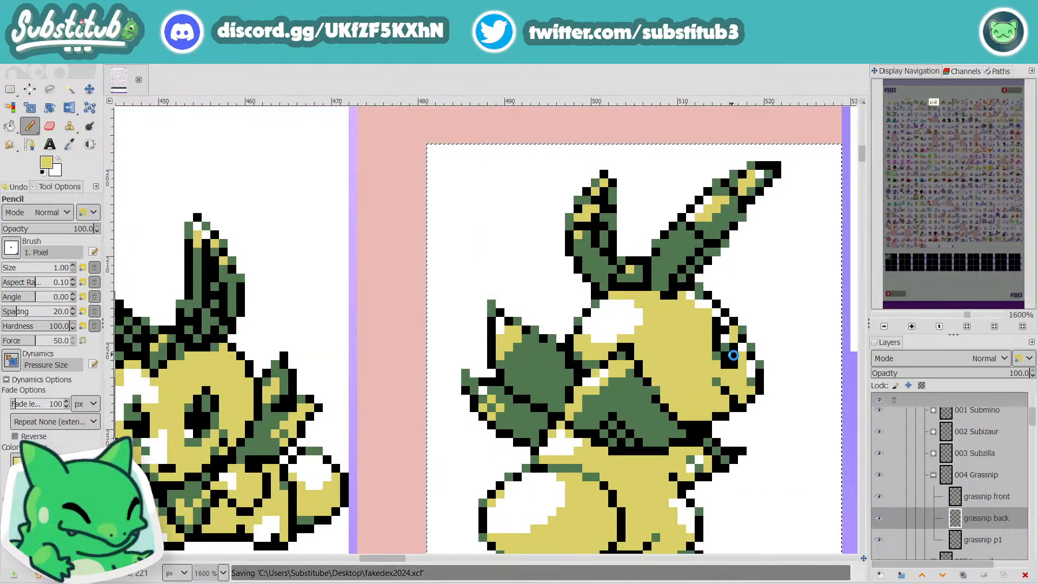
scroll(734, 354, down, 3)
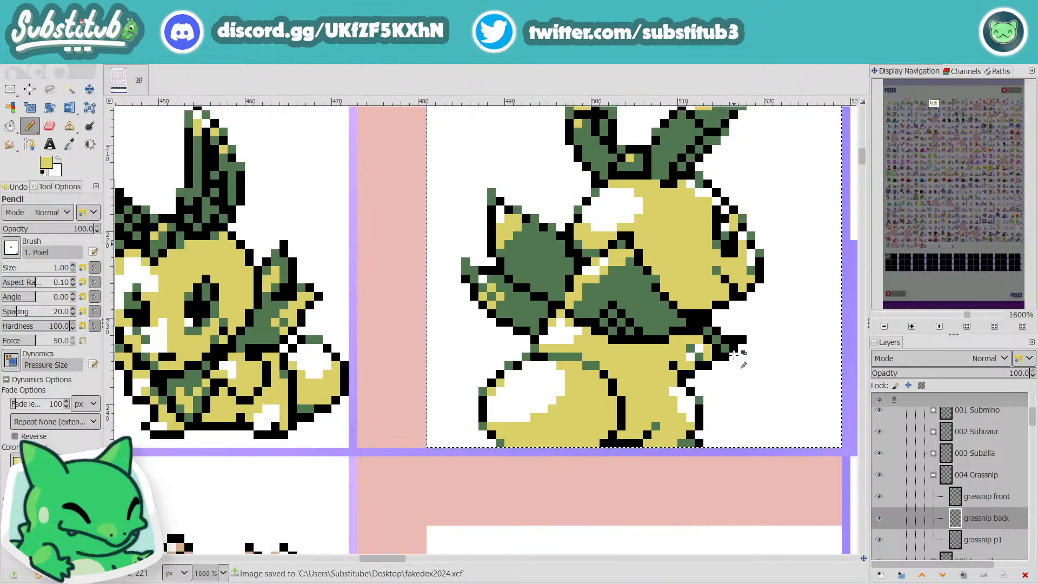
scroll(734, 354, down, 2)
scroll(739, 361, down, 1)
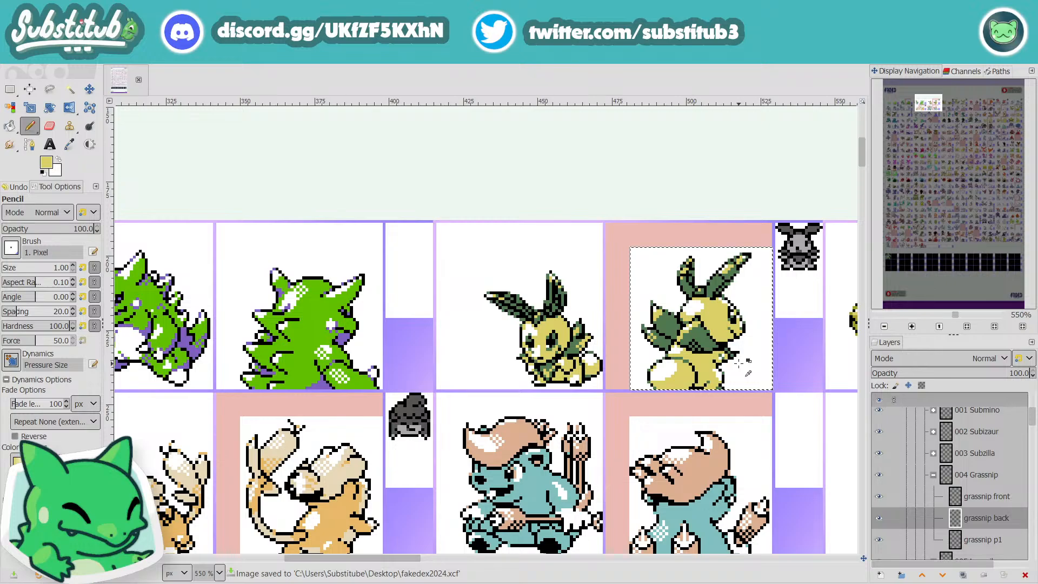
Step: Check the ears of Grassnip's back sprite up close and beside the neighbouring sprites, and save the image
scroll(692, 291, up, 3)
scroll(673, 259, up, 1)
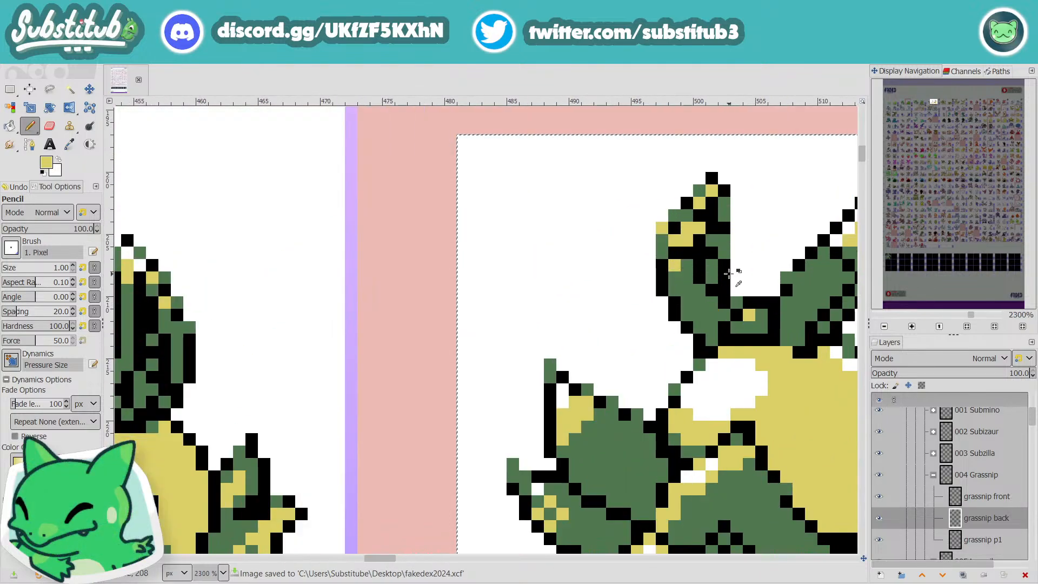
scroll(735, 275, down, 4)
key(ctrl+s)
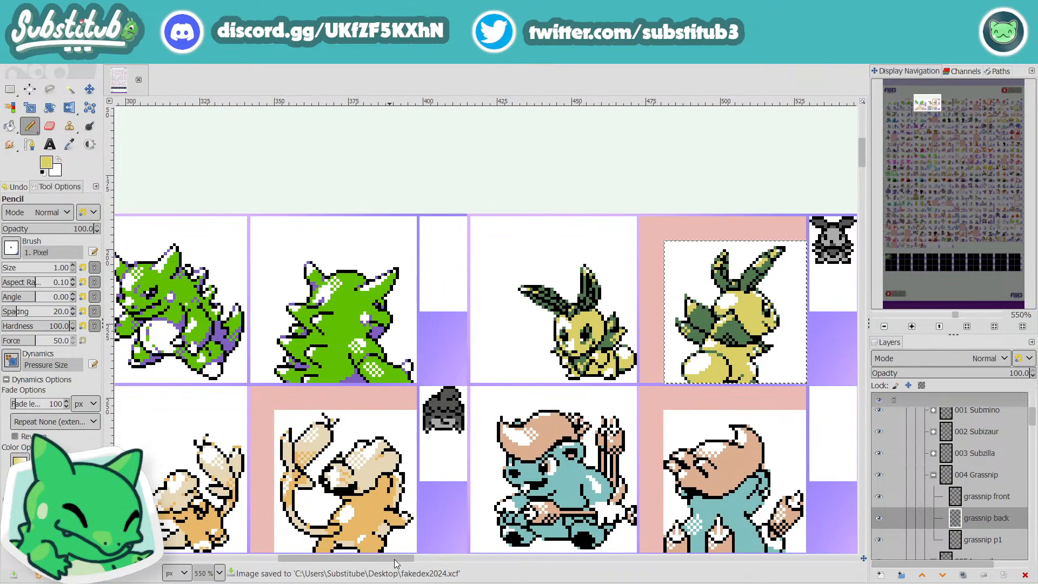
drag(394, 559, 415, 556)
mouse_move(424, 559)
mouse_down()
mouse_move(446, 559)
mouse_move(437, 560)
mouse_up()
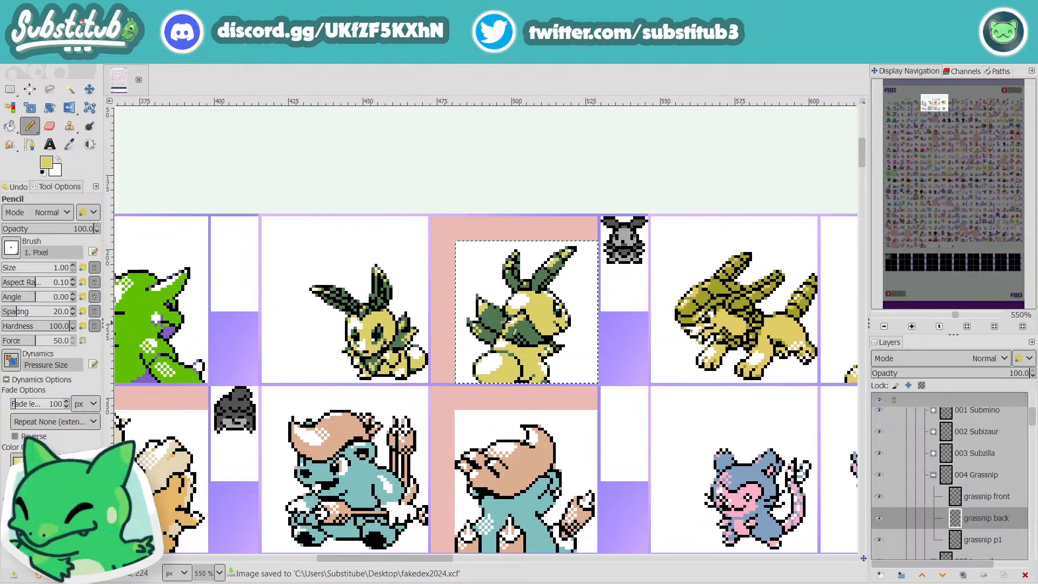
key(ctrl+s)
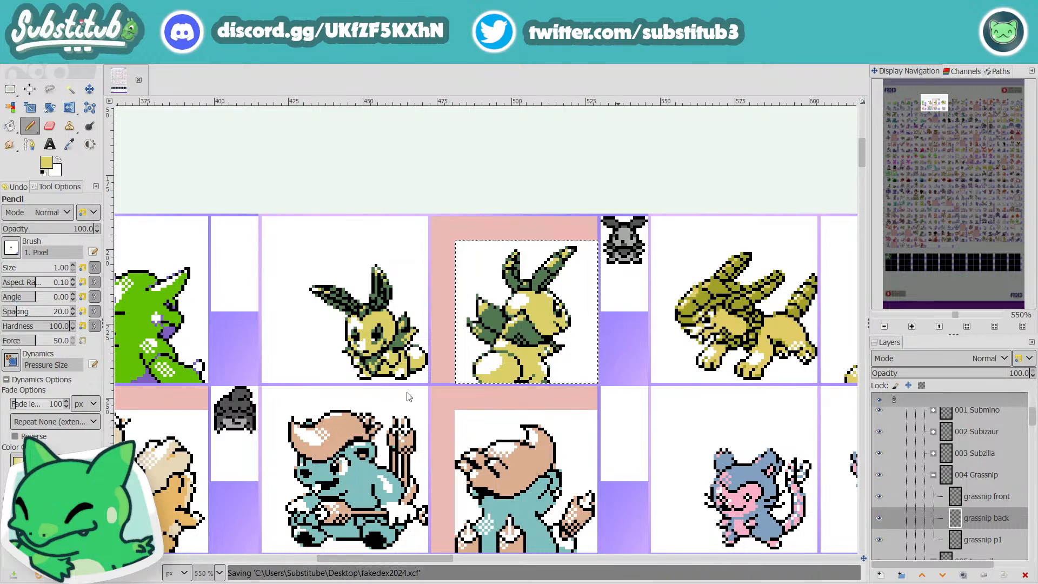
Step: Reset the drawing colors to black and white and swap them so white is the foreground, checking the back sprite
scroll(610, 378, down, 1)
scroll(608, 376, down, 1)
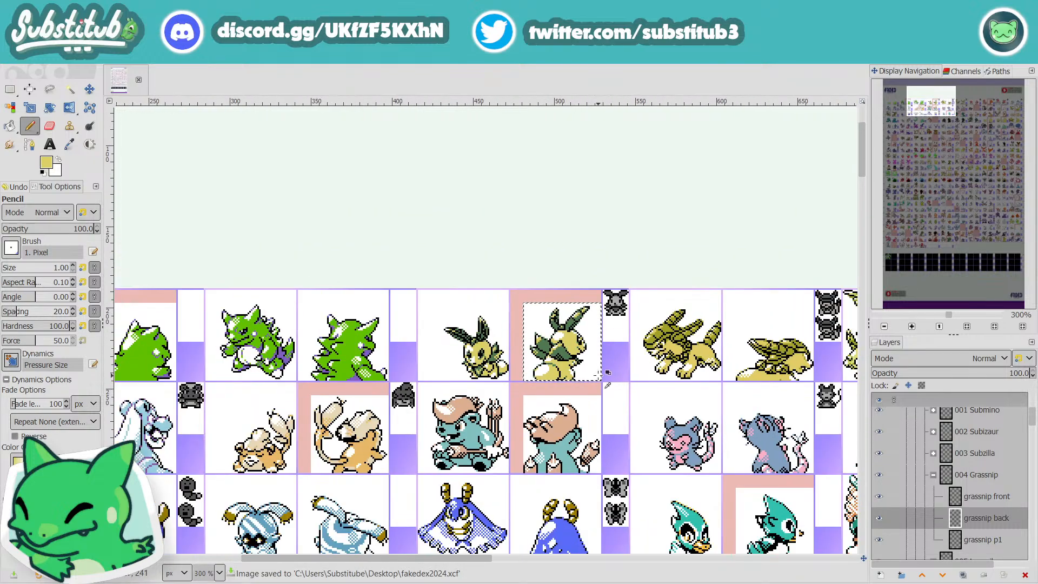
scroll(577, 340, up, 1)
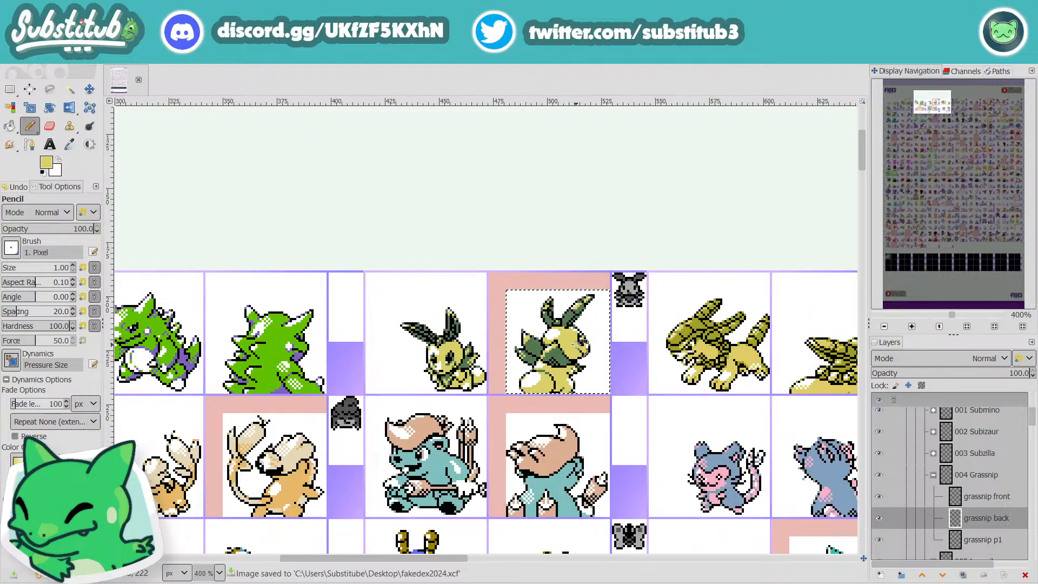
scroll(580, 343, up, 4)
key(d)
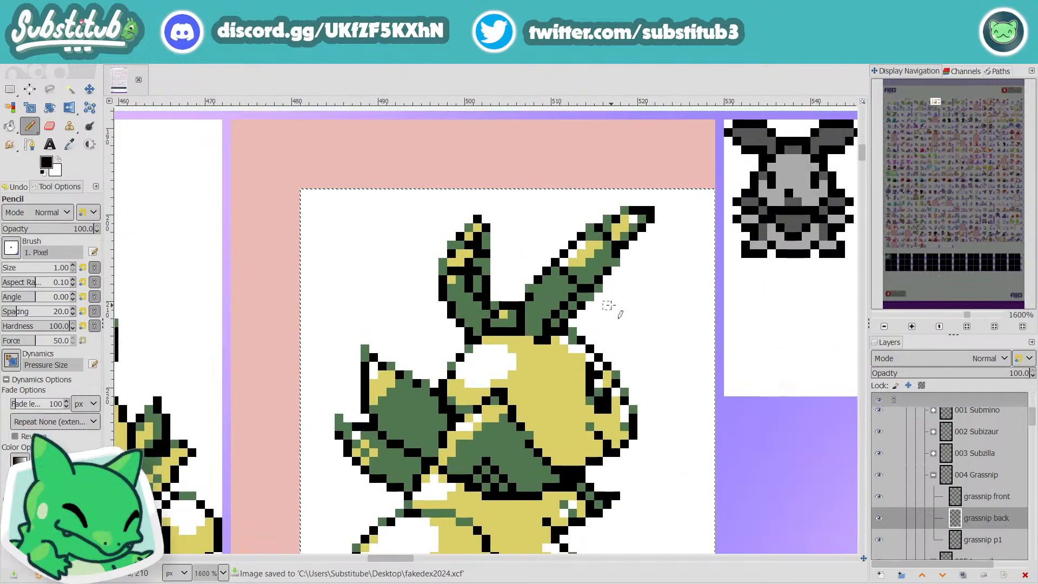
key(x)
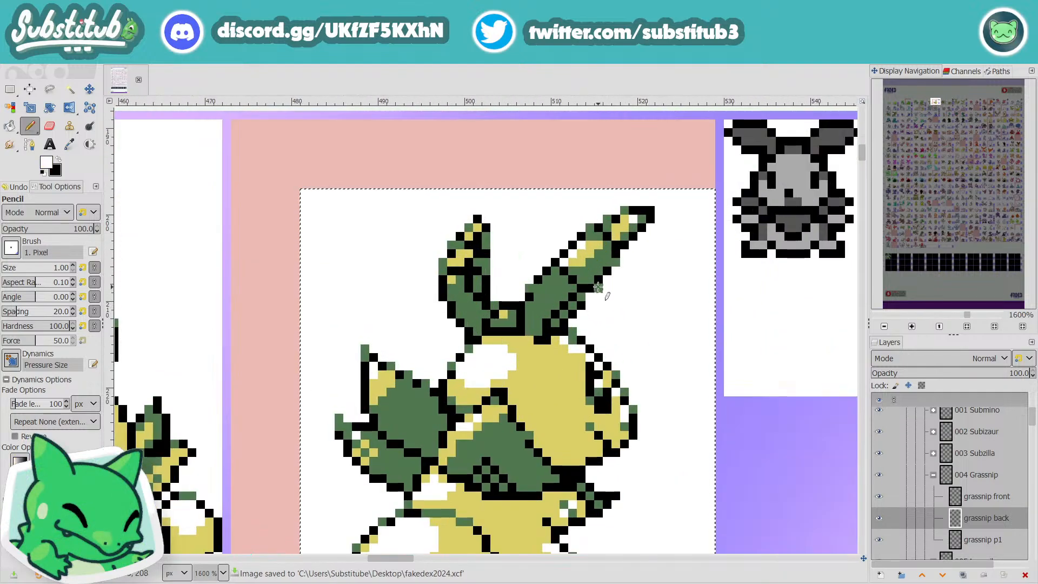
scroll(609, 337, down, 3)
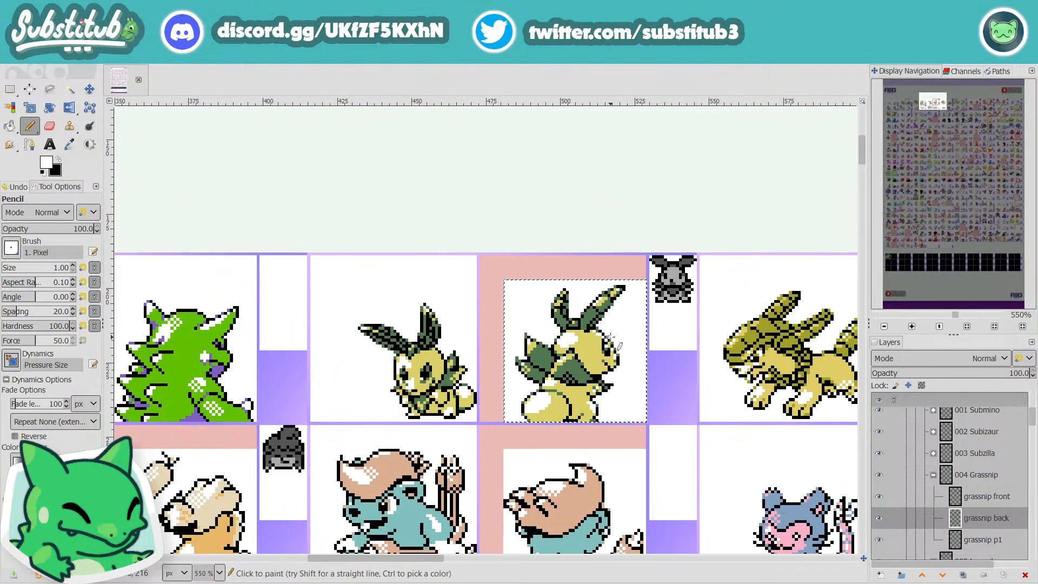
Step: Sample the face's yellow for the Pencil, check the back sprite's ears and face once more, and save the image
key(o)
click(588, 359)
key(n)
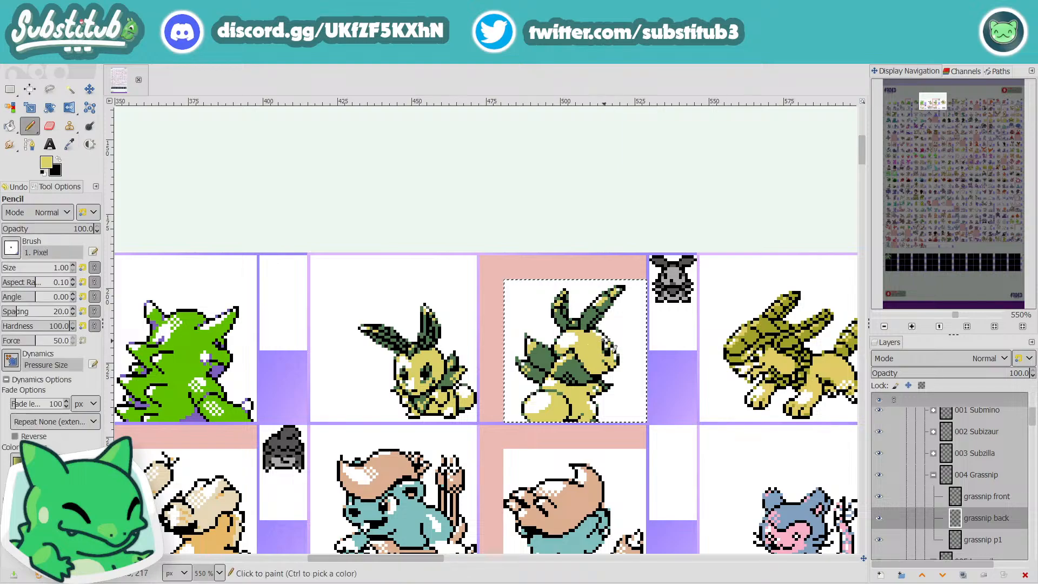
scroll(603, 338, up, 4)
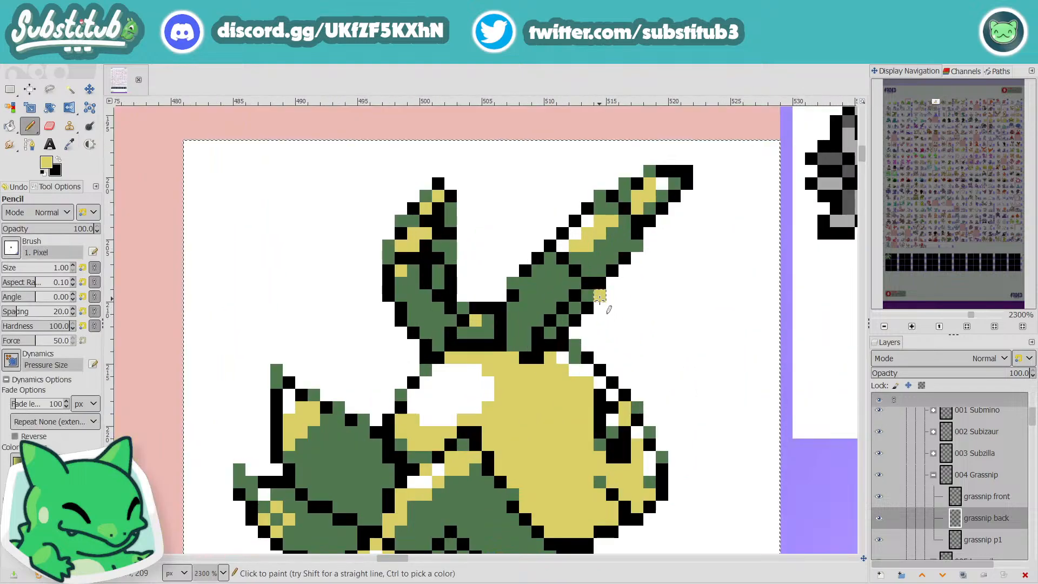
scroll(653, 339, down, 4)
scroll(653, 340, down, 2)
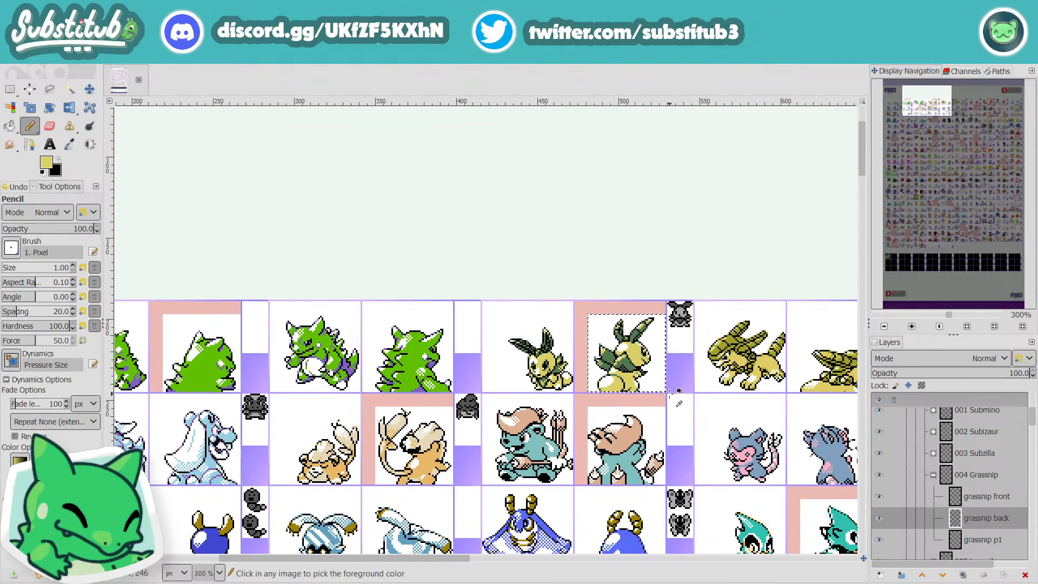
key(ctrl+s)
Step: Clear the pink edit mark around Grassnip's back sprite on the "to edit" layer, selecting it with Fuzzy Select
drag(456, 560, 508, 559)
scroll(972, 517, down, 20)
scroll(973, 518, down, 15)
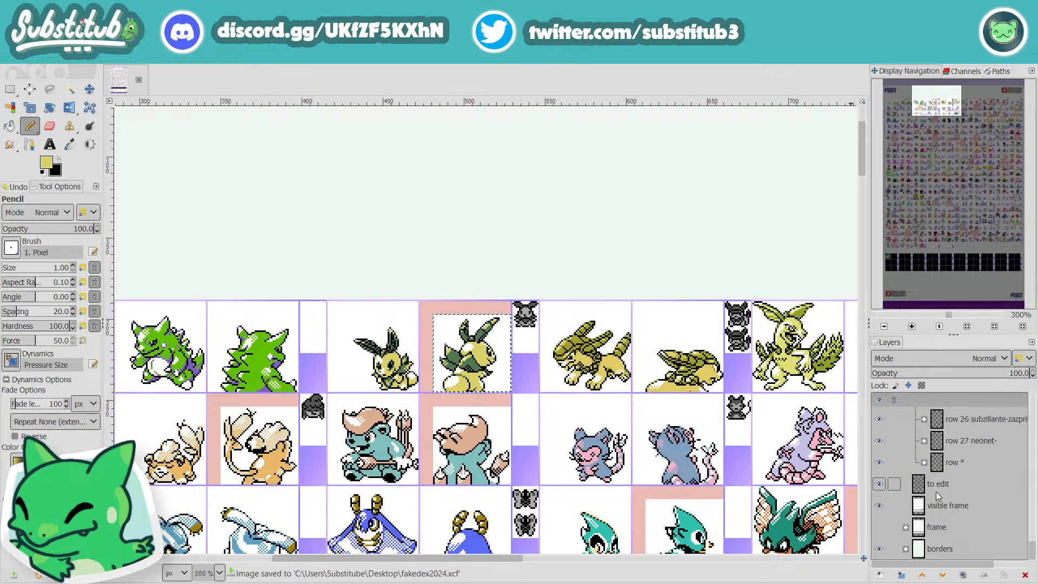
click(936, 492)
key(u)
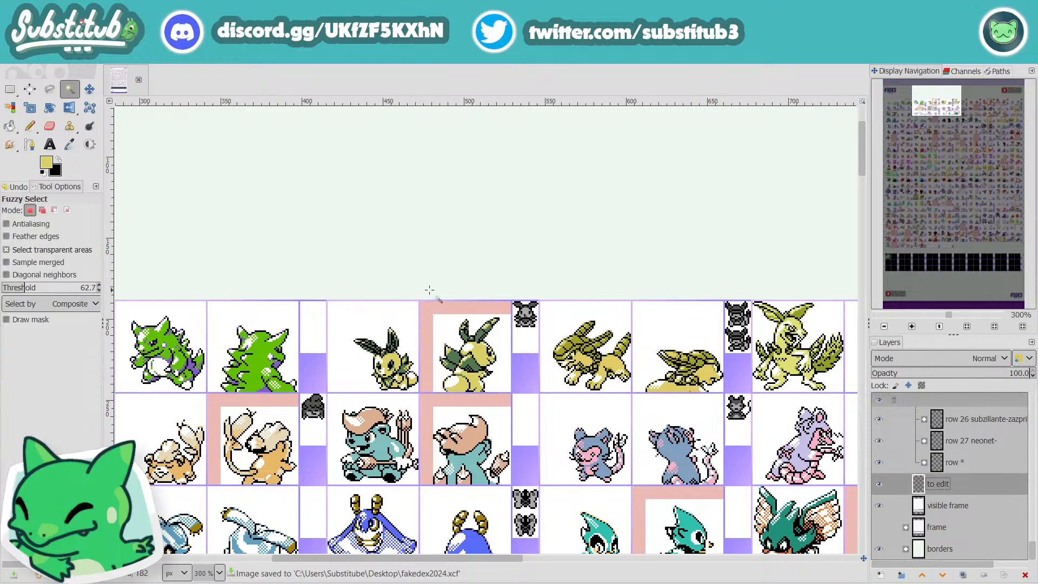
click(451, 306)
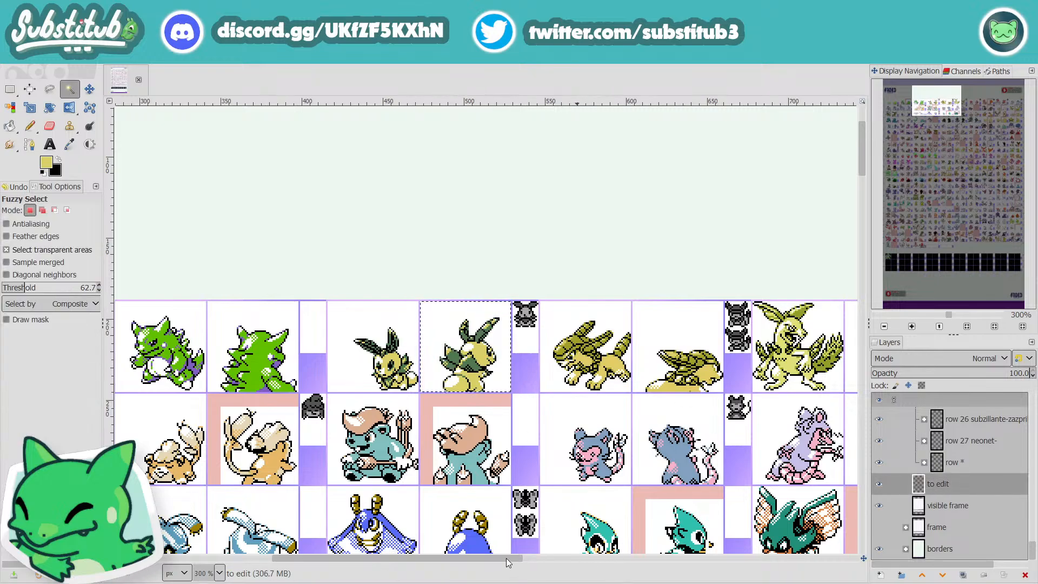
Step: Delete the pink edit mark around Subizaur's back sprite from the "to edit" layer and save the image
drag(507, 559, 429, 560)
click(293, 313)
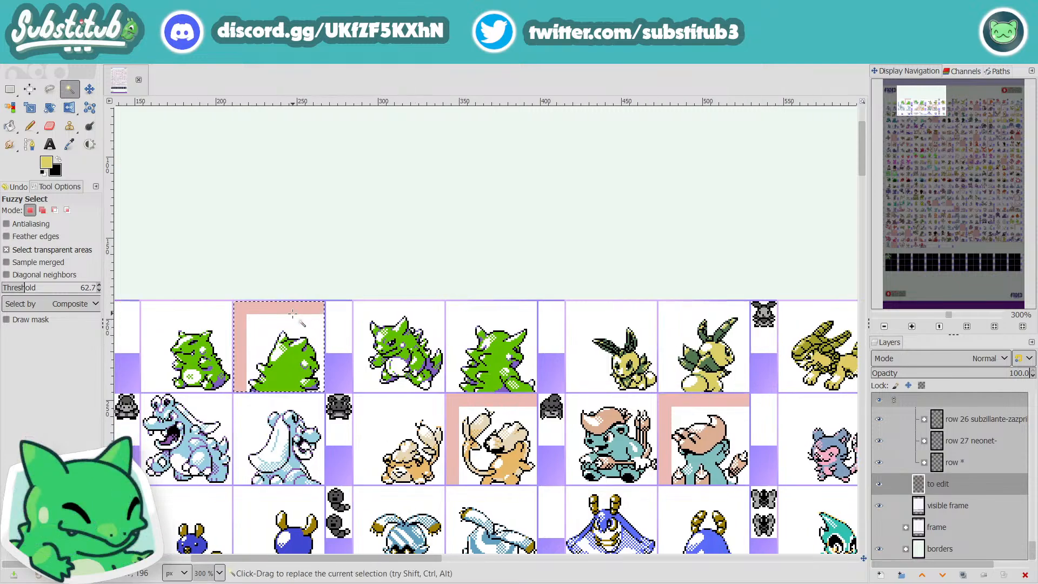
key(Delete)
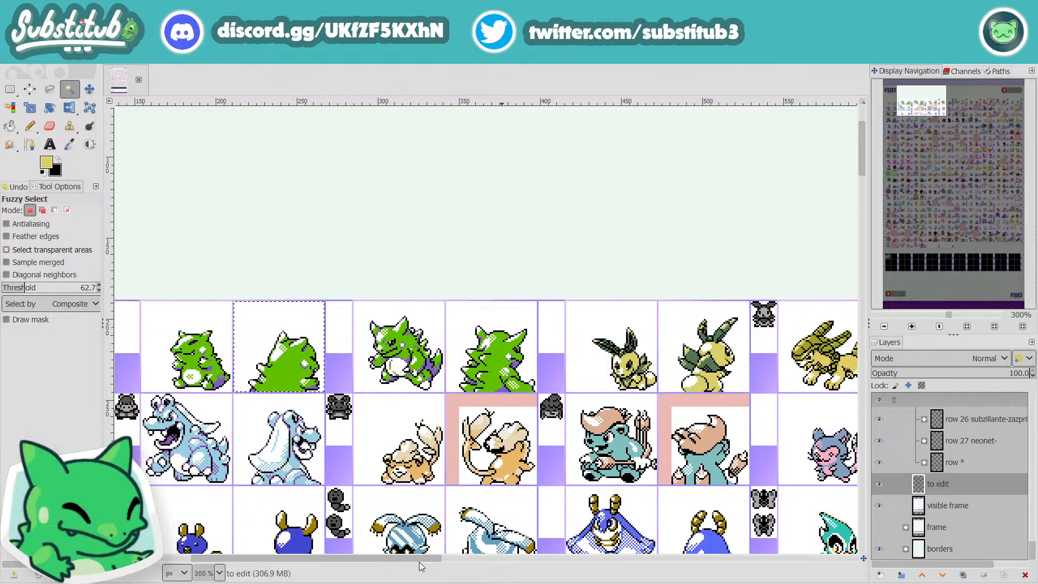
drag(420, 561, 561, 557)
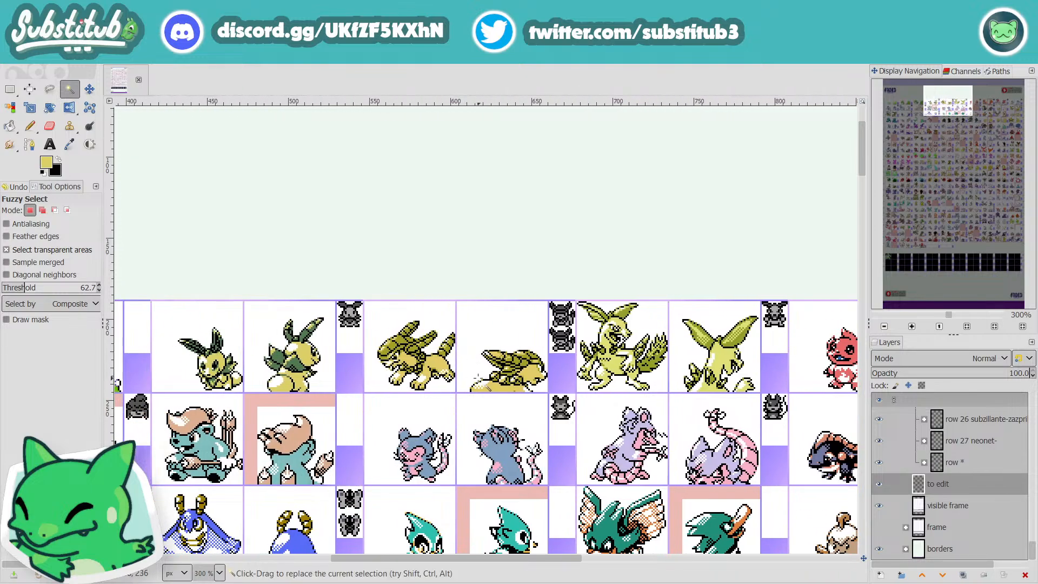
scroll(482, 355, up, 3)
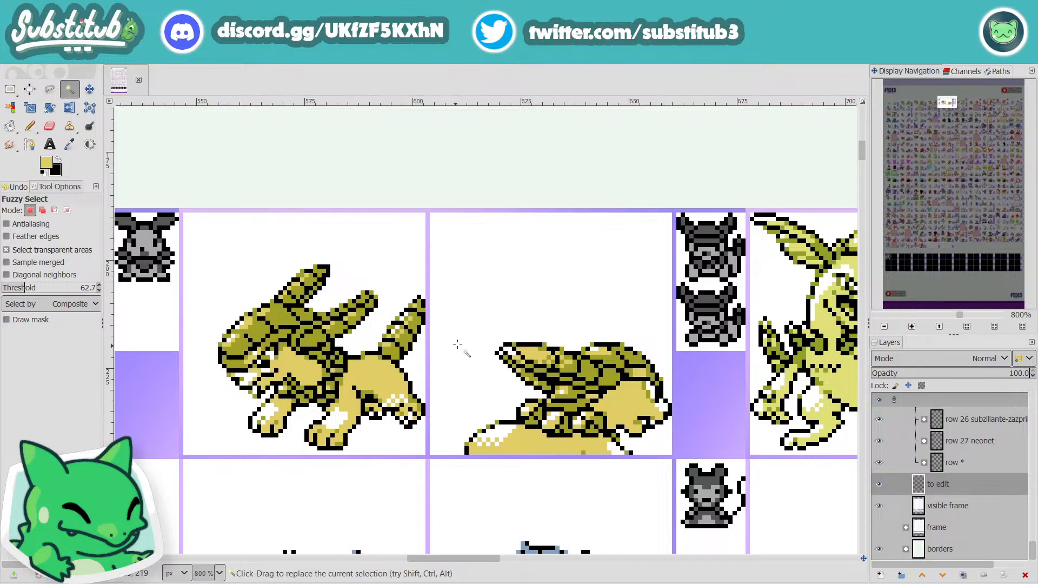
scroll(572, 331, down, 1)
key(ctrl+s)
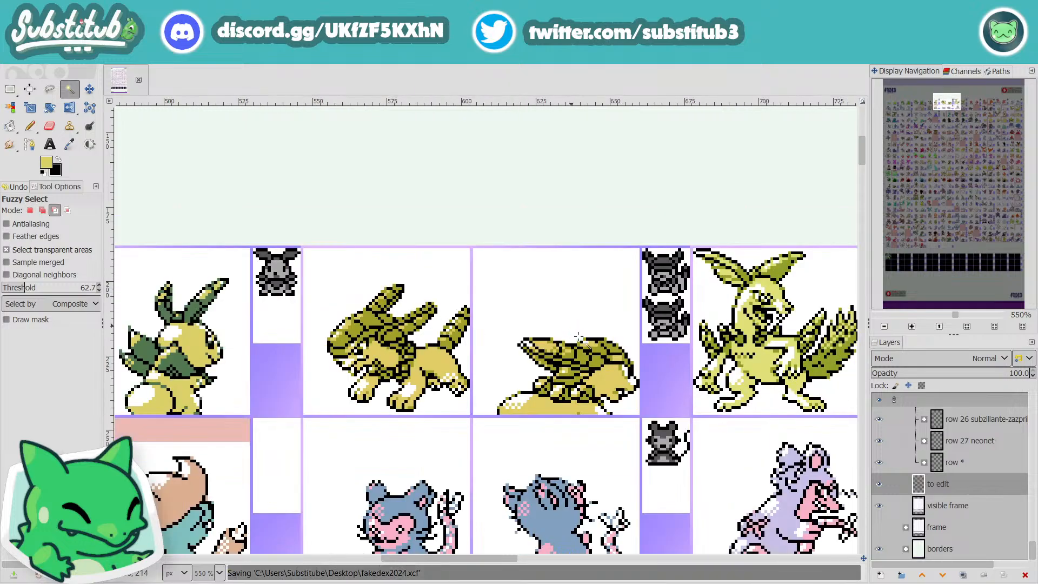
Step: Look over the rest of the first row for sprites still marked for editing
scroll(578, 336, down, 1)
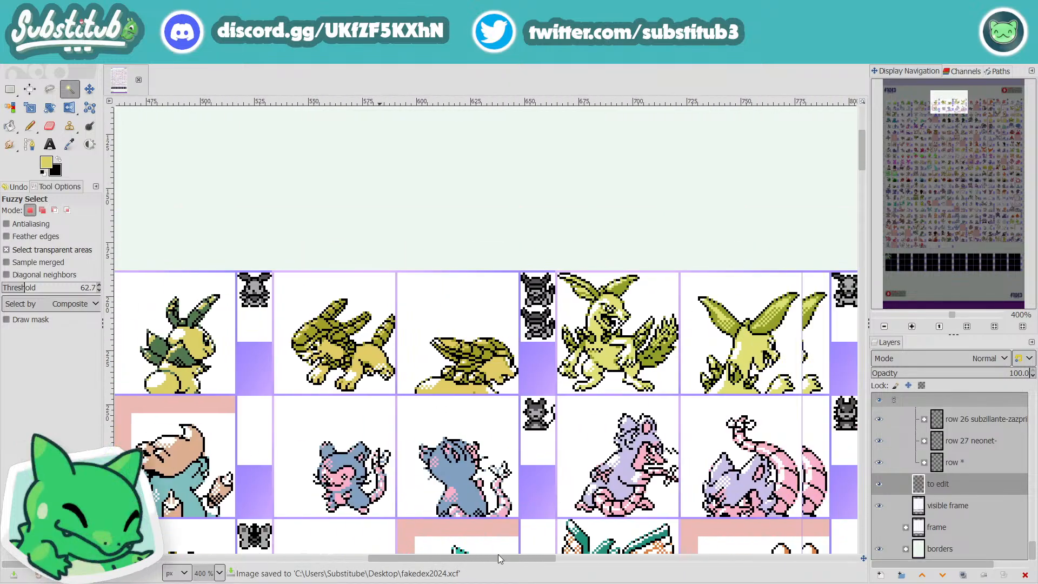
drag(498, 554, 715, 542)
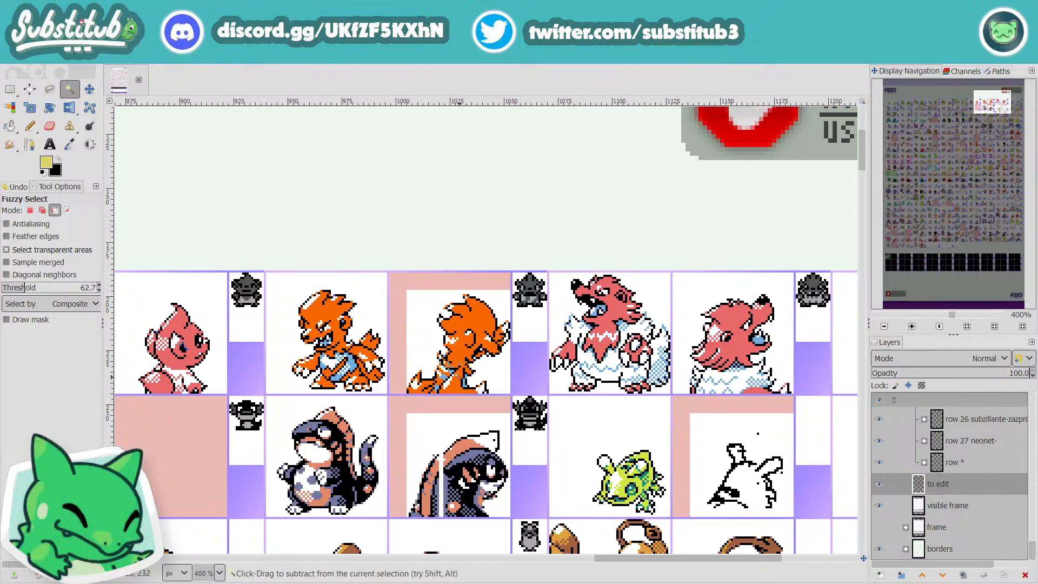
ctrl+scroll(471, 376, down, 2)
ctrl+scroll(474, 376, up, 2)
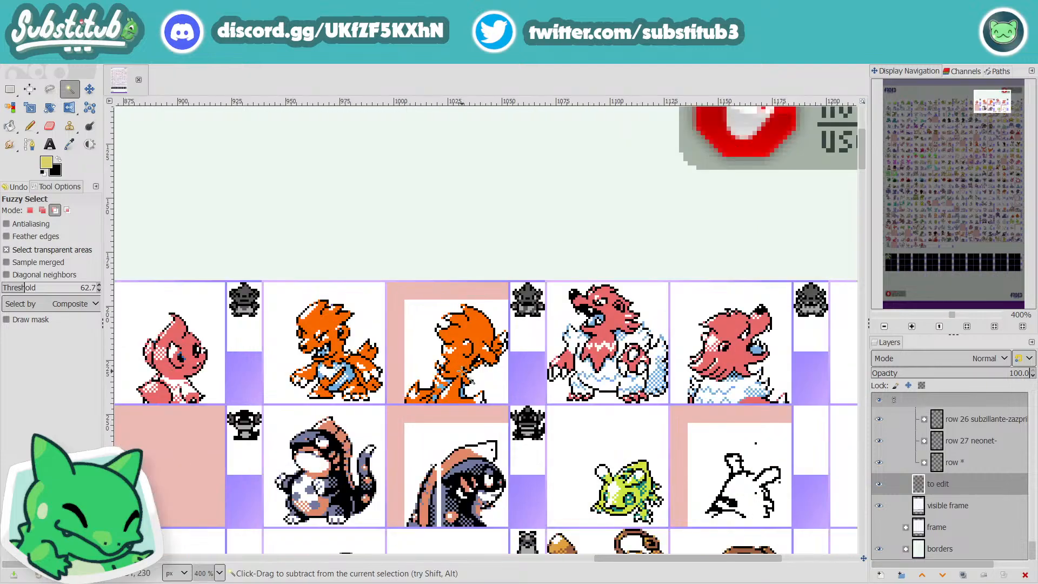
ctrl+scroll(485, 394, up, 2)
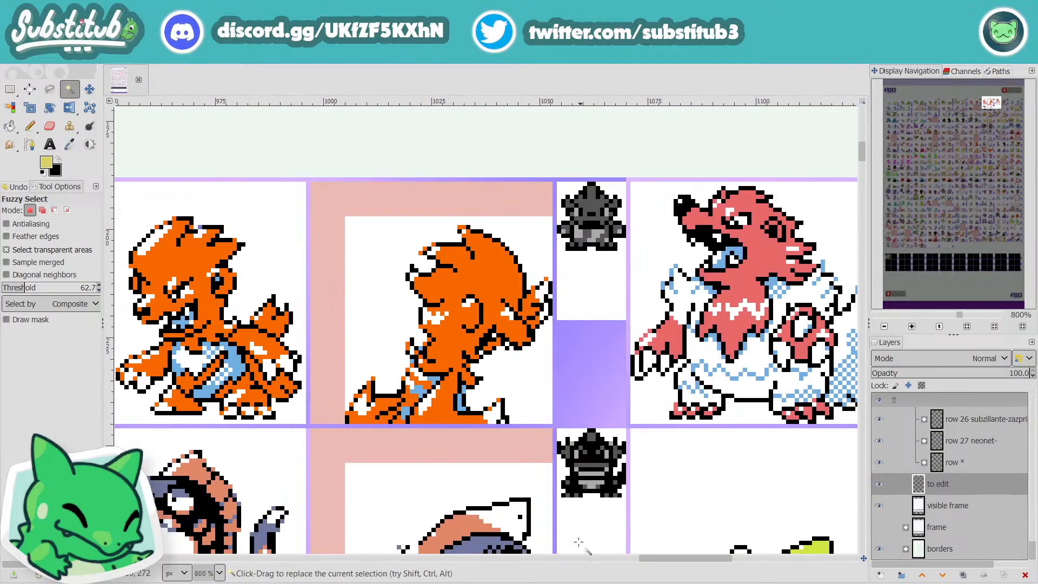
Step: Examine the second row from its start, comparing the marked orange and teal back sprites with their front sprites
drag(649, 560, 130, 575)
scroll(336, 523, down, 2)
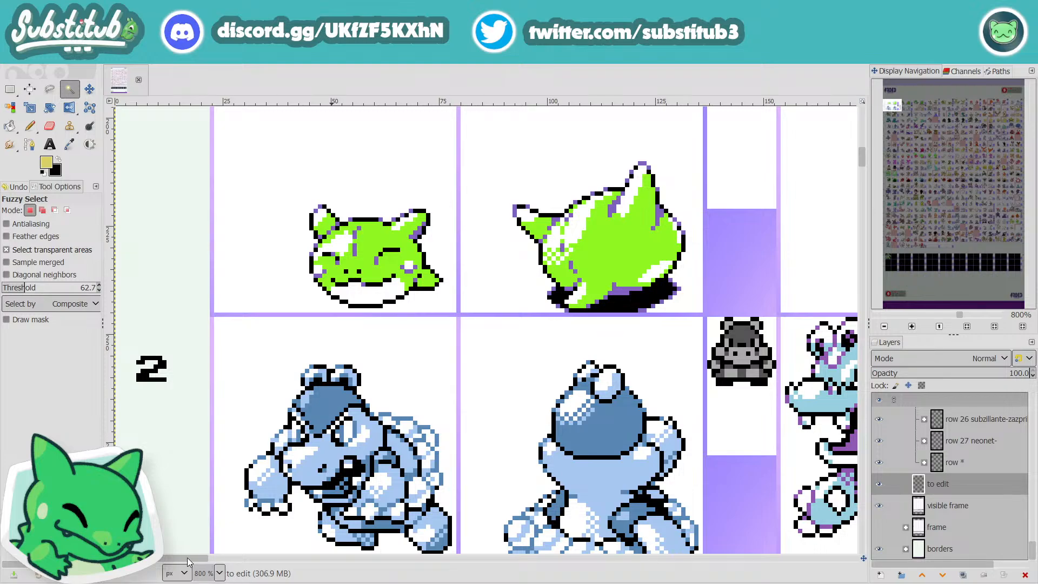
scroll(187, 552, down, 3)
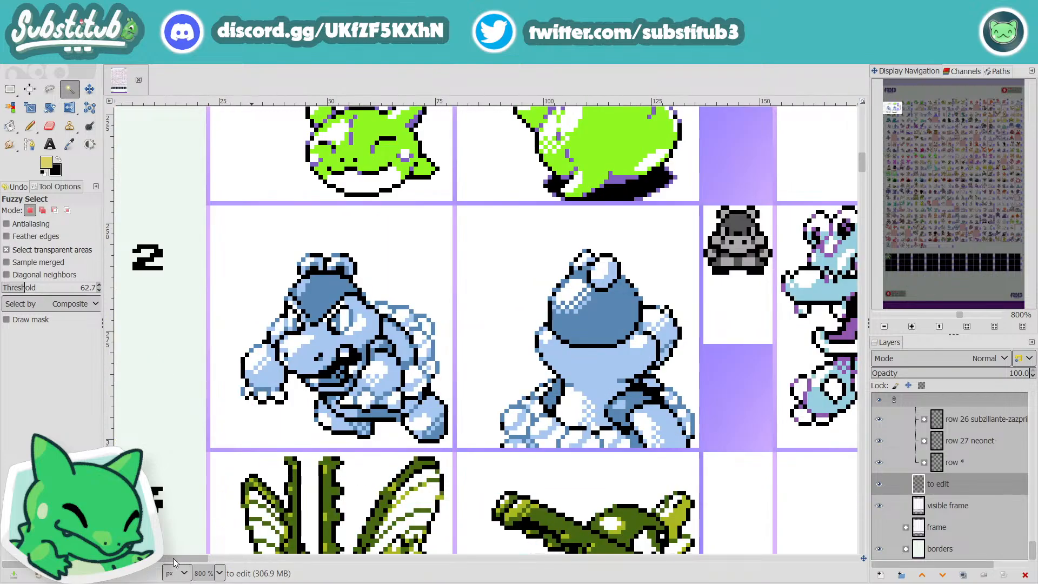
scroll(272, 544, right, 10)
scroll(303, 547, right, 3)
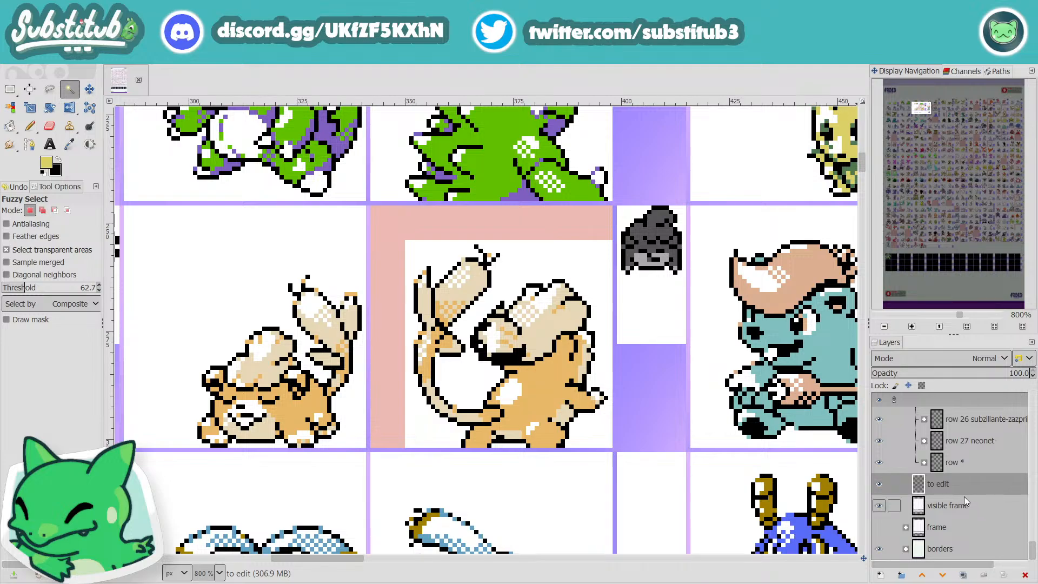
scroll(965, 497, up, 2)
scroll(963, 499, up, 1)
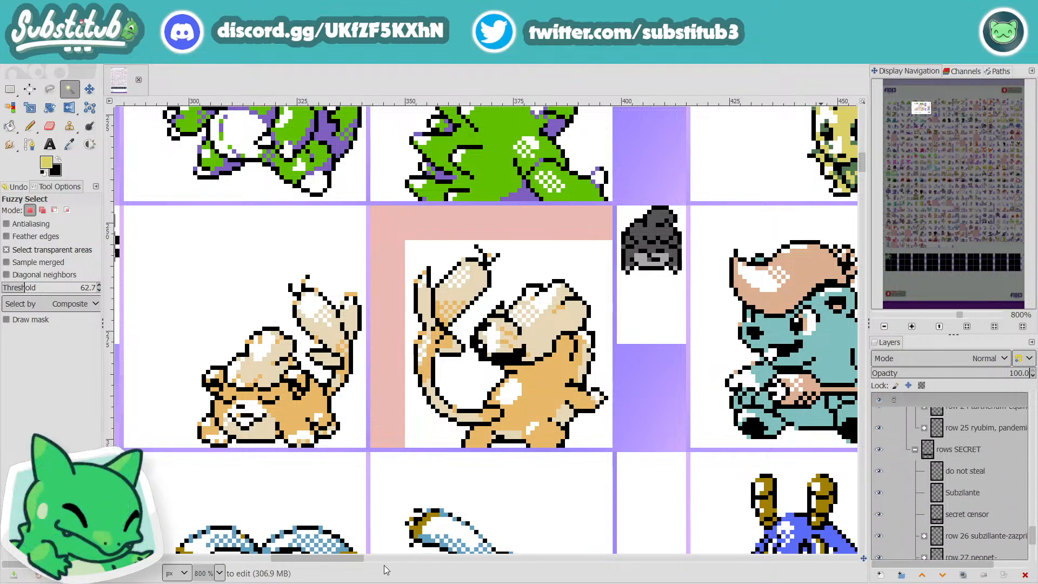
drag(327, 560, 315, 582)
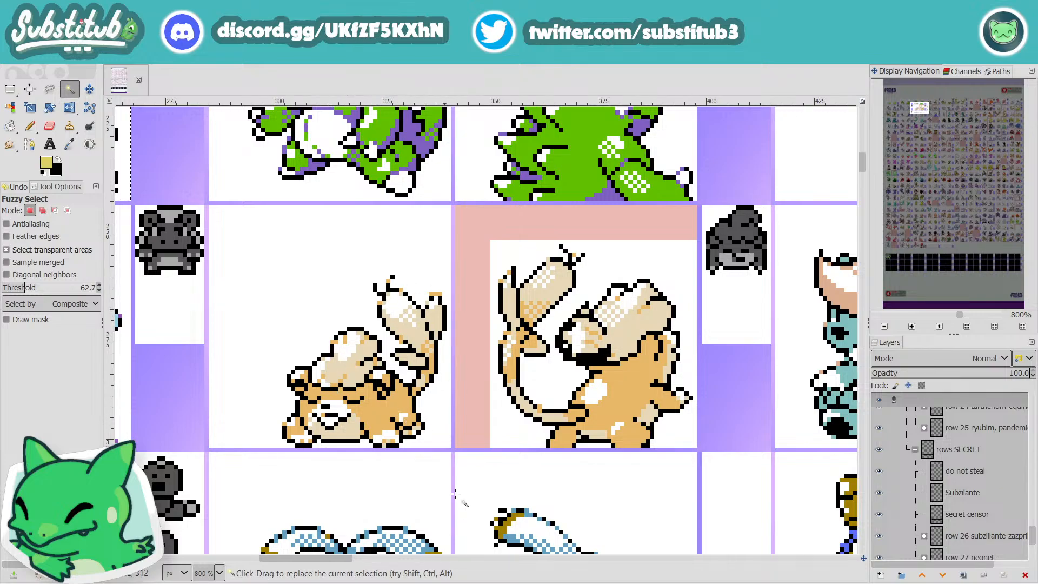
drag(327, 560, 404, 557)
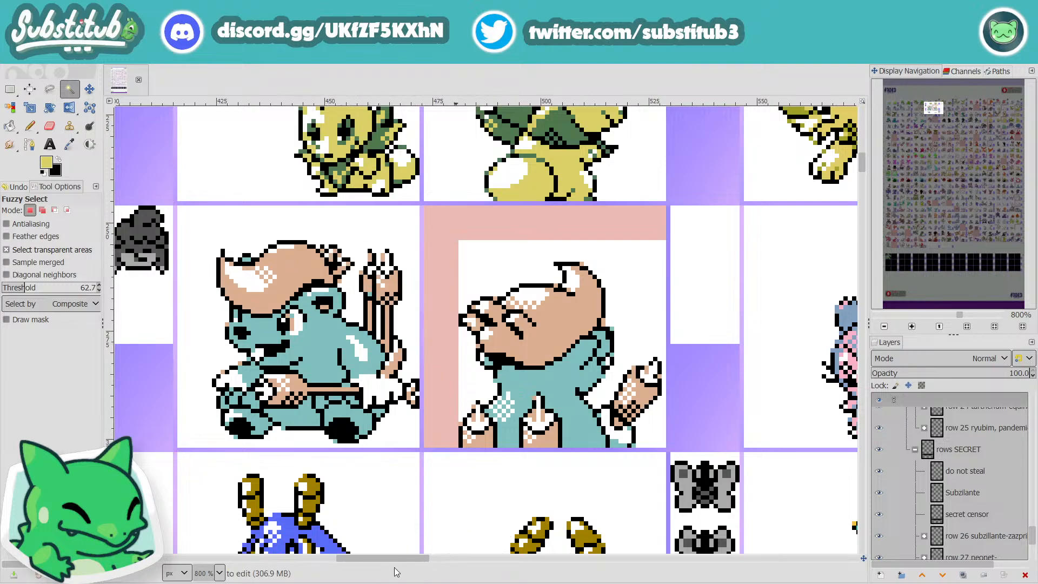
drag(398, 559, 327, 569)
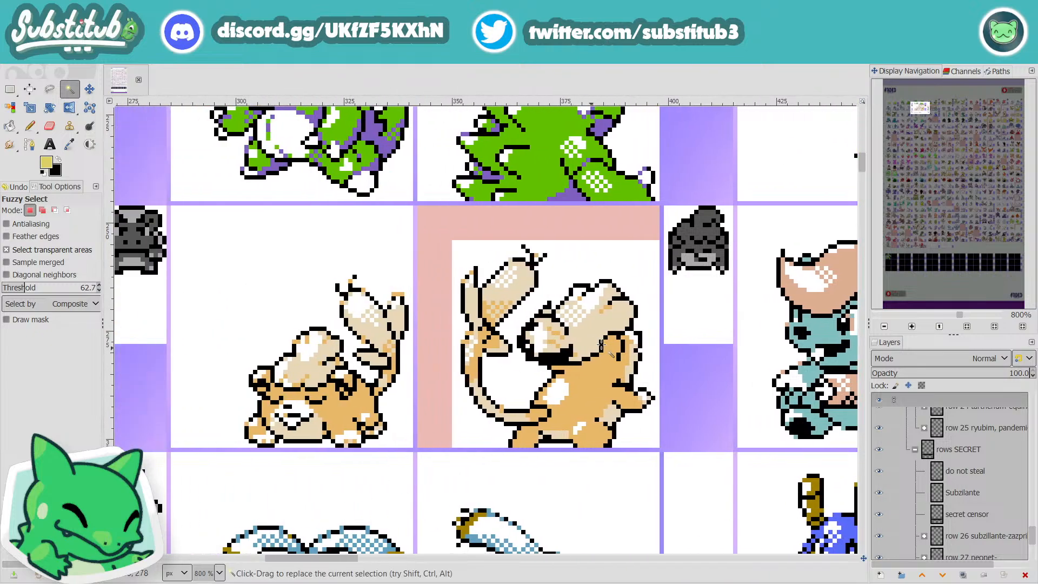
Step: Collapse the Coaldiak and row 1 layer groups, expand 013 Marskrat in row 2, and select the "marskrat back" layer
scroll(934, 483, up, 8)
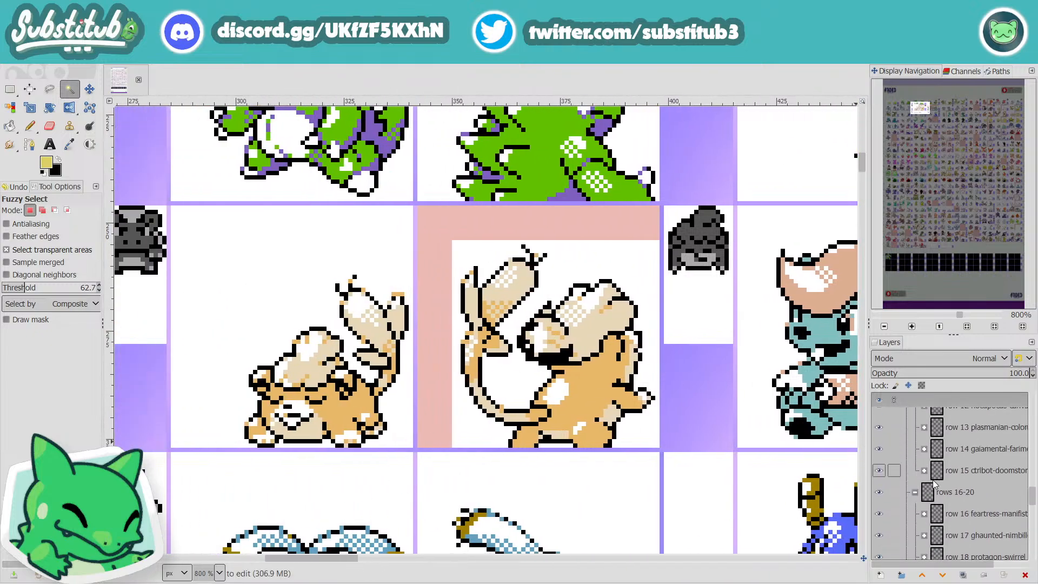
scroll(934, 482, up, 10)
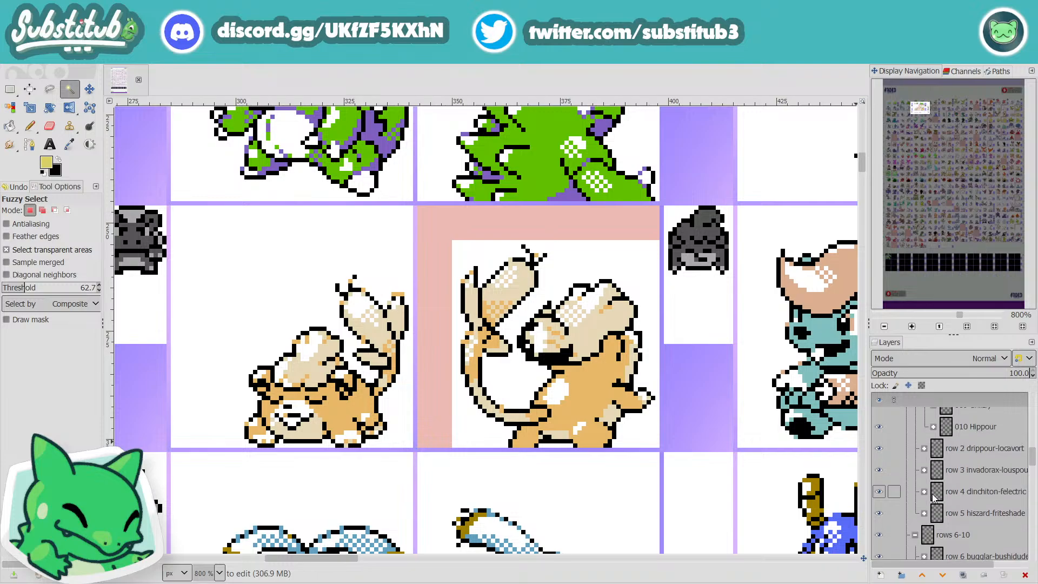
scroll(934, 497, up, 5)
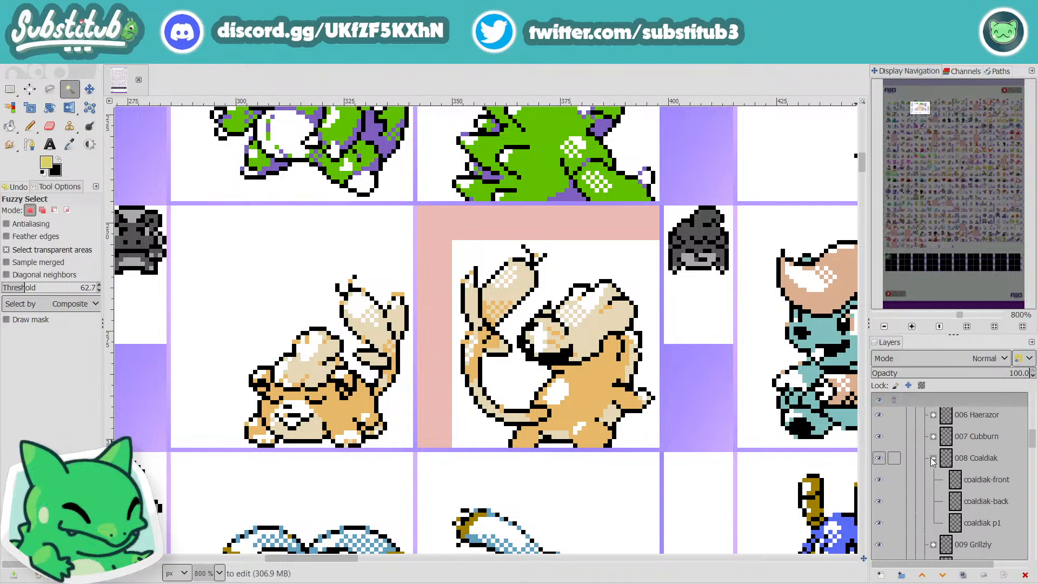
click(933, 459)
scroll(934, 490, down, 2)
scroll(933, 482, up, 9)
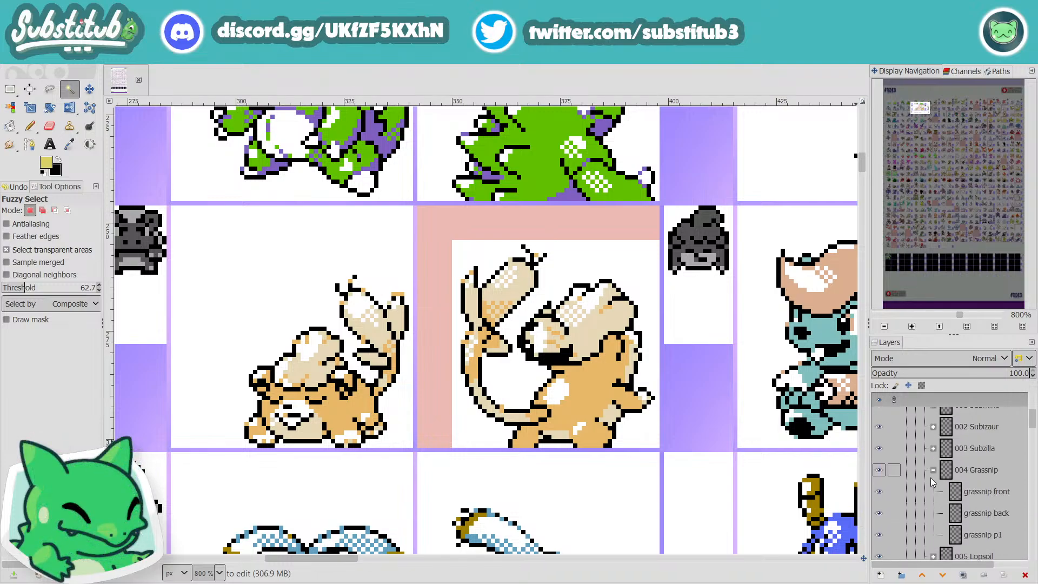
scroll(932, 483, up, 5)
click(925, 455)
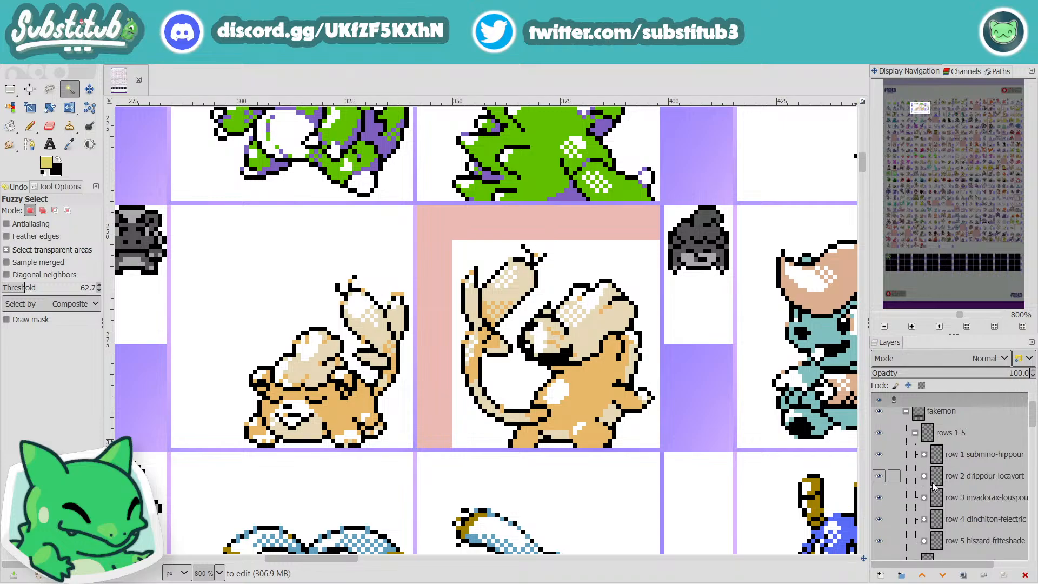
click(924, 477)
scroll(962, 498, down, 4)
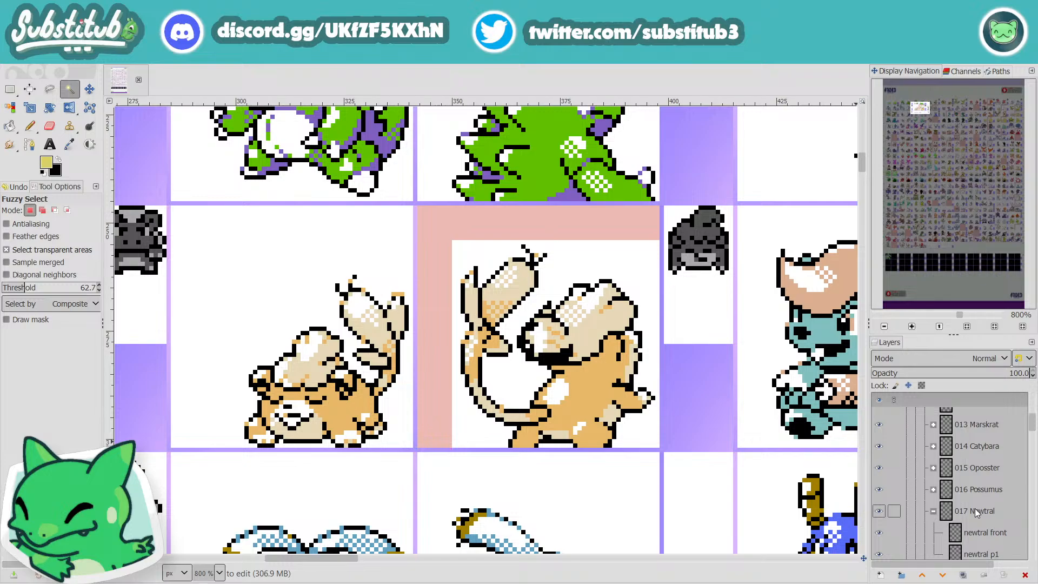
click(933, 425)
click(979, 471)
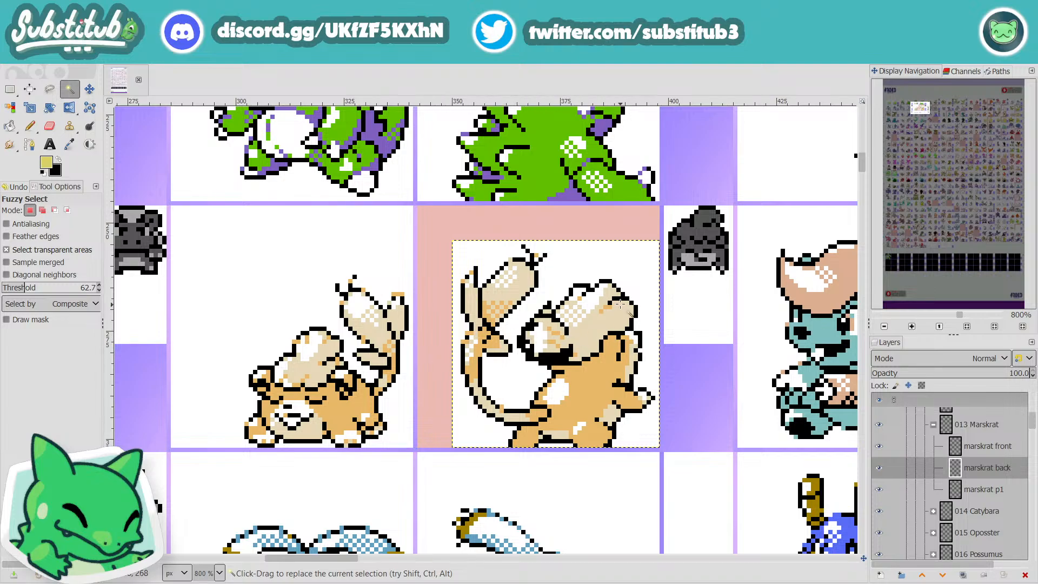
Step: Save the image, sample the body's orange, and pencil over pixels below the head tuft on Marskrat's back sprite
scroll(548, 297, up, 1)
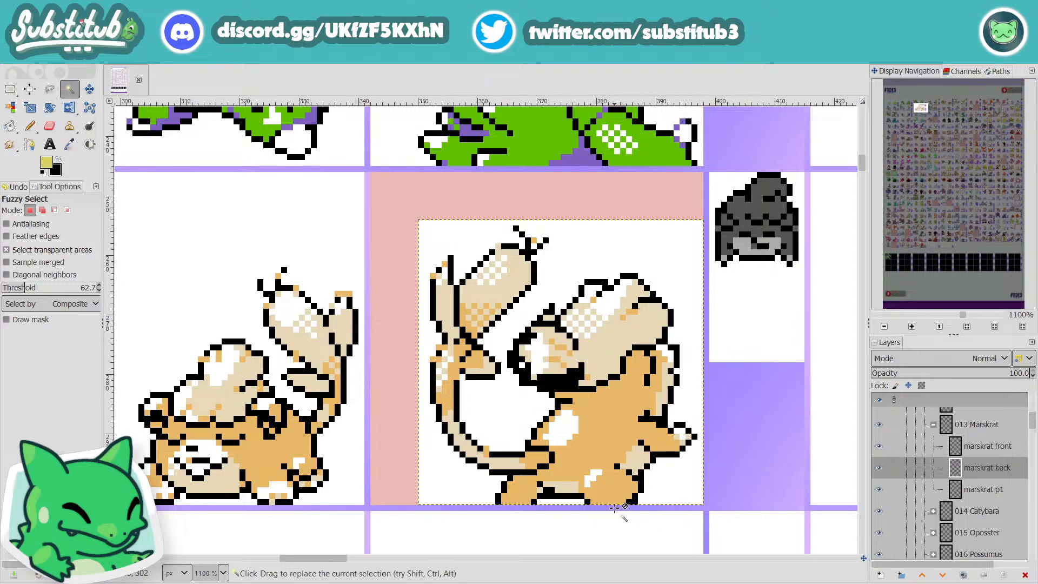
scroll(625, 514, down, 2)
key(ctrl+s)
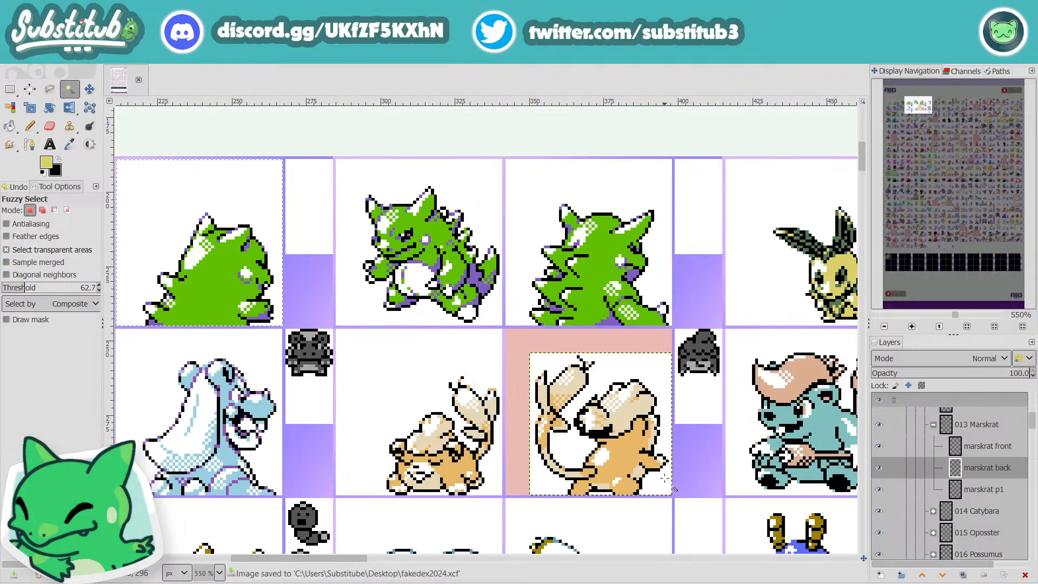
scroll(627, 478, up, 2)
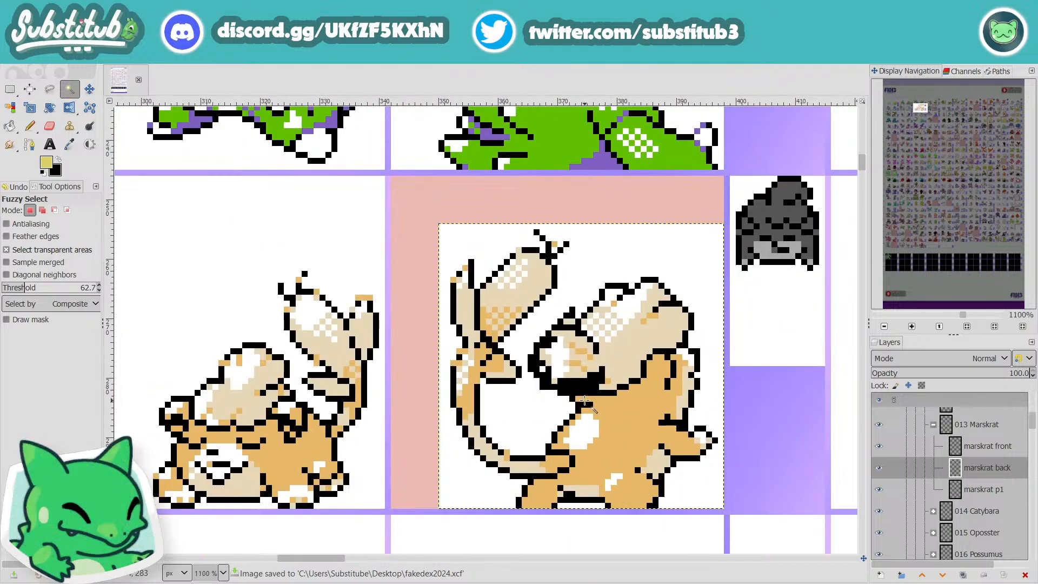
key(o)
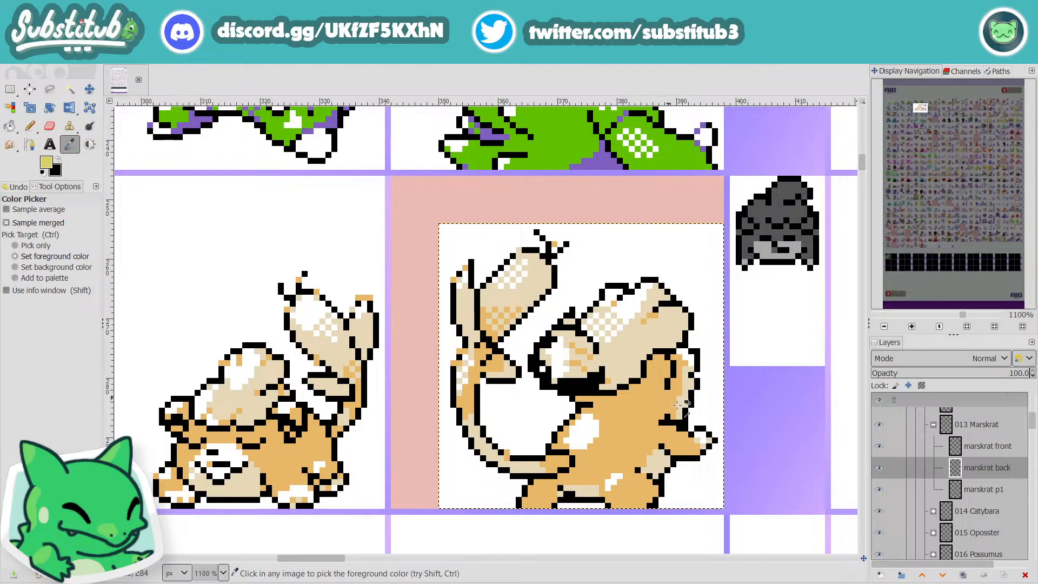
click(639, 451)
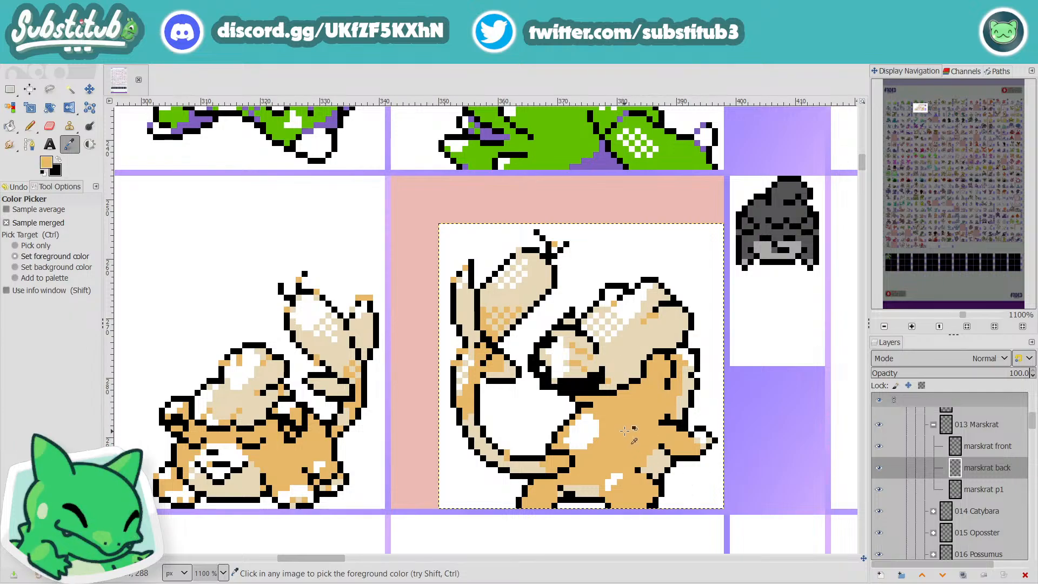
key(n)
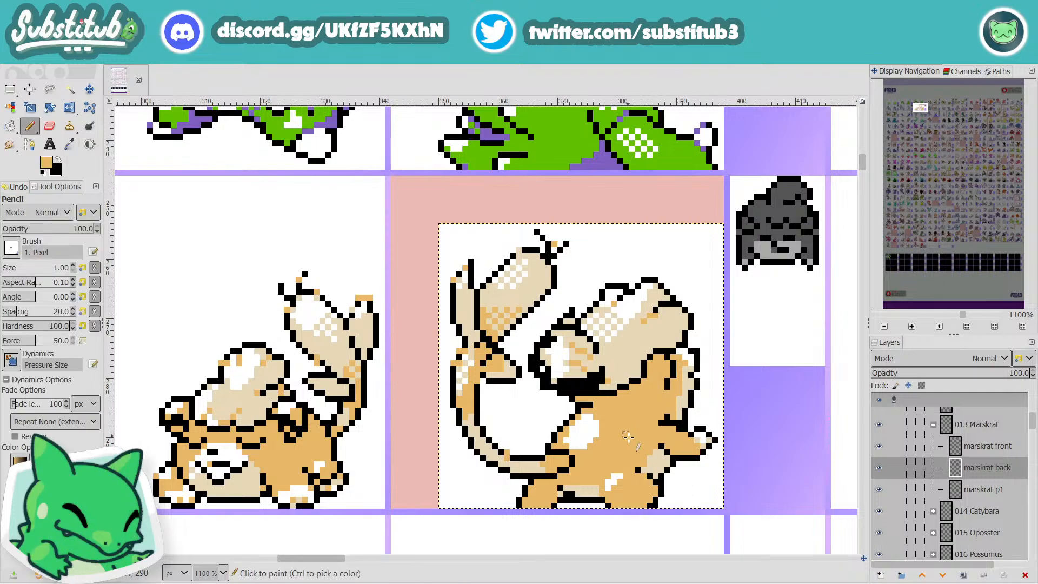
ctrl+click(654, 369)
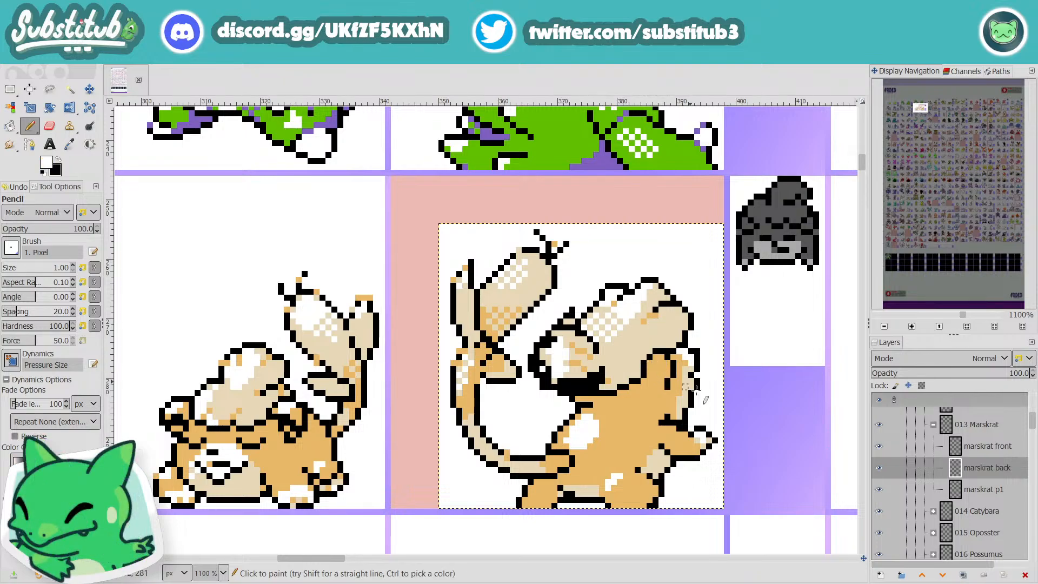
Step: Pencil a small white highlight on the orange area beside the head tuft of Marskrat's back sprite and save the image
scroll(965, 459, up, 1)
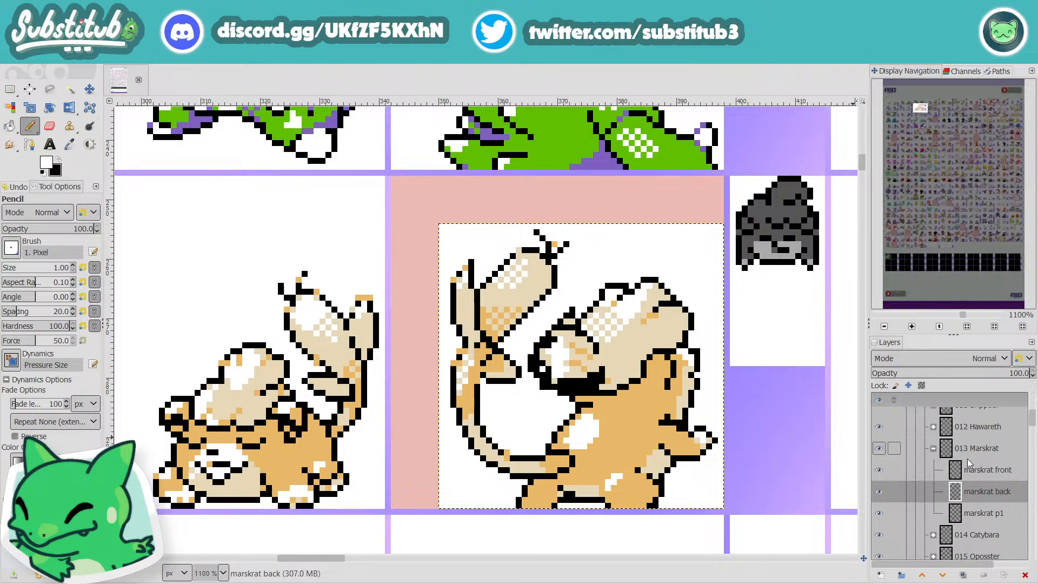
scroll(754, 411, down, 3)
scroll(753, 411, up, 2)
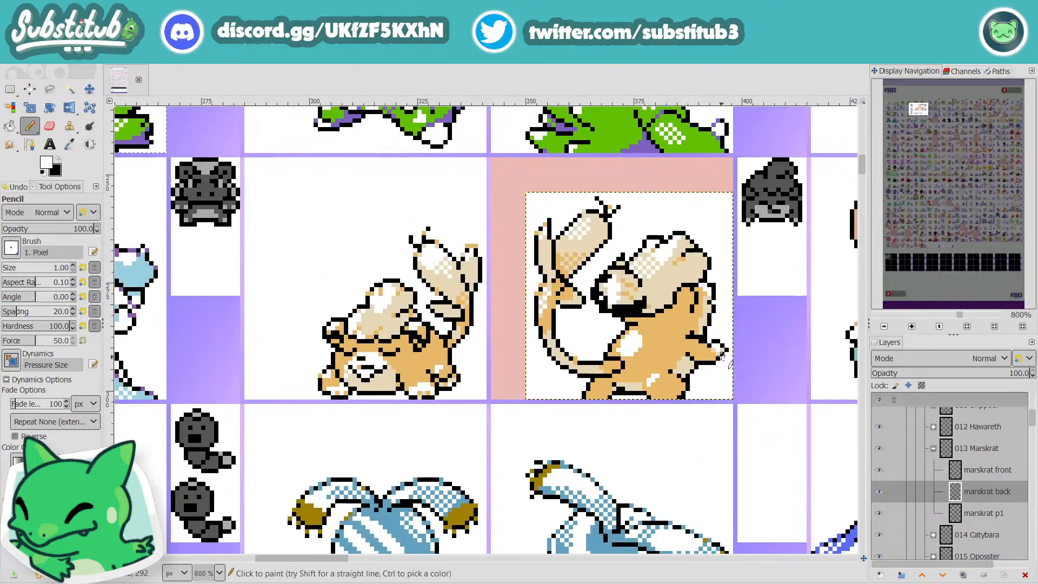
scroll(683, 280, up, 2)
click(683, 276)
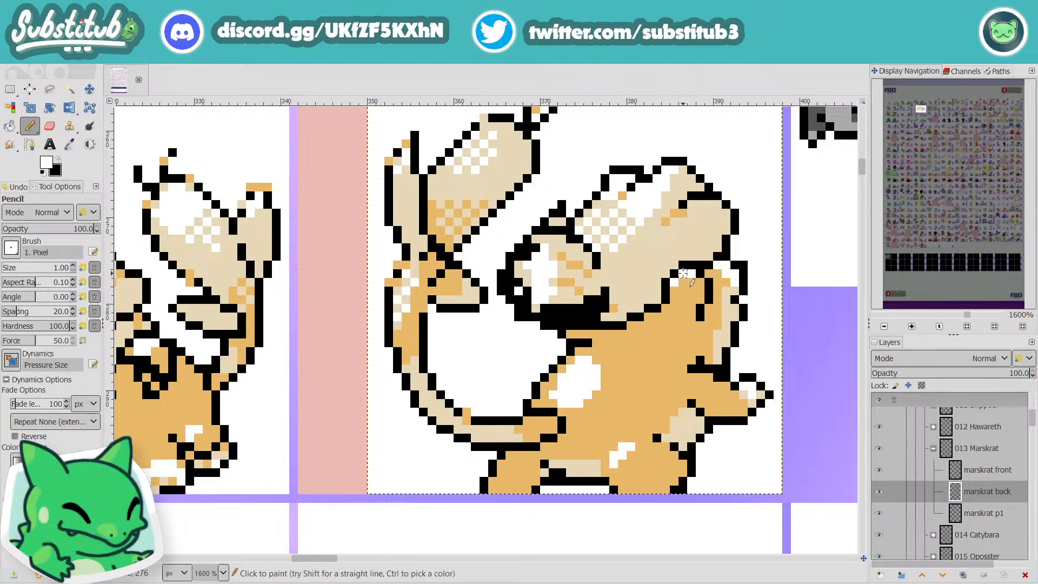
click(683, 282)
click(675, 290)
scroll(696, 324, down, 1)
scroll(707, 326, down, 4)
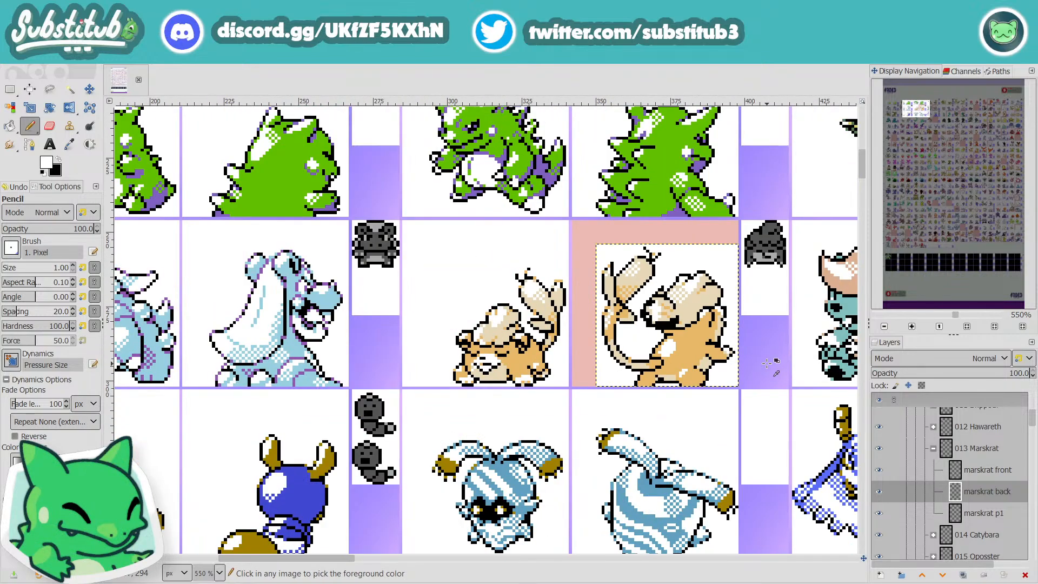
key(ctrl+s)
Step: Cover the small white highlight above the leg of Marskrat's back sprite with the body's orange
scroll(680, 303, up, 5)
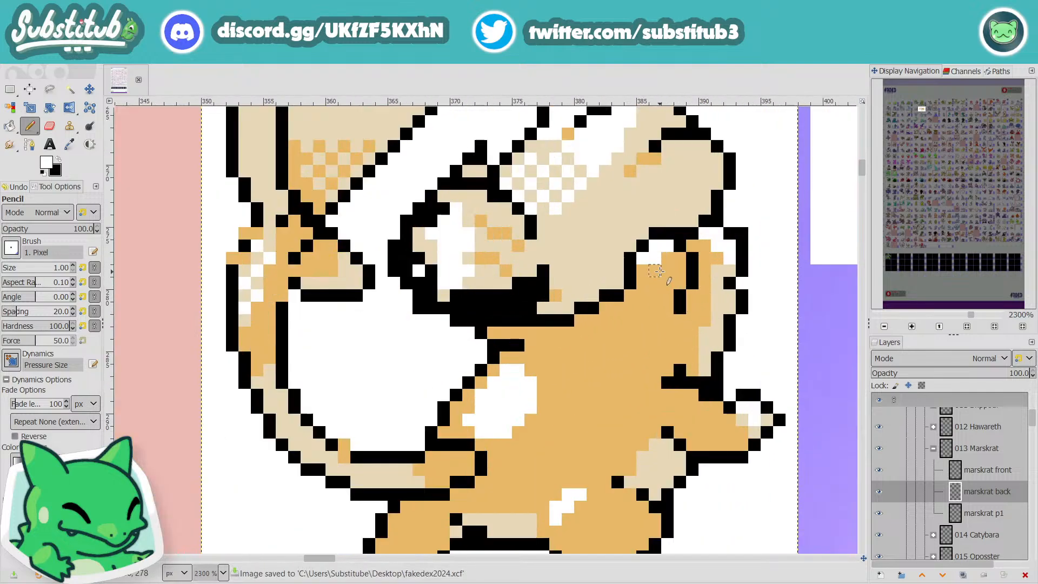
scroll(627, 261, down, 1)
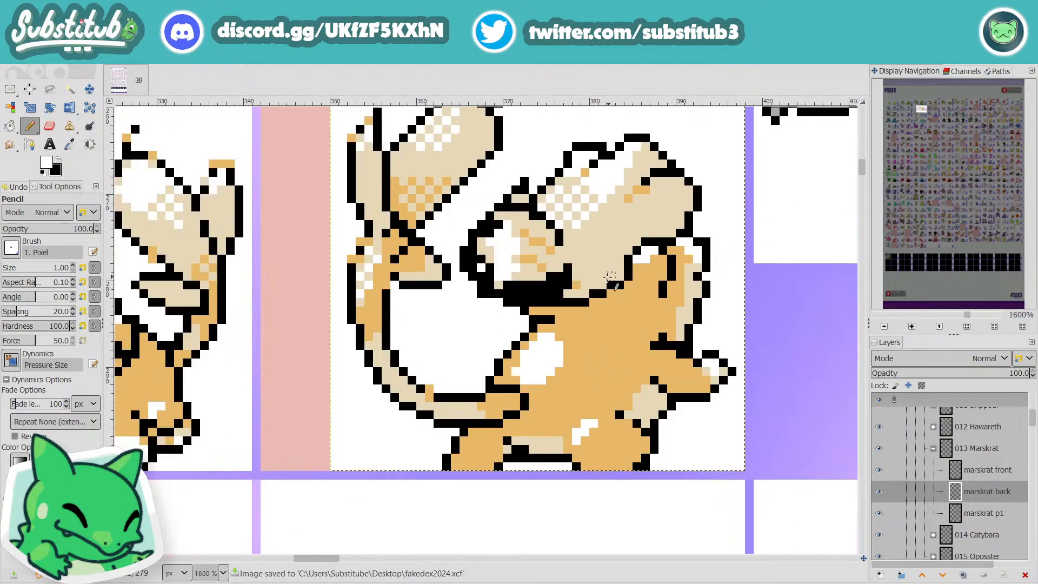
scroll(610, 276, down, 1)
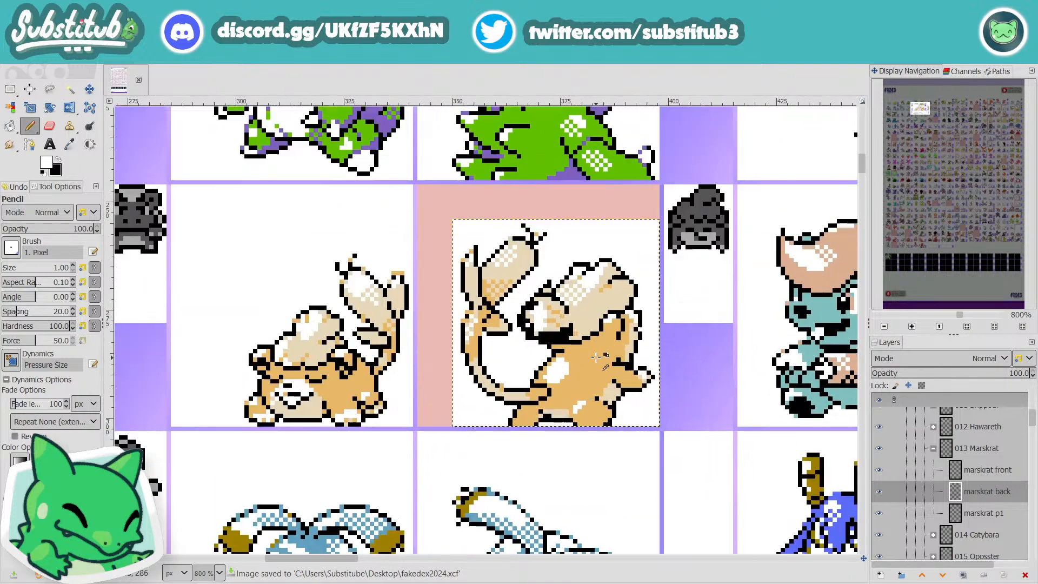
scroll(592, 377, up, 2)
ctrl+click(581, 381)
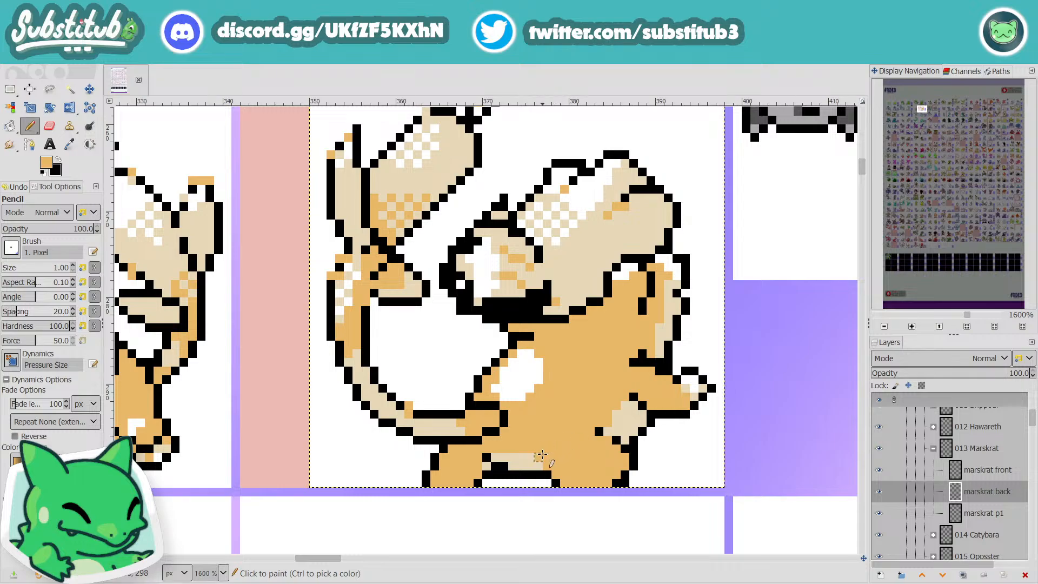
Step: Check the tail, foot and side shading of Marskrat's back sprite up close and at sheet scale, and save the image
scroll(538, 450, down, 3)
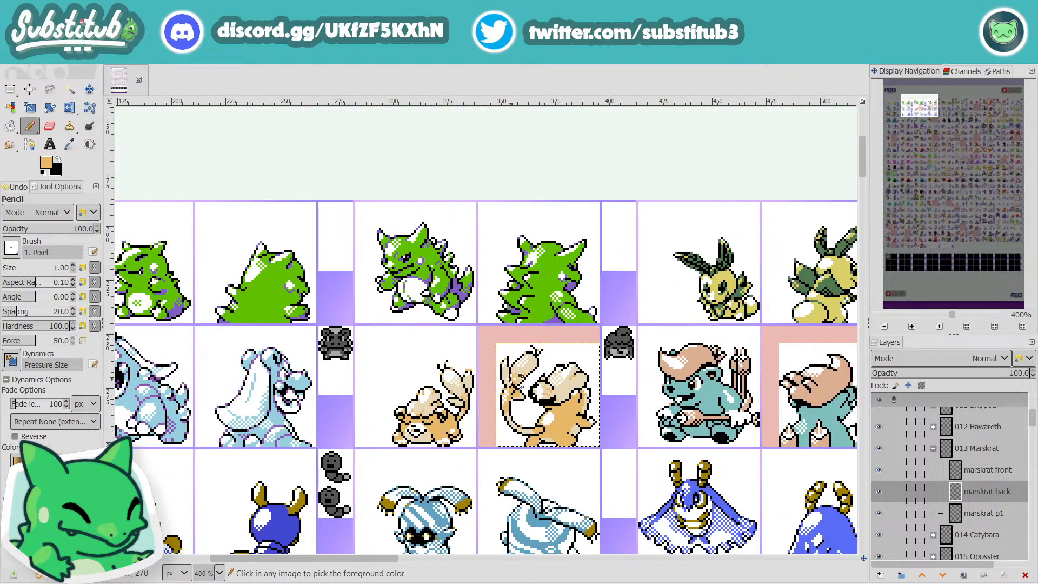
scroll(514, 393, up, 2)
scroll(515, 394, up, 1)
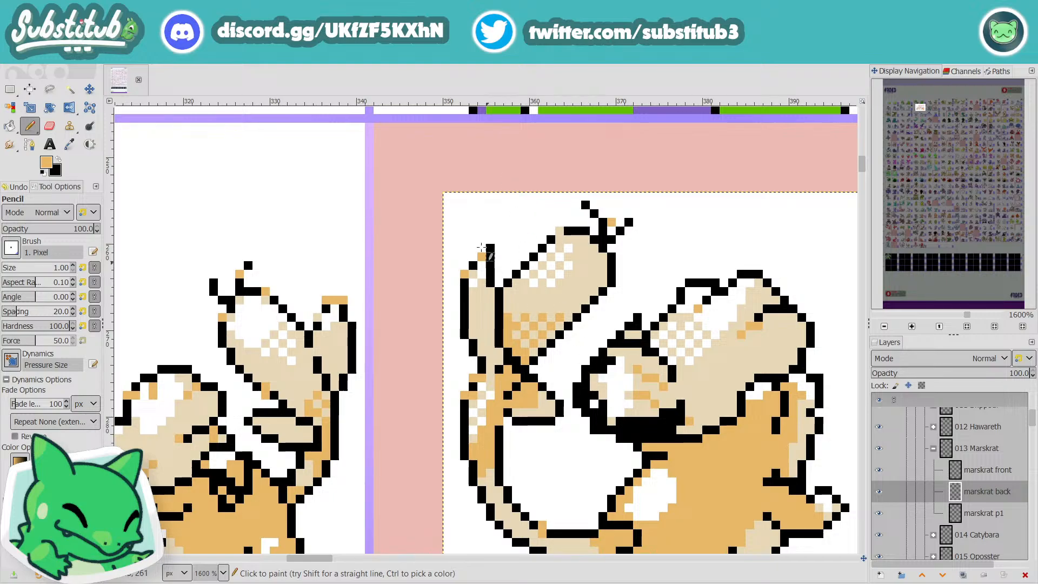
scroll(757, 484, down, 3)
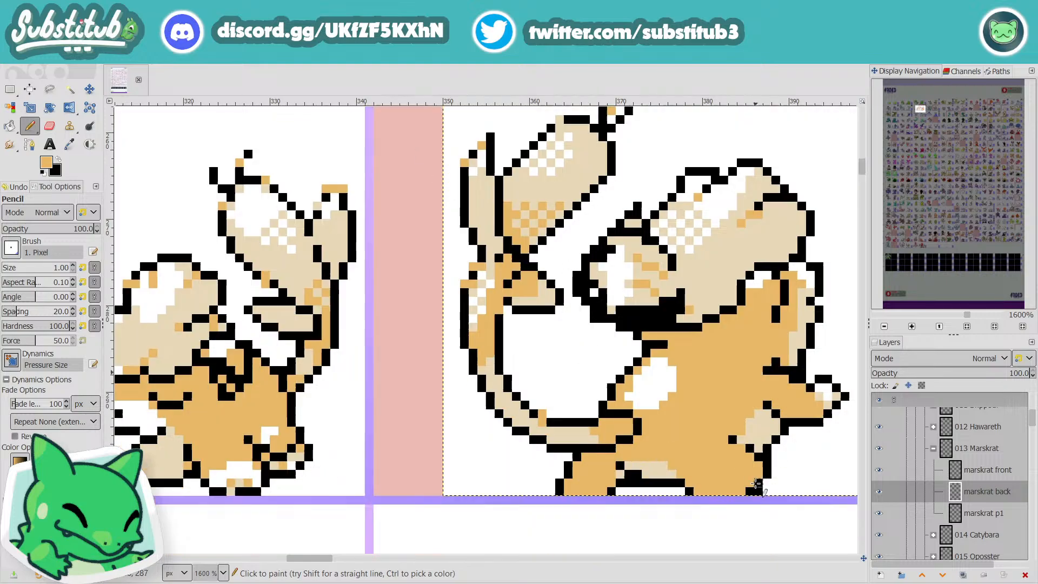
scroll(727, 462, down, 3)
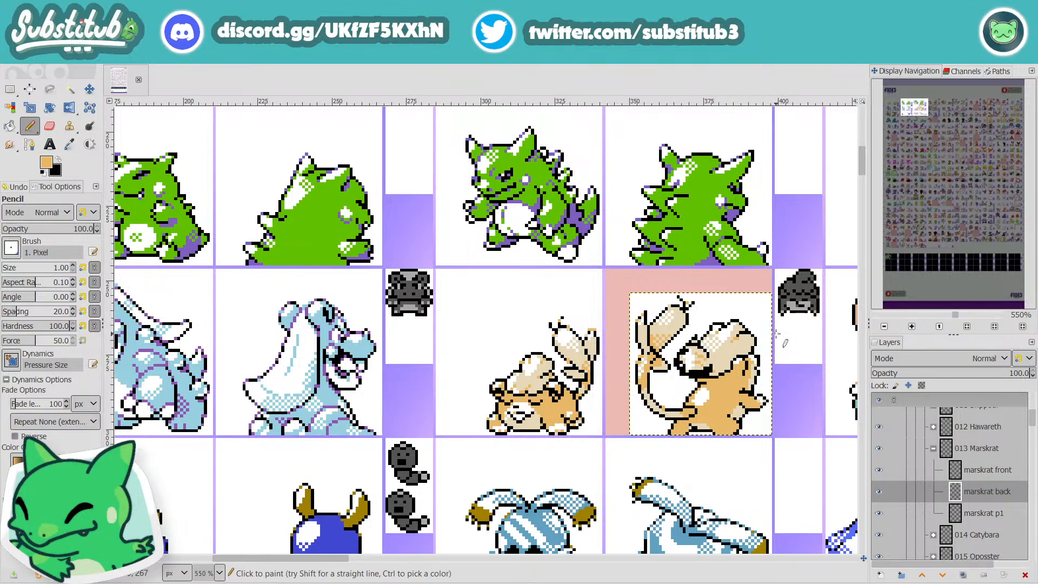
scroll(718, 388, up, 4)
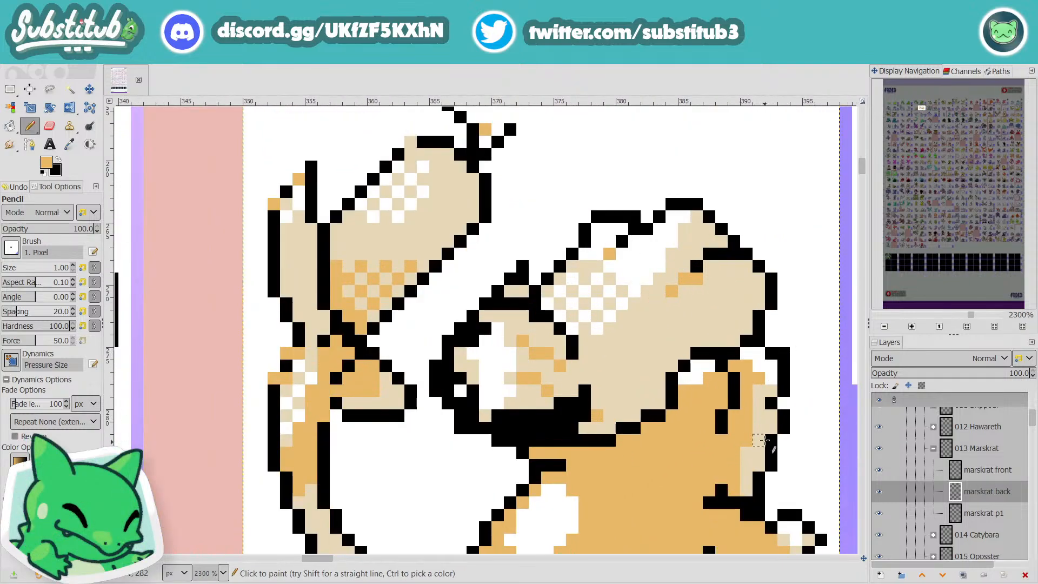
scroll(699, 406, down, 3)
scroll(699, 407, down, 1)
key(ctrl+s)
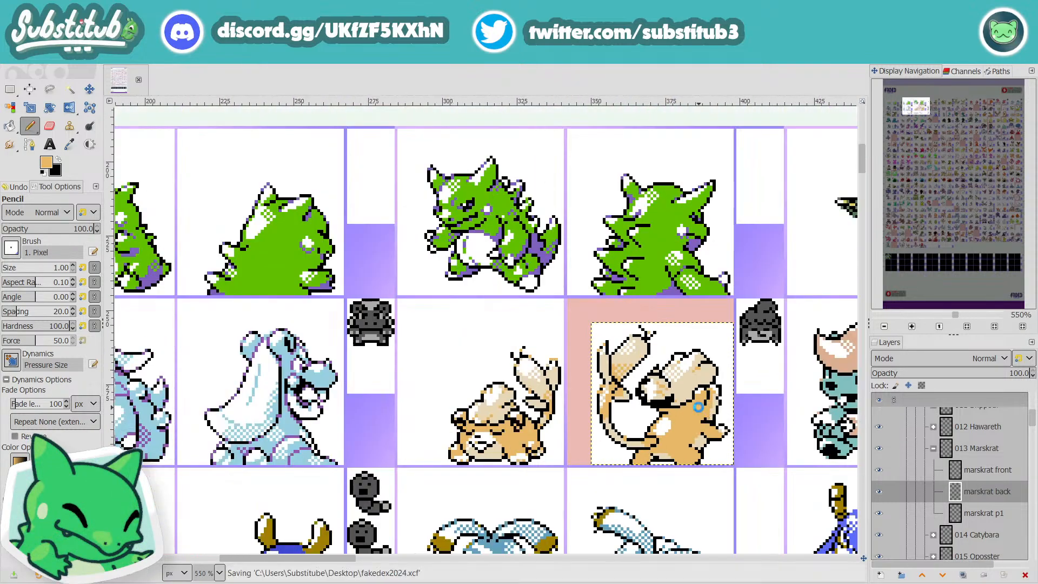
Step: Rework the black outline along the top of the tuft's rounded end on Marskrat's back sprite with the Pencil
scroll(664, 390, up, 2)
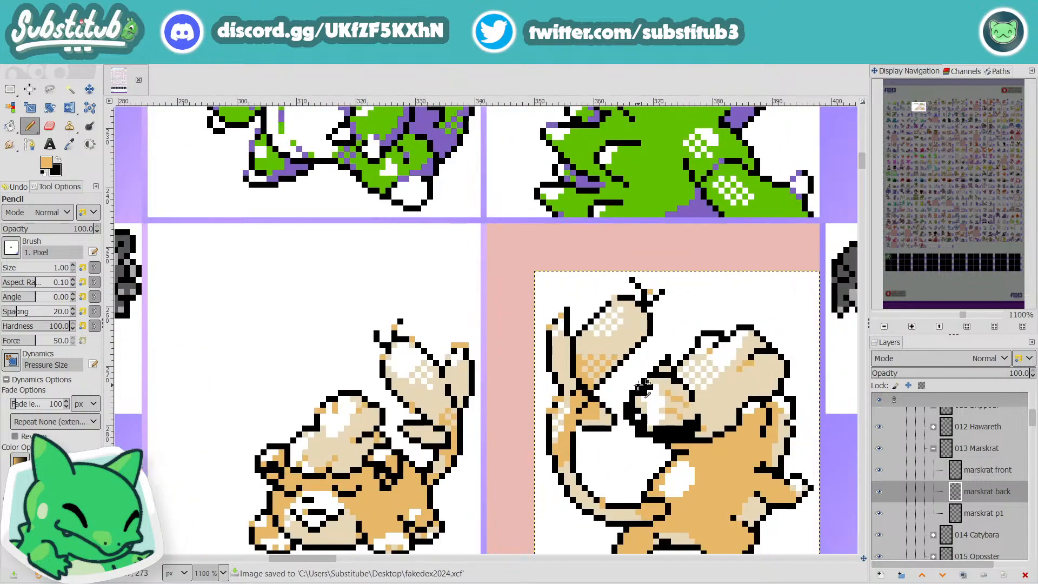
key(d)
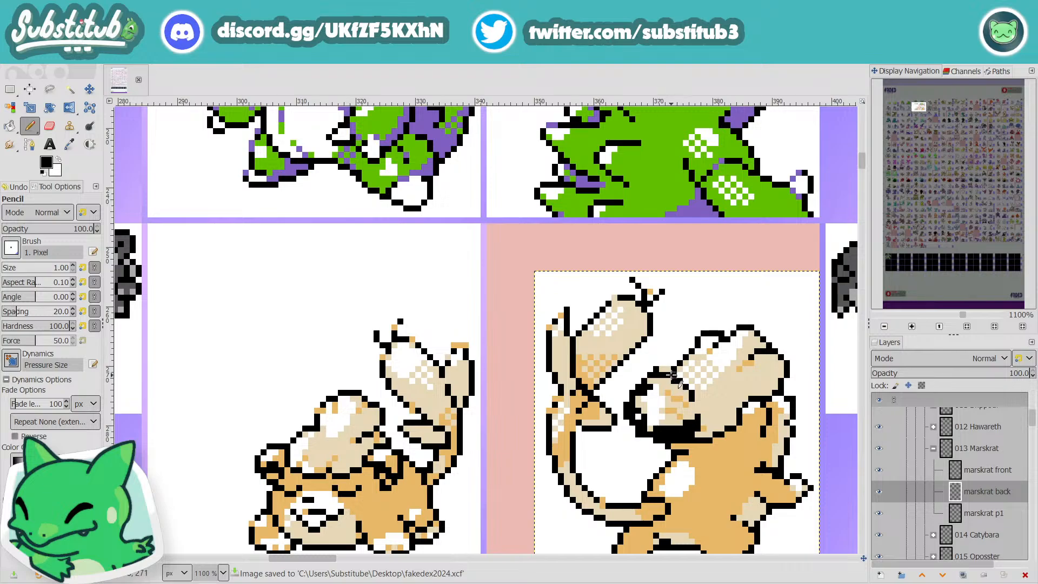
click(661, 369)
click(657, 374)
scroll(622, 392, down, 2)
scroll(644, 385, up, 2)
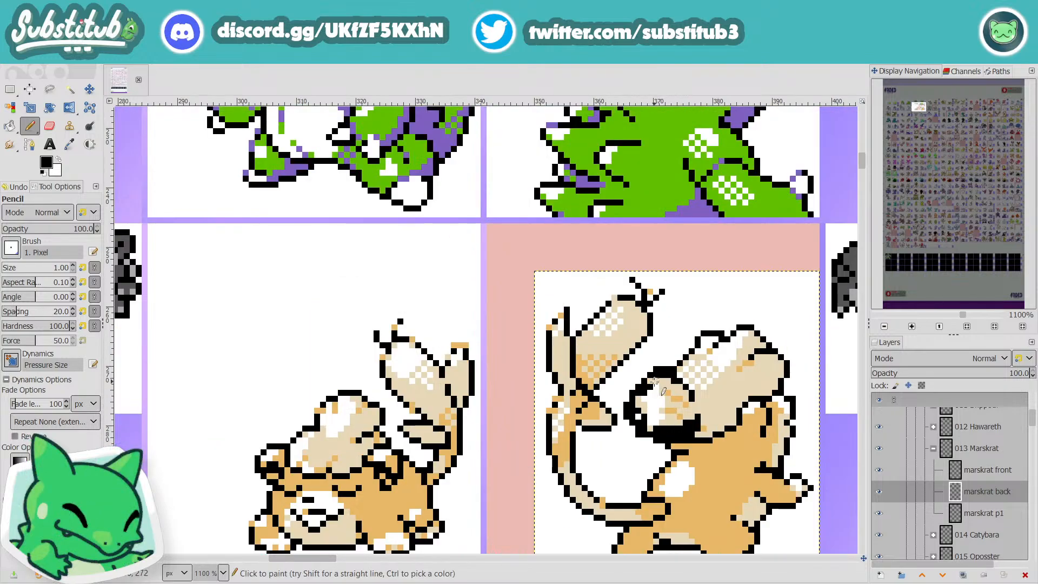
Step: Sample the head tuft's light tan as the foreground colour for Pencil retouching on Marskrat's back sprite
key(x)
key(o)
click(692, 394)
key(n)
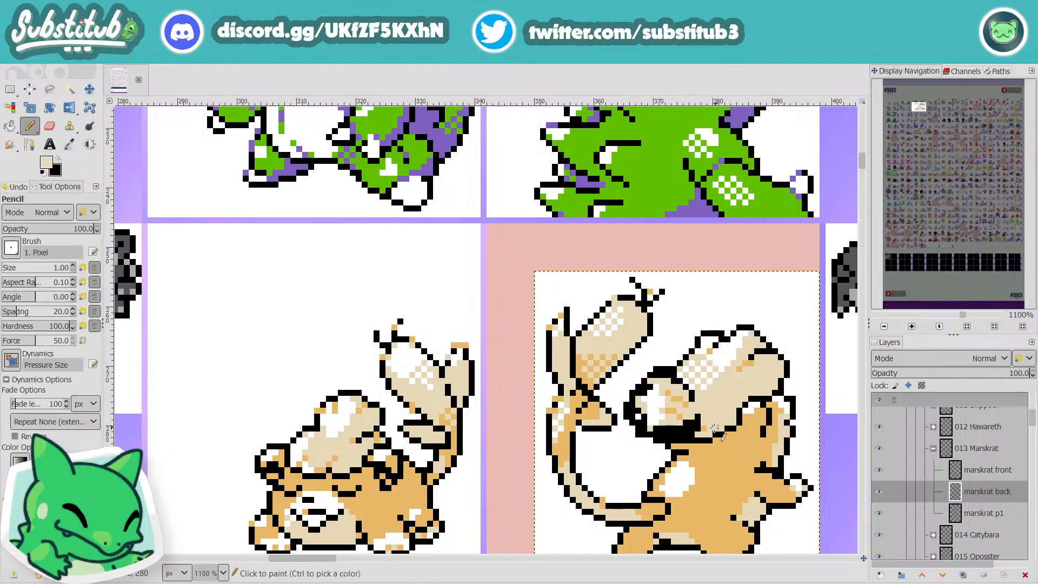
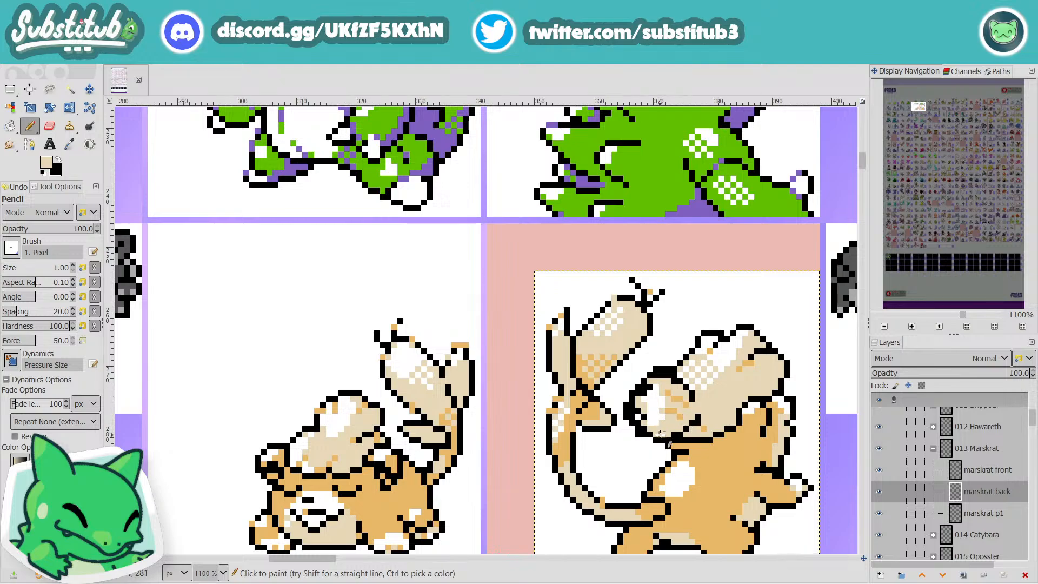
Step: Reshape the black outline along the outer side of the tuft's rounded end on Marskrat's back sprite using white and black pixels
ctrl+click(646, 447)
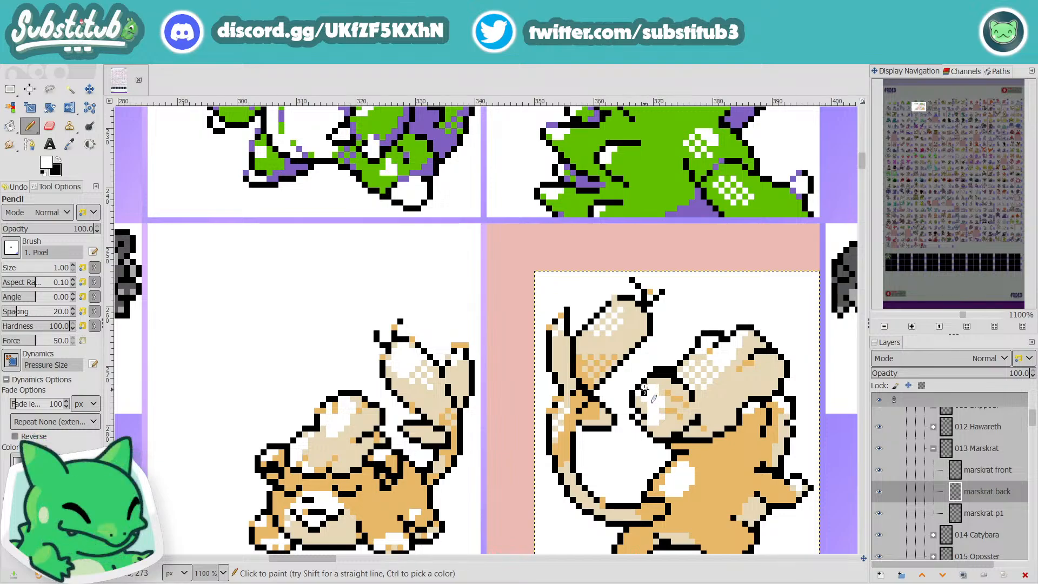
key(x)
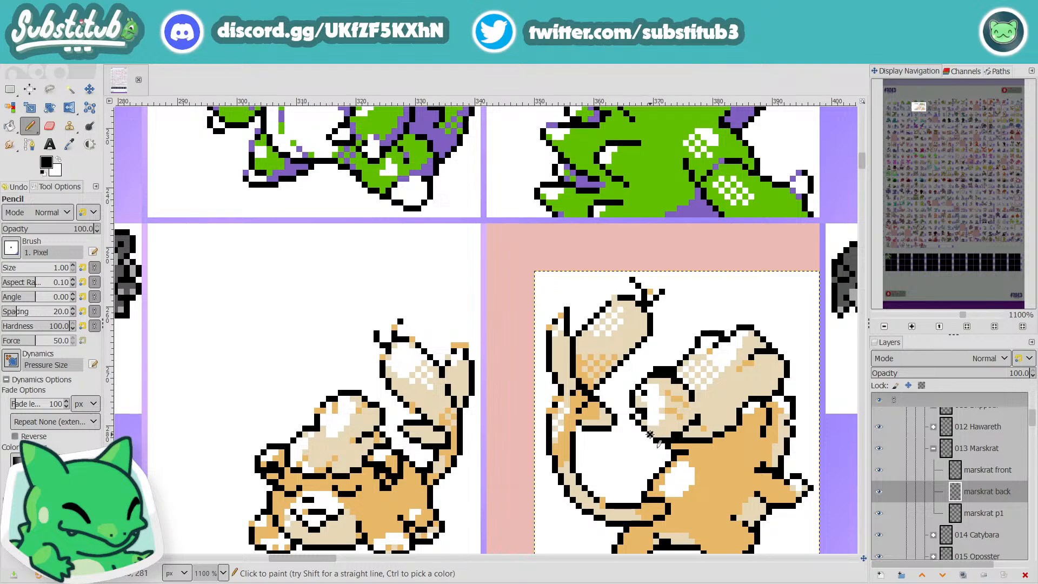
key(o)
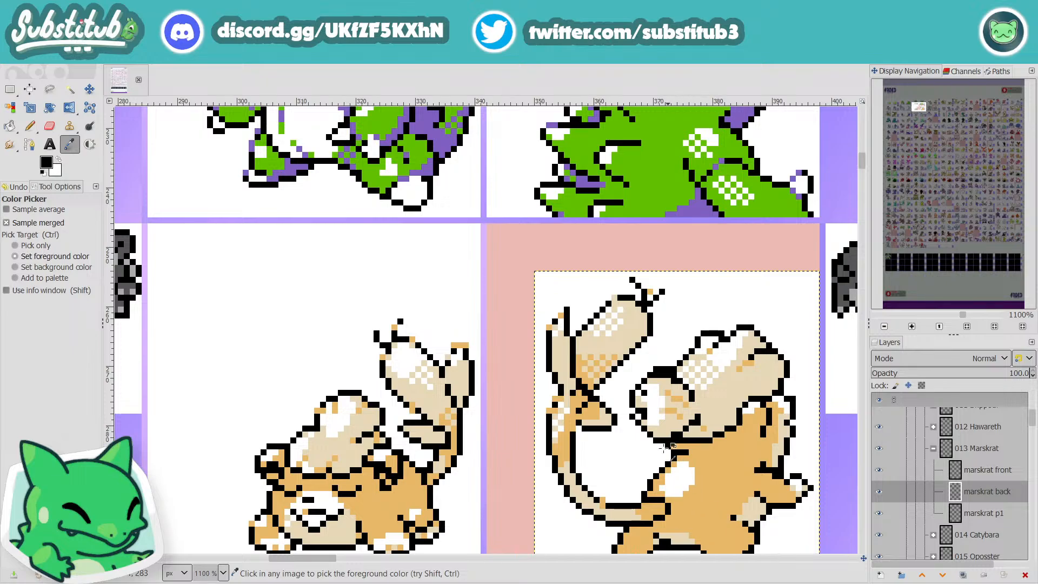
click(653, 419)
key(n)
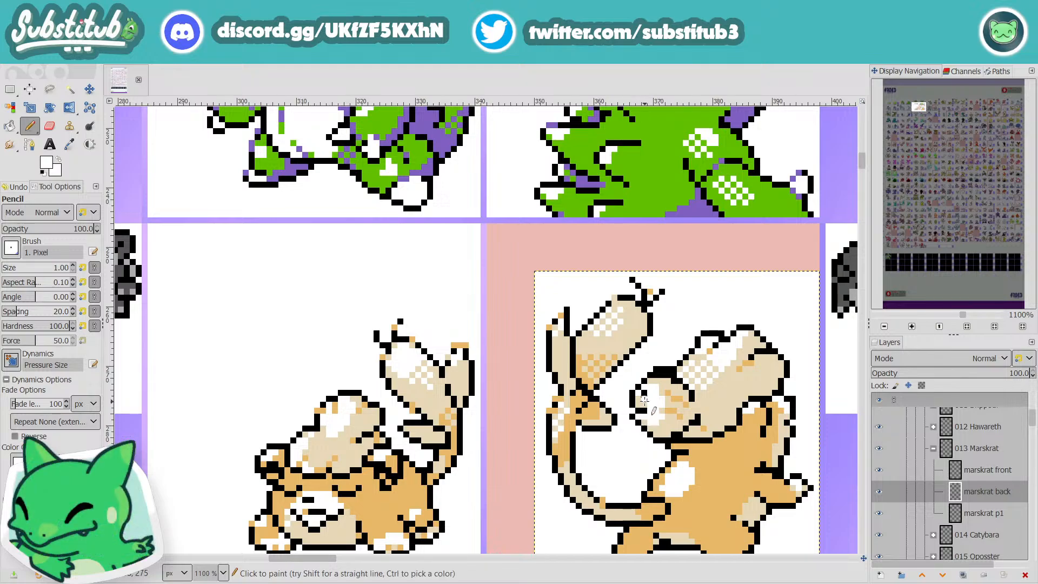
key(d)
scroll(652, 399, down, 3)
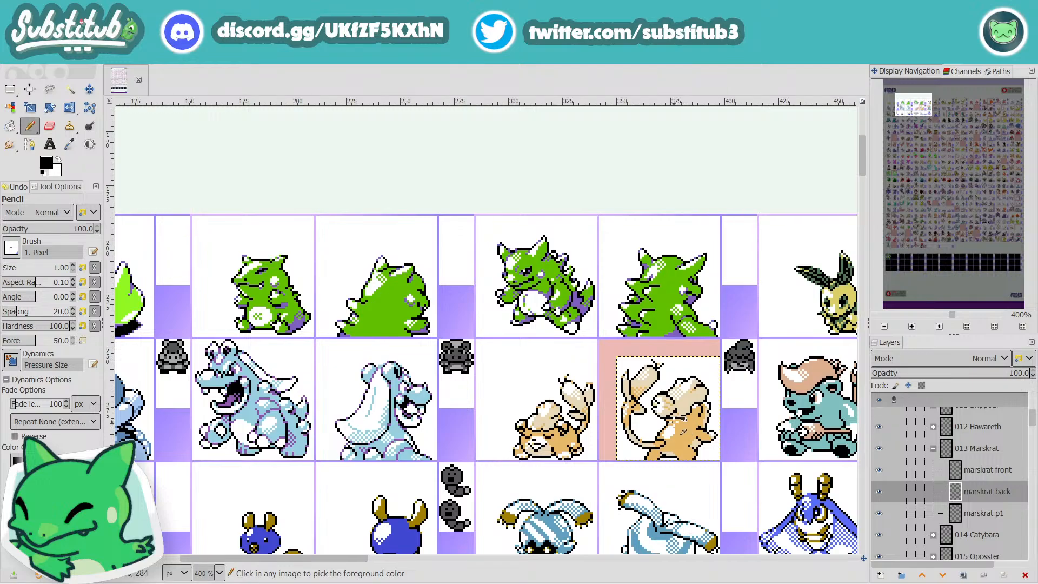
scroll(683, 431, up, 4)
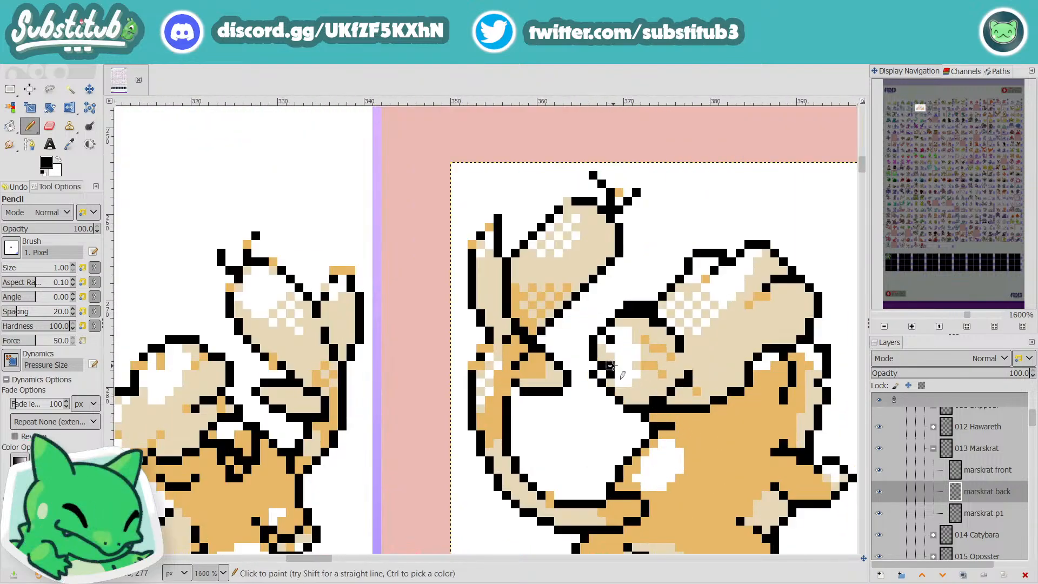
Step: Replace the stray black pixels just inside the outer edge of the tuft's rounded end with white
key(x)
drag(611, 366, 611, 373)
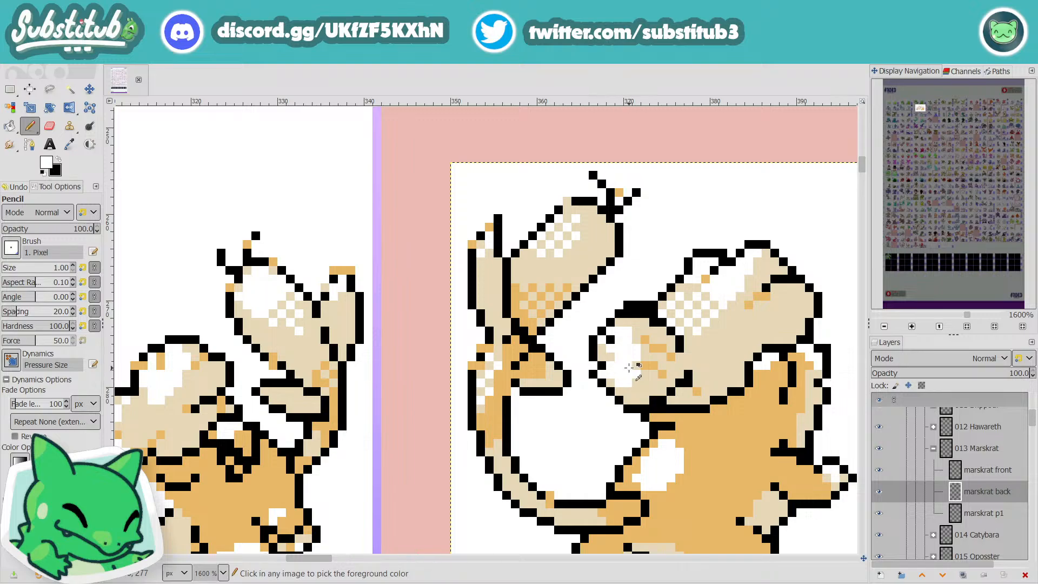
scroll(642, 365, down, 1)
scroll(642, 365, up, 1)
Step: Pencil black curl-line pixels inside the tuft's rounded end on Marskrat's back sprite and check them at sheet scale
key(x)
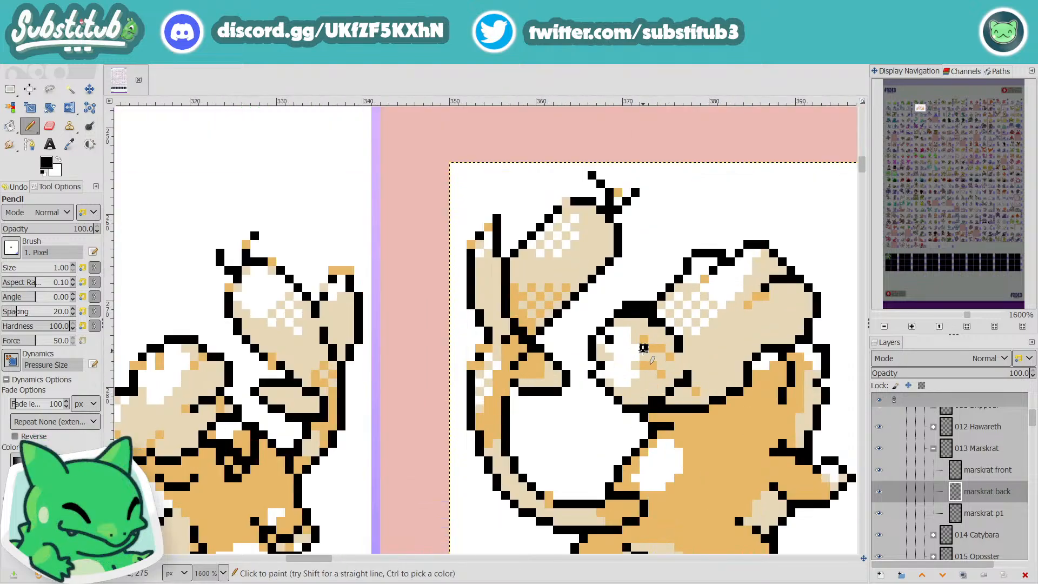
click(644, 357)
click(644, 348)
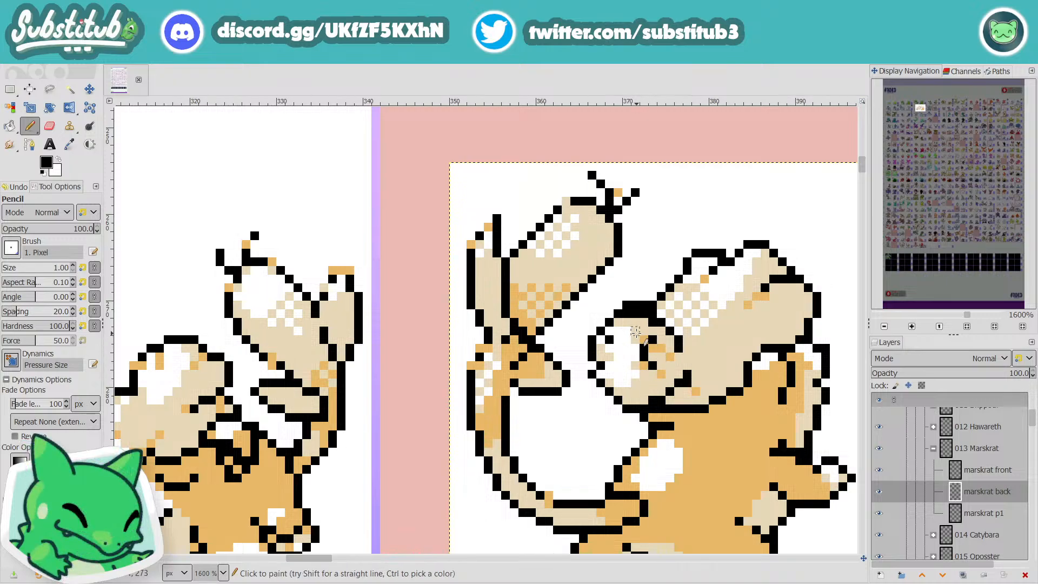
drag(635, 332, 627, 332)
scroll(627, 332, down, 4)
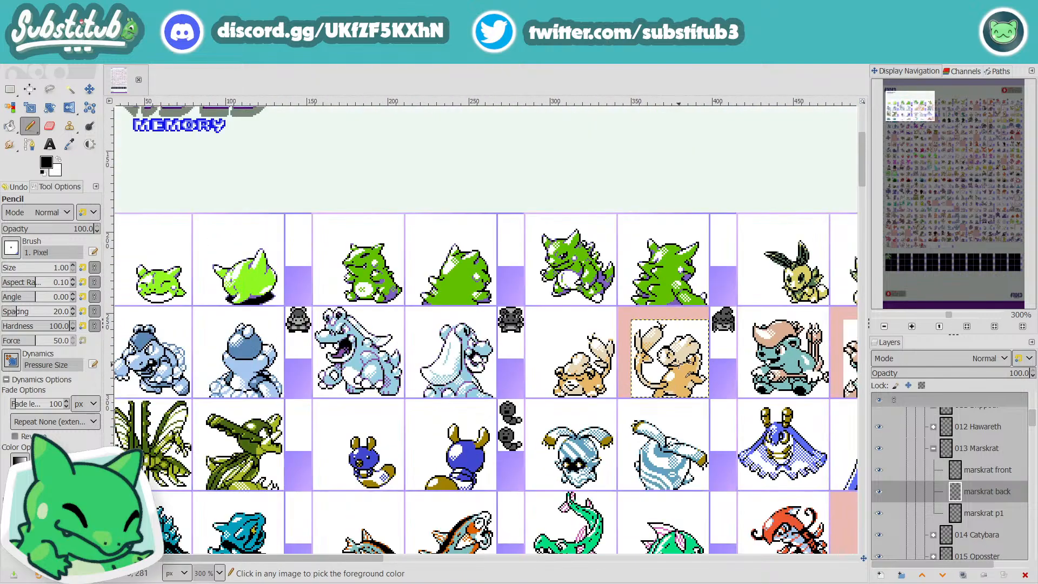
scroll(676, 329, up, 4)
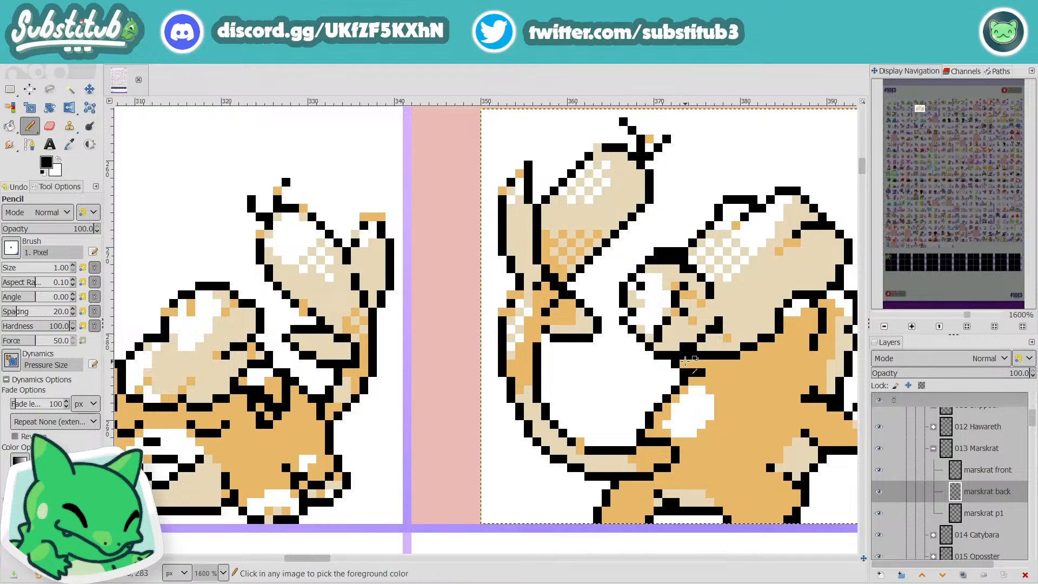
scroll(657, 338, down, 3)
scroll(698, 368, up, 3)
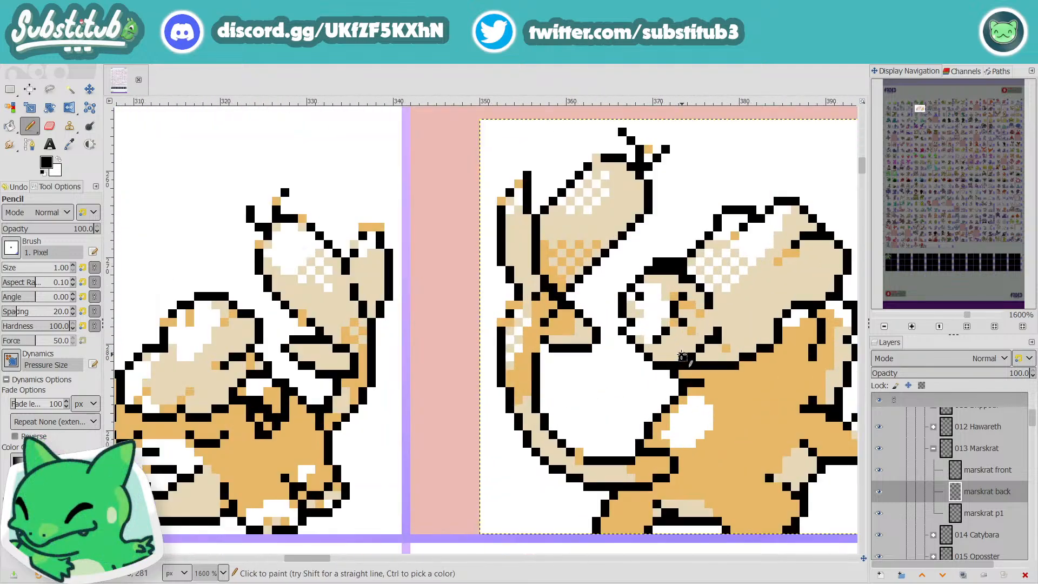
scroll(664, 348, down, 2)
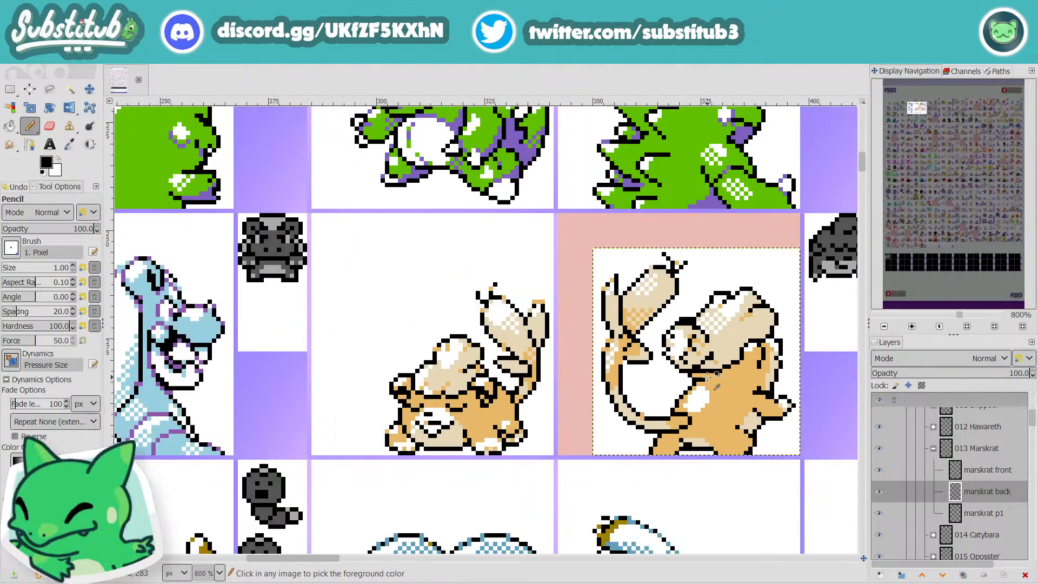
scroll(703, 373, up, 2)
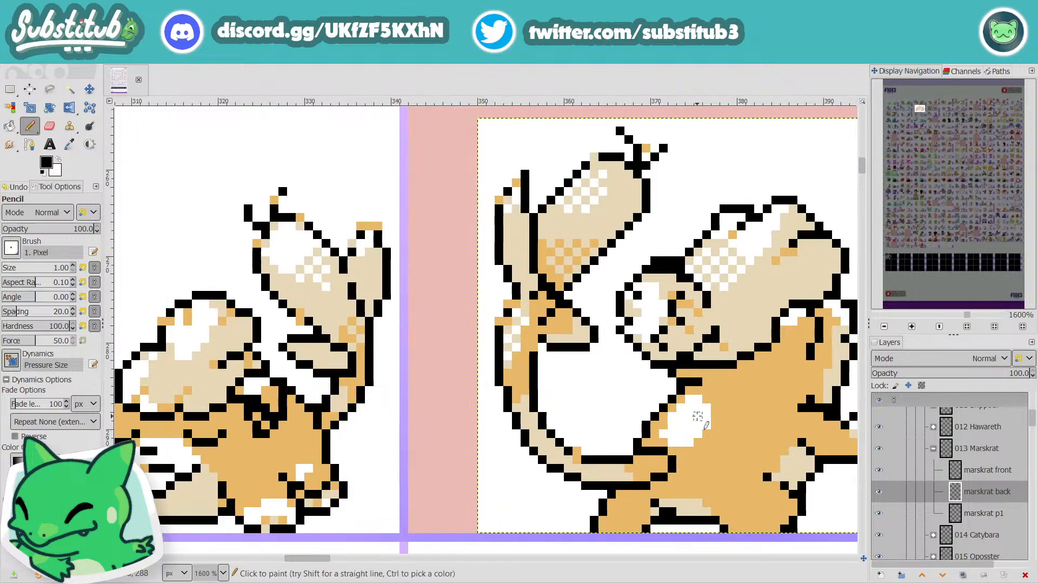
Step: Sample the body's orange and recolour two black pixels of the curl inside the tuft's rounded end with the Pencil
key(o)
click(736, 423)
key(p)
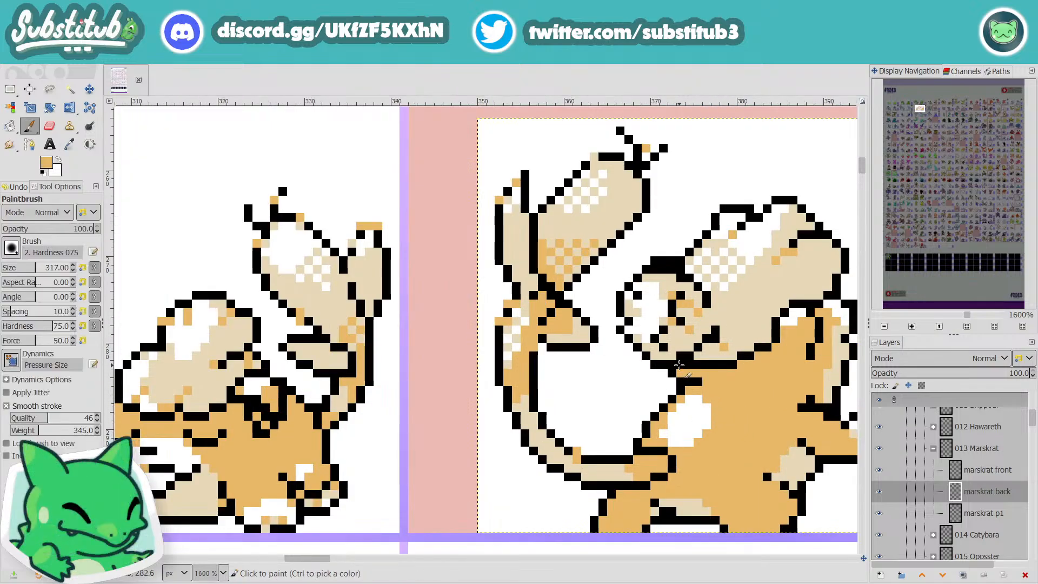
click(664, 347)
key(ctrl+z)
key(n)
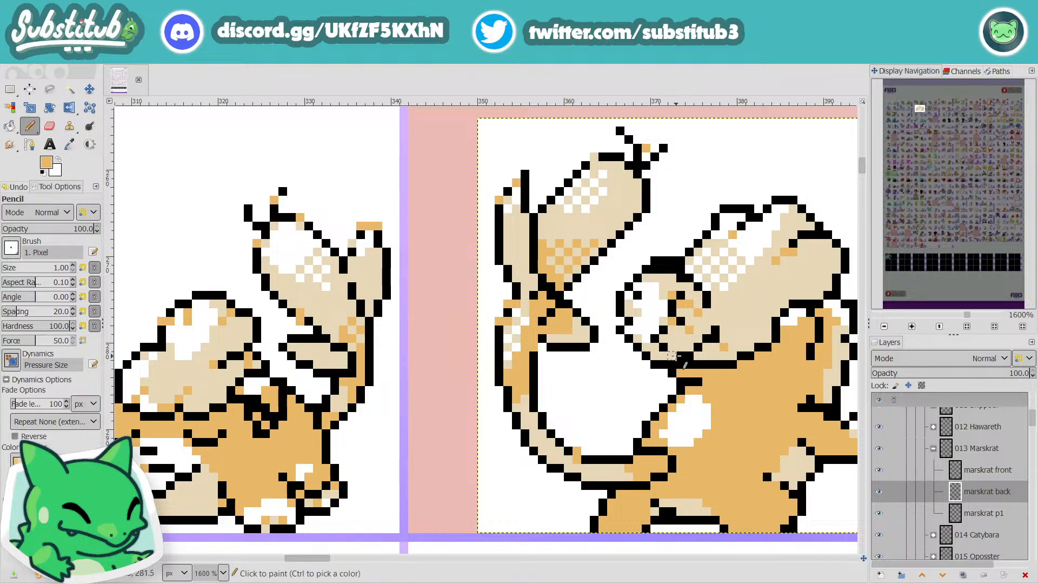
click(663, 347)
click(664, 330)
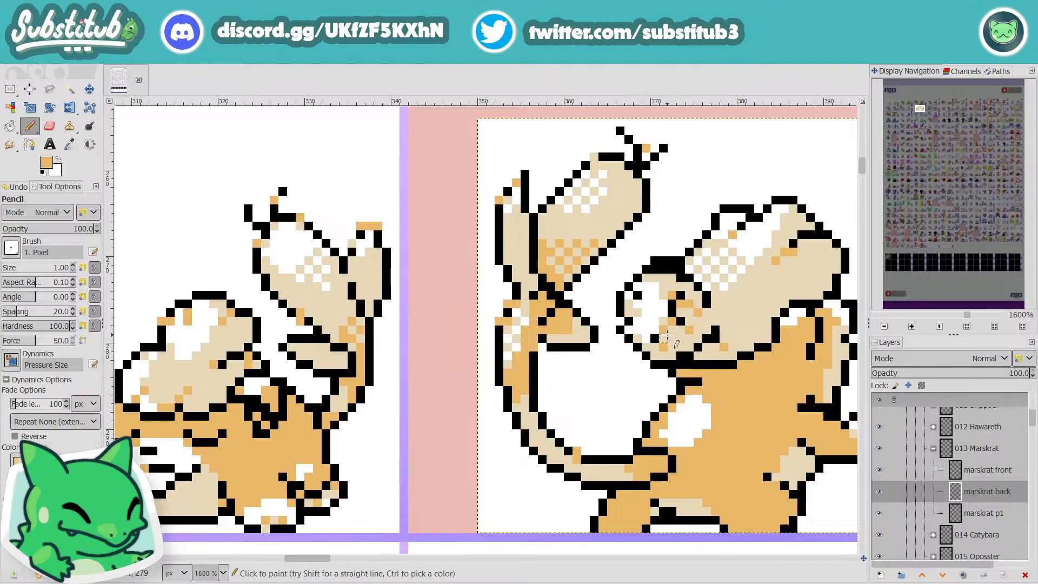
Step: Thin the thick black outline along the top of the tuft's rounded end with white and check it at sheet scale
scroll(670, 329, down, 4)
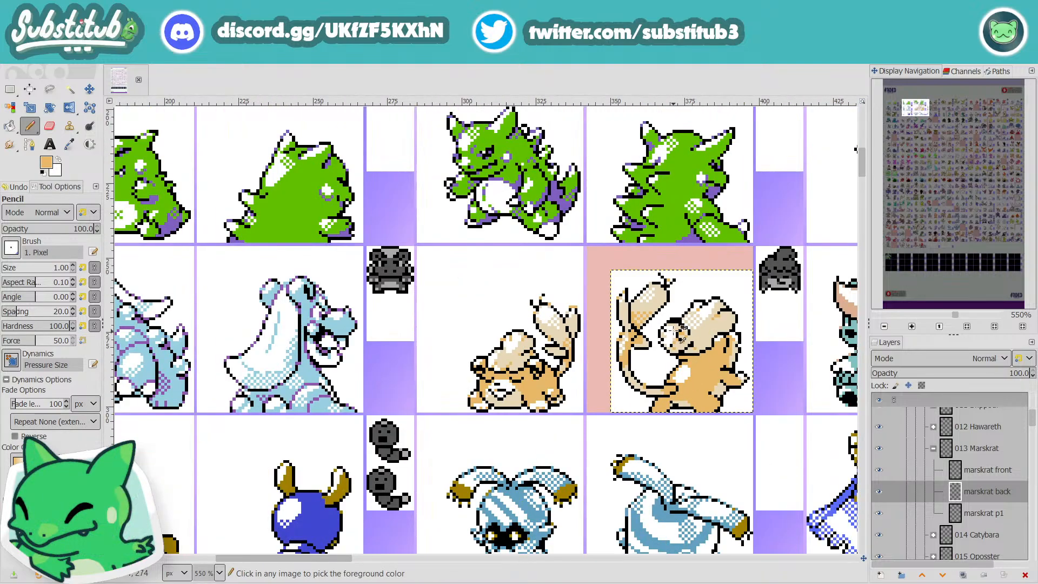
scroll(703, 310, up, 5)
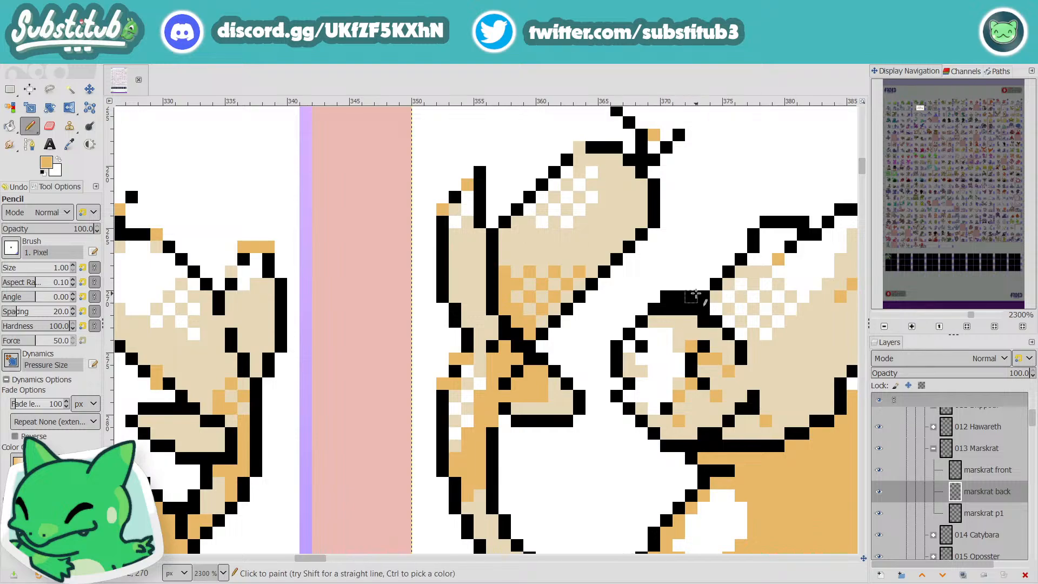
key(x)
mouse_move(692, 297)
mouse_down()
mouse_move(665, 298)
mouse_move(691, 297)
mouse_up()
scroll(691, 296, down, 4)
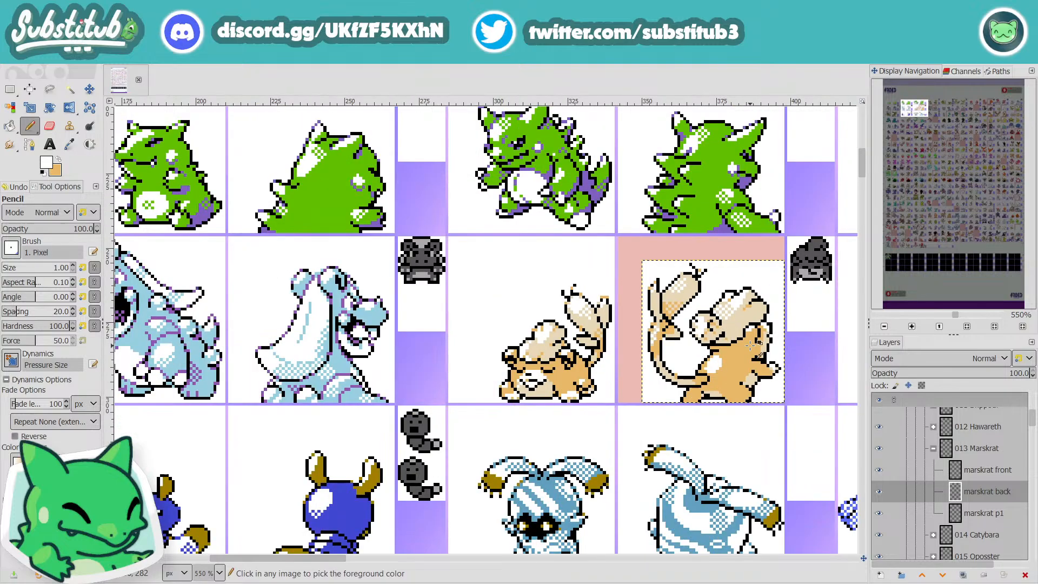
scroll(737, 346, up, 4)
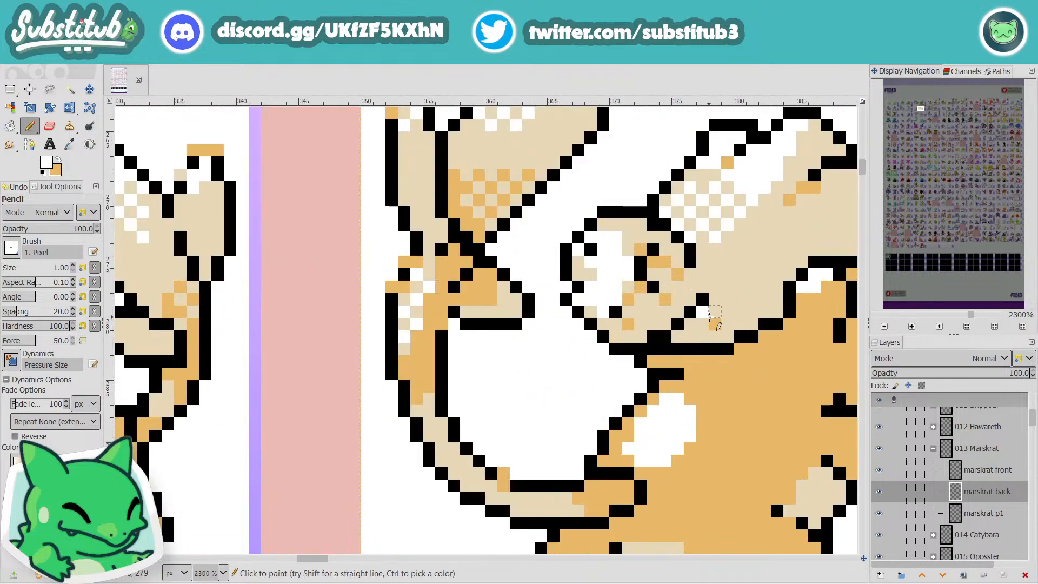
Step: Sample the body's orange and build a small shading patch where the rounded end meets the underside of the tuft
click(715, 324)
key(o)
click(738, 418)
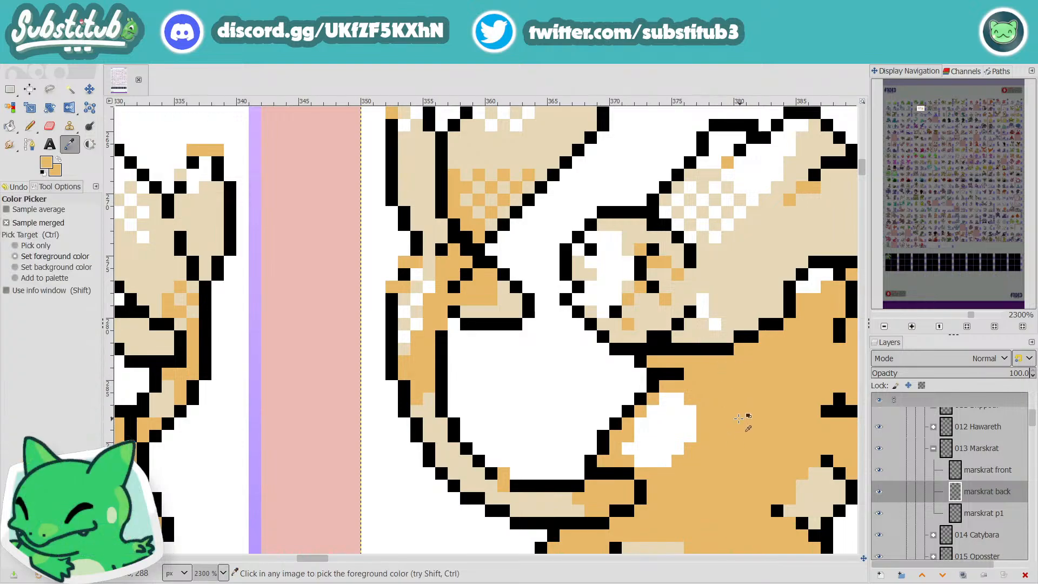
key(n)
click(679, 336)
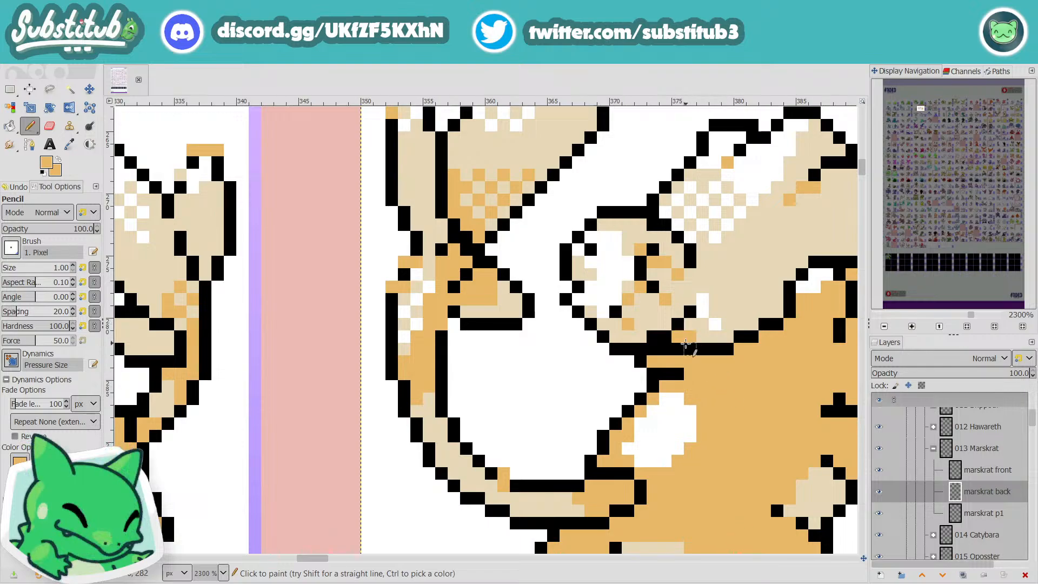
click(702, 312)
click(715, 323)
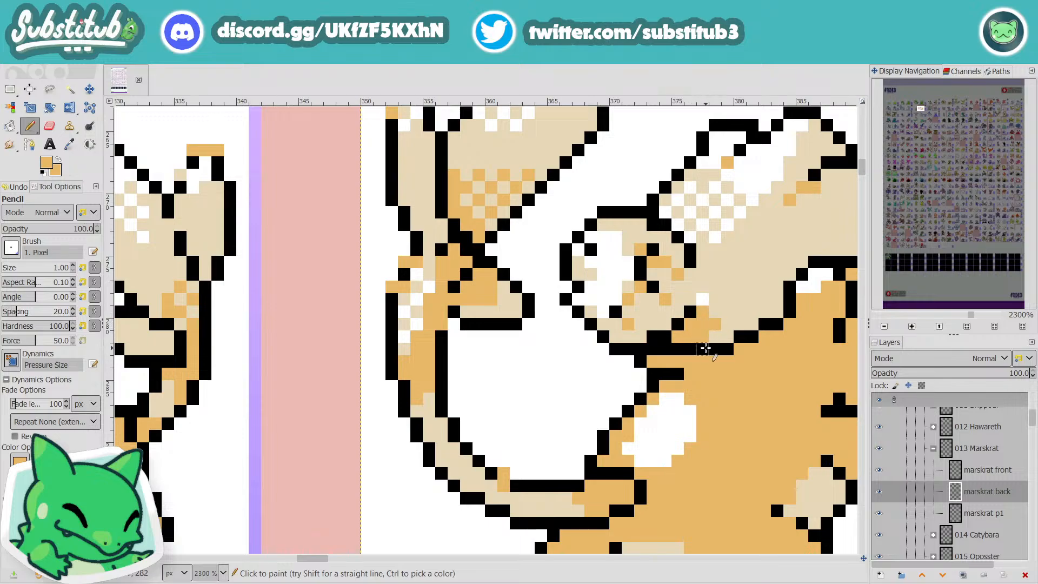
Step: Save the image and cover the leftover white pixel above the tuft's orange shading patch with the sampled light tan
key(ctrl+s)
scroll(719, 358, down, 3)
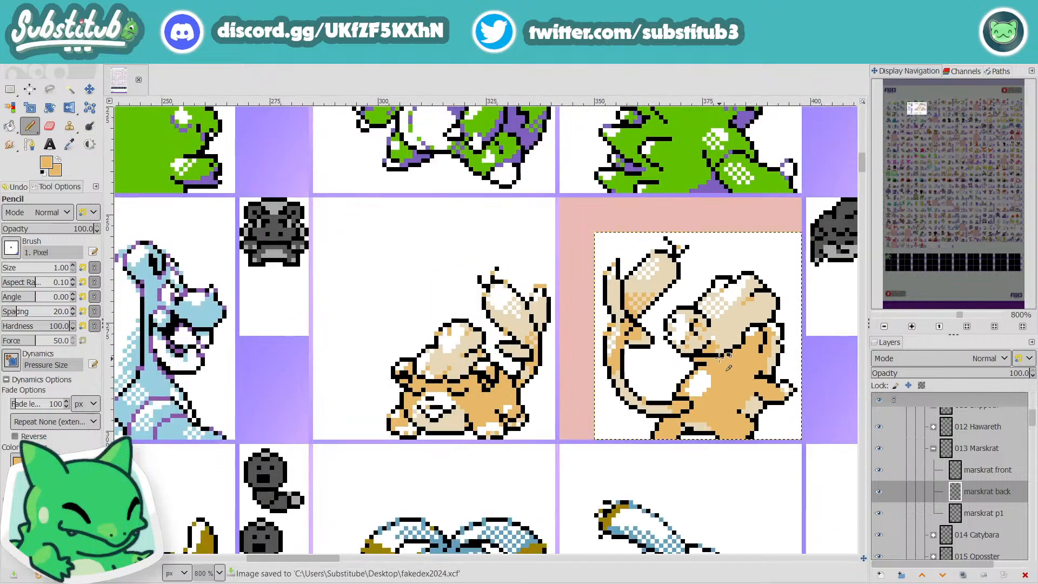
scroll(719, 360, up, 3)
key(o)
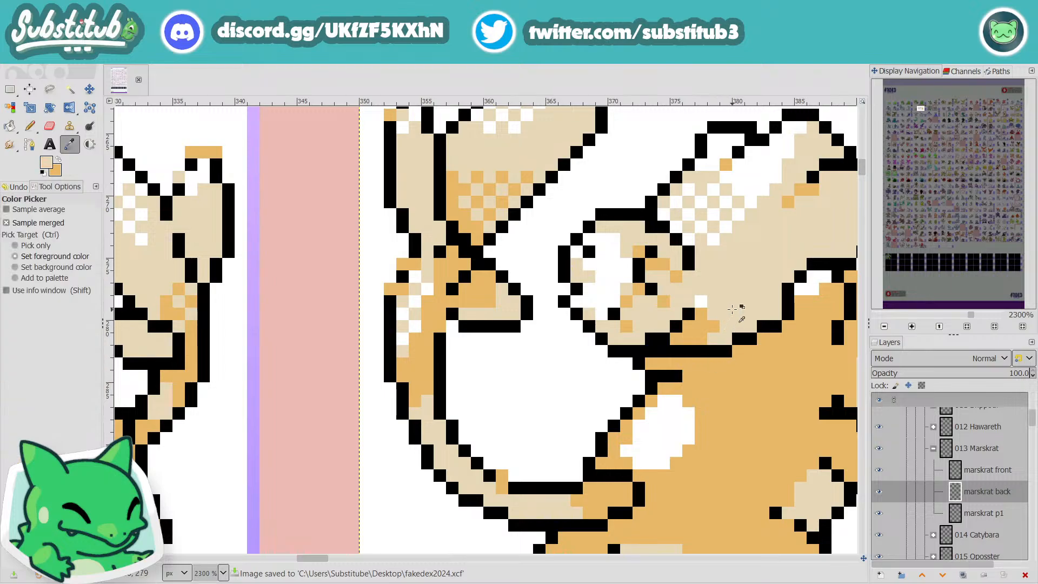
key(n)
scroll(719, 319, down, 4)
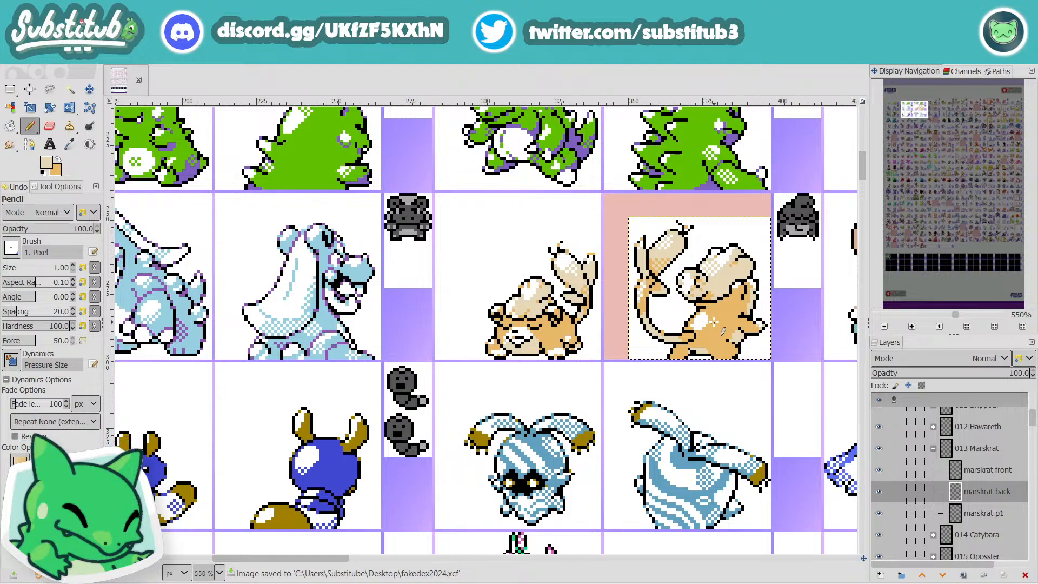
Step: Examine the reworked tuft and curl shading on Marskrat's back sprite up close and at sheet scale
scroll(708, 319, up, 2)
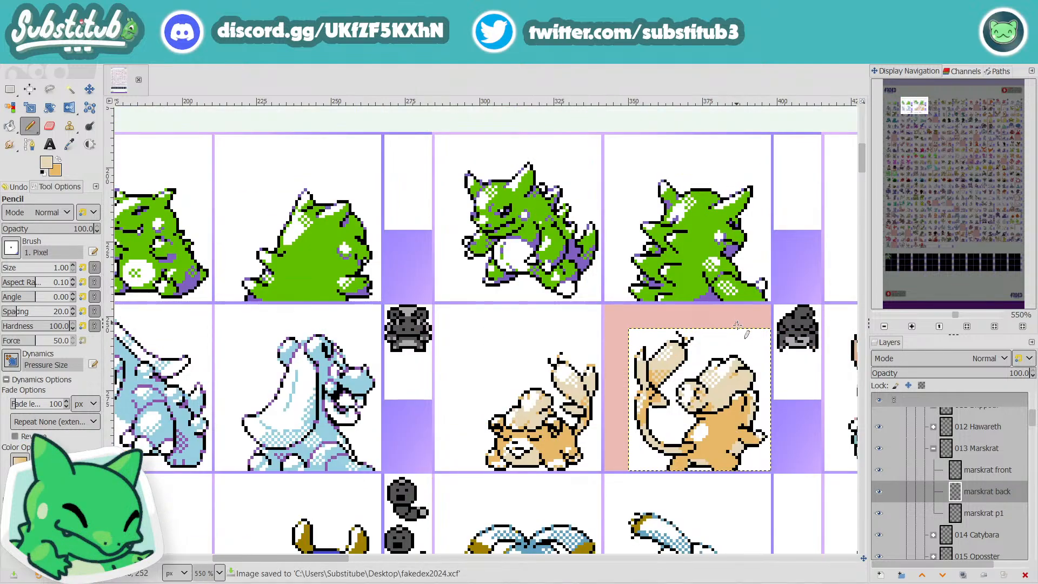
scroll(741, 349, down, 2)
scroll(706, 295, up, 4)
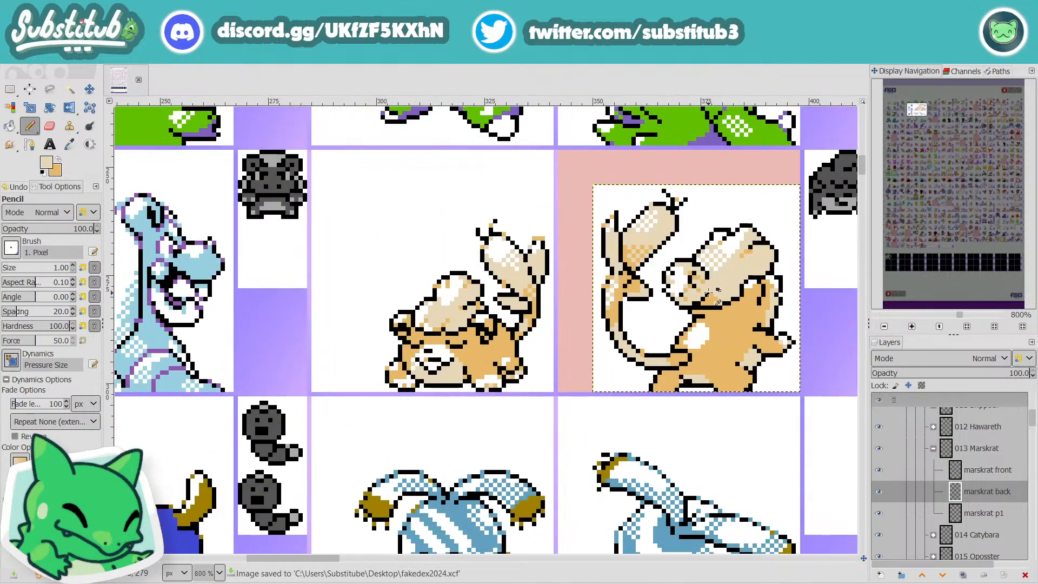
scroll(708, 295, down, 1)
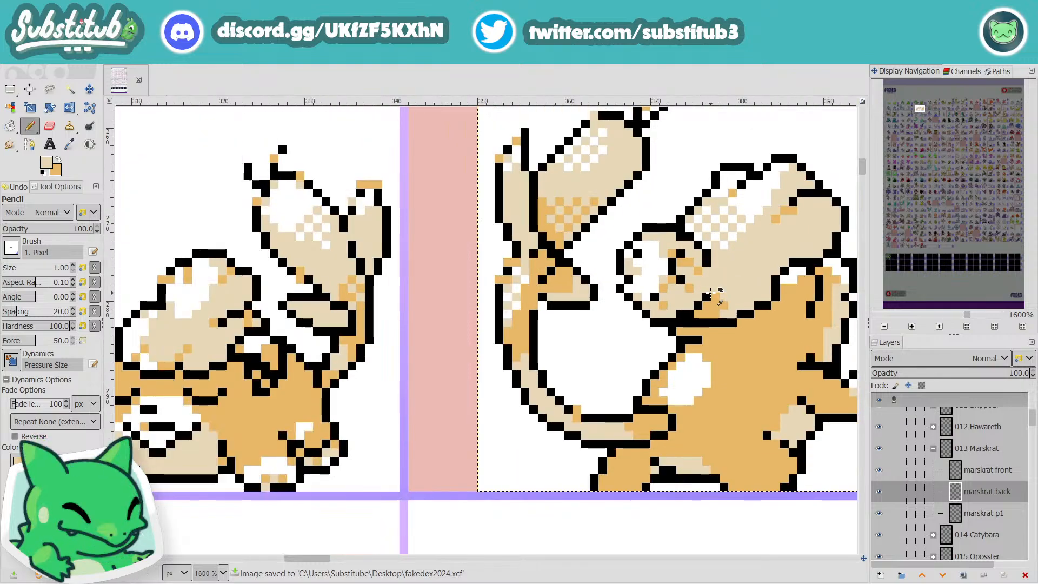
scroll(711, 293, down, 1)
scroll(711, 293, up, 1)
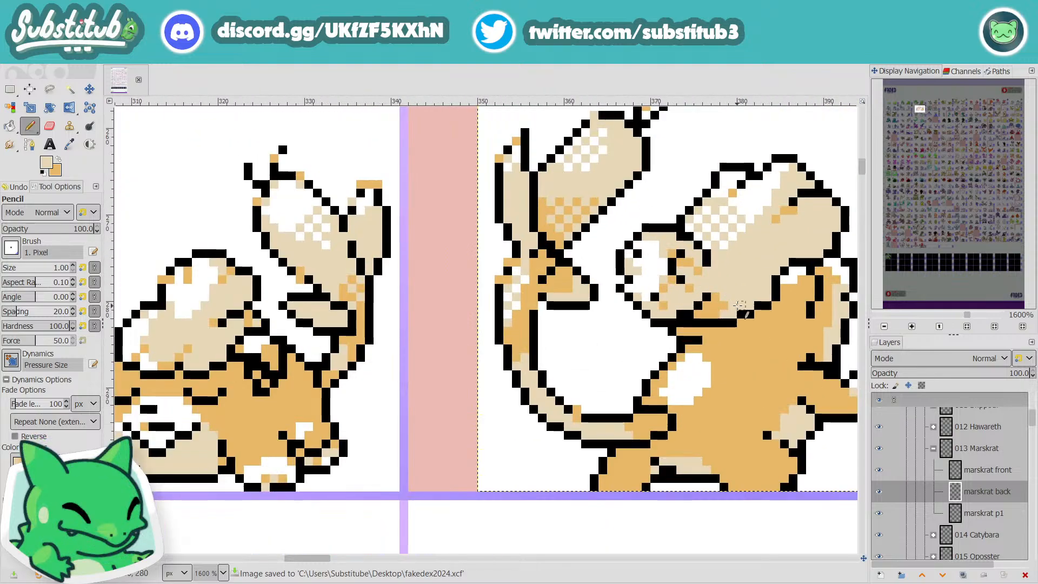
scroll(715, 324, down, 2)
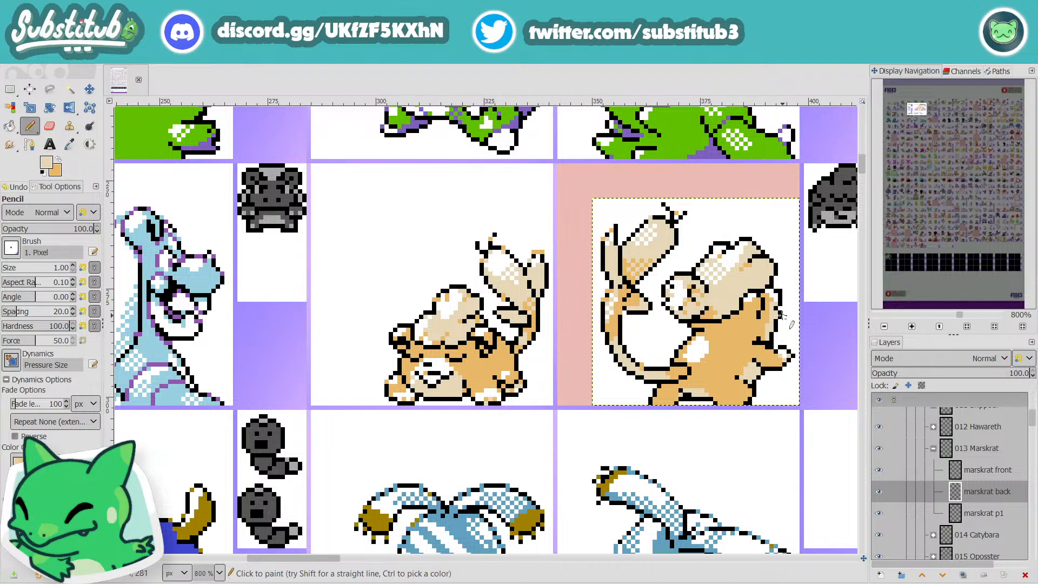
Step: Retouch the black outline along the sprite's right edge above the outstretched paw and fill beside it with the sampled light tan
scroll(782, 315, up, 2)
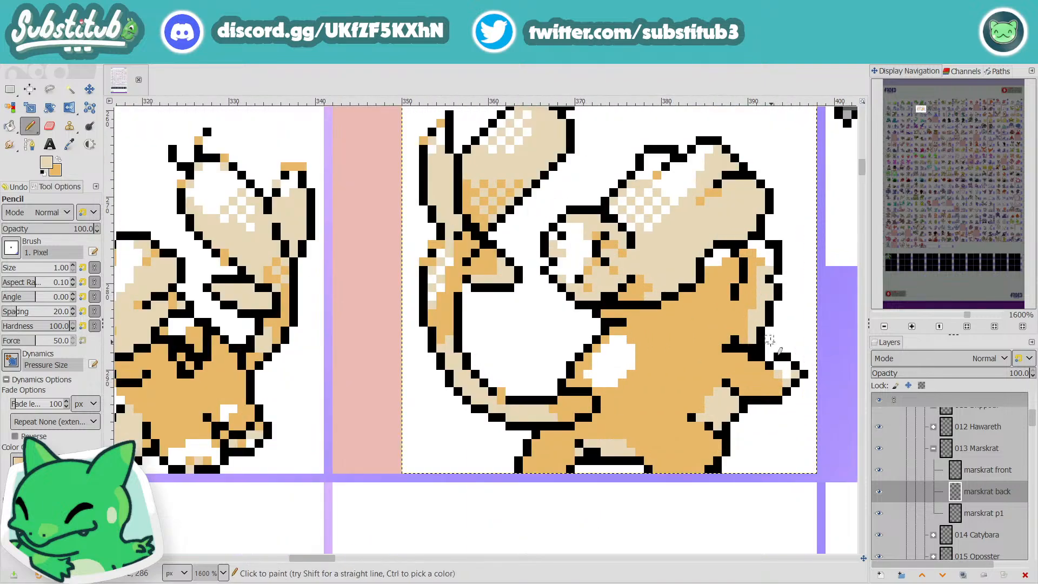
key(o)
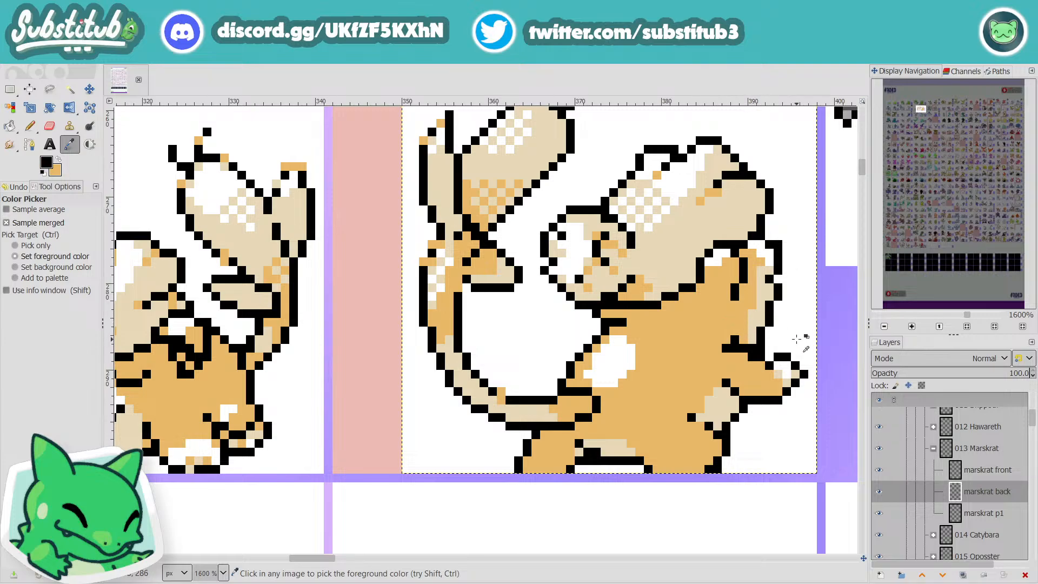
key(n)
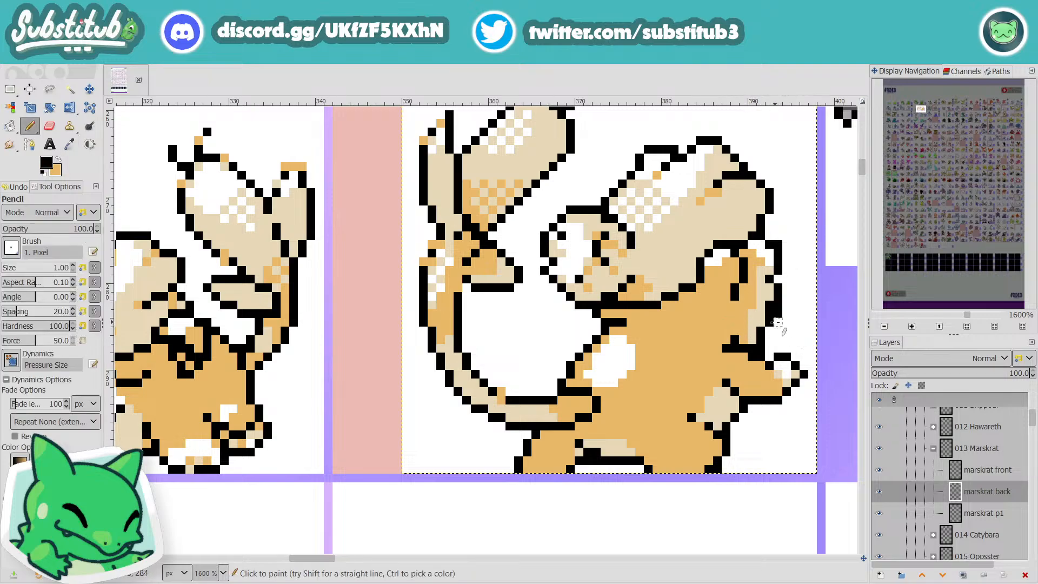
key(o)
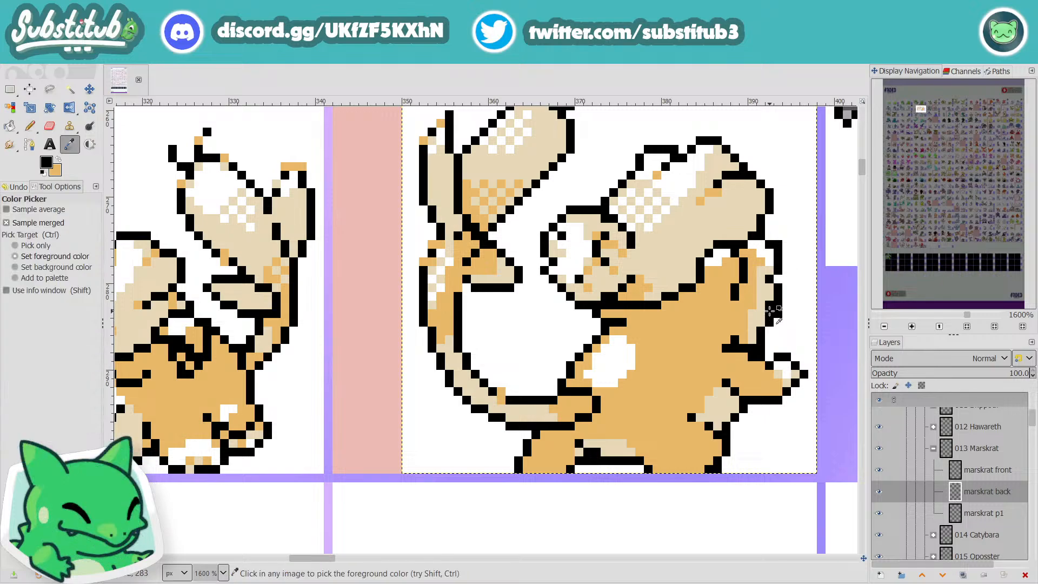
click(765, 294)
key(n)
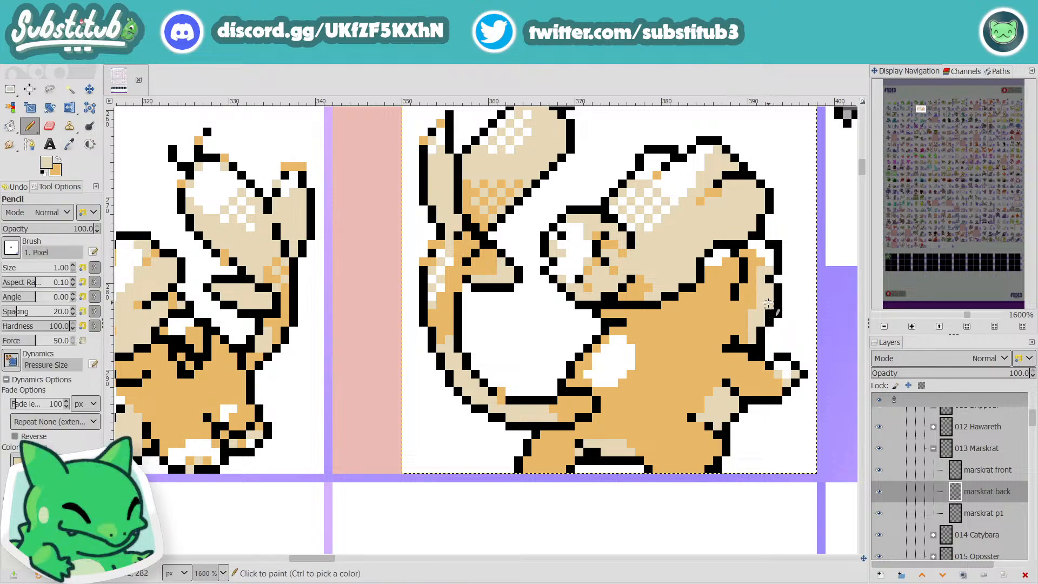
ctrl+click(767, 329)
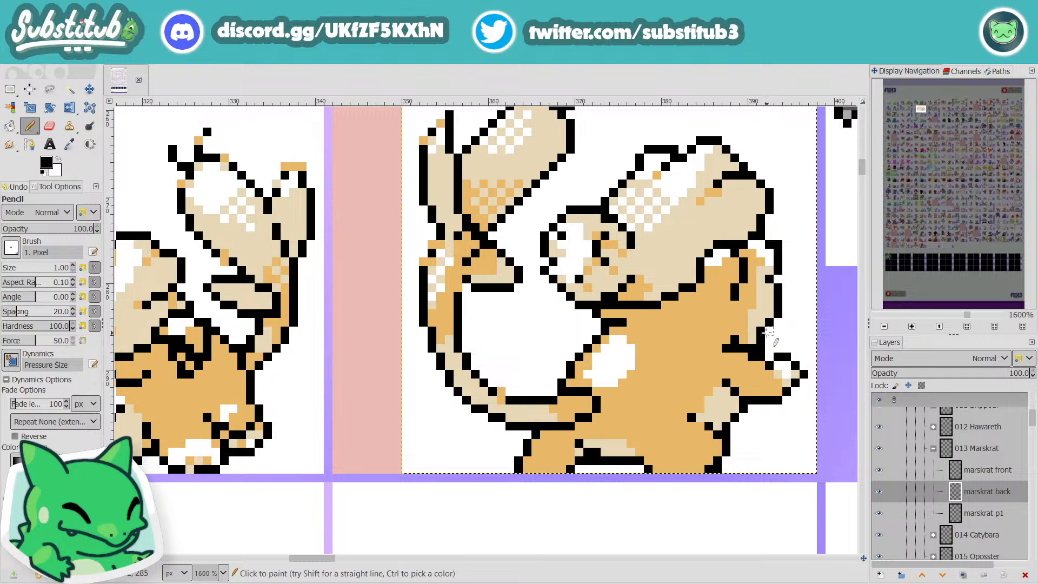
Step: Clean up the lower end of that edge with white and the body's sampled light tan, and check it at sheet scale
key(x)
key(o)
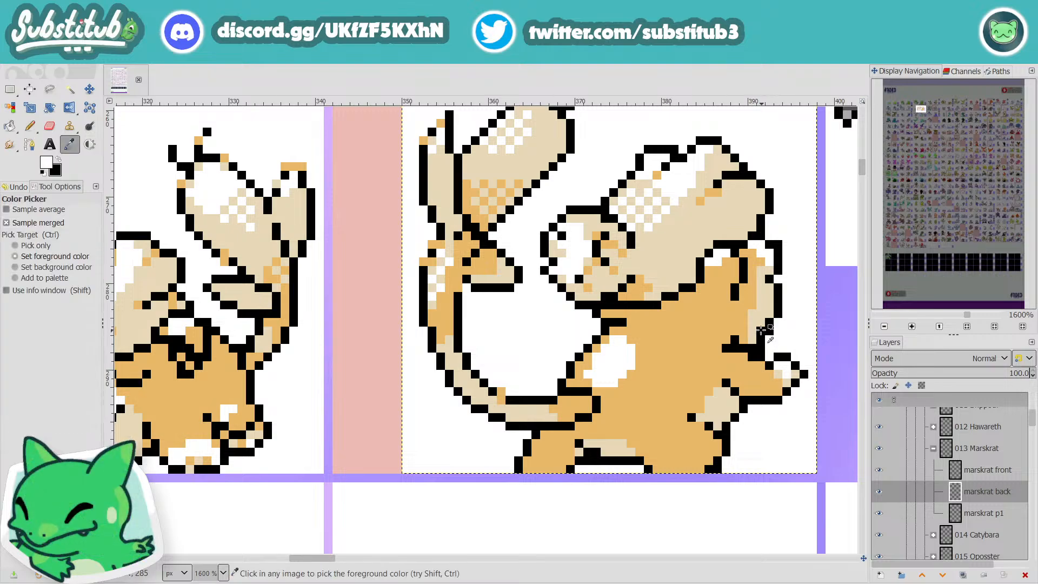
click(757, 320)
key(n)
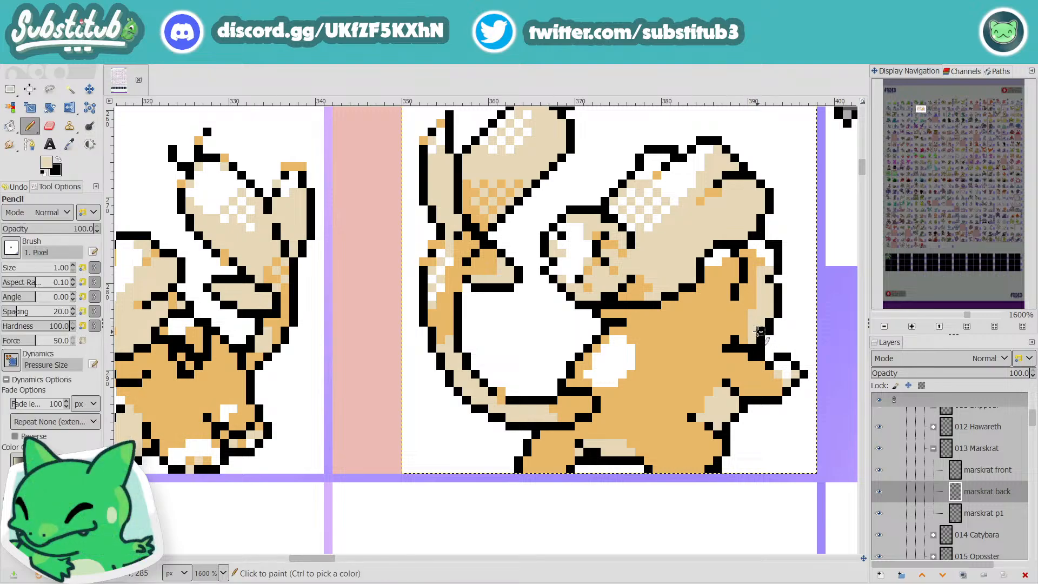
scroll(782, 374, down, 2)
scroll(780, 368, down, 2)
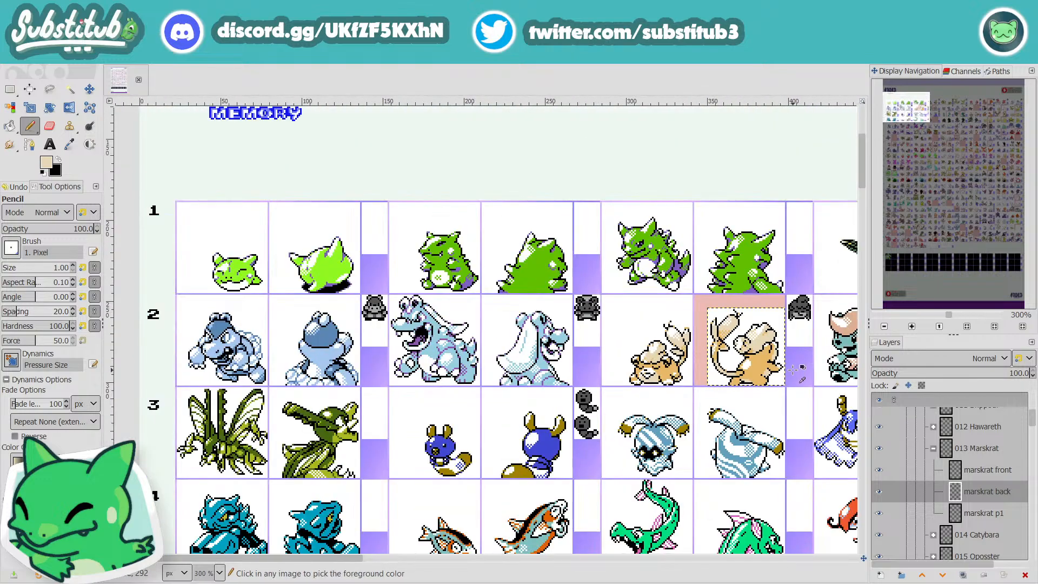
Step: Thin the bump in the black outline on the sprite's right edge with white, check it at sheet scale, and save the image
scroll(782, 372, up, 3)
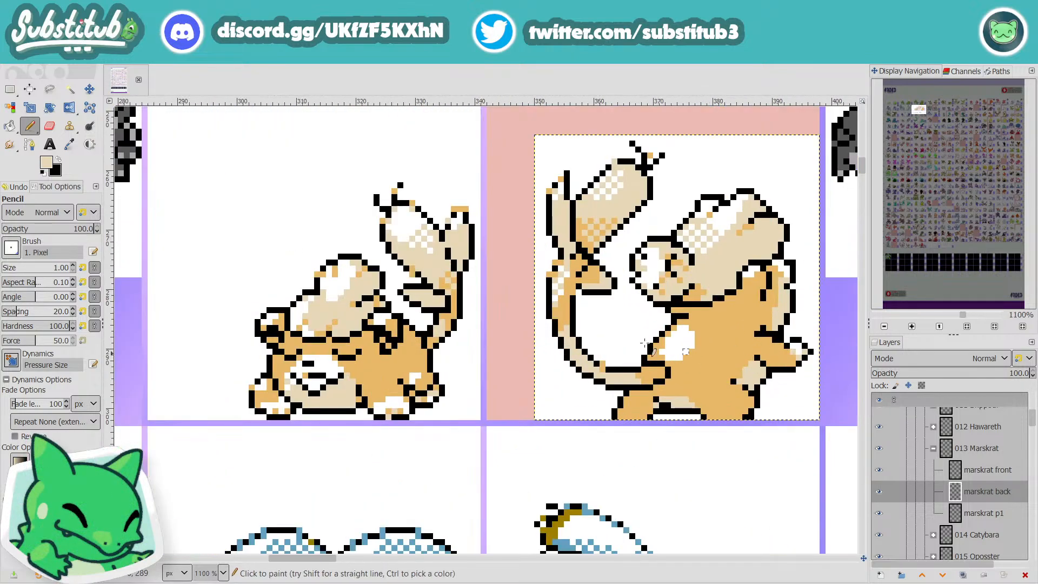
scroll(772, 291, up, 2)
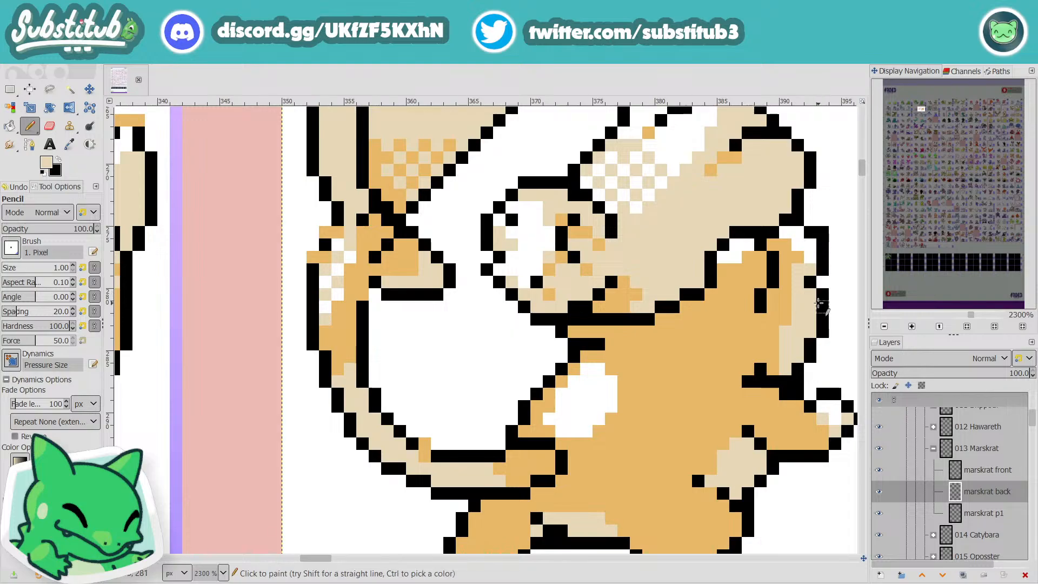
key(d)
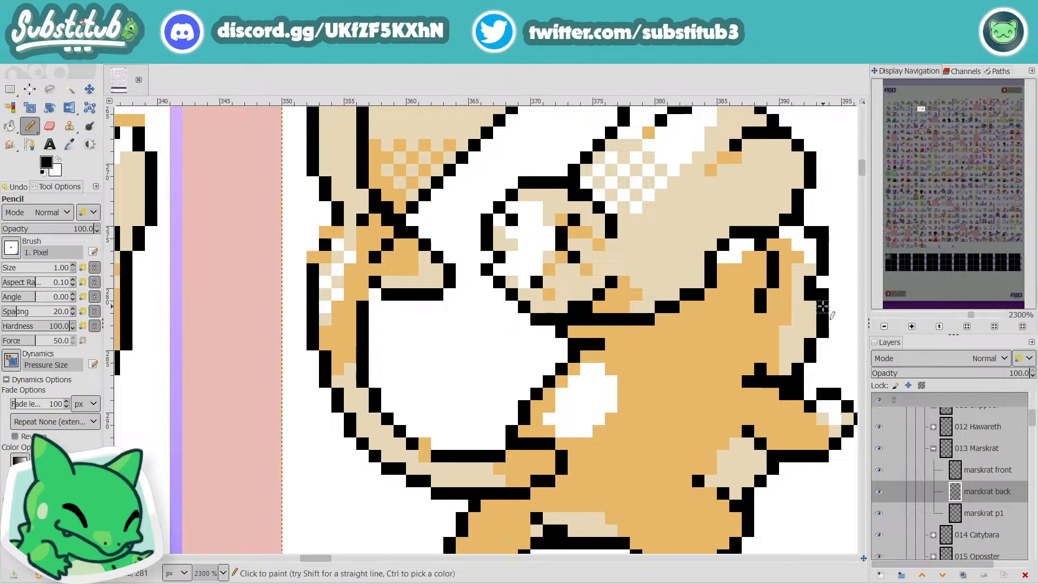
key(x)
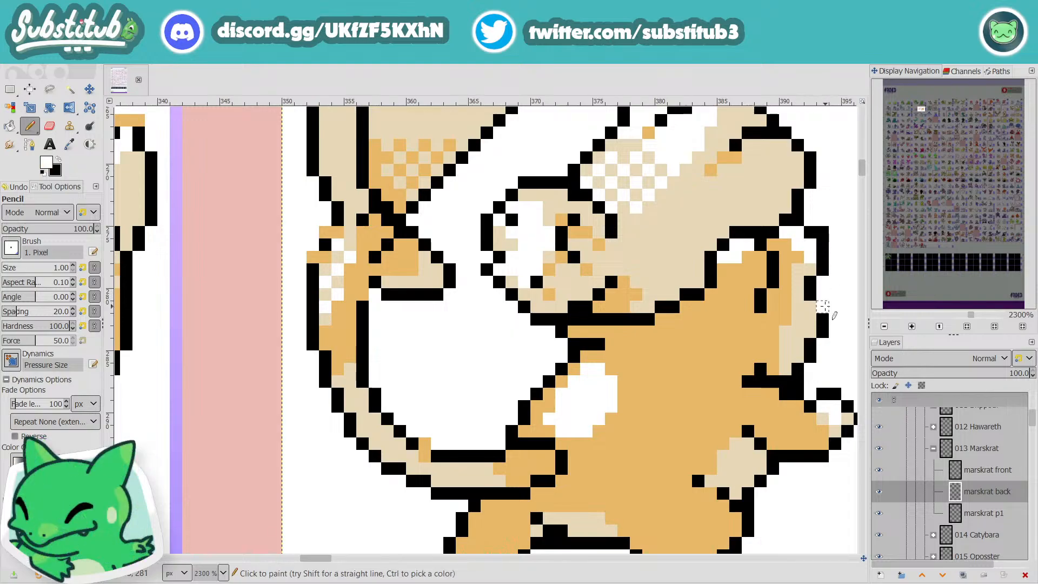
key(x)
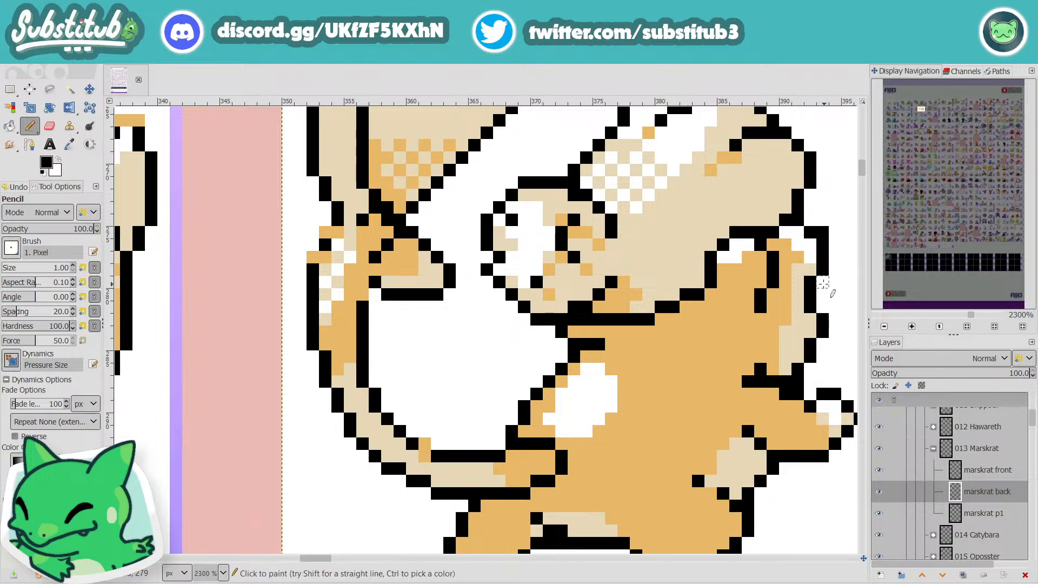
scroll(833, 347, down, 4)
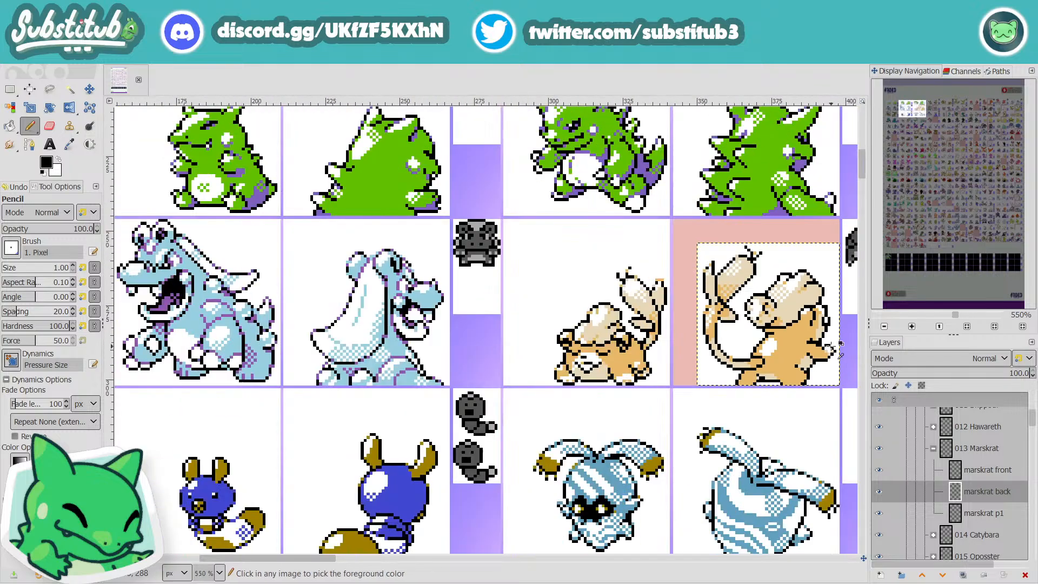
scroll(839, 351, down, 1)
key(ctrl+s)
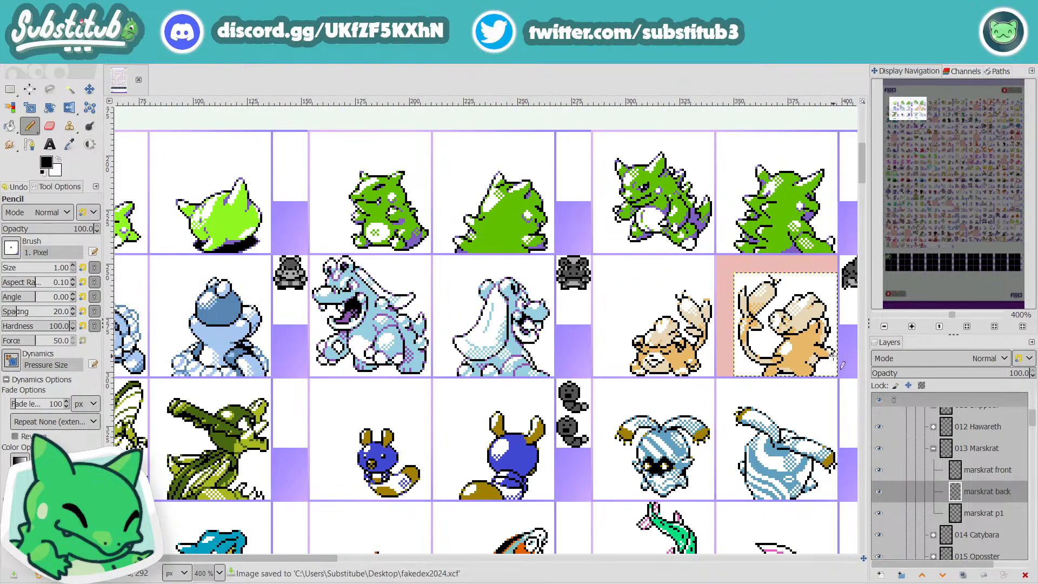
Step: Sample the body's orange and add shading pixels along the outer edge of the tuft's rounded end
scroll(810, 316, up, 1)
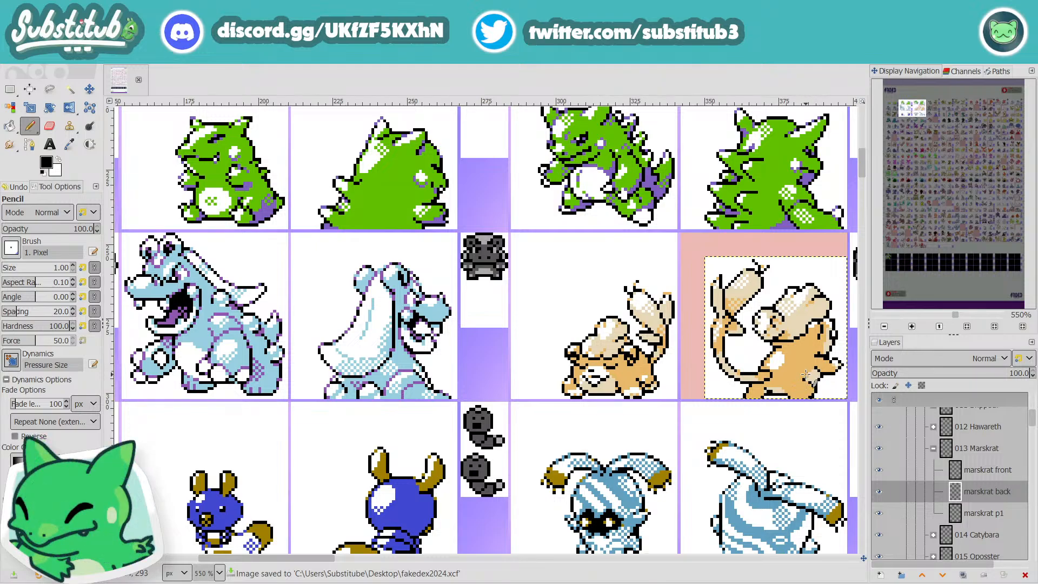
key(ctrl)
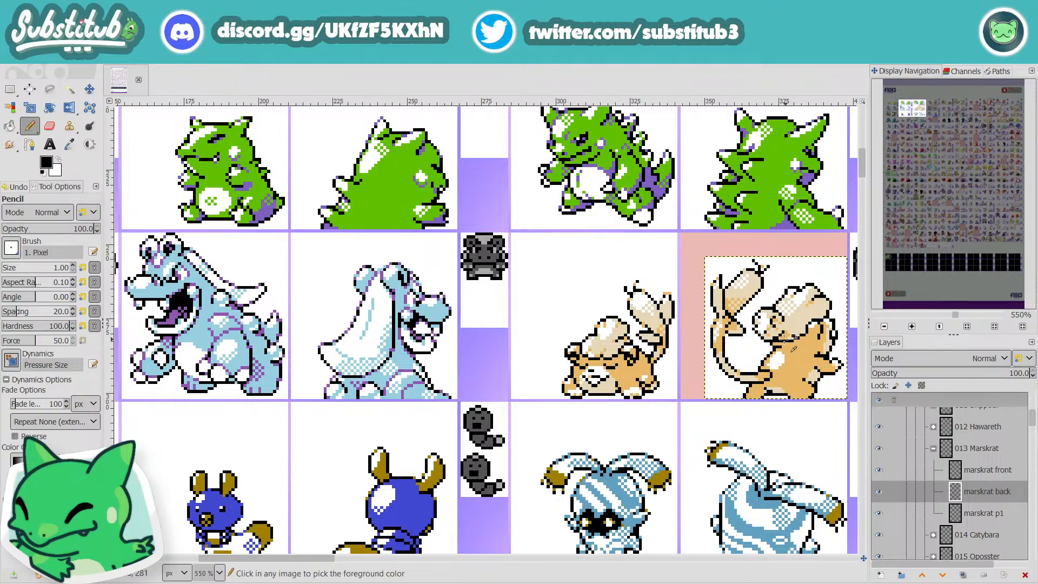
scroll(774, 334, up, 3)
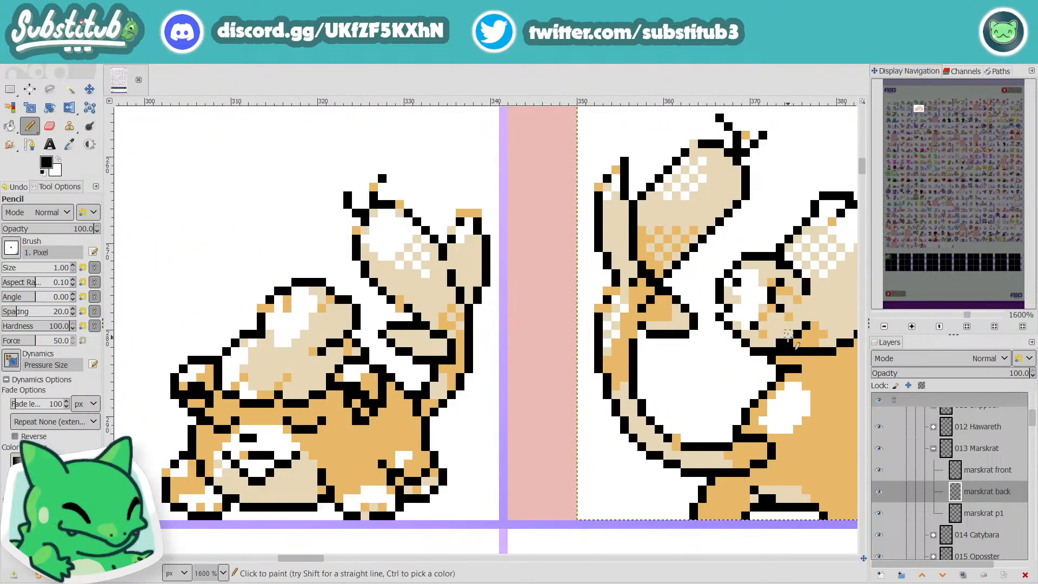
key(o)
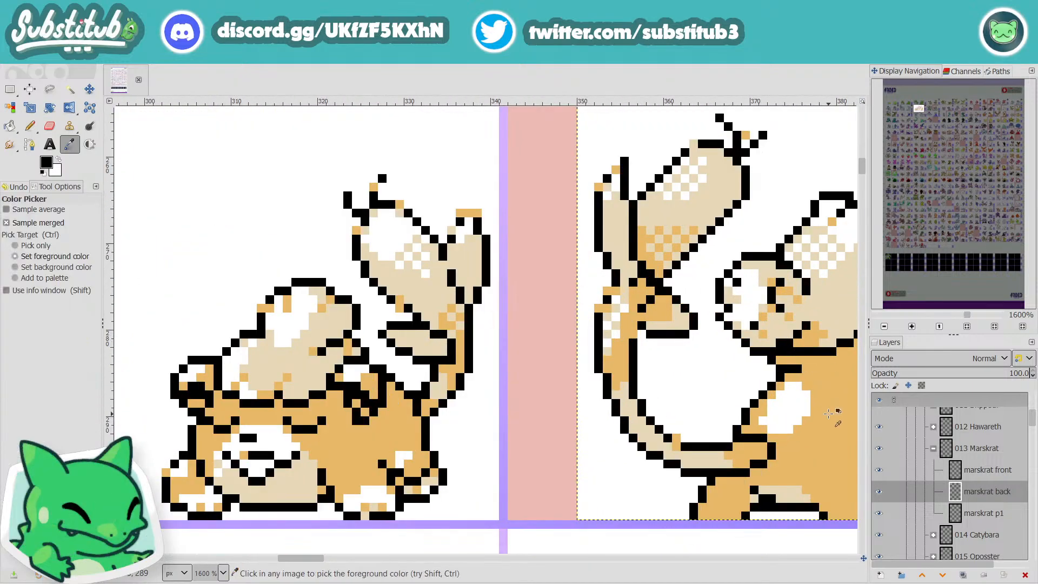
key(shift+o)
key(o)
click(833, 412)
key(n)
click(737, 283)
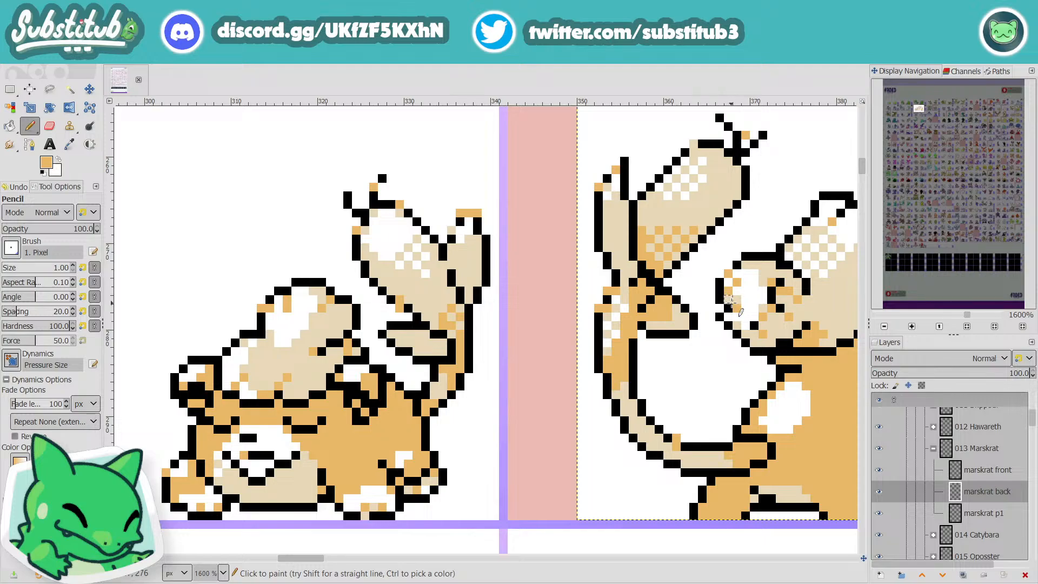
scroll(751, 333, down, 2)
Step: Sample the light tan, touch up the lower shading of the tuft's rounded end, and check it from farther out
scroll(749, 334, up, 3)
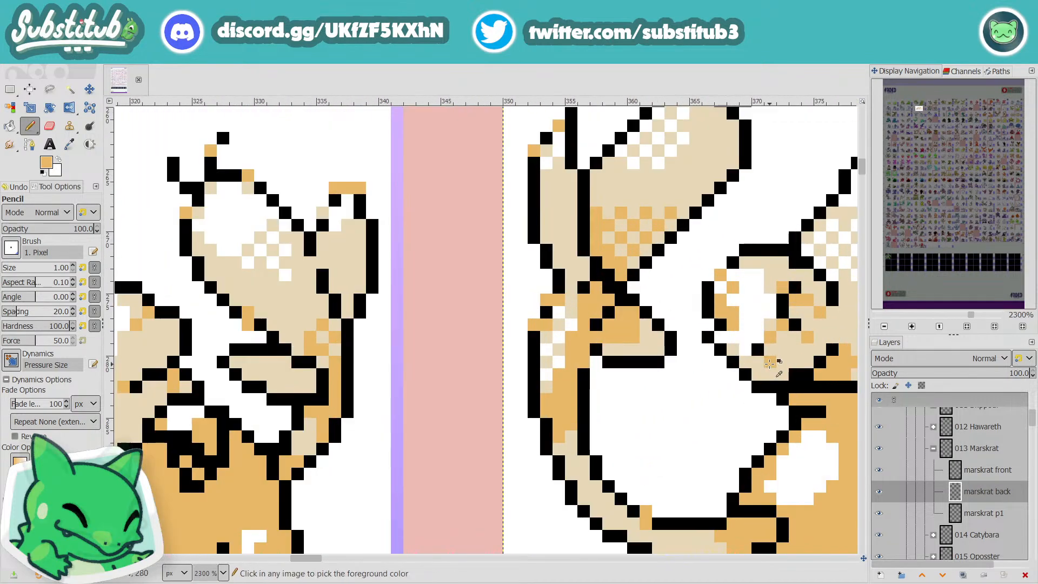
ctrl+click(784, 353)
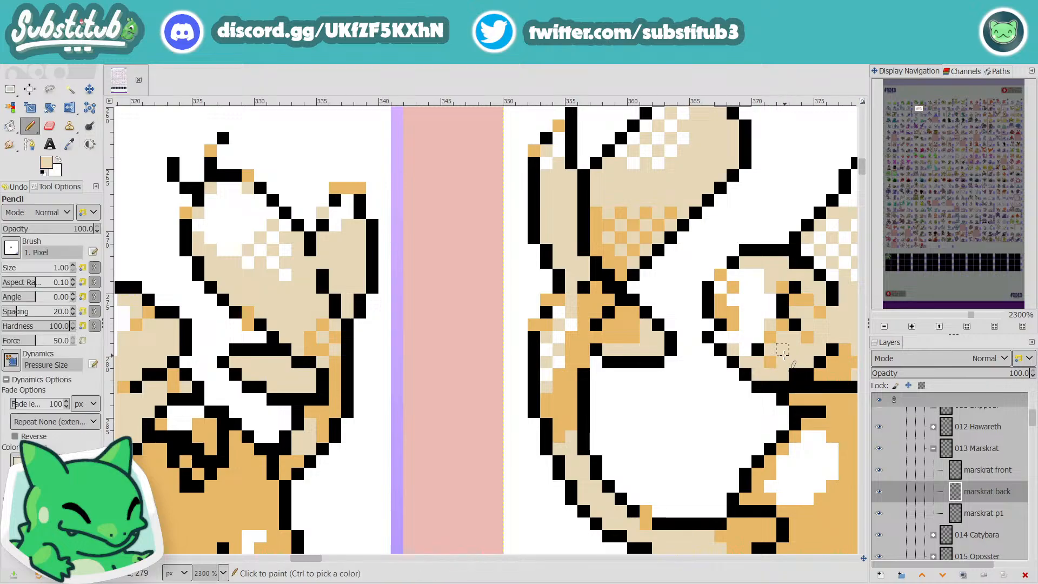
click(746, 338)
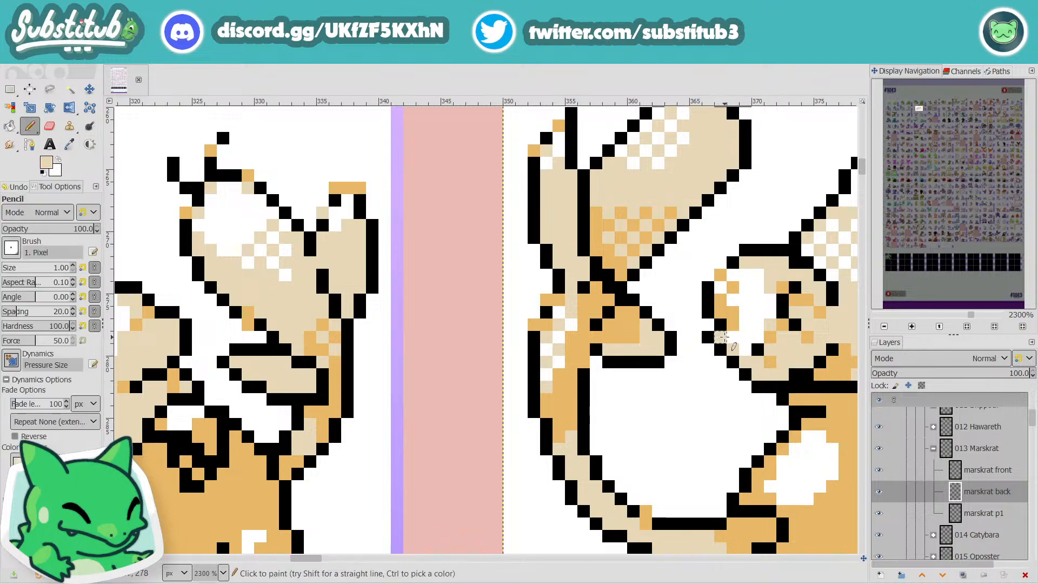
scroll(735, 350, down, 5)
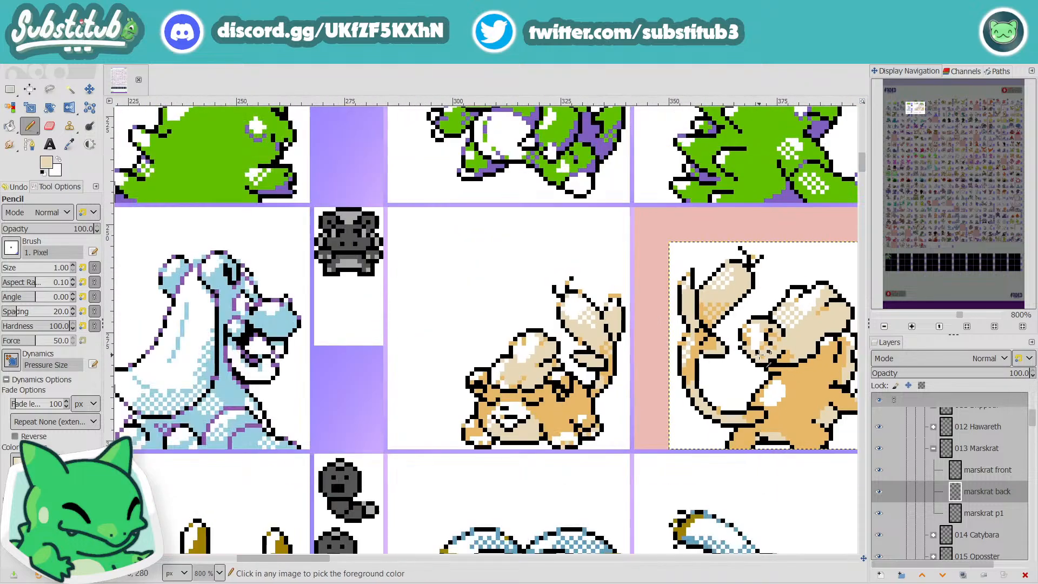
scroll(795, 363, up, 5)
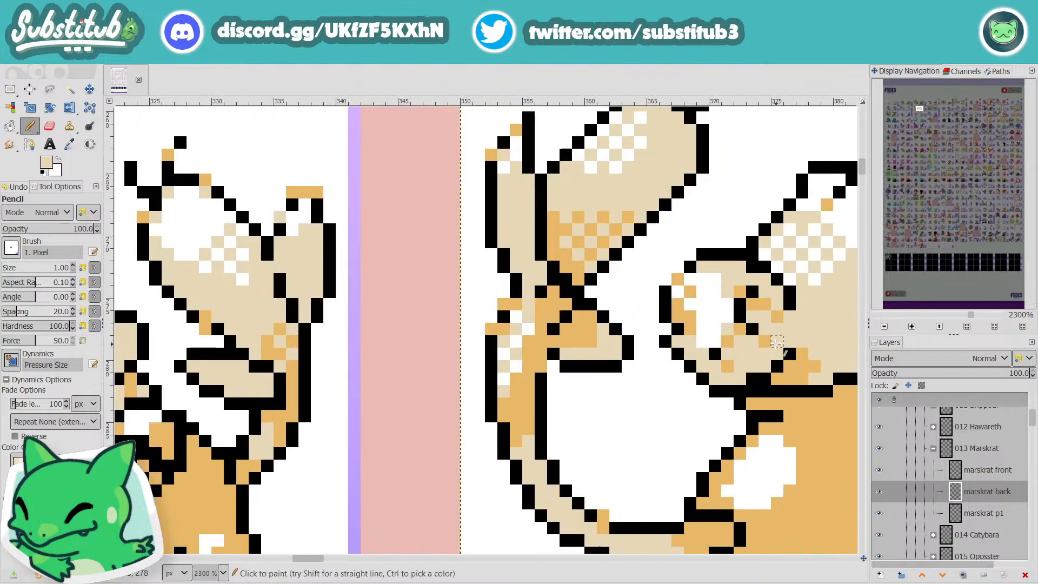
Step: Refine the curl inside the rounded end, adding a short diagonal of black pixels near its top, and check it at sheet scale
click(777, 342)
ctrl+click(753, 328)
click(703, 279)
click(716, 279)
click(717, 292)
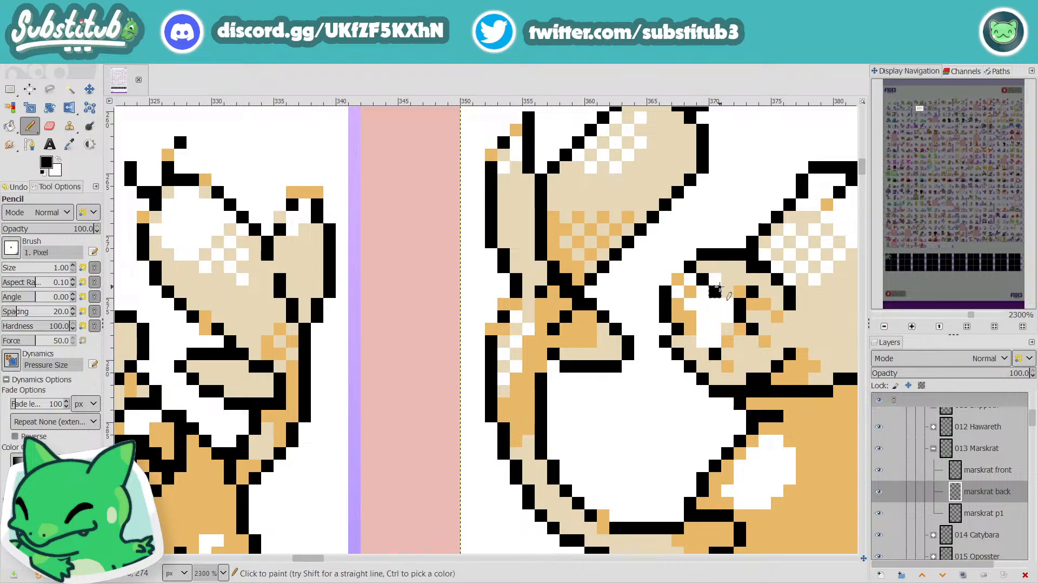
scroll(719, 292, down, 4)
scroll(818, 336, down, 1)
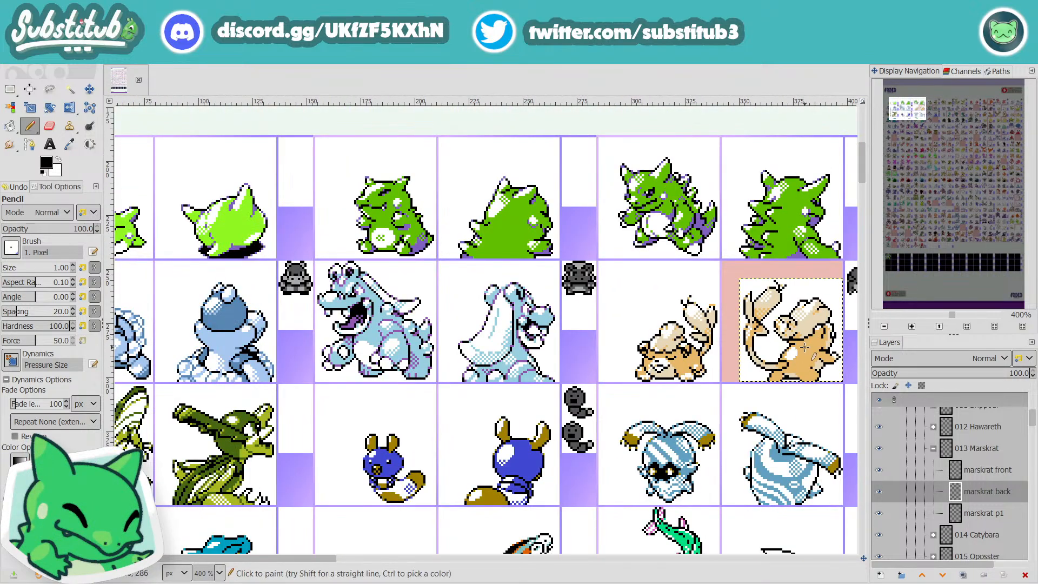
Step: Touch up the top of the tuft's rounded end with white and compare the sprite with its neighbours on the sheet
scroll(789, 323, up, 5)
key(x)
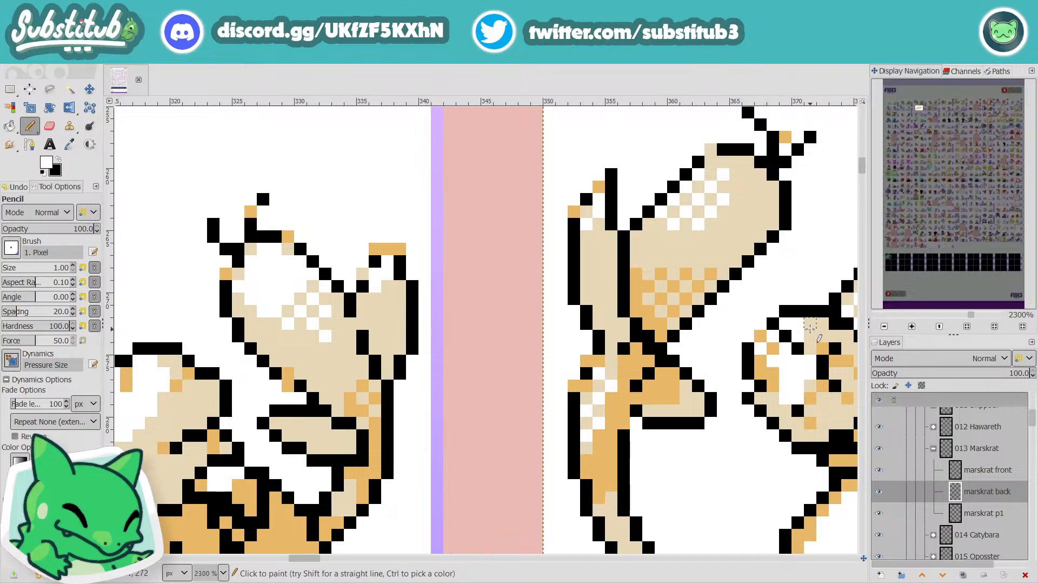
scroll(820, 338, down, 5)
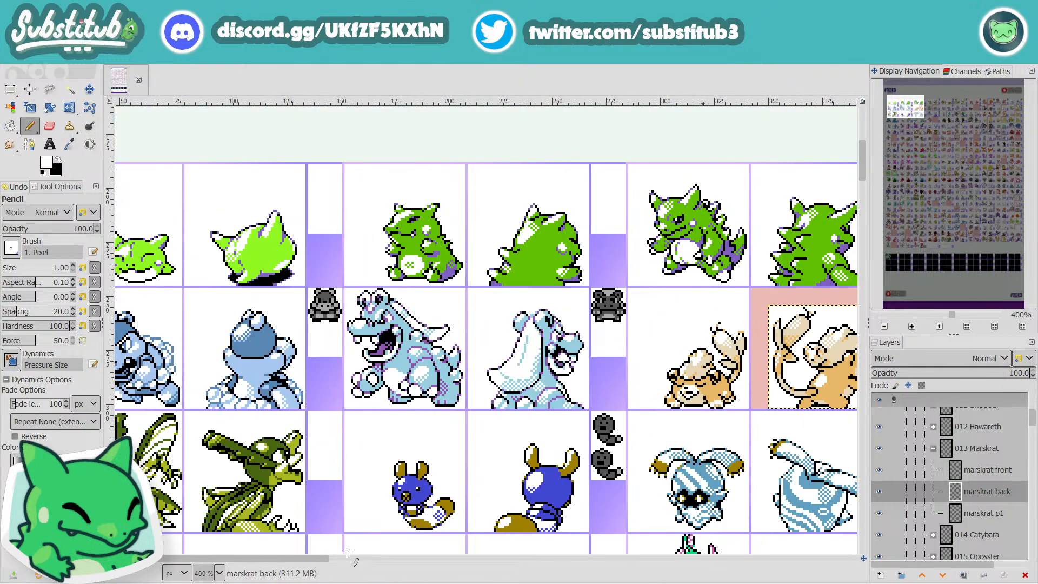
drag(316, 563, 387, 562)
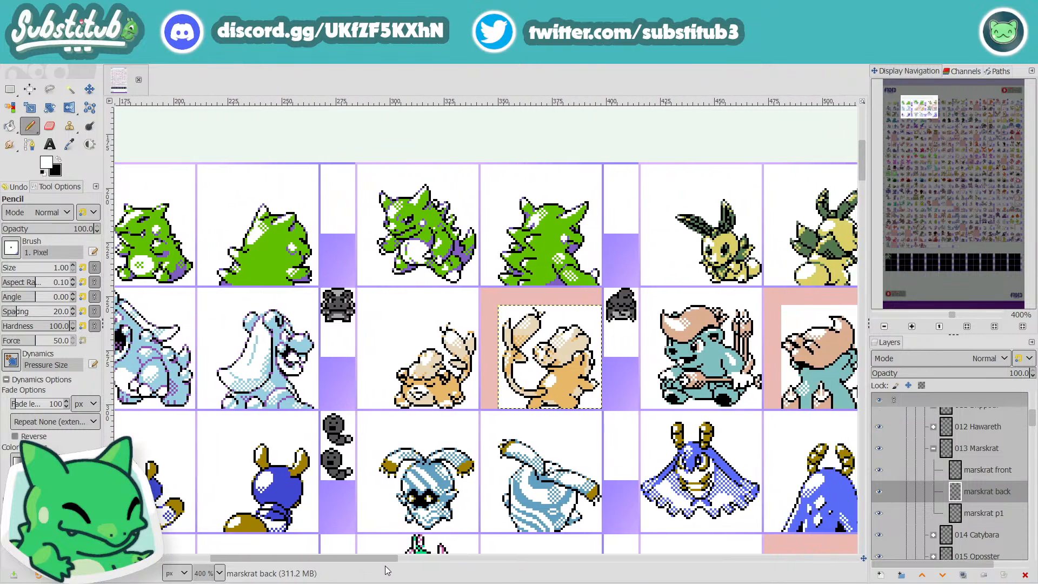
Step: Touch up the black curl detail in the lower part of the rounded end and check it close up and from farther out
key(ctrl)
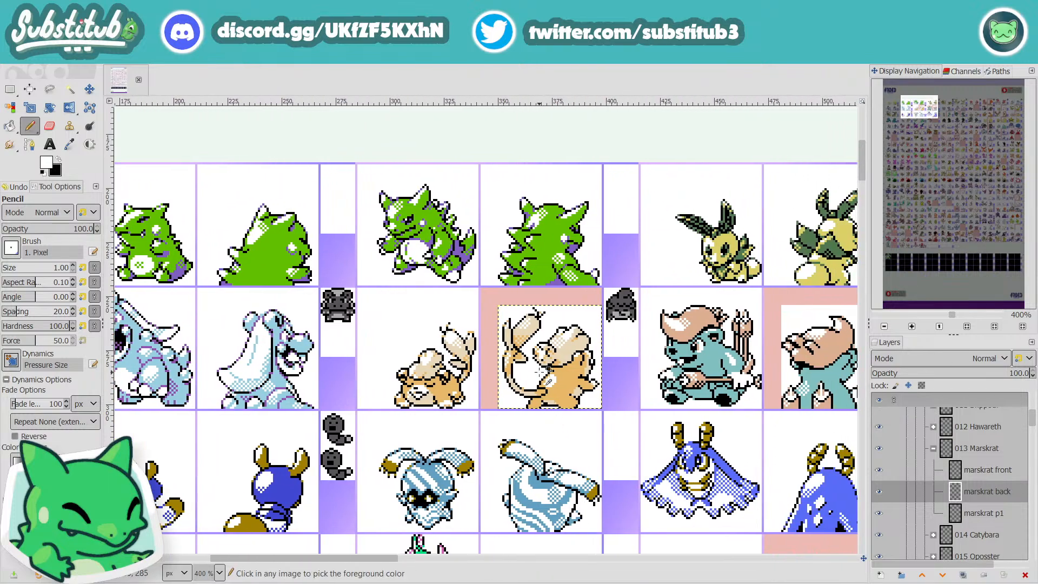
scroll(547, 369, up, 5)
key(x)
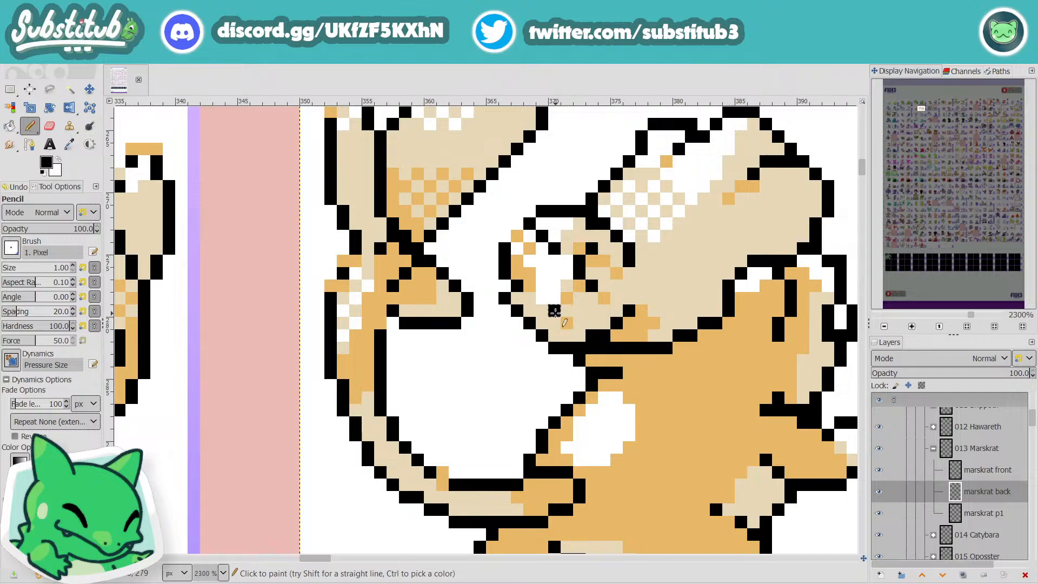
scroll(556, 312, down, 4)
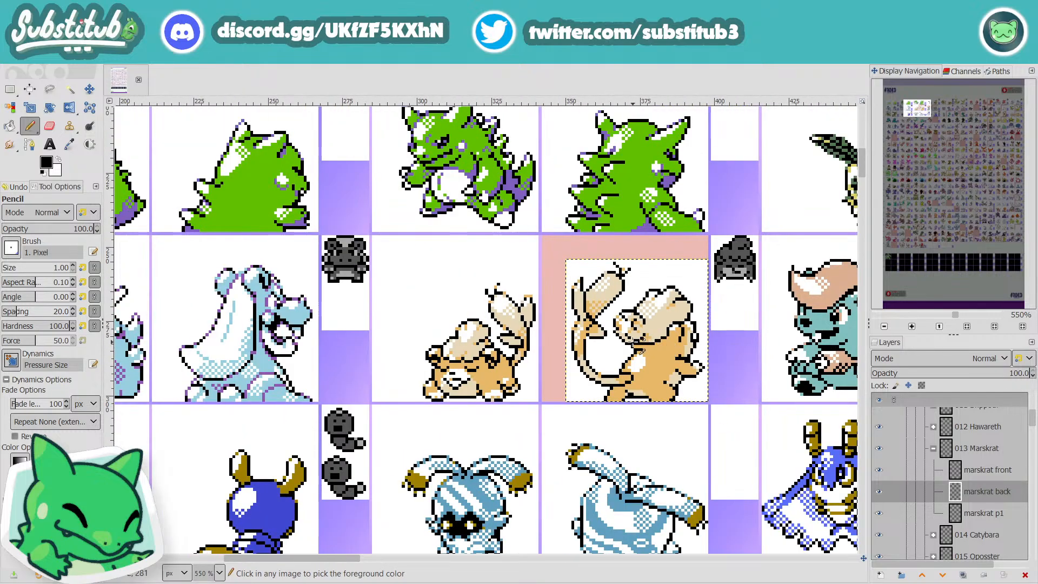
scroll(637, 346, up, 3)
scroll(631, 322, down, 3)
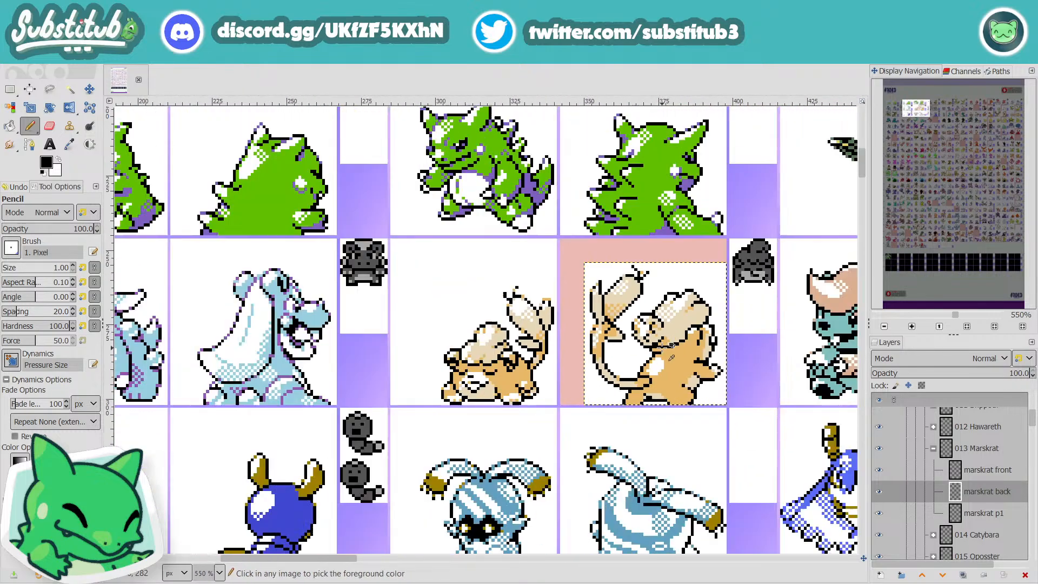
scroll(657, 341, up, 3)
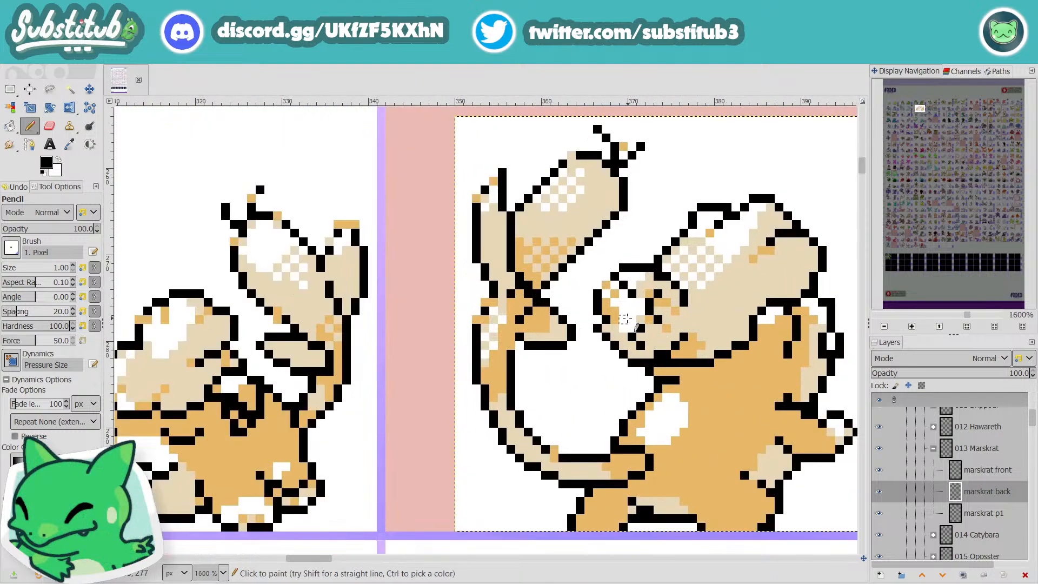
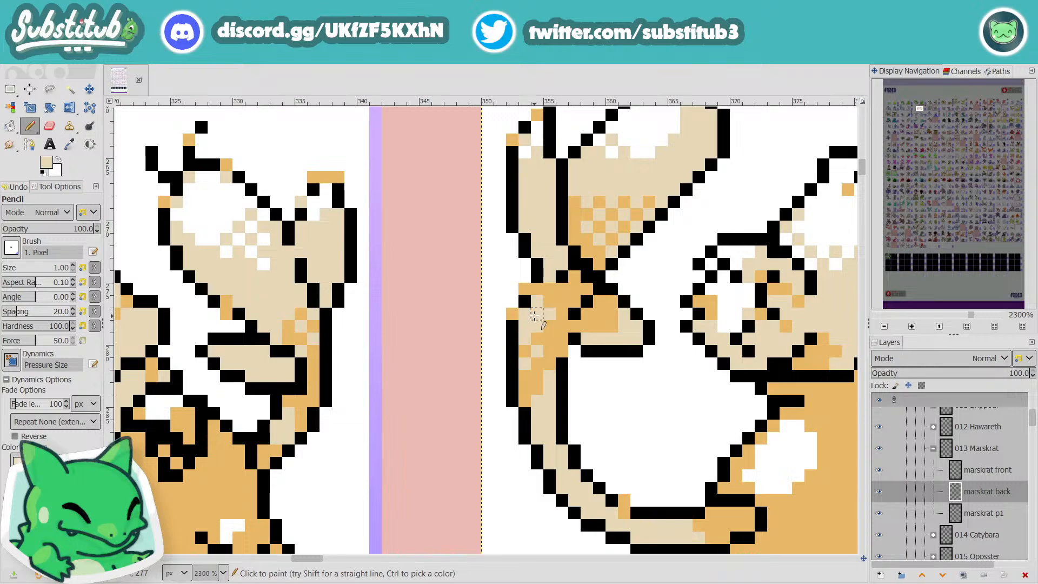
Step: Check Marskrat's back sprite at sheet scale and save the file
scroll(533, 325, down, 3)
scroll(605, 376, down, 2)
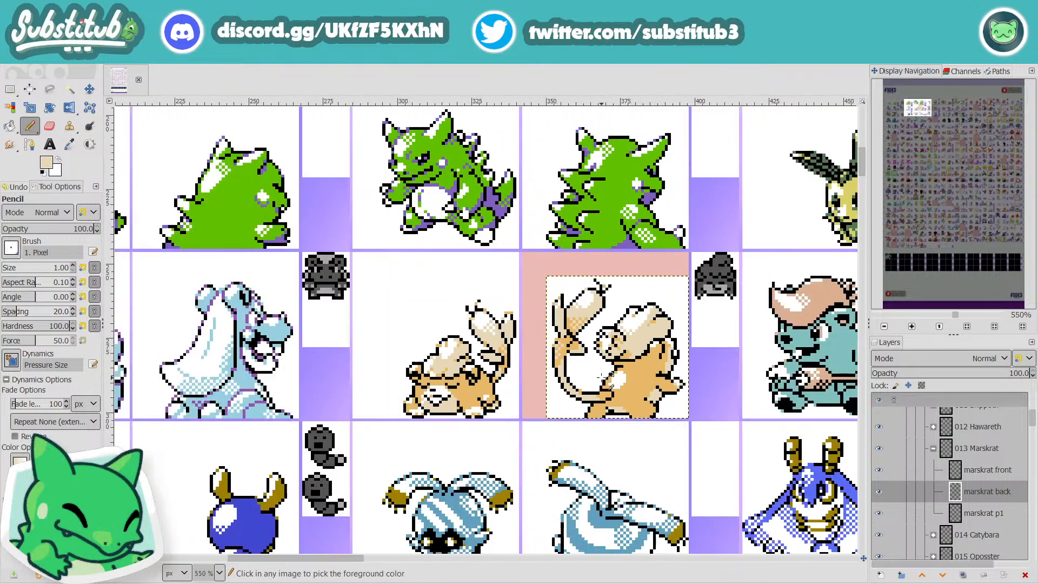
key(ctrl+s)
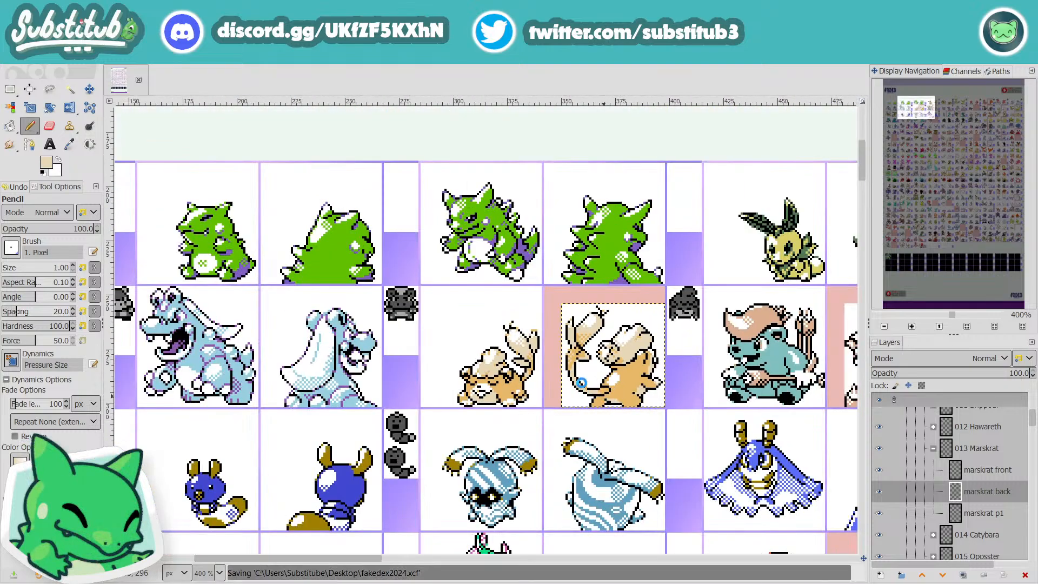
Step: Extend the light tan dithering along the orange upper part of Marskrat's tail and check it from farther out
scroll(583, 383, up, 5)
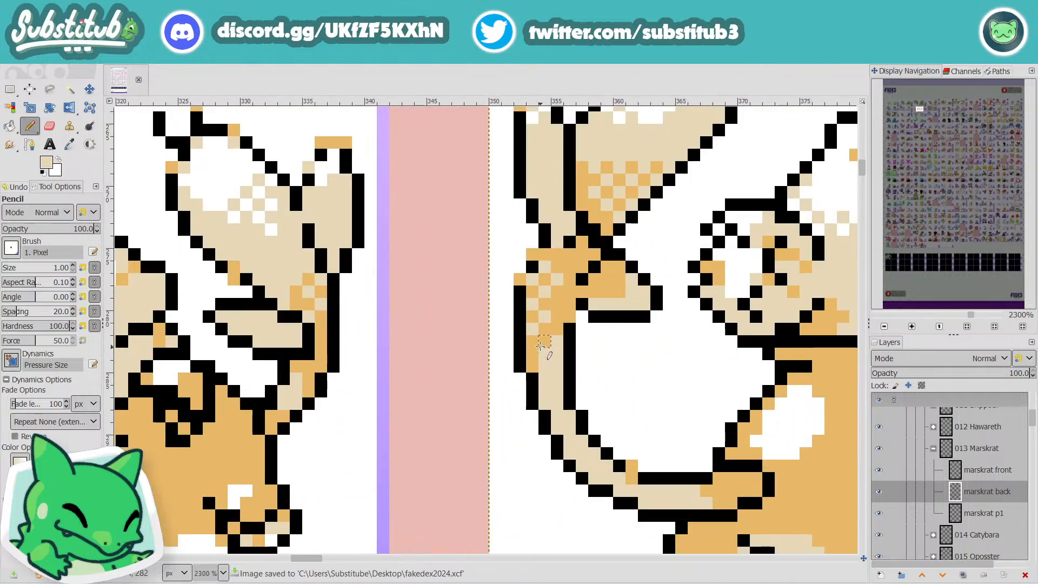
click(533, 354)
click(533, 366)
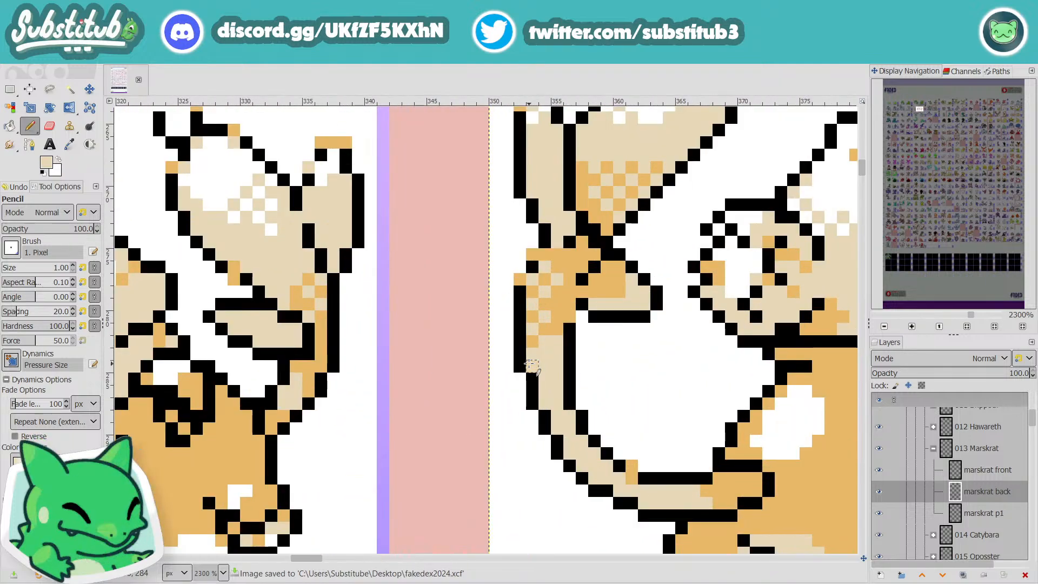
click(557, 330)
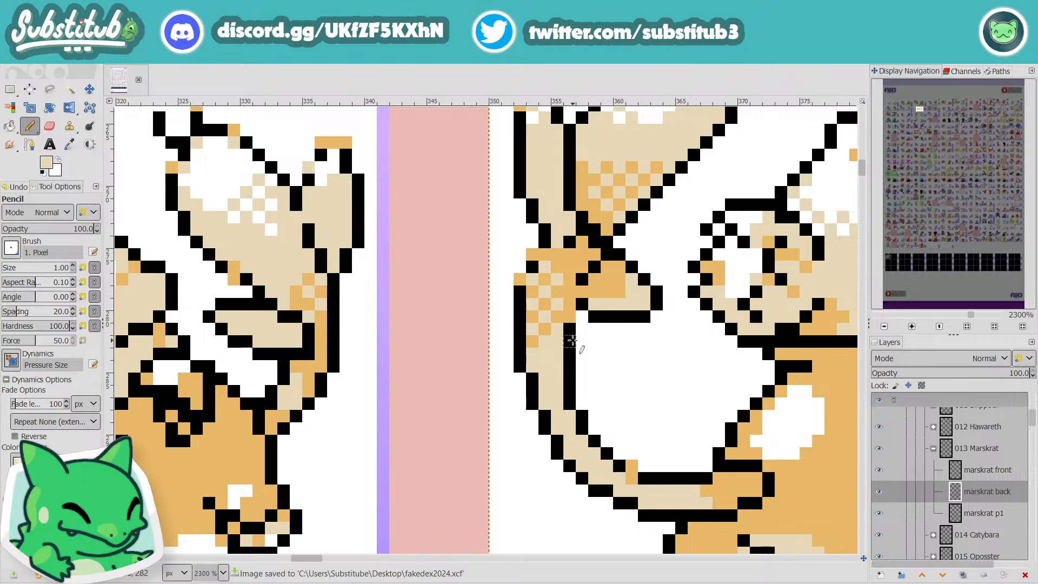
scroll(623, 359, down, 5)
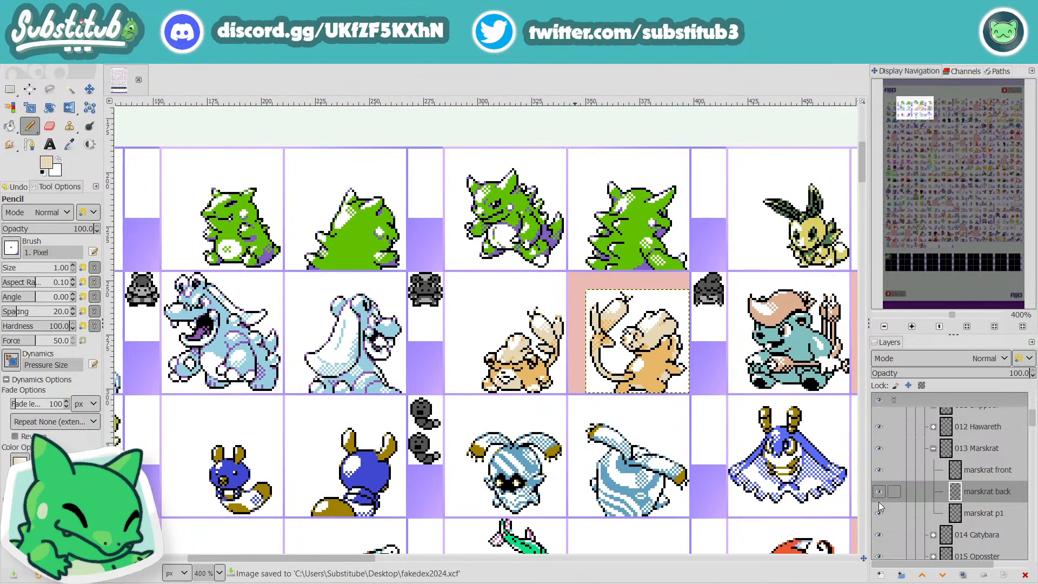
Step: Delete the pink marker around Marskrat's back sprite on the "to edit" layer and save the file
scroll(962, 515, down, 10)
click(946, 485)
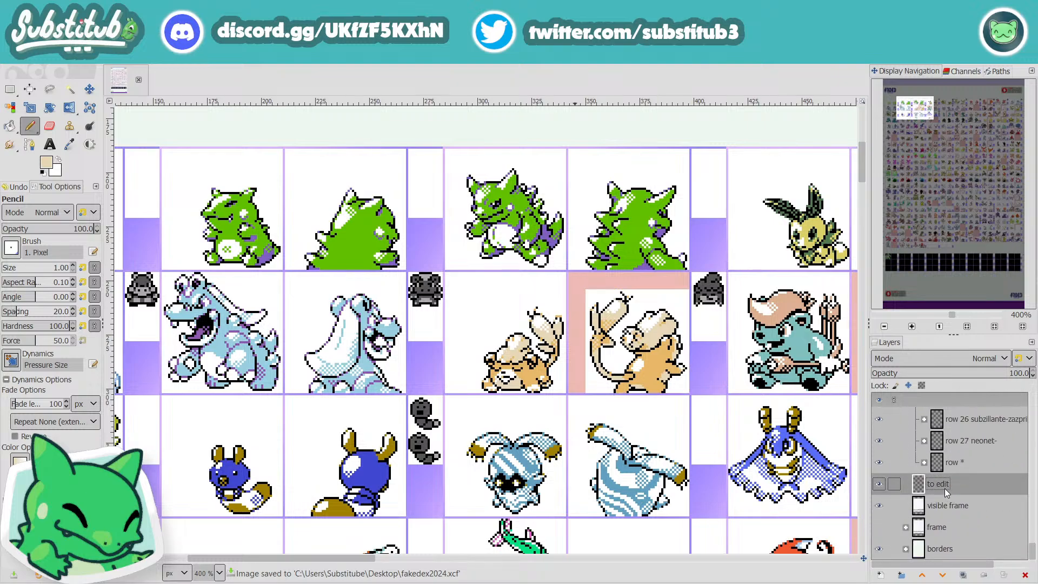
key(u)
click(666, 285)
key(Delete)
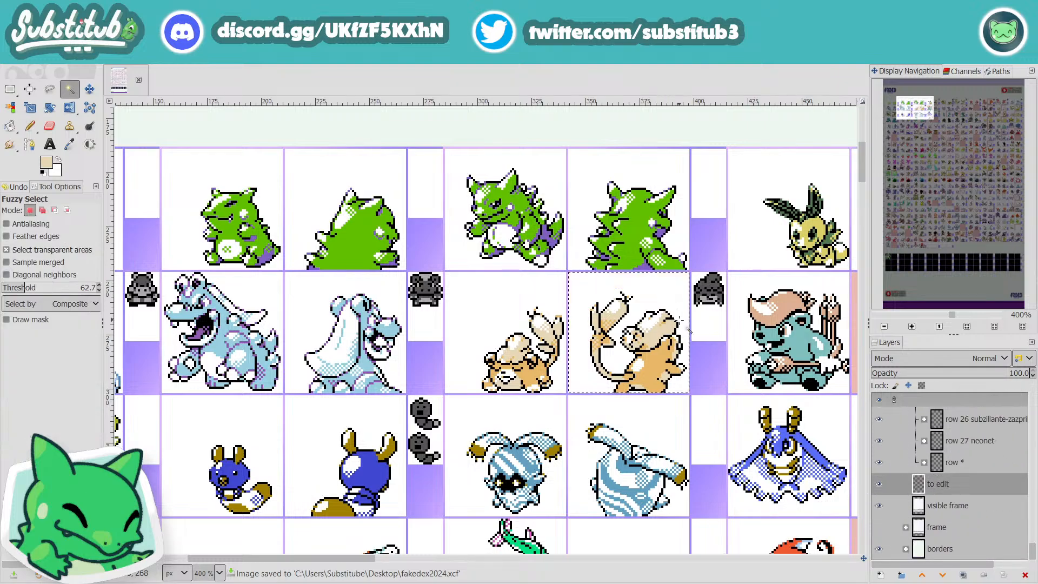
key(ctrl+s)
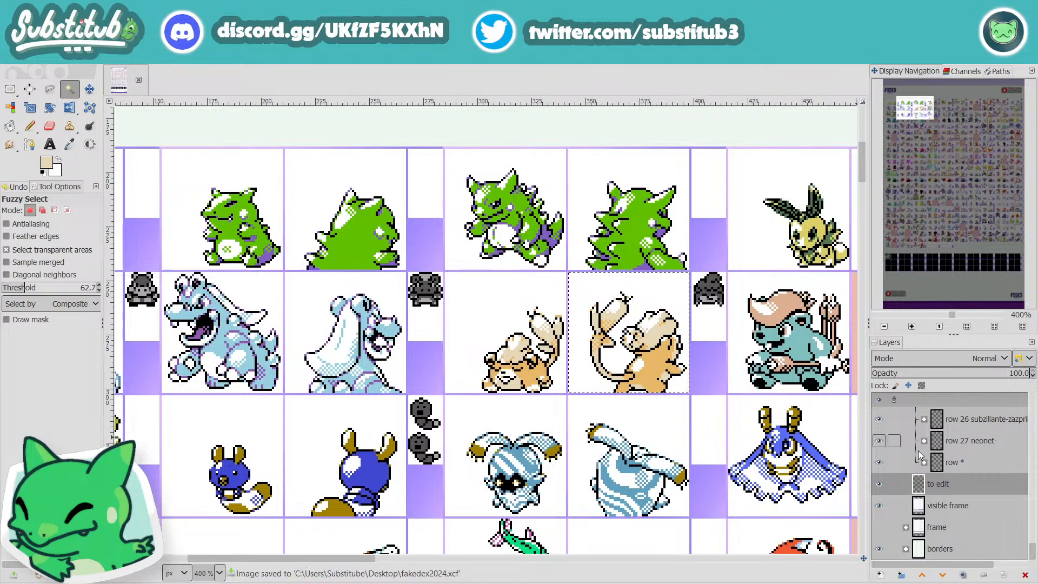
Step: On the "marskrat back" layer, touch up the black outline of the lower leg in black, and save the file
scroll(941, 473, up, 8)
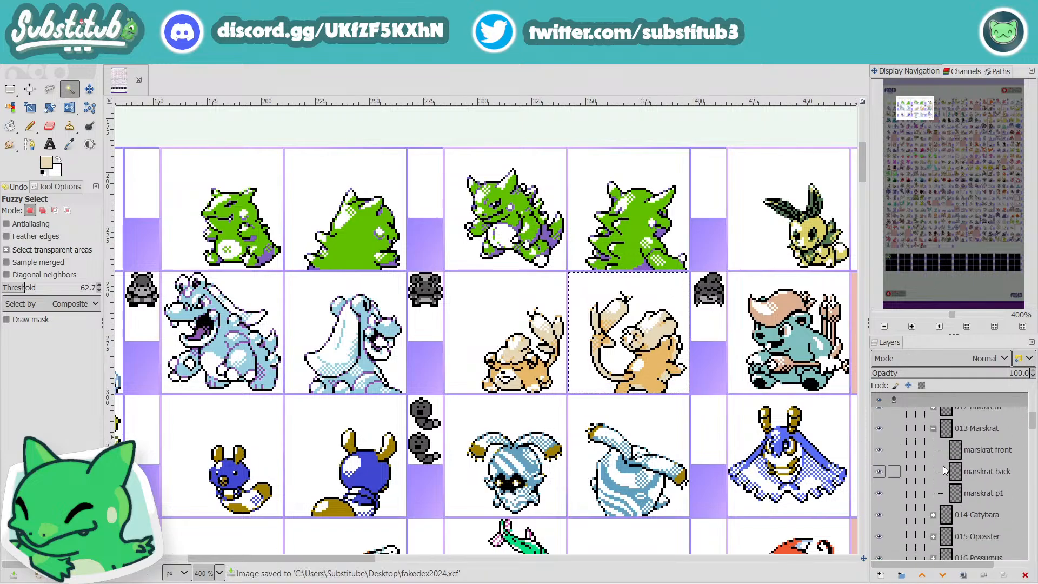
click(987, 471)
scroll(649, 387, up, 4)
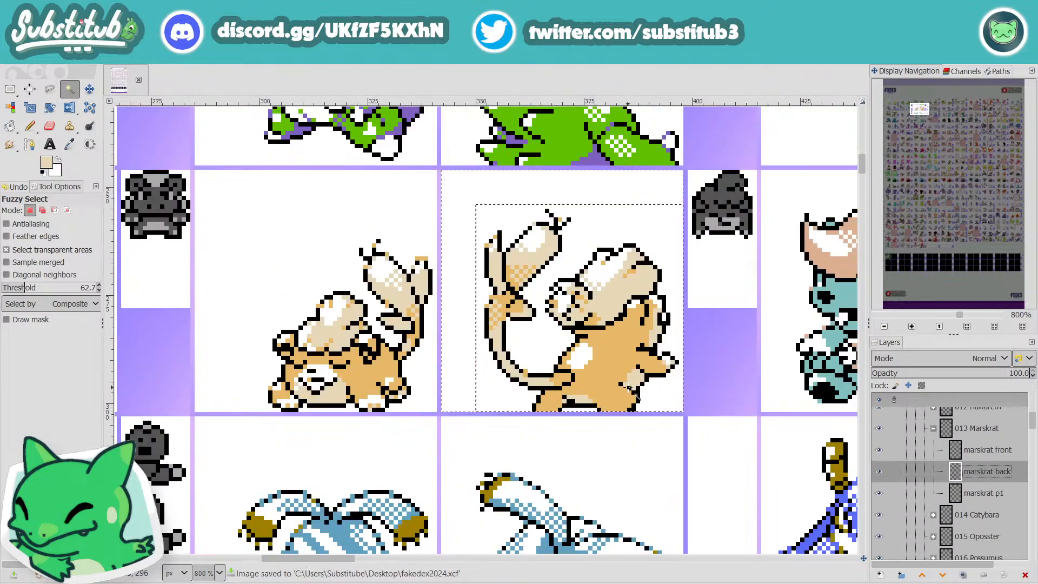
key(n)
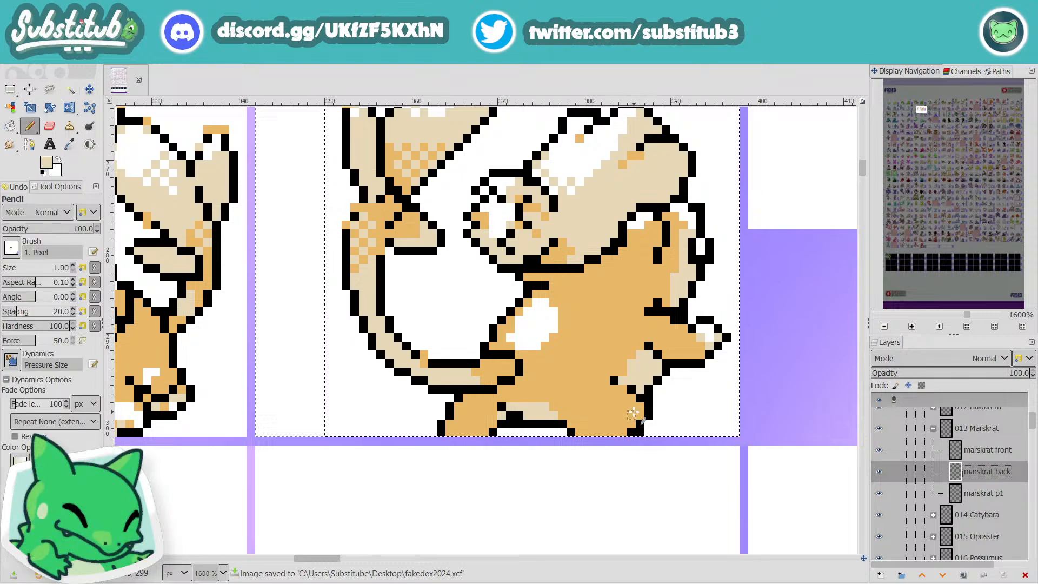
key(d)
key(ctrl+s)
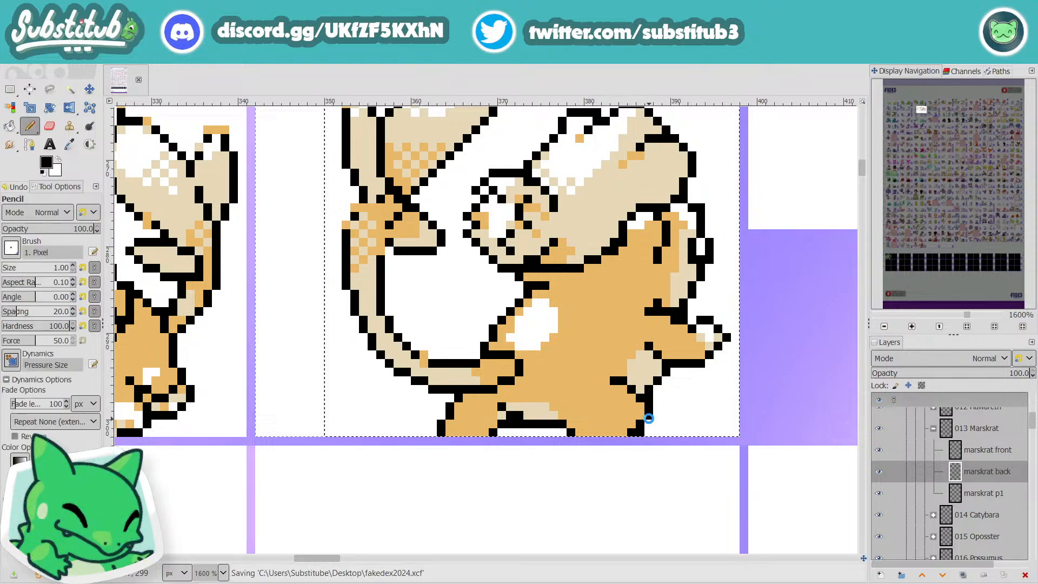
scroll(661, 420, down, 2)
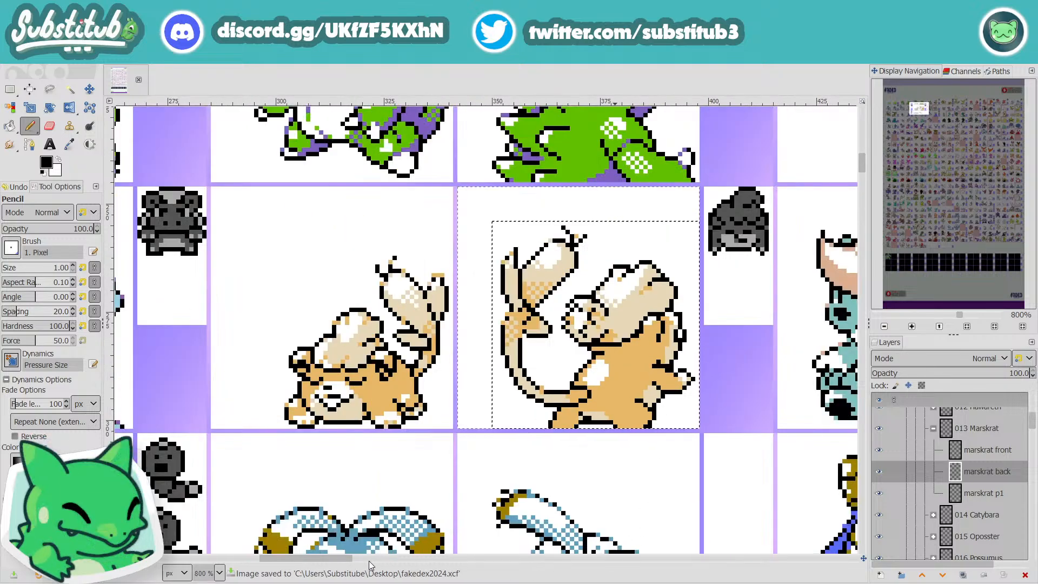
Step: Collapse the Marskrat layer group, expand 014 Catybara and make "catybara back" the layer being edited
drag(339, 558, 421, 558)
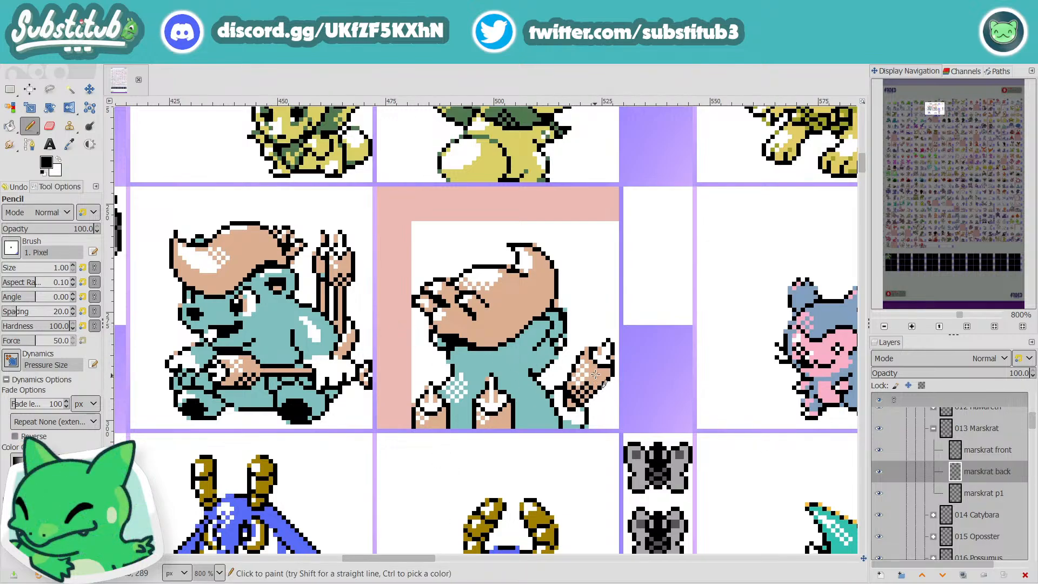
scroll(582, 341, down, 3)
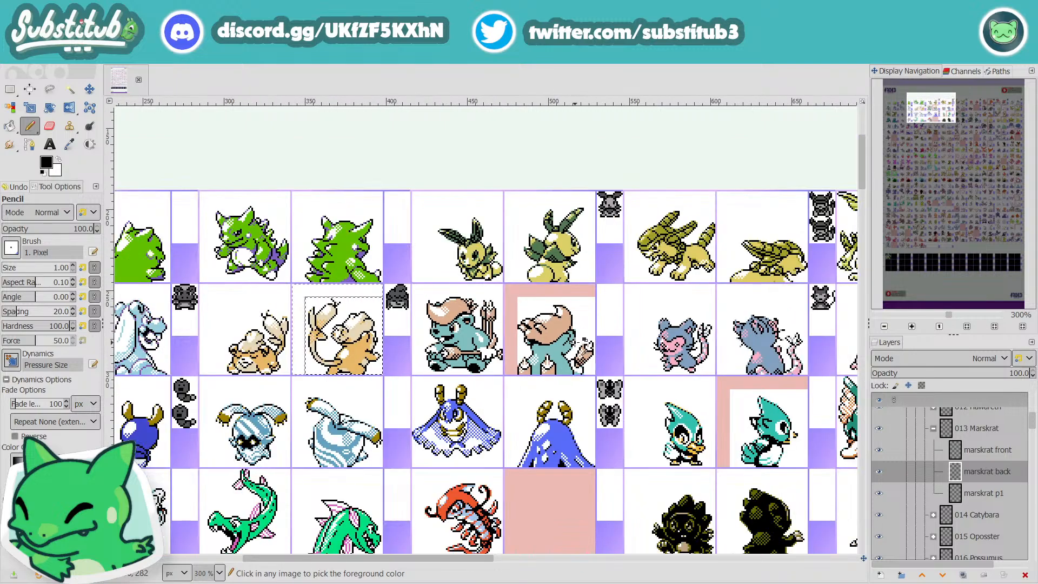
scroll(580, 340, up, 2)
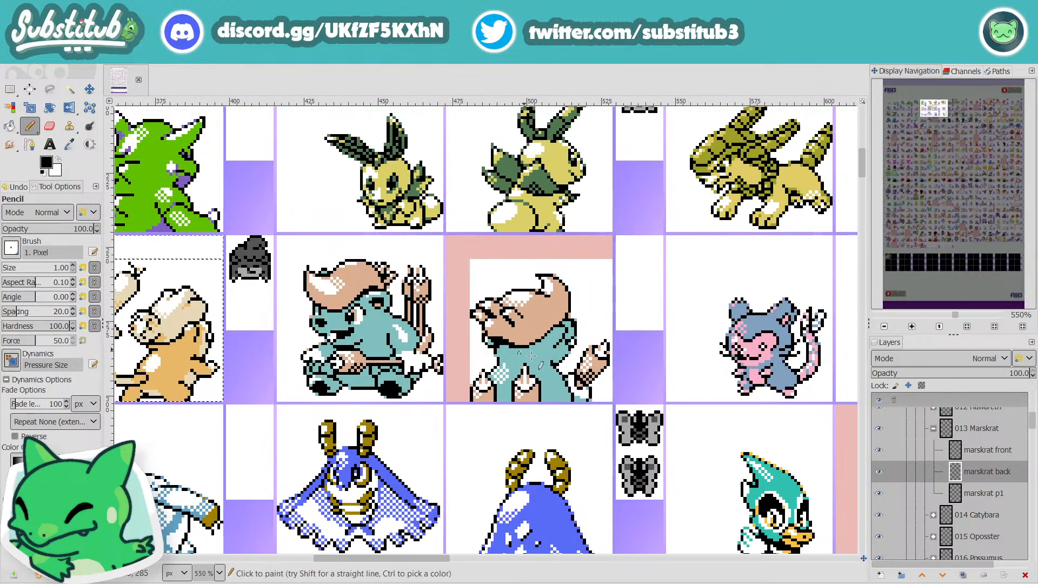
click(933, 429)
click(933, 450)
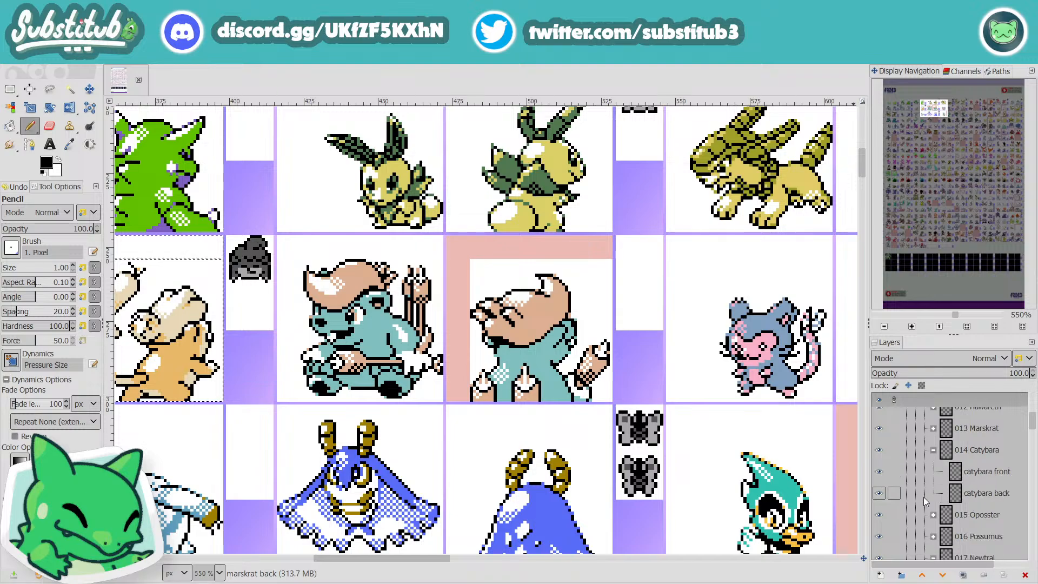
click(963, 493)
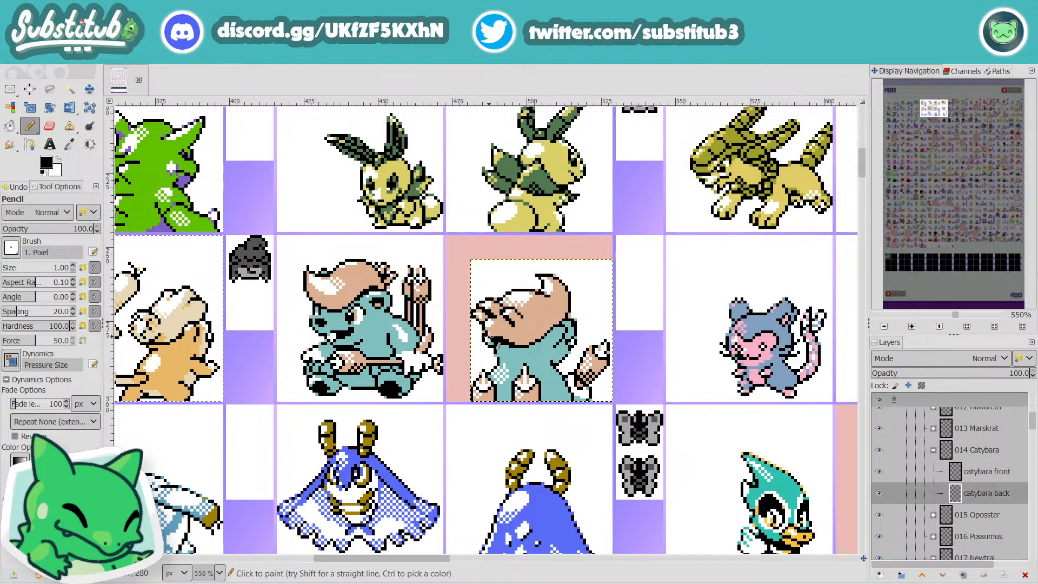
scroll(491, 334, up, 2)
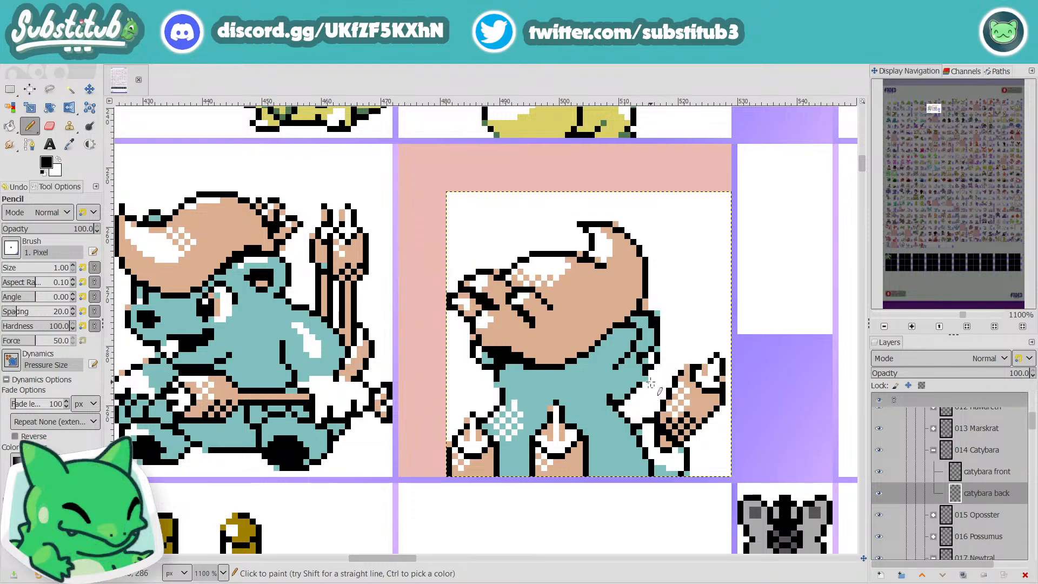
key(r)
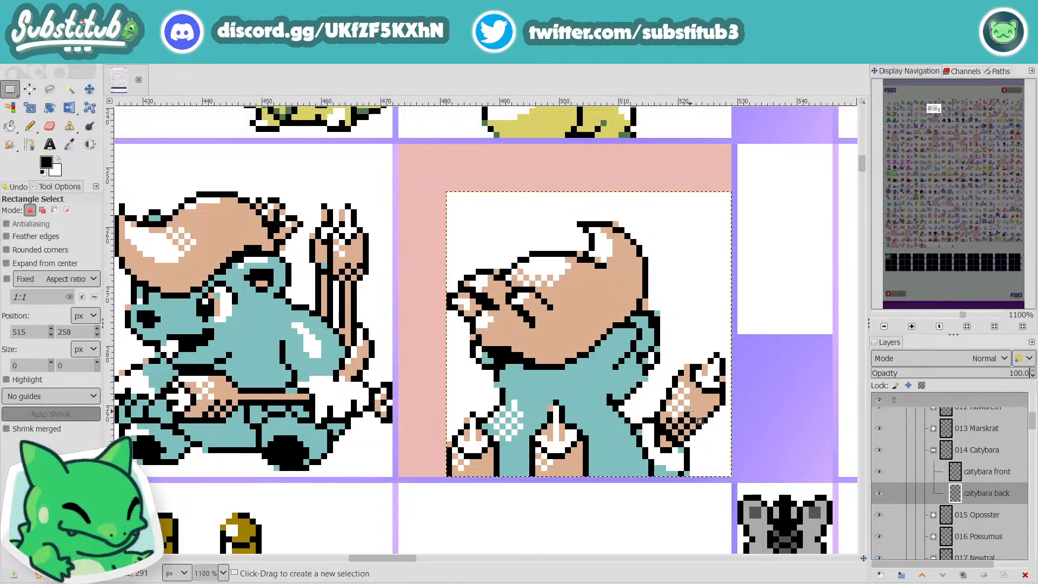
key(n)
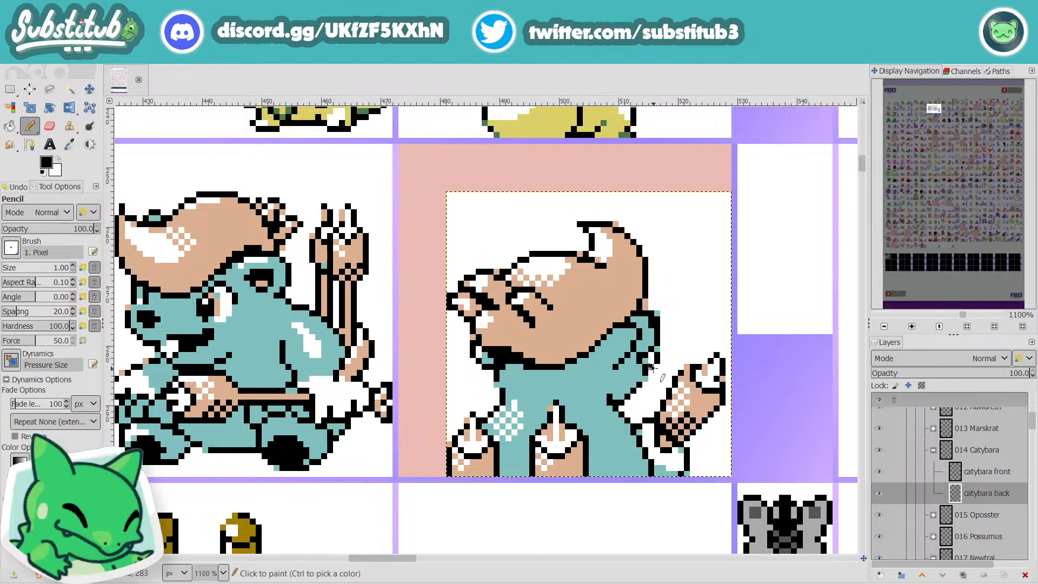
drag(653, 370, 639, 405)
key(ctrl+z)
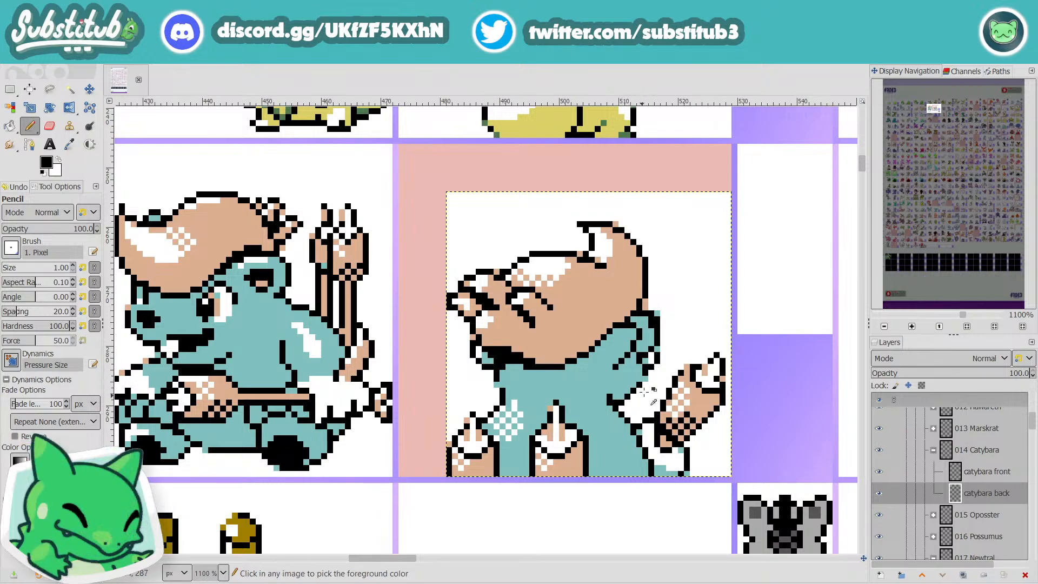
drag(656, 368, 633, 419)
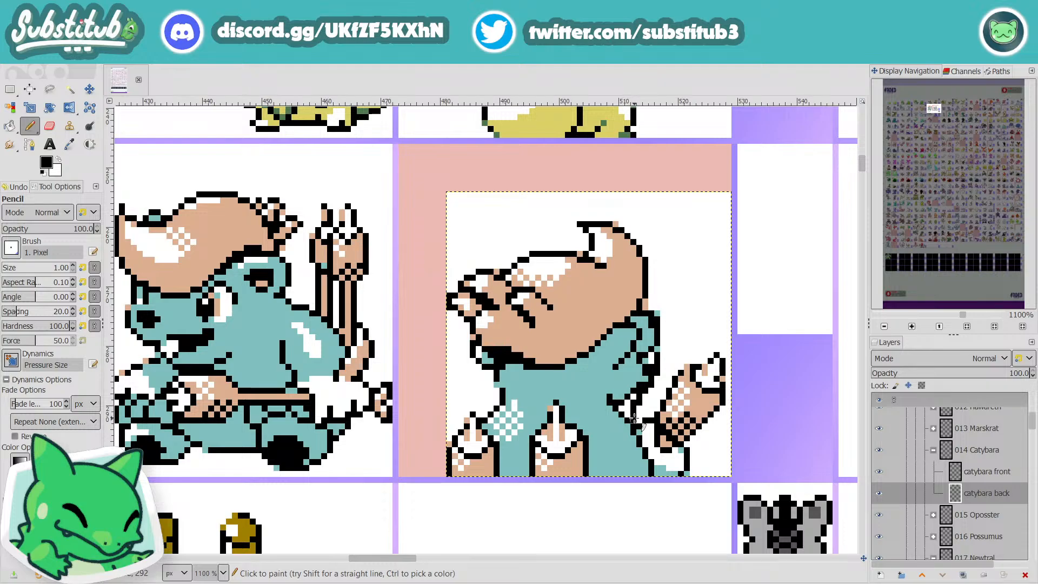
ctrl+scroll(634, 421, down, 2)
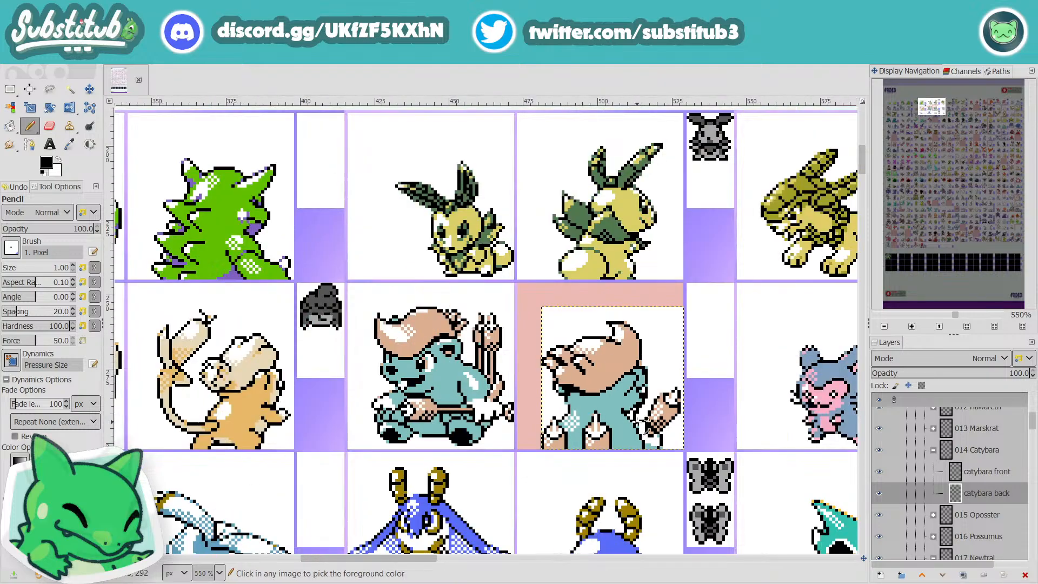
ctrl+scroll(643, 414, up, 4)
key(ctrl+z)
Step: Draw a black contour along Catybara's back below the ear and thin its thick, stray pixels with white
mouse_move(616, 406)
mouse_down()
mouse_move(665, 358)
mouse_move(671, 318)
mouse_up()
ctrl+scroll(671, 318, down, 4)
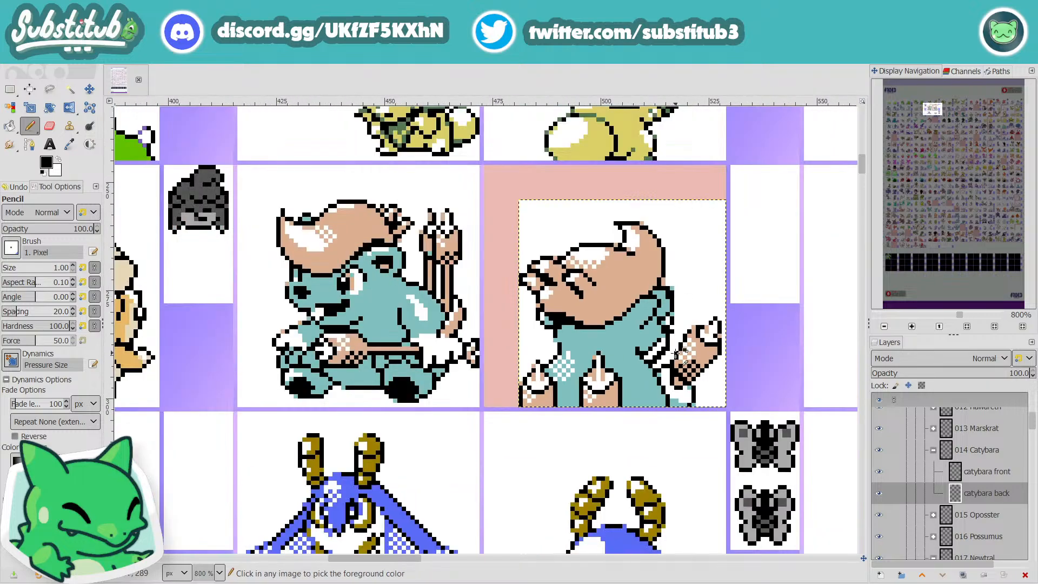
ctrl+scroll(665, 292, up, 5)
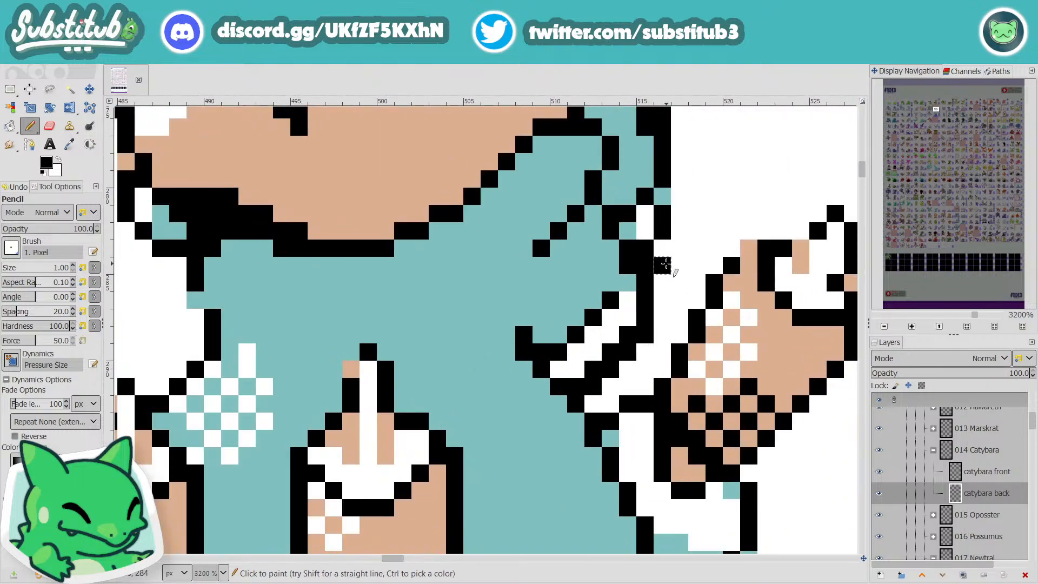
key(x)
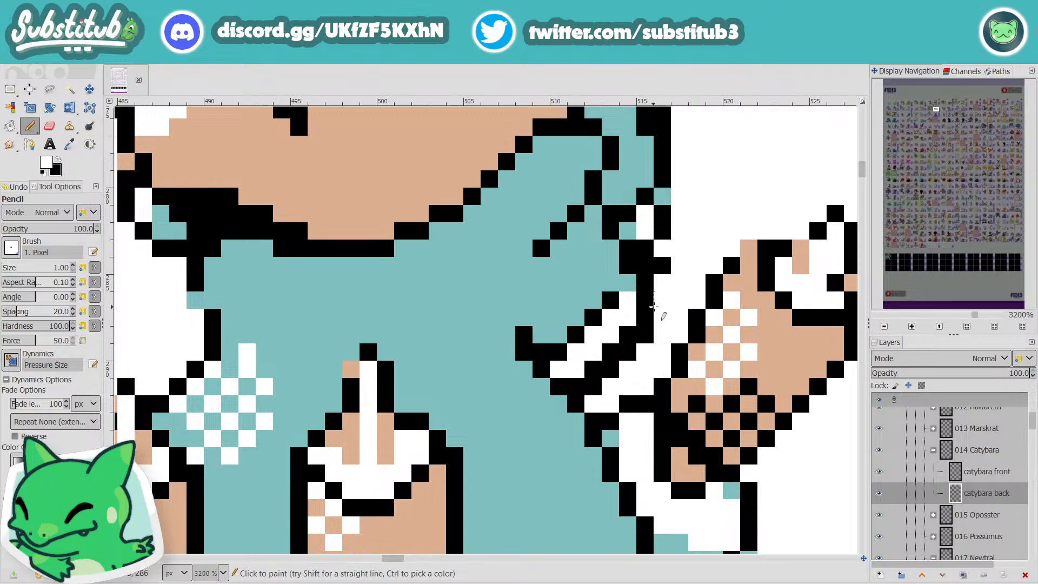
click(662, 265)
click(646, 330)
click(644, 318)
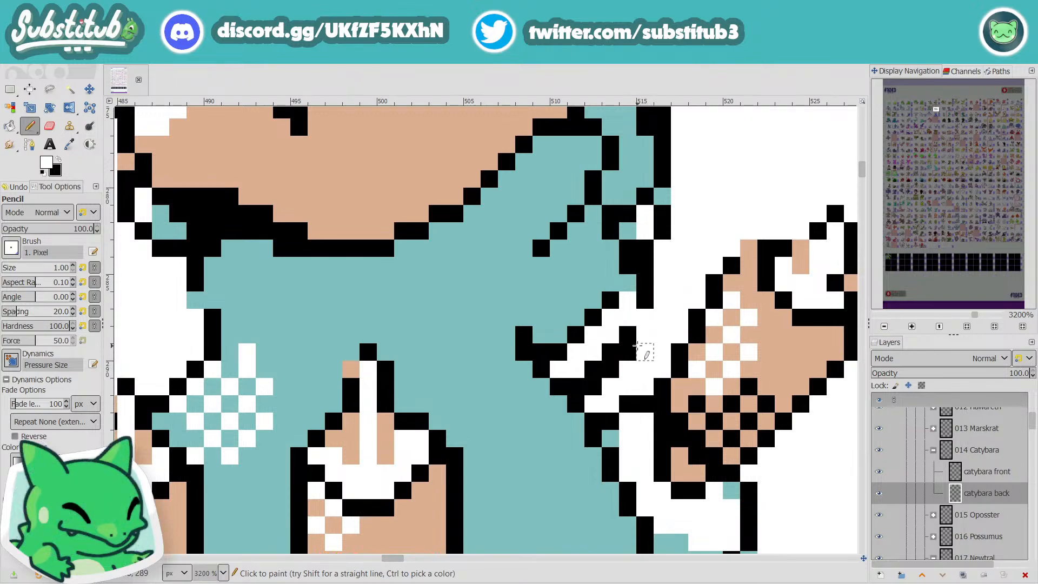
click(628, 353)
click(610, 370)
click(592, 387)
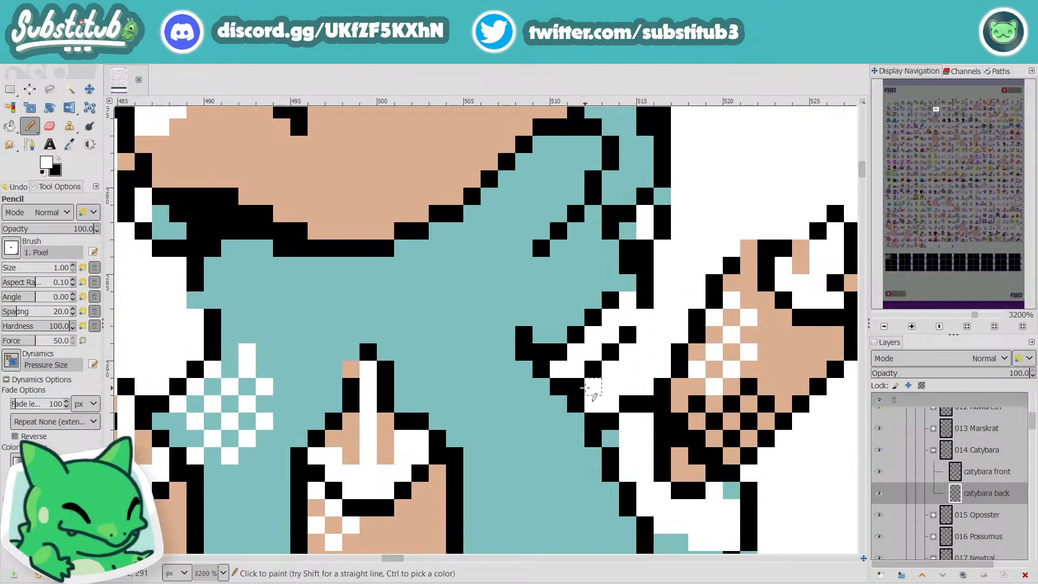
click(576, 387)
Step: Reconnect the contour below the ear with single black pixels, checking the shape from farther out
key(x)
click(576, 370)
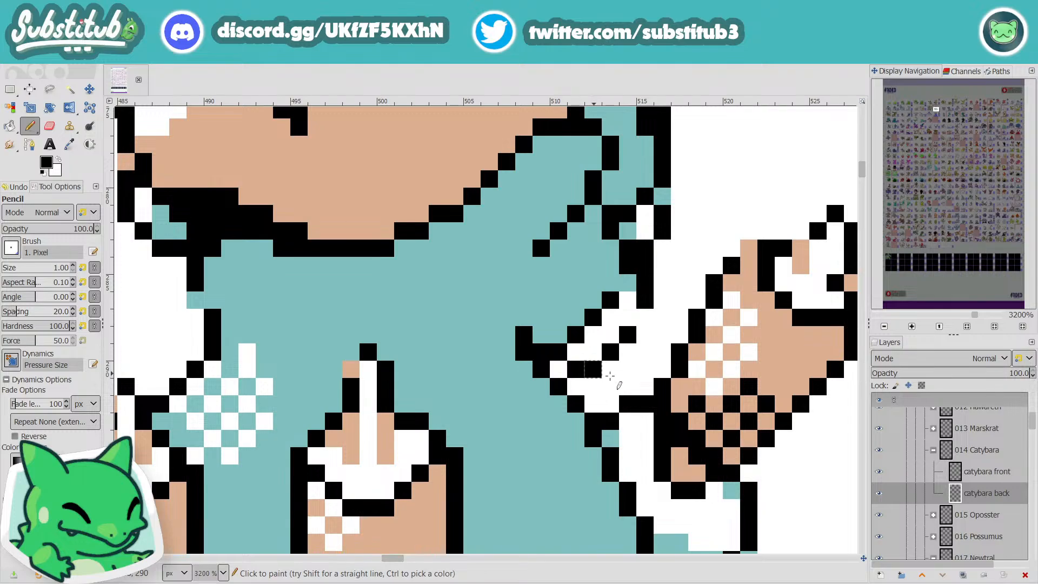
scroll(606, 362, down, 4)
scroll(645, 355, up, 4)
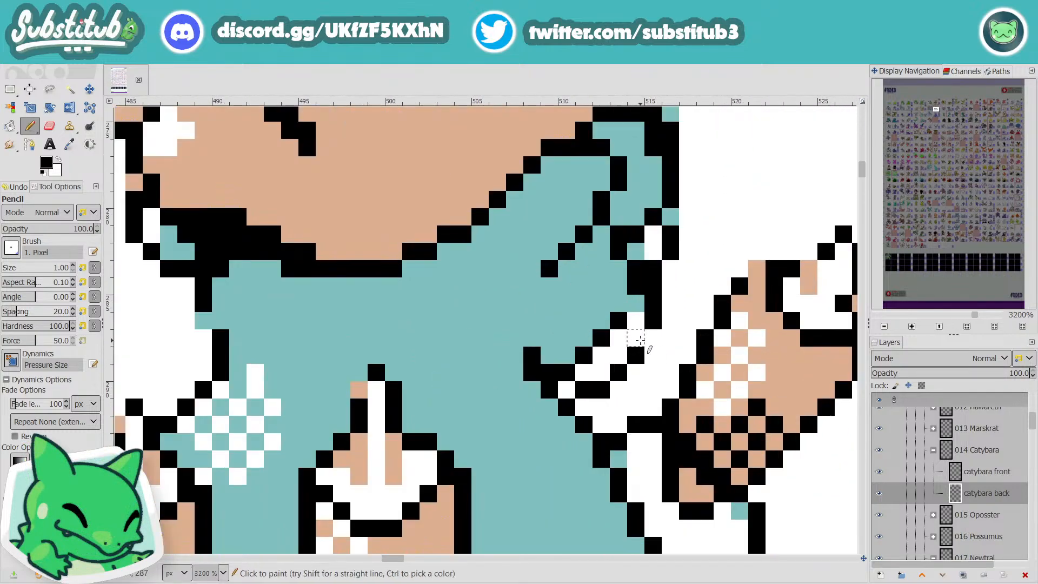
click(636, 338)
scroll(643, 363, down, 2)
scroll(643, 368, up, 2)
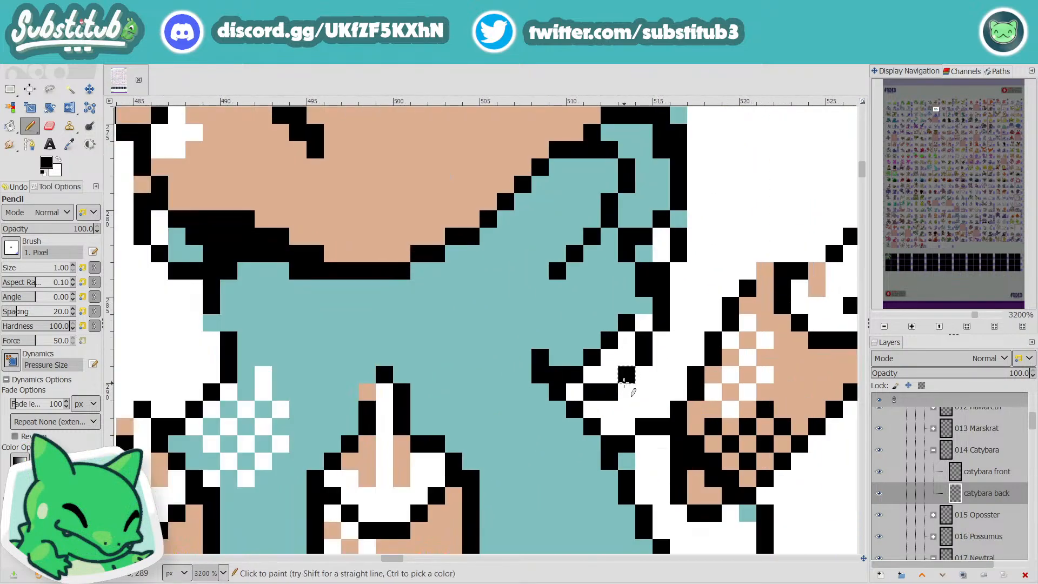
Step: Sample the teal body colour and fill the white area enclosed by the new contour
ctrl+click(599, 323)
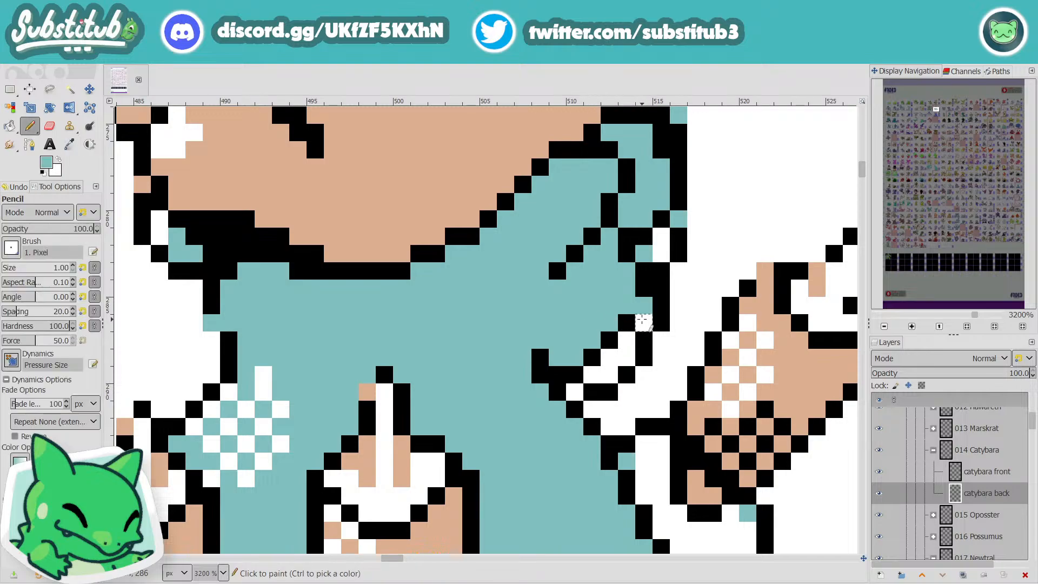
mouse_move(642, 321)
mouse_down()
mouse_move(622, 325)
mouse_move(623, 350)
mouse_move(608, 333)
mouse_move(605, 367)
mouse_move(576, 390)
mouse_up()
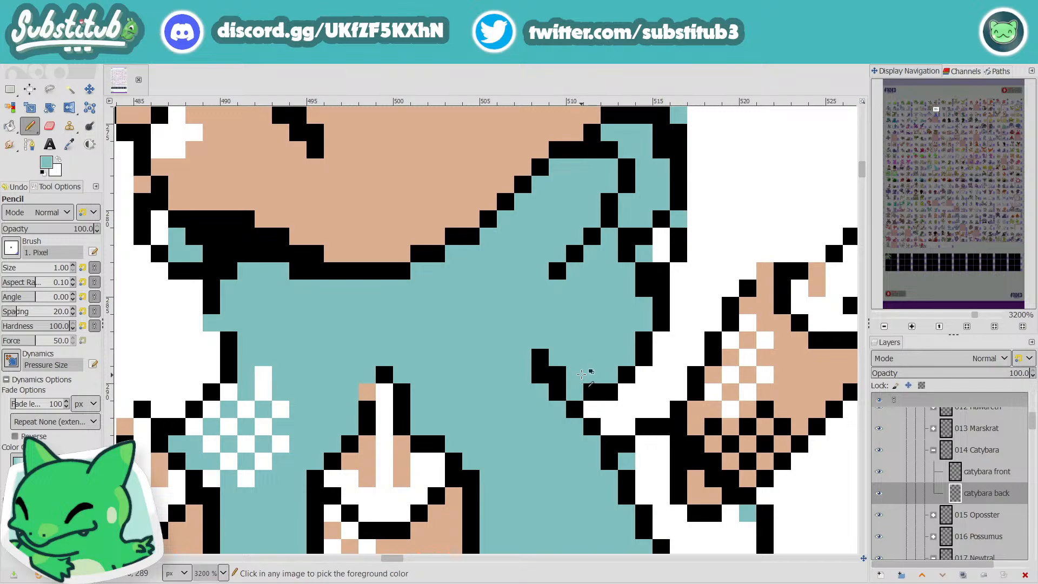
Step: Close the lower end of Catybara's back contour with black, whiten its stray corner pixel and save the file
scroll(581, 374, down, 4)
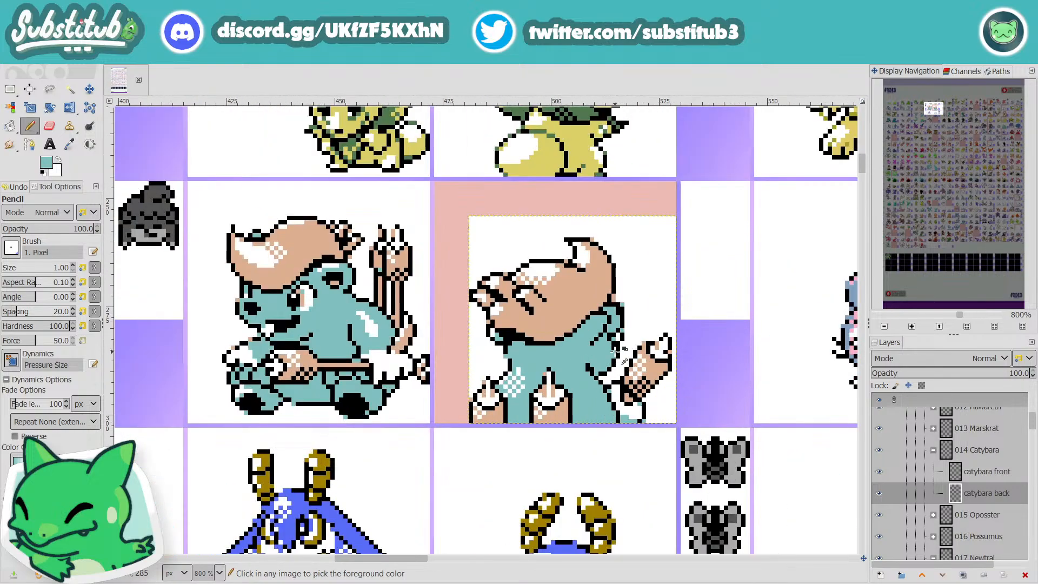
scroll(611, 353, up, 2)
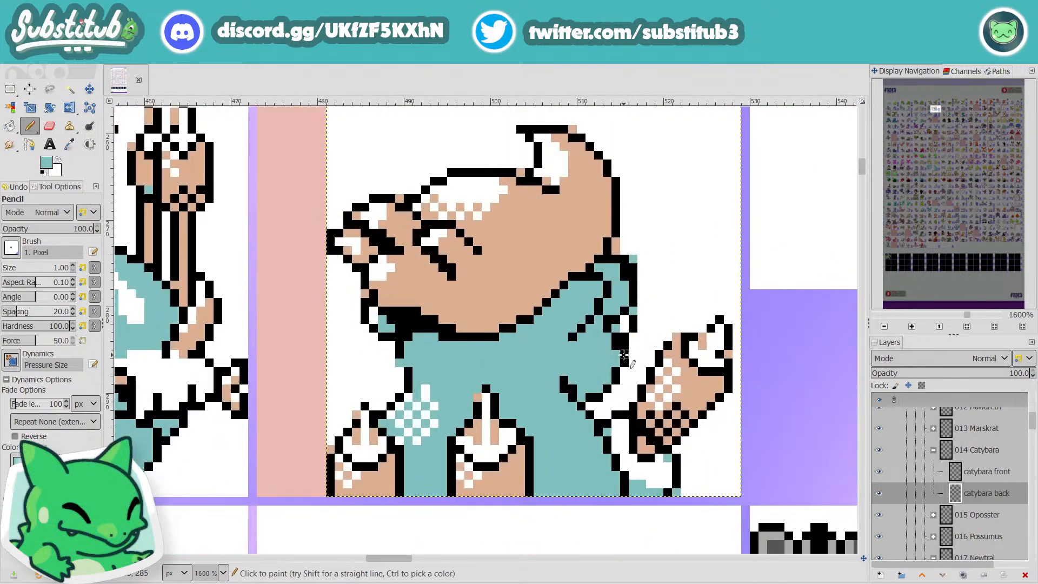
key(d)
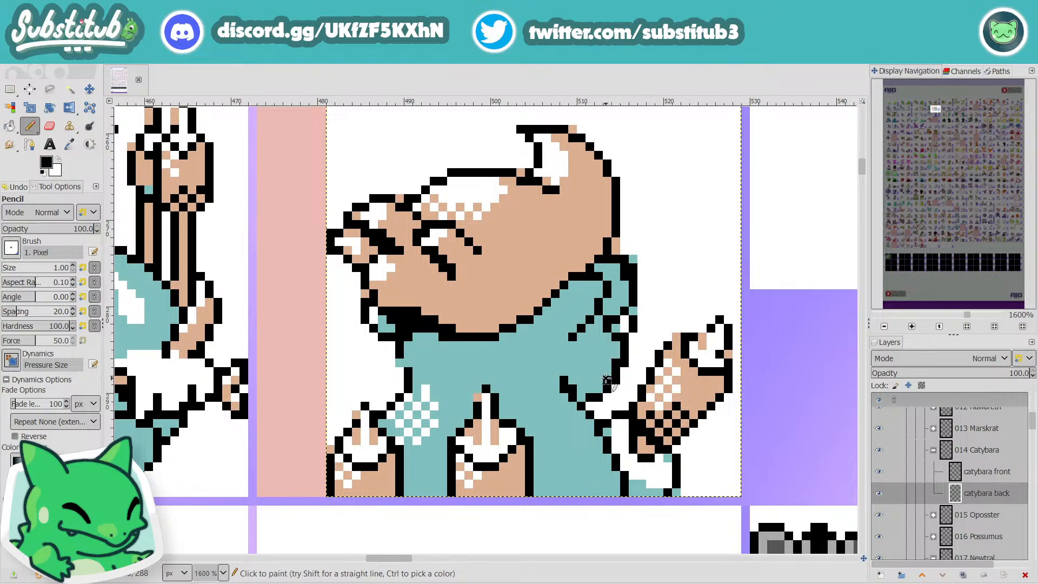
click(594, 406)
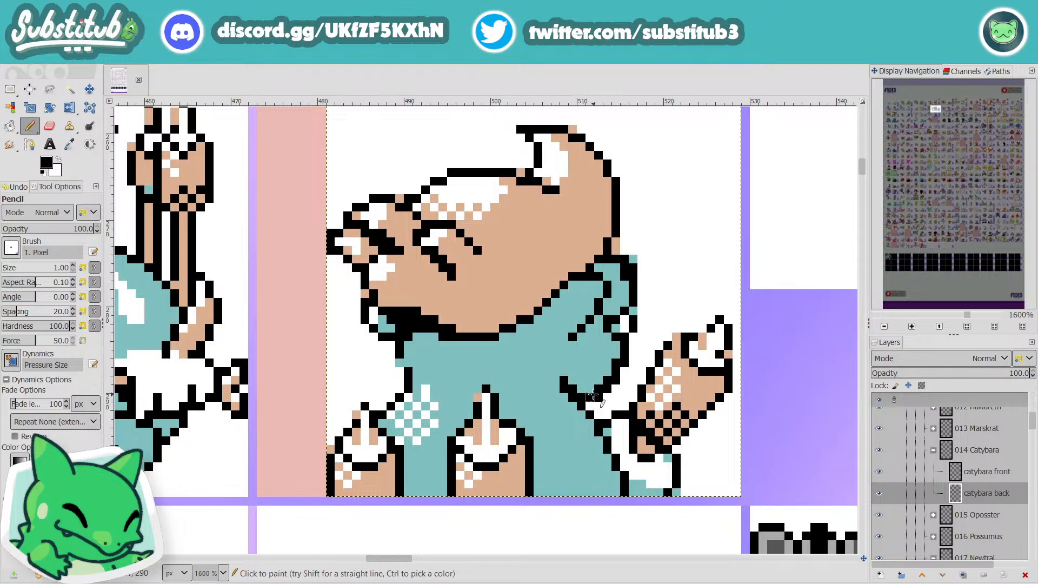
key(x)
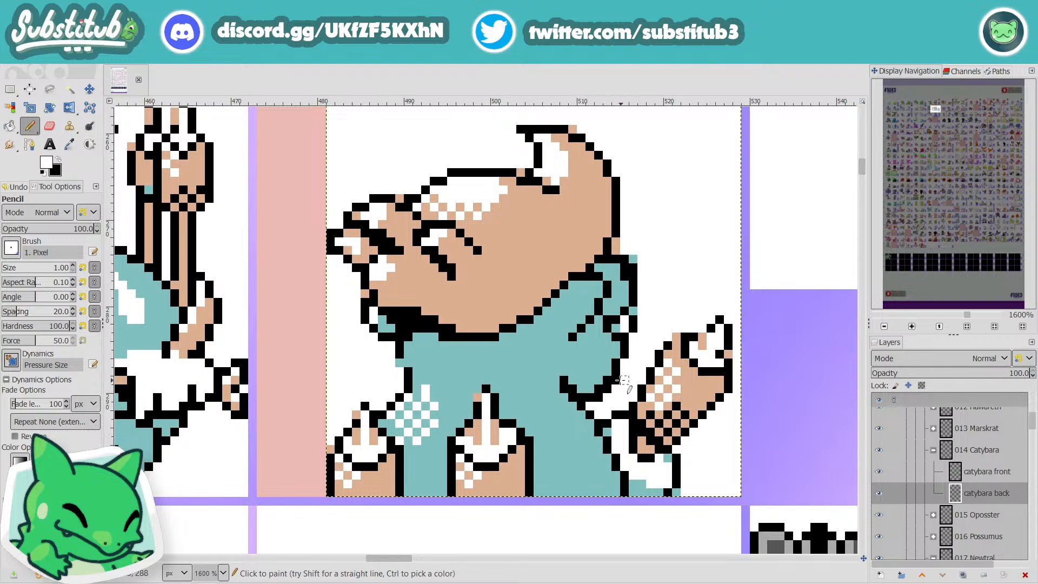
click(609, 389)
scroll(600, 398, down, 5)
key(ctrl+s)
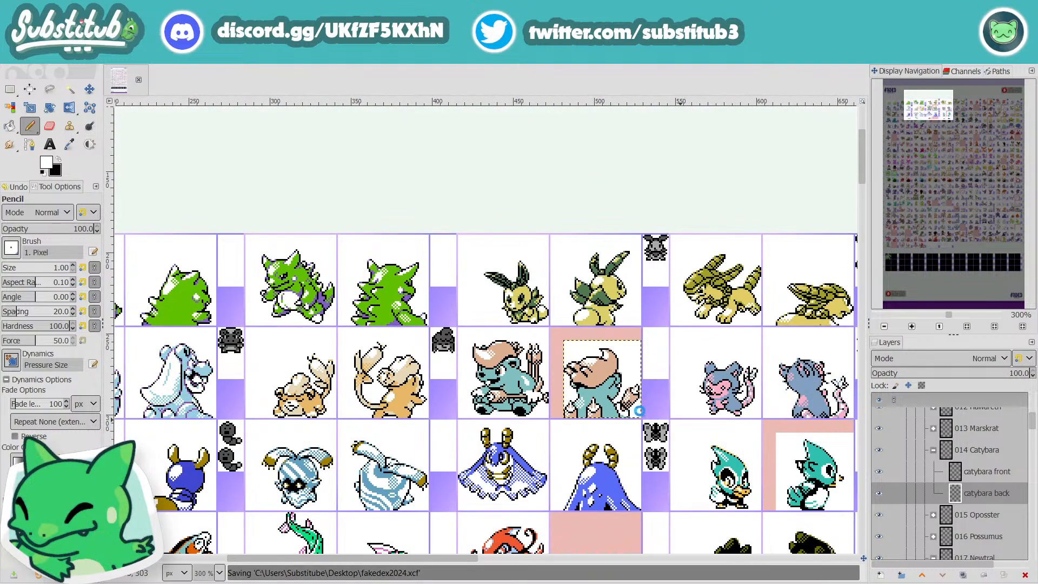
Step: Sample the teal body colour and paint over the upper end of the fold line on Catybara's lower back
scroll(639, 411, up, 4)
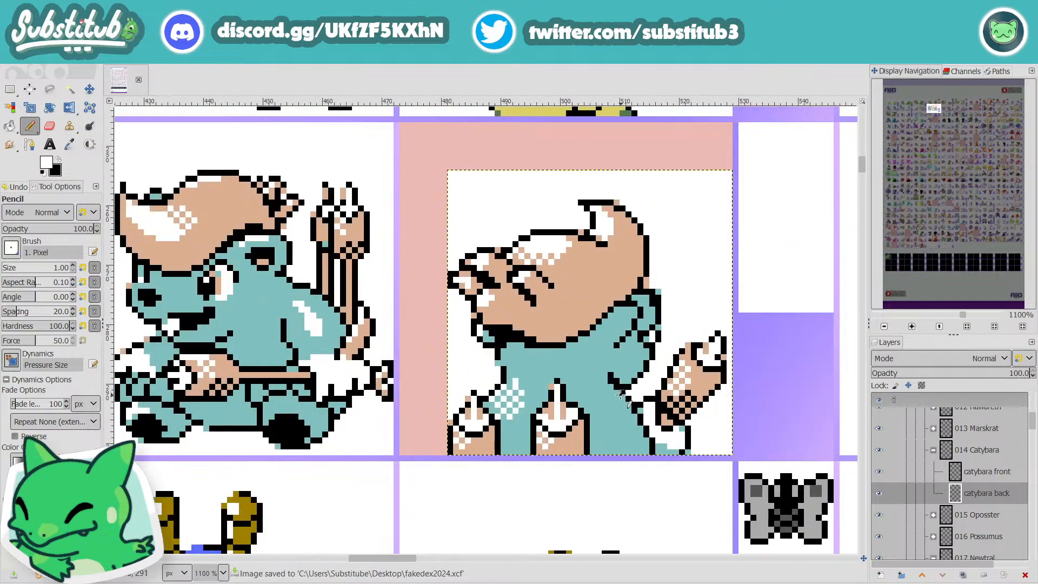
ctrl+click(602, 377)
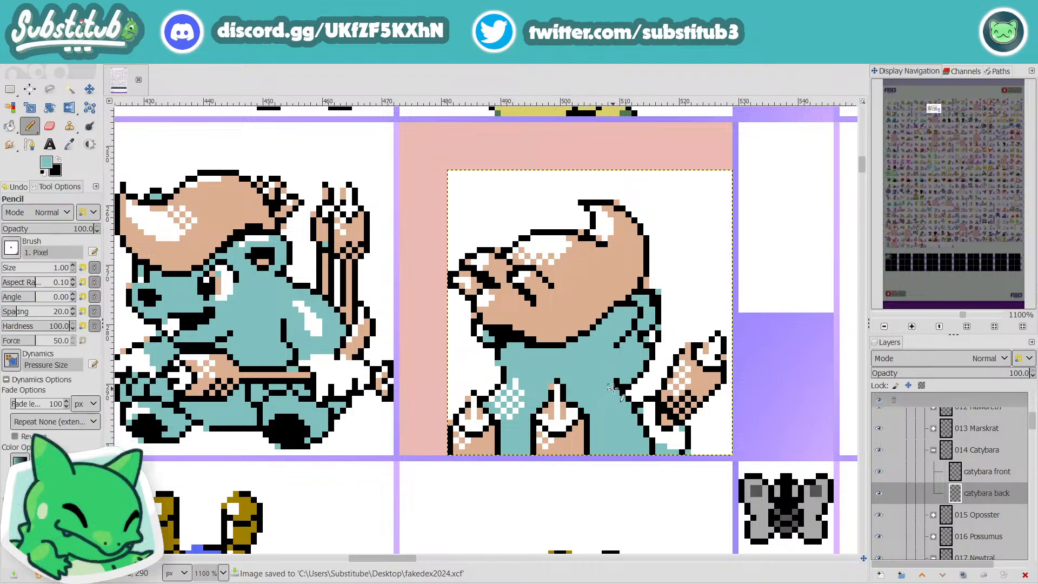
scroll(652, 425, down, 2)
scroll(653, 425, down, 1)
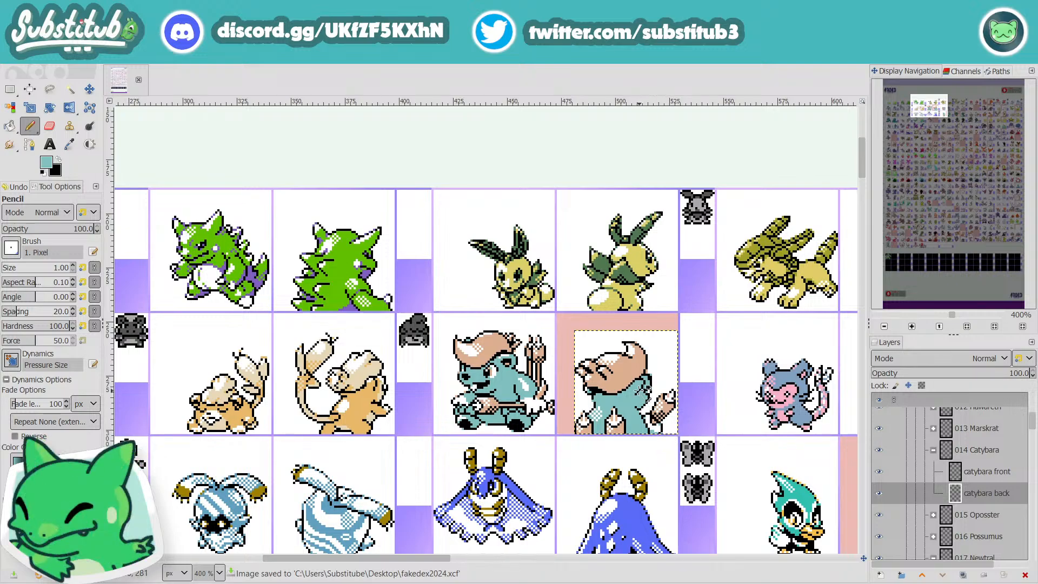
scroll(647, 399, up, 2)
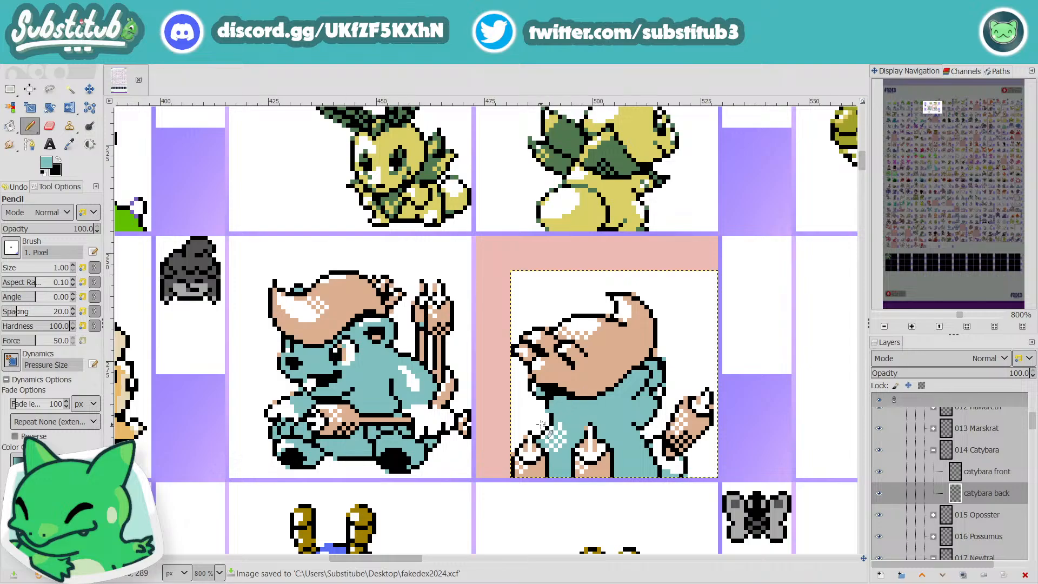
scroll(671, 449, down, 2)
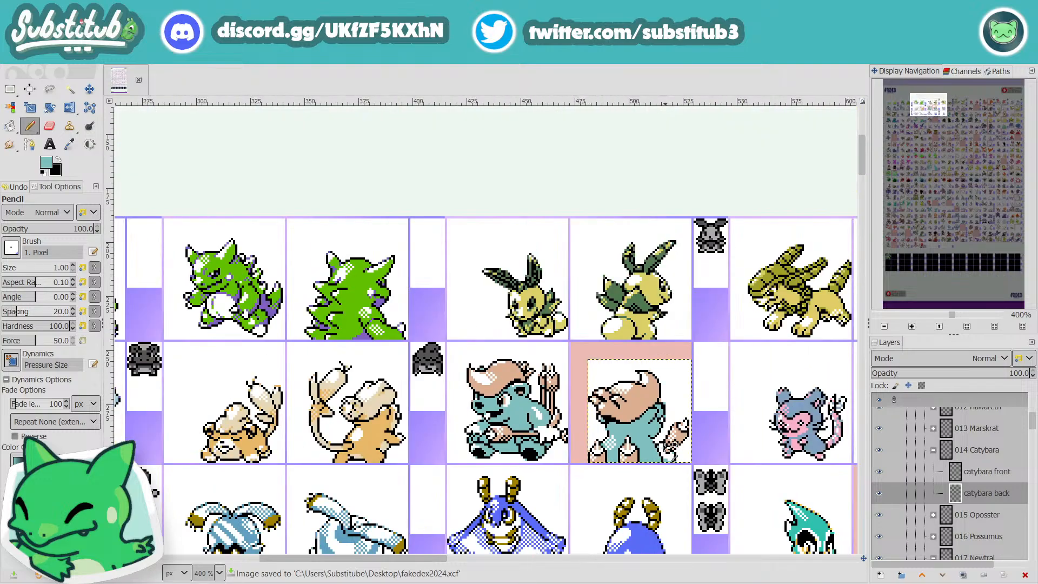
scroll(661, 449, up, 3)
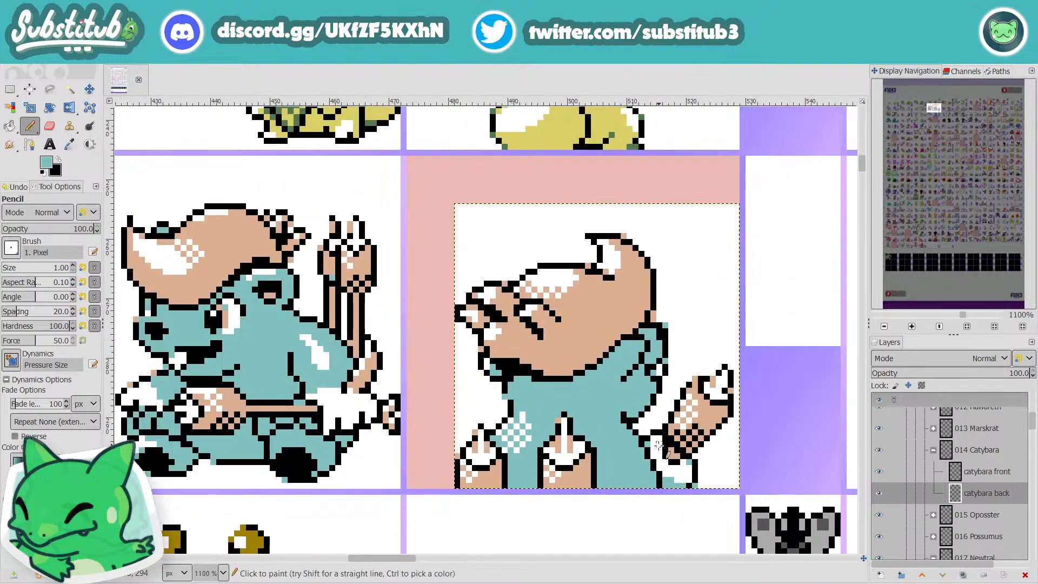
Step: Extend the fold on Catybara's lower back with a short black stroke into the body and save the file
key(x)
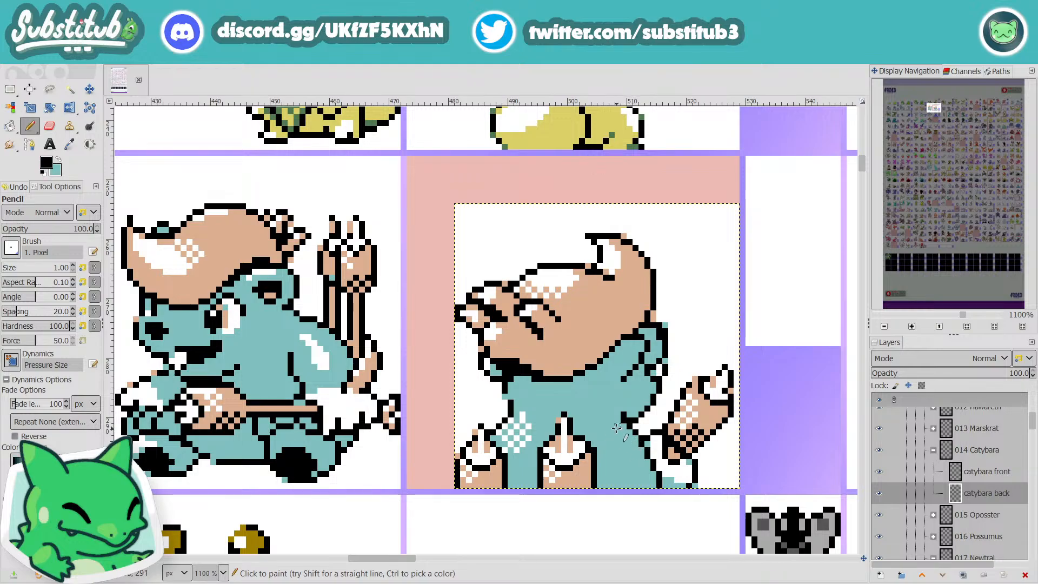
drag(619, 427, 625, 428)
scroll(664, 453, down, 2)
scroll(713, 464, down, 1)
key(ctrl+s)
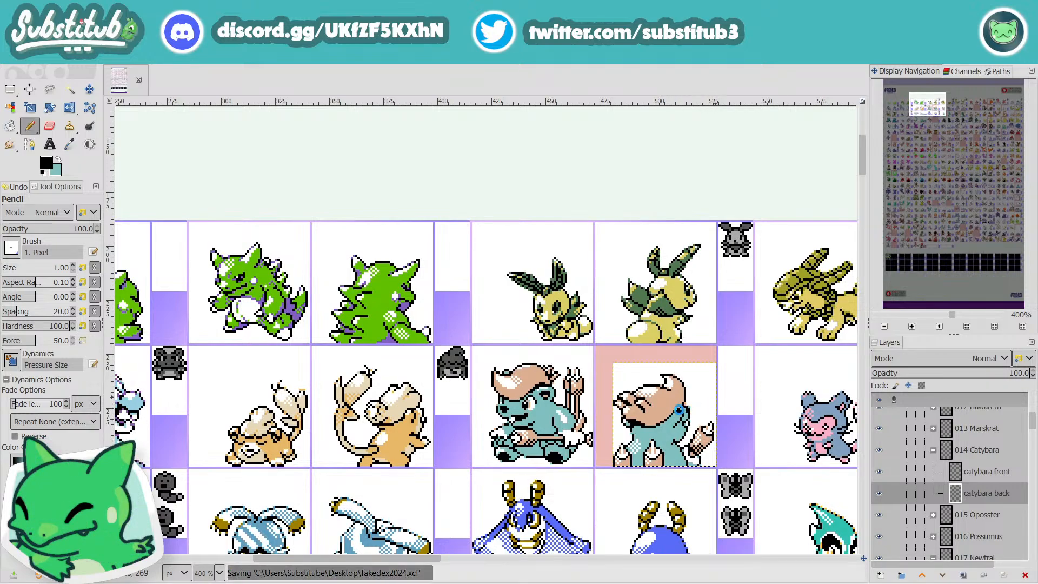
Step: Try to thicken the front lower edge of Catybara's hair and the lines between its front strands with black
scroll(629, 400, up, 2)
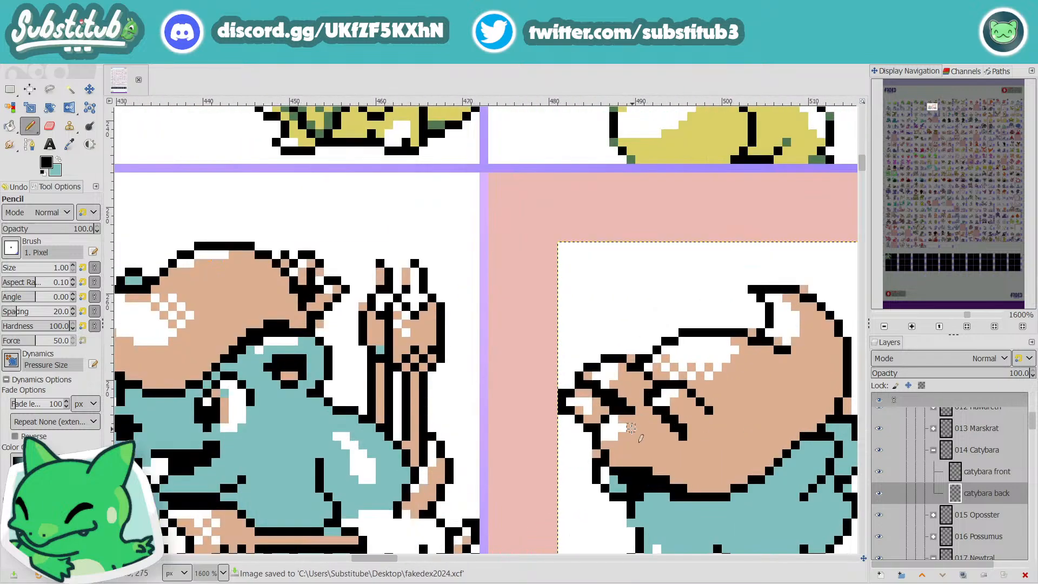
mouse_move(631, 436)
mouse_down()
mouse_move(608, 430)
mouse_move(568, 445)
mouse_move(617, 463)
mouse_move(604, 471)
mouse_up()
scroll(605, 470, down, 2)
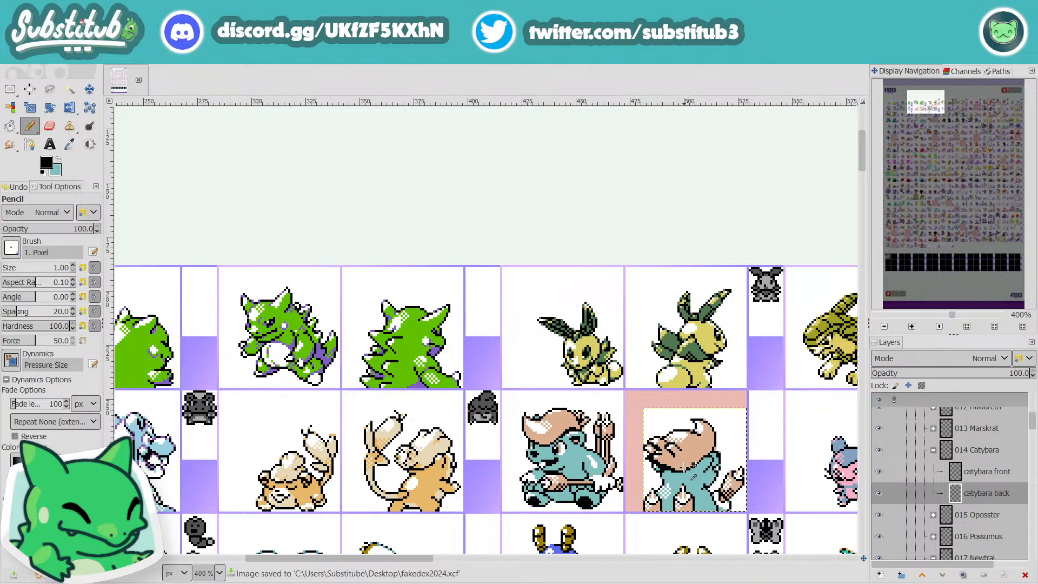
scroll(686, 466, up, 5)
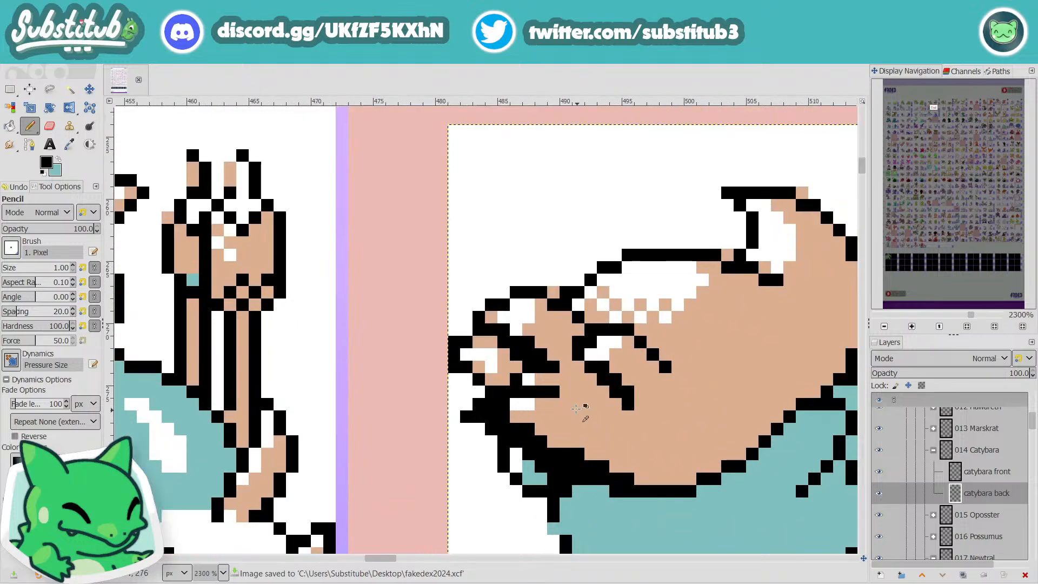
mouse_move(514, 352)
mouse_down()
mouse_move(474, 364)
mouse_move(477, 379)
mouse_up()
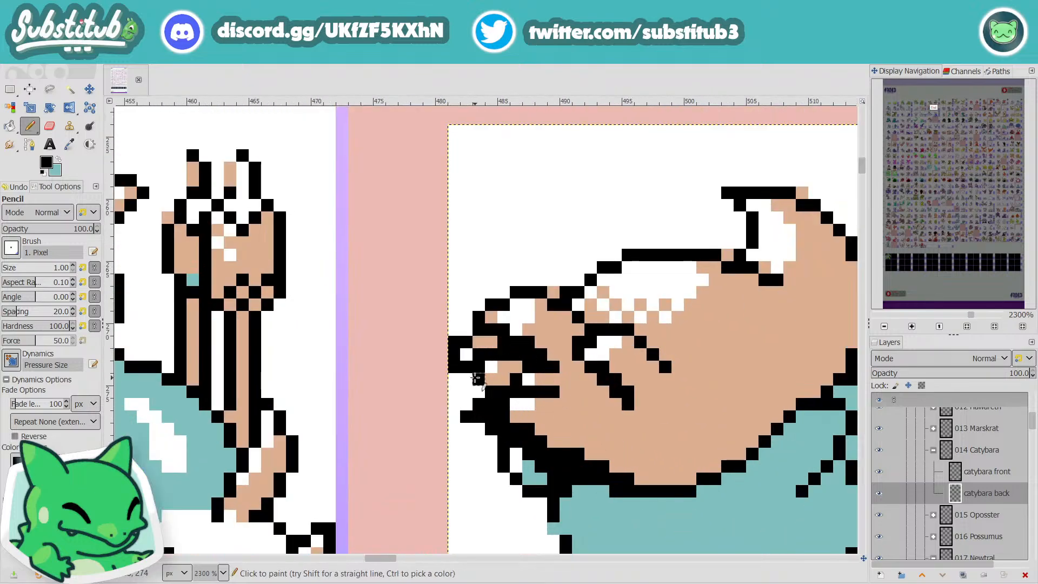
scroll(477, 378, down, 2)
scroll(486, 362, up, 3)
Step: Try to trim the foremost hair strand with white and give it a single black pixel as its tip
key(d)
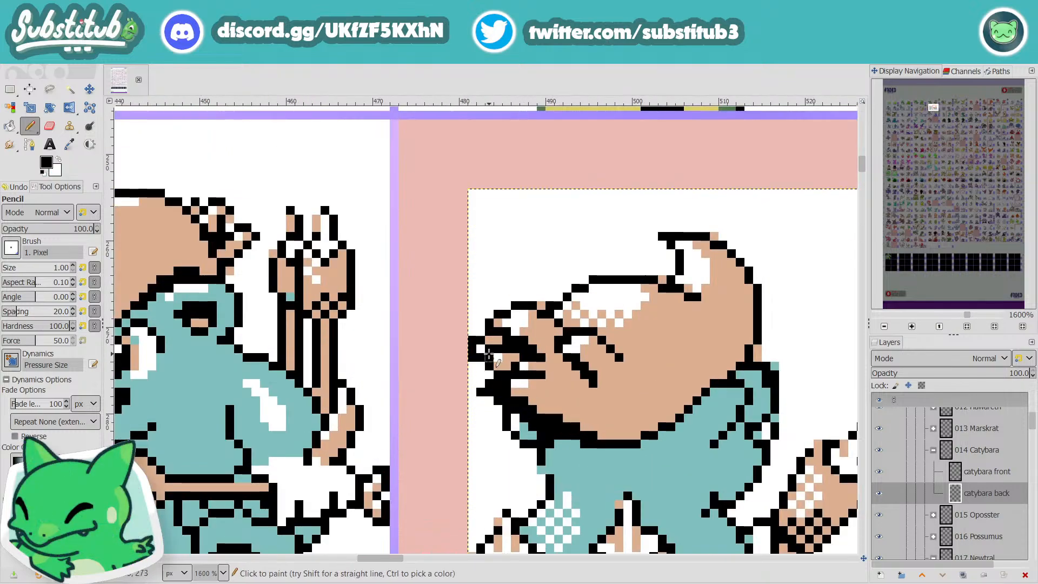
key(x)
mouse_move(494, 340)
mouse_down()
mouse_move(487, 332)
mouse_move(480, 358)
mouse_up()
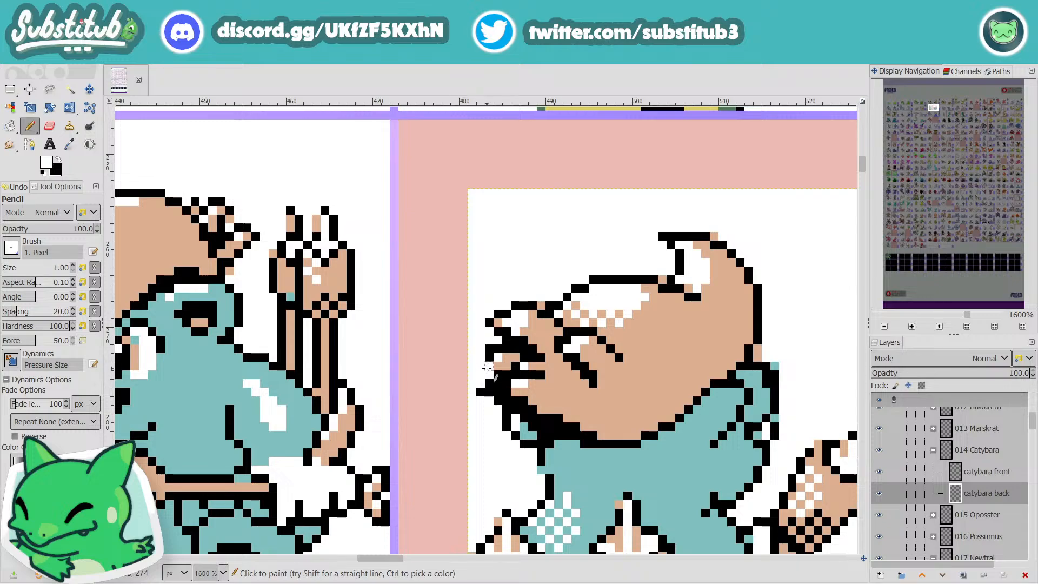
key(x)
click(481, 357)
key(x)
key(x)
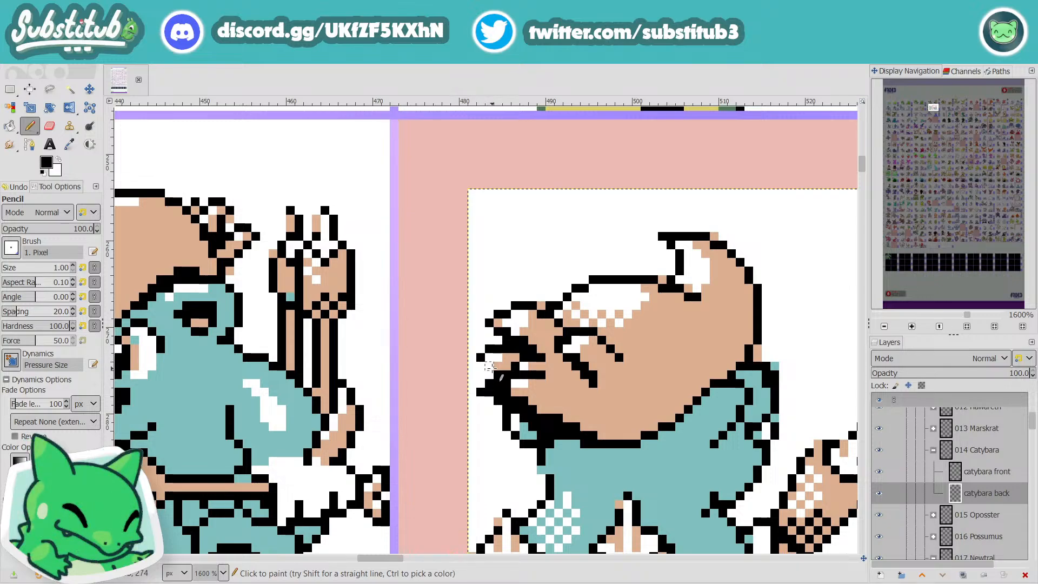
Step: Sample the tan hair colour and try to shorten the black line and recolour the tip of the lowest front strand
scroll(546, 438, down, 3)
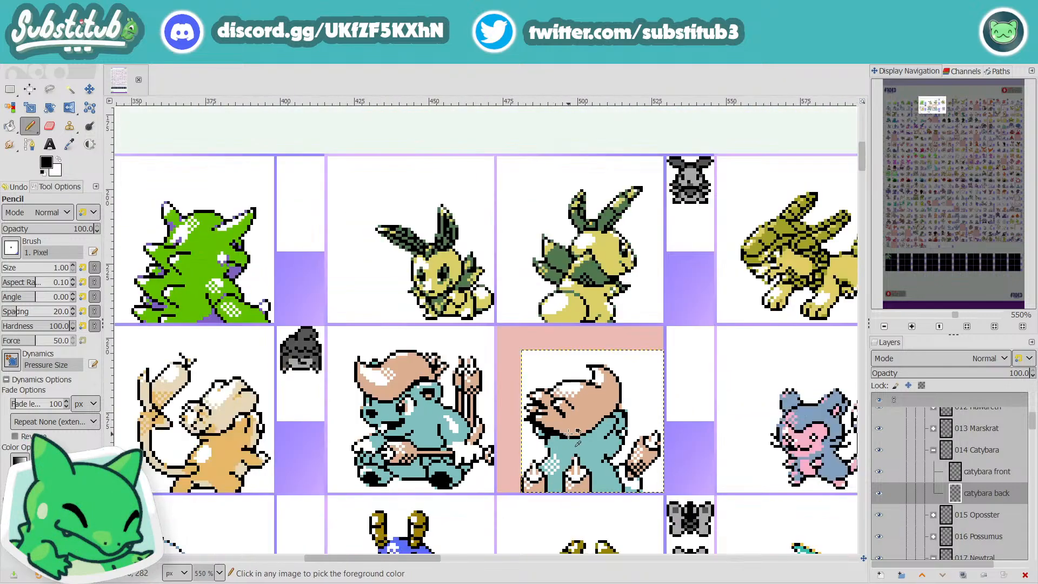
scroll(564, 428, up, 3)
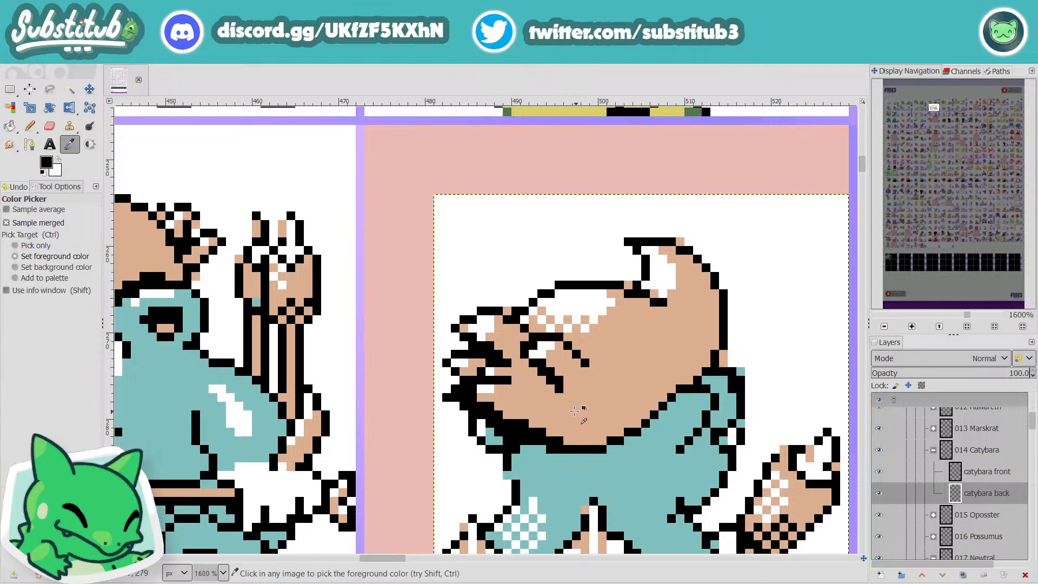
ctrl+click(565, 416)
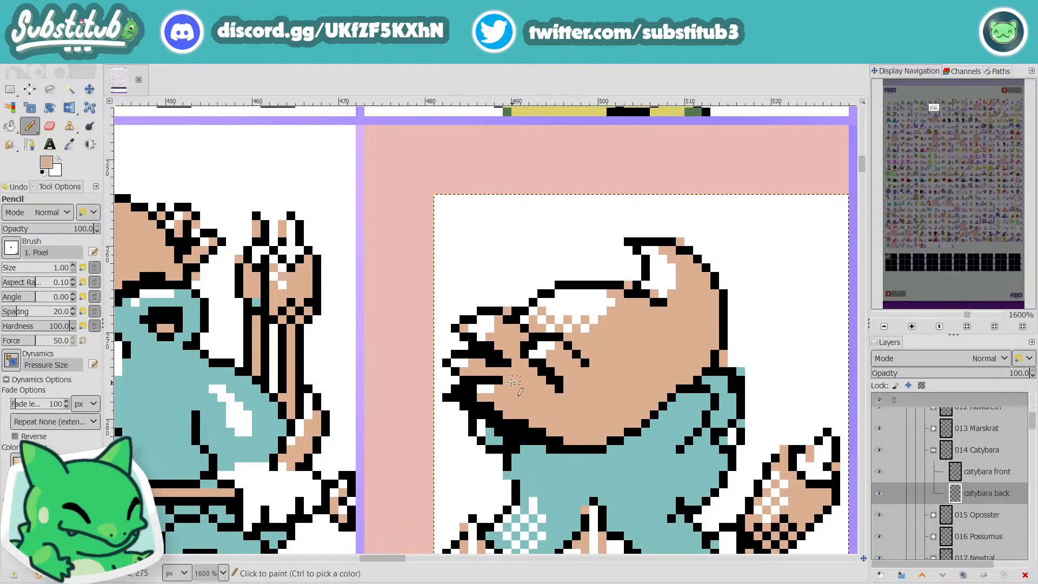
drag(508, 381, 464, 390)
click(469, 387)
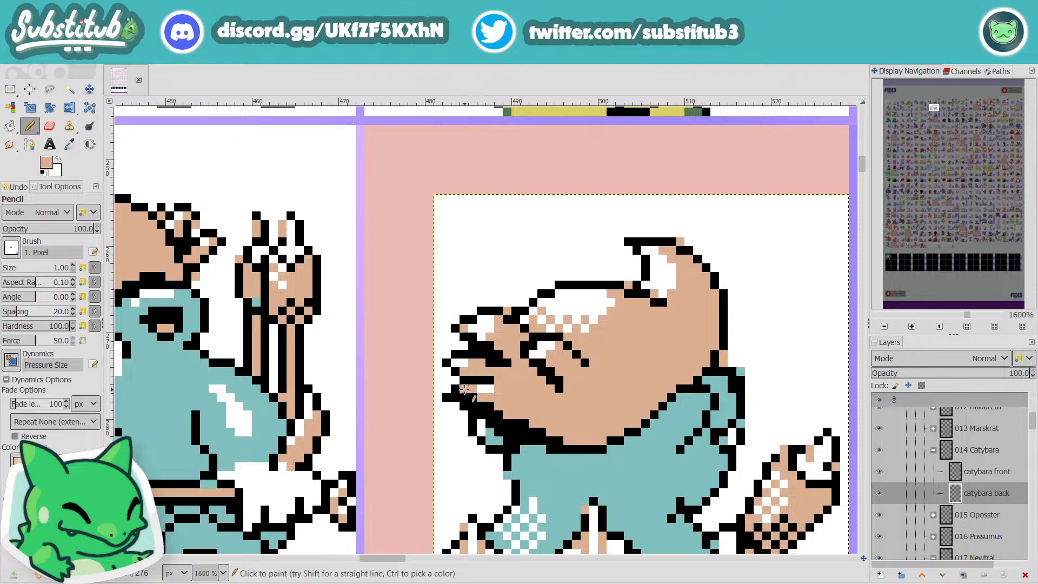
Step: Check the hair strands against the neighbouring sprites and try a black stroke from the lowest strand down to the hair's lower edge
ctrl+scroll(547, 412, down, 3)
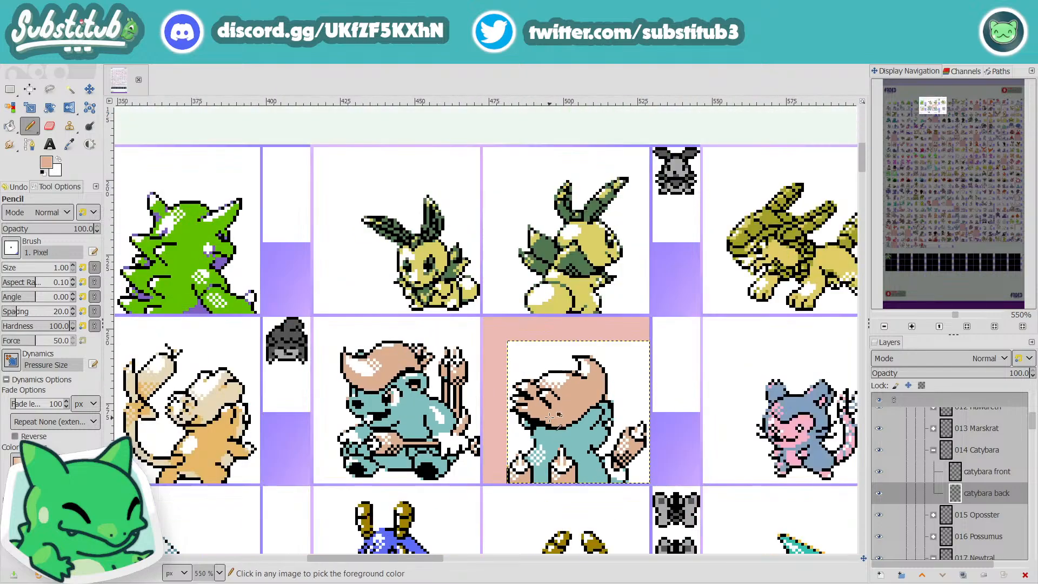
ctrl+click(547, 412)
ctrl+scroll(547, 412, up, 3)
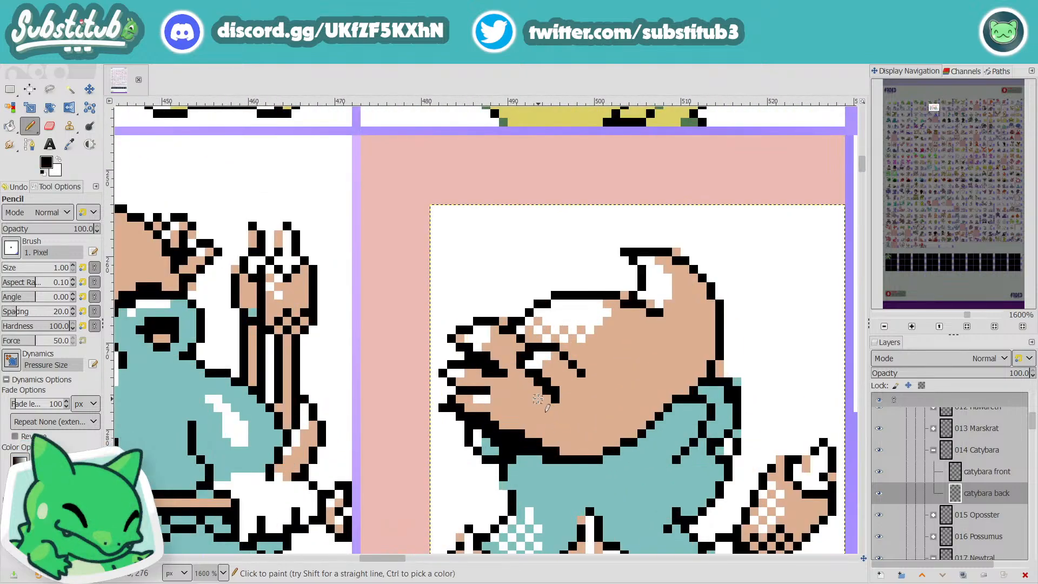
ctrl+scroll(538, 398, down, 2)
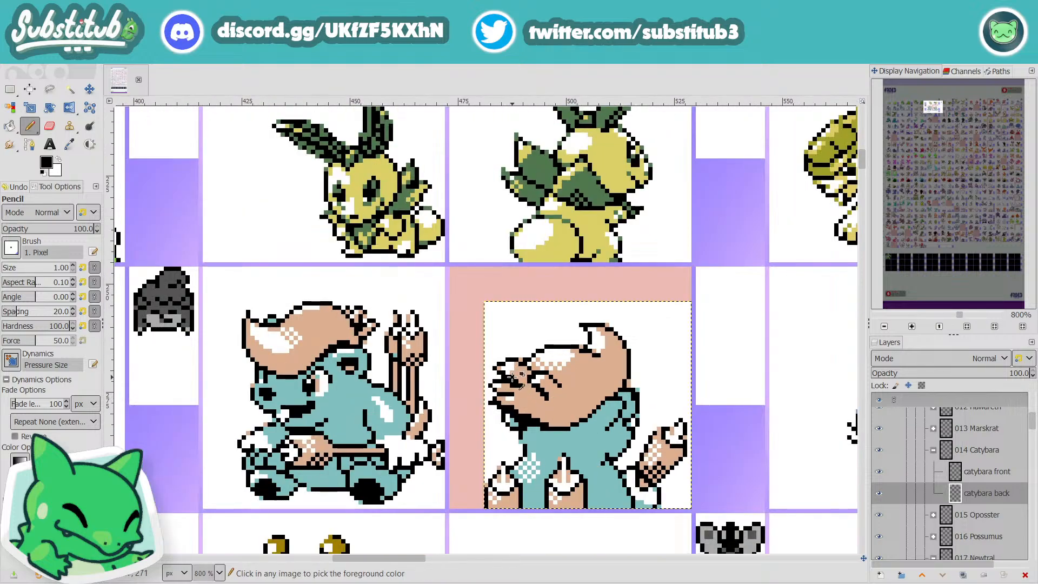
ctrl+scroll(538, 399, up, 3)
ctrl+scroll(535, 398, down, 2)
ctrl+scroll(535, 398, down, 2)
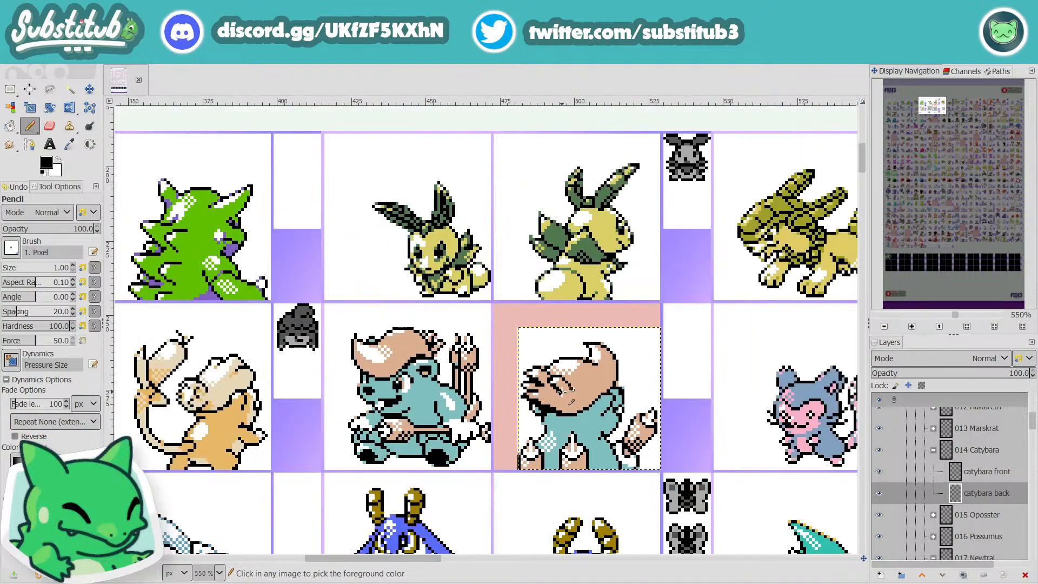
ctrl+scroll(535, 398, up, 2)
ctrl+scroll(516, 380, down, 1)
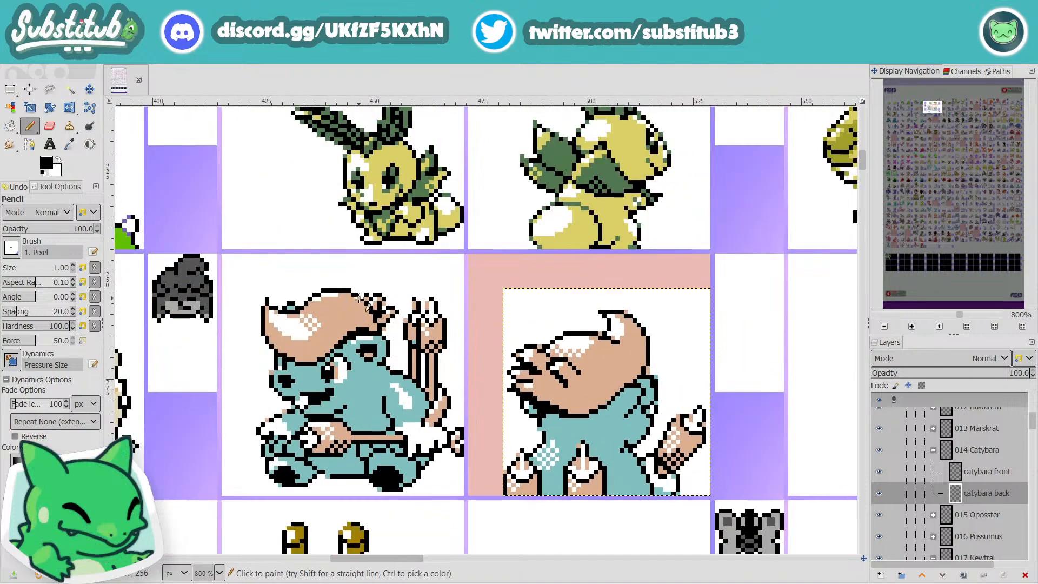
ctrl+scroll(552, 381, up, 2)
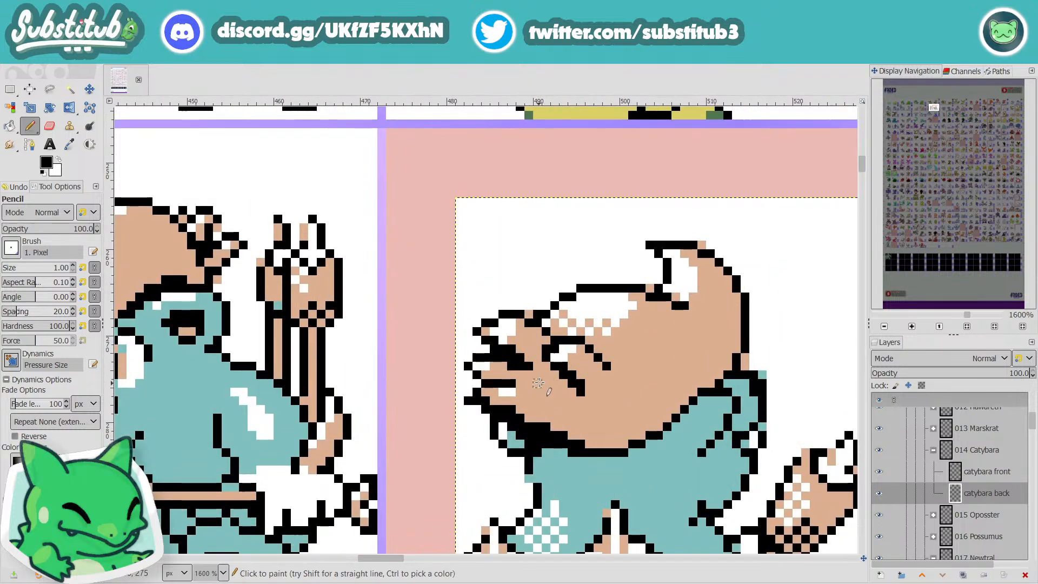
mouse_move(546, 384)
mouse_down()
mouse_move(518, 401)
mouse_move(546, 418)
mouse_up()
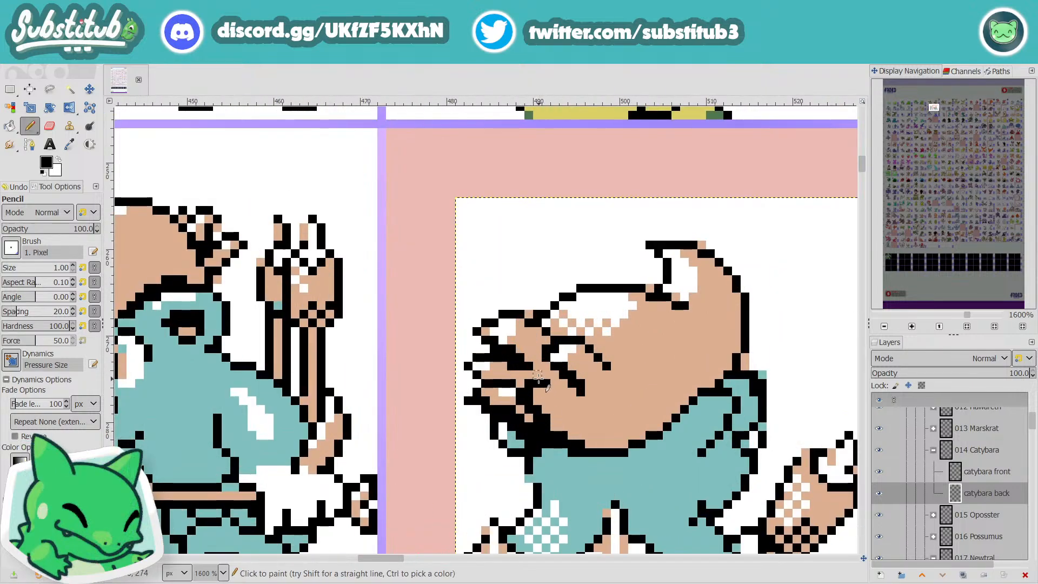
ctrl+scroll(597, 408, down, 4)
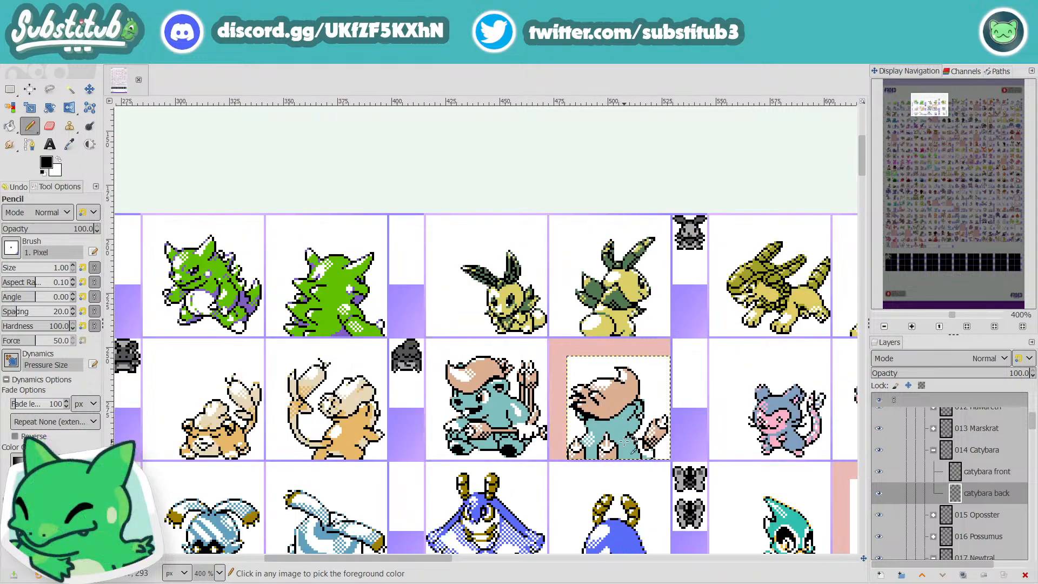
Step: Sample the tan of Catybara's hair, check the hair's lower front edge against the front sprite and save the file
scroll(593, 409, up, 3)
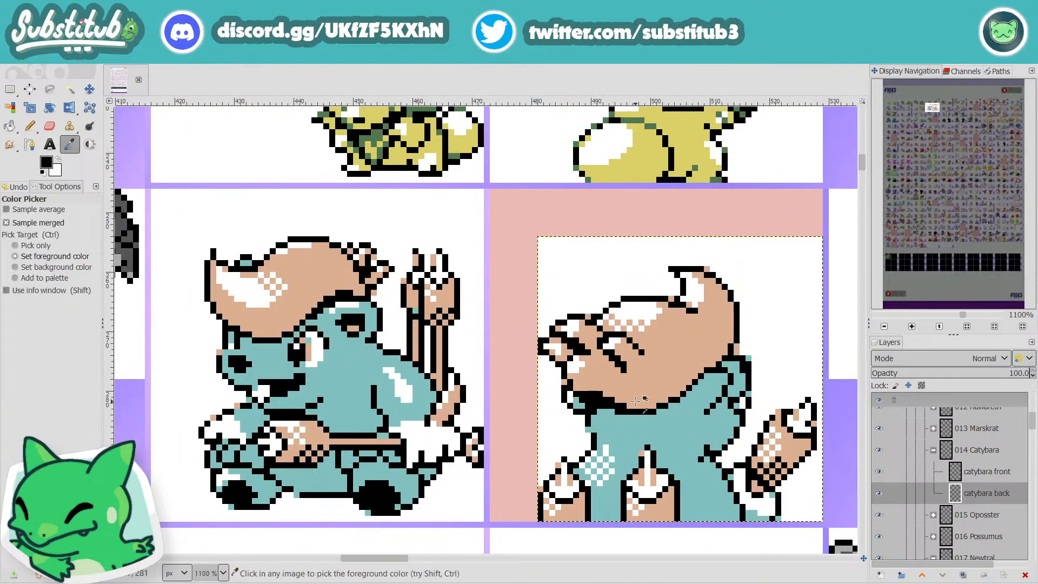
ctrl+click(646, 399)
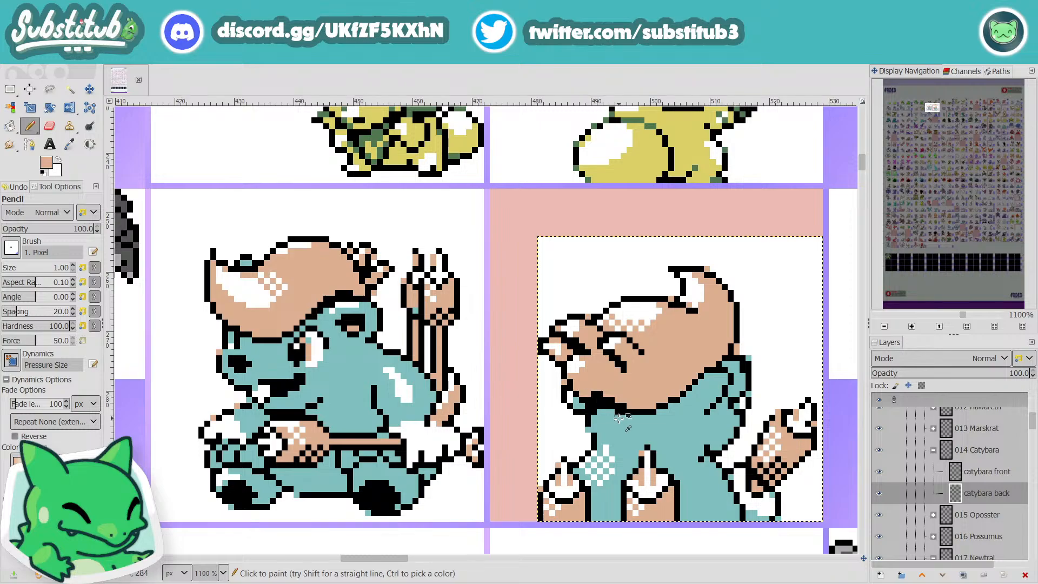
ctrl+scroll(619, 418, down, 3)
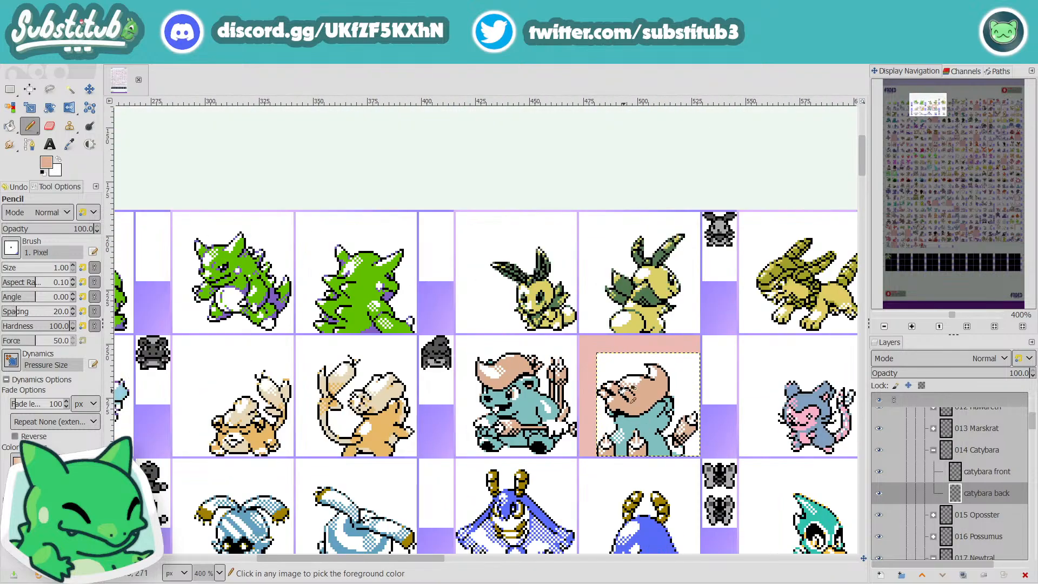
ctrl+scroll(617, 418, up, 3)
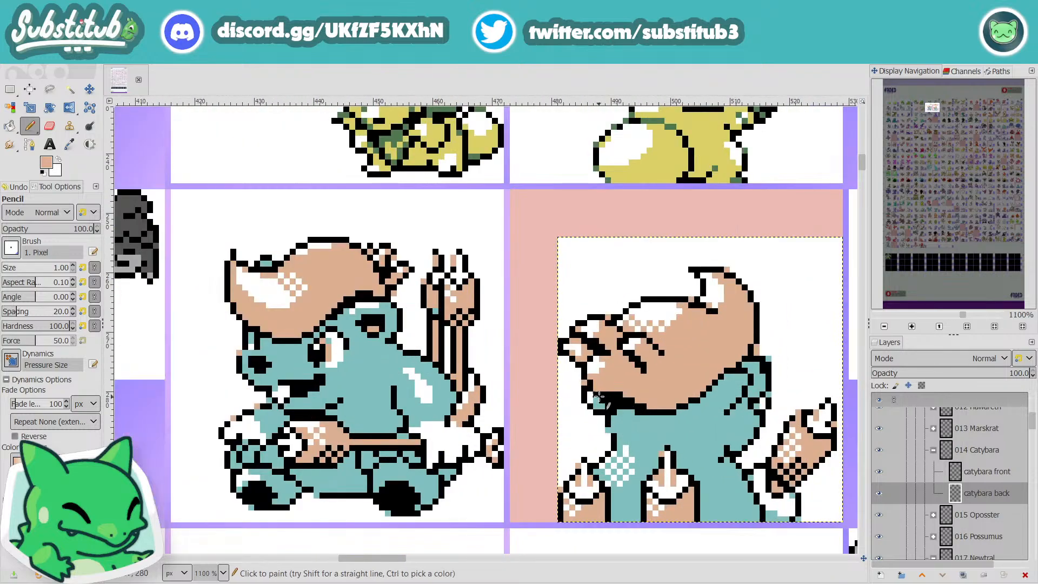
key(ctrl+s)
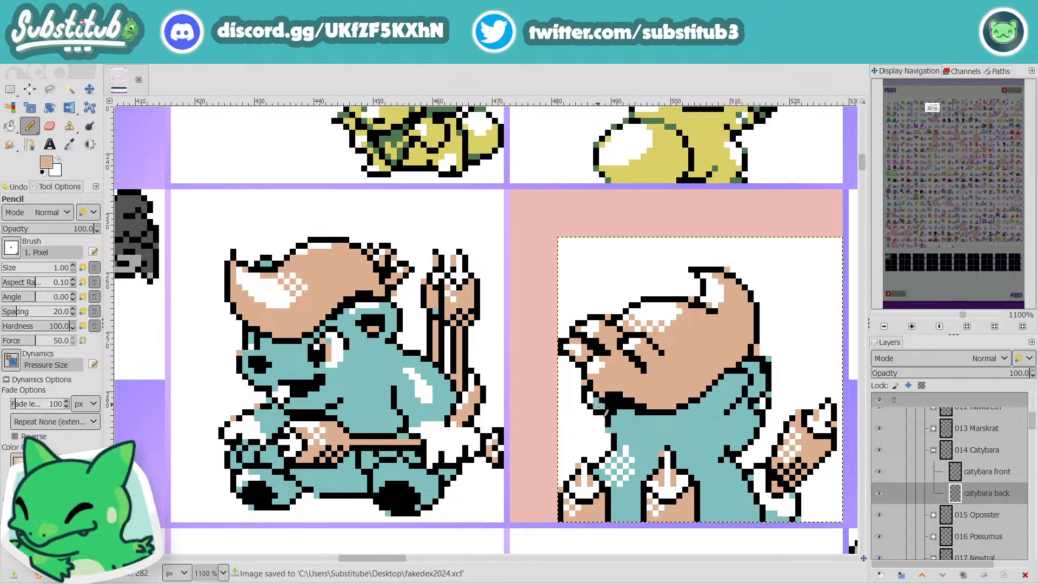
Step: Draw a short black line between the front hair strands and recolour part of the lowest strand with the sampled tan
key(x)
key(d)
drag(586, 345, 567, 346)
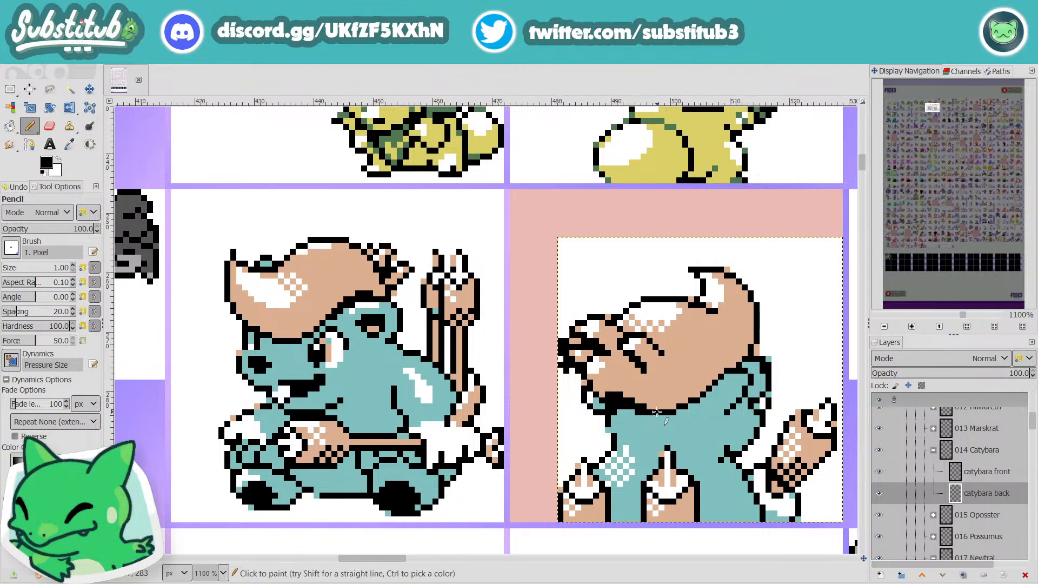
key(o)
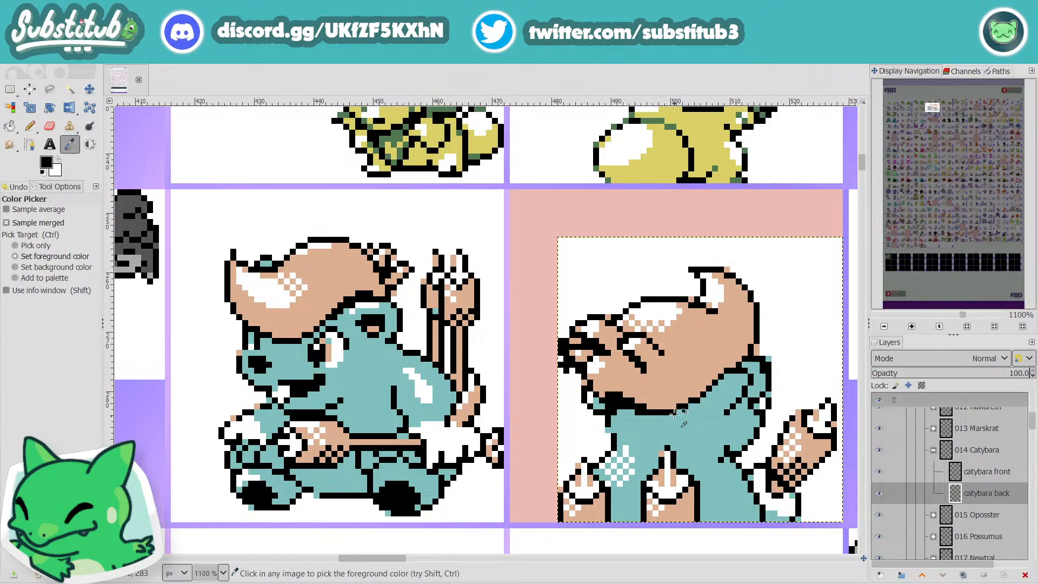
click(666, 395)
key(n)
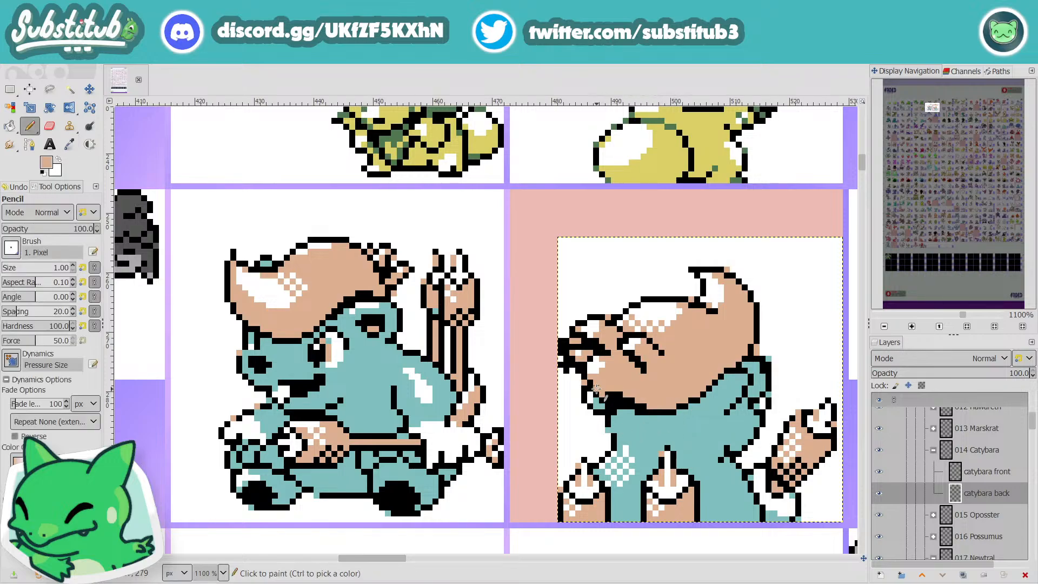
click(574, 359)
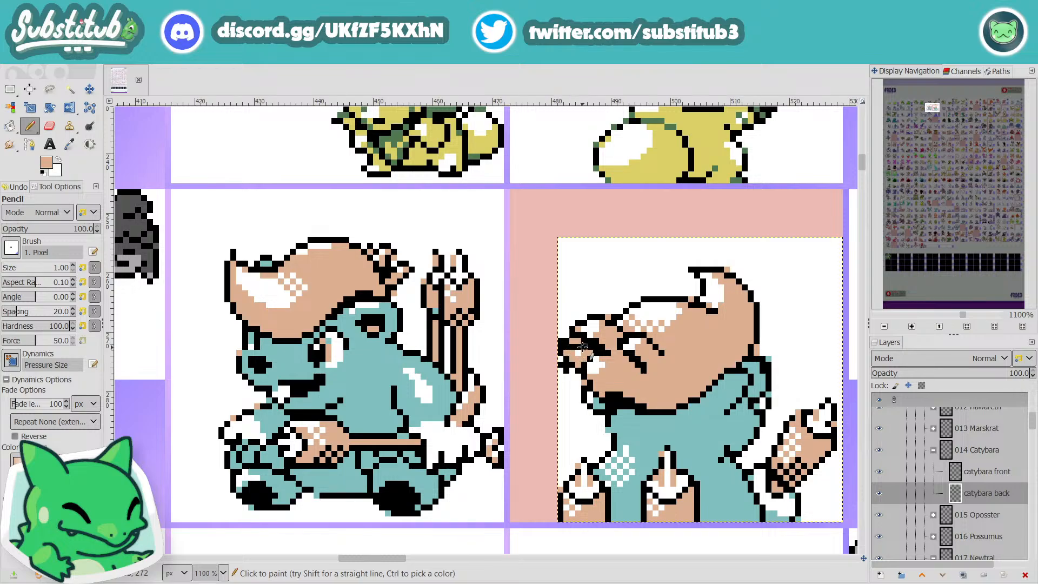
Step: Trim the outline around the foremost hair strand with white and touch up its tip and the gap above it in black
key(x)
drag(578, 340, 564, 341)
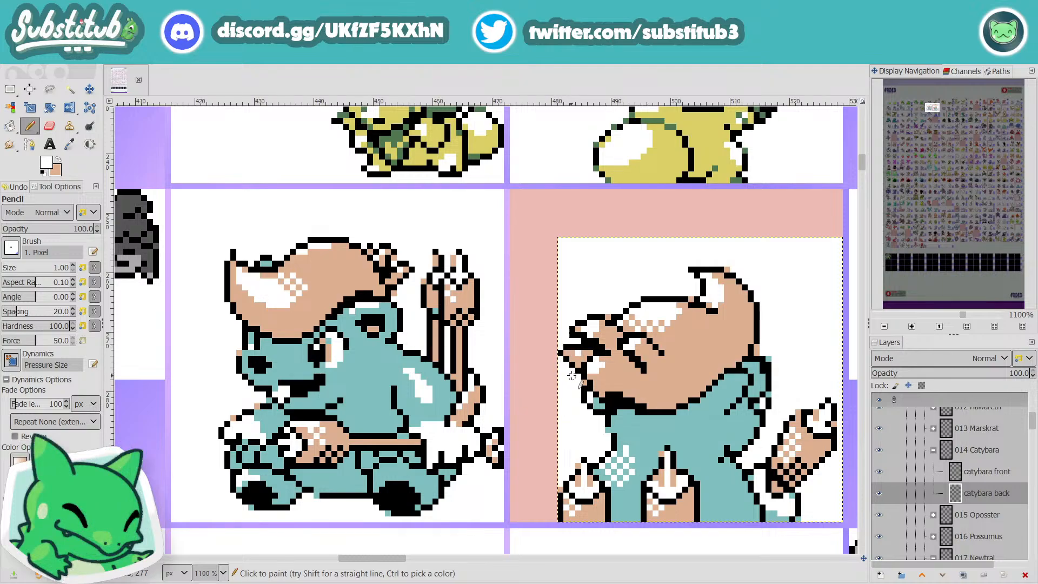
key(d)
key(x)
key(x)
key(x)
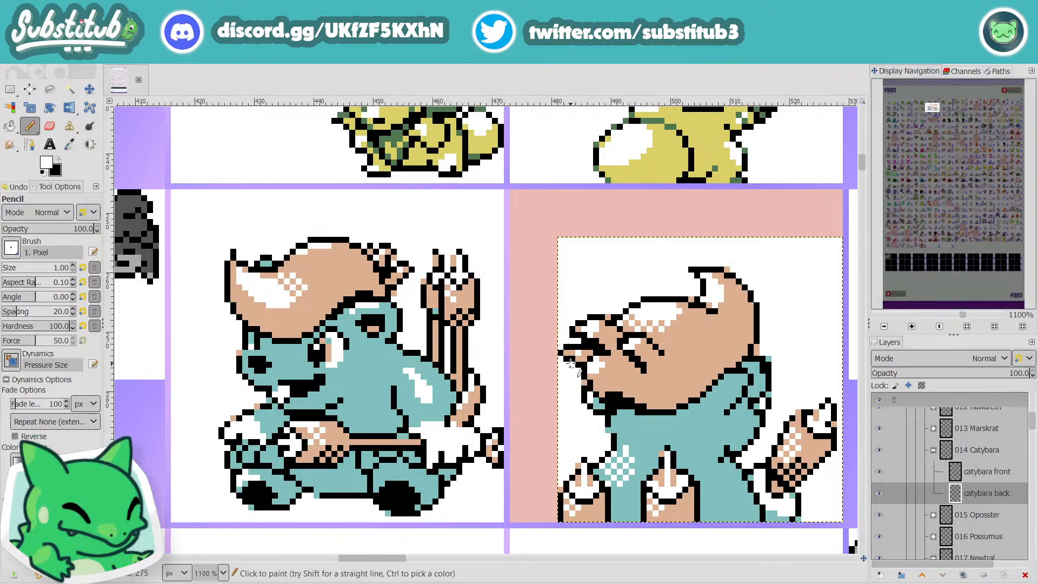
scroll(586, 386, down, 5)
scroll(554, 357, up, 6)
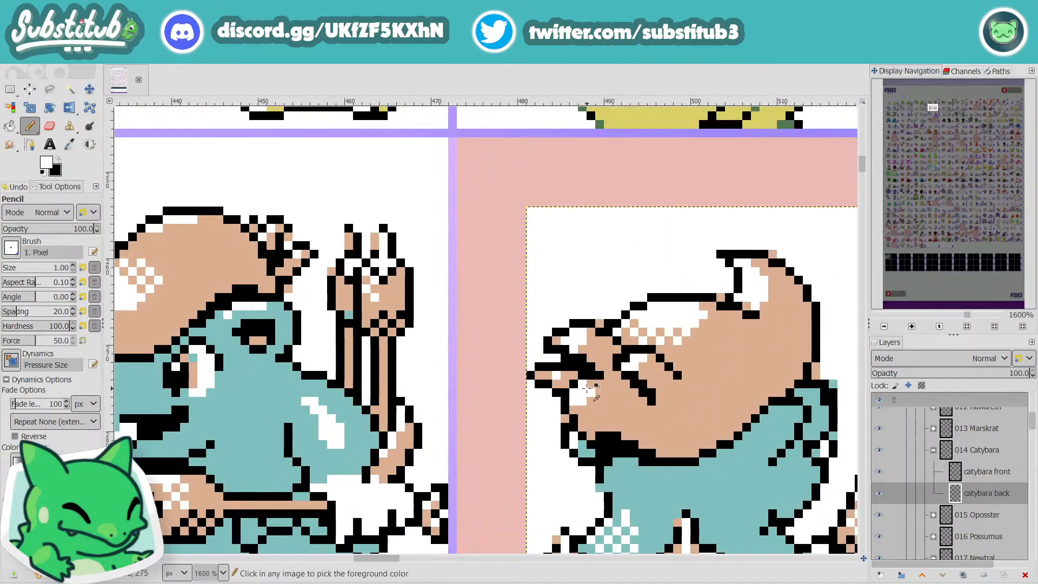
key(x)
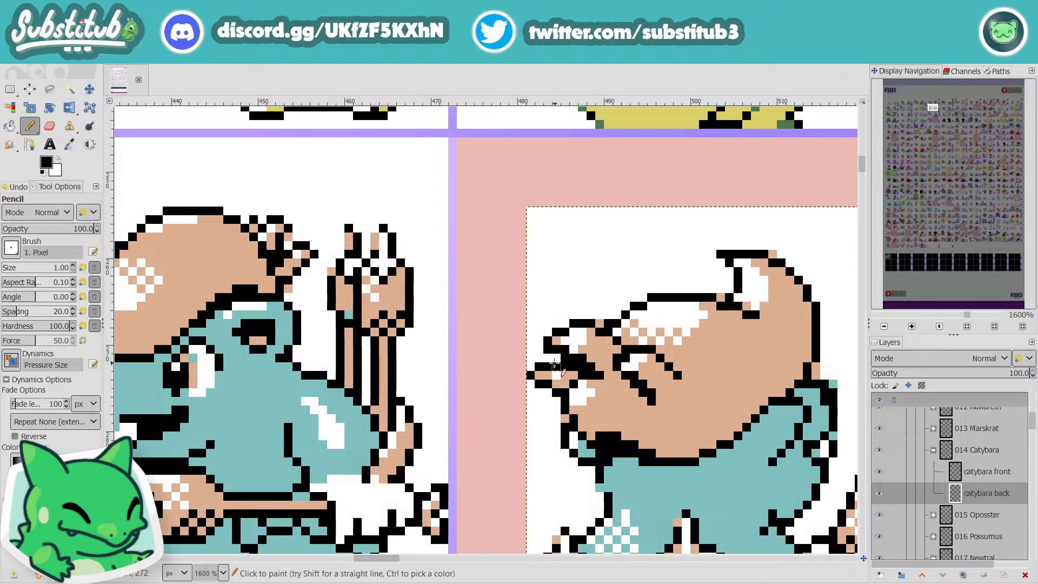
Step: Sample the tan hair colour again and recolour pixels inside the foremost hair strand with it
scroll(557, 359, down, 4)
scroll(577, 398, up, 5)
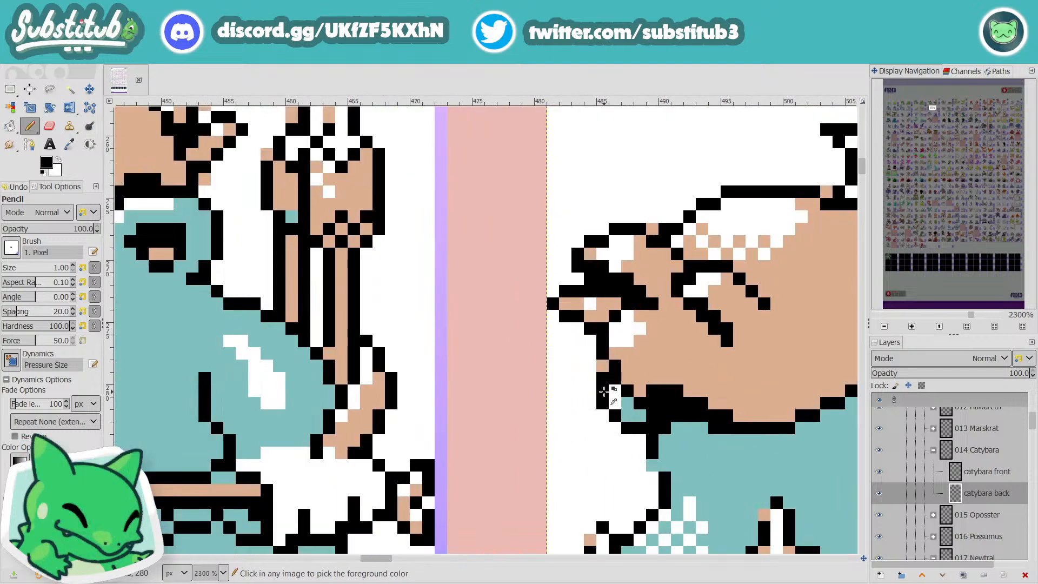
key(o)
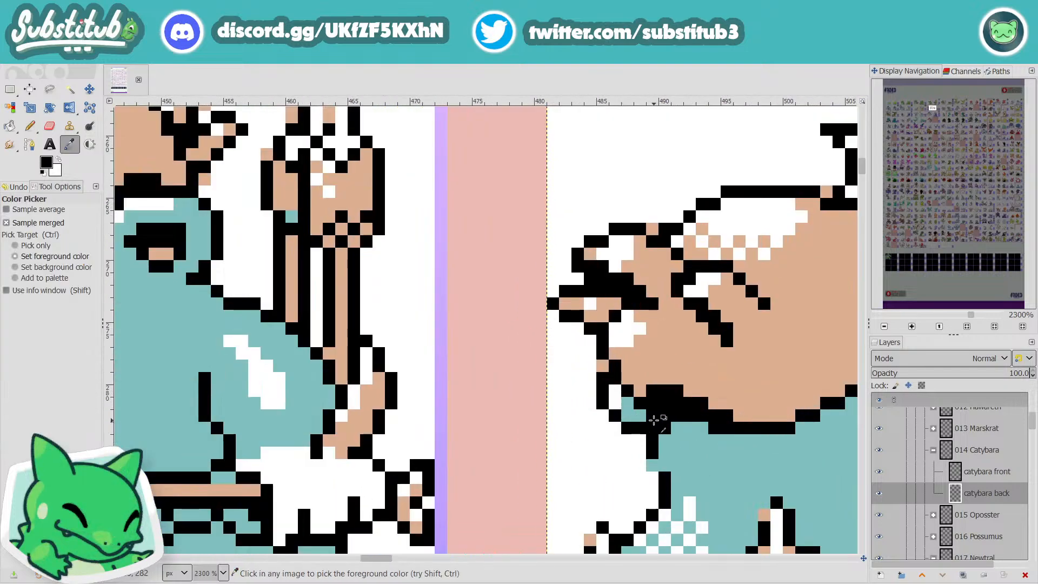
click(709, 376)
key(n)
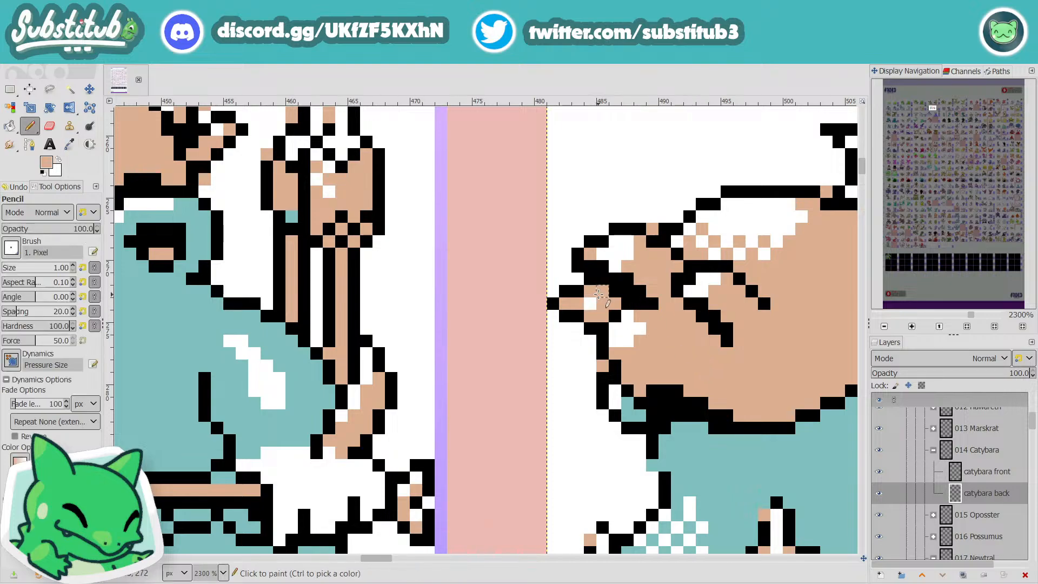
Step: Examine the shape of the front hair strands up close and at sheet scale against the neighbouring sprites
scroll(706, 354, down, 5)
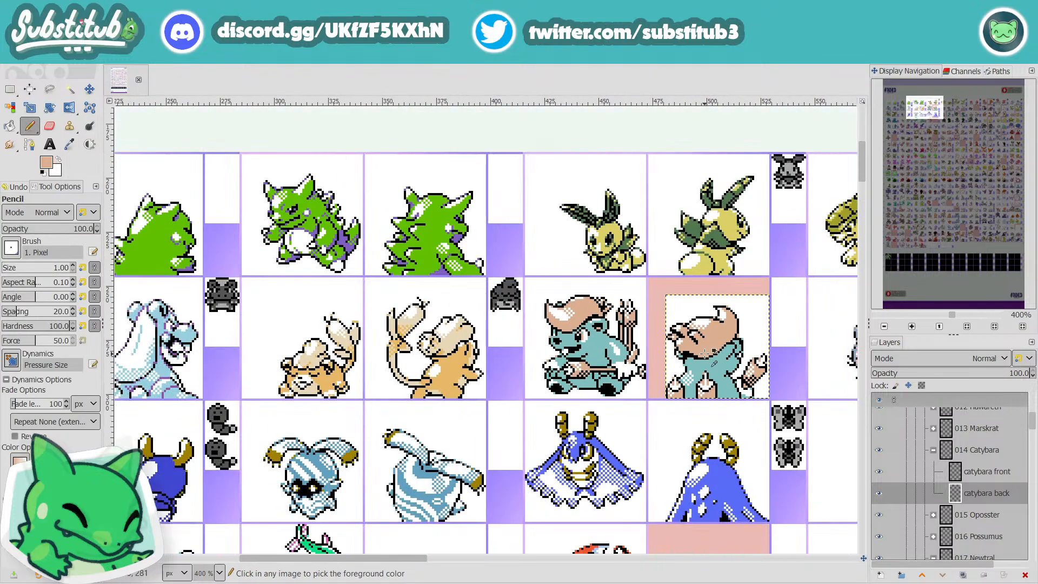
scroll(670, 338, up, 2)
scroll(674, 335, up, 1)
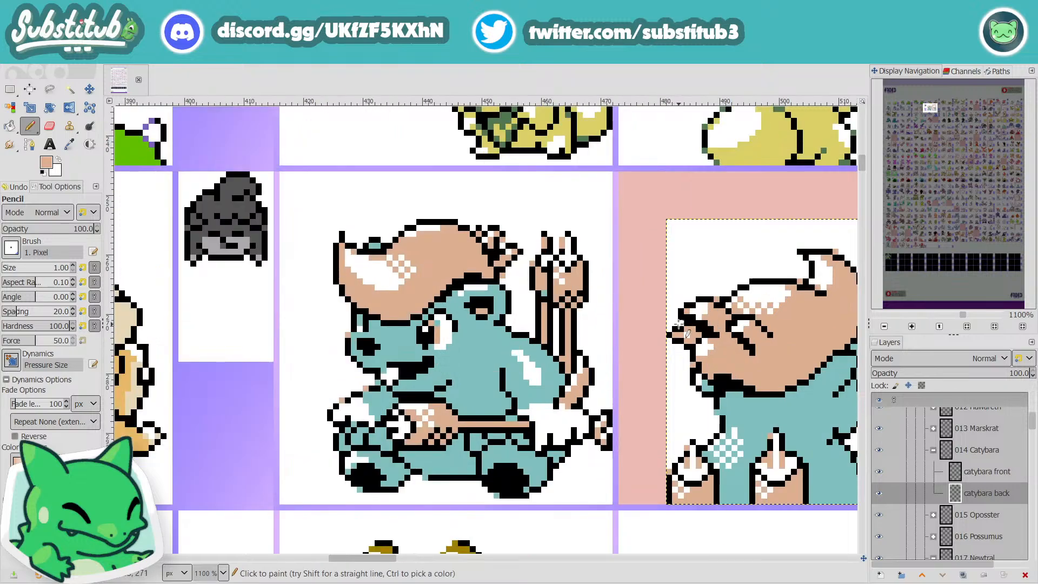
scroll(687, 332, down, 3)
scroll(720, 363, up, 2)
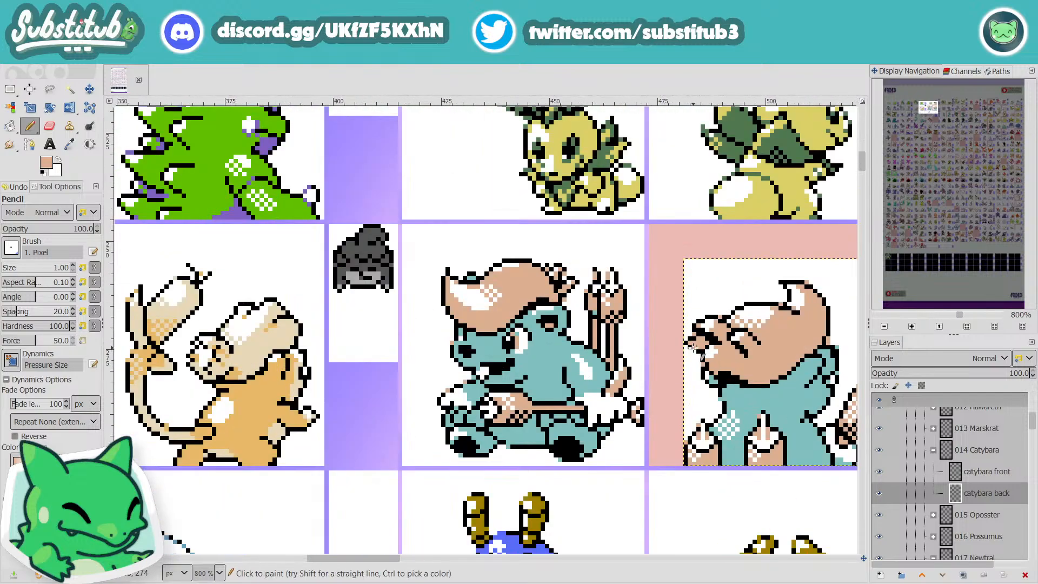
scroll(752, 403, down, 2)
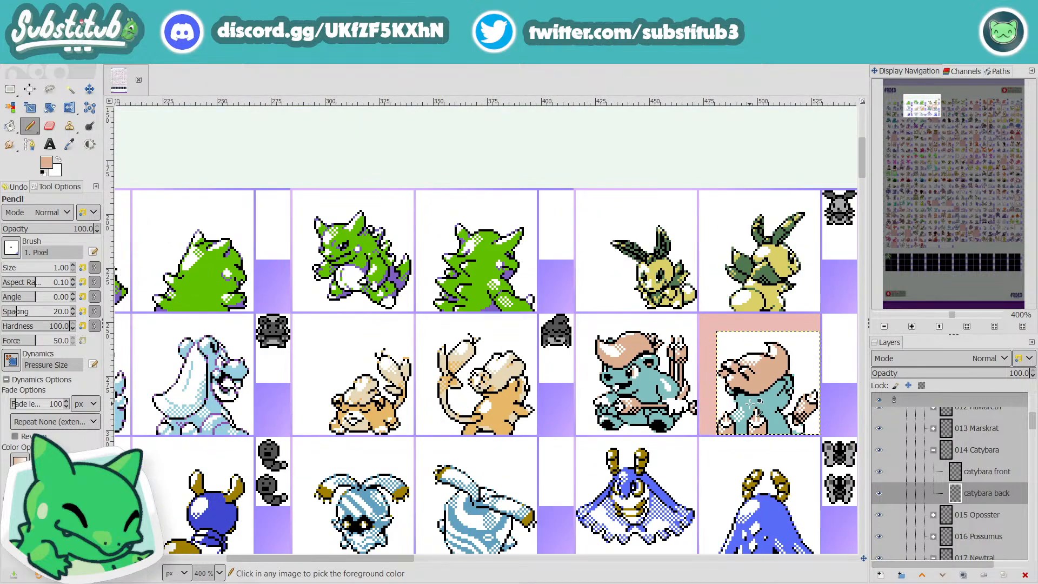
scroll(754, 422, up, 3)
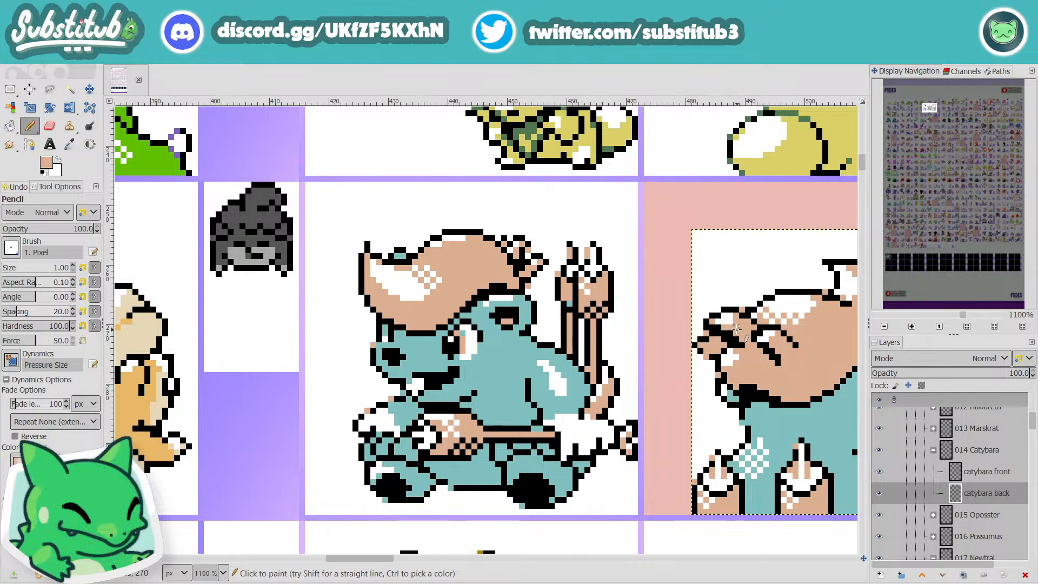
scroll(706, 351, down, 3)
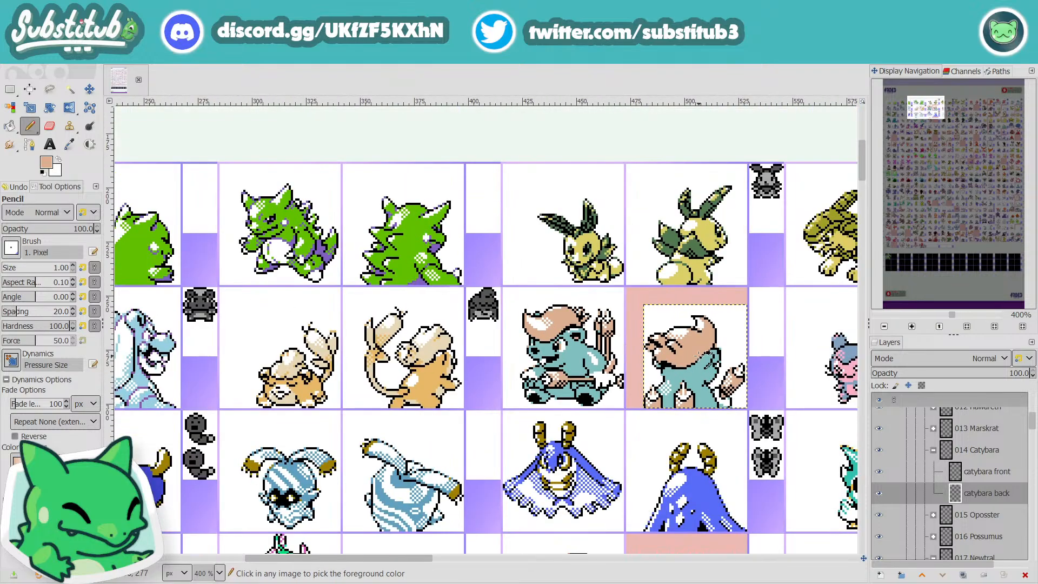
scroll(667, 338, up, 4)
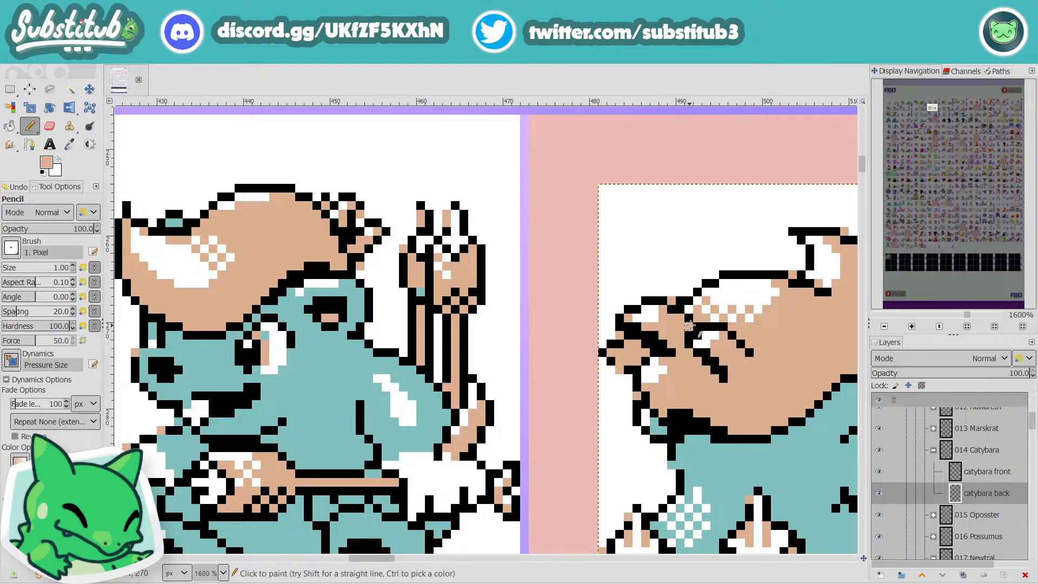
scroll(690, 325, down, 3)
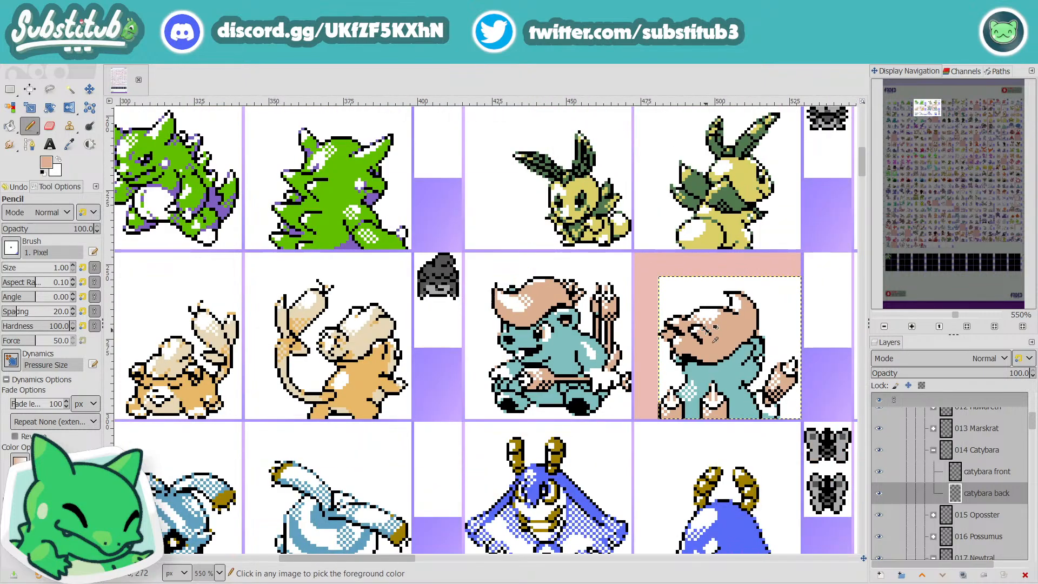
scroll(694, 346, up, 1)
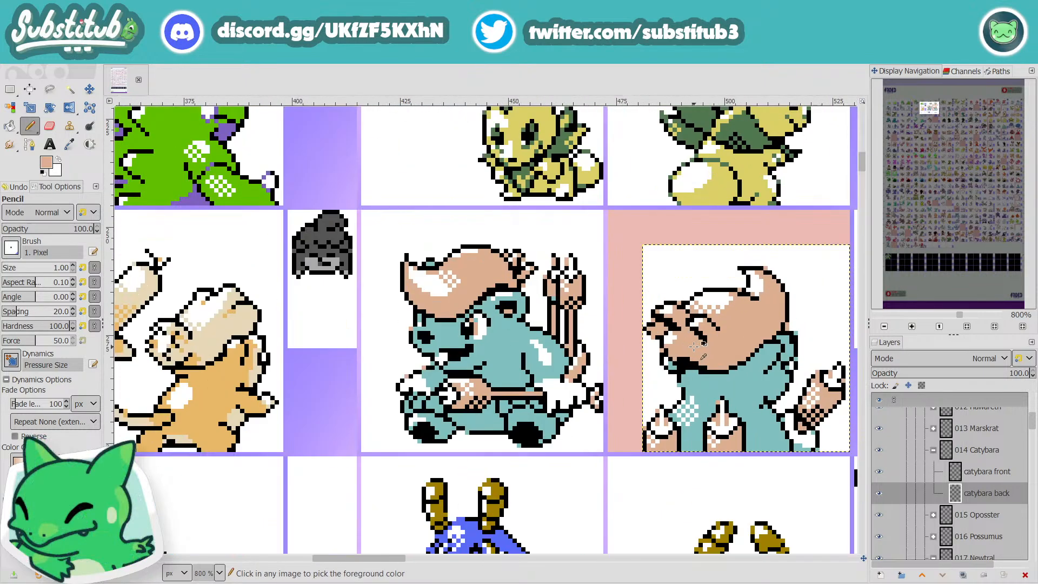
scroll(694, 346, up, 1)
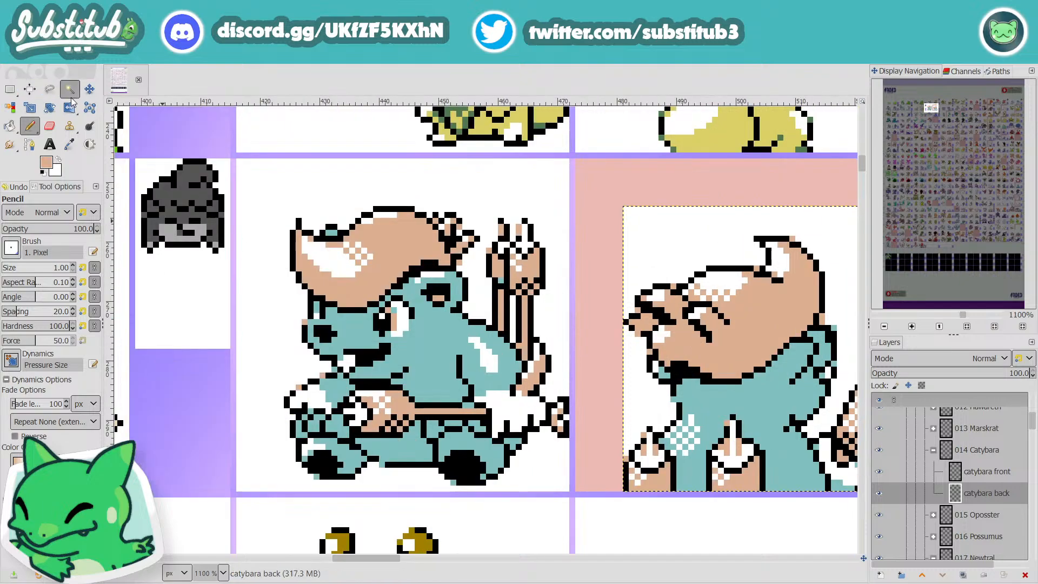
Step: Outline the front hair strands of Catybara's back sprite with a closed free selection
click(50, 90)
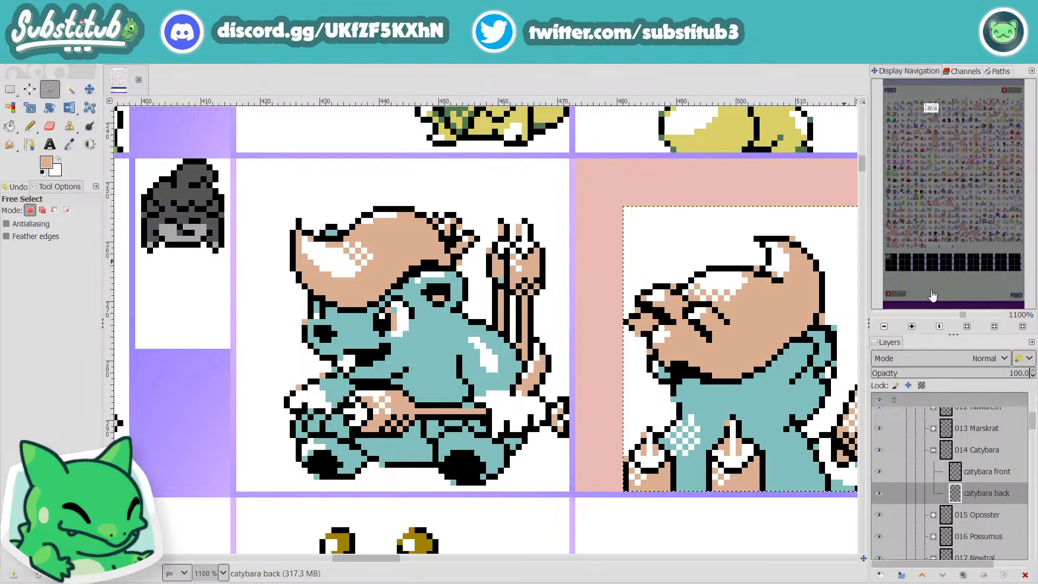
click(736, 321)
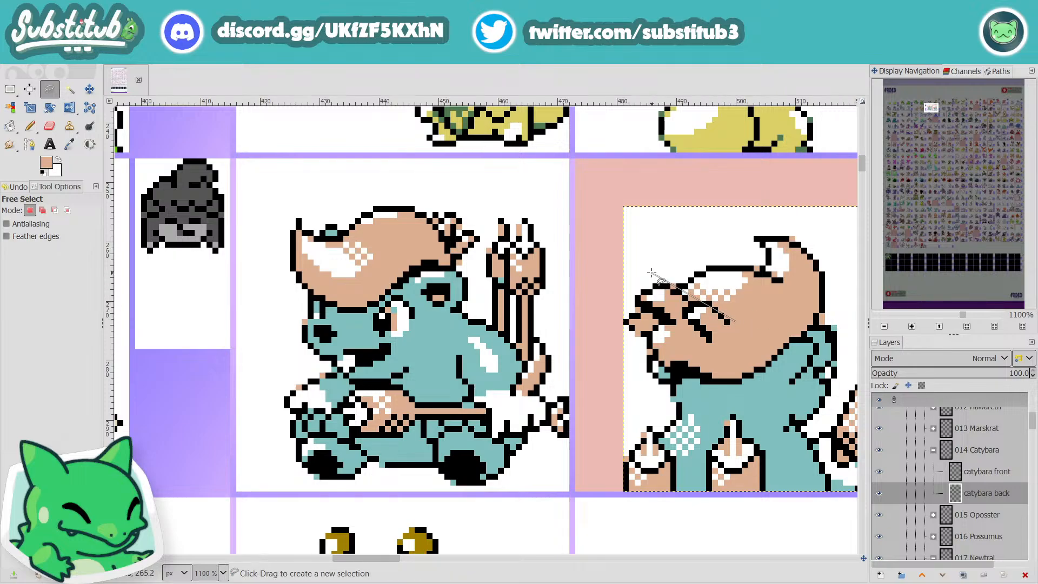
click(650, 268)
click(611, 309)
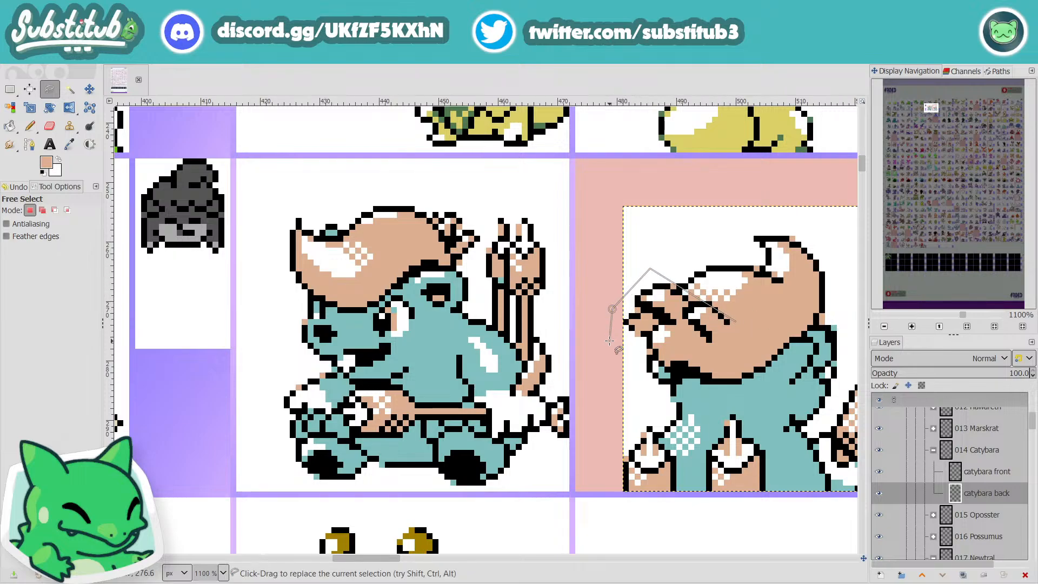
click(610, 344)
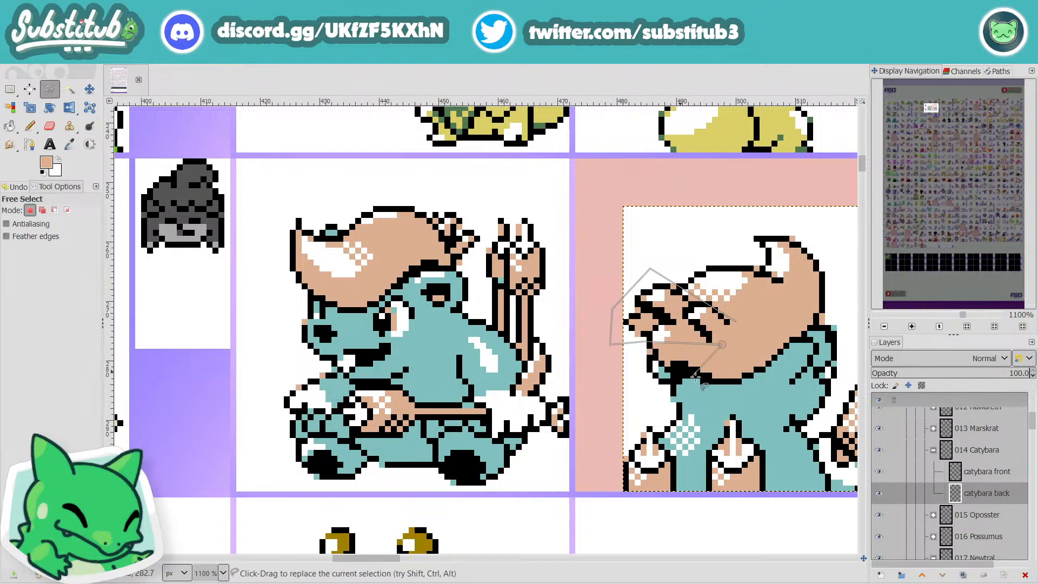
click(736, 322)
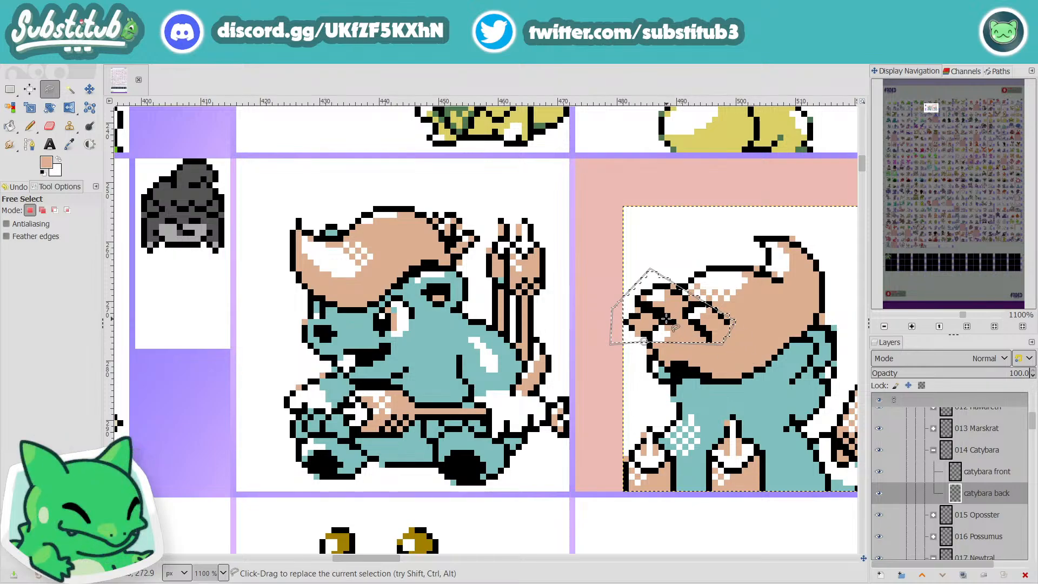
Step: Cut and paste the selected hair strands, shift them two pixels down and anchor them on the back sprite
key(ctrl+x)
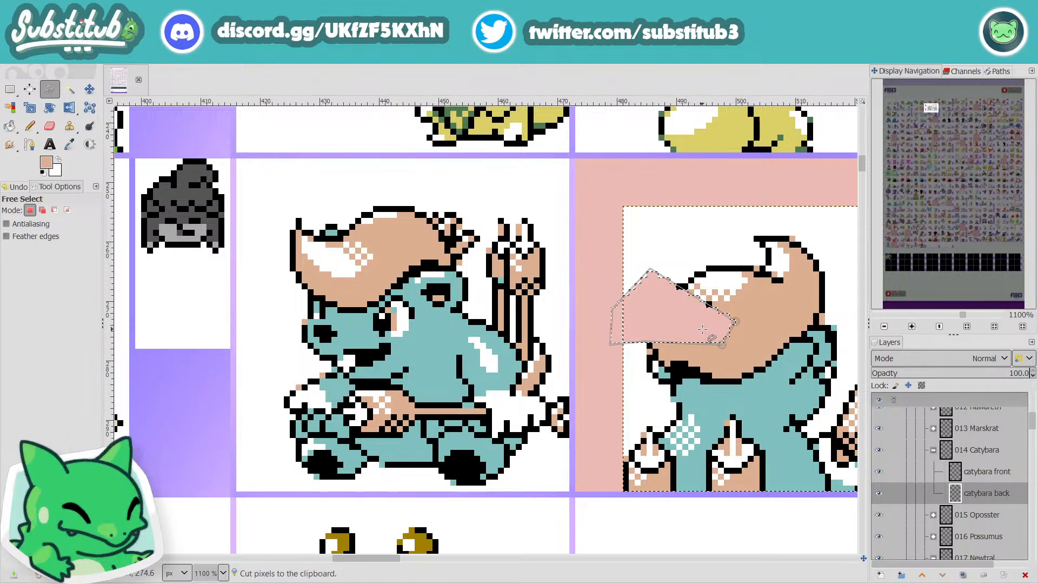
key(ctrl+v)
key(m)
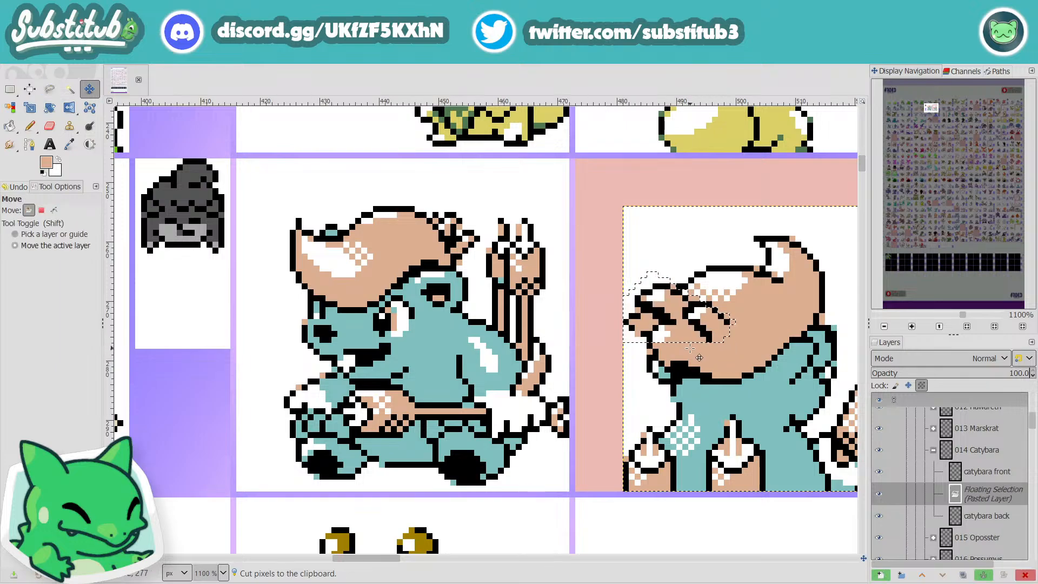
key(Down)
key(Down)
key(Down)
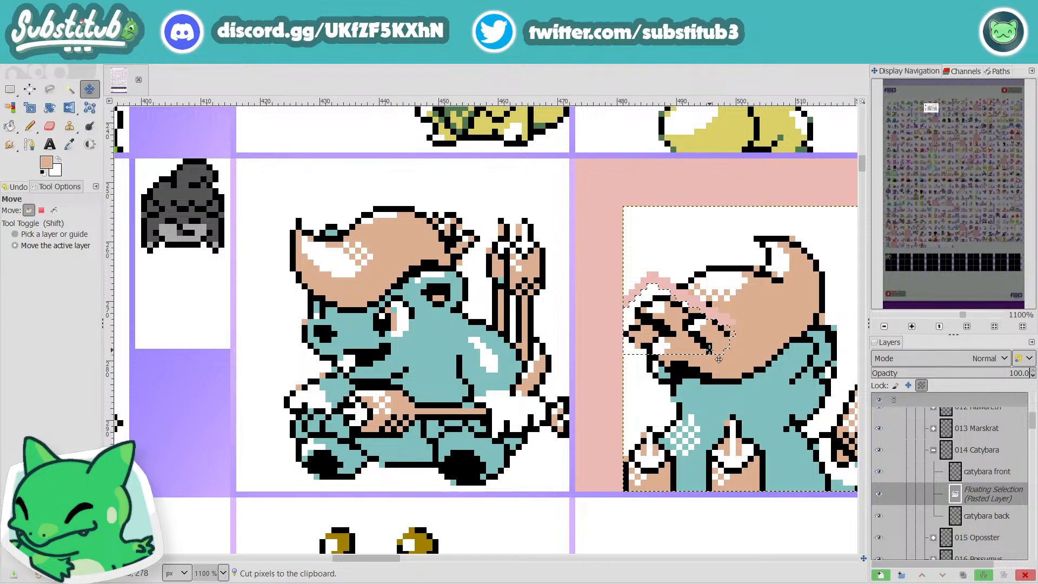
key(Up)
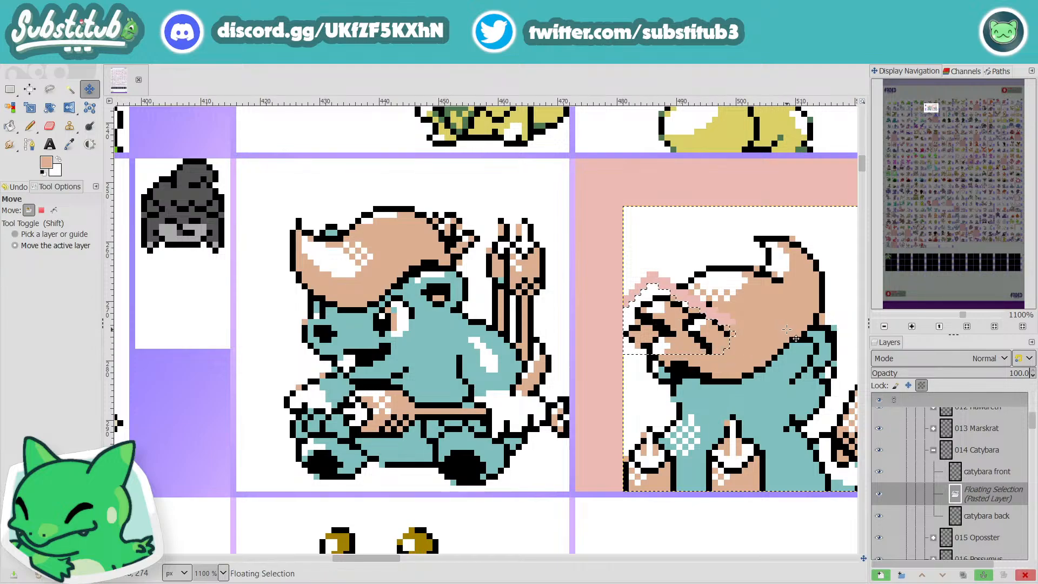
scroll(788, 330, down, 2)
scroll(768, 335, up, 1)
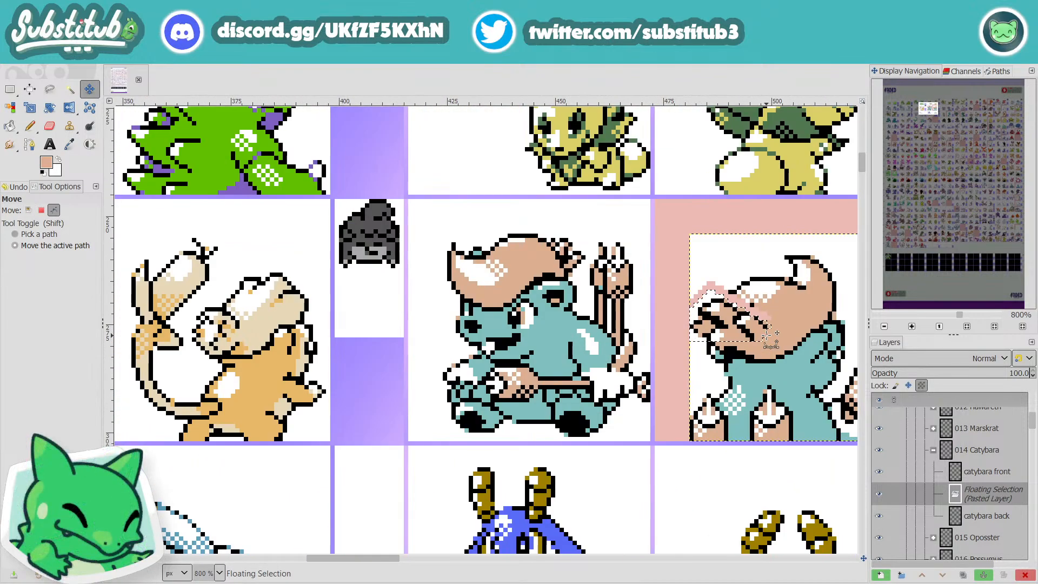
scroll(768, 335, up, 1)
key(d)
key(x)
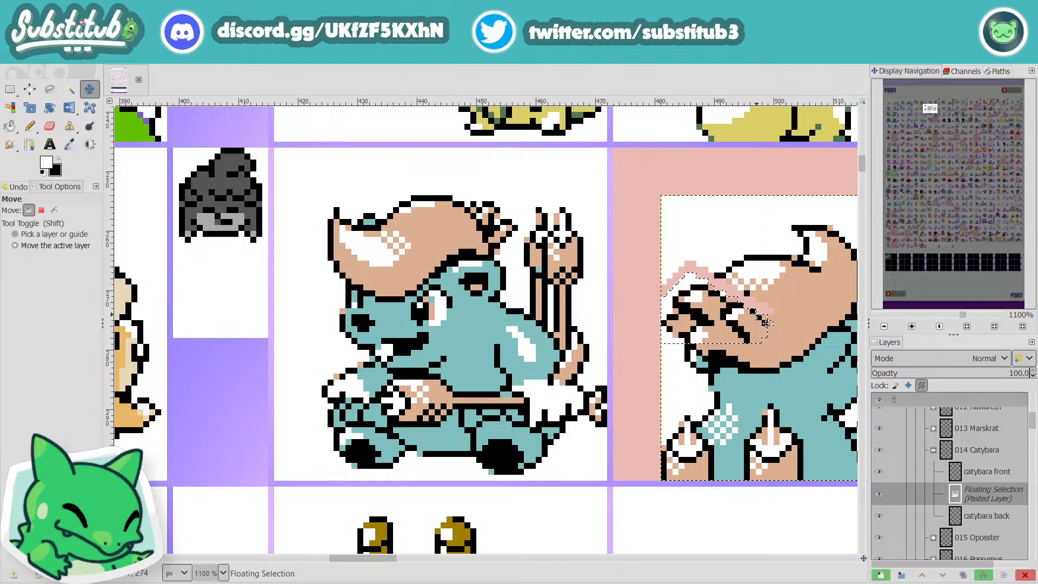
key(r)
click(804, 350)
Step: Touch up the moved strands with the Pencil, then fill the gap between them and the hair with the sampled tan
key(n)
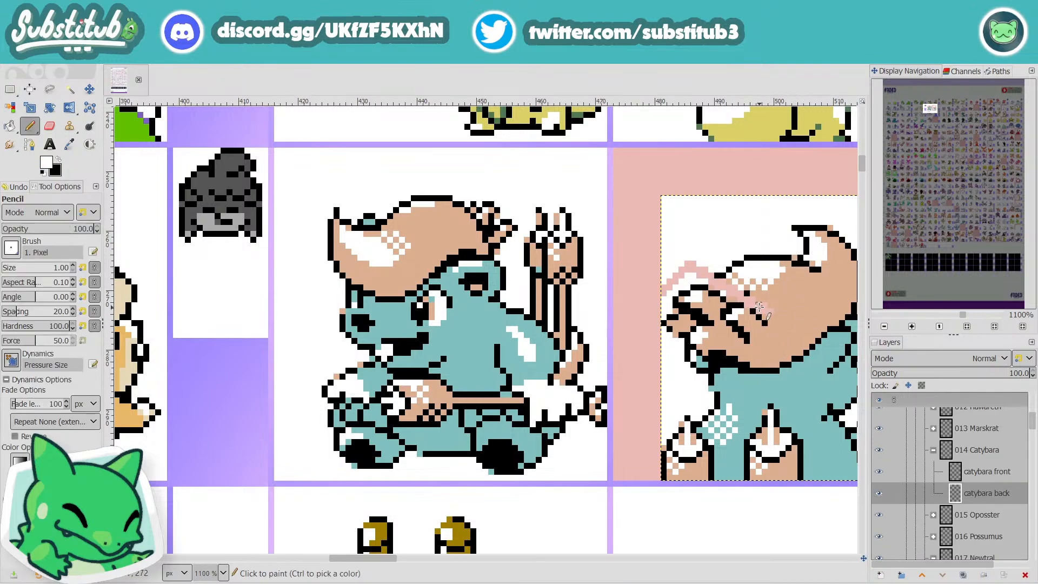
key(x)
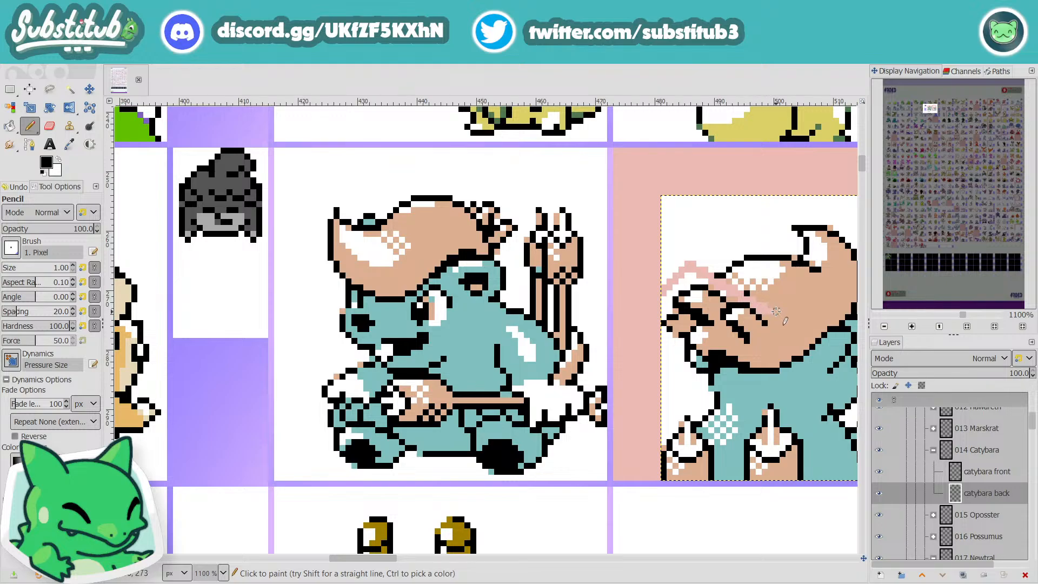
key(o)
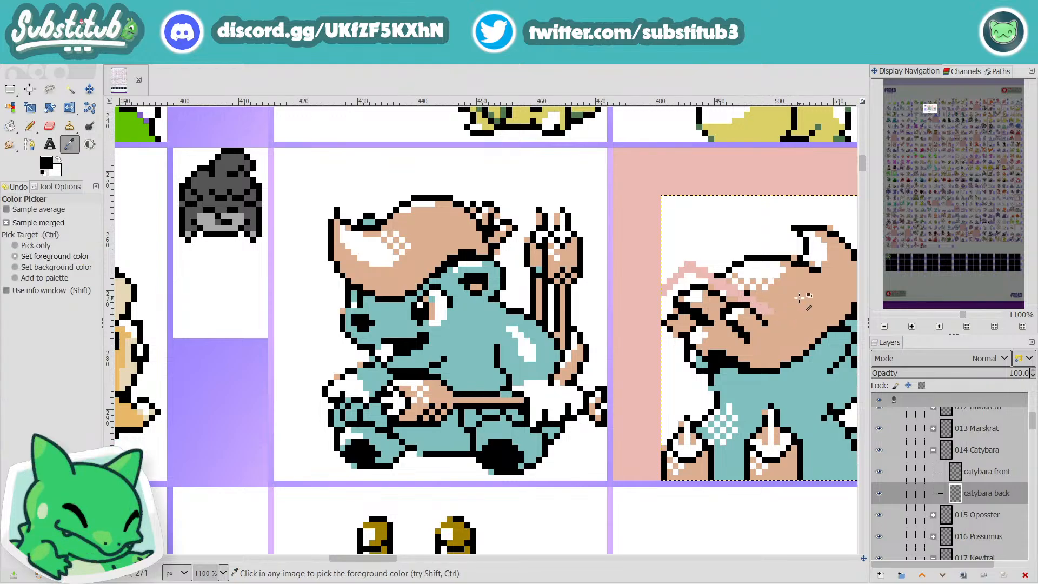
click(795, 302)
key(n)
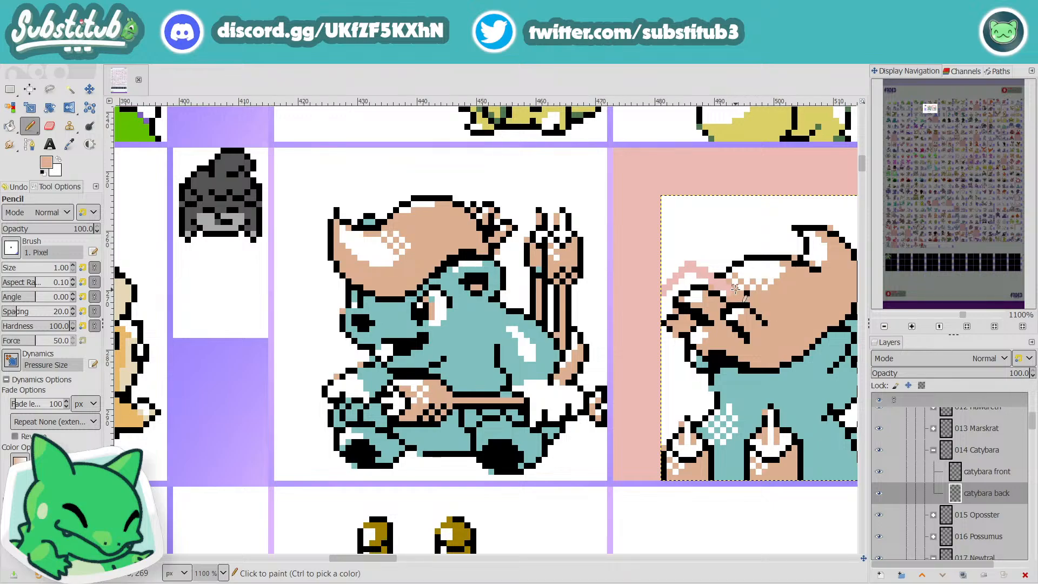
drag(722, 284, 718, 285)
Step: Paint the empty strip above the moved hair strands white and save the file
key(d)
key(x)
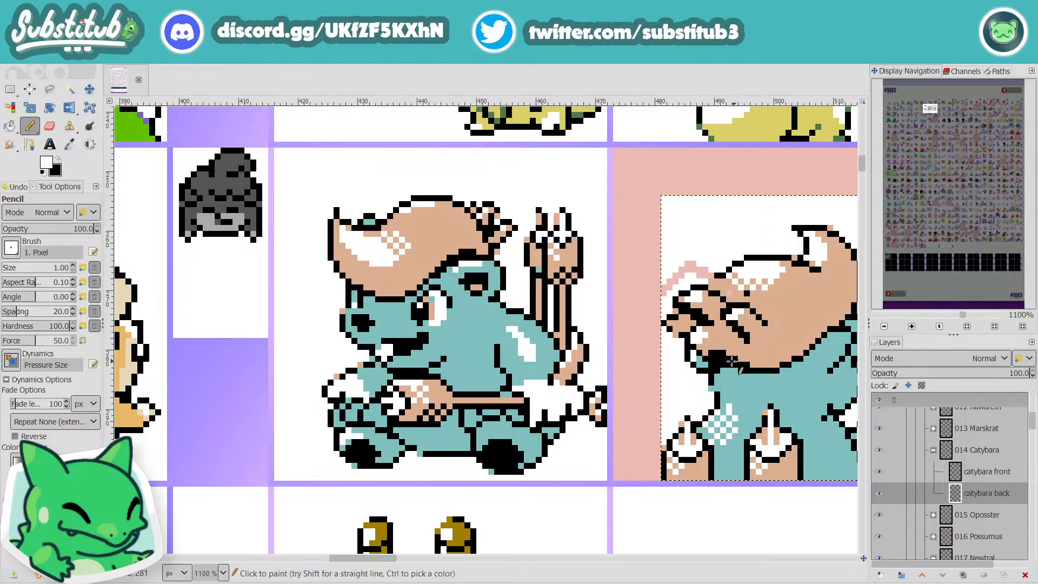
drag(379, 553, 320, 577)
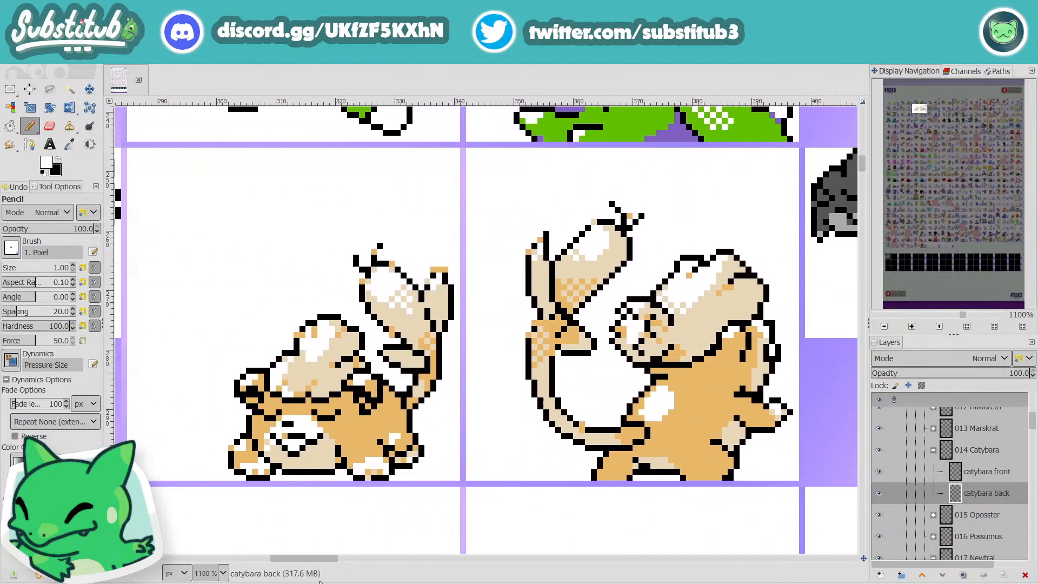
drag(320, 582, 384, 582)
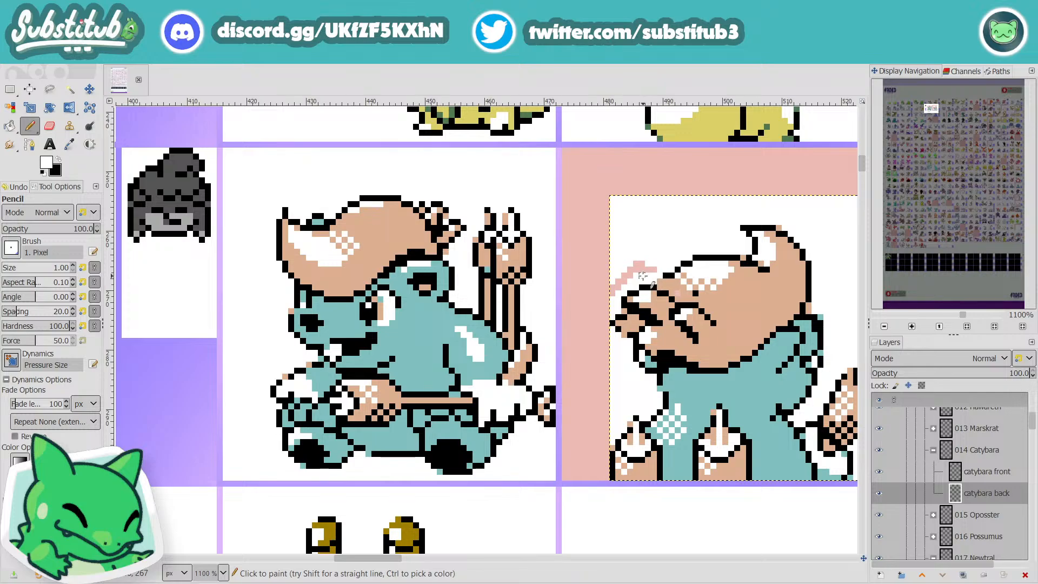
mouse_move(654, 271)
mouse_down()
mouse_move(640, 265)
mouse_move(618, 288)
mouse_up()
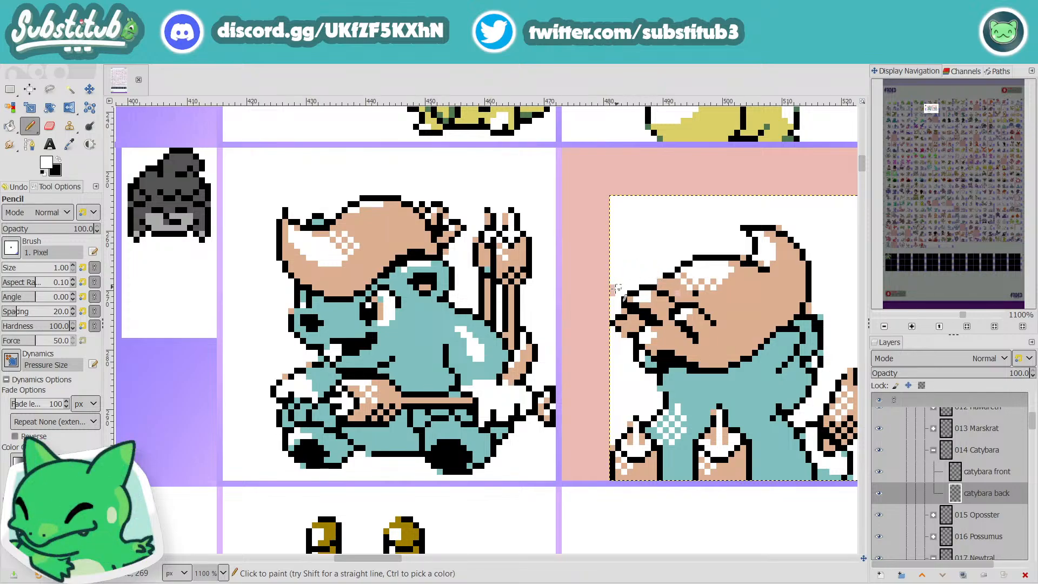
mouse_move(385, 562)
mouse_down()
mouse_move(318, 565)
mouse_move(391, 562)
mouse_up()
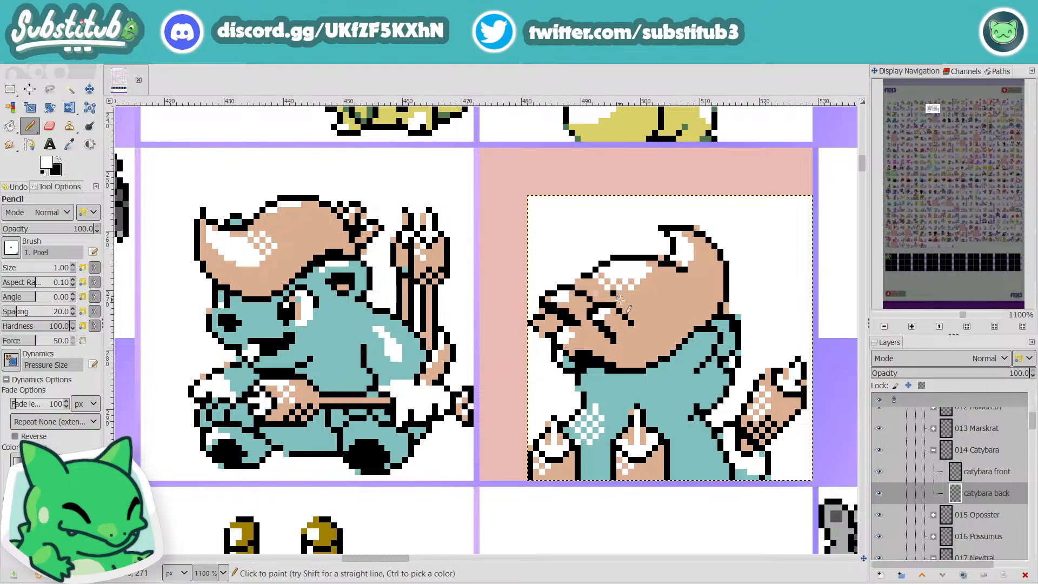
ctrl+scroll(638, 303, down, 3)
key(ctrl+s)
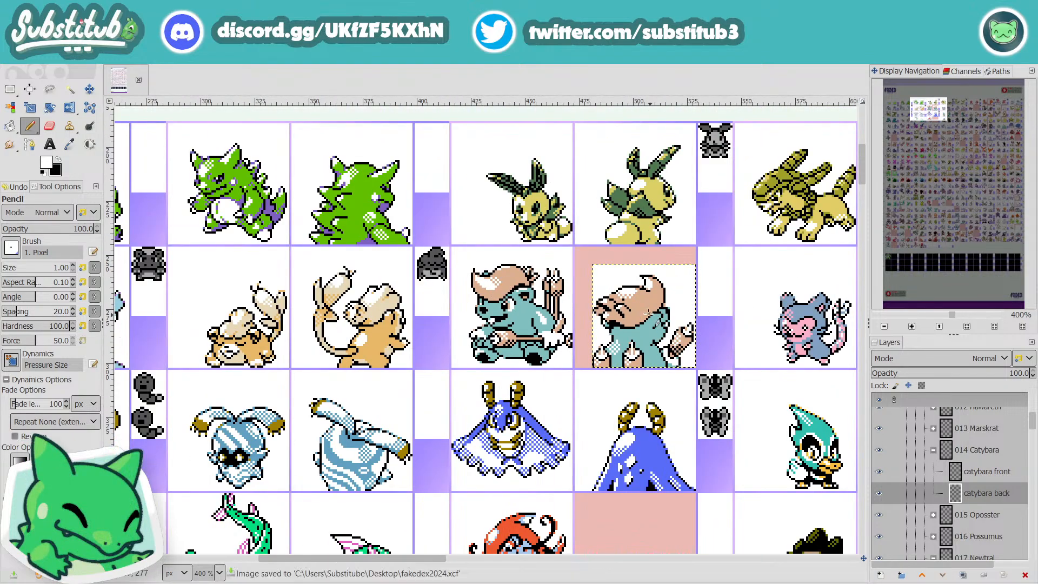
Step: Recolour the leftover pink pixel behind the strands with the sampled tan and refine the upper strand's outline in black
ctrl+scroll(640, 306, up, 4)
key(o)
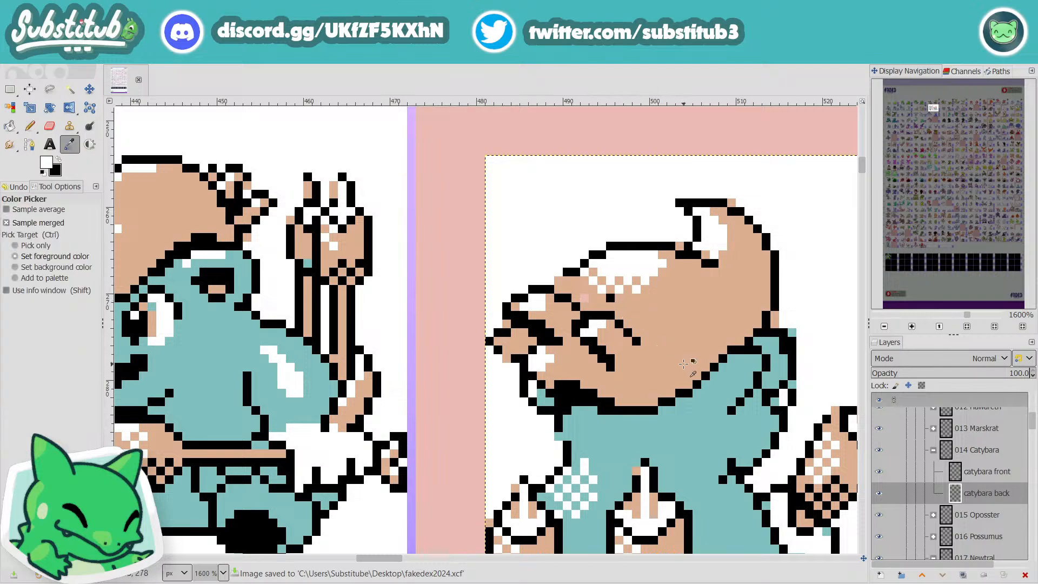
click(654, 317)
key(n)
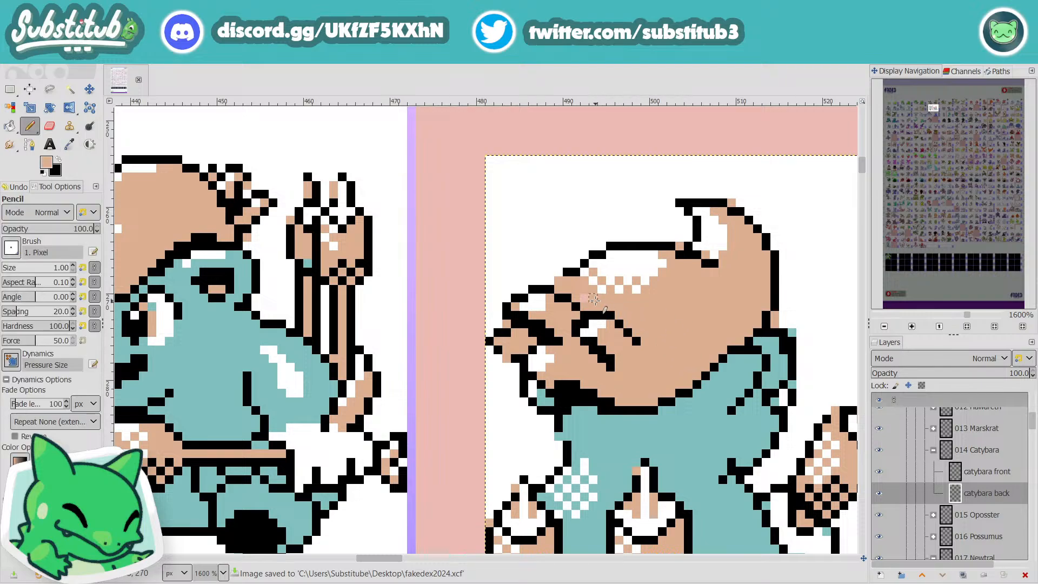
key(d)
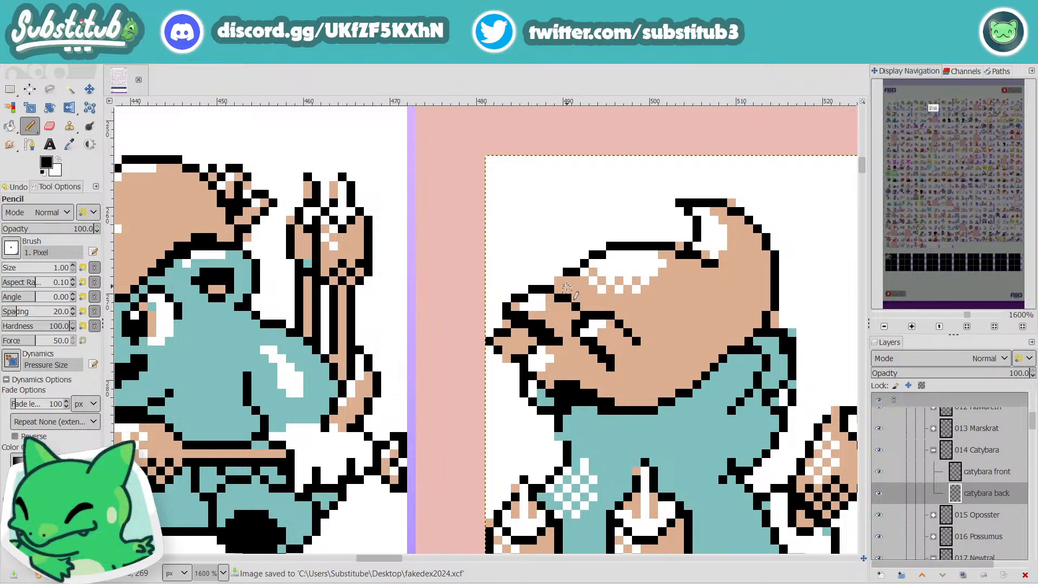
click(559, 281)
click(561, 290)
scroll(591, 331, down, 3)
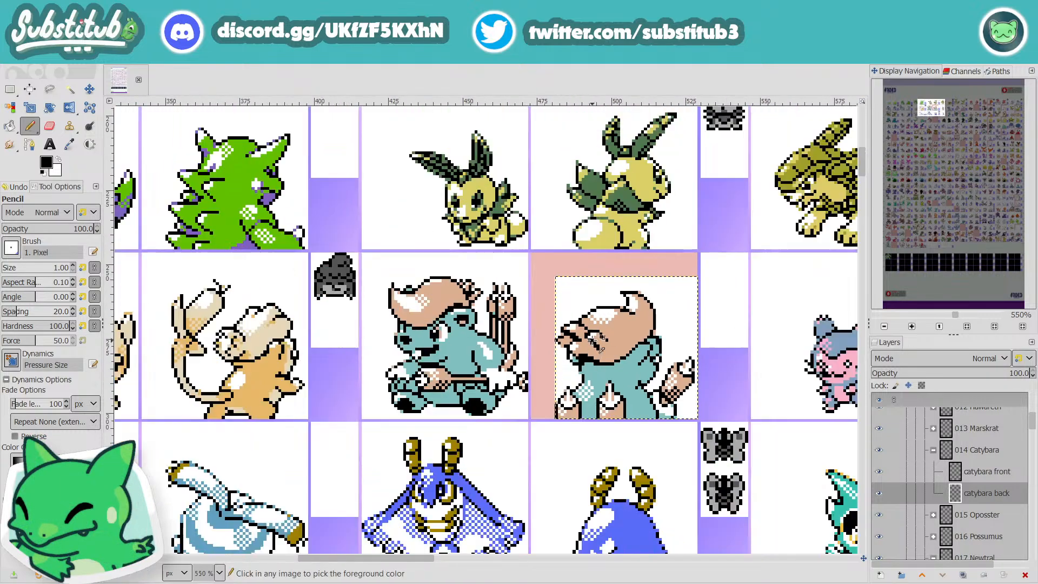
Step: Join the outlines between the front strands with black and extend the inner strand's highlight with white pixels
scroll(584, 317, up, 4)
click(569, 303)
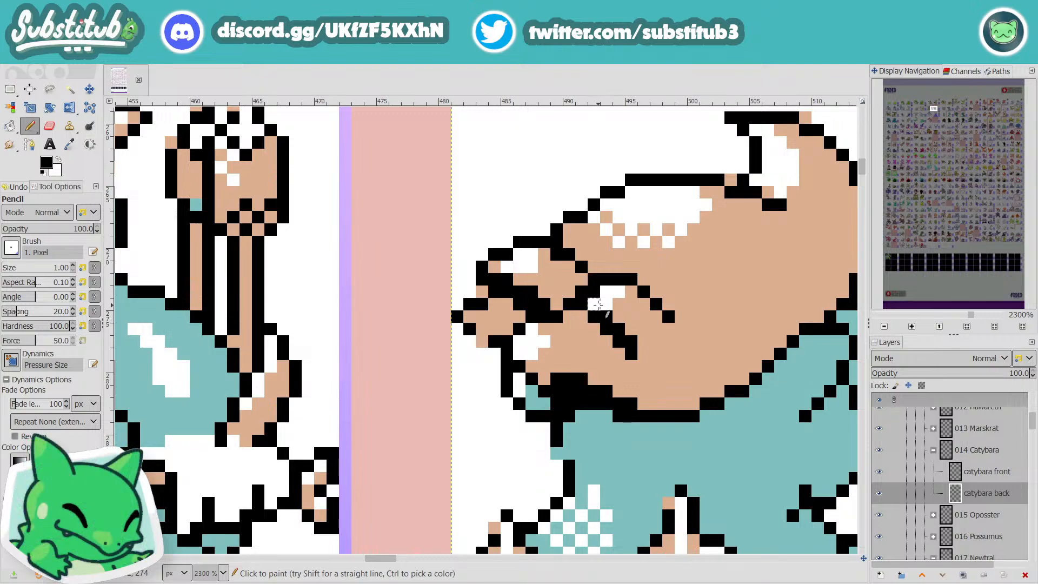
key(x)
click(594, 293)
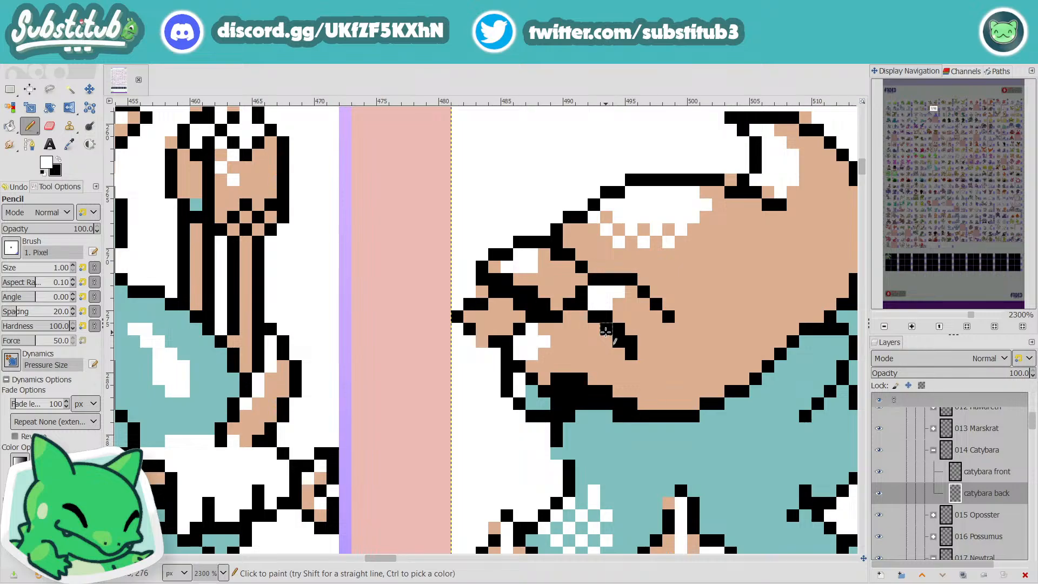
Step: Compare the reworked Catybara back sprite with the neighbouring sprites in its row and save the file
scroll(605, 331, down, 4)
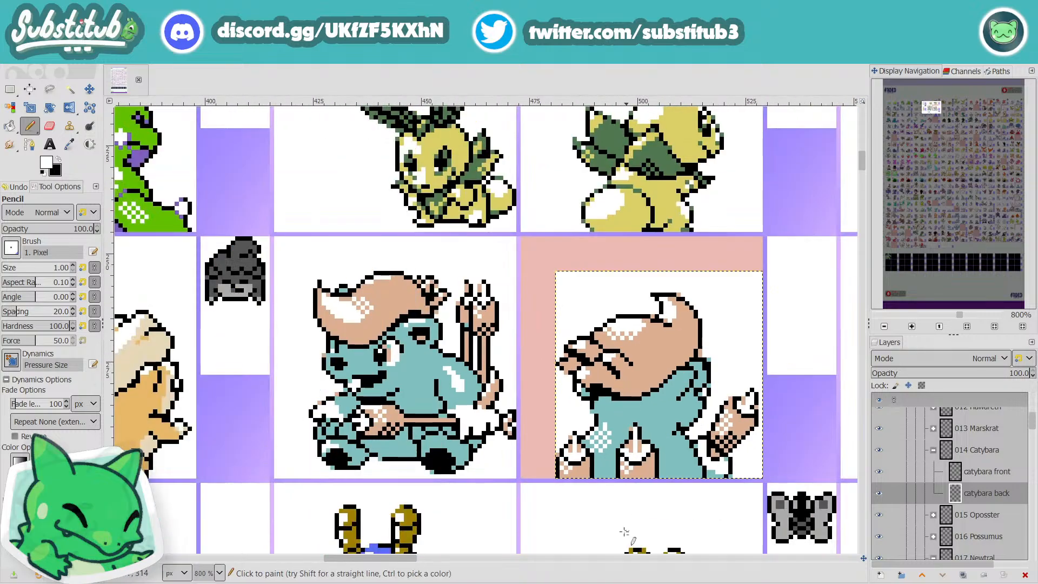
drag(414, 557, 474, 556)
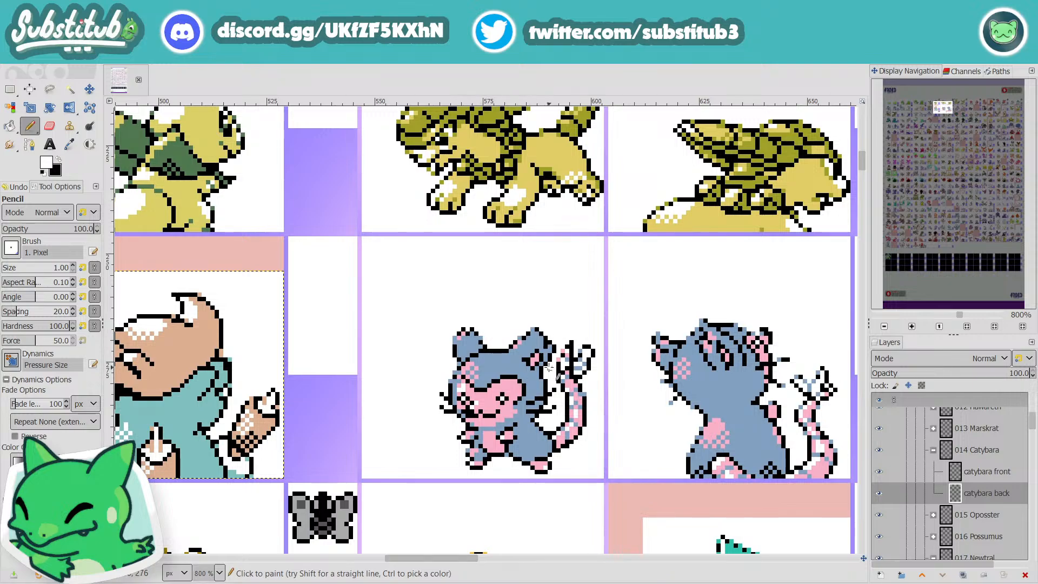
drag(456, 560, 540, 561)
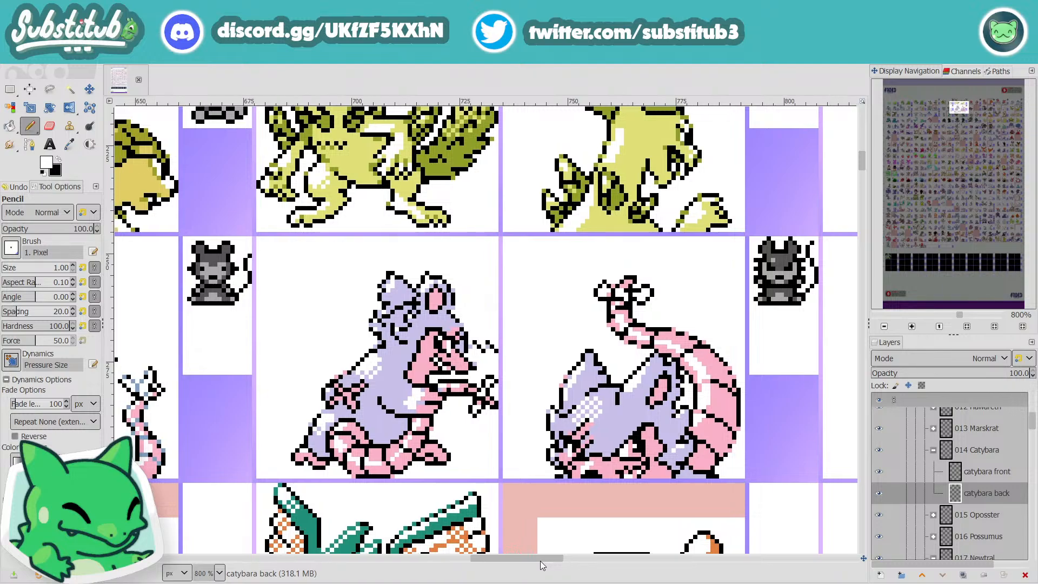
drag(540, 563, 414, 573)
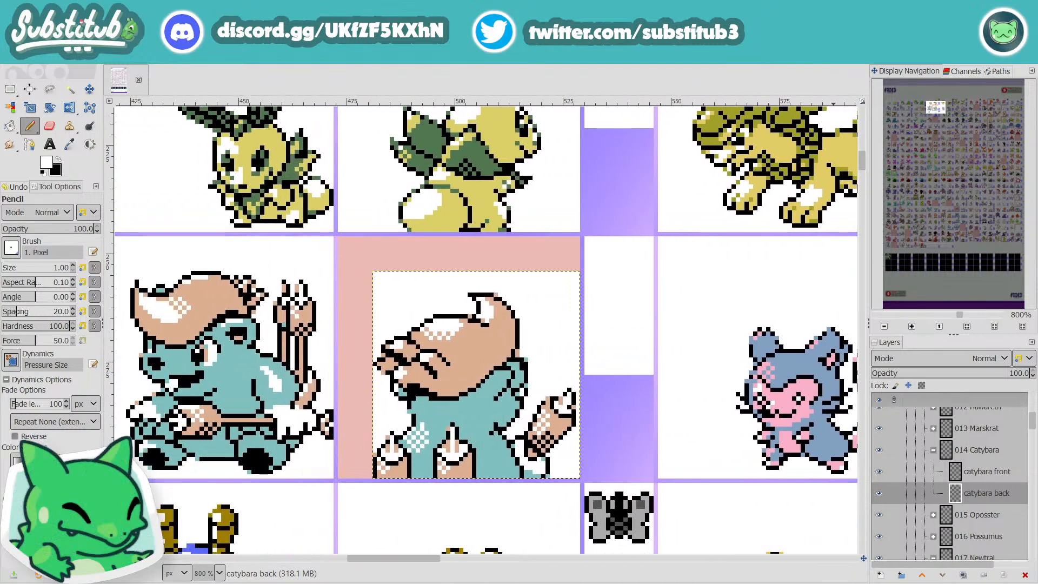
scroll(561, 359, down, 3)
key(ctrl+s)
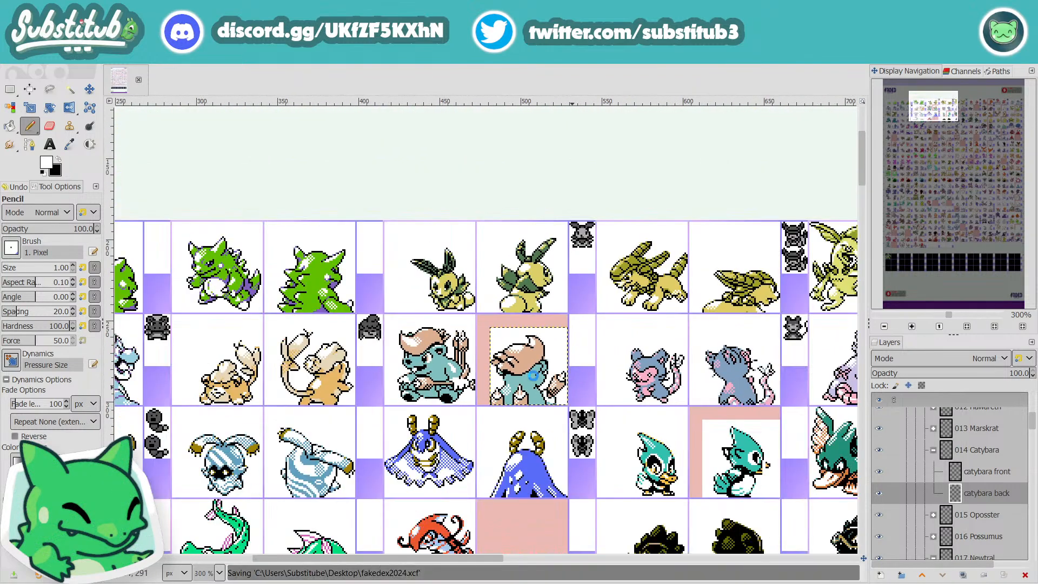
Step: Retouch the edge of the face beneath the front hair strands with black pixels
scroll(507, 375, up, 4)
key(x)
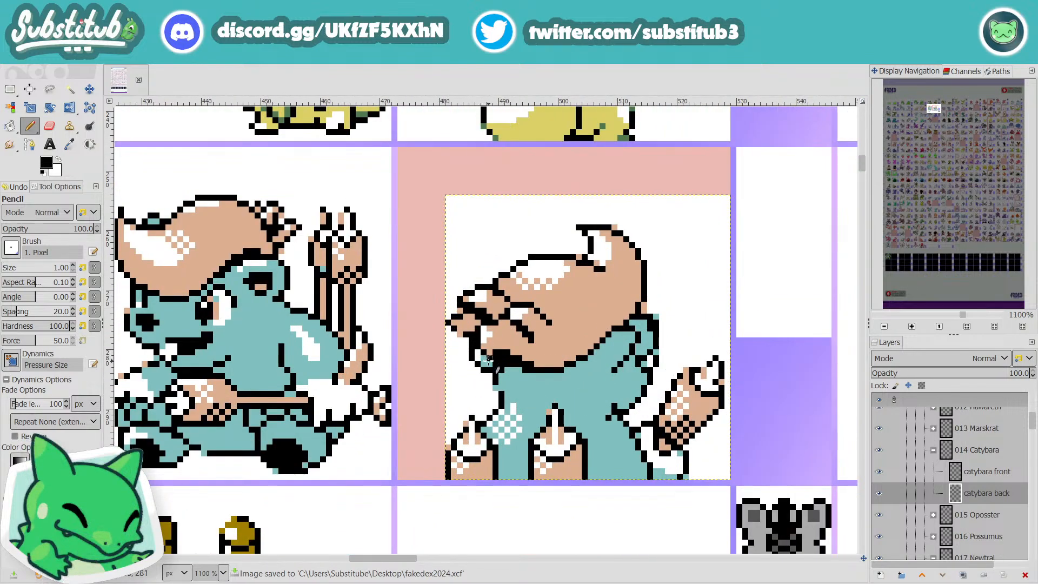
scroll(557, 375, down, 2)
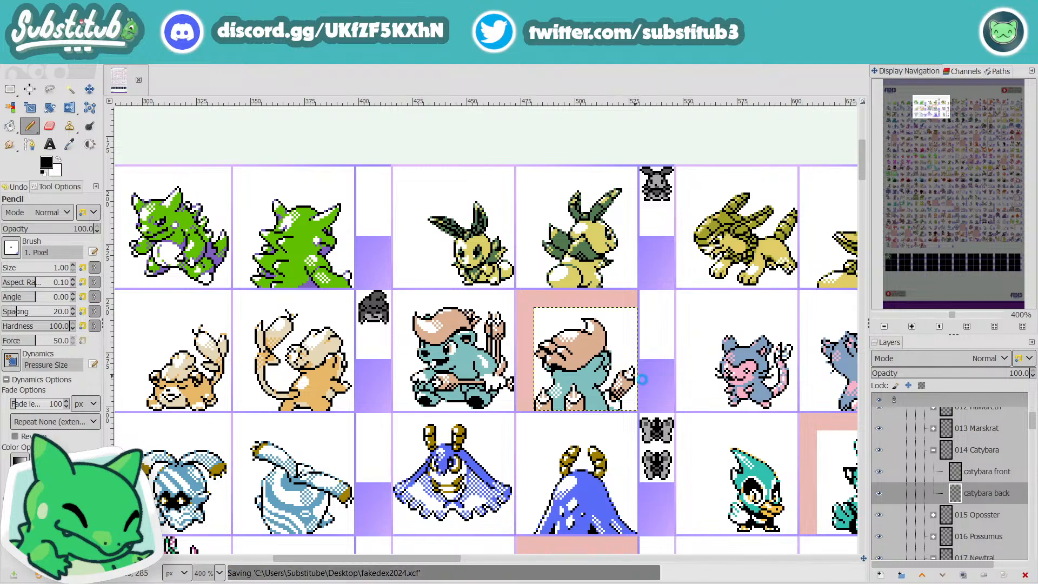
scroll(579, 359, up, 4)
mouse_move(507, 354)
mouse_down()
mouse_move(489, 381)
mouse_move(546, 388)
mouse_up()
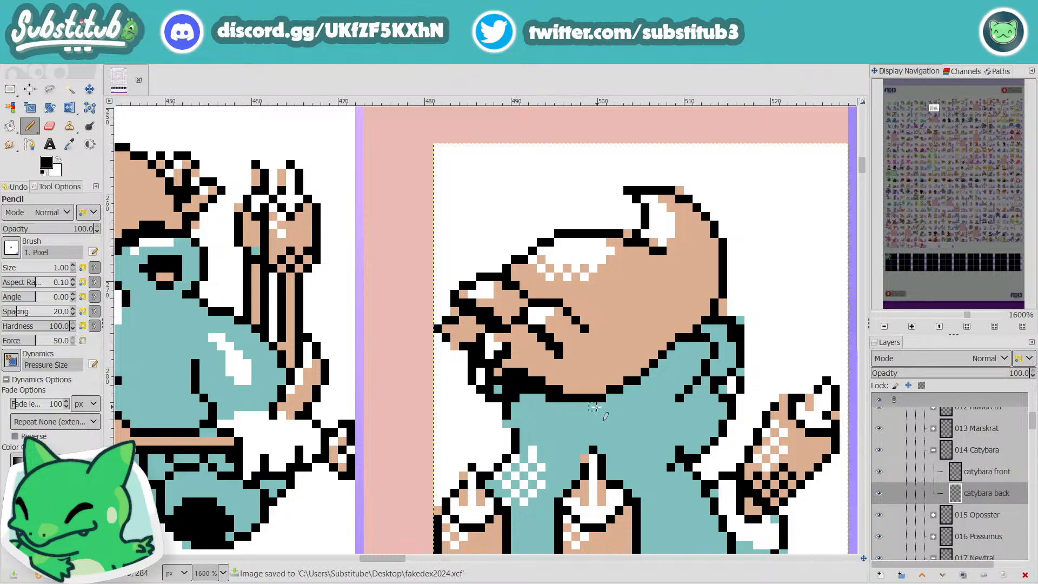
Step: Retouch the outline beneath the lower front hair strand of Catybara's back sprite with black pixels
click(491, 355)
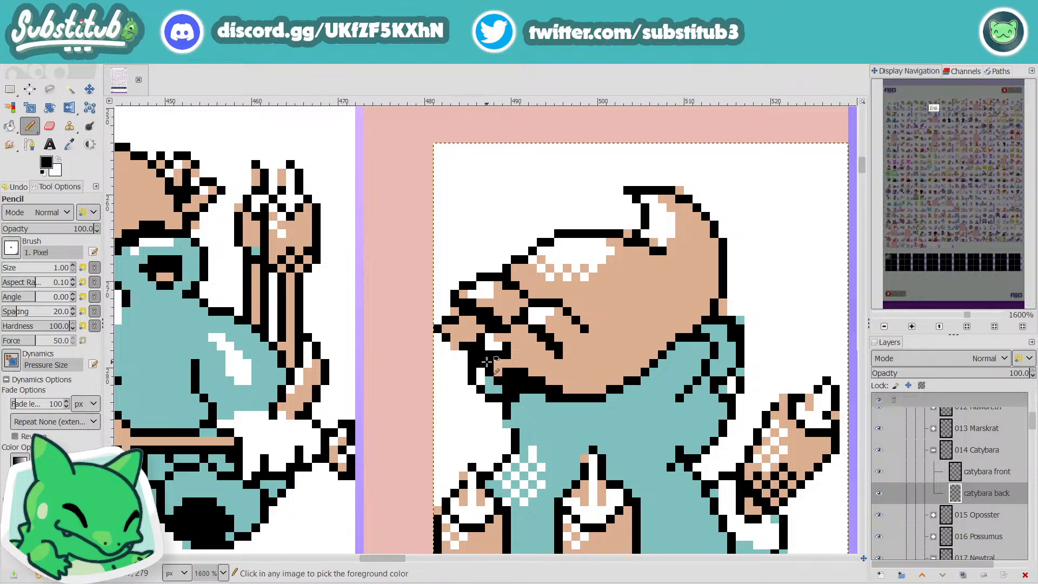
key(ctrl+z)
click(506, 346)
key(ctrl+z)
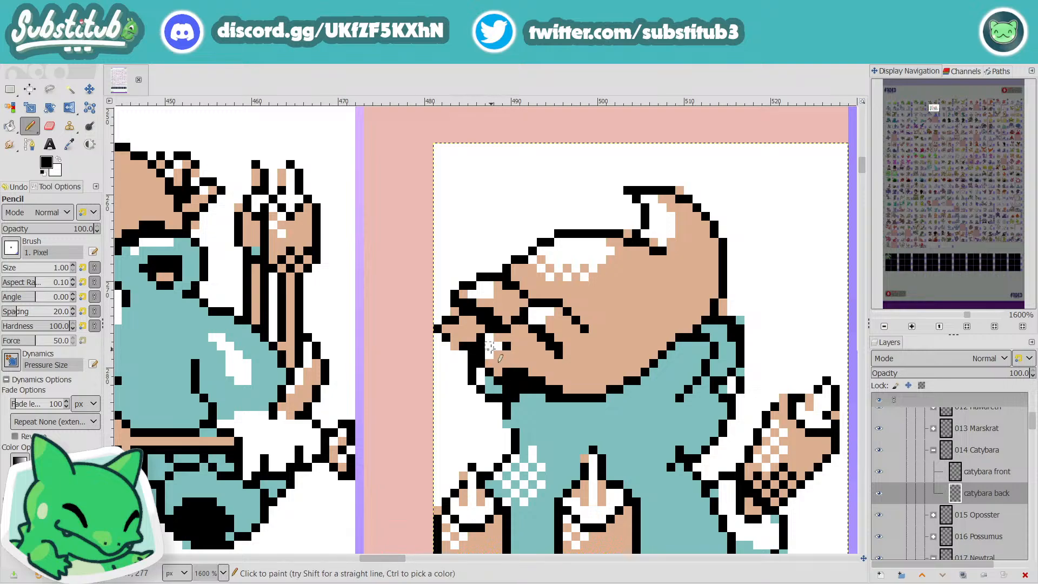
click(497, 346)
click(489, 354)
Step: Sample the hair's tan as the Pencil colour for retouching beneath the front strands and save the file
key(o)
click(547, 372)
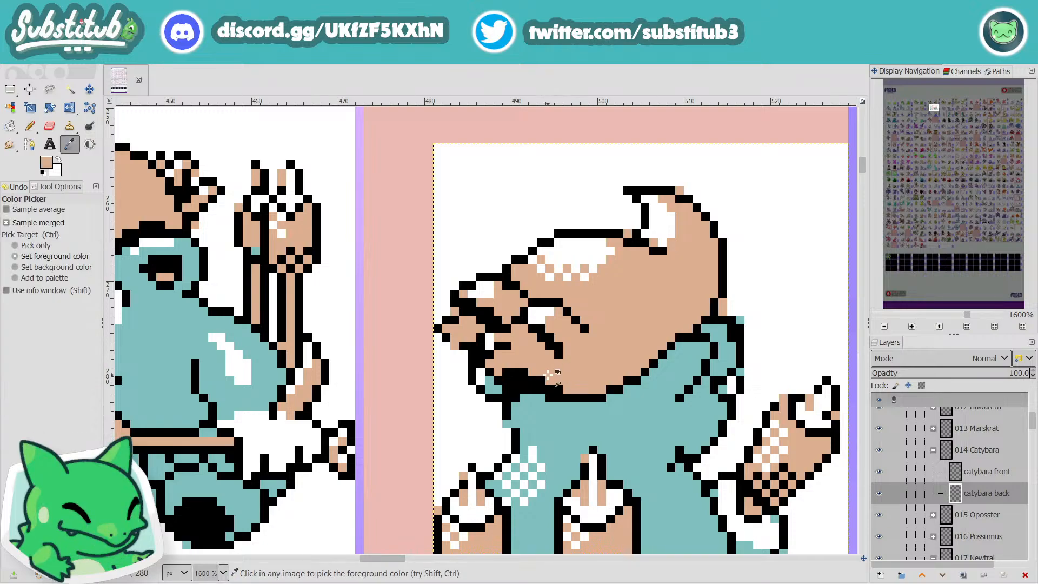
key(n)
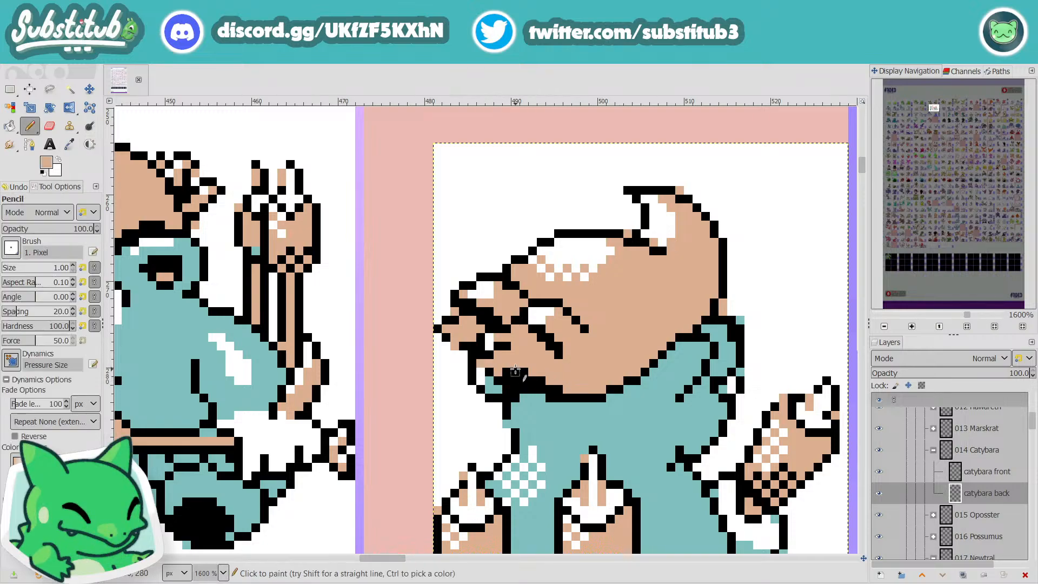
ctrl+scroll(519, 378, down, 5)
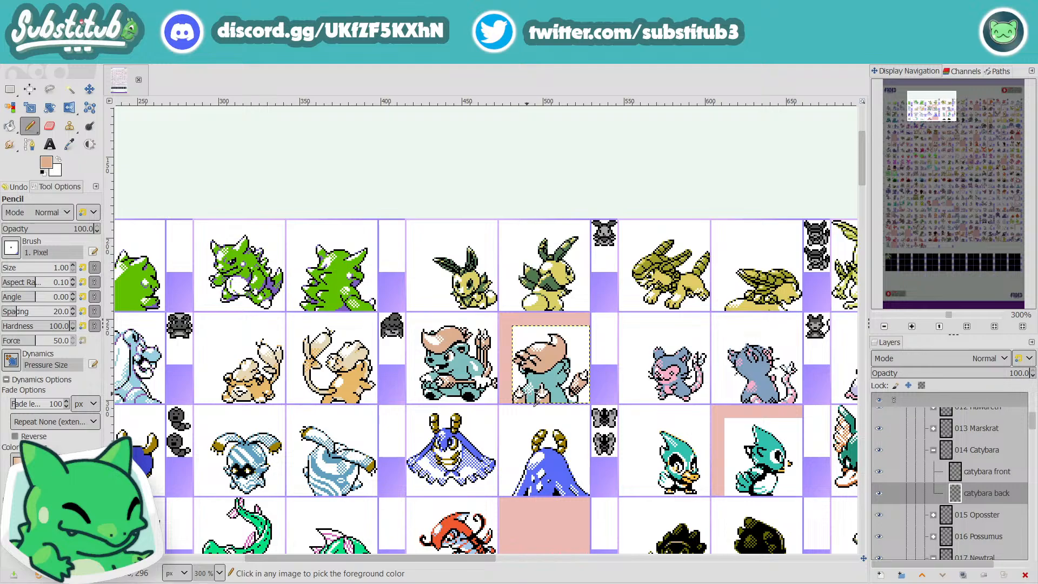
key(ctrl+s)
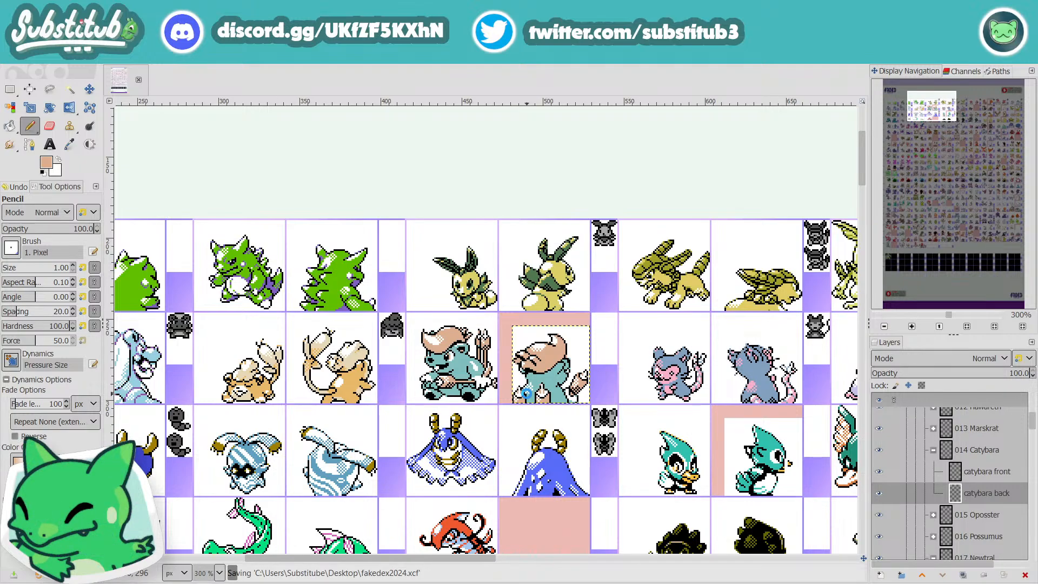
Step: Reset the drawing colour to black, check the head and ear outlines up close and at sheet scale, and save the file
ctrl+scroll(527, 363, up, 4)
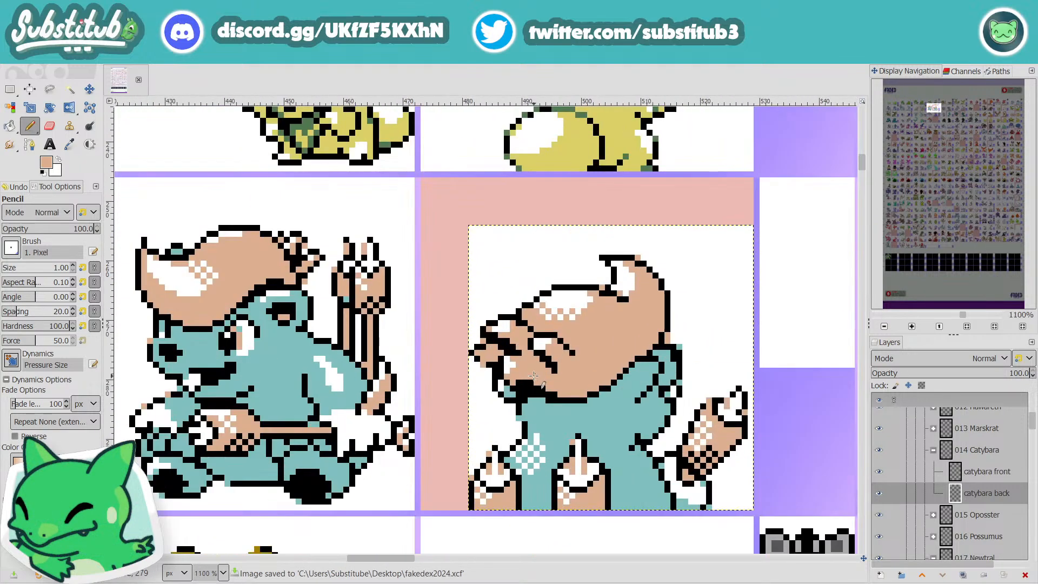
ctrl+scroll(534, 375, down, 4)
key(ctrl+s)
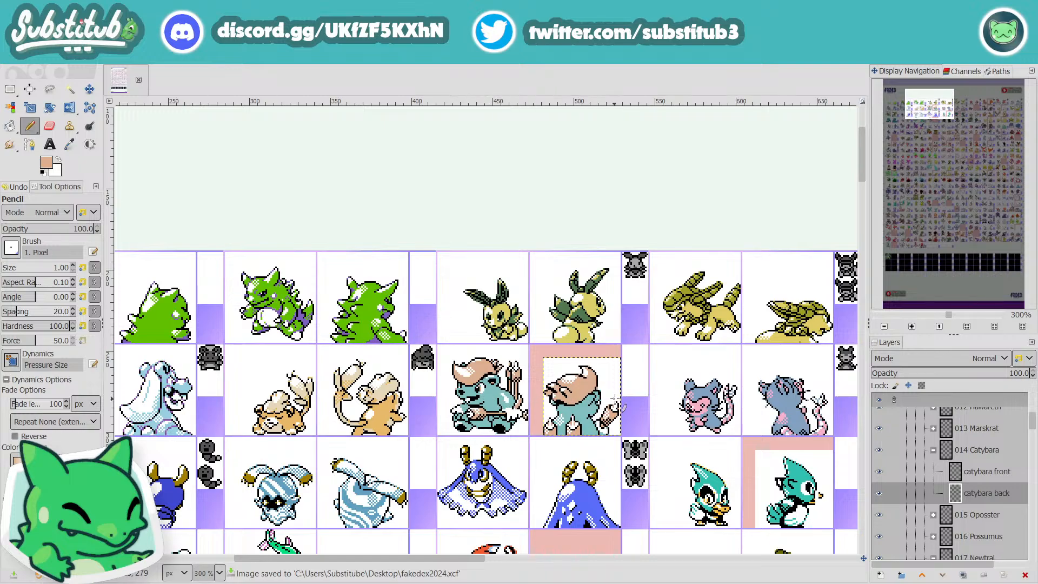
scroll(607, 393, up, 5)
key(d)
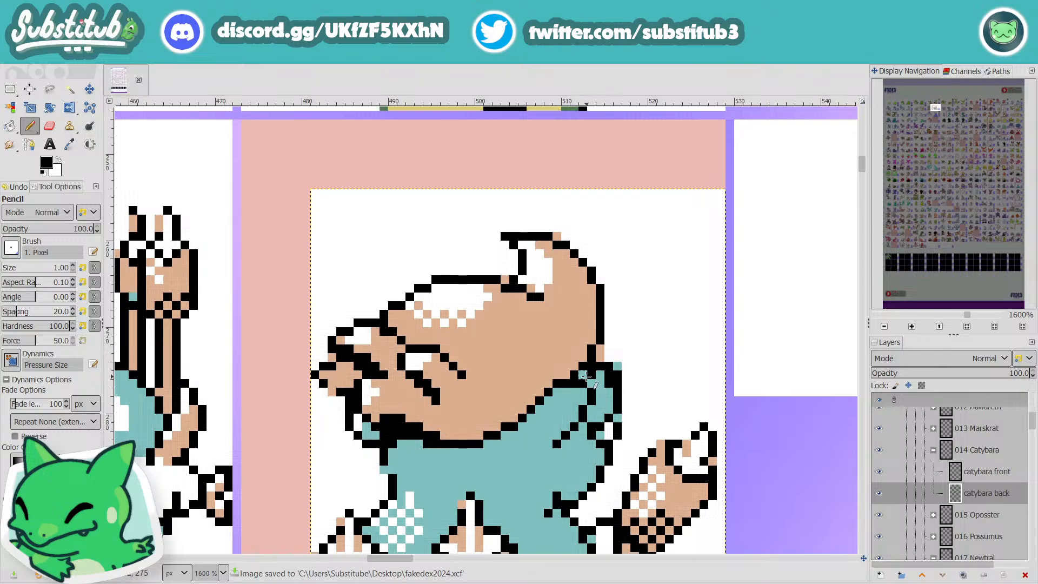
scroll(589, 375, down, 4)
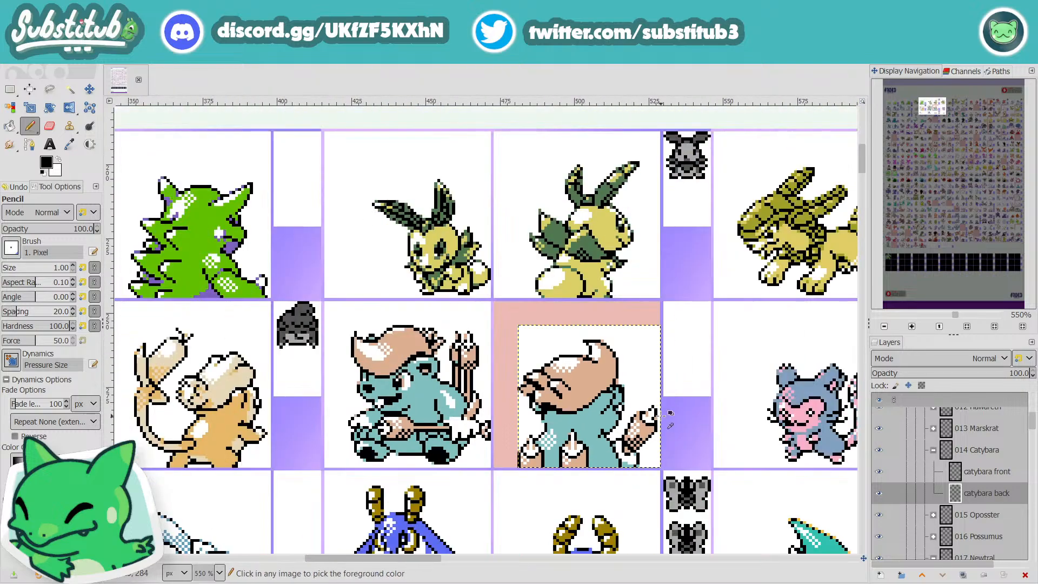
scroll(619, 394, up, 3)
scroll(621, 400, down, 3)
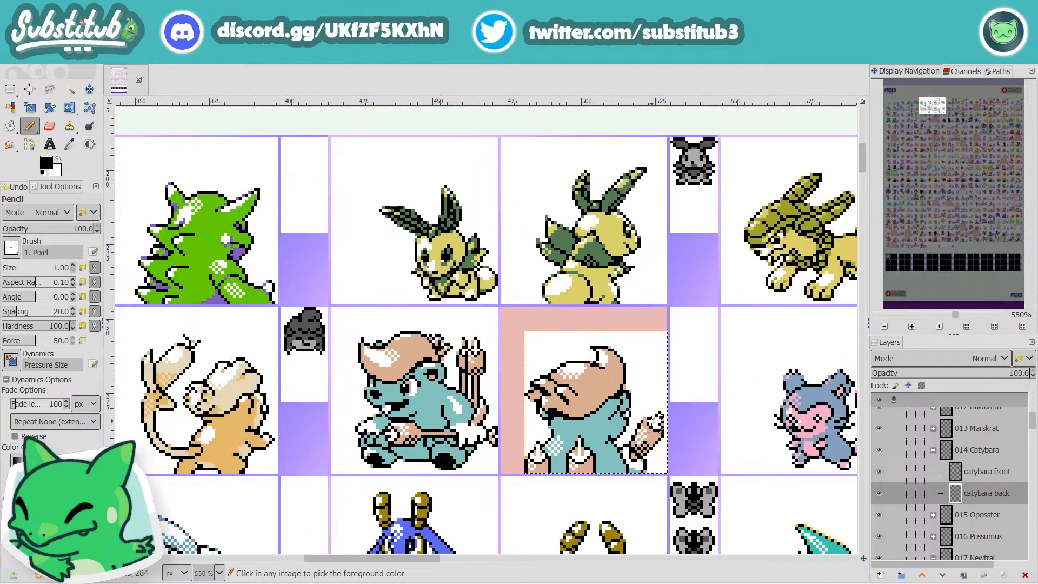
key(ctrl+s)
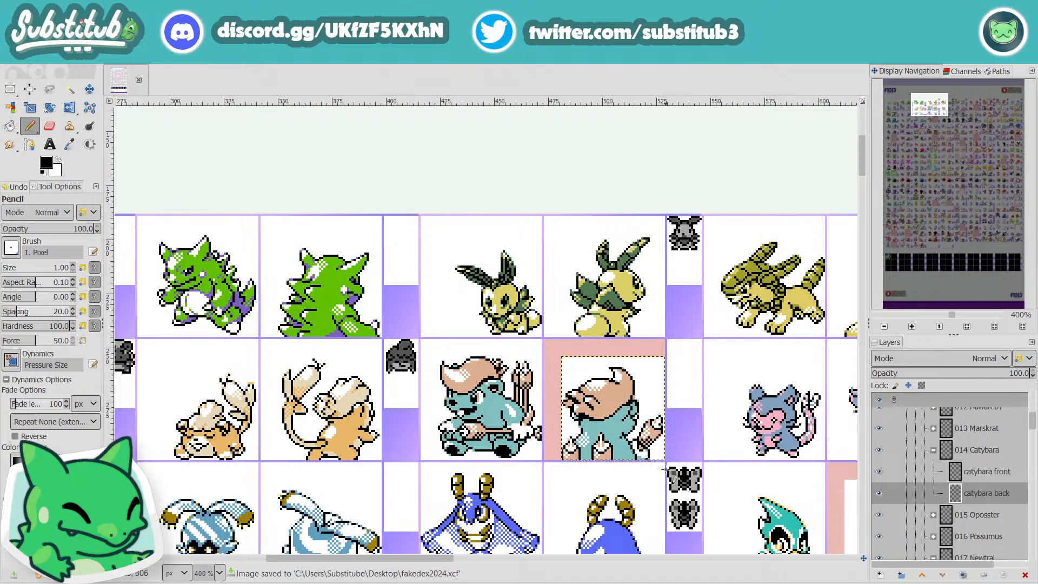
Step: Touch up the shadow along the hair's lower front edge with a short black stroke and compare it with the front sprite
scroll(622, 441, up, 4)
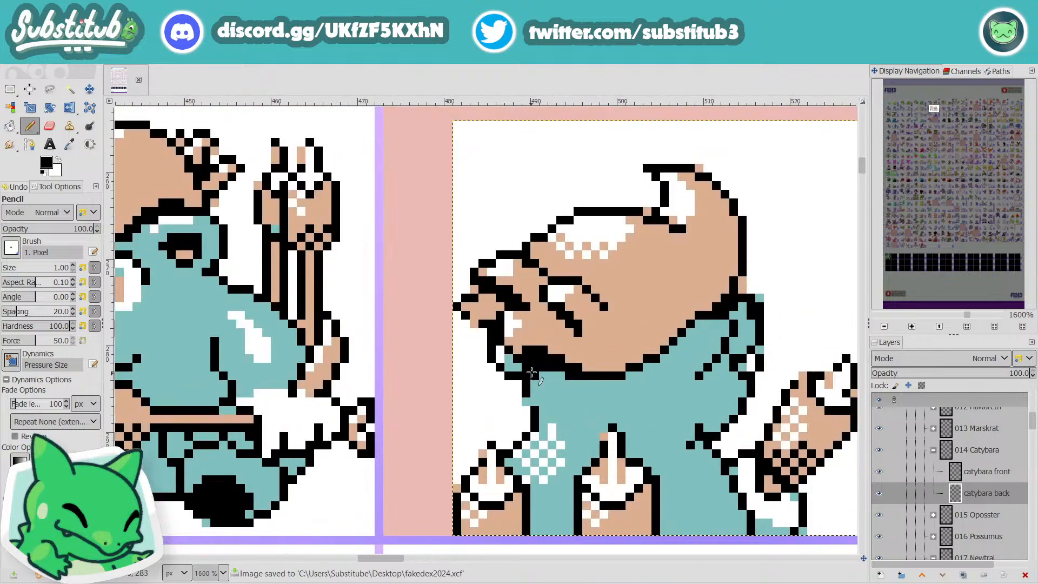
drag(532, 372, 562, 355)
scroll(594, 367, down, 4)
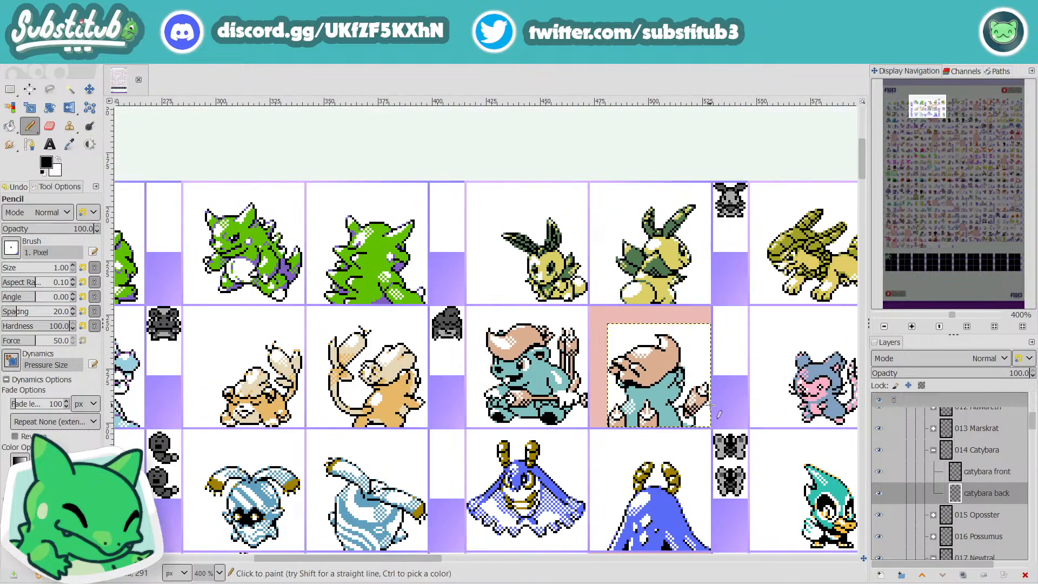
scroll(703, 405, up, 3)
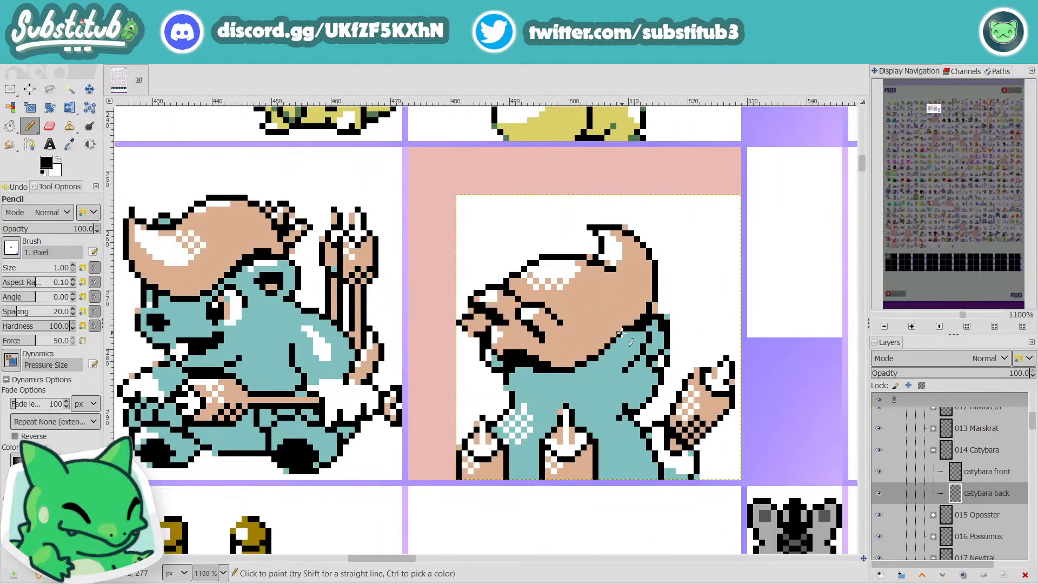
scroll(620, 334, down, 3)
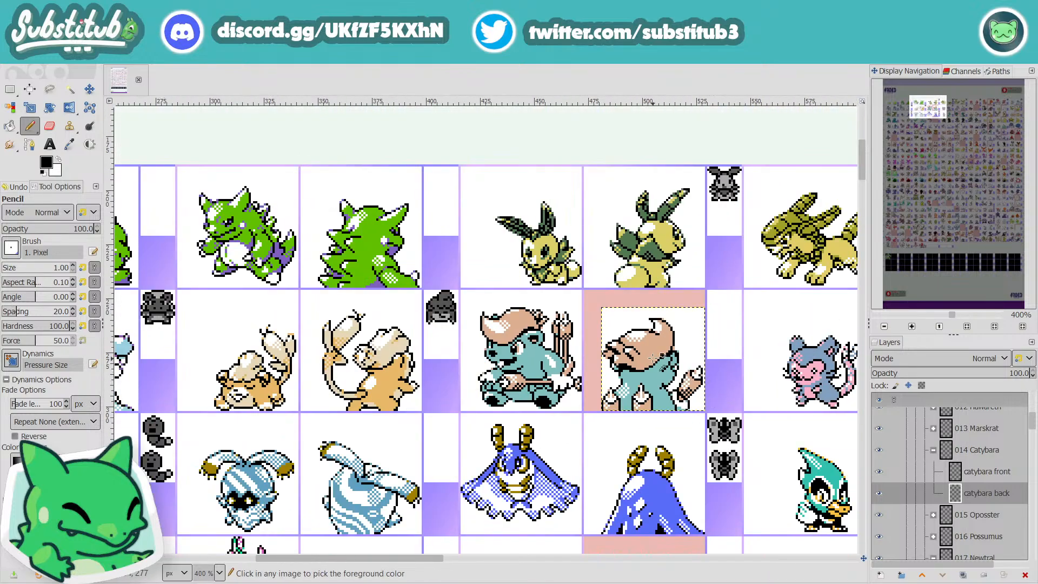
Step: Sample the body's teal as the Pencil colour for retouching the ear behind the hair and save the file
scroll(714, 400, up, 4)
key(o)
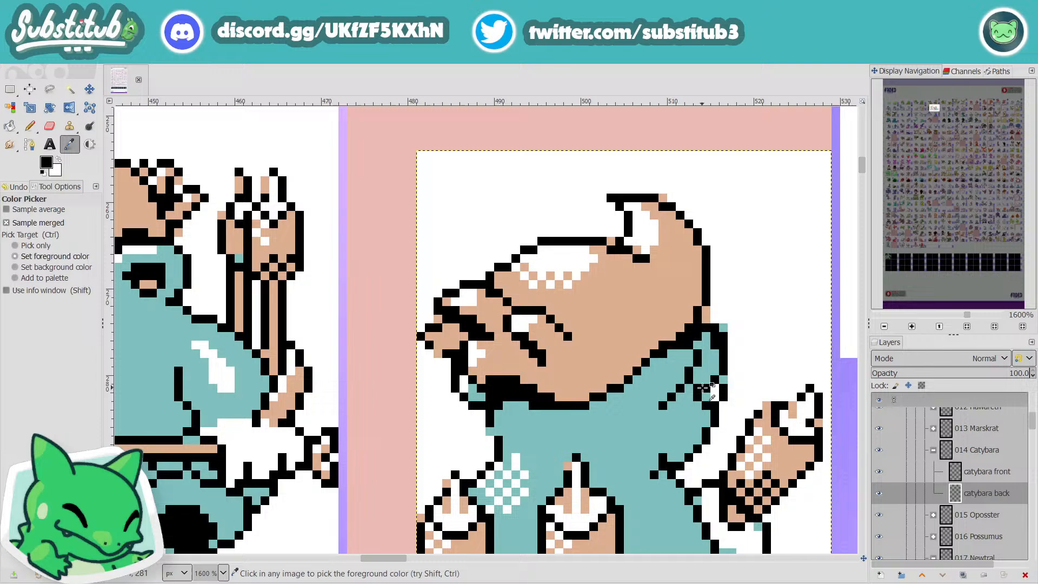
click(616, 424)
key(n)
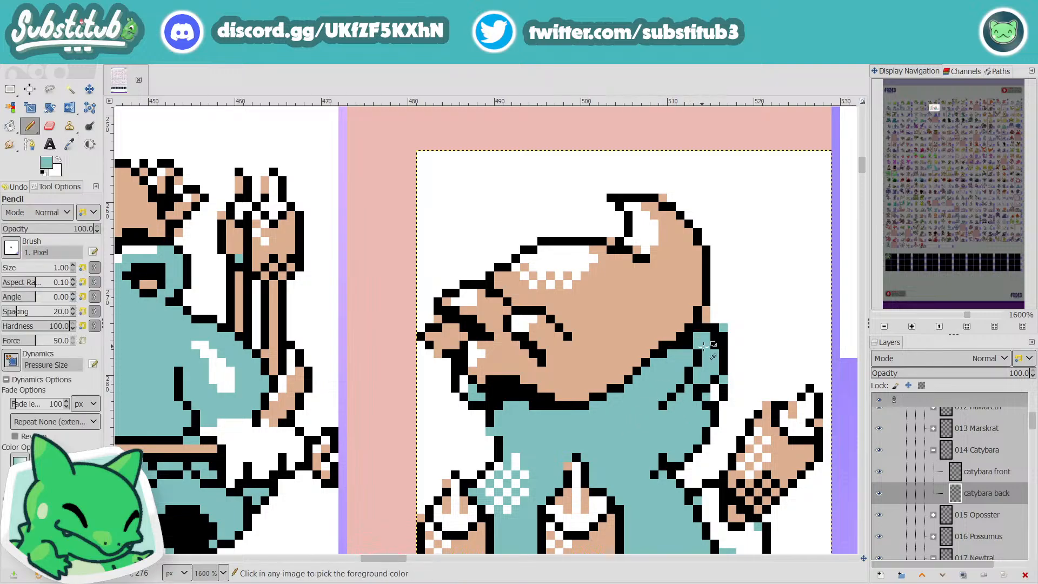
ctrl+scroll(703, 346, down, 4)
key(ctrl+s)
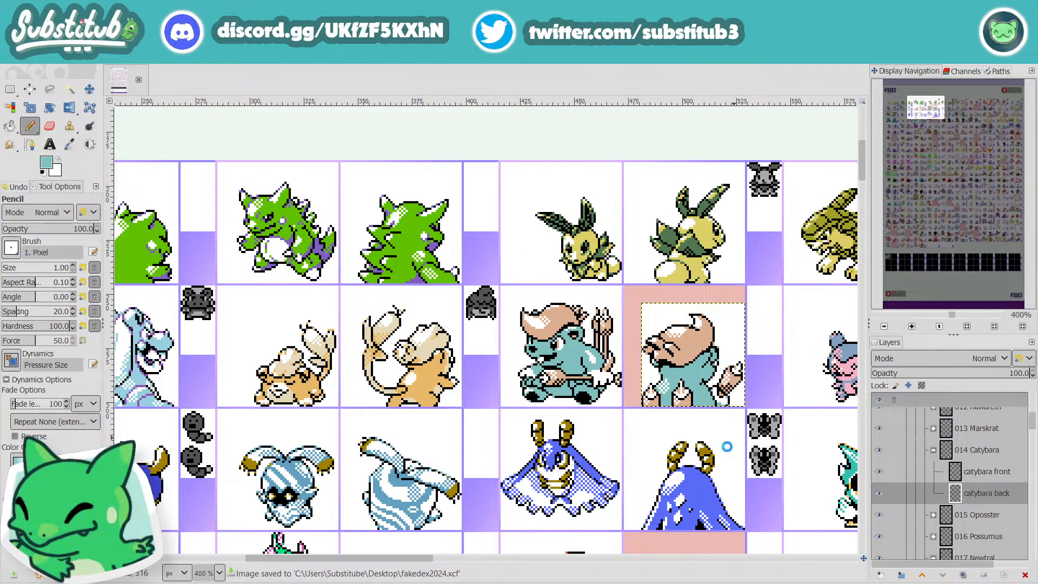
Step: Recheck the ear of Catybara's back sprite, compare the sprite with its neighbours on the sheet, and save the file
ctrl+scroll(708, 357, up, 4)
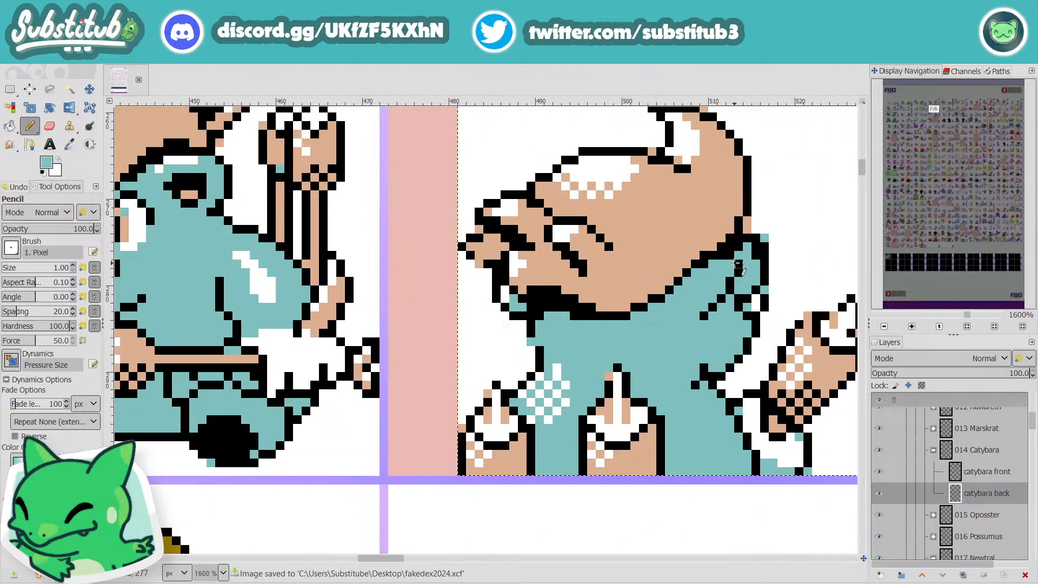
ctrl+scroll(708, 311, down, 5)
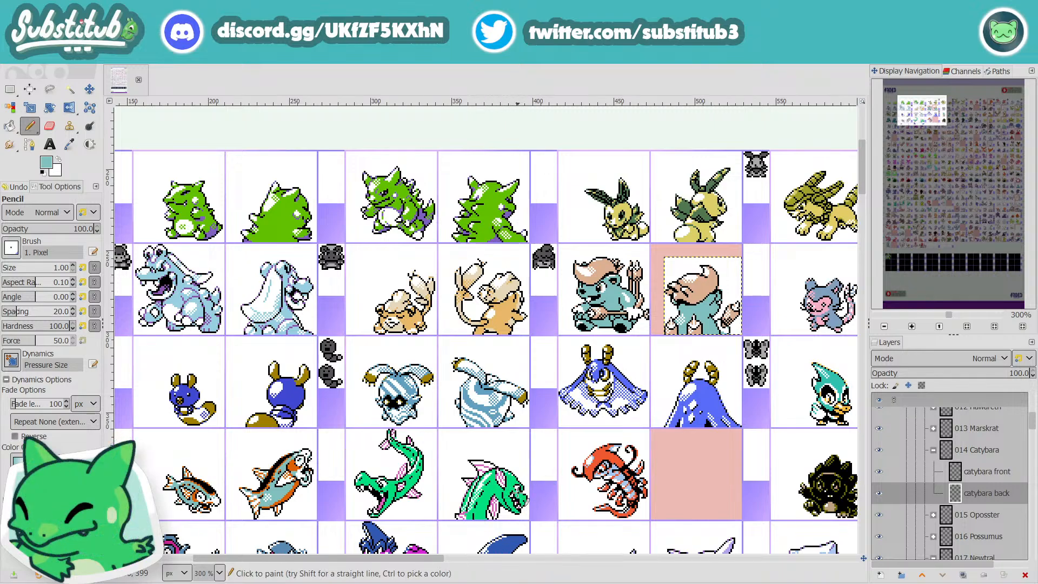
key(ctrl+s)
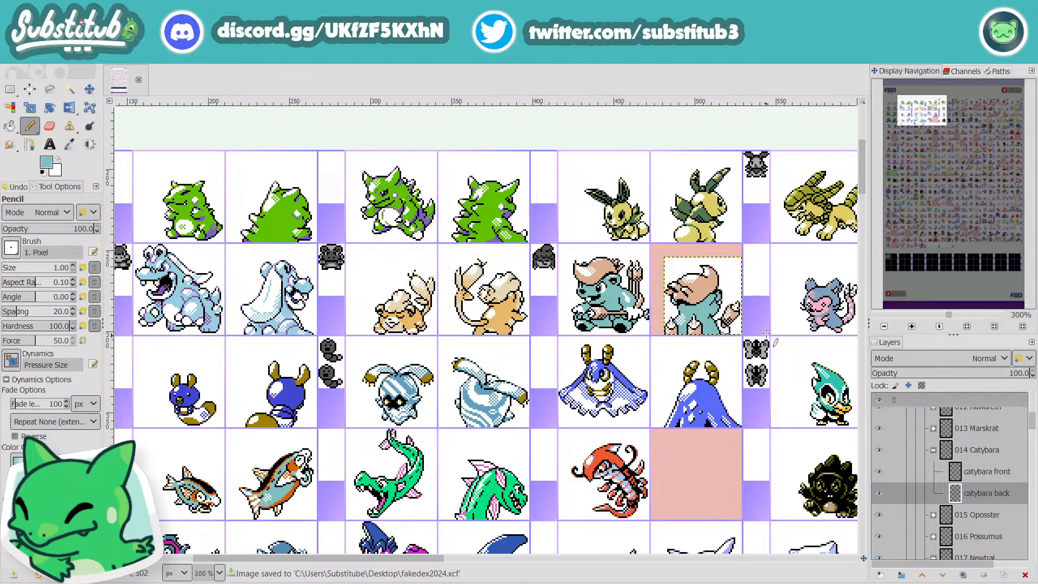
scroll(426, 562, right, 10)
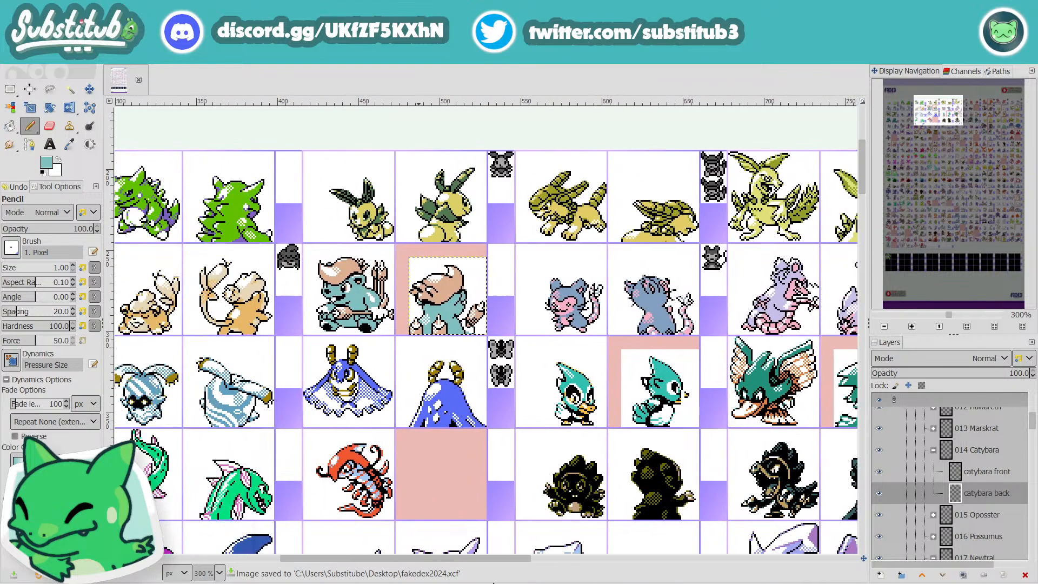
mouse_move(493, 583)
mouse_down()
mouse_move(331, 583)
mouse_move(511, 583)
mouse_up()
scroll(357, 287, up, 2)
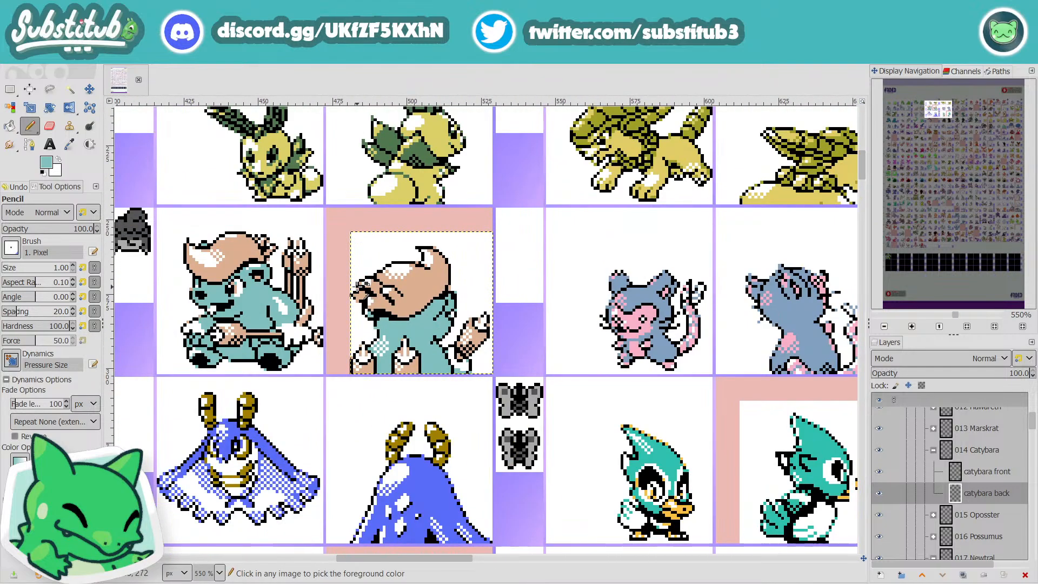
scroll(360, 286, up, 2)
Step: Clear the pink marking around Catybara's back sprite from the "to edit" layer and save the file
key(u)
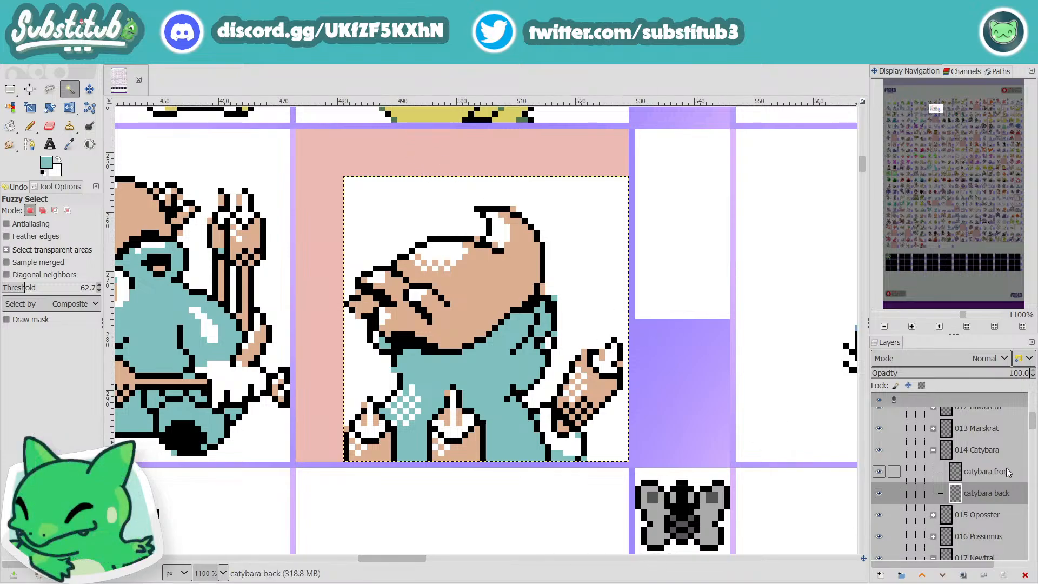
scroll(979, 495, down, 15)
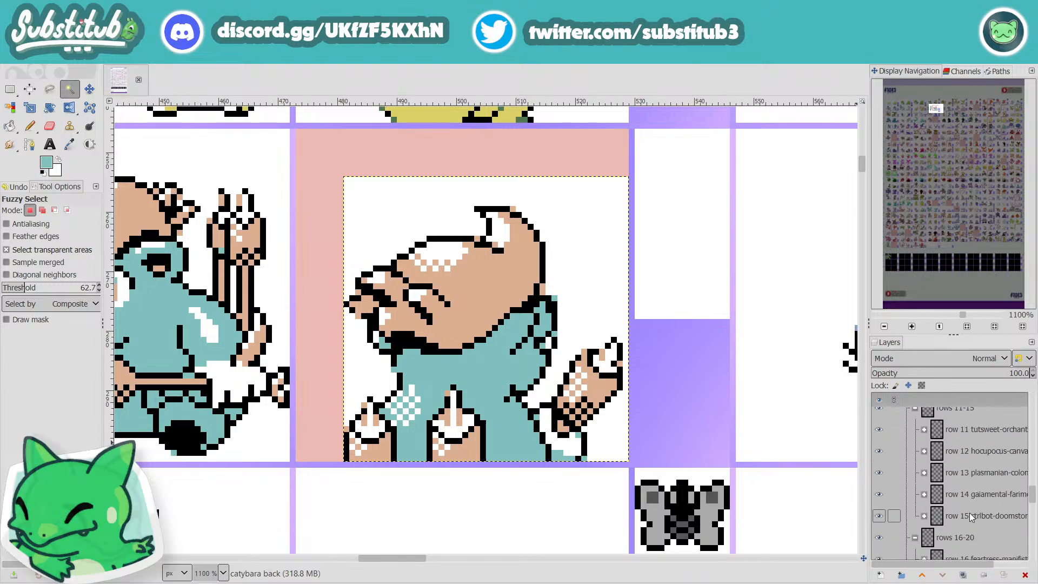
scroll(969, 513, up, 1)
click(959, 505)
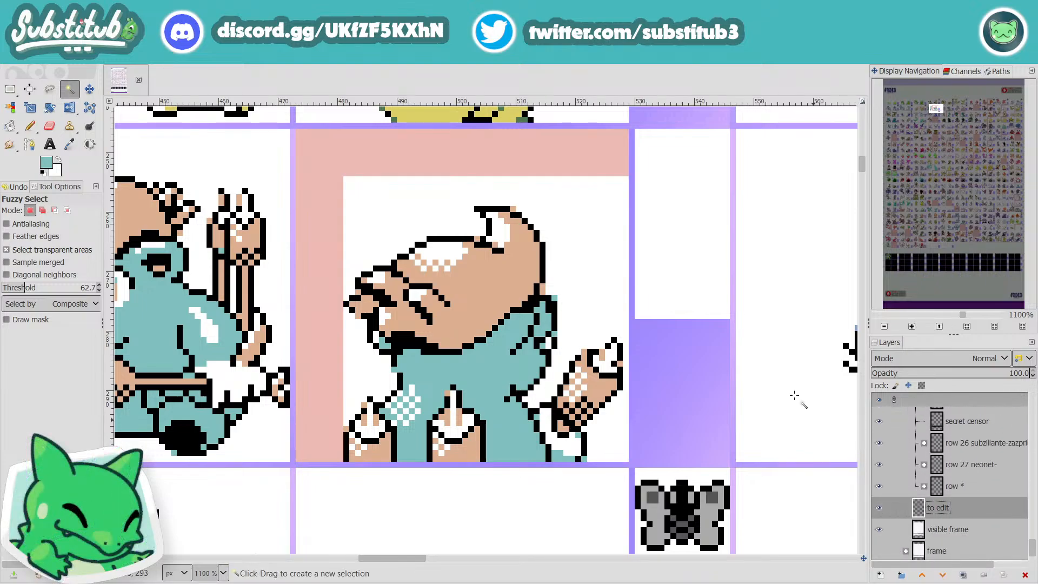
click(490, 137)
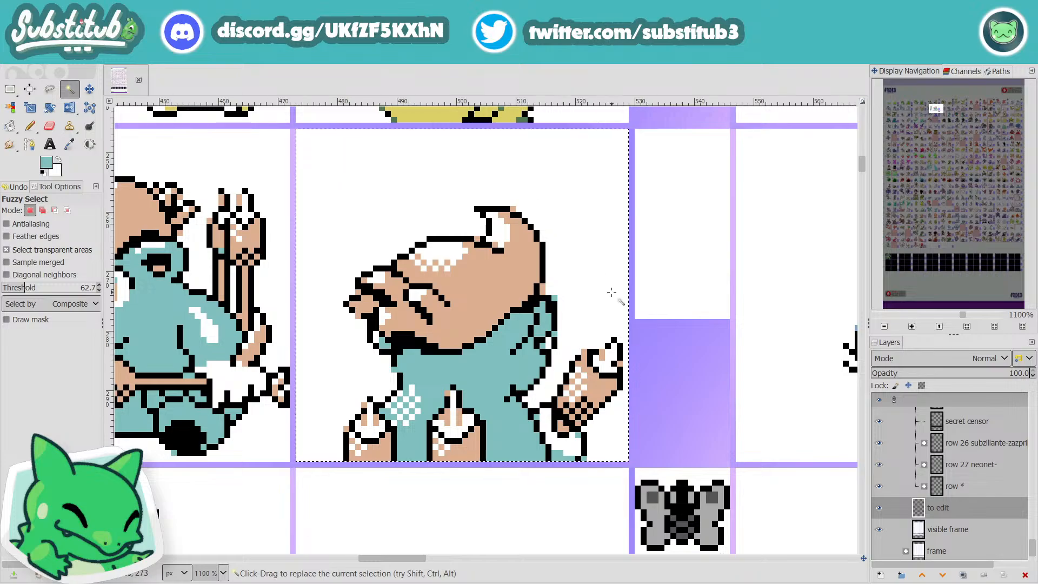
ctrl+scroll(612, 292, down, 4)
key(ctrl+s)
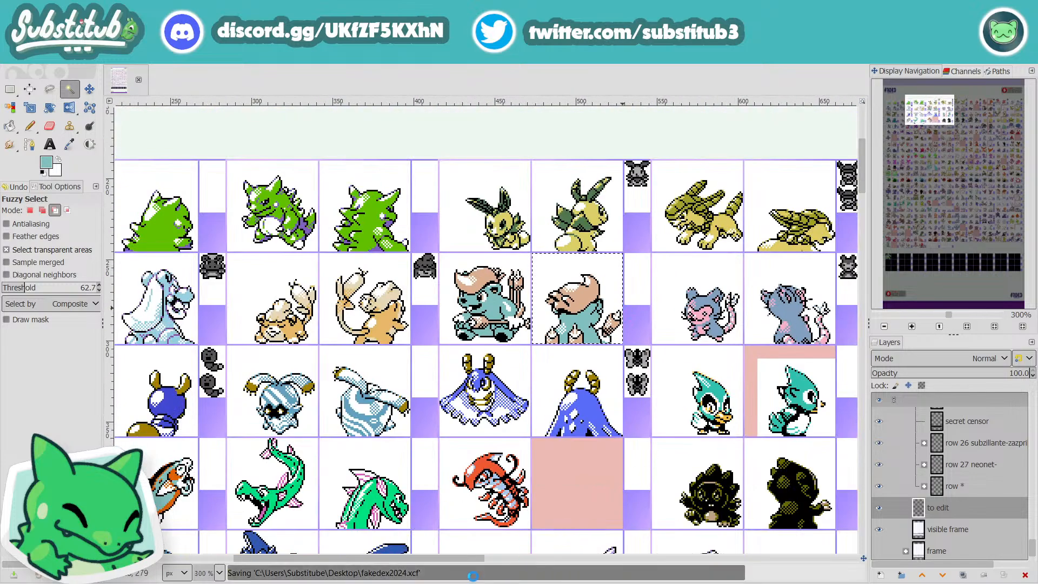
drag(438, 563, 704, 577)
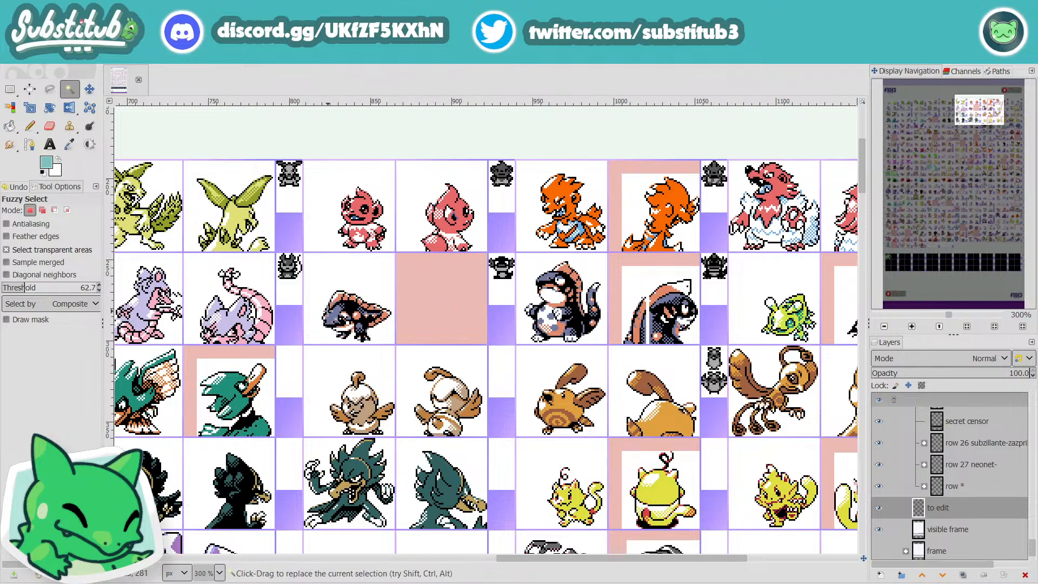
key(ctrl+s)
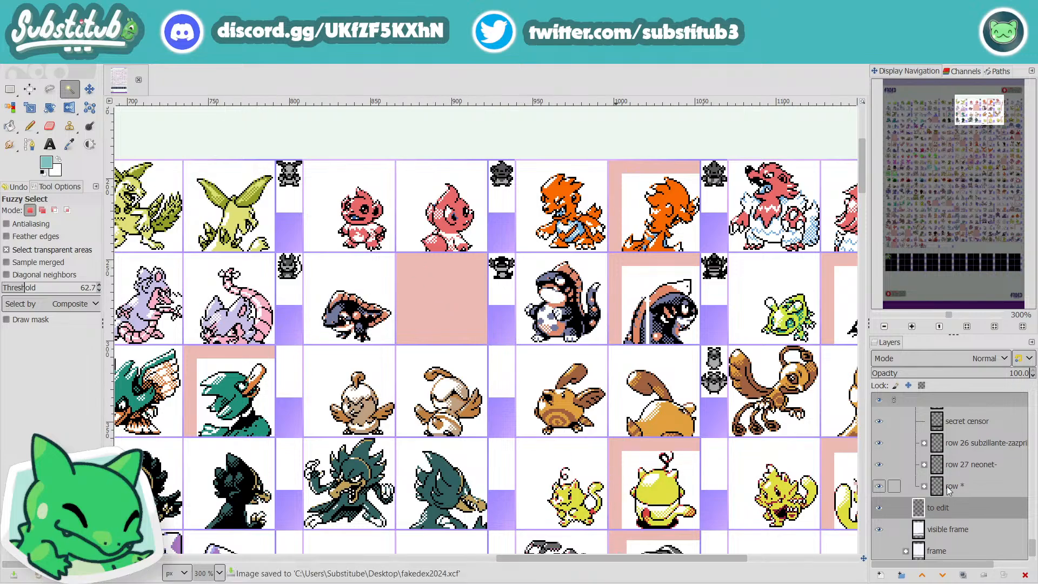
Step: Show the Size Guide layer group above the sprite rows and expand it to list its layers
scroll(947, 486, up, 5)
scroll(948, 490, up, 6)
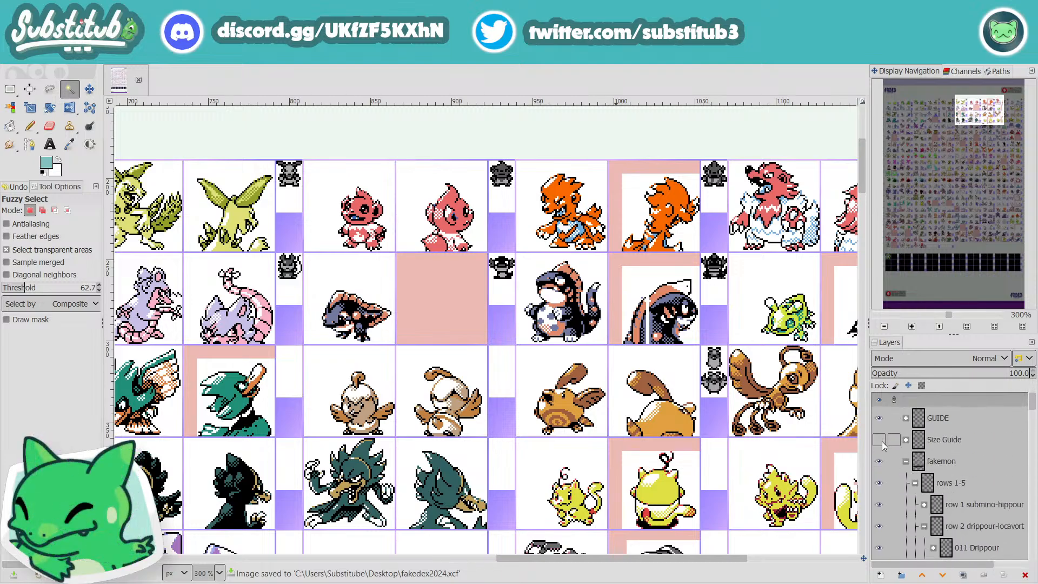
click(879, 439)
scroll(656, 527, up, 5)
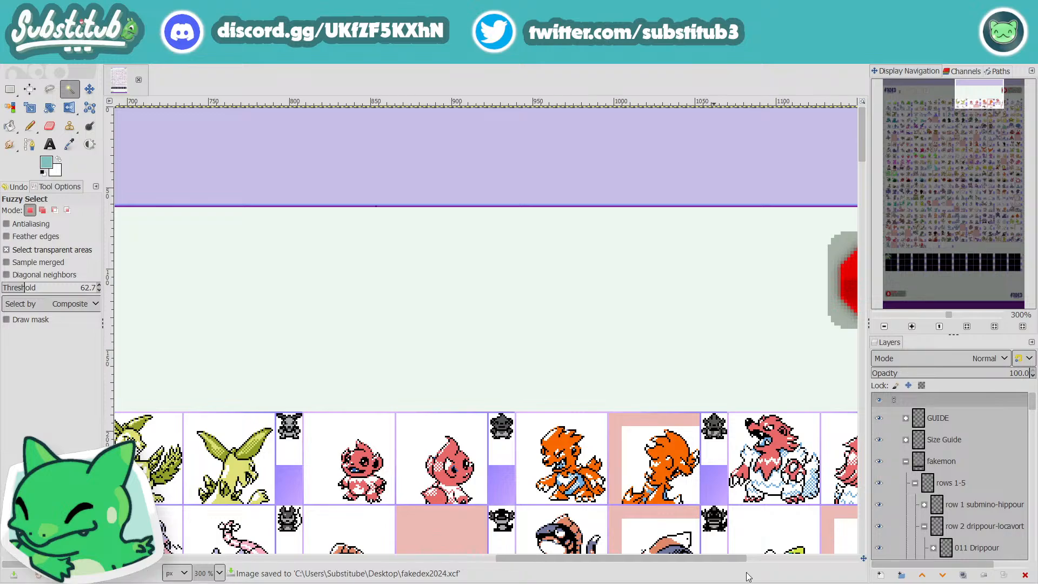
drag(725, 561, 448, 558)
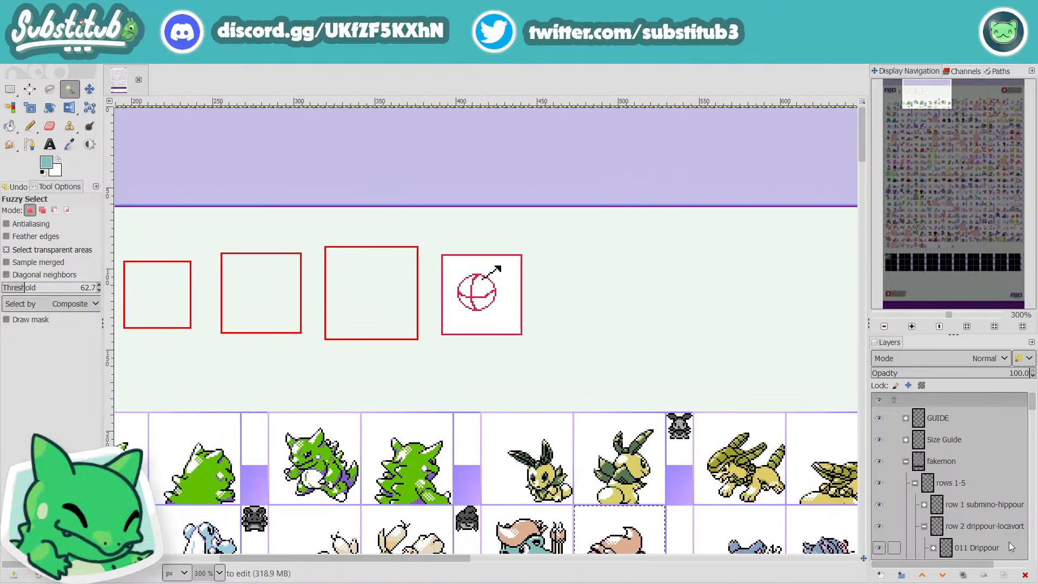
click(906, 440)
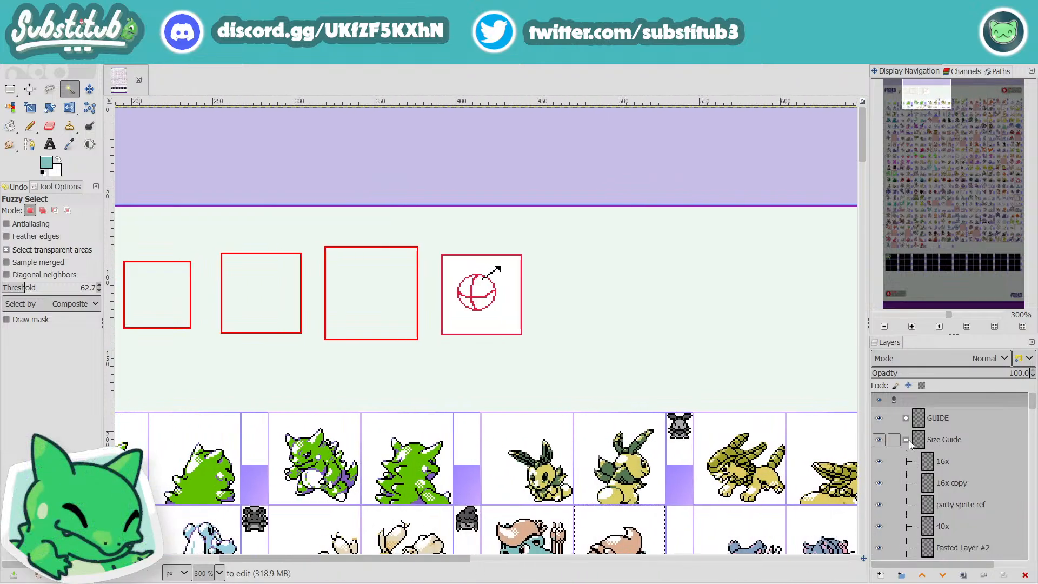
Step: Rename the "Pasted Layer #2" layer in the Size Guide group as "backsprite guide" and activate the Move tool
scroll(960, 487, down, 2)
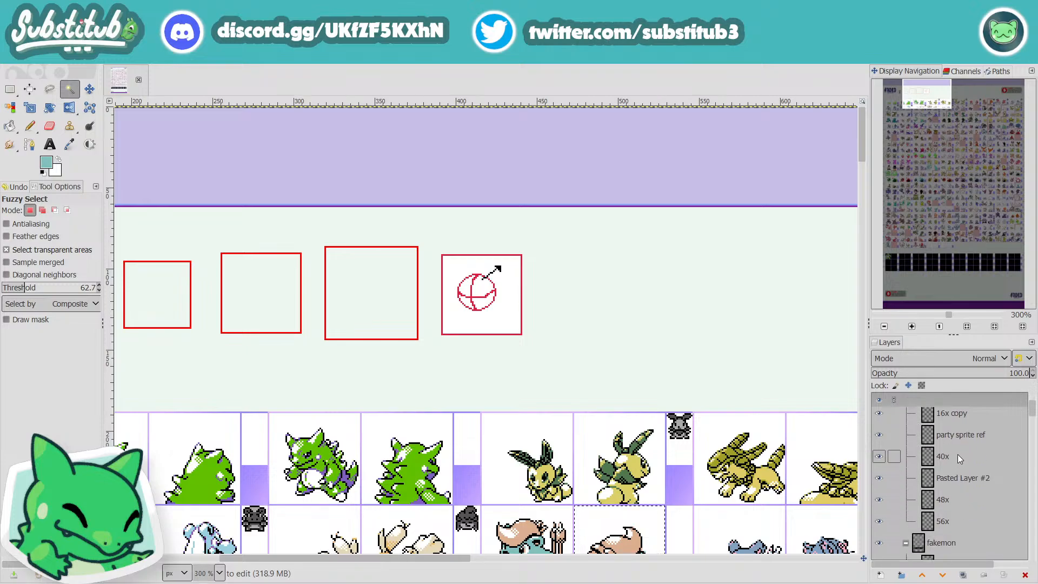
click(959, 438)
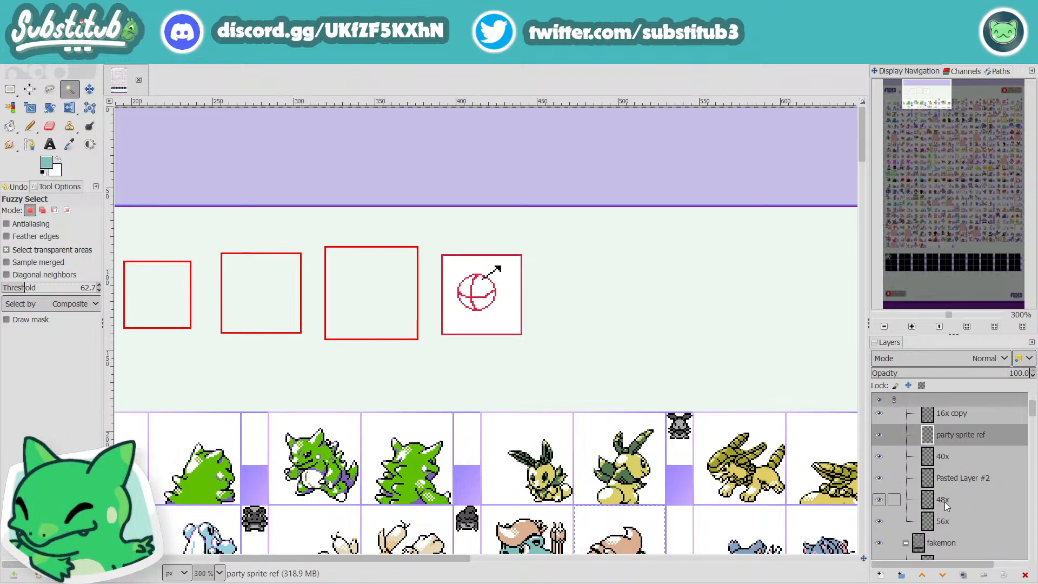
scroll(935, 530, up, 2)
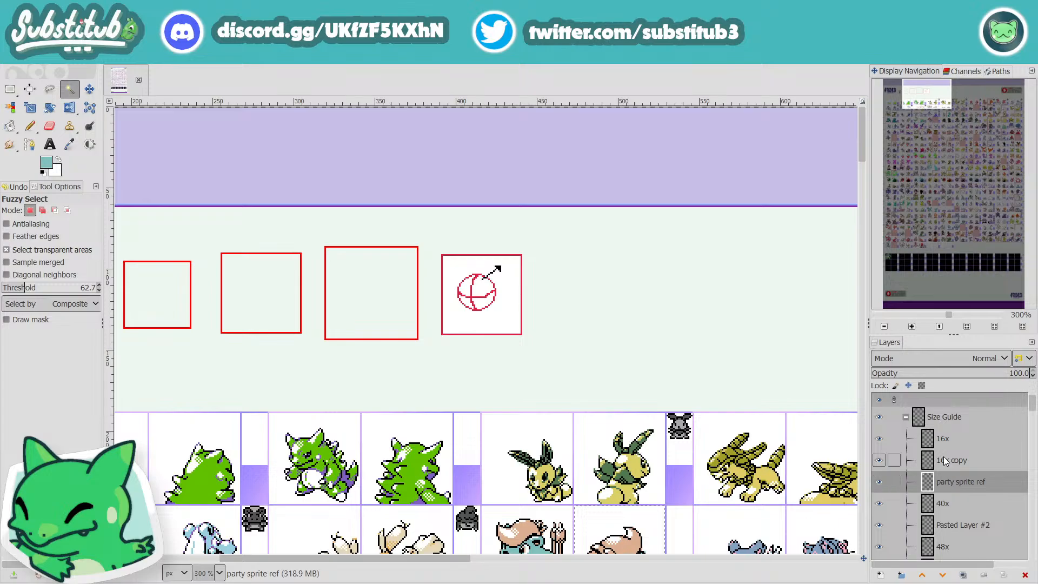
click(944, 526)
scroll(944, 547, down, 1)
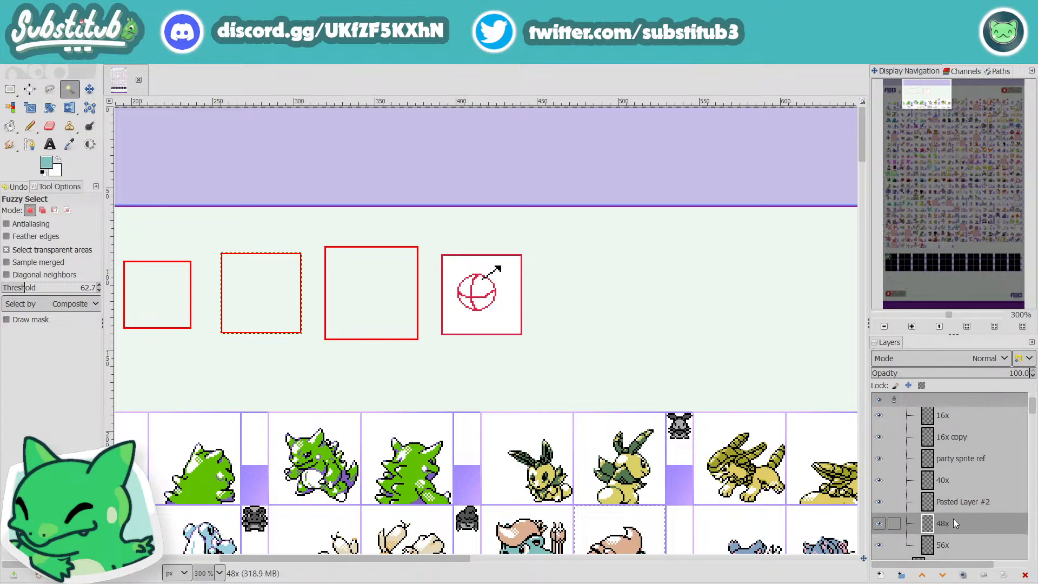
double_click(954, 502)
text(bac)
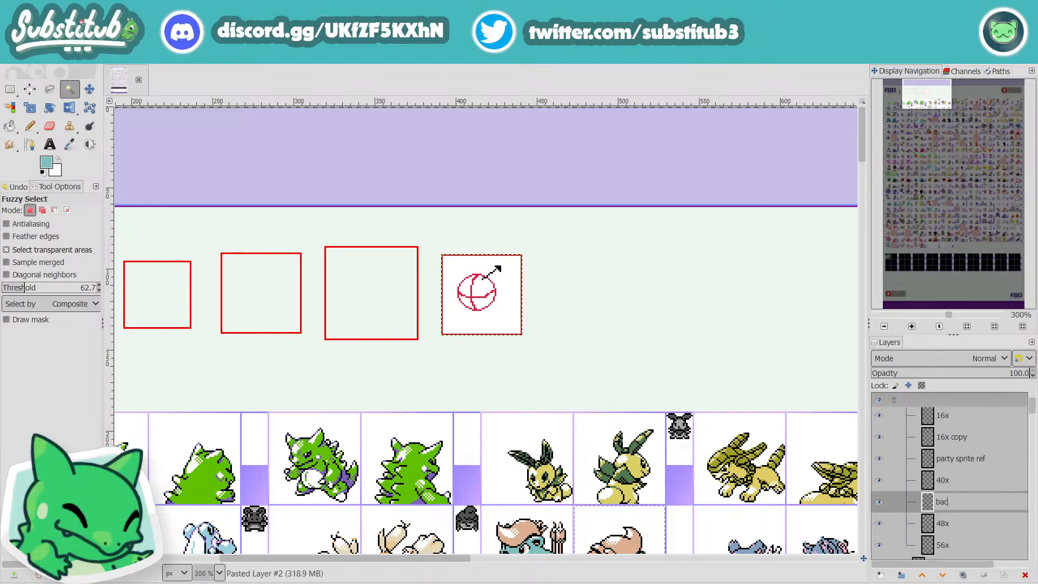
text(ksprite guide)
key(Return)
key(m)
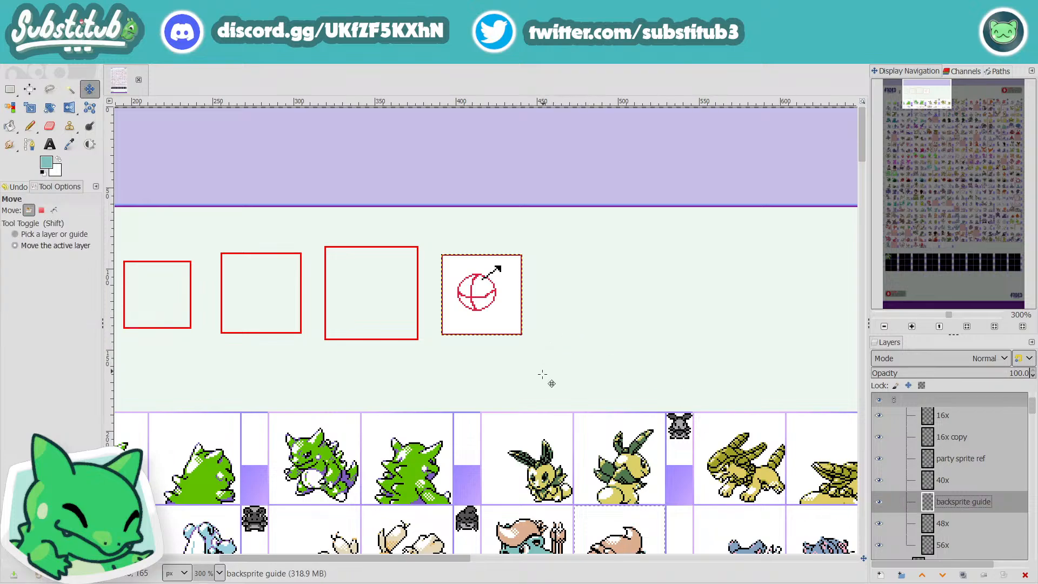
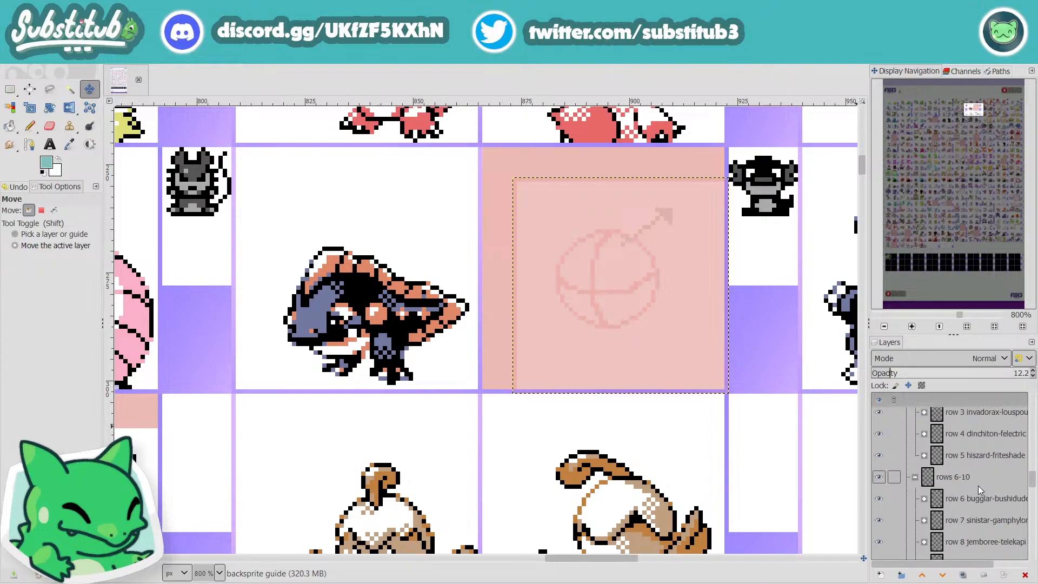
scroll(978, 486, up, 5)
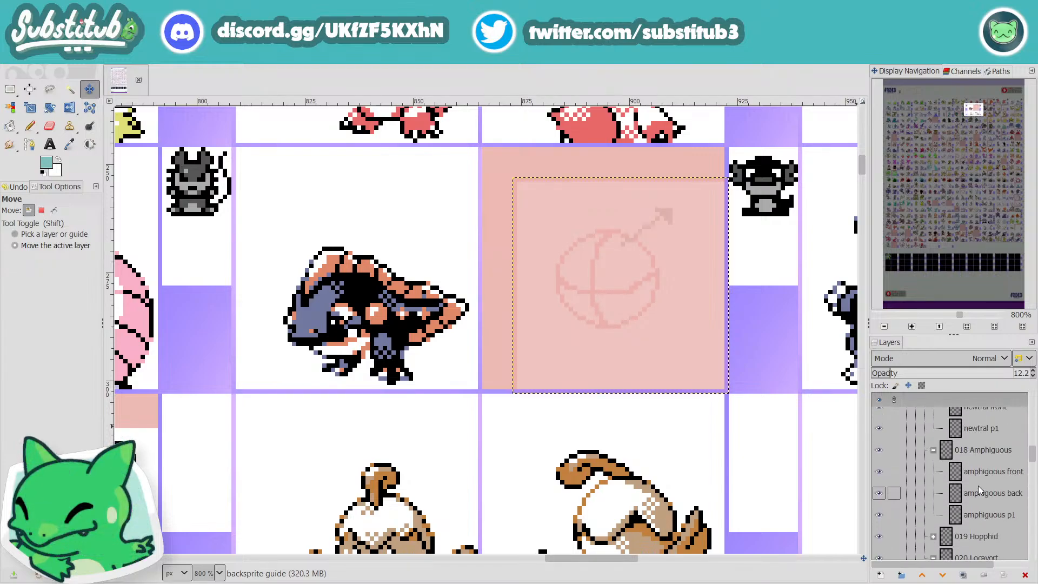
Step: Add a transparent layer named "newtral back" between "newtral front" and "newtral p1" in the 017 Newtral group
alt+click(966, 430)
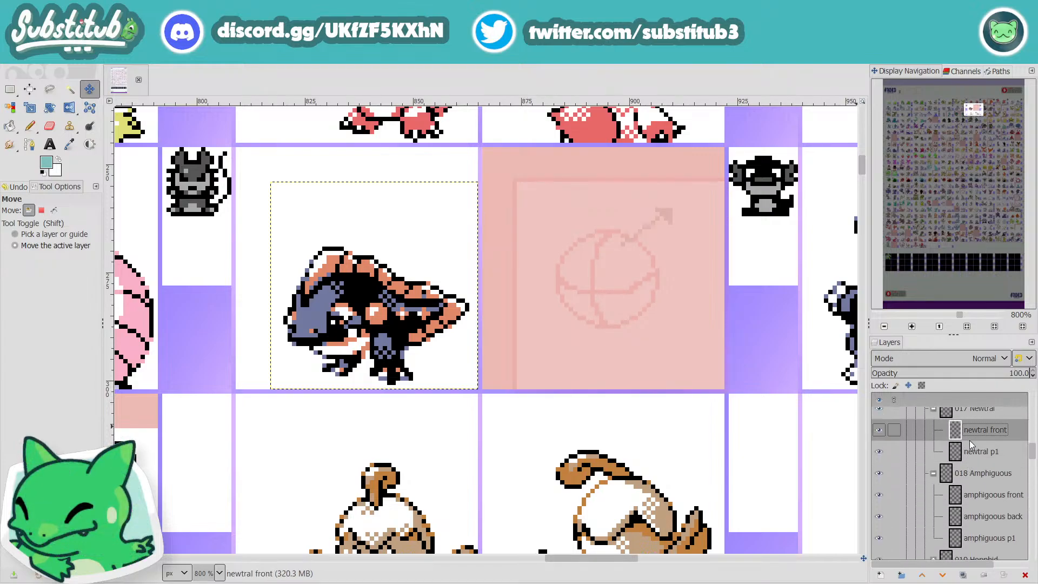
click(969, 451)
click(880, 575)
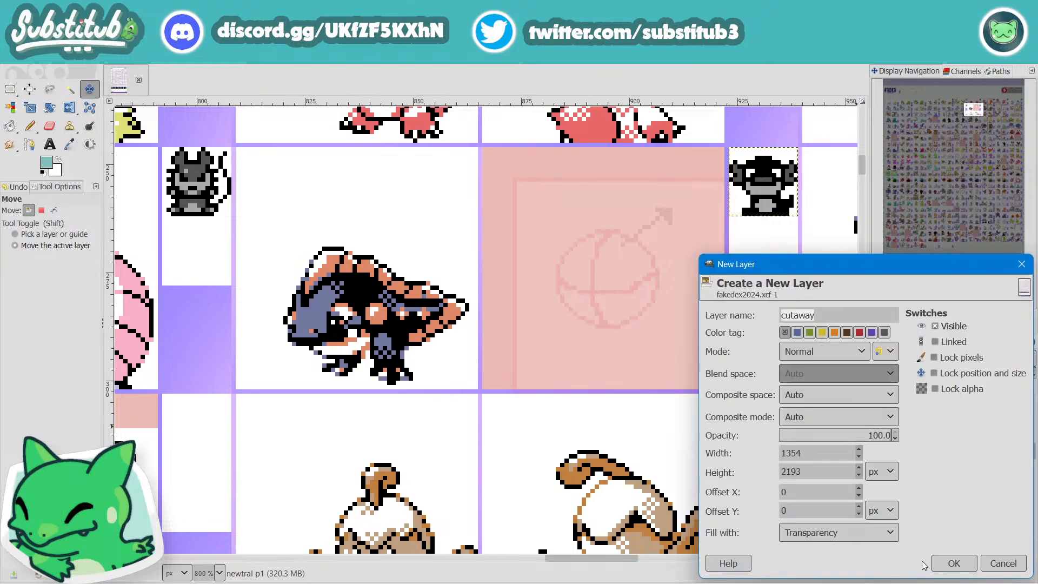
text(newtral back)
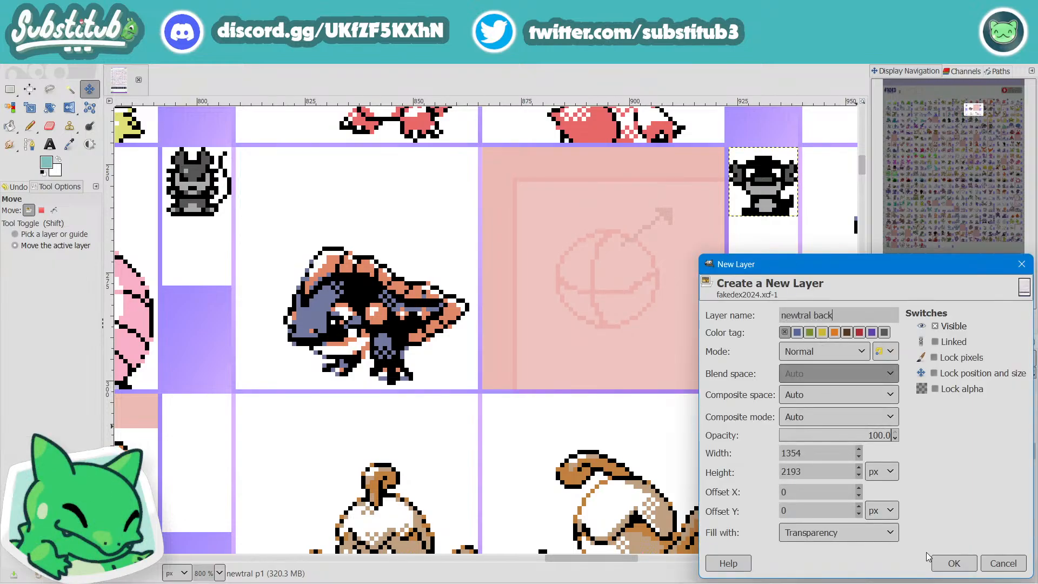
click(943, 563)
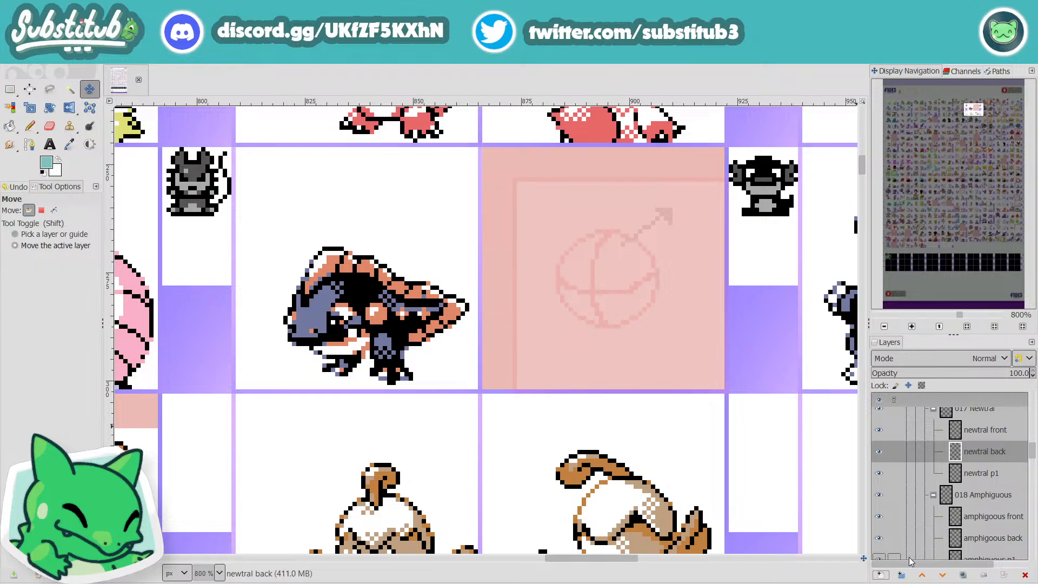
Step: Select the 48 × 48 px guide area at 874, 254 in Newtral's backsprite cell and crop the "newtral back" layer to it
key(shift+b)
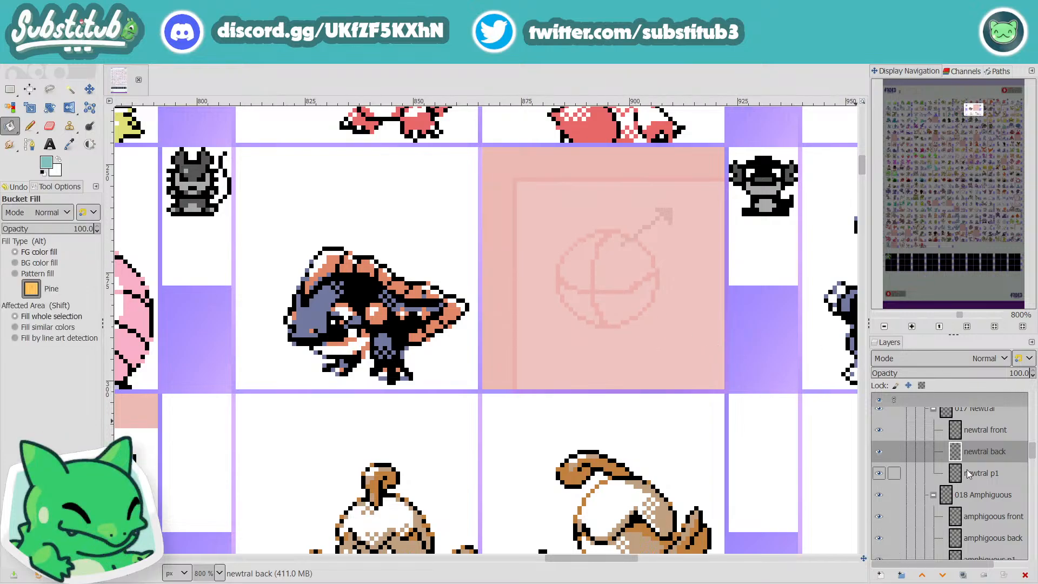
click(9, 88)
drag(722, 386, 512, 176)
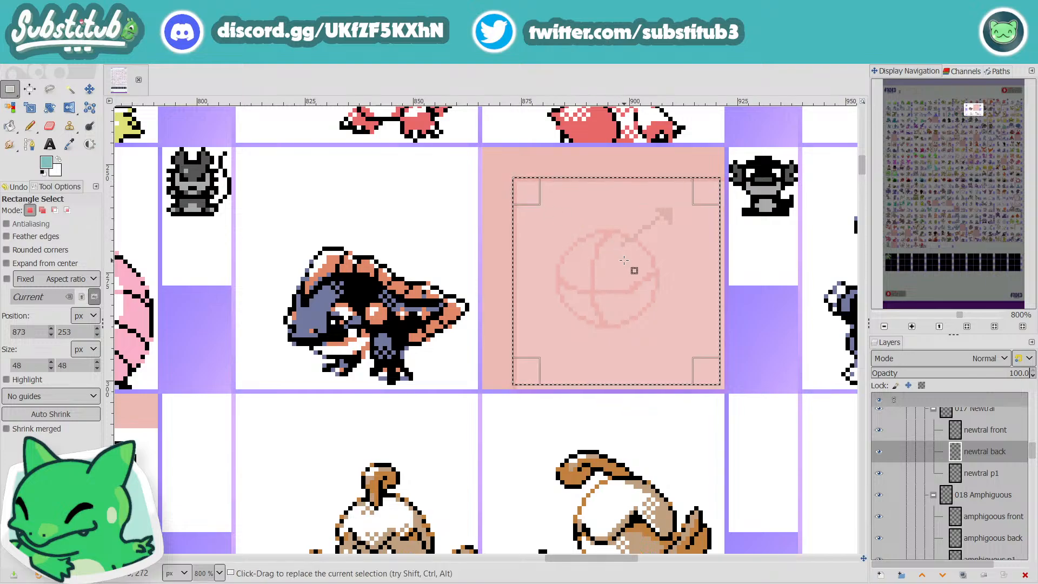
drag(624, 260, 629, 265)
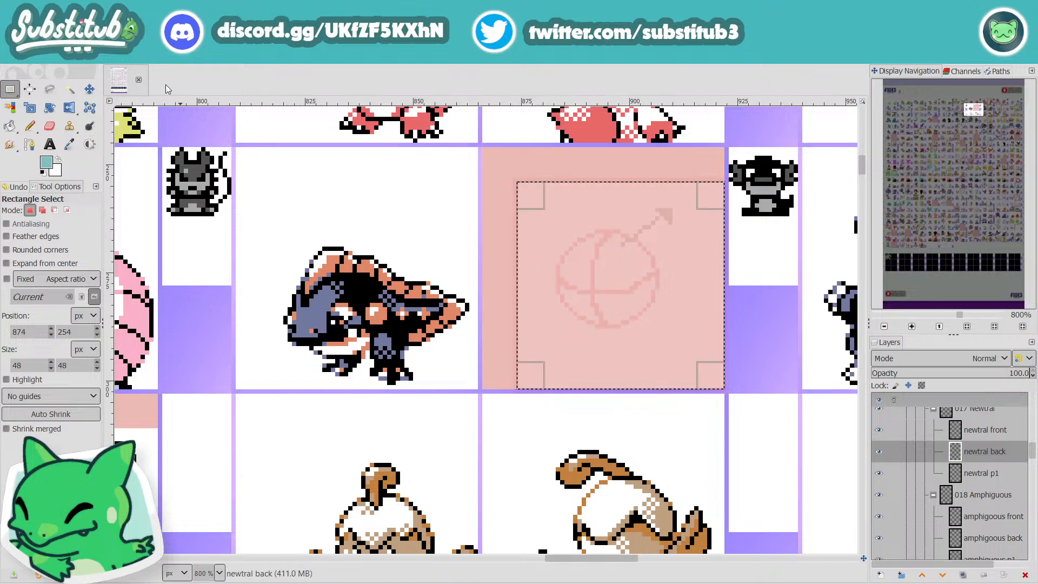
click(132, 57)
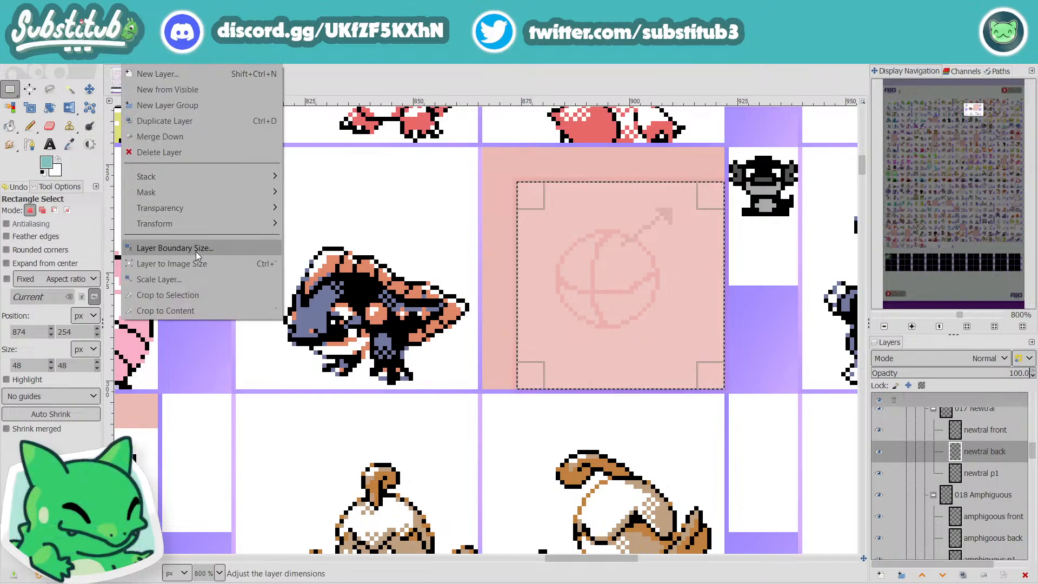
click(195, 298)
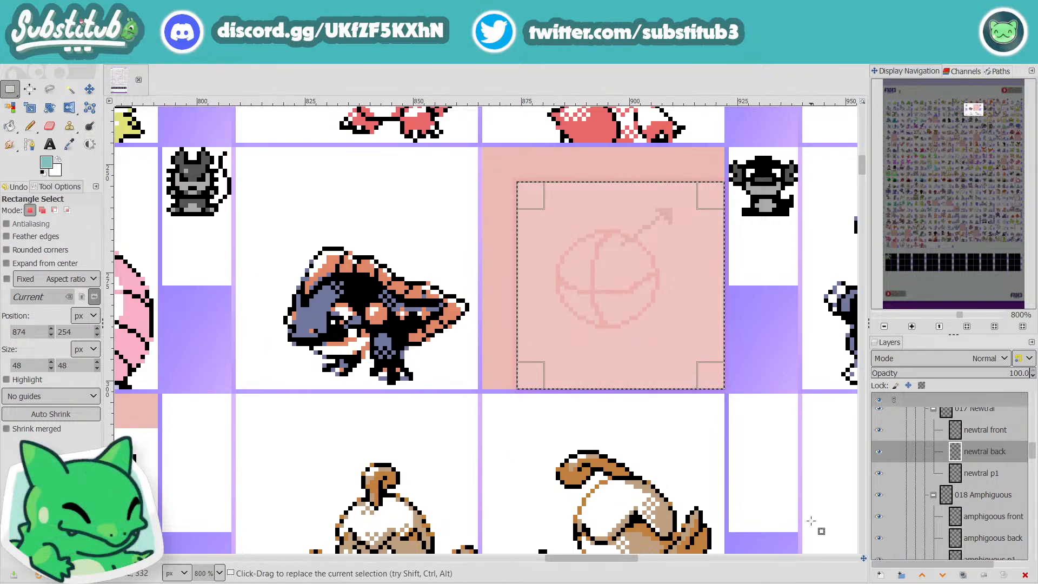
Step: Compare the Newtral layers' boundaries, clear the selection, fill the "newtral back" layer with white, and save the file
click(980, 473)
click(980, 430)
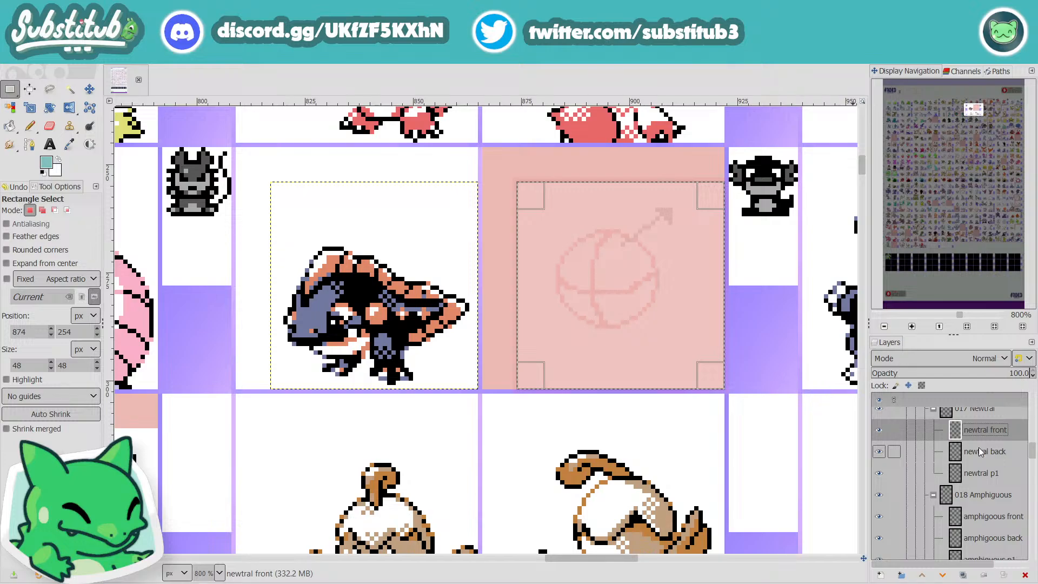
click(980, 451)
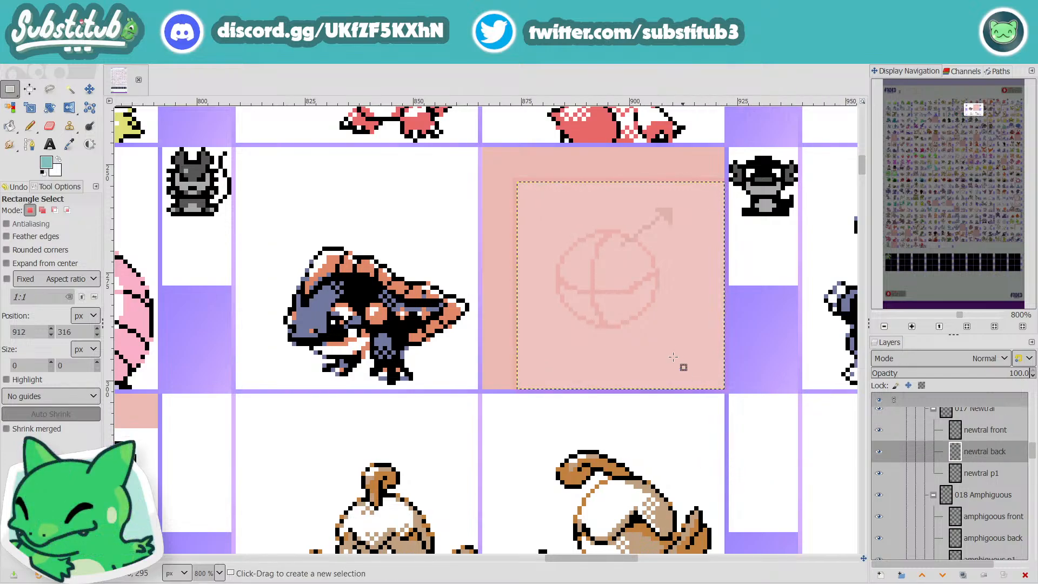
key(shift+b)
key(x)
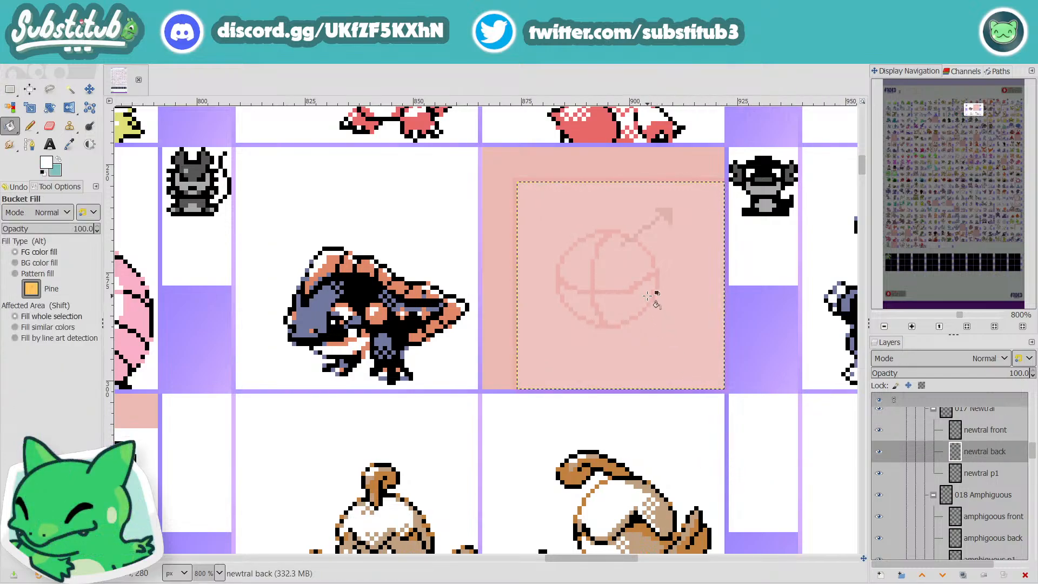
click(664, 355)
key(r)
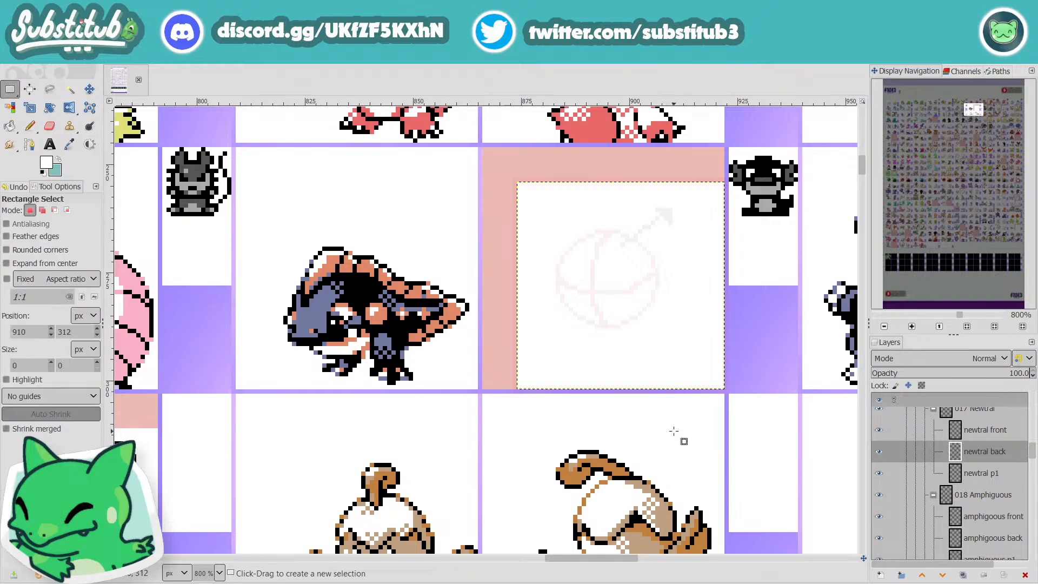
key(ctrl+s)
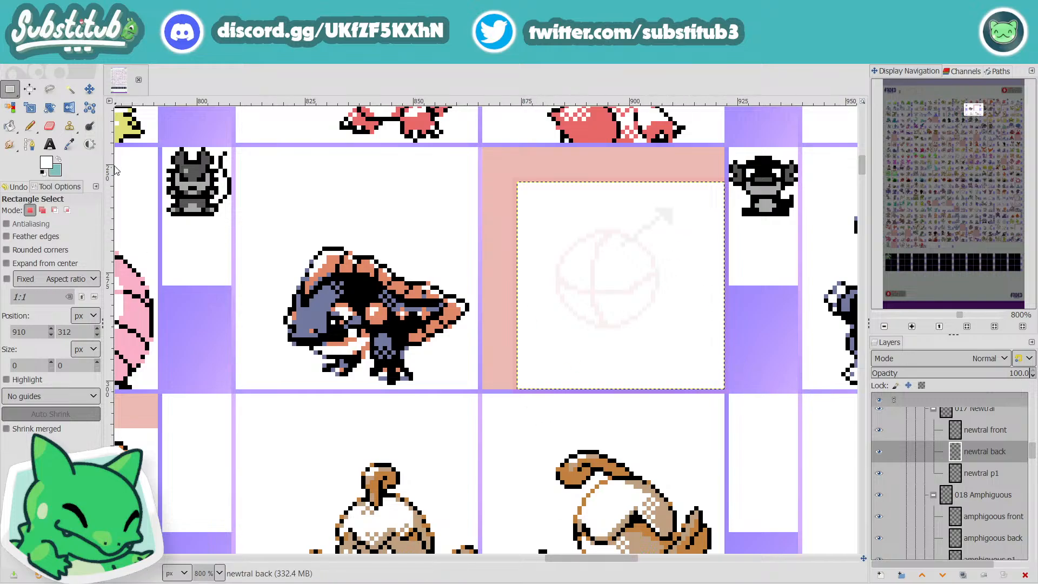
Step: Activate the Pencil tool, survey the back sprites surrounding Newtral's empty cell, and save the file
click(30, 126)
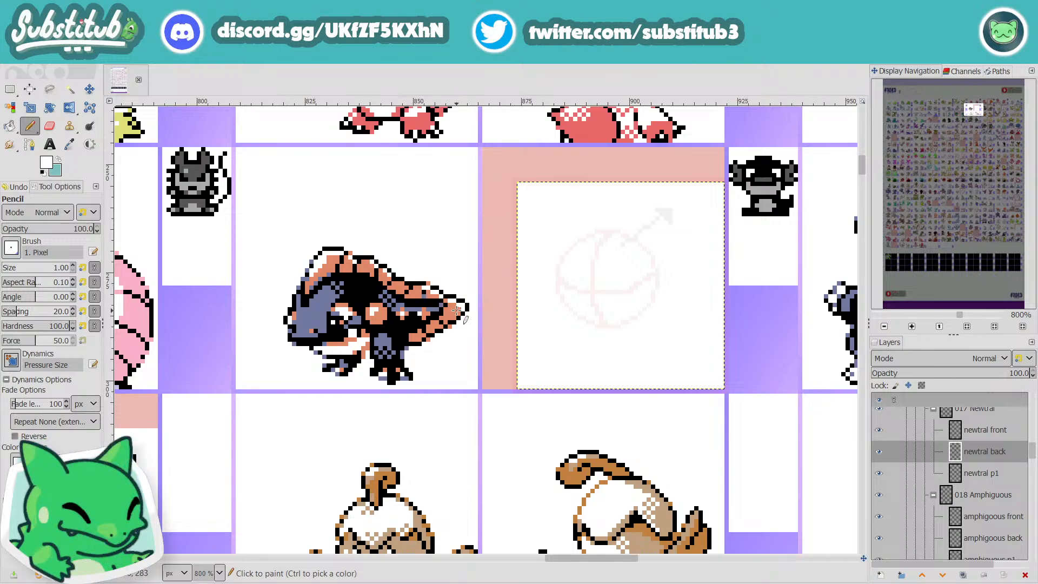
scroll(412, 285, down, 3)
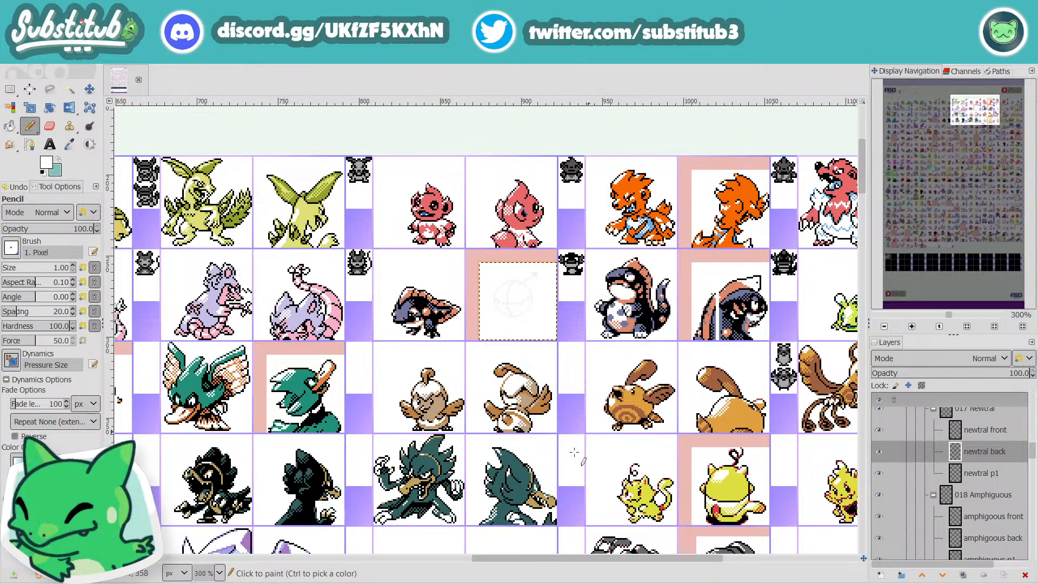
scroll(586, 566, right, 5)
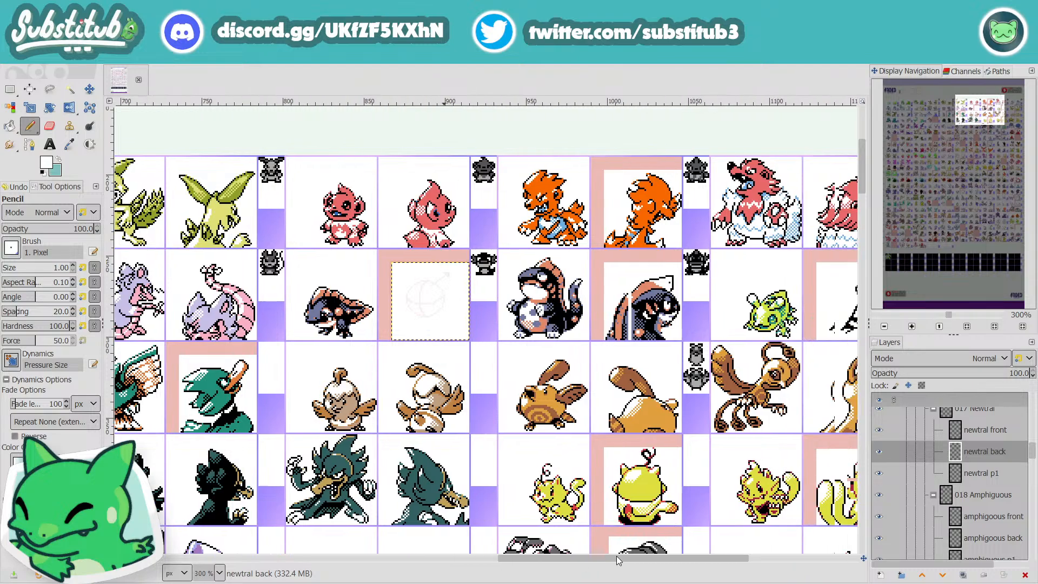
scroll(556, 562, left, 5)
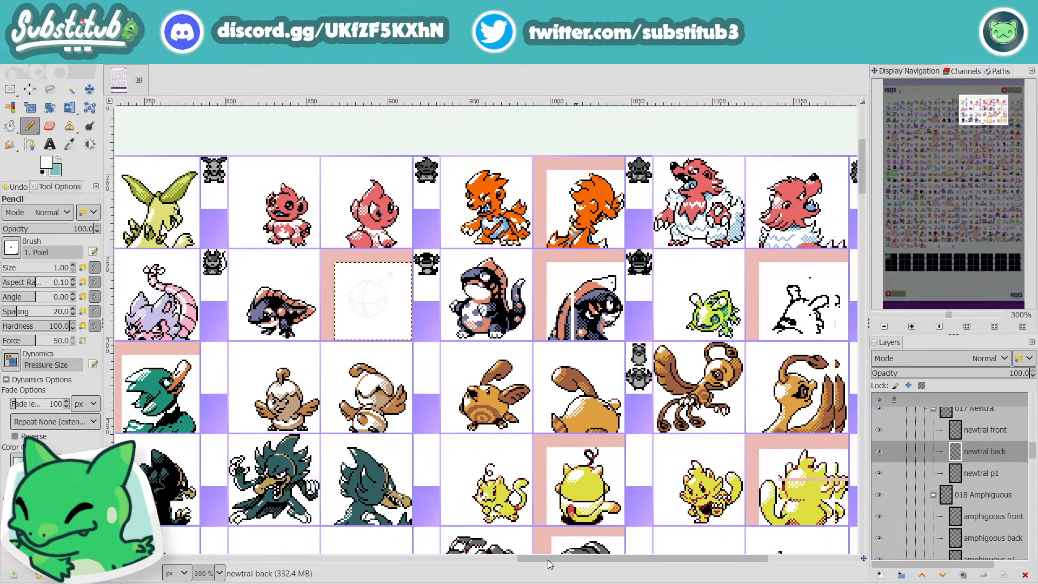
ctrl+scroll(573, 274, up, 3)
ctrl+scroll(573, 274, up, 1)
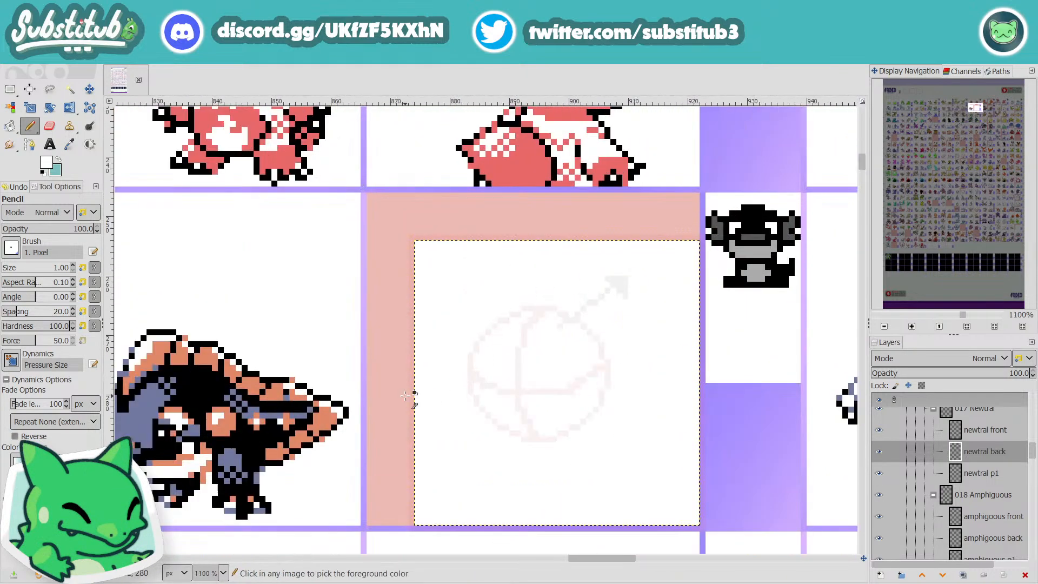
ctrl+scroll(411, 395, down, 1)
key(ctrl+s)
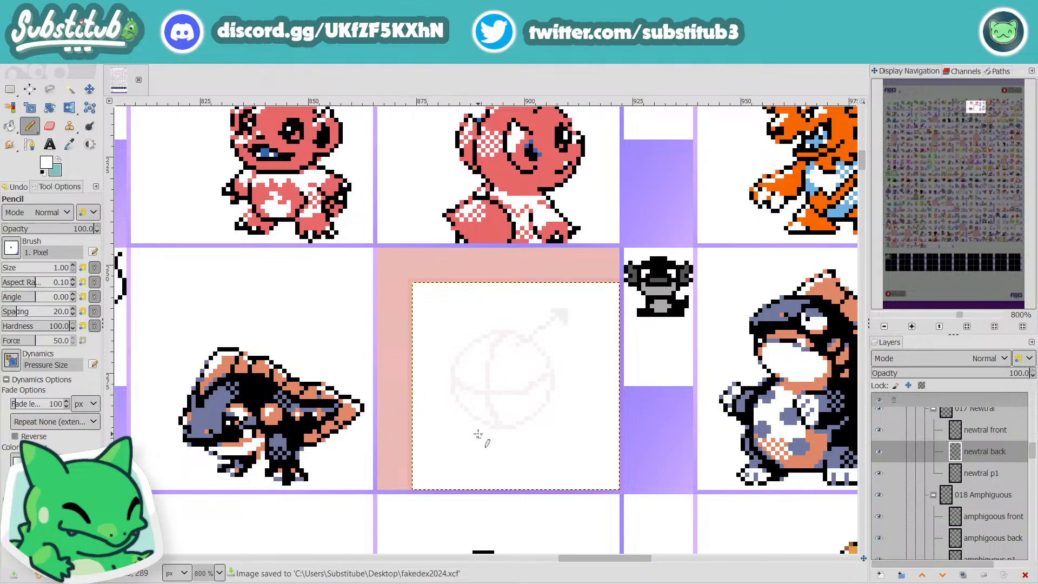
Step: Examine Newtral's front sprite and the neighbouring Amphiguous and orange creature's front and back sprites as references for the new back sprite
ctrl+scroll(481, 437, up, 1)
ctrl+scroll(487, 440, down, 1)
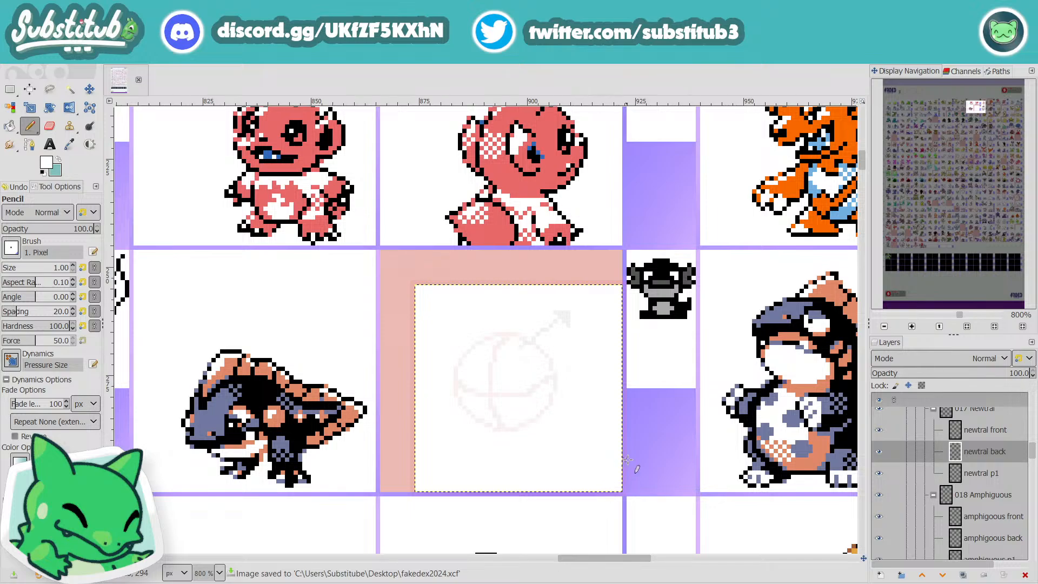
mouse_move(623, 559)
mouse_down()
mouse_move(674, 553)
mouse_move(630, 571)
mouse_up()
scroll(571, 474, down, 2)
scroll(571, 473, up, 2)
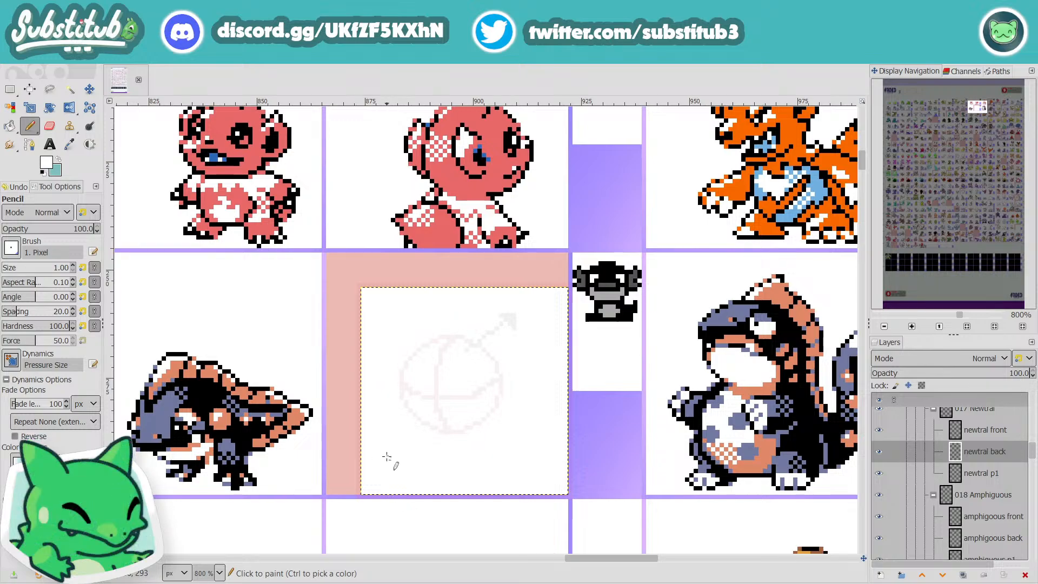
click(504, 483)
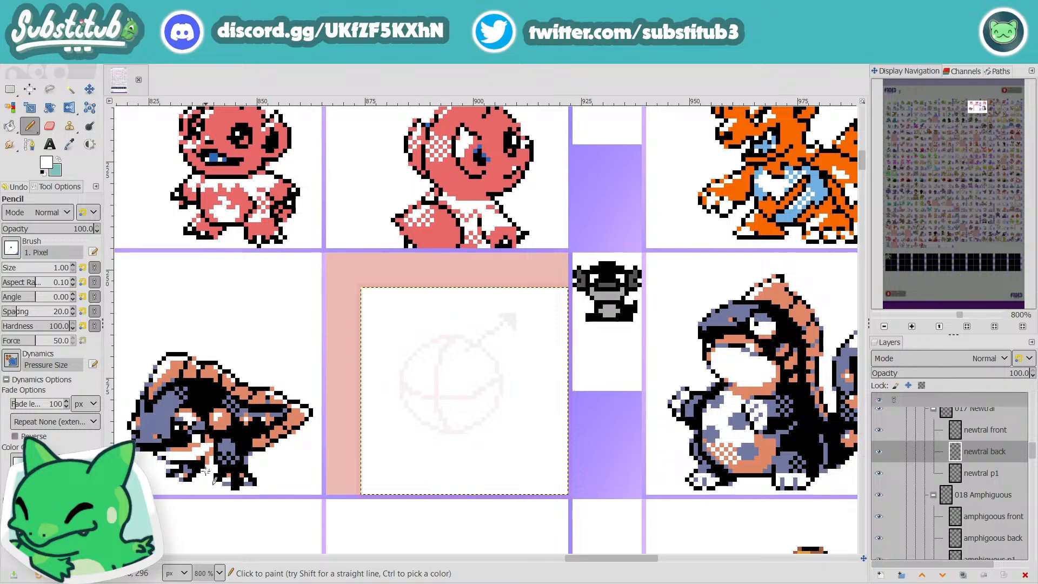
scroll(541, 536, right, 6)
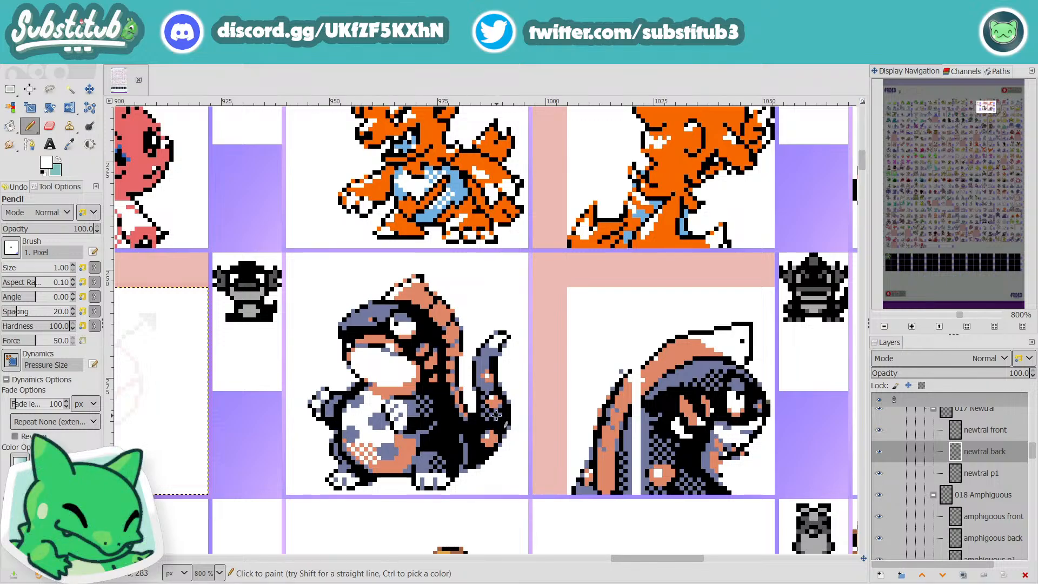
scroll(328, 376, up, 3)
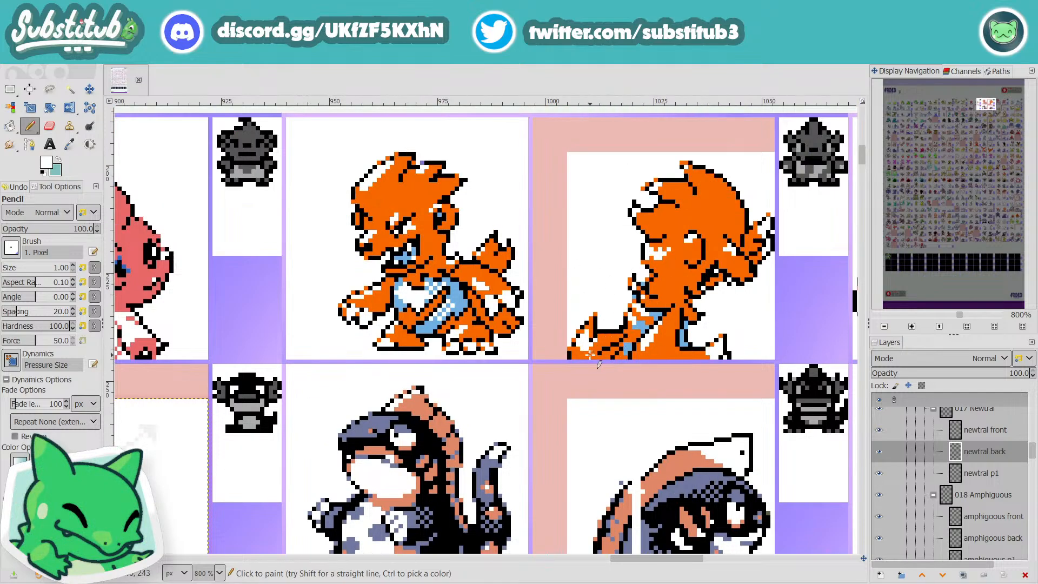
scroll(590, 355, down, 6)
scroll(633, 351, up, 6)
scroll(608, 325, down, 3)
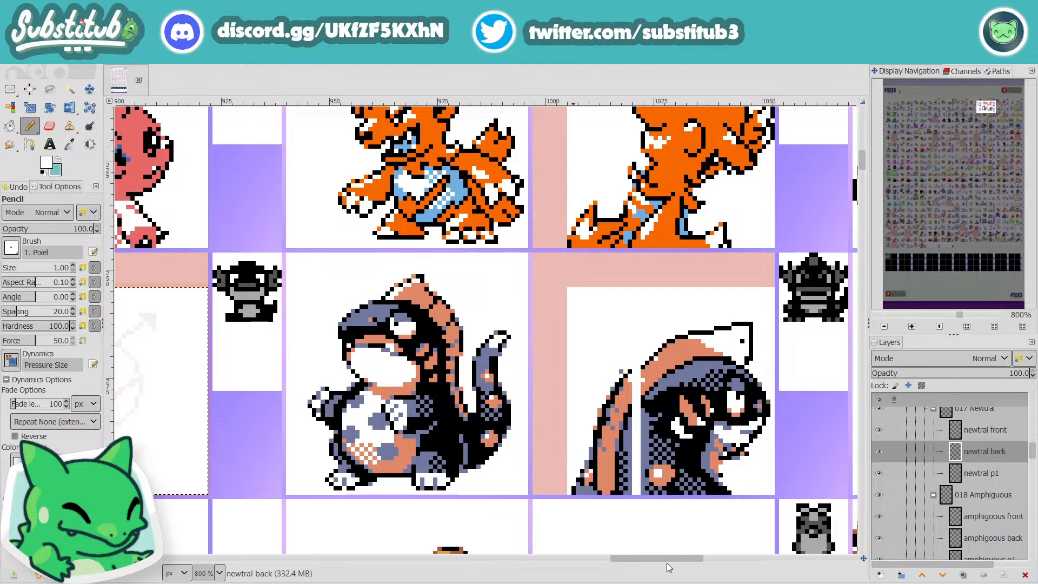
drag(668, 563, 614, 561)
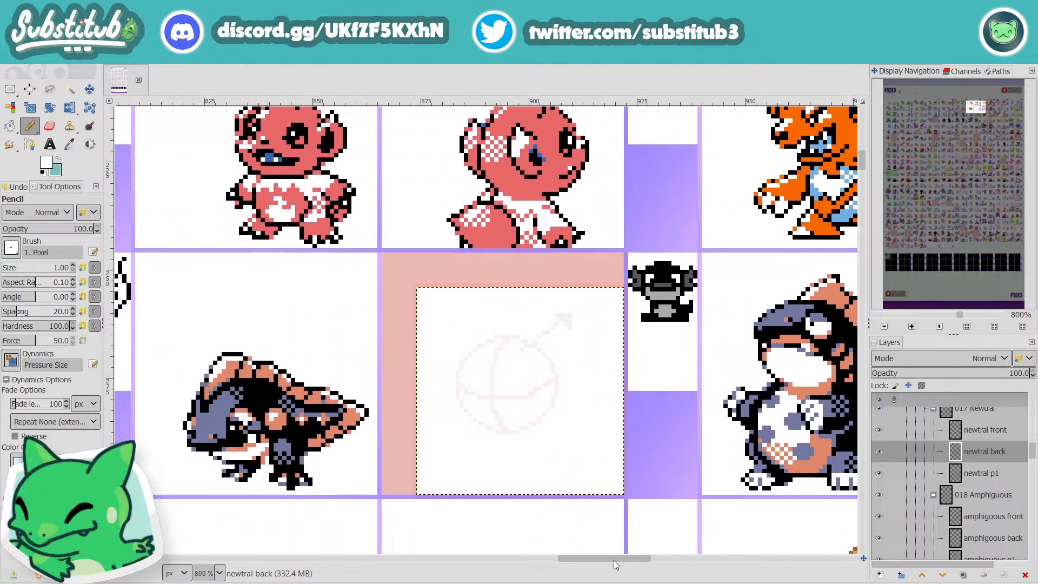
Step: Reset the colours to black and white and sketch a rounded head arch about 24 px wide on the "newtral back" layer
key(d)
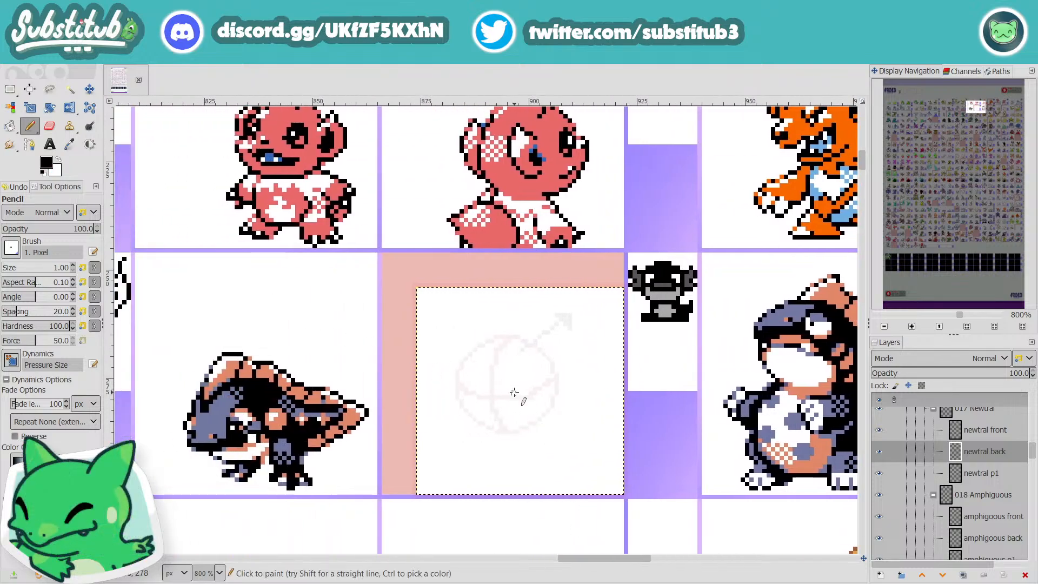
ctrl+scroll(505, 431, up, 1)
ctrl+scroll(505, 432, down, 1)
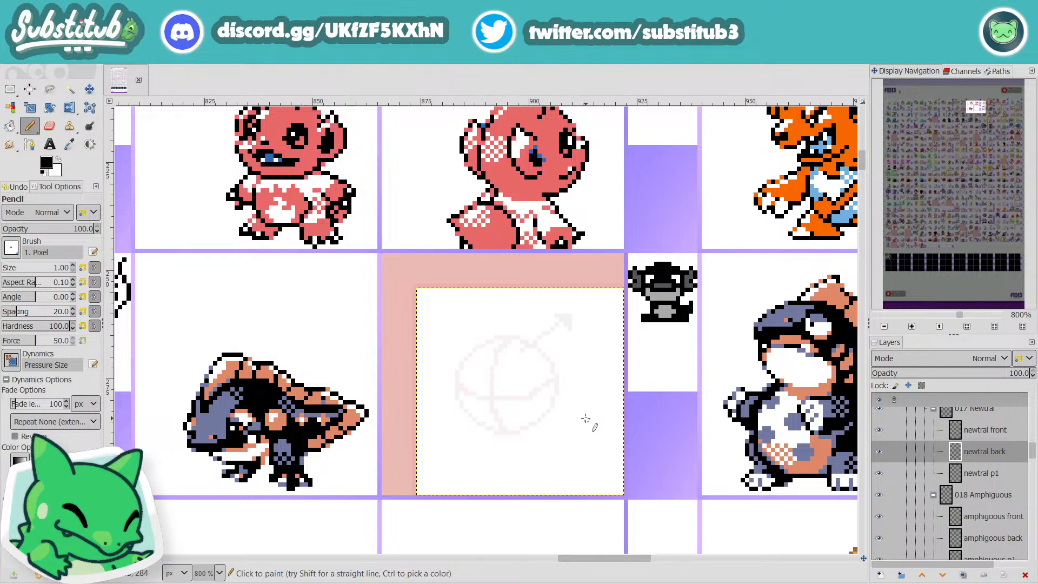
mouse_move(578, 399)
mouse_down()
mouse_move(544, 361)
mouse_move(510, 363)
mouse_move(483, 382)
mouse_move(475, 434)
mouse_up()
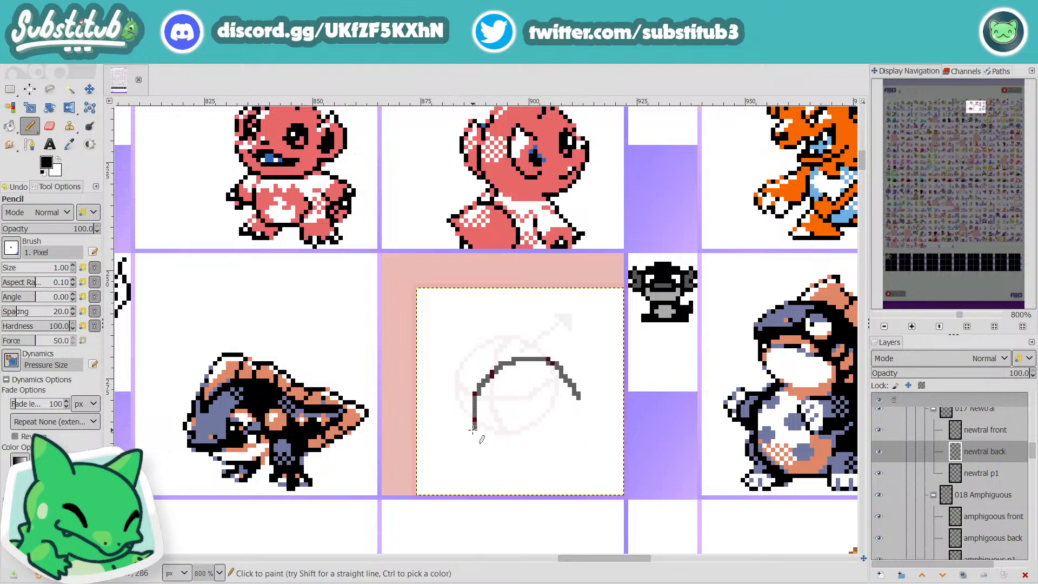
drag(575, 390, 579, 422)
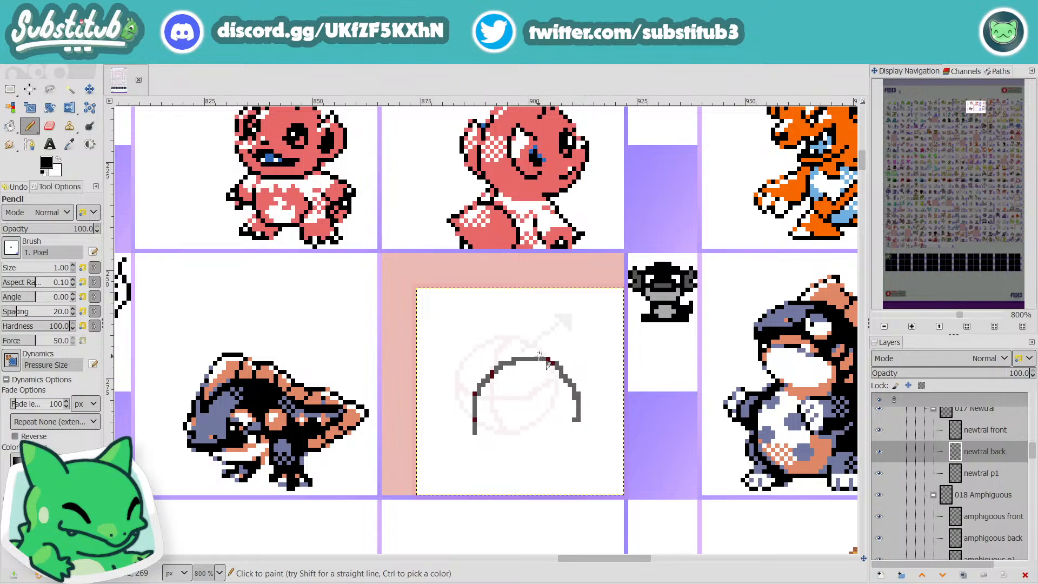
mouse_move(548, 360)
mouse_down()
mouse_move(523, 337)
mouse_move(510, 360)
mouse_move(494, 360)
mouse_move(458, 454)
mouse_move(423, 472)
mouse_move(452, 473)
mouse_up()
key(ctrl+z)
key(ctrl+z)
Step: Sketch Newtral's sloping back down to the cell's lower edge, the limb shapes along that edge, and the pointed cheek opposite the back
mouse_move(474, 423)
mouse_down()
mouse_move(432, 495)
mouse_move(460, 495)
mouse_move(508, 471)
mouse_move(501, 478)
mouse_move(518, 473)
mouse_move(532, 492)
mouse_move(557, 465)
mouse_move(566, 487)
mouse_up()
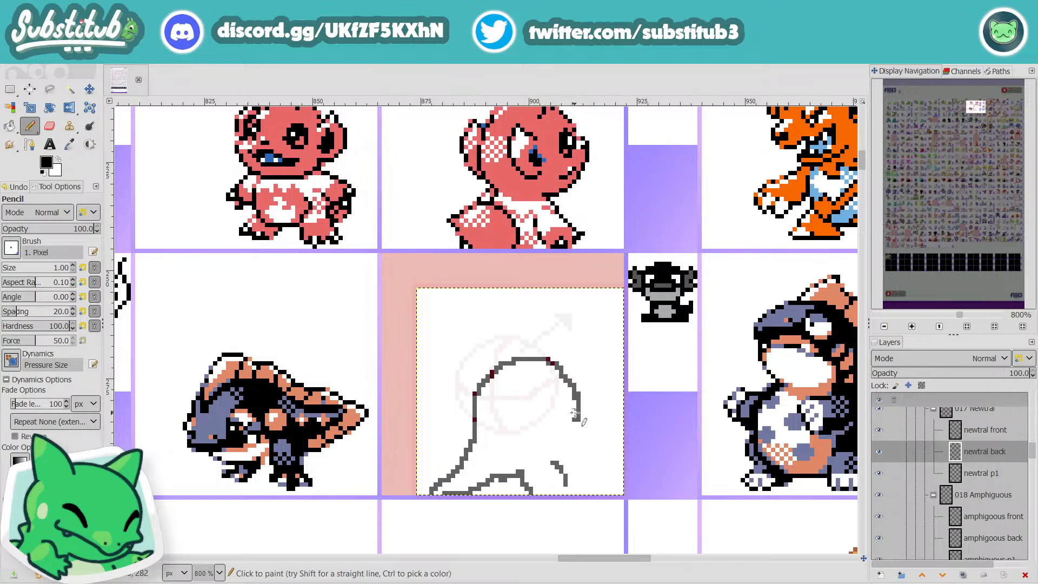
mouse_move(575, 414)
mouse_down()
mouse_move(579, 429)
mouse_move(583, 409)
mouse_move(587, 429)
mouse_move(566, 462)
mouse_move(525, 479)
mouse_move(530, 487)
mouse_move(475, 500)
mouse_up()
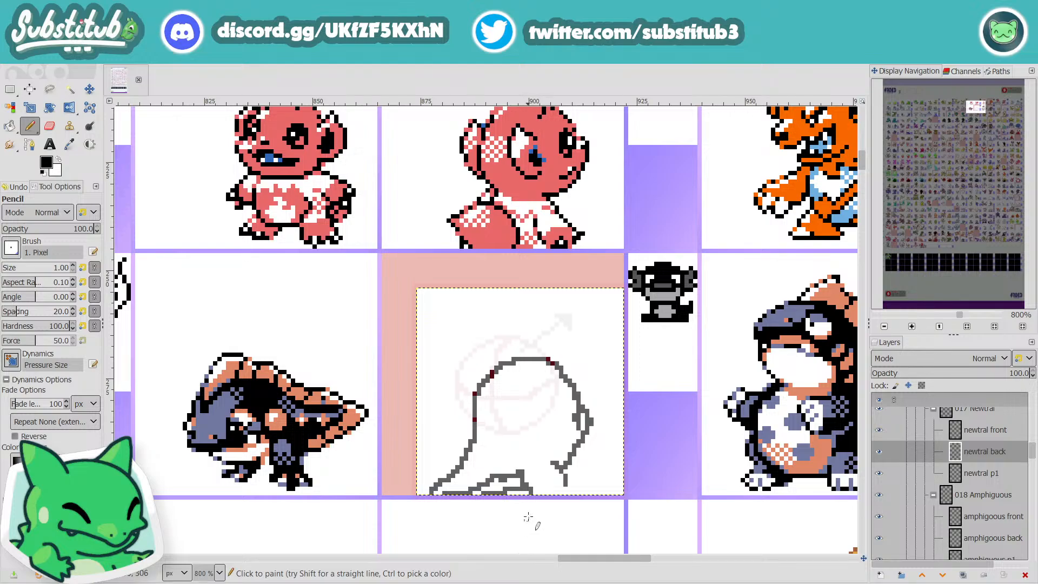
scroll(568, 487, down, 3)
scroll(574, 492, up, 3)
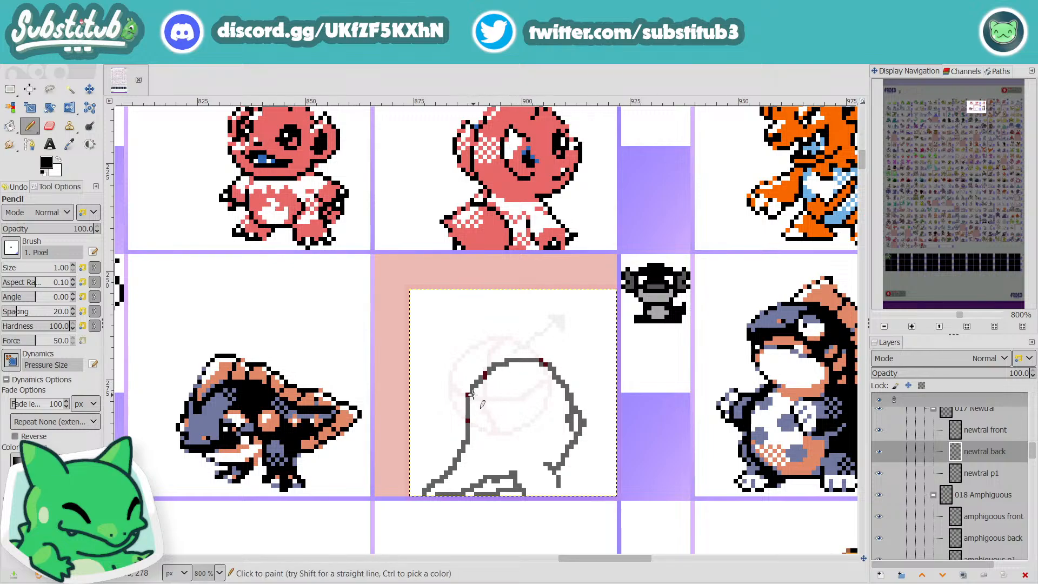
Step: Lower the top of Newtral's head by drawing a flatter arch beneath the existing one and erasing the old outline in white
mouse_move(472, 394)
mouse_down()
mouse_move(529, 373)
mouse_move(576, 390)
mouse_up()
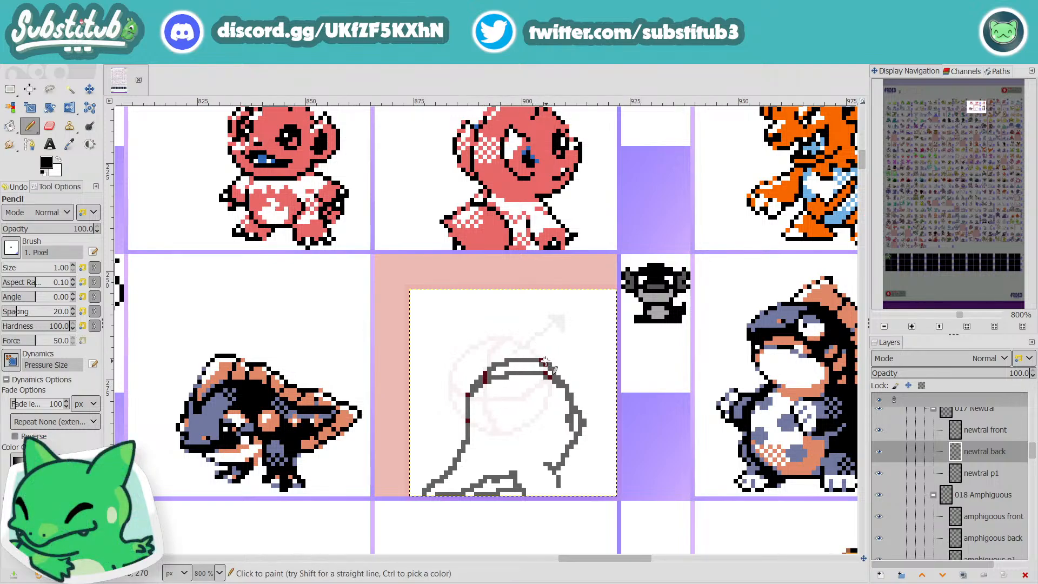
key(x)
mouse_move(562, 377)
mouse_down()
mouse_move(524, 354)
mouse_move(470, 373)
mouse_up()
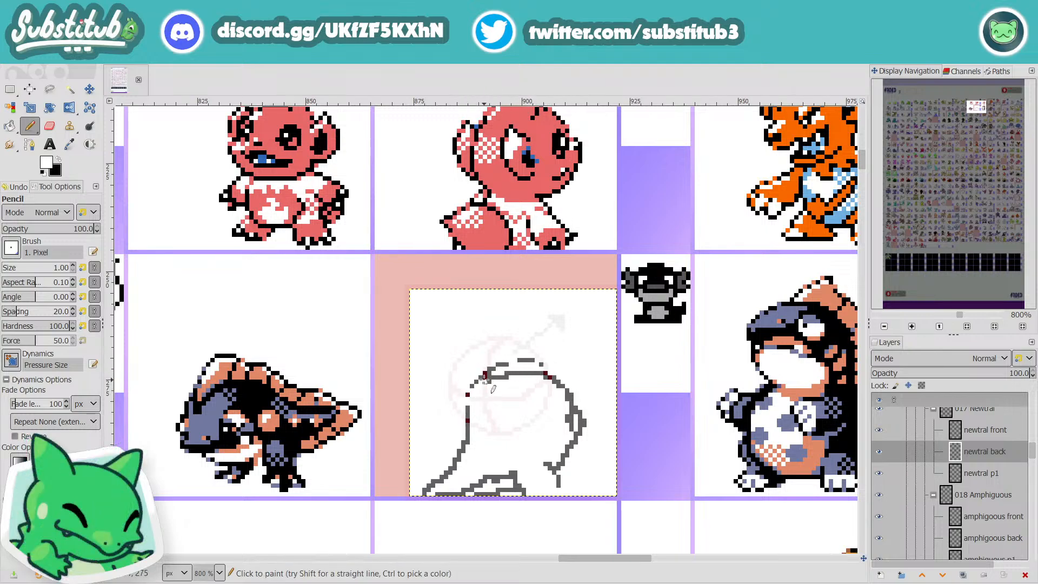
key(ctrl+z)
mouse_move(500, 366)
mouse_down()
mouse_move(491, 363)
mouse_move(548, 365)
mouse_up()
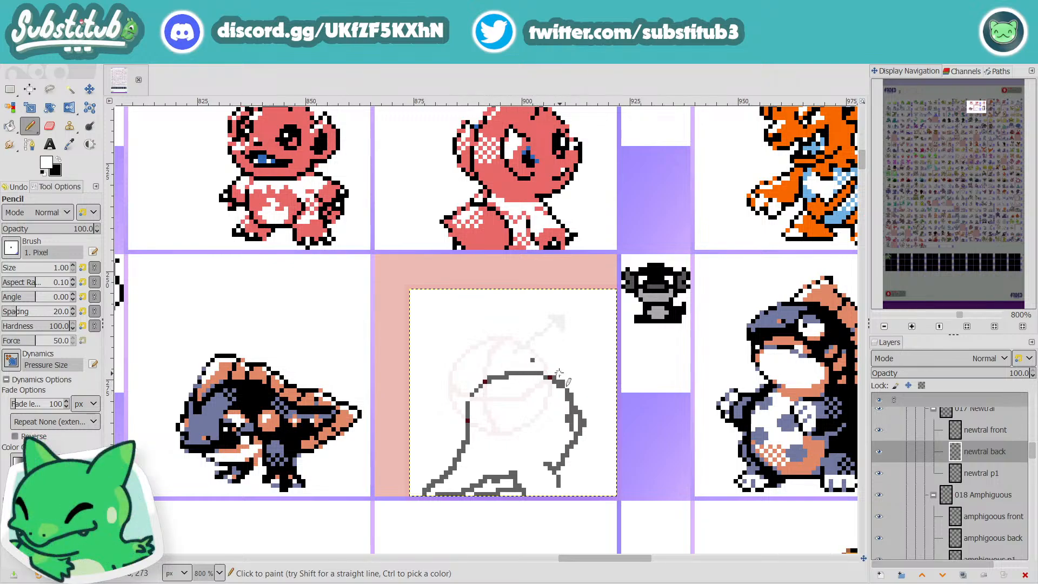
key(x)
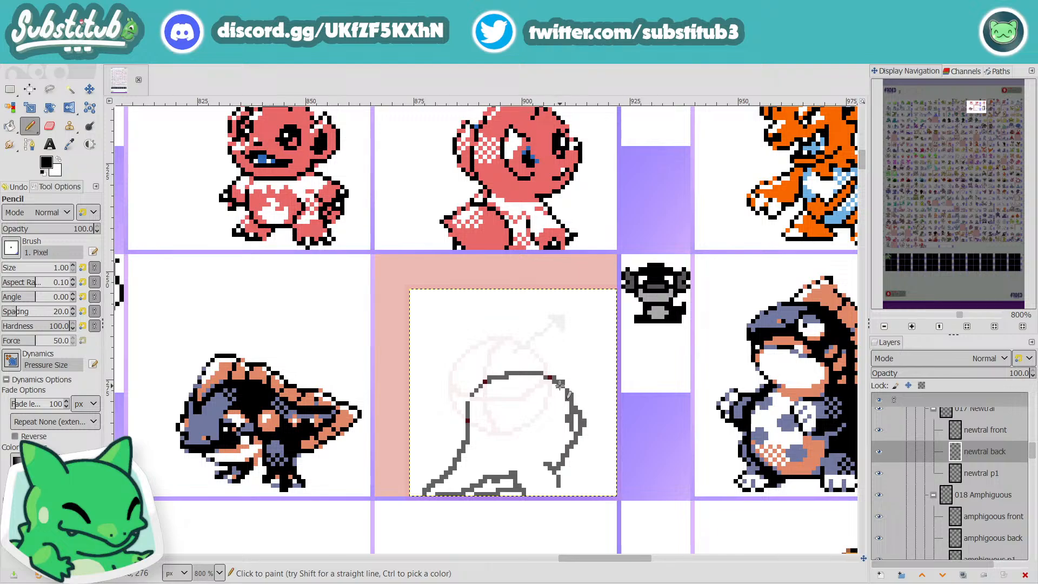
Step: Sketch a peaked crest over the head and down the back in black, erase the overlapping pixels and close its gap at the forehead
mouse_move(561, 382)
mouse_down()
mouse_move(520, 338)
mouse_move(501, 371)
mouse_move(488, 365)
mouse_move(471, 391)
mouse_move(475, 433)
mouse_move(447, 476)
mouse_move(545, 372)
mouse_up()
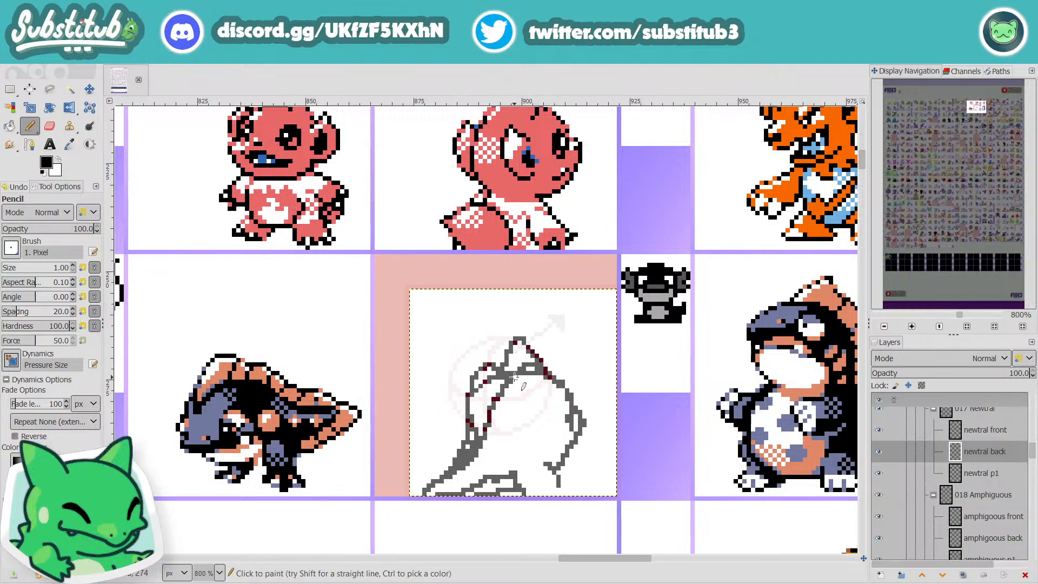
key(x)
drag(516, 358, 493, 382)
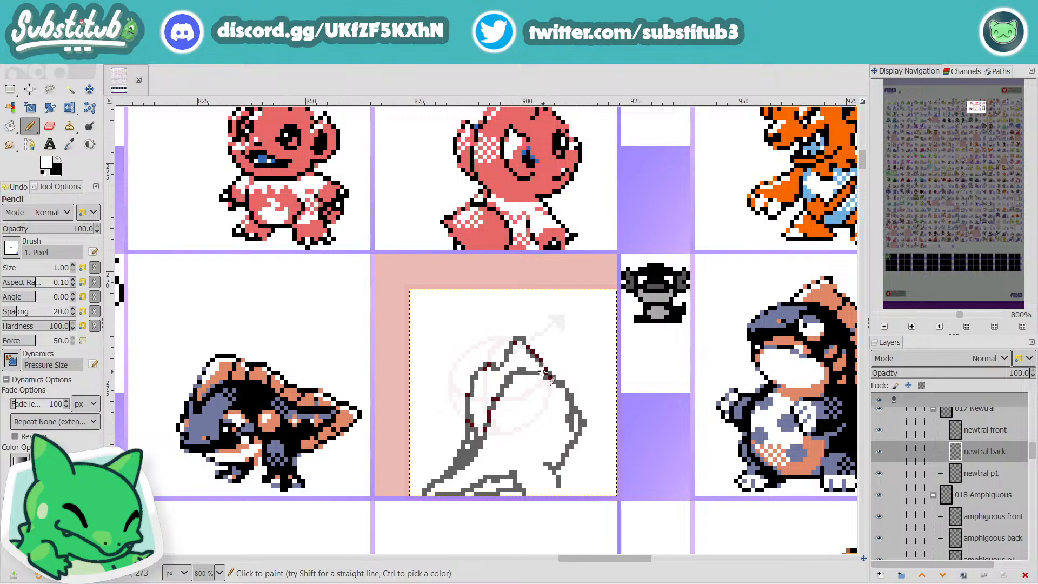
scroll(553, 412, down, 2)
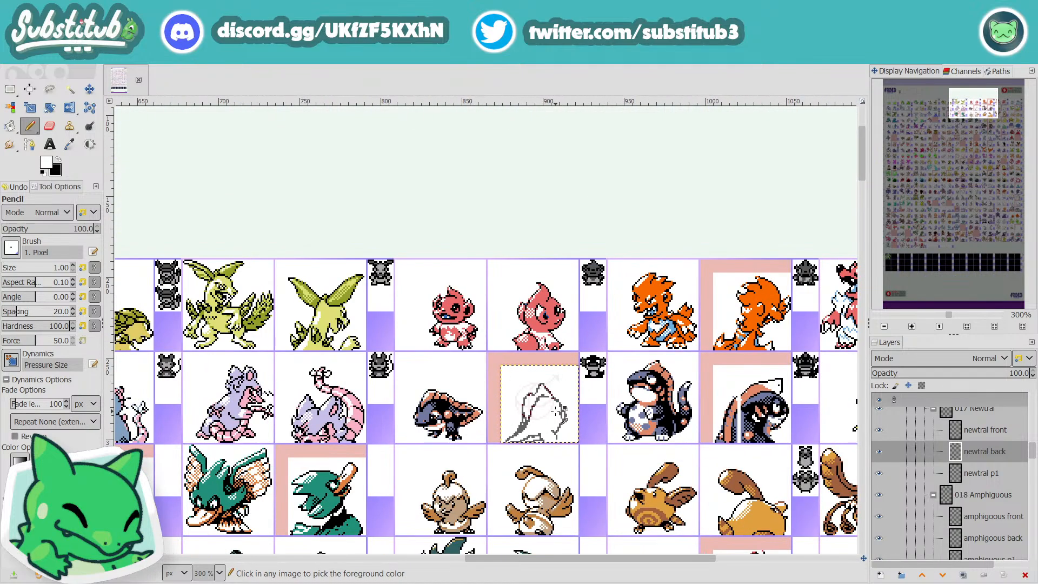
scroll(535, 382, up, 4)
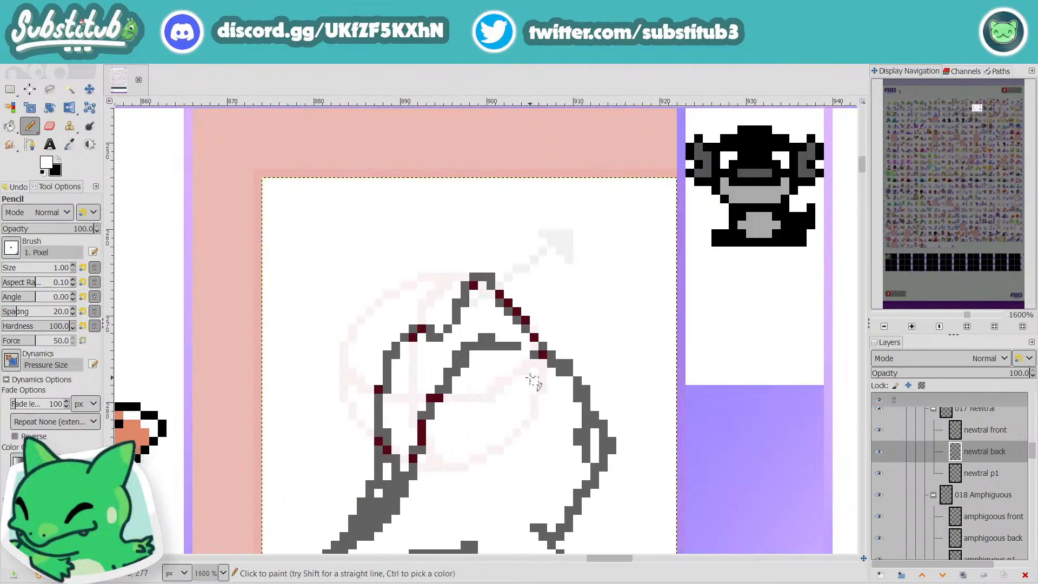
key(x)
drag(525, 355, 534, 355)
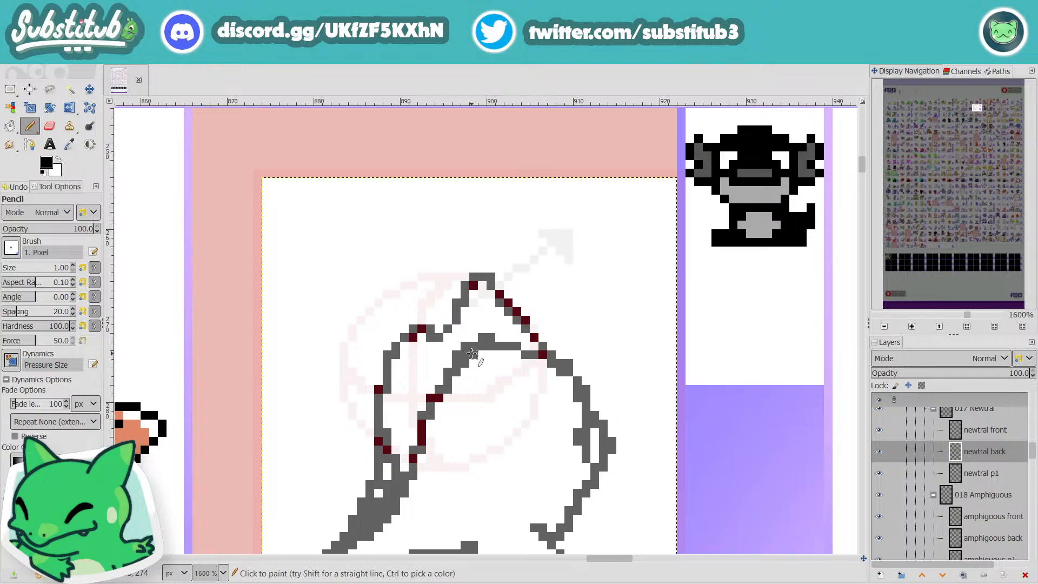
scroll(508, 398, down, 3)
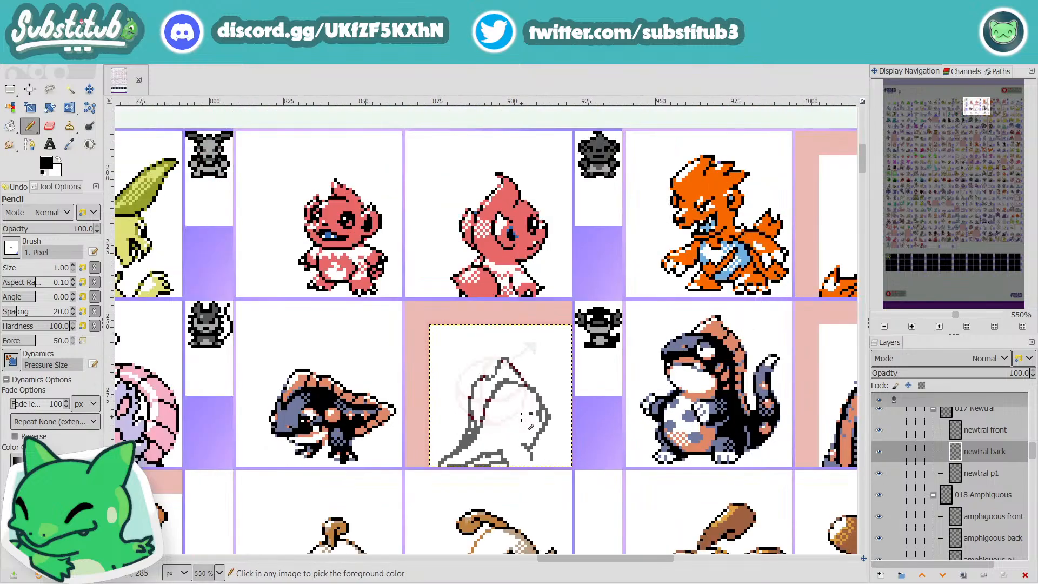
Step: Draw a small square eye beside the pointed cheek and refine the jaw lines below it
scroll(520, 416, up, 2)
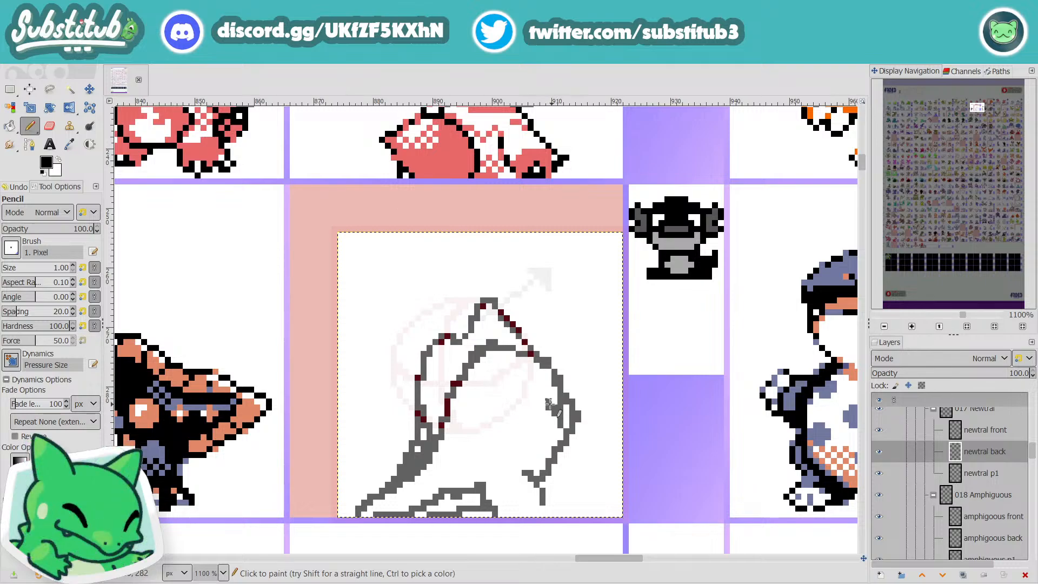
mouse_move(550, 404)
mouse_down()
mouse_move(539, 421)
mouse_move(551, 425)
mouse_move(556, 409)
mouse_up()
scroll(556, 420, down, 3)
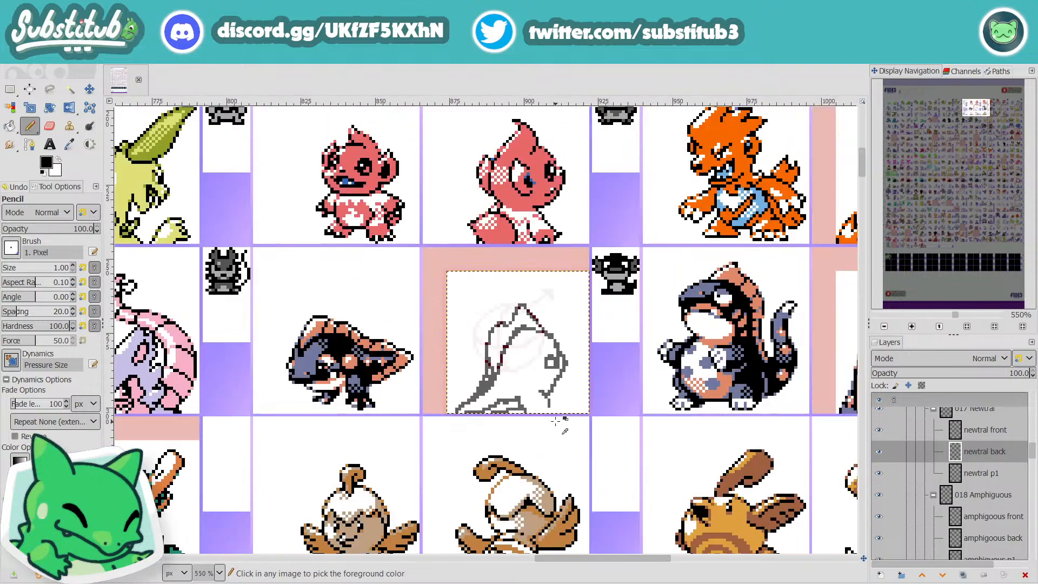
scroll(556, 422, up, 2)
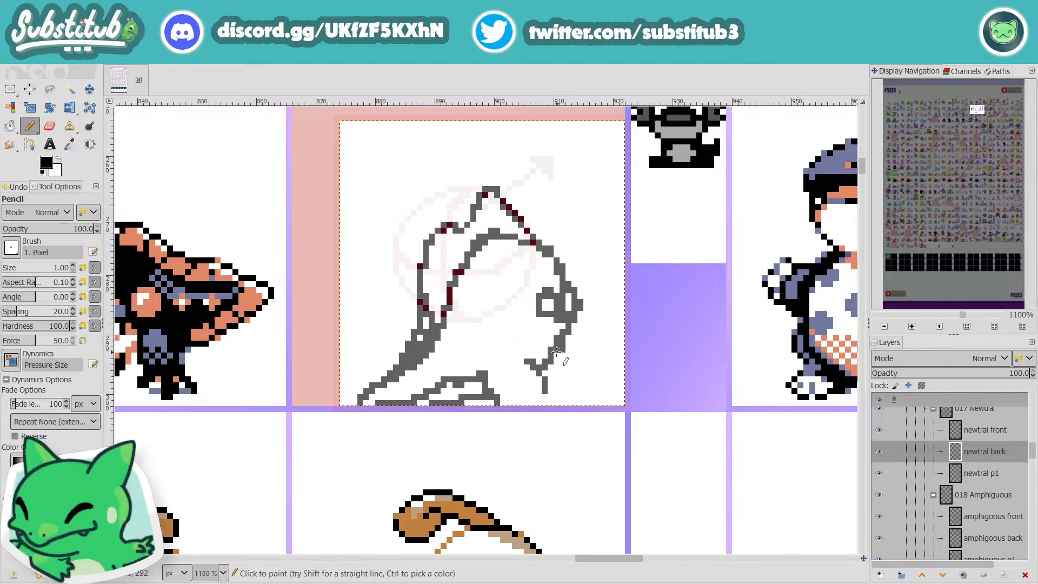
drag(556, 352, 544, 373)
scroll(544, 381, down, 2)
scroll(544, 381, up, 2)
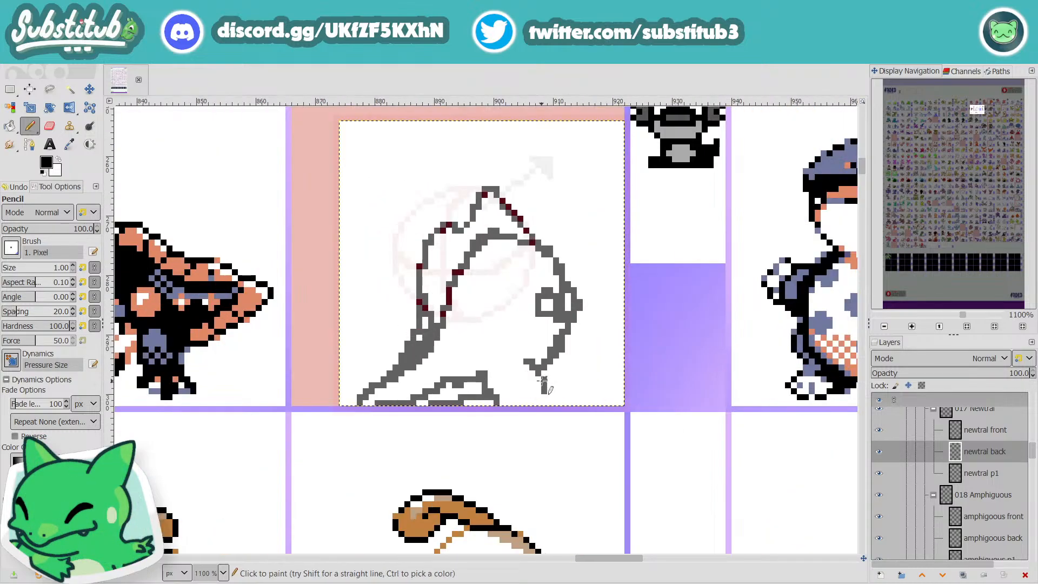
drag(525, 342, 539, 360)
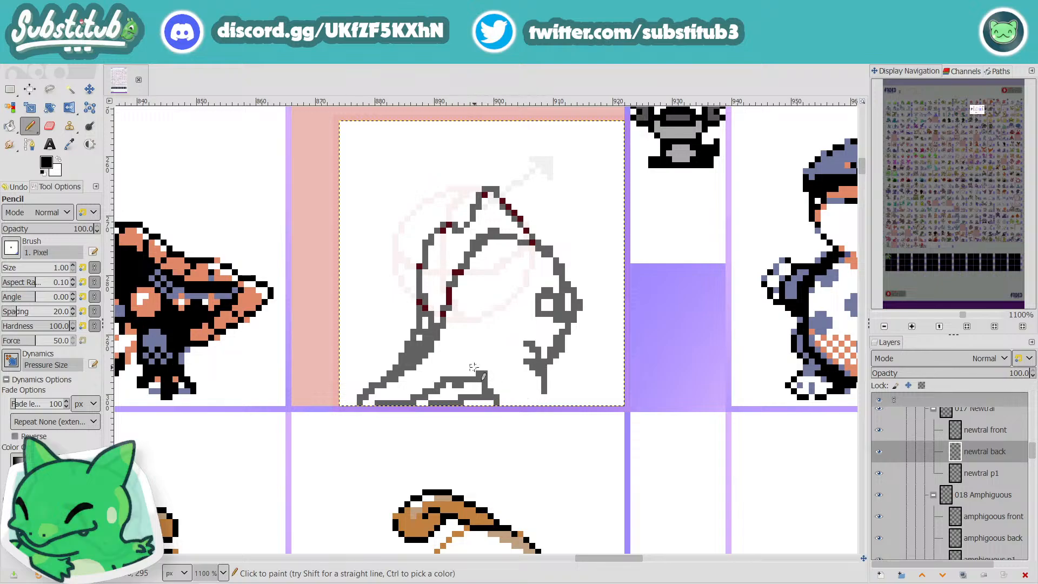
Step: Round off the limb along the cell's lower edge and add a small limb shape at the lower end of the back
drag(474, 368, 498, 393)
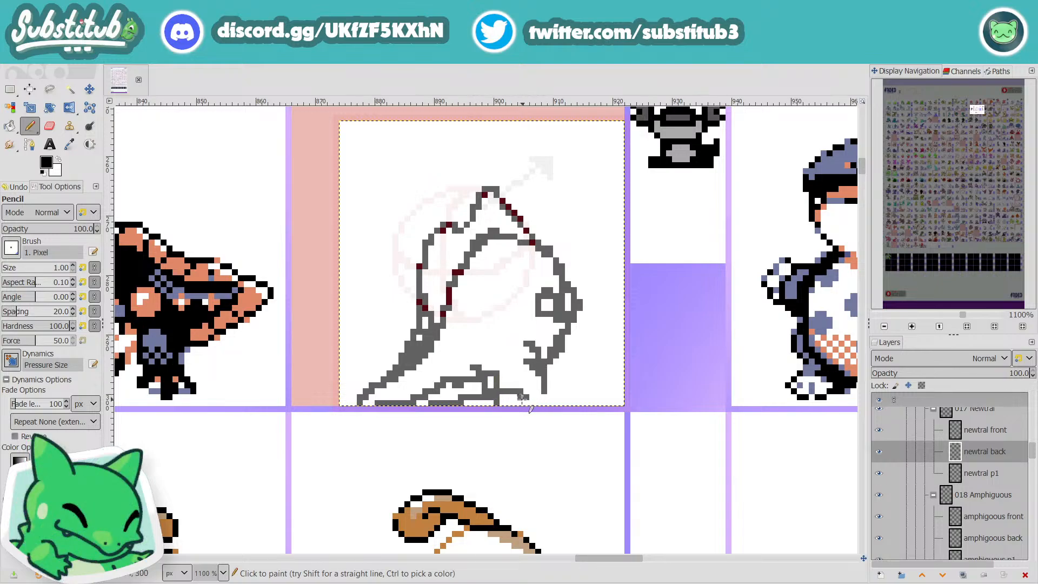
key(ctrl+z)
drag(483, 372, 509, 409)
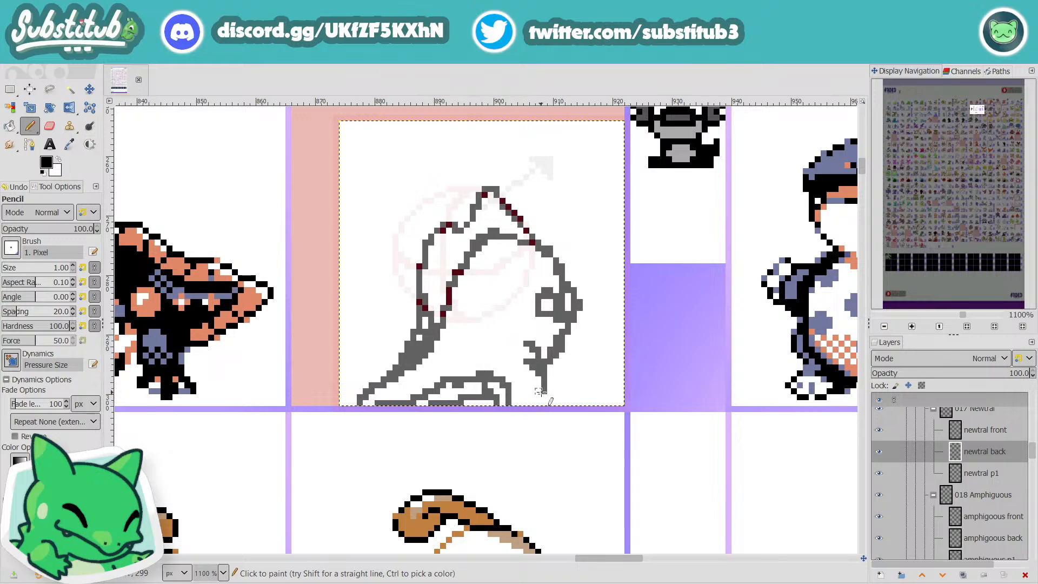
scroll(576, 419, down, 3)
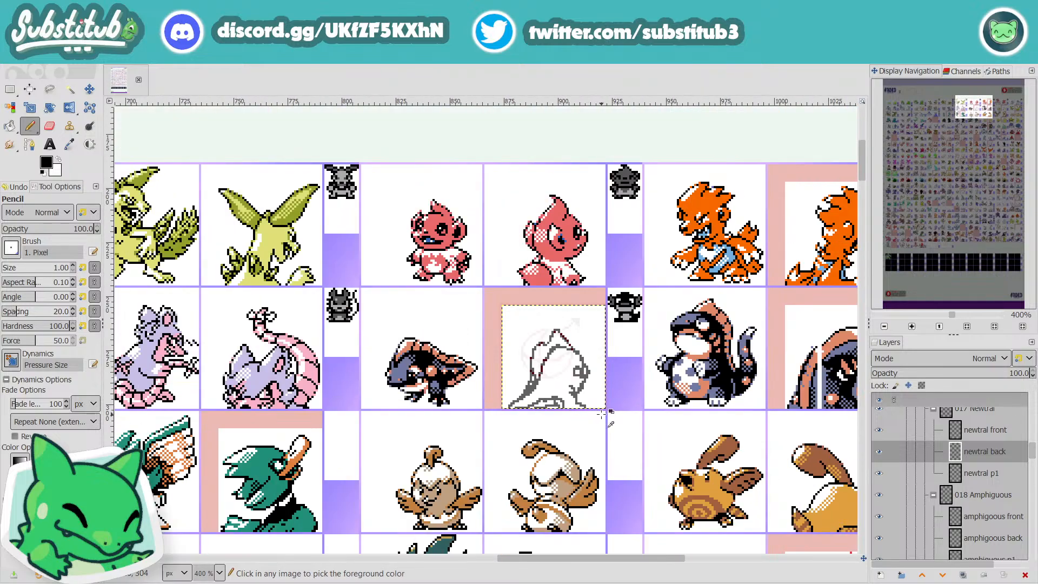
scroll(564, 421, up, 2)
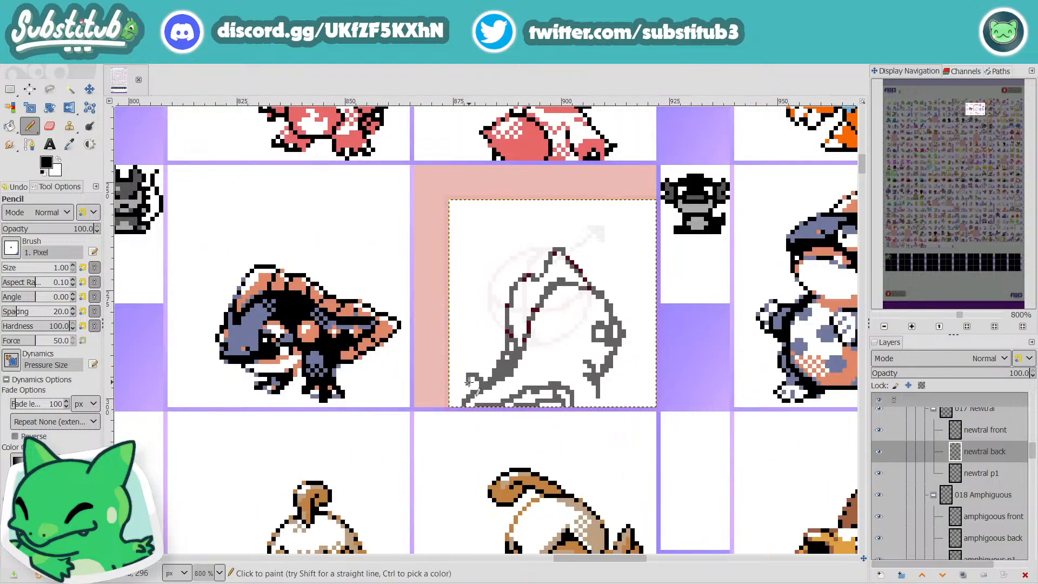
mouse_move(468, 382)
mouse_down()
mouse_move(484, 398)
mouse_move(556, 404)
mouse_up()
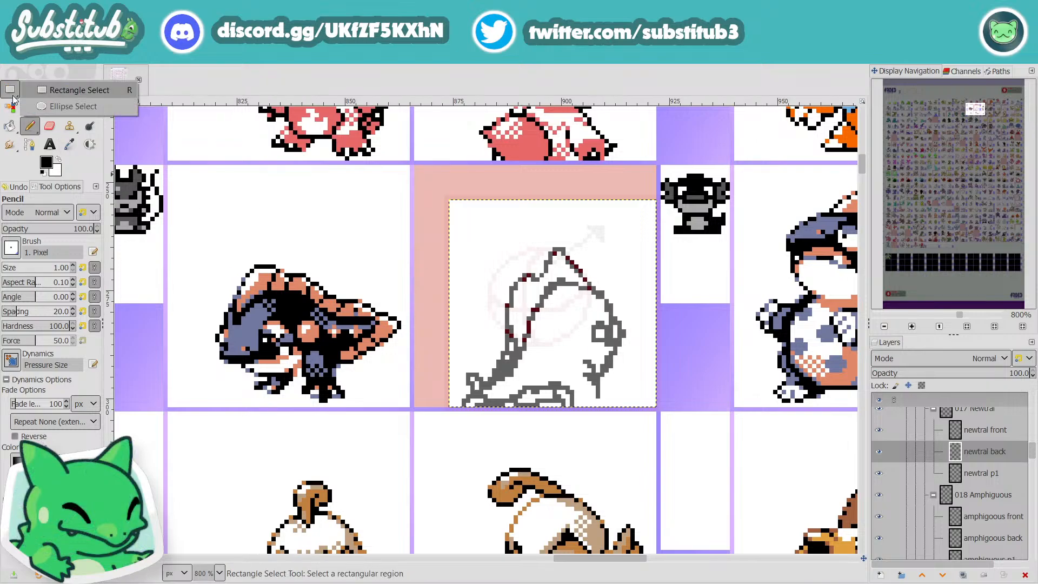
Step: Select a 40 x 51 px area around the sketch, cut and paste it, and shift it about 5 px to the right on the layer
click(11, 97)
mouse_move(622, 237)
mouse_down()
mouse_move(446, 443)
mouse_move(468, 449)
mouse_up()
click(627, 344)
mouse_move(624, 229)
mouse_down()
mouse_move(478, 444)
mouse_move(454, 449)
mouse_up()
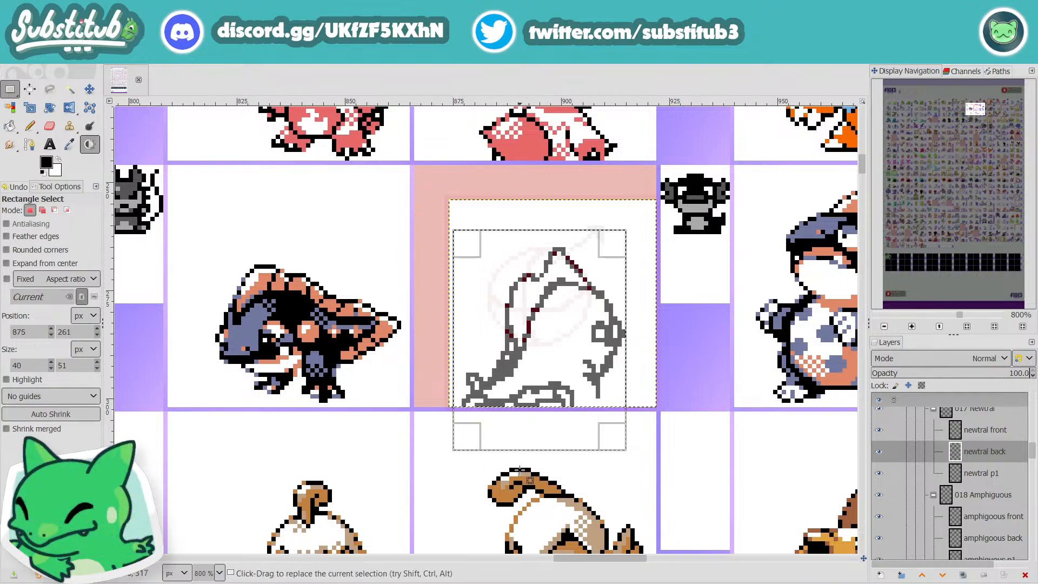
key(ctrl+x)
key(ctrl+v)
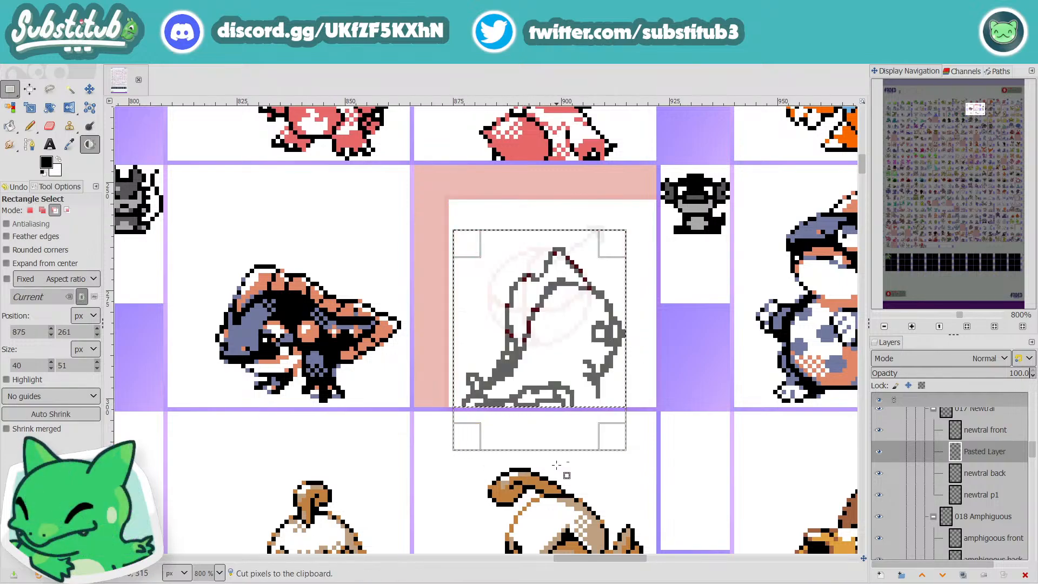
key(ctrl+z)
key(ctrl+v)
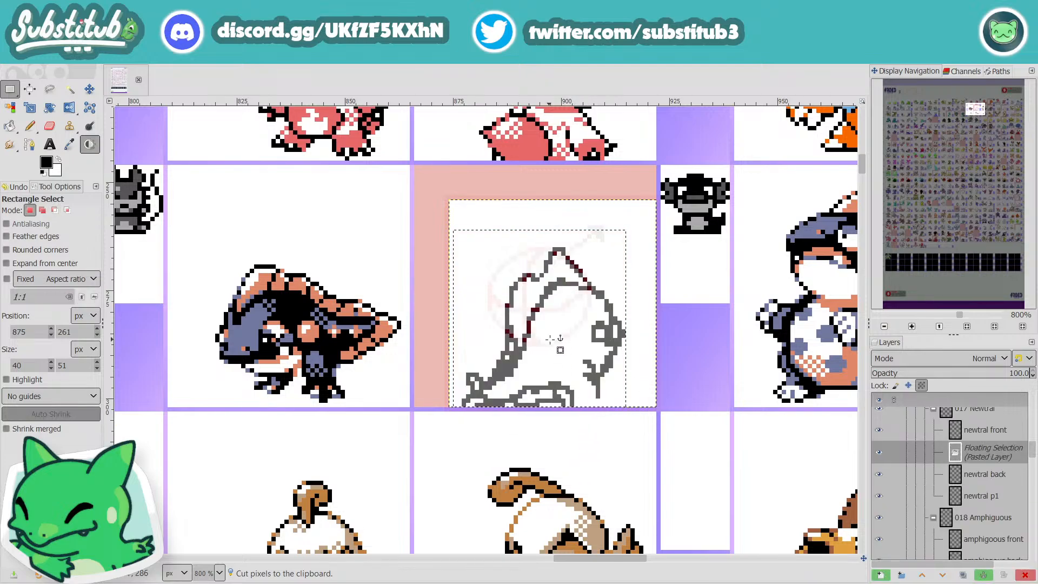
key(m)
drag(543, 329, 565, 329)
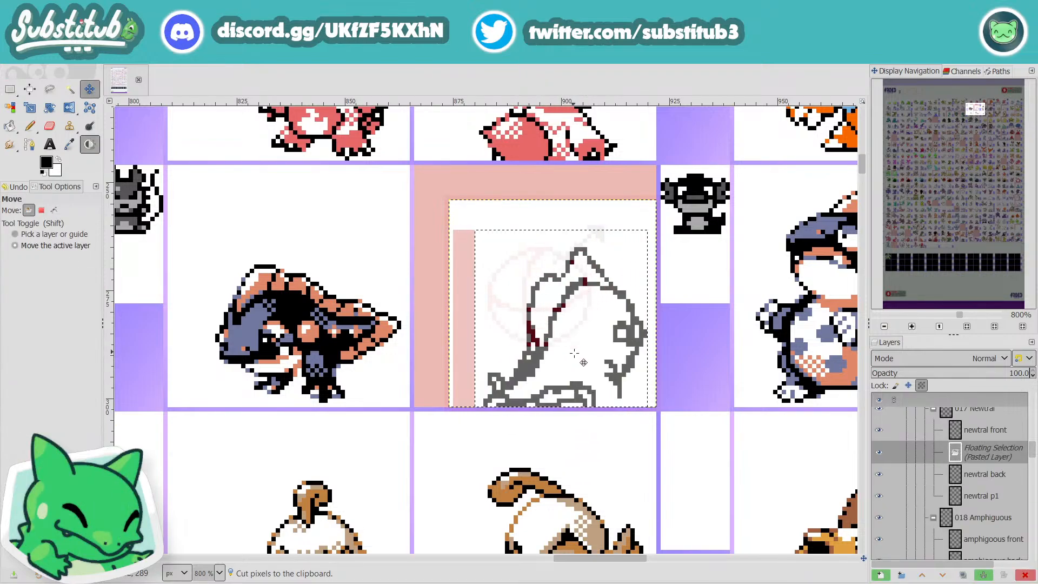
key(r)
click(652, 375)
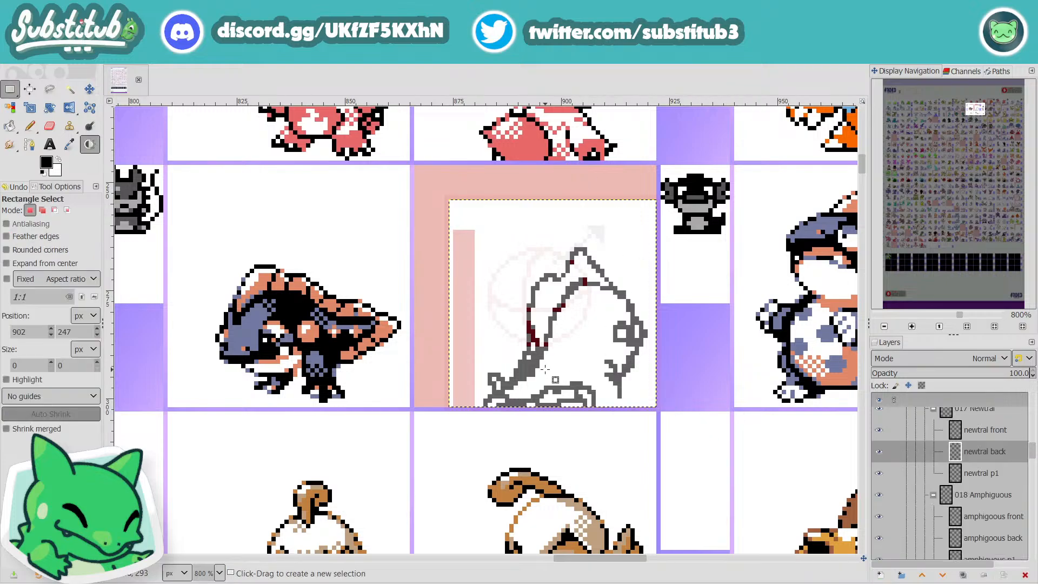
Step: Fill the transparent strip left by the moved sketch with white using Bucket Fill in Behind mode, and save the file
click(9, 125)
click(49, 212)
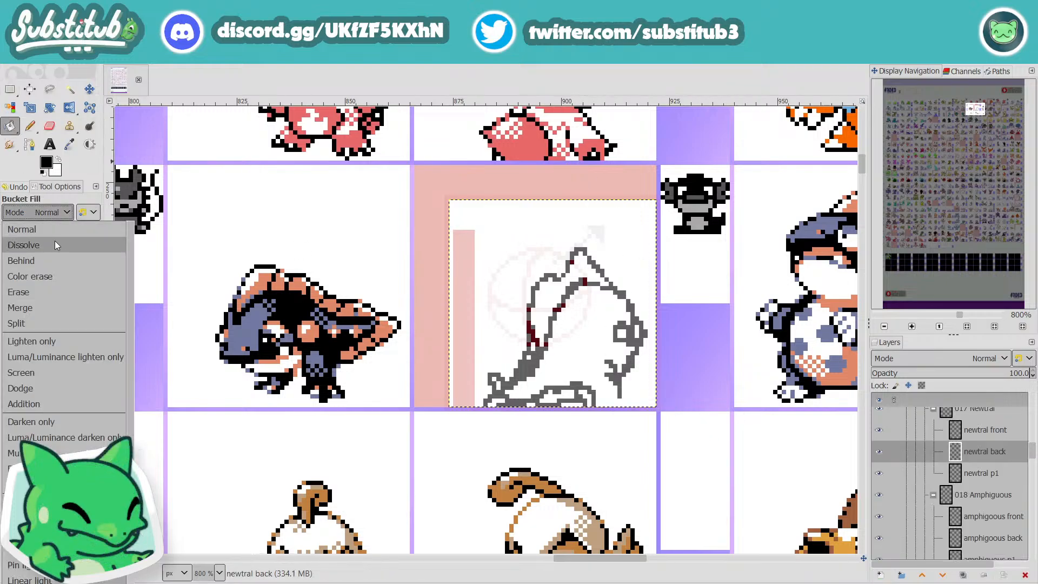
click(38, 262)
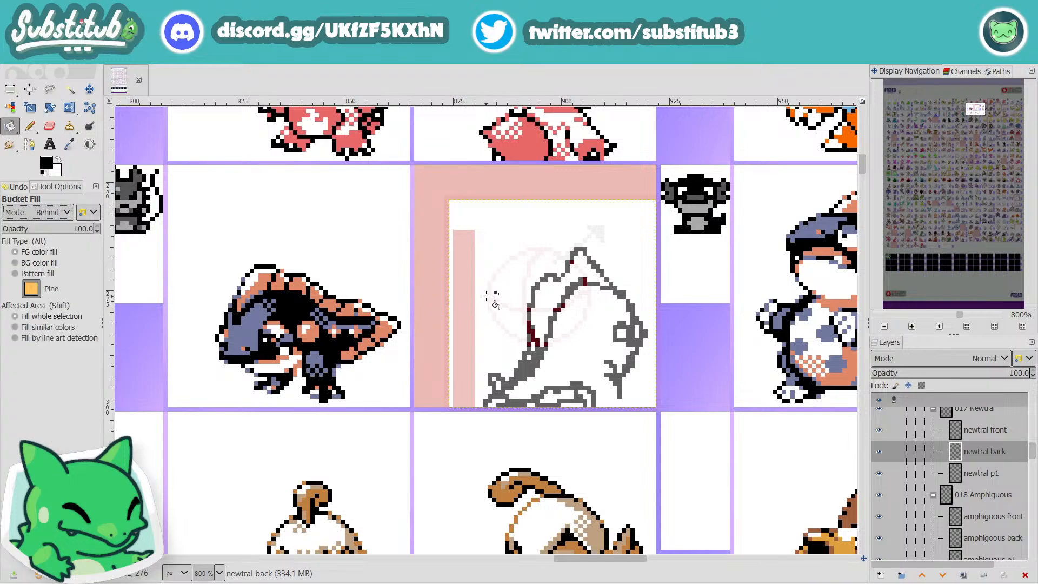
click(463, 286)
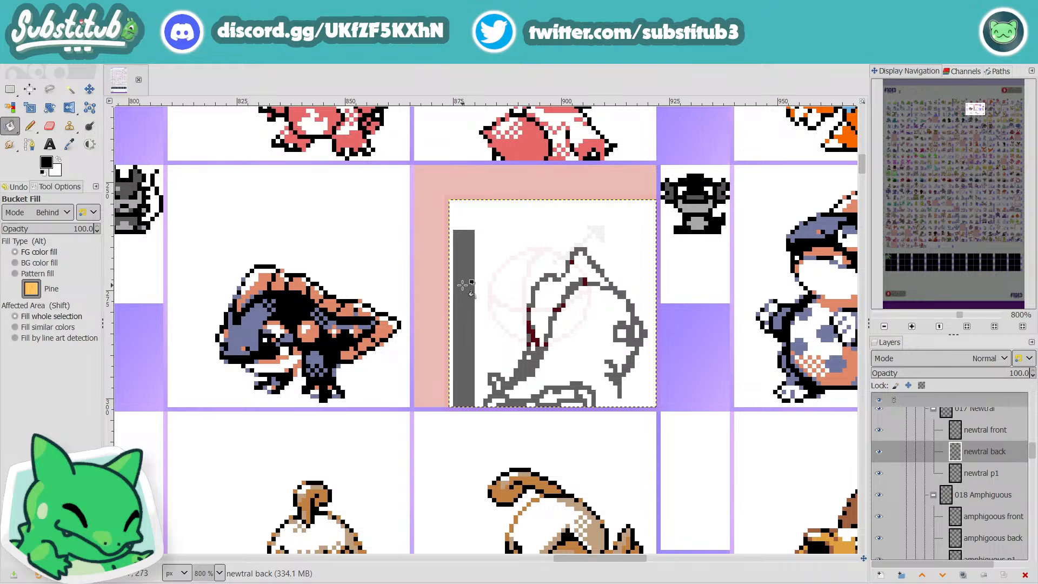
key(ctrl+z)
key(x)
click(465, 288)
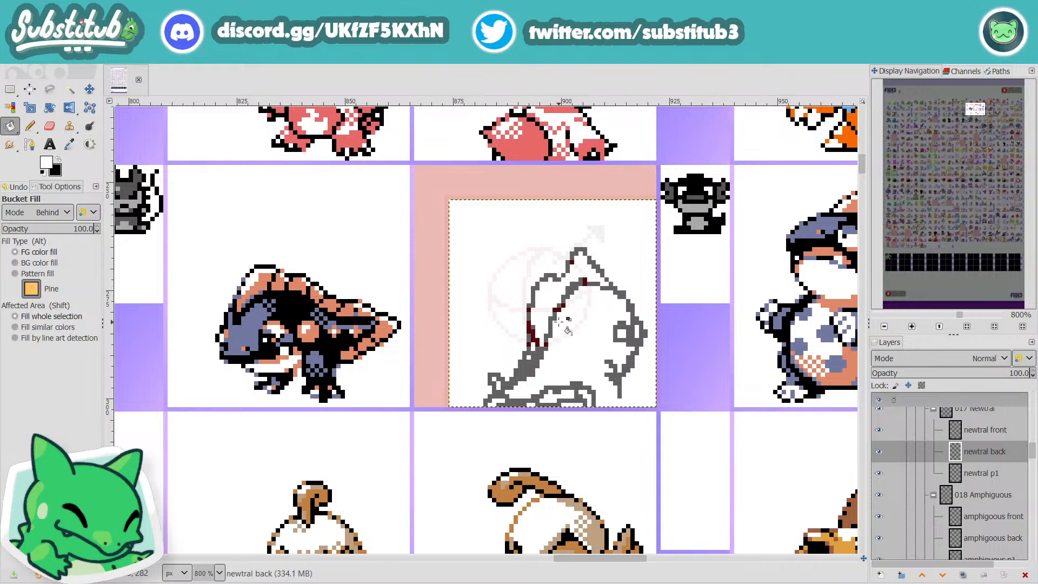
key(r)
key(ctrl+s)
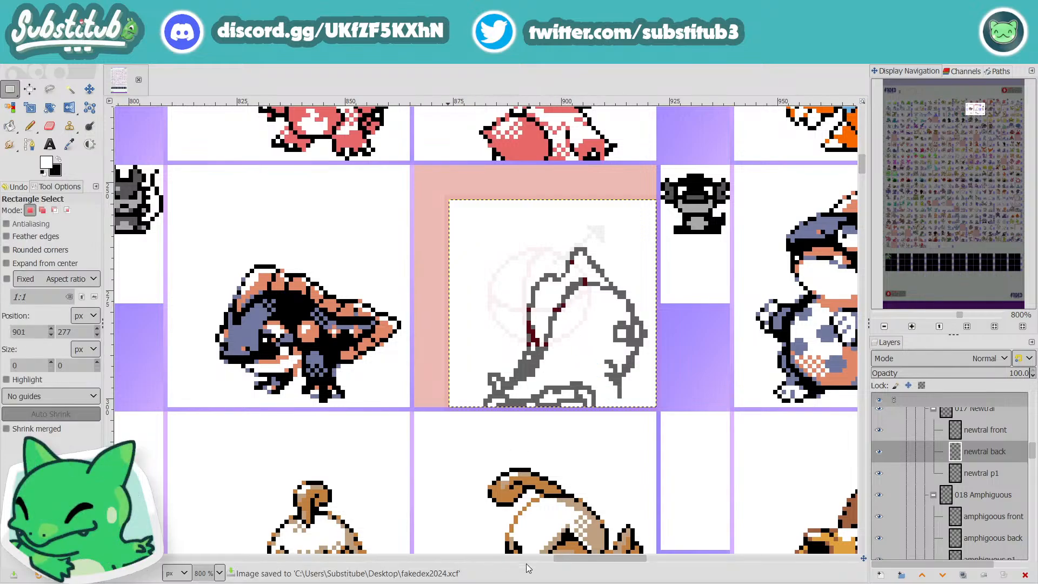
Step: Rework the crest's edge along the back with the Pencil and sketch a larger flared tail at the back's lower end
ctrl+scroll(644, 442, down, 3)
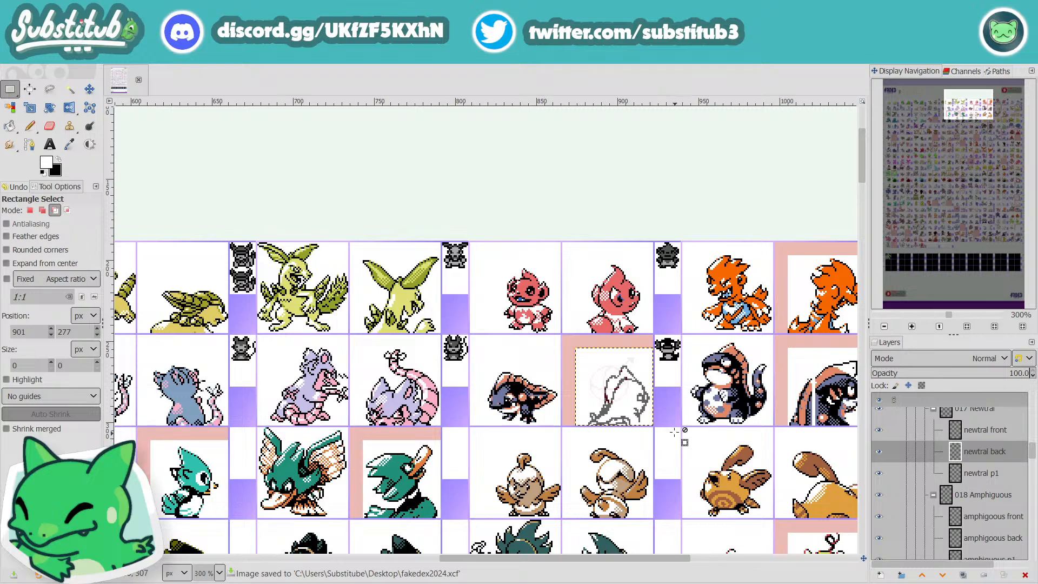
ctrl+scroll(518, 387, up, 3)
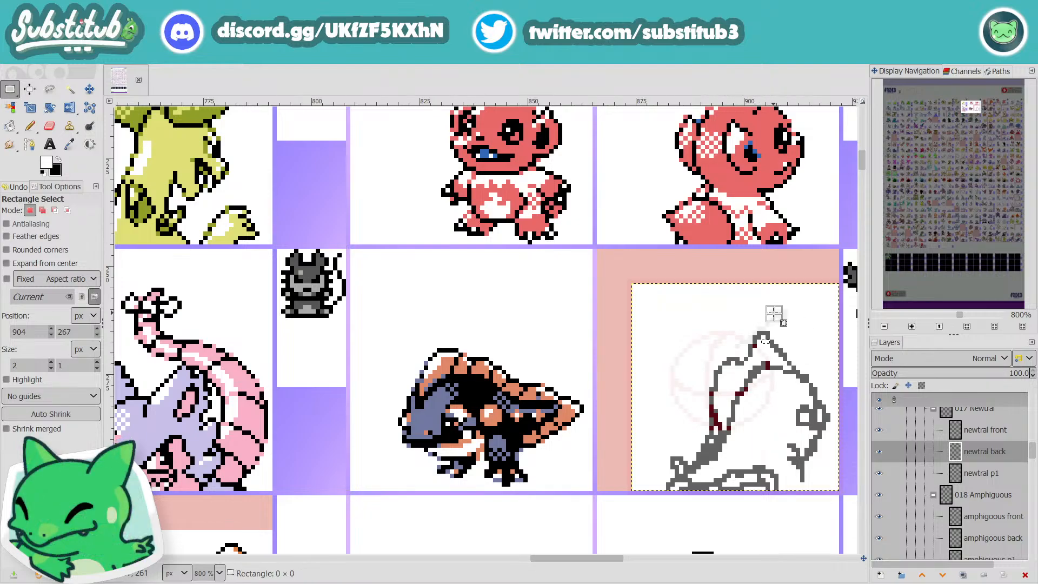
key(n)
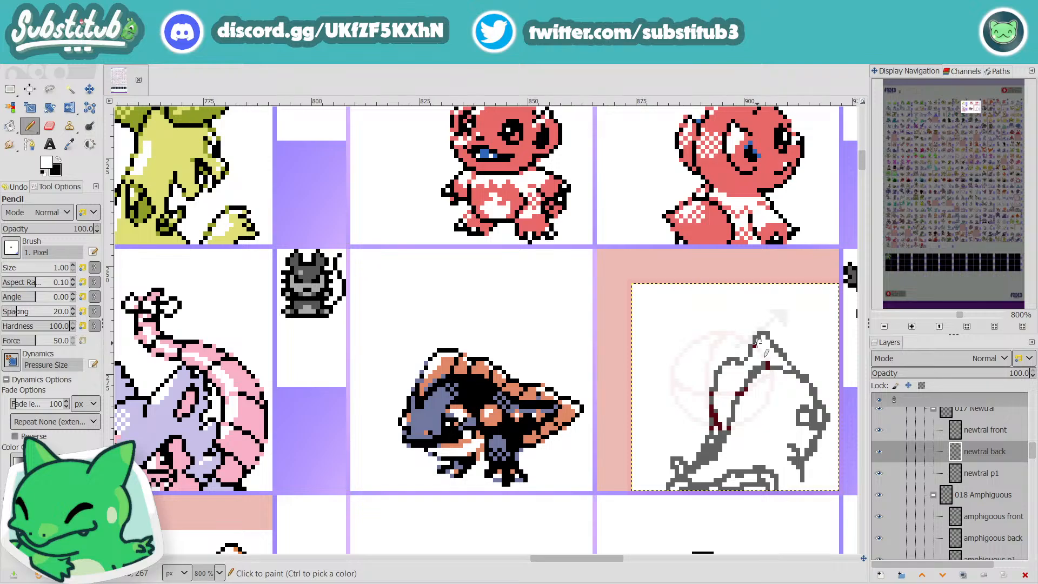
click(756, 345)
key(x)
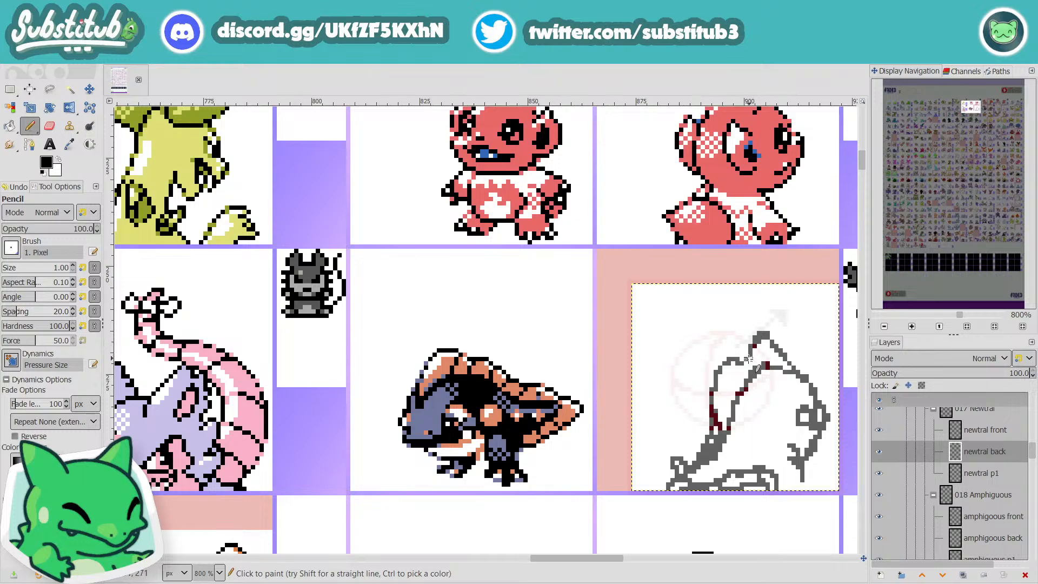
mouse_move(730, 364)
mouse_down()
mouse_move(709, 404)
mouse_move(716, 433)
mouse_move(715, 414)
mouse_move(706, 441)
mouse_move(685, 456)
mouse_move(660, 450)
mouse_move(699, 449)
mouse_move(714, 430)
mouse_move(670, 441)
mouse_move(702, 436)
mouse_move(689, 450)
mouse_move(647, 442)
mouse_move(646, 463)
mouse_move(671, 493)
mouse_up()
key(ctrl+z)
key(ctrl+z)
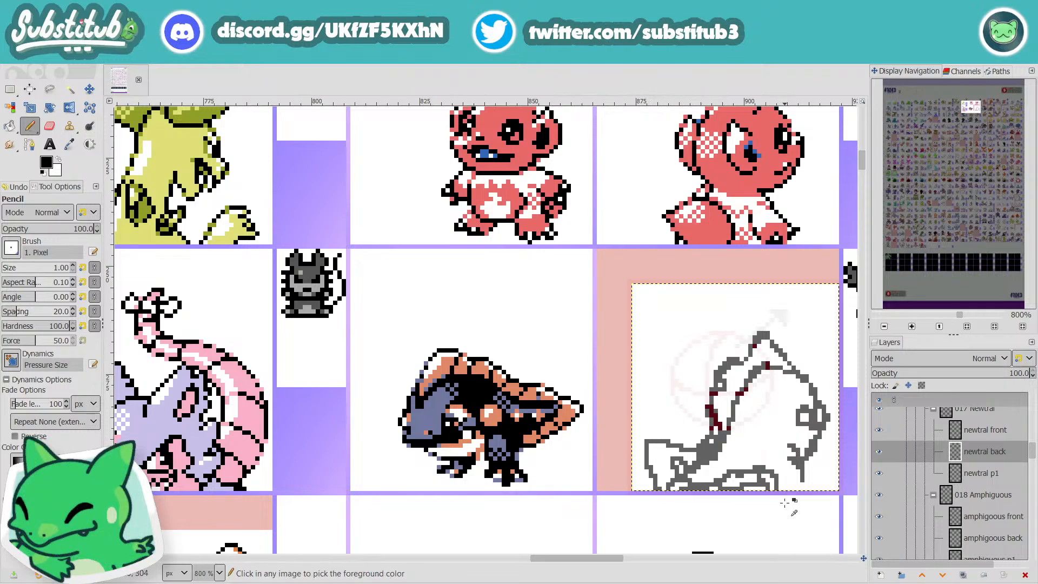
scroll(790, 503, down, 2)
scroll(768, 485, up, 3)
Step: Hide the Size Guide layer group, collapse it, and return to the sprite layers in the layer list
key(x)
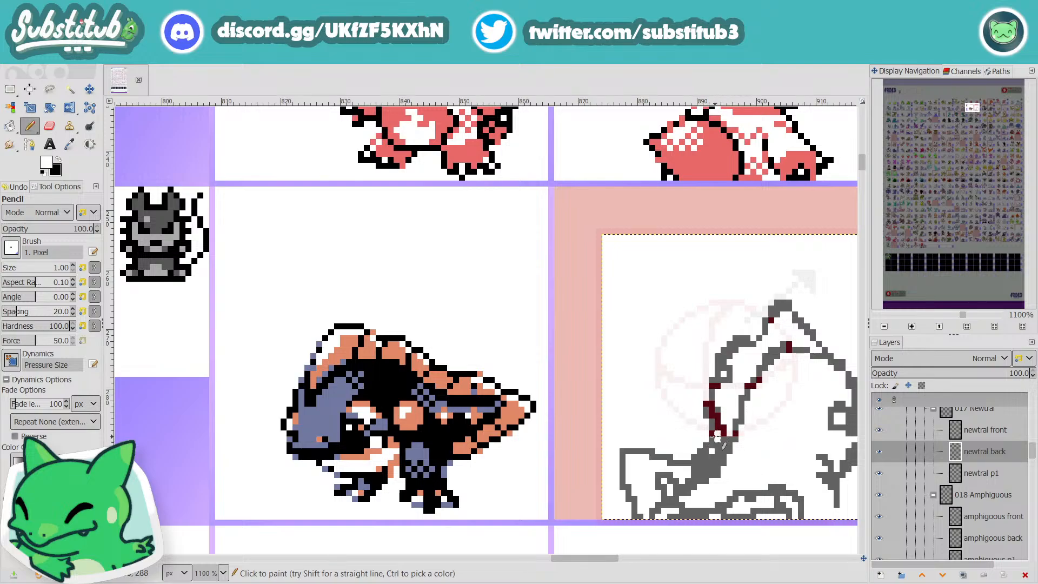
scroll(906, 465, up, 10)
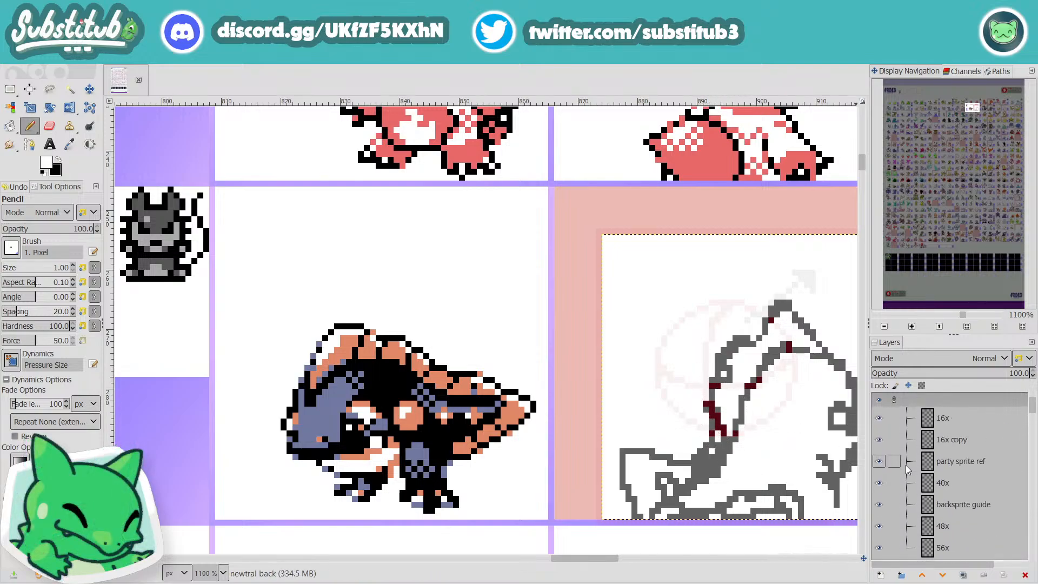
click(879, 439)
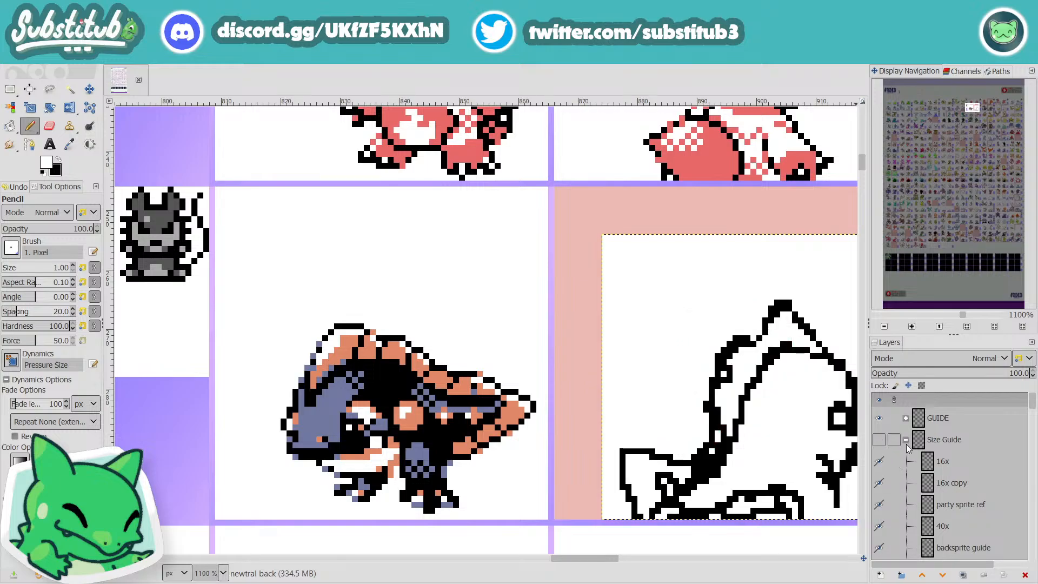
click(906, 440)
scroll(922, 476, down, 3)
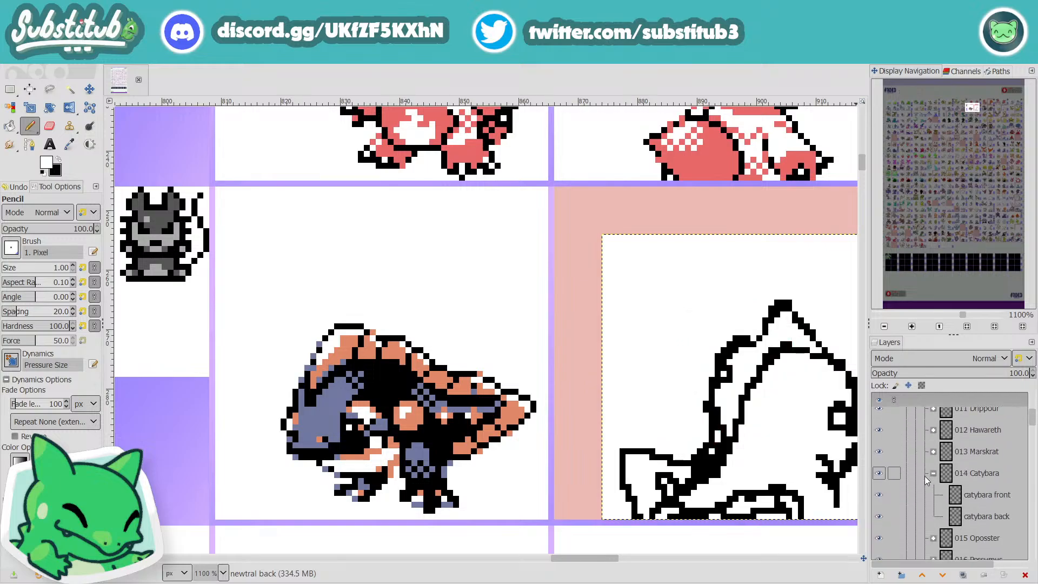
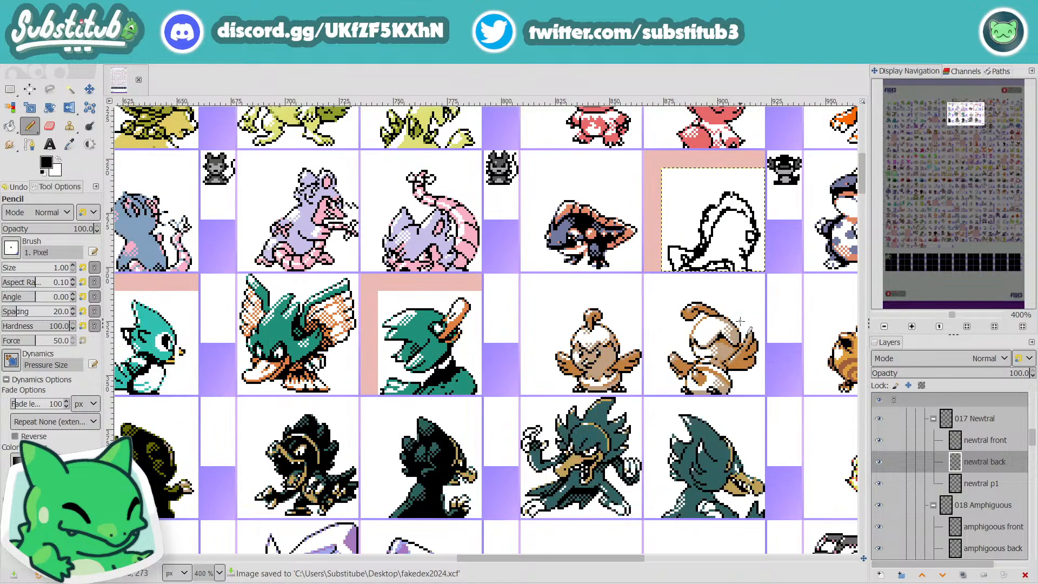
scroll(741, 322, up, 1)
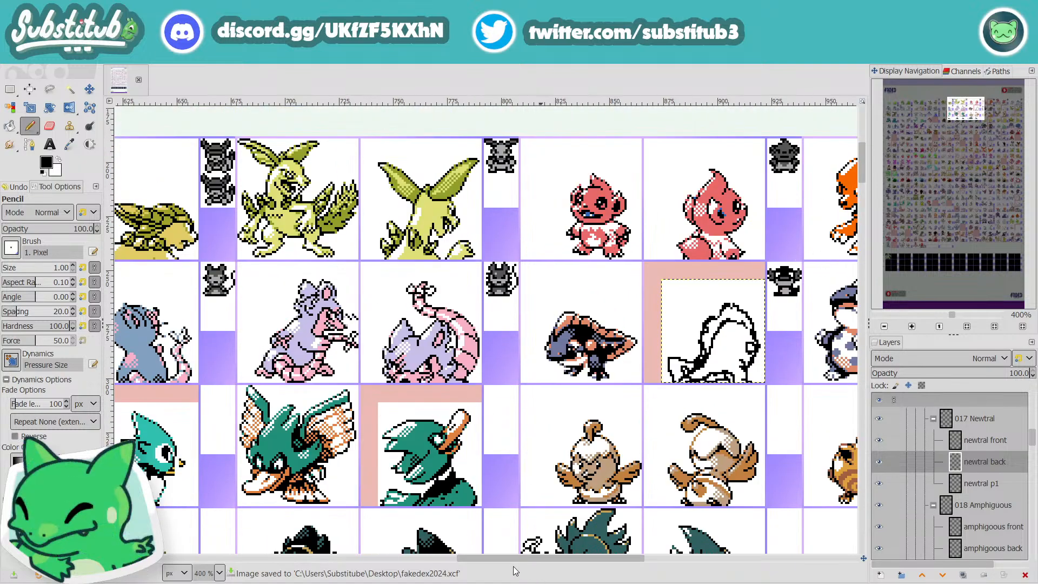
Step: Compare the Newtral back sketch with its front sprite, the evolved form and the surrounding sprites, and save the file
drag(503, 560, 363, 569)
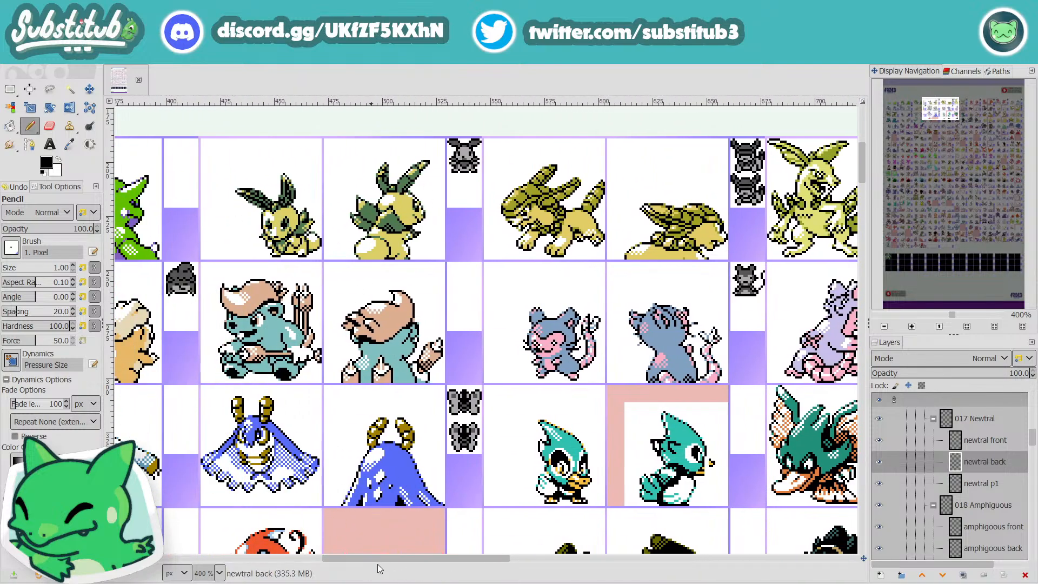
drag(473, 563, 664, 565)
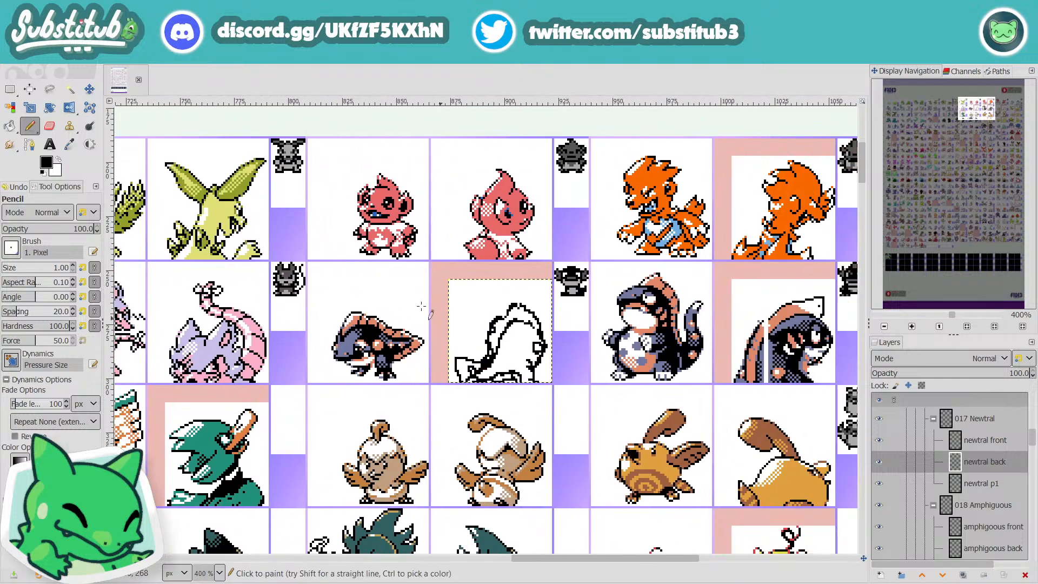
key(ctrl+s)
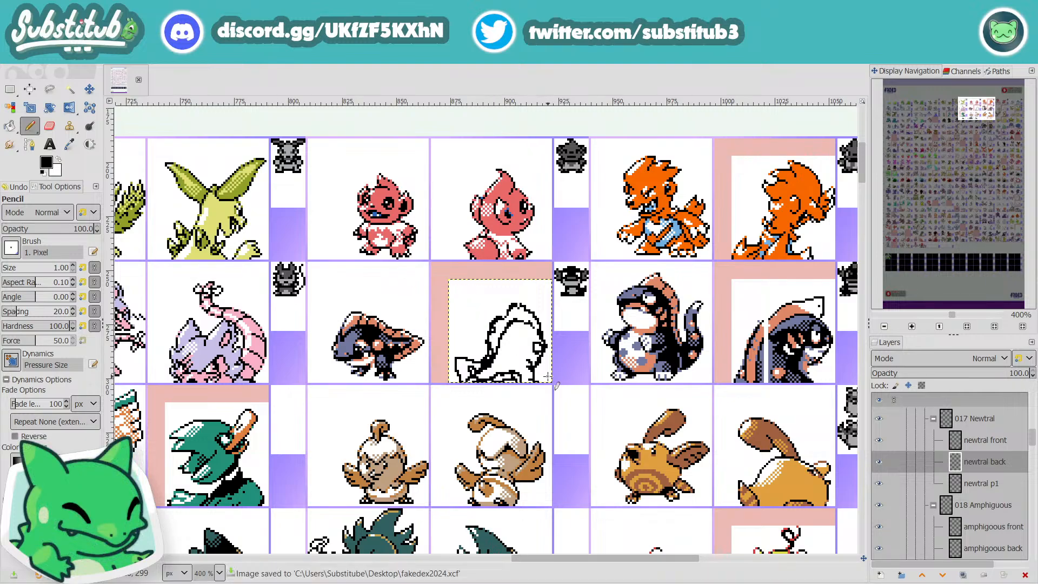
scroll(512, 318, up, 3)
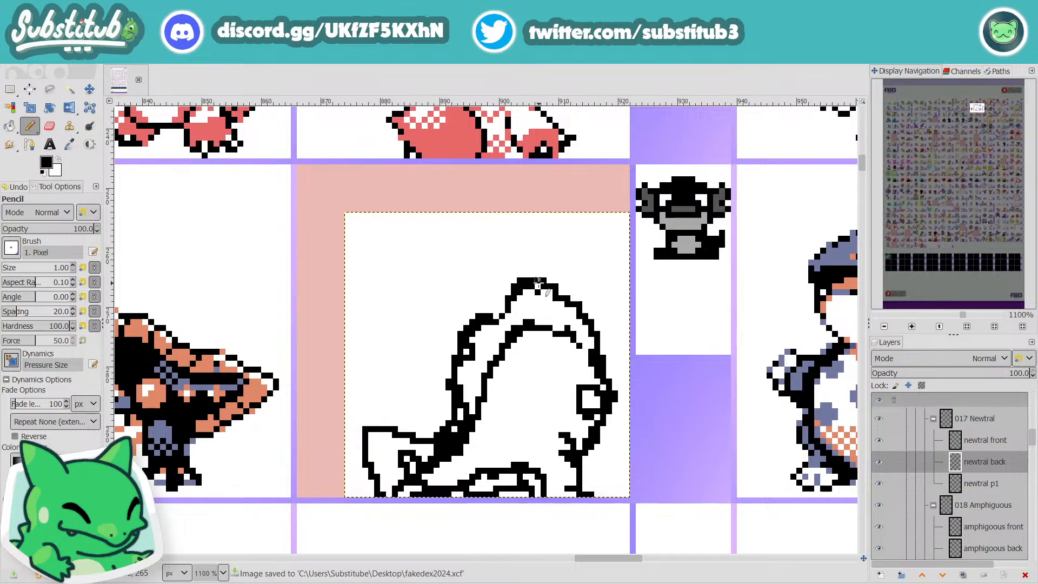
key(x)
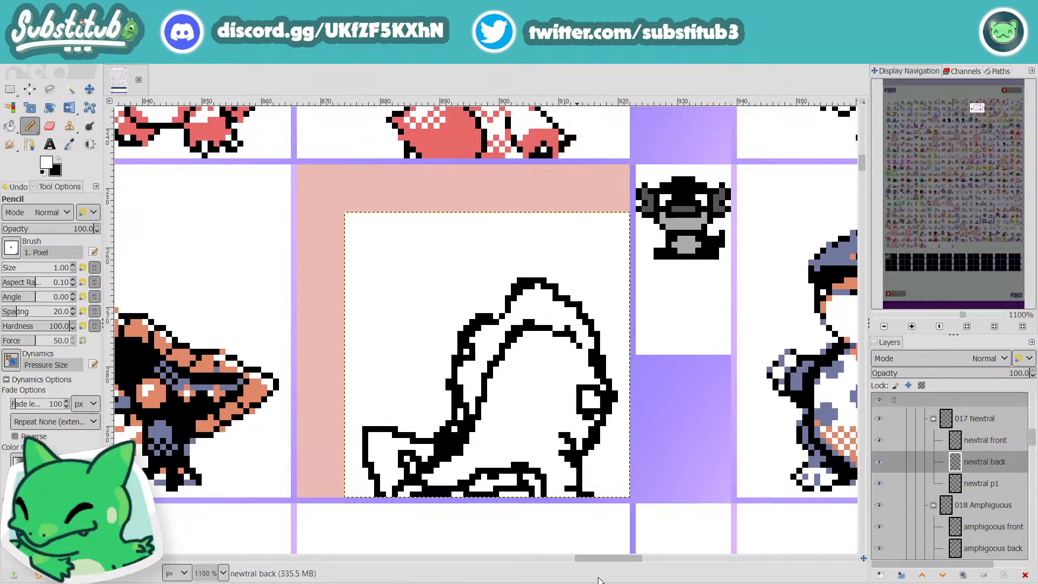
drag(614, 558, 635, 557)
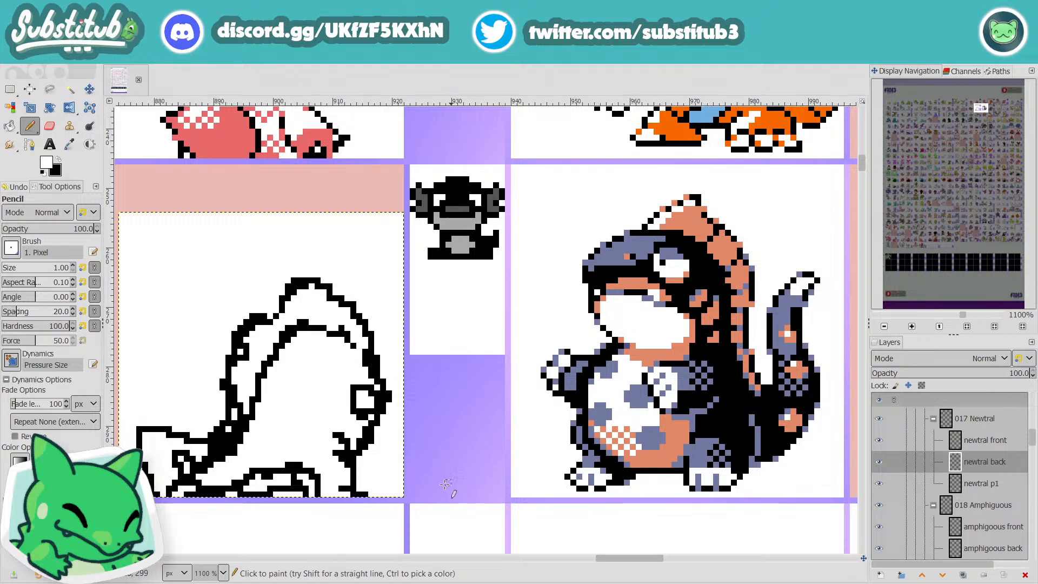
drag(633, 562, 602, 563)
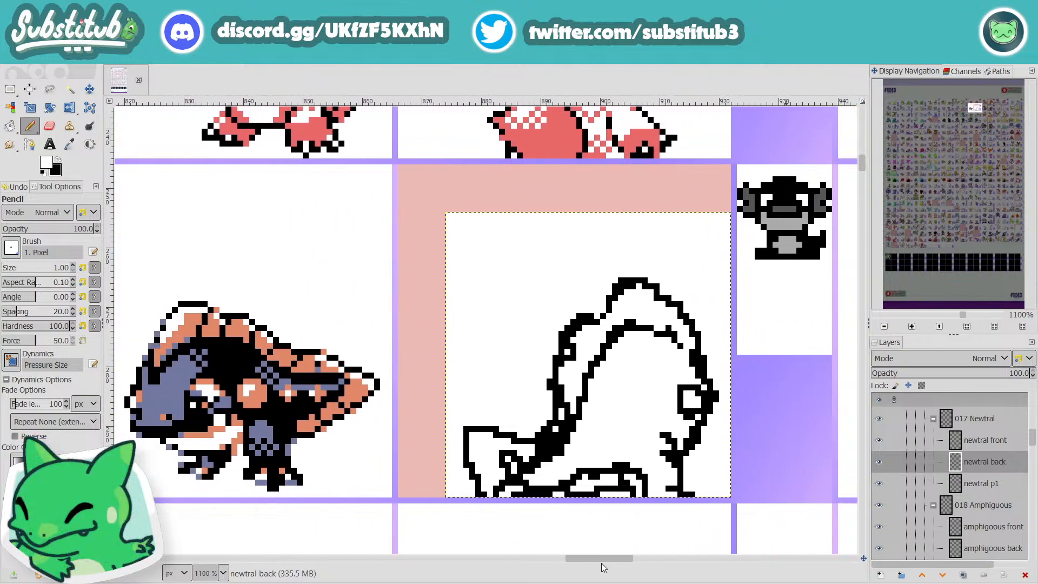
Step: Draw two small boxy spot outlines in black on the side of the body with the Pencil
key(x)
mouse_move(656, 405)
mouse_down()
mouse_move(639, 401)
mouse_move(645, 424)
mouse_move(655, 400)
mouse_up()
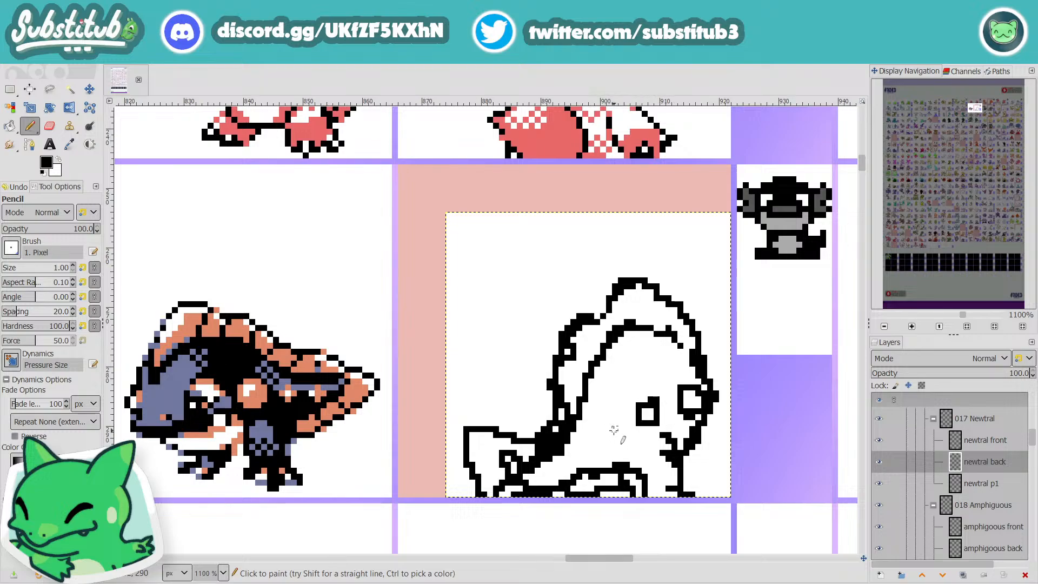
mouse_move(614, 430)
mouse_down()
mouse_move(624, 447)
mouse_move(620, 435)
mouse_up()
scroll(623, 442, down, 4)
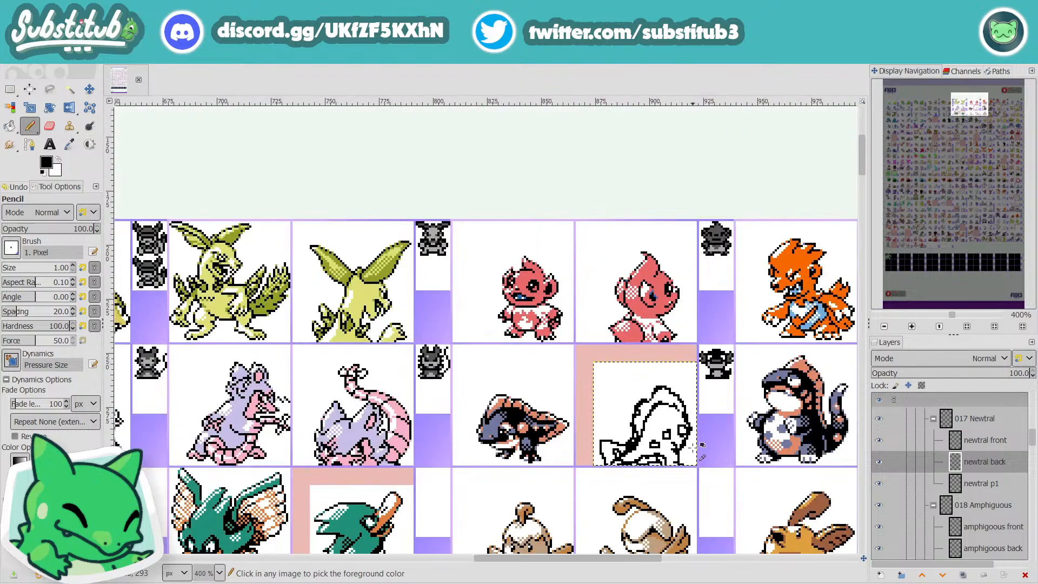
Step: Clear the thick black pixels between crest and tail in white, thin the crest's outer outline, and save the file
scroll(688, 448, up, 4)
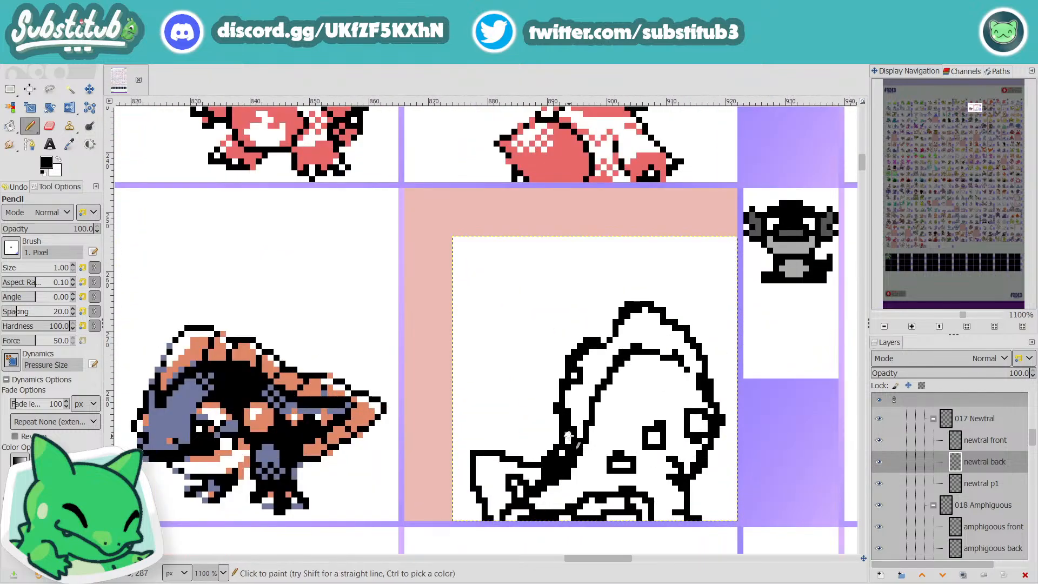
key(x)
drag(575, 438, 541, 478)
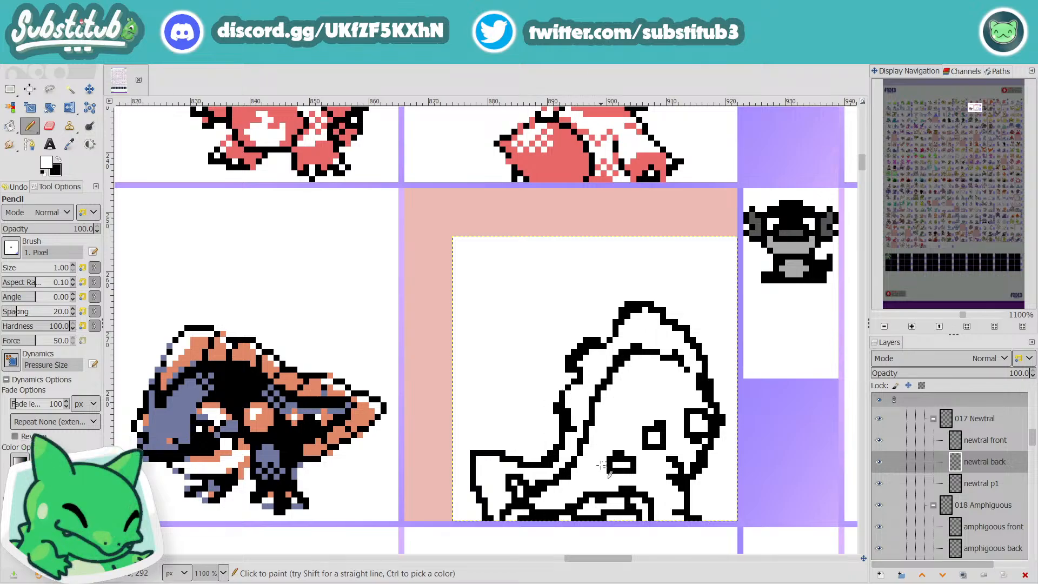
scroll(601, 465, down, 3)
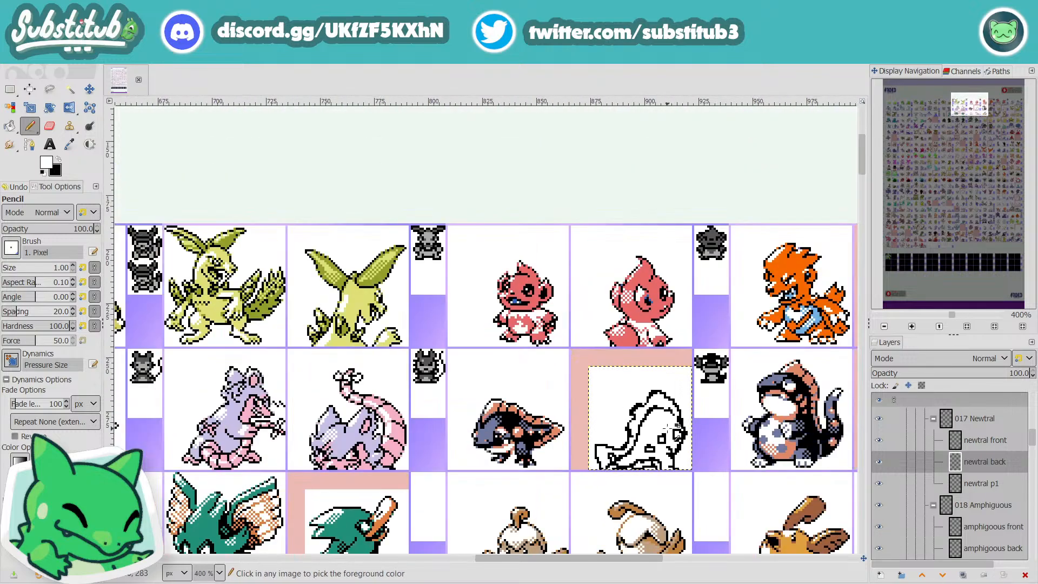
scroll(628, 416, up, 3)
mouse_move(577, 395)
mouse_down()
mouse_move(583, 379)
mouse_move(580, 395)
mouse_up()
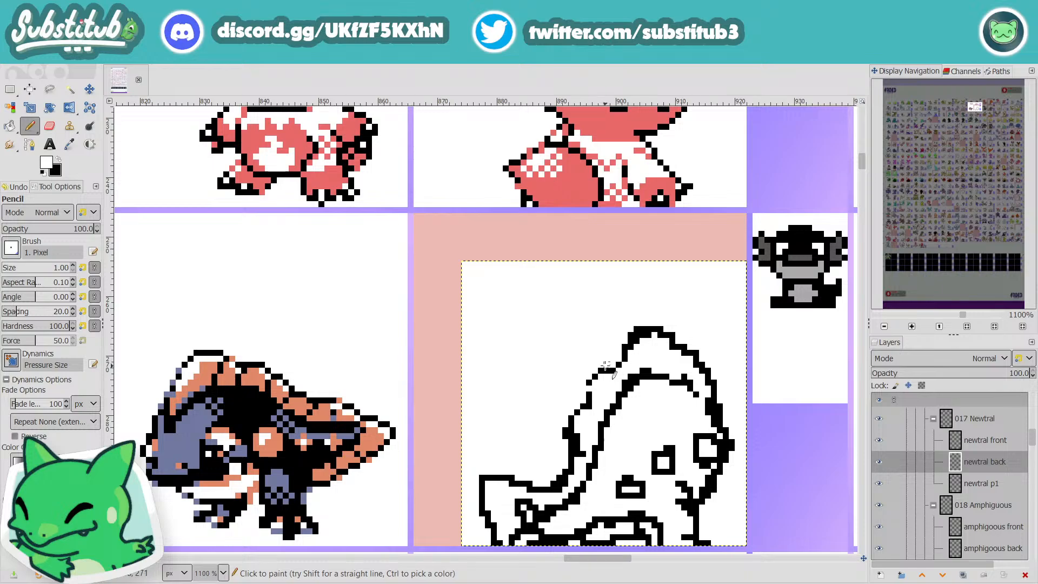
key(x)
key(ctrl+s)
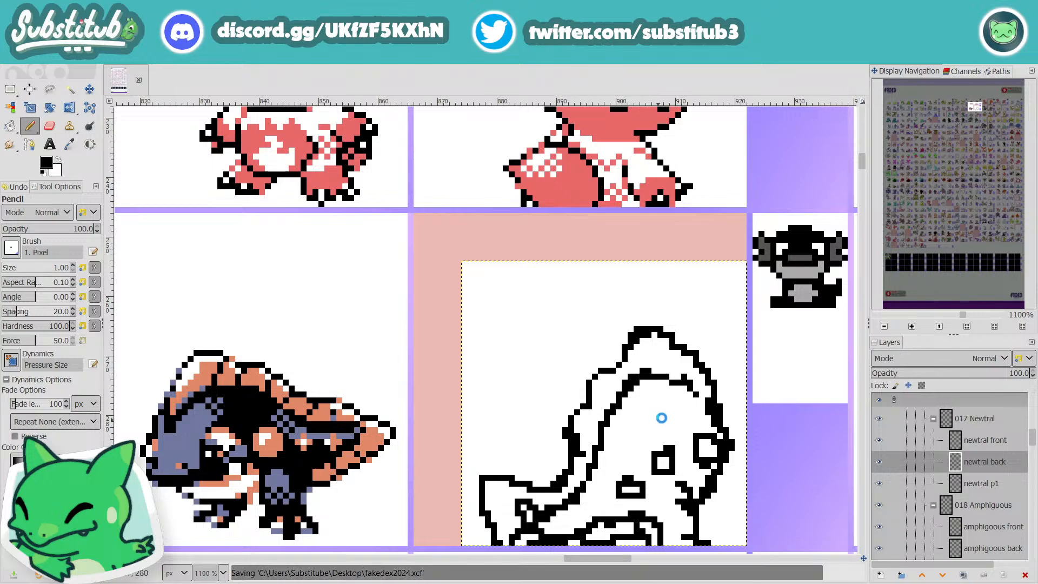
Step: Rework the flared tail's lower edge and the inner lines at its base with black and white Pencil strokes
scroll(685, 412, down, 3)
scroll(716, 424, down, 1)
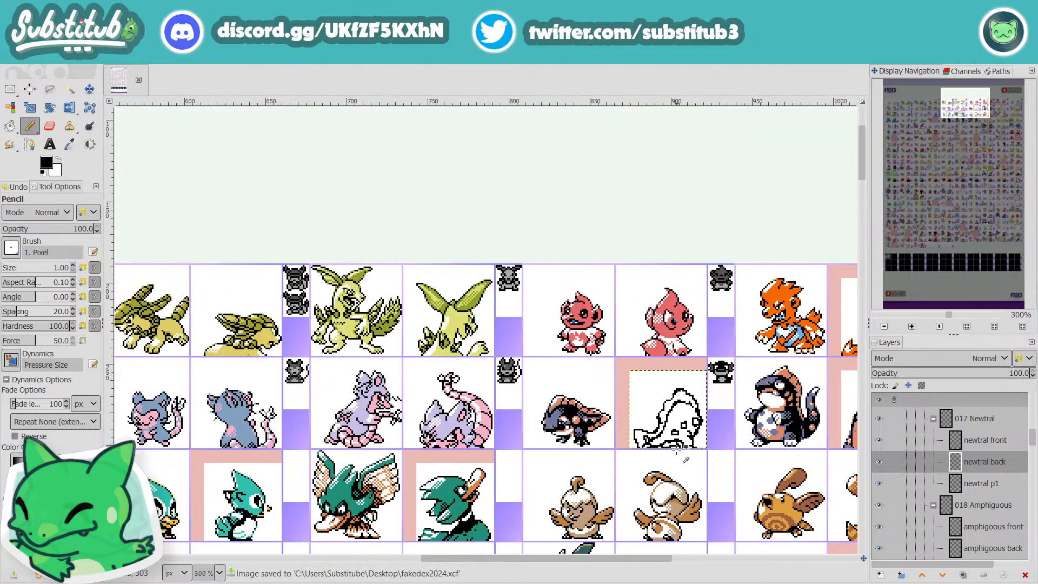
scroll(592, 413, up, 4)
mouse_move(592, 412)
mouse_down()
mouse_move(566, 404)
mouse_move(608, 437)
mouse_move(567, 441)
mouse_up()
key(x)
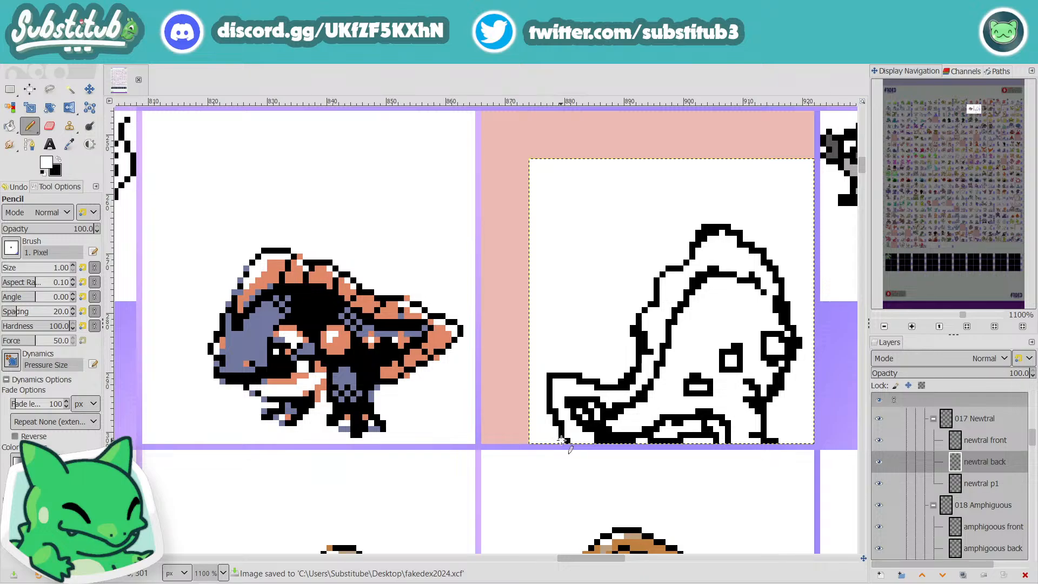
drag(644, 440, 639, 441)
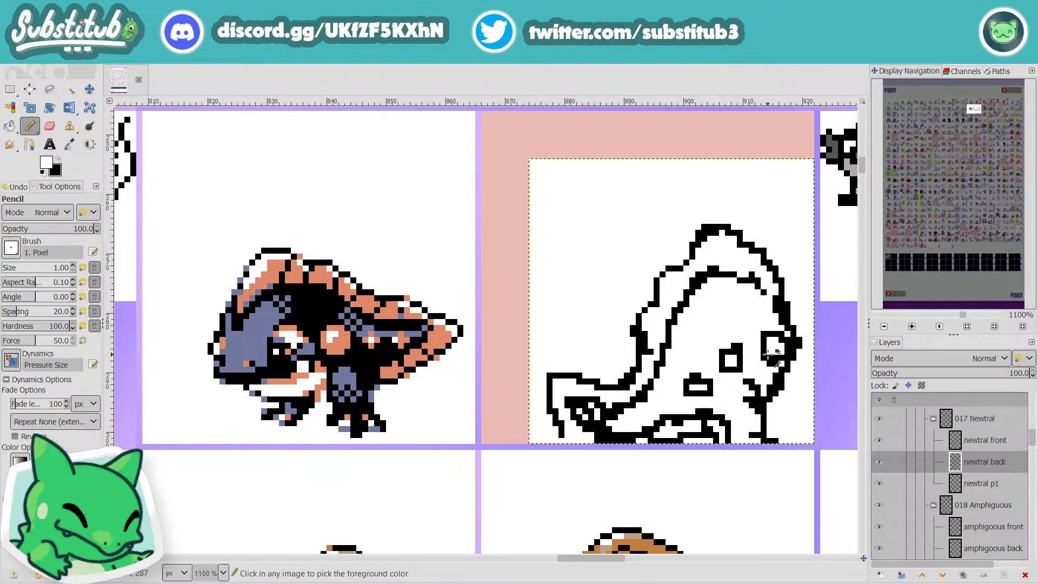
Step: Refine the face outline around the eye with alternating black and white Pencil pixels, and save the file
scroll(787, 341, down, 2)
scroll(787, 342, up, 1)
scroll(787, 342, up, 1)
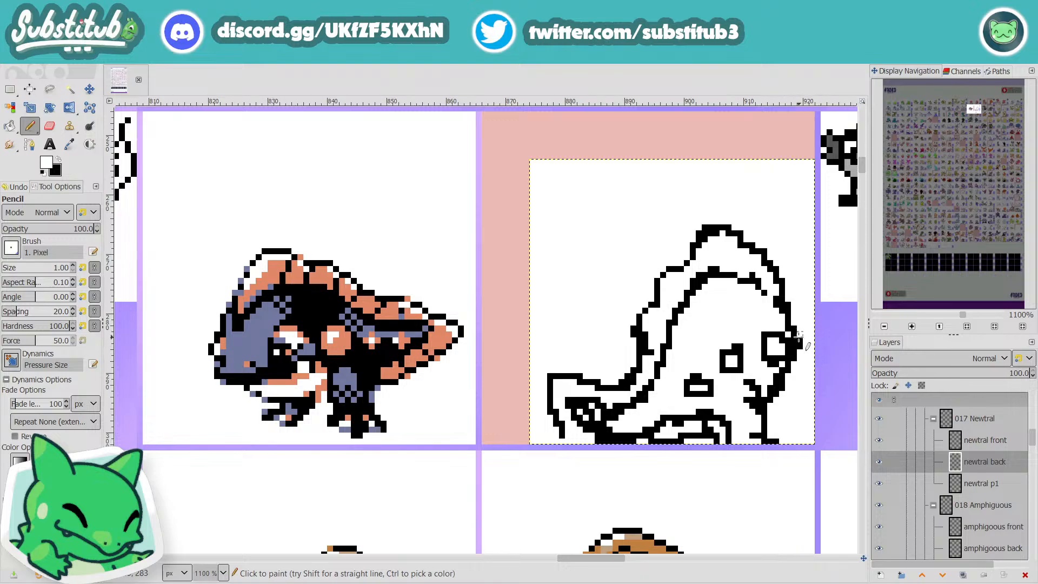
key(x)
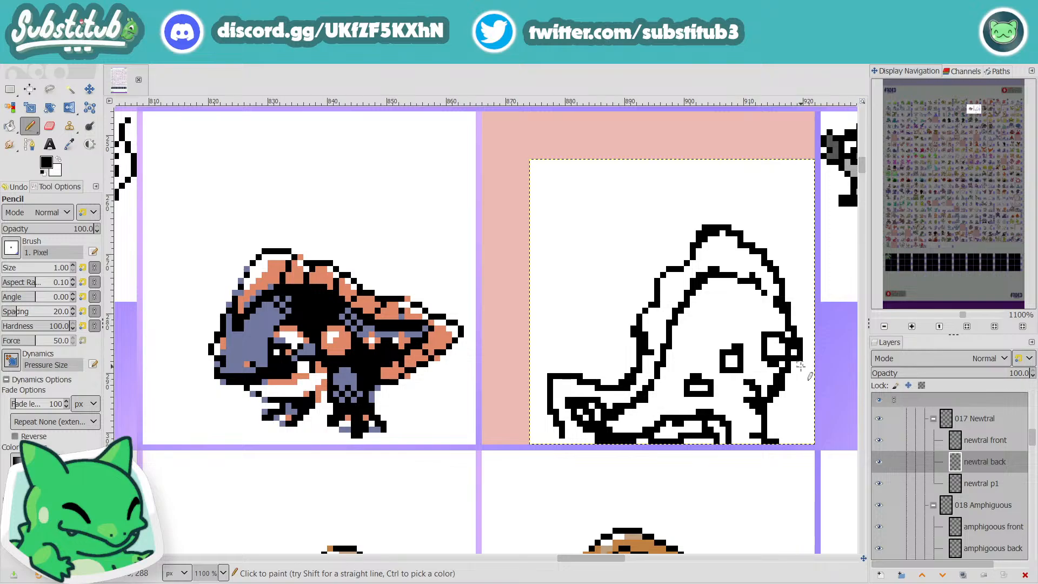
key(x)
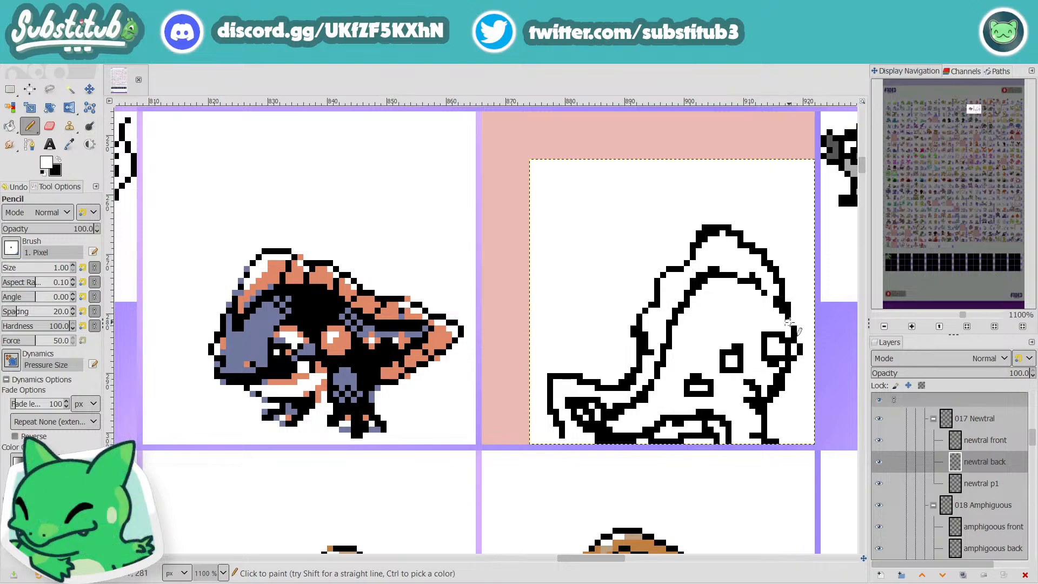
key(x)
key(x)
key(x)
scroll(789, 313, down, 4)
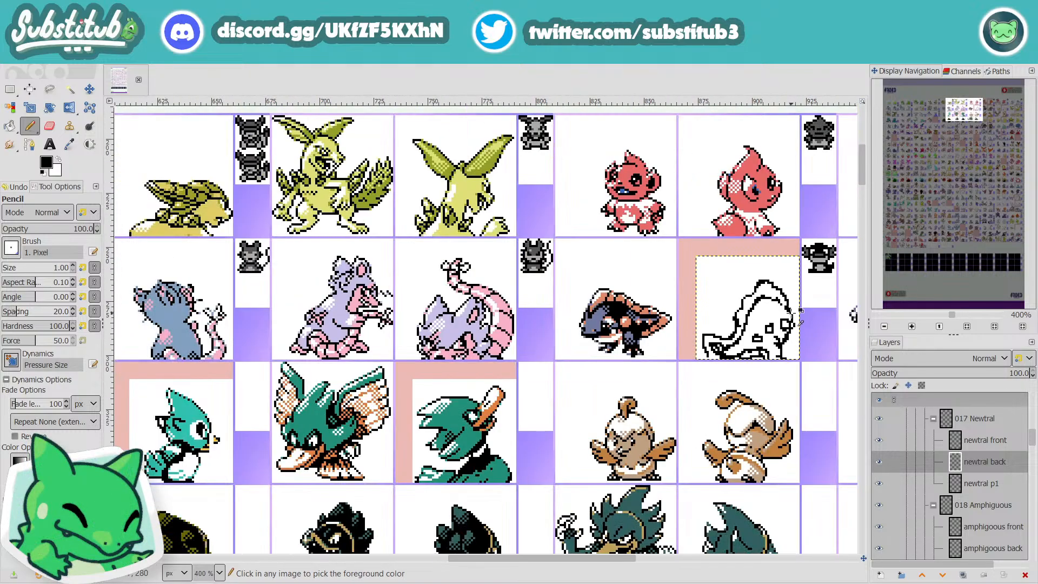
key(ctrl+s)
Step: Redraw the jaw outline below the eye in black and trim it in white to a thin curve
scroll(783, 342, up, 3)
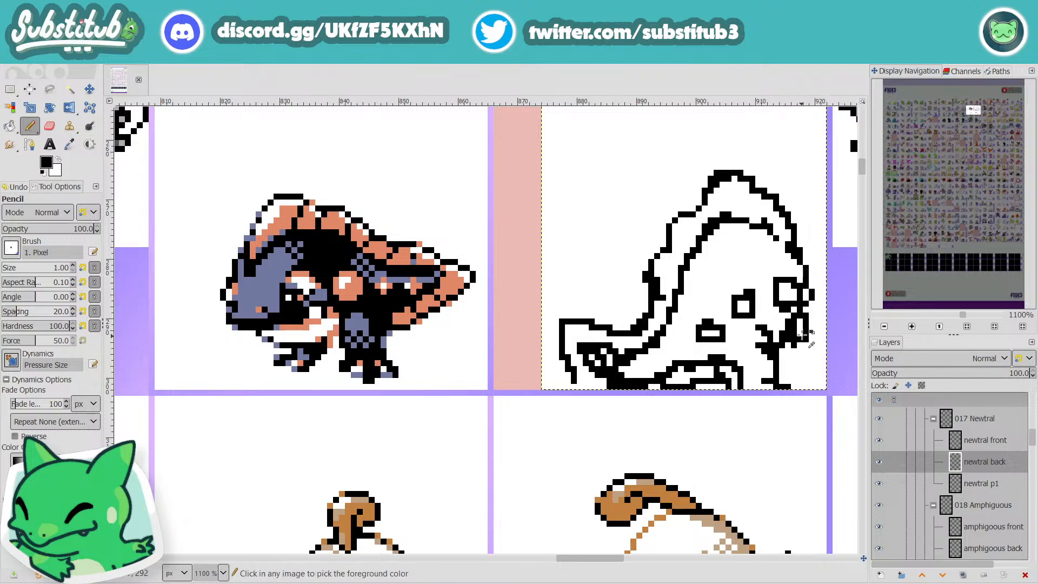
drag(802, 323, 780, 351)
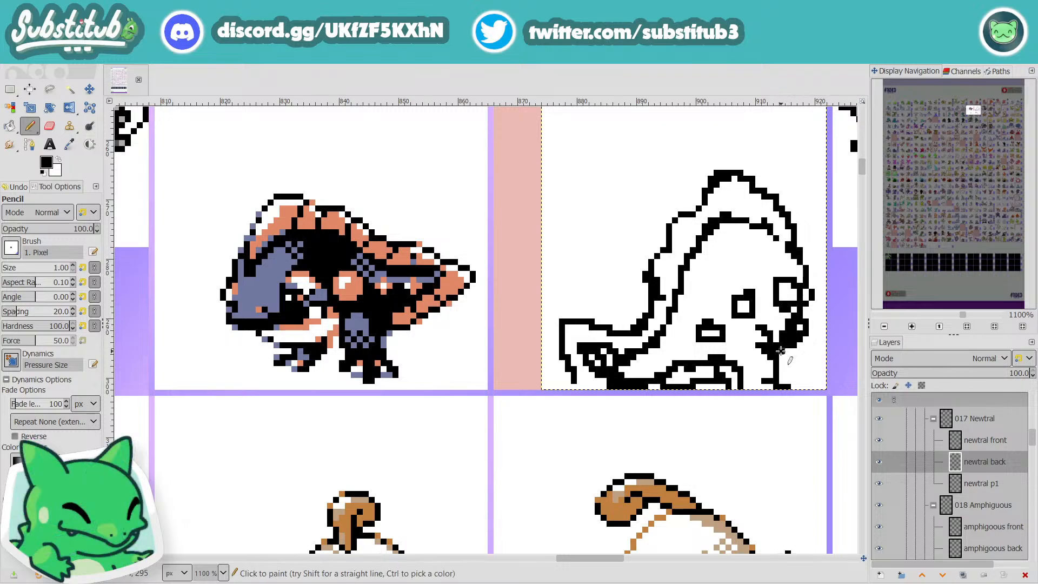
key(x)
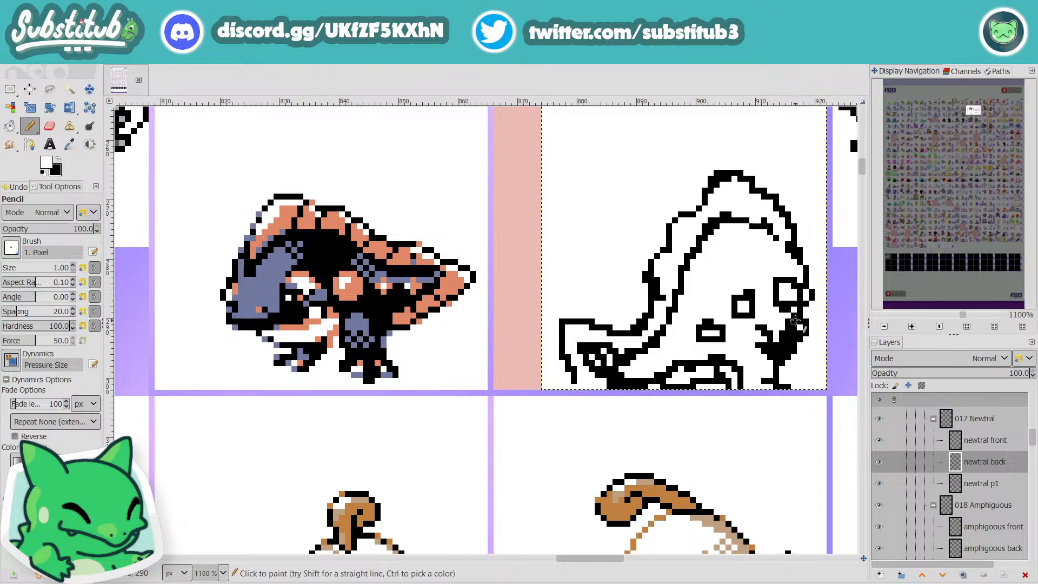
drag(799, 327, 796, 321)
key(x)
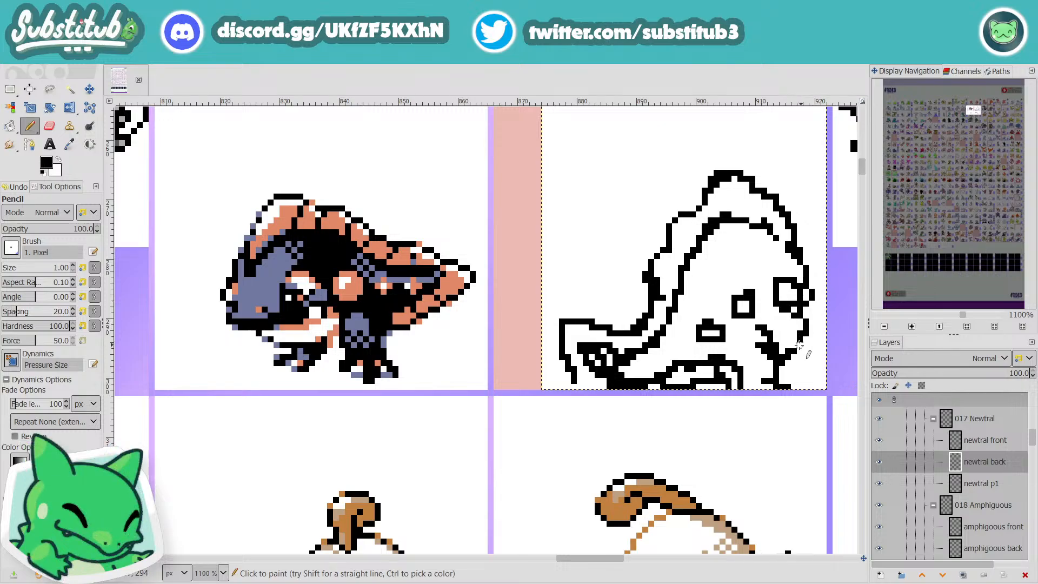
key(x)
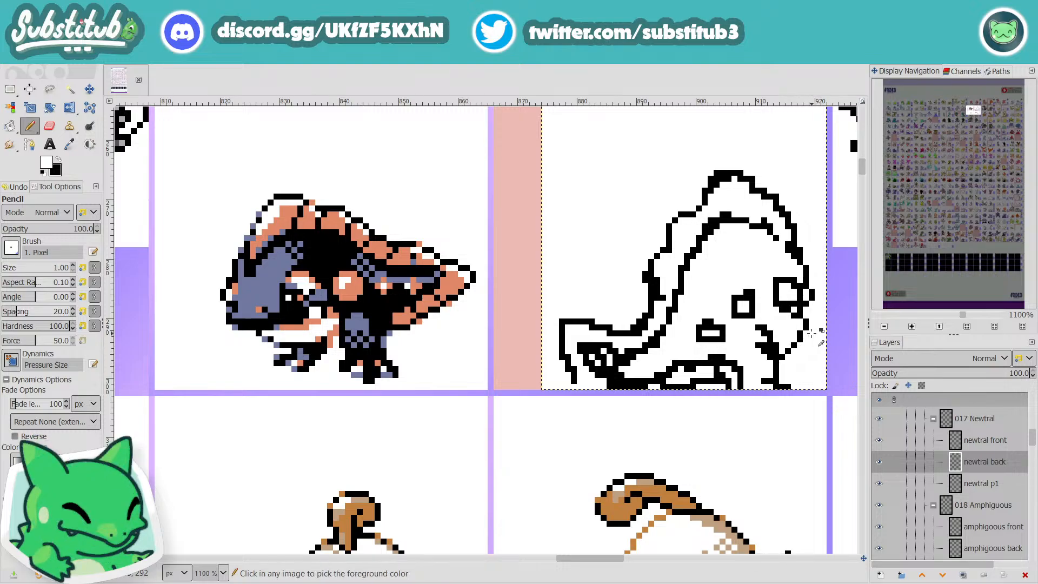
Step: Round off the corners of the boxy eye outline with the white Pencil
scroll(811, 334, down, 4)
scroll(806, 331, up, 4)
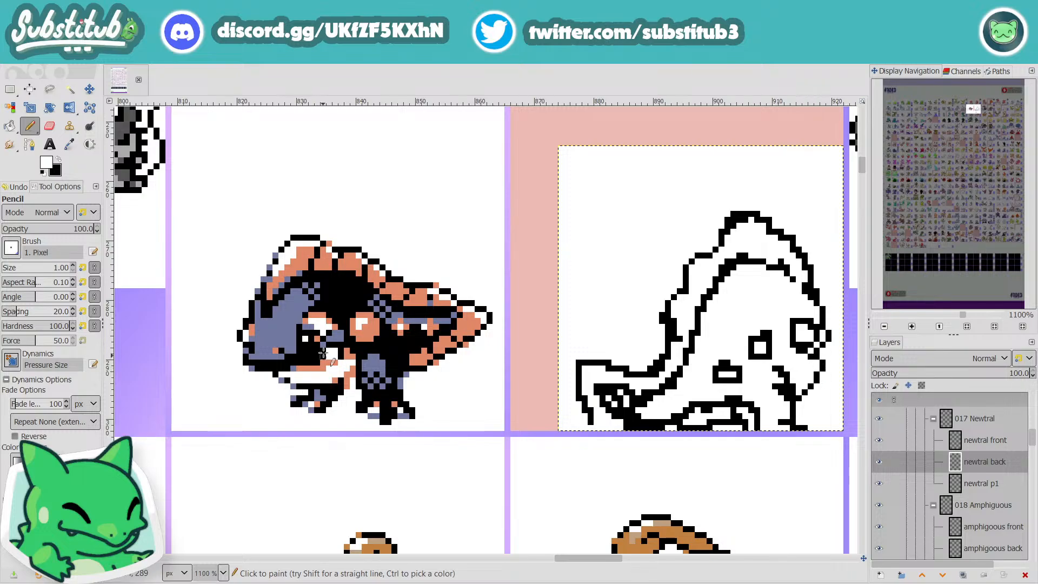
click(360, 322)
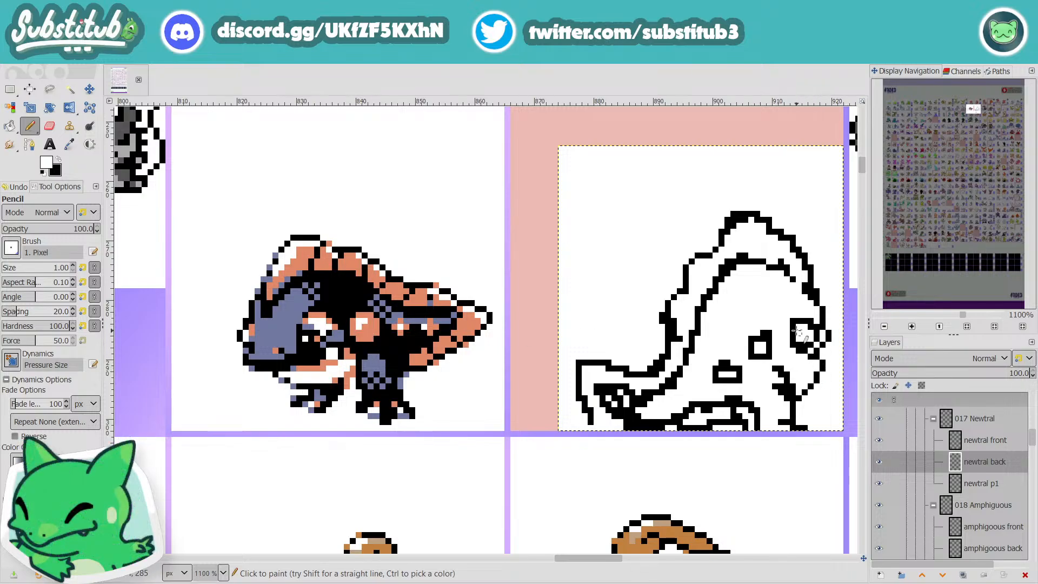
click(793, 322)
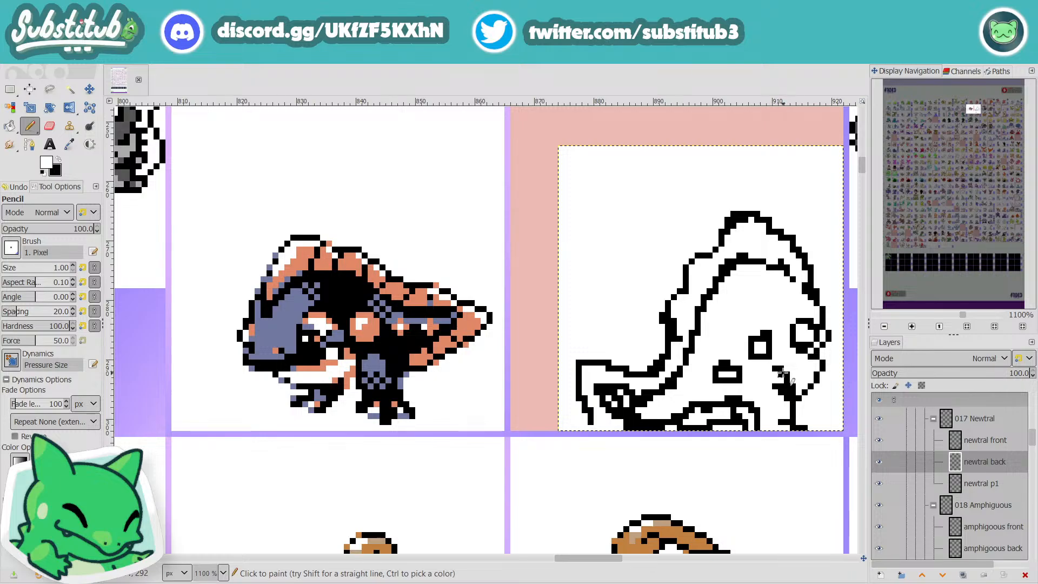
Step: Compare the back sketch with Newtral's front sprite and the neighbouring evolution's front and back sprites
scroll(783, 372, down, 2)
scroll(782, 373, down, 1)
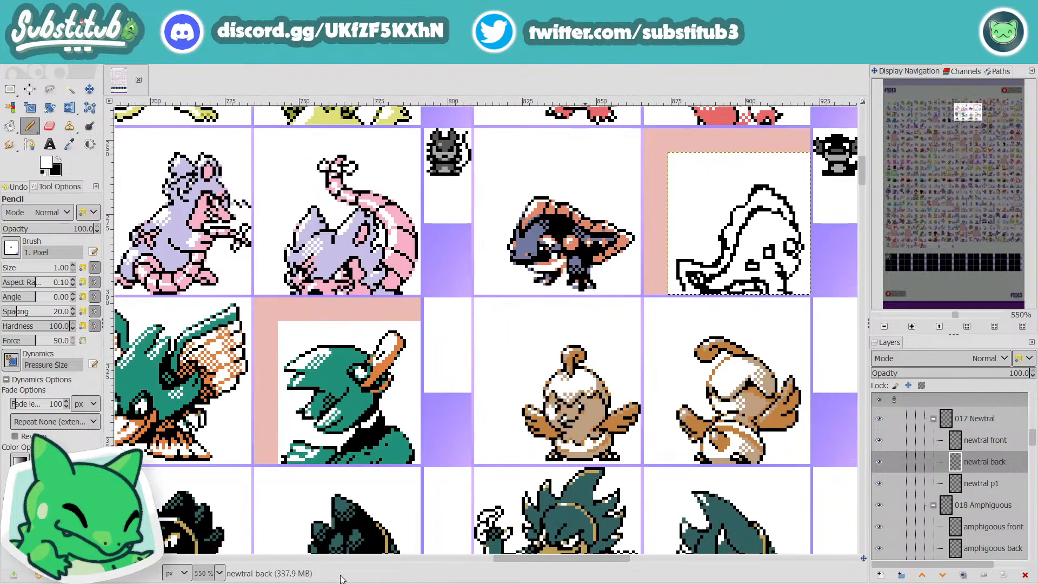
drag(555, 554, 650, 562)
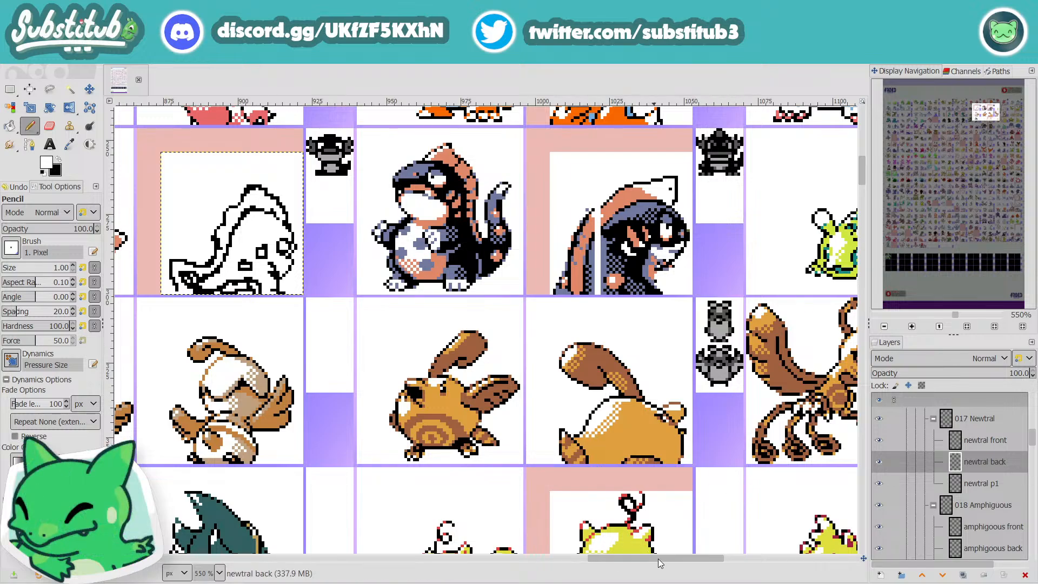
drag(657, 560, 626, 571)
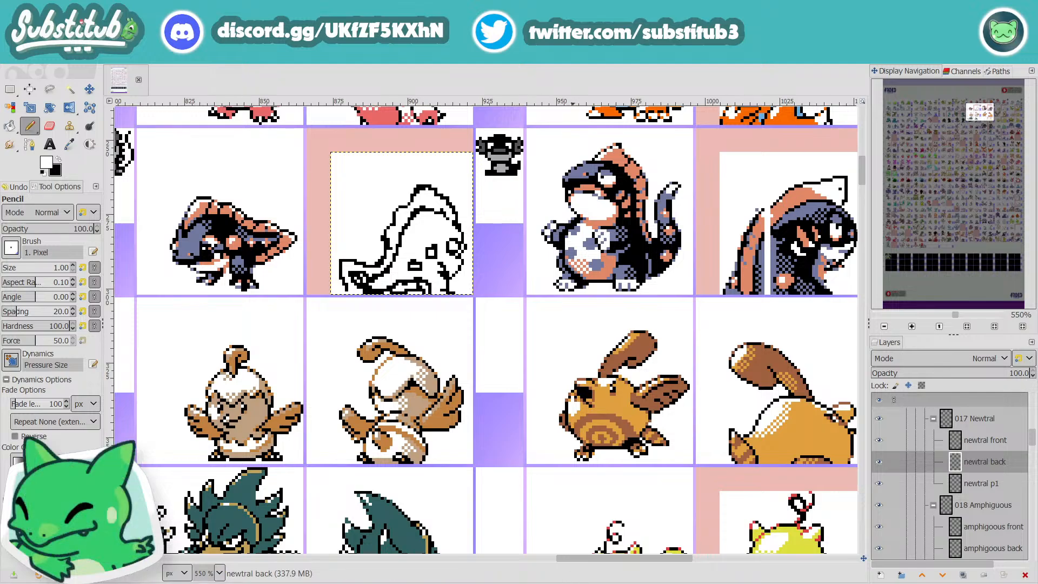
drag(589, 564, 576, 541)
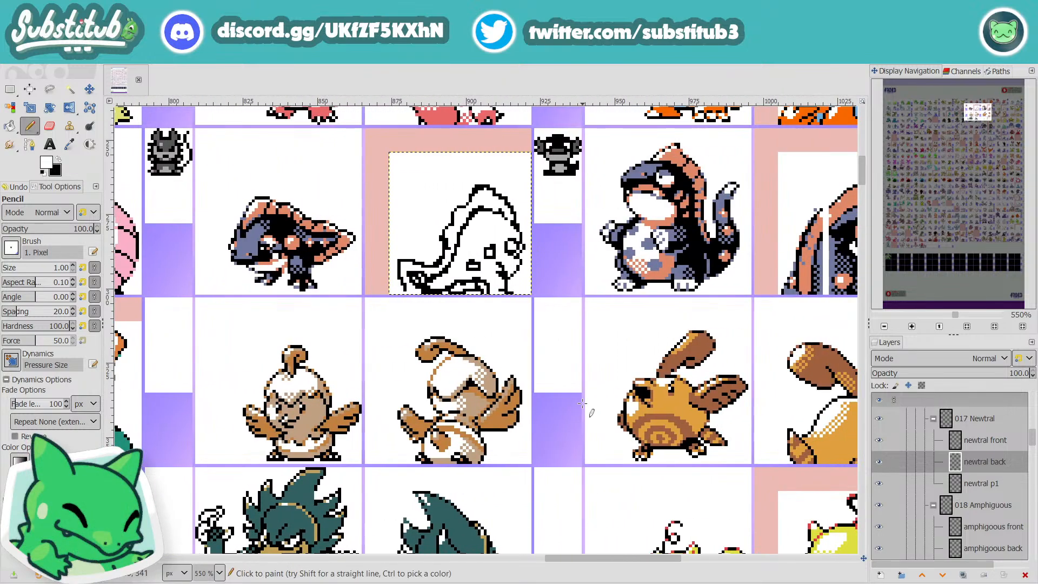
ctrl+scroll(489, 233, up, 2)
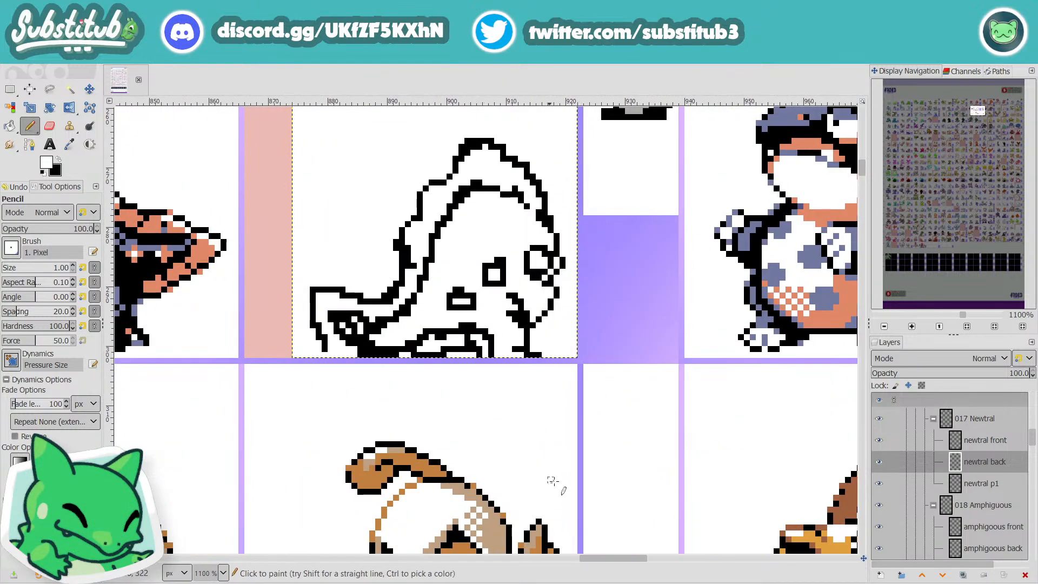
Step: Touch up the outer rim of the back sprite's eye with black and white Pencil pixels, and save the file
drag(611, 563, 591, 561)
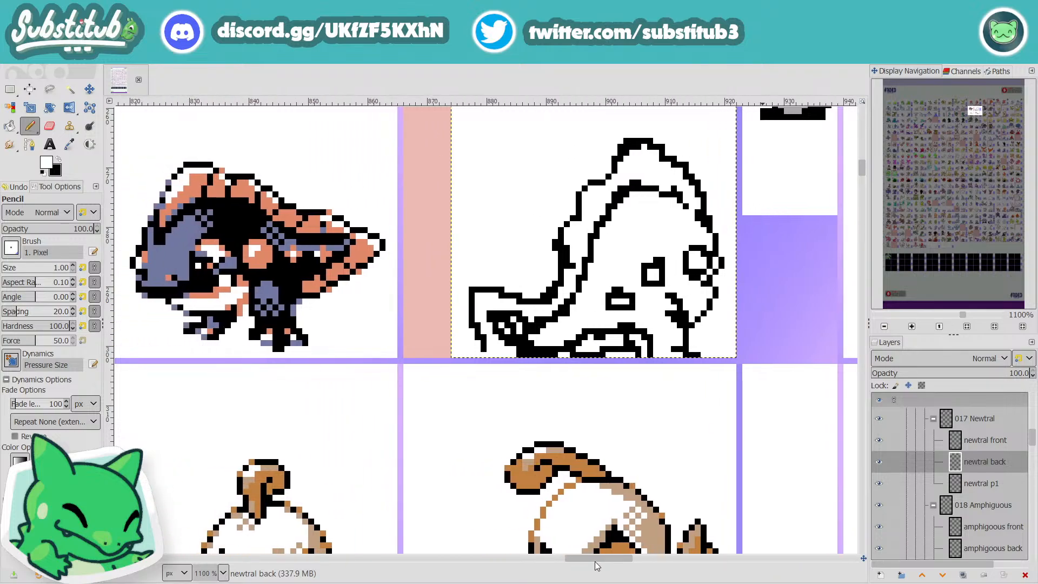
scroll(563, 482, up, 3)
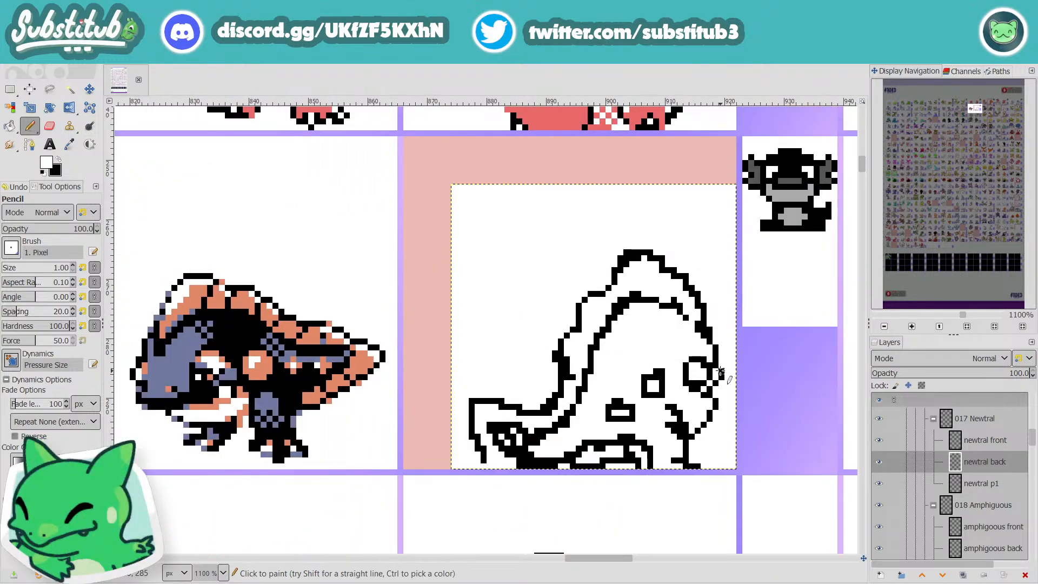
key(x)
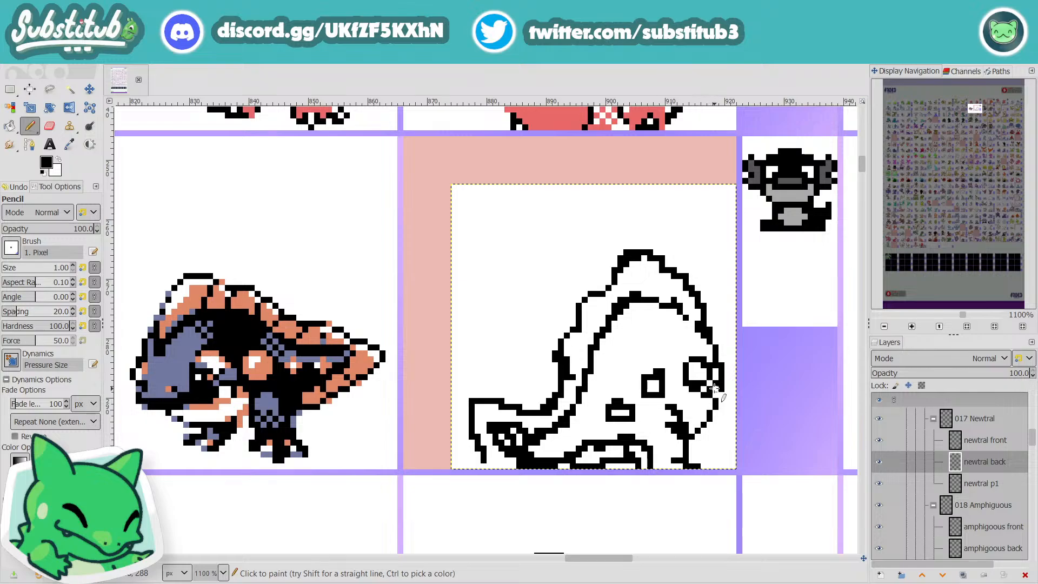
key(x)
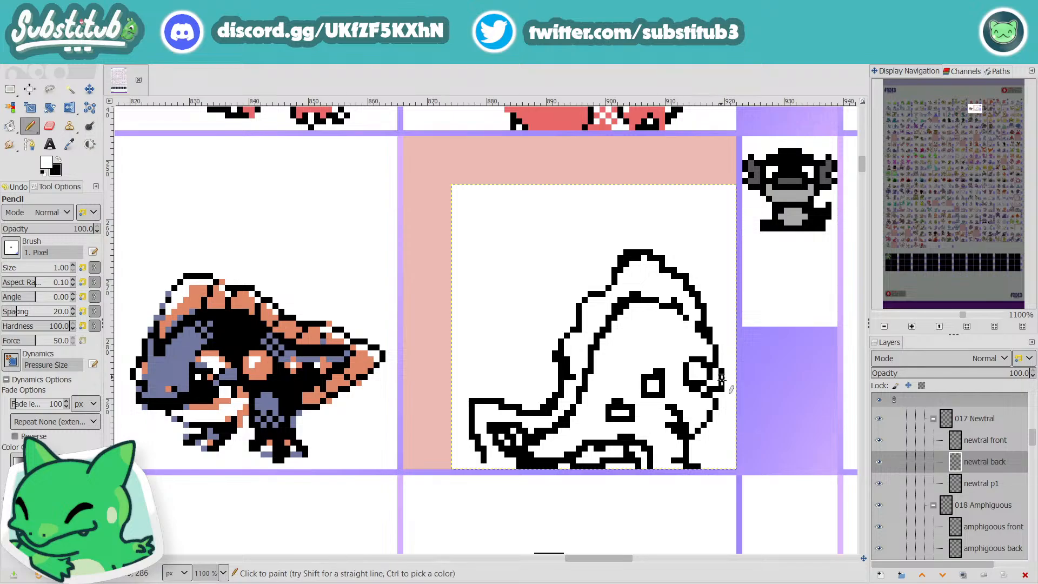
key(3)
drag(625, 557, 722, 553)
scroll(530, 467, down, 3)
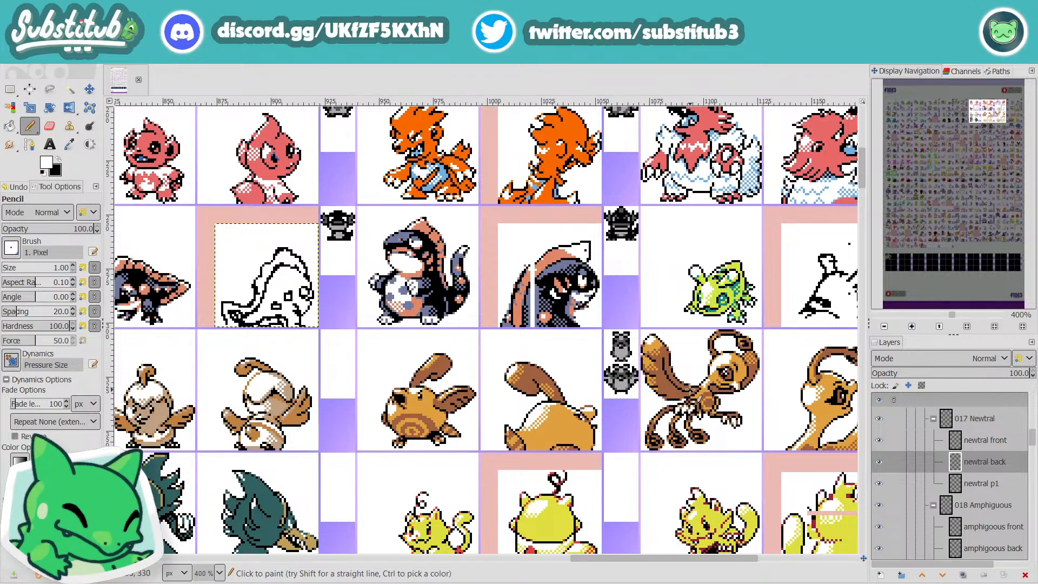
scroll(601, 524, up, 3)
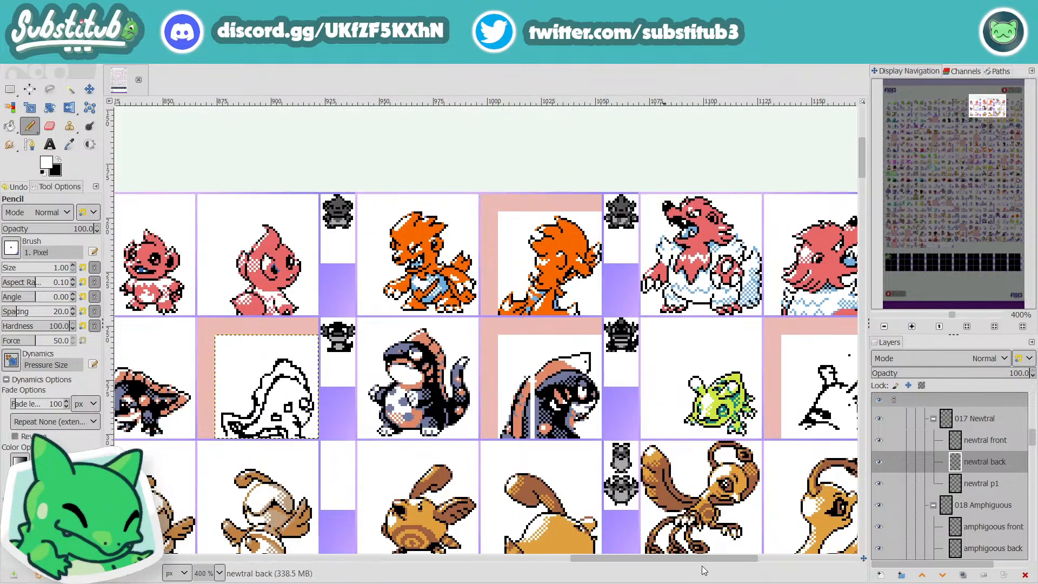
drag(692, 560, 624, 560)
key(ctrl+s)
Step: Fill the sketched gaps inside the lower end of the fin with solid black using the Pencil
scroll(540, 433, up, 4)
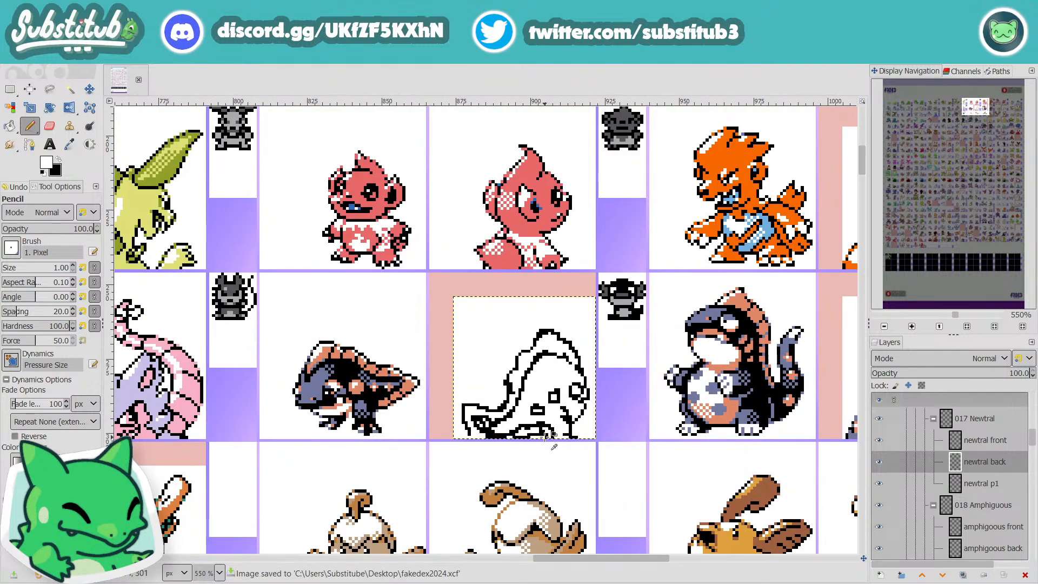
key(x)
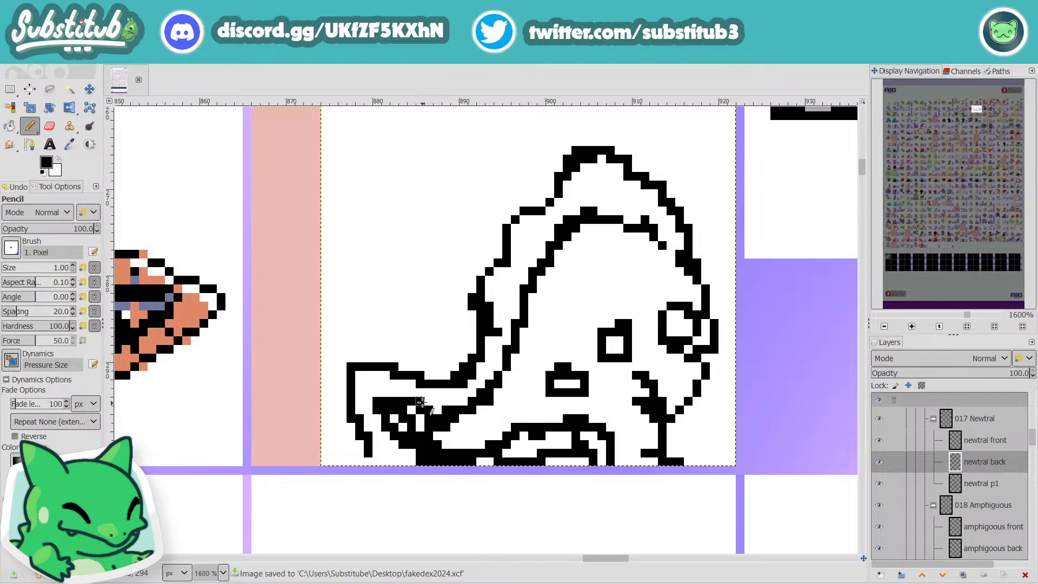
key(x)
key(x)
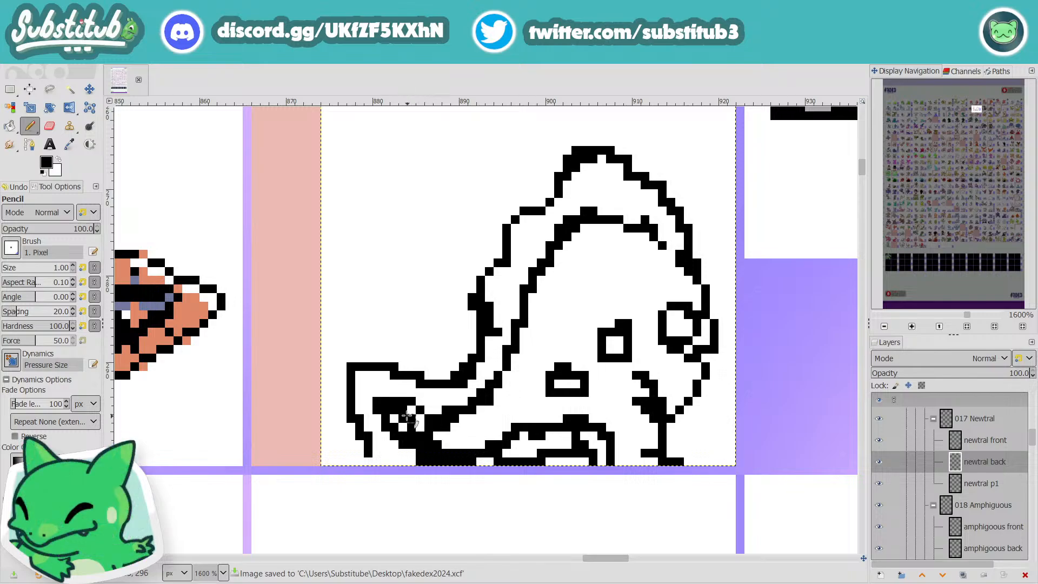
click(403, 426)
click(411, 410)
click(419, 426)
click(396, 417)
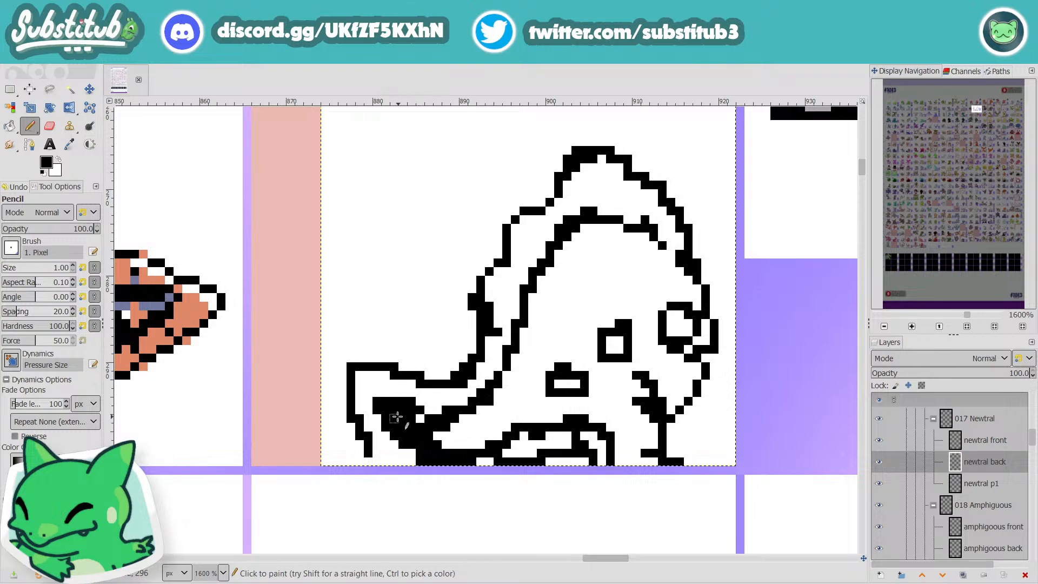
drag(413, 449, 471, 444)
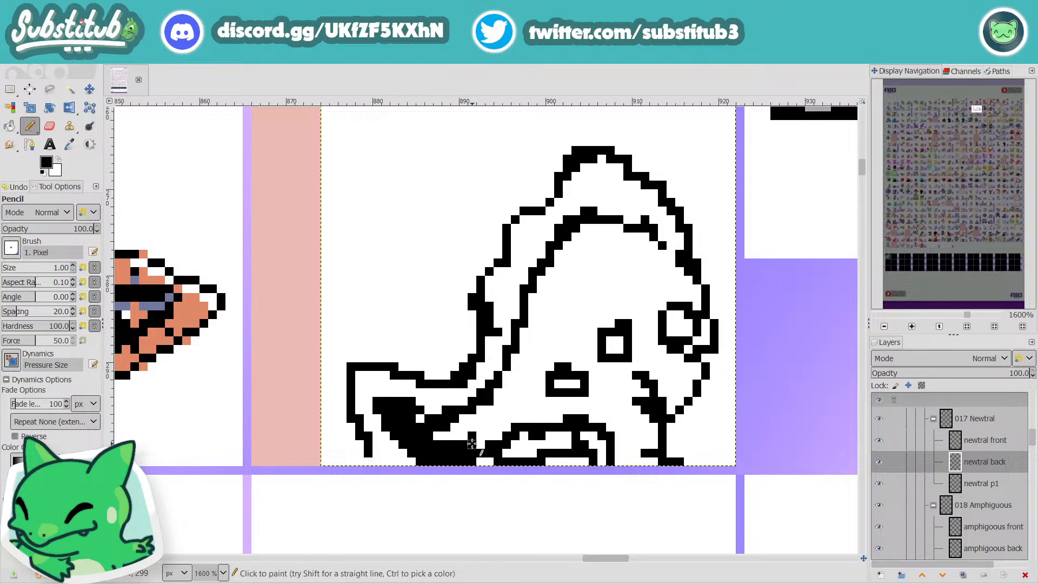
Step: Extend the black area up to the inner fin line and add a short black stroke beside it
scroll(487, 448, down, 2)
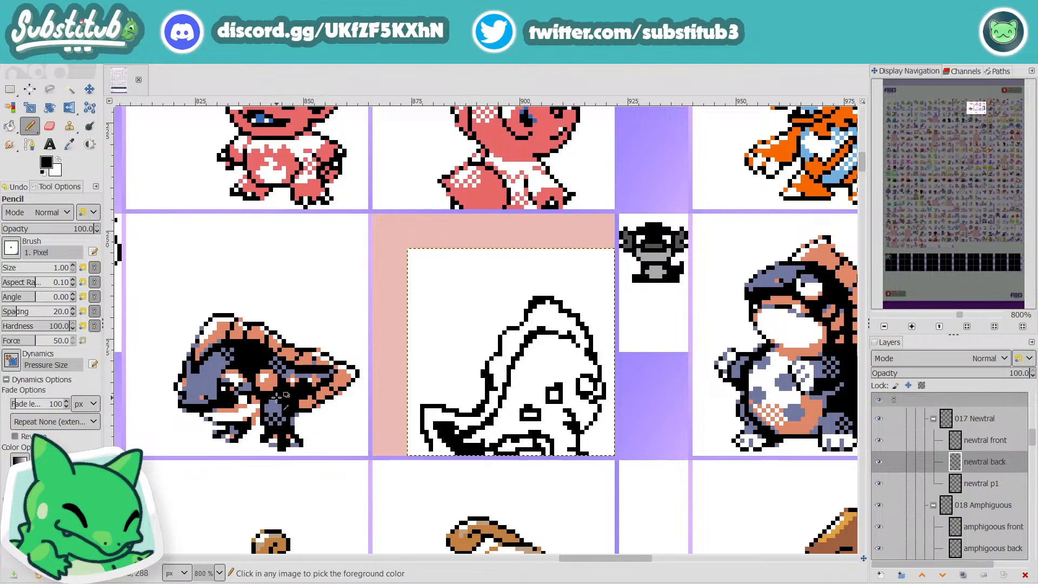
scroll(536, 425, up, 4)
mouse_move(408, 495)
mouse_down()
mouse_move(479, 464)
mouse_move(543, 419)
mouse_move(407, 499)
mouse_move(406, 451)
mouse_move(273, 429)
mouse_move(271, 403)
mouse_move(350, 446)
mouse_move(333, 449)
mouse_move(439, 393)
mouse_move(380, 406)
mouse_move(473, 371)
mouse_up()
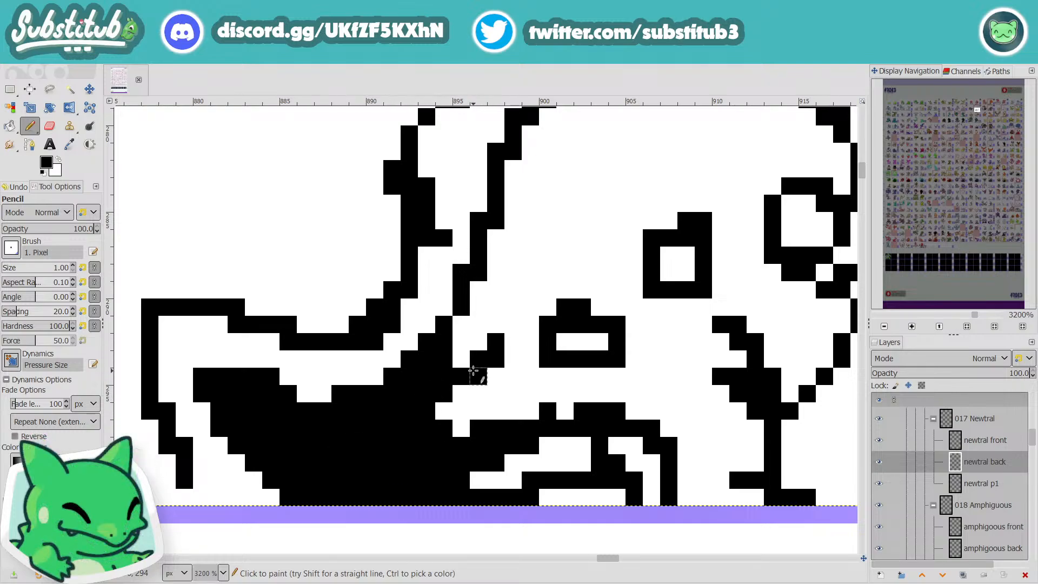
Step: Straighten the head outline just above the eye in black, erase the bulging pixels in white, and save the file
scroll(473, 371, down, 4)
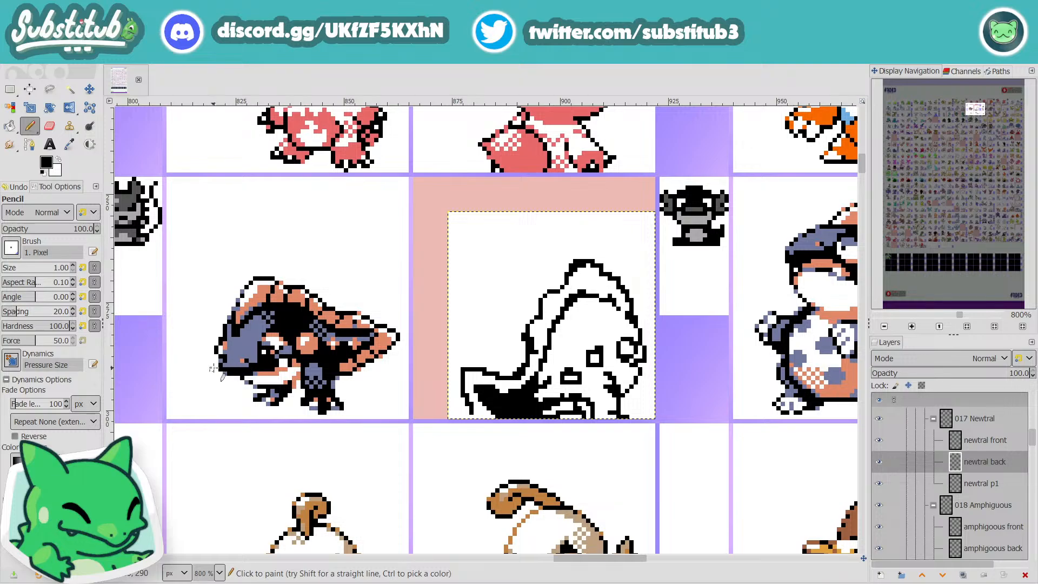
scroll(654, 332, up, 4)
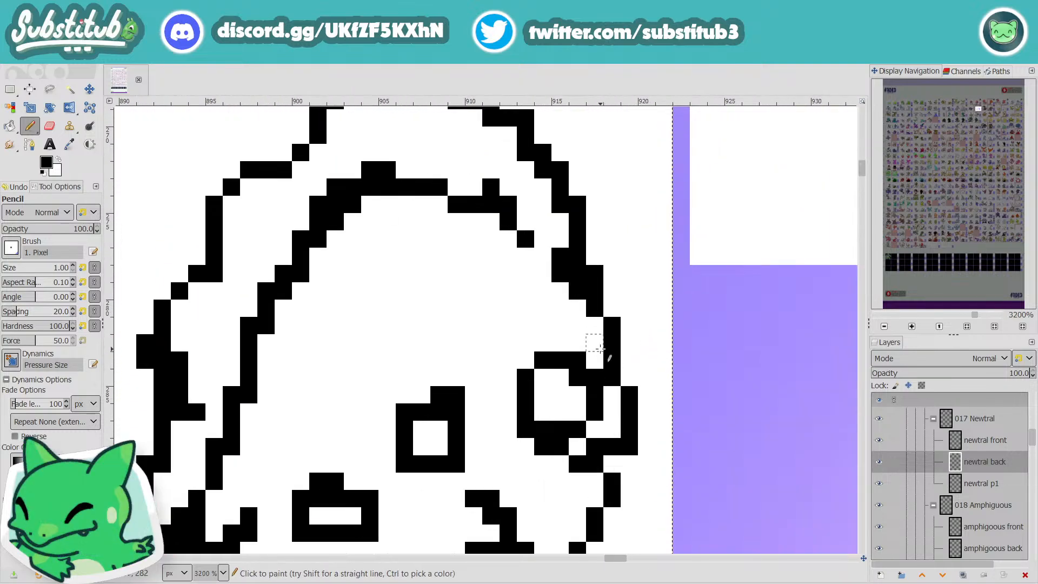
mouse_move(600, 348)
mouse_down()
mouse_move(596, 317)
mouse_move(616, 317)
mouse_move(617, 339)
mouse_up()
key(x)
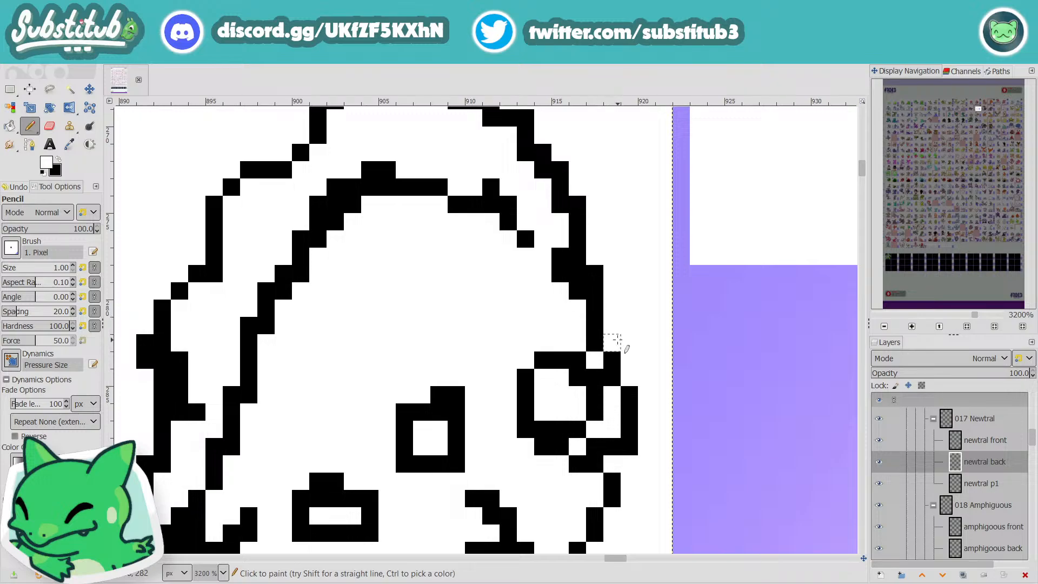
scroll(618, 341, down, 5)
key(ctrl+s)
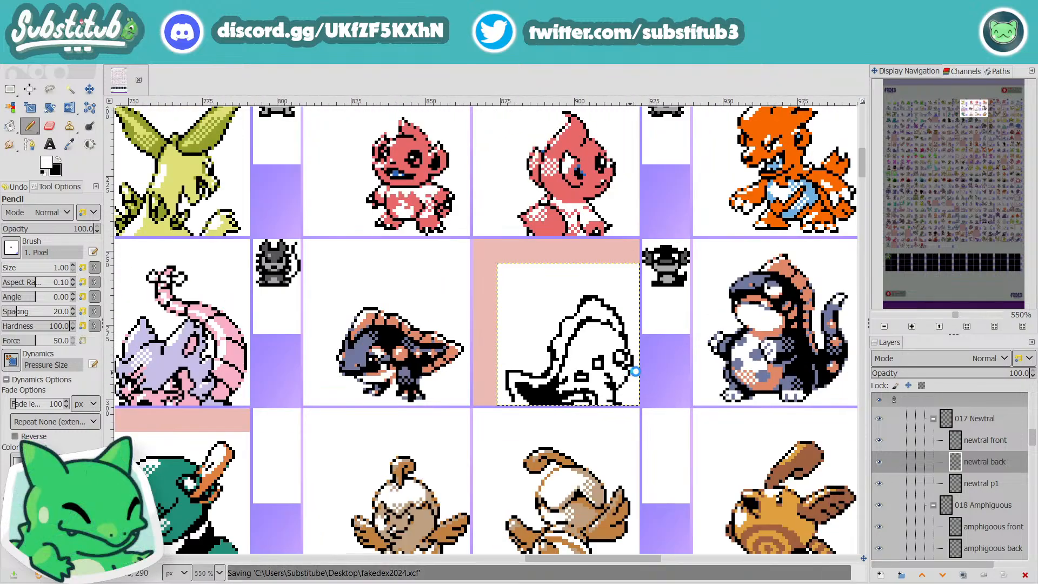
Step: Close the white gap at the eye's lower outer corner with black Pencil pixels, and save the file
scroll(635, 372, up, 2)
key(x)
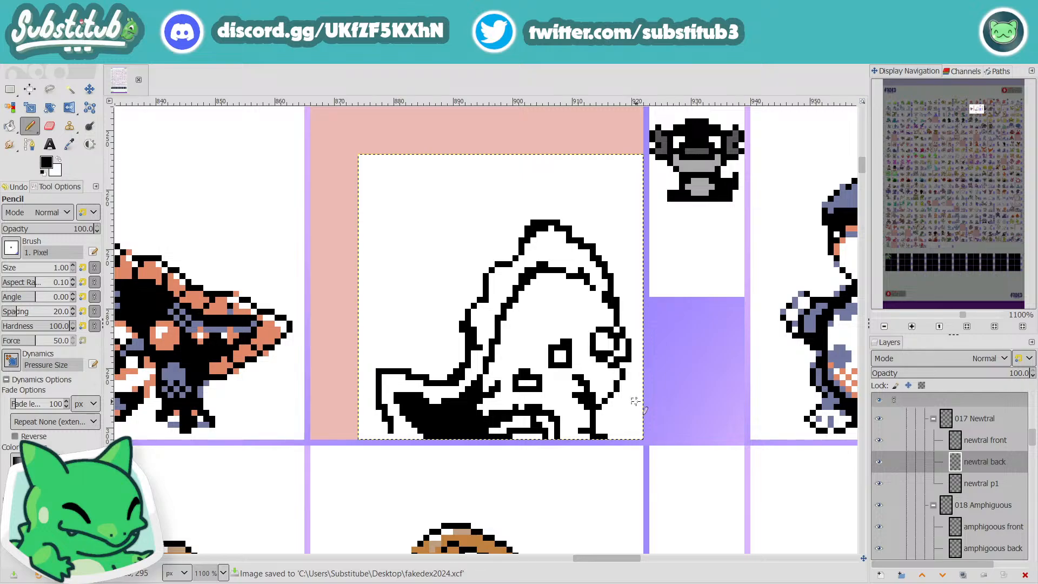
key(x)
key(x)
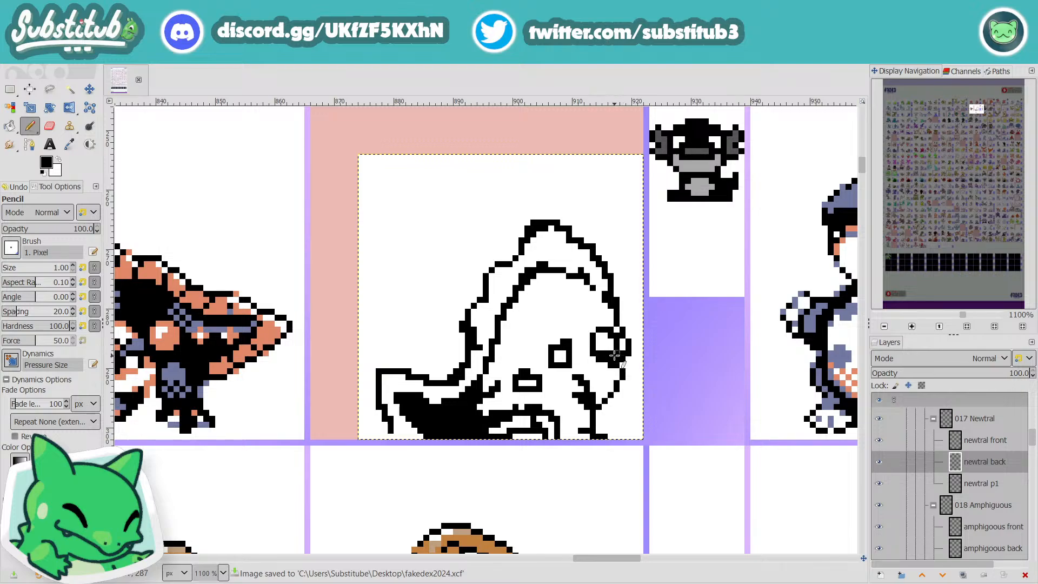
scroll(615, 355, down, 3)
key(ctrl+s)
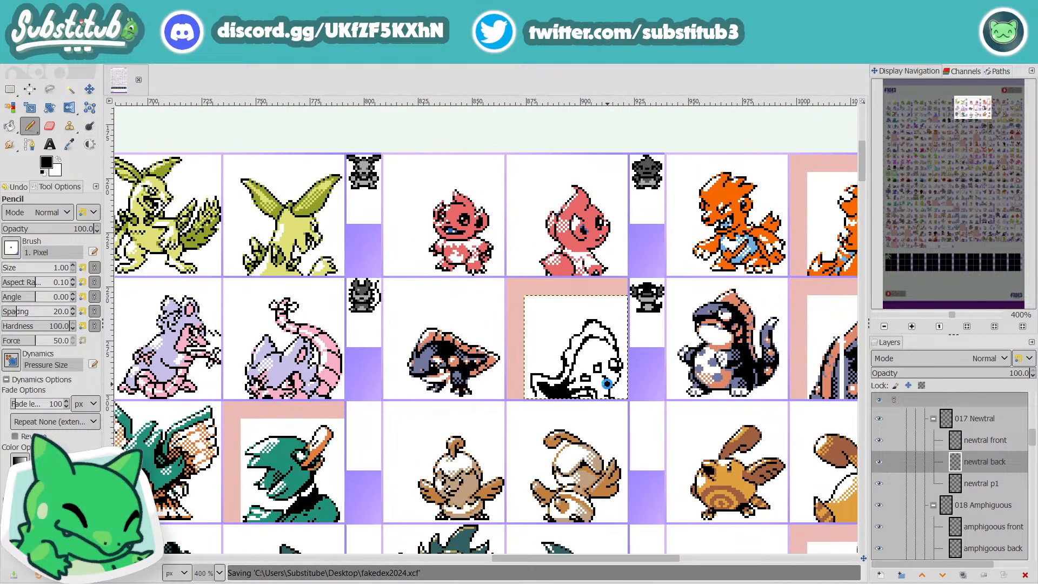
Step: Redraw the jaw outline below the eye further inward in black, trim the old line and mouth corner in white, and save
scroll(607, 383, up, 4)
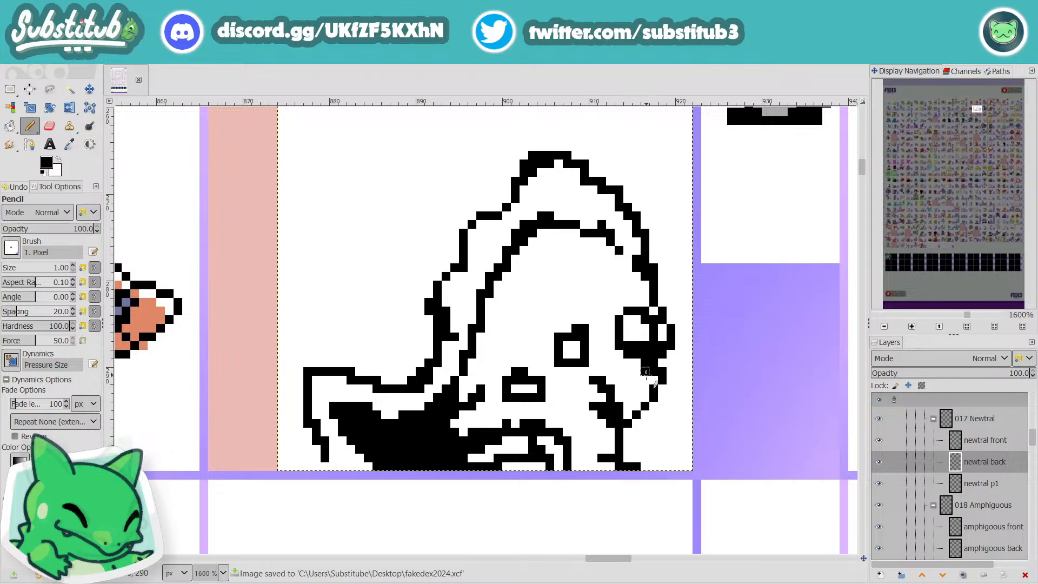
drag(646, 375, 625, 395)
key(ctrl+z)
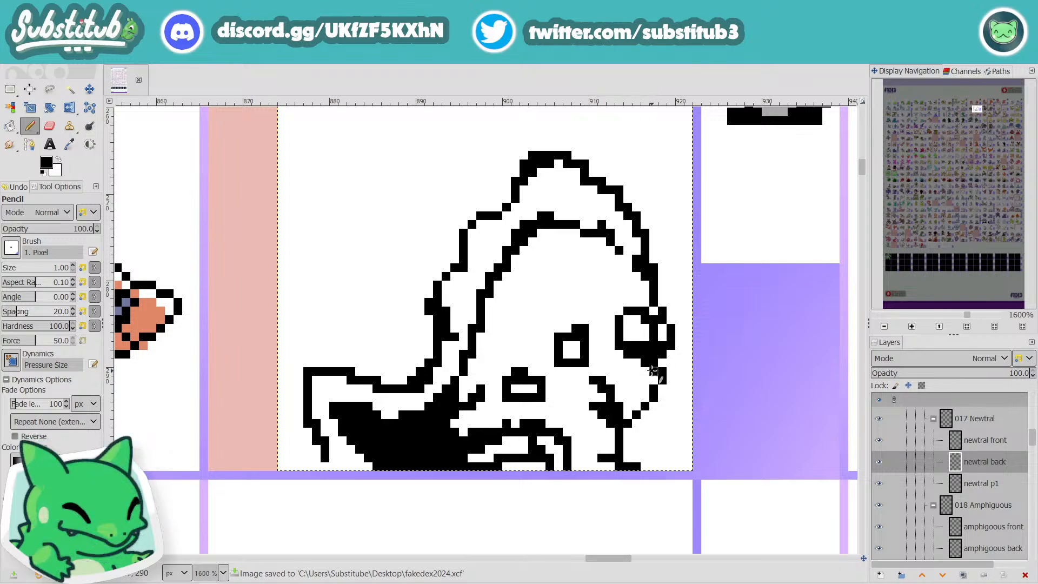
drag(637, 395, 627, 406)
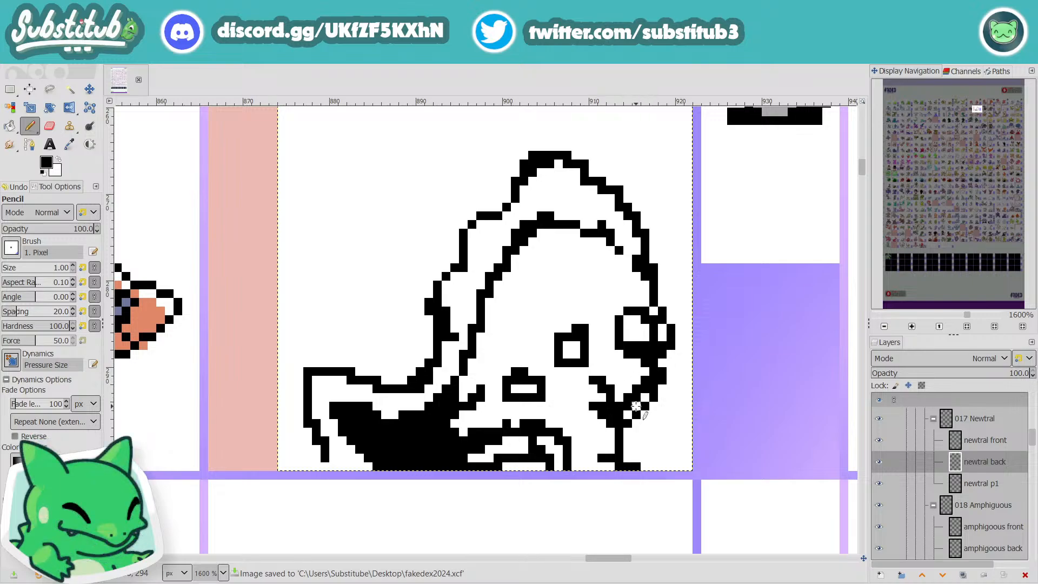
key(x)
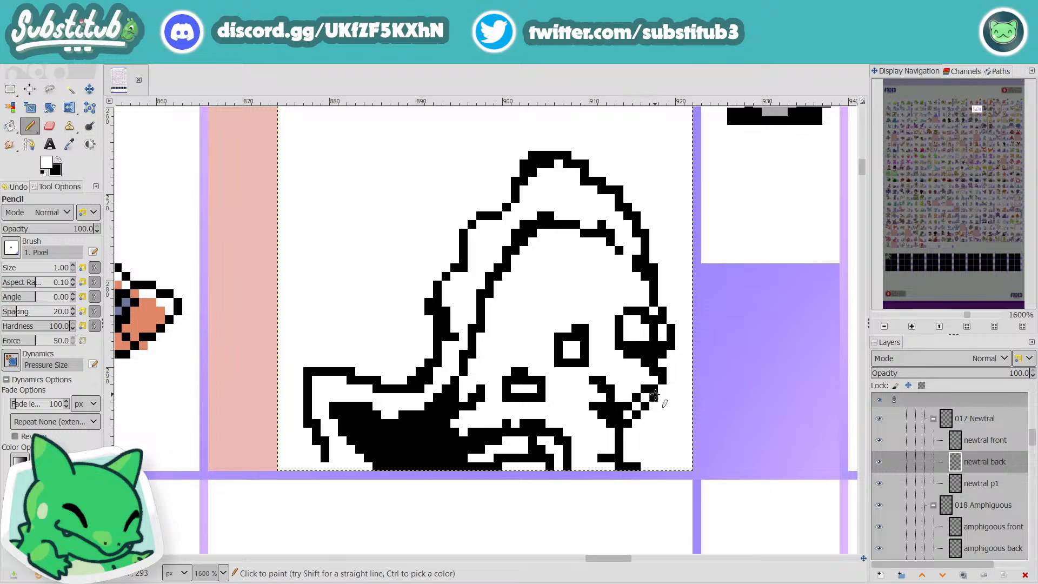
drag(654, 396, 645, 414)
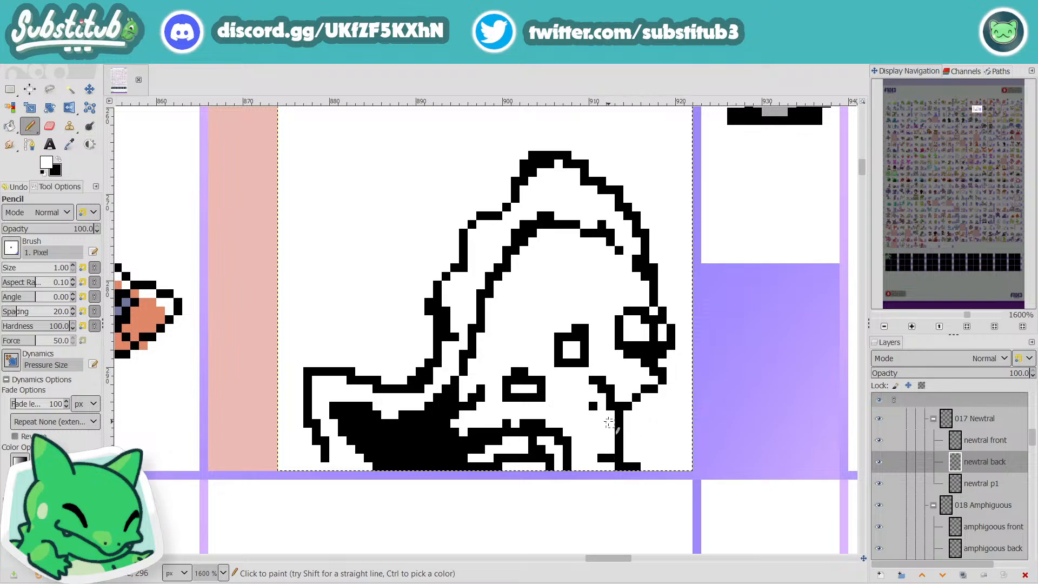
scroll(622, 422, down, 3)
key(ctrl+s)
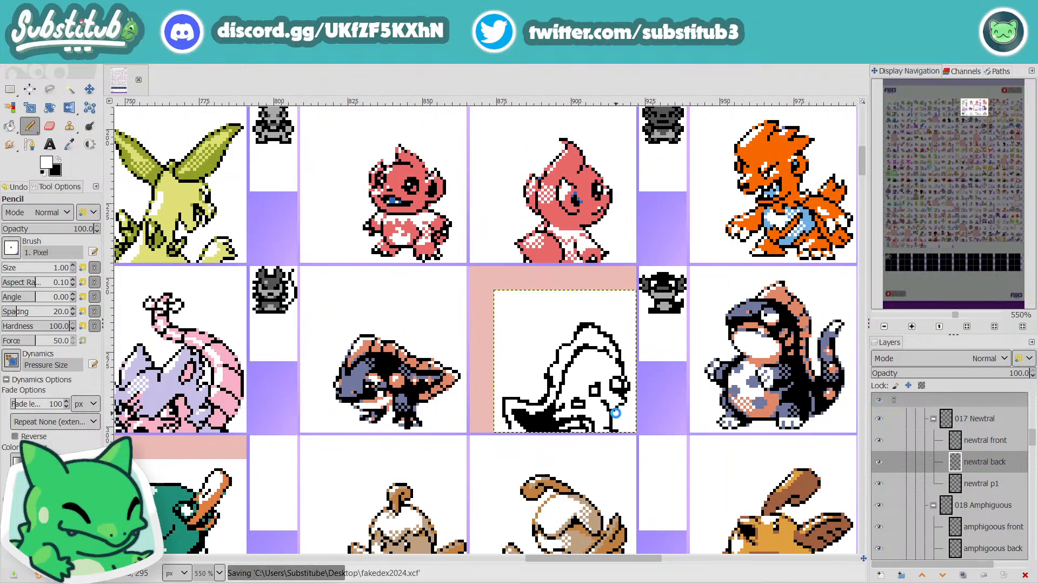
Step: Thin the eye's lower outline by painting the excess black pixels beneath it white
scroll(607, 400, up, 3)
scroll(608, 399, up, 1)
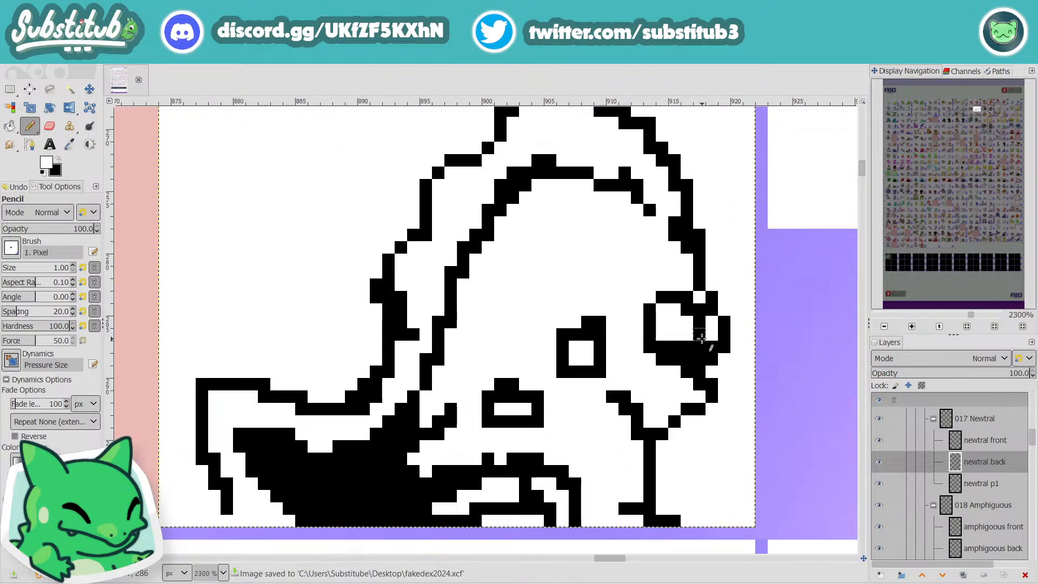
mouse_move(674, 372)
mouse_down()
mouse_move(697, 360)
mouse_move(662, 359)
mouse_move(699, 372)
mouse_move(699, 384)
mouse_move(711, 360)
mouse_move(650, 420)
mouse_up()
click(699, 372)
click(699, 384)
key(x)
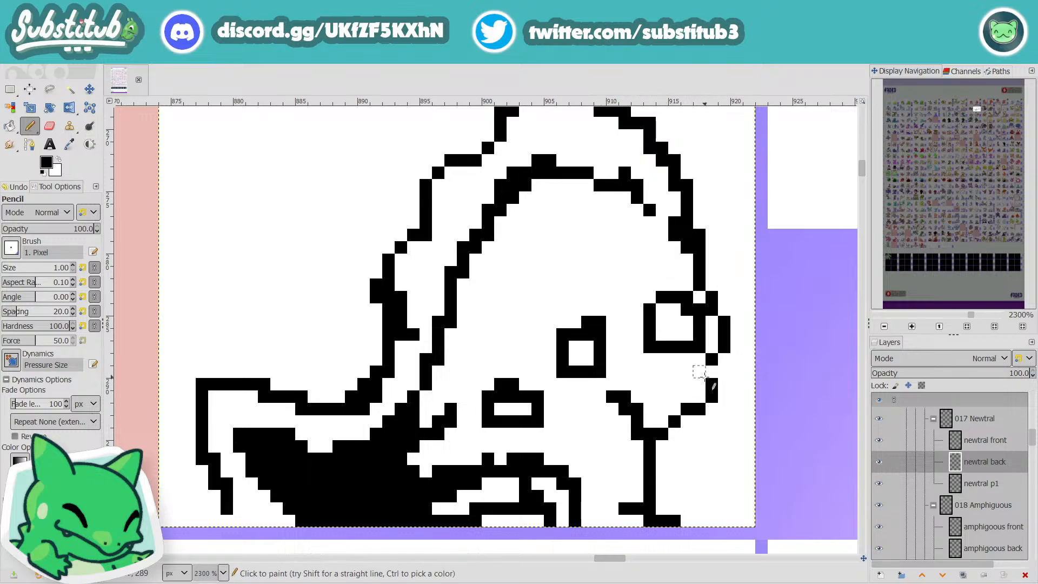
Step: Expand the solid black area beneath the fin across the body toward the lower spot
scroll(703, 390, down, 5)
scroll(662, 406, up, 5)
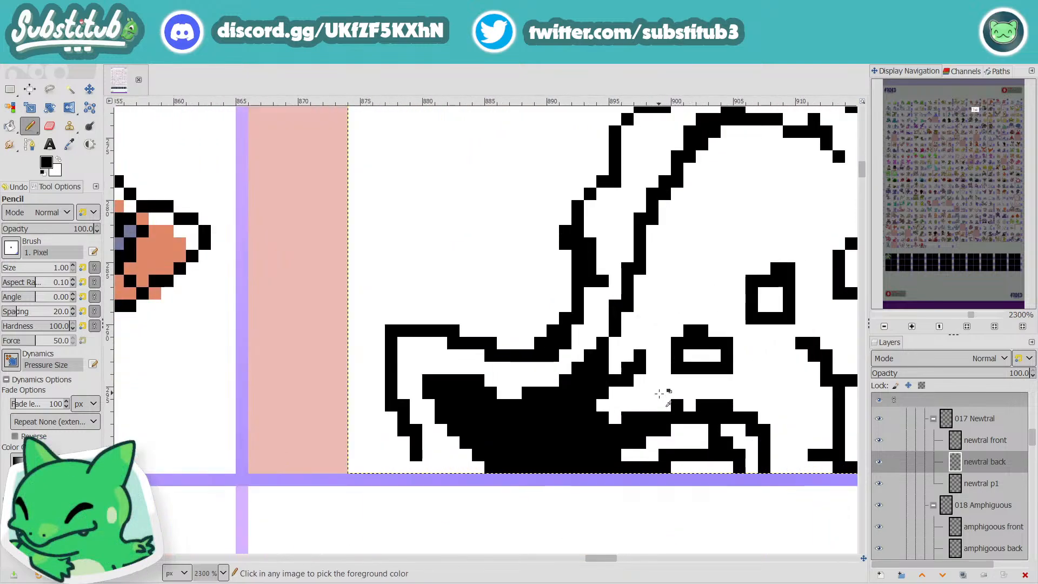
mouse_move(617, 395)
mouse_down()
mouse_move(631, 370)
mouse_move(628, 336)
mouse_move(605, 340)
mouse_move(630, 348)
mouse_move(643, 387)
mouse_up()
Step: Reshape the lower body spot with a bottom edge that bulges downward, and save the file
key(x)
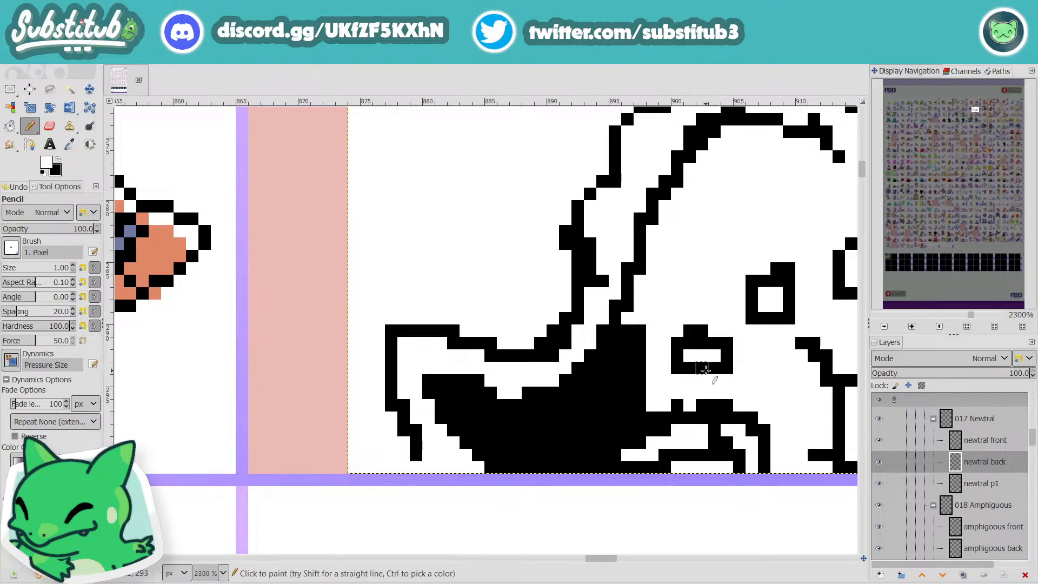
mouse_move(702, 368)
mouse_down()
mouse_move(689, 368)
mouse_move(704, 392)
mouse_up()
key(x)
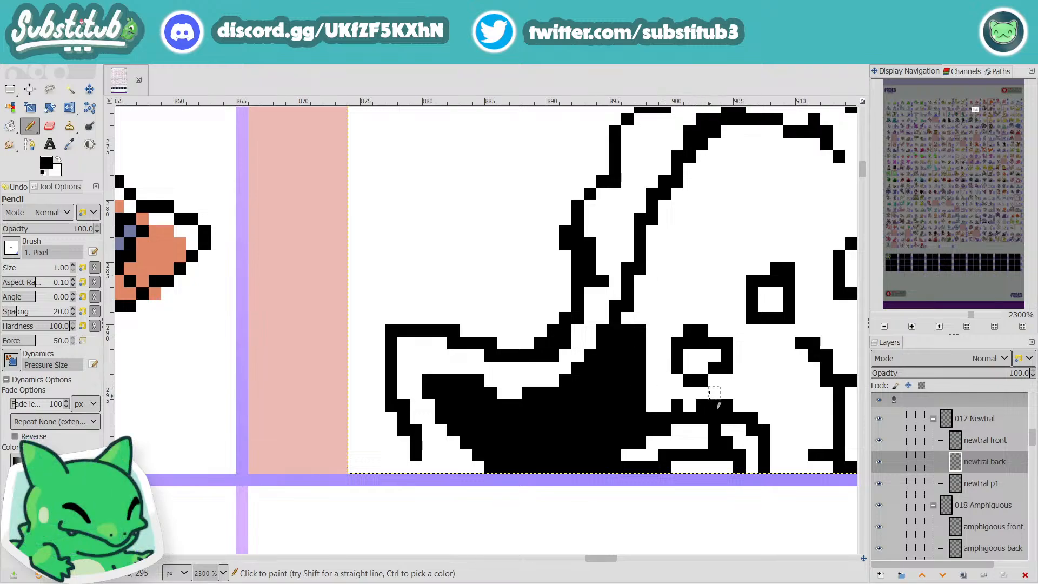
scroll(711, 395, down, 6)
key(ctrl+s)
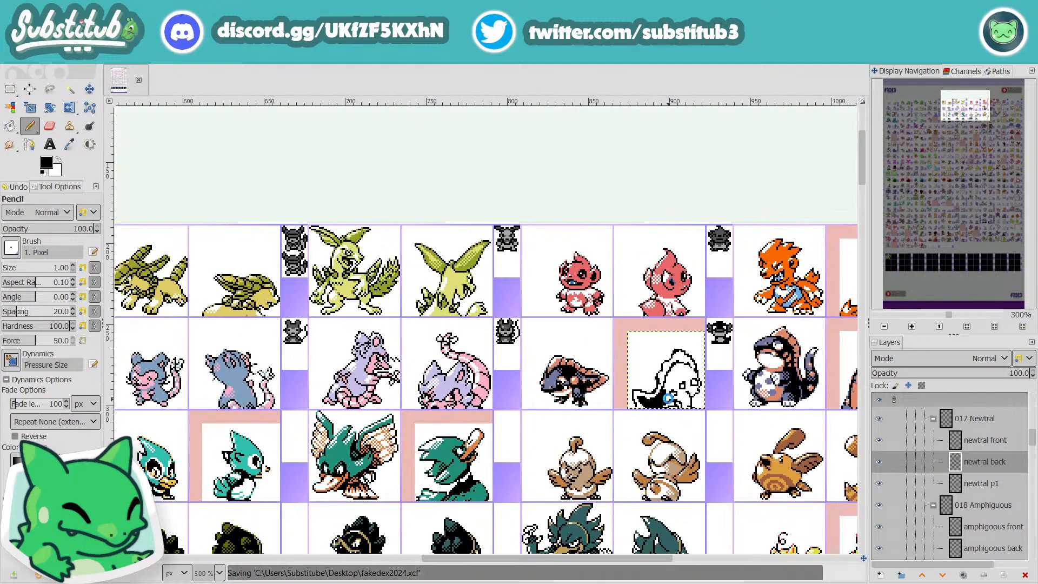
Step: Look over the rest of the sprite sheet, checking the other front and back sprites and the cells marked for editing
scroll(669, 399, down, 5)
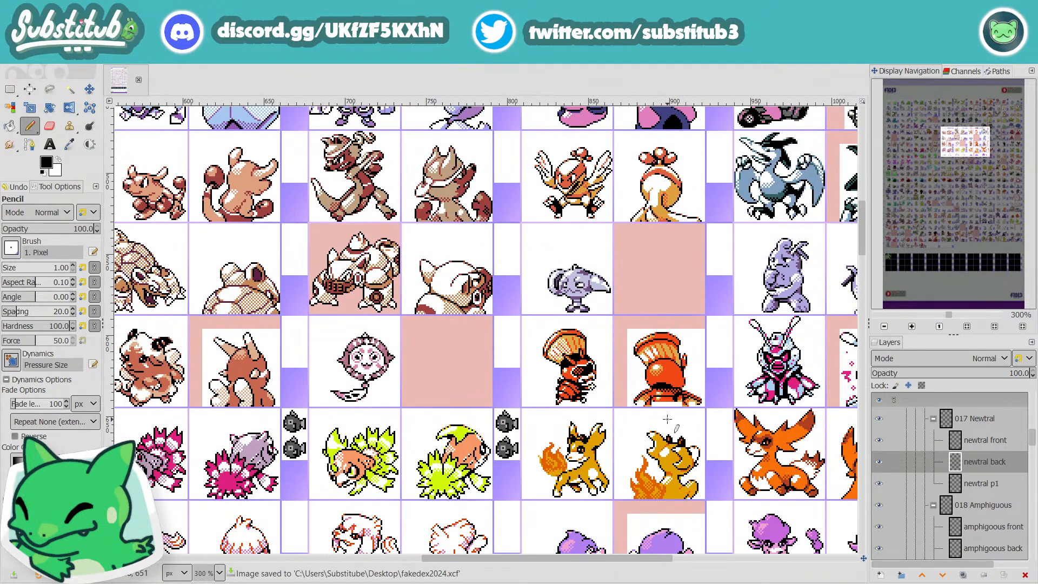
scroll(560, 419, down, 9)
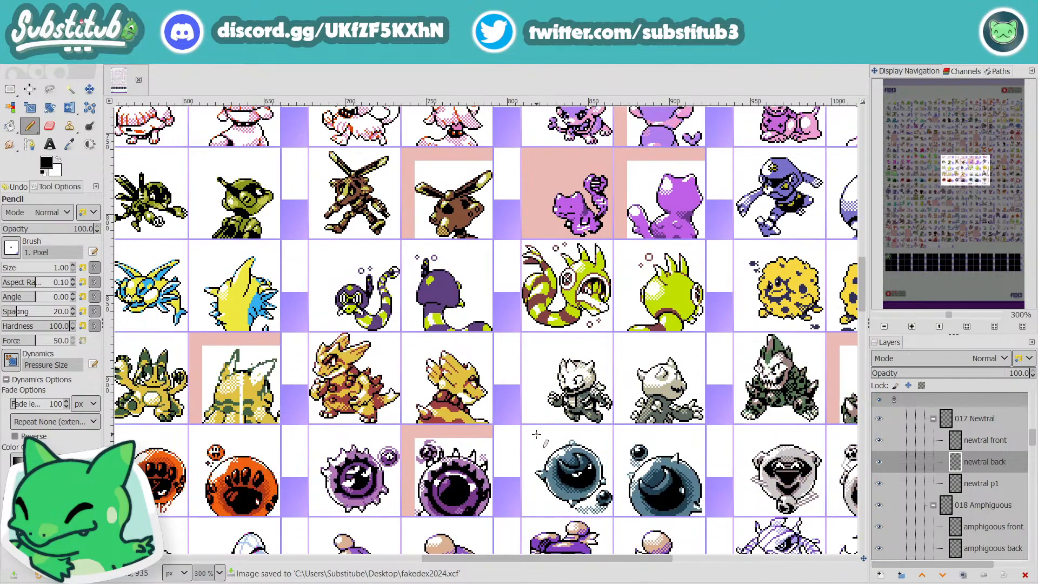
scroll(551, 433, down, 1)
scroll(674, 386, up, 3)
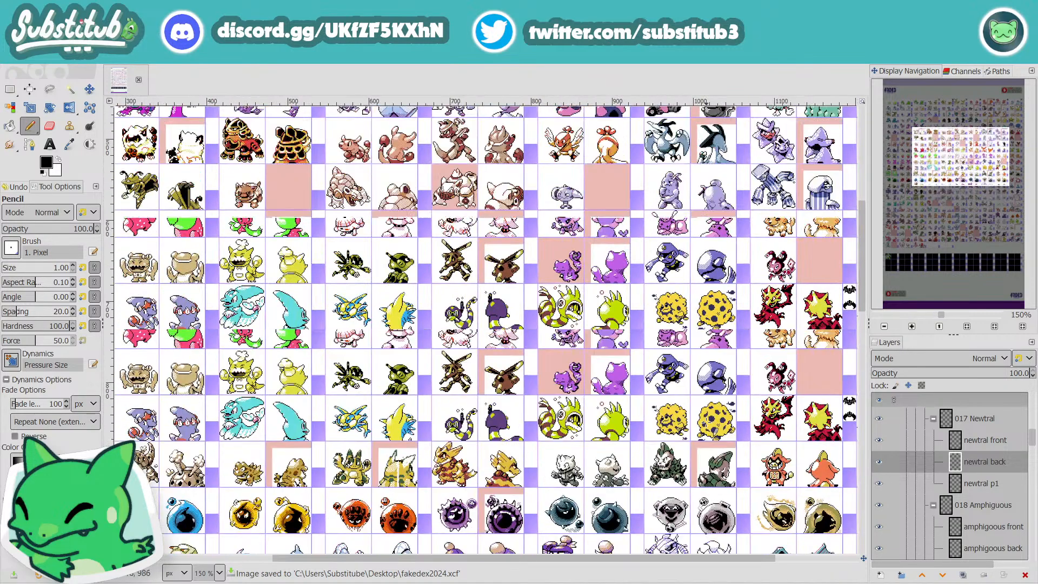
scroll(655, 308, up, 5)
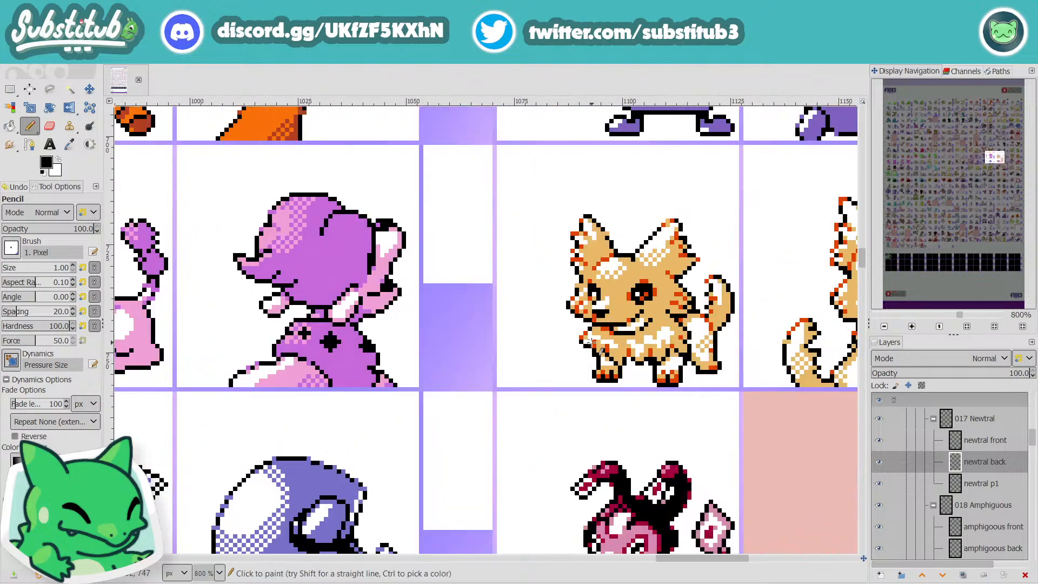
scroll(368, 312, down, 5)
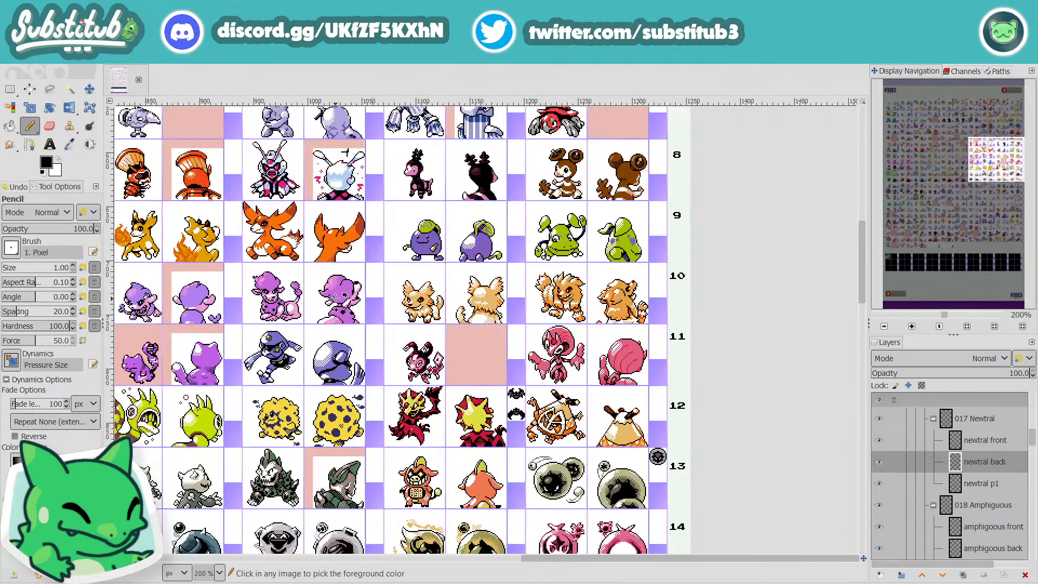
scroll(311, 295, up, 2)
scroll(311, 295, up, 2)
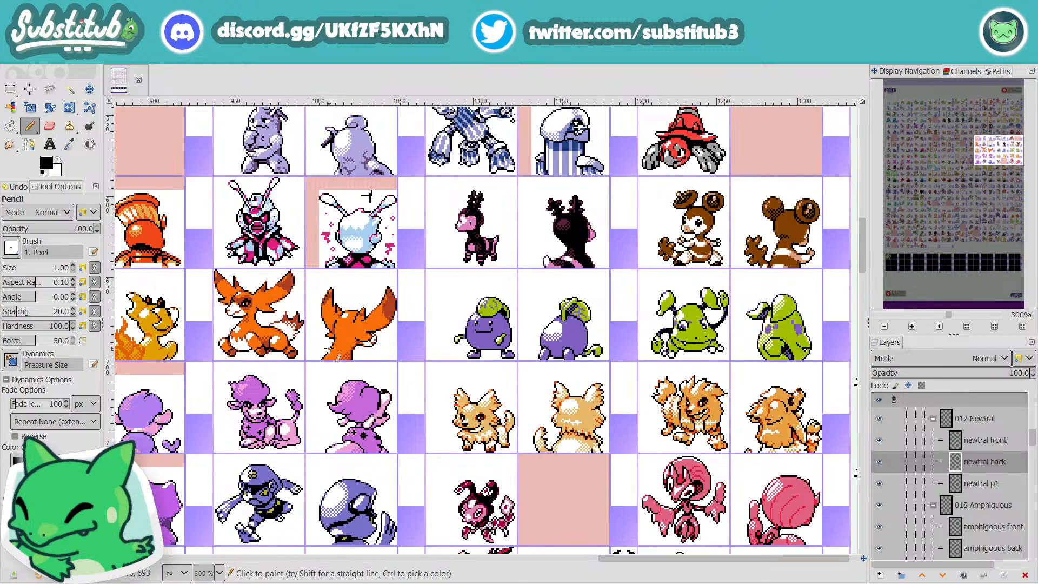
scroll(312, 399, up, 12)
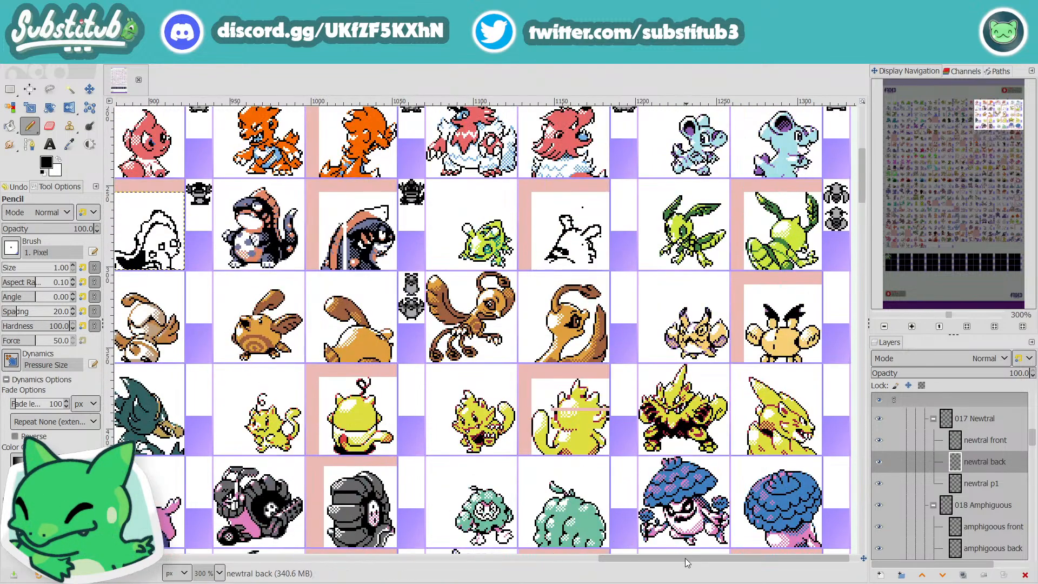
Step: Fill the lower body of Newtral's back sprite solid black up to the jaw, leaving the spot as a small white square
drag(685, 559, 602, 562)
scroll(327, 231, up, 1)
scroll(426, 250, up, 5)
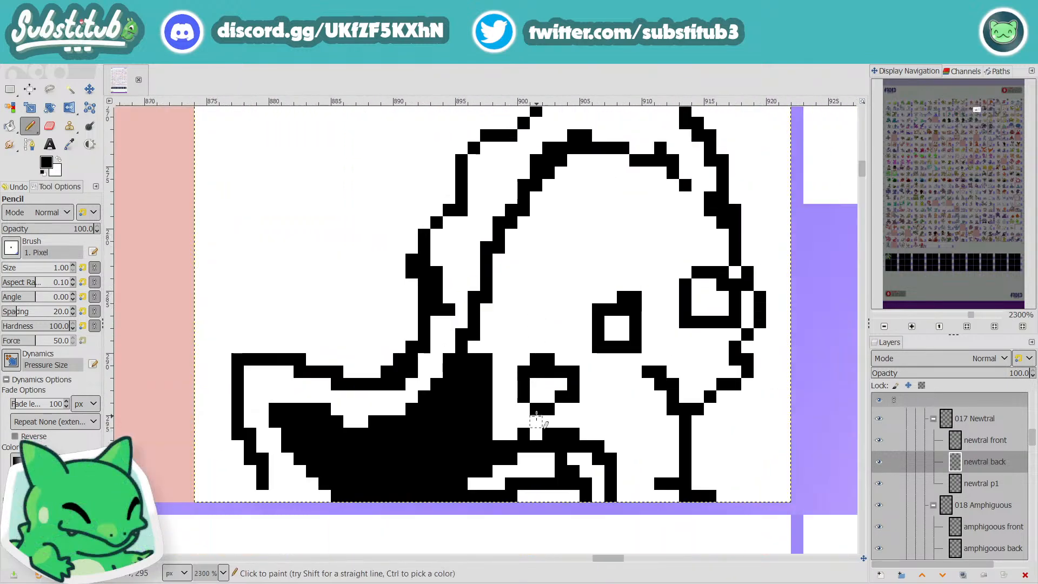
mouse_move(536, 421)
mouse_down()
mouse_move(509, 421)
mouse_move(579, 377)
mouse_move(563, 383)
mouse_move(566, 435)
mouse_move(507, 442)
mouse_move(462, 434)
mouse_move(488, 406)
mouse_move(501, 421)
mouse_move(510, 336)
mouse_move(486, 367)
mouse_move(474, 348)
mouse_move(493, 347)
mouse_move(492, 314)
mouse_move(492, 401)
mouse_move(506, 358)
mouse_move(572, 365)
mouse_move(583, 389)
mouse_move(551, 419)
mouse_move(609, 432)
mouse_up()
click(562, 384)
scroll(610, 433, down, 3)
scroll(622, 425, down, 3)
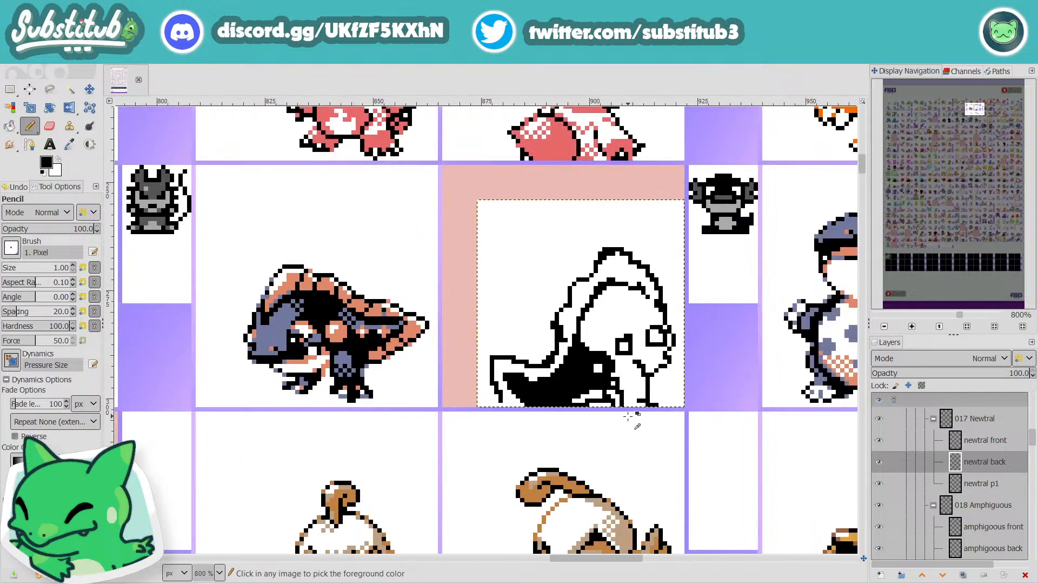
scroll(667, 399, up, 2)
mouse_move(662, 403)
mouse_down()
mouse_move(623, 403)
mouse_move(618, 369)
mouse_move(604, 367)
mouse_move(640, 388)
mouse_move(644, 346)
mouse_move(646, 387)
mouse_move(657, 348)
mouse_move(654, 385)
mouse_move(639, 394)
mouse_move(627, 384)
mouse_move(628, 394)
mouse_move(637, 335)
mouse_move(613, 327)
mouse_move(601, 360)
mouse_move(624, 352)
mouse_move(607, 332)
mouse_move(618, 361)
mouse_up()
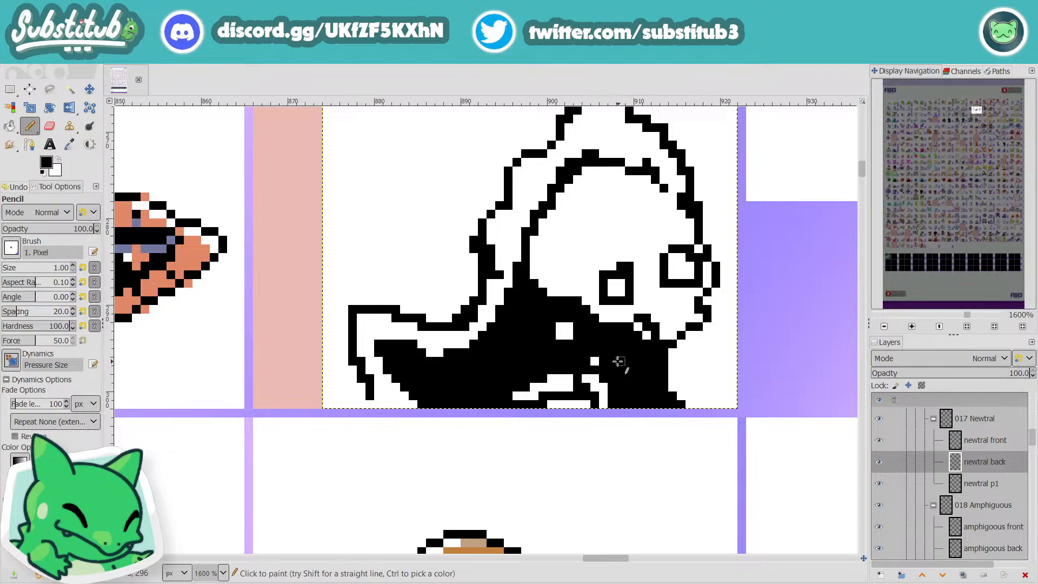
scroll(595, 358, down, 3)
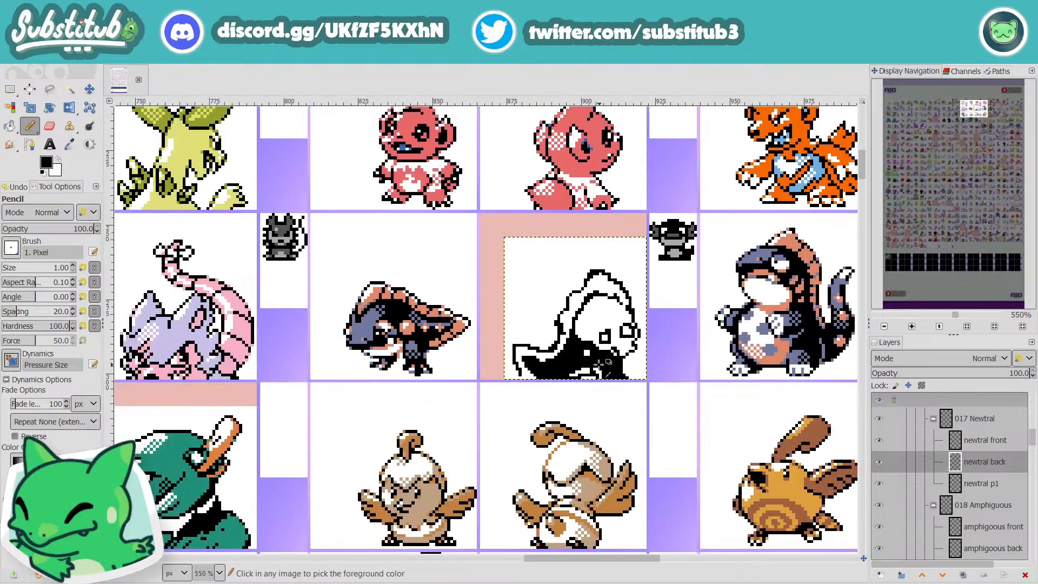
Step: Close the head outline above the eye and continue it to the snout in black, and save the file
scroll(625, 330, up, 4)
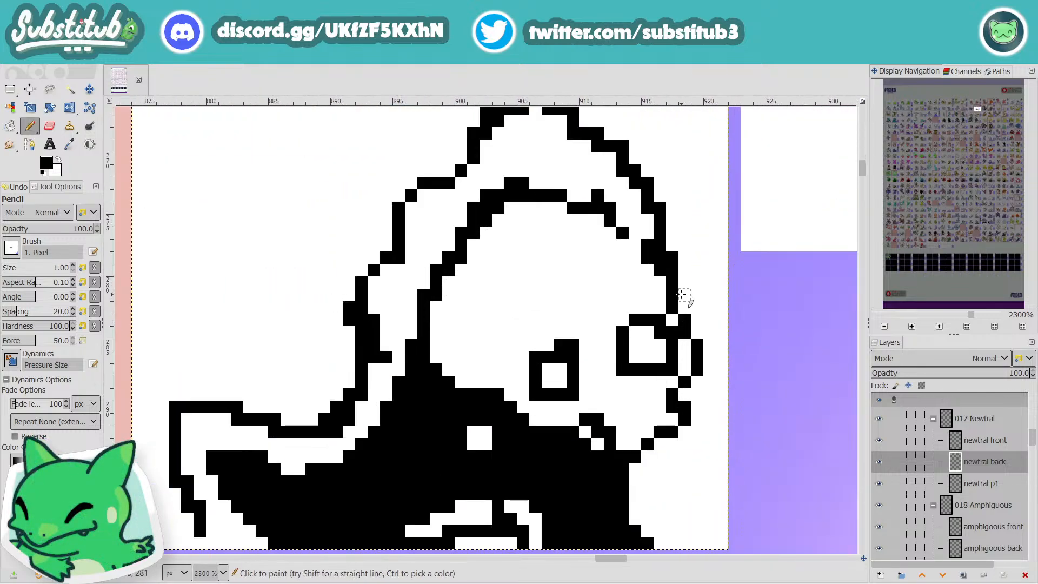
drag(684, 295, 699, 327)
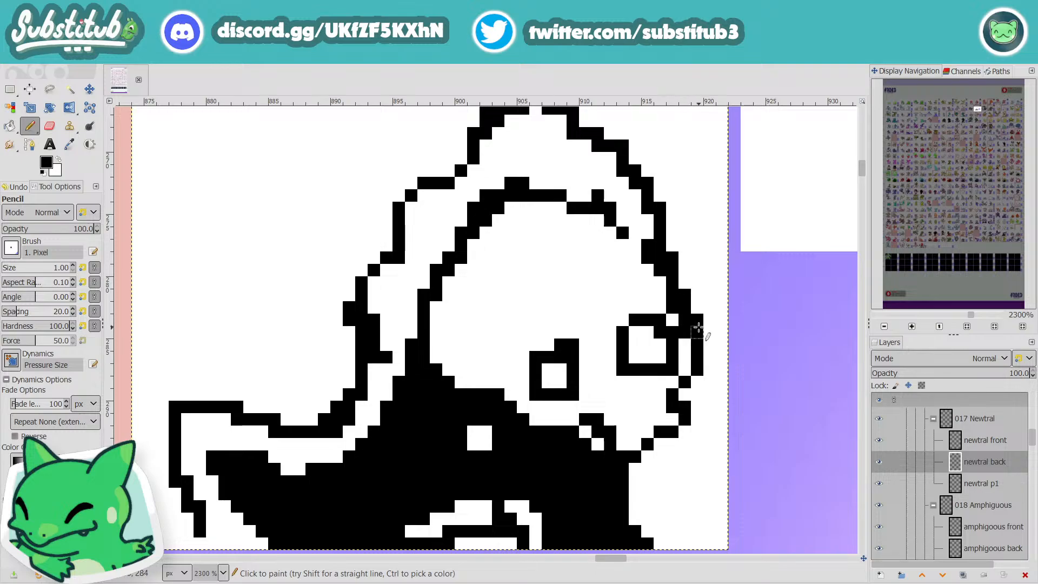
scroll(699, 332, down, 4)
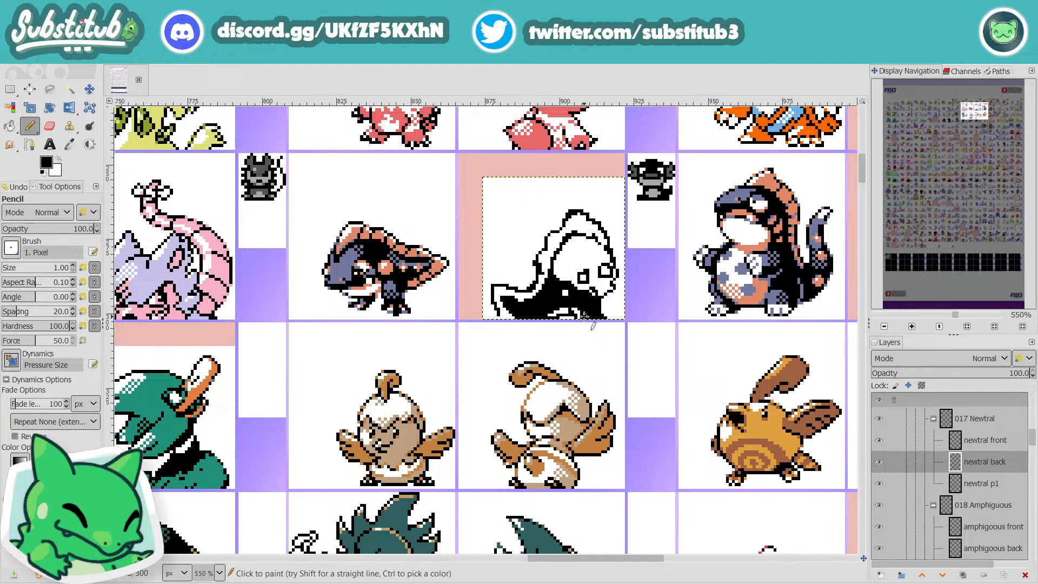
key(ctrl+s)
Step: Fill the head and upper back solid black beneath the fin, keeping the eye, jaw and square body spots white
scroll(600, 298, up, 2)
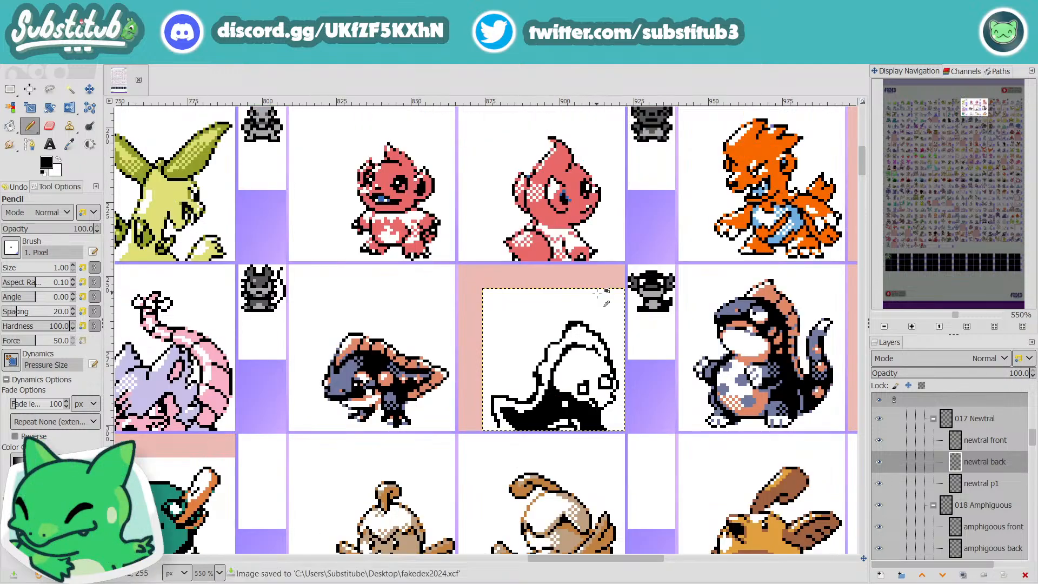
scroll(593, 400, up, 1)
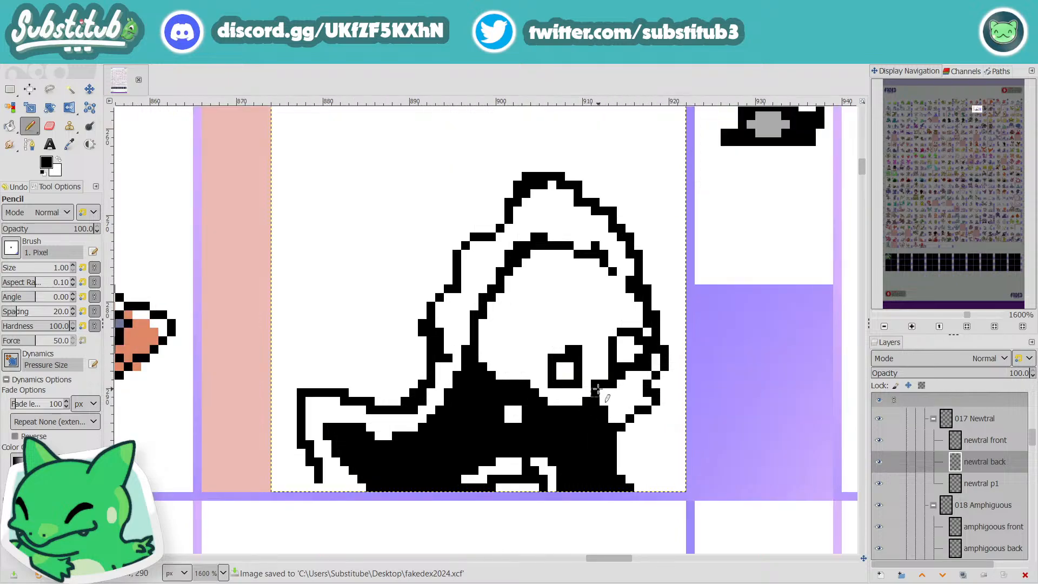
scroll(611, 393, down, 2)
scroll(617, 389, up, 2)
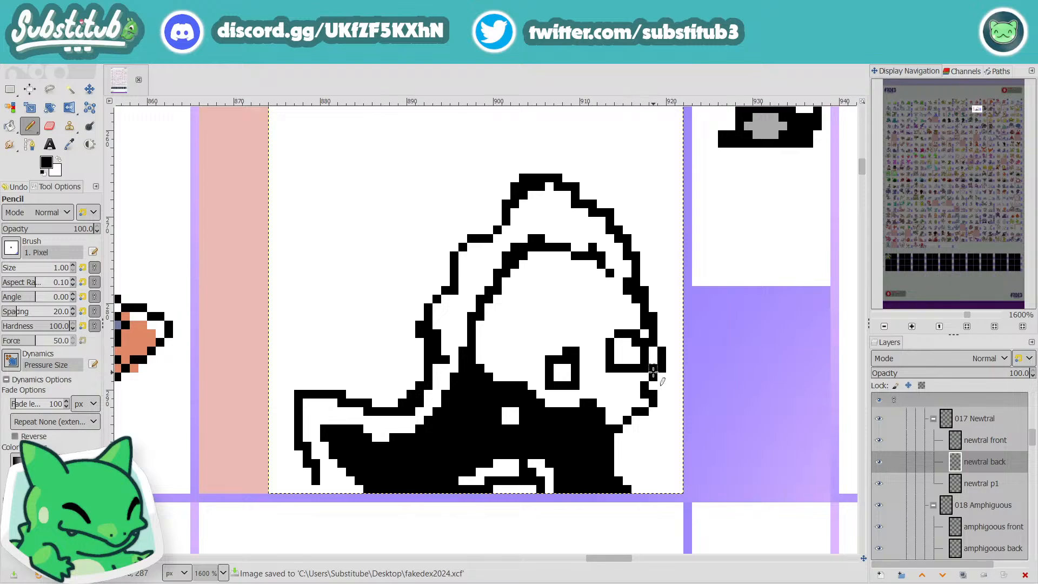
mouse_move(647, 367)
mouse_down()
mouse_move(591, 411)
mouse_move(601, 370)
mouse_move(556, 412)
mouse_move(499, 351)
mouse_move(489, 360)
mouse_move(480, 351)
mouse_move(486, 322)
mouse_move(531, 273)
mouse_move(558, 264)
mouse_move(620, 289)
mouse_move(645, 340)
mouse_move(616, 333)
mouse_move(605, 347)
mouse_move(620, 332)
mouse_move(610, 336)
mouse_move(585, 382)
mouse_move(550, 405)
mouse_move(538, 379)
mouse_move(509, 382)
mouse_move(478, 365)
mouse_move(526, 374)
mouse_move(531, 356)
mouse_move(542, 377)
mouse_move(525, 323)
mouse_move(519, 365)
mouse_move(535, 327)
mouse_move(564, 316)
mouse_move(581, 271)
mouse_move(530, 256)
mouse_move(507, 290)
mouse_move(508, 325)
mouse_move(500, 317)
mouse_move(504, 300)
mouse_move(509, 340)
mouse_move(585, 273)
mouse_move(553, 282)
mouse_move(542, 326)
mouse_move(569, 298)
mouse_move(544, 307)
mouse_move(566, 272)
mouse_move(531, 271)
mouse_move(492, 313)
mouse_move(514, 324)
mouse_move(535, 276)
mouse_move(532, 319)
mouse_move(587, 359)
mouse_move(610, 325)
mouse_move(601, 324)
mouse_move(627, 303)
mouse_move(600, 300)
mouse_move(606, 291)
mouse_move(616, 310)
mouse_move(600, 286)
mouse_move(568, 330)
mouse_up()
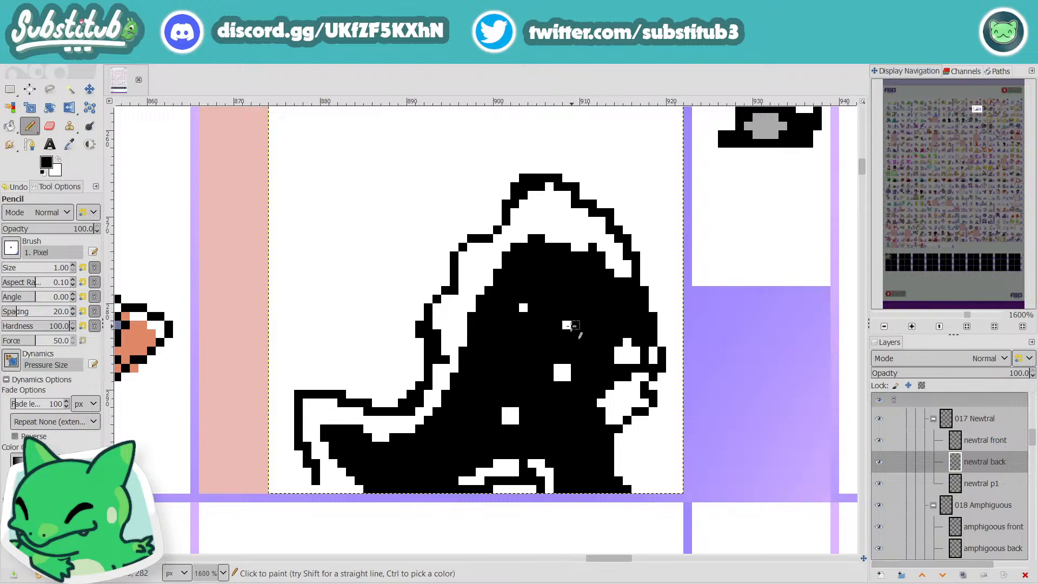
click(523, 308)
scroll(563, 308, down, 3)
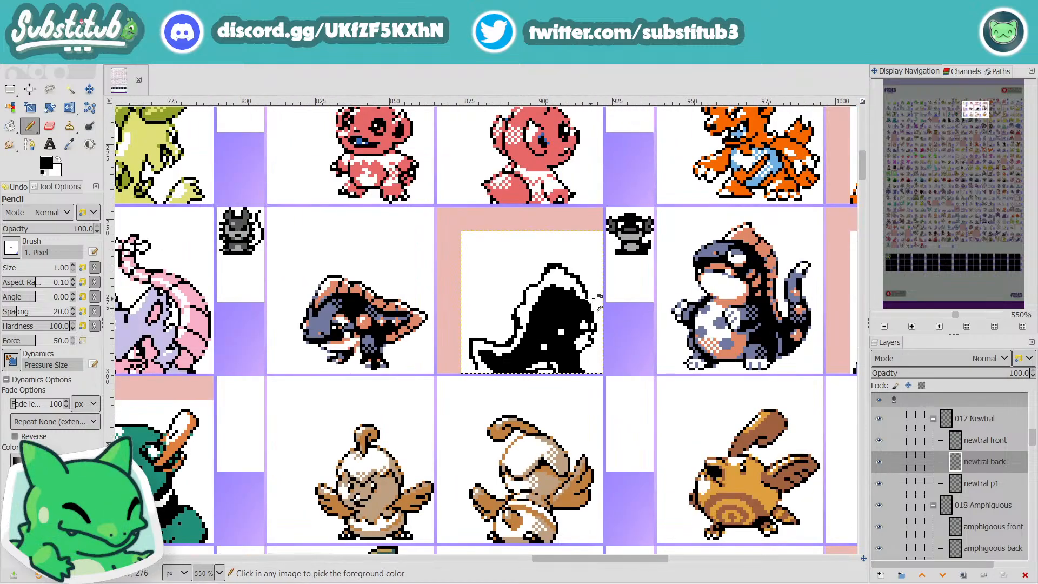
Step: Try to smooth the upper edge of the black head area by painting its raised pixels white
scroll(571, 291, up, 1)
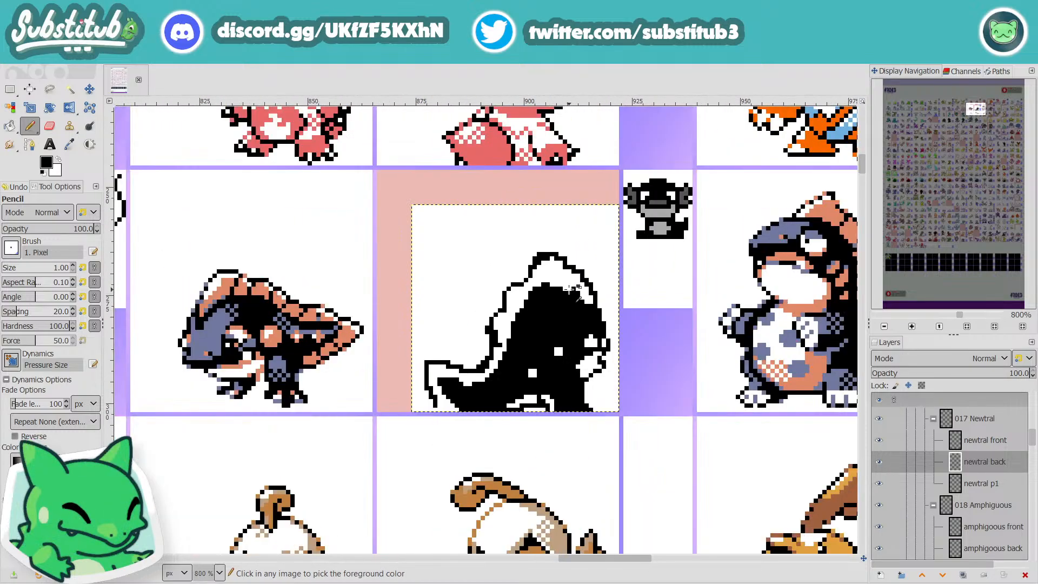
scroll(571, 290, up, 1)
key(x)
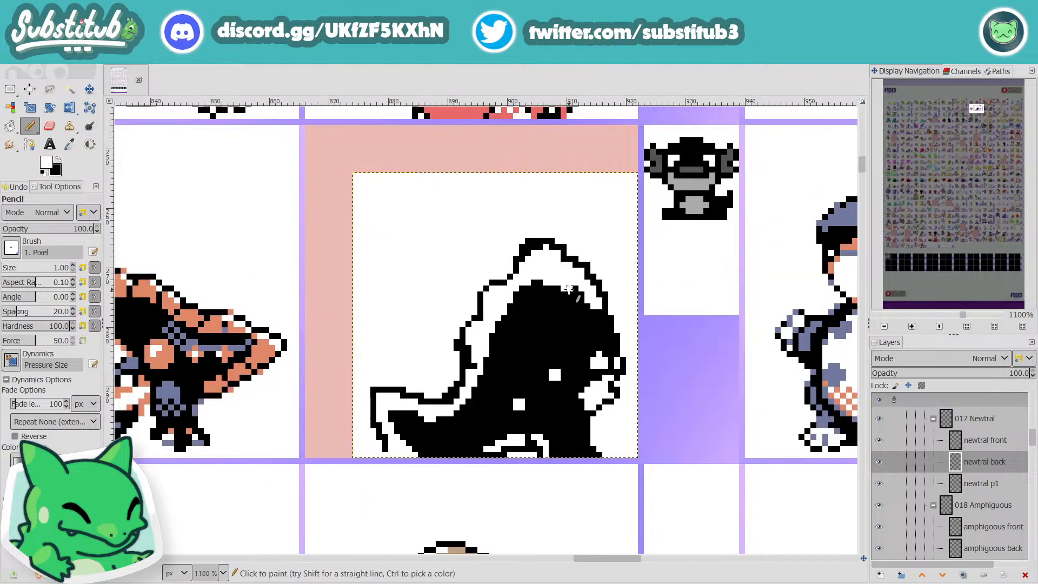
drag(502, 317, 538, 282)
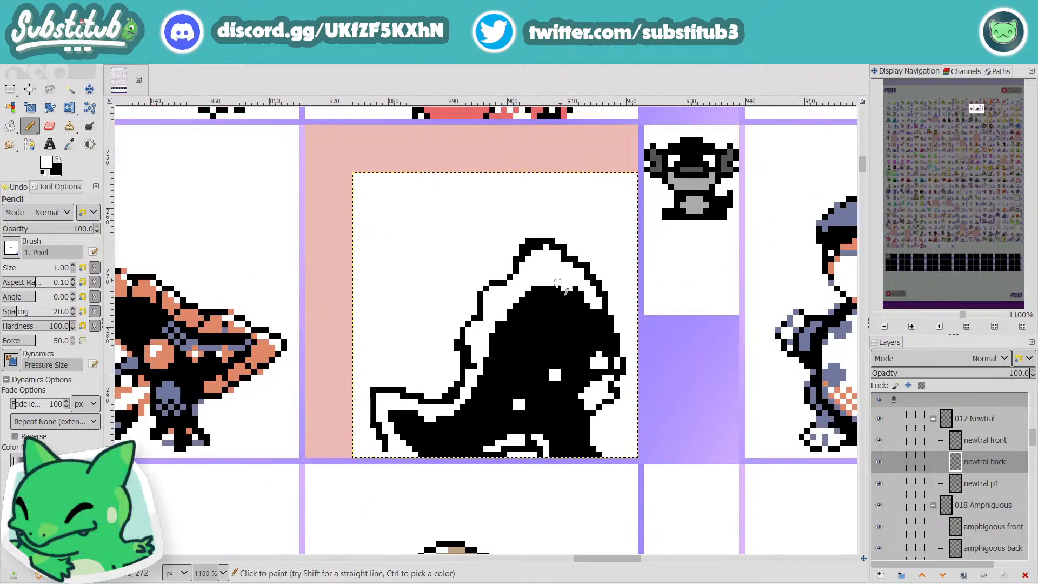
key(z)
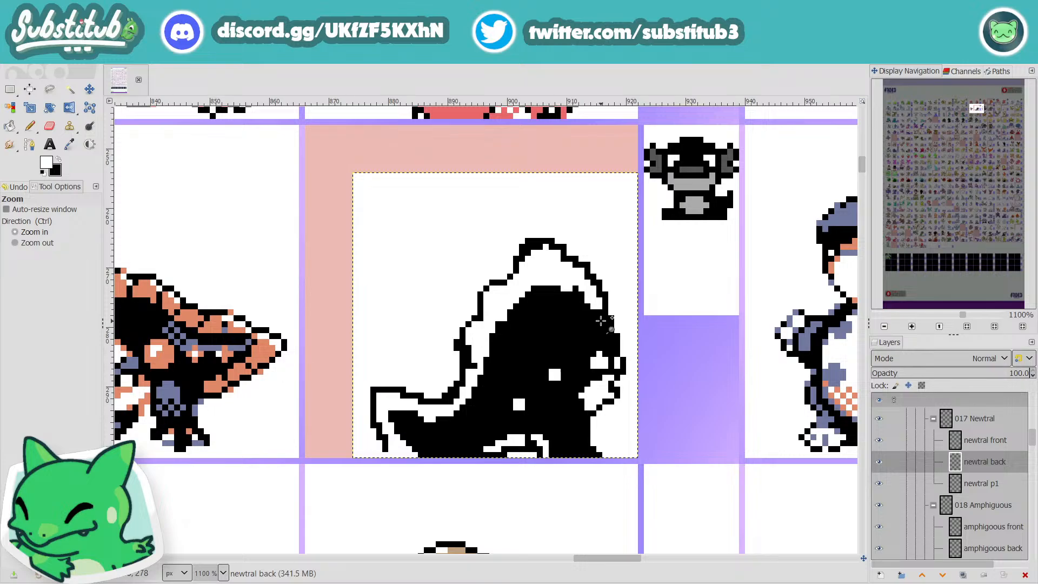
key(x)
drag(595, 307, 599, 312)
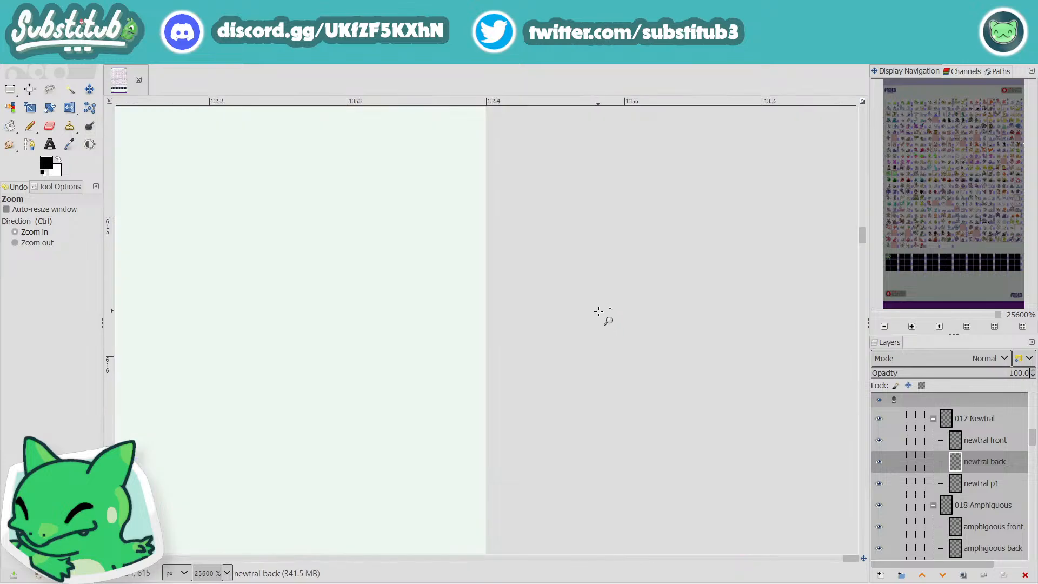
scroll(612, 316, down, 15)
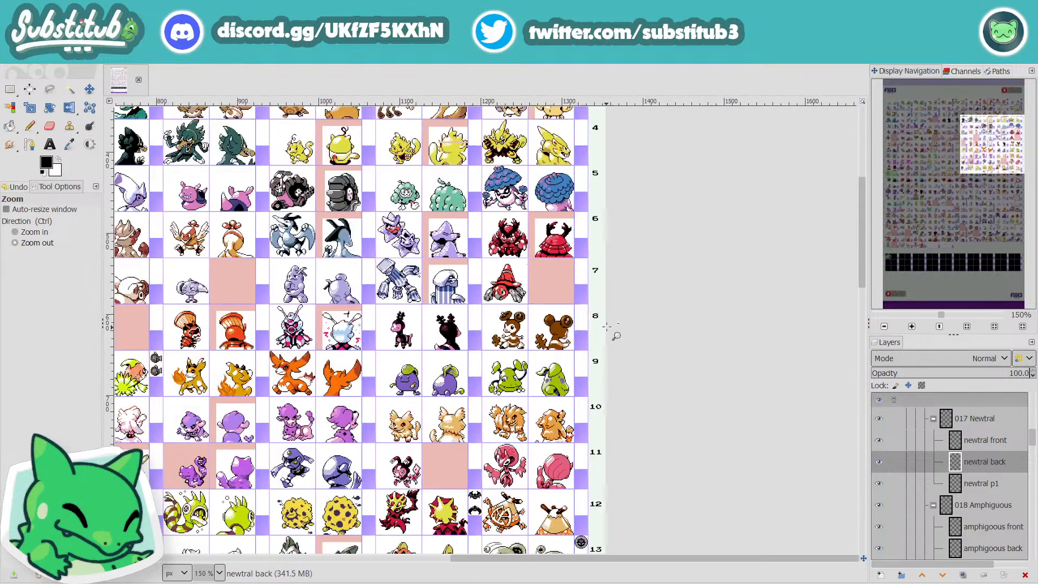
scroll(474, 326, up, 5)
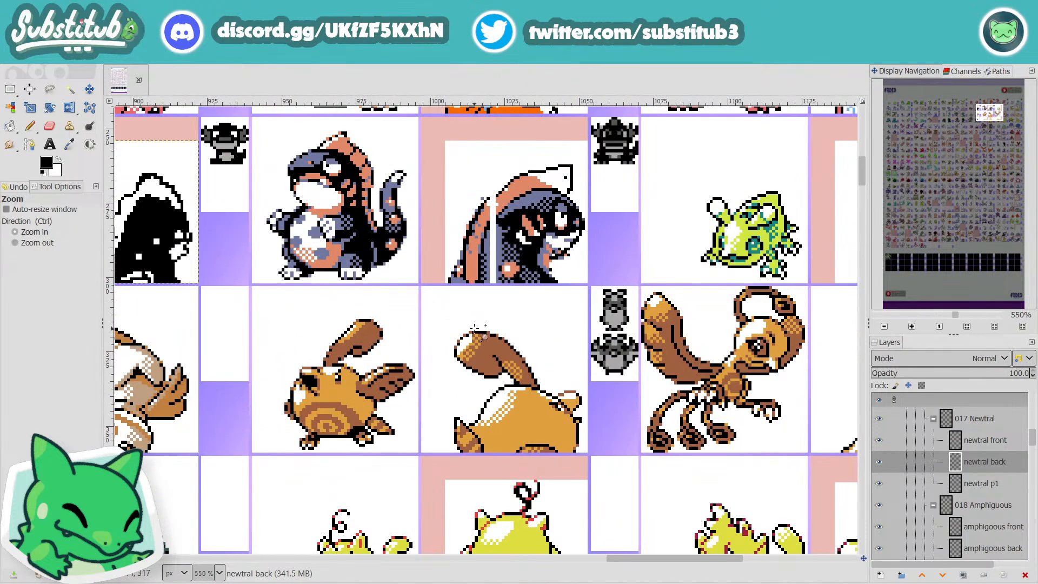
key(n)
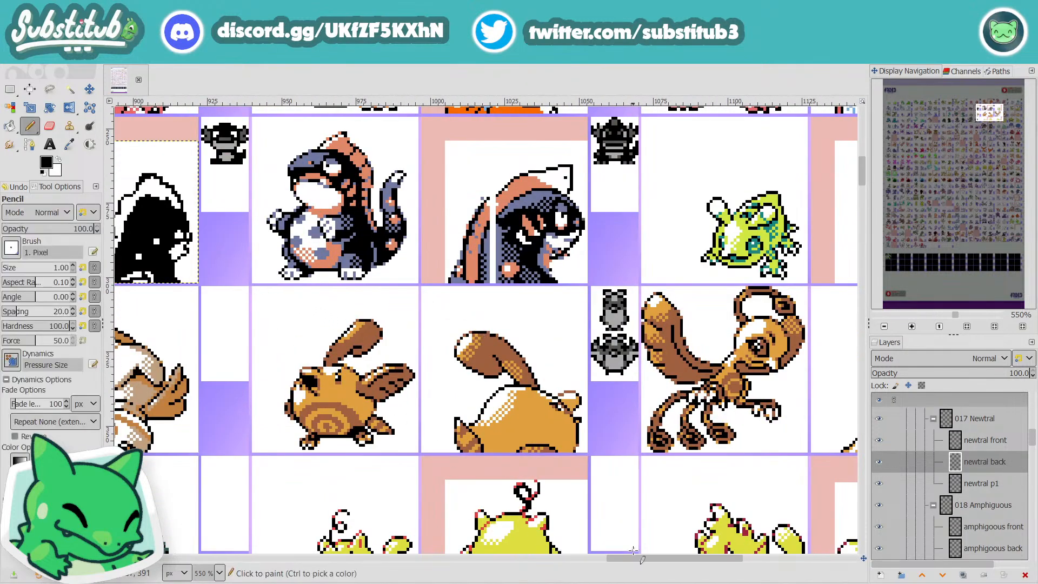
Step: Smooth the upper edge of the head's black area beneath the fin with black pixels, and save the file
drag(645, 558, 601, 565)
scroll(405, 208, up, 4)
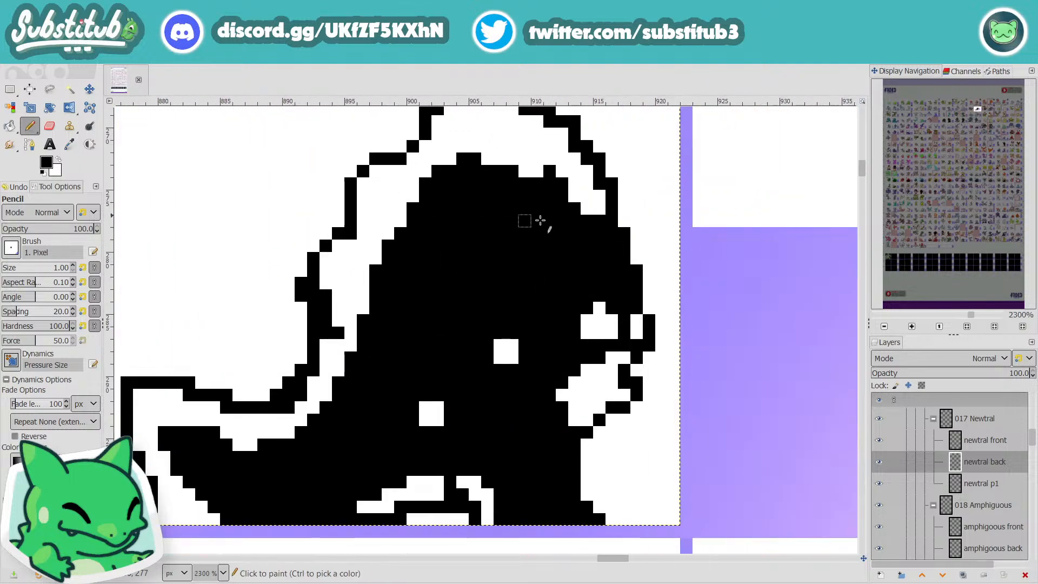
mouse_move(547, 174)
mouse_down()
mouse_move(501, 167)
mouse_move(515, 158)
mouse_move(470, 163)
mouse_up()
scroll(470, 162, down, 4)
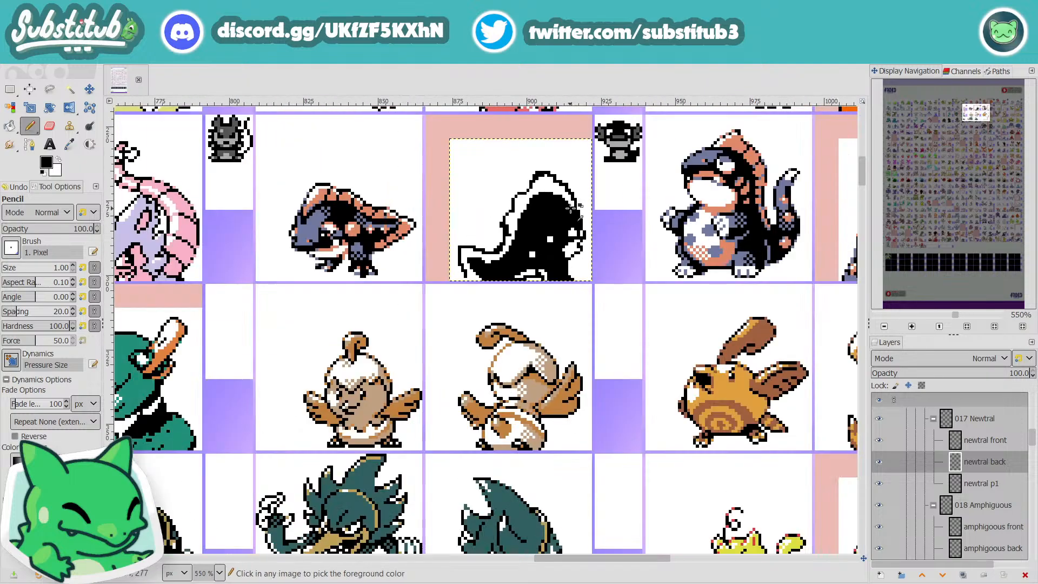
key(ctrl+s)
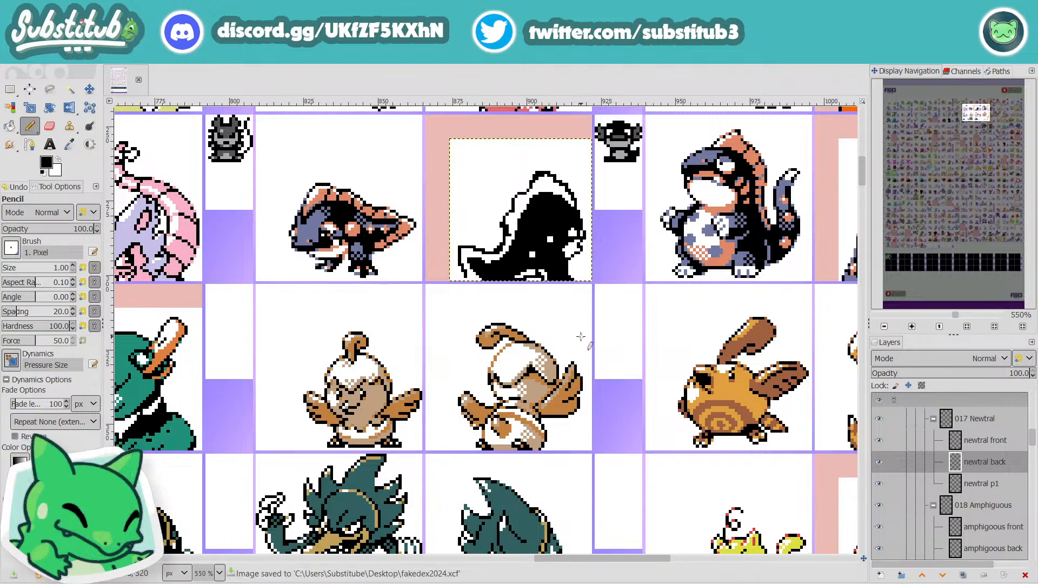
Step: Round the white of the eye and fill the gaps between it and the snout tip with black pixels
scroll(562, 290, up, 2)
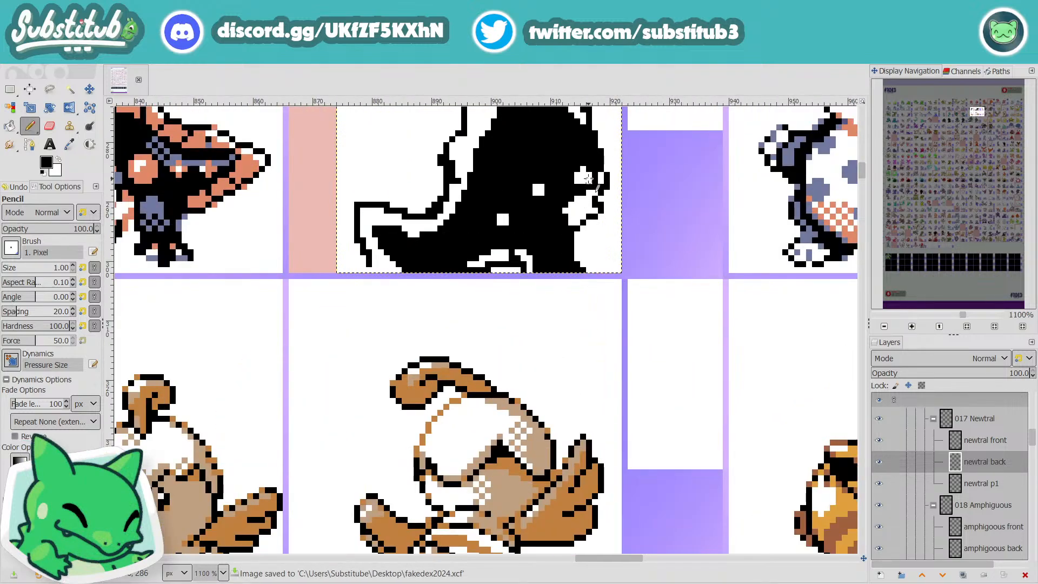
scroll(584, 227, up, 5)
key(x)
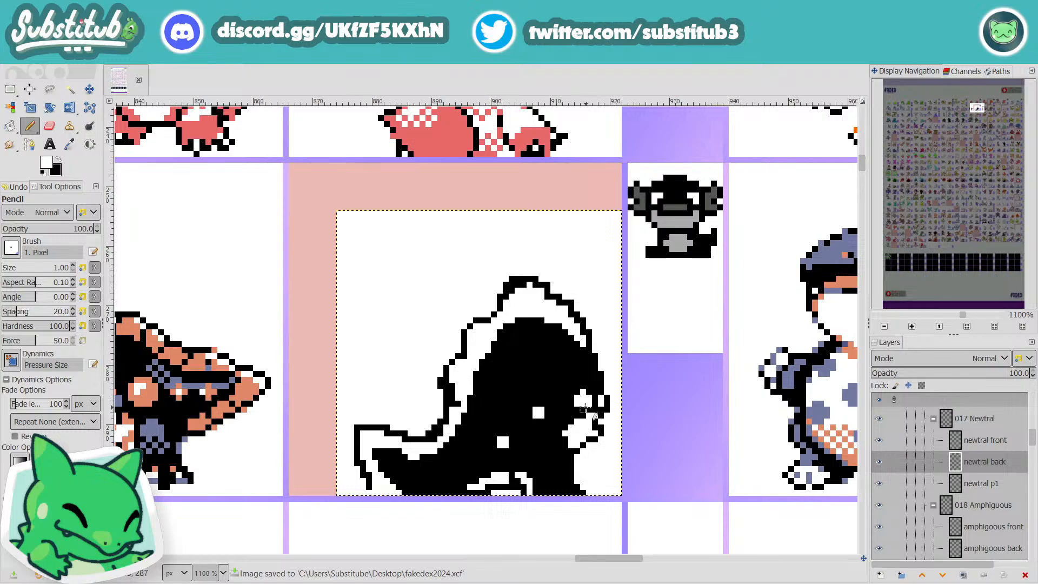
scroll(605, 420, down, 2)
scroll(608, 417, up, 3)
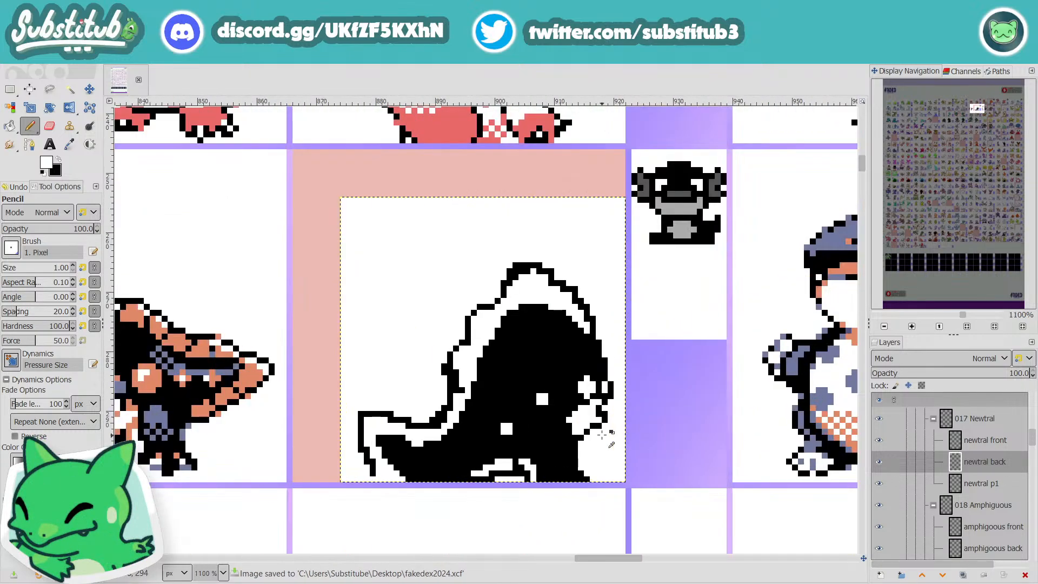
key(x)
click(606, 370)
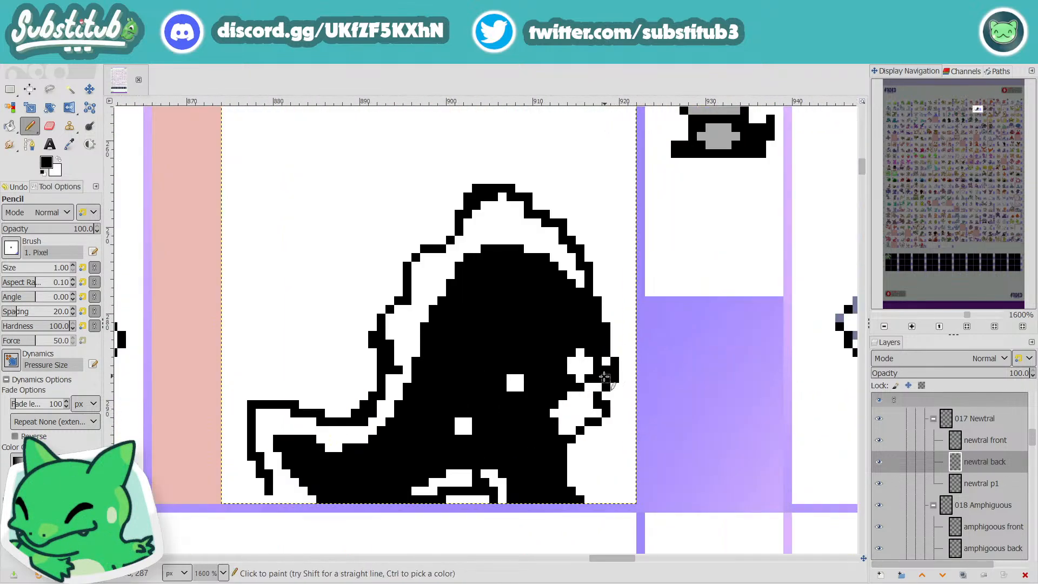
click(598, 387)
click(606, 363)
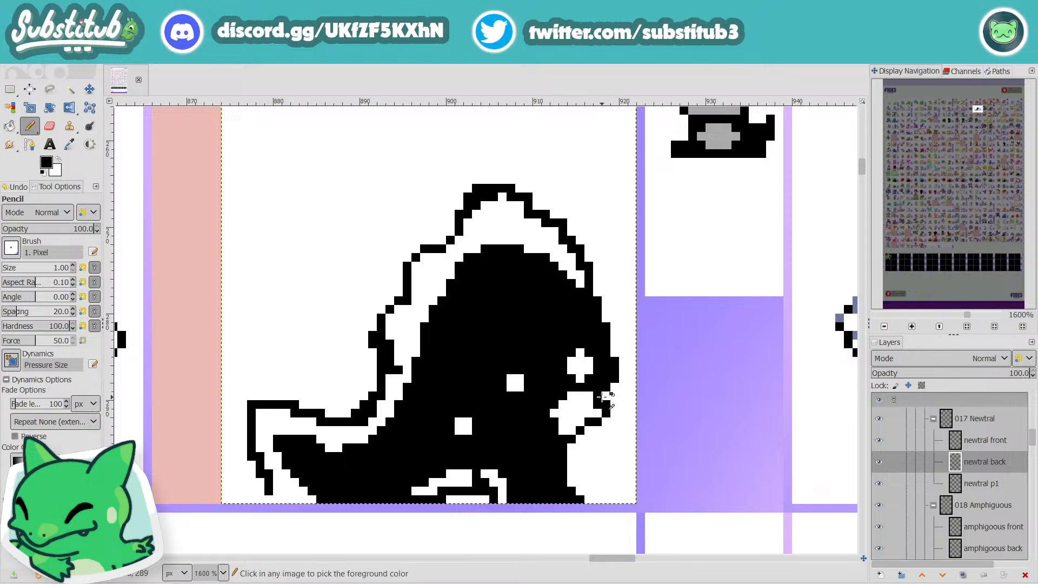
Step: Save the file and add a black pixel to the upper edge of the white jaw below the eye
scroll(601, 394, down, 3)
key(ctrl+s)
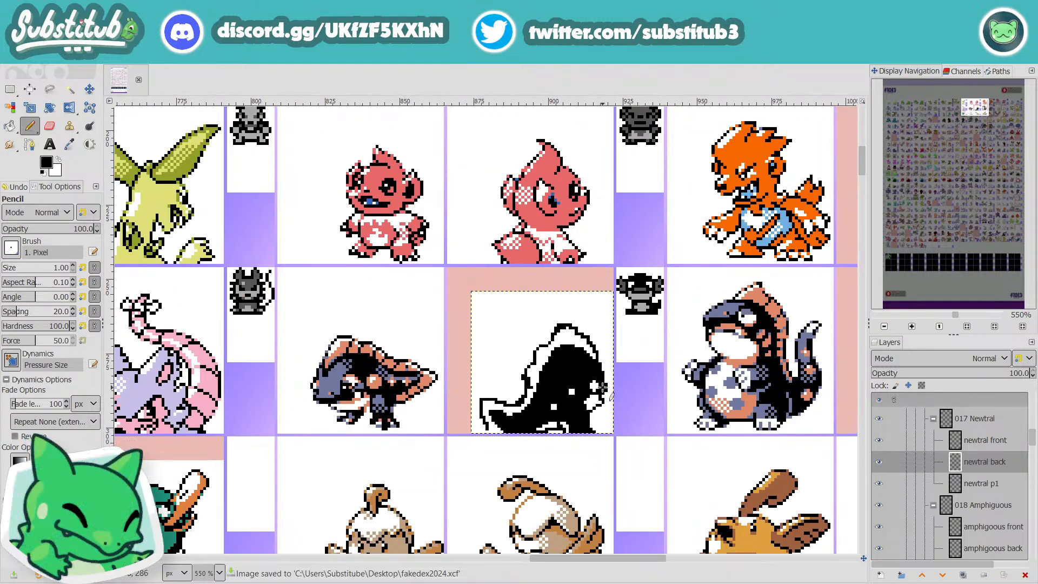
scroll(605, 391, up, 4)
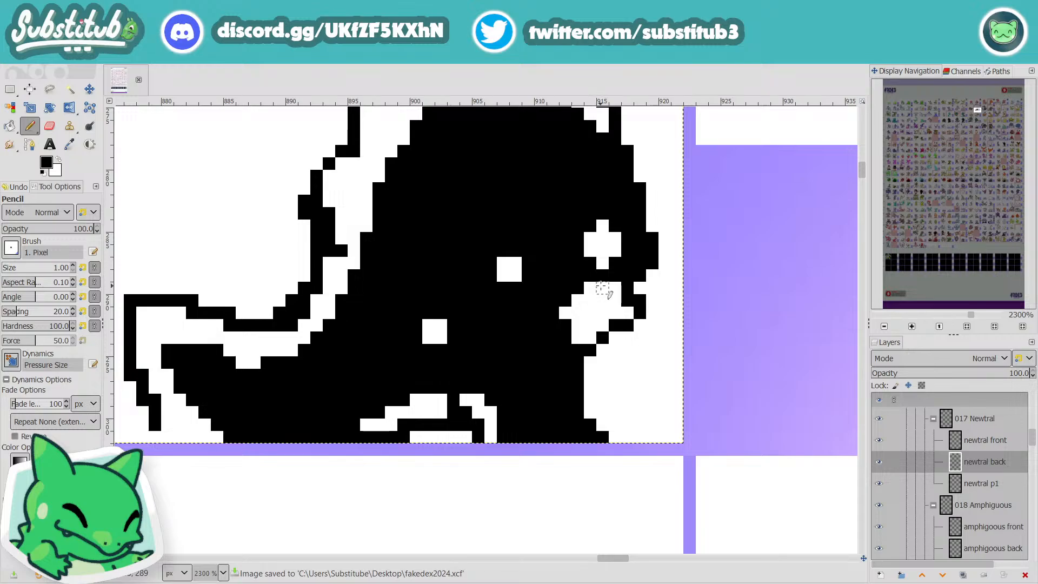
click(603, 289)
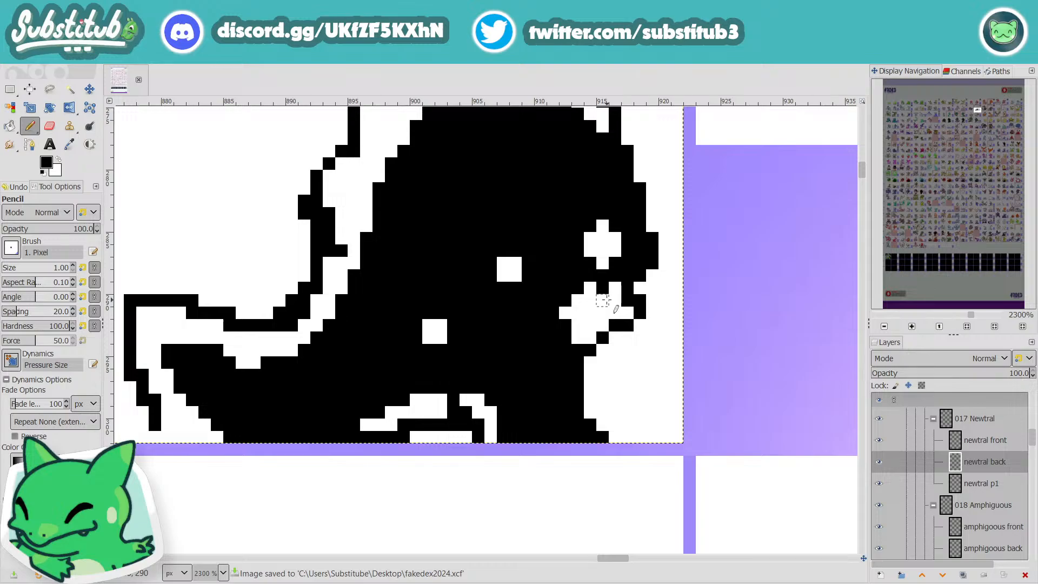
scroll(548, 285, down, 4)
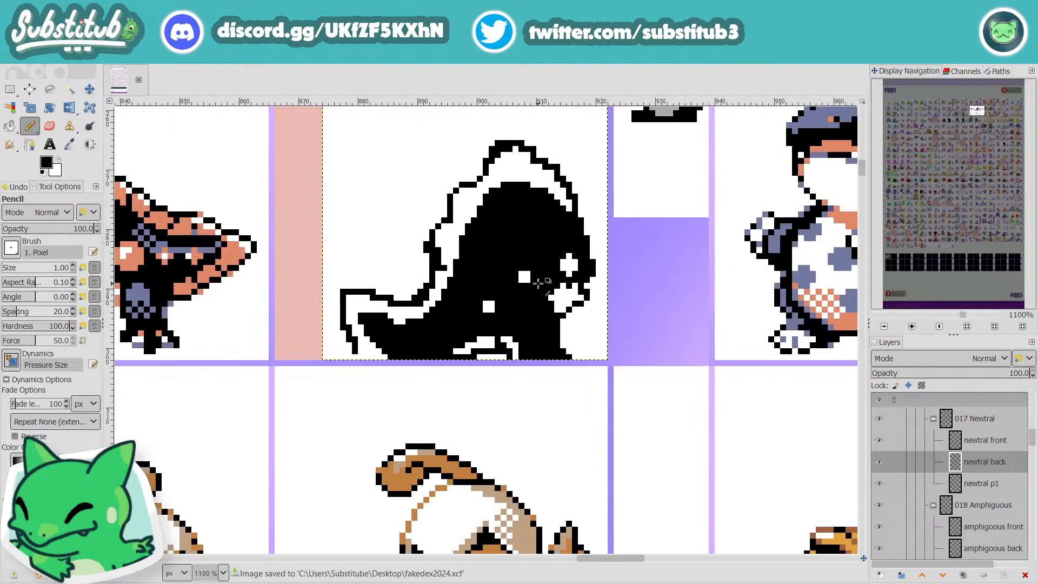
Step: Extend the white strip at the body's bottom edge with a white pixel, and save the file
scroll(526, 327, up, 3)
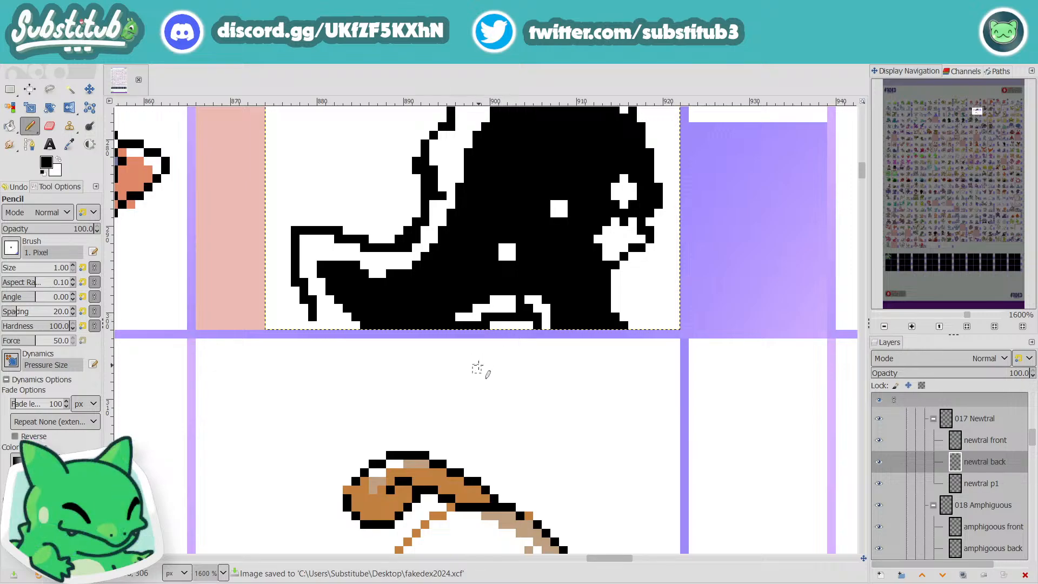
scroll(526, 330, up, 1)
key(x)
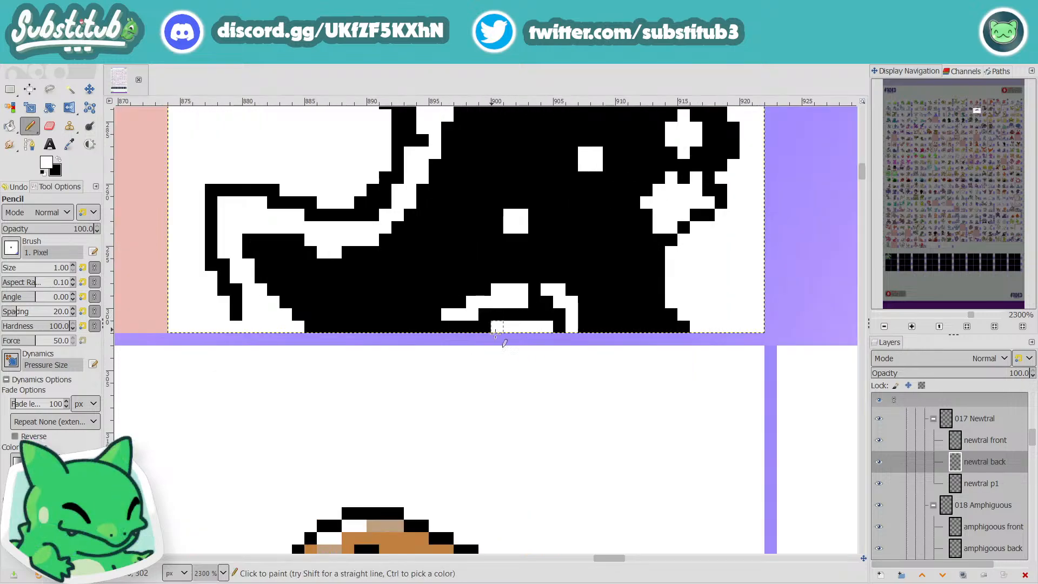
click(487, 324)
scroll(520, 314, down, 4)
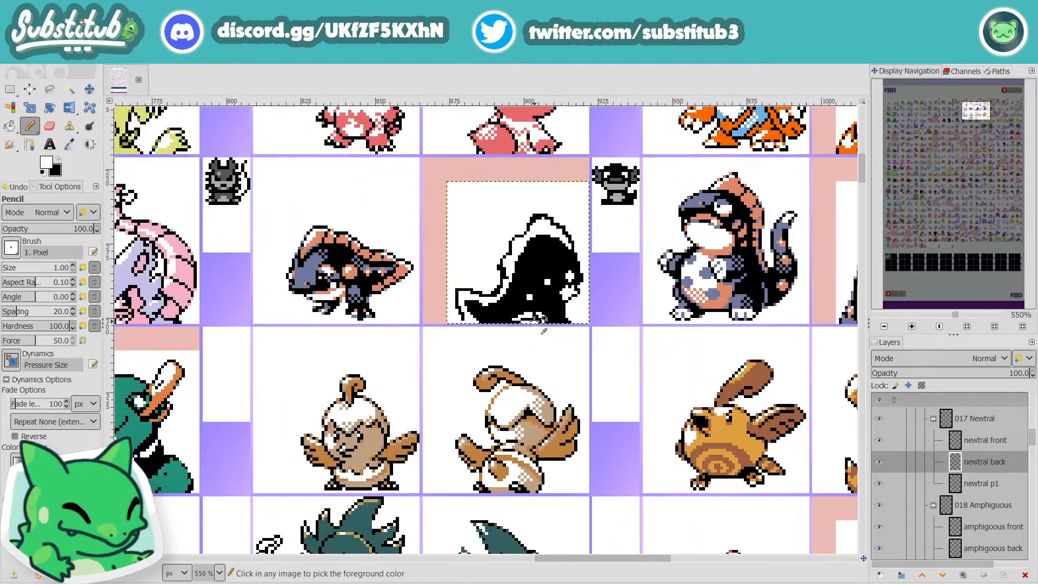
key(ctrl+s)
scroll(519, 312, up, 4)
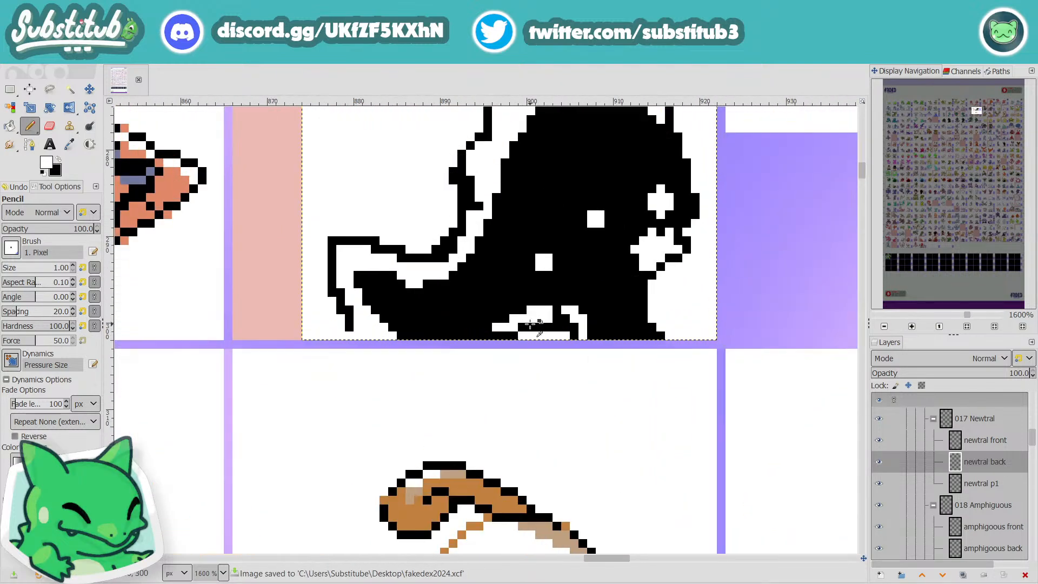
Step: Paint the white curved band above the foot black, keeping the short white marks beside it
scroll(579, 469, down, 2)
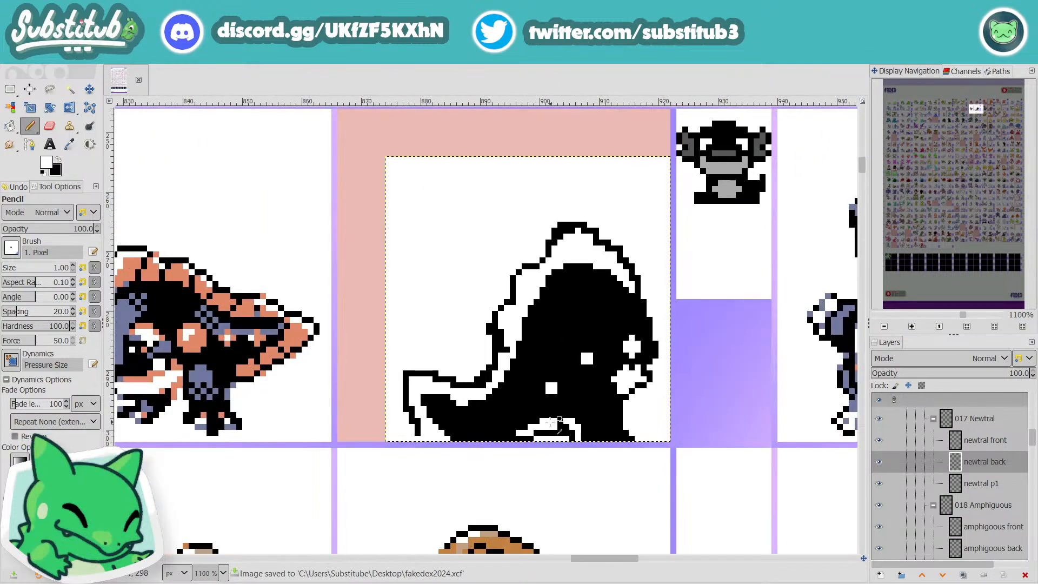
key(x)
click(554, 421)
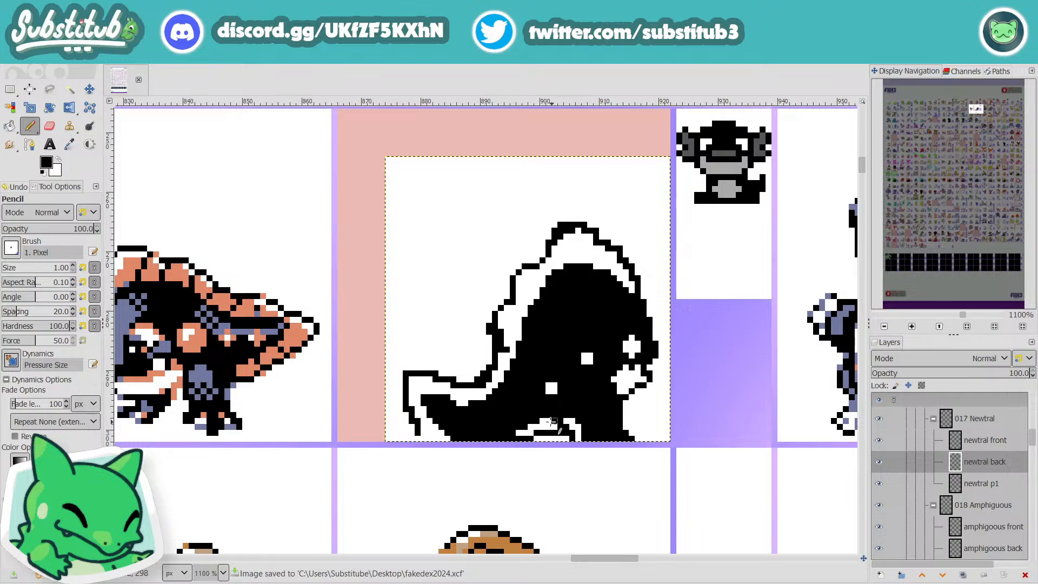
mouse_move(549, 422)
mouse_down()
mouse_move(517, 437)
mouse_move(540, 421)
mouse_move(558, 428)
mouse_move(538, 441)
mouse_up()
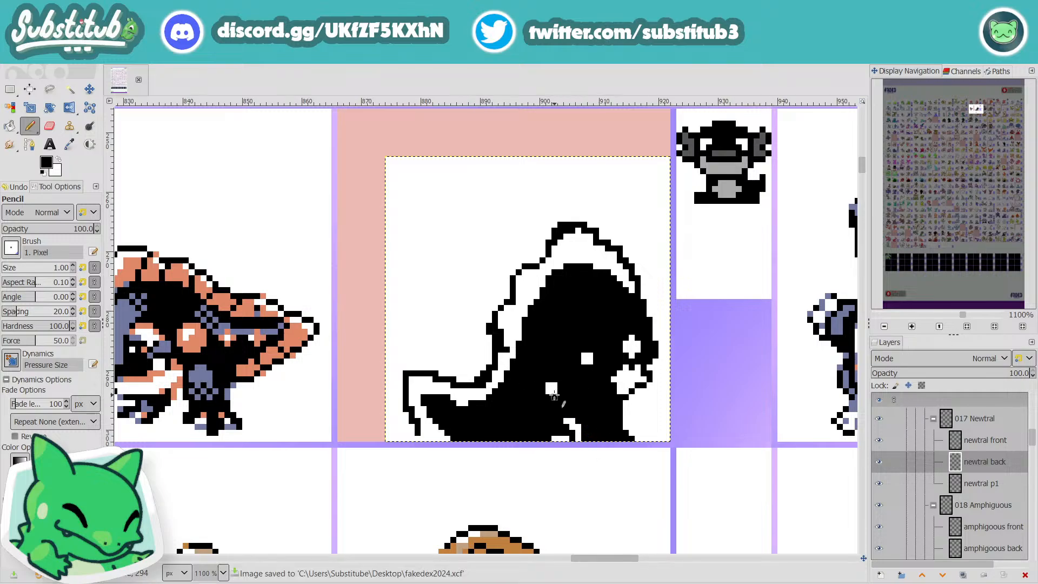
Step: Enlarge the lower square body spot with white pixels to make it rounder
key(x)
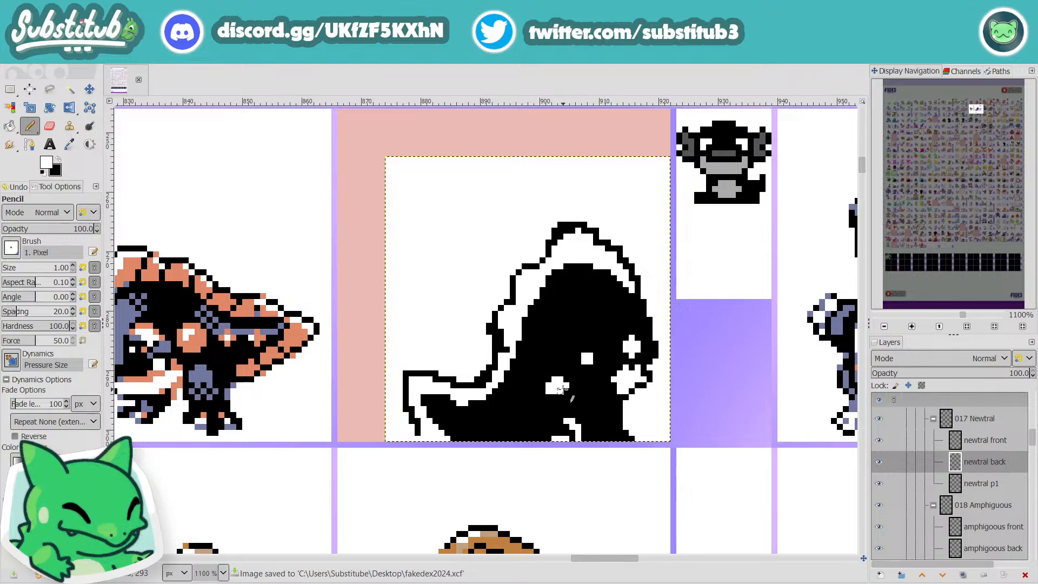
click(561, 396)
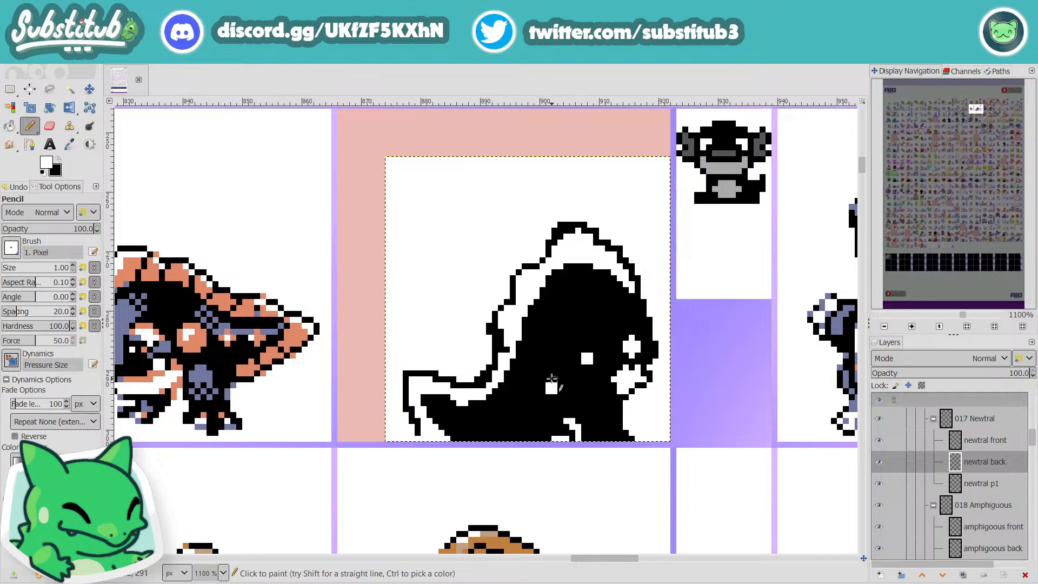
ctrl+scroll(560, 379, down, 3)
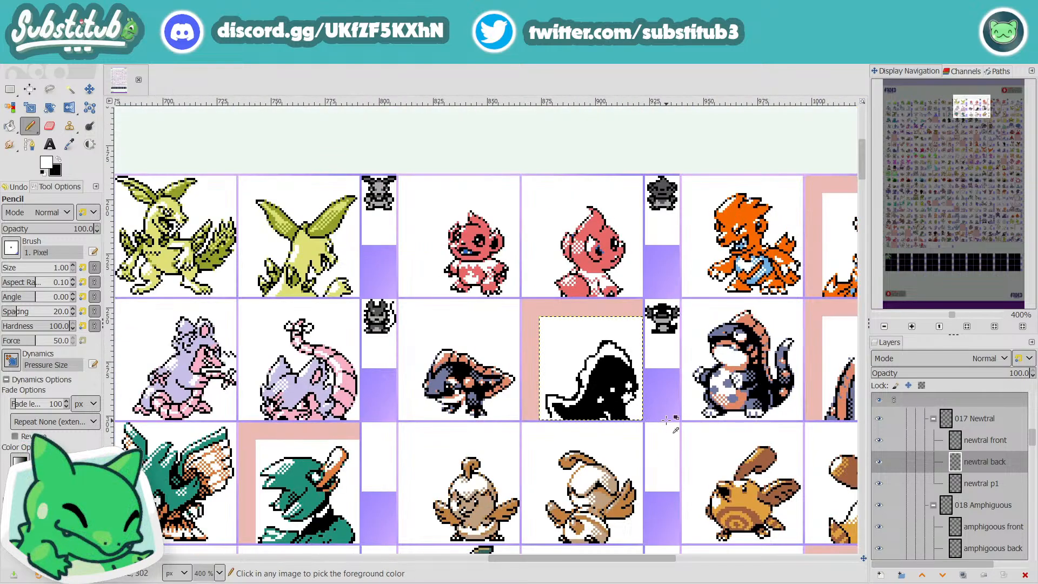
Step: Extend the white jaw area upward behind the eye with white pixels, and save the file
ctrl+scroll(644, 394, up, 3)
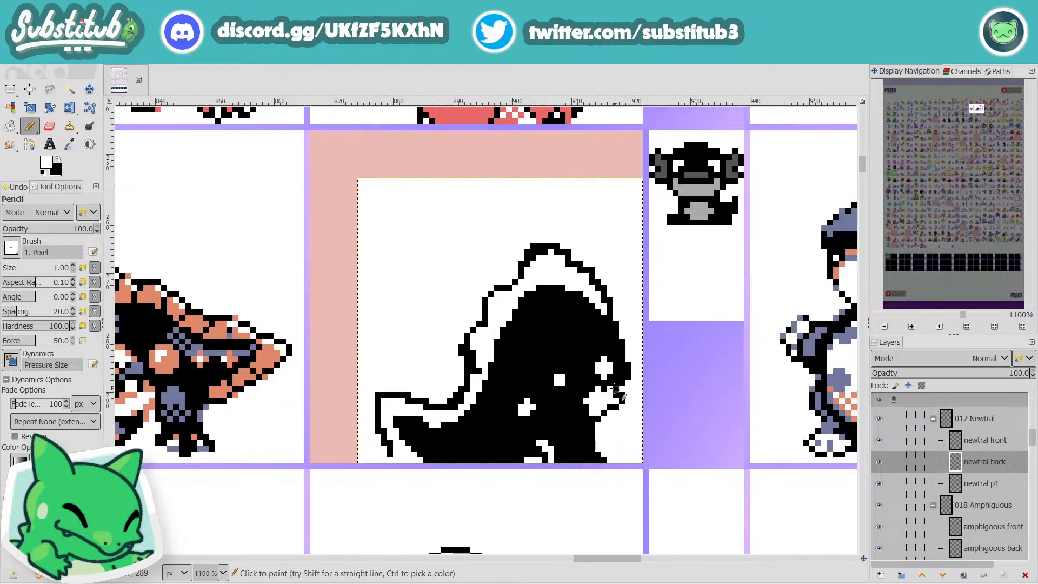
key(x)
key(x)
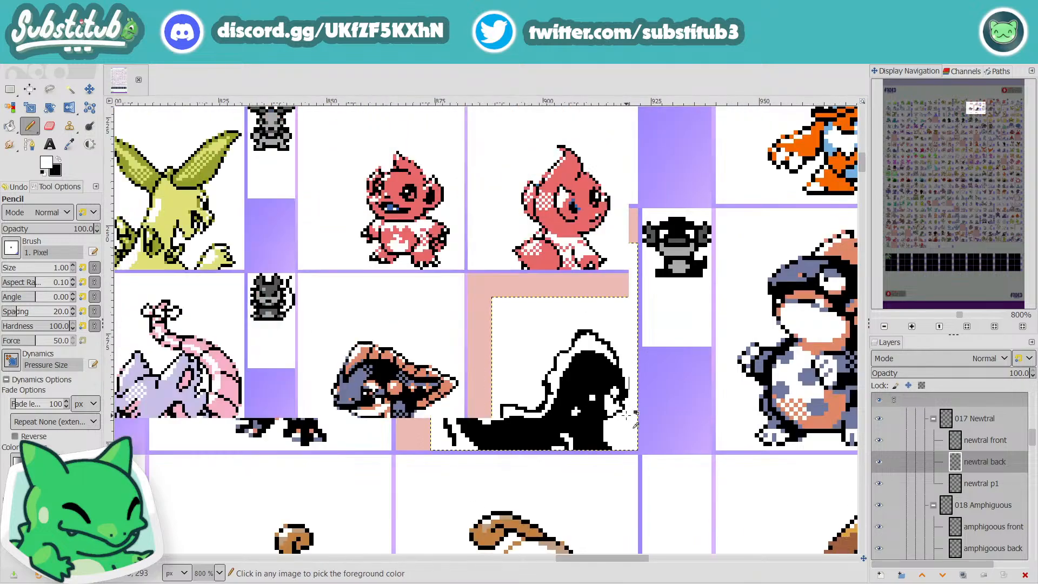
ctrl+scroll(627, 416, down, 3)
key(ctrl+s)
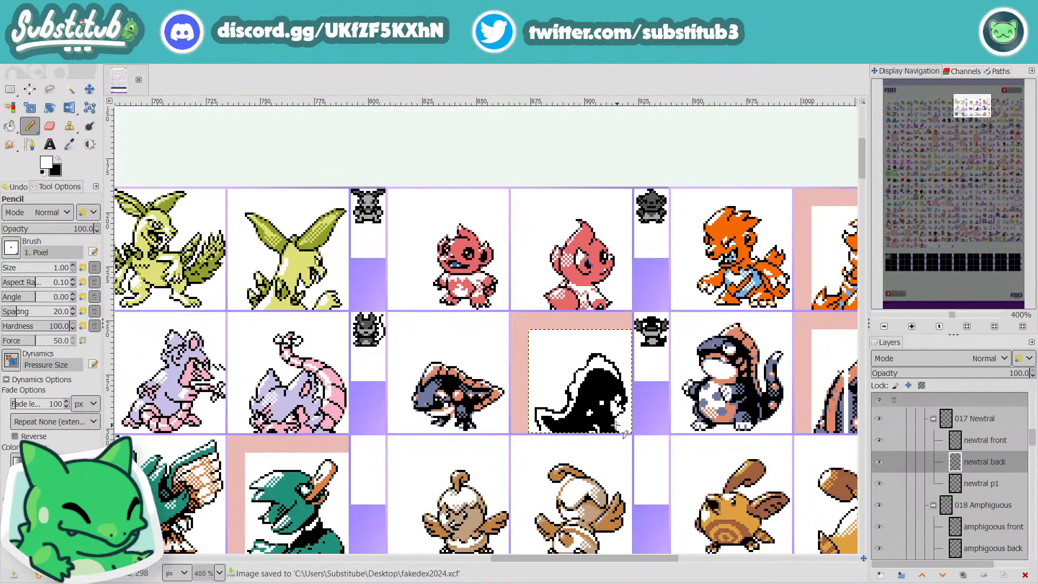
Step: Paint over the white eye and the upper part of the white cheek with black pixels
ctrl+scroll(611, 419, up, 2)
ctrl+scroll(617, 411, up, 2)
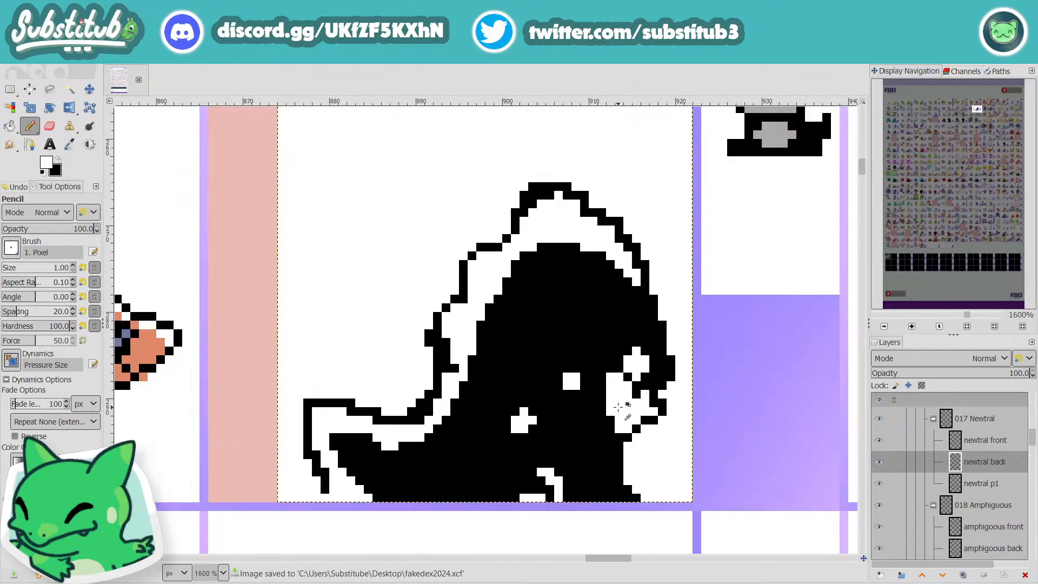
key(x)
mouse_move(642, 372)
mouse_down()
mouse_move(636, 350)
mouse_move(627, 351)
mouse_move(637, 376)
mouse_move(611, 368)
mouse_move(605, 351)
mouse_move(591, 365)
mouse_move(607, 365)
mouse_move(601, 342)
mouse_move(586, 366)
mouse_up()
key(x)
scroll(625, 408, down, 3)
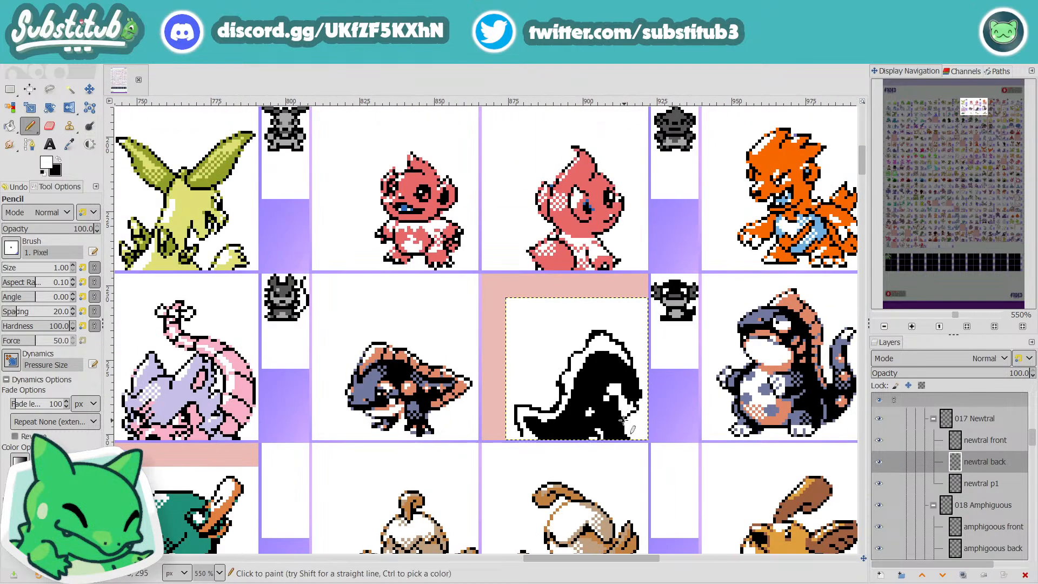
scroll(627, 408, up, 2)
key(x)
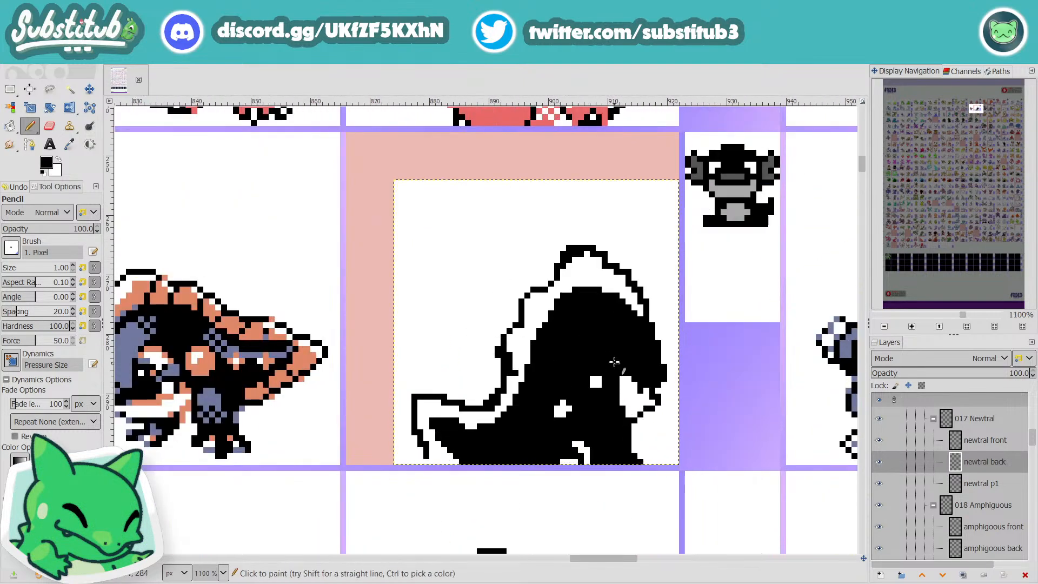
mouse_move(627, 376)
mouse_down()
mouse_move(619, 403)
mouse_move(617, 363)
mouse_up()
Step: Redraw the eye as a tall white oval farther back on the head, just behind the jaw
key(x)
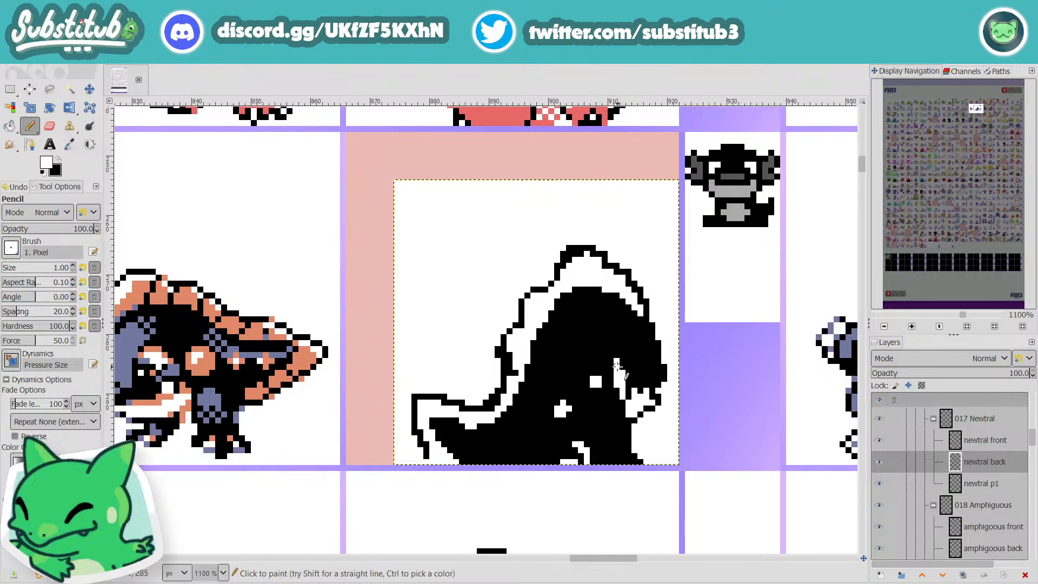
key(ctrl+z)
click(620, 371)
ctrl+scroll(620, 368, down, 3)
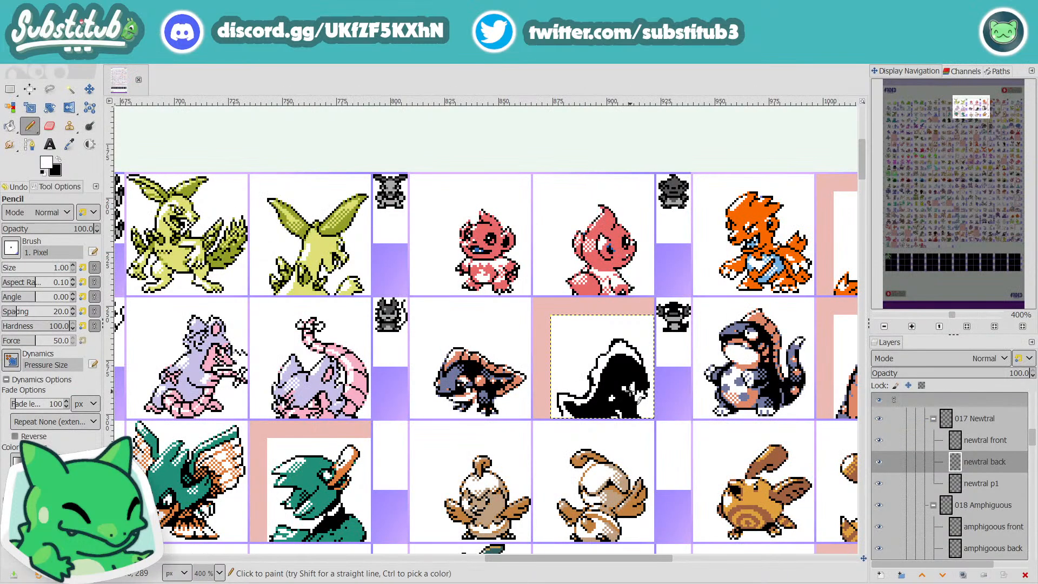
ctrl+scroll(637, 379, up, 5)
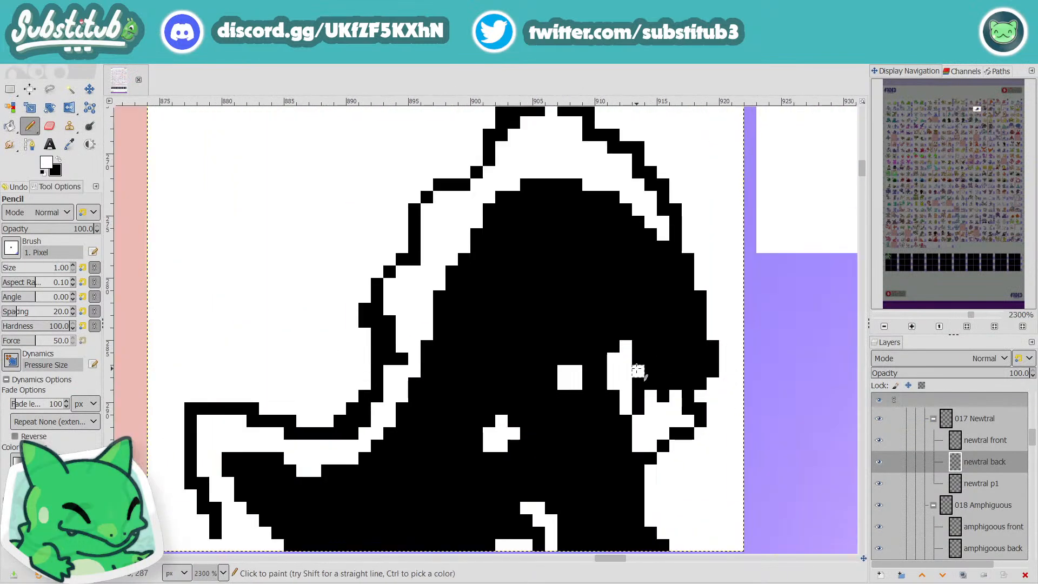
drag(639, 382, 634, 359)
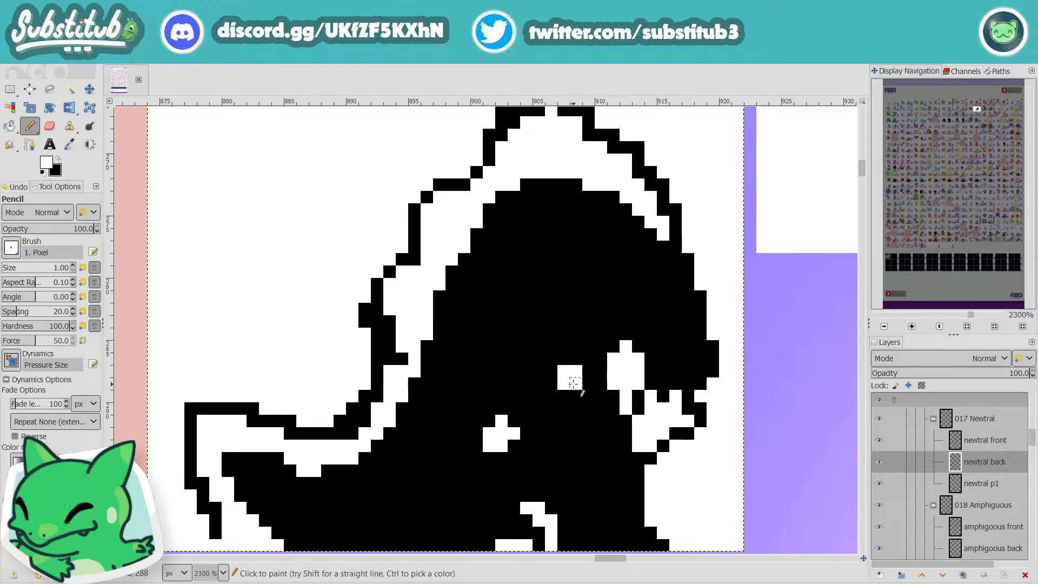
Step: Round off both white body spots by adding white pixels along their edges, and save the file
click(563, 395)
click(551, 384)
click(551, 371)
scroll(610, 405, down, 5)
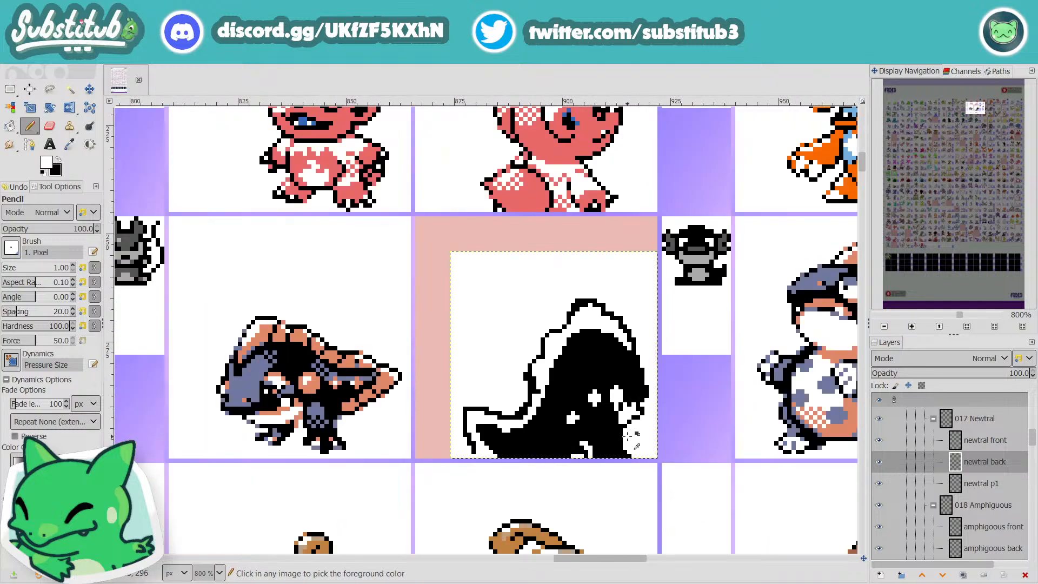
scroll(605, 434, up, 4)
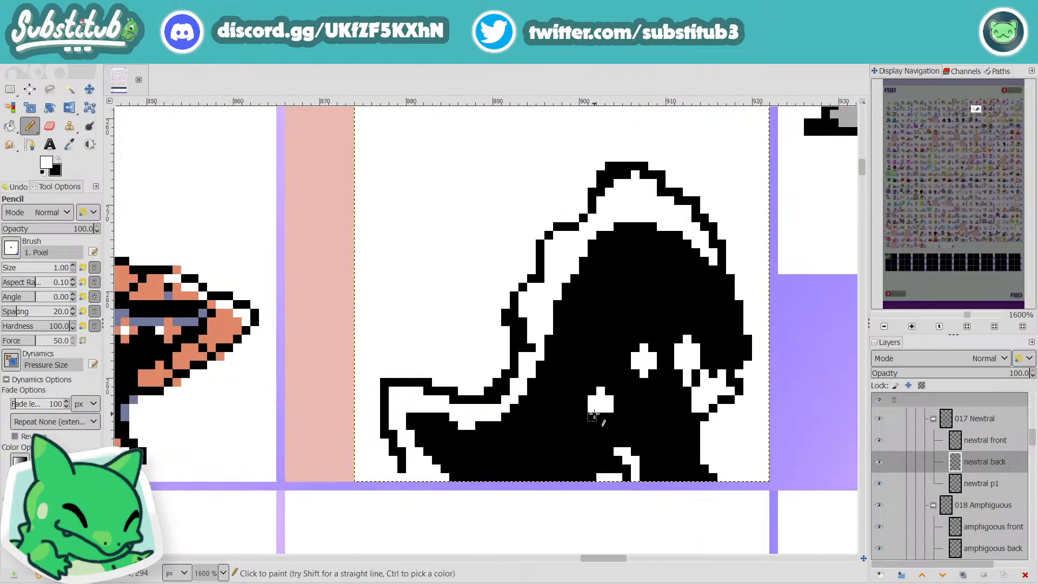
click(601, 416)
scroll(610, 414, down, 4)
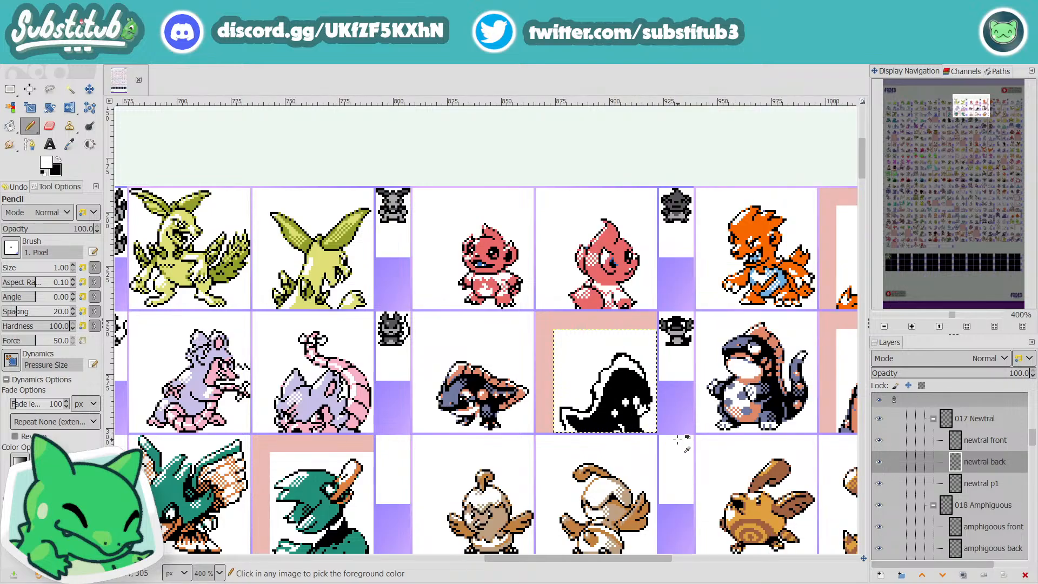
key(ctrl+s)
Step: Smooth the outer outline of the fin along the lower back by painting its protruding pixels white, and save the file
scroll(601, 398, up, 5)
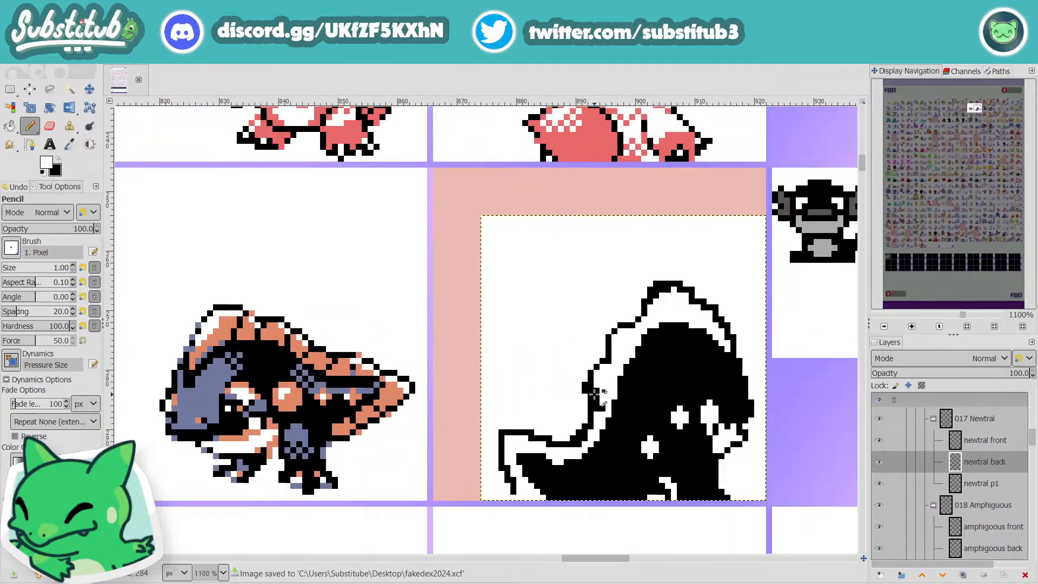
click(574, 381)
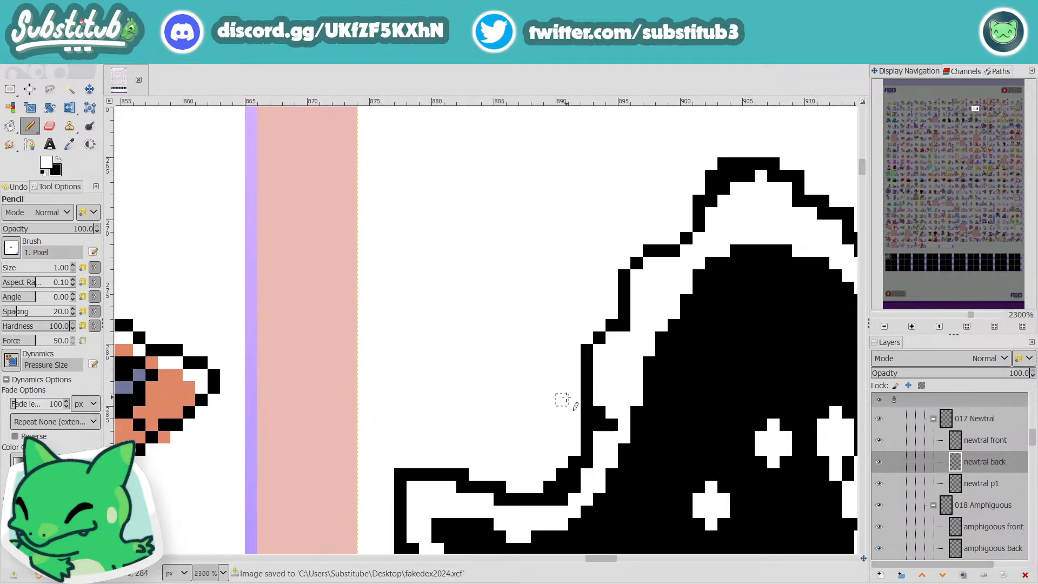
drag(595, 456, 552, 499)
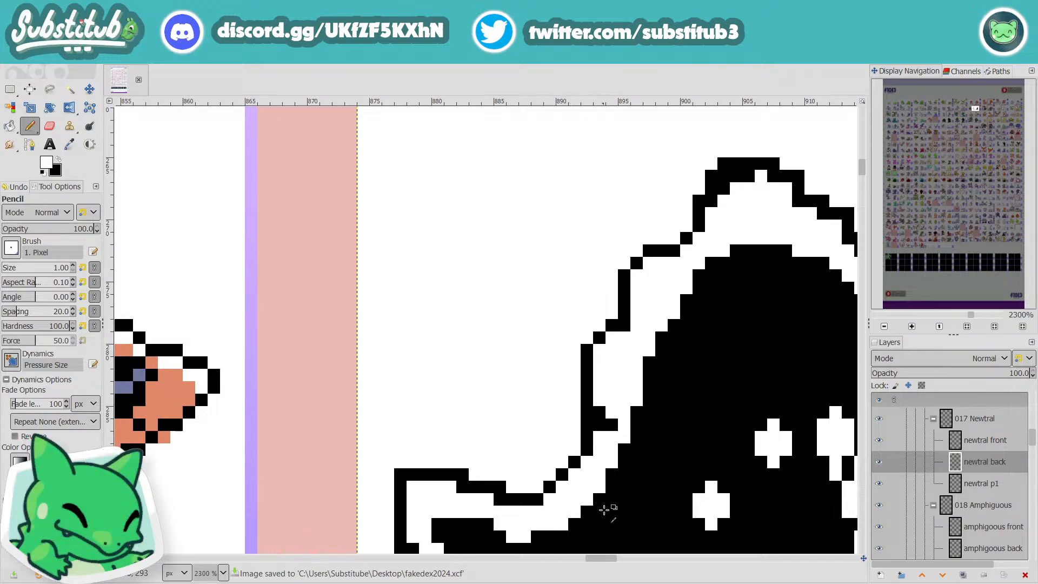
scroll(608, 505, down, 5)
key(ctrl+s)
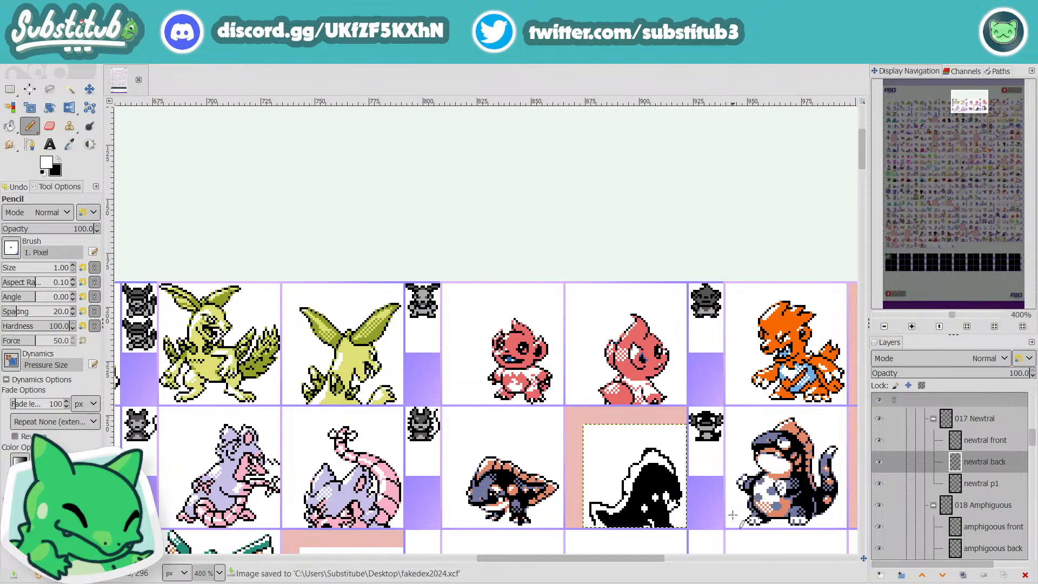
scroll(721, 512, down, 3)
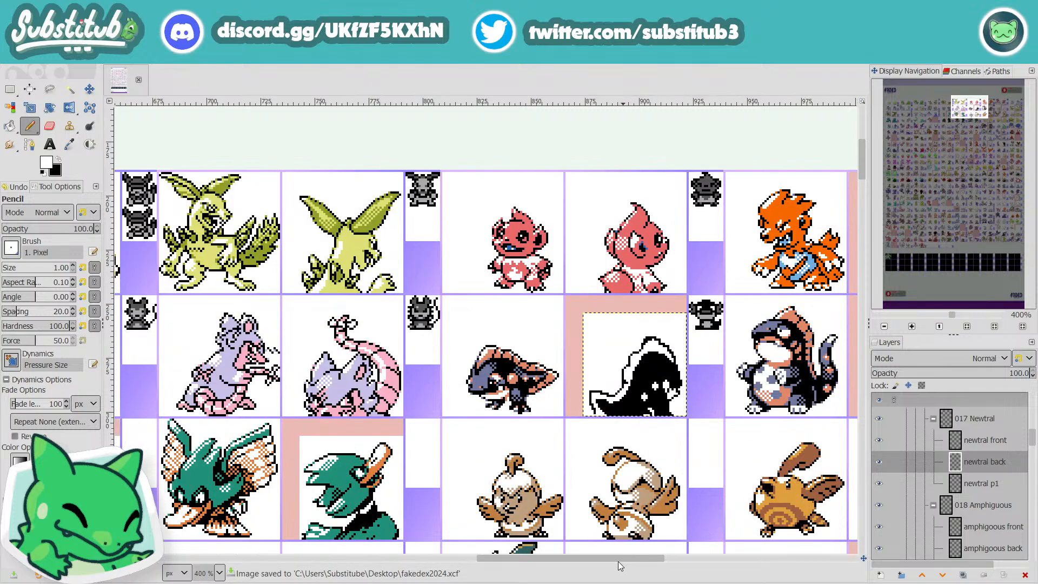
drag(624, 558, 655, 562)
scroll(488, 372, up, 2)
scroll(488, 372, up, 3)
key(x)
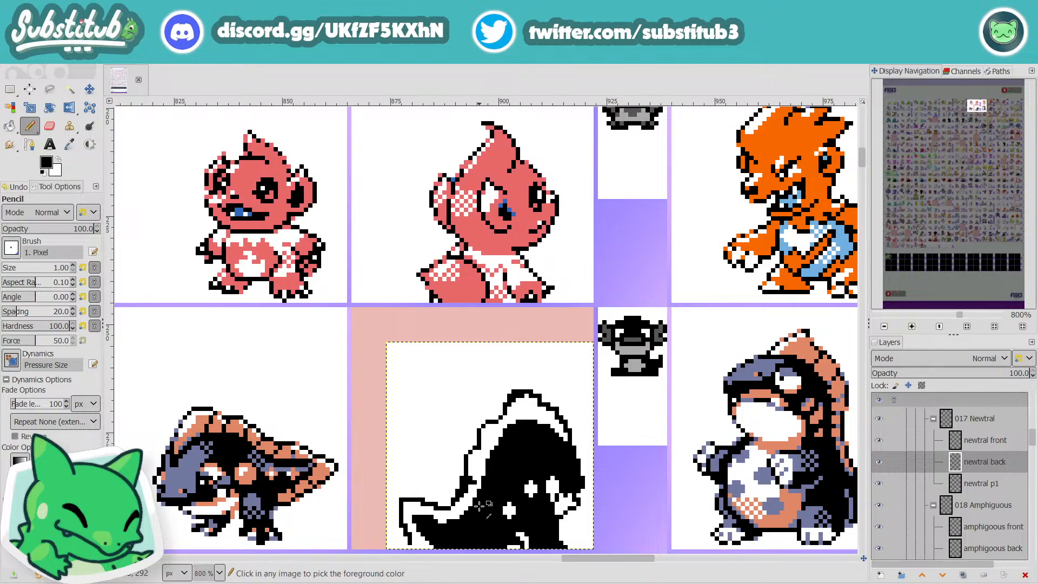
scroll(461, 487, up, 1)
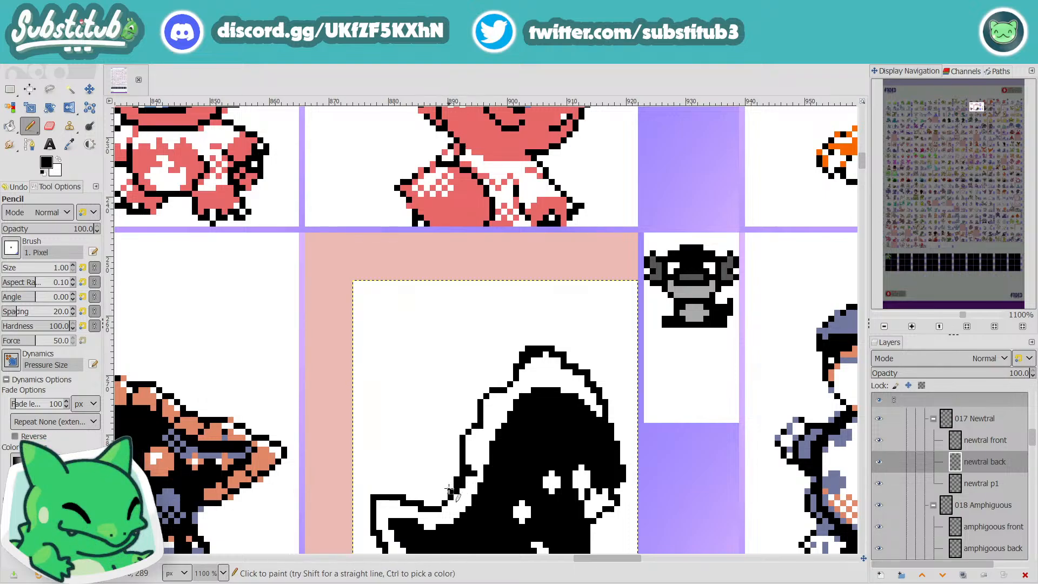
scroll(443, 503, down, 5)
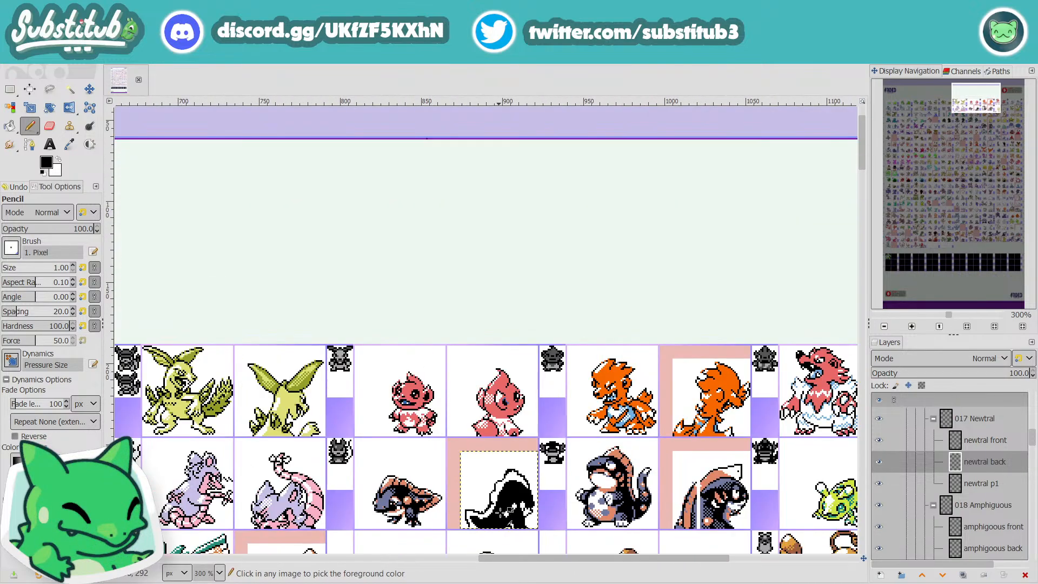
Step: Save the file and examine the outline, fin and spots of Newtral's back sprite both close up and at sheet scale
key(ctrl+s)
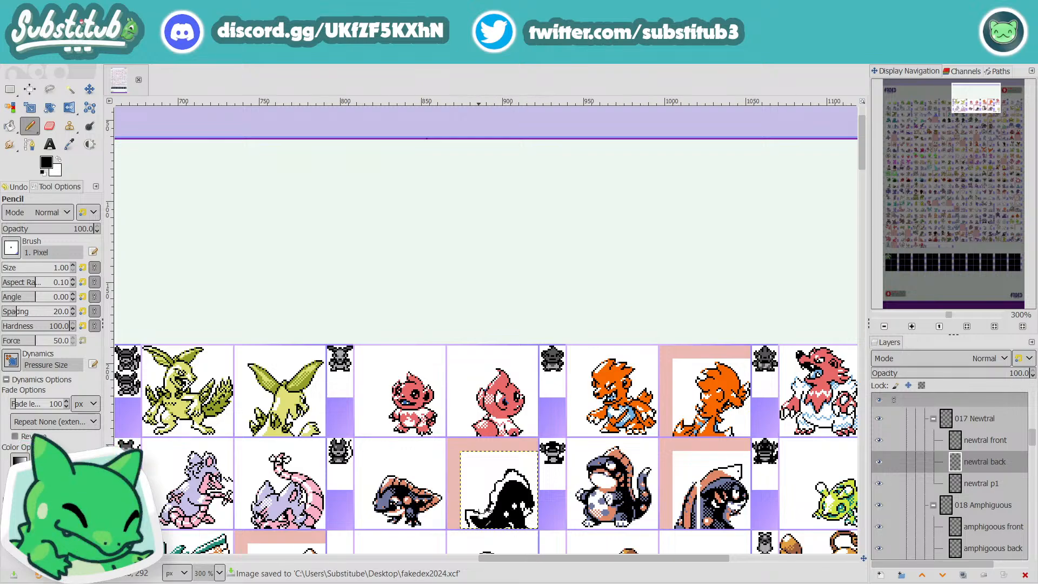
scroll(578, 394, up, 4)
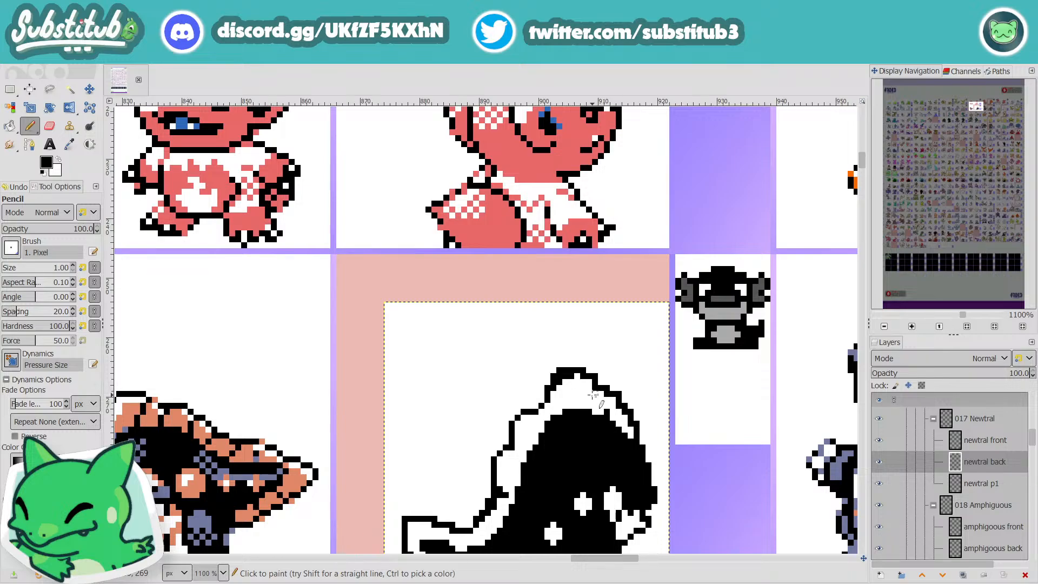
scroll(475, 243, down, 2)
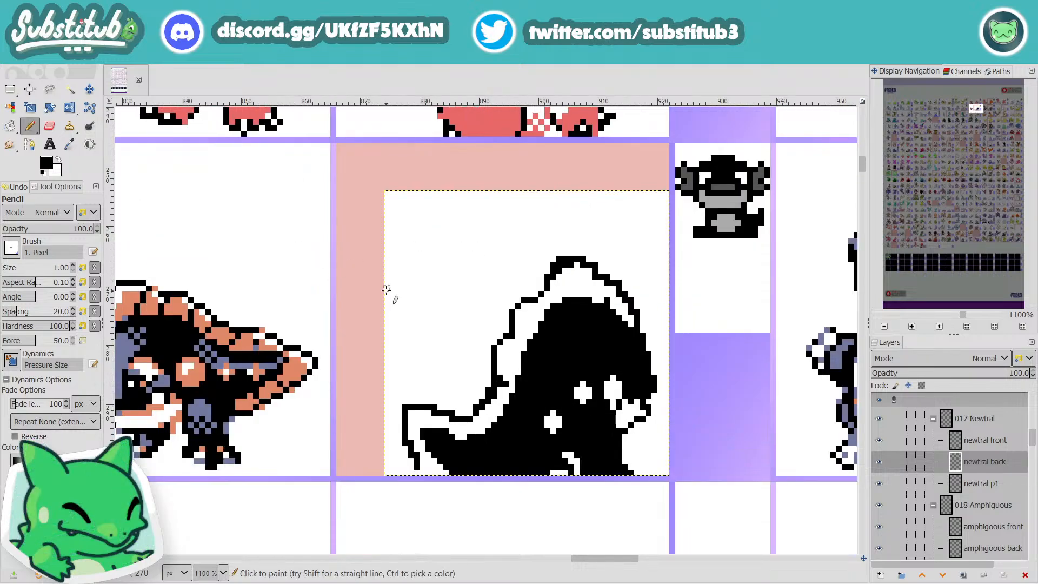
scroll(386, 288, down, 1)
scroll(438, 269, up, 2)
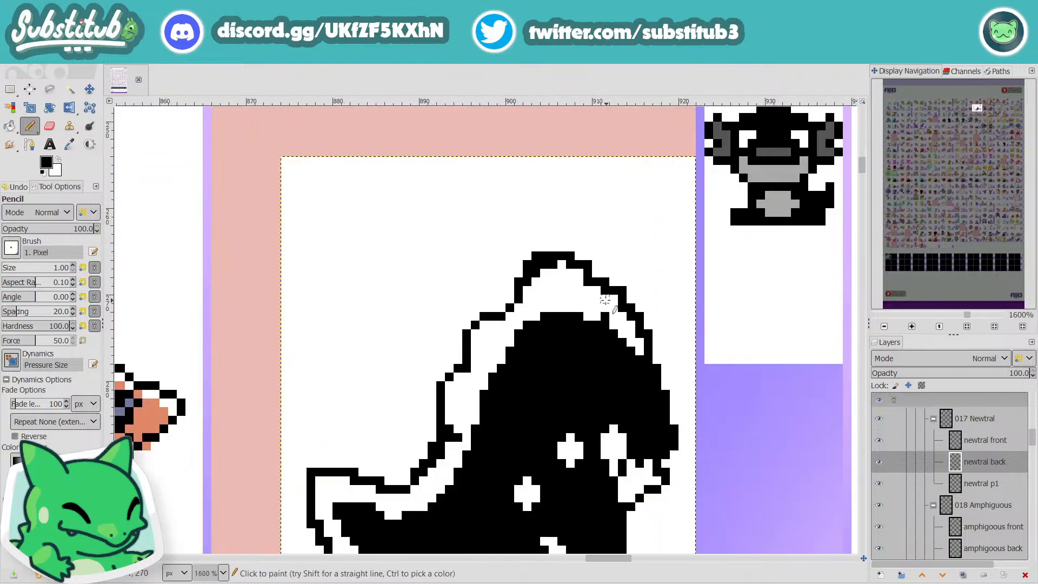
scroll(606, 295, down, 3)
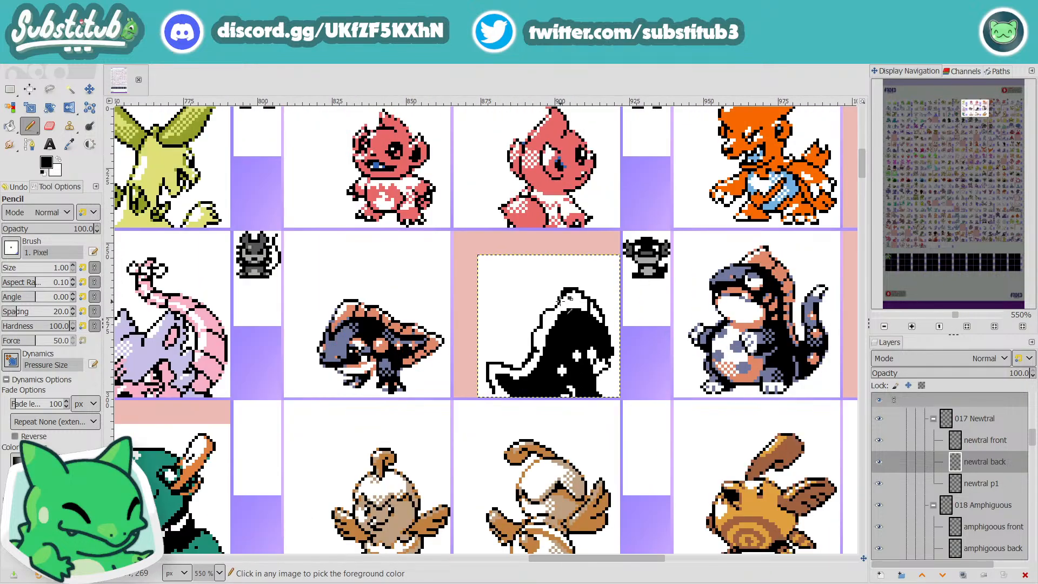
scroll(592, 306, up, 3)
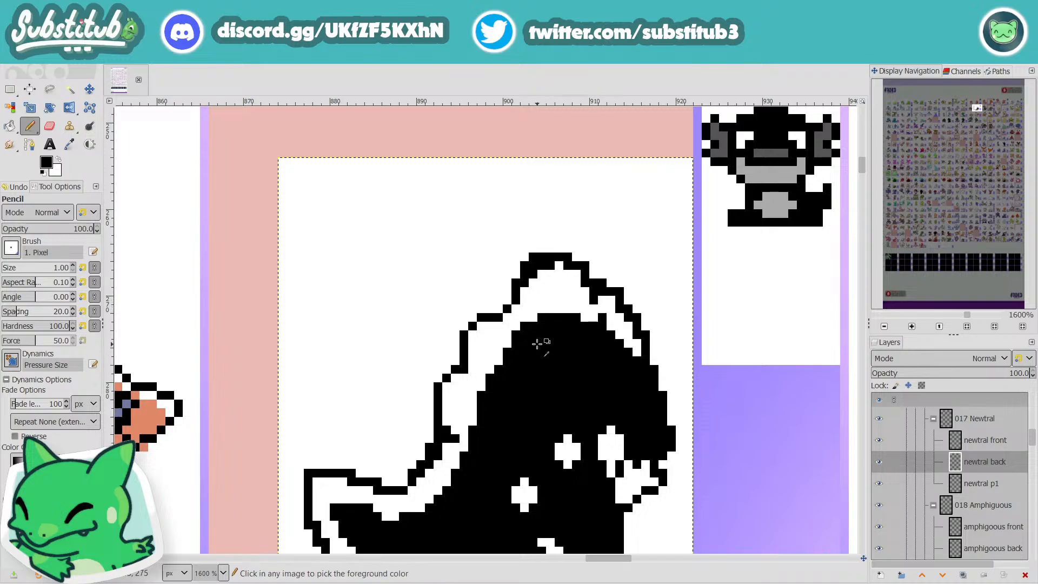
scroll(541, 344, down, 5)
key(ctrl+s)
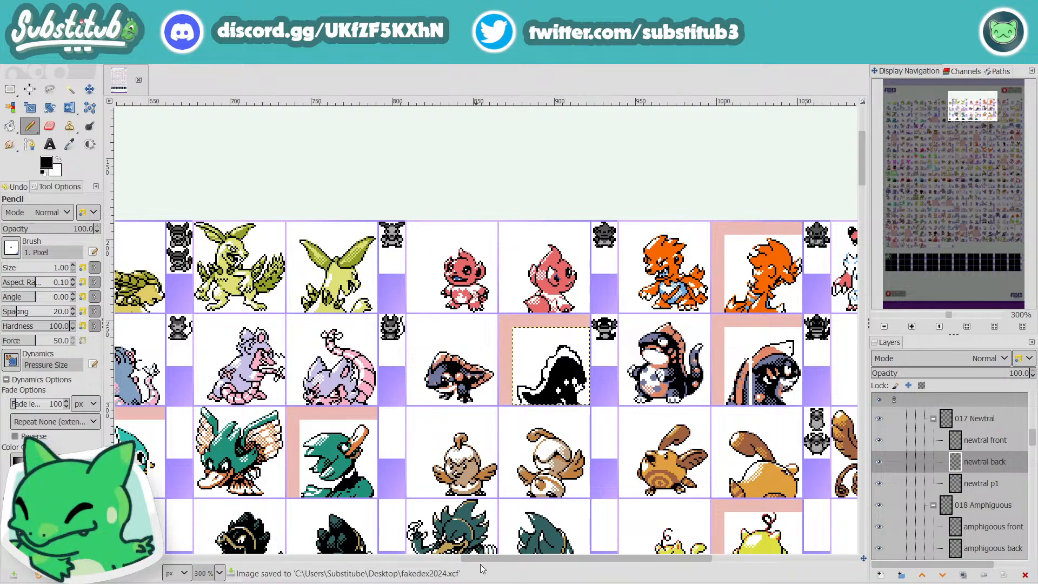
drag(492, 558, 535, 558)
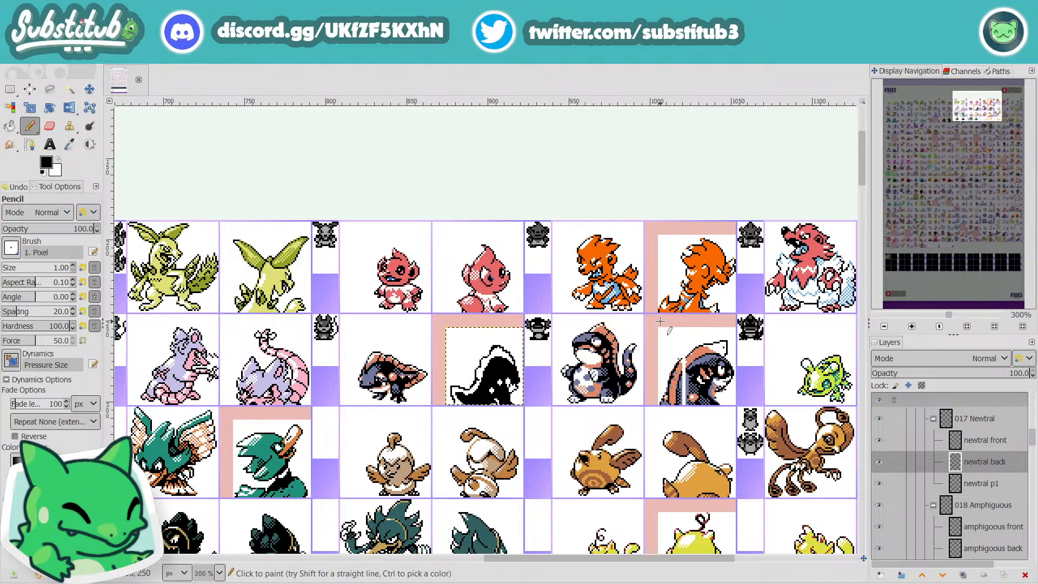
key(ctrl+s)
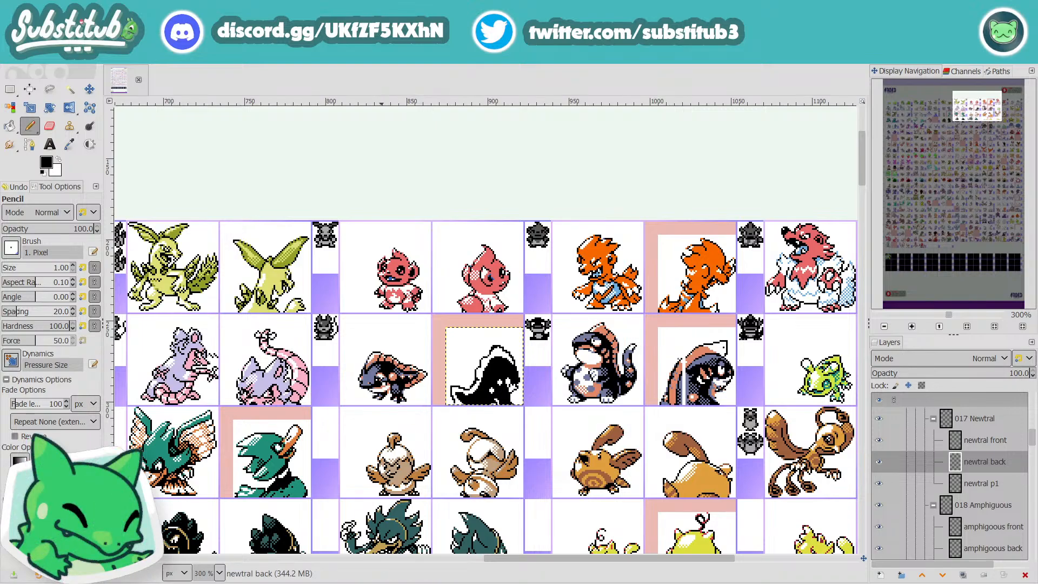
Step: Collapse the 017 Newtral layer group and select the 018 Amphiguous group
drag(607, 561, 739, 562)
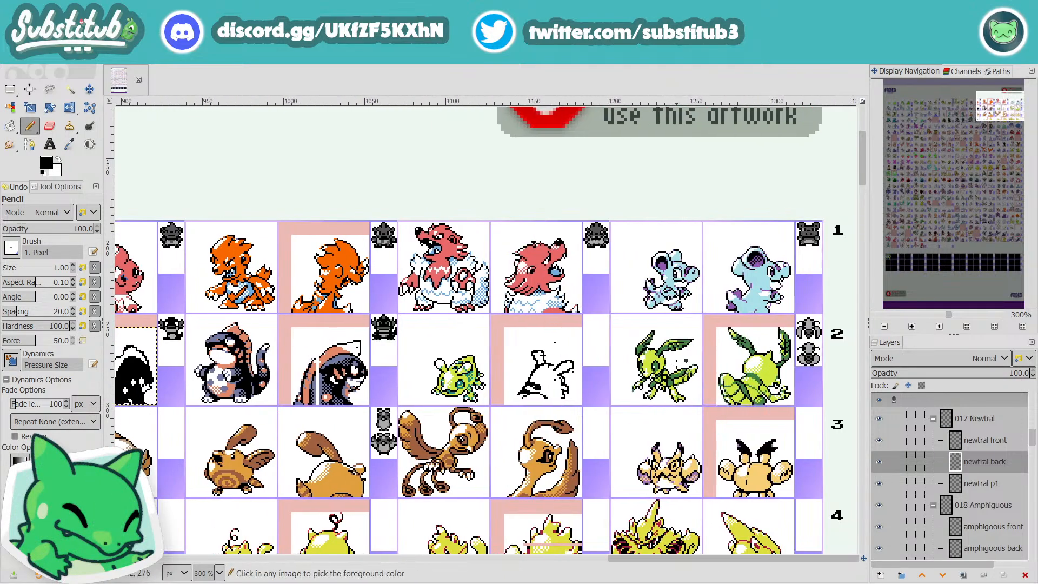
scroll(564, 354, up, 1)
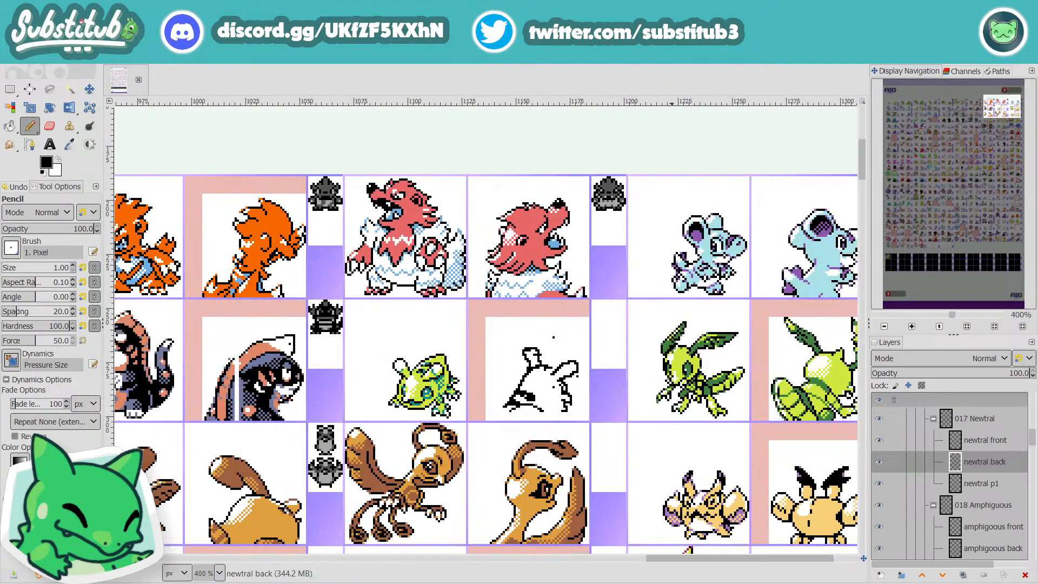
drag(718, 559, 744, 562)
scroll(938, 454, up, 1)
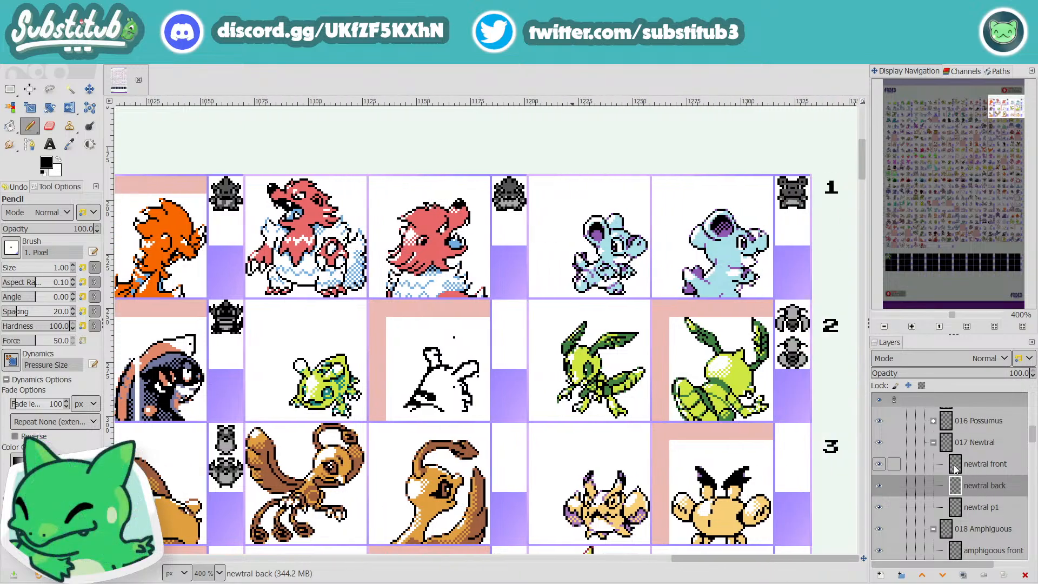
click(934, 443)
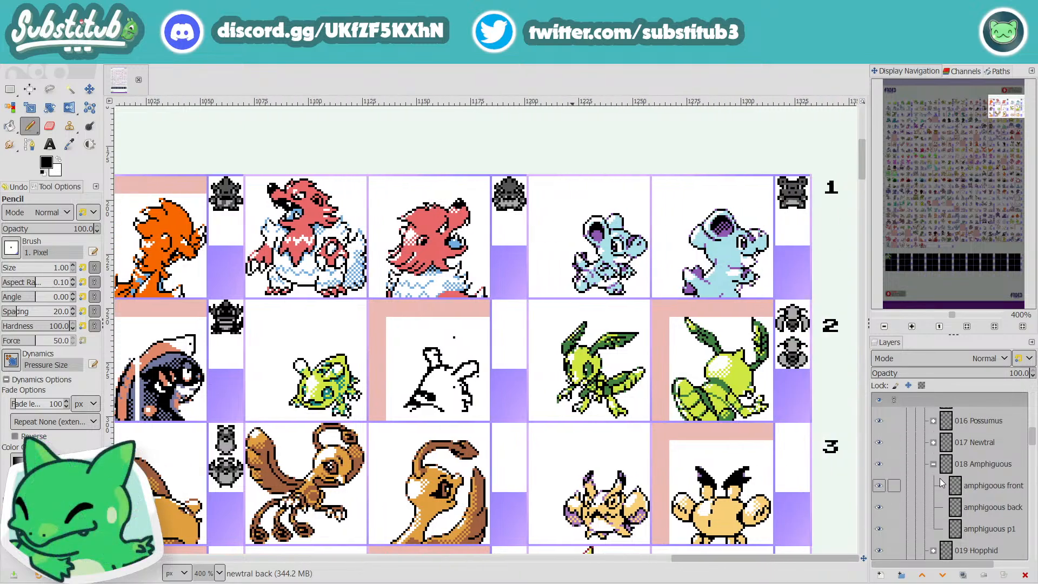
click(970, 466)
Step: Save the file and collapse the 018 Amphiguous layer group
drag(732, 557, 654, 565)
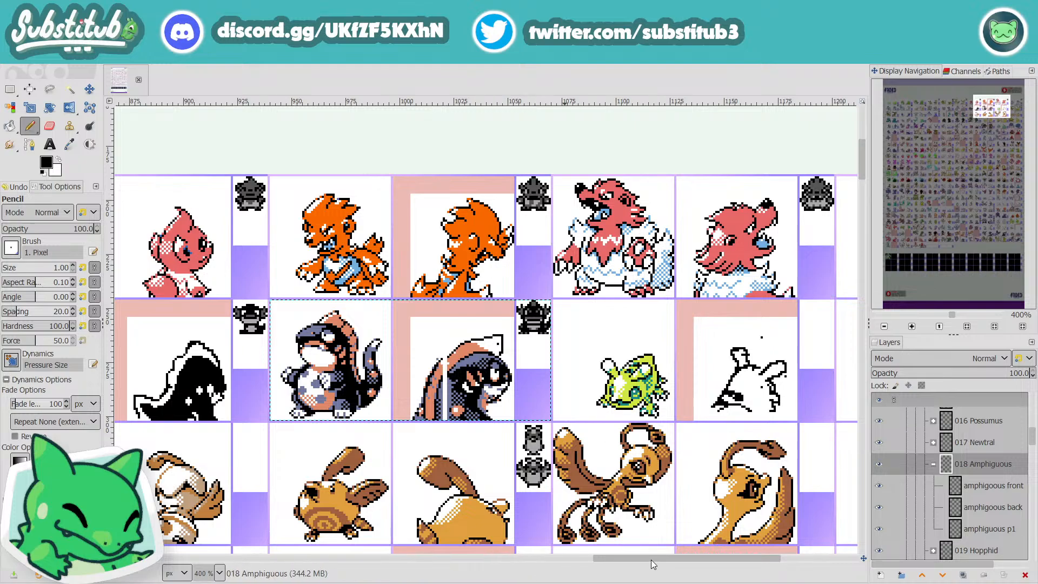
drag(651, 560, 731, 560)
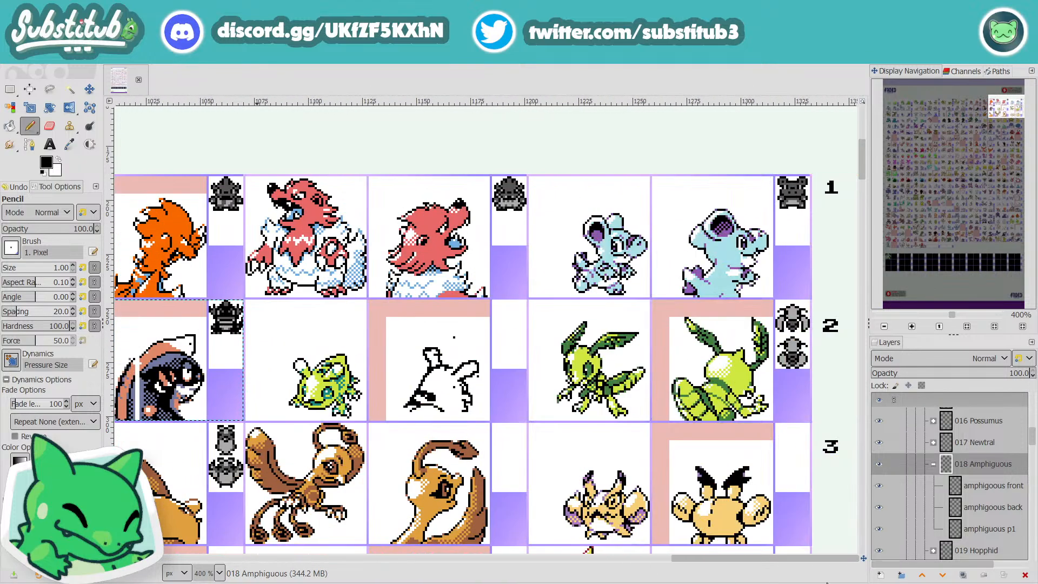
mouse_move(826, 582)
mouse_down()
mouse_move(786, 583)
mouse_move(826, 582)
mouse_up()
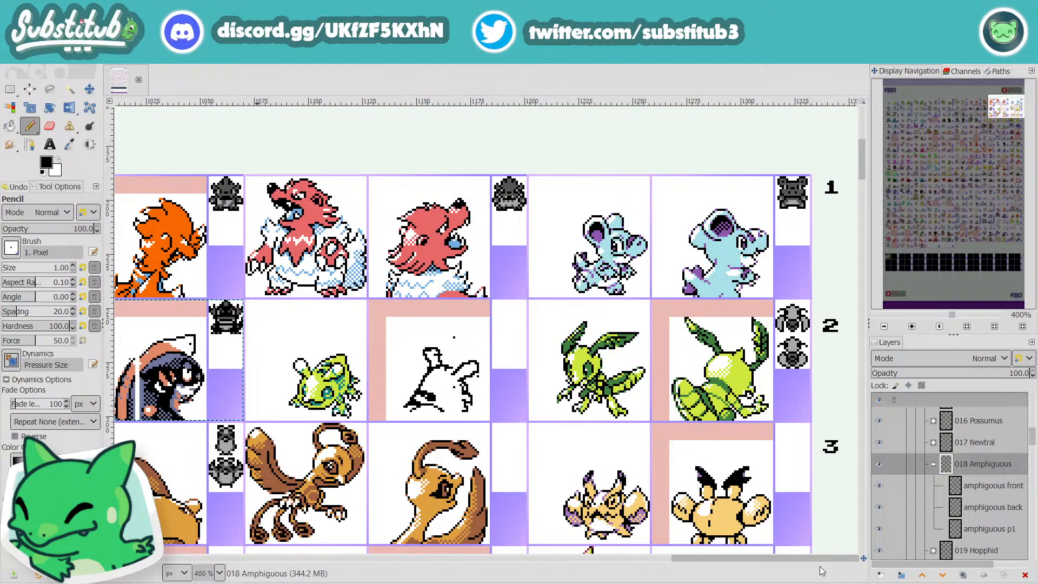
key(ctrl+s)
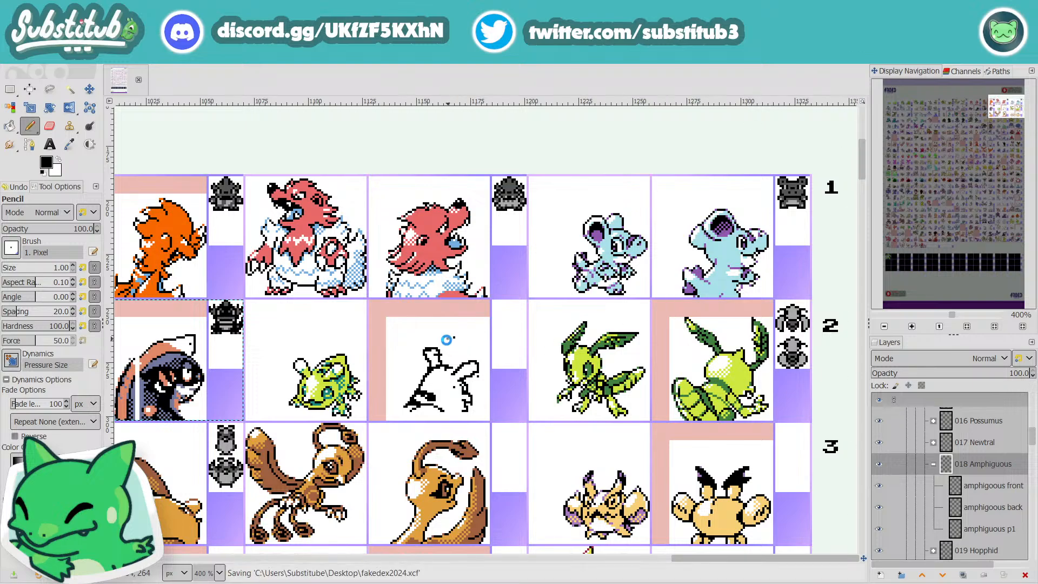
scroll(420, 387, up, 2)
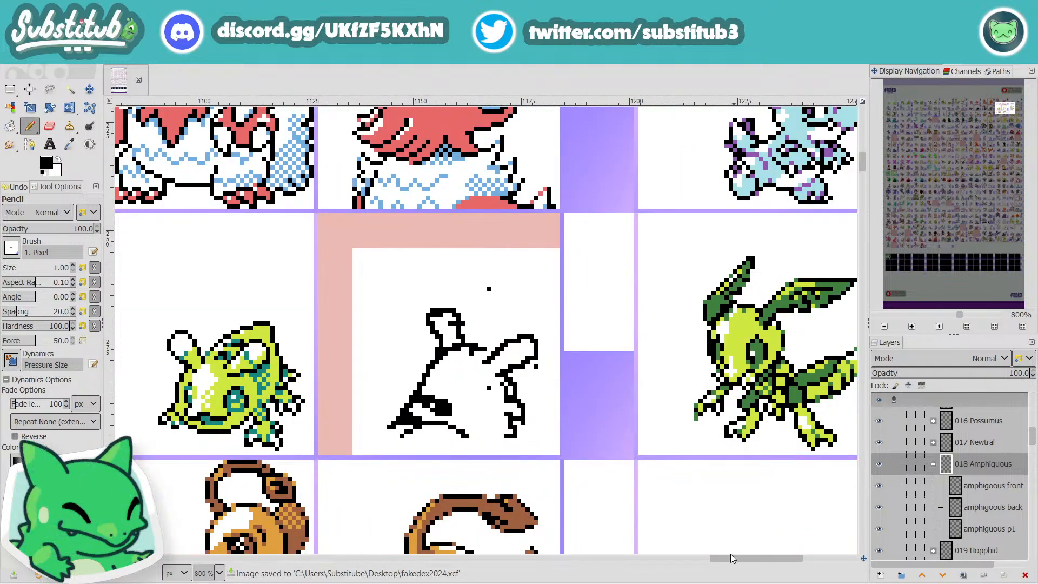
drag(739, 558, 717, 560)
click(934, 464)
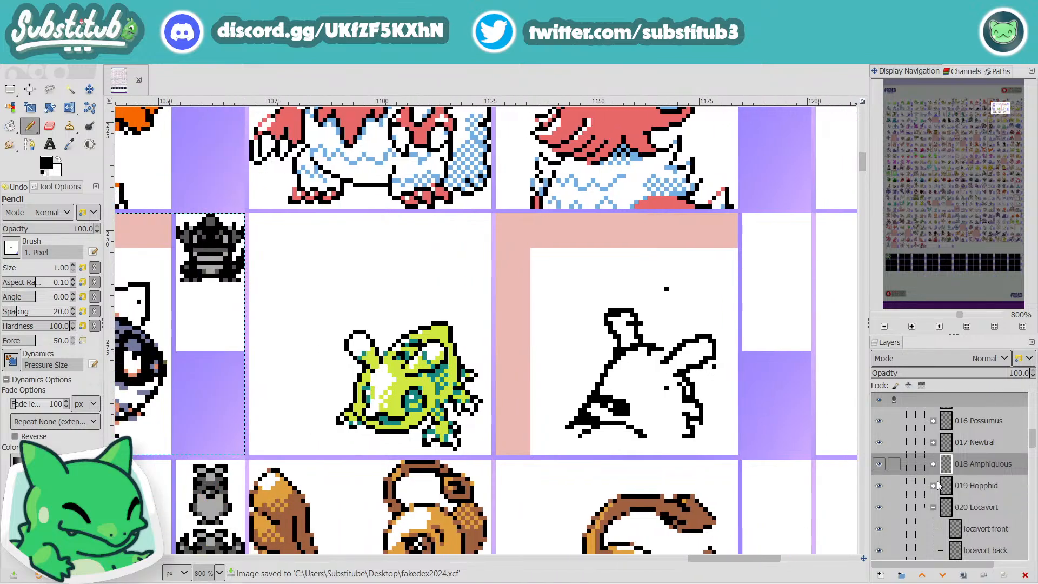
Step: Try to erase the stray black pixel inside the unfinished frog outline with the locavort back layer active
click(952, 514)
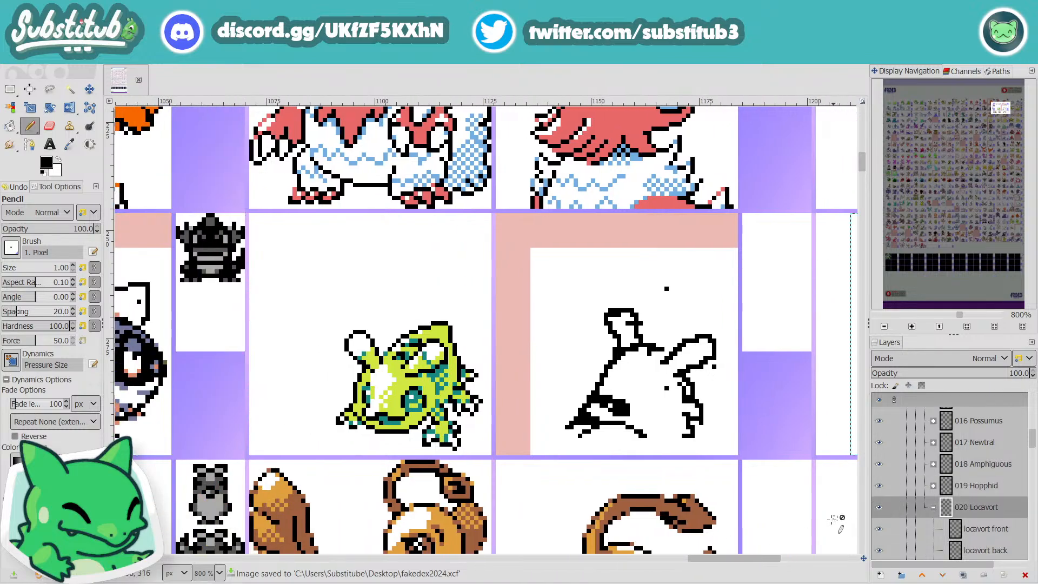
scroll(963, 476, down, 2)
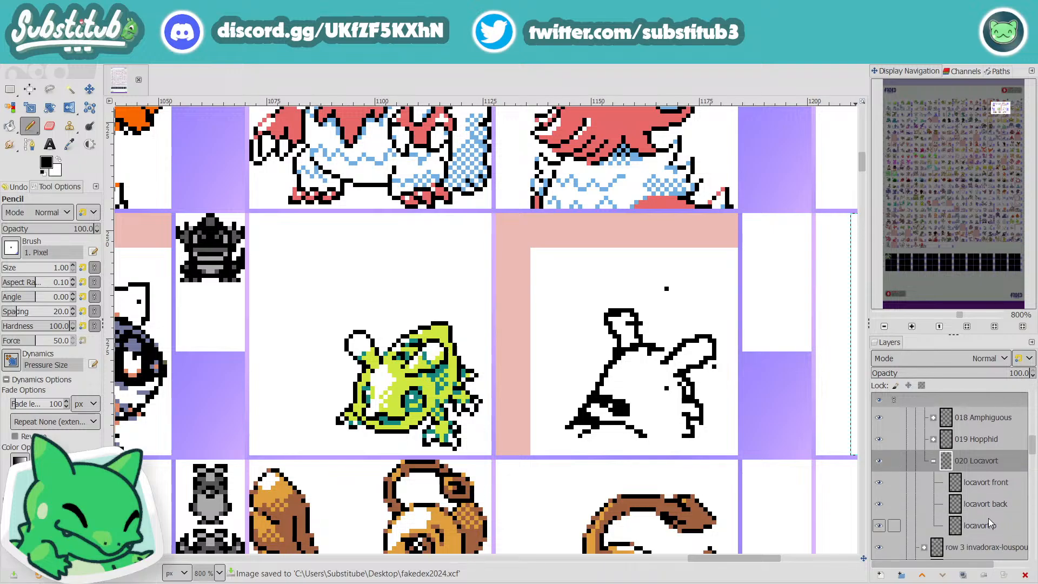
click(982, 503)
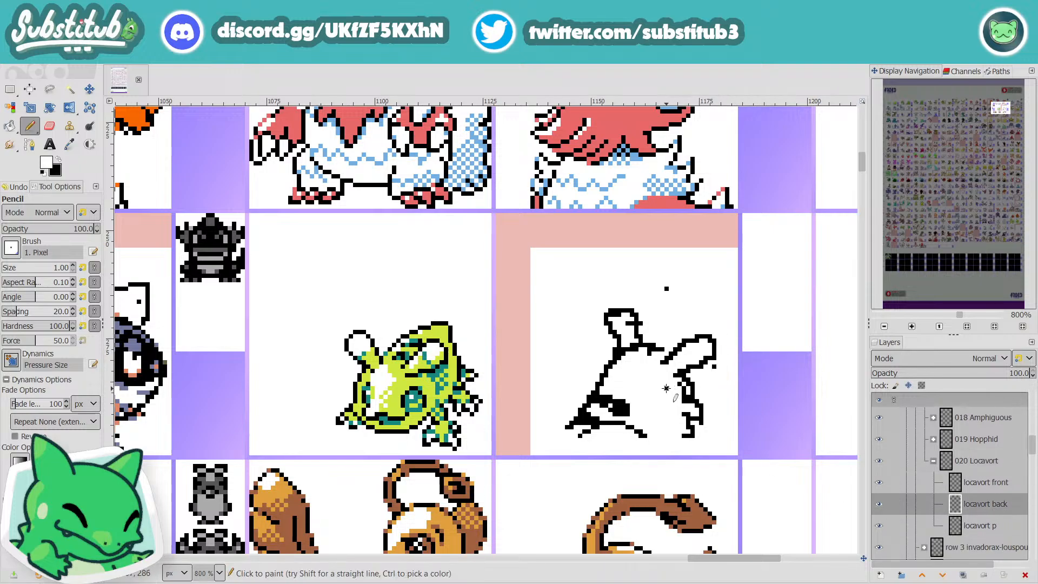
key(x)
key(r)
key(x)
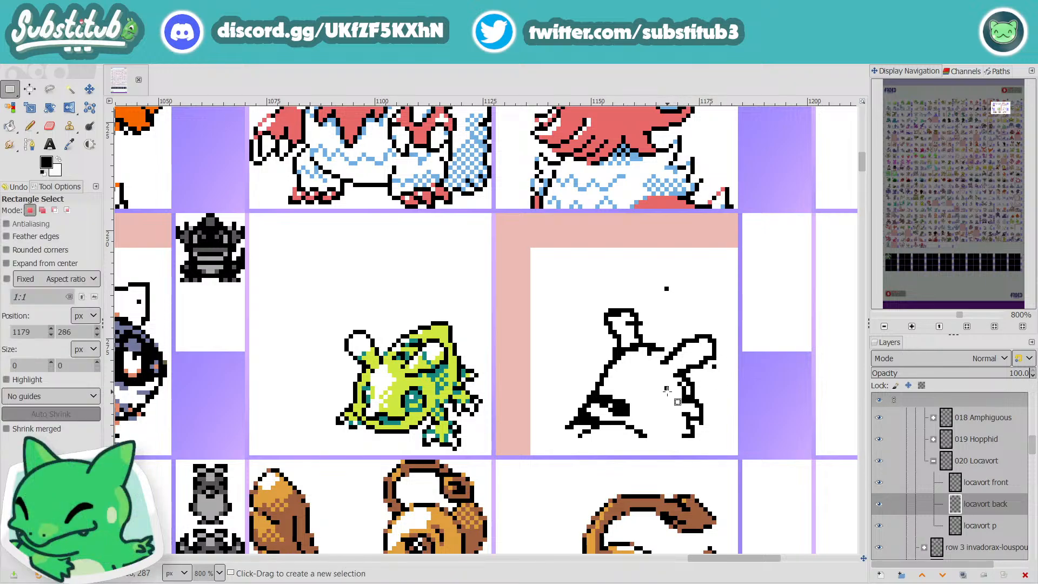
key(n)
click(667, 387)
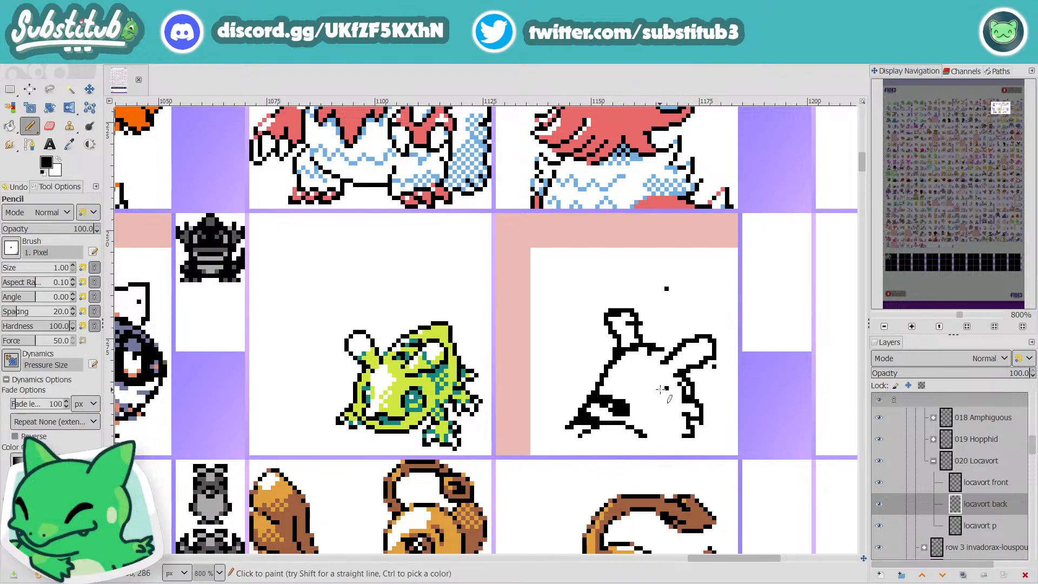
key(x)
Step: Collapse the 020 Locavort layer group and expand the 019 Hopphid group
scroll(920, 493, down, 2)
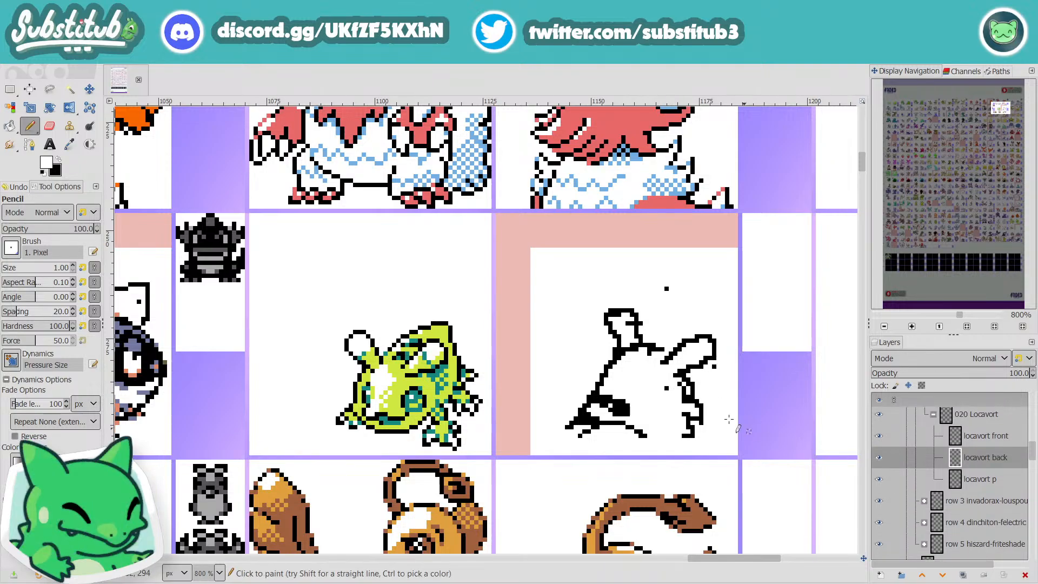
scroll(731, 398, down, 2)
key(r)
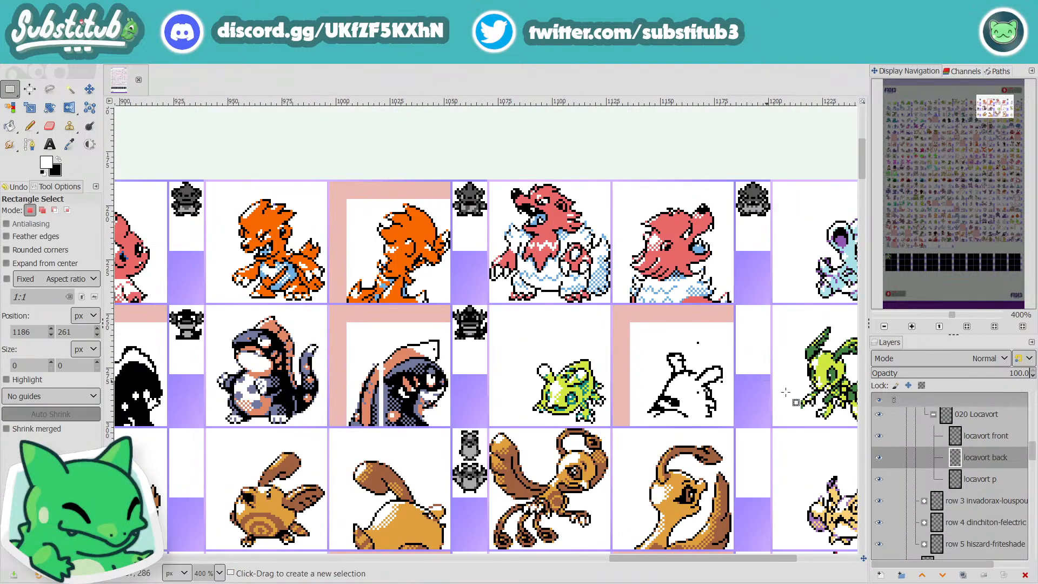
scroll(920, 439, up, 1)
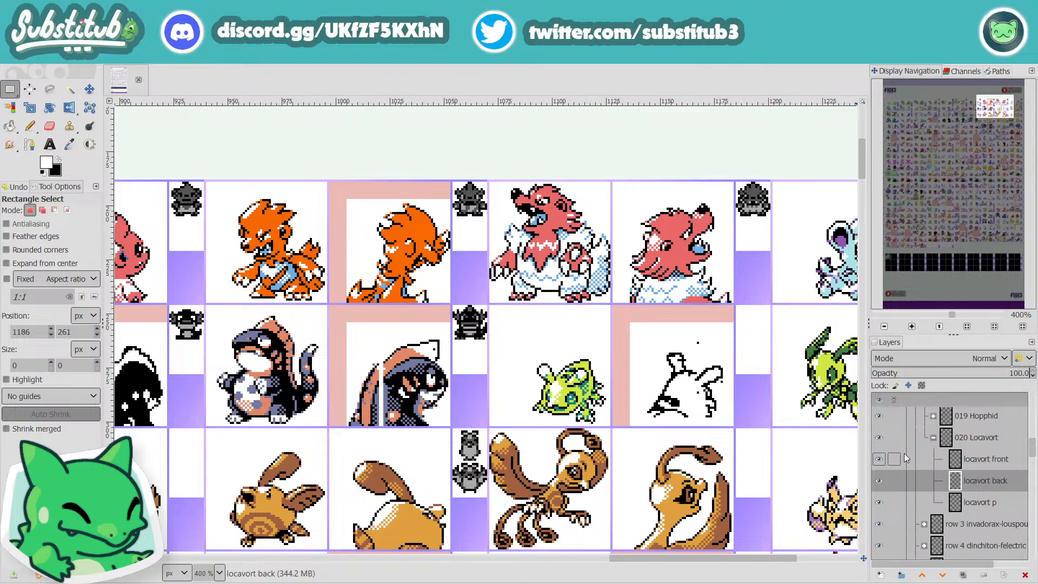
click(927, 440)
click(933, 438)
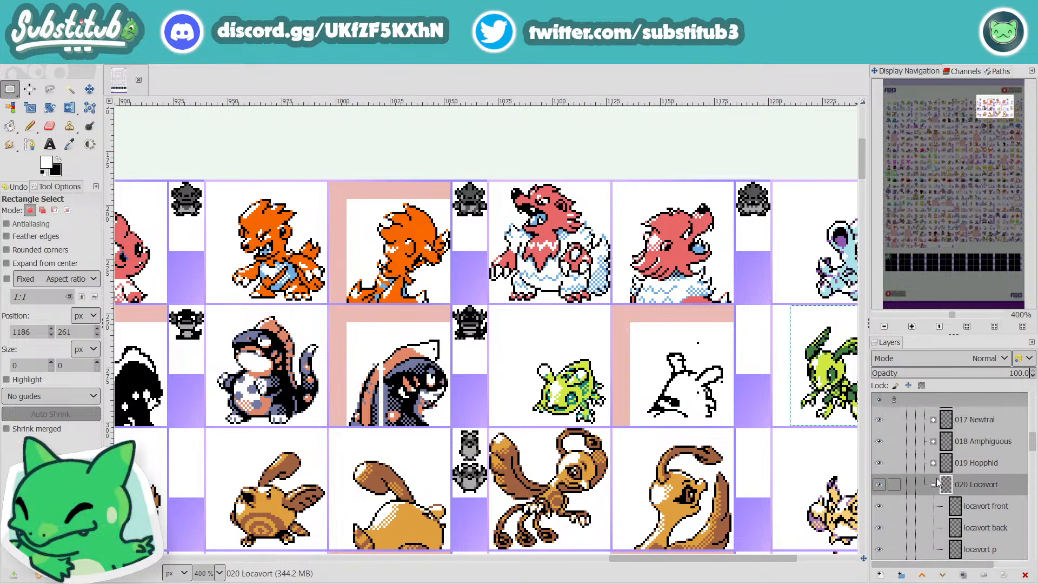
click(934, 463)
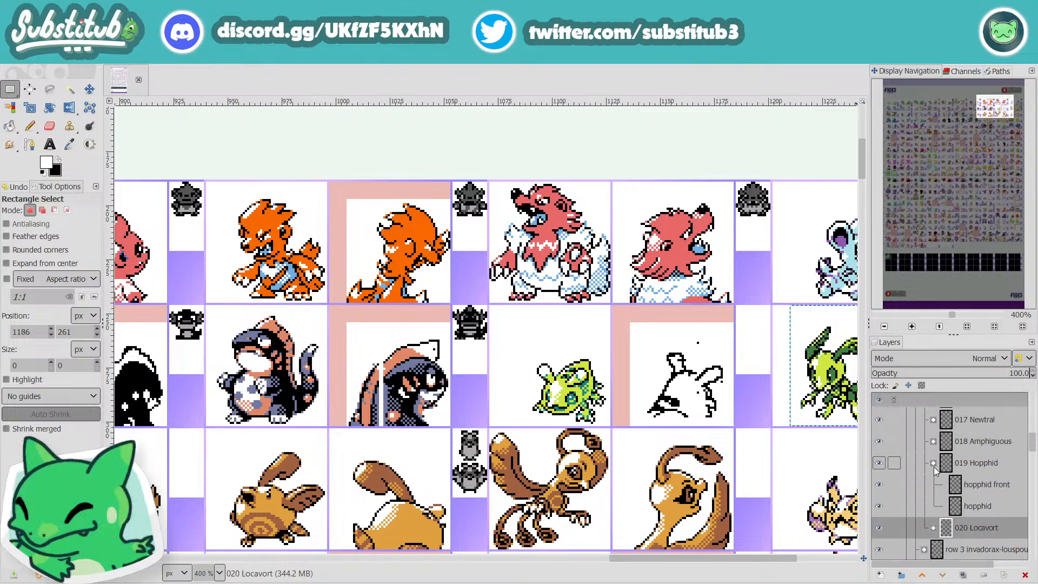
Step: Rename the layer below hopphid front in the 019 Hopphid group as "hopphid back"
click(983, 507)
double_click(986, 508)
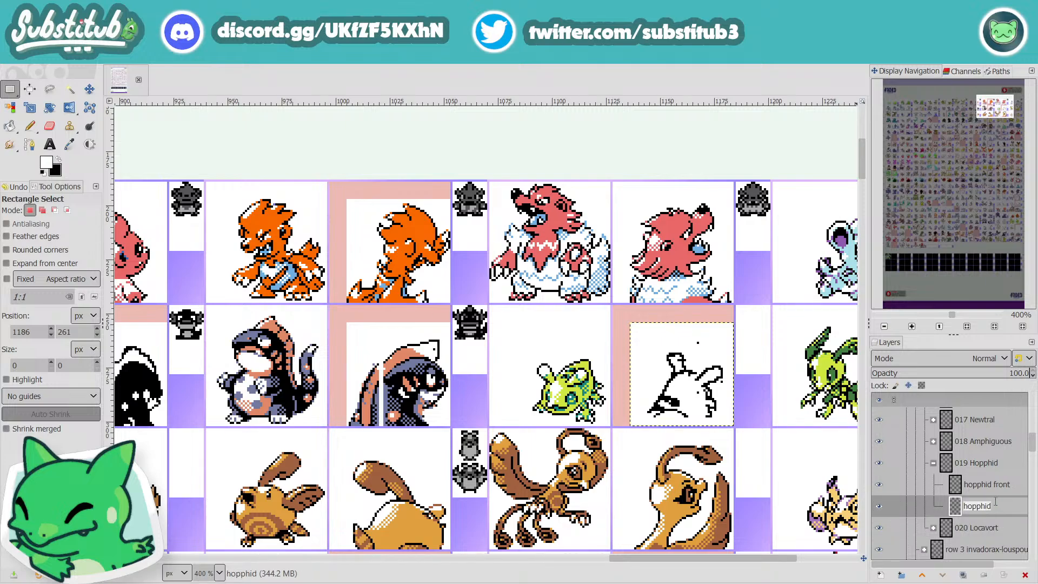
key(Right)
text(back)
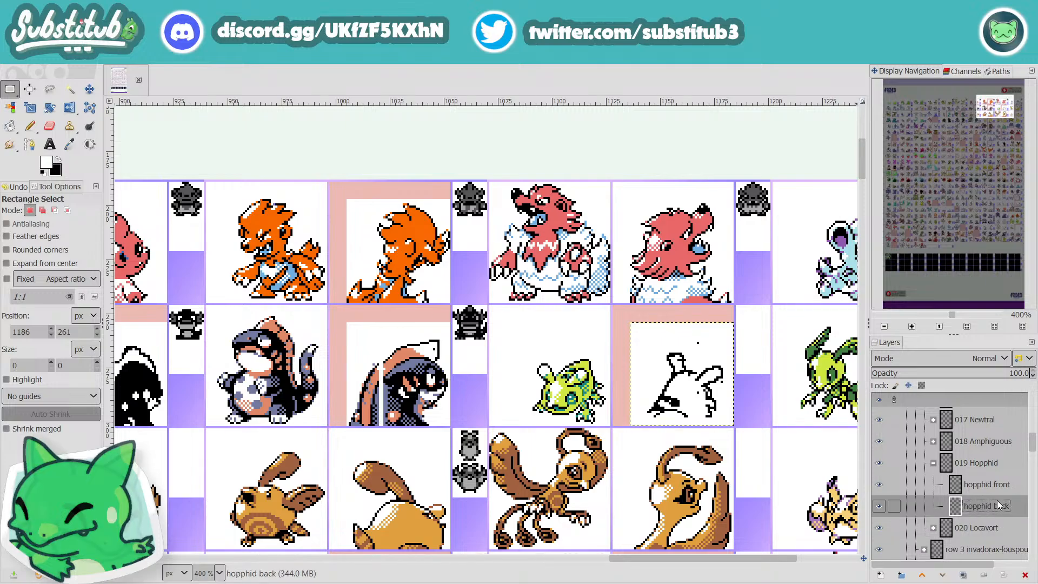
Step: Paint the stray black pixels above Hopphid's head and beside its raised limb white on the hopphid back layer
scroll(673, 170, up, 5)
scroll(758, 360, down, 6)
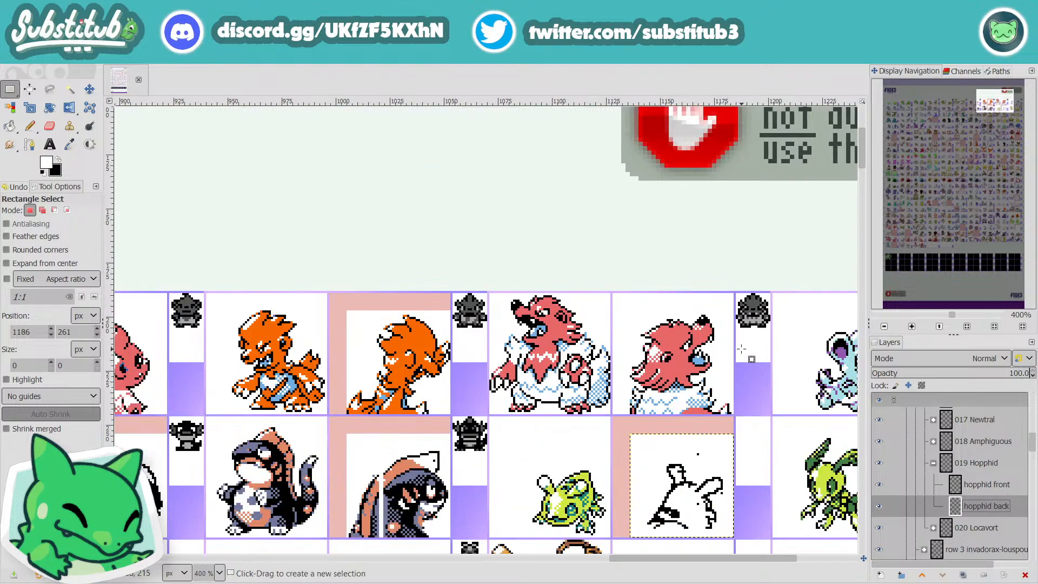
scroll(714, 355, up, 3)
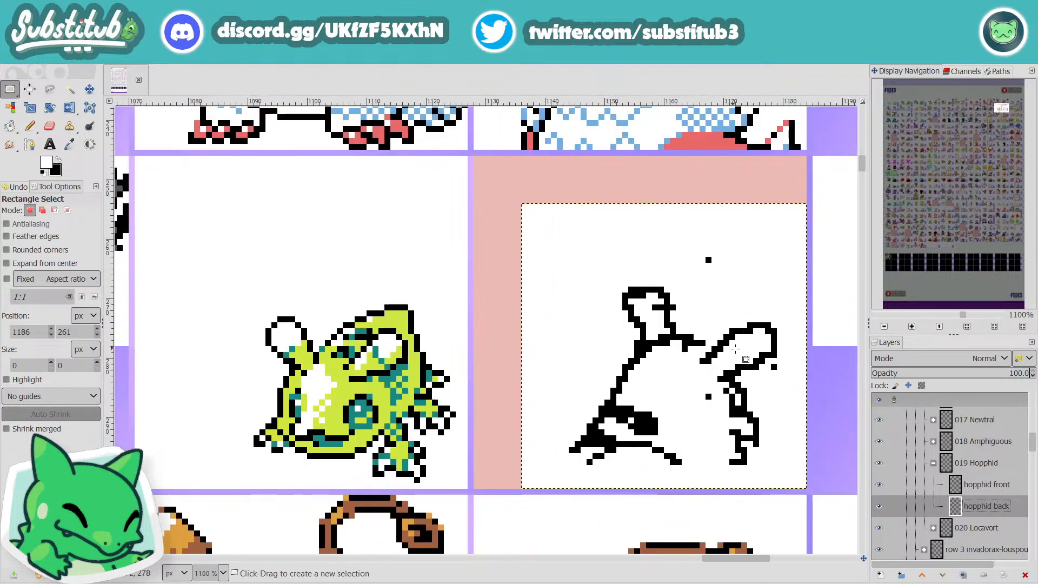
key(n)
click(774, 367)
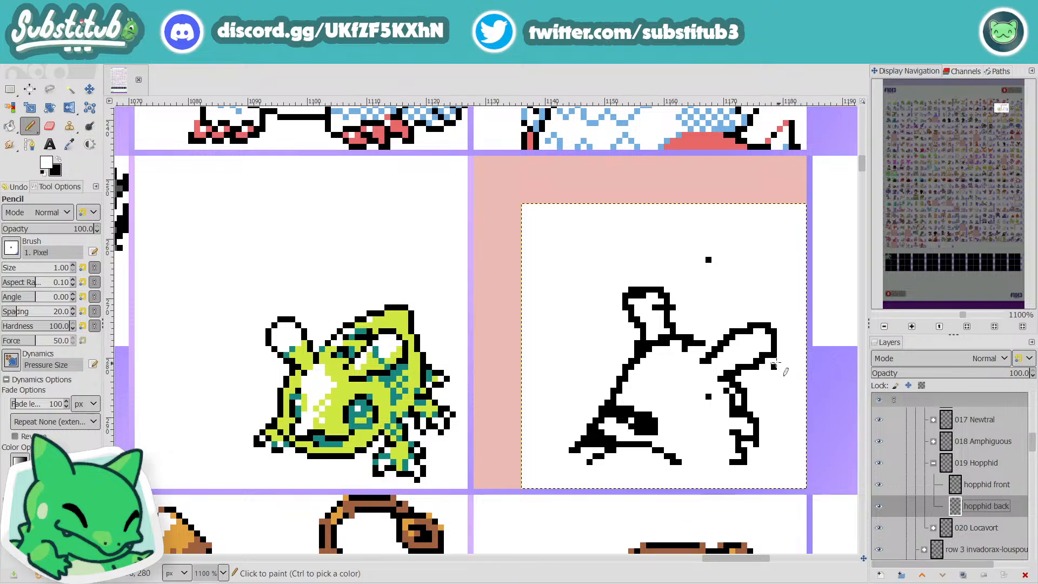
click(710, 260)
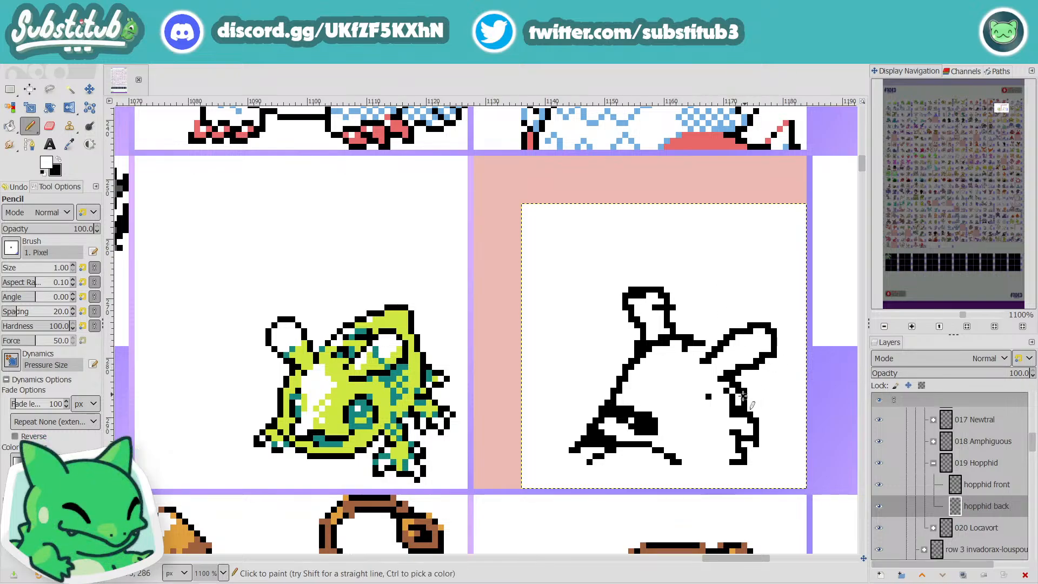
Step: Paint the stray black pixels inside the body outline and around the upper bulging eye white on Hopphid's back sprite
click(708, 397)
key(x)
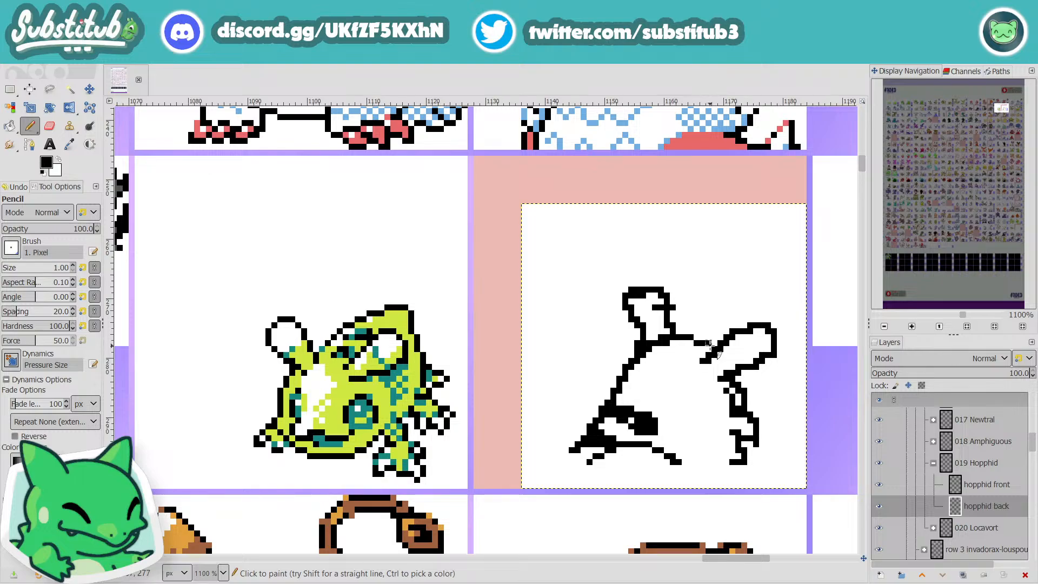
key(x)
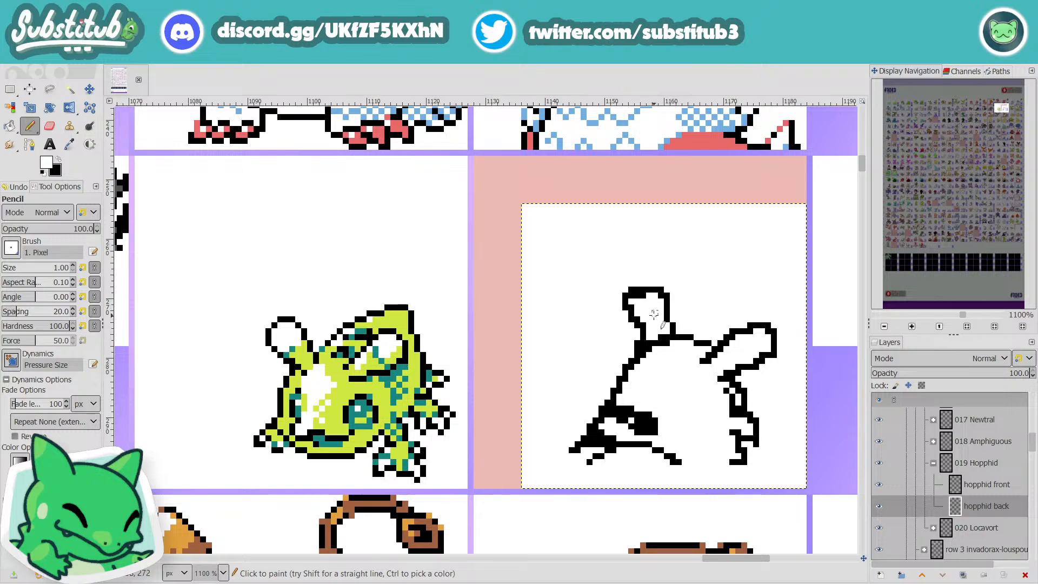
Step: Examine Hopphid's unfinished back sprite against its front sprite and the neighbouring creatures' front and back sprites
ctrl+scroll(654, 315, down, 6)
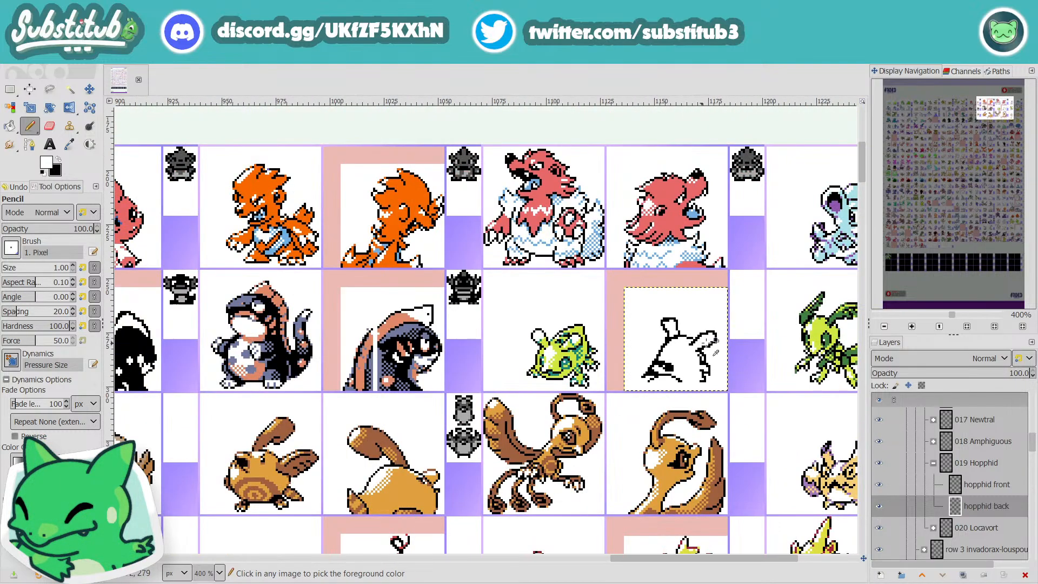
ctrl+scroll(732, 355, up, 1)
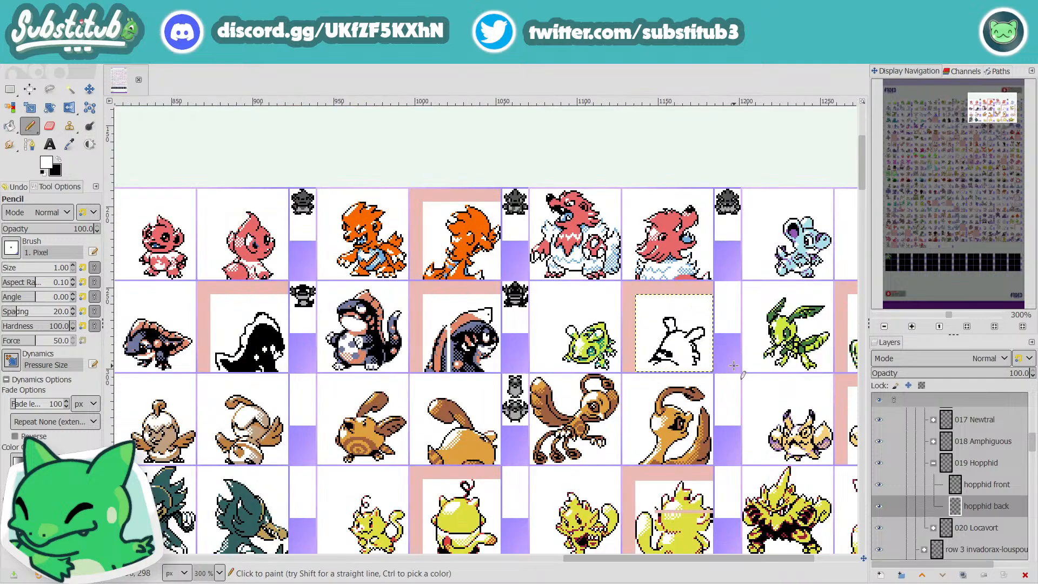
ctrl+scroll(733, 358, up, 1)
drag(664, 563, 722, 562)
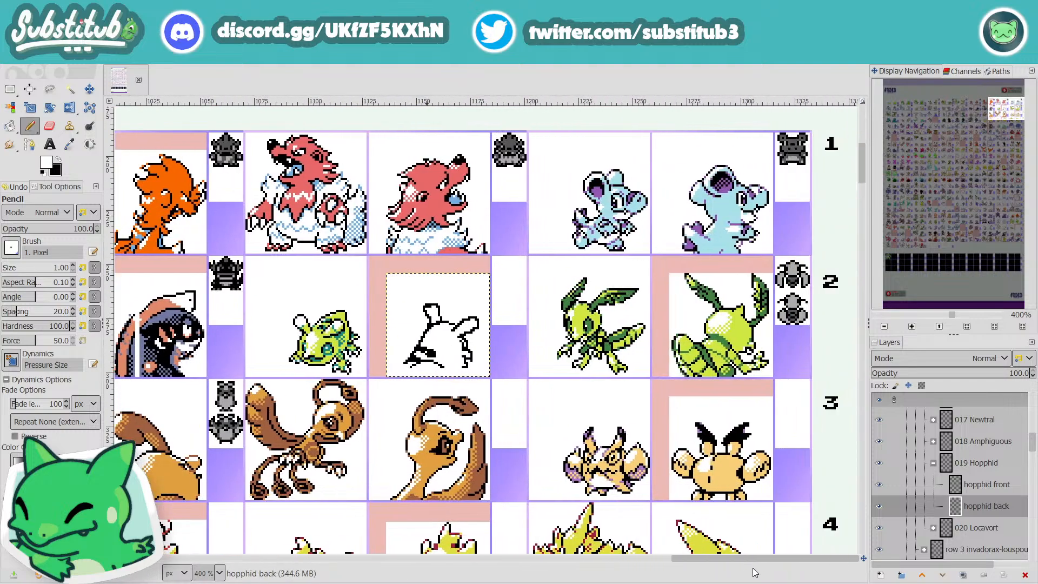
ctrl+scroll(340, 336, up, 3)
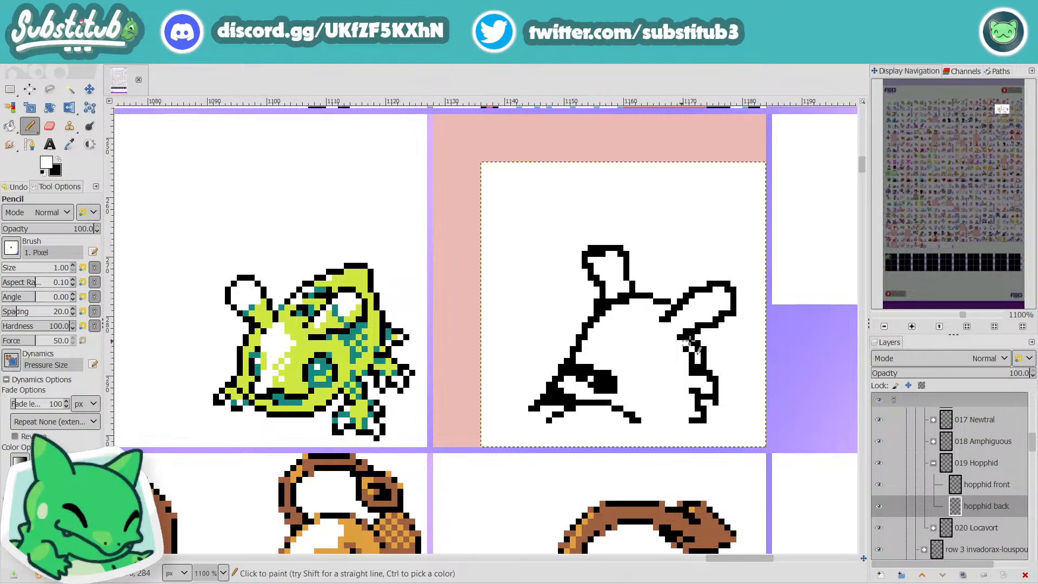
scroll(691, 341, down, 2)
drag(697, 559, 768, 569)
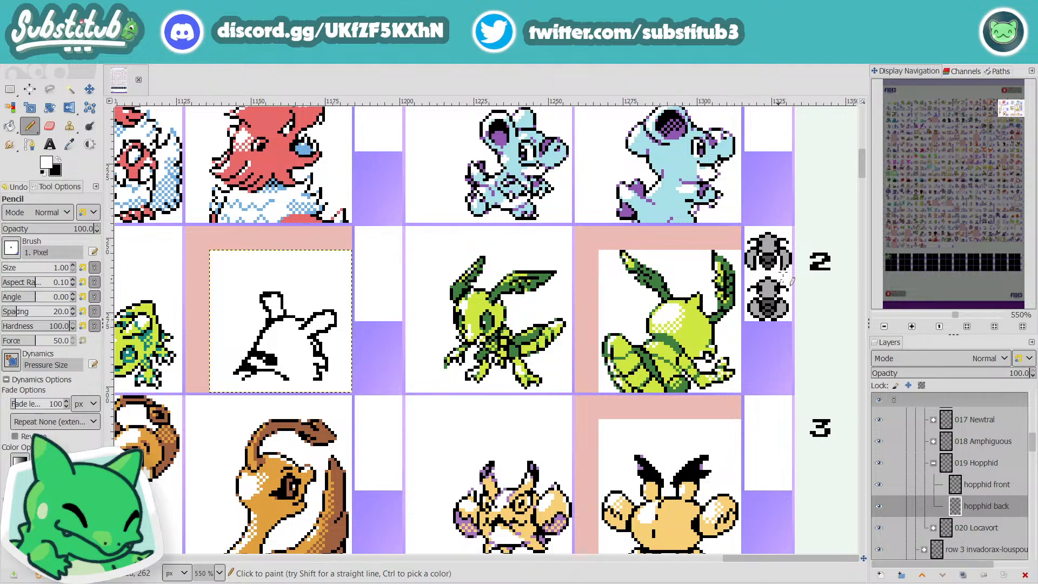
drag(794, 560, 775, 569)
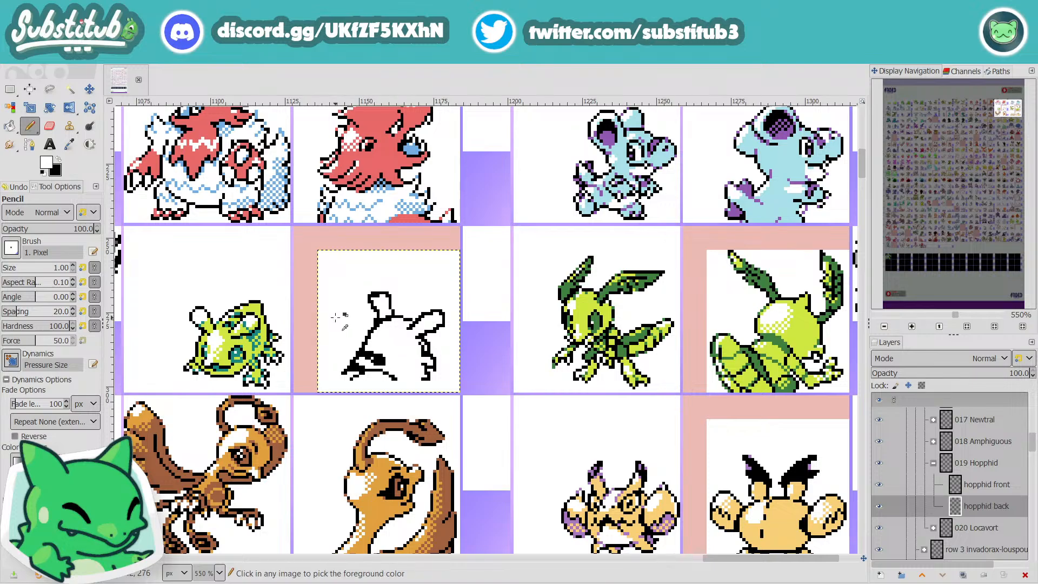
scroll(357, 311, up, 3)
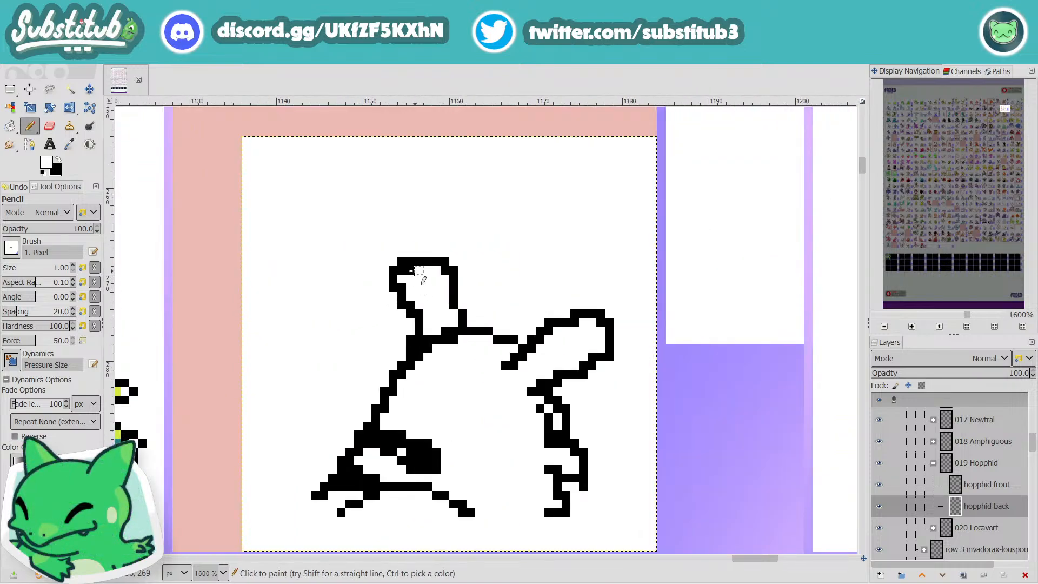
scroll(406, 286, down, 1)
scroll(405, 291, down, 1)
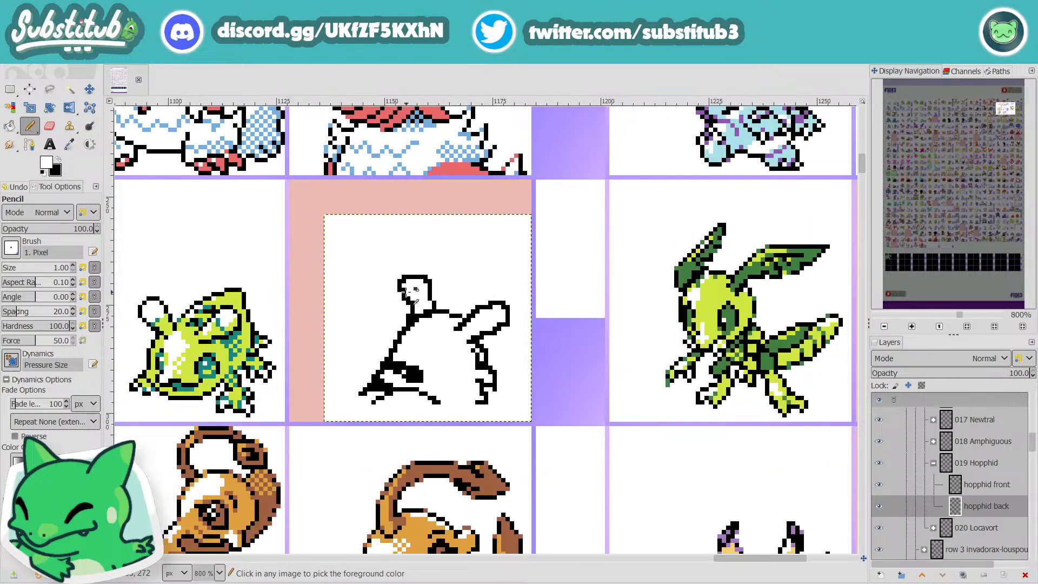
Step: Replace the jagged lower end of the body's rear outline with a smooth black curve running inward to the base
key(x)
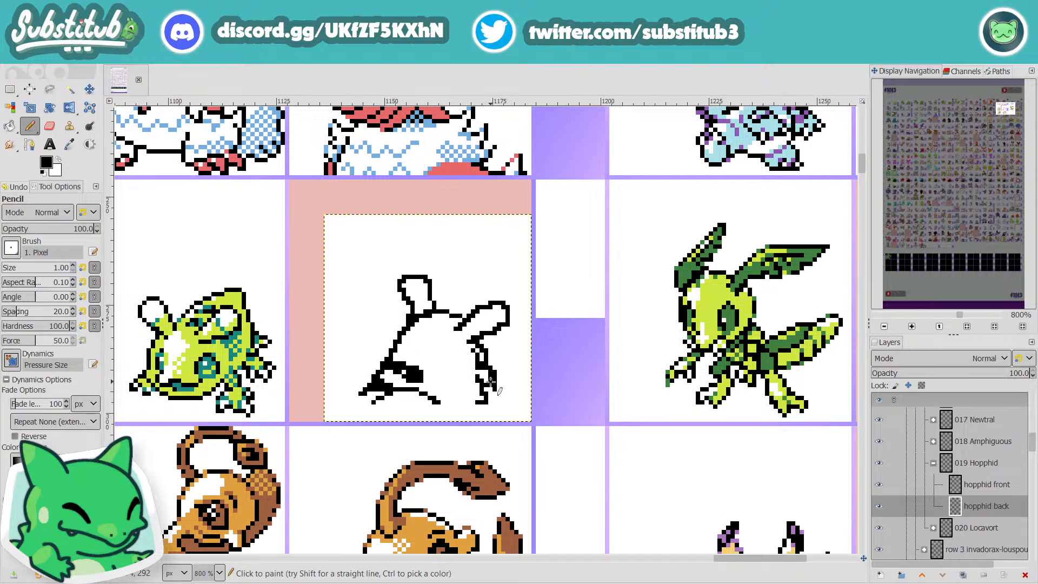
key(x)
drag(490, 367, 495, 388)
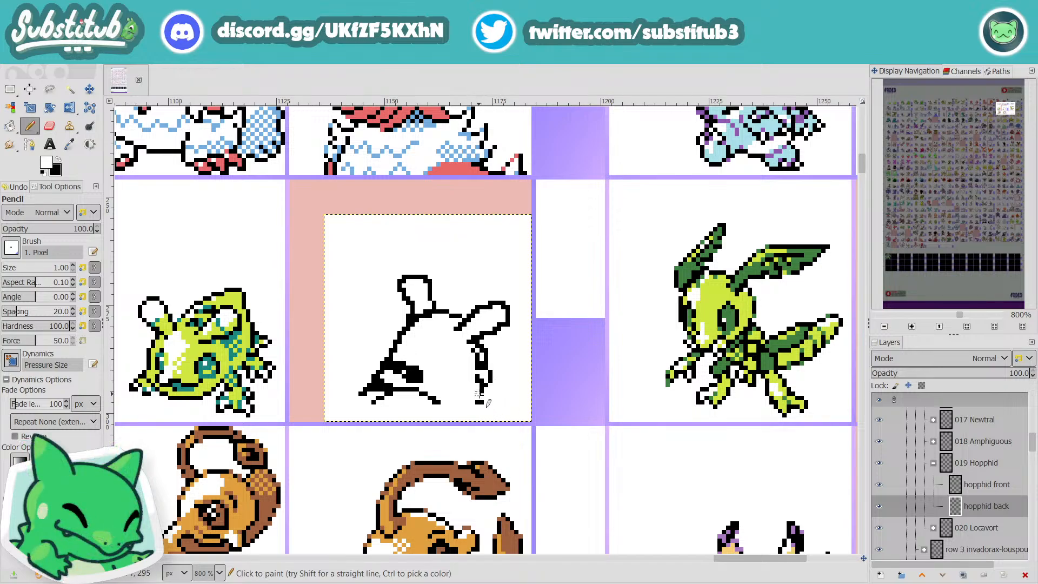
key(x)
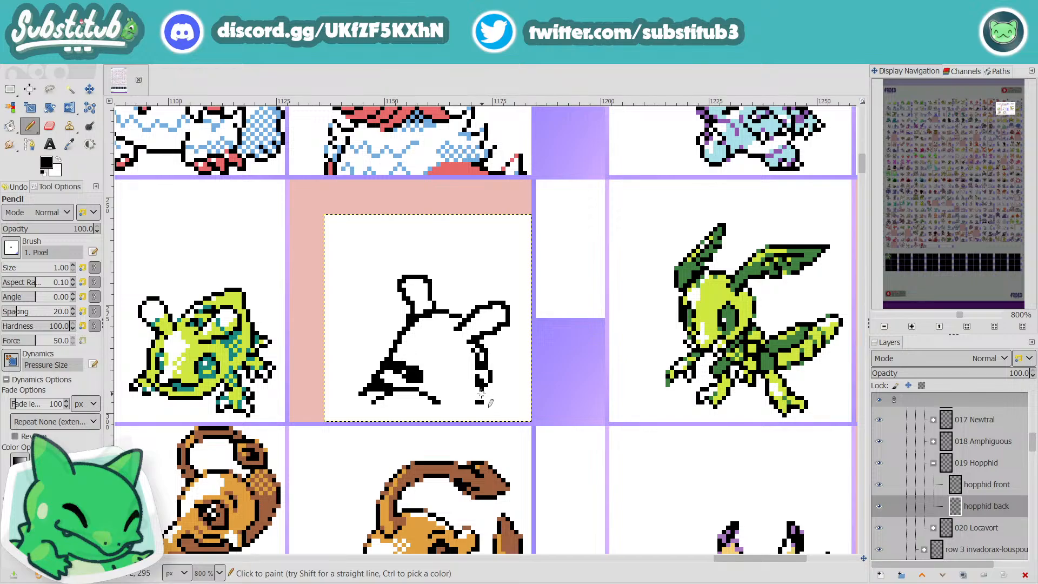
drag(482, 390, 468, 410)
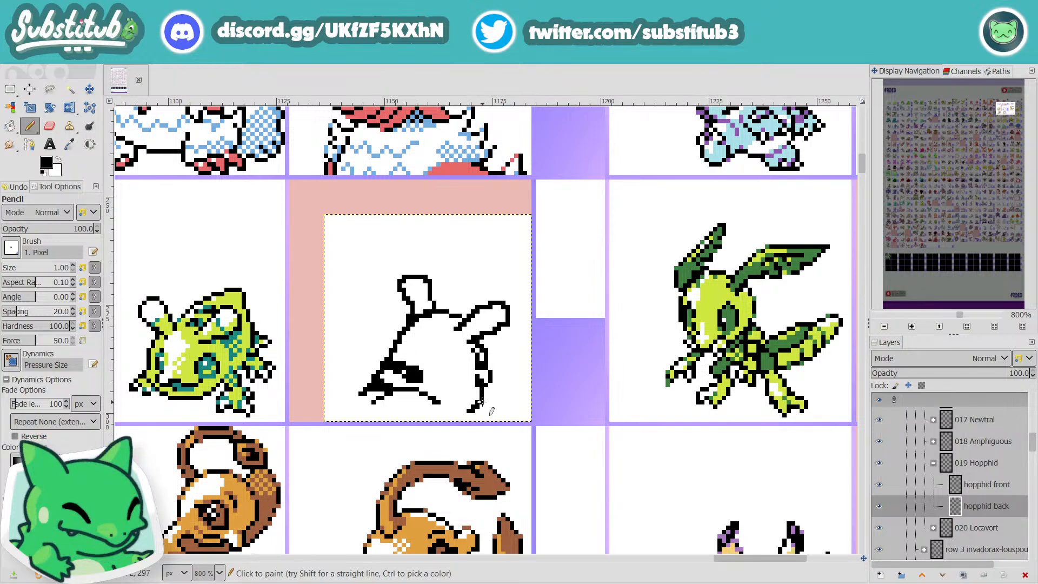
key(x)
key(x)
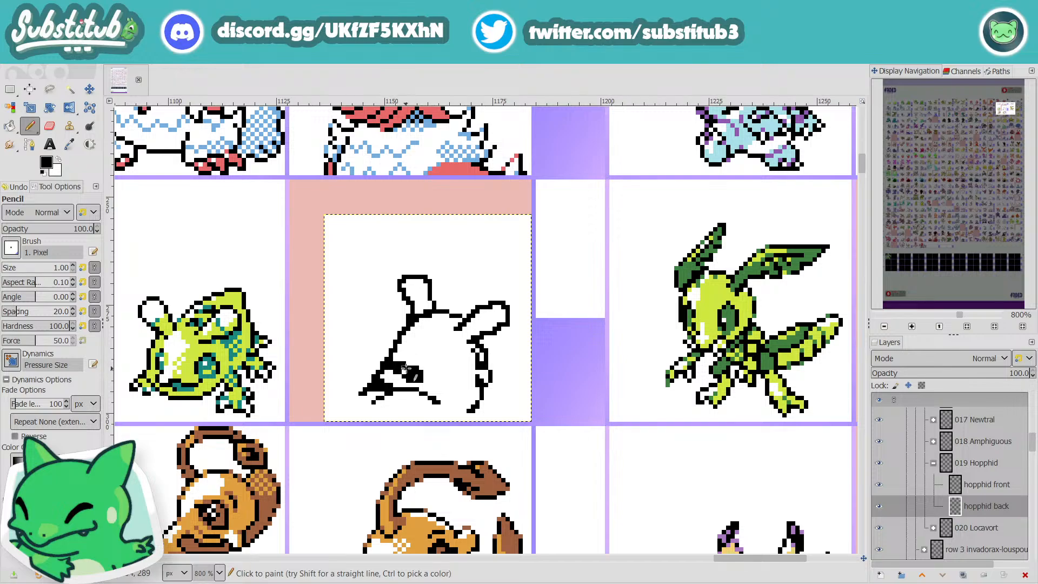
Step: Paint over the lower mouth and chin lines beneath Hopphid's dark eye patch in white
key(x)
key(x)
key(x)
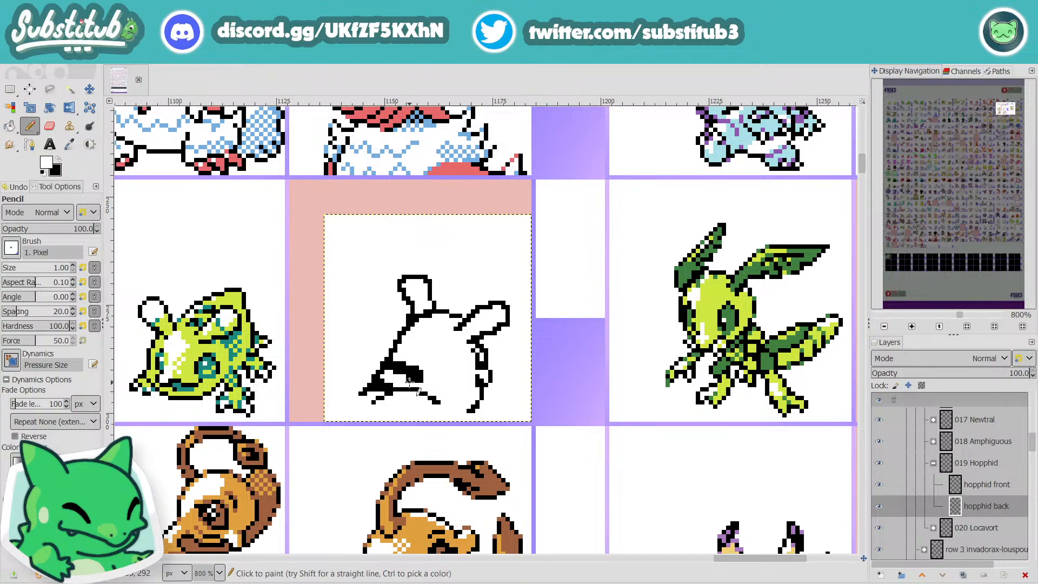
mouse_move(384, 397)
mouse_down()
mouse_move(404, 386)
mouse_move(438, 392)
mouse_move(416, 388)
mouse_move(434, 412)
mouse_move(462, 386)
mouse_move(470, 409)
mouse_up()
click(426, 395)
key(x)
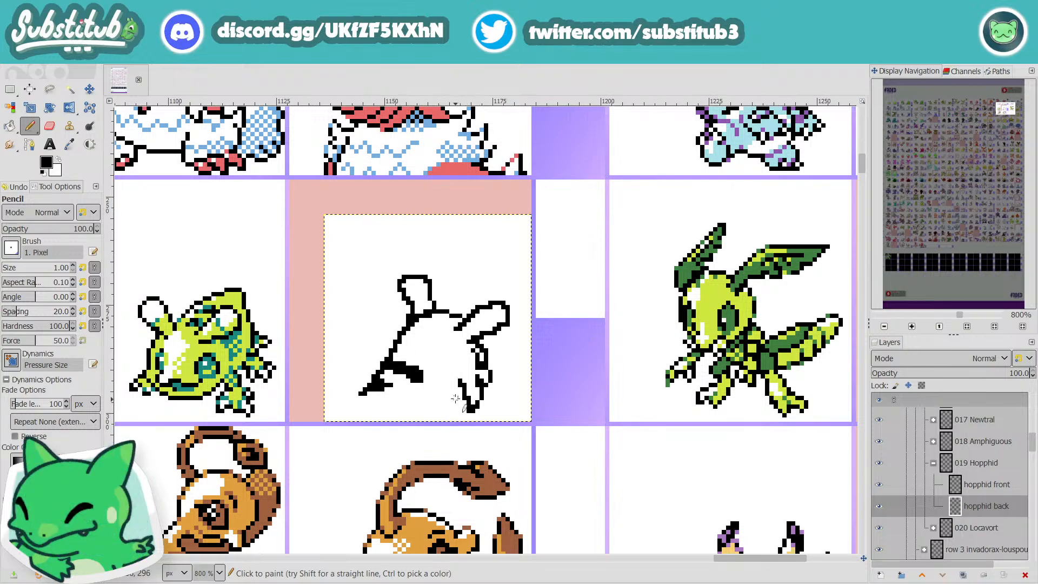
Step: Undo the inner line beside the rear outline and try a short black stroke below the eye patch
key(ctrl+z)
drag(433, 383, 442, 388)
key(ctrl+z)
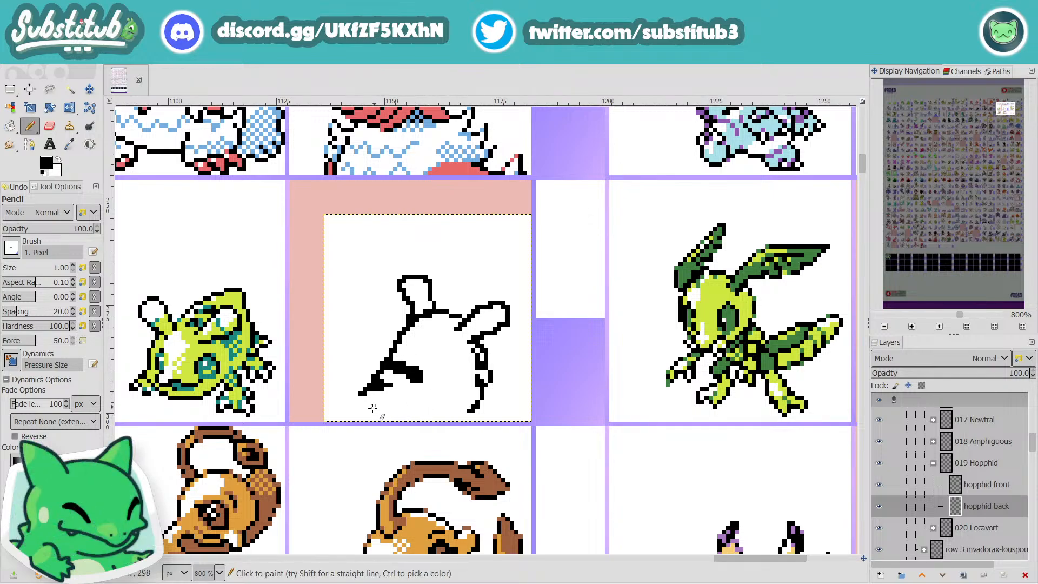
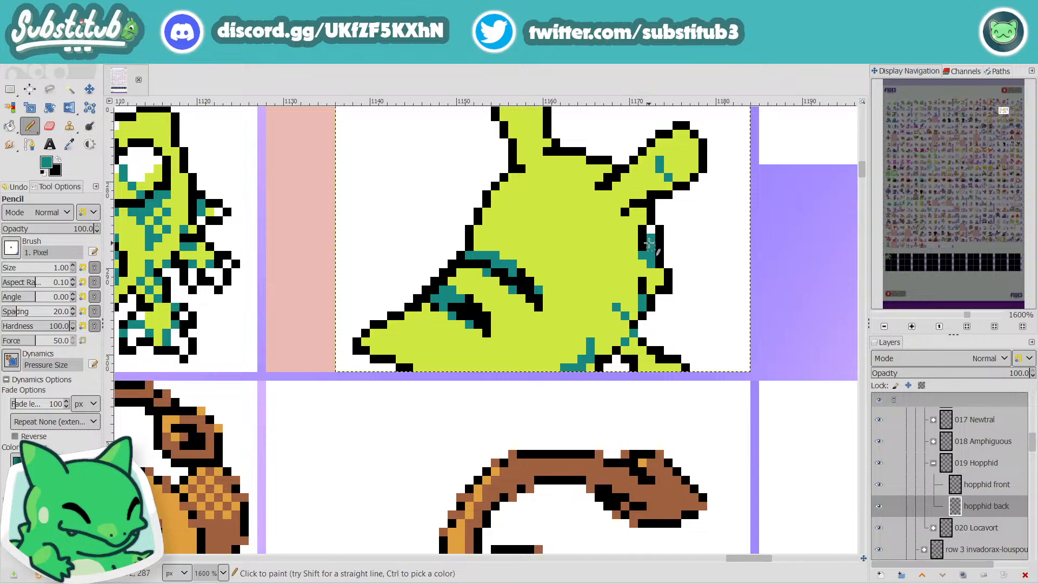
Step: Refine the eye on the Hopphid back sprite with sampled teal and lime-green pixels, and save the image
key(x)
key(x)
key(x)
key(o)
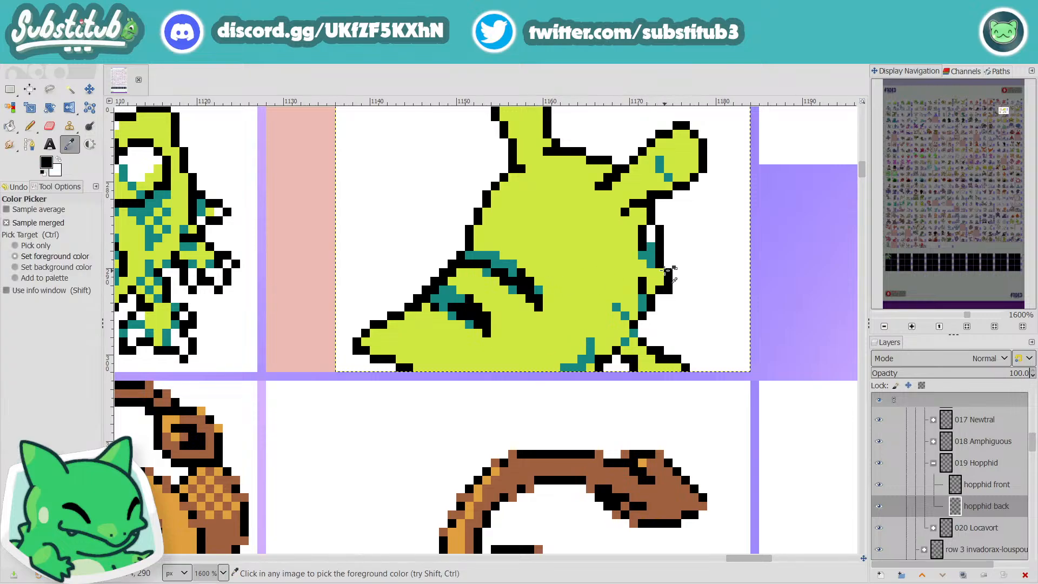
click(652, 257)
key(n)
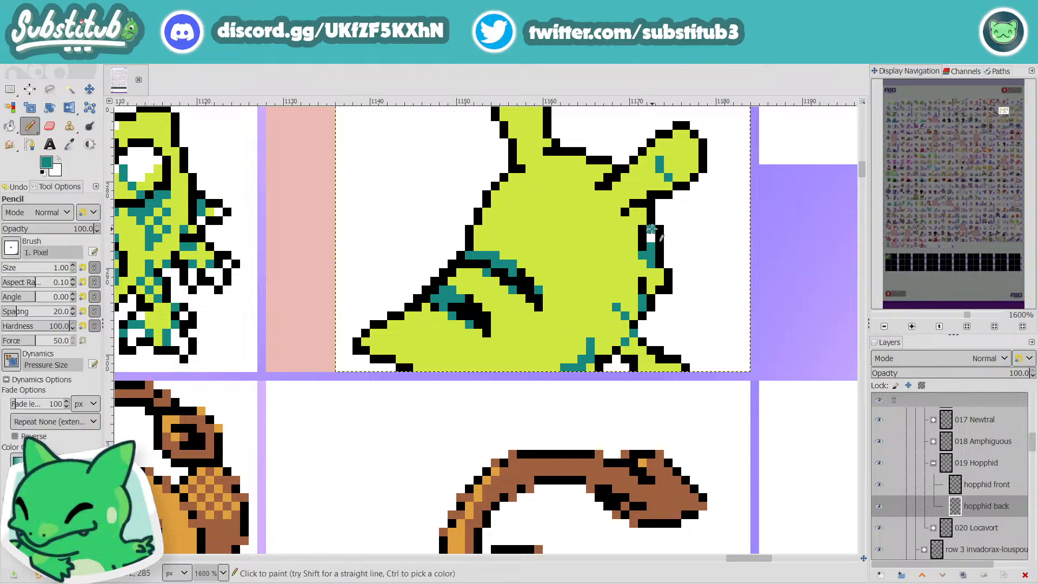
key(o)
click(640, 193)
key(n)
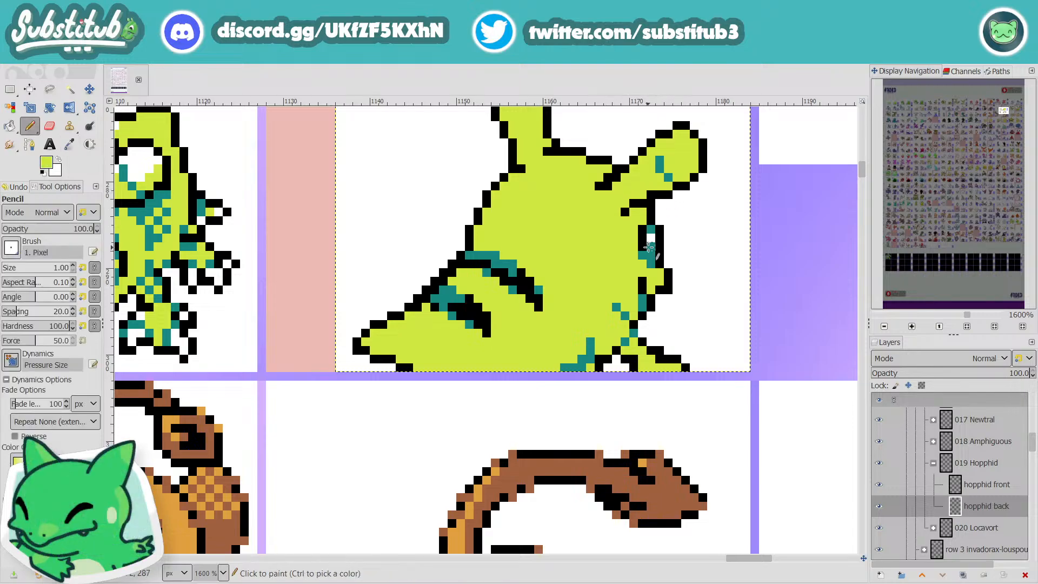
click(652, 252)
scroll(652, 252, down, 4)
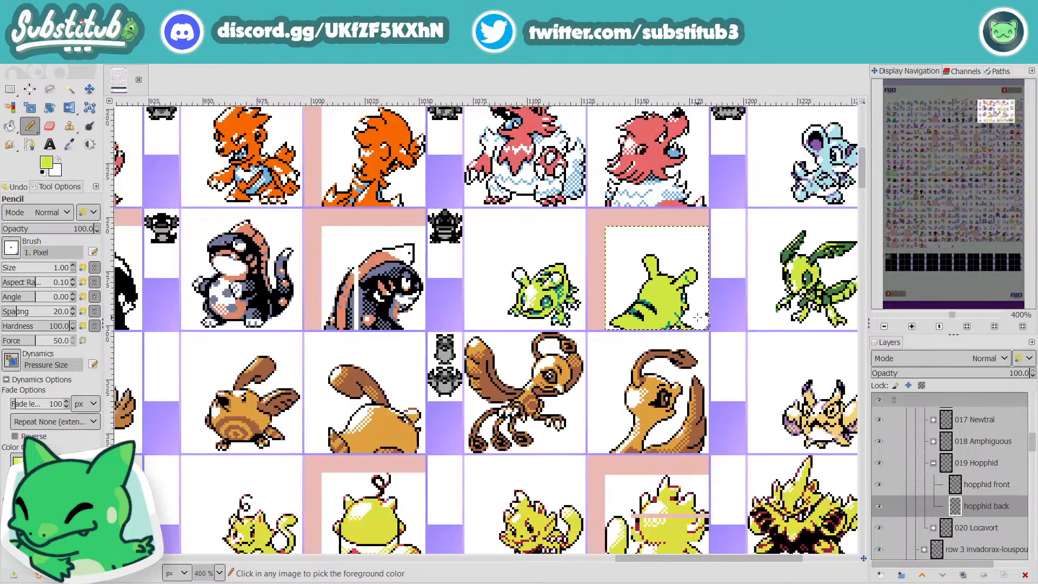
key(ctrl+s)
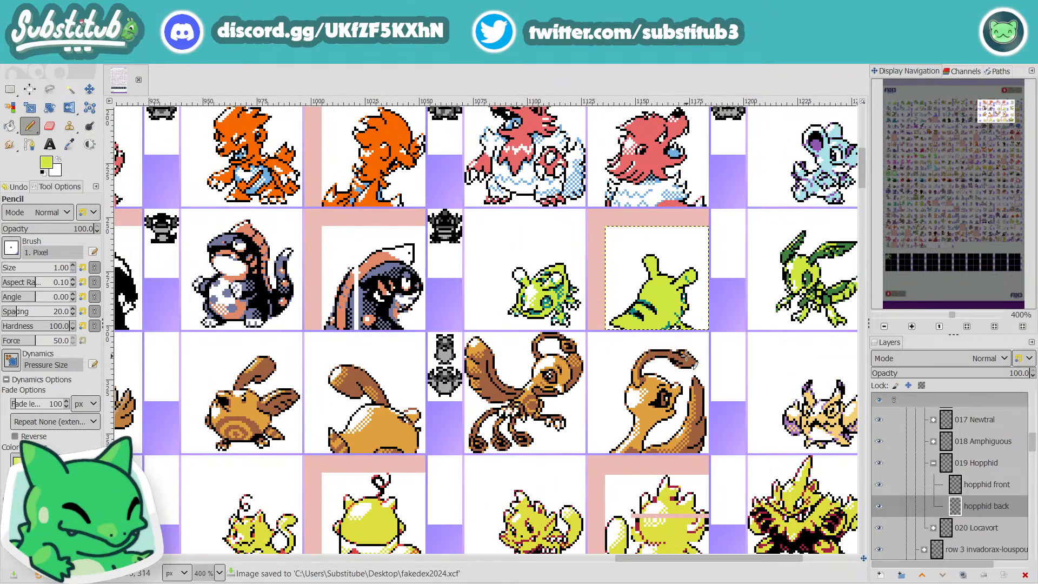
Step: Paint white pixels over the lower cheek and the area around the front leg, undoing a stray stroke
scroll(682, 303, up, 1)
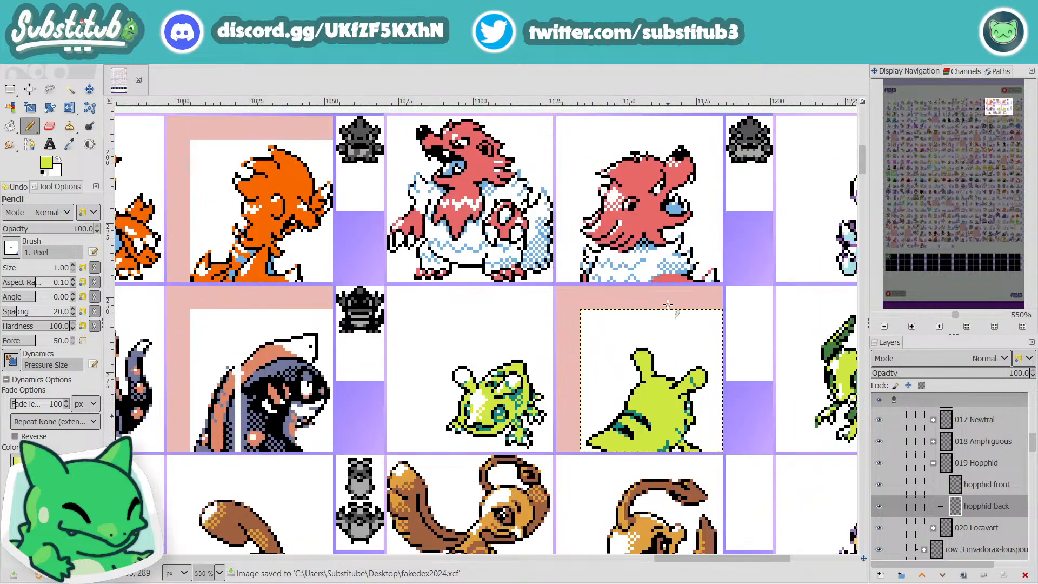
scroll(670, 307, up, 1)
scroll(668, 325, down, 3)
key(x)
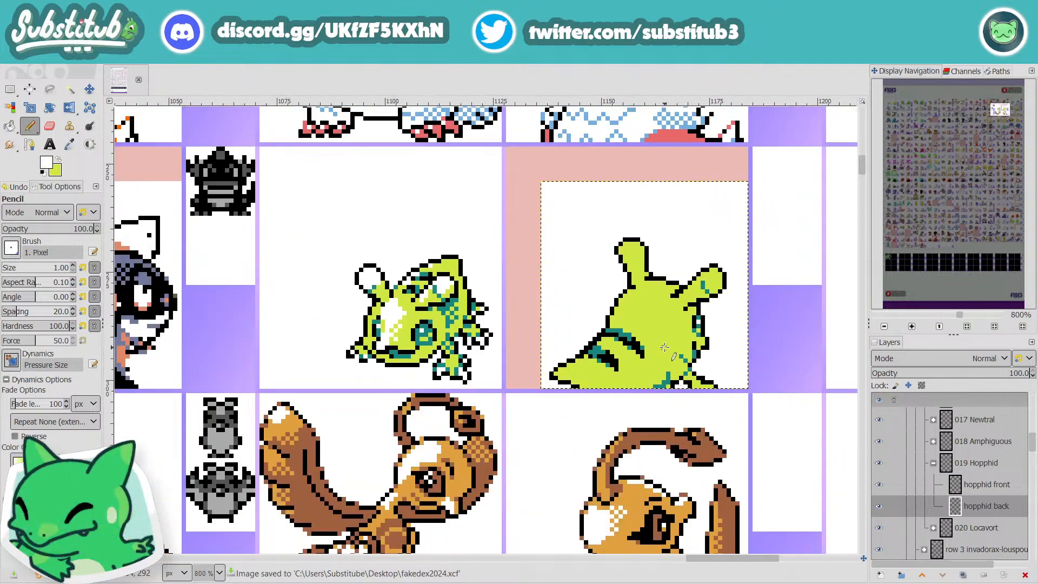
key(d)
key(x)
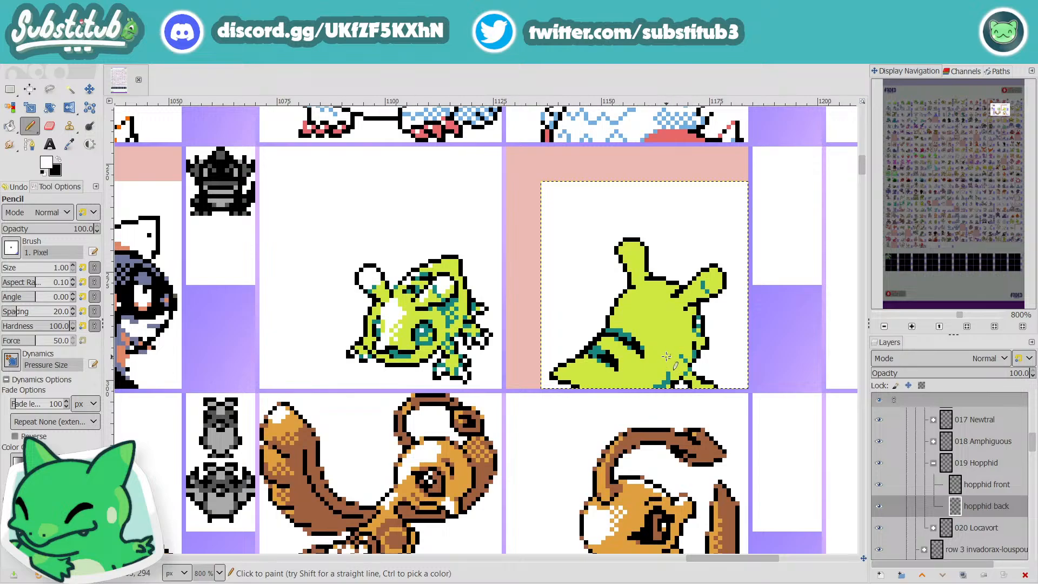
drag(664, 355, 694, 369)
key(ctrl+z)
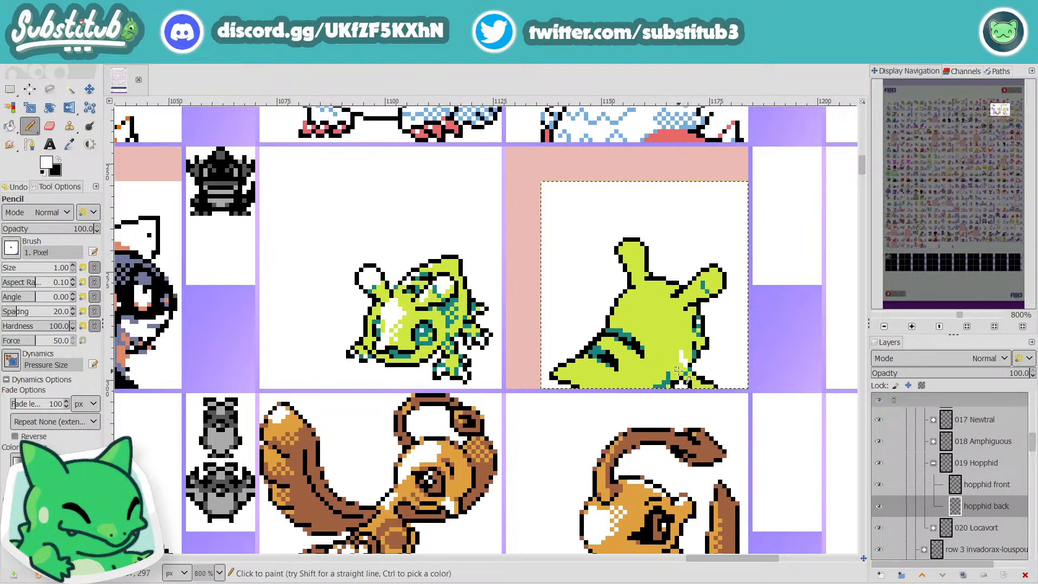
key(x)
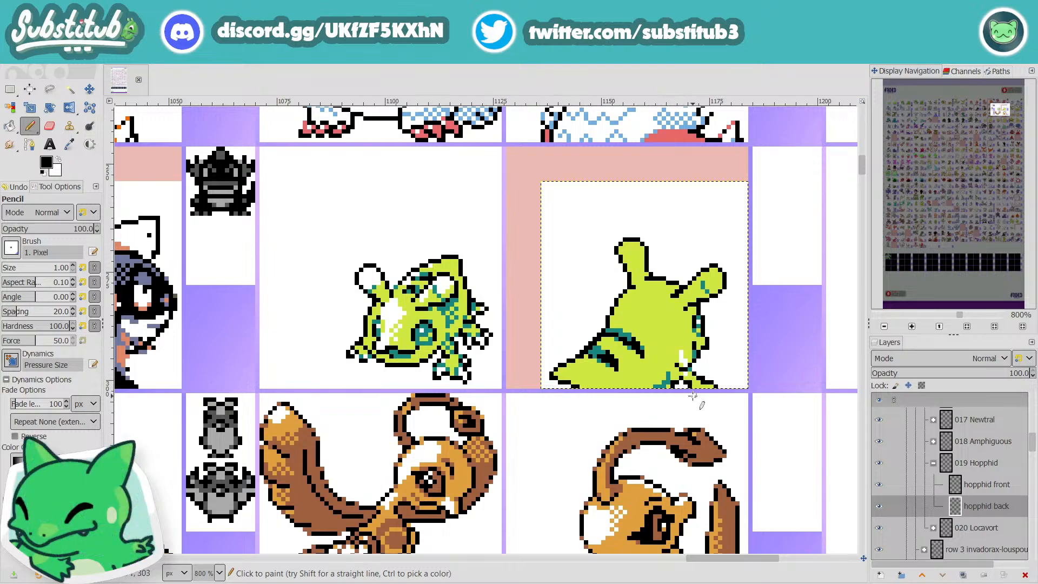
Step: Erase the old front leg in white and redraw its outline in black one-pixel strokes
scroll(684, 369, down, 2)
scroll(684, 369, up, 4)
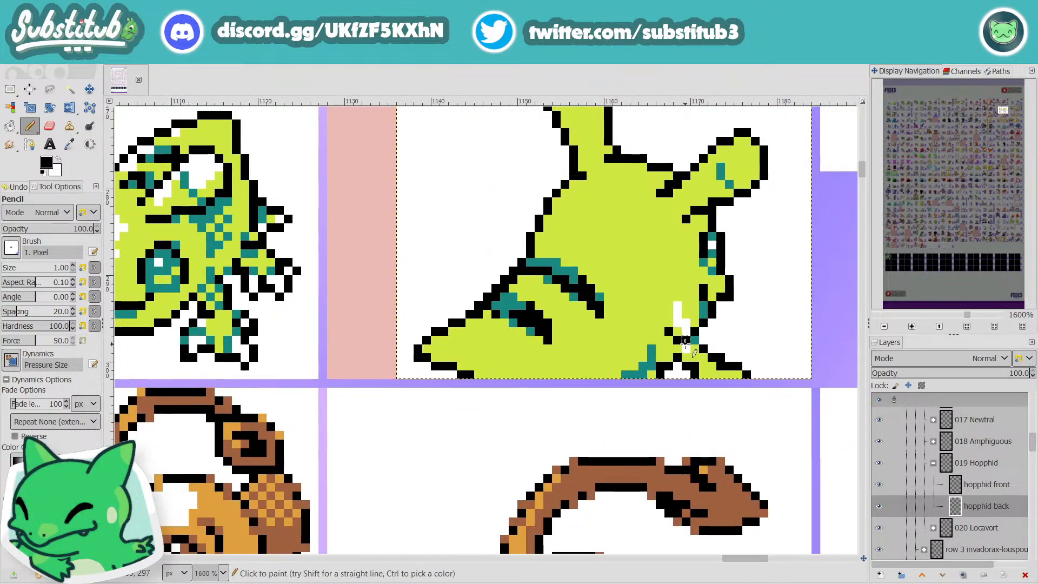
key(x)
mouse_move(697, 340)
mouse_down()
mouse_move(713, 363)
mouse_move(752, 374)
mouse_move(687, 350)
mouse_move(679, 357)
mouse_move(713, 374)
mouse_move(684, 367)
mouse_move(695, 375)
mouse_move(746, 378)
mouse_up()
key(x)
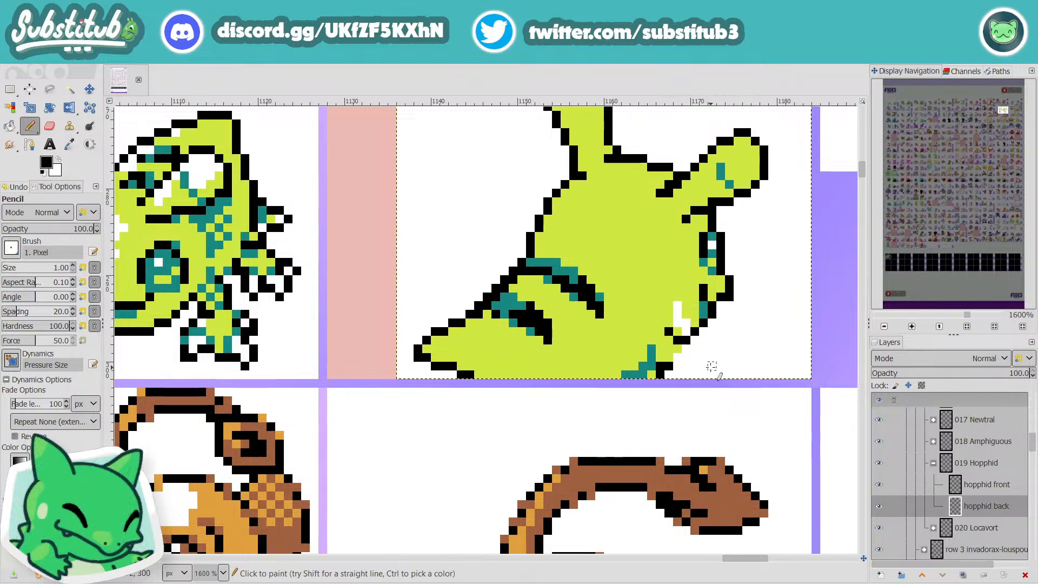
click(686, 356)
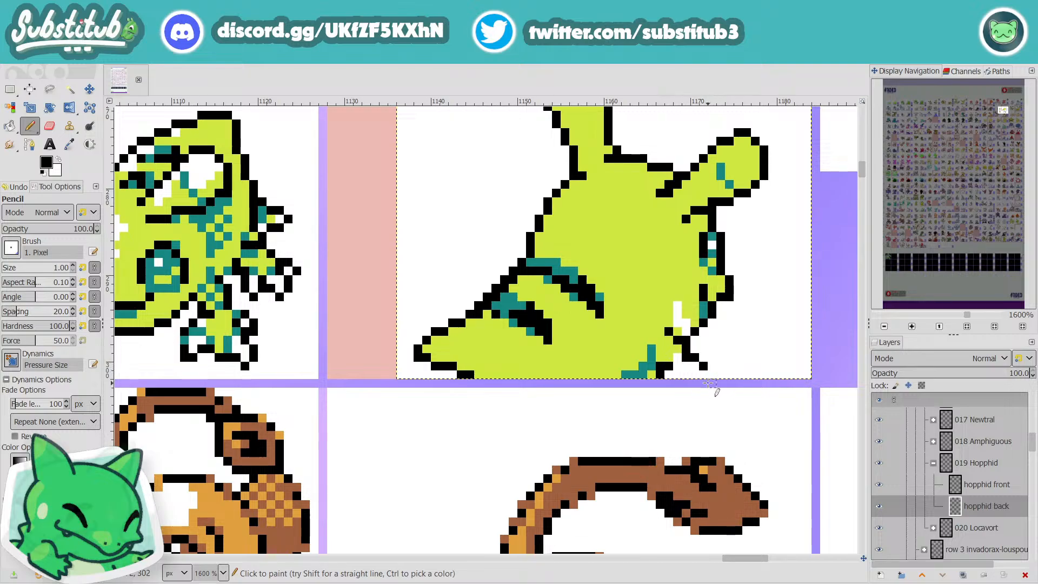
ctrl+scroll(711, 388, down, 3)
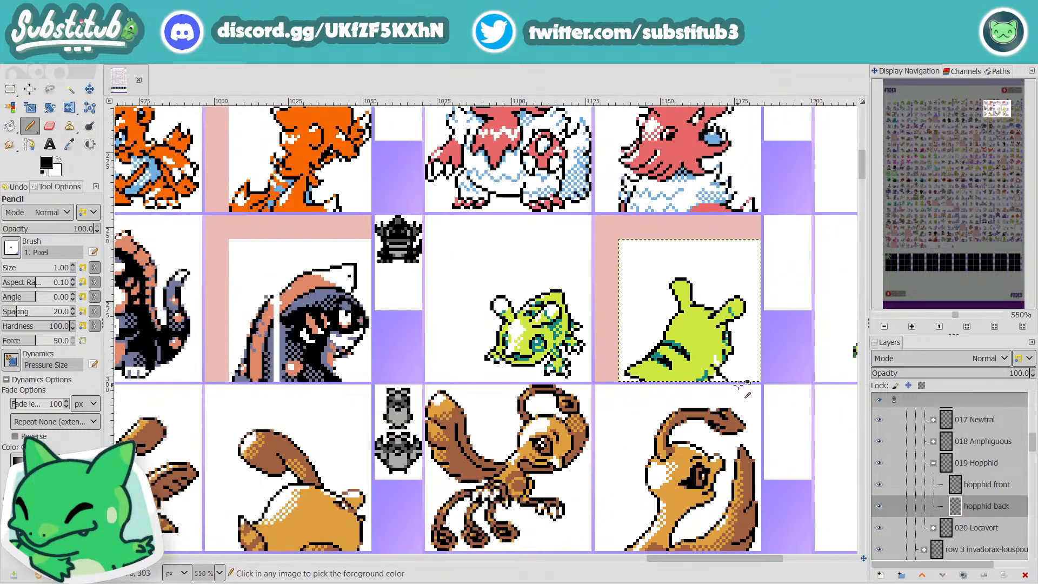
ctrl+scroll(737, 375, up, 3)
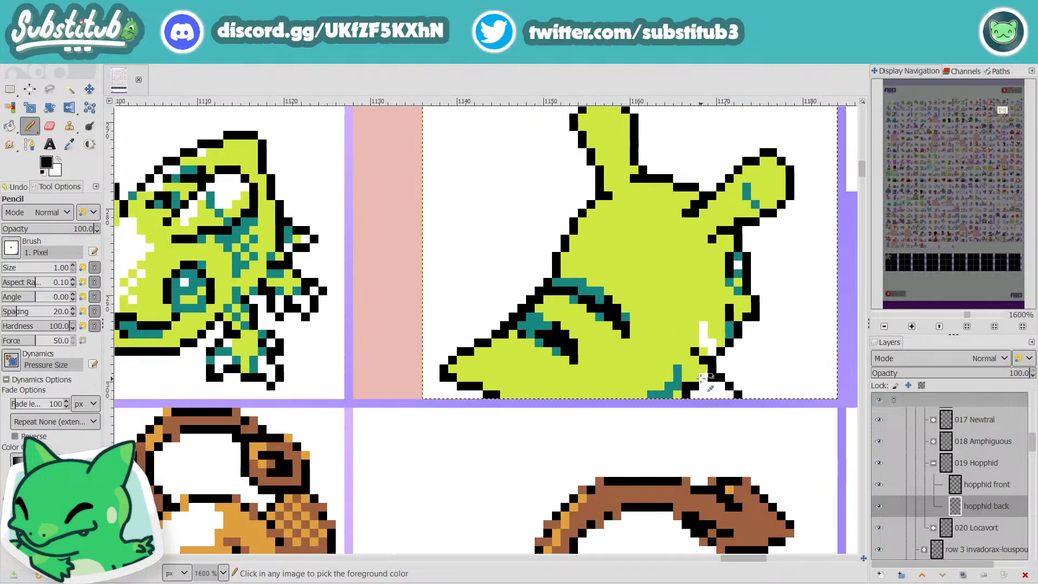
Step: Fill the white gaps in the cheek and front leg with the sampled lime green, and save the image
key(o)
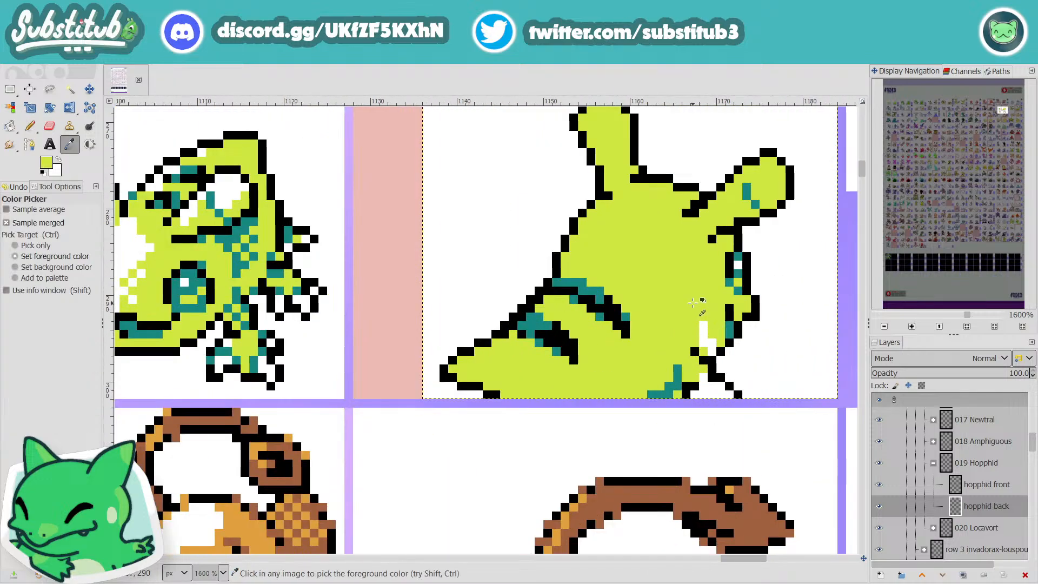
key(n)
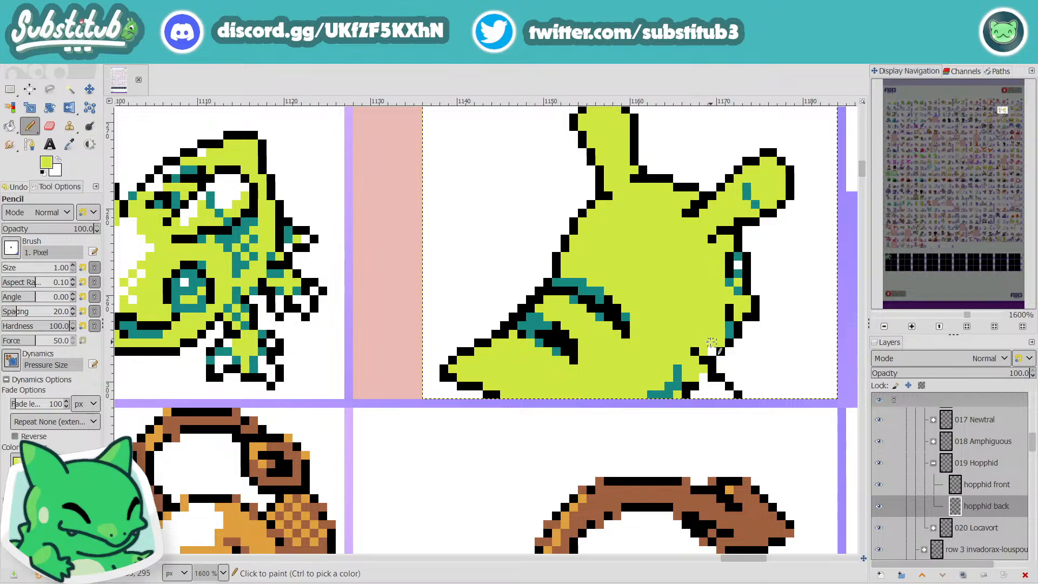
click(712, 351)
click(712, 376)
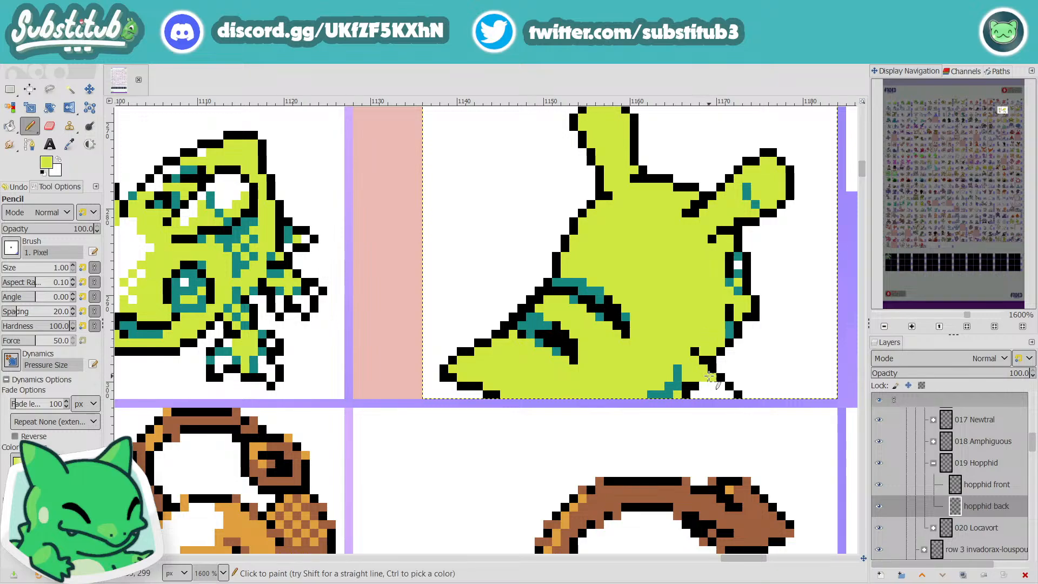
drag(712, 385, 707, 385)
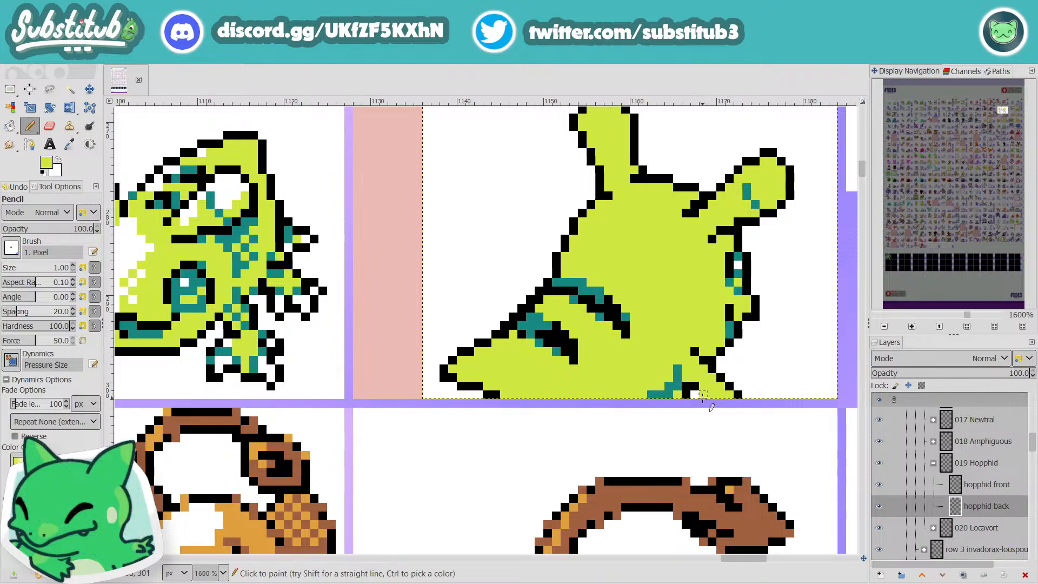
ctrl+scroll(706, 404, down, 3)
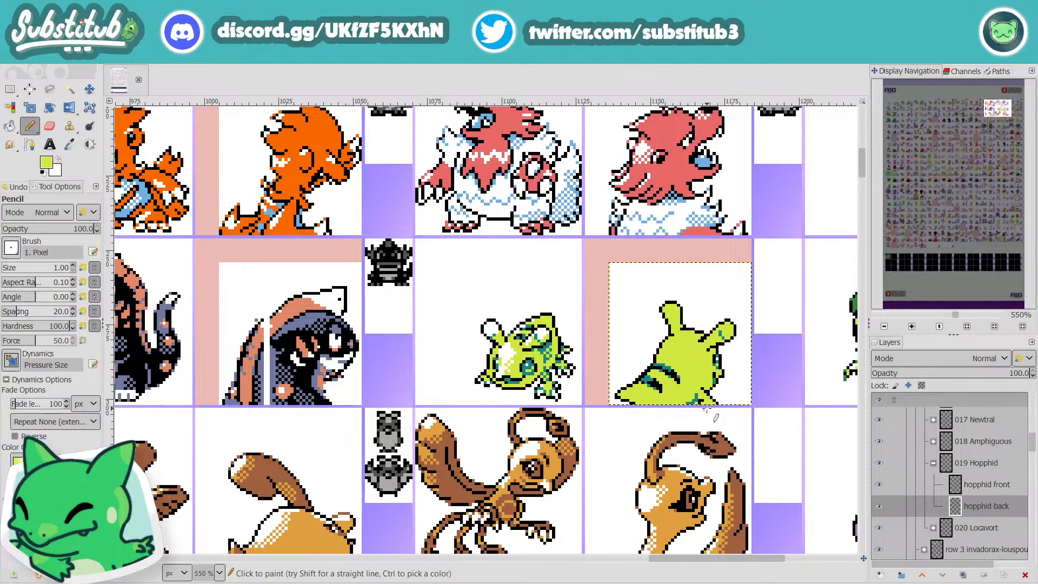
key(ctrl+s)
Step: Add sampled teal shading pixels beside the black back stripes and at the base of the upright antenna, saving the image
ctrl+scroll(631, 374, up, 4)
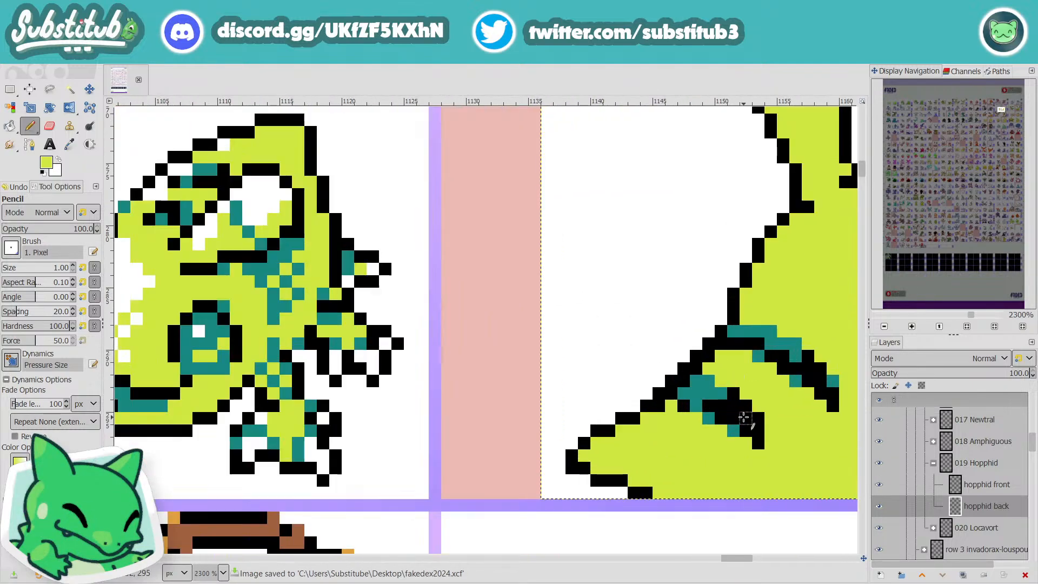
ctrl+click(703, 395)
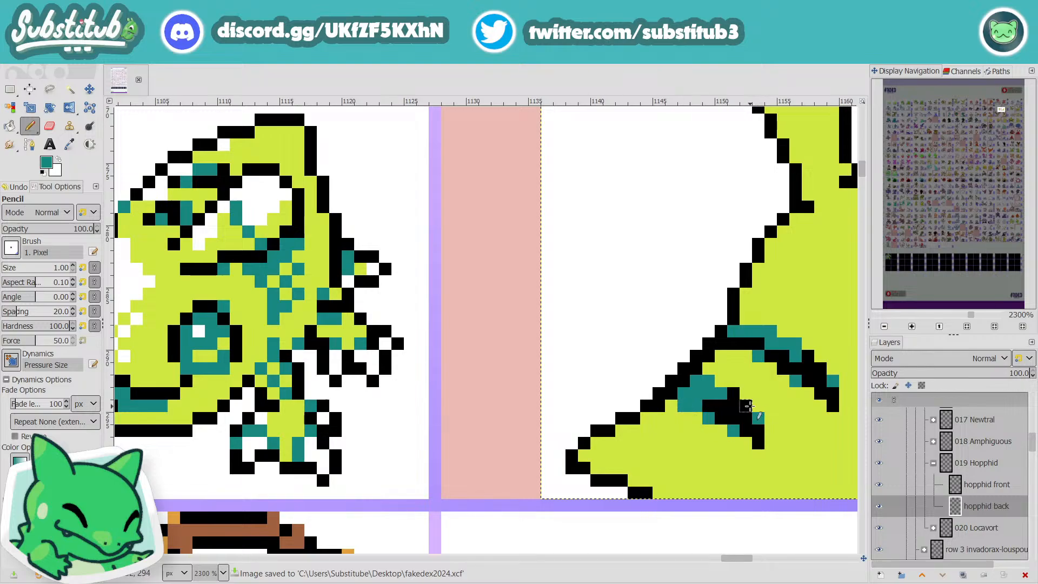
ctrl+scroll(754, 413, down, 4)
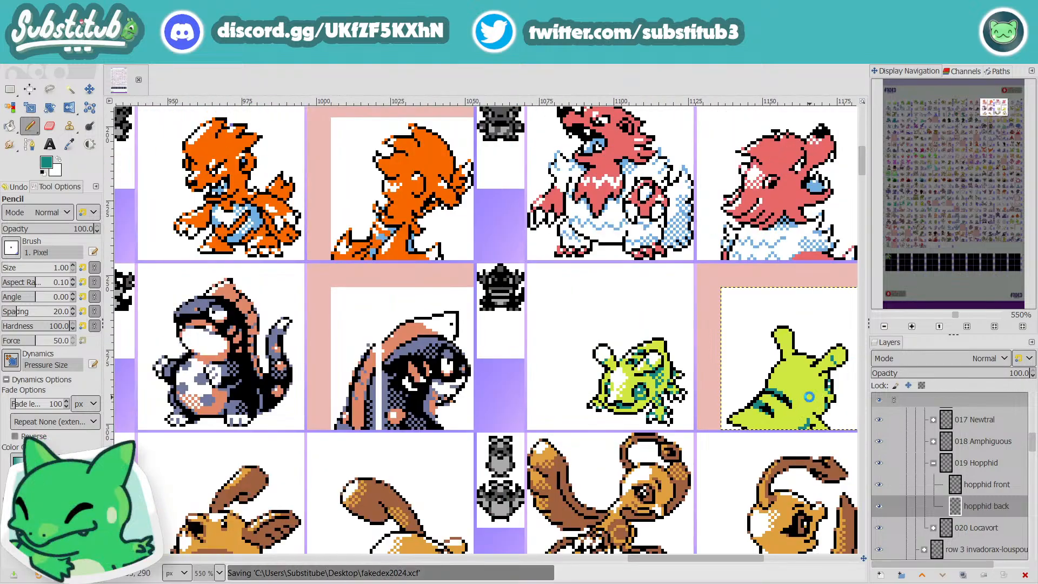
scroll(806, 365, up, 4)
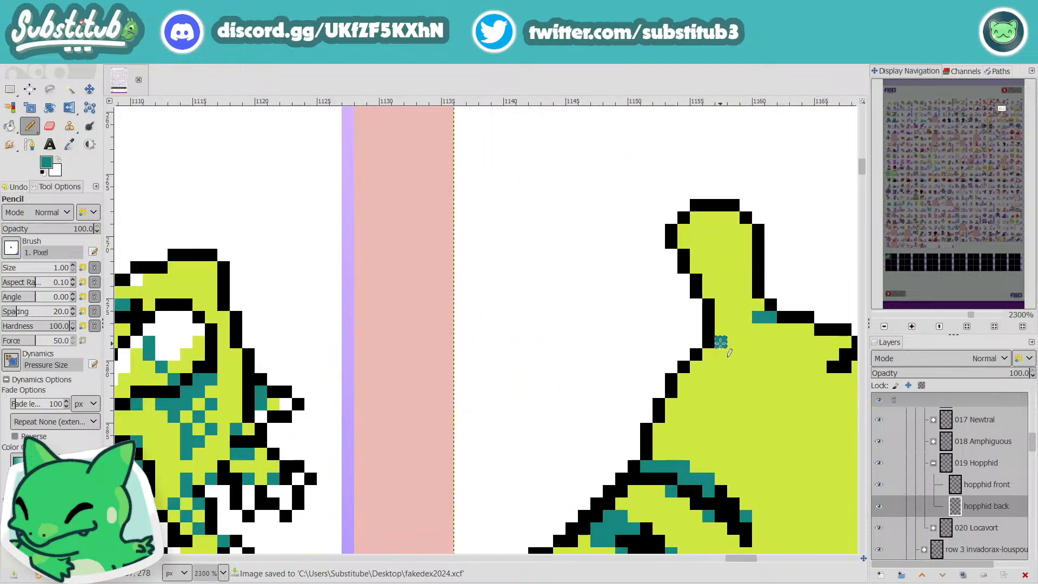
scroll(759, 362, down, 3)
scroll(779, 421, down, 3)
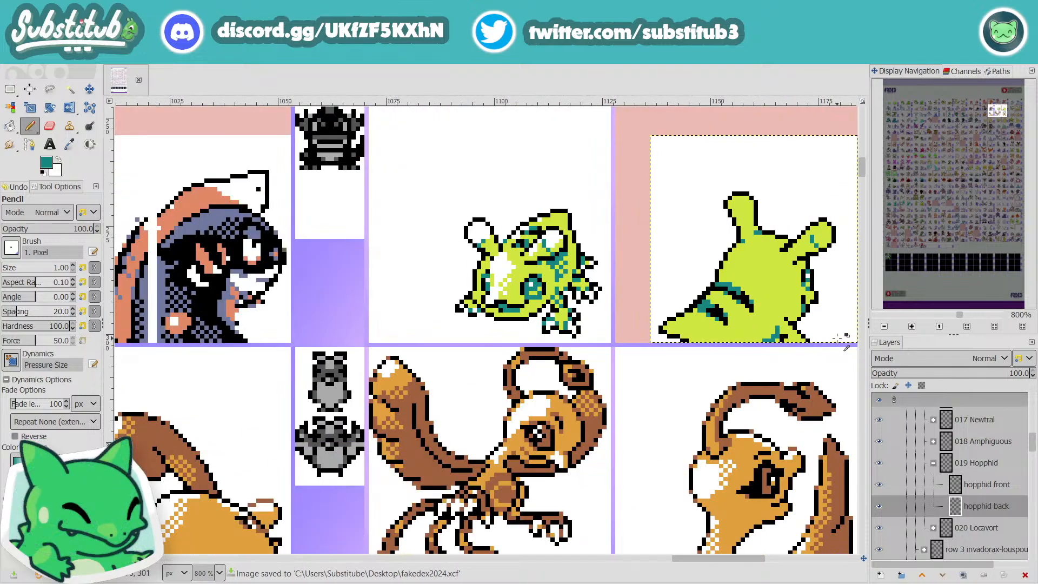
Step: Shade the front leg and the adjoining chest with teal pixels, and save the image
scroll(803, 375, up, 4)
click(701, 294)
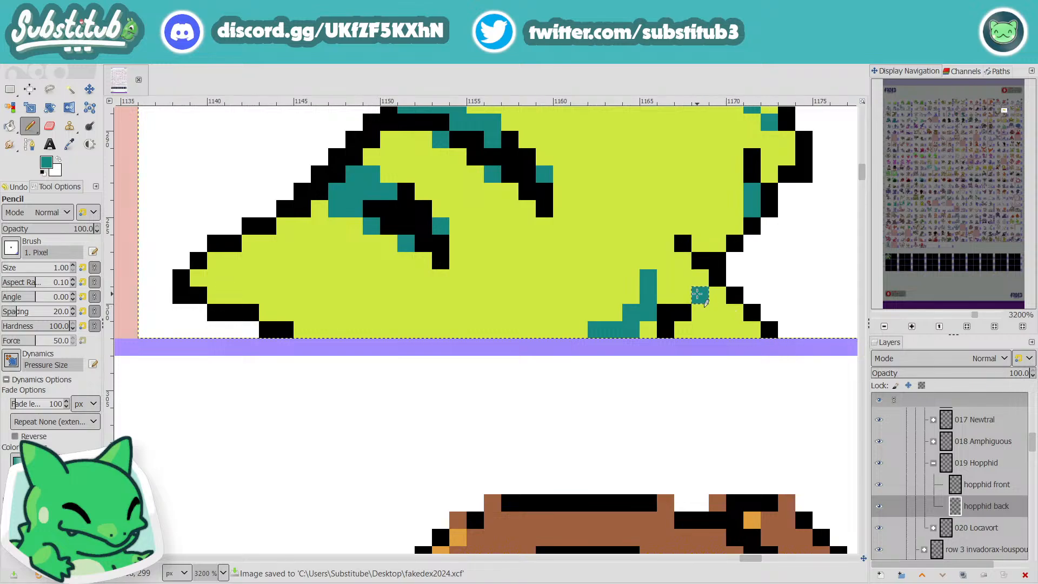
click(735, 329)
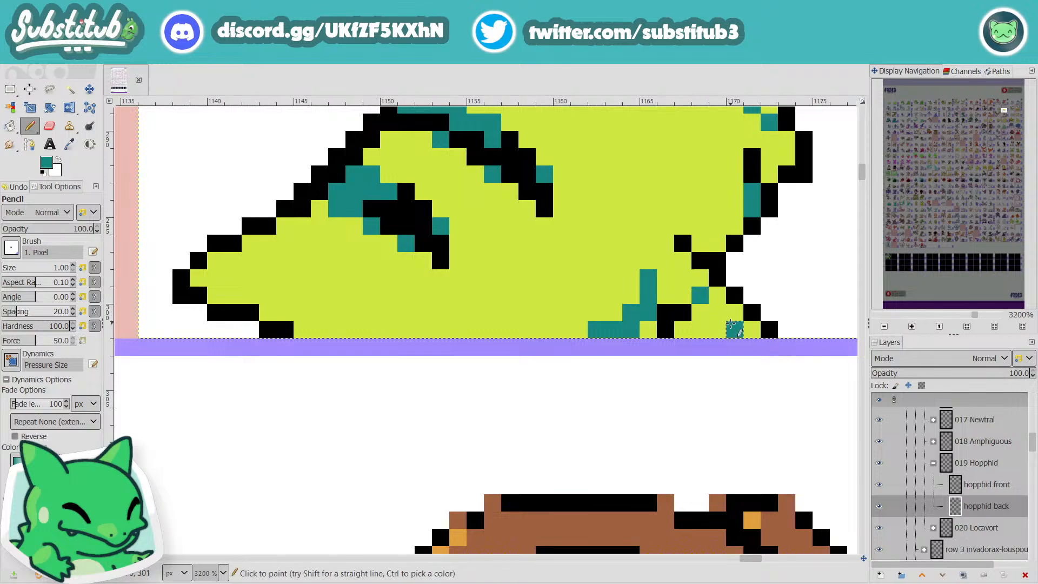
click(718, 331)
scroll(719, 336, down, 5)
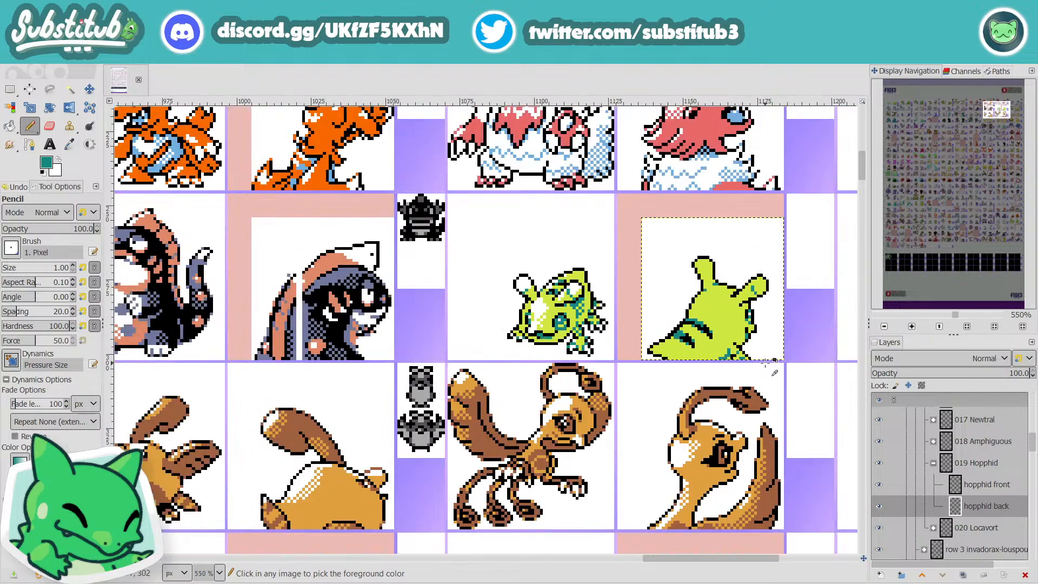
scroll(741, 346, up, 3)
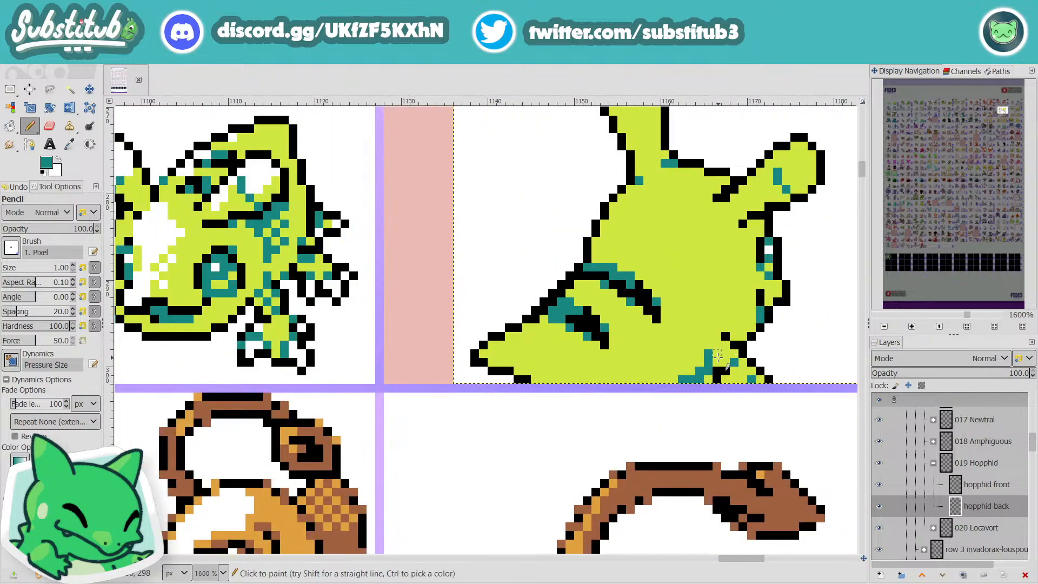
click(717, 353)
scroll(719, 349, down, 4)
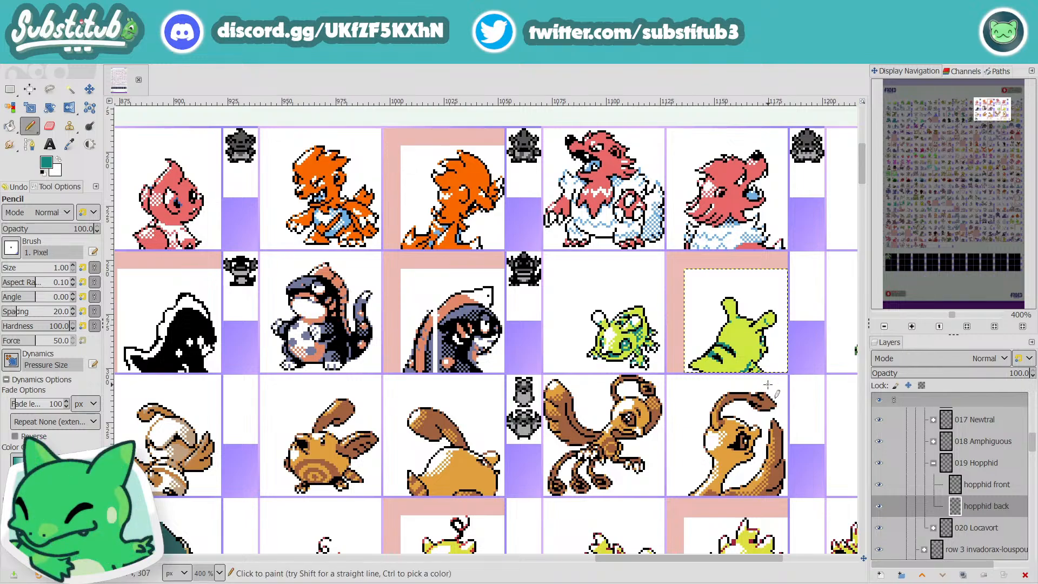
key(ctrl+s)
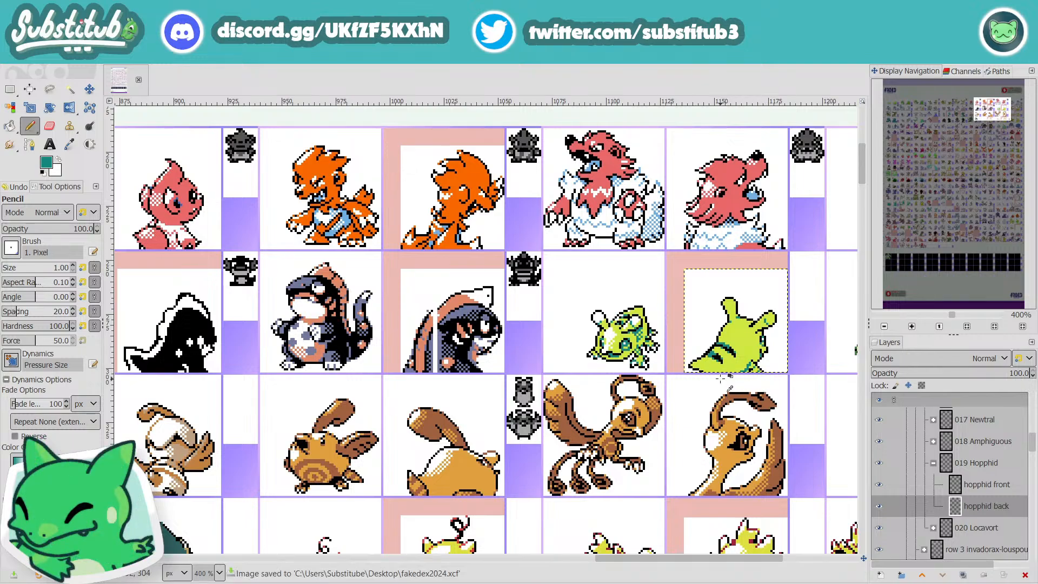
Step: Add teal shading pixels around the front of the eye and along the jaw above the front leg
scroll(733, 350, up, 3)
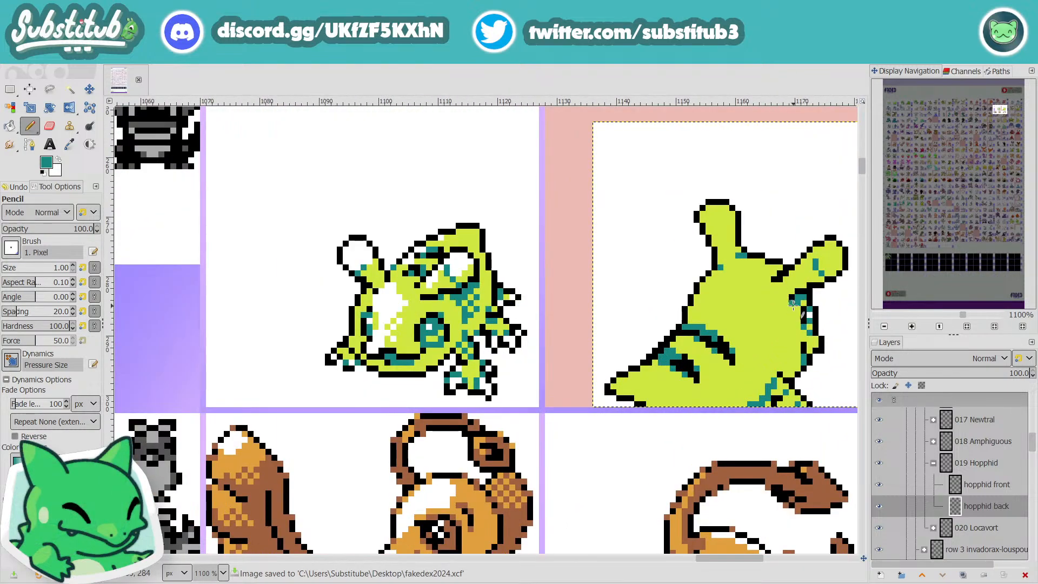
scroll(733, 263, down, 2)
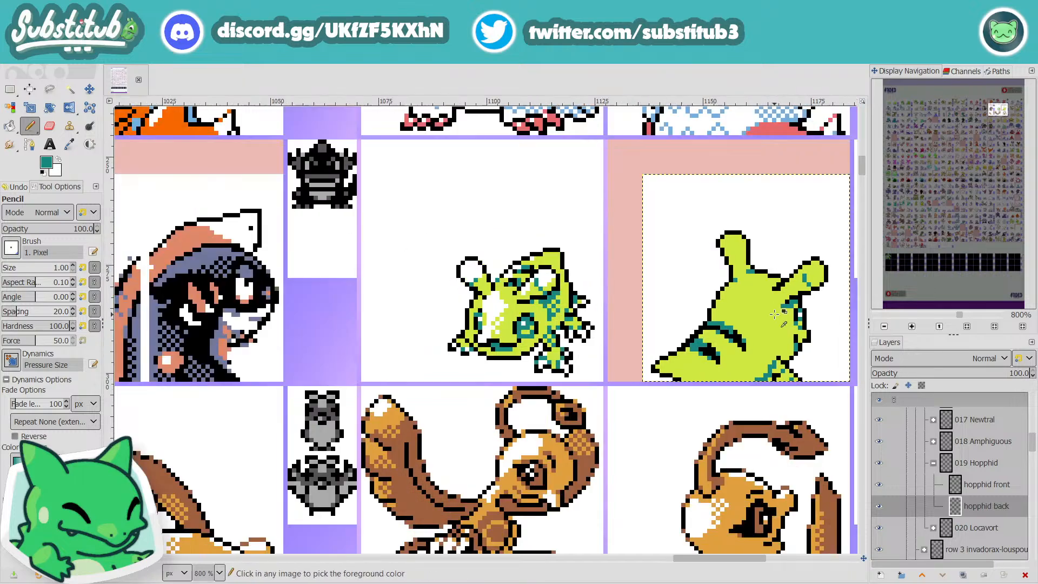
scroll(765, 364, up, 2)
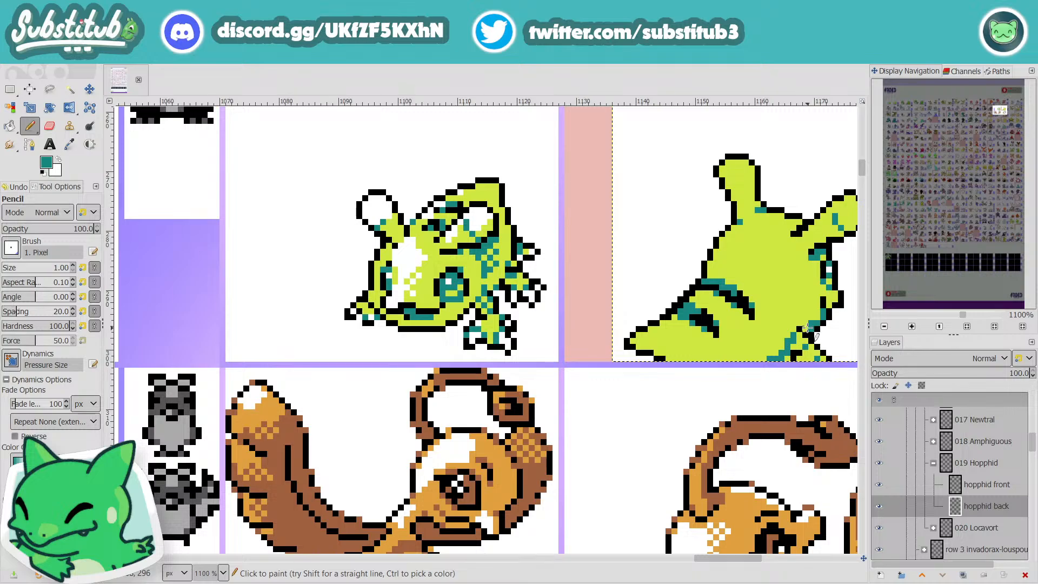
scroll(814, 333, down, 2)
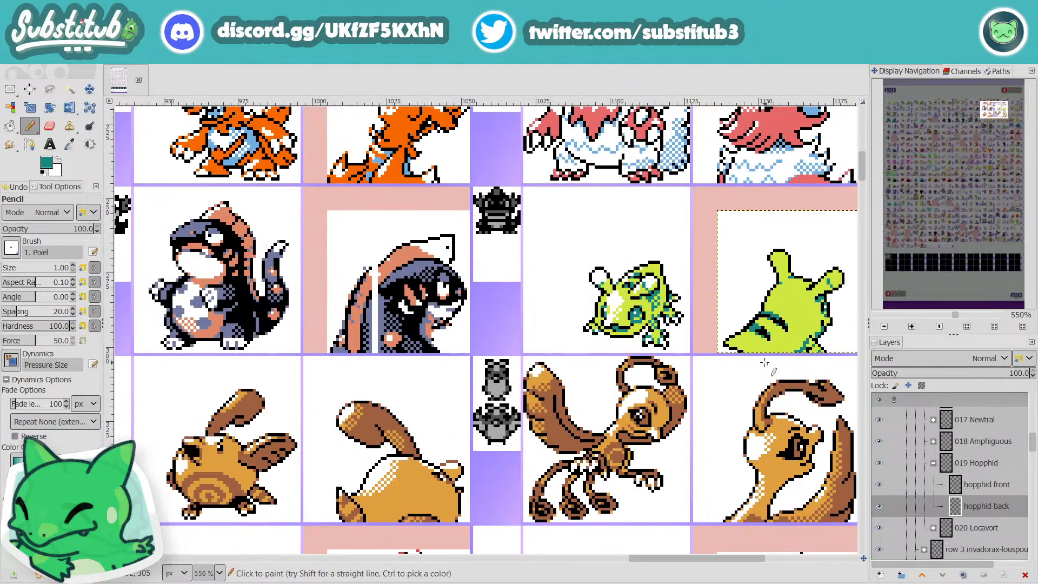
Step: Add a teal shading pixel along the back outline between the two black stripes, and save the image
scroll(765, 361, up, 4)
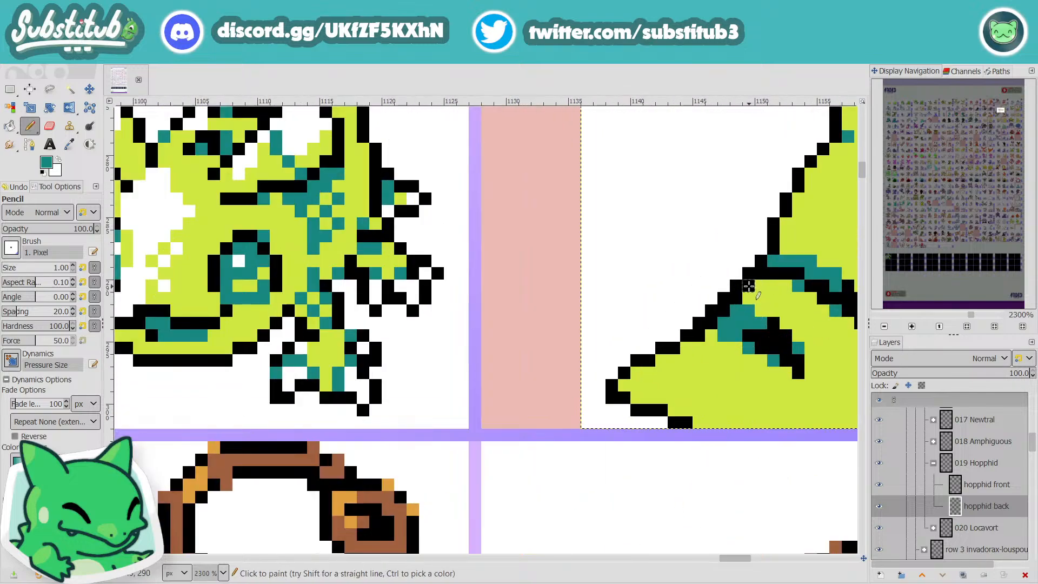
scroll(764, 304, down, 4)
scroll(772, 303, up, 4)
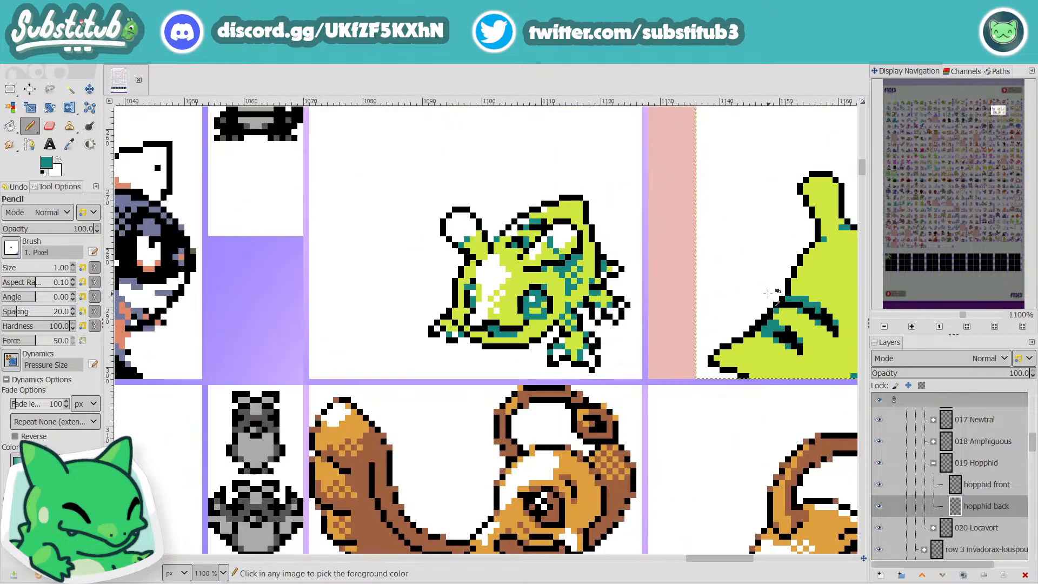
click(768, 301)
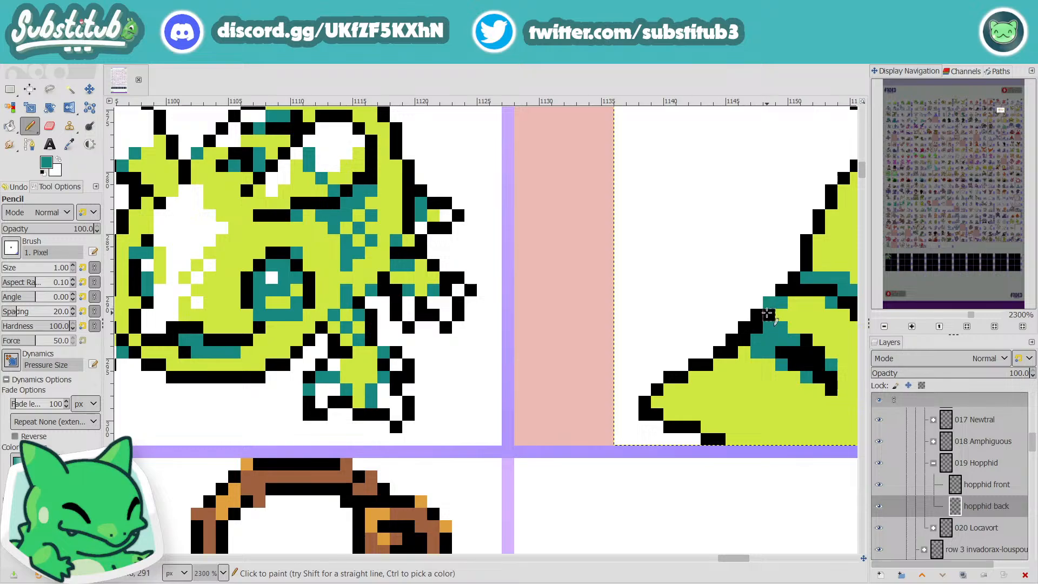
scroll(777, 344, down, 4)
key(ctrl+s)
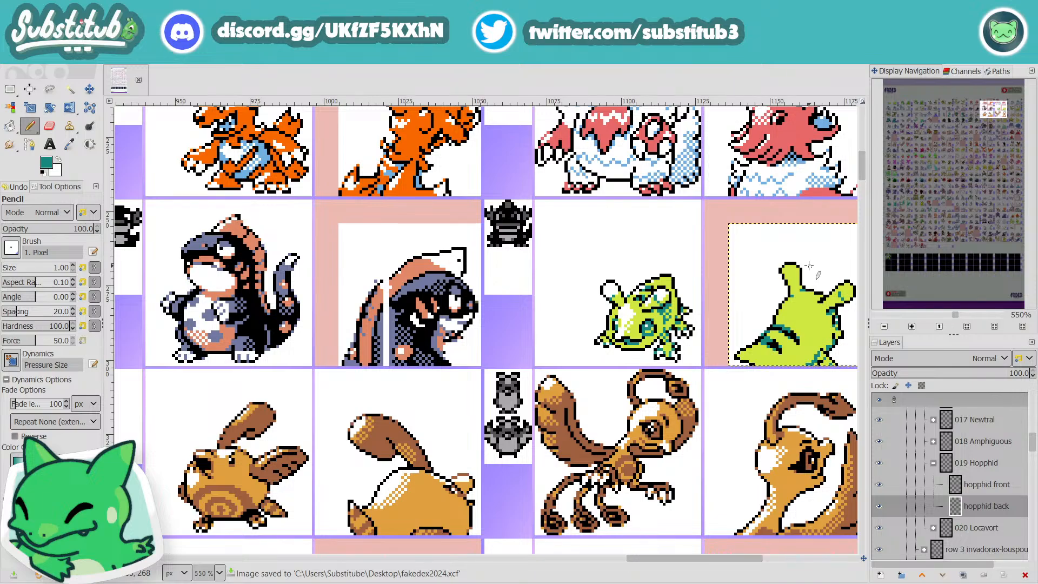
Step: Set the drawing colour to white, save the image, and paint a highlight on the tip of the upright antenna
key(d)
key(x)
key(ctrl+s)
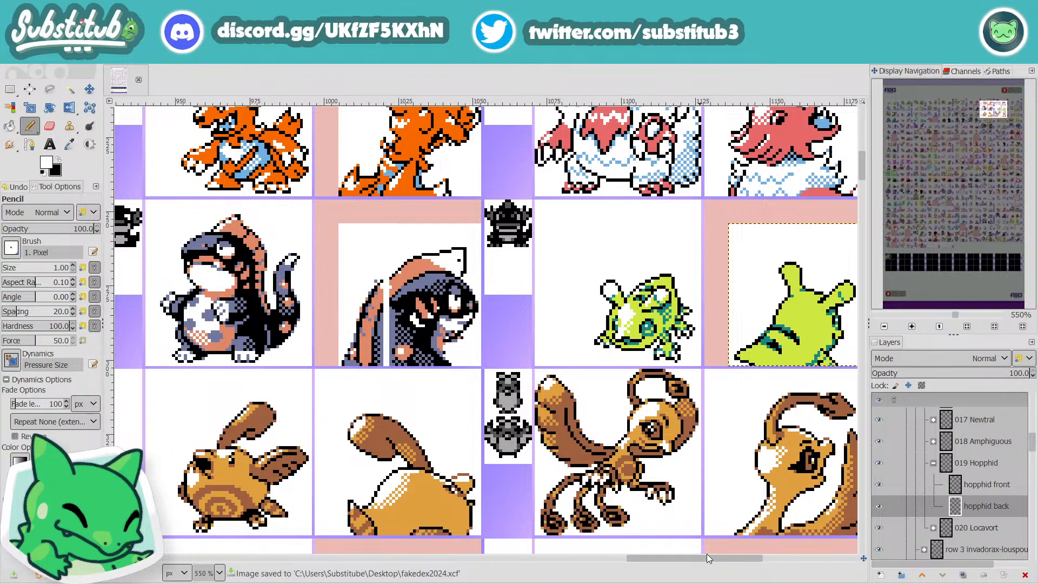
drag(716, 557, 761, 554)
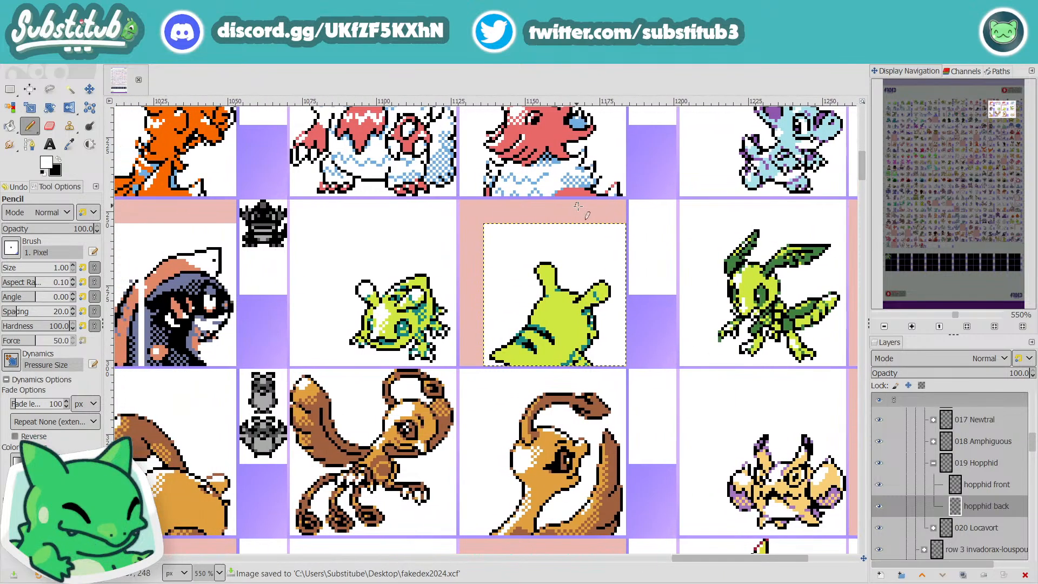
key(ctrl+s)
scroll(546, 274, up, 3)
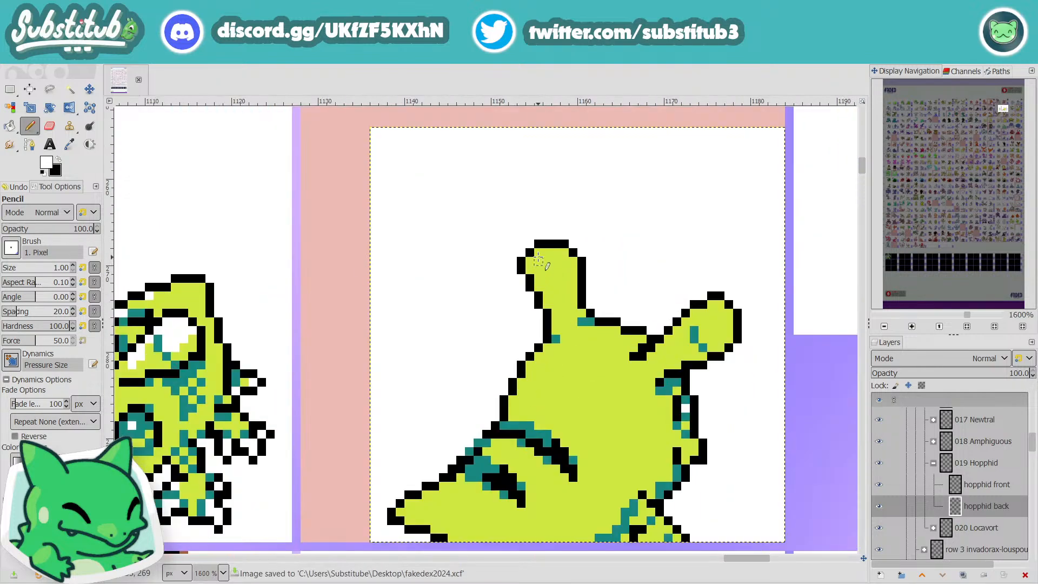
mouse_move(540, 253)
mouse_down()
mouse_move(578, 276)
mouse_move(568, 247)
mouse_move(537, 271)
mouse_move(568, 256)
mouse_up()
scroll(546, 268, down, 3)
scroll(554, 280, up, 3)
key(ctrl+z)
scroll(626, 283, down, 3)
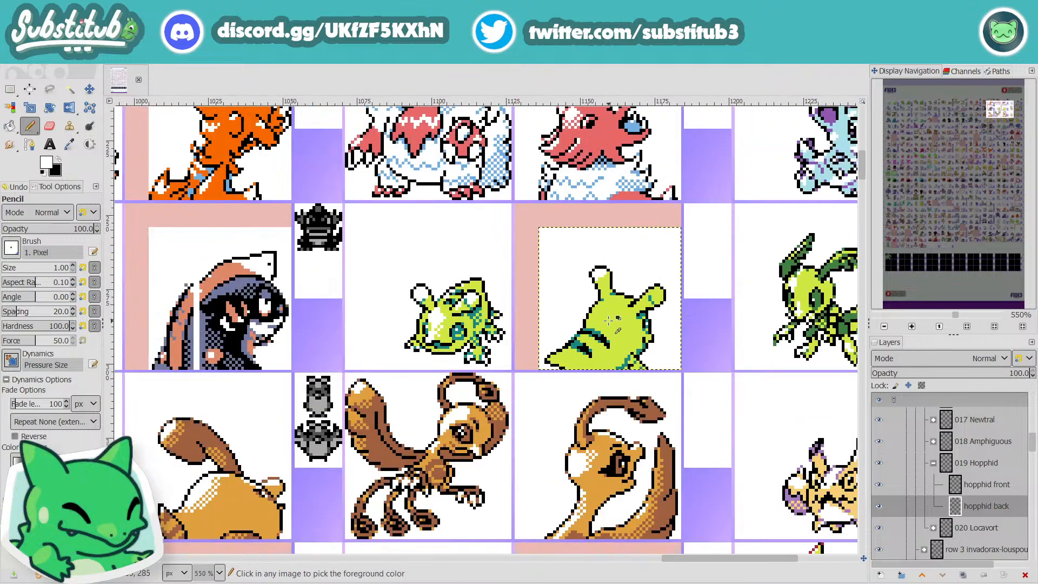
Step: Paint a white highlight patch on the upper back, just below the base of the upright antenna
scroll(610, 321, up, 2)
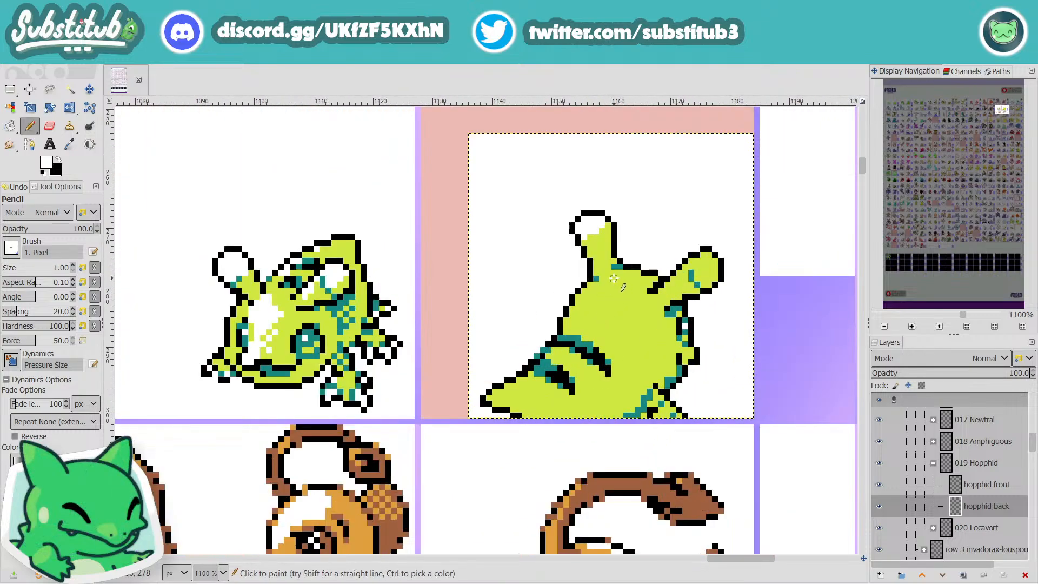
mouse_move(613, 277)
mouse_down()
mouse_move(585, 306)
mouse_move(625, 278)
mouse_move(585, 309)
mouse_up()
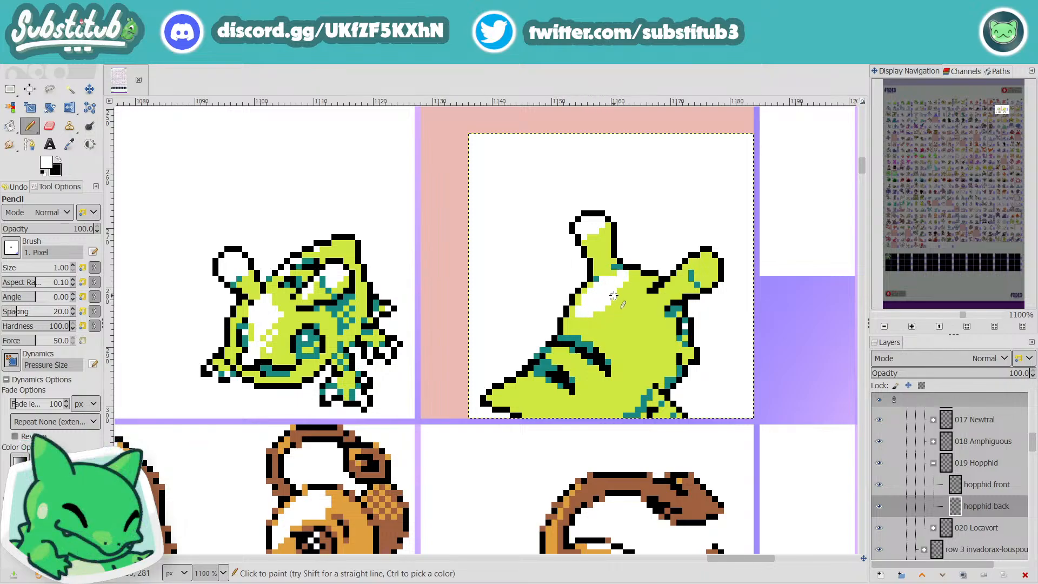
scroll(594, 313, down, 2)
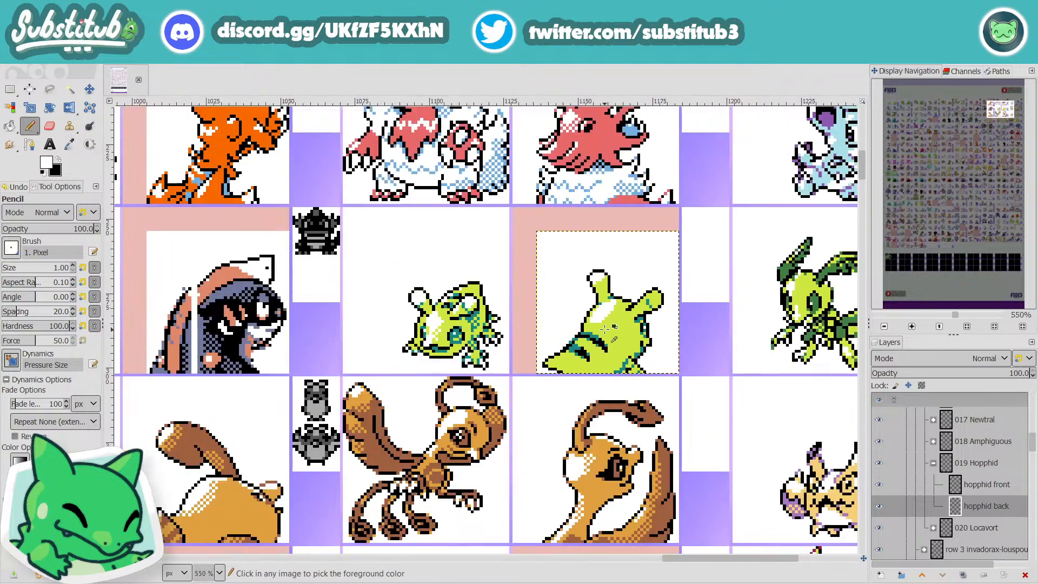
scroll(601, 347, up, 3)
mouse_move(605, 285)
mouse_down()
mouse_move(651, 267)
mouse_move(648, 240)
mouse_move(627, 284)
mouse_move(592, 294)
mouse_up()
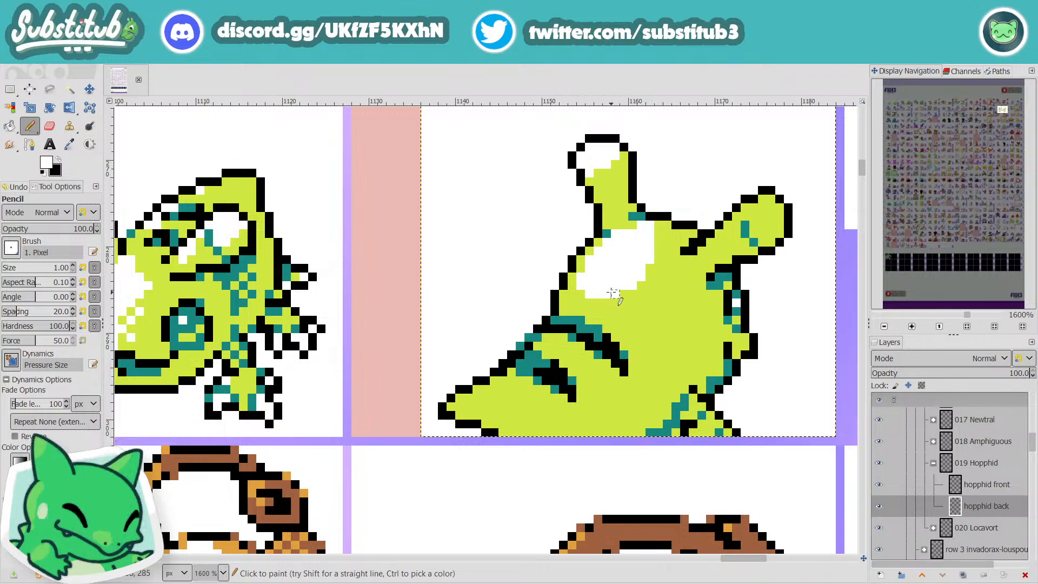
Step: Trim the upper edge of the white back highlight with the sampled lime green, and save the image
scroll(640, 317, down, 3)
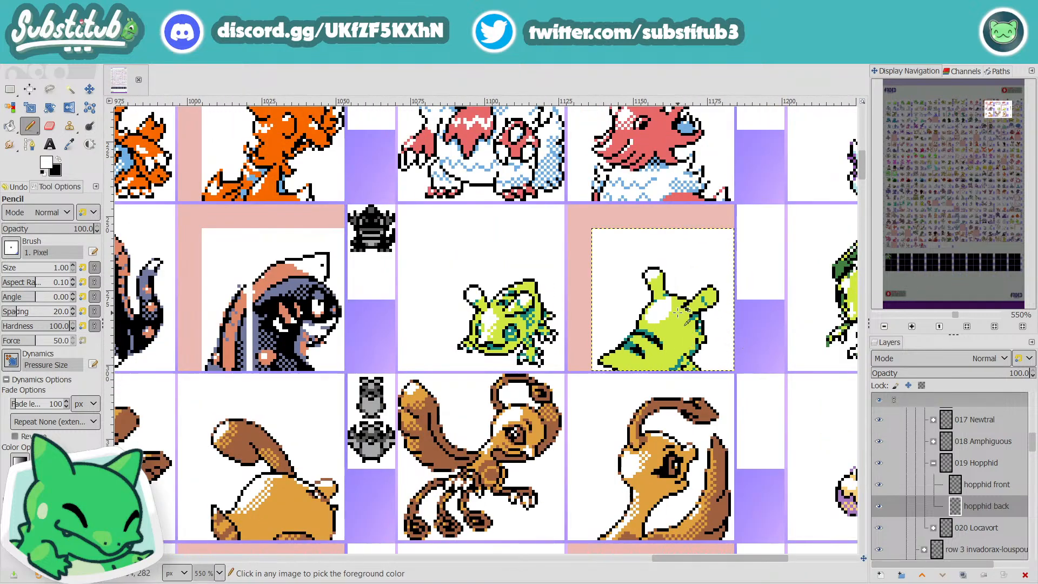
scroll(671, 311, up, 4)
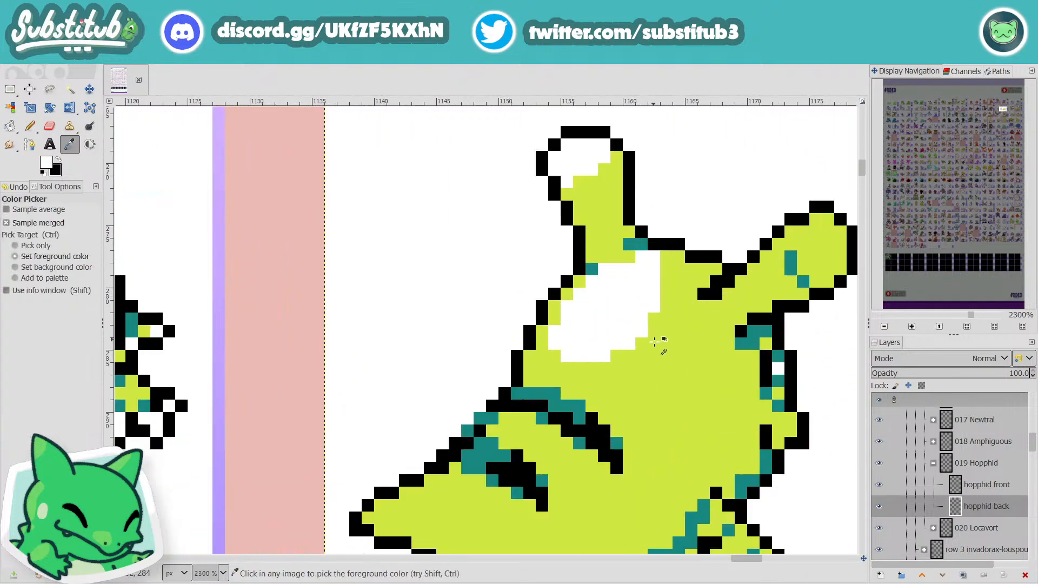
ctrl+click(664, 339)
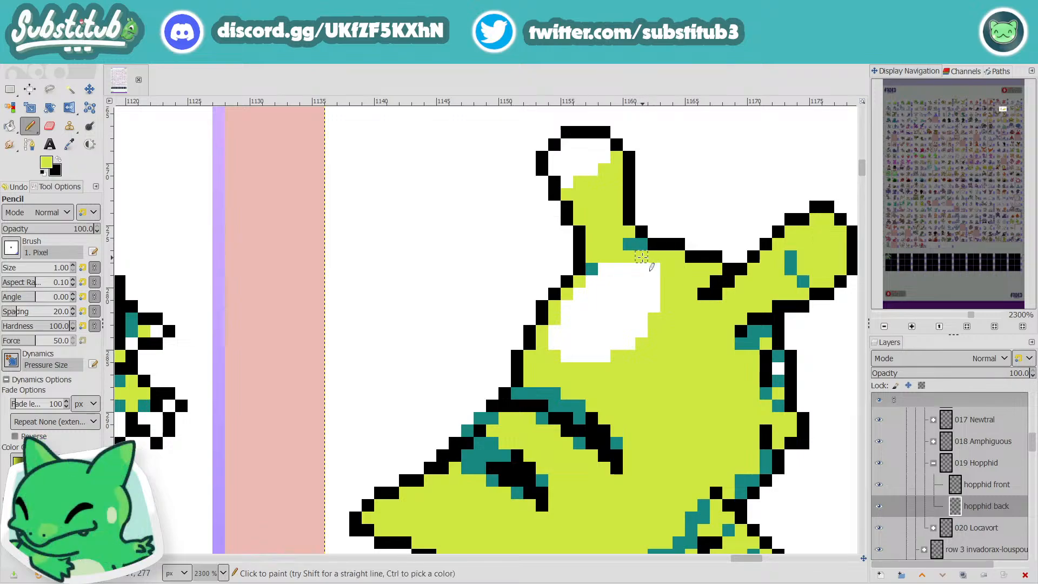
key(ctrl+s)
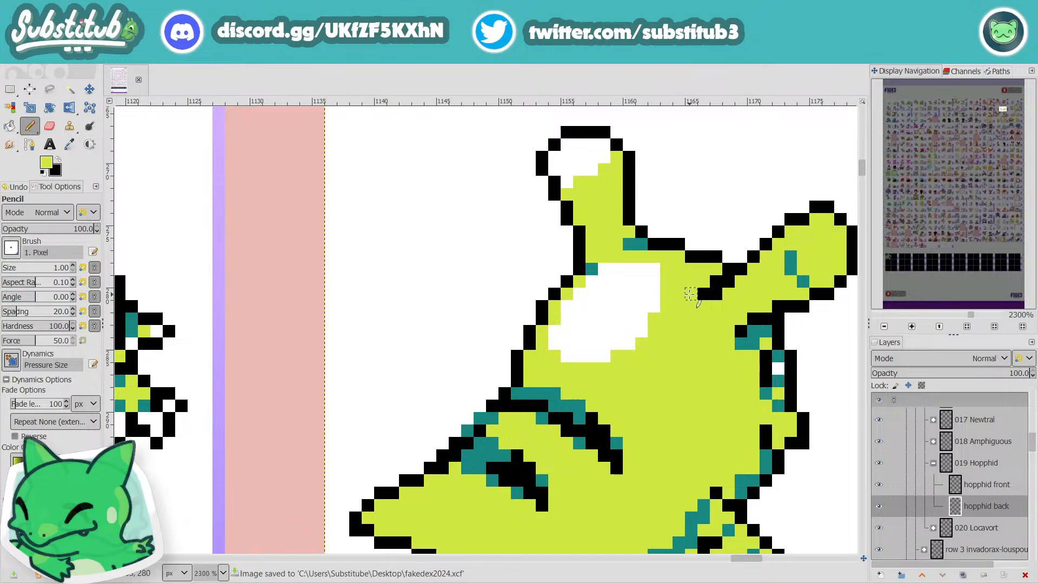
Step: Reset the drawing colour to white for a highlight at the pointed rear end of the body
scroll(659, 327, down, 3)
scroll(660, 328, down, 1)
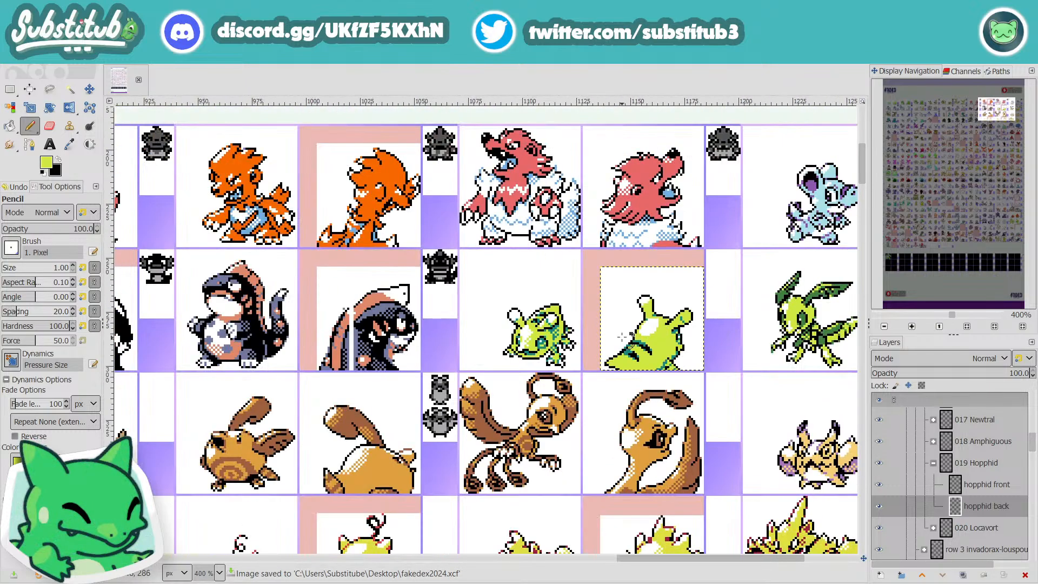
scroll(584, 354, up, 4)
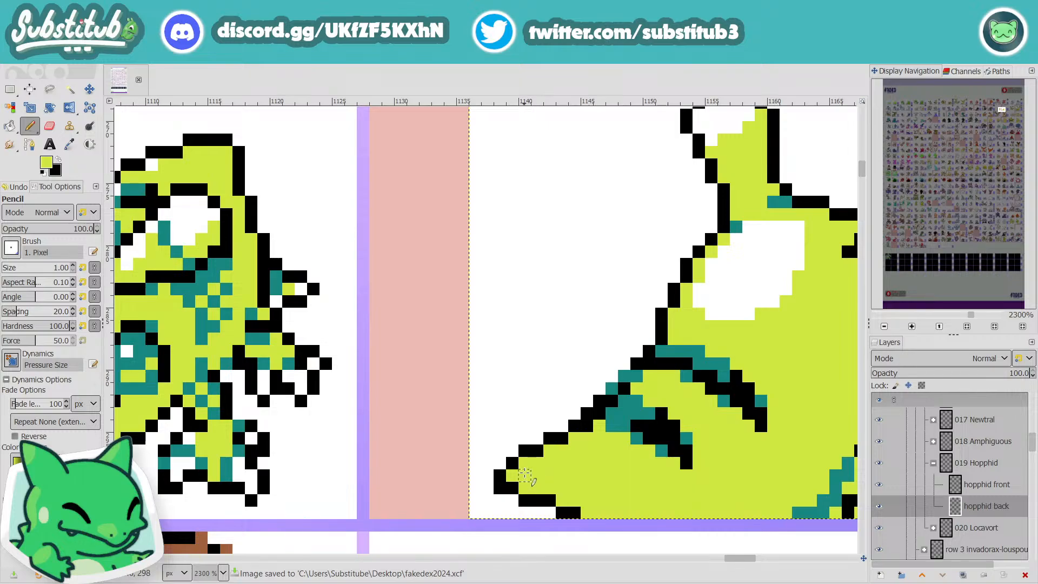
key(d)
key(x)
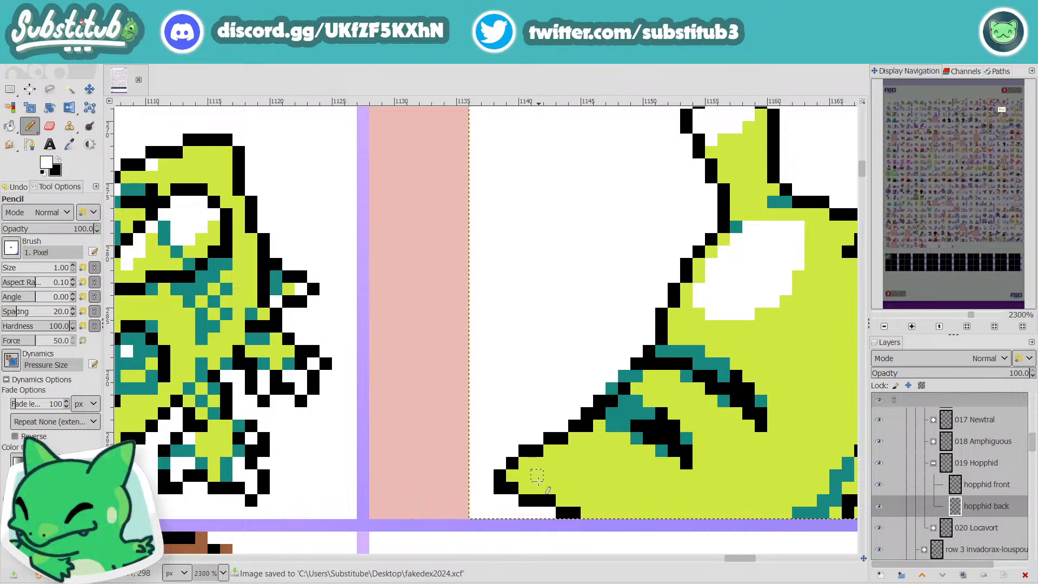
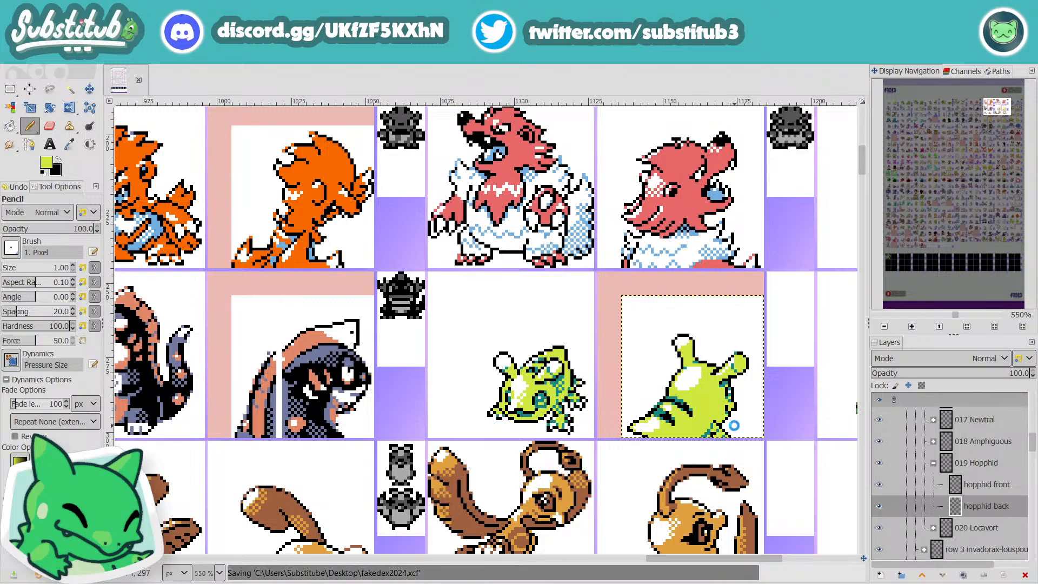
ctrl+scroll(740, 427, down, 1)
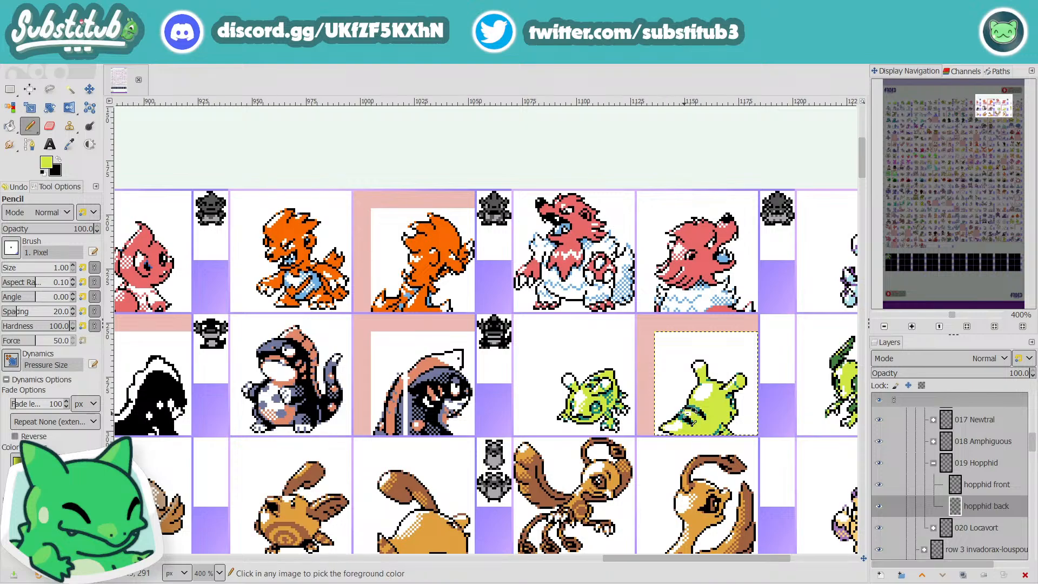
ctrl+scroll(694, 416, up, 4)
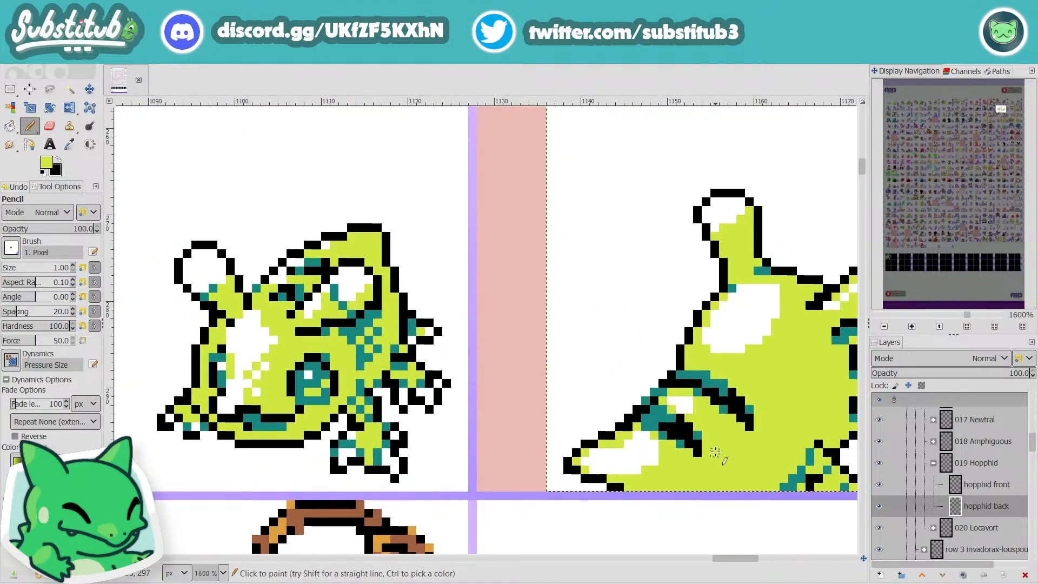
key(p)
click(709, 369)
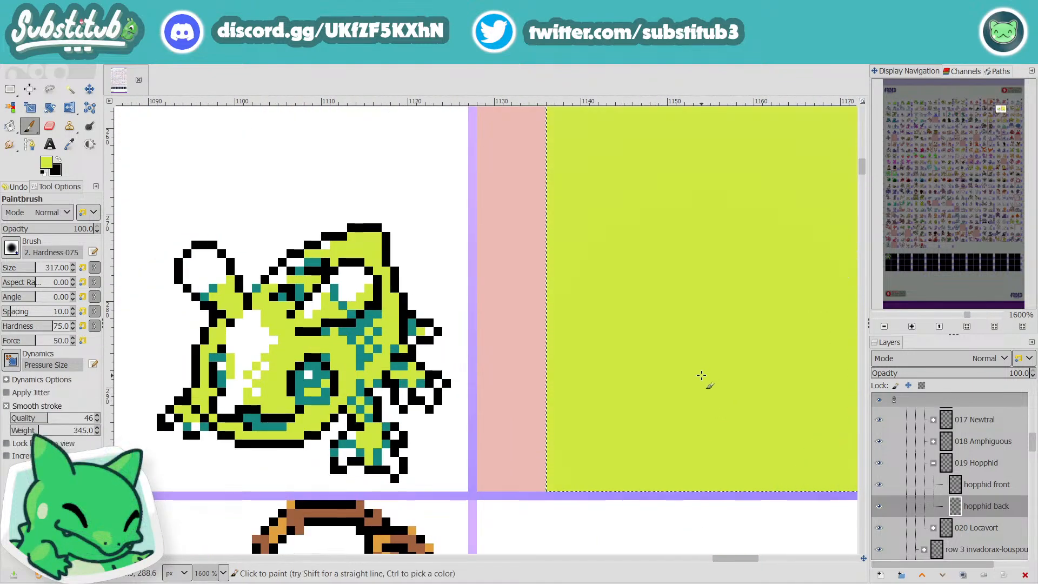
key(ctrl+z)
Step: Touch up the area around the rear stripes of the Hopphid back sprite with the lime green Pencil, and save the image
key(n)
drag(706, 374, 654, 427)
scroll(784, 478, down, 2)
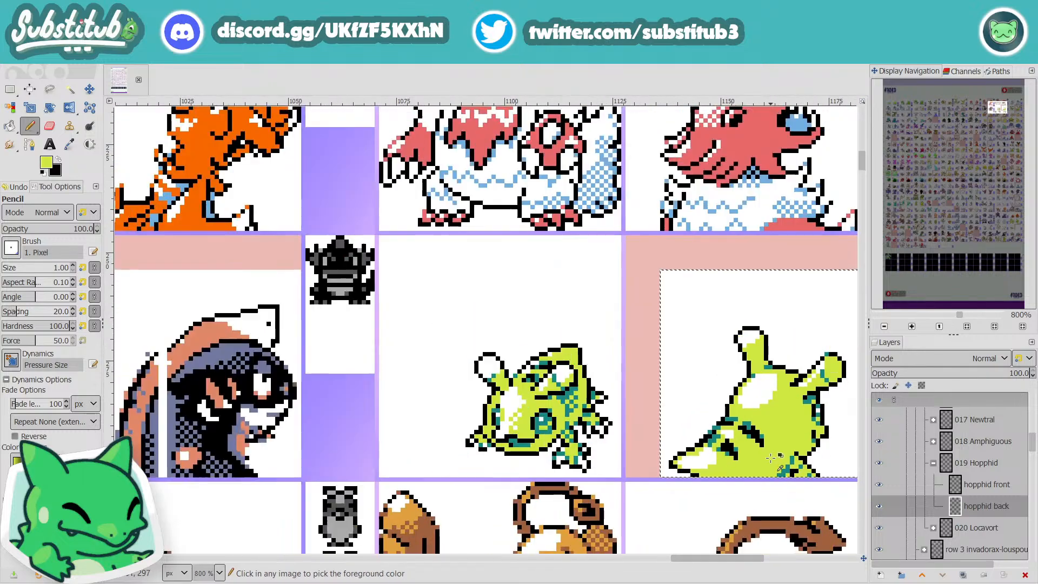
key(ctrl+s)
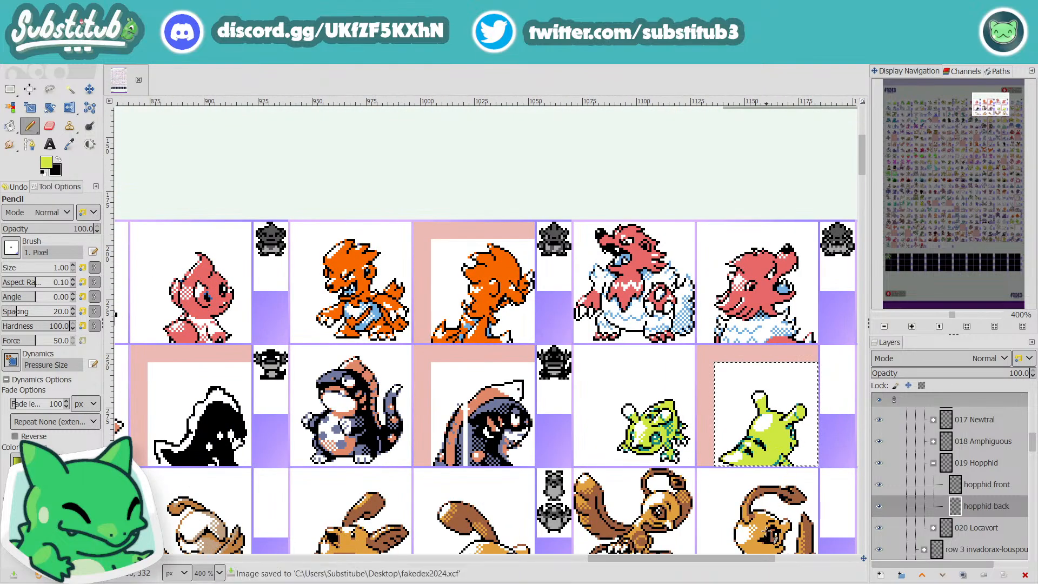
Step: Sample the teal from the stripes and add teal shading pixels along the stripe nearest the pointed rear end
scroll(748, 463, up, 2)
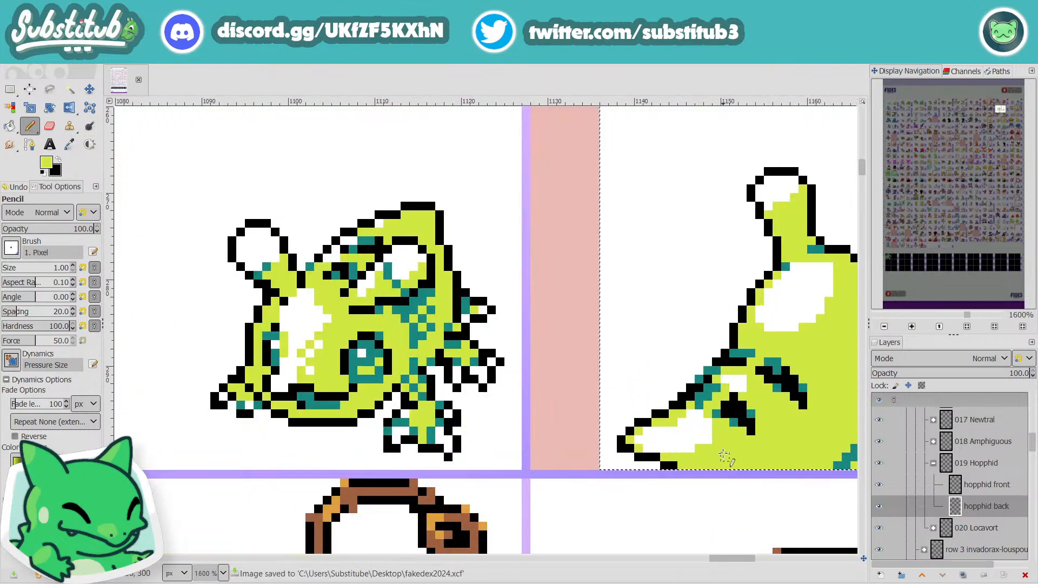
ctrl+click(777, 362)
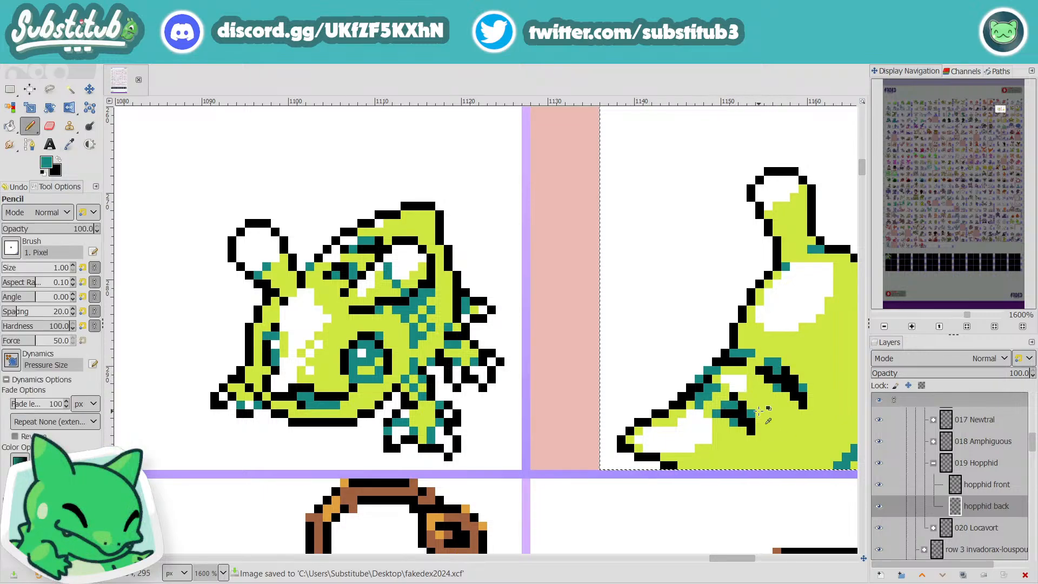
scroll(778, 428, down, 3)
scroll(779, 429, down, 1)
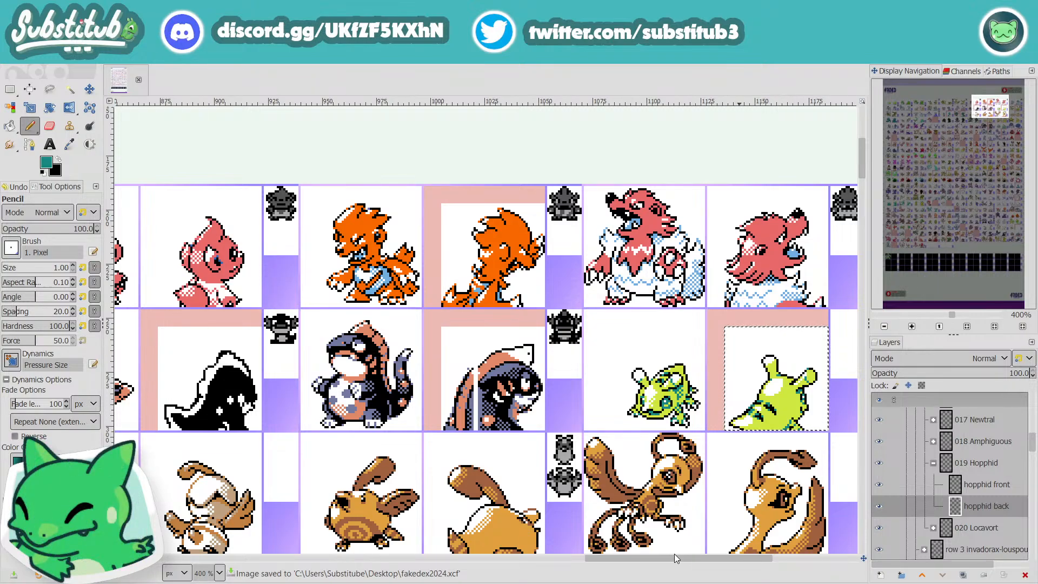
drag(683, 558, 718, 556)
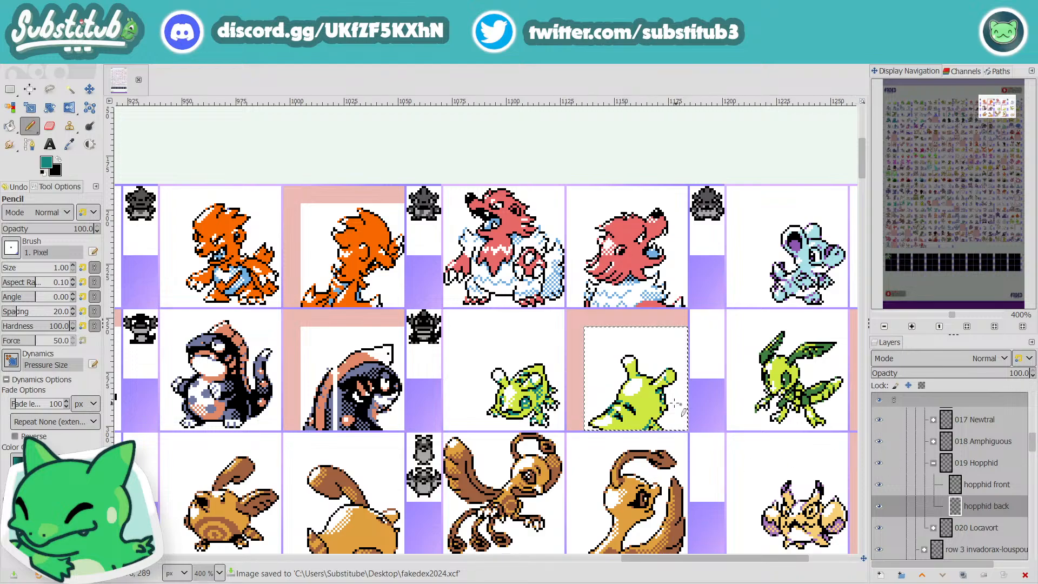
Step: Recolour the black outline pixels at the inner base of the slanted antenna to teal, and save the image
scroll(656, 375, up, 5)
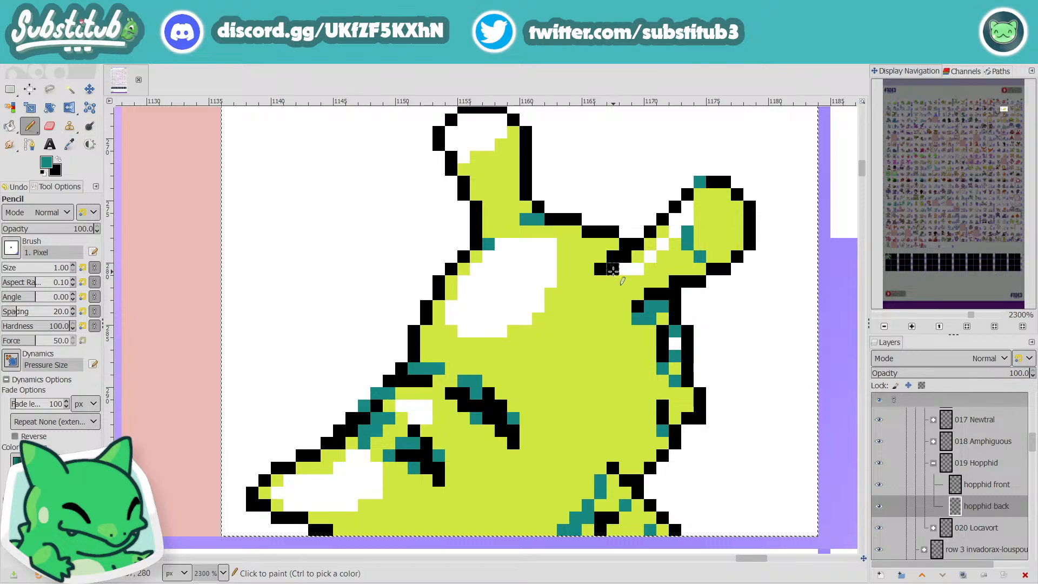
click(614, 266)
click(621, 264)
key(ctrl+z)
click(624, 256)
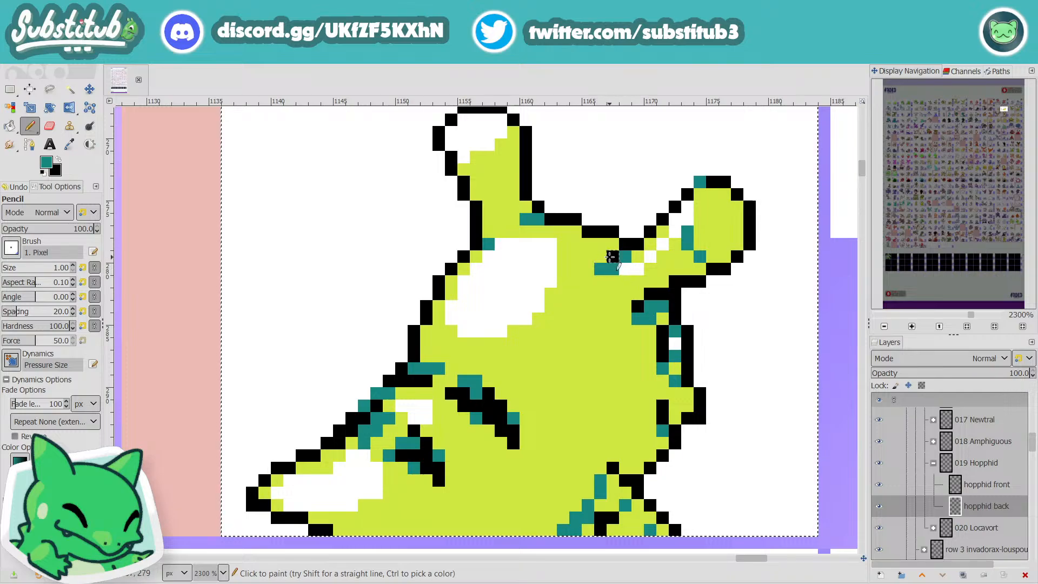
scroll(611, 269, down, 4)
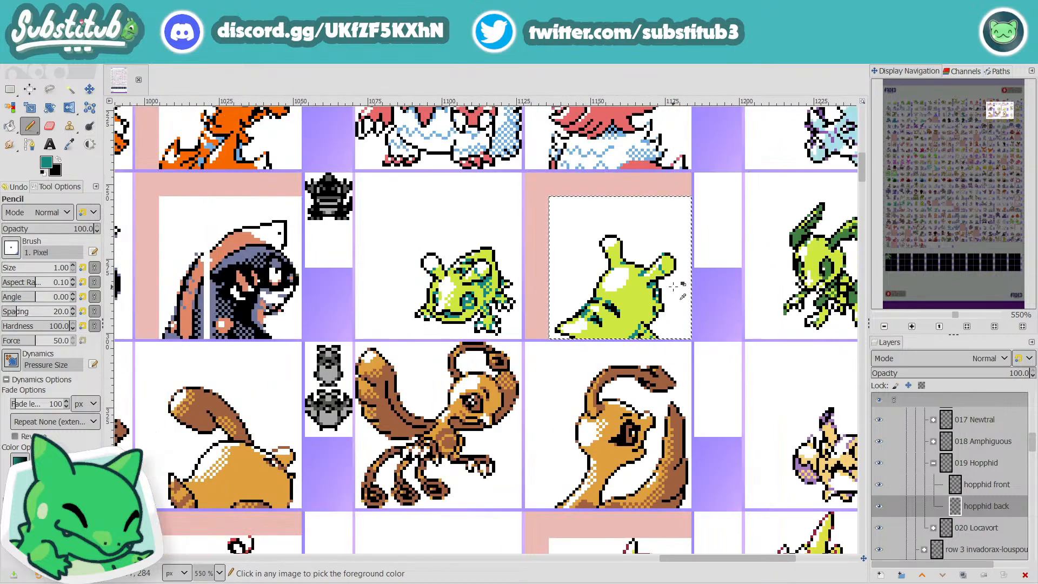
key(ctrl+s)
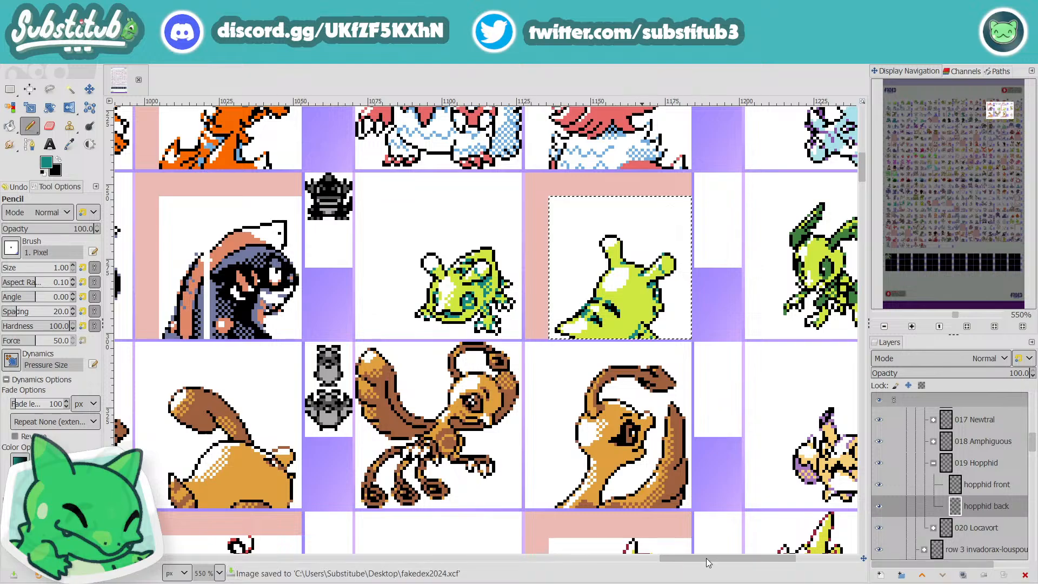
Step: On the "to edit" layer, select and delete the pink marker around the Hopphid back sprite's cell, and save the image
drag(707, 558, 763, 559)
scroll(772, 559, left, 5)
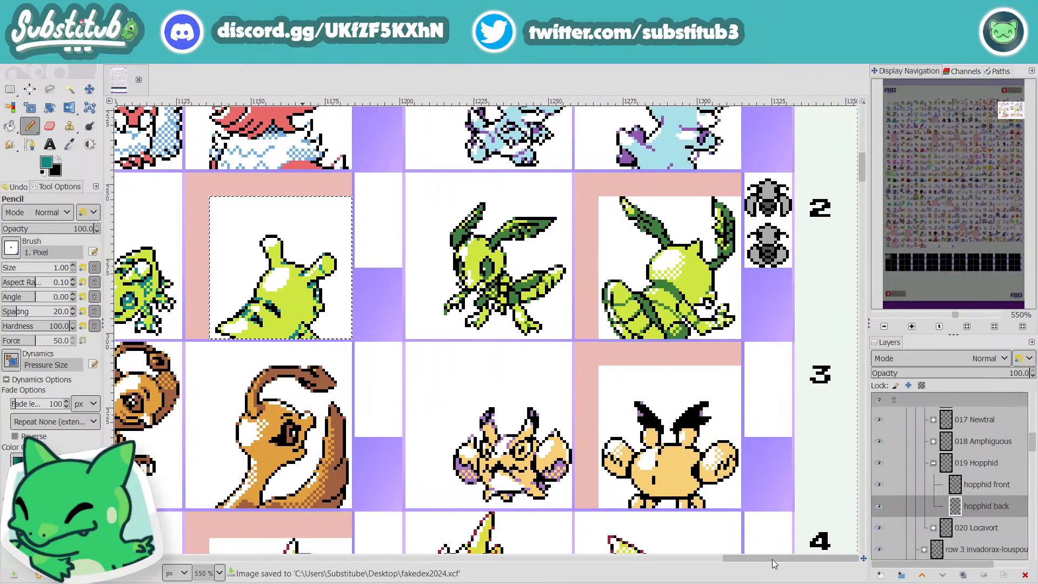
scroll(947, 557, down, 3)
scroll(947, 564, right, 2)
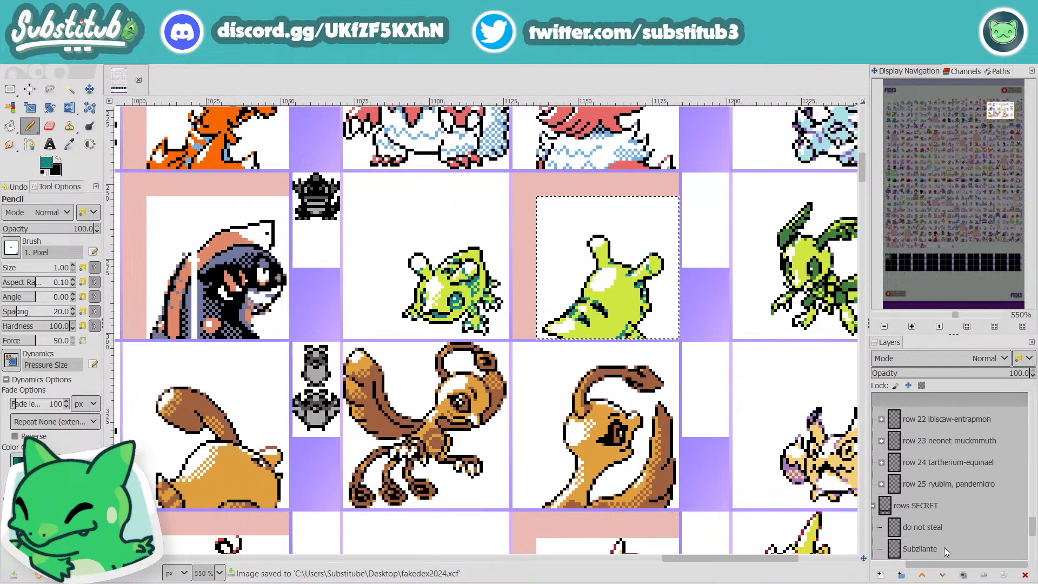
scroll(937, 541, down, 10)
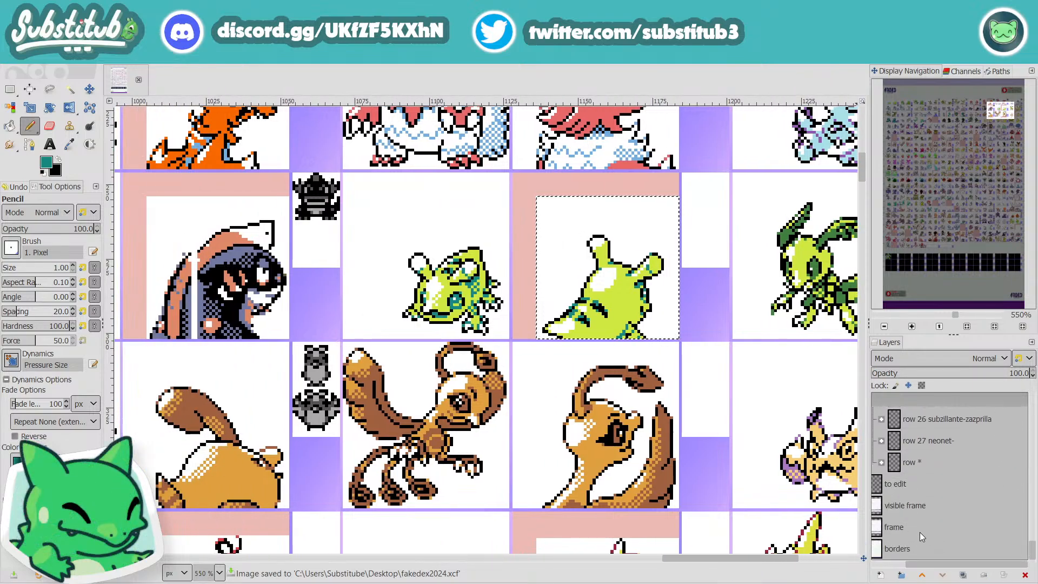
click(894, 487)
key(u)
click(647, 242)
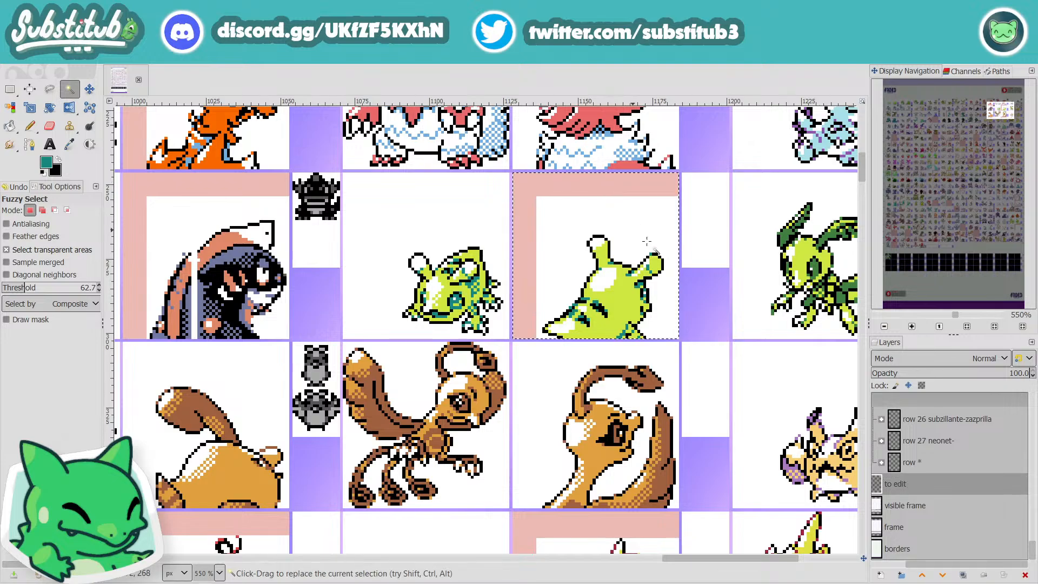
key(Delete)
key(ctrl+s)
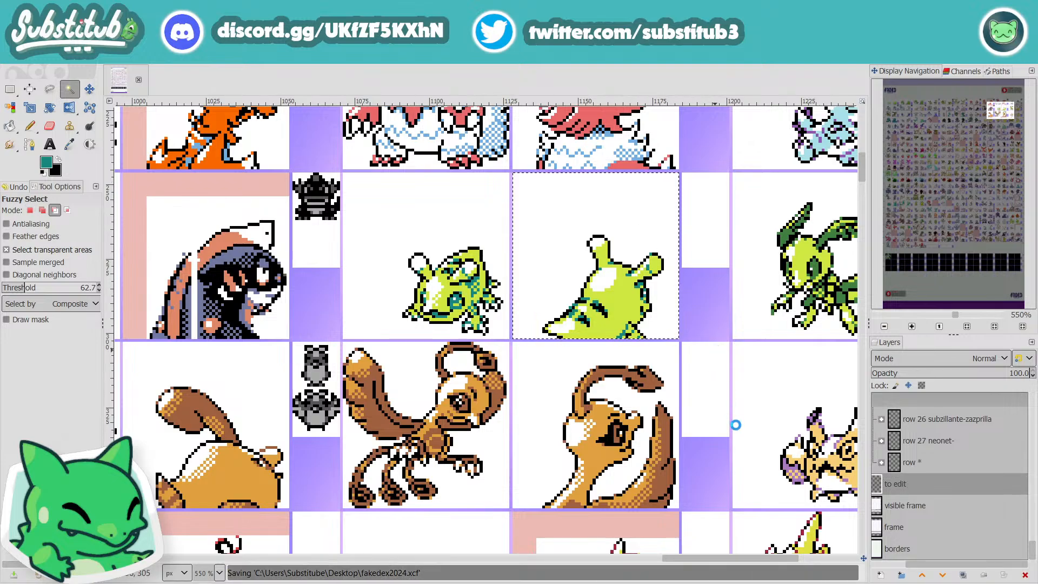
scroll(714, 406, down, 1)
scroll(714, 406, down, 2)
key(ctrl+s)
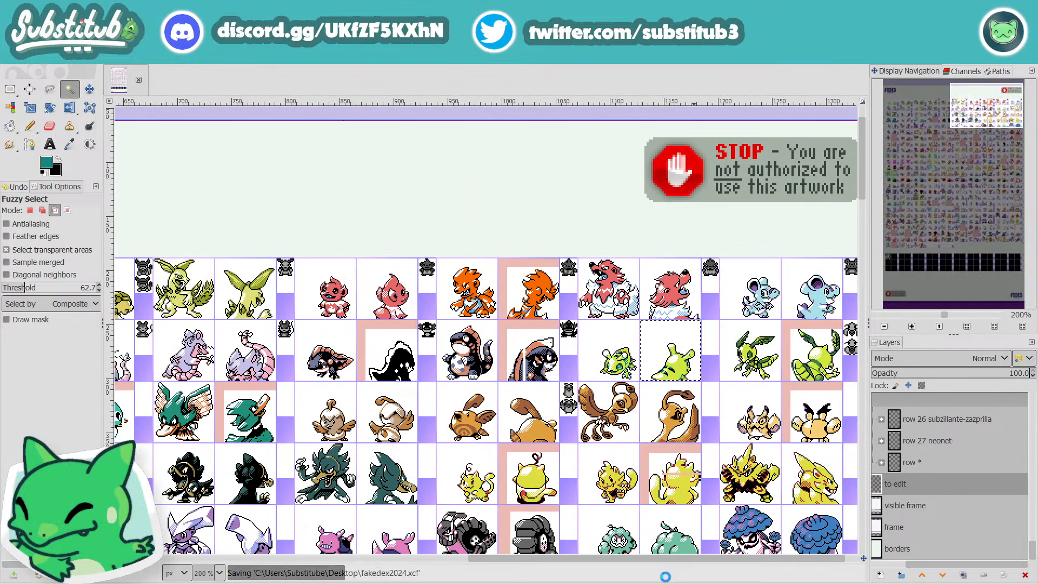
Step: Collapse the 019 Hopphid layer group in row 2 and save the image
scroll(603, 562, right, 1)
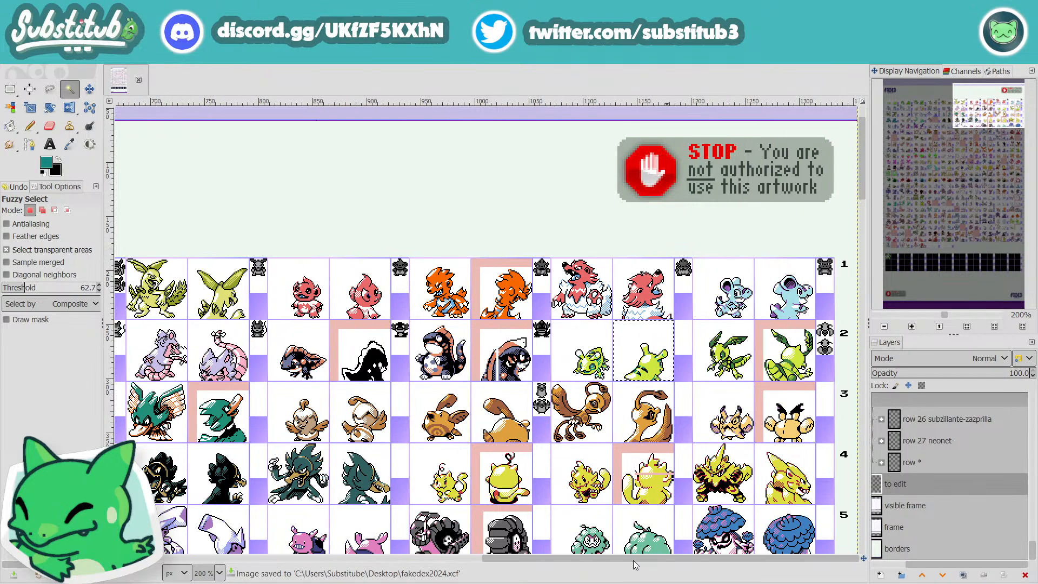
scroll(817, 372, up, 2)
scroll(814, 370, up, 2)
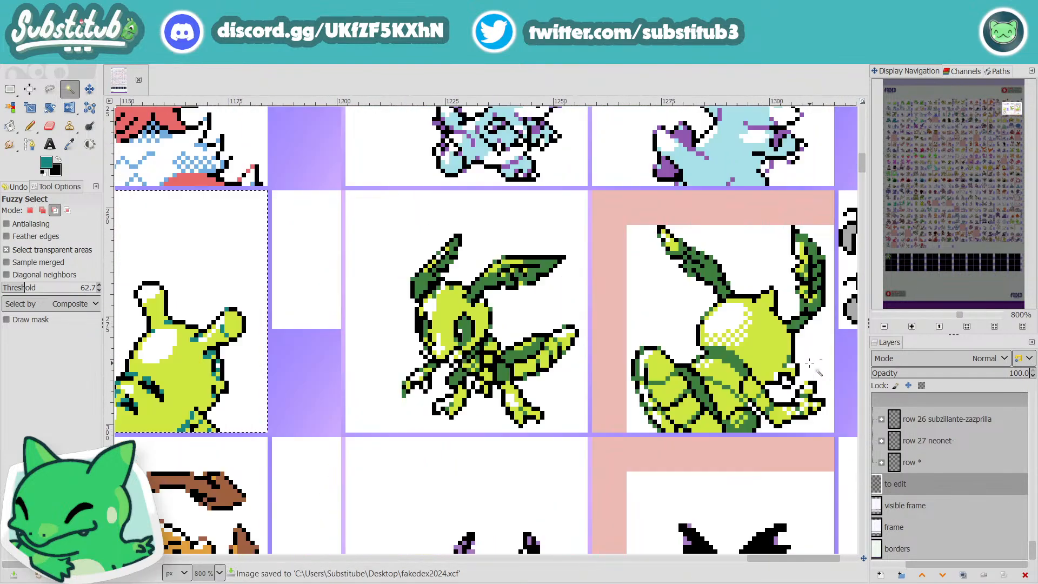
scroll(942, 488, up, 10)
scroll(950, 466, down, 1)
scroll(952, 447, up, 10)
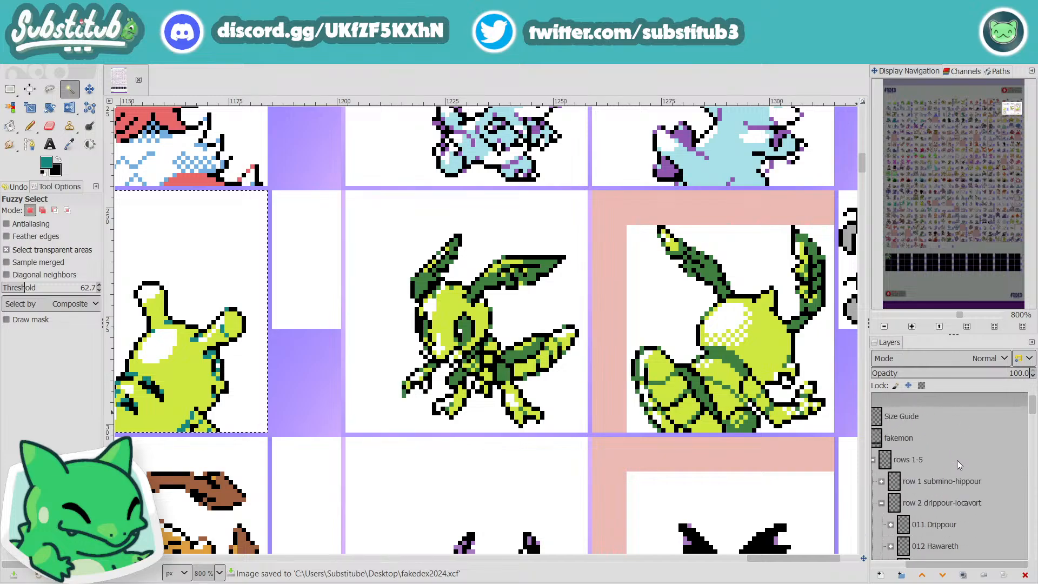
click(891, 427)
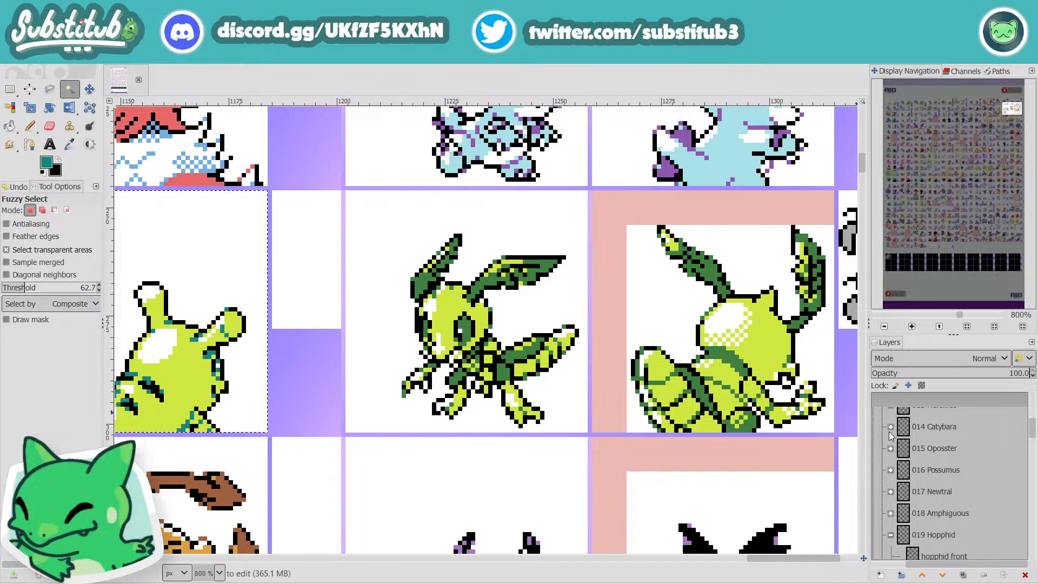
scroll(945, 492, down, 1)
click(891, 511)
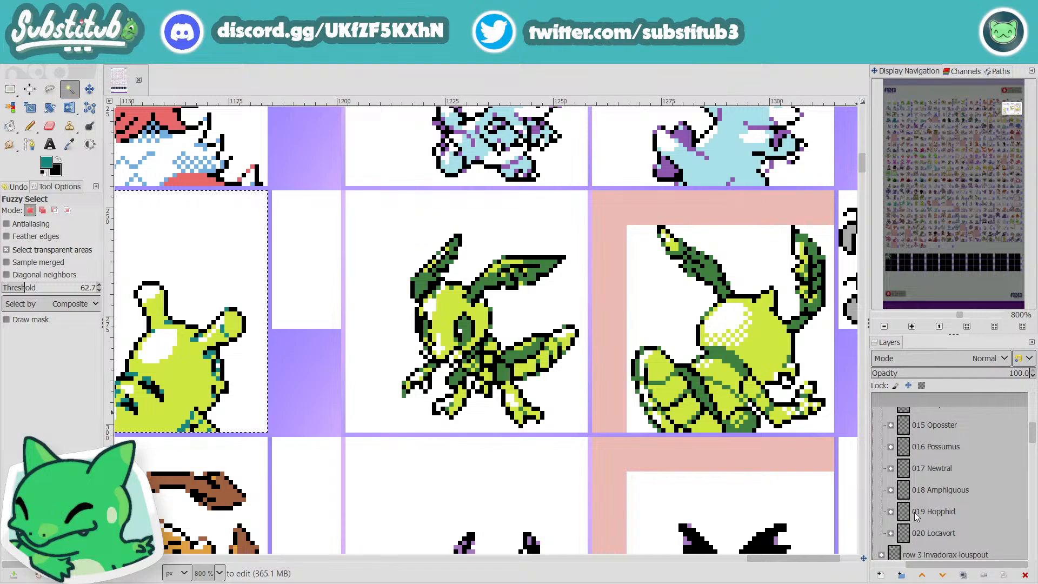
key(ctrl+s)
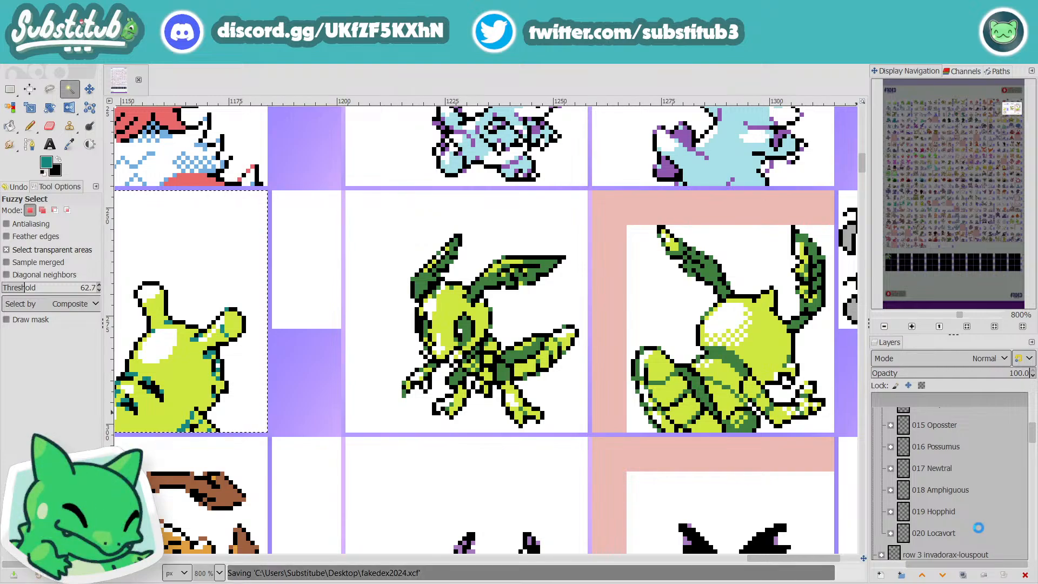
Step: Expand the 020 Locavort layer group and make its "locavort back" layer active
scroll(978, 527, down, 2)
scroll(978, 526, up, 2)
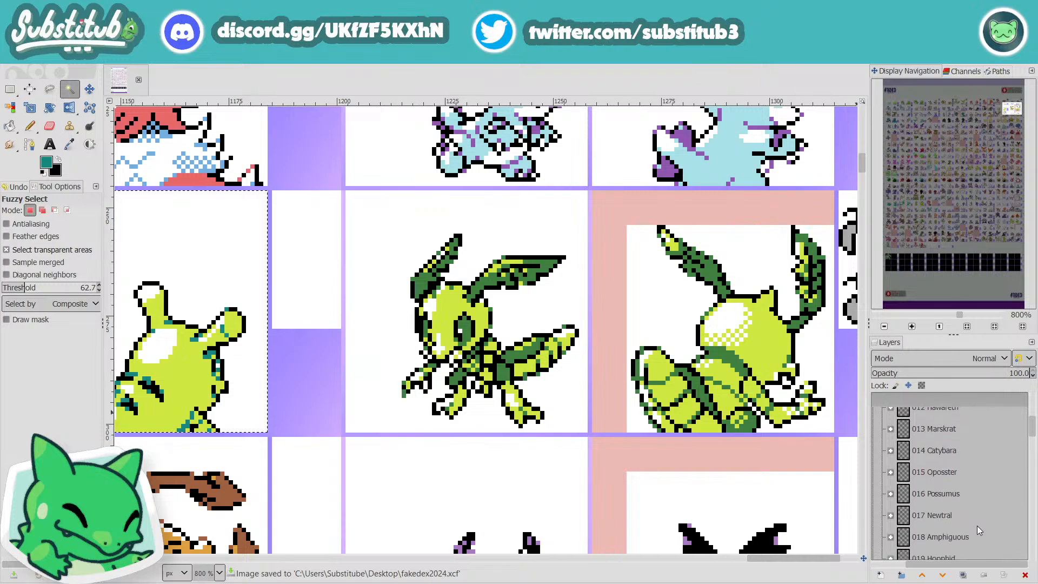
click(891, 533)
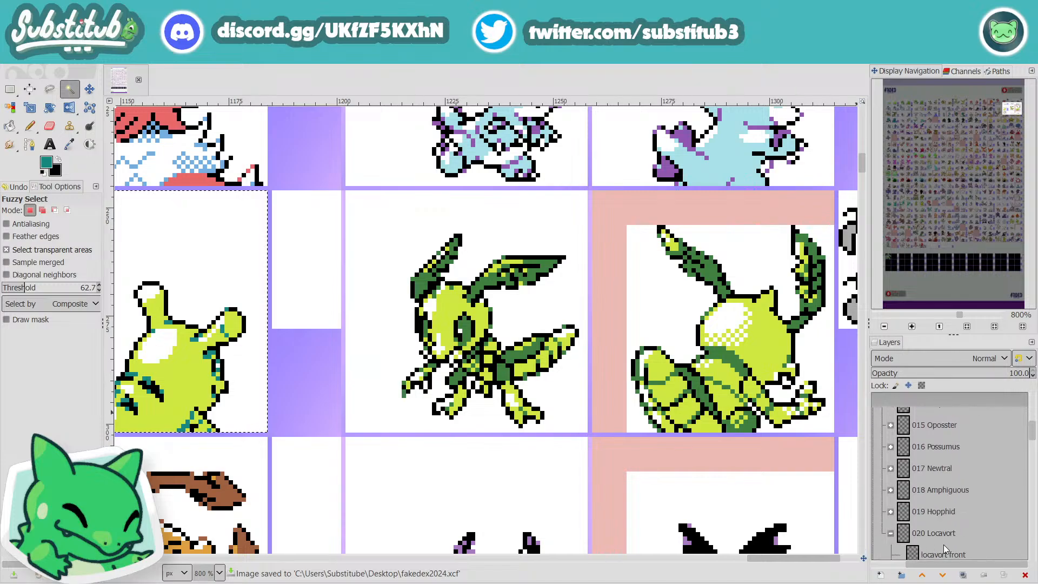
scroll(952, 539, down, 2)
click(951, 534)
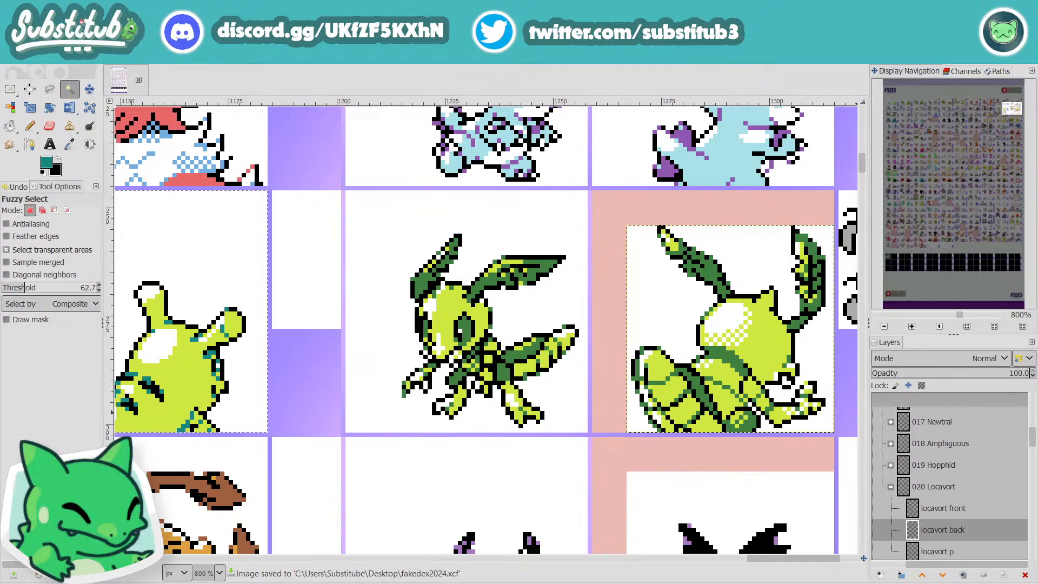
Step: Sample the dark green from Locavort's antenna and pencil a shading pixel on top of its head, beside the pointed horn
drag(815, 558, 841, 556)
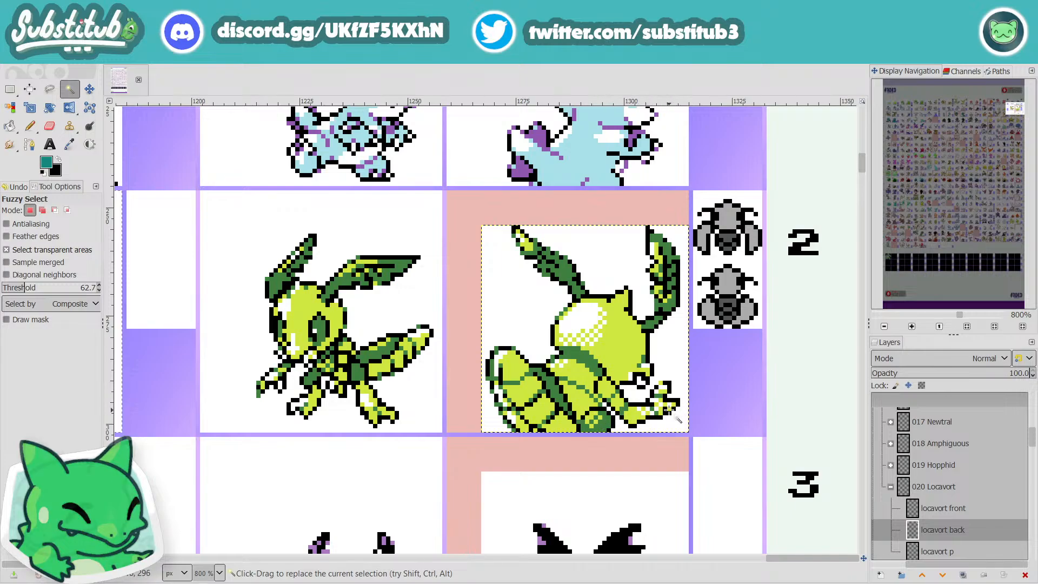
scroll(668, 415, up, 1)
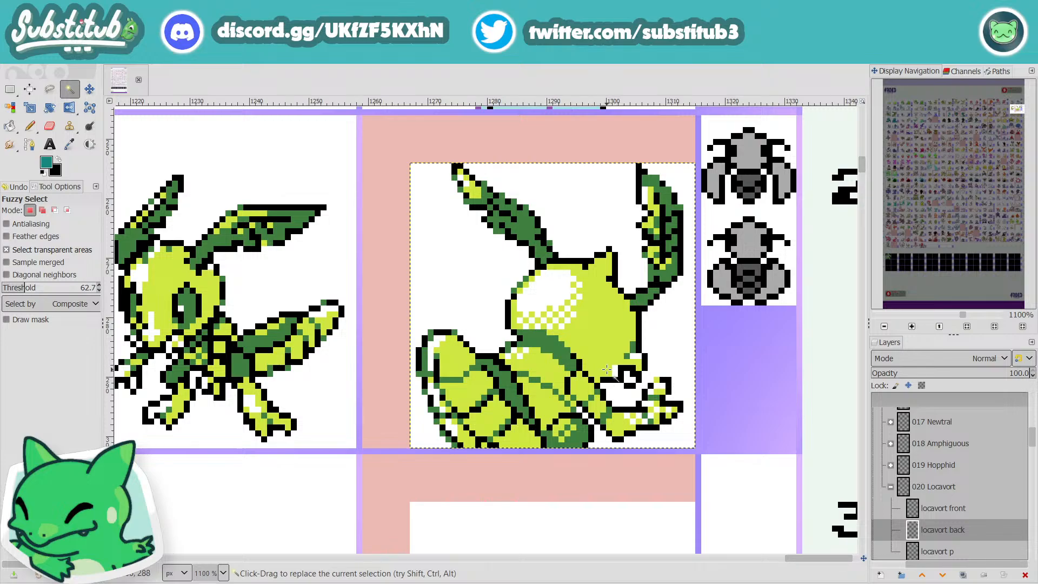
key(n)
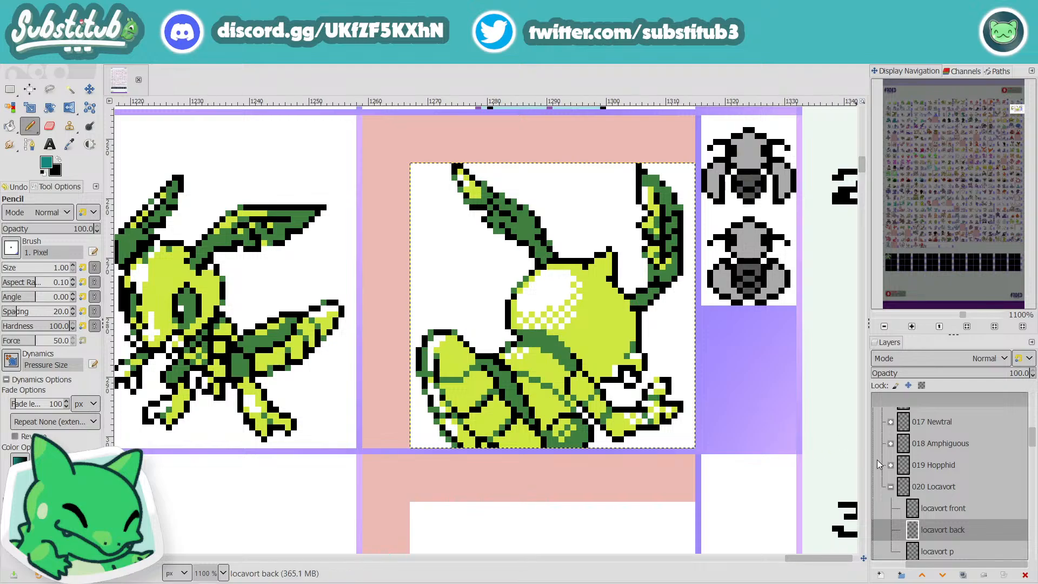
key(o)
click(674, 269)
key(n)
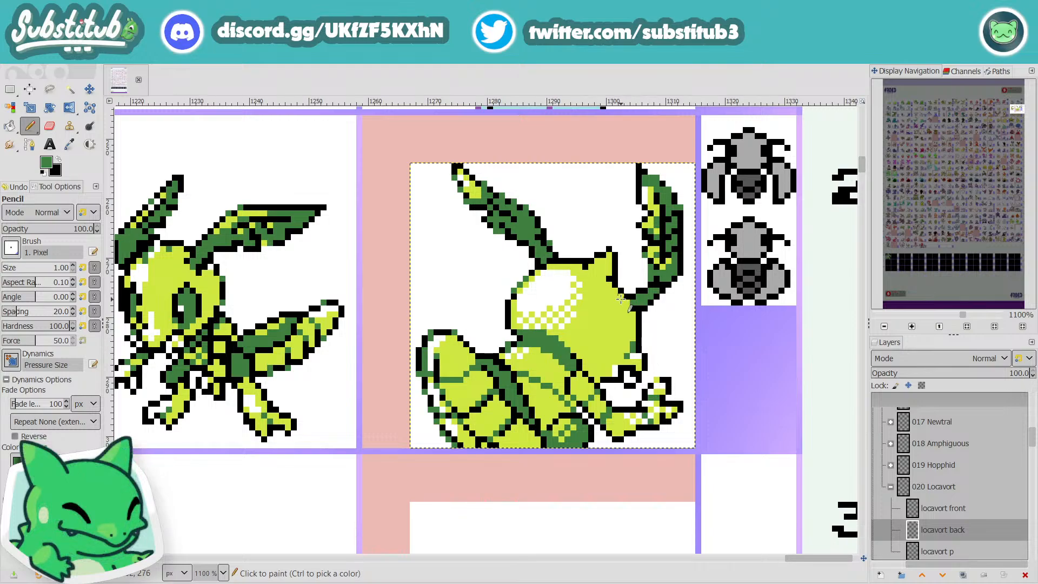
click(581, 265)
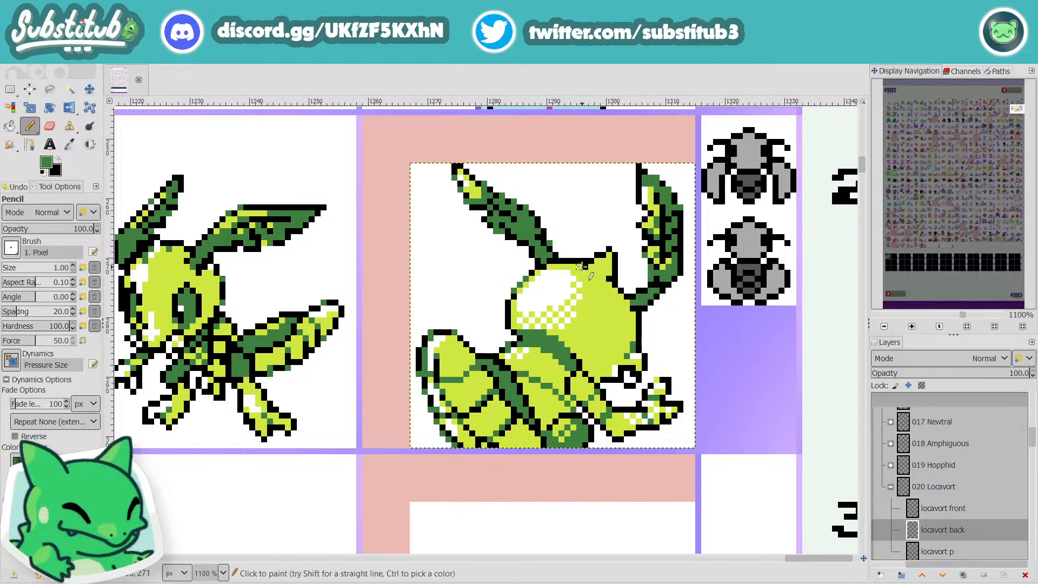
key(r)
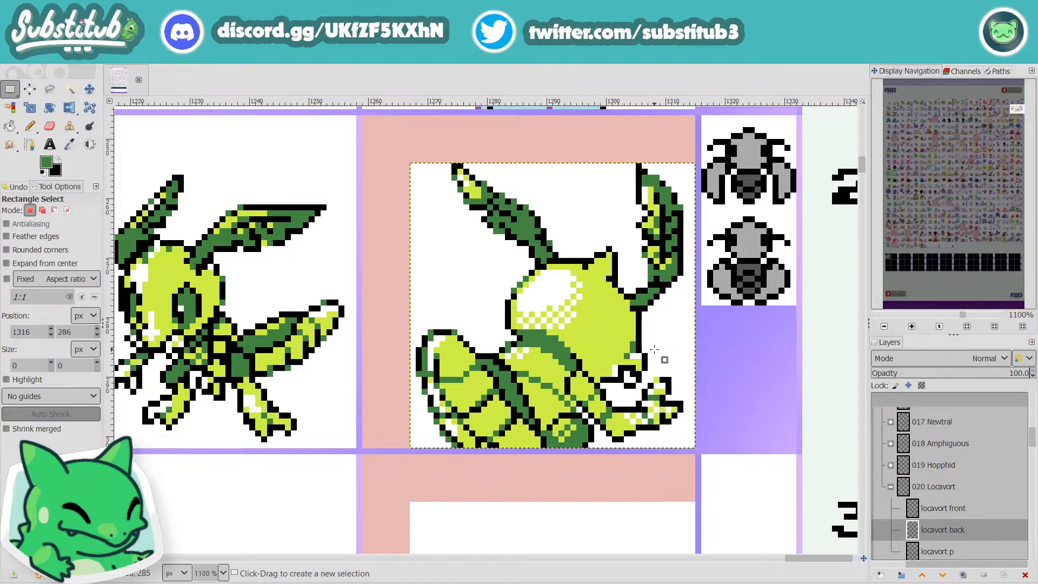
key(n)
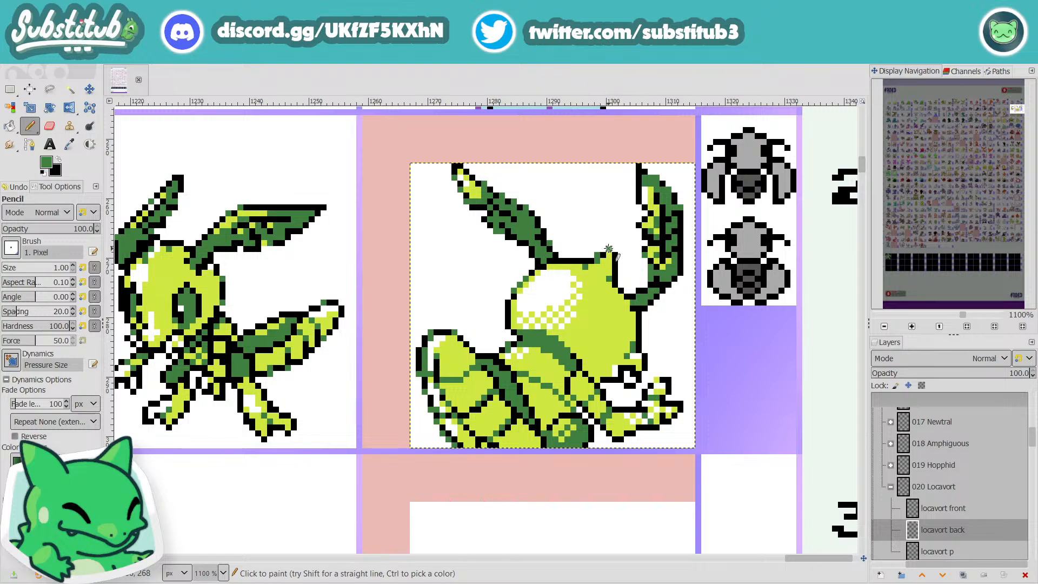
Step: Sample white from the background beside Locavort's pointed horn, and save the image
ctrl+click(631, 280)
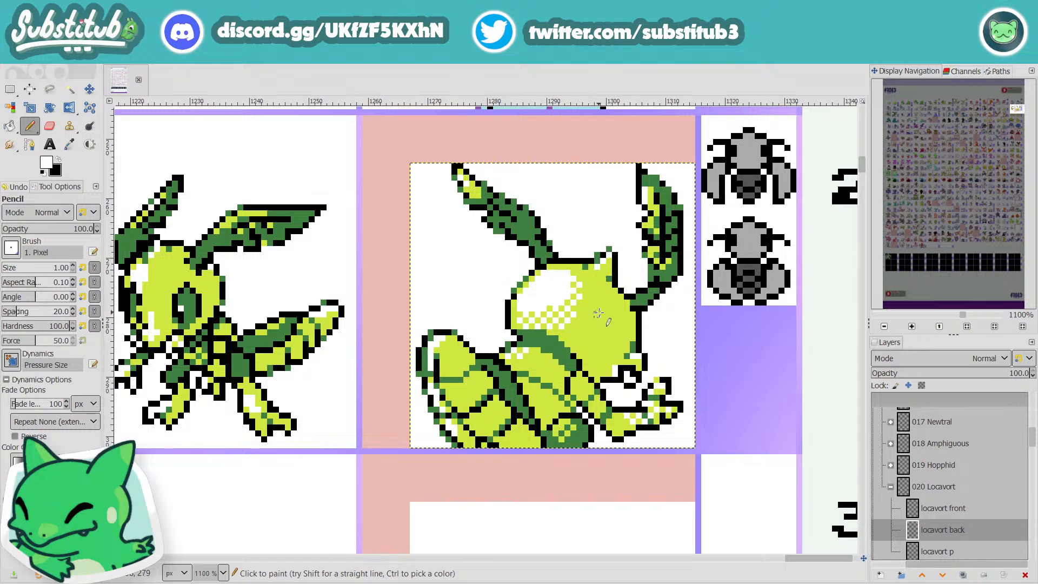
scroll(633, 341, down, 3)
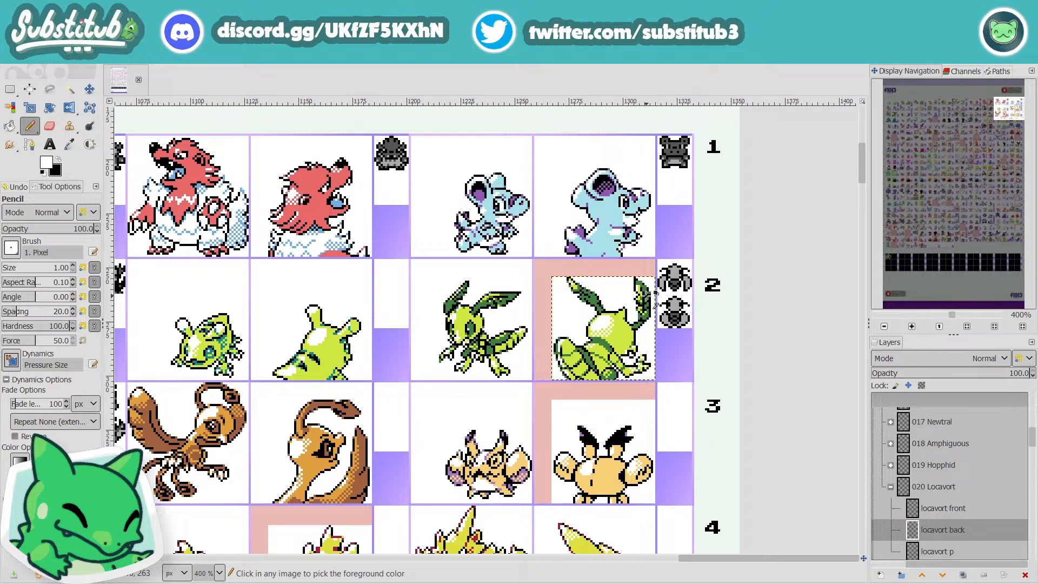
key(ctrl+s)
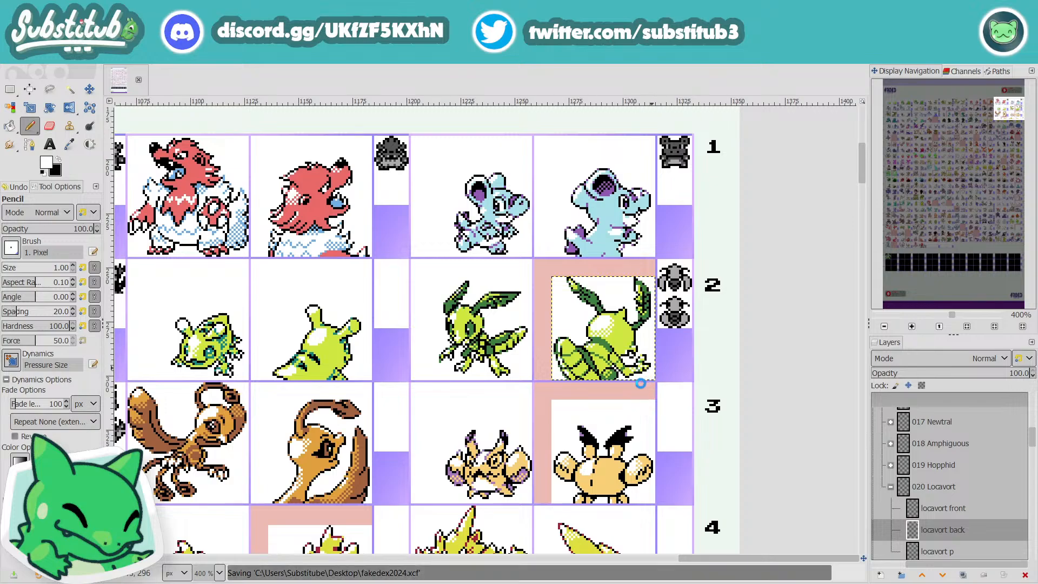
Step: Sample the lime green from Locavort's face and pencil over the white highlight pixels beside its mouth
ctrl+scroll(627, 361, up, 3)
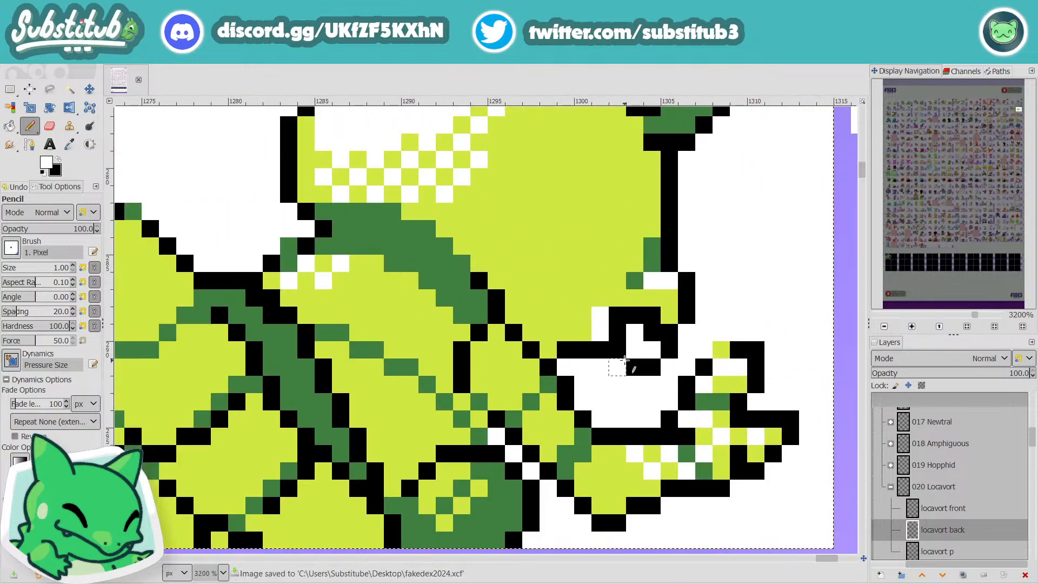
ctrl+click(598, 282)
drag(601, 316, 599, 325)
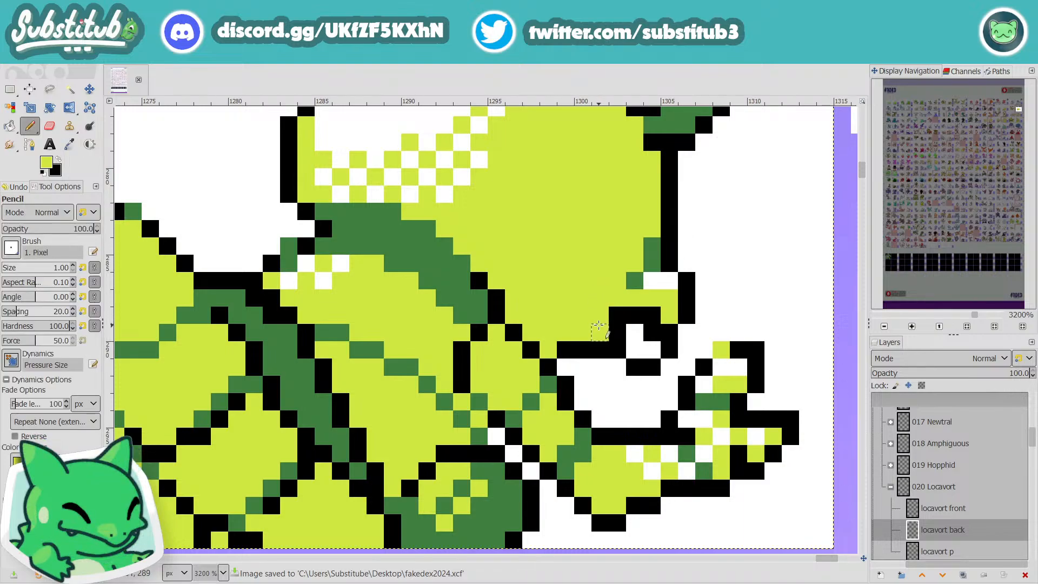
ctrl+scroll(657, 341, down, 4)
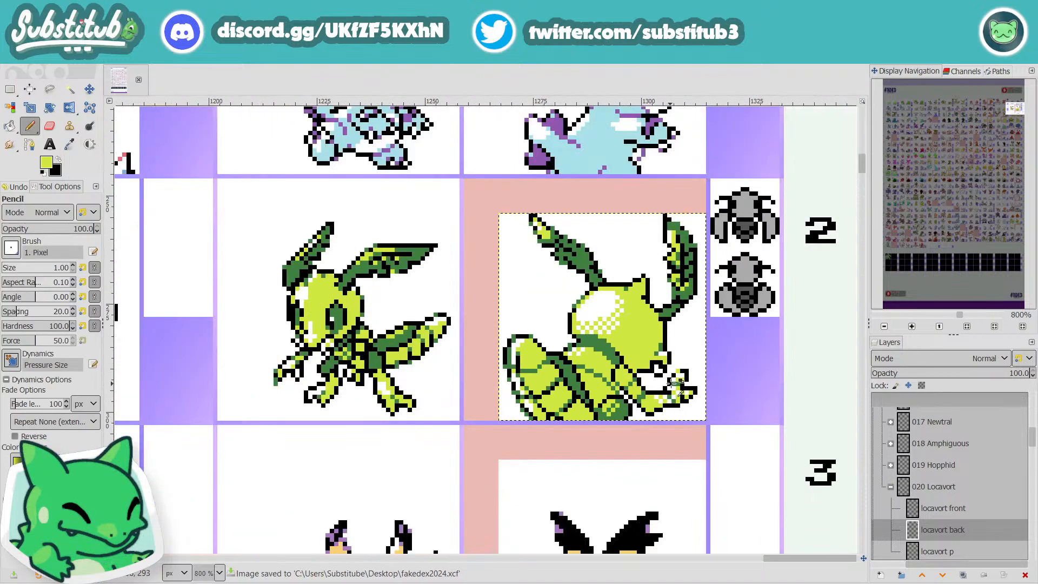
ctrl+scroll(673, 382, down, 1)
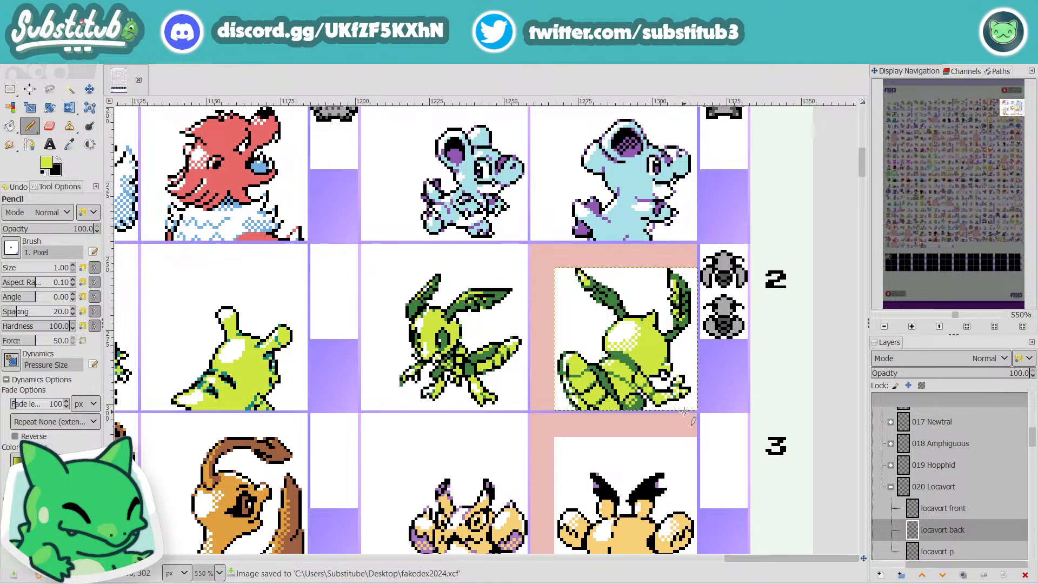
Step: Sample the dark green from the lower body and pencil a shading pixel on the raised claw's tip, and save the image
ctrl+scroll(690, 381, up, 4)
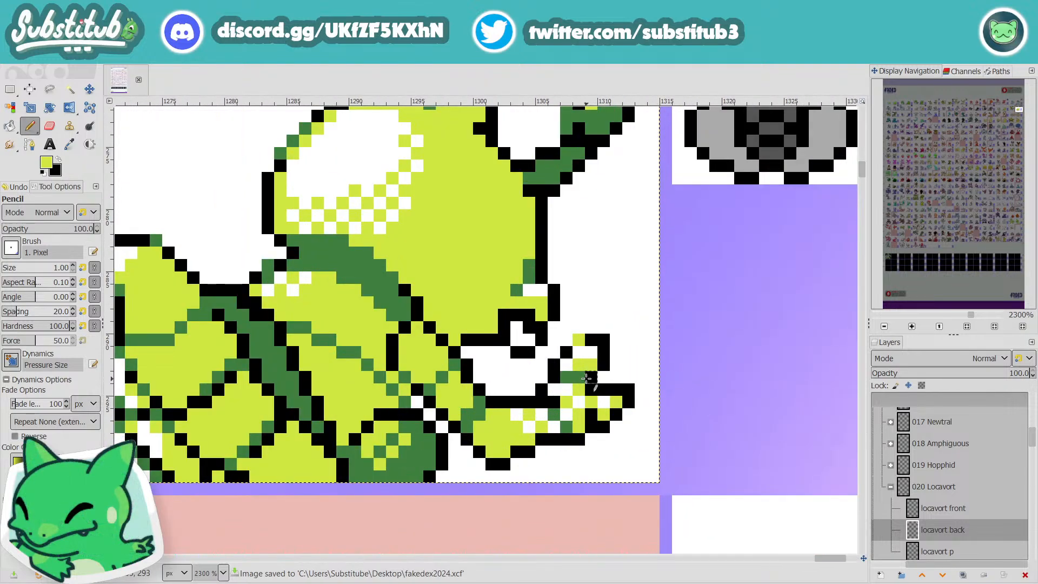
ctrl+click(414, 461)
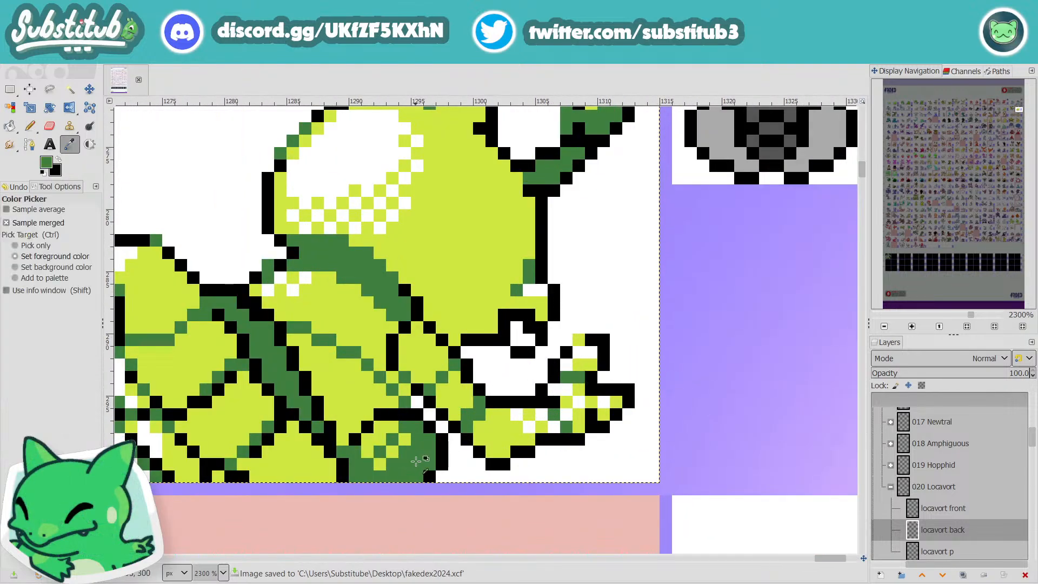
click(578, 339)
ctrl+scroll(592, 352, down, 4)
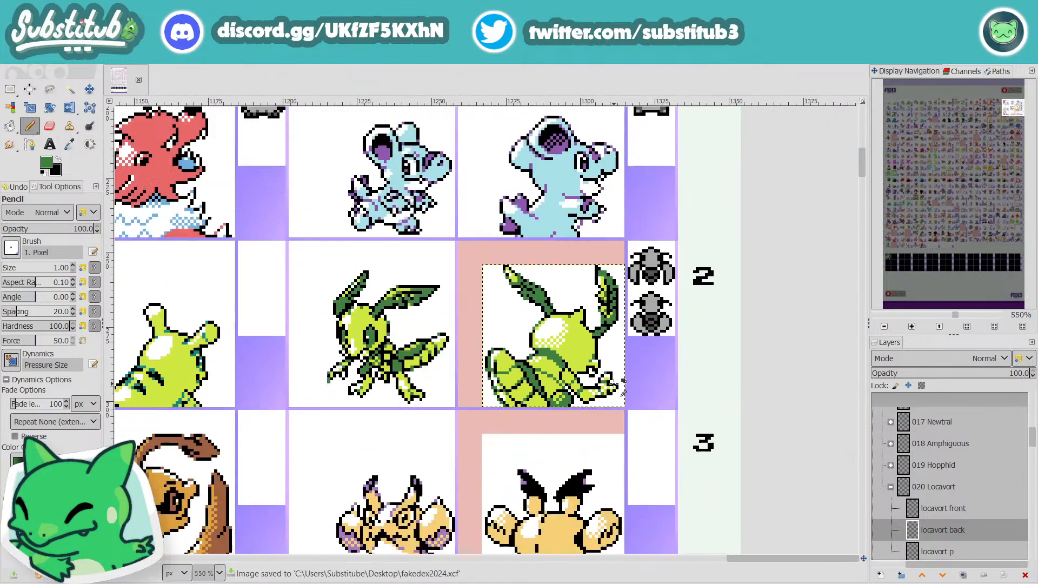
key(ctrl+s)
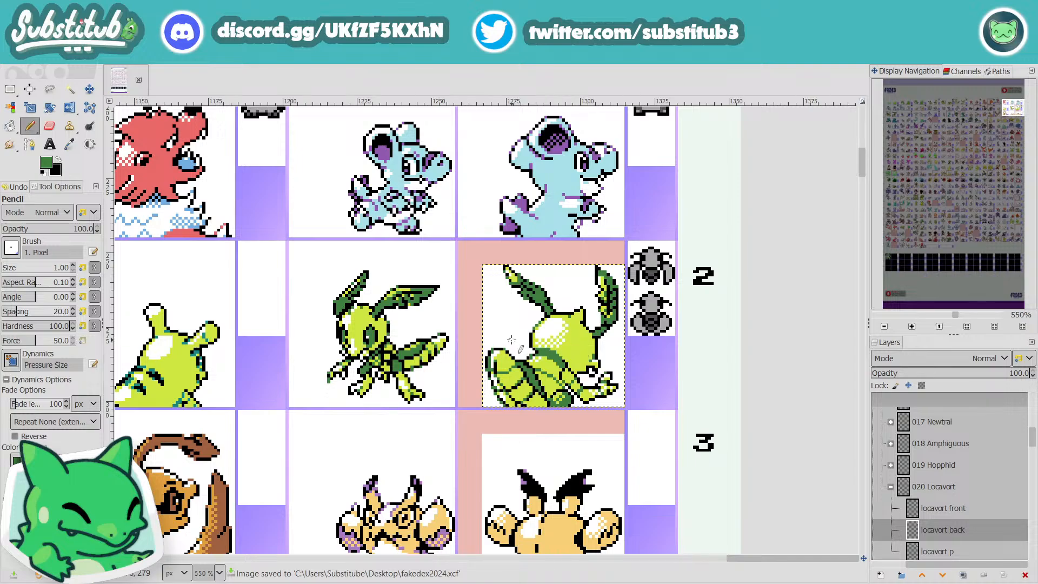
Step: Try to narrow Locavort's face by cutting its 7 × 13 px edge section, pasting it 2 px further inward and anchoring it
ctrl+scroll(558, 338, up, 3)
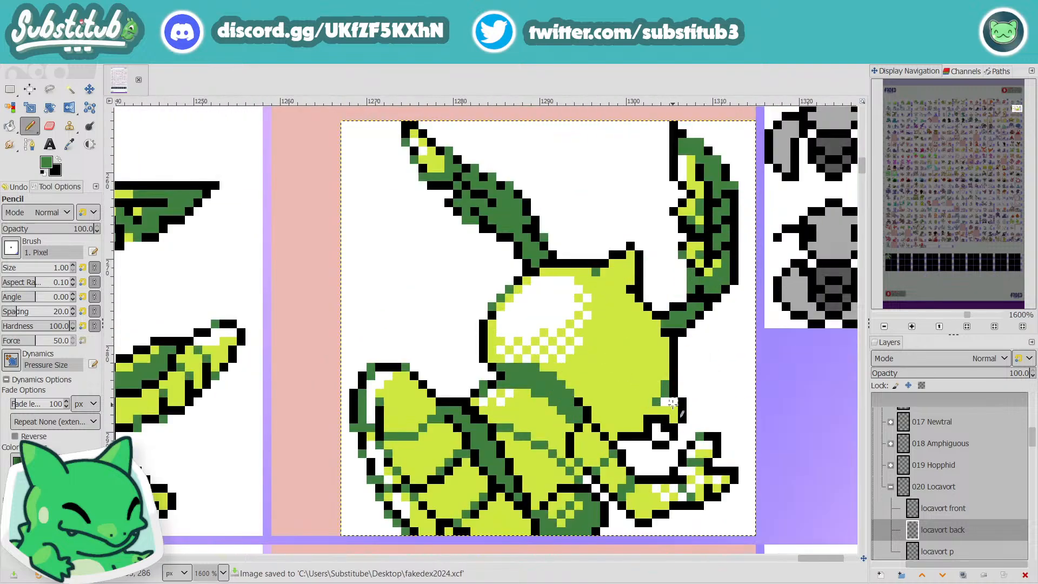
key(r)
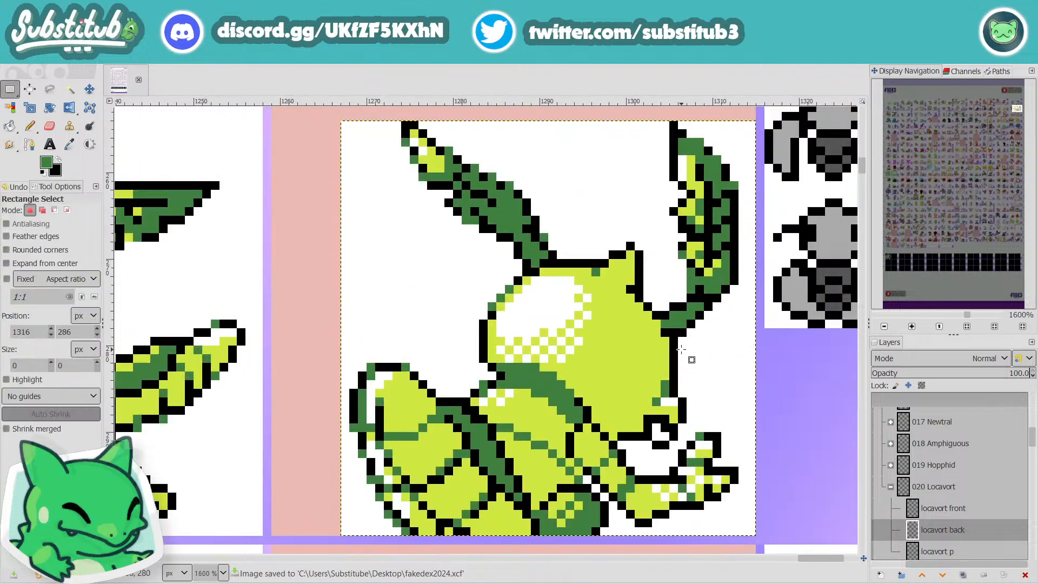
drag(687, 338, 622, 447)
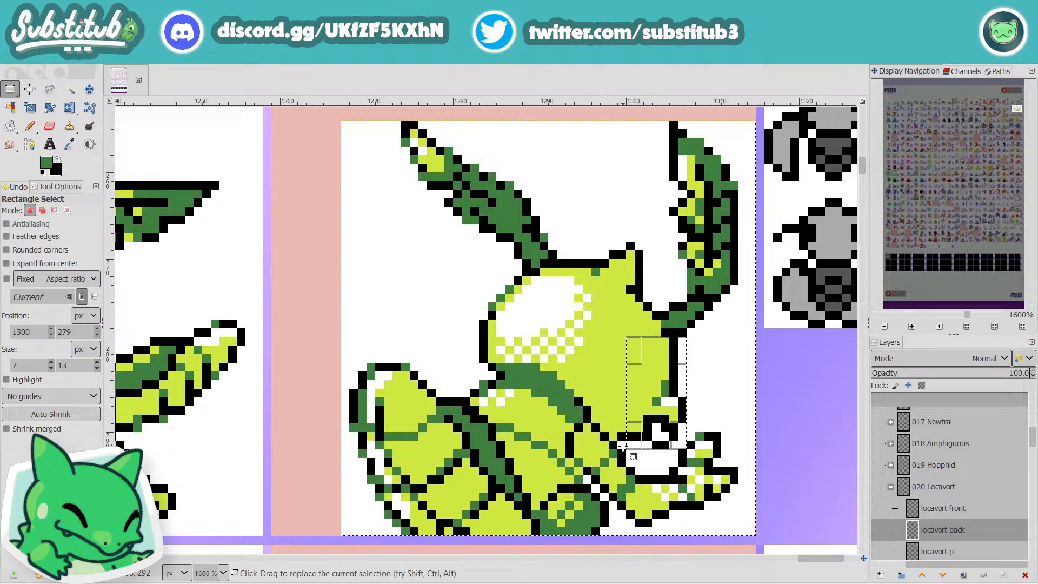
key(ctrl+x)
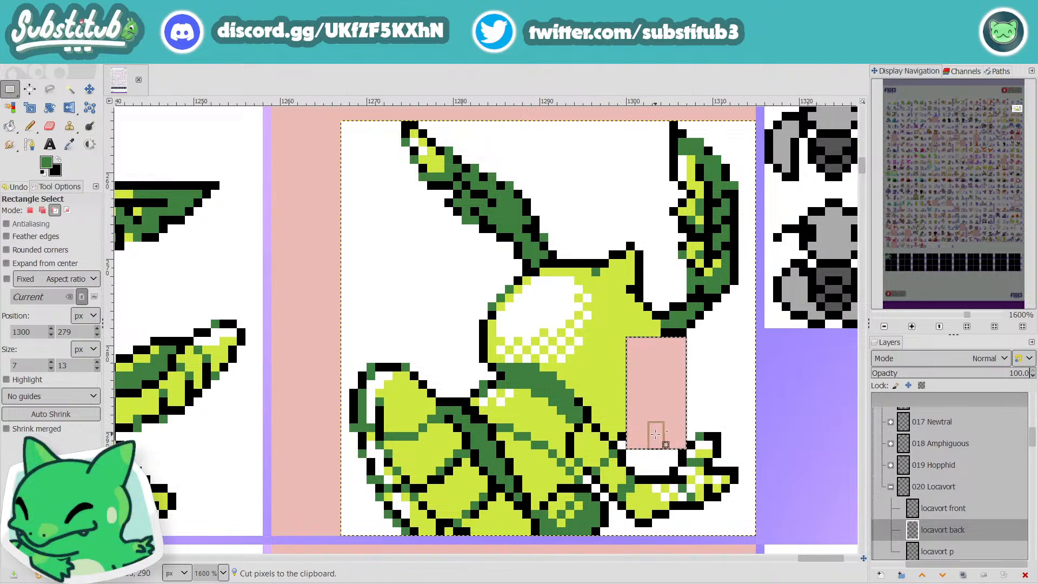
key(ctrl+v)
drag(659, 395, 644, 391)
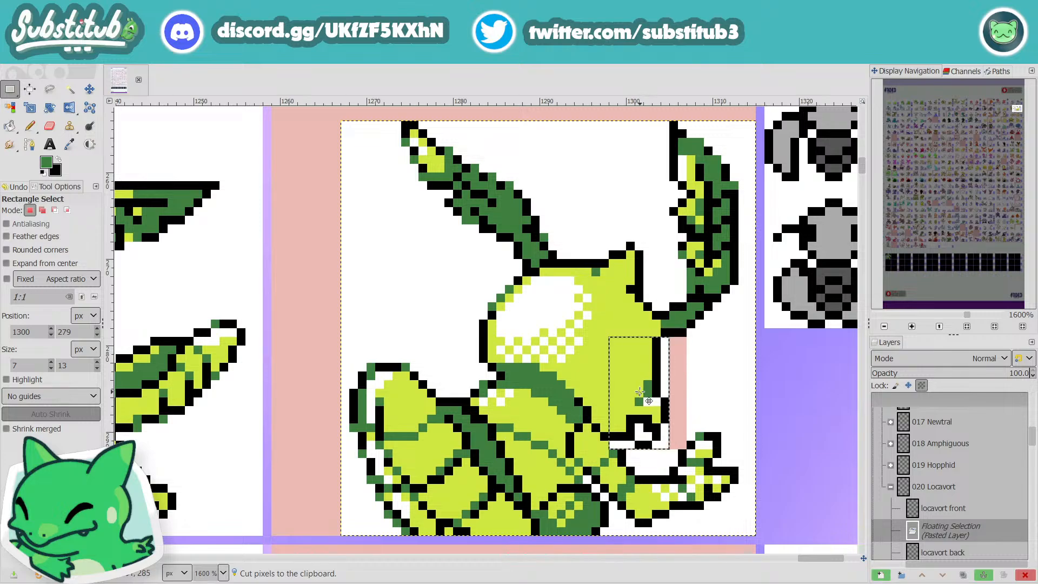
ctrl+scroll(645, 391, down, 4)
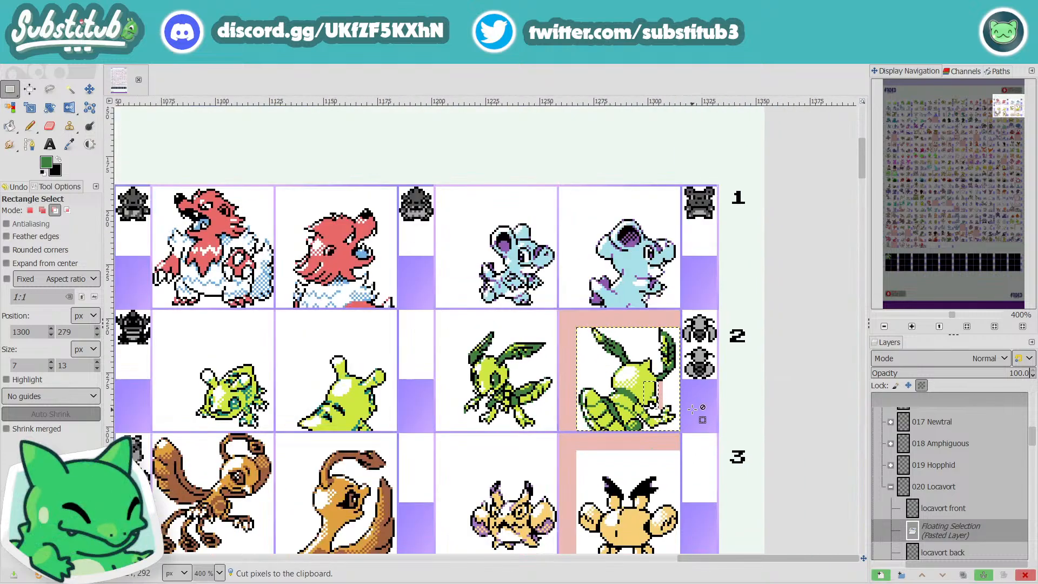
ctrl+scroll(692, 409, up, 4)
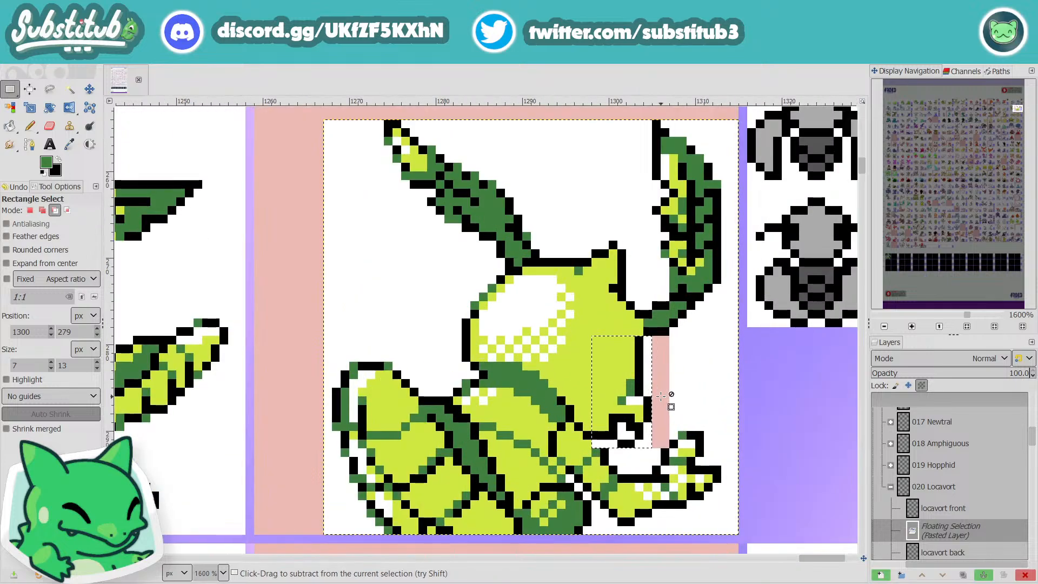
ctrl+scroll(661, 396, down, 4)
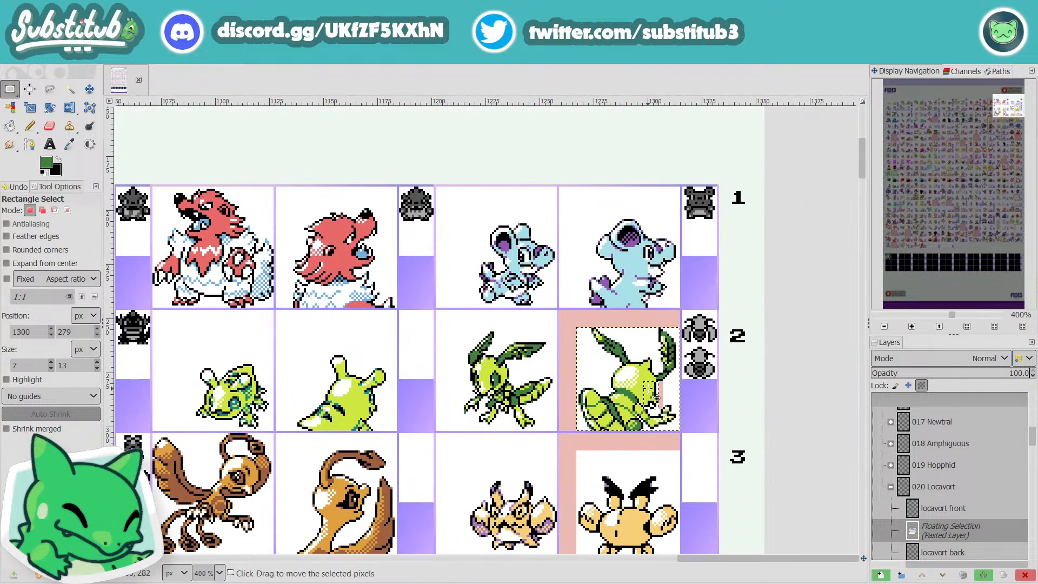
ctrl+scroll(647, 381, up, 4)
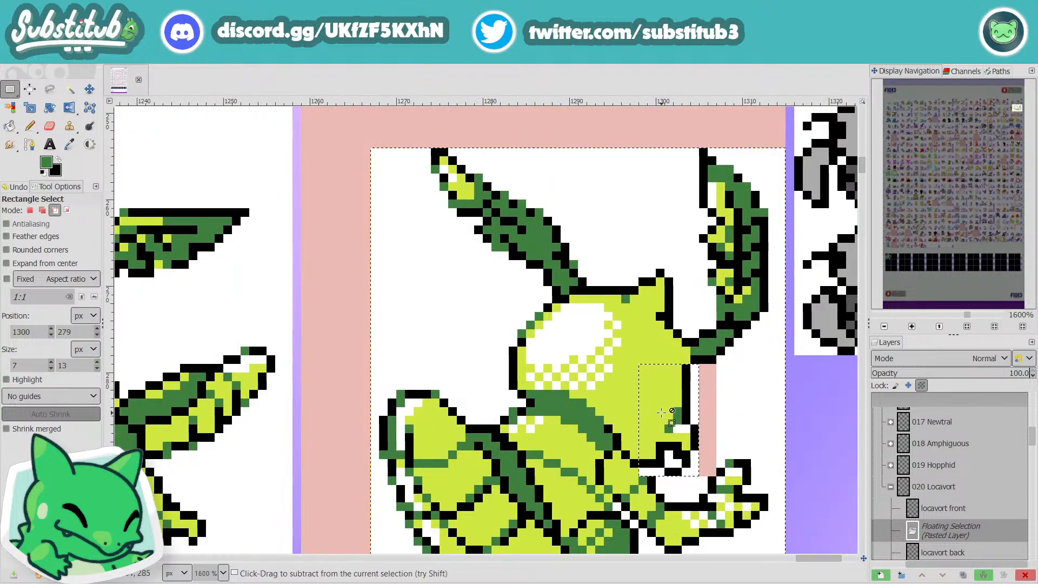
click(760, 386)
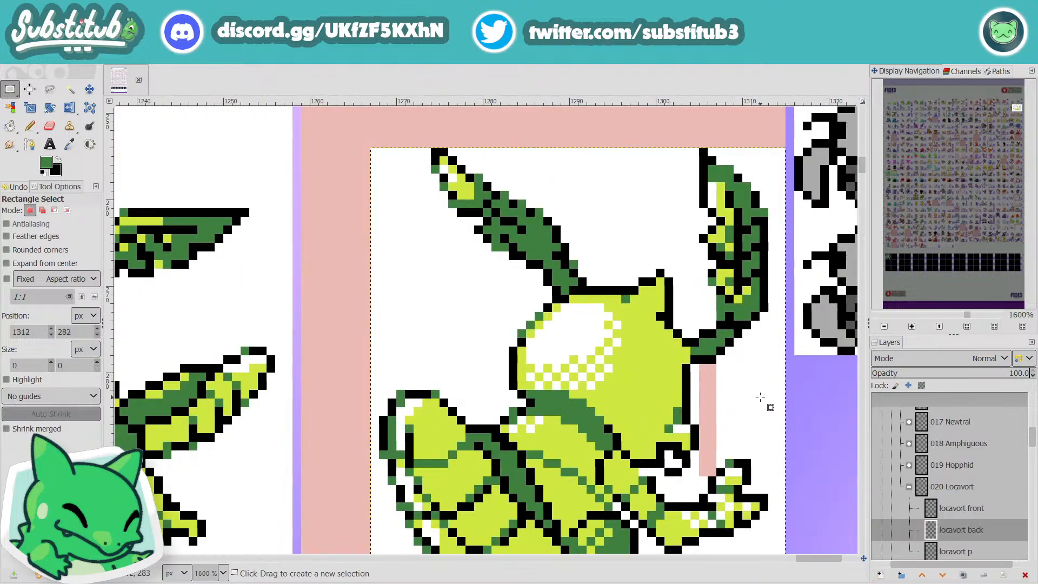
Step: Pencil white over the transparent gap left beside Locavort's shifted face
key(n)
key(x)
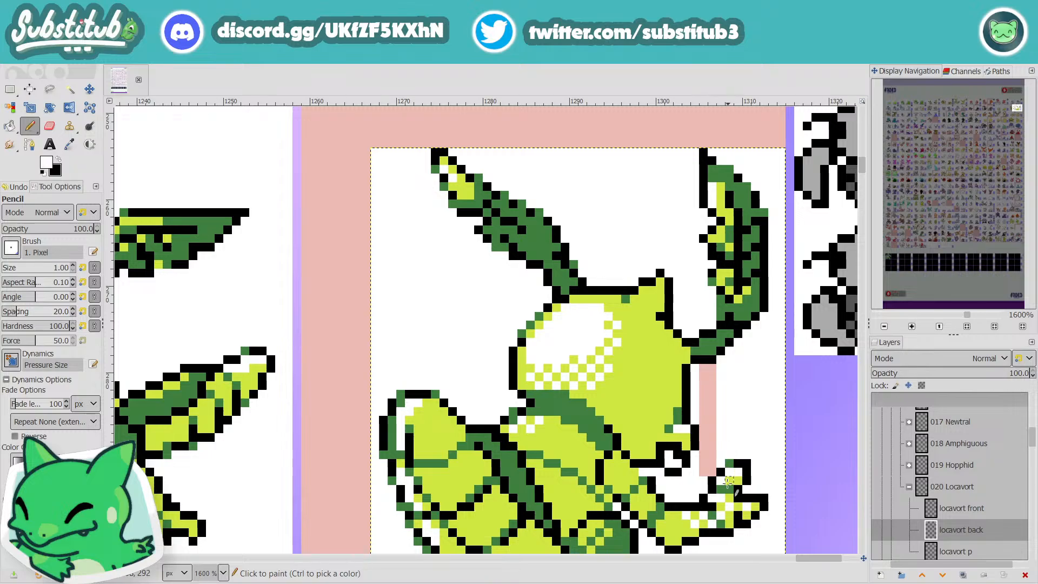
mouse_move(712, 464)
mouse_down()
mouse_move(695, 429)
mouse_move(711, 471)
mouse_move(703, 412)
mouse_move(713, 420)
mouse_move(704, 401)
mouse_move(712, 369)
mouse_move(704, 370)
mouse_move(713, 403)
mouse_up()
key(ctrl+z)
click(713, 429)
Step: Redraw the black face outline below the curved antenna one pixel further out, with white pixels along its inner side
mouse_move(686, 369)
mouse_down()
mouse_move(695, 381)
mouse_move(696, 367)
mouse_up()
key(x)
key(x)
click(686, 404)
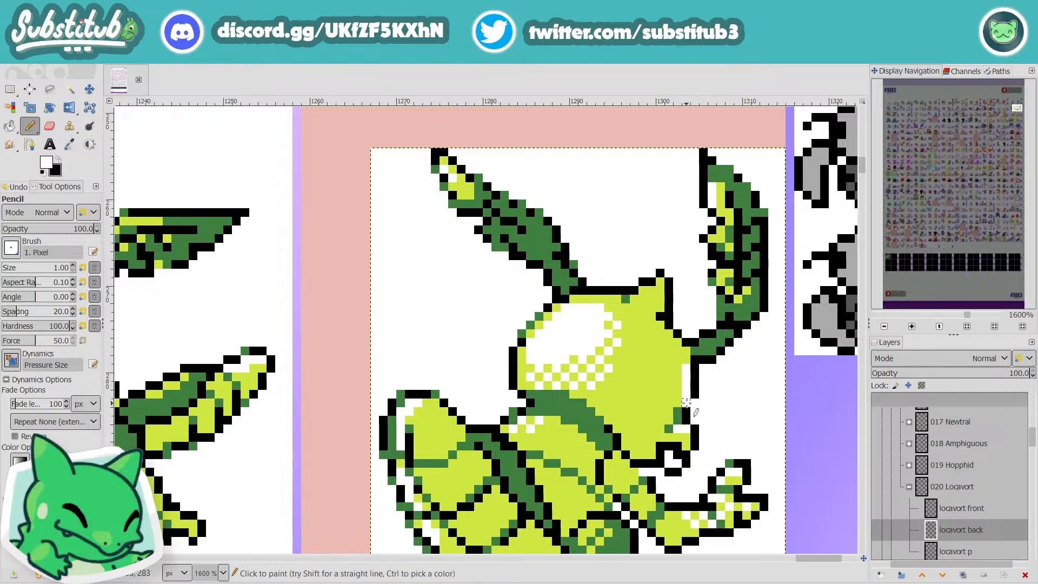
key(x)
click(694, 403)
scroll(696, 405, down, 4)
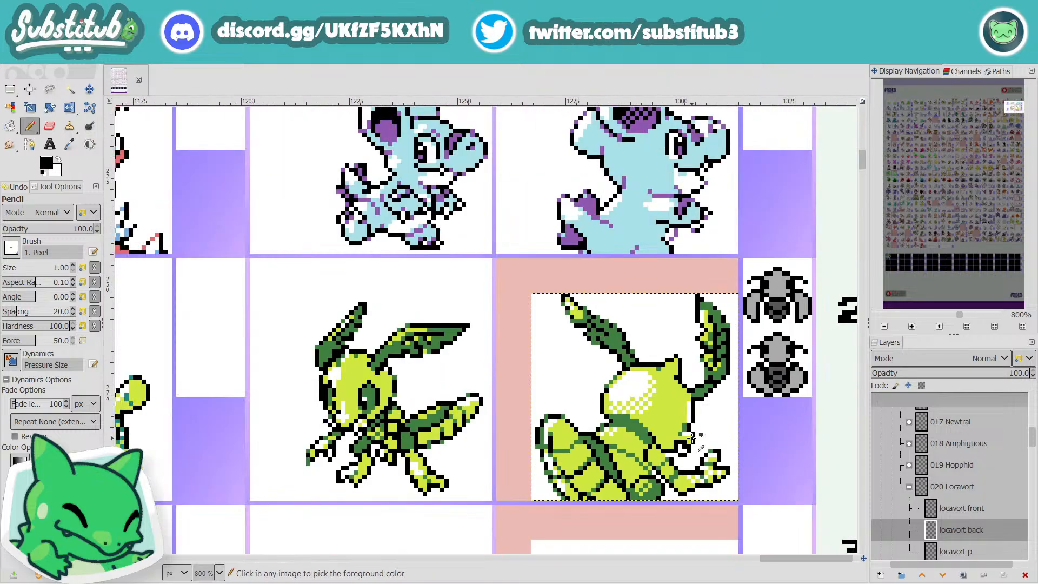
scroll(700, 421, up, 5)
mouse_move(703, 431)
mouse_down()
mouse_move(705, 401)
mouse_move(694, 394)
mouse_move(692, 421)
mouse_up()
key(x)
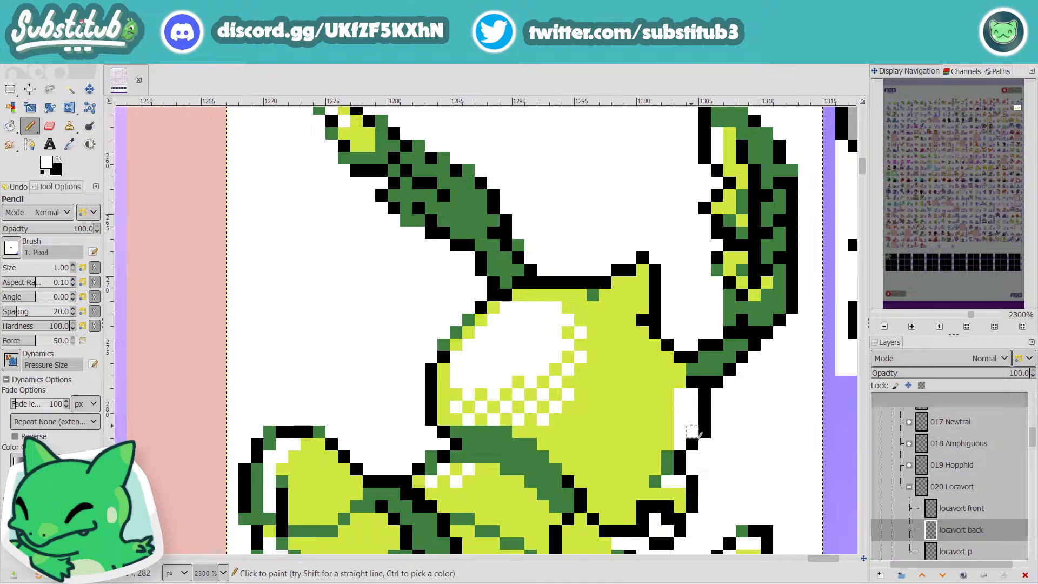
Step: Try alternative black and white pixels along the face edge, directly beneath the base of the curved antenna
scroll(695, 427, down, 4)
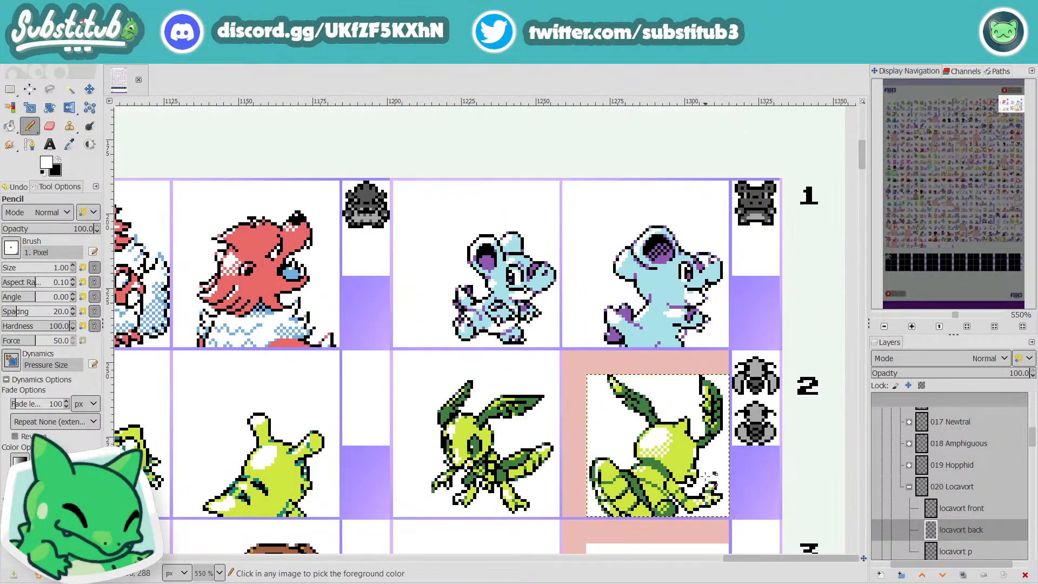
scroll(695, 475, up, 3)
key(x)
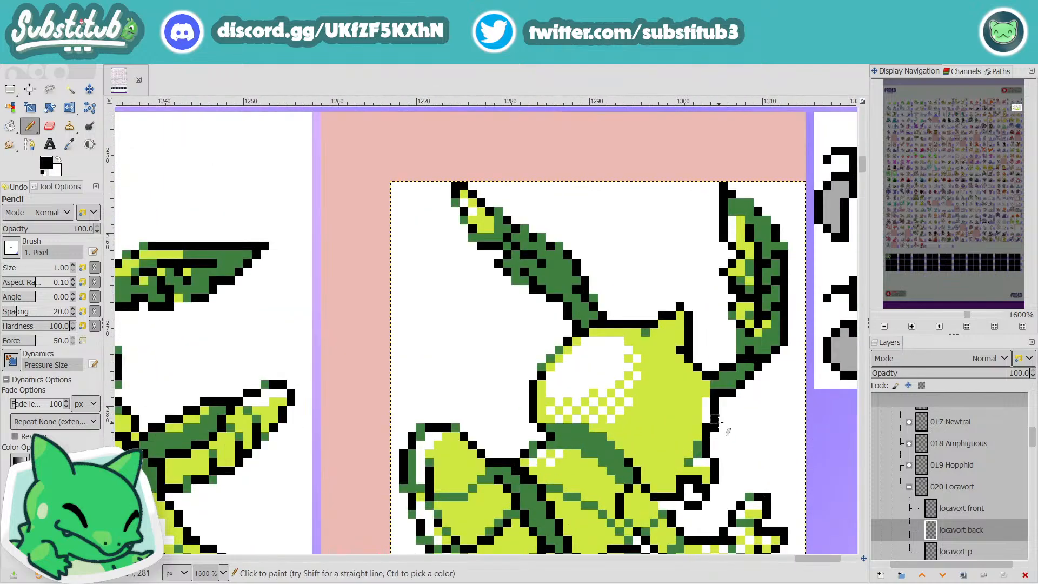
key(x)
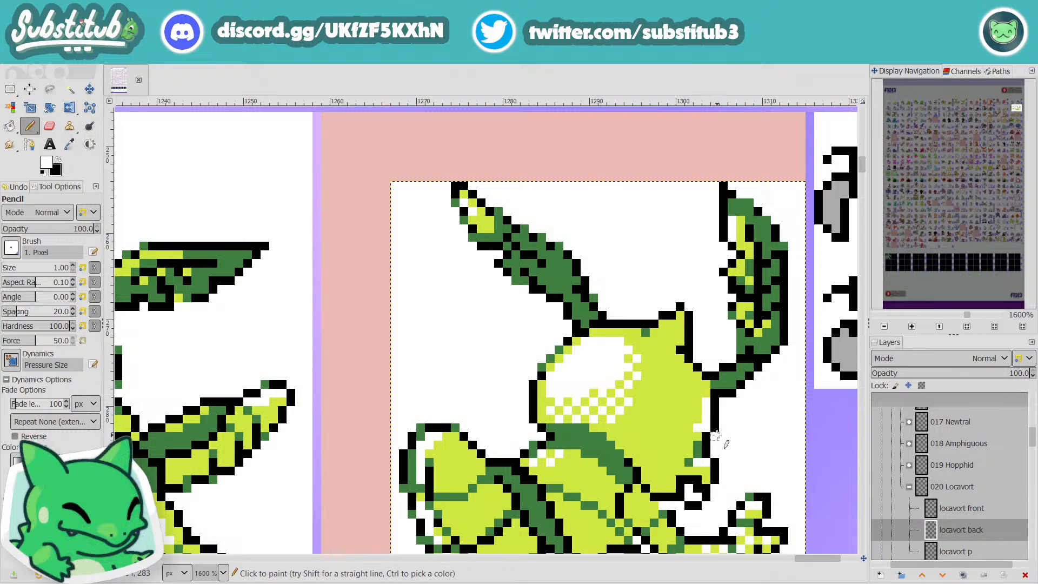
key(x)
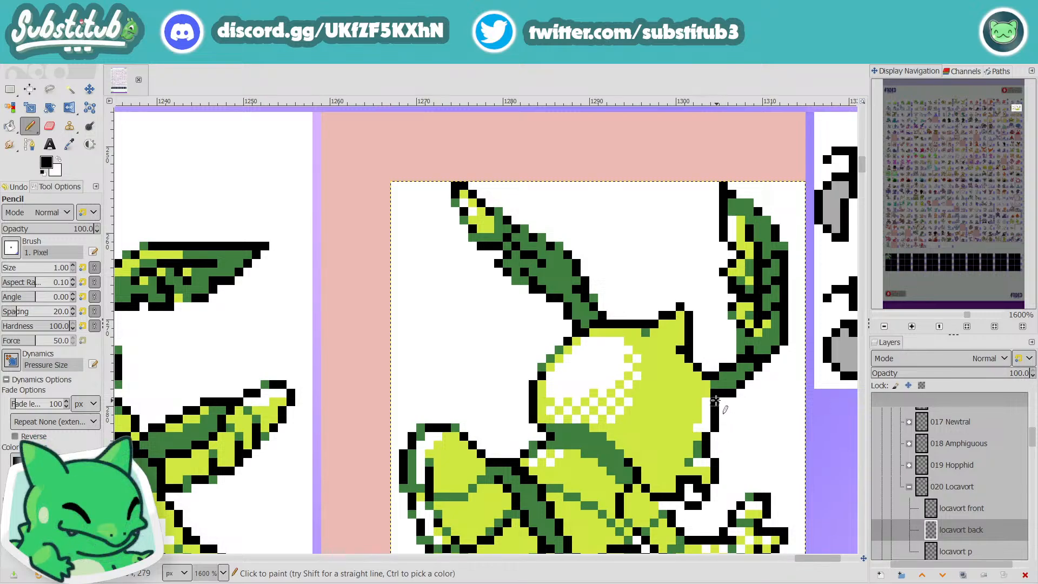
key(x)
key(x)
key(x)
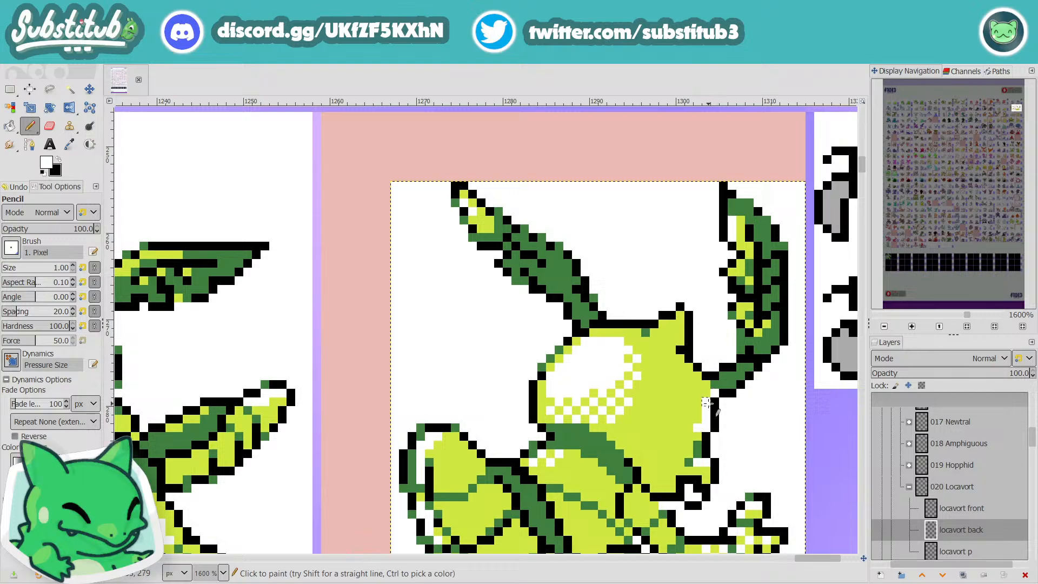
key(x)
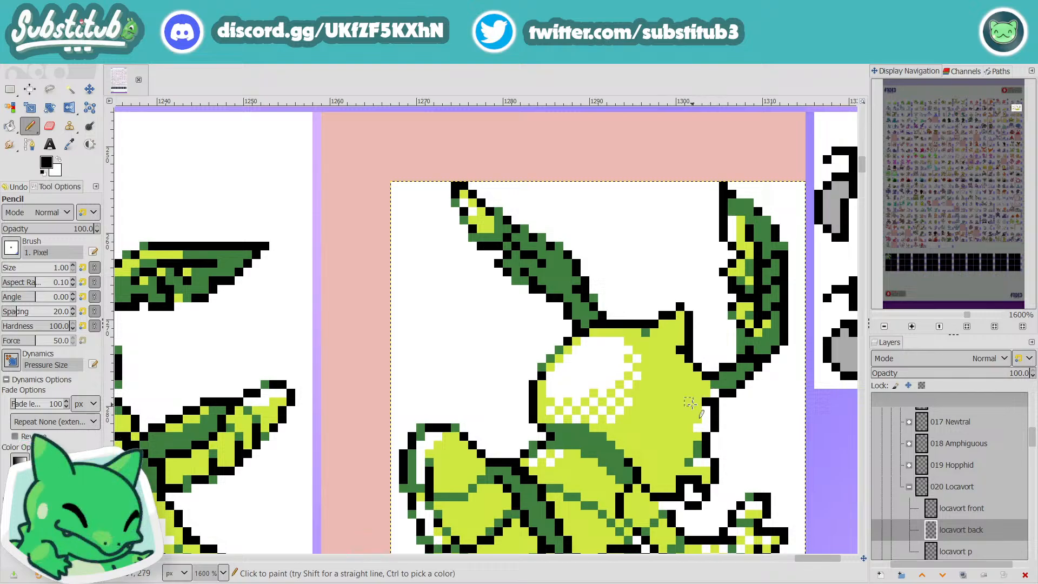
drag(697, 384, 689, 384)
Step: Undo the face shift and its outline touch-ups on Locavort's back sprite, and save the image
scroll(727, 429, down, 4)
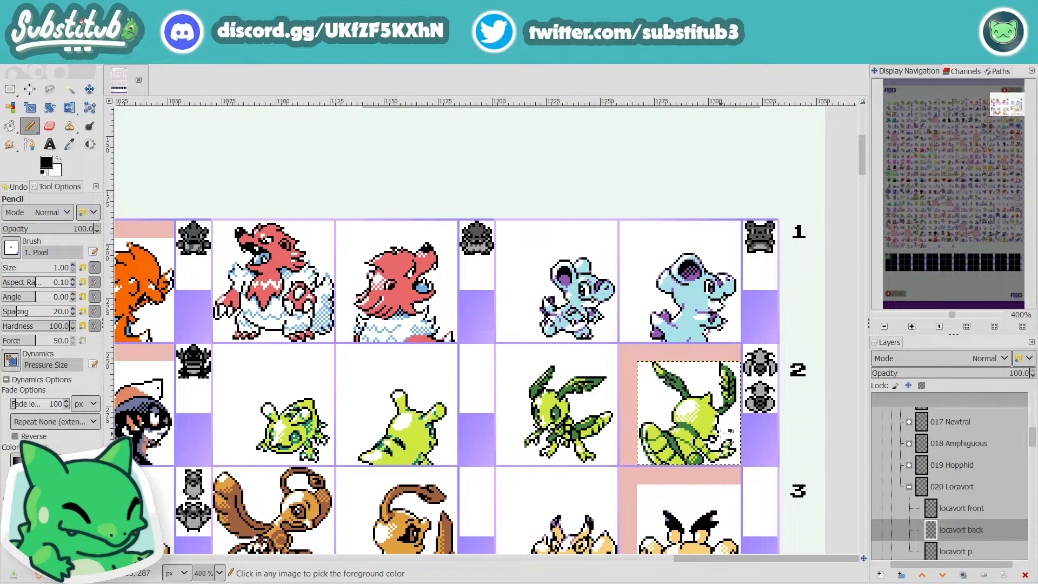
key(ctrl+z)
key(ctrl+z)
key(ctrl+z)
key(ctrl+s)
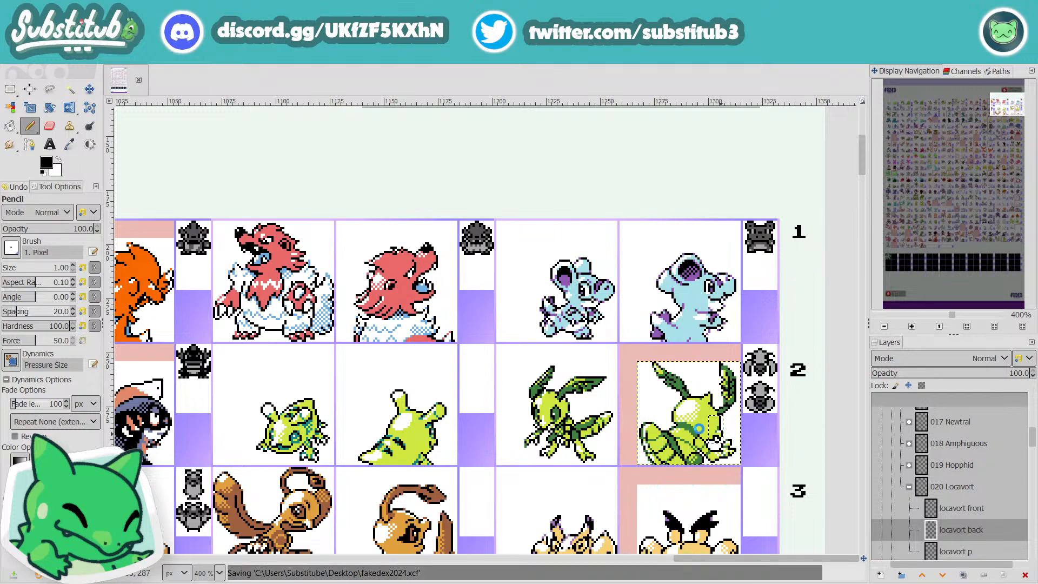
Step: Shift the 20 × 28 px area holding Locavort's left antenna and the adjoining side of the head one pixel right, and anchor it
scroll(726, 430, up, 4)
scroll(693, 425, down, 1)
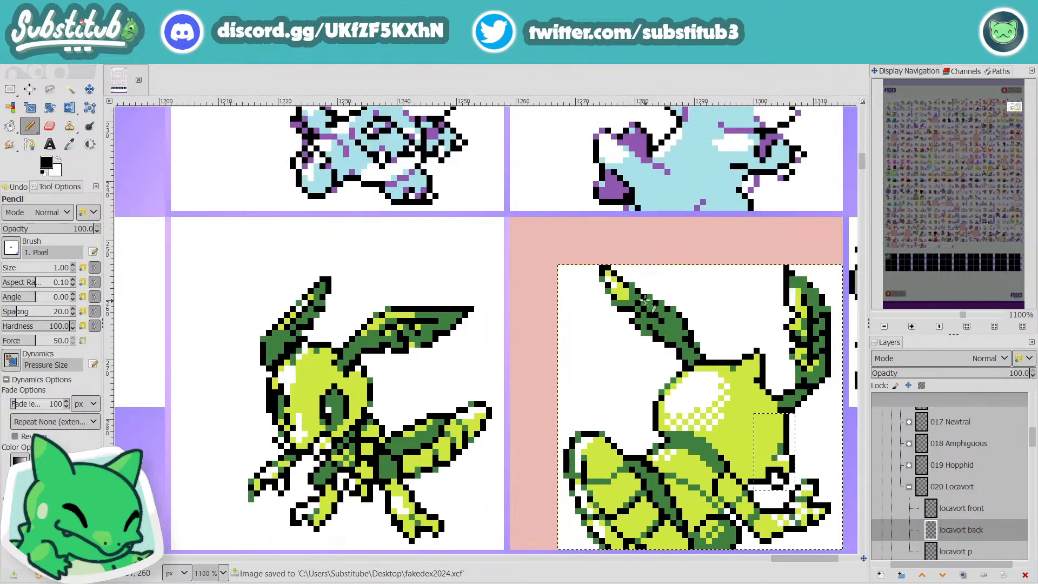
key(r)
mouse_move(581, 265)
mouse_down()
mouse_move(616, 292)
mouse_move(713, 435)
mouse_move(700, 431)
mouse_up()
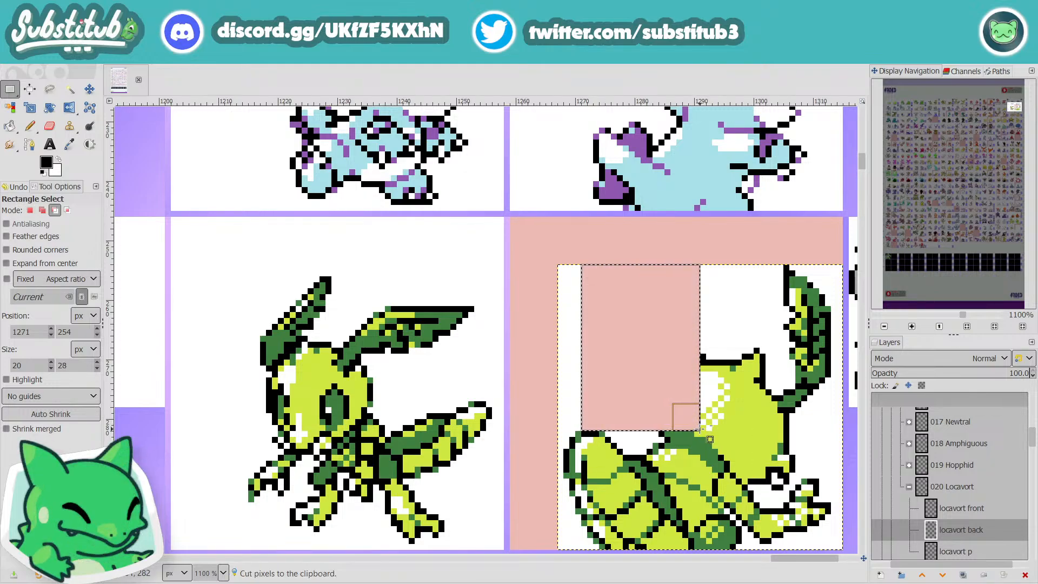
key(ctrl+x)
key(ctrl+v)
key(Right)
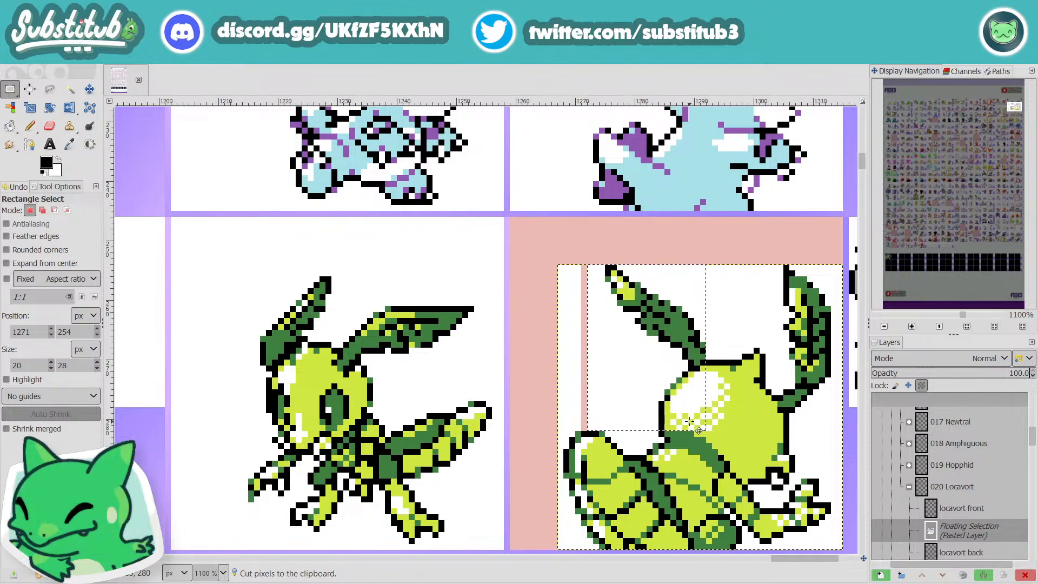
scroll(699, 431, down, 3)
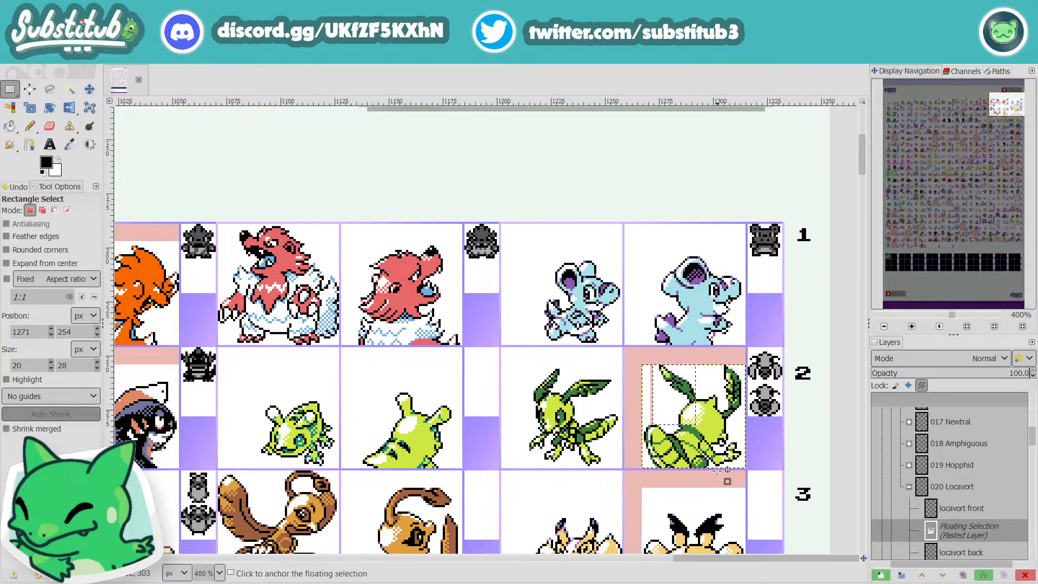
click(727, 494)
Step: Fill the transparent strip beside the shifted antenna with white using Bucket Fill in Behind mode, and save the image
scroll(654, 391, up, 3)
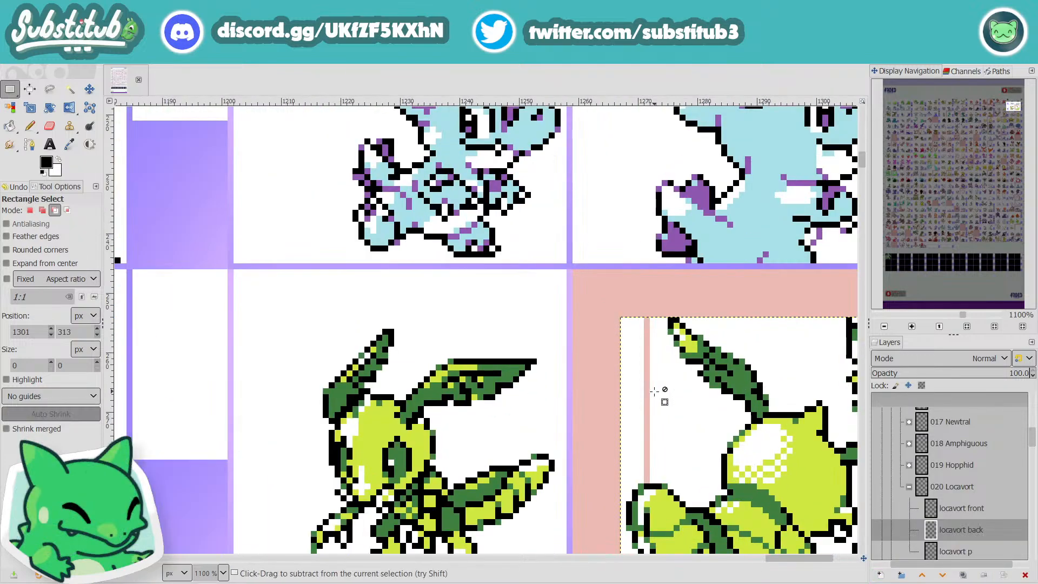
key(shift+b)
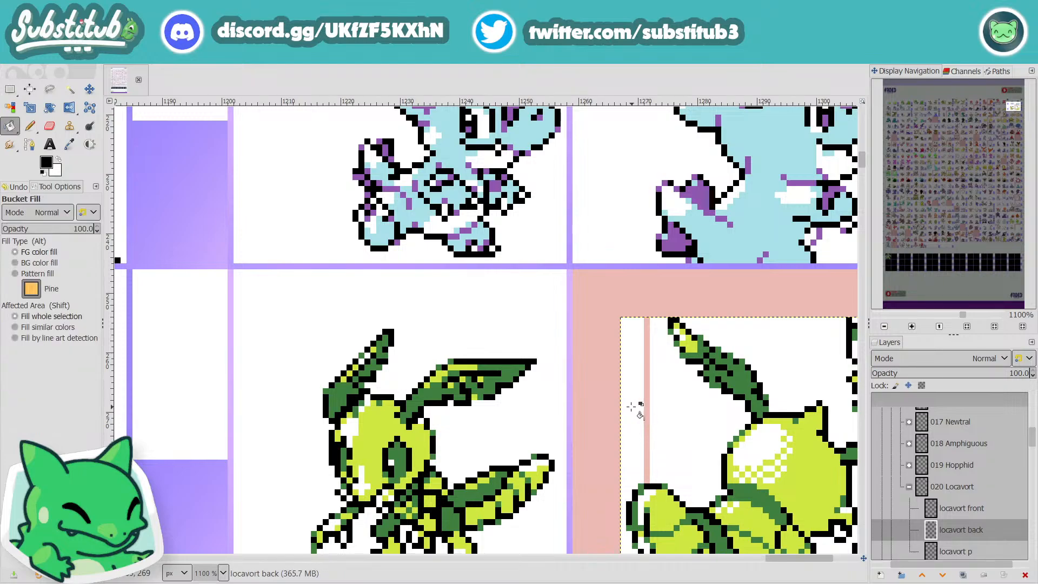
click(52, 212)
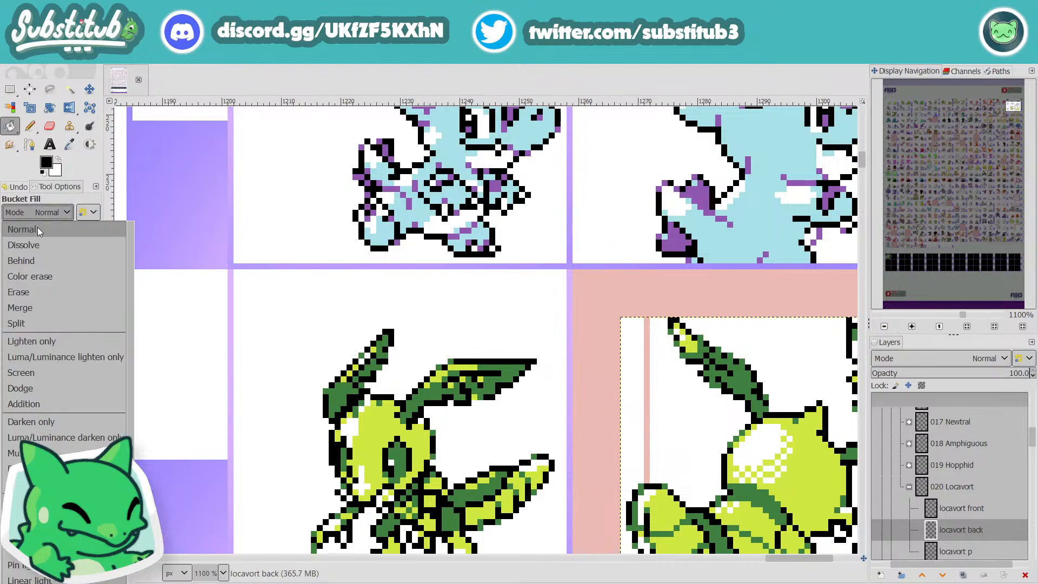
click(38, 256)
click(660, 364)
key(ctrl+z)
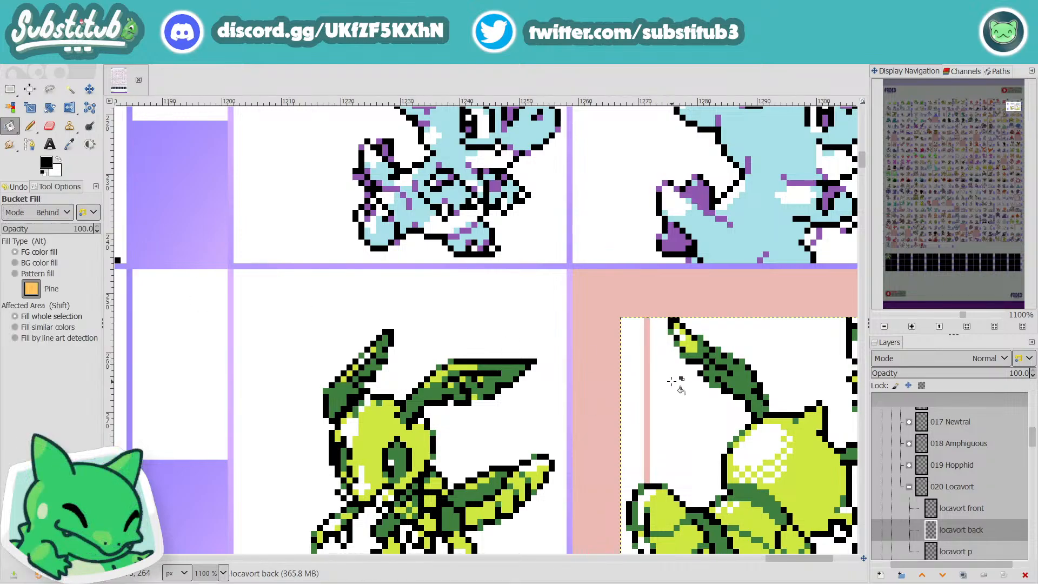
key(x)
scroll(669, 414, down, 1)
scroll(669, 414, down, 2)
key(ctrl+s)
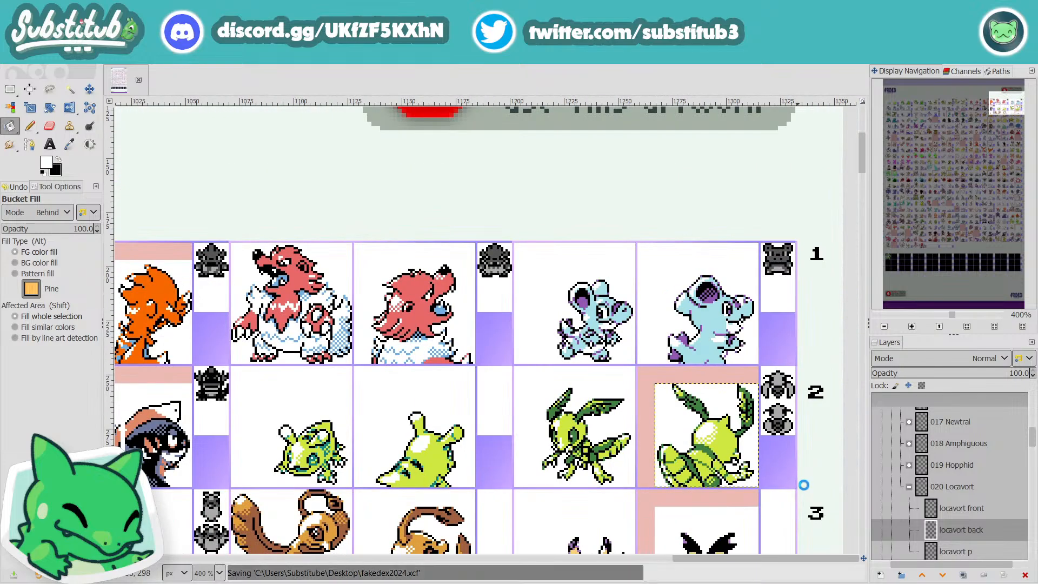
Step: Pencil the outer edge of Locavort's raised tail tip black on the back sprite, over the green outline pixels
key(r)
scroll(652, 389, up, 4)
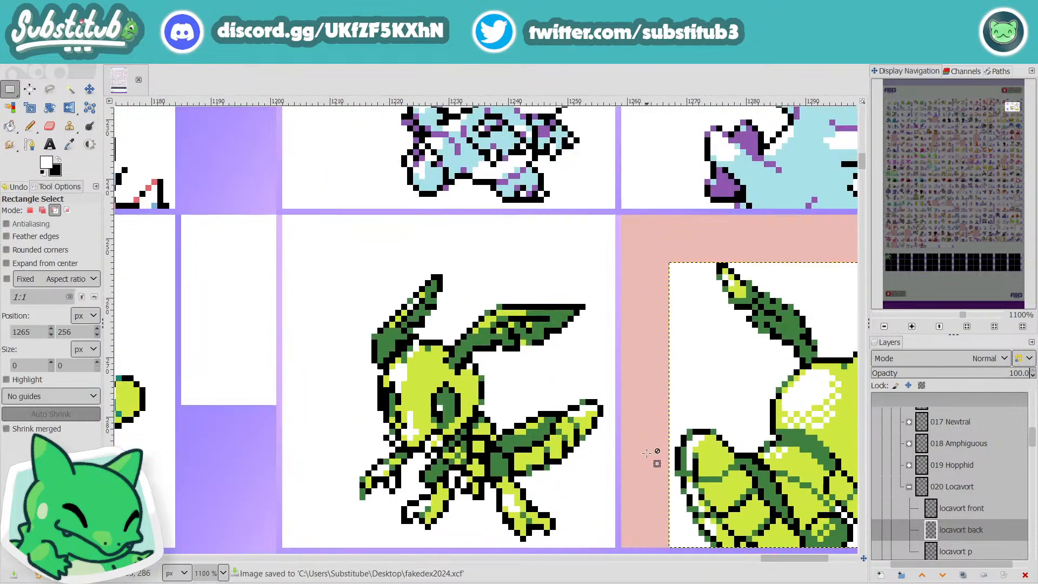
key(x)
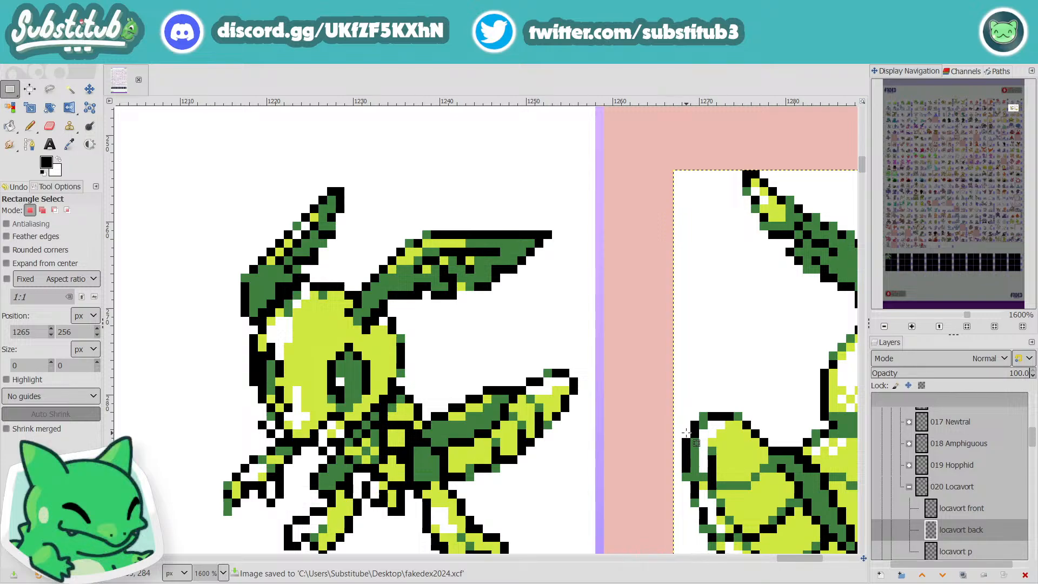
key(n)
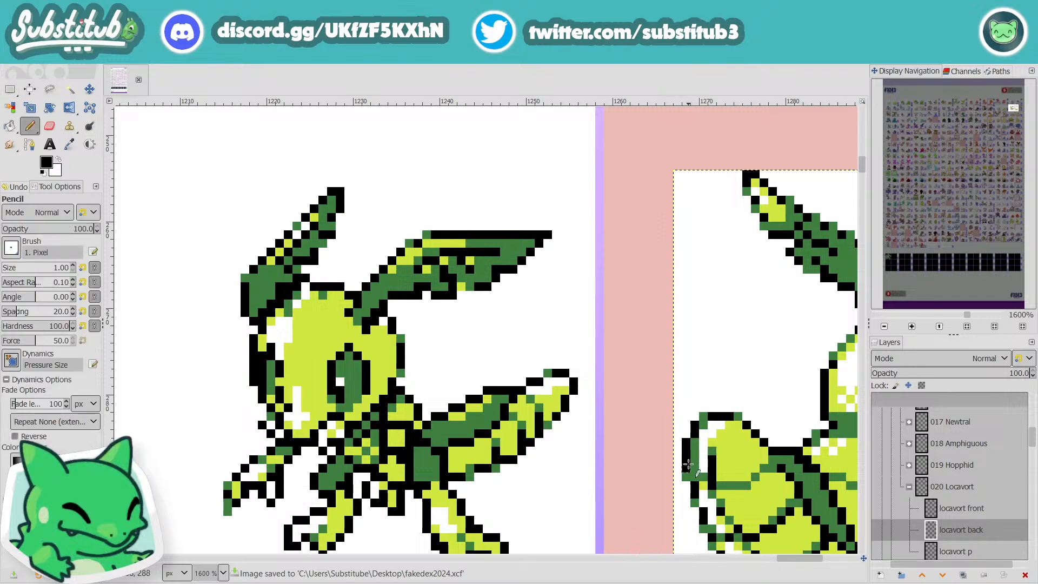
key(x)
scroll(689, 511, down, 4)
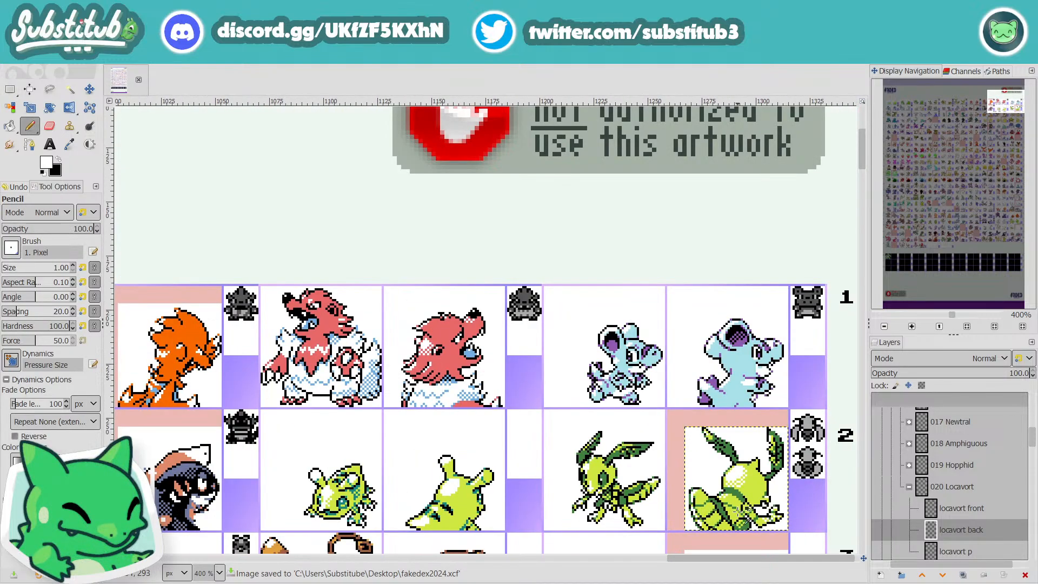
scroll(698, 495, up, 6)
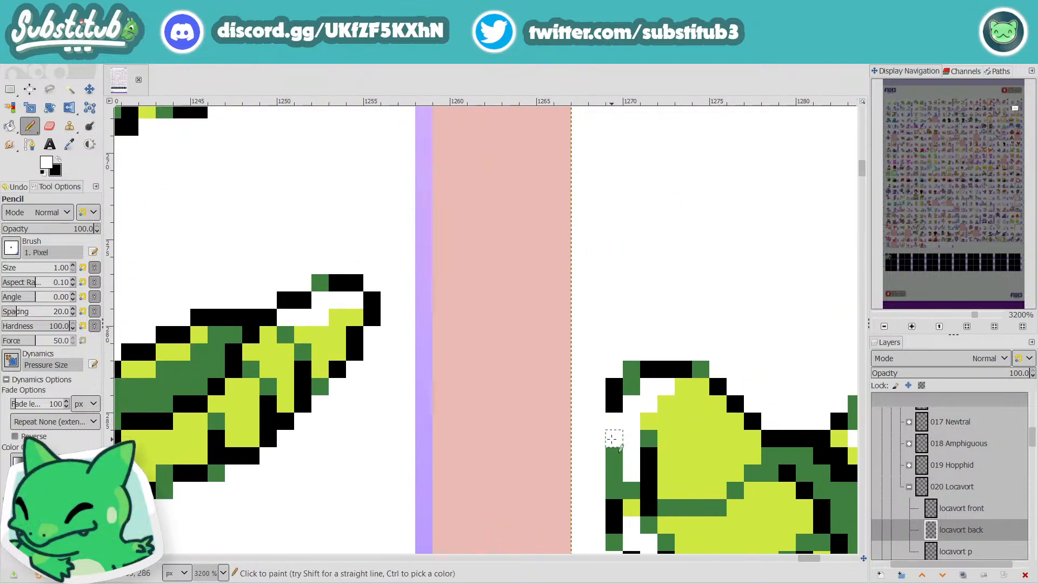
key(x)
drag(616, 421, 617, 476)
scroll(617, 486, down, 3)
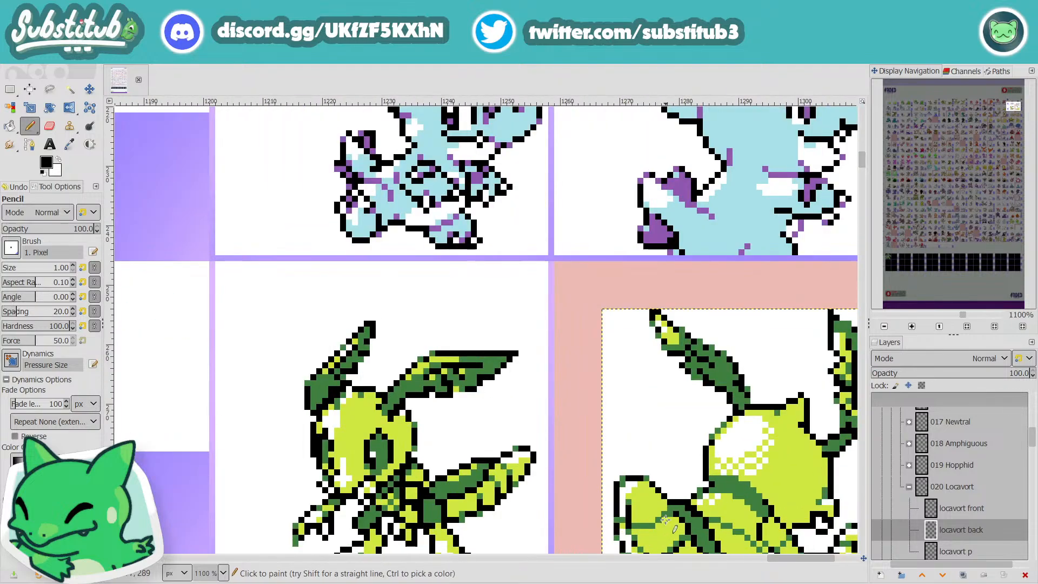
Step: Check the darkened tail outline at sprite-sheet scale and save the image
scroll(606, 453, down, 4)
scroll(616, 364, down, 3)
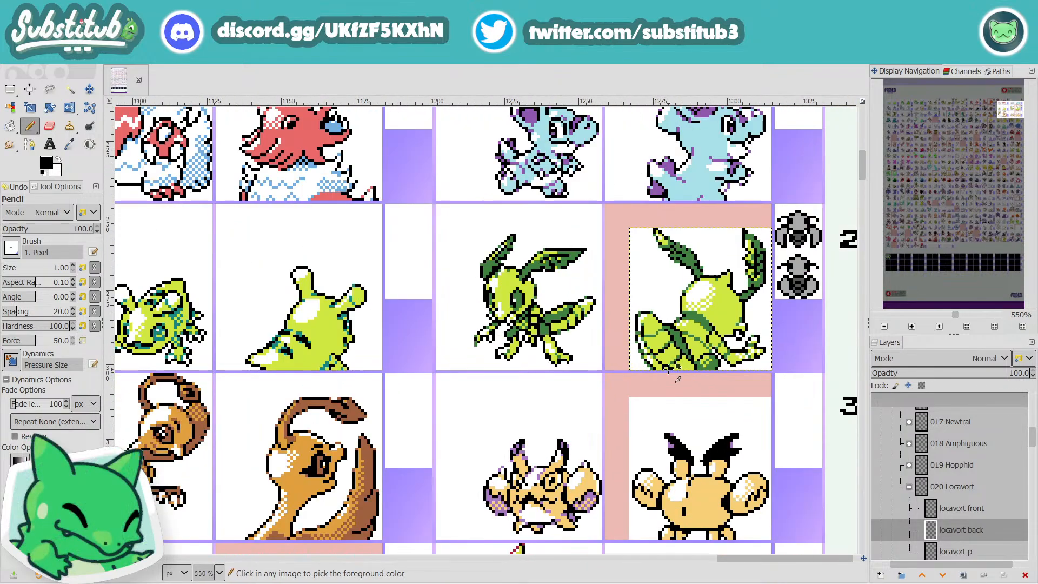
scroll(626, 304, up, 3)
scroll(626, 304, up, 1)
key(x)
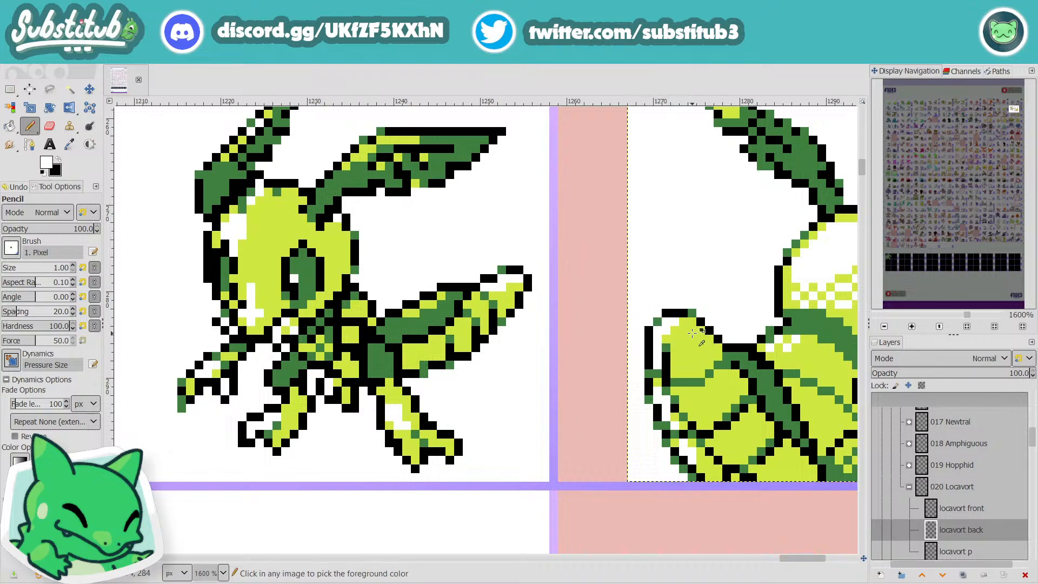
ctrl+scroll(724, 356, down, 2)
ctrl+scroll(724, 356, down, 3)
key(ctrl+s)
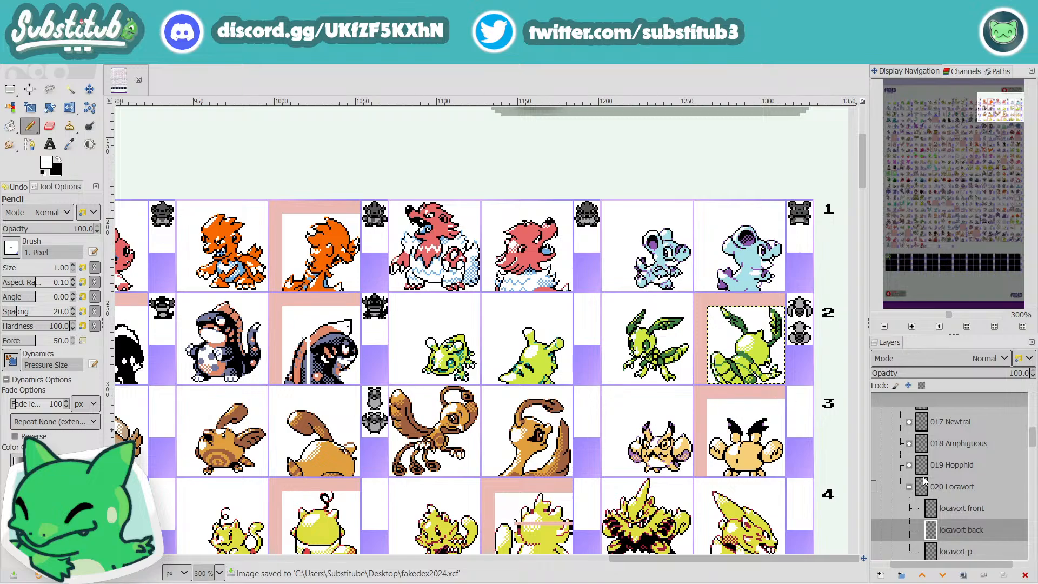
Step: Retouch the lower edge of Locavort's tail with a sampled lime pixel and black outline pixels
ctrl+scroll(733, 381, up, 3)
ctrl+scroll(731, 395, up, 2)
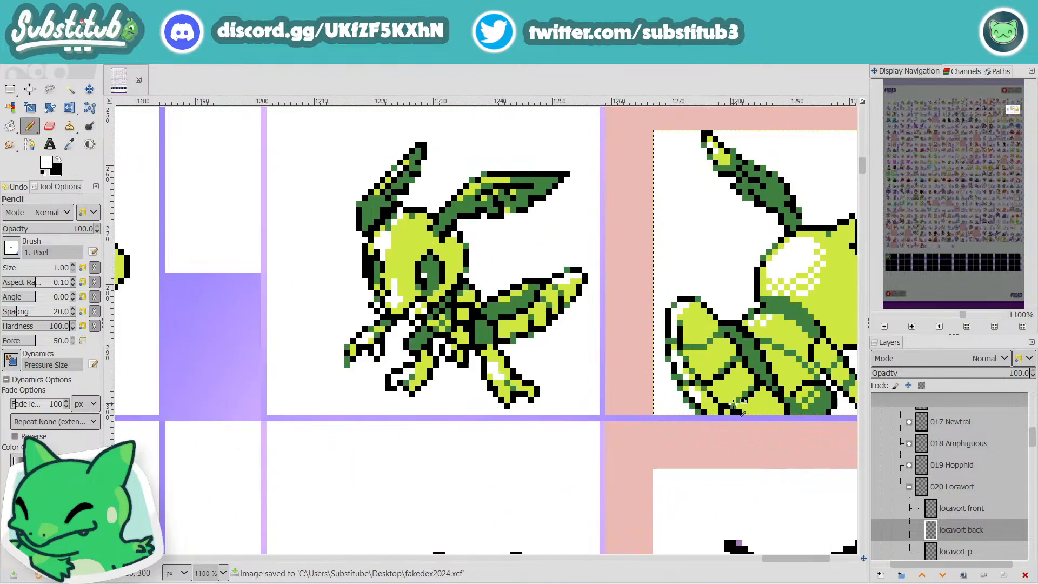
ctrl+scroll(736, 416, down, 2)
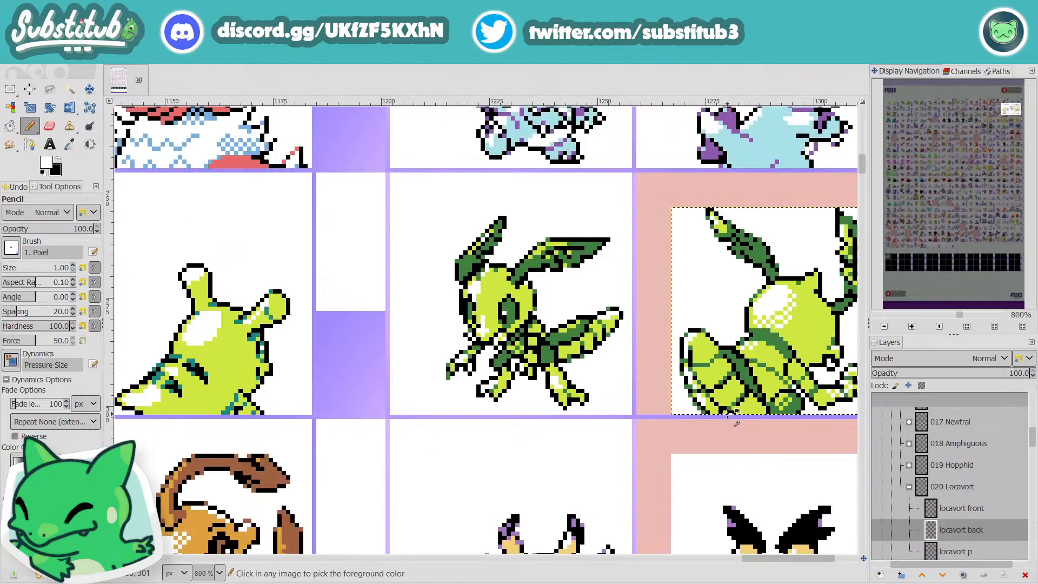
ctrl+scroll(734, 417, up, 2)
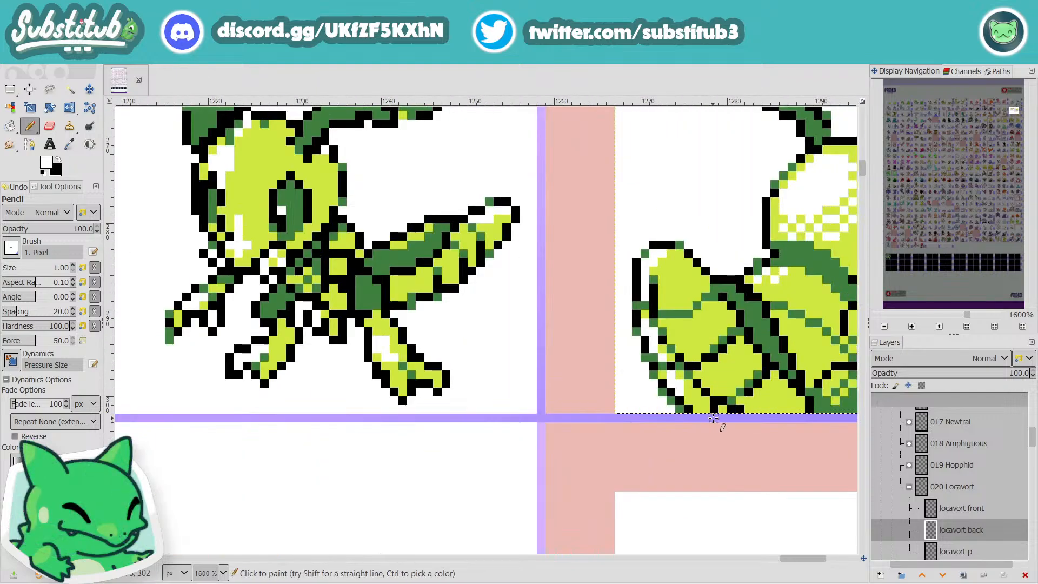
ctrl+click(759, 405)
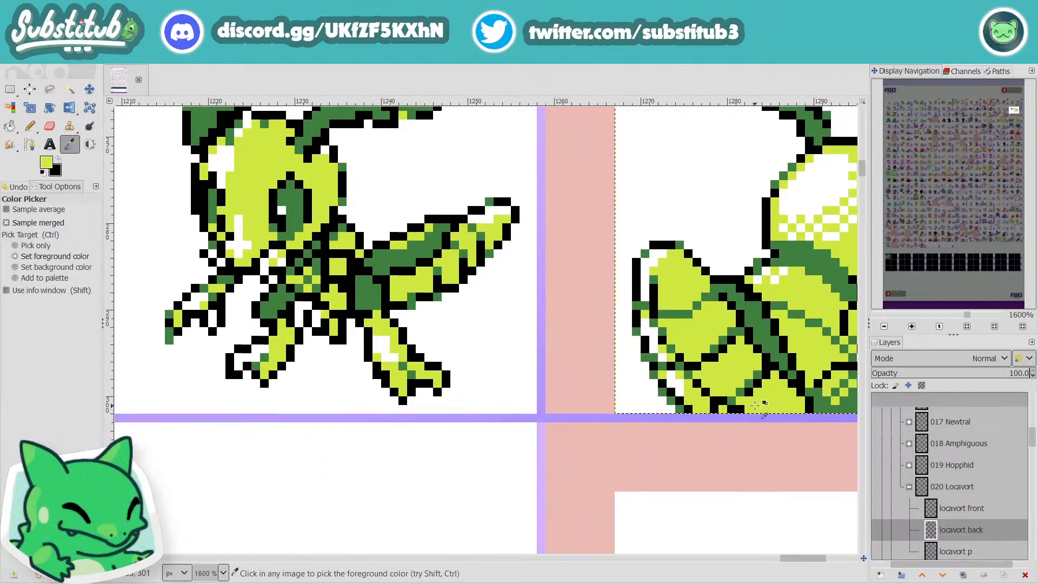
click(716, 411)
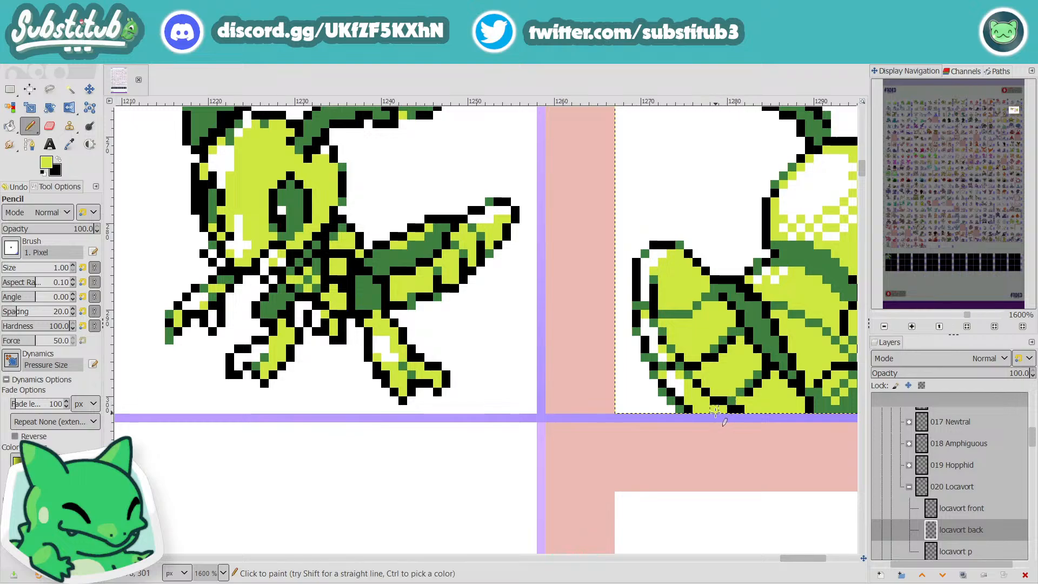
key(d)
click(709, 406)
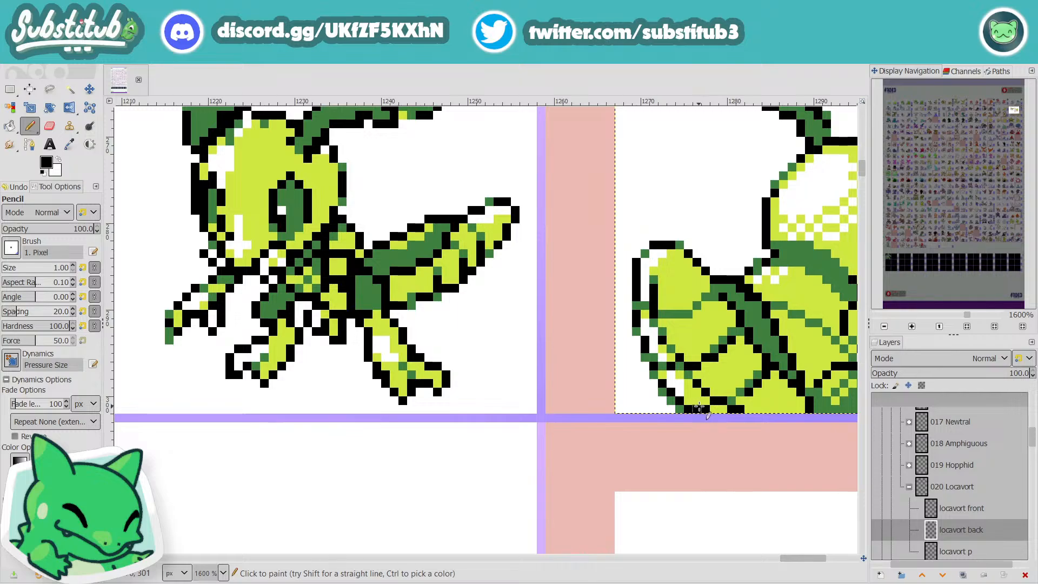
scroll(708, 411, down, 4)
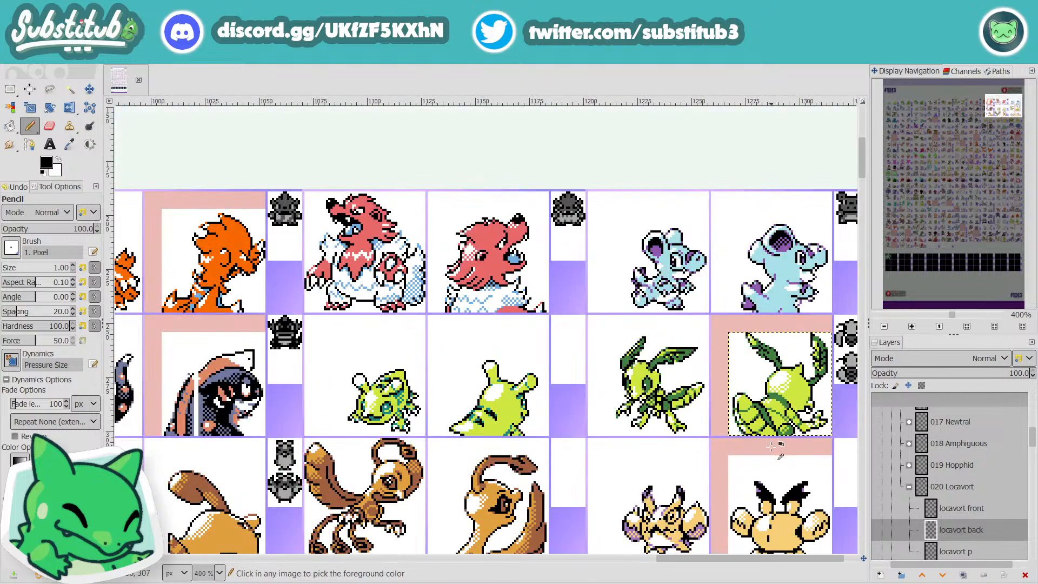
Step: Sample the dark green of the tail stripe as the pencil colour, recheck the tail's lower edge, and save the image
scroll(772, 446, up, 4)
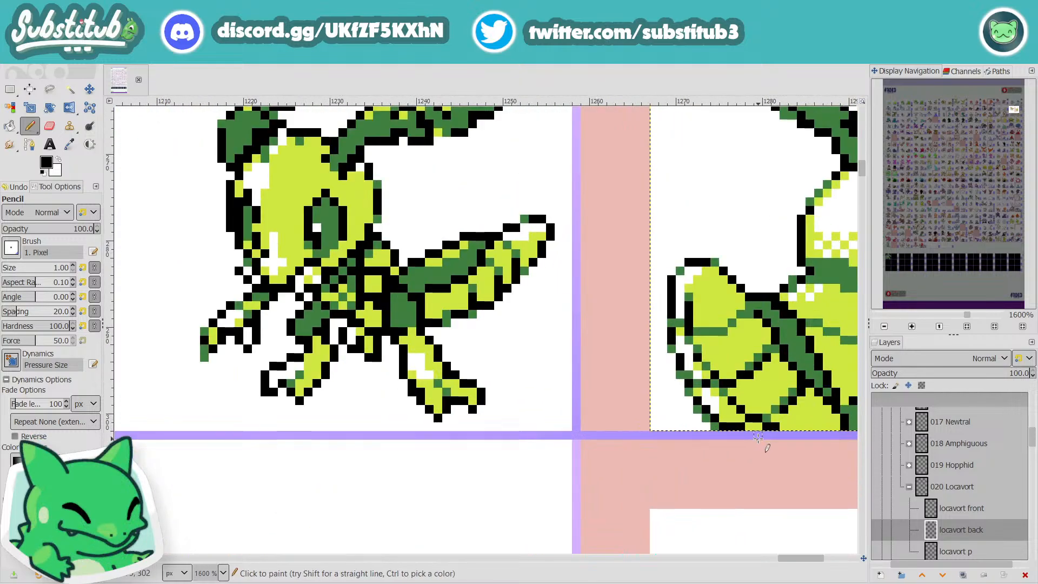
ctrl+click(802, 345)
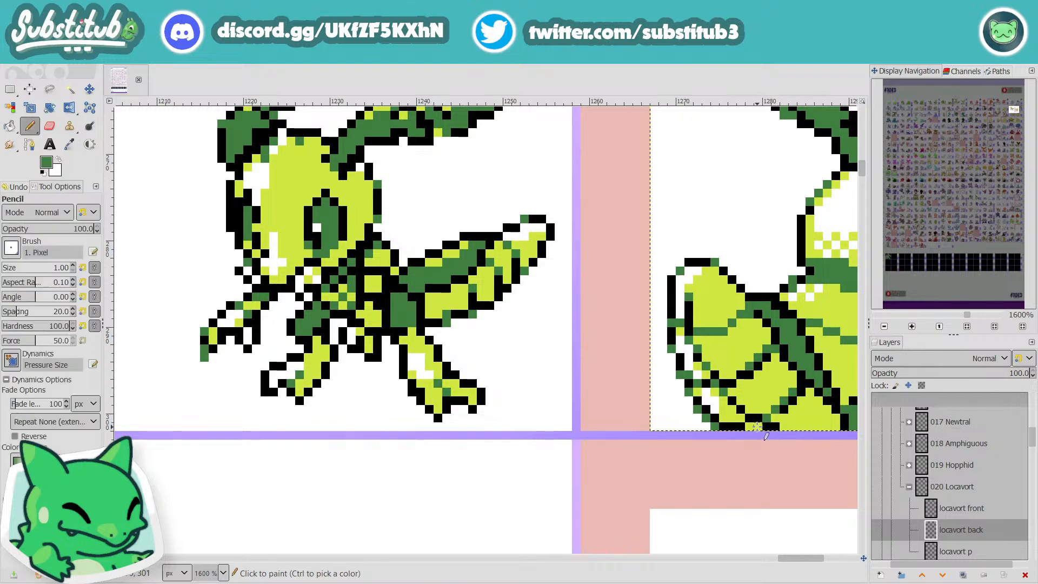
scroll(757, 427, down, 4)
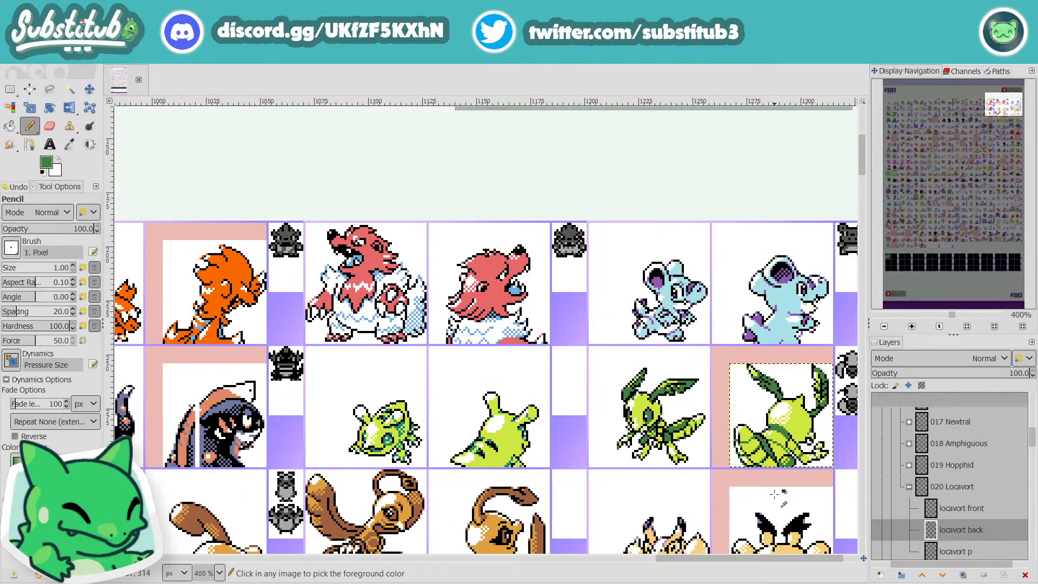
scroll(775, 494, up, 4)
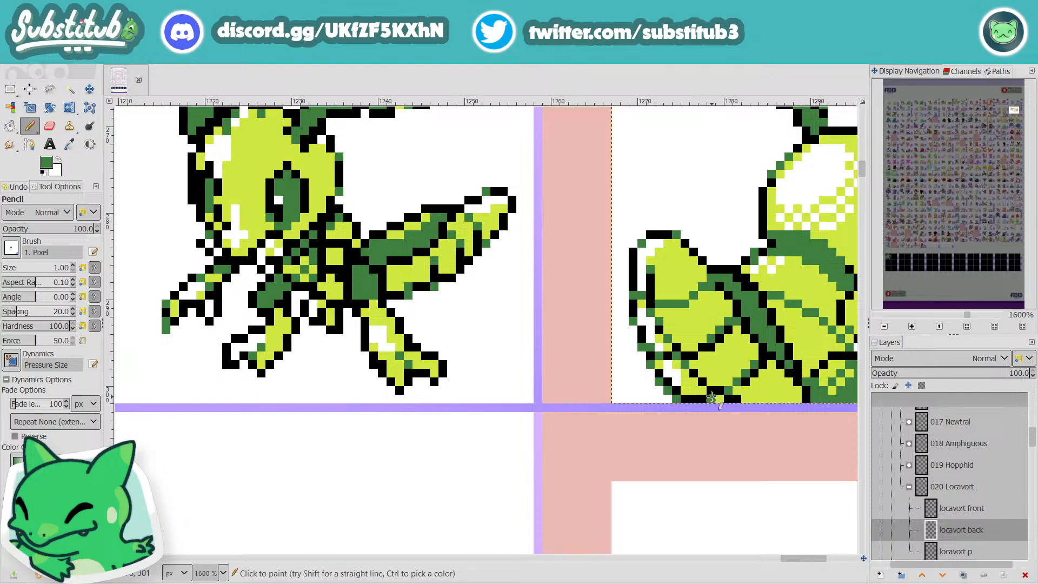
scroll(723, 424, down, 4)
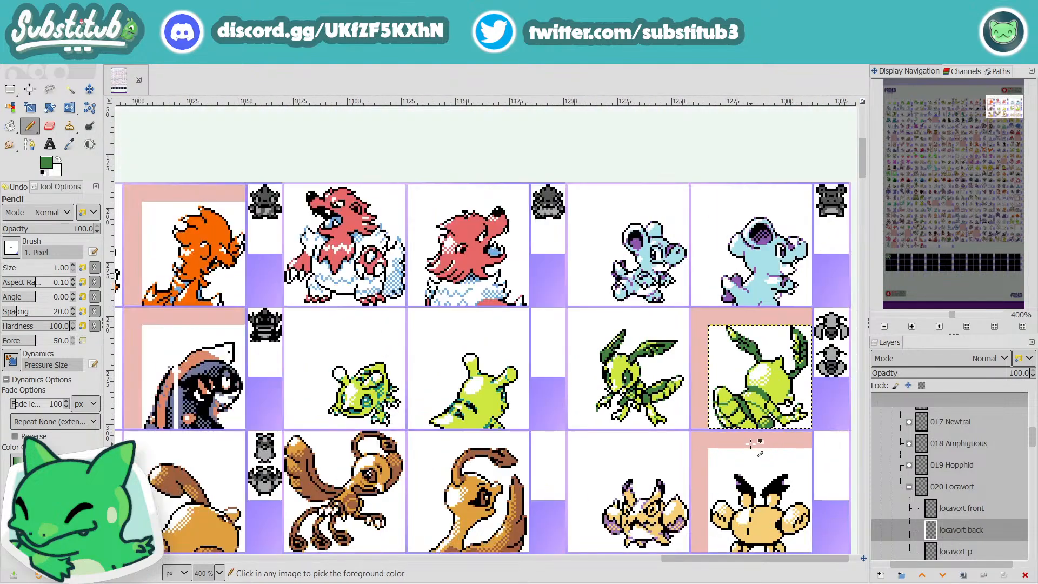
scroll(752, 444, up, 4)
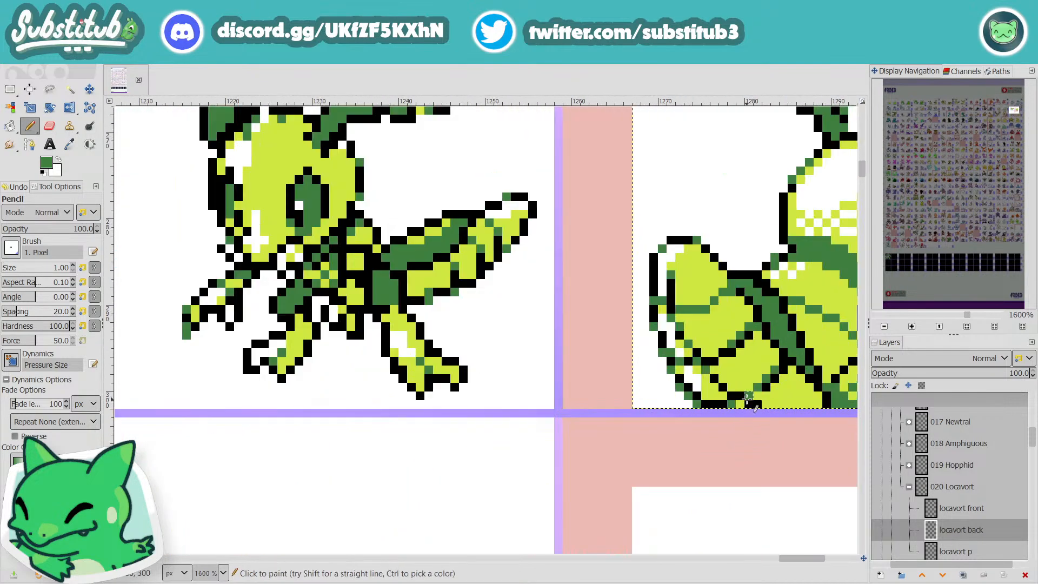
key(ctrl+s)
Step: Make "to edit" the active layer, below the secret rows group
scroll(669, 396, right, 5)
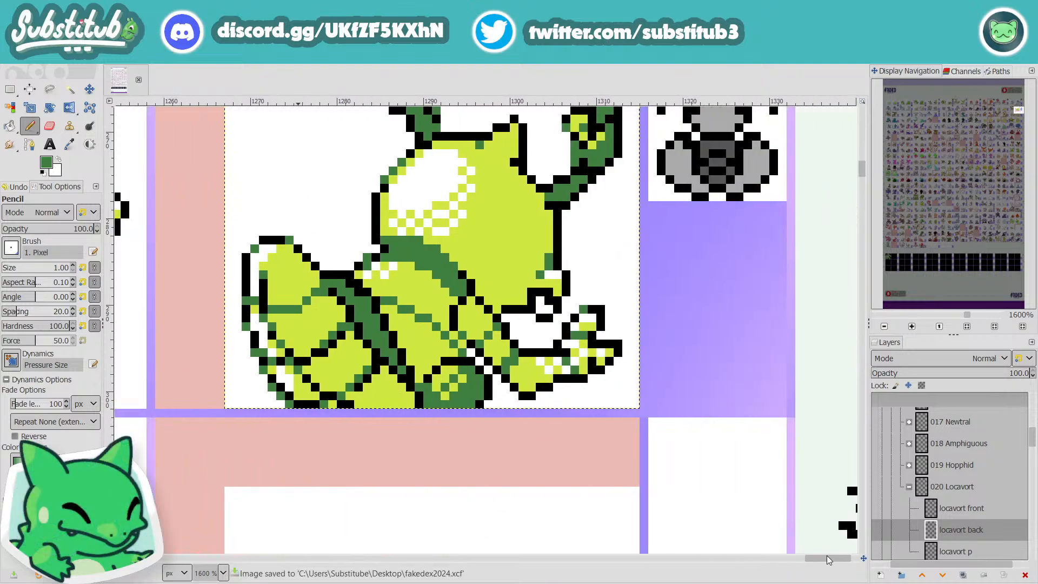
scroll(669, 396, down, 2)
scroll(952, 482, down, 10)
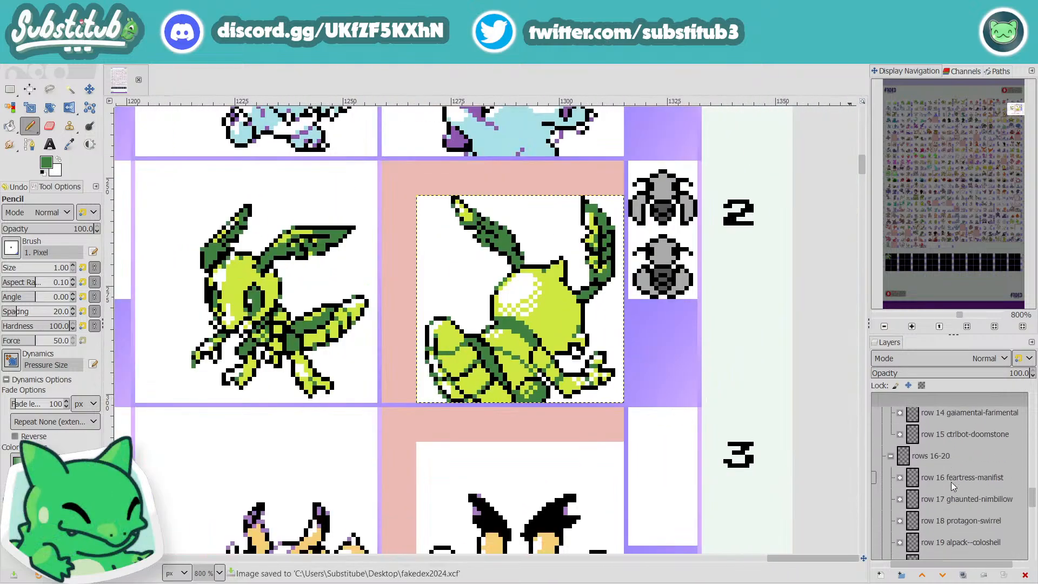
scroll(933, 469, down, 1)
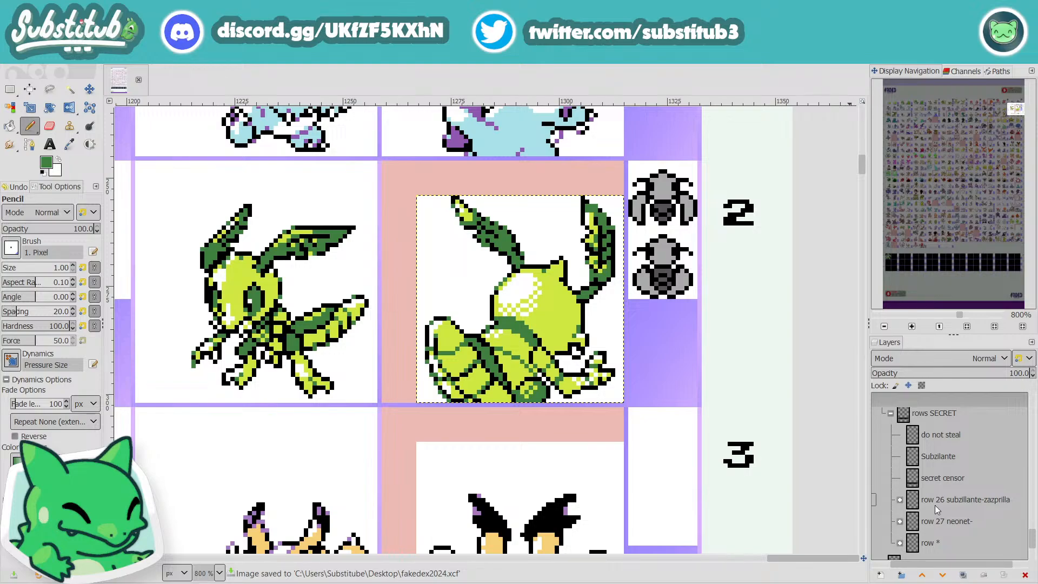
scroll(935, 505, down, 3)
scroll(939, 524, down, 1)
click(904, 484)
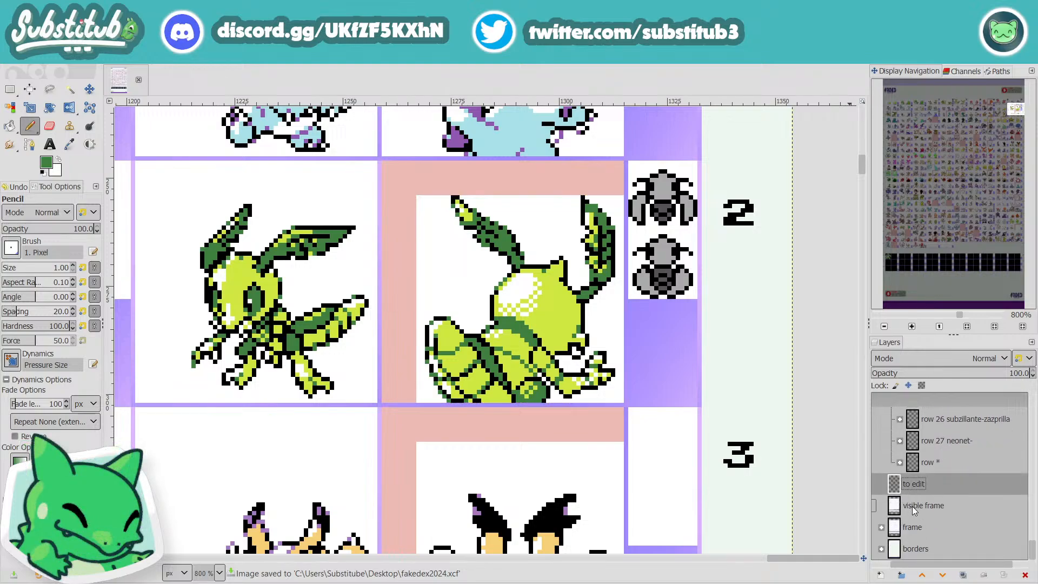
Step: Clear the pink marking around Locavort's back sprite on the "to edit" layer with a fuzzy selection, and save the image
key(u)
click(552, 178)
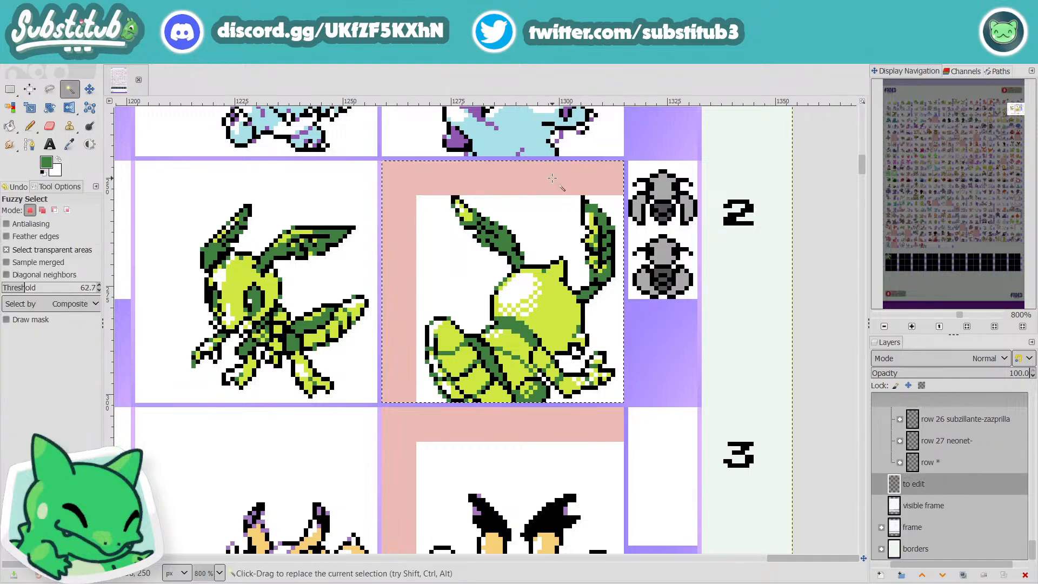
key(Delete)
scroll(557, 443, down, 4)
key(ctrl+s)
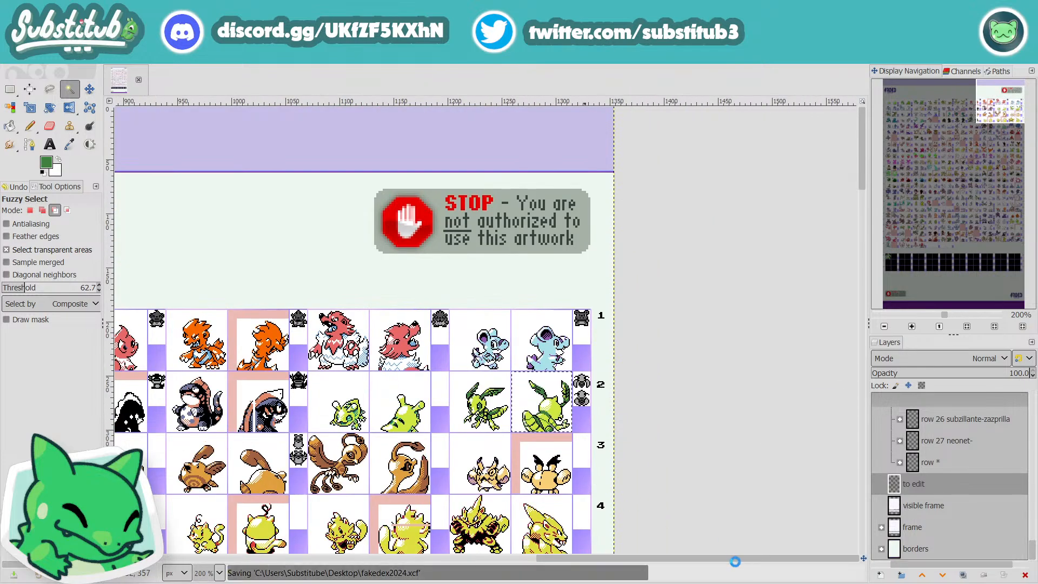
Step: Collapse the row 2 drippour-locavort group, expand row 3 invadorax-louspout, and make 021 Invadorax the active layer
drag(714, 557, 270, 571)
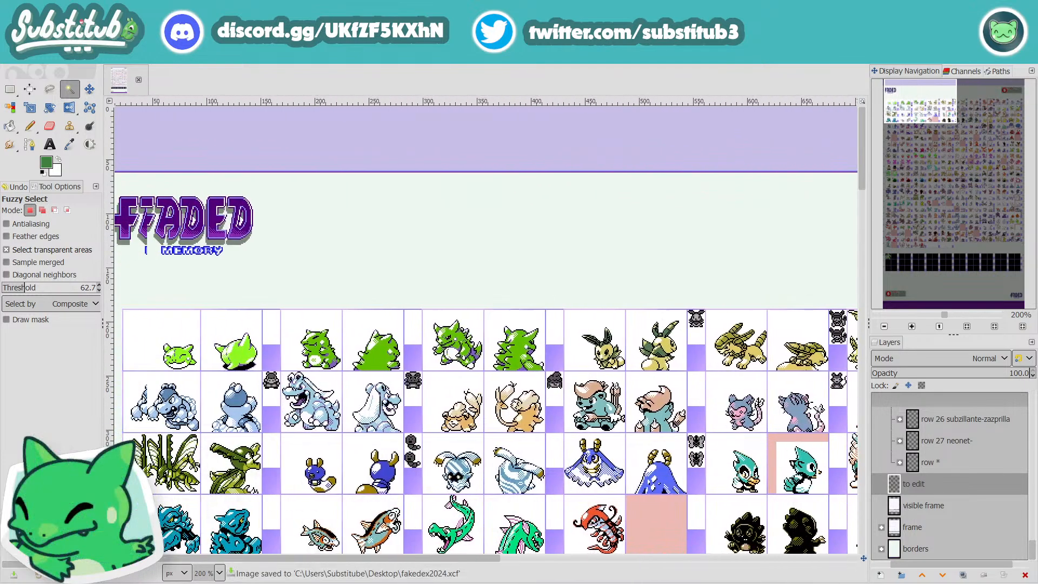
scroll(151, 381, down, 2)
scroll(151, 381, up, 3)
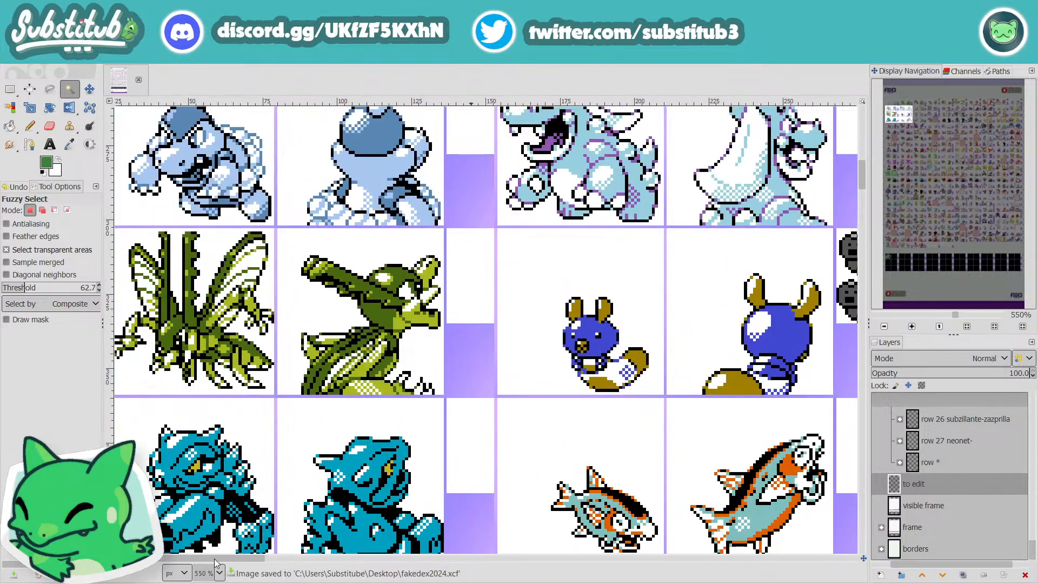
drag(215, 563, 174, 573)
scroll(950, 530, up, 15)
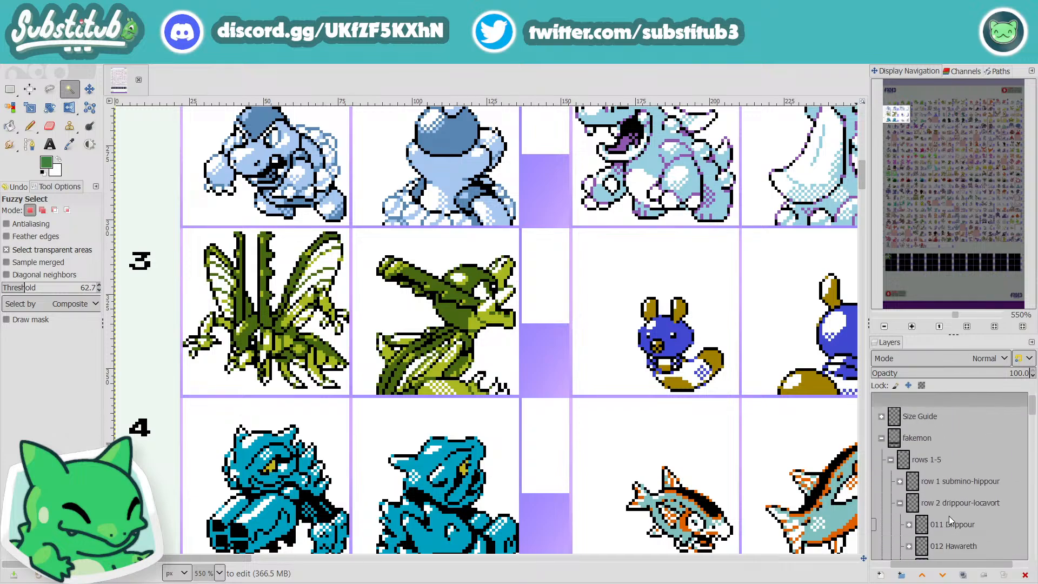
click(944, 488)
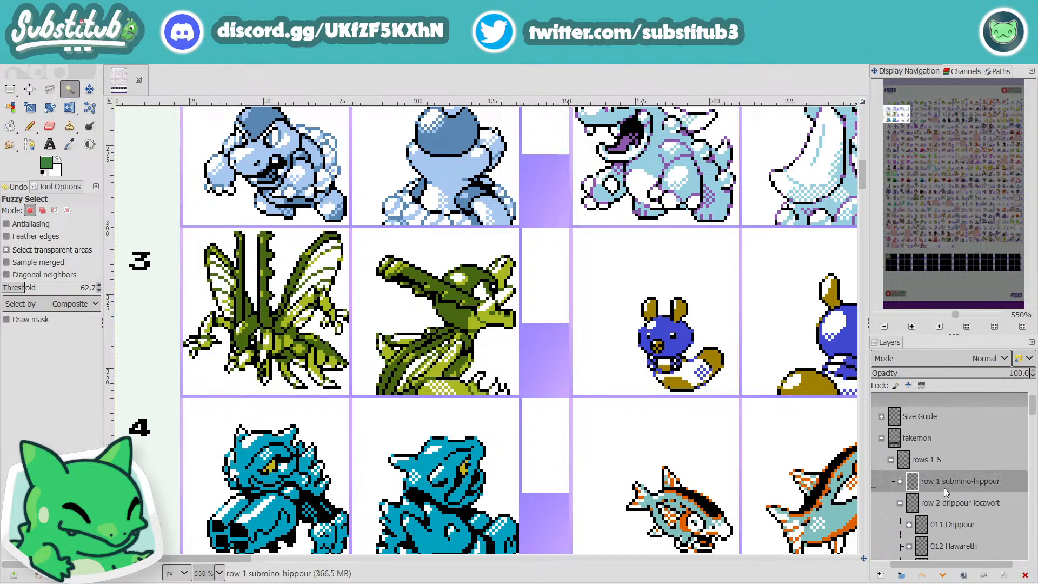
scroll(953, 518, down, 3)
scroll(953, 518, up, 1)
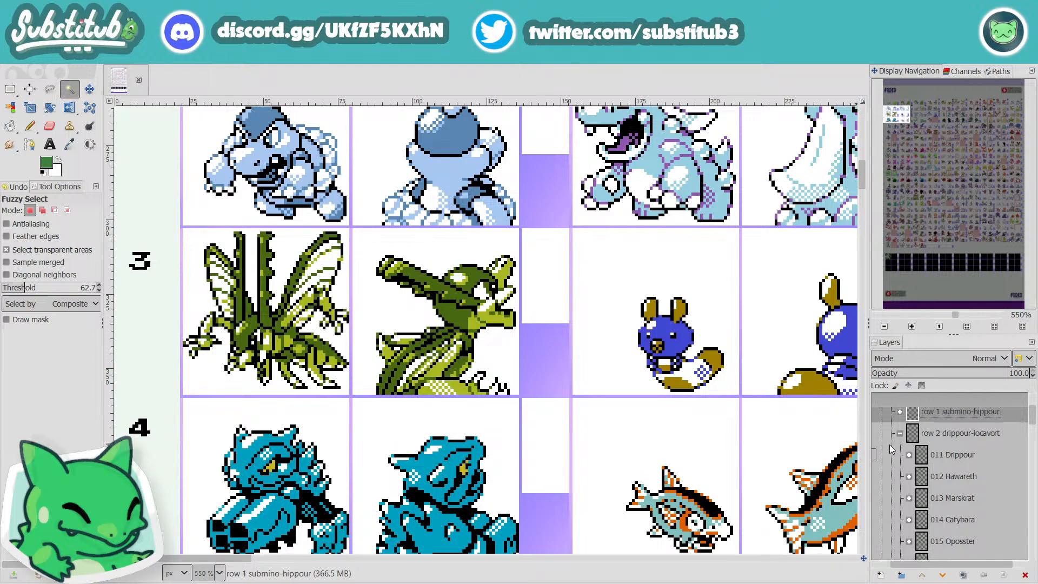
click(899, 434)
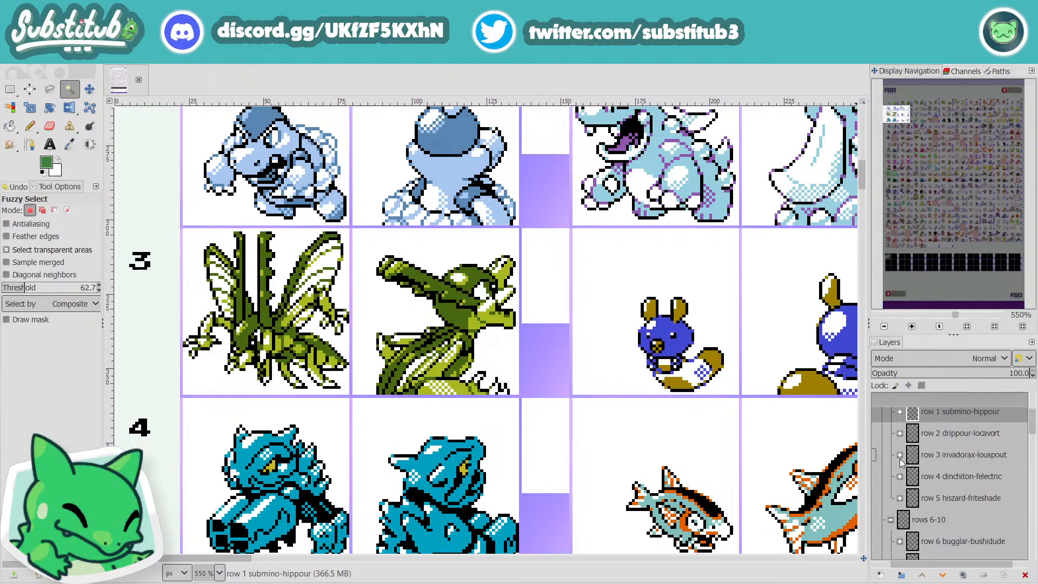
click(900, 455)
alt+click(955, 481)
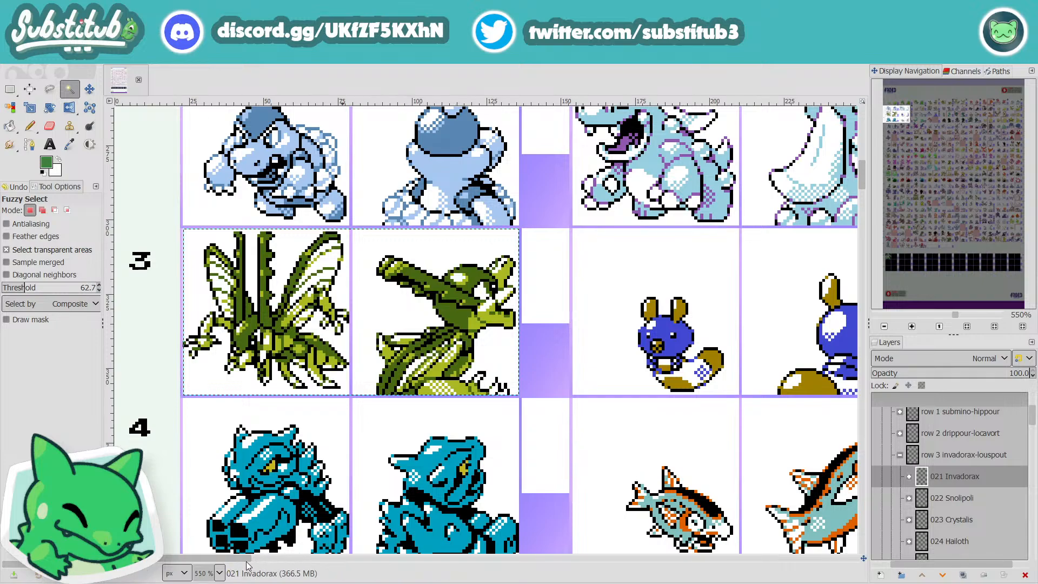
Step: Save the image and make the "billarky back" layer in the 025 Billarky group active
drag(246, 563, 531, 559)
key(ctrl+s)
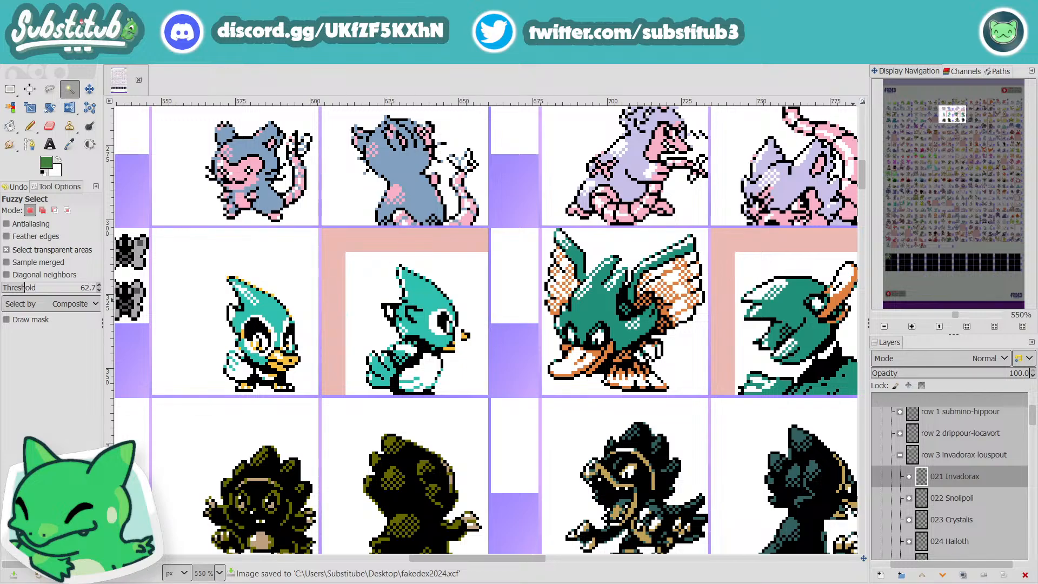
scroll(915, 477, down, 3)
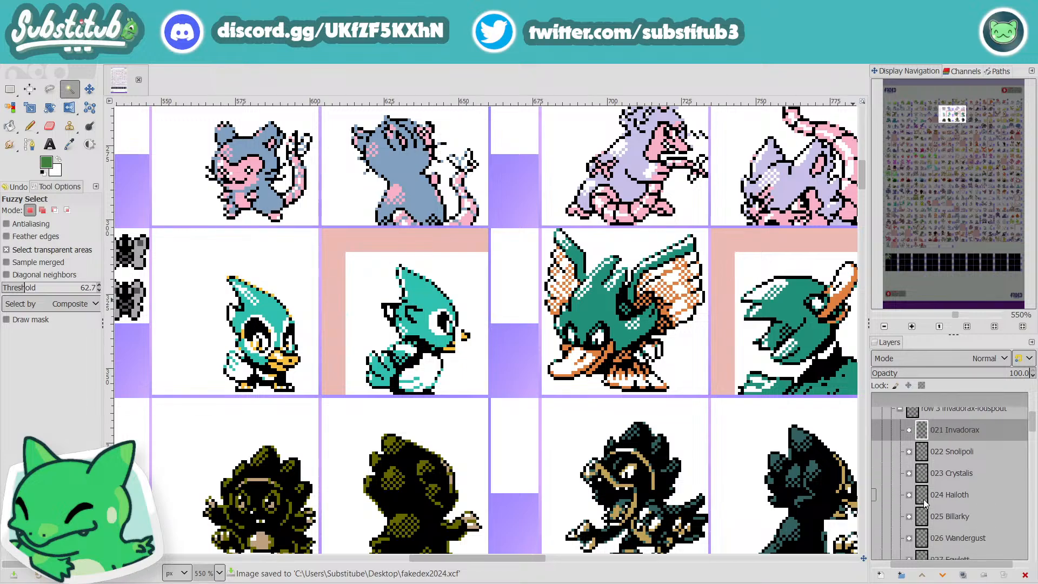
click(910, 494)
click(953, 534)
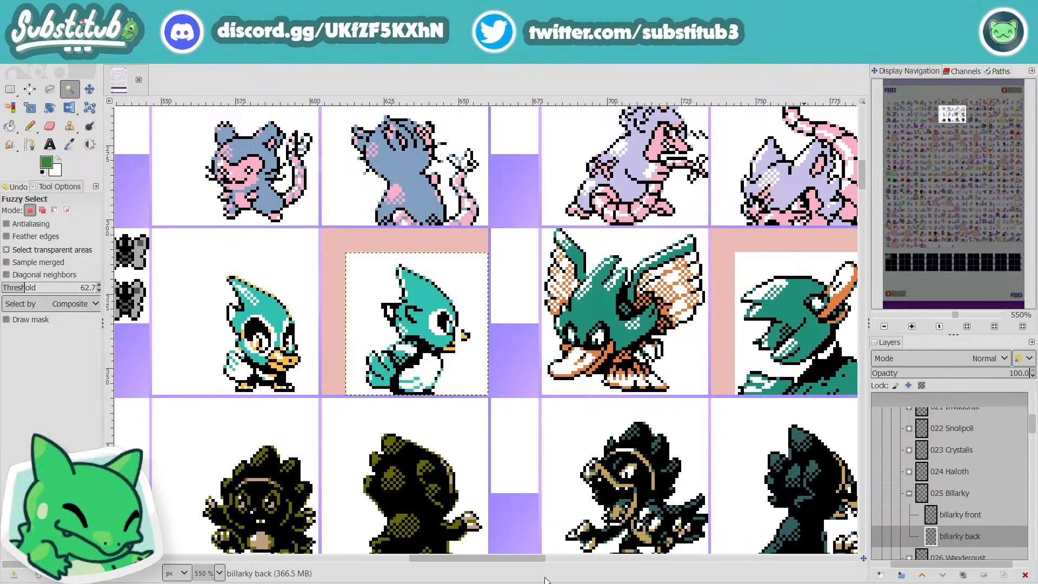
drag(489, 561, 472, 563)
scroll(453, 306, up, 2)
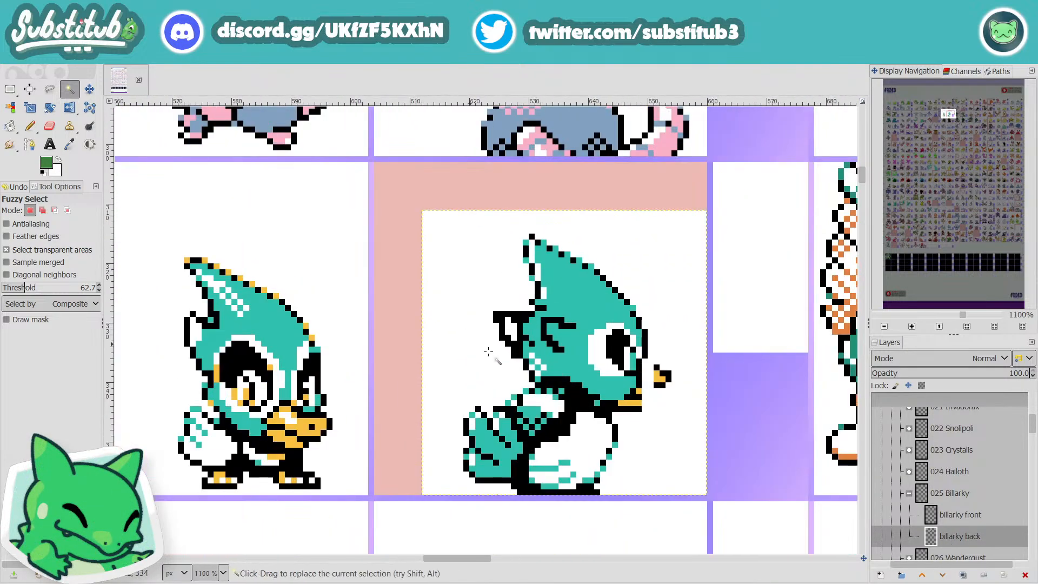
Step: Sample Billarky's teal as the pencil colour and retouch a pixel where the ear tuft meets the head of the back sprite
scroll(504, 358, down, 2)
scroll(511, 363, up, 2)
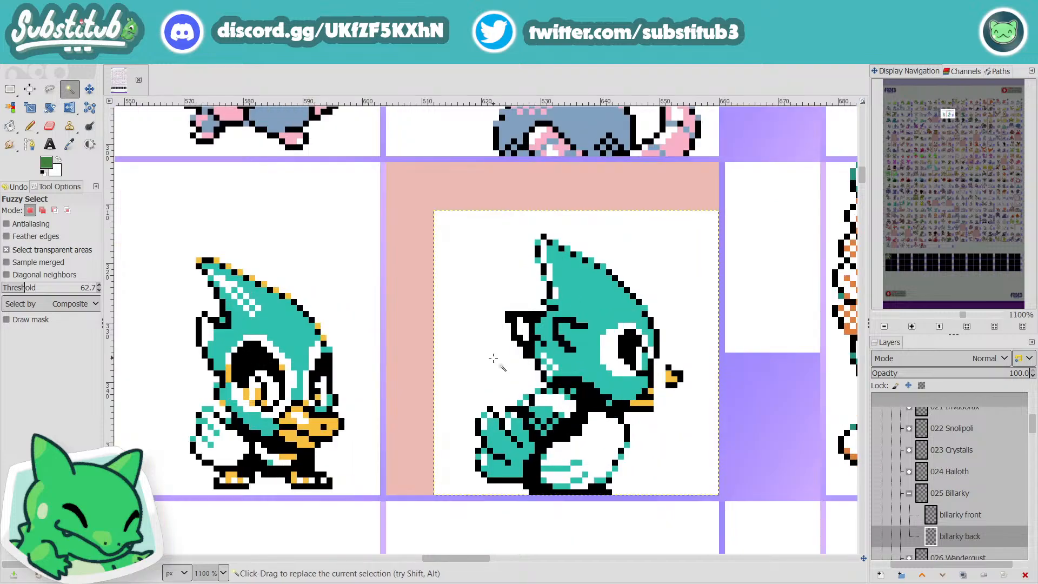
key(o)
click(600, 303)
key(n)
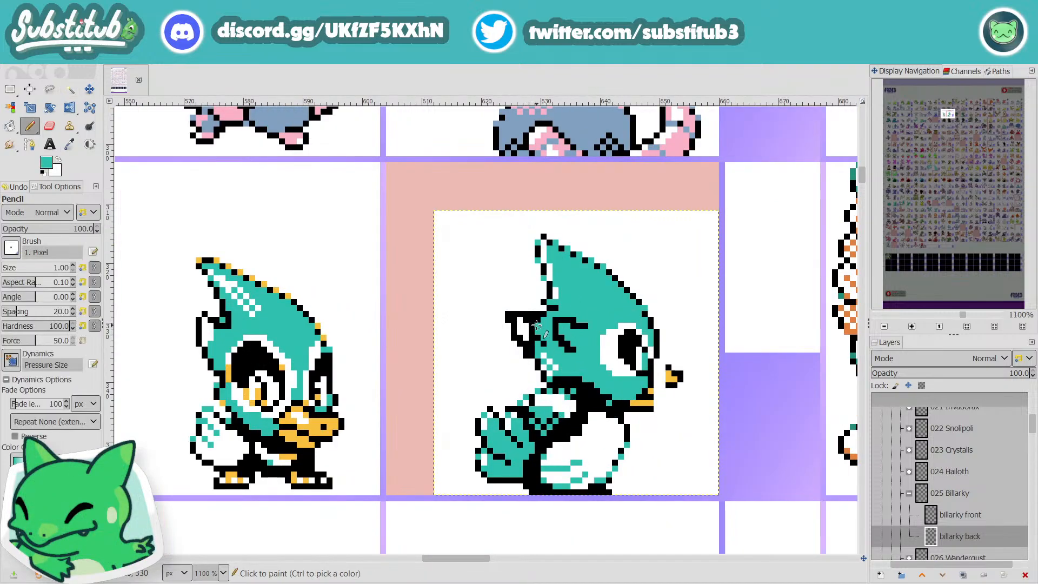
click(536, 325)
key(r)
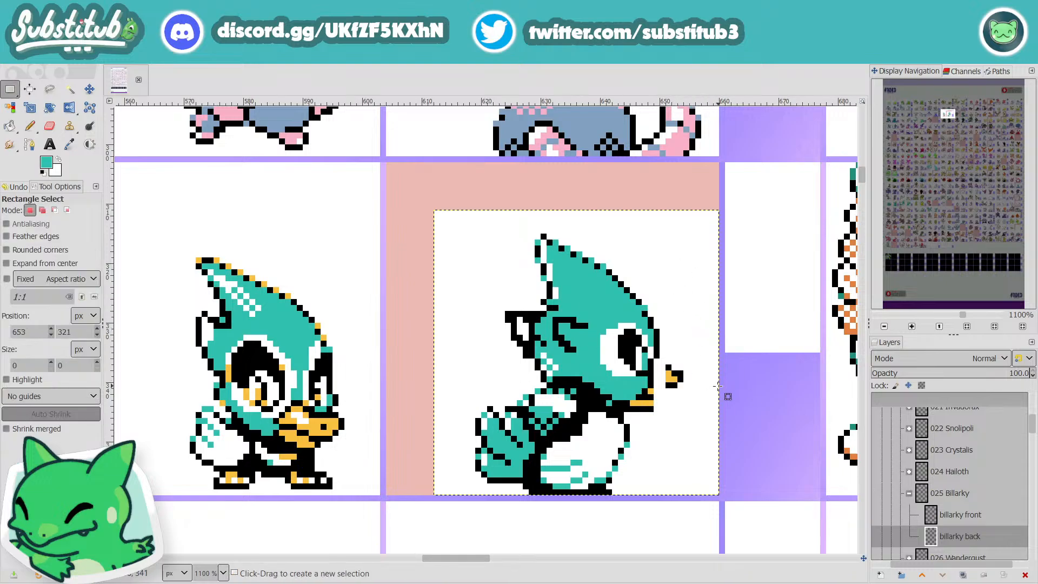
key(n)
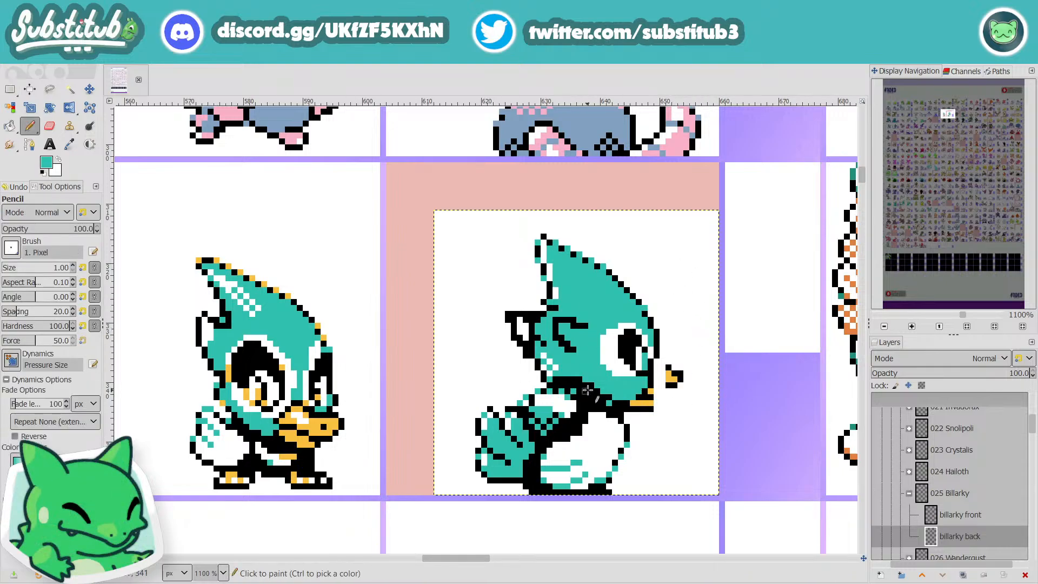
Step: Reset the colours to black and white, outline a longer open beak on Billarky's back sprite in black, and add white to the lower beak
scroll(661, 404, down, 3)
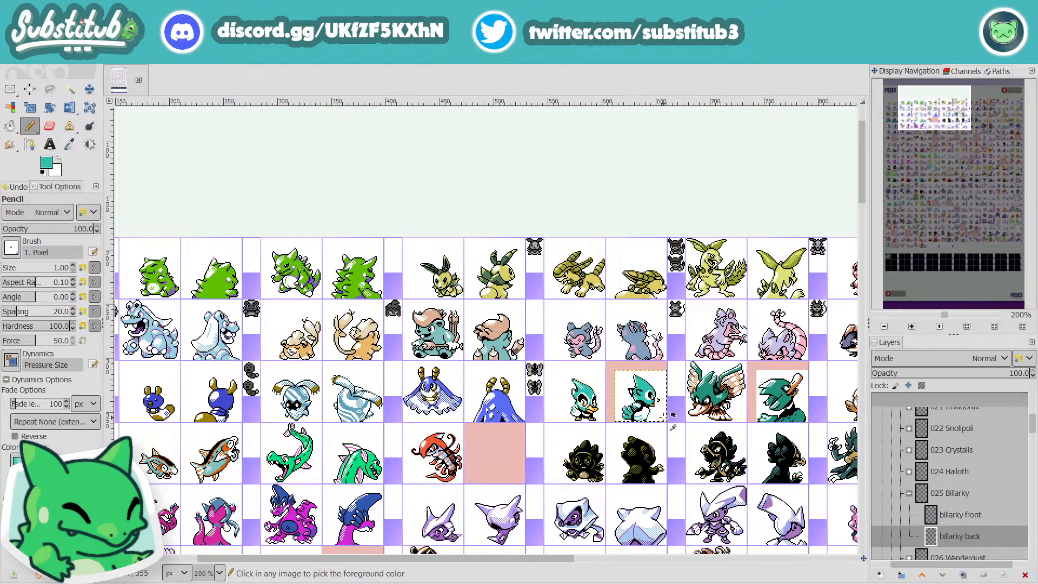
scroll(666, 403, up, 5)
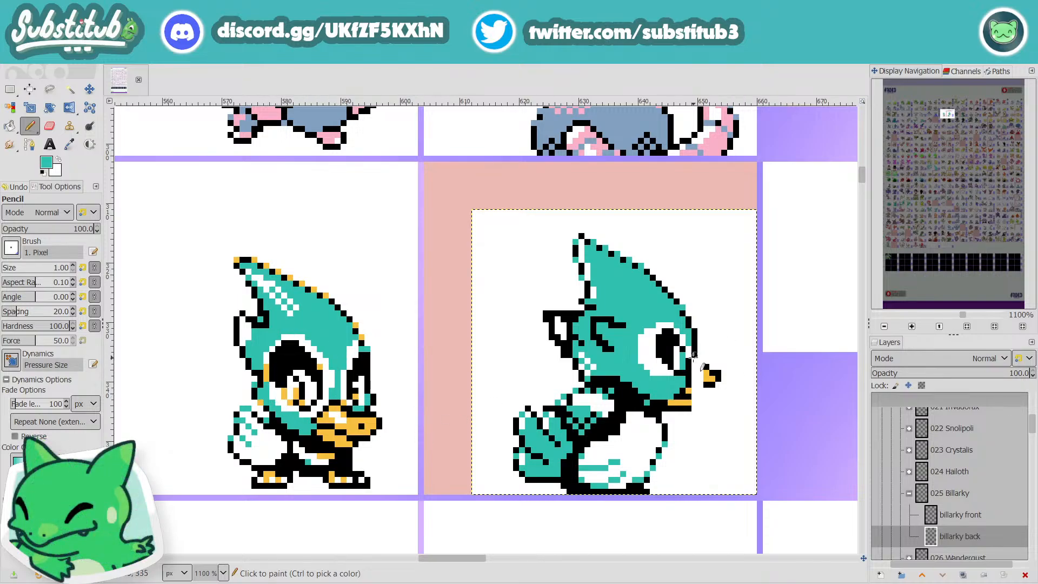
key(x)
key(d)
click(705, 369)
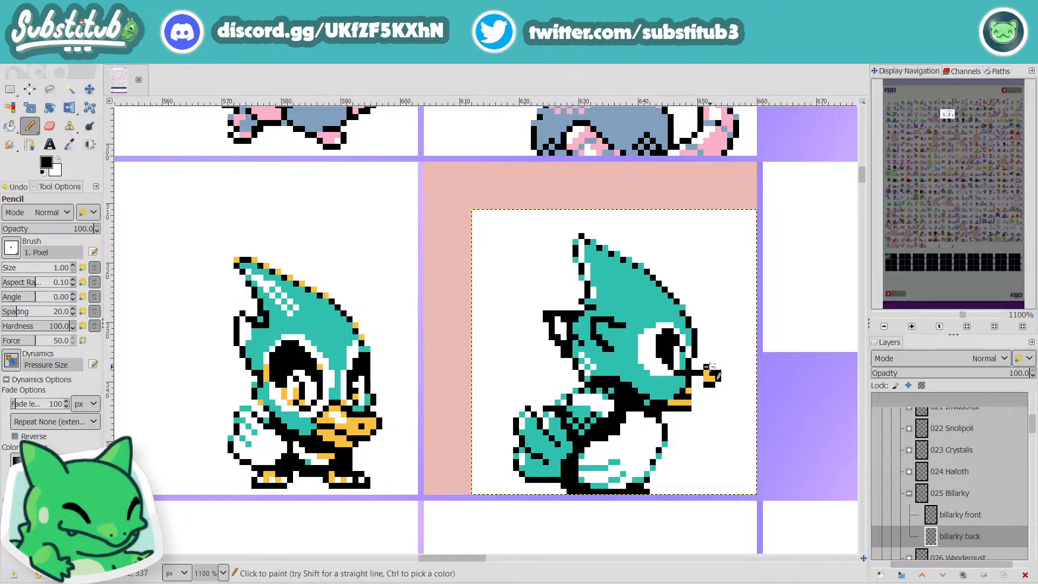
mouse_move(713, 367)
mouse_down()
mouse_move(727, 392)
mouse_move(691, 396)
mouse_move(699, 408)
mouse_up()
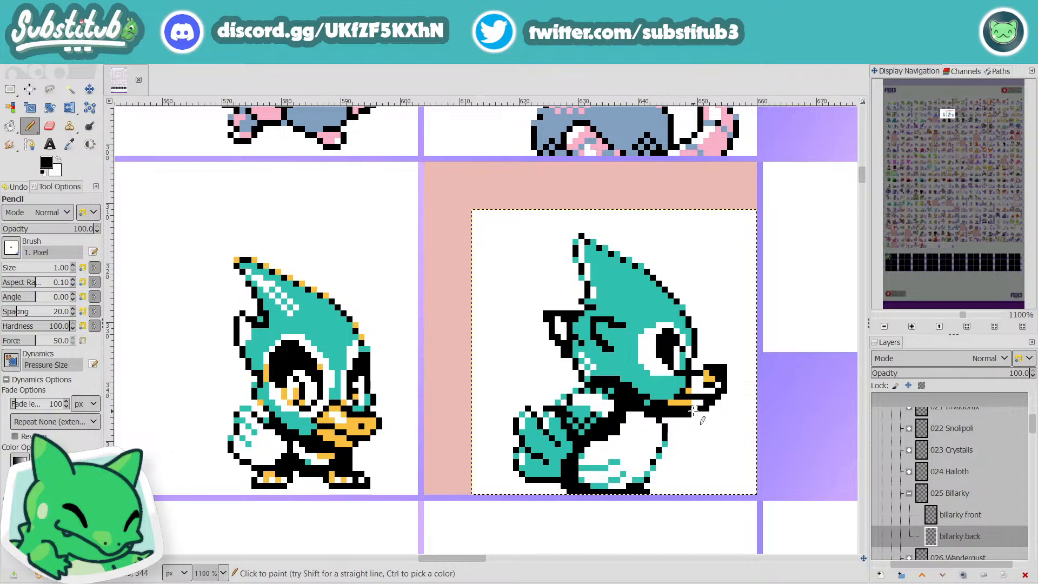
key(x)
click(686, 410)
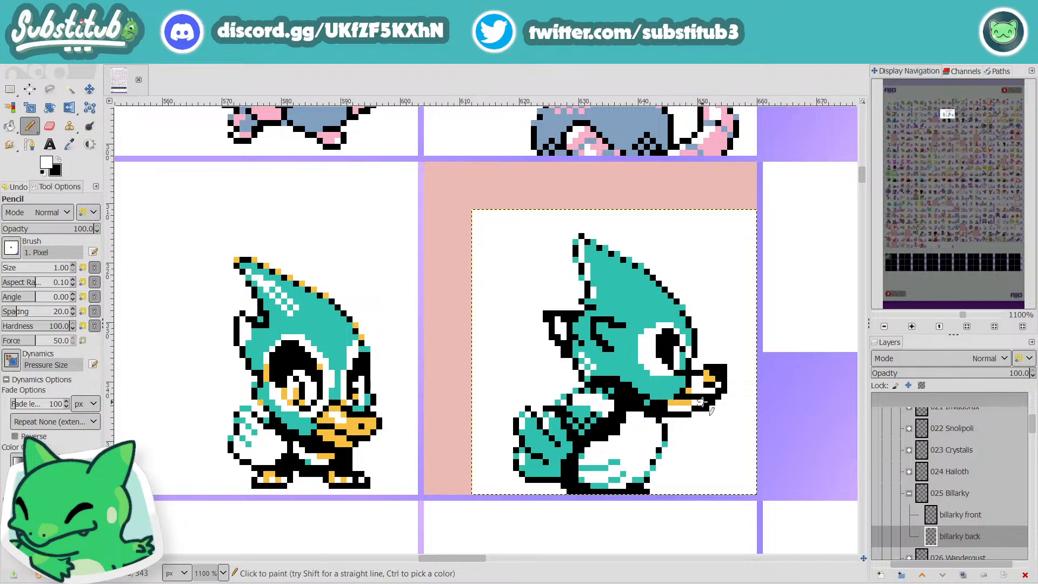
Step: Thin and round the upper beak's outline at the tip with white and black pixels, clearing the dark pixels inside it
scroll(718, 415, down, 3)
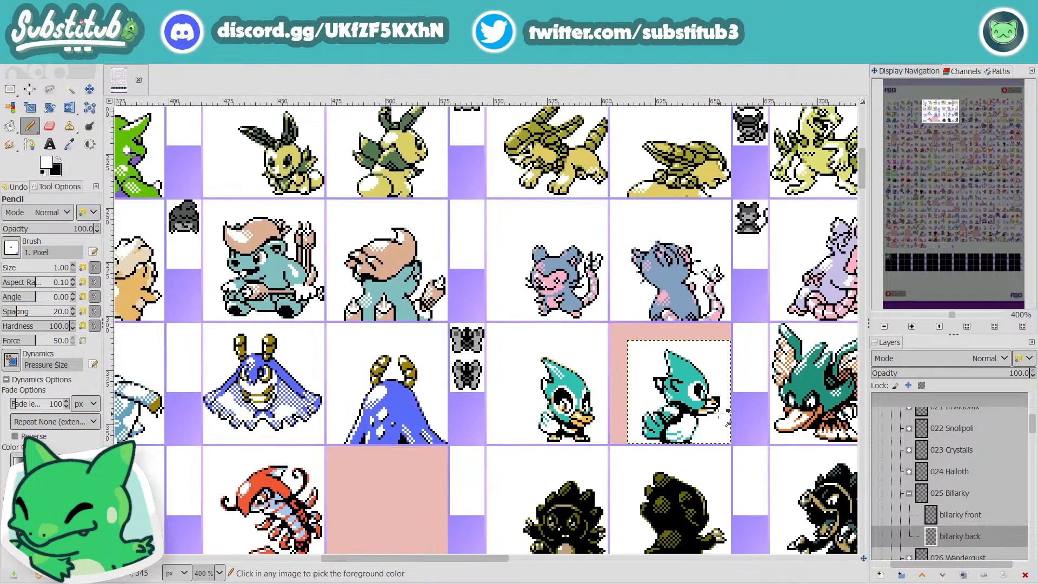
scroll(718, 415, up, 4)
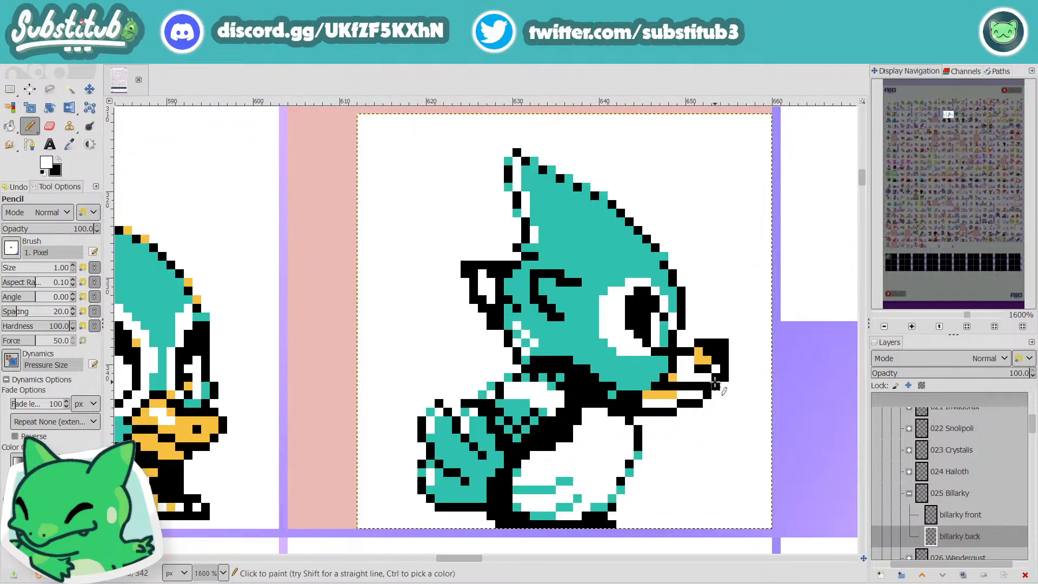
click(716, 360)
click(708, 352)
click(724, 345)
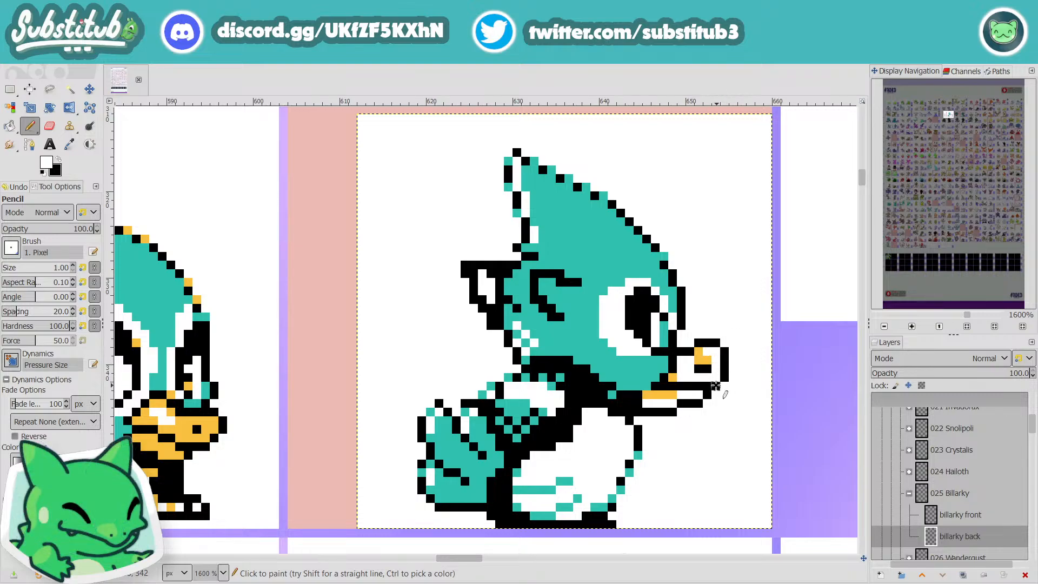
key(x)
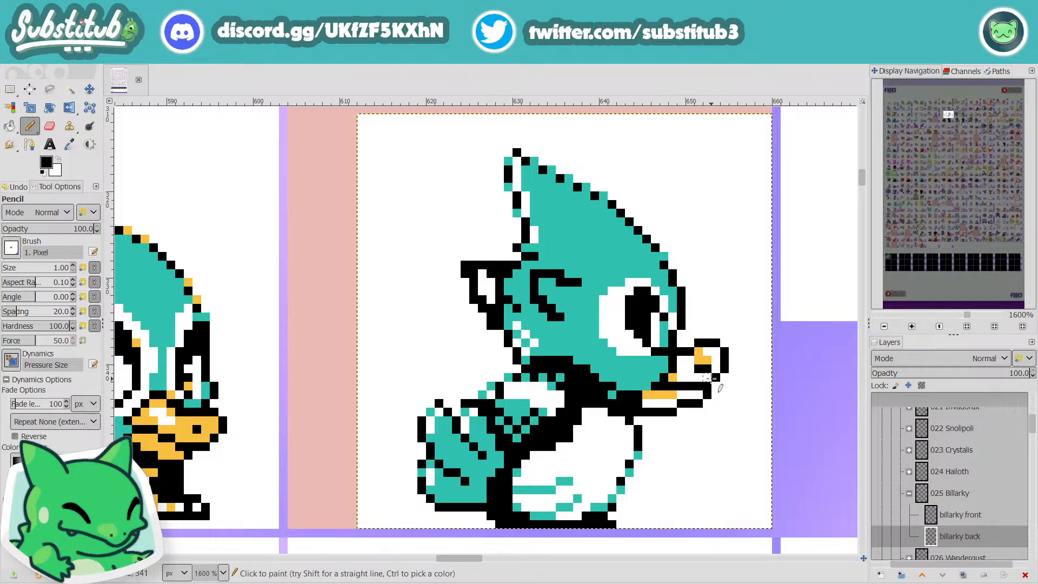
key(x)
click(701, 369)
key(x)
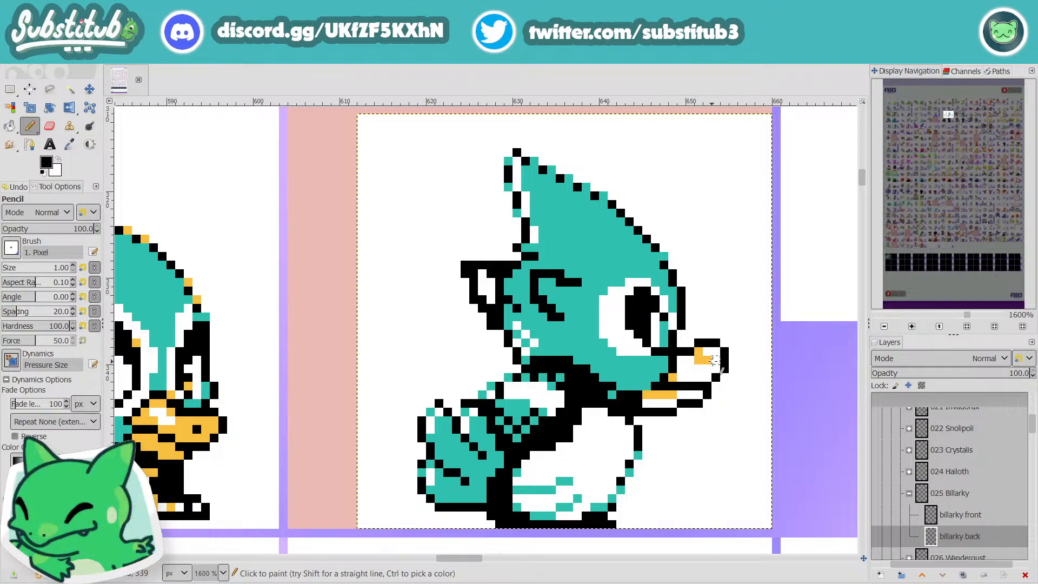
Step: Slim Billarky's lower beak by raising its black bottom outline and whitening the pixels beneath, then check it at sprite-sheet scale
scroll(719, 386, down, 4)
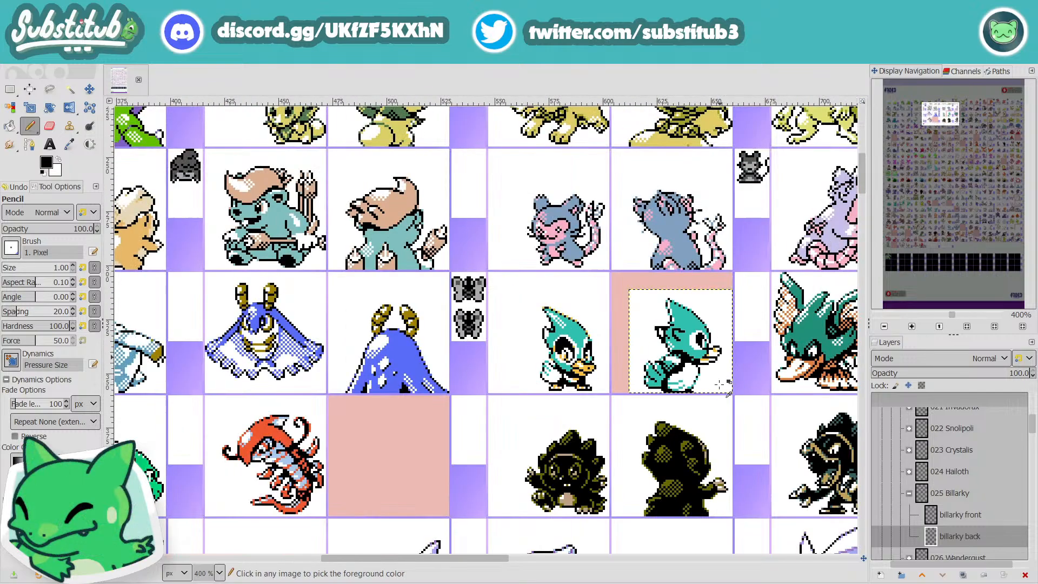
scroll(710, 372, up, 4)
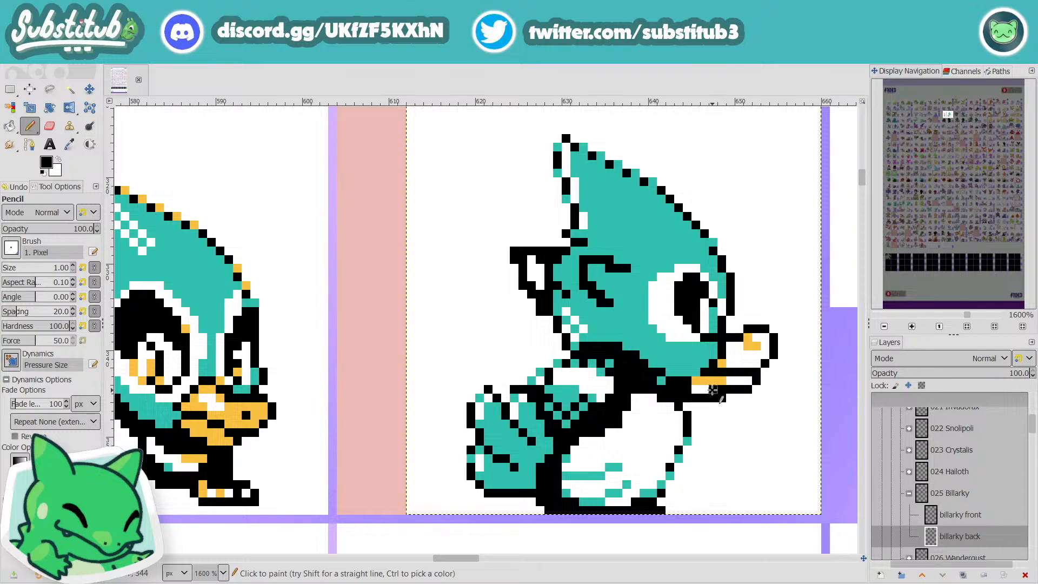
key(x)
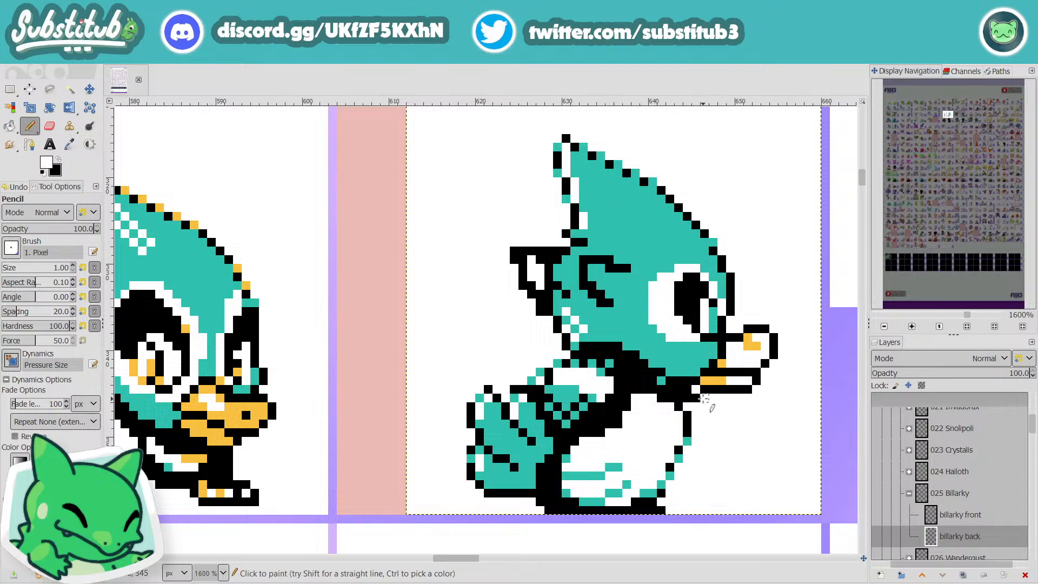
scroll(704, 400, down, 3)
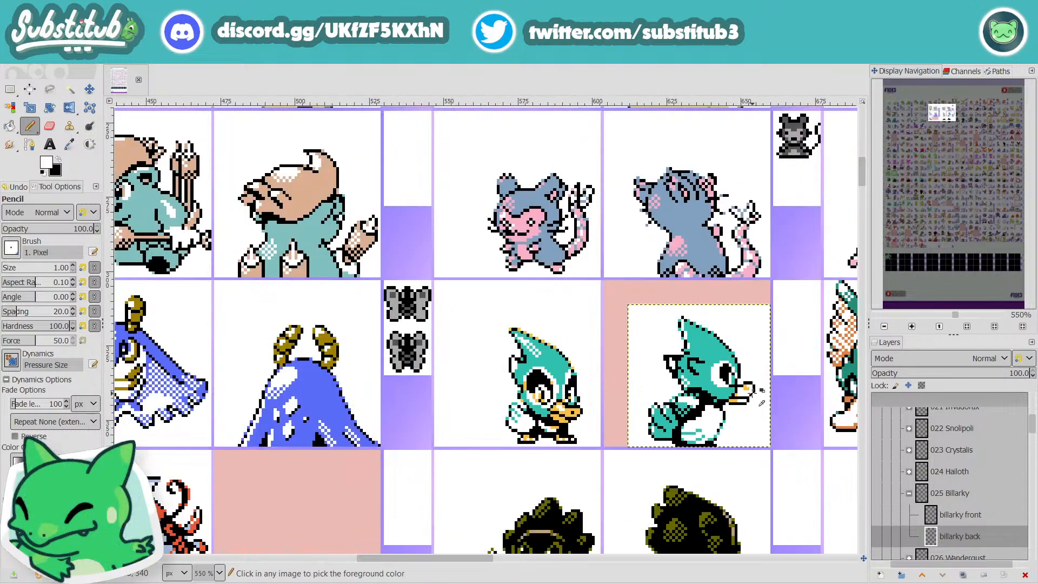
scroll(753, 391, up, 3)
Step: Retouch the black and white pixels where the beak meets the face of Billarky's back sprite and save the sheet
key(x)
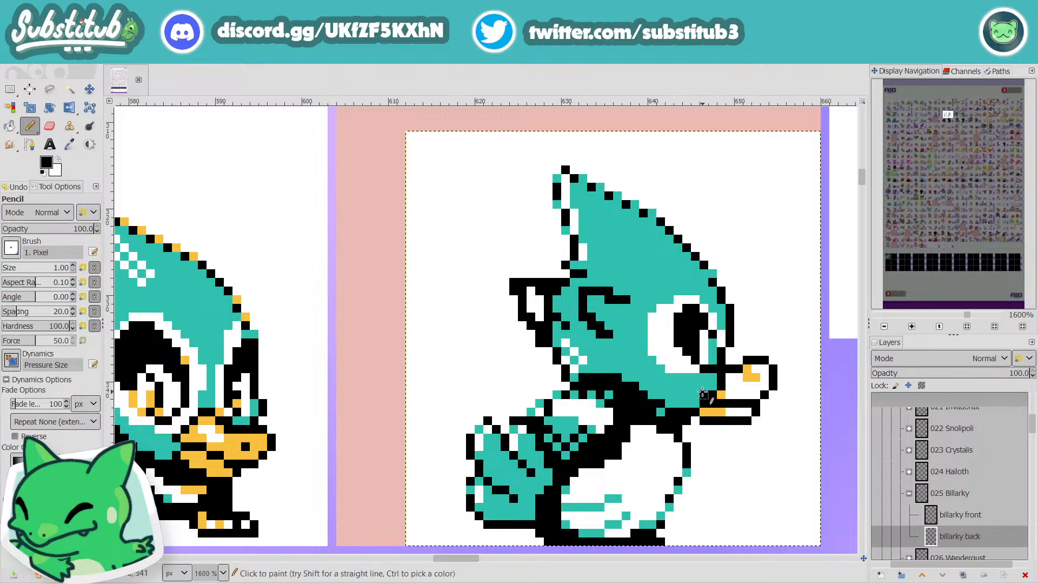
key(x)
key(x)
key(x)
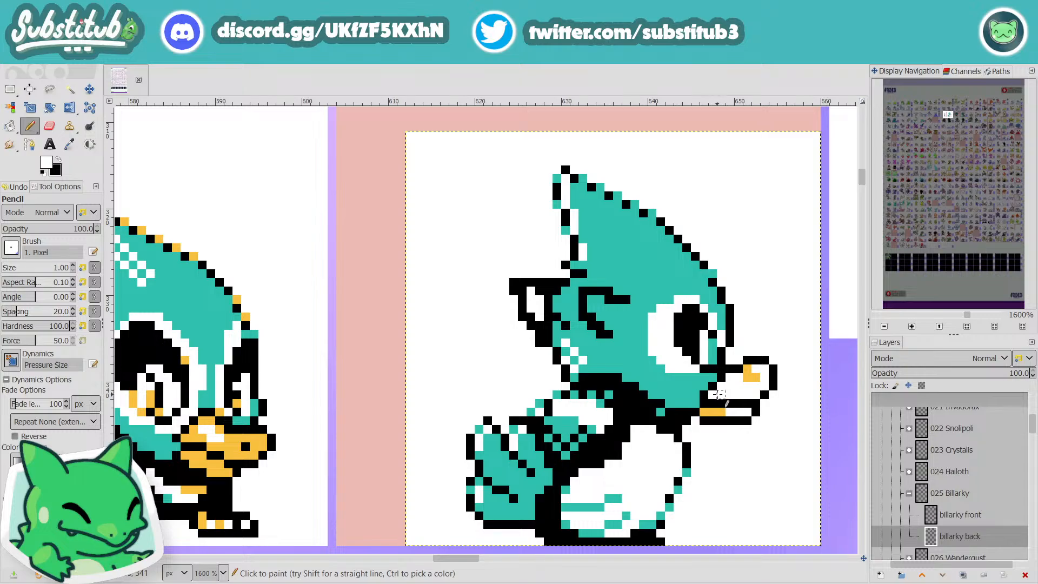
key(x)
key(x)
key(x)
key(x)
scroll(740, 413, down, 3)
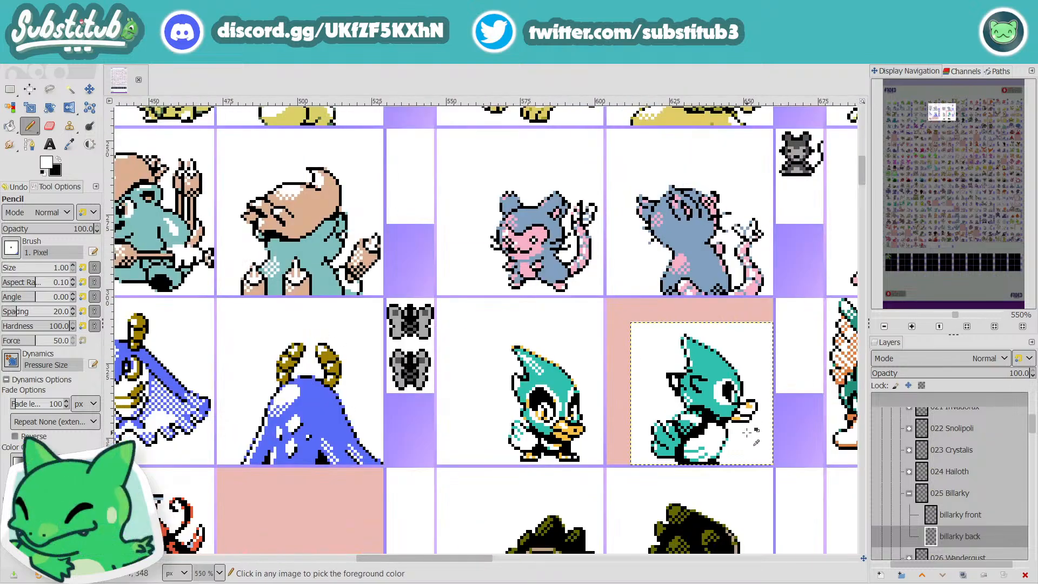
scroll(753, 429, up, 2)
key(x)
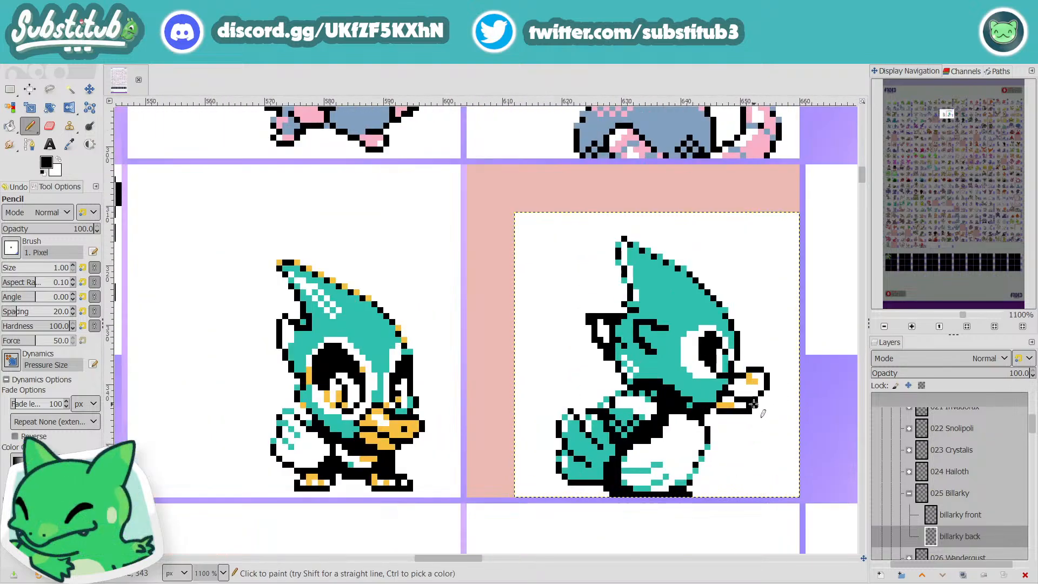
key(x)
scroll(750, 411, down, 3)
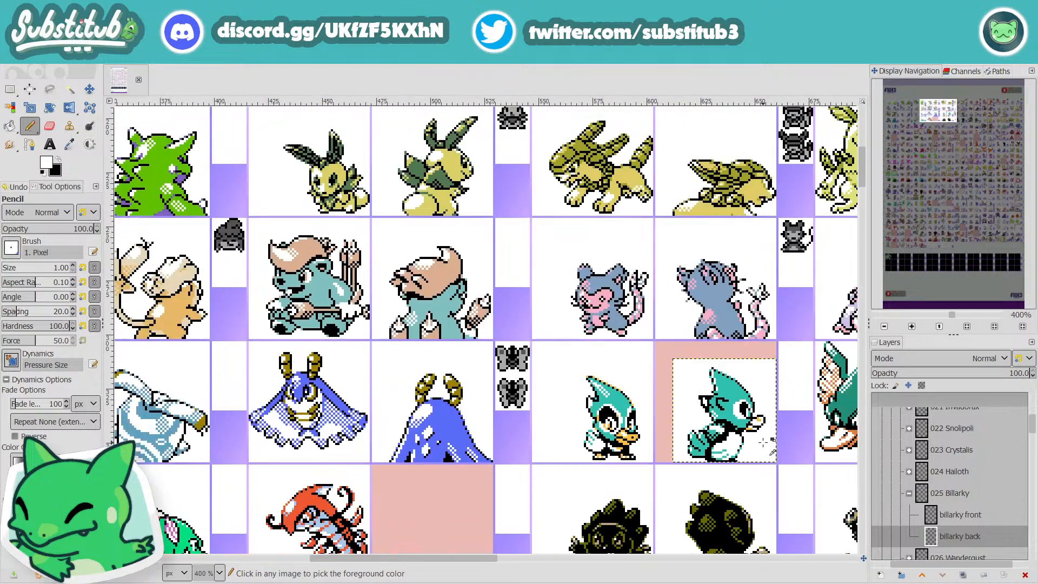
key(ctrl+s)
Step: Extend the black across the top of Billarky's eye, refine it with white, and check it at sprite-sheet scale
scroll(753, 415, up, 3)
key(x)
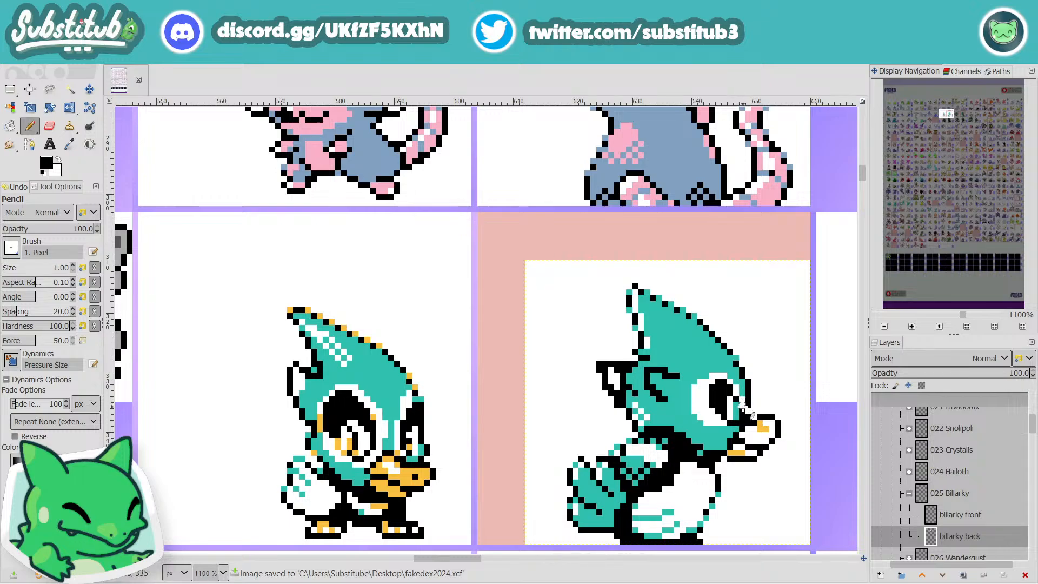
mouse_move(737, 388)
mouse_down()
mouse_move(712, 370)
mouse_move(711, 399)
mouse_move(719, 374)
mouse_up()
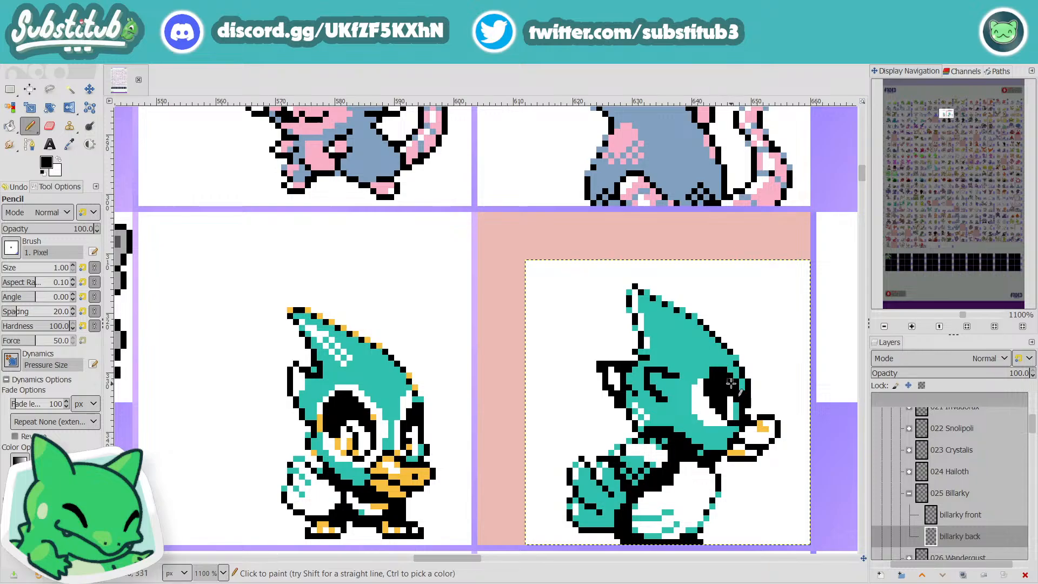
key(x)
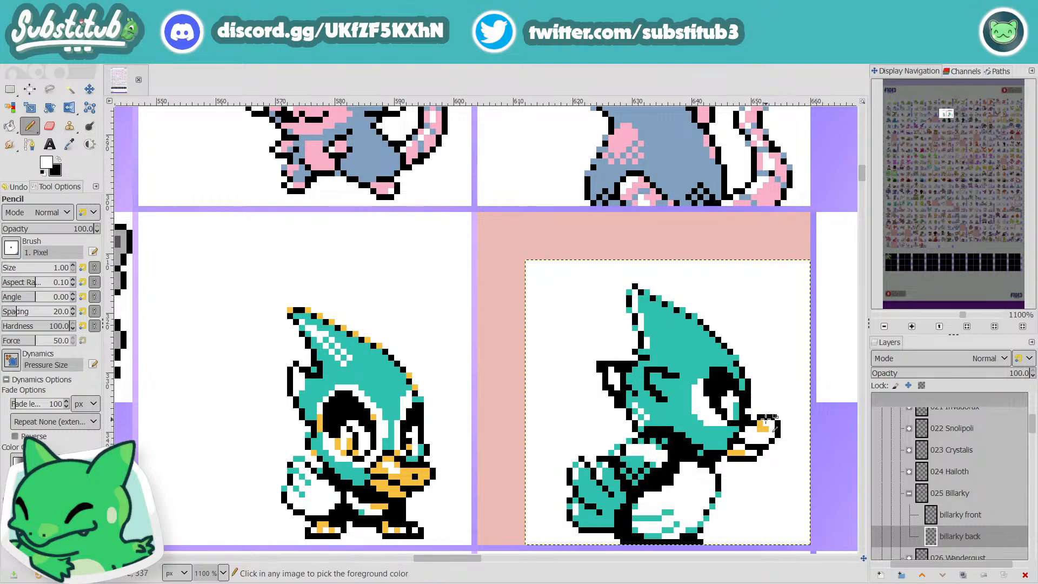
scroll(748, 412, down, 2)
scroll(757, 409, up, 3)
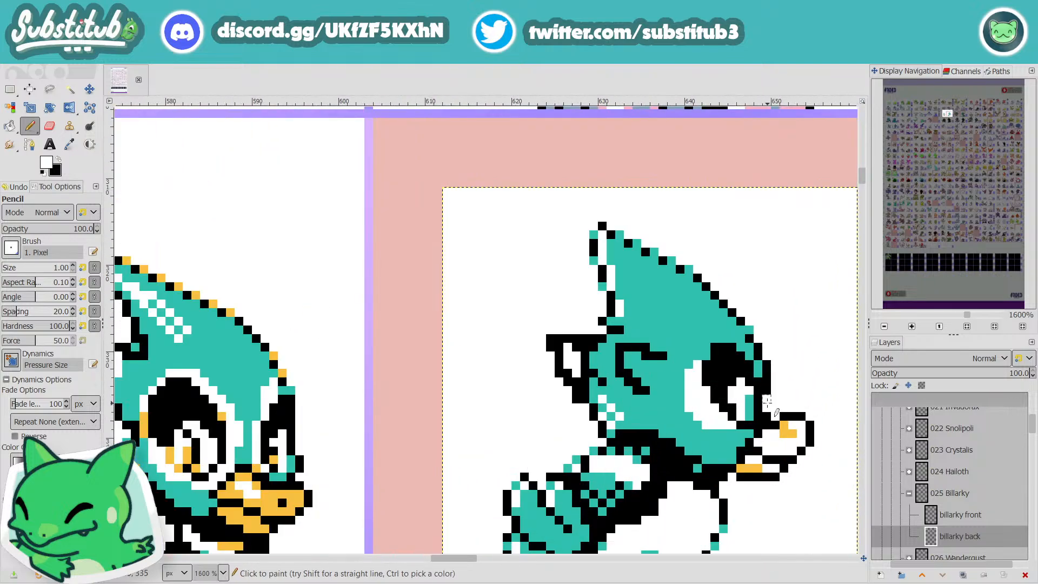
scroll(766, 401, down, 2)
scroll(771, 405, up, 2)
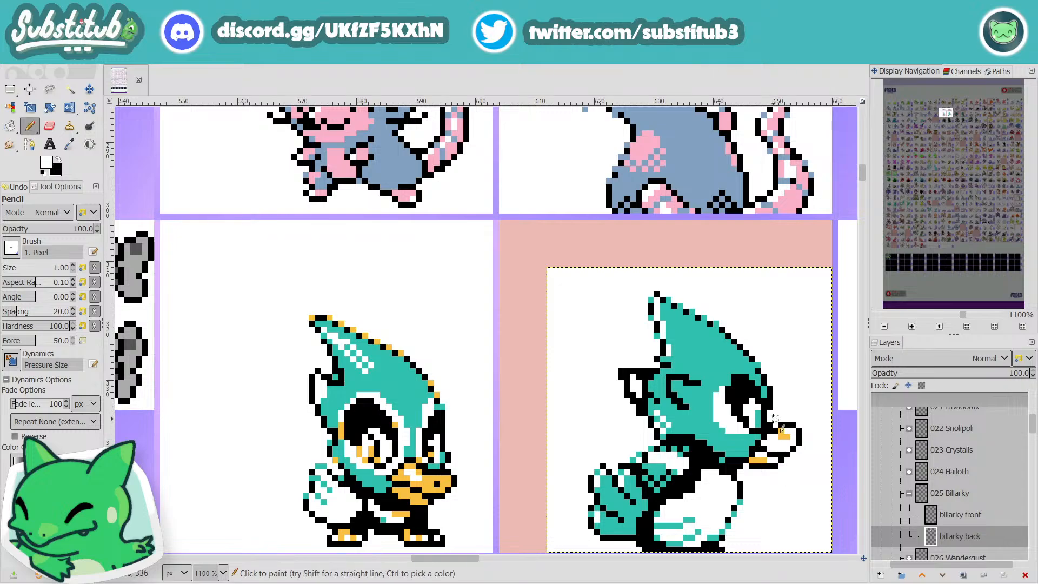
Step: Draw a solid black outline along Billarky's forehead and crest, extended to a backward-pointing tip, and undo the last pencil strokes
key(x)
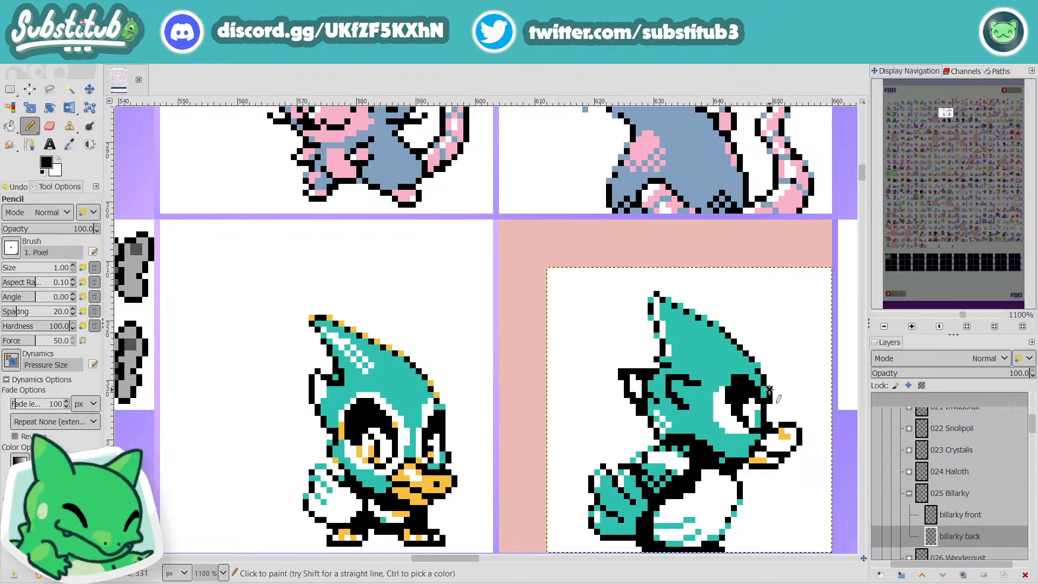
mouse_move(770, 389)
mouse_down()
mouse_move(764, 360)
mouse_move(735, 335)
mouse_move(681, 302)
mouse_move(641, 295)
mouse_move(673, 333)
mouse_move(661, 365)
mouse_up()
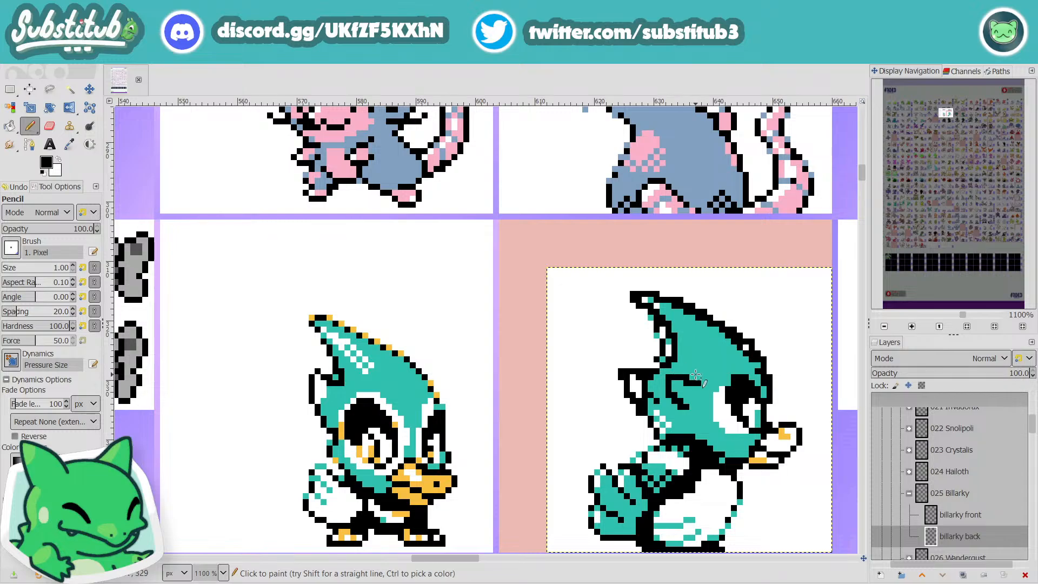
key(ctrl+z)
key(ctrl+z)
key(ctrl+z)
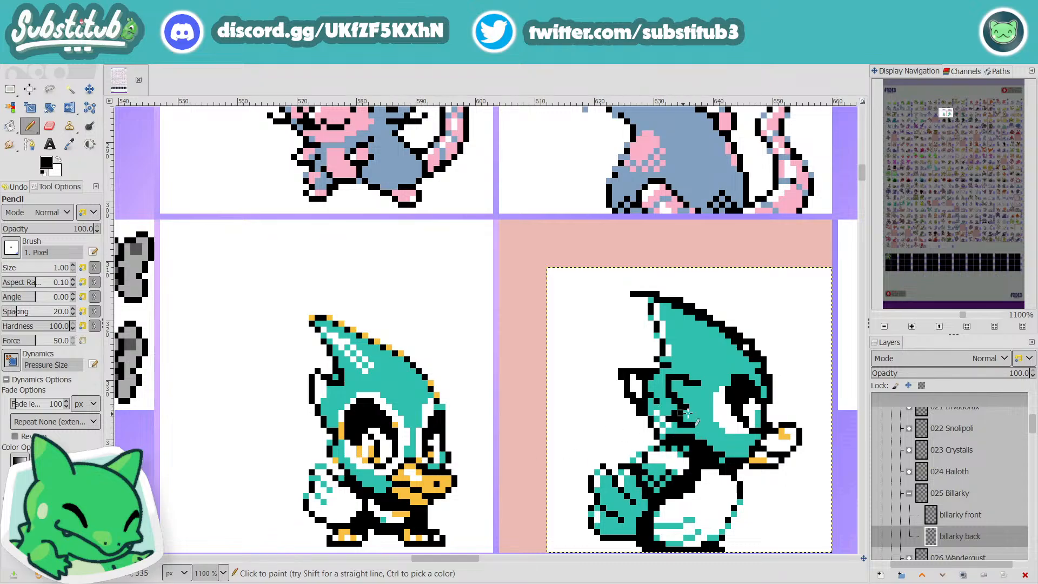
Step: Sample the head's teal and paint over the dark ear markings on Billarky's cheek with the pencil
key(o)
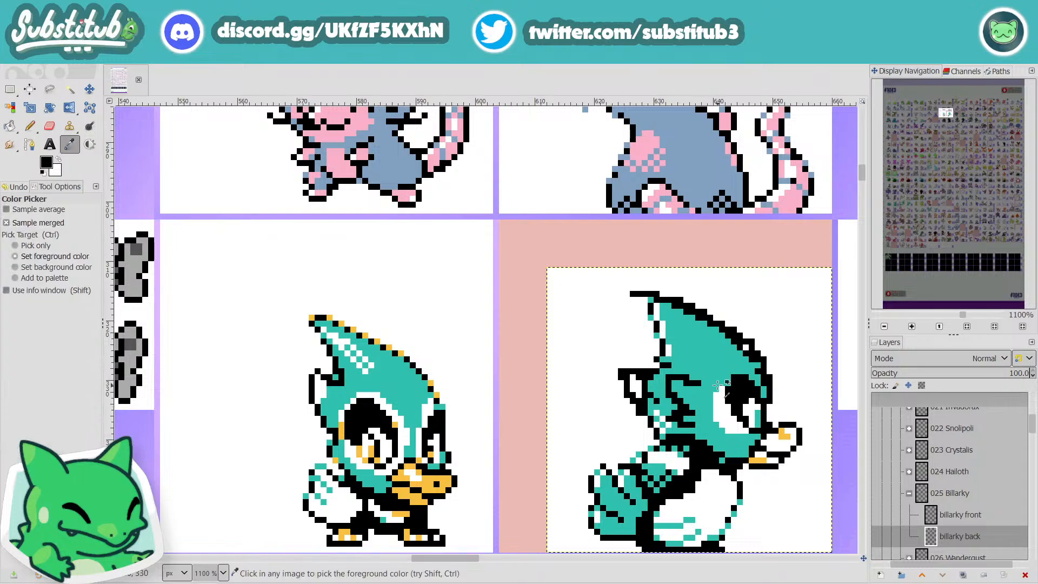
click(710, 372)
key(n)
mouse_move(692, 414)
mouse_down()
mouse_move(678, 389)
mouse_move(673, 408)
mouse_move(670, 381)
mouse_move(675, 400)
mouse_move(667, 391)
mouse_move(693, 393)
mouse_move(664, 382)
mouse_move(700, 385)
mouse_move(695, 424)
mouse_move(675, 415)
mouse_up()
click(674, 400)
click(670, 417)
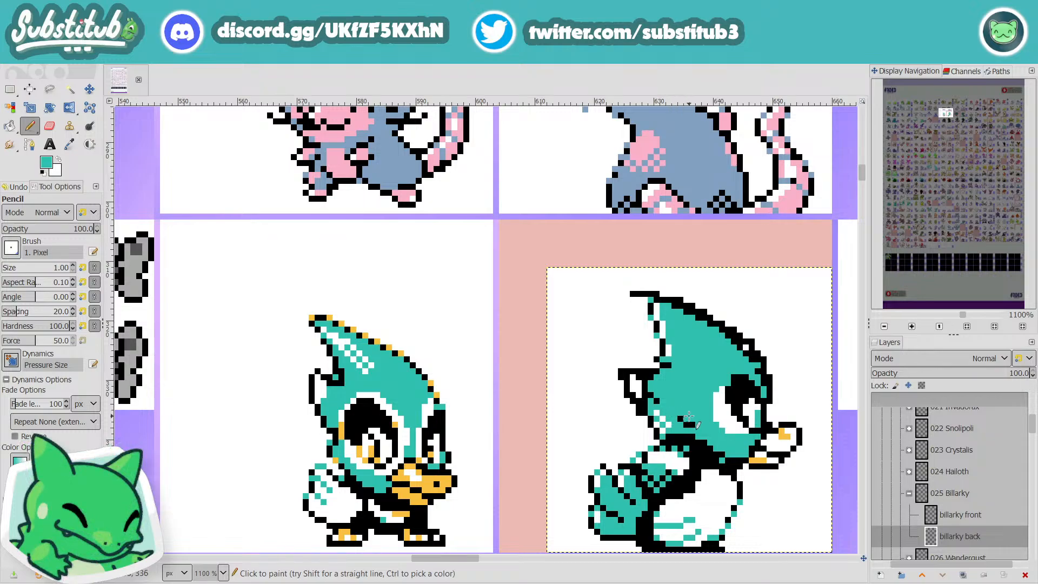
Step: Reset to black and white, redraw short diagonal cheek marks in black, and restore a white rim above the eye
key(x)
key(d)
key(x)
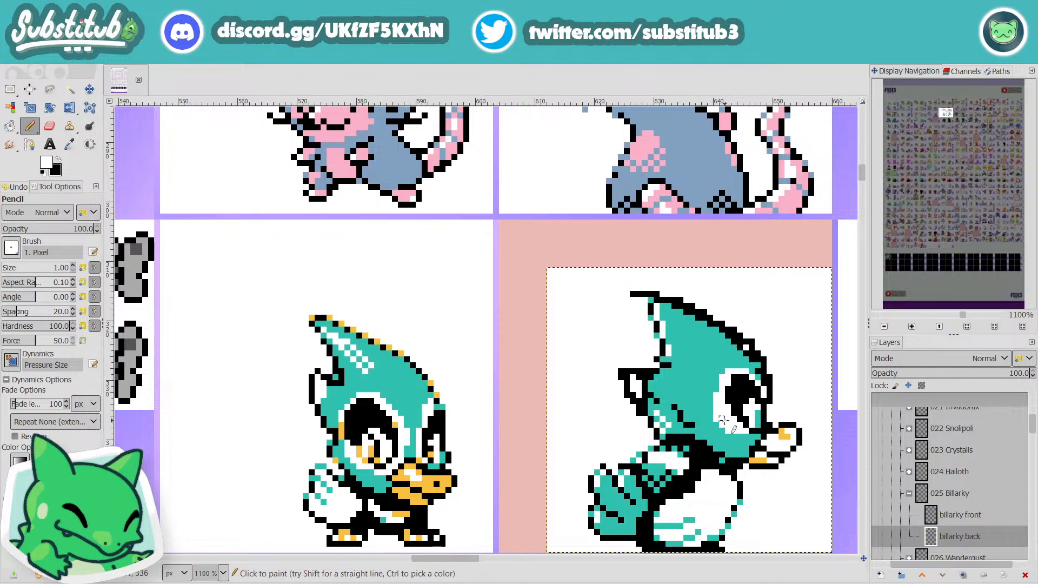
ctrl+scroll(727, 427, down, 3)
ctrl+scroll(763, 439, up, 3)
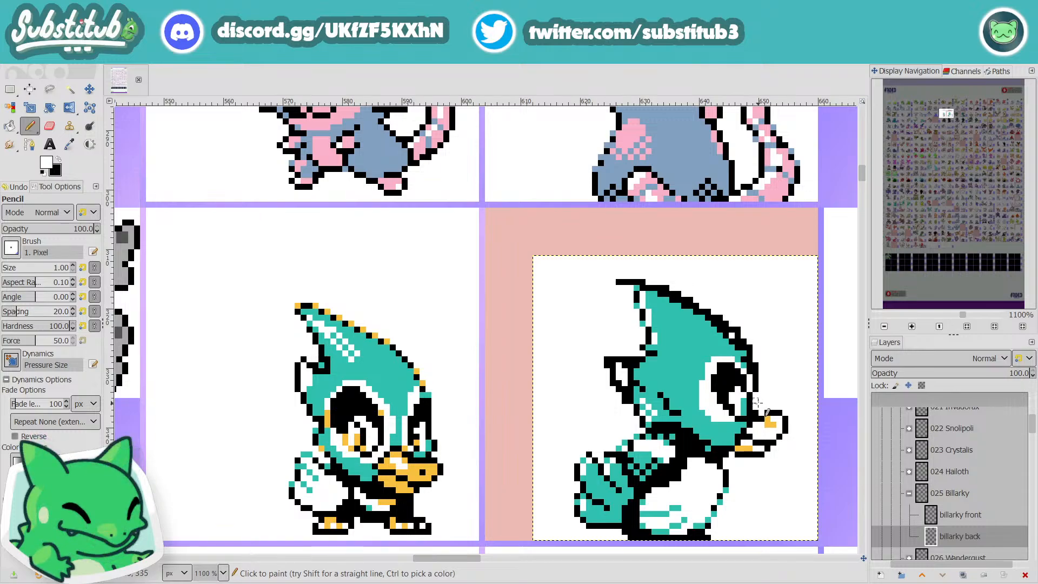
Step: Sample the head's teal and thin the inner side of the black outline along Billarky's forehead and crest
ctrl+click(671, 345)
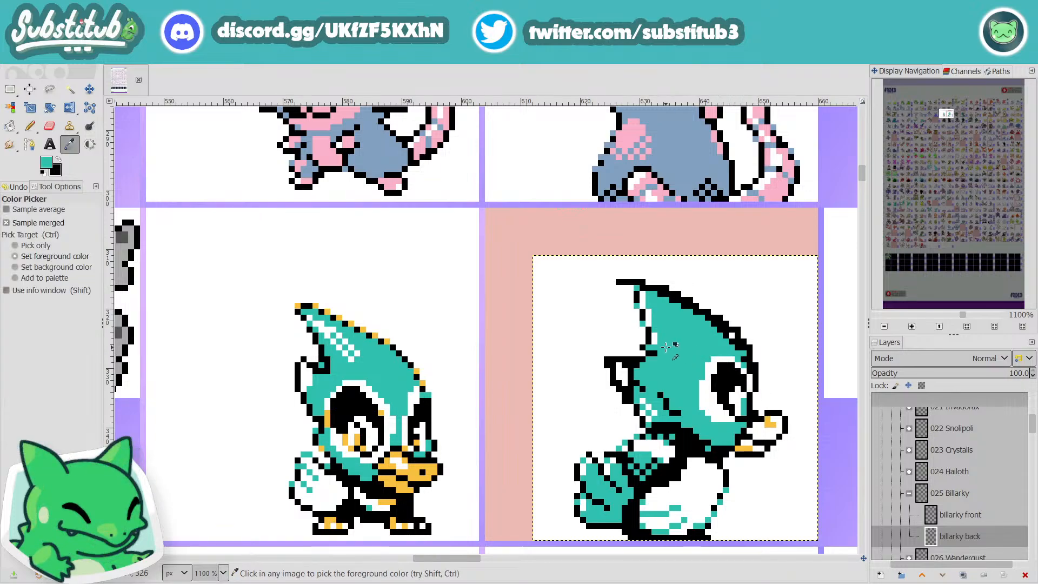
click(749, 373)
click(750, 366)
click(744, 360)
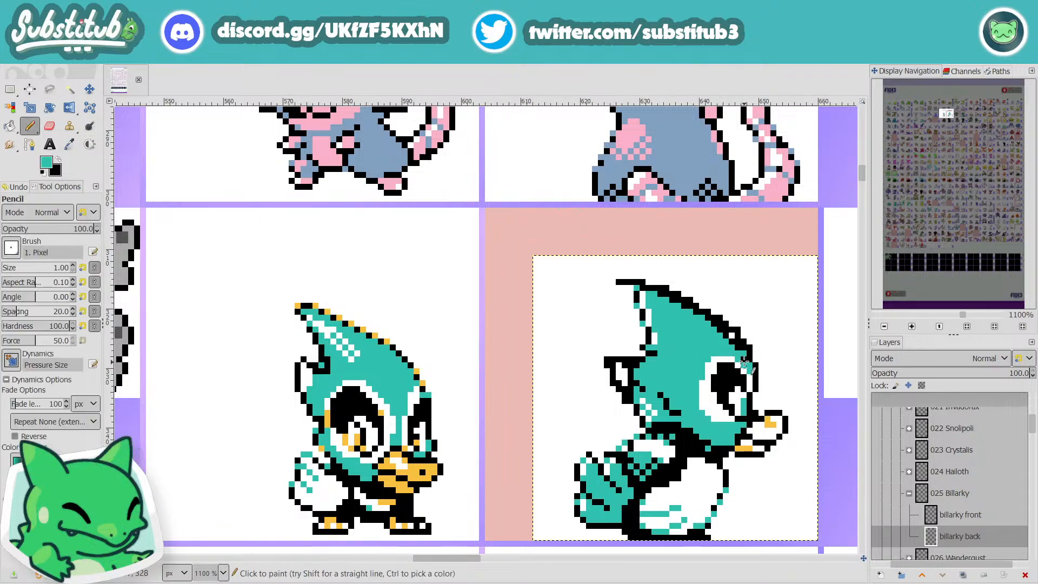
click(744, 354)
click(742, 348)
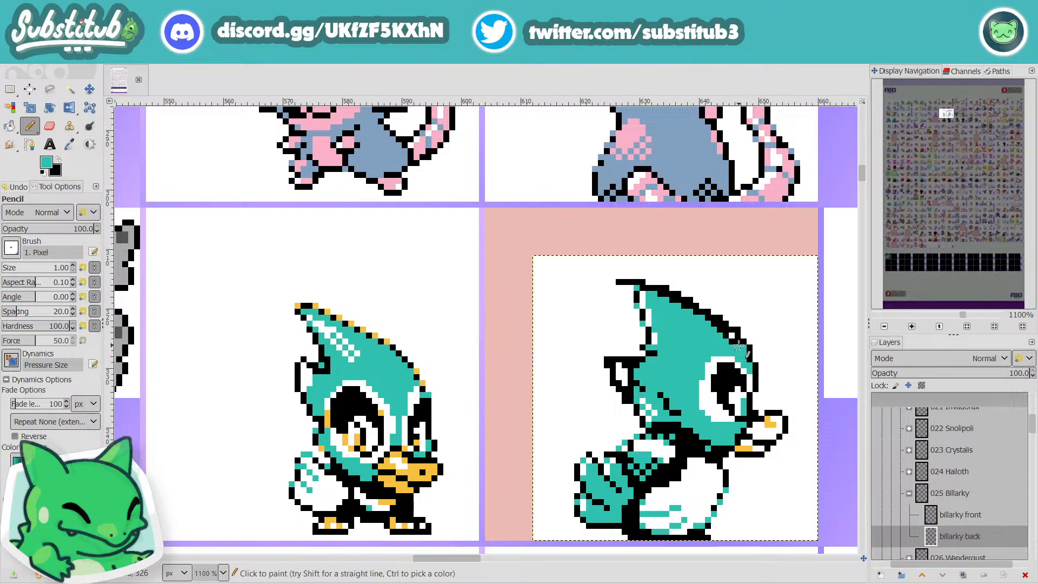
drag(727, 331, 696, 312)
click(739, 421)
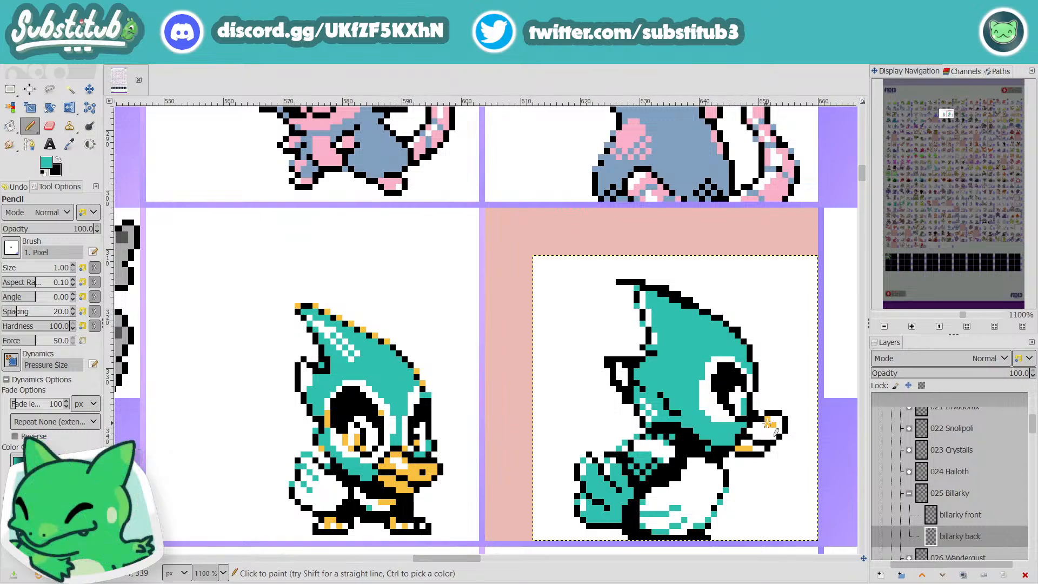
Step: Trace a free selection around Billarky's whole beak and cut it from the back sprite
key(r)
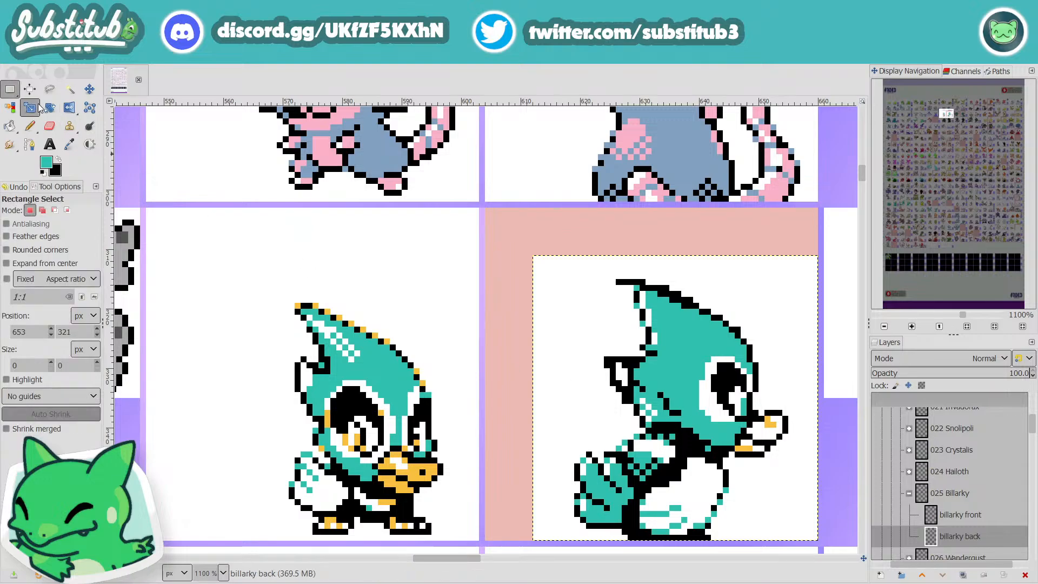
key(f)
click(759, 412)
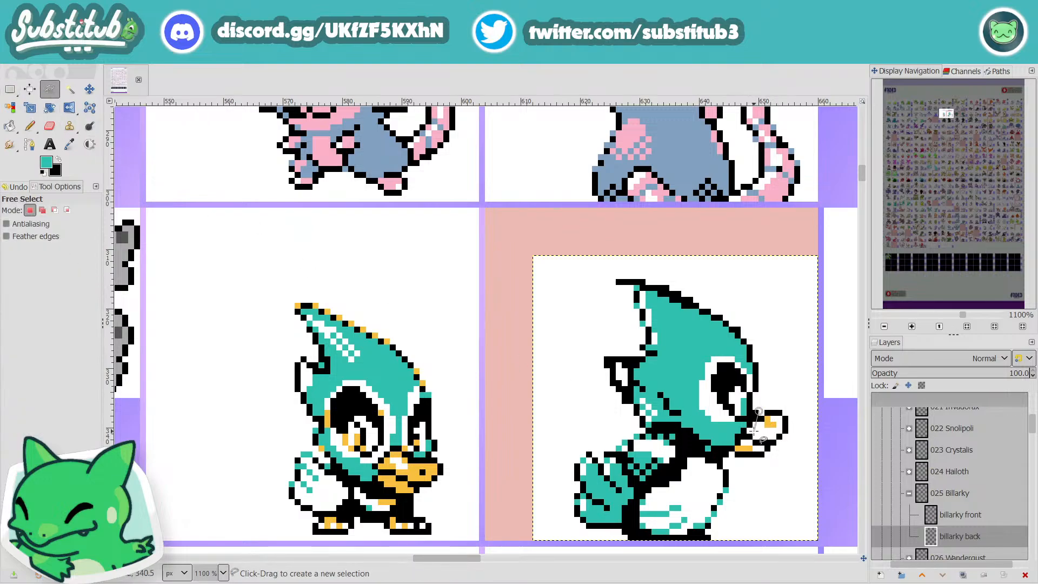
click(730, 454)
click(765, 465)
click(789, 442)
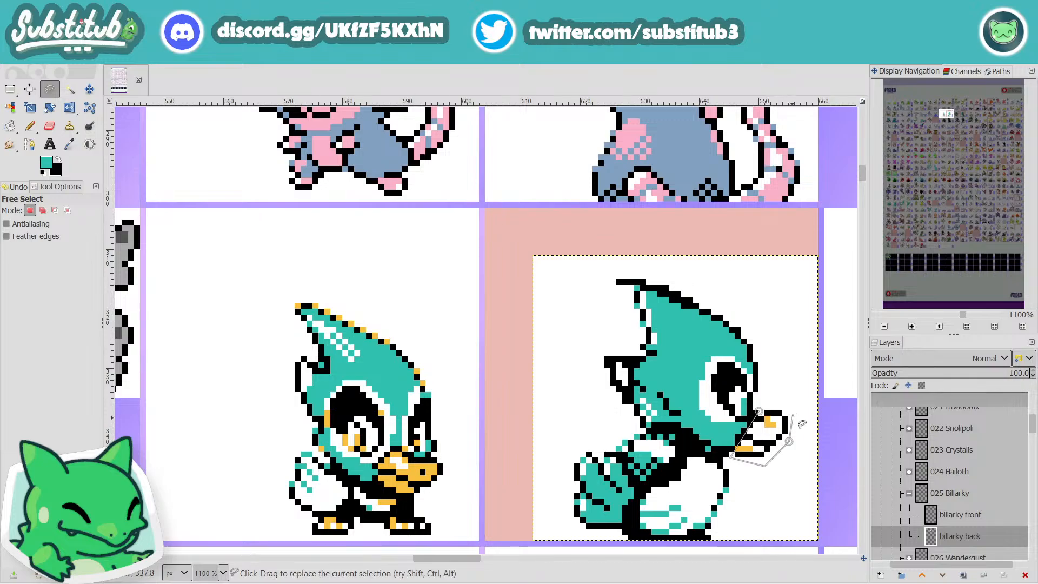
click(797, 406)
click(759, 412)
key(Return)
key(ctrl+x)
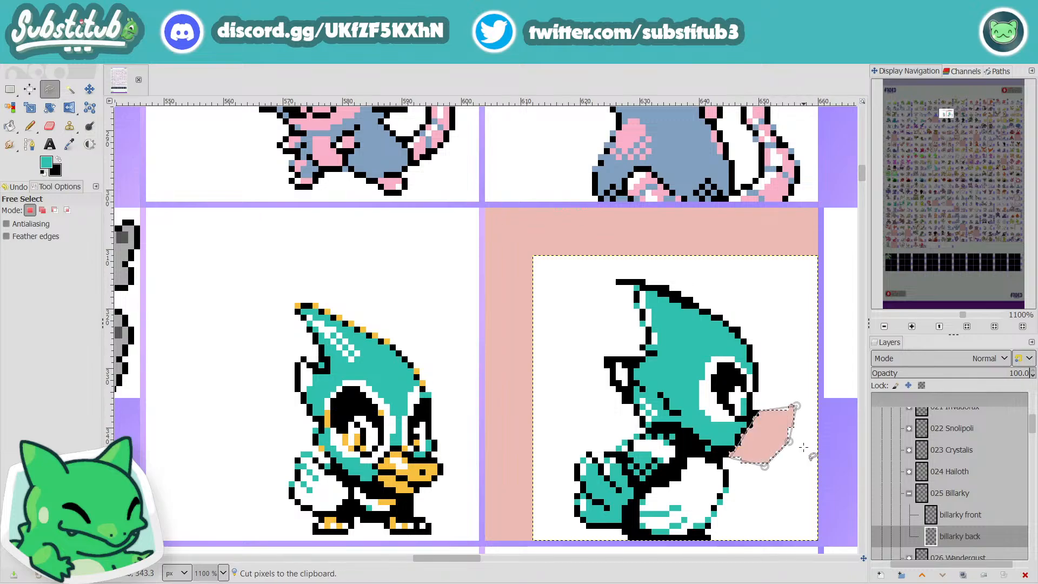
Step: Paste the beak back, shift it one pixel up and one pixel right, and anchor it to the sprite
key(ctrl+v)
key(n)
key(m)
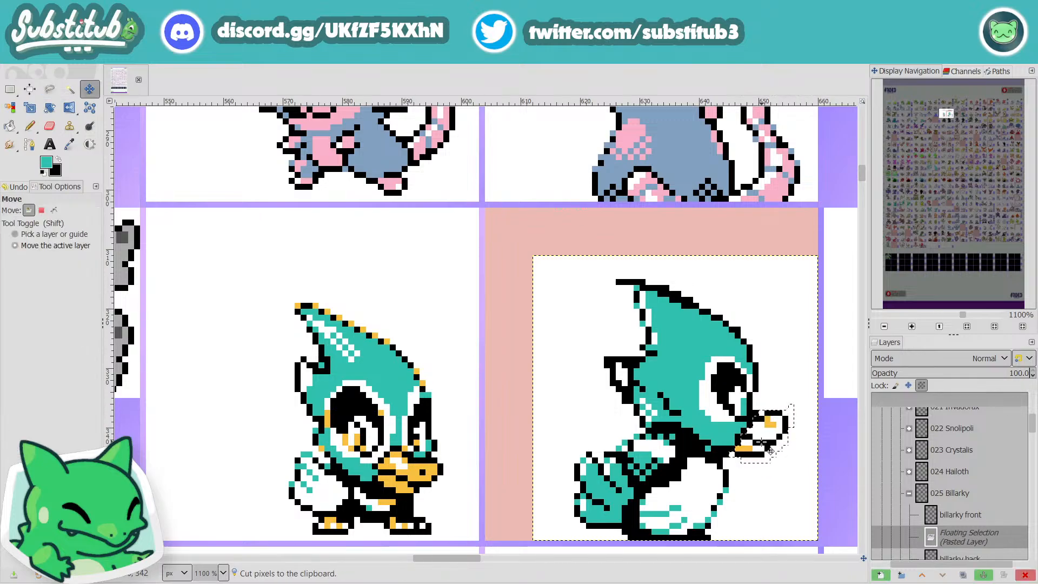
drag(770, 449, 774, 445)
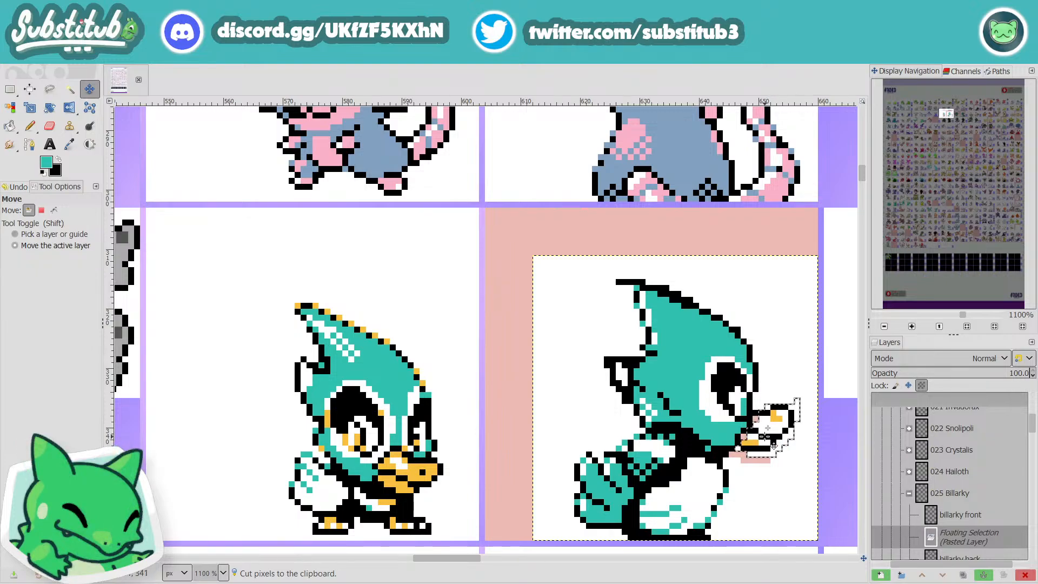
key(r)
click(761, 497)
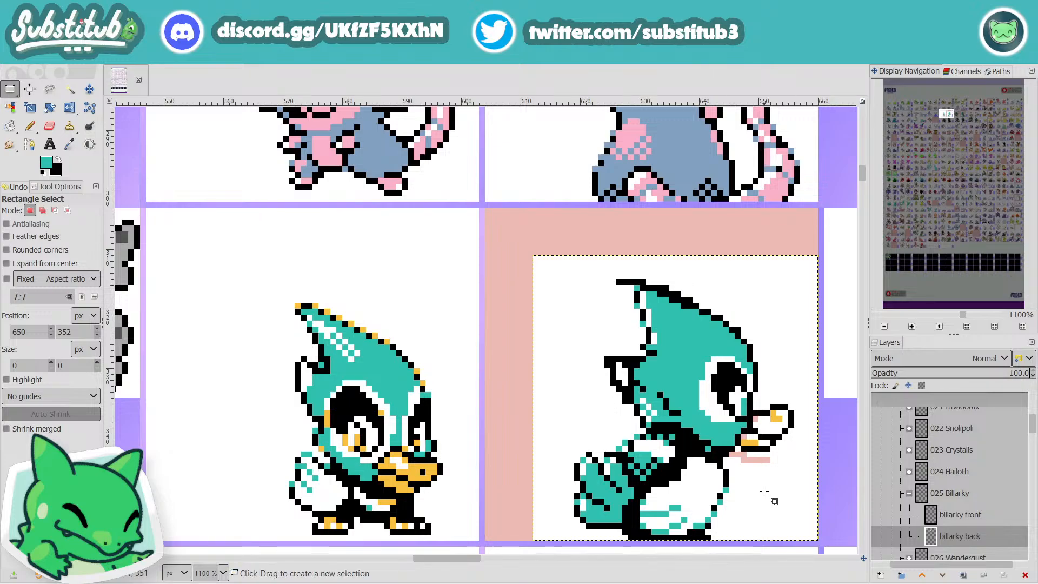
Step: Reset the pencil colours to black and white and fill the empty pixels left beneath the moved beak with white
key(n)
key(x)
key(d)
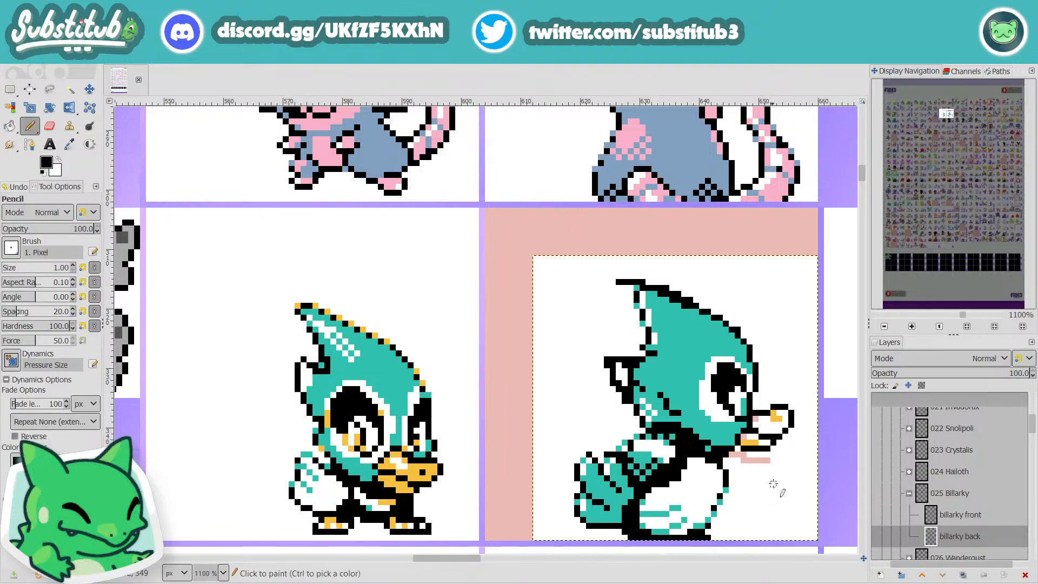
key(x)
drag(772, 460, 739, 460)
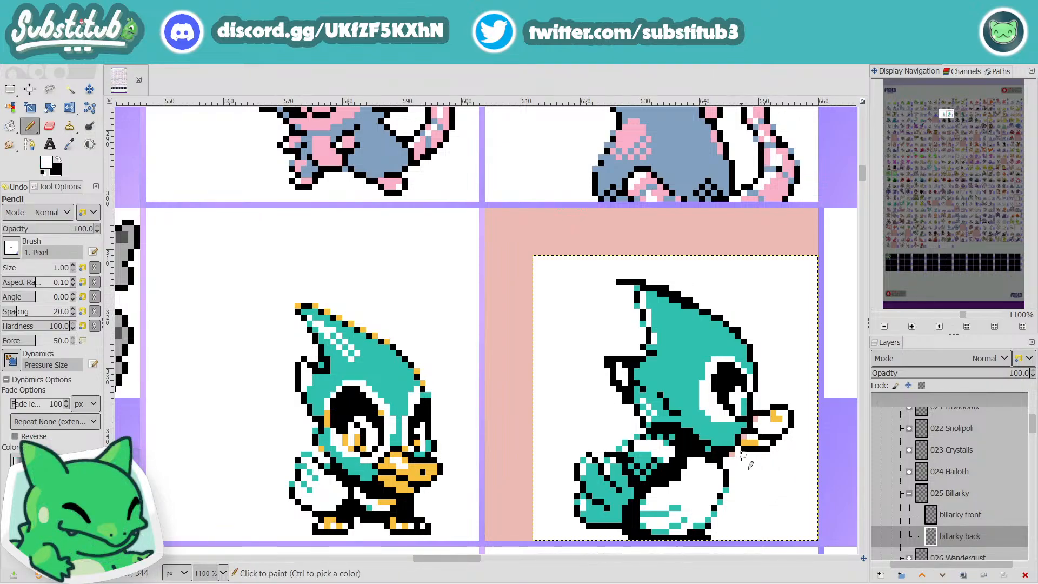
click(733, 454)
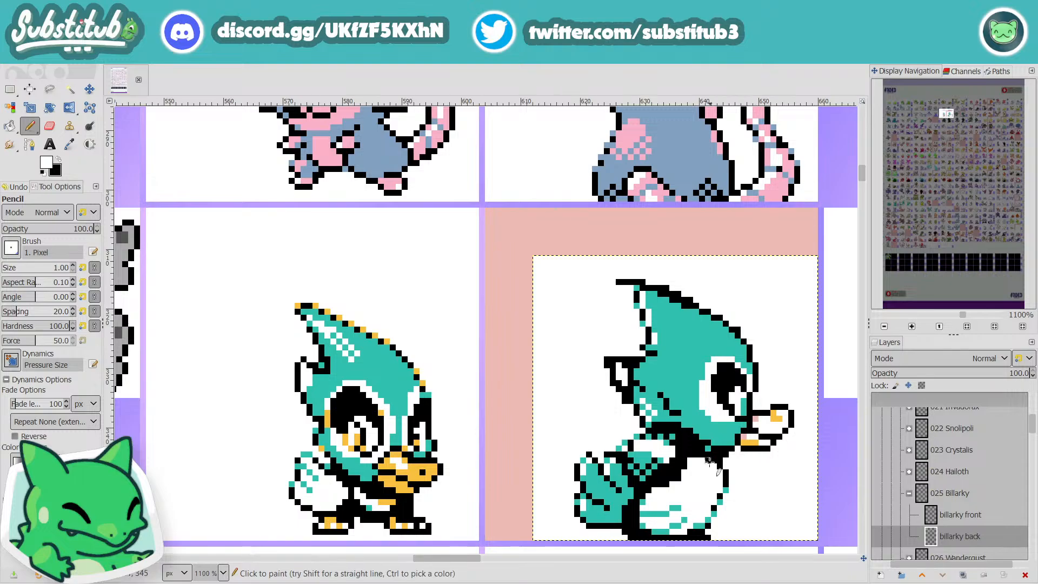
Step: Sample the beak's yellow-orange and fill the lower beak and the base of the upper beak with it
scroll(757, 442, up, 3)
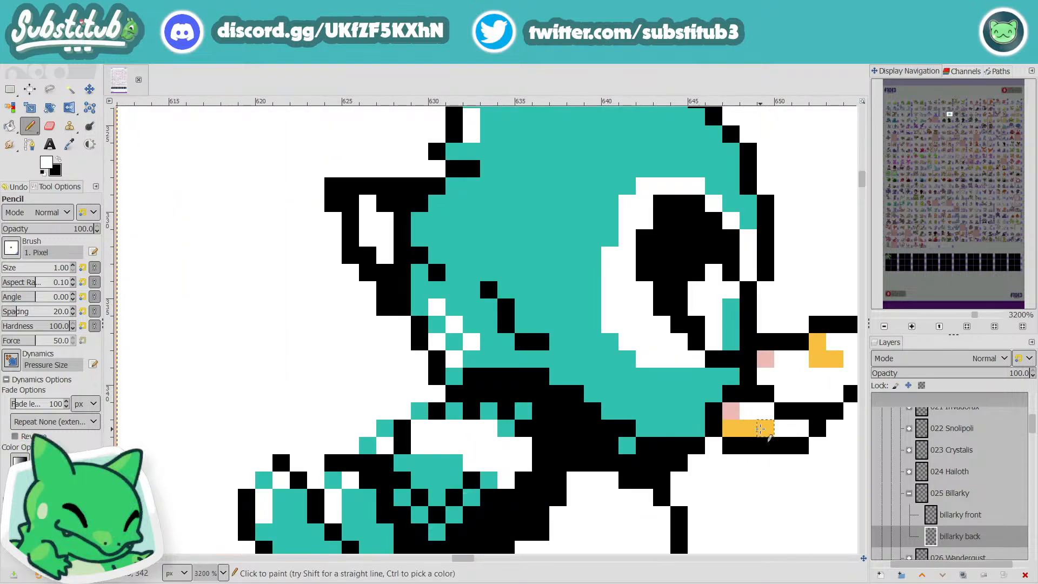
ctrl+click(761, 429)
click(734, 411)
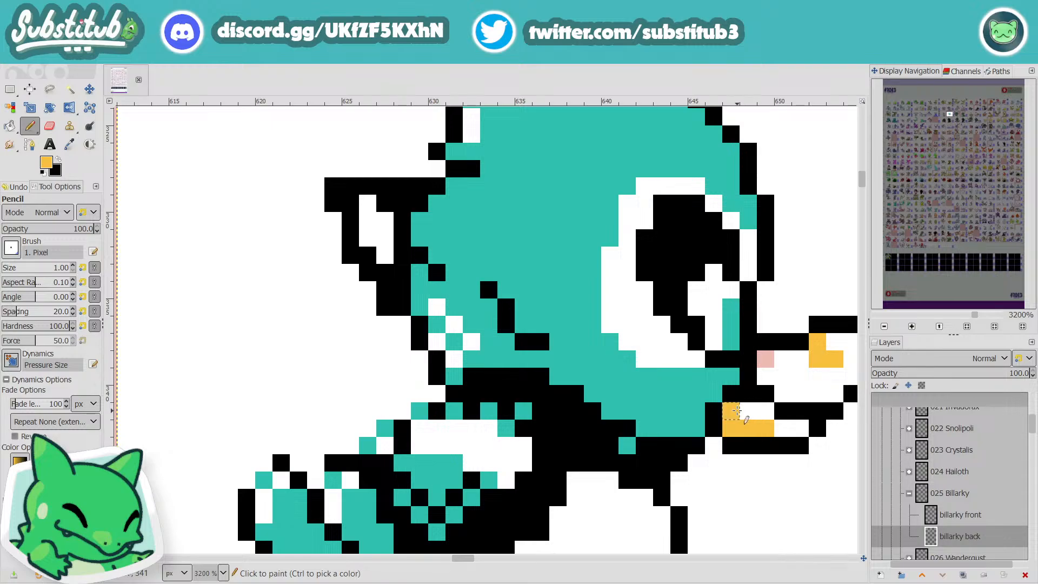
mouse_move(737, 411)
mouse_down()
mouse_move(760, 413)
mouse_move(763, 427)
mouse_move(803, 428)
mouse_up()
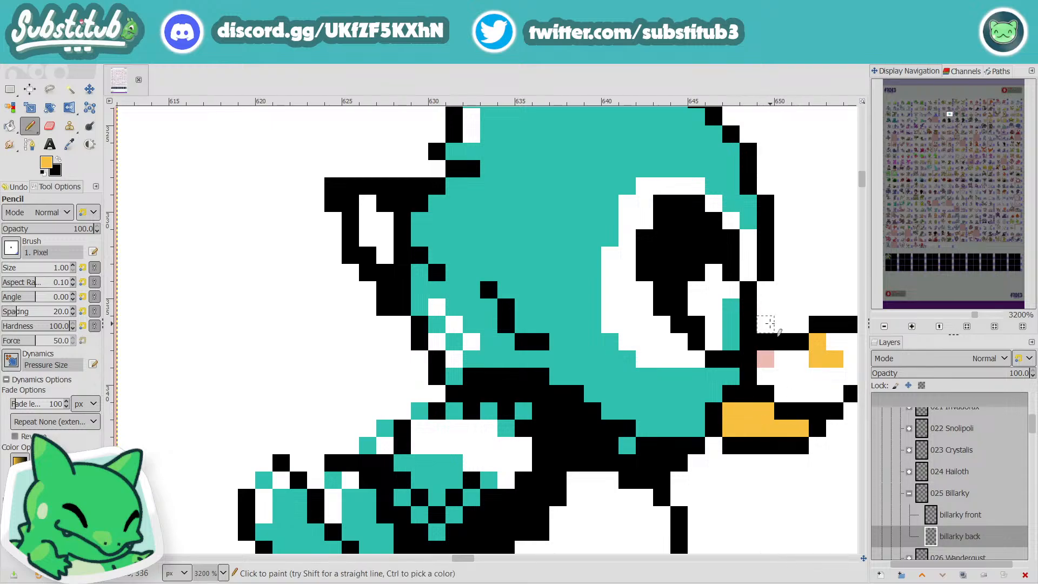
mouse_move(770, 324)
mouse_down()
mouse_move(776, 362)
mouse_move(807, 360)
mouse_move(764, 369)
mouse_move(809, 378)
mouse_move(786, 388)
mouse_move(832, 388)
mouse_up()
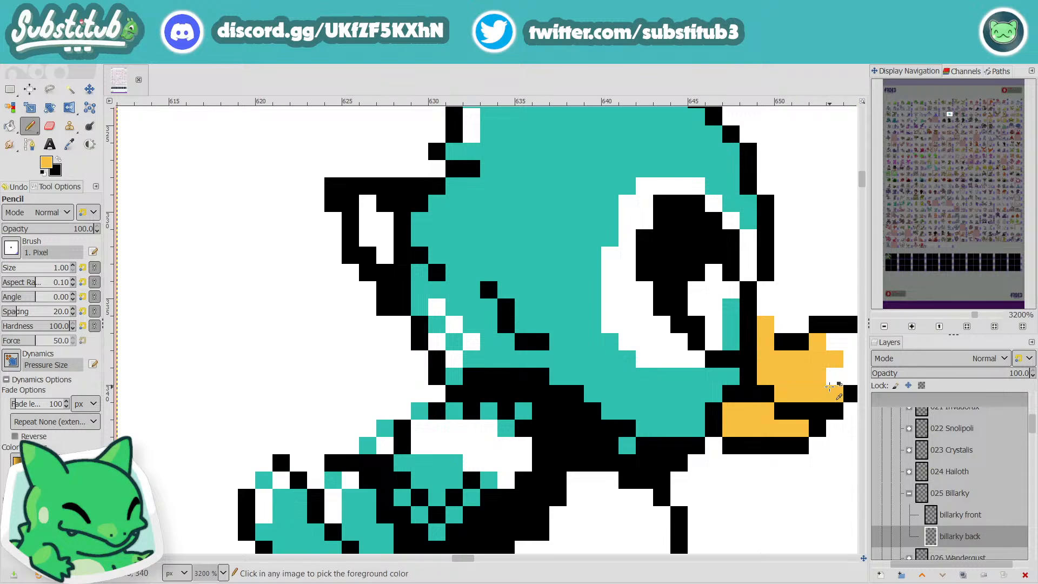
Step: Fill the remaining white pixels at the tip of Billarky's upper beak with the yellow-orange
scroll(829, 387, down, 2)
scroll(855, 355, down, 1)
scroll(842, 371, up, 2)
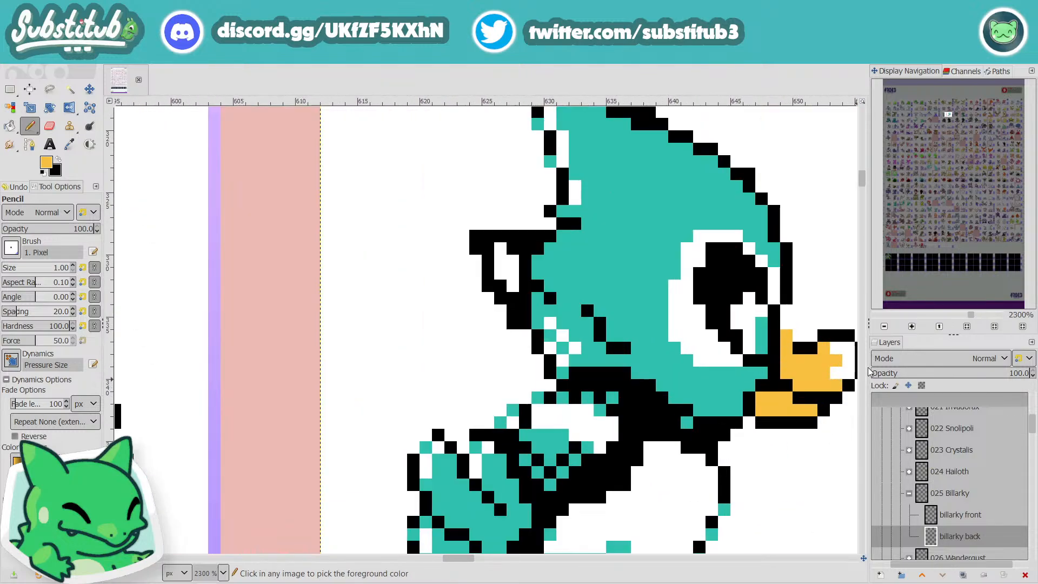
scroll(484, 562, right, 3)
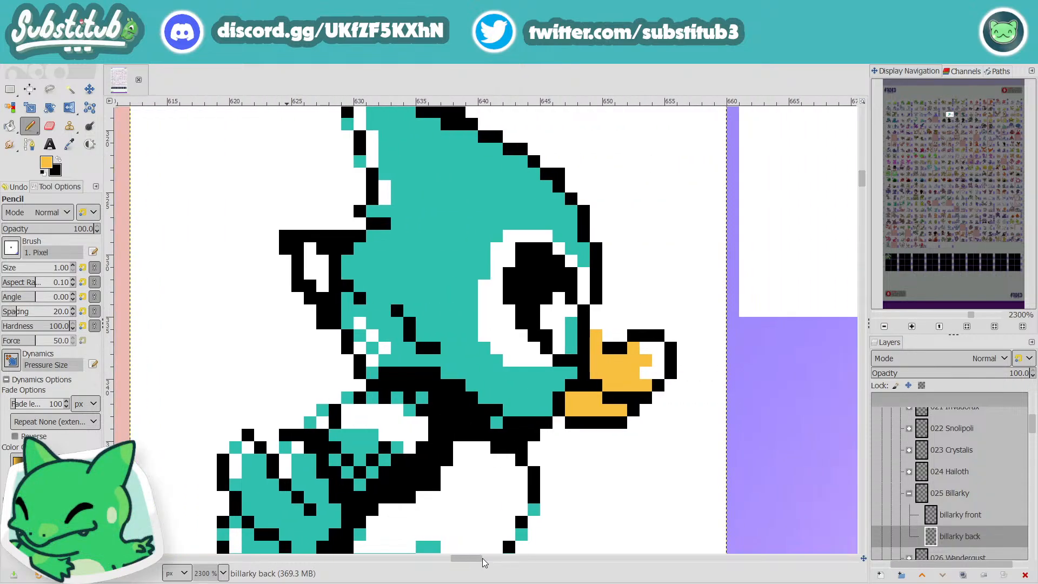
mouse_move(649, 377)
mouse_down()
mouse_move(658, 385)
mouse_move(657, 357)
mouse_move(645, 352)
mouse_up()
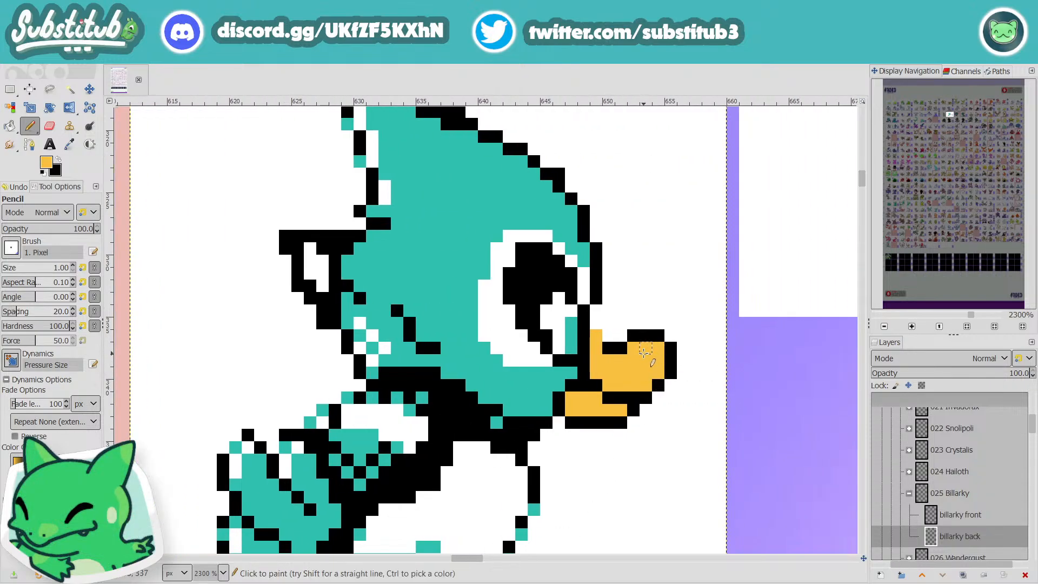
scroll(645, 352, down, 3)
scroll(621, 348, up, 3)
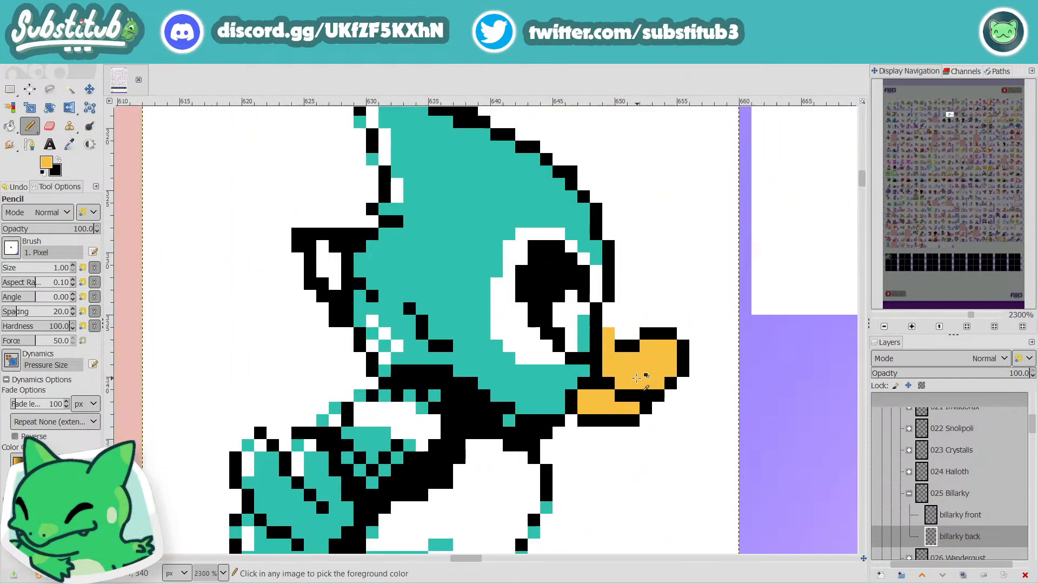
Step: Recolour one outline pixel at the upper beak's base yellow-orange, redraw the outline above it with two black pixels, and save
click(621, 345)
key(x)
click(621, 333)
click(608, 321)
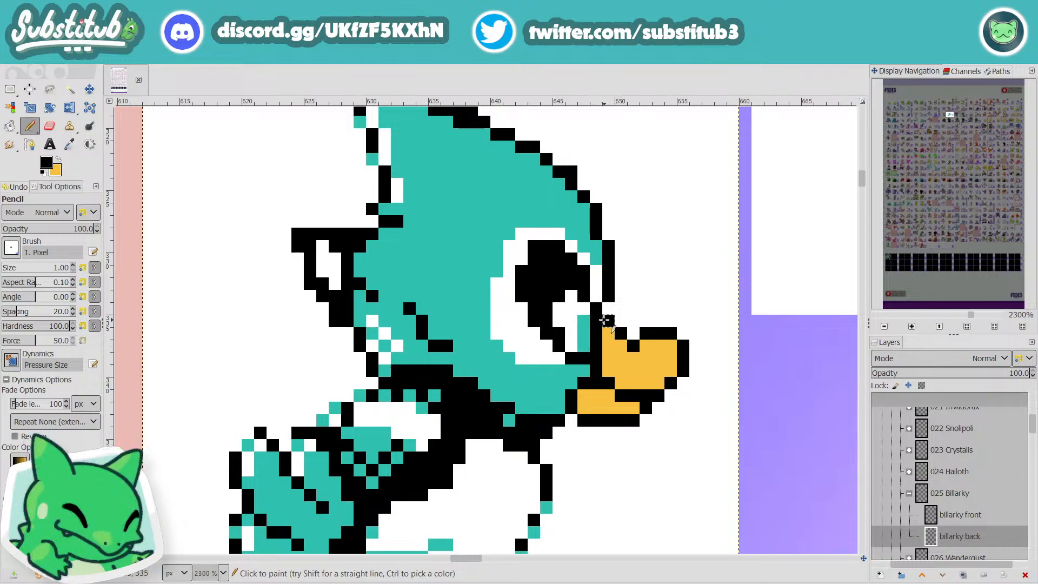
scroll(605, 320, down, 3)
scroll(647, 378, up, 3)
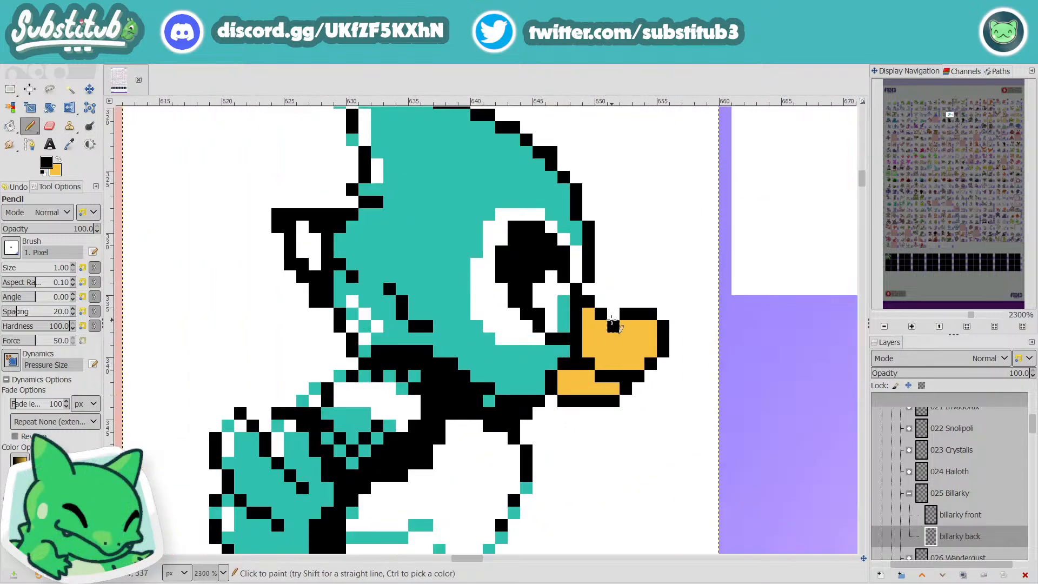
scroll(636, 382, down, 4)
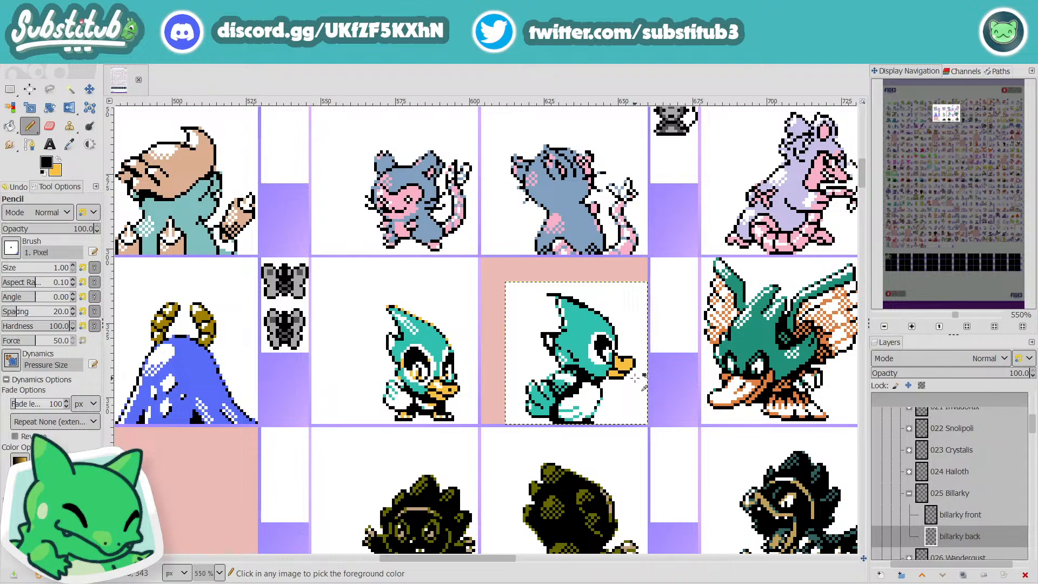
key(ctrl+s)
scroll(622, 368, up, 3)
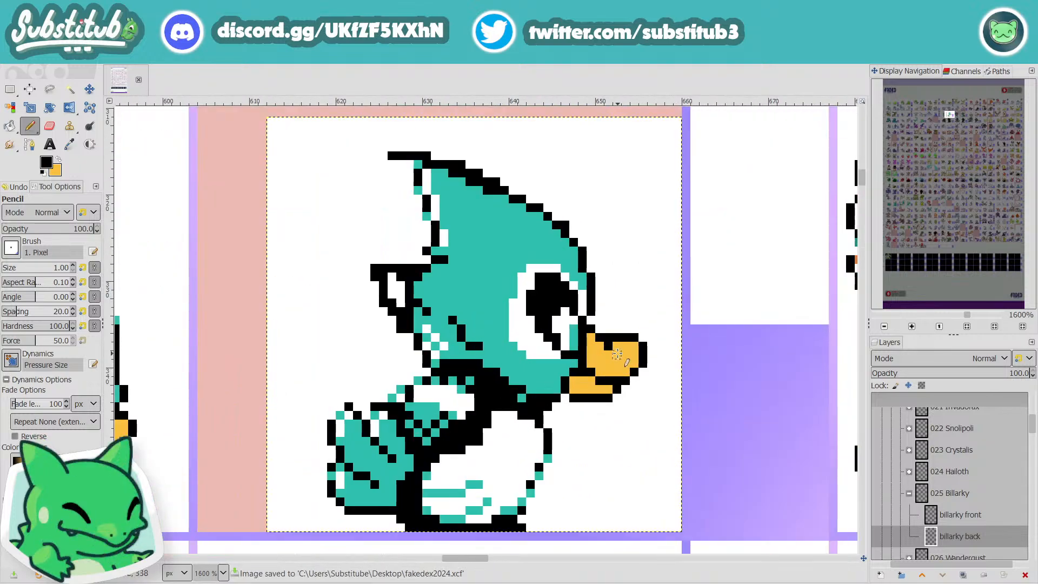
Step: Paint one black pixel behind the nostril on the upper beak yellow-orange and save the sheet
key(x)
click(608, 345)
key(ctrl+s)
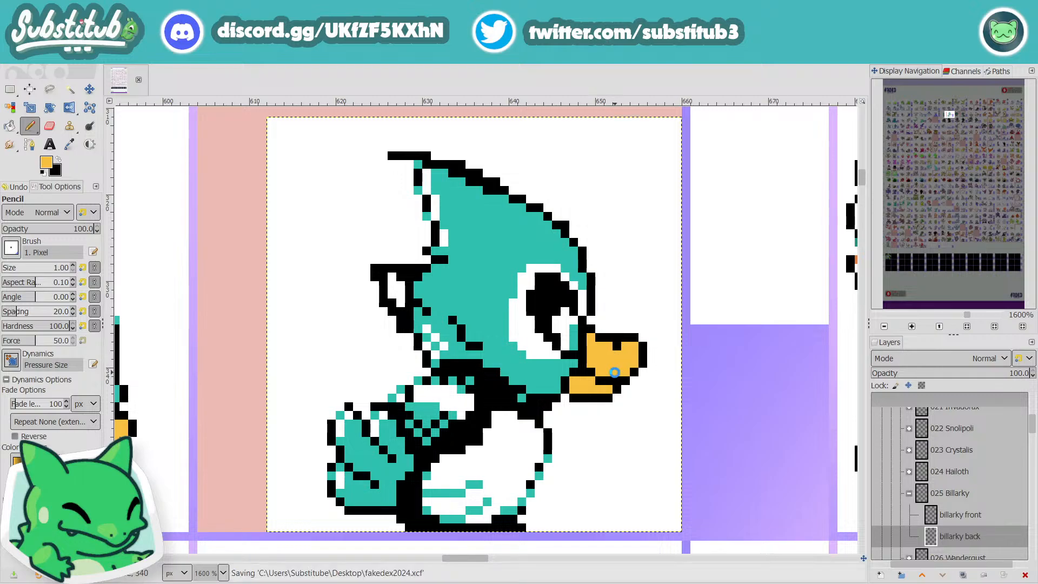
scroll(621, 390, down, 4)
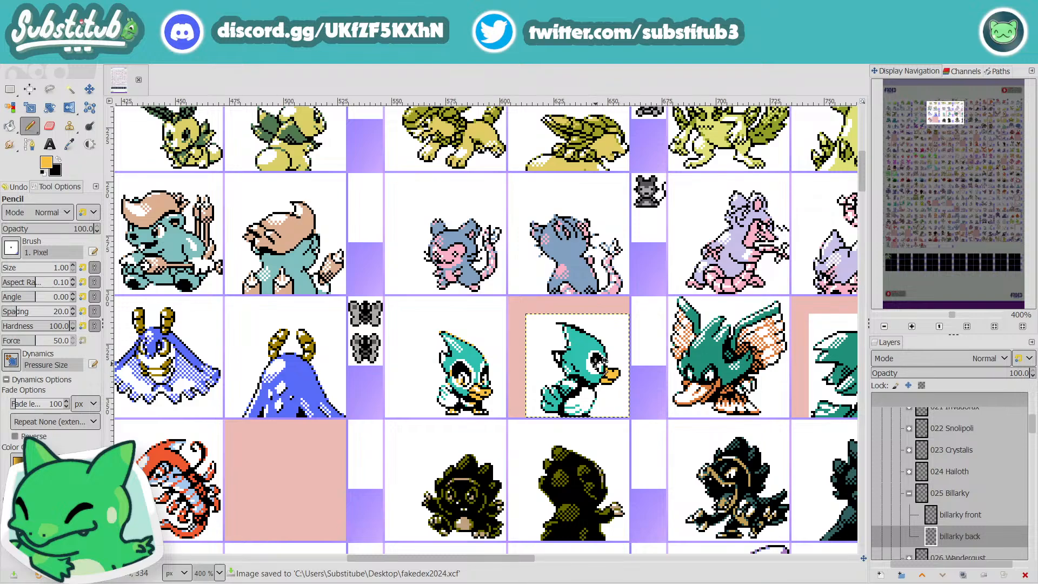
Step: Colour the front of Billarky's eye with the beak's sampled yellow-orange, break it up with a black pixel, and save
scroll(597, 360, up, 3)
key(d)
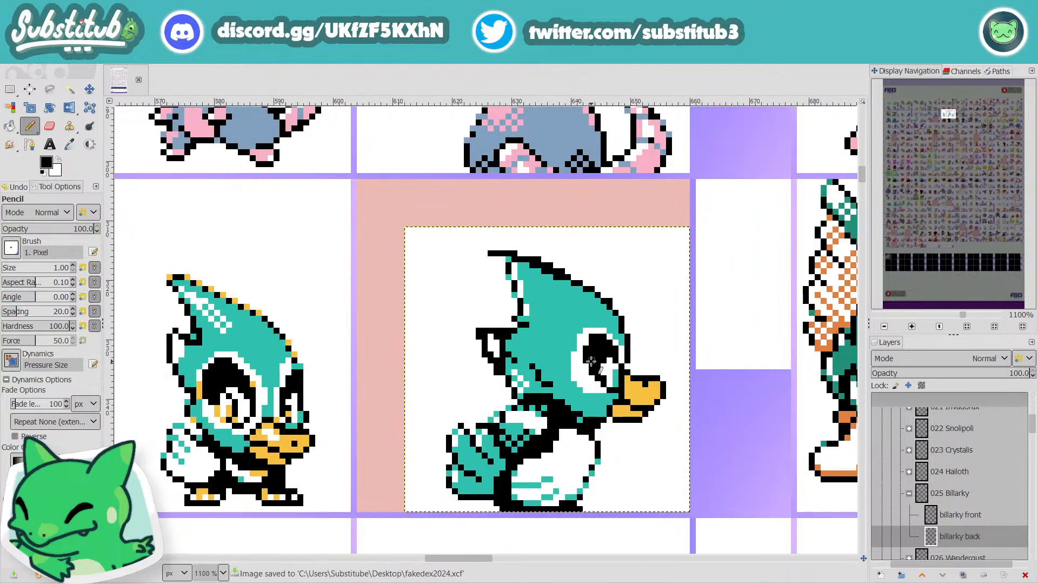
key(o)
click(625, 396)
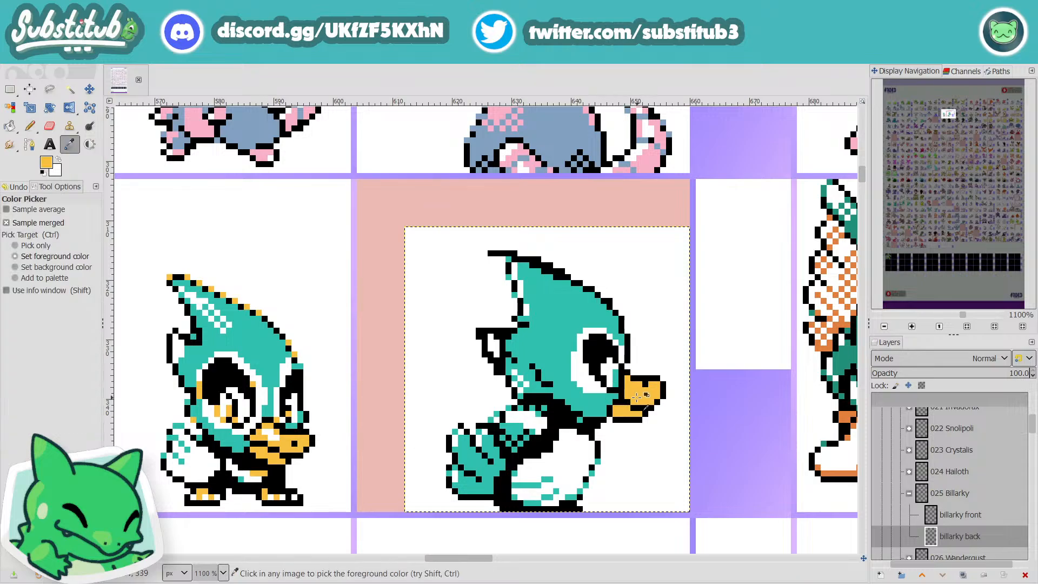
key(n)
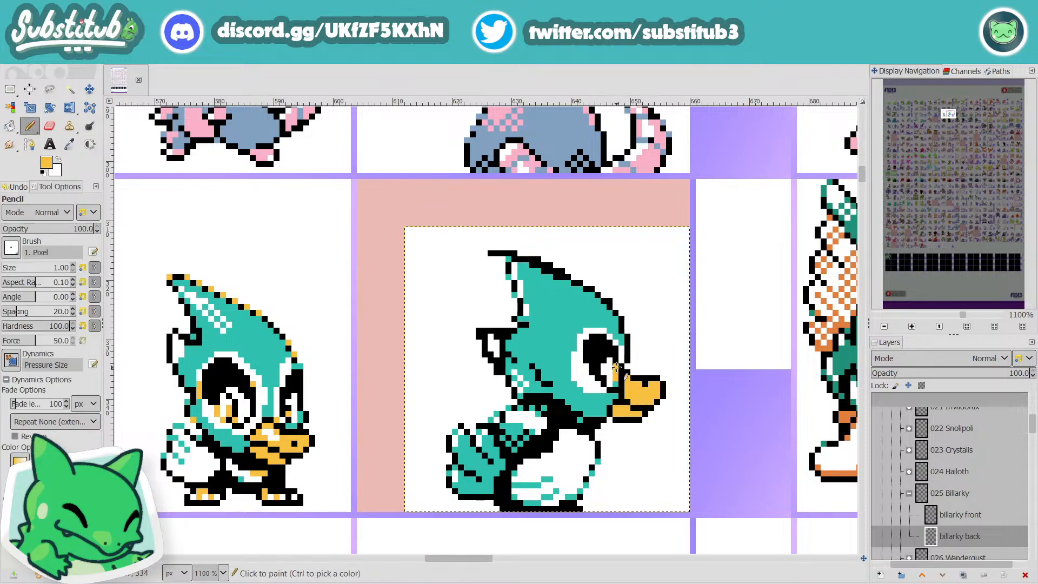
click(616, 380)
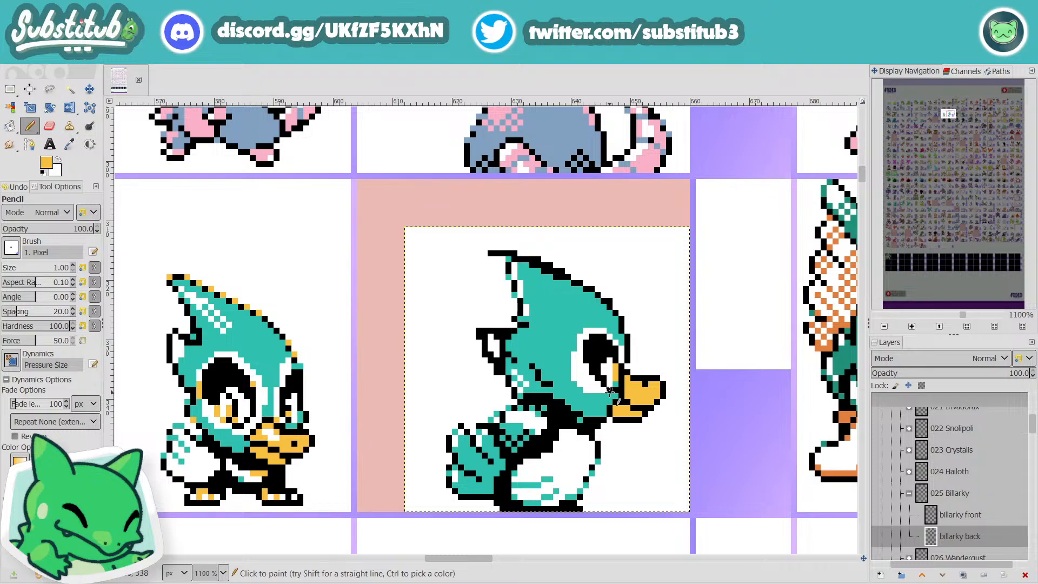
ctrl+click(613, 382)
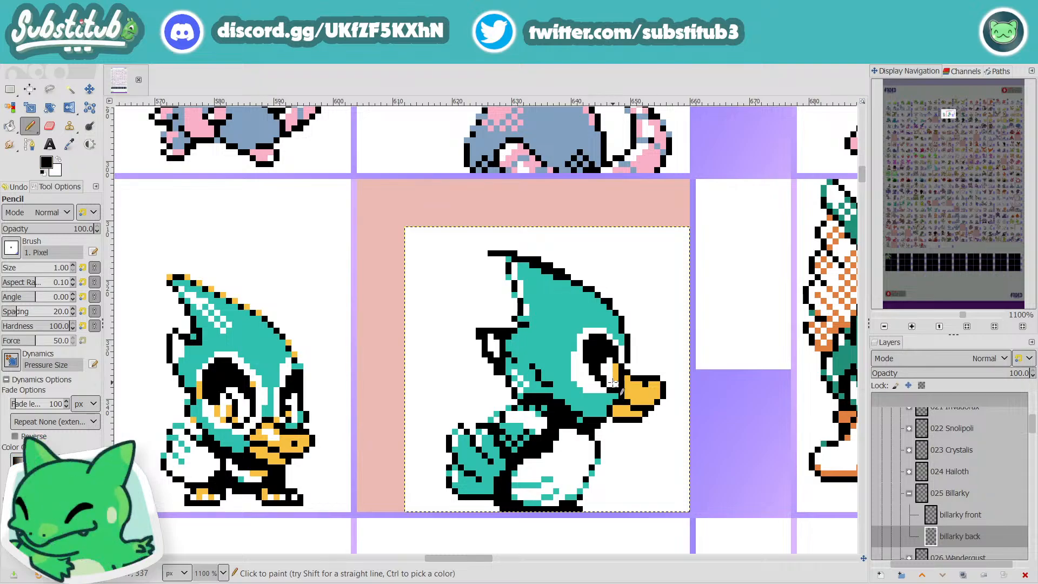
scroll(630, 392, down, 3)
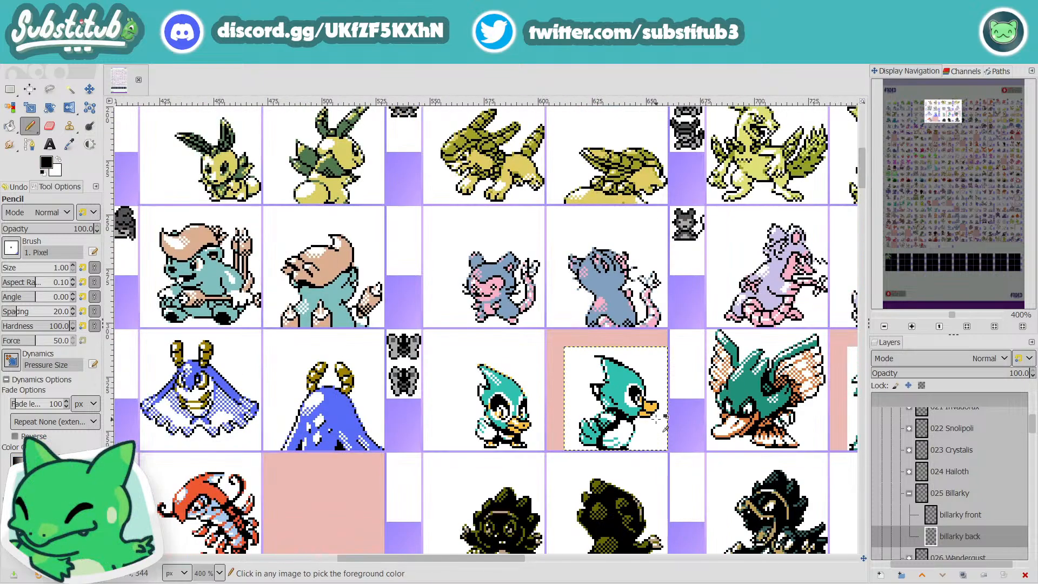
scroll(662, 422, down, 1)
scroll(660, 419, up, 3)
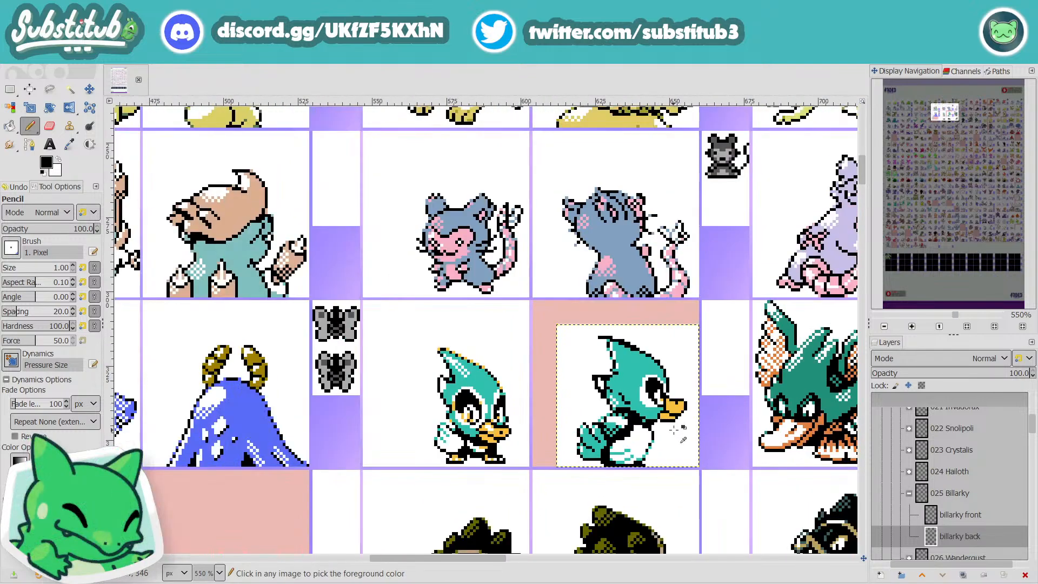
scroll(676, 432, down, 2)
key(ctrl+s)
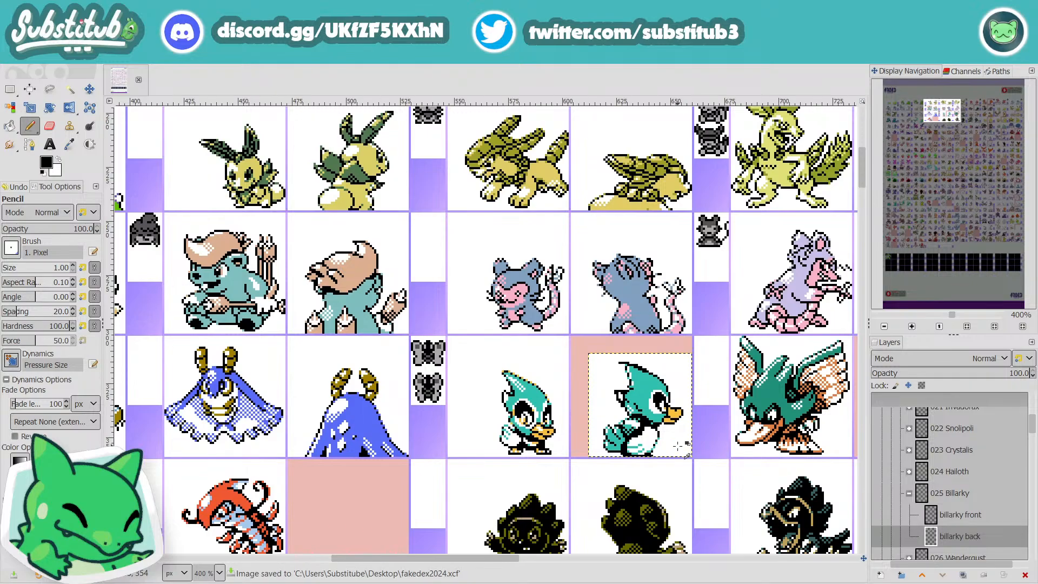
Step: Rework the back sprite's pupil, undoing two trial strokes and extending the black toward the front of the head
scroll(682, 425, up, 4)
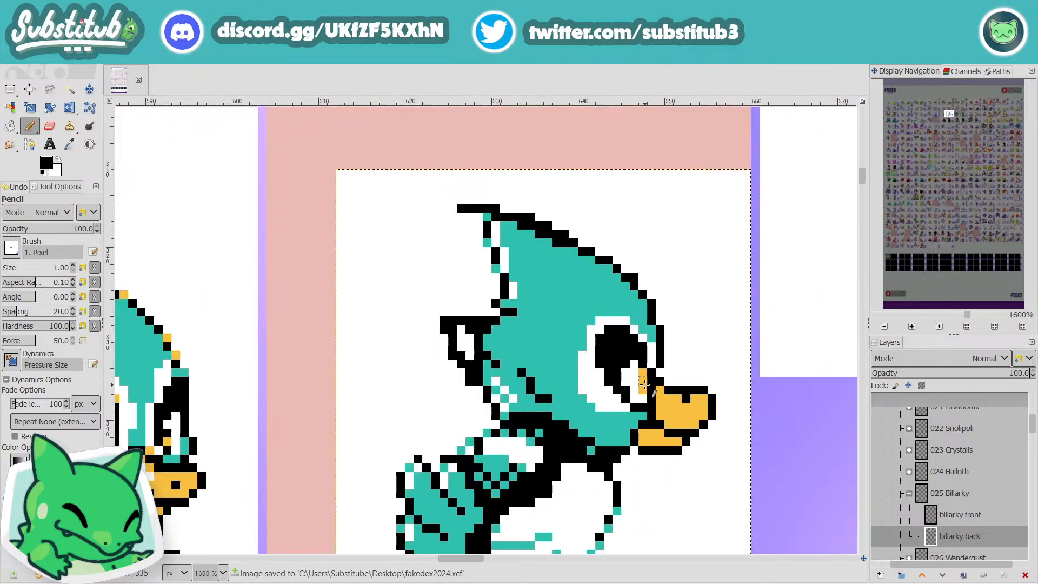
scroll(641, 382, down, 4)
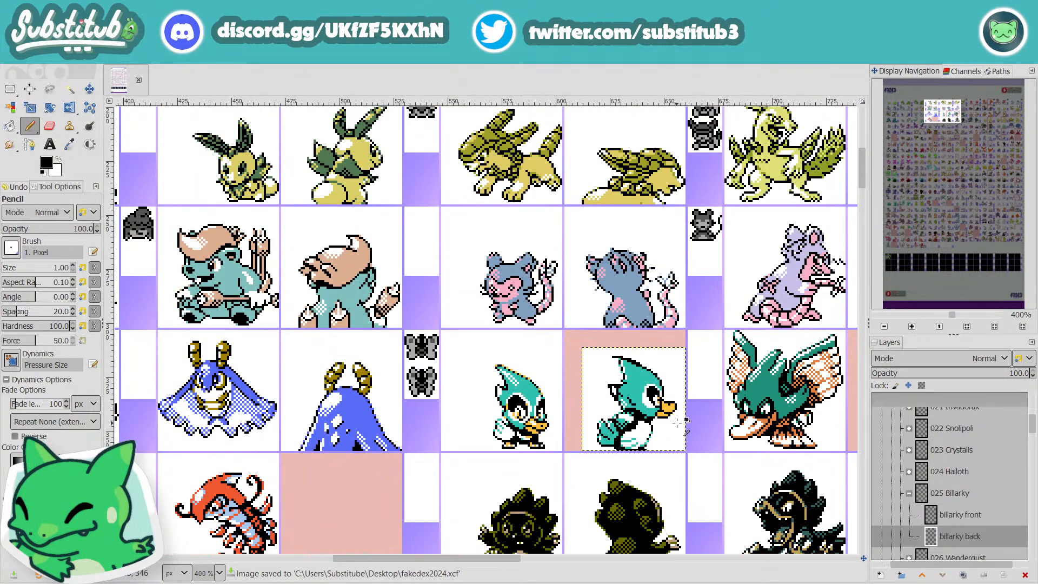
scroll(676, 438, up, 3)
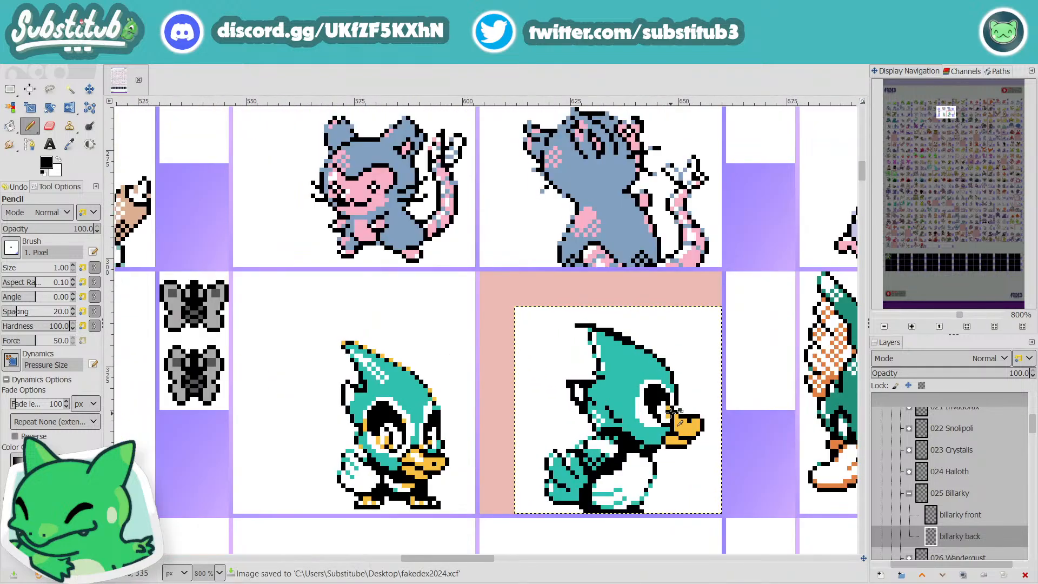
key(x)
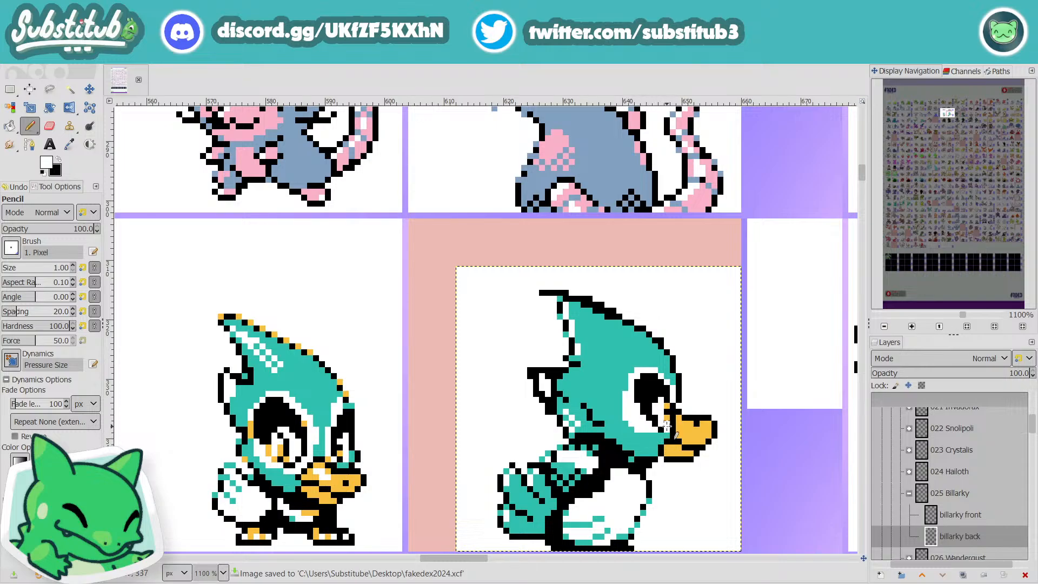
key(x)
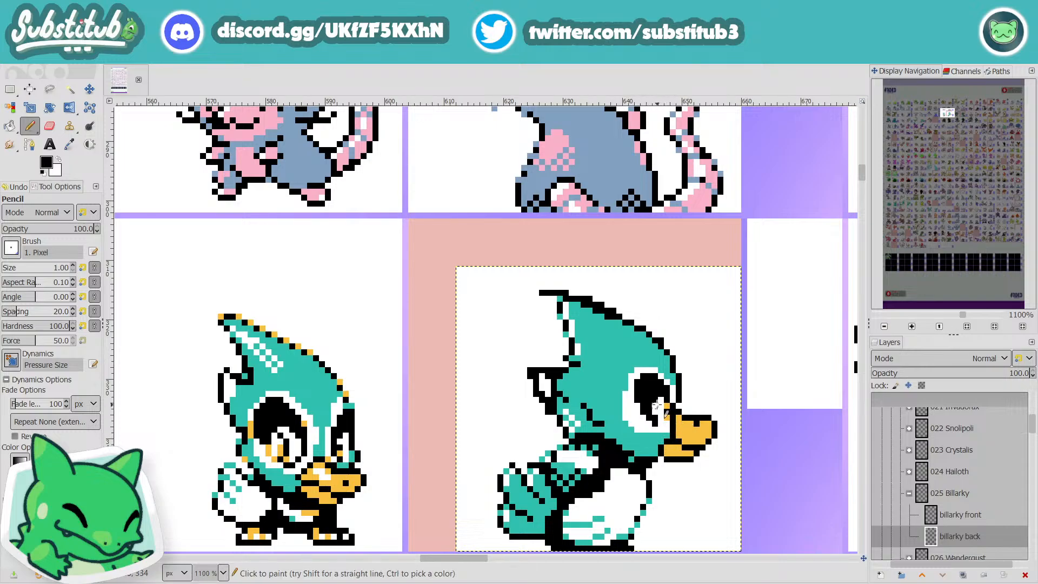
key(x)
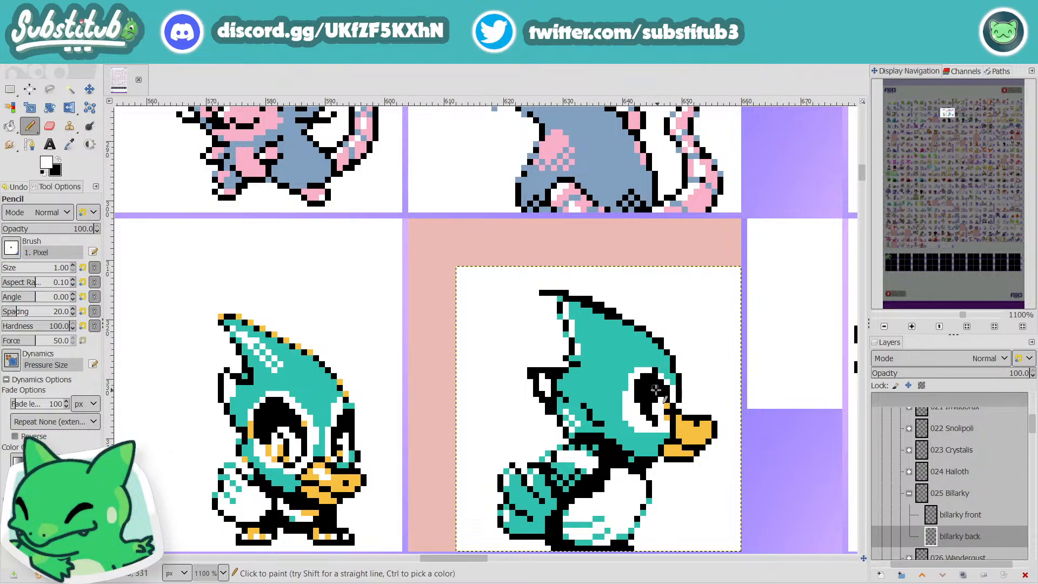
key(ctrl+z)
key(ctrl+z)
key(x)
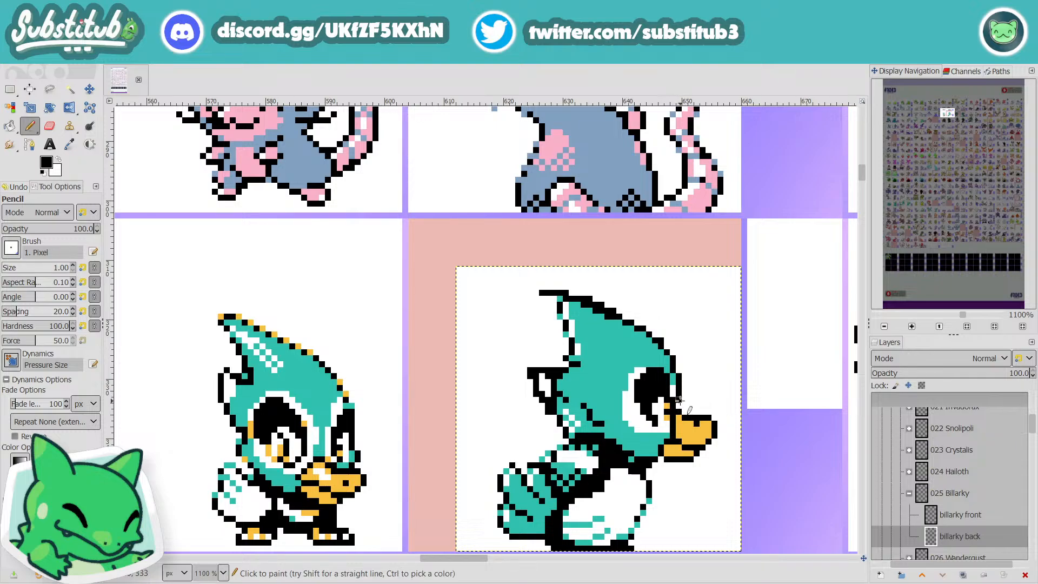
ctrl+scroll(683, 410, down, 1)
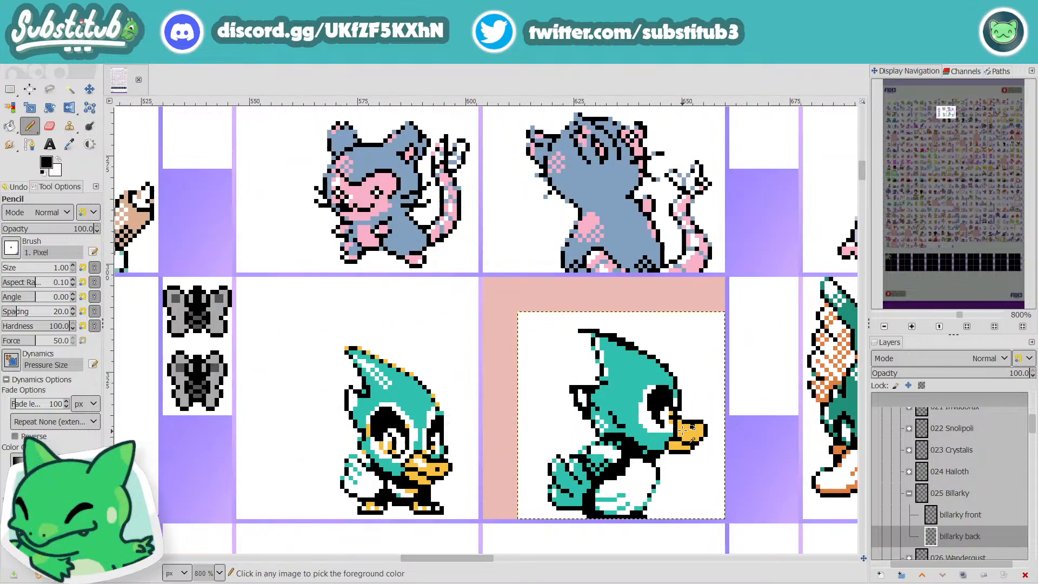
ctrl+scroll(680, 408, up, 1)
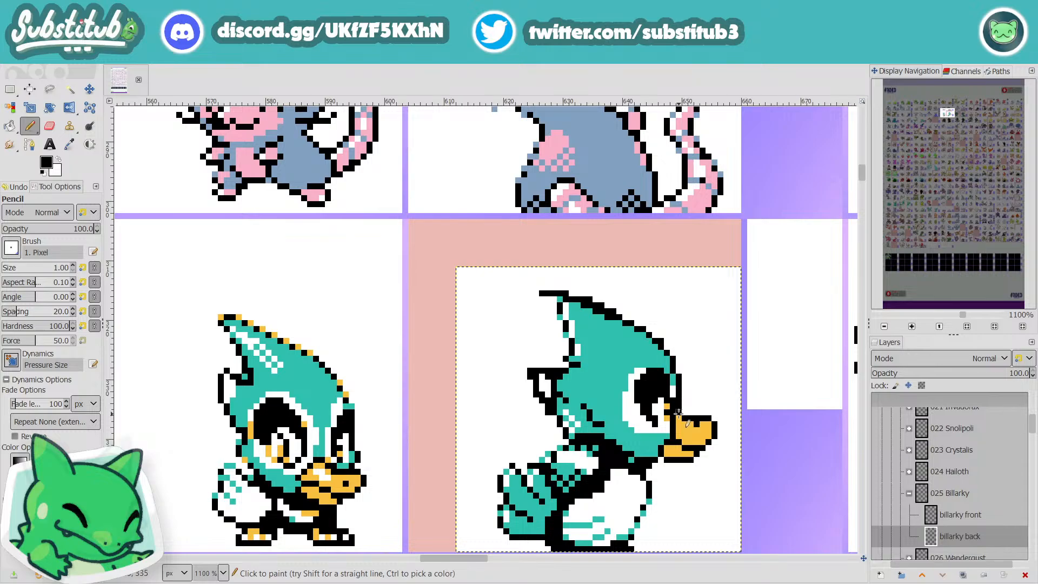
scroll(710, 409, down, 3)
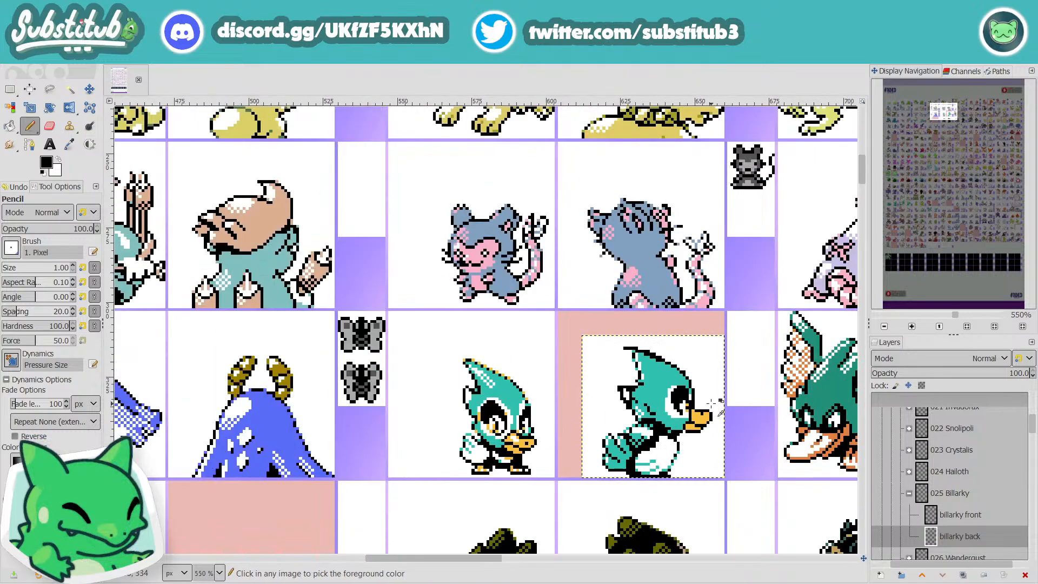
Step: Paint the remaining white pixels between the pupil and the front head outline black and save the sheet
scroll(707, 404, up, 5)
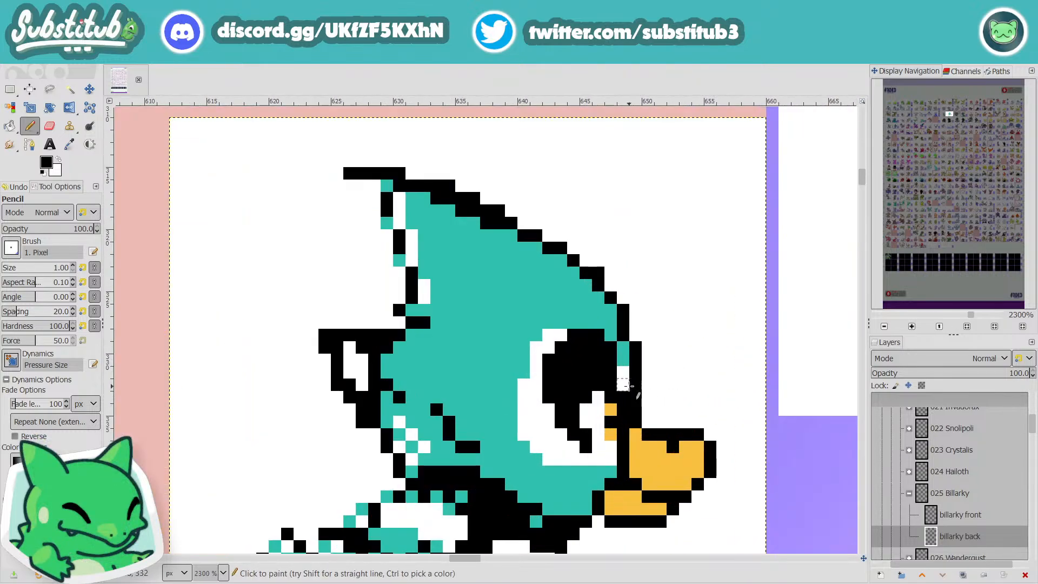
click(627, 387)
scroll(627, 387, down, 1)
scroll(627, 388, up, 1)
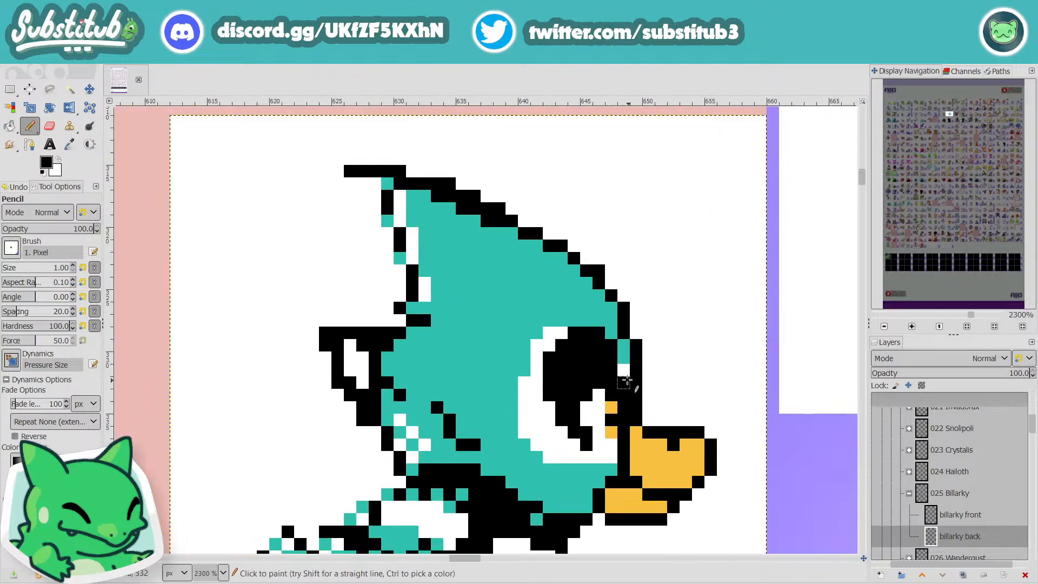
scroll(643, 385, down, 3)
scroll(642, 385, down, 1)
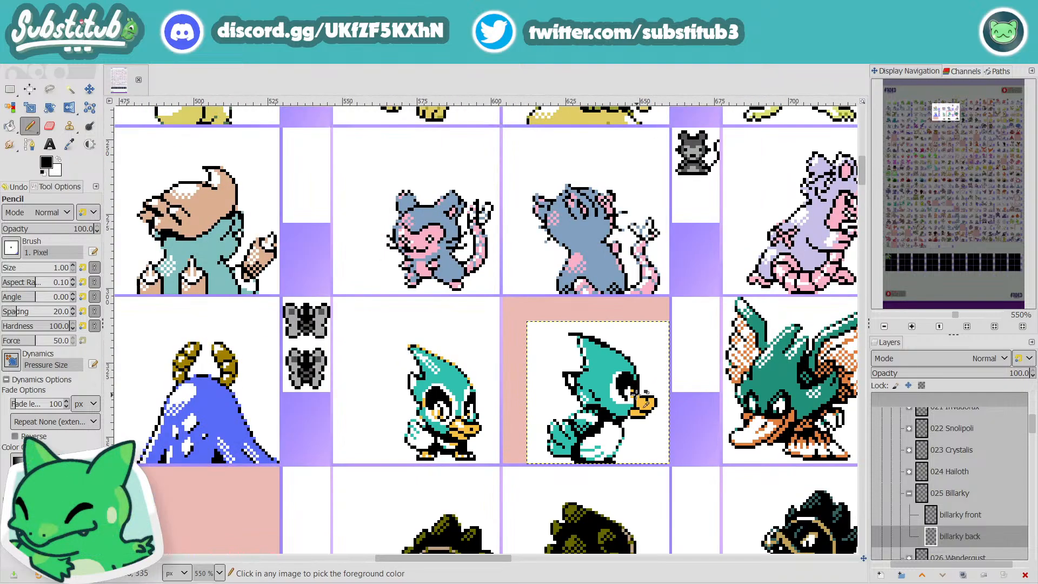
scroll(637, 395, up, 2)
scroll(630, 420, up, 2)
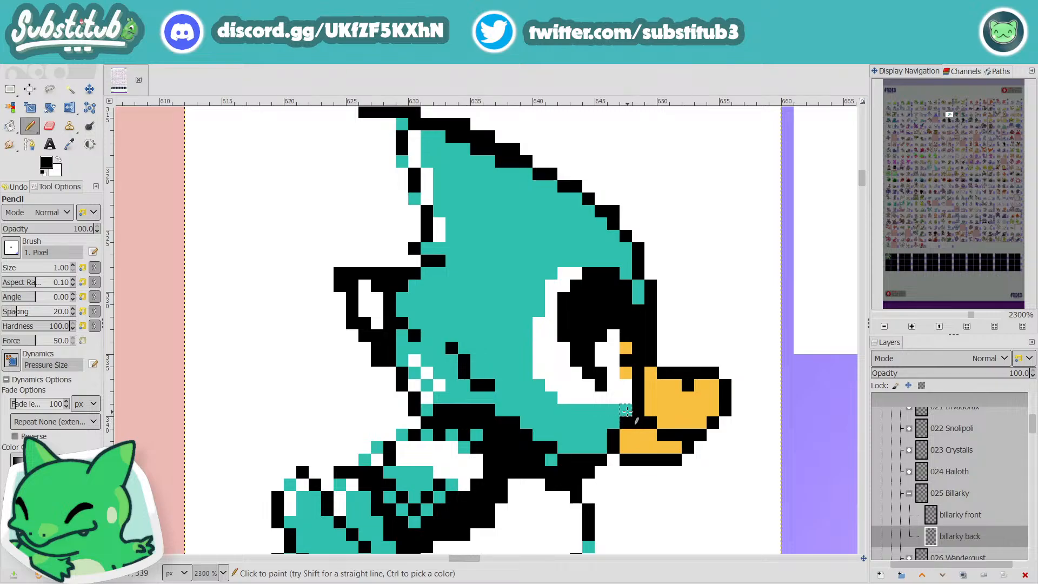
scroll(627, 411, down, 3)
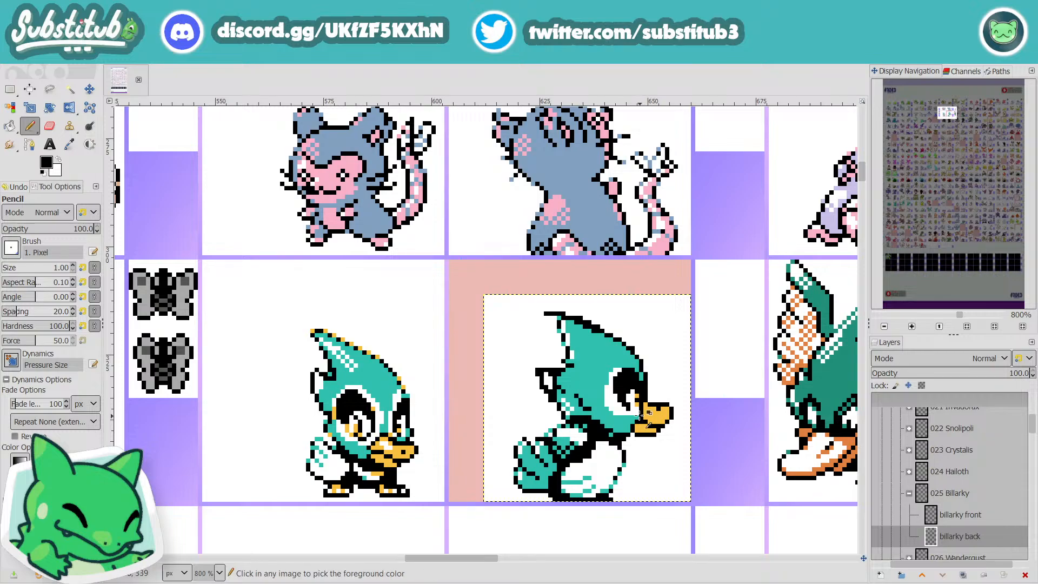
scroll(642, 421, down, 3)
key(ctrl+s)
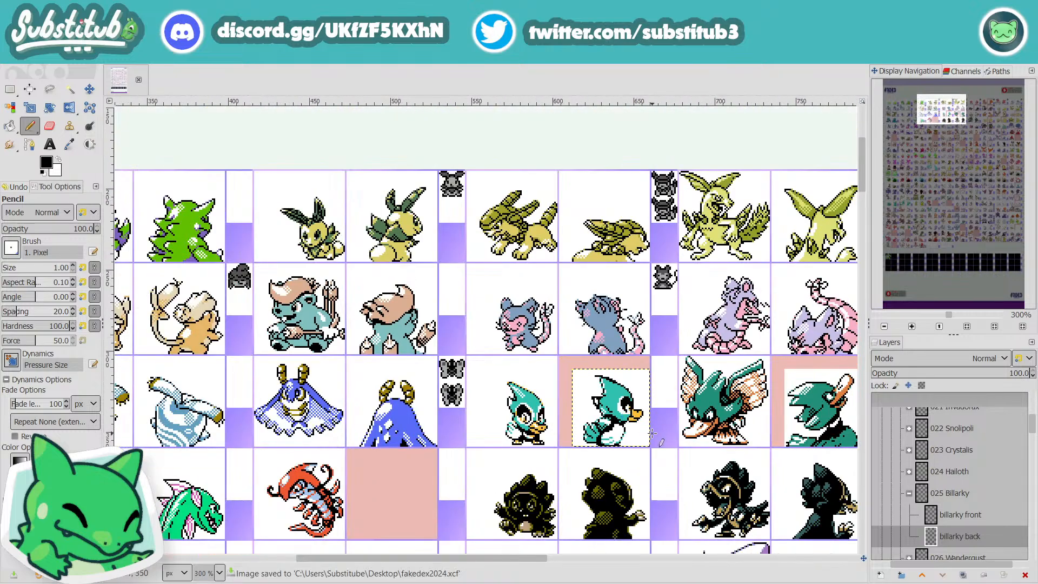
scroll(653, 432, up, 1)
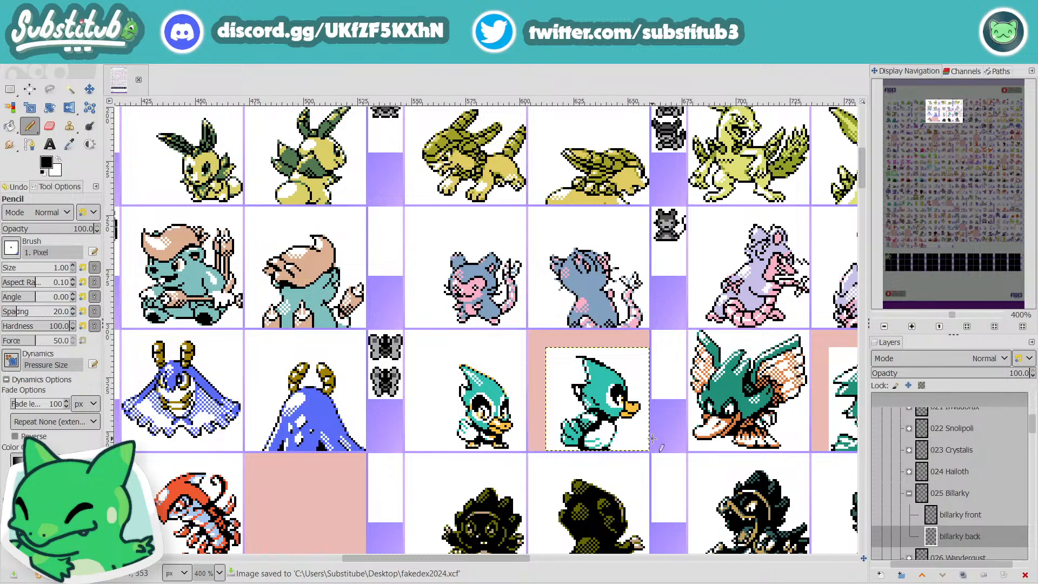
Step: Draw a new black back edge on Billarky's crest, widening it up to a pointed tip, and save the sheet
scroll(653, 437, up, 3)
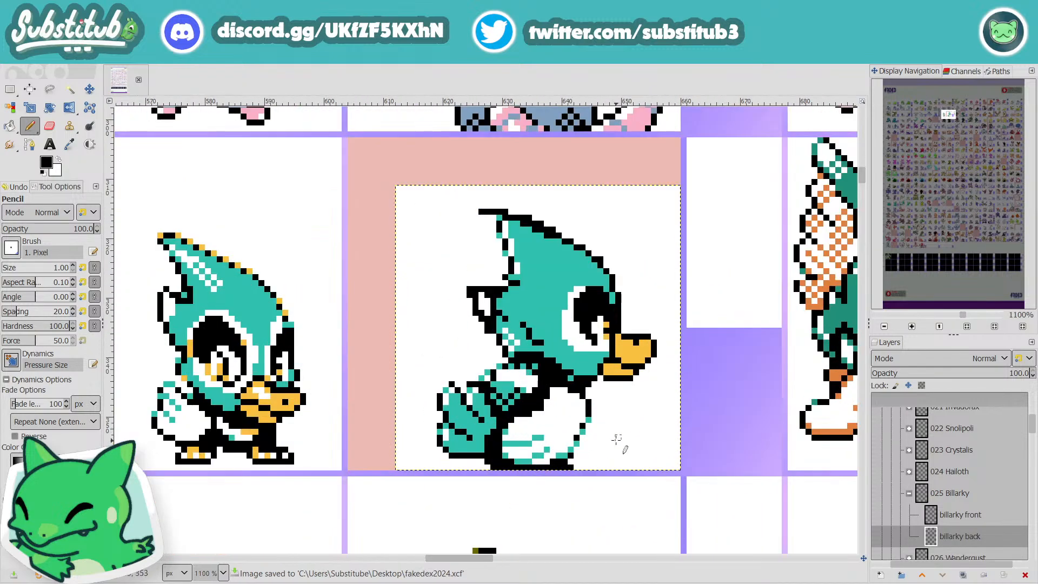
scroll(614, 439, up, 2)
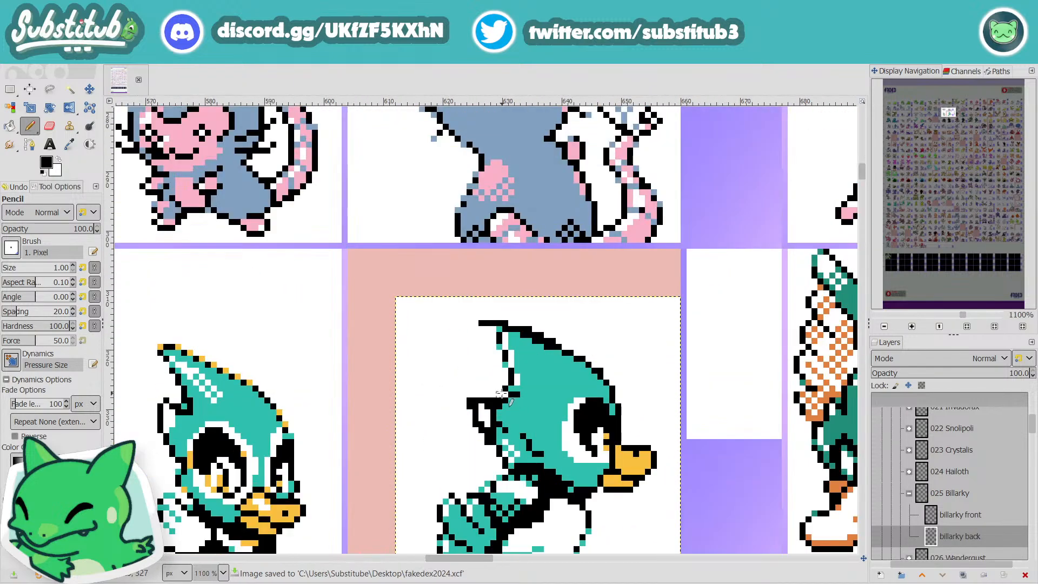
drag(504, 397, 475, 323)
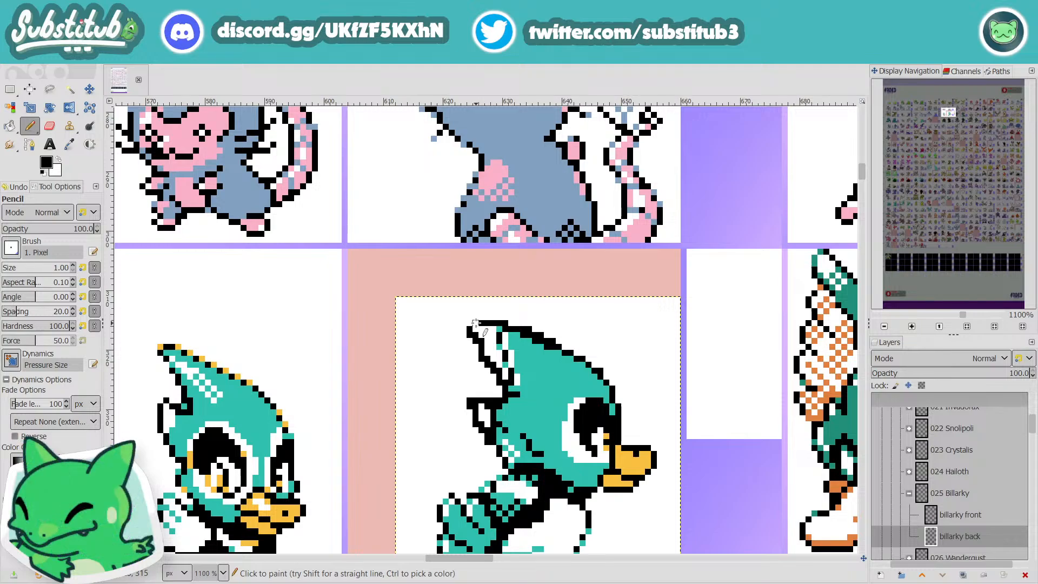
key(x)
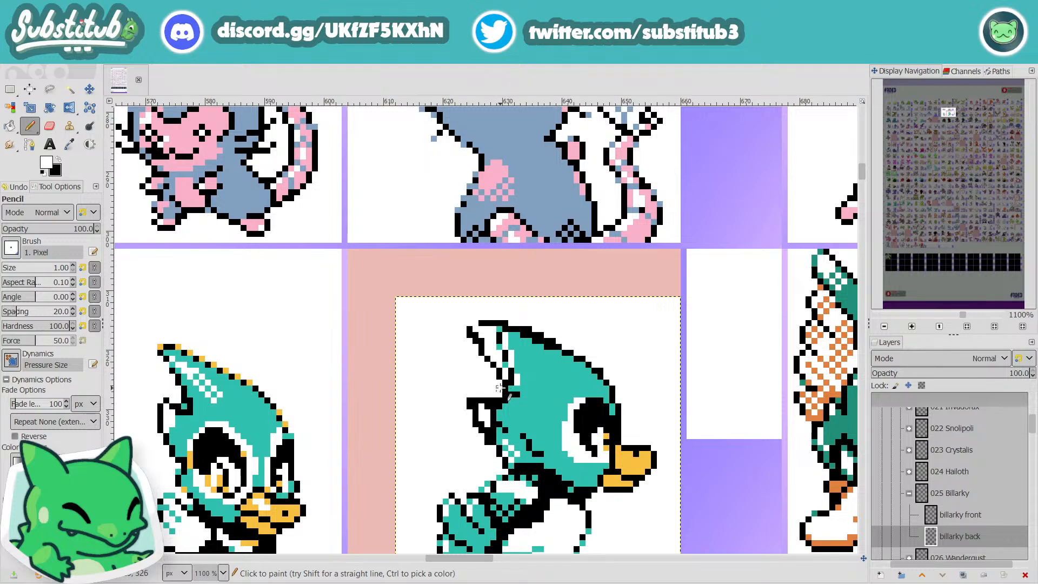
key(x)
key(ctrl+s)
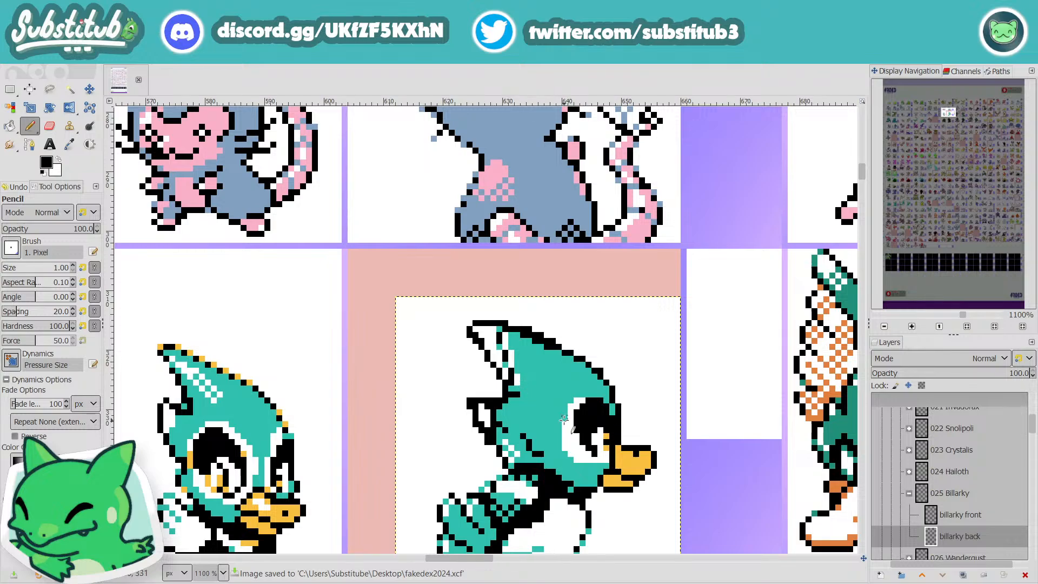
Step: Fill the widened crest with the head's sampled teal, covering the old inner edge and leaving a small white highlight at the tip
scroll(564, 420, down, 2)
scroll(579, 426, up, 2)
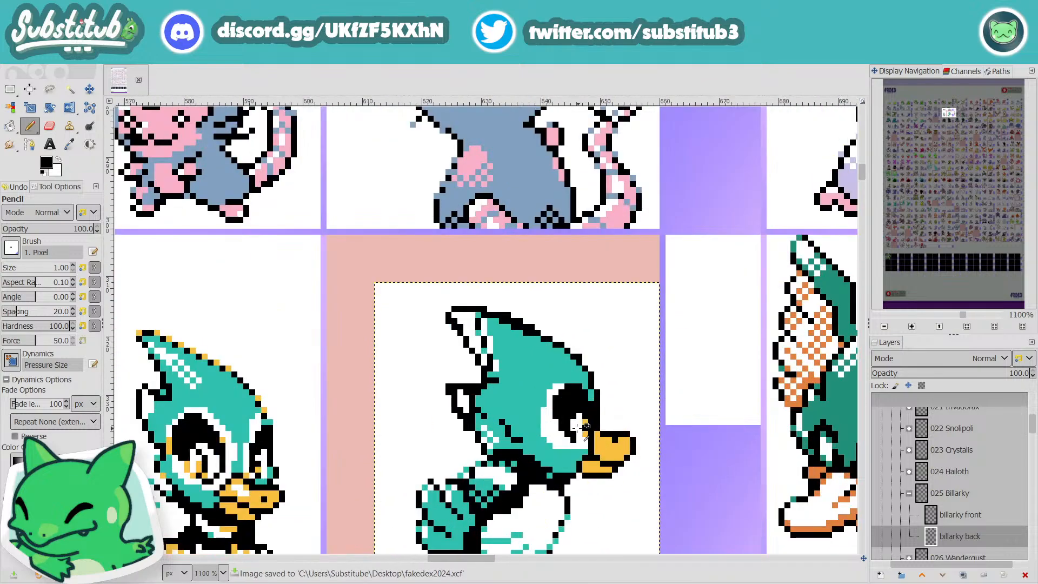
key(o)
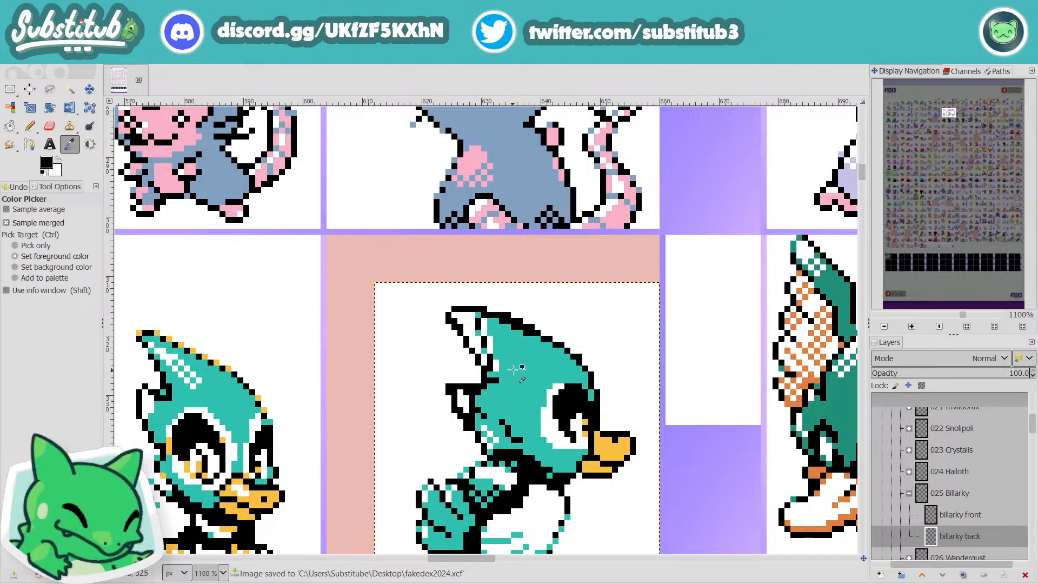
click(513, 369)
key(n)
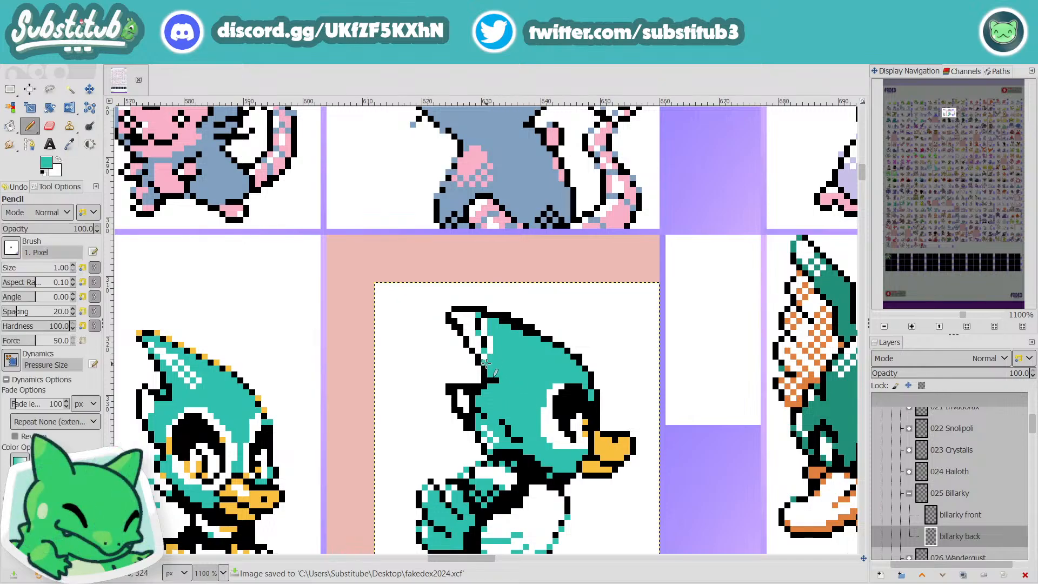
mouse_move(486, 362)
mouse_down()
mouse_move(480, 324)
mouse_move(479, 335)
mouse_up()
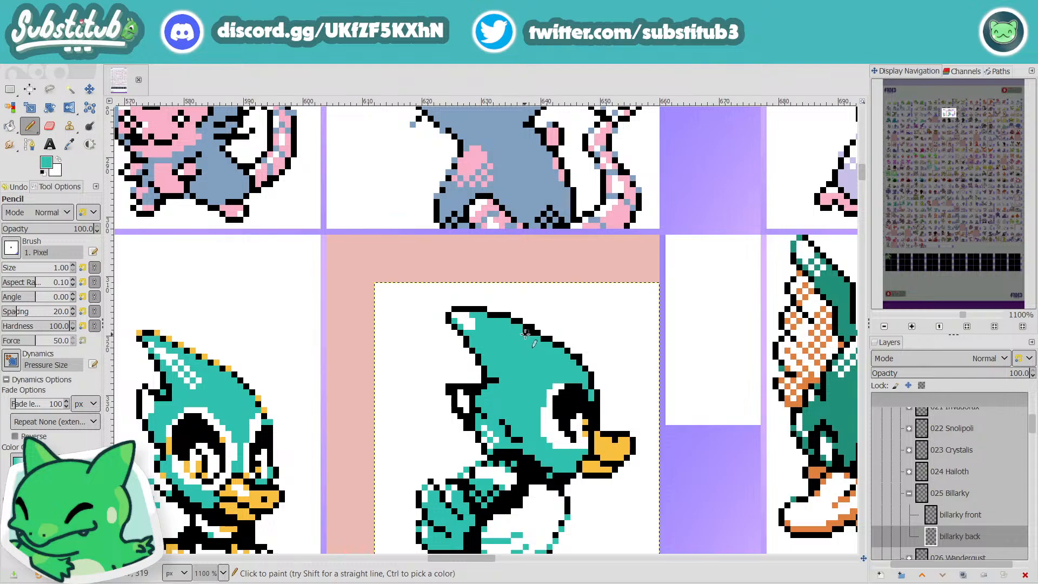
ctrl+scroll(529, 334, down, 4)
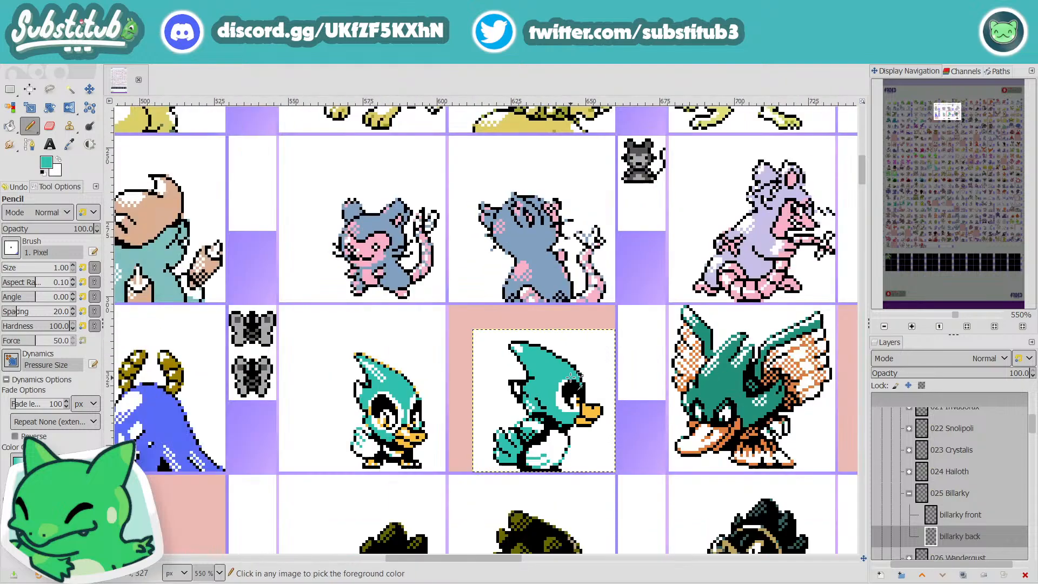
Step: Paint white pixels along the upper rim and front edge of Billarky's eye and save the sheet
ctrl+scroll(579, 400, up, 5)
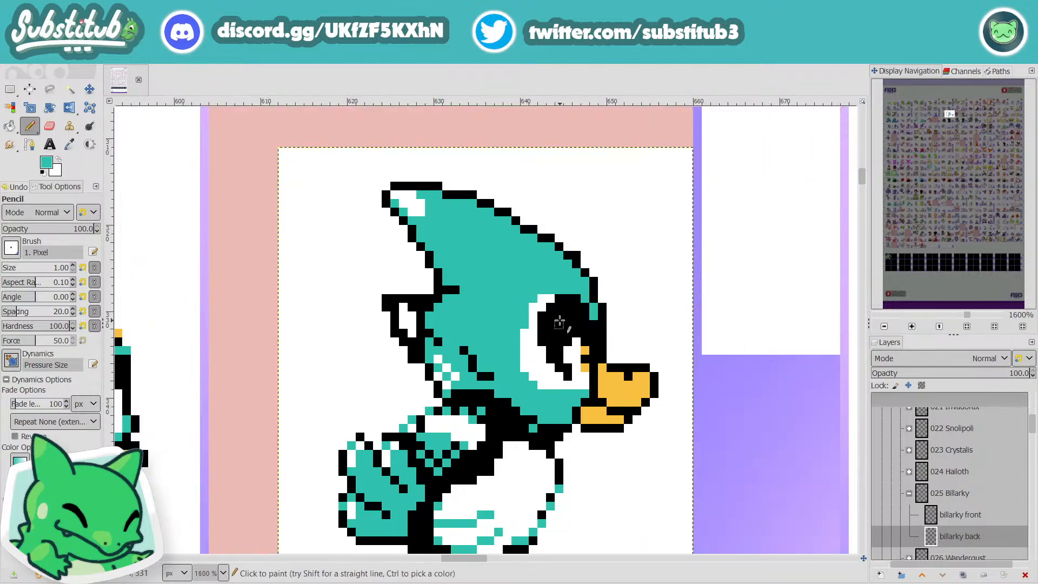
key(x)
drag(551, 289, 573, 287)
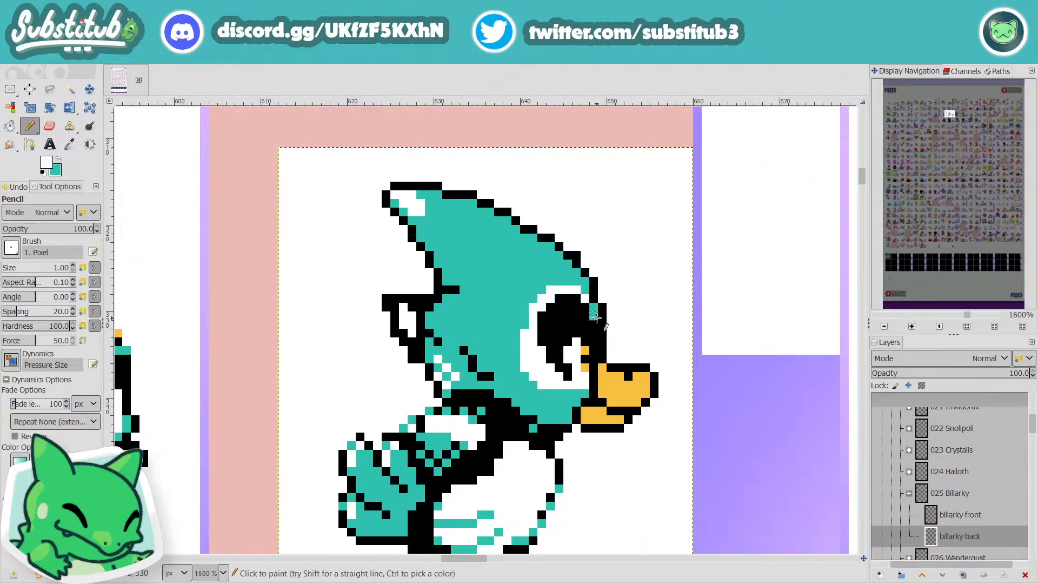
drag(593, 323, 600, 349)
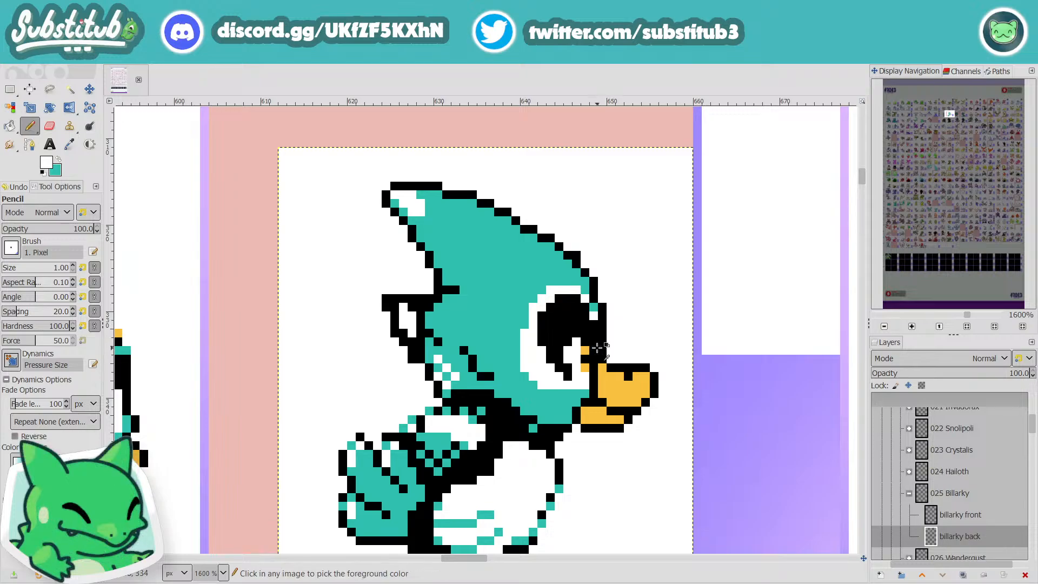
scroll(616, 373, down, 2)
scroll(599, 304, up, 1)
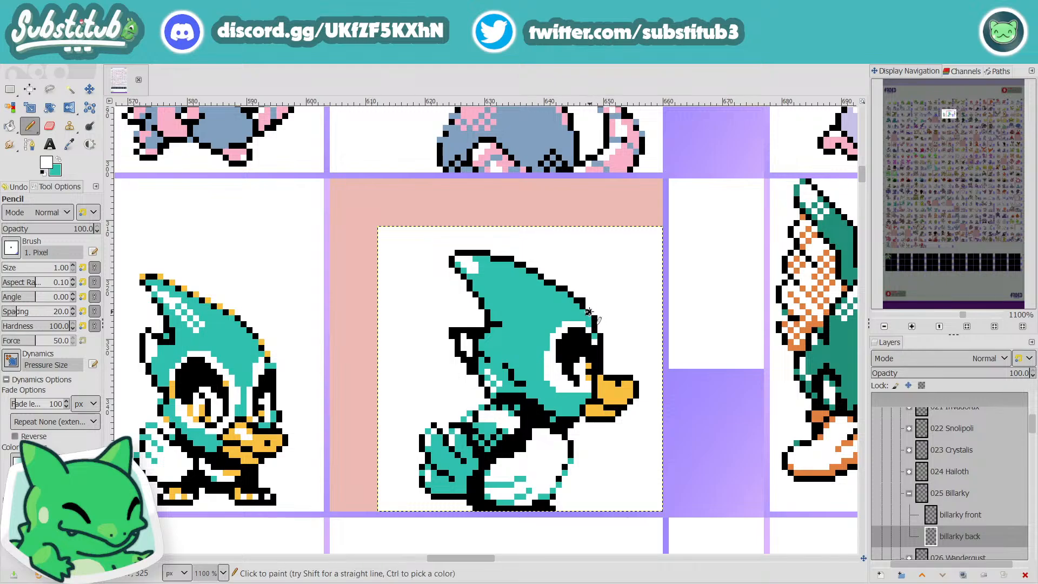
scroll(595, 316, down, 4)
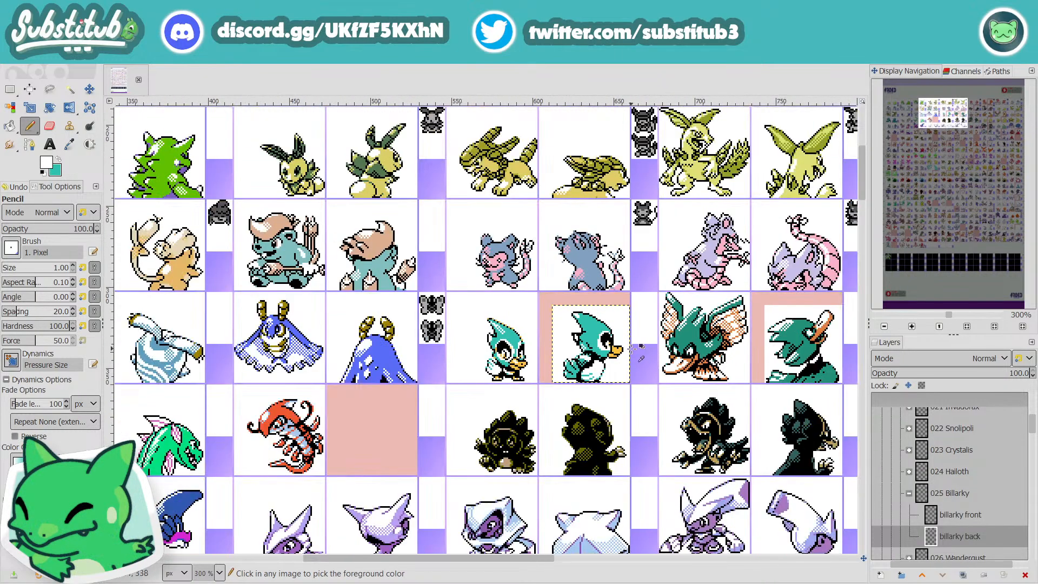
key(ctrl+s)
scroll(612, 354, up, 4)
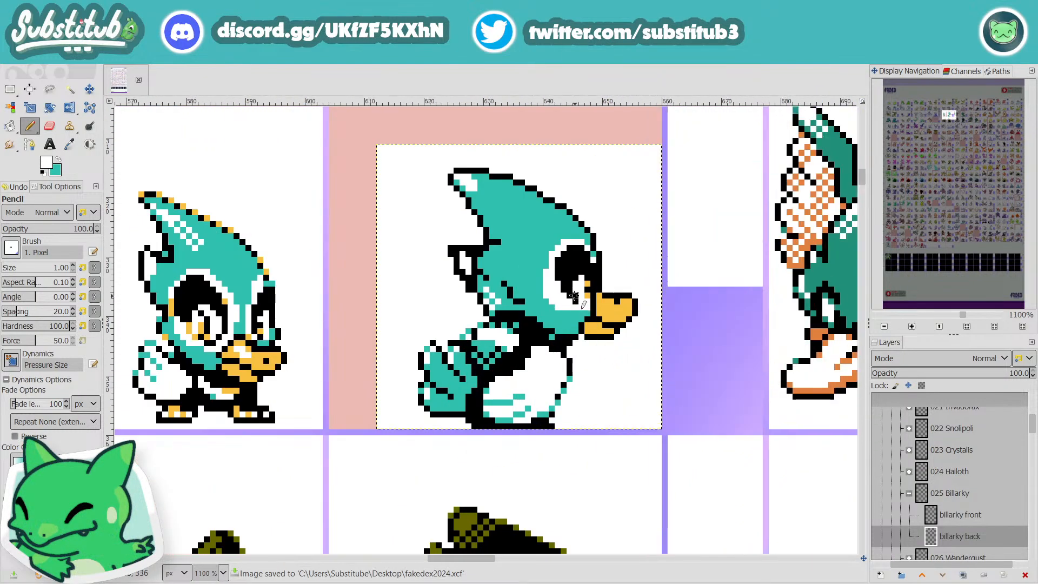
Step: Thicken the lower back part of Billarky's pupil with black, and set white as the drawing colour
key(x)
ctrl+click(563, 289)
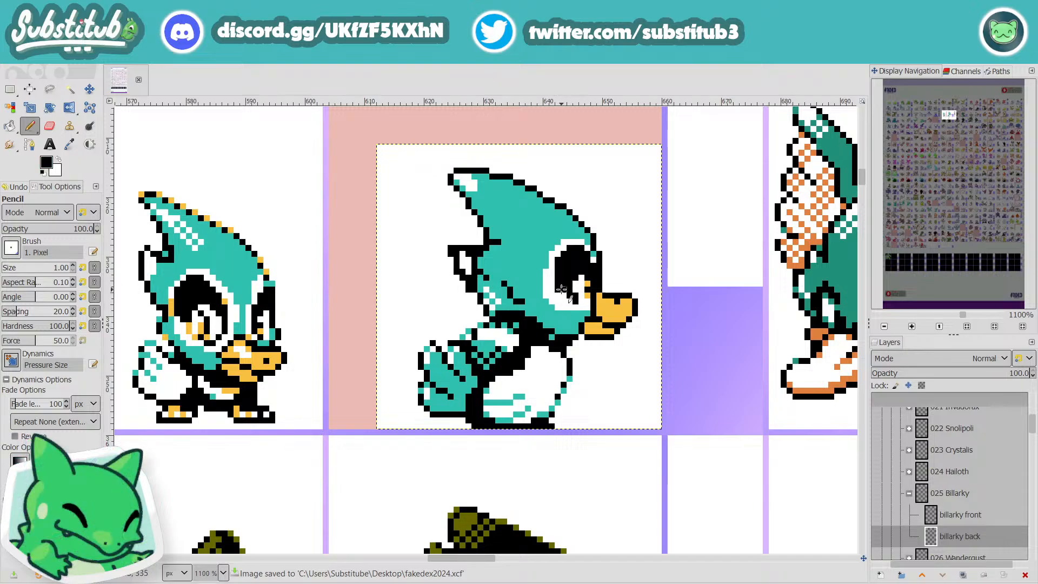
scroll(572, 300, down, 3)
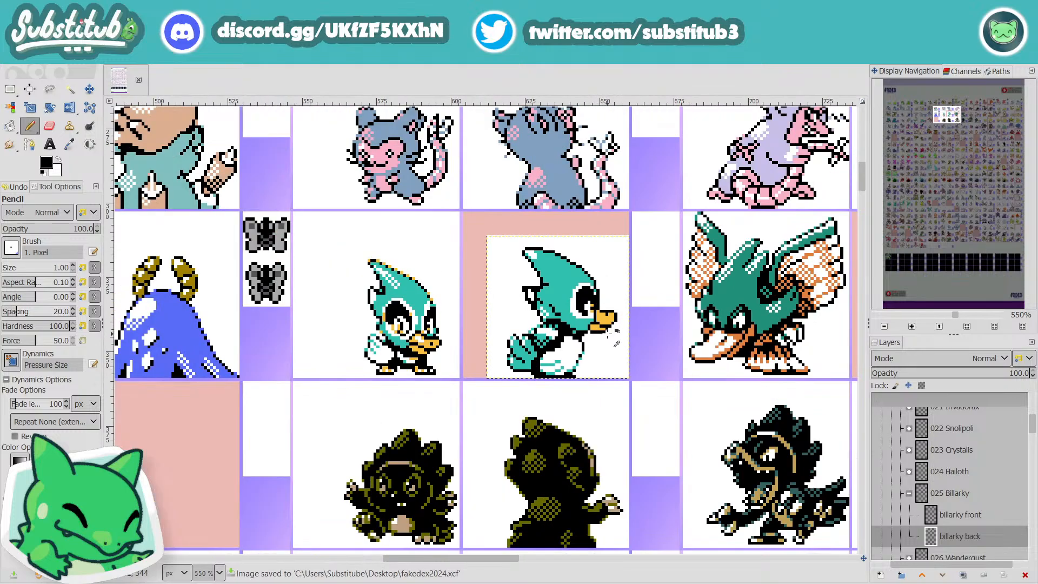
scroll(590, 319, up, 4)
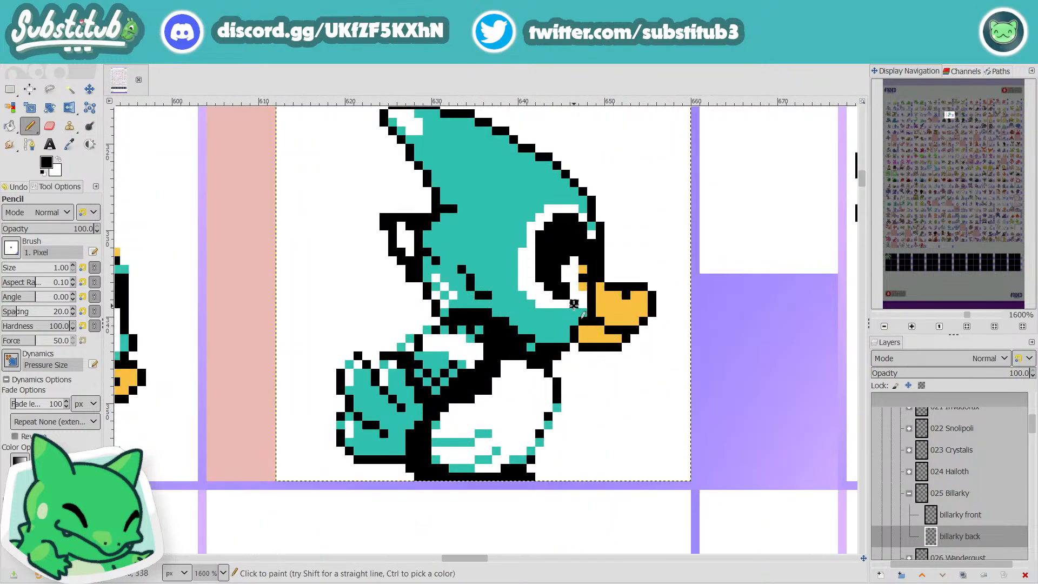
scroll(583, 308, down, 3)
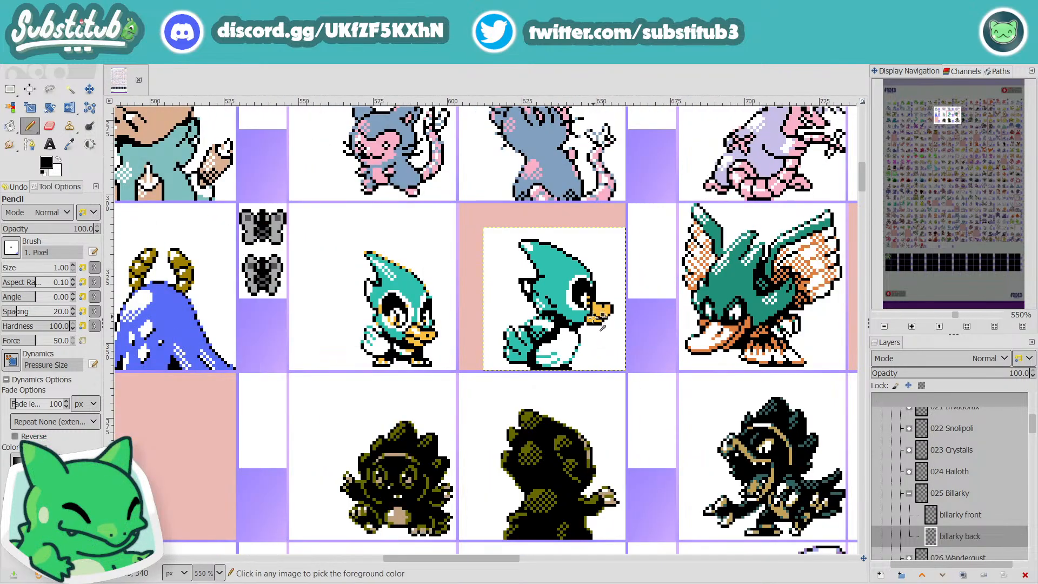
scroll(585, 319, up, 1)
scroll(584, 319, up, 1)
key(x)
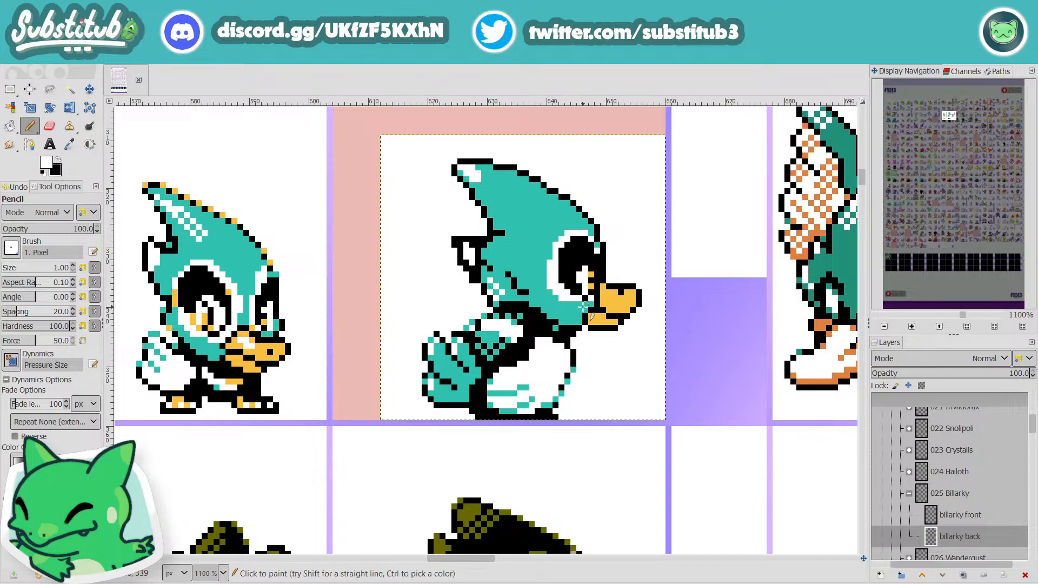
Step: Sample the teal of Billarky's head as the drawing colour and return to the Pencil tool
scroll(573, 304, down, 3)
scroll(578, 308, up, 3)
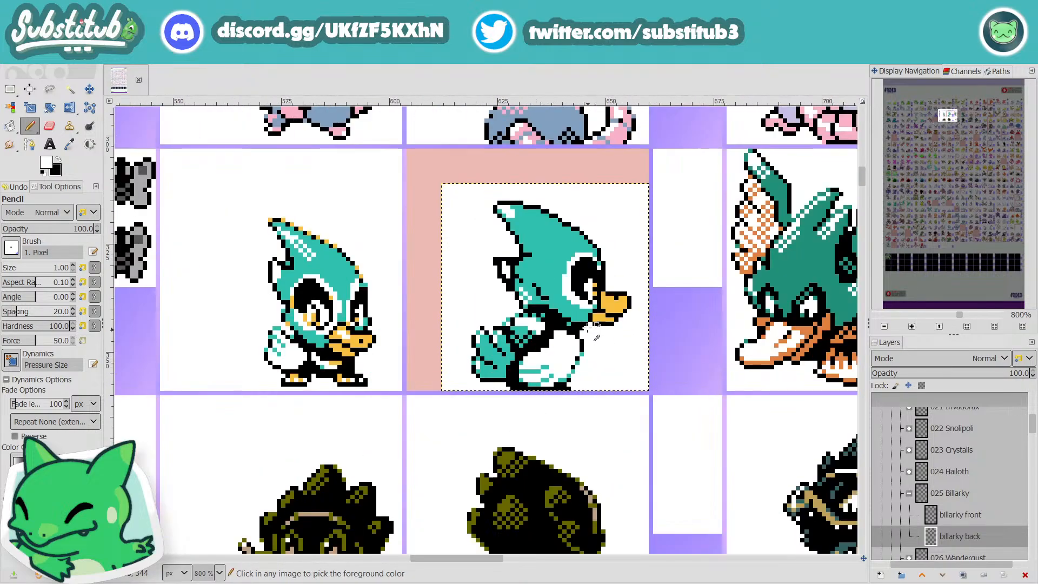
key(o)
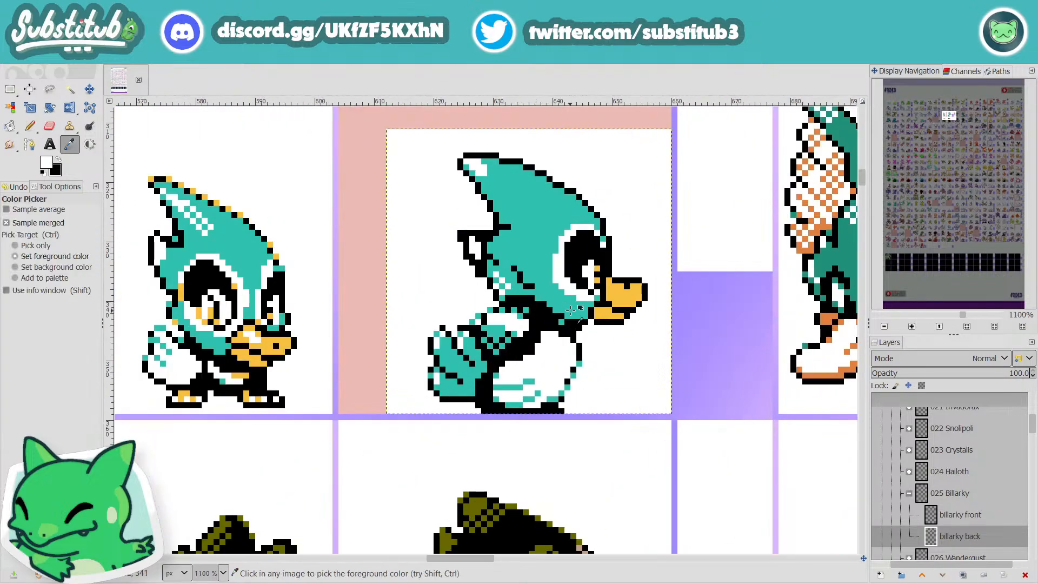
click(540, 265)
key(n)
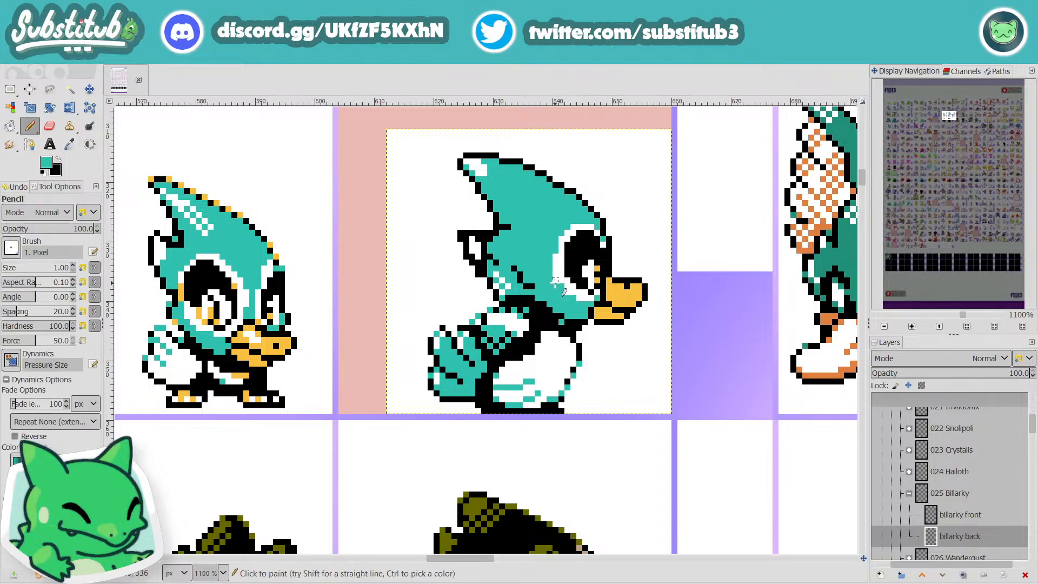
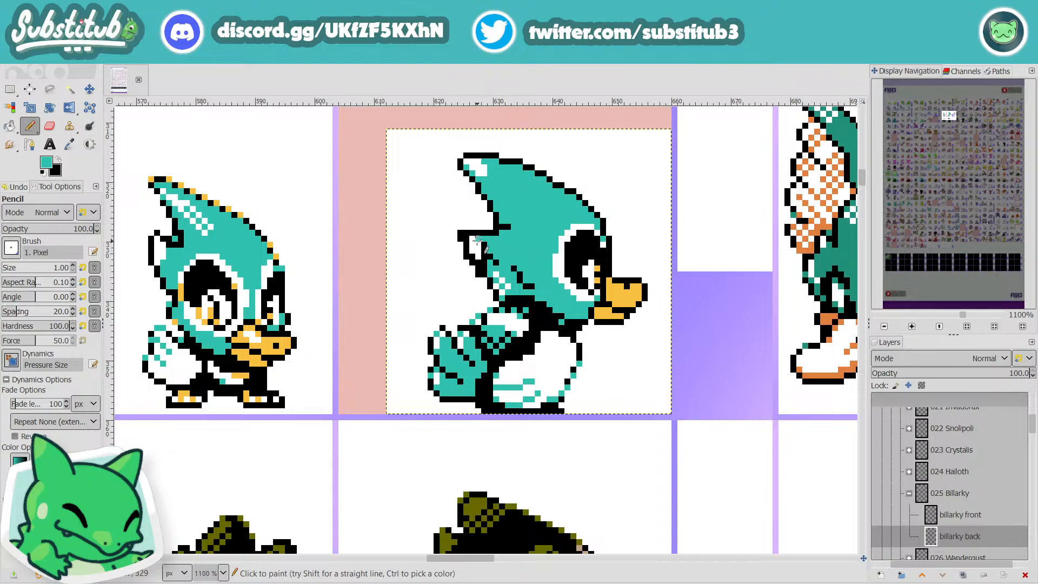
Step: Fill the lower tuft at the back of Billarky's head with teal, covering its old inner outline, and save the sheet
drag(475, 248, 482, 258)
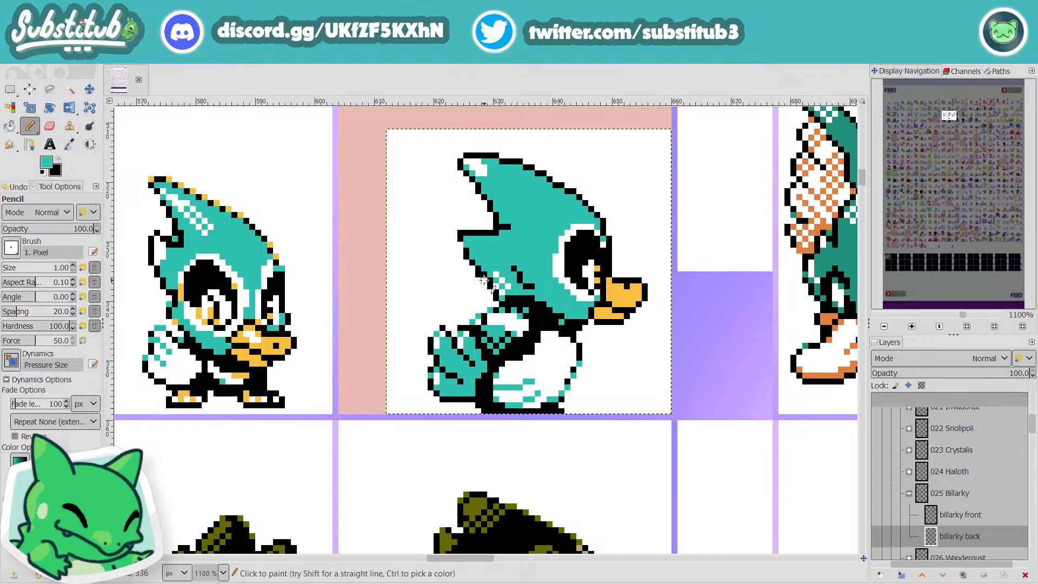
key(ctrl+s)
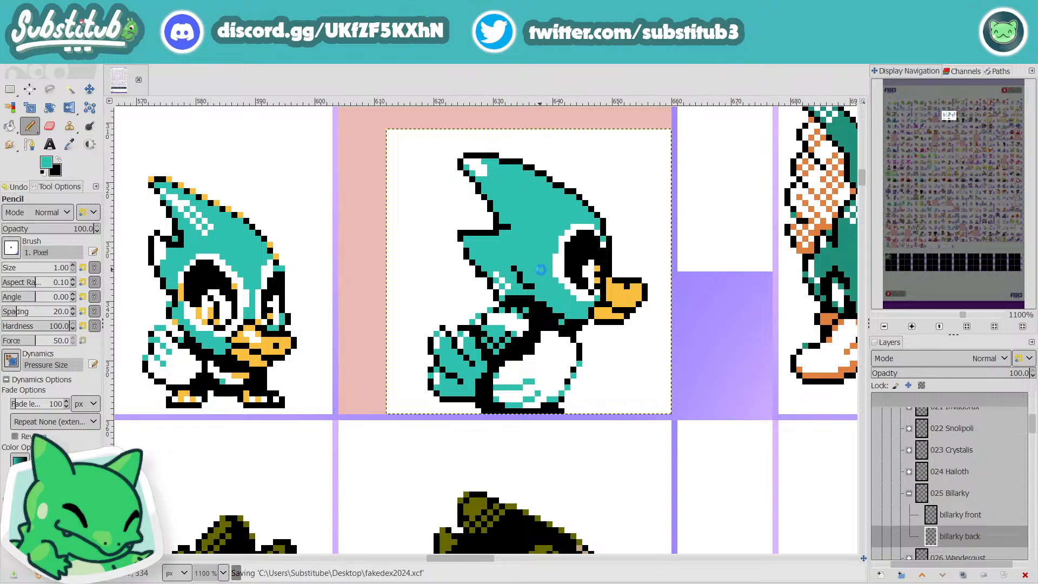
Step: Draw a black angled feather line inside the head behind the eye, and sample the head's teal for the Pencil tool
key(d)
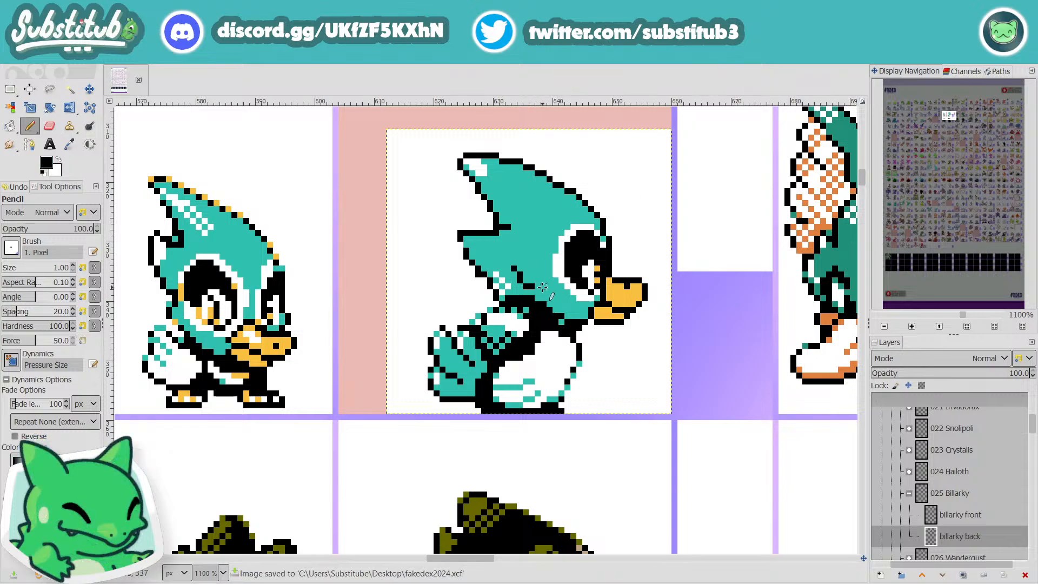
drag(530, 262, 520, 263)
scroll(562, 286, down, 2)
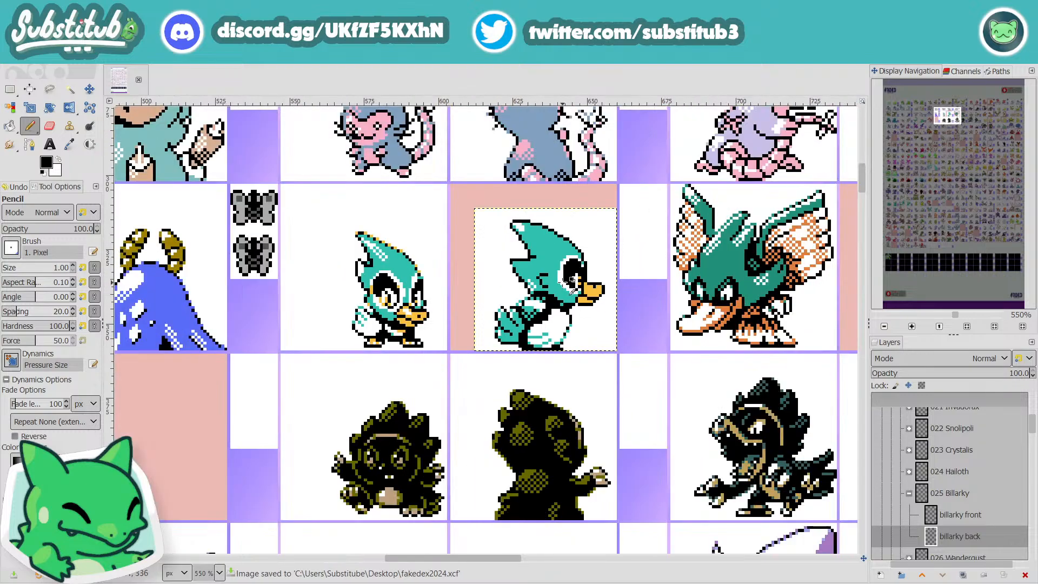
scroll(560, 284, up, 2)
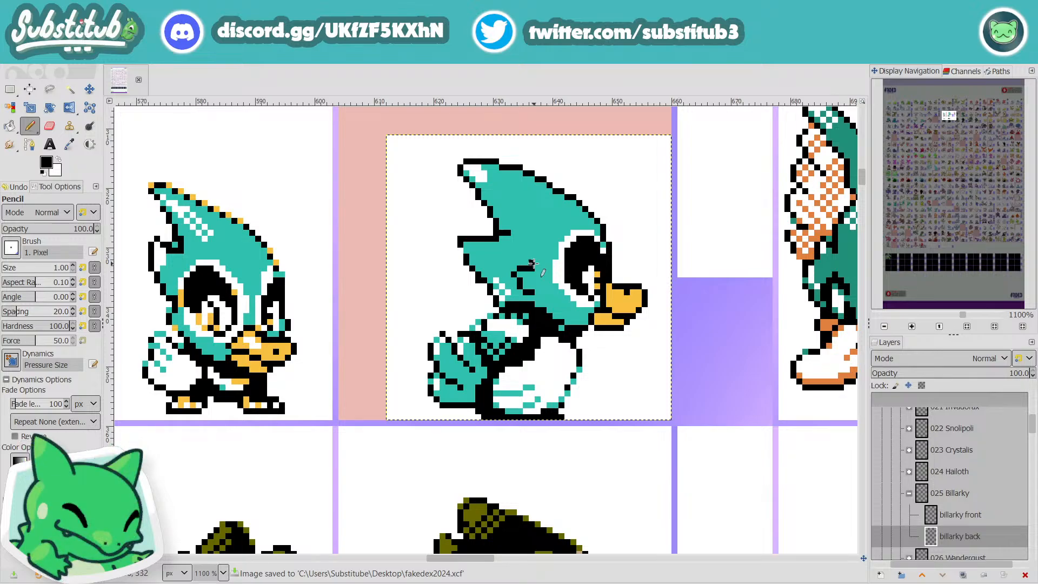
key(o)
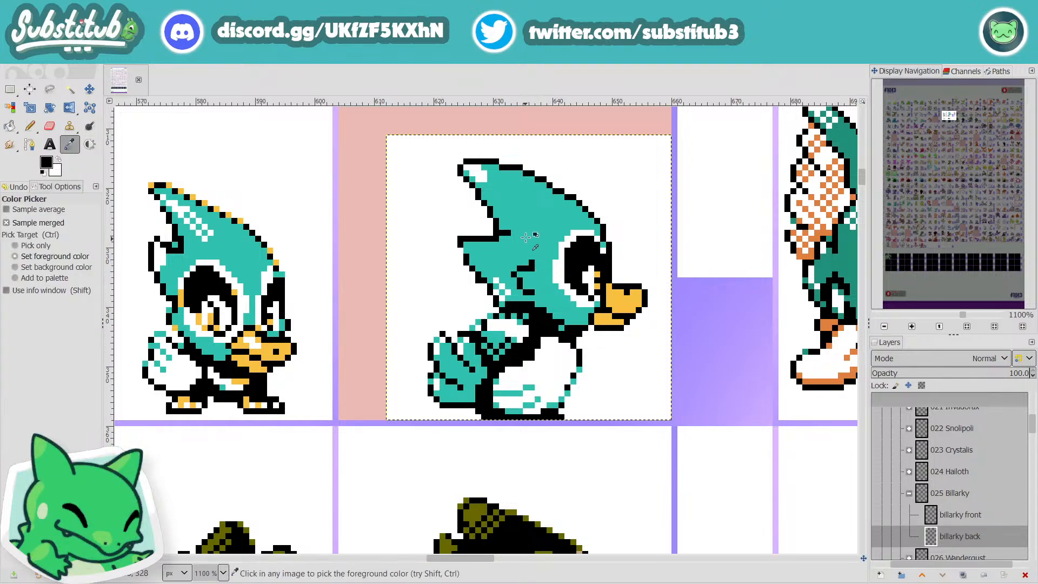
click(537, 267)
key(n)
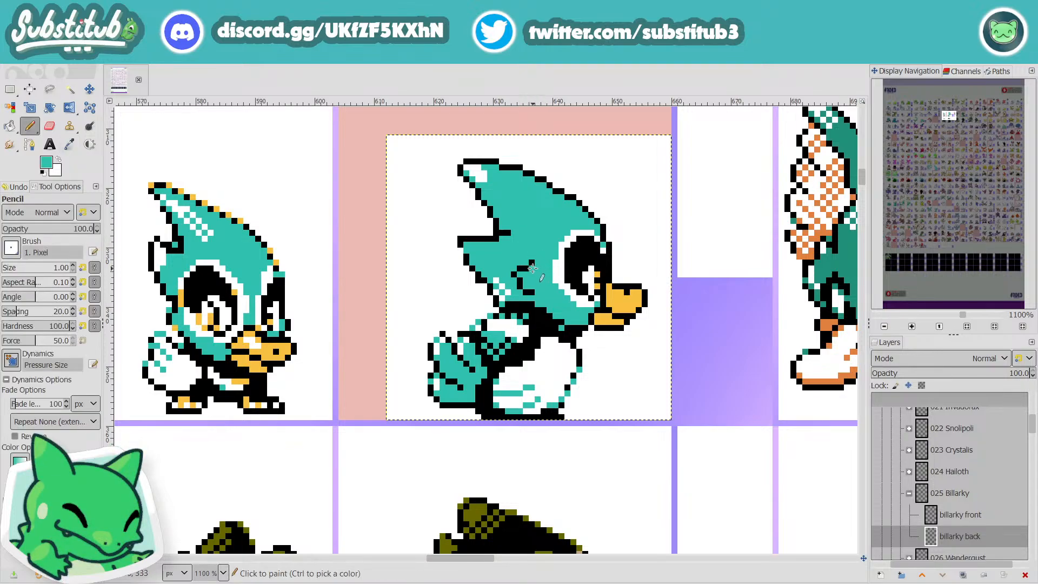
scroll(548, 292, down, 3)
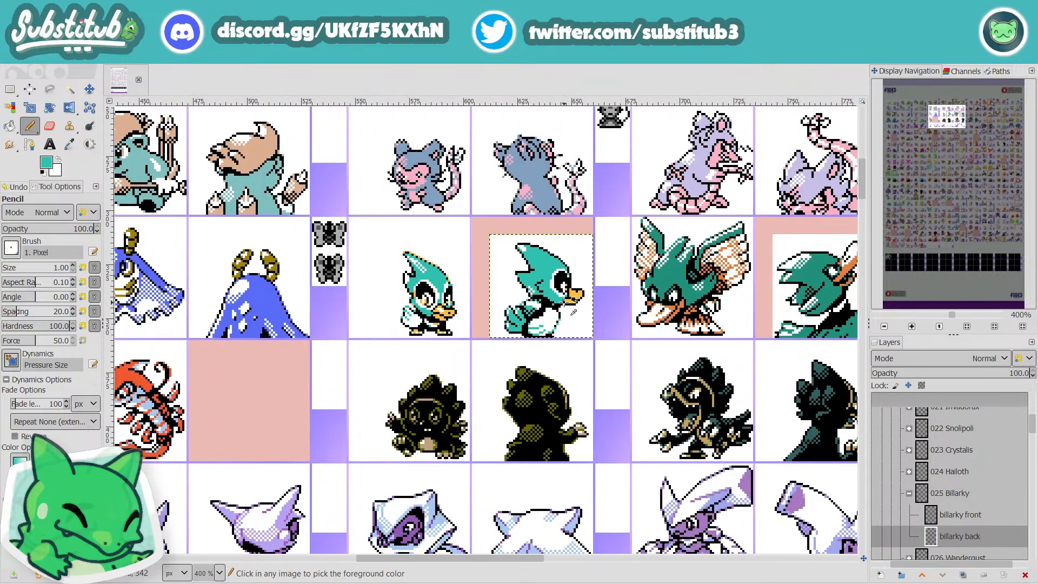
scroll(521, 283, up, 3)
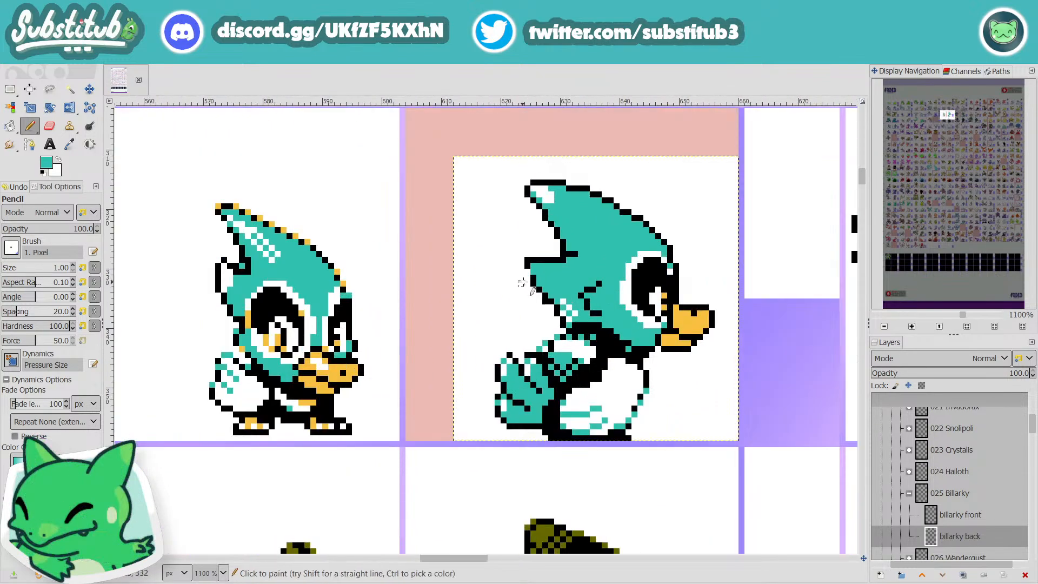
Step: Raise the tip of the lower back tuft with black outline pixels and fill beneath it with sampled teal
key(x)
key(d)
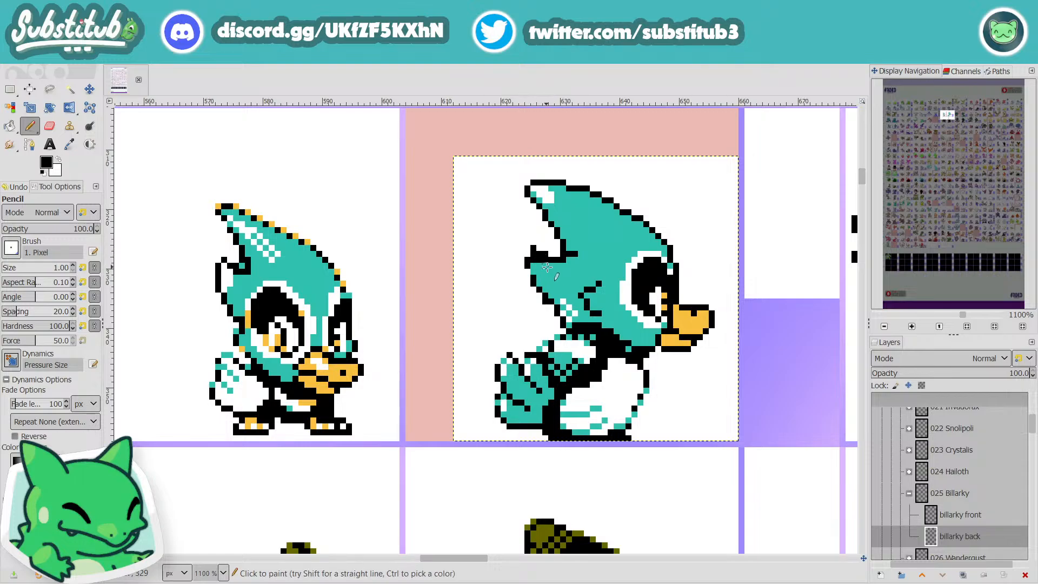
key(o)
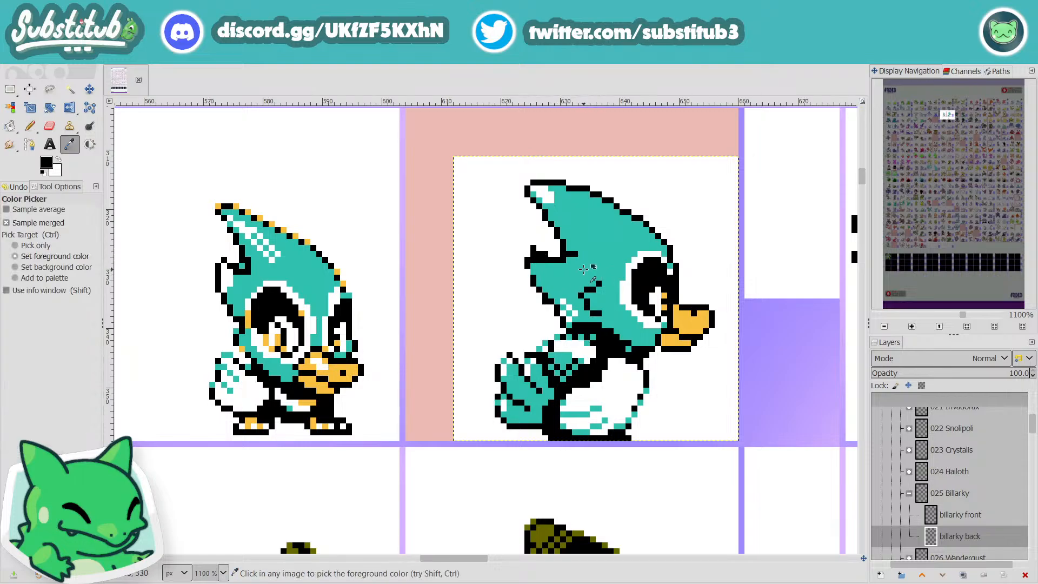
click(583, 270)
key(n)
drag(546, 260, 533, 259)
Step: Sample white as the Pencil's drawing colour and save the sheet
key(d)
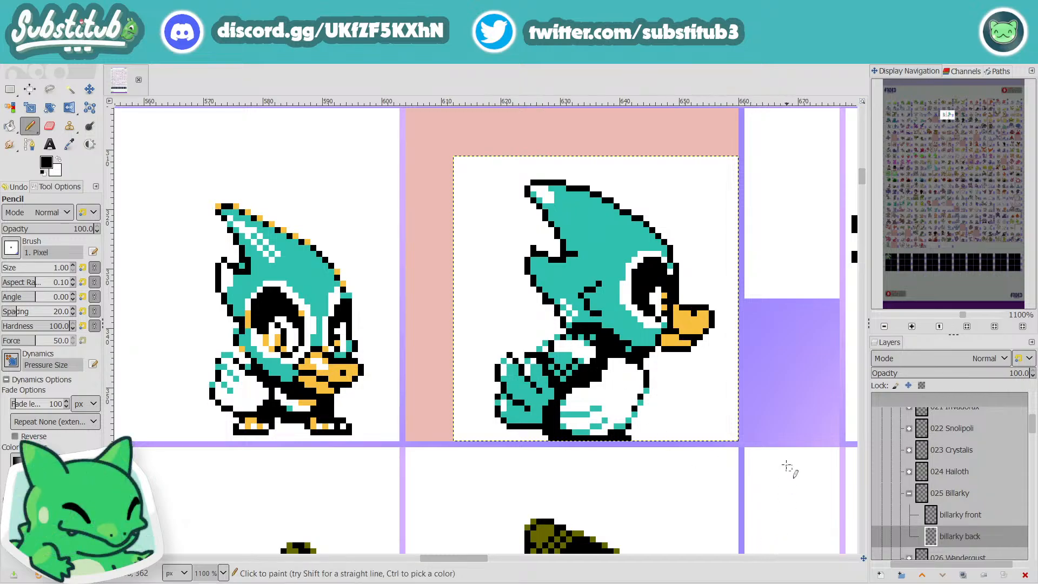
key(o)
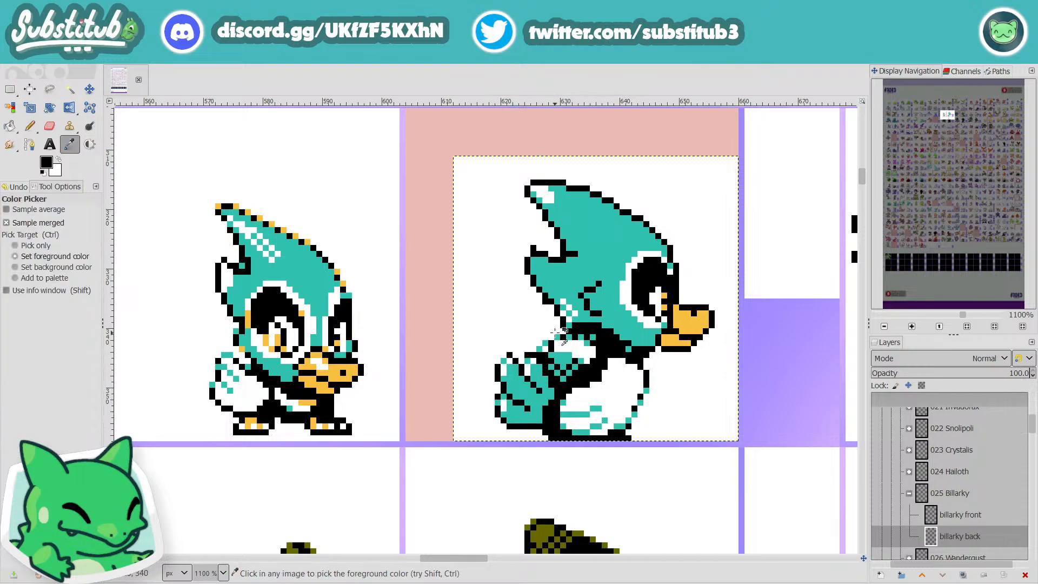
click(500, 293)
key(n)
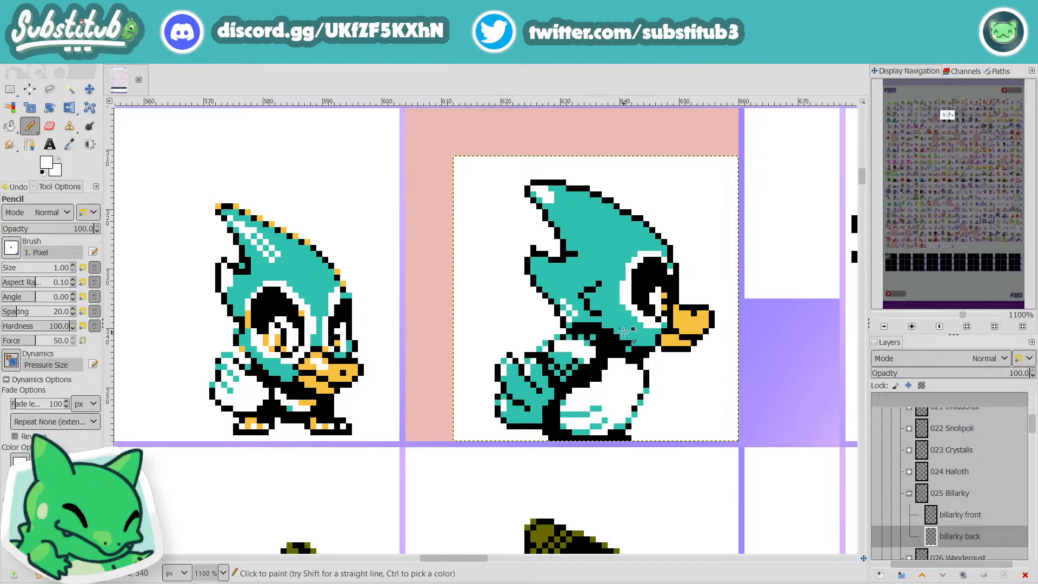
key(ctrl+s)
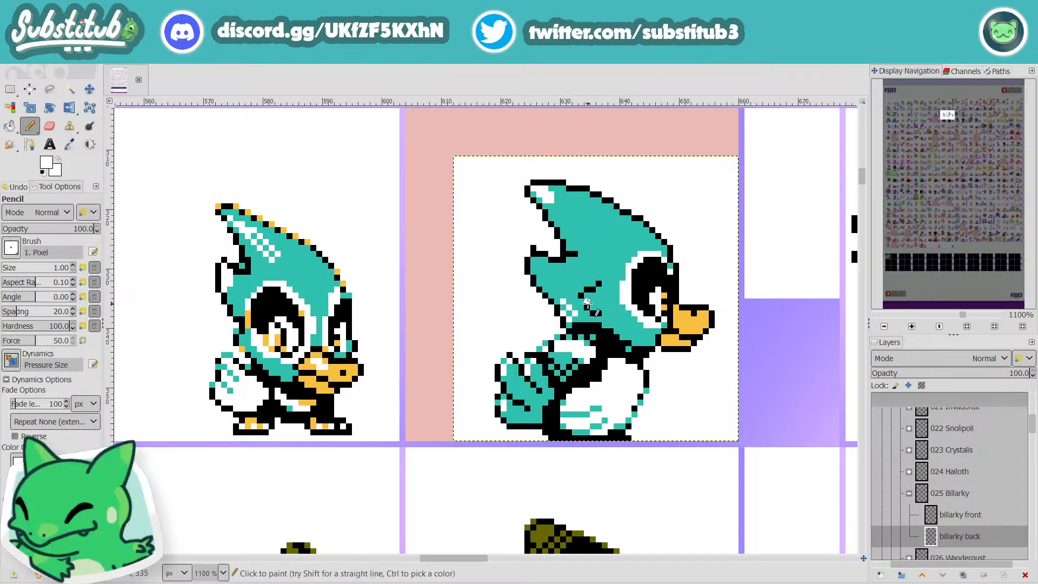
Step: Paint sampled teal over the black line extending into the head from the notch between the crest and lower tuft, and save
key(d)
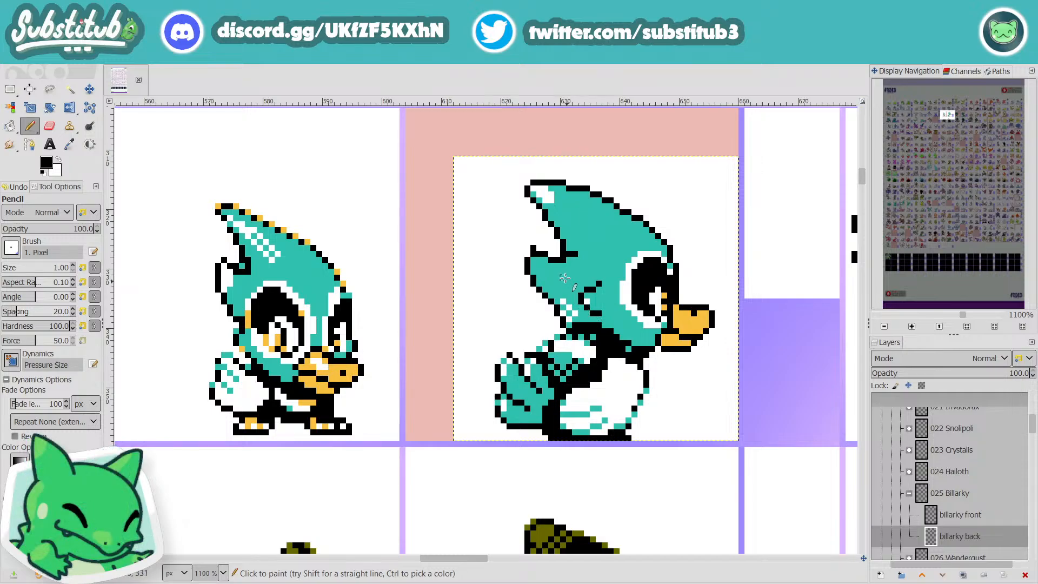
key(o)
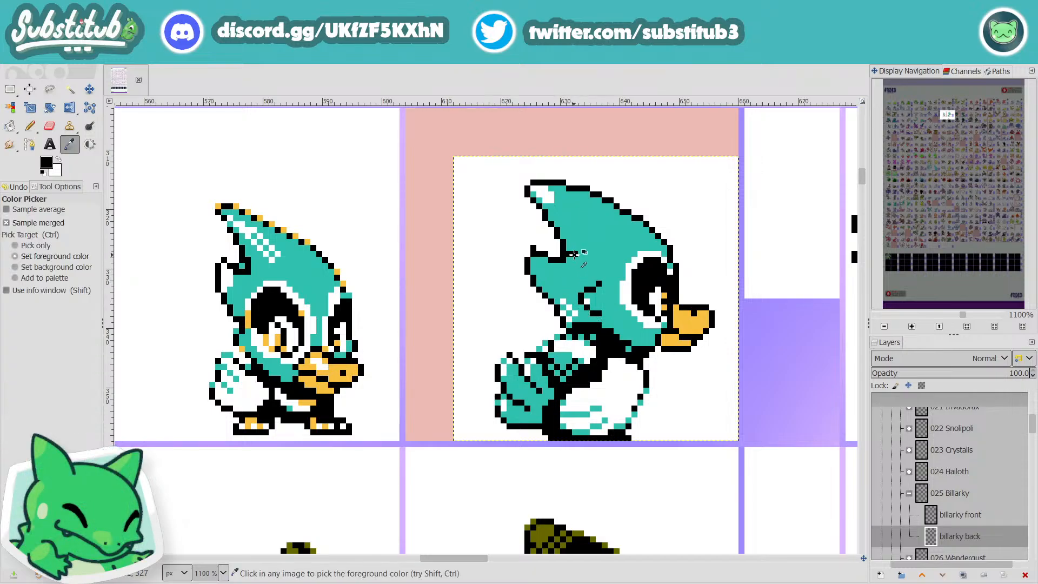
click(576, 266)
key(n)
mouse_move(562, 262)
mouse_down()
mouse_move(582, 256)
mouse_move(593, 267)
mouse_up()
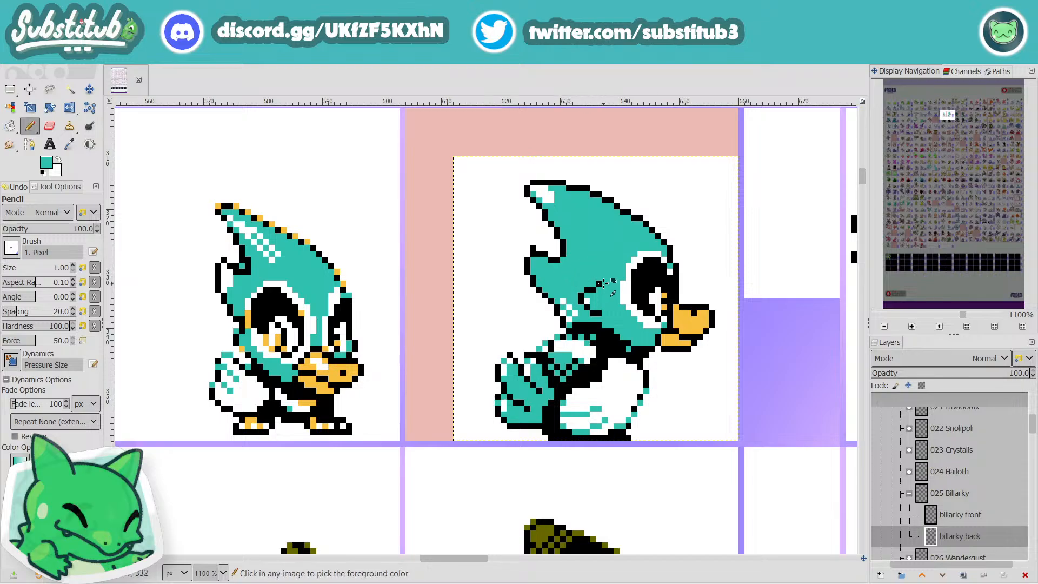
scroll(593, 267, down, 5)
key(ctrl+s)
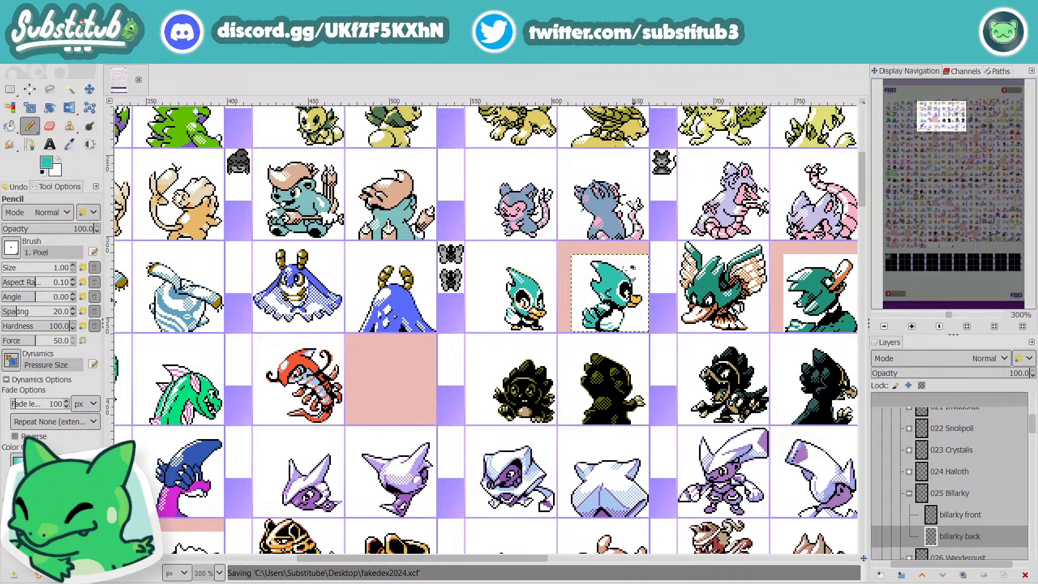
Step: Redraw the feather mark higher behind the eye as a black hooked curve, and paint sampled teal over the stray old pixels
scroll(623, 272, up, 3)
key(d)
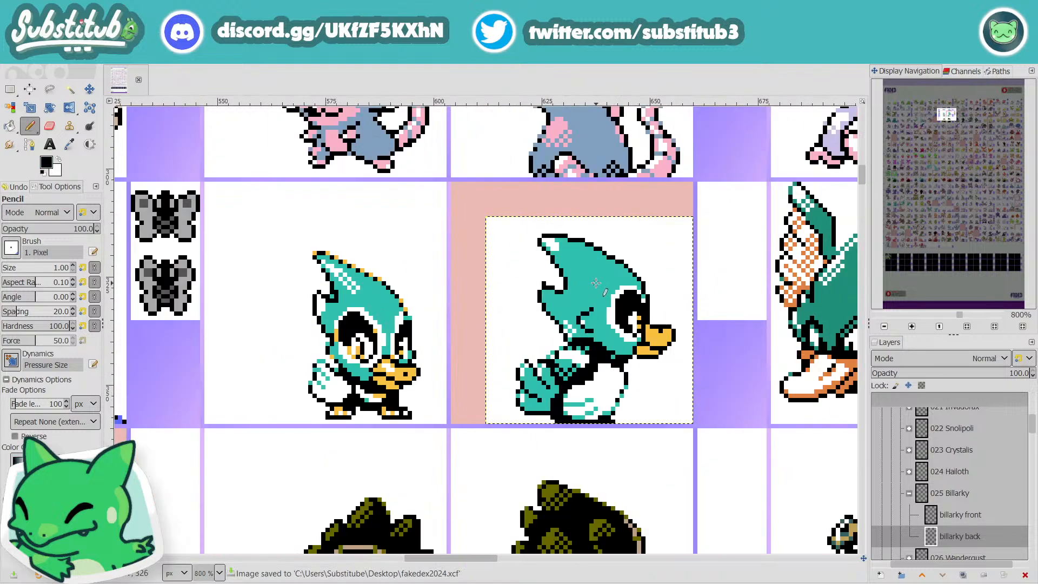
drag(596, 292, 570, 280)
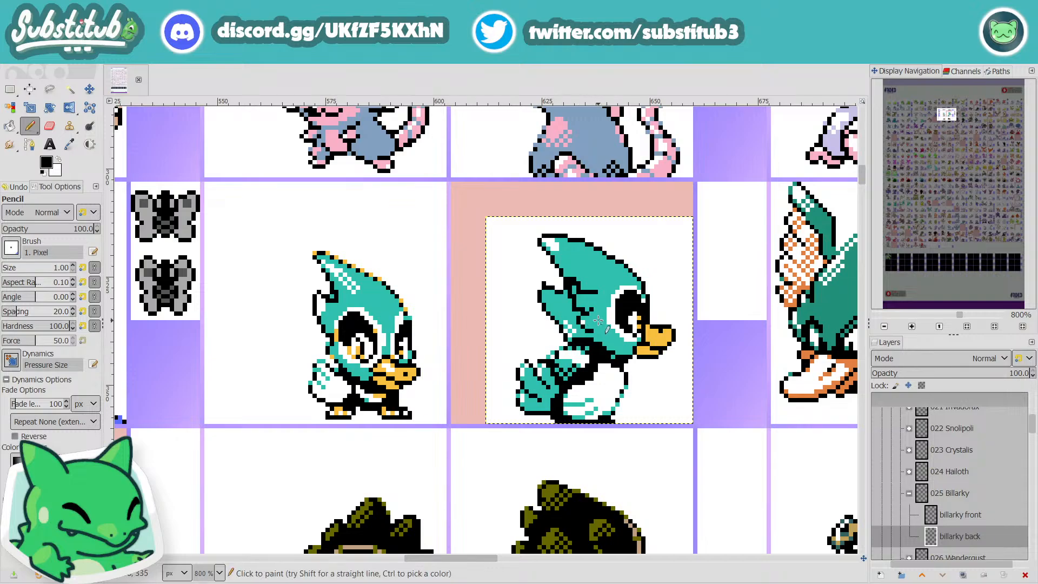
key(o)
click(599, 323)
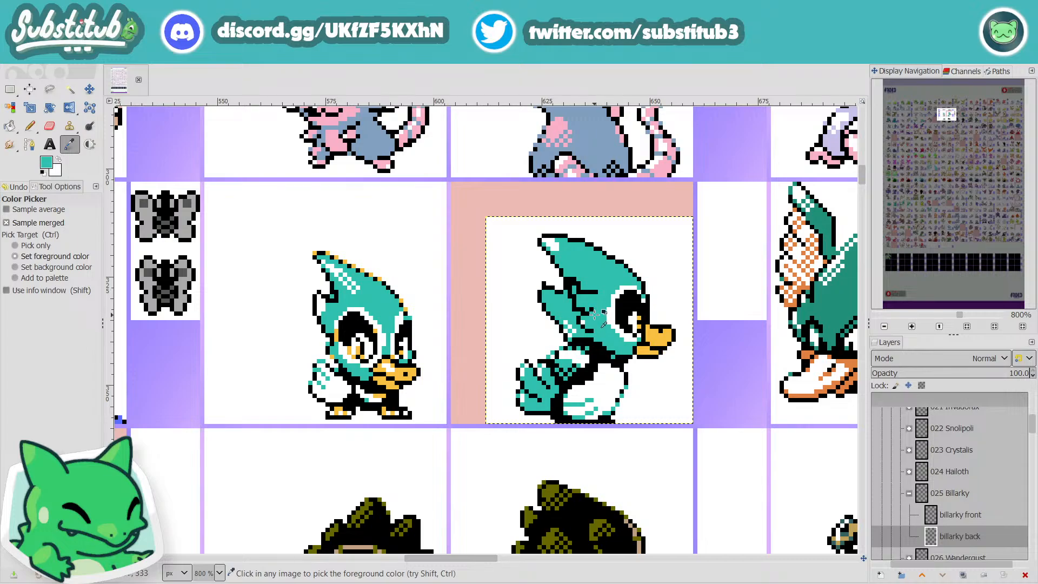
key(n)
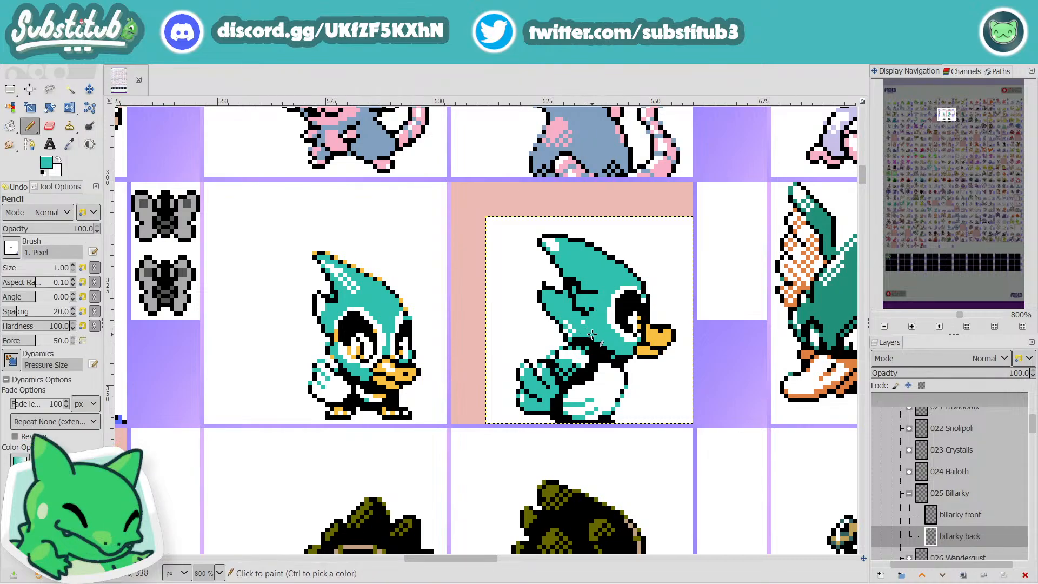
click(583, 325)
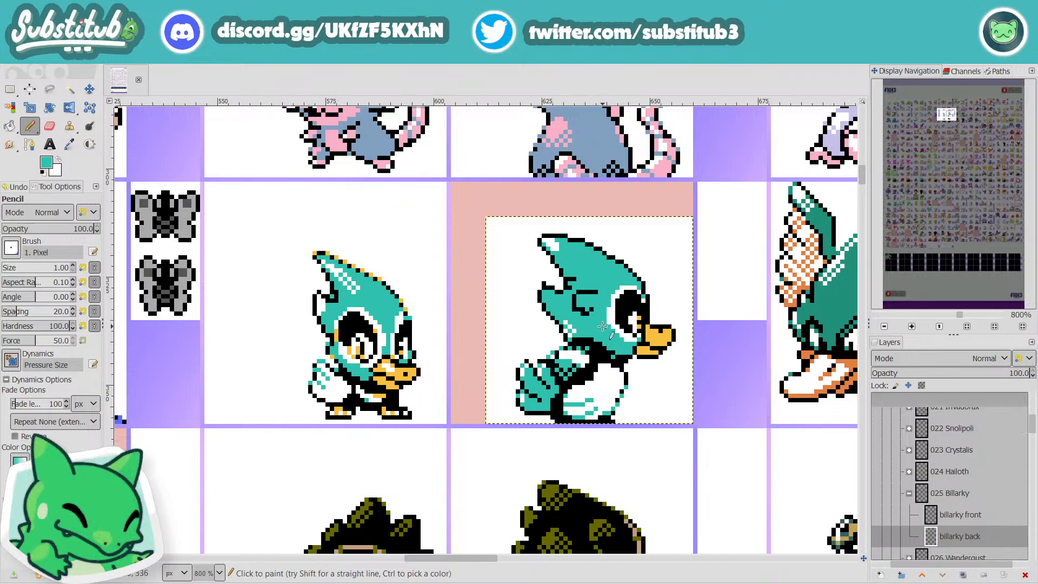
scroll(603, 327, down, 4)
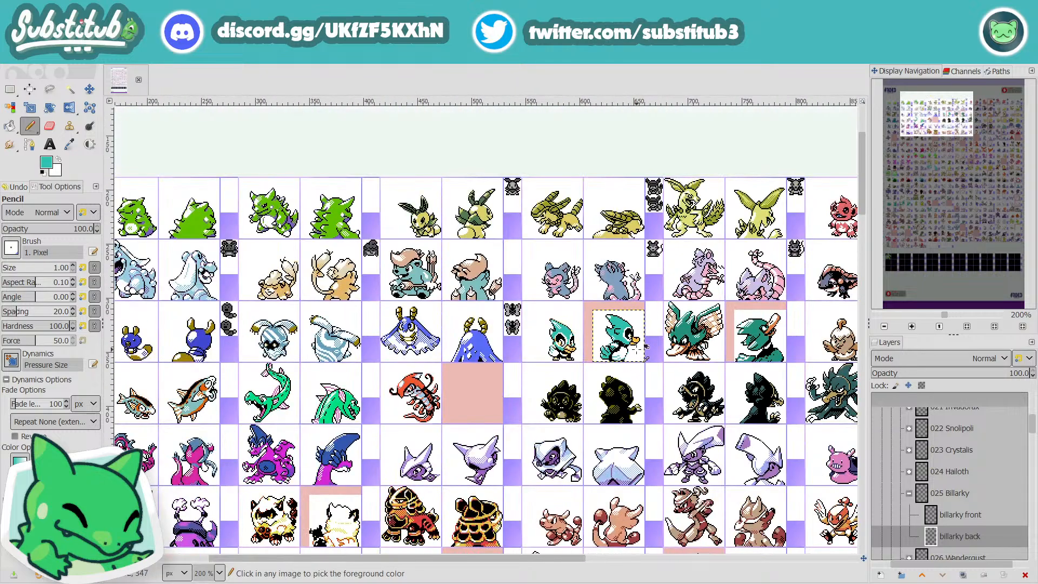
scroll(638, 351, up, 2)
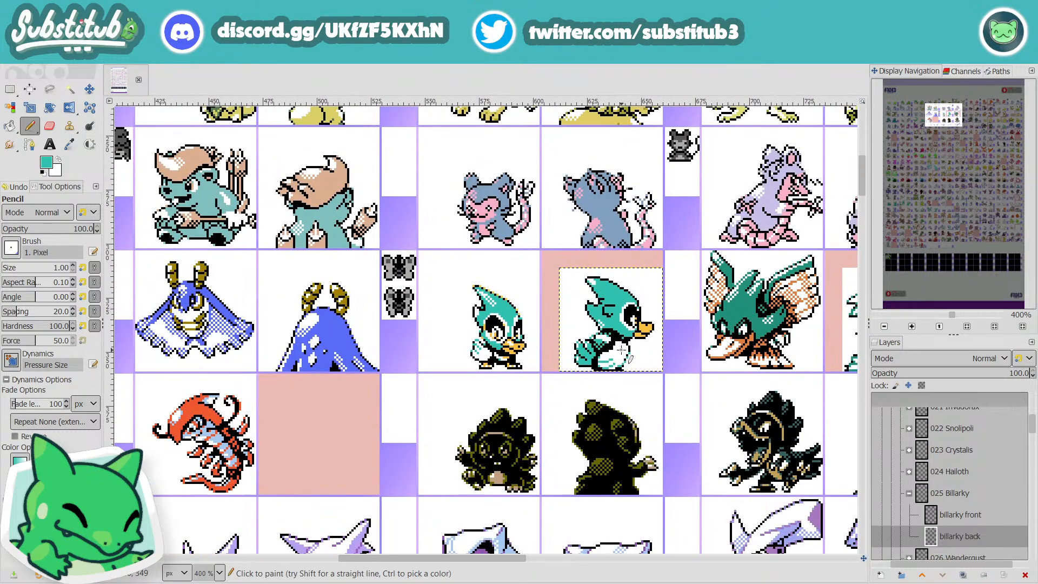
scroll(622, 350, up, 3)
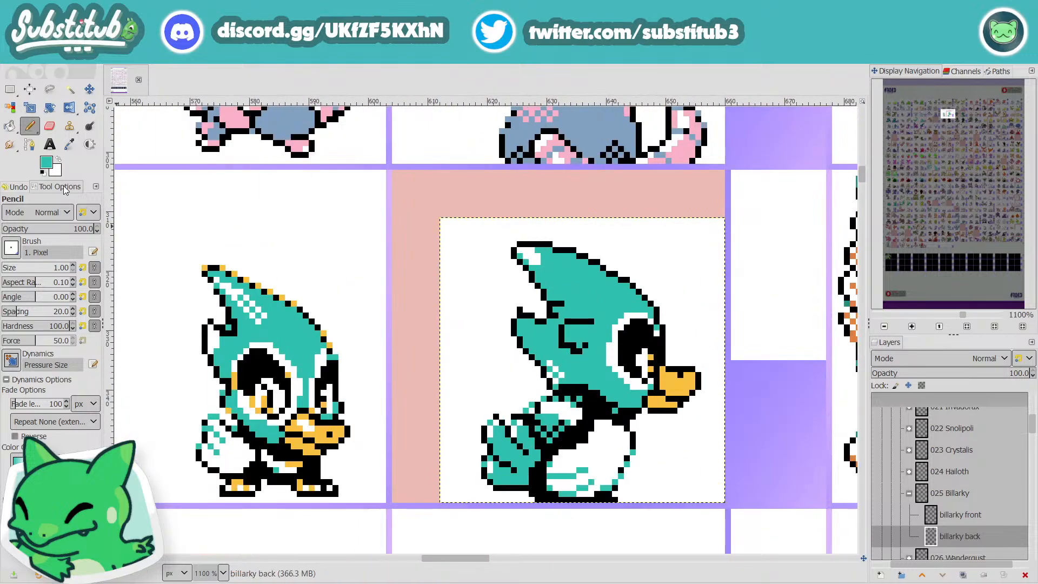
Step: Select a 9 × 14 px rectangle around the eye on Billarky's back sprite, and cut and paste it as a floating selection
click(10, 89)
drag(601, 310, 654, 389)
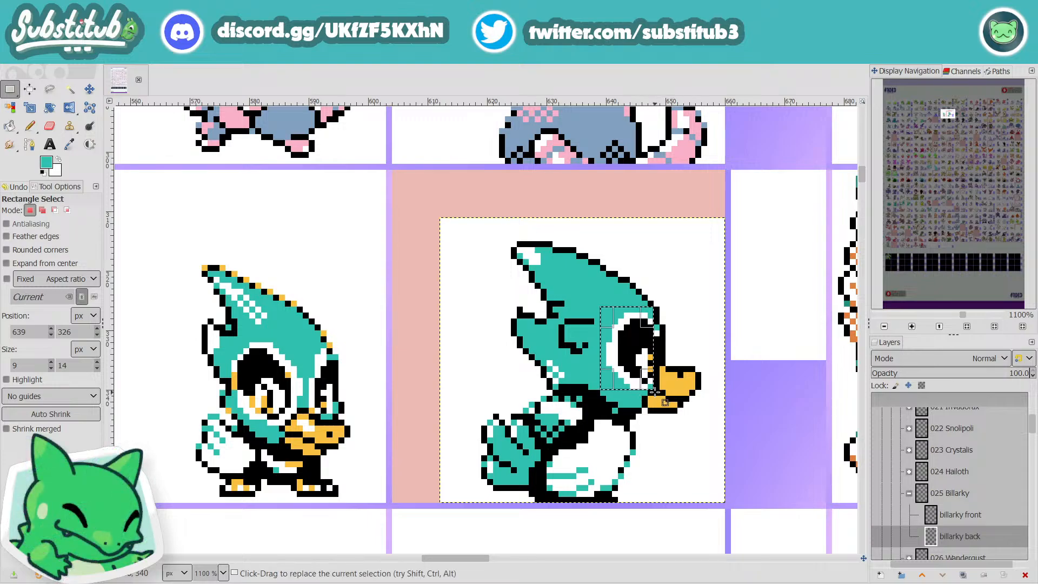
key(ctrl+x)
key(ctrl+v)
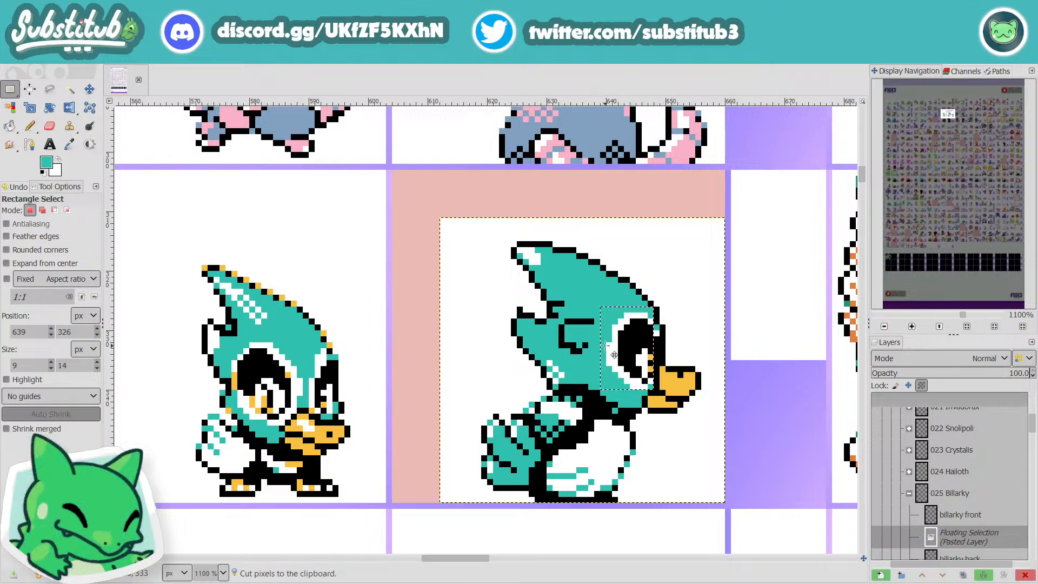
Step: Scale the floating eye on Billarky's back sprite to 7 × 14 px with the aspect ratio unlinked
click(68, 108)
click(75, 111)
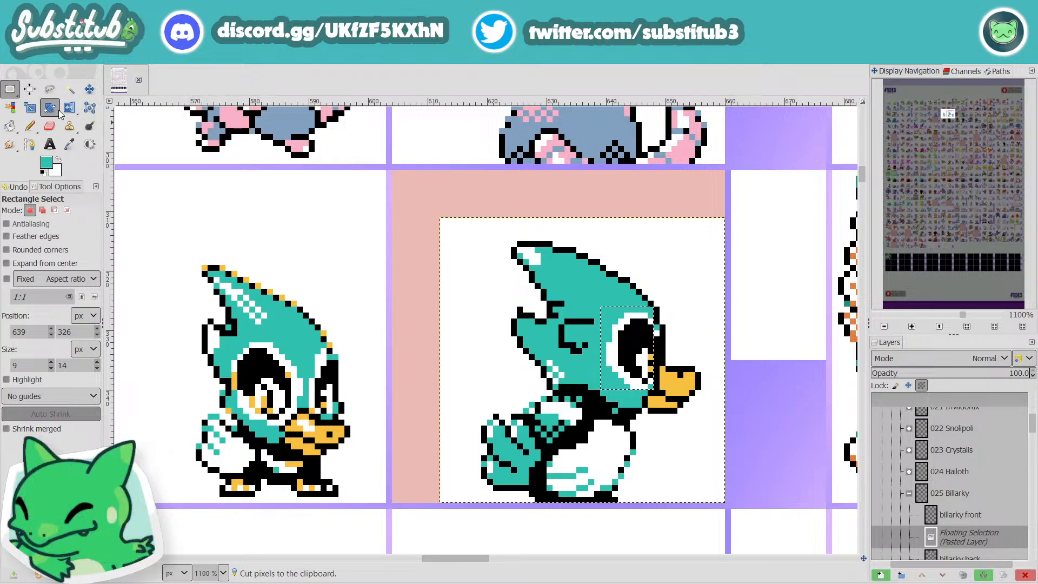
mouse_move(67, 112)
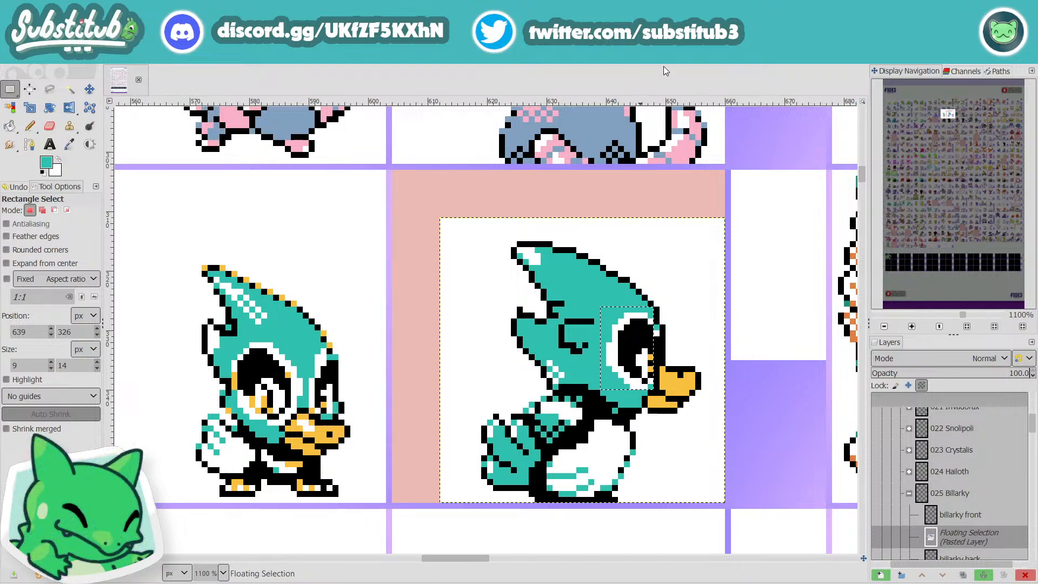
click(212, 58)
mouse_move(189, 58)
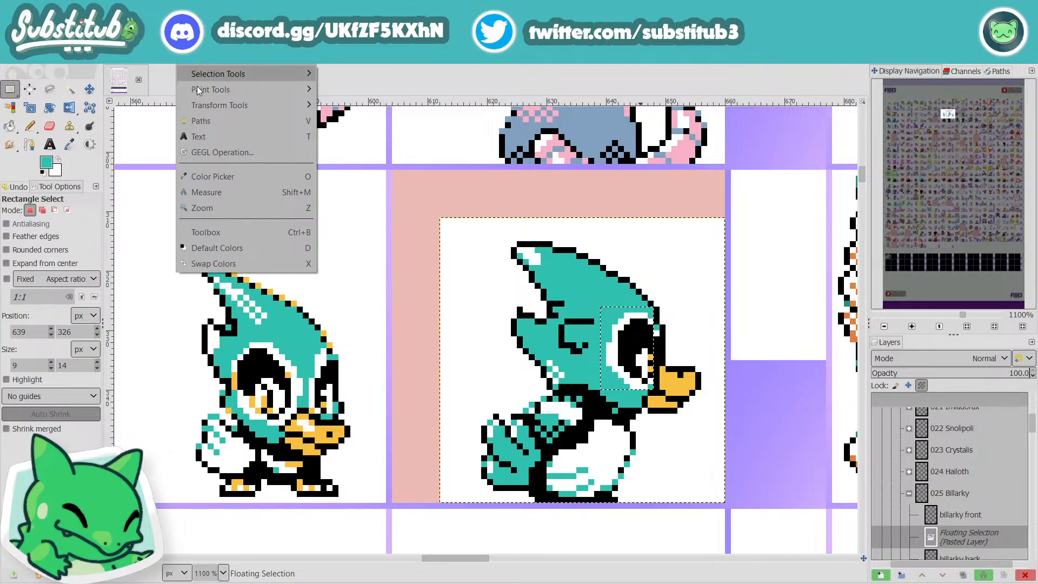
mouse_move(206, 105)
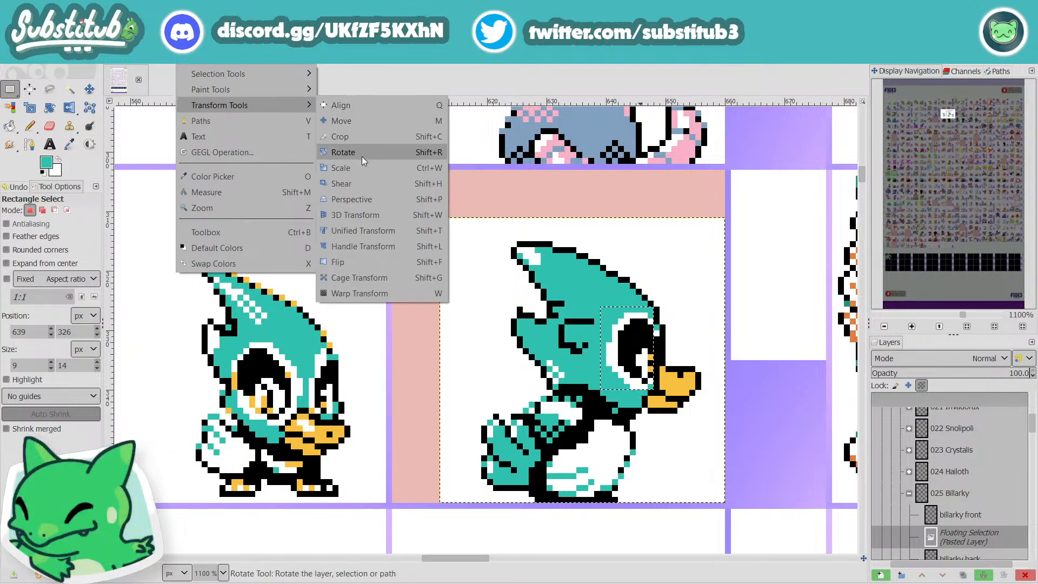
click(362, 156)
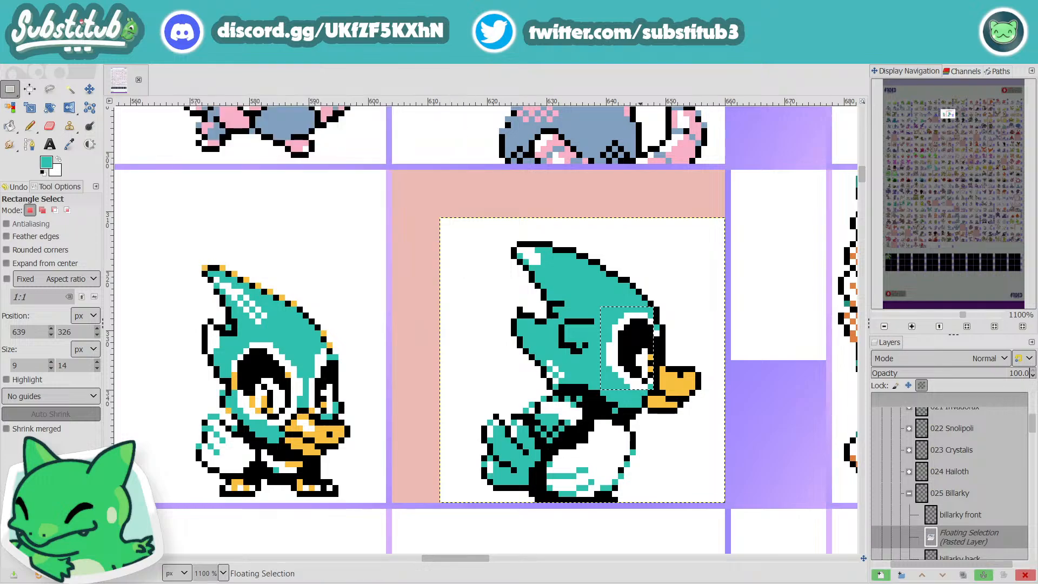
click(496, 220)
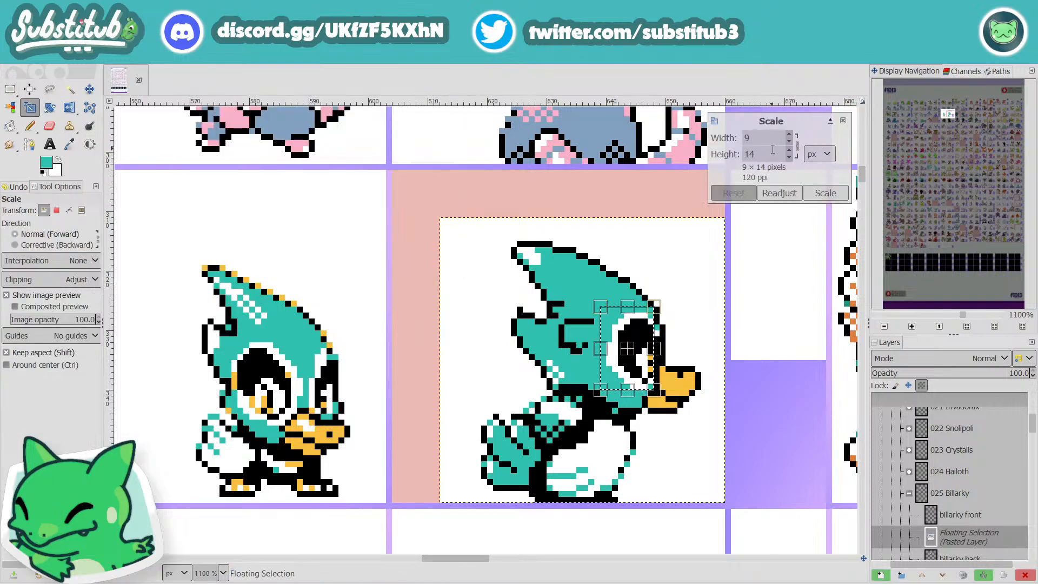
click(798, 145)
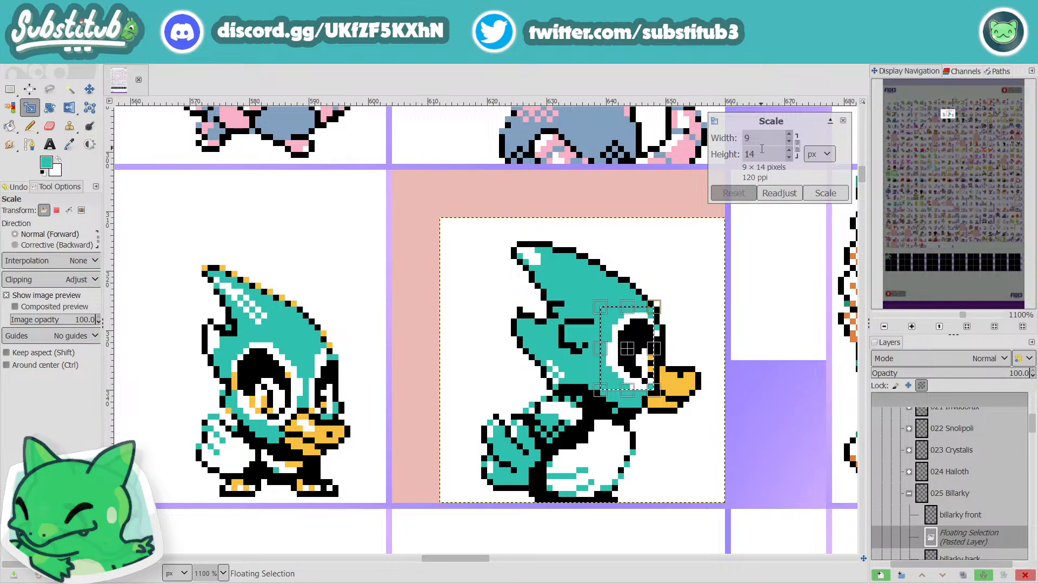
click(790, 144)
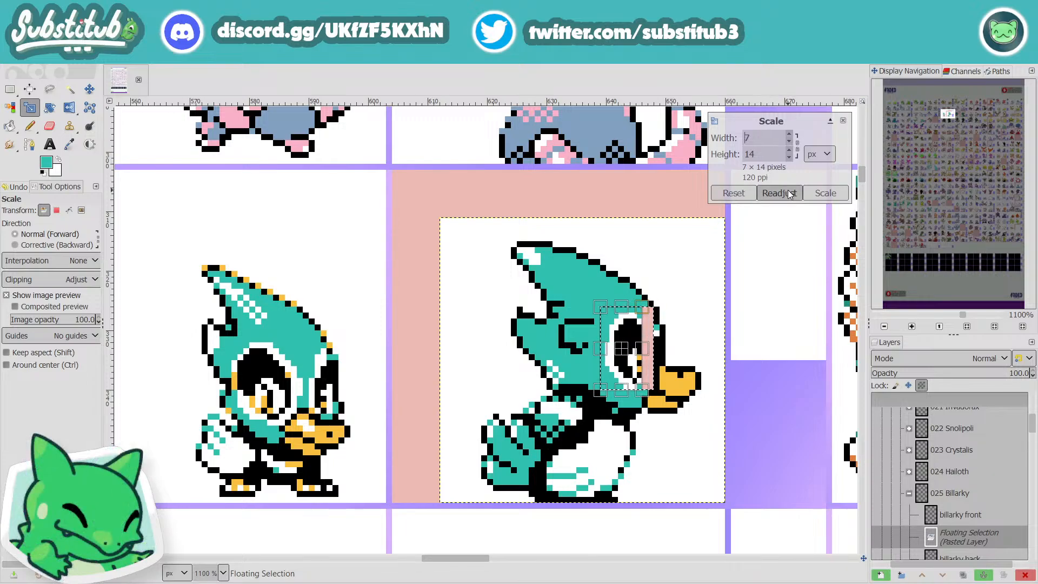
click(825, 193)
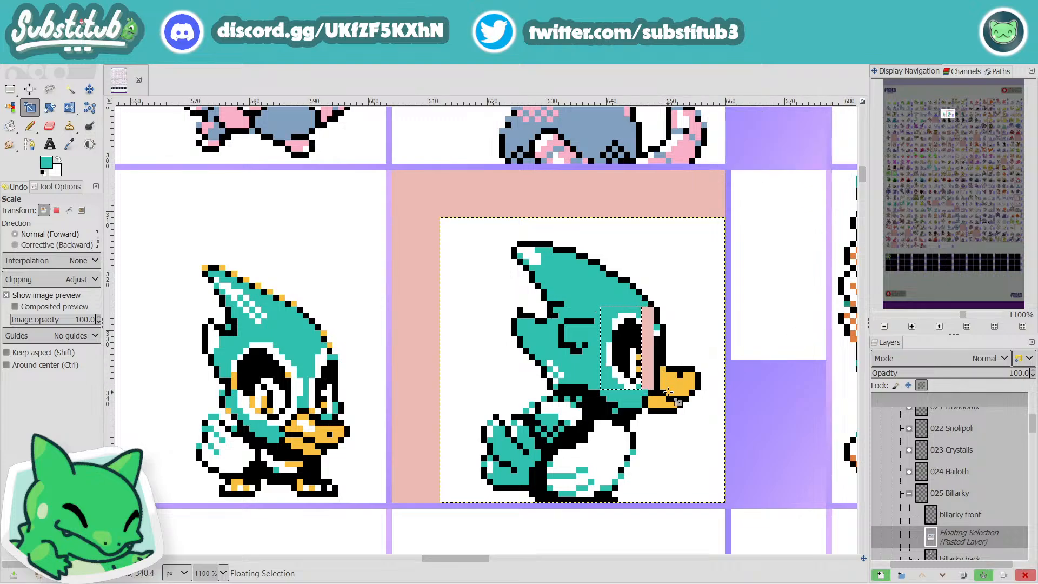
Step: Move the scaled eye one pixel toward the beak and anchor it to the billarky back layer
key(m)
drag(628, 354, 631, 354)
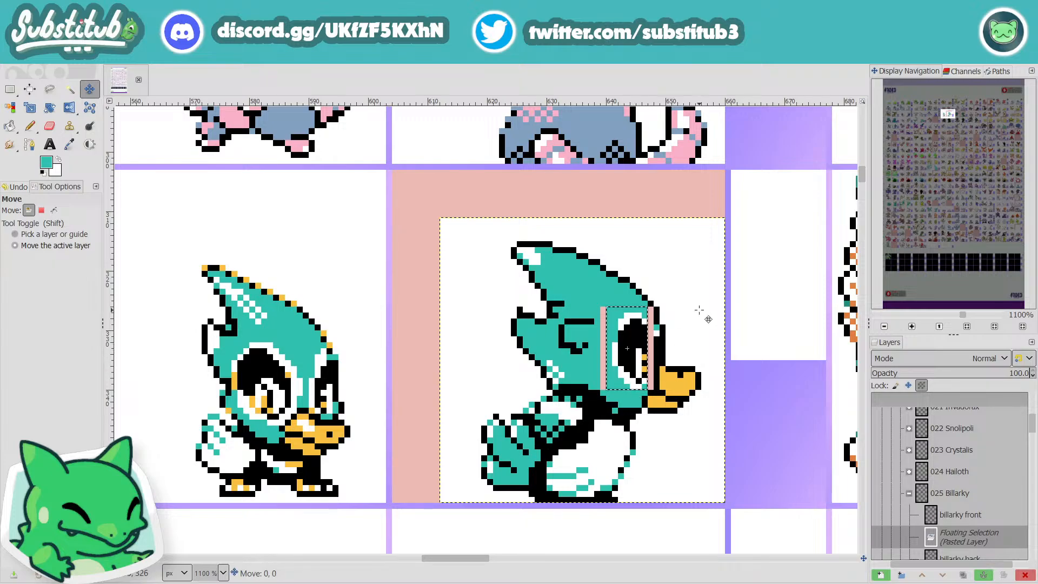
key(x)
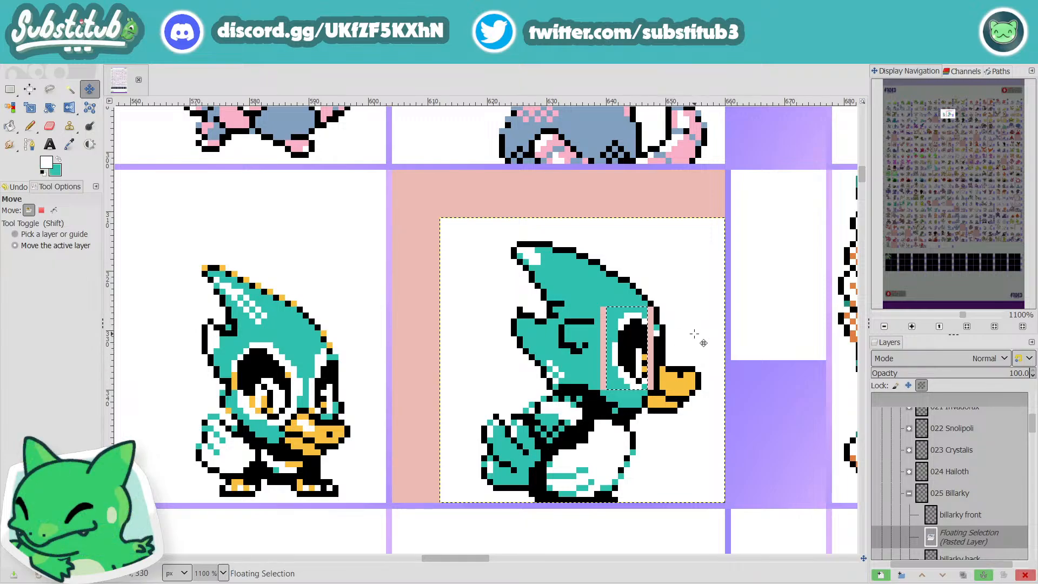
key(r)
click(695, 336)
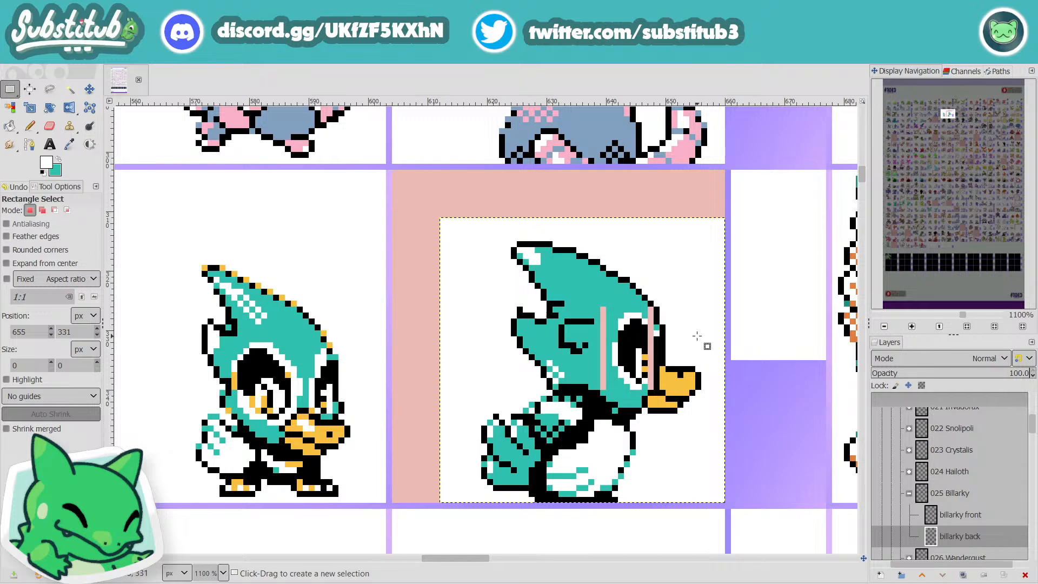
Step: Paint the empty strip behind the eye teal, and fill the strip in front of it with teal above and white below
key(x)
key(n)
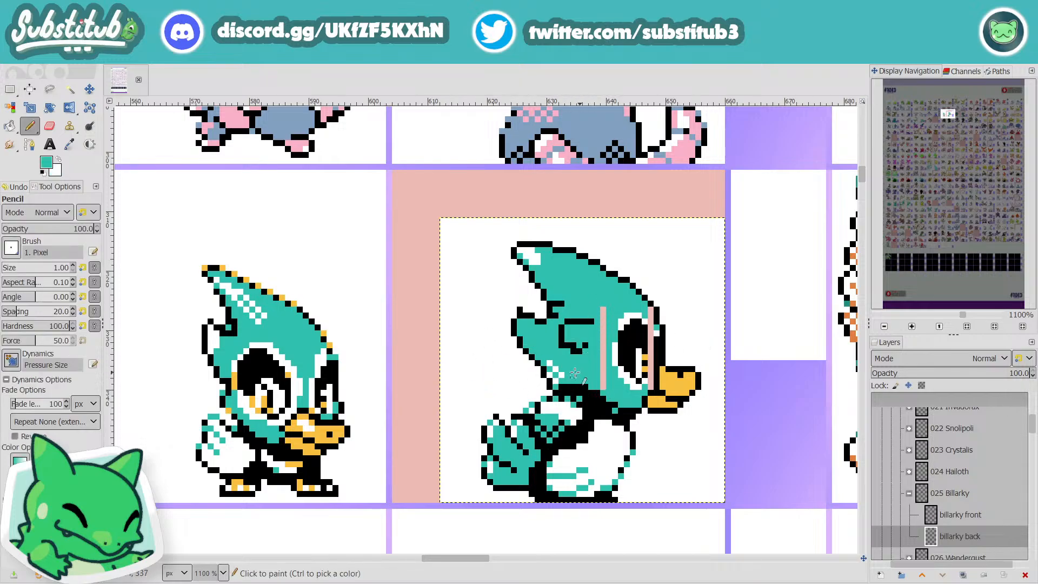
mouse_move(608, 335)
mouse_down()
mouse_move(603, 309)
mouse_move(604, 385)
mouse_up()
key(ctrl+z)
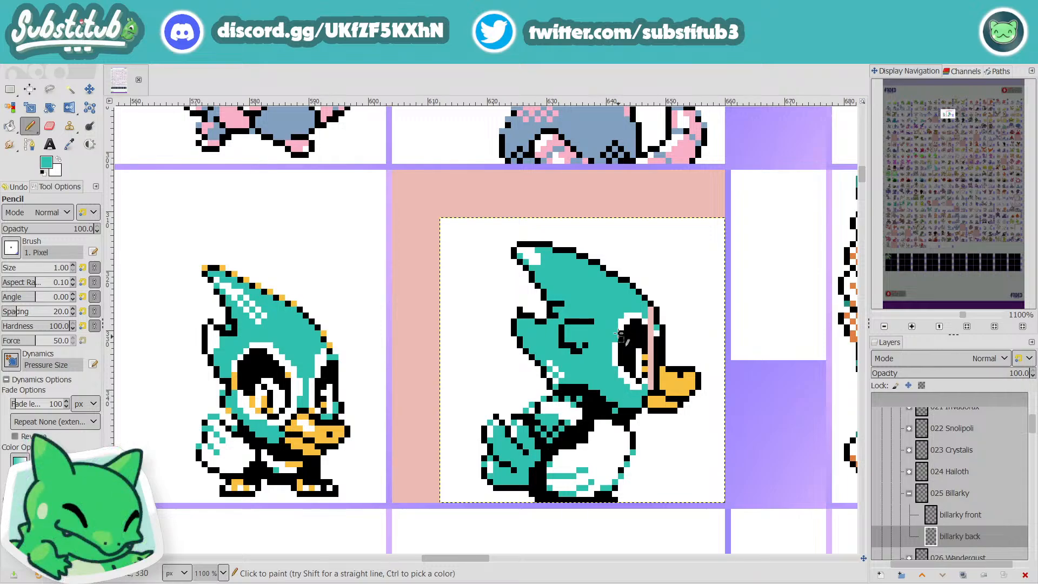
drag(650, 312, 651, 326)
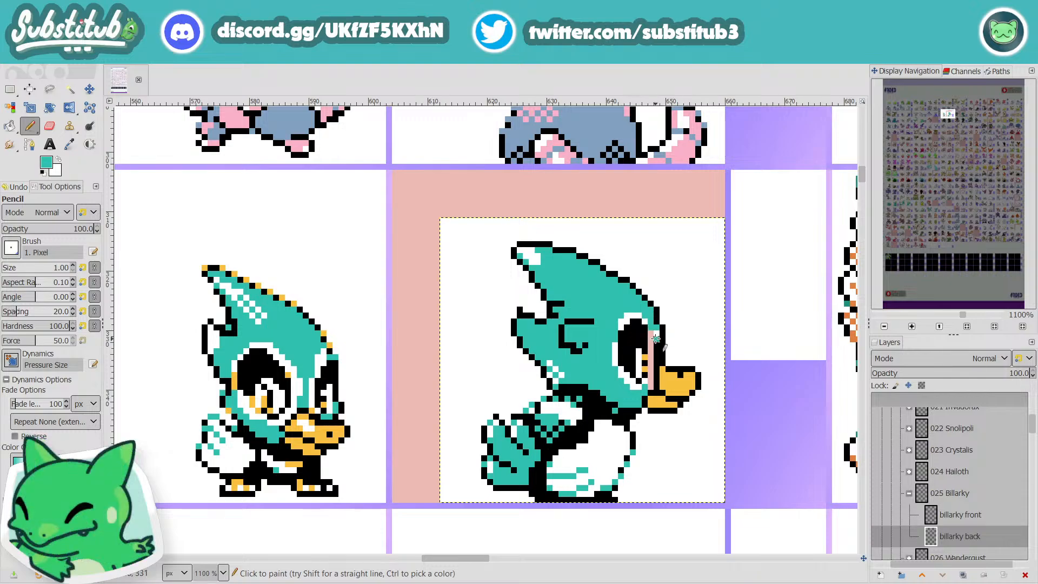
key(x)
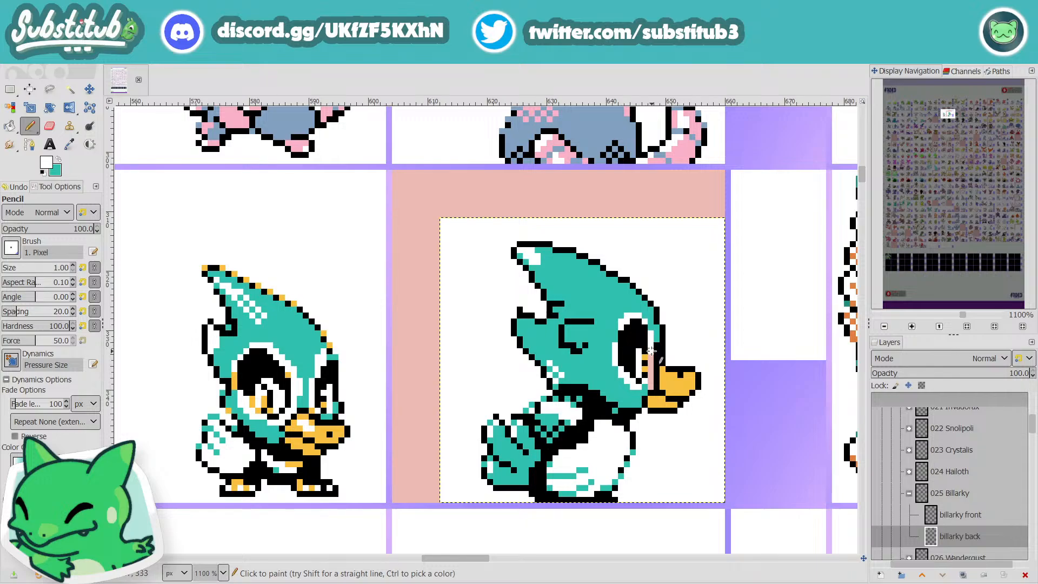
drag(652, 351, 644, 400)
Step: Retouch the eye's front edge with a sampled teal pixel at its lower corner and a white pixel higher up
key(o)
click(612, 316)
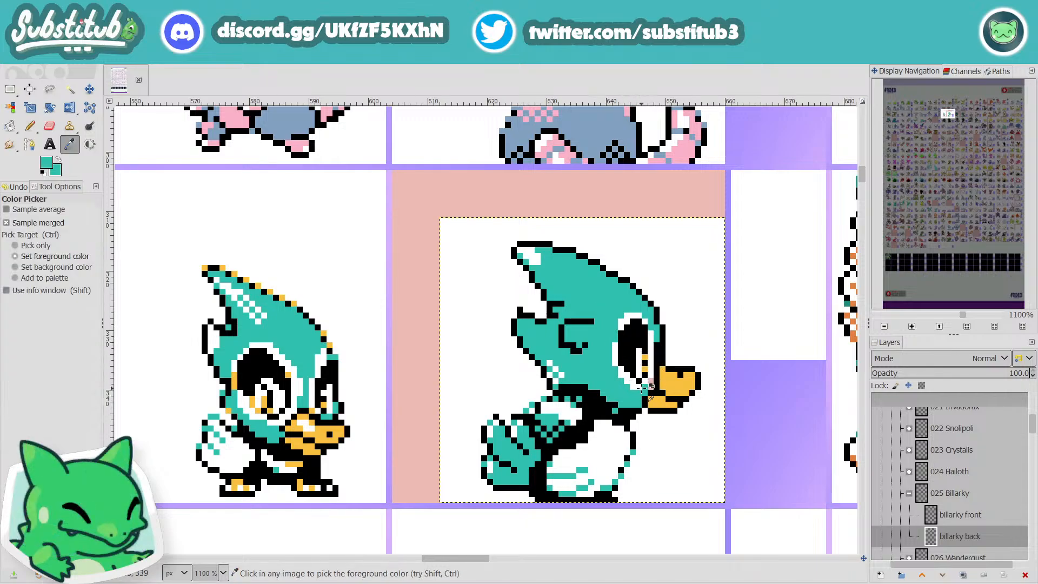
key(n)
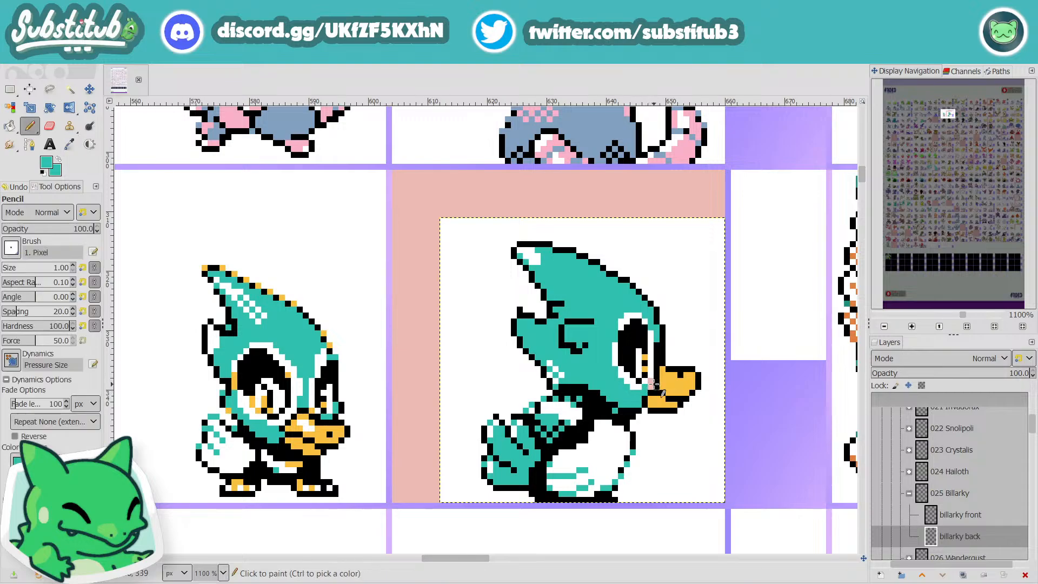
click(652, 384)
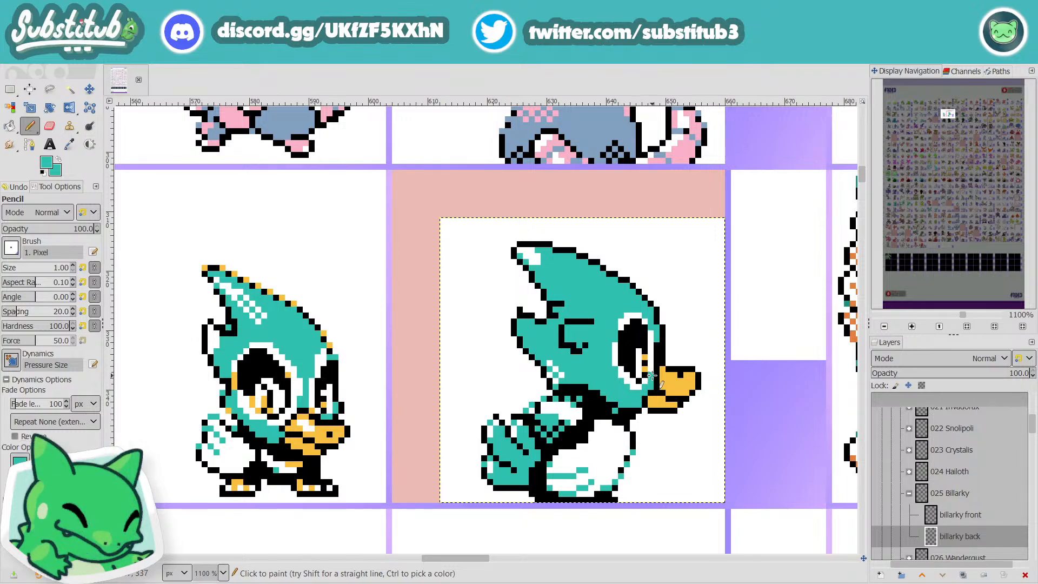
key(d)
key(x)
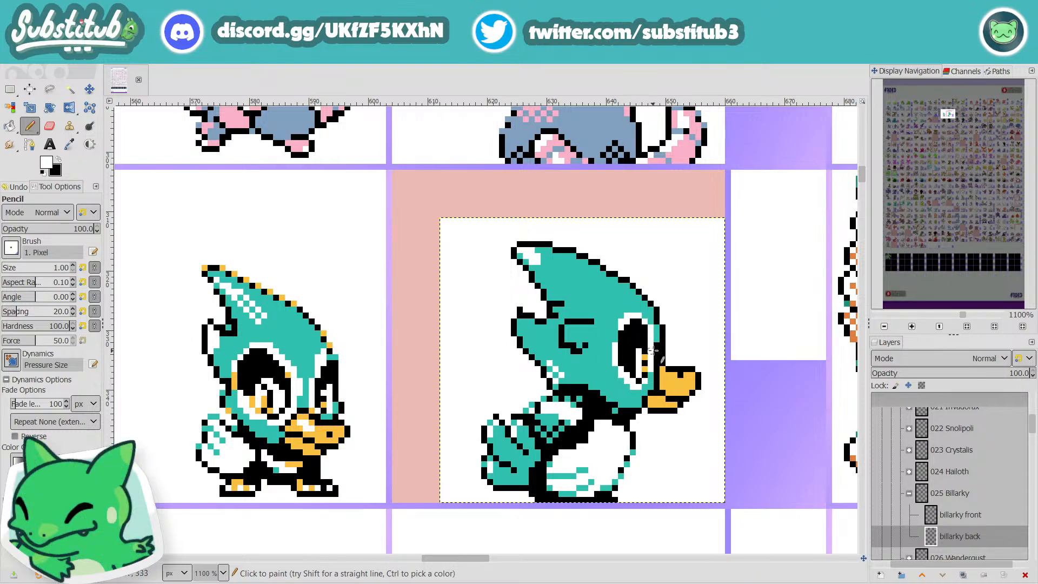
ctrl+click(651, 340)
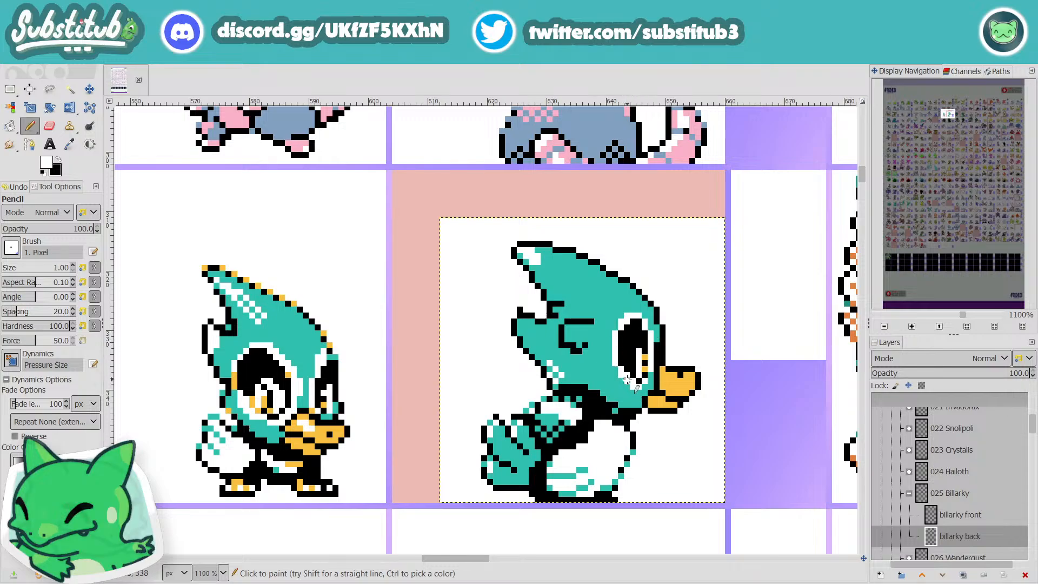
Step: Undo the touch-ups around the eye until the scaled eye is a floating selection again
scroll(663, 368, down, 2)
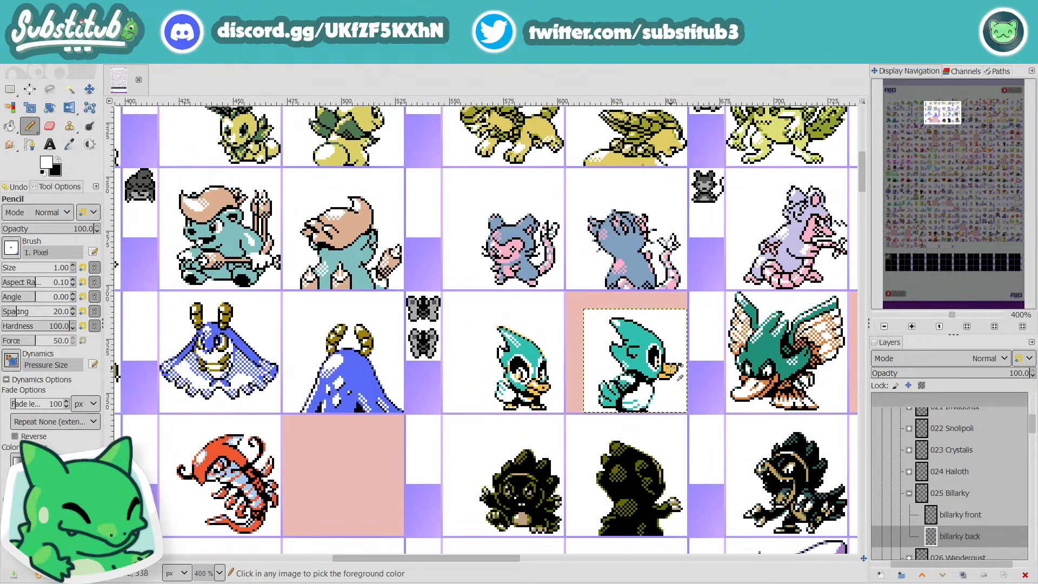
scroll(663, 367, up, 2)
scroll(663, 367, down, 1)
scroll(662, 366, down, 2)
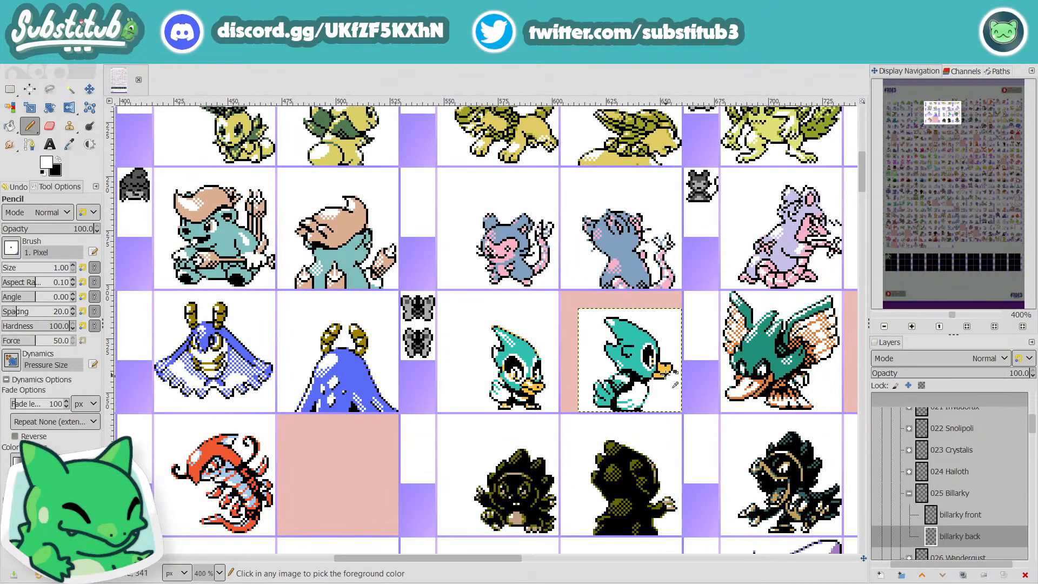
scroll(664, 373, up, 4)
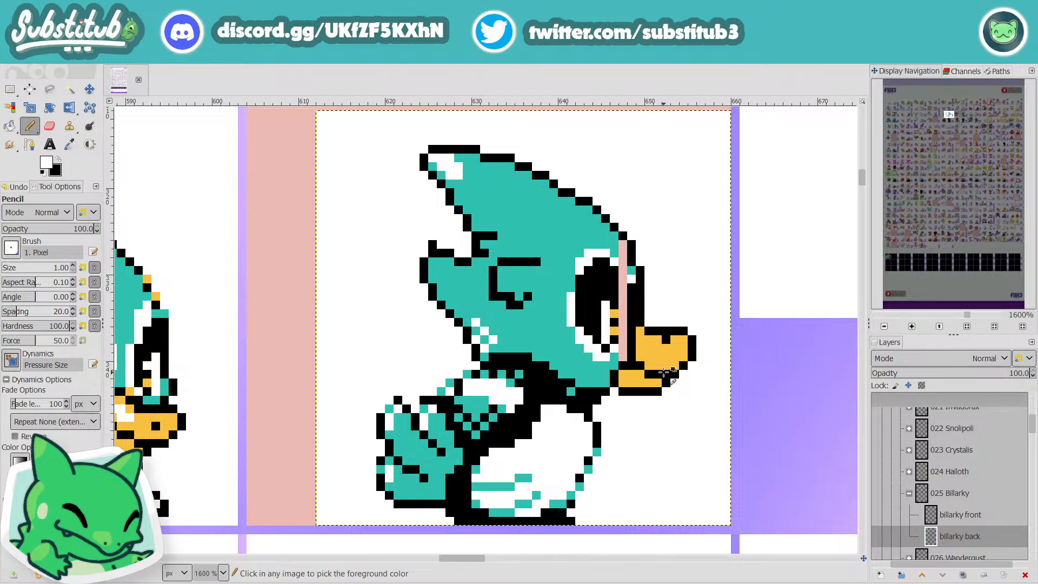
key(ctrl+v)
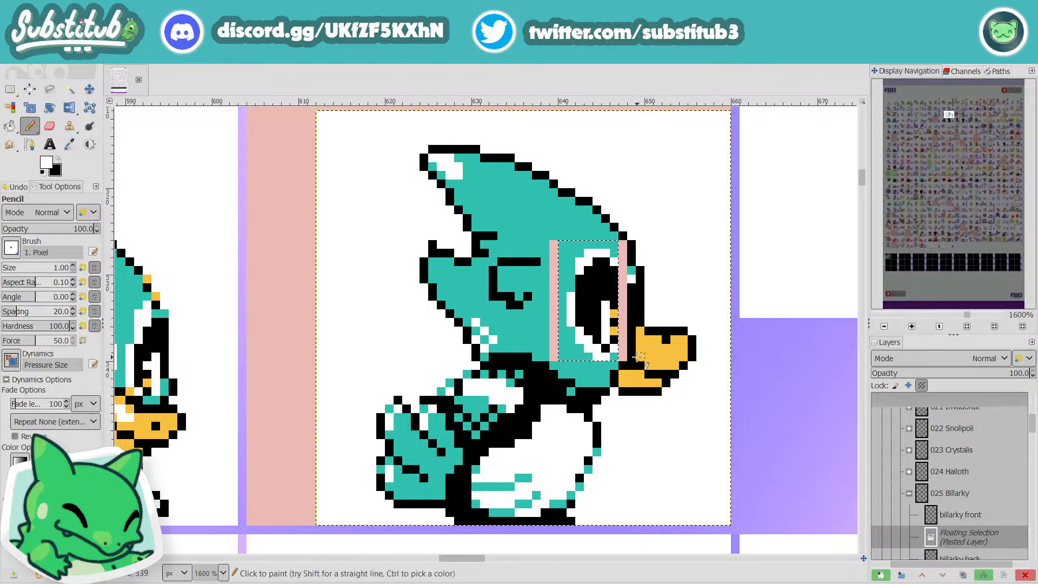
Step: Move the floating eye one more pixel toward the beak, sample the head's teal, and anchor the eye
key(m)
drag(605, 308, 613, 309)
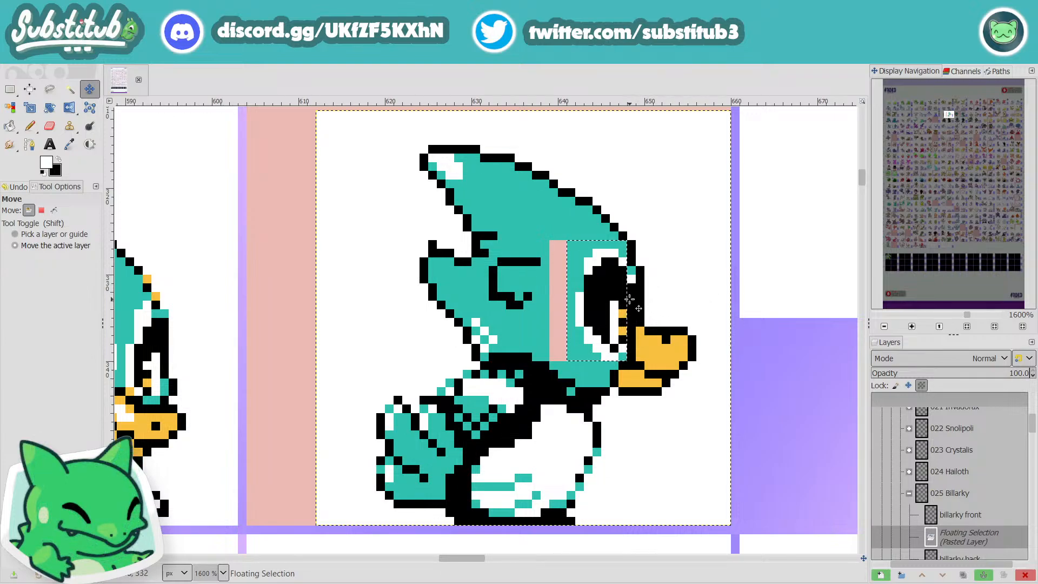
key(o)
click(580, 247)
key(r)
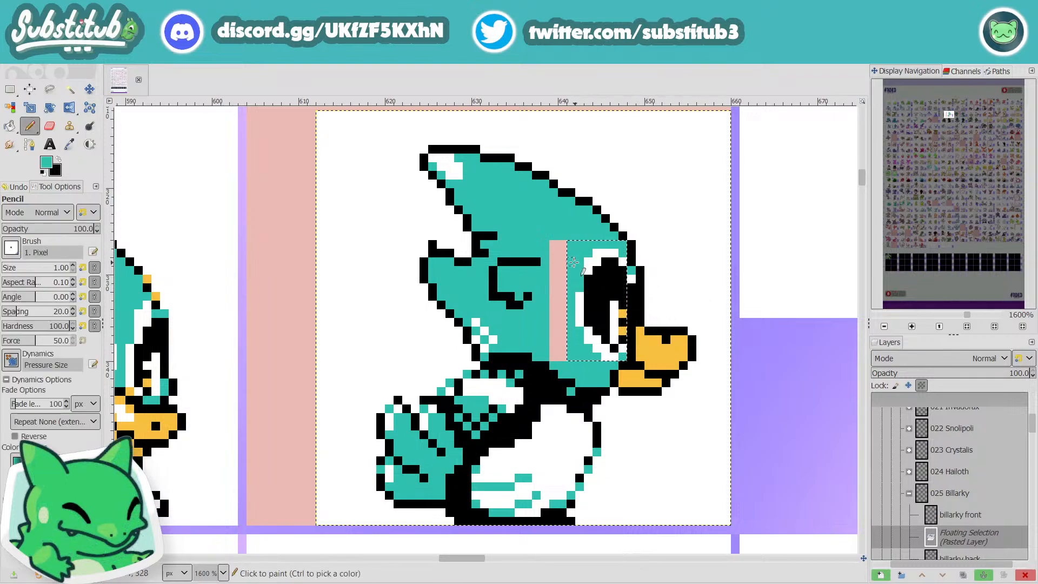
click(557, 238)
Step: Fill the empty strip behind the eye with teal, and extend the white rim upward along the eye's back edge
key(n)
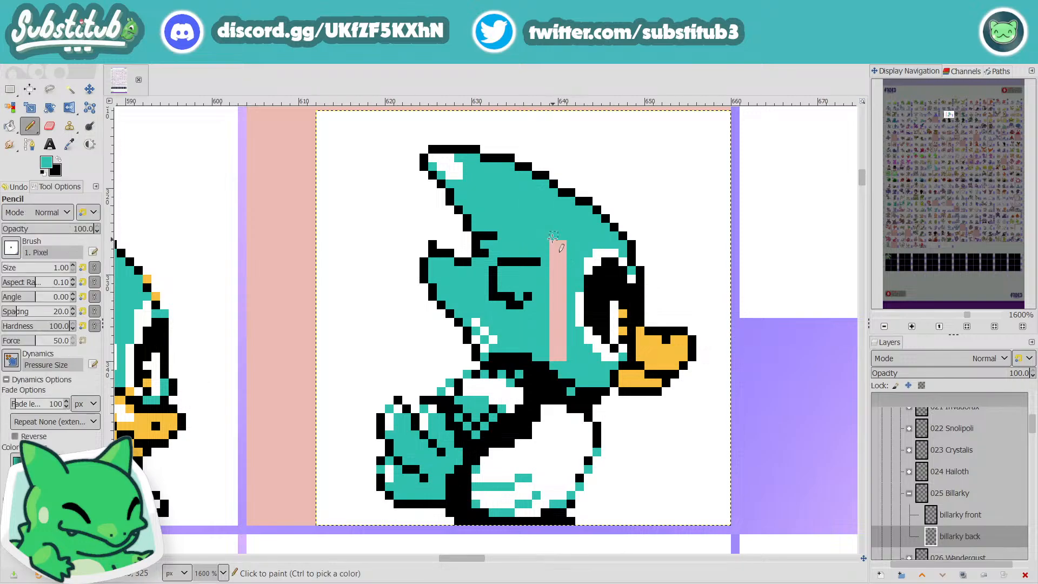
drag(558, 243, 554, 357)
key(x)
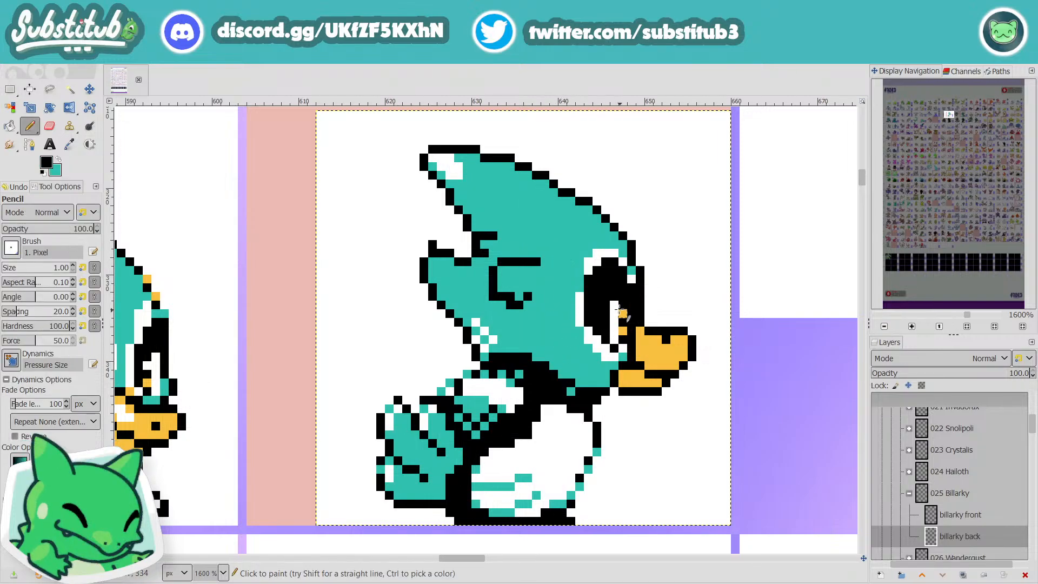
key(d)
key(x)
drag(580, 282, 579, 279)
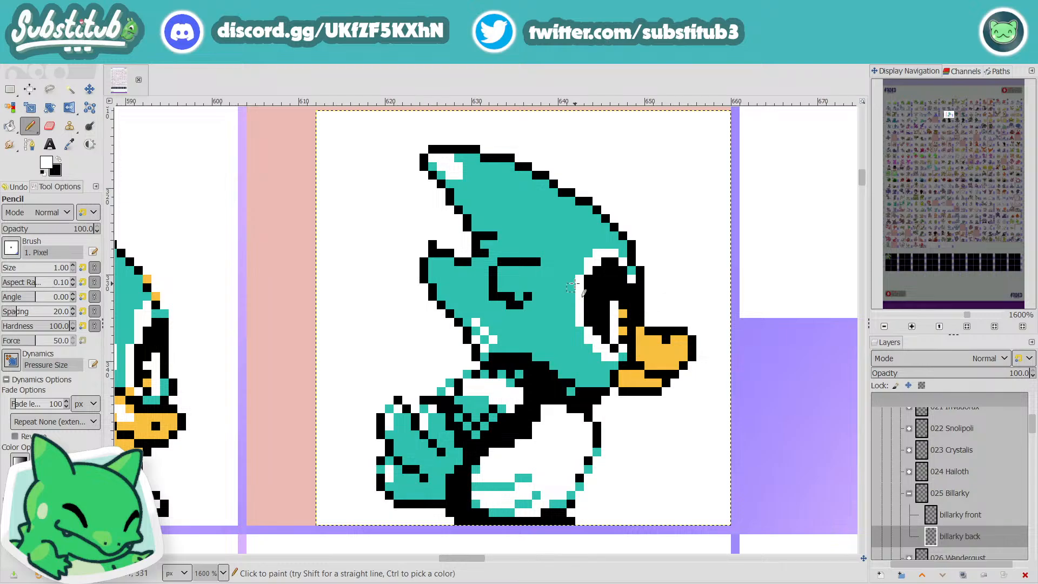
Step: Try a short white stroke at the end of the black notch line below the crest, and undo it
mouse_move(502, 228)
mouse_down()
mouse_move(493, 244)
mouse_move(499, 235)
mouse_up()
key(ctrl+z)
Step: Sample teal from the head and retouch the black outline pixels in front of the eye, just above the beak
key(o)
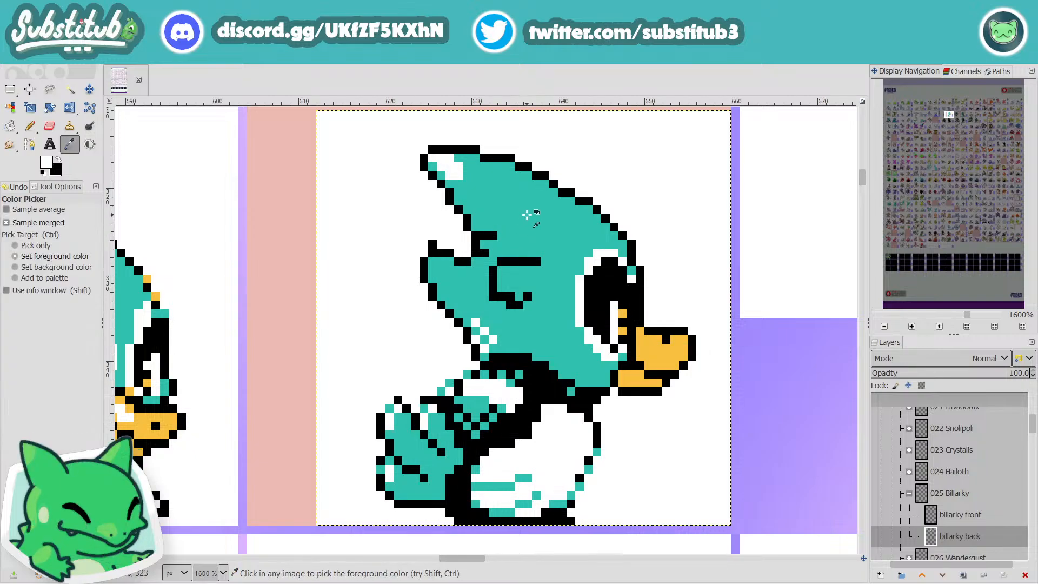
click(523, 217)
key(n)
scroll(494, 236, down, 3)
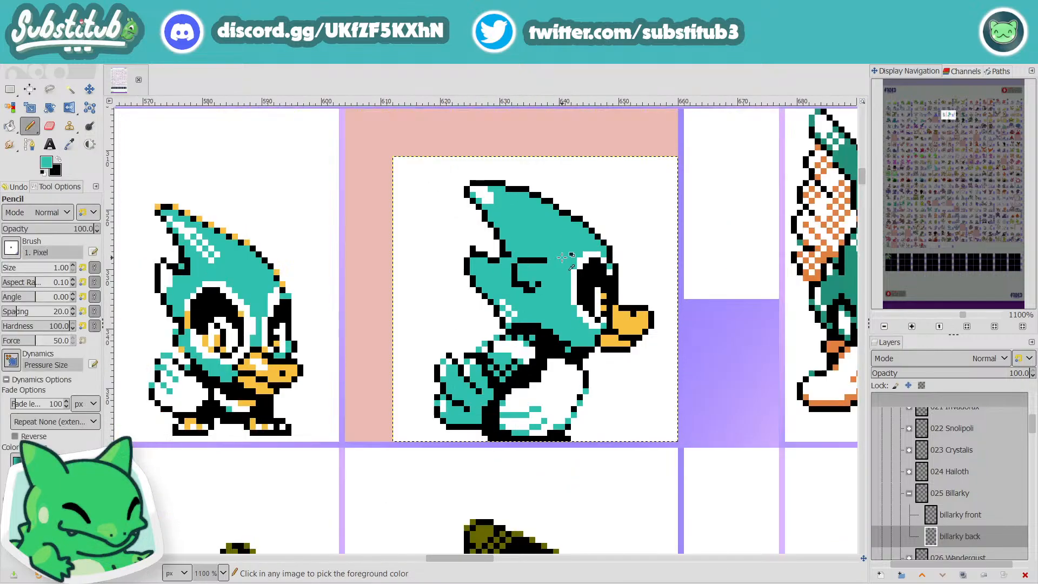
scroll(555, 259, up, 1)
scroll(555, 260, up, 2)
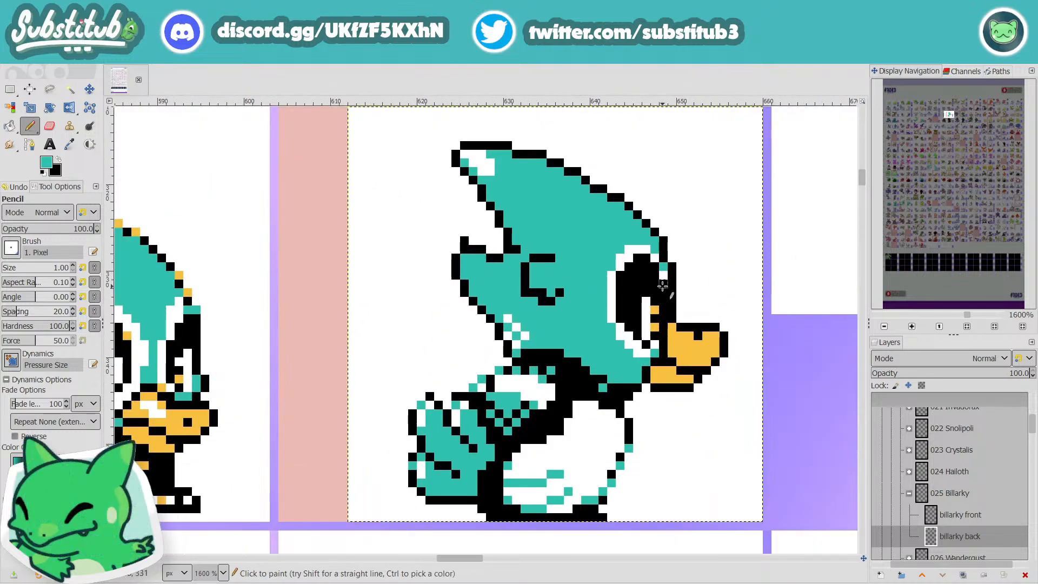
mouse_move(663, 286)
mouse_down()
mouse_move(665, 304)
mouse_move(664, 284)
mouse_up()
key(ctrl+z)
click(664, 284)
scroll(673, 307, down, 1)
scroll(673, 307, up, 2)
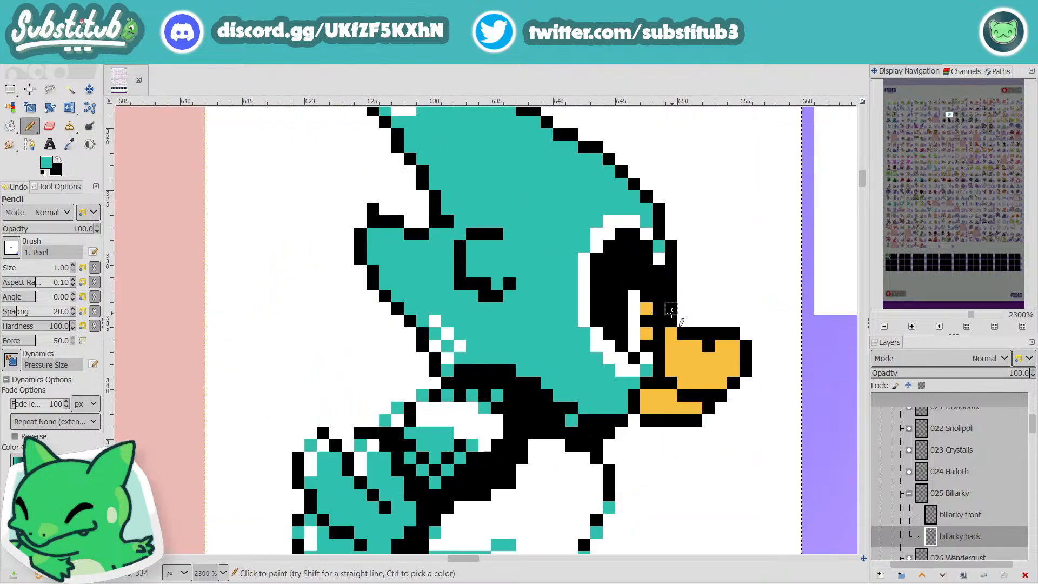
drag(671, 313, 670, 282)
scroll(671, 283, down, 3)
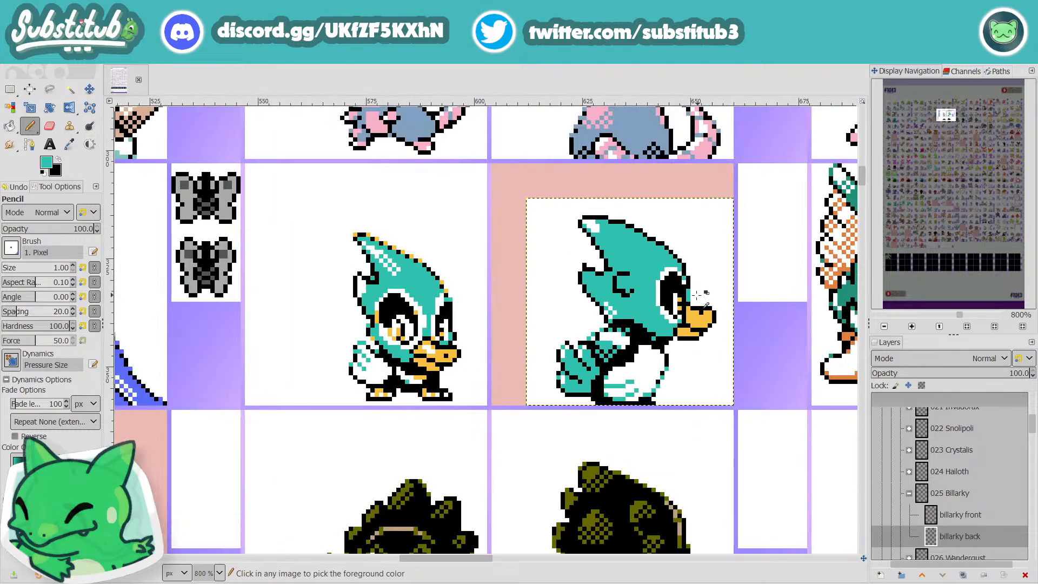
Step: Paint black outline pixels between the eye and the beak on the back sprite, and save the image
scroll(681, 282, up, 3)
scroll(686, 282, down, 4)
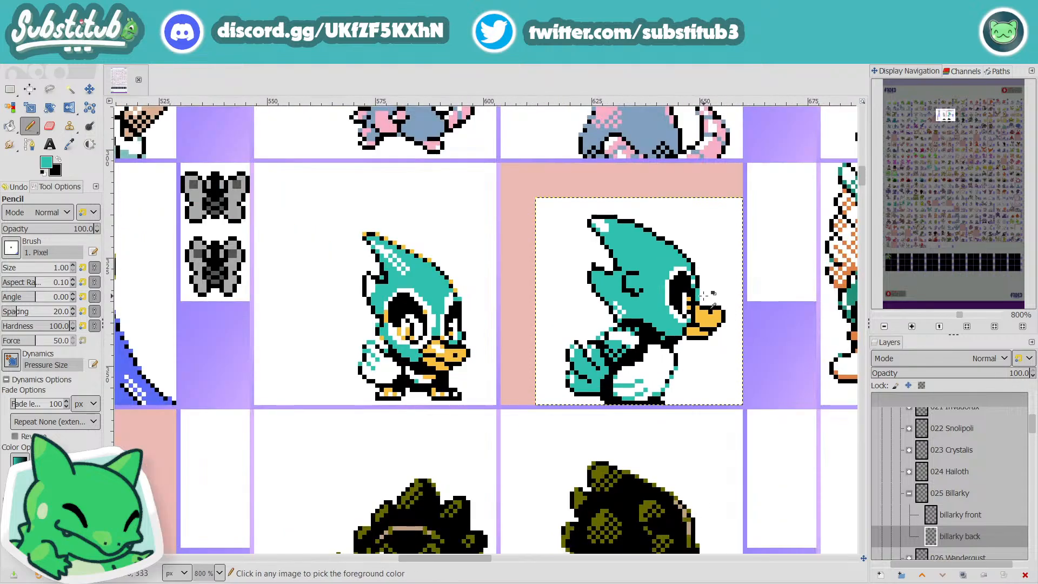
scroll(730, 300, down, 1)
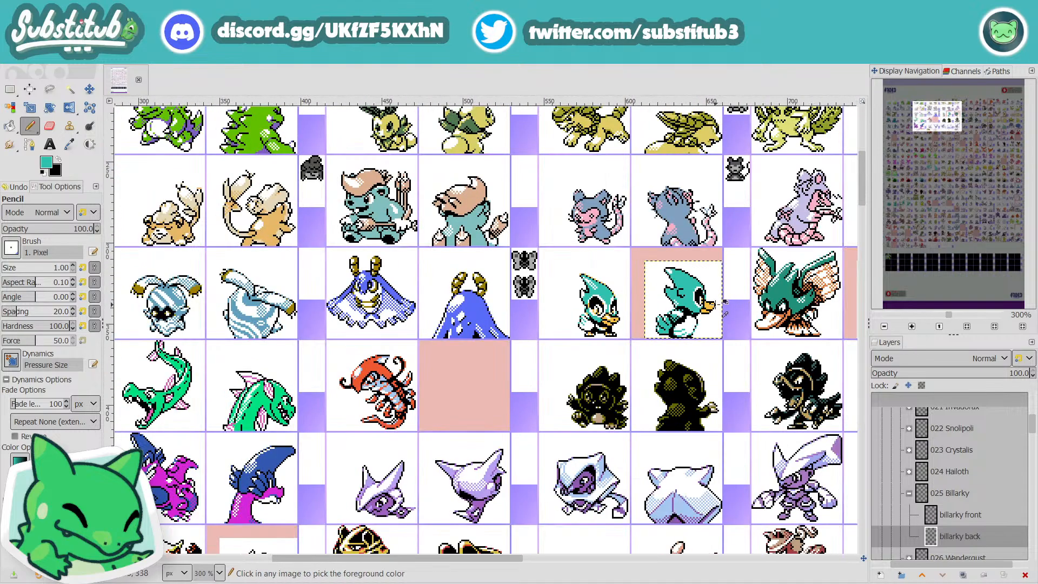
scroll(724, 303, up, 5)
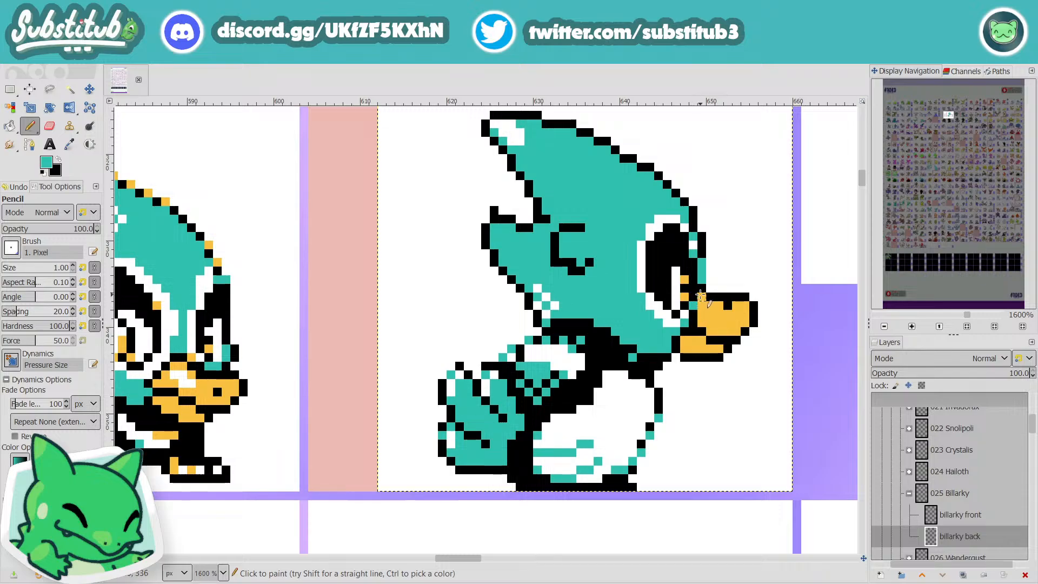
scroll(724, 313, down, 1)
scroll(727, 316, down, 3)
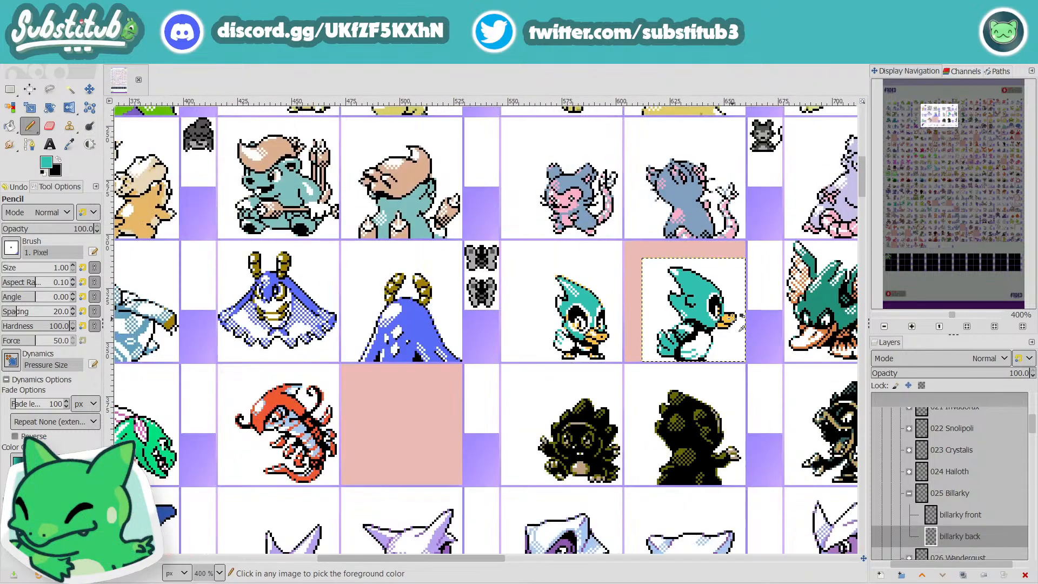
scroll(730, 317, up, 5)
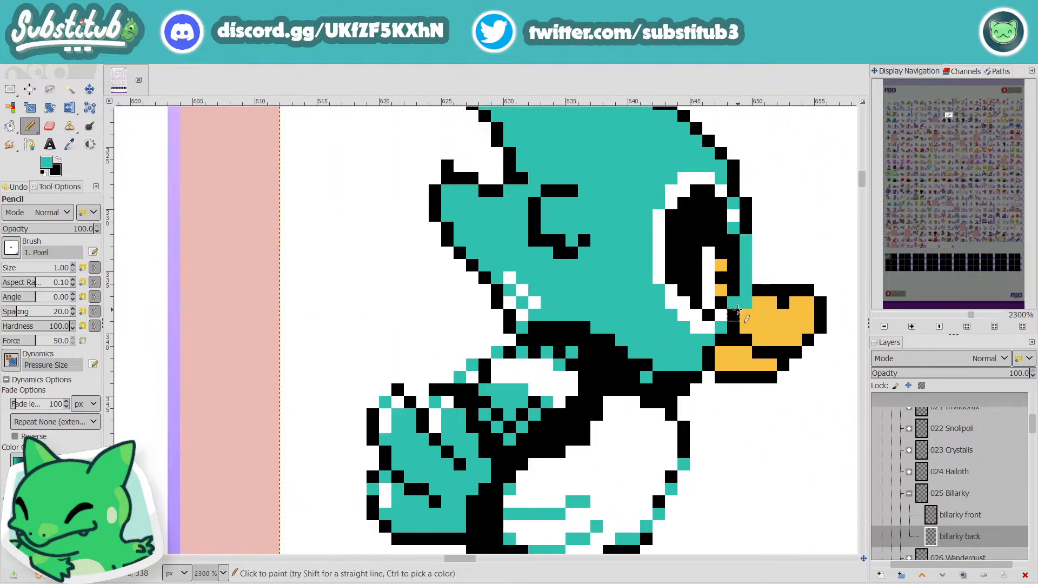
ctrl+click(732, 317)
click(744, 280)
click(744, 270)
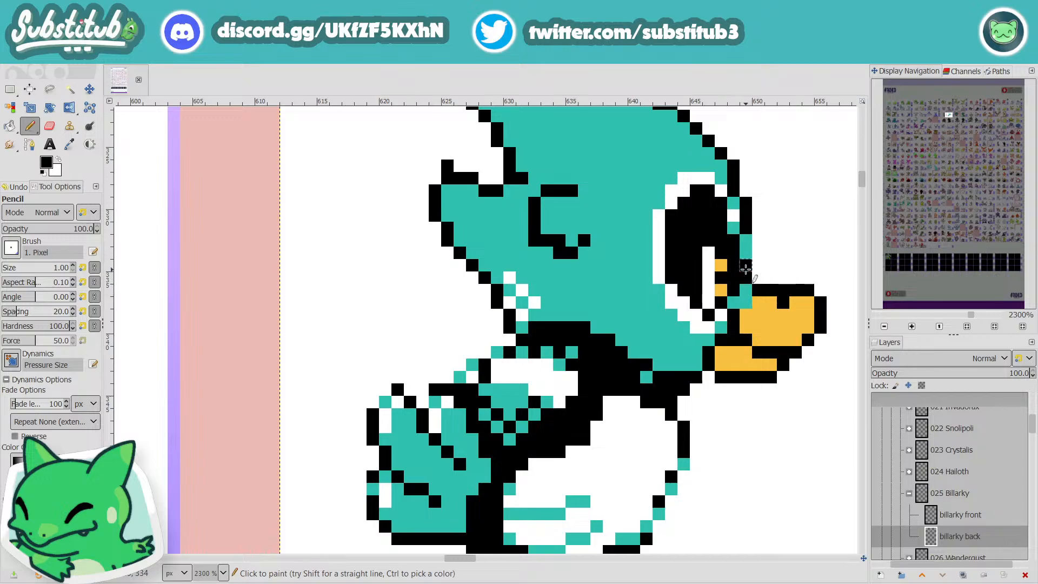
scroll(759, 293, down, 4)
scroll(770, 306, down, 1)
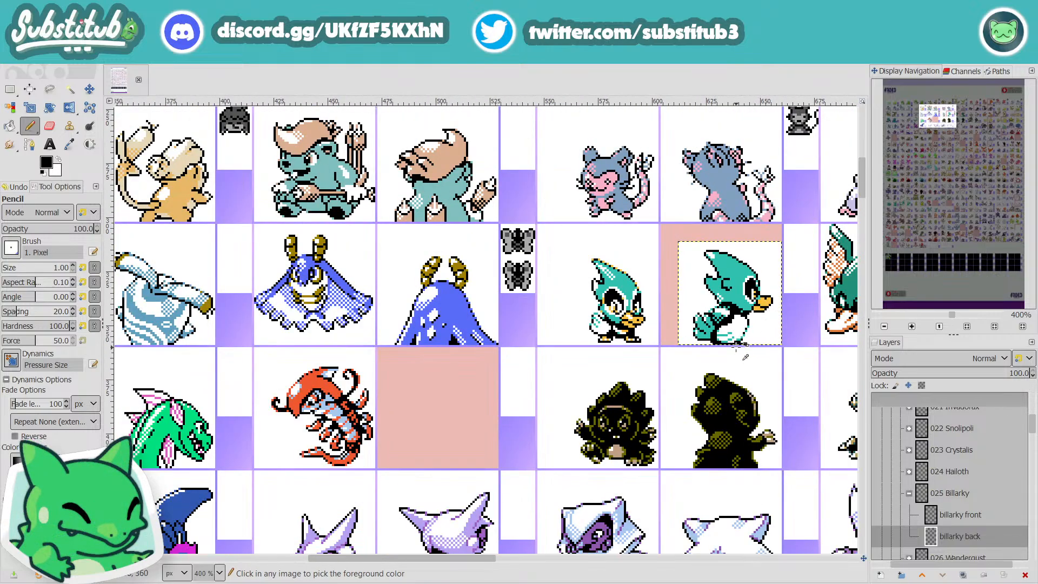
key(ctrl+s)
Step: Extend the white highlight inside the eye upward by one pixel, and save the image
scroll(757, 285, up, 2)
scroll(758, 285, up, 1)
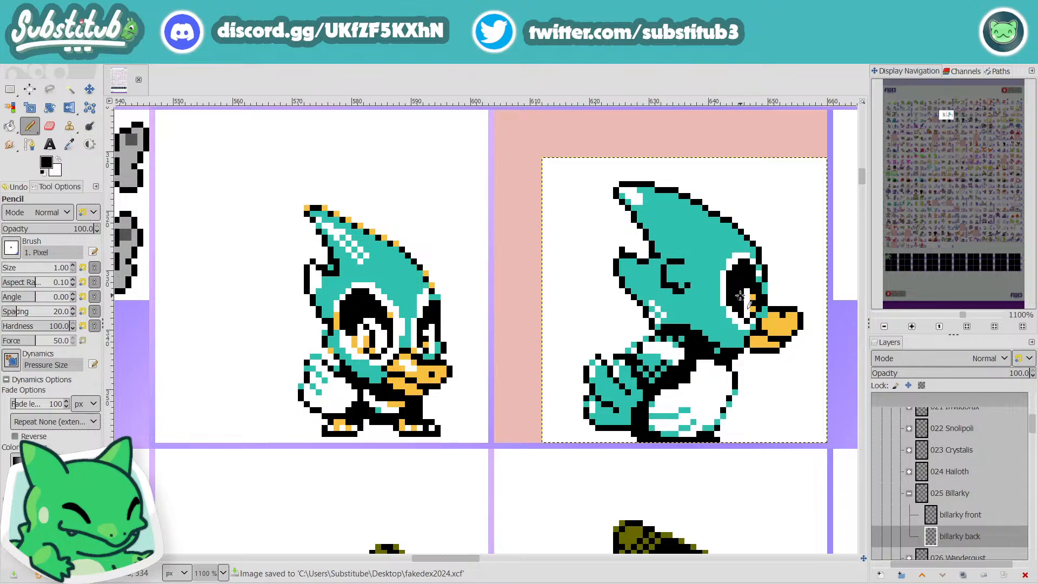
key(x)
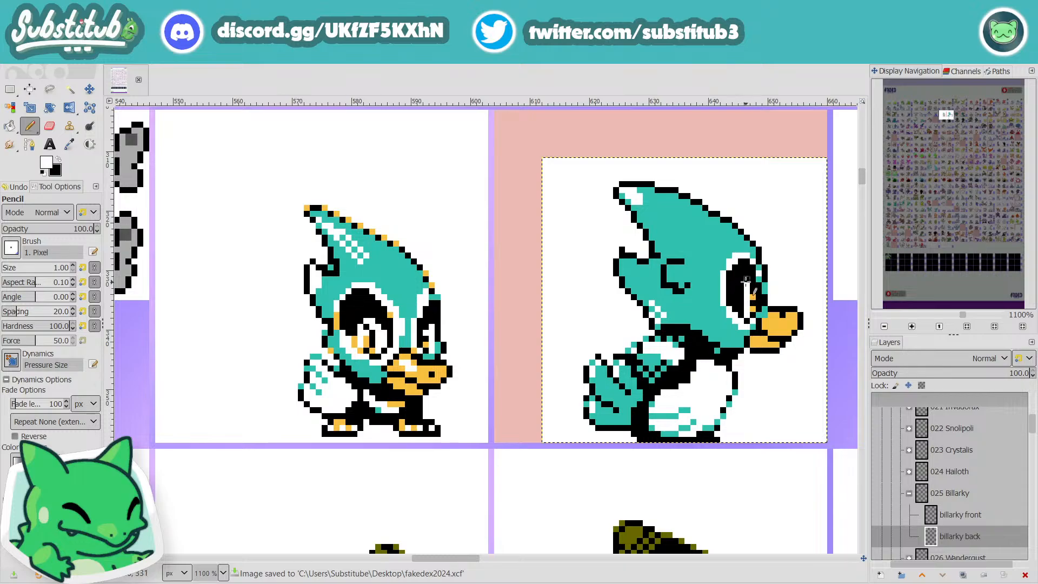
scroll(774, 319, down, 3)
key(ctrl+s)
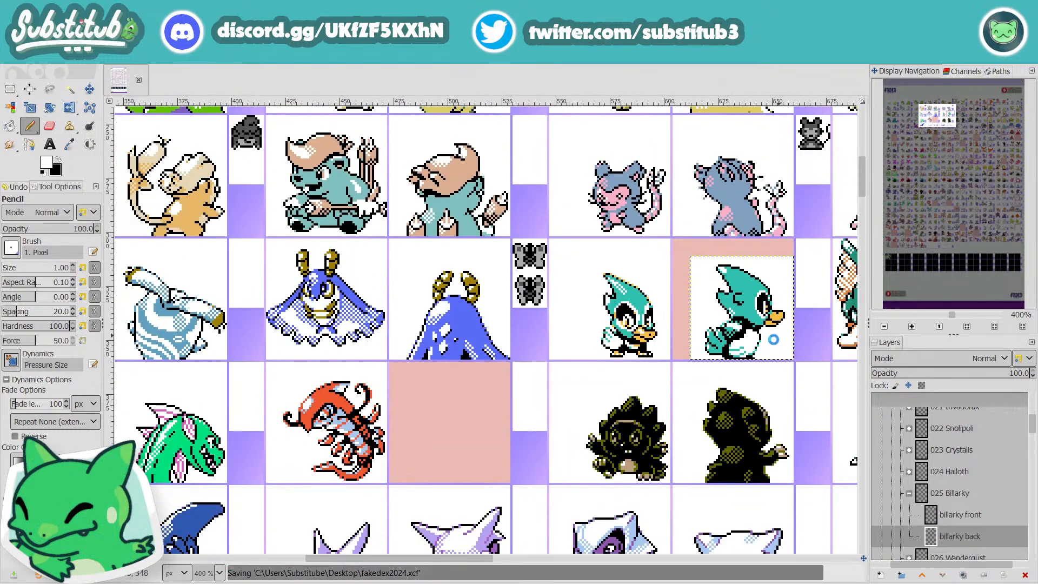
Step: Paint a white highlight along the upper part of the back sprite's beak
scroll(774, 339, up, 3)
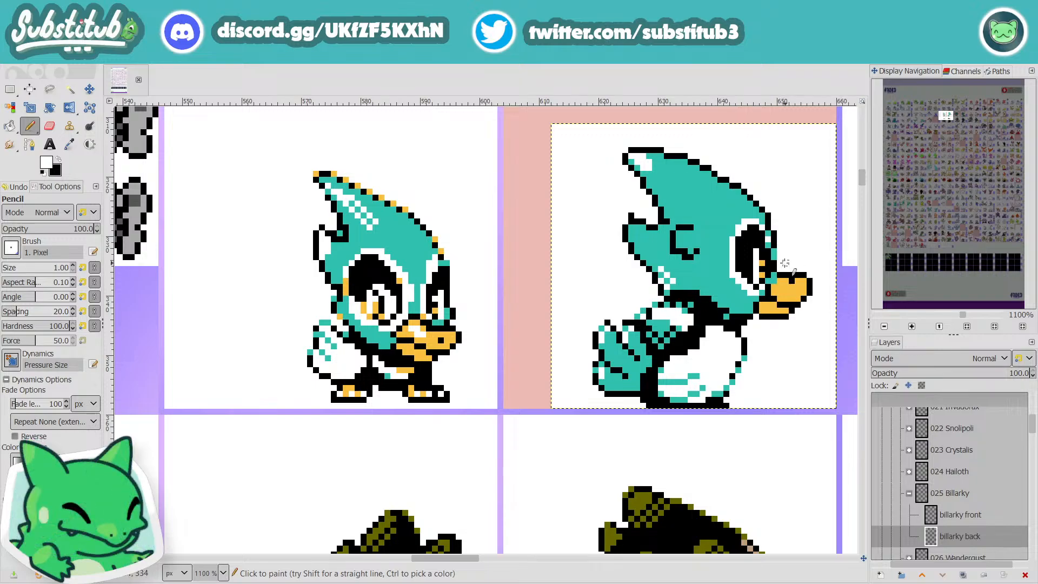
key(x)
key(x)
drag(781, 287, 780, 281)
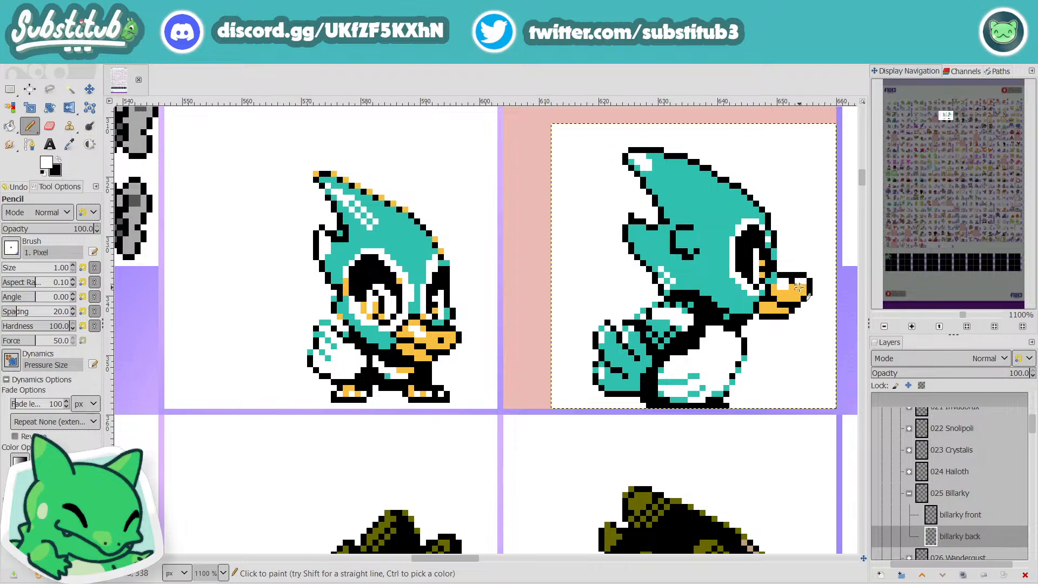
drag(792, 288, 788, 301)
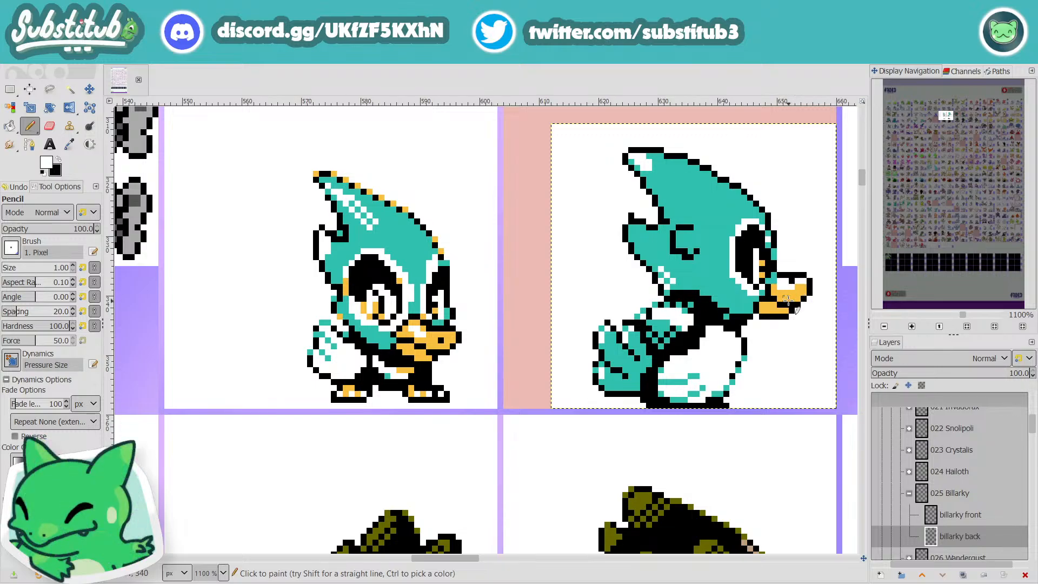
click(793, 282)
Step: Sample the beak's yellow, retouch the edge of the white highlight with it, and save the image
key(o)
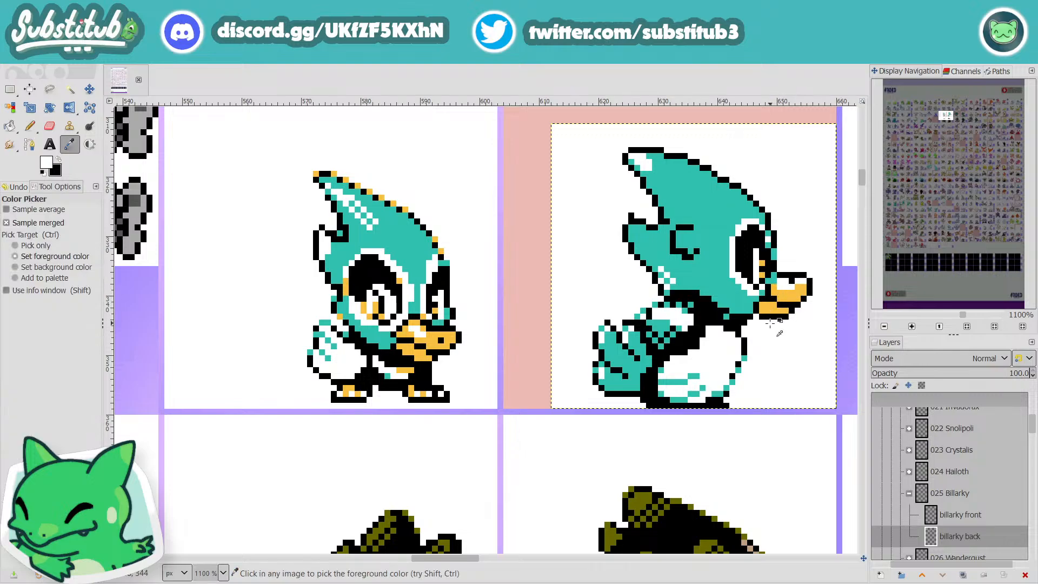
click(793, 296)
key(n)
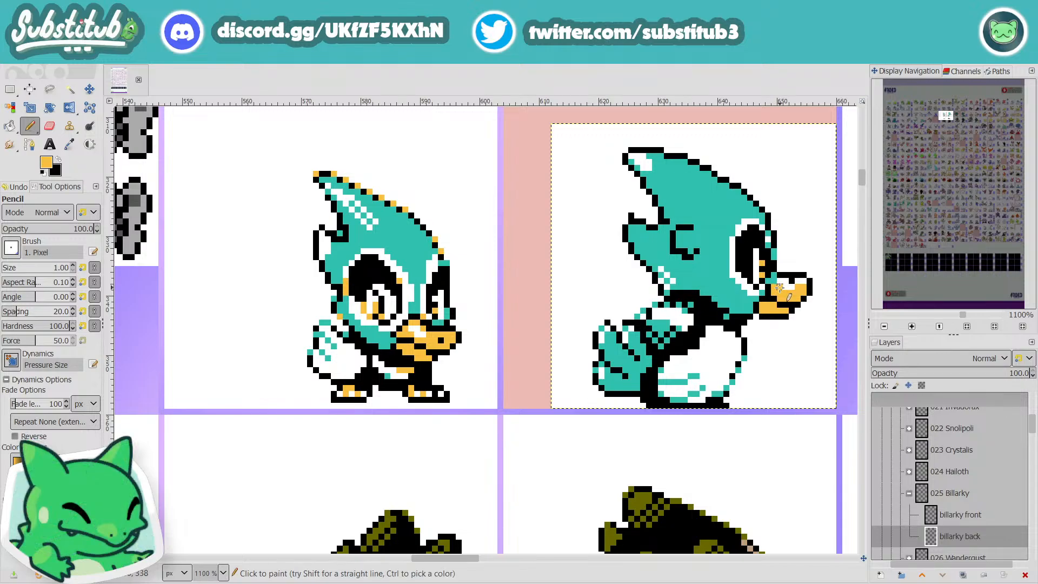
key(minus)
key(minus)
key(minus)
key(ctrl+s)
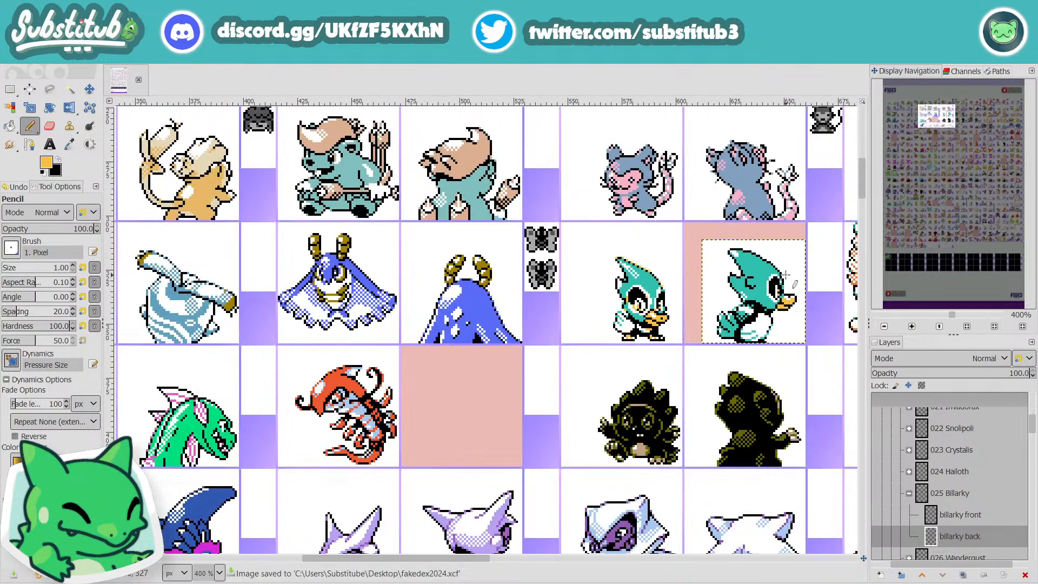
Step: Redraw the feather mark behind the eye in black as a small loop with a diagonal tail
key(plus)
key(plus)
key(plus)
key(d)
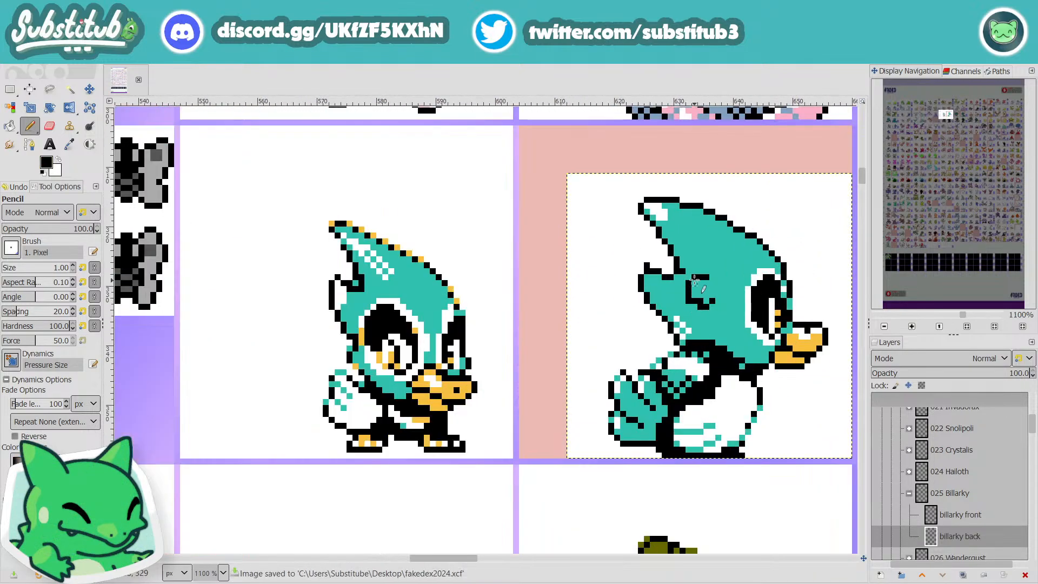
key(x)
key(x)
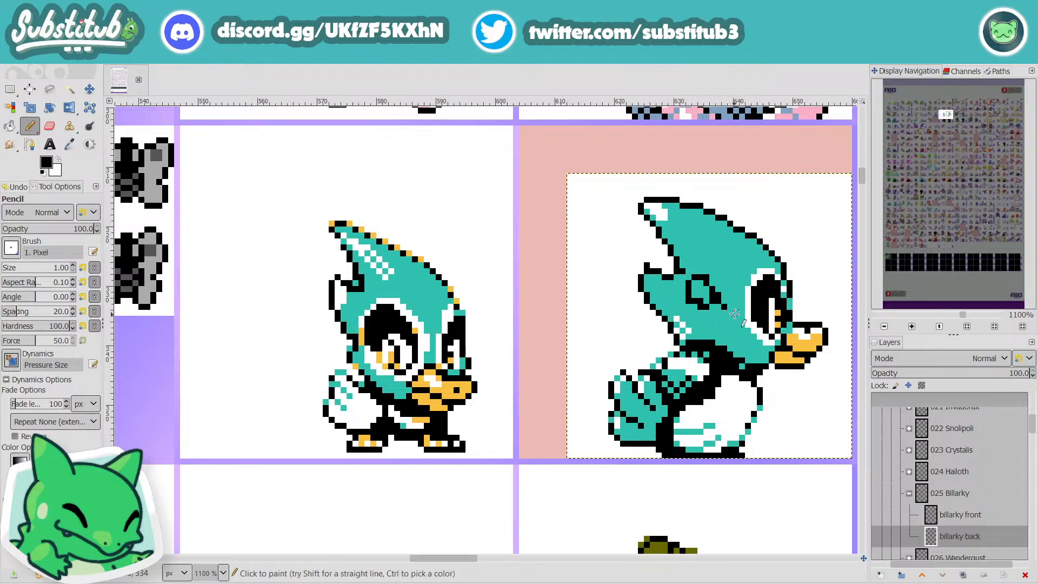
Step: Sample teal from the head and paint out the loop's lower edge, leaving an open arch
key(o)
click(728, 293)
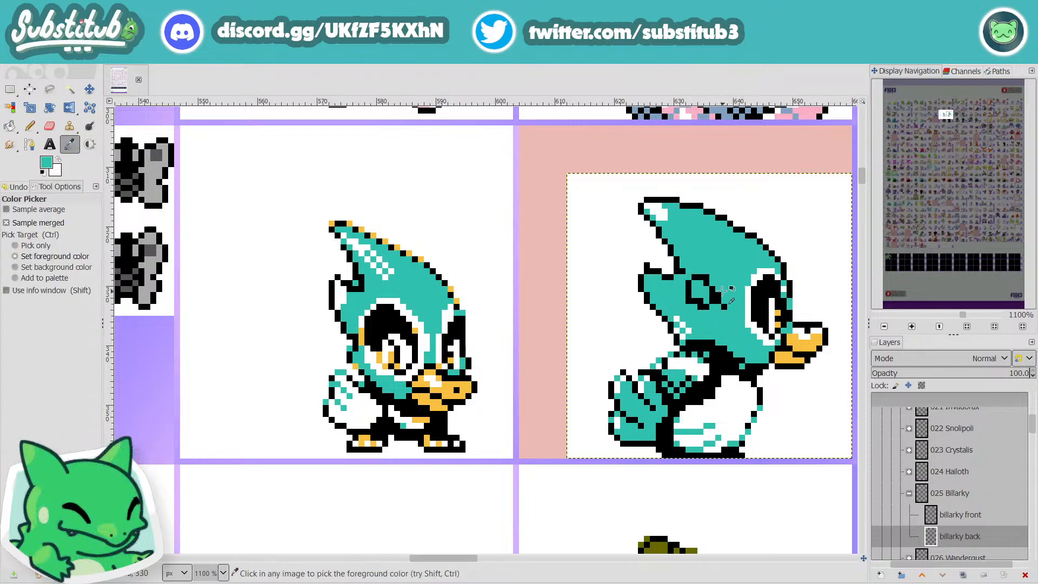
key(n)
click(712, 300)
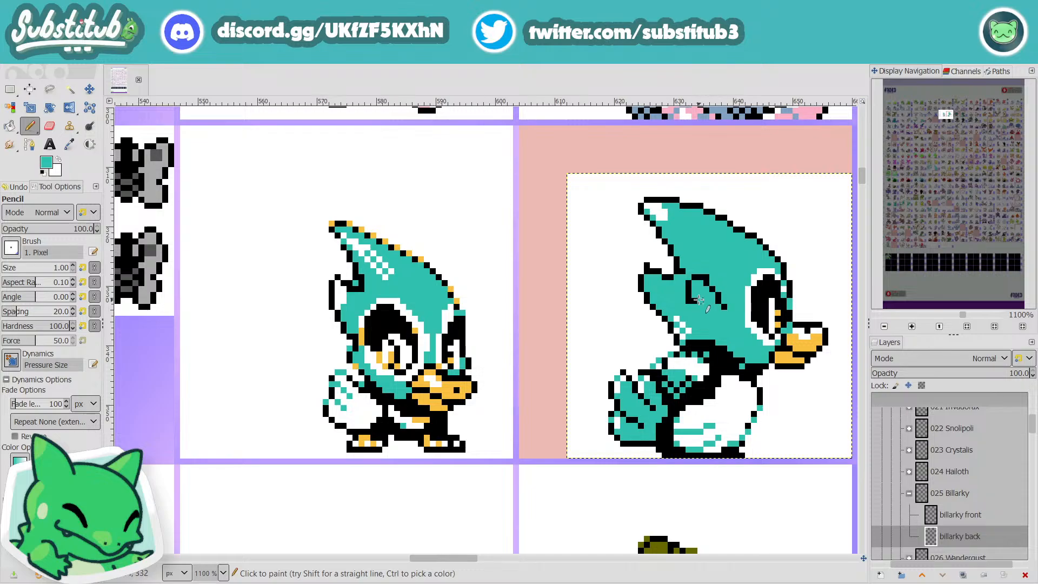
Step: Lengthen the back stroke of the feather mark in black, and trim the tip of its front stroke with teal
key(x)
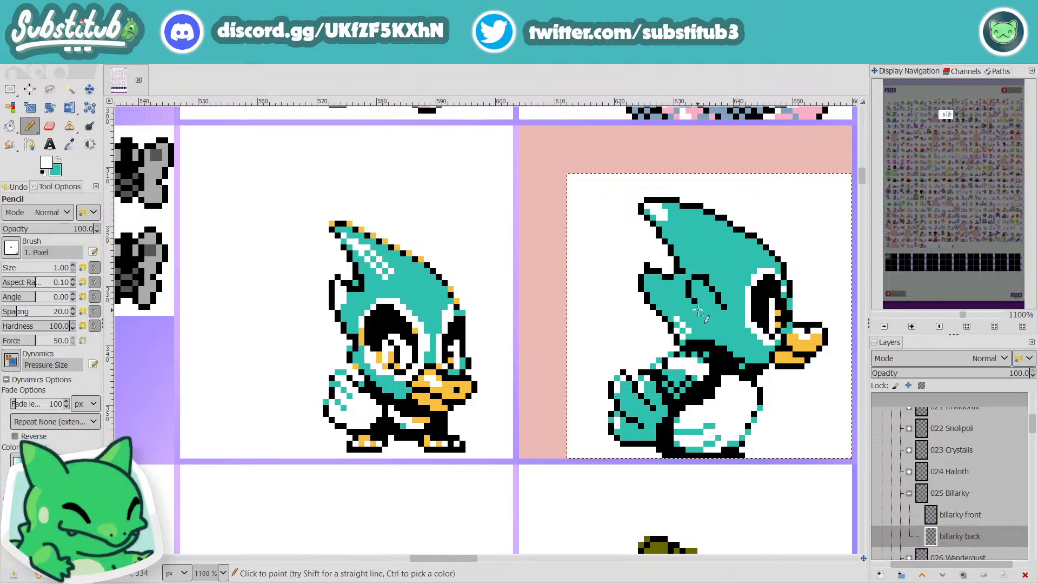
key(d)
key(o)
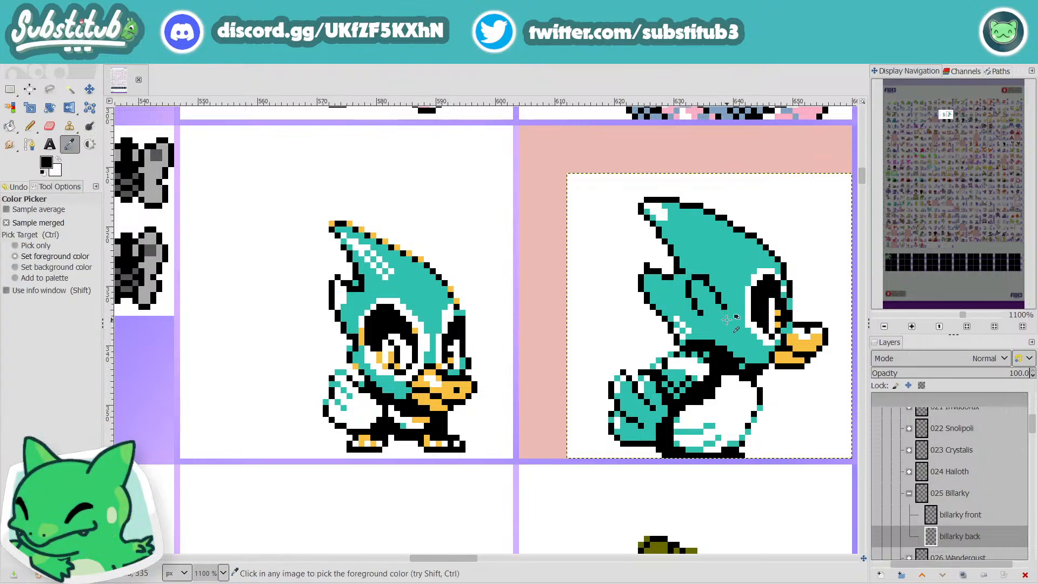
click(727, 314)
key(n)
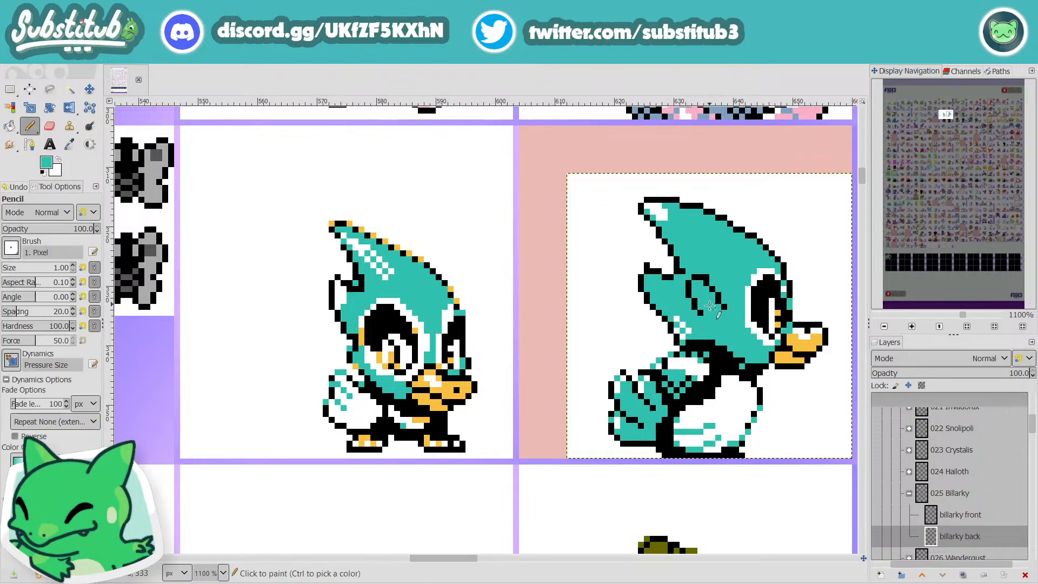
click(723, 307)
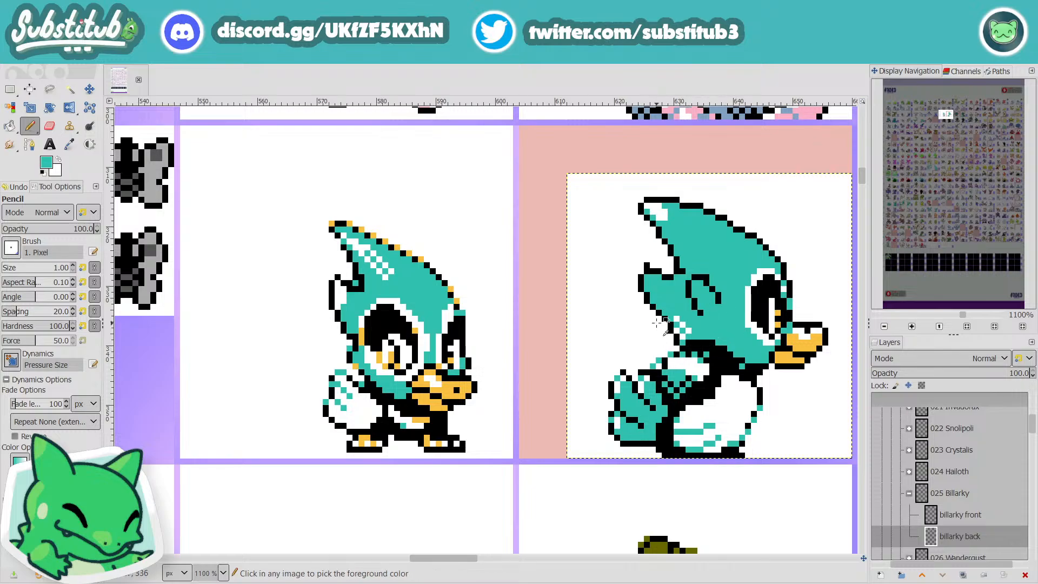
Step: Darken the wing's upper edge with black pixels, and paint the stray teal pixels outside it white
scroll(657, 328, down, 2)
scroll(658, 324, up, 3)
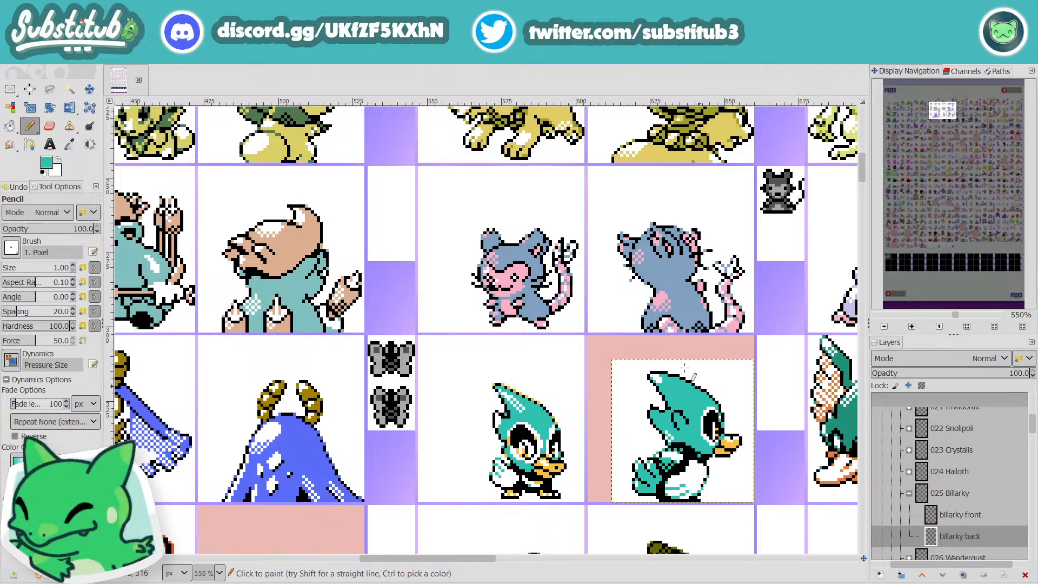
scroll(722, 436, up, 2)
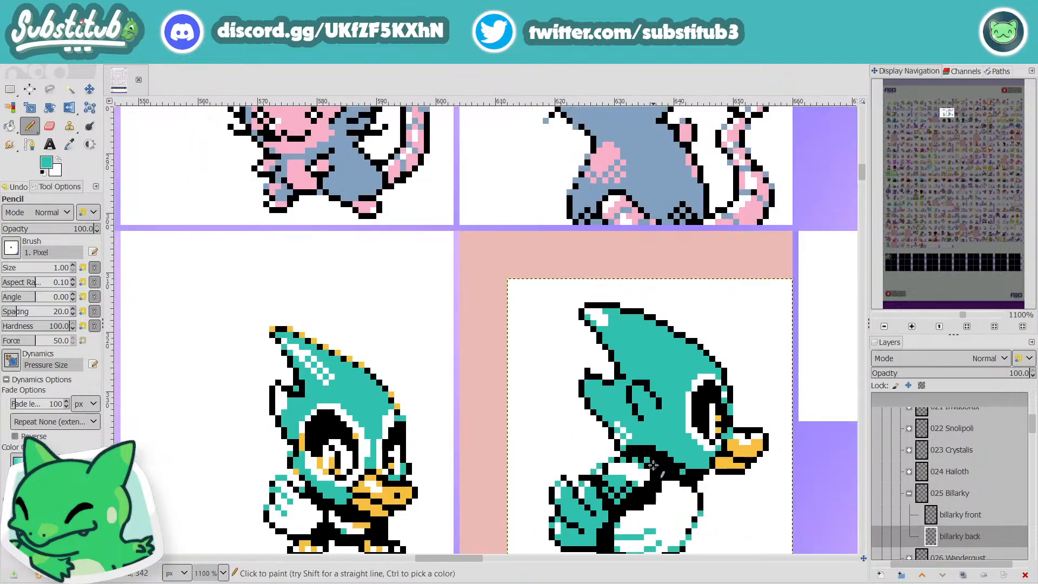
key(x)
key(d)
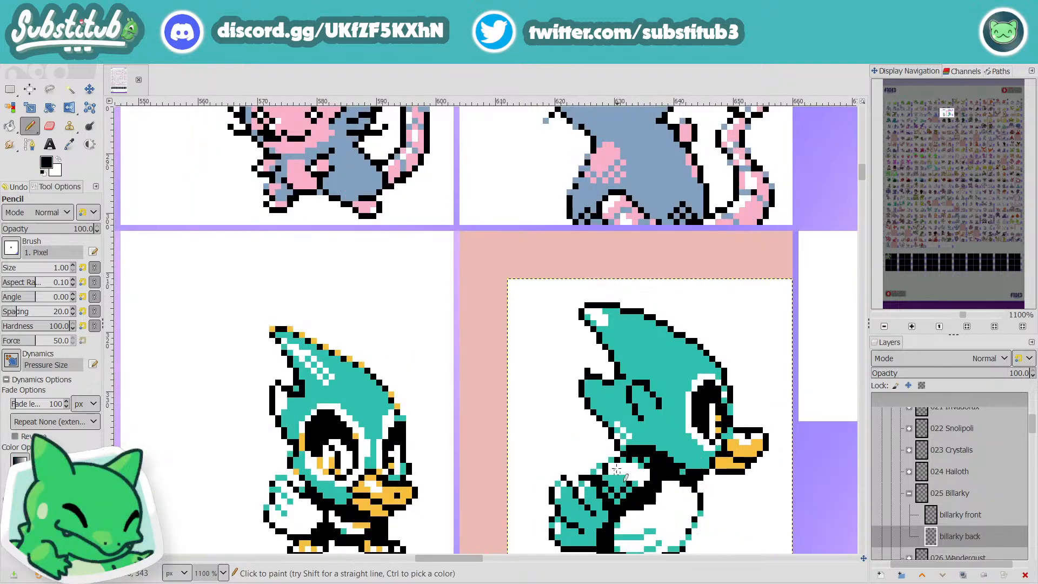
key(x)
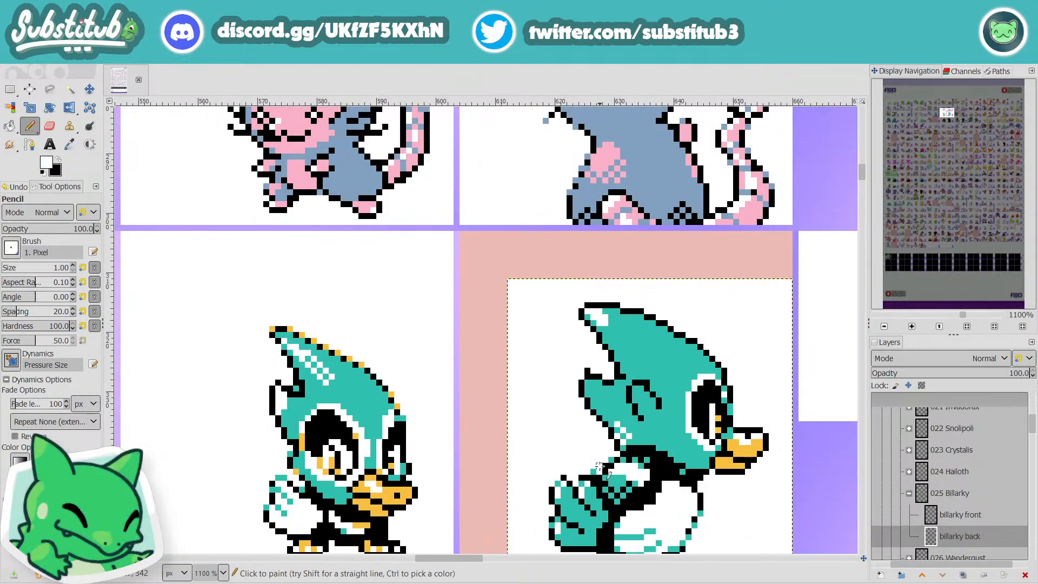
click(594, 472)
click(612, 459)
scroll(692, 473, down, 2)
scroll(690, 474, up, 2)
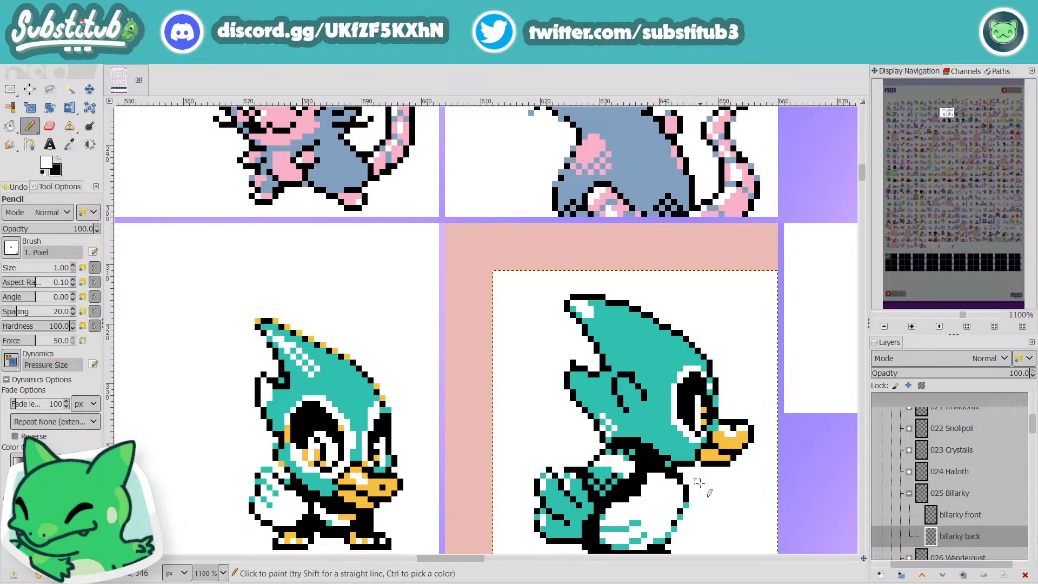
Step: Trim the feather mark's front stroke with sampled teal, and extend both strokes in black with short horizontal ends pointing toward the eye
scroll(703, 487, down, 2)
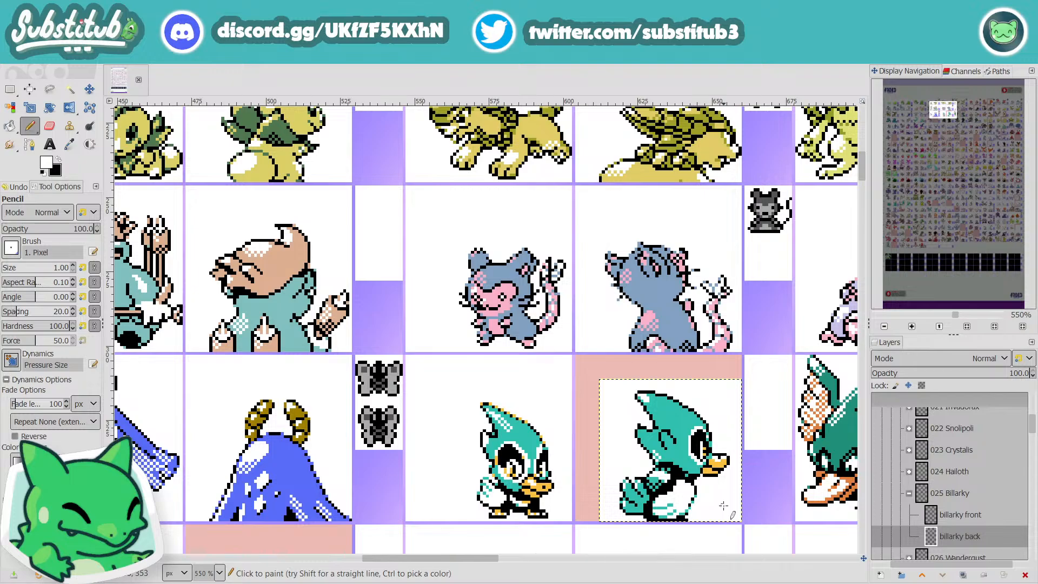
scroll(671, 443, up, 3)
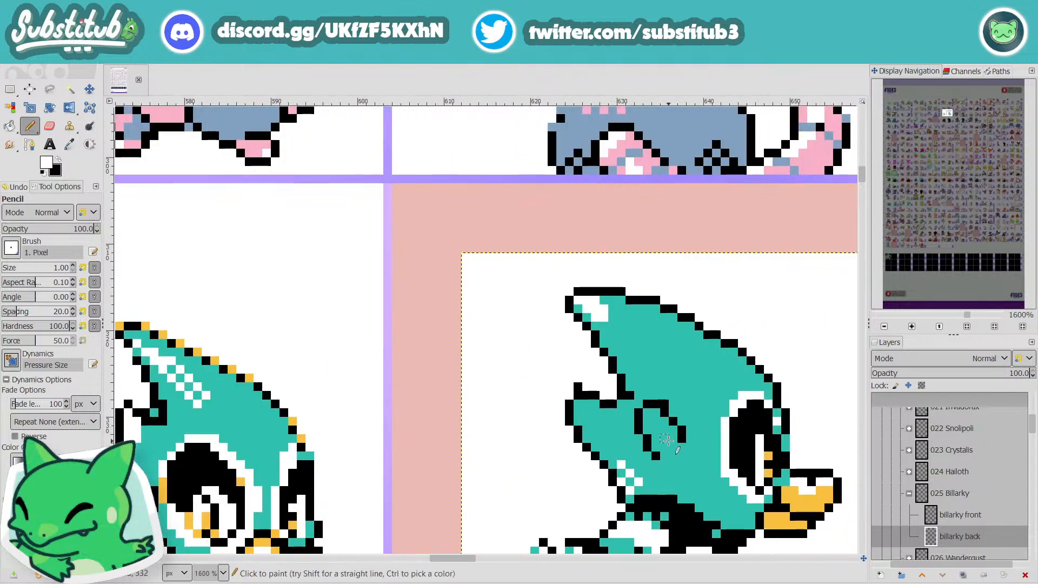
ctrl+click(690, 393)
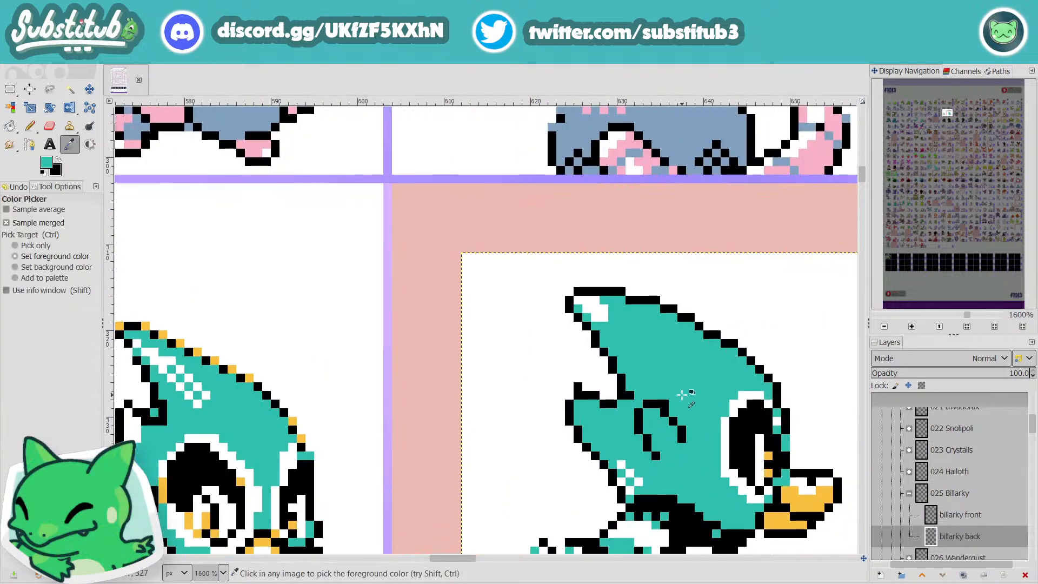
click(686, 440)
key(x)
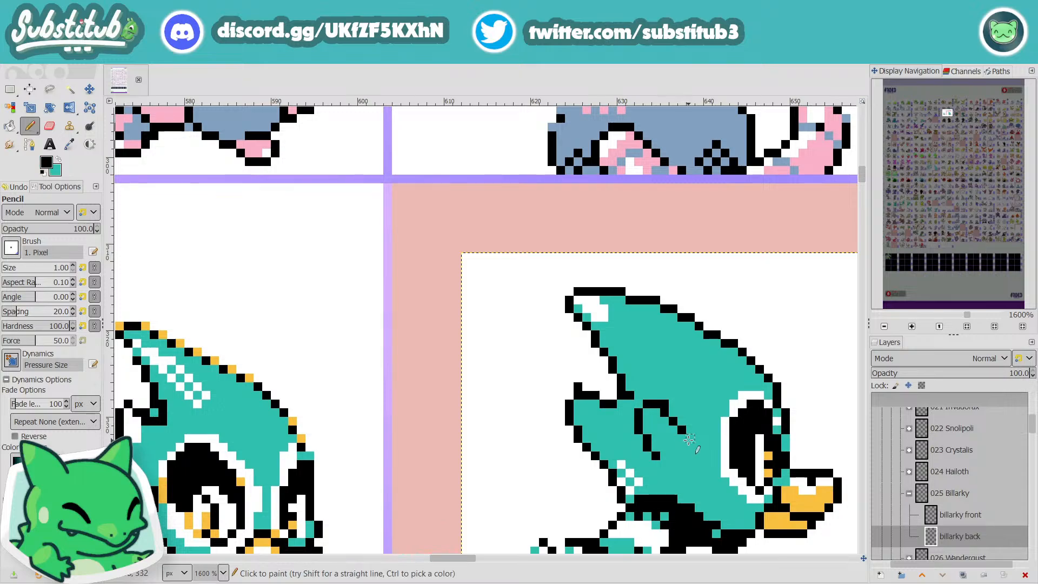
click(690, 431)
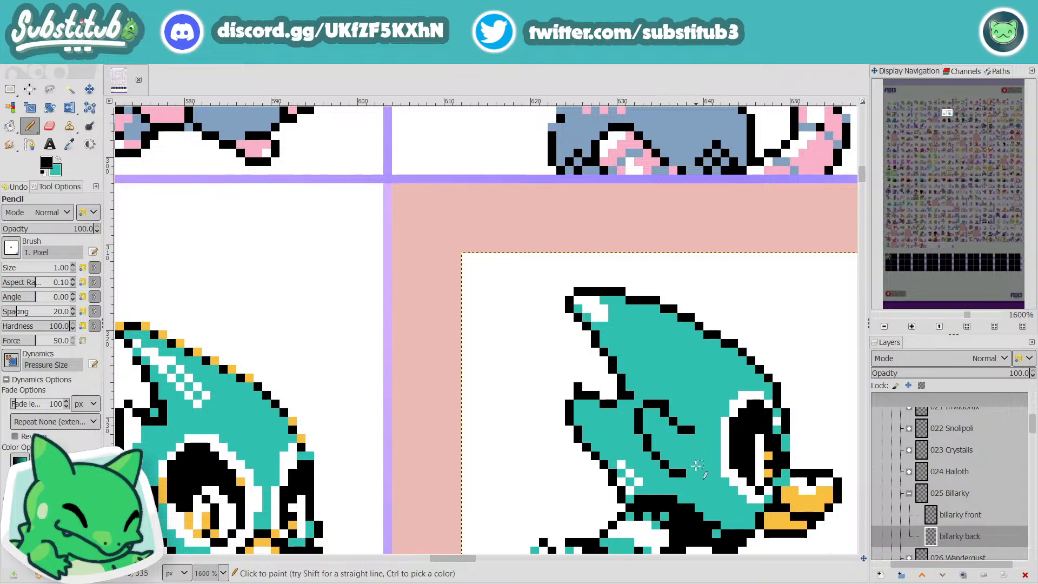
ctrl+scroll(710, 432, down, 3)
ctrl+scroll(710, 431, up, 4)
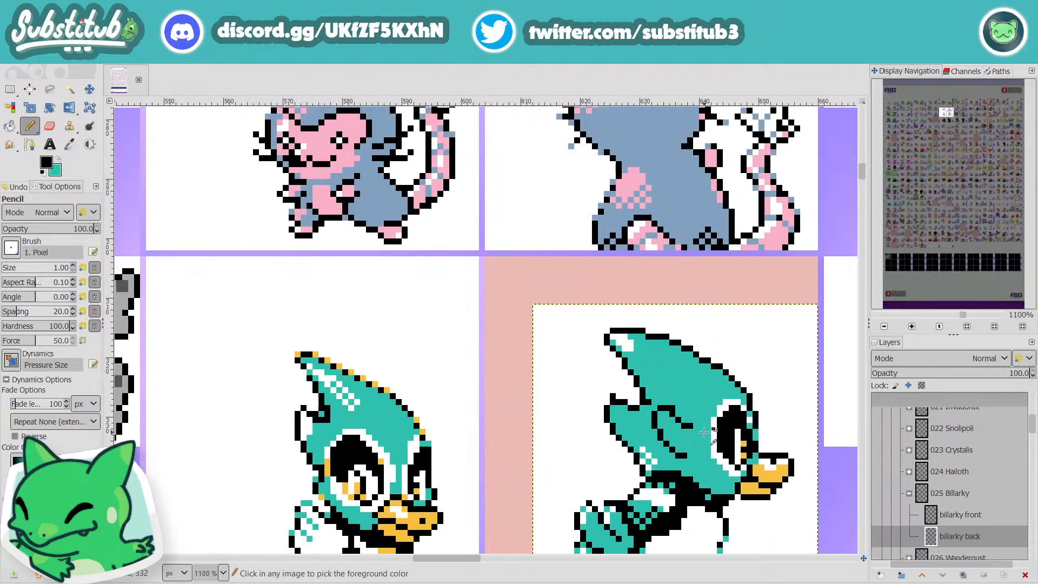
Step: Smooth the end of the feather mark's front stroke with one added black pixel and a teal pixel beneath it, and save
click(663, 407)
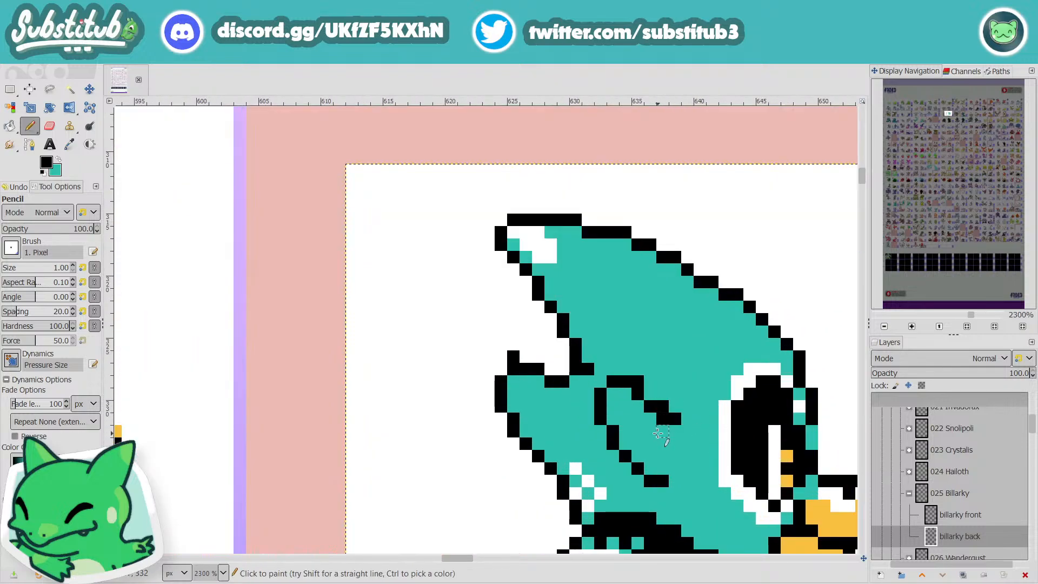
key(x)
click(663, 418)
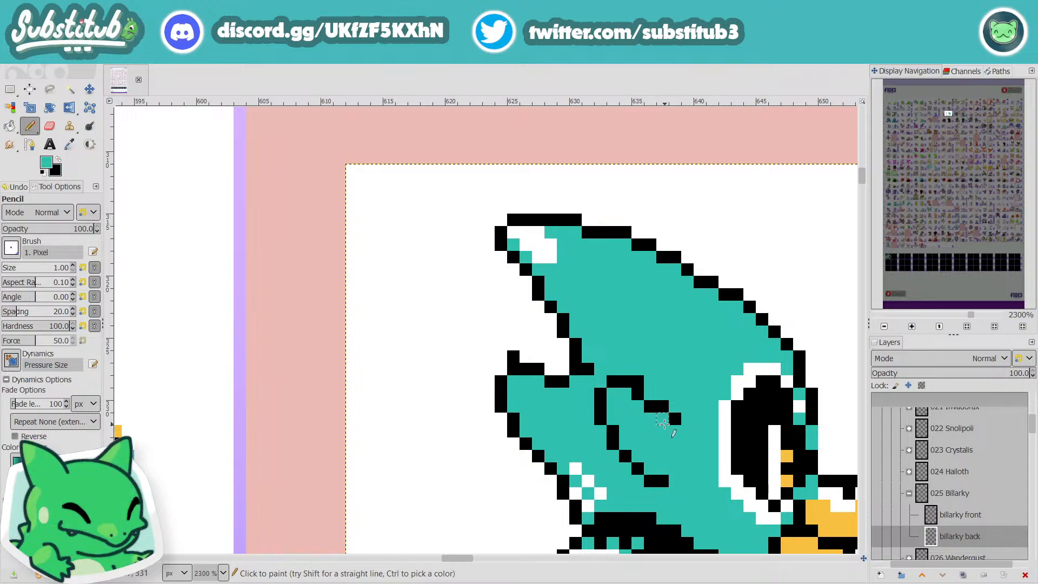
ctrl+scroll(668, 439, down, 7)
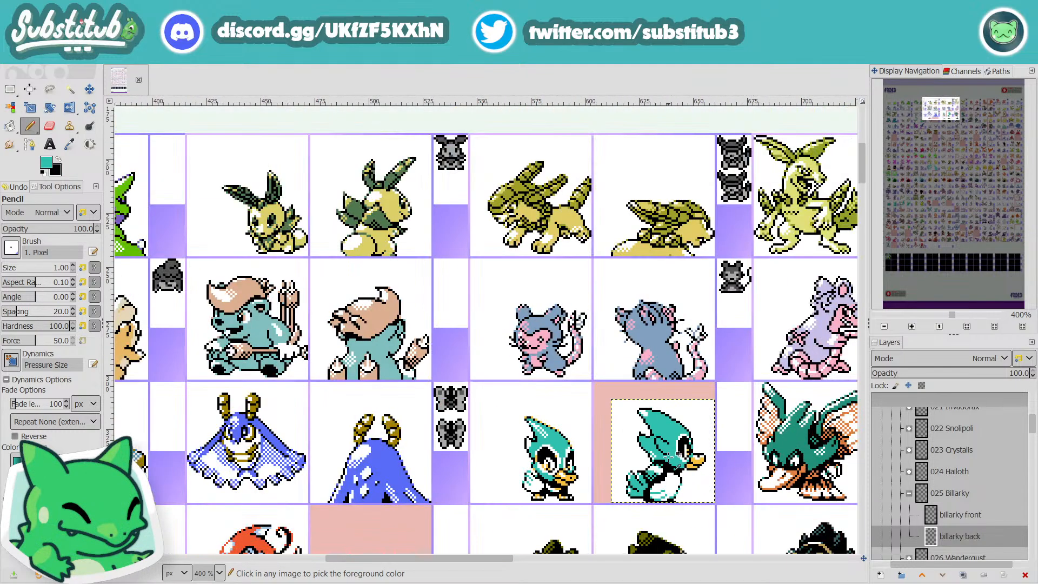
key(ctrl+s)
Step: Soften the black head outline in front of the eye by painting pixels teal above the beak
ctrl+scroll(701, 459, up, 7)
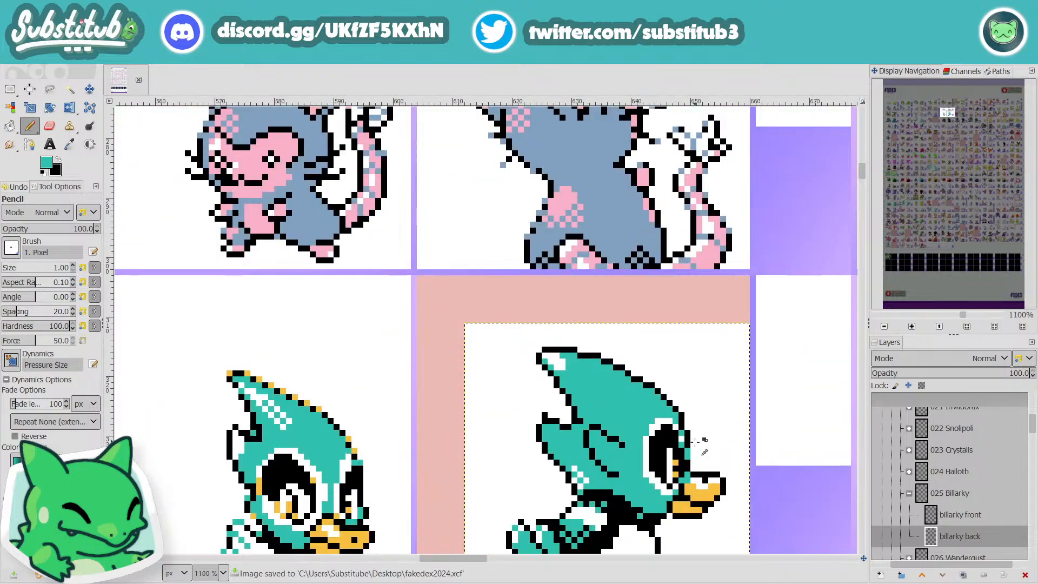
click(669, 387)
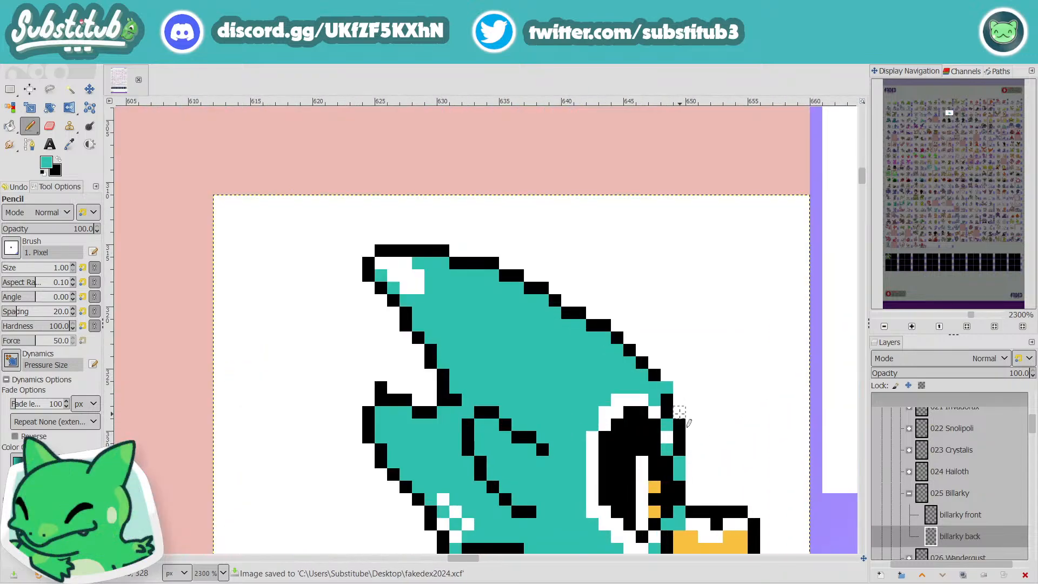
drag(679, 412, 670, 413)
ctrl+scroll(671, 414, down, 5)
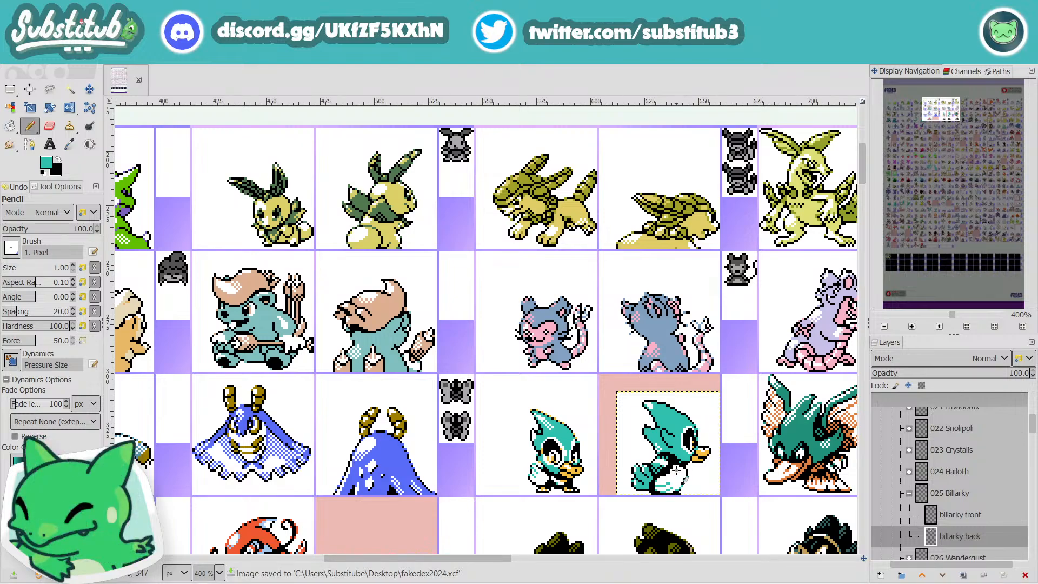
scroll(726, 458, up, 3)
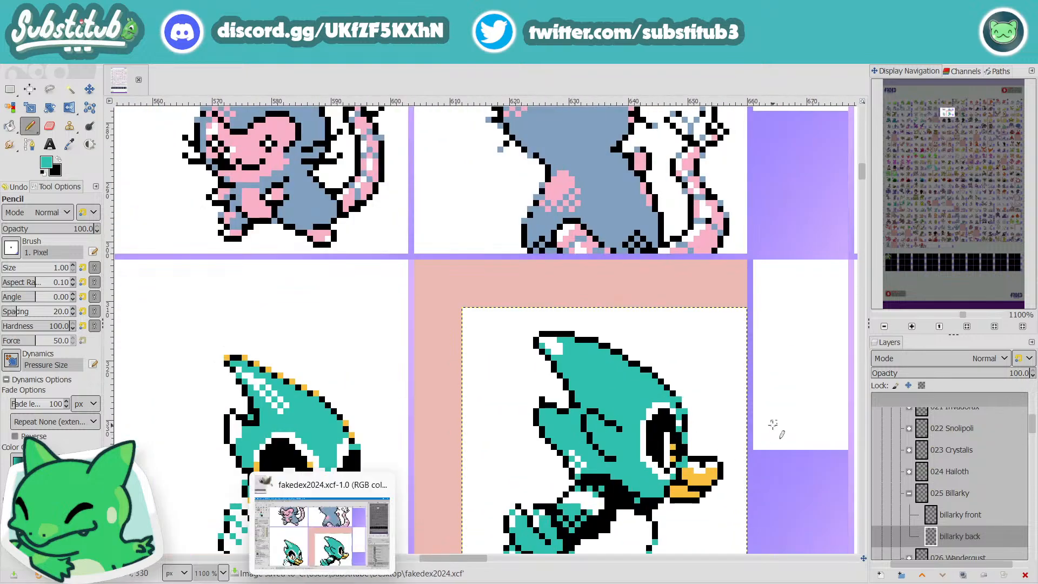
scroll(773, 425, down, 5)
scroll(697, 446, up, 4)
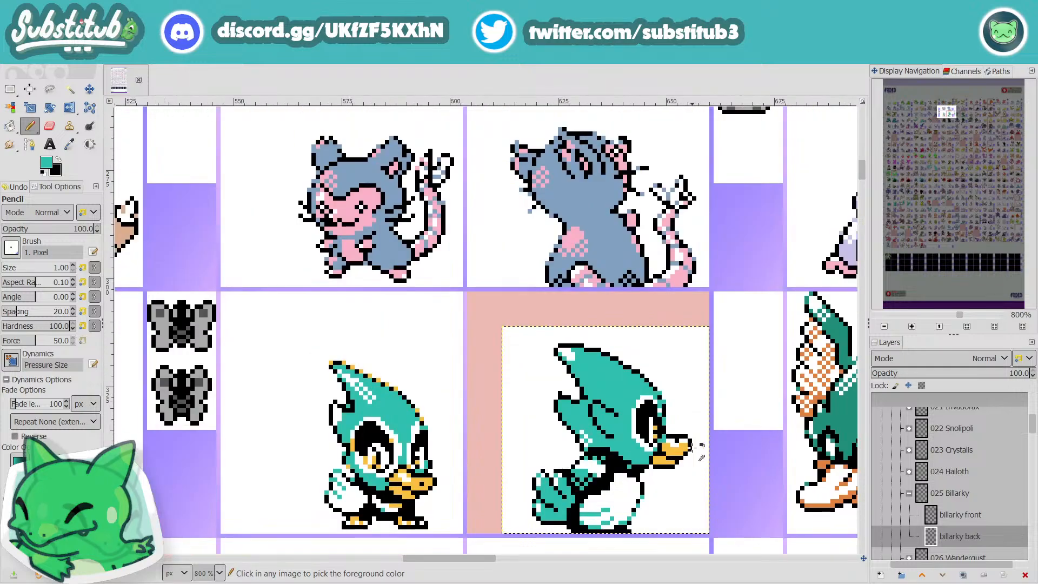
Step: Paint white highlight pixels on the tip of the lower crest feather and inside the upper bend of the feather mark
scroll(692, 448, up, 1)
key(d)
key(x)
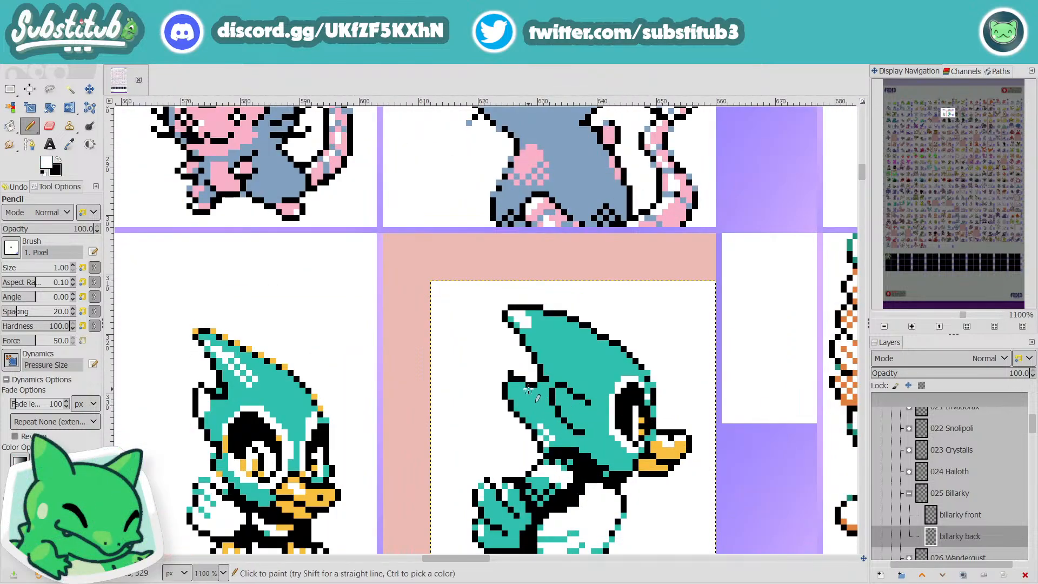
click(512, 384)
click(517, 385)
click(563, 396)
key(ctrl+z)
drag(564, 391, 559, 396)
ctrl+scroll(688, 406, down, 3)
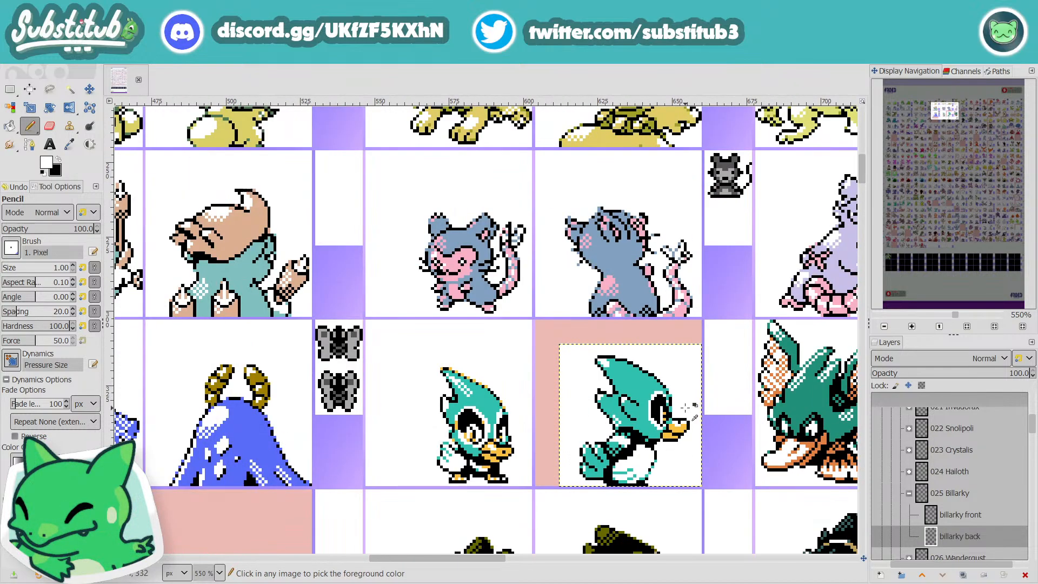
Step: Touch up the end of the feather mark's front stroke in black, and save the file
ctrl+scroll(682, 415, up, 1)
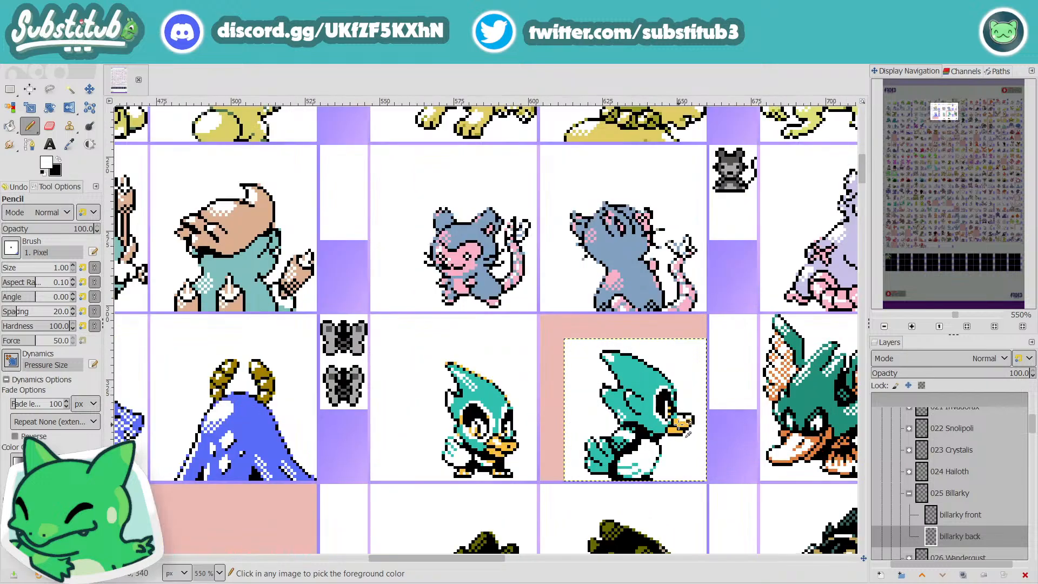
ctrl+scroll(682, 414, up, 3)
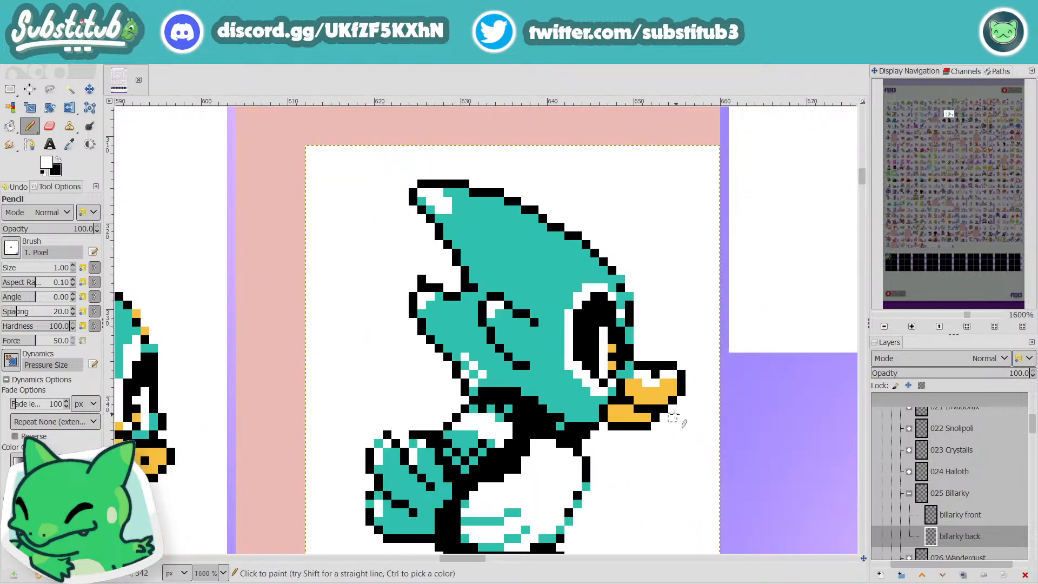
ctrl+scroll(682, 416, down, 4)
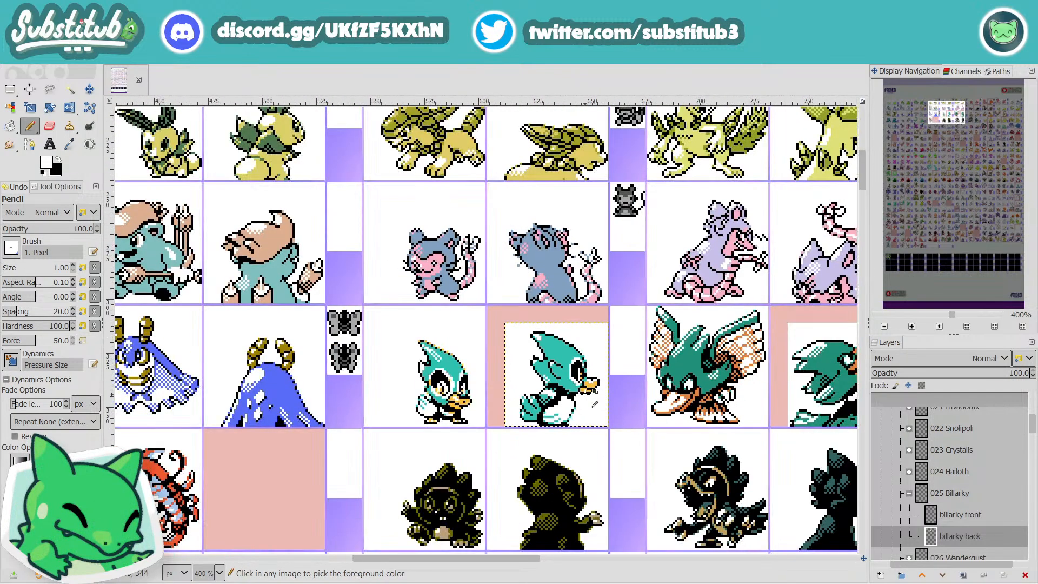
ctrl+scroll(591, 399, down, 1)
ctrl+scroll(593, 399, up, 2)
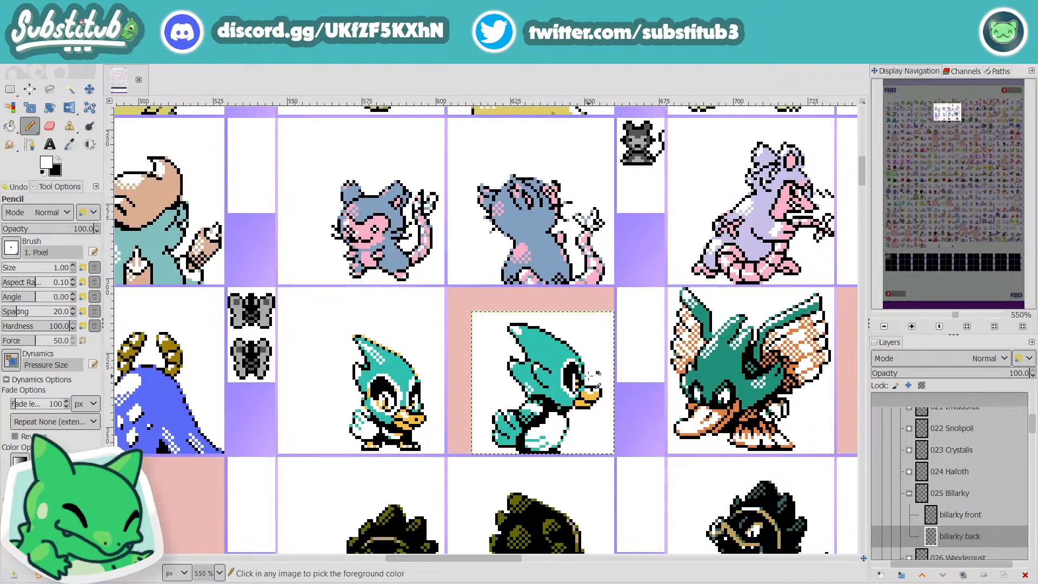
ctrl+scroll(593, 399, up, 2)
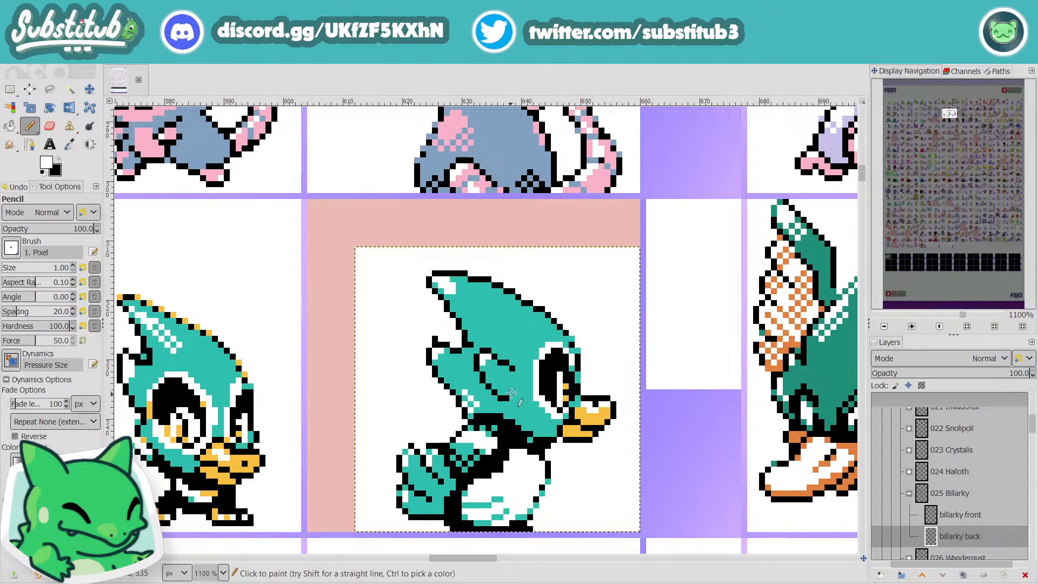
key(x)
click(516, 370)
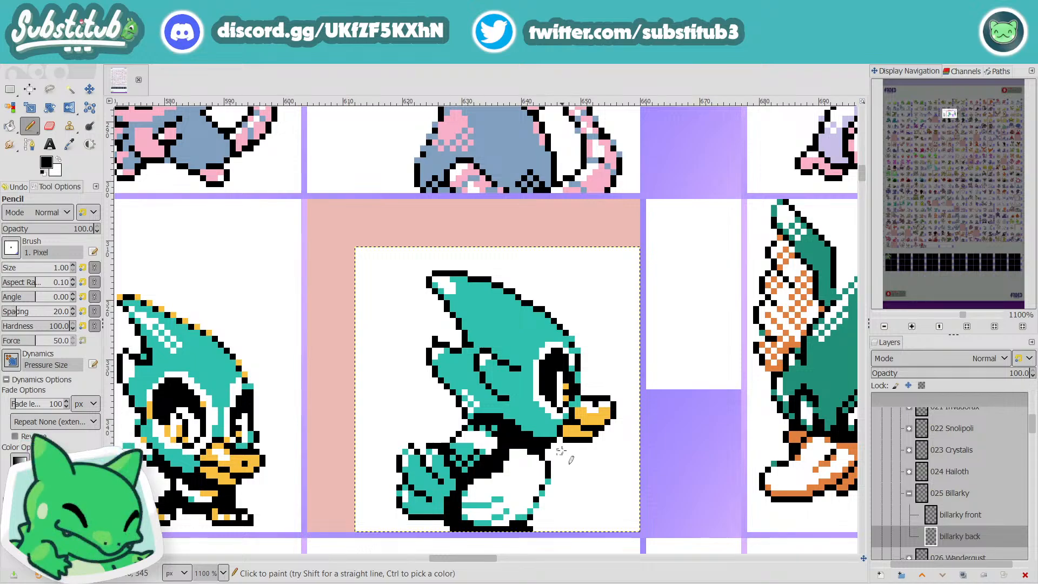
key(x)
ctrl+scroll(553, 452, down, 3)
ctrl+scroll(565, 464, down, 1)
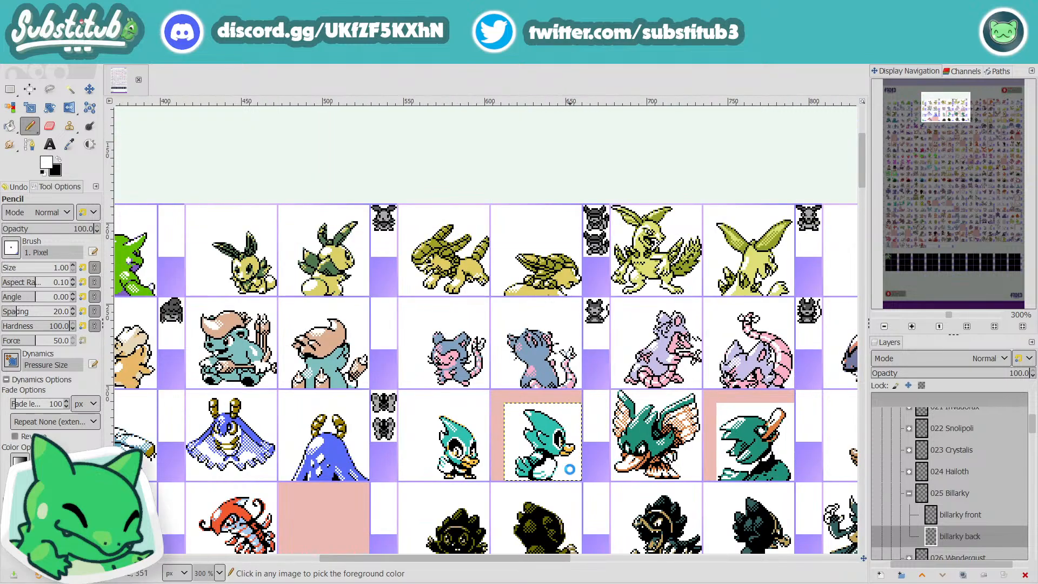
key(ctrl+s)
Step: Sample teal from the head, dither the black shadow under the nape with teal pixels, and save the file
ctrl+scroll(542, 444, up, 4)
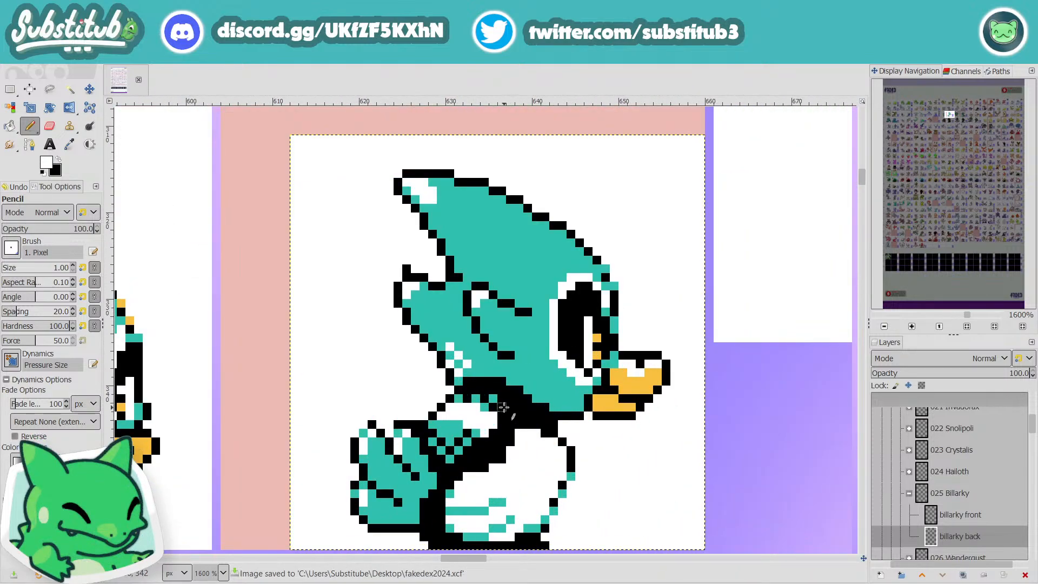
key(o)
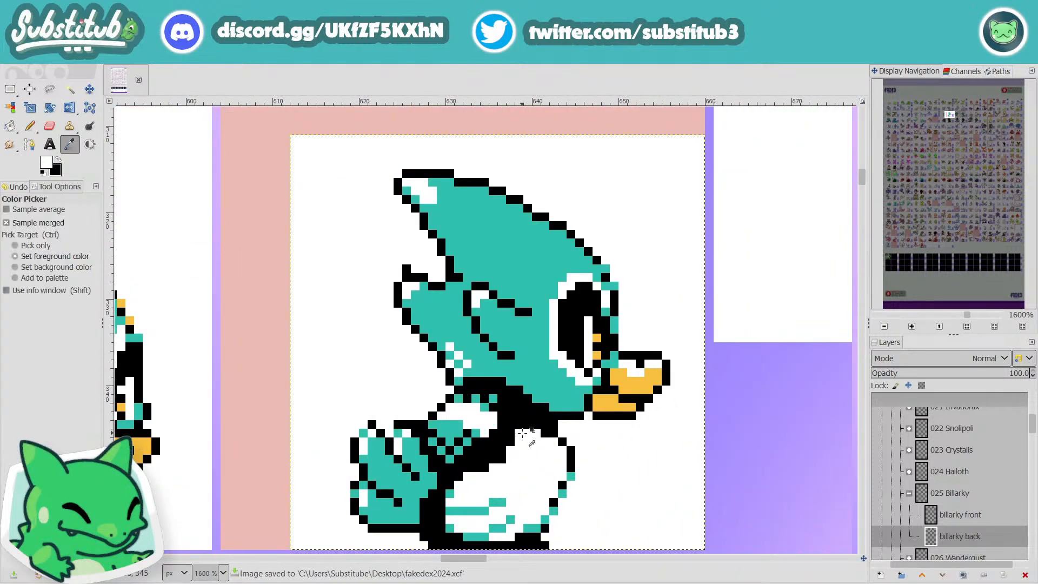
click(511, 242)
key(n)
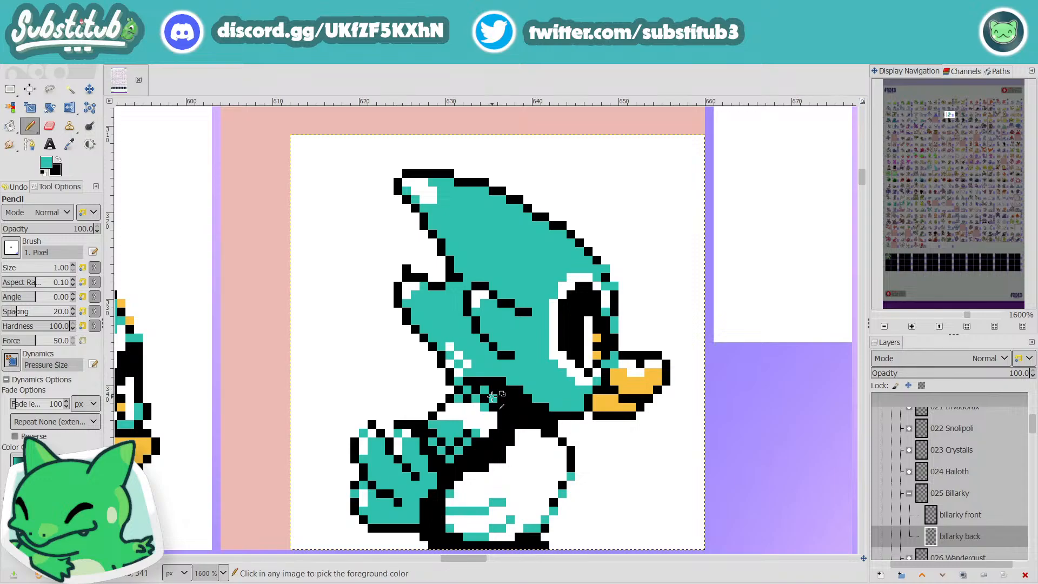
key(ctrl+s)
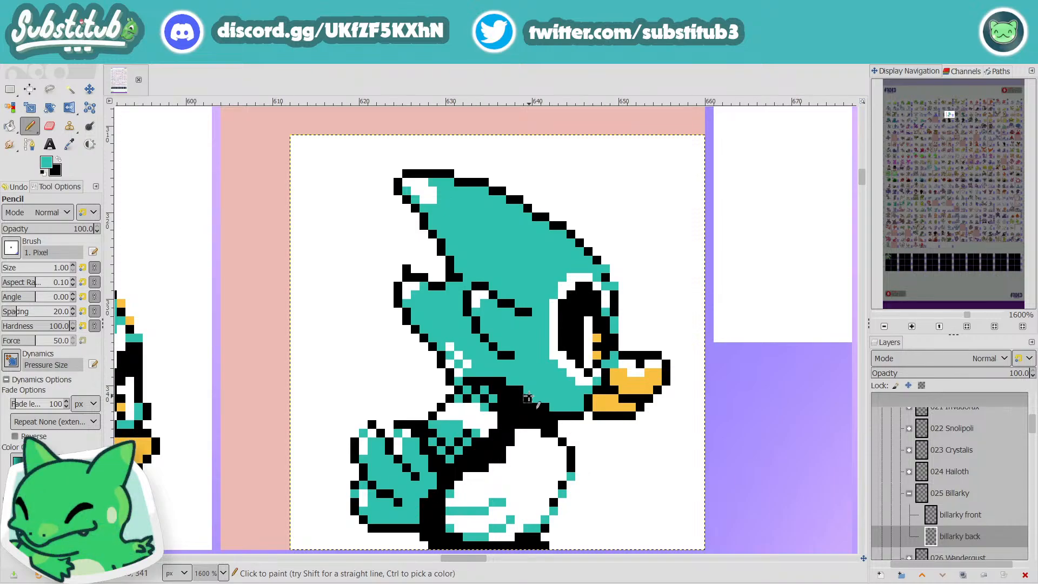
click(432, 583)
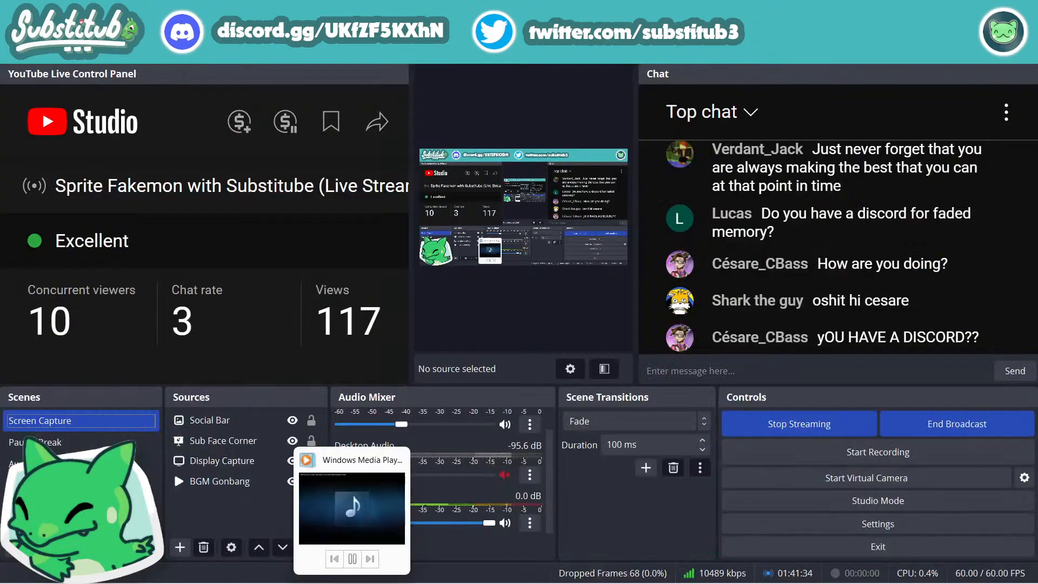
click(383, 583)
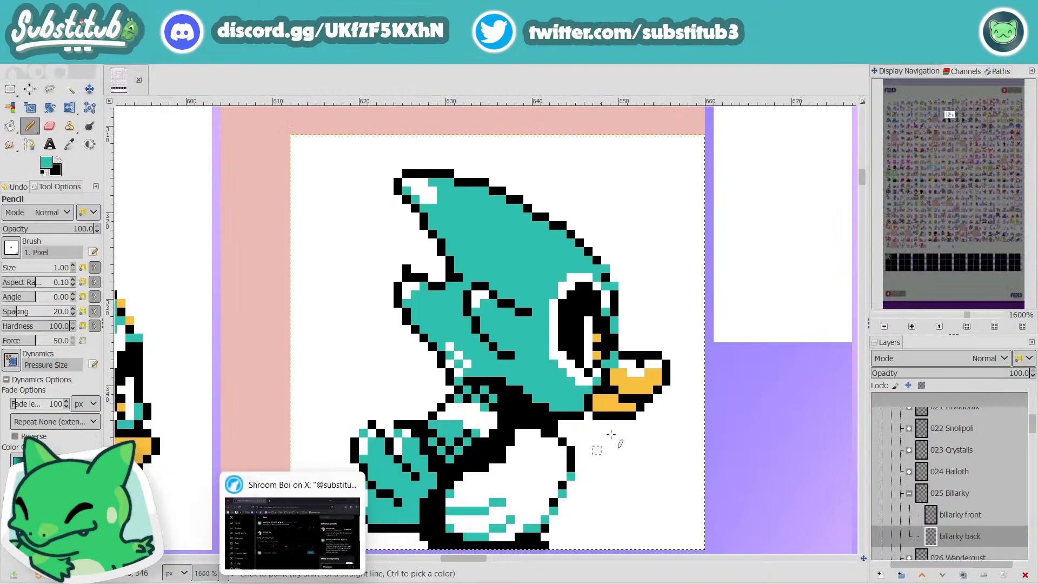
Step: Examine Billarky's back sprite beside the neighbouring sprites at several zoom levels, saving the file along the way
scroll(655, 361, down, 3)
key(ctrl+s)
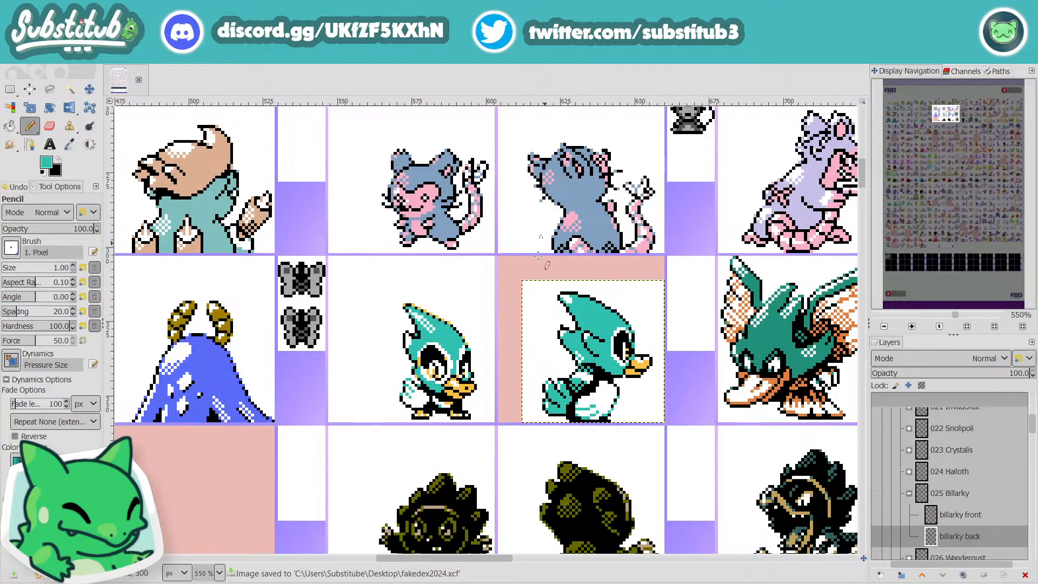
drag(501, 557, 537, 562)
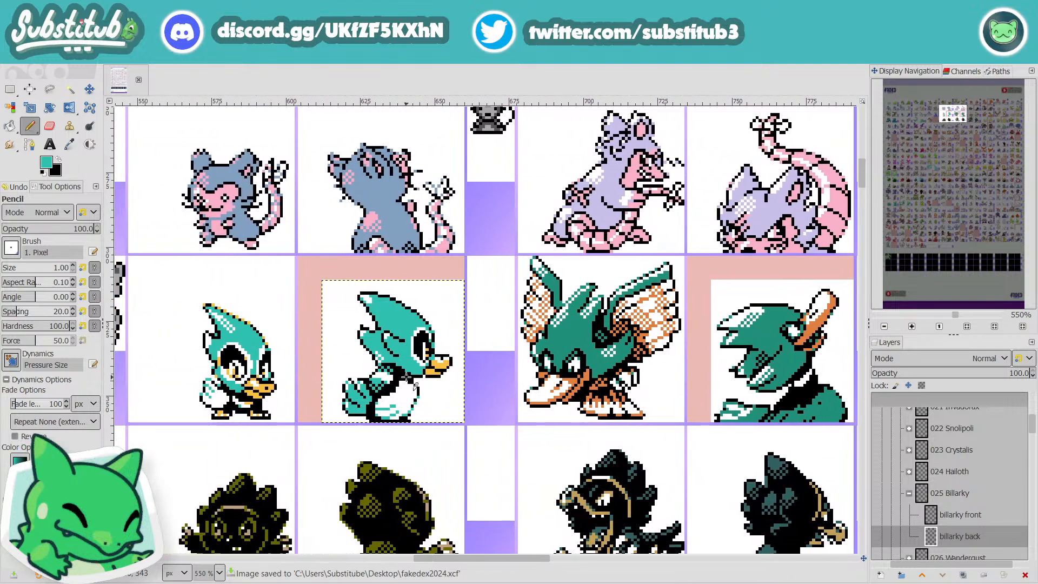
ctrl+scroll(403, 354, up, 3)
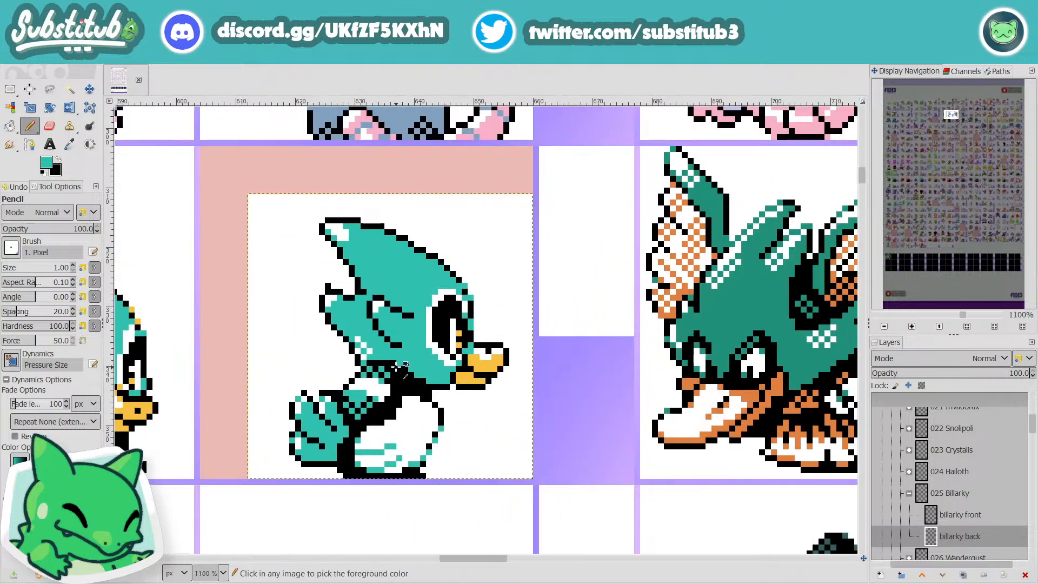
ctrl+scroll(492, 412, down, 4)
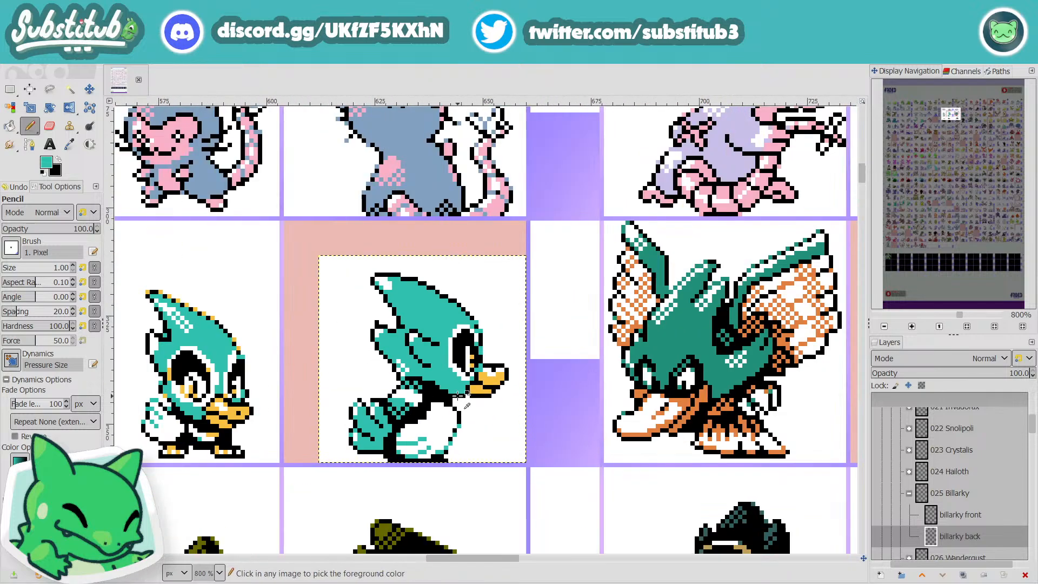
key(ctrl+s)
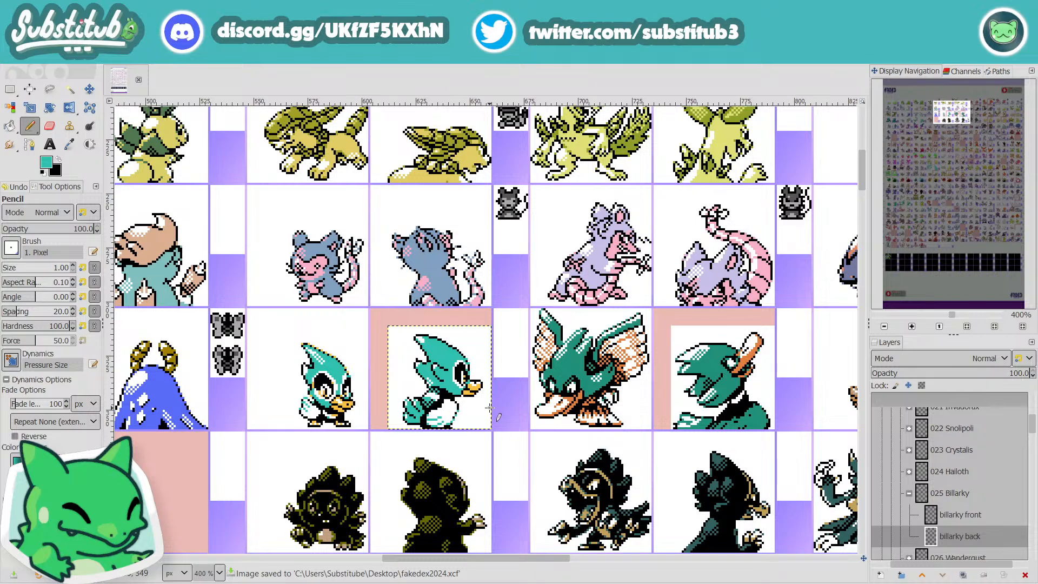
ctrl+scroll(446, 422, up, 4)
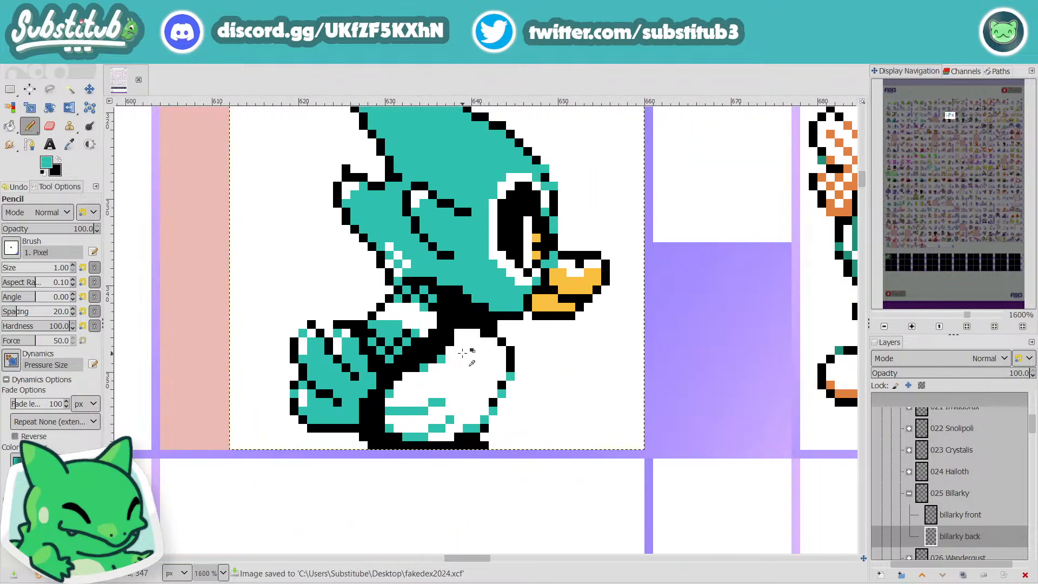
ctrl+scroll(485, 366, down, 4)
ctrl+scroll(485, 366, up, 4)
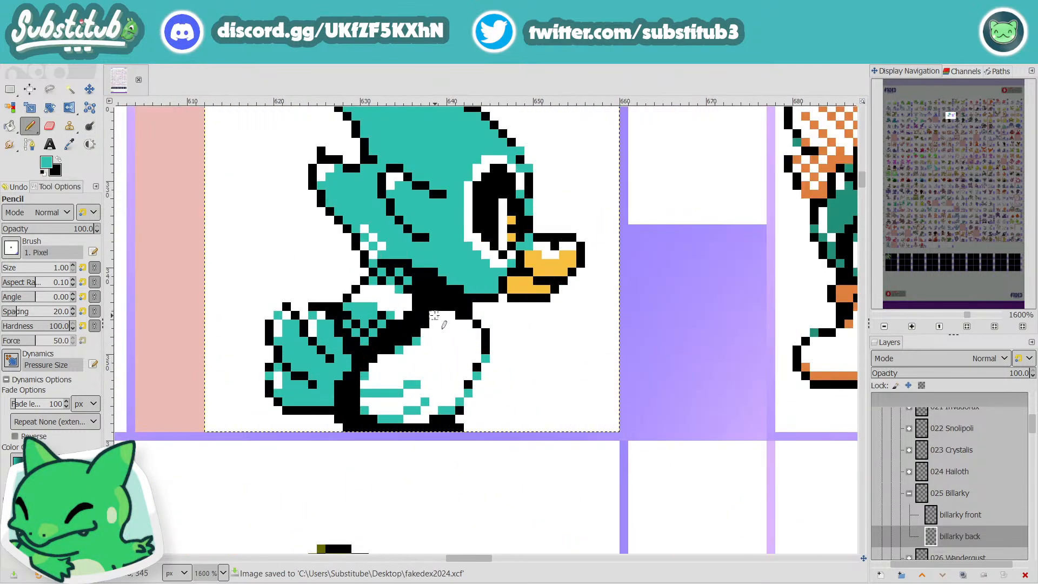
ctrl+scroll(434, 315, down, 3)
ctrl+scroll(494, 338, up, 2)
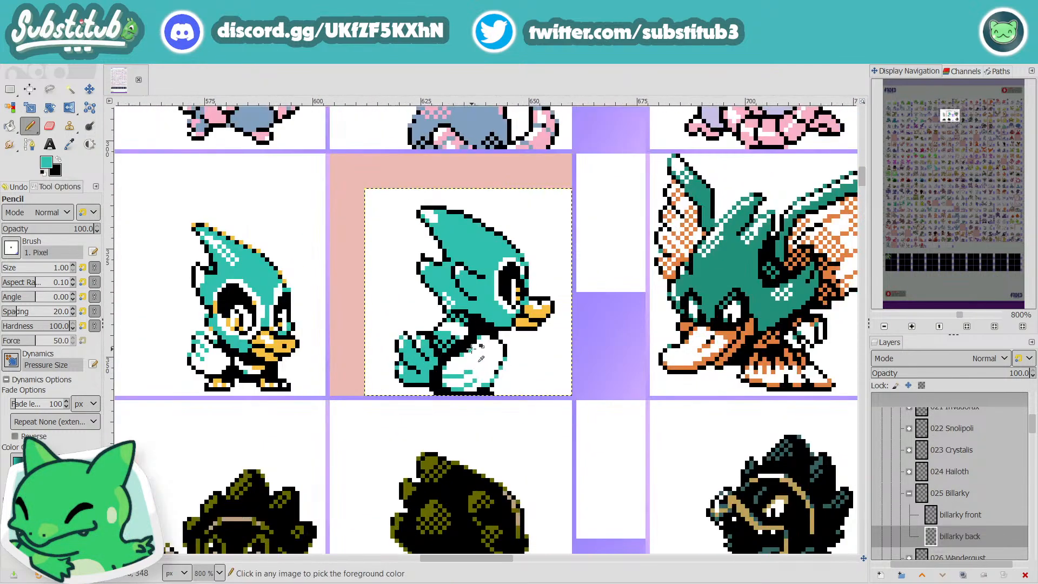
ctrl+scroll(530, 359, down, 2)
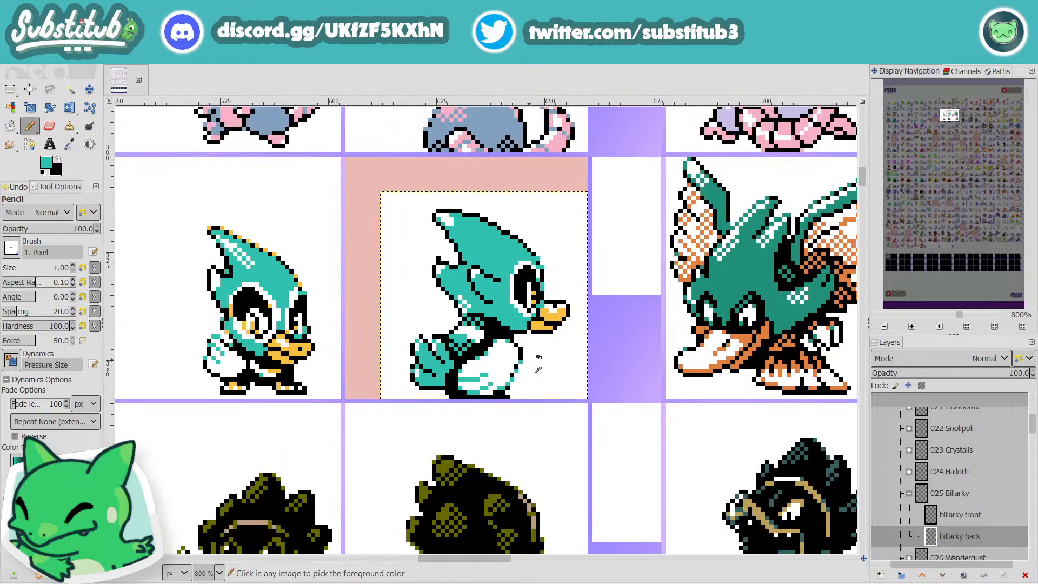
ctrl+scroll(529, 359, down, 1)
key(ctrl+s)
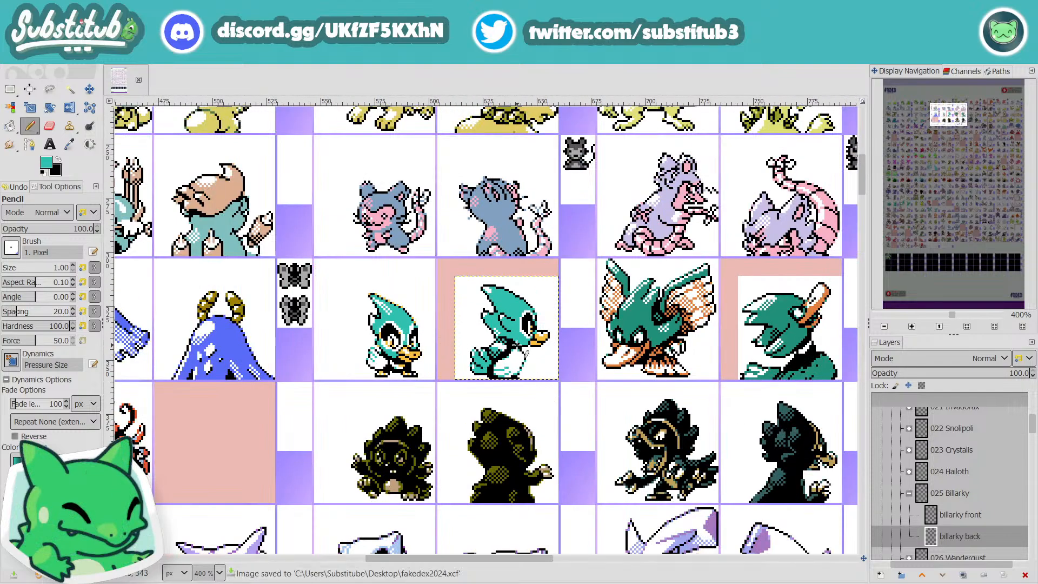
ctrl+scroll(526, 331, up, 3)
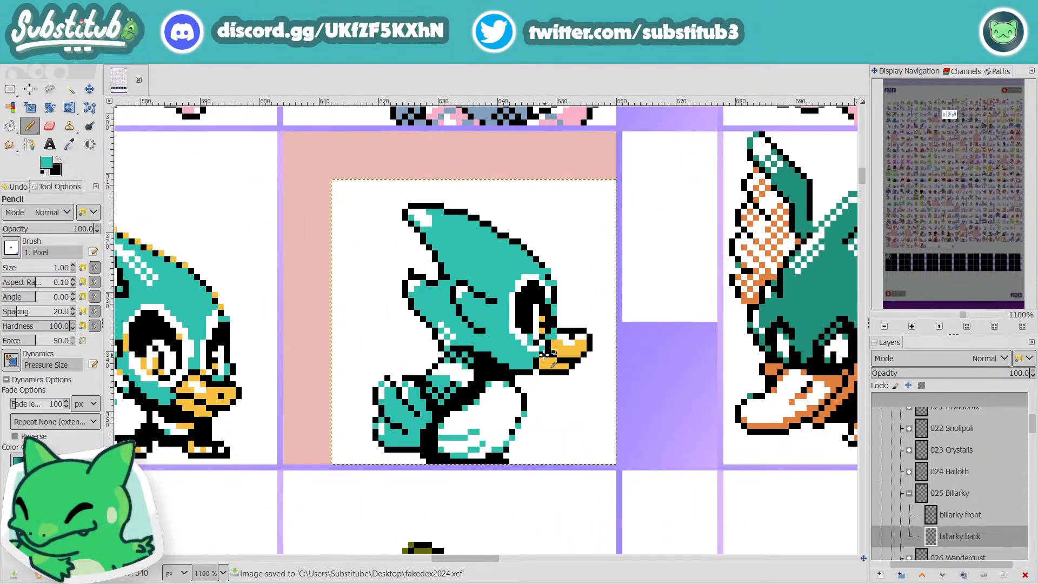
key(shift+o)
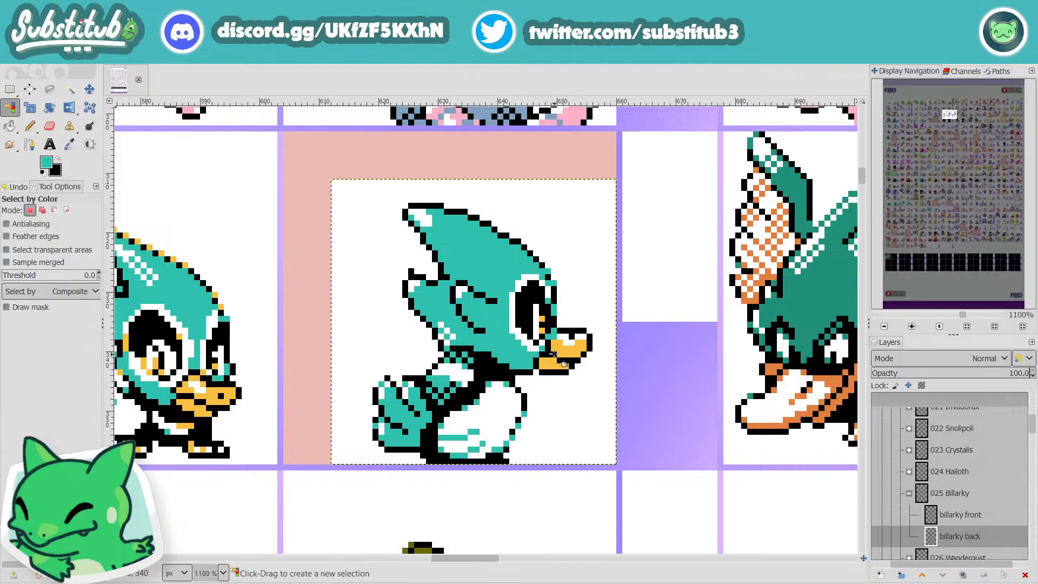
click(557, 352)
key(n)
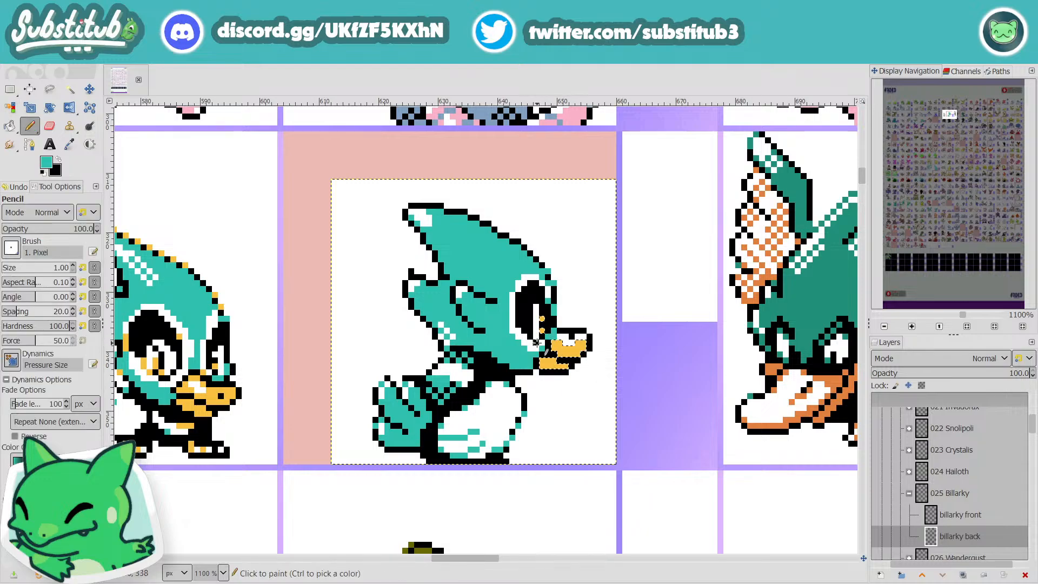
click(542, 332)
key(r)
click(579, 288)
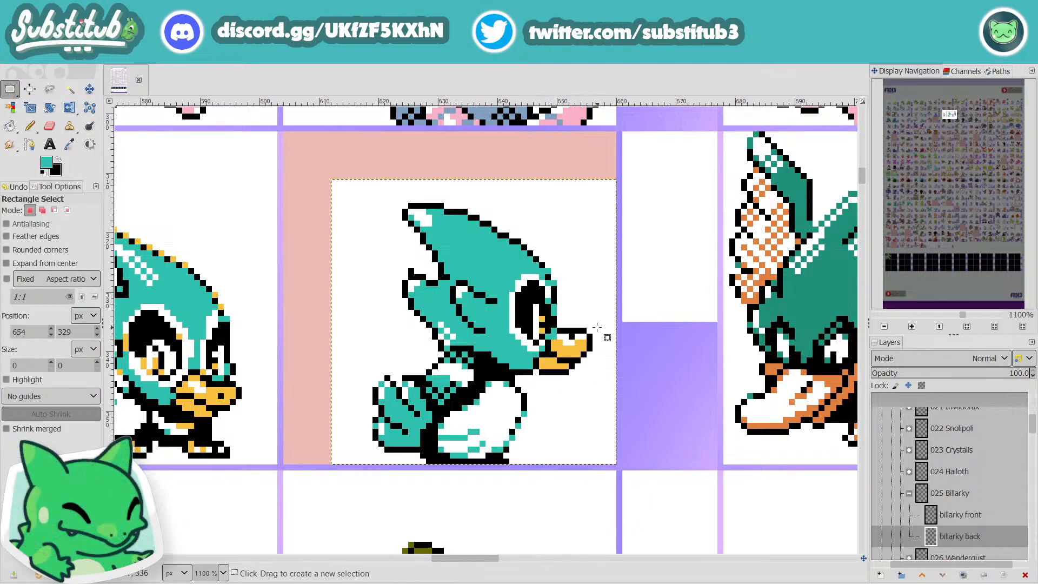
Step: Sample yellow from the beak, paint yellow pixels along the lower edge of Billarky's eye, reset the drawing colour to white, and save the file
key(o)
click(576, 352)
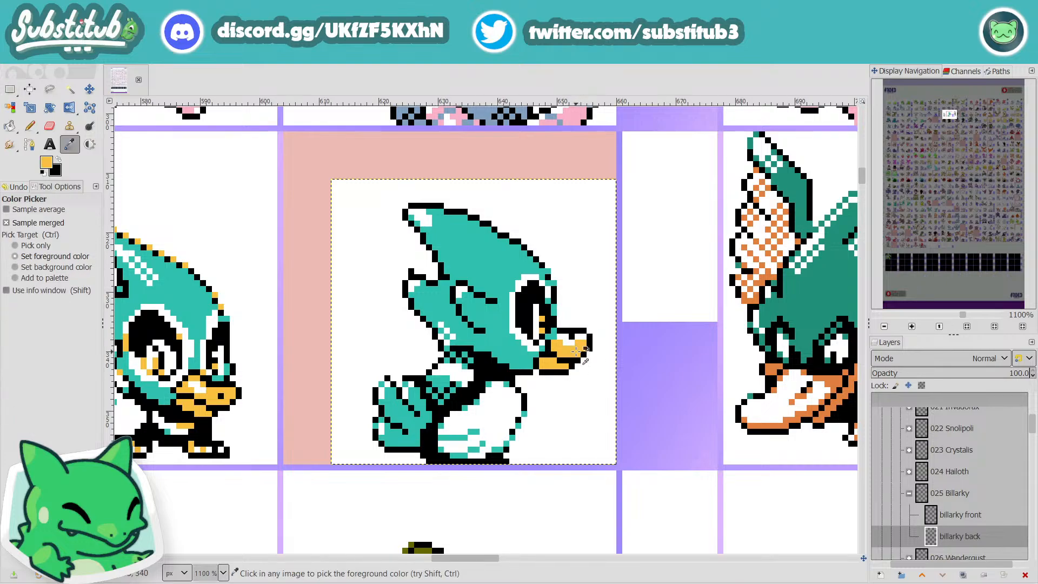
key(n)
click(532, 339)
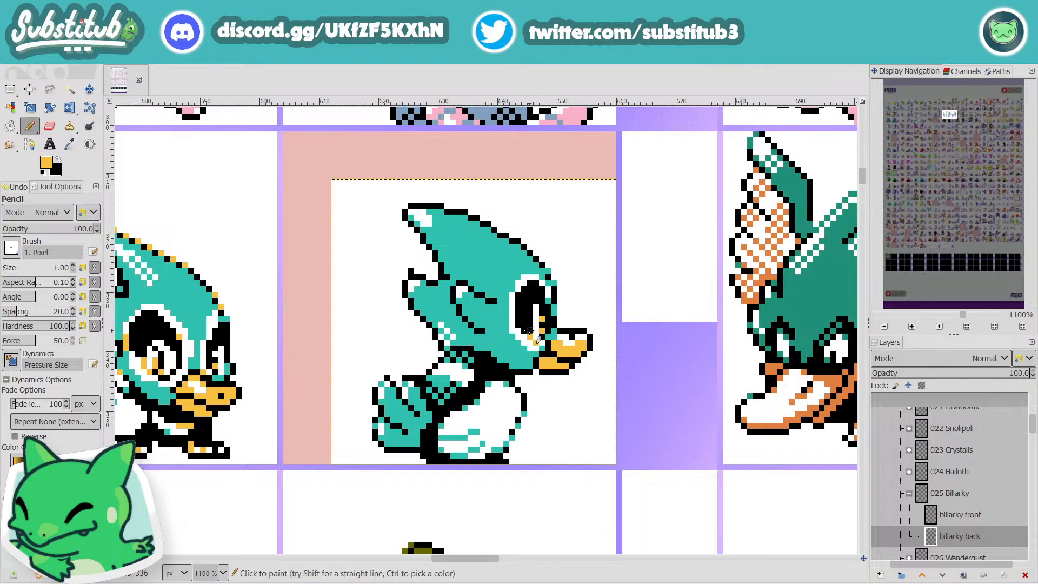
key(x)
key(d)
key(x)
ctrl+scroll(592, 367, down, 3)
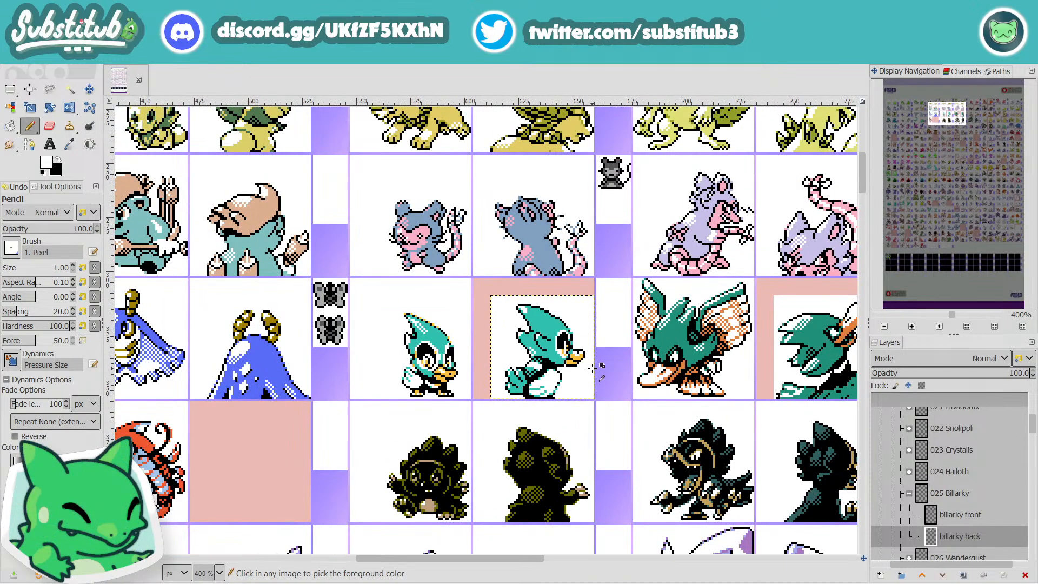
ctrl+scroll(580, 362, up, 4)
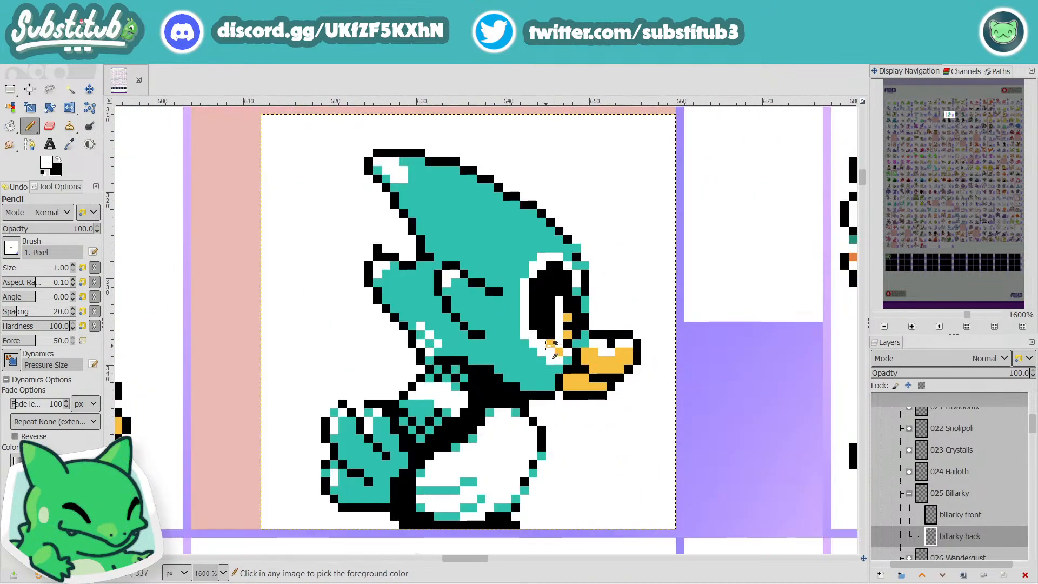
key(ctrl+s)
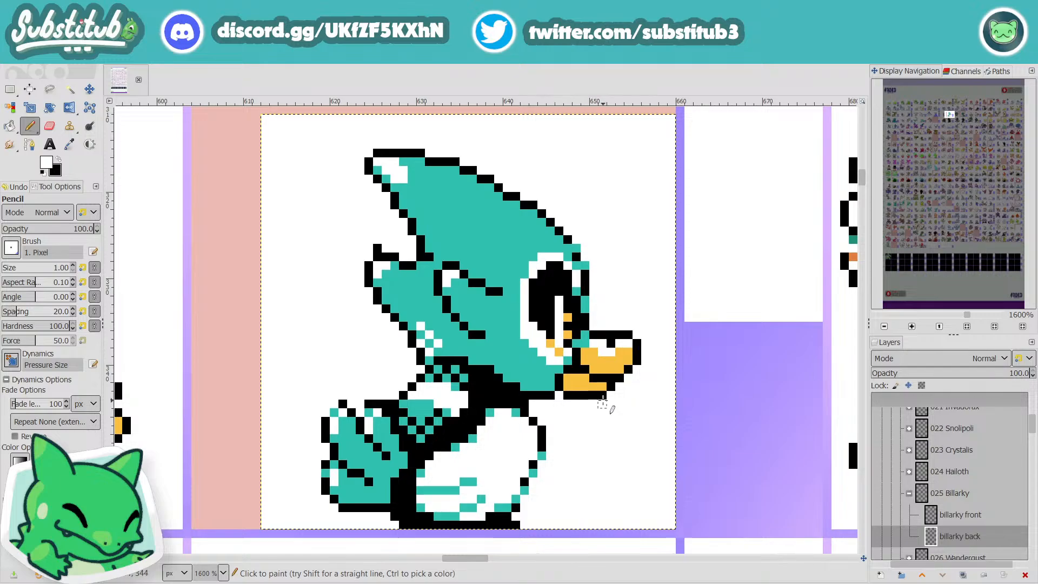
ctrl+scroll(640, 430, down, 1)
key(ctrl+s)
Step: On the "to edit" layer, select the pink marker behind Billarky's back sprite and cut it away
ctrl+scroll(638, 424, down, 1)
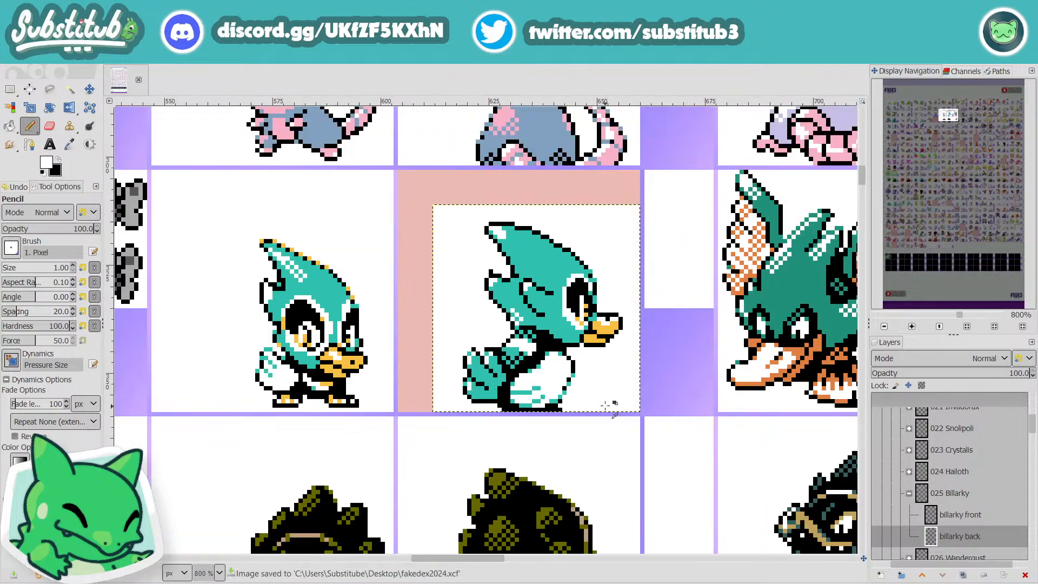
ctrl+scroll(615, 415, down, 1)
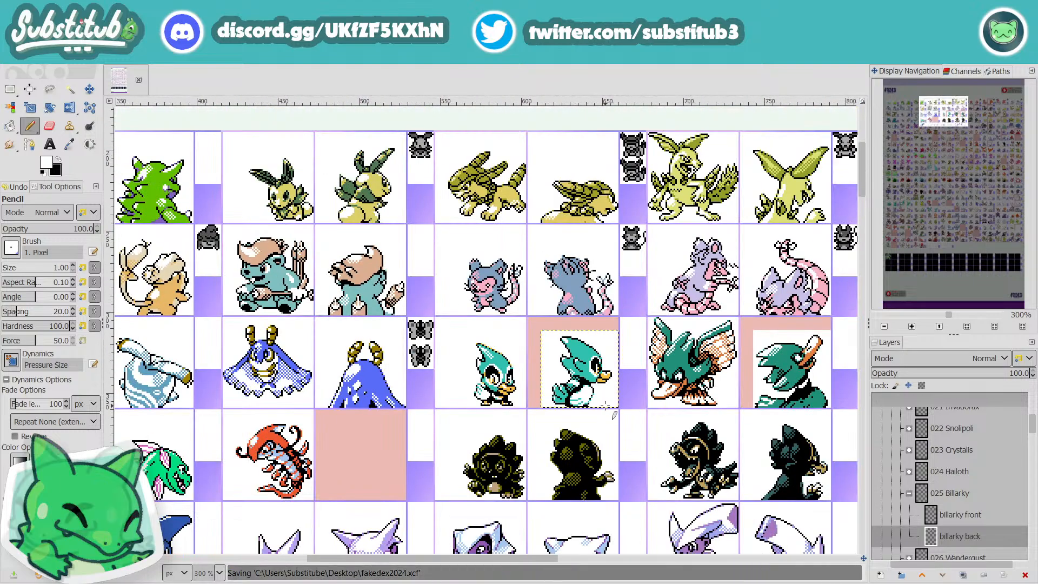
scroll(917, 474, down, 10)
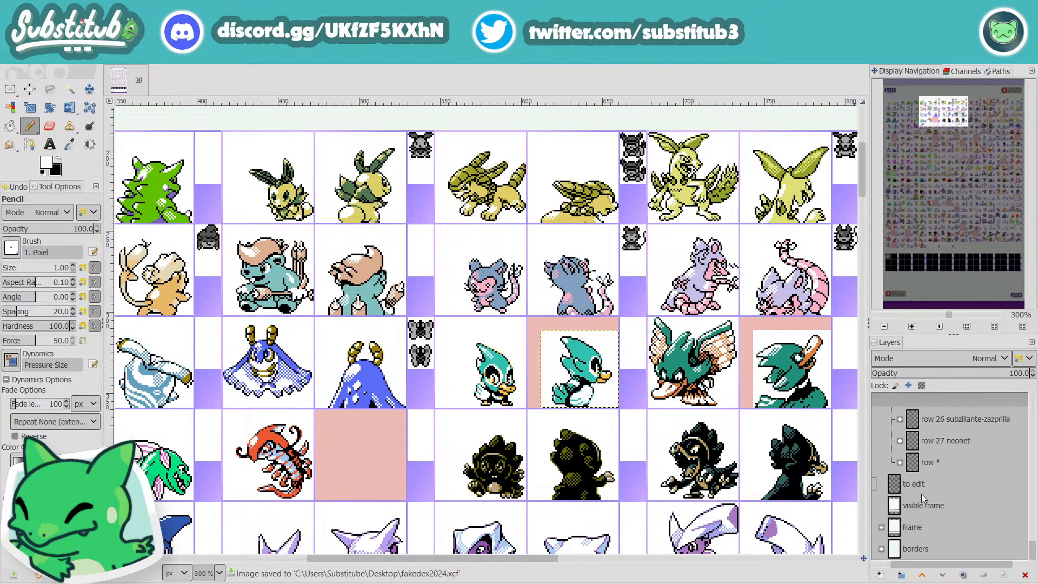
click(913, 483)
key(u)
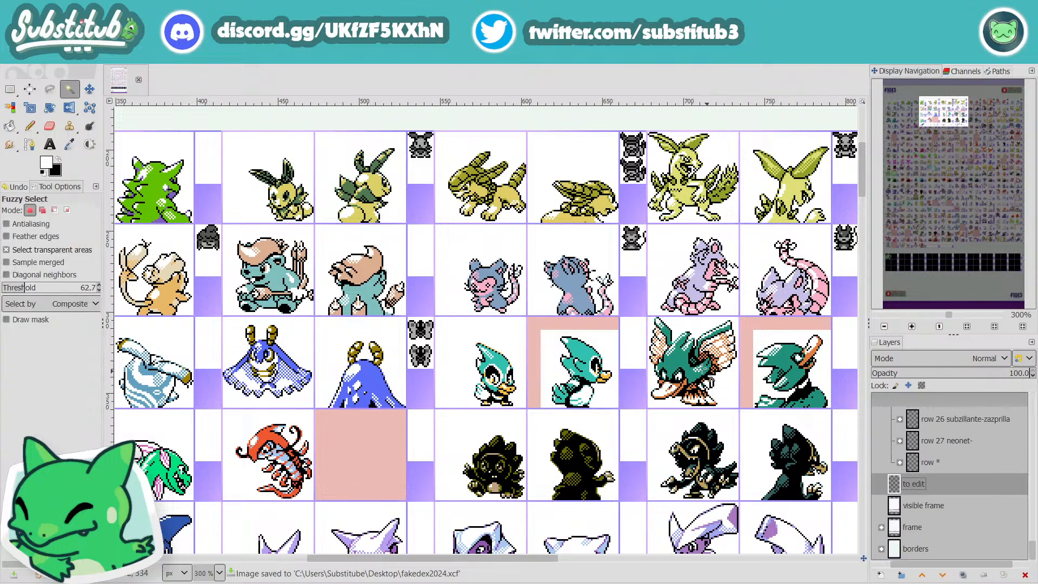
click(602, 329)
key(ctrl+x)
Step: Make the billarky back layer active again and sample teal from the head as the pencil colour
scroll(587, 338, up, 4)
key(r)
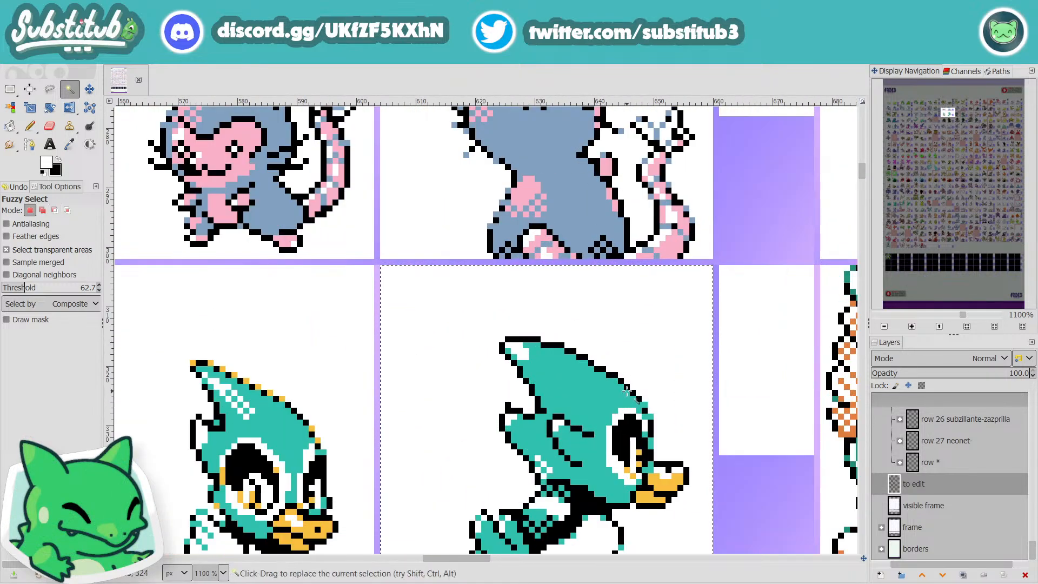
click(594, 396)
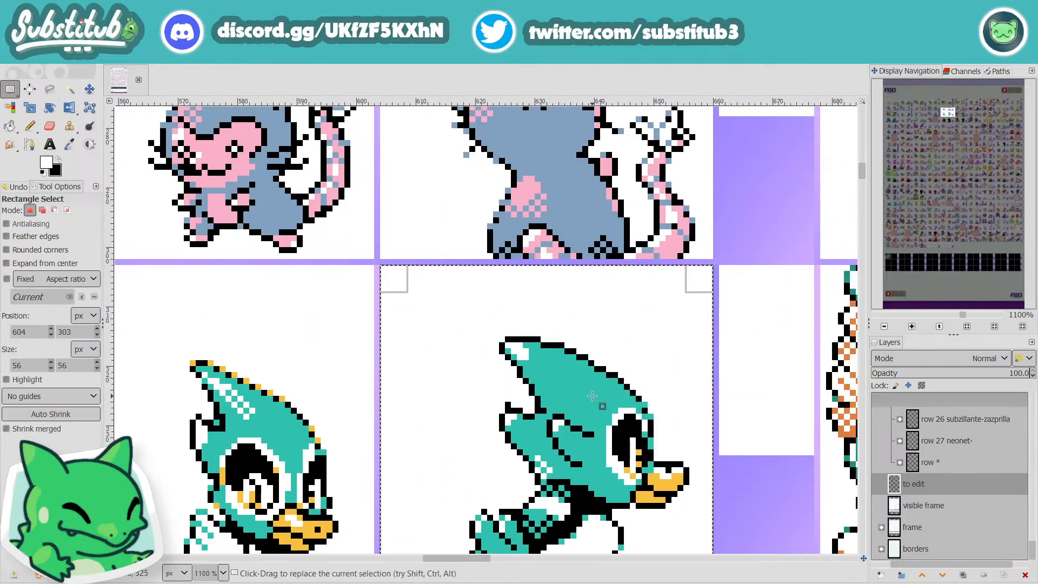
scroll(906, 508, up, 10)
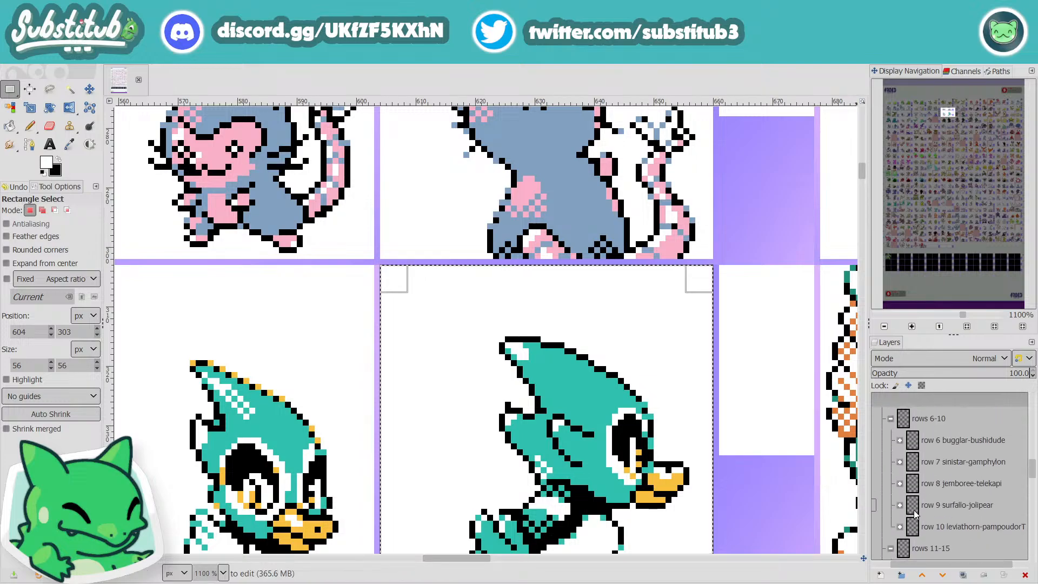
scroll(915, 513, up, 10)
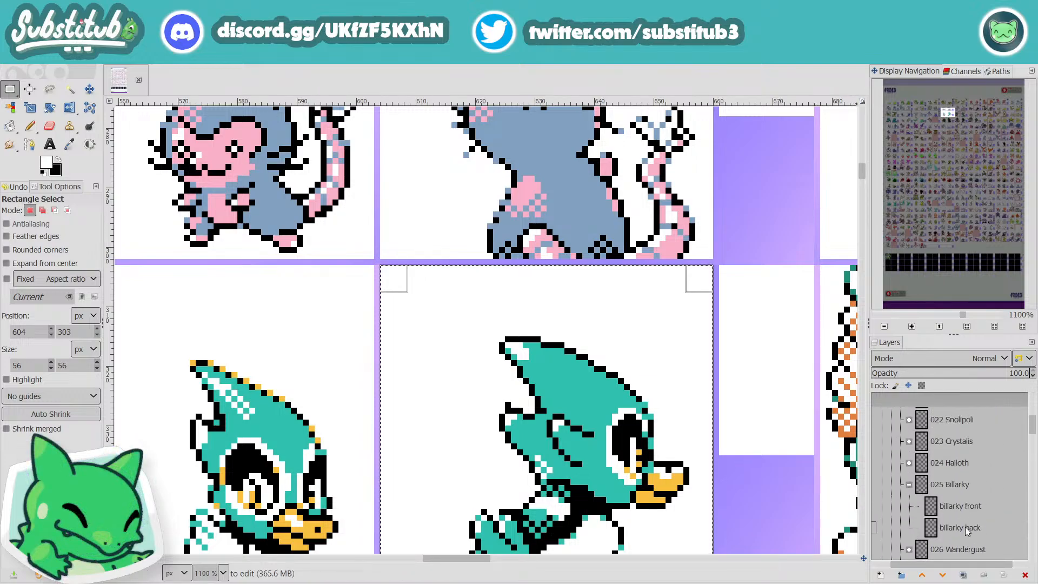
click(965, 527)
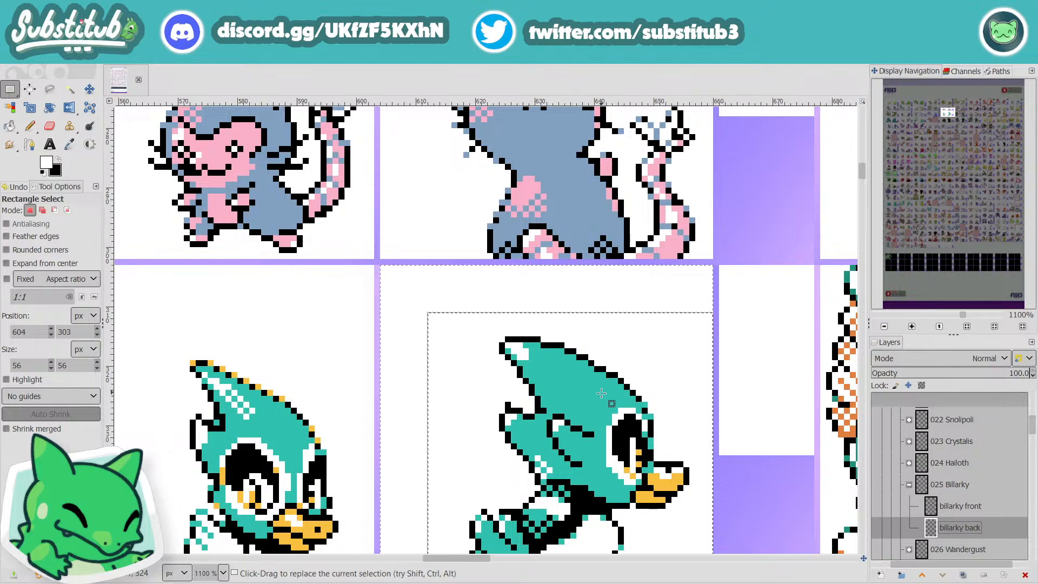
key(u)
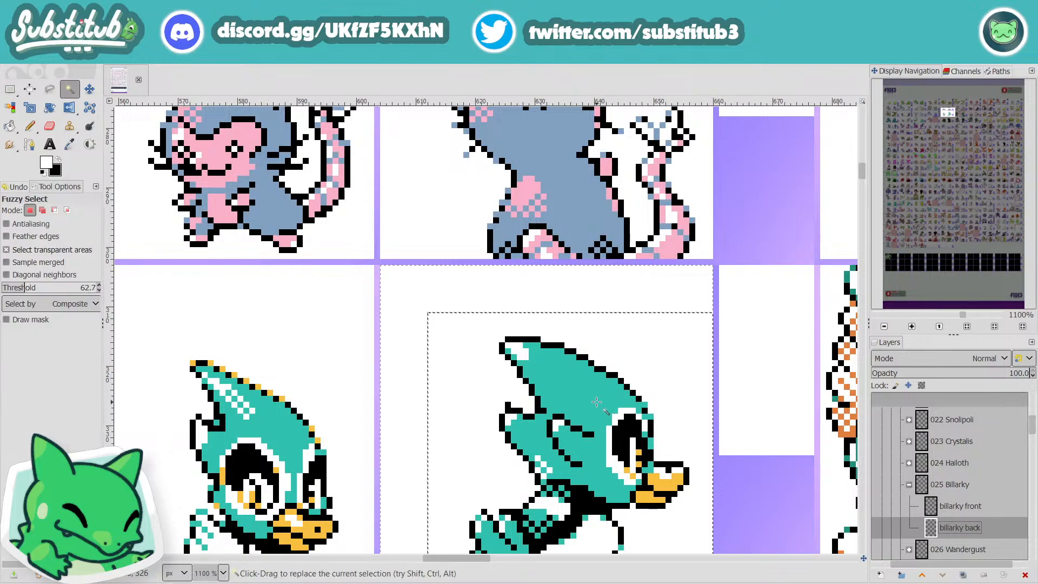
key(o)
click(597, 402)
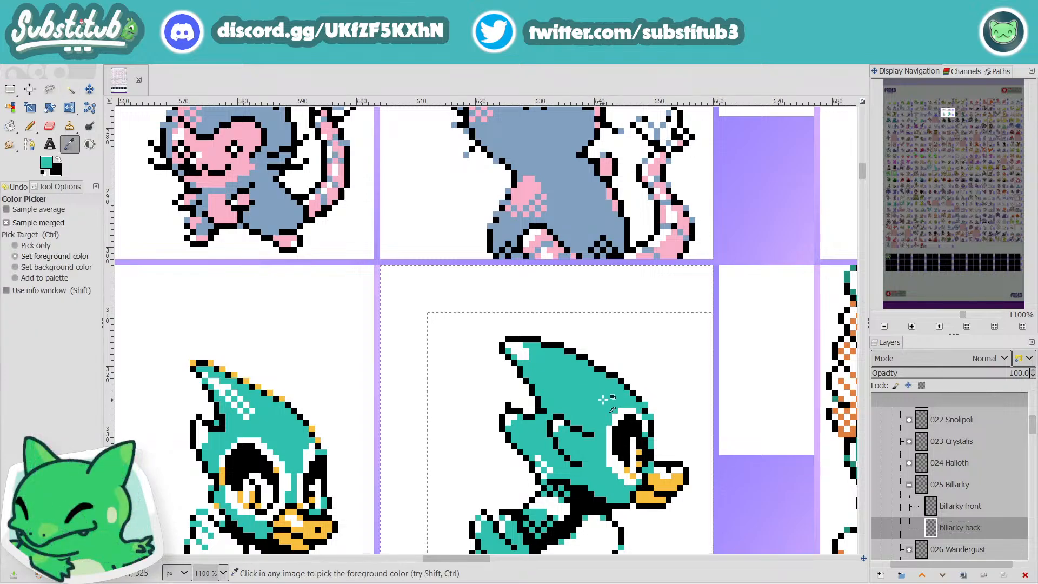
key(n)
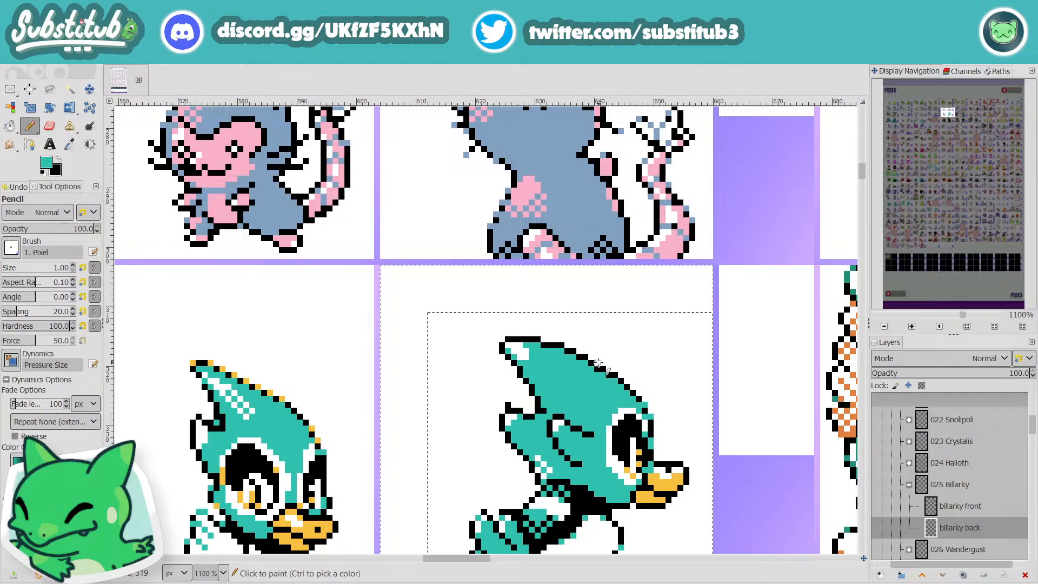
Step: Replace scattered black outline pixels along the upper edge of the crest and head with teal, and save the file
ctrl+scroll(673, 441, down, 3)
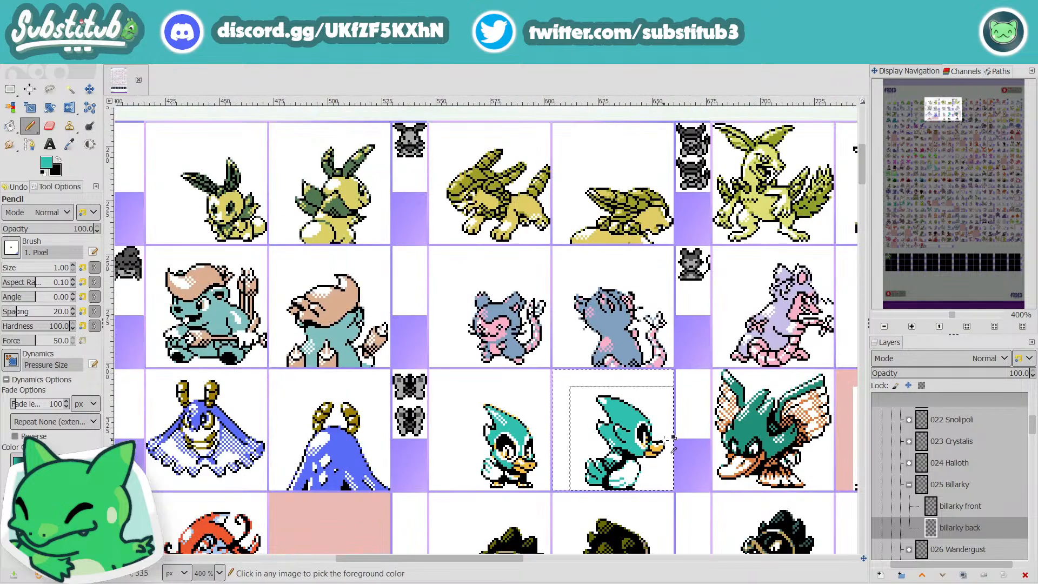
ctrl+scroll(578, 294, up, 5)
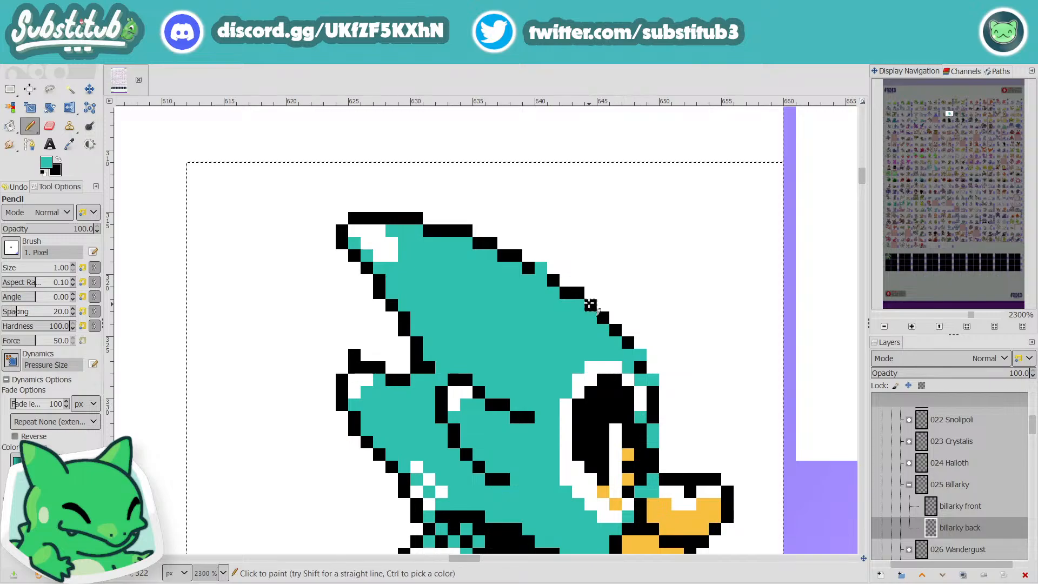
ctrl+scroll(577, 293, down, 4)
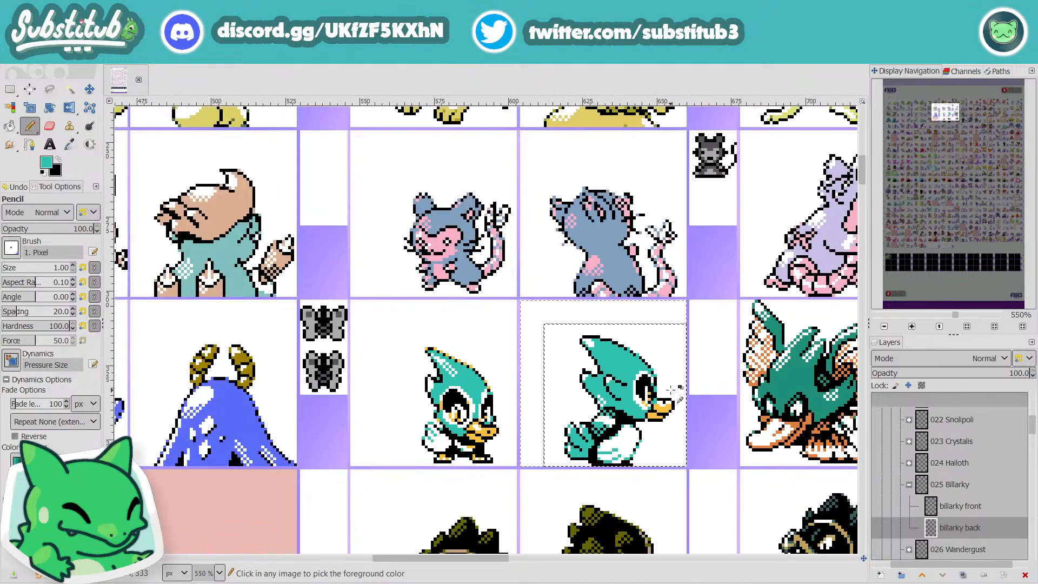
ctrl+scroll(671, 389, down, 1)
ctrl+scroll(626, 361, up, 4)
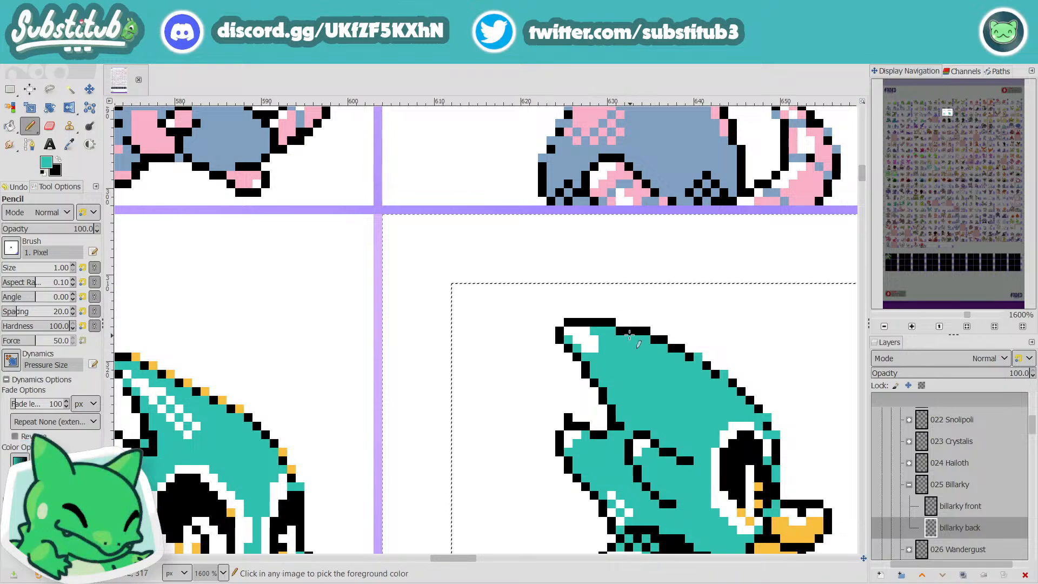
ctrl+scroll(661, 391, down, 4)
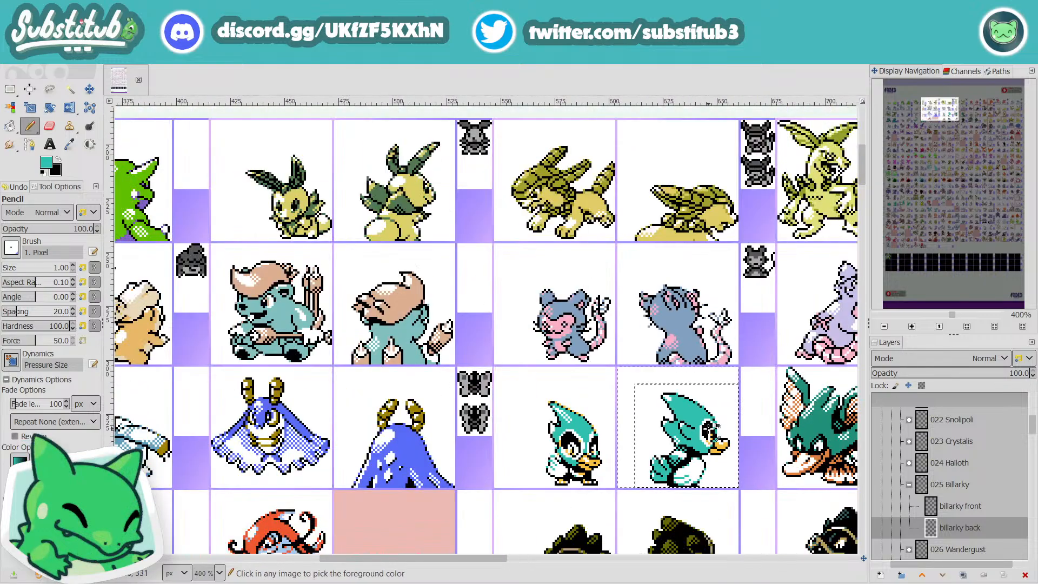
ctrl+scroll(712, 427, up, 4)
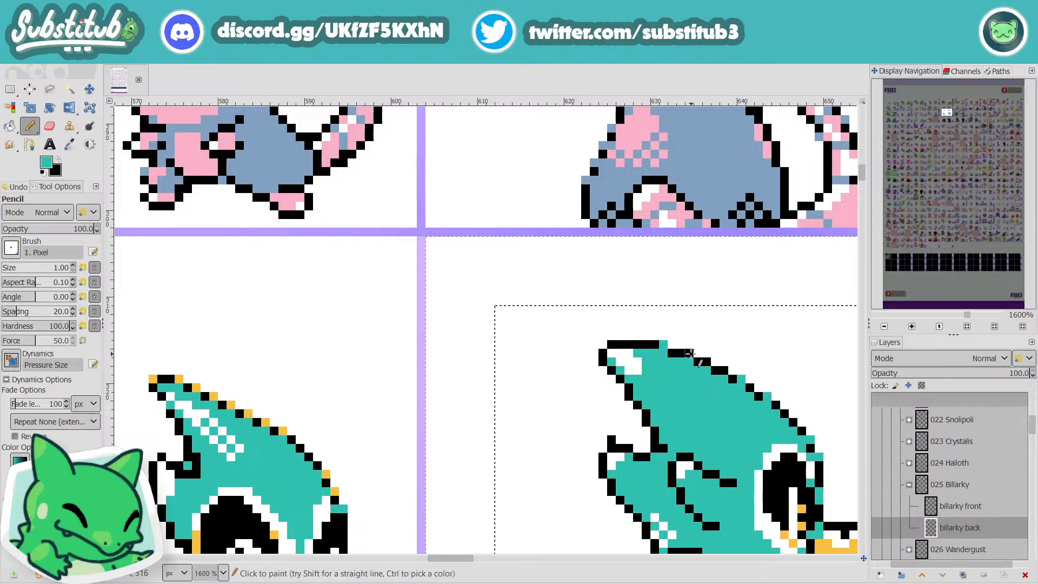
ctrl+scroll(747, 414, down, 4)
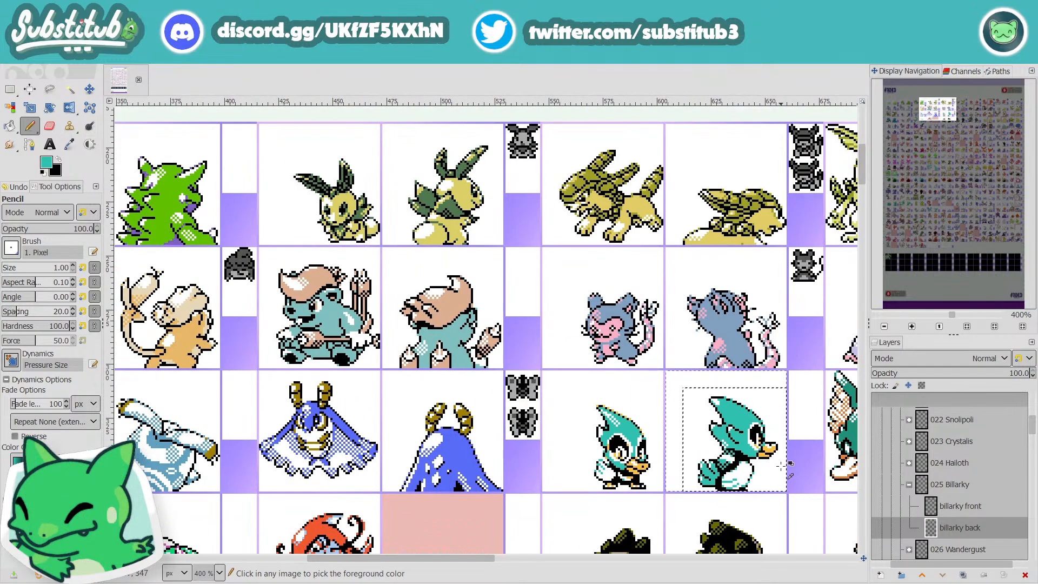
key(ctrl+s)
Step: Touch up the black outline on the rear edge of the crest with teal, and save the file
ctrl+scroll(745, 449, up, 3)
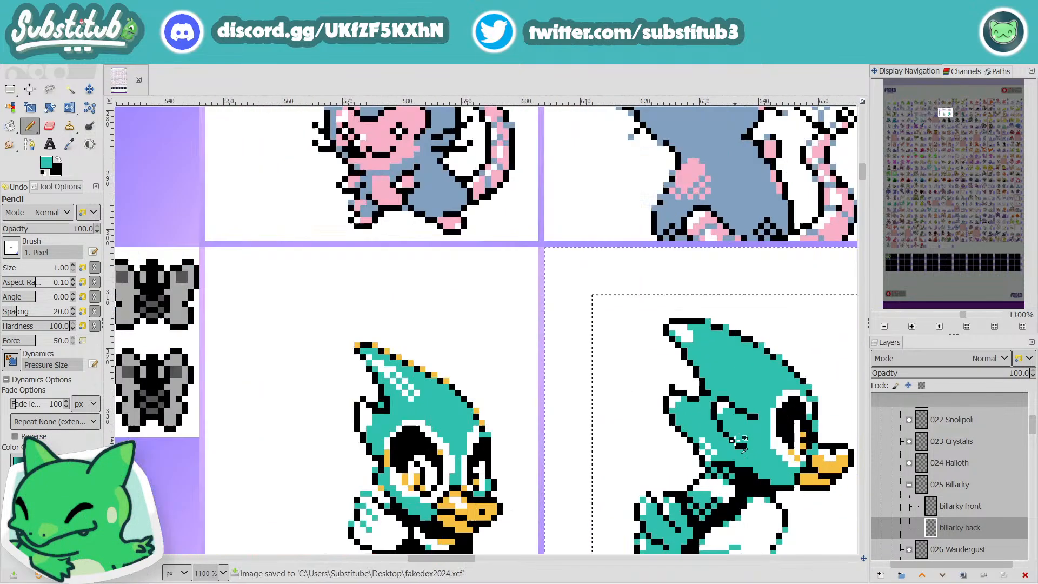
ctrl+scroll(741, 443, up, 3)
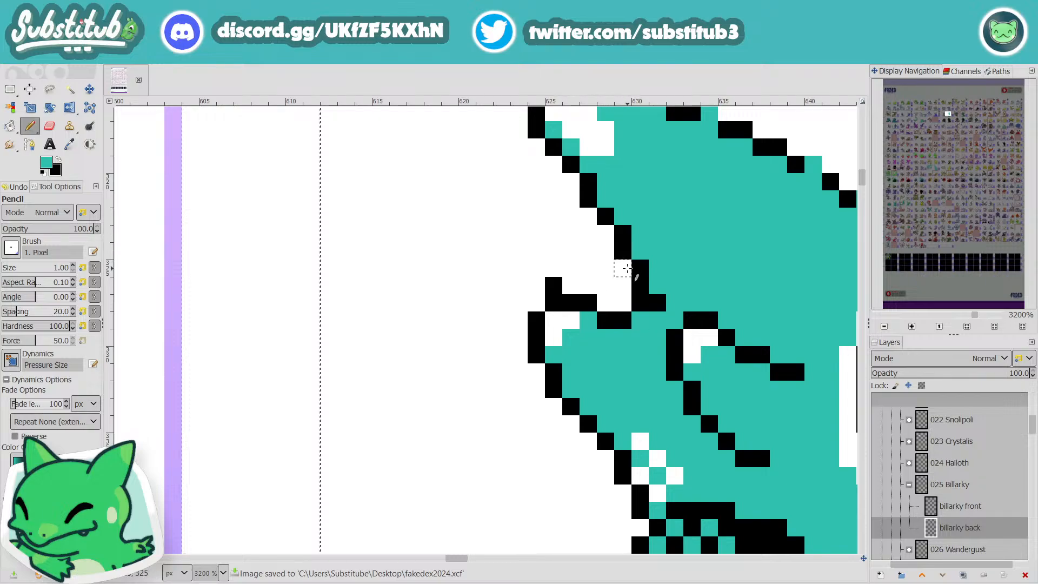
ctrl+scroll(733, 322, down, 5)
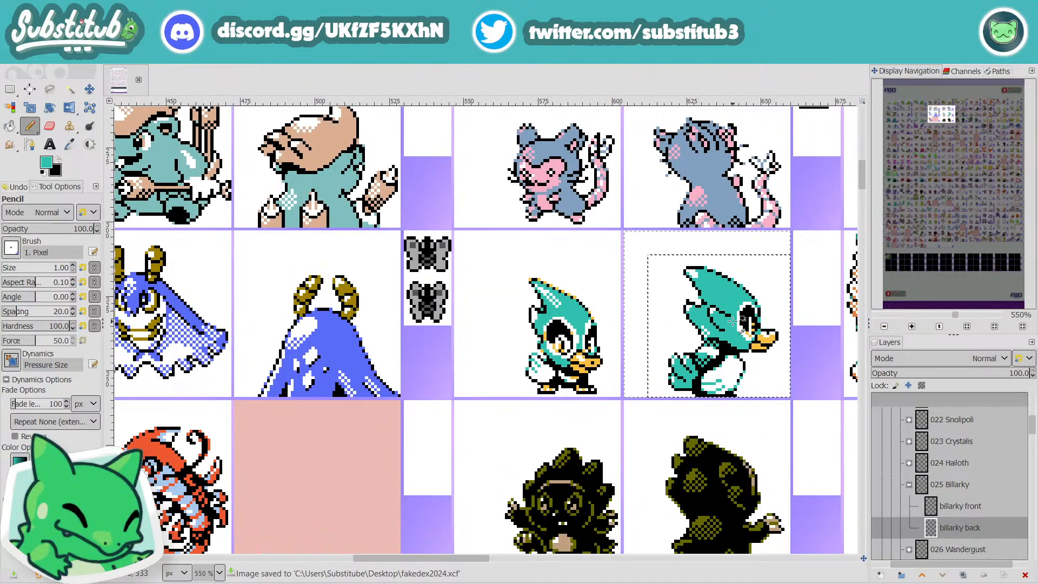
ctrl+scroll(734, 321, up, 4)
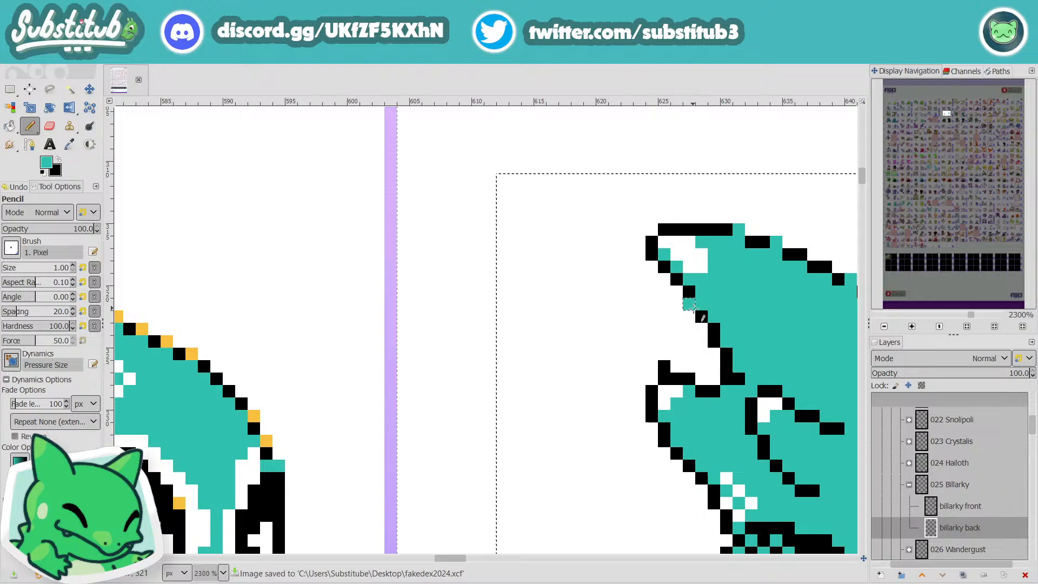
ctrl+scroll(752, 378, down, 5)
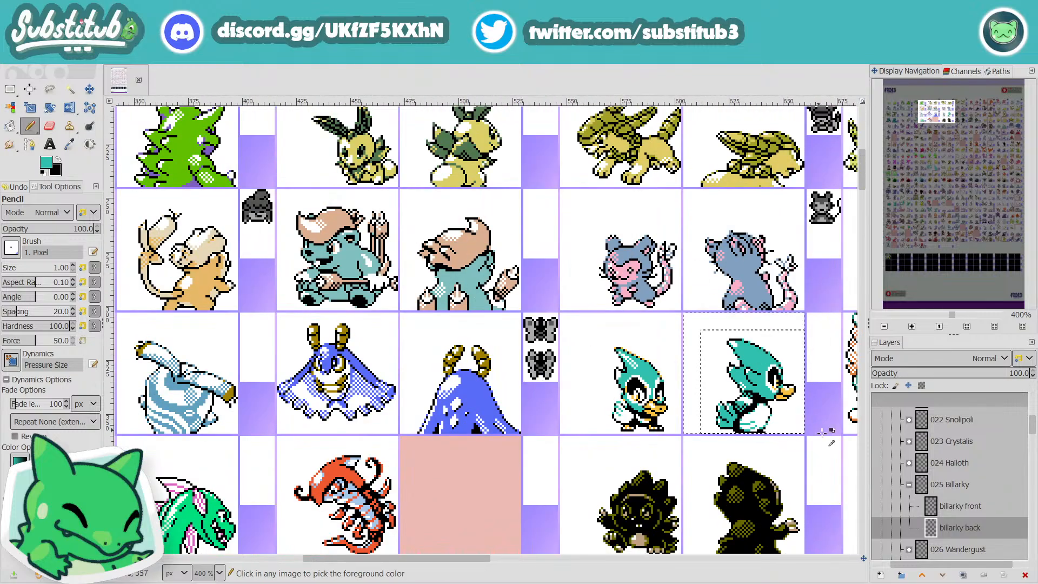
key(ctrl+s)
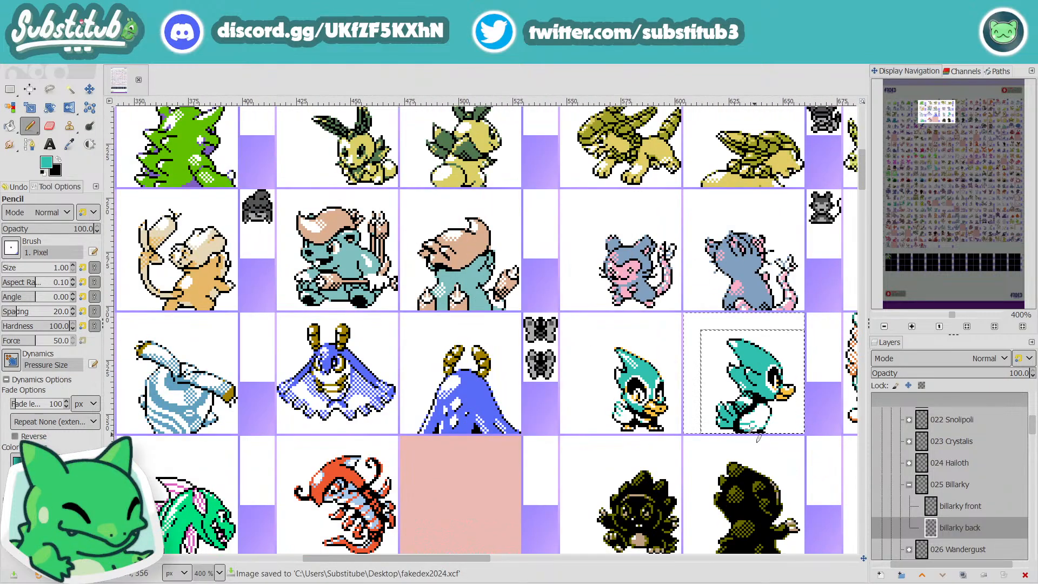
Step: Reset the drawing colours to black and white with white as the pencil colour, and save the file
ctrl+scroll(733, 403, up, 4)
key(x)
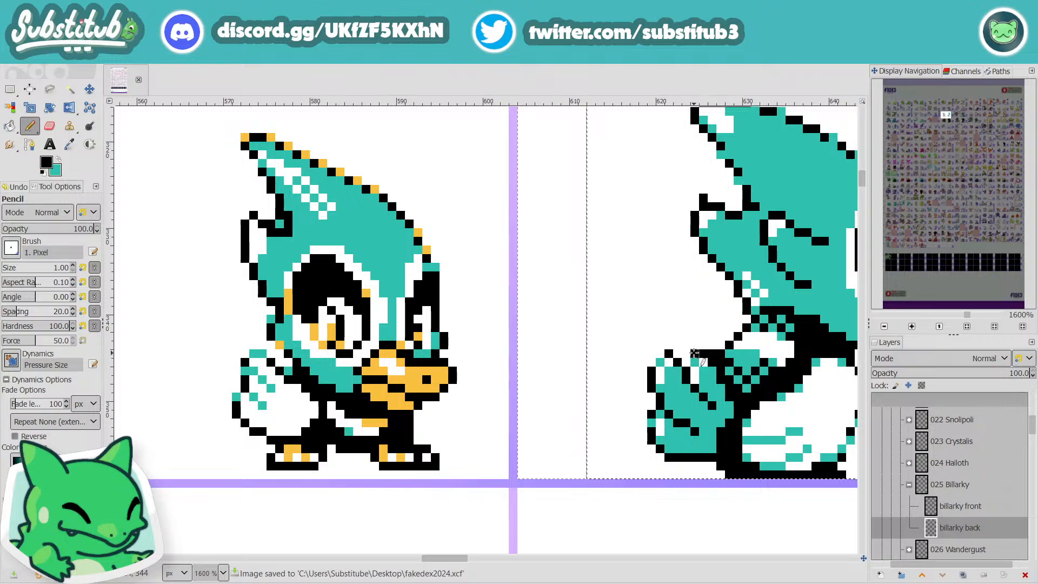
key(d)
key(x)
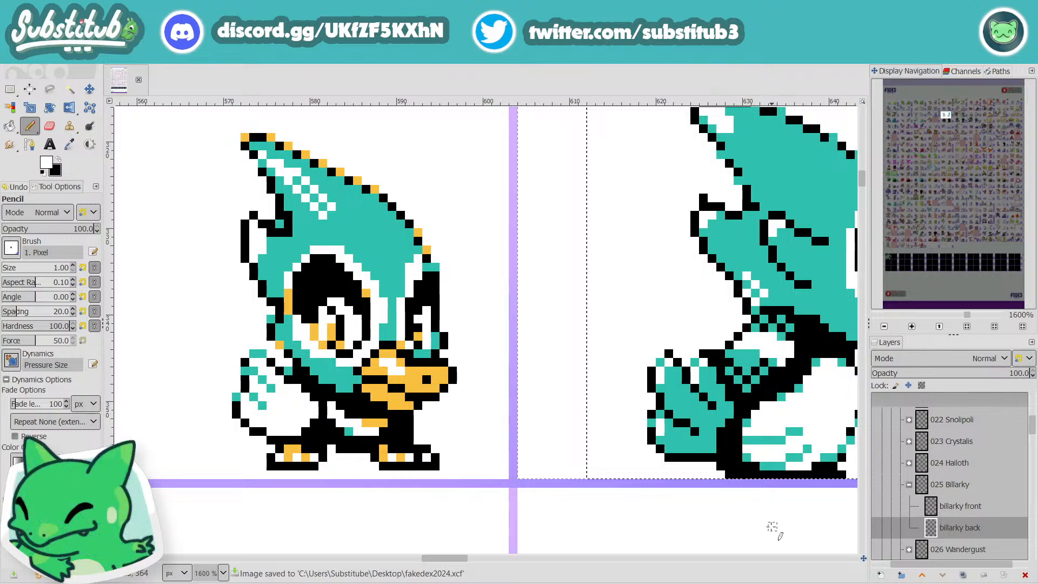
drag(465, 563, 493, 579)
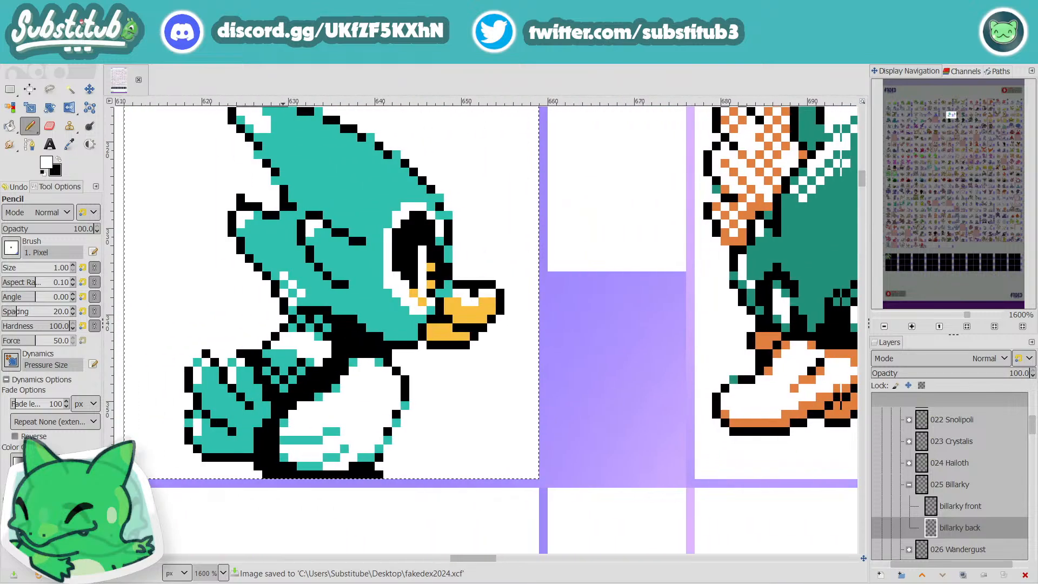
scroll(558, 486, down, 4)
key(ctrl+s)
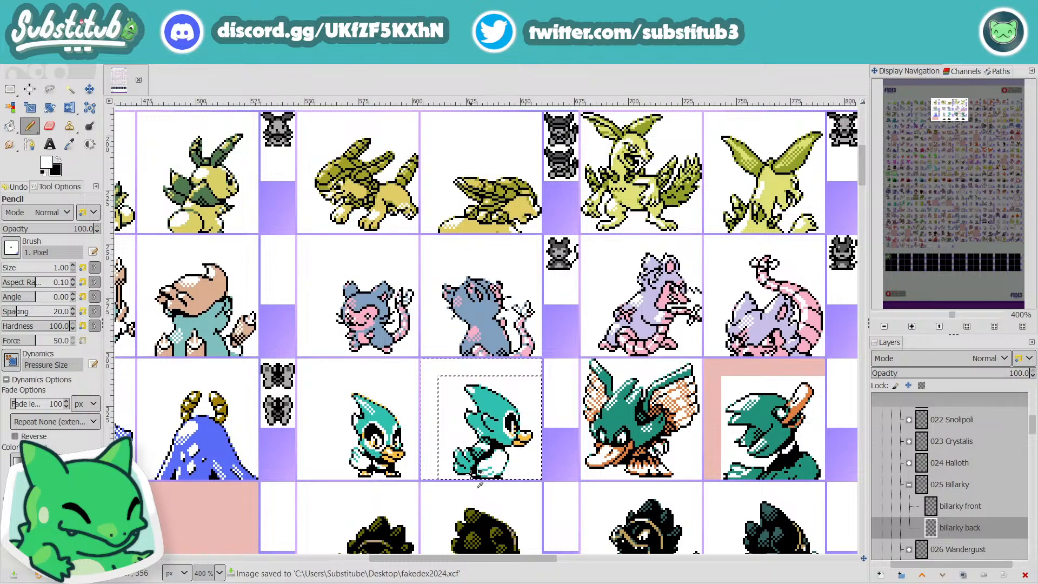
Step: Collapse the 025 Billarky group, expand 026 Wandergust and make the wandergust back layer active
scroll(479, 485, down, 2)
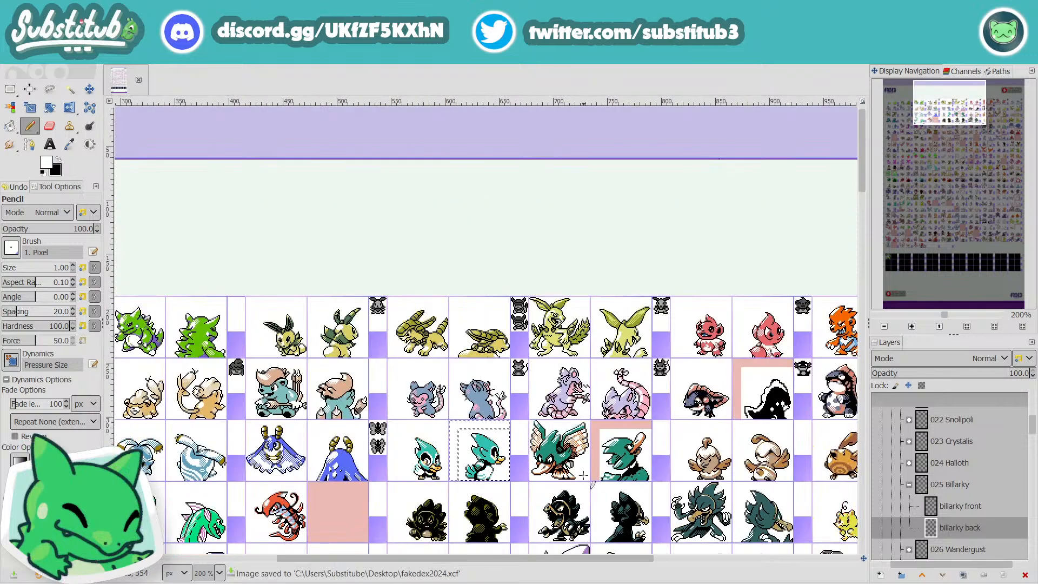
scroll(583, 480, up, 3)
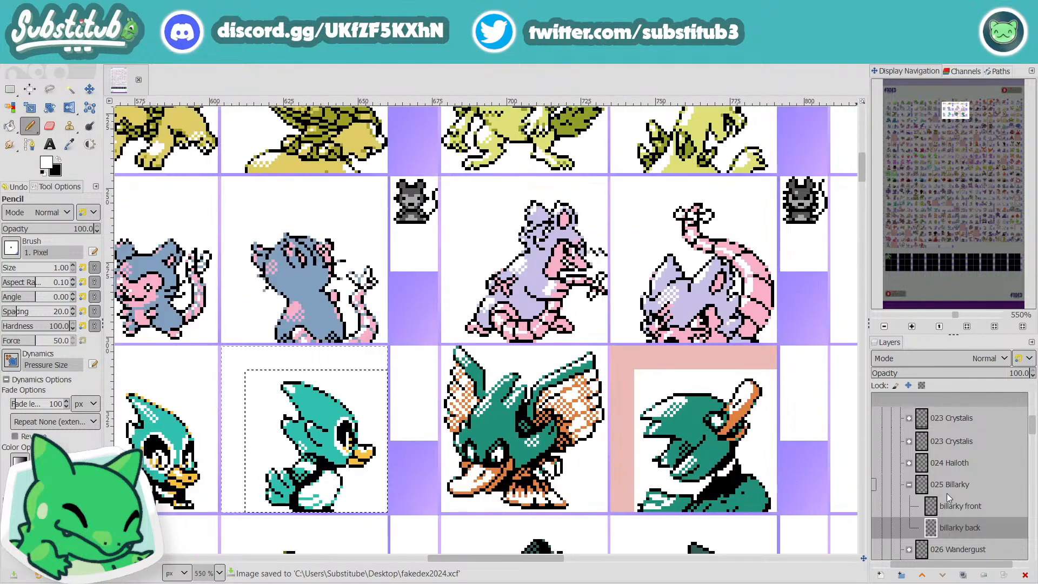
scroll(947, 493, down, 1)
click(909, 462)
click(909, 483)
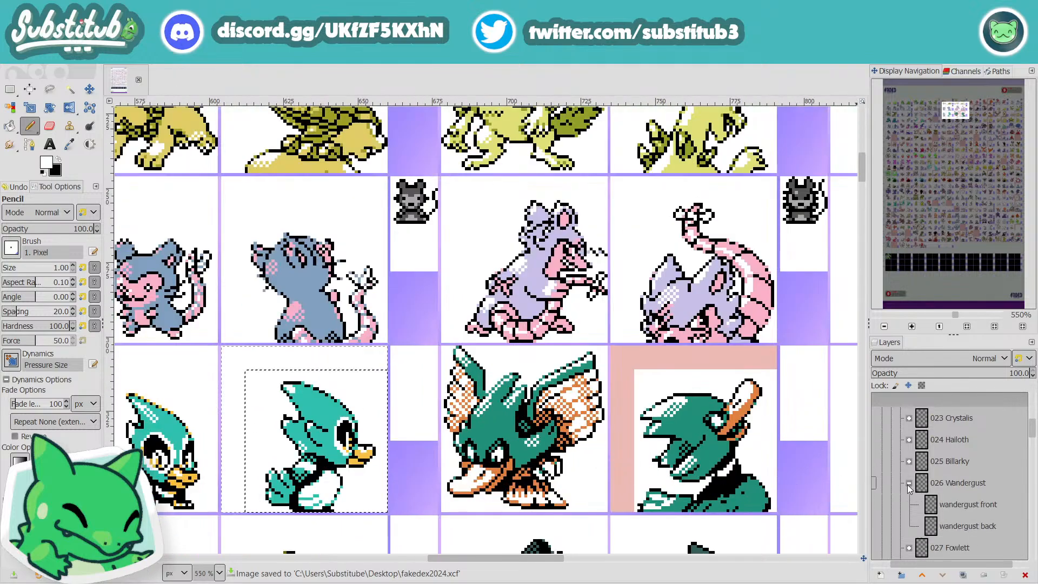
click(952, 488)
click(966, 526)
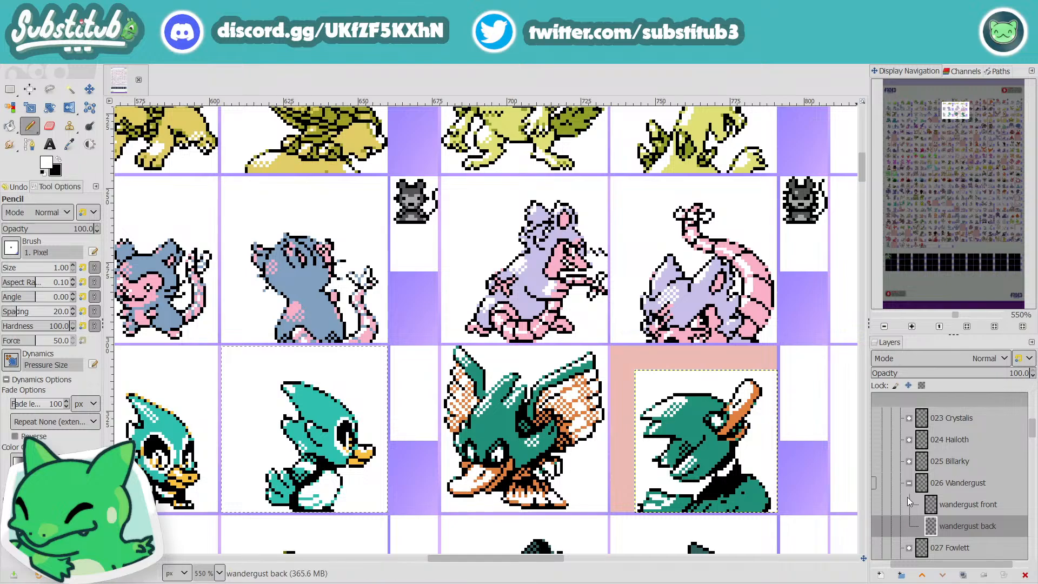
Step: Examine Wandergust's back sprite against its front sprite and the surrounding sprites on the sheet
drag(557, 563, 581, 552)
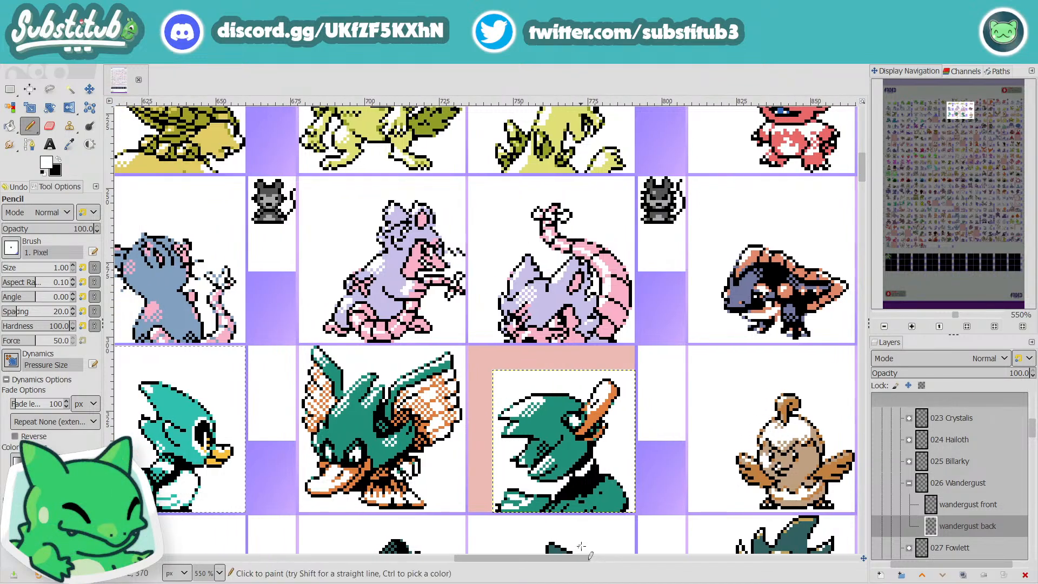
scroll(635, 448, down, 2)
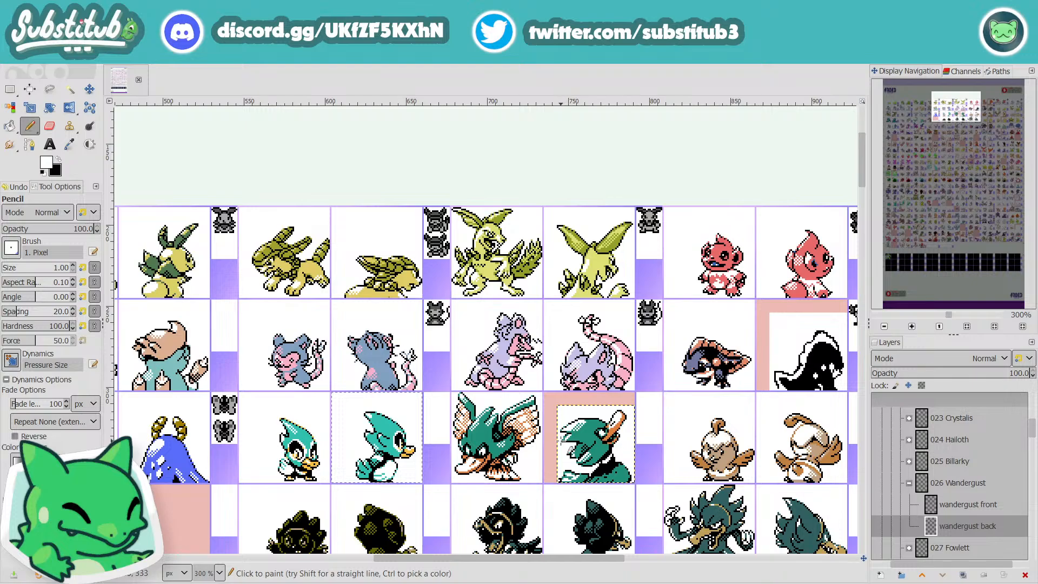
scroll(565, 446, up, 2)
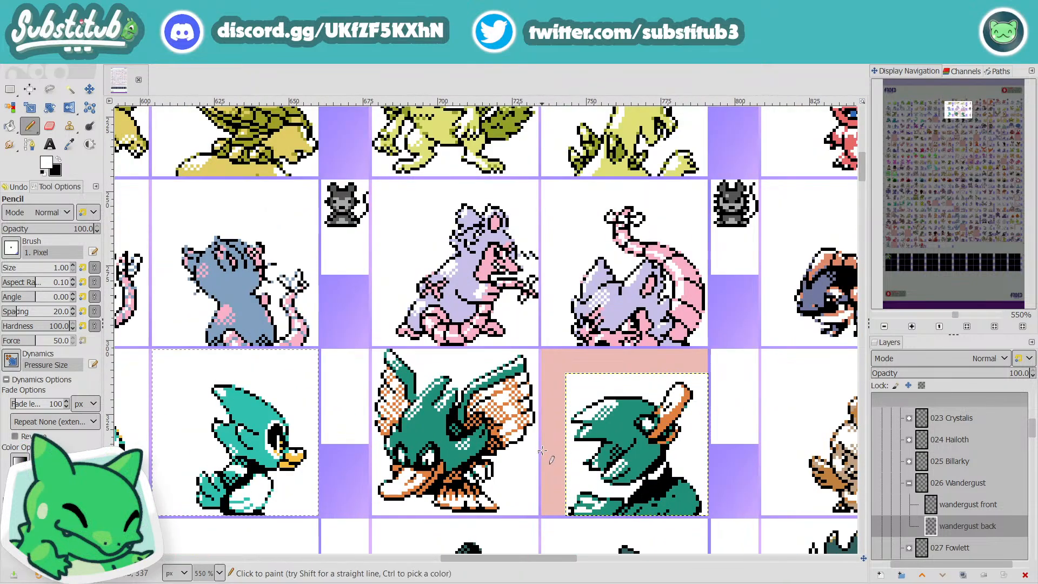
scroll(668, 464, down, 3)
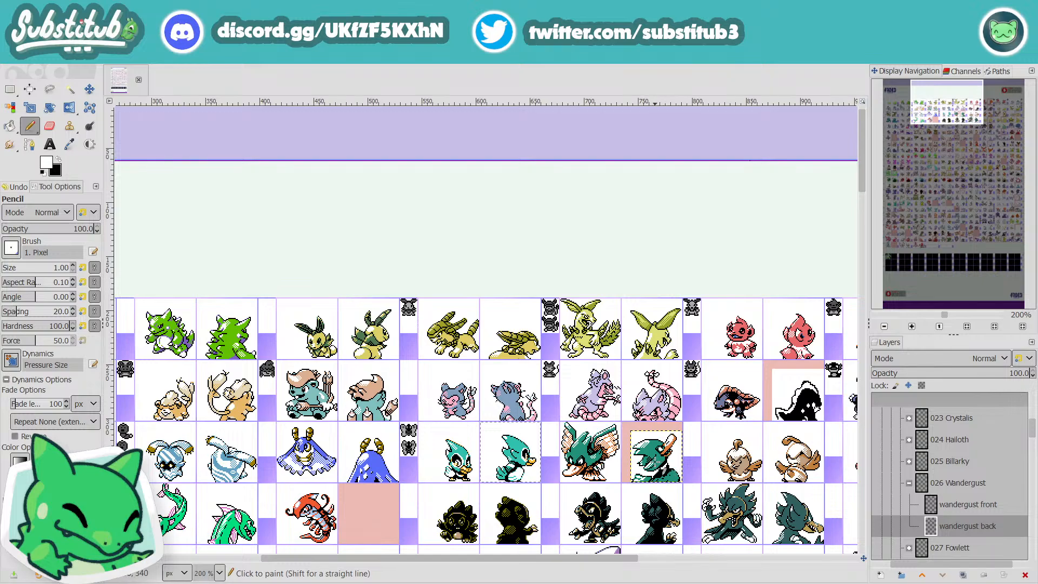
scroll(669, 455, up, 3)
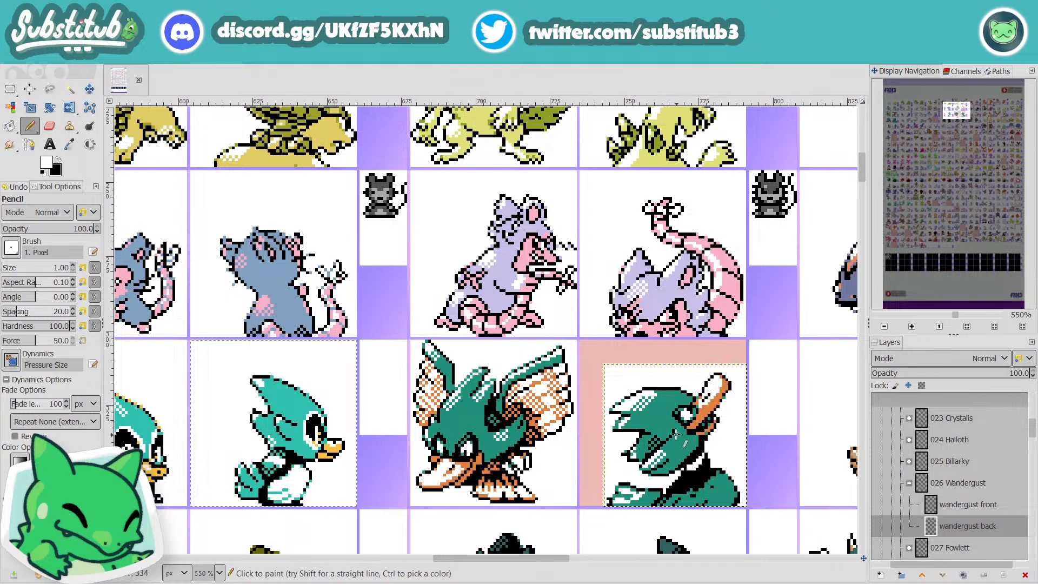
scroll(664, 417, down, 1)
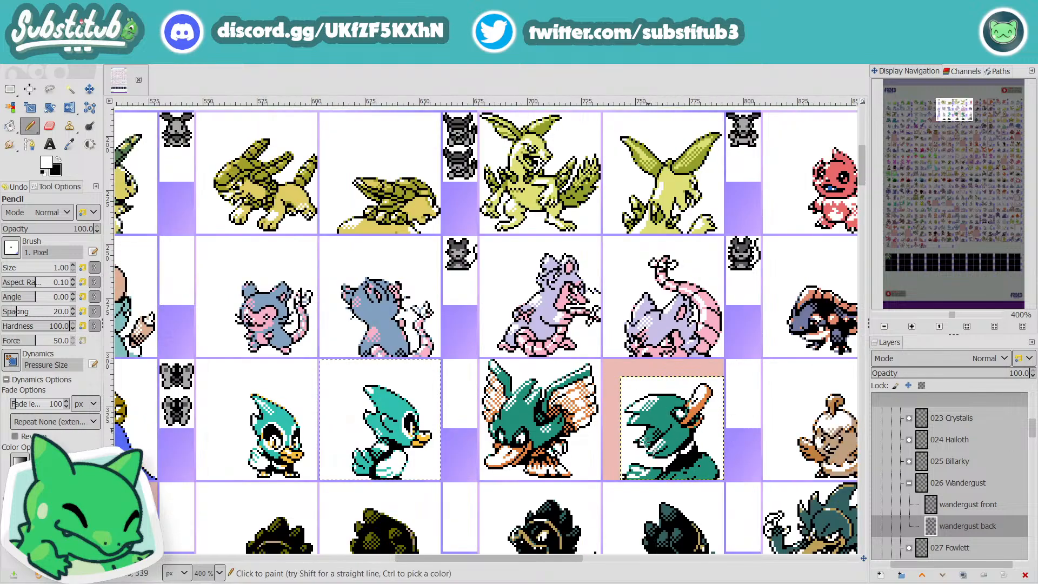
scroll(527, 423, down, 3)
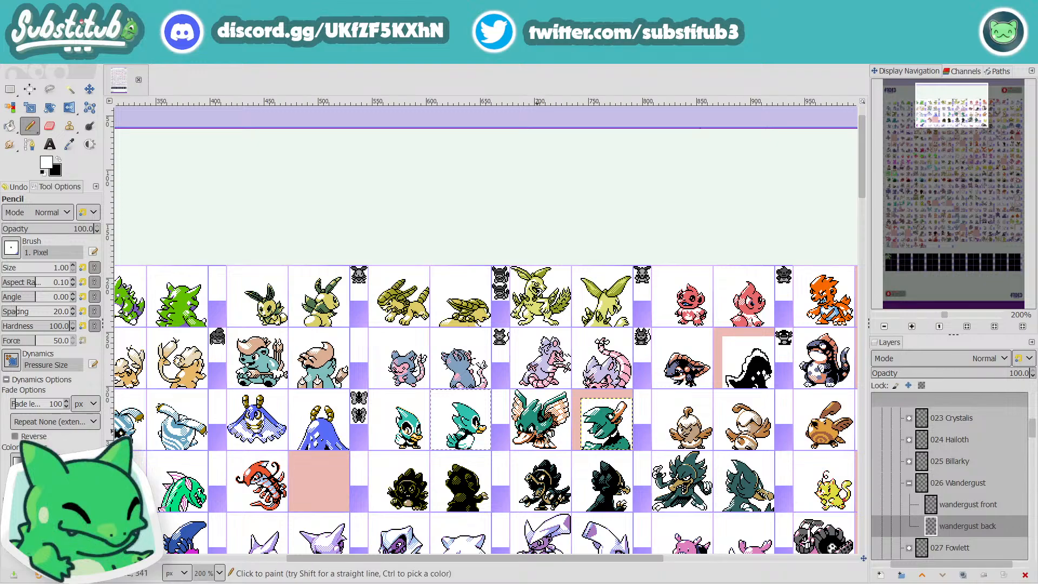
scroll(607, 442, up, 4)
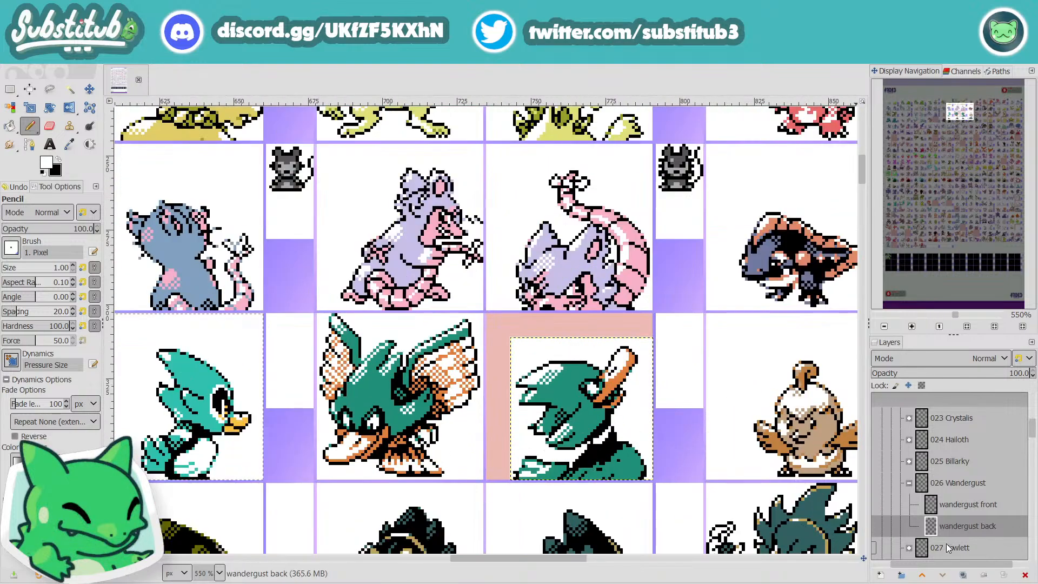
Step: Activate the Scale tool for the wandergust back layer with interpolation set to None
key(shift+s)
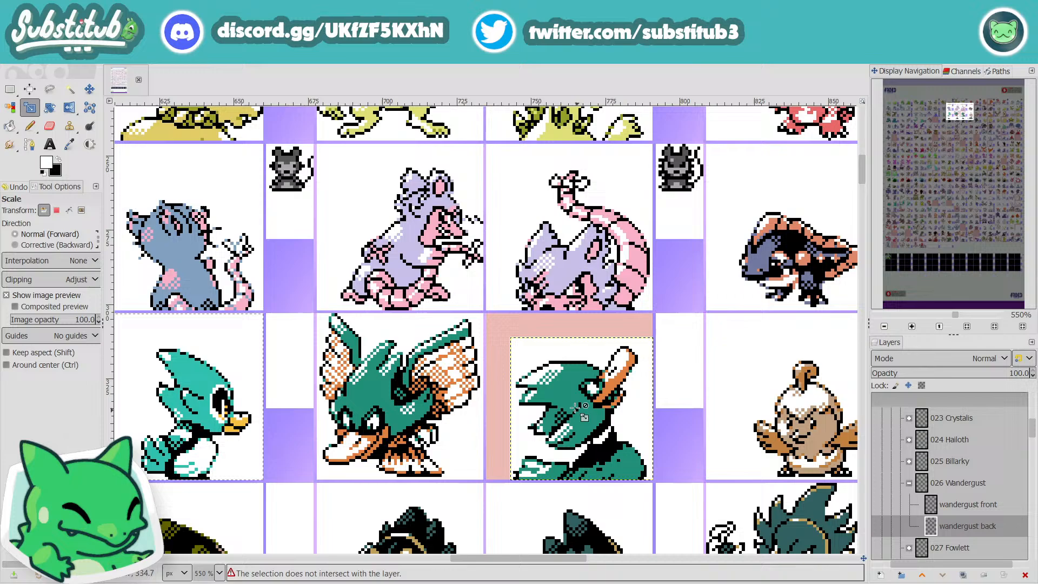
click(65, 259)
click(65, 261)
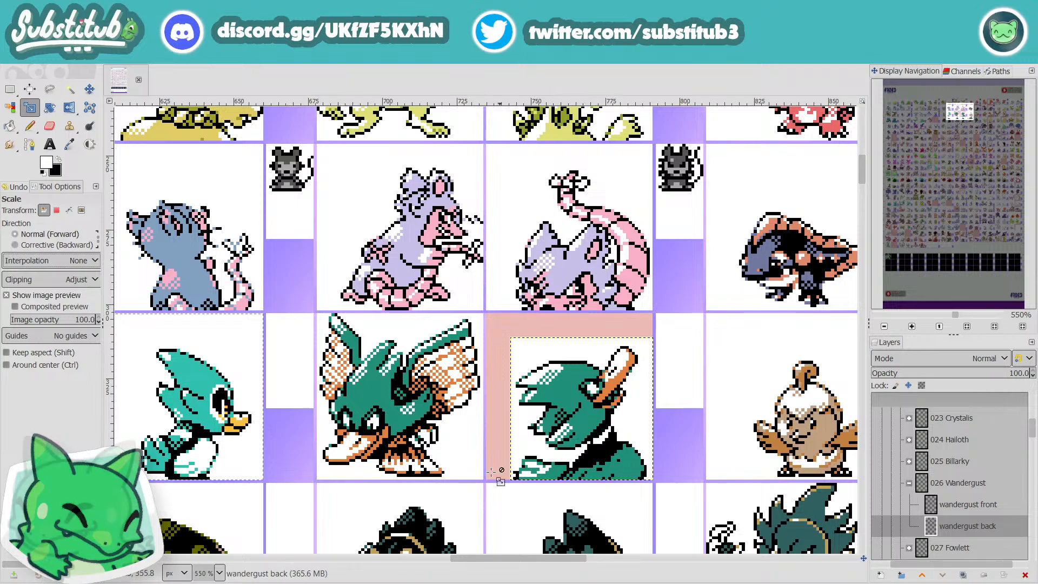
Step: Switch to the browser and review the live stream's stream settings in YouTube Studio
key(alt+Tab)
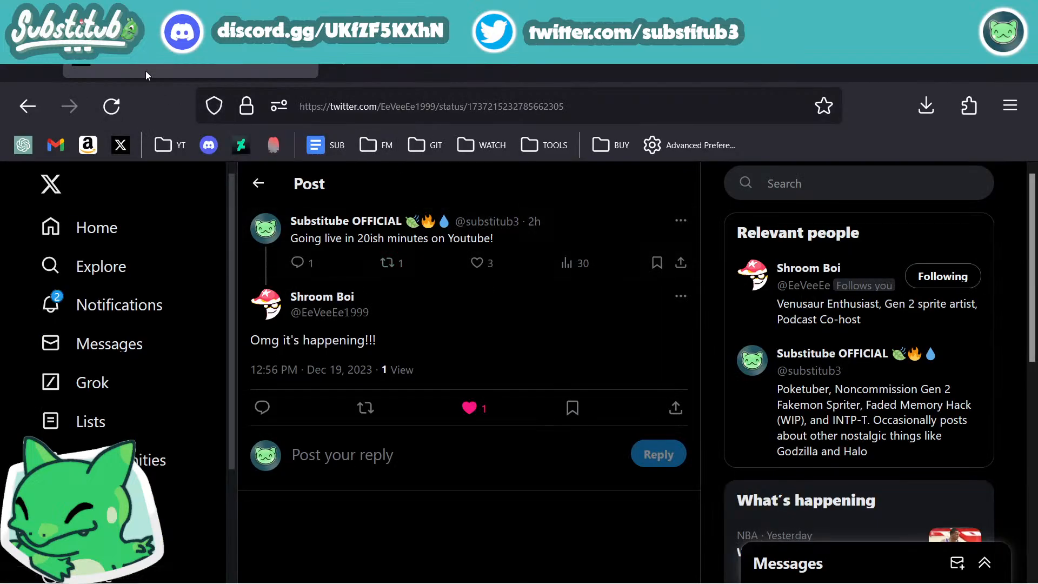
click(301, 57)
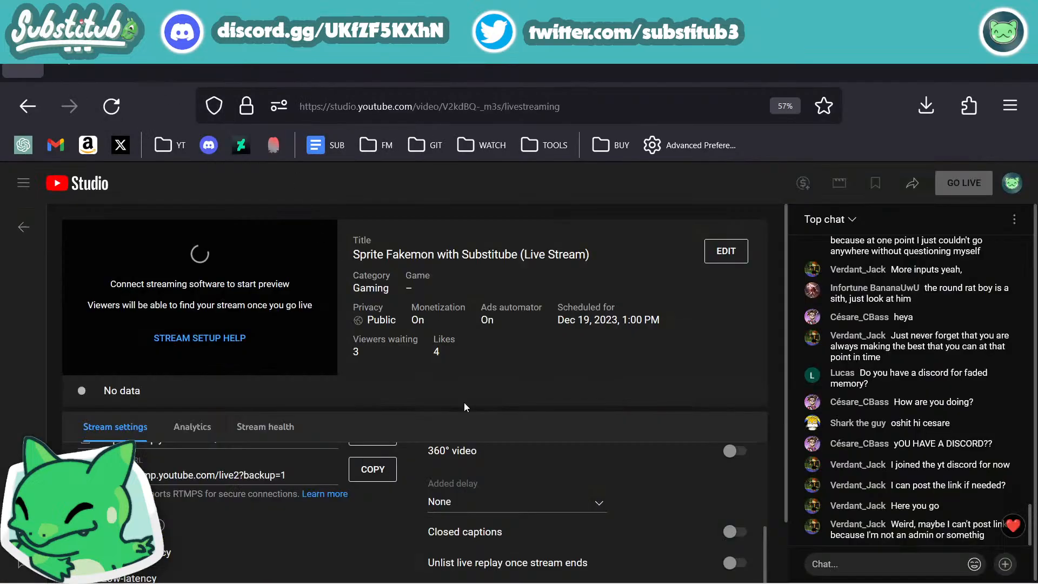
scroll(437, 489, down, 5)
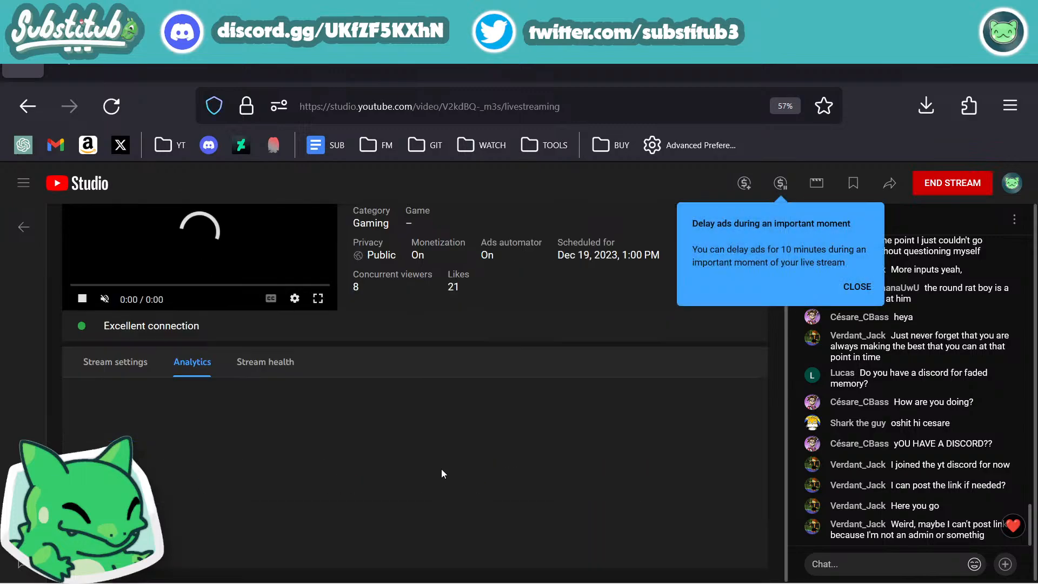
click(115, 362)
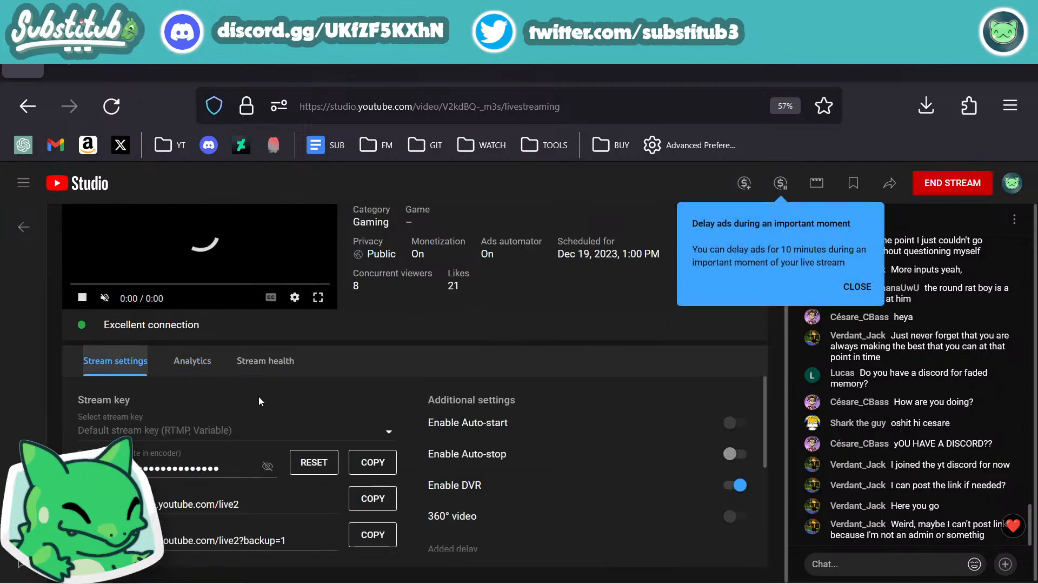
scroll(341, 443, down, 3)
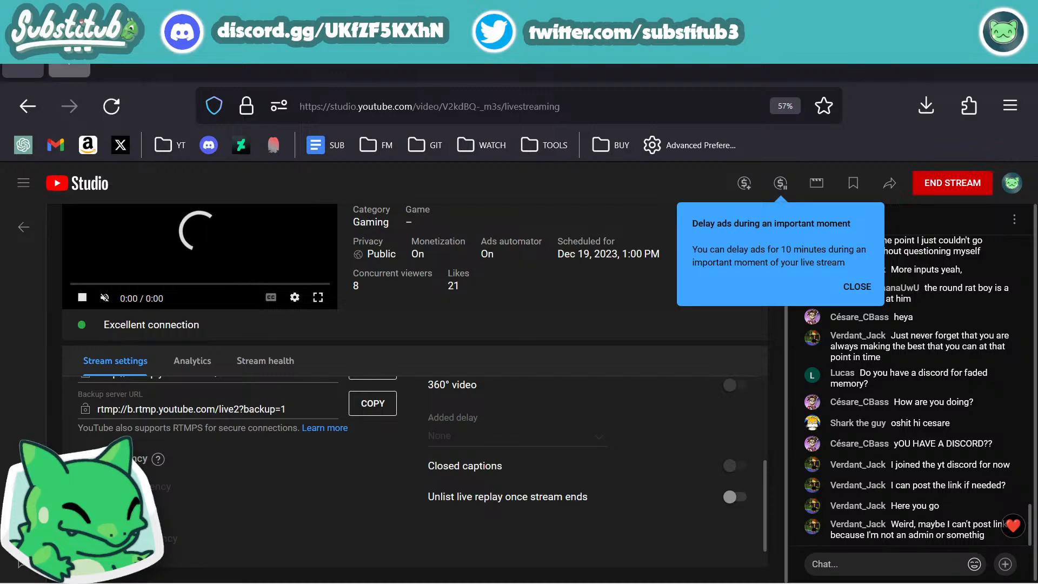
Step: Open the Substitube channel's videos page from the YT bookmarks in a new tab and look through the videos
key(ctrl+t)
click(162, 146)
click(203, 229)
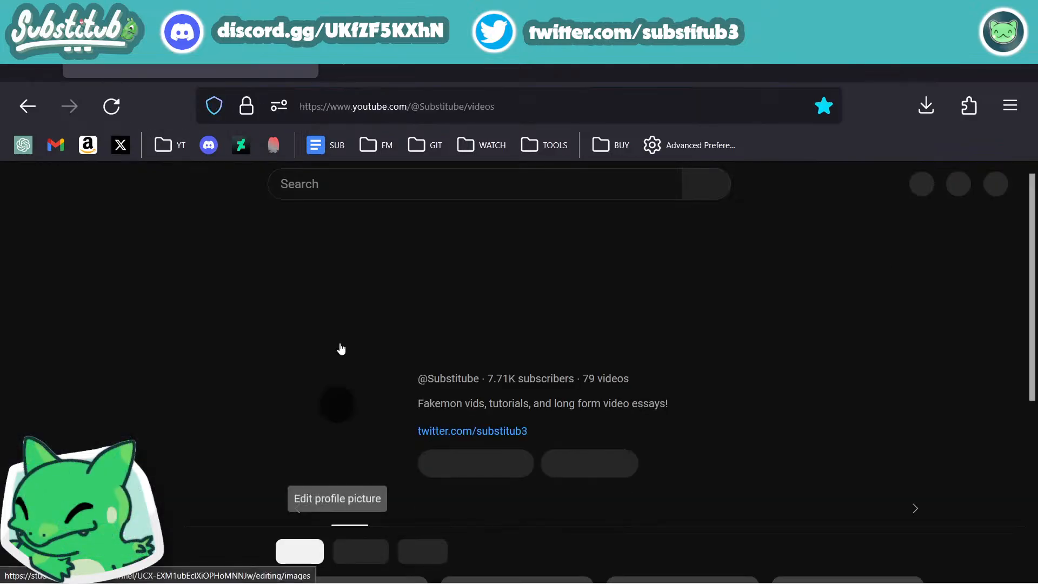
scroll(340, 346, down, 3)
scroll(340, 347, down, 2)
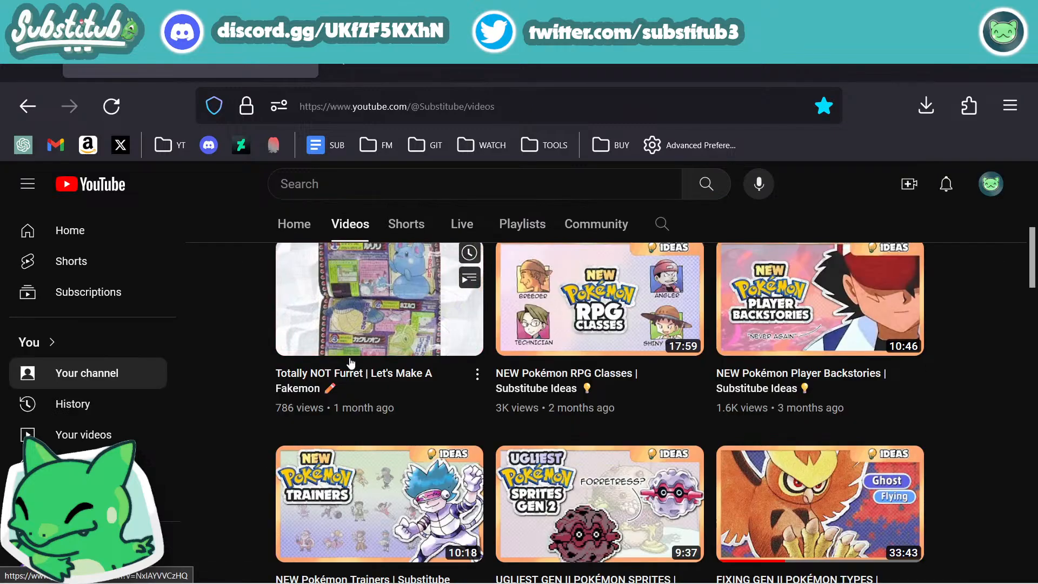
scroll(435, 437, up, 3)
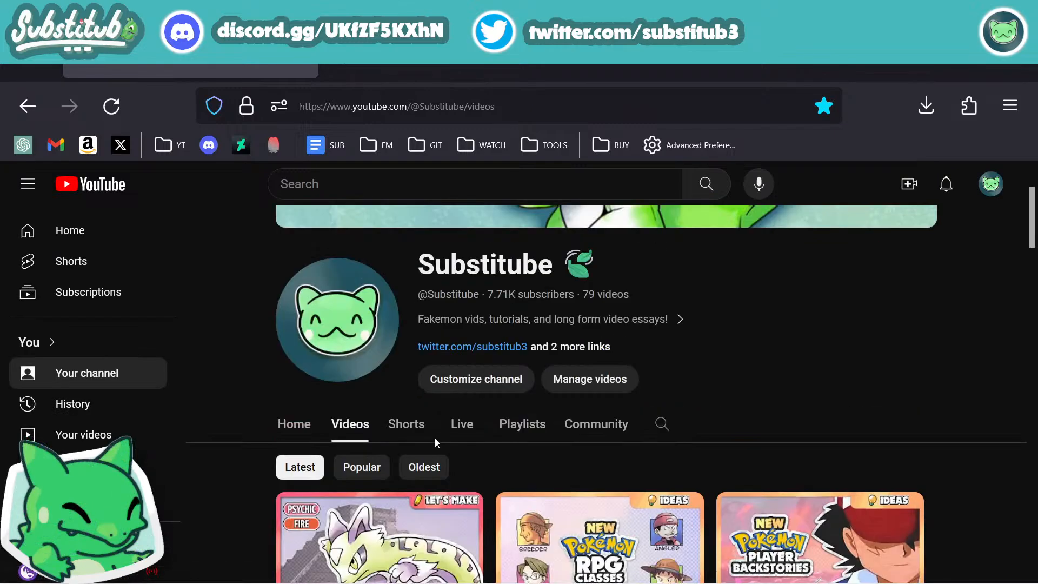
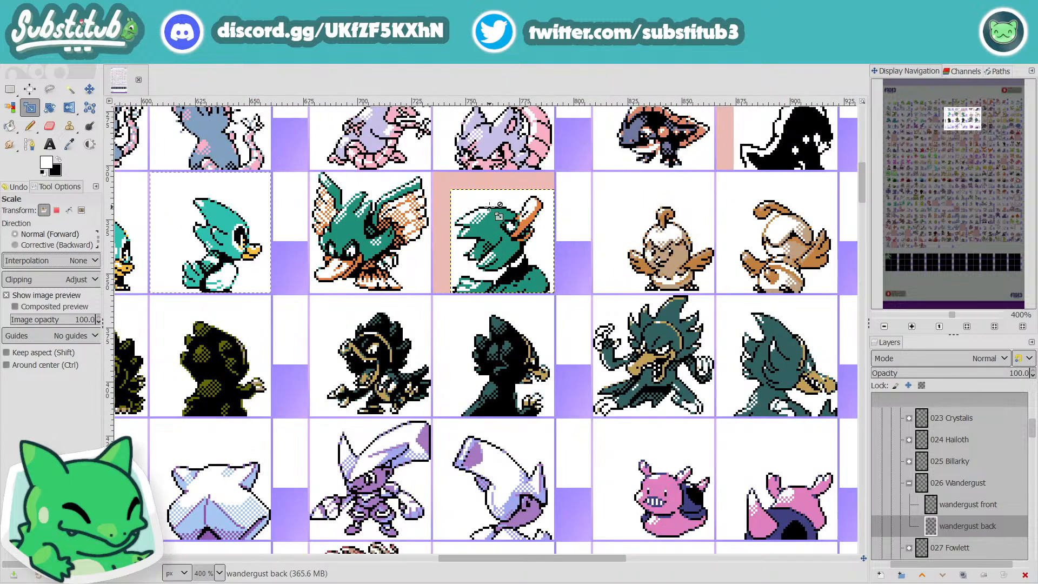
Step: Duplicate the wandergust back layer and start the Scale transformation on the copy
right_click(1014, 461)
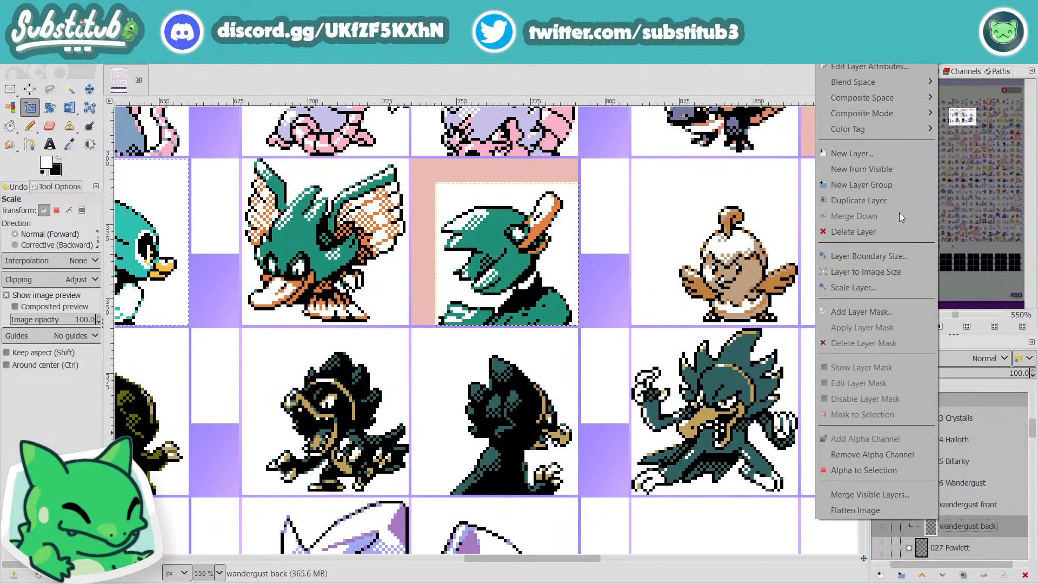
click(887, 200)
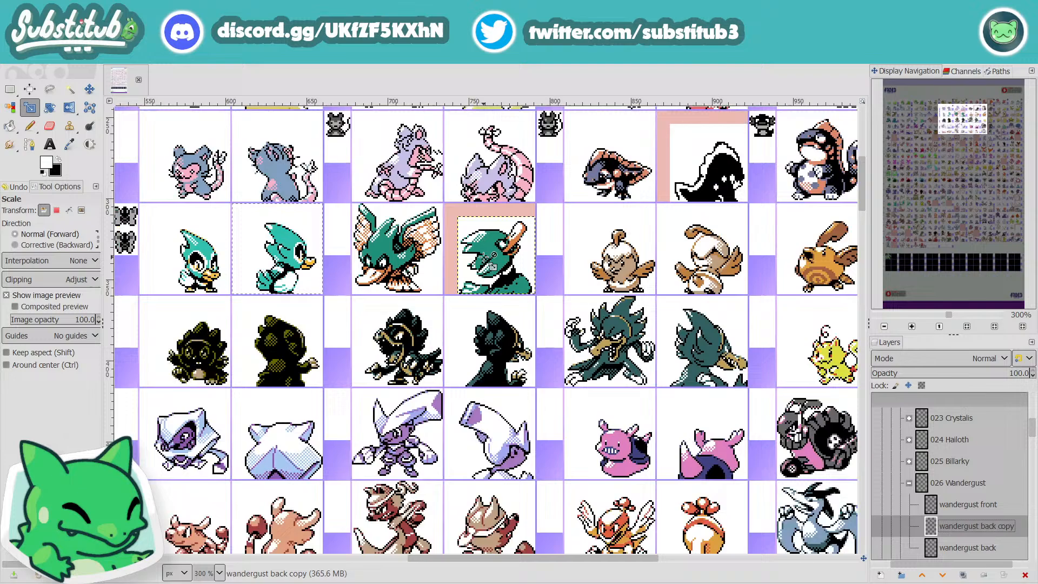
scroll(488, 257, down, 2)
click(544, 279)
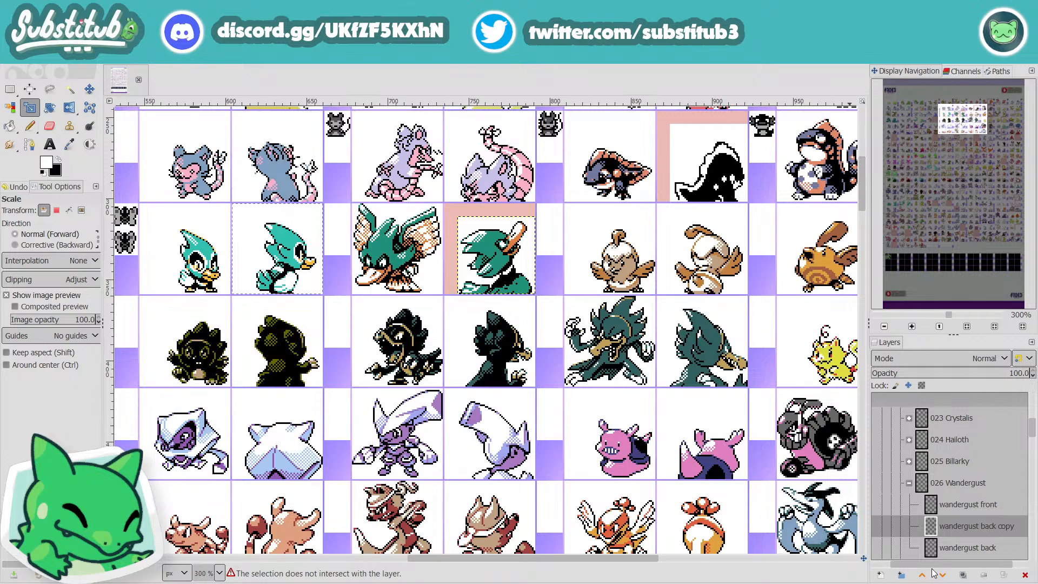
drag(949, 565, 910, 570)
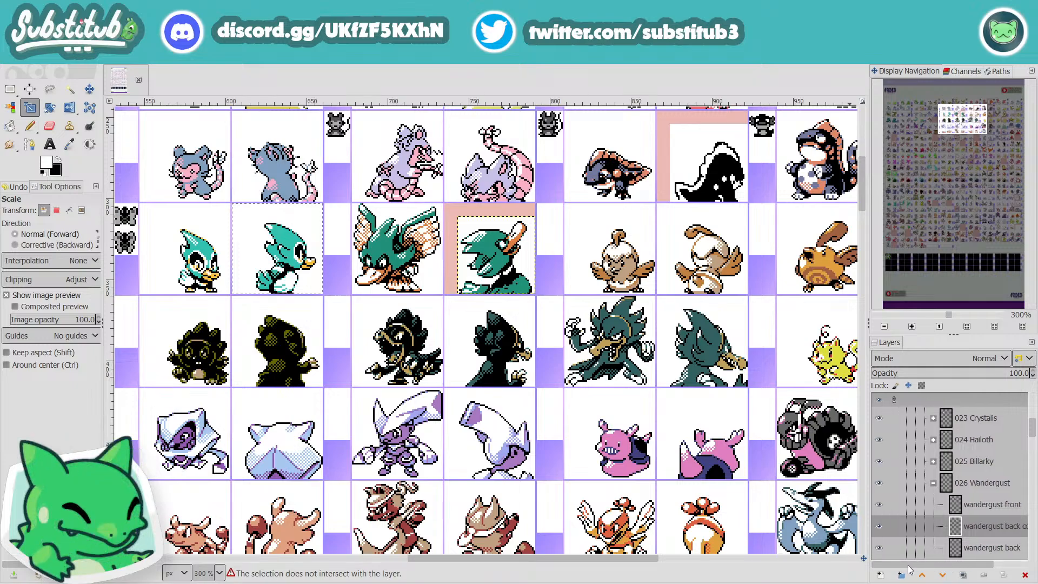
scroll(687, 362, down, 1)
scroll(682, 358, up, 1)
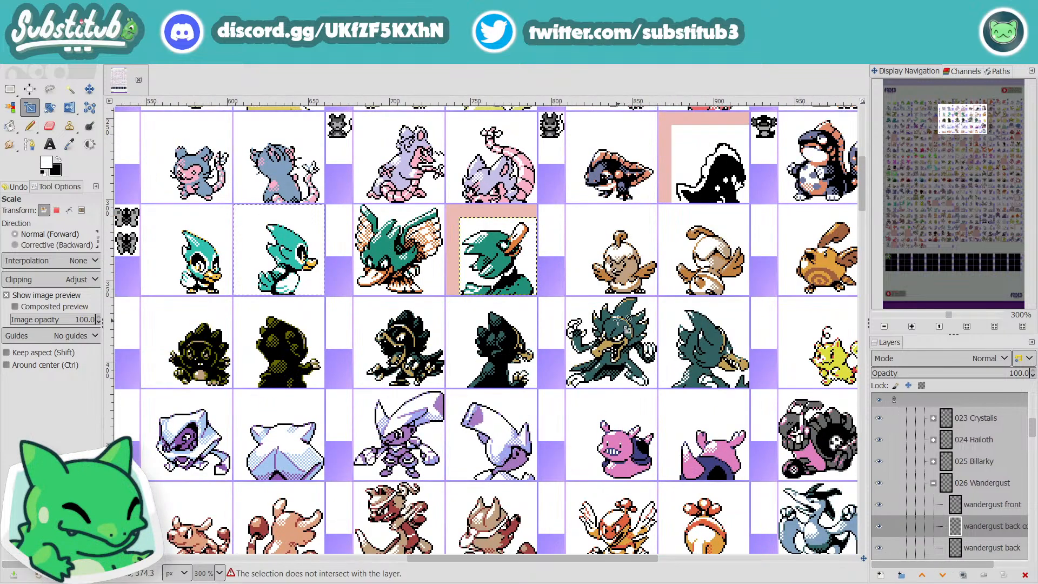
scroll(623, 323, up, 5)
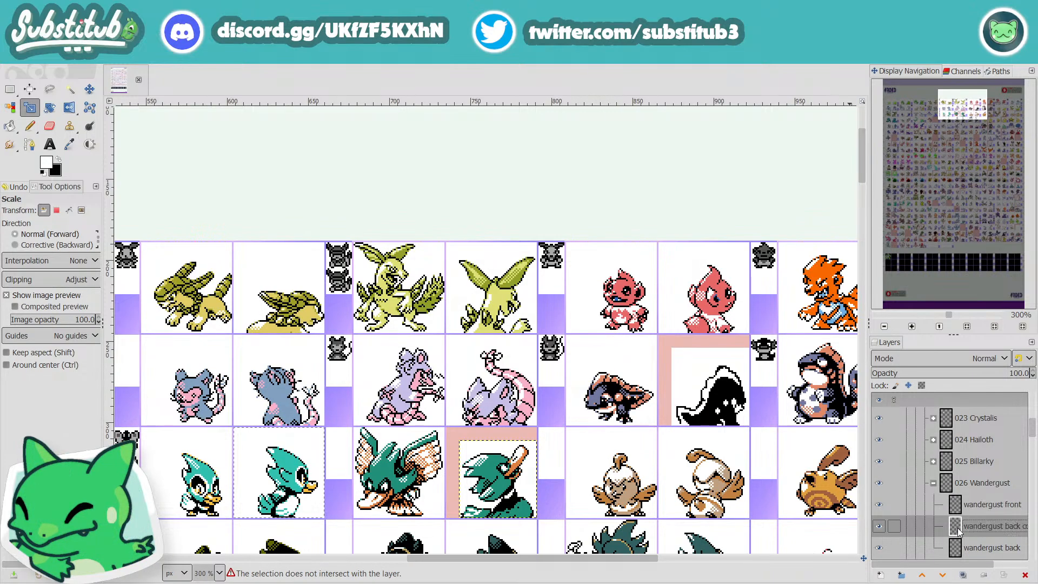
key(r)
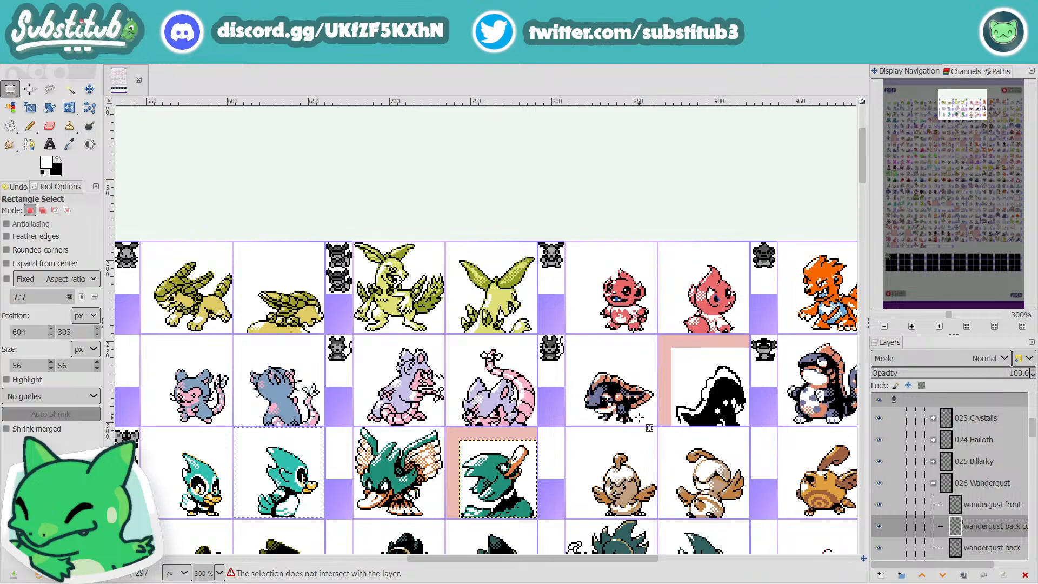
key(shift+s)
click(637, 451)
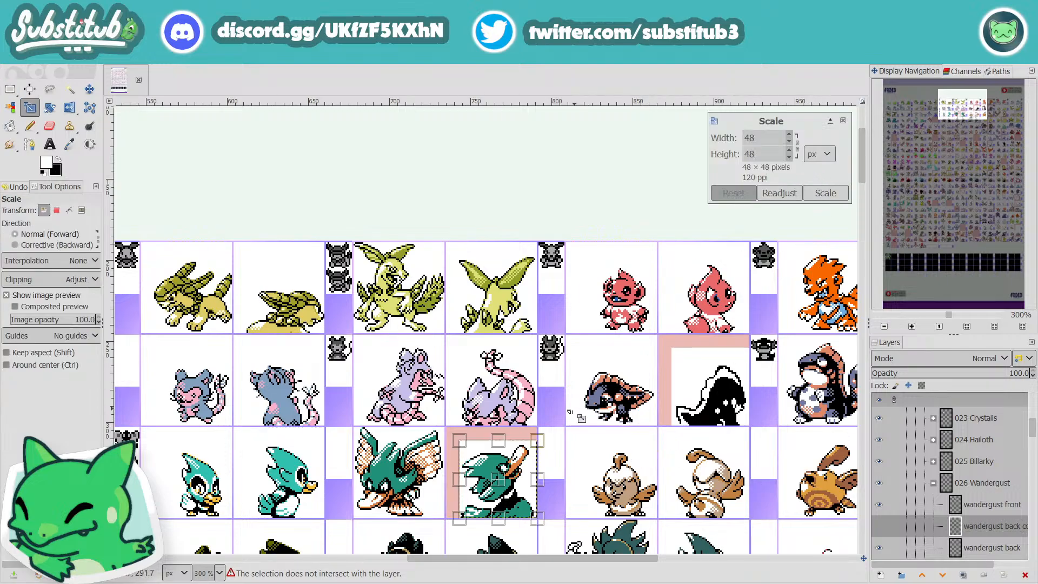
drag(550, 451, 572, 436)
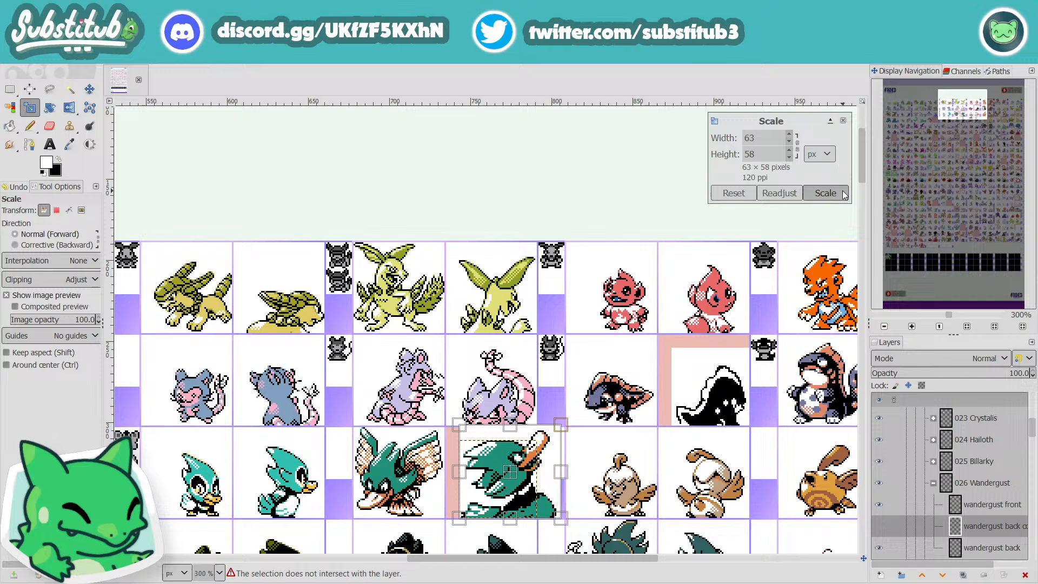
click(779, 195)
click(733, 194)
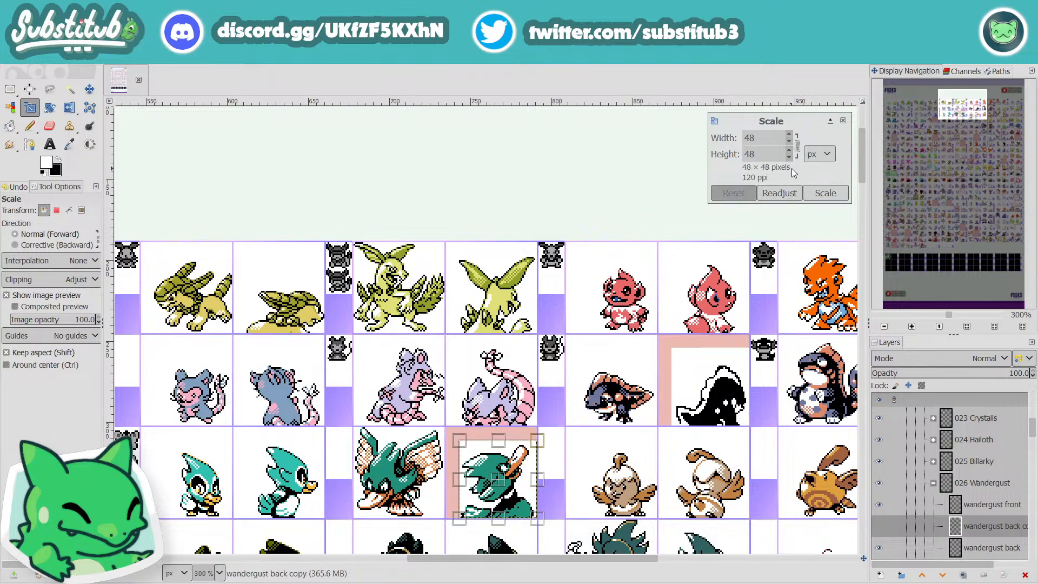
Step: Scale the wandergust back copy layer proportionally to 59 × 59 px
click(790, 135)
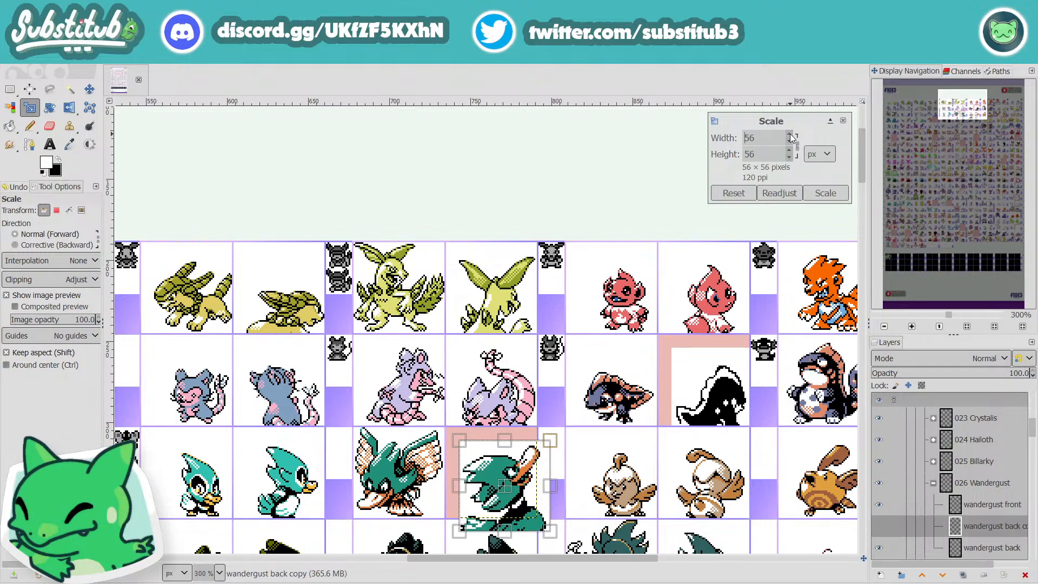
click(790, 134)
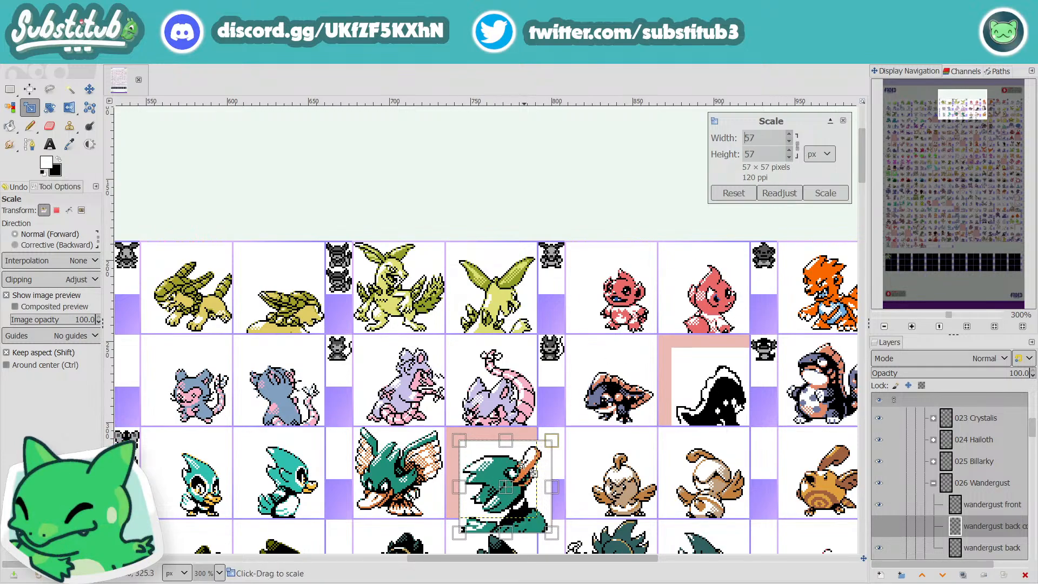
drag(533, 474, 534, 470)
click(844, 197)
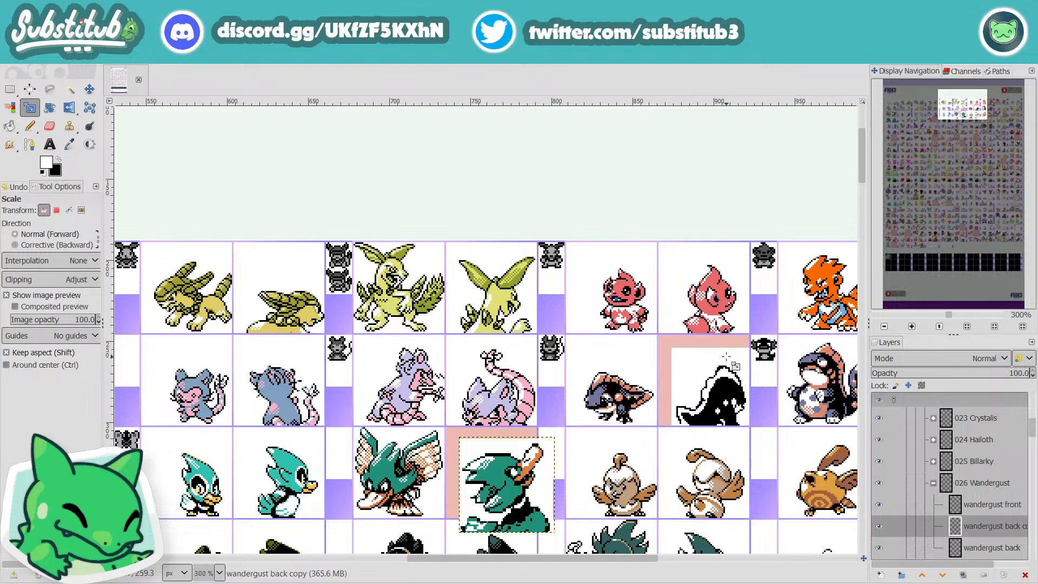
Step: Move the enlarged wandergust back copy over its cell so the head and bill fit the back sprite's white area
scroll(565, 469, up, 1)
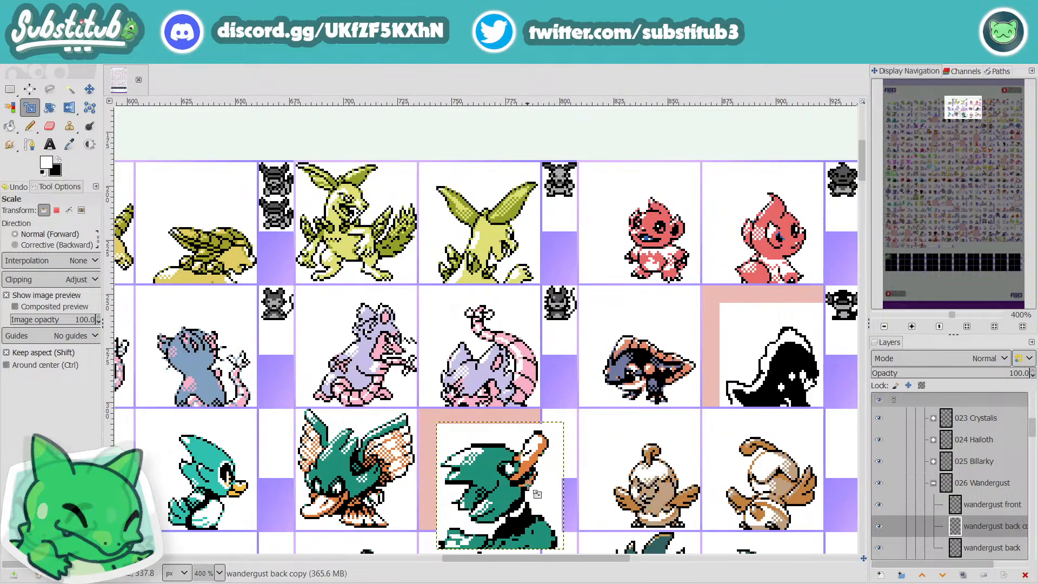
key(m)
mouse_move(509, 517)
mouse_down()
mouse_move(500, 531)
mouse_move(515, 531)
mouse_up()
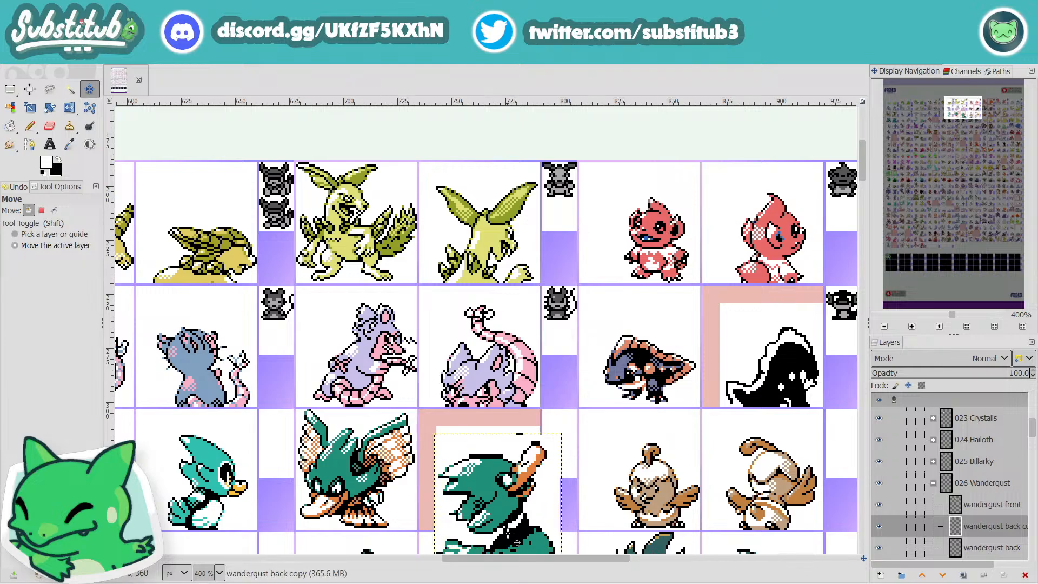
drag(512, 507, 515, 501)
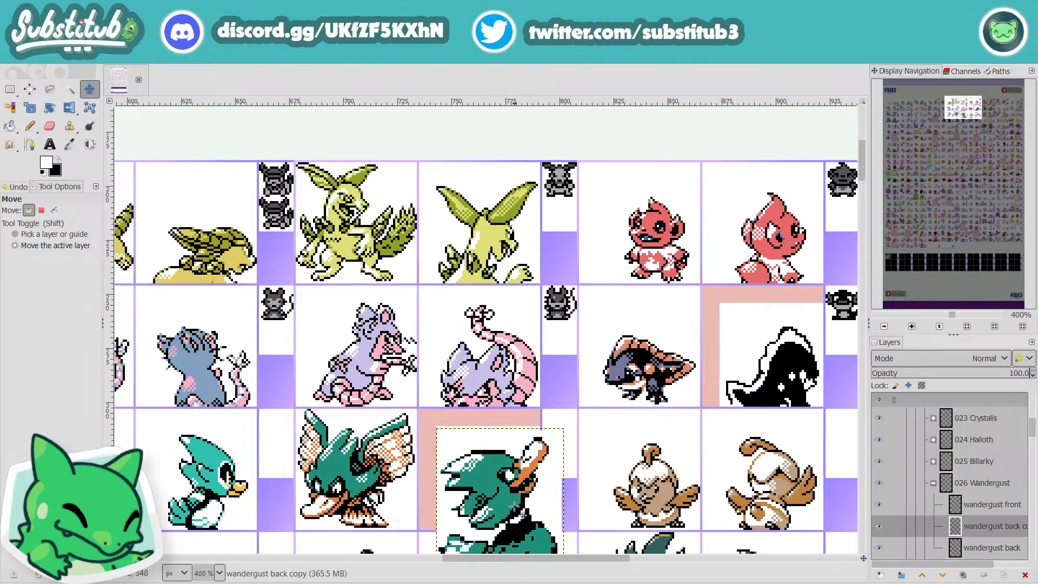
scroll(588, 468, down, 3)
scroll(582, 459, up, 4)
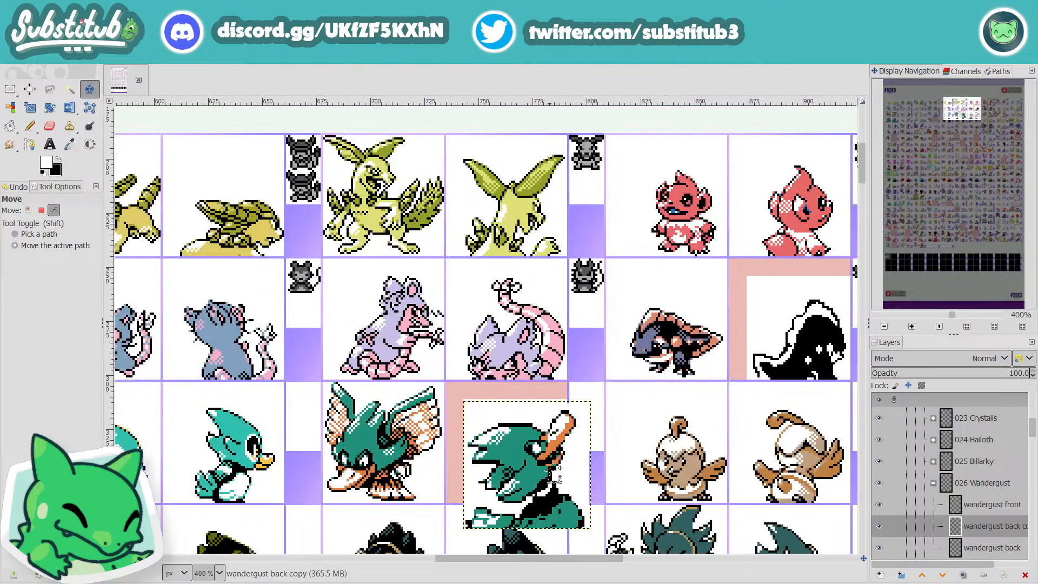
key(x)
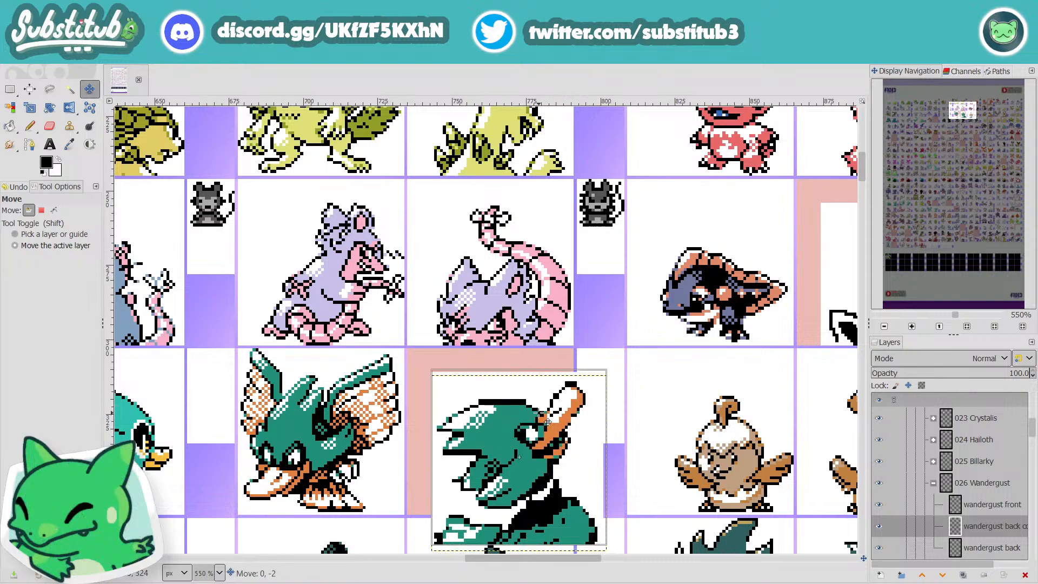
key(Up)
key(Up)
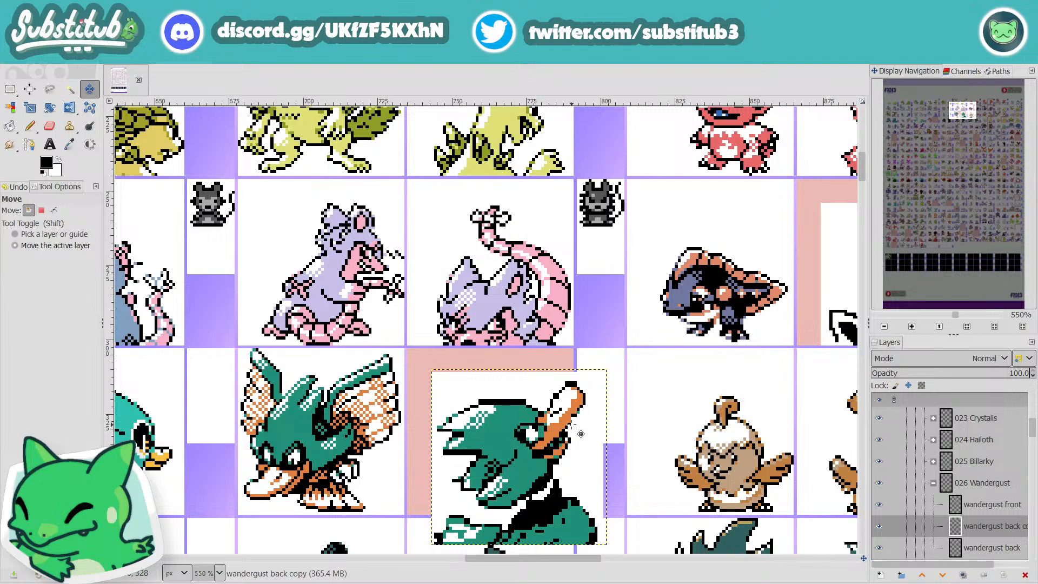
key(Left)
key(Left)
key(Up)
key(Up)
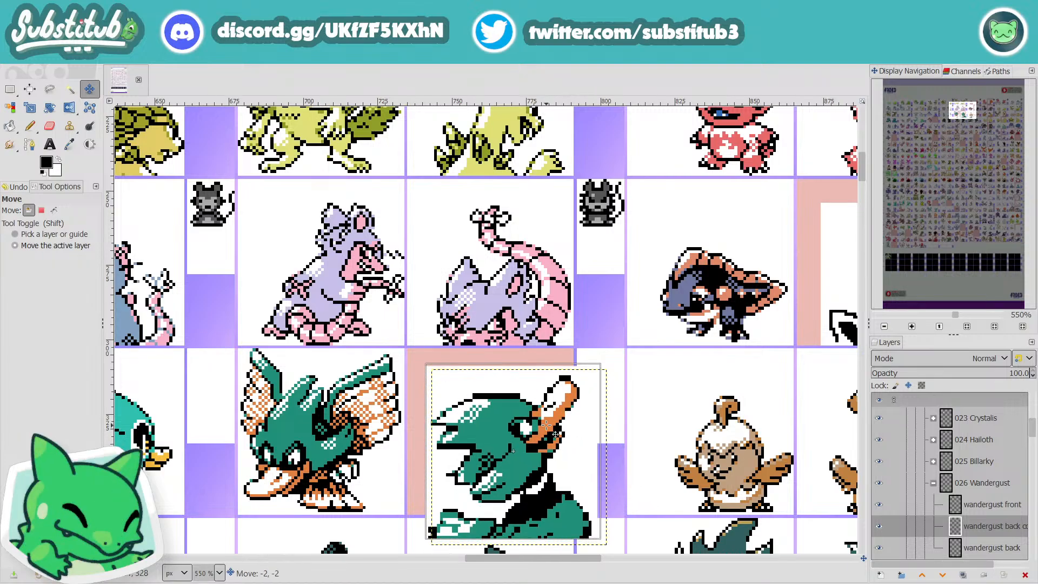
Step: Set the copied layer's boundary size to 48 × 48 px with an offset of X -3 and Y -2
click(134, 63)
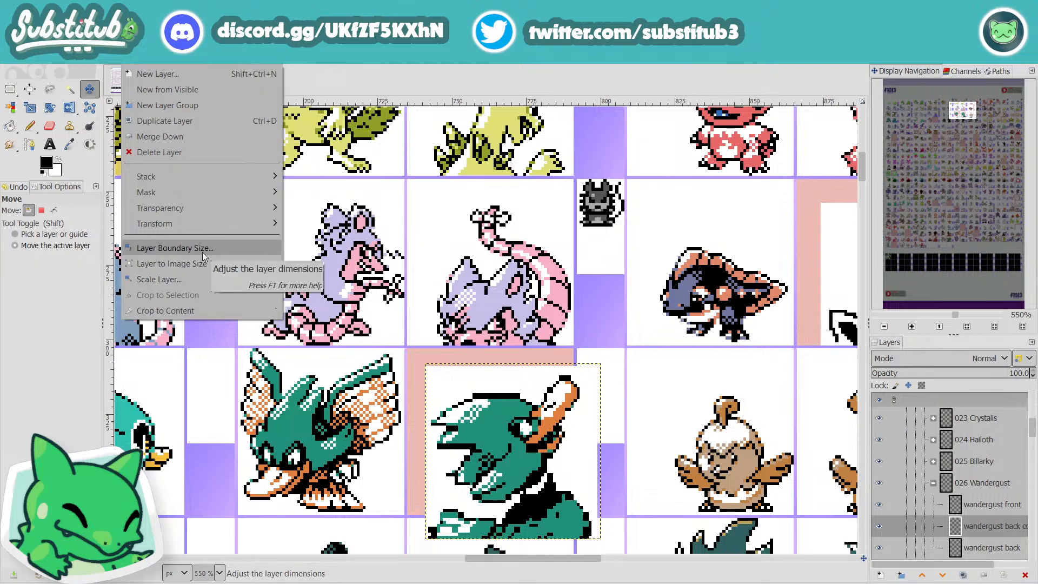
click(174, 247)
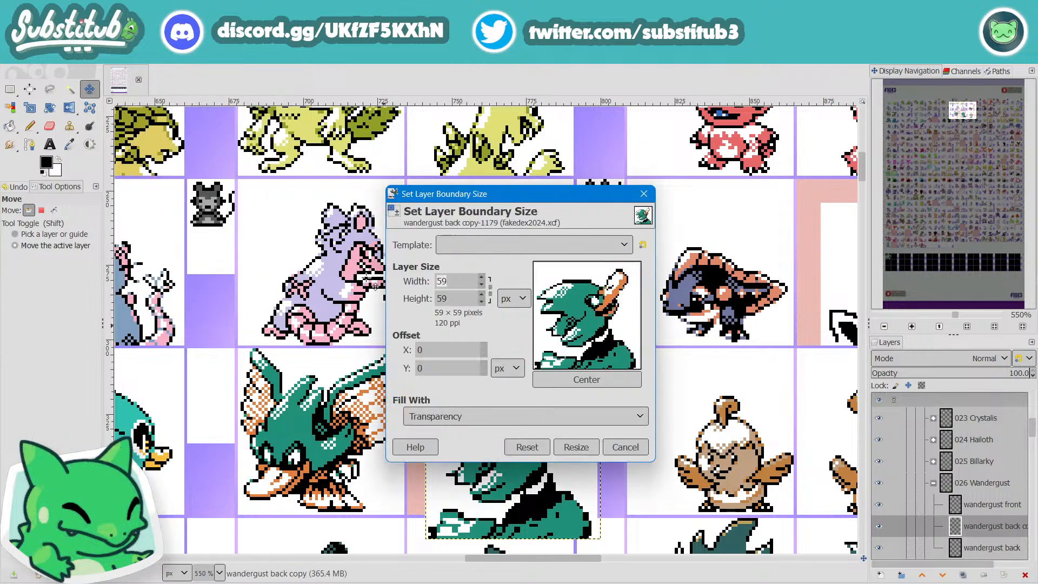
text(48)
key(Tab)
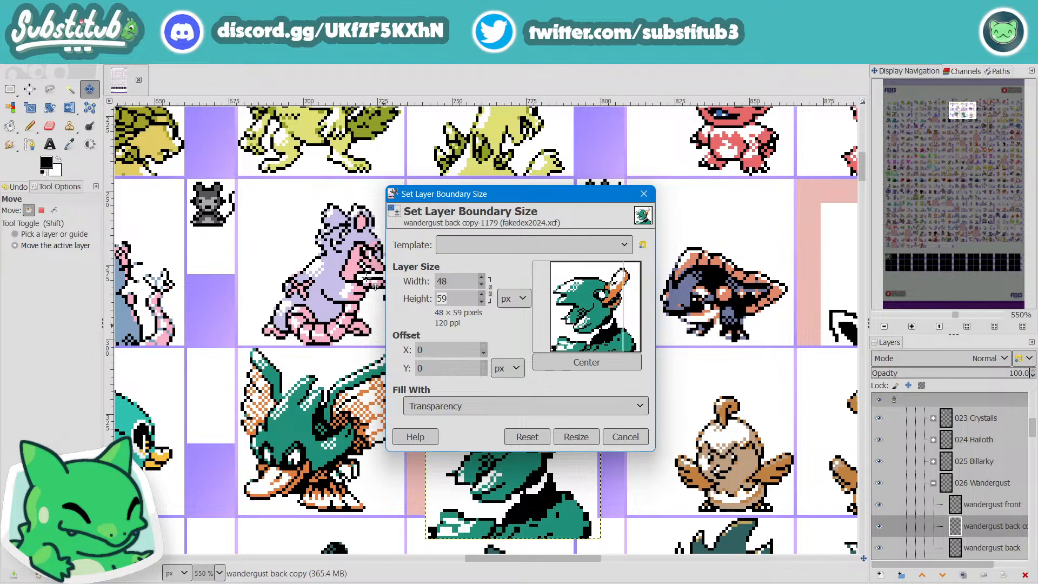
text(48)
drag(574, 307, 588, 323)
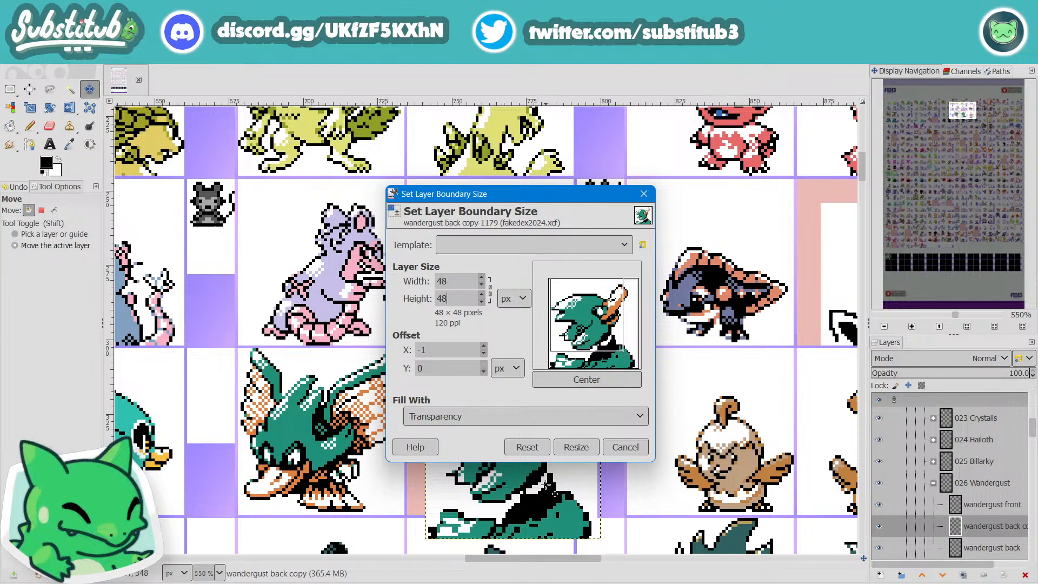
drag(587, 320, 584, 317)
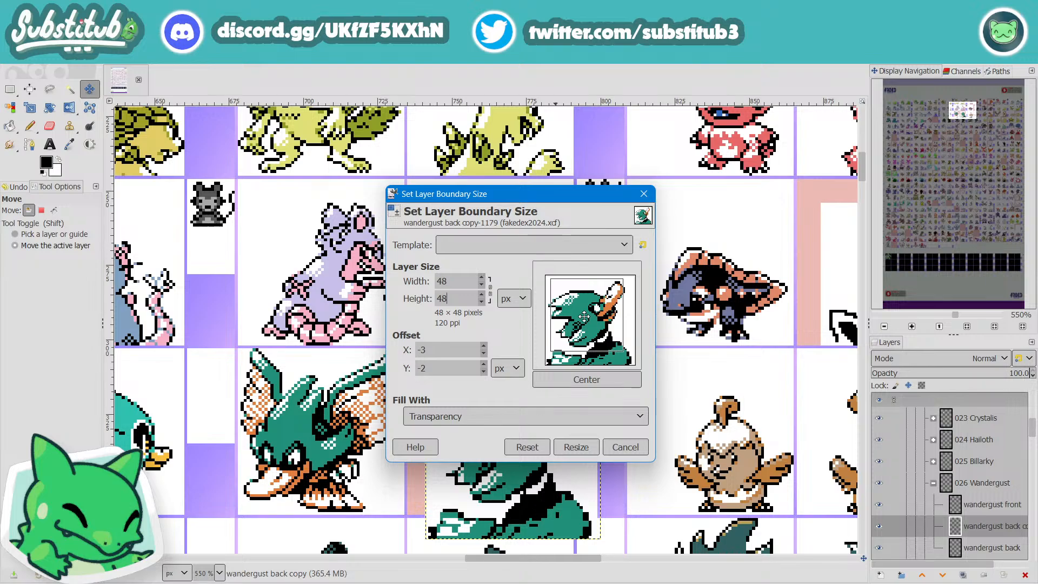
click(576, 447)
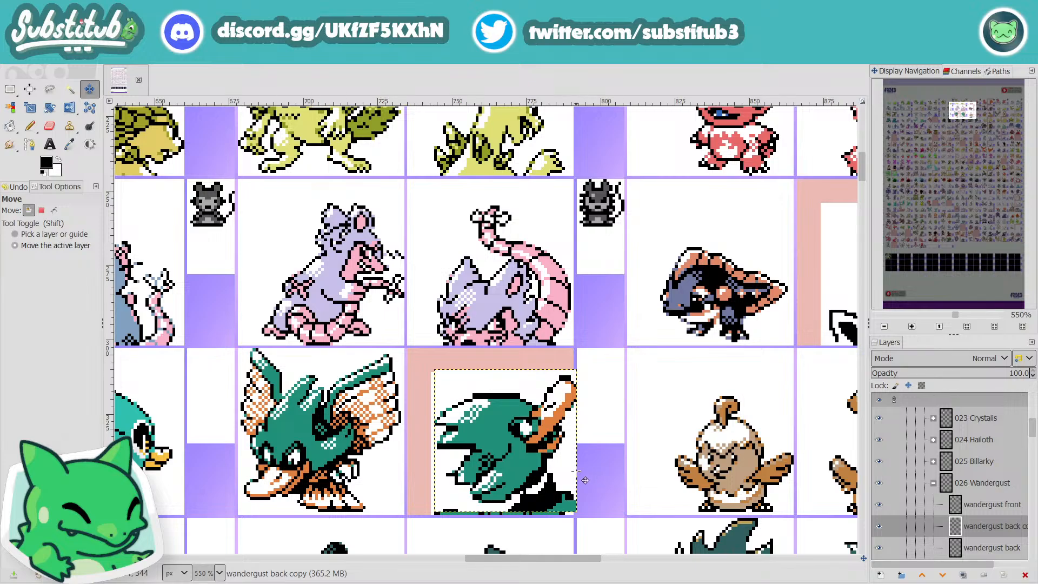
Step: Align the cropped copy with the white area of its cell and compare it with the original by toggling its visibility
drag(544, 462, 527, 467)
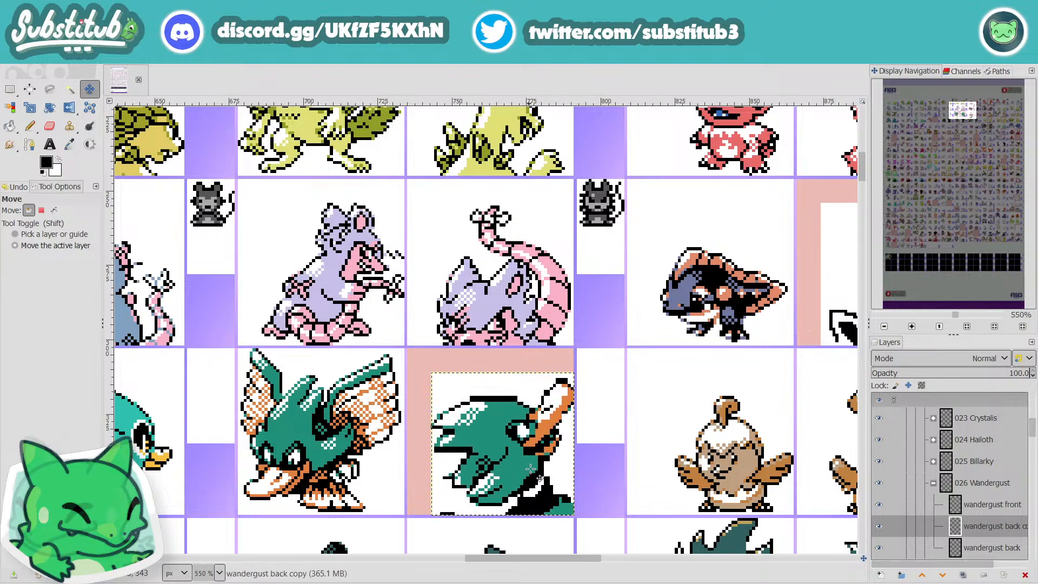
click(878, 529)
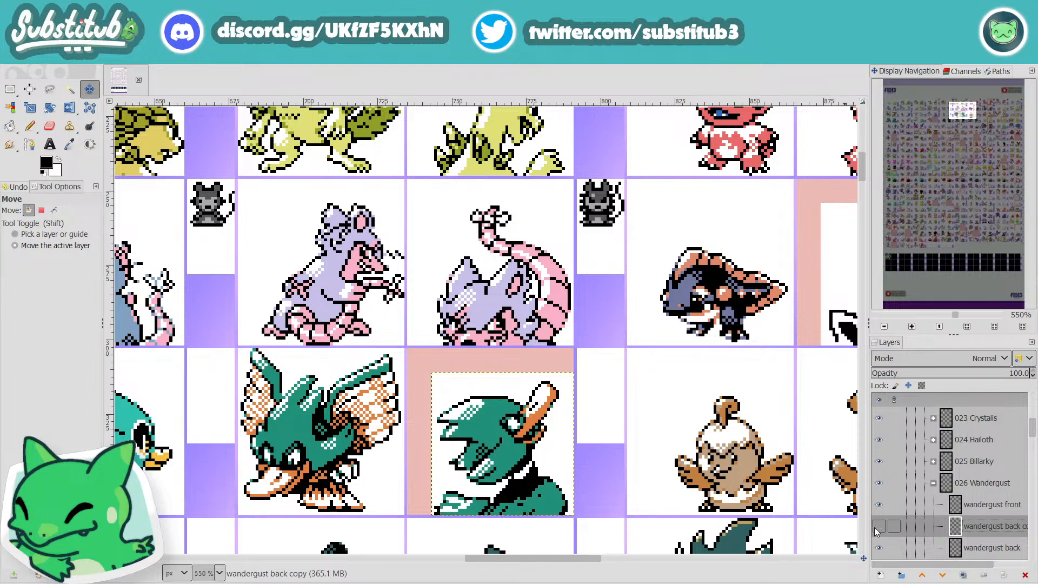
click(878, 529)
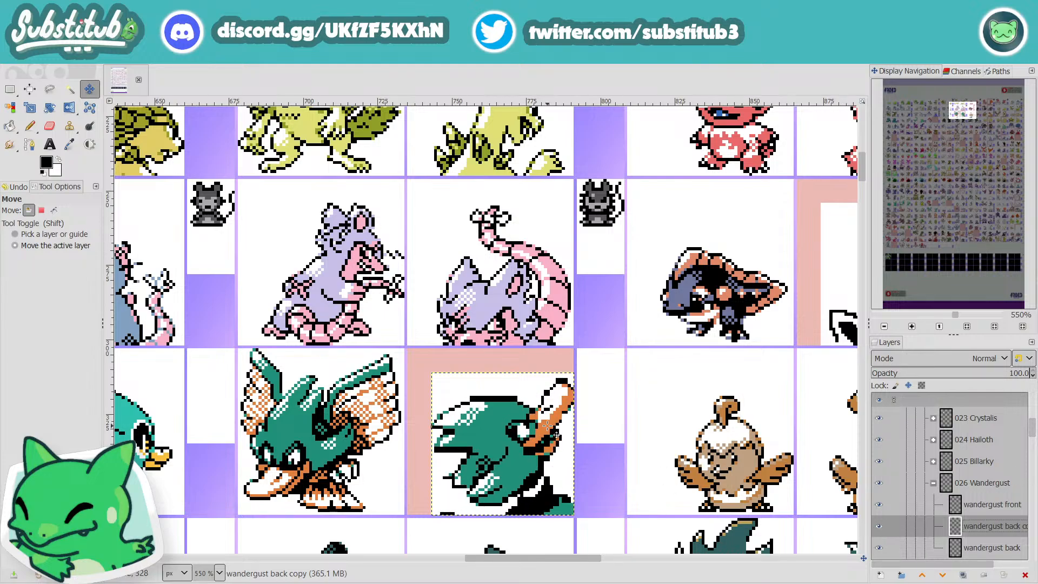
Step: Paint out the outer edge pixels of the orange bill's tip in white with the one-pixel Pencil
scroll(552, 427, down, 3)
scroll(570, 437, up, 4)
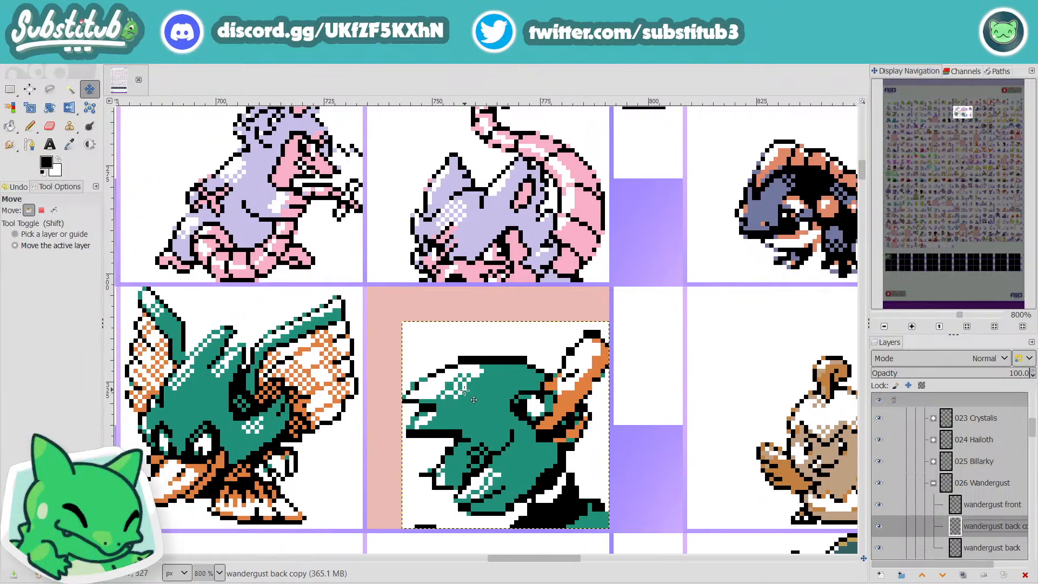
scroll(509, 381, down, 3)
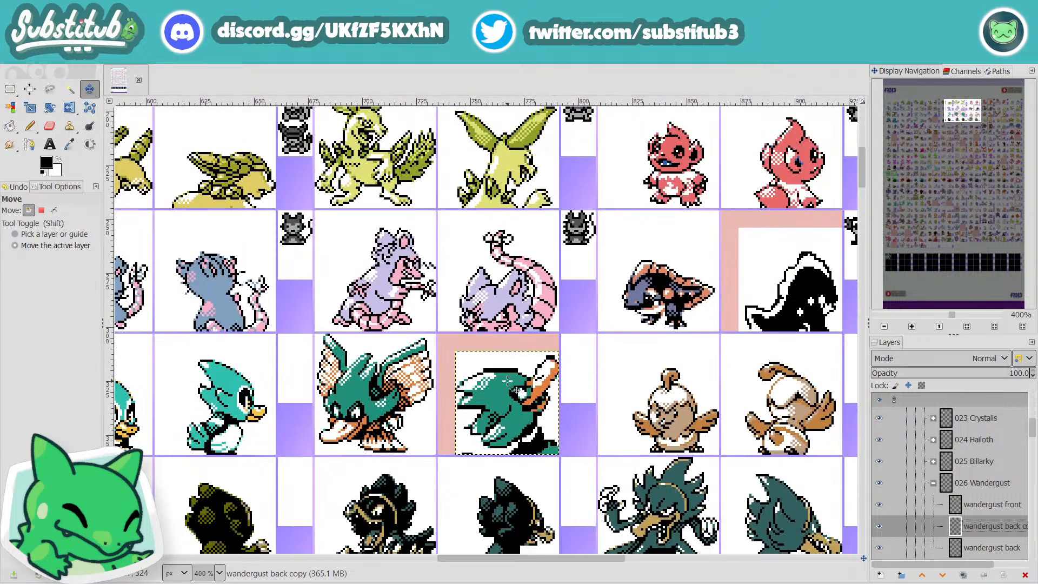
scroll(509, 381, up, 3)
scroll(509, 382, up, 1)
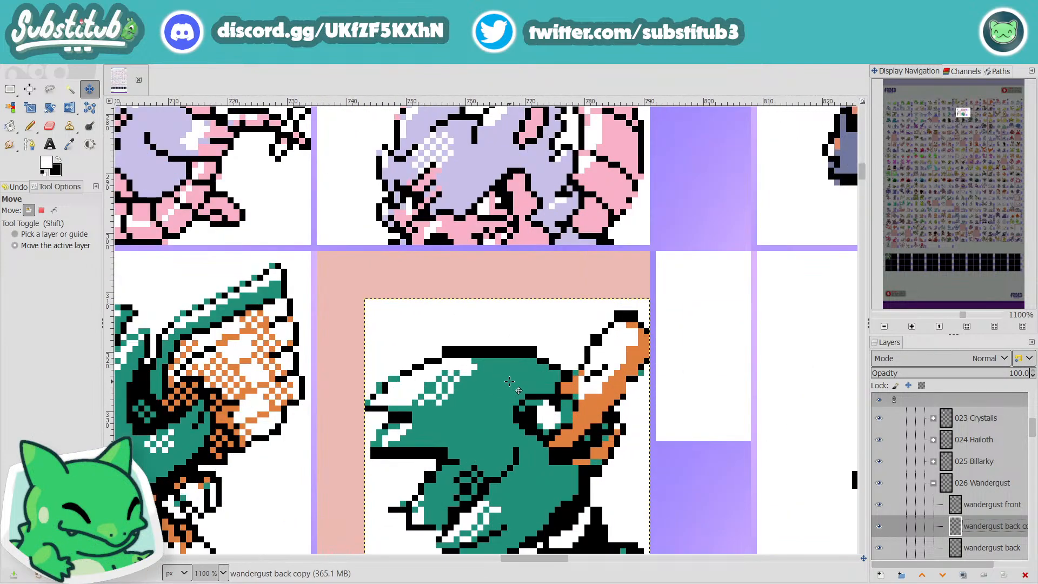
key(n)
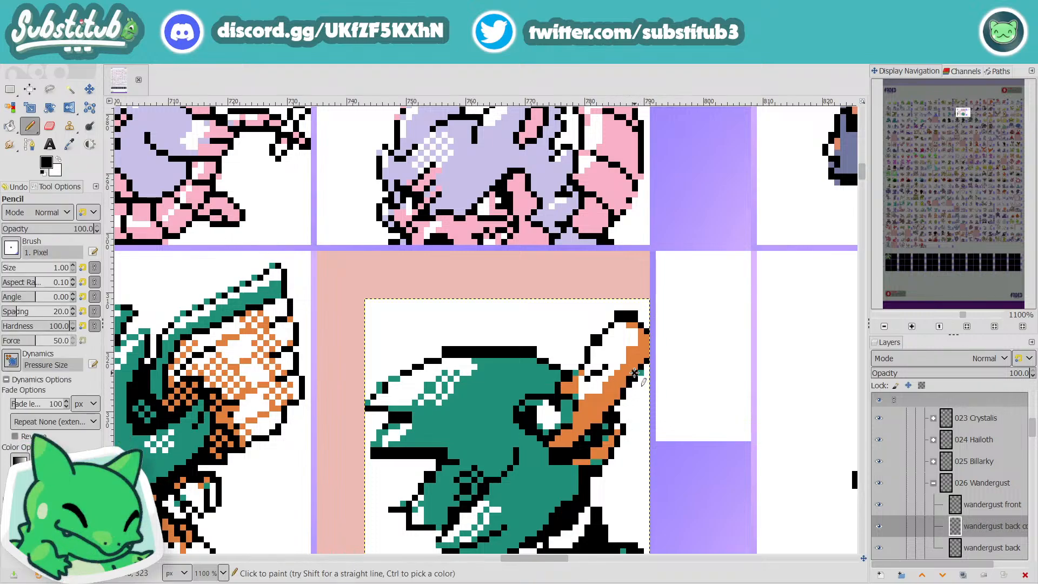
key(x)
mouse_move(641, 368)
mouse_down()
mouse_move(641, 293)
mouse_move(647, 361)
mouse_up()
click(647, 331)
Step: Undo the accidental layer cut and the last black pencil marks beside the bill's tip
key(x)
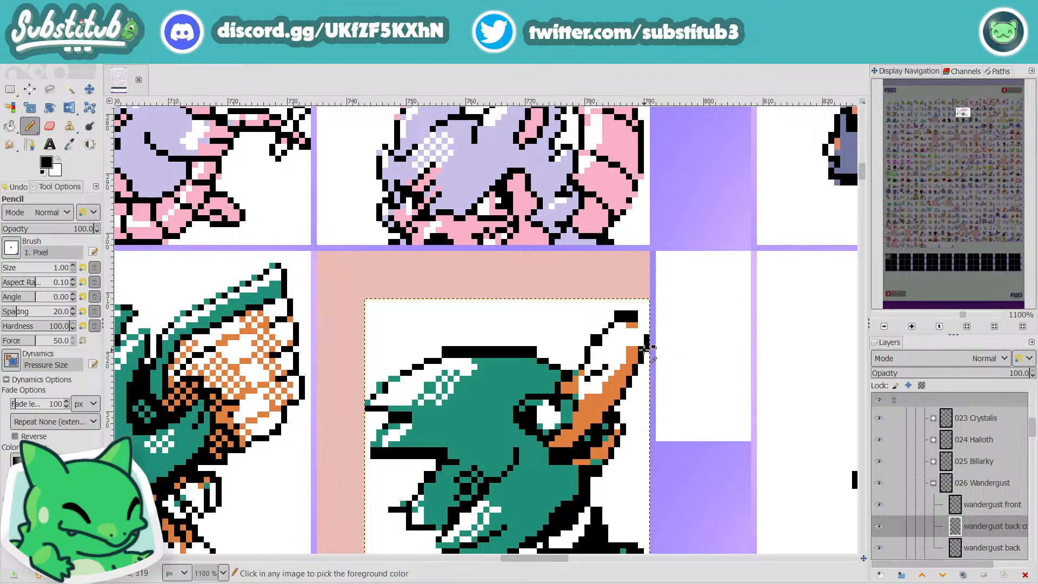
key(ctrl+x)
key(ctrl+z)
Step: Draw a black outline along the outer edge of the orange bill's tip and check the sprite at several magnifications
key(ctrl+z)
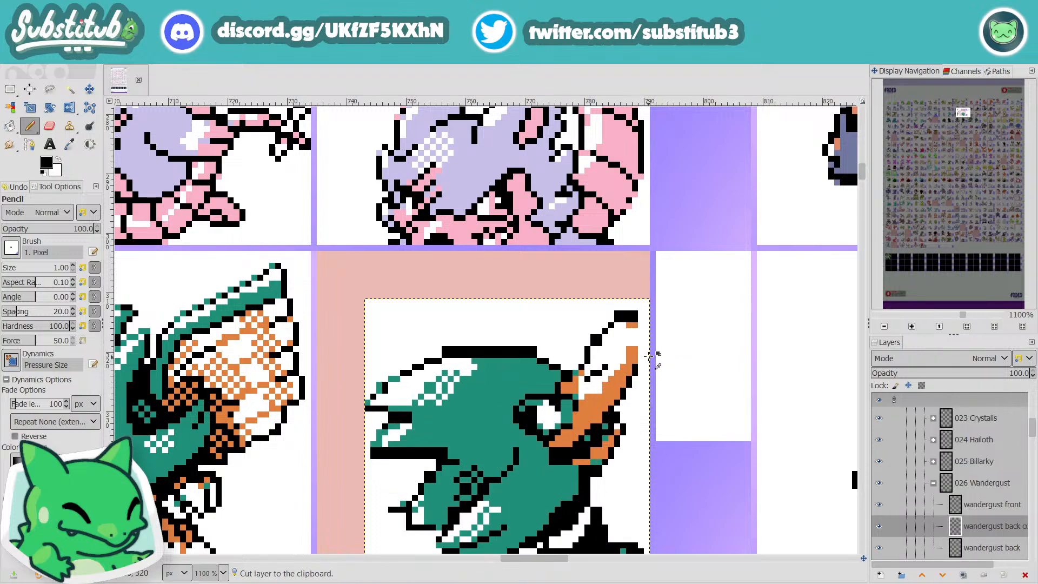
drag(640, 360, 640, 323)
key(ctrl+z)
scroll(638, 321, down, 6)
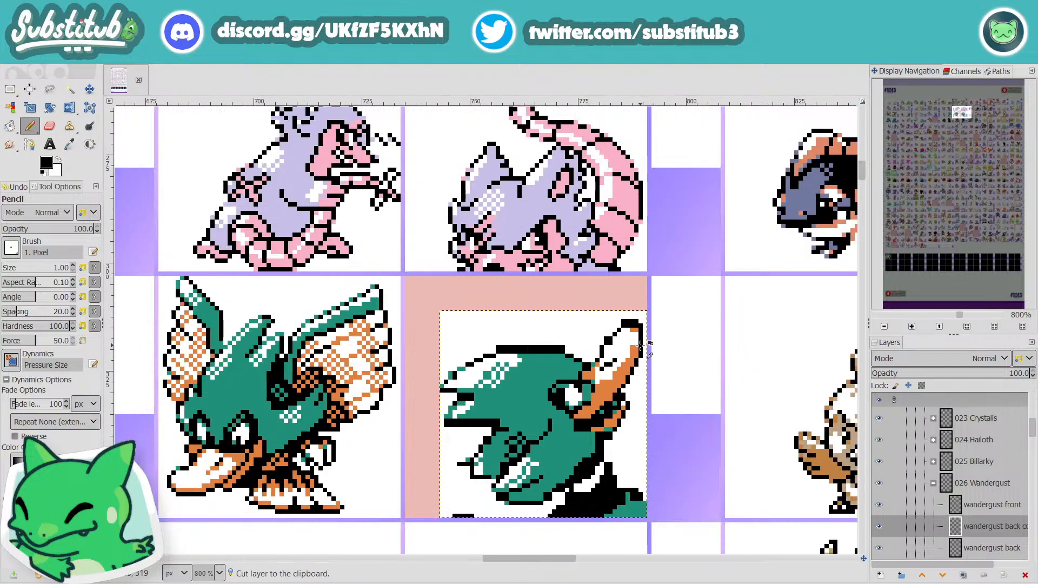
scroll(642, 452, up, 1)
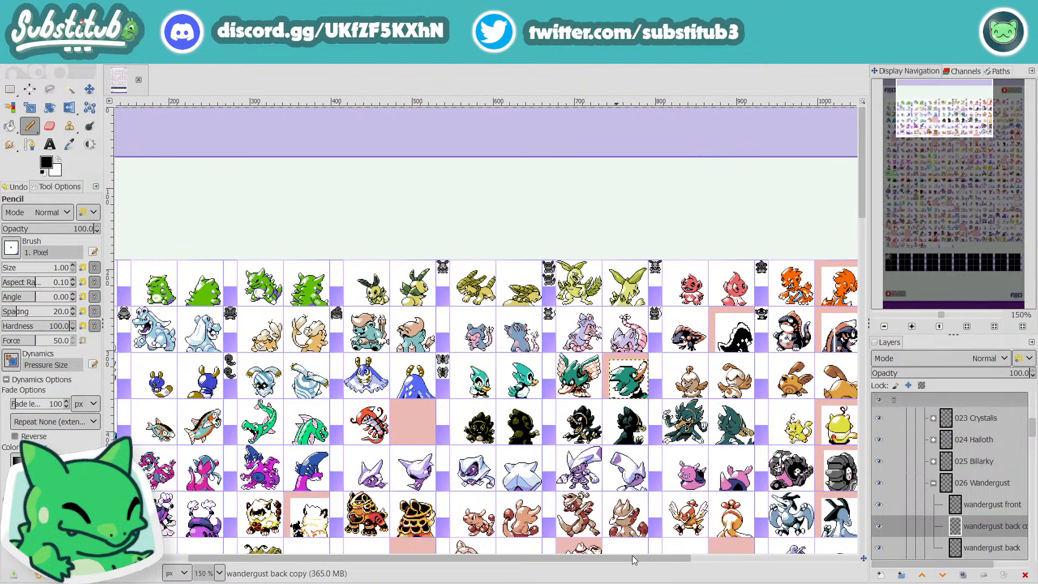
mouse_move(642, 557)
mouse_down()
mouse_move(715, 556)
mouse_move(738, 568)
mouse_move(642, 559)
mouse_up()
scroll(627, 358, up, 6)
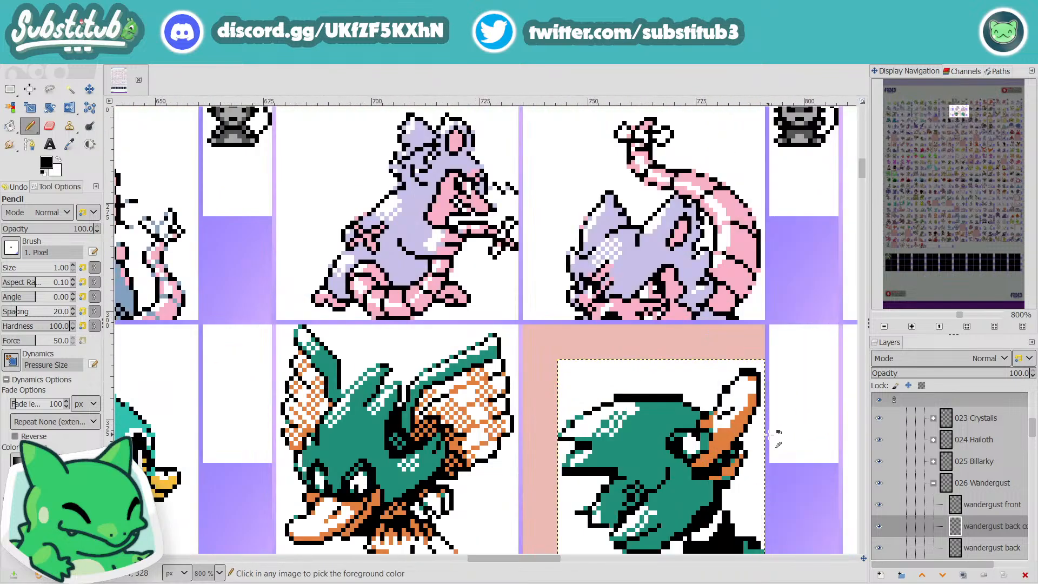
scroll(739, 401, up, 1)
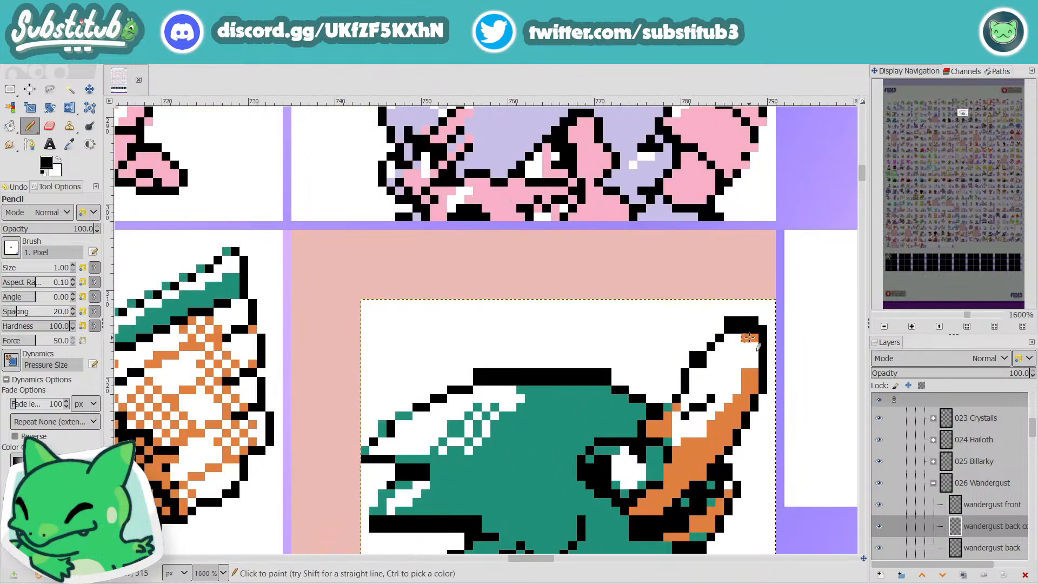
Step: Thin the black outline around the bill's tip to one pixel by painting its inner pixels white
key(x)
drag(760, 337, 737, 330)
key(x)
key(x)
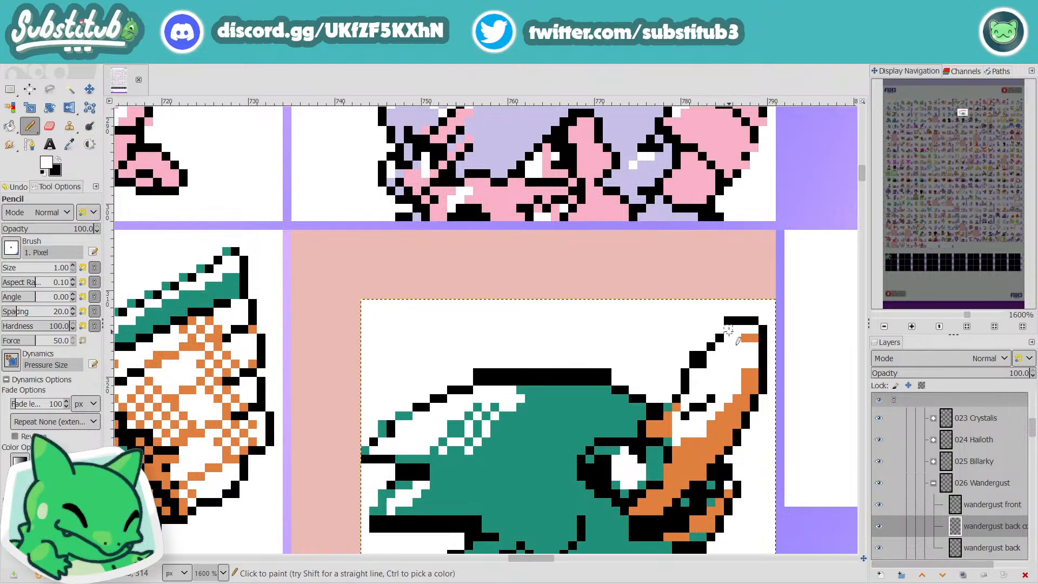
click(728, 330)
Step: Smooth the bill's inner edge into a one-pixel stepped outline using black and white pixels
key(x)
key(x)
key(x)
drag(694, 370, 693, 381)
key(x)
click(685, 373)
click(685, 381)
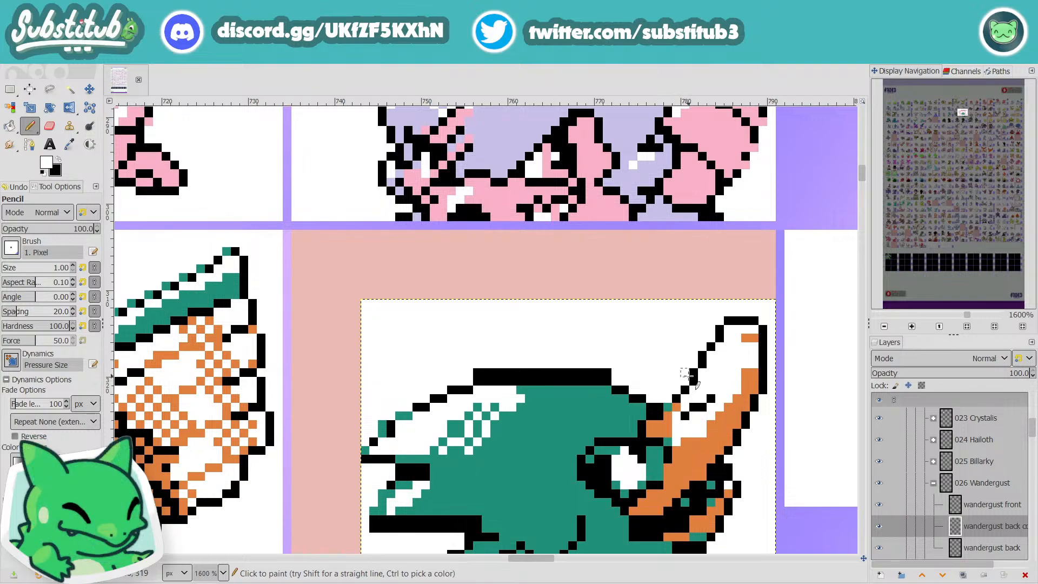
Step: Round off the outer corner of the bill's tip with a black pixel after comparing the sprite with its neighbours
scroll(710, 397, down, 2)
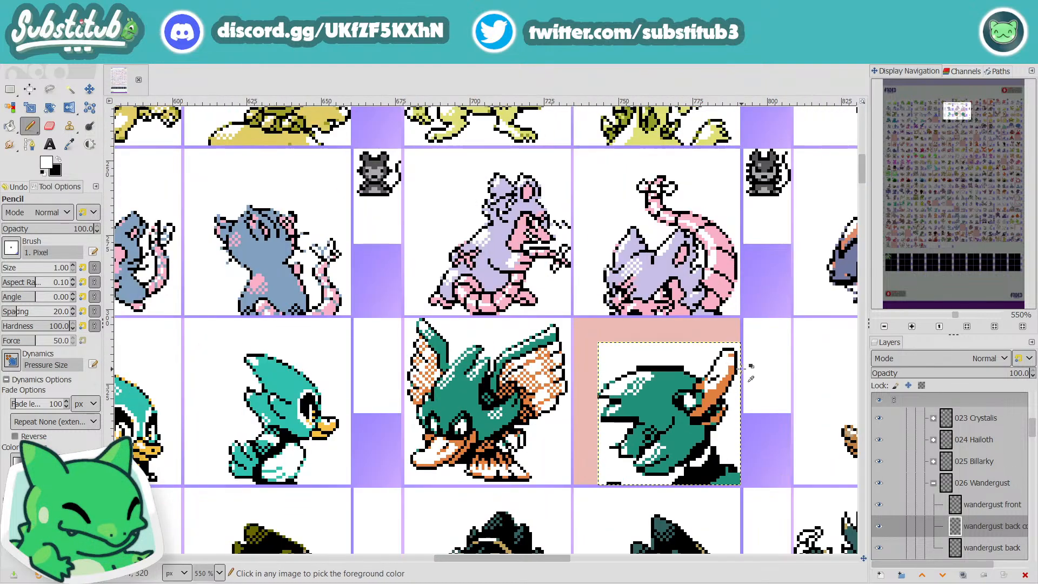
scroll(727, 357, up, 2)
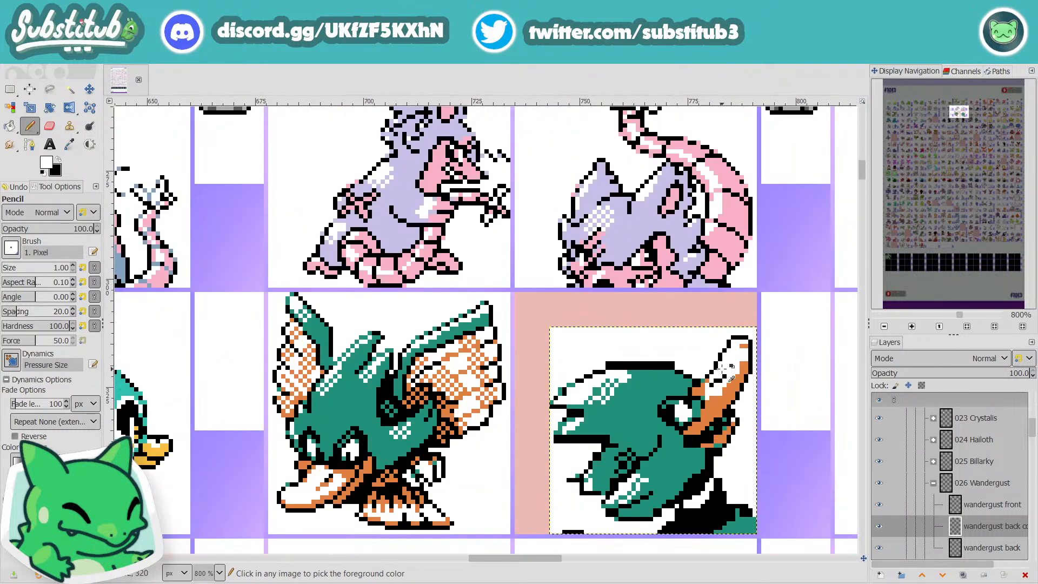
key(x)
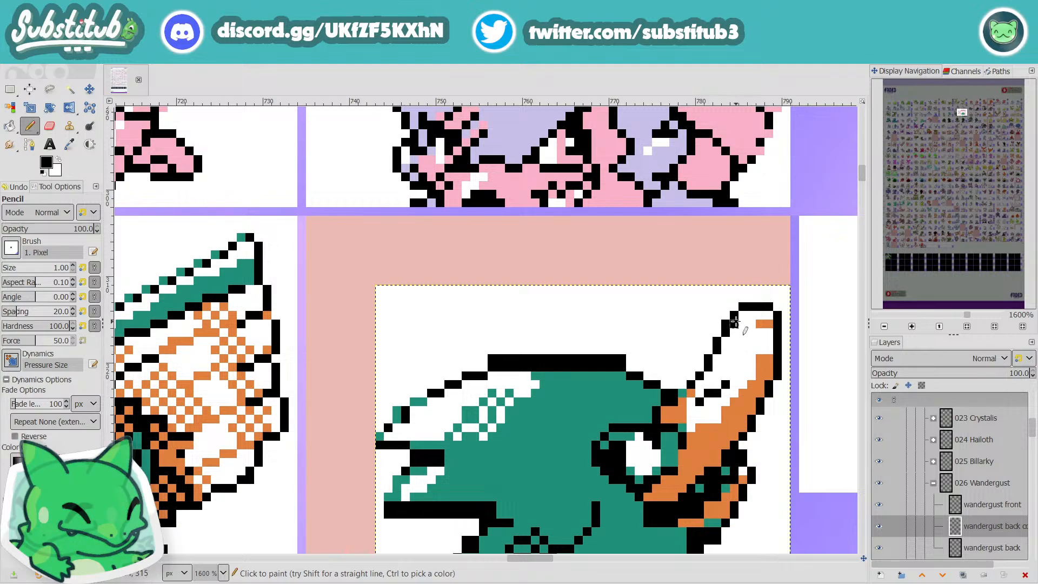
key(x)
scroll(754, 324, down, 3)
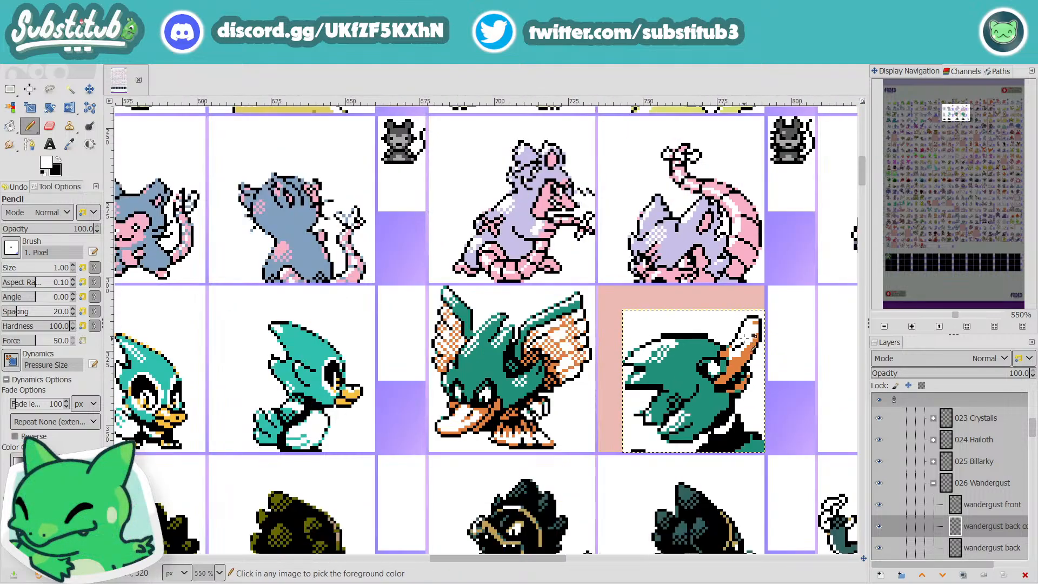
scroll(755, 336, up, 3)
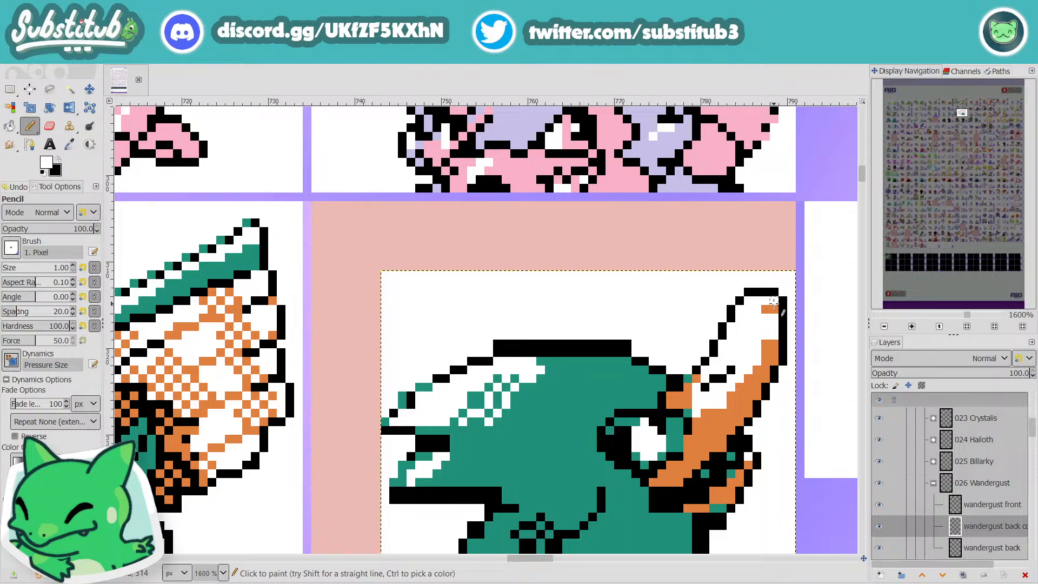
key(x)
click(774, 301)
key(x)
Step: Touch up the pixels around the eye and the bill's base in black
scroll(789, 351, down, 4)
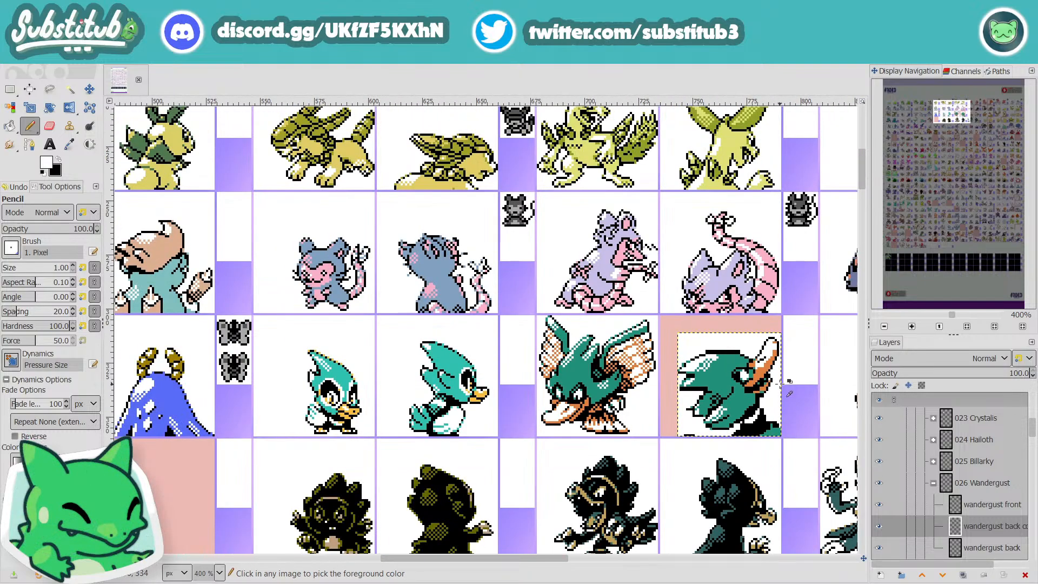
scroll(762, 388, up, 3)
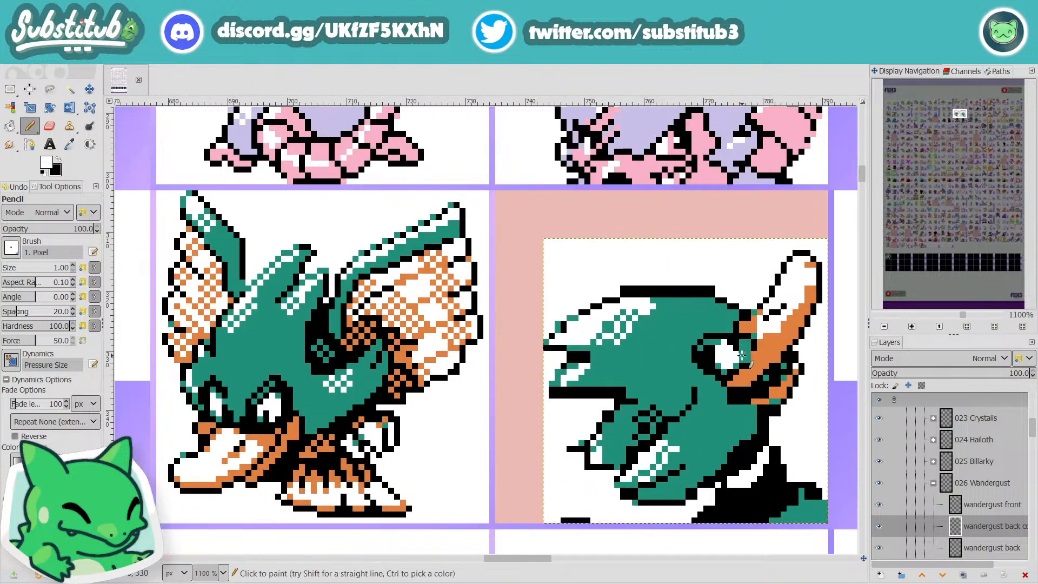
key(x)
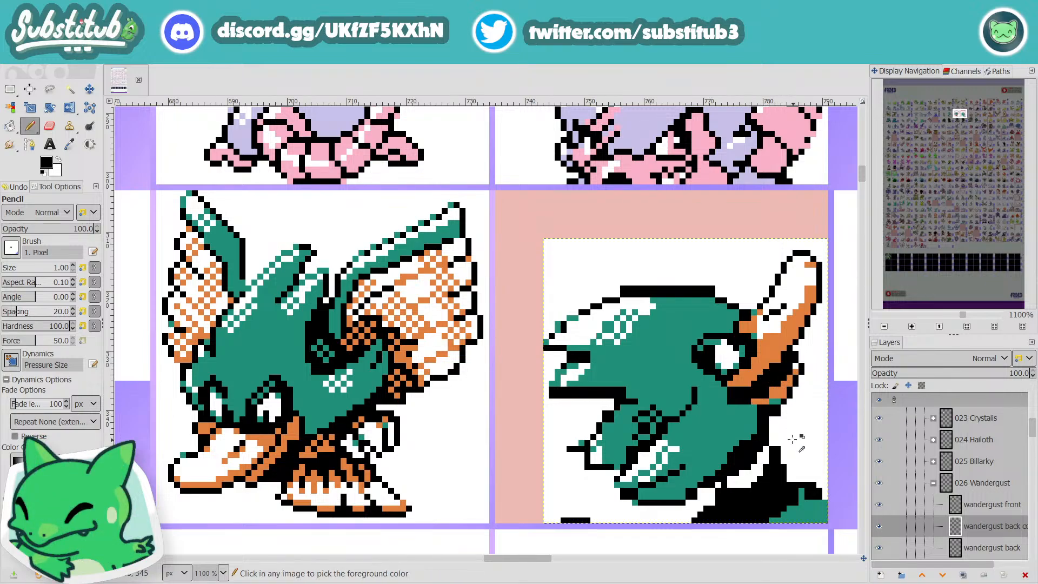
scroll(773, 400, down, 2)
scroll(778, 416, up, 2)
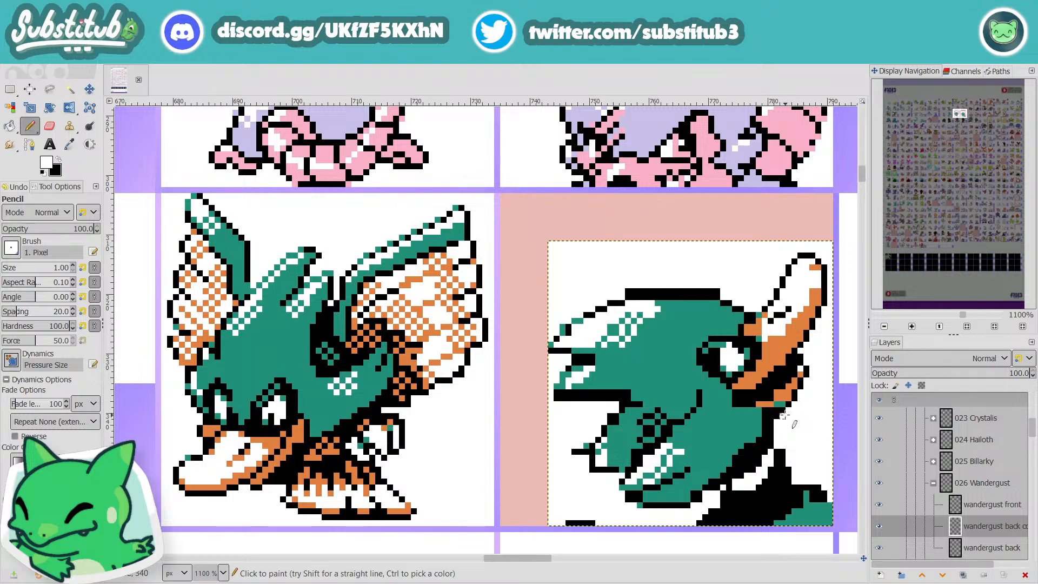
Step: Draw the black front outline of the neck from below the bill to the shoulder and save the image
drag(775, 427, 794, 479)
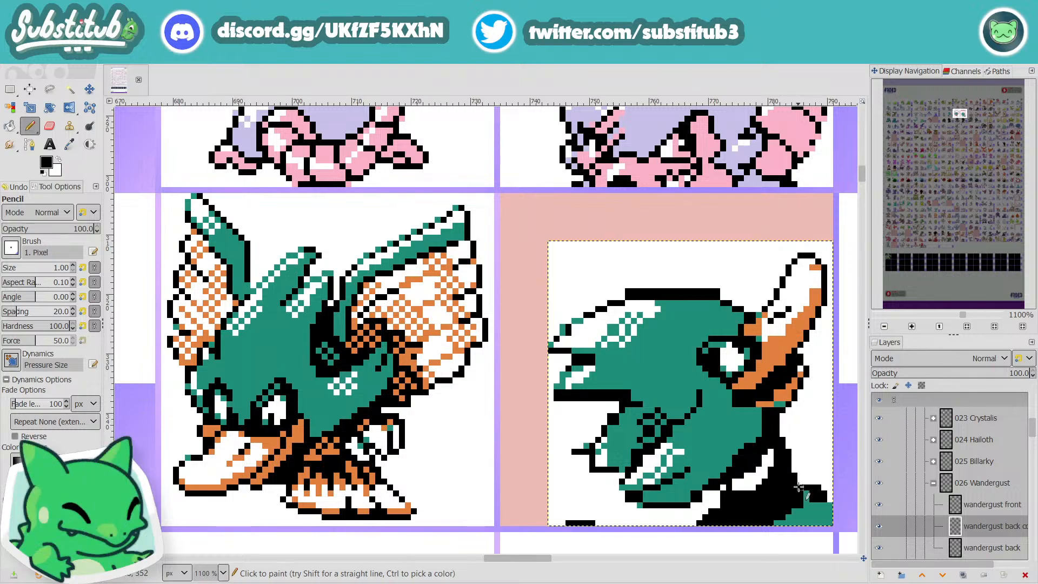
scroll(794, 482, down, 3)
key(ctrl+s)
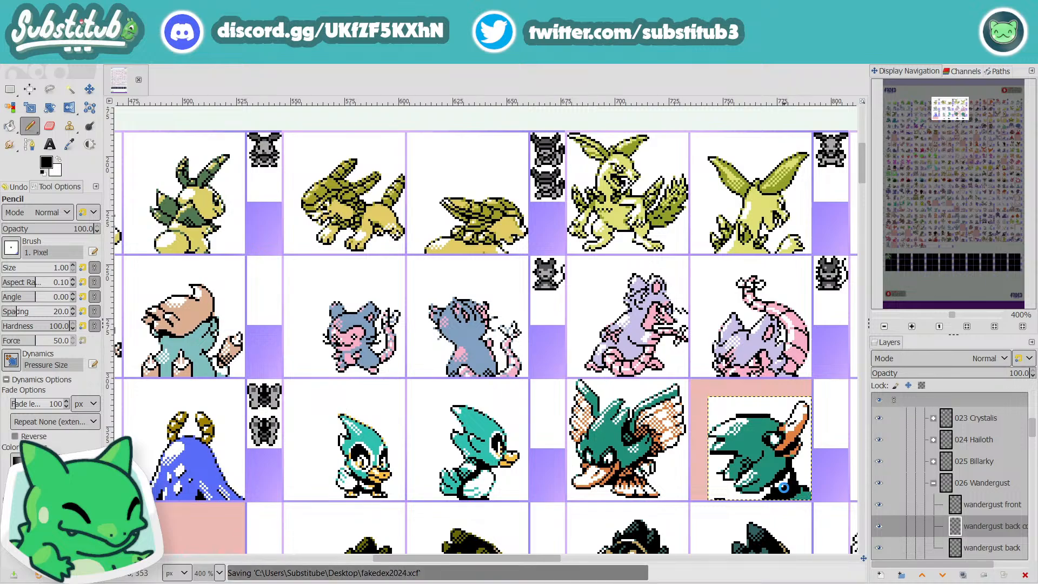
Step: Thin the thick outline on top of the head by painting its lower row white, and save the image
scroll(793, 484, up, 3)
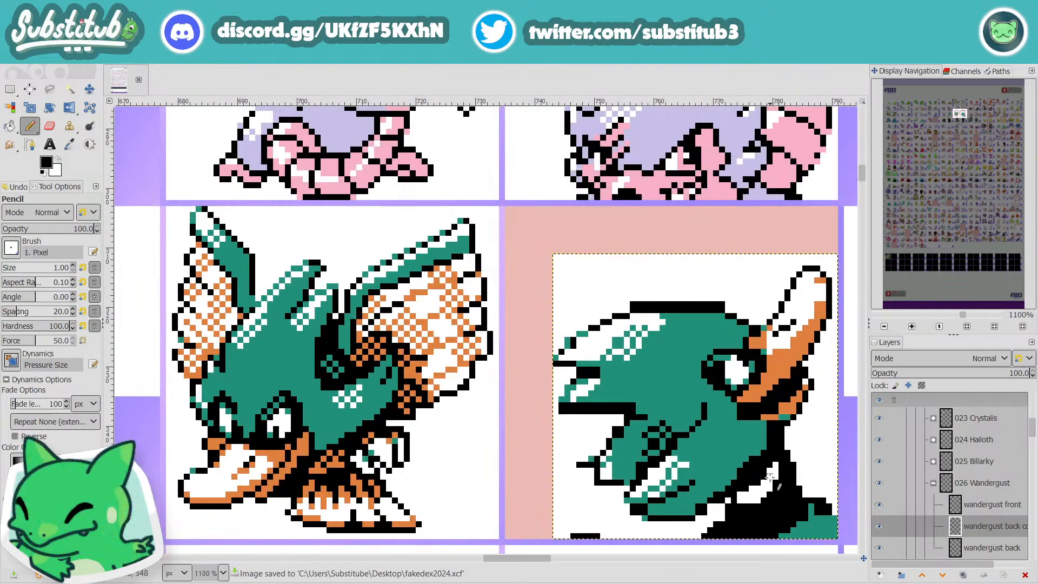
key(x)
key(x)
key(x)
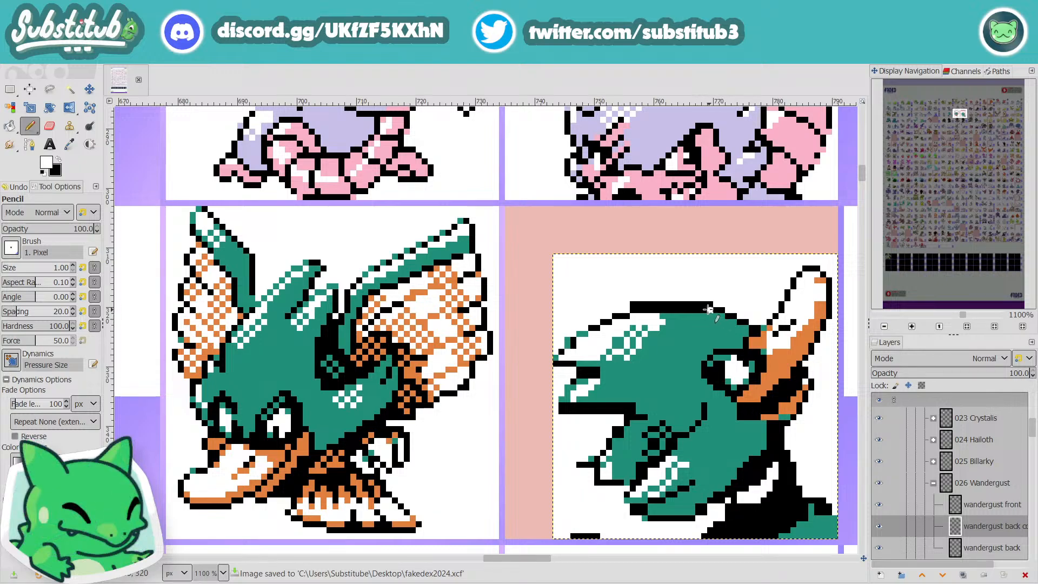
drag(709, 310, 644, 310)
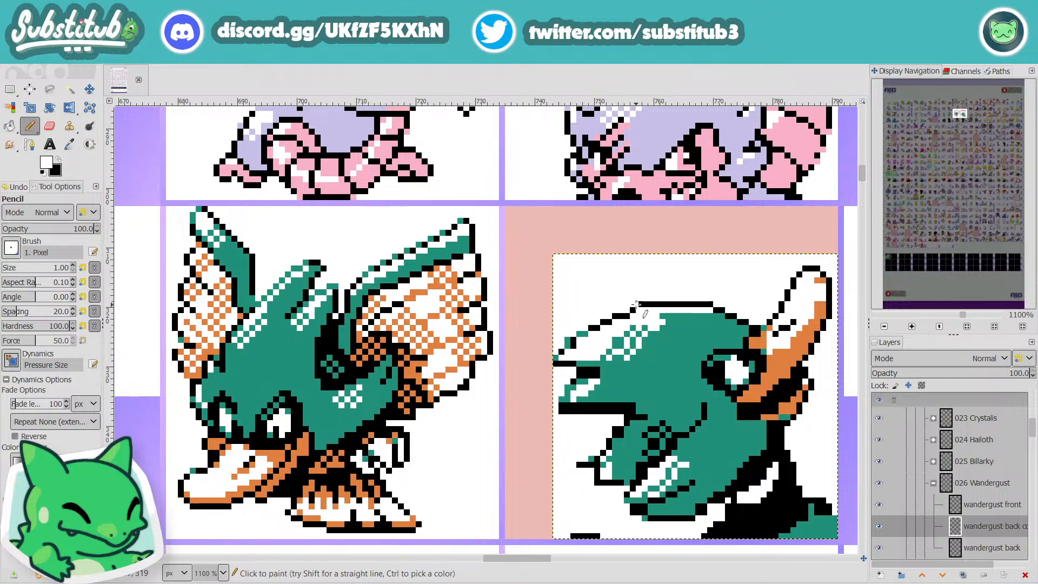
key(x)
scroll(699, 398, down, 3)
scroll(699, 398, down, 1)
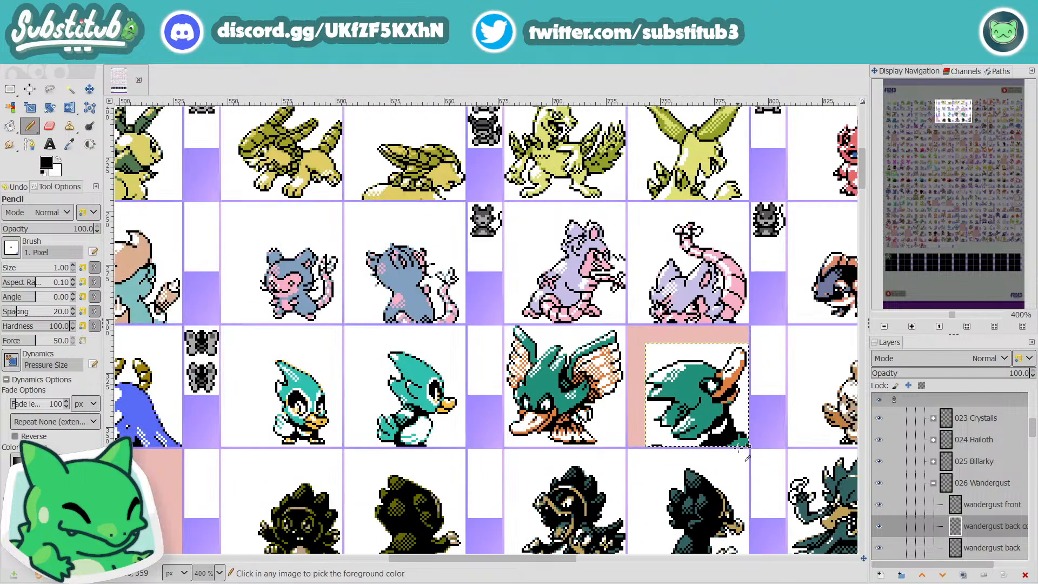
key(ctrl+s)
Step: Clean up the doubled outline pixels at the tip of the uppermost head feather in white
scroll(644, 373, up, 4)
key(x)
scroll(643, 374, down, 2)
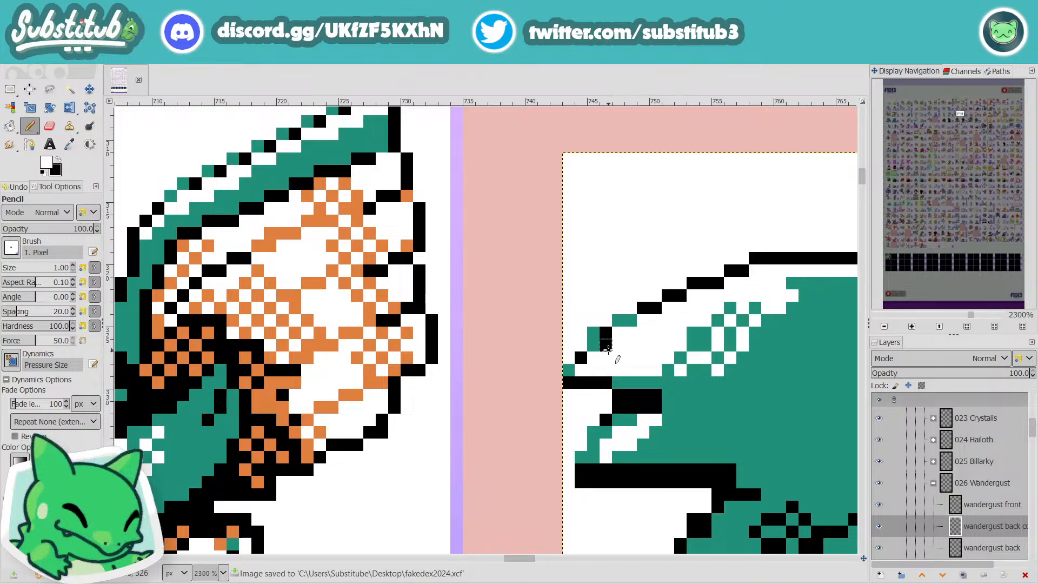
scroll(685, 370, down, 1)
scroll(684, 370, down, 1)
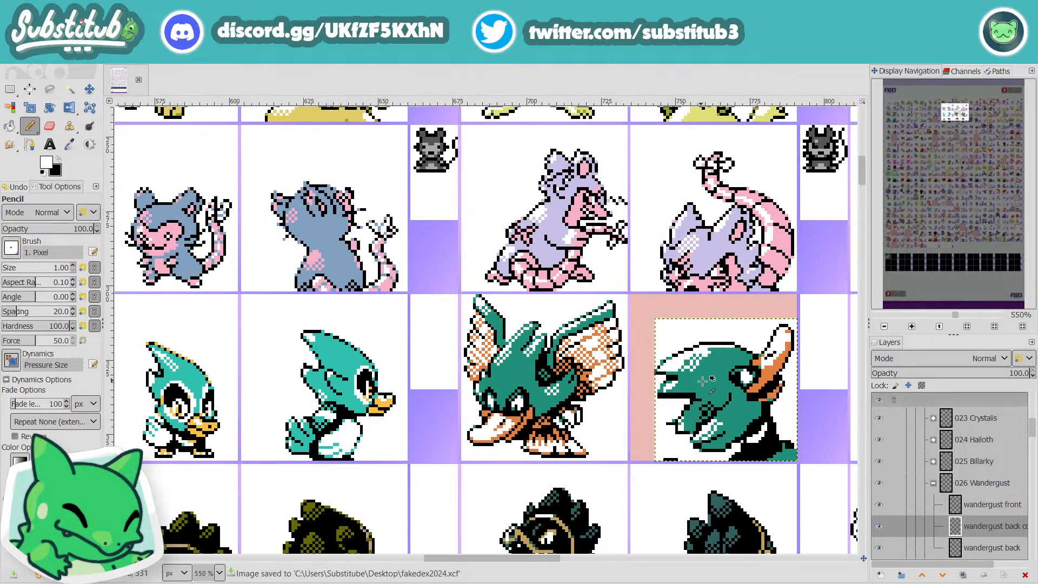
scroll(638, 360, up, 3)
scroll(617, 340, down, 4)
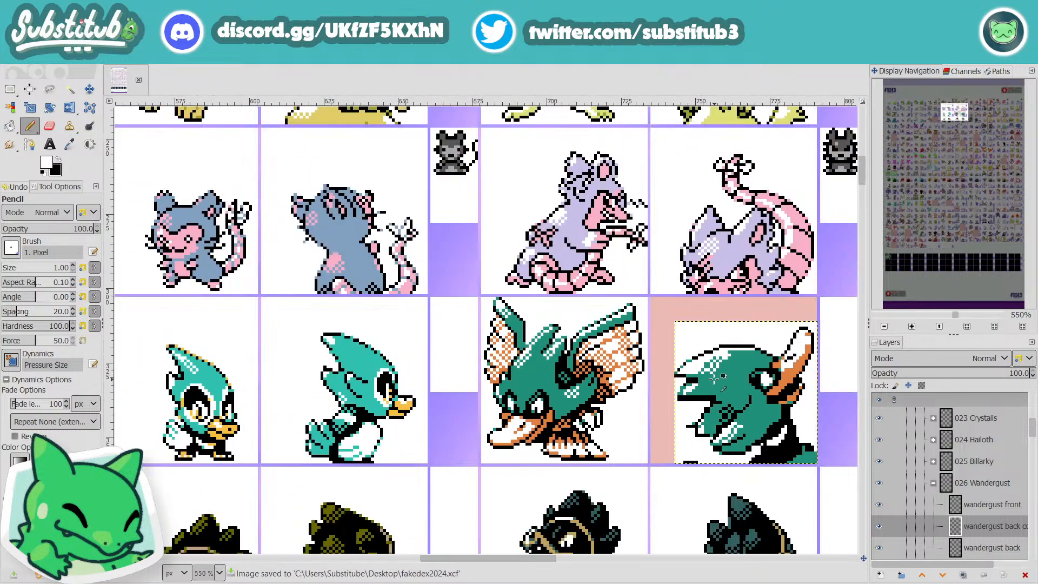
scroll(741, 414, up, 3)
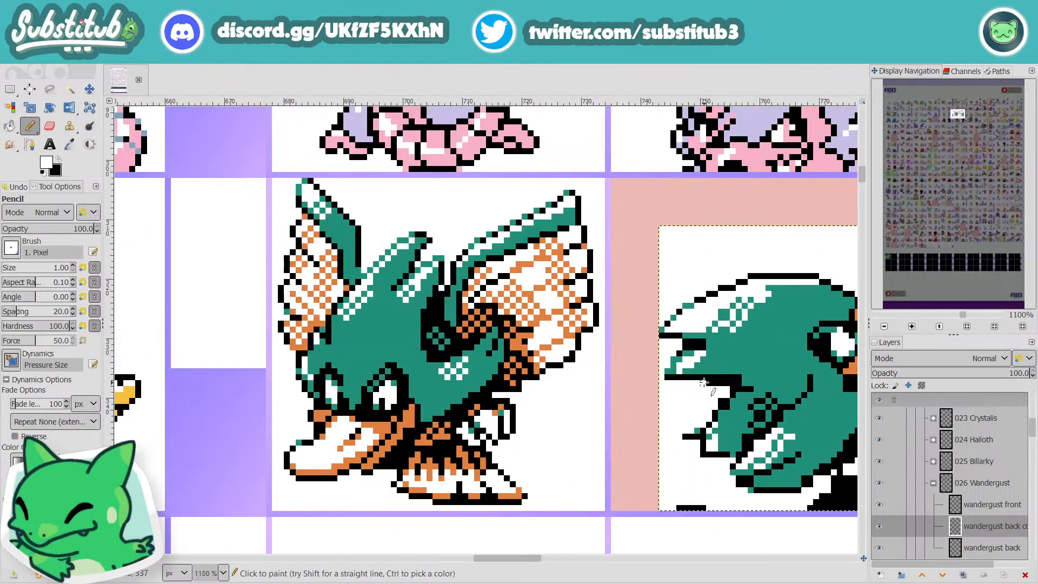
Step: Thin the thick outline beneath the second head feather with the sprite's teal, and save the image
ctrl+click(742, 375)
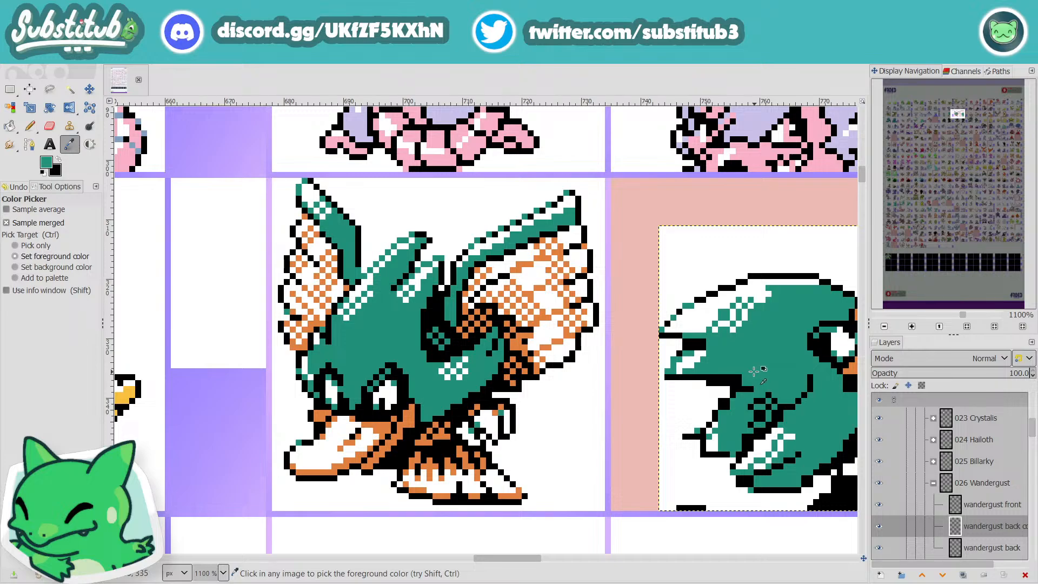
drag(739, 377, 709, 378)
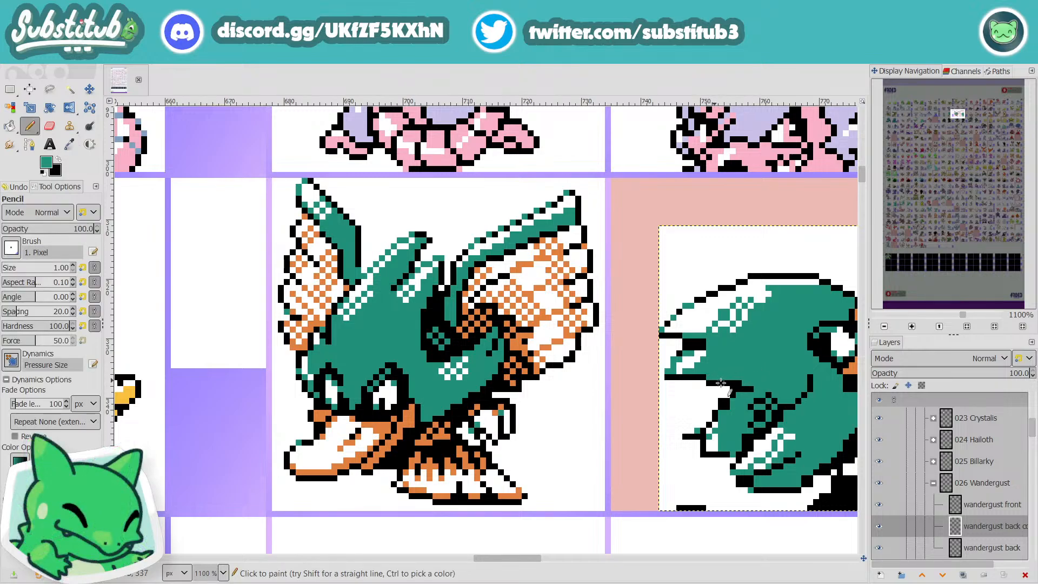
scroll(742, 386, down, 3)
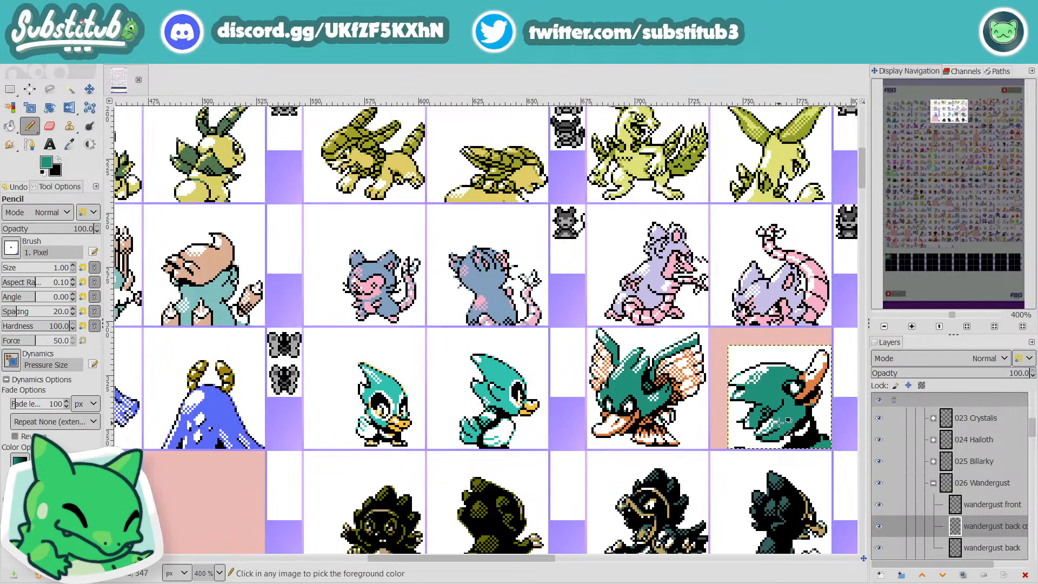
key(ctrl+s)
Step: Trim the outline at the second head feather's tip in white and save the image
scroll(719, 402, up, 3)
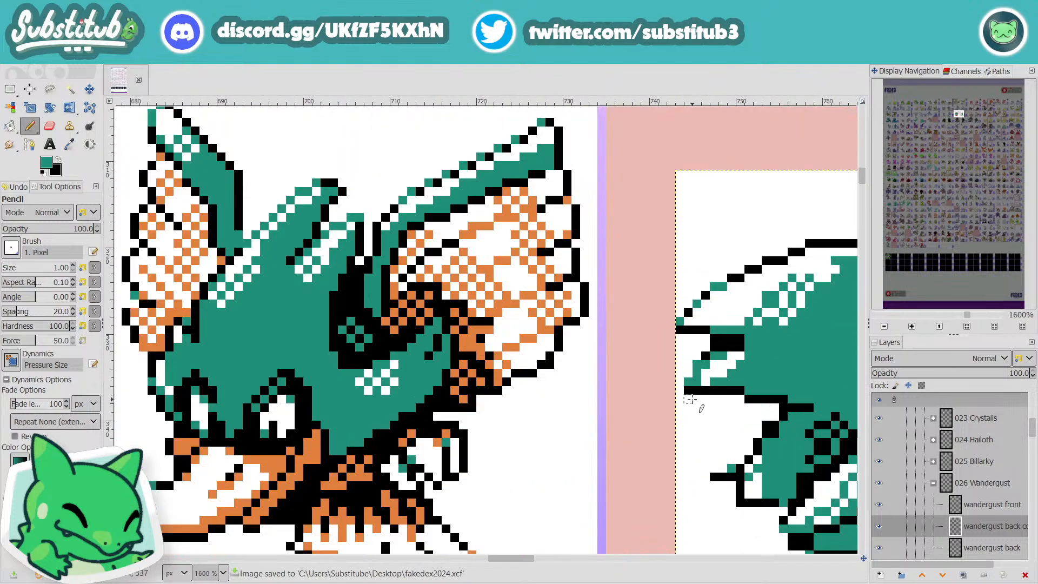
ctrl+click(691, 400)
key(x)
click(689, 398)
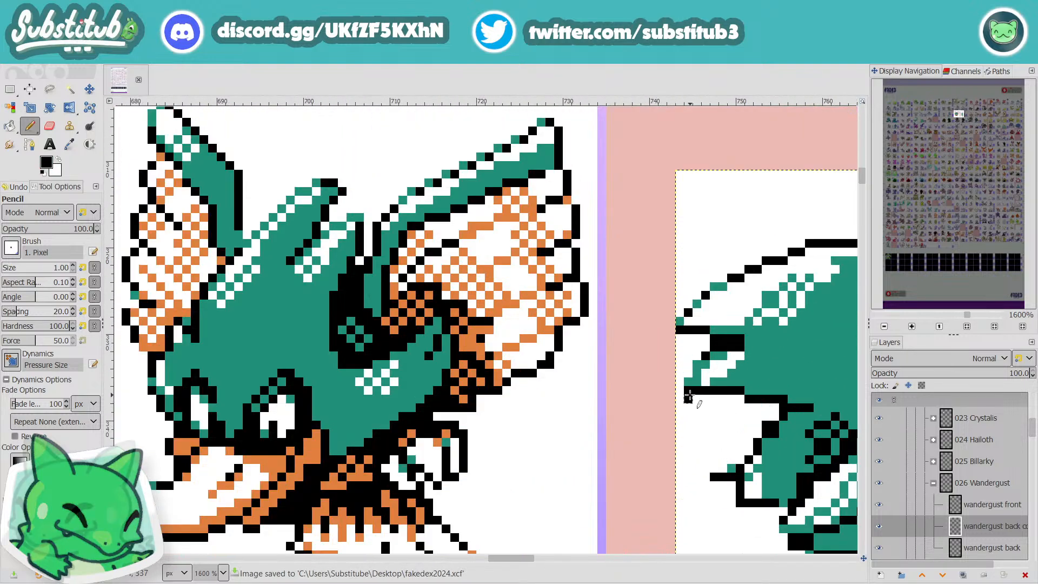
key(x)
scroll(714, 417, down, 4)
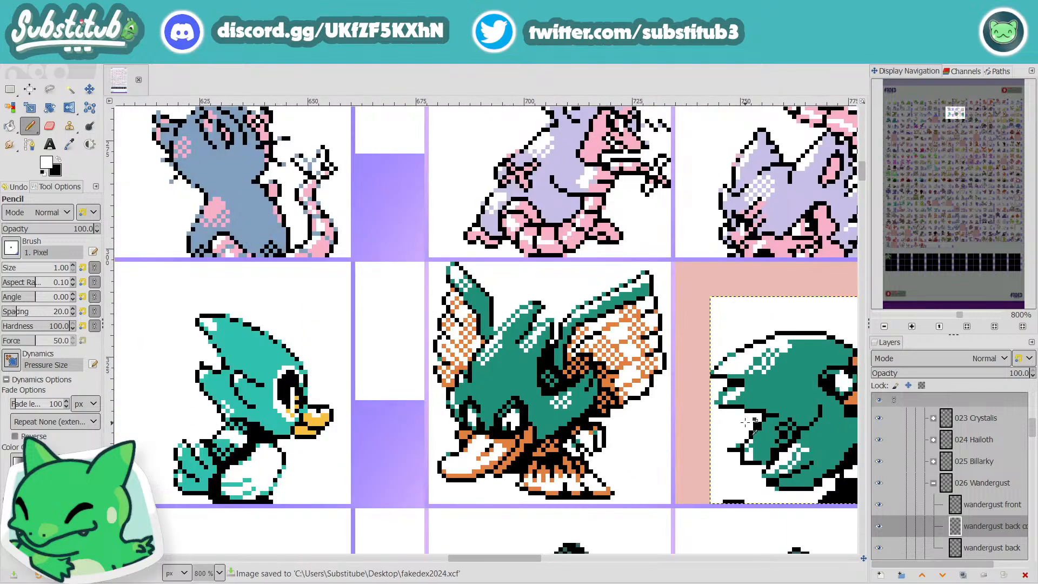
key(ctrl+s)
scroll(754, 427, up, 5)
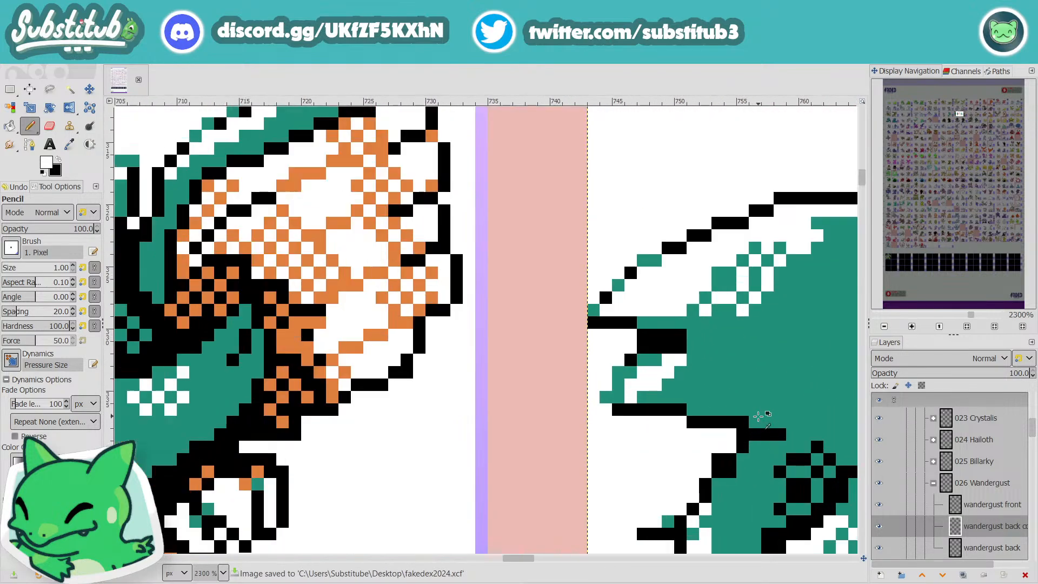
key(x)
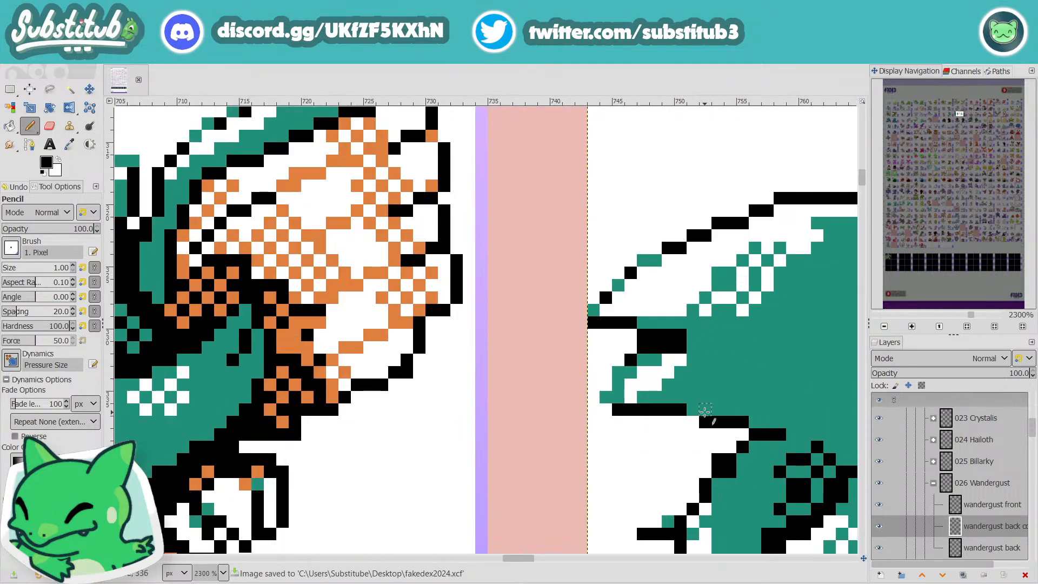
drag(694, 411, 695, 422)
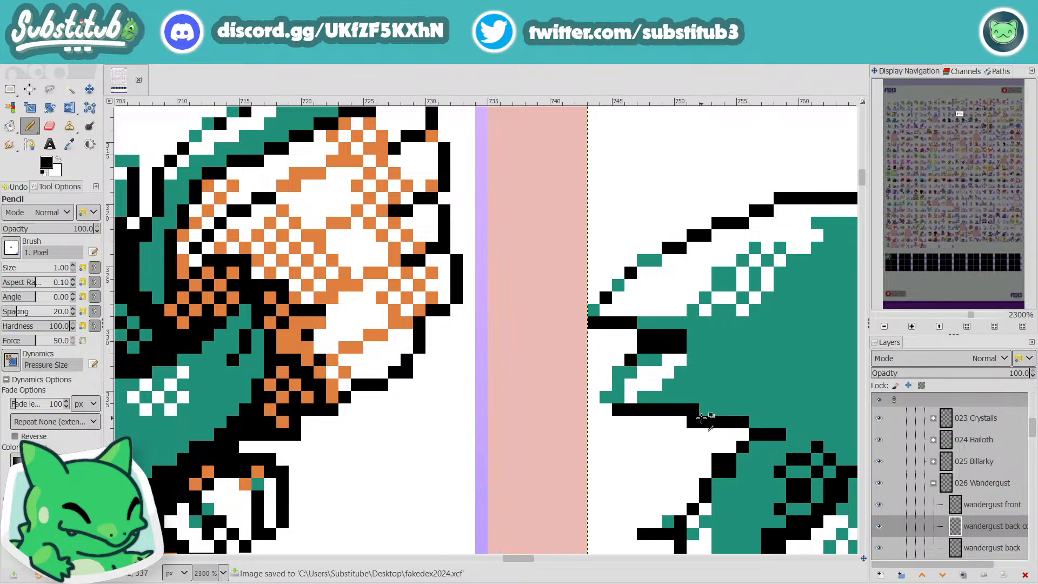
key(ctrl+z)
Step: Reshape the stepped outline beneath the second head feather with single teal and black pixels
ctrl+click(716, 405)
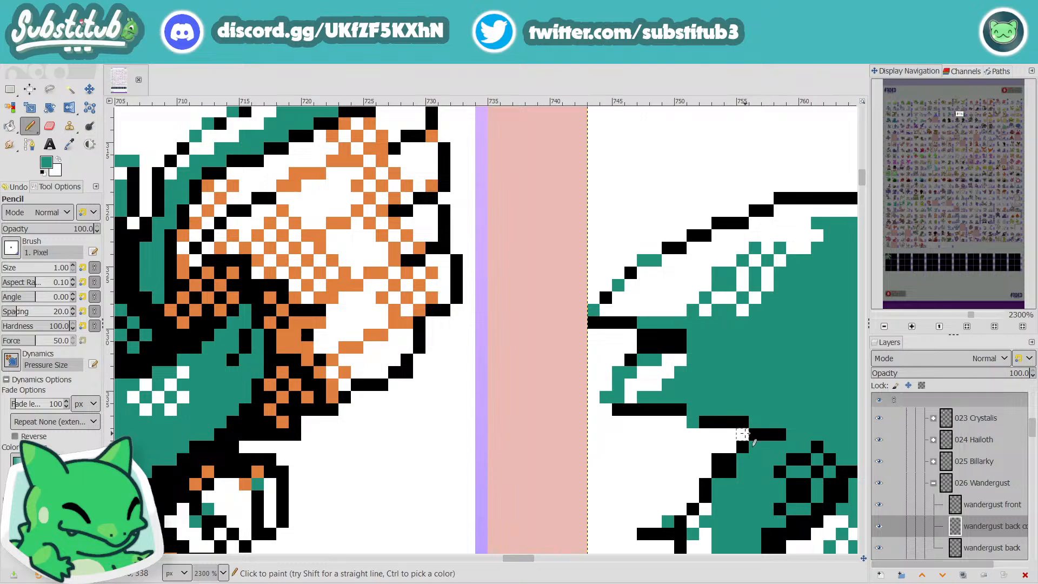
scroll(768, 430, down, 5)
scroll(745, 442, up, 6)
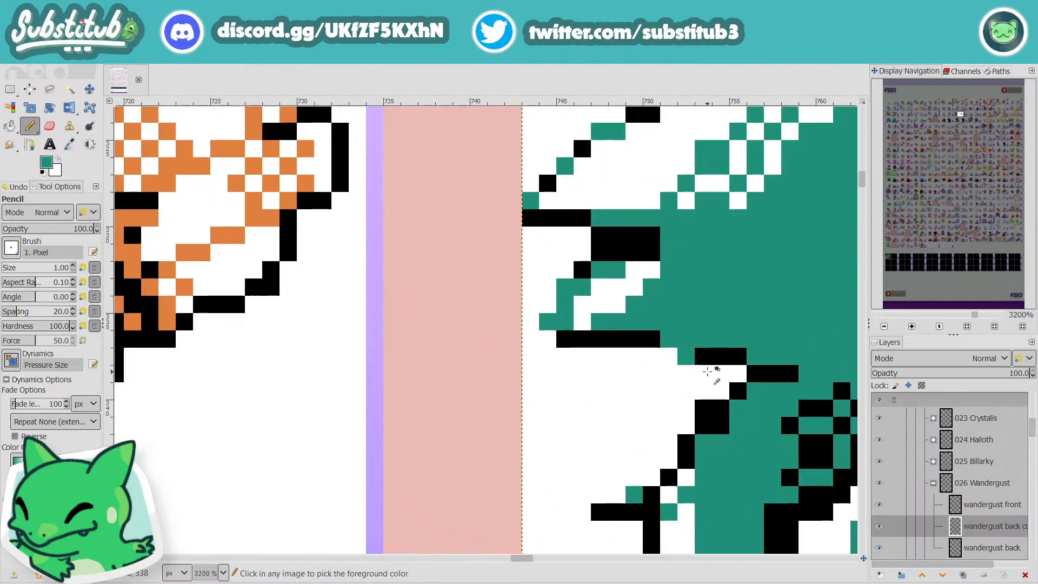
scroll(697, 357, down, 5)
scroll(756, 414, up, 4)
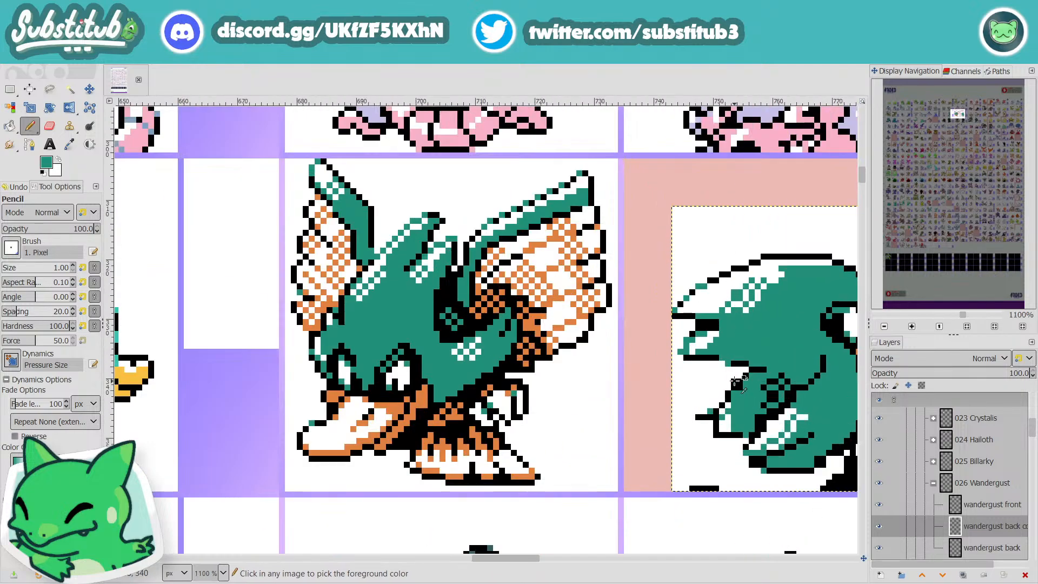
ctrl+click(733, 361)
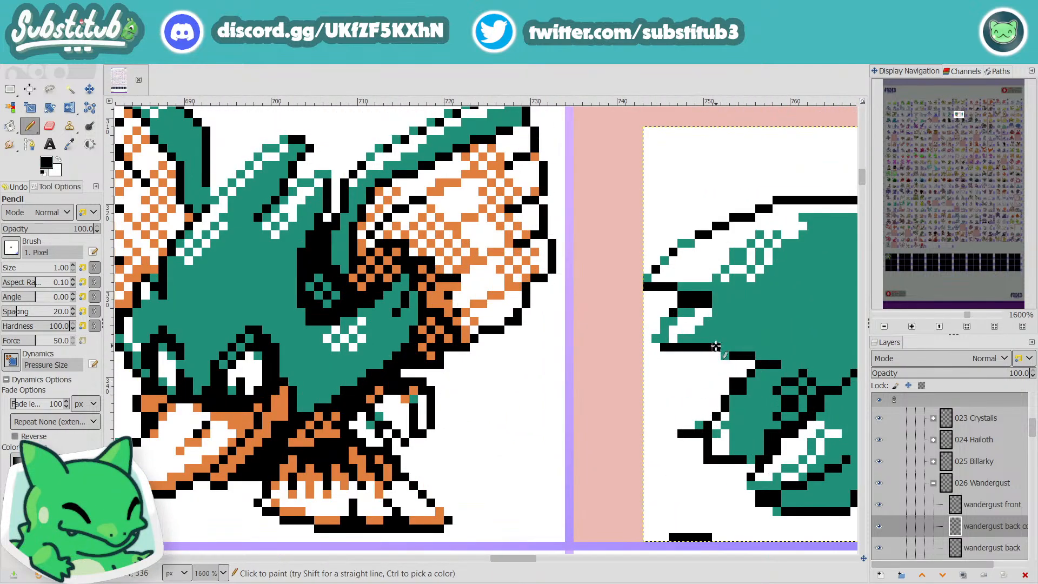
scroll(716, 346, down, 3)
scroll(785, 384, down, 1)
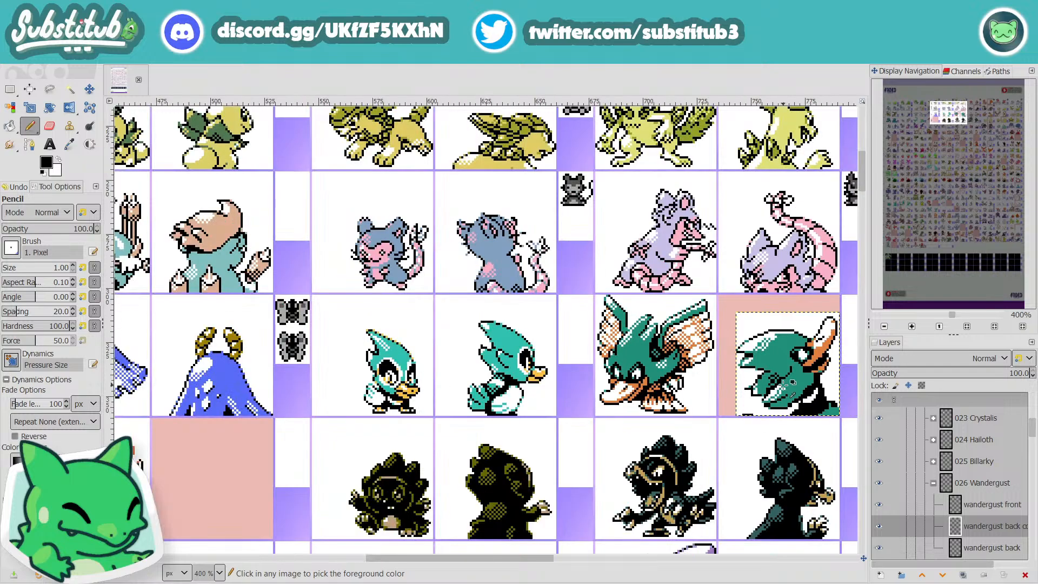
Step: Touch up the outline step where the second head feather meets the lower feather with the sprite's teal, and save the image
scroll(783, 385, up, 4)
key(o)
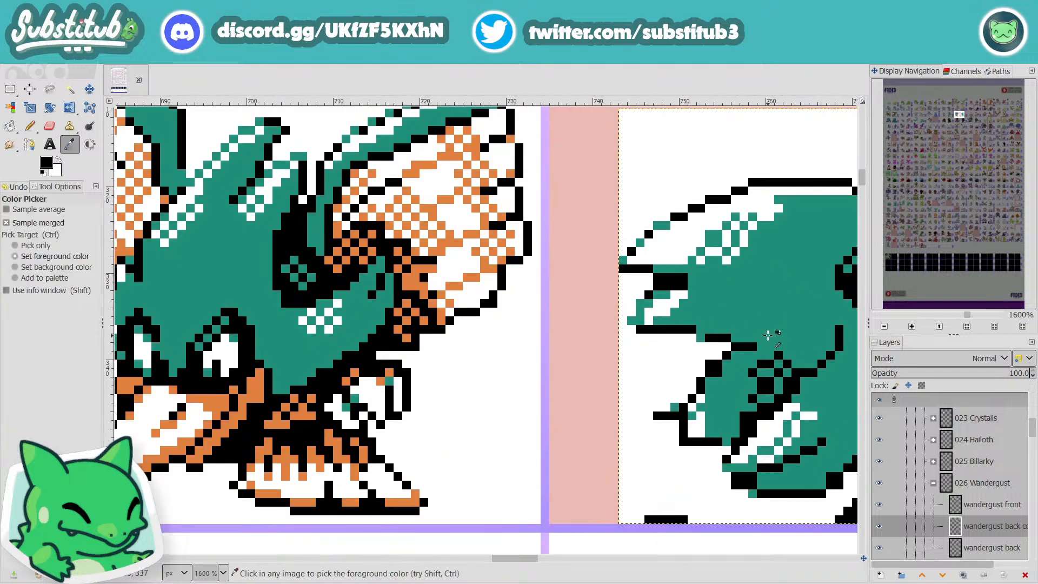
click(771, 313)
key(n)
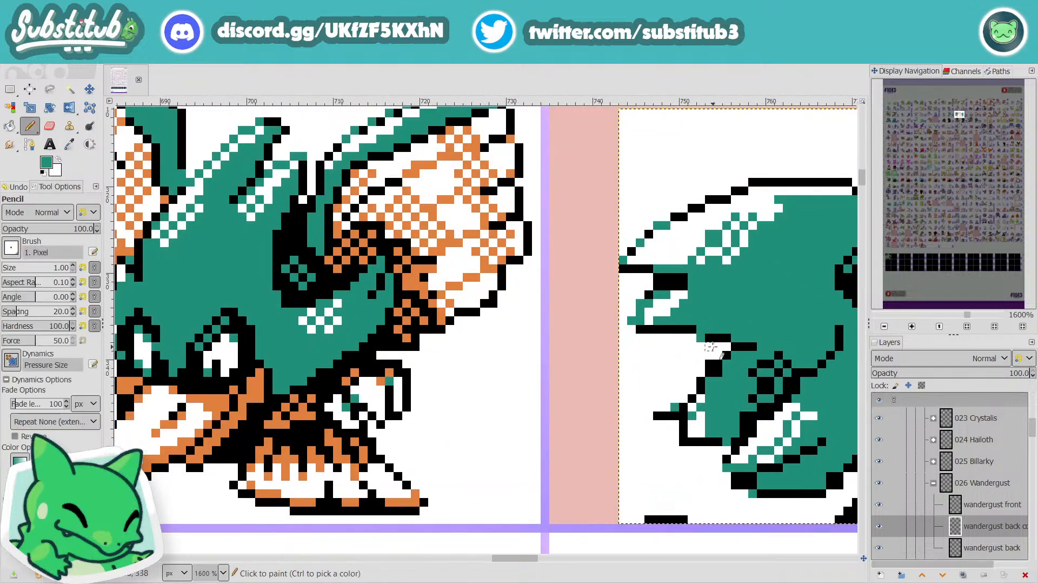
key(ctrl+s)
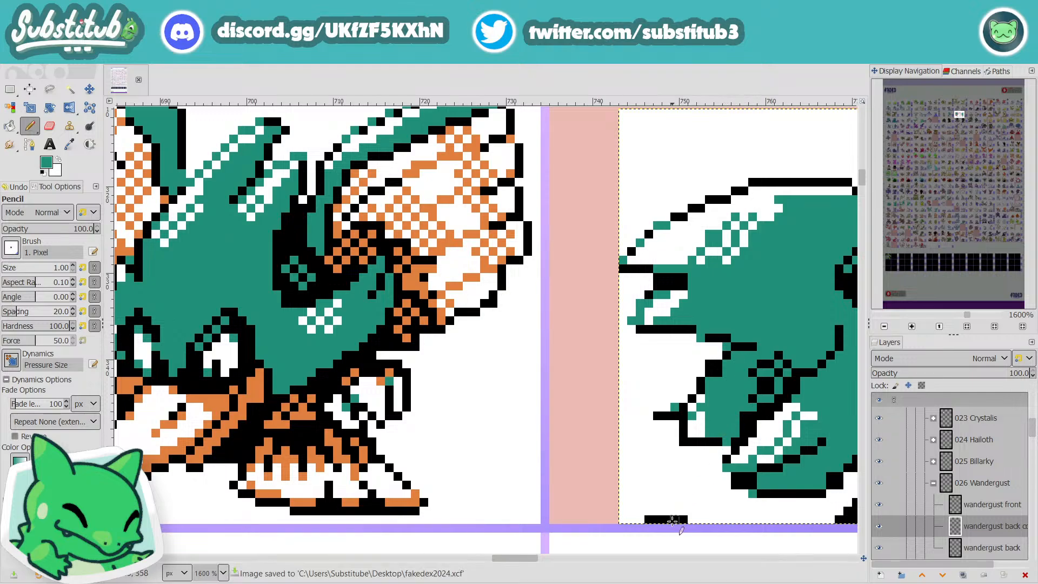
Step: Thin the thick outline between the first and second head feathers by painting its upper row teal, and save the image
drag(518, 560, 541, 564)
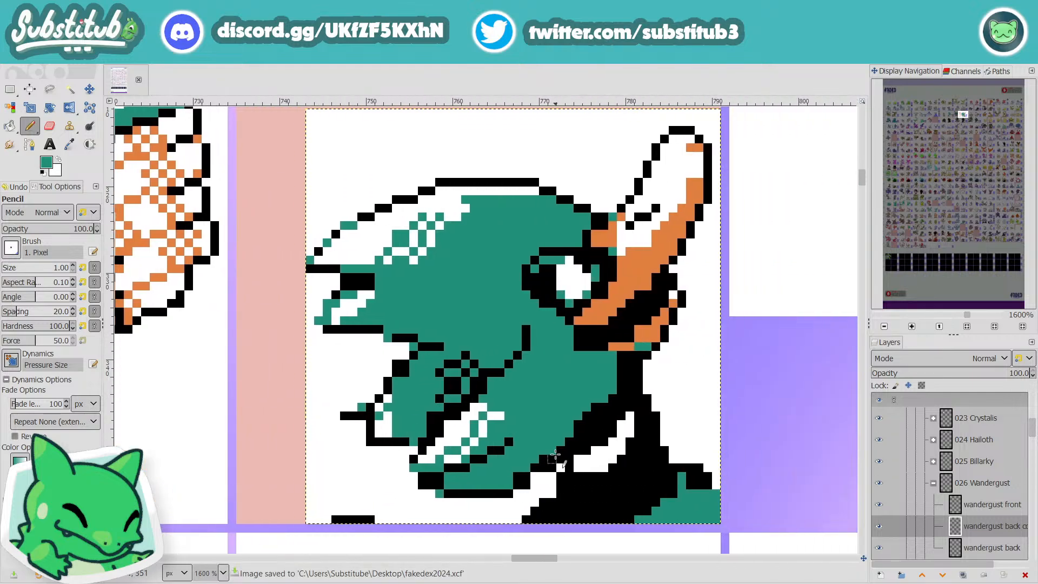
scroll(555, 456, down, 3)
scroll(445, 329, up, 4)
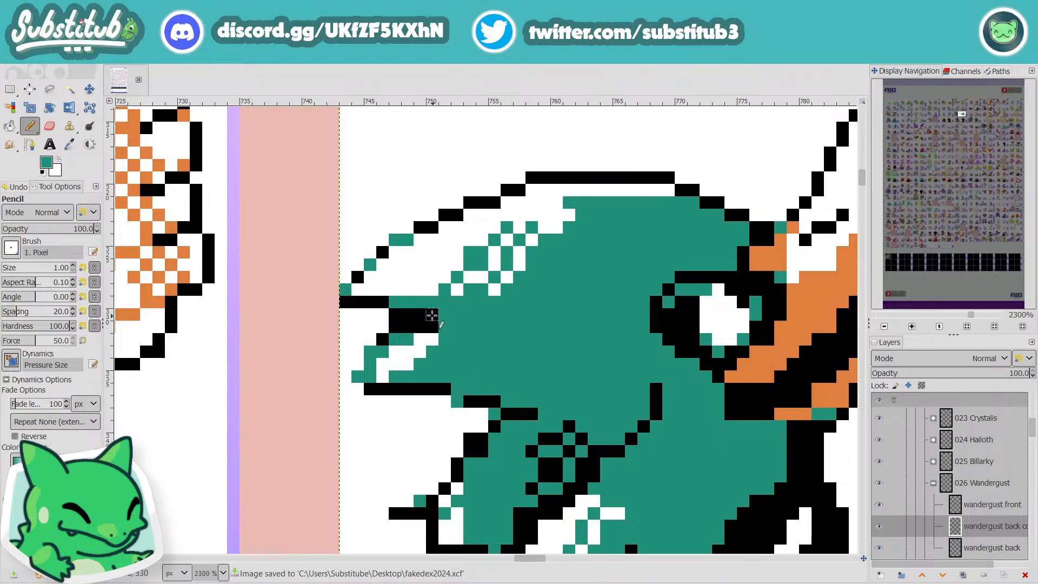
drag(432, 315, 424, 313)
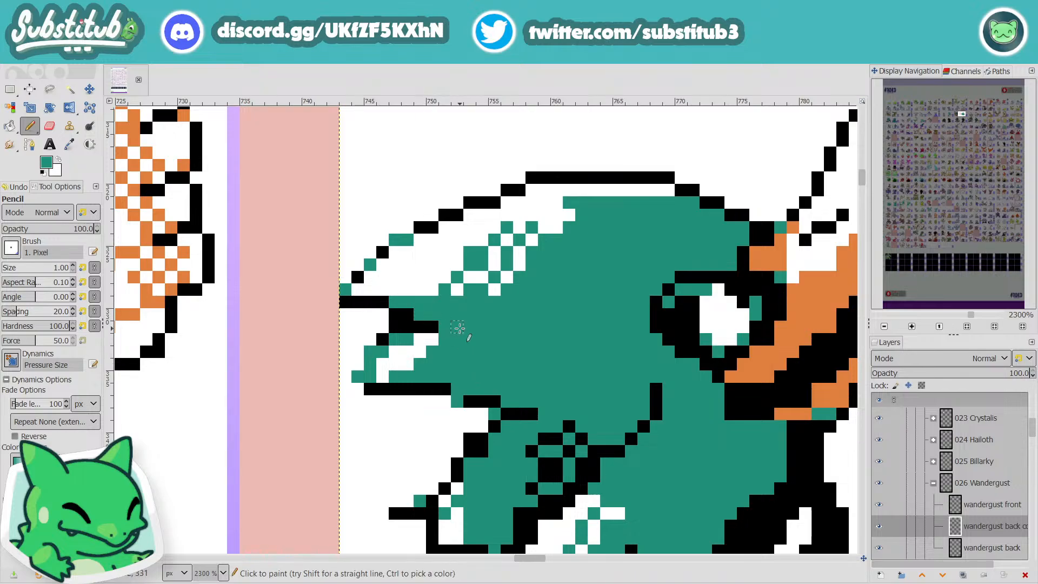
scroll(580, 345, down, 3)
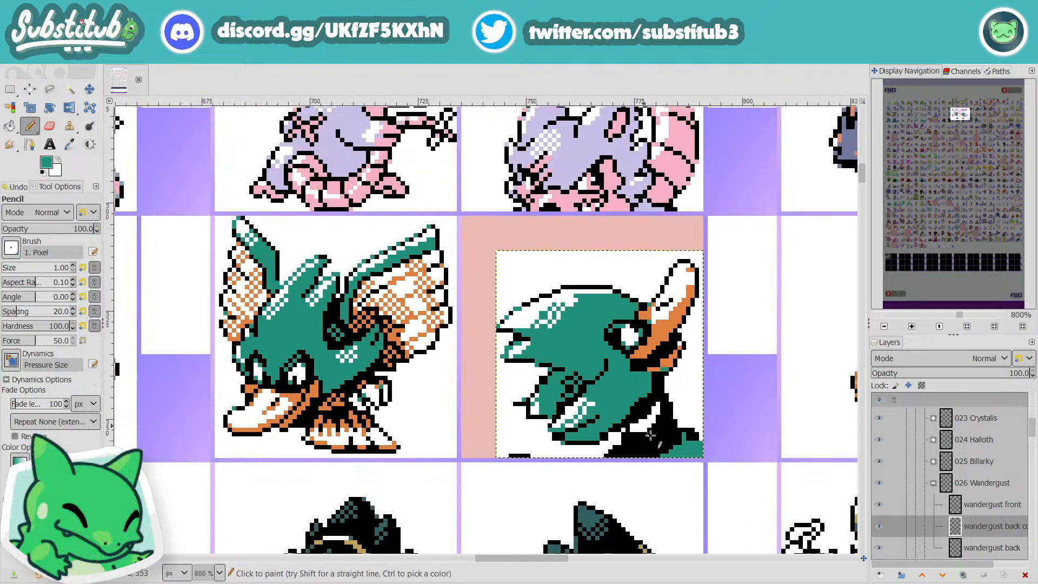
key(ctrl+s)
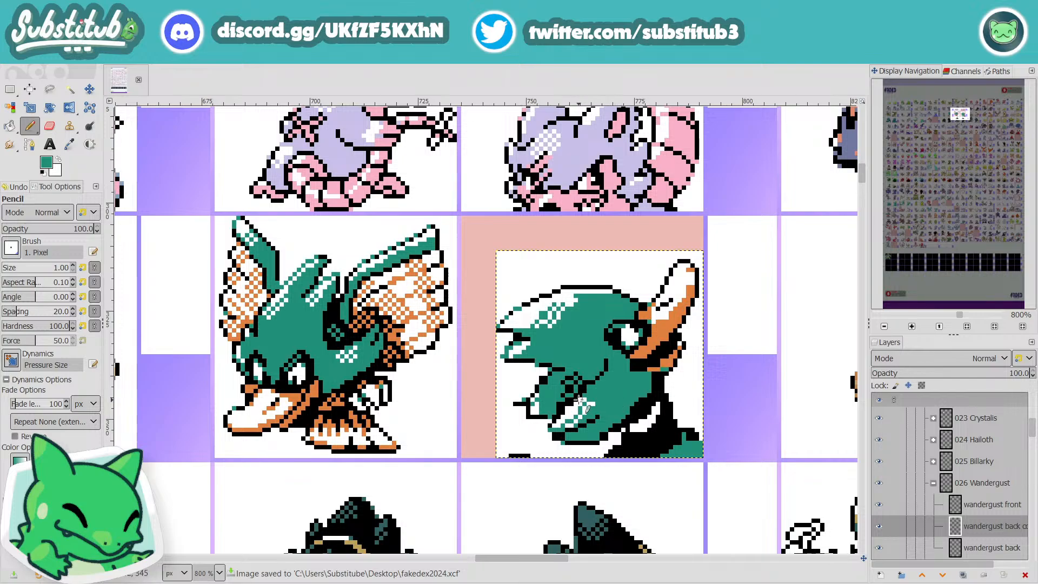
Step: Refine the notch between the first and second head feathers by recolouring one inner outline pixel teal
scroll(523, 392, up, 4)
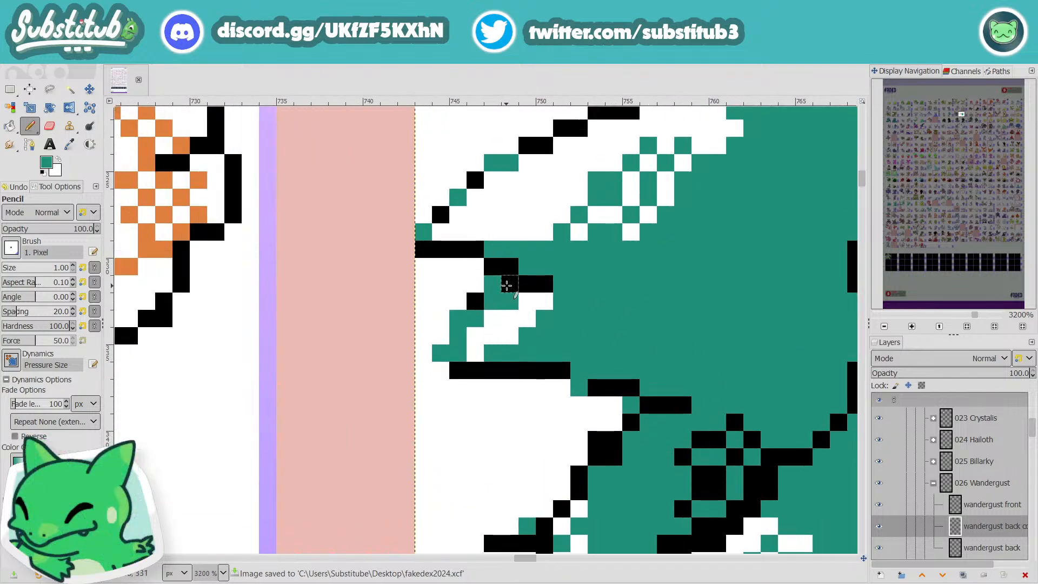
key(ctrl+z)
click(507, 285)
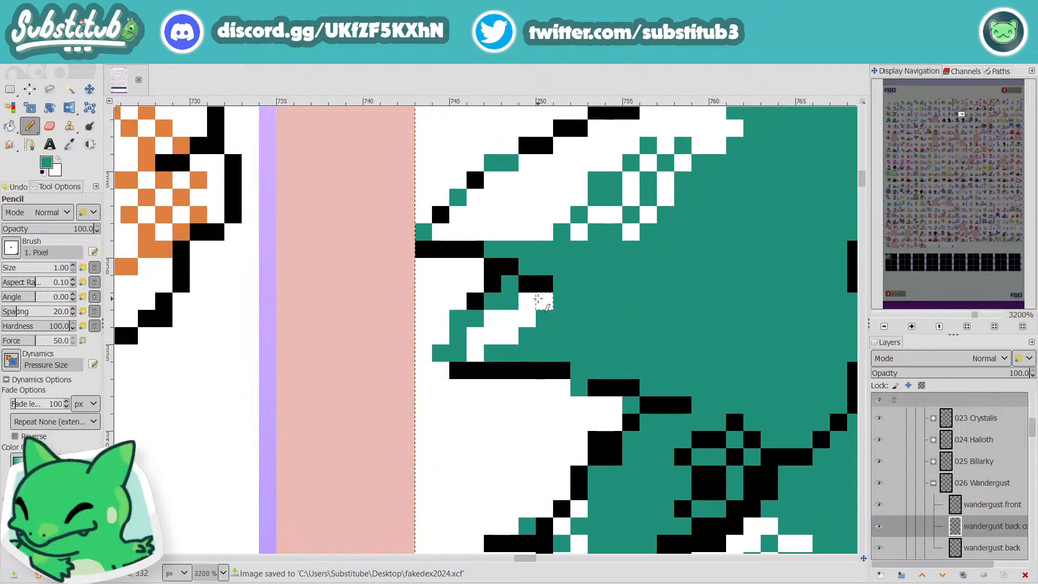
scroll(554, 313, down, 6)
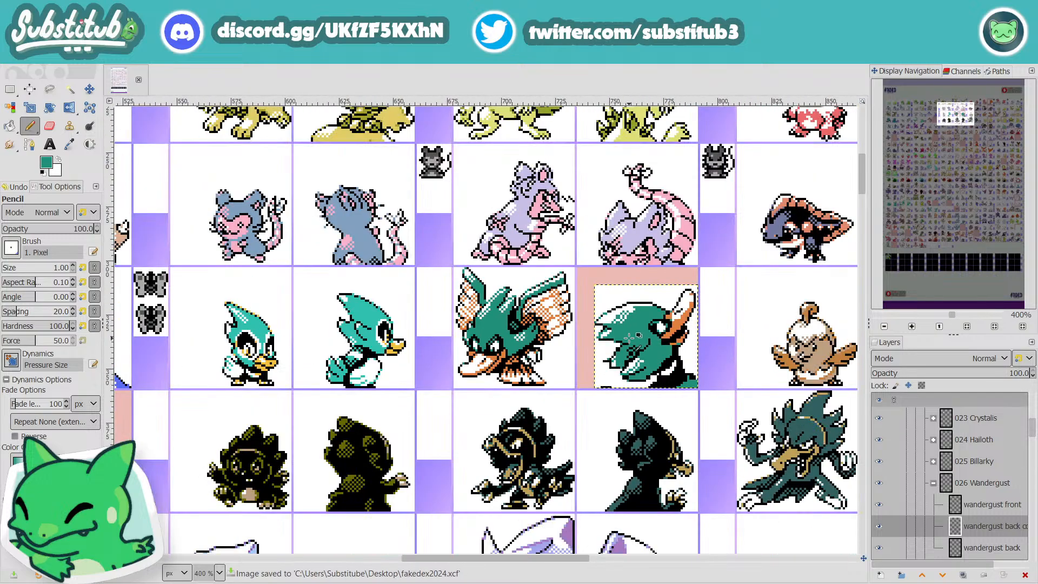
Step: Trim the protruding teal pixel at the second head feather's tip in white, keeping the outline corner beneath it black, and save the image
scroll(621, 344, up, 6)
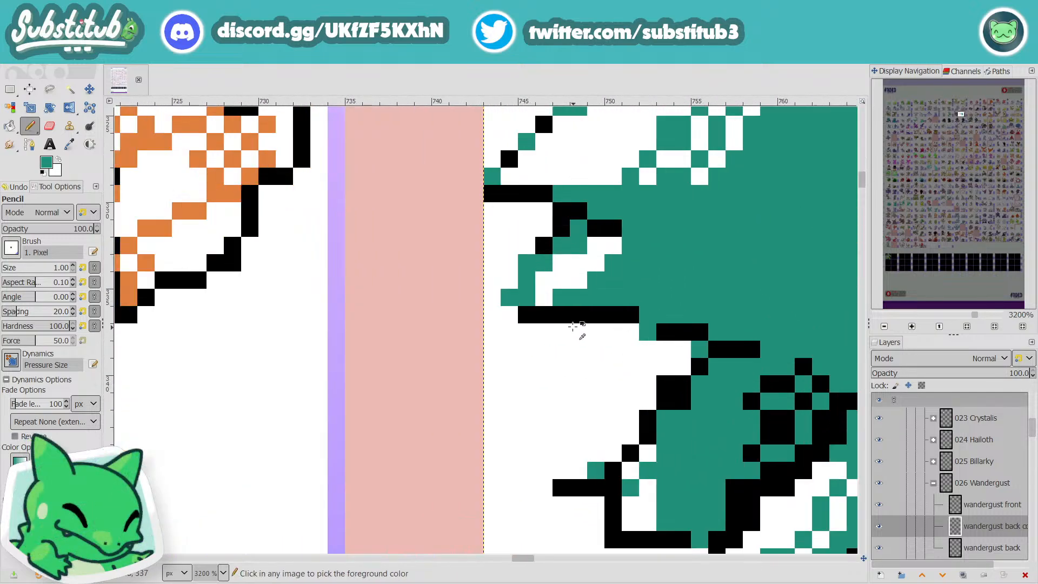
click(519, 318)
key(x)
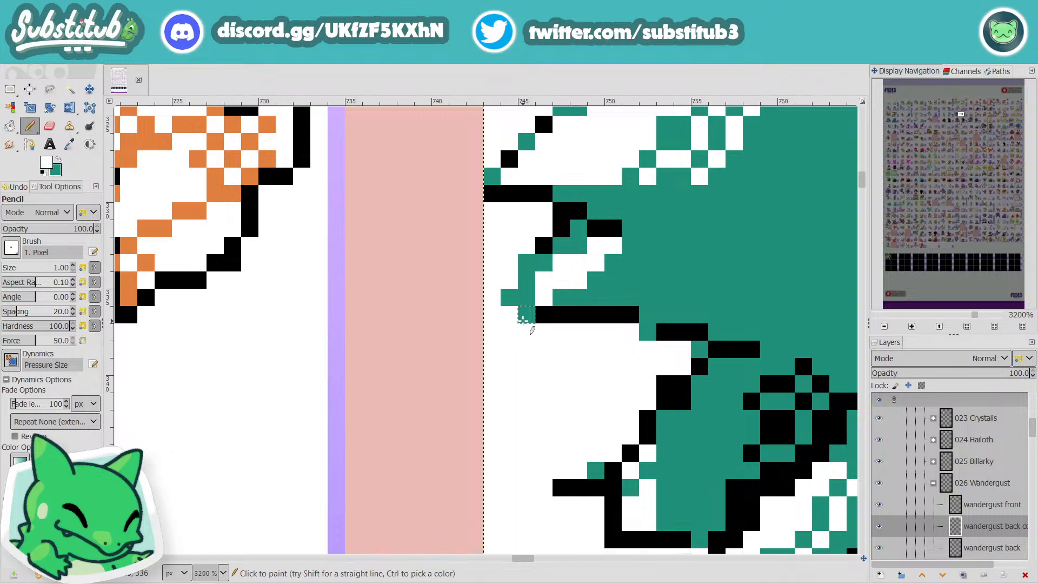
key(d)
click(526, 314)
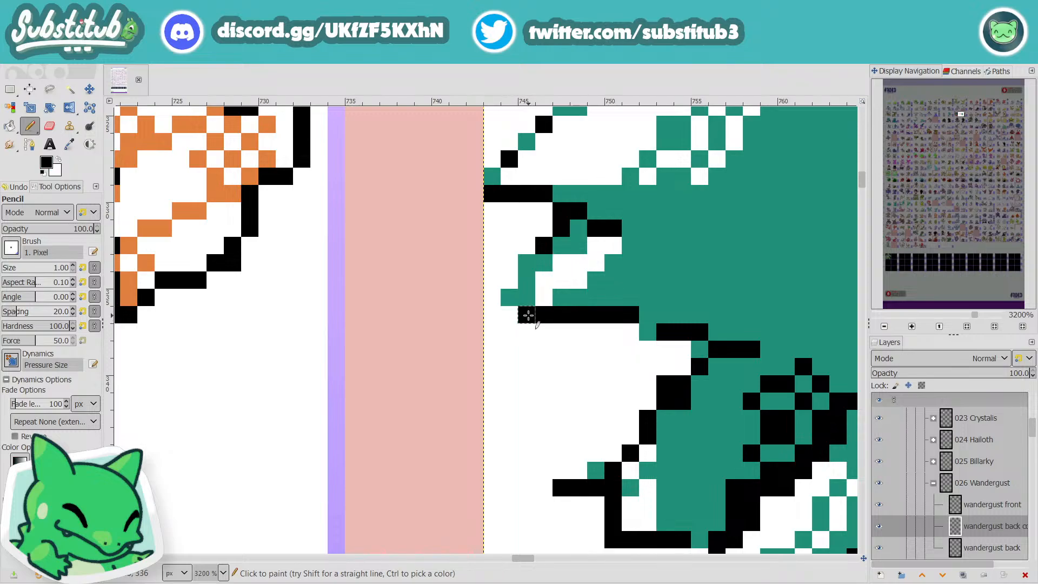
key(x)
click(503, 301)
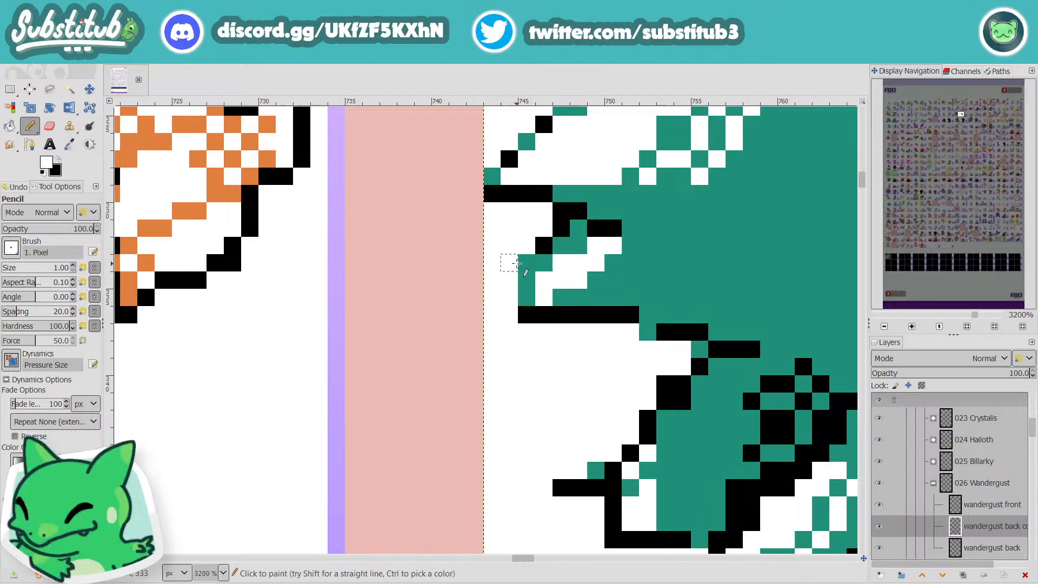
scroll(653, 314, down, 5)
scroll(653, 314, up, 4)
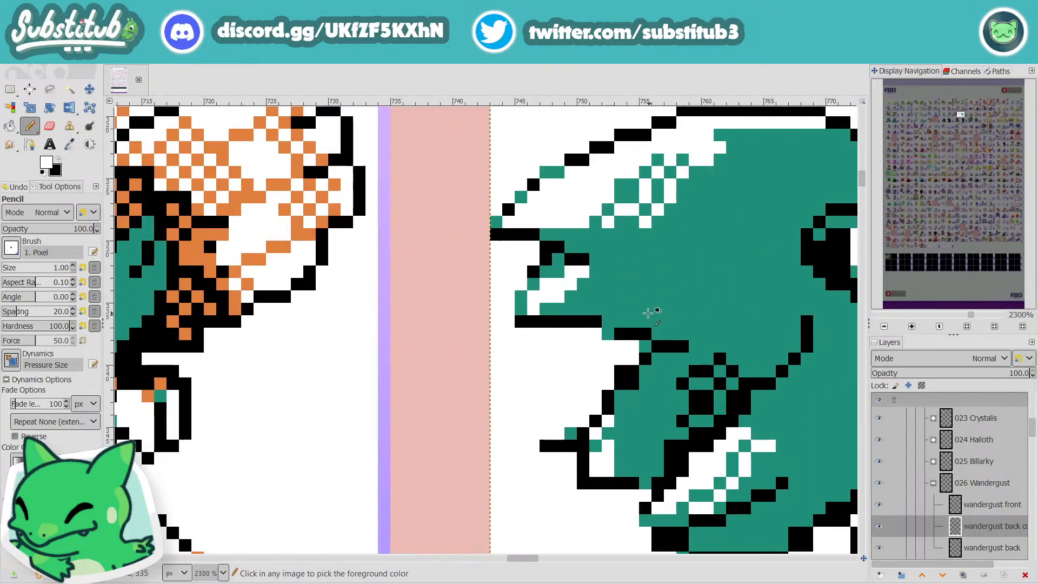
scroll(653, 314, down, 2)
scroll(653, 313, up, 2)
key(ctrl+s)
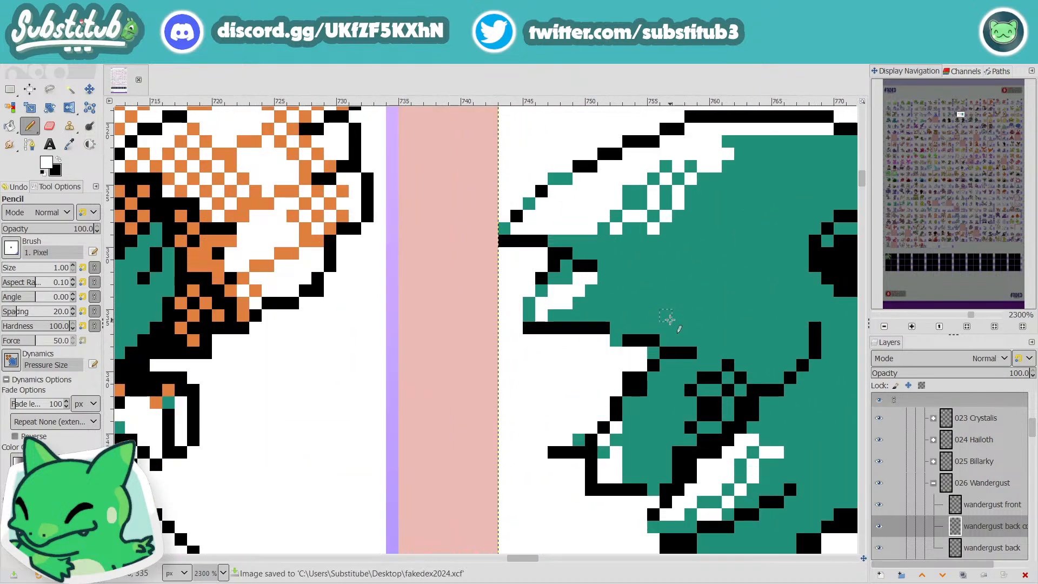
Step: Look over the sprite sheet's rows and the cells marked in pink, and return to Wandergust's back sprite
scroll(678, 325, down, 4)
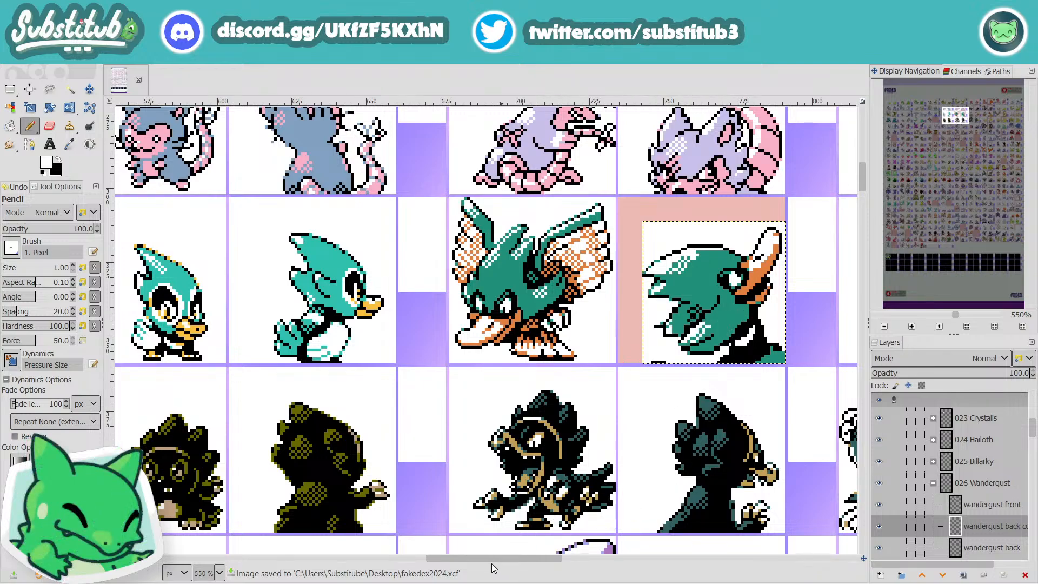
drag(493, 558, 536, 557)
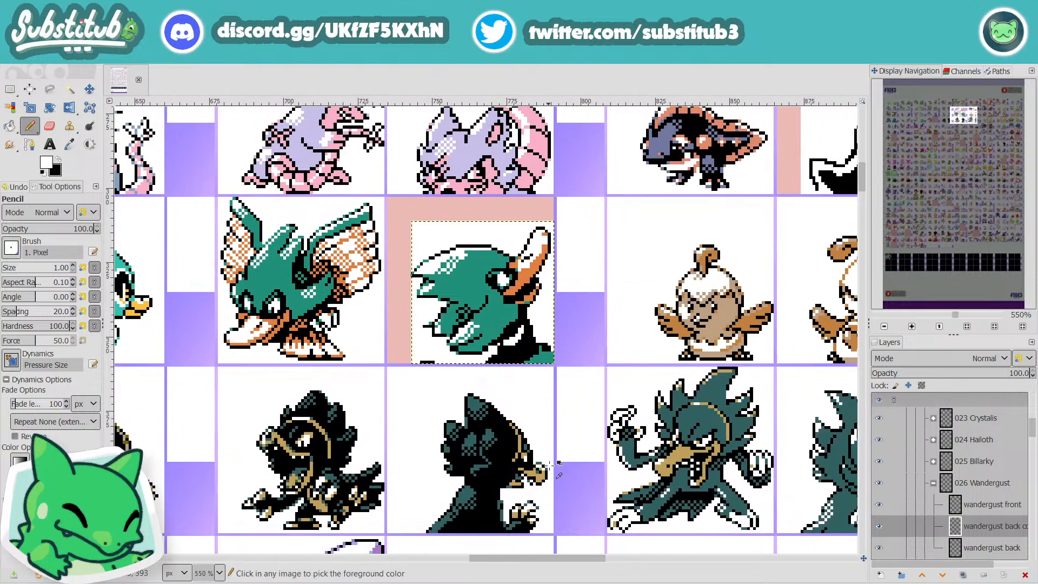
scroll(598, 451, down, 3)
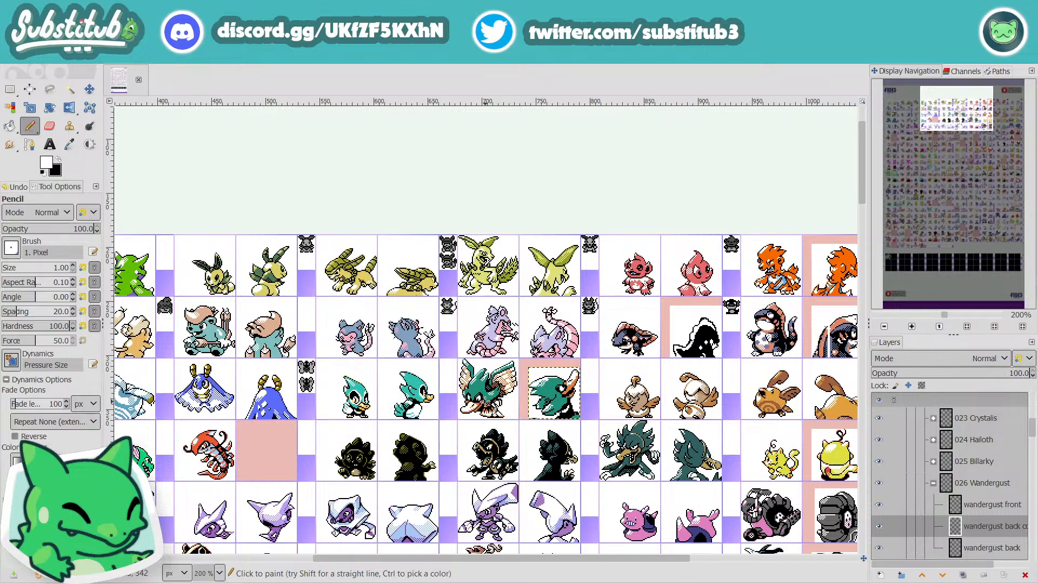
scroll(486, 330, down, 4)
scroll(491, 393, up, 4)
scroll(491, 392, up, 5)
scroll(491, 393, down, 5)
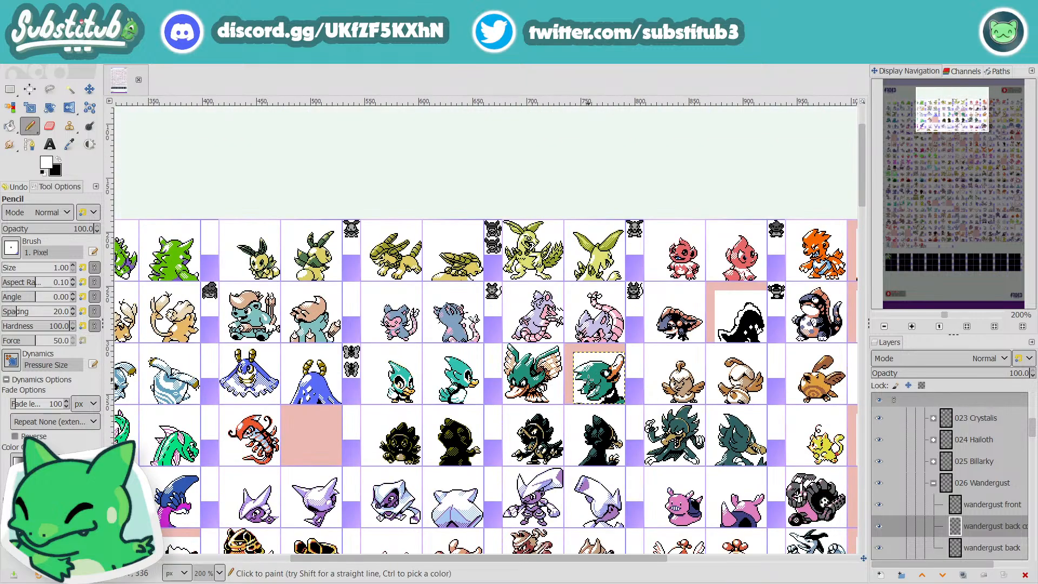
scroll(703, 397, down, 20)
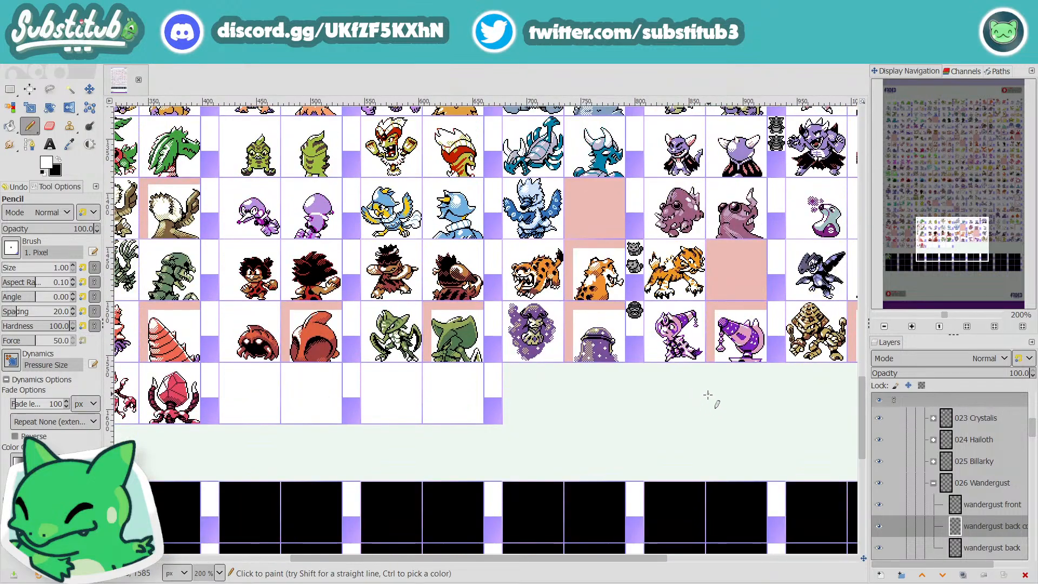
drag(570, 558, 852, 546)
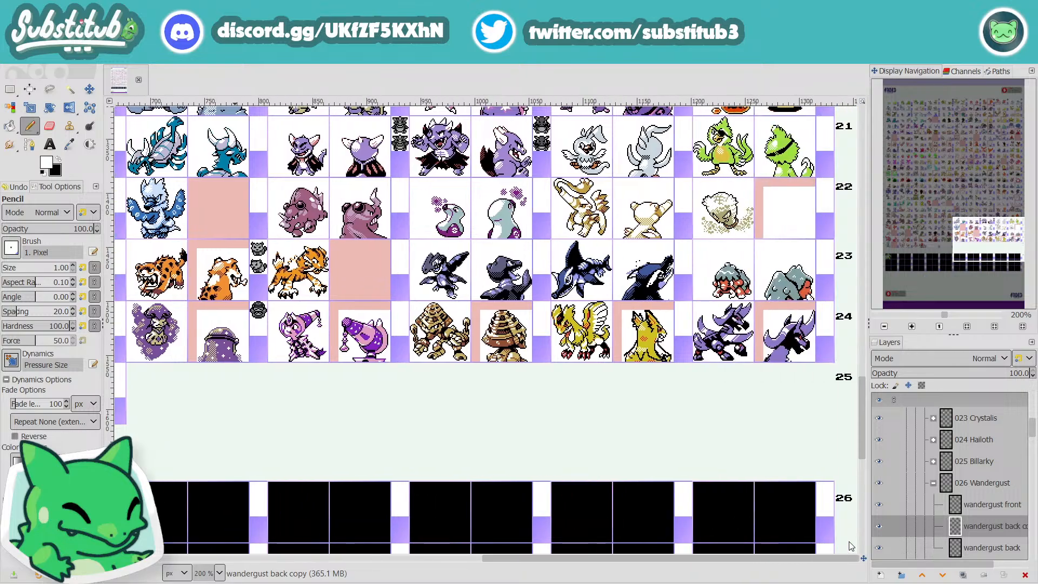
scroll(700, 470, up, 2)
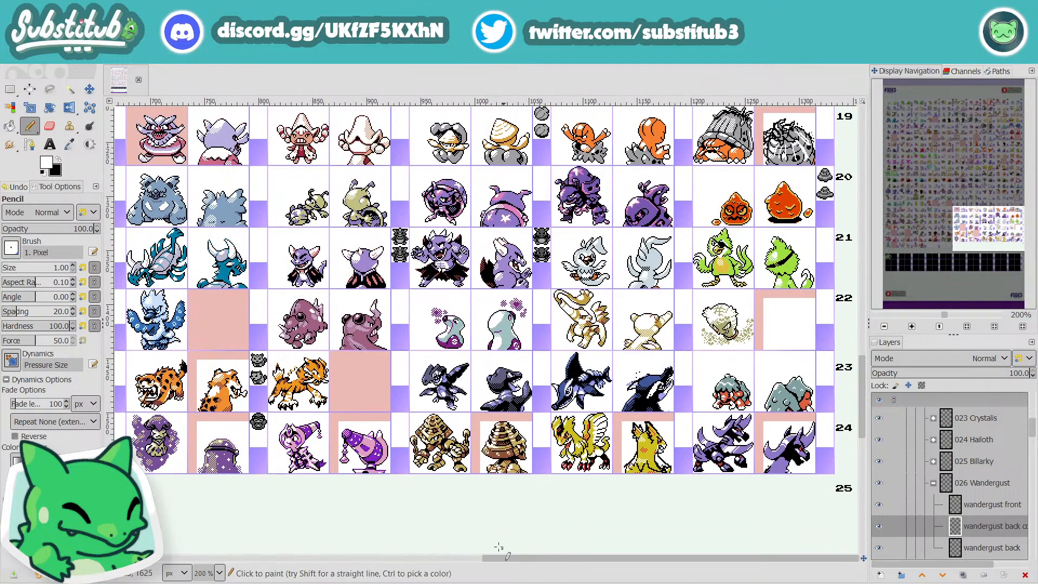
scroll(583, 483, up, 18)
scroll(528, 553, up, 2)
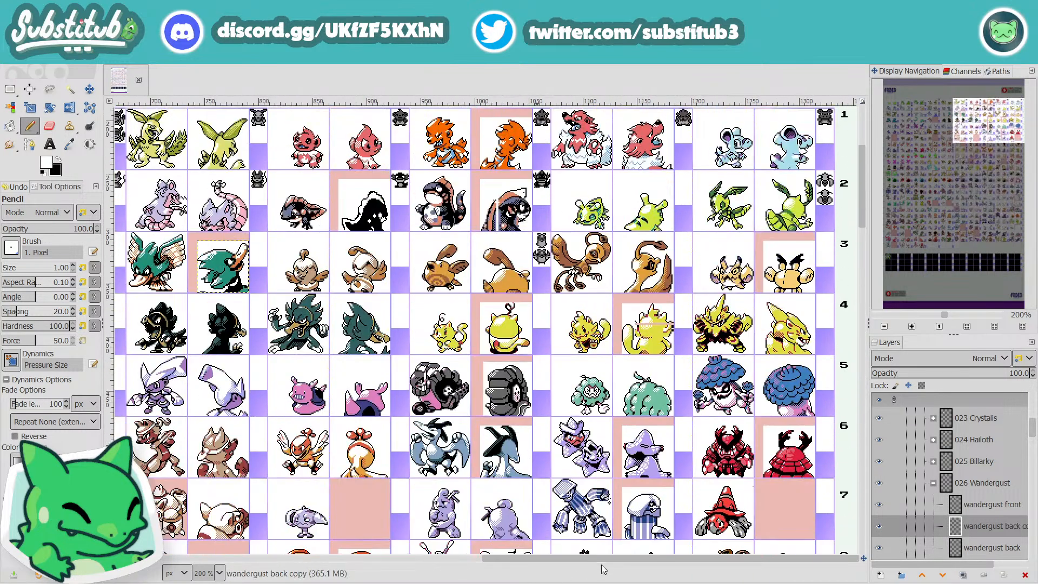
scroll(273, 285, left, 3)
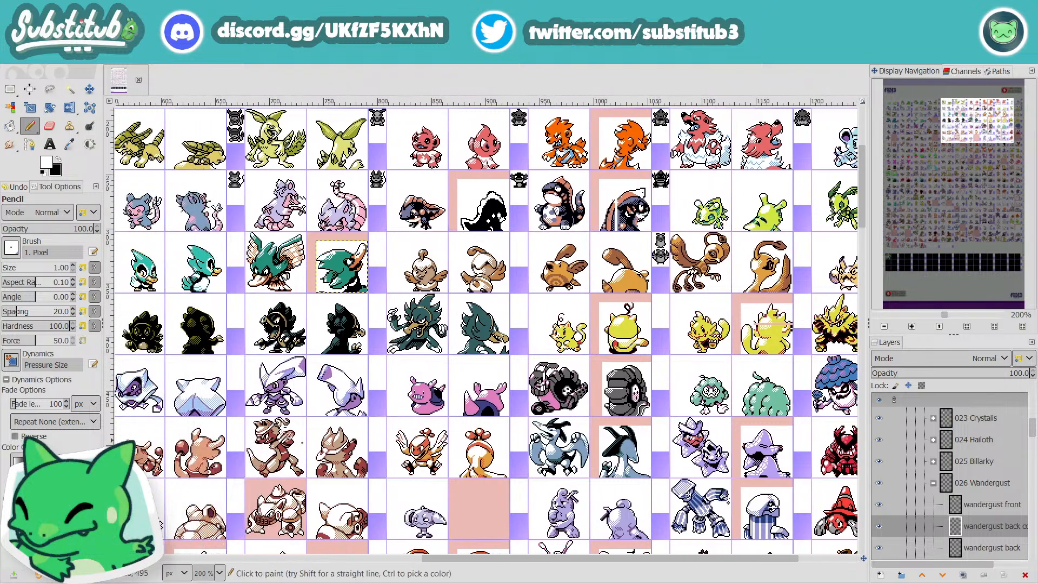
scroll(273, 285, up, 2)
scroll(272, 287, up, 1)
scroll(203, 279, up, 2)
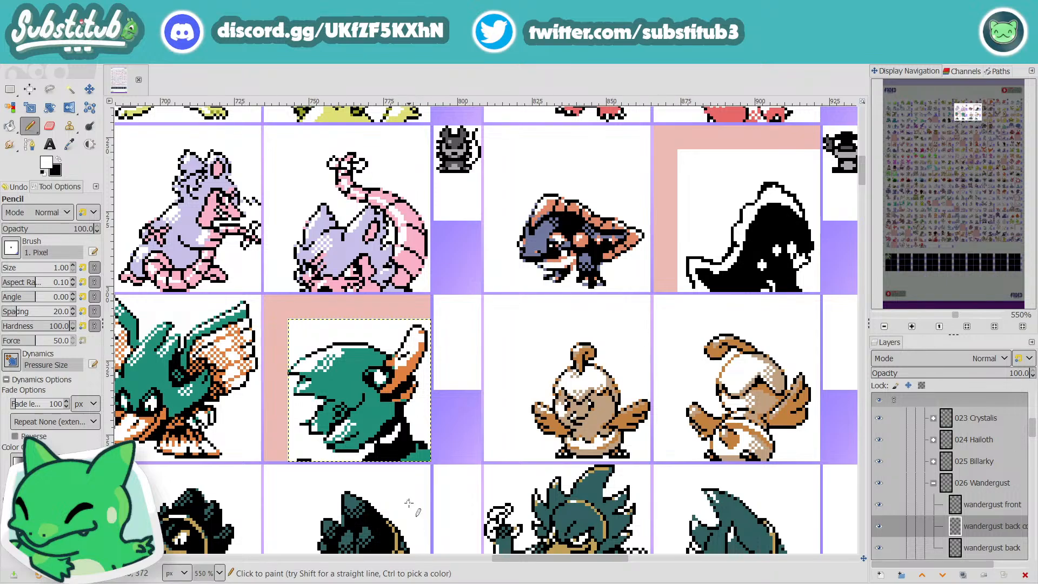
Step: Touch up the edge between Wandergust's teal head and black neck below the beak with teal and black pixels, and save the image
drag(593, 561, 568, 563)
key(o)
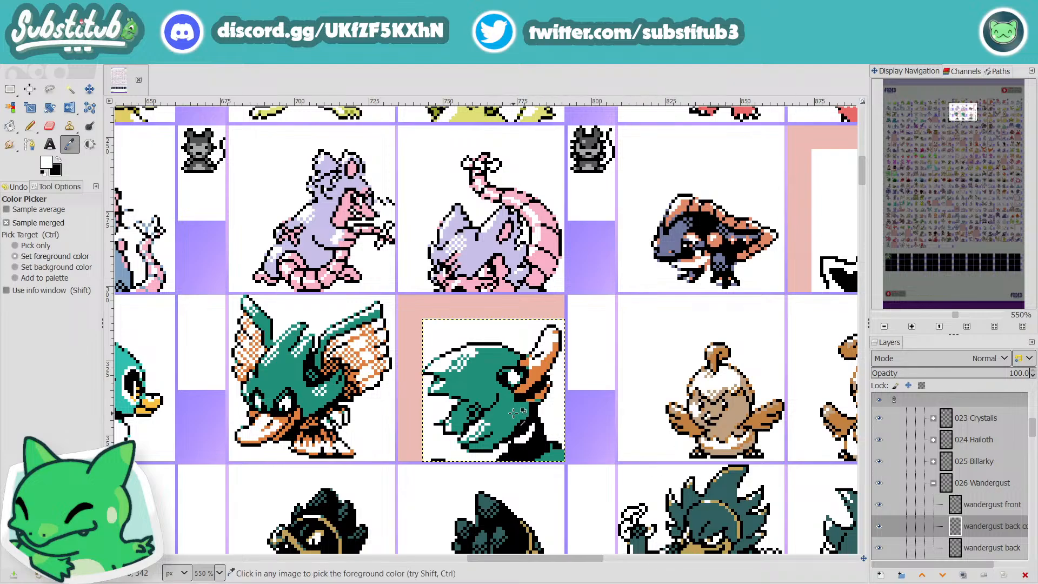
scroll(512, 414, up, 2)
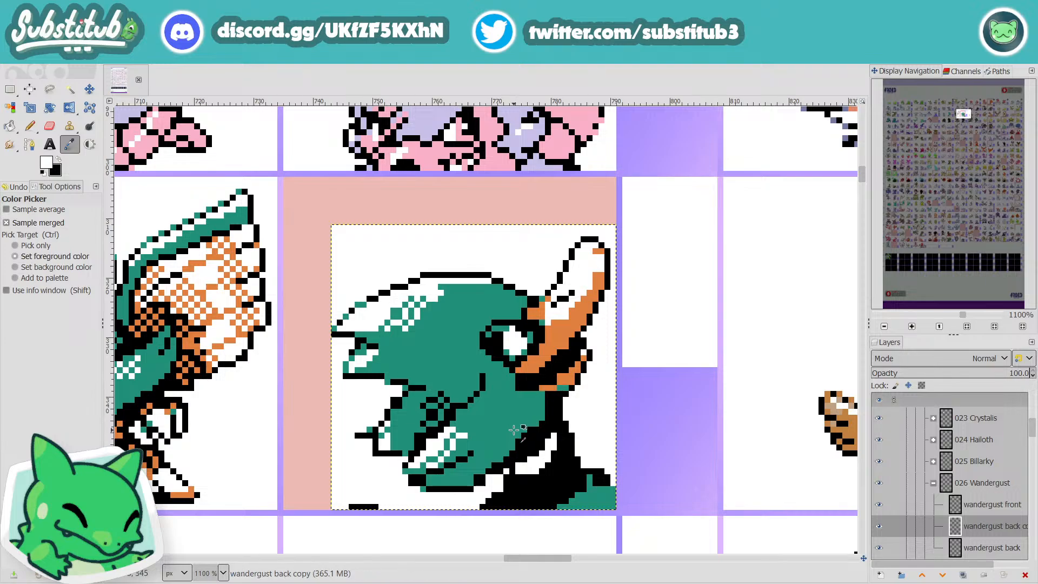
click(512, 415)
key(n)
click(529, 430)
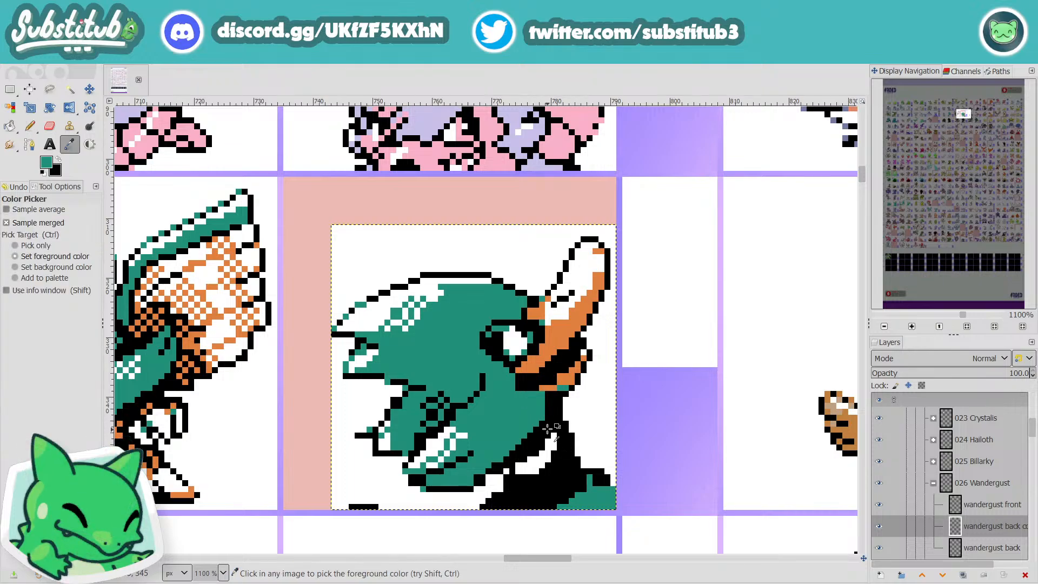
ctrl+click(548, 427)
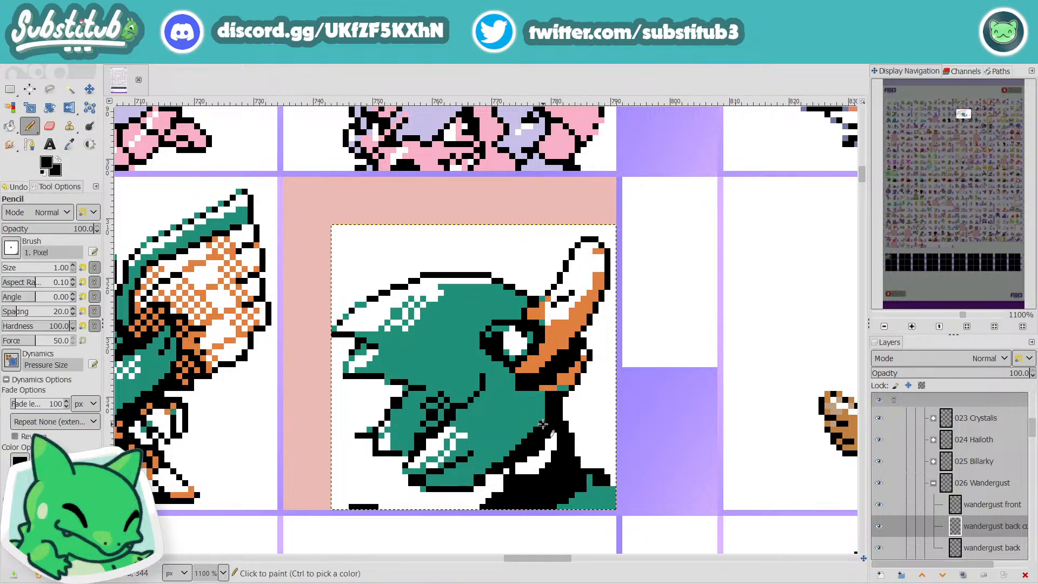
scroll(544, 416, down, 1)
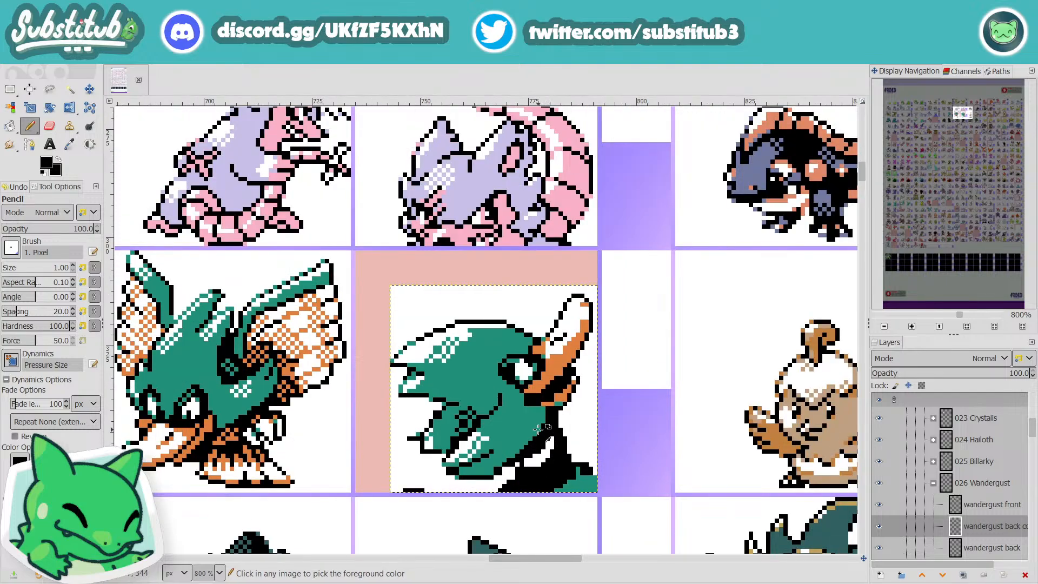
scroll(544, 417, up, 3)
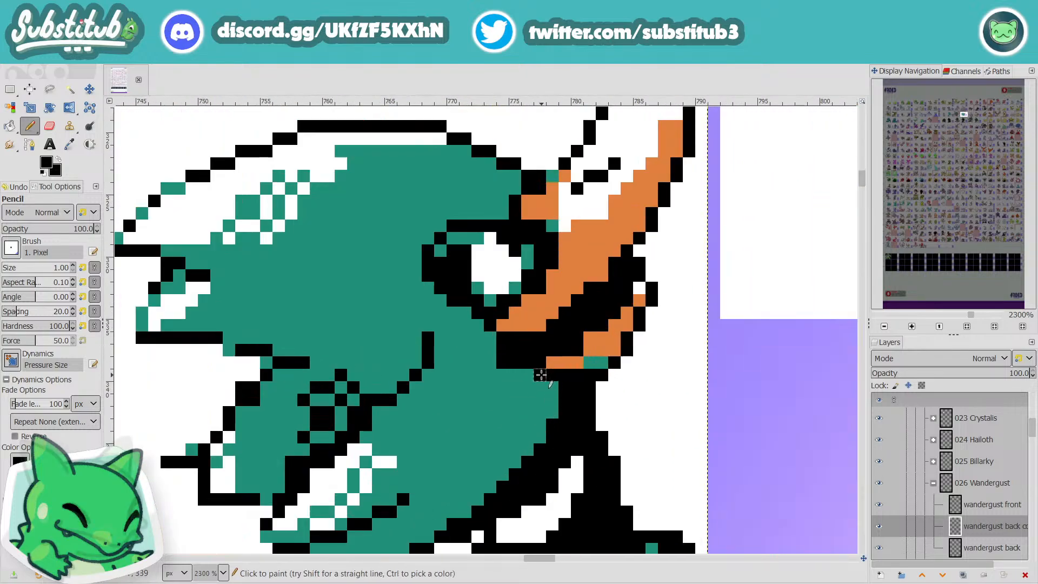
scroll(562, 395, down, 3)
scroll(569, 404, down, 2)
key(ctrl+s)
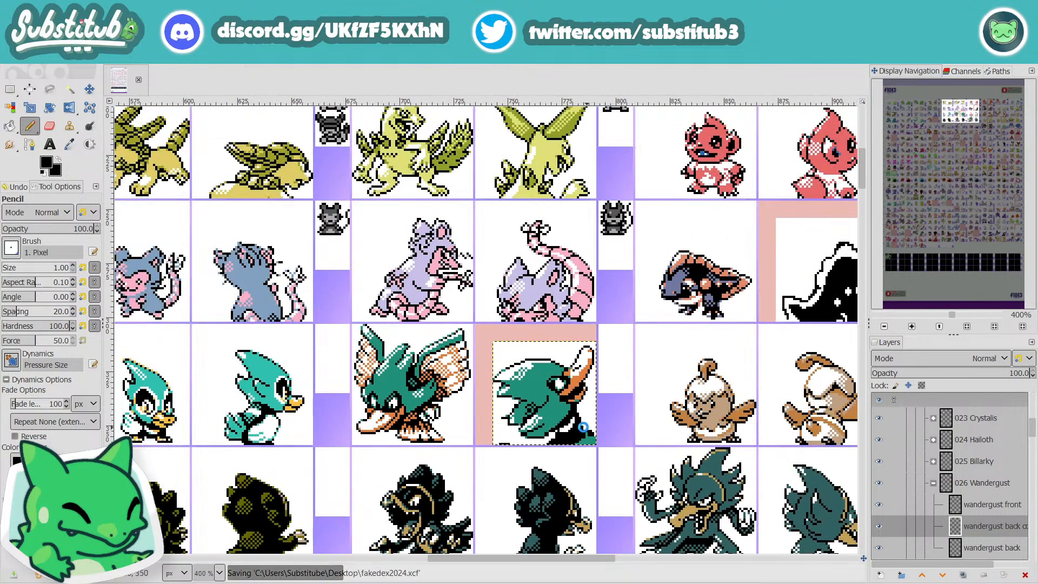
Step: Round off the blocky black outline corner beneath the beak's base by painting its outer pixels teal
scroll(583, 442, down, 1)
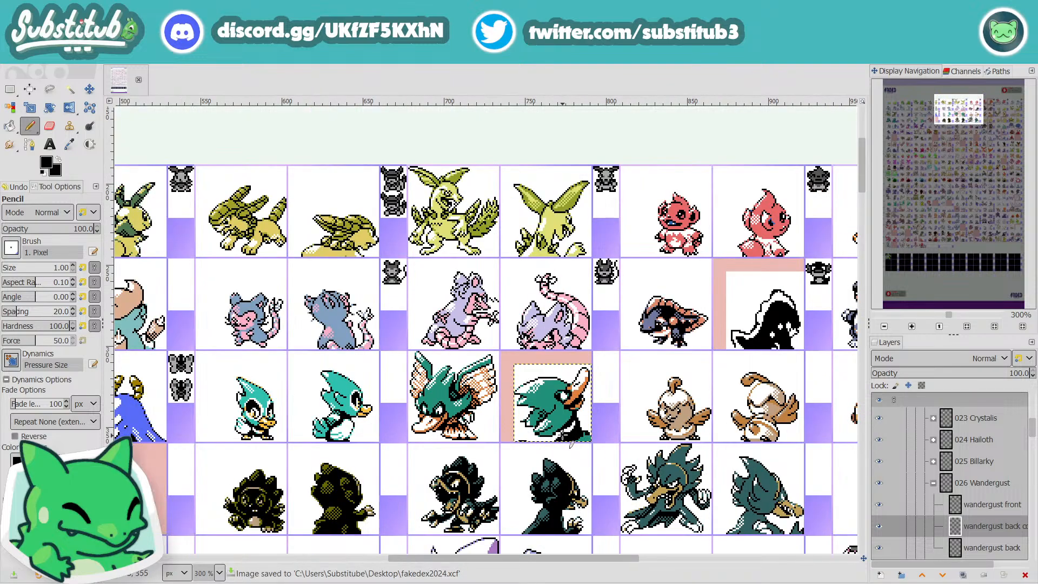
scroll(561, 434, up, 4)
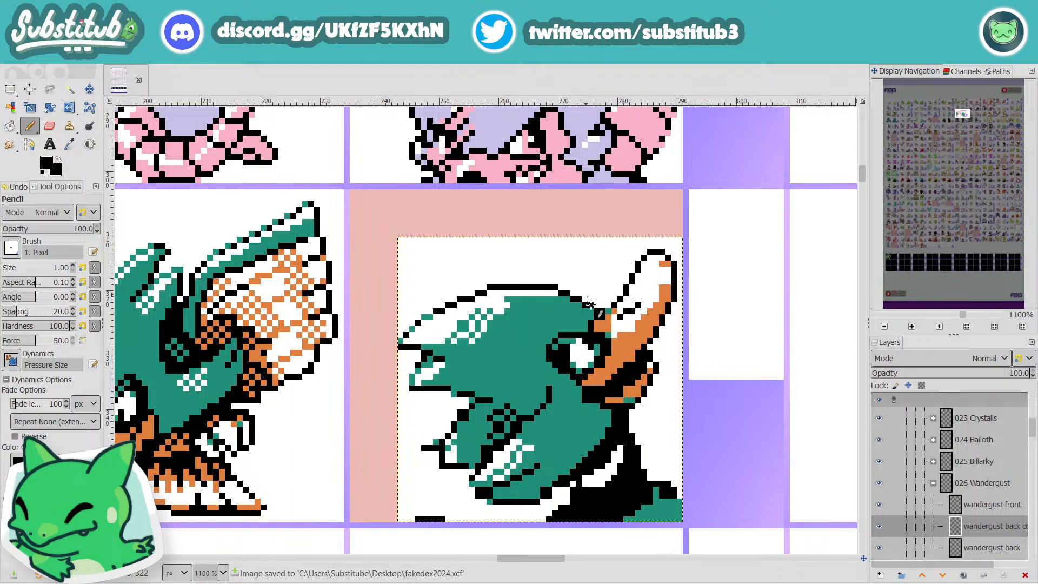
scroll(594, 331, down, 1)
scroll(594, 334, up, 1)
key(o)
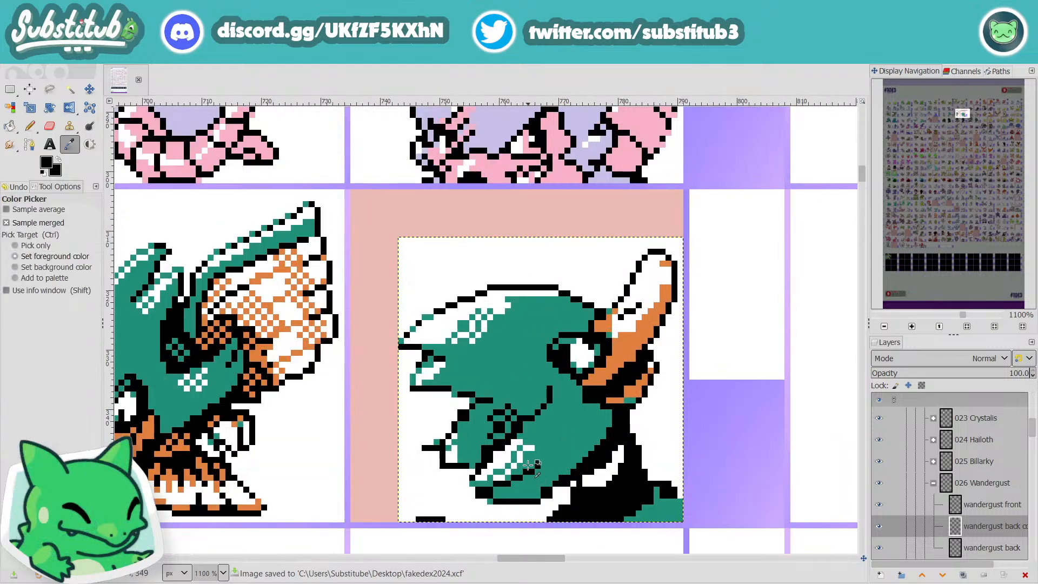
click(561, 435)
key(n)
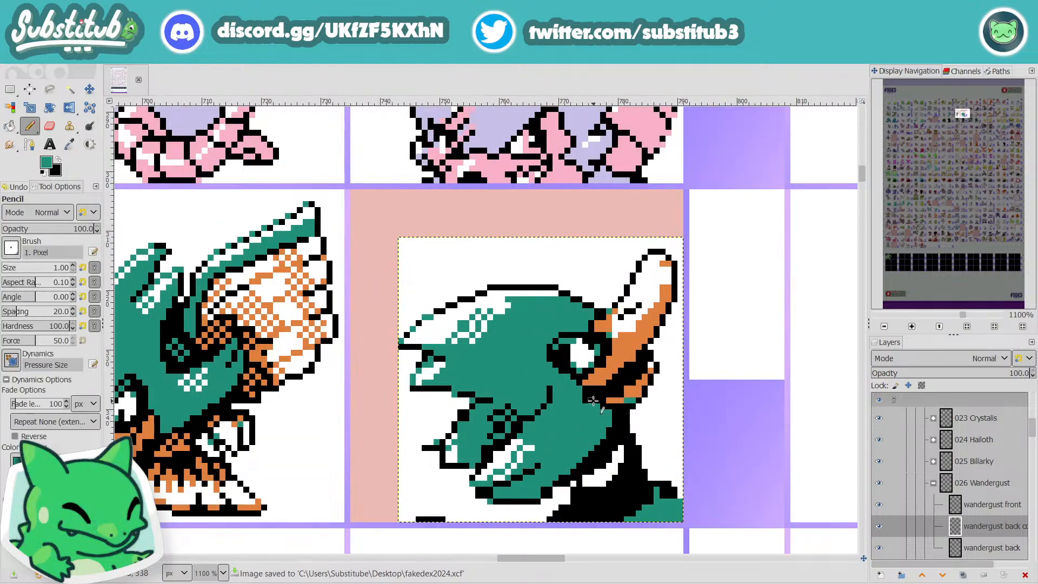
scroll(589, 407, down, 2)
scroll(611, 401, up, 3)
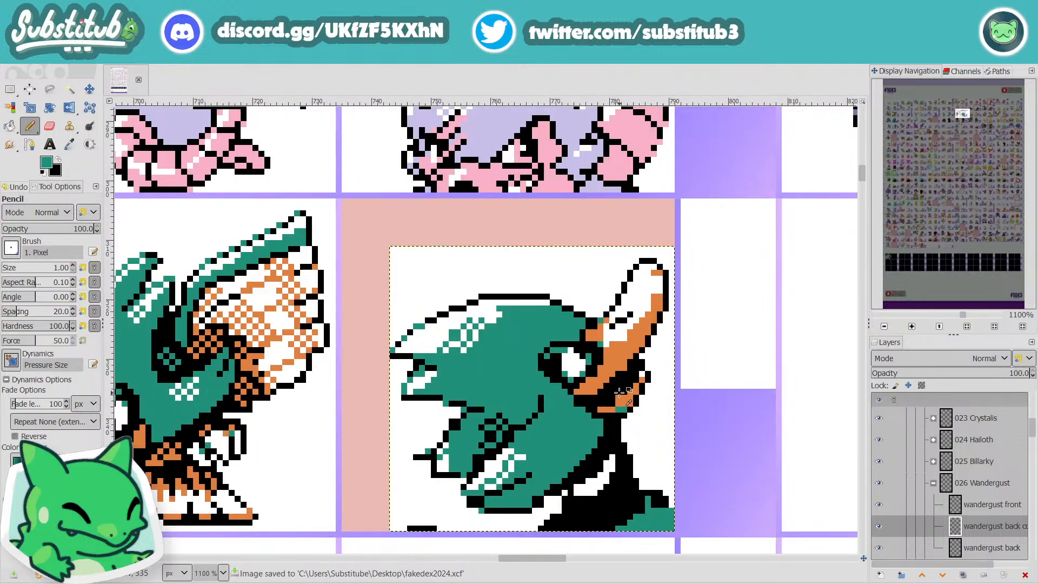
Step: Extend the black mouth gap by painting over orange pixels along the lower beak's inner edge in black
key(o)
click(628, 380)
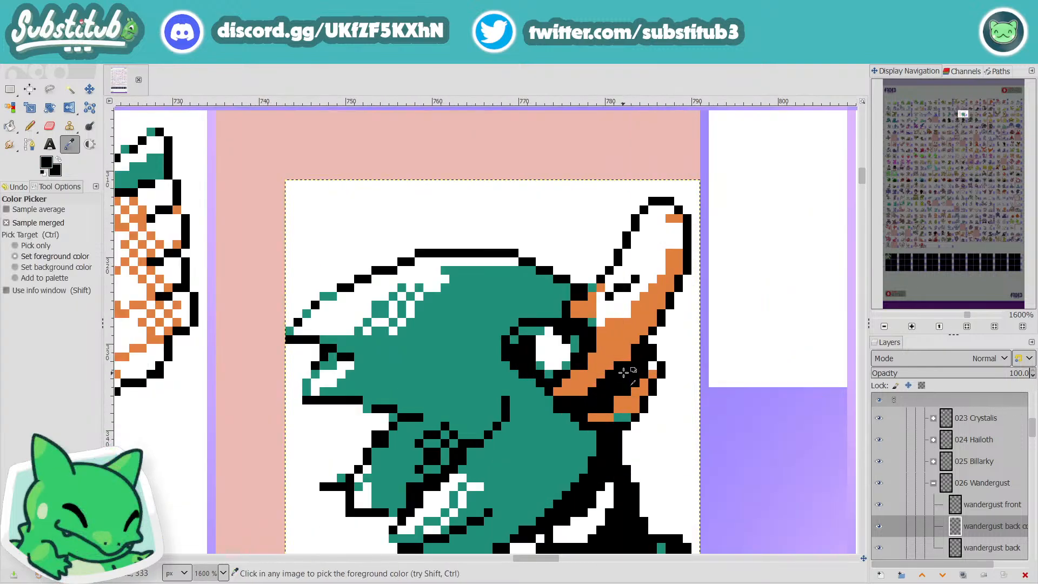
key(n)
scroll(626, 356, down, 1)
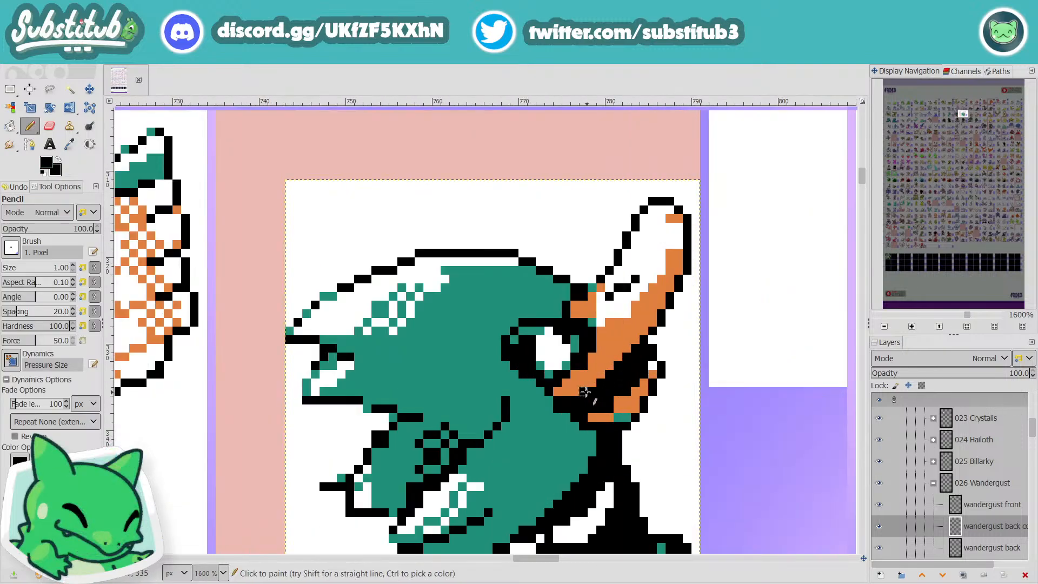
scroll(641, 403, down, 1)
scroll(641, 404, down, 1)
scroll(626, 365, up, 4)
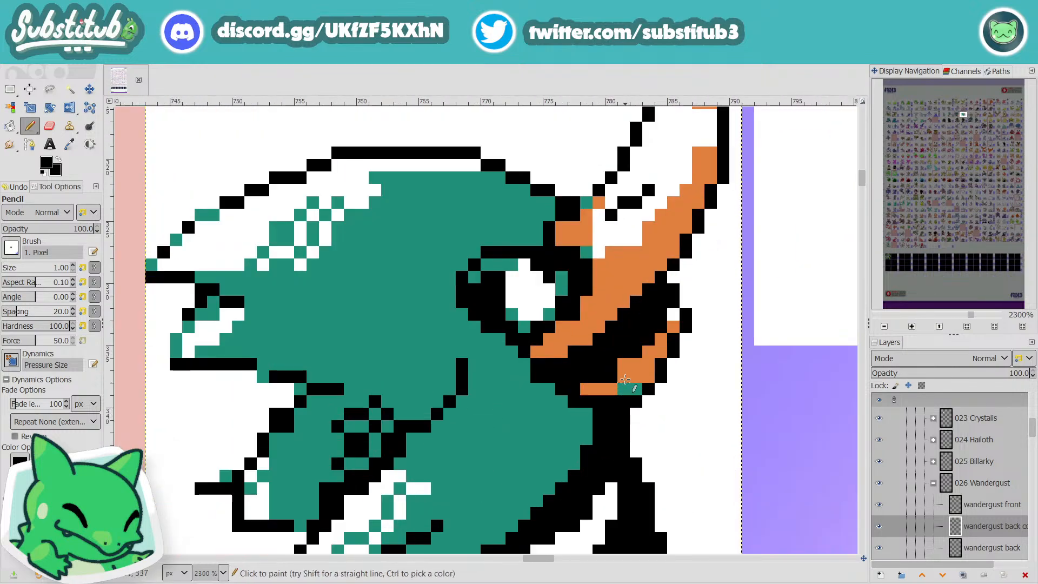
scroll(624, 366, down, 2)
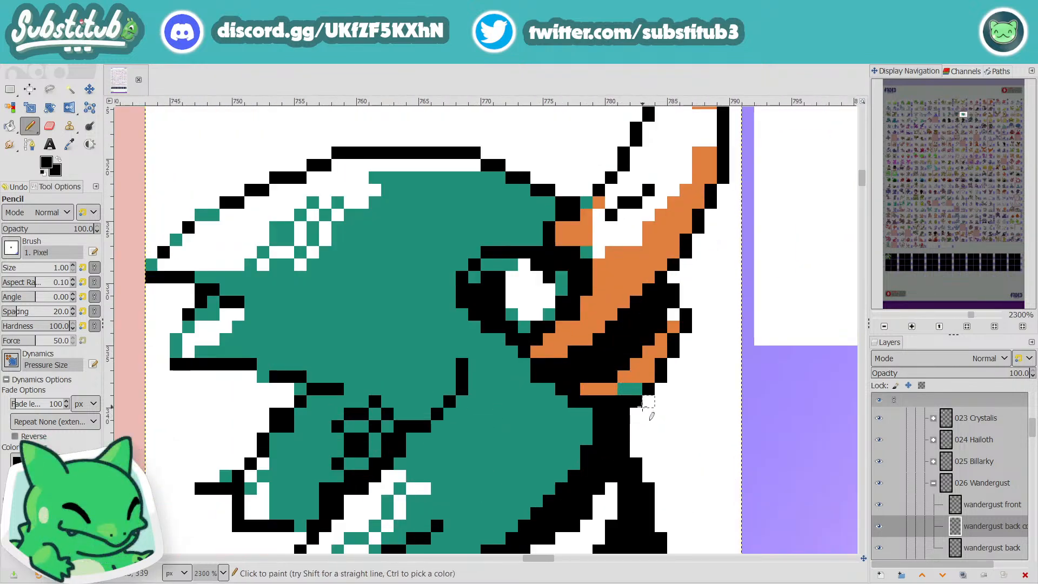
scroll(628, 406, up, 2)
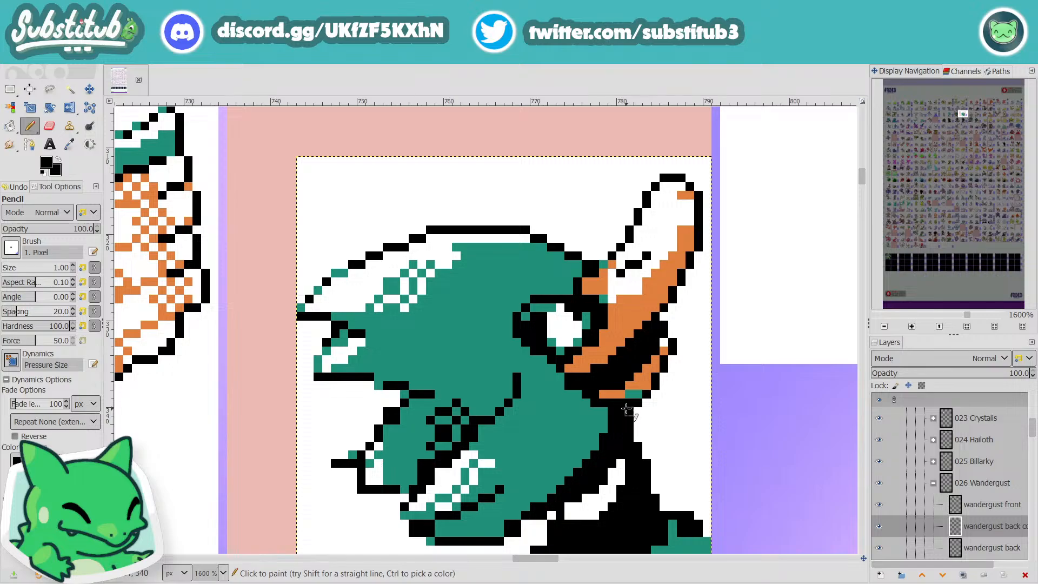
Step: Recolour the stray teal pixels on the underside of the lower beak in orange, and save the image
key(o)
click(634, 384)
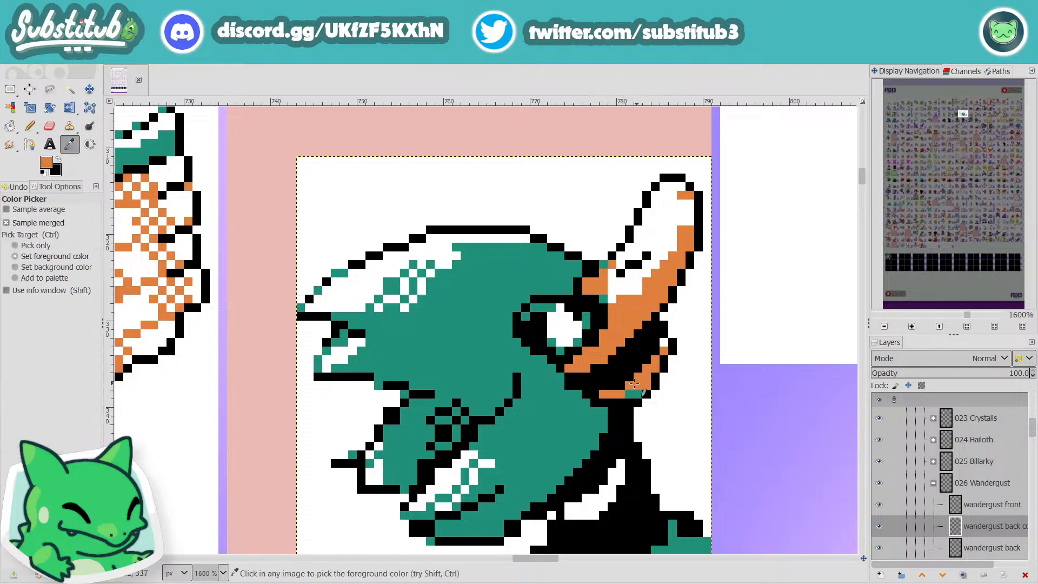
key(n)
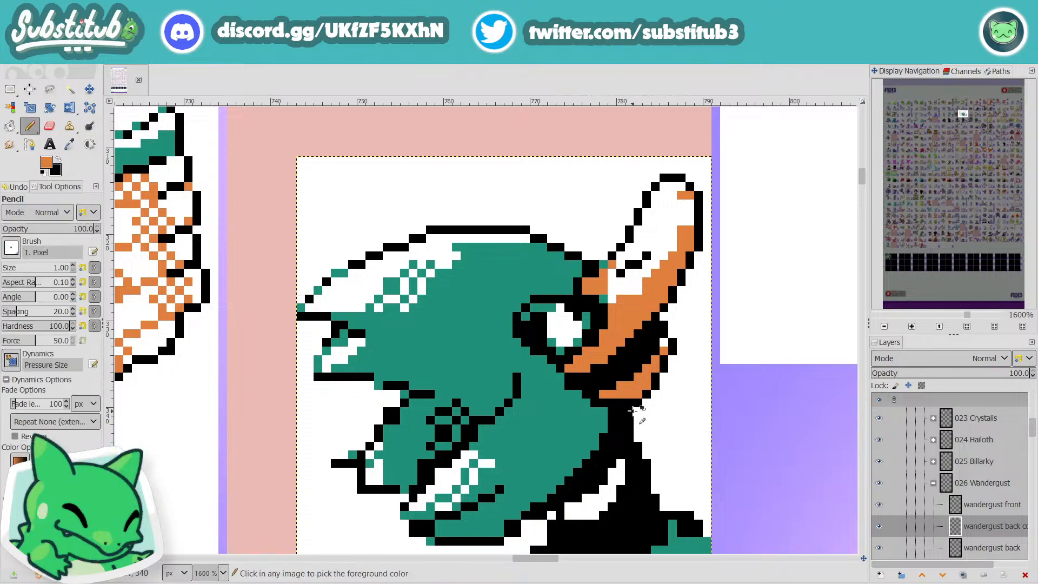
scroll(633, 395, down, 4)
key(ctrl+s)
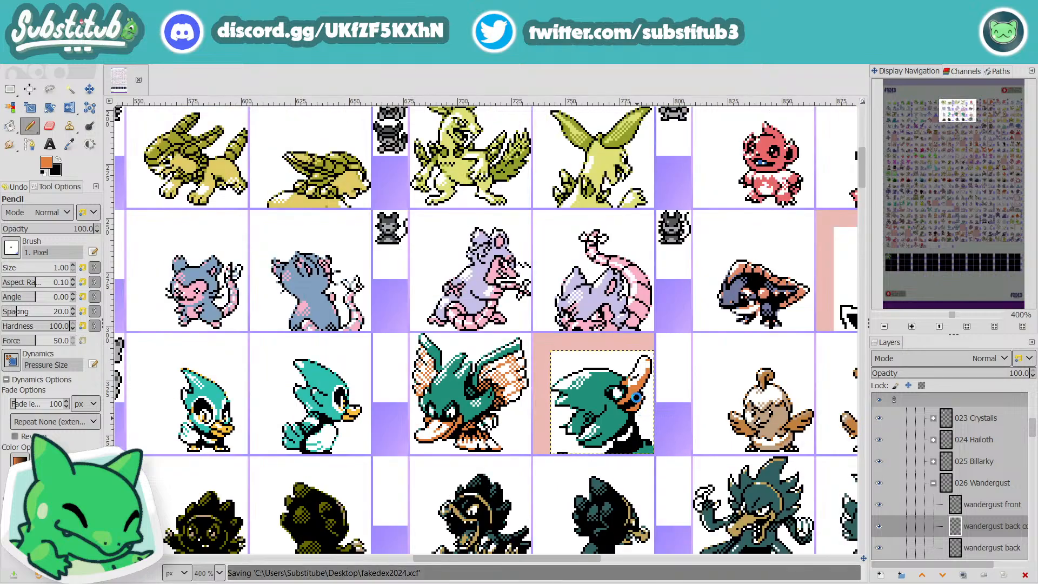
Step: Fill the white gaps along the outer edge of the upper beak's tip with orange for a continuous shaded strip
scroll(644, 406, up, 2)
scroll(660, 372, down, 1)
scroll(652, 371, up, 1)
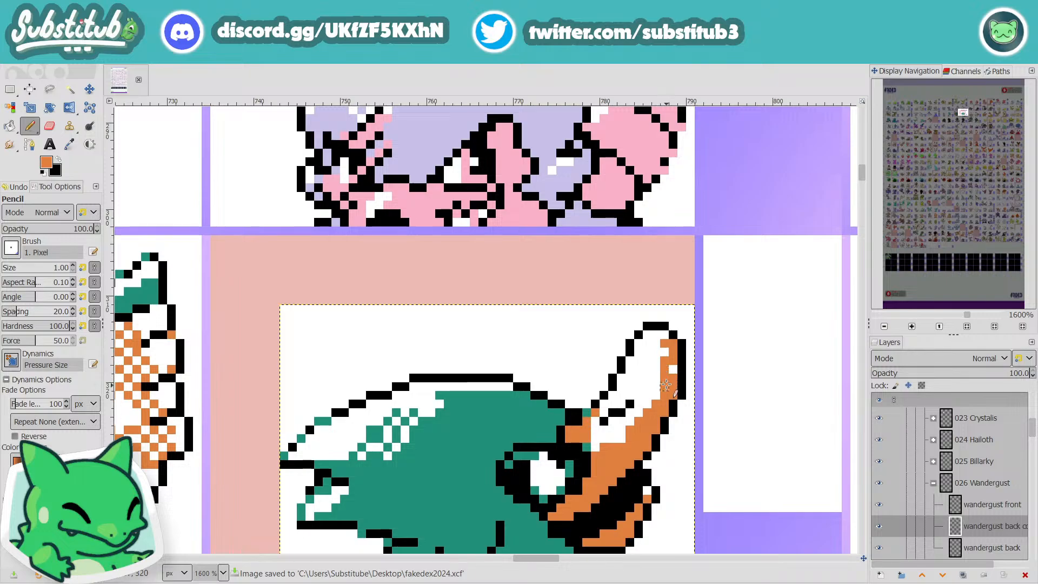
drag(672, 352, 669, 383)
scroll(668, 386, down, 1)
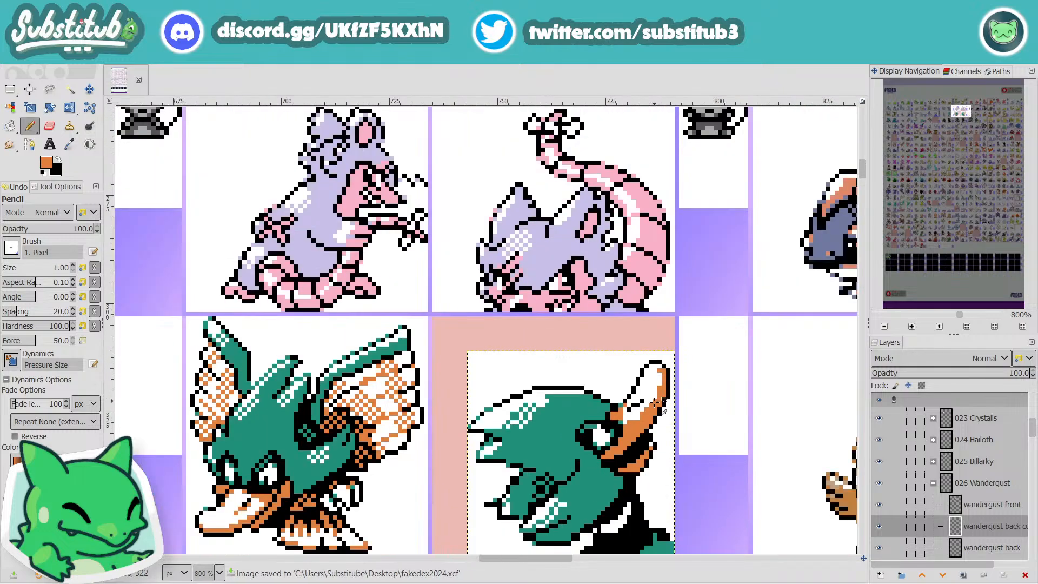
Step: Extend the upper beak's highlight near its base by painting pixels along the orange shading's edge in white
scroll(654, 401, up, 1)
key(d)
key(x)
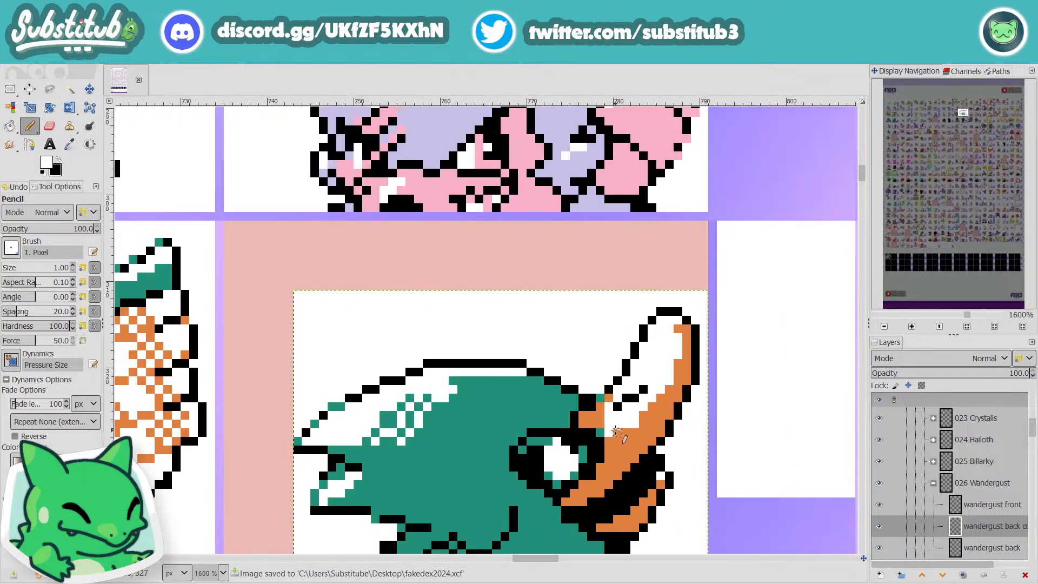
drag(616, 433, 626, 432)
click(643, 416)
click(652, 407)
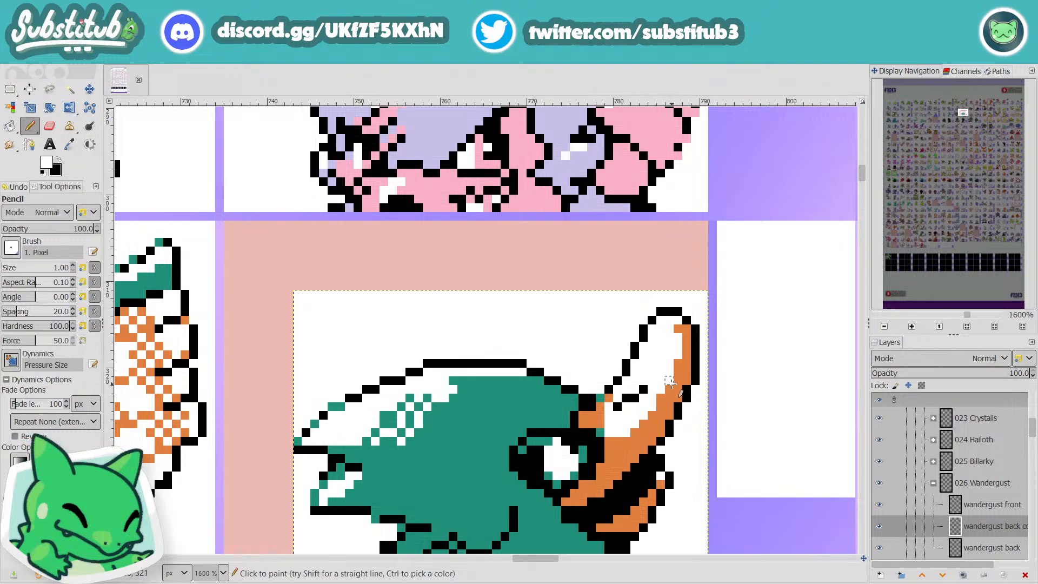
Step: Check the upper beak's highlight edge against its orange shading, switch the pencil back to white, and save the image
key(o)
key(n)
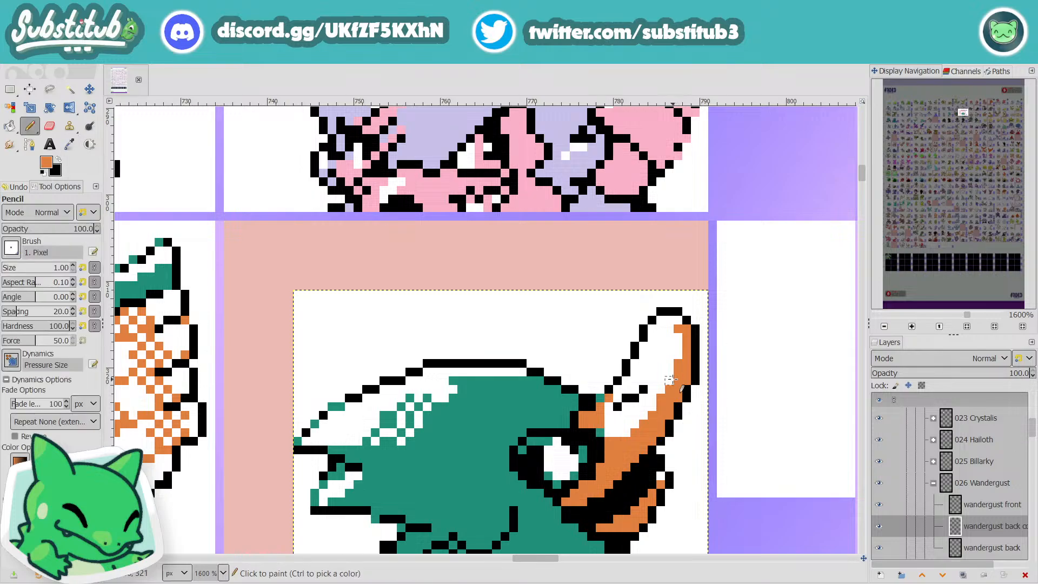
scroll(732, 389, down, 3)
scroll(703, 382, up, 2)
scroll(702, 382, up, 1)
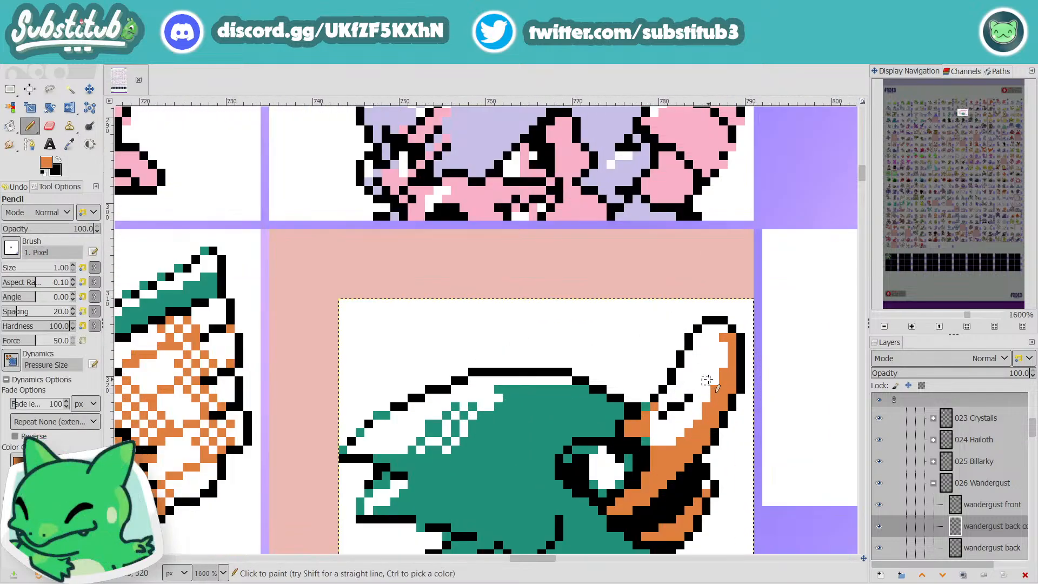
ctrl+click(710, 380)
scroll(714, 349, down, 5)
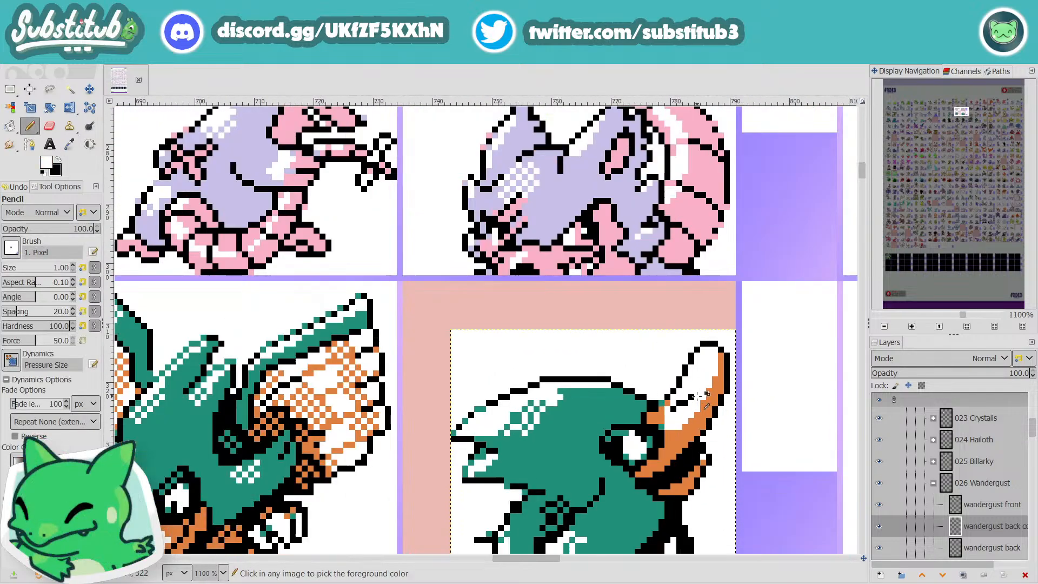
key(ctrl+s)
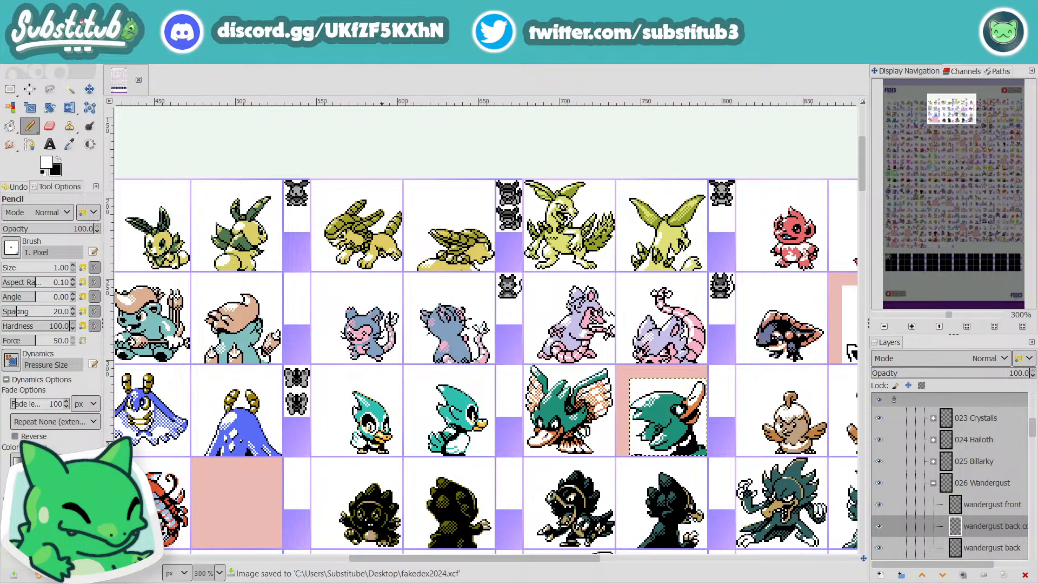
Step: Look over the sheet's sprites from Wandergust's row down through rows 11 to 15, examining the cells marked in pink
drag(489, 557, 630, 551)
scroll(219, 426, up, 3)
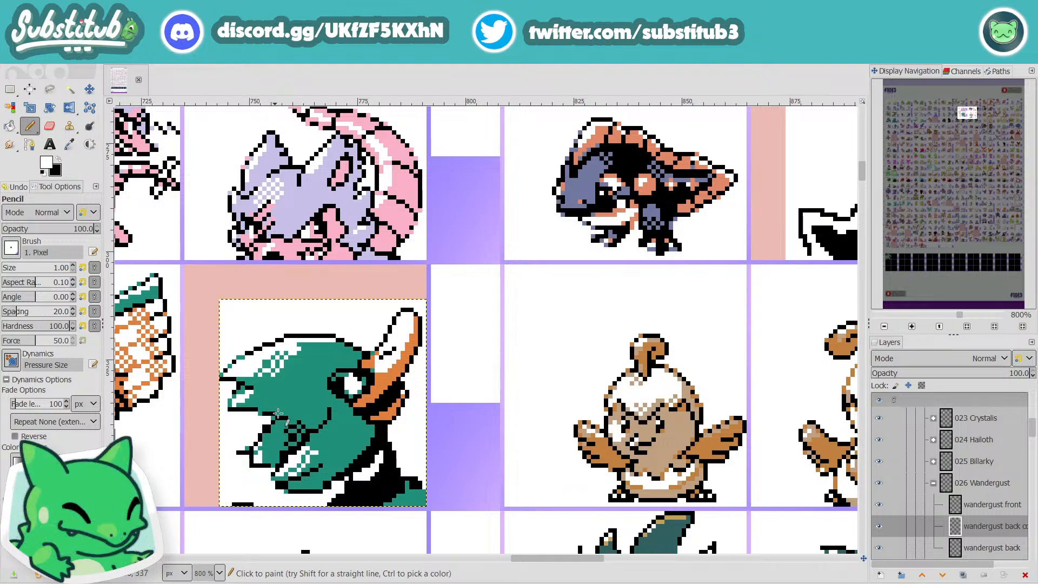
scroll(328, 456, down, 3)
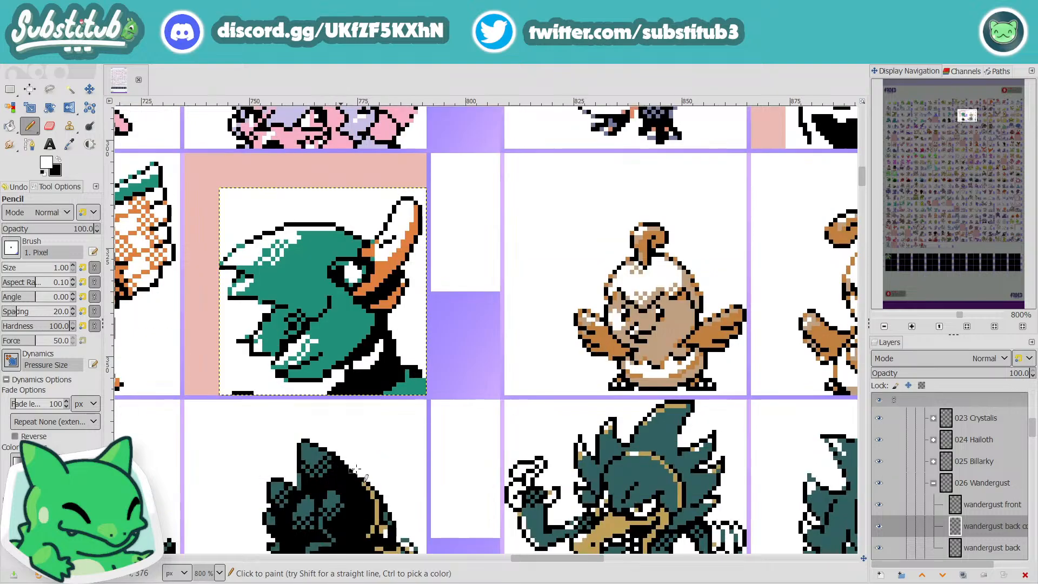
scroll(327, 456, down, 3)
scroll(443, 439, down, 15)
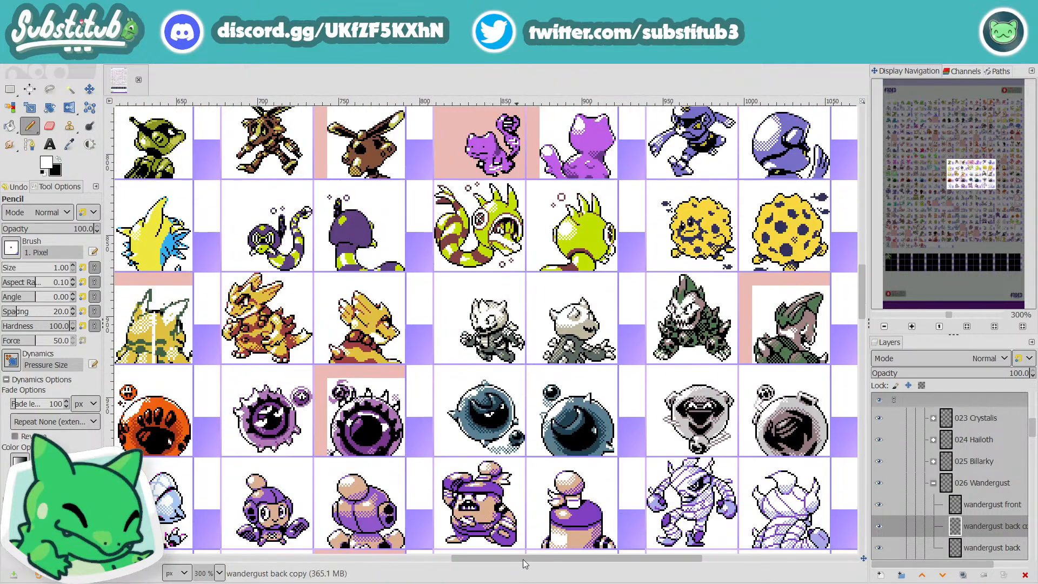
drag(528, 557, 694, 559)
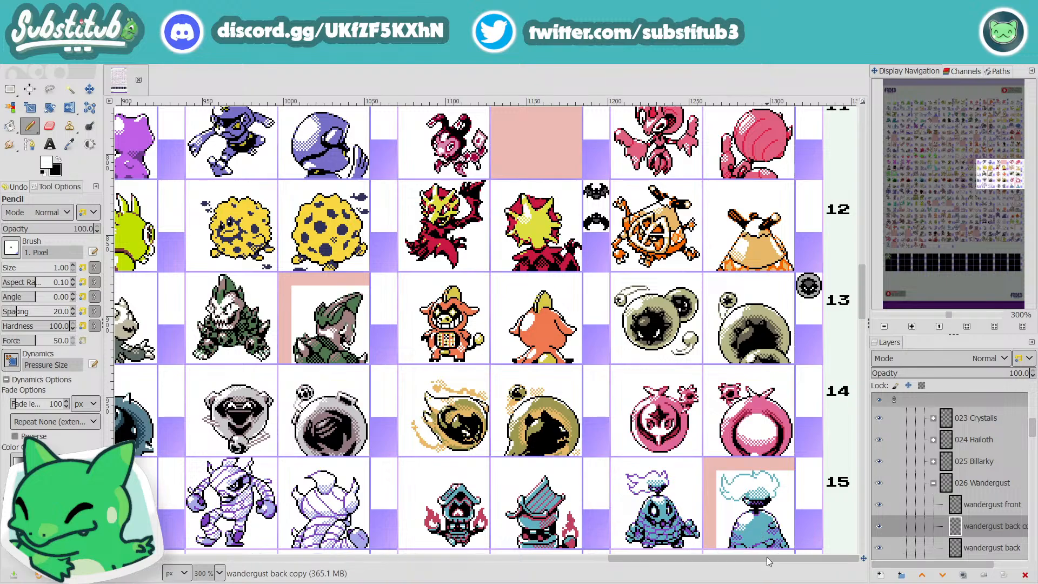
drag(767, 557, 309, 583)
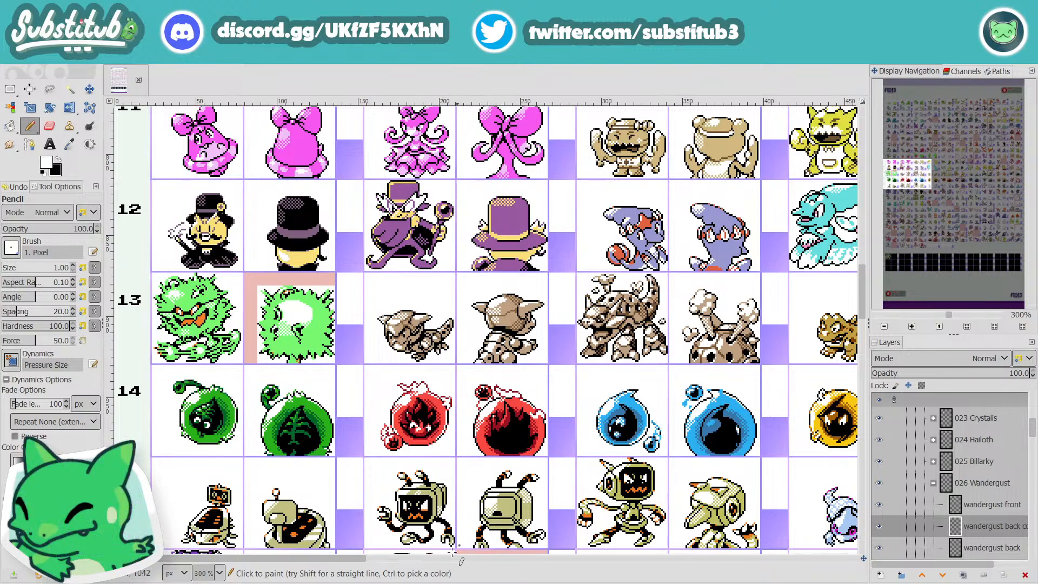
drag(301, 560, 270, 571)
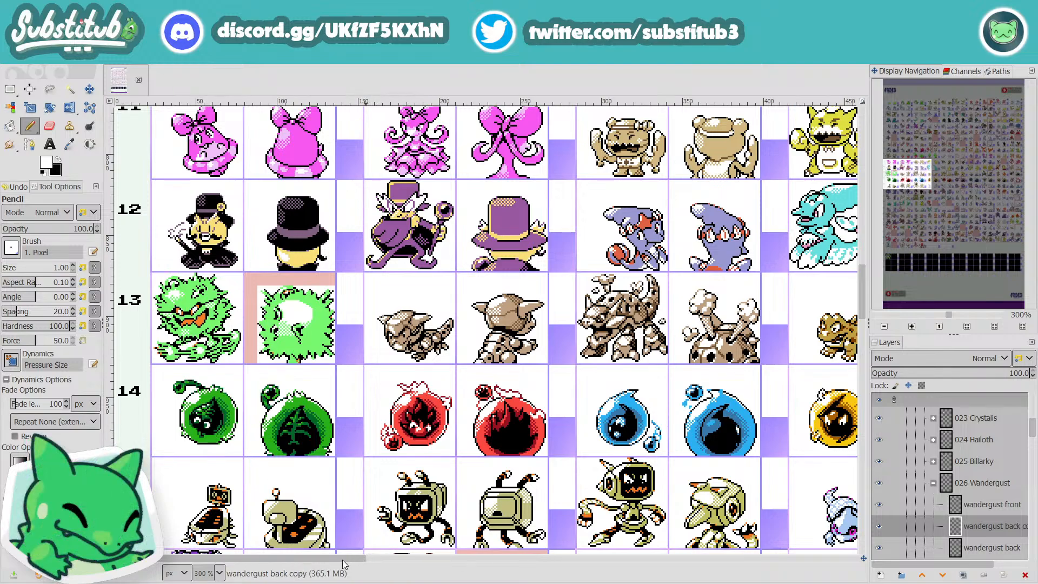
drag(342, 560, 471, 568)
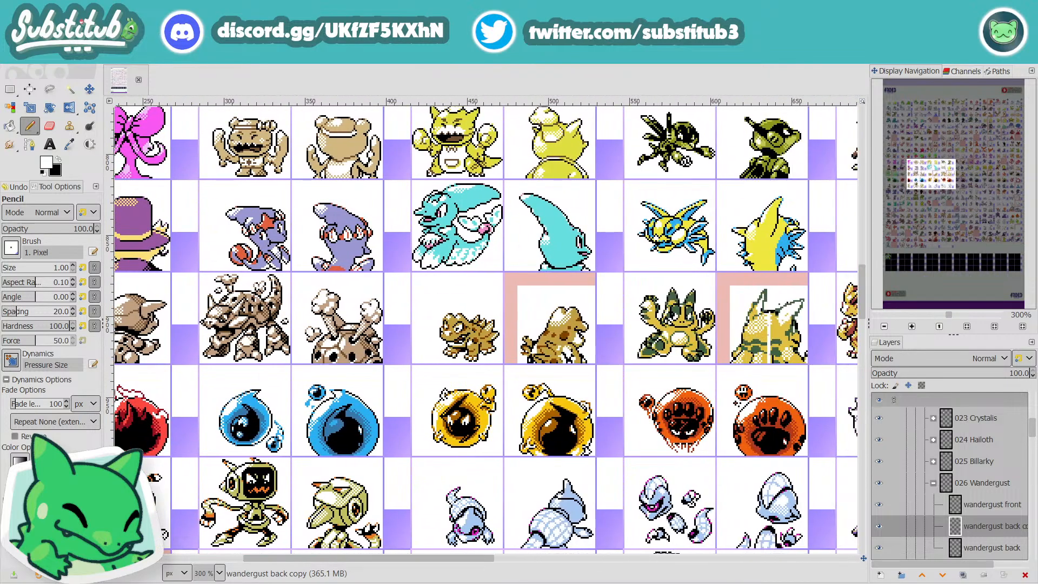
Step: Look over the rest of the sheet from rows 11 to 15 across and back to the first rows, examining the marked cells
drag(471, 561, 625, 560)
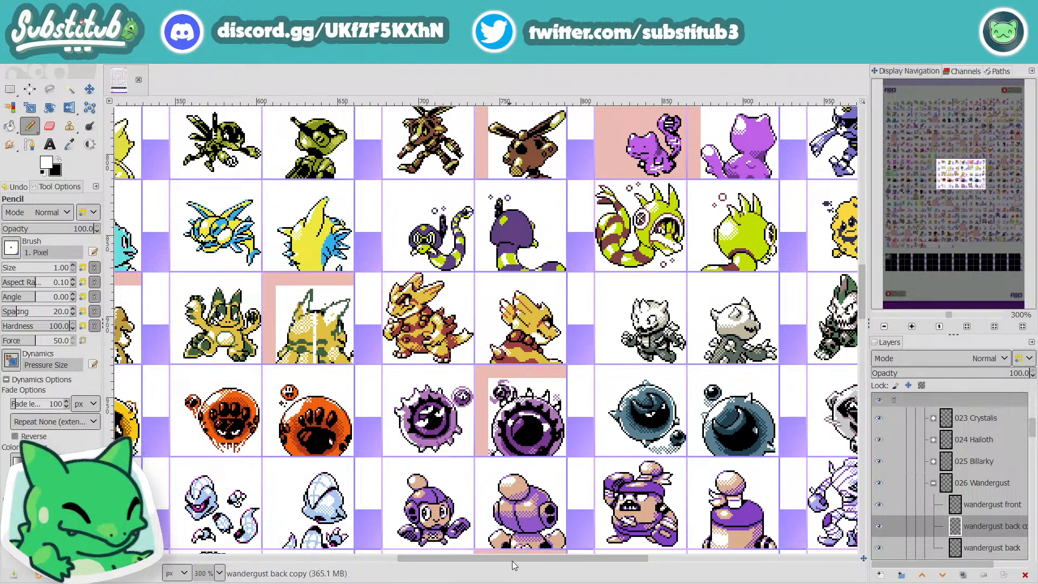
mouse_move(511, 560)
mouse_down()
mouse_move(598, 557)
mouse_move(702, 573)
mouse_up()
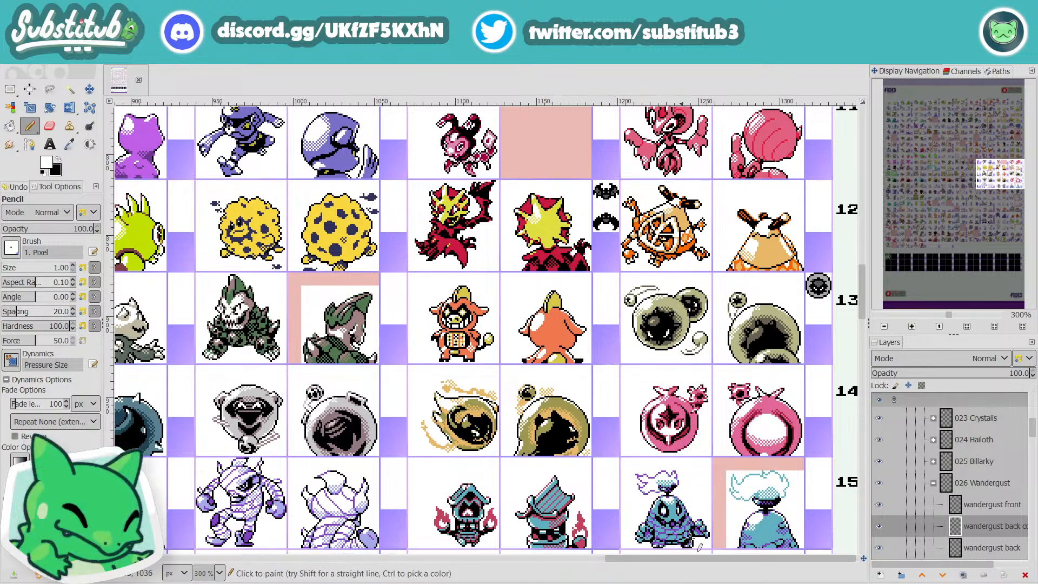
scroll(695, 530, down, 12)
scroll(618, 488, down, 5)
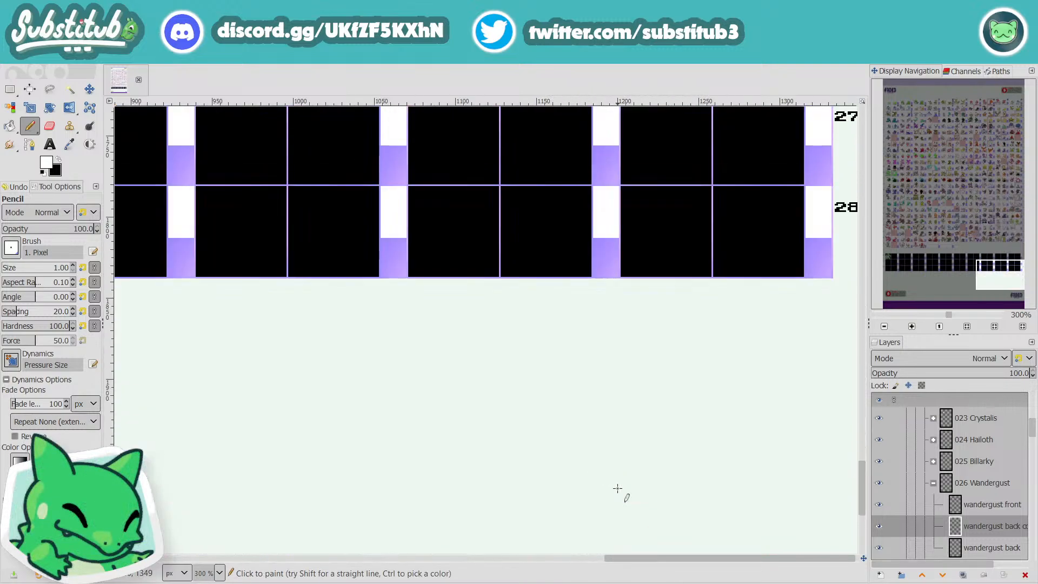
scroll(651, 494, up, 3)
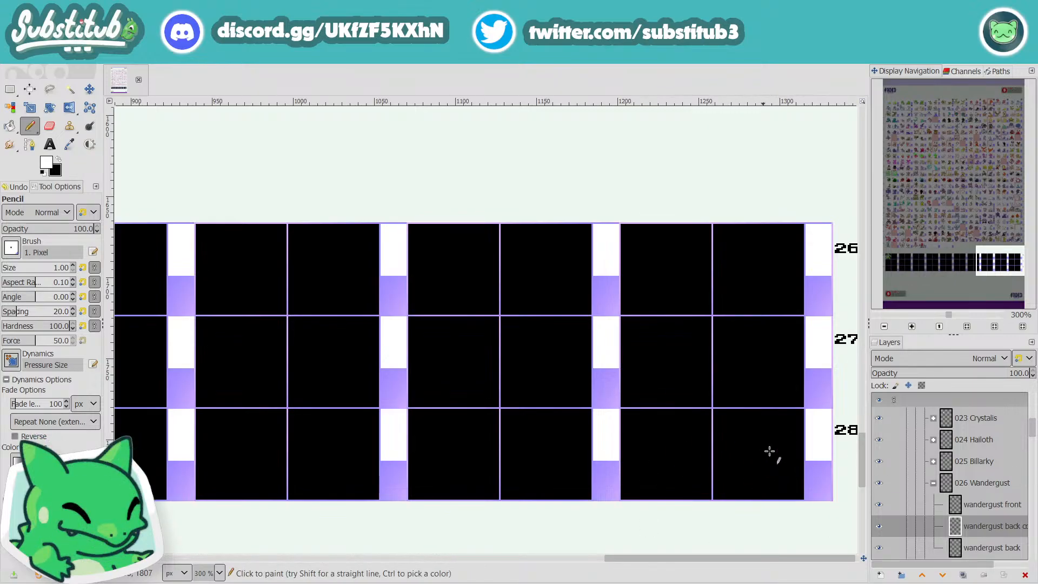
scroll(536, 475, up, 20)
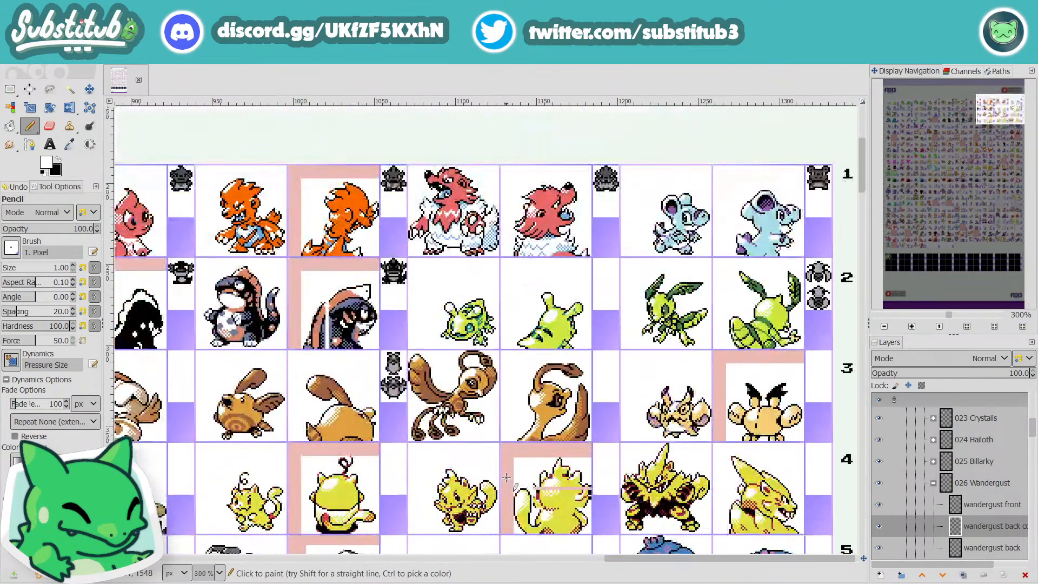
scroll(669, 551, down, 12)
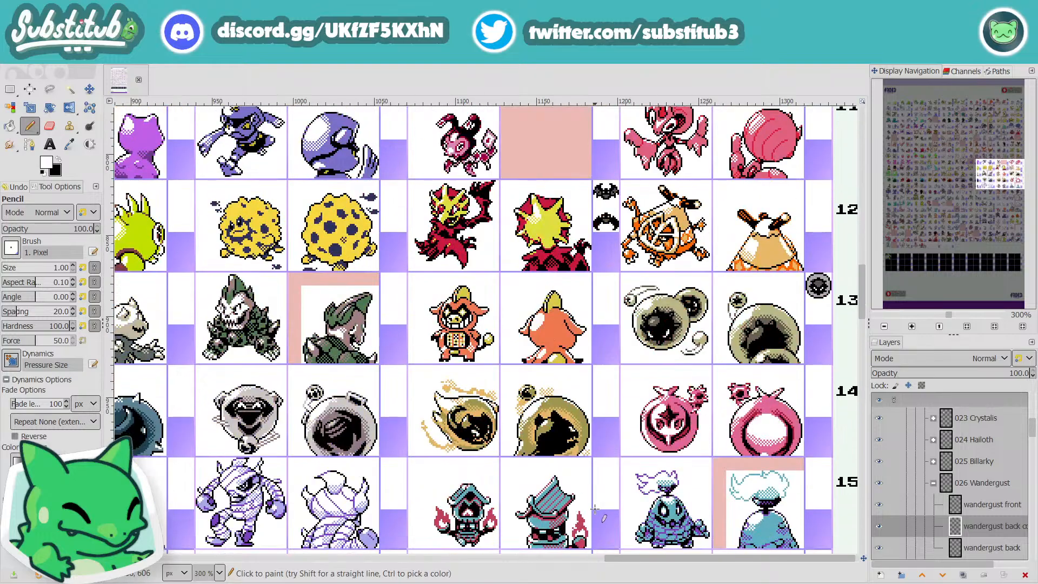
drag(683, 557, 205, 557)
scroll(239, 552, up, 20)
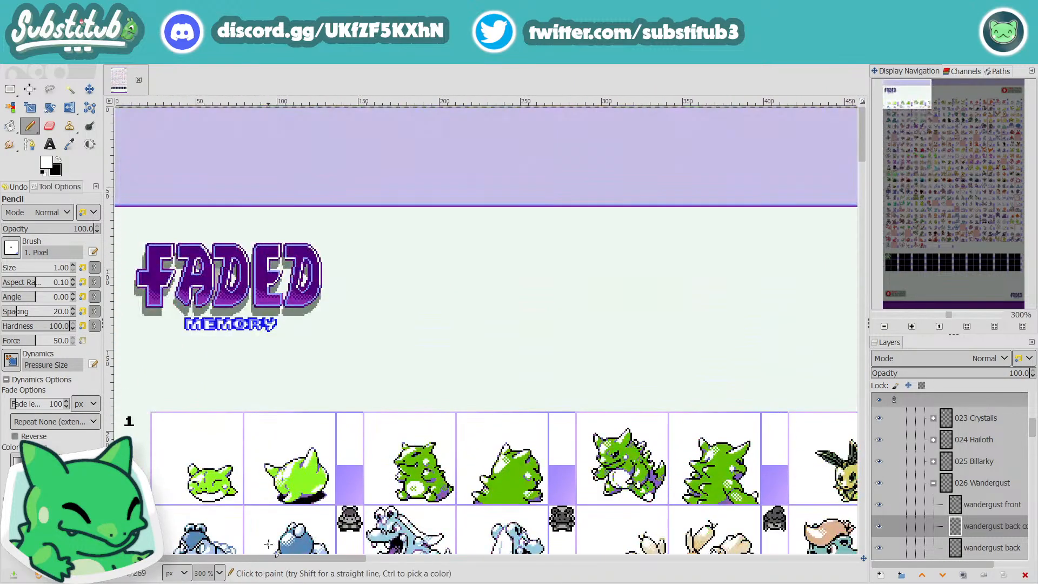
scroll(325, 535, down, 7)
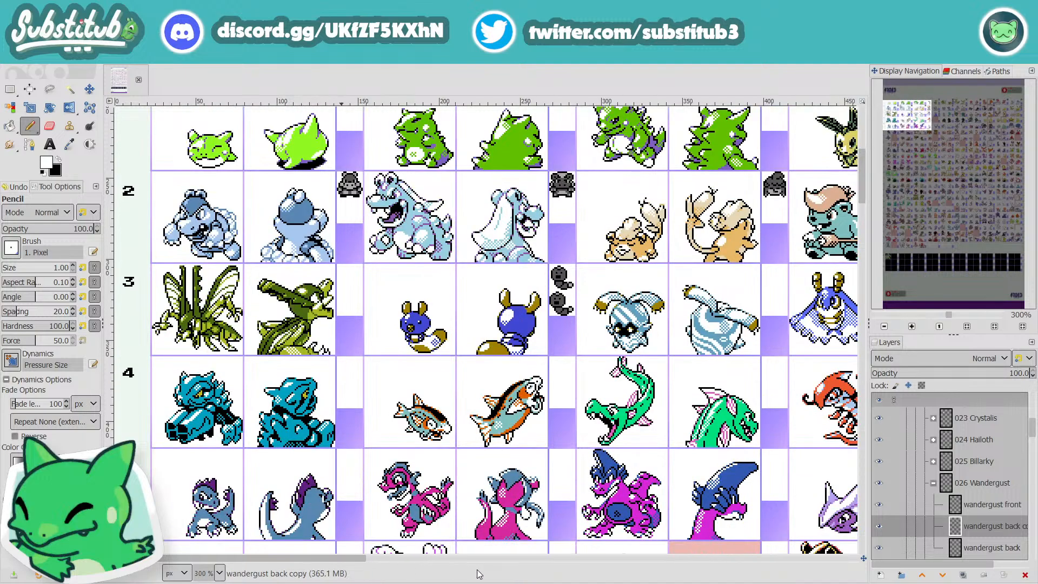
drag(352, 560, 698, 580)
Step: Extend the base of Wandergust's upper beak at the mouth corner with pixels in the beak's orange
ctrl+scroll(339, 327, up, 3)
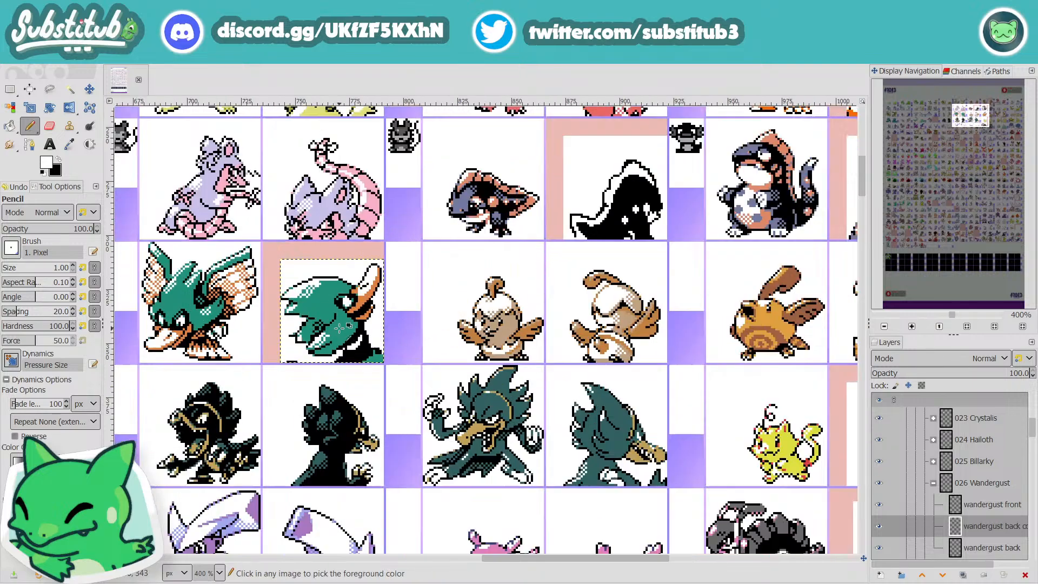
key(o)
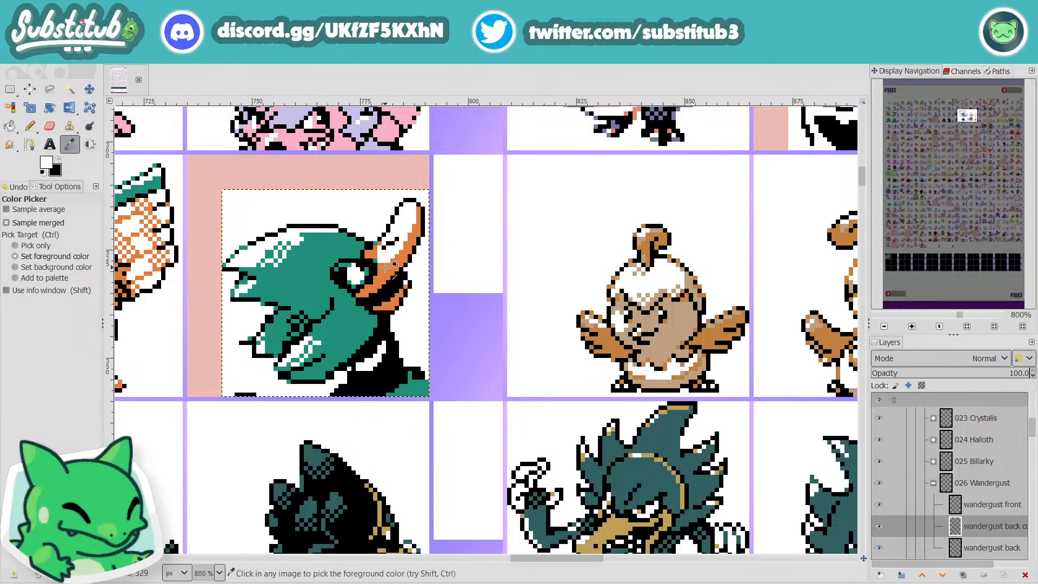
key(n)
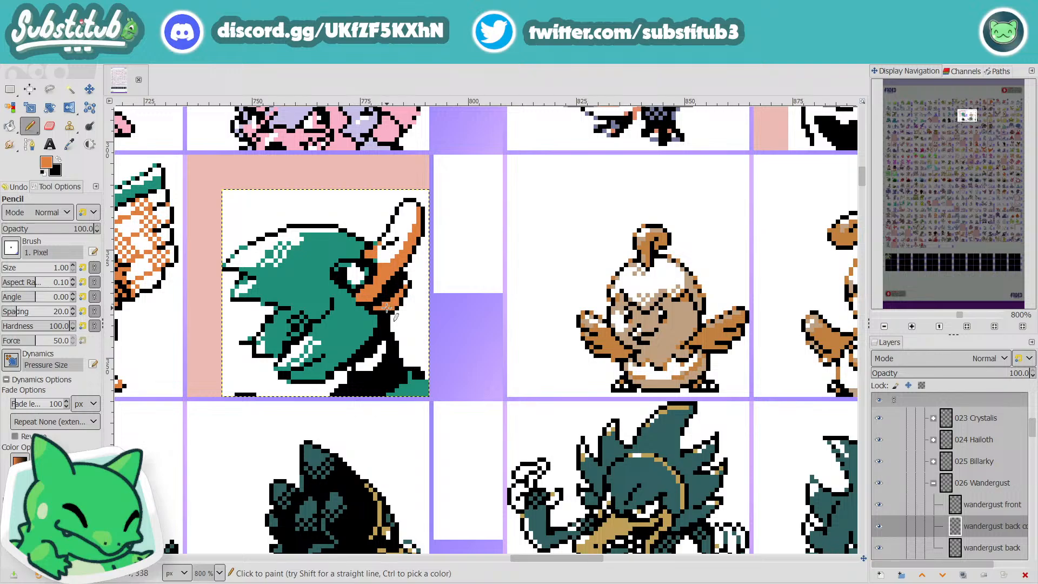
scroll(395, 317, down, 1)
scroll(395, 316, down, 1)
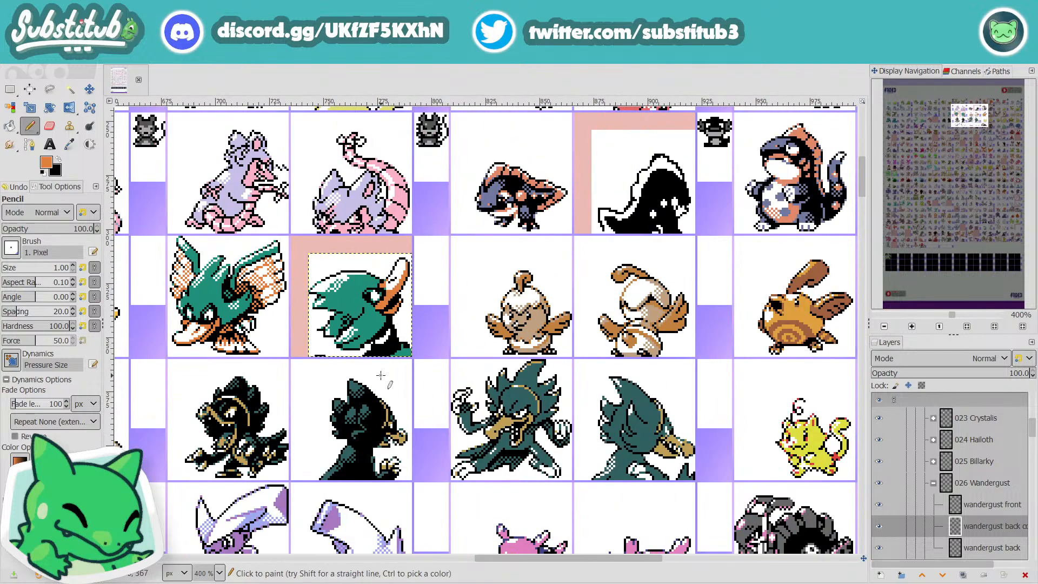
scroll(356, 337, up, 4)
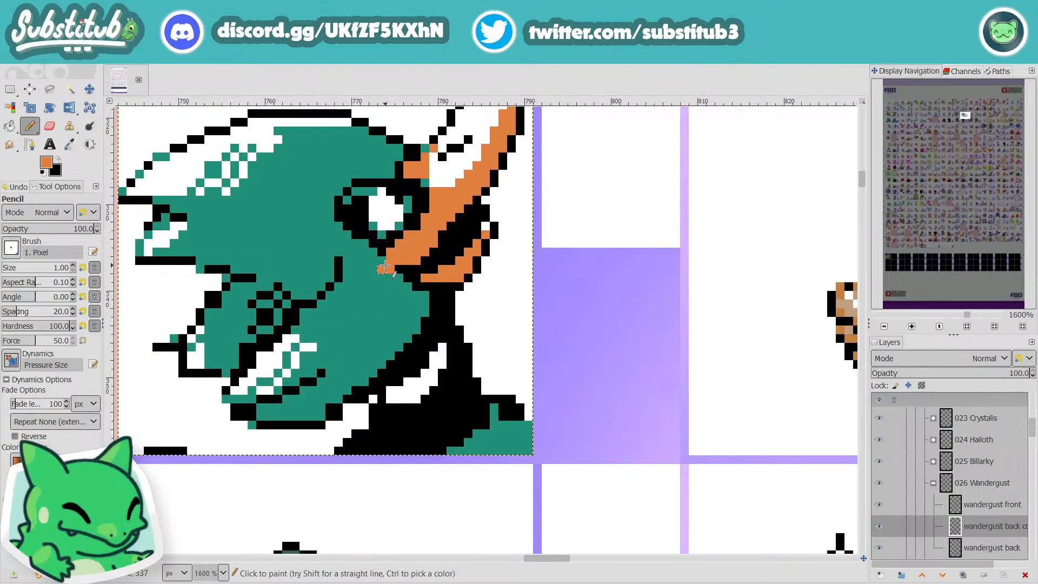
Step: Outline the underside of the beak's mouth corner with black pixels and save the image
key(o)
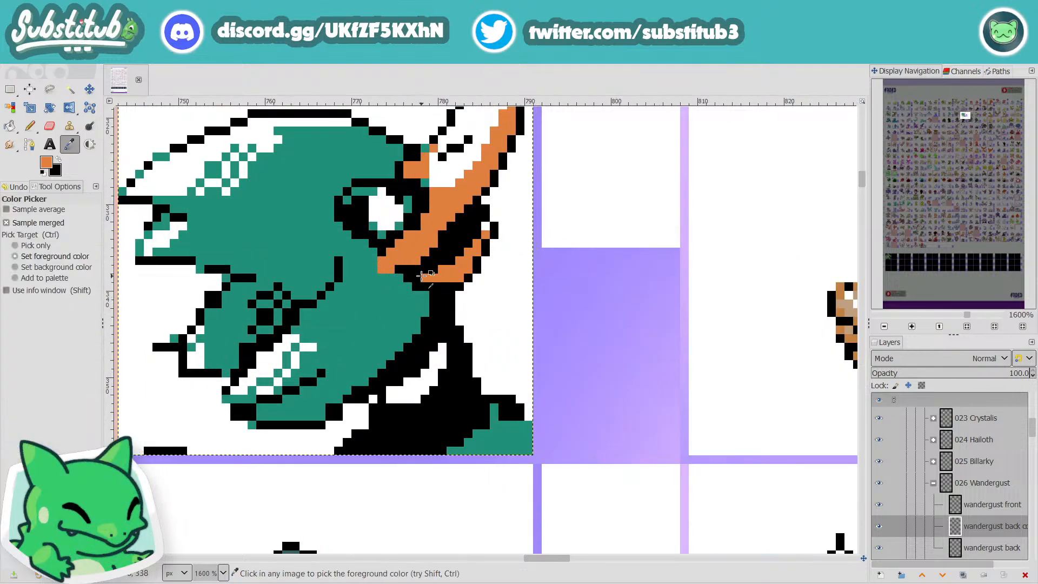
click(416, 275)
key(n)
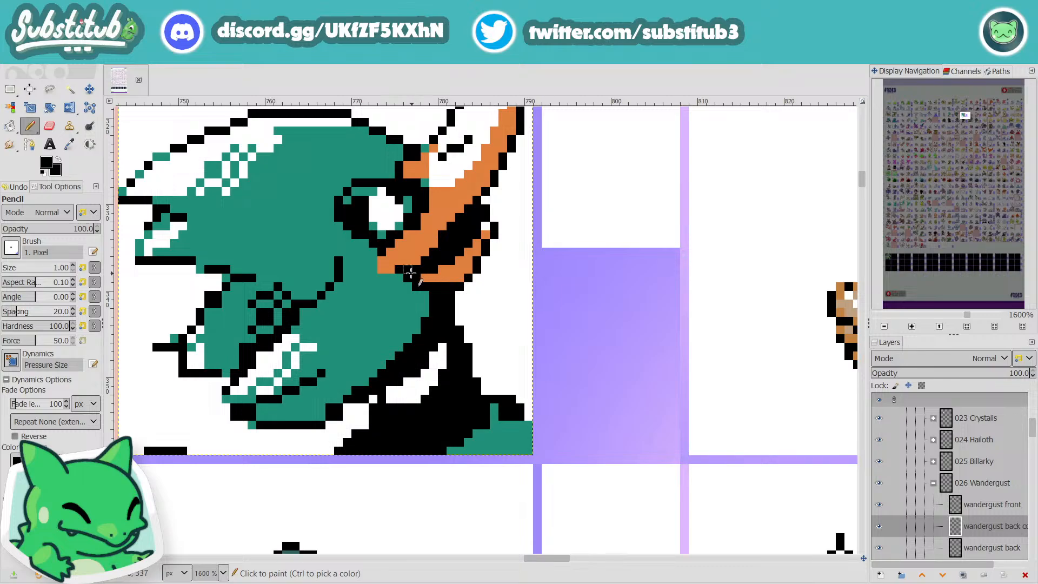
drag(389, 277, 374, 270)
key(minus)
key(minus)
key(minus)
key(minus)
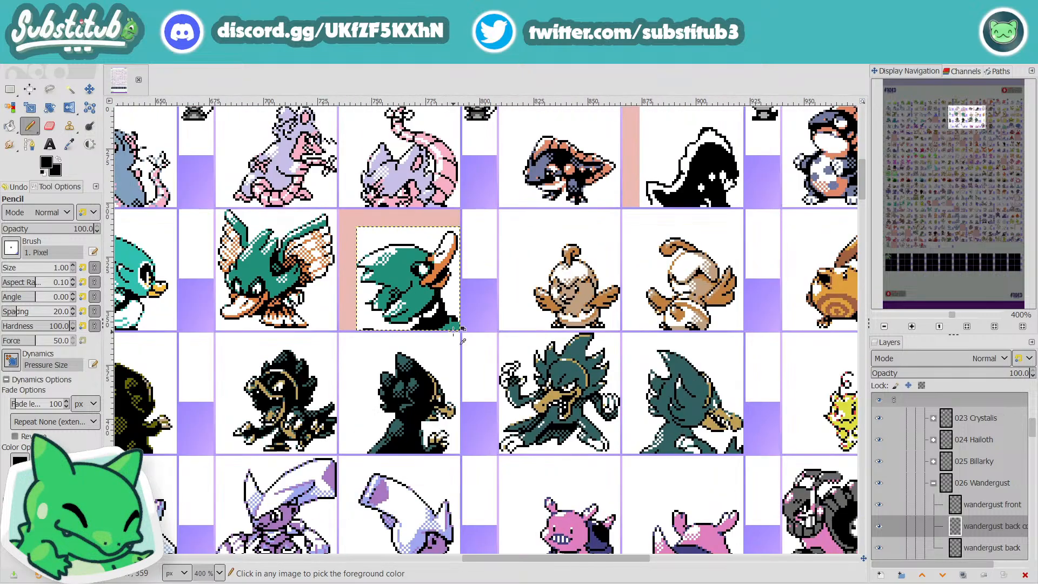
key(ctrl+s)
Step: Examine the beak's mouth corner and lower tip up close and at sheet scale, switching the pencil to white
key(plus)
key(plus)
key(plus)
key(plus)
key(plus)
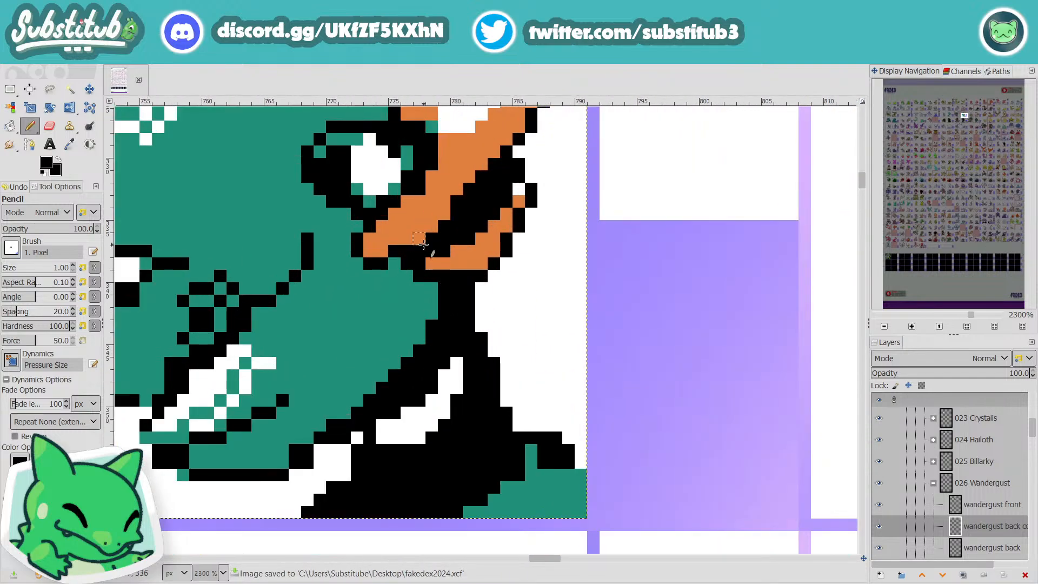
key(minus)
key(minus)
key(minus)
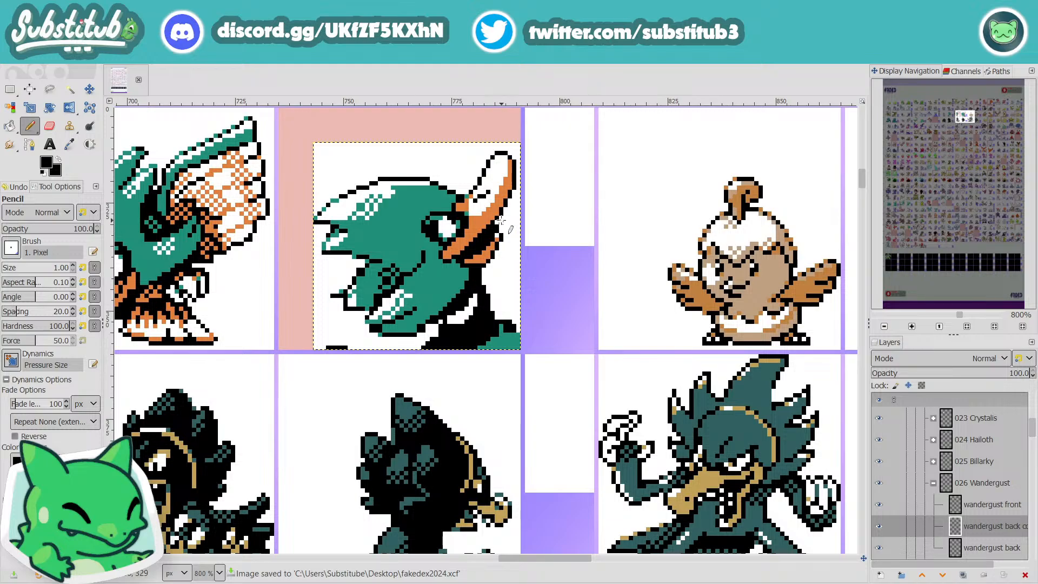
key(plus)
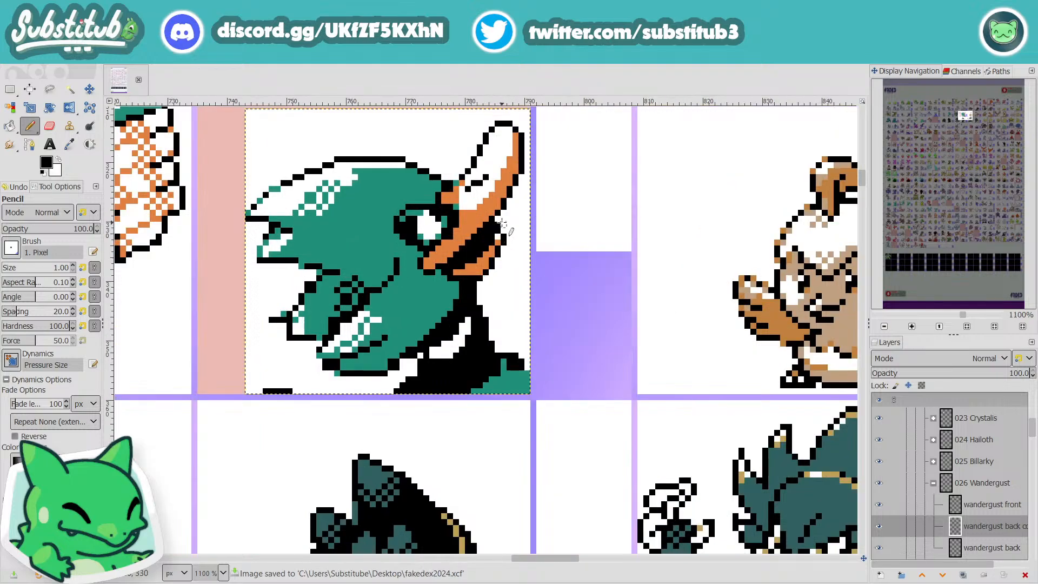
key(x)
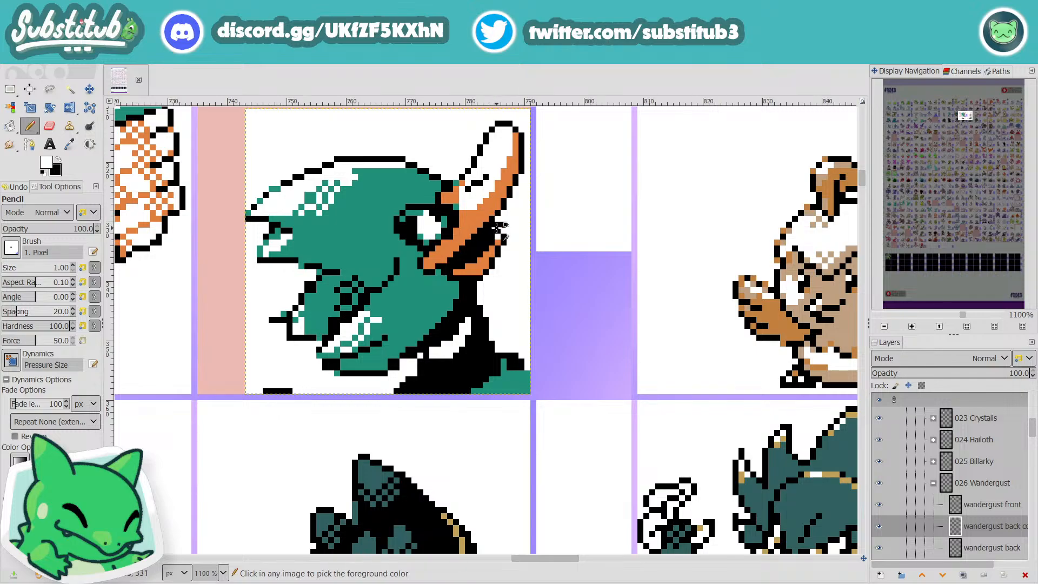
ctrl+scroll(498, 225, down, 4)
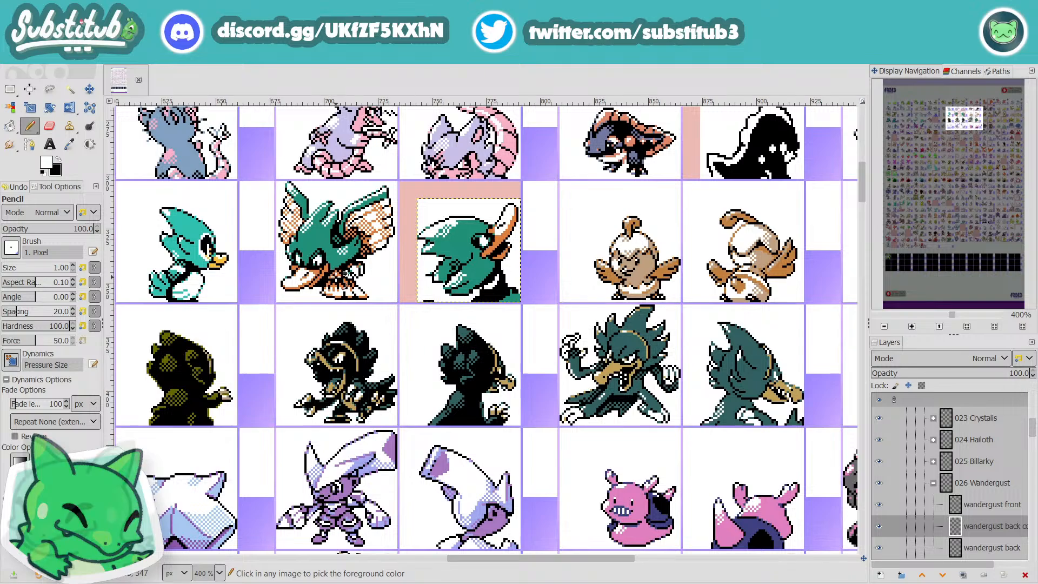
Step: Join the lower beak's base to the upper beak with orange at the mouth corner and save the image
scroll(477, 252, up, 4)
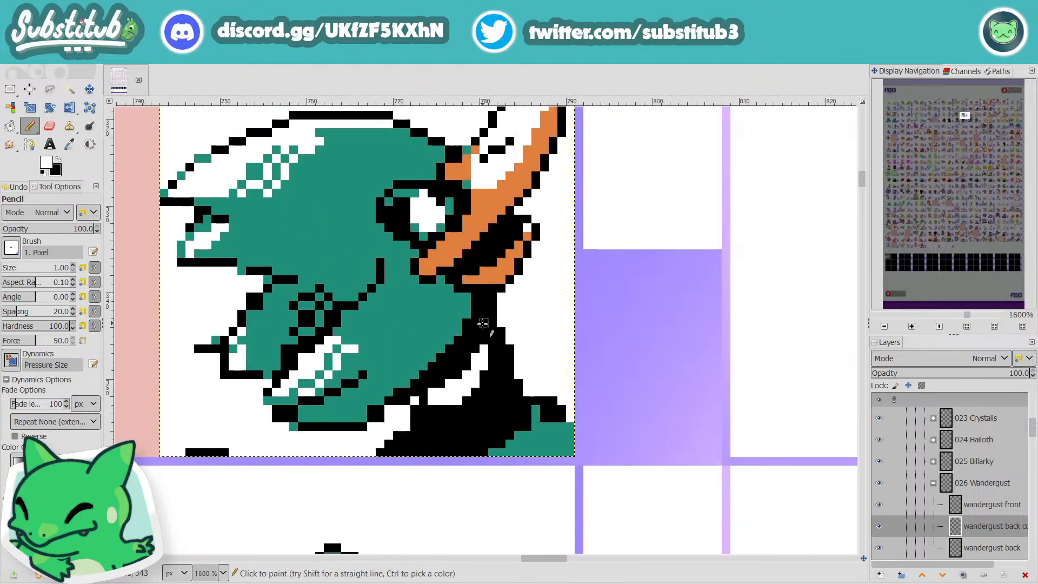
ctrl+click(490, 278)
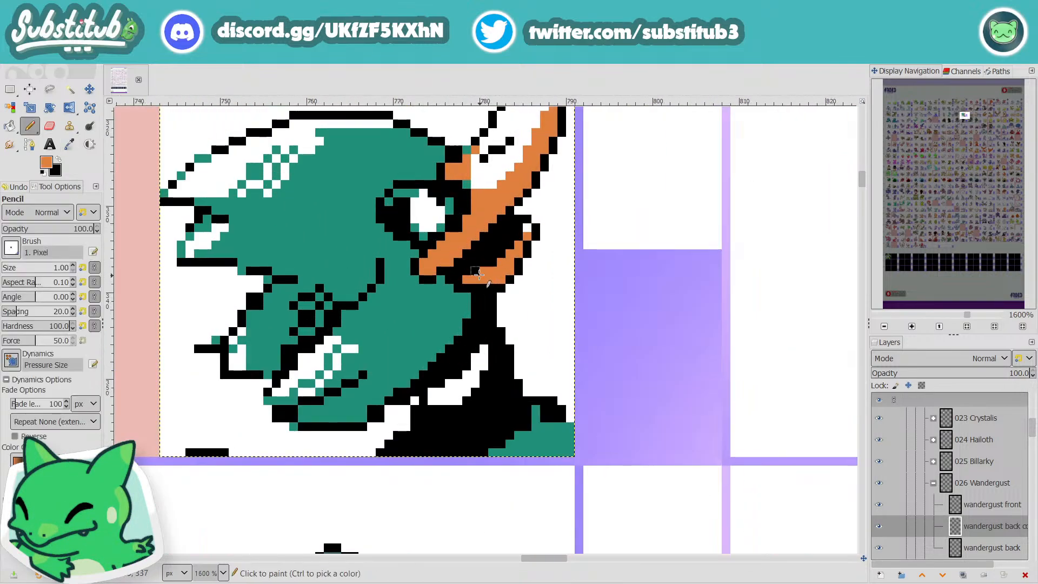
click(458, 271)
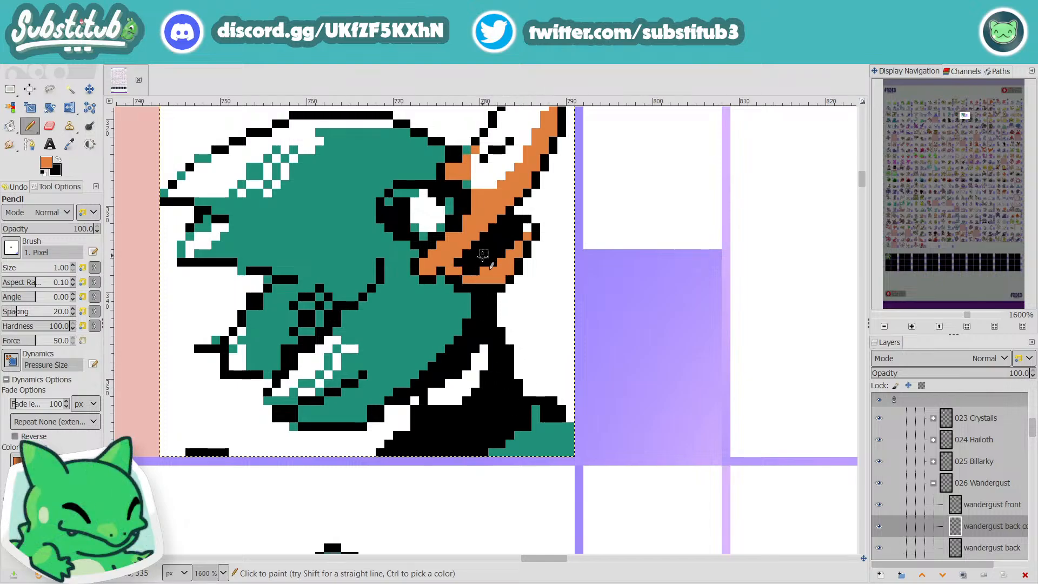
ctrl+scroll(484, 290, down, 3)
scroll(496, 291, down, 1)
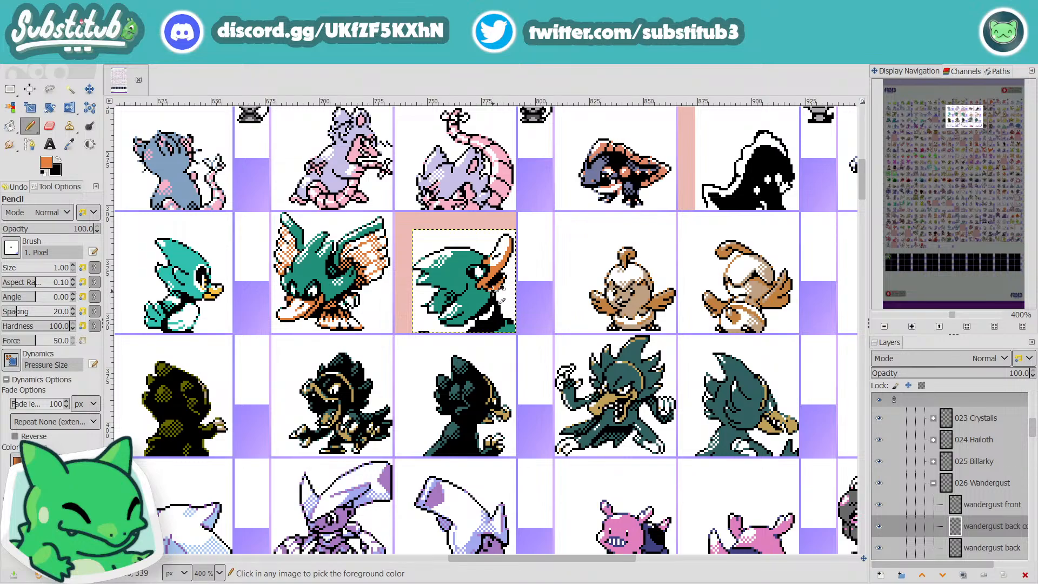
key(ctrl+s)
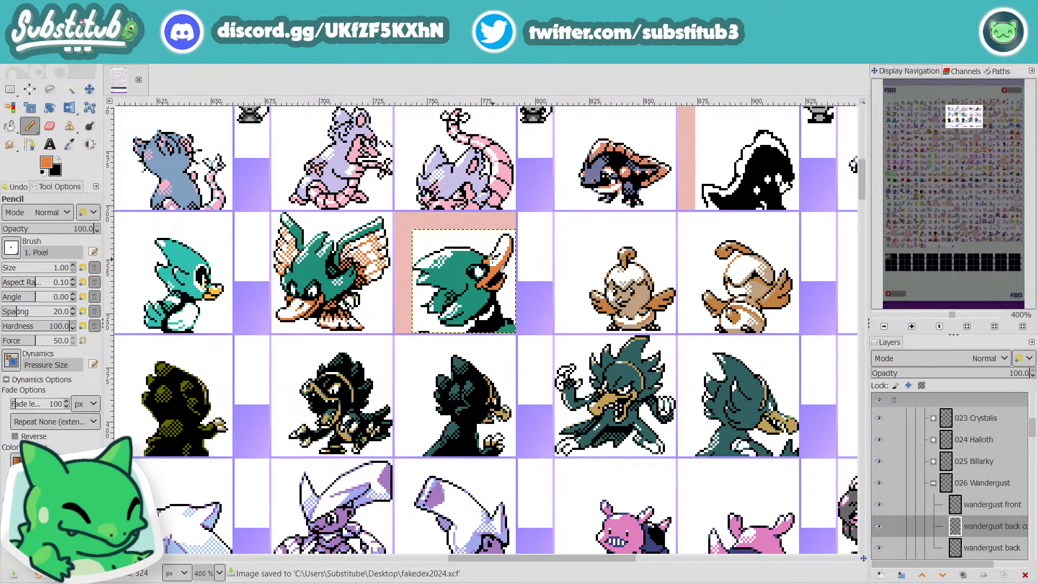
Step: Add orange shading pixels along the nostril on the upper beak and save the image
ctrl+scroll(493, 260, up, 4)
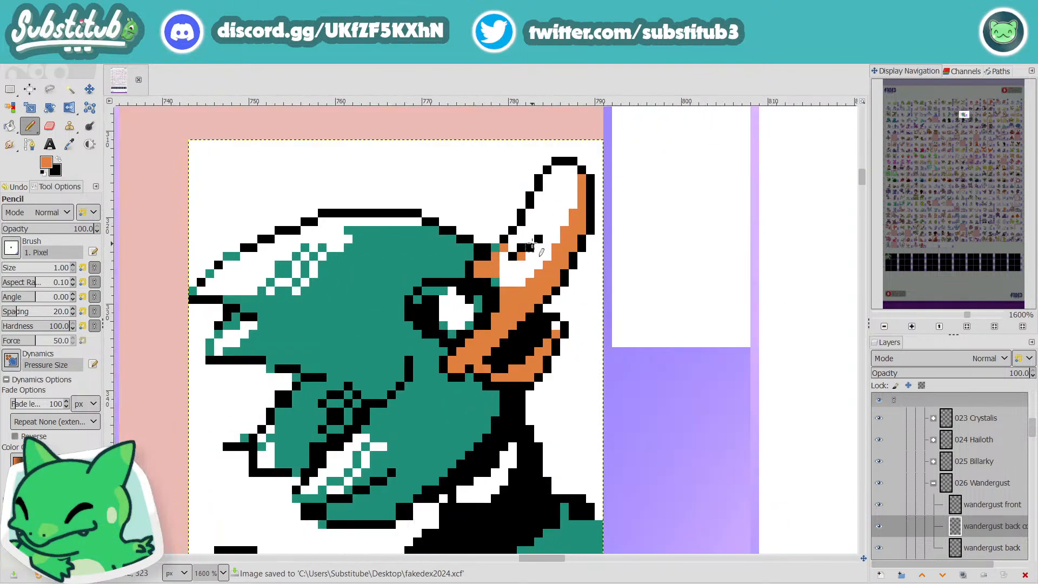
scroll(575, 297, down, 5)
key(ctrl+s)
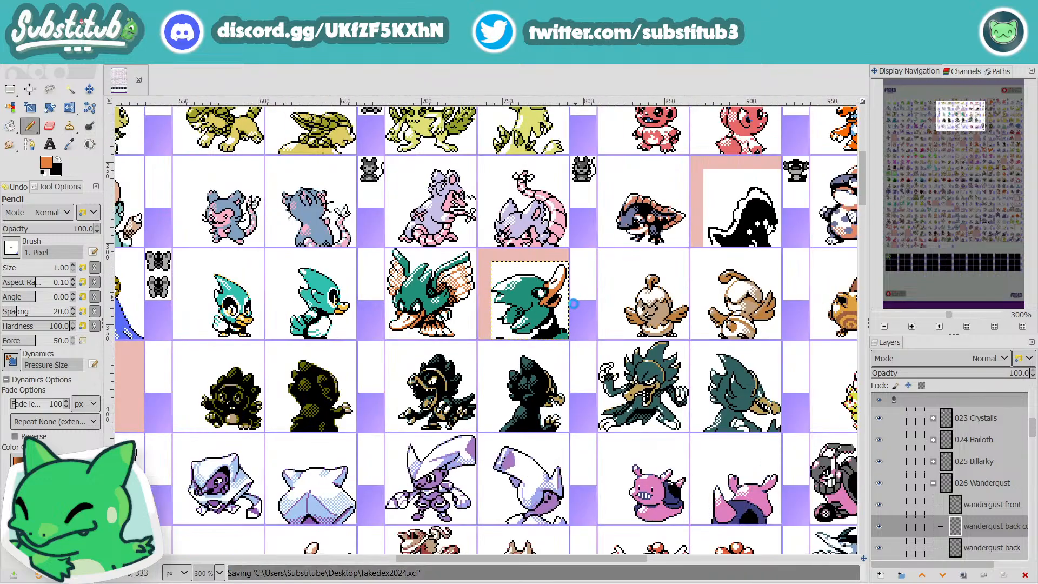
ctrl+scroll(552, 288, up, 4)
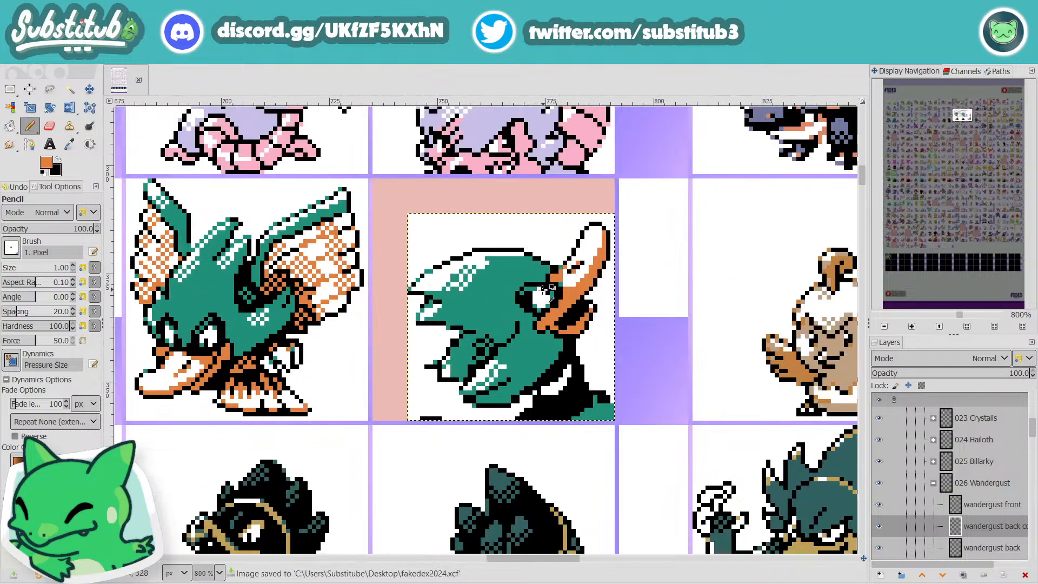
Step: Paint the orange and black patch between the eye and the upper beak's base in the head's teal, leaving a thin orange edge
key(o)
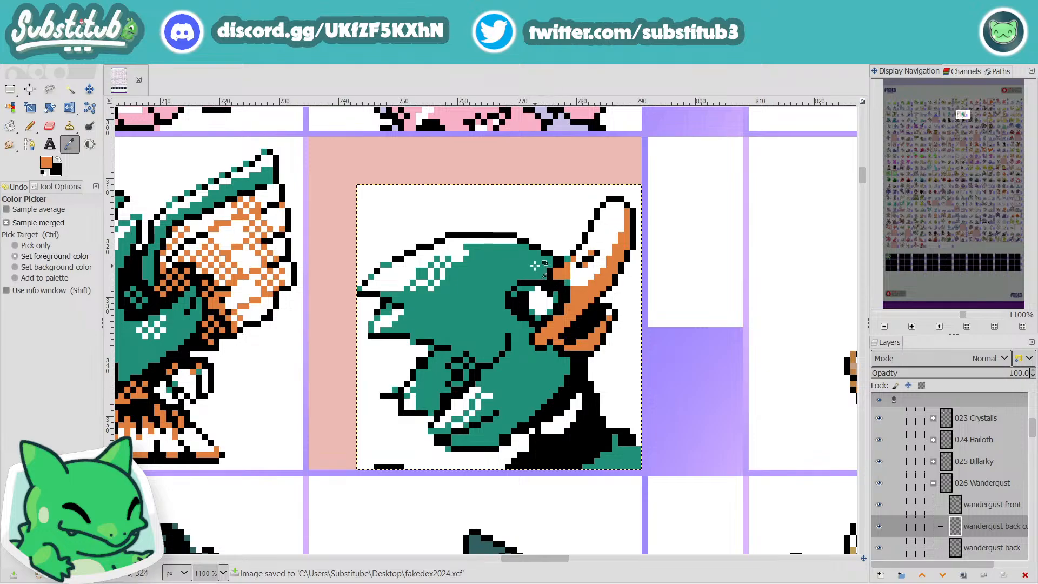
click(540, 272)
key(n)
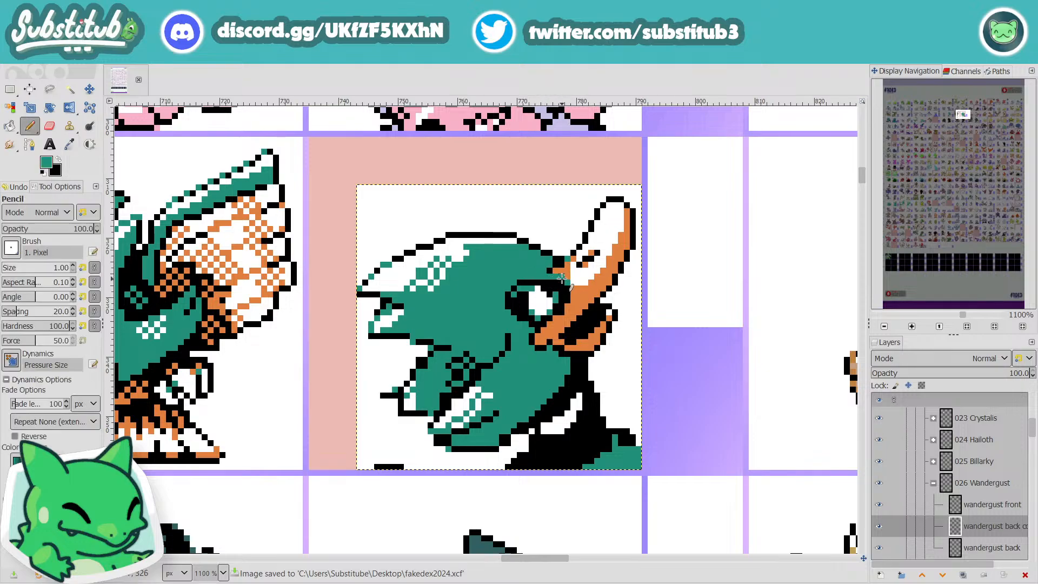
ctrl+scroll(595, 303, down, 3)
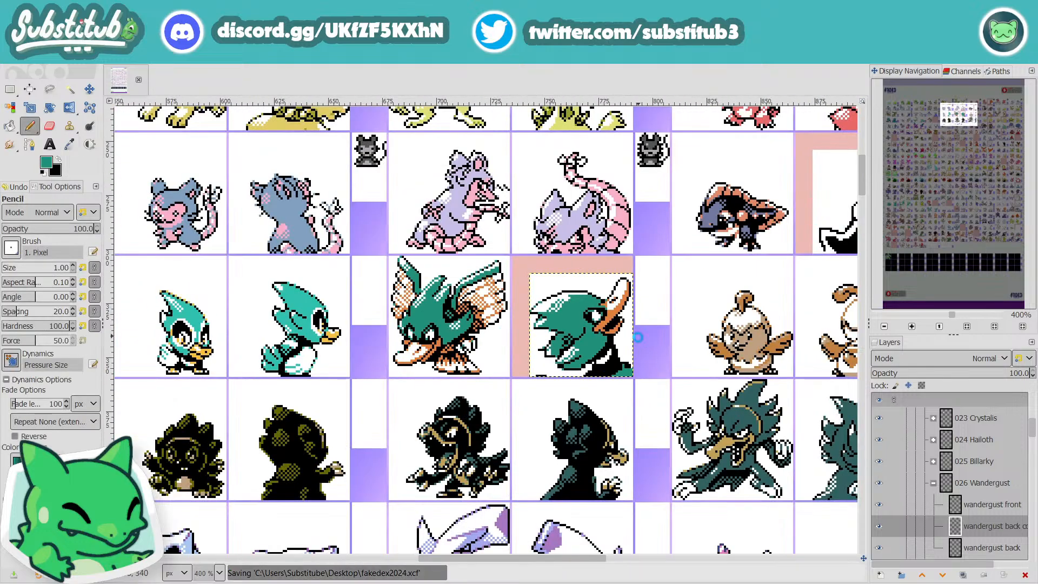
ctrl+scroll(629, 316, up, 3)
drag(581, 294, 572, 283)
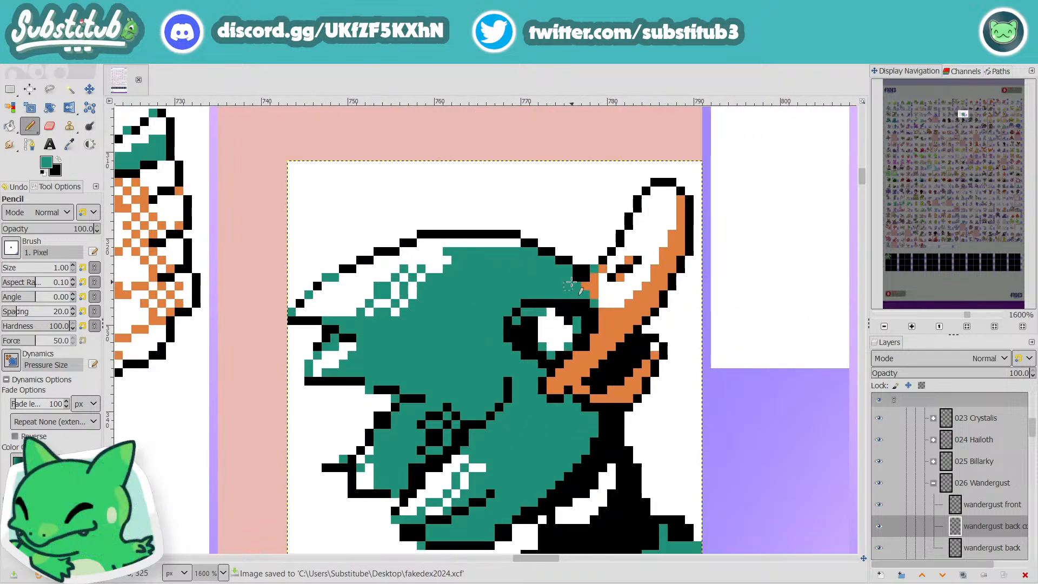
ctrl+scroll(629, 322, down, 3)
ctrl+scroll(630, 321, up, 3)
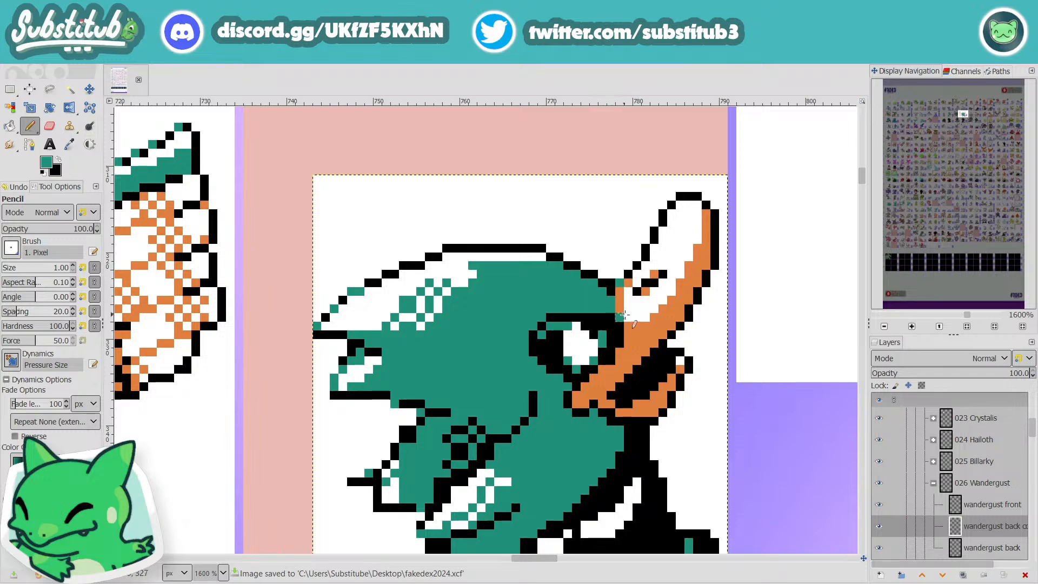
ctrl+scroll(629, 320, down, 3)
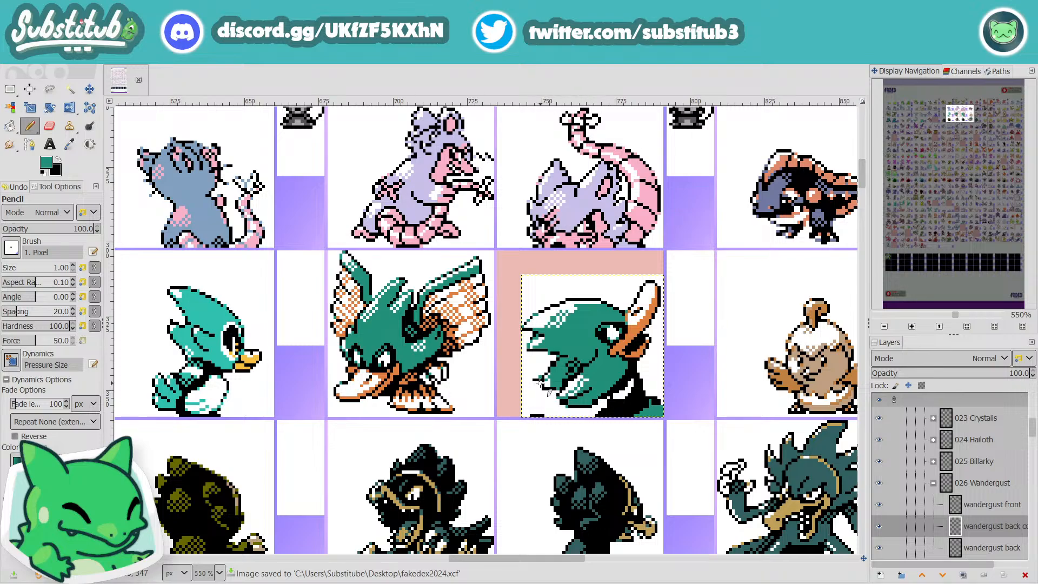
Step: Try replacing the dithered edge of the white highlight on the head crest with a solid white band against teal
ctrl+scroll(633, 401, down, 2)
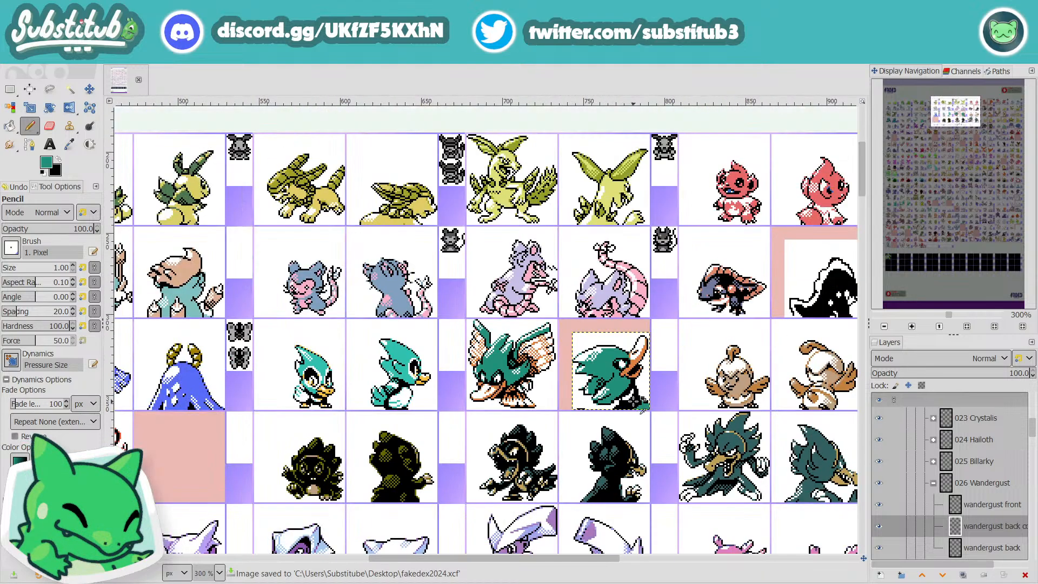
ctrl+scroll(603, 365, up, 5)
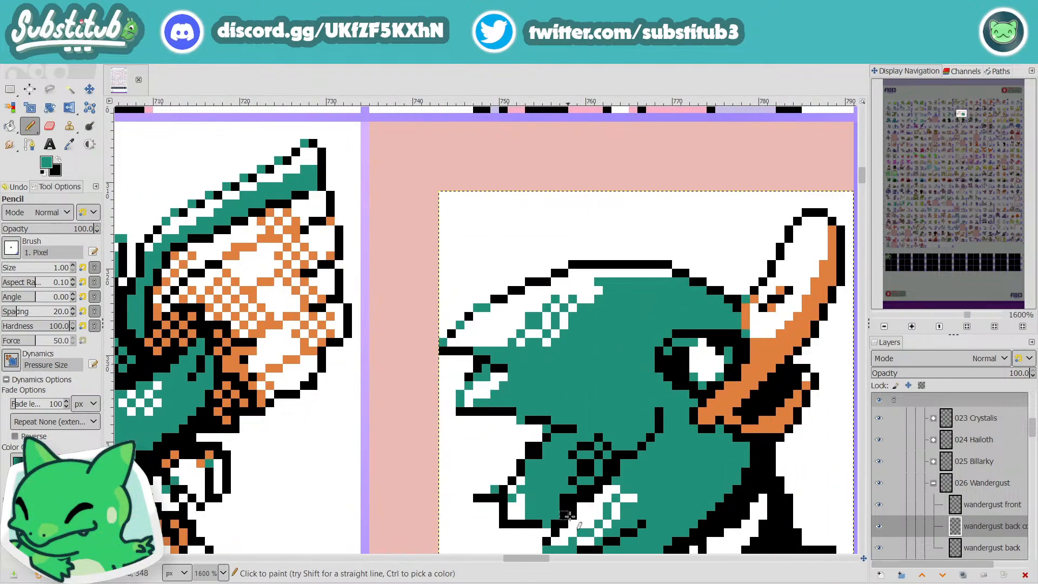
mouse_move(529, 561)
mouse_down()
mouse_move(503, 564)
mouse_move(528, 564)
mouse_up()
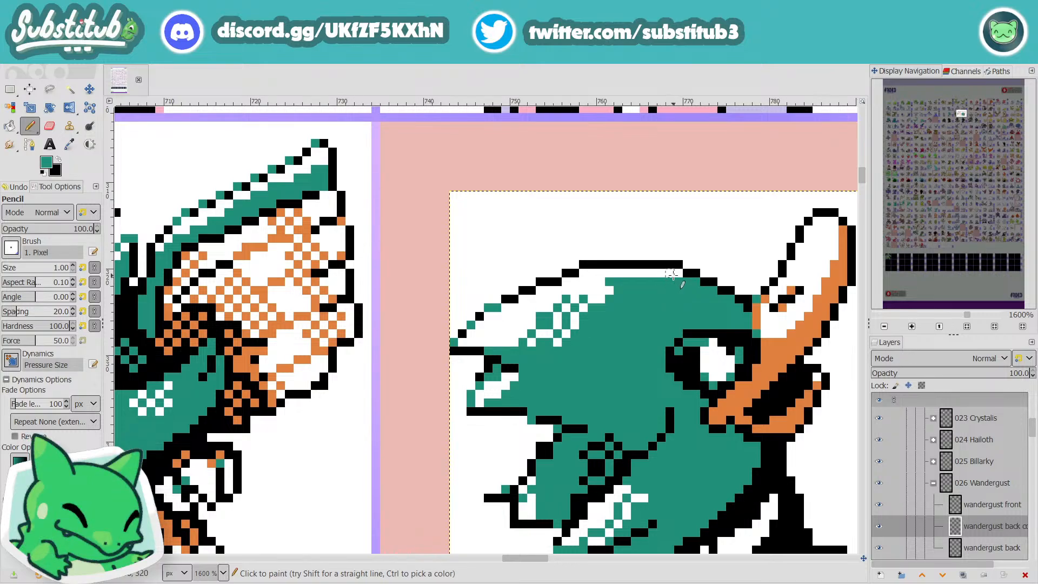
mouse_move(669, 281)
mouse_down()
mouse_move(607, 282)
mouse_move(677, 276)
mouse_move(601, 291)
mouse_move(530, 335)
mouse_move(496, 343)
mouse_move(564, 333)
mouse_move(540, 342)
mouse_move(571, 312)
mouse_move(569, 332)
mouse_move(617, 296)
mouse_move(532, 317)
mouse_up()
key(x)
key(d)
key(x)
scroll(549, 335, down, 3)
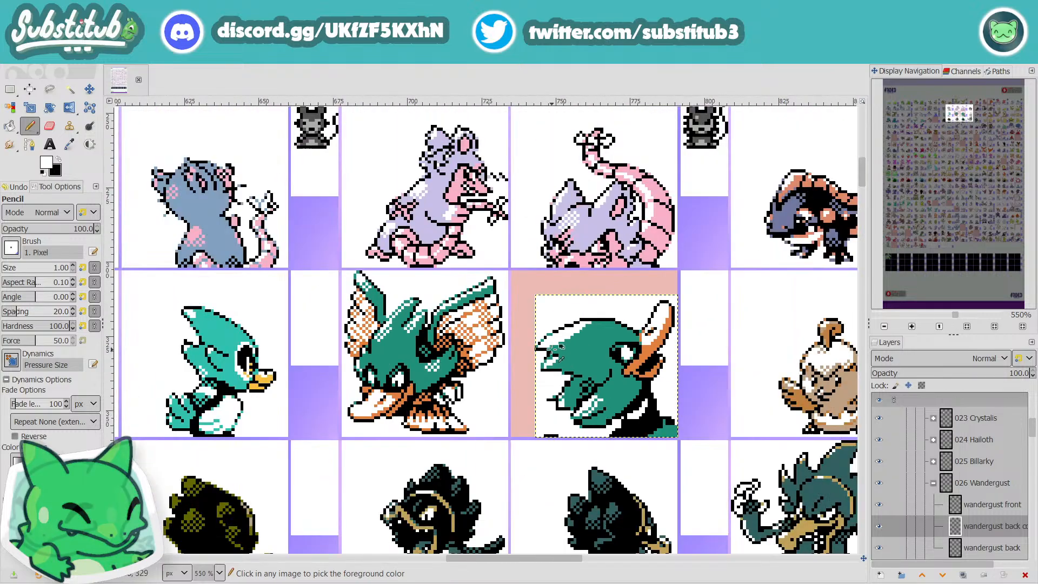
scroll(657, 300, up, 4)
drag(657, 300, 683, 287)
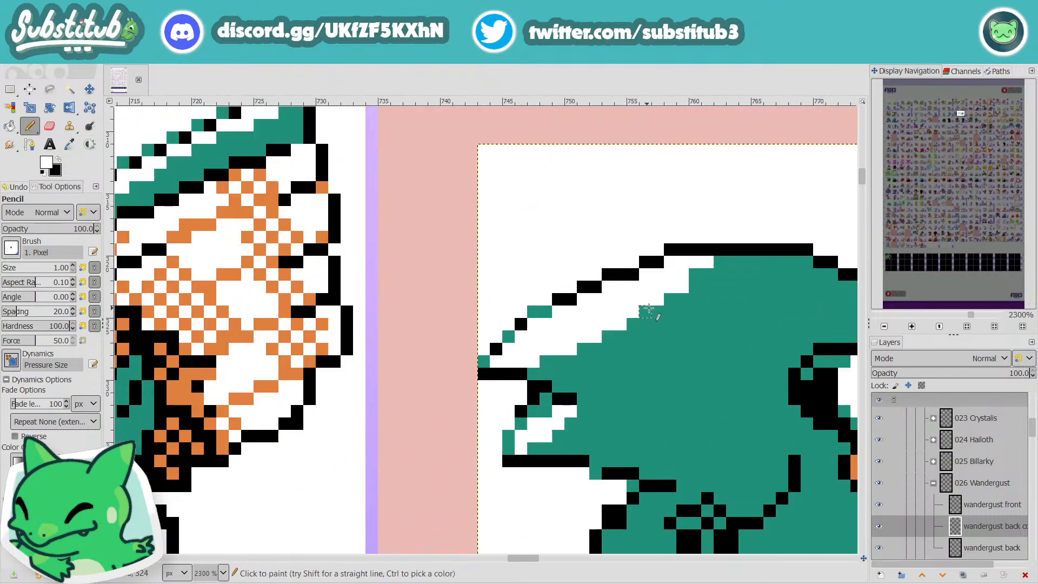
key(ctrl+z)
key(ctrl+z)
key(ctrl+z)
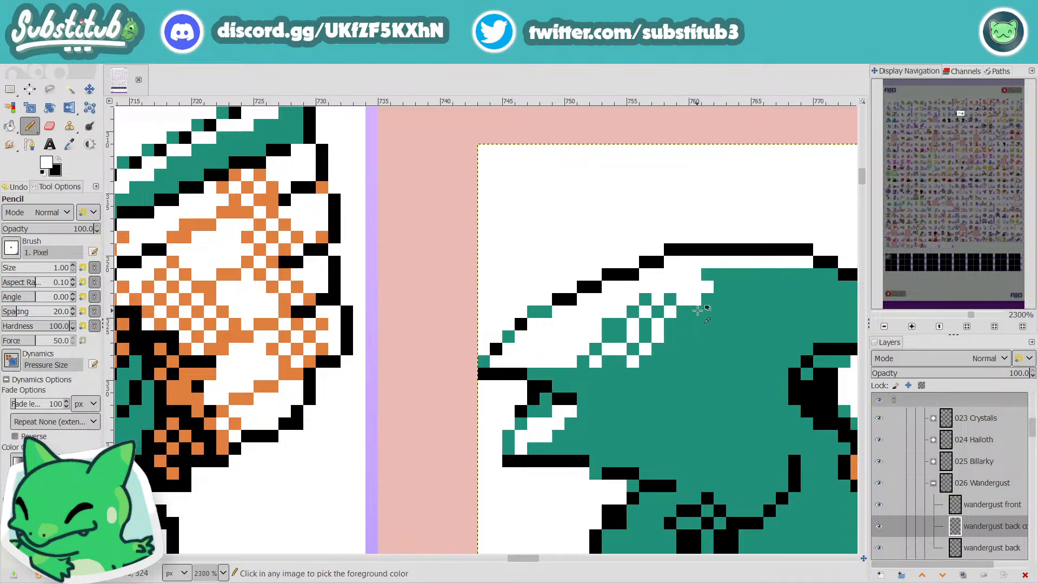
Step: Turn the dithered highlight on the head crest into a solid white band, trimming its upper end with the head's teal
scroll(698, 310, down, 3)
scroll(791, 283, up, 3)
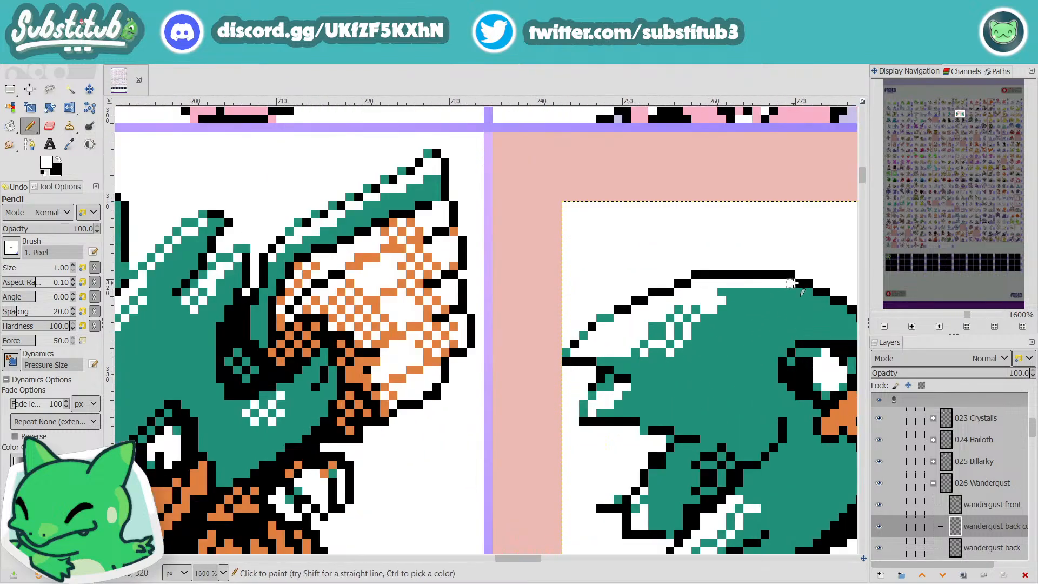
key(x)
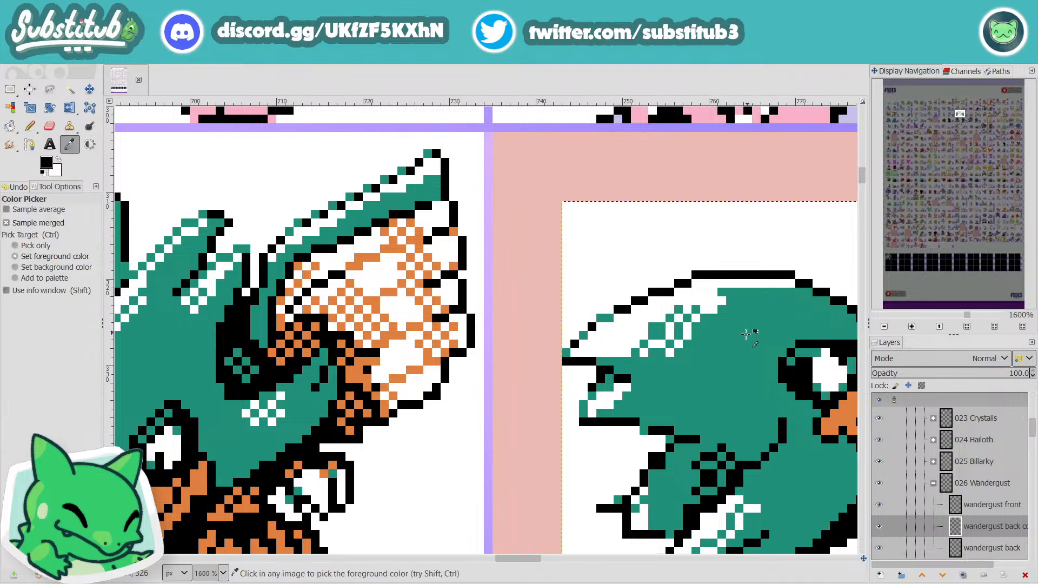
ctrl+click(738, 331)
mouse_move(783, 284)
mouse_down()
mouse_move(764, 281)
mouse_move(796, 282)
mouse_up()
mouse_move(670, 344)
mouse_down()
mouse_move(642, 355)
mouse_move(670, 352)
mouse_move(640, 356)
mouse_move(635, 345)
mouse_move(669, 335)
mouse_move(695, 308)
mouse_move(643, 328)
mouse_move(678, 309)
mouse_move(604, 319)
mouse_move(668, 328)
mouse_move(644, 334)
mouse_up()
key(x)
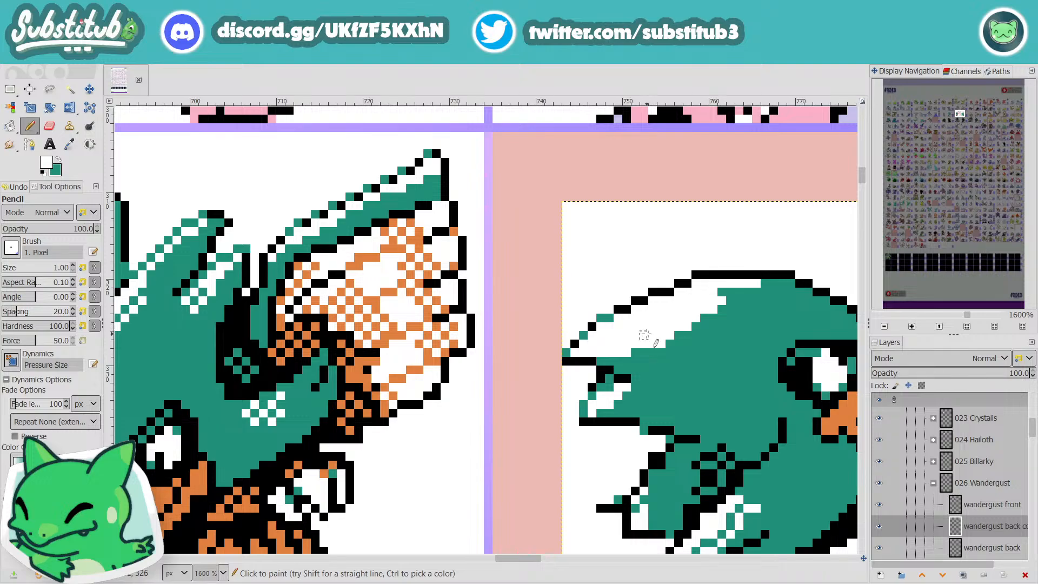
Step: Try adding a teal edge between the head crest's upper outline and the white highlight
key(o)
click(671, 376)
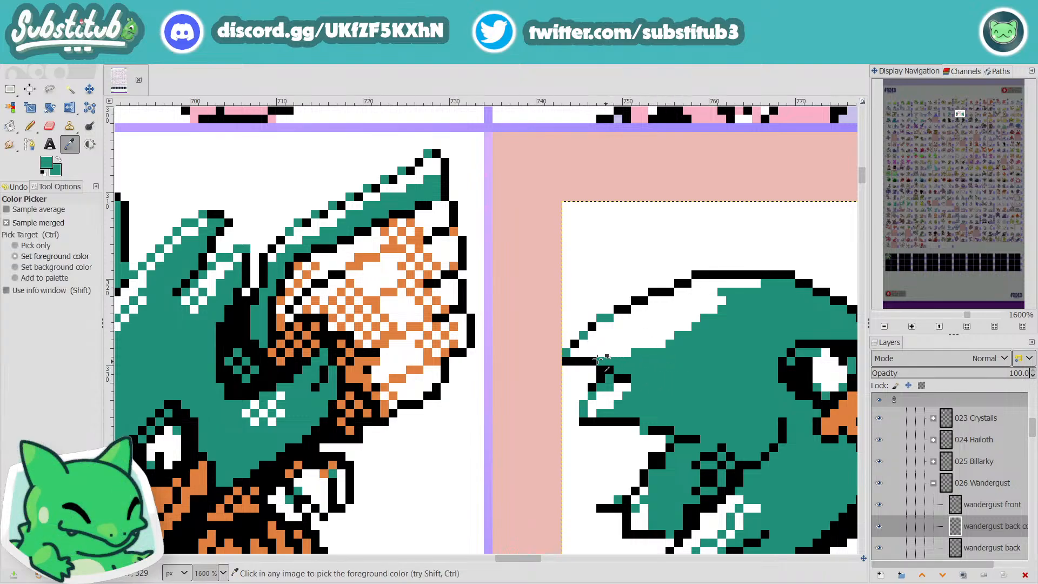
key(n)
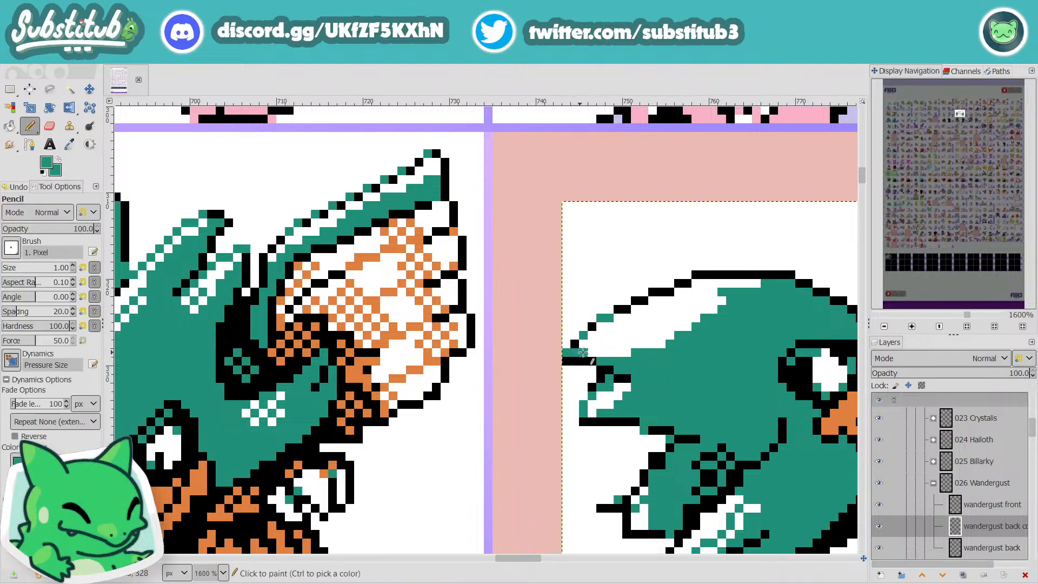
drag(583, 352, 655, 301)
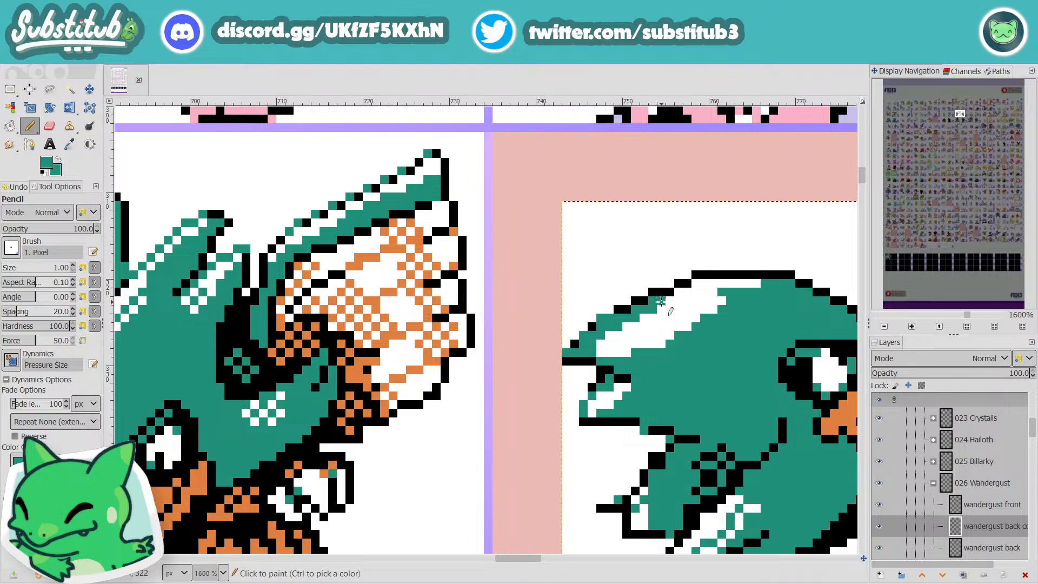
ctrl+scroll(689, 327, down, 4)
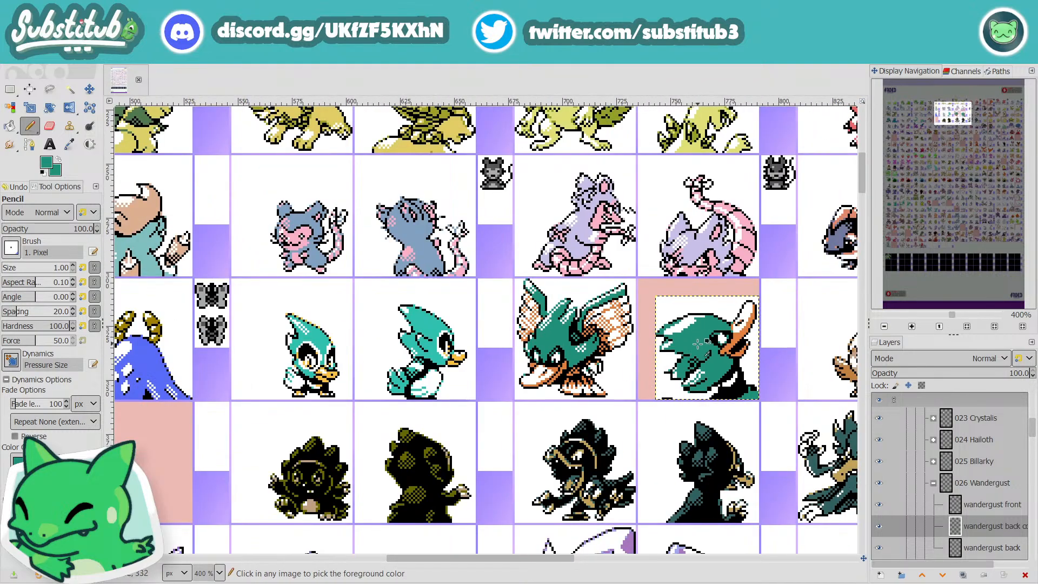
ctrl+scroll(698, 343, up, 5)
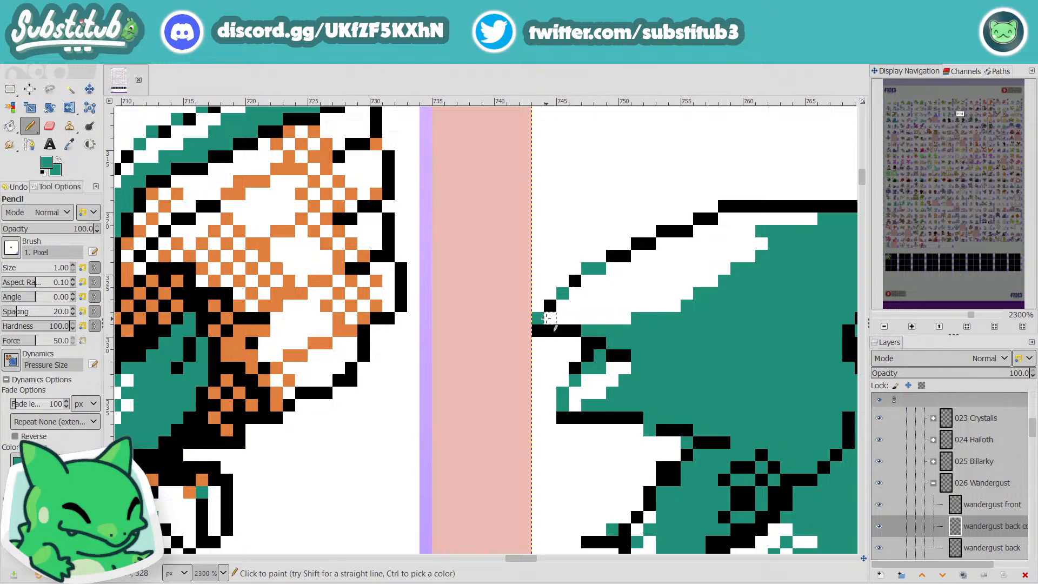
Step: Extend the lowest row of the head crest's highlight with white pixels and compare it at sheet scale
mouse_move(550, 318)
mouse_down()
mouse_move(612, 318)
mouse_move(575, 305)
mouse_move(576, 316)
mouse_move(648, 317)
mouse_up()
key(d)
key(x)
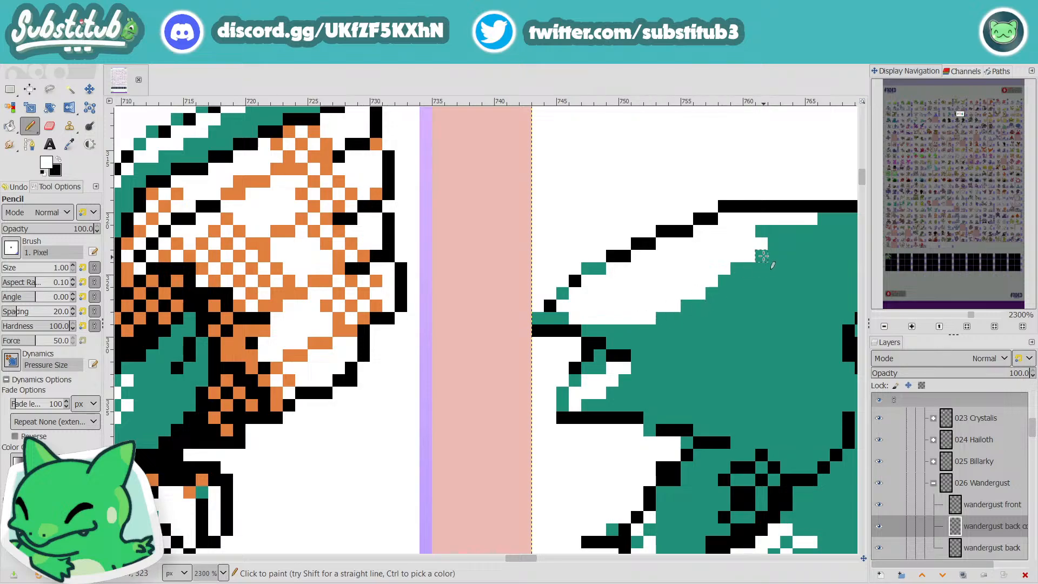
drag(772, 241, 772, 234)
key(ctrl+z)
scroll(780, 246, down, 5)
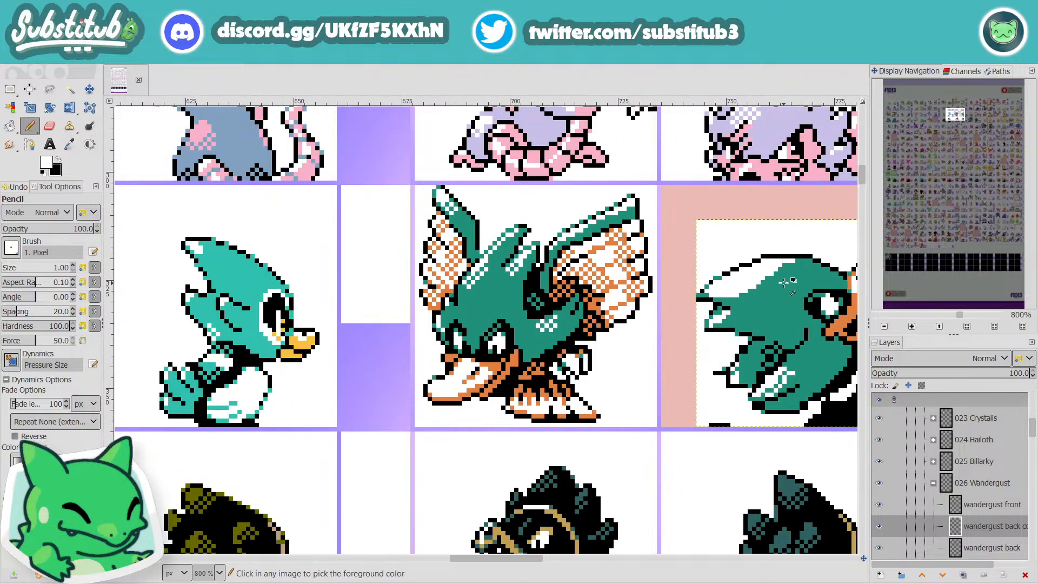
scroll(811, 269, up, 3)
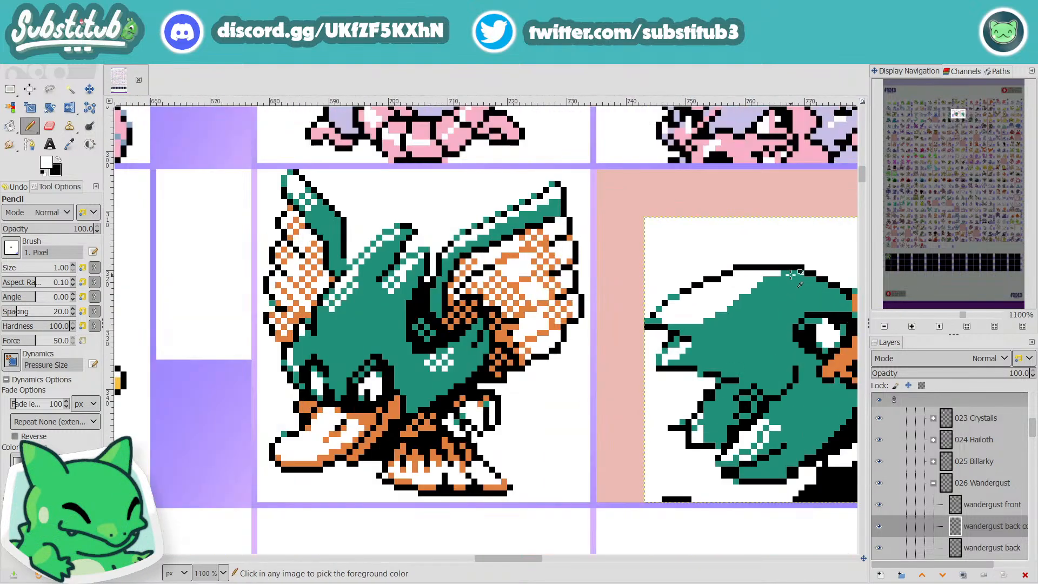
Step: Reshape the tip of the lower feather tuft, erasing its black spike and outline corner with white and redrawing the edge in black
scroll(768, 292, down, 1)
scroll(756, 308, up, 2)
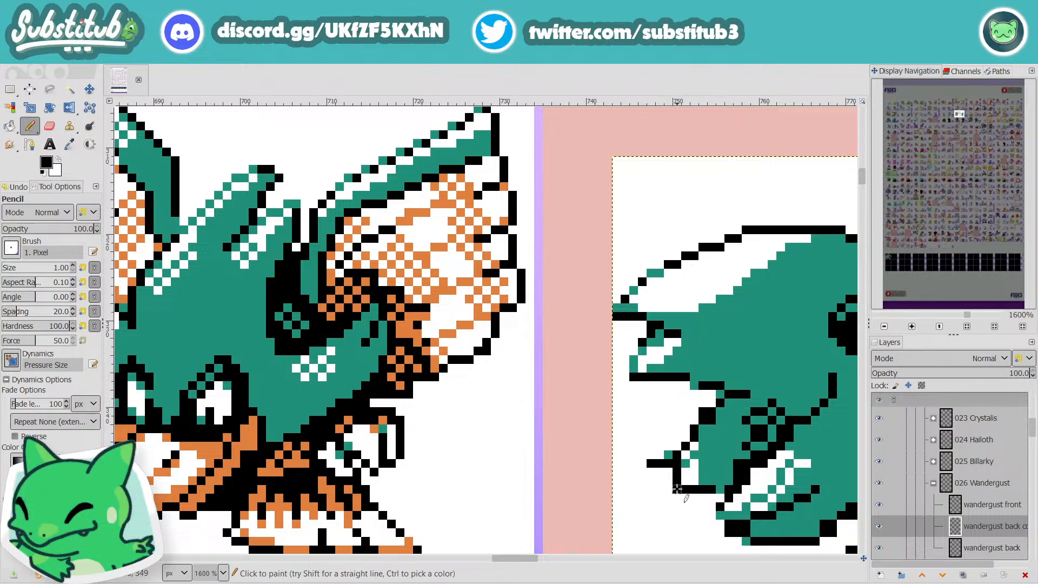
key(x)
ctrl+click(702, 466)
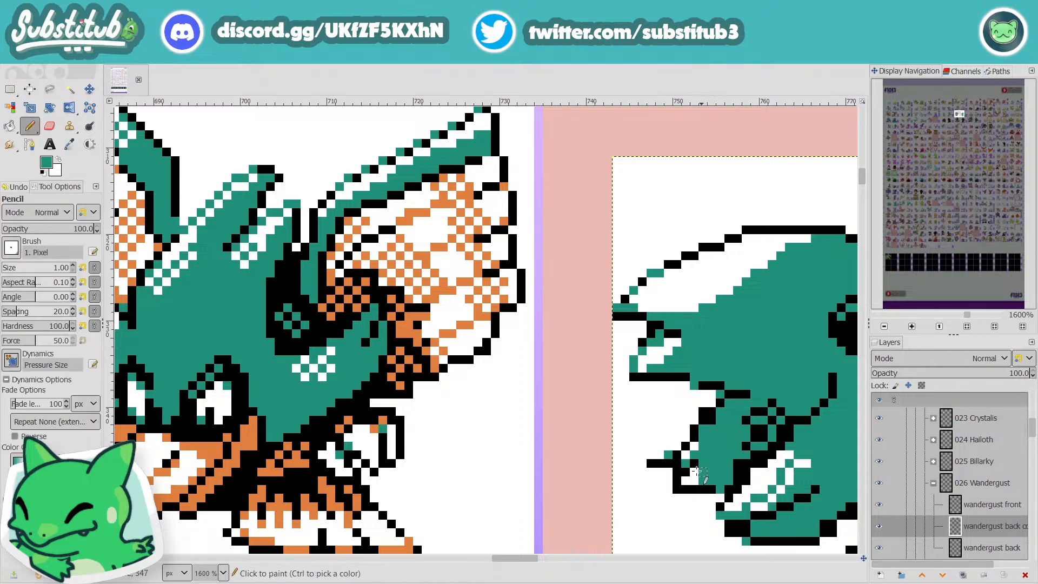
click(678, 489)
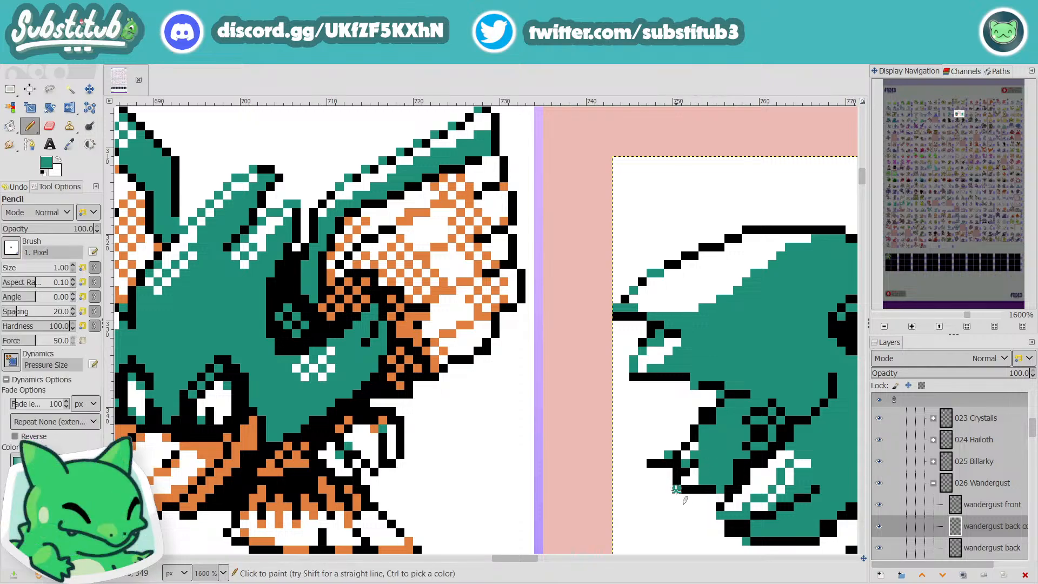
key(x)
click(676, 490)
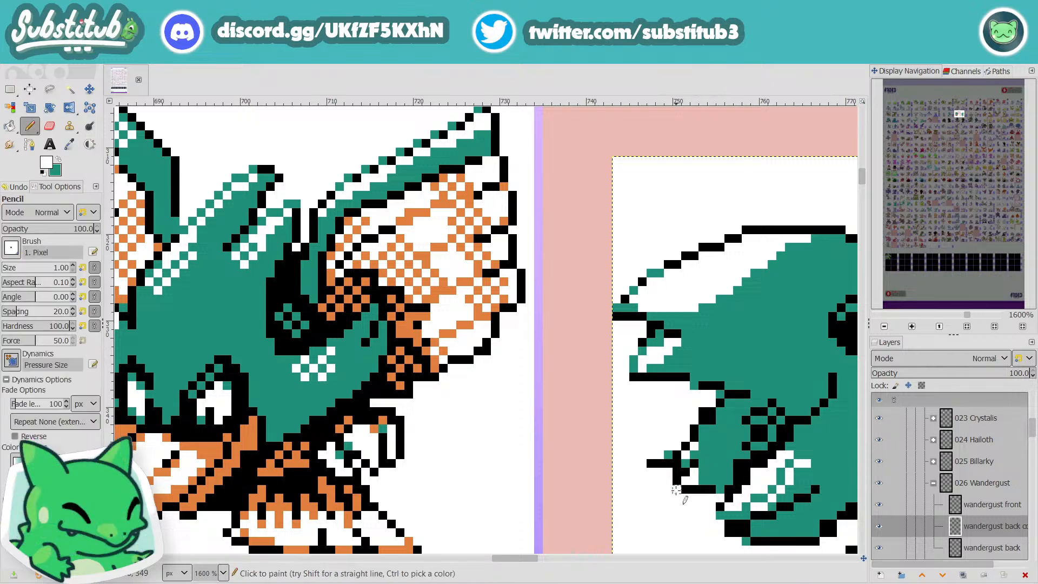
drag(668, 466, 650, 462)
click(677, 455)
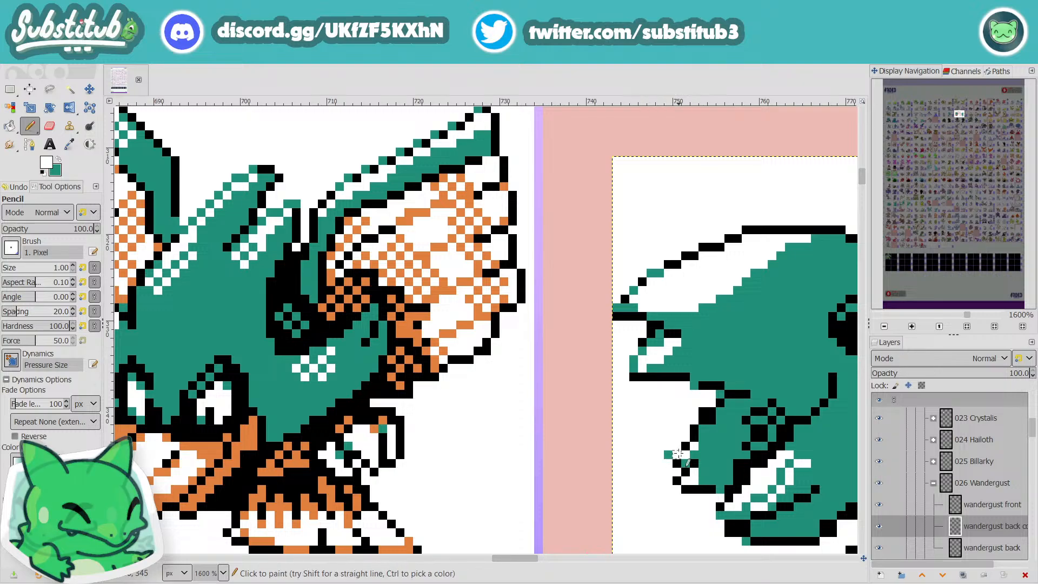
key(d)
click(677, 447)
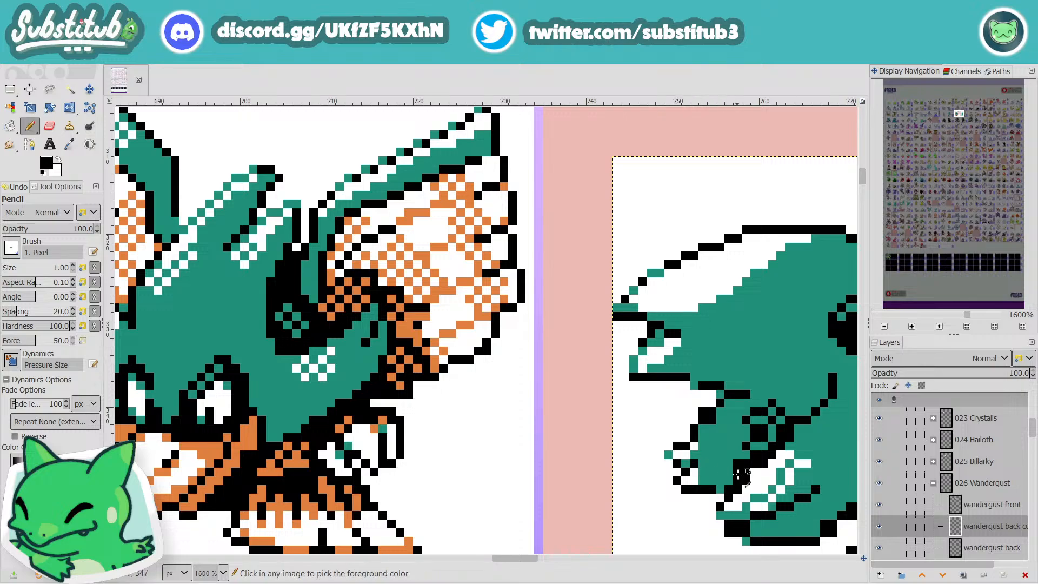
Step: Check the reshaped feather tuft at sheet scale and save the image
scroll(679, 449, down, 4)
scroll(697, 465, up, 4)
key(x)
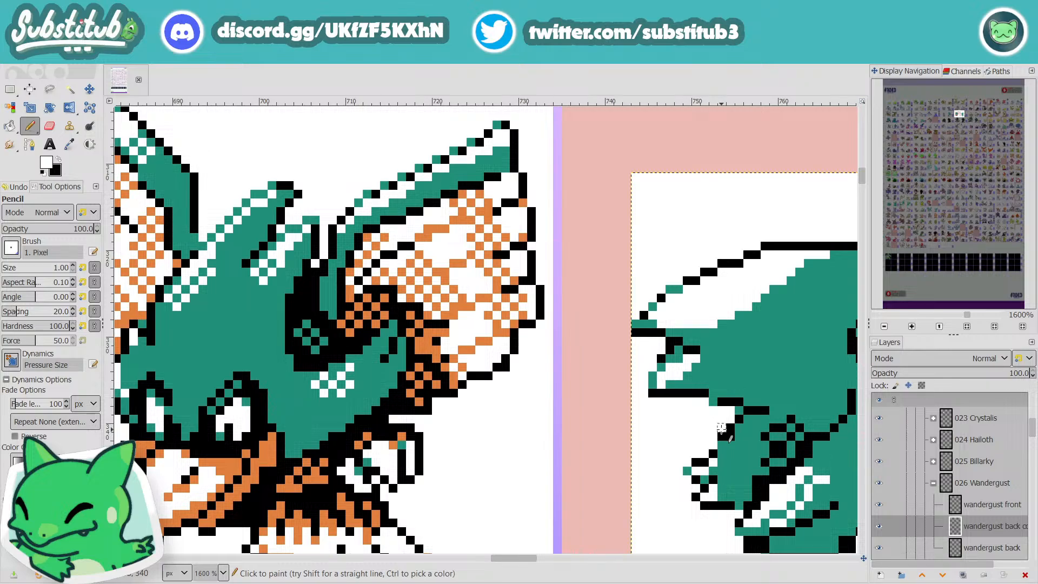
key(x)
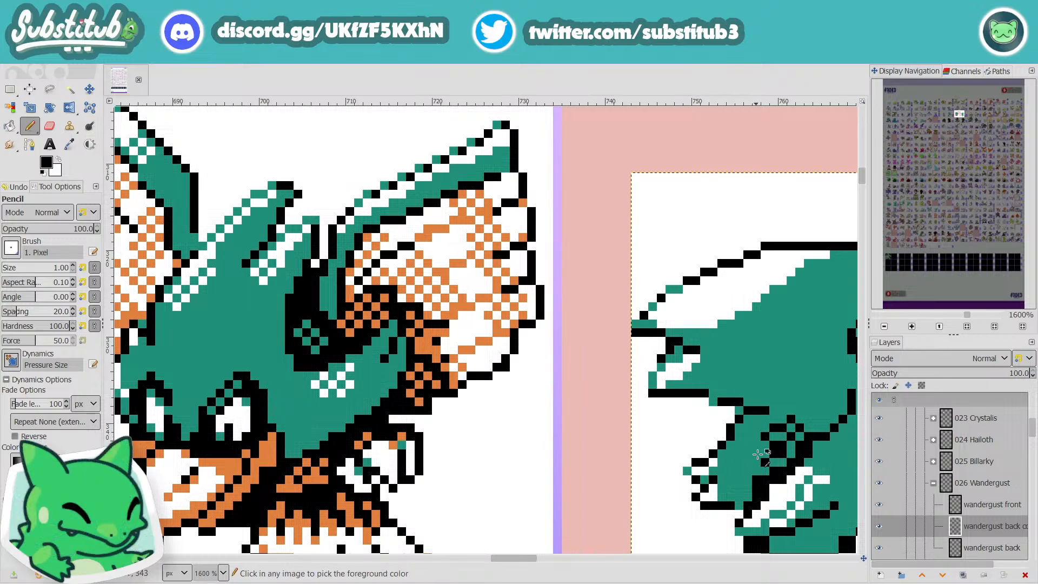
scroll(721, 444, down, 3)
key(ctrl+s)
scroll(770, 459, up, 3)
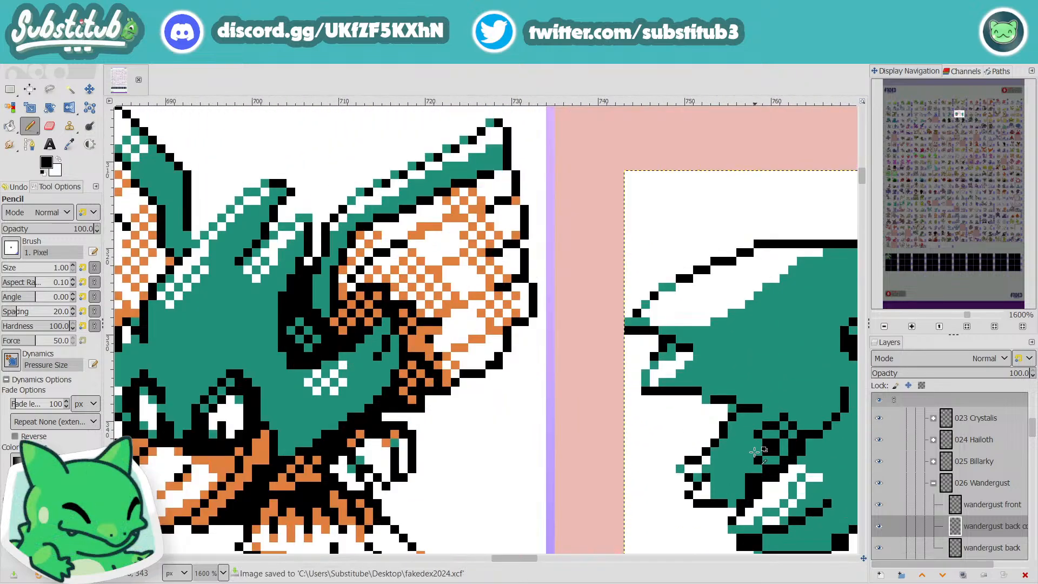
Step: Paint teal over the outer side of the black dithered shading above the lower tuft, leaving a small checkered patch
scroll(715, 440, down, 5)
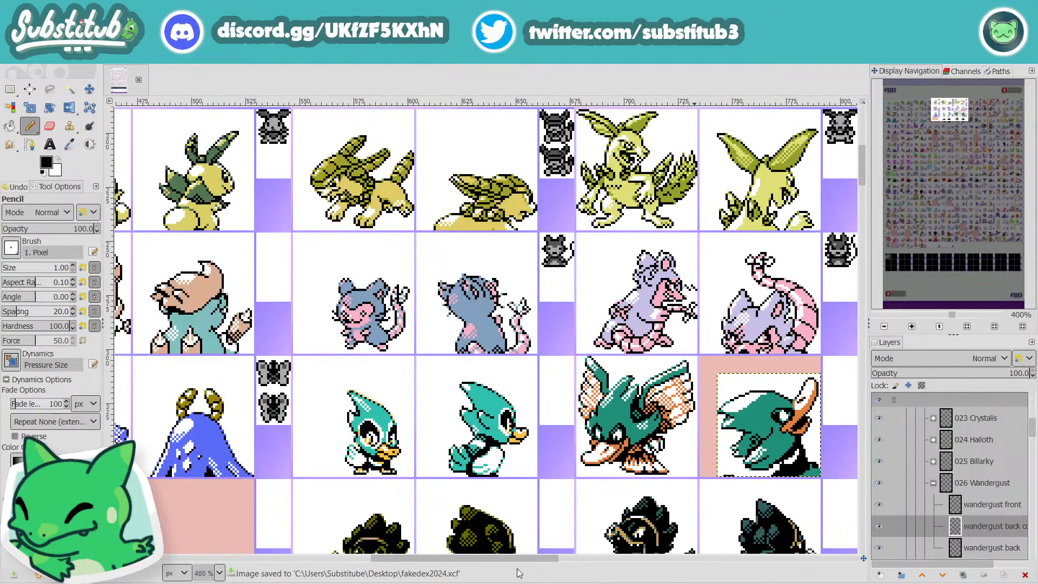
drag(523, 563, 581, 557)
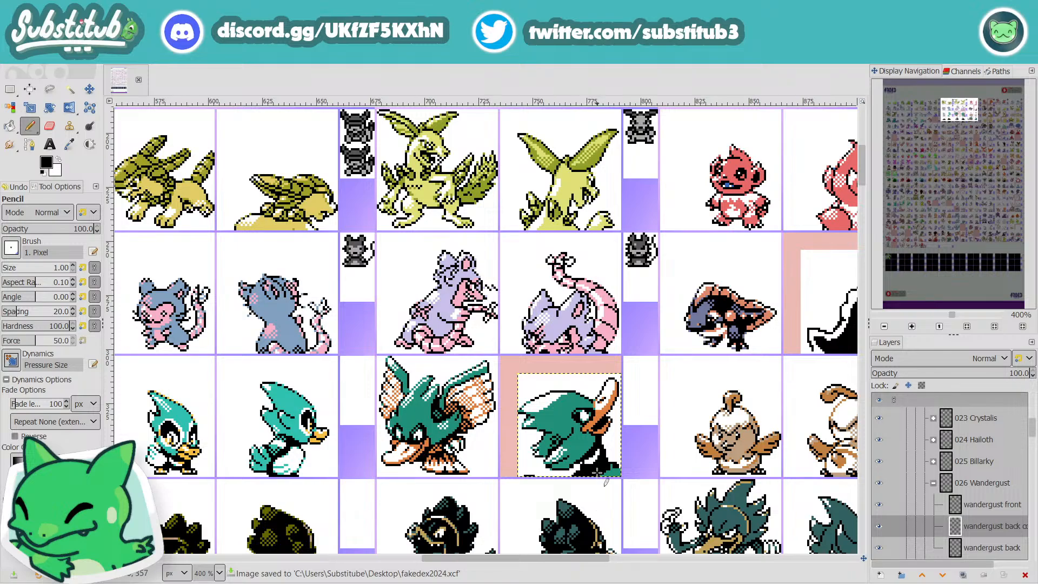
scroll(585, 470, up, 2)
scroll(585, 470, up, 1)
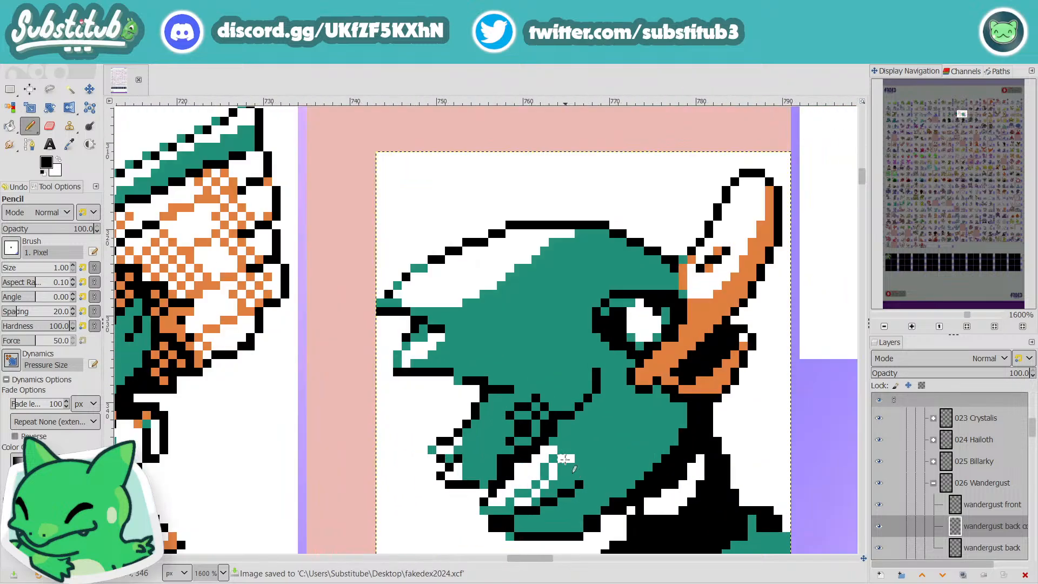
ctrl+click(563, 370)
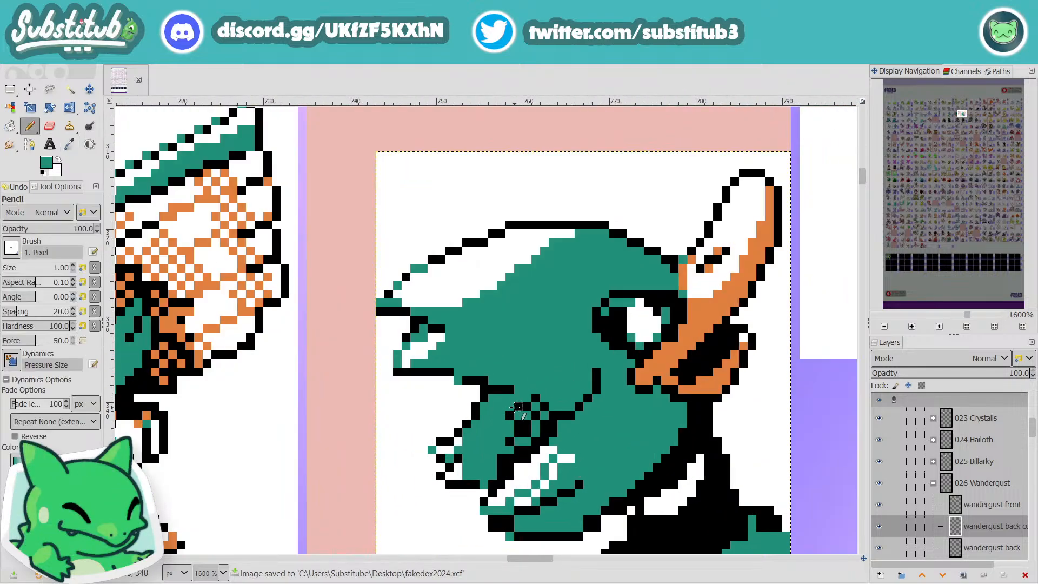
drag(515, 407, 511, 431)
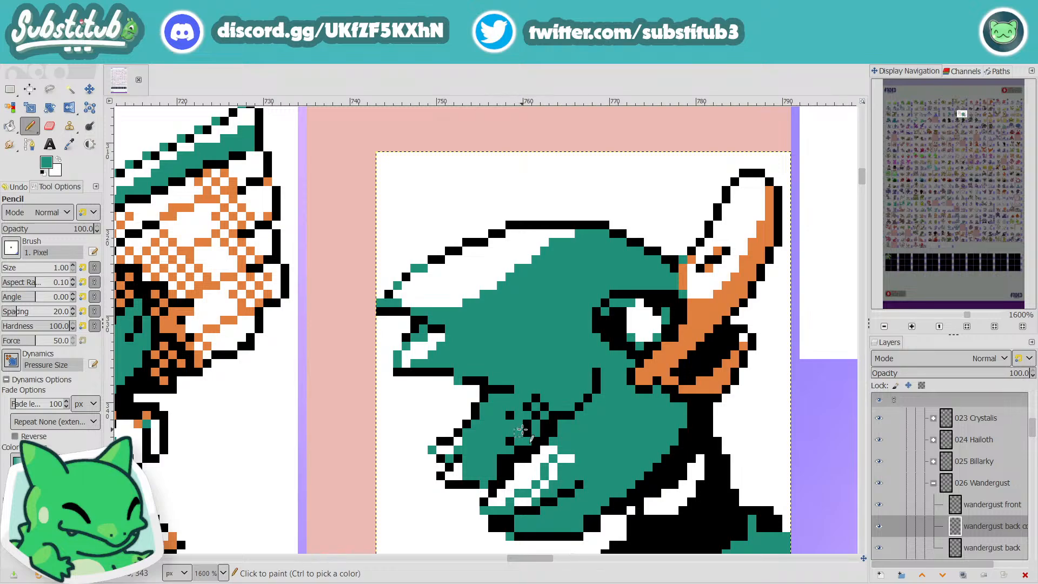
click(526, 432)
click(512, 414)
click(510, 441)
click(502, 458)
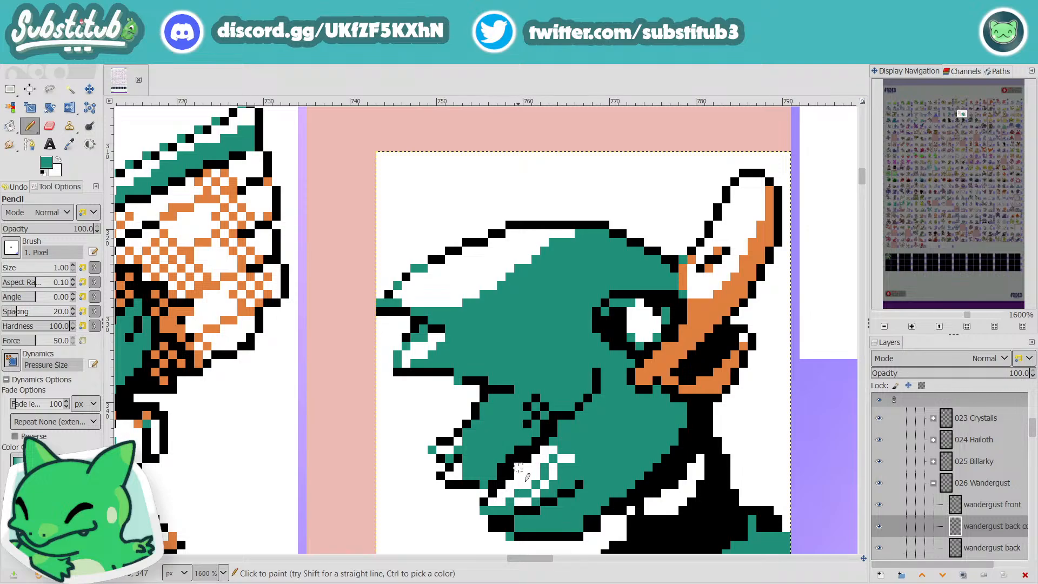
Step: Add black pixels along the diagonal line between the checkered patch and the lower white highlight, checking it at sheet scale
ctrl+click(518, 464)
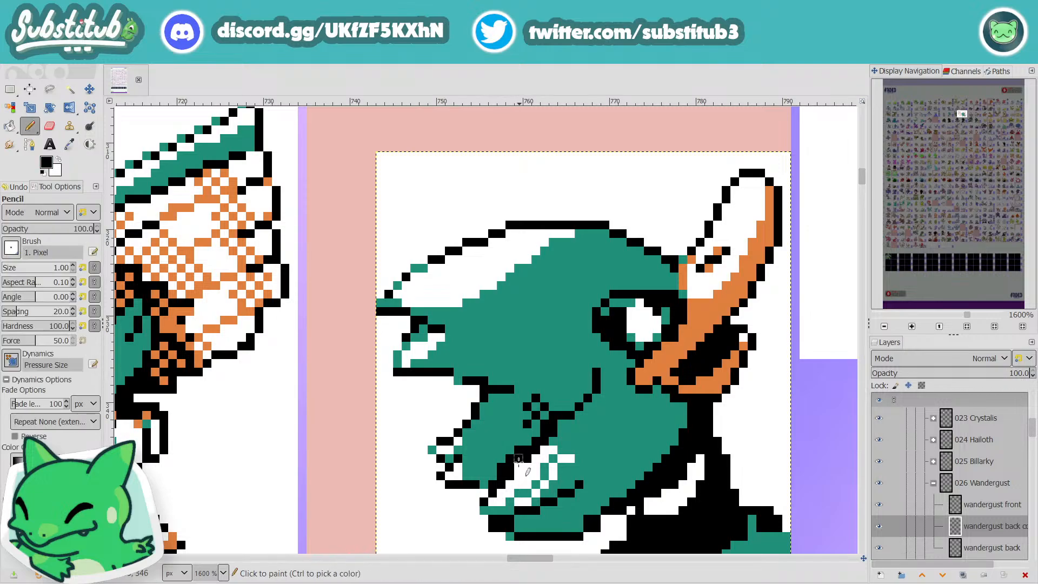
scroll(581, 482, down, 3)
scroll(582, 483, up, 4)
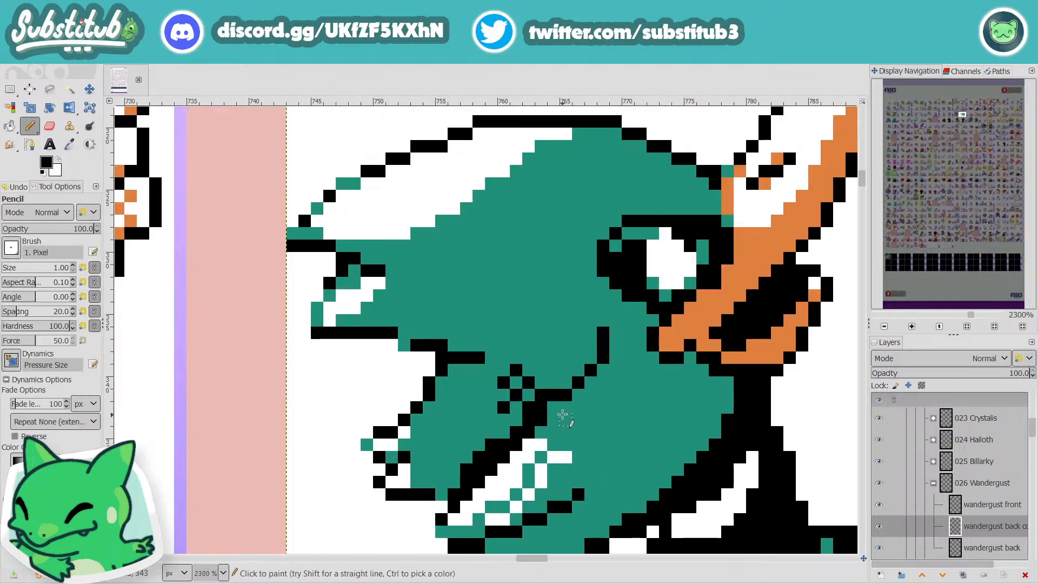
click(551, 409)
scroll(551, 408, down, 4)
scroll(579, 478, up, 3)
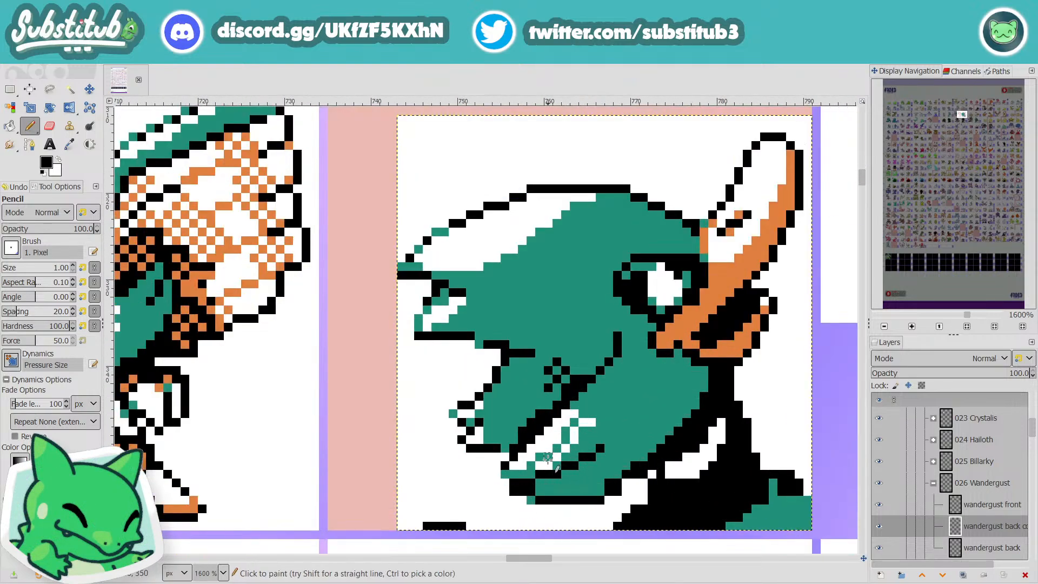
Step: Paint teal over the dithered white pixels beside the lower feather tuft's highlight, leaving a solid white streak, and save the image
scroll(548, 464, down, 2)
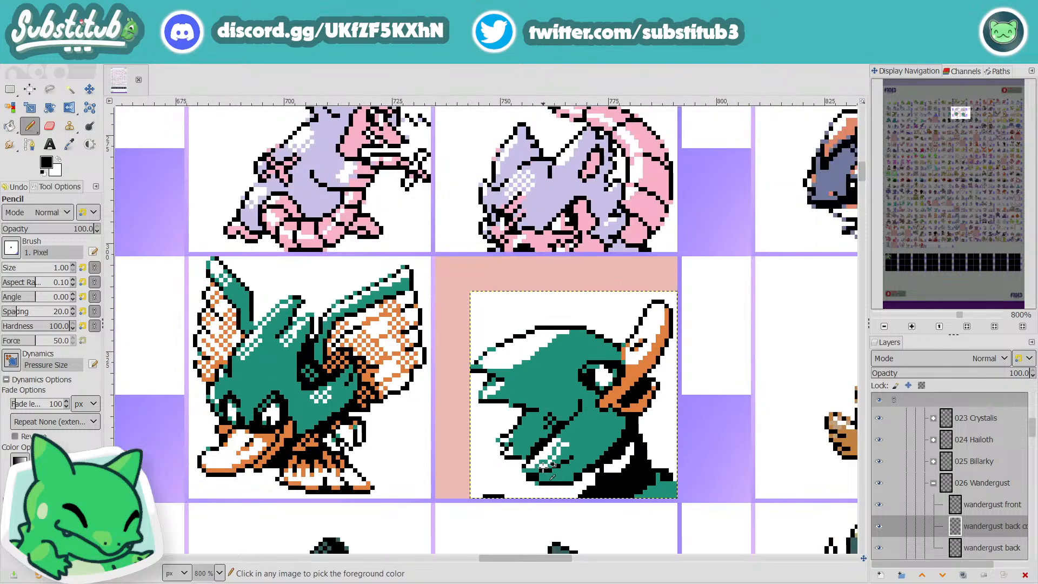
scroll(561, 473, up, 3)
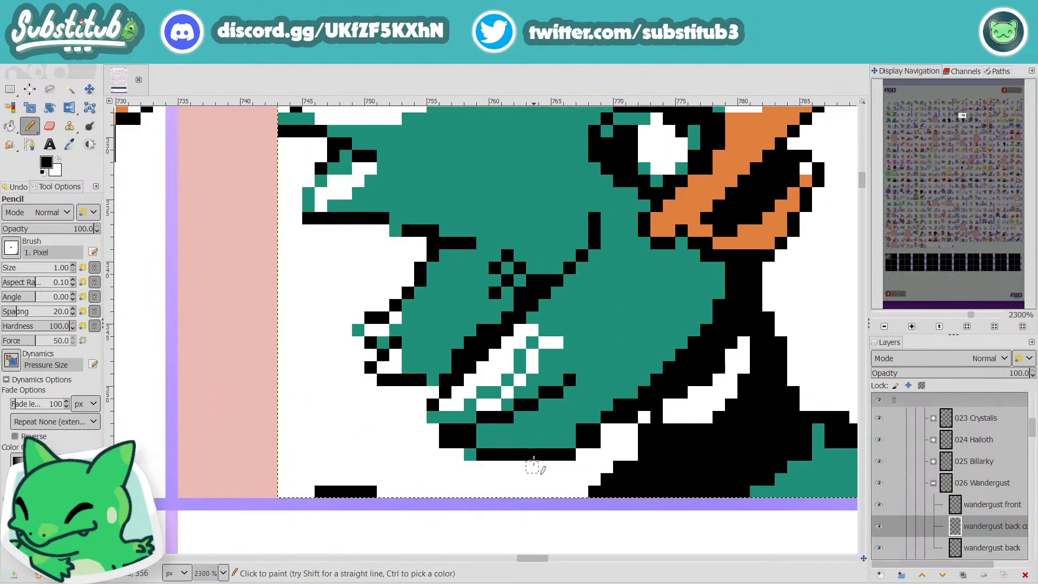
ctrl+click(618, 336)
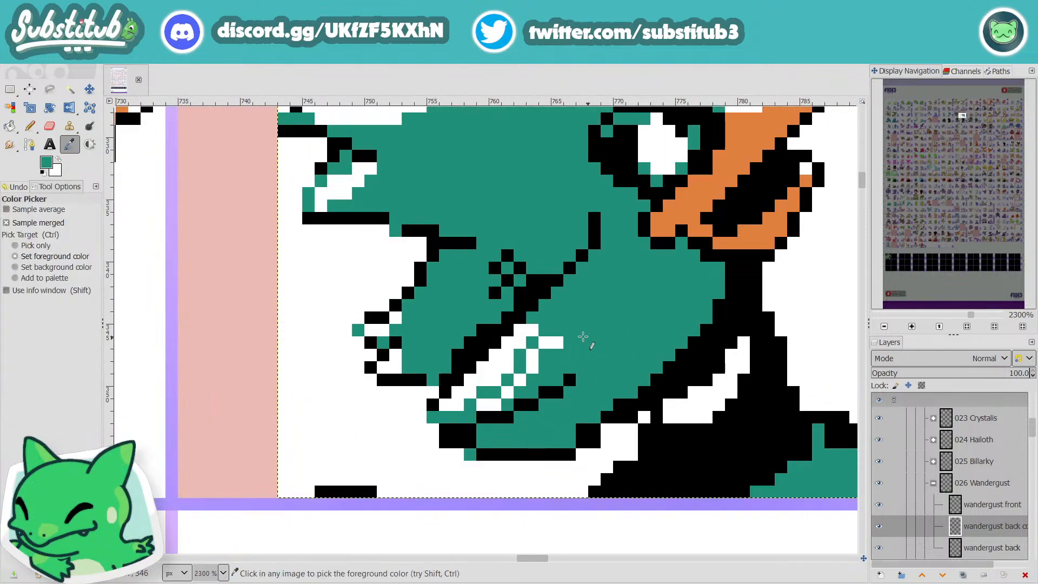
drag(555, 345, 480, 403)
scroll(536, 411, down, 4)
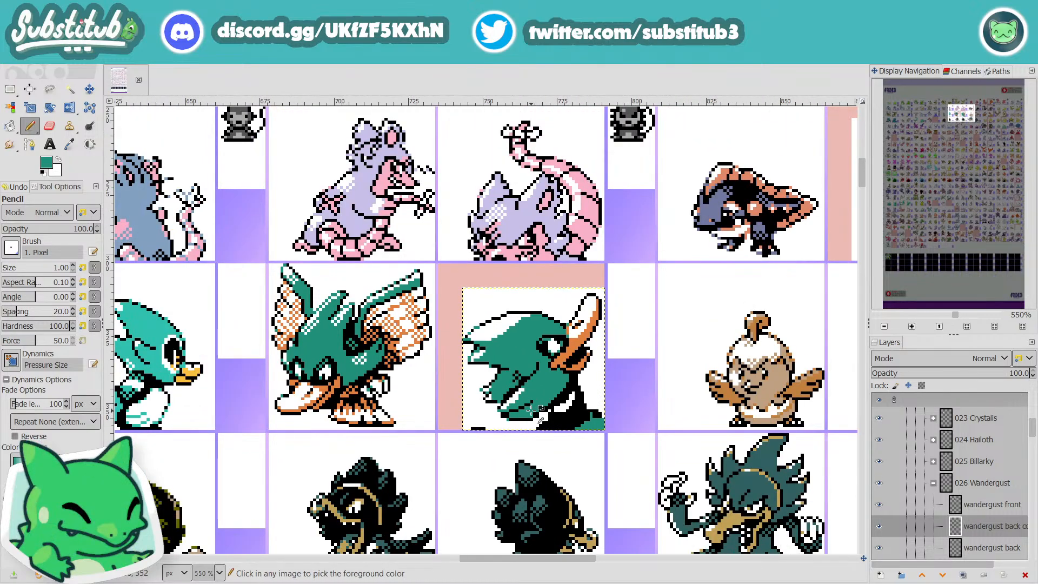
key(ctrl+s)
Step: Shift the upper end of the diagonal black cheek line one pixel toward the back of the head, fill the gap with teal, and save
scroll(541, 417, up, 4)
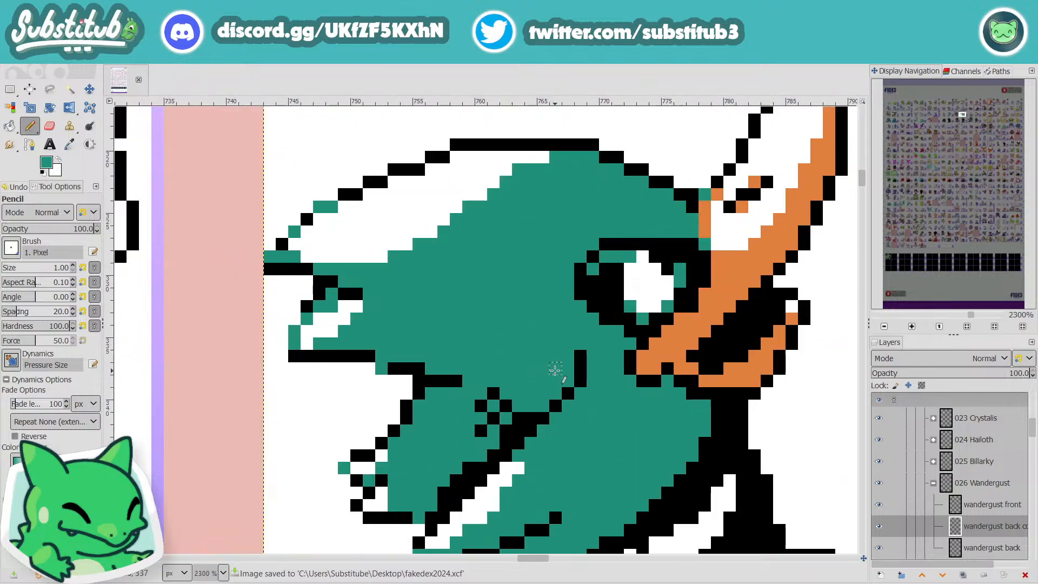
key(x)
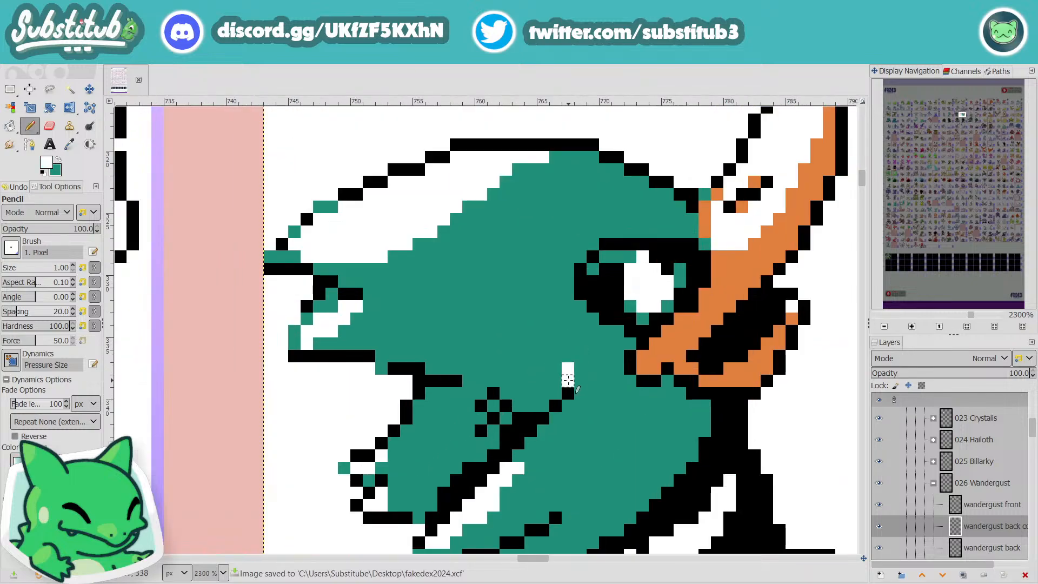
key(d)
click(556, 393)
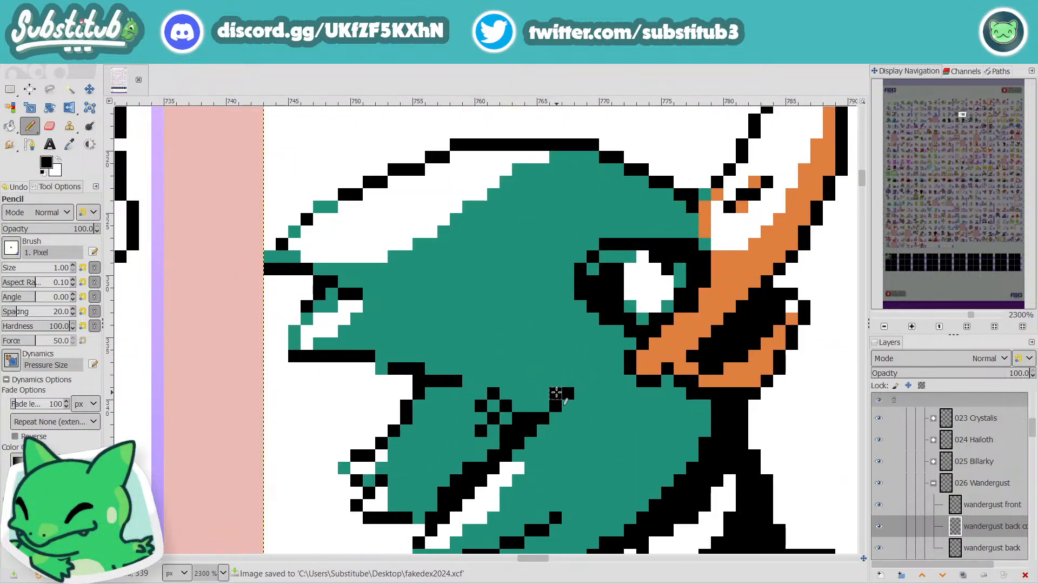
drag(568, 381, 568, 369)
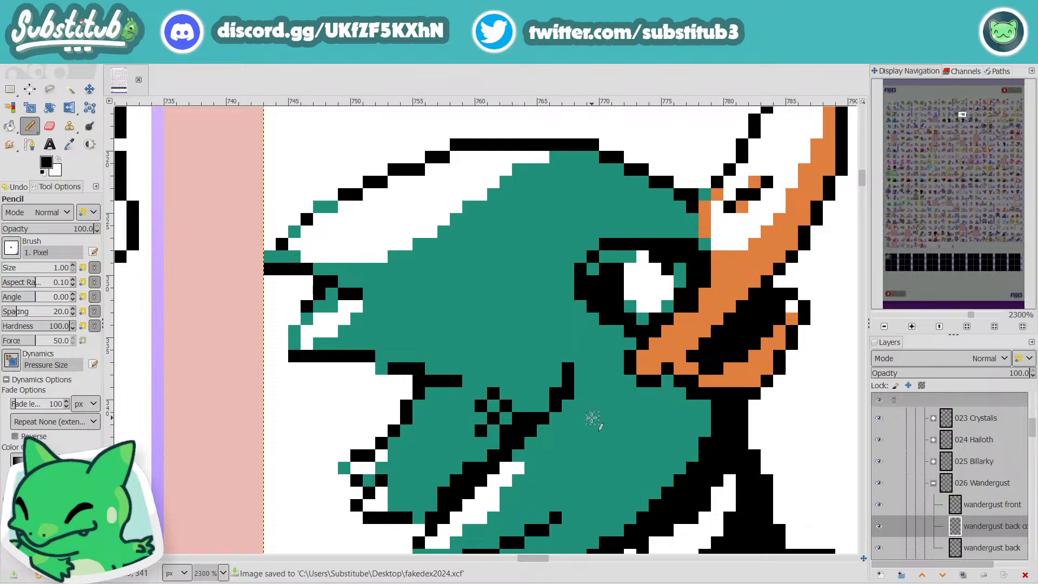
key(o)
click(589, 421)
key(n)
click(569, 394)
scroll(595, 424, down, 6)
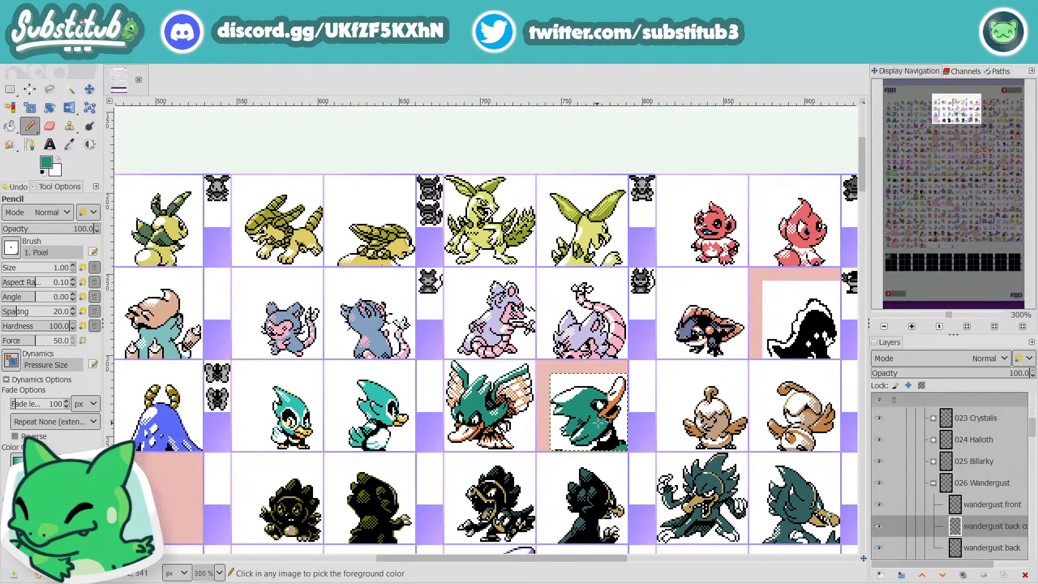
key(ctrl+s)
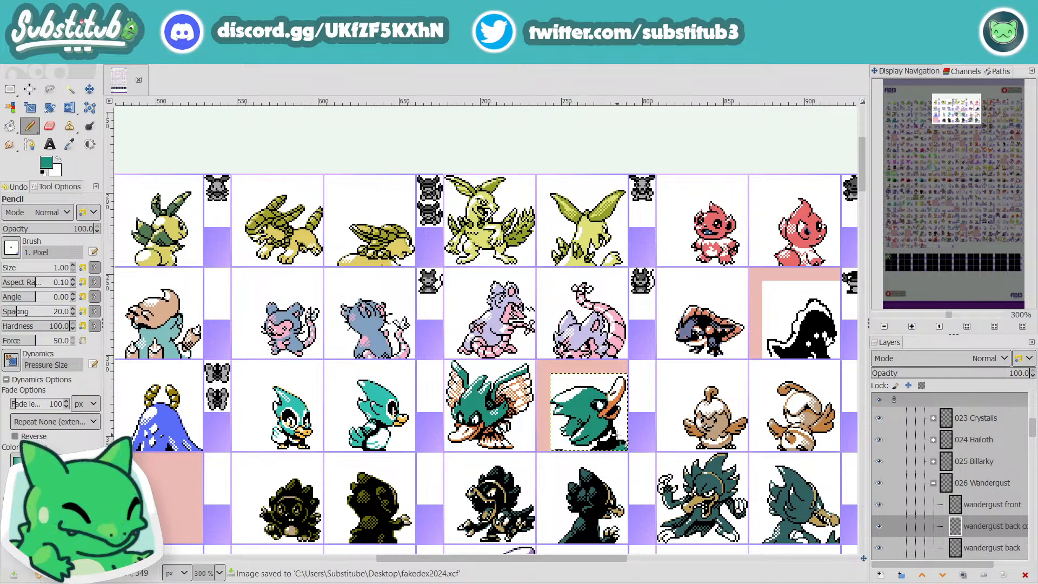
Step: Paint black pixels along the cheek's outer edge where it meets the neck, checking the change at sheet scale
scroll(617, 436, up, 4)
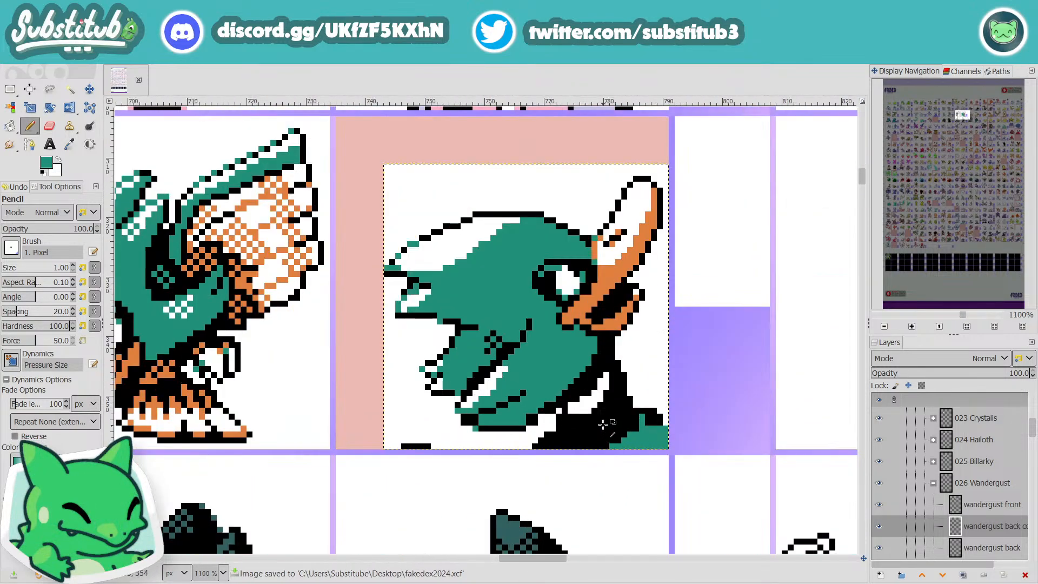
scroll(604, 425, up, 1)
ctrl+click(591, 359)
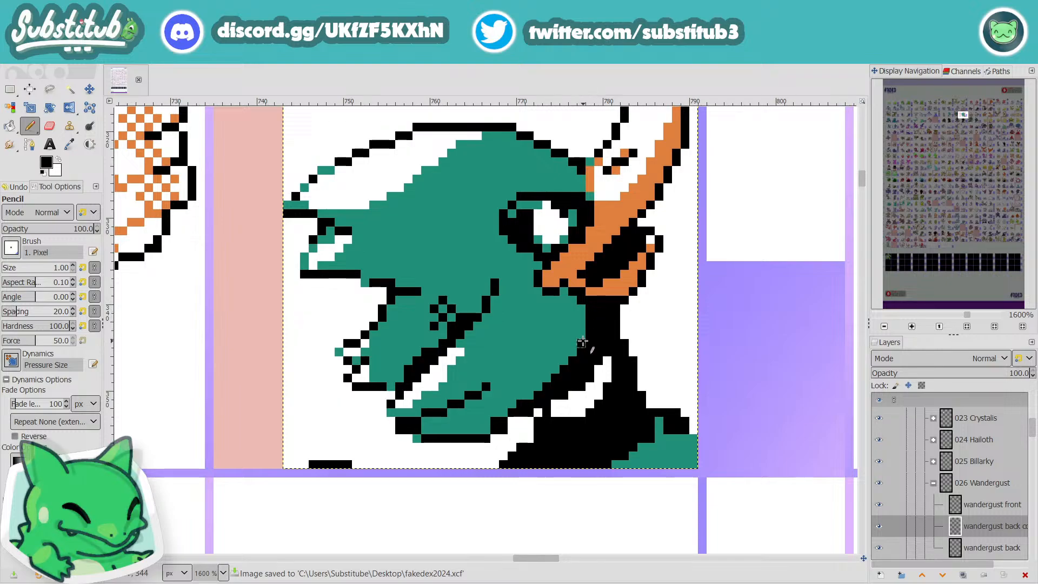
scroll(596, 368, down, 3)
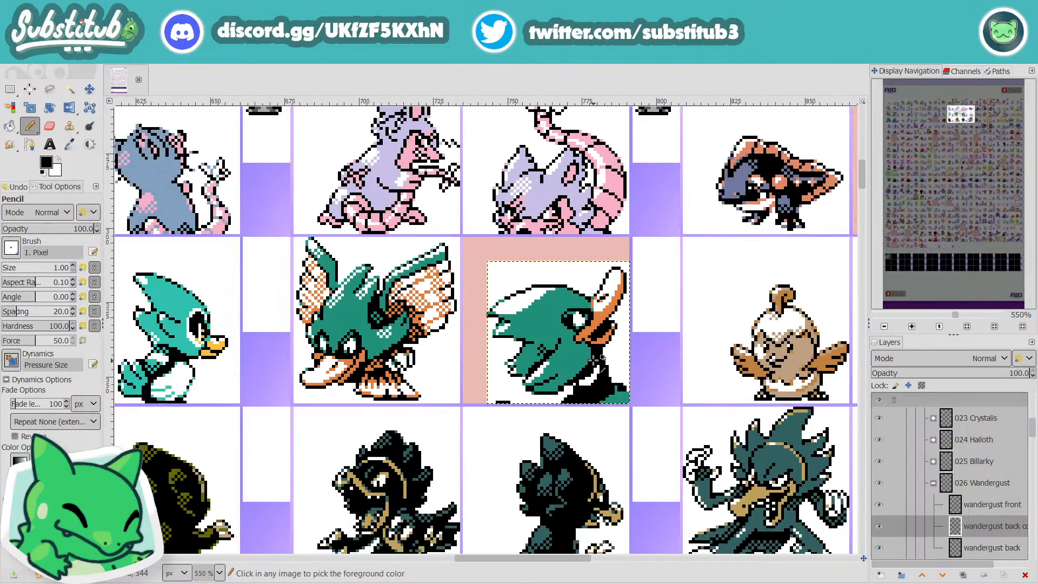
scroll(595, 360, up, 3)
Step: Trim the outer edge of the upper neck with white and add orange pixels to the underside of the lower beak
key(x)
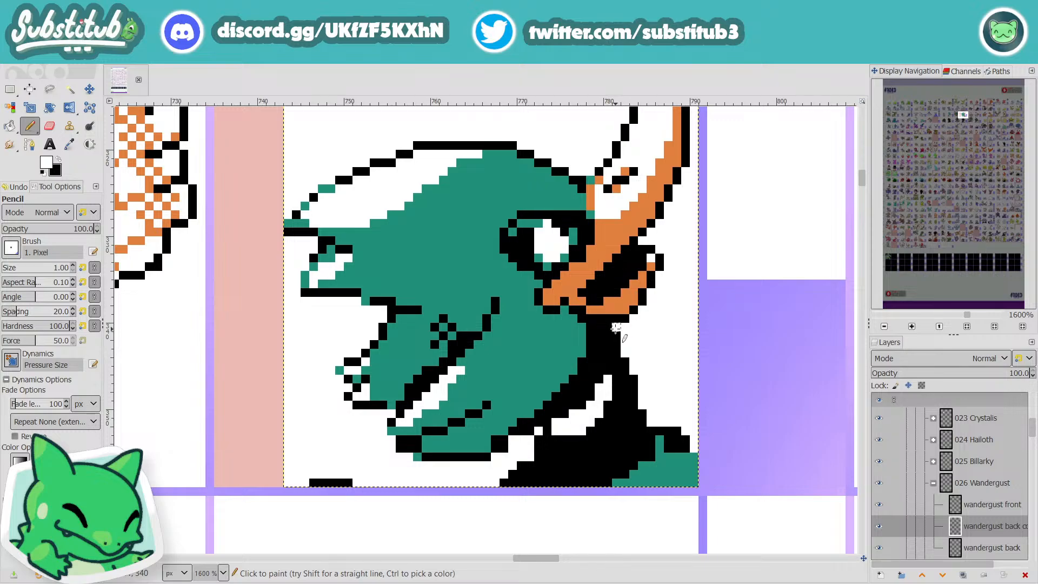
click(617, 328)
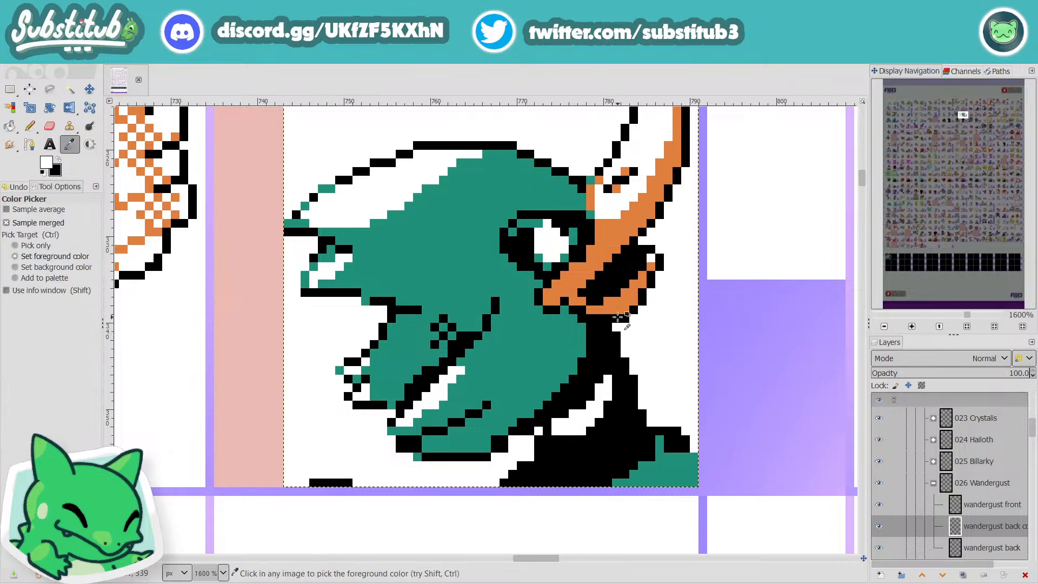
ctrl+click(599, 316)
scroll(599, 316, down, 3)
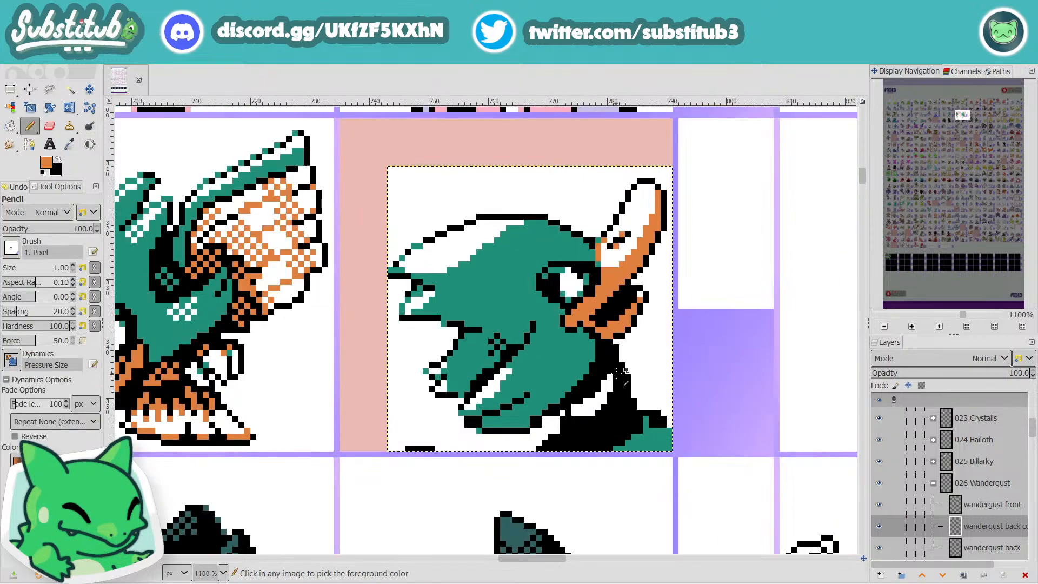
scroll(621, 374, down, 1)
scroll(620, 375, up, 4)
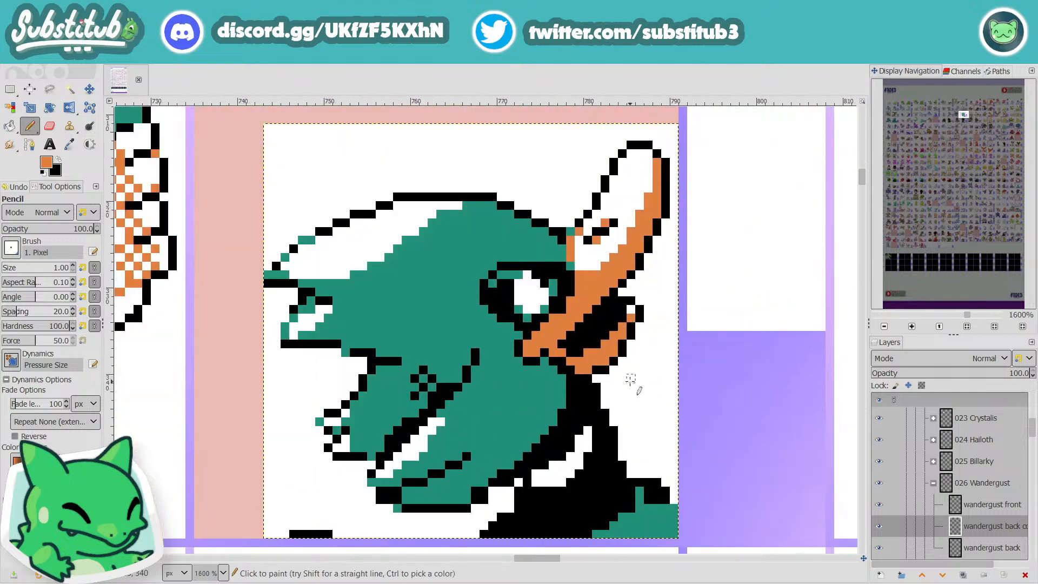
Step: Erase the protruding black outline pixels under the lower feather tuft, on the side facing the neck, with white
key(d)
key(x)
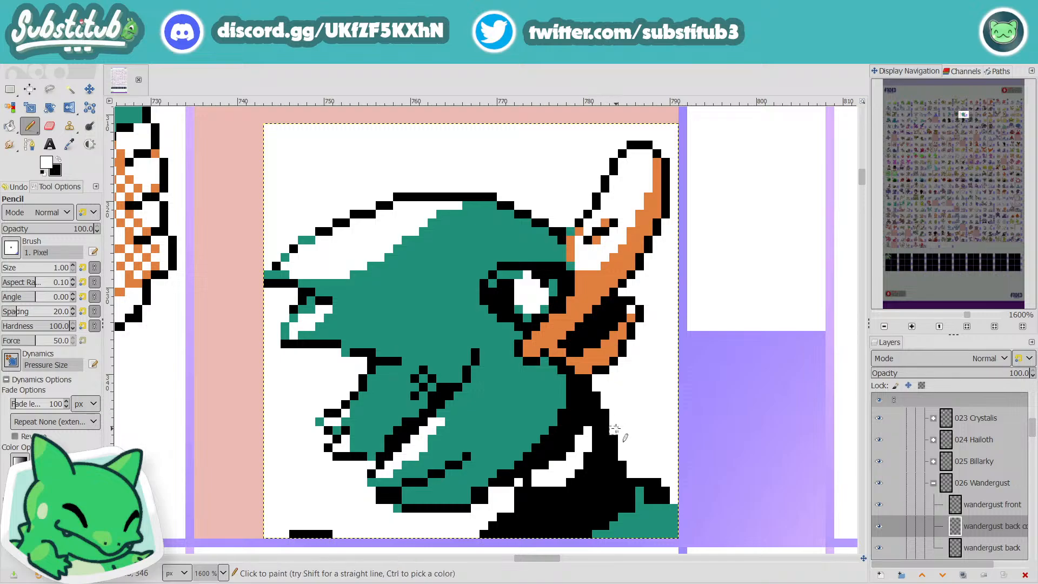
ctrl+scroll(614, 429, down, 2)
ctrl+scroll(595, 465, up, 3)
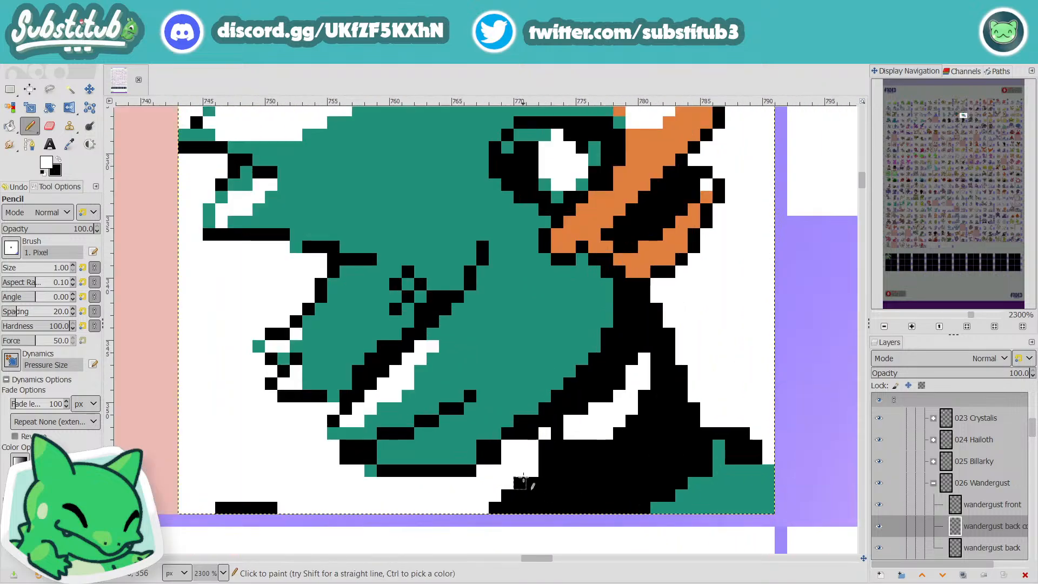
click(495, 457)
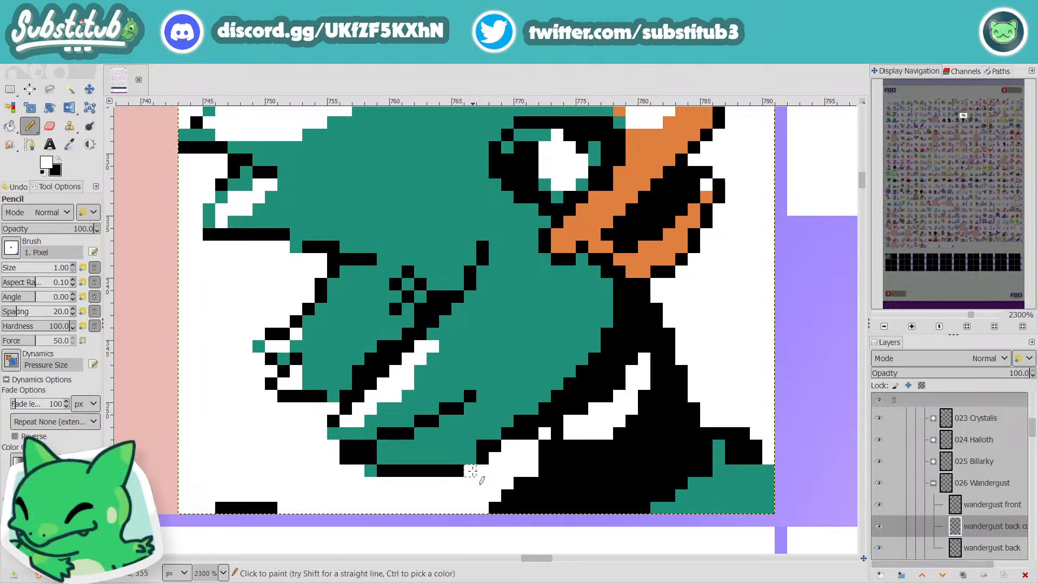
ctrl+scroll(470, 483, down, 5)
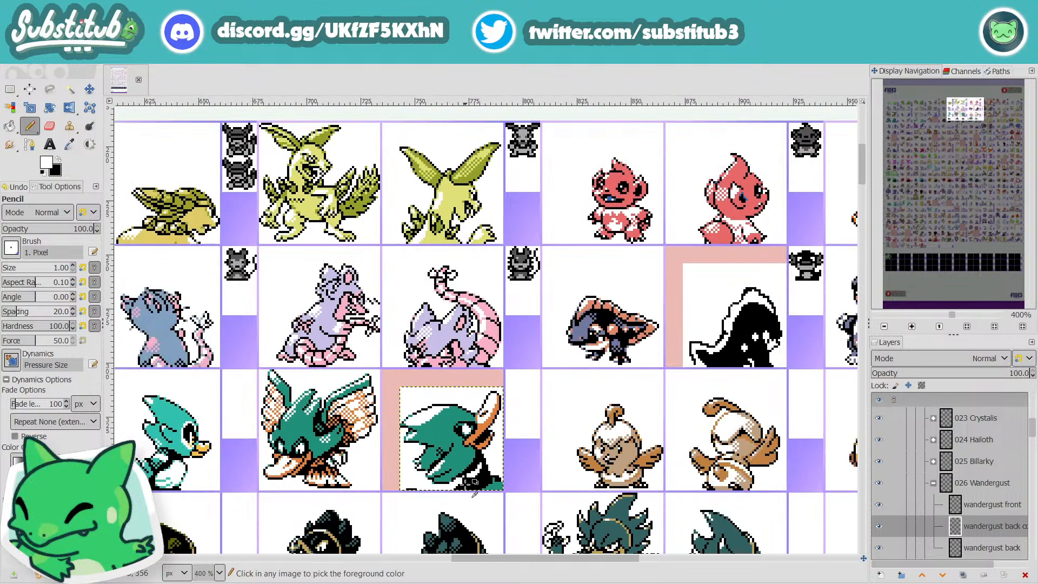
Step: Try white pixels along the upper side of the diagonal black line above the lower tuft's highlight
ctrl+scroll(469, 483, up, 5)
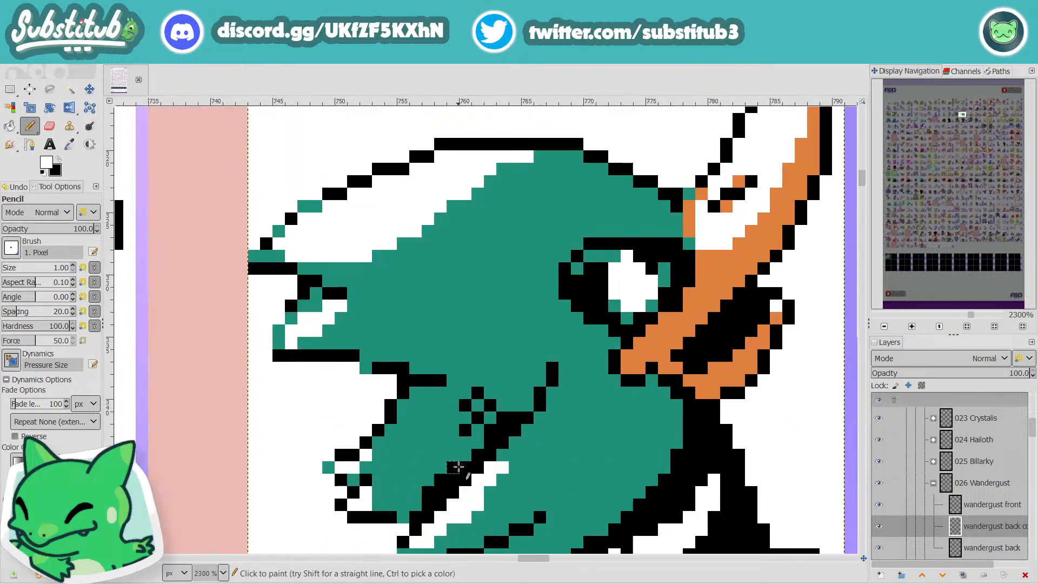
click(450, 467)
click(428, 480)
click(427, 492)
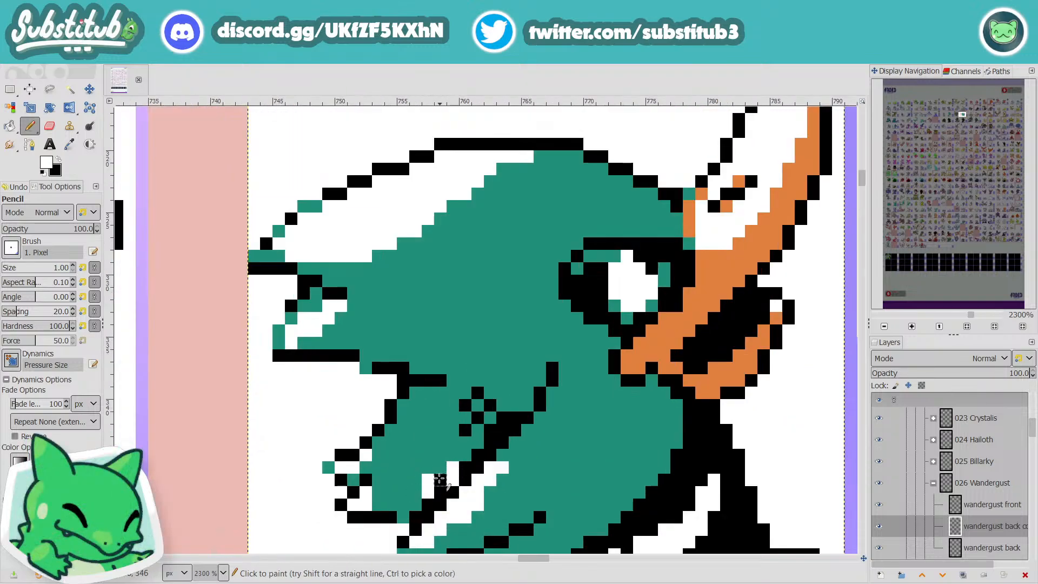
click(440, 480)
Step: Paint teal along the upper side of the diagonal black line above the lower tuft's highlight, leaving the line thinner
key(o)
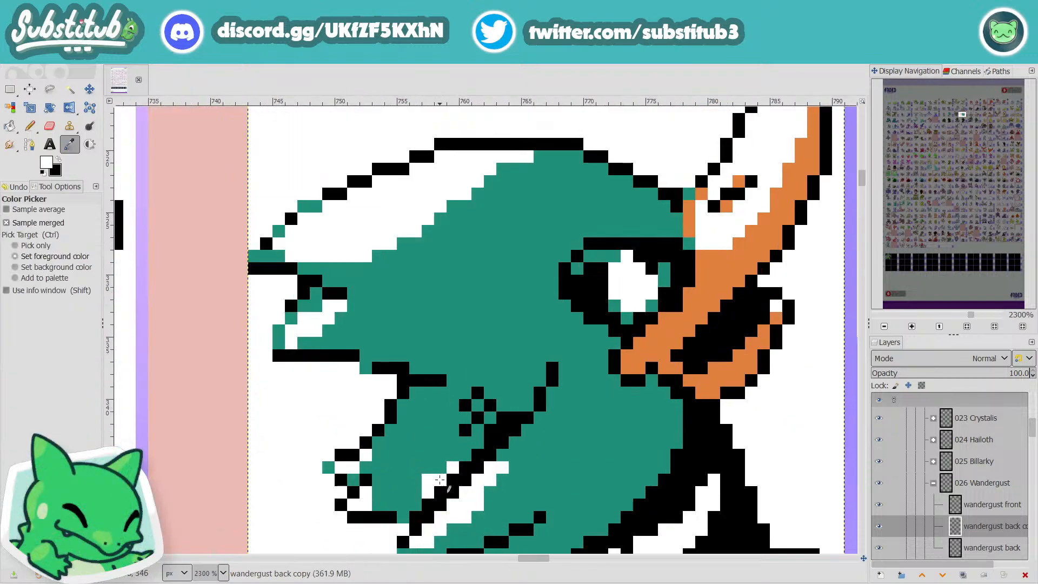
click(431, 452)
key(n)
click(453, 467)
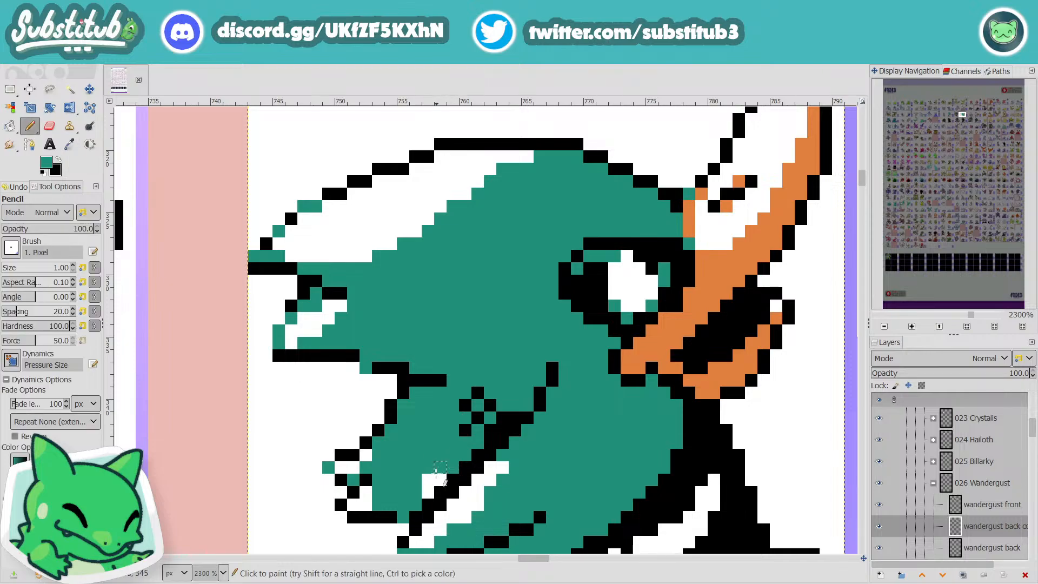
click(440, 479)
click(429, 477)
click(428, 491)
scroll(562, 490, down, 4)
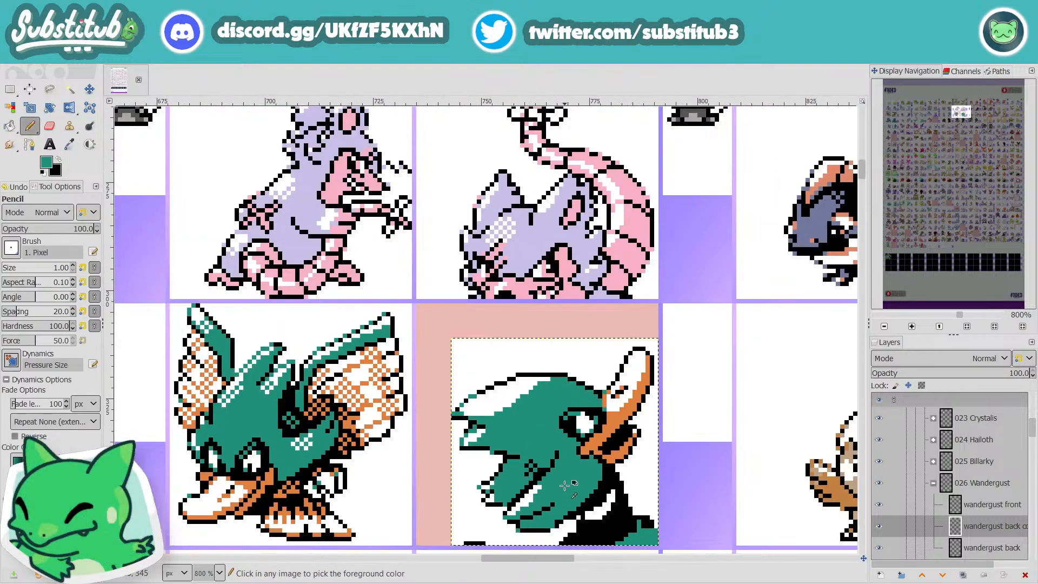
Step: Compare Wandergust's back sprite with its neighbours at sheet scale and look over the rest of the sheet for sprites marked for editing
scroll(525, 452, up, 1)
scroll(524, 453, down, 1)
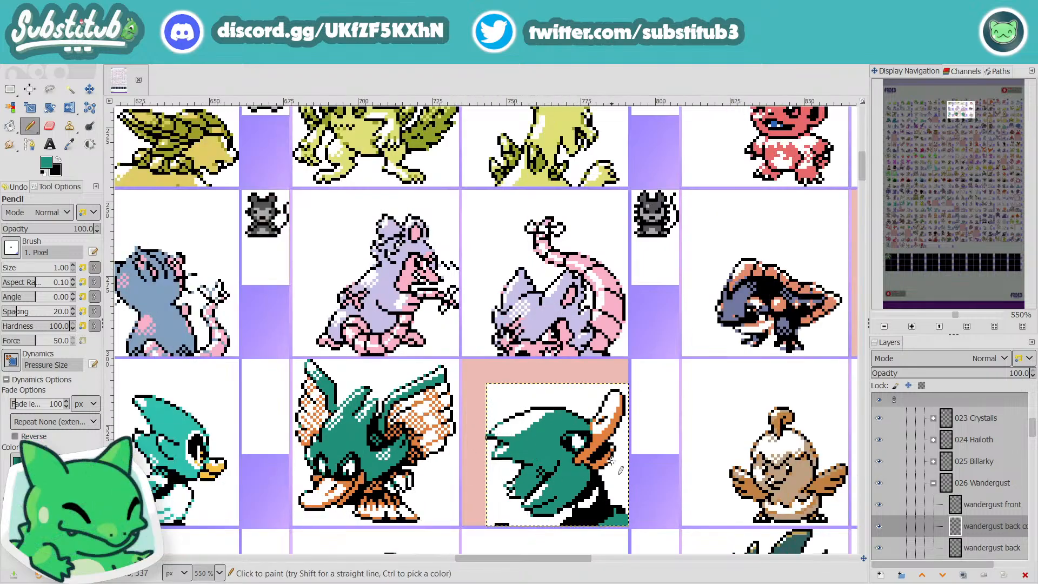
ctrl+scroll(578, 480, up, 2)
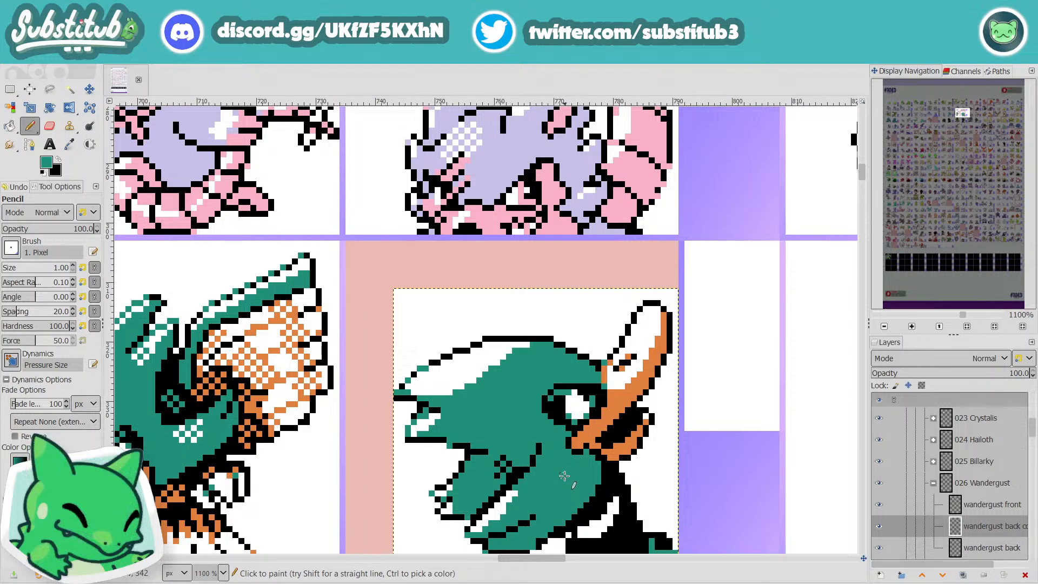
scroll(564, 476, down, 5)
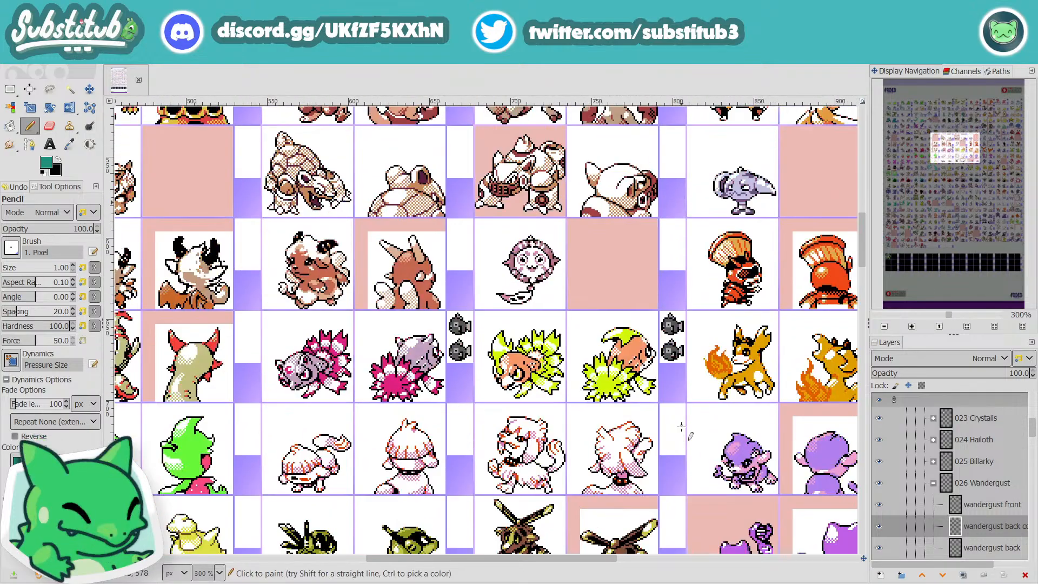
scroll(681, 433, down, 20)
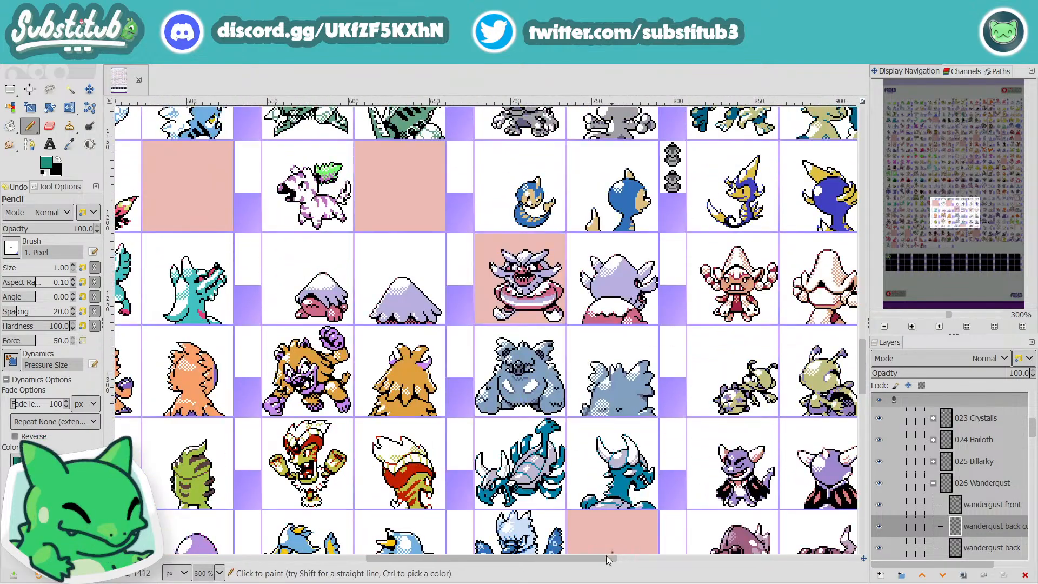
drag(602, 560, 809, 565)
scroll(722, 473, down, 7)
scroll(744, 534, up, 2)
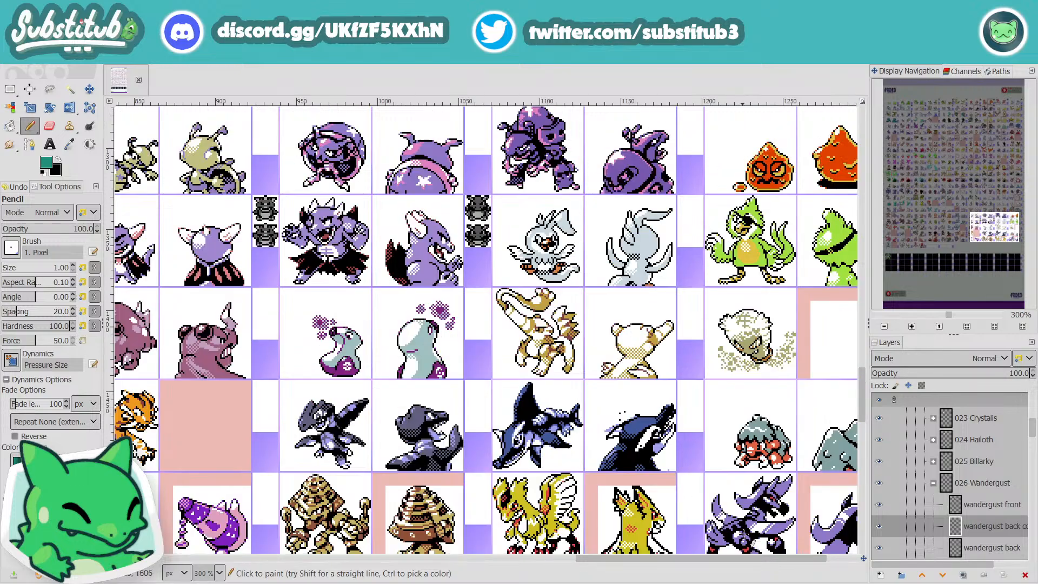
scroll(753, 561, right, 1)
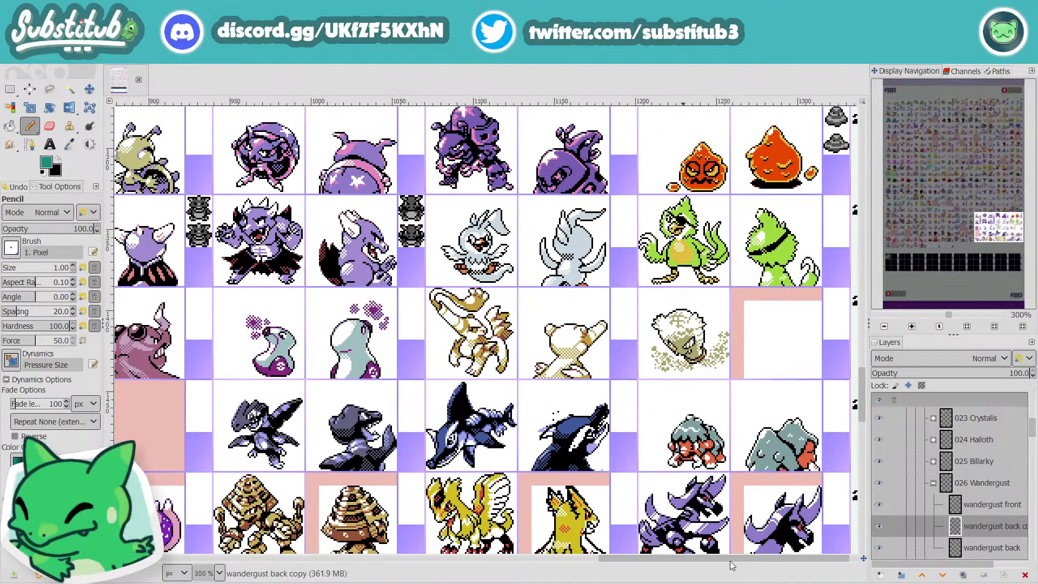
scroll(731, 565, left, 20)
scroll(437, 476, down, 5)
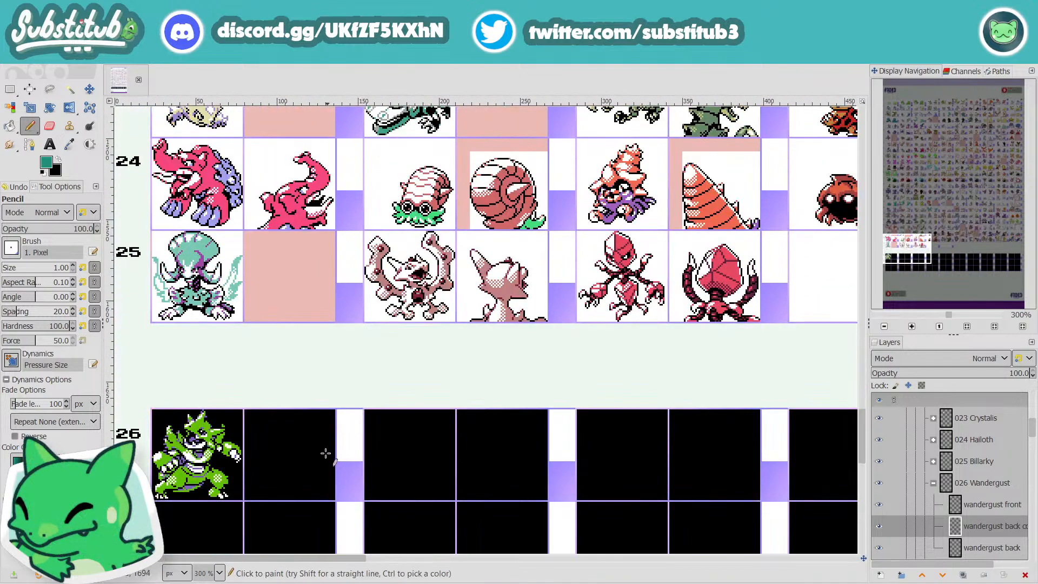
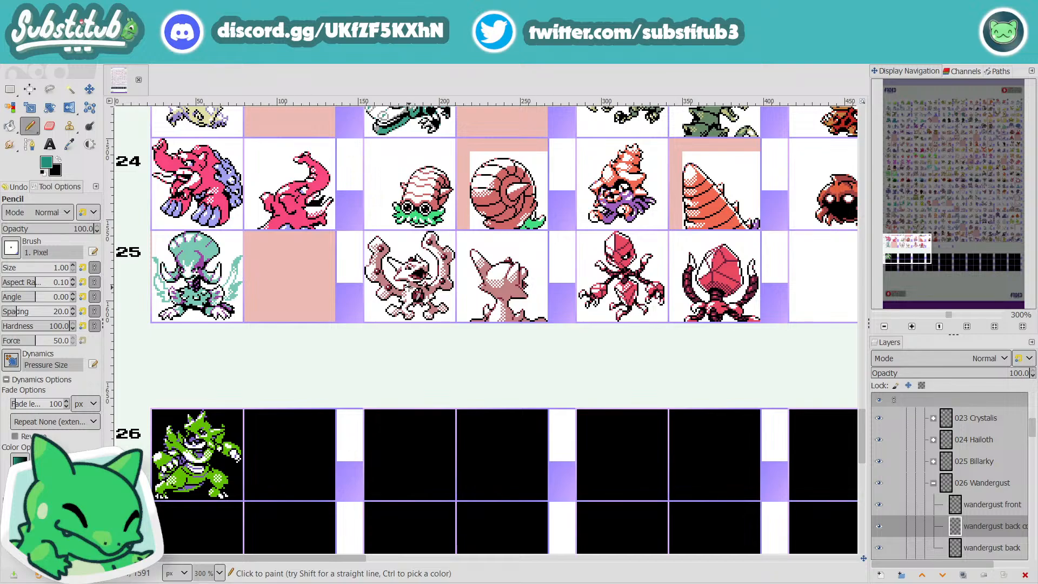
Step: Survey the sheet from the empty rows 26 to 28 up to the first rows for sprites marked for editing
scroll(452, 463, down, 5)
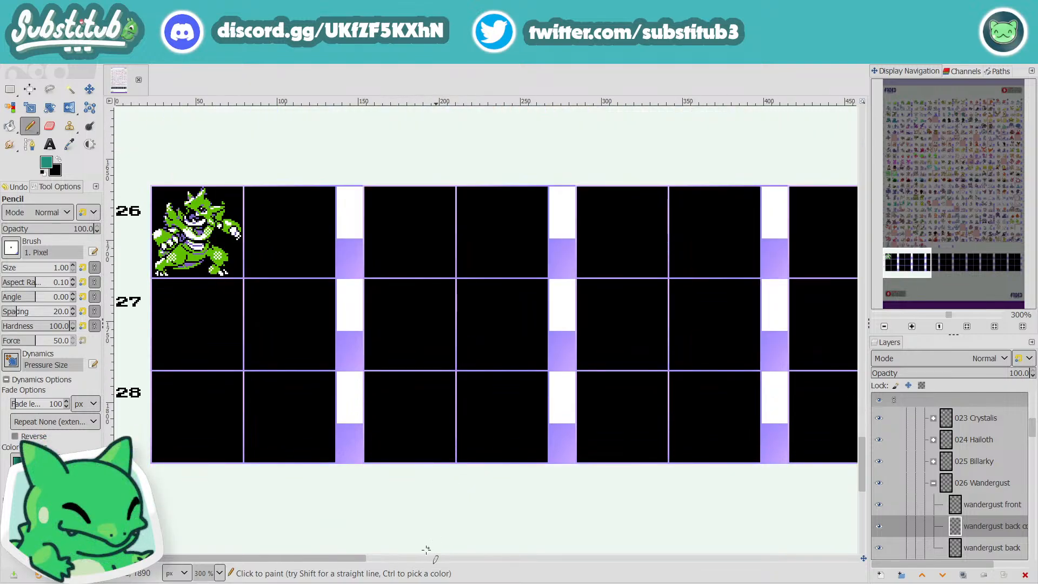
drag(356, 556, 603, 560)
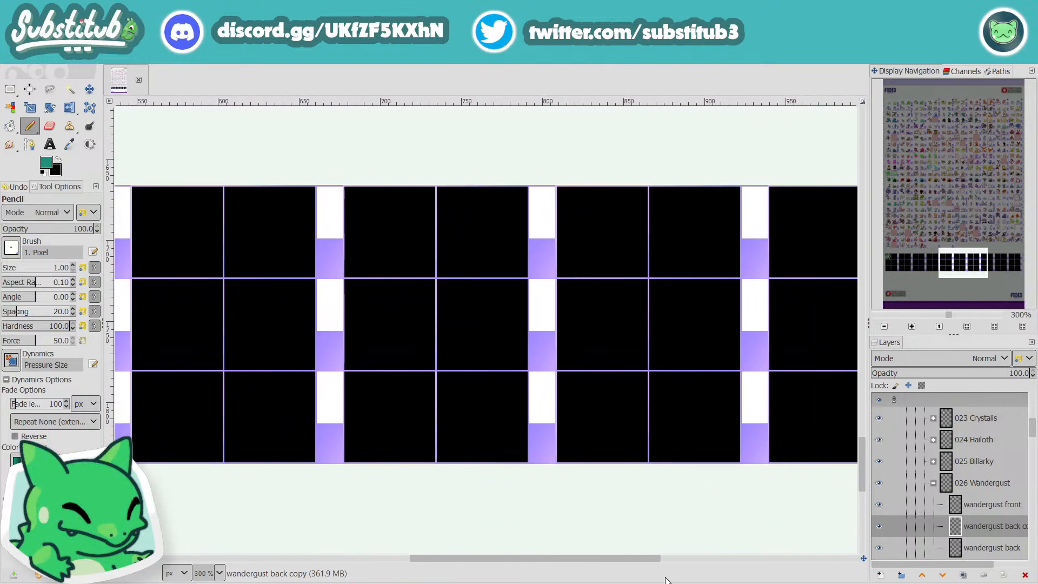
drag(667, 580, 865, 580)
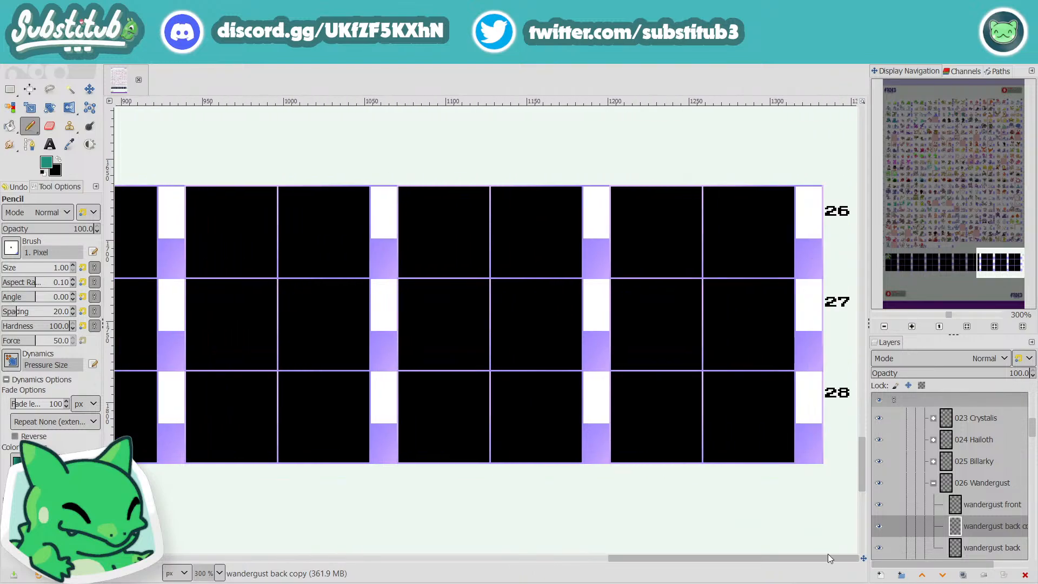
scroll(657, 448, up, 10)
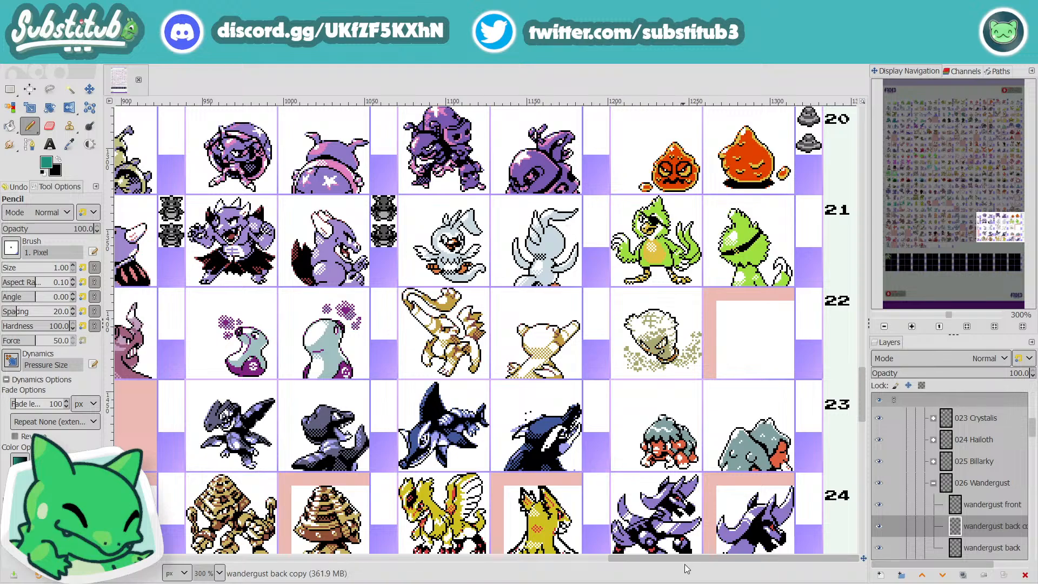
mouse_move(689, 559)
mouse_down()
mouse_move(664, 567)
mouse_move(693, 567)
mouse_up()
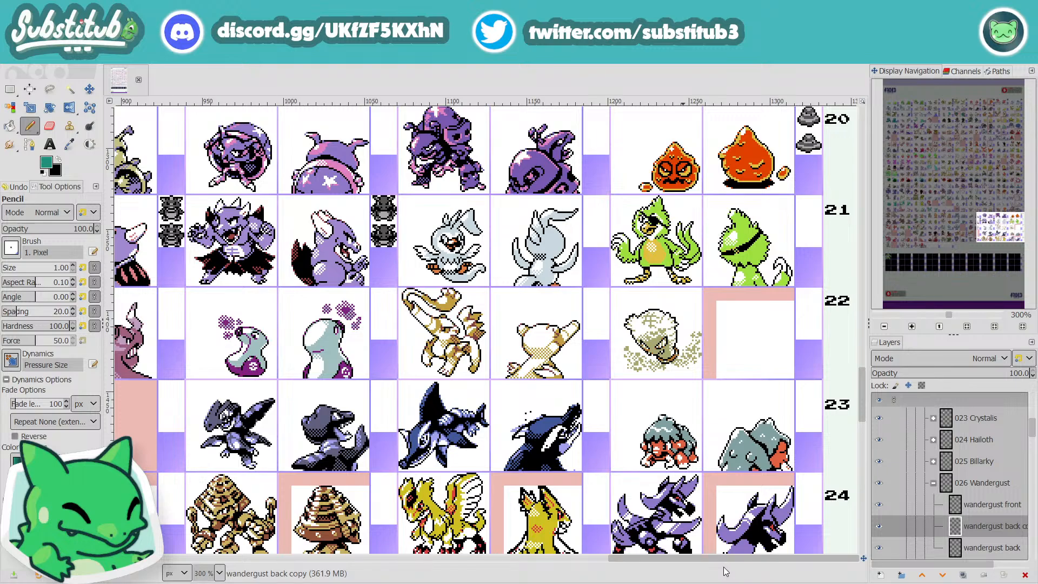
drag(725, 572, 180, 578)
scroll(383, 483, up, 10)
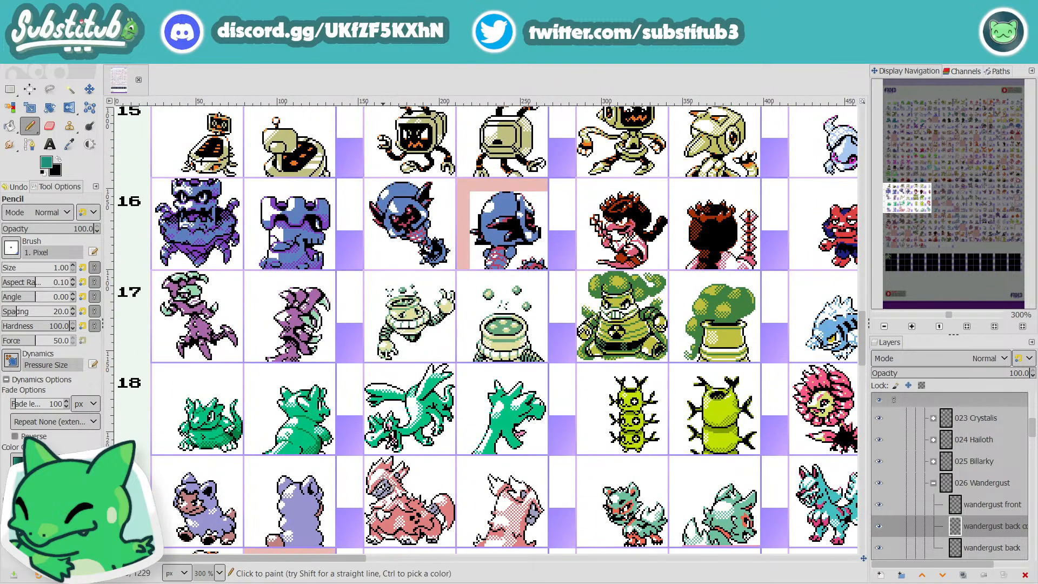
scroll(592, 479, up, 9)
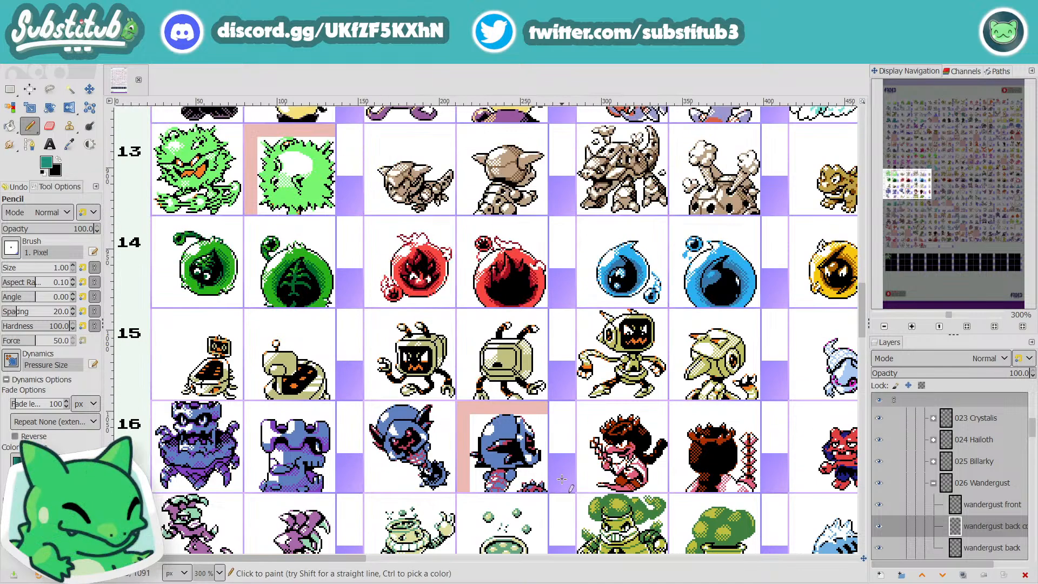
scroll(487, 519, up, 6)
drag(353, 559, 724, 579)
scroll(587, 494, up, 8)
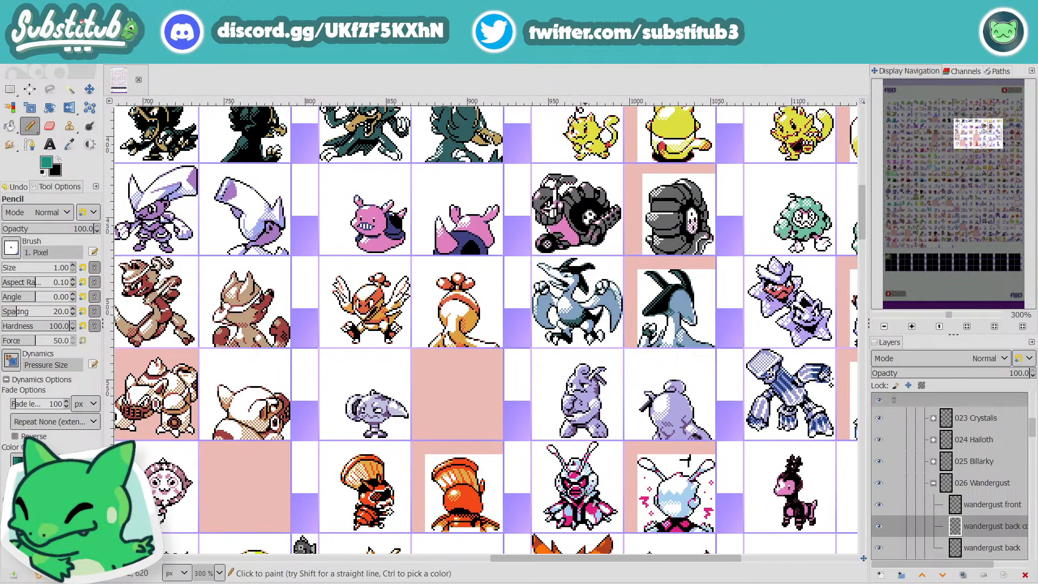
scroll(587, 493, up, 2)
scroll(539, 510, down, 2)
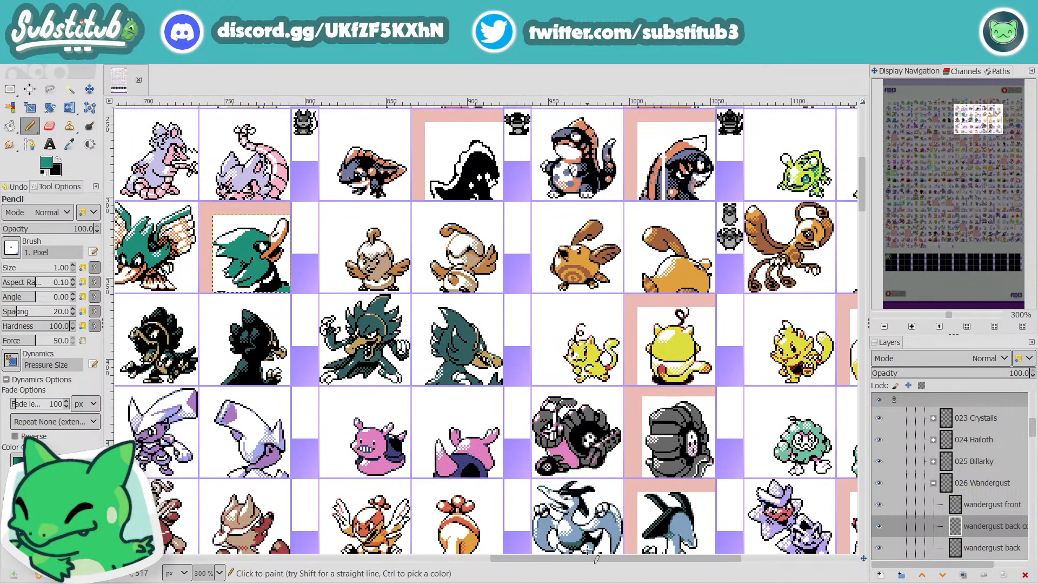
drag(588, 560, 659, 580)
scroll(632, 472, down, 5)
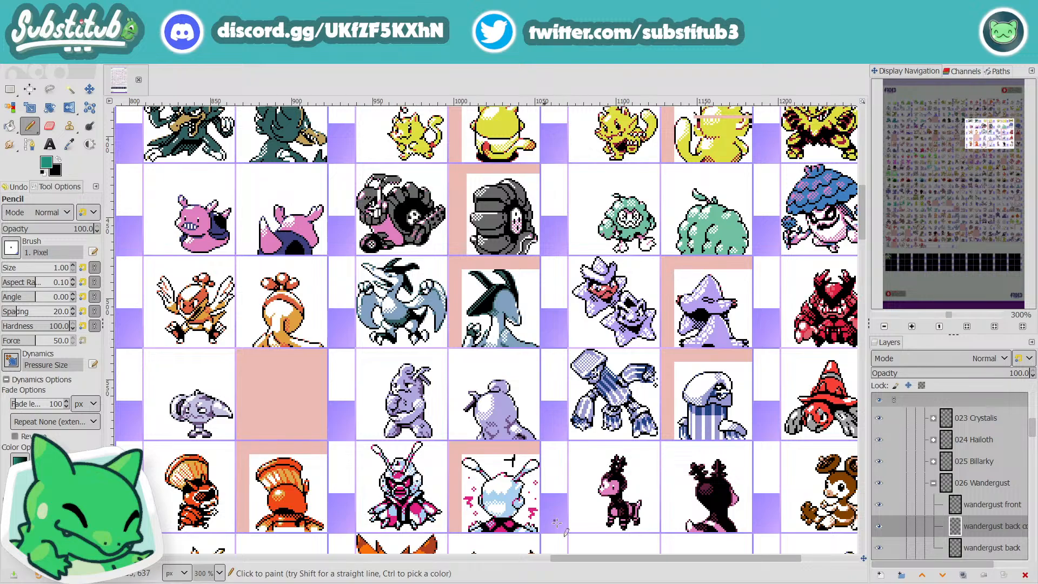
drag(611, 561, 277, 583)
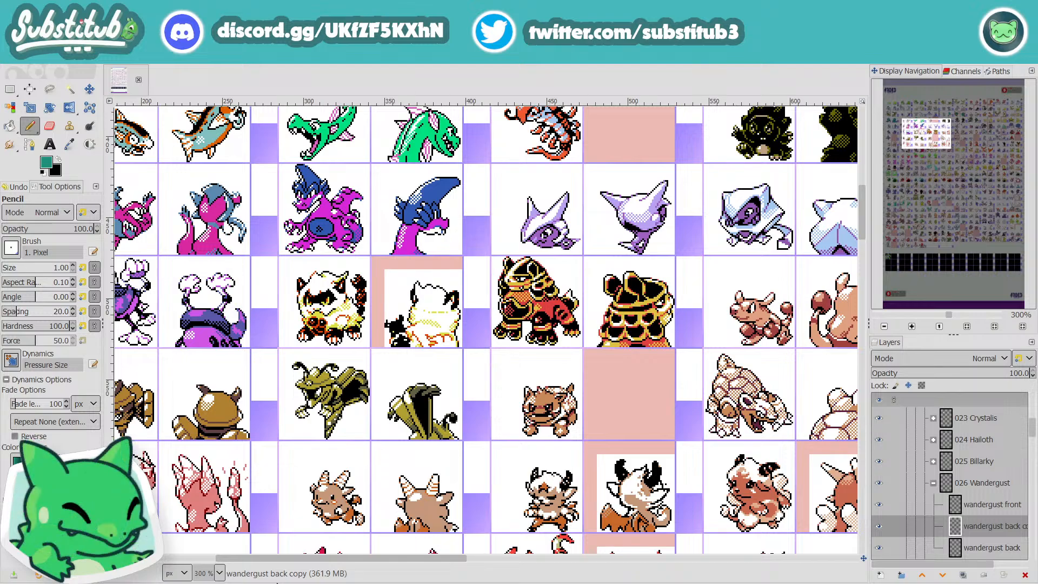
drag(277, 583, 328, 583)
scroll(352, 456, down, 7)
scroll(352, 455, down, 4)
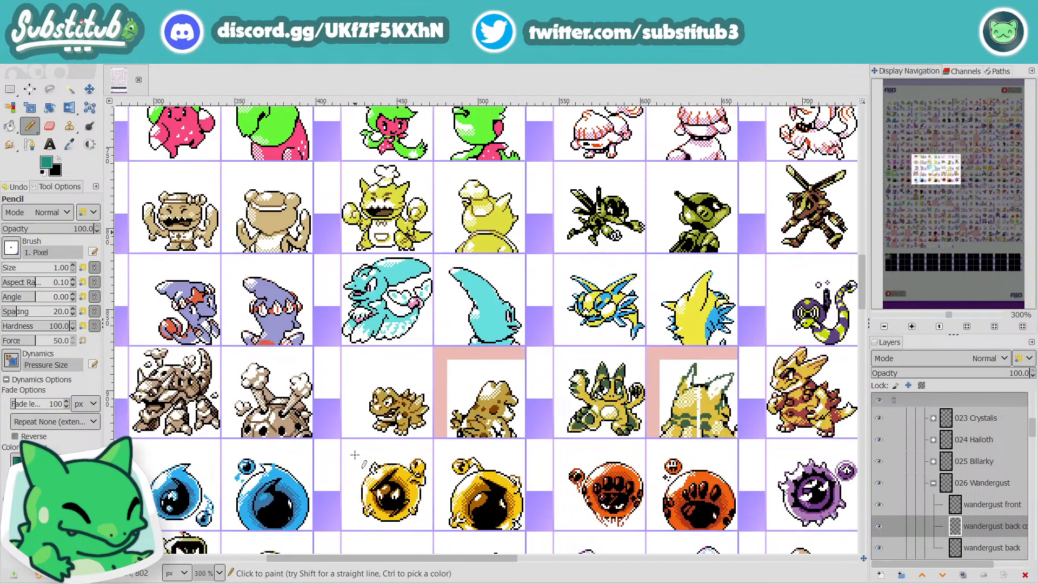
scroll(374, 463, up, 17)
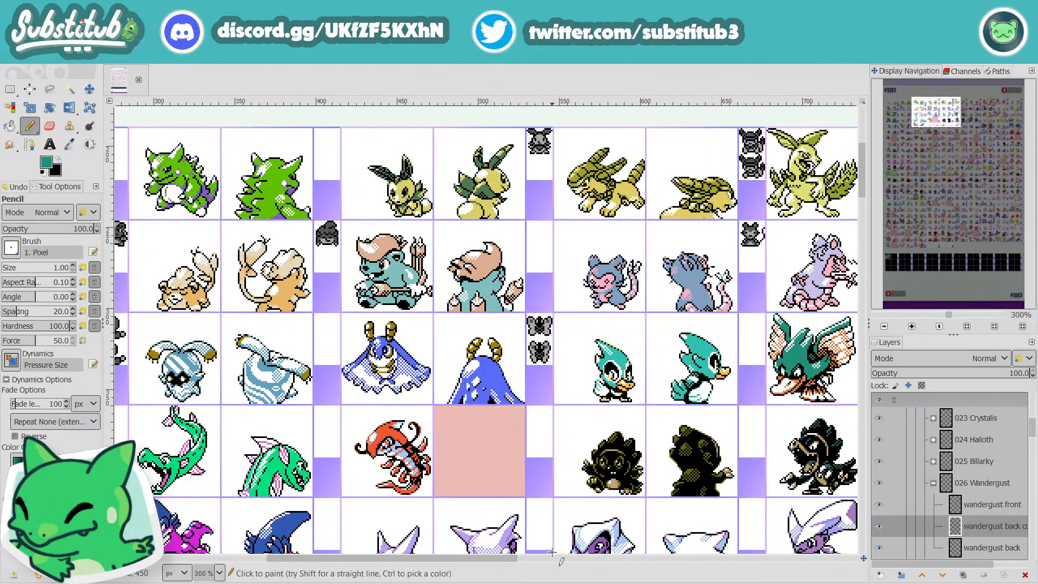
scroll(646, 535, right, 8)
Step: Widen the white collar band on Wandergust's back sprite, carrying it up between the black neck shadow and the outer neck outline
scroll(470, 354, up, 3)
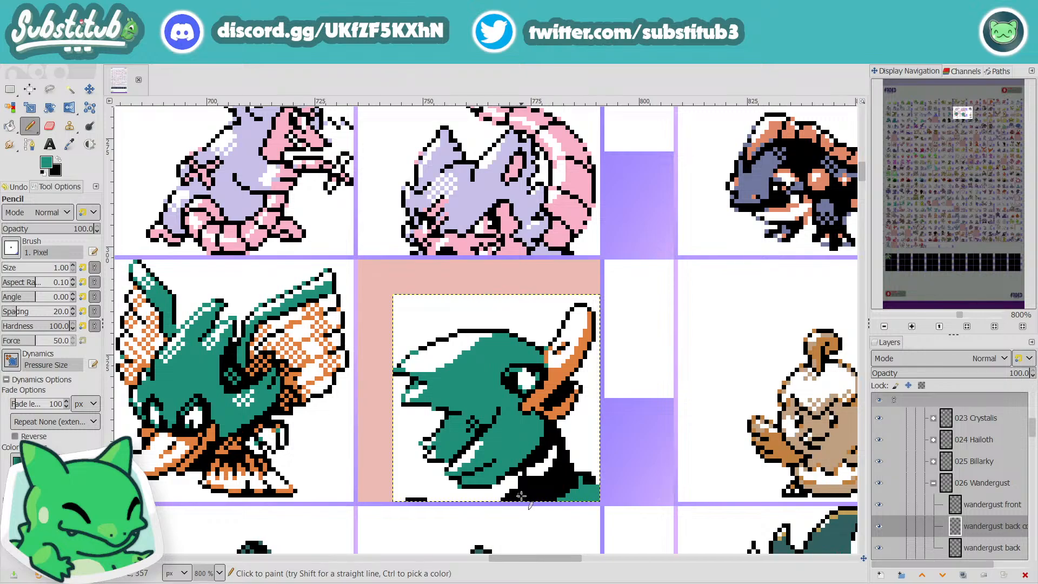
ctrl+click(520, 496)
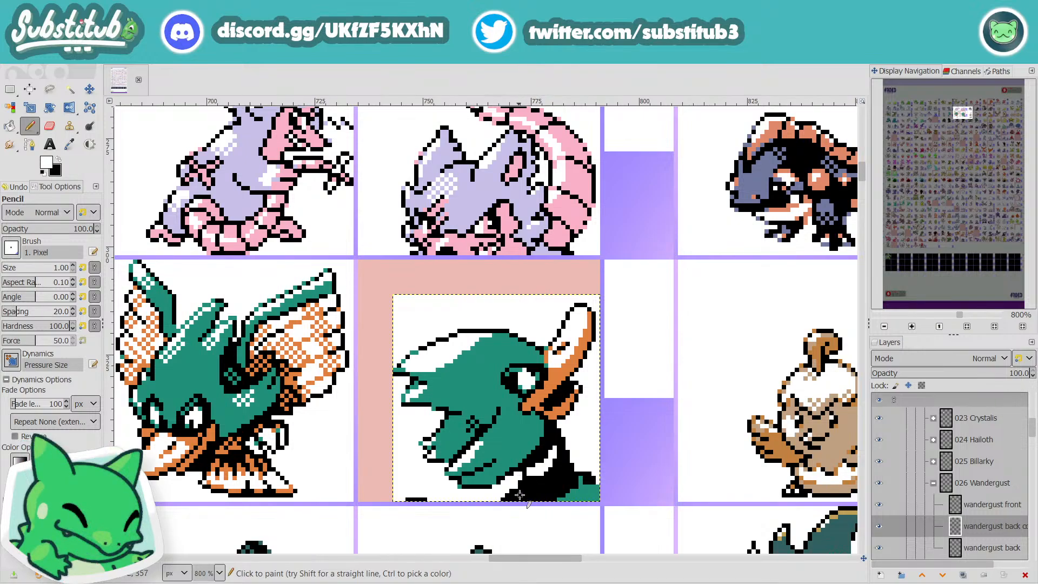
key(x)
click(519, 488)
key(x)
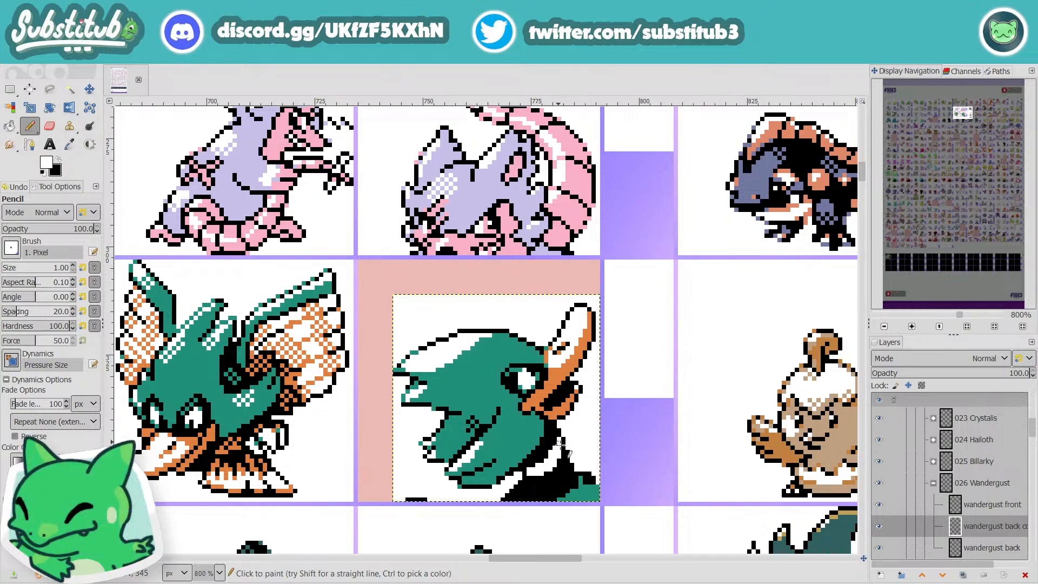
Step: Redraw the shoulder's outer outline in black and fill most of the teal shoulder patch black, leaving a few teal pixels
scroll(601, 469, down, 2)
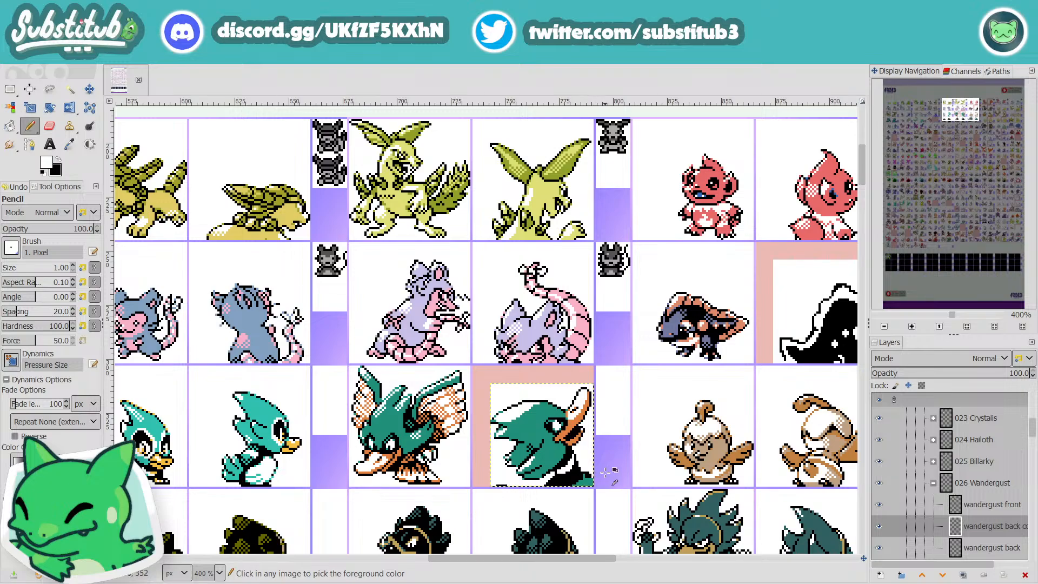
scroll(584, 476, up, 3)
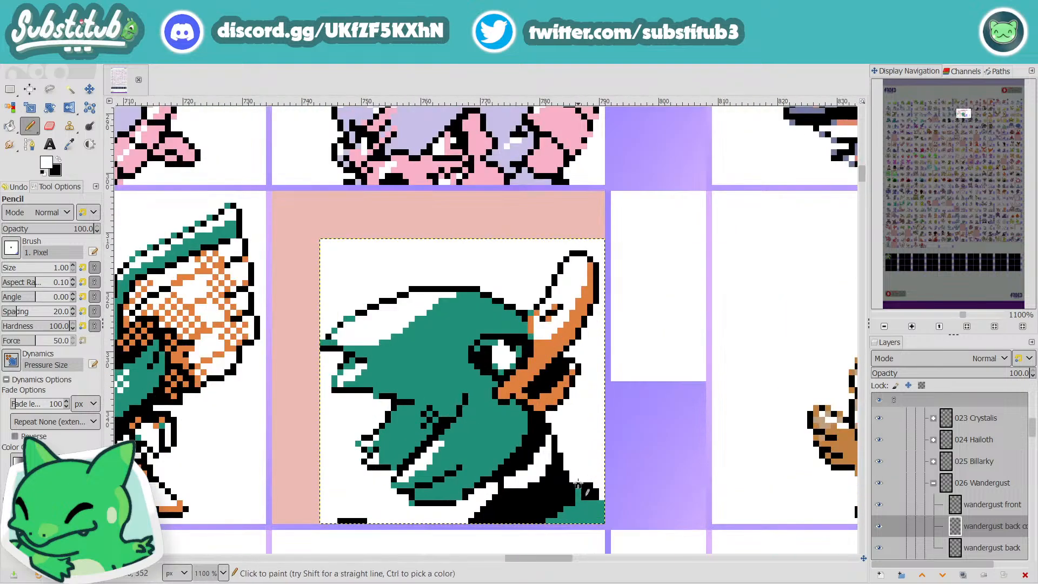
ctrl+click(580, 485)
click(573, 479)
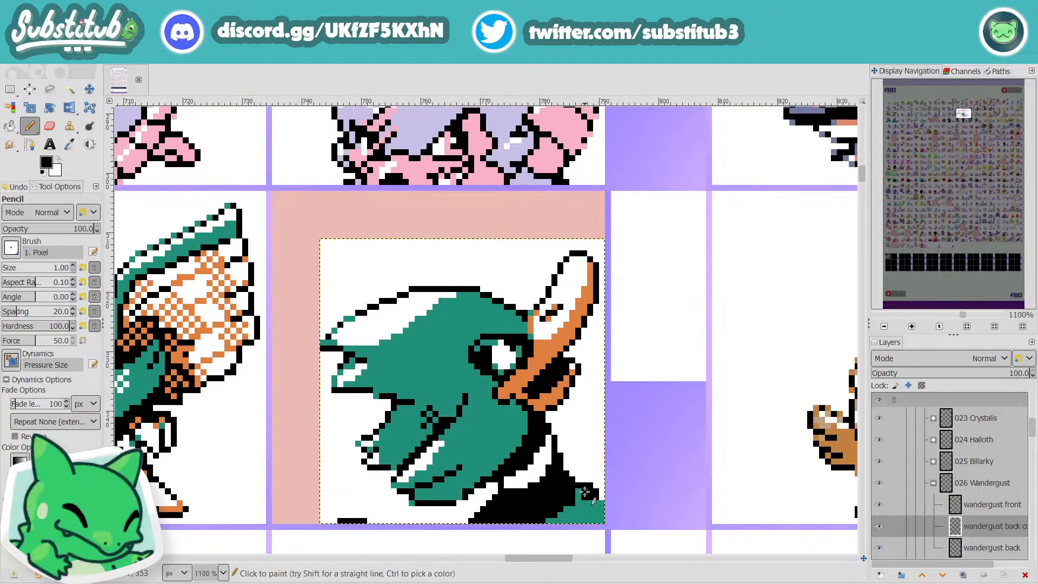
mouse_move(578, 492)
mouse_down()
mouse_move(595, 510)
mouse_move(574, 518)
mouse_move(591, 515)
mouse_move(585, 526)
mouse_move(559, 529)
mouse_move(568, 509)
mouse_up()
key(x)
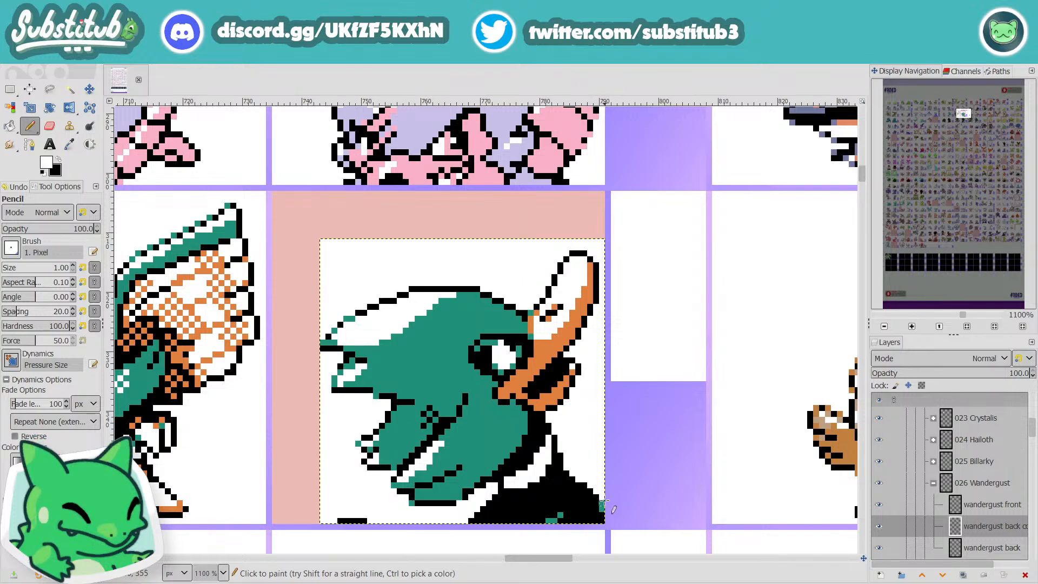
Step: Trim the black shoulder's outer edge with white, check the sprite at sheet scale and save the file
ctrl+scroll(608, 508, down, 5)
ctrl+scroll(606, 505, up, 5)
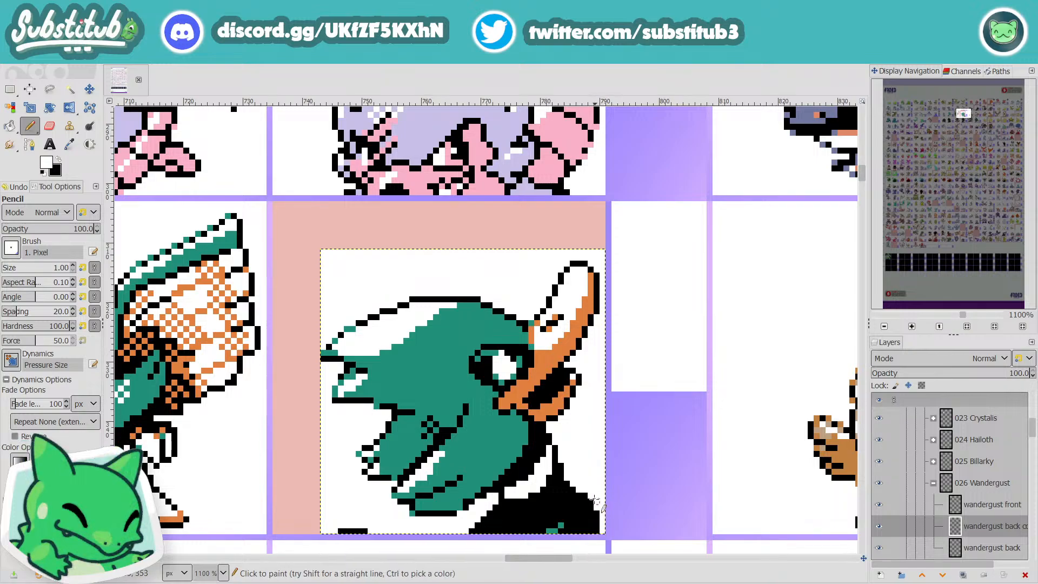
ctrl+scroll(586, 495, down, 2)
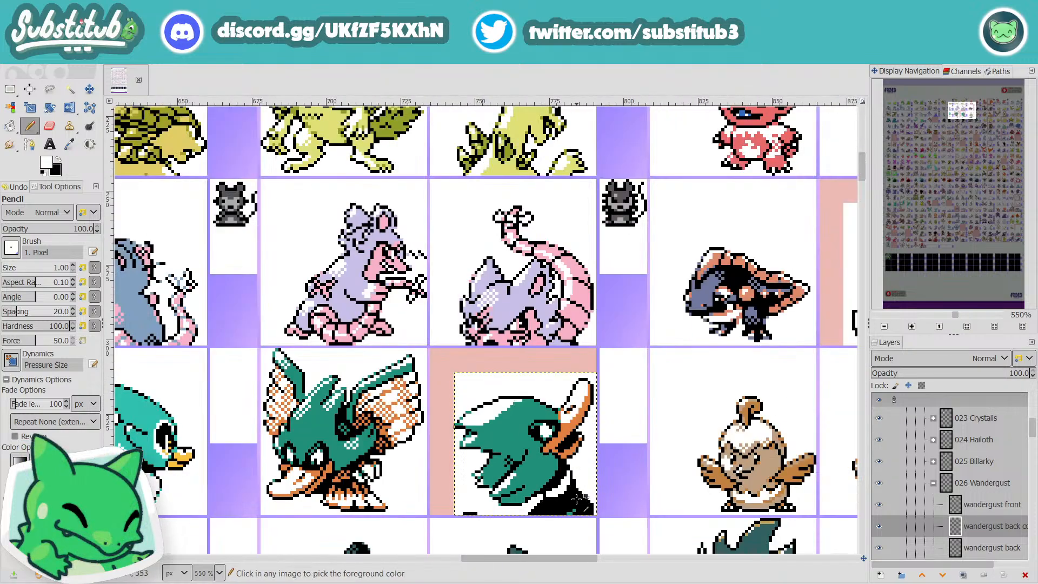
ctrl+scroll(579, 497, up, 2)
ctrl+scroll(587, 490, down, 2)
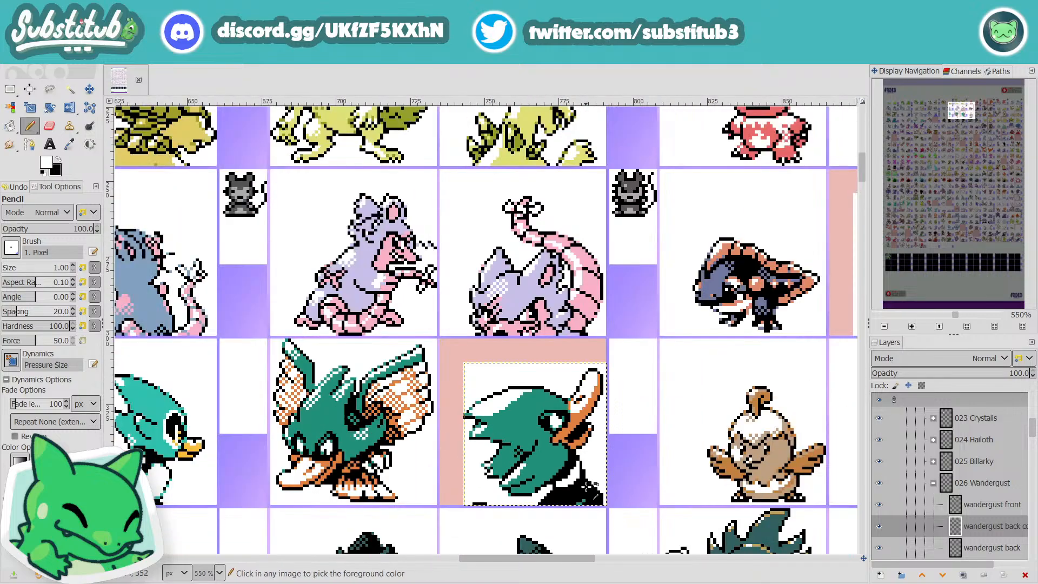
ctrl+scroll(600, 497, down, 1)
ctrl+scroll(587, 496, up, 4)
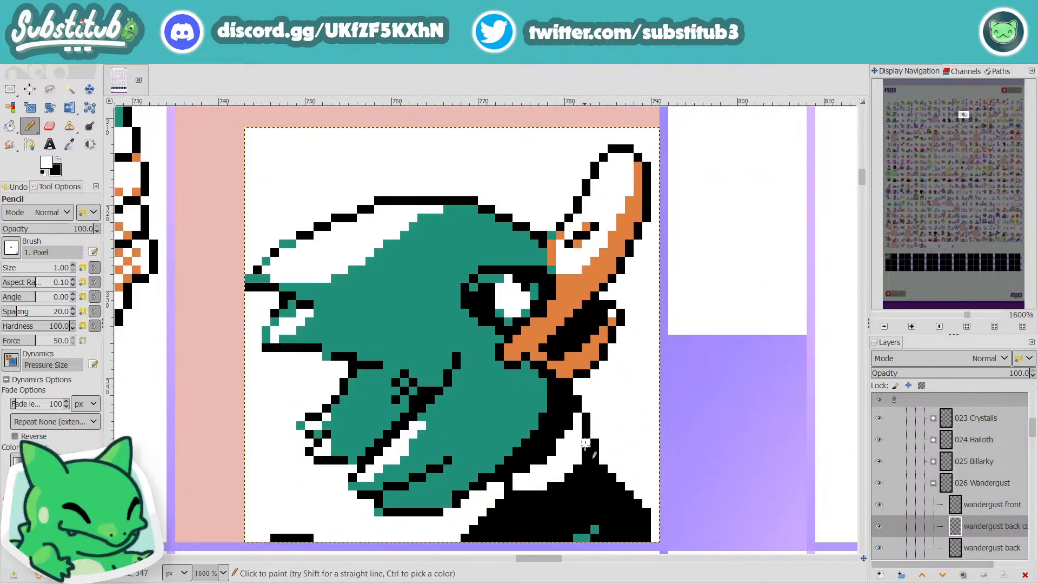
key(ctrl+s)
ctrl+scroll(589, 449, down, 4)
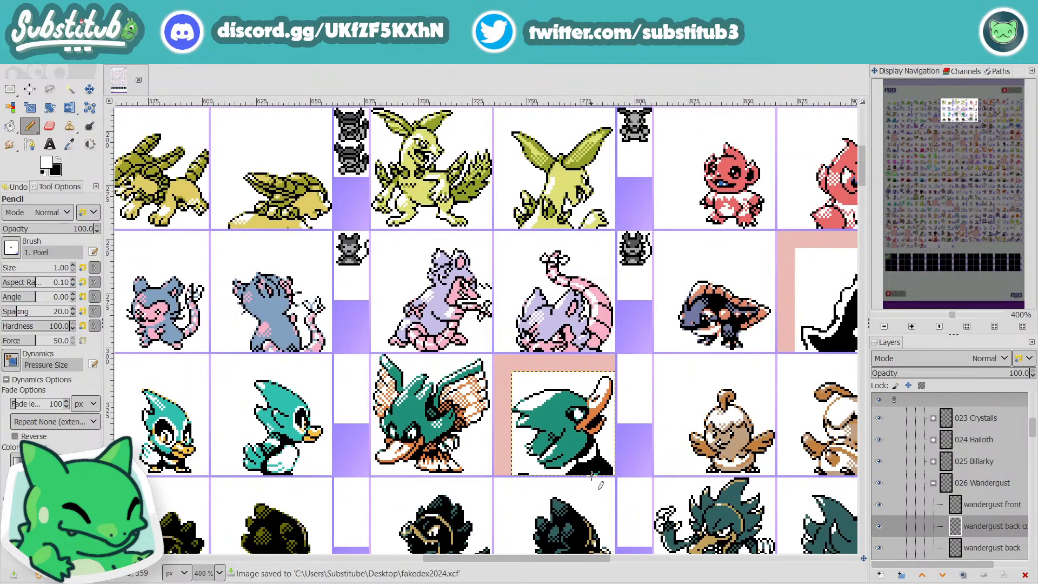
Step: Paint white over the black pixels on the inner side of the collar's outer outline to thin the line
ctrl+scroll(592, 475, up, 5)
drag(629, 433, 628, 447)
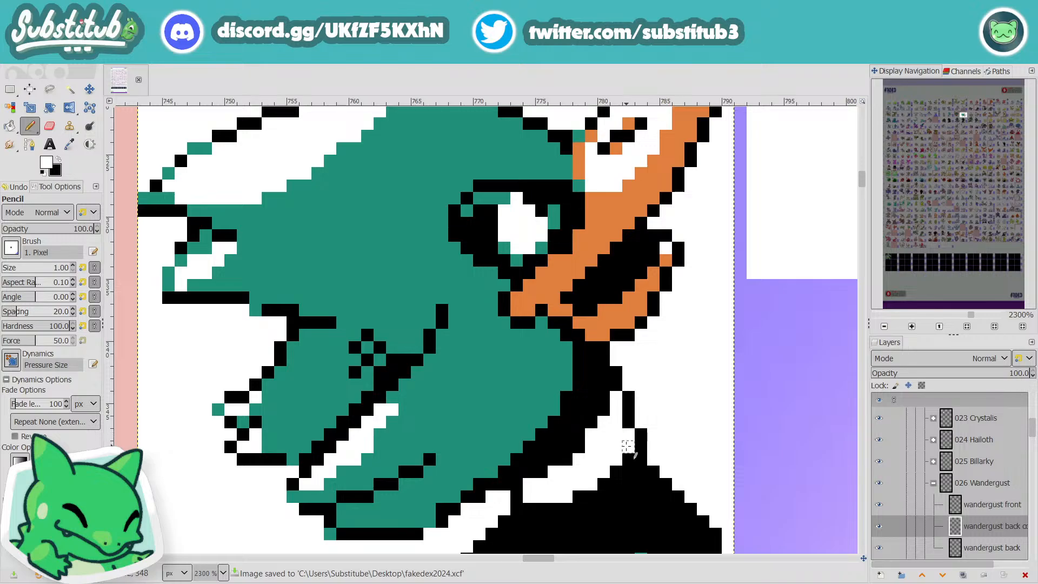
ctrl+scroll(628, 447, down, 5)
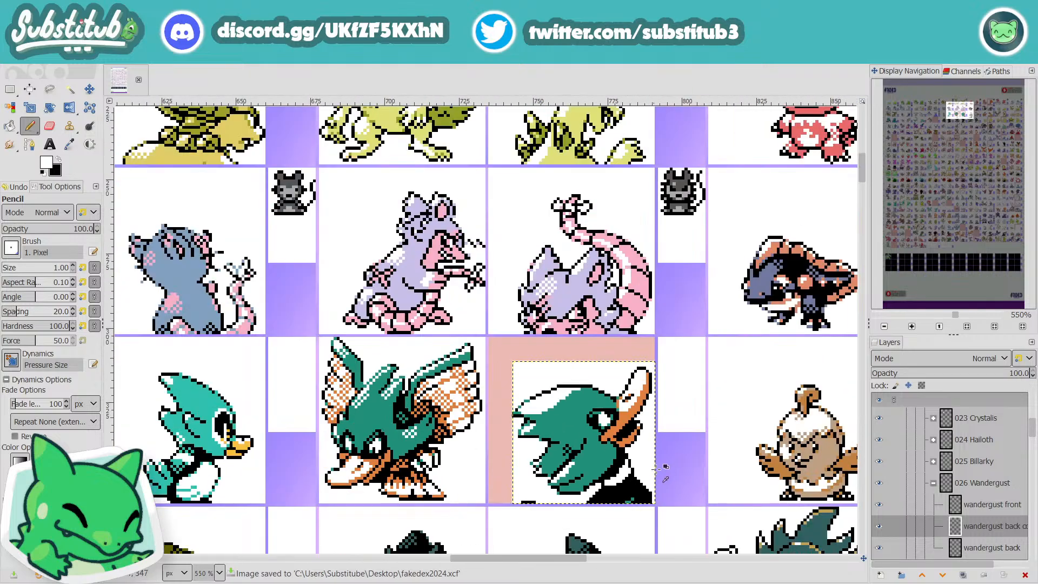
Step: Replace stray black pixels on the inner side of the lower feather tuft's outline with white and tidy the outline in black
ctrl+scroll(611, 498, up, 5)
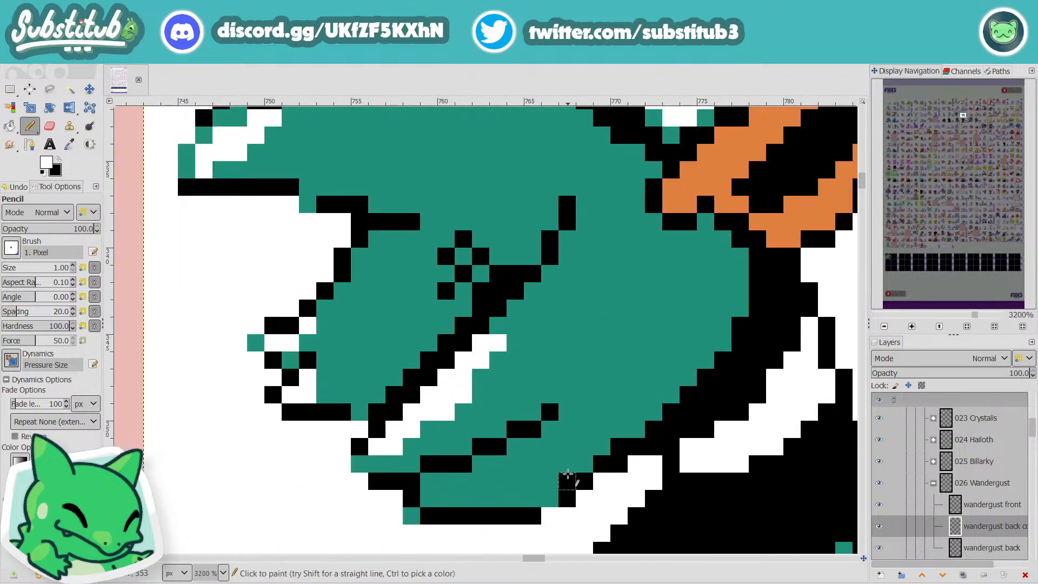
click(619, 446)
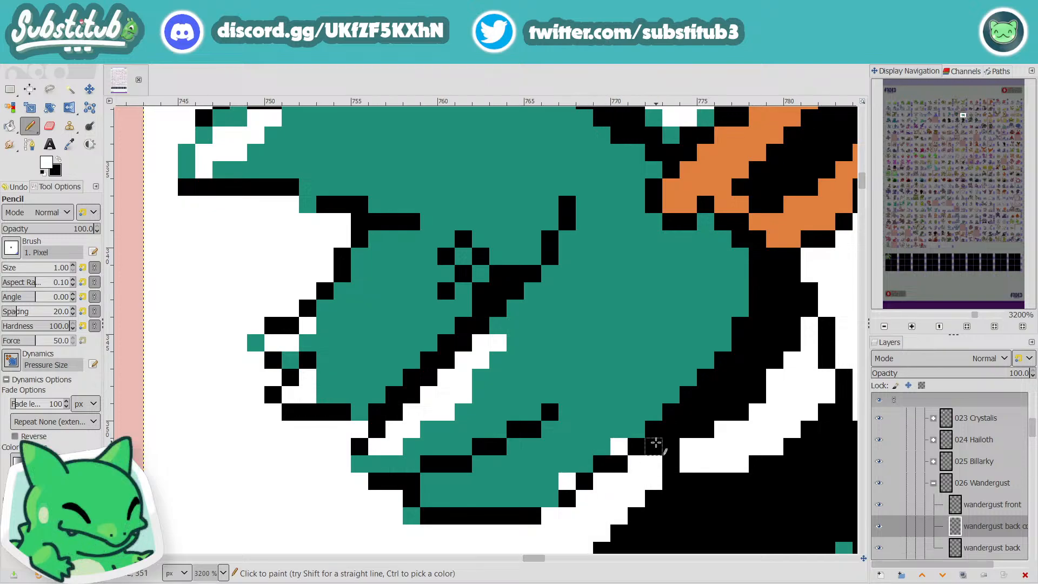
key(x)
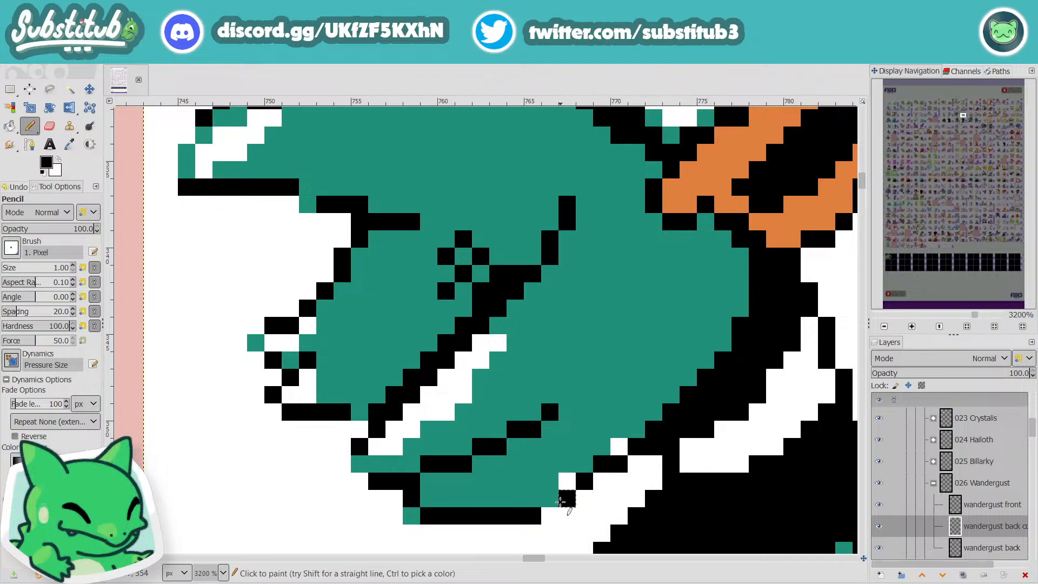
click(555, 500)
ctrl+scroll(554, 501, down, 4)
ctrl+scroll(595, 507, up, 4)
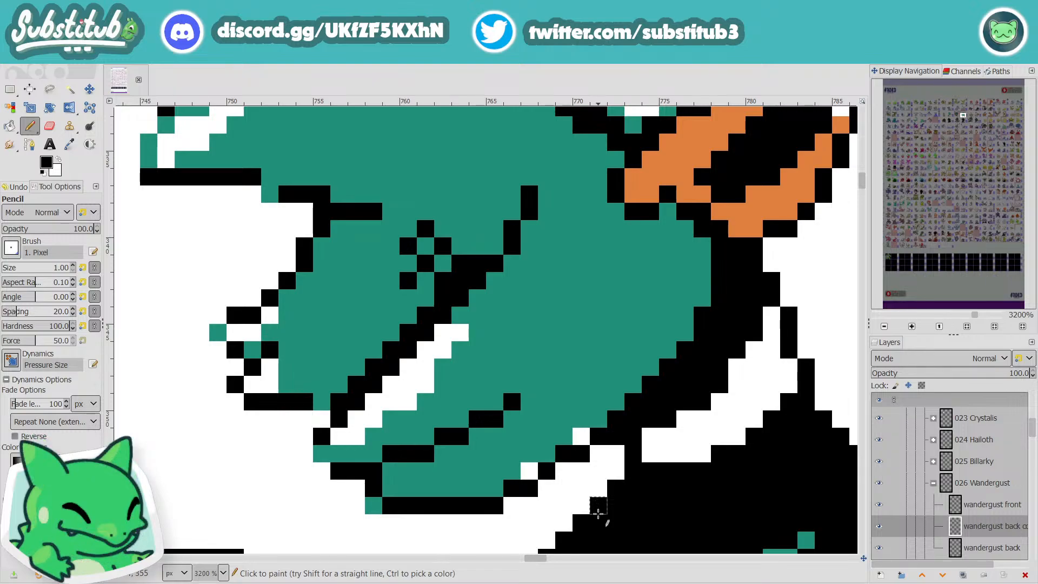
Step: Pick the teal and paint it over the white pixels inside the lower feather tuft's outline
key(o)
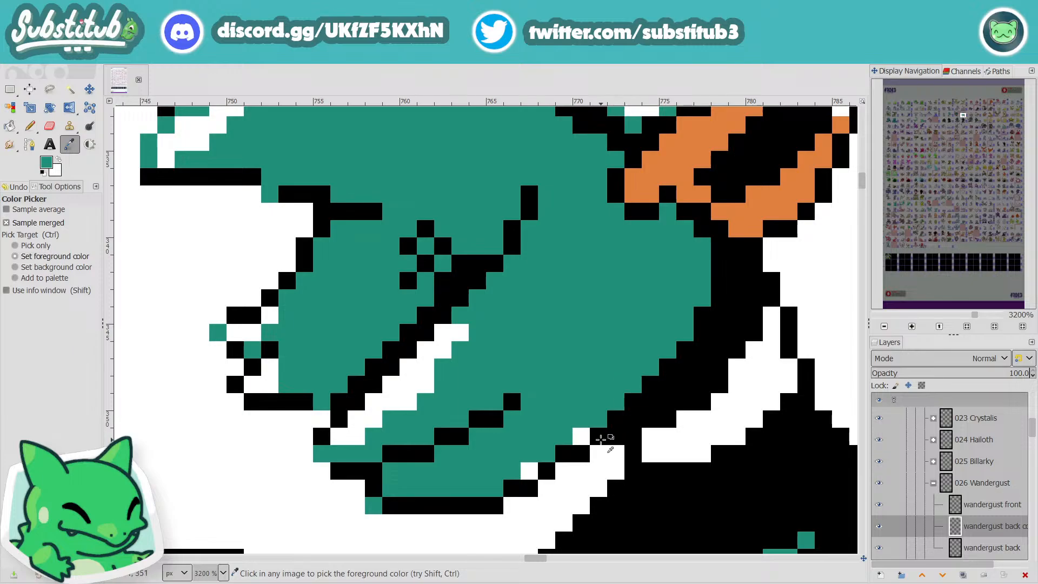
key(n)
scroll(595, 430, down, 2)
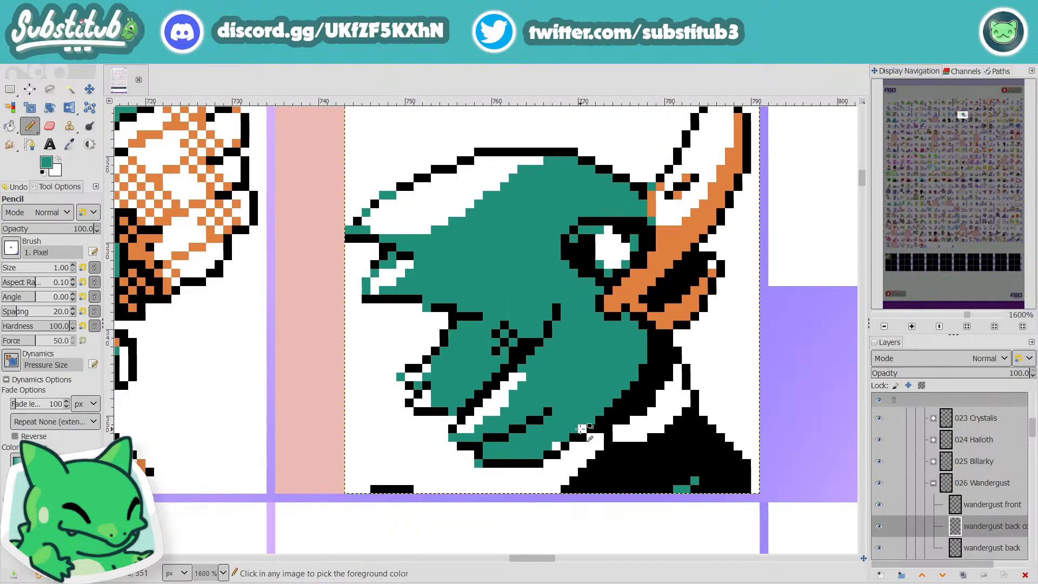
scroll(589, 421, up, 2)
scroll(590, 422, down, 1)
scroll(595, 432, down, 2)
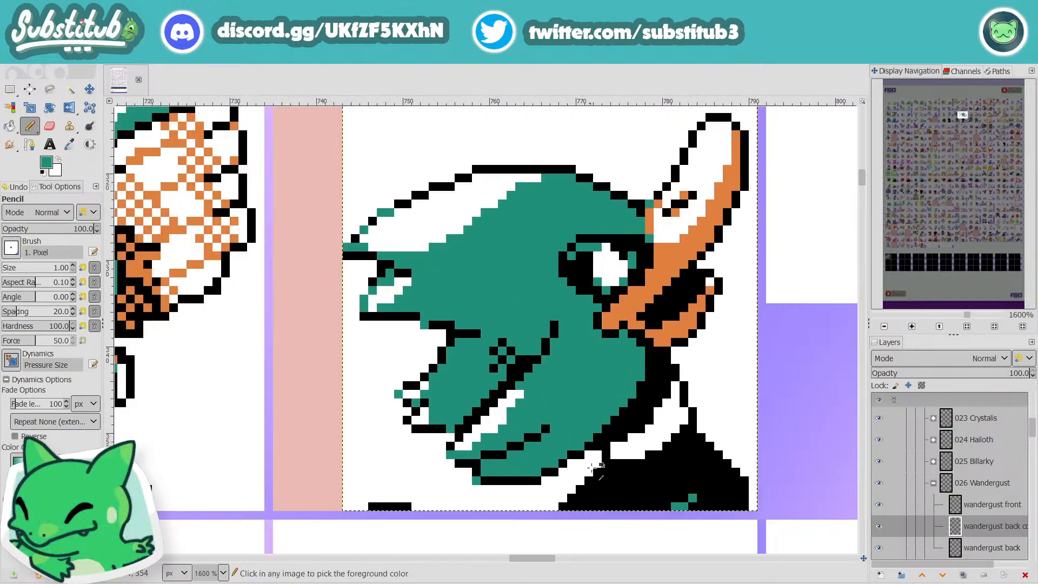
scroll(634, 458, up, 1)
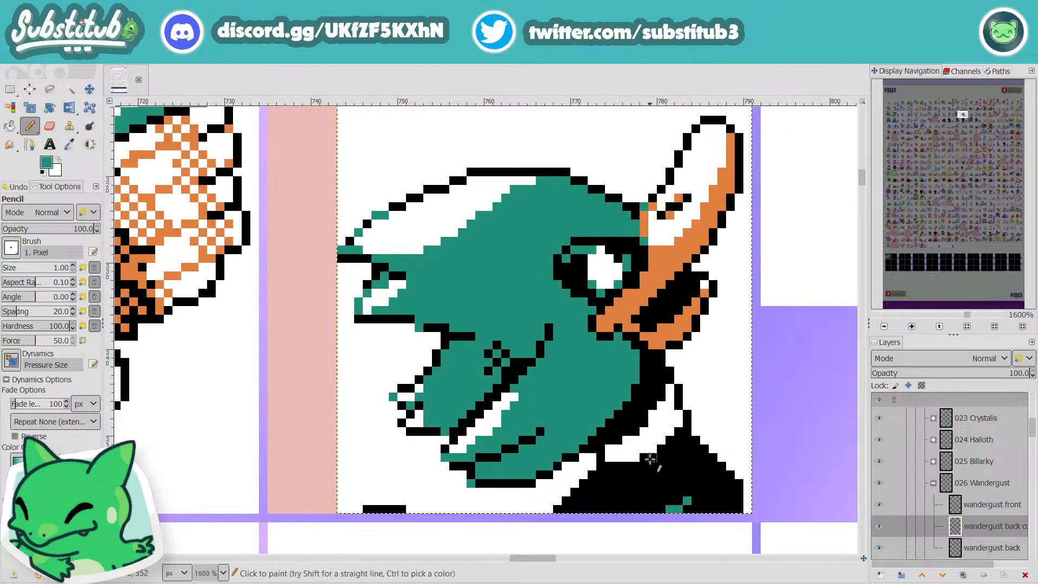
Step: Look over the sheet's sprite rows and the cells still marked in pink, and save the file
key(o)
key(n)
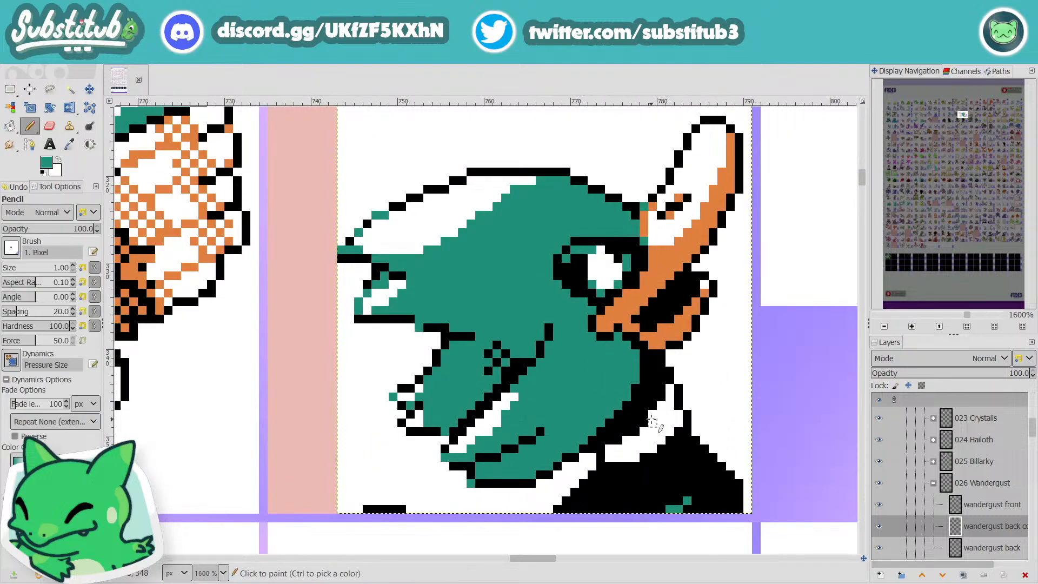
scroll(665, 433, down, 4)
scroll(686, 443, down, 3)
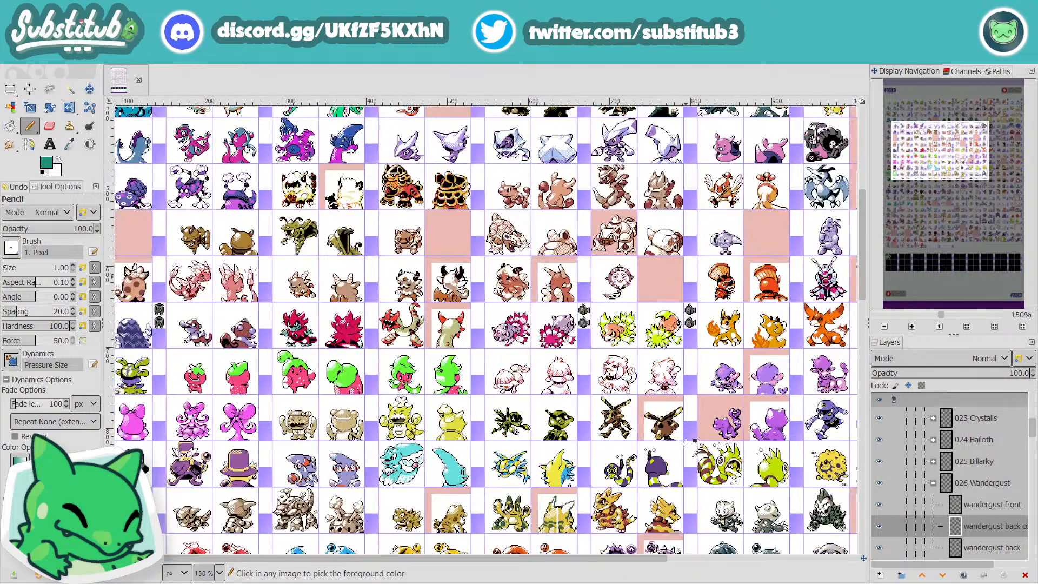
scroll(684, 452, down, 5)
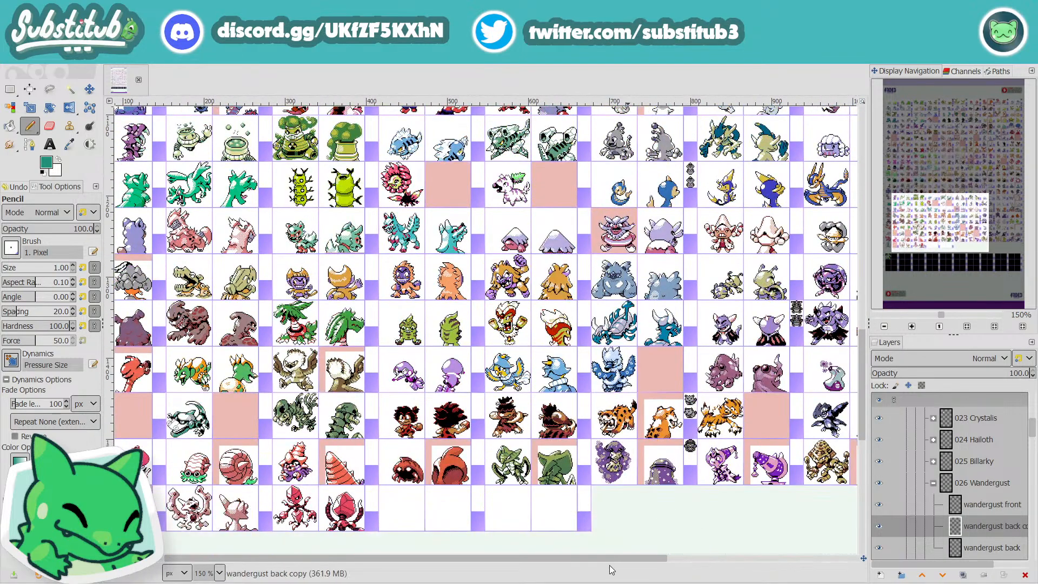
drag(612, 558, 508, 575)
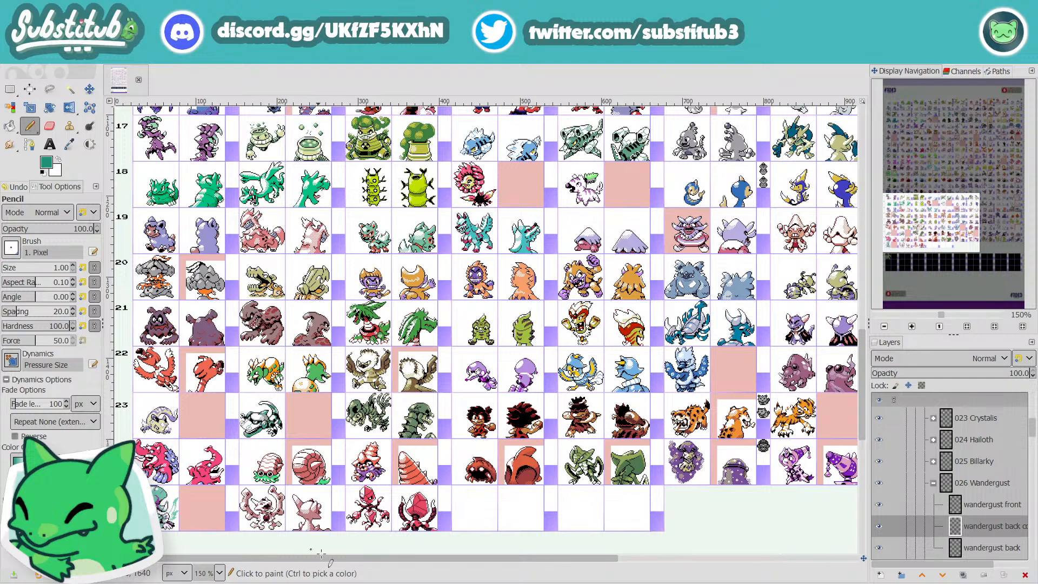
scroll(455, 537, down, 5)
scroll(427, 535, up, 5)
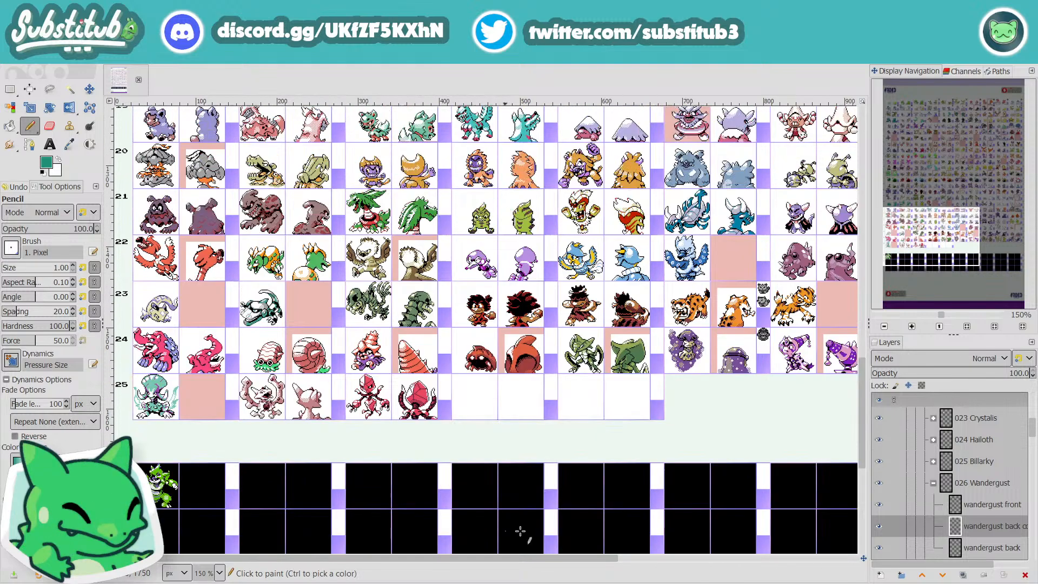
drag(578, 561, 806, 563)
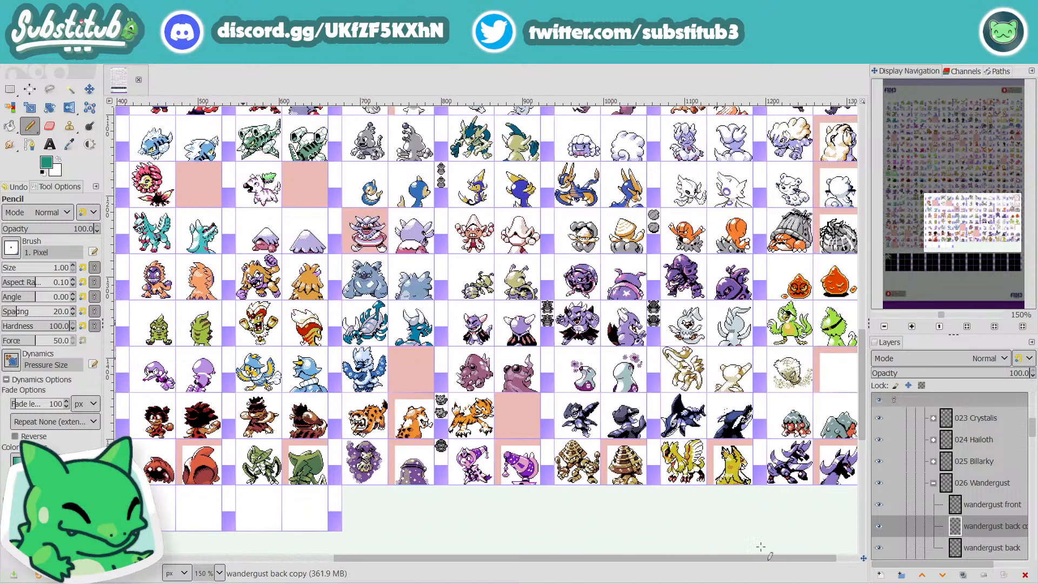
scroll(668, 517, up, 7)
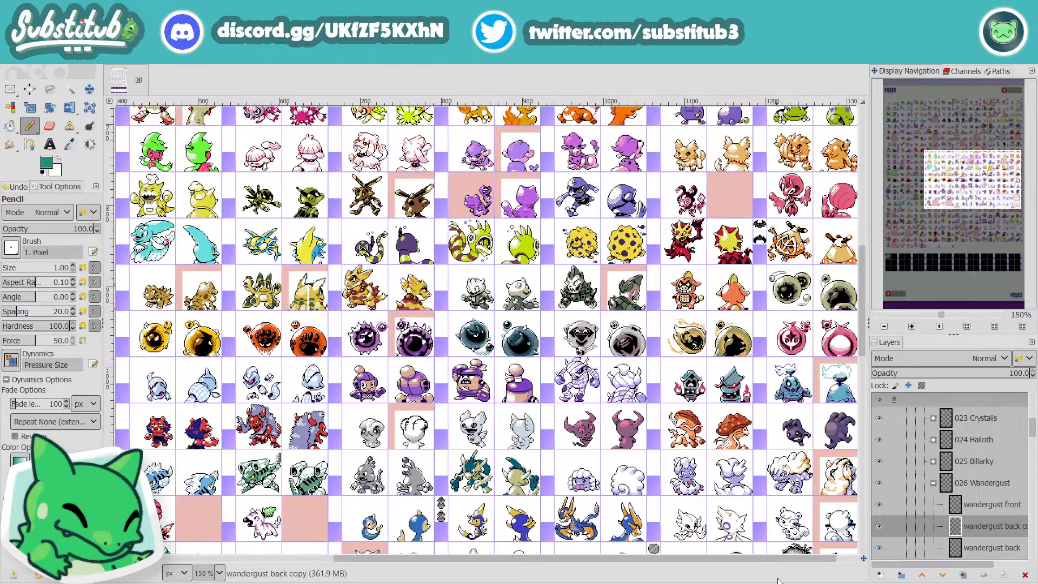
drag(794, 557, 853, 572)
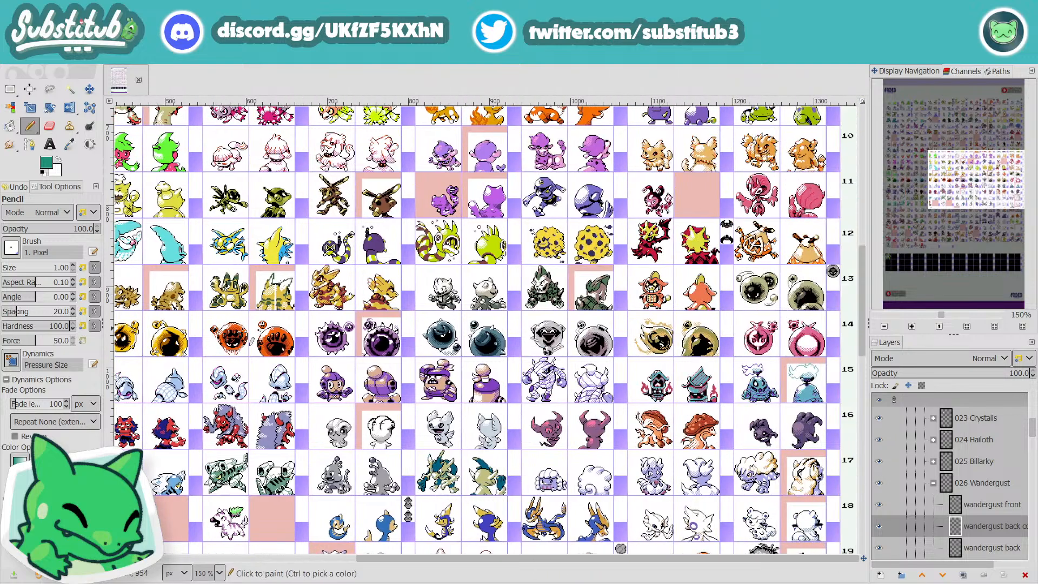
scroll(654, 357, up, 5)
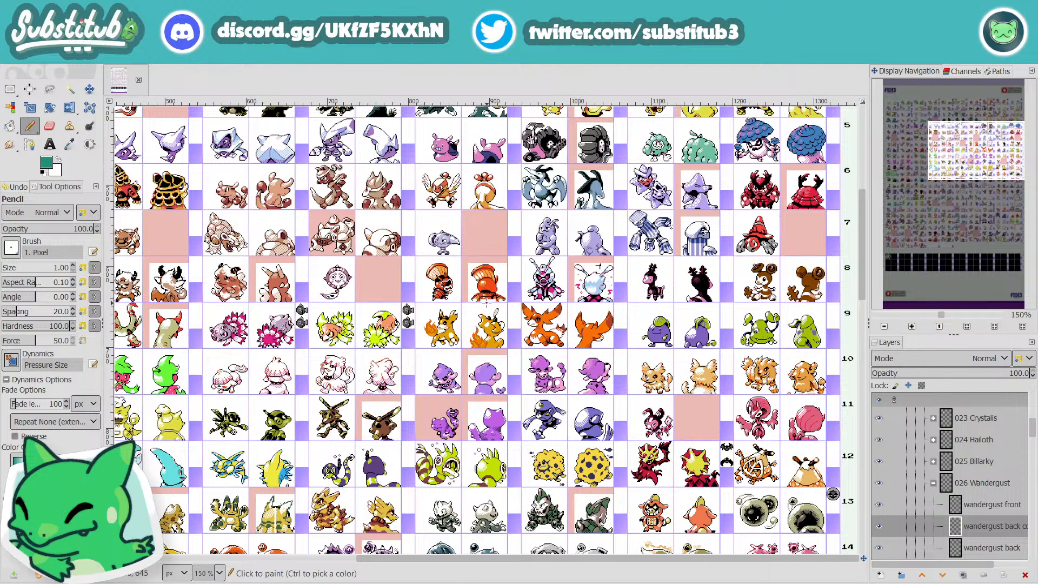
key(ctrl+s)
scroll(541, 292, up, 3)
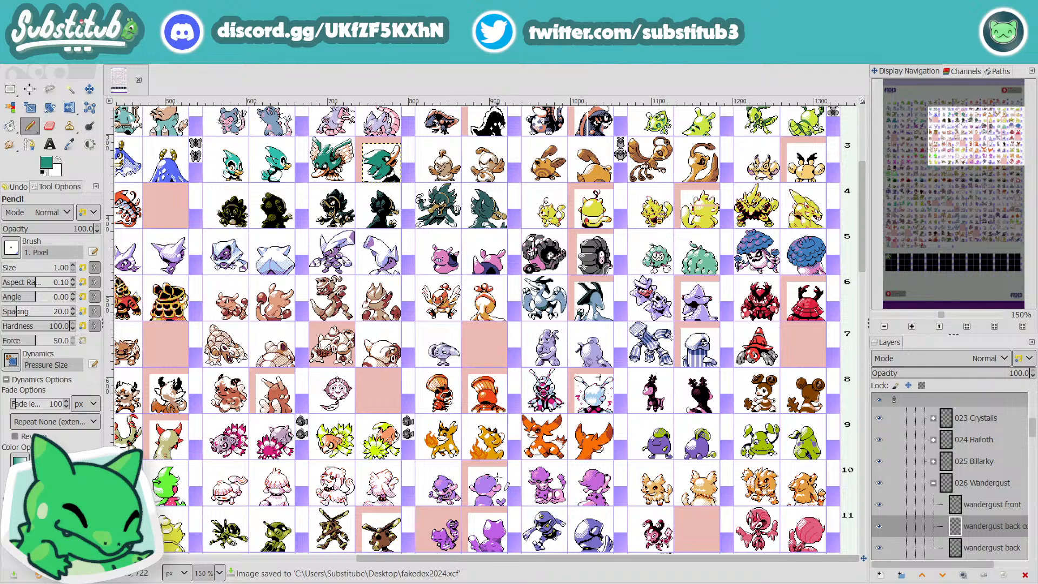
drag(529, 558, 495, 582)
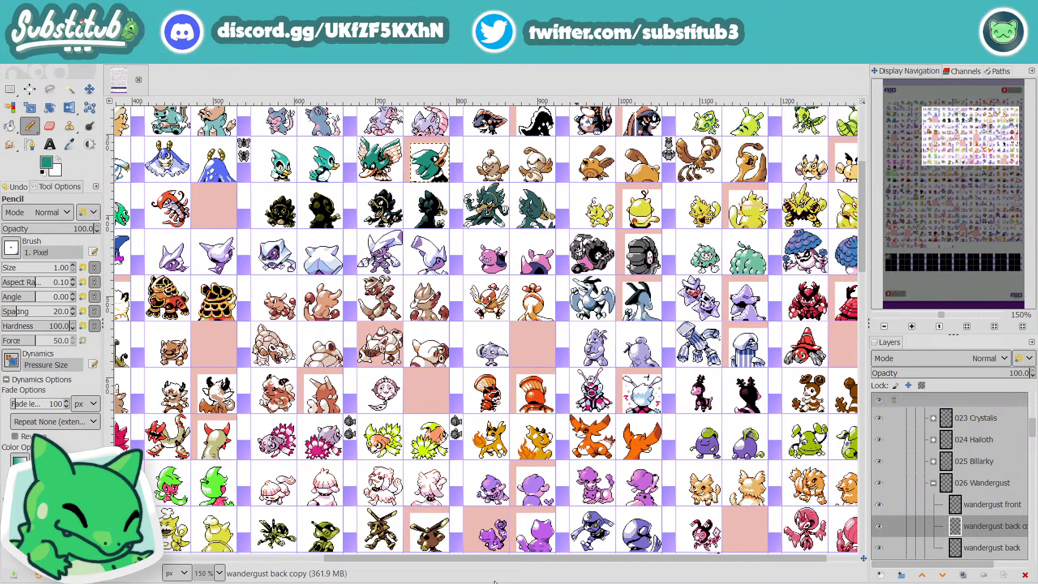
Step: Pick the beak's orange and paint shading along the white collar's lower edge and on its upper tip
scroll(542, 402, up, 4)
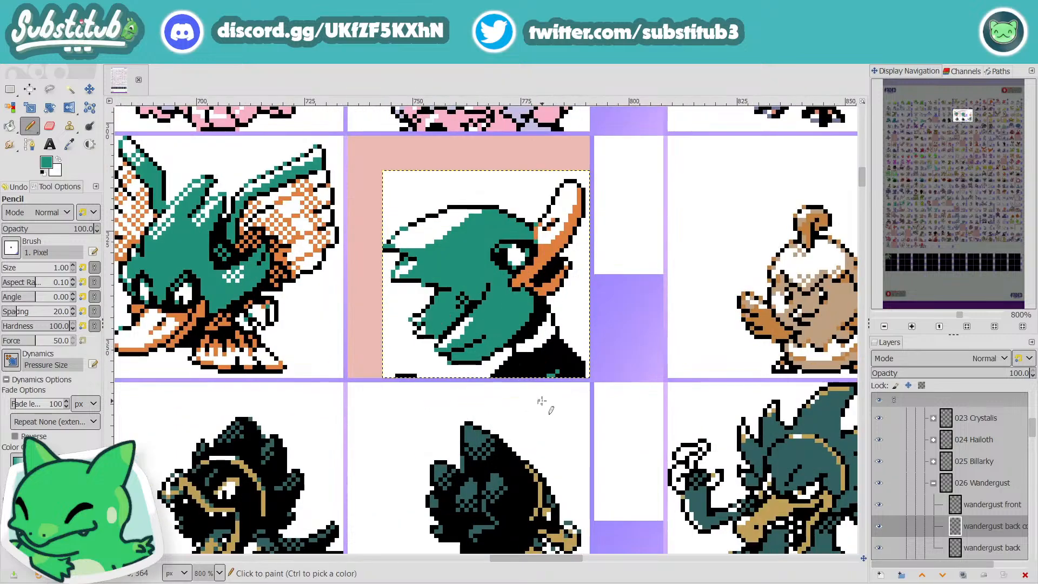
key(o)
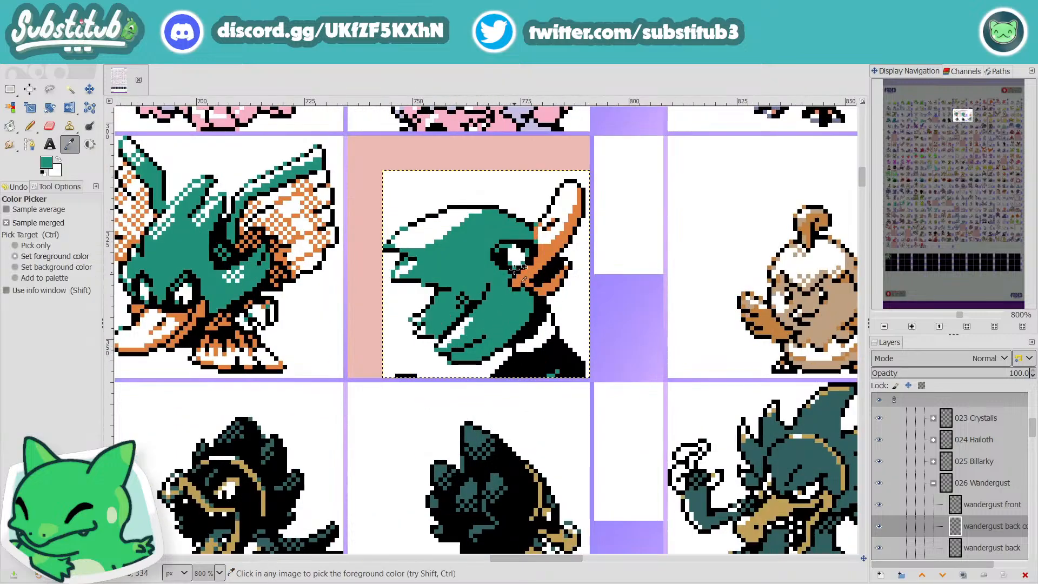
click(545, 250)
key(n)
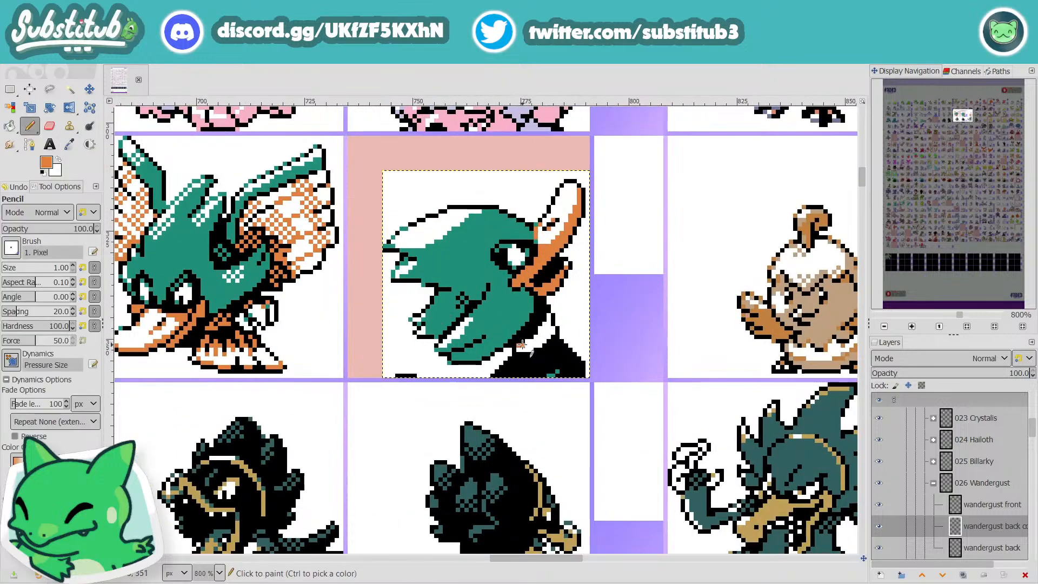
drag(522, 345, 527, 341)
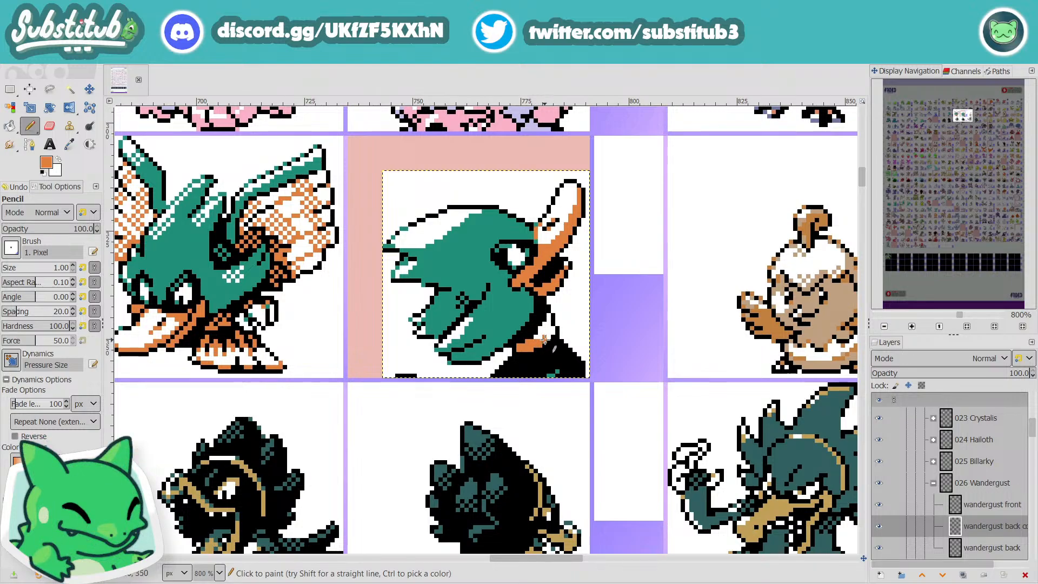
scroll(559, 342, down, 3)
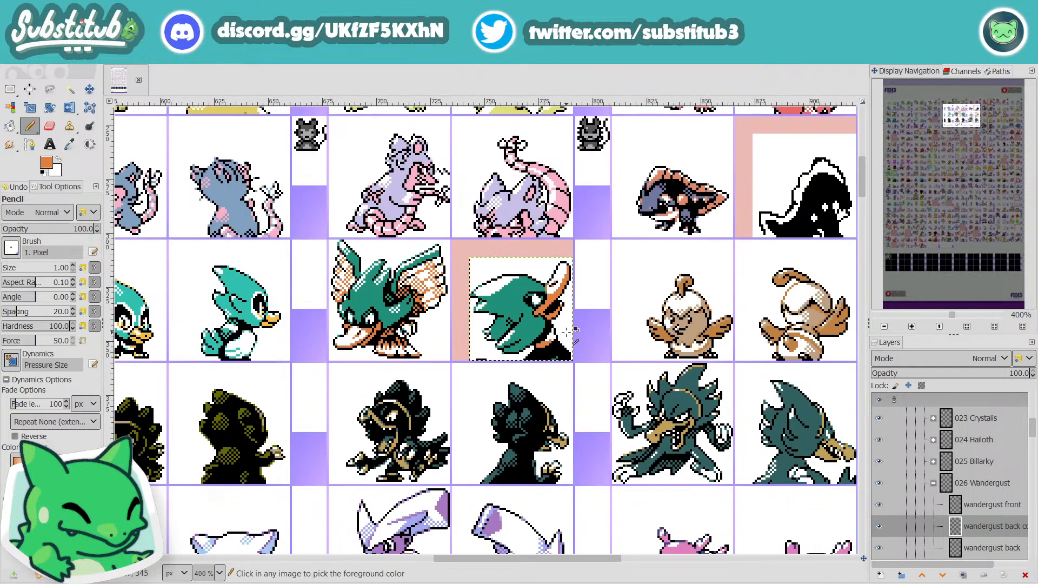
scroll(541, 333, up, 4)
click(523, 321)
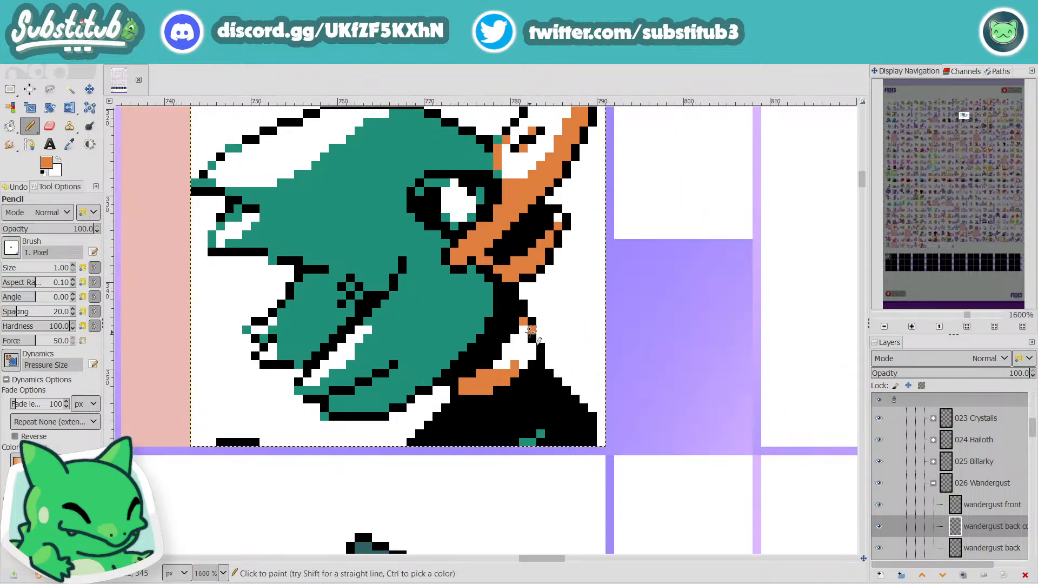
Step: Pick the teal, recolor the orange pixel on the collar's outer outline with it, and save the file
scroll(540, 339, down, 4)
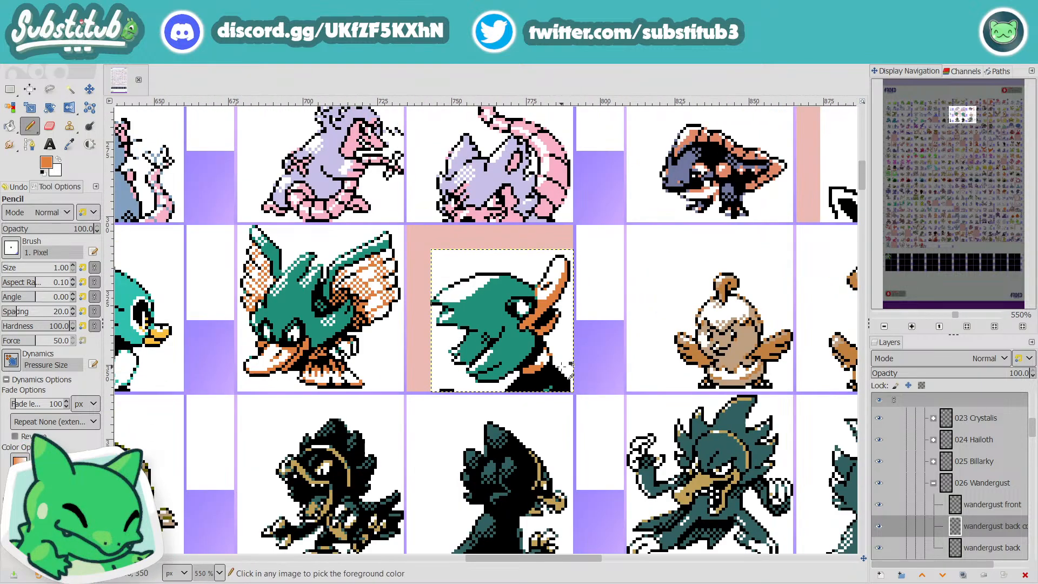
scroll(569, 374, up, 6)
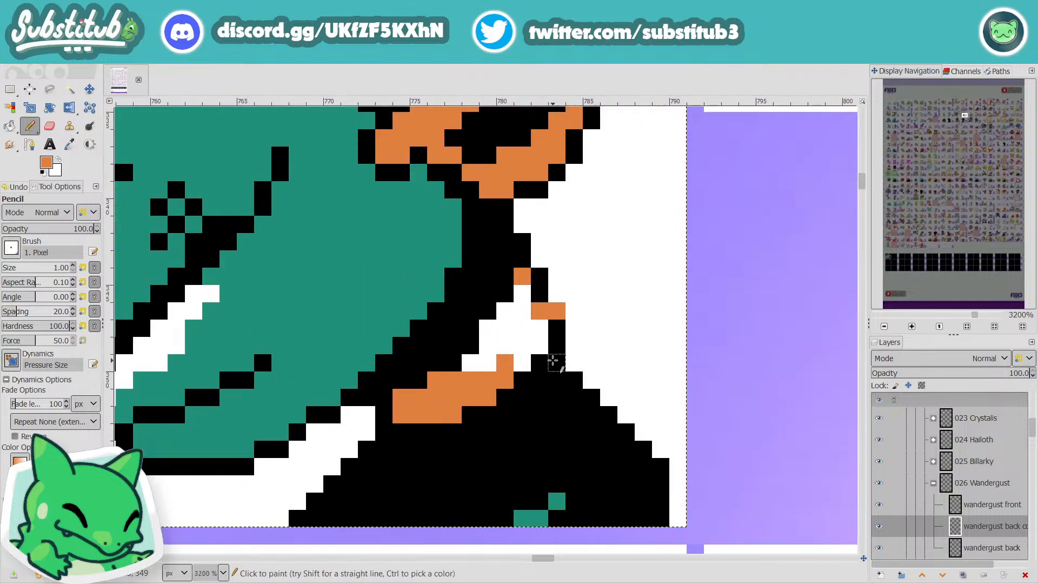
key(o)
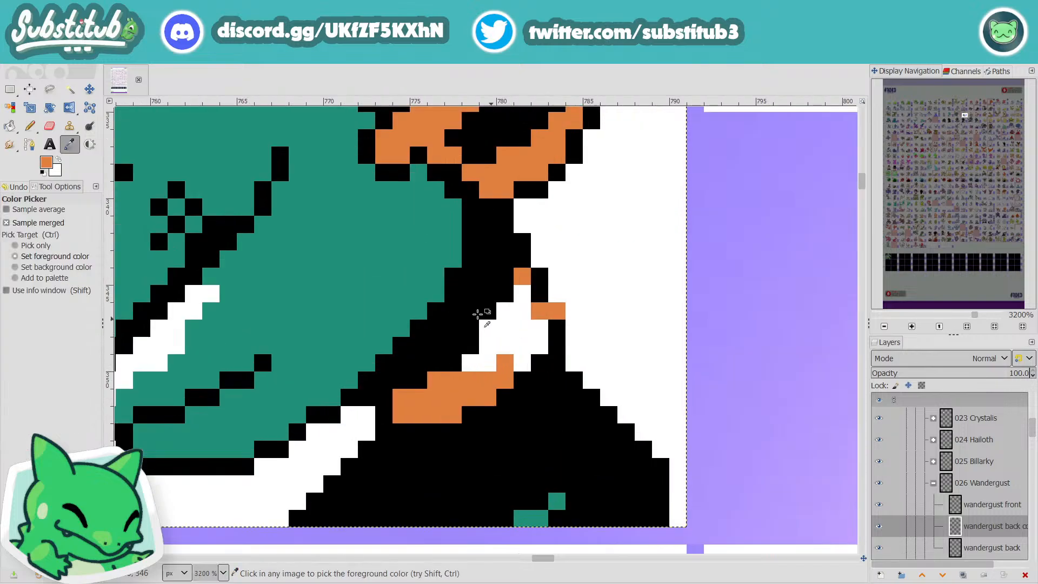
click(414, 268)
key(n)
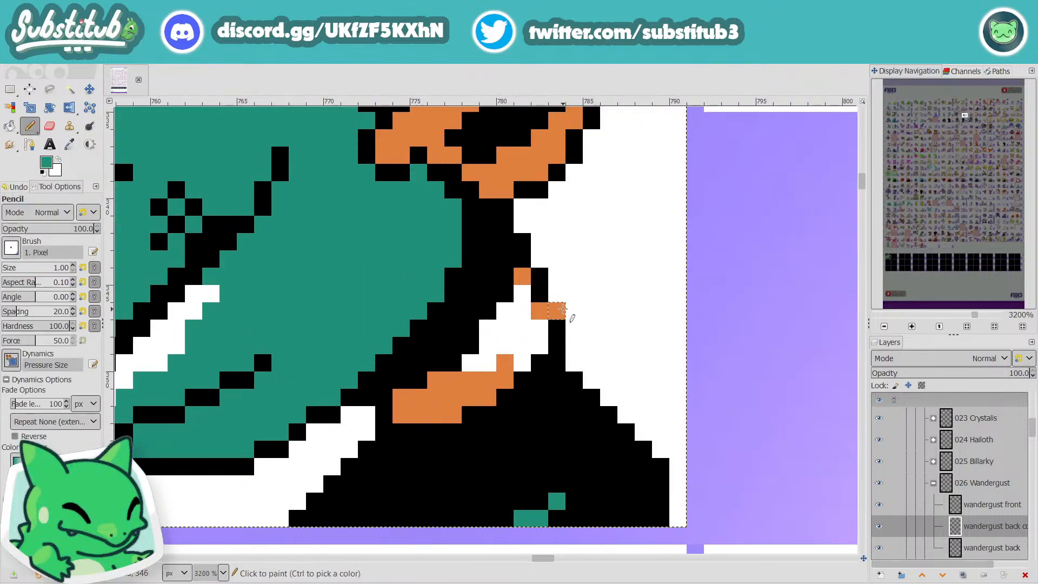
click(557, 311)
scroll(600, 339, down, 6)
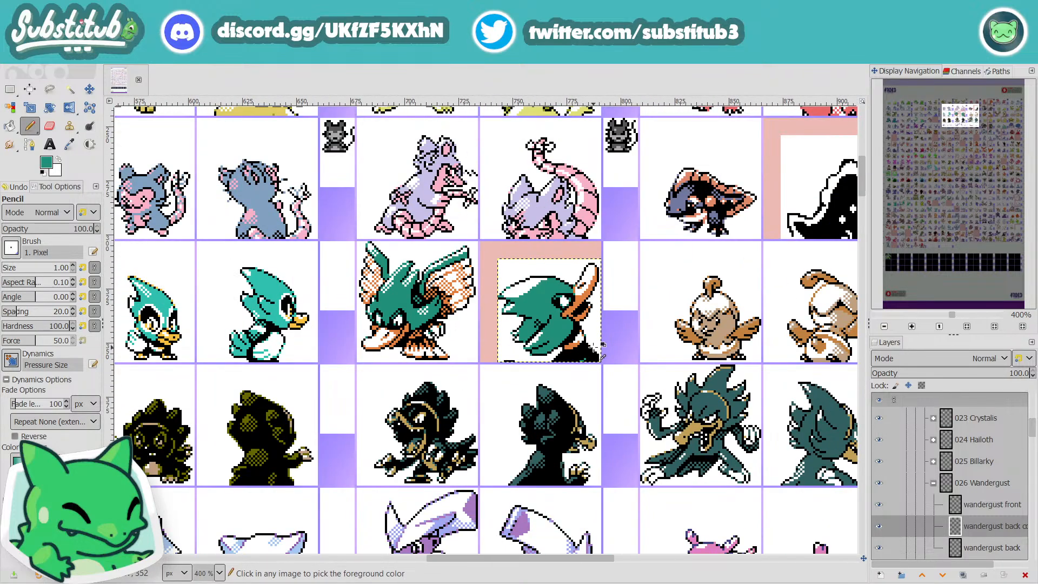
scroll(598, 346, down, 1)
key(ctrl+s)
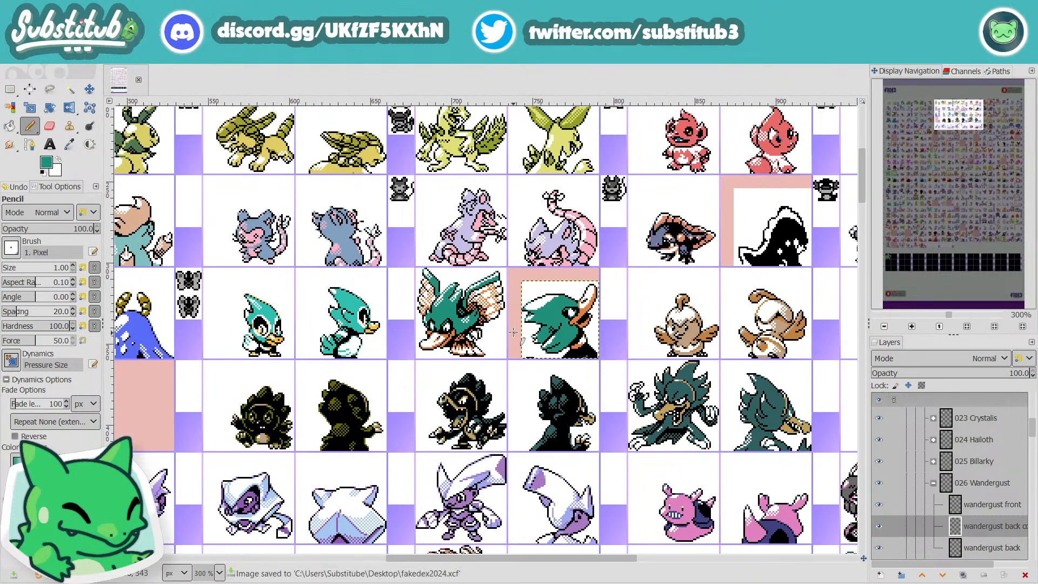
Step: Dither a small checkered patch of teal pixels onto the black shoulder just below the collar
scroll(585, 358, up, 5)
click(572, 355)
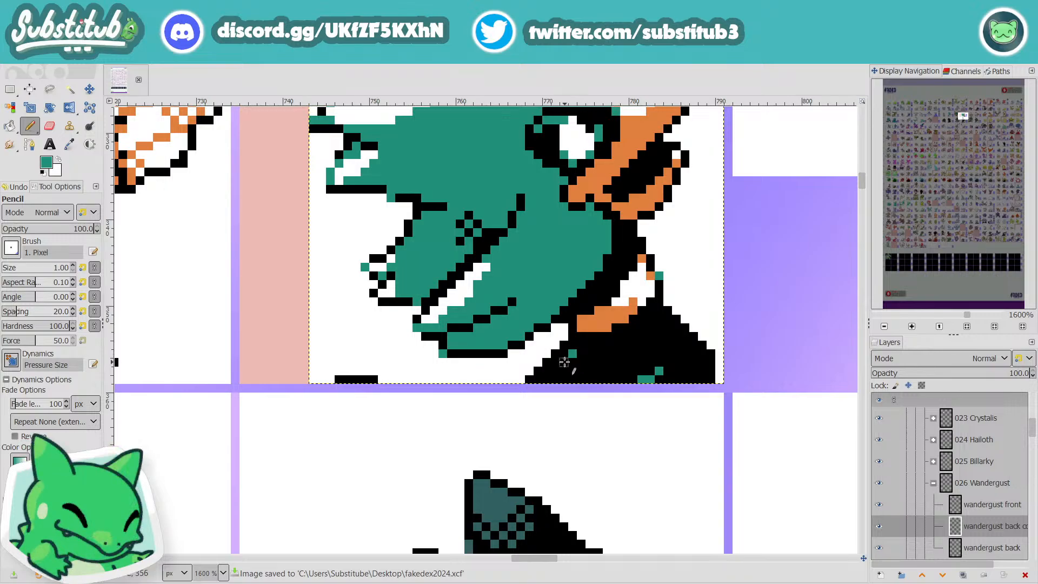
click(564, 362)
click(555, 371)
click(564, 379)
click(573, 371)
click(582, 361)
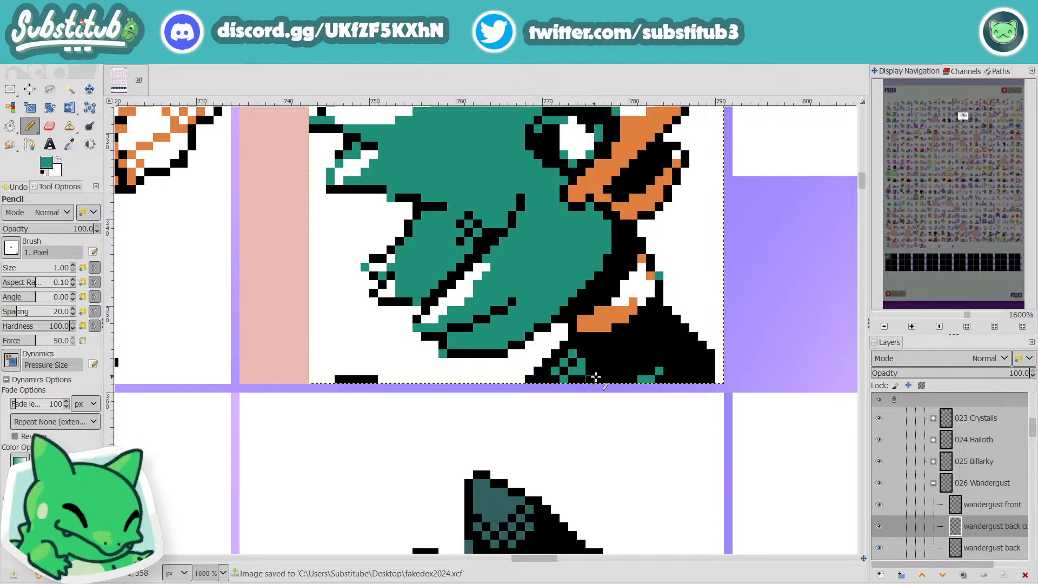
click(582, 378)
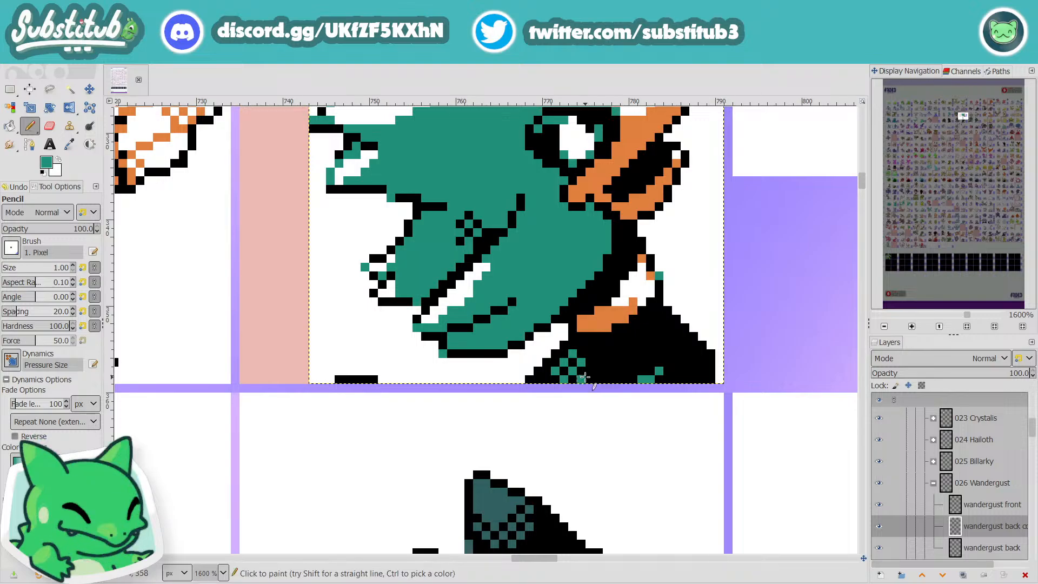
Step: Check the shoulder's dithering against the neighboring sprites at sheet scale and save the file
scroll(585, 377, down, 3)
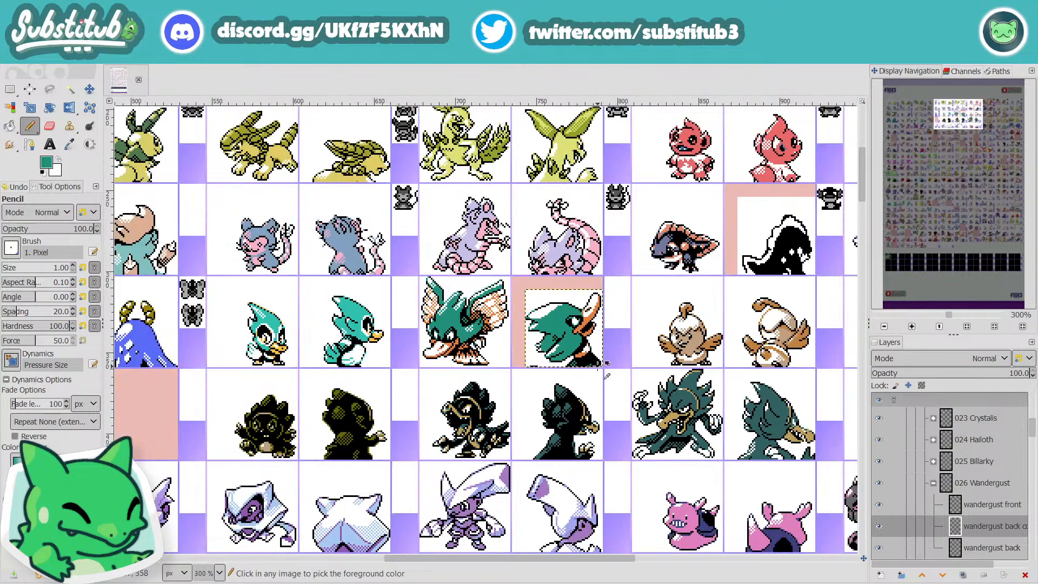
scroll(585, 378, up, 3)
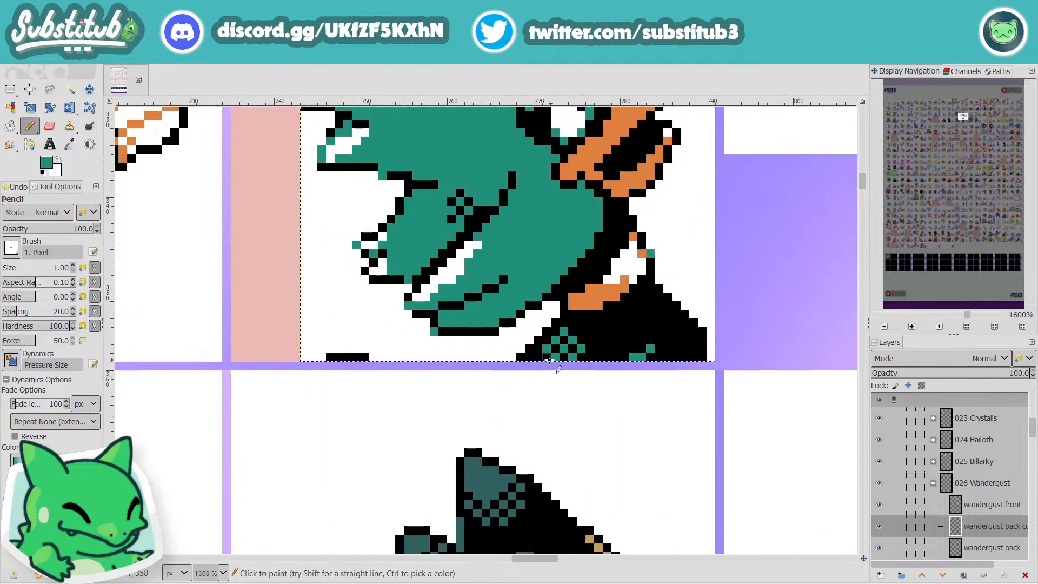
scroll(622, 346, down, 3)
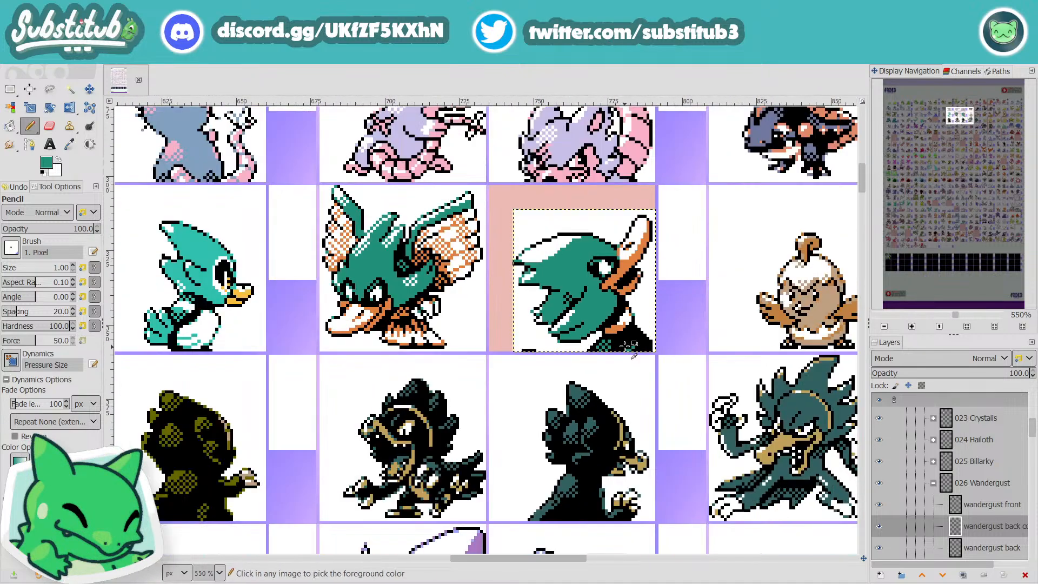
key(ctrl+s)
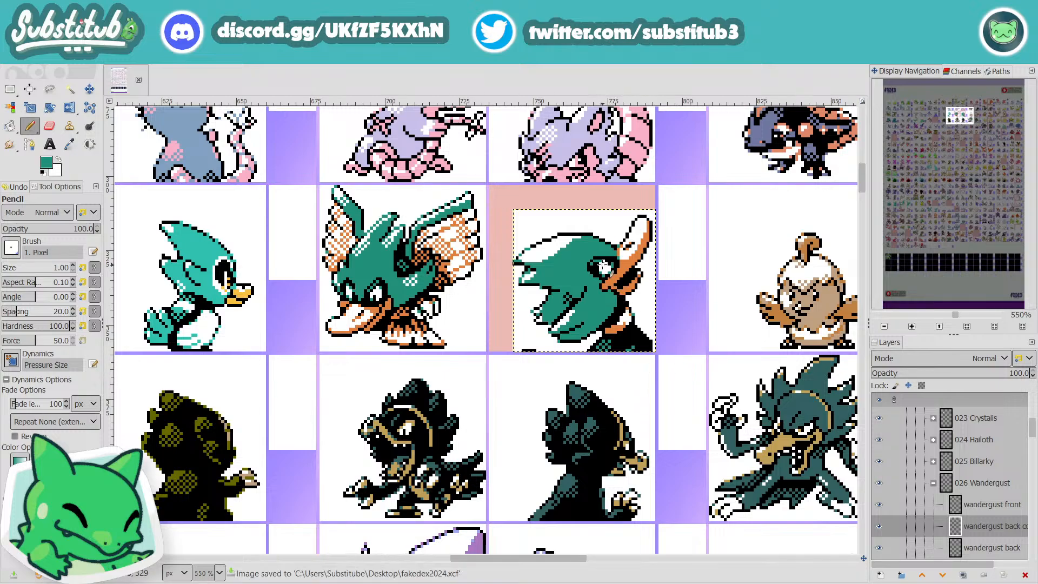
scroll(595, 266, down, 1)
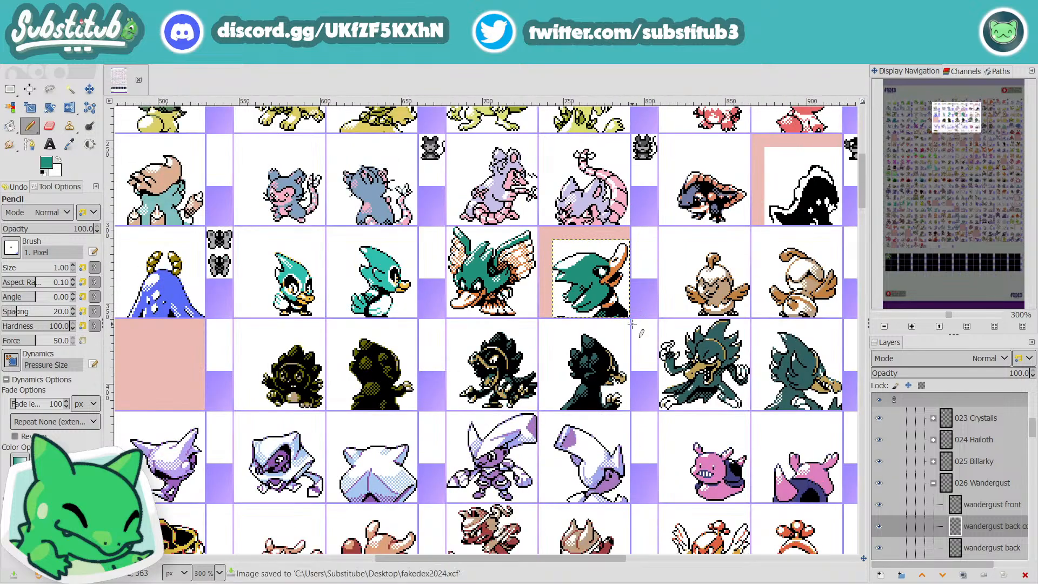
Step: Switch to white and paint over the stray black line along the back sprite's bottom edge, below the feather tufts
scroll(630, 311, up, 3)
scroll(637, 310, up, 1)
key(x)
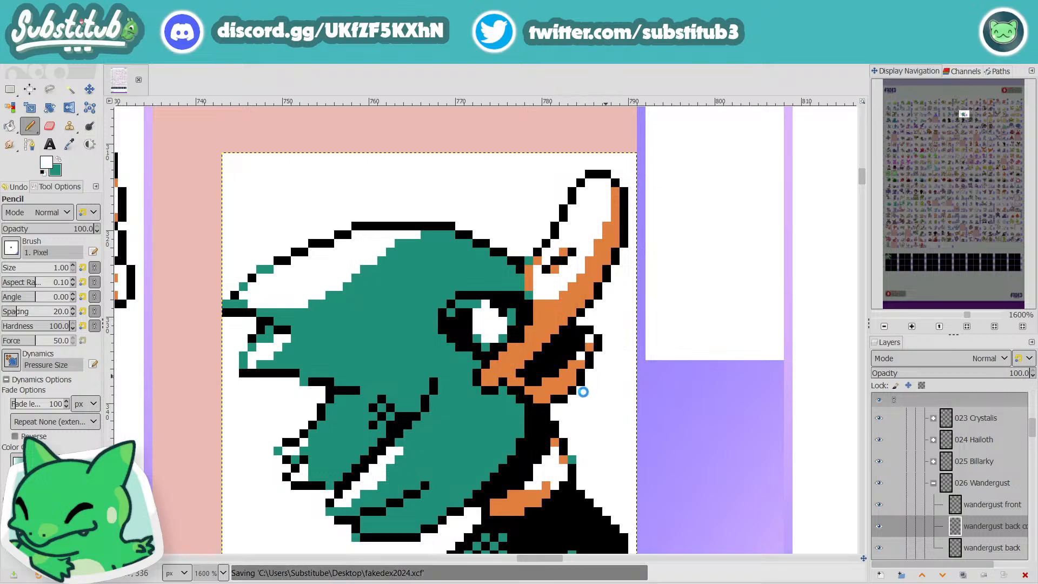
scroll(584, 395, down, 4)
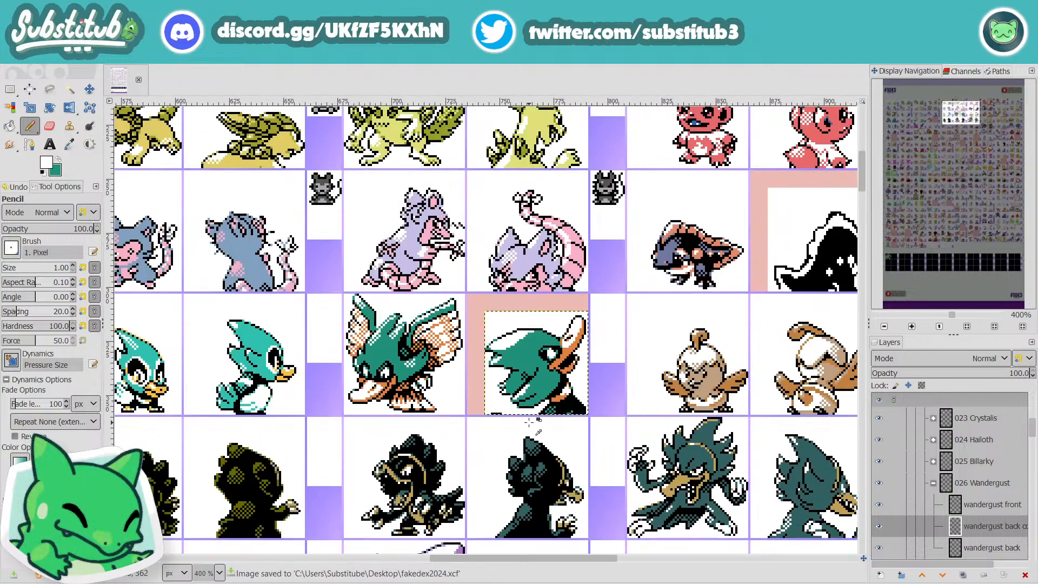
scroll(529, 422, up, 4)
drag(476, 394, 427, 393)
scroll(626, 429, down, 5)
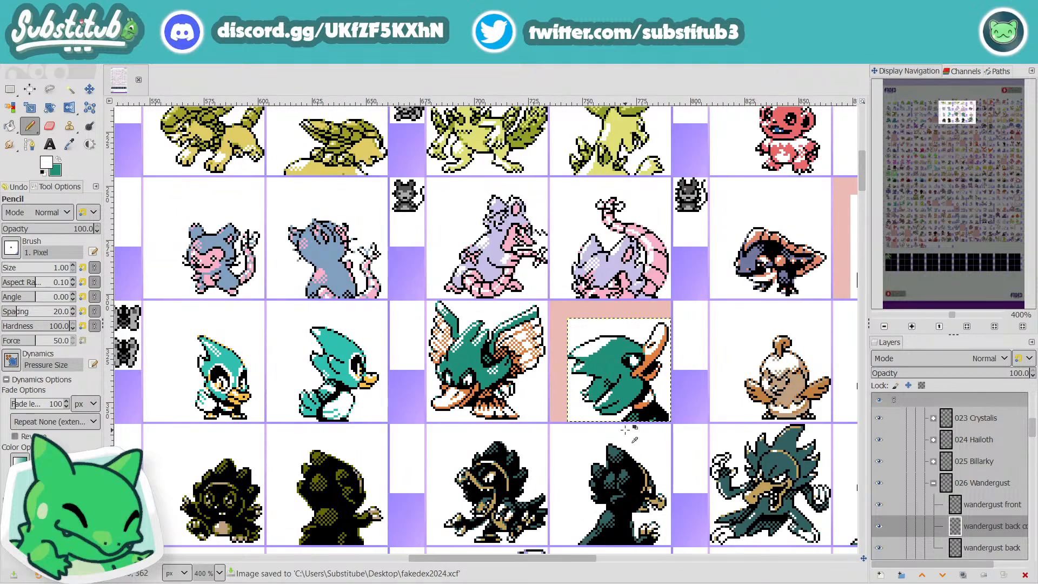
scroll(627, 429, up, 4)
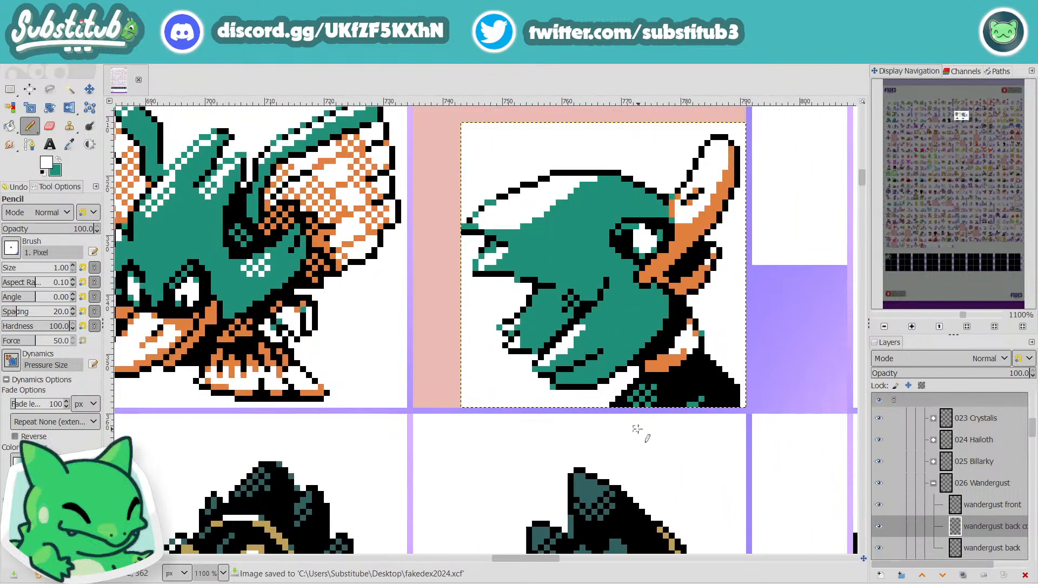
Step: Check Wandergust's back sprite against the neighboring sprites at sheet scale, reset the colors to black and white, and save the file
scroll(674, 452, down, 3)
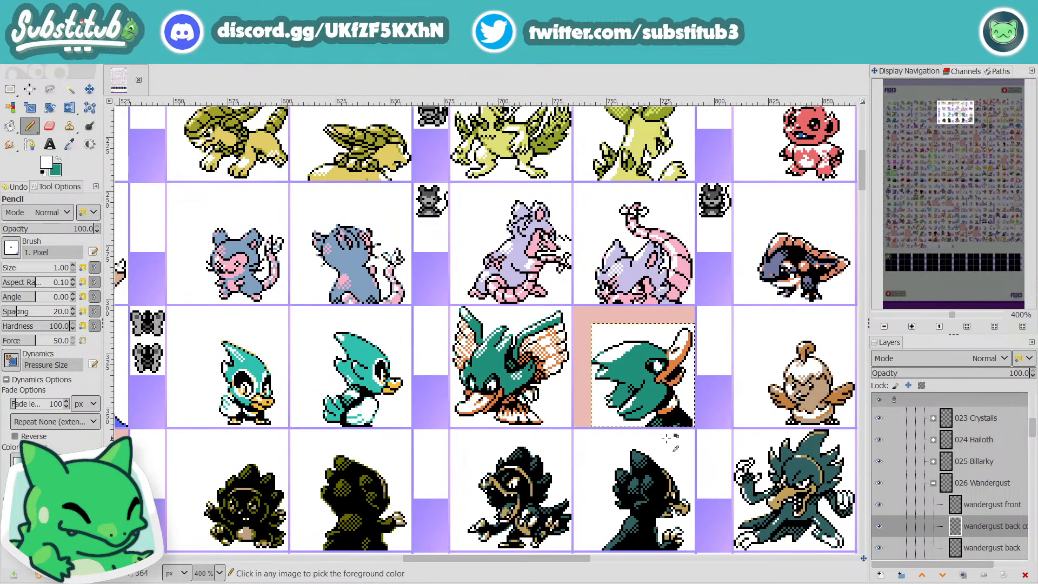
key(ctrl+s)
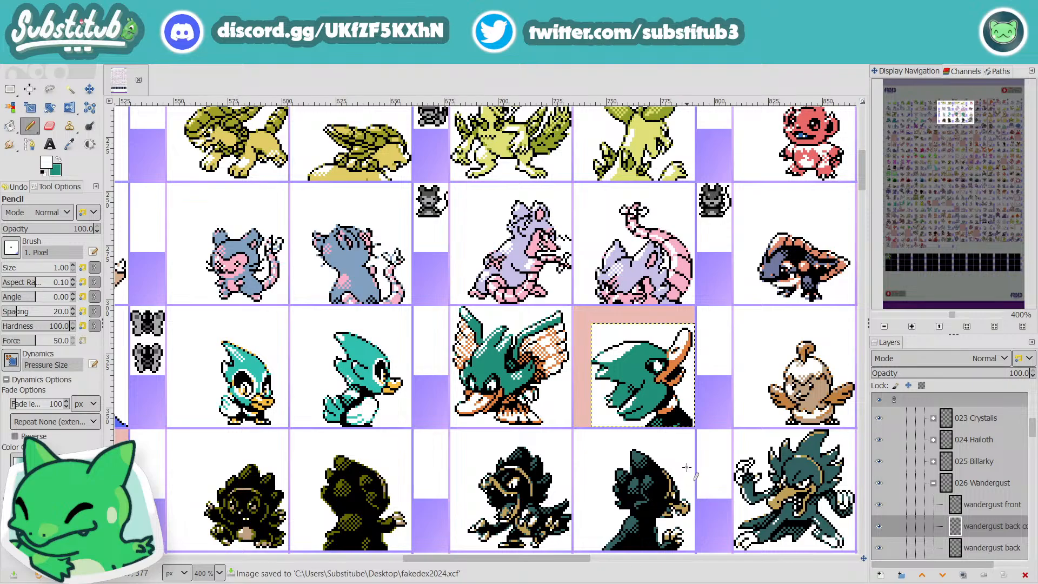
scroll(660, 411, up, 2)
key(d)
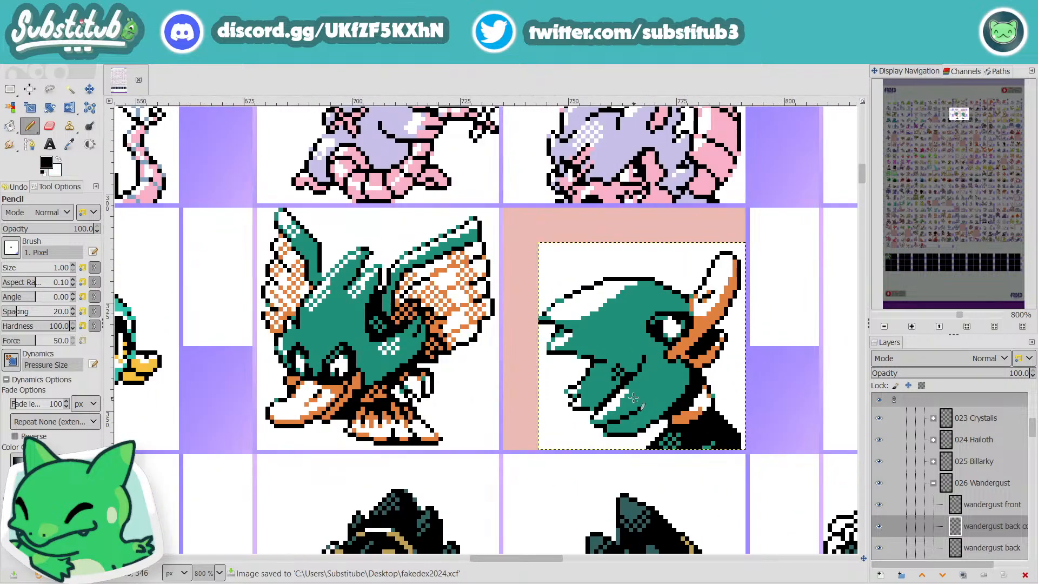
scroll(634, 398, up, 2)
scroll(671, 410, down, 3)
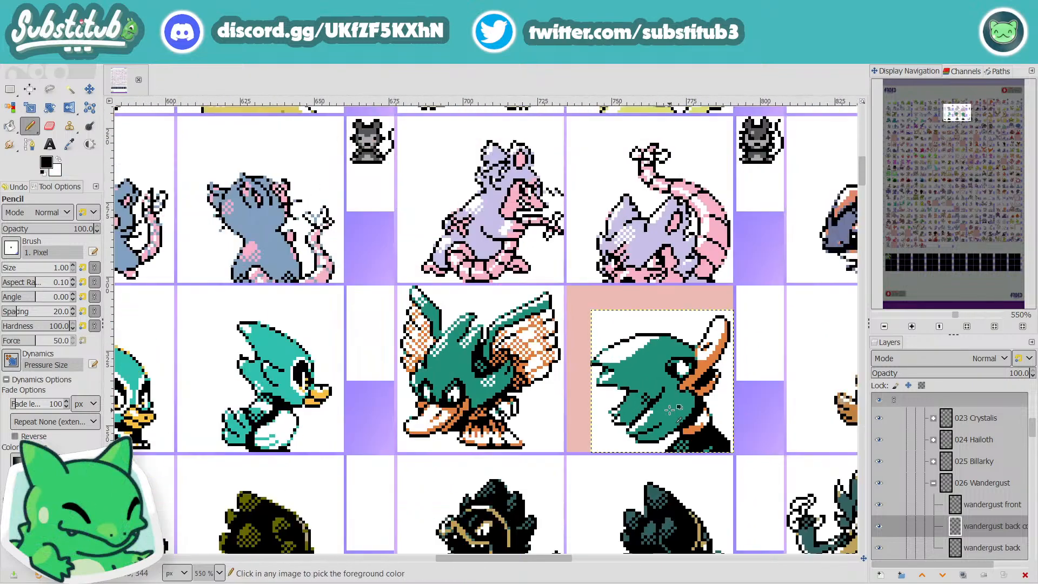
scroll(697, 425, down, 1)
key(ctrl+s)
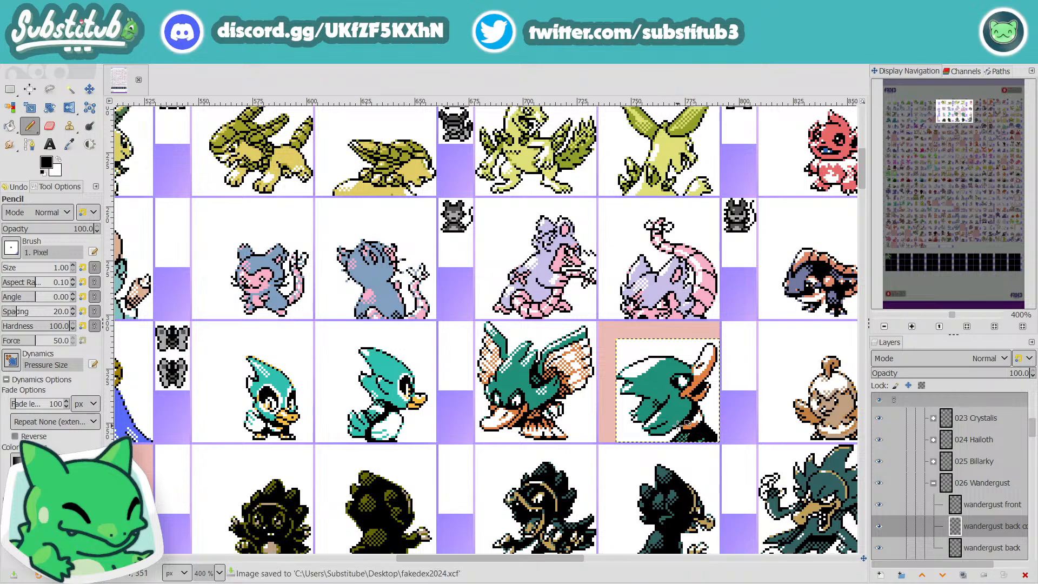
scroll(699, 425, up, 3)
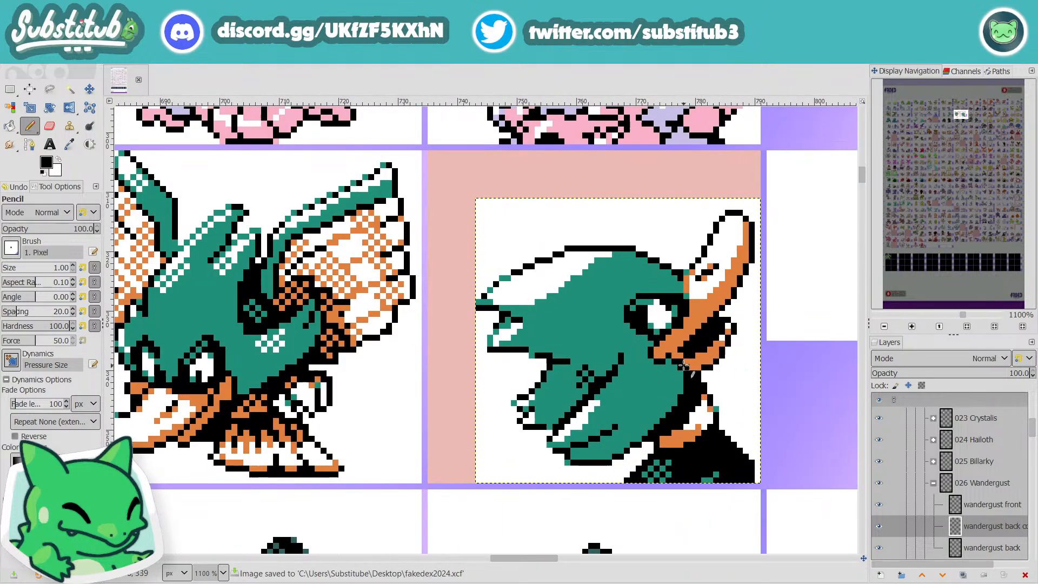
scroll(689, 374, down, 3)
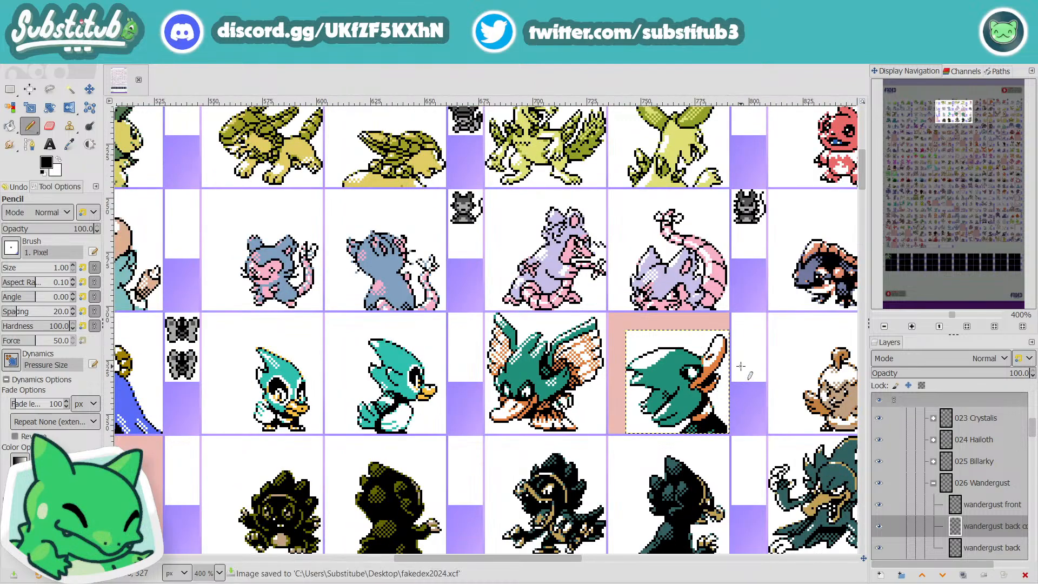
Step: Extend the black checkered dithering downward on the back sprite's middle feather tuft, correcting stray pixels with the picked teal
scroll(676, 403, up, 4)
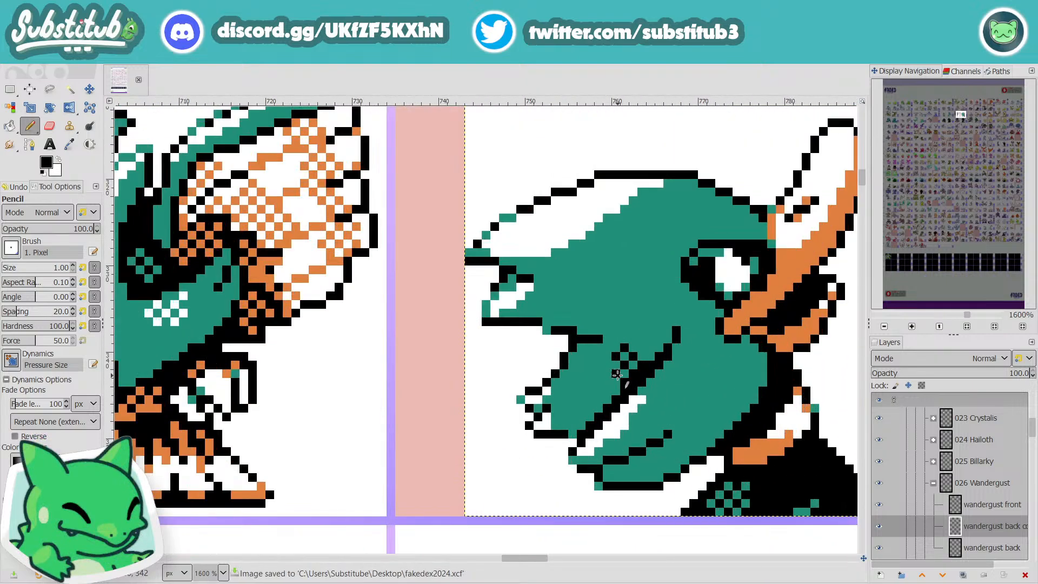
key(ctrl+z)
click(609, 366)
ctrl+click(613, 385)
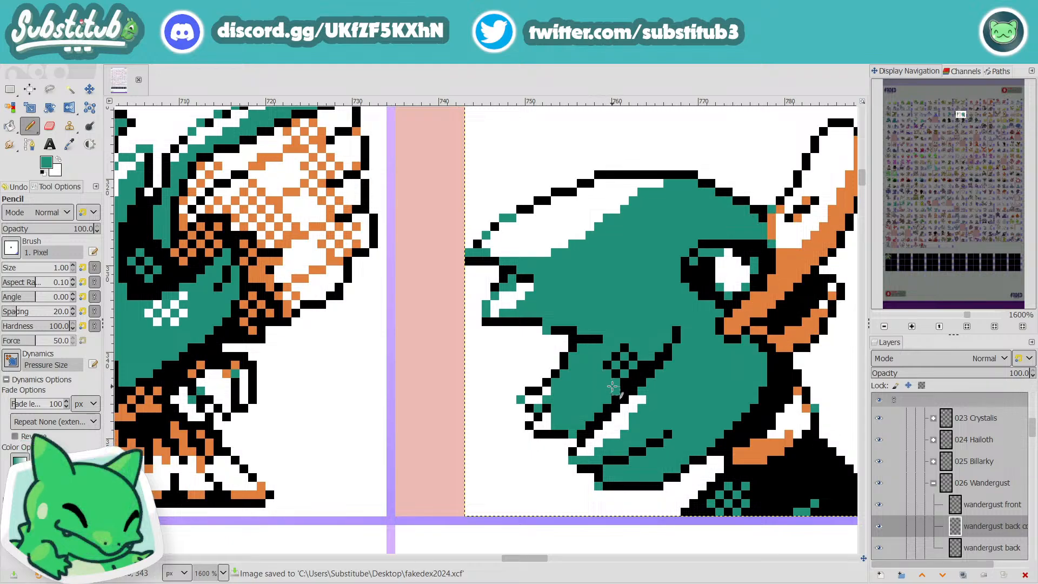
key(d)
click(607, 382)
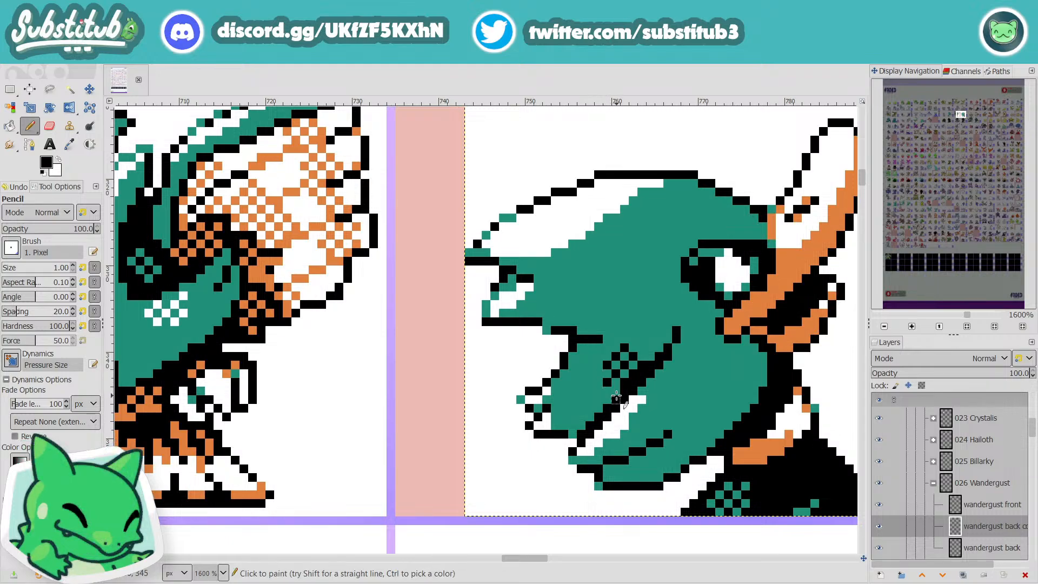
ctrl+scroll(679, 417, down, 4)
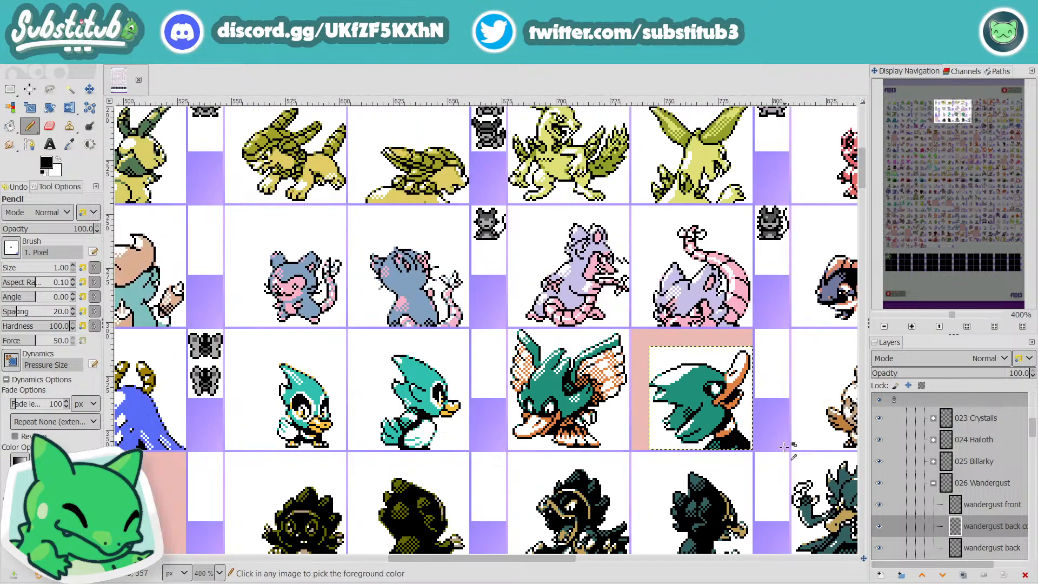
Step: Add black pixels joining the tuft's dithering to the outline notch above it, and save the file
ctrl+scroll(706, 425, up, 4)
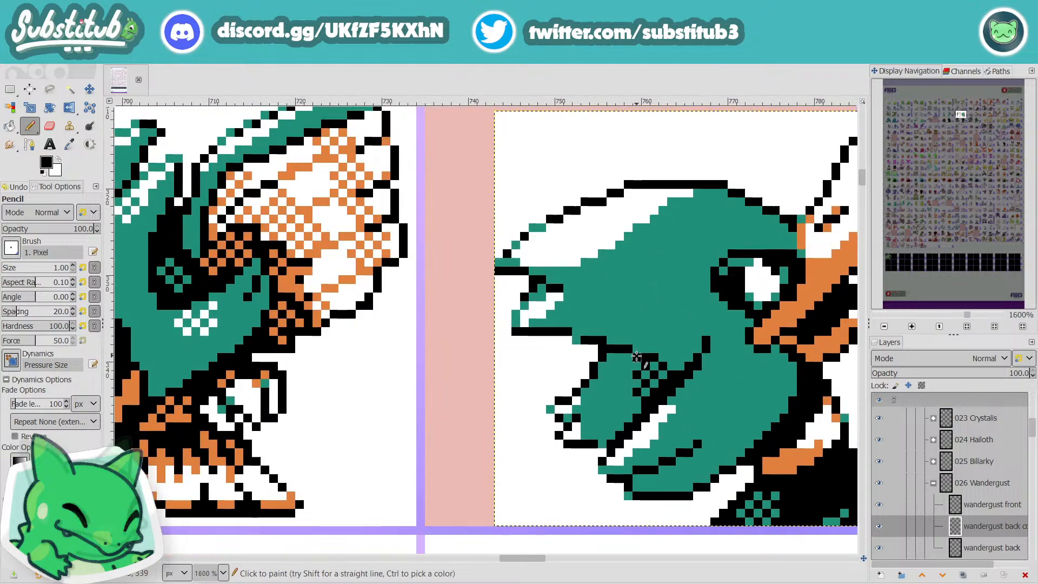
ctrl+scroll(719, 400, down, 3)
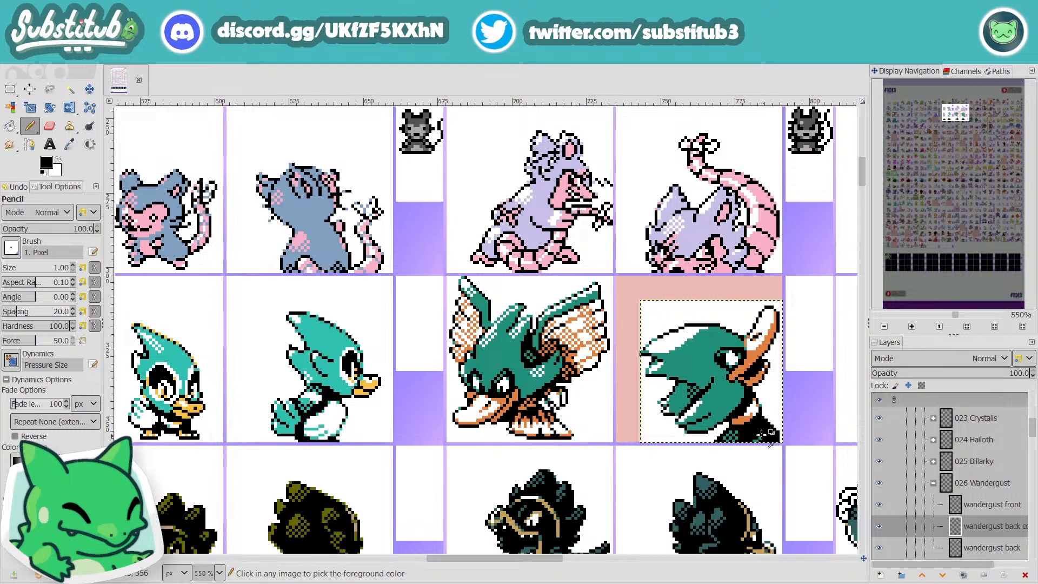
ctrl+scroll(690, 387, up, 3)
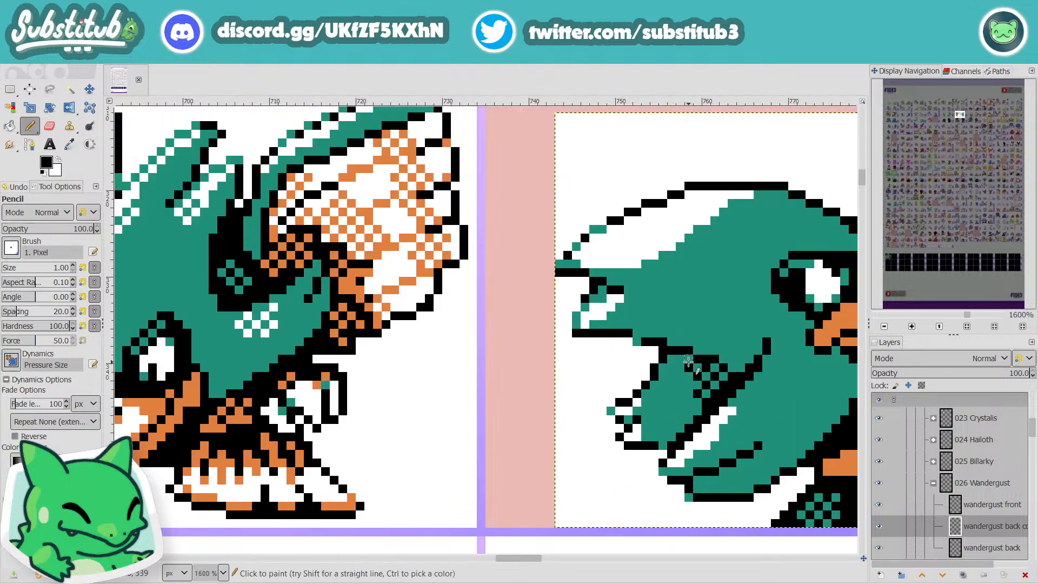
ctrl+scroll(684, 363, down, 4)
key(ctrl+s)
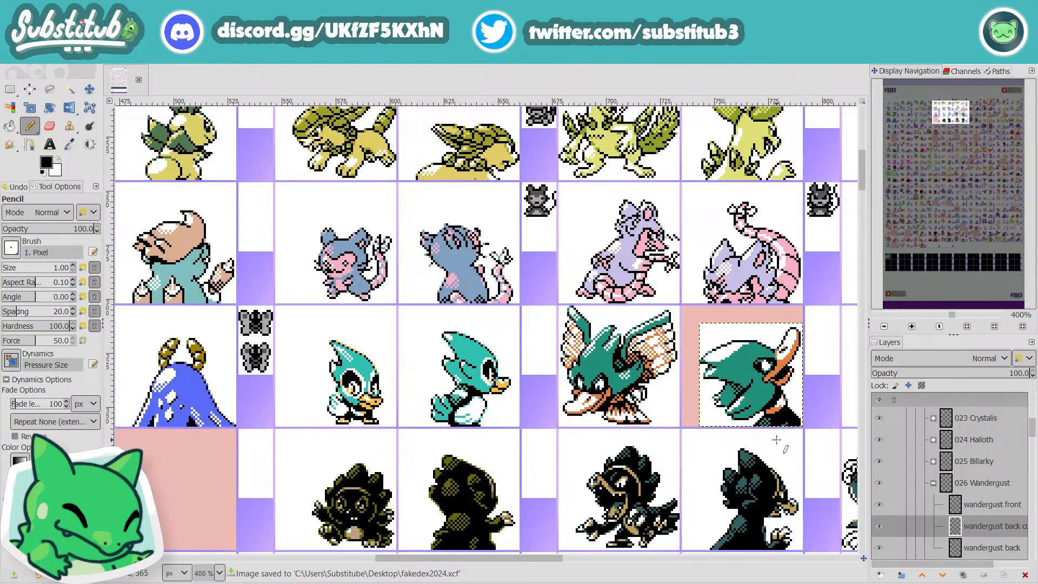
Step: Pick the teal and try teal and black on the single orange pixel at the collar's upper edge
ctrl+scroll(781, 411, up, 4)
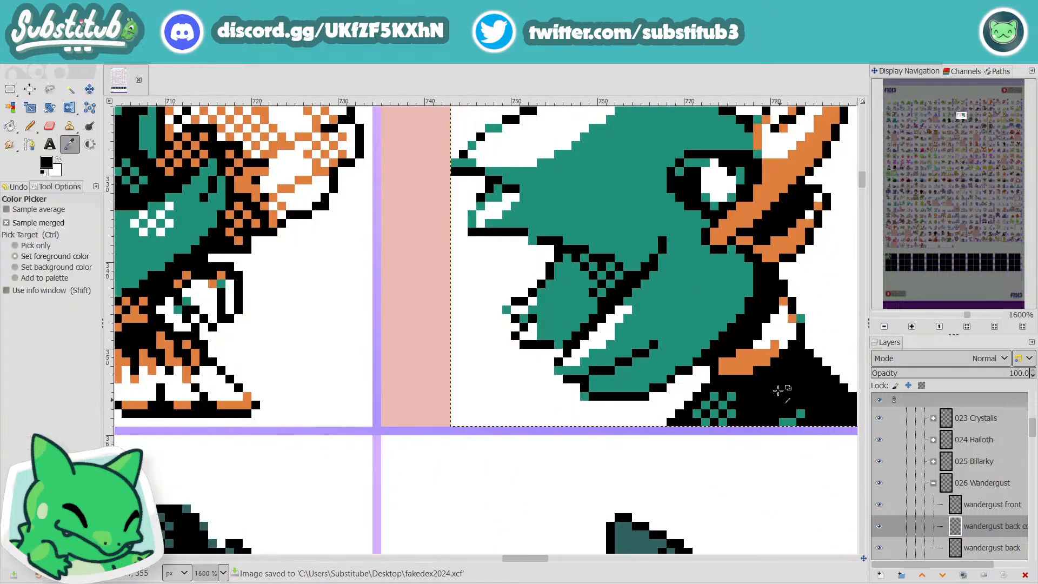
ctrl+click(684, 290)
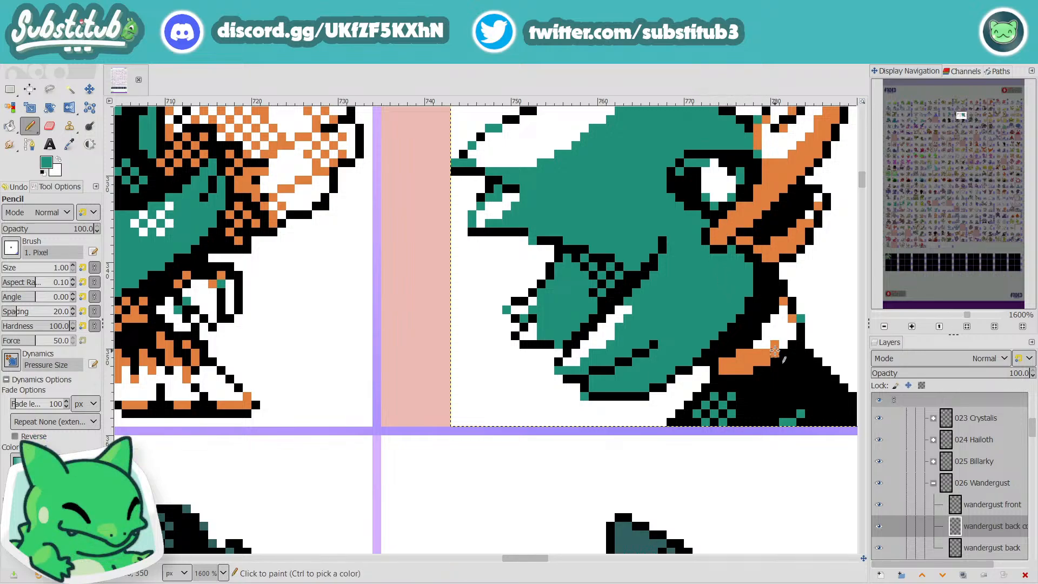
scroll(775, 351, up, 4)
scroll(779, 346, down, 2)
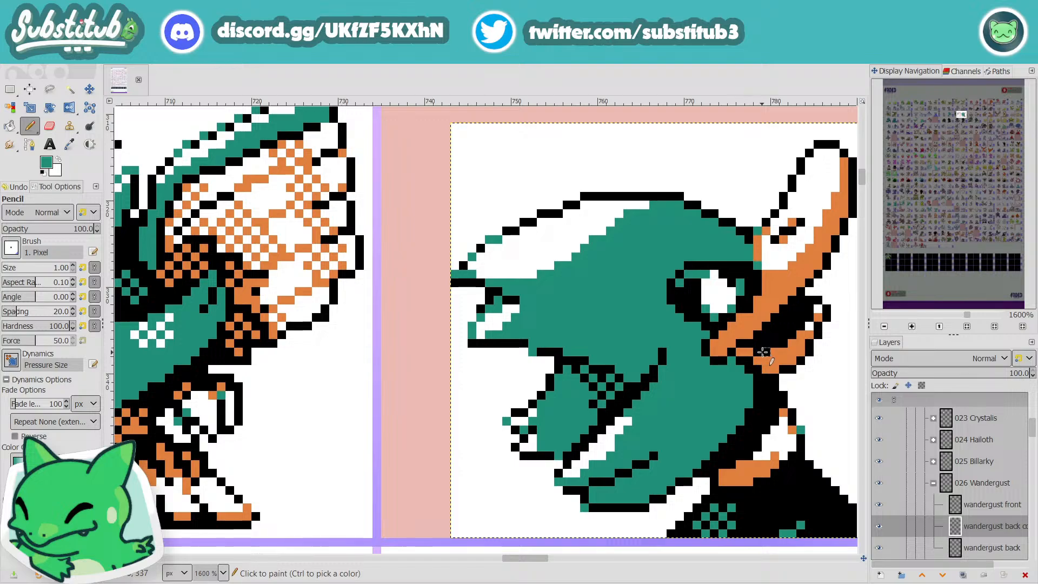
scroll(766, 352, down, 3)
scroll(770, 412, up, 4)
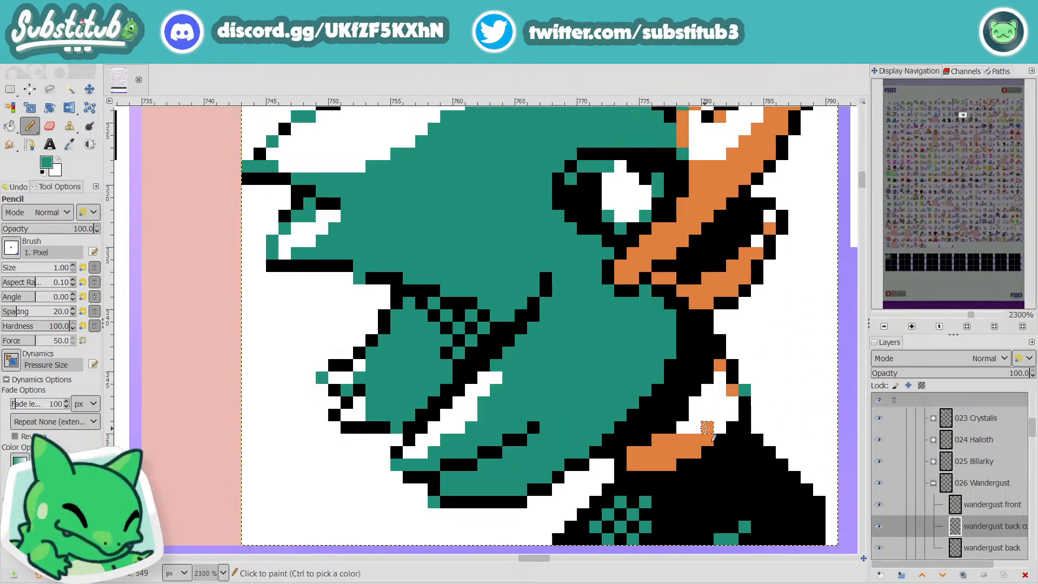
click(708, 427)
key(d)
click(708, 427)
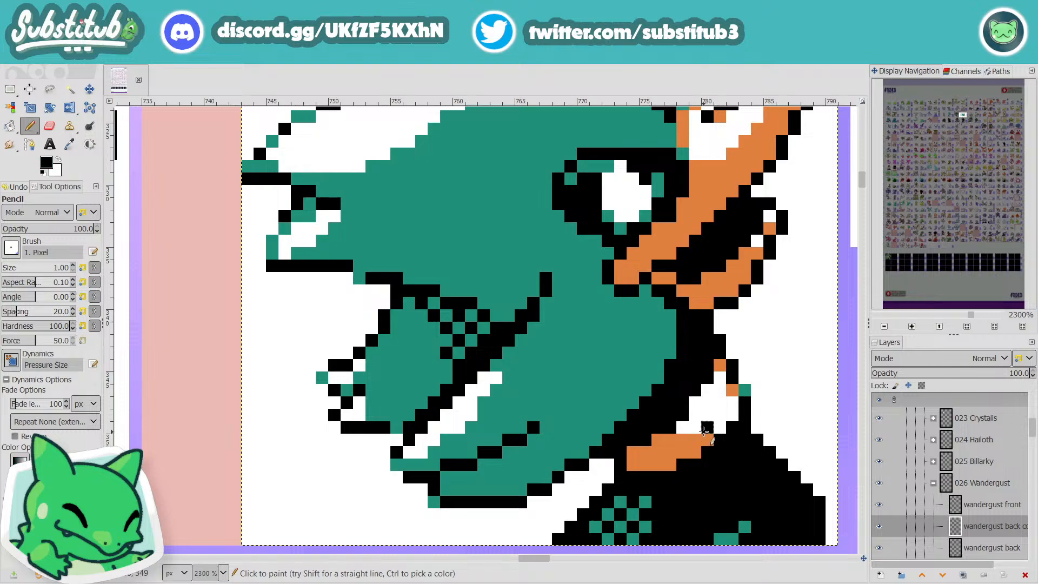
Step: Paint the collar's raised orange pixel and part of its upper orange row white, and save the file
key(x)
click(670, 440)
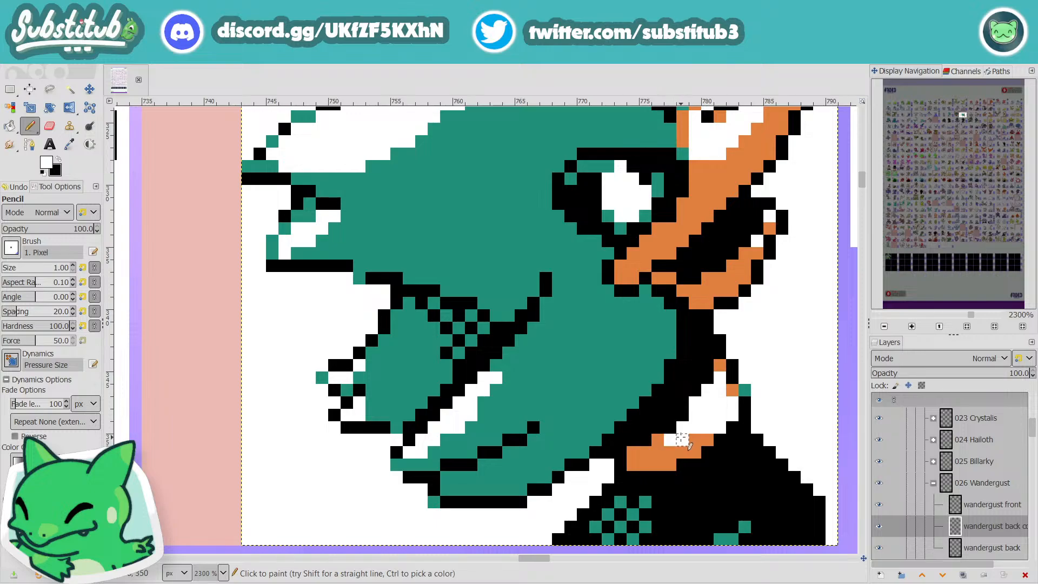
scroll(683, 440, down, 5)
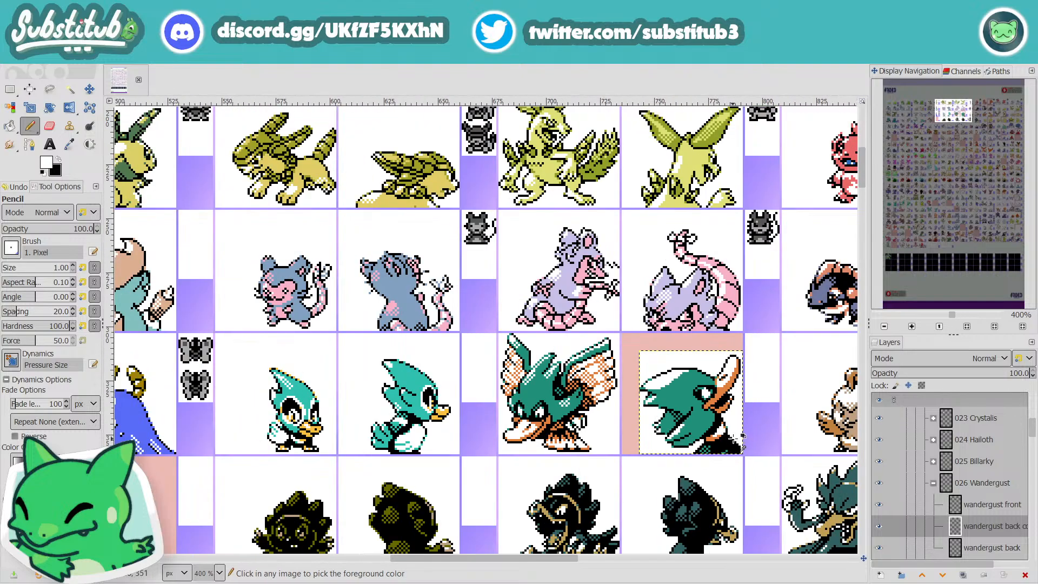
scroll(741, 439, up, 4)
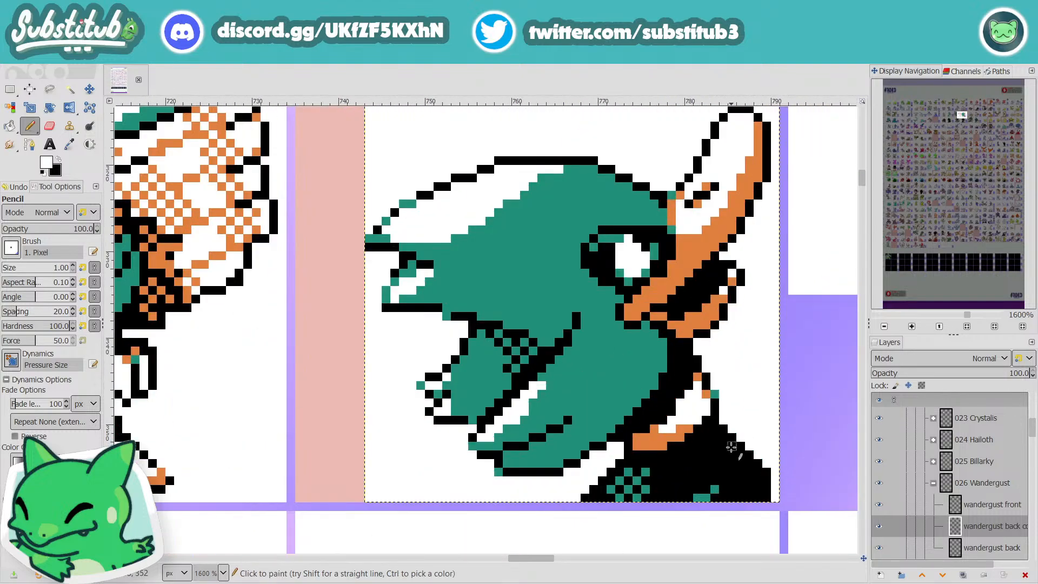
key(x)
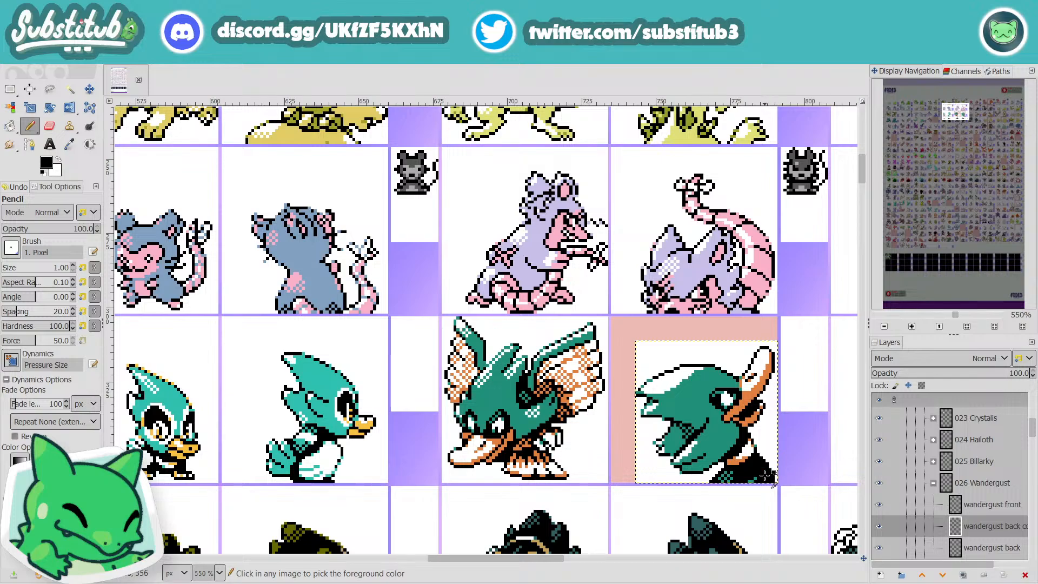
key(ctrl+s)
Step: Paint a thin white highlight just inside the black shoulder's outer edge beside the sprite border, and save the file
scroll(764, 478, up, 3)
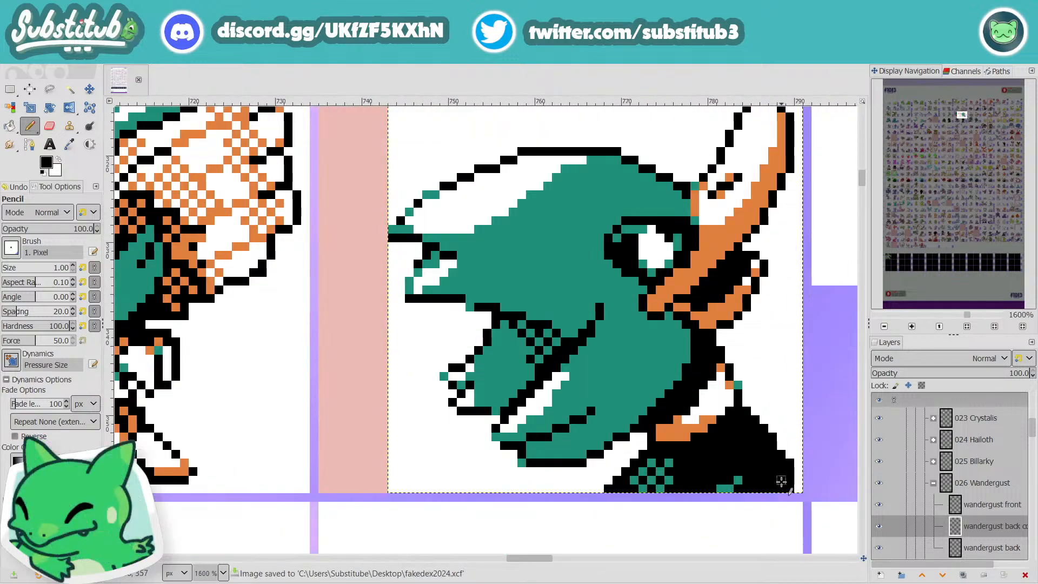
key(x)
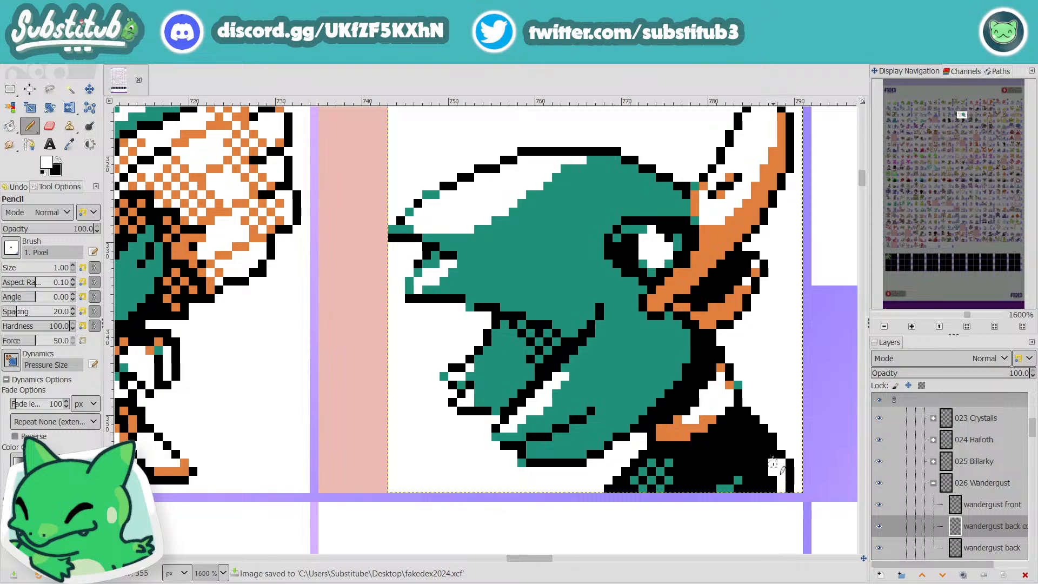
scroll(781, 470, down, 1)
scroll(789, 475, down, 3)
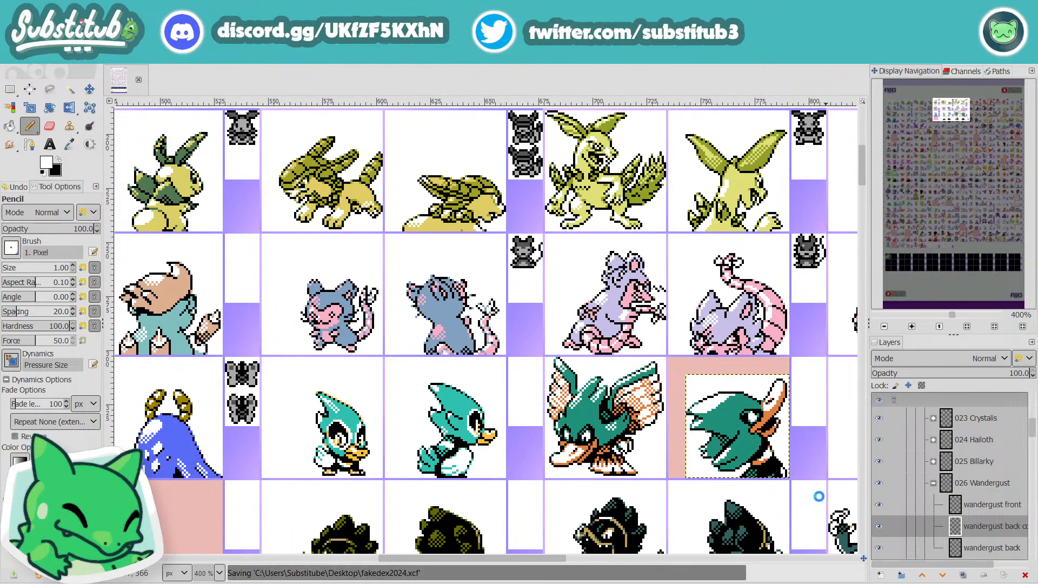
scroll(825, 494, up, 5)
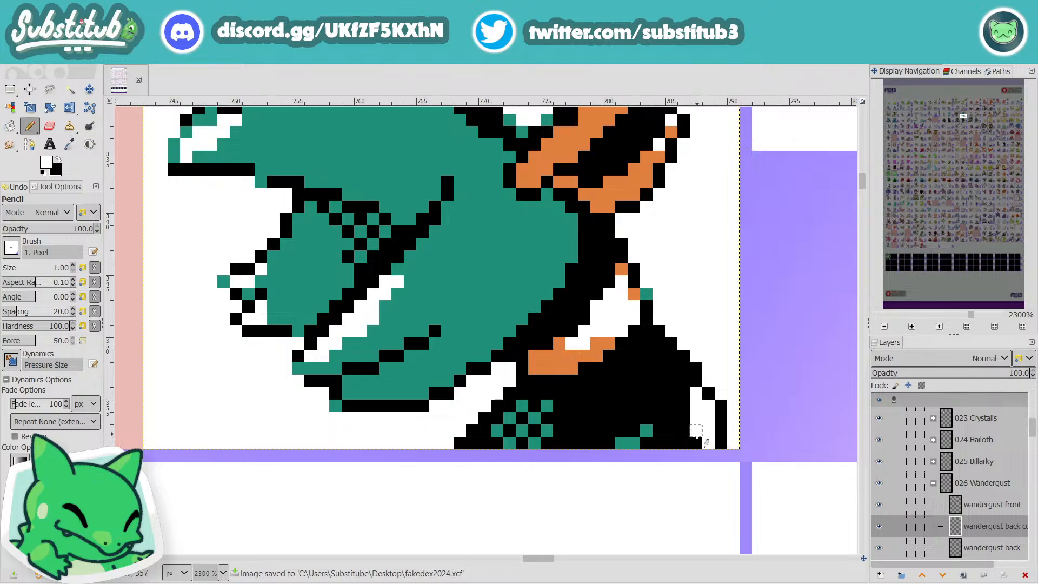
scroll(726, 445, down, 5)
key(ctrl+s)
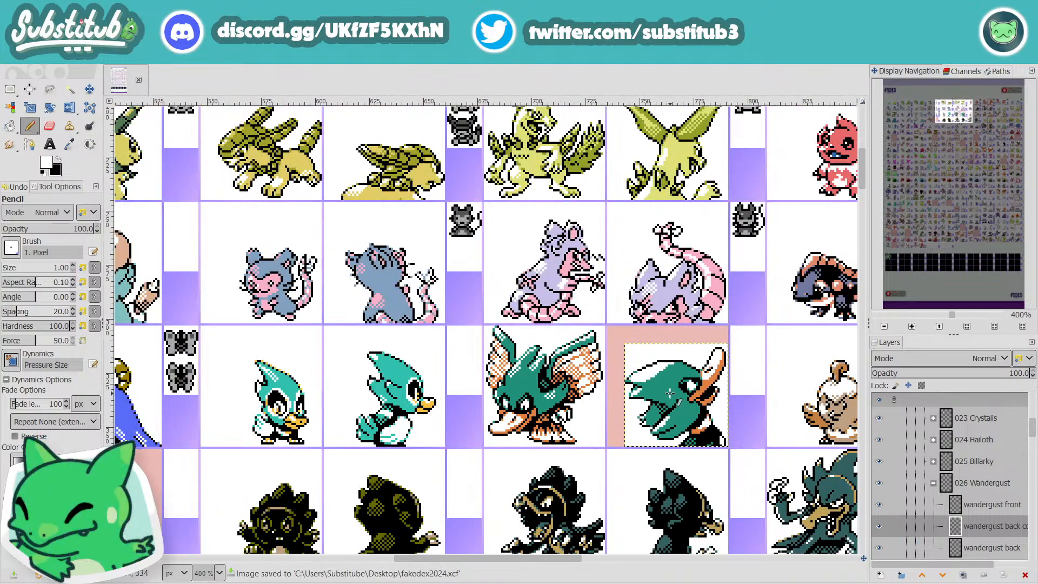
Step: Pick the teal and start dithering the lower edge of the white highlight at Wandergust's upper crest tip with single teal pixels
scroll(673, 397, up, 4)
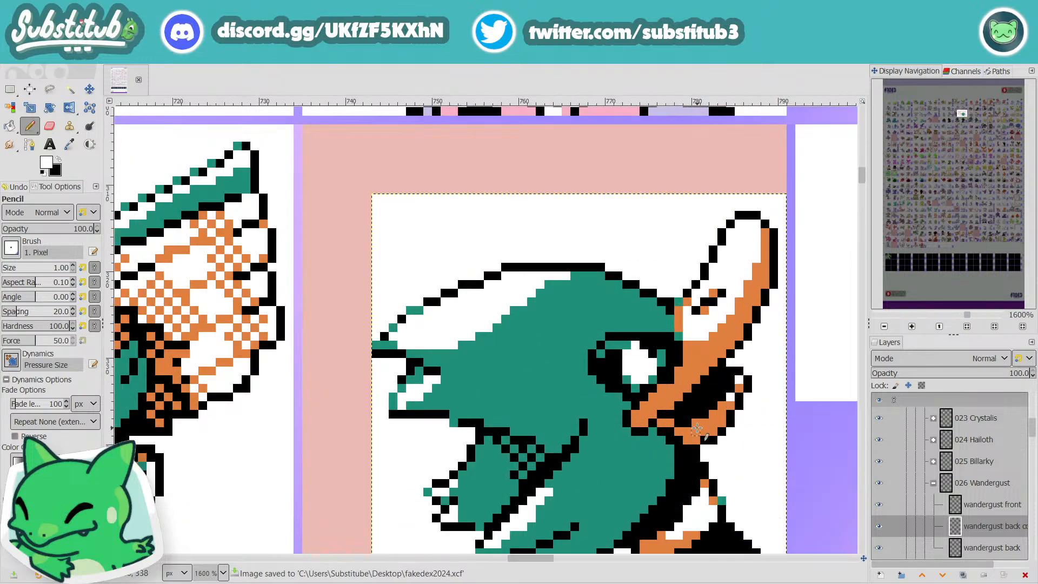
key(o)
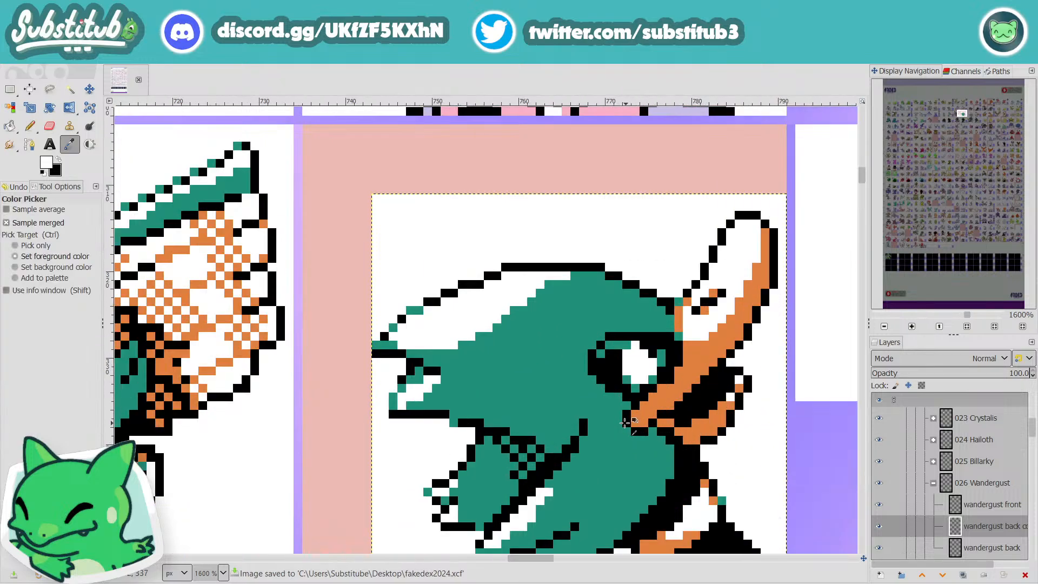
click(587, 393)
key(n)
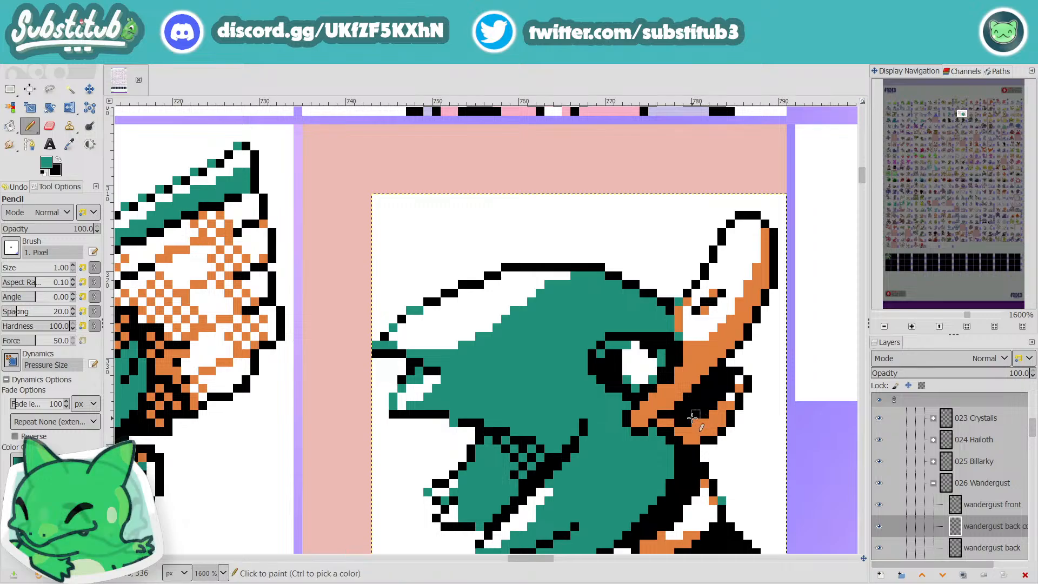
ctrl+scroll(698, 419, down, 3)
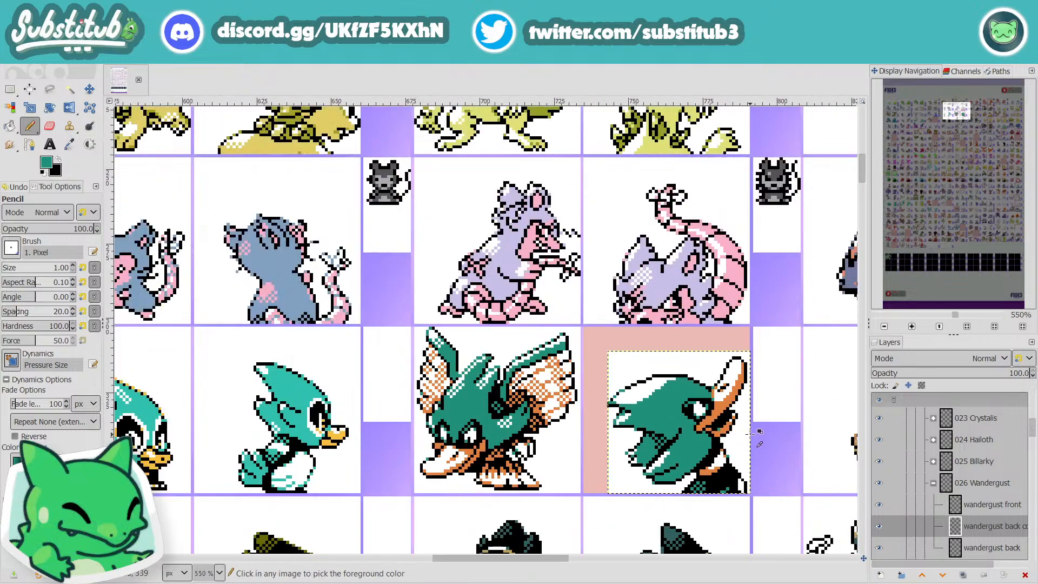
ctrl+scroll(726, 439, up, 3)
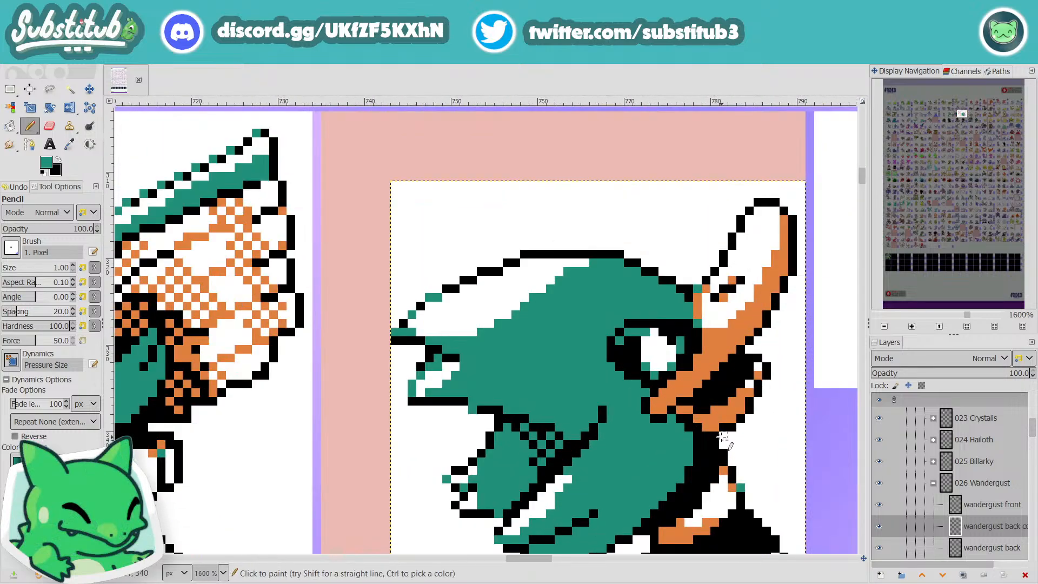
key(d)
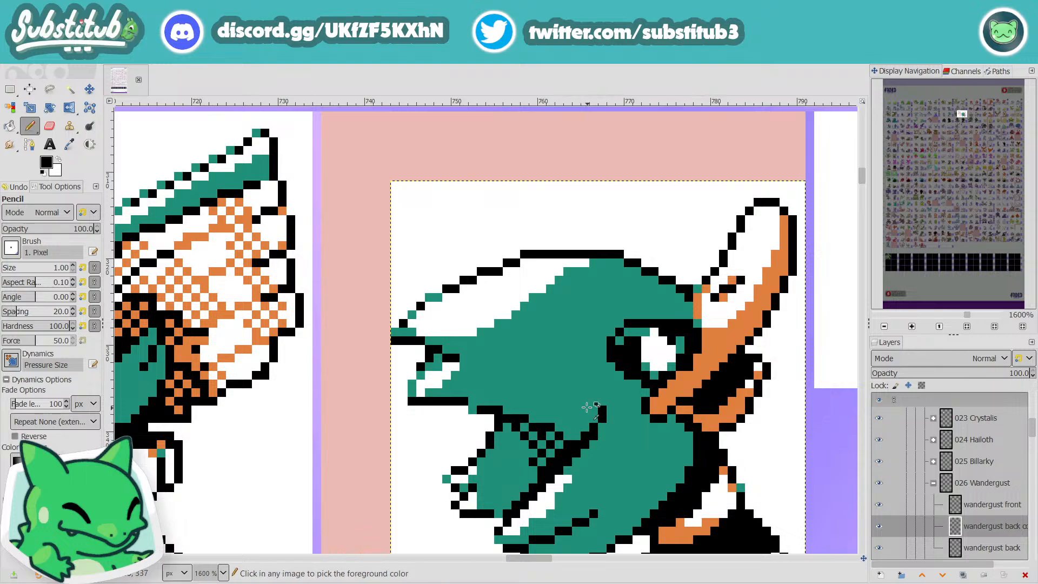
ctrl+click(568, 358)
click(456, 333)
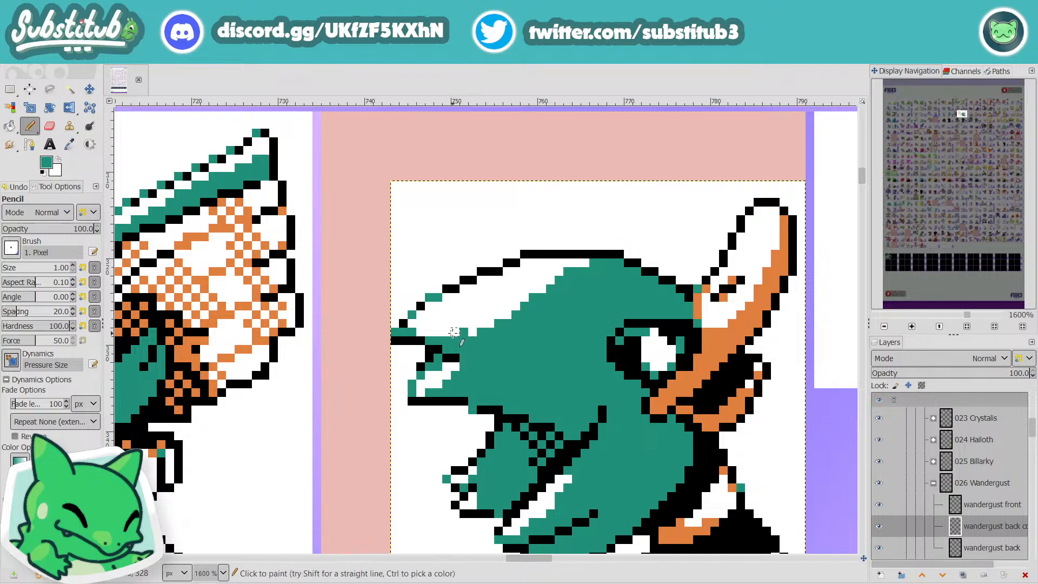
click(454, 324)
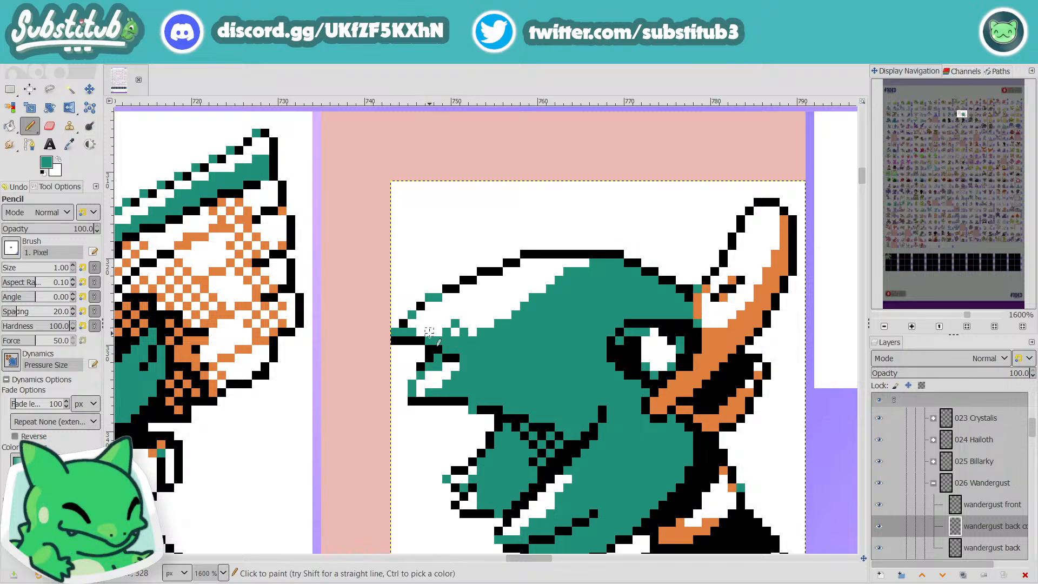
Step: Extend the teal dithering along the crest highlight with a second row of pixels joining the solid teal
scroll(438, 323, down, 4)
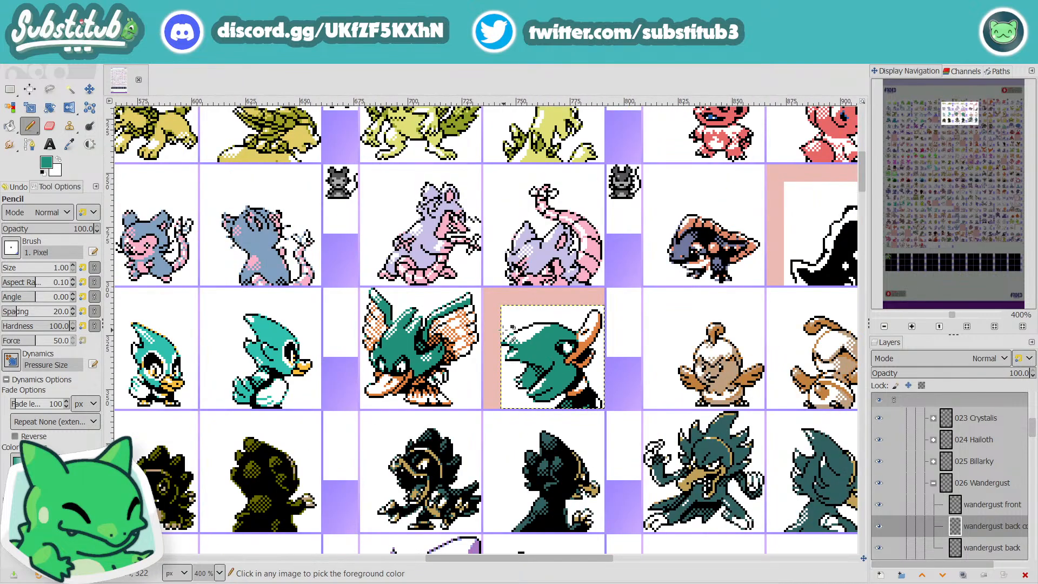
scroll(504, 330, up, 5)
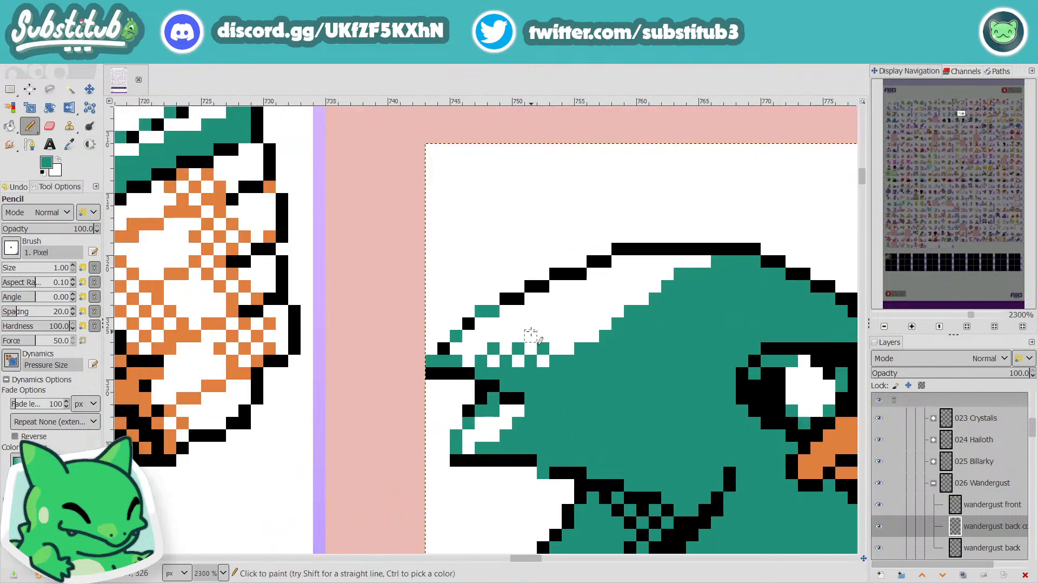
click(530, 336)
click(568, 349)
click(555, 336)
click(568, 336)
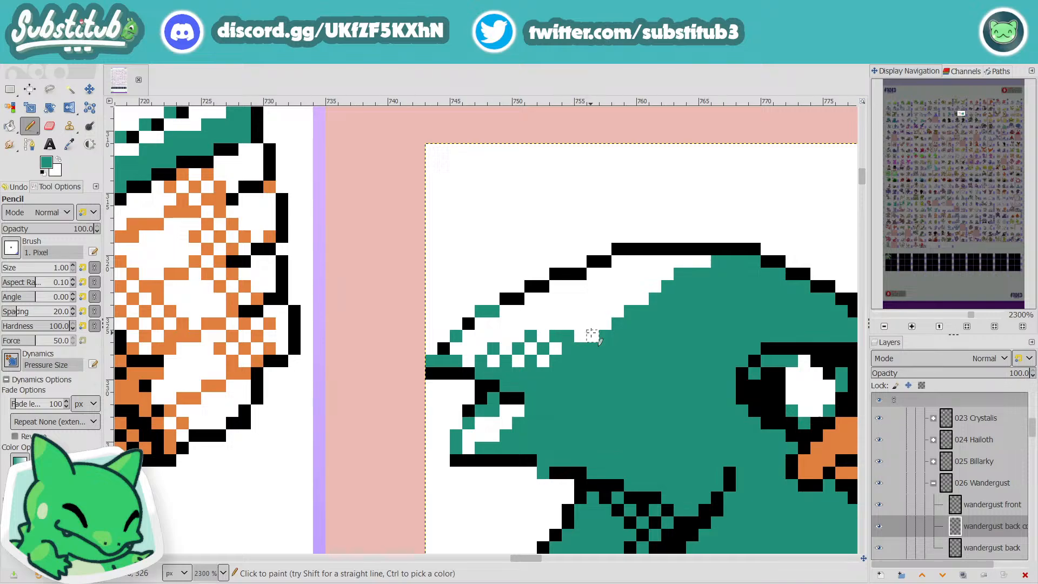
Step: Paint over the lower edge of the crest's white highlight in teal to make the highlight band thinner
scroll(592, 337, down, 5)
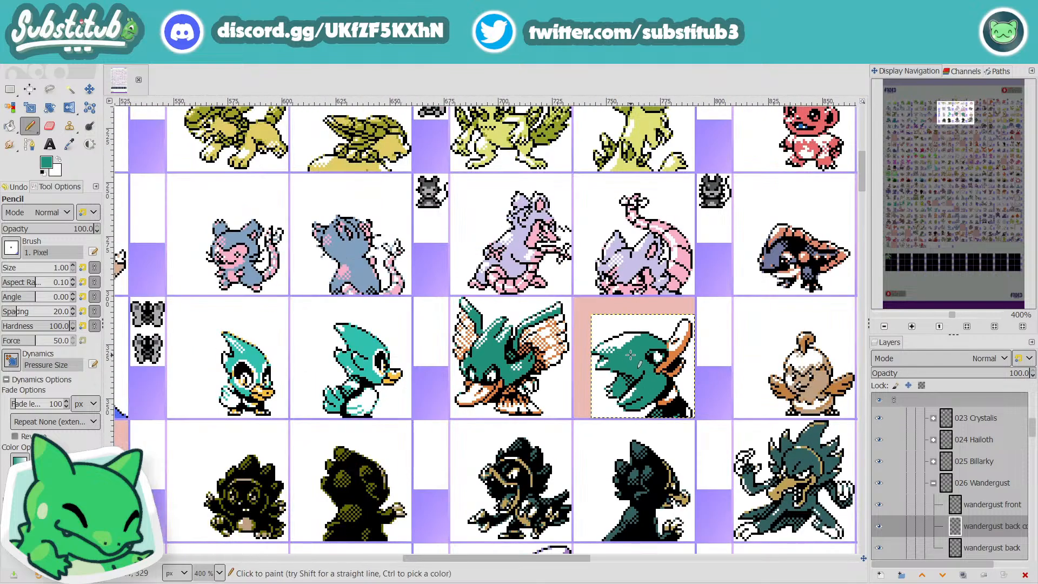
scroll(627, 357, up, 4)
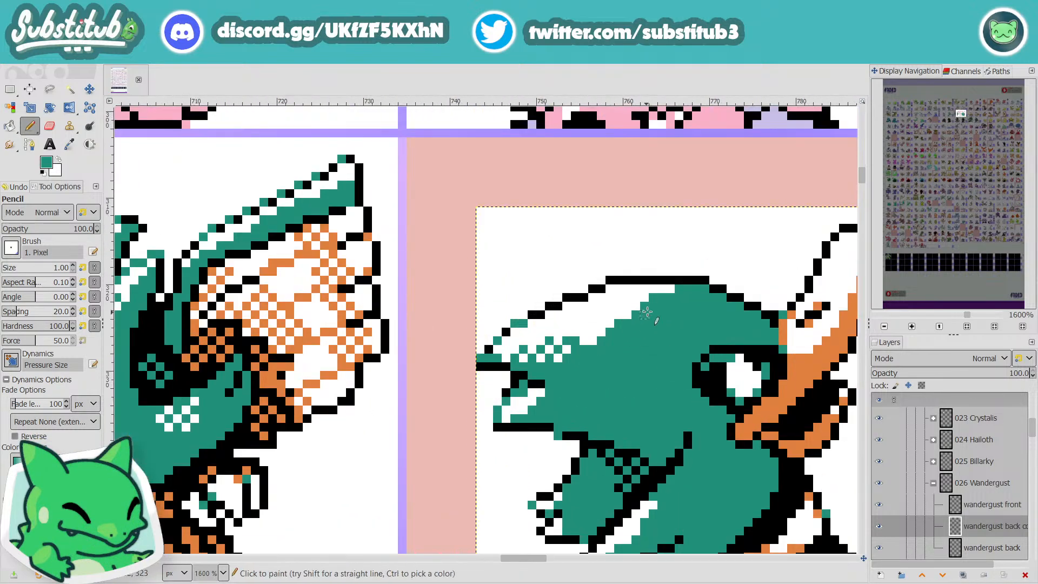
mouse_move(647, 312)
mouse_down()
mouse_move(592, 325)
mouse_move(570, 356)
mouse_move(625, 324)
mouse_move(591, 343)
mouse_move(593, 325)
mouse_move(615, 315)
mouse_up()
scroll(602, 358, down, 4)
scroll(601, 368, up, 6)
scroll(609, 316, down, 4)
scroll(581, 315, up, 2)
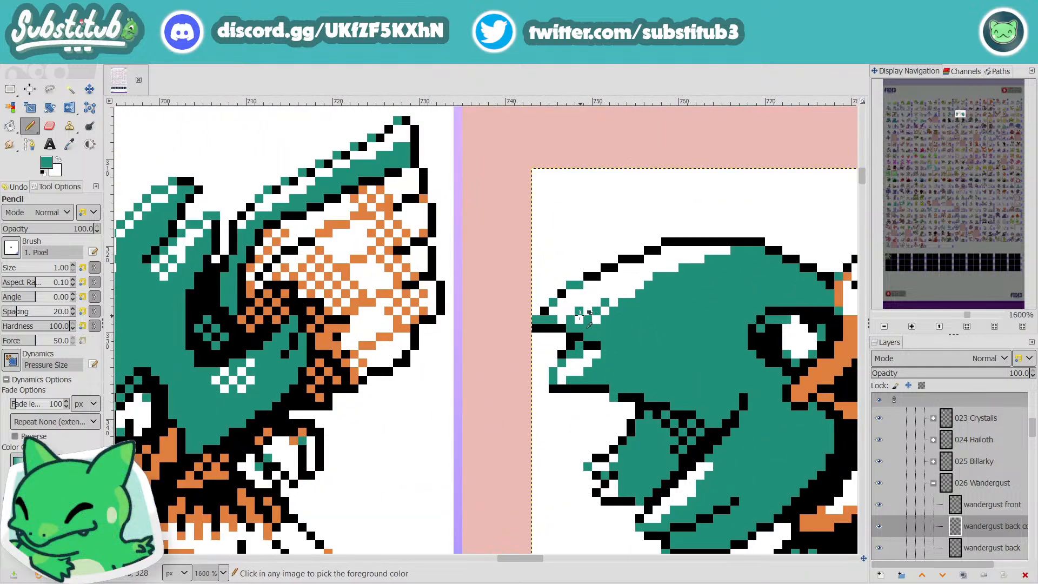
Step: Fill out the teal checkerboard dithering across the upper crest tip up to its outline, and save the file
click(563, 311)
click(570, 303)
click(582, 301)
click(587, 301)
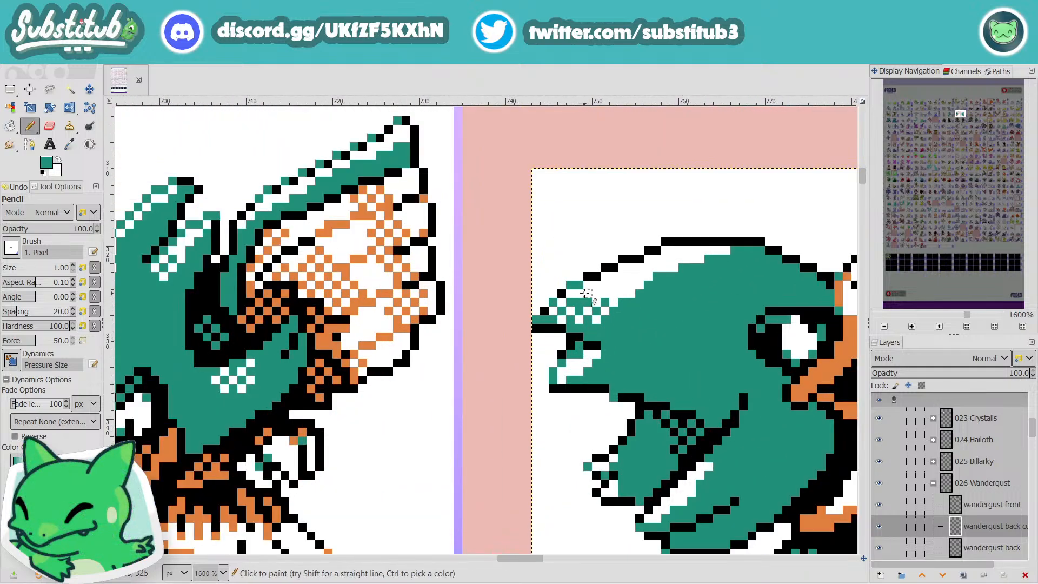
click(592, 300)
click(579, 294)
scroll(597, 293, down, 4)
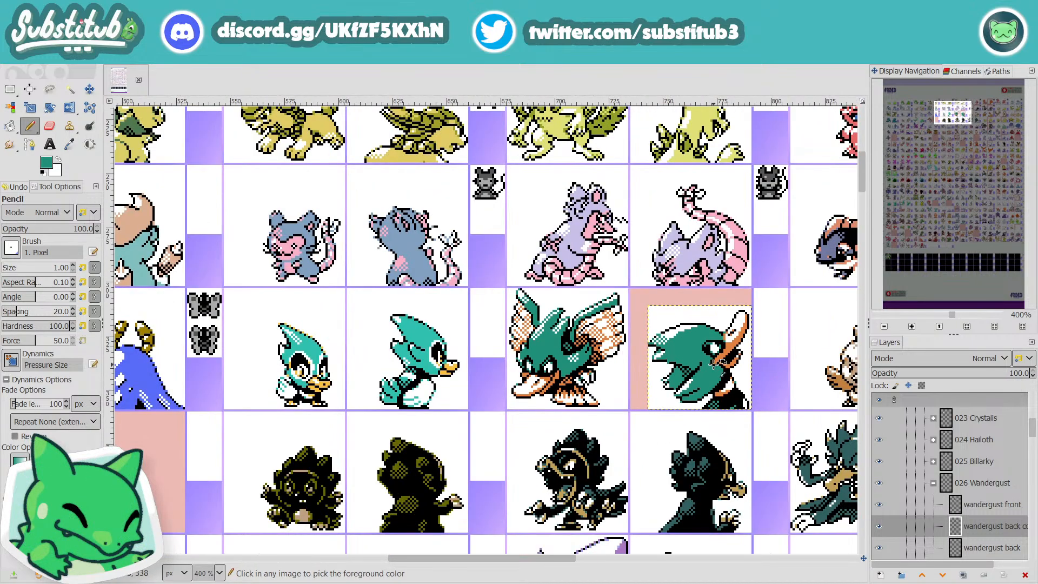
key(ctrl+s)
Step: Paint one more teal pixel at a step in the highlight's lower edge, and check the whole back sprite
scroll(678, 336, up, 7)
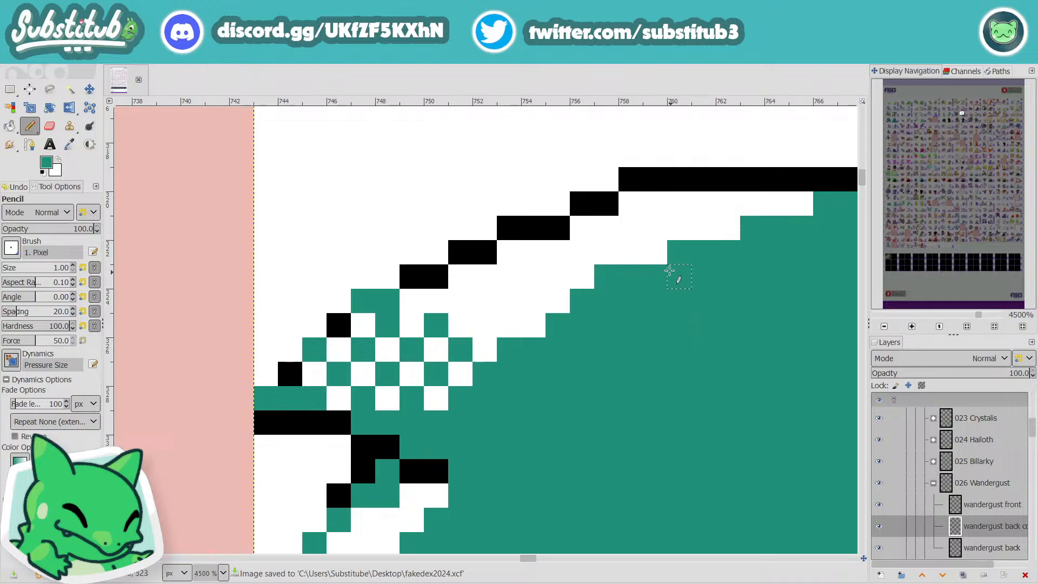
click(661, 263)
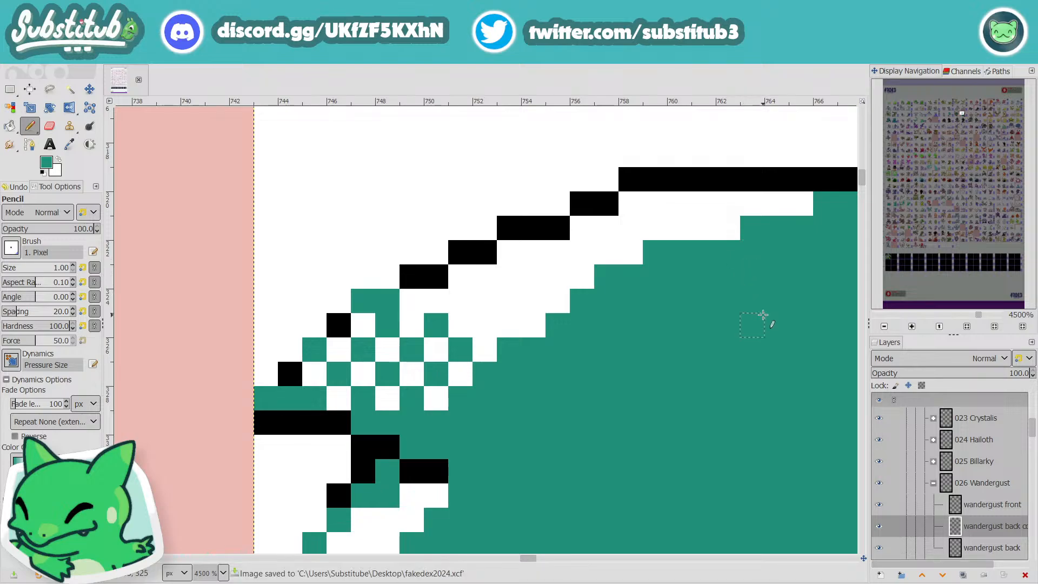
scroll(763, 315, down, 3)
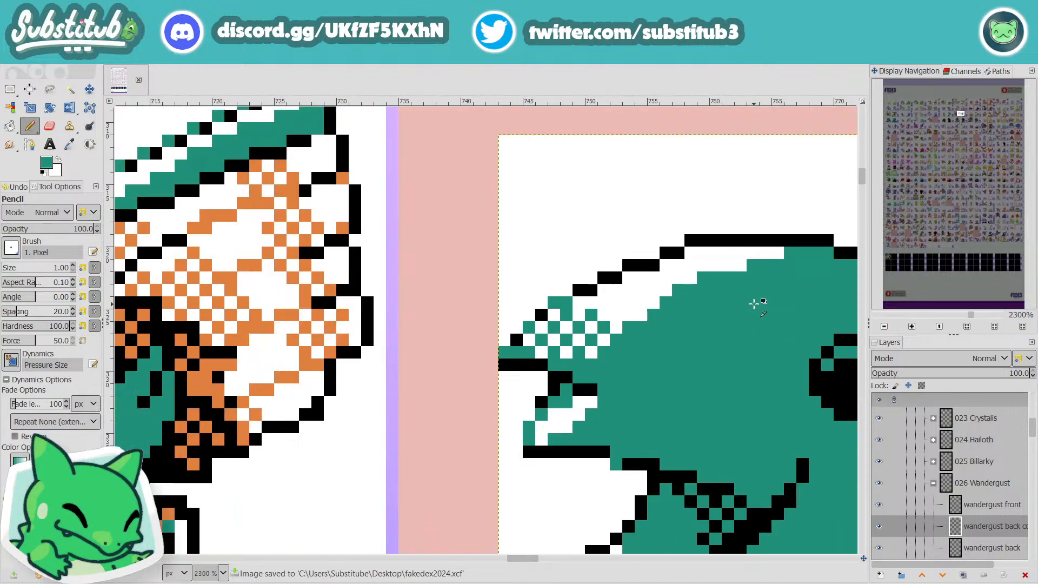
scroll(559, 510, down, 2)
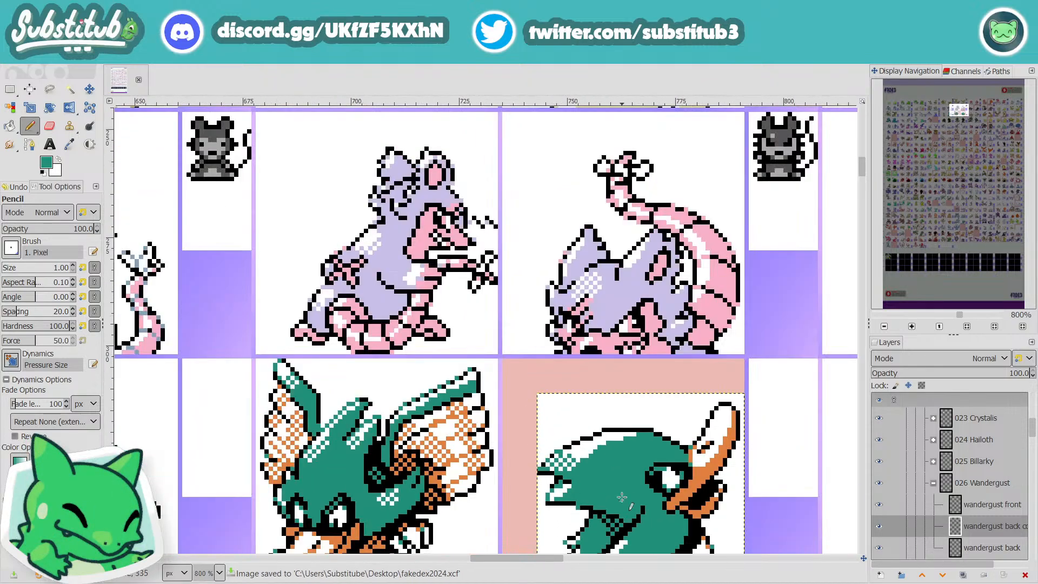
scroll(622, 496, down, 5)
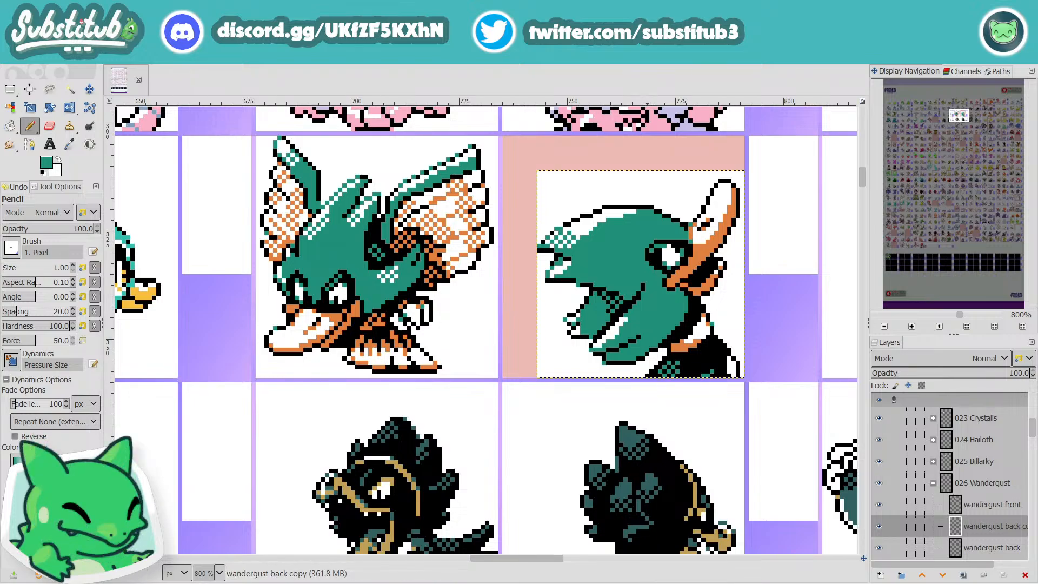
drag(555, 557, 589, 561)
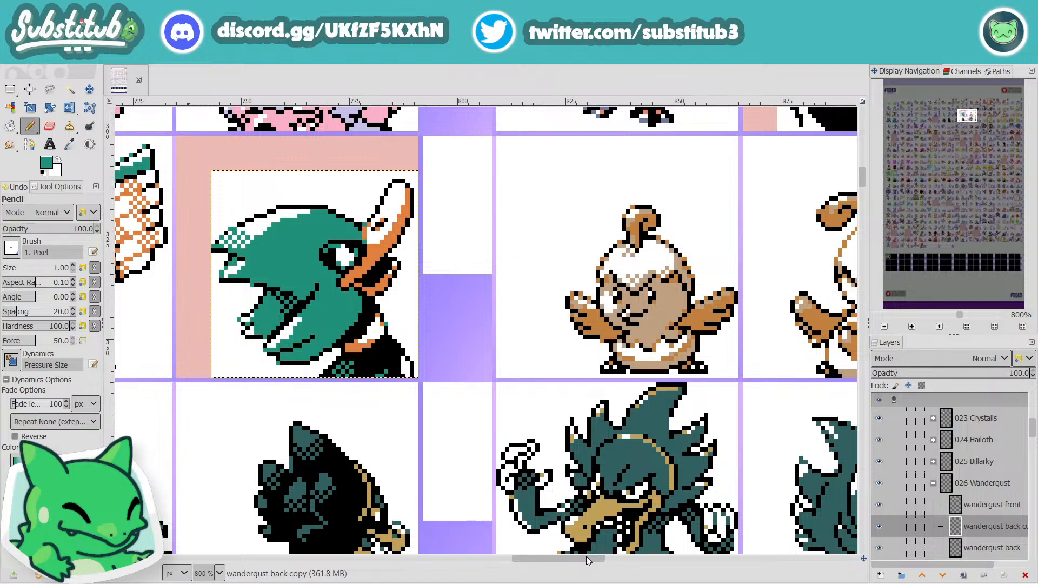
mouse_move(586, 556)
mouse_down()
mouse_move(577, 557)
mouse_move(589, 562)
mouse_up()
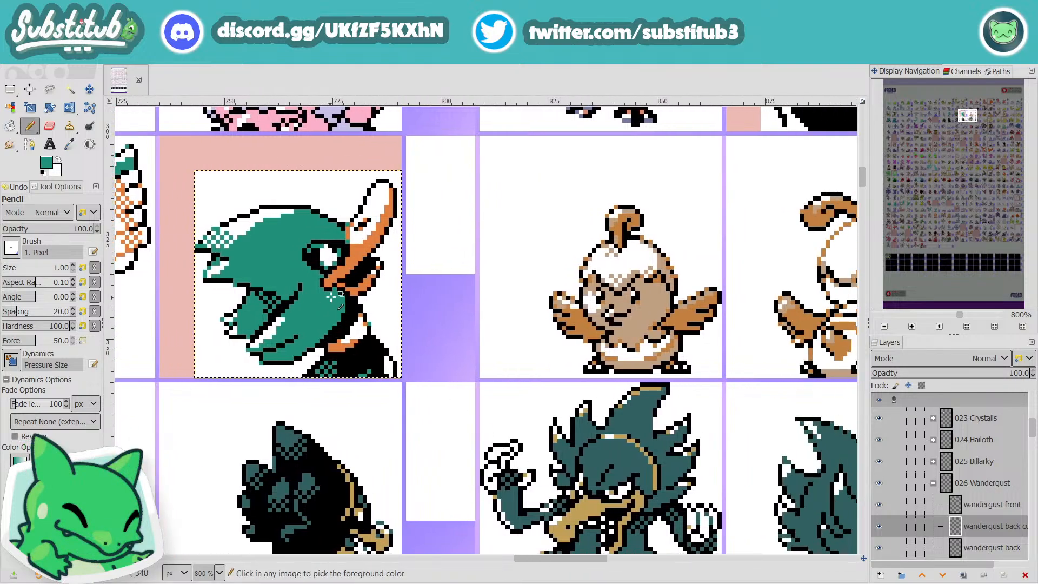
Step: Paint the orange pixel inside the lower beak's tip white, pick the teal again, and save the file
scroll(388, 273, up, 2)
key(x)
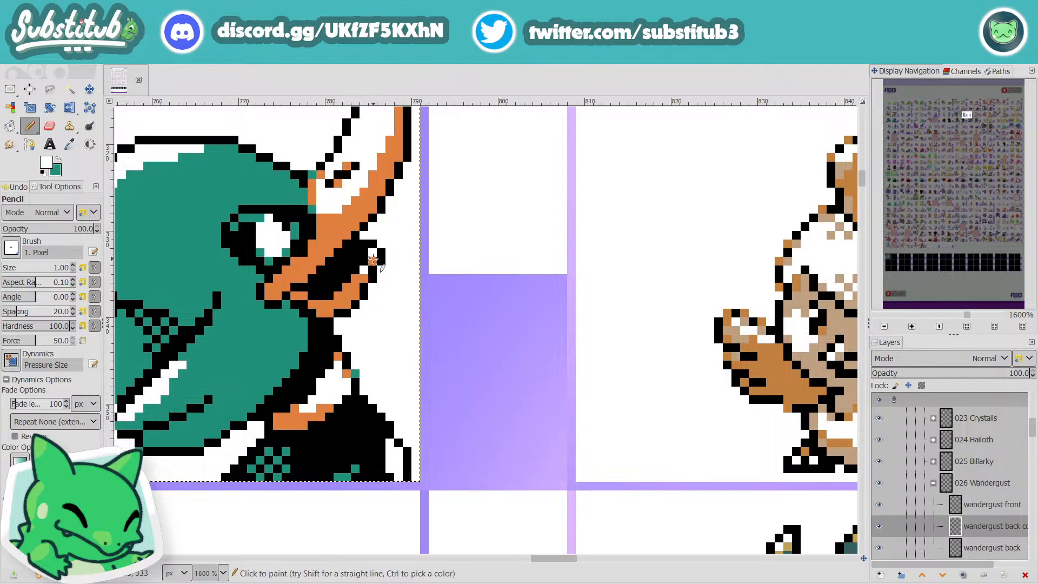
click(373, 259)
key(o)
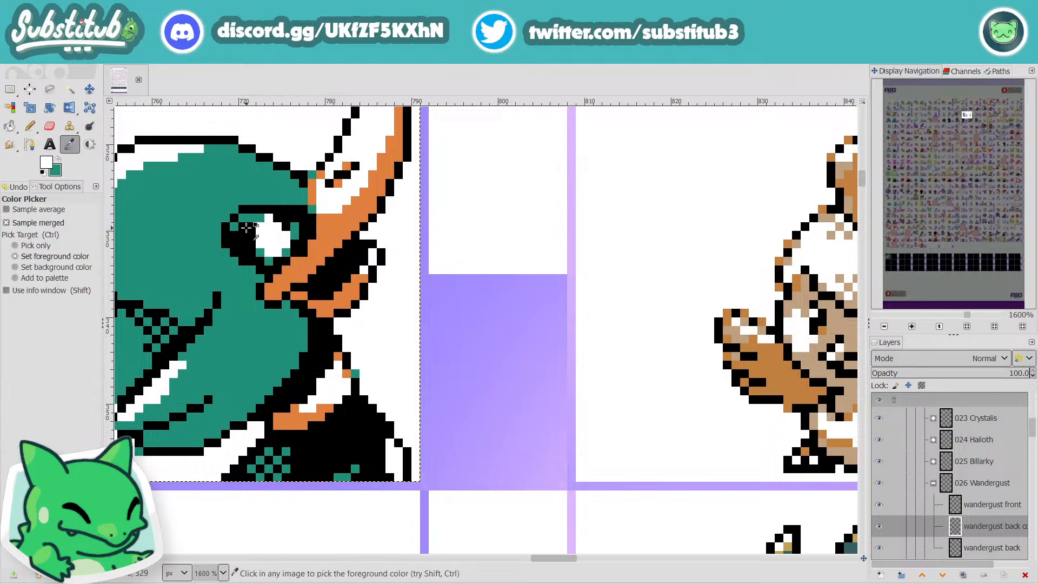
click(191, 203)
key(n)
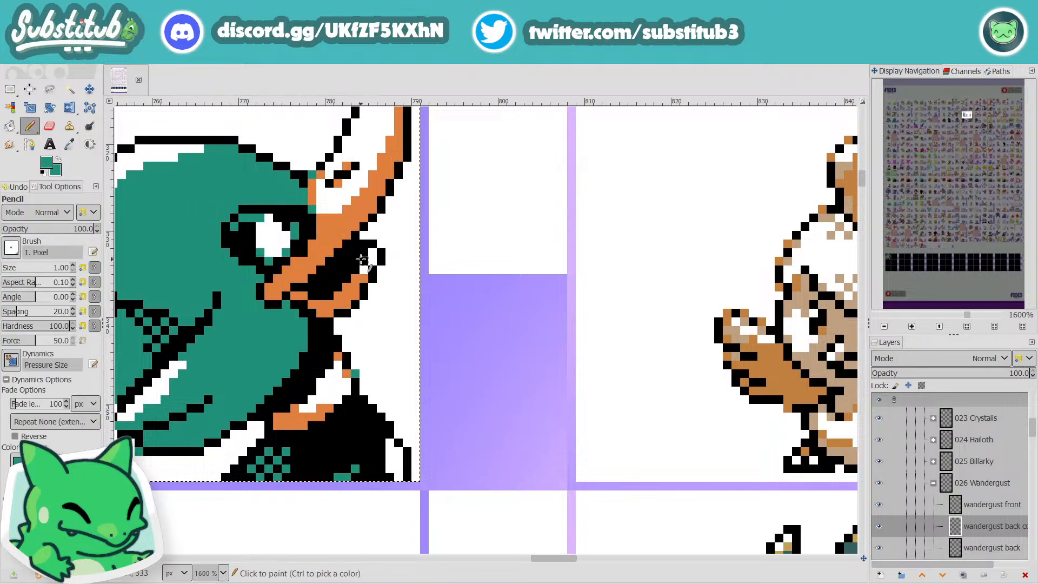
key(minus)
key(minus)
key(minus)
key(minus)
key(ctrl+s)
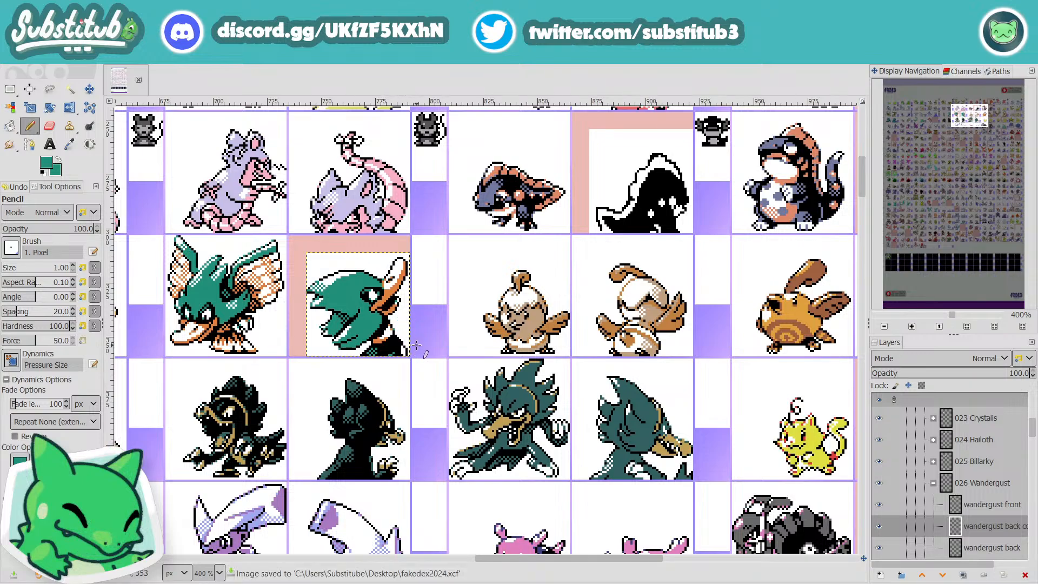
Step: Delete the pink marker behind Wandergust's back sprite from the "to edit" layer, and save the file
key(minus)
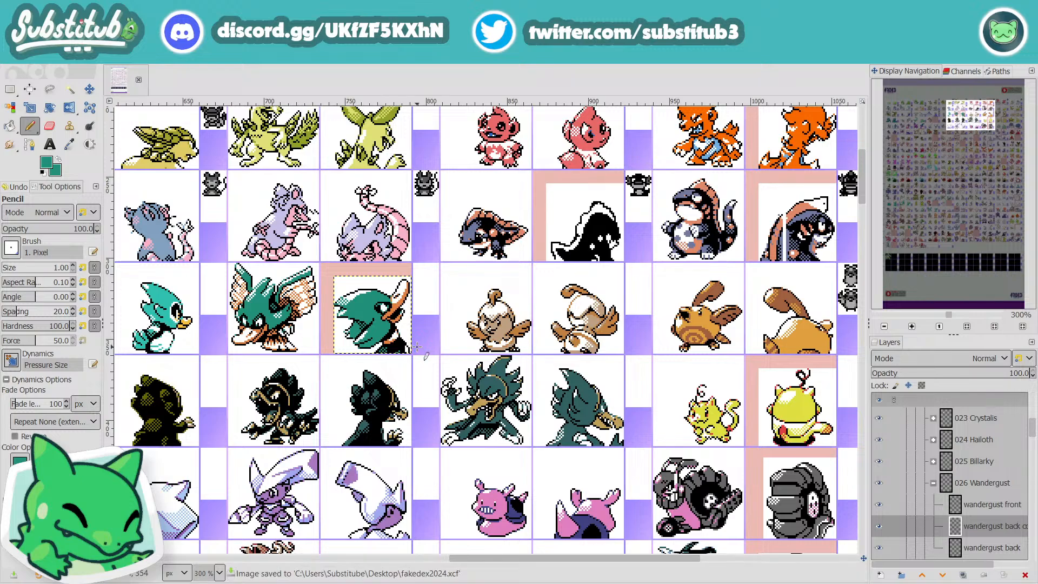
scroll(953, 472, down, 10)
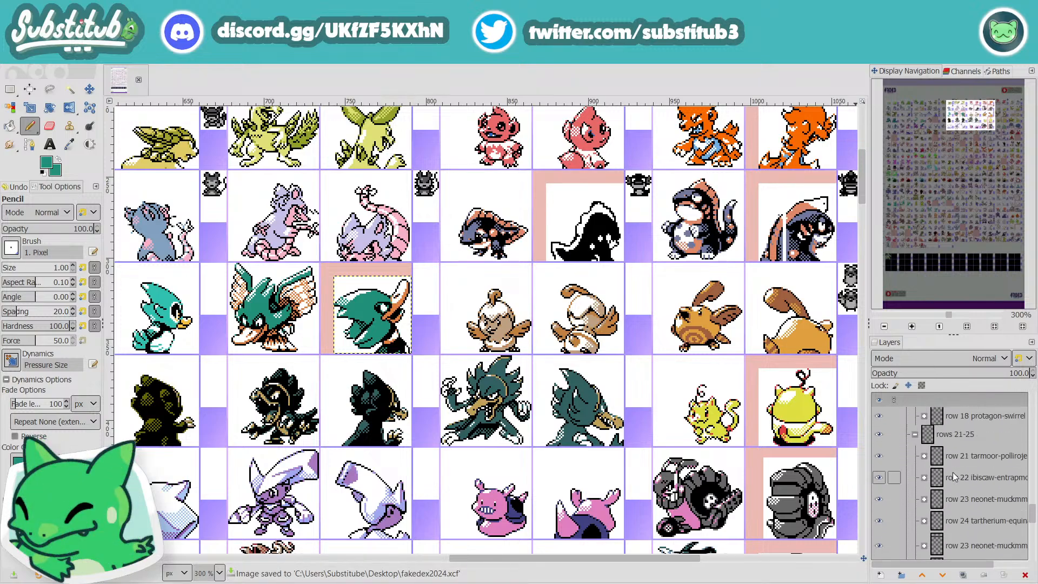
click(939, 509)
key(u)
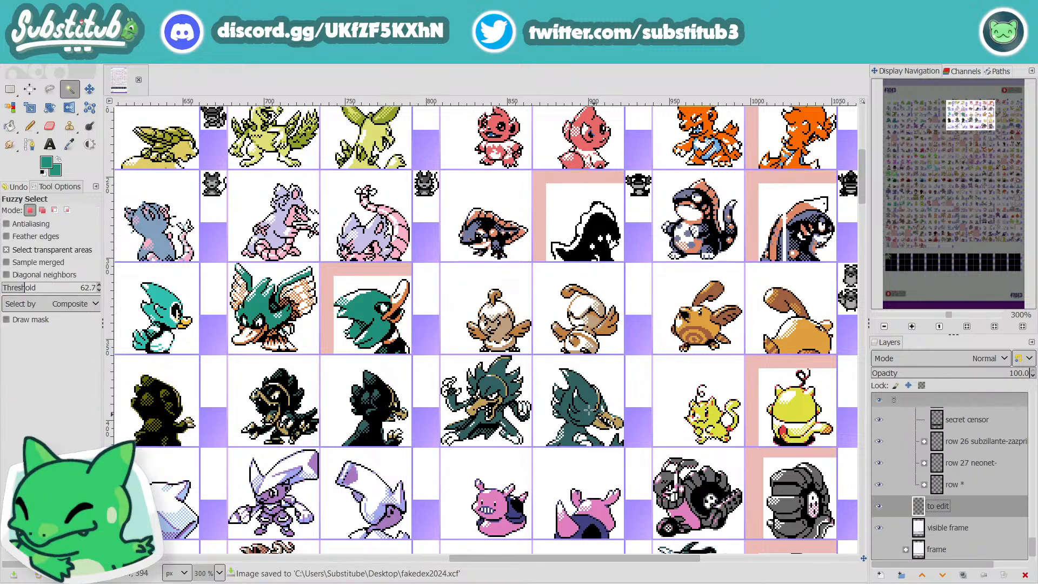
click(393, 276)
key(Delete)
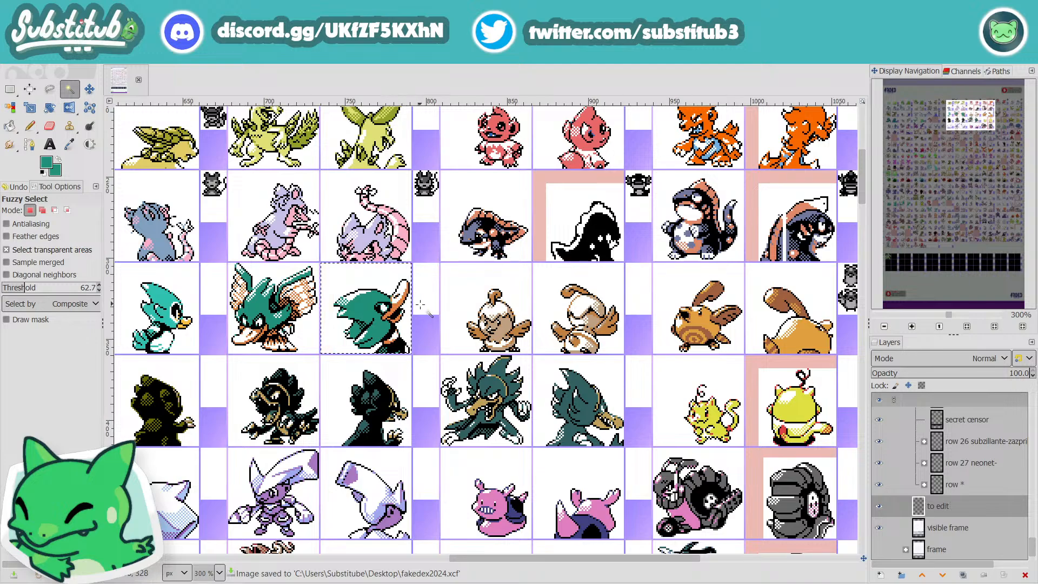
key(ctrl+s)
Step: Select the "wandergust back" layer in the 026 Wandergust group and set up the Pencil with white
key(r)
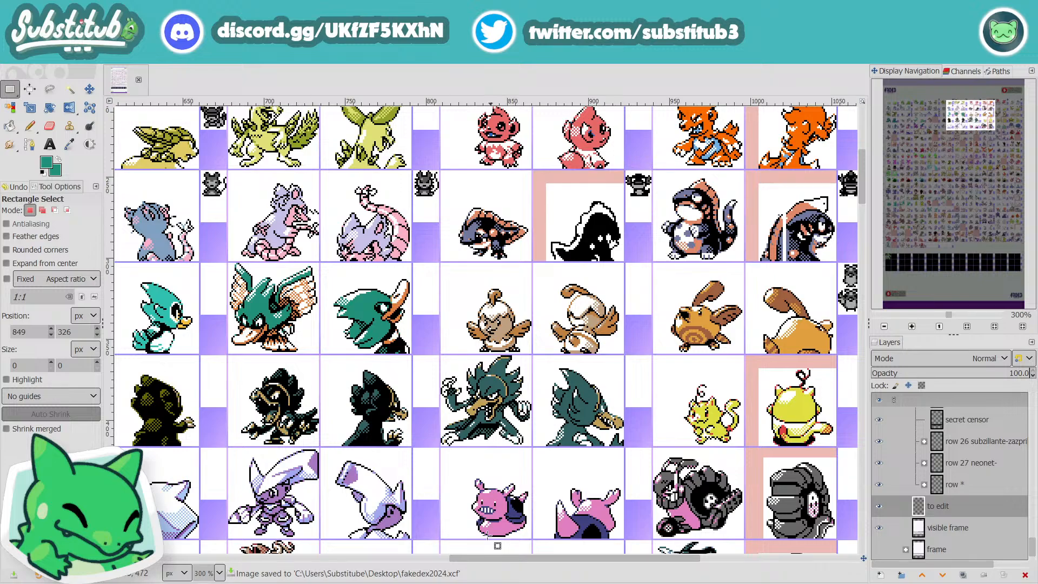
drag(481, 557, 468, 560)
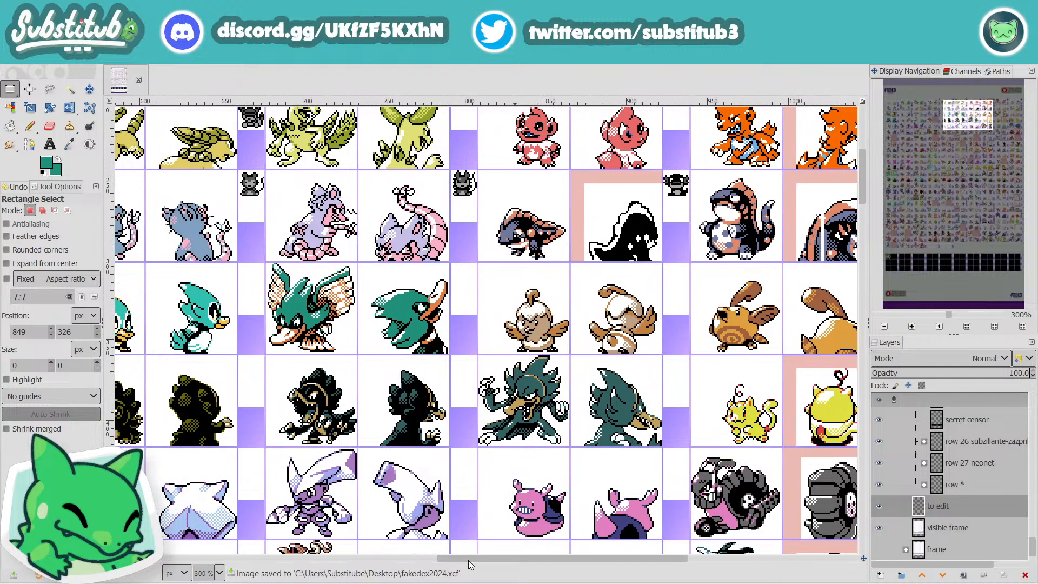
scroll(403, 311, up, 4)
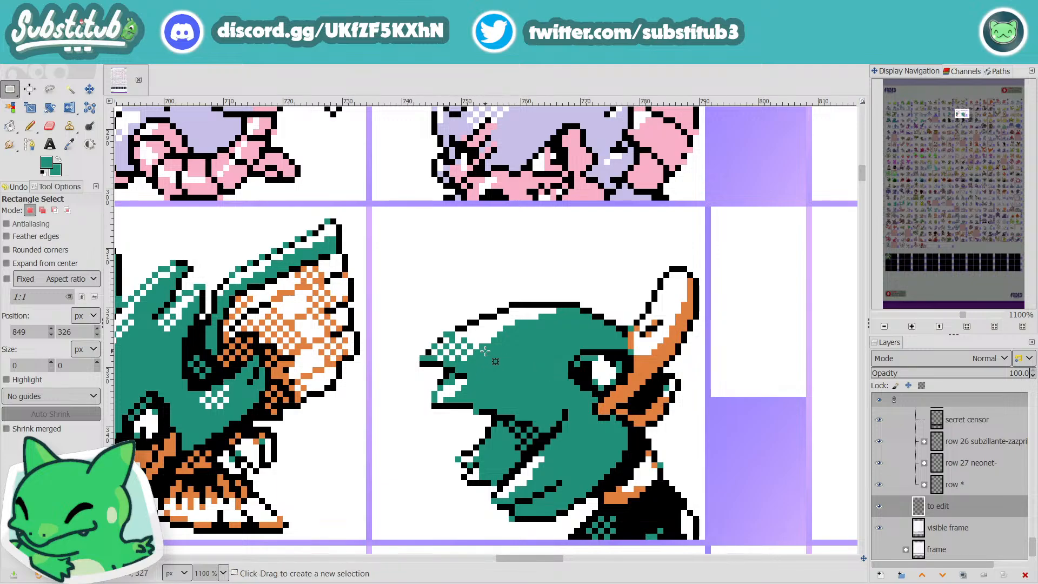
key(d)
key(x)
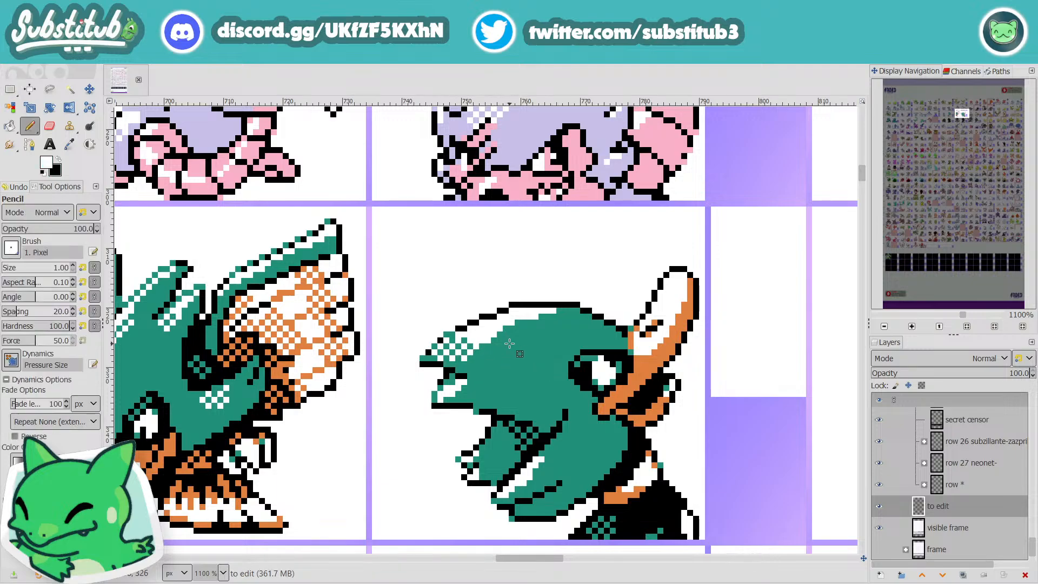
key(n)
scroll(962, 483, down, 10)
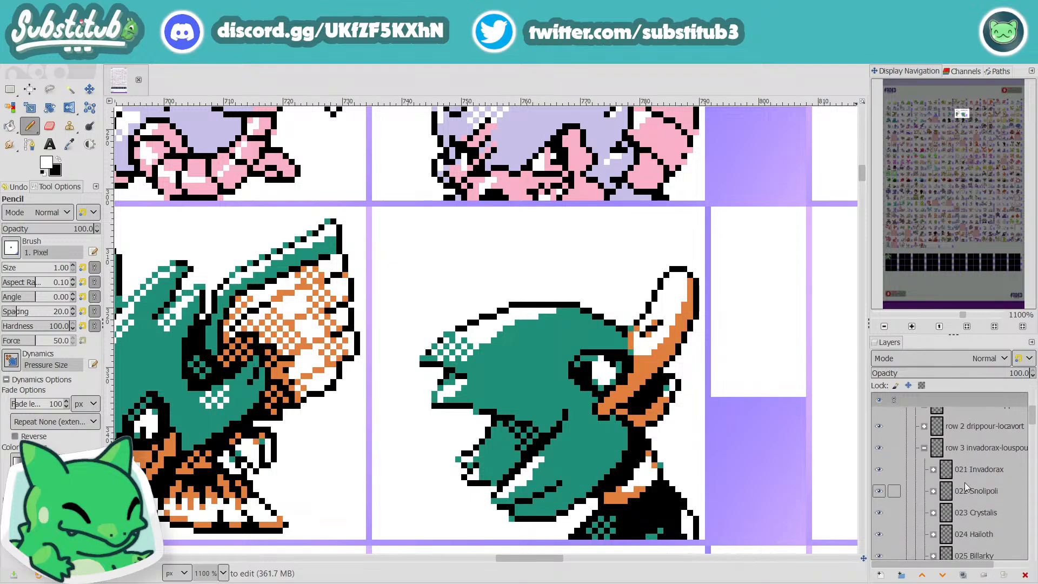
scroll(964, 483, down, 2)
click(977, 522)
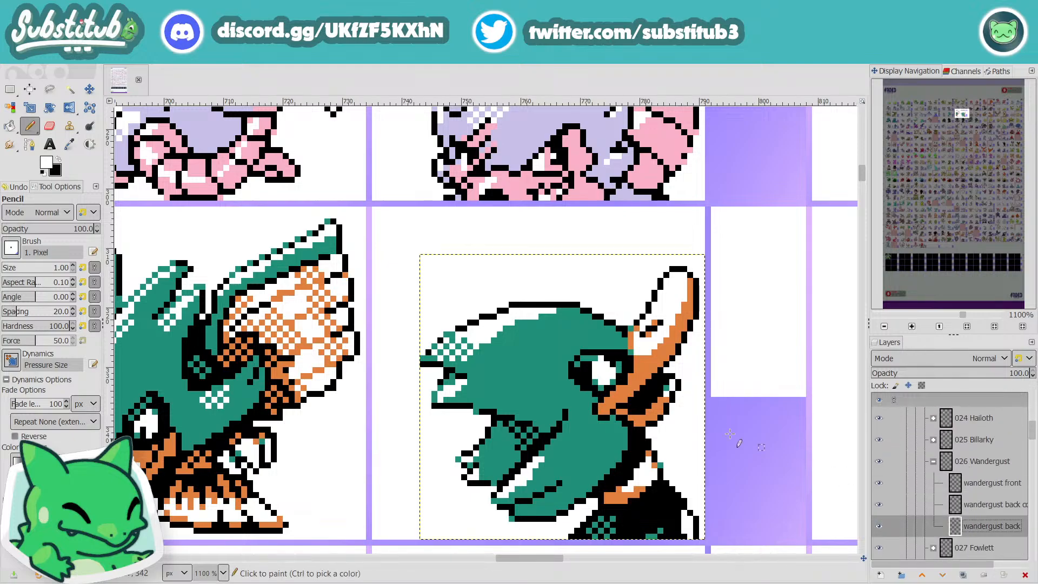
Step: Examine the white highlight on Wandergust's upper crest up close and beside the neighbouring sprites
click(500, 334)
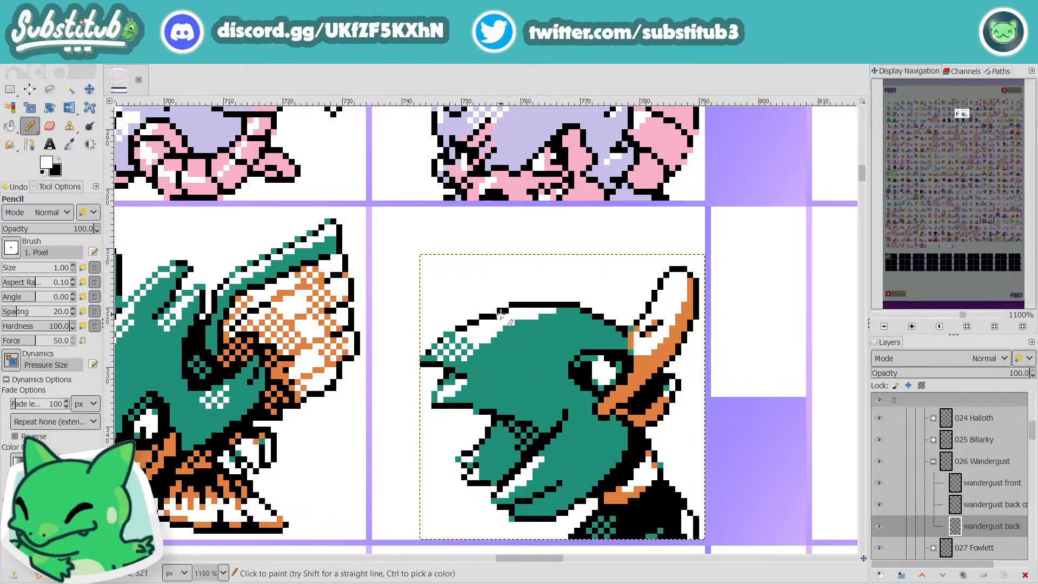
scroll(522, 319, down, 2)
scroll(523, 319, up, 4)
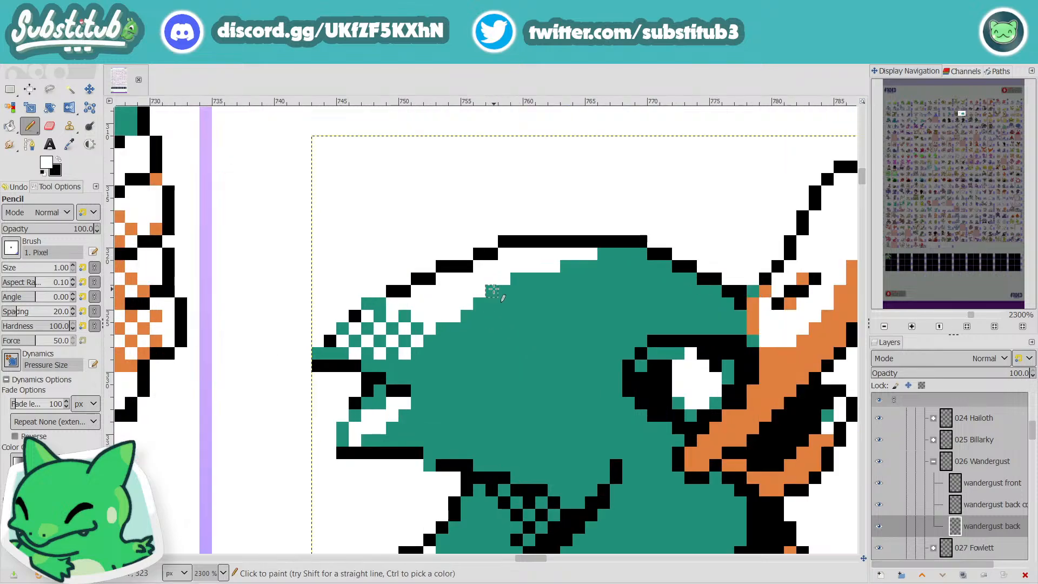
scroll(495, 291, down, 3)
scroll(495, 290, up, 1)
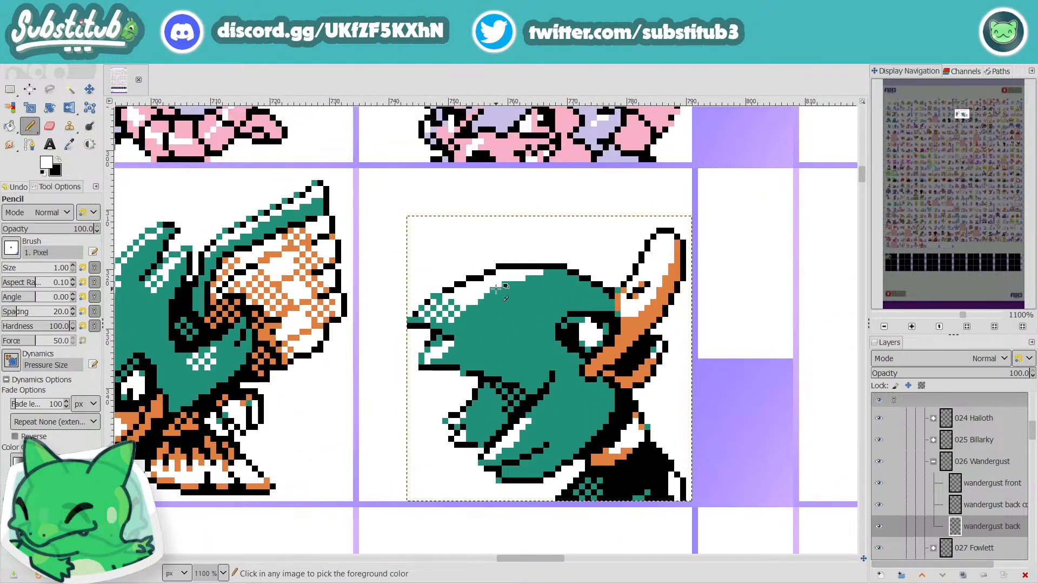
scroll(495, 290, down, 2)
scroll(497, 289, up, 3)
key(x)
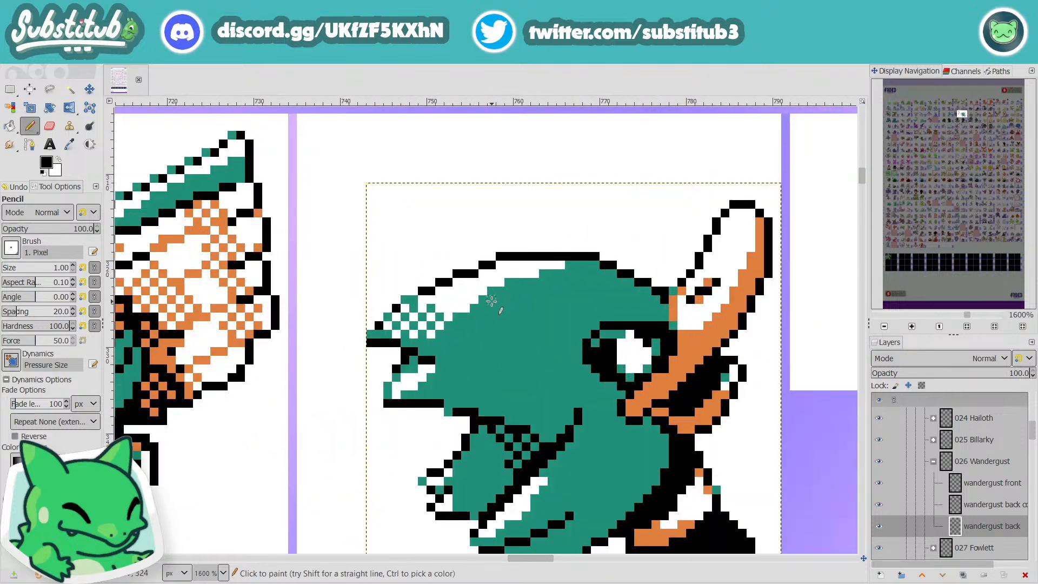
key(x)
key(x)
key(r)
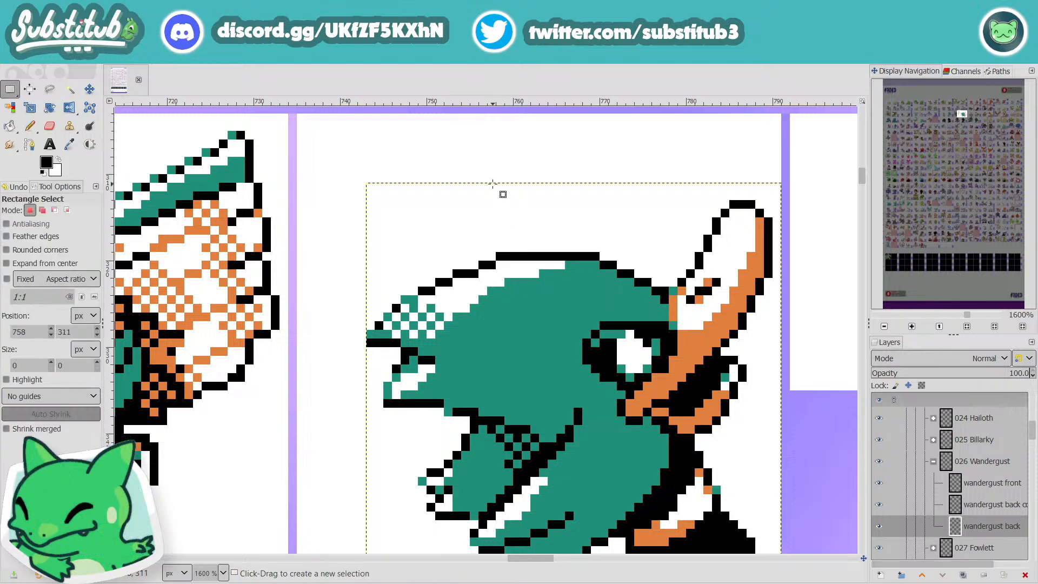
key(n)
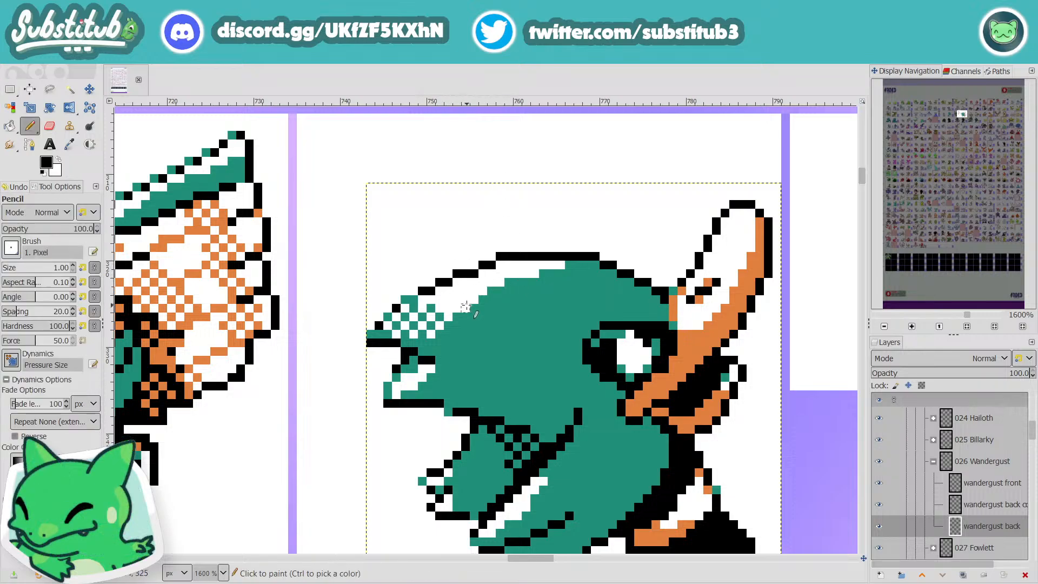
scroll(481, 299, down, 3)
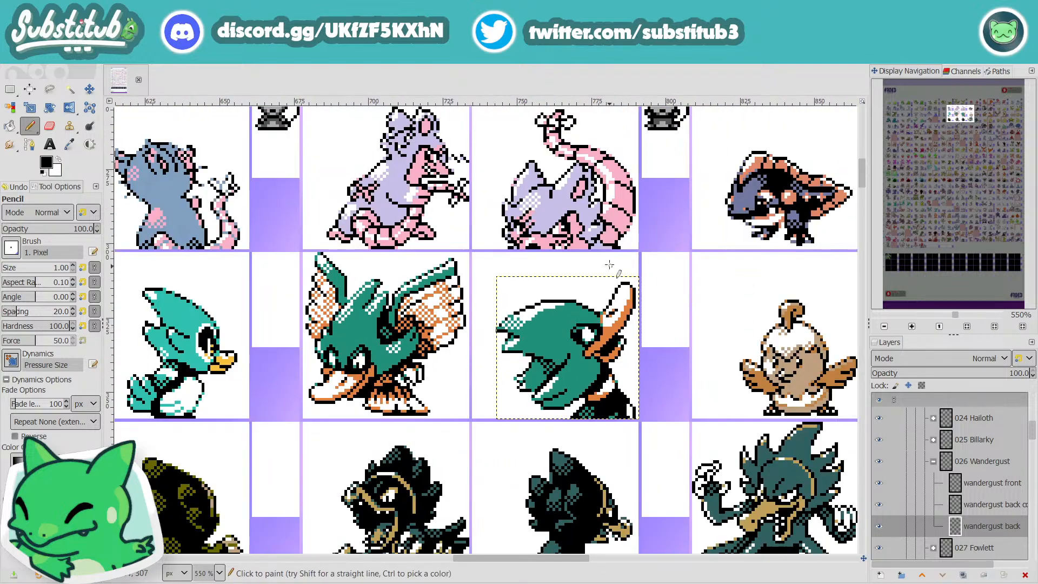
key(r)
scroll(616, 246, up, 4)
key(n)
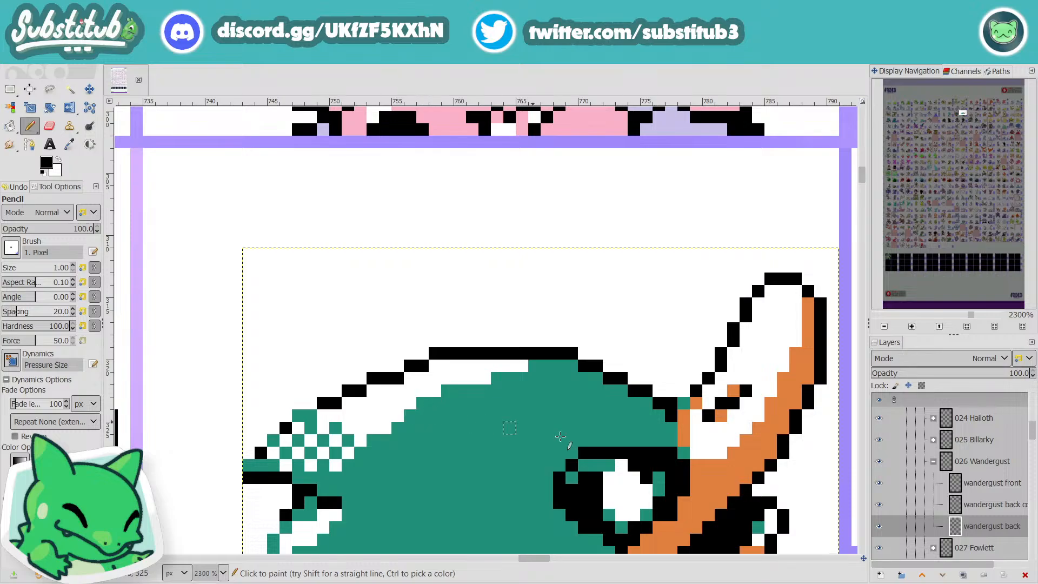
Step: Select the layer directly above "wandergust back" and try a white stroke along the crest highlight's lower edge
click(985, 506)
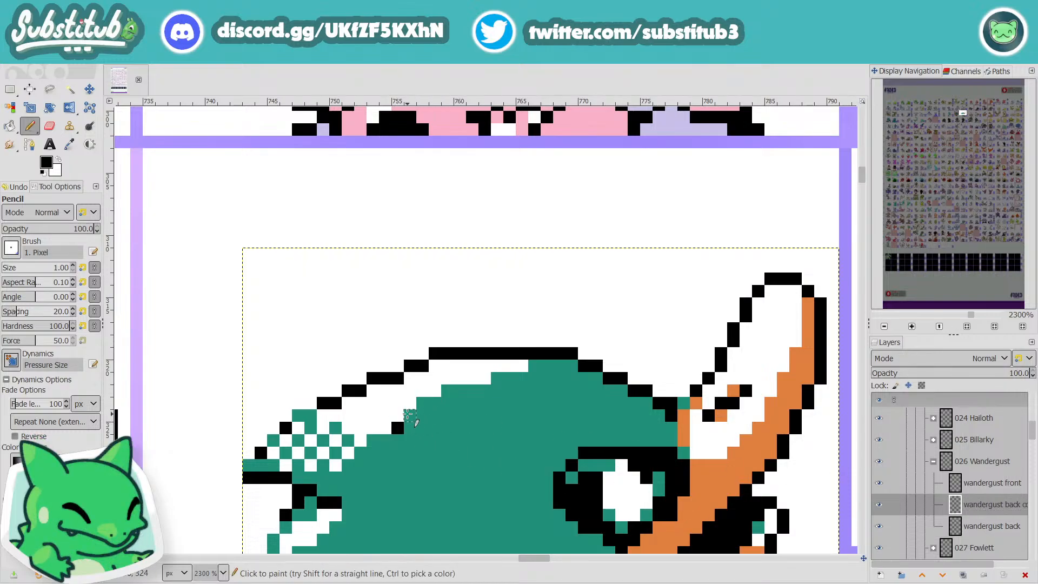
key(x)
drag(397, 428, 446, 396)
scroll(514, 420, down, 4)
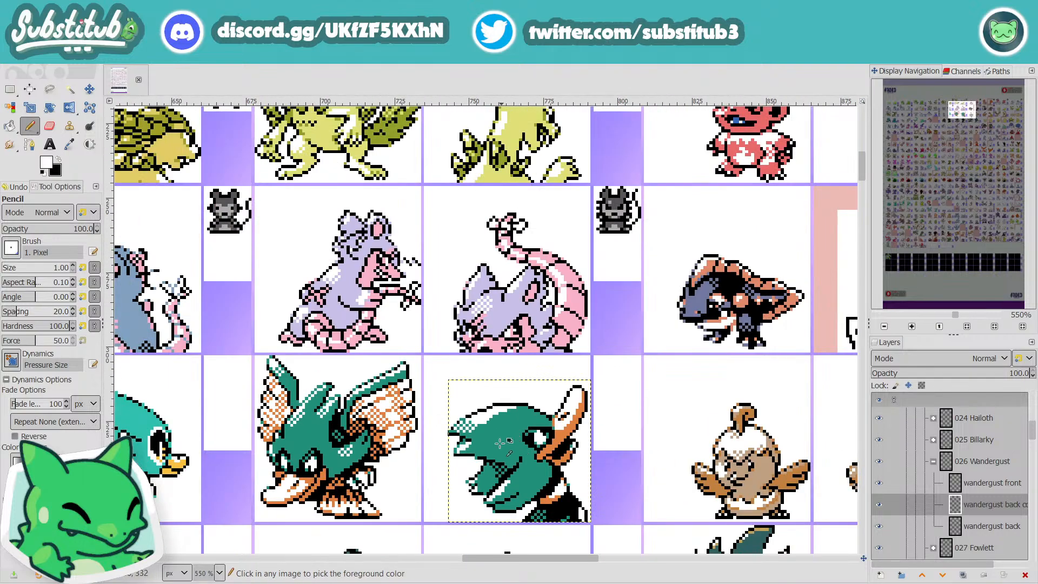
scroll(485, 432, up, 4)
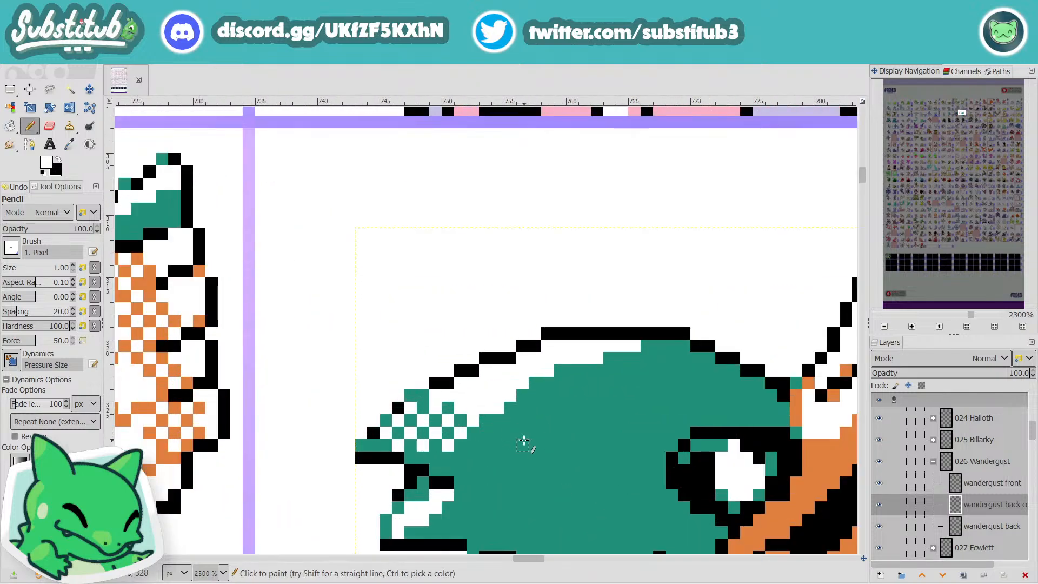
Step: Pick the teal of Wandergust's head as the Pencil colour and save the file
key(o)
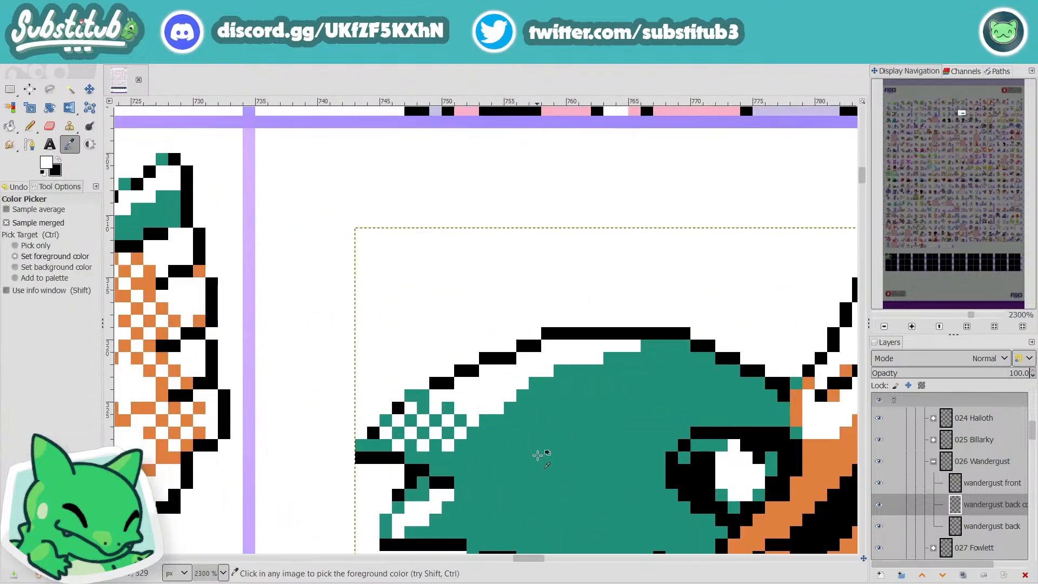
click(587, 447)
key(n)
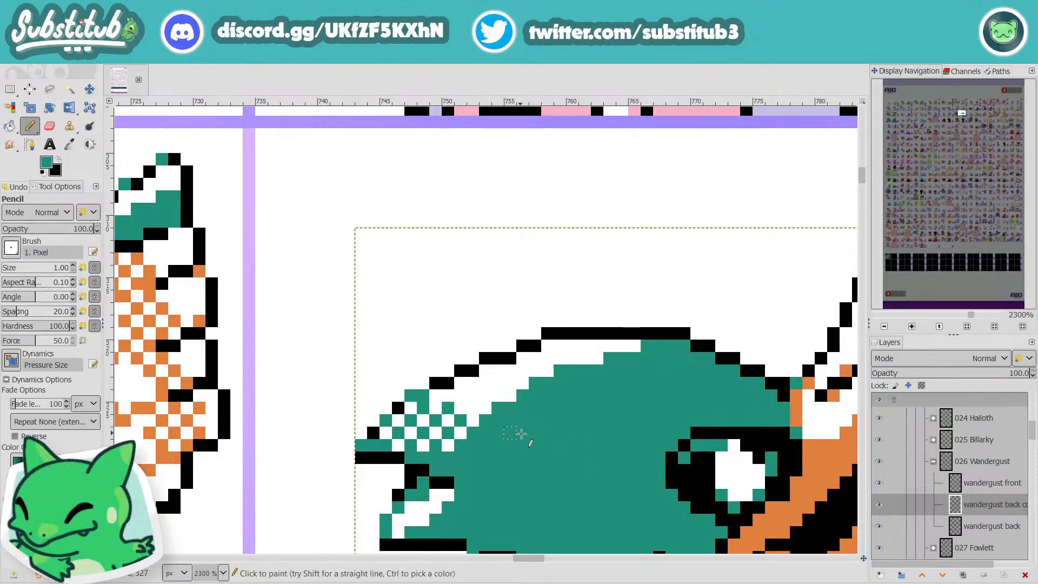
scroll(520, 433, down, 4)
key(ctrl+s)
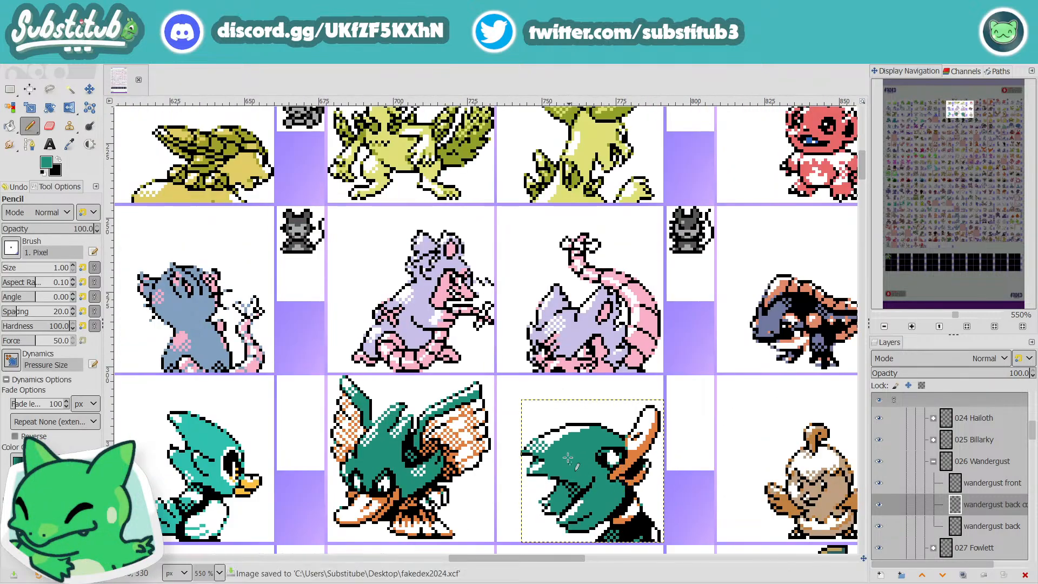
Step: Paint teal pixels in and just below the upper crest's black outline at two of its steps, and save the file
scroll(568, 458, up, 6)
click(520, 256)
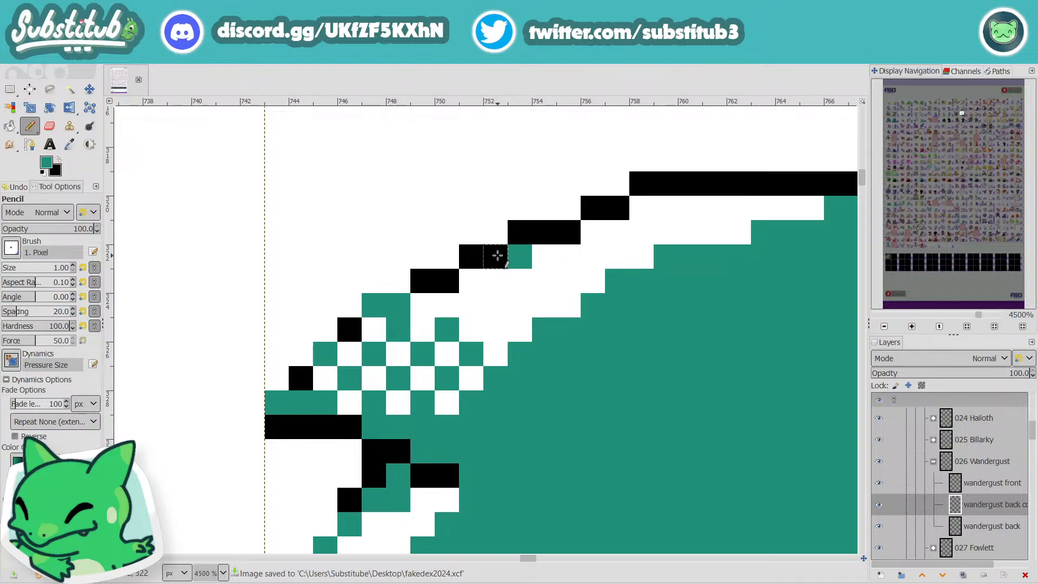
click(520, 232)
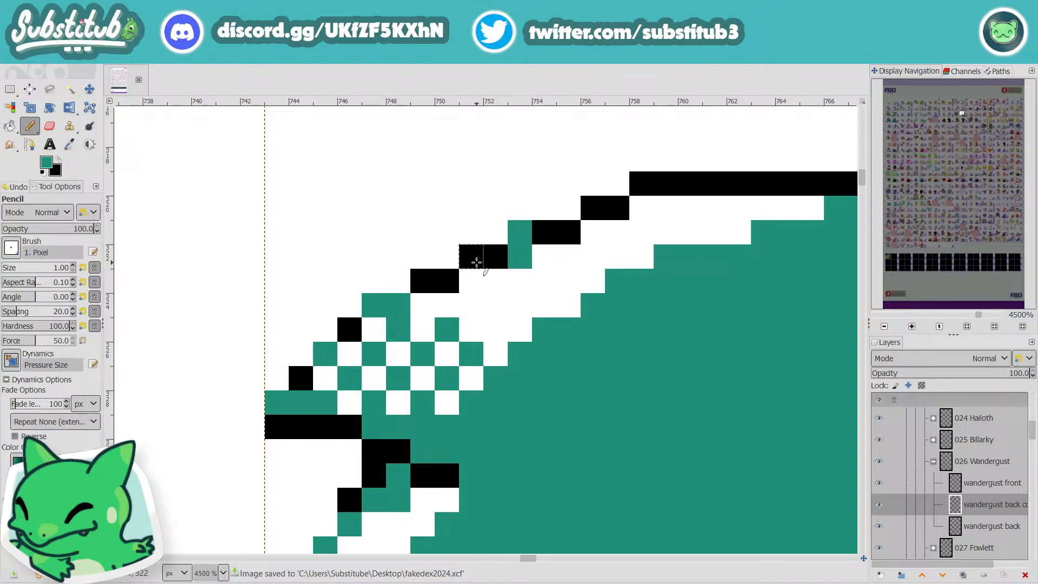
click(643, 210)
click(643, 187)
click(594, 210)
scroll(616, 267, down, 4)
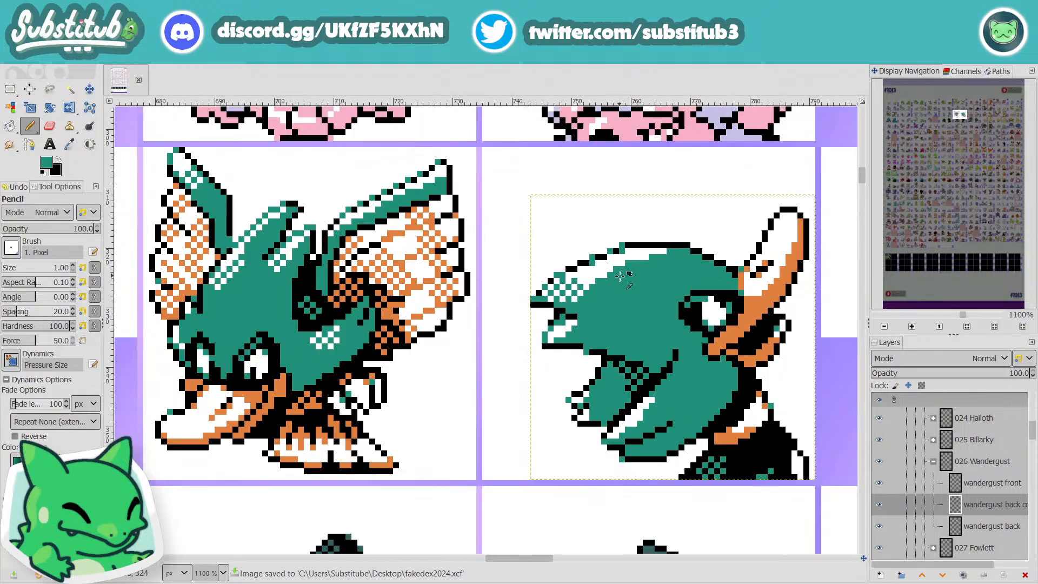
scroll(620, 276, down, 2)
key(ctrl+s)
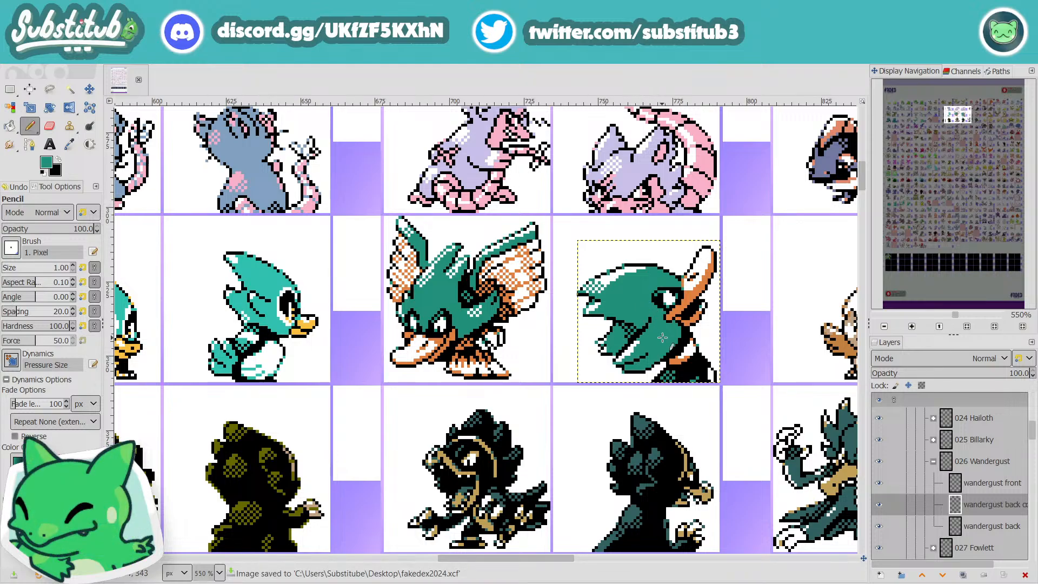
Step: Paint the inner teal pixel in the outline gap above the crest tip's dithering black, and save the file
scroll(631, 281, up, 4)
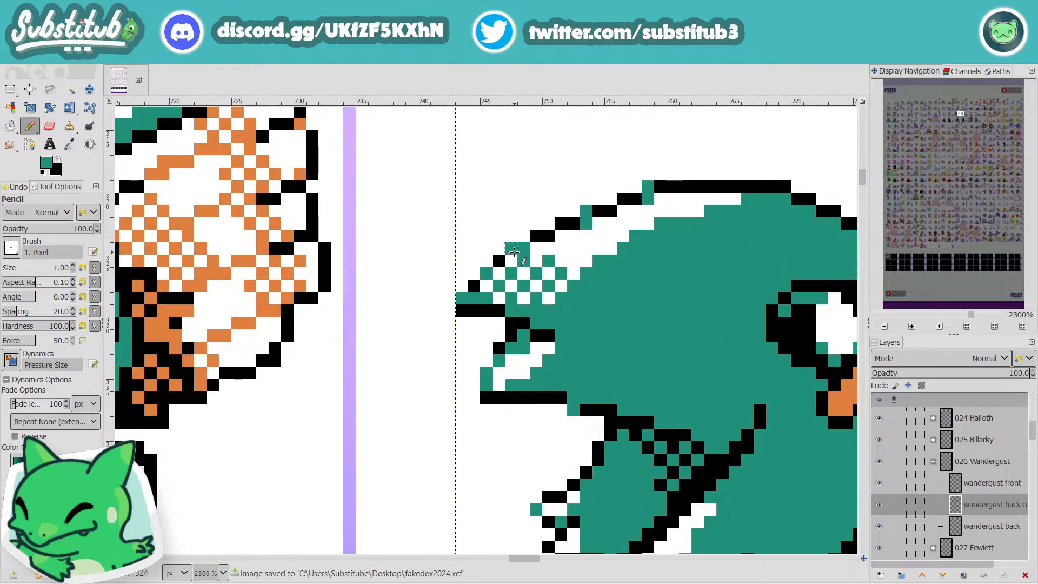
key(x)
key(d)
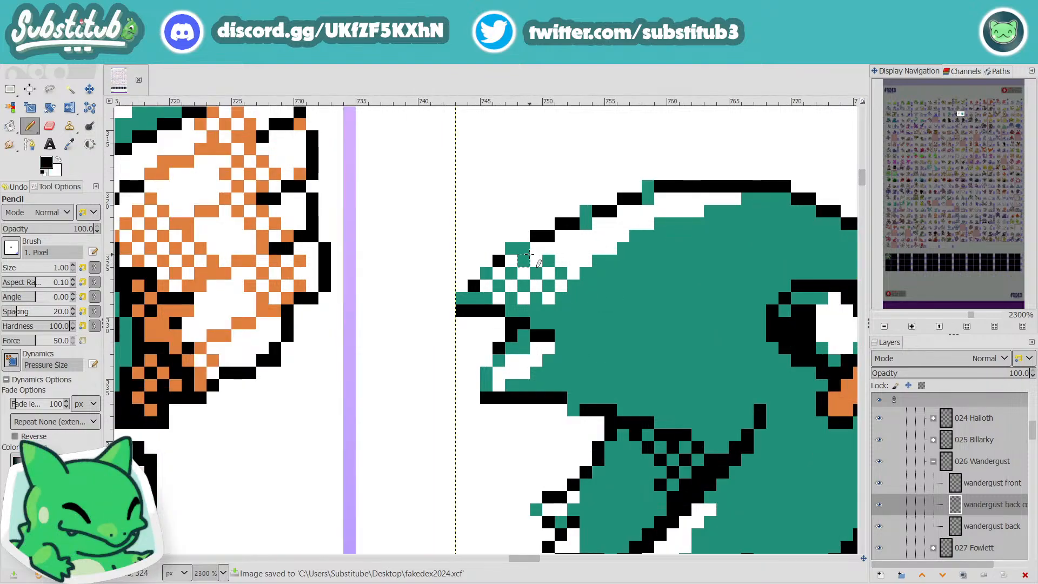
click(524, 247)
key(ctrl+s)
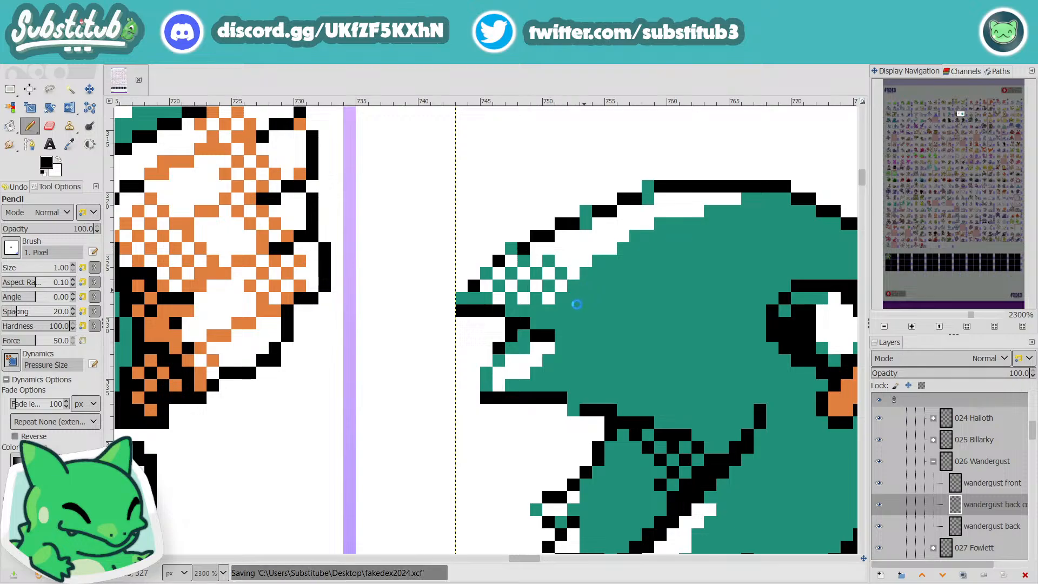
Step: Paint the teal dither pixel just inside the crest tip's outline white, and save the file
scroll(561, 346, down, 1)
scroll(562, 346, down, 3)
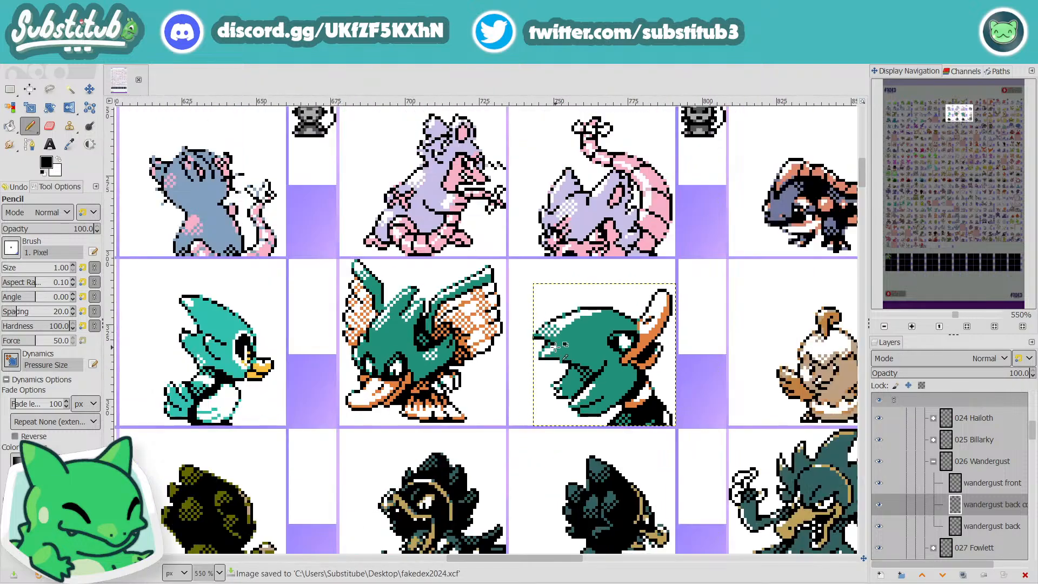
scroll(539, 323, up, 3)
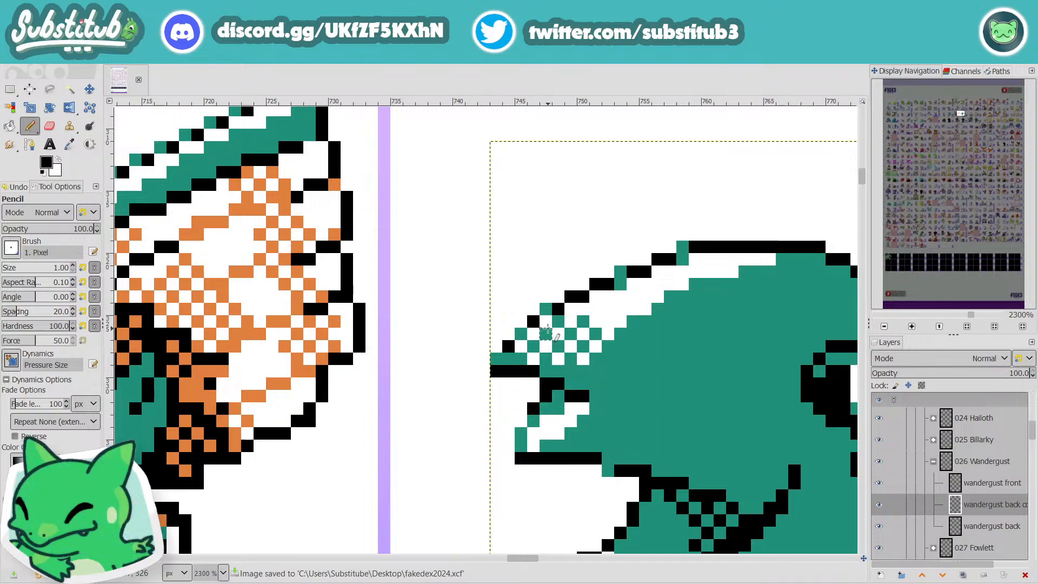
key(x)
click(558, 320)
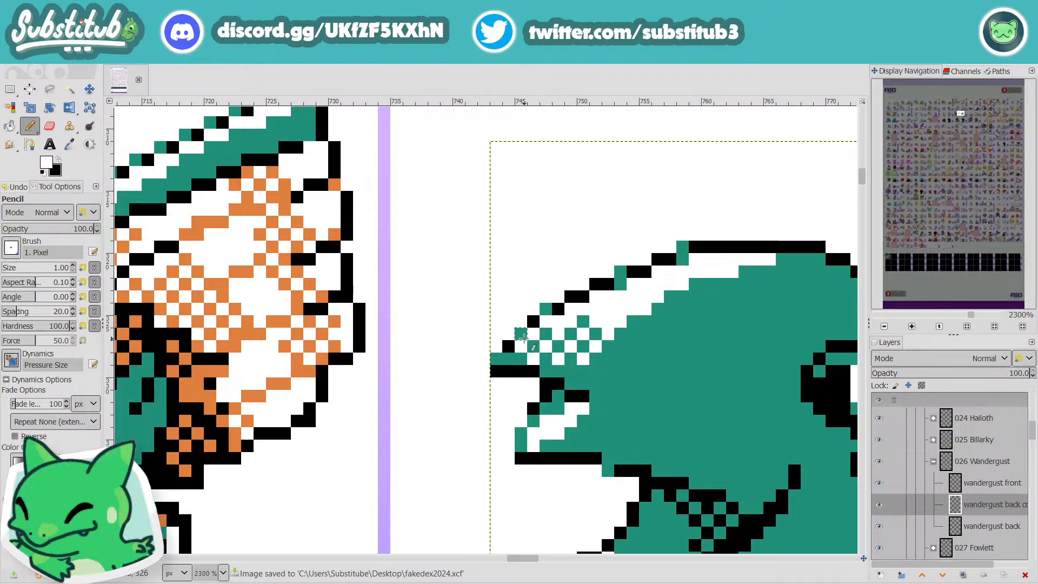
scroll(600, 367, down, 2)
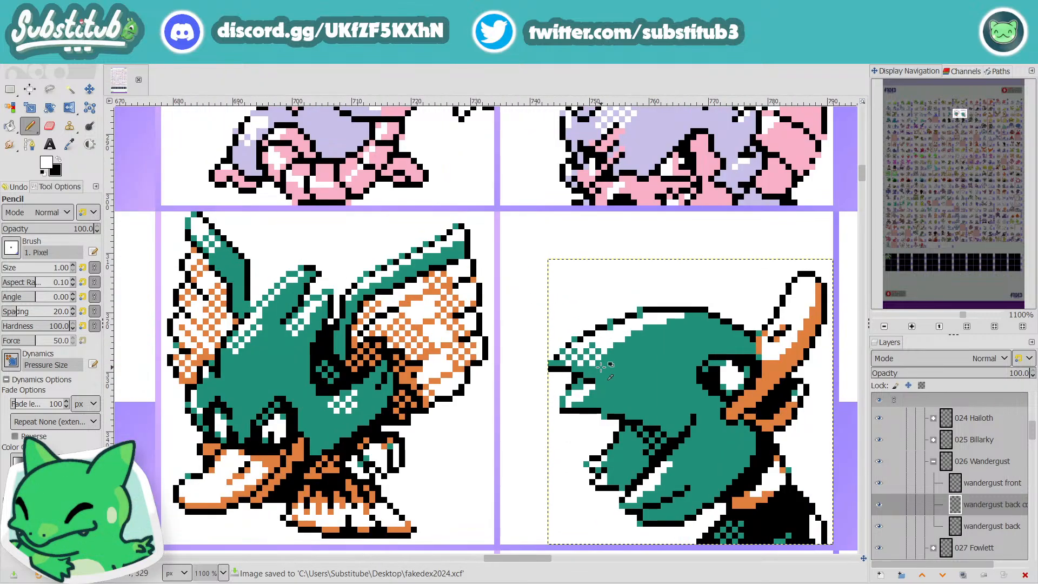
scroll(605, 365, up, 2)
key(ctrl+s)
Step: Paint the remaining teal pixel in the crest dithering's top row white, save the file, and check the whole sprite
click(583, 322)
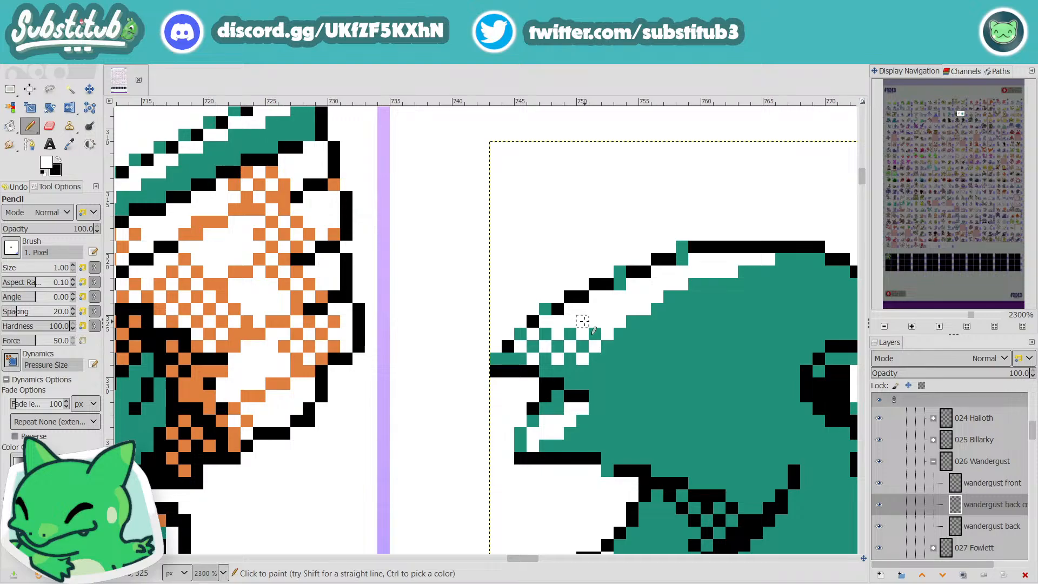
key(ctrl+s)
scroll(610, 376, down, 3)
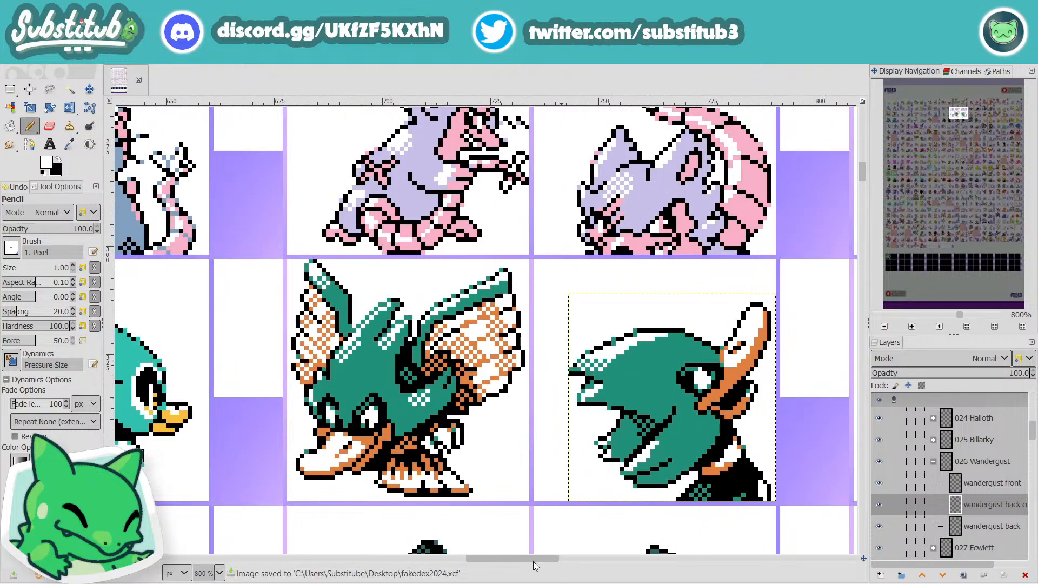
mouse_move(533, 561)
mouse_down()
mouse_move(576, 557)
mouse_move(545, 561)
mouse_up()
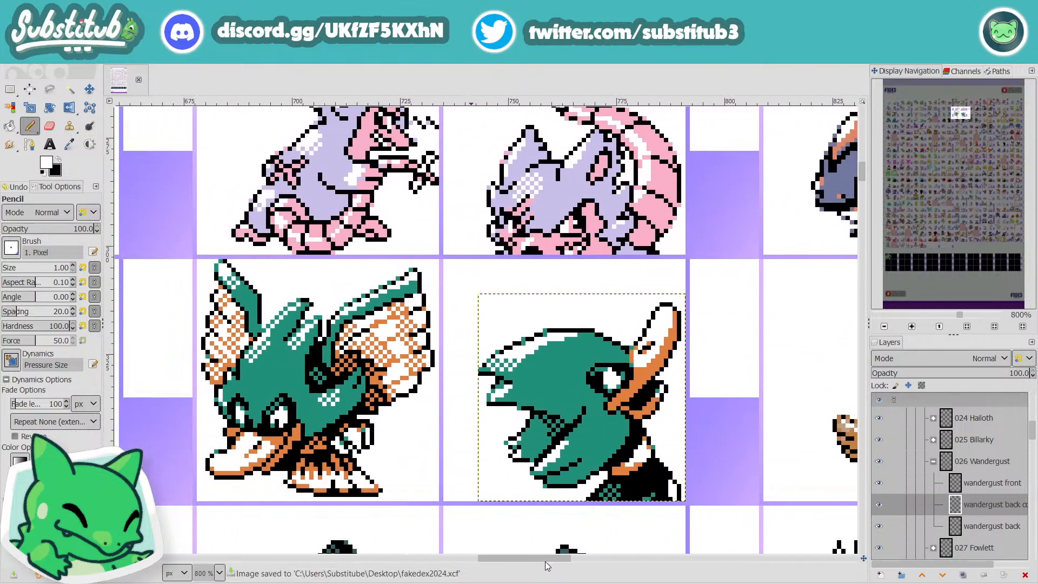
key(minus)
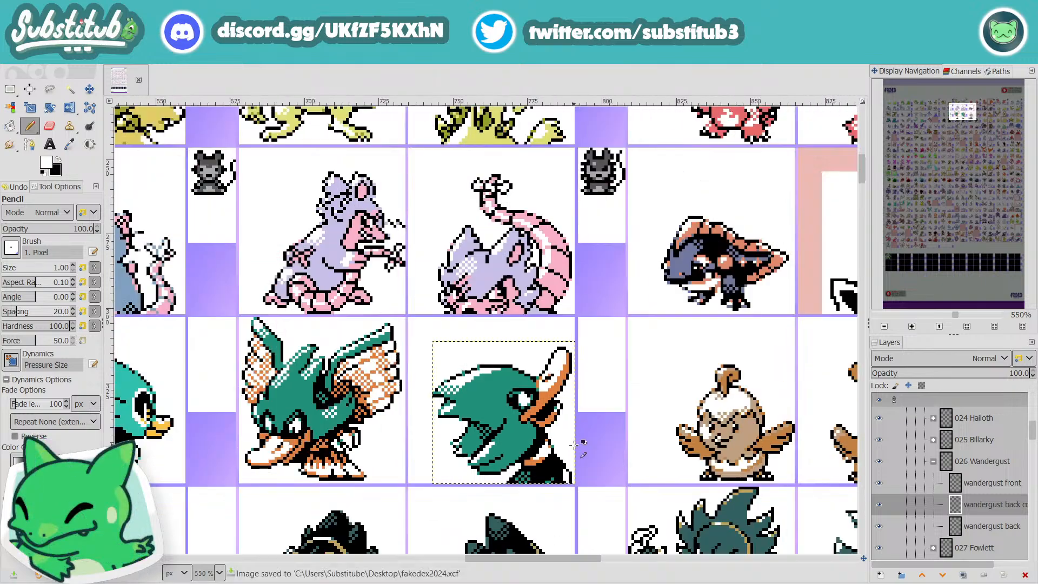
Step: Pick the beak's orange as the Pencil colour on Wandergust's back sprite and save the file
key(minus)
key(minus)
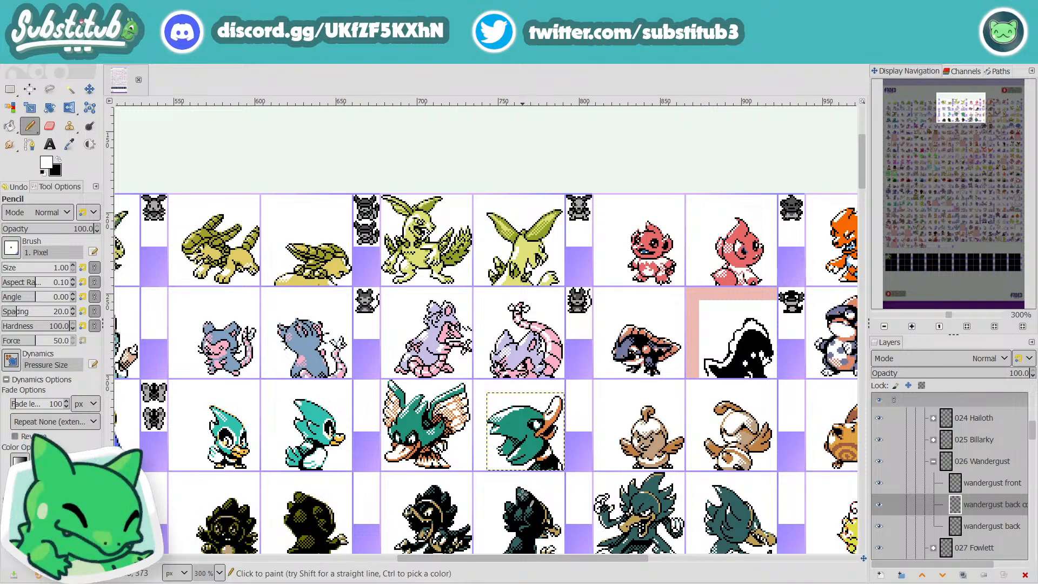
scroll(540, 461, up, 4)
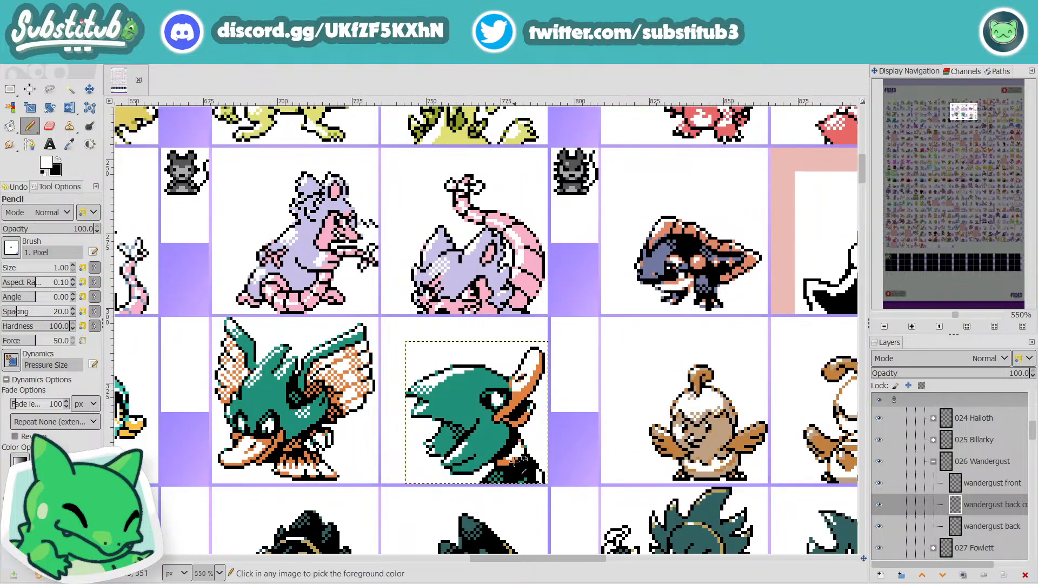
scroll(514, 462, up, 1)
scroll(514, 461, down, 2)
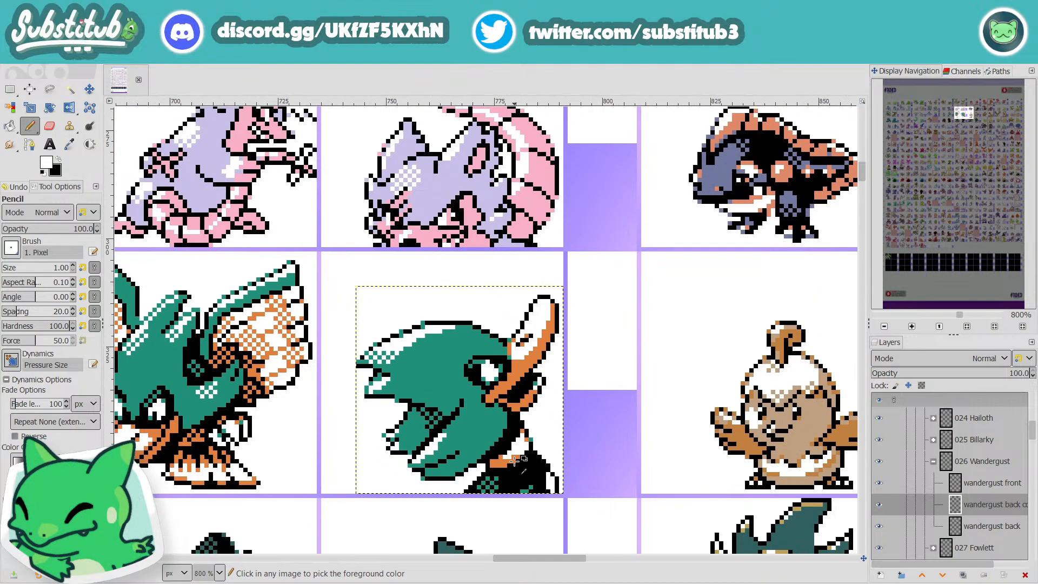
scroll(514, 461, up, 1)
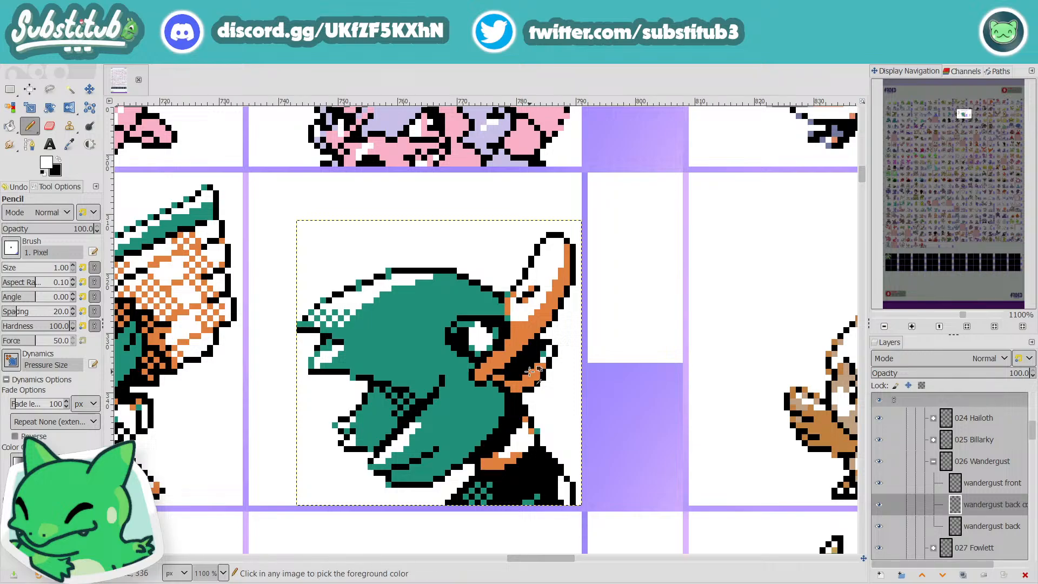
scroll(530, 373, up, 1)
key(o)
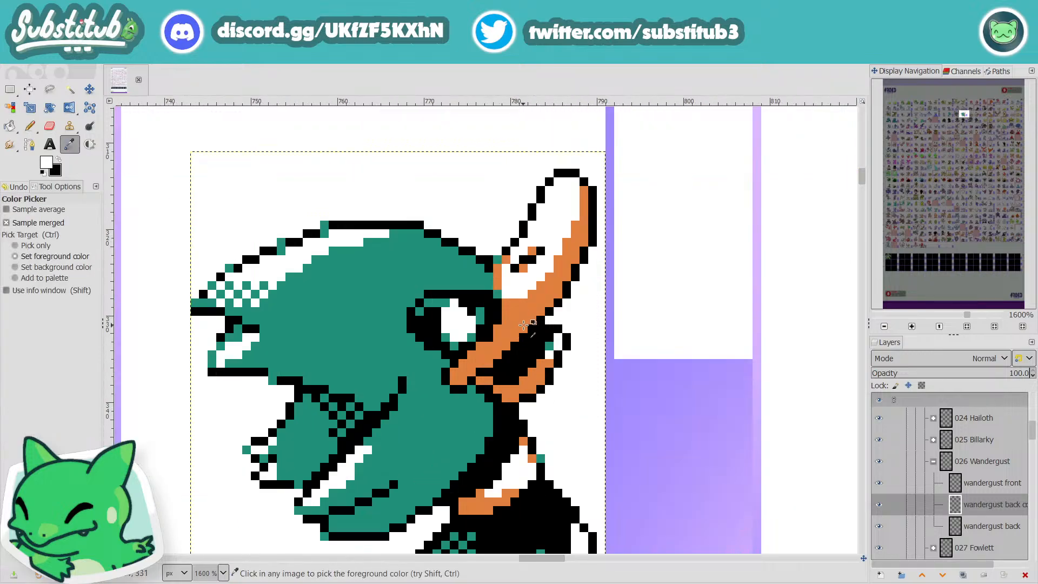
click(505, 316)
key(n)
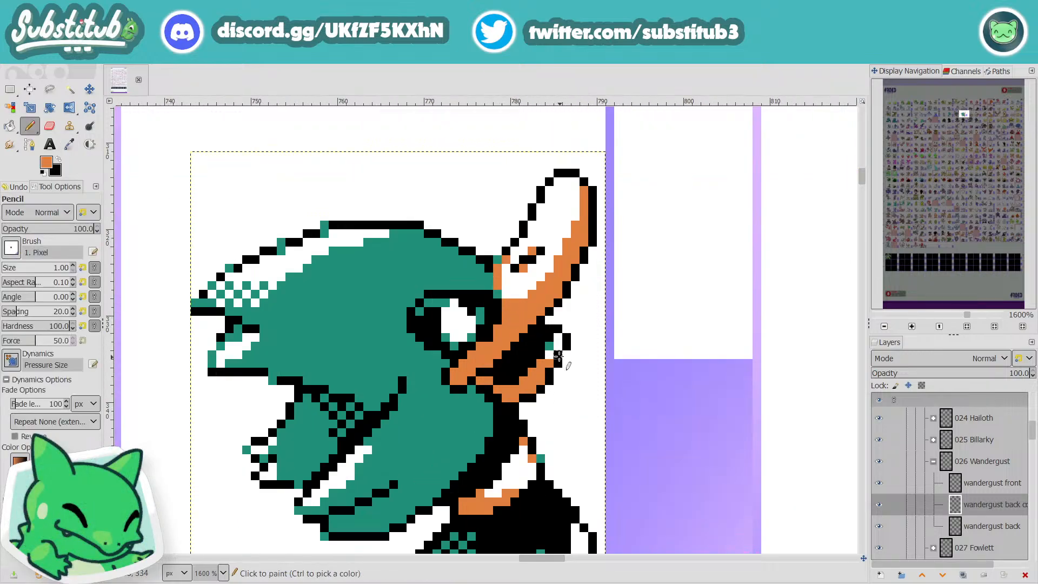
scroll(586, 395, down, 3)
scroll(585, 395, down, 2)
key(ctrl+s)
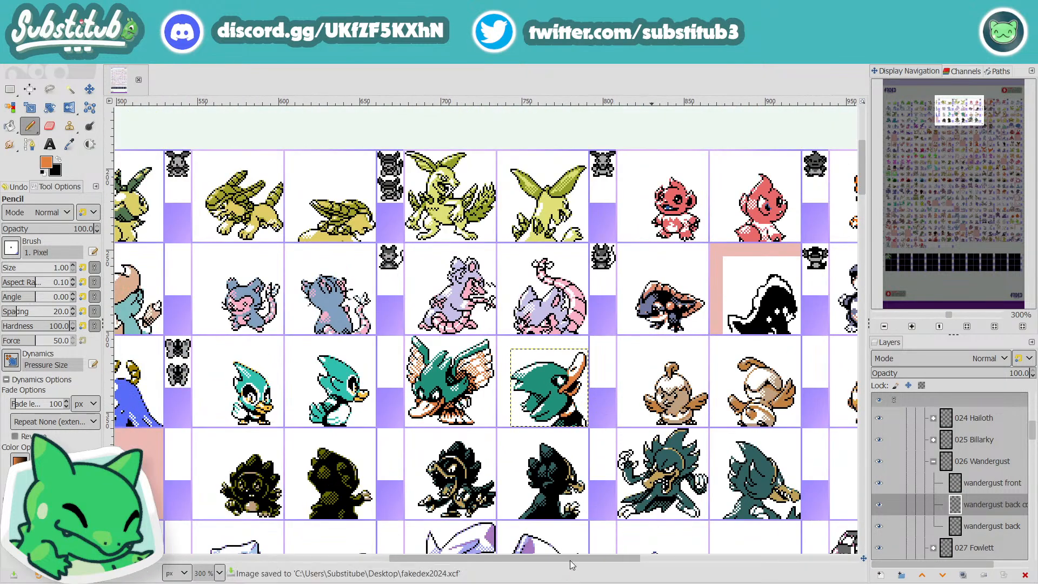
Step: Examine the pink-marked back sprites in the right-hand columns of the sheet, from the first rows down to row 9
drag(571, 562, 754, 581)
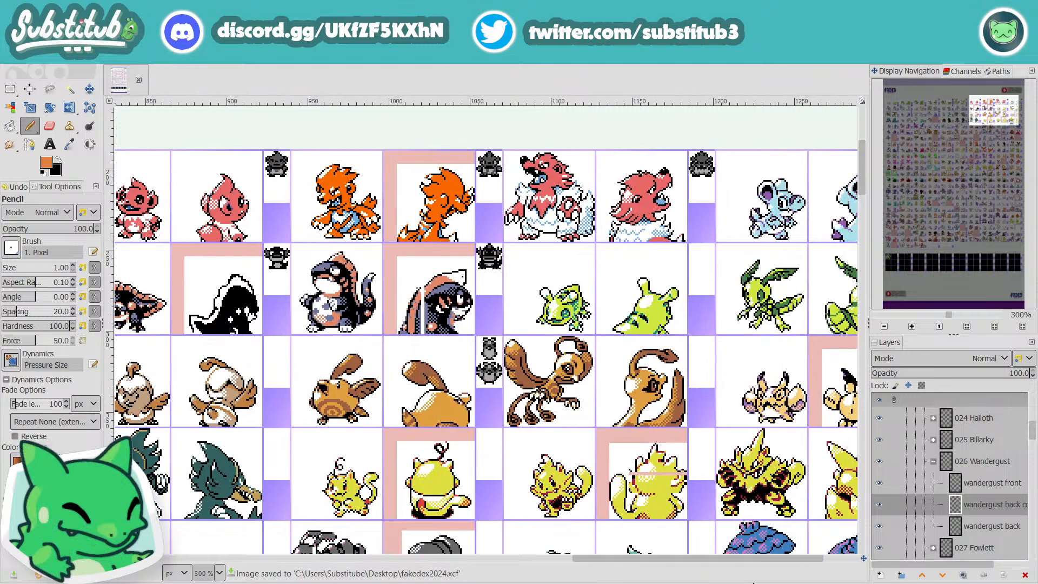
scroll(527, 464, down, 4)
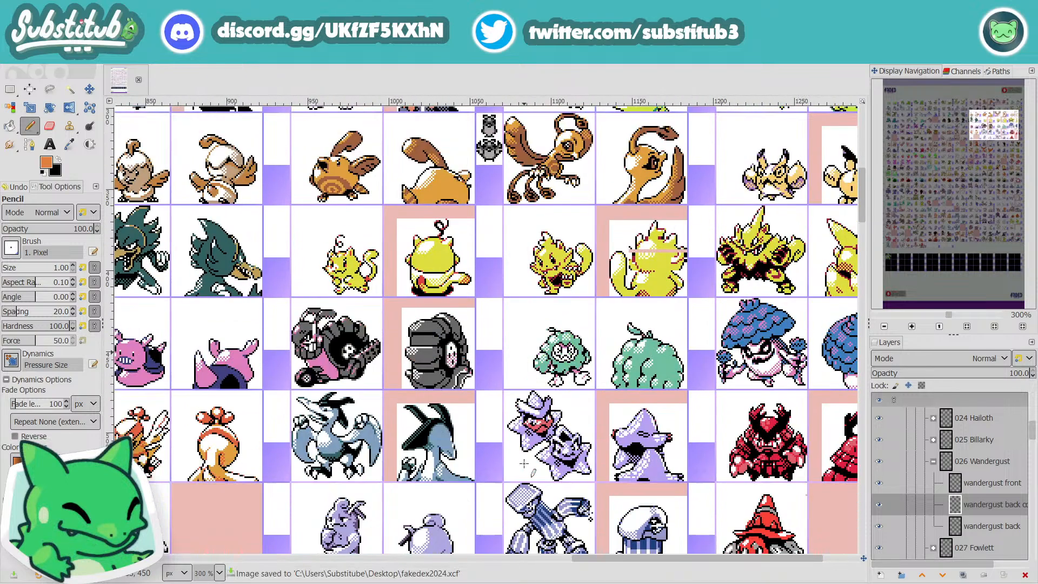
scroll(526, 464, up, 2)
scroll(567, 505, down, 3)
scroll(567, 514, up, 3)
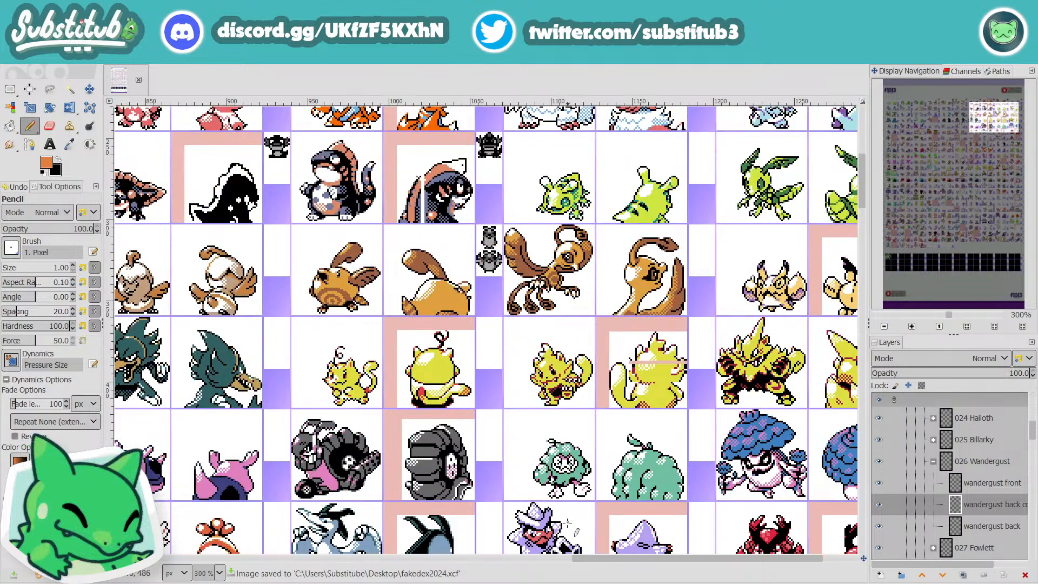
scroll(559, 525, up, 2)
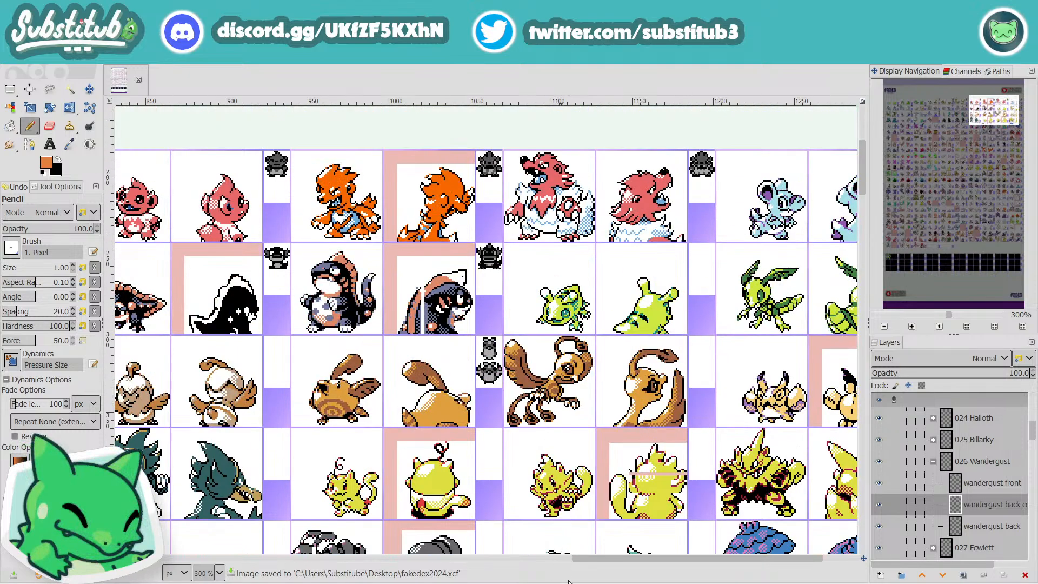
drag(693, 563, 742, 557)
scroll(677, 509, down, 10)
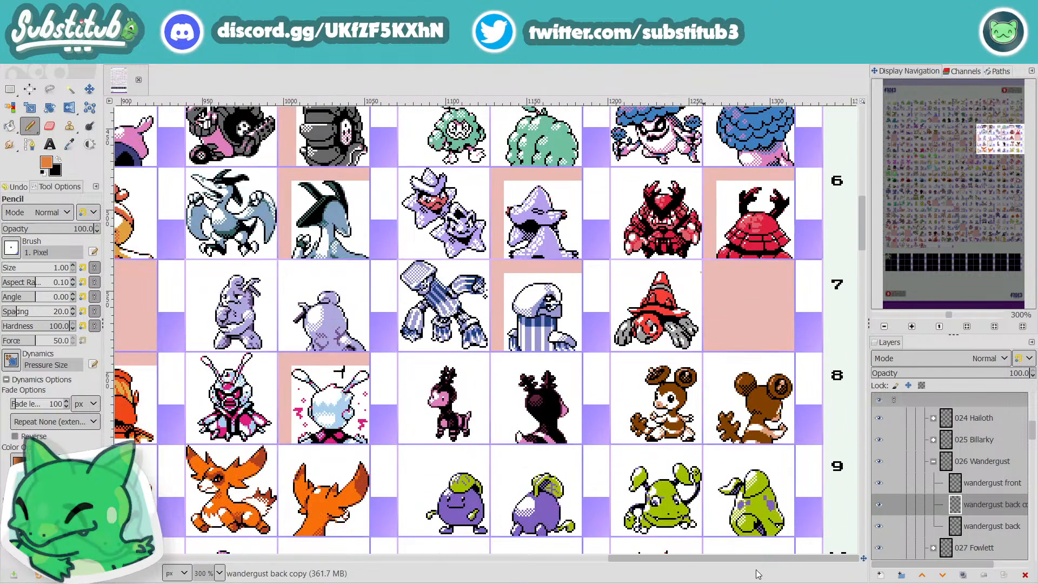
Step: Examine the sheet's left-hand columns from row 7 down to row 22 for sprites still marked in pink
drag(756, 557, 265, 570)
scroll(330, 511, down, 6)
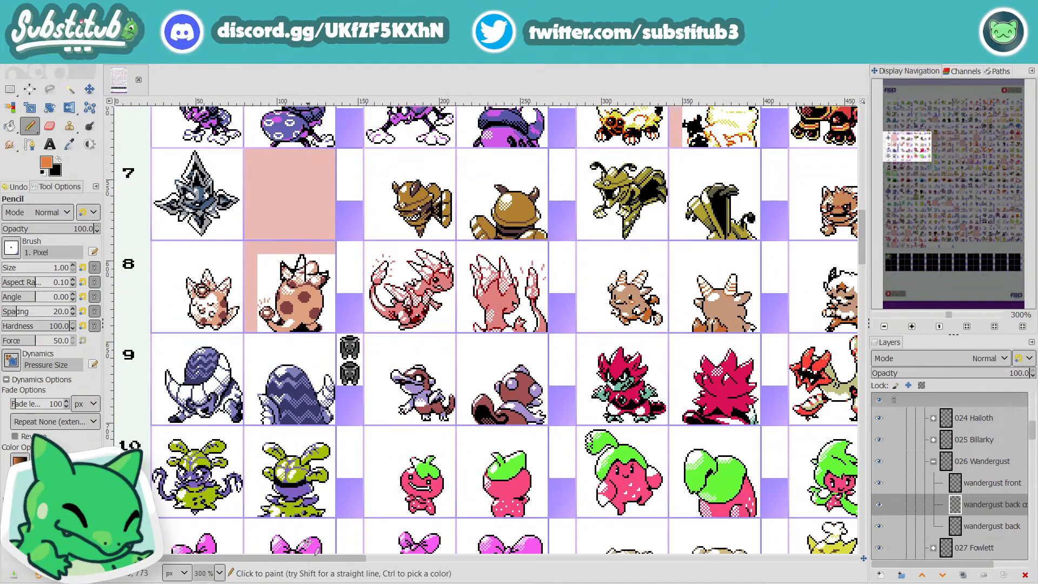
scroll(331, 510, down, 5)
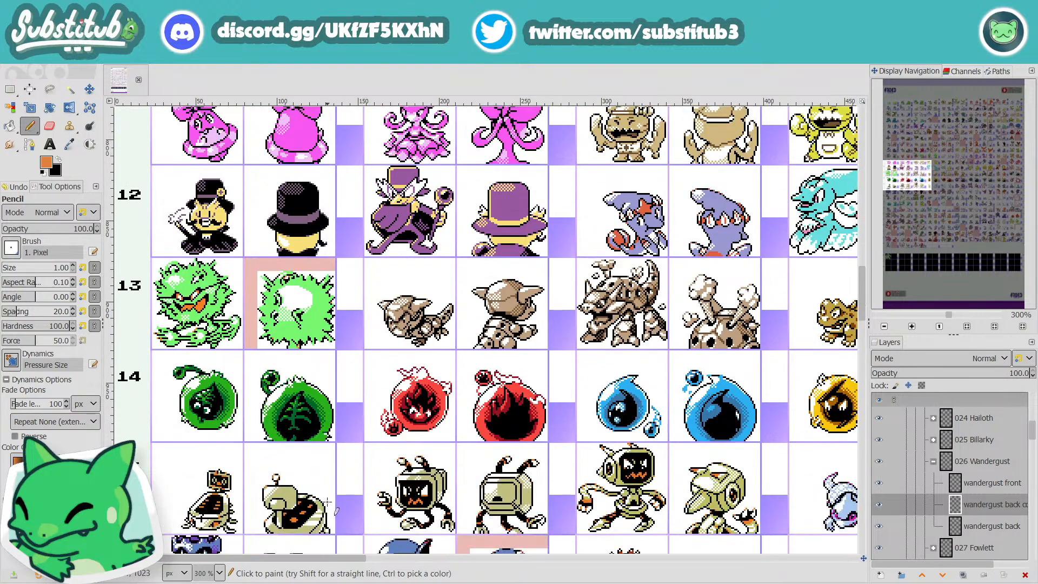
scroll(329, 496, down, 10)
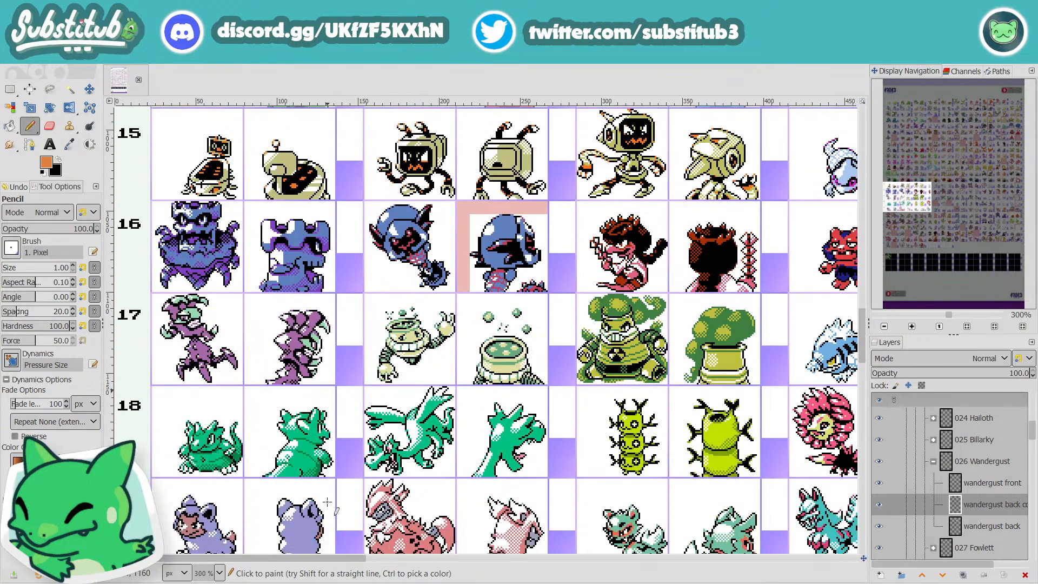
scroll(328, 503, down, 2)
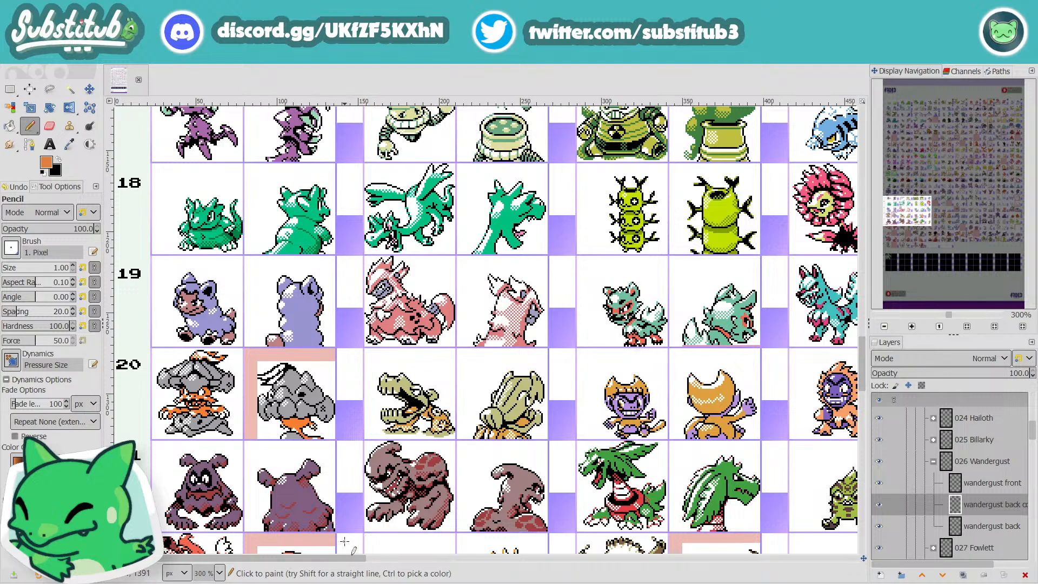
scroll(345, 543, down, 2)
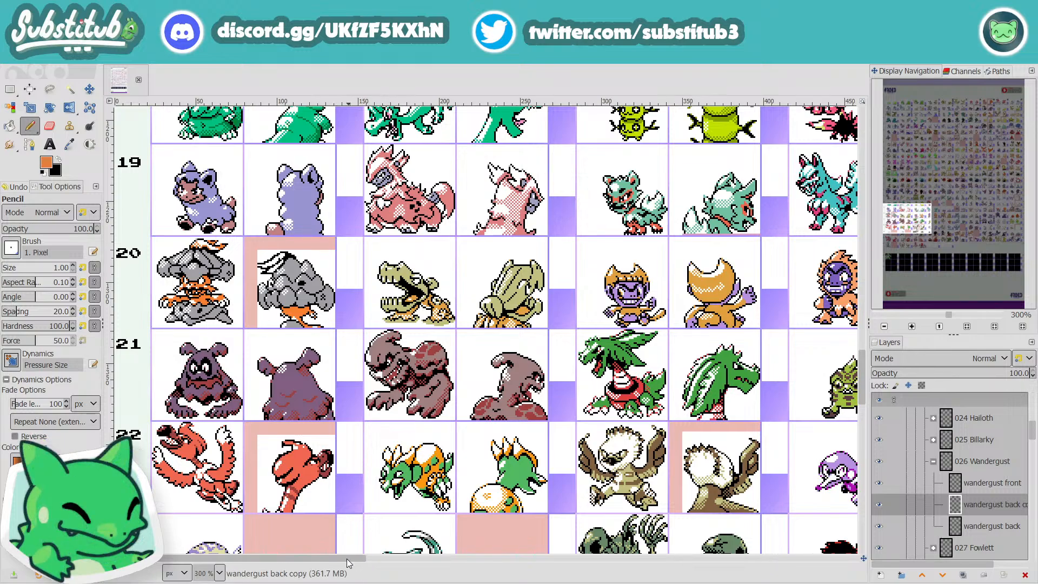
Step: Examine rows 19 to 22 across to the sheet's right edge, and the right-hand columns between rows 24 and 6
drag(351, 561, 496, 562)
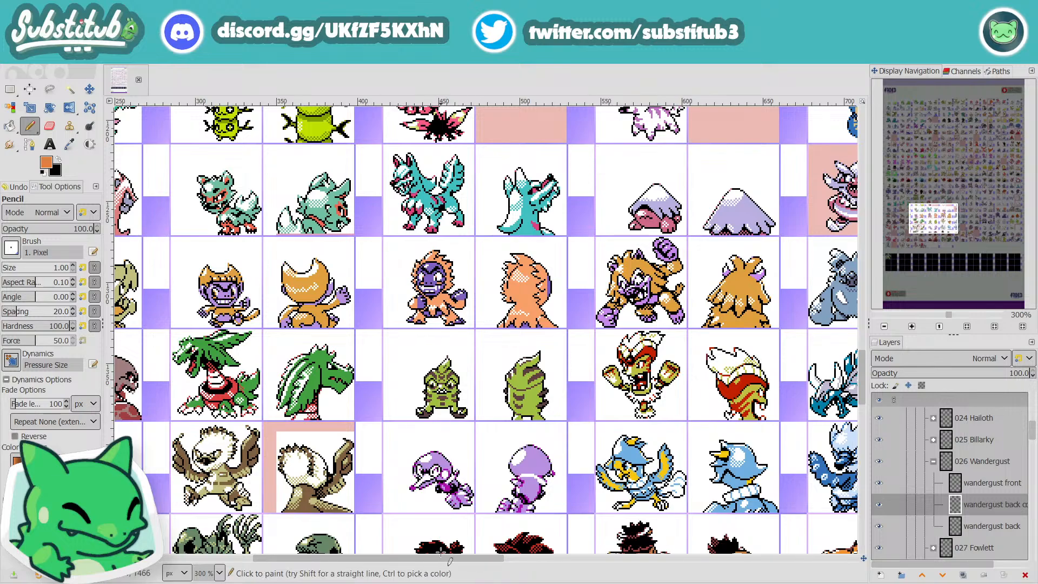
drag(440, 555, 817, 565)
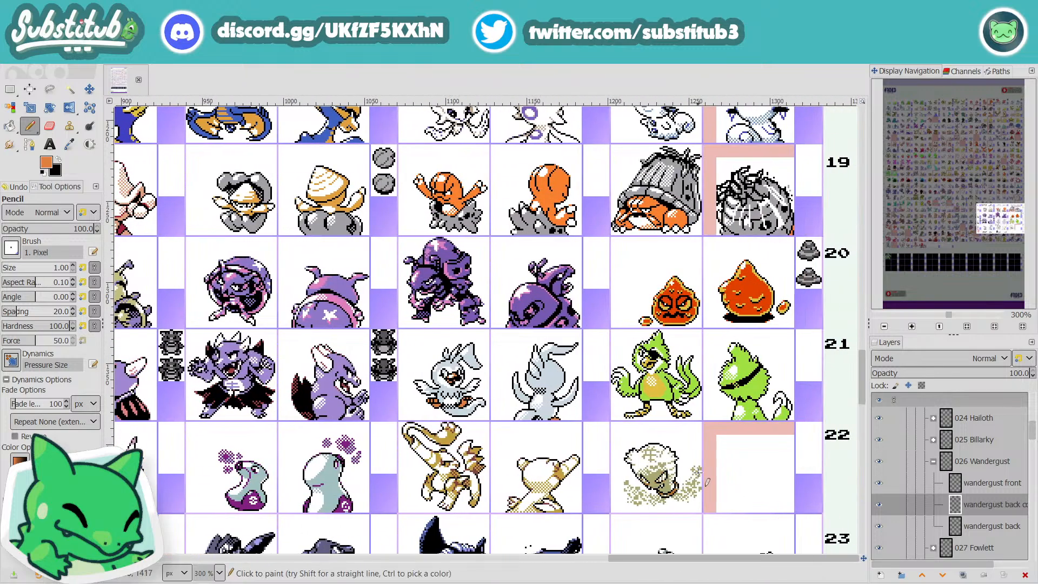
scroll(707, 481, down, 3)
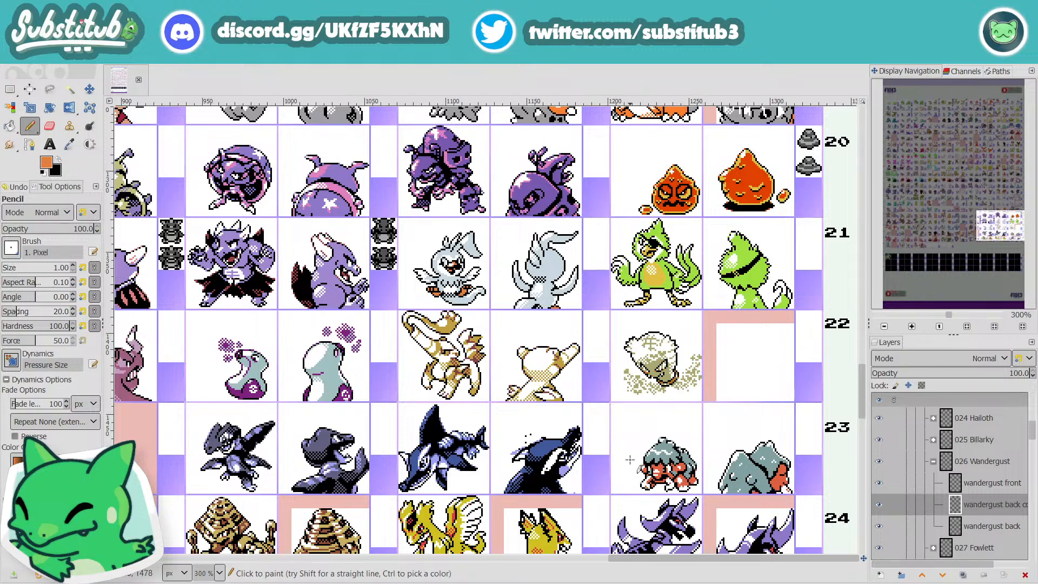
scroll(630, 460, down, 4)
scroll(641, 466, up, 15)
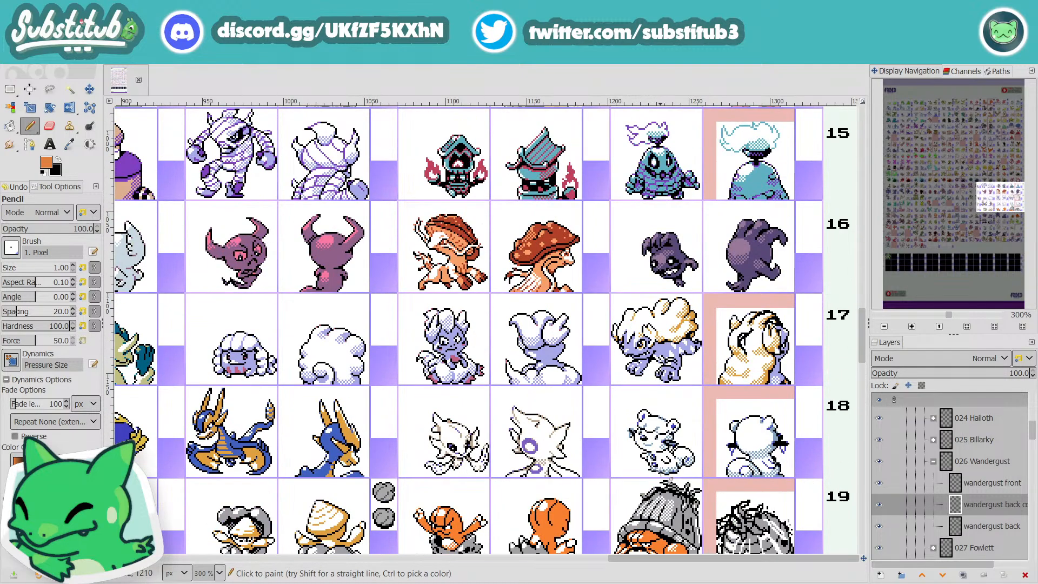
scroll(671, 479, up, 12)
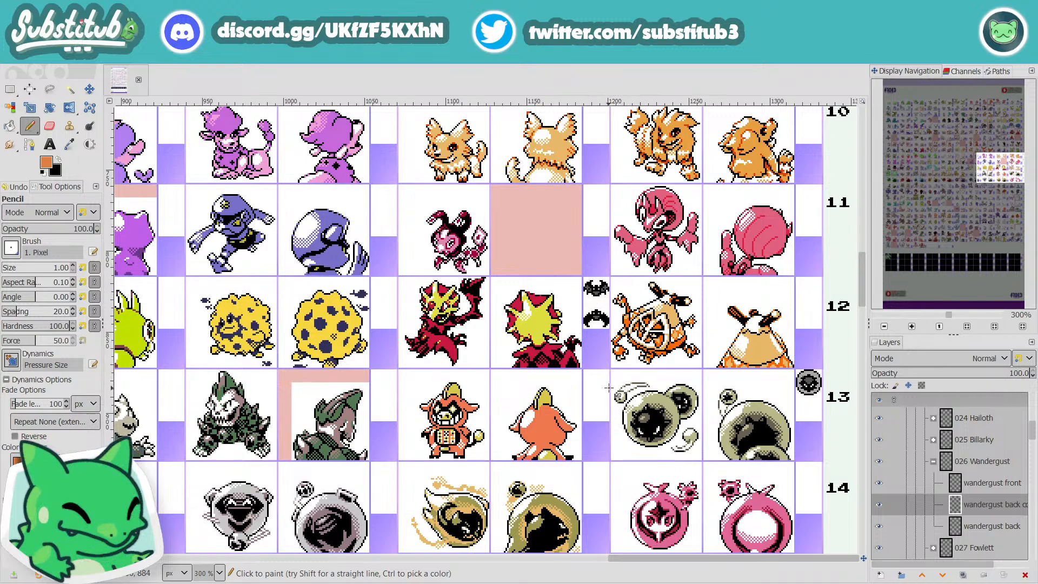
scroll(631, 364, up, 10)
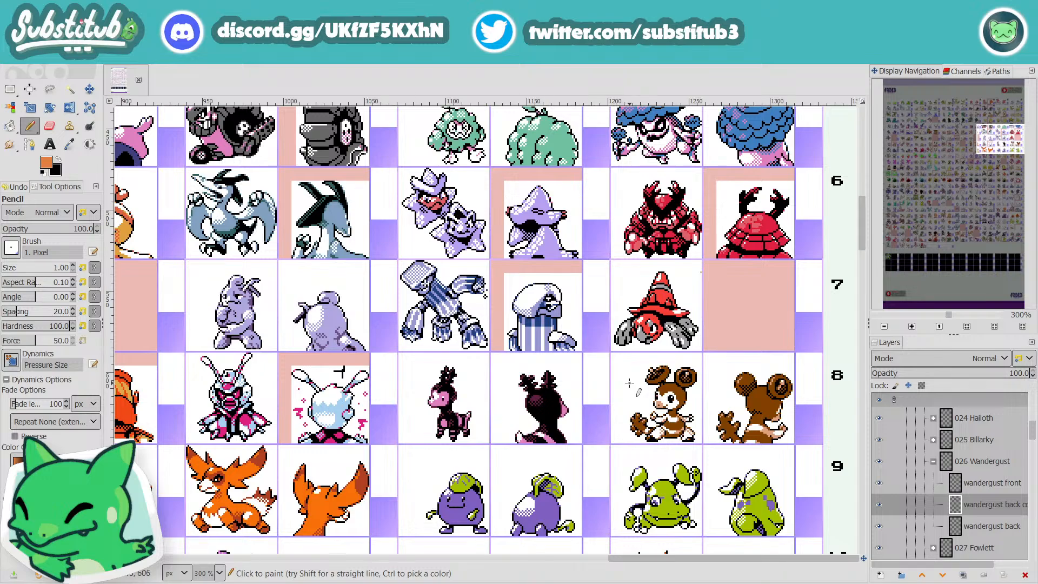
scroll(629, 384, up, 3)
scroll(629, 383, down, 3)
mouse_move(728, 560)
mouse_down()
mouse_move(612, 583)
mouse_move(227, 583)
mouse_move(729, 582)
mouse_move(602, 558)
mouse_move(237, 558)
mouse_move(724, 558)
mouse_up()
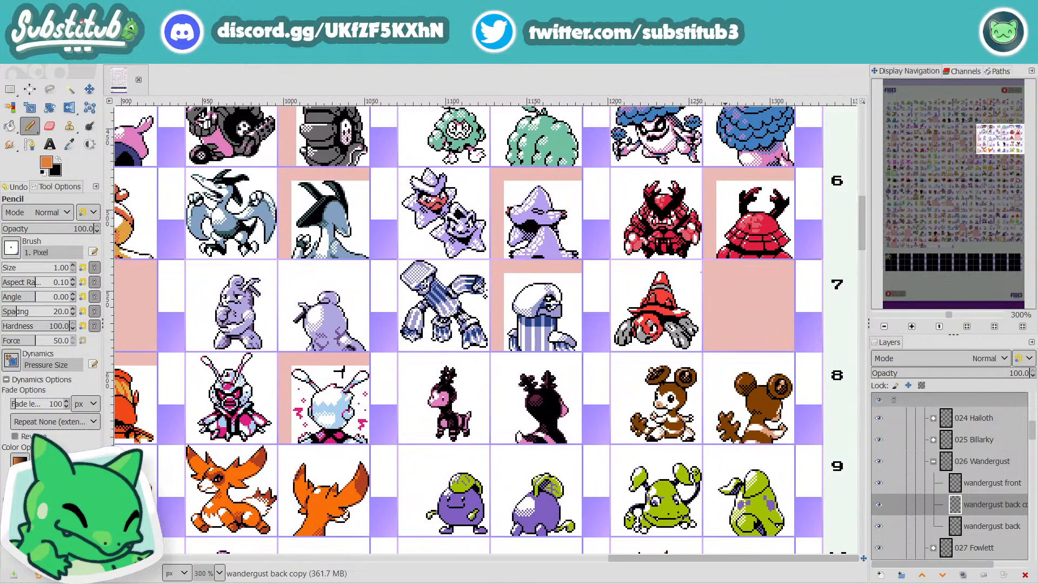
Step: Examine rows 9 to 13 at the sheet's right edge and rows 10 to 16 in its left and middle columns
scroll(702, 494, down, 5)
scroll(554, 429, down, 3)
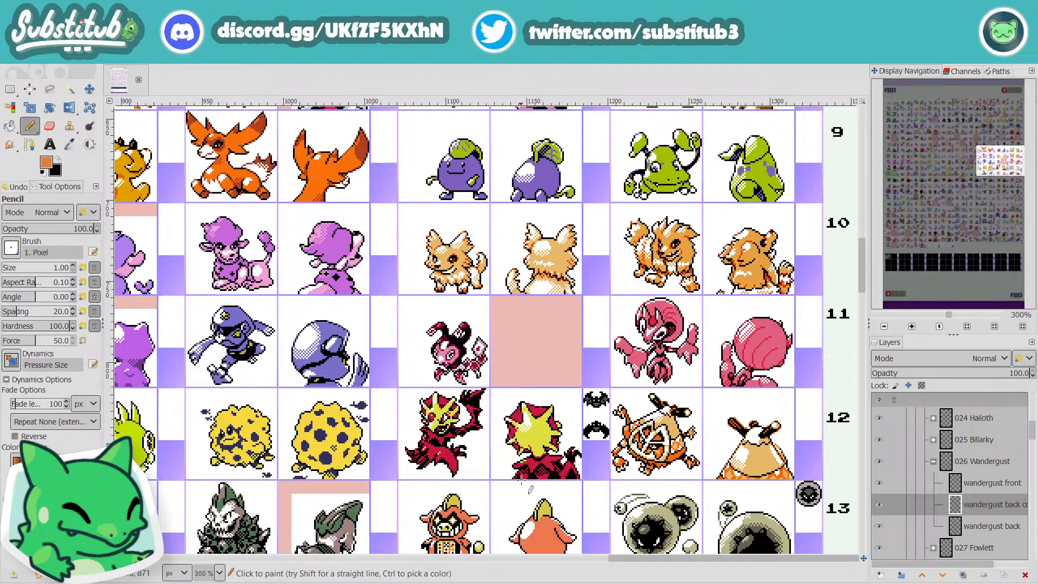
drag(659, 560, 173, 566)
scroll(326, 476, down, 1)
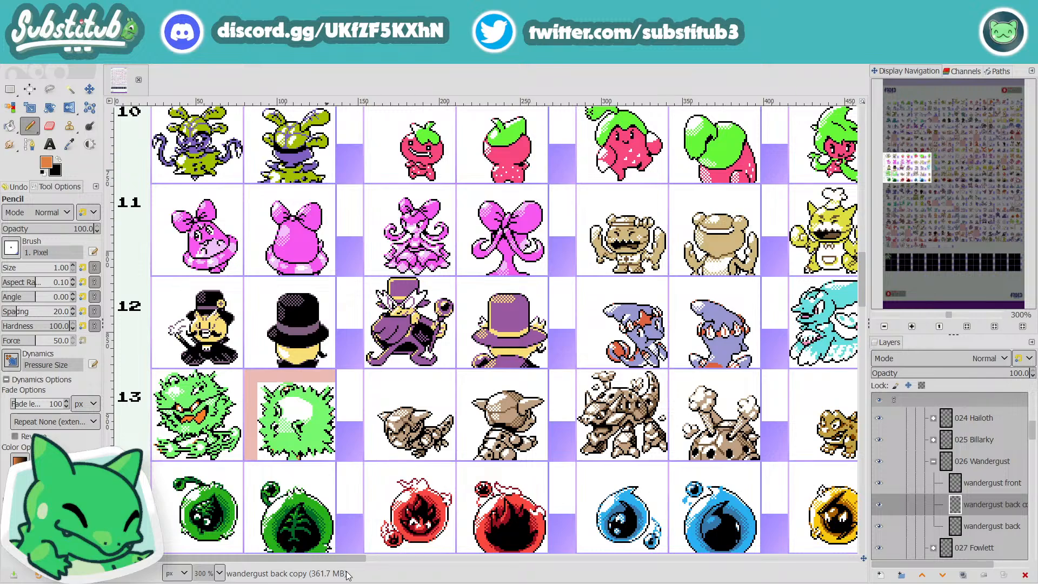
drag(343, 562, 529, 560)
scroll(392, 529, down, 2)
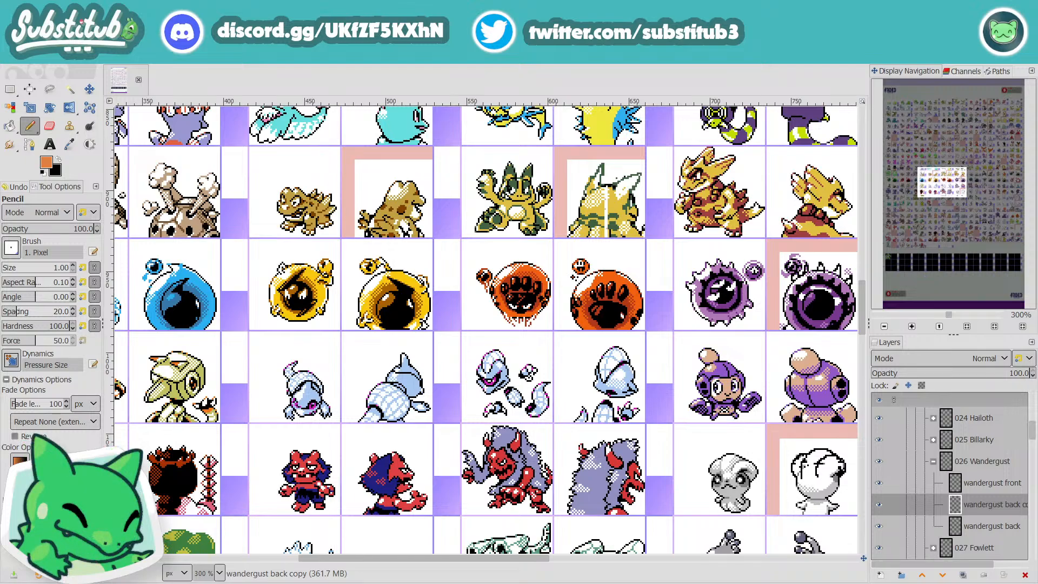
Step: Compare the sprites across the full width of rows 13 to 16, including the row of orb-shaped creatures
drag(508, 560, 670, 575)
mouse_move(689, 574)
mouse_down()
mouse_move(831, 574)
mouse_move(676, 574)
mouse_up()
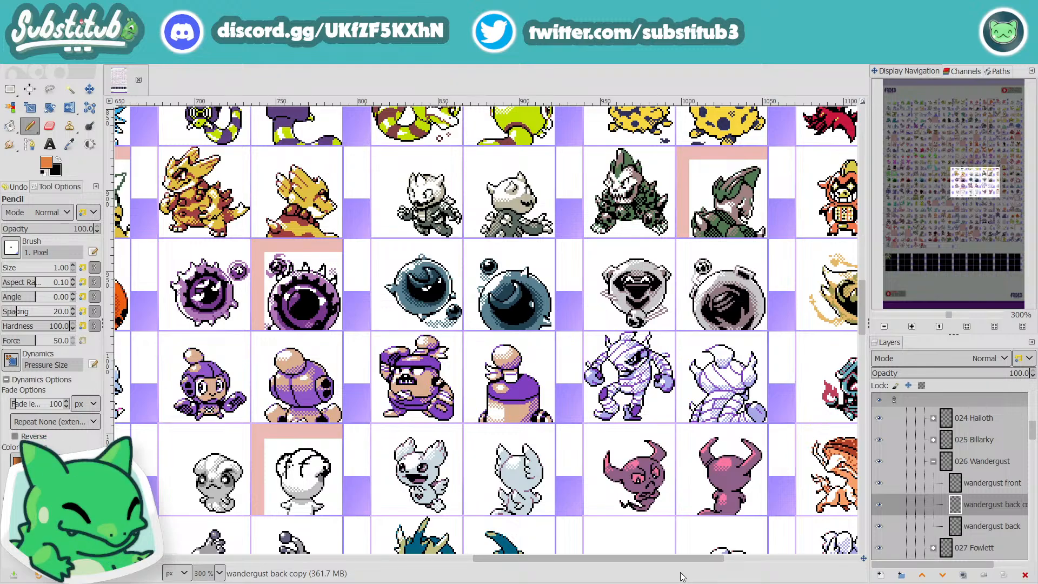
drag(689, 562, 130, 565)
drag(568, 329, 575, 328)
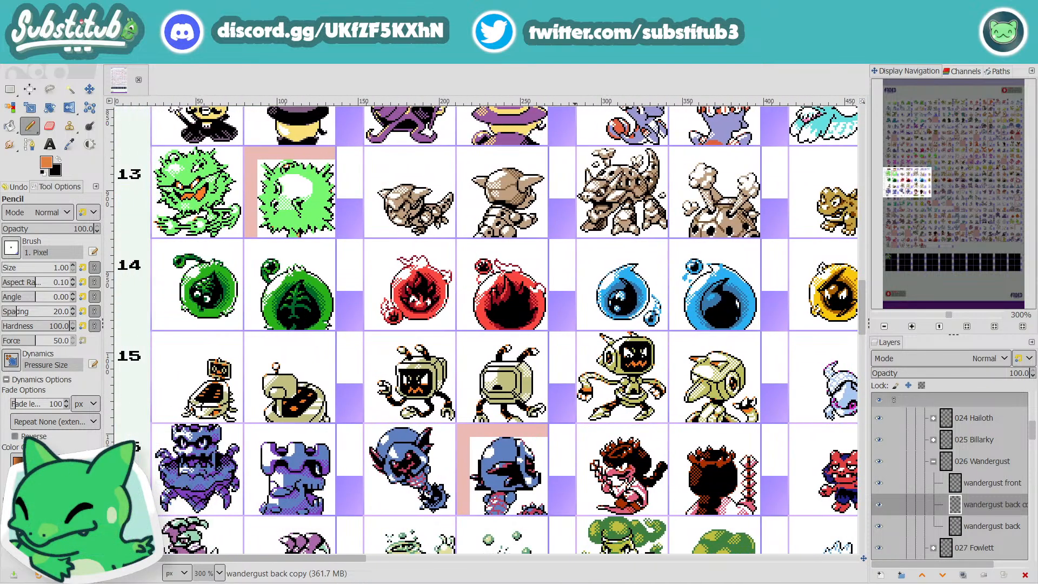
drag(241, 559, 717, 558)
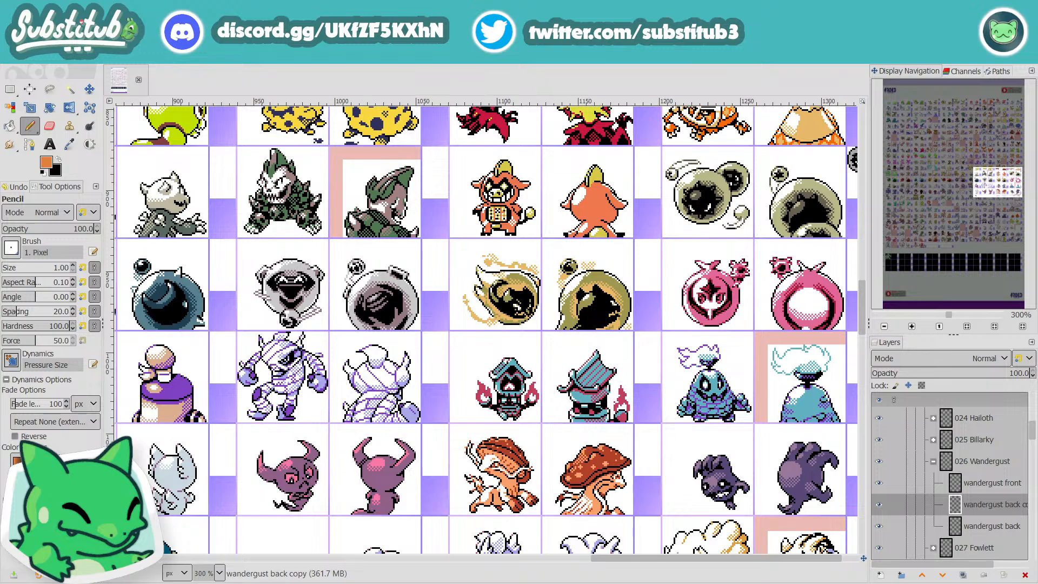
drag(716, 559, 347, 558)
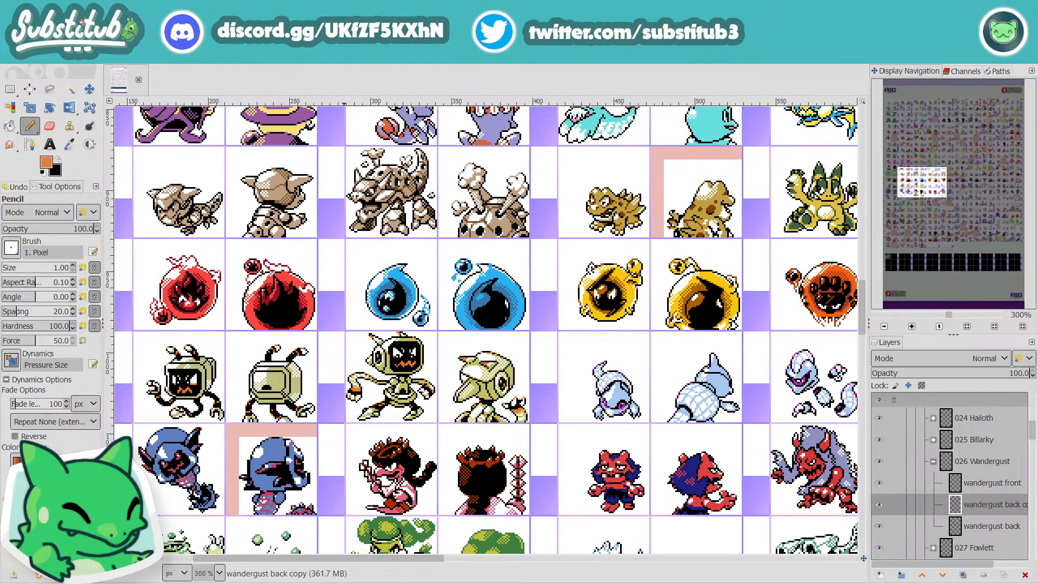
drag(347, 558, 760, 559)
Step: Examine the right-hand columns from row 14 down to row 24 and the left-hand columns of rows 19 to 22
scroll(795, 512, down, 3)
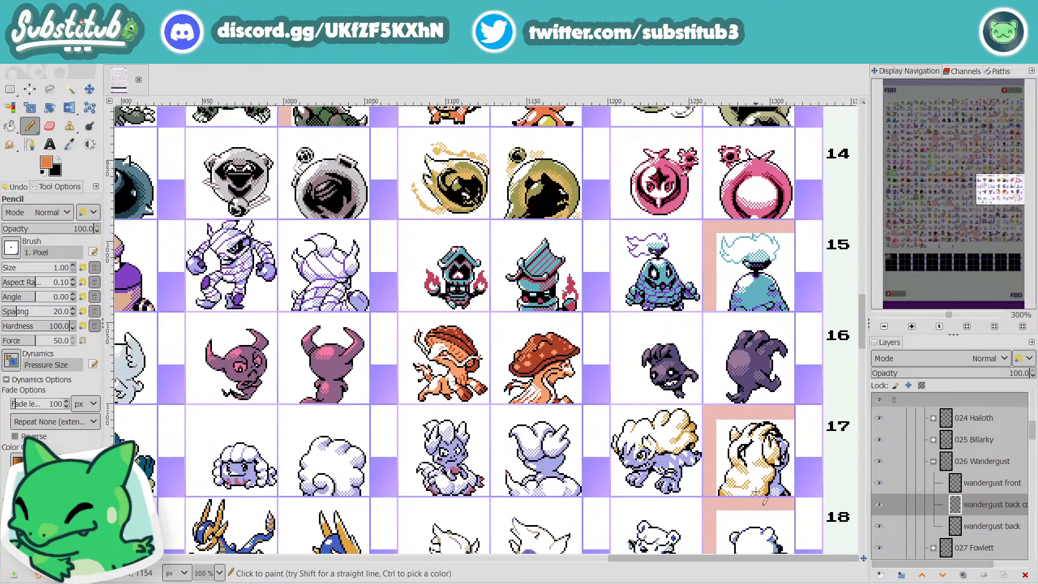
scroll(784, 504, down, 9)
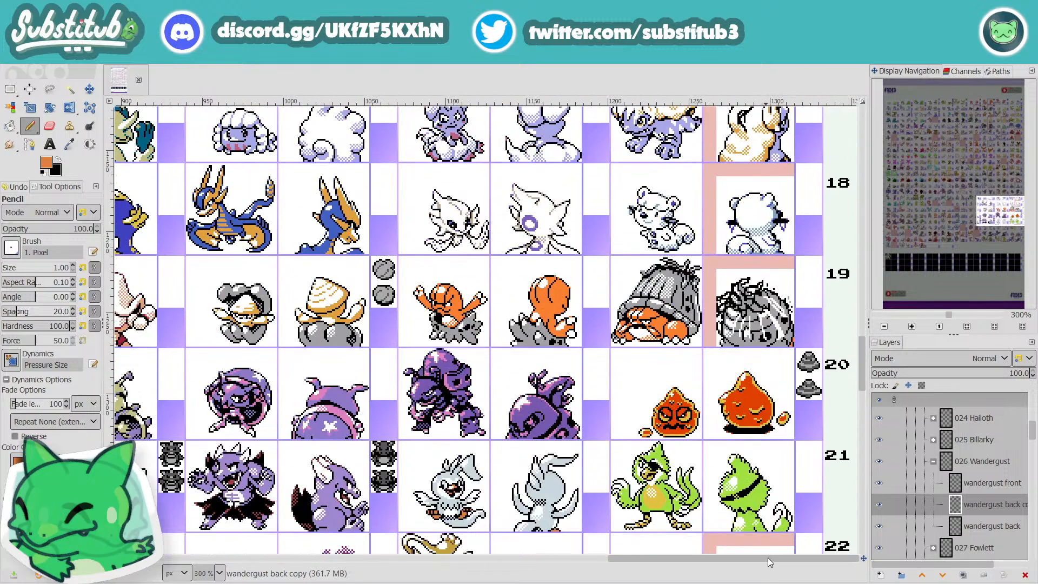
scroll(795, 552, down, 6)
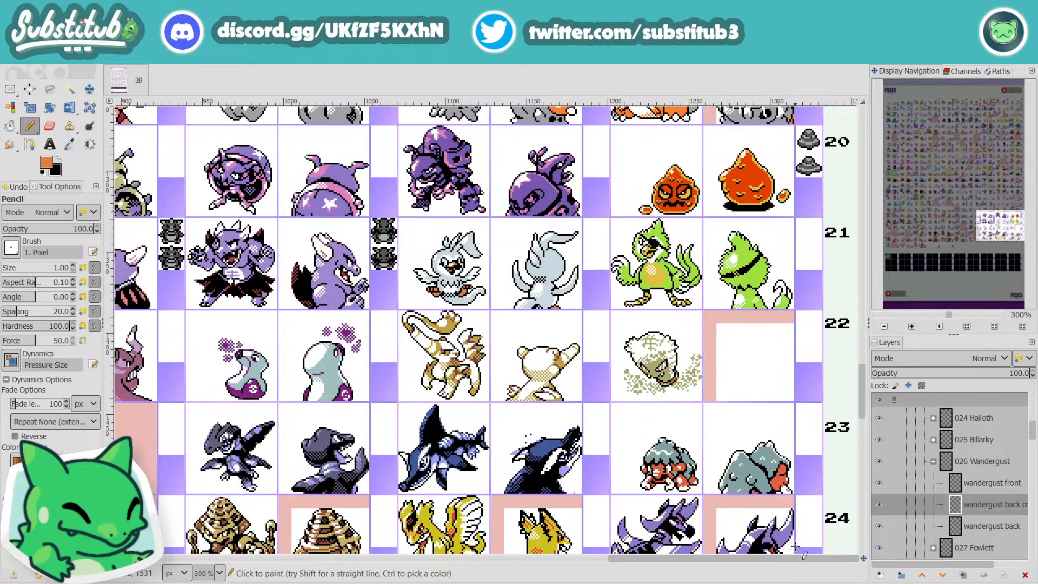
drag(803, 562, 304, 583)
scroll(347, 505, up, 3)
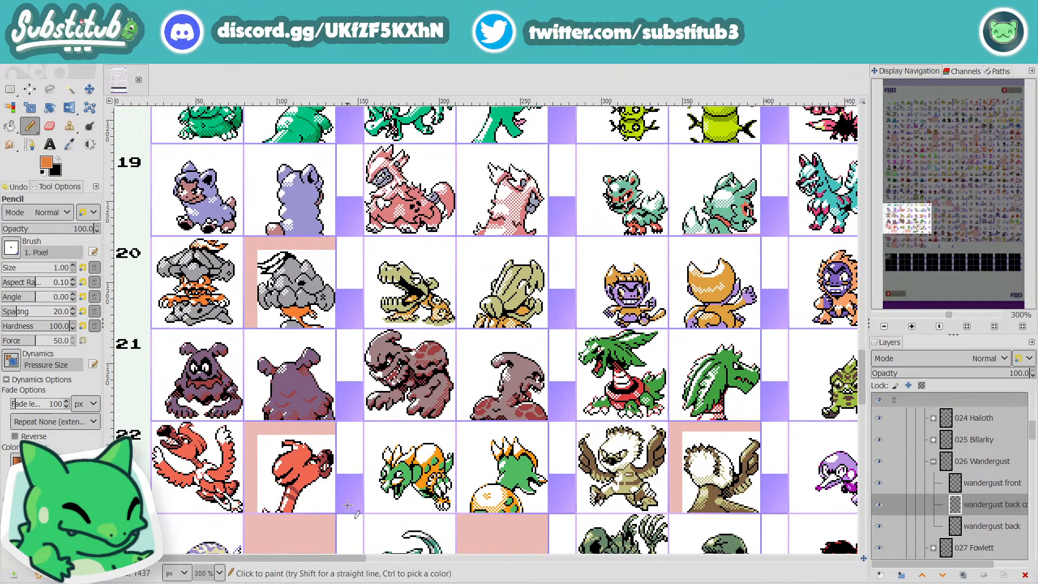
Step: Examine the left-hand columns from row 22 up to row 3, and back down to rows 6 to 9
scroll(353, 505, up, 3)
scroll(353, 505, up, 3)
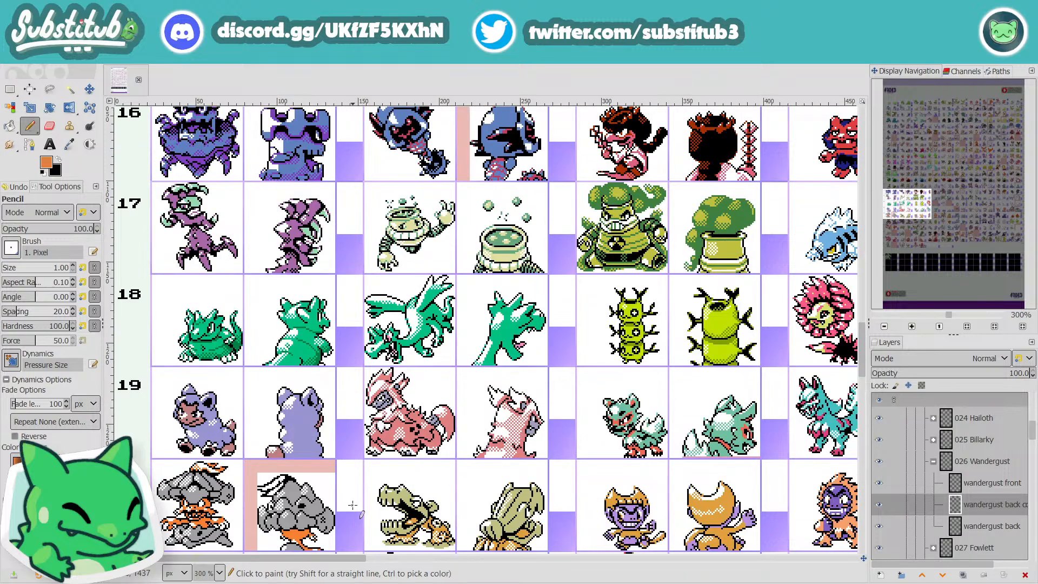
scroll(353, 505, up, 15)
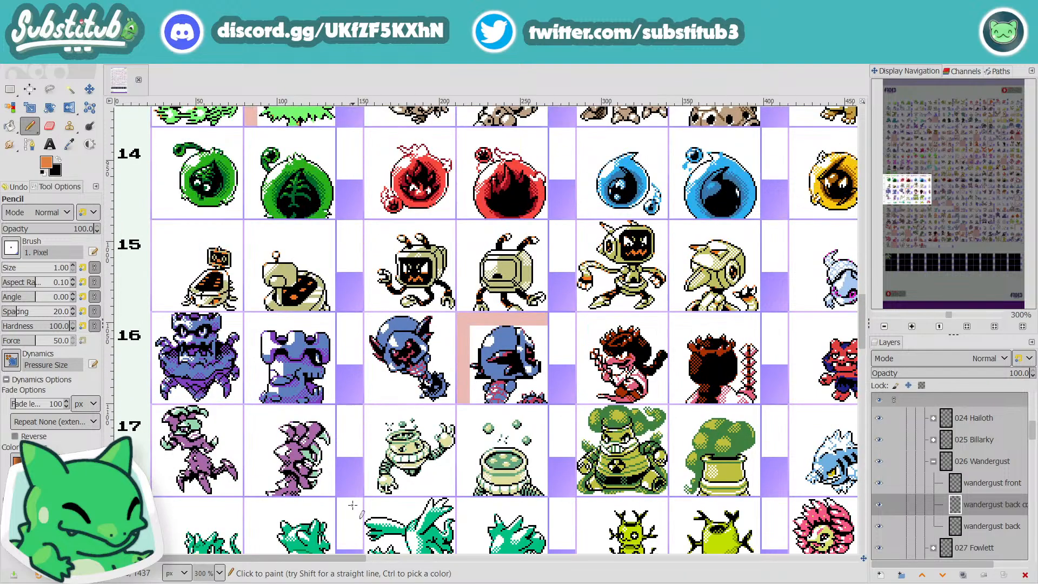
scroll(355, 502, up, 3)
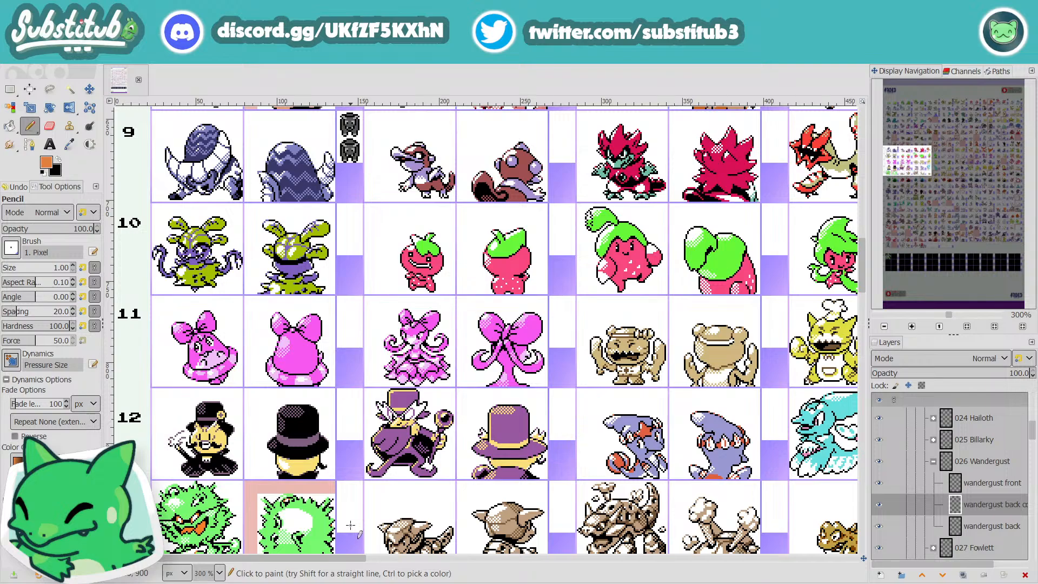
scroll(350, 525, up, 9)
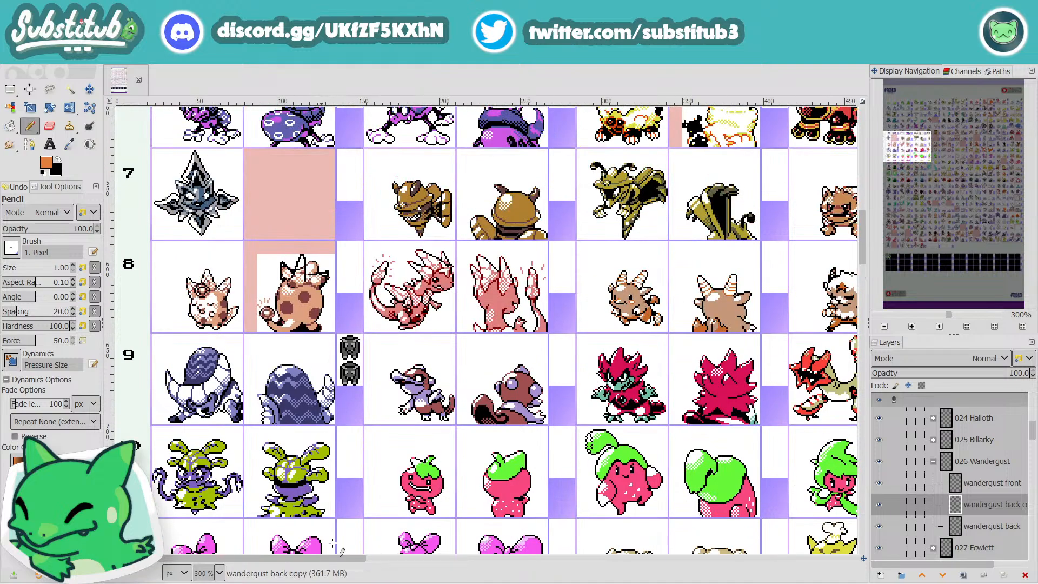
scroll(355, 542, up, 3)
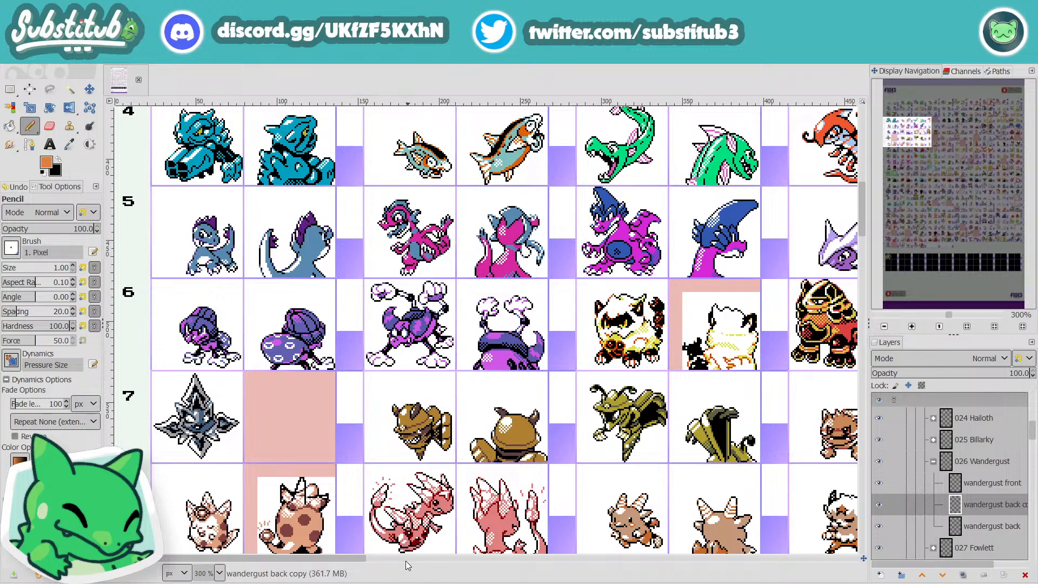
scroll(360, 527, up, 3)
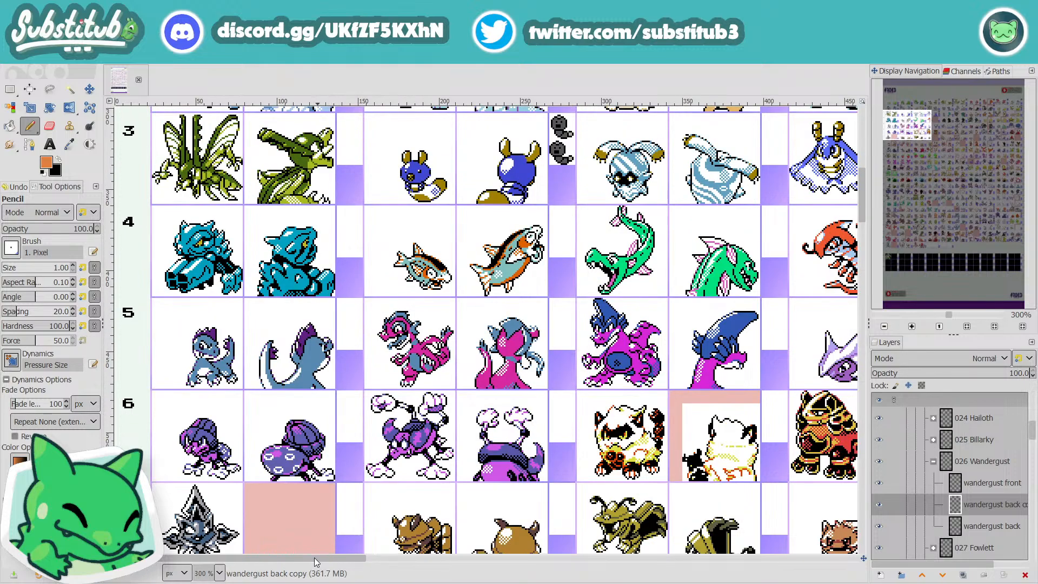
drag(328, 558, 319, 582)
scroll(442, 541, down, 1)
scroll(393, 545, down, 1)
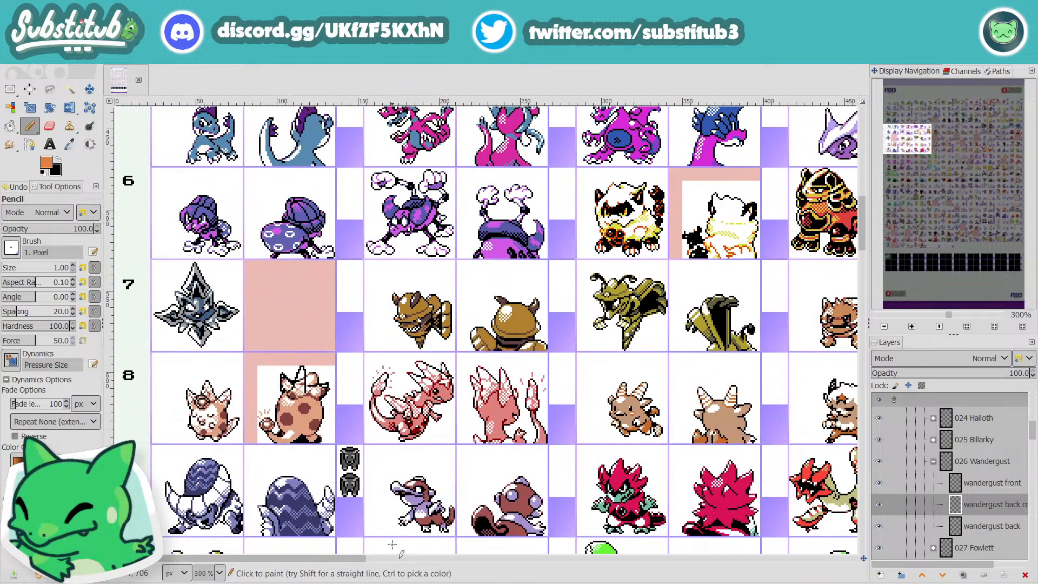
Step: Save the fakedex2024.xcf sheet while reviewing the marked back sprites in the middle columns of rows 7 to 10
drag(370, 561, 470, 578)
scroll(562, 517, down, 1)
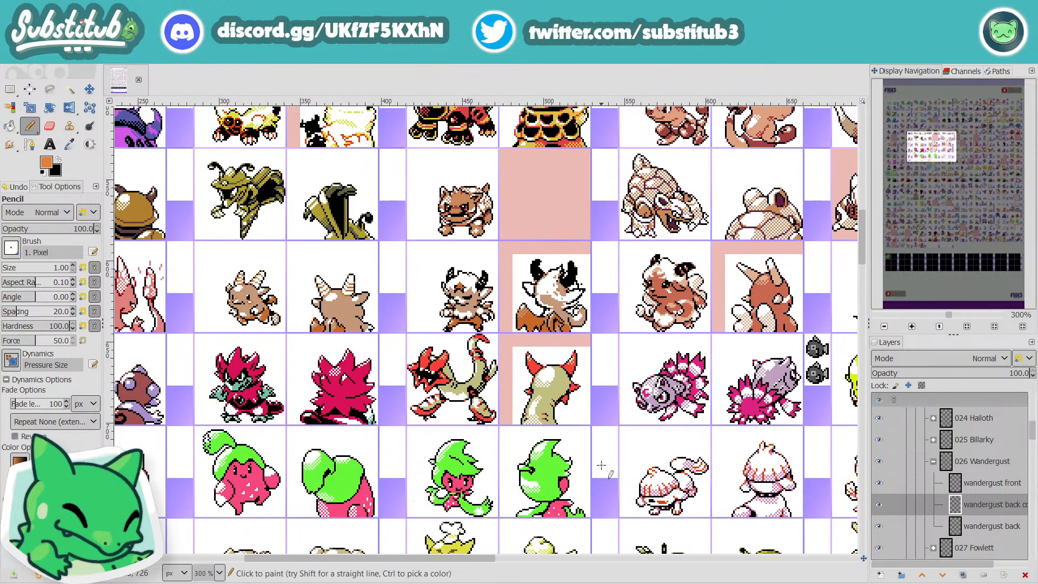
key(ctrl+s)
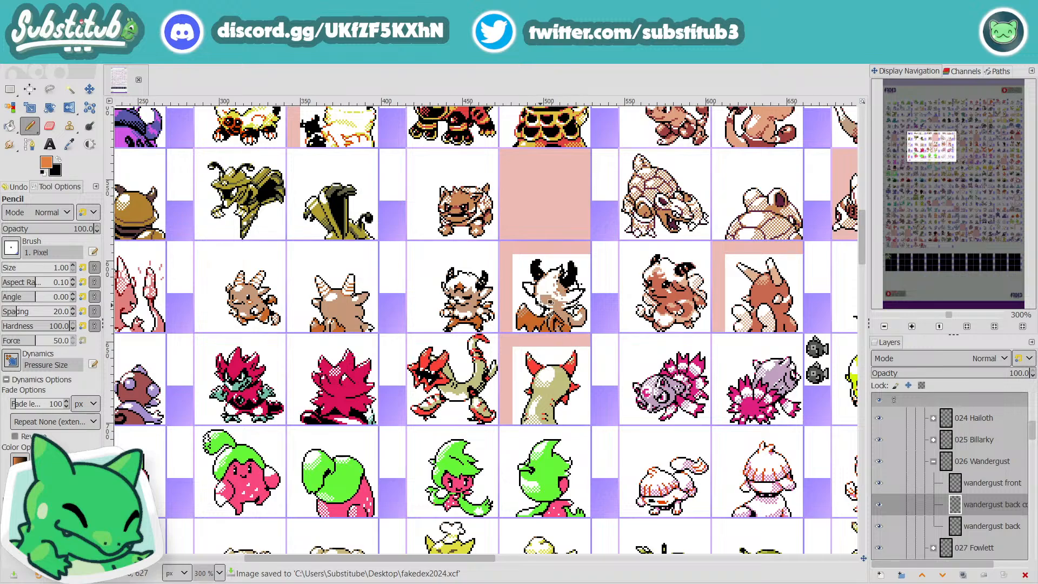
ctrl+scroll(544, 310, up, 1)
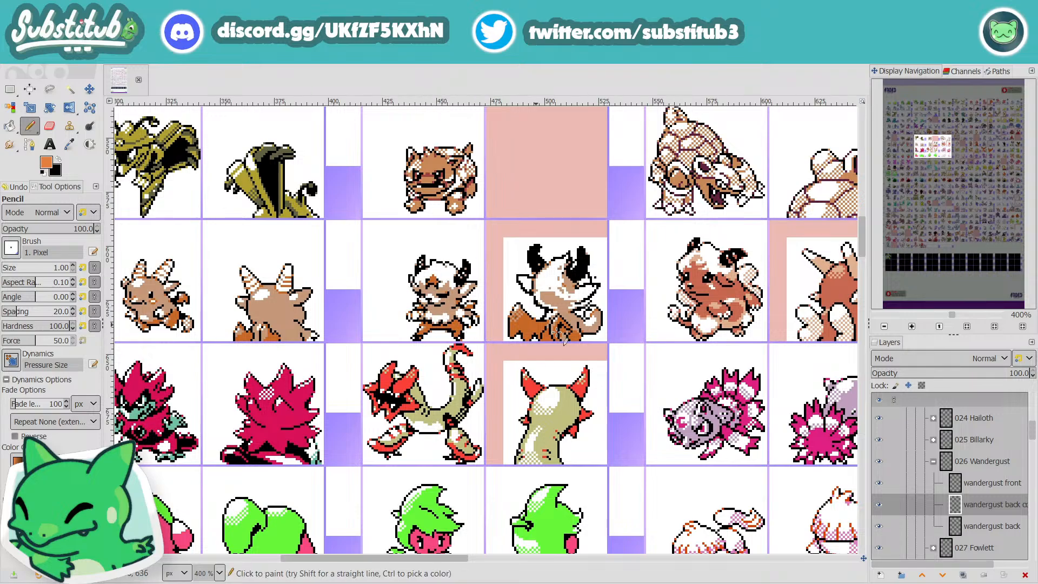
Step: Open the fakedex2022 image from the desktop's SPRITES folder and examine its horned brown creatures up close
click(1037, 583)
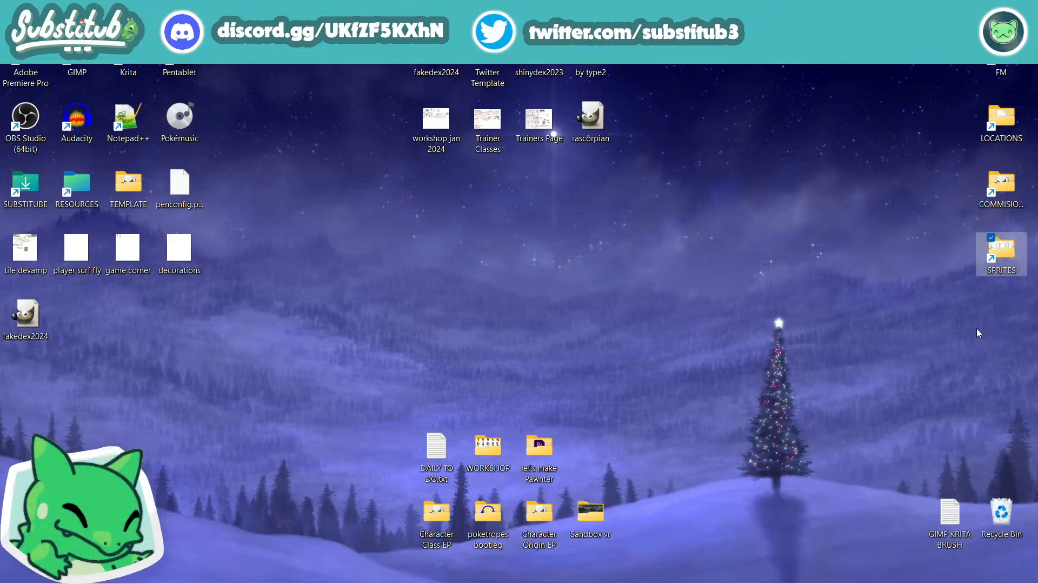
double_click(1000, 258)
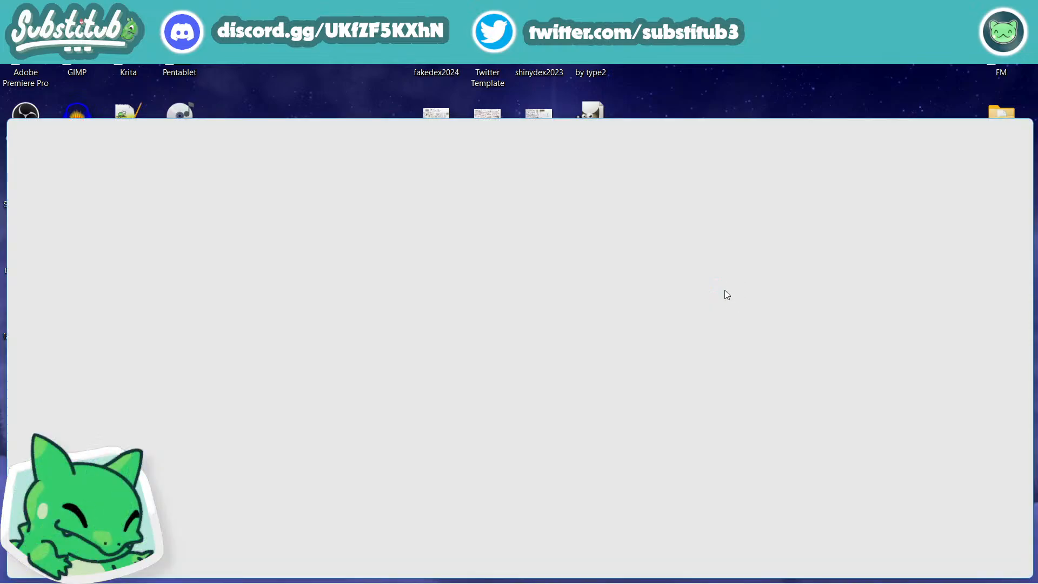
double_click(271, 355)
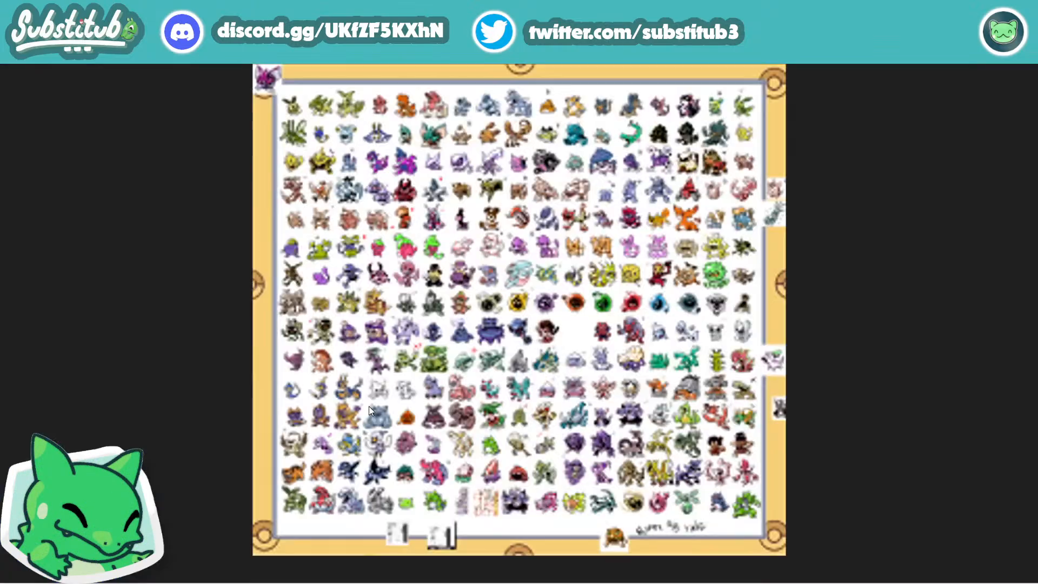
scroll(338, 265, up, 1)
scroll(338, 265, up, 4)
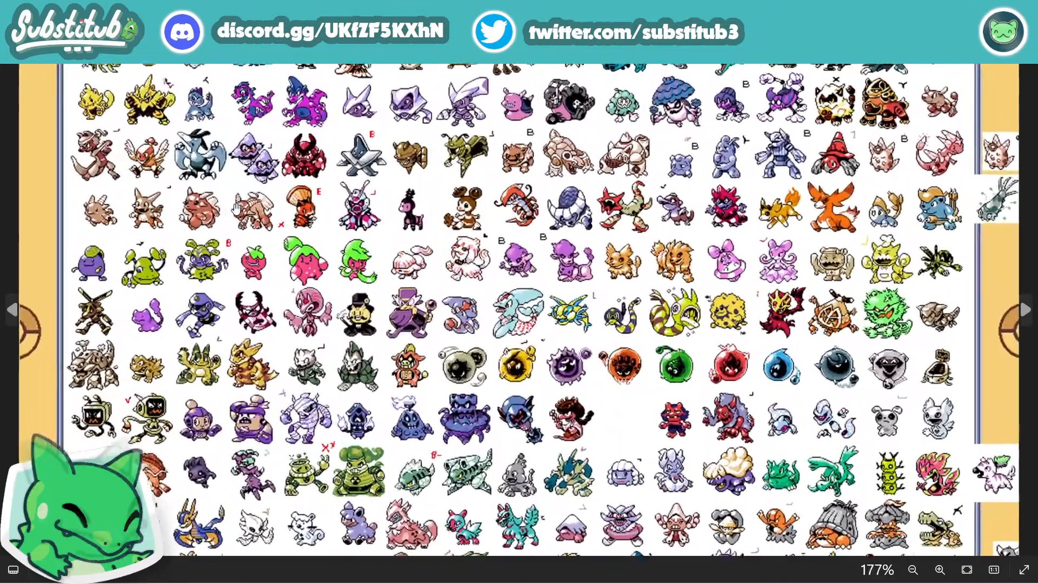
scroll(447, 365, up, 4)
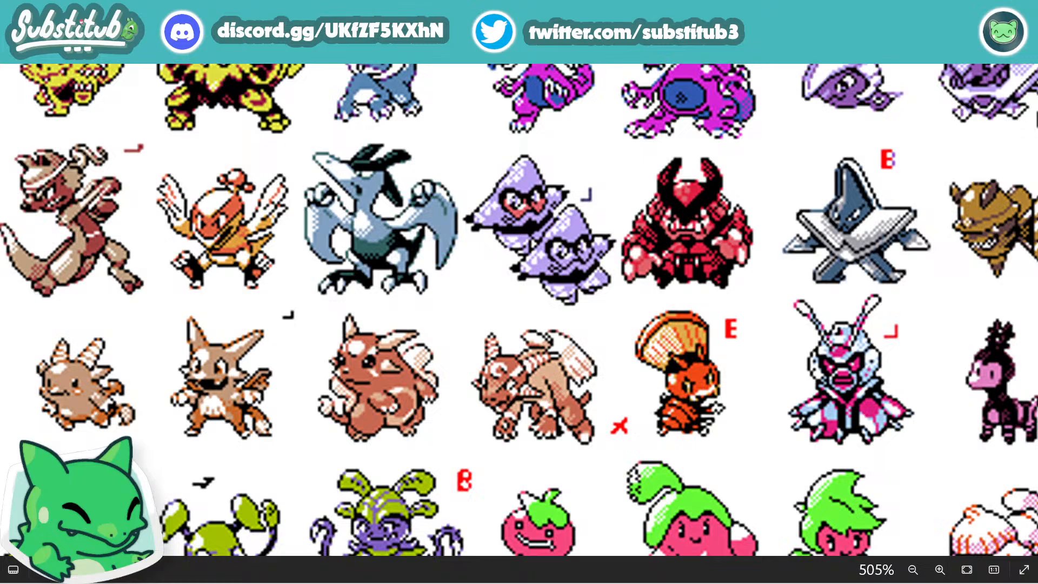
Step: View the fakedex2022 image beside the sprite sheet for comparison, close it and return to the full-size sheet in GIMP
drag(446, 16, 1036, 130)
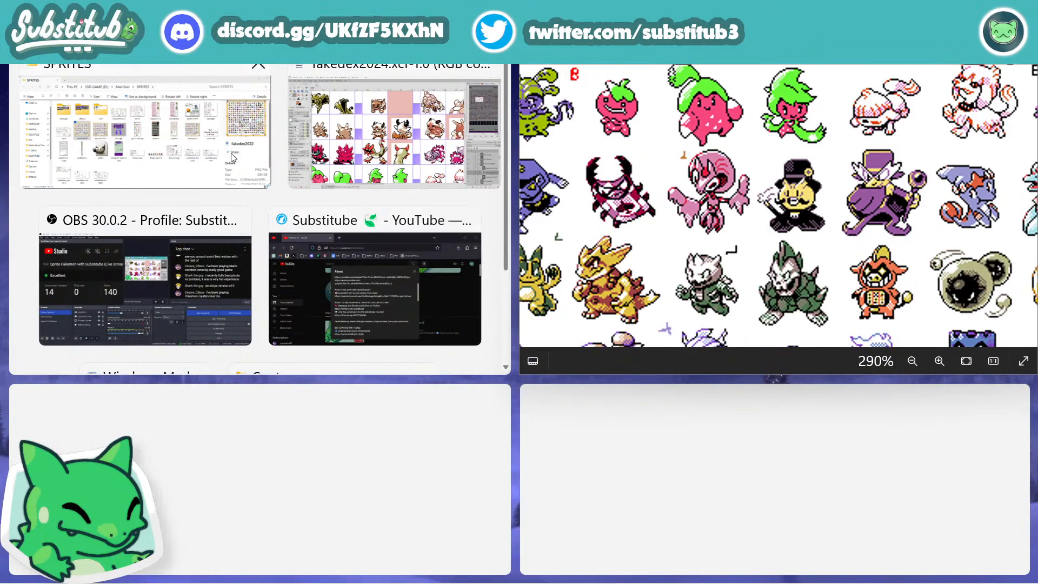
click(403, 183)
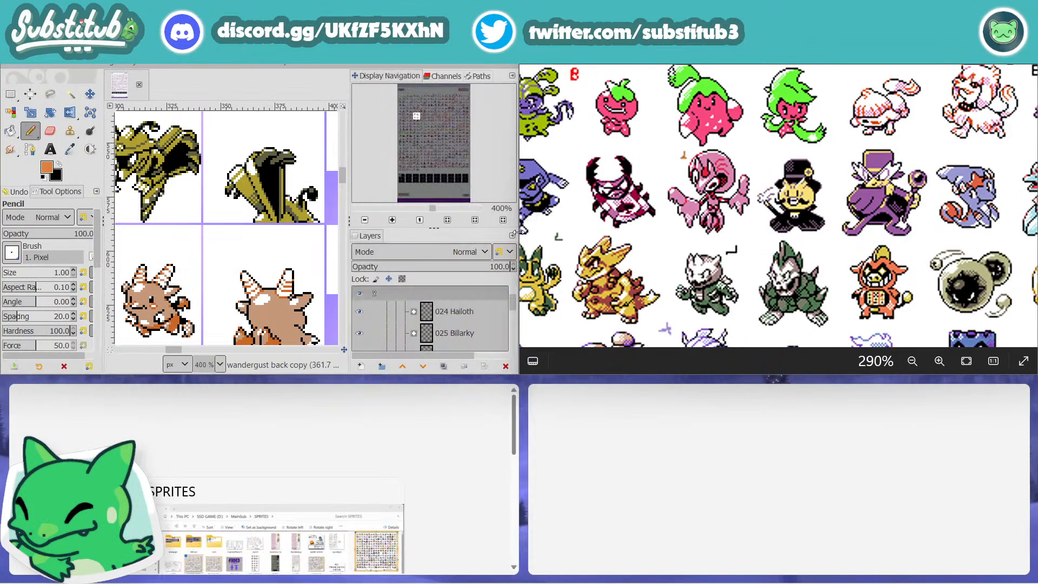
drag(163, 351, 242, 357)
double_click(890, 210)
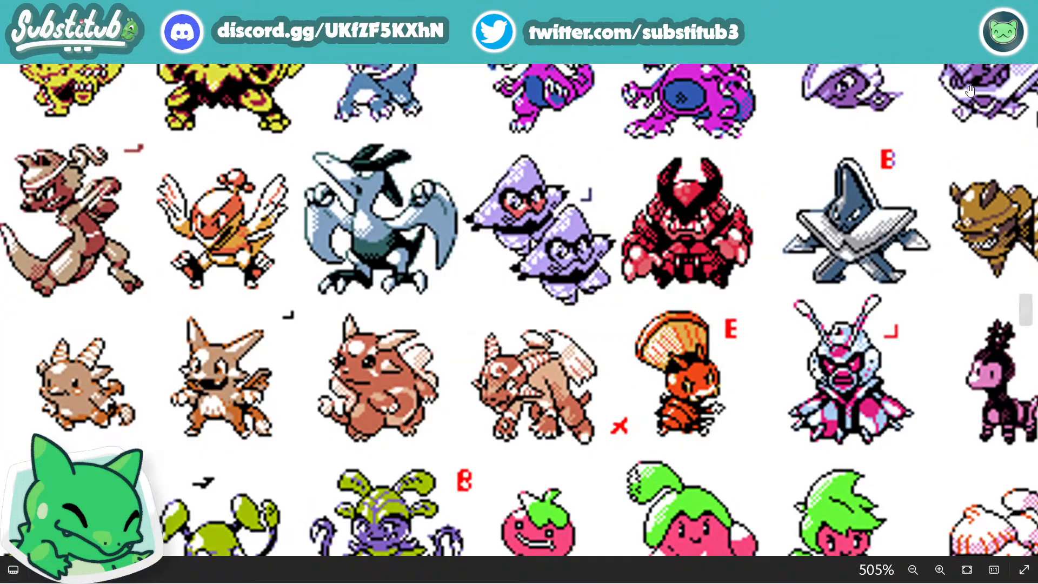
click(1021, 11)
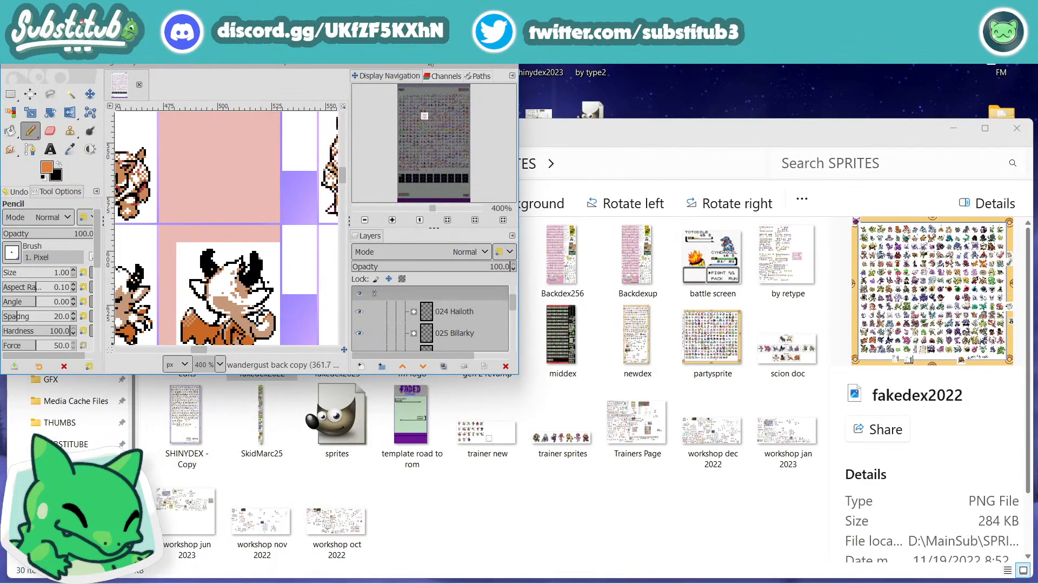
click(472, 45)
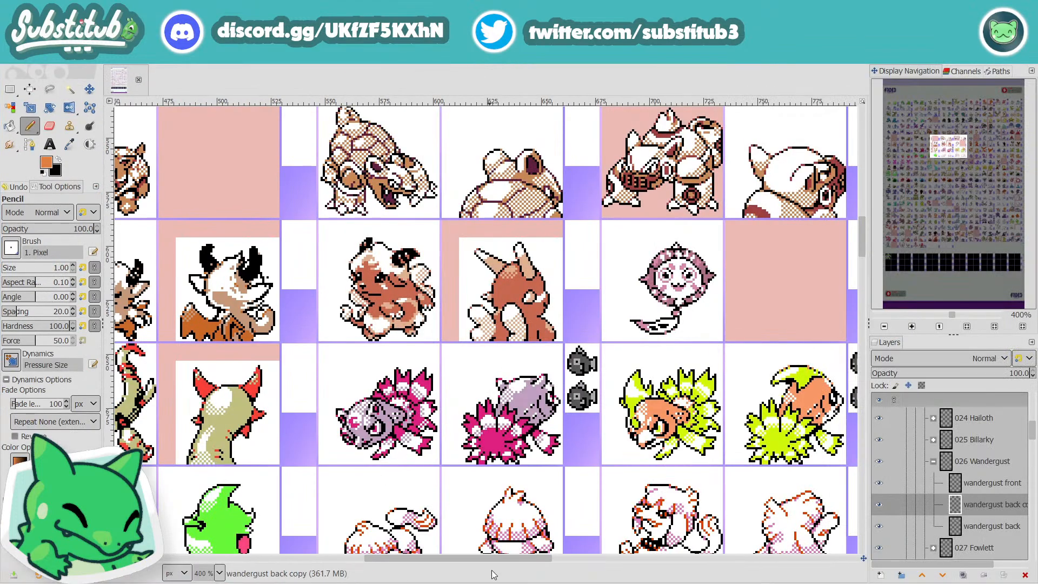
Step: Save the sheet and try a white pencil pixel, sampled from the sprite's background, at the neck of row 8's black-horned back sprite
scroll(499, 562, left, 5)
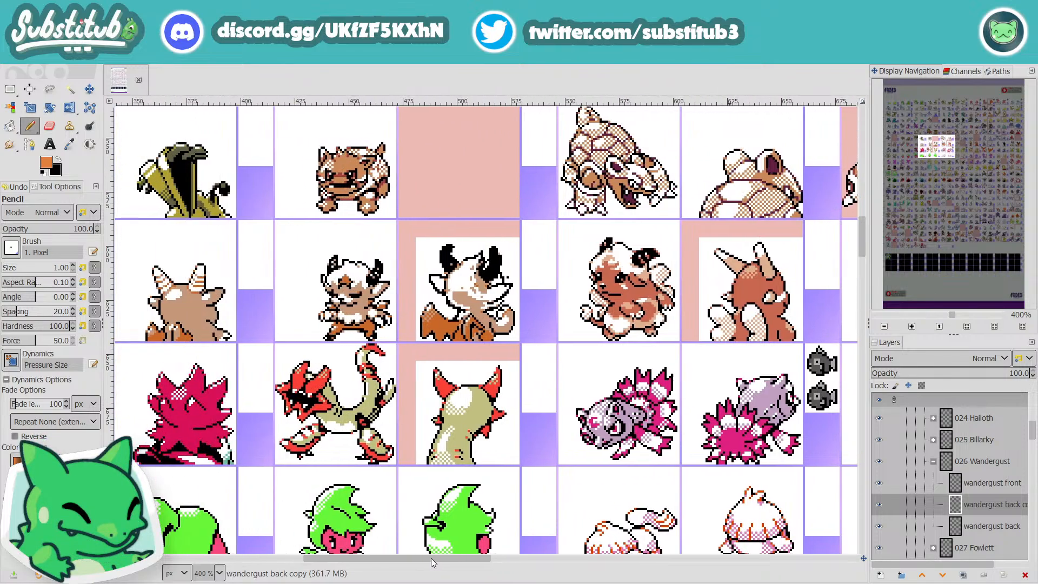
key(ctrl+s)
scroll(425, 282, up, 3)
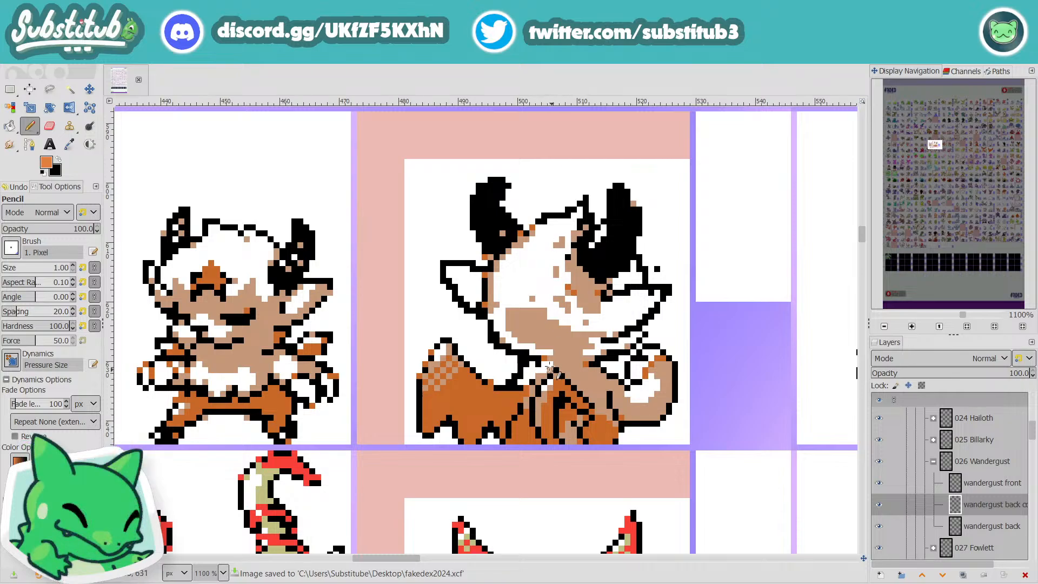
key(o)
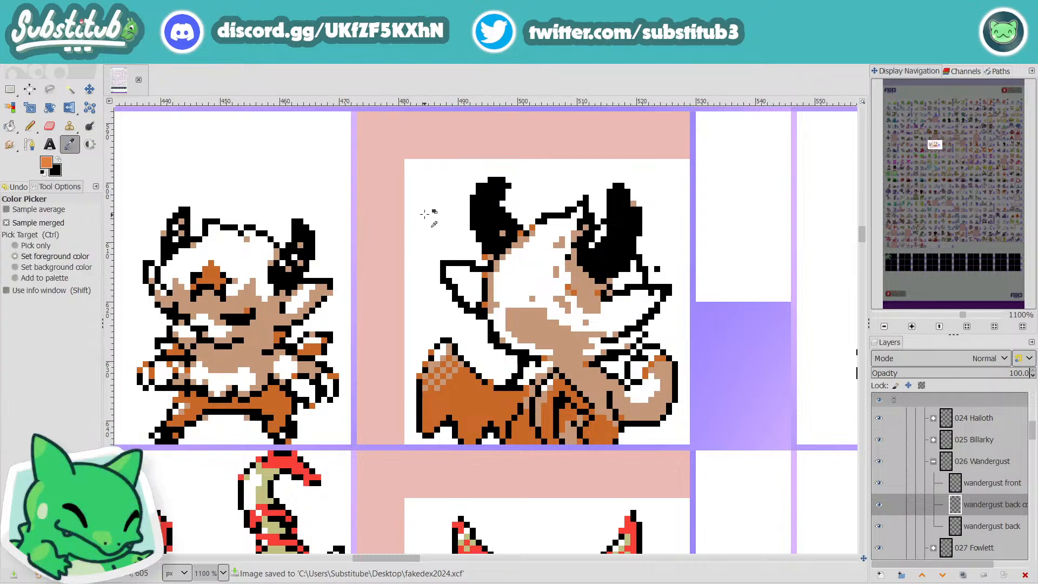
click(430, 211)
key(n)
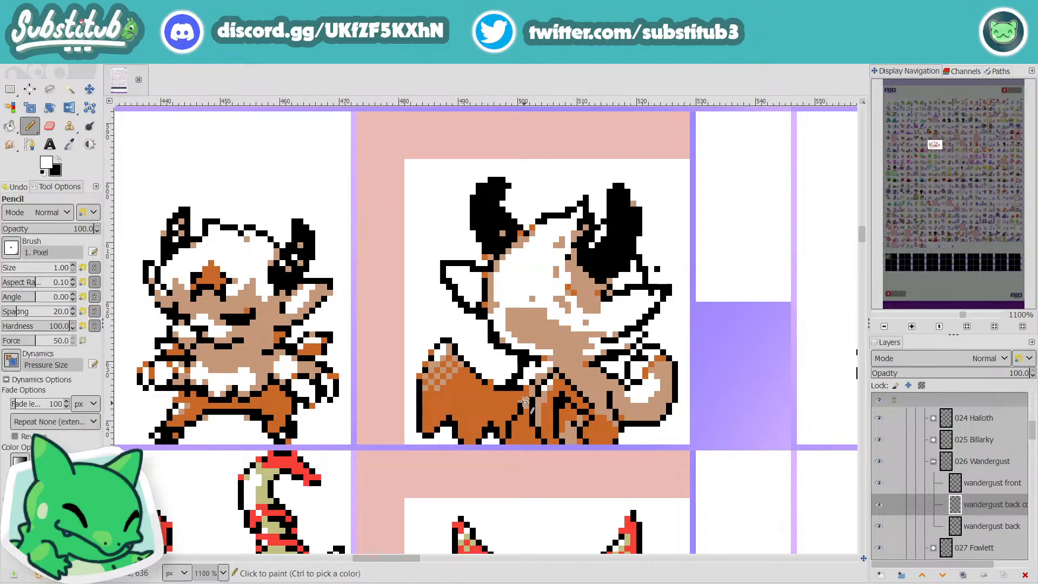
click(540, 362)
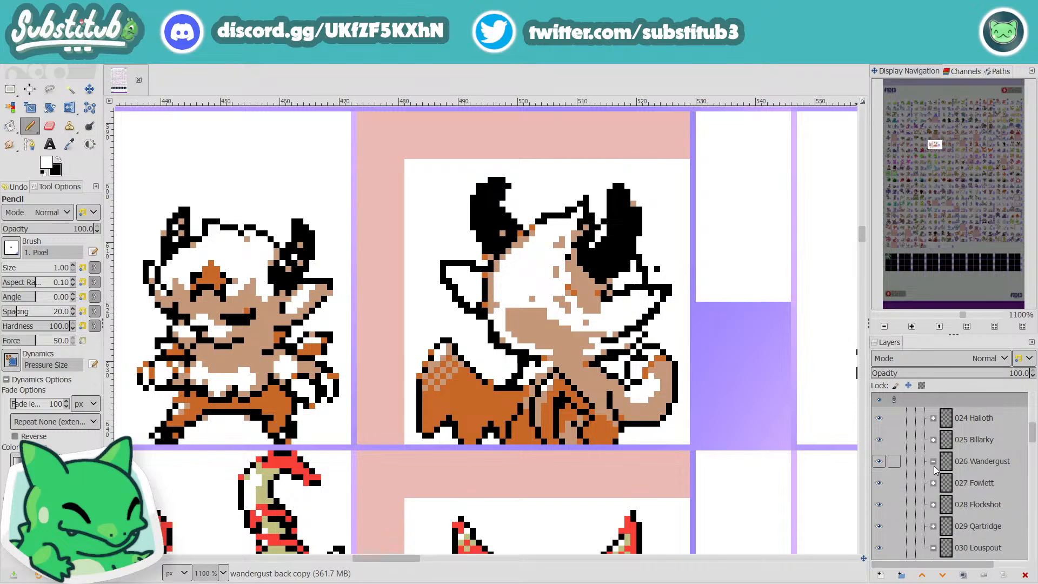
Step: Collapse the row 3 and rows 1-5 layer groups and select the row 8 jemboree-telekapi group
scroll(946, 472, up, 3)
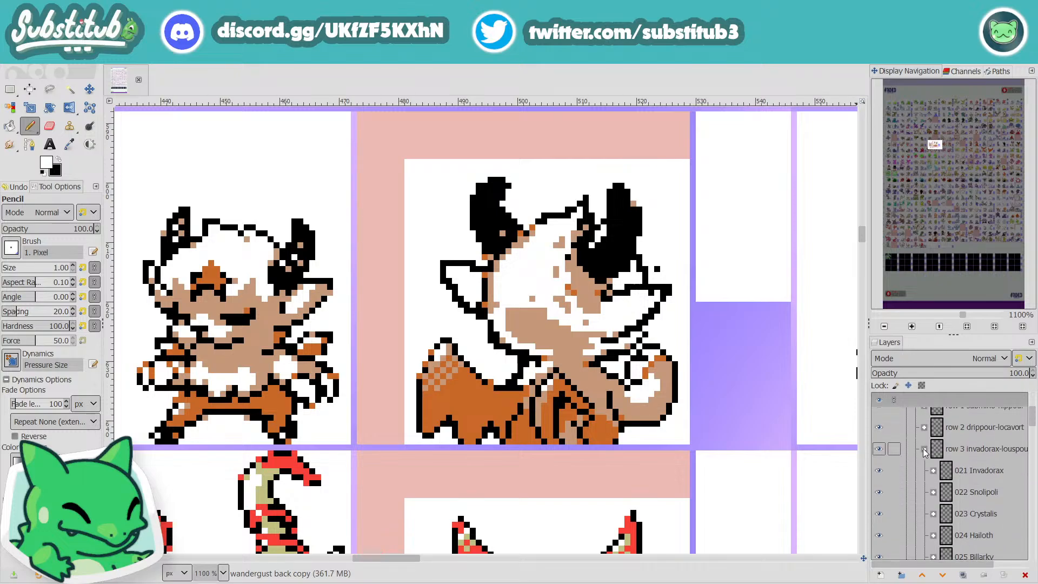
click(925, 450)
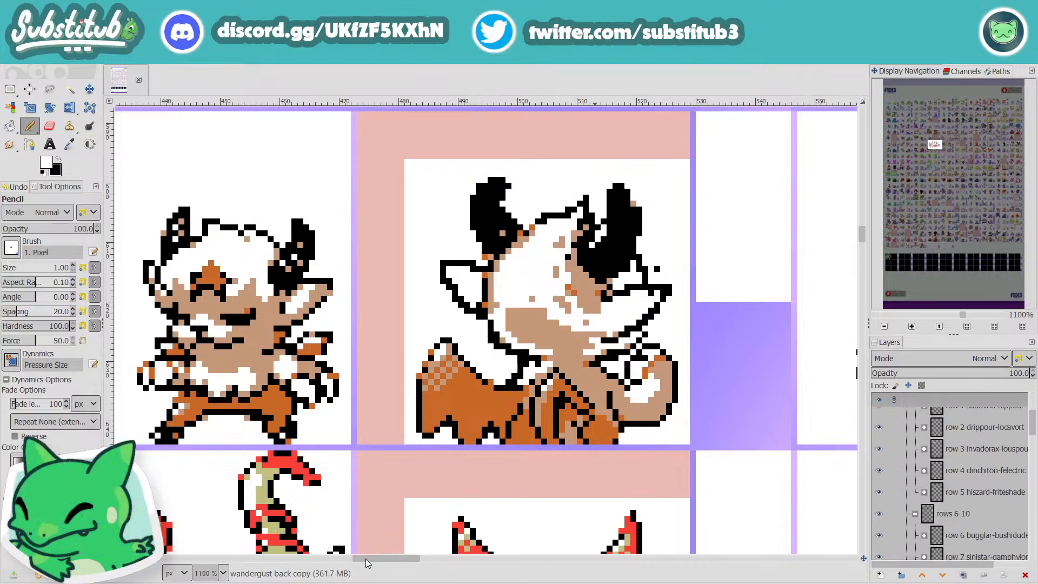
drag(365, 559, 375, 500)
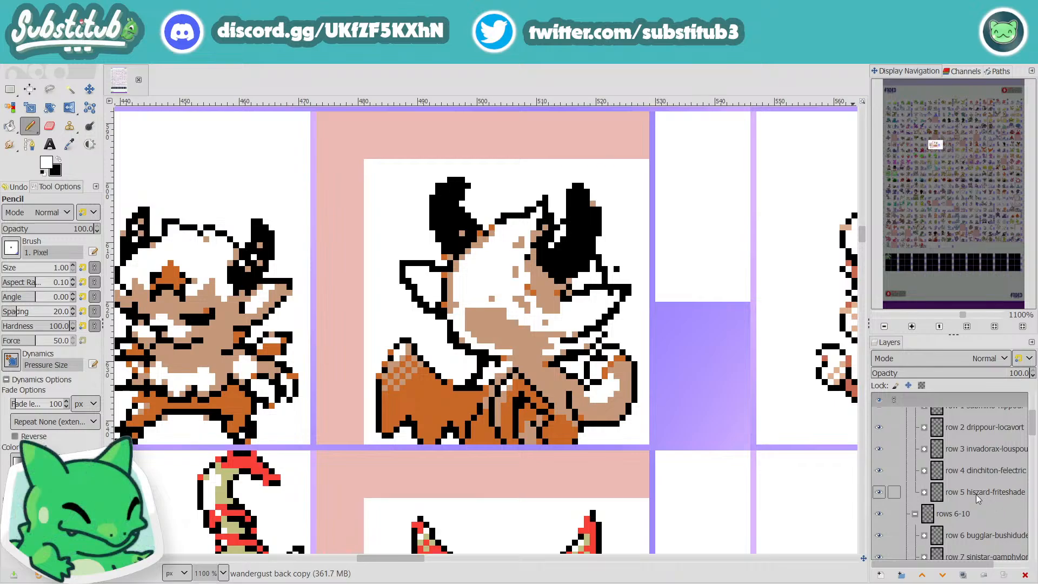
scroll(973, 487, up, 3)
click(915, 455)
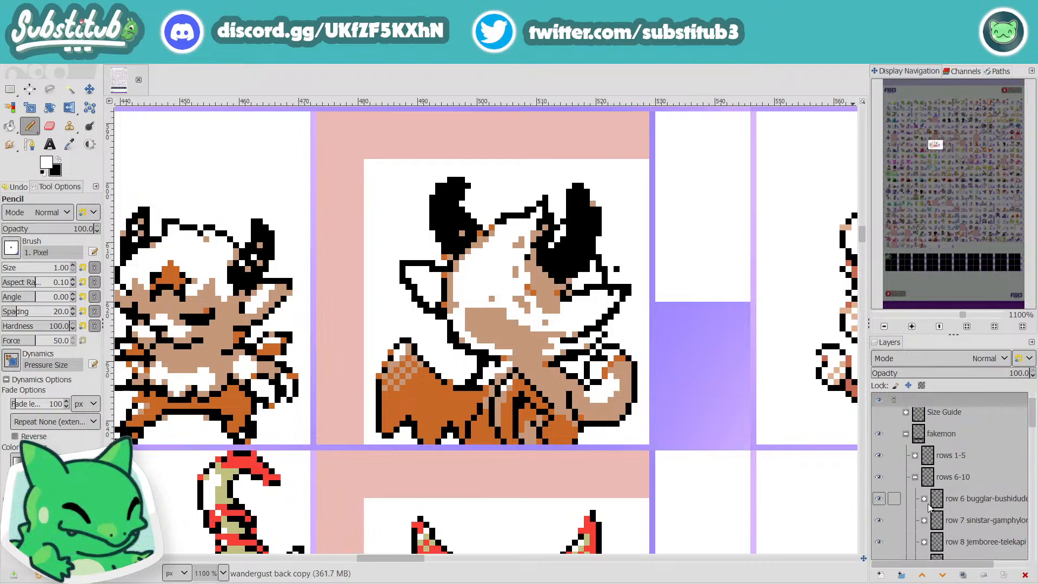
scroll(936, 511, down, 1)
click(951, 518)
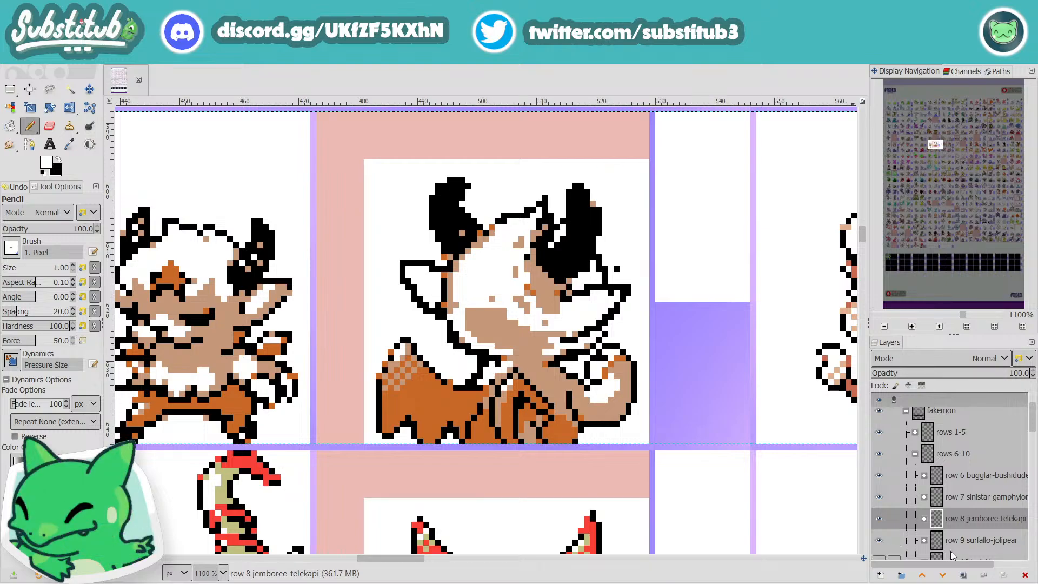
Step: Examine the middle columns of rows 4 and 5, including the purple pointed-hood creature's front and back sprites
scroll(422, 355, down, 4)
scroll(414, 355, up, 2)
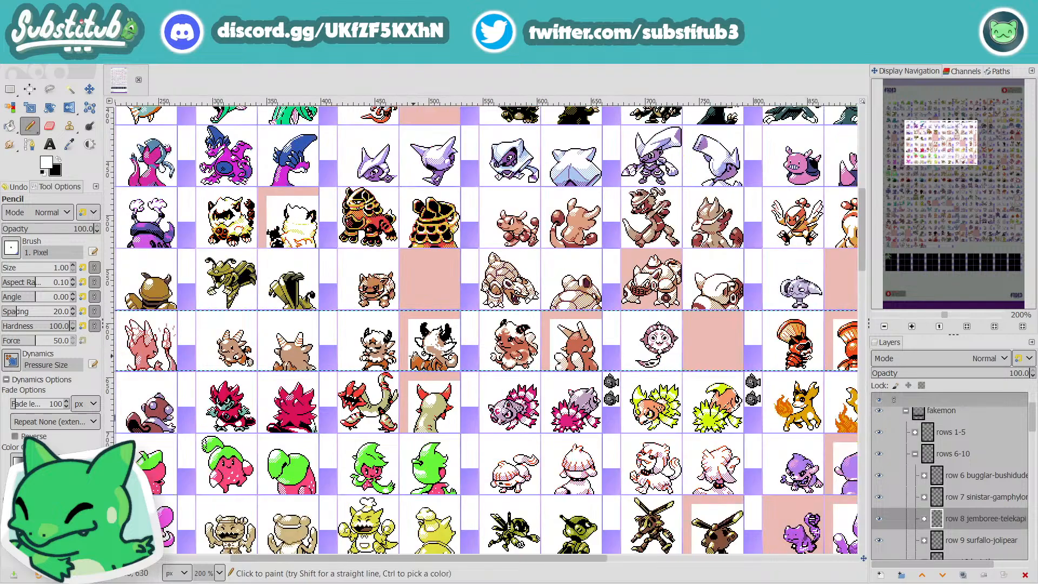
scroll(400, 379, up, 2)
scroll(386, 404, up, 1)
scroll(383, 404, up, 2)
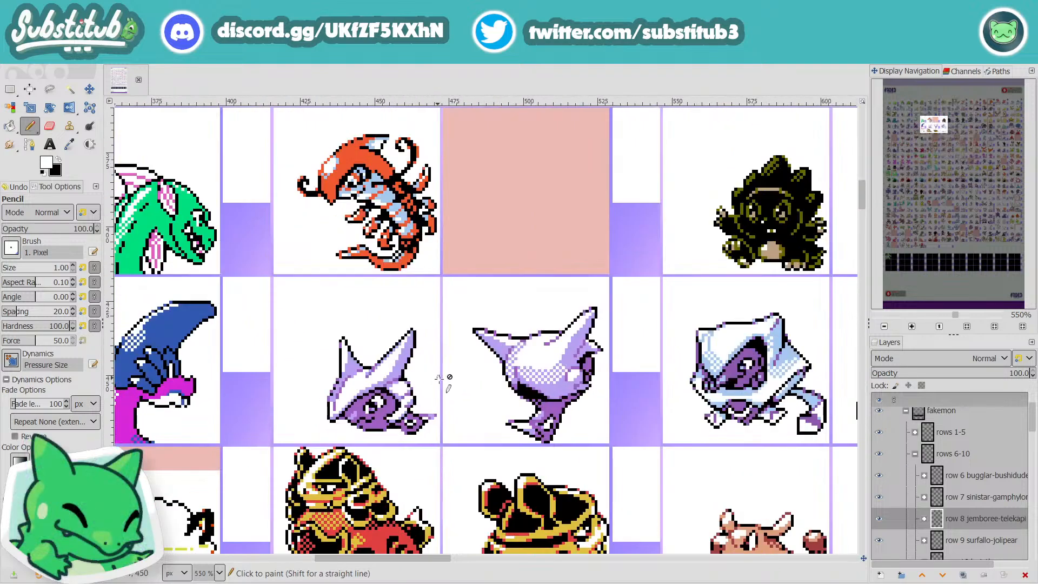
scroll(479, 416, up, 1)
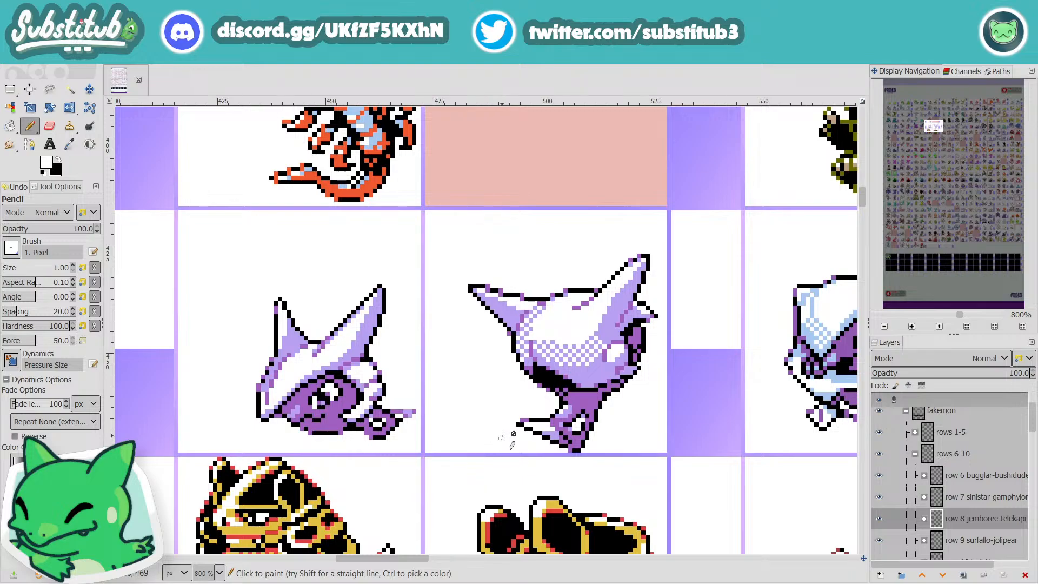
scroll(462, 516, down, 1)
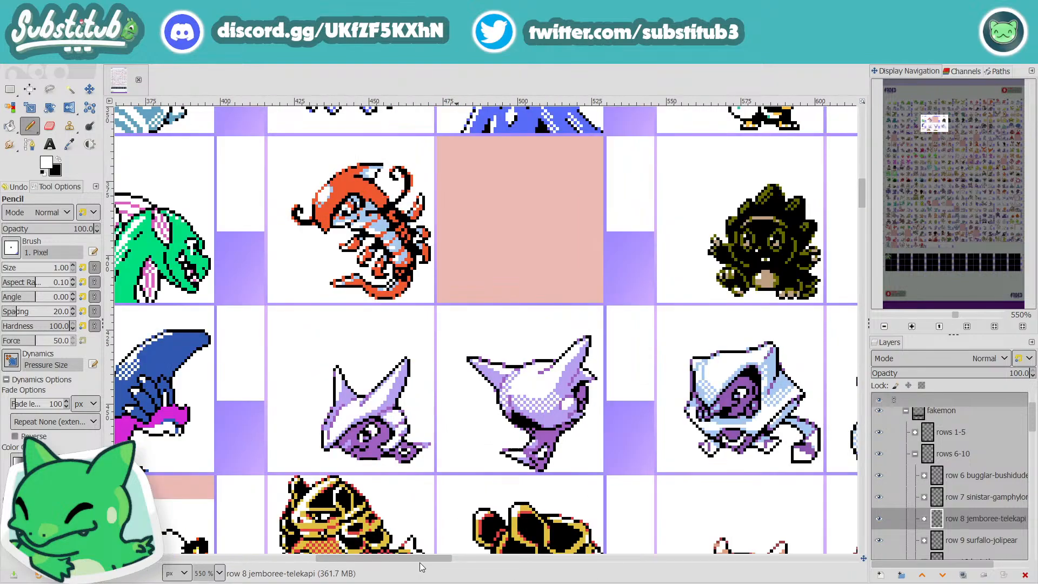
drag(422, 560, 447, 577)
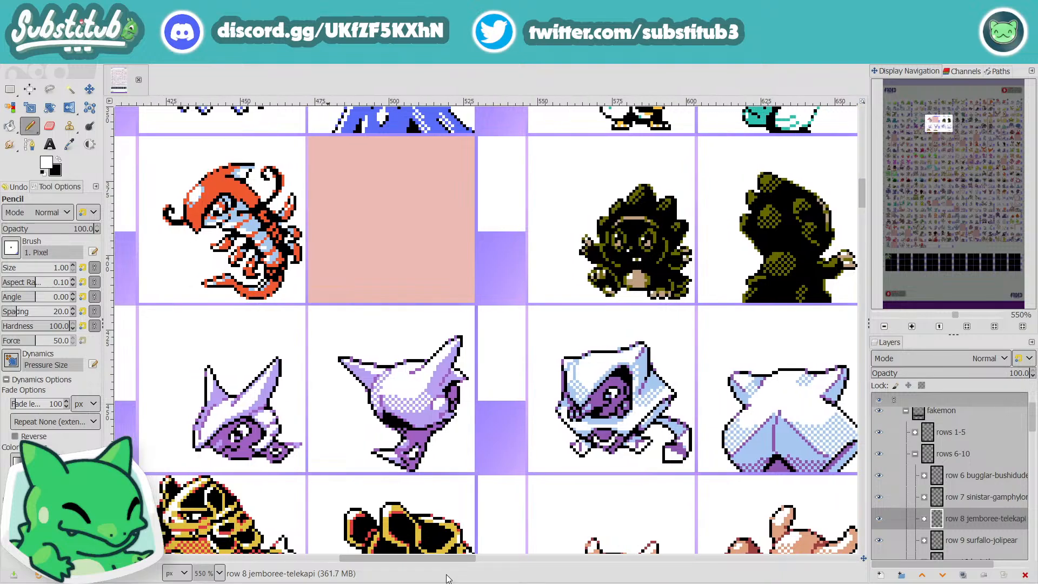
Step: Examine the sheet's middle columns from the pointed-hood and armoured sprites down to the rows around the black-horned back sprite
drag(447, 575, 520, 577)
drag(485, 580, 407, 582)
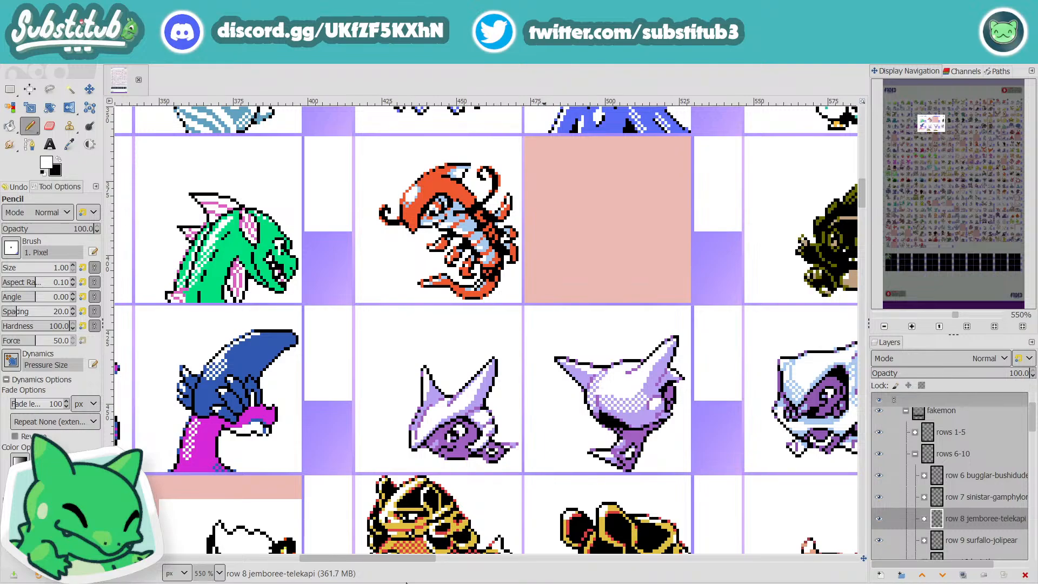
scroll(424, 522, down, 4)
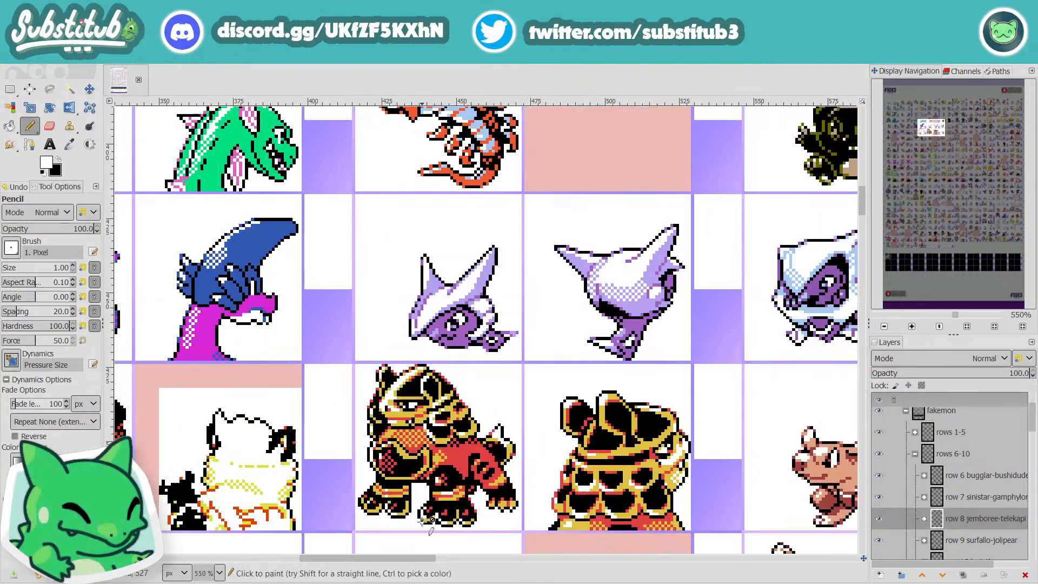
scroll(425, 521, up, 4)
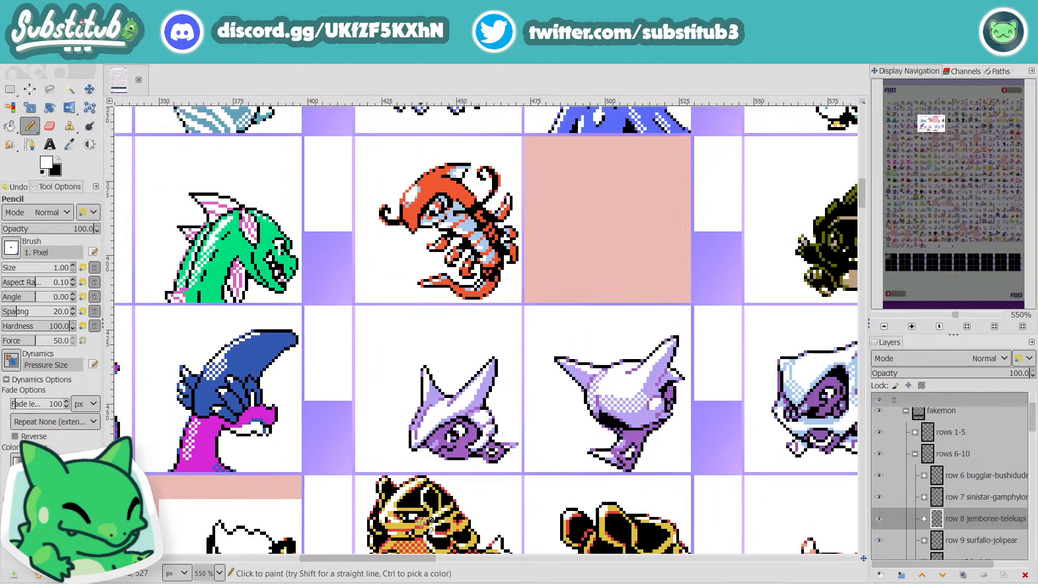
scroll(424, 522, up, 4)
scroll(424, 522, down, 6)
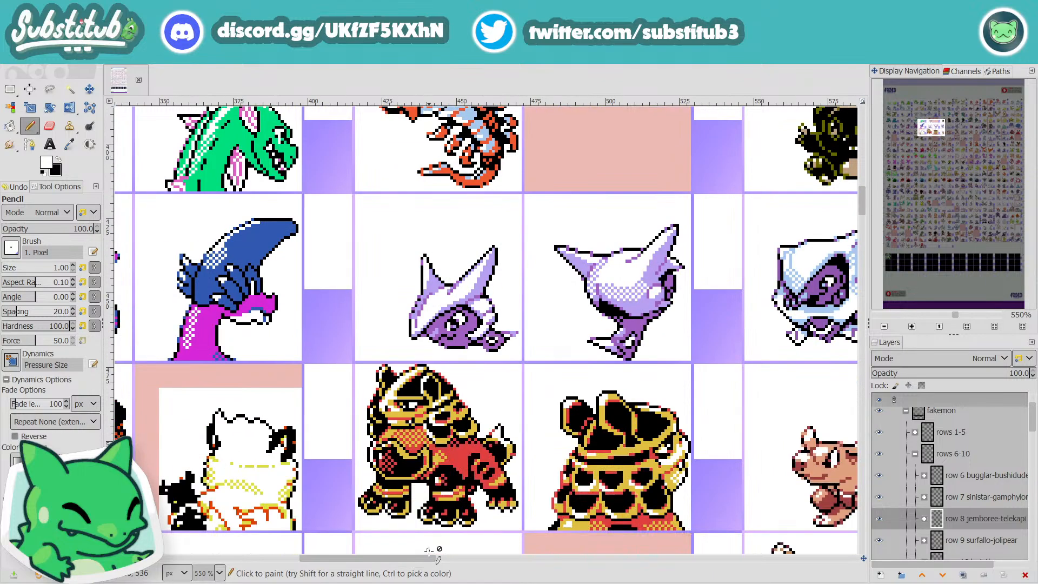
scroll(429, 550, down, 8)
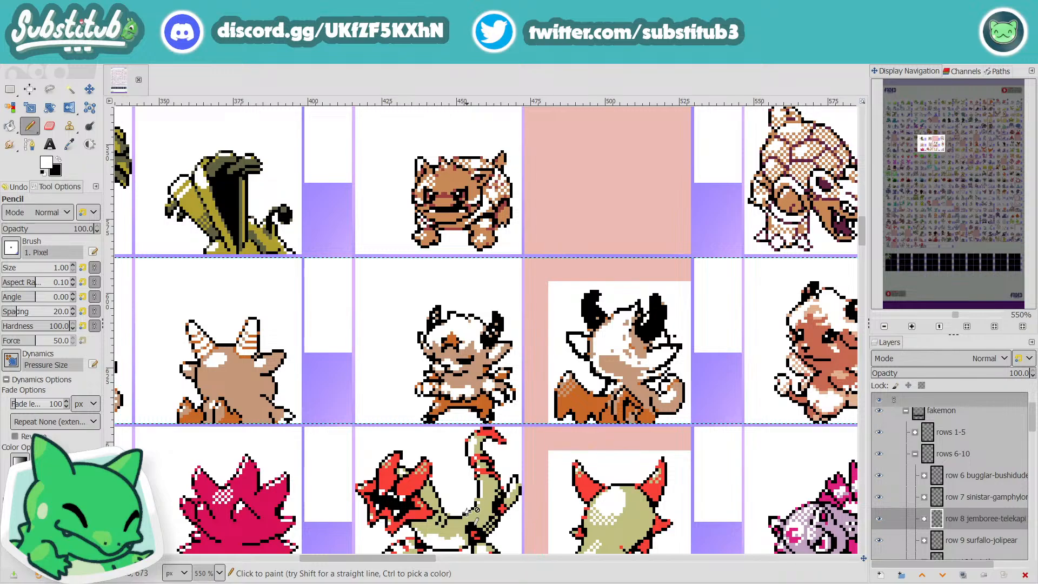
scroll(524, 378, down, 2)
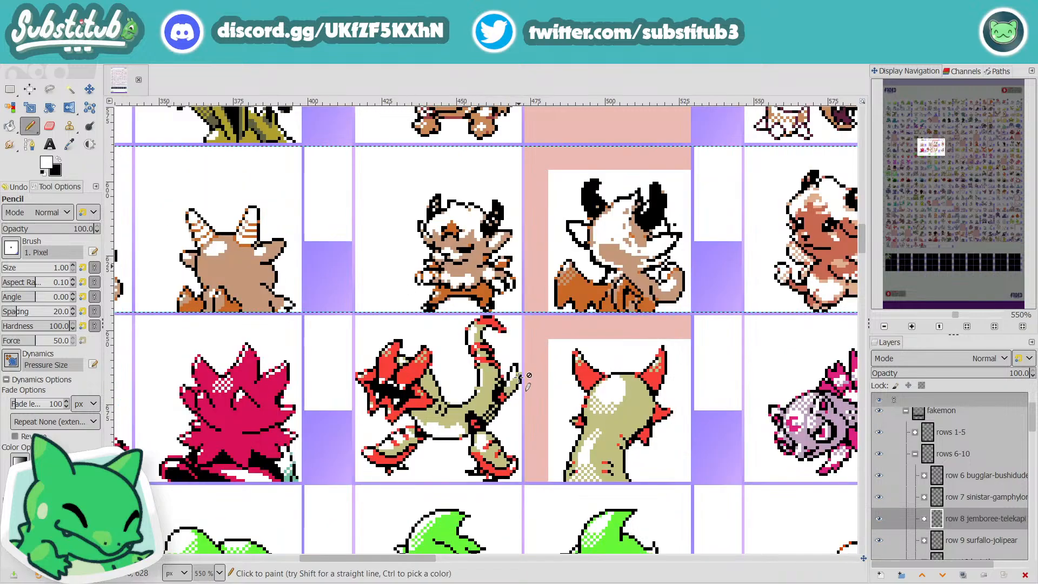
scroll(519, 376, down, 3)
Step: Save the sheet and select the sabatyr back layer inside the 074 Sabatyr group of row 8
key(ctrl+s)
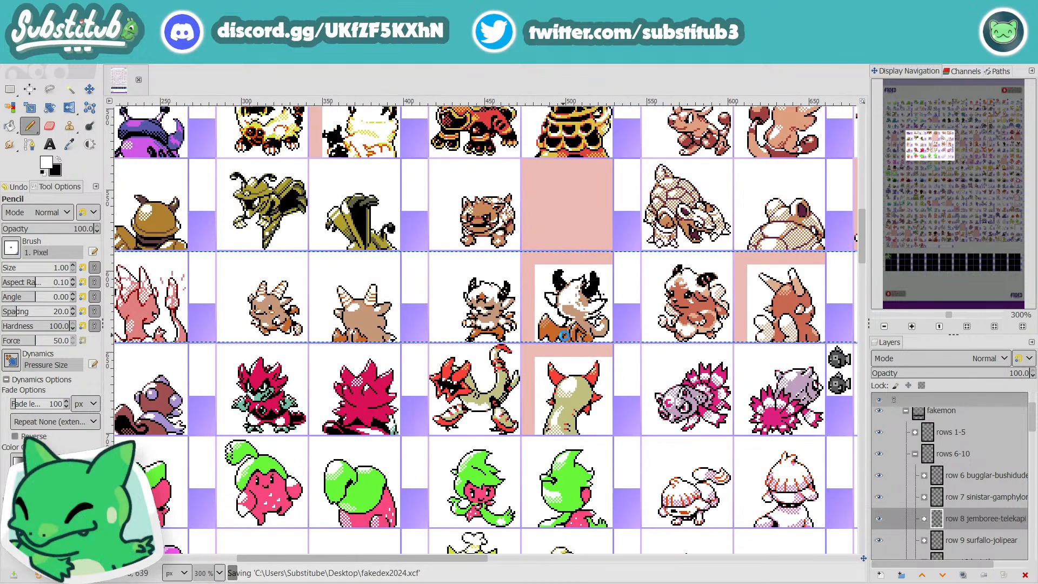
scroll(575, 314, up, 4)
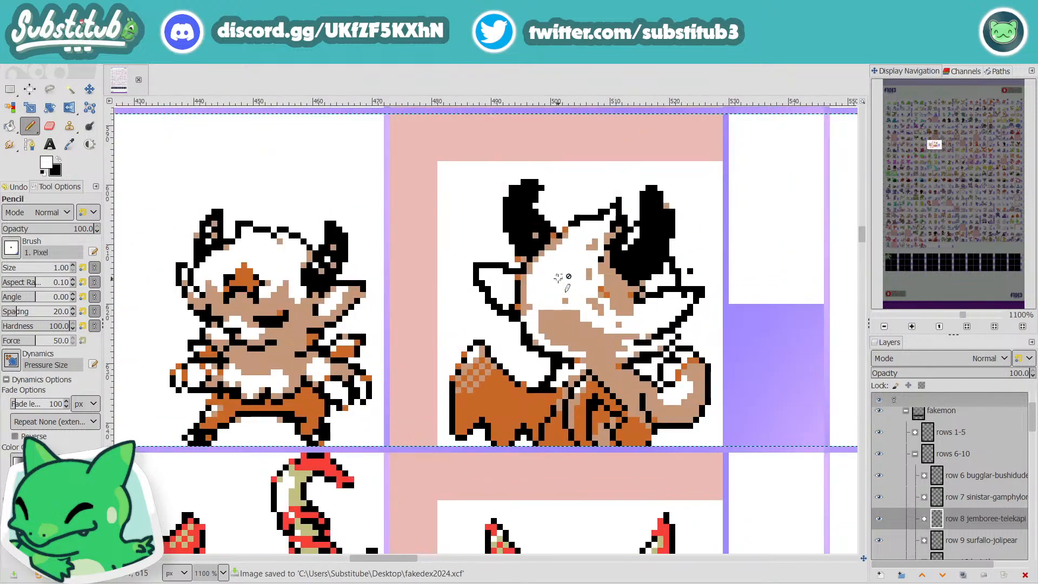
click(567, 236)
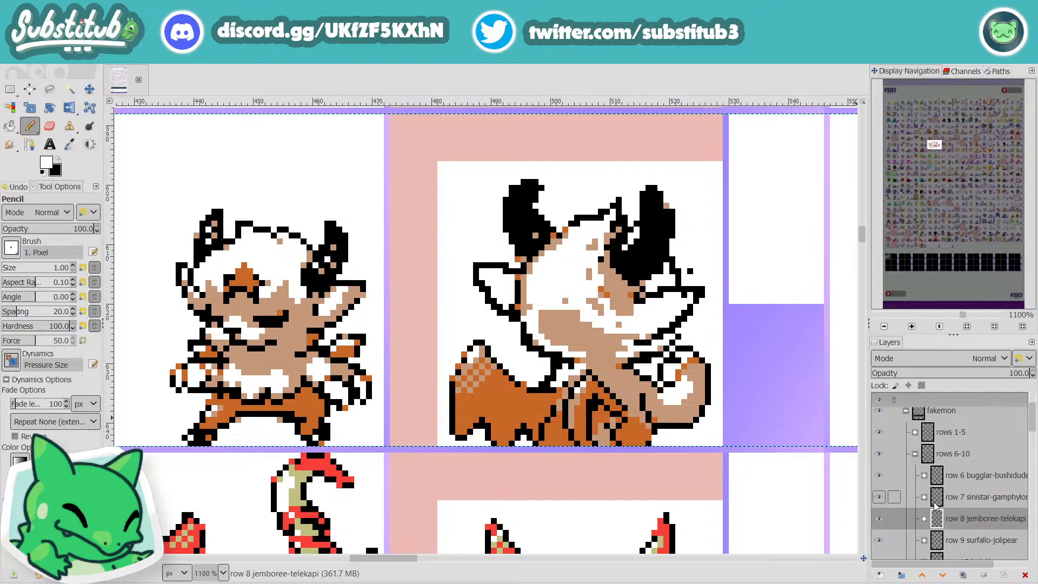
click(924, 518)
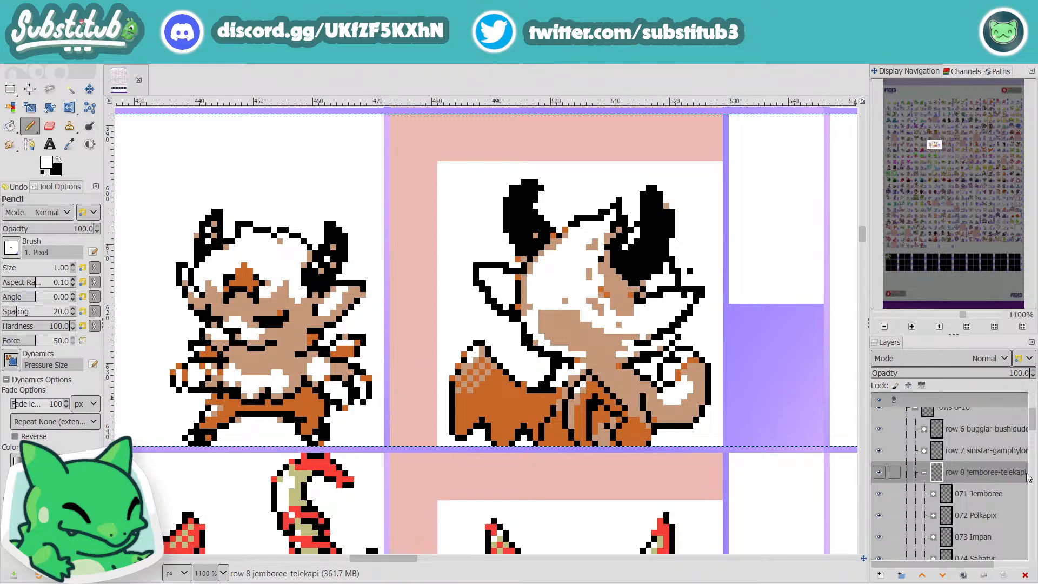
scroll(1005, 495, down, 1)
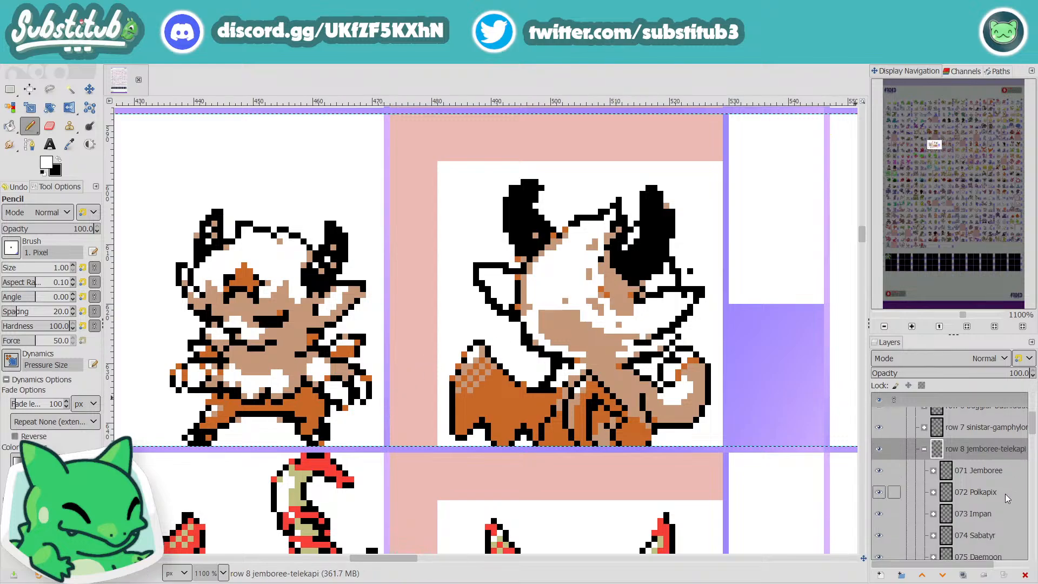
click(934, 535)
scroll(931, 519, down, 3)
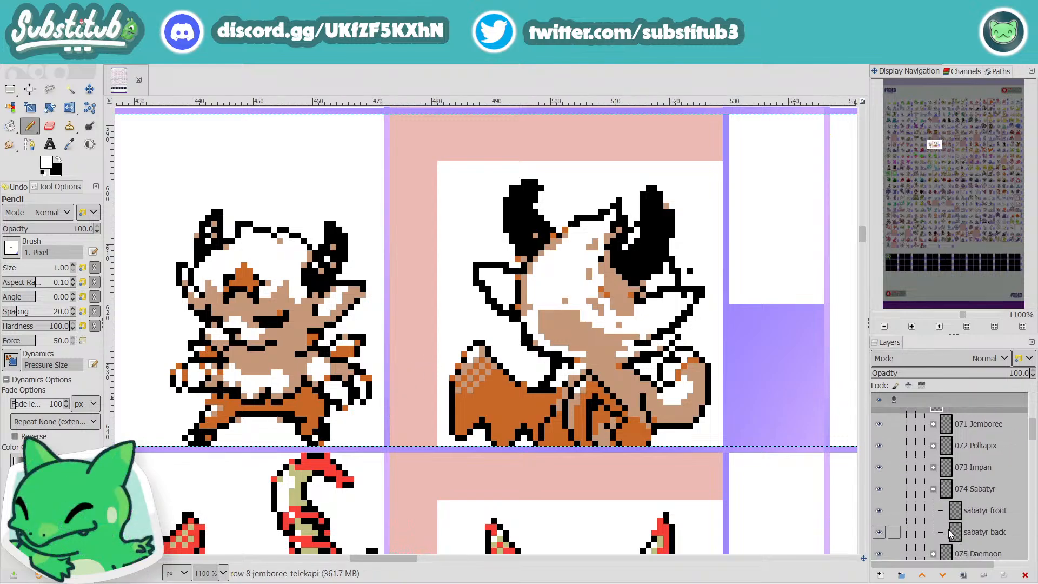
click(927, 512)
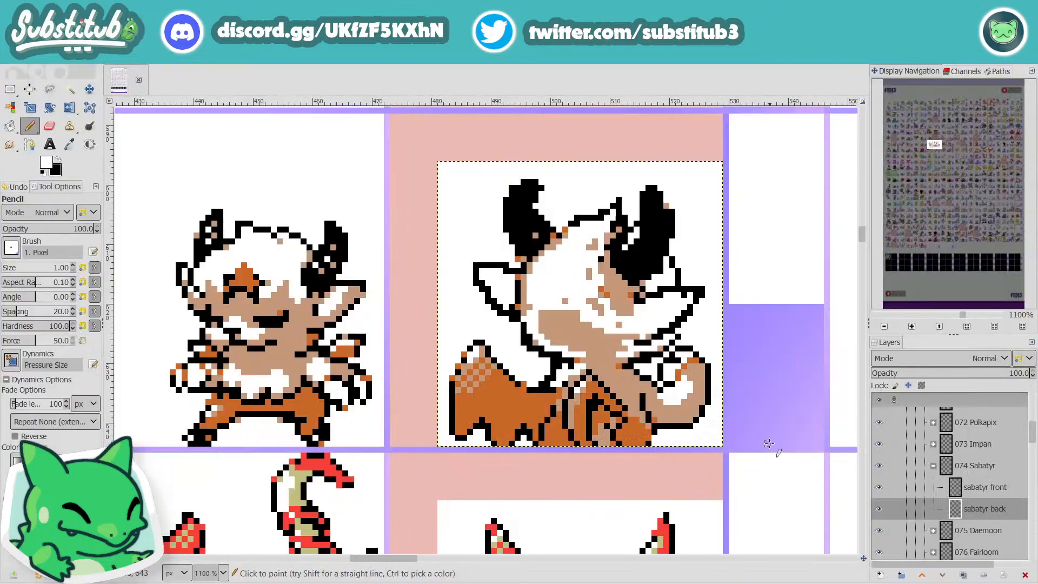
Step: Pencil white over the stray tan pixels in the white hair of the Sabatyr back sprite's head
scroll(662, 236, up, 1)
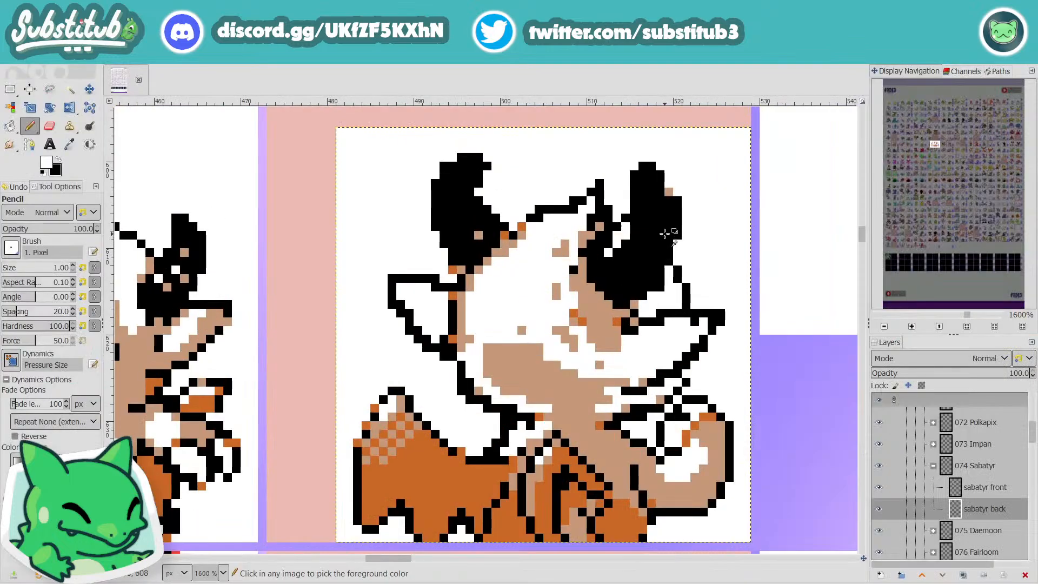
scroll(673, 204, down, 2)
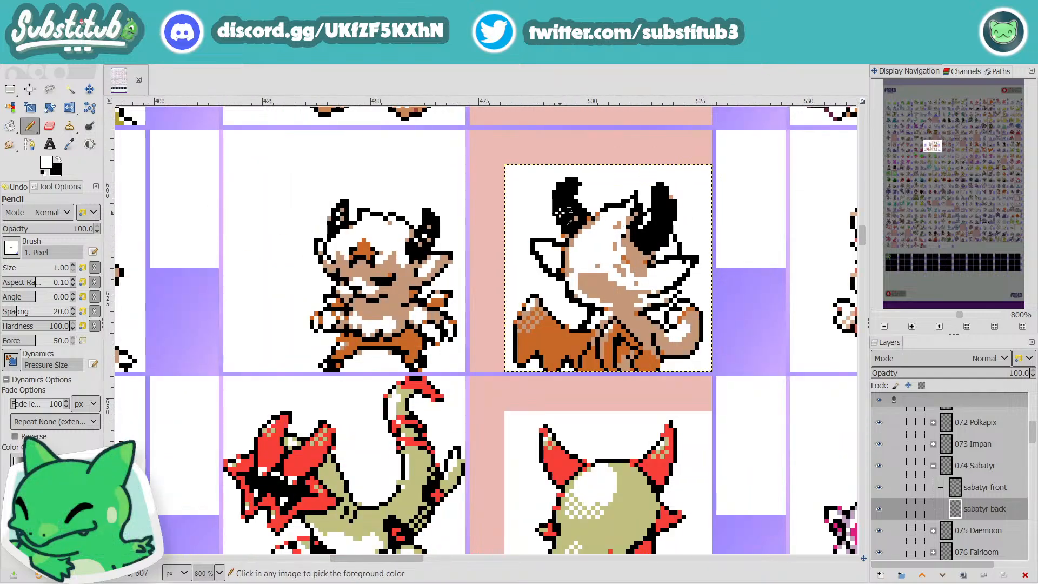
scroll(562, 212, up, 1)
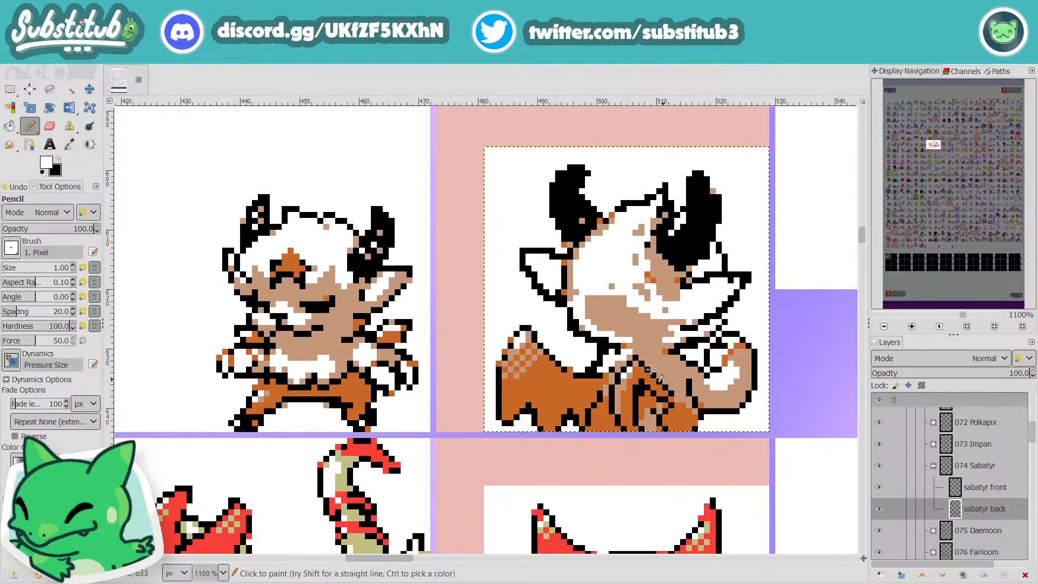
key(o)
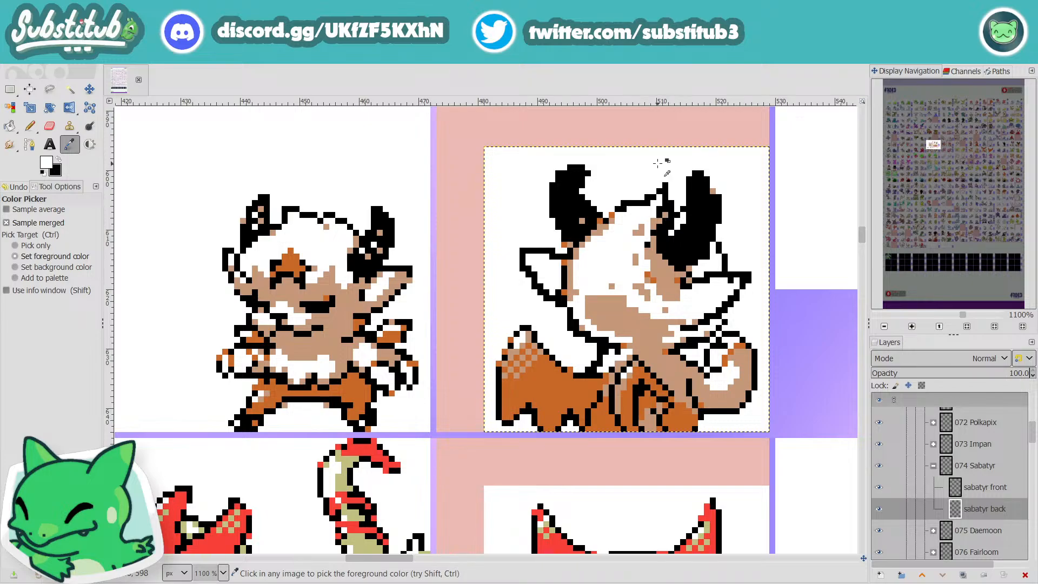
key(n)
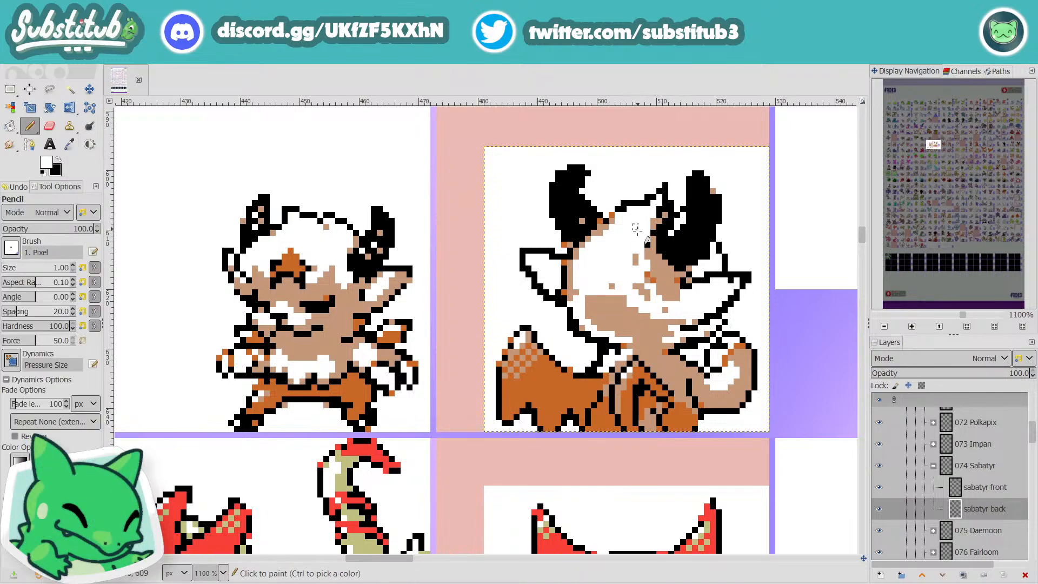
drag(635, 256, 635, 263)
click(612, 287)
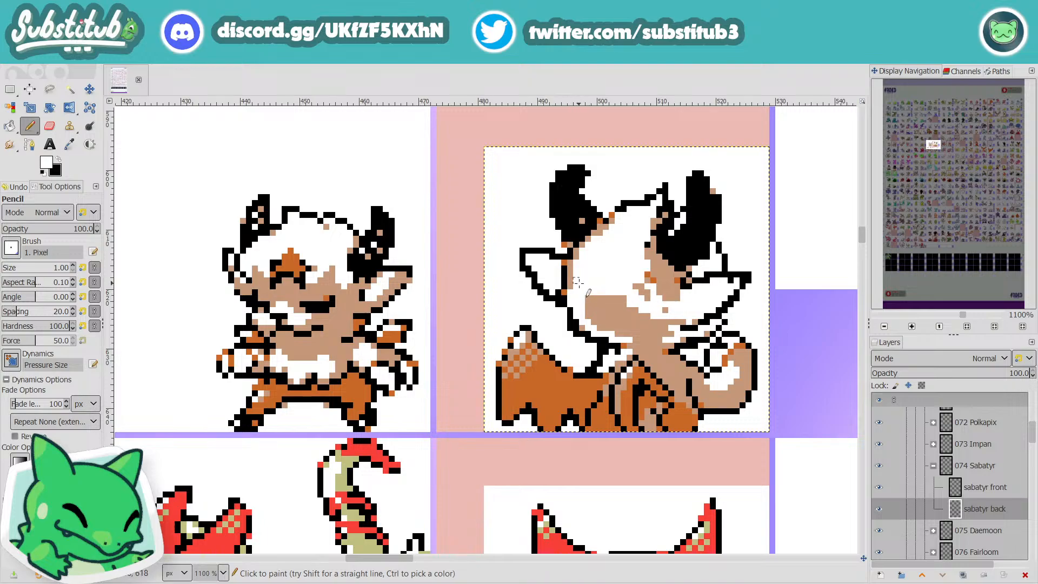
Step: Compare the Sabatyr back sprite's horns and head with its front sprite and the surrounding sprites
scroll(610, 295, down, 3)
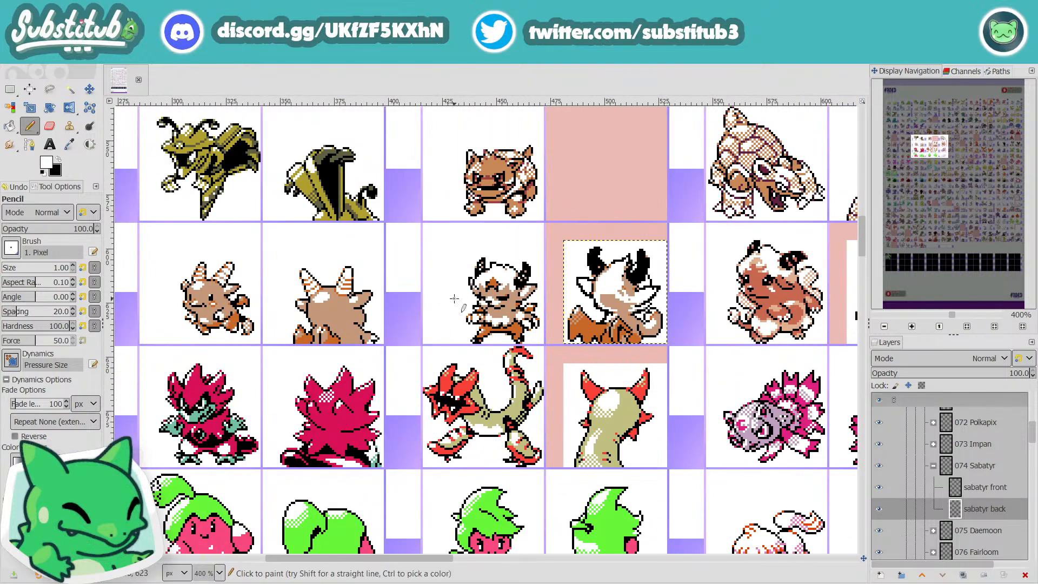
scroll(535, 311, up, 2)
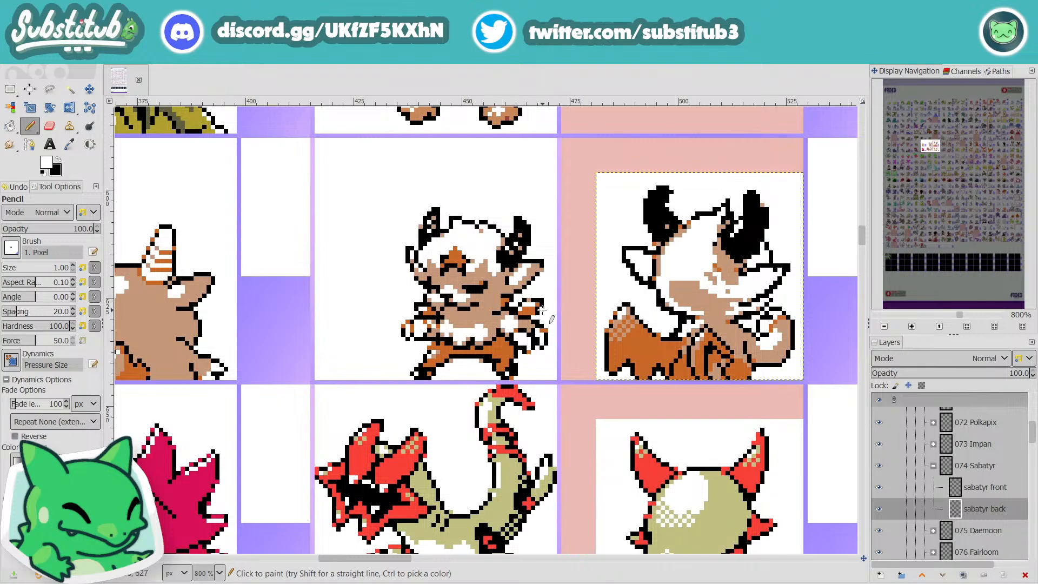
scroll(542, 308, up, 3)
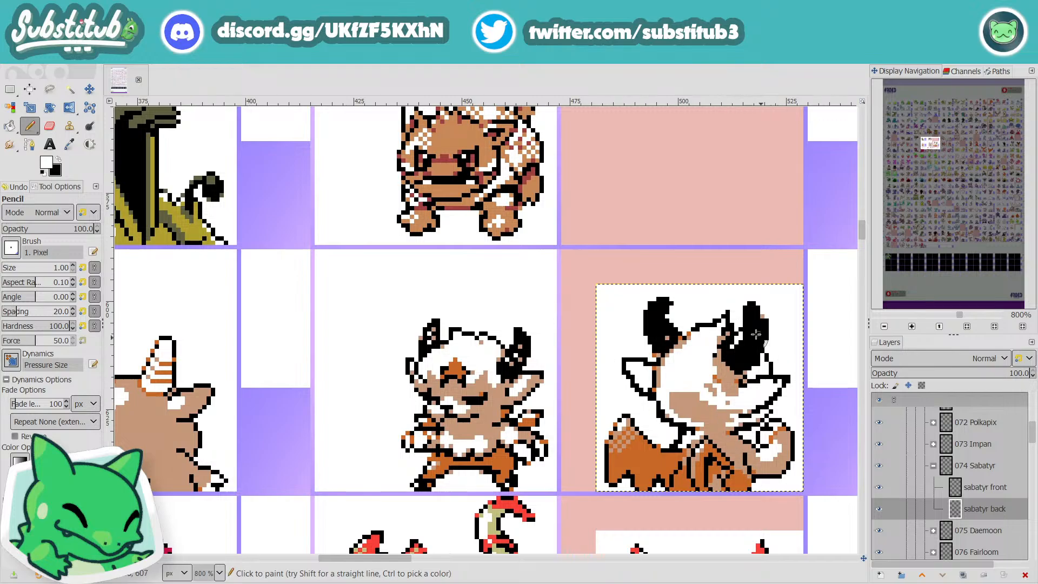
scroll(707, 397, up, 1)
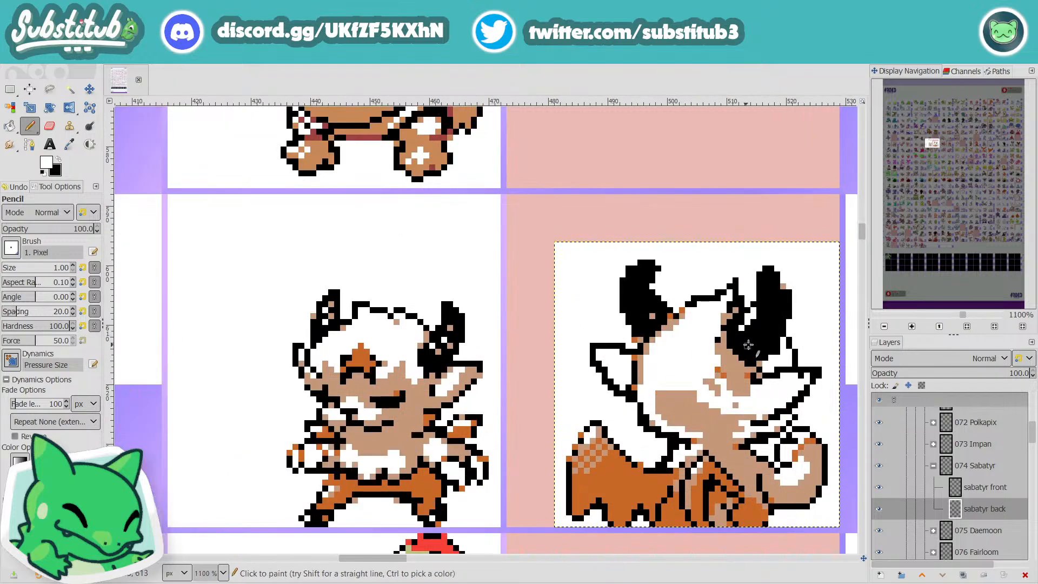
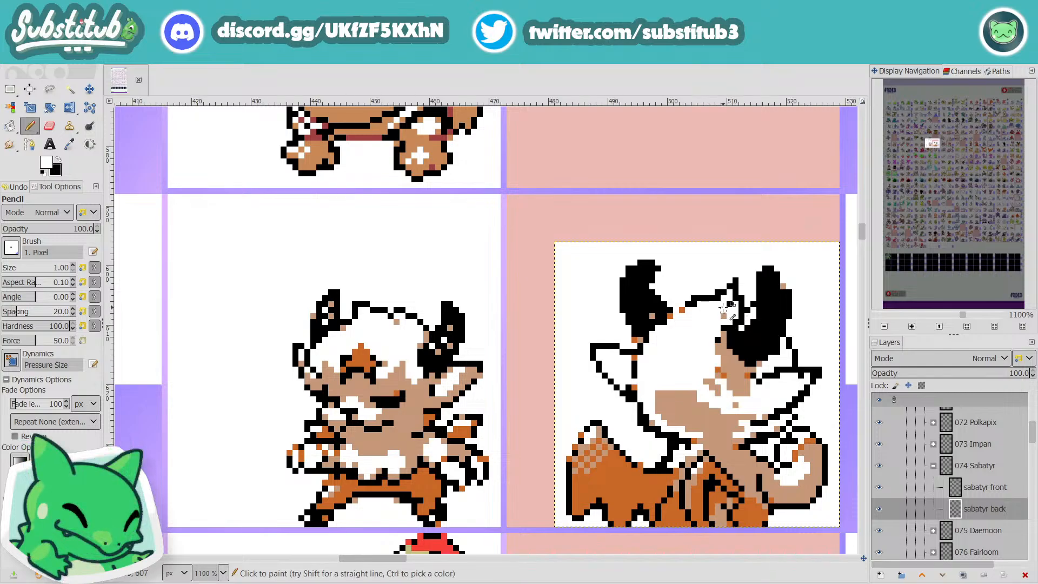
Step: Undo the last pencil edit, and fill the white and tan stray pixels inside both horns of the sabatyr back sprite with black
key(ctrl+z)
key(x)
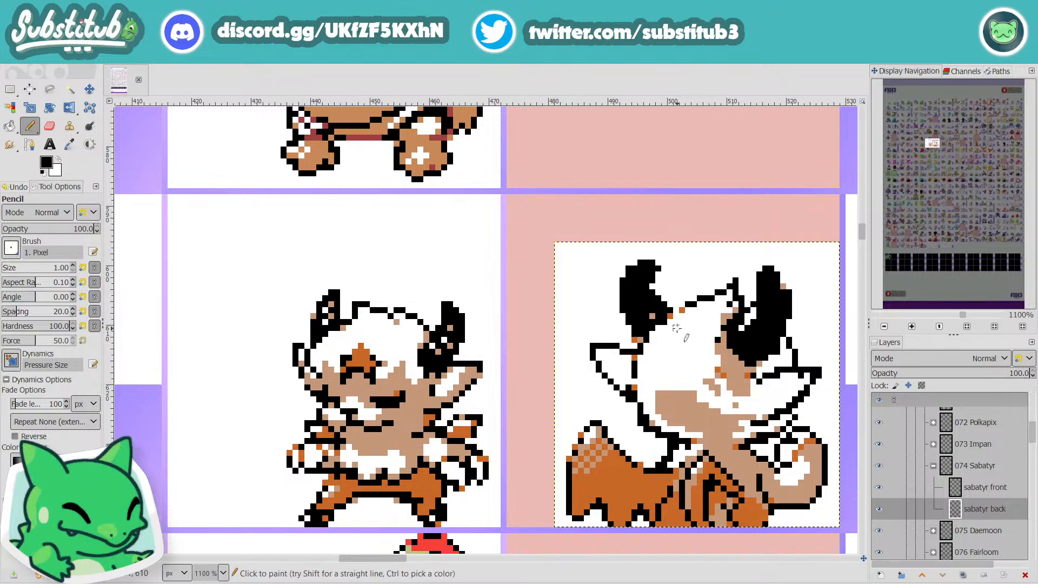
key(ctrl)
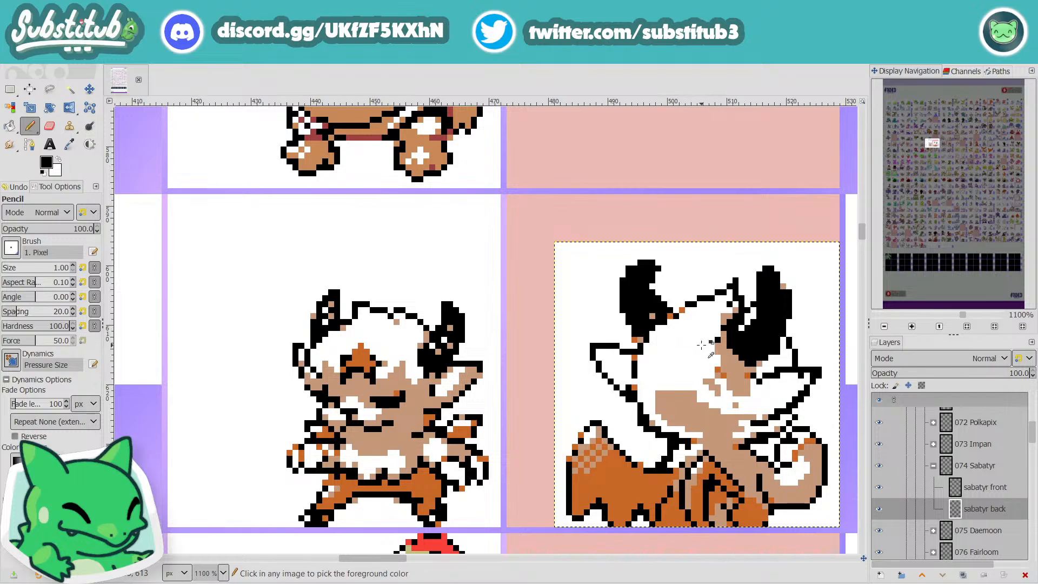
scroll(702, 345, down, 5)
scroll(703, 352, up, 5)
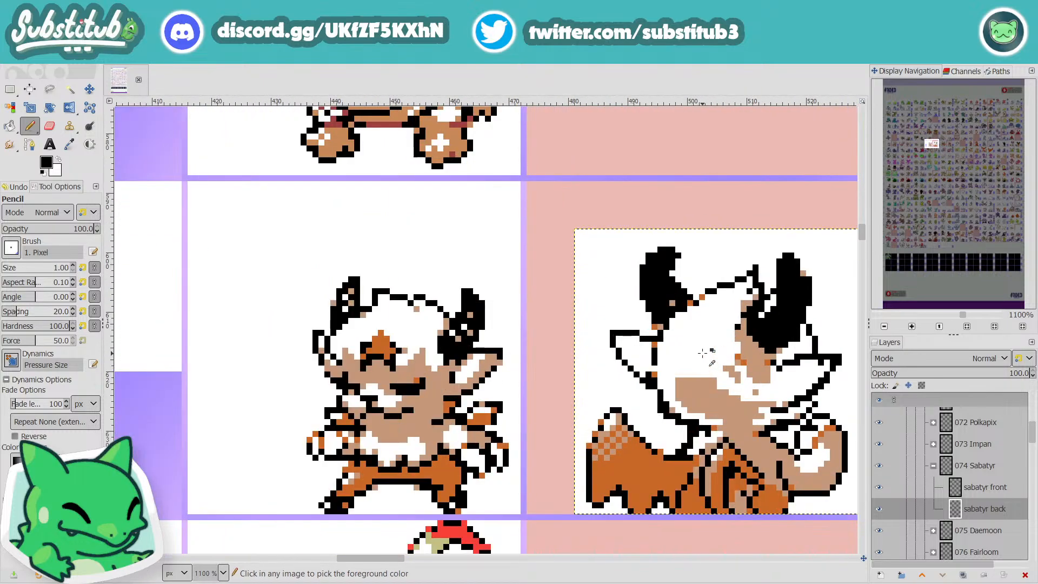
scroll(719, 352, up, 1)
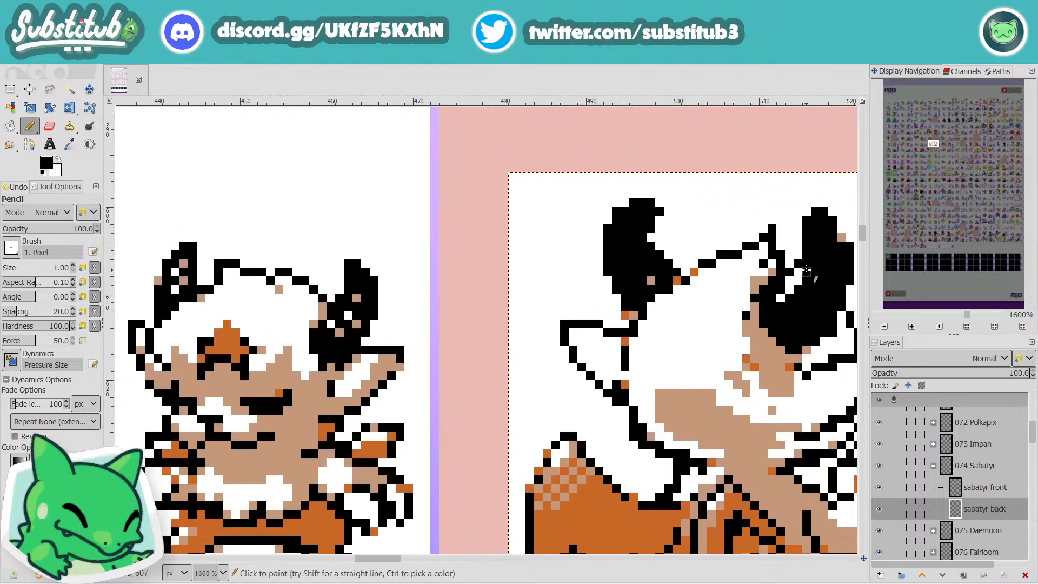
click(781, 297)
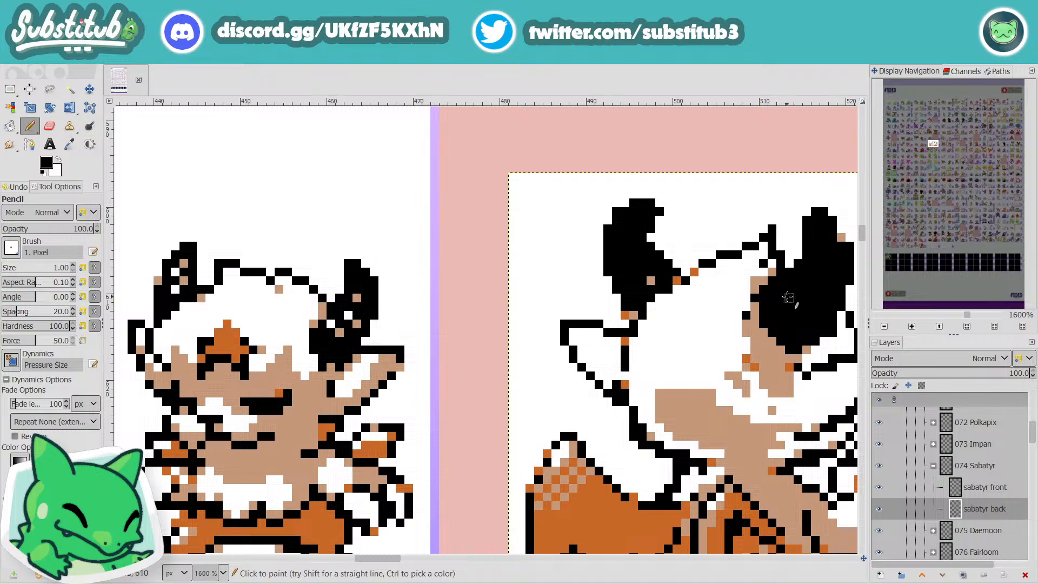
click(650, 281)
scroll(703, 297, down, 2)
scroll(810, 318, down, 1)
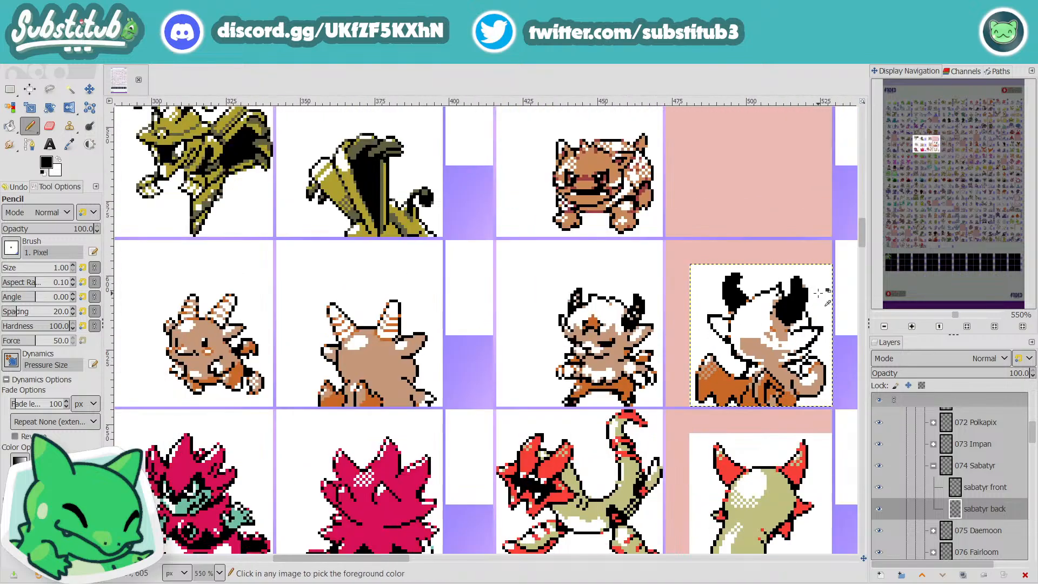
scroll(819, 293, up, 3)
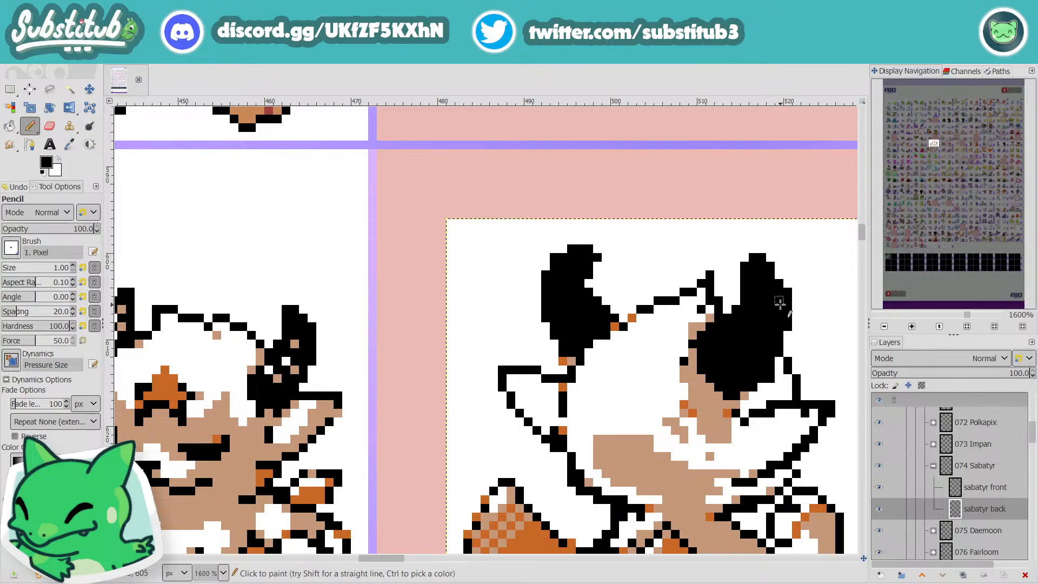
Step: Trim the tip of the back sprite's right horn with white pixels and save the image
key(x)
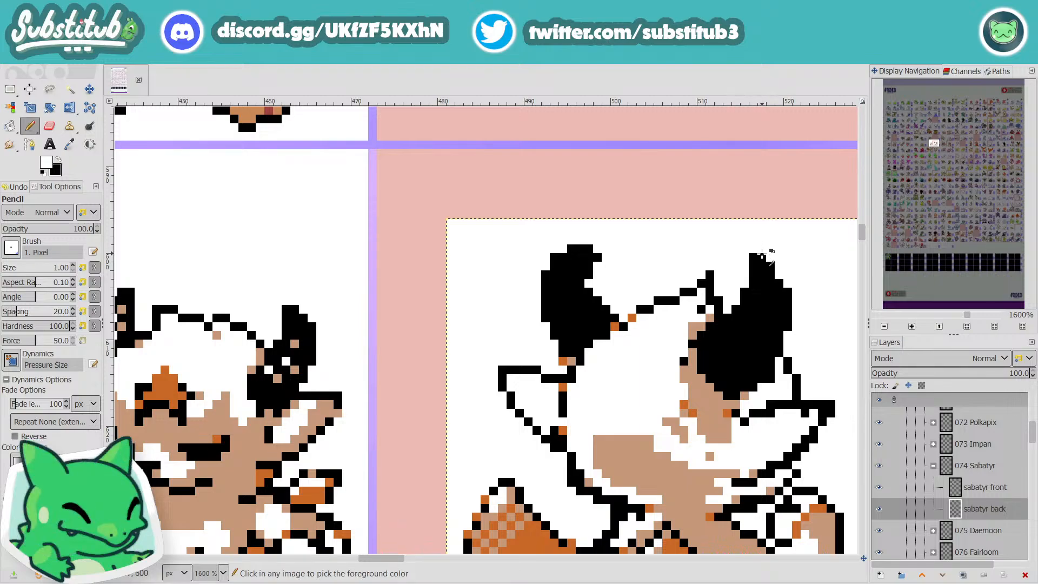
scroll(761, 273, down, 3)
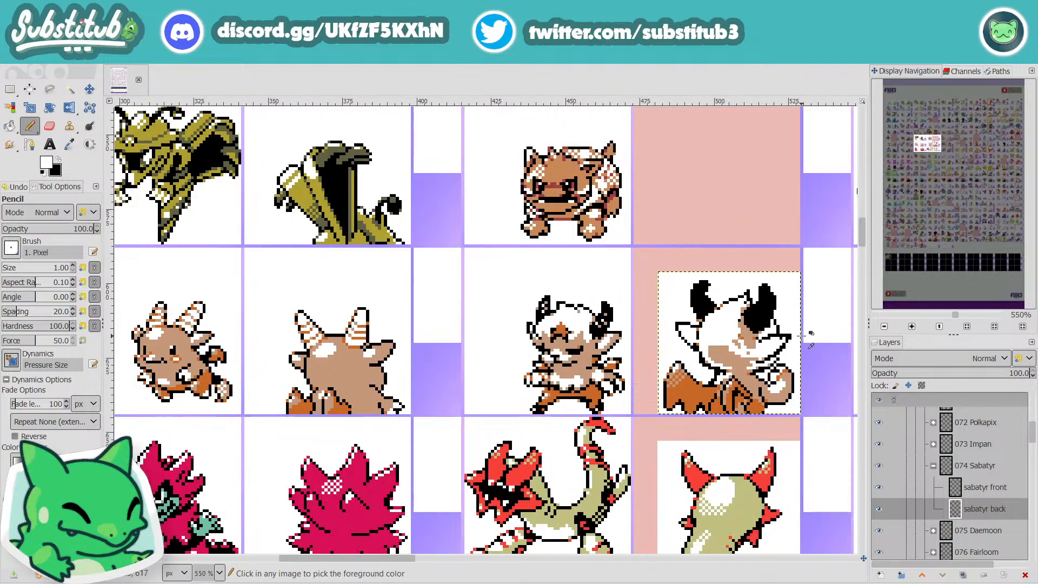
key(ctrl+s)
Step: Paint the tan and orange pixels along the underside of the left horn black and save the image
key(x)
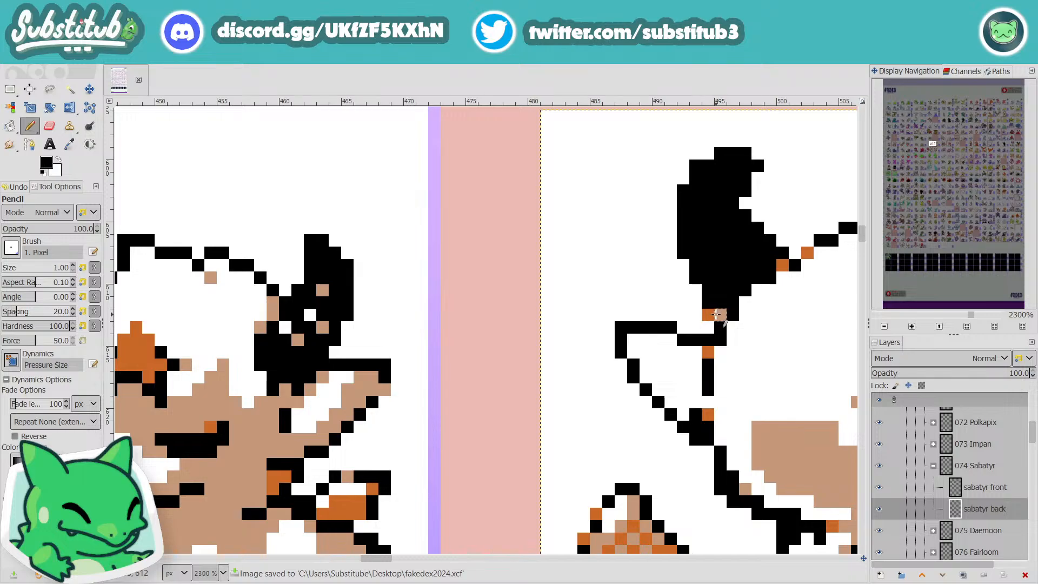
click(718, 315)
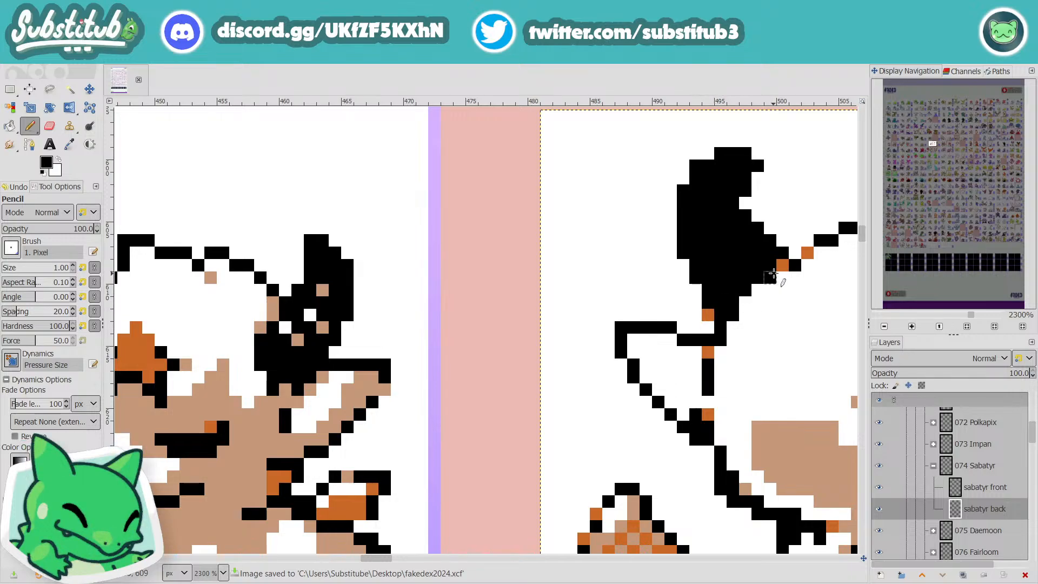
scroll(809, 308, down, 4)
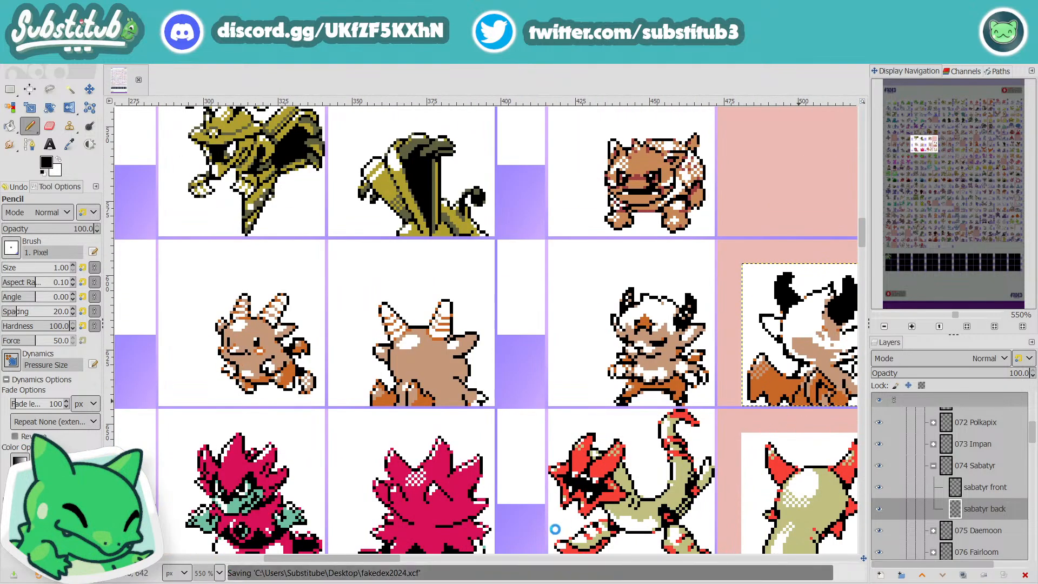
drag(385, 554, 426, 557)
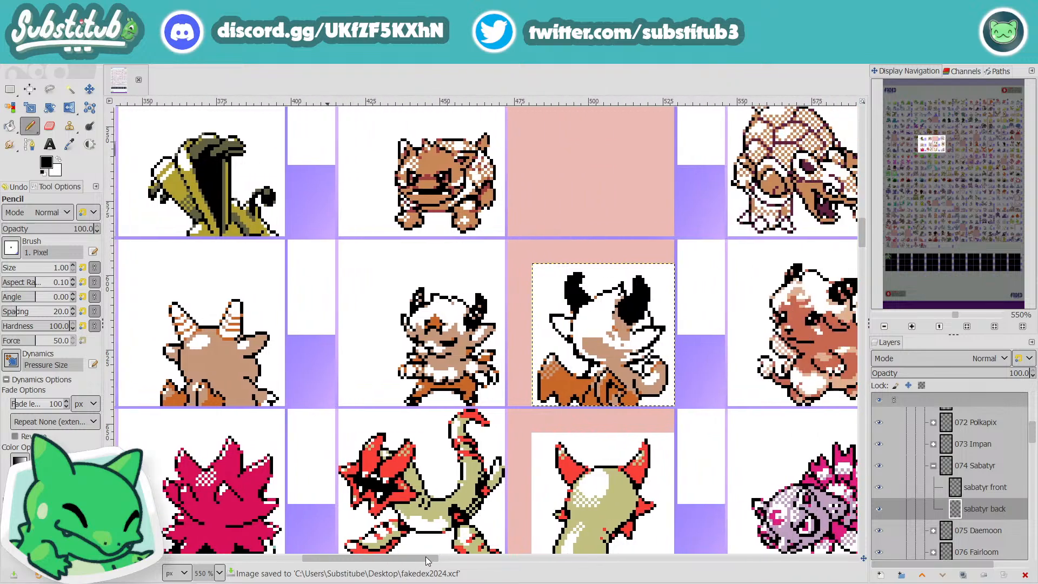
Step: Shave the base of the right horn and paint the tan shading strip beside it white, saving the image
scroll(641, 316, up, 3)
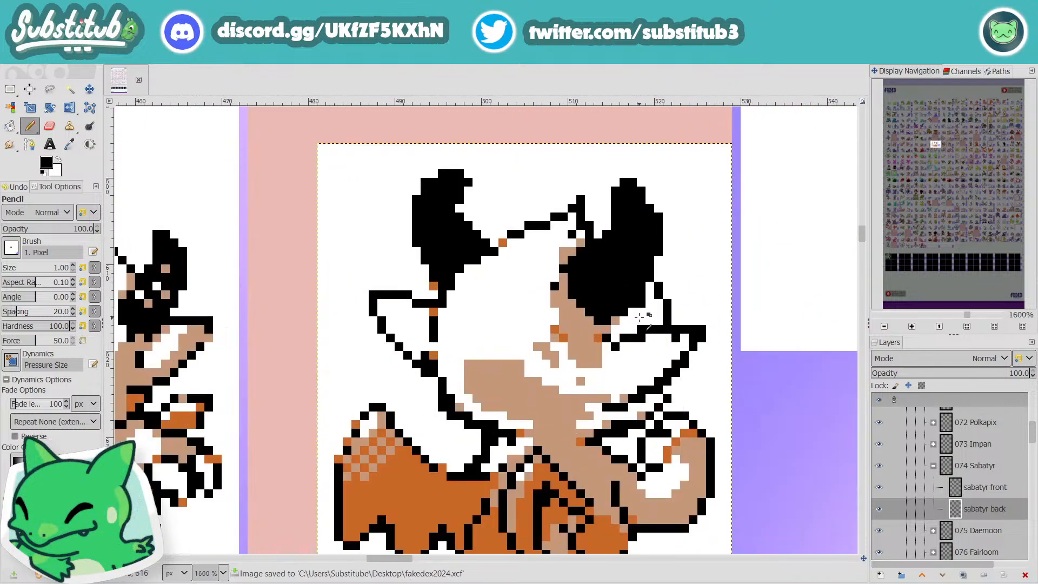
key(x)
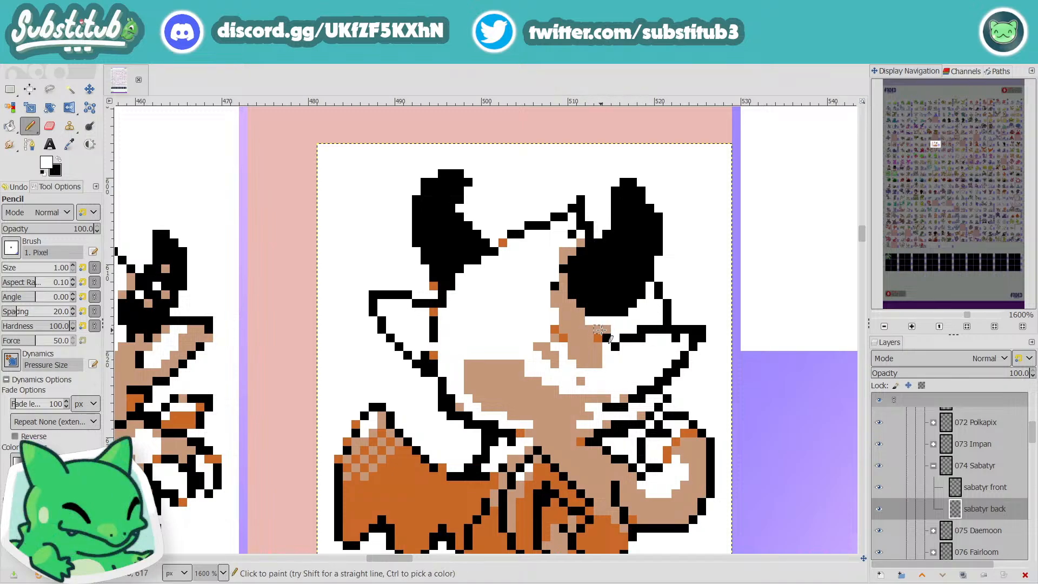
mouse_move(579, 313)
mouse_down()
mouse_move(552, 283)
mouse_move(555, 293)
mouse_move(554, 261)
mouse_move(571, 245)
mouse_up()
scroll(572, 244, down, 4)
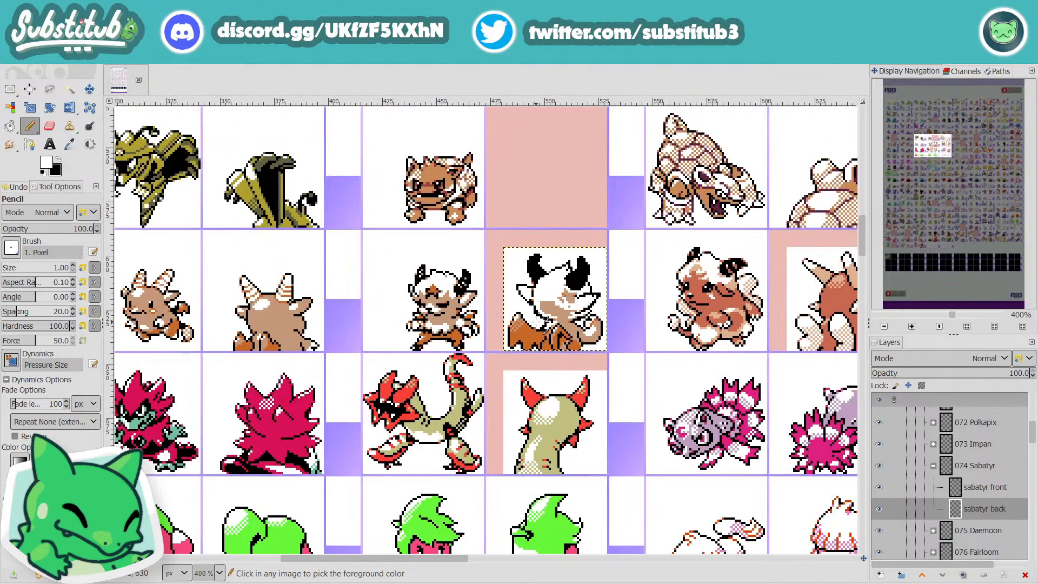
scroll(523, 341, down, 1)
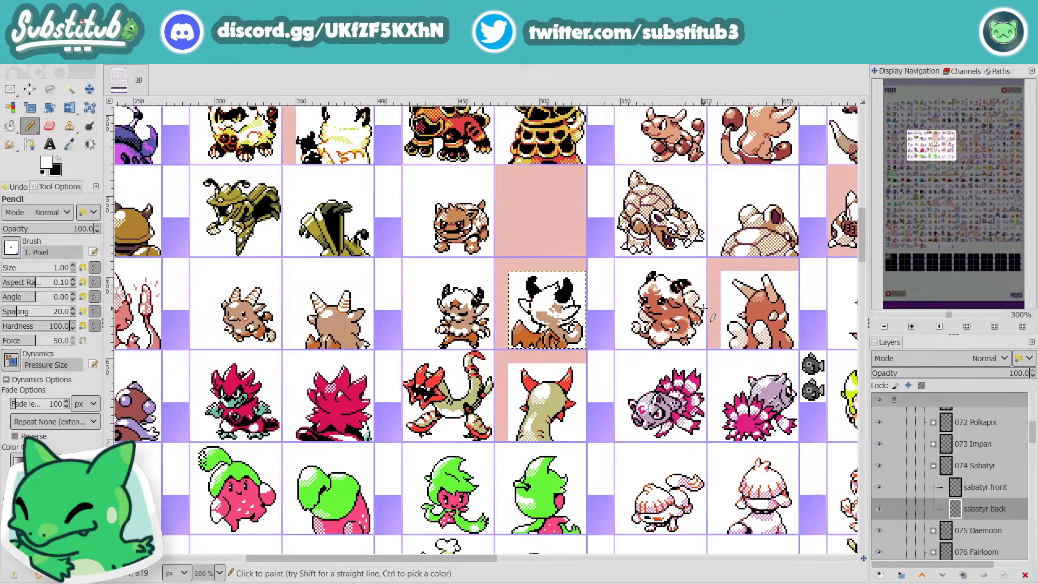
key(ctrl+s)
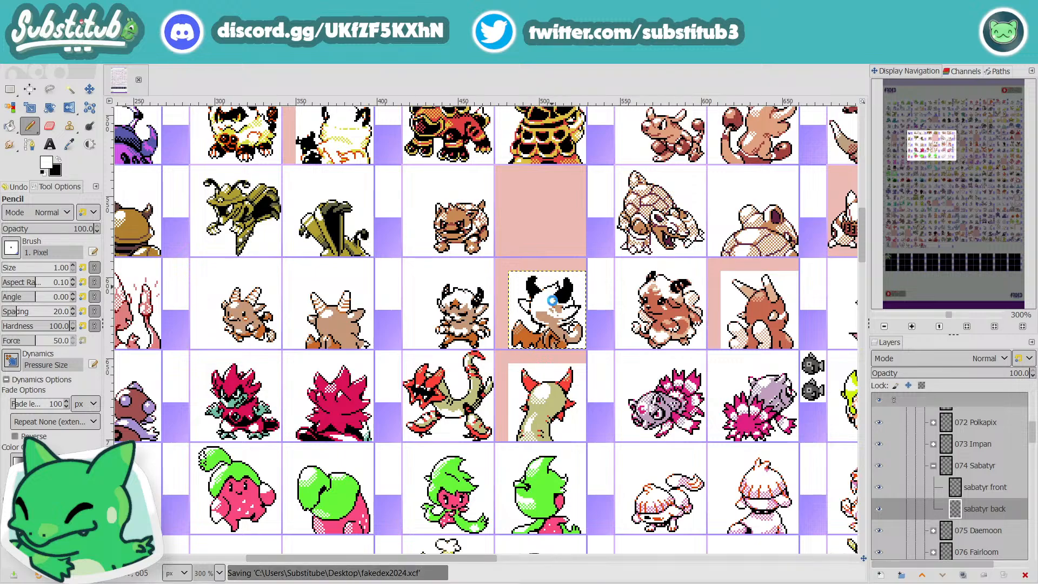
Step: Thin the black head outline below the back sprite's left ear by painting its excess pixels white
scroll(538, 314, up, 5)
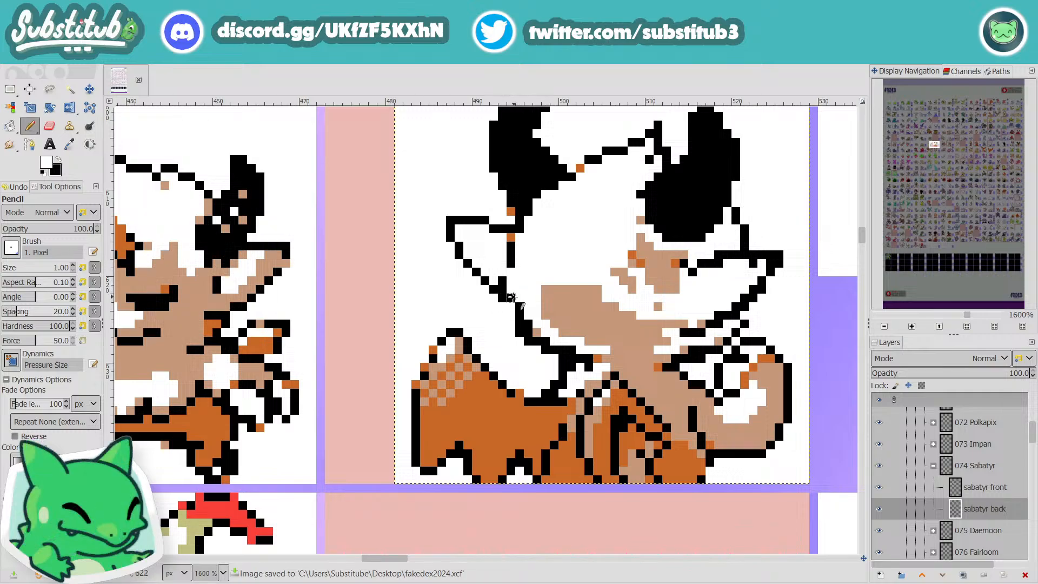
scroll(565, 291, down, 3)
scroll(598, 299, down, 1)
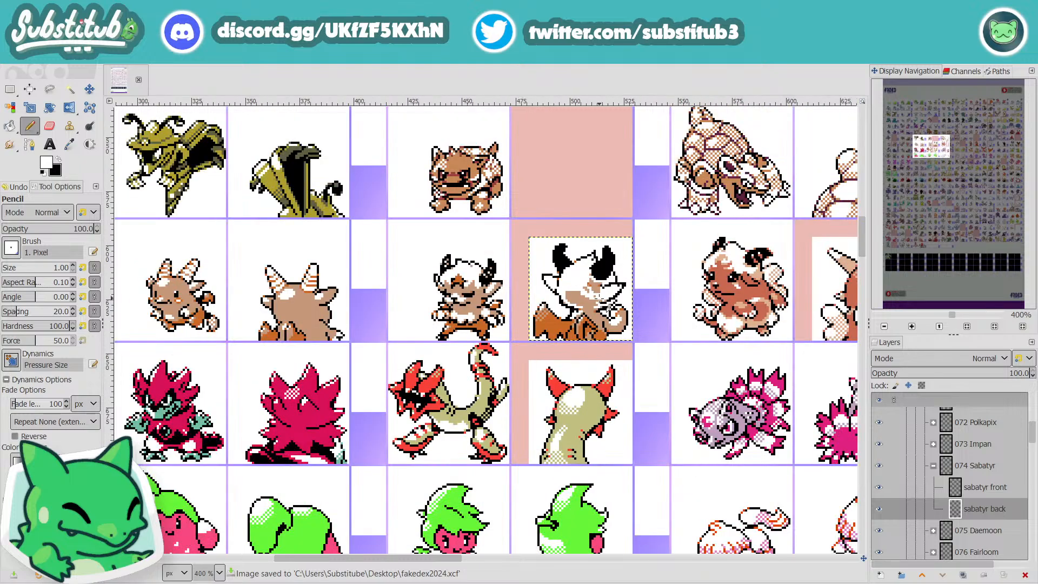
scroll(557, 301, up, 3)
scroll(557, 302, down, 2)
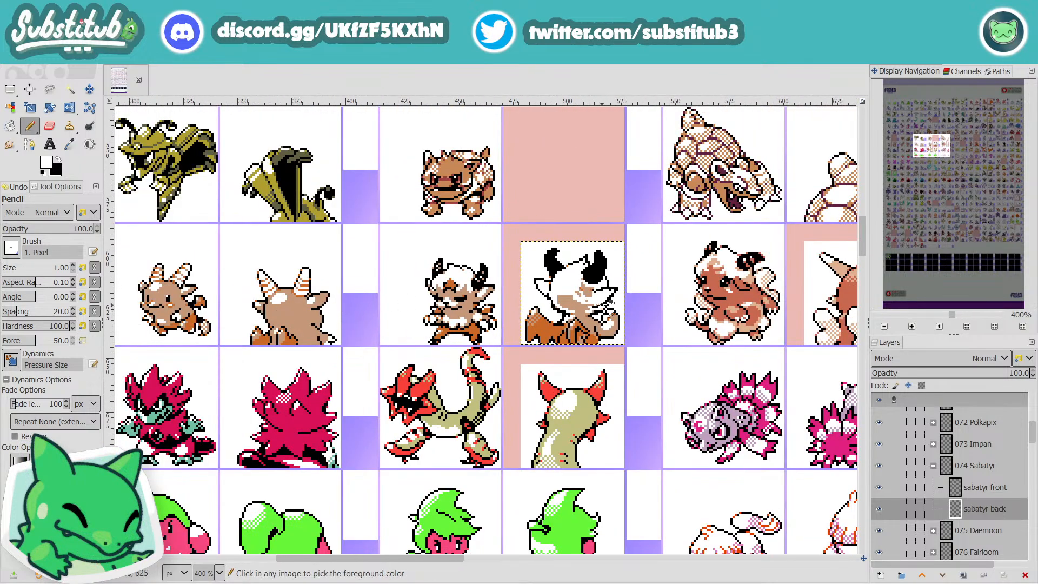
scroll(582, 313, up, 4)
key(x)
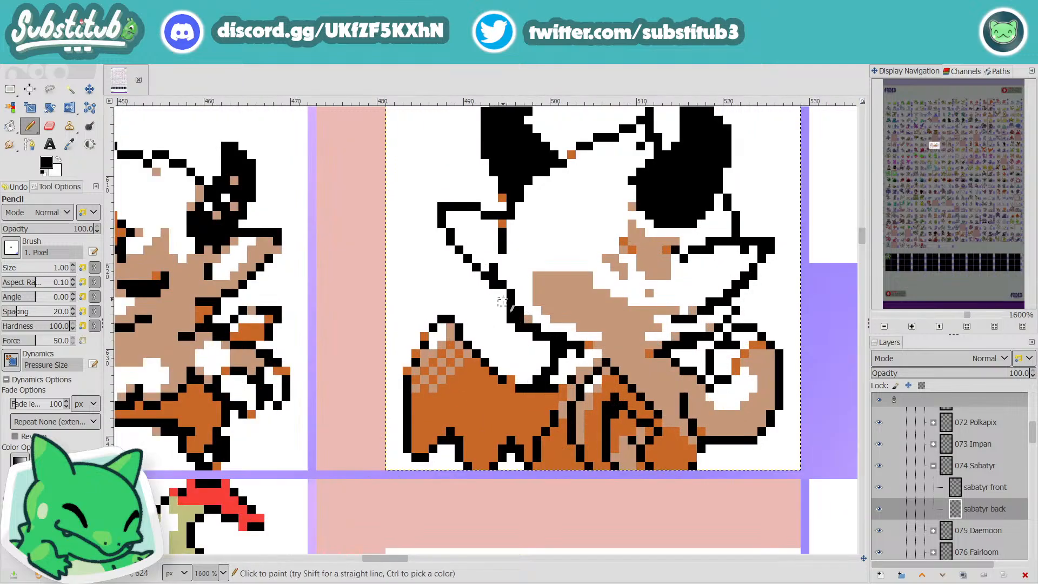
key(x)
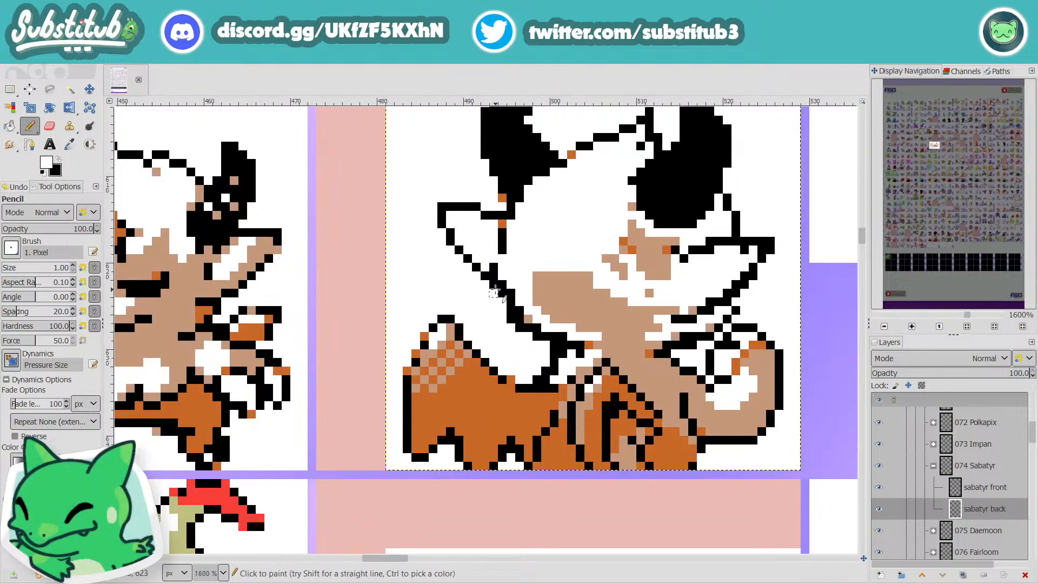
click(494, 285)
click(511, 293)
click(520, 311)
scroll(531, 316, down, 2)
scroll(531, 316, up, 2)
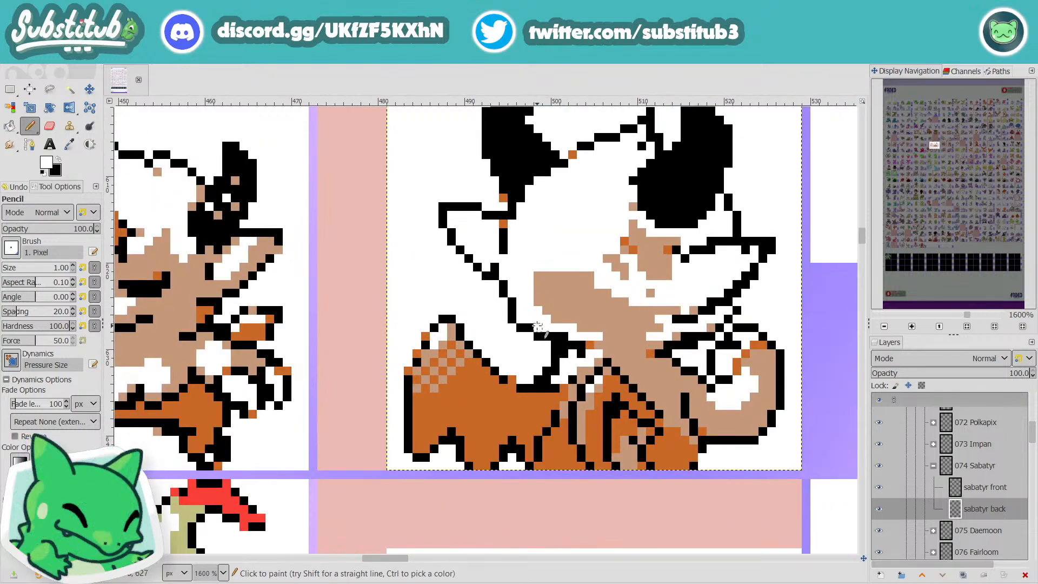
Step: Smooth the lower jaw outline toward the neck with black and white pixels and save the image
key(ctrl)
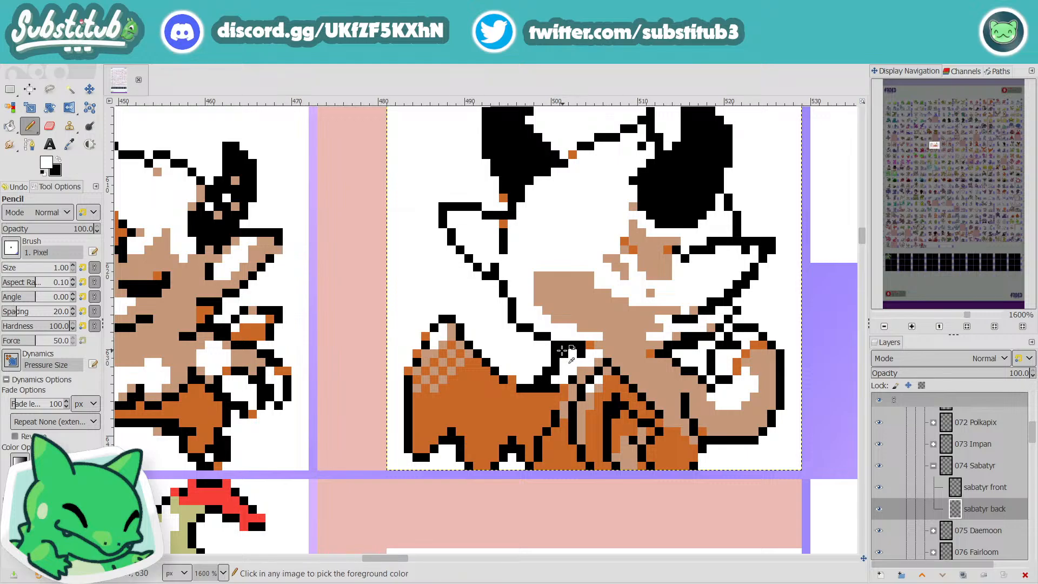
scroll(581, 355, down, 4)
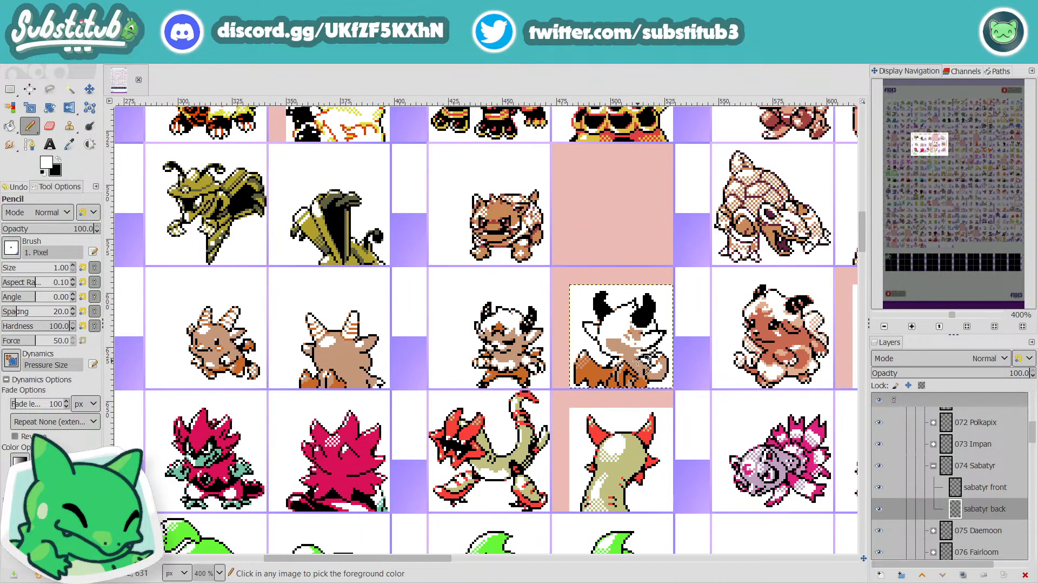
scroll(613, 356, up, 4)
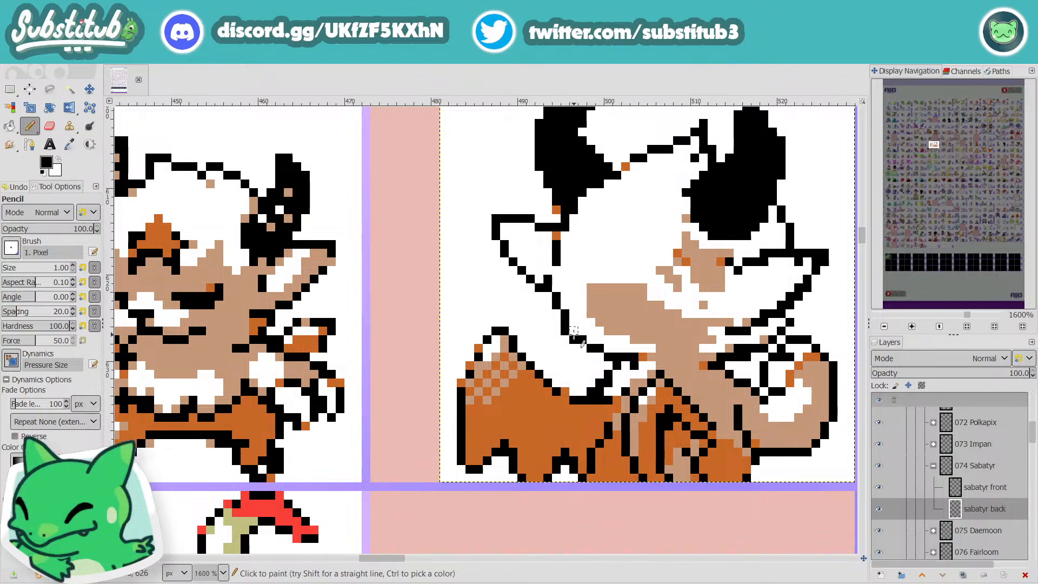
key(x)
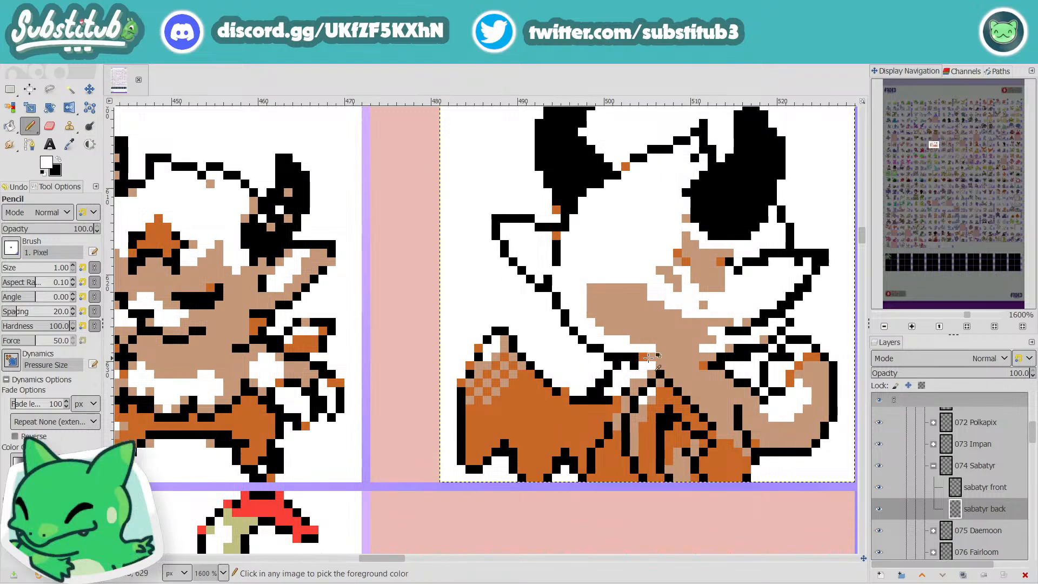
scroll(649, 357, down, 4)
key(ctrl+s)
Step: Thin the right ear's outline, paint the tan and orange shading between the ear and face white, and save the image
scroll(686, 357, up, 4)
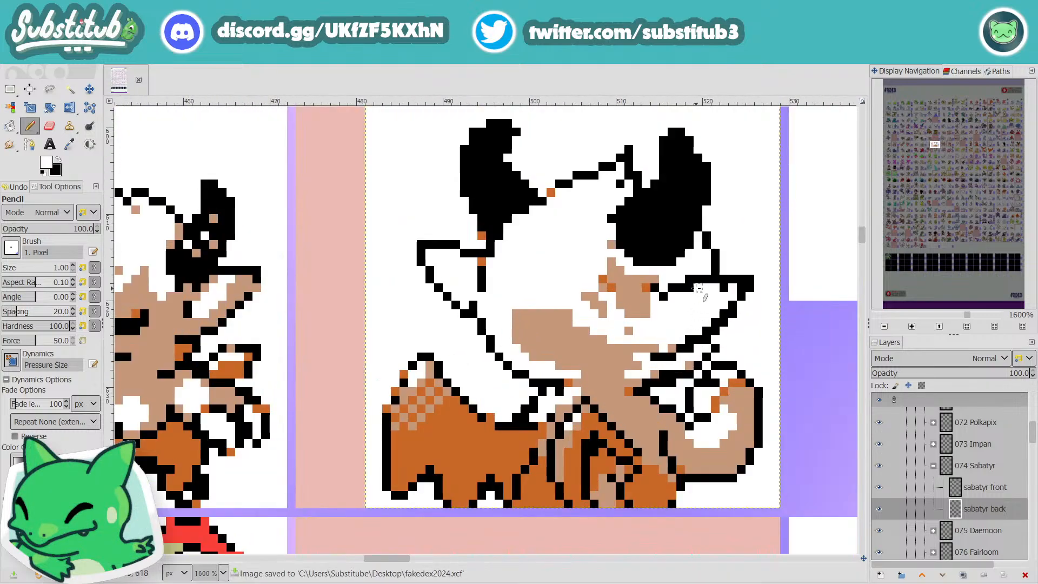
click(690, 279)
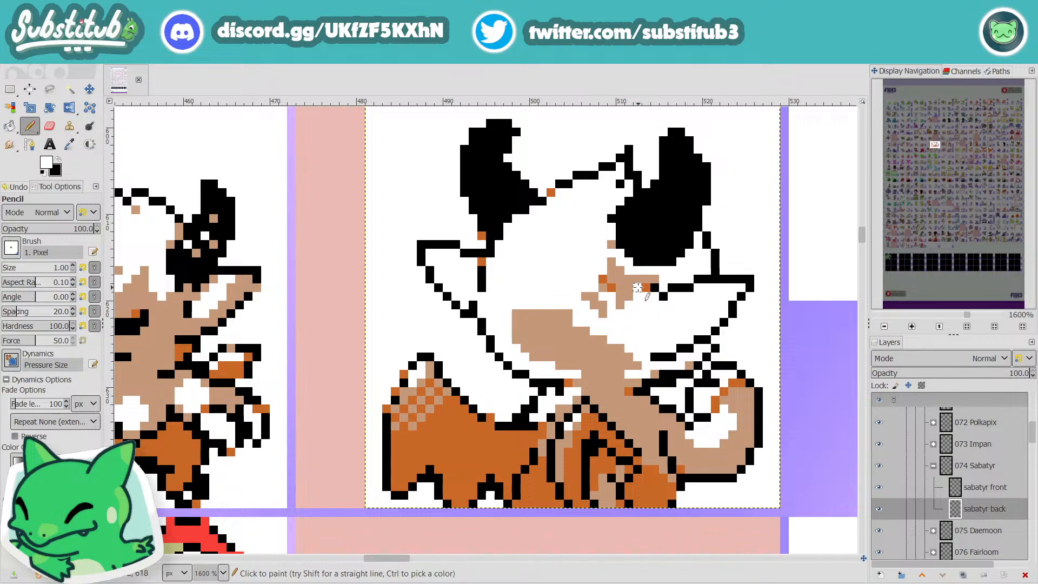
mouse_move(638, 287)
mouse_down()
mouse_move(612, 270)
mouse_move(610, 243)
mouse_move(629, 279)
mouse_move(621, 288)
mouse_move(585, 270)
mouse_move(584, 306)
mouse_move(601, 312)
mouse_move(627, 297)
mouse_up()
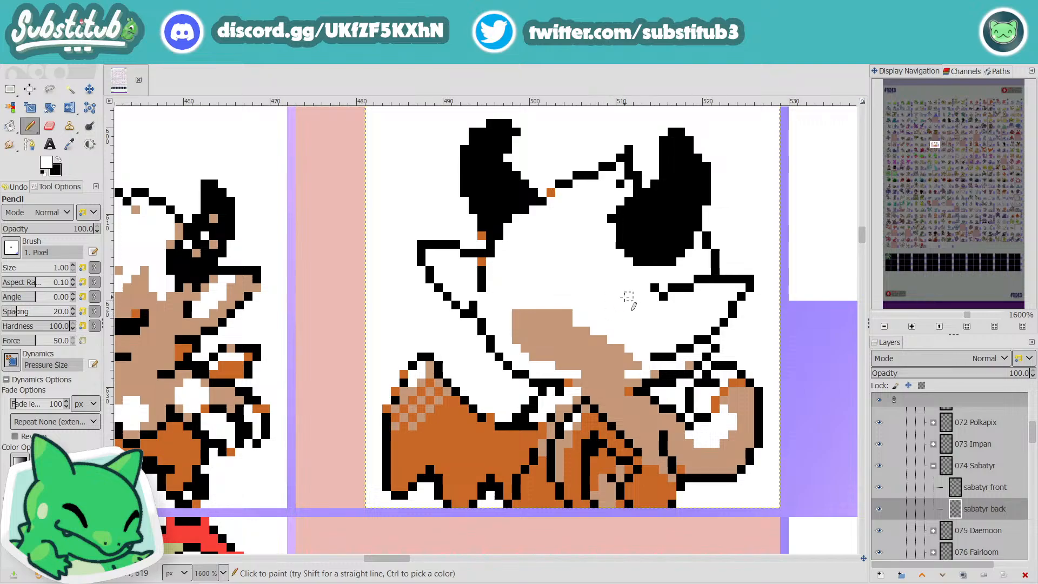
key(ctrl+s)
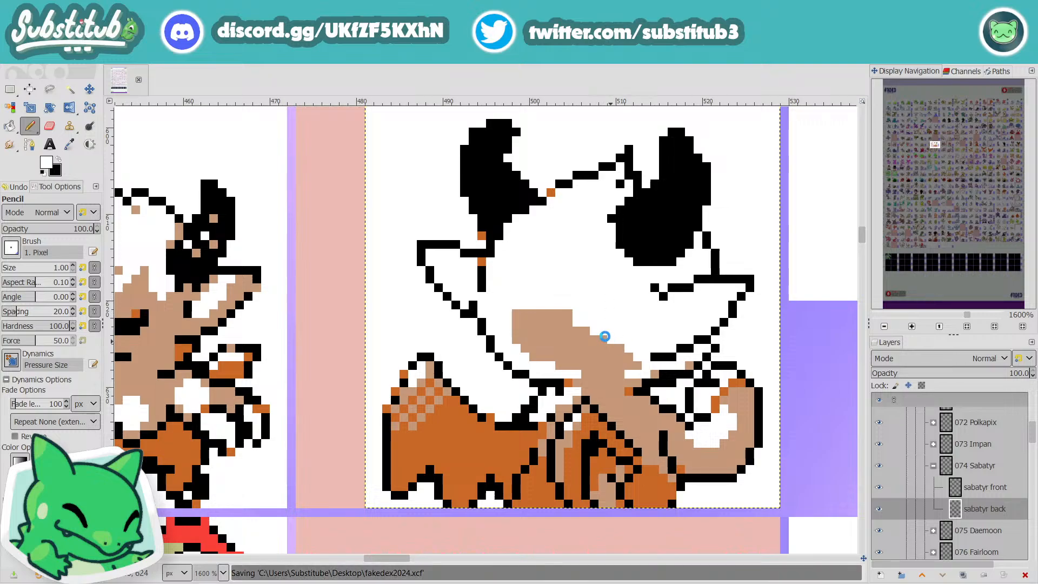
scroll(608, 338, down, 4)
scroll(600, 326, up, 4)
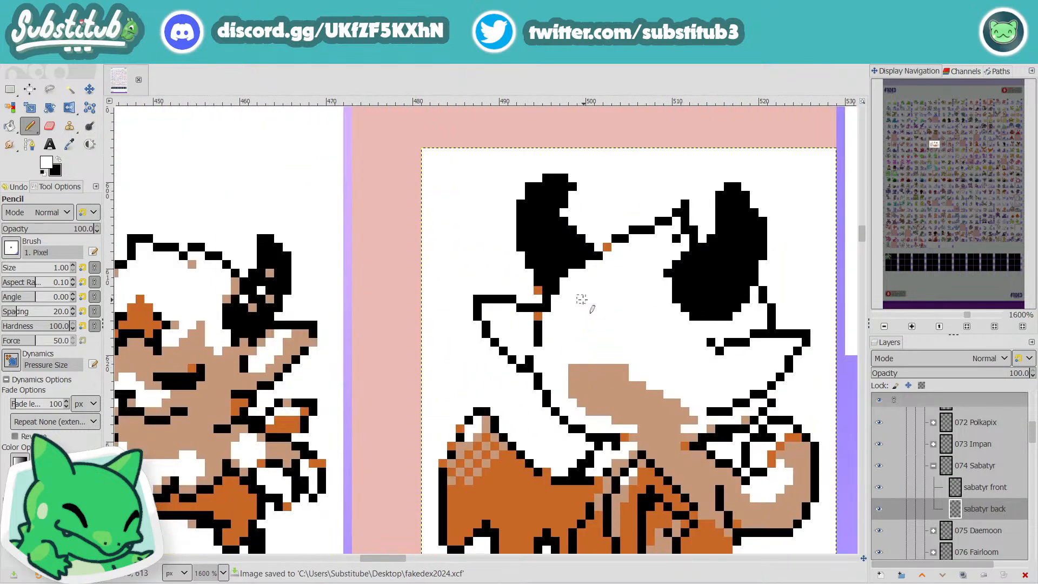
key(x)
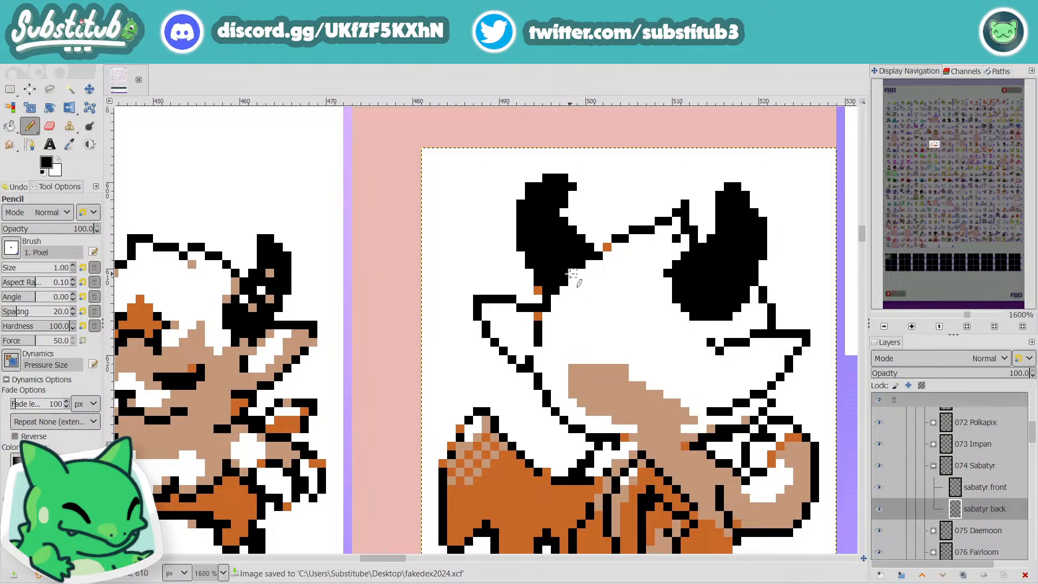
scroll(627, 303, down, 3)
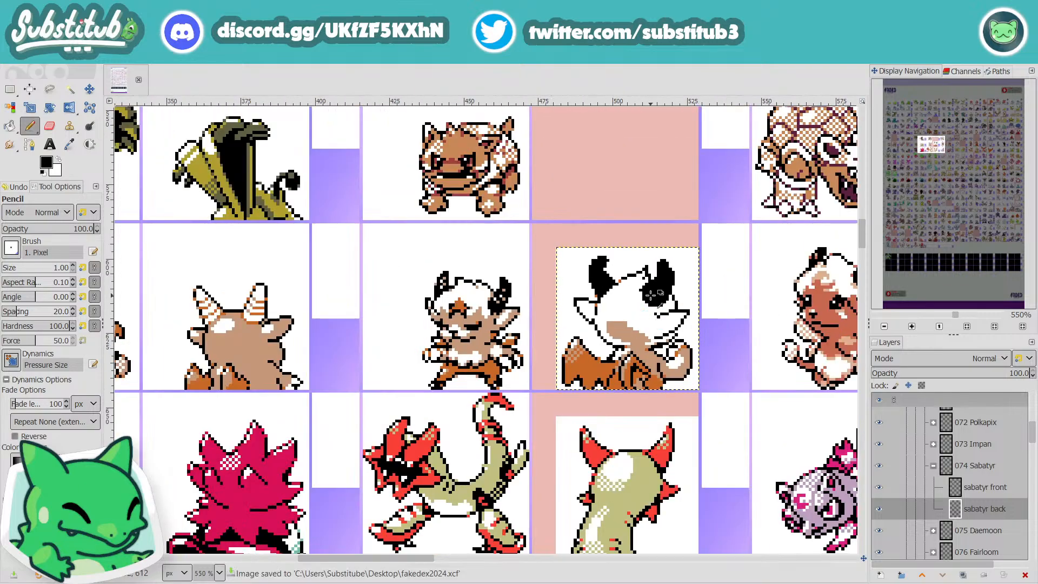
Step: Trim the bulge on the left edge of the back sprite's right horn base by painting its outermost black pixels white
scroll(644, 298, up, 4)
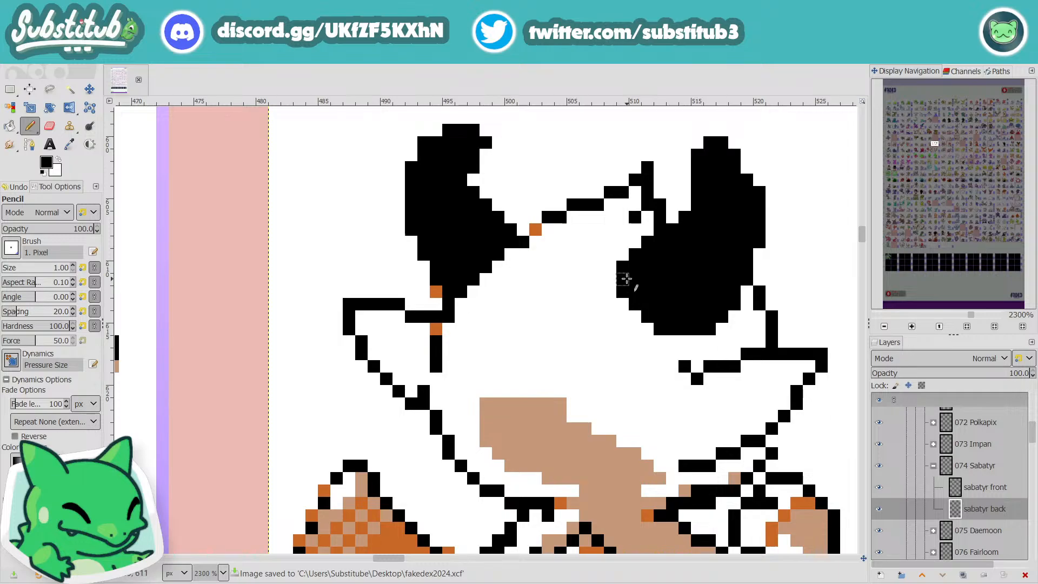
key(x)
scroll(622, 279, down, 3)
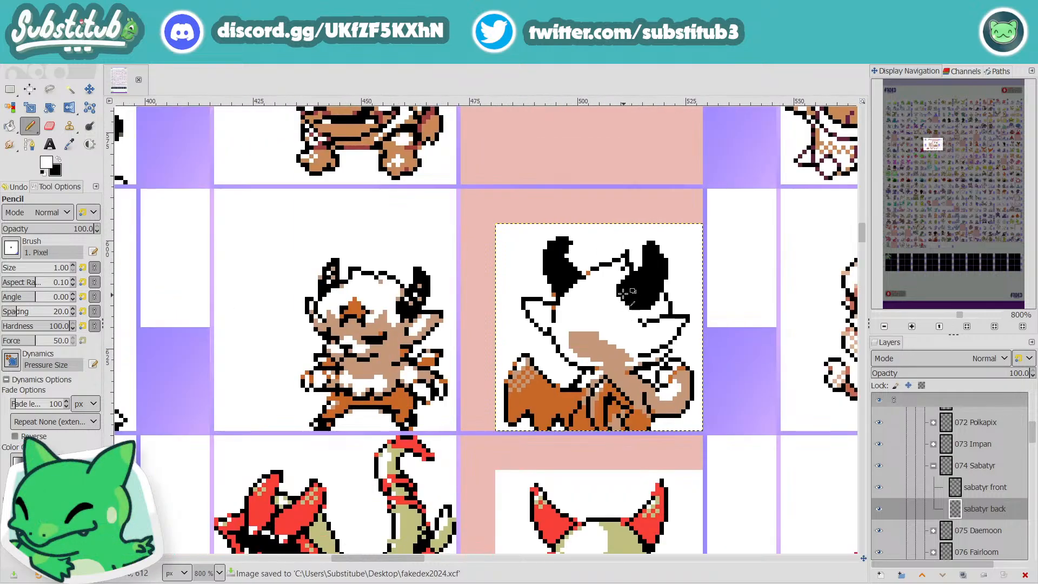
scroll(625, 292, up, 2)
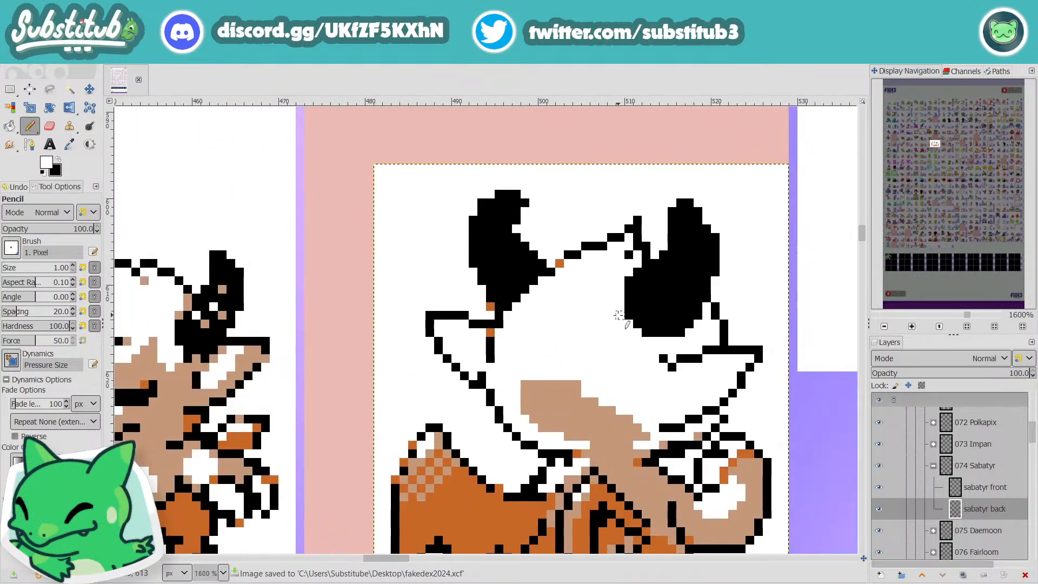
scroll(621, 315, down, 4)
scroll(641, 327, up, 5)
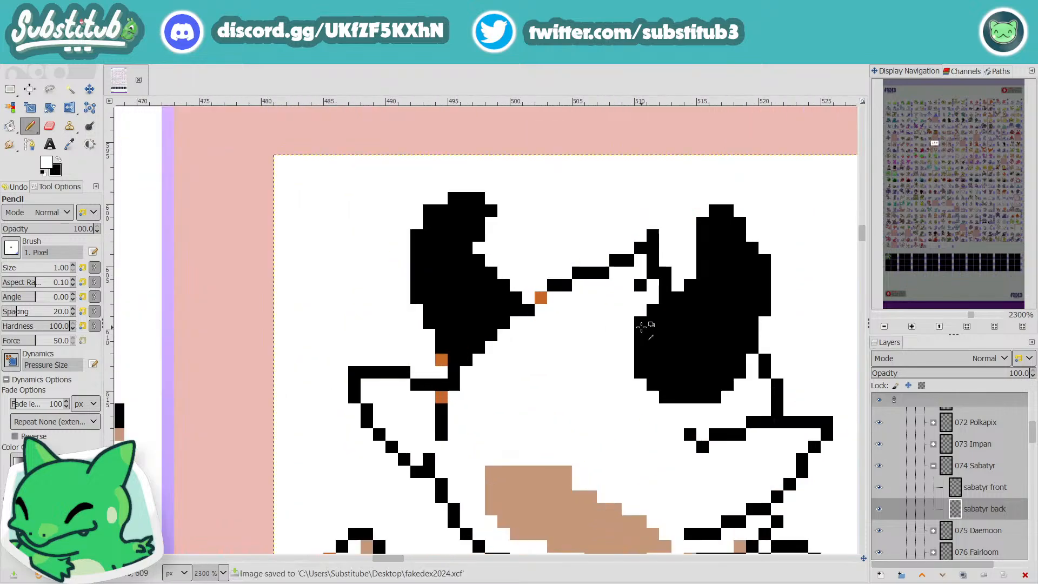
scroll(665, 340, down, 5)
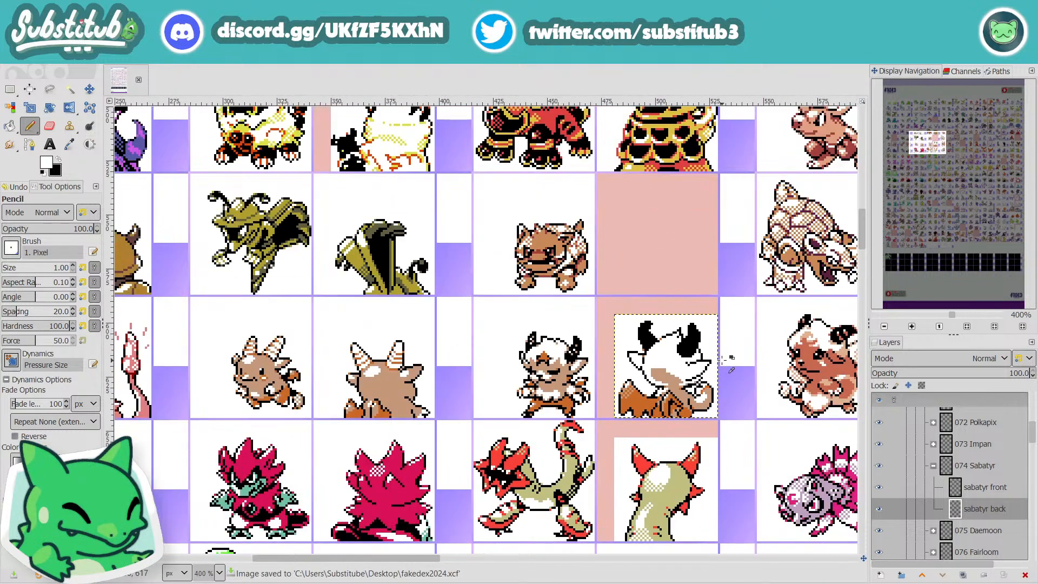
Step: Refine the rounded contour of the right horn's base with black and white pixels and save the image
scroll(722, 367, up, 4)
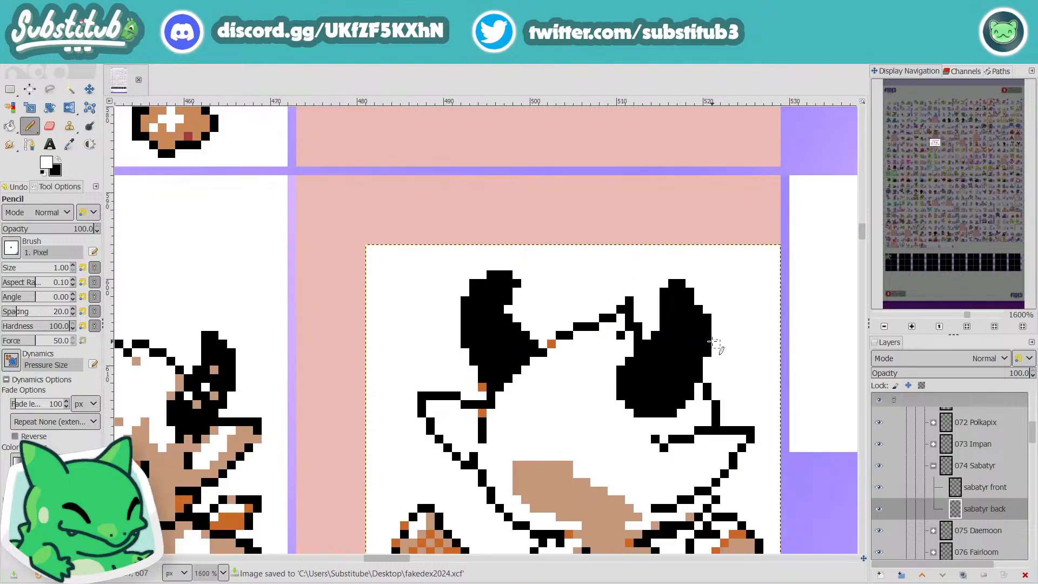
key(x)
scroll(719, 362, down, 3)
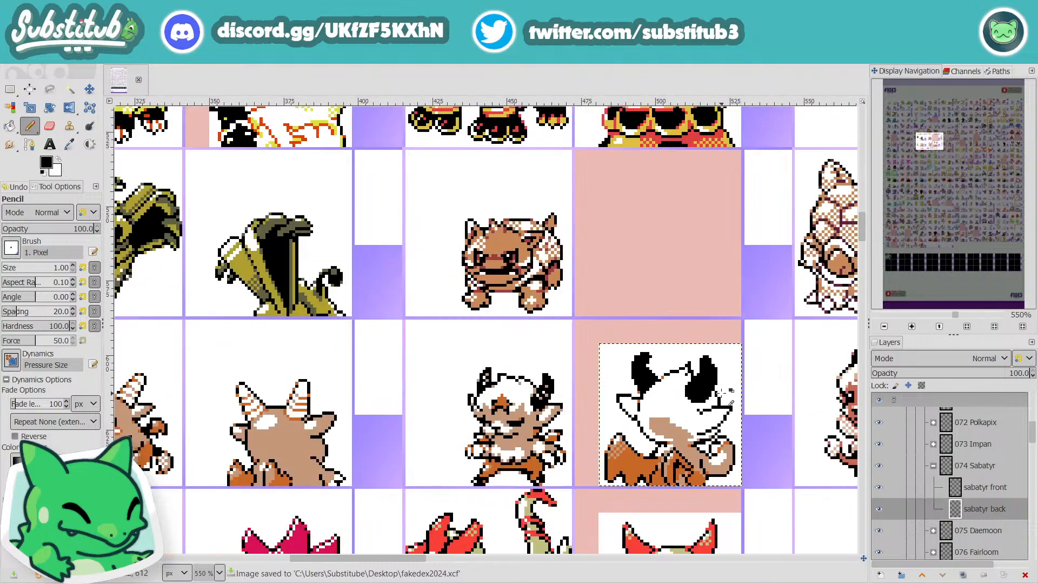
scroll(716, 405, up, 3)
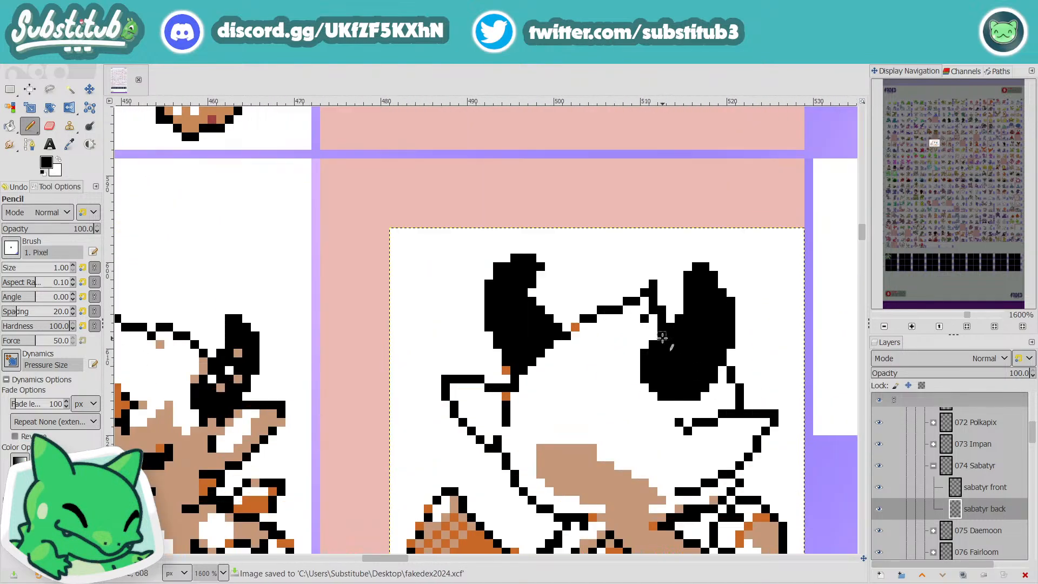
key(x)
scroll(703, 378, down, 3)
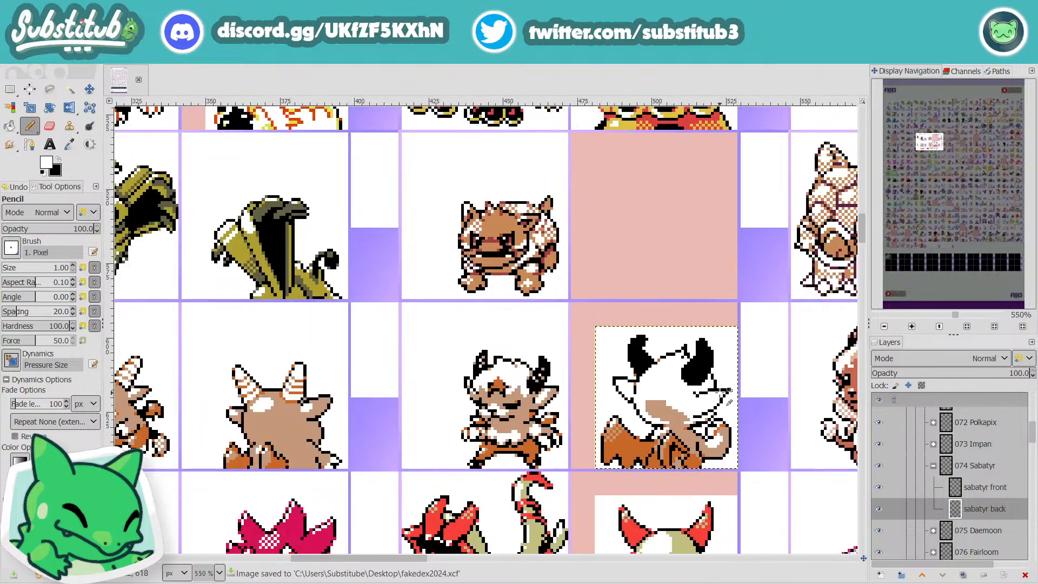
key(ctrl+s)
Step: Clean up the black outline where the right ear meets the head below the horn, using black and white pixels
scroll(716, 411, up, 3)
key(x)
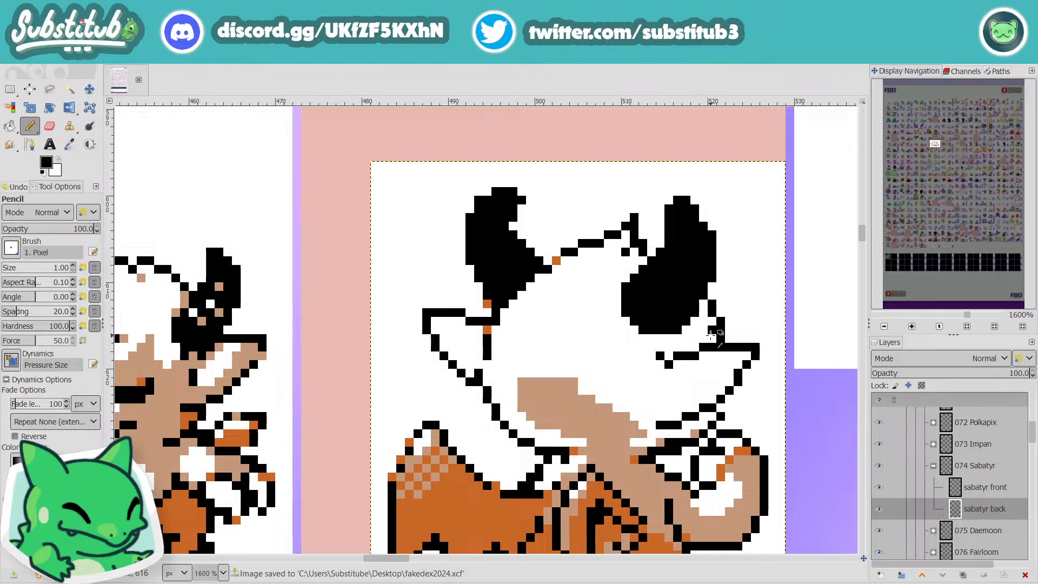
key(x)
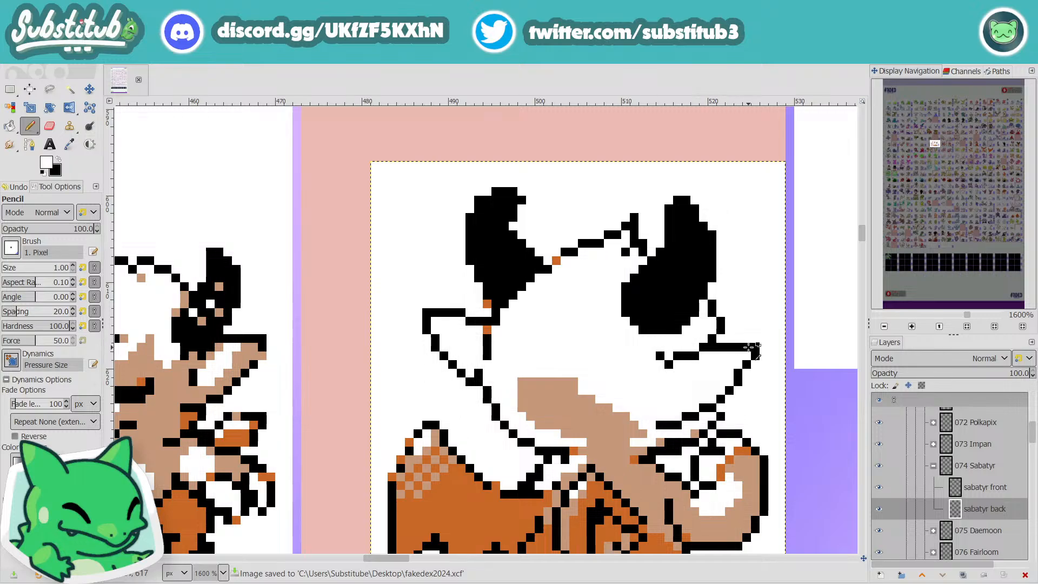
scroll(754, 348, down, 3)
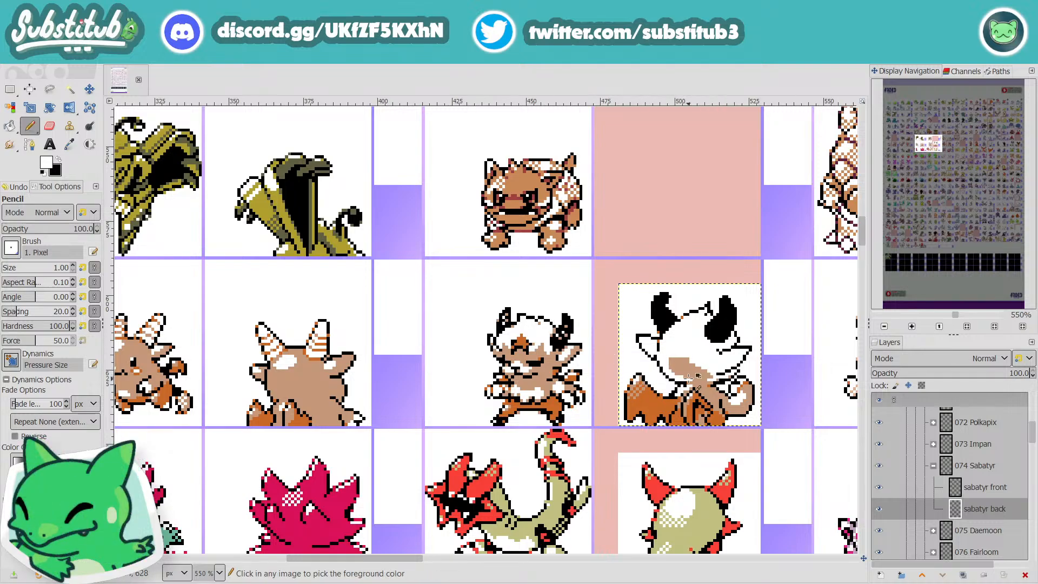
Step: Sample the tan body color, touch up the pixels at the base of the neck beside the wing, and save the image
scroll(707, 391, up, 2)
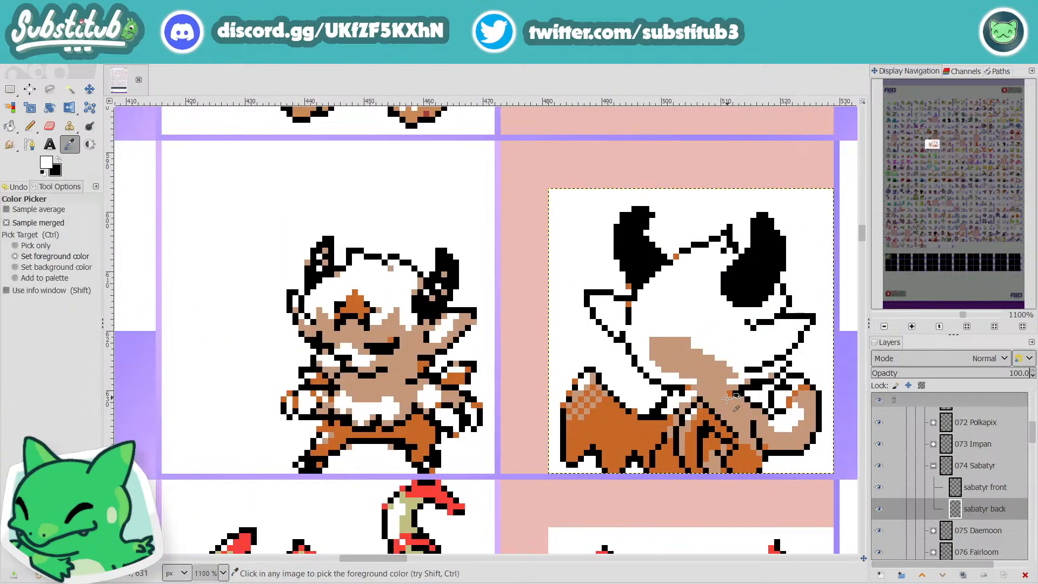
ctrl+click(726, 398)
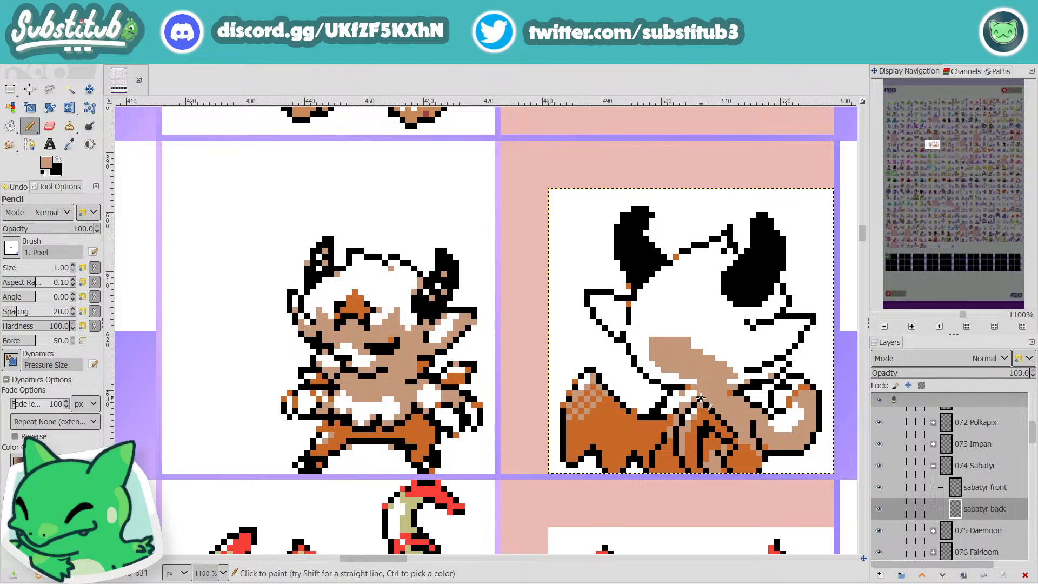
key(ctrl+s)
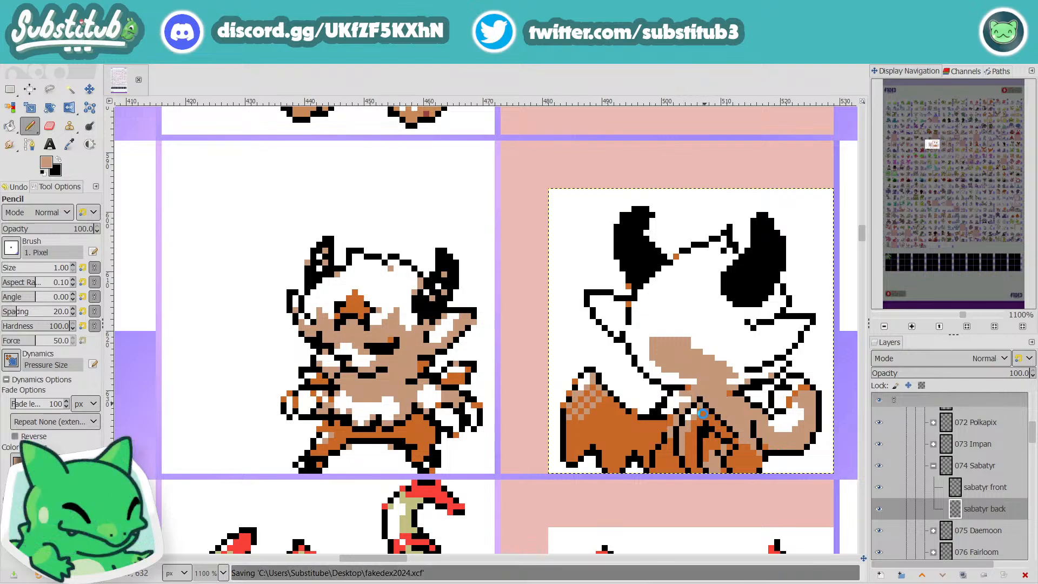
scroll(698, 400, down, 3)
scroll(703, 414, up, 3)
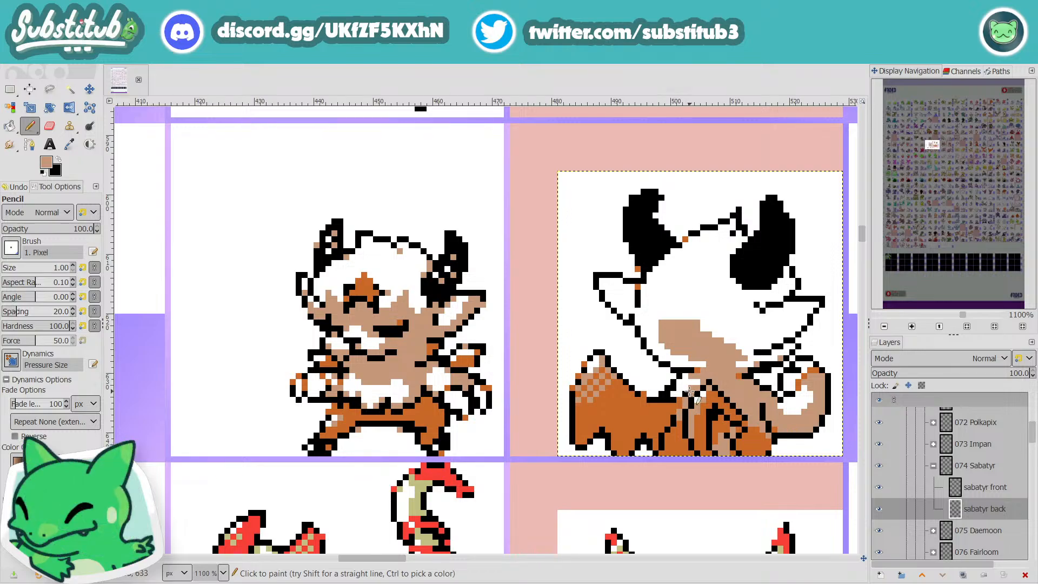
ctrl+scroll(691, 392, up, 2)
ctrl+scroll(692, 392, down, 3)
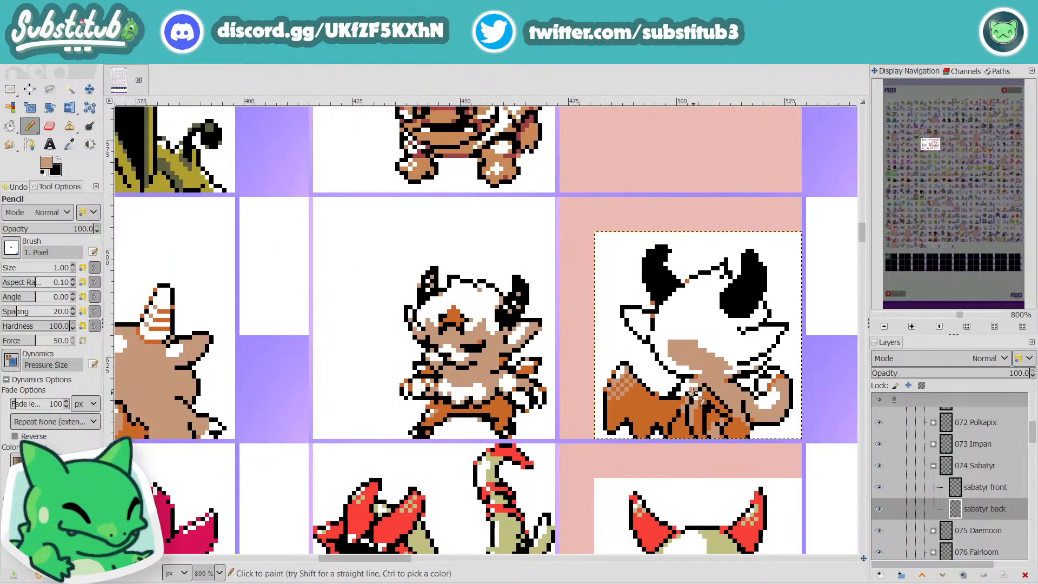
key(ctrl+s)
ctrl+scroll(693, 393, up, 3)
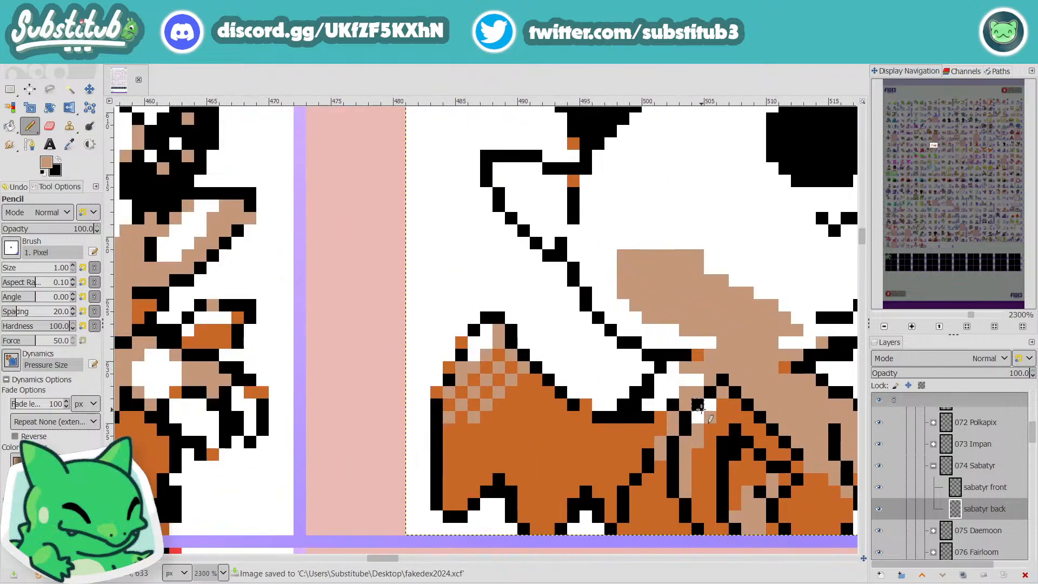
Step: Restore the default black and white colors and paint the stray pixels in the neck tuft above the wing white
key(x)
key(d)
key(x)
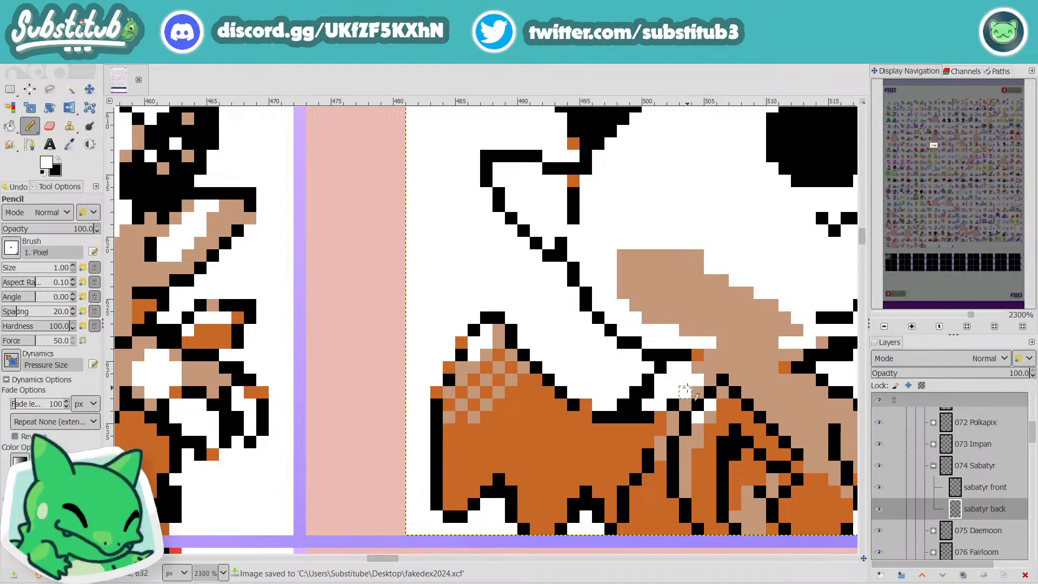
ctrl+scroll(693, 386, down, 1)
ctrl+scroll(698, 388, down, 2)
ctrl+scroll(697, 387, up, 2)
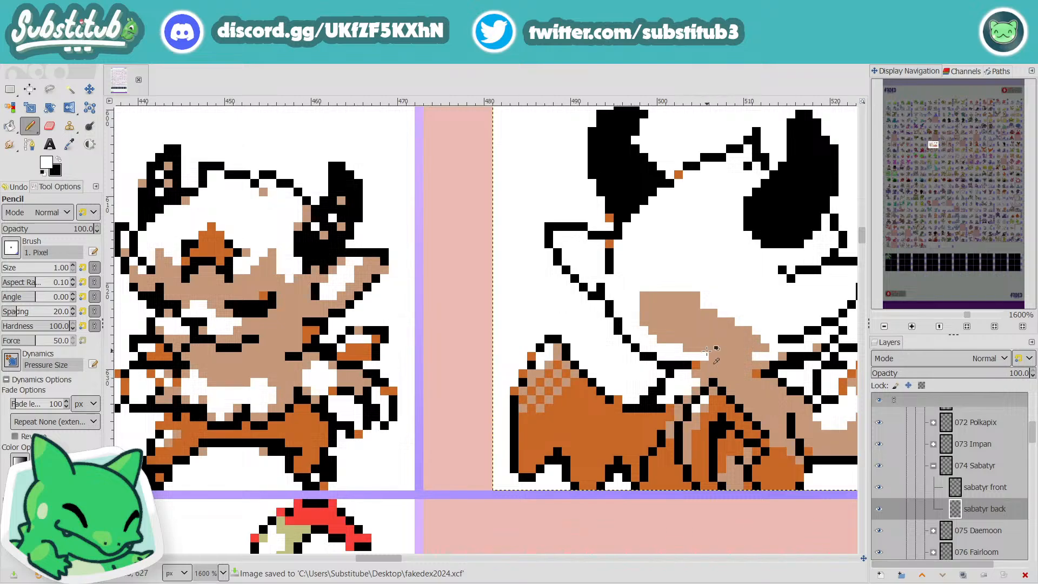
Step: Sample the tan color and extend the lower head shading to the left jaw outline and toward the right ear
ctrl+click(708, 351)
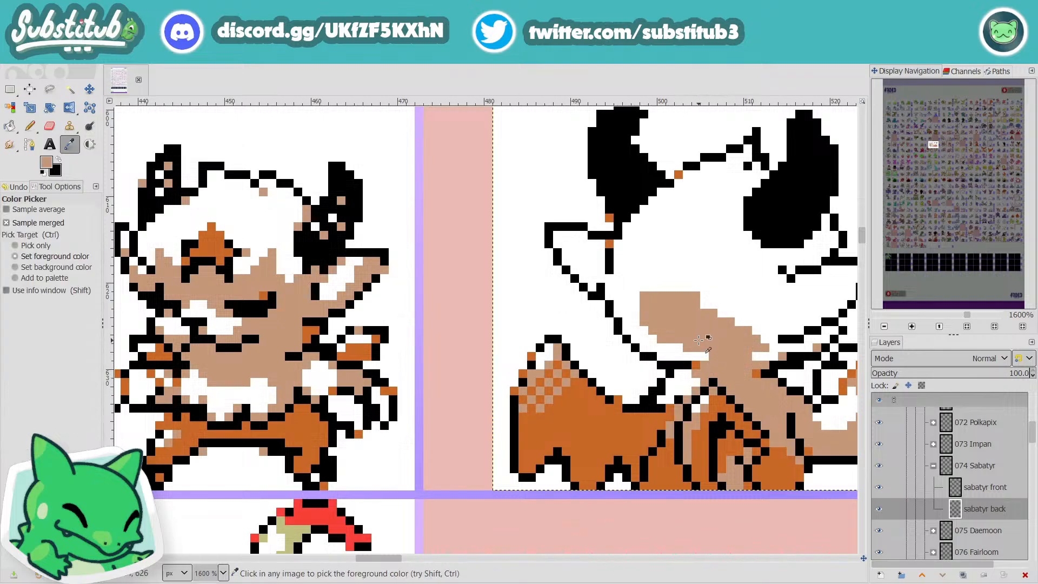
mouse_move(708, 358)
mouse_down()
mouse_move(669, 348)
mouse_move(663, 357)
mouse_move(624, 328)
mouse_up()
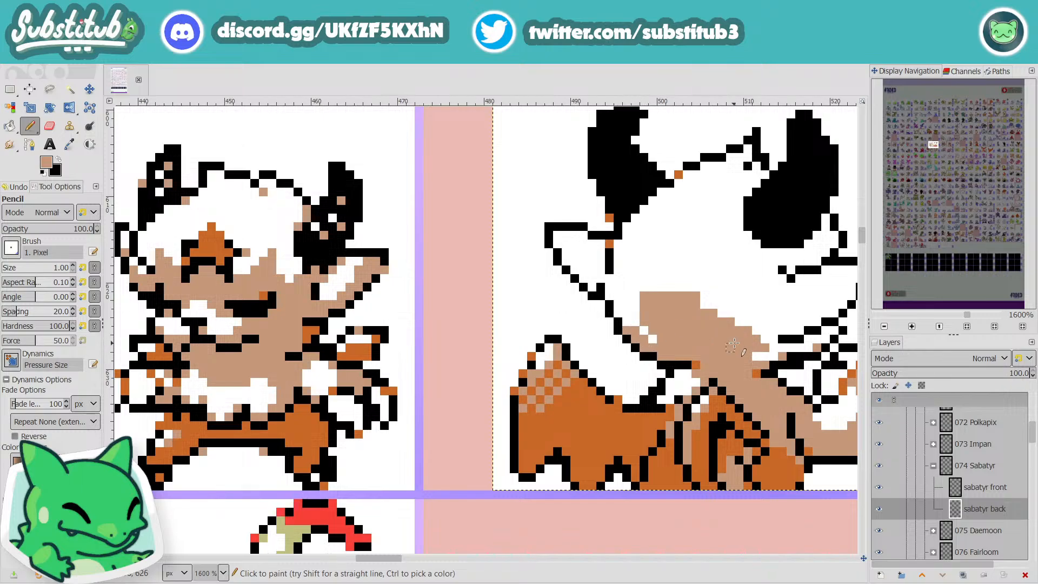
mouse_move(734, 344)
mouse_down()
mouse_move(756, 321)
mouse_move(759, 347)
mouse_up()
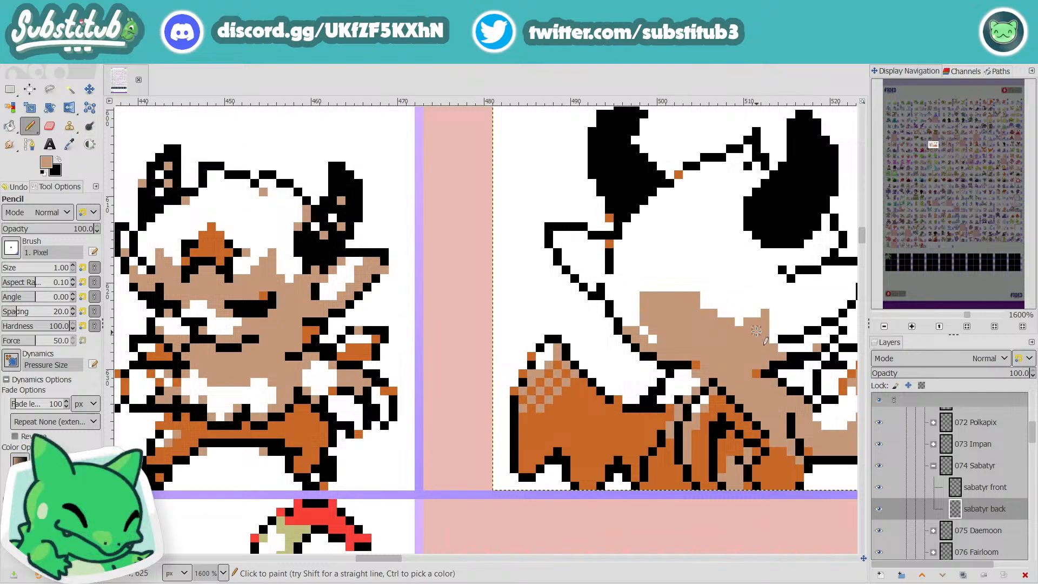
key(x)
scroll(741, 323, down, 2)
scroll(761, 329, up, 2)
scroll(764, 340, up, 1)
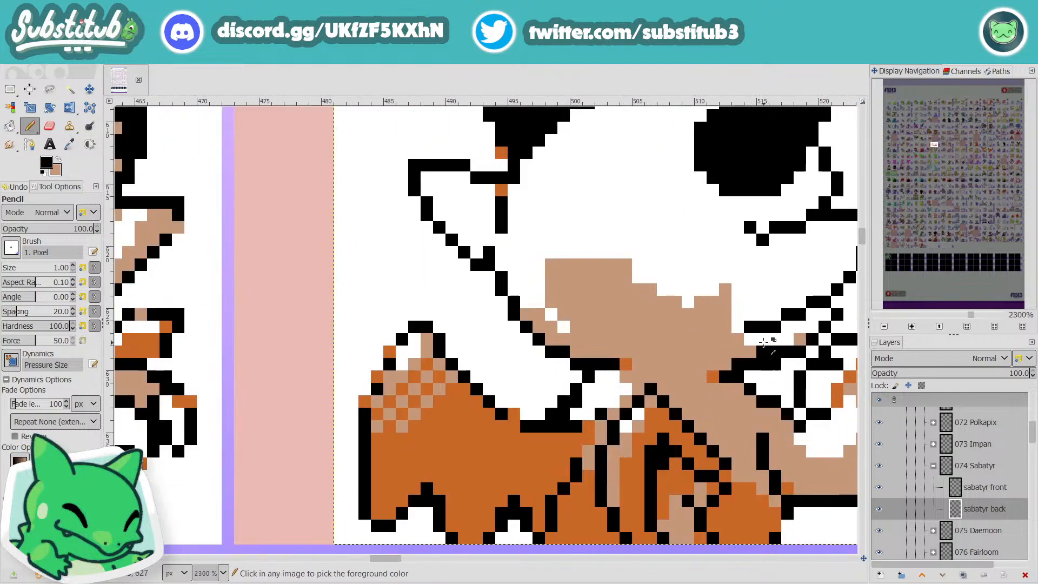
Step: Fill the narrow gap between the black outlines below the right ear with tan pixels
drag(750, 338, 787, 338)
key(ctrl+z)
key(x)
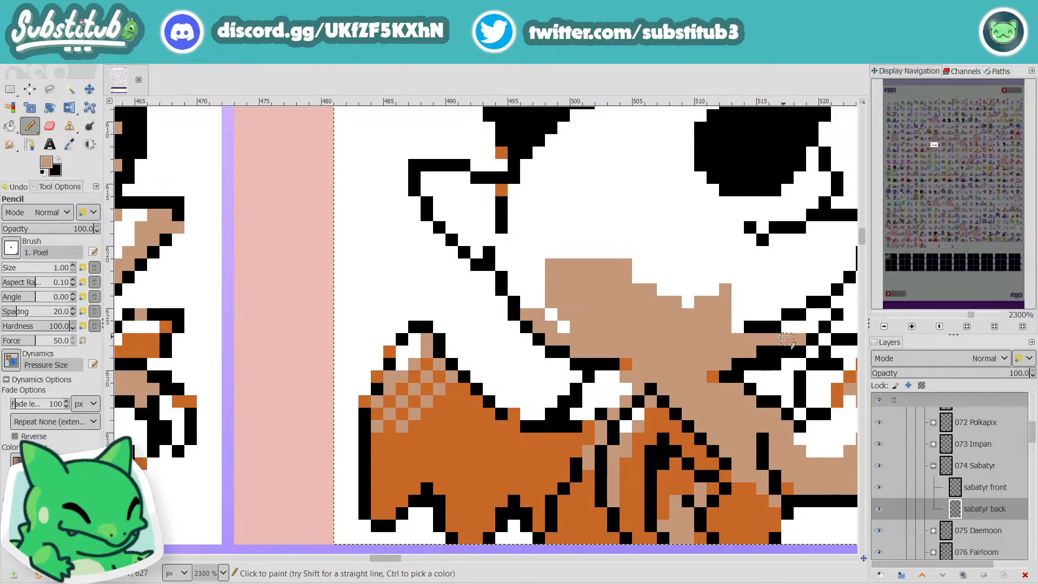
click(791, 328)
click(800, 327)
click(812, 328)
click(813, 315)
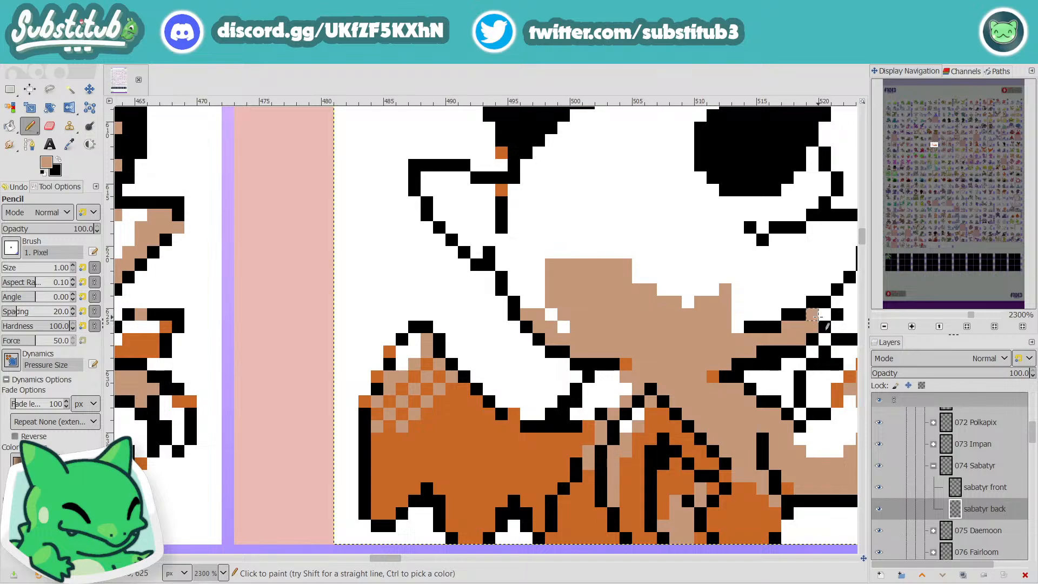
click(823, 317)
scroll(823, 317, down, 3)
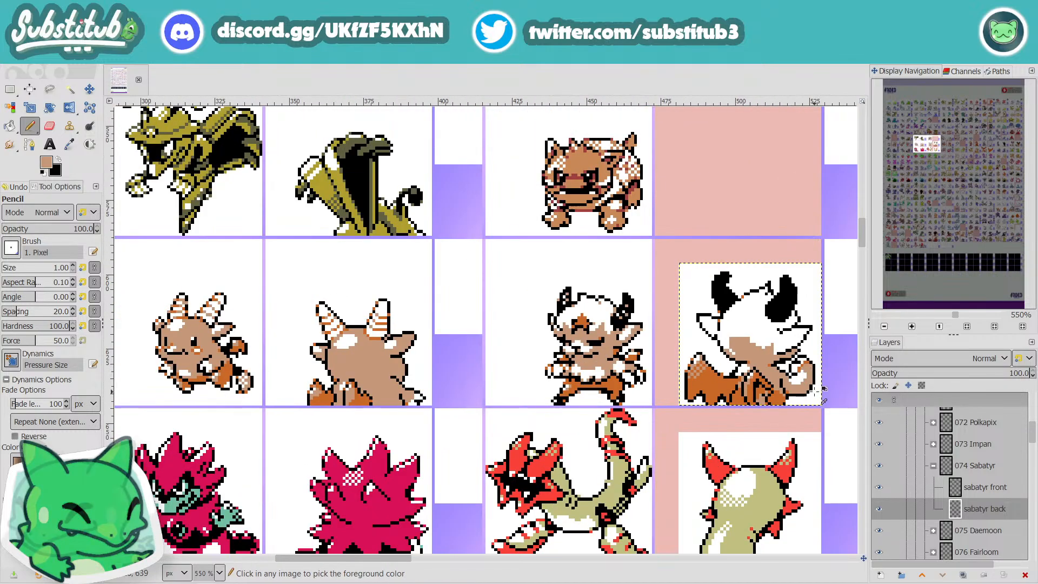
Step: Draw a black outline along the inner side of the tail's lower right curve
scroll(815, 383, up, 2)
key(x)
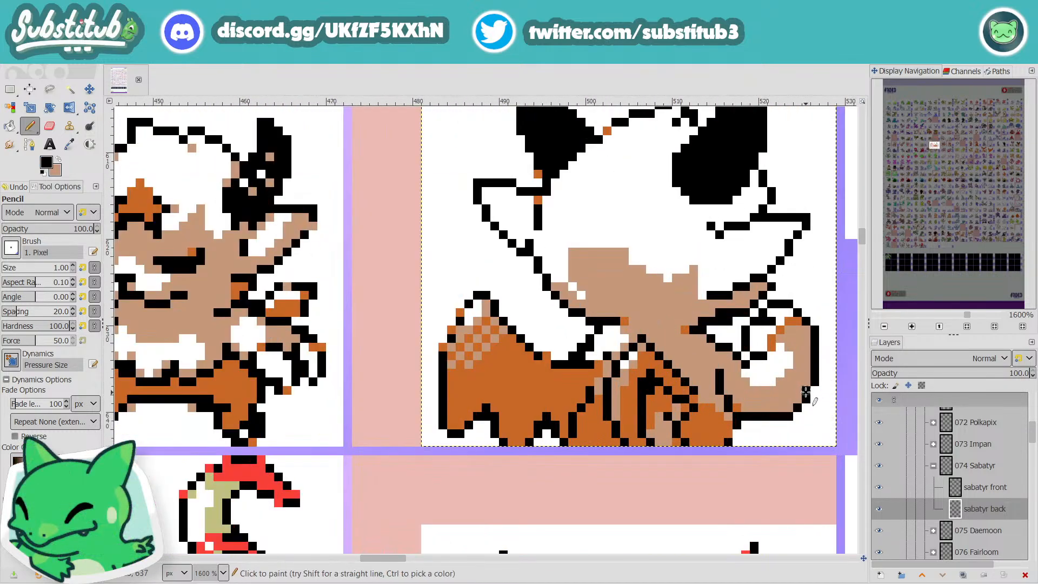
mouse_move(810, 372)
mouse_down()
mouse_move(805, 388)
mouse_move(756, 415)
mouse_up()
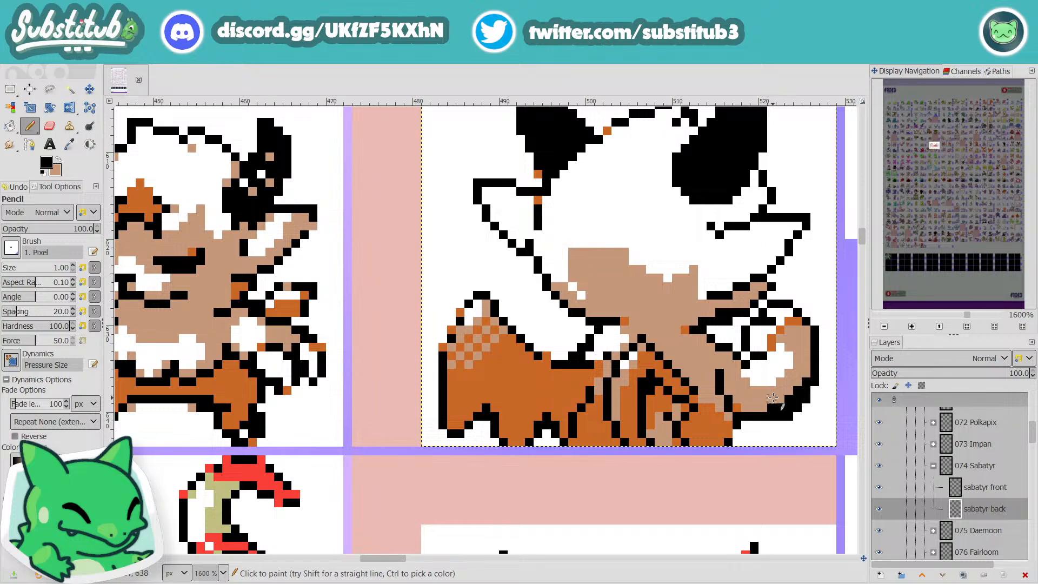
Step: Shave the outer edge of the tail's lower curve with white, touch up its outline in black, and save the image
key(x)
key(d)
key(x)
drag(800, 406, 788, 416)
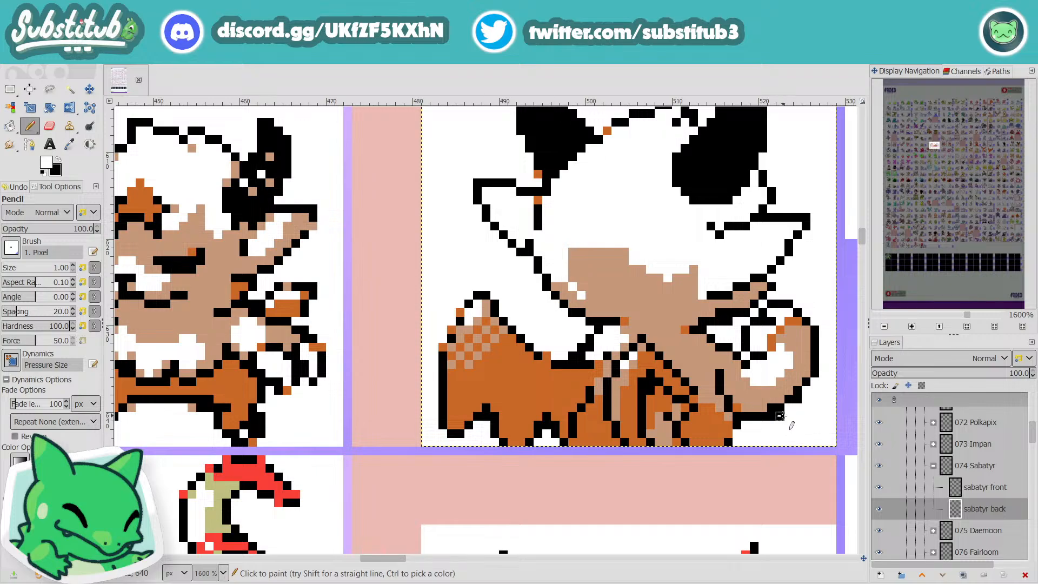
drag(782, 416, 774, 416)
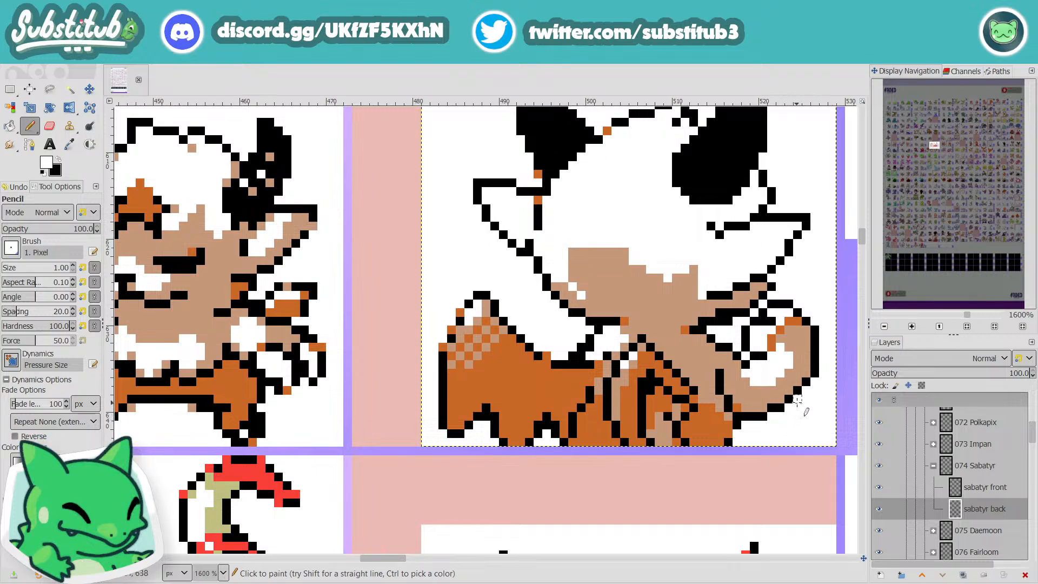
key(x)
click(806, 374)
key(x)
ctrl+scroll(817, 385, down, 4)
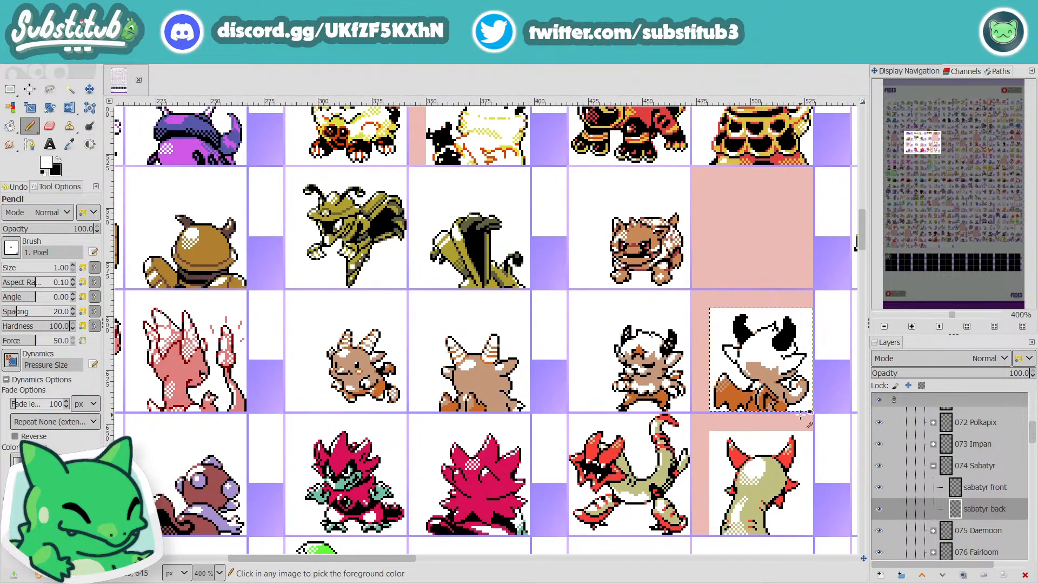
key(ctrl+s)
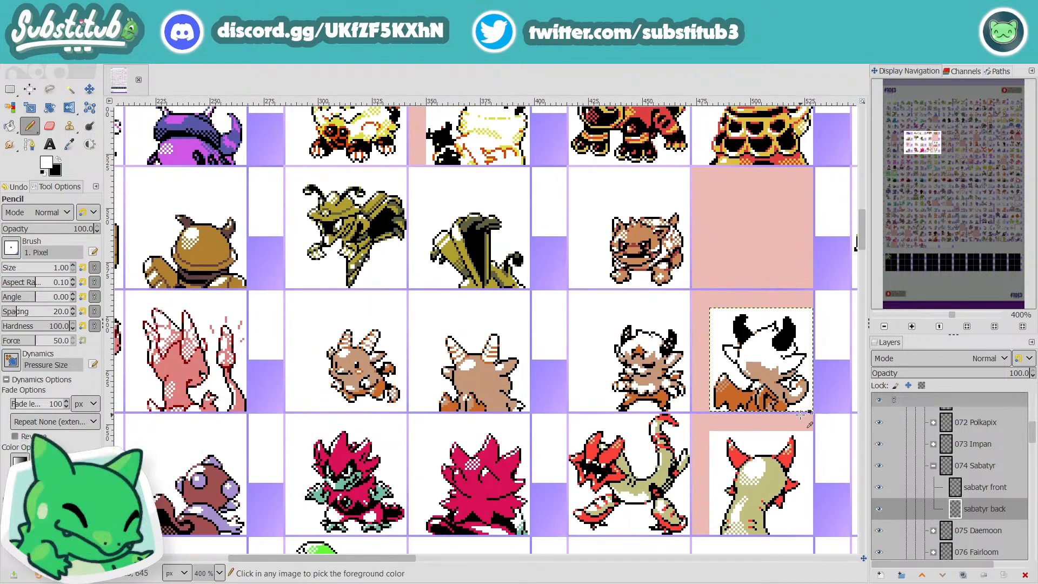
scroll(756, 371, up, 3)
scroll(756, 371, up, 1)
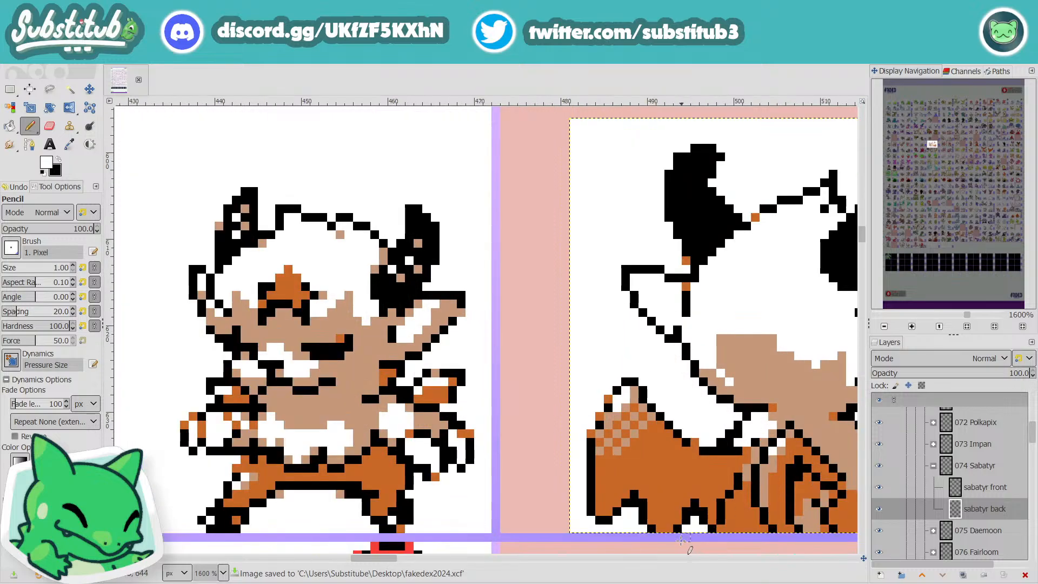
scroll(228, 501, right, 4)
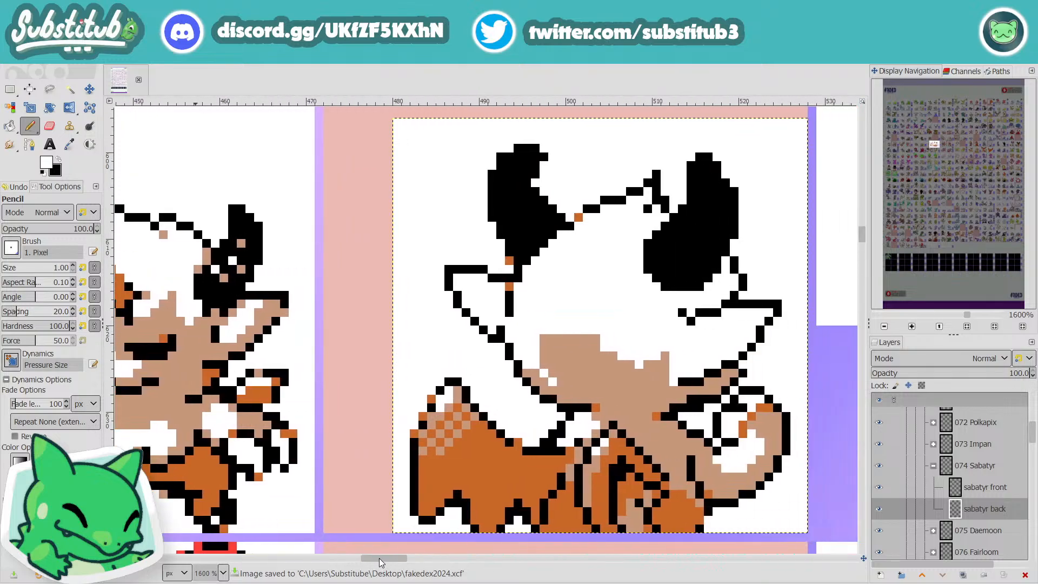
Step: Cut white notches into the upper edge of the tan head shading to make fur tufts, and save the image
scroll(458, 474, down, 1)
scroll(459, 473, down, 2)
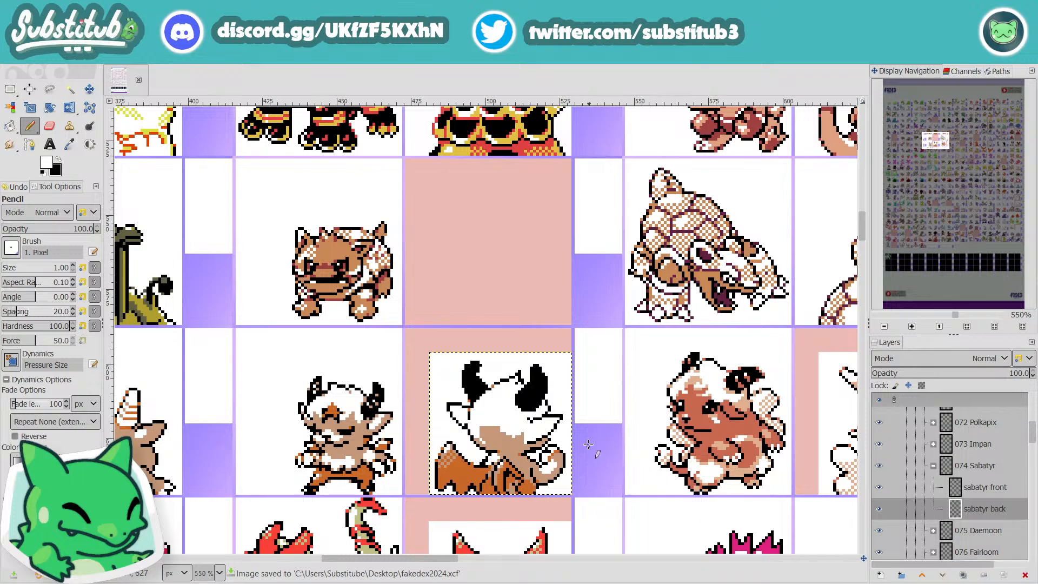
scroll(497, 426, up, 3)
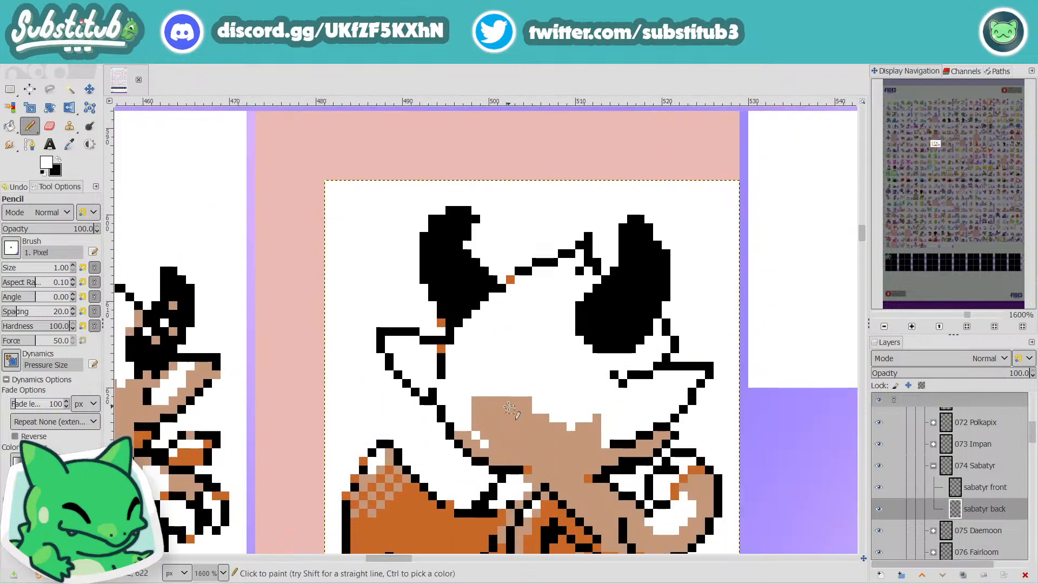
key(x)
click(493, 400)
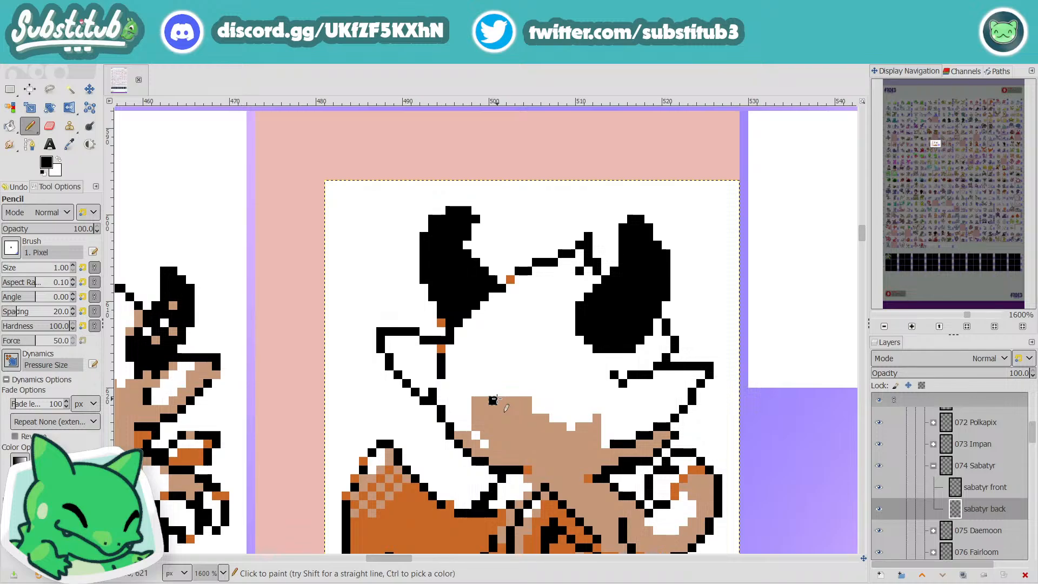
key(x)
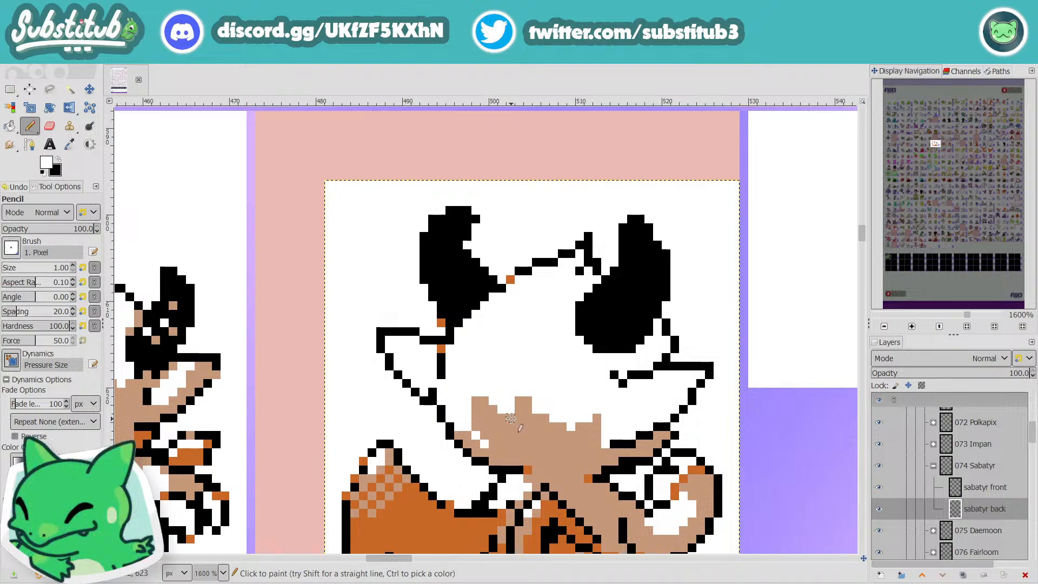
key(ctrl+s)
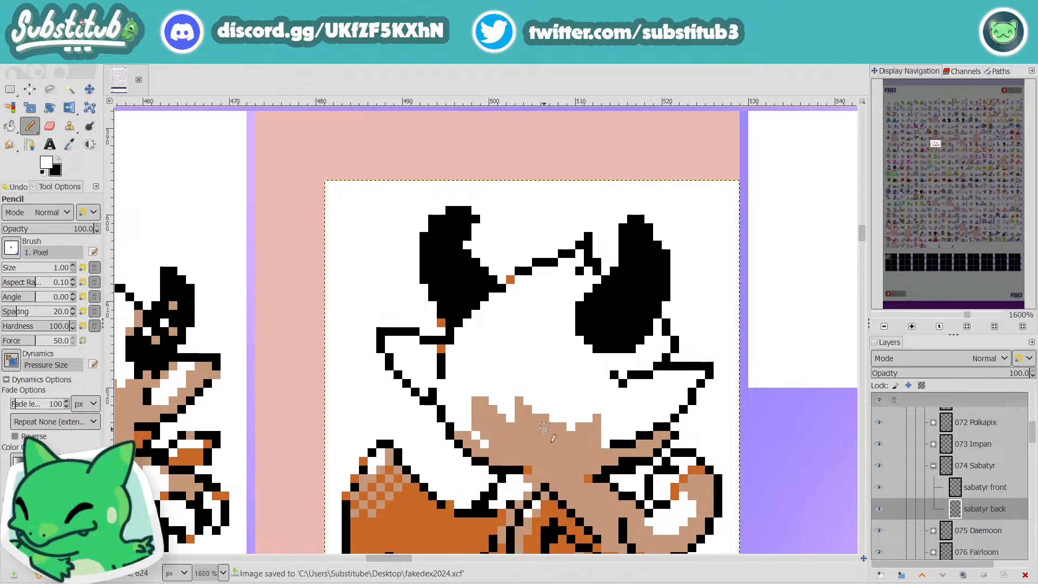
Step: Sample the tan color, shade the lower part of the right ear and the area beneath the right horn, and save the image
key(minus)
key(minus)
key(minus)
key(plus)
key(plus)
key(plus)
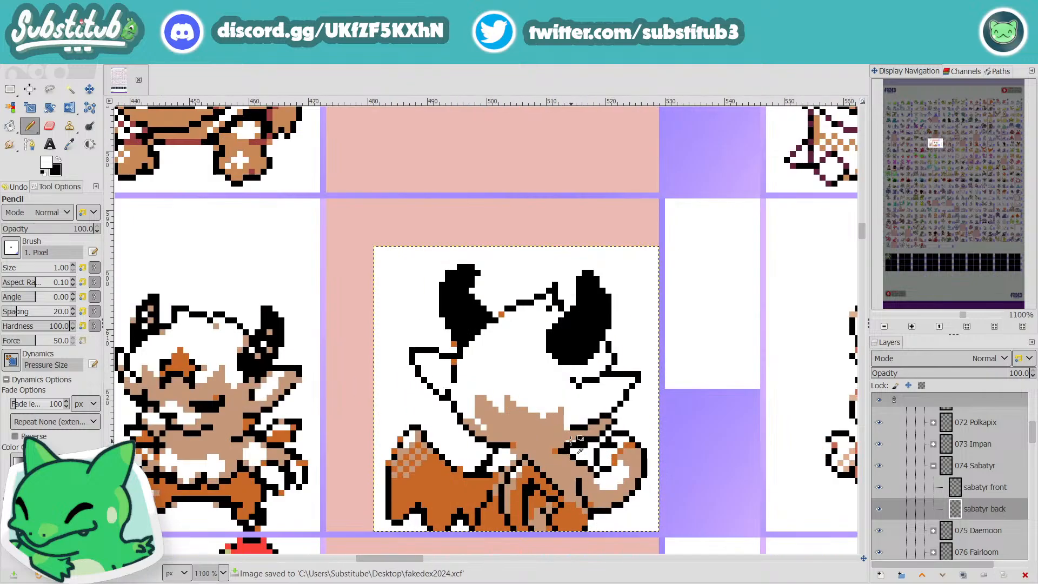
key(o)
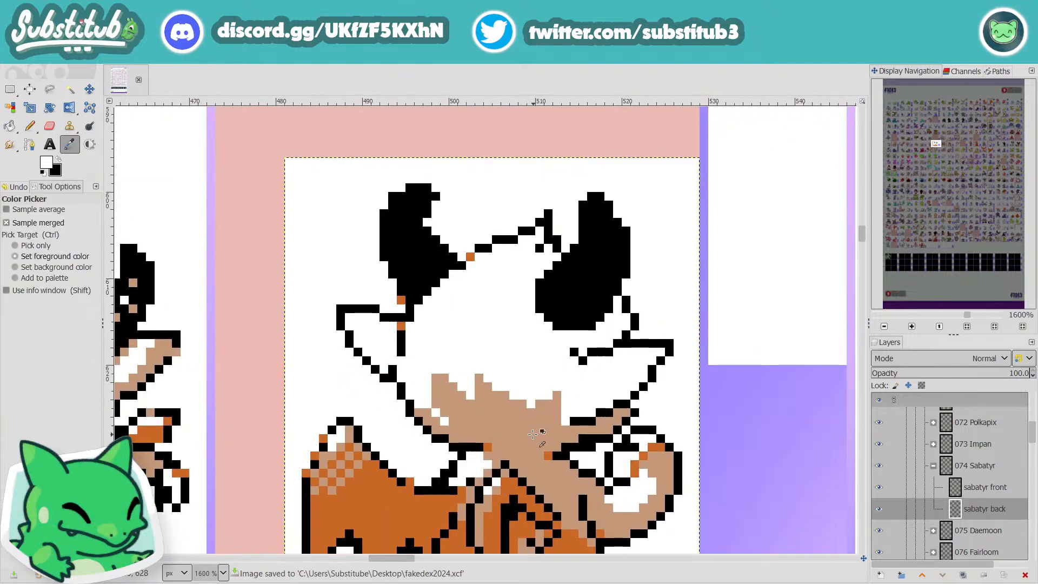
key(minus)
click(523, 422)
key(n)
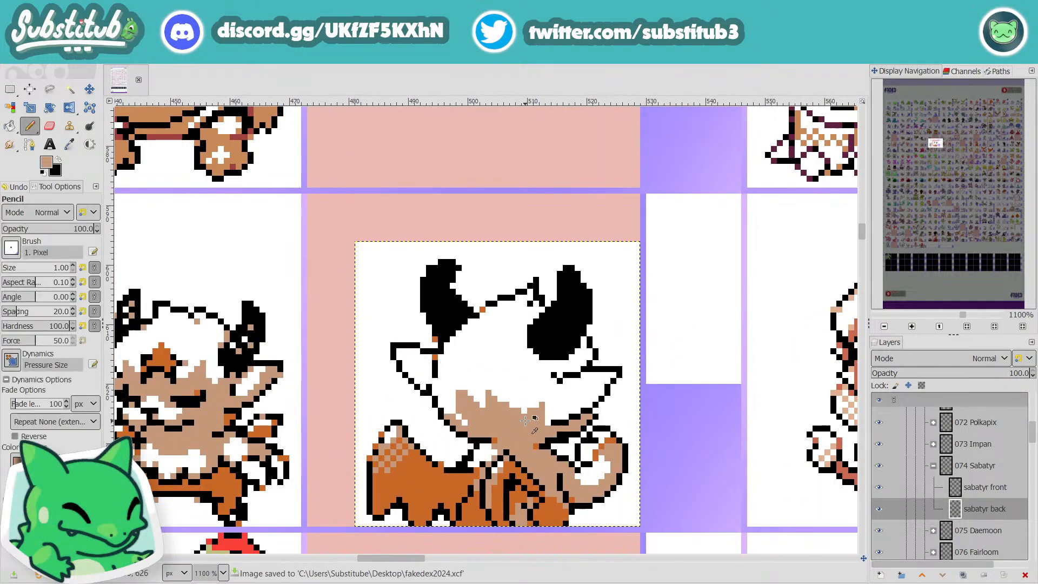
mouse_move(526, 387)
mouse_down()
mouse_move(519, 418)
mouse_move(535, 395)
mouse_move(529, 415)
mouse_move(607, 380)
mouse_move(543, 409)
mouse_move(595, 391)
mouse_up()
key(ctrl+z)
key(ctrl+z)
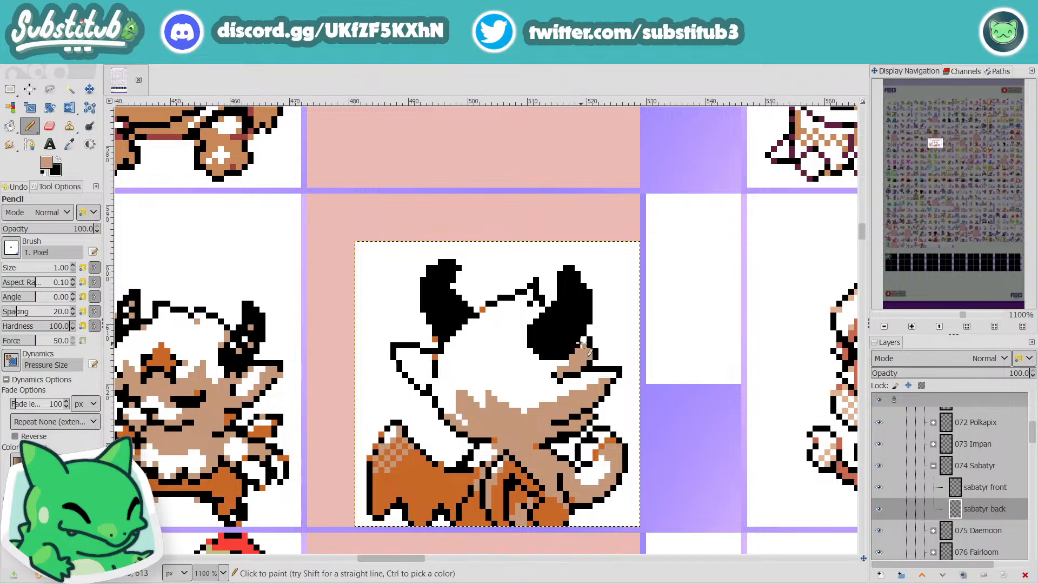
scroll(581, 342, down, 2)
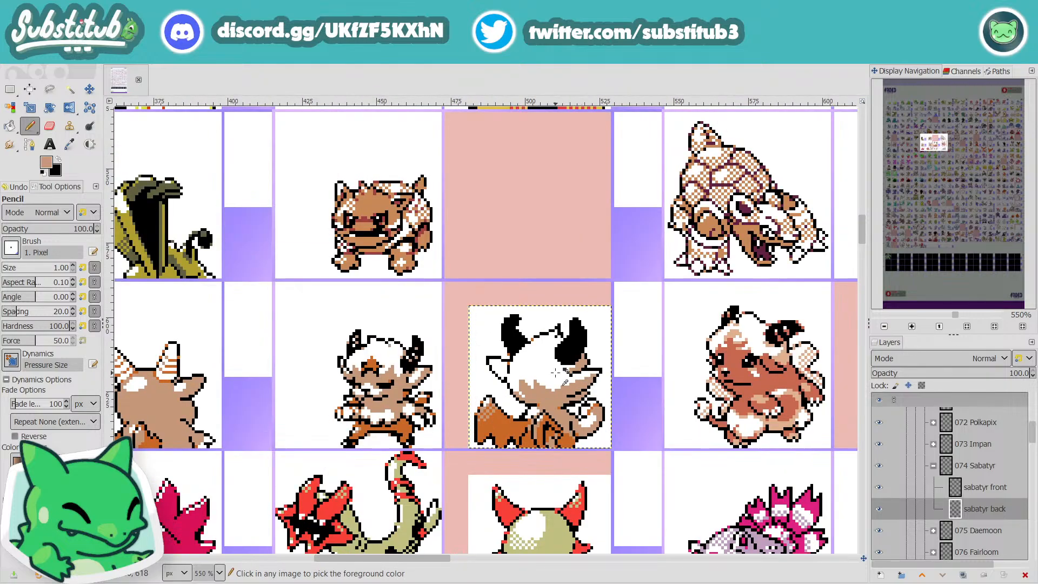
scroll(556, 372, up, 3)
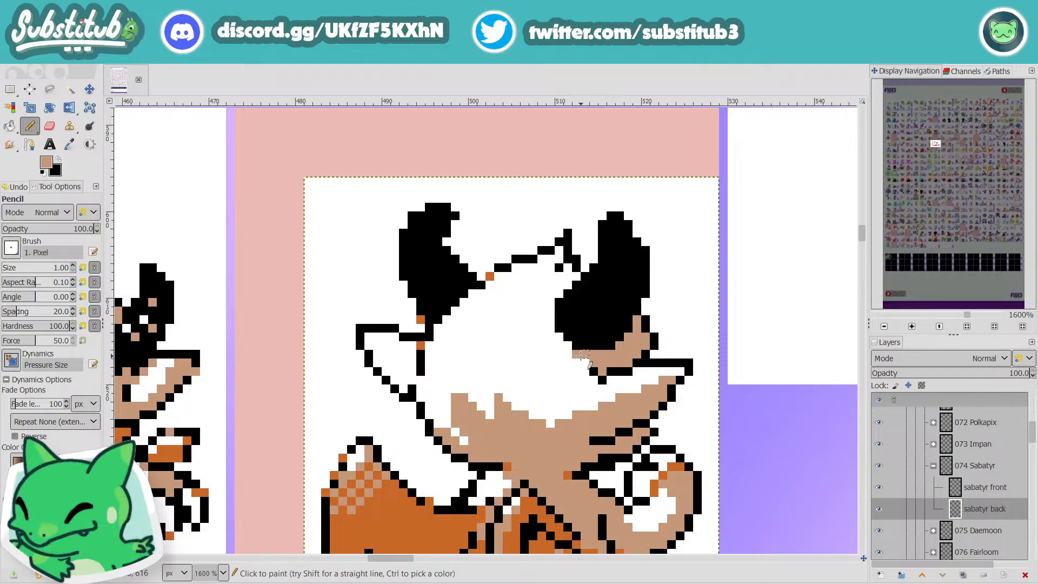
scroll(582, 355, down, 3)
key(ctrl+s)
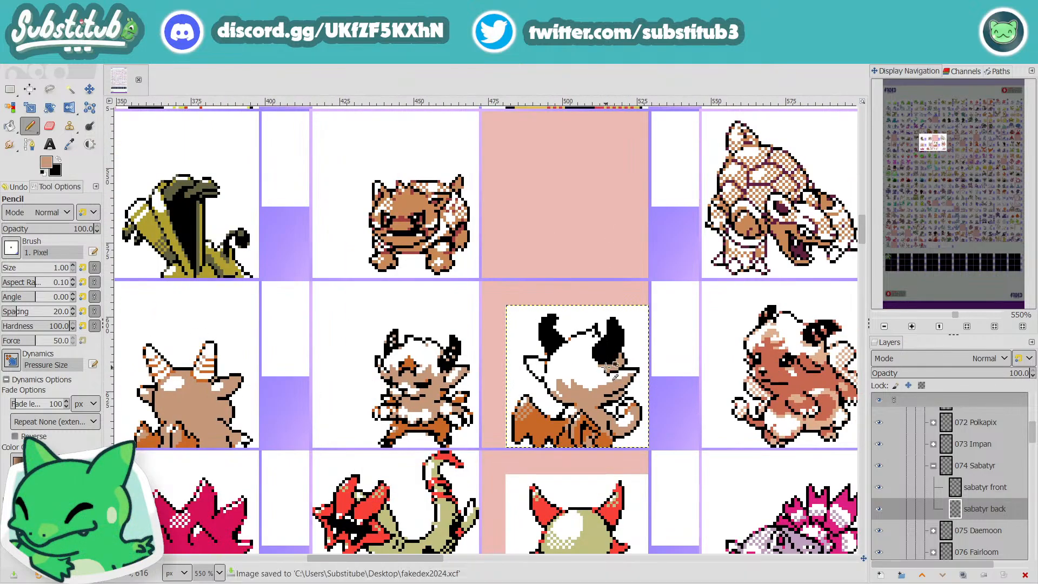
Step: Fill the remaining white pixels beside the left jaw outline with tan
scroll(607, 367, up, 4)
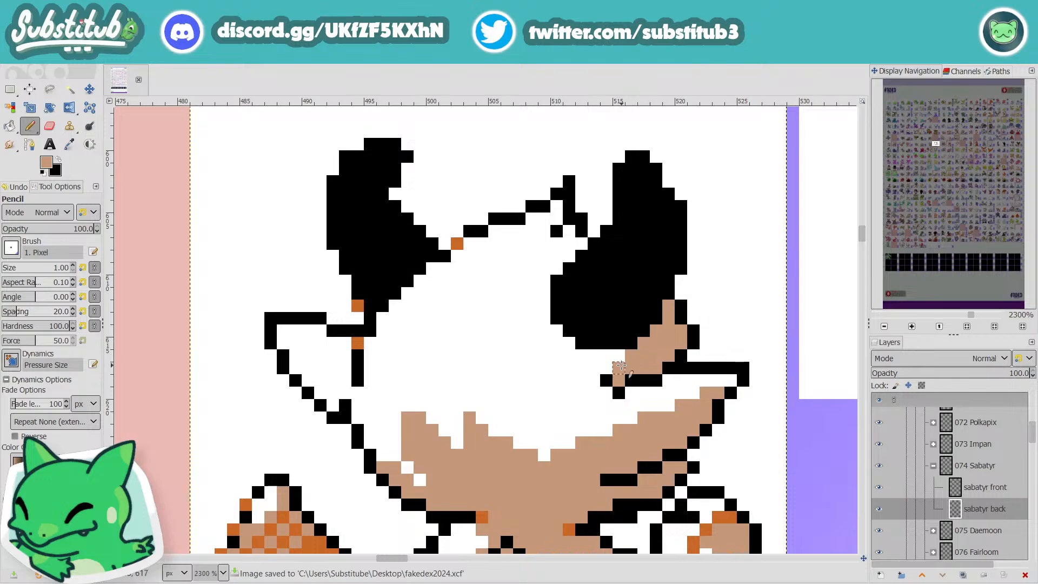
drag(435, 487, 391, 455)
click(383, 455)
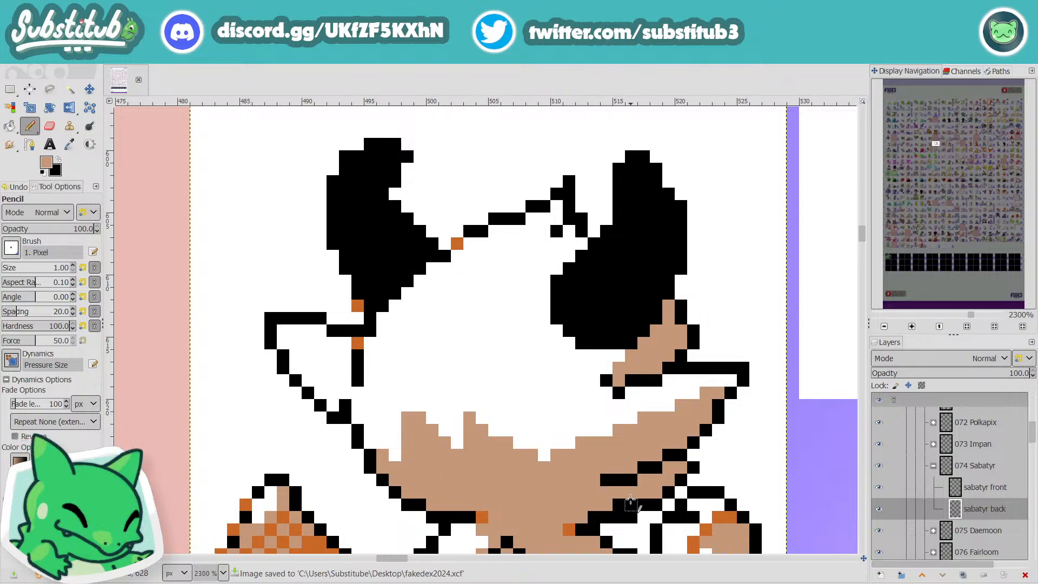
scroll(615, 470, down, 4)
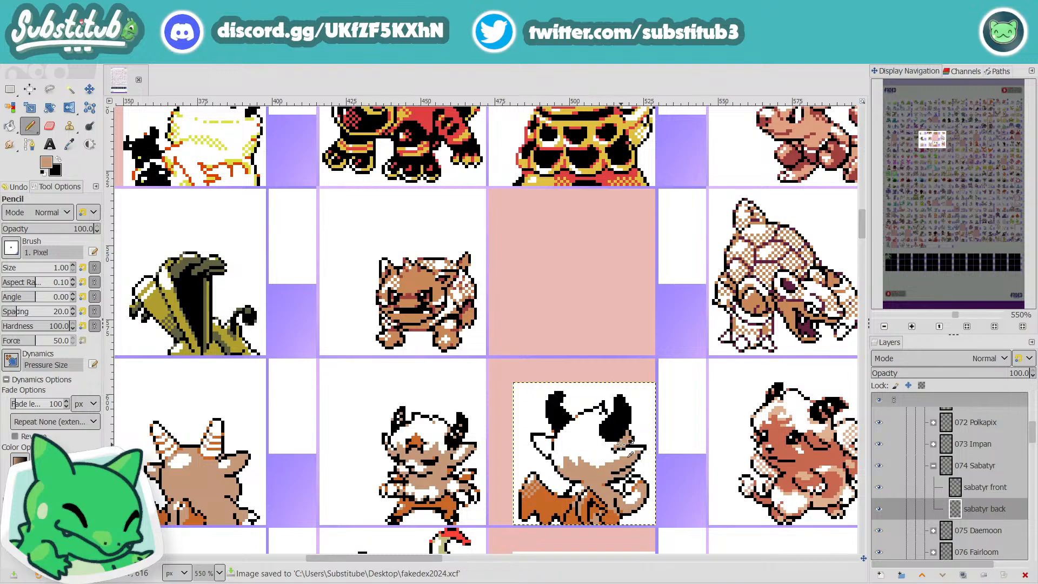
Step: Extend the tan head shading up to the right ear's base and trim the top of the left fur tuft with white
scroll(615, 449, up, 3)
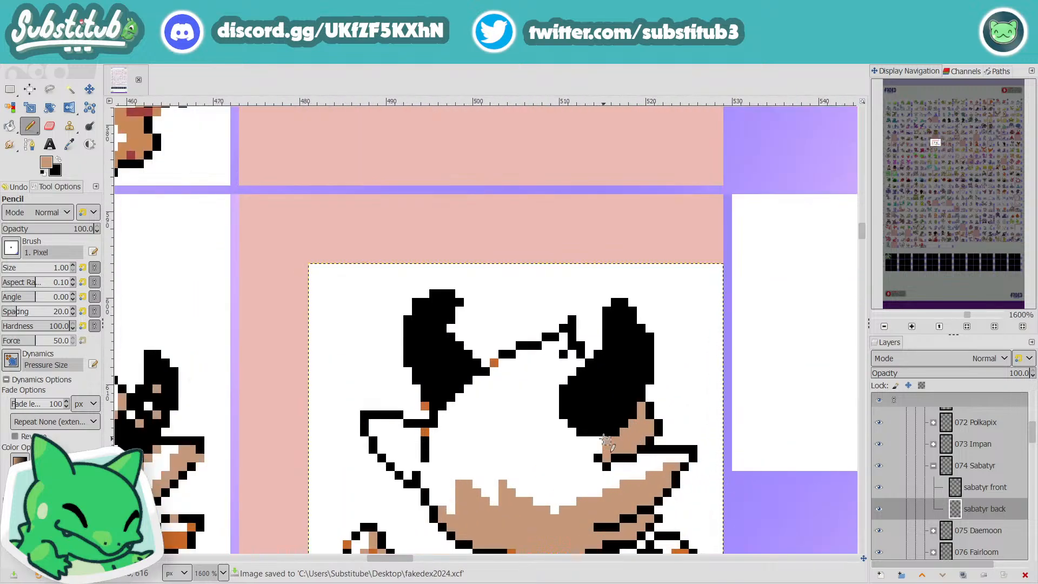
scroll(606, 443, down, 3)
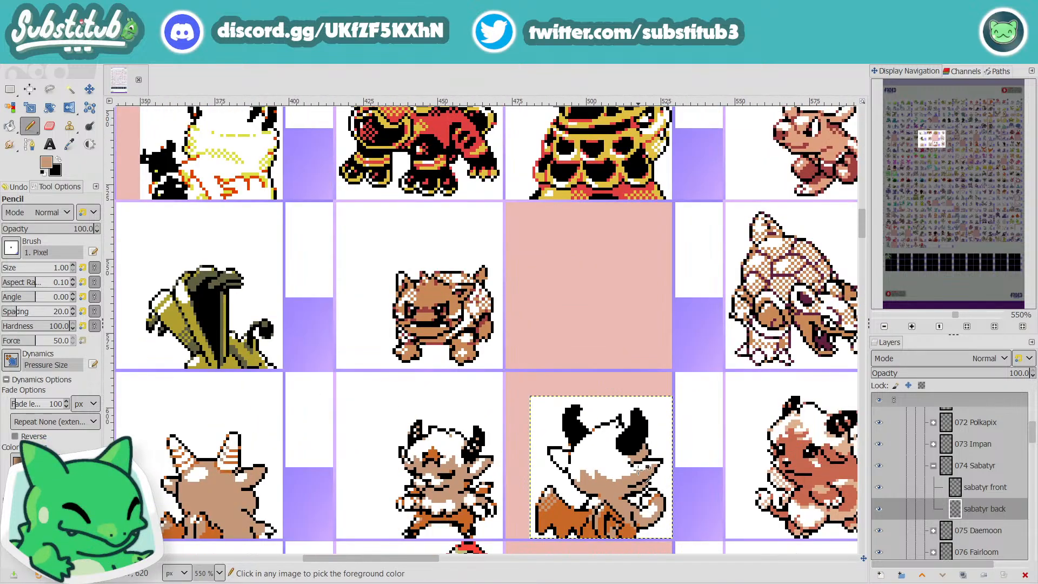
scroll(633, 478, up, 4)
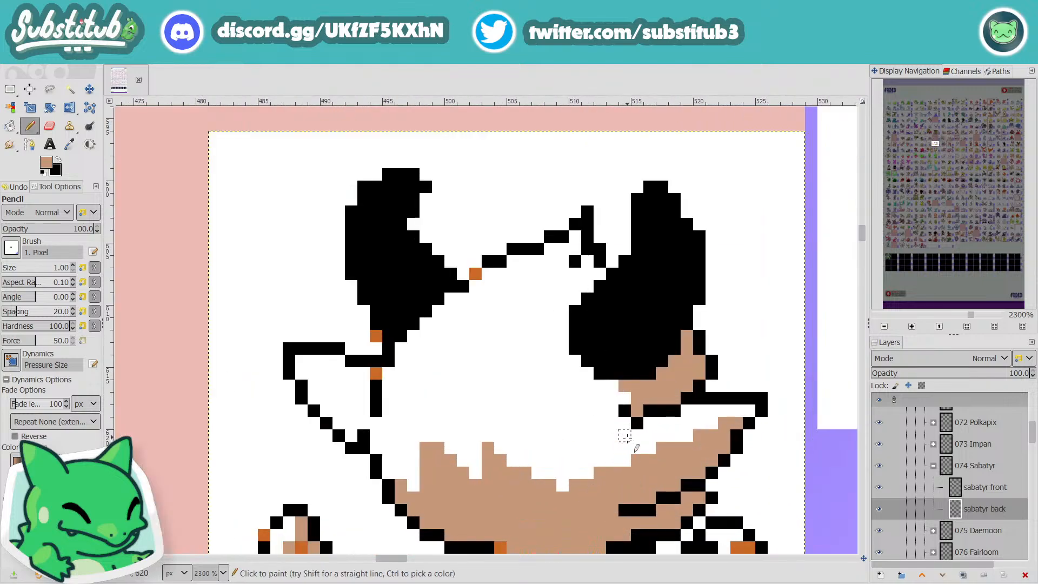
mouse_move(612, 424)
mouse_down()
mouse_move(609, 452)
mouse_move(600, 427)
mouse_move(588, 447)
mouse_move(597, 468)
mouse_move(565, 488)
mouse_move(573, 465)
mouse_move(565, 471)
mouse_up()
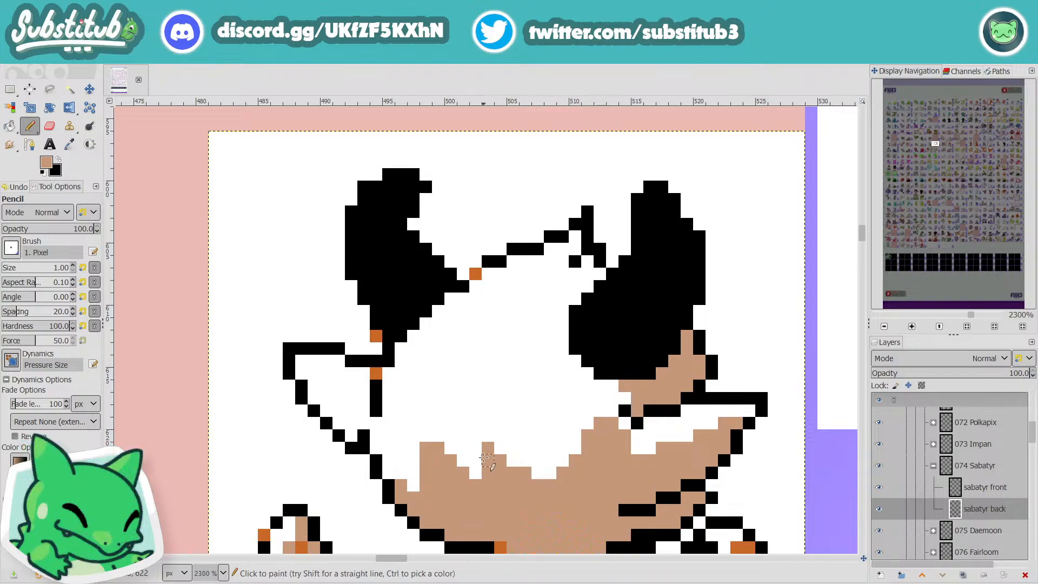
scroll(501, 461, down, 3)
scroll(513, 464, up, 2)
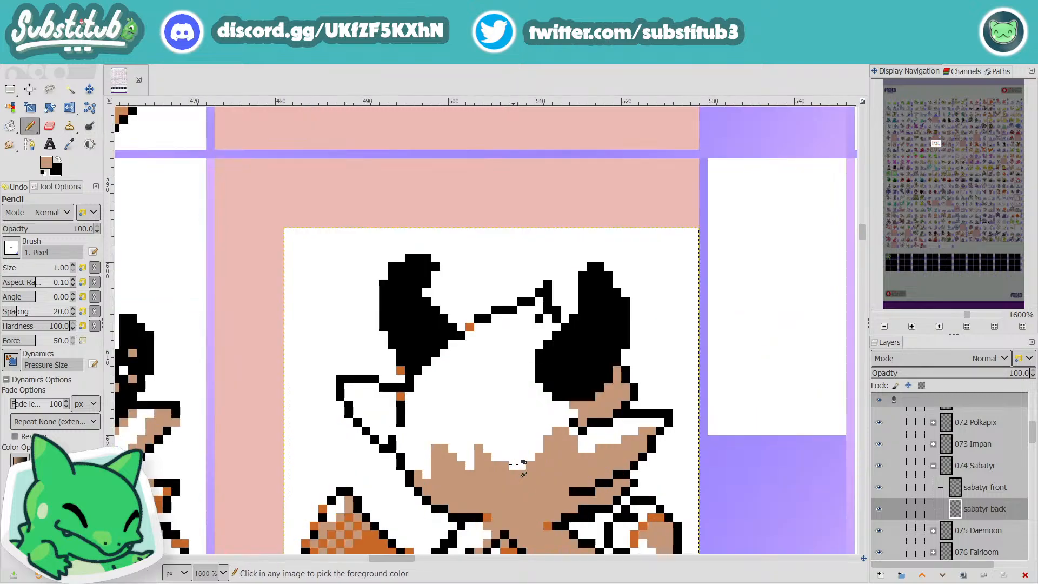
ctrl+click(436, 446)
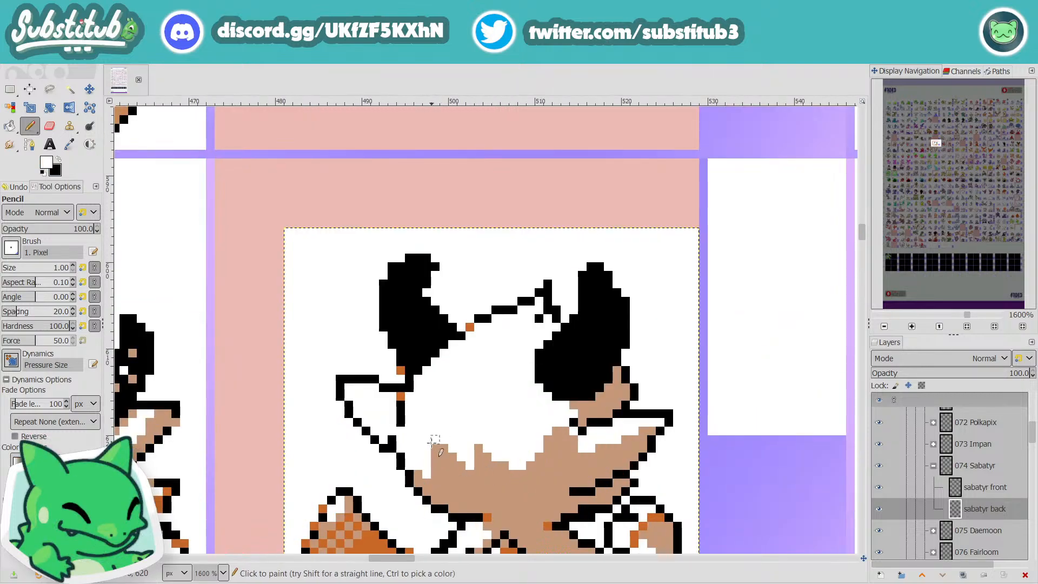
Step: Sample the tan color and shade the head's left edge and the lower and inner edges of the left ear
scroll(433, 449, down, 3)
scroll(474, 449, up, 4)
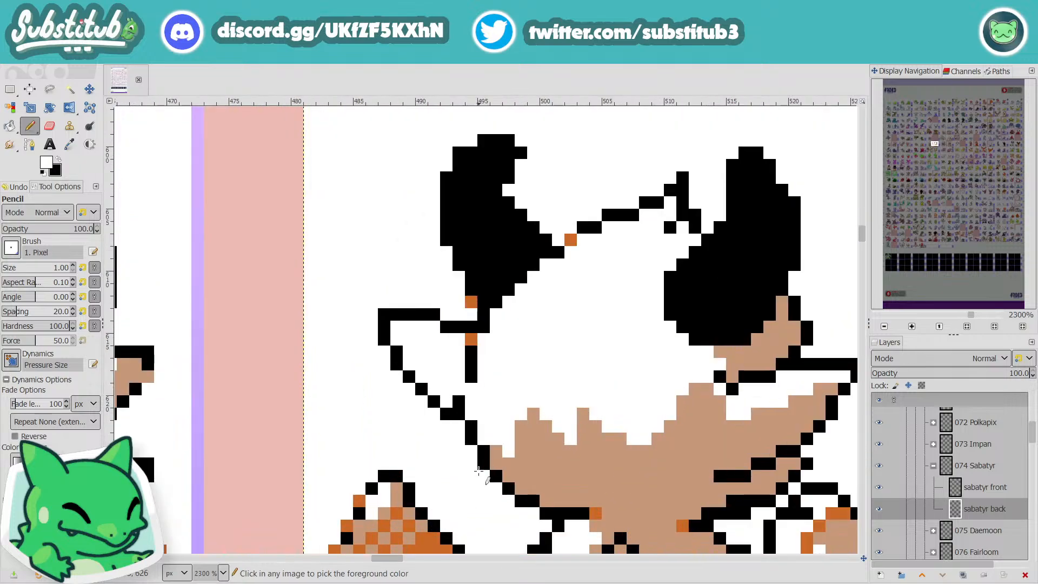
key(x)
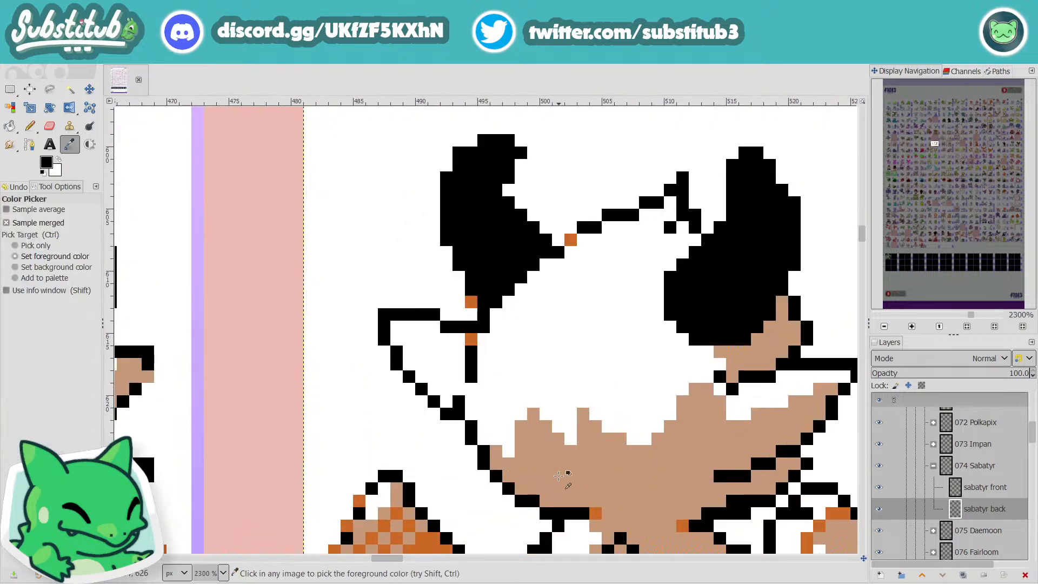
ctrl+click(549, 459)
mouse_move(485, 440)
mouse_down()
mouse_move(470, 390)
mouse_move(435, 390)
mouse_move(447, 400)
mouse_move(454, 389)
mouse_move(423, 376)
mouse_move(459, 373)
mouse_up()
click(459, 364)
click(409, 364)
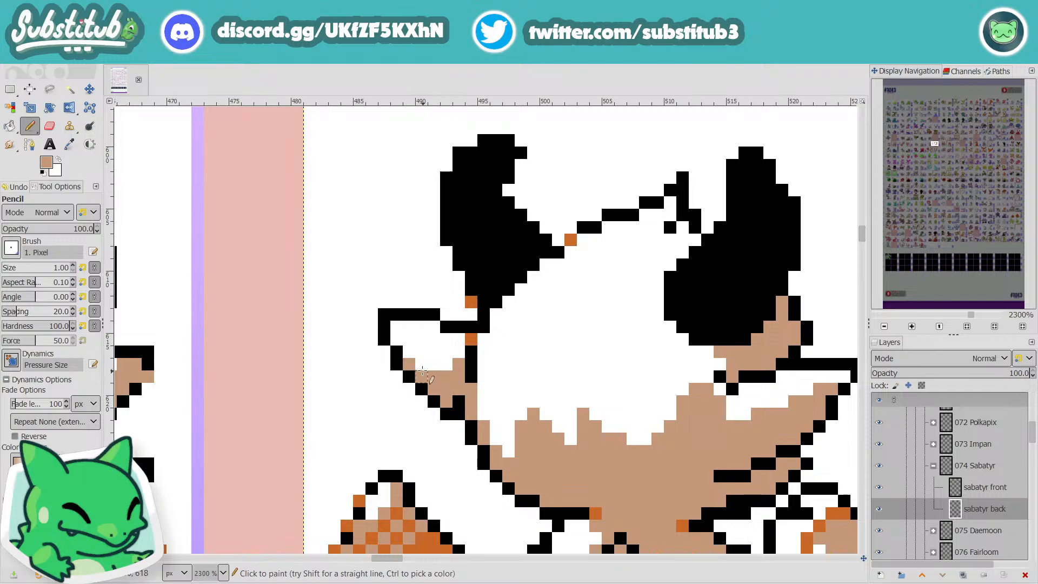
click(422, 365)
click(410, 352)
drag(458, 341, 459, 353)
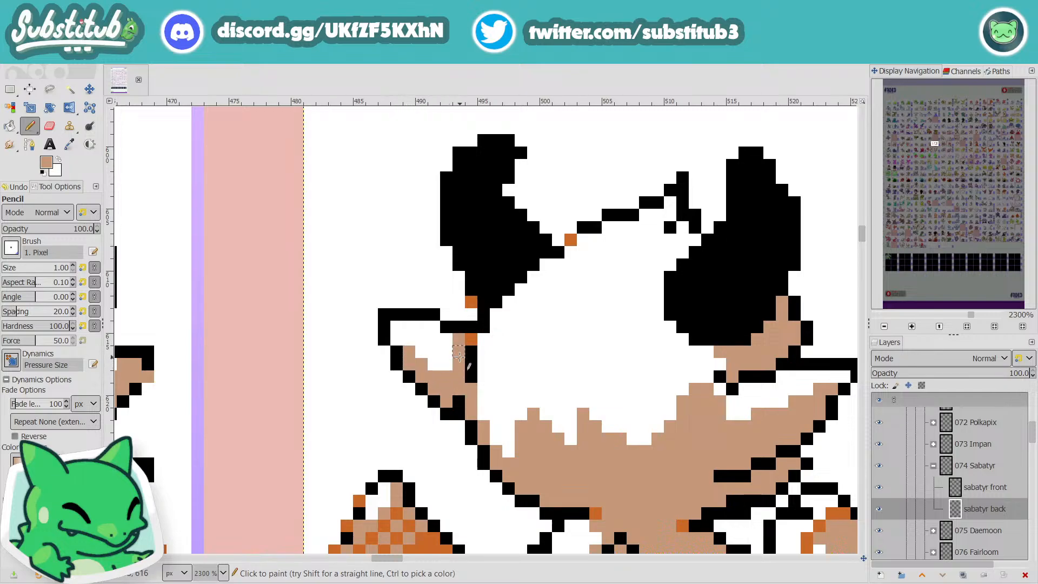
Step: Fill the stray white pixels around the right ear's base with tan and save the image
ctrl+scroll(447, 364, down, 4)
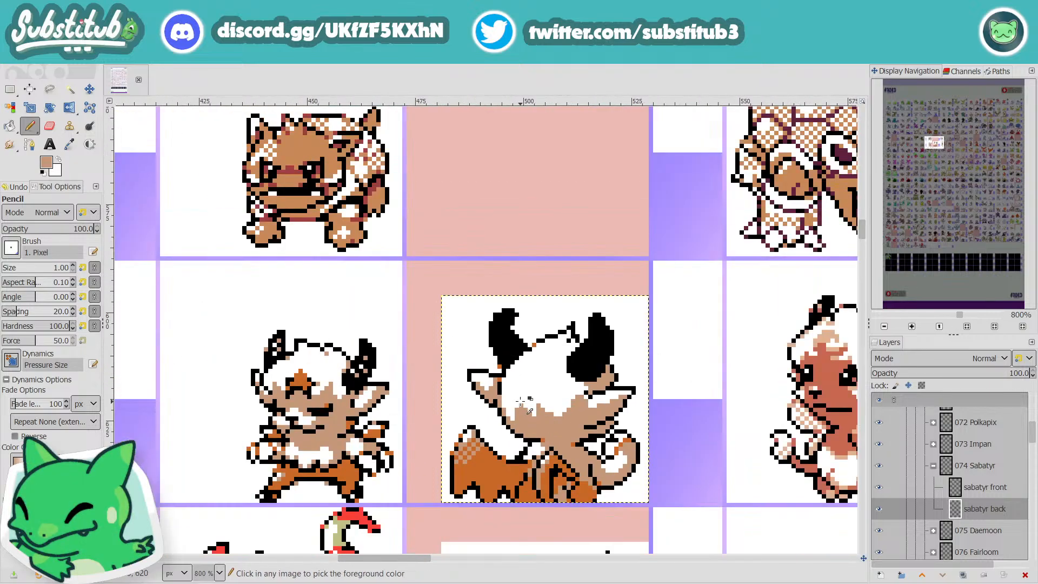
ctrl+scroll(578, 404, up, 4)
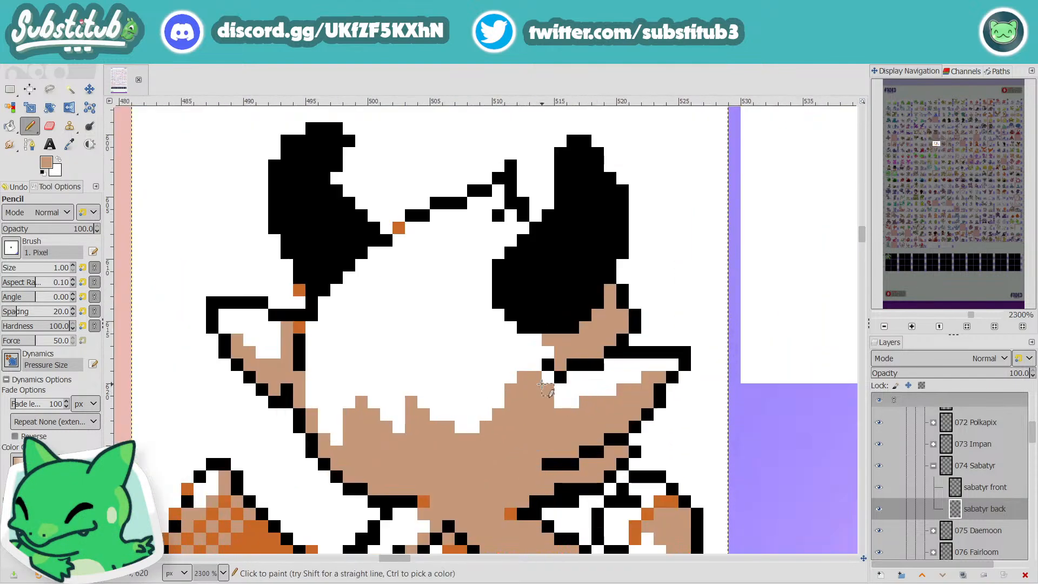
key(ctrl+s)
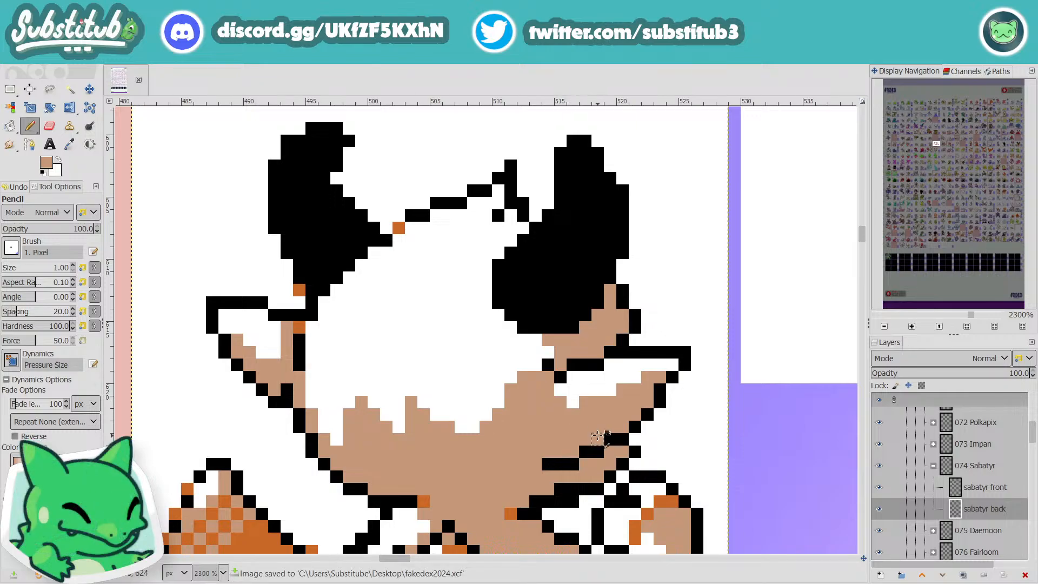
click(571, 404)
Step: Add a diagonal row of tan pixels along the upper inner edge of the right horn
click(523, 227)
click(510, 239)
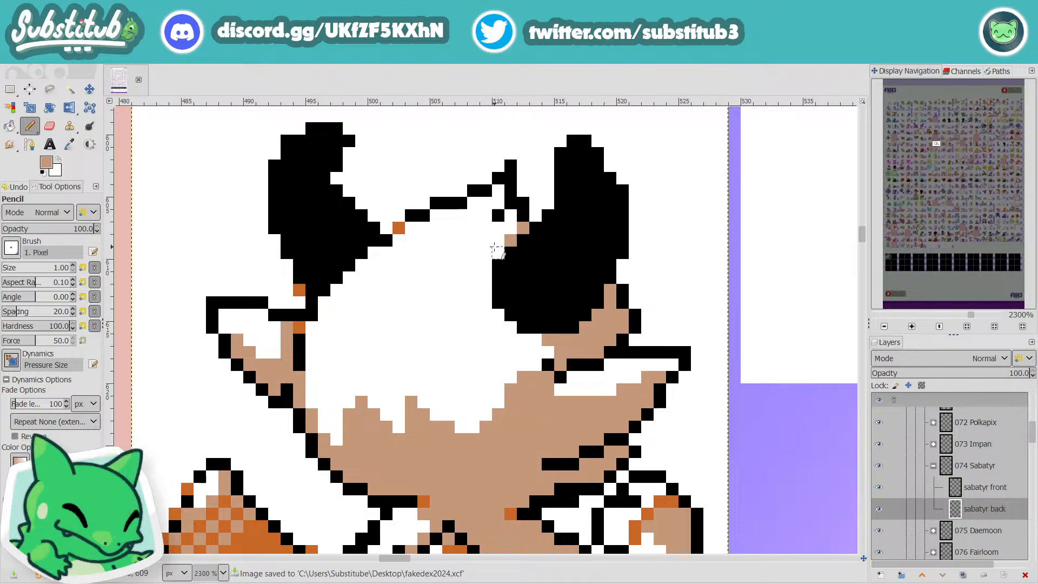
click(497, 252)
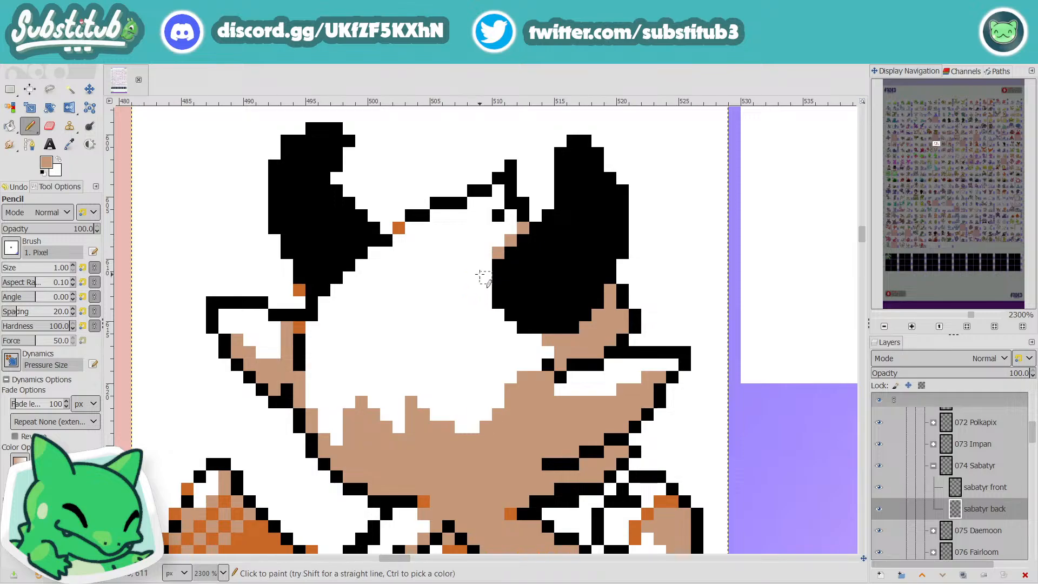
drag(485, 265, 498, 328)
scroll(382, 313, down, 4)
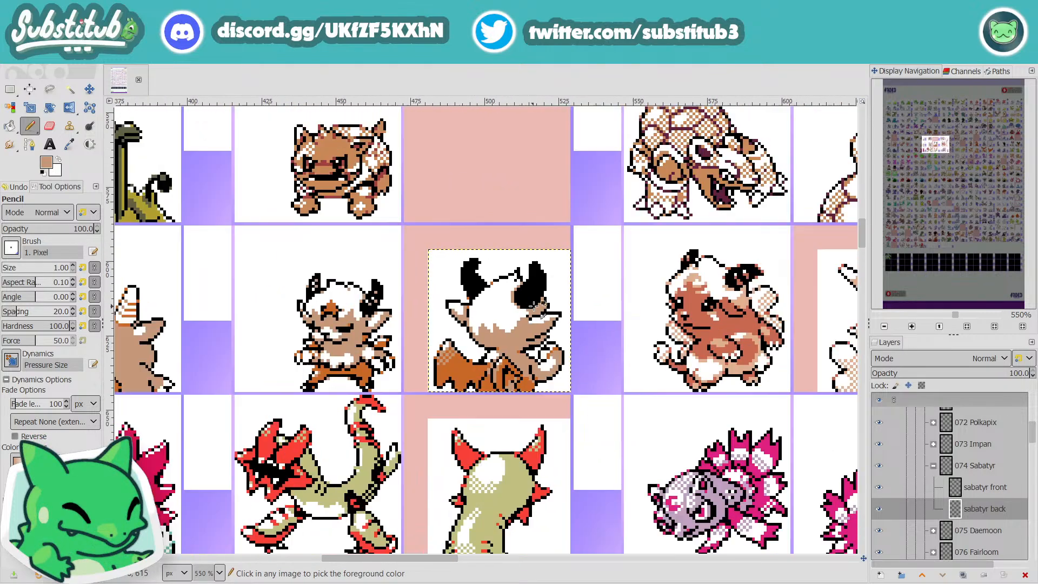
scroll(562, 325, up, 5)
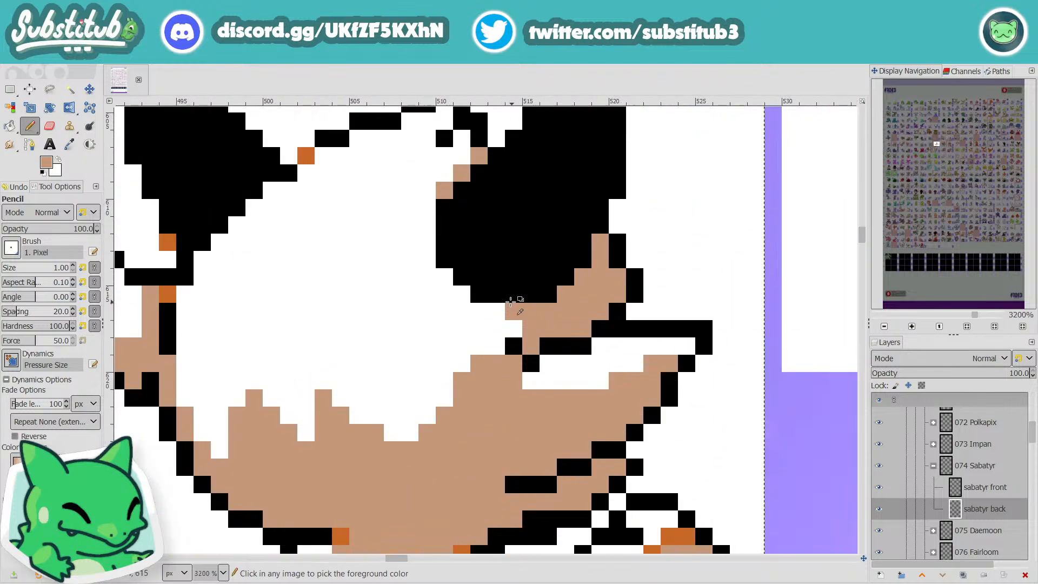
Step: Line the lower inner edge and underside of the right horn with tan pixels down toward the right ear
mouse_move(427, 242)
mouse_down()
mouse_move(427, 259)
mouse_move(498, 323)
mouse_up()
click(437, 269)
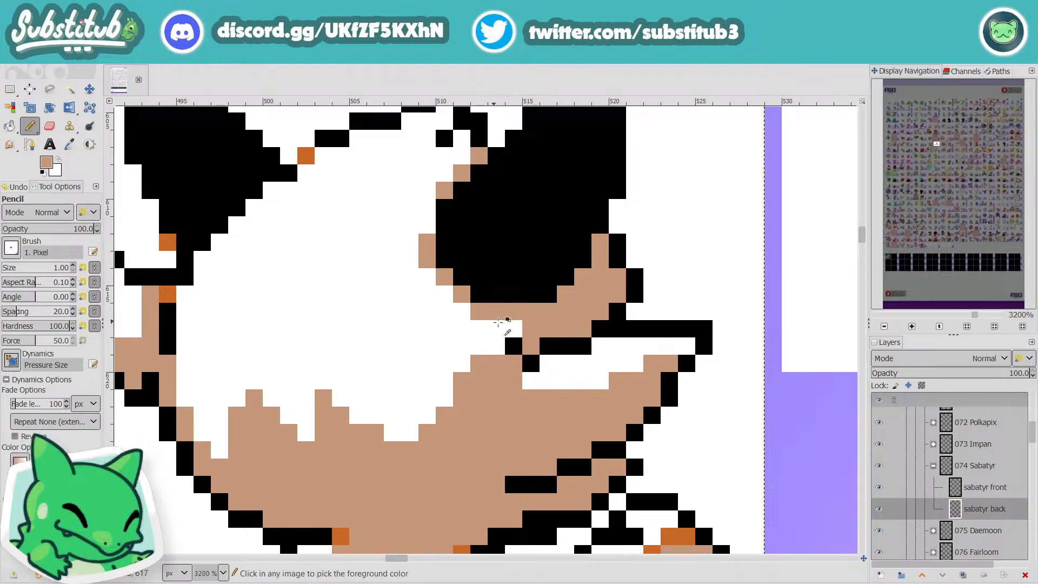
scroll(498, 323, down, 4)
scroll(505, 335, up, 4)
click(515, 288)
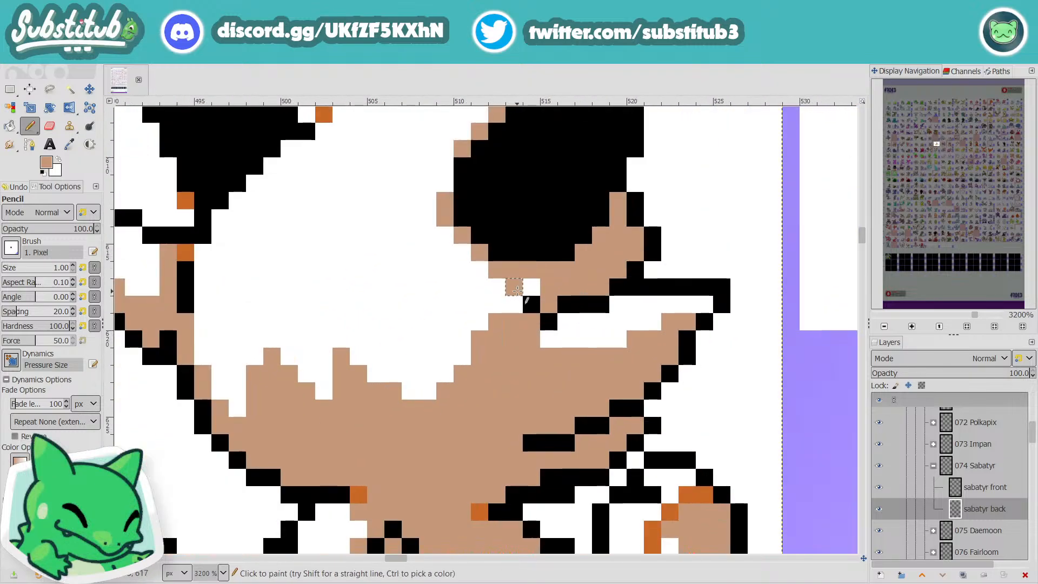
scroll(494, 332, down, 5)
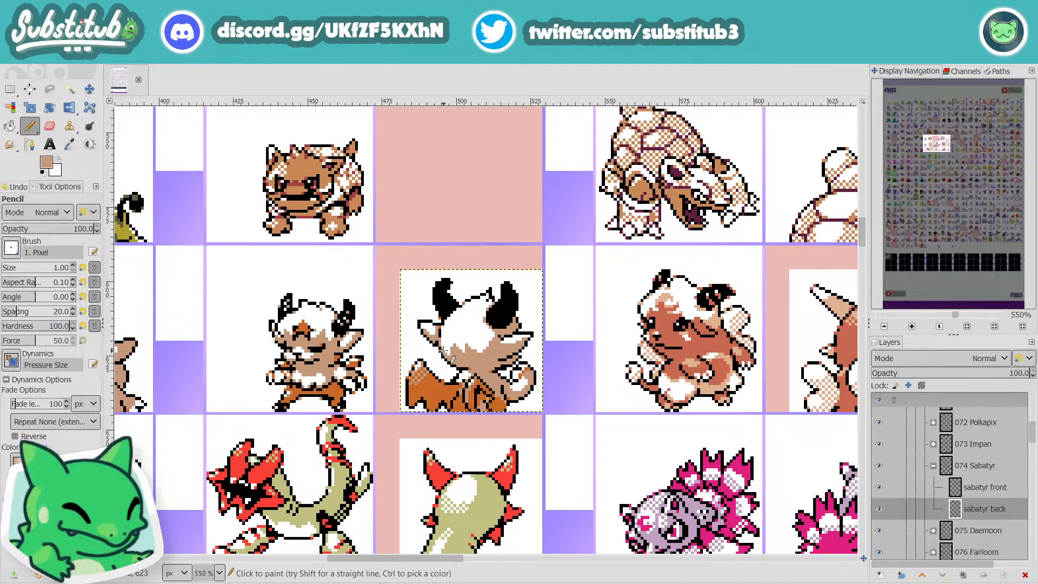
Step: Fill the lower-left notch of the head's white hair with tan and try tan pixels along the hair's left edge
scroll(437, 343, up, 4)
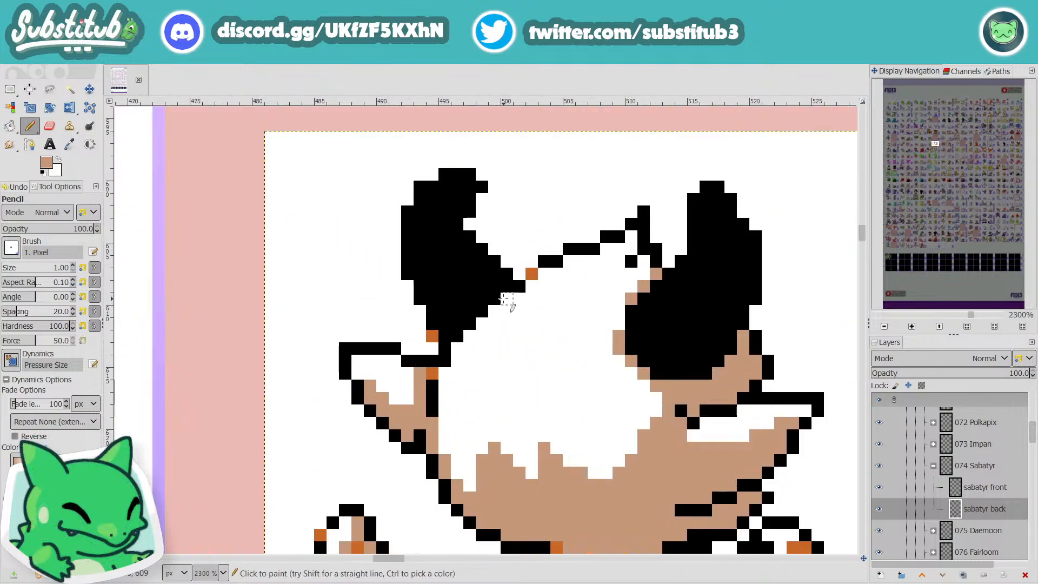
scroll(523, 339, down, 4)
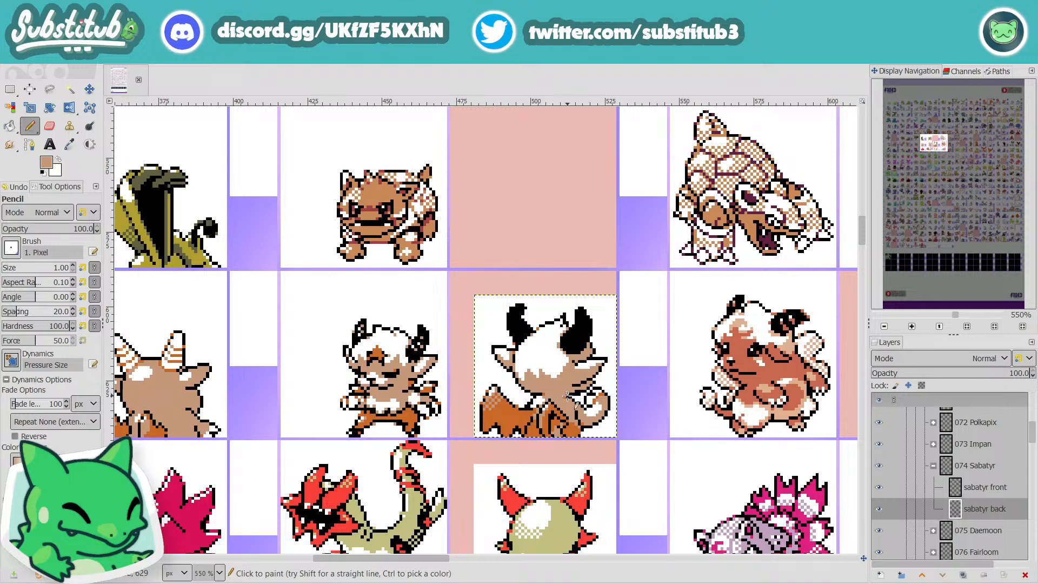
scroll(566, 403, up, 5)
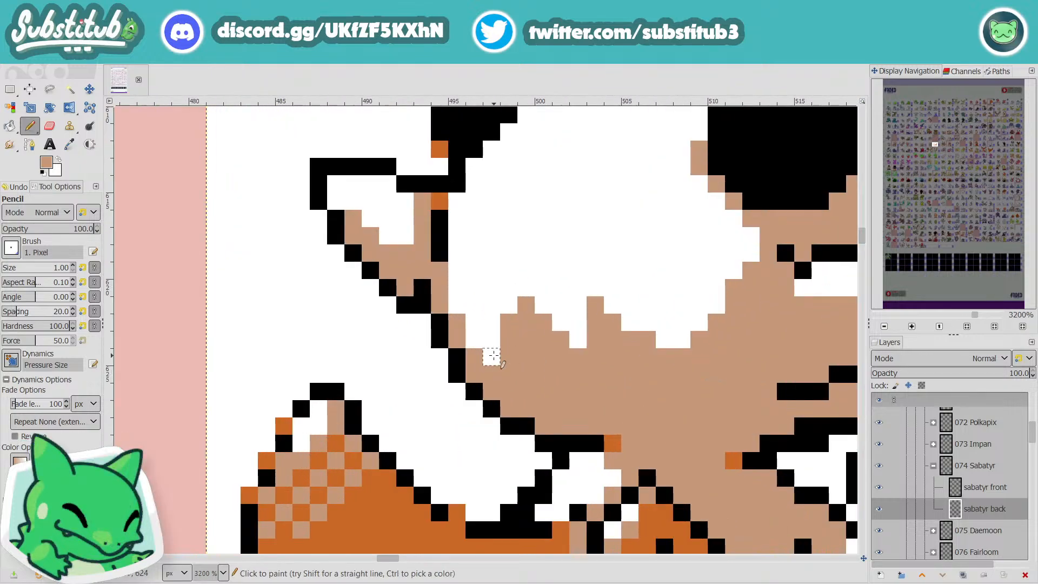
drag(492, 341, 493, 358)
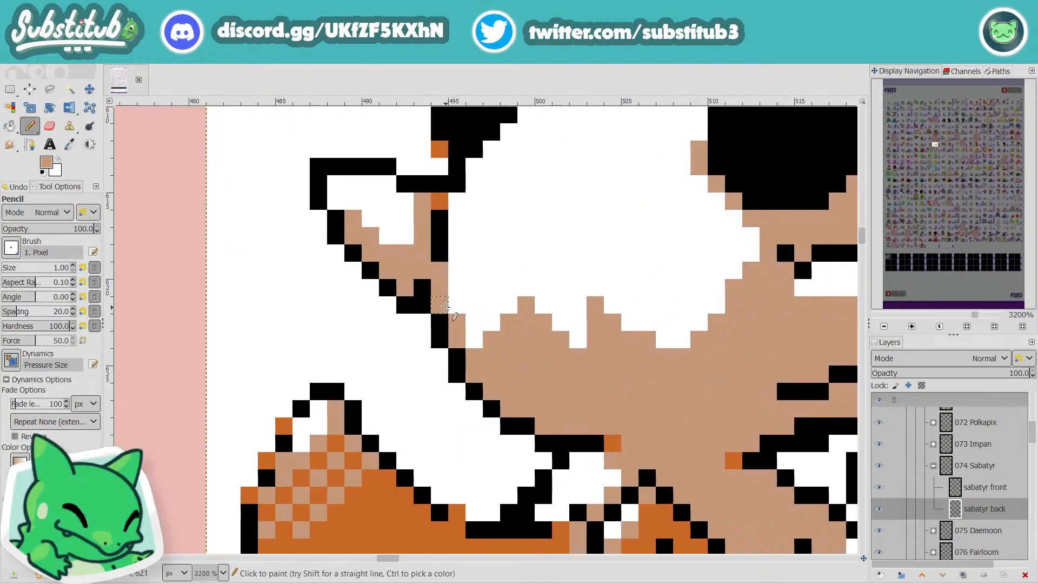
click(457, 253)
click(457, 271)
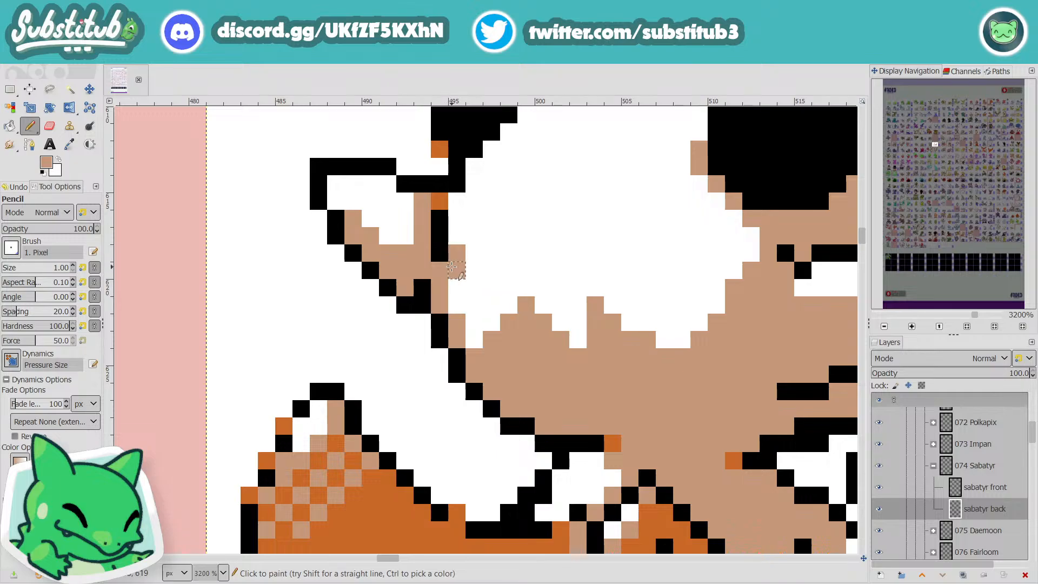
scroll(492, 283, down, 5)
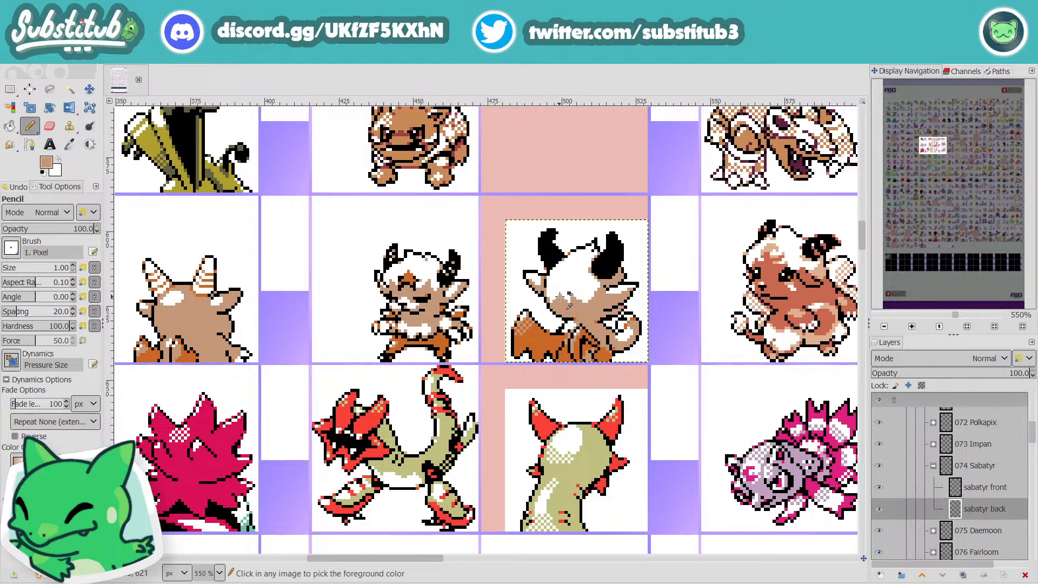
Step: Reshape the jagged lower fringe of the white hair with tan pixels and save the image
scroll(563, 317, up, 4)
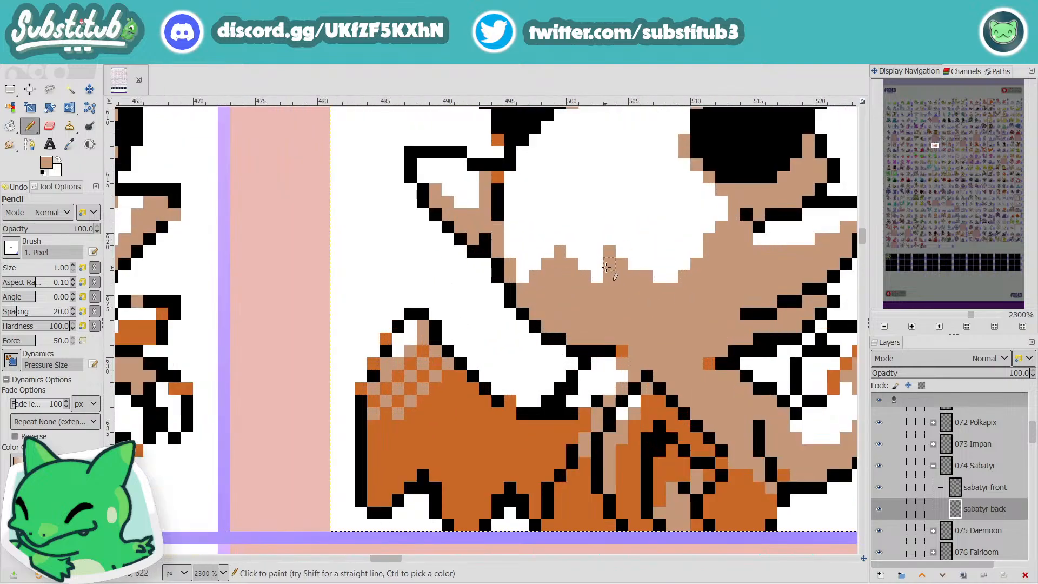
drag(607, 267, 595, 290)
drag(557, 261, 531, 260)
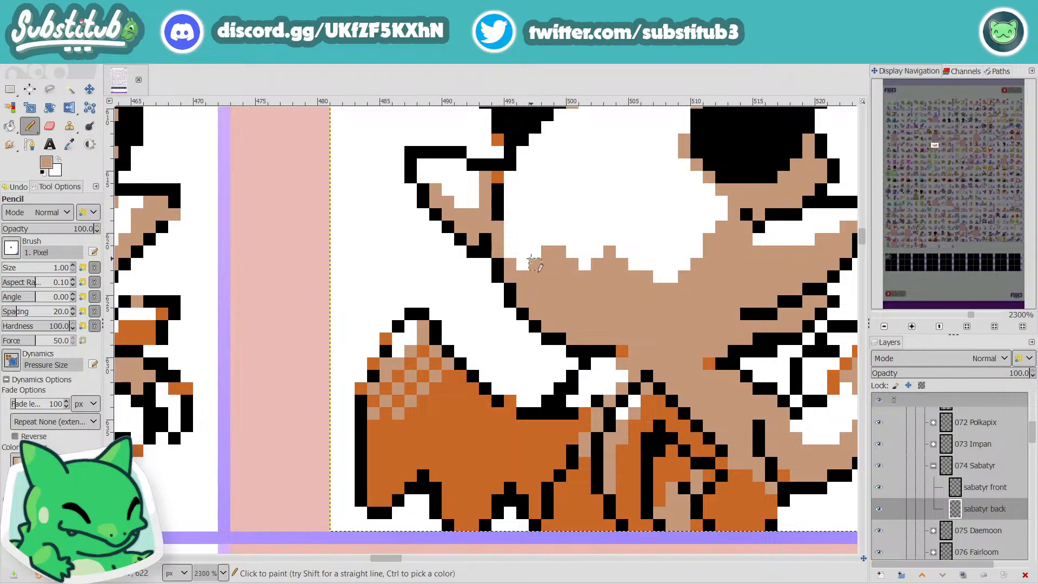
scroll(560, 240, down, 4)
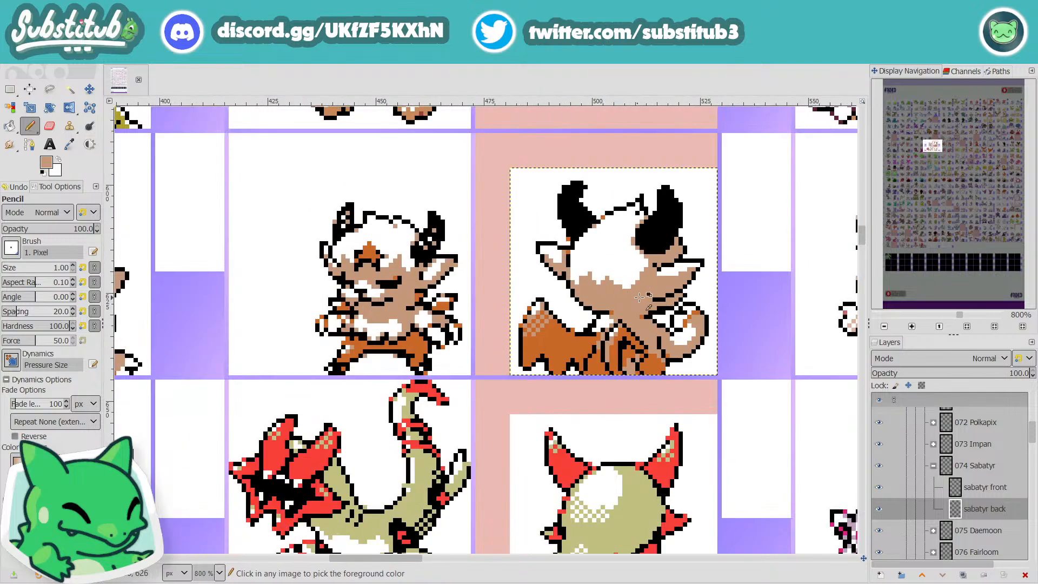
scroll(618, 292, up, 2)
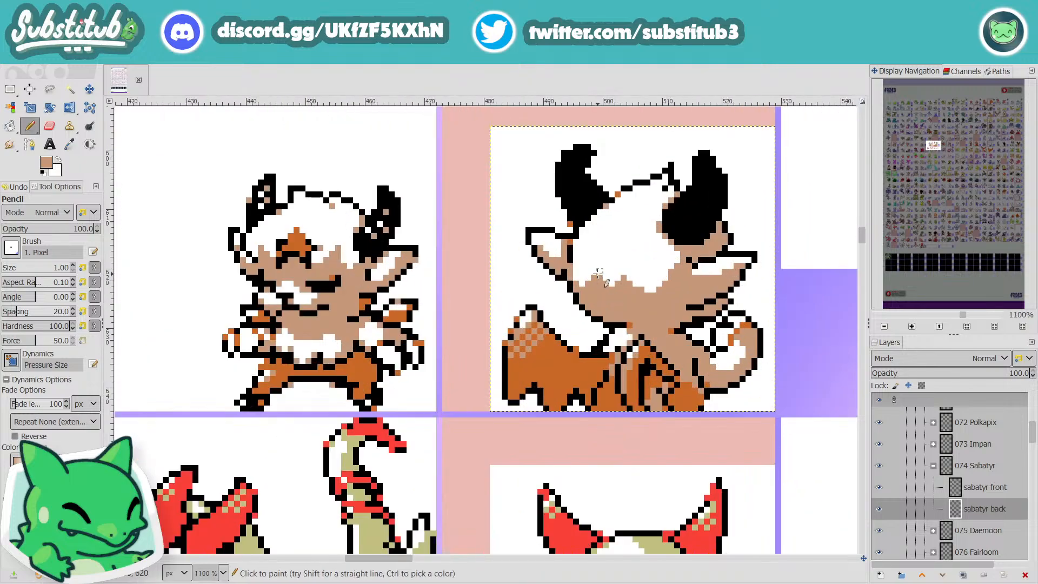
scroll(688, 332, down, 3)
key(ctrl+s)
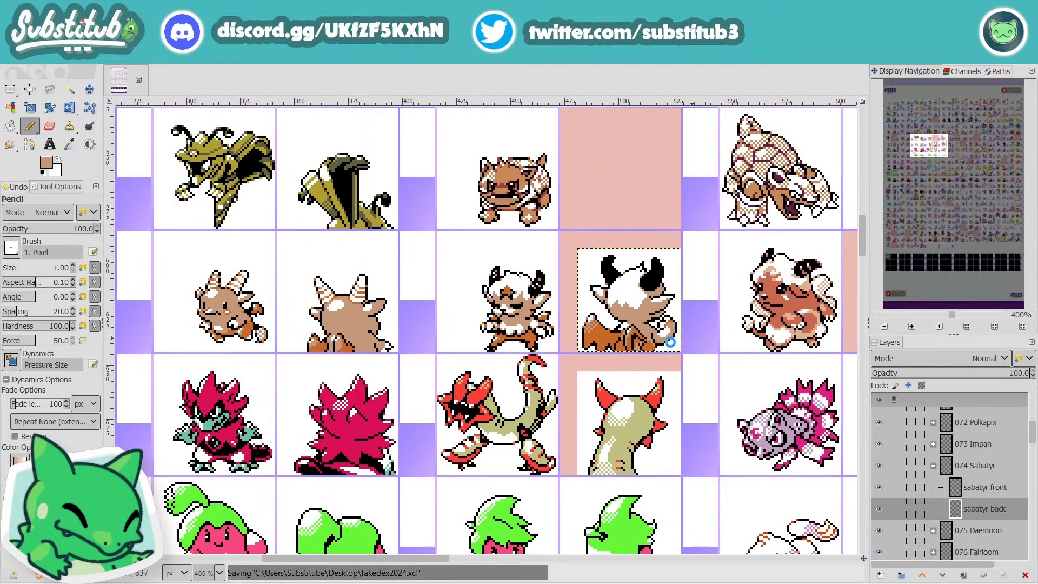
Step: Add tan shading pixels just beneath the outline on top of the head, beside the left horn
scroll(670, 320, up, 3)
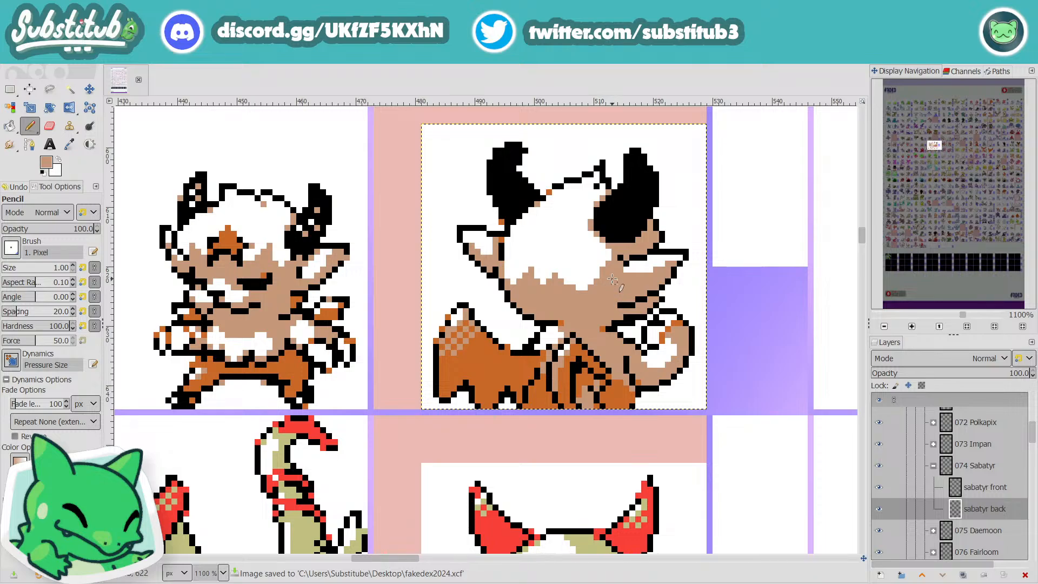
scroll(589, 294, down, 3)
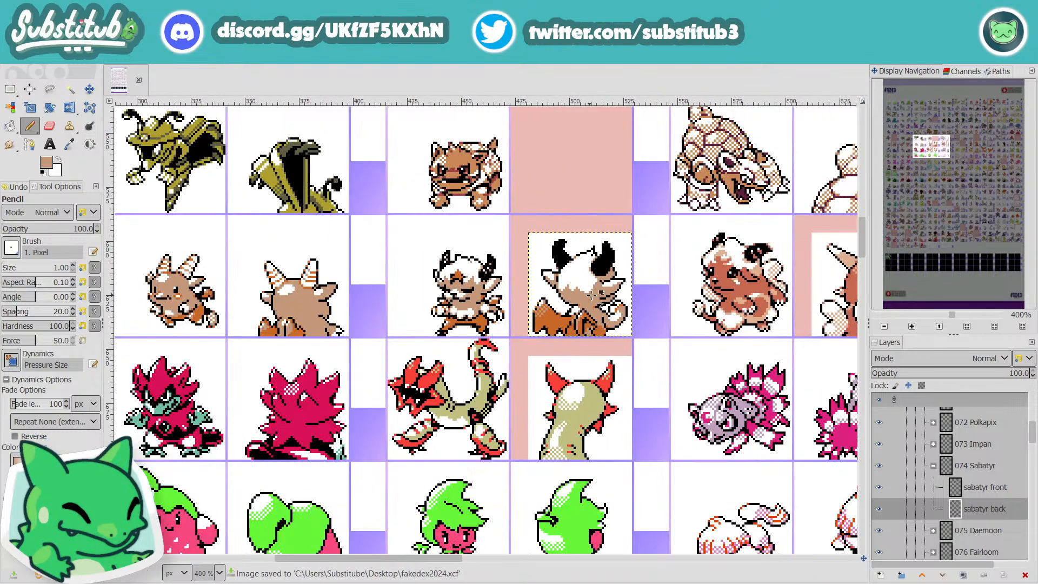
scroll(557, 309, up, 5)
click(542, 309)
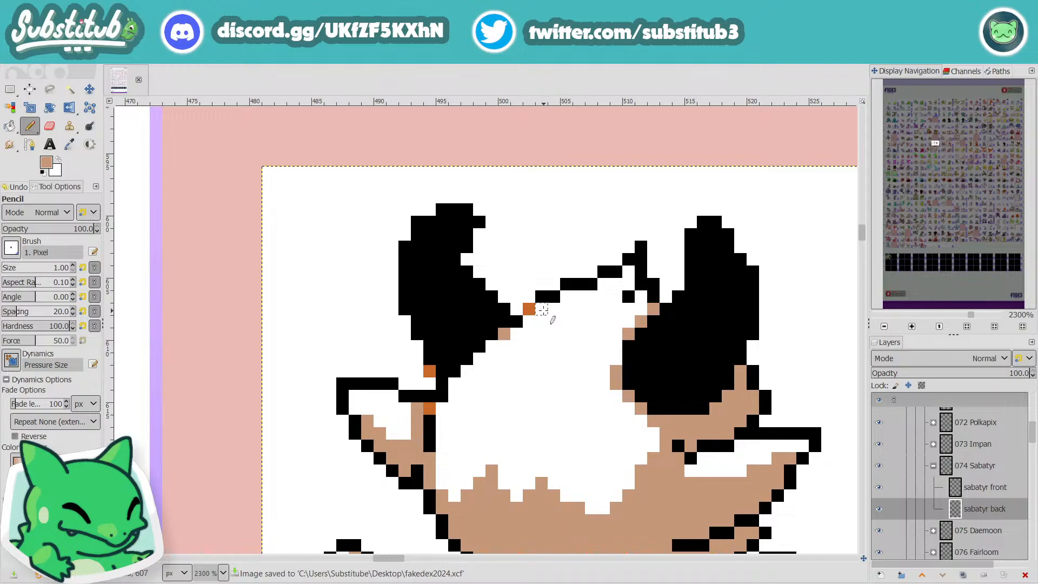
Step: Sample the orange, recolor two pixels of the head's top outline with it, and save the image
scroll(567, 295, down, 4)
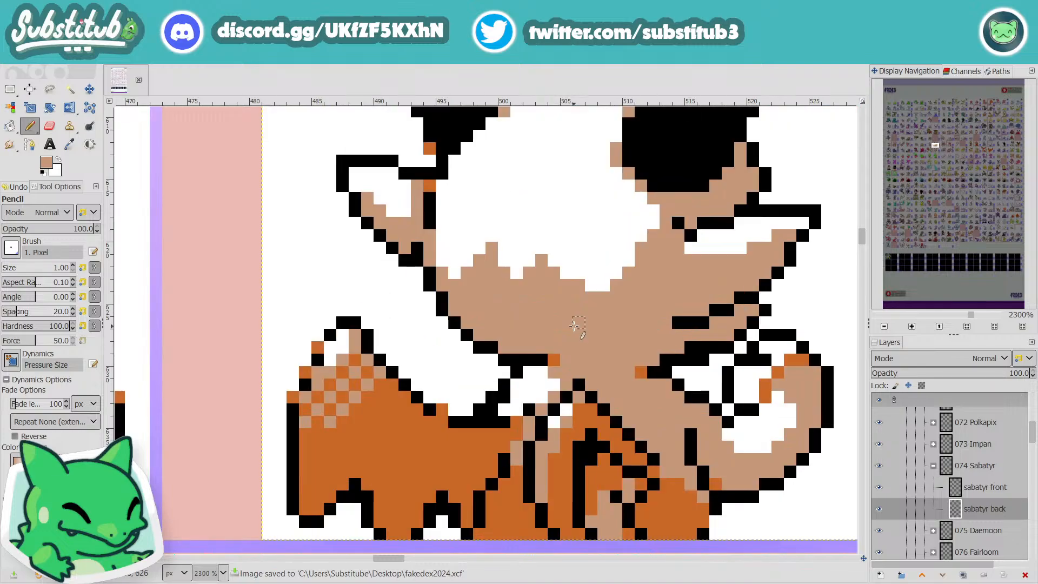
key(o)
click(414, 437)
scroll(433, 433, up, 4)
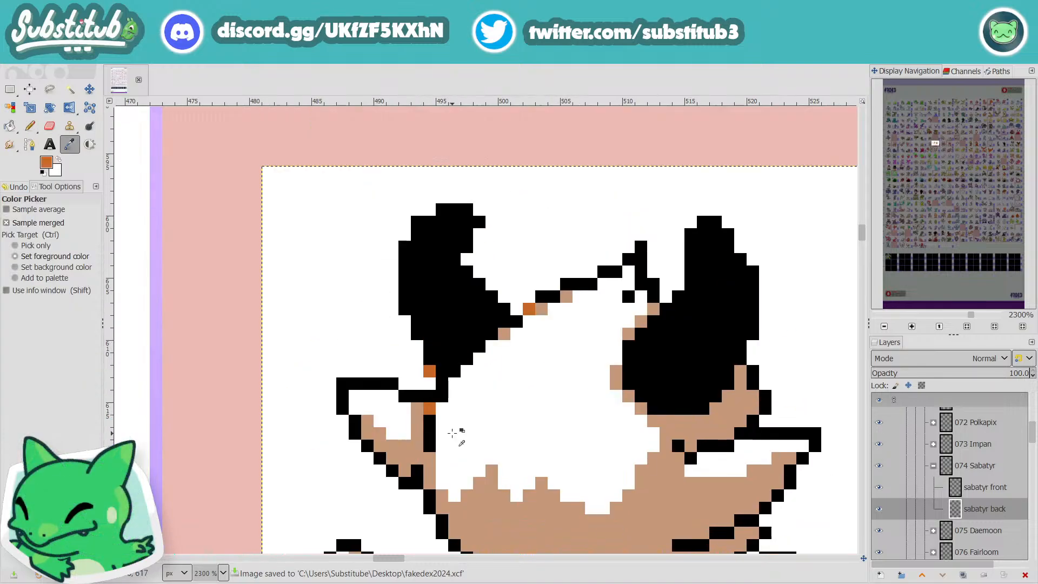
key(n)
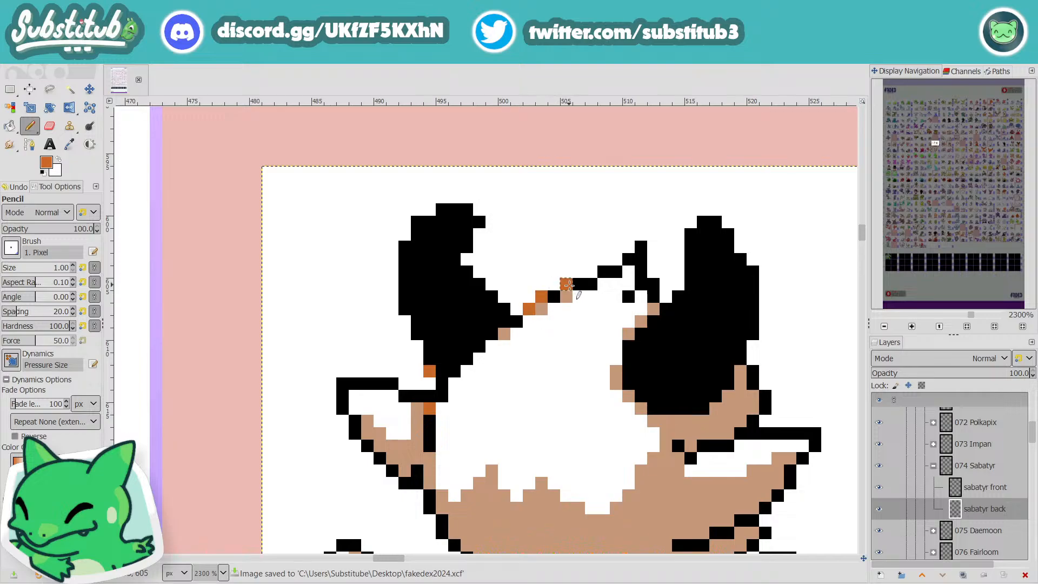
ctrl+scroll(568, 292, down, 4)
key(ctrl+s)
ctrl+scroll(625, 316, up, 8)
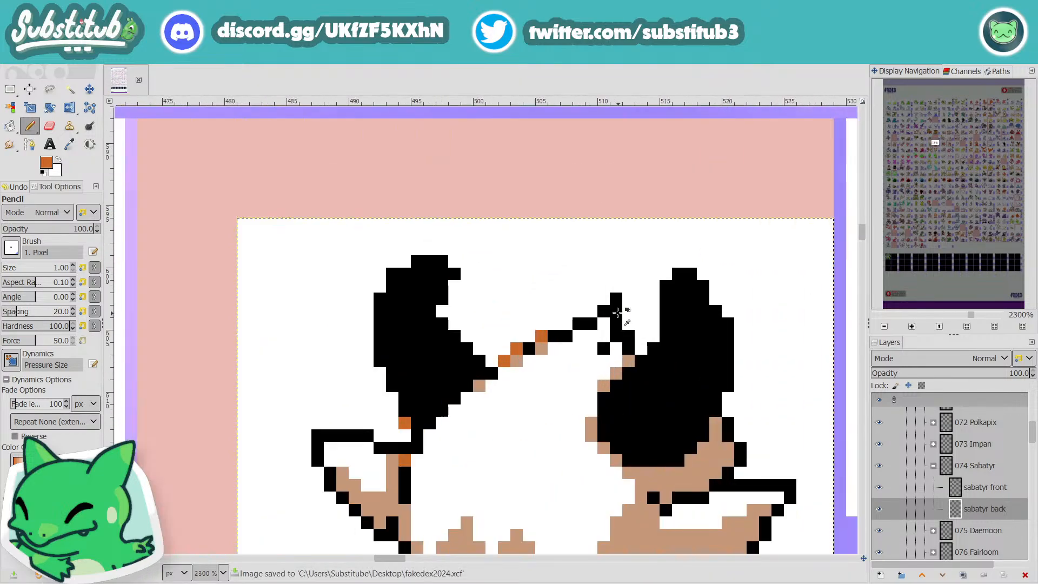
Step: Recolor the tip of the hair tuft and more of the head's top outline with orange pixels
click(591, 309)
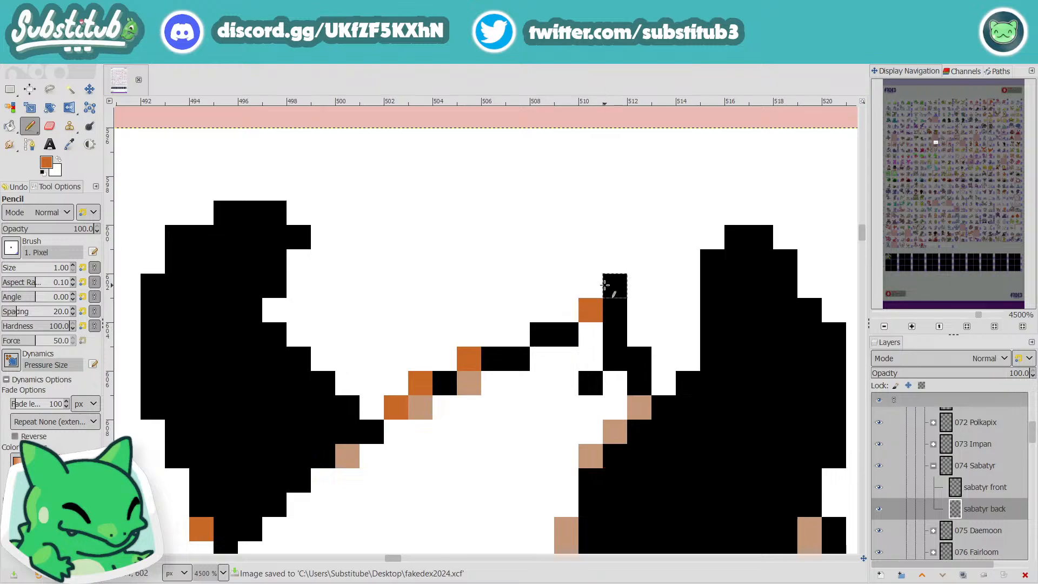
click(615, 285)
click(542, 334)
ctrl+scroll(593, 361, down, 4)
ctrl+scroll(594, 361, down, 2)
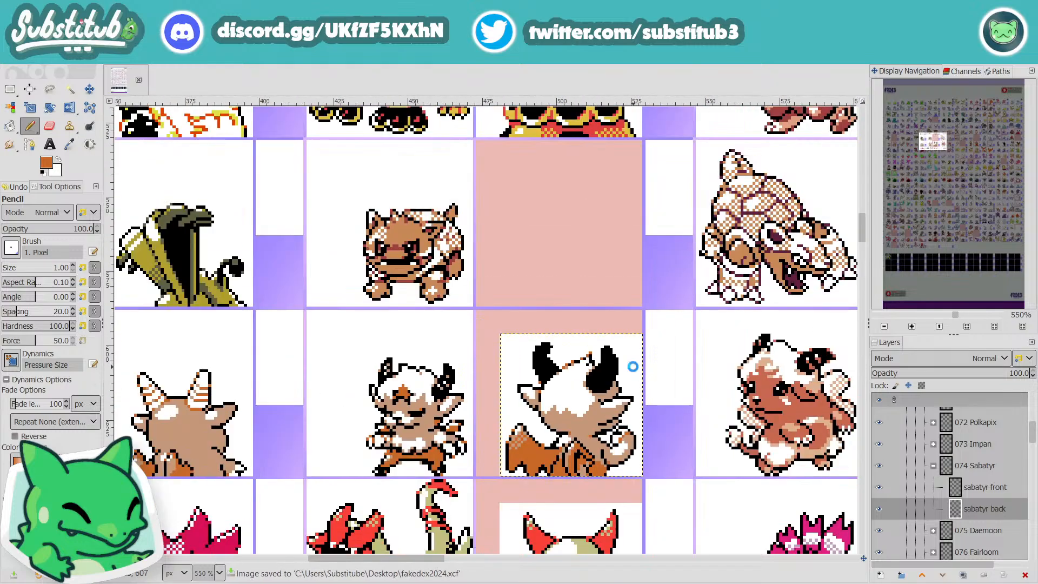
Step: Add orange pixels along the upper edges of both horns
ctrl+scroll(633, 364, up, 4)
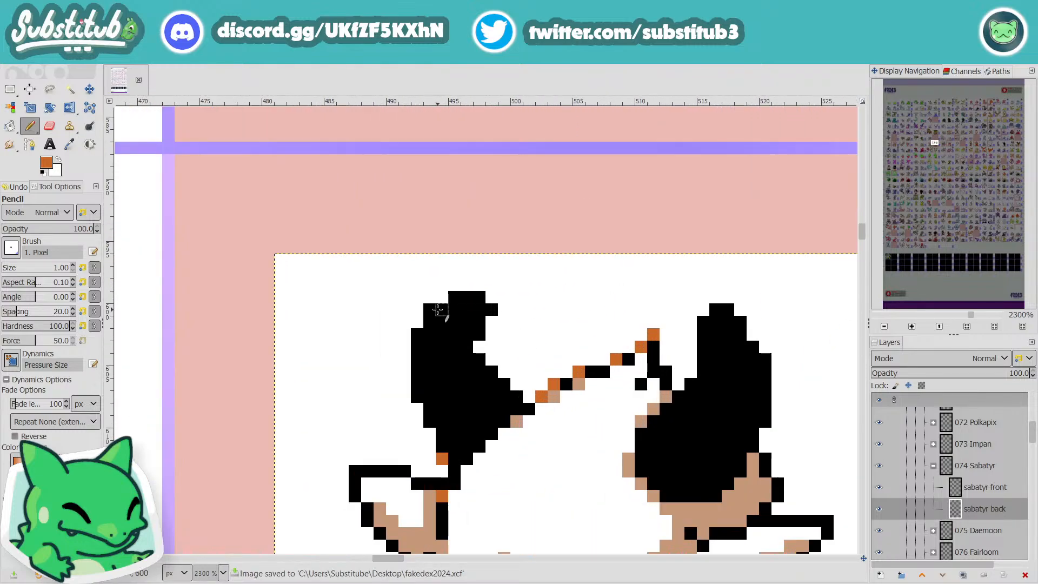
click(430, 310)
click(417, 335)
click(454, 298)
ctrl+scroll(454, 298, down, 3)
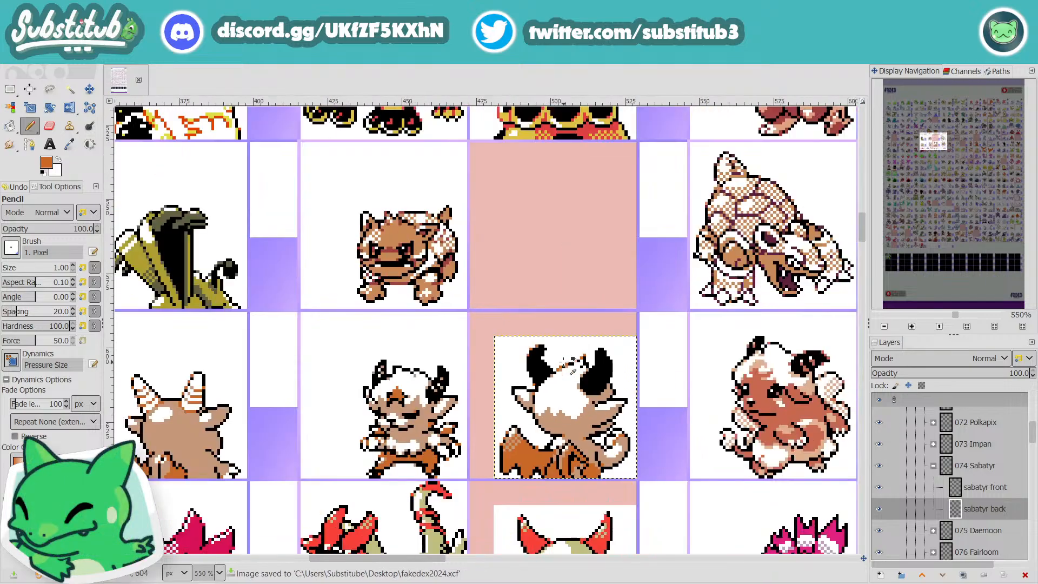
ctrl+scroll(603, 378, up, 3)
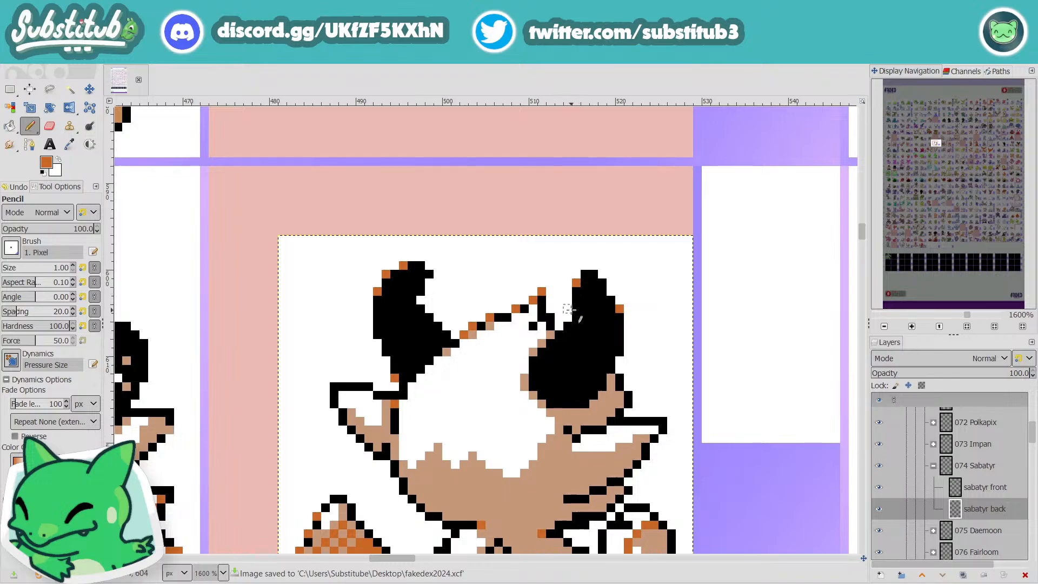
ctrl+scroll(614, 375, down, 3)
ctrl+scroll(613, 374, down, 1)
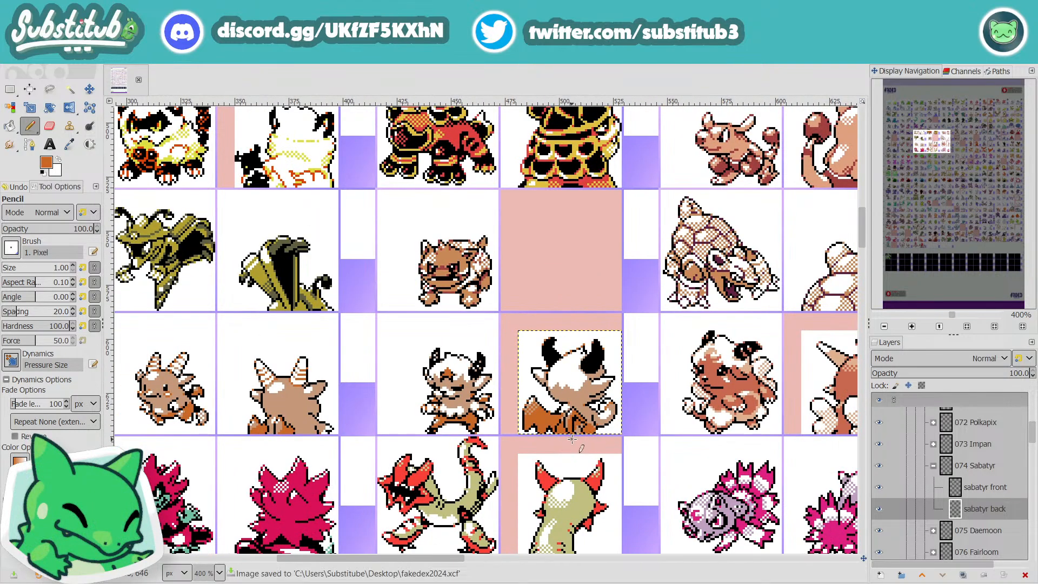
Step: Rework the inner outline of the tail curl with black and white pixels and save the image
ctrl+scroll(608, 413, up, 4)
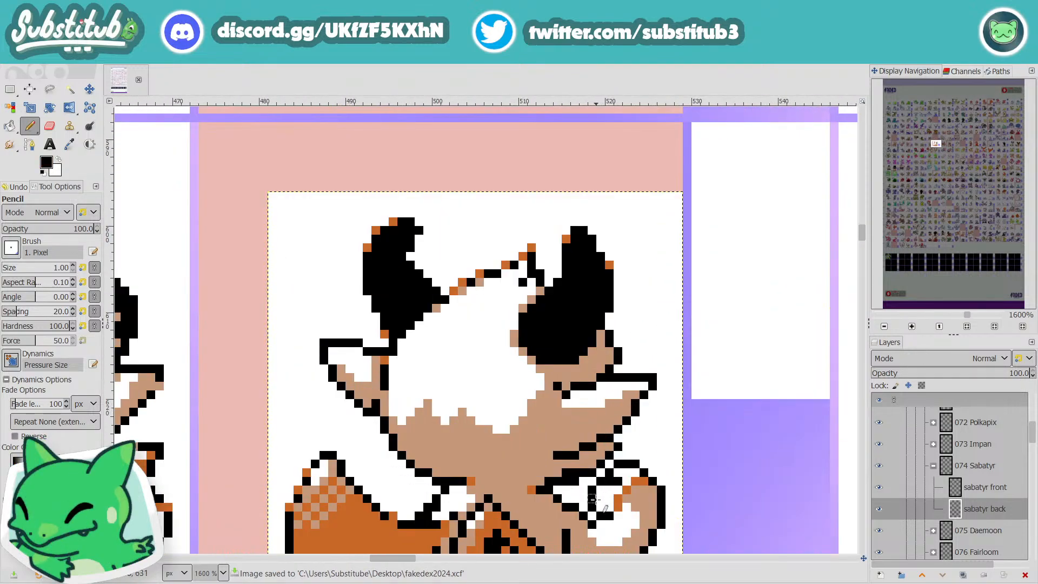
key(x)
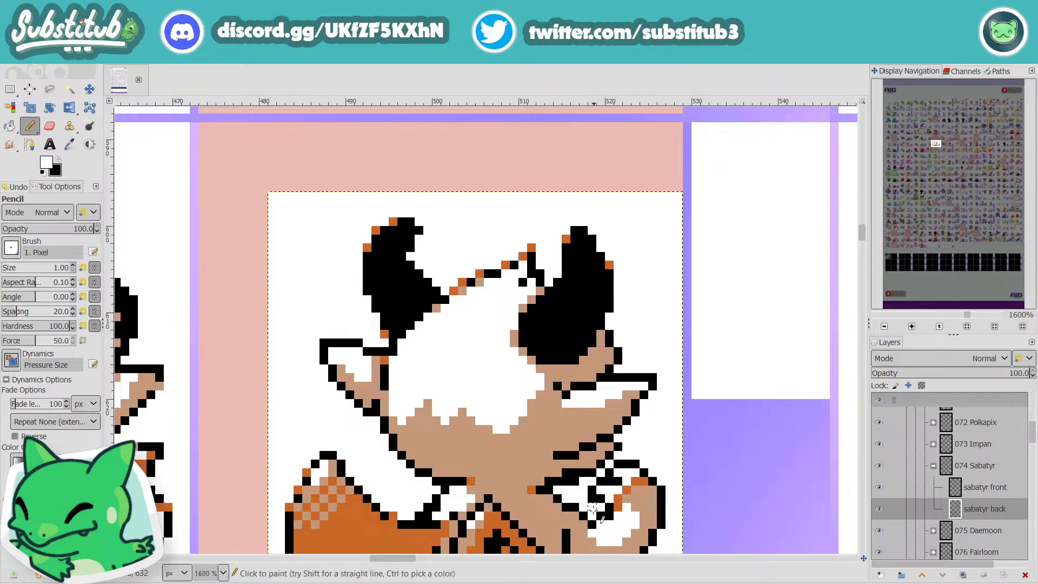
ctrl+scroll(601, 518, down, 3)
key(ctrl+s)
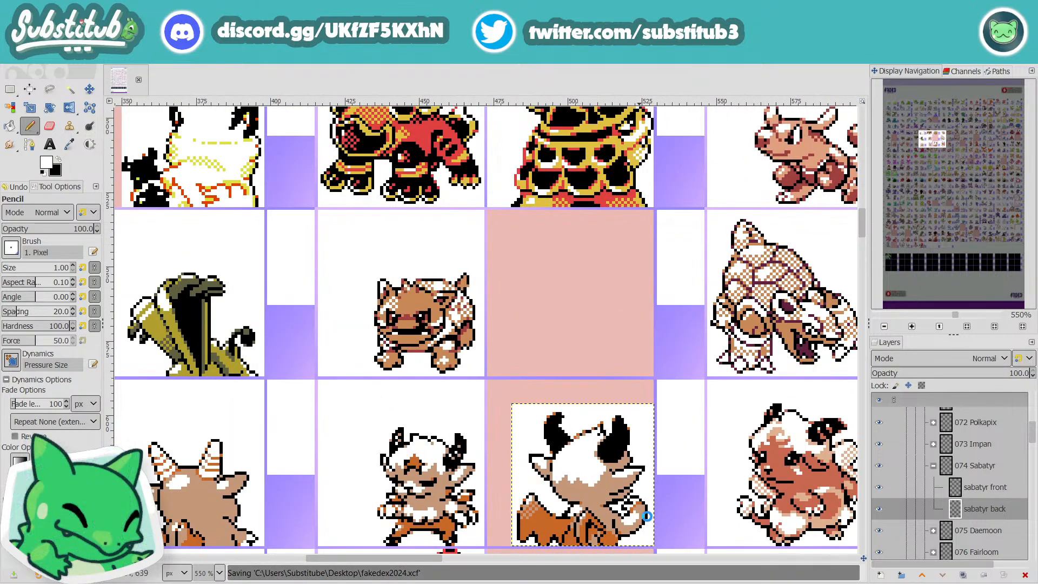
Step: Paint tan over the outline sticking out between the head and tail curl, and close the curl's left edge in black
ctrl+scroll(606, 520, up, 3)
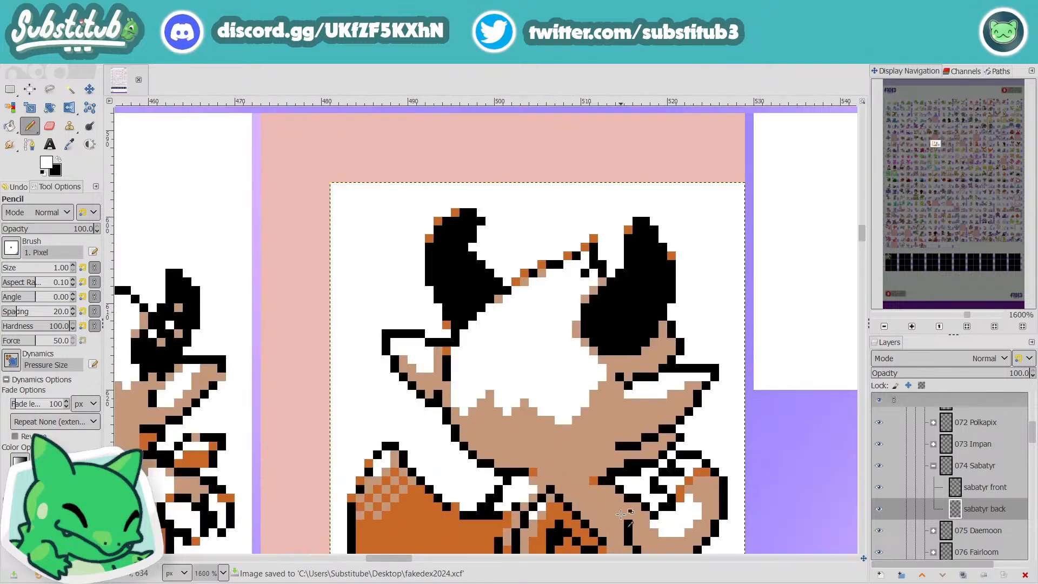
ctrl+scroll(614, 517, down, 1)
ctrl+scroll(622, 514, up, 3)
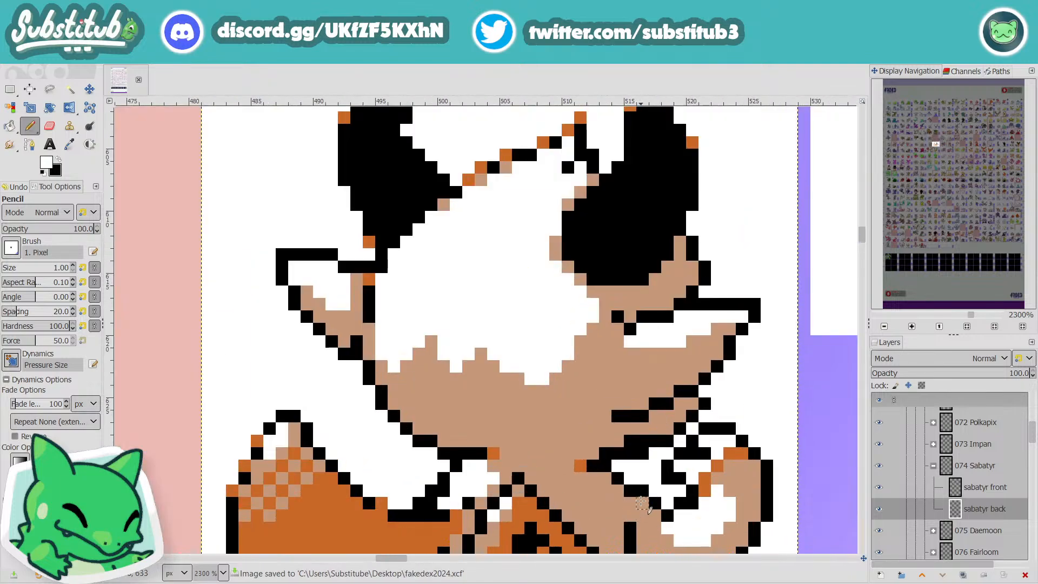
ctrl+click(576, 441)
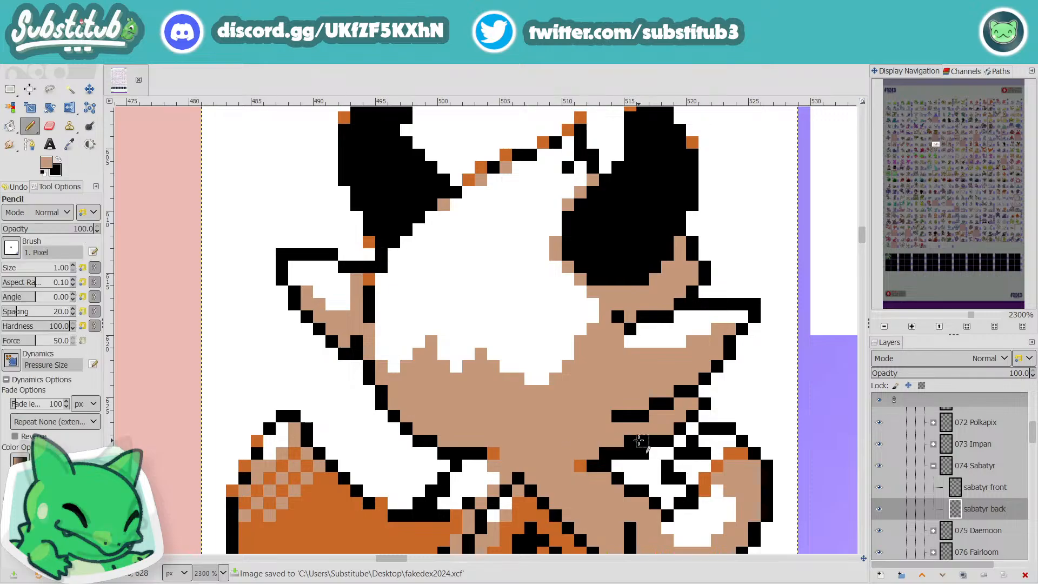
mouse_move(630, 441)
mouse_down()
mouse_move(609, 477)
mouse_move(605, 458)
mouse_move(593, 478)
mouse_up()
click(631, 490)
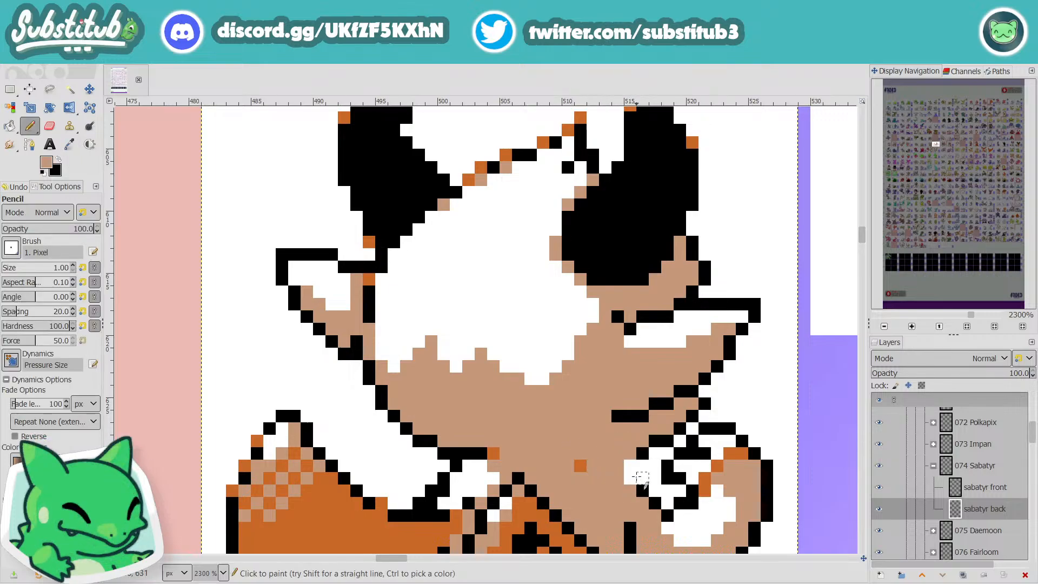
key(d)
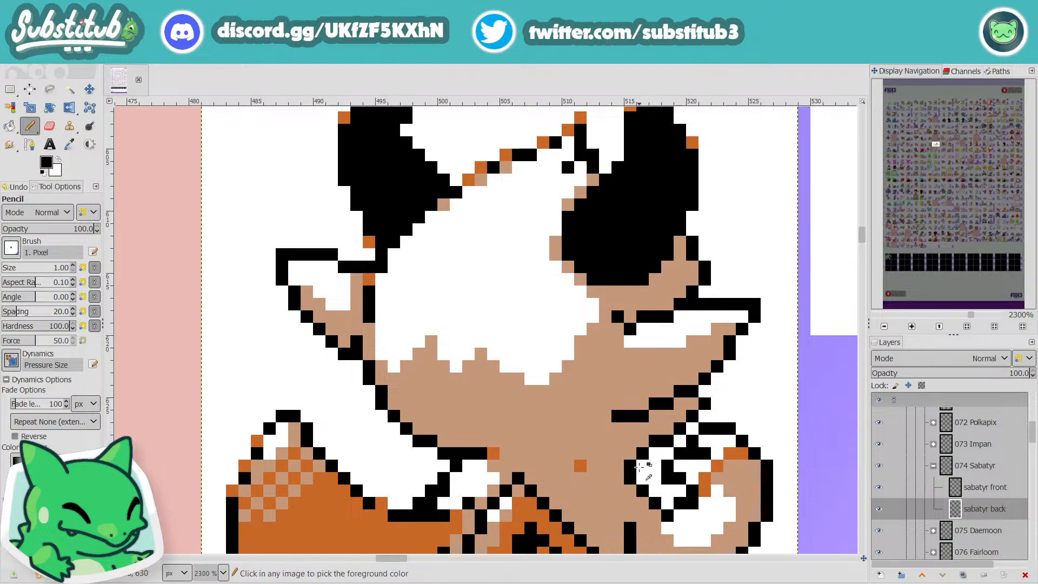
Step: Add a black pixel below the tail curl's left edge and paint tan over the upper part of the short outline beneath it
scroll(632, 465, down, 3)
scroll(643, 507, up, 3)
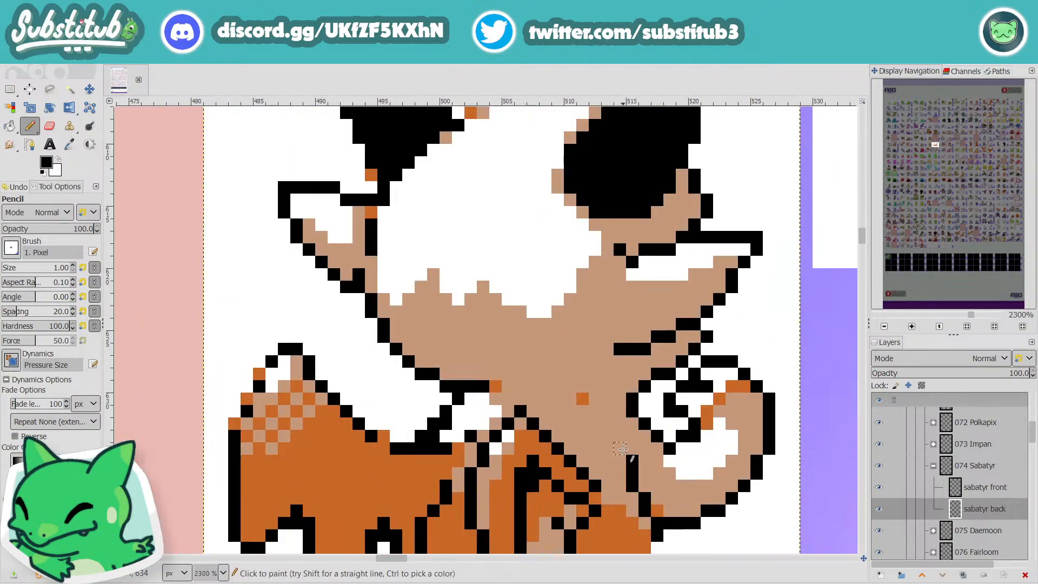
click(619, 436)
ctrl+click(644, 462)
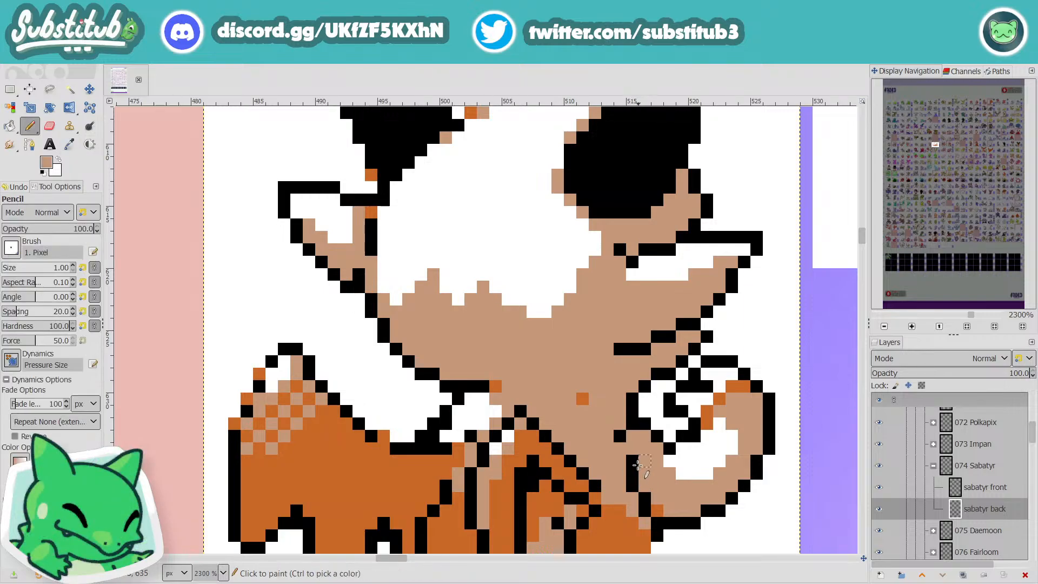
drag(638, 464, 637, 475)
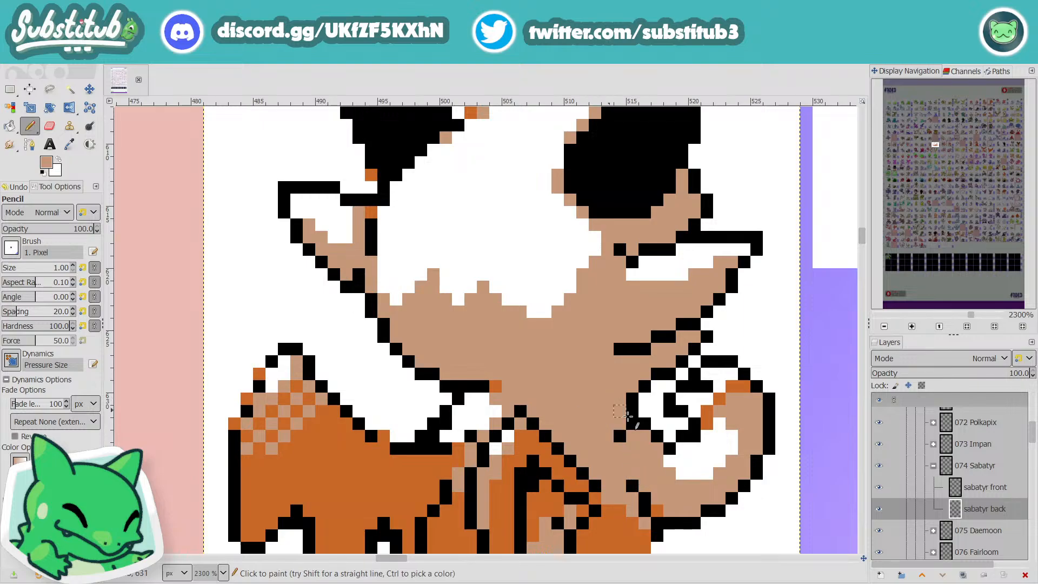
Step: Save the image and fill the gap between the two short black outlines beneath the right ear with orange pixels
ctrl+scroll(627, 415, down, 4)
key(ctrl+s)
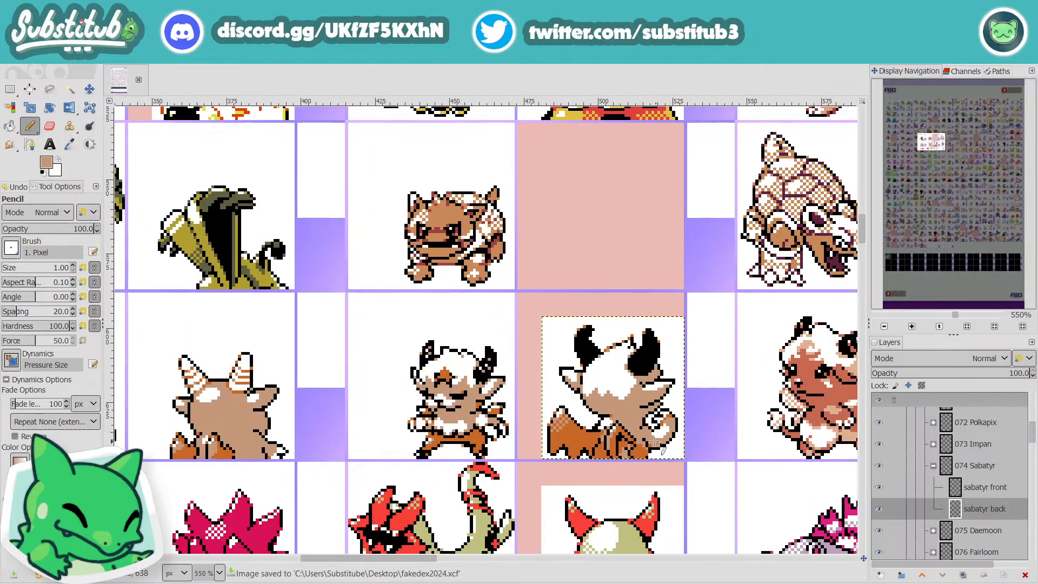
ctrl+scroll(618, 427, up, 4)
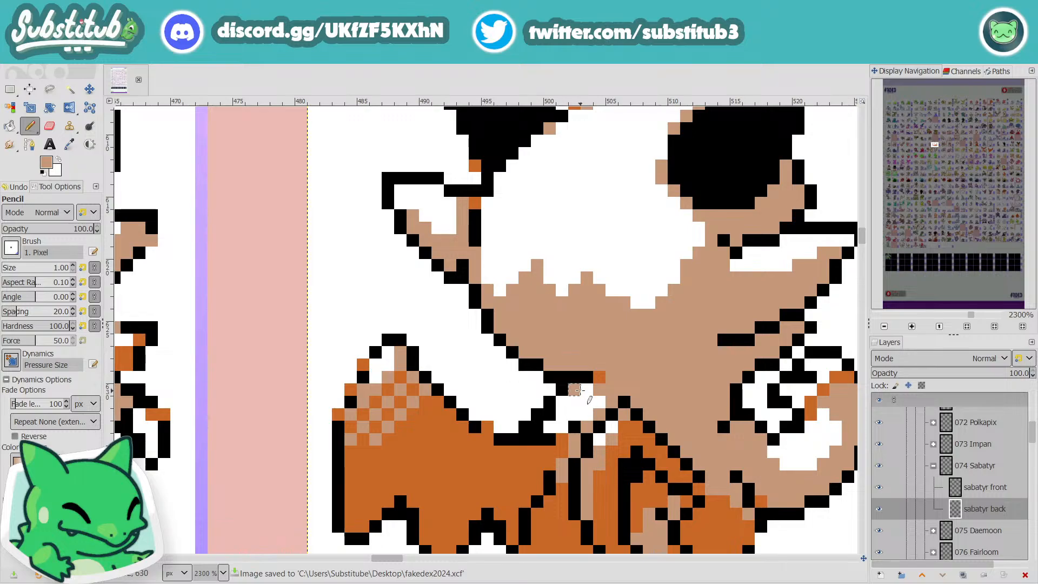
ctrl+scroll(575, 398, down, 2)
ctrl+scroll(575, 401, down, 2)
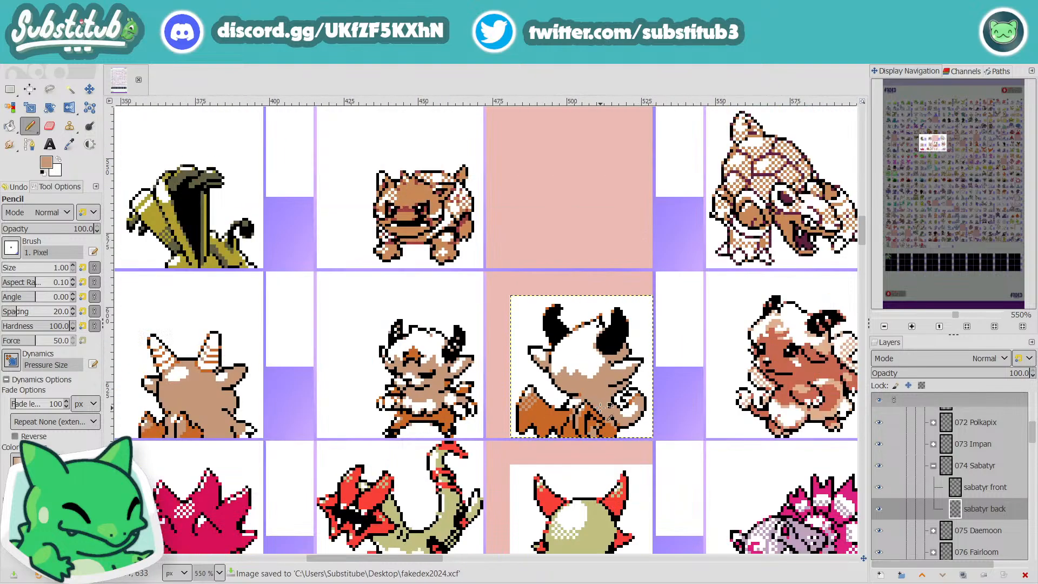
ctrl+scroll(622, 411, up, 3)
key(o)
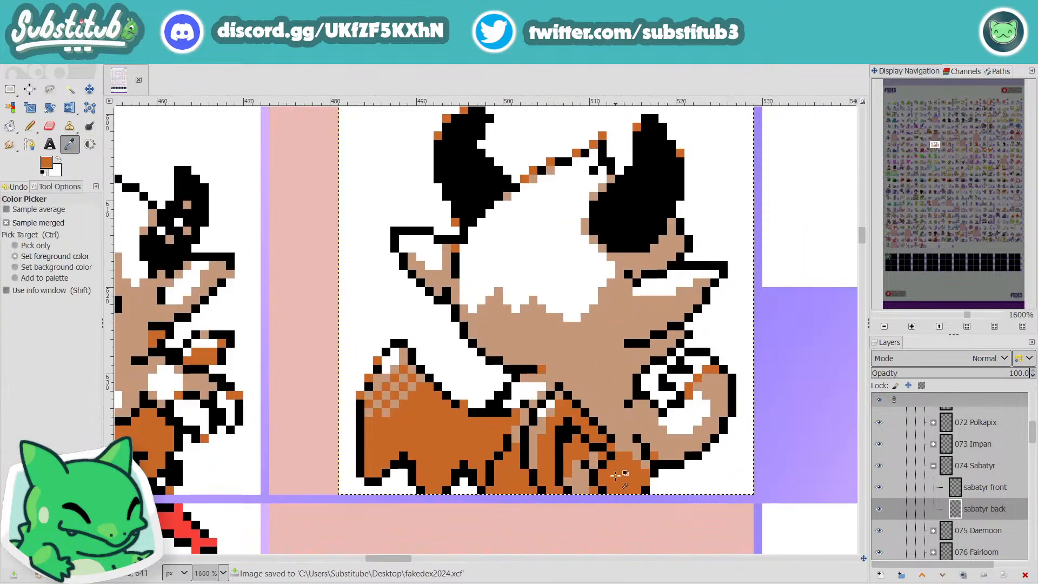
key(n)
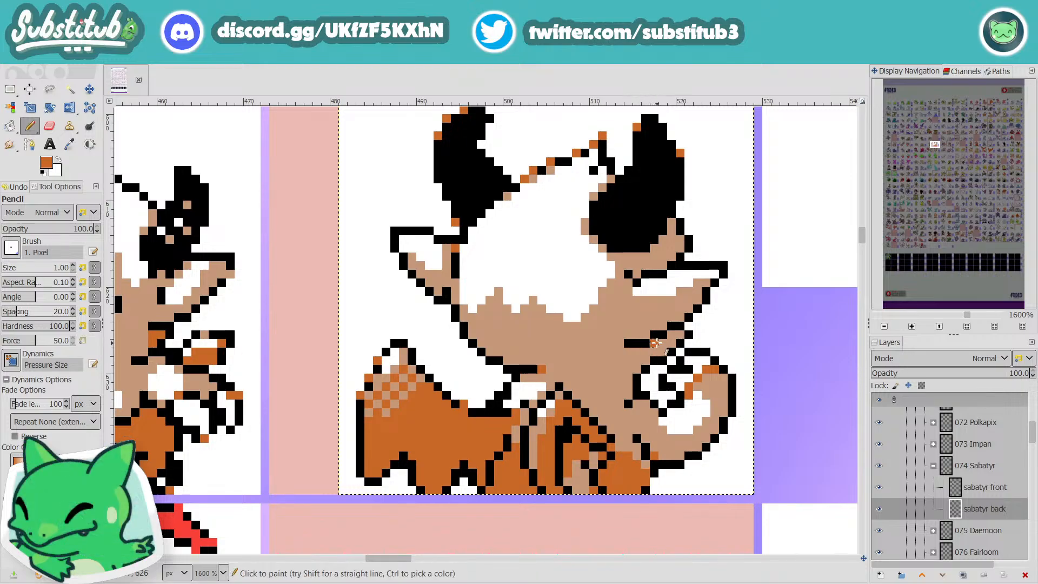
click(675, 335)
scroll(668, 386, down, 3)
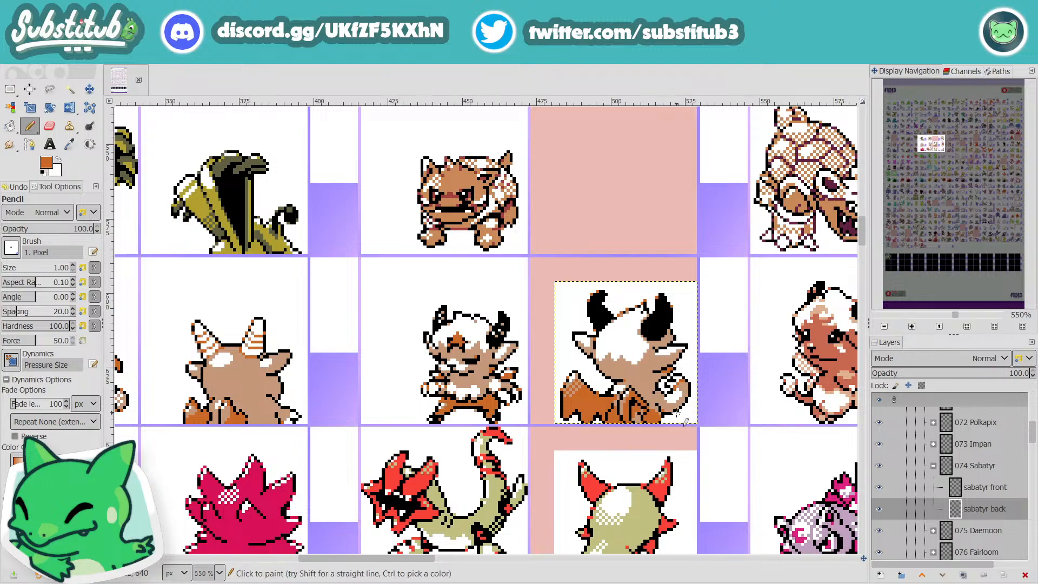
Step: Paint an orange shadow strip under the chin outline at the neck, sample the body's tan and save the image
scroll(619, 387, up, 4)
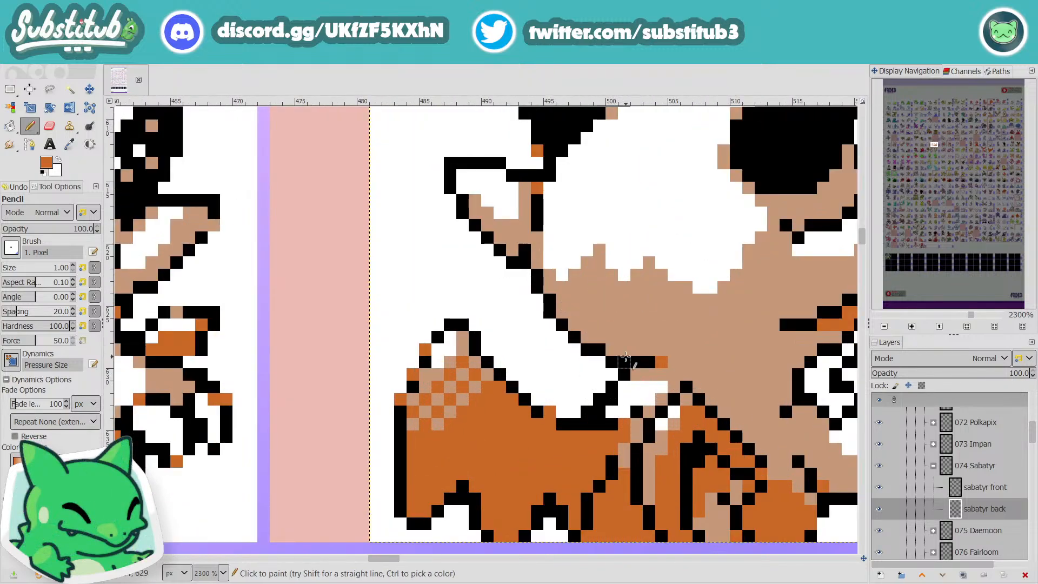
drag(636, 372, 682, 372)
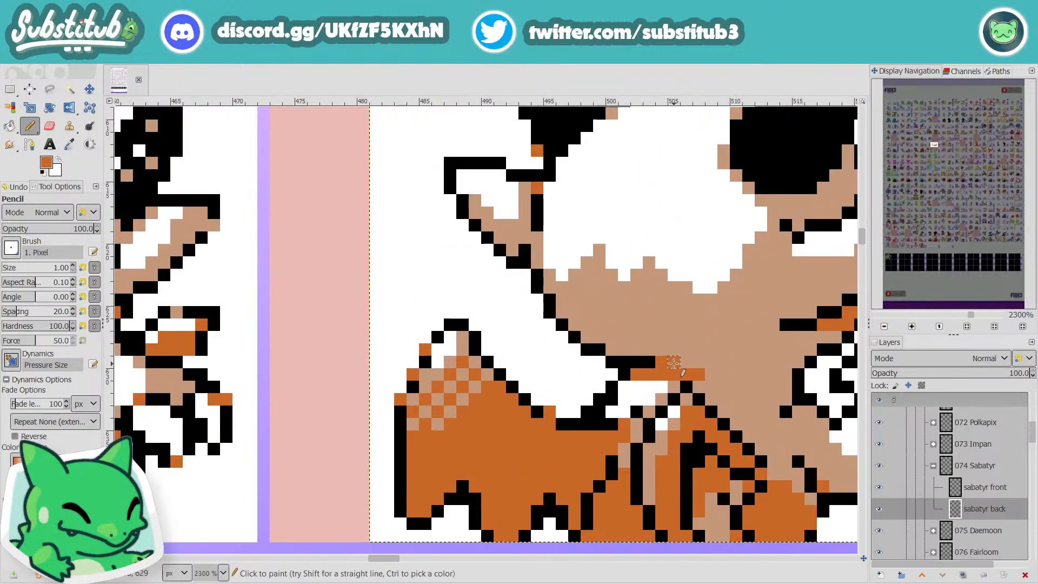
scroll(714, 374, down, 3)
scroll(751, 403, down, 1)
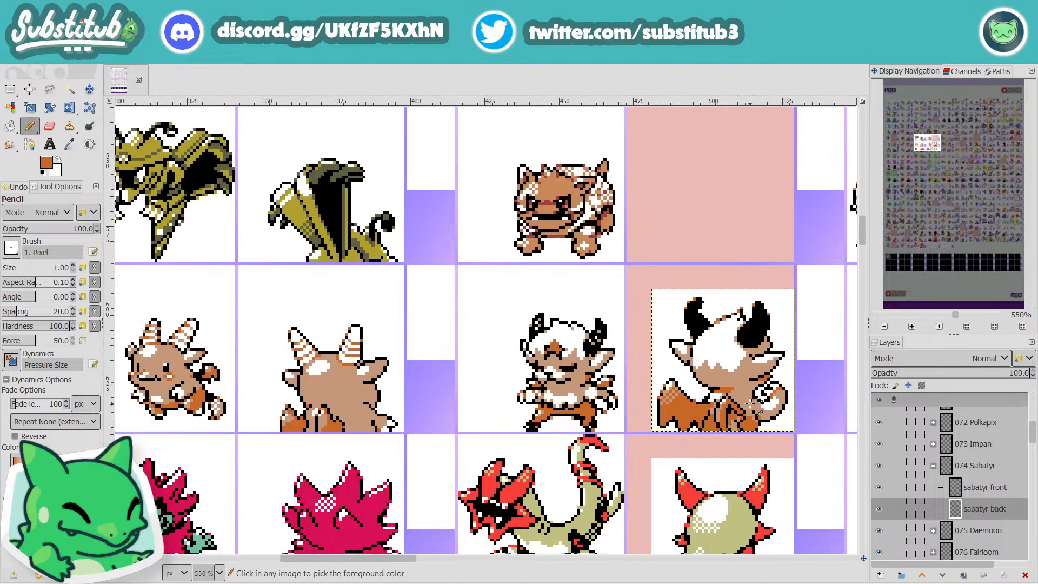
scroll(749, 414, up, 4)
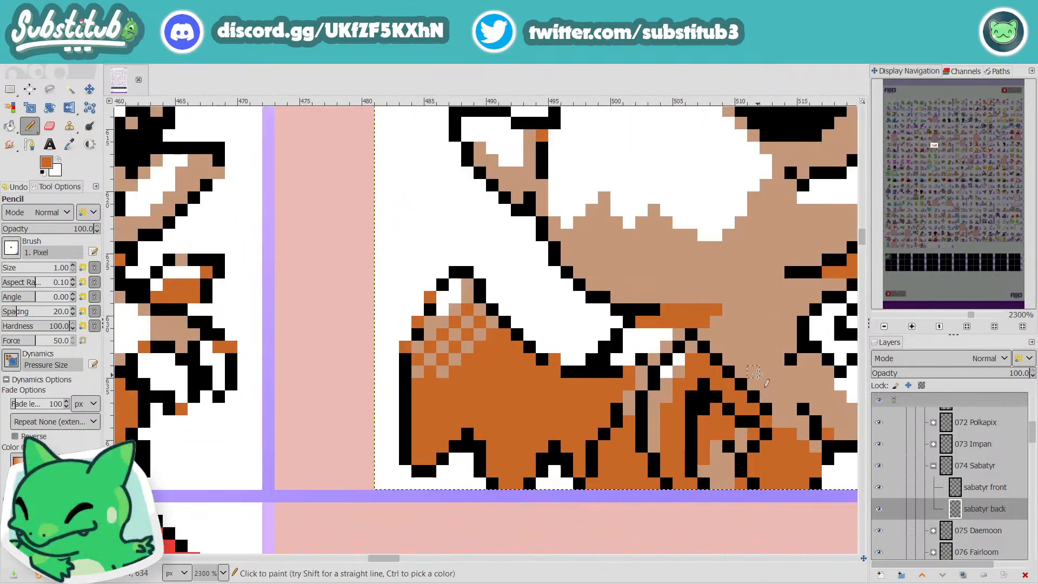
ctrl+click(756, 373)
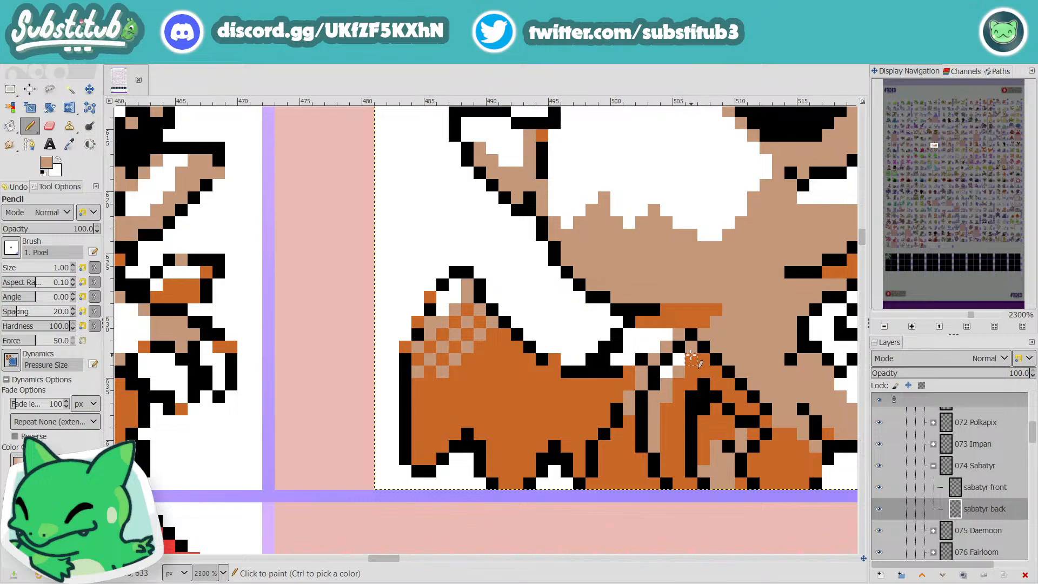
scroll(666, 335, down, 5)
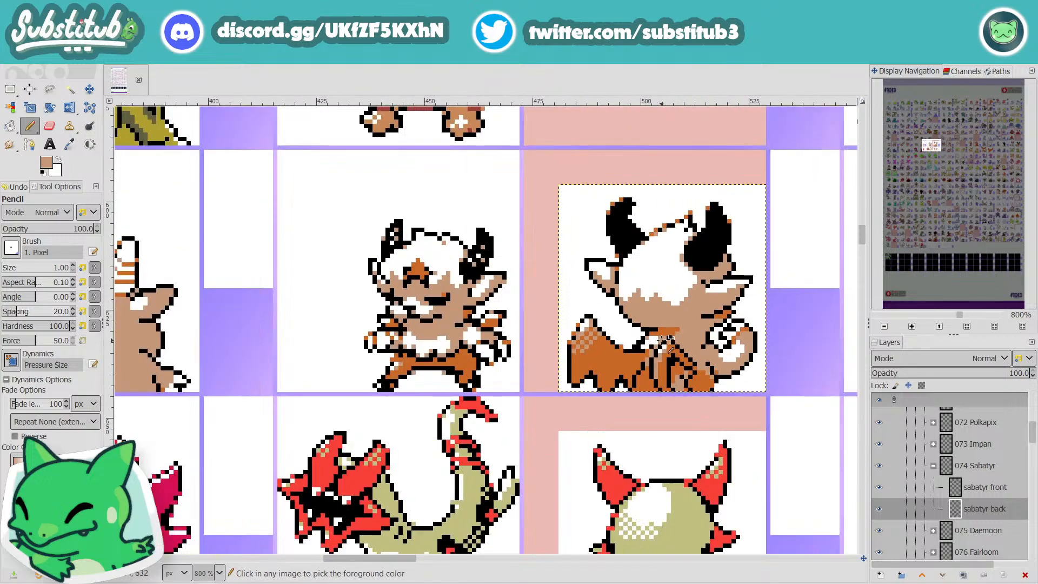
key(ctrl+s)
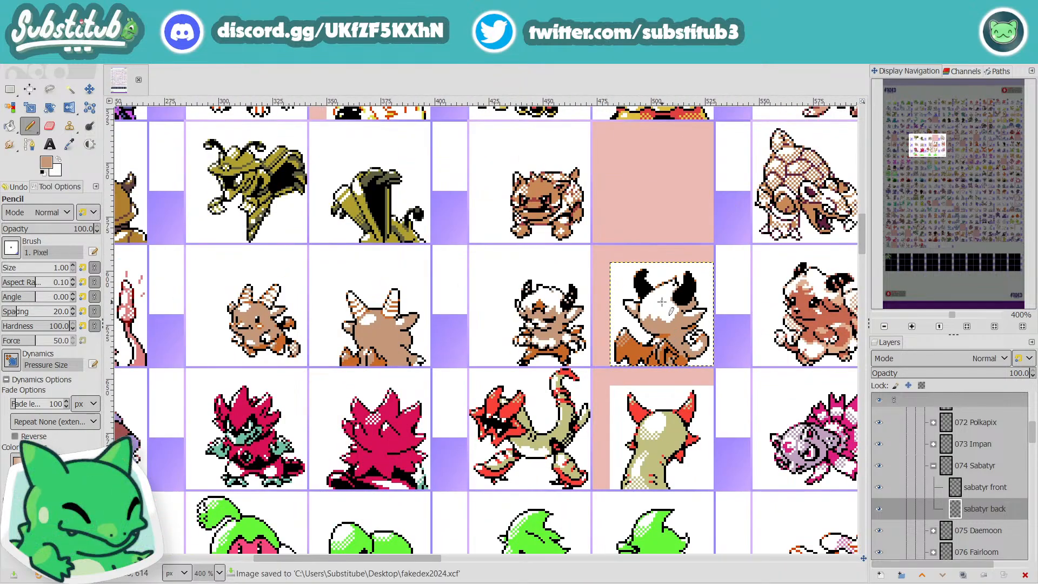
Step: Try dithering the left end of the hair's lower edge with a checkerboard of white pixels over the tan
scroll(663, 304, up, 4)
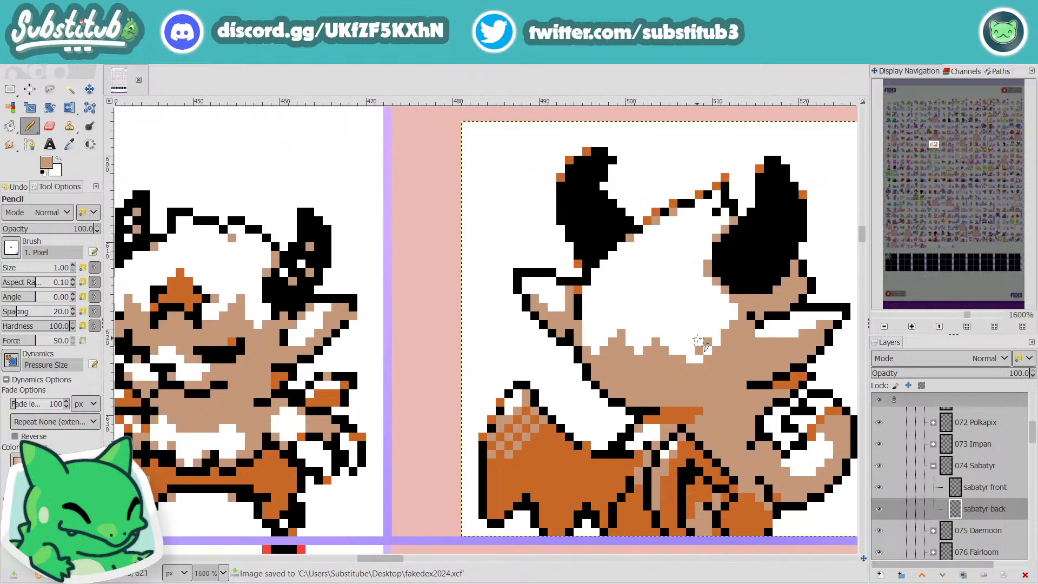
scroll(682, 351, down, 3)
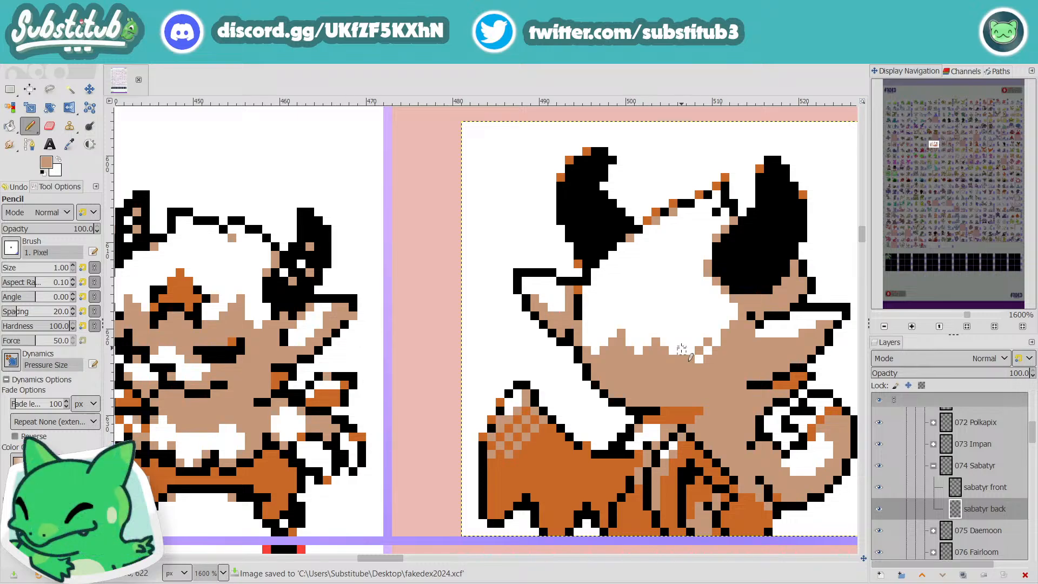
key(ctrl)
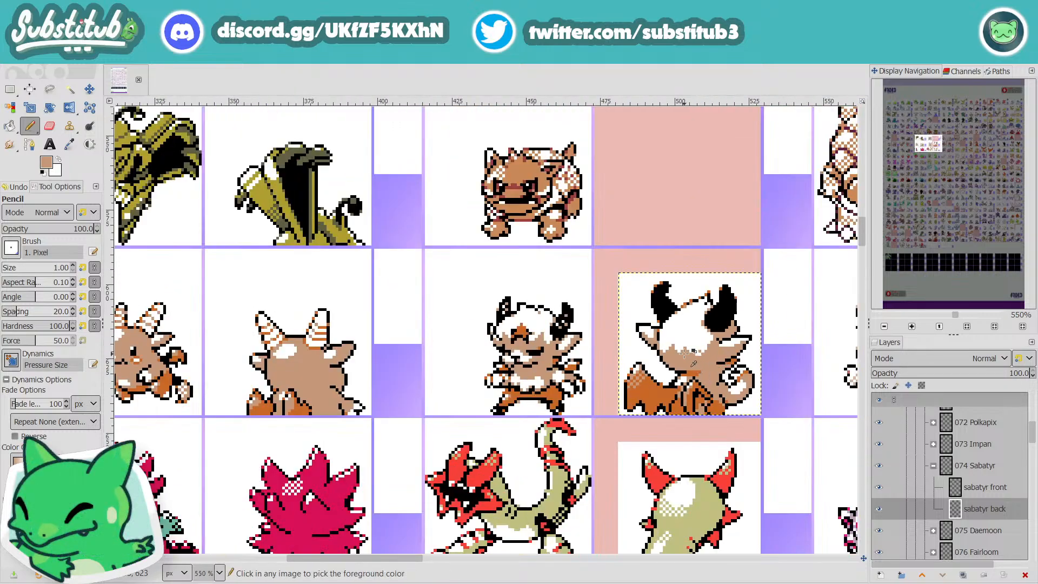
scroll(669, 355, up, 3)
scroll(670, 355, up, 1)
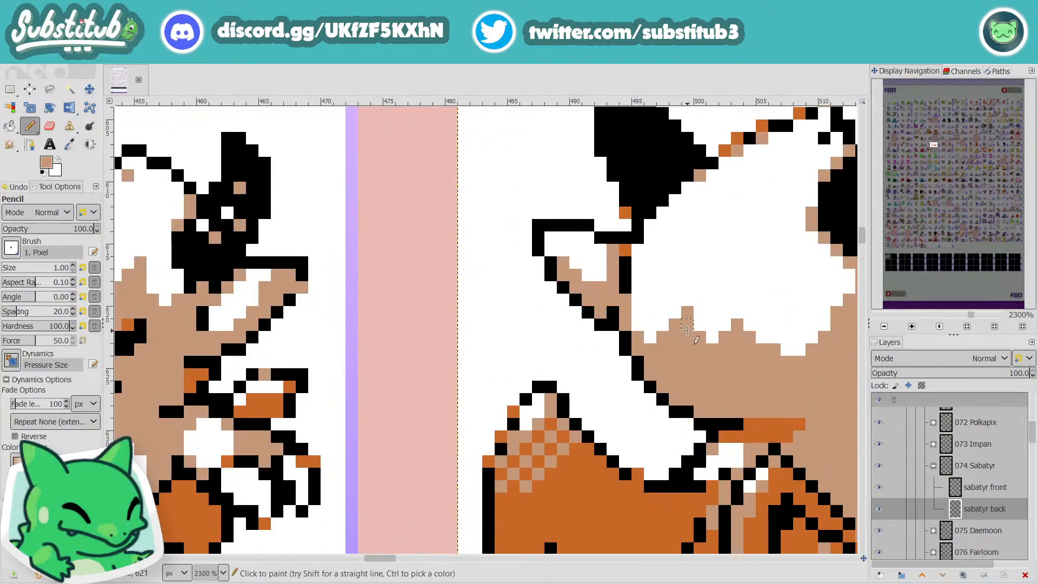
key(x)
click(674, 337)
click(664, 349)
click(650, 361)
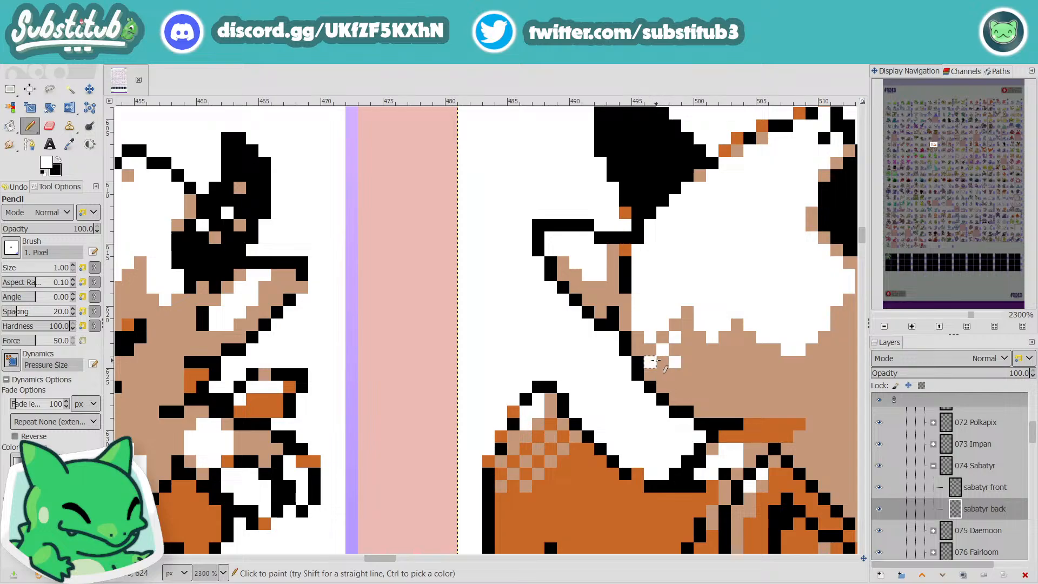
Step: Undo the last white dither pixel and add two white pixels extending the left hair dither diagonally inward
ctrl+scroll(684, 364, down, 4)
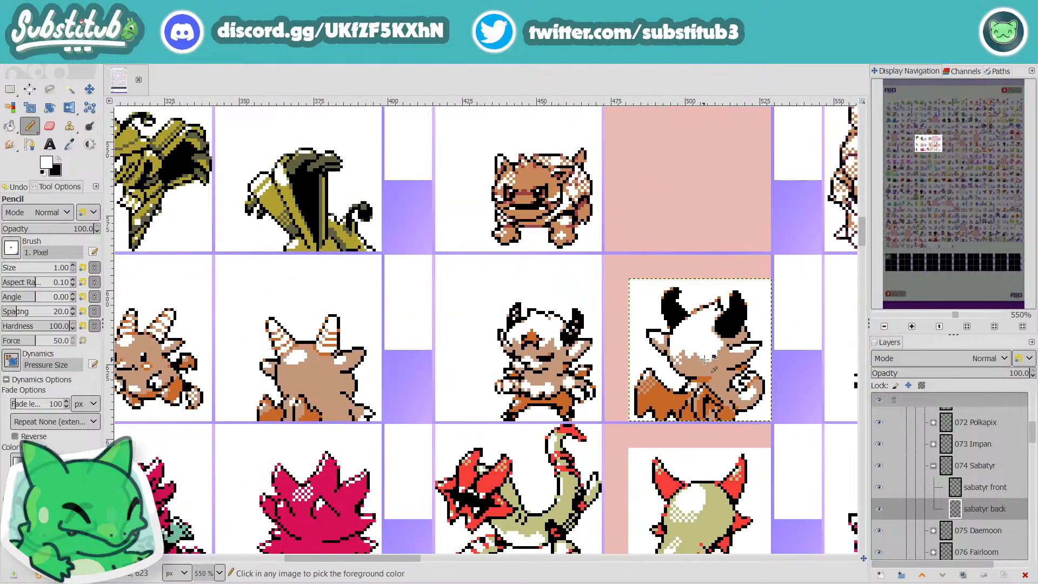
ctrl+scroll(683, 369, up, 3)
ctrl+scroll(684, 370, up, 1)
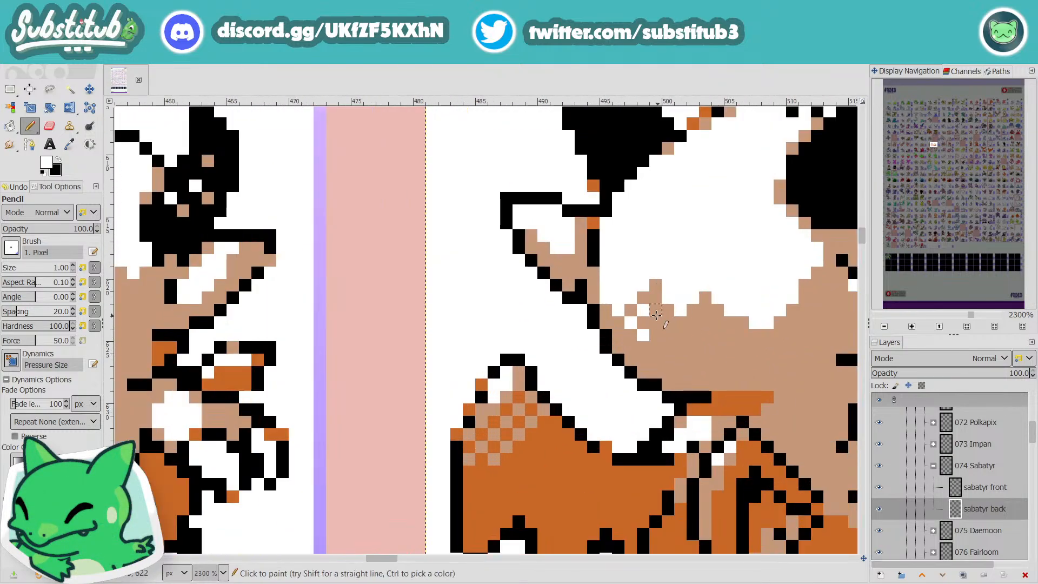
key(ctrl+z)
click(656, 324)
click(670, 334)
ctrl+scroll(692, 326, down, 4)
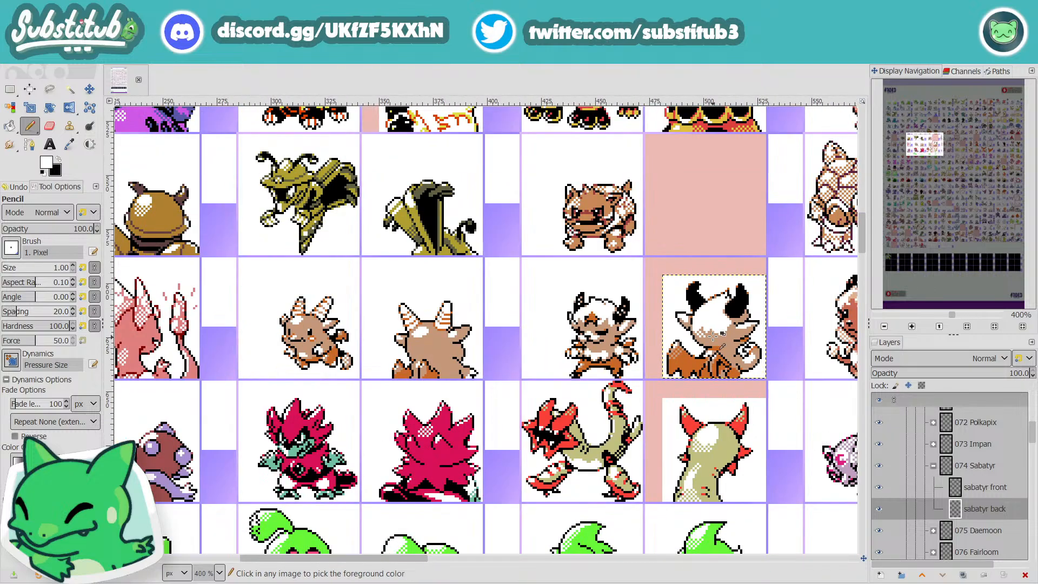
Step: Try a second patch of white checkerboard dithering under the middle notch of the hair's lower edge
ctrl+scroll(715, 339, up, 4)
ctrl+scroll(715, 339, up, 1)
click(697, 296)
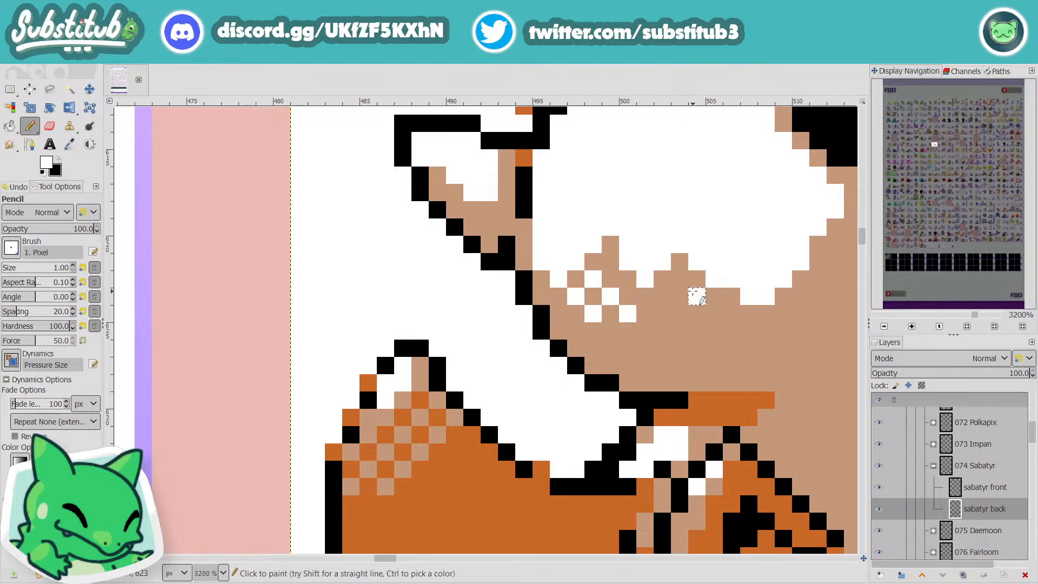
click(679, 278)
click(662, 295)
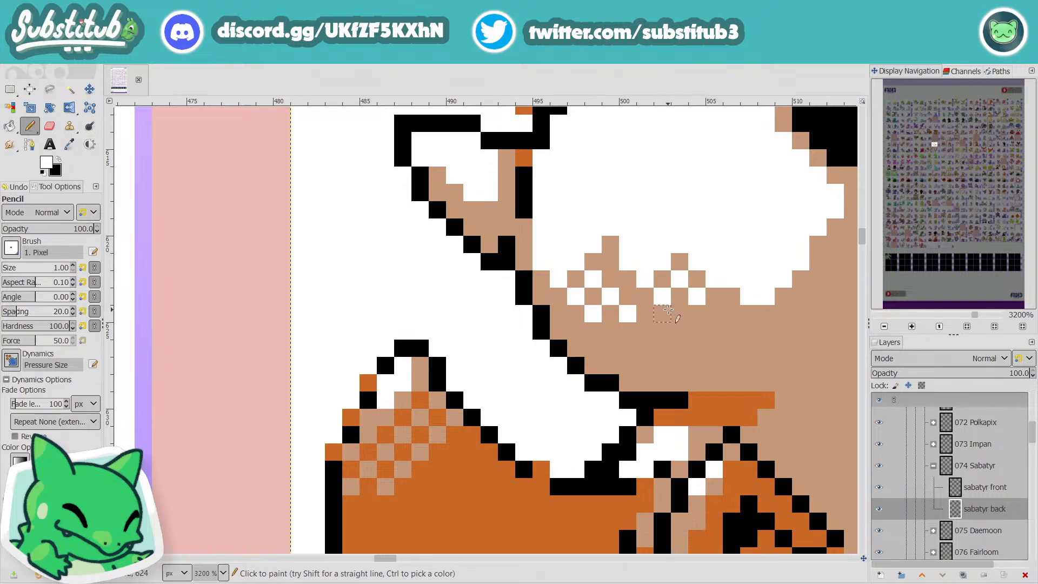
click(680, 314)
click(715, 314)
ctrl+scroll(726, 325, down, 3)
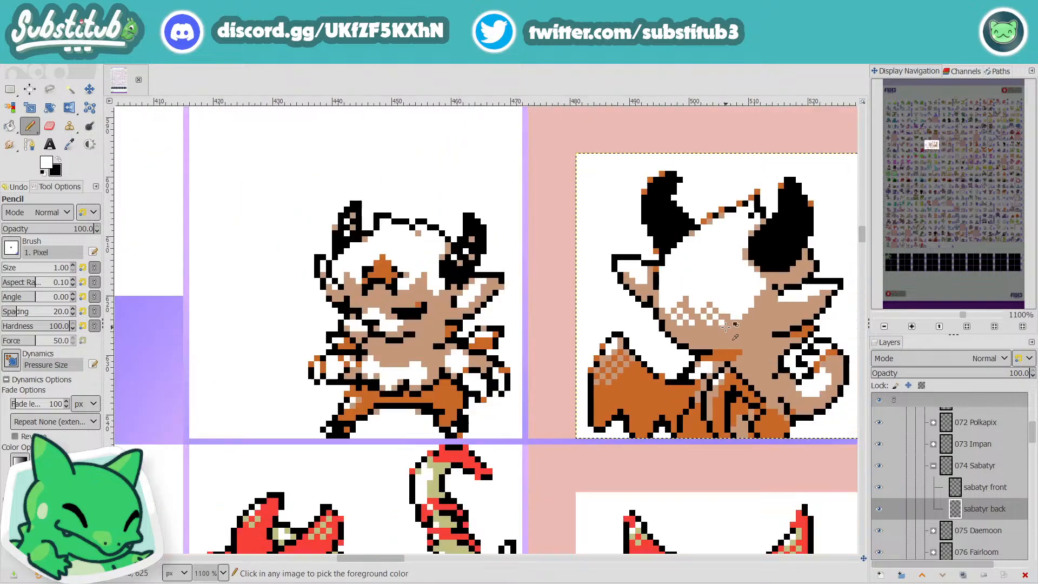
Step: Try white dither pixels along the right end of the hair's lower edge
ctrl+scroll(726, 325, down, 3)
ctrl+scroll(769, 346, up, 7)
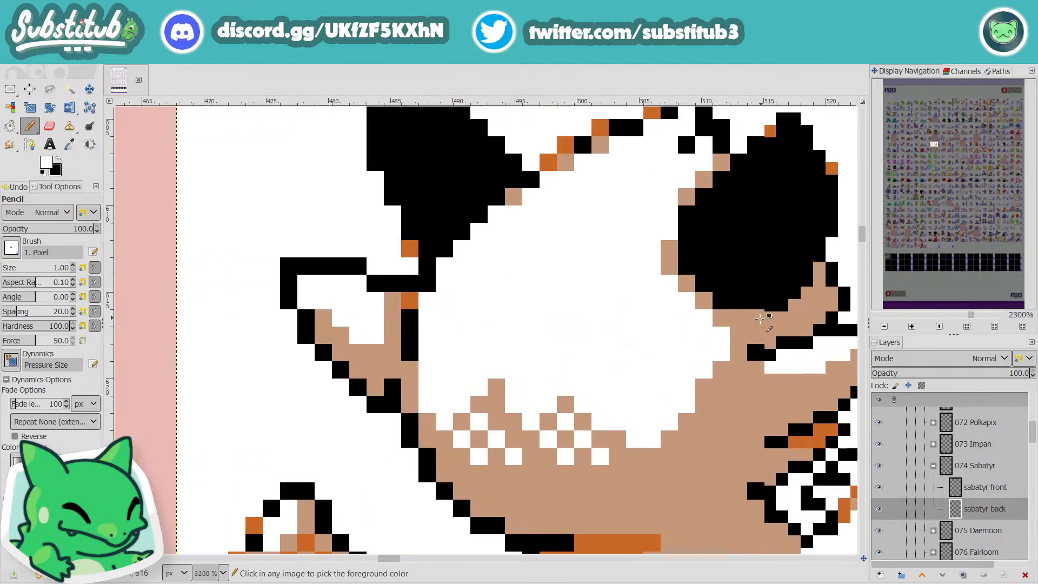
click(661, 376)
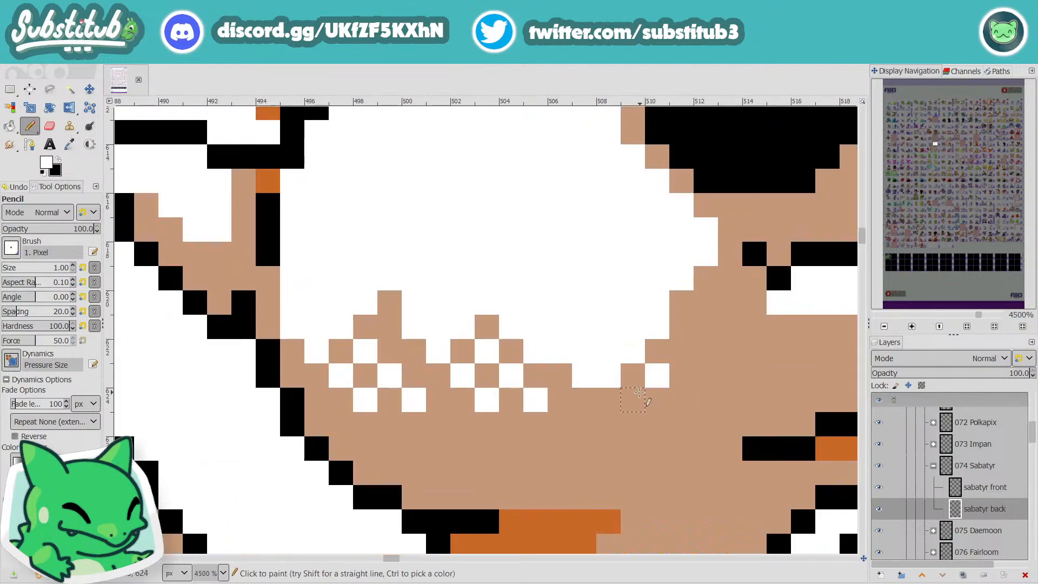
click(632, 399)
click(684, 352)
Step: Undo the white dithering along the hair's lower edge and save the image
ctrl+scroll(697, 340, down, 7)
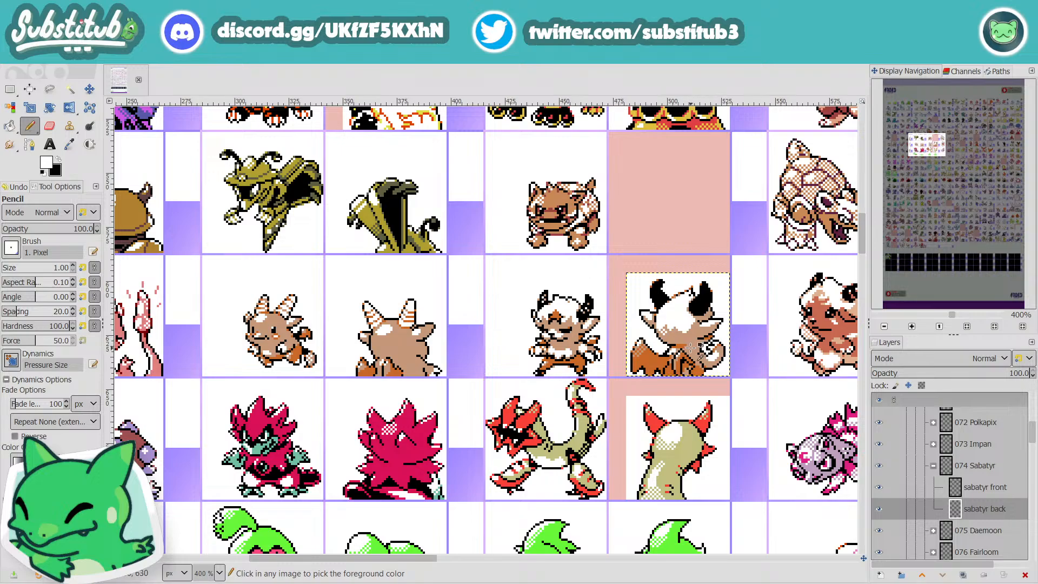
ctrl+scroll(679, 338, up, 3)
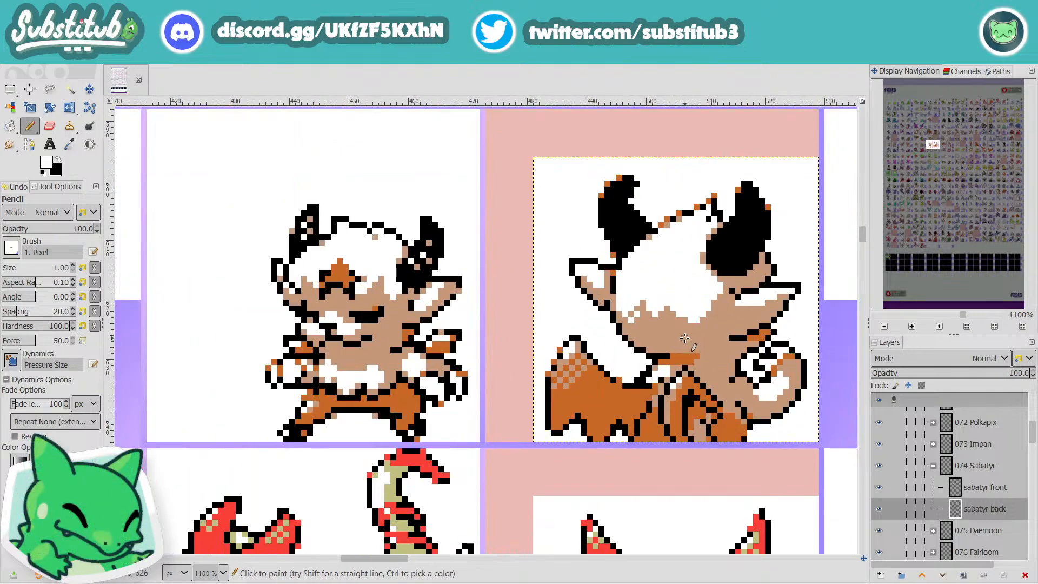
key(ctrl)
key(ctrl+s)
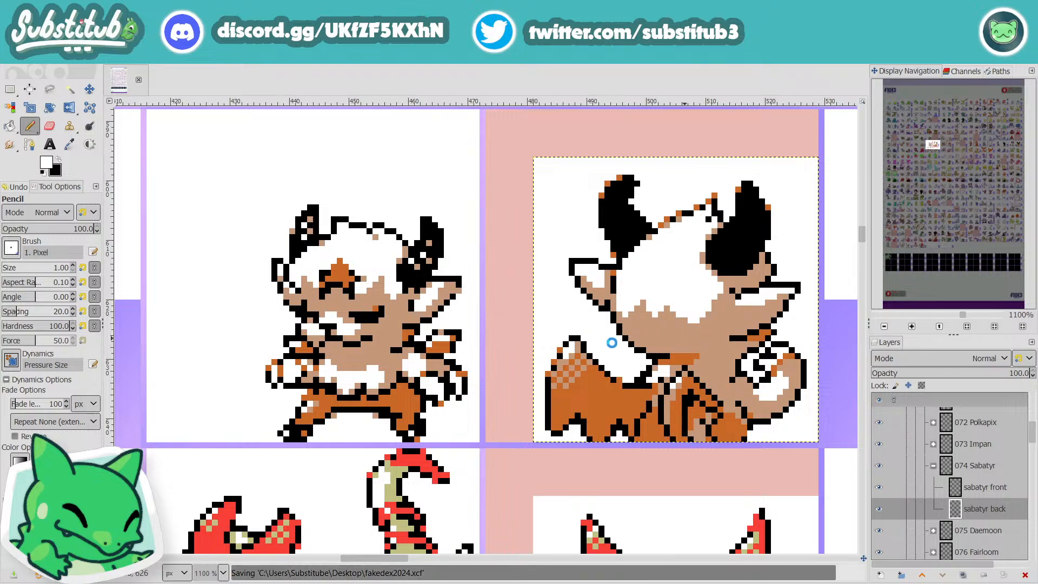
scroll(684, 338, down, 5)
scroll(684, 411, down, 2)
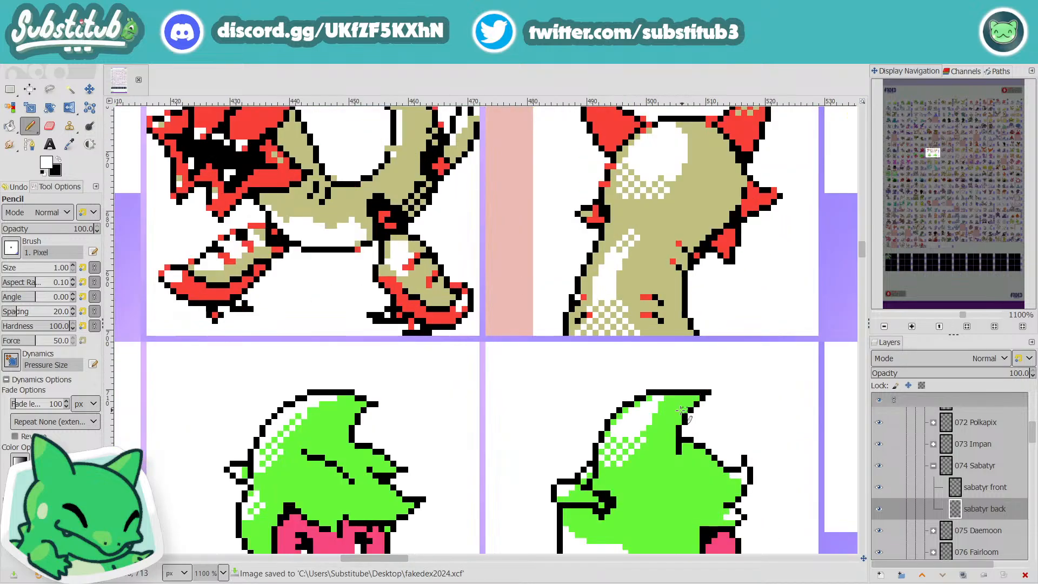
scroll(613, 327, down, 2)
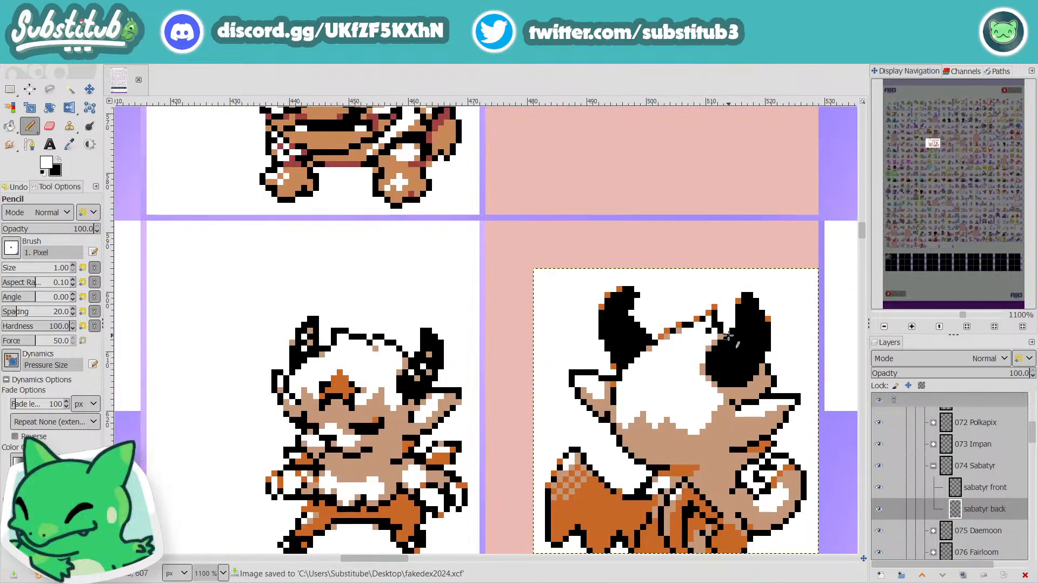
scroll(738, 328, down, 1)
scroll(739, 330, up, 4)
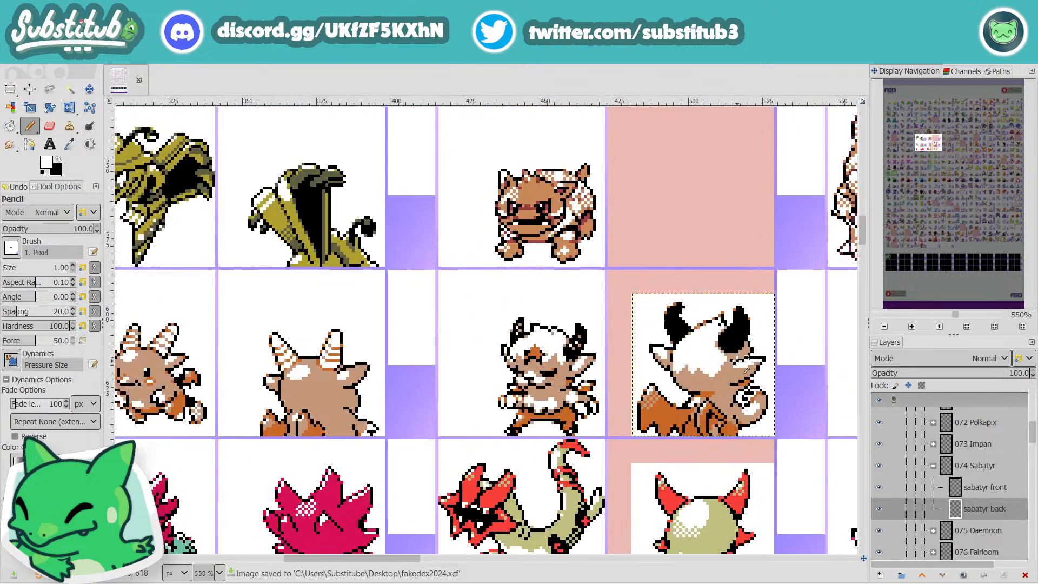
Step: Try selecting the back sprite's tan areas by color and clear the selection
key(shift+o)
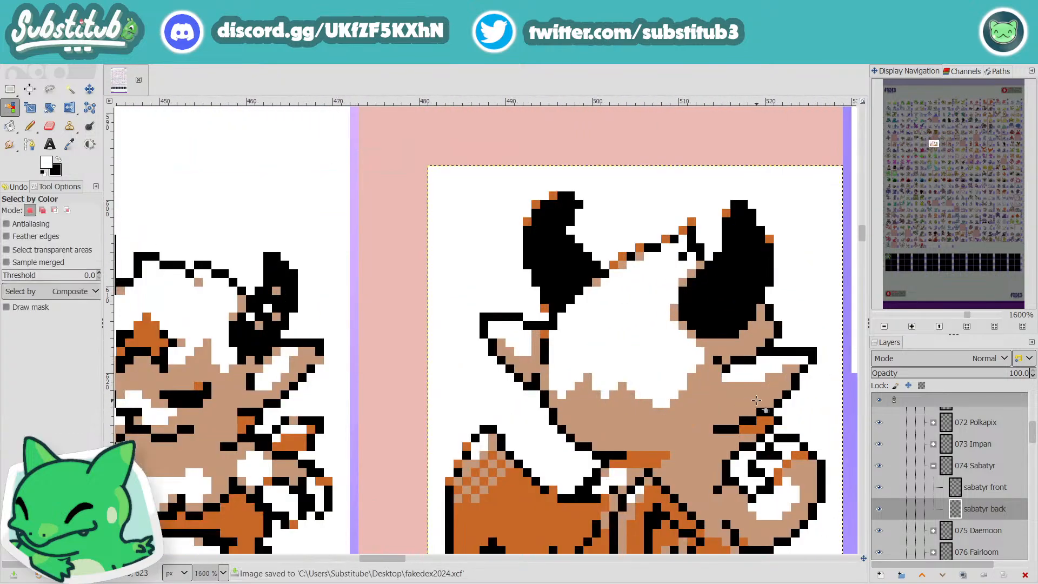
click(735, 386)
key(n)
key(r)
click(808, 252)
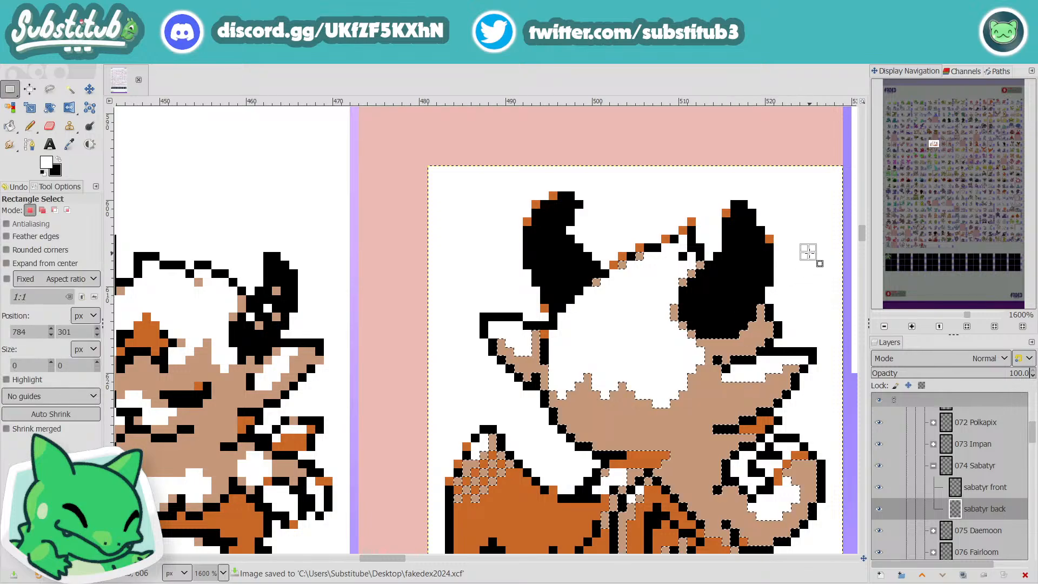
Step: Pick the back sprite's tan, add a tan pixel inside the tuft at the top of the hair, and save the image
key(o)
click(700, 421)
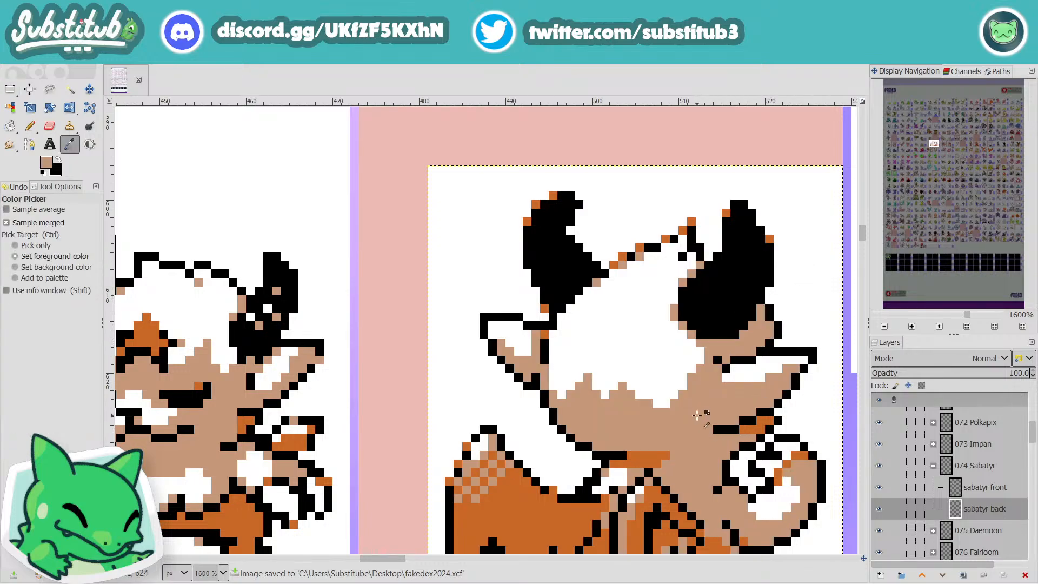
key(n)
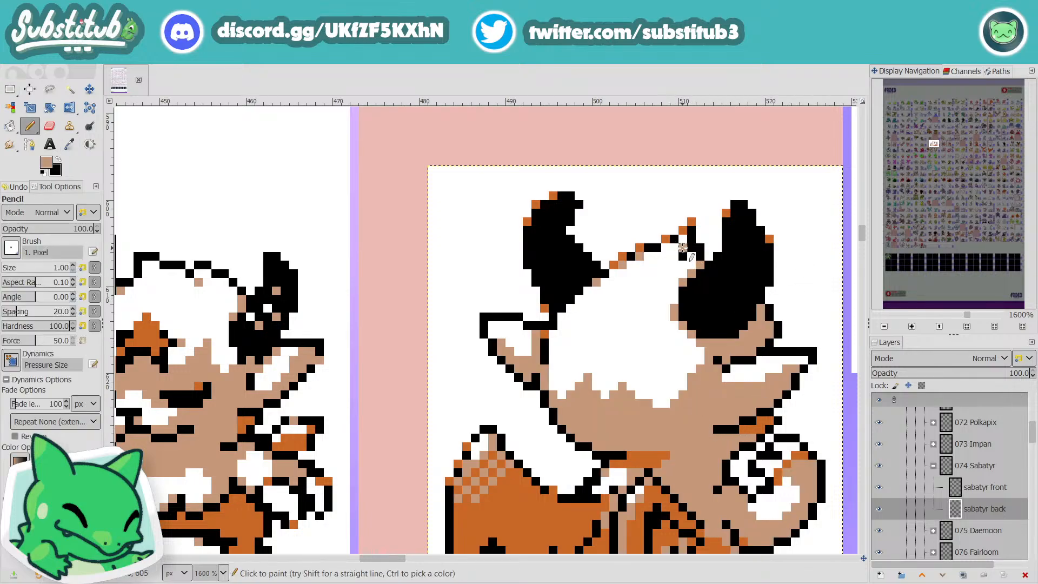
click(674, 256)
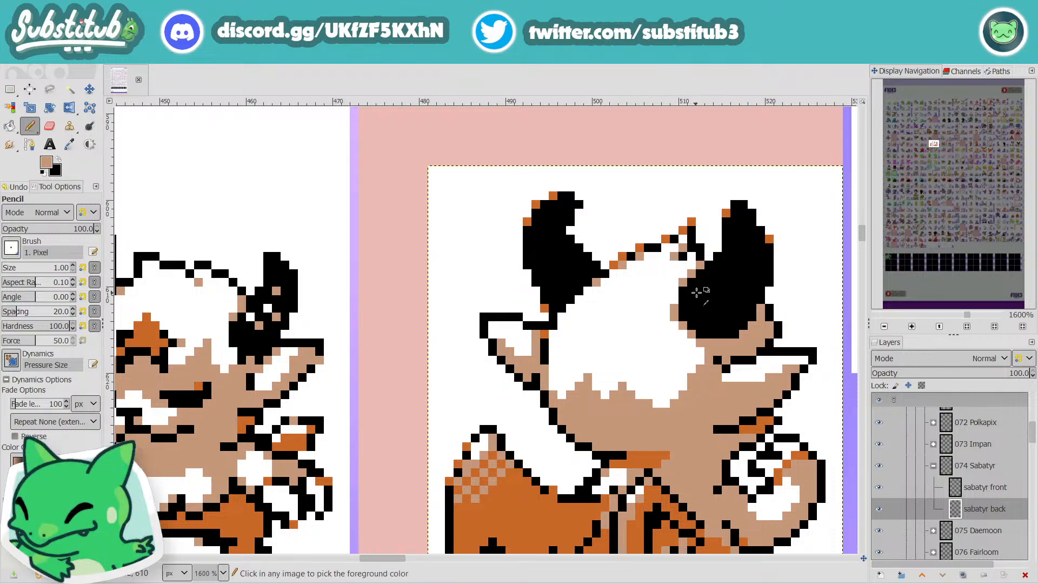
scroll(693, 286, down, 3)
key(ctrl+s)
scroll(664, 343, up, 4)
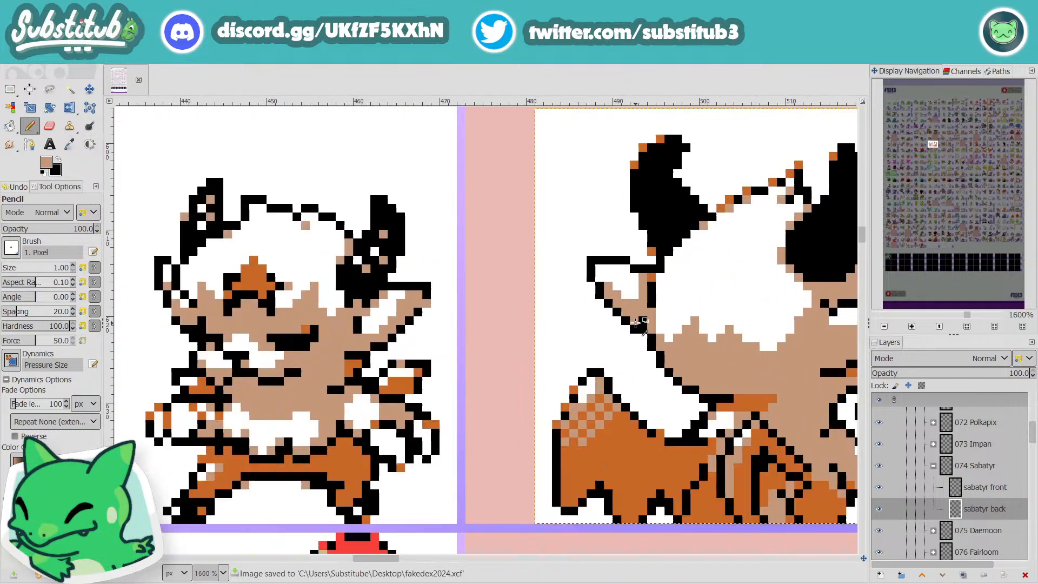
Step: Check the back sprite's head and ear shading up close and at sheet scale against neighbouring sprites
scroll(722, 281, down, 4)
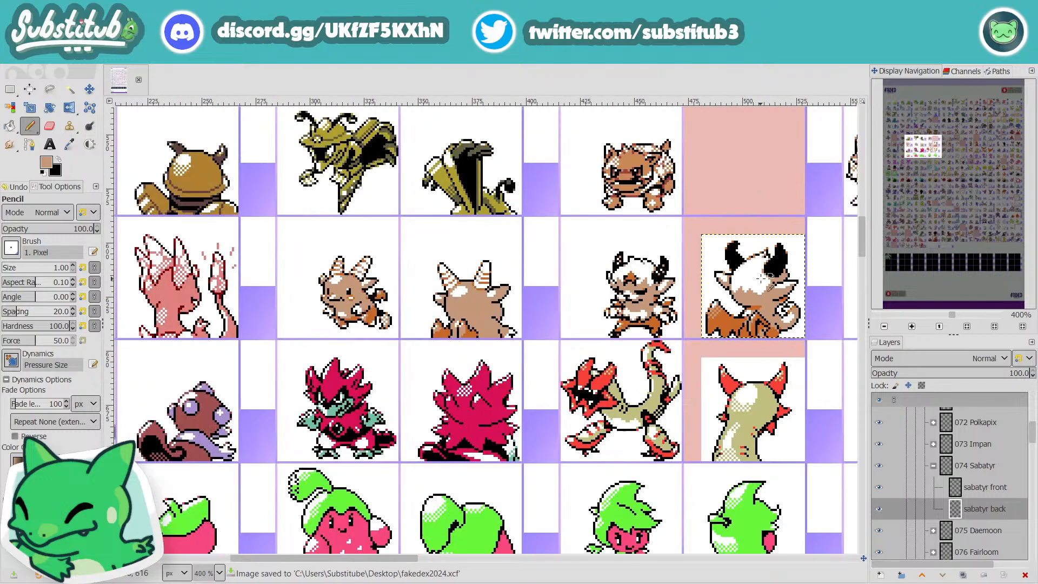
scroll(787, 296, up, 5)
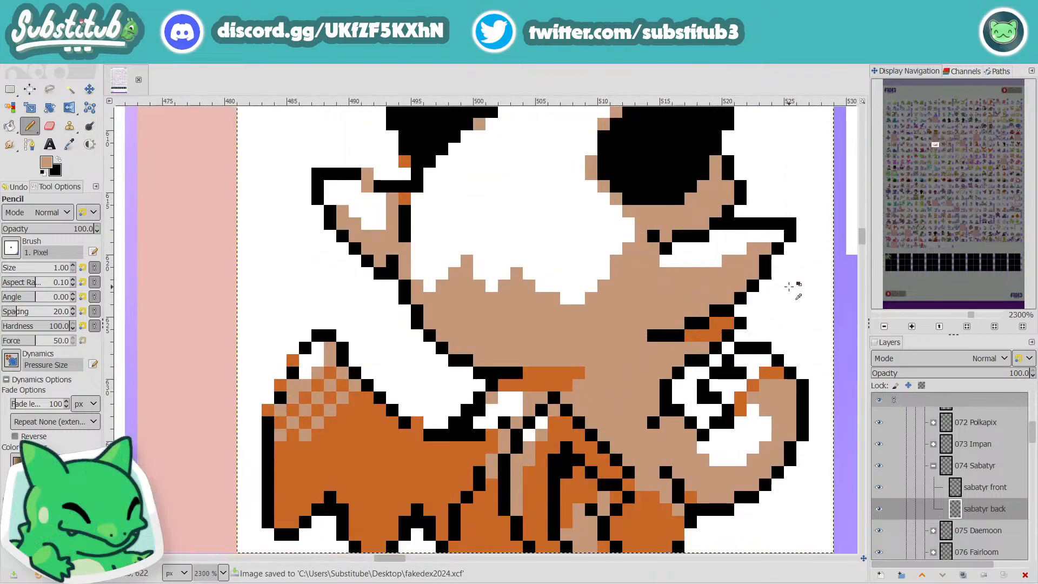
scroll(777, 264, down, 4)
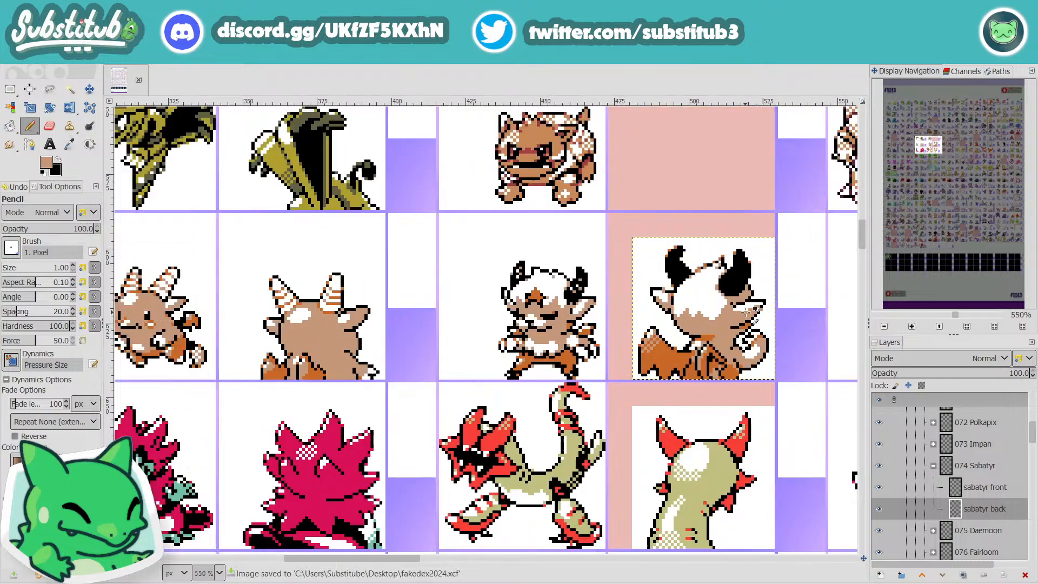
scroll(747, 312, up, 5)
scroll(747, 312, up, 1)
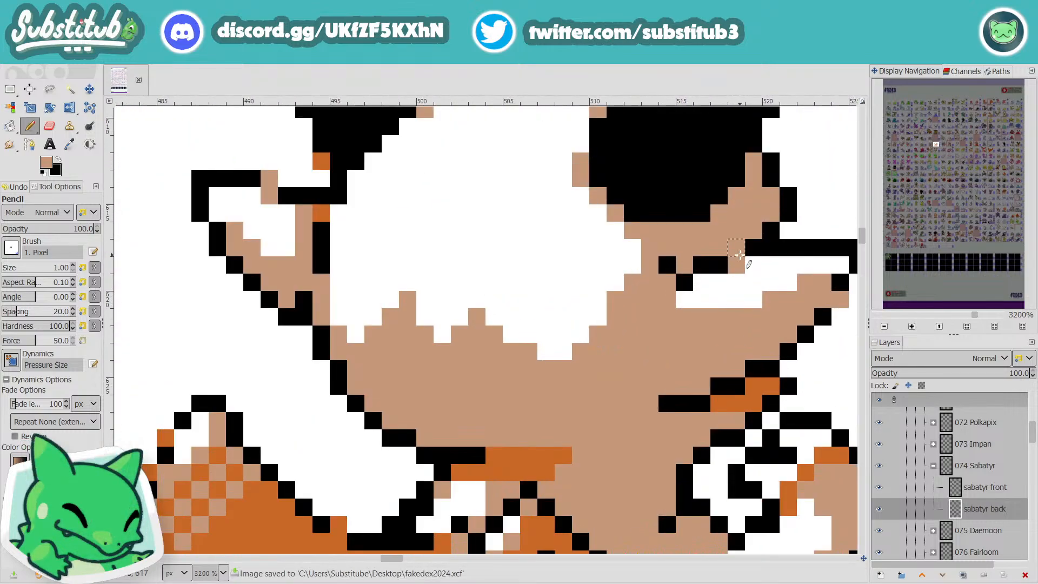
scroll(749, 298, down, 6)
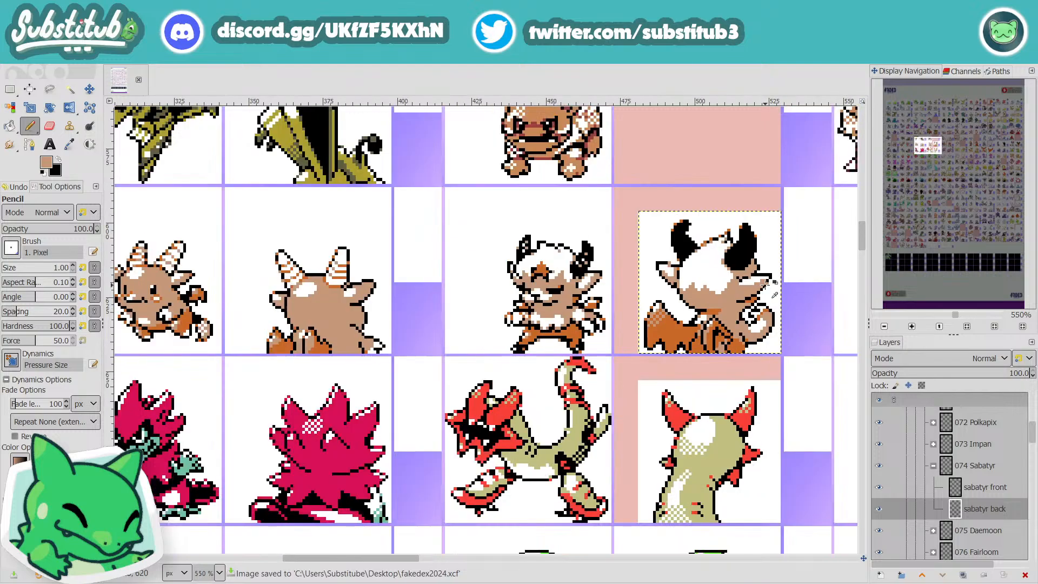
scroll(746, 282, up, 3)
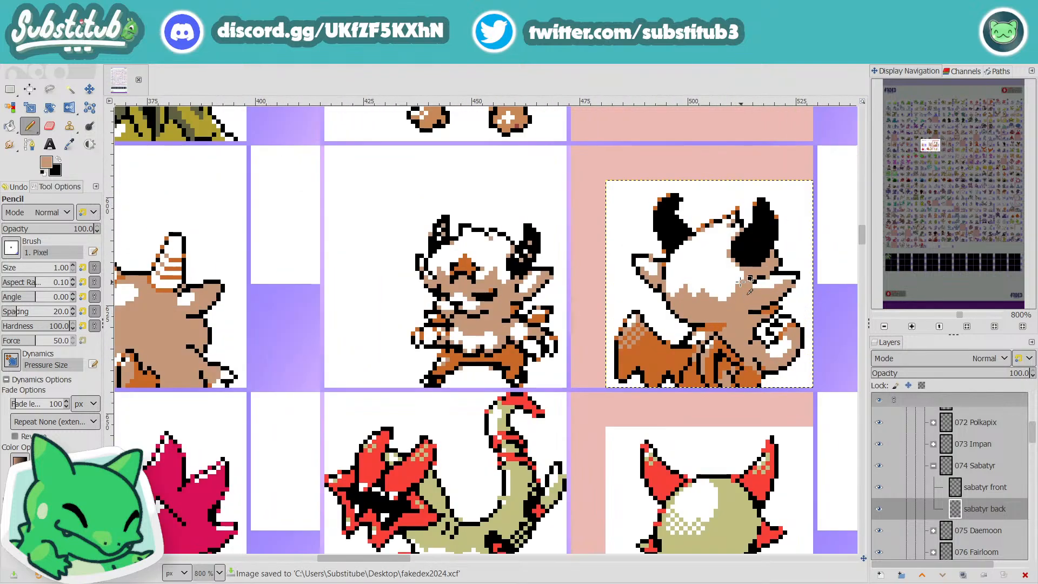
Step: Pick the wing's orange and pencil a shadow along the underside of the back sprite's right horn
scroll(746, 282, up, 1)
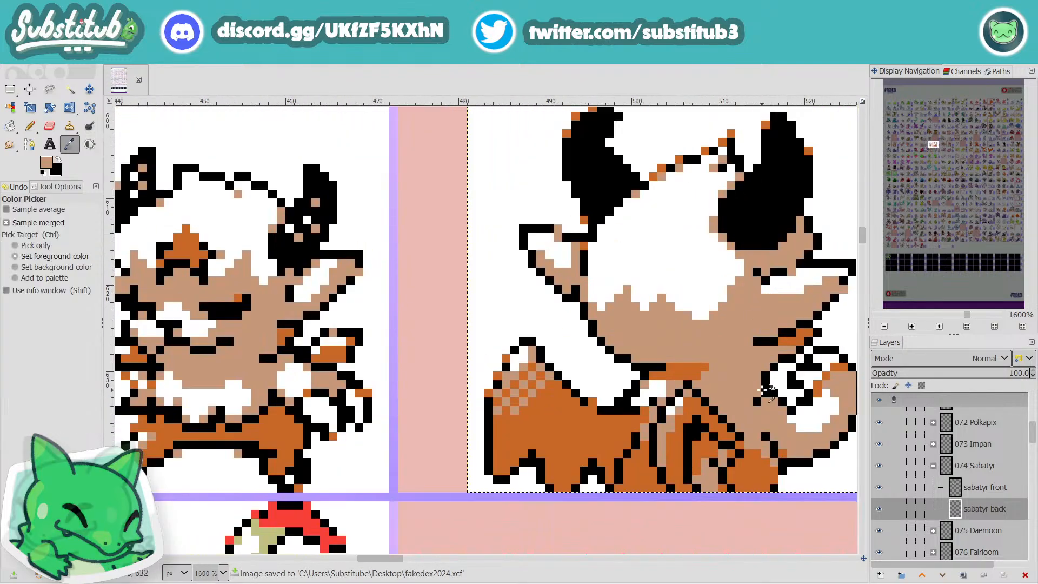
ctrl+click(605, 439)
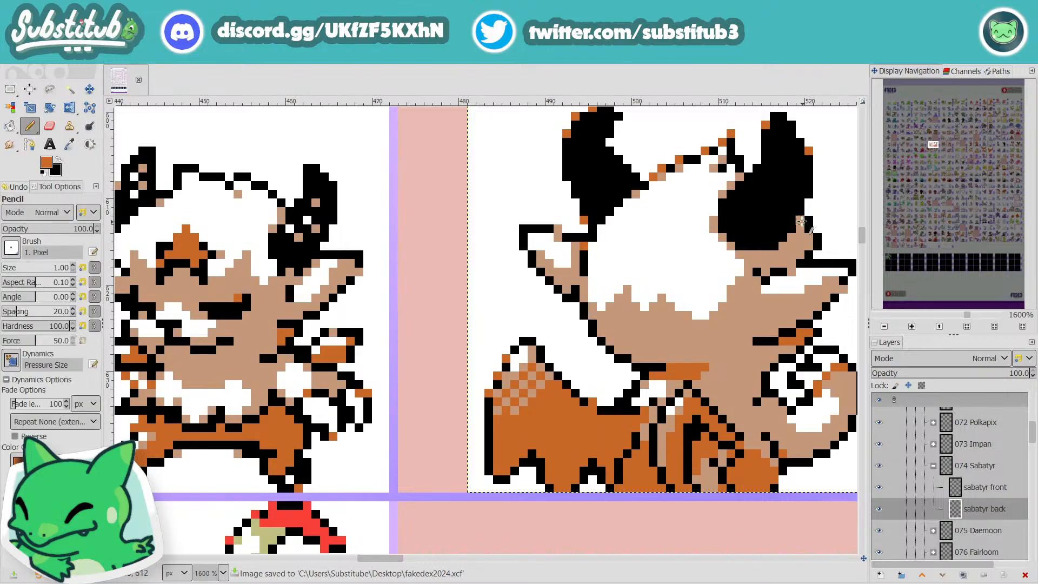
key(p)
click(801, 221)
key(ctrl+z)
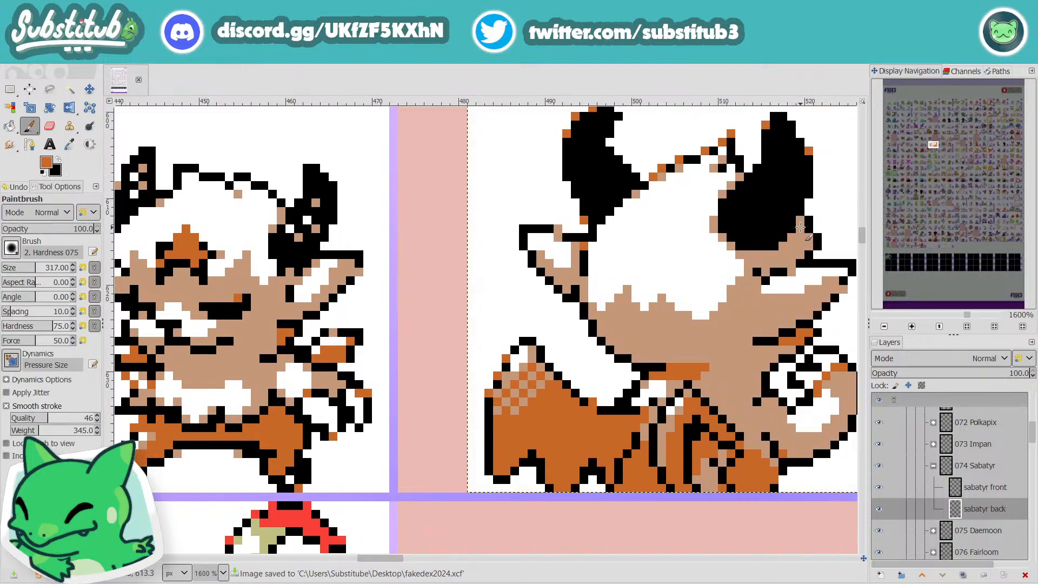
key(n)
drag(800, 219, 799, 238)
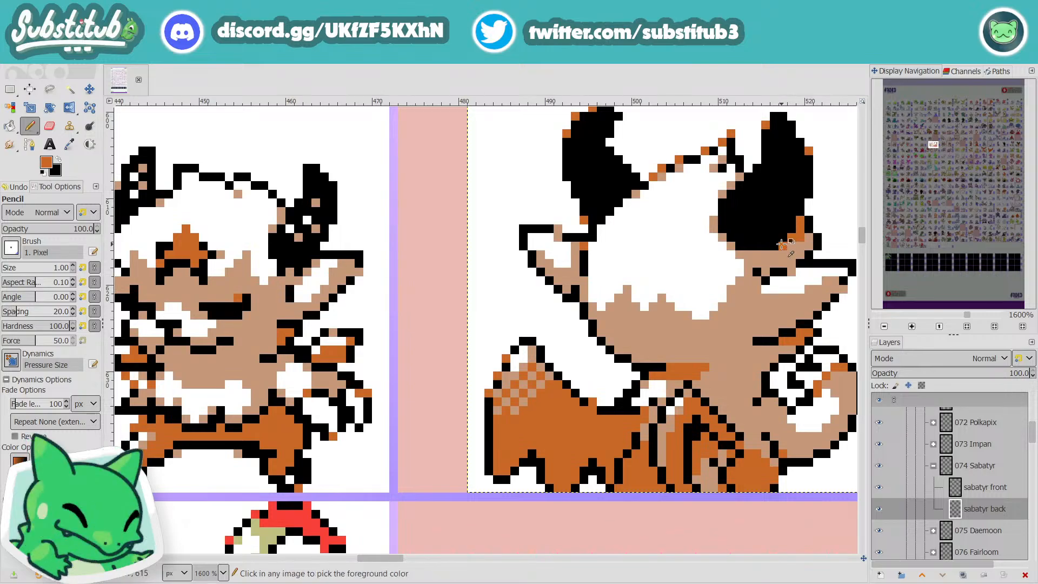
Step: Compare the back sprite's horn shadow and colors with the Sabatyr front sprite and the surrounding sheet
ctrl+scroll(787, 244, down, 1)
scroll(336, 209, up, 3)
ctrl+scroll(364, 327, up, 2)
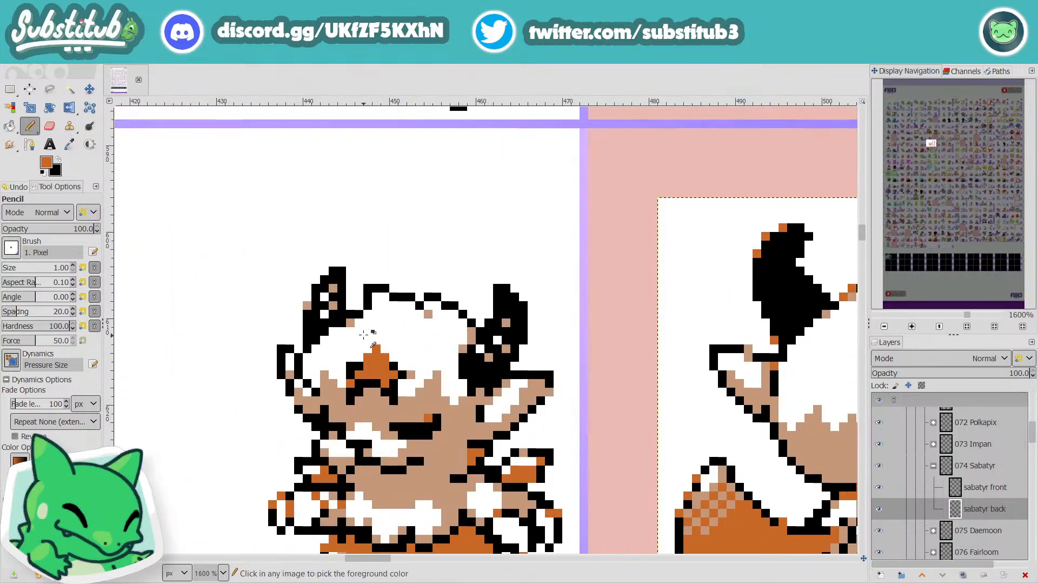
ctrl+scroll(642, 357, down, 2)
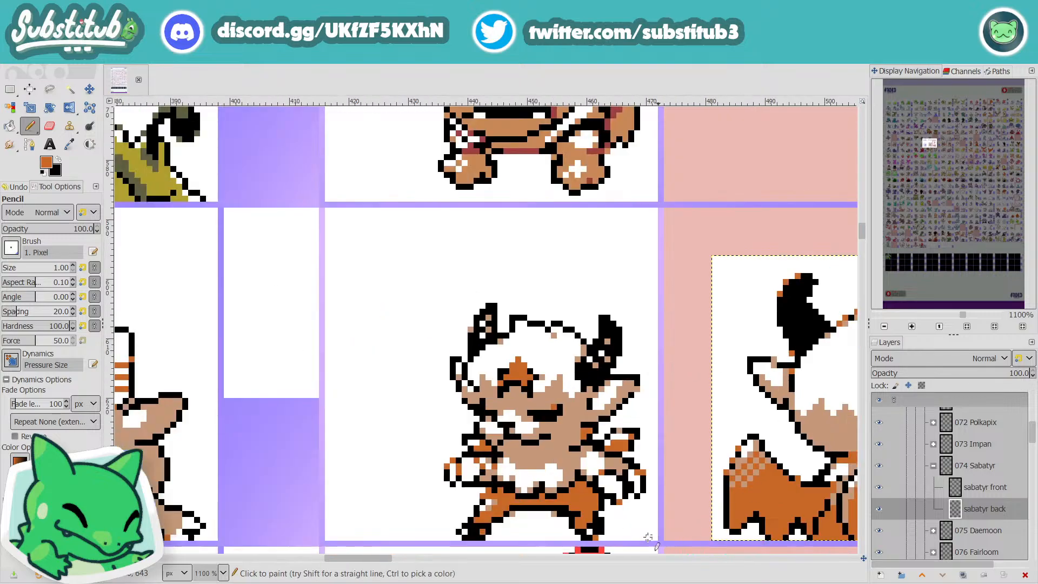
drag(386, 560, 409, 556)
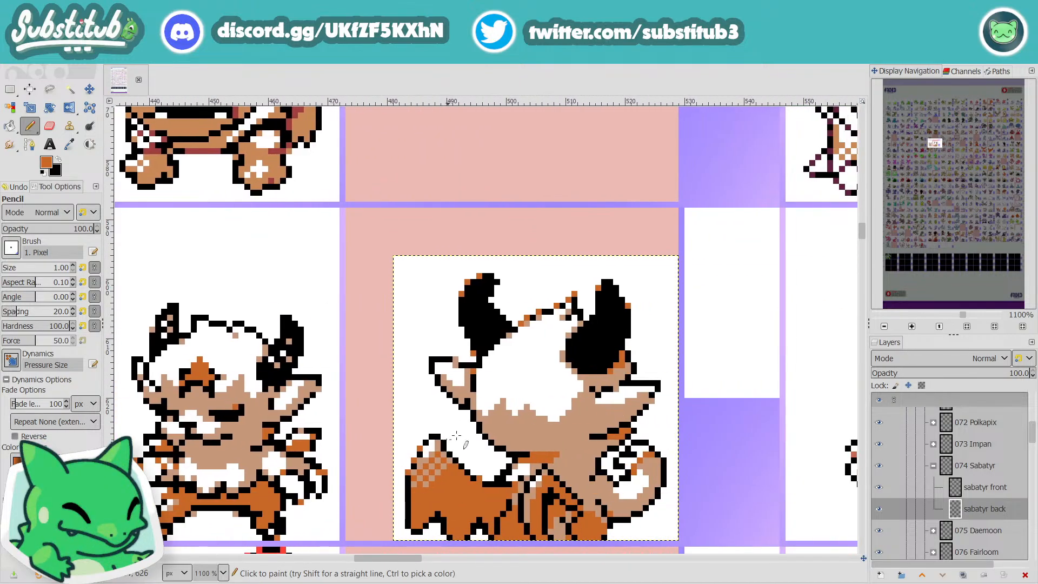
scroll(449, 335, down, 1)
ctrl+scroll(435, 288, up, 1)
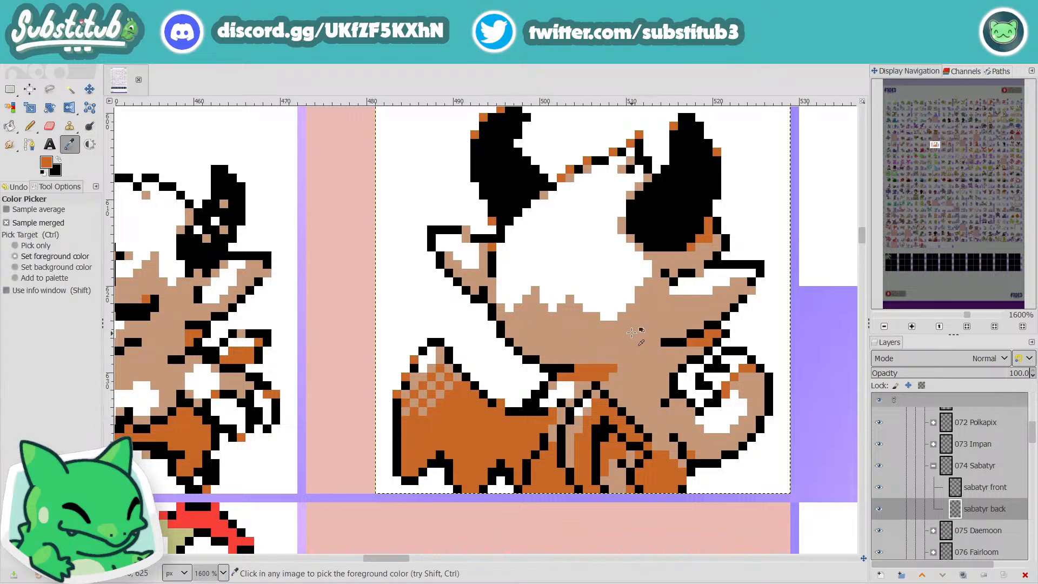
ctrl+click(643, 330)
scroll(452, 287, up, 3)
key(minus)
key(minus)
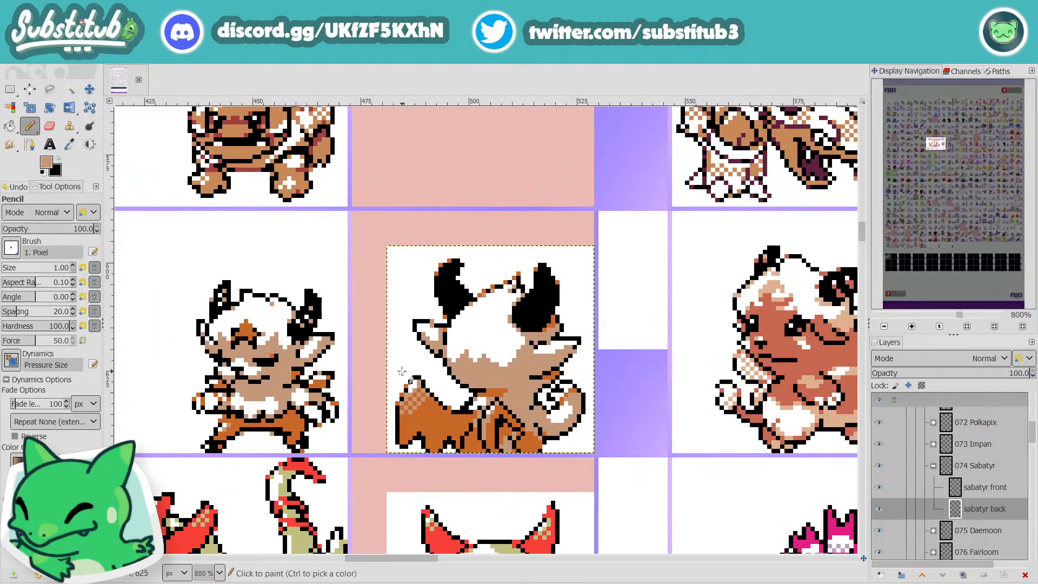
ctrl+scroll(324, 372, down, 3)
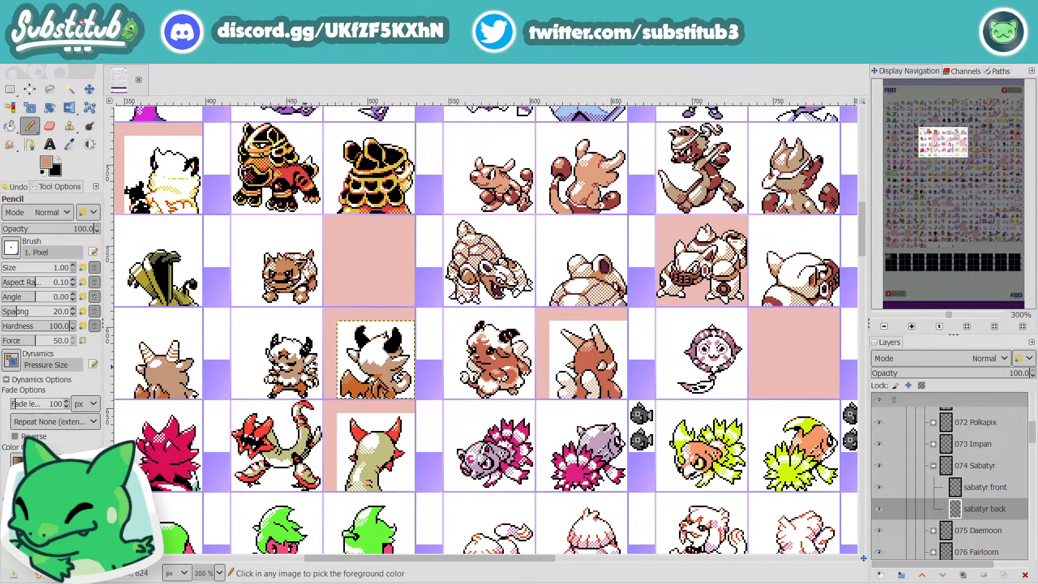
ctrl+scroll(241, 365, up, 5)
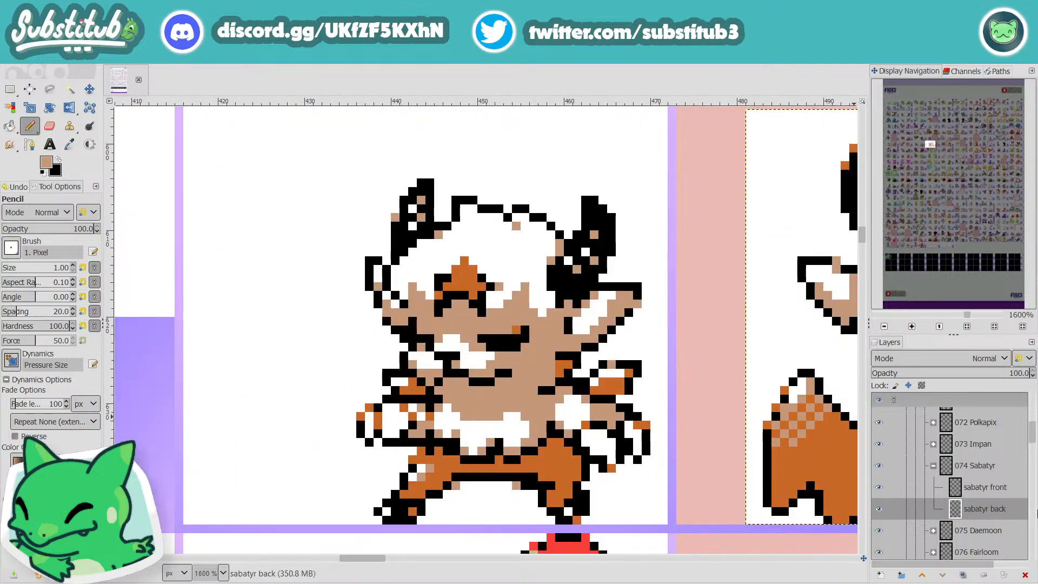
Step: Activate the sabatyr front layer and pick its orange as the pencil color
click(984, 486)
key(o)
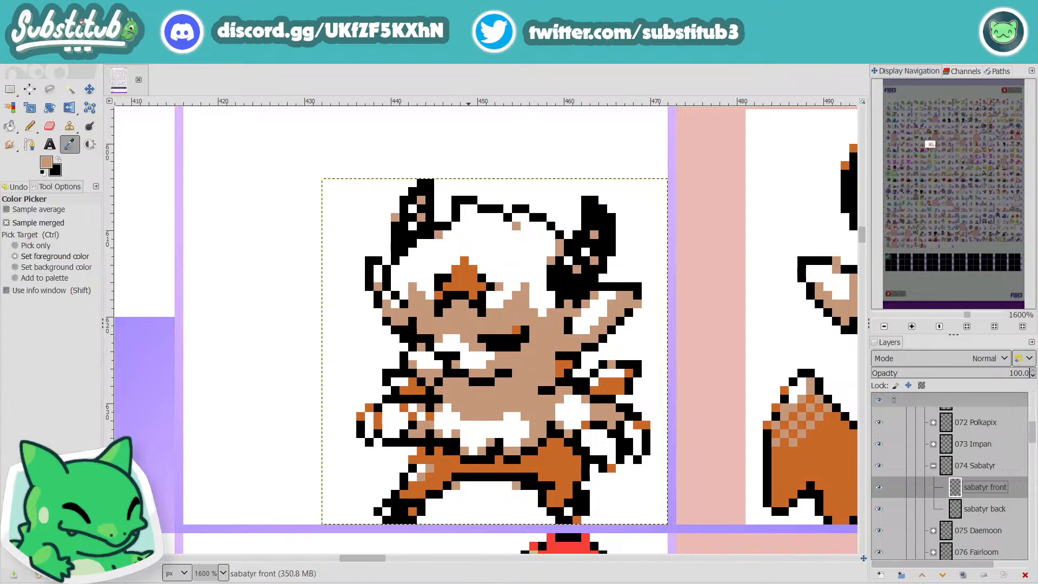
click(556, 452)
key(n)
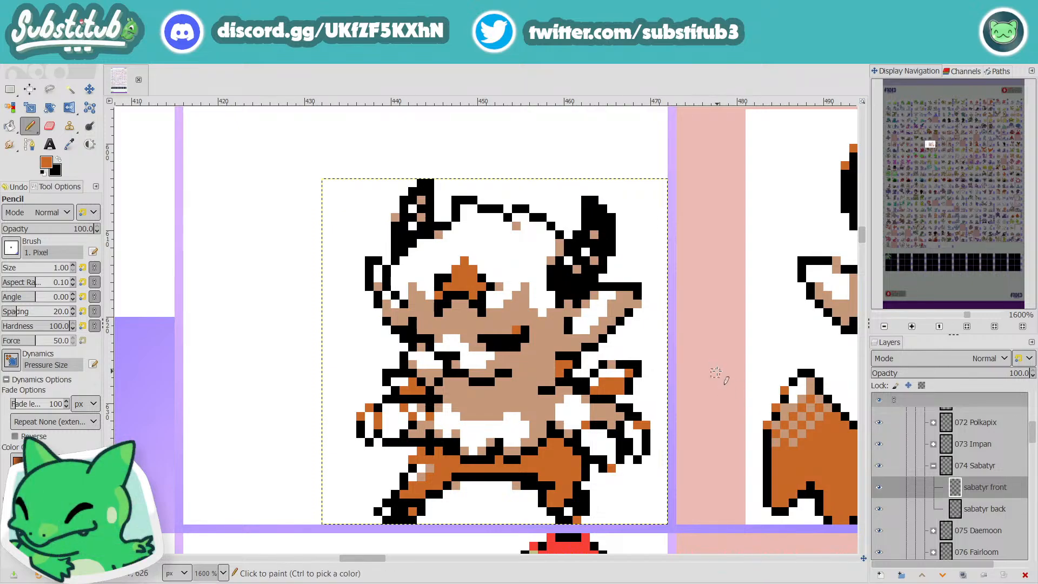
Step: Examine the Sabatyr front and back sprites side by side for consistent horn and fur shading
scroll(716, 373, down, 3)
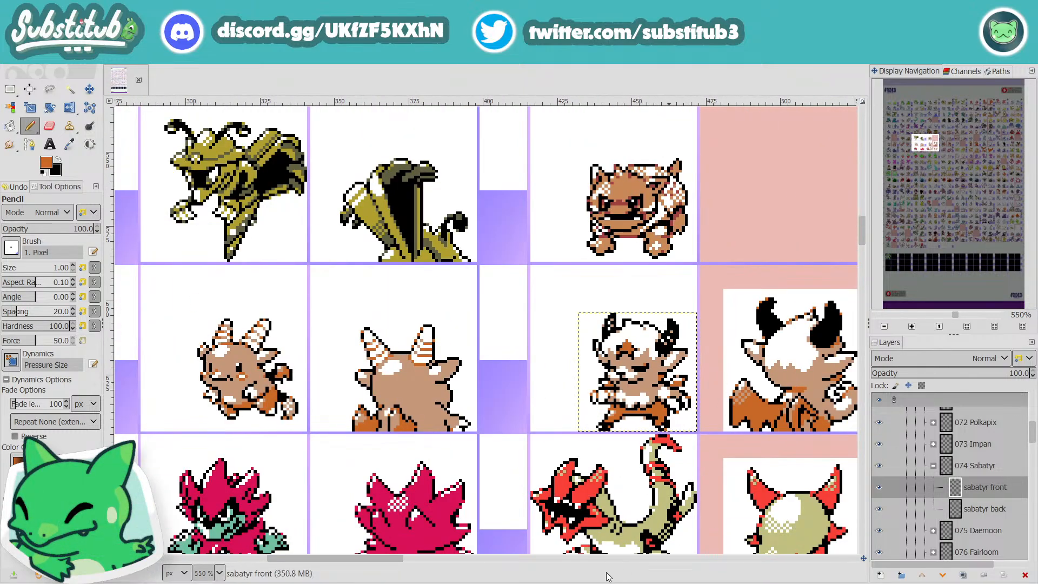
scroll(406, 564, right, 4)
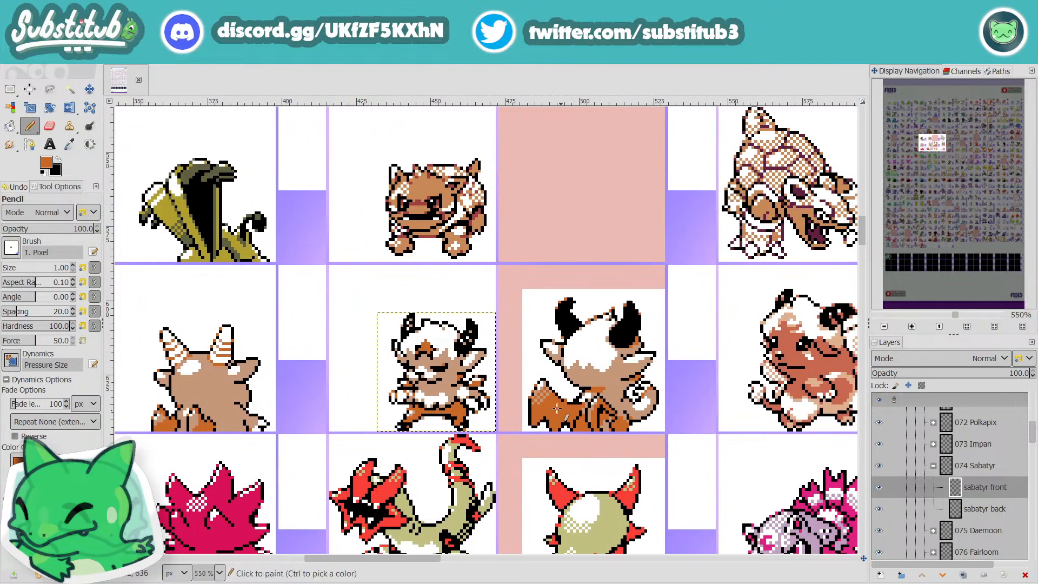
scroll(587, 401, up, 2)
scroll(587, 401, up, 1)
scroll(595, 384, down, 4)
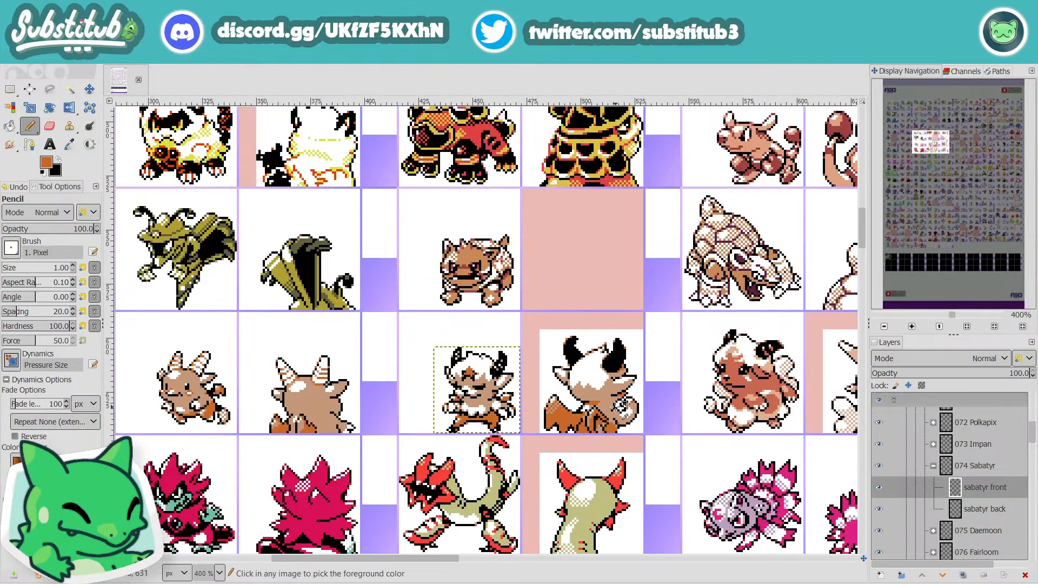
scroll(604, 361, up, 3)
scroll(604, 360, up, 1)
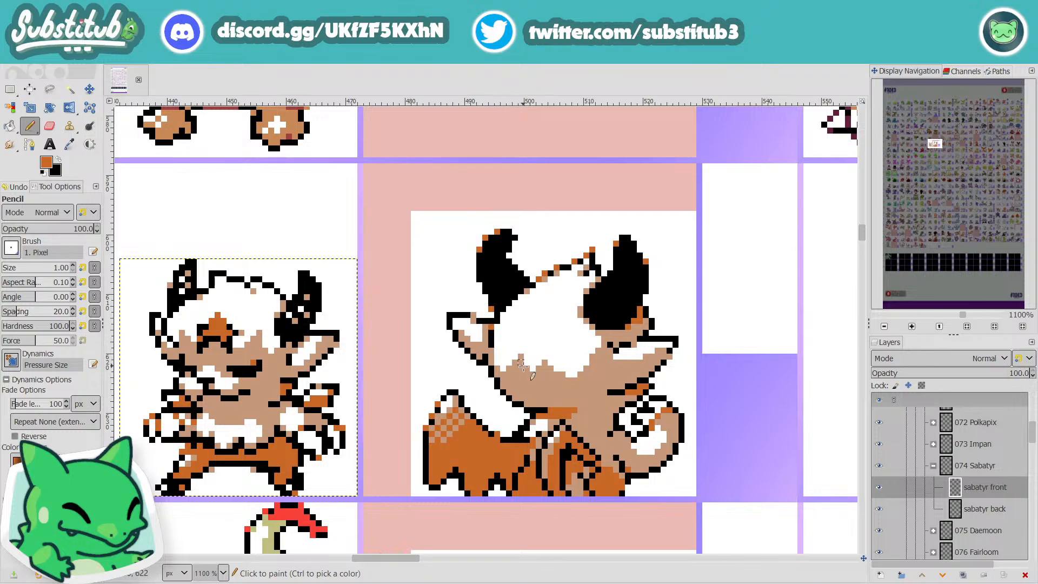
Step: Pick the body tan, activate the sabatyr back layer, and pencil a short diagonal tan highlight on the lower left horn
key(o)
click(599, 384)
key(n)
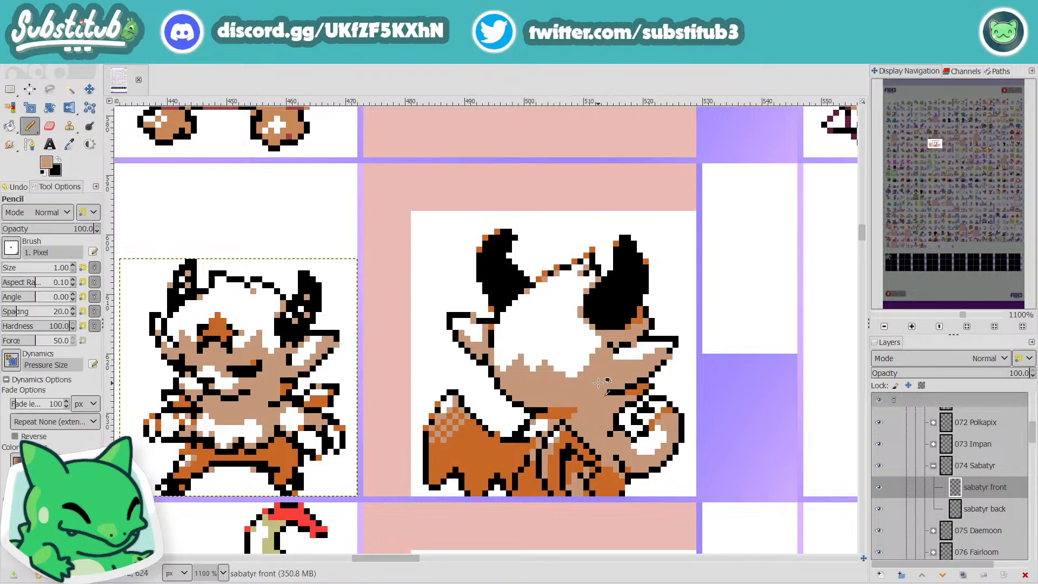
click(926, 514)
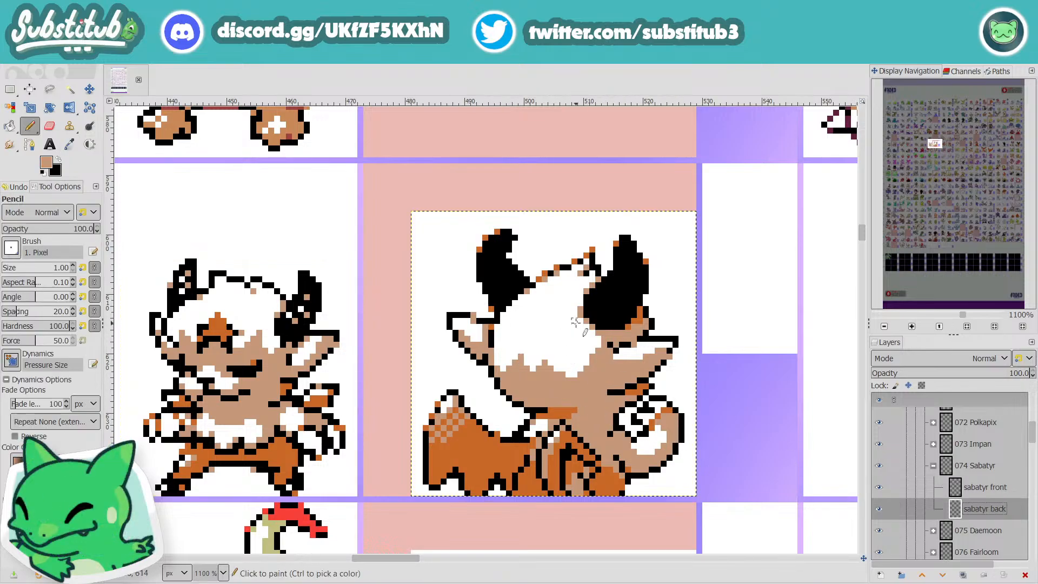
scroll(501, 291, up, 1)
scroll(501, 292, down, 1)
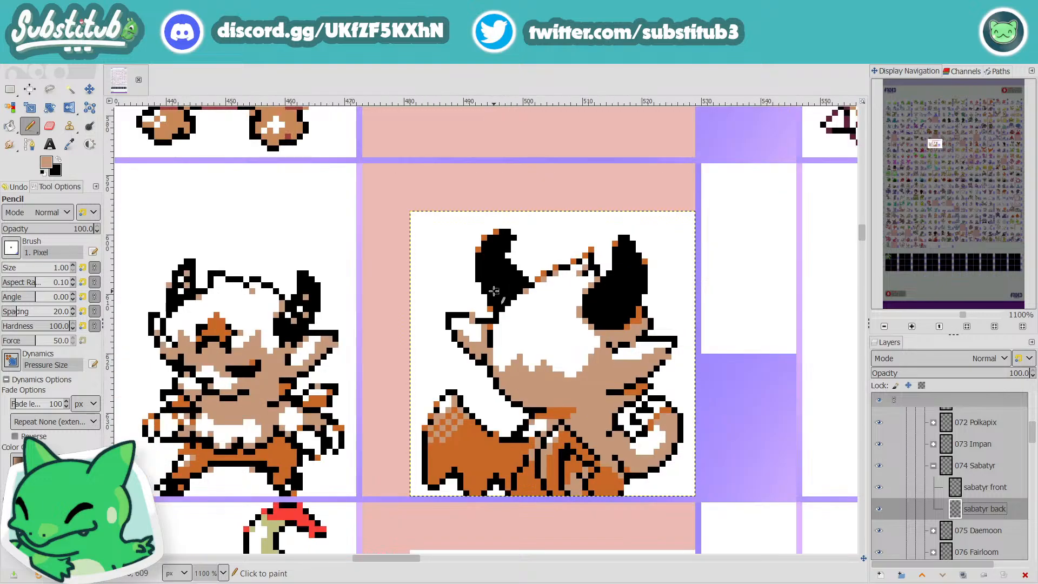
scroll(493, 292, up, 1)
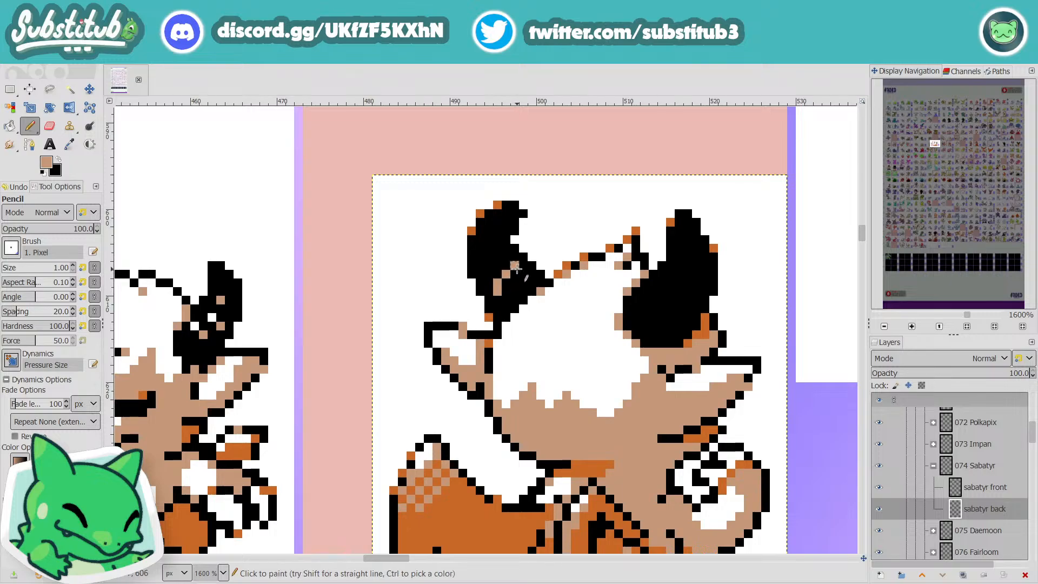
scroll(572, 302, down, 1)
scroll(572, 301, down, 2)
scroll(536, 291, up, 4)
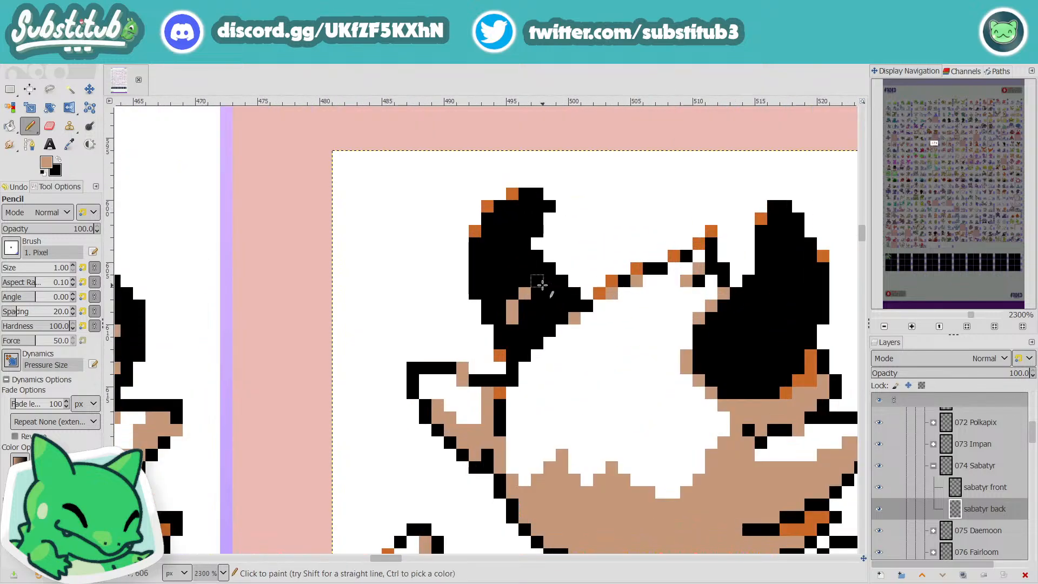
scroll(536, 290, down, 4)
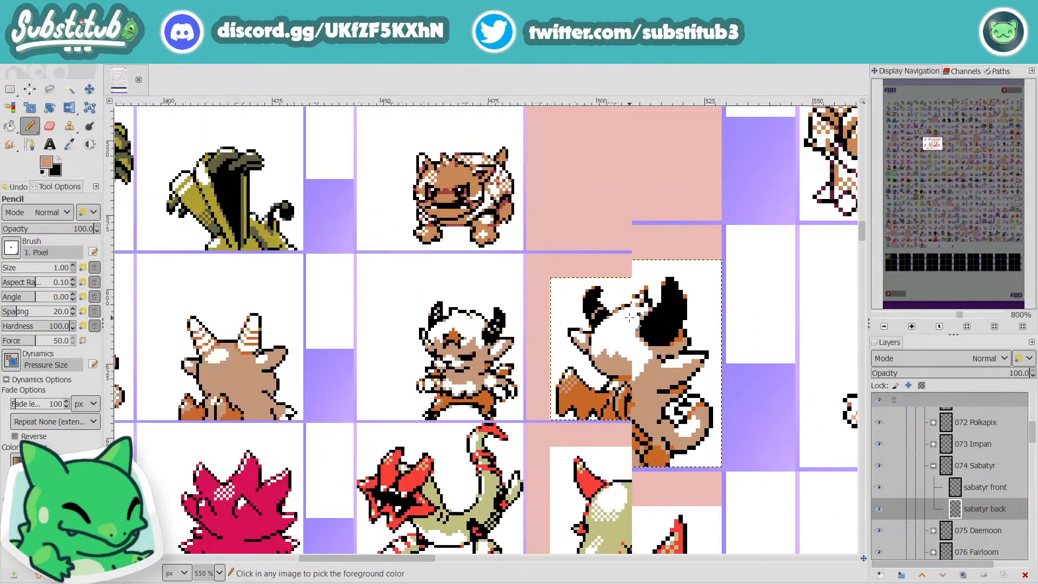
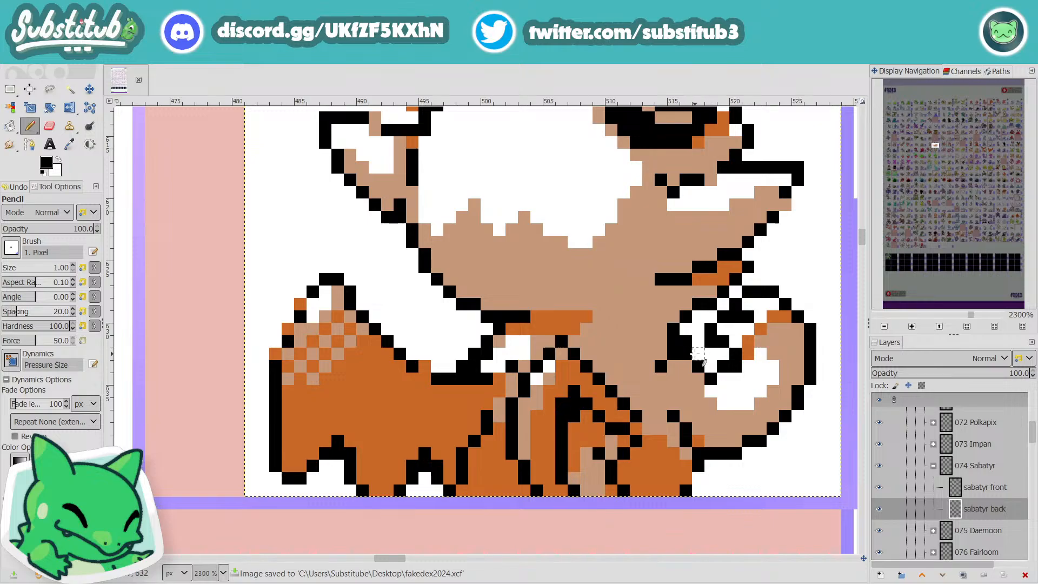
Step: Pencil black outline pixels along the inner lower edge of the back sprite's tail curl
click(699, 355)
click(711, 367)
key(x)
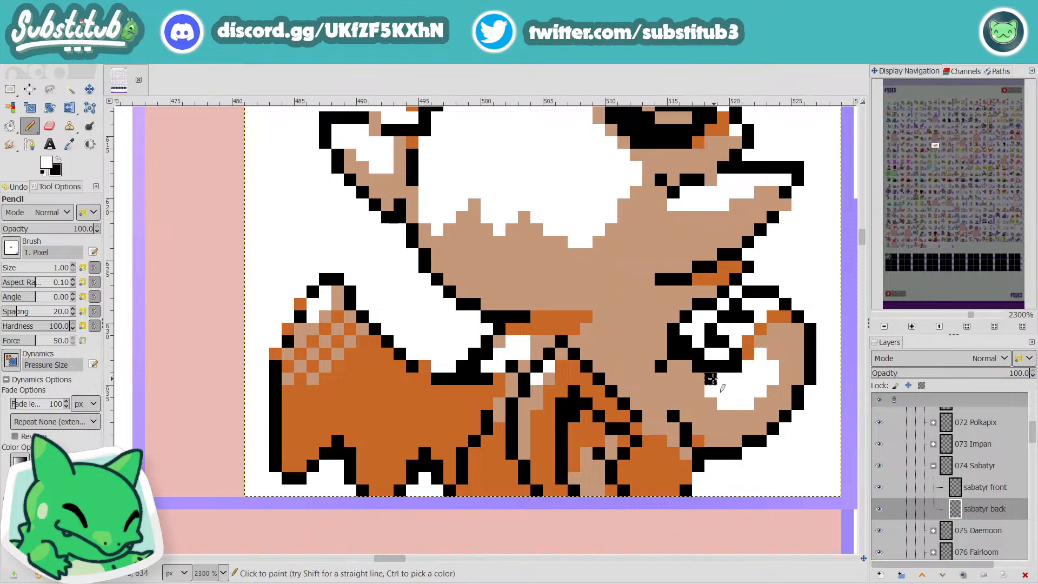
Step: Pick the body tan, paint over the stray black pixels beside and below the tail curl, and save the file
ctrl+click(631, 331)
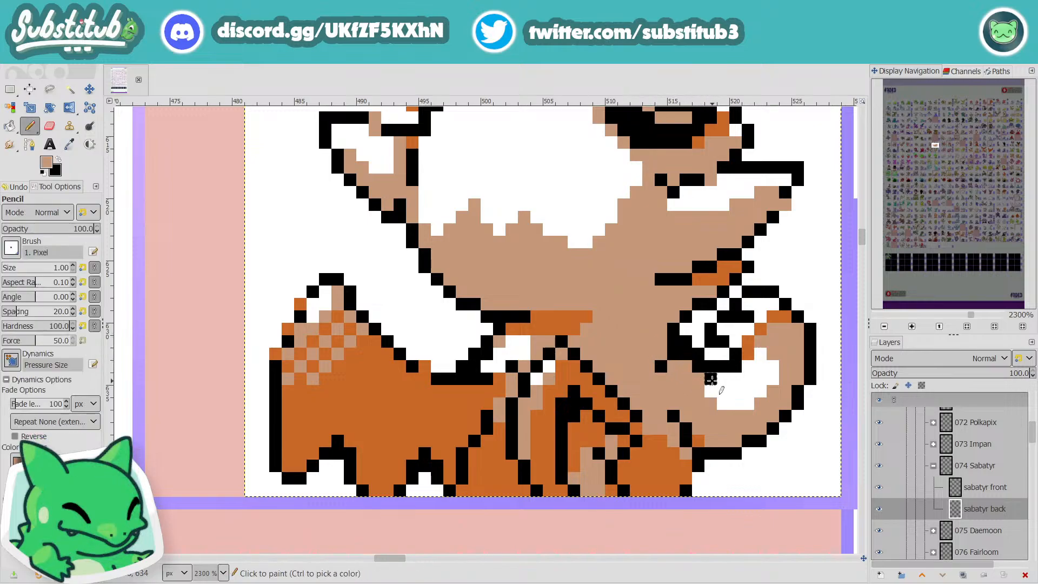
click(713, 378)
click(699, 369)
click(682, 358)
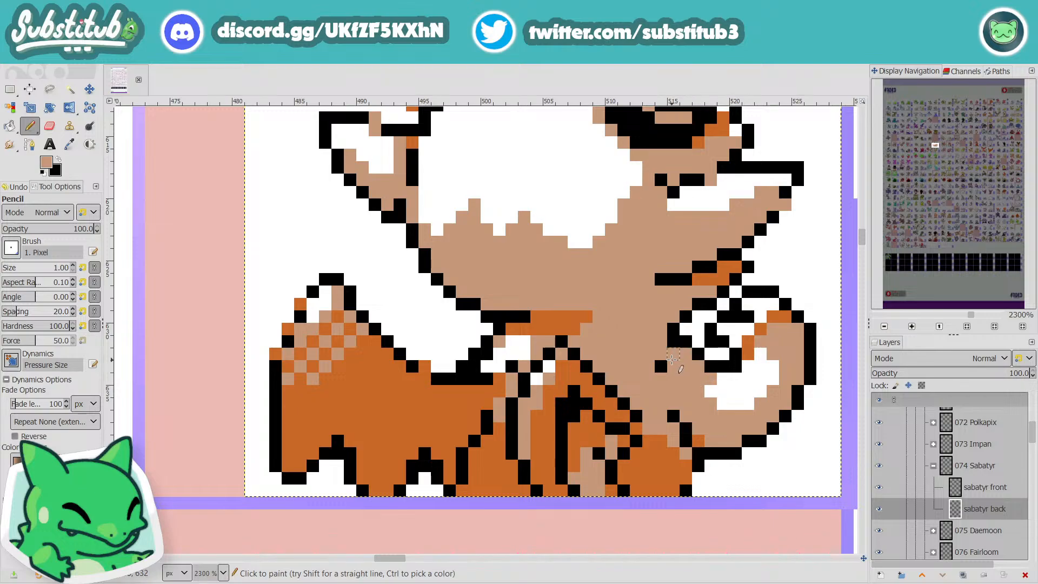
click(661, 367)
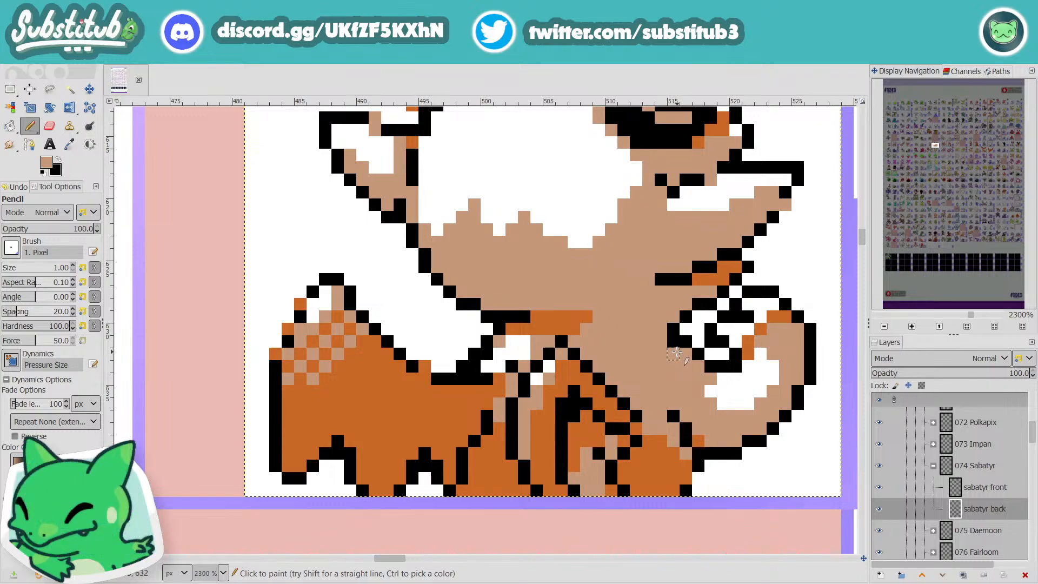
scroll(678, 353, down, 5)
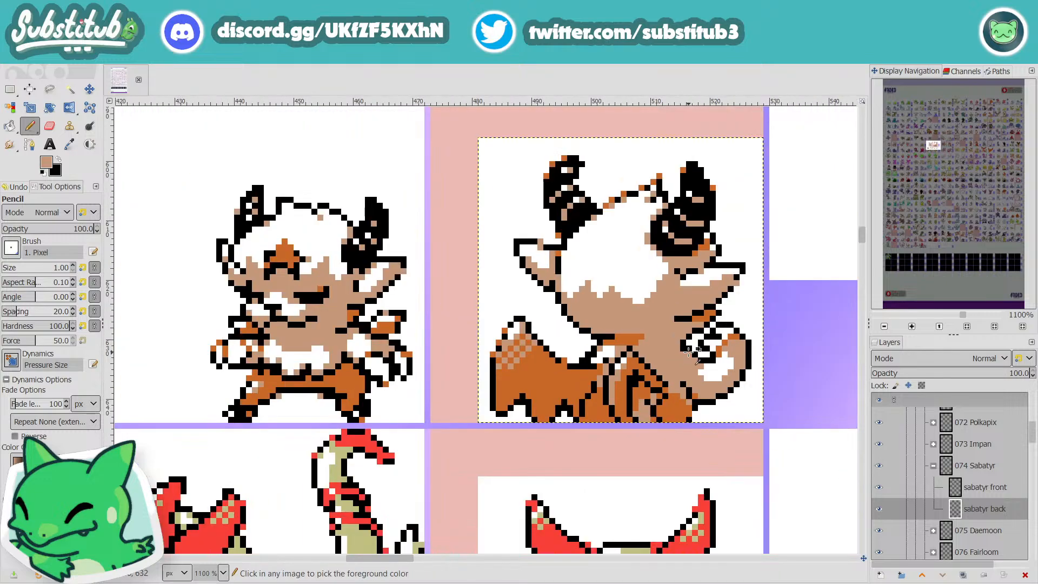
scroll(693, 351, down, 2)
key(ctrl+s)
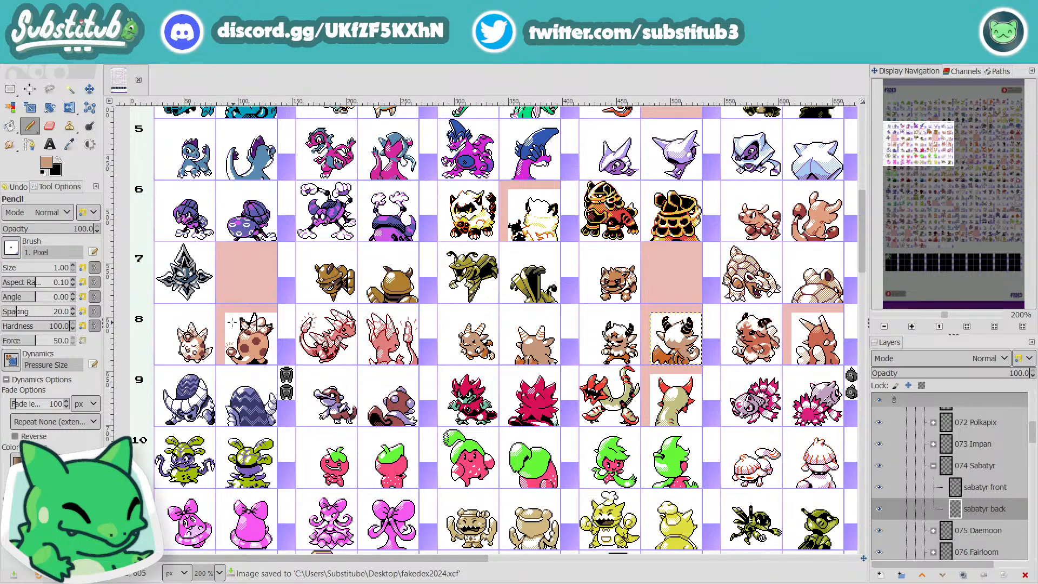
Step: Examine the front and back sprites across rows 5 to 9 of the sheet around Sabatyr
scroll(228, 328, up, 1)
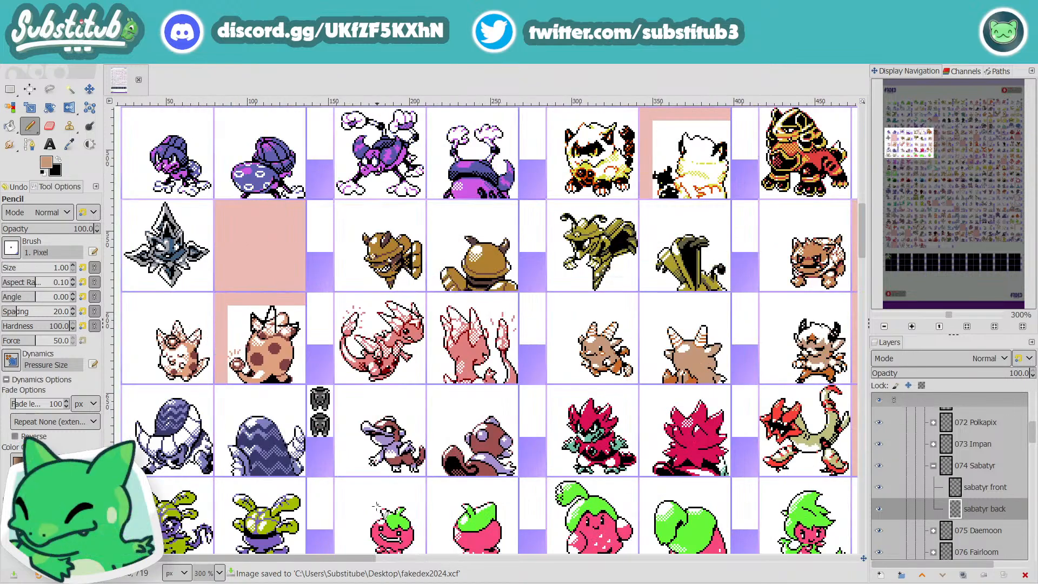
drag(359, 557, 659, 577)
scroll(638, 524, up, 1)
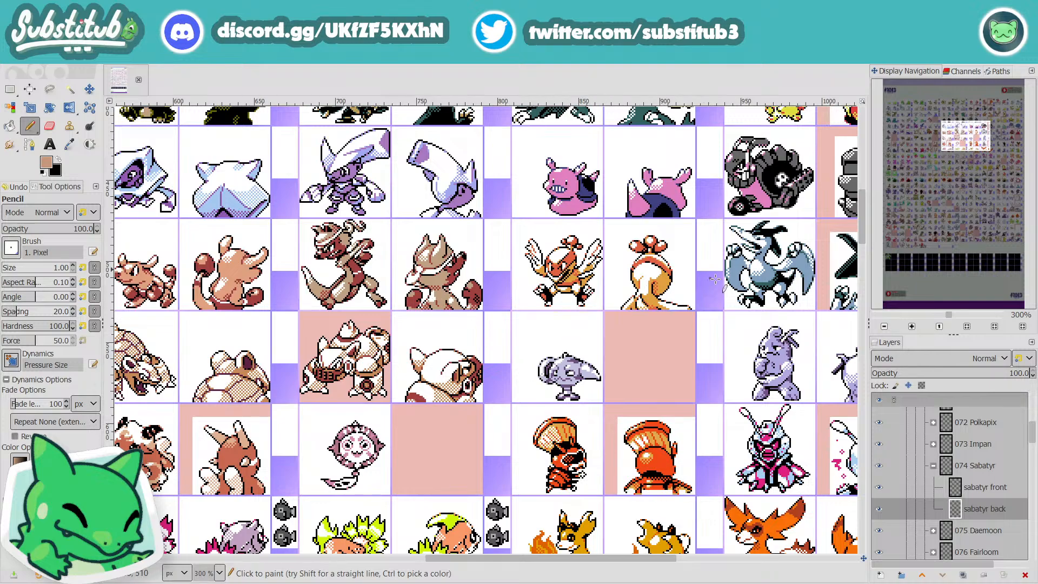
scroll(575, 541, down, 1)
drag(622, 558, 323, 558)
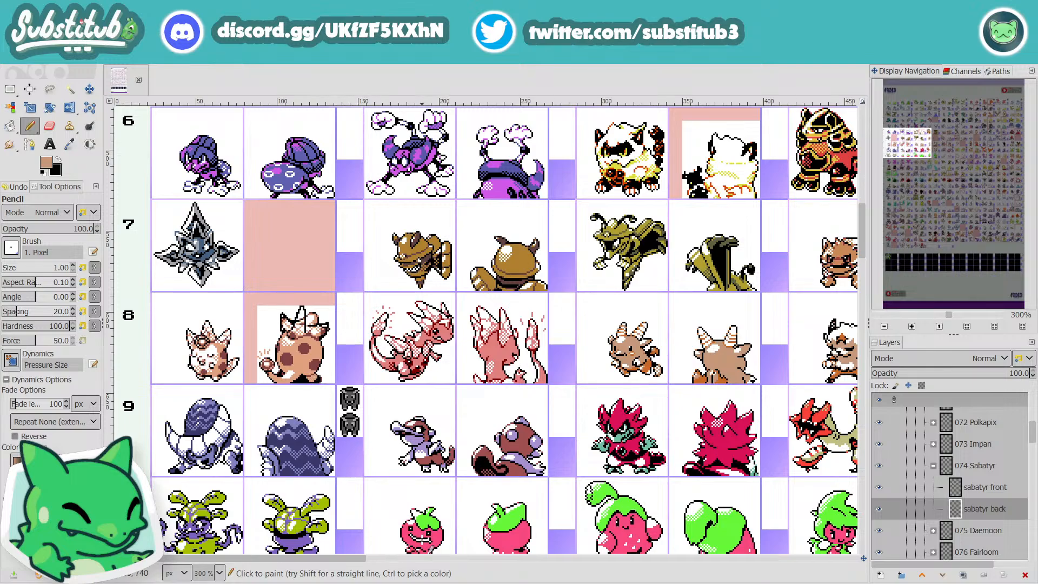
drag(352, 559, 504, 547)
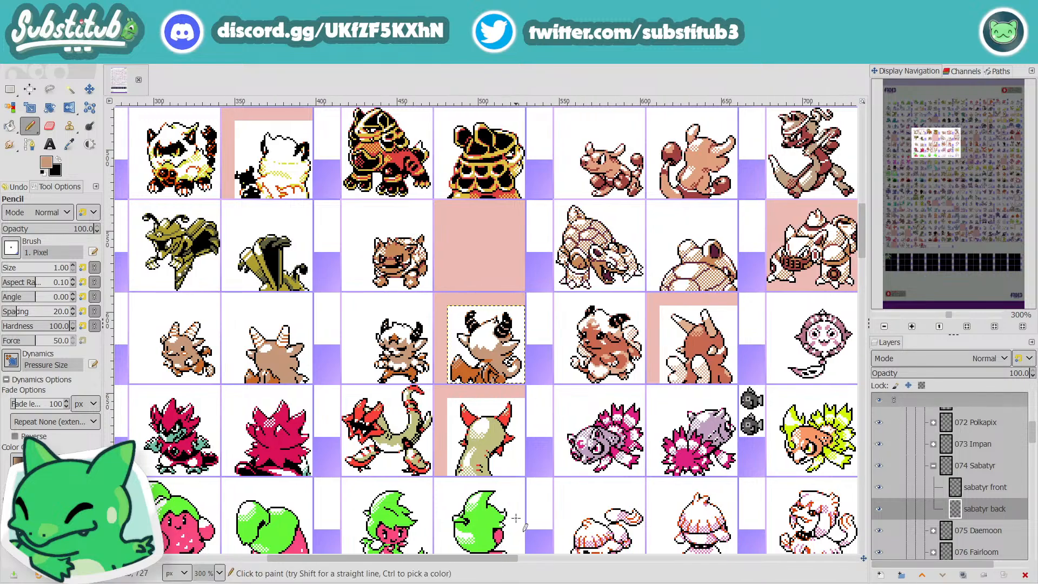
Step: Reset the pencil colors to black and white, pencil a black line inside the tail's upper curl, and save the file
scroll(509, 371, up, 4)
drag(510, 377, 530, 364)
key(d)
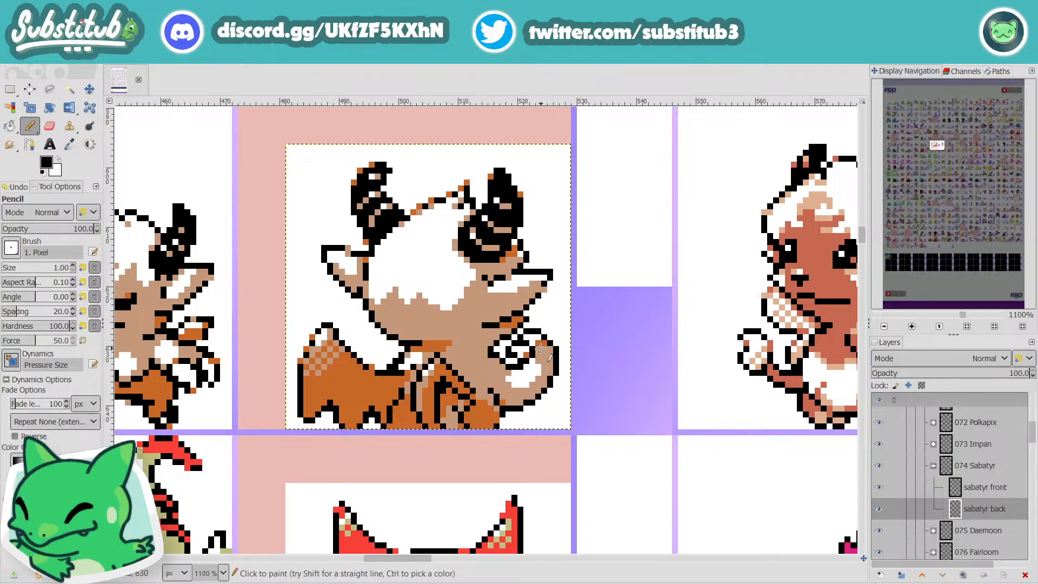
key(ctrl+s)
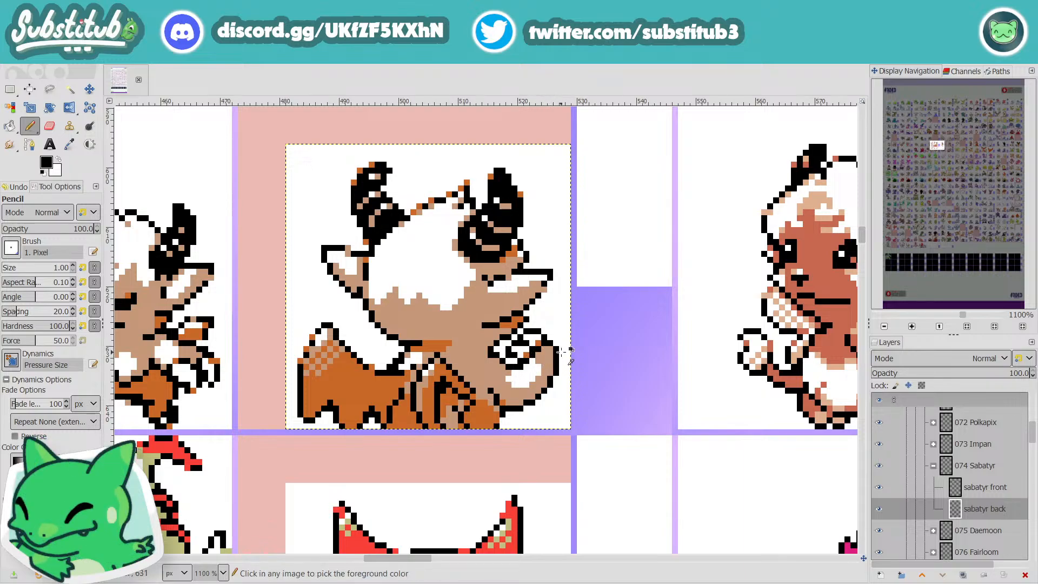
key(minus)
key(minus)
key(minus)
key(minus)
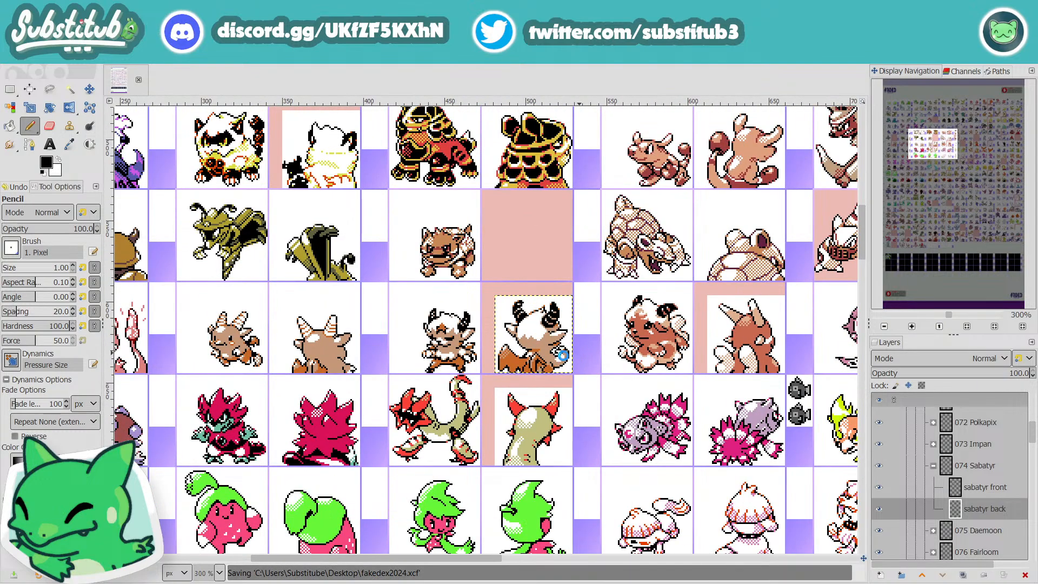
key(plus)
key(plus)
key(plus)
key(plus)
key(plus)
key(plus)
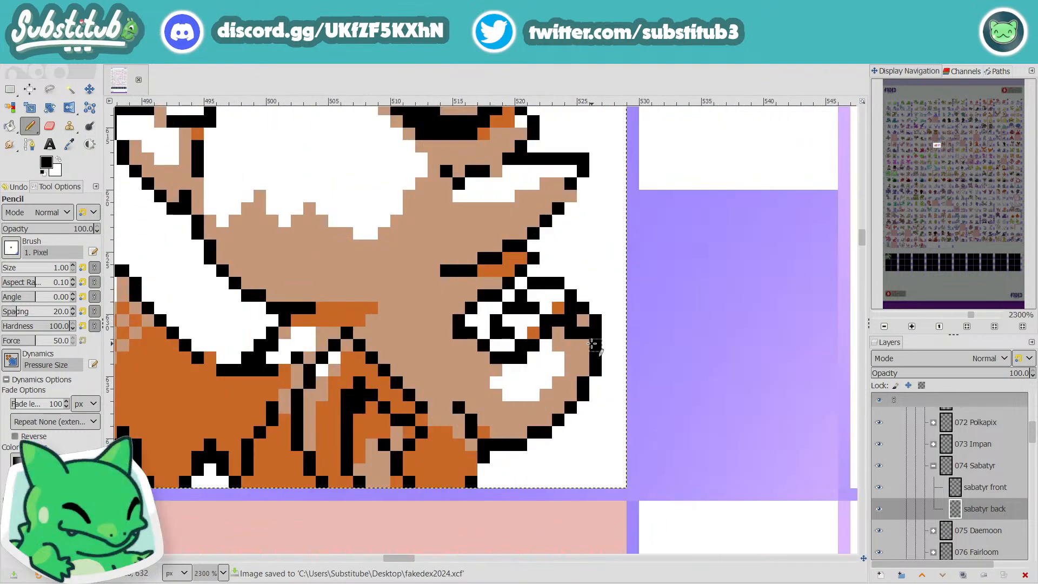
Step: Paint the outer black pixels at the tail's upper right corner white to slim the curl, and save the file
key(x)
click(583, 308)
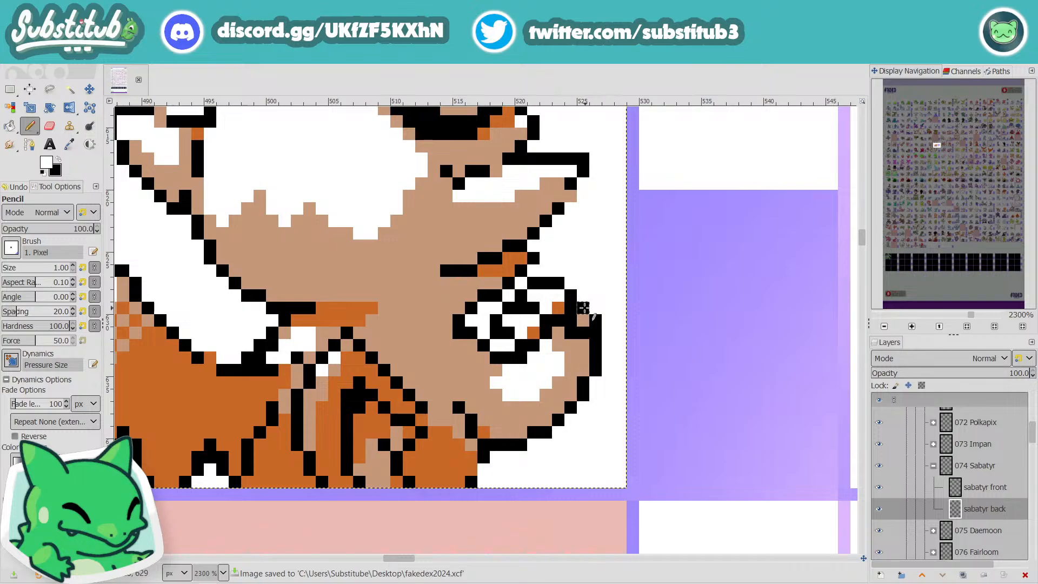
drag(597, 320, 599, 330)
click(576, 332)
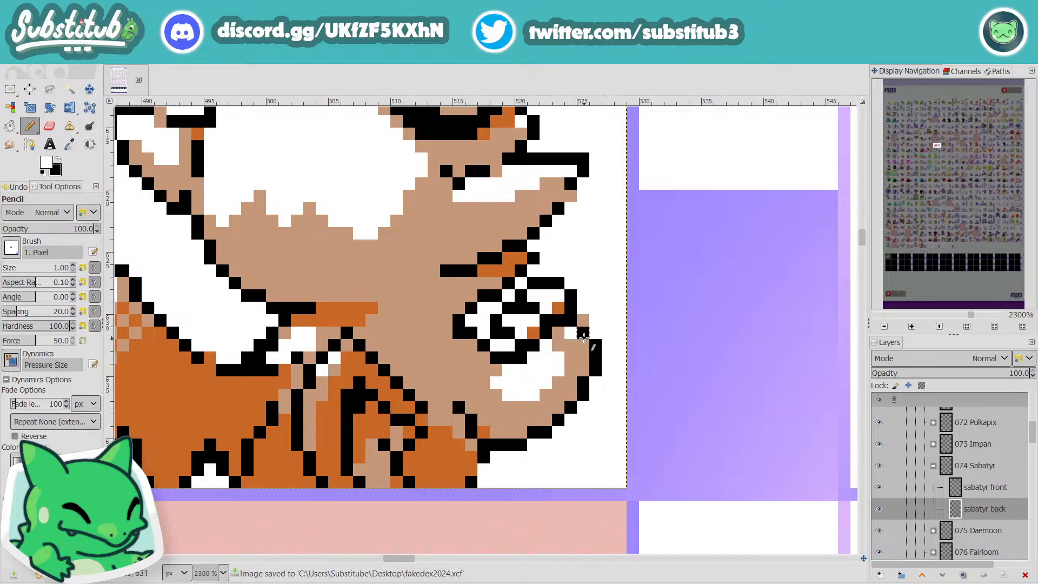
scroll(586, 336, down, 5)
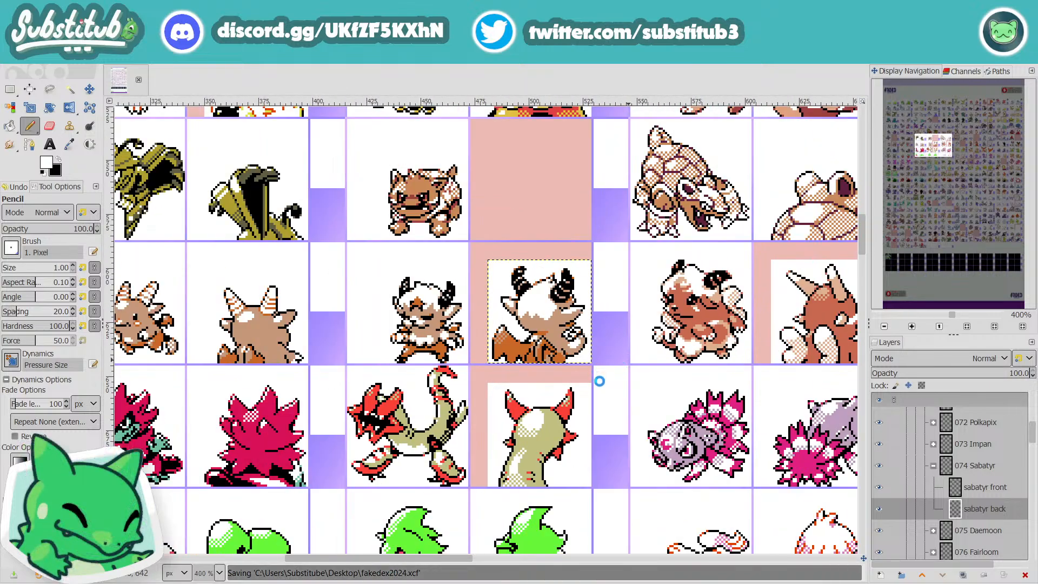
scroll(565, 372, up, 4)
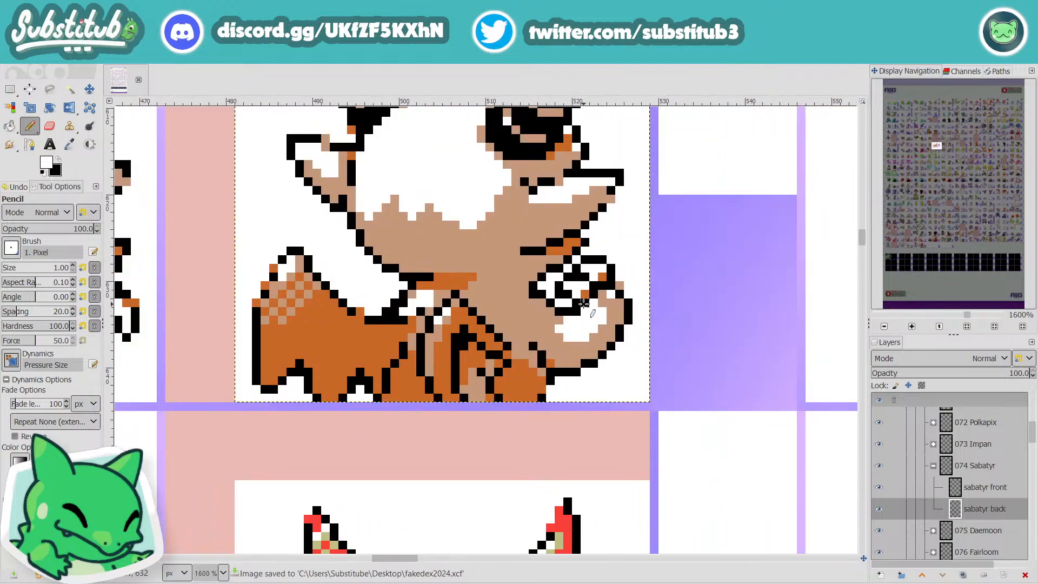
scroll(615, 338, down, 4)
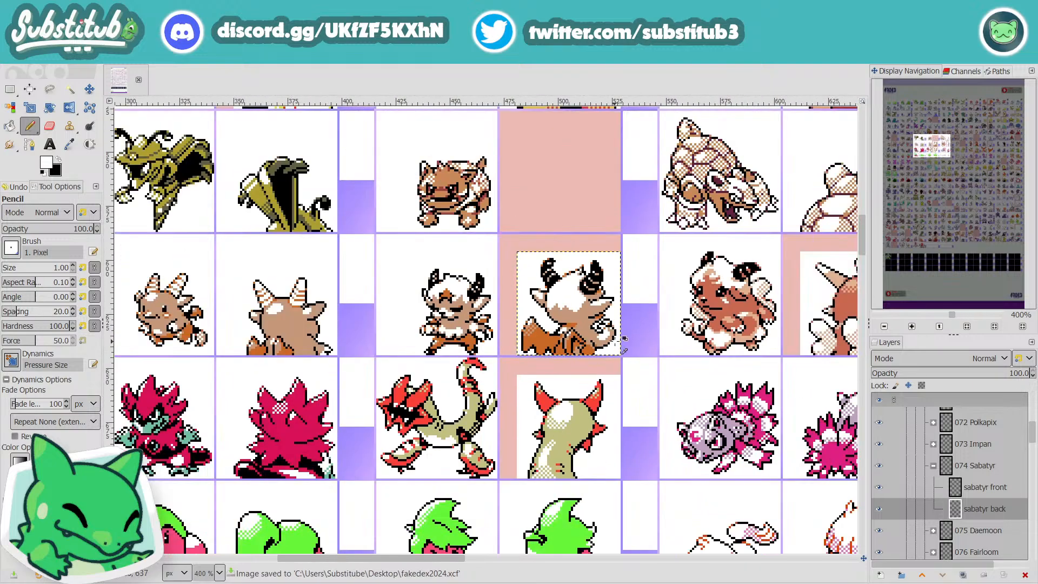
key(ctrl+s)
Step: Examine the reshaped tail curl up close and at sheet scale beside the Sabatyr front sprite
scroll(600, 329, up, 4)
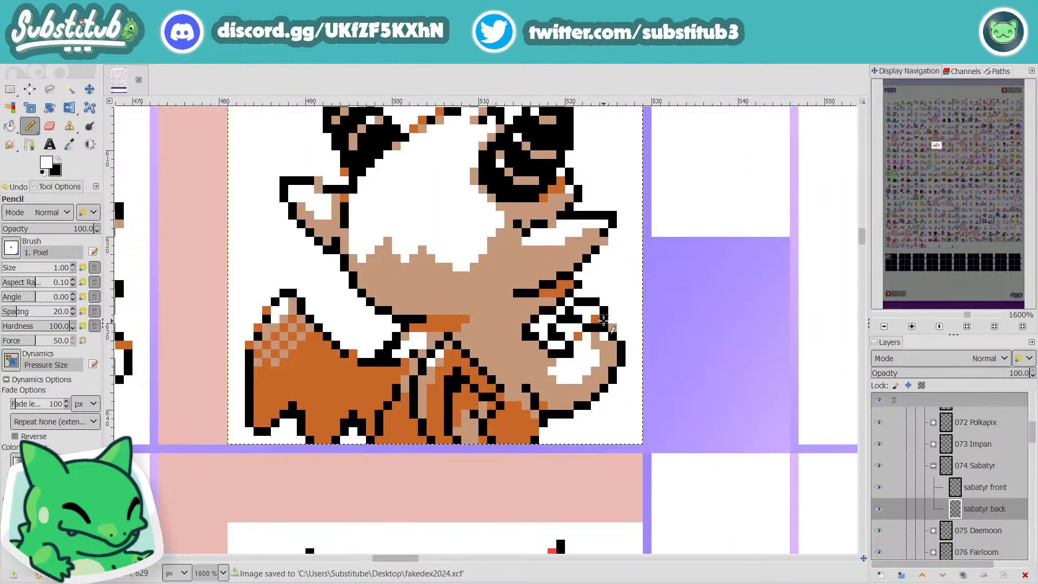
scroll(609, 349, down, 3)
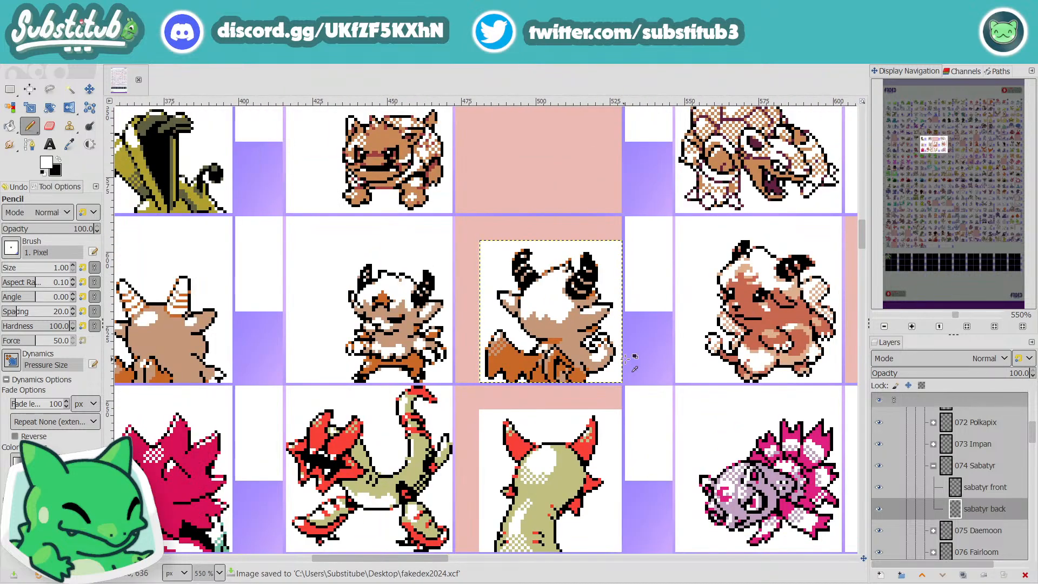
scroll(611, 354, down, 1)
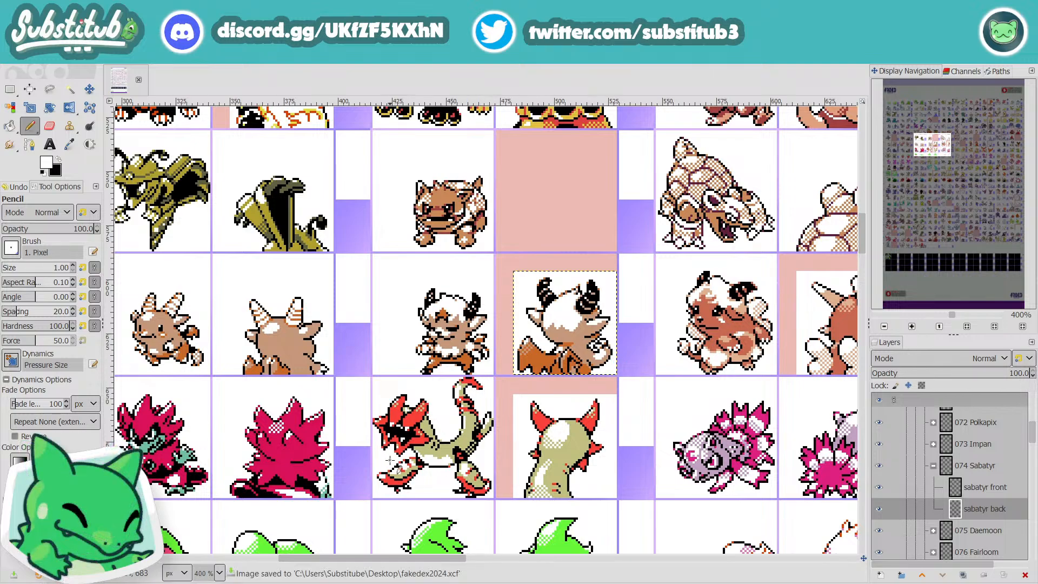
scroll(595, 363, up, 2)
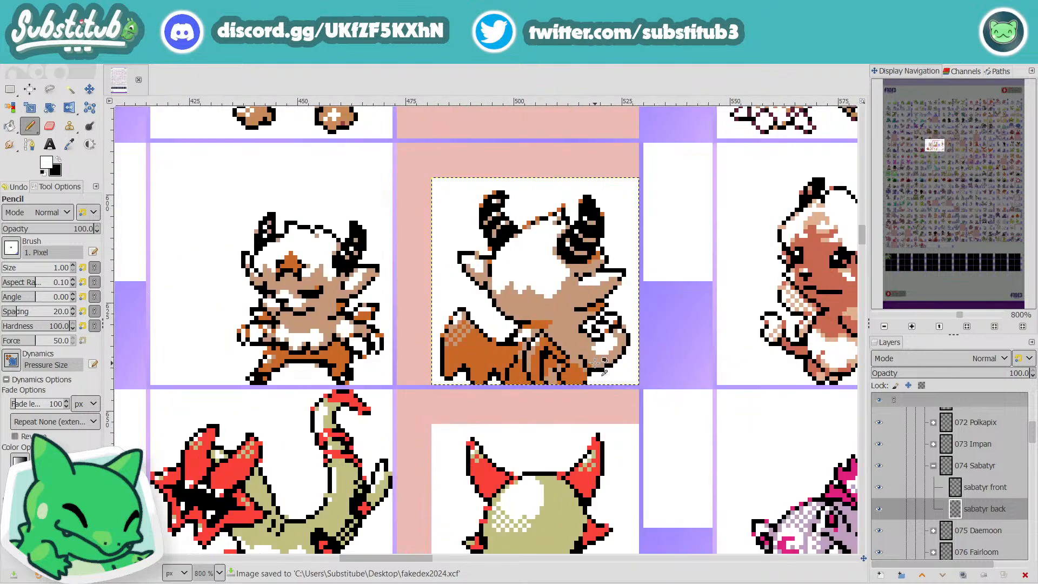
scroll(597, 364, down, 2)
scroll(606, 351, up, 4)
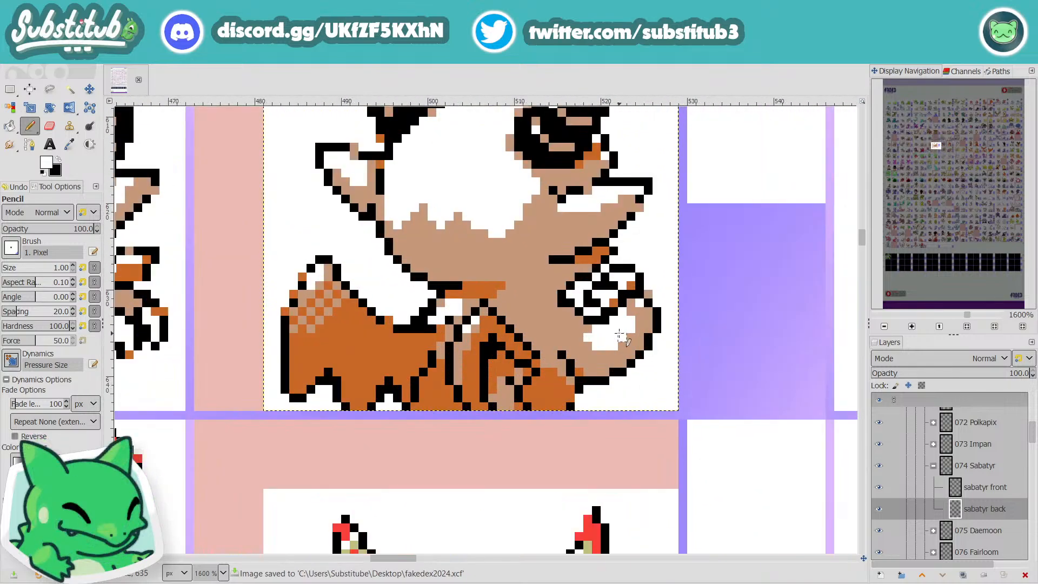
key(x)
key(x)
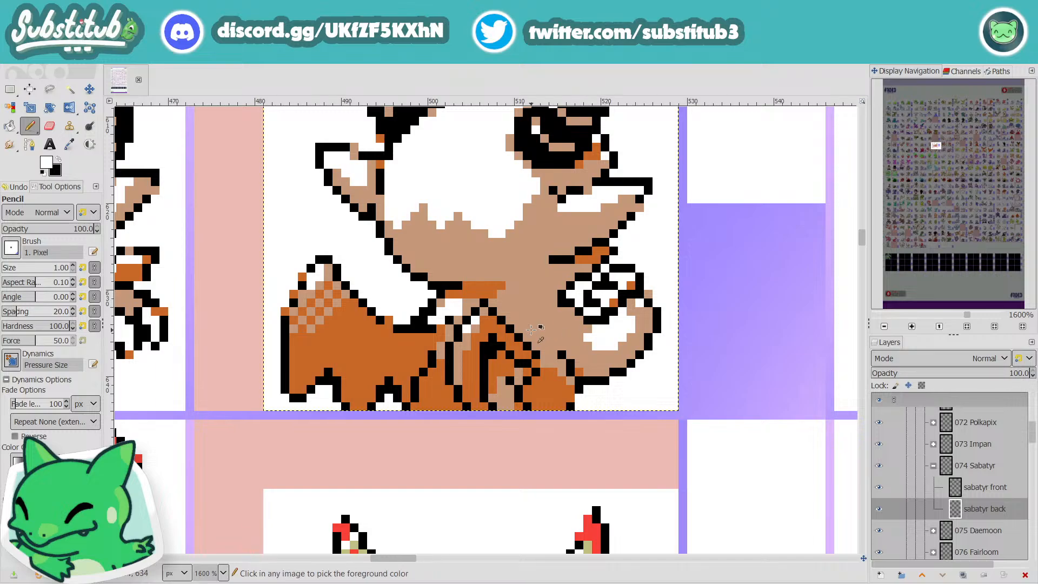
scroll(530, 330, down, 1)
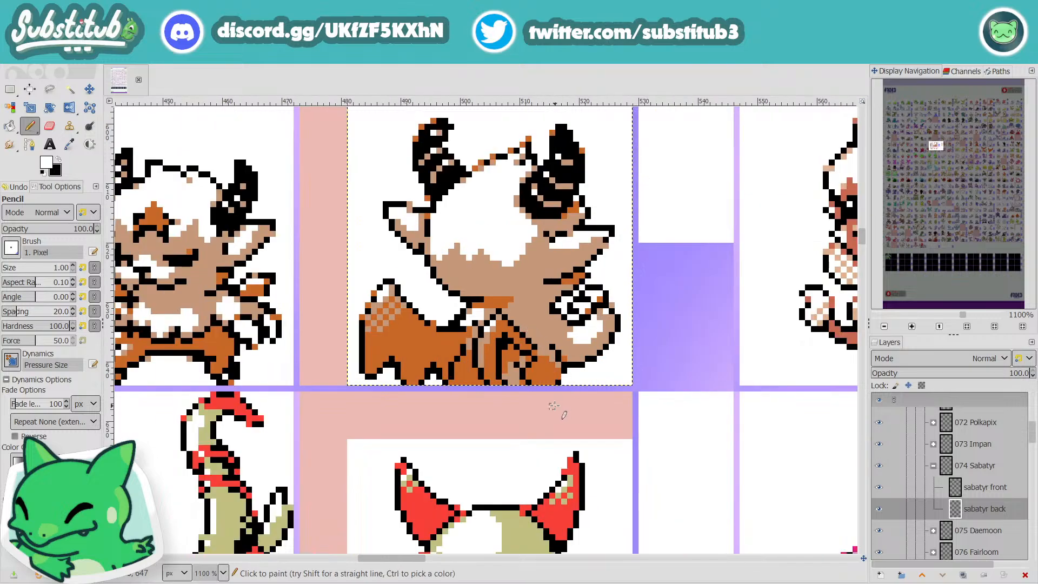
Step: Examine the row 7 and row 8 sprites from the first column across to Sabatyr
drag(410, 558, 185, 557)
scroll(185, 552, down, 2)
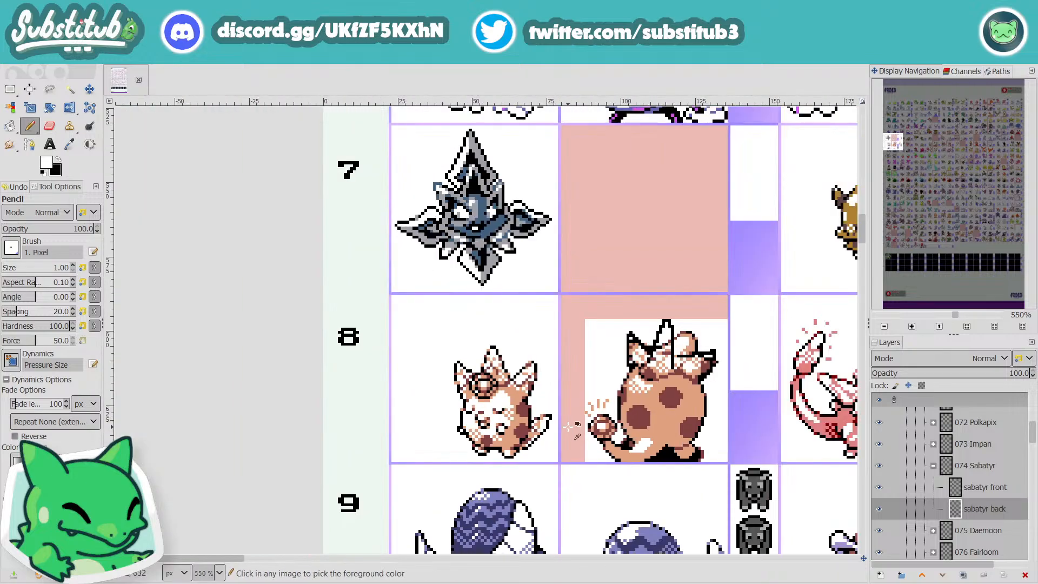
mouse_move(219, 560)
mouse_down()
mouse_move(248, 558)
mouse_move(219, 573)
mouse_up()
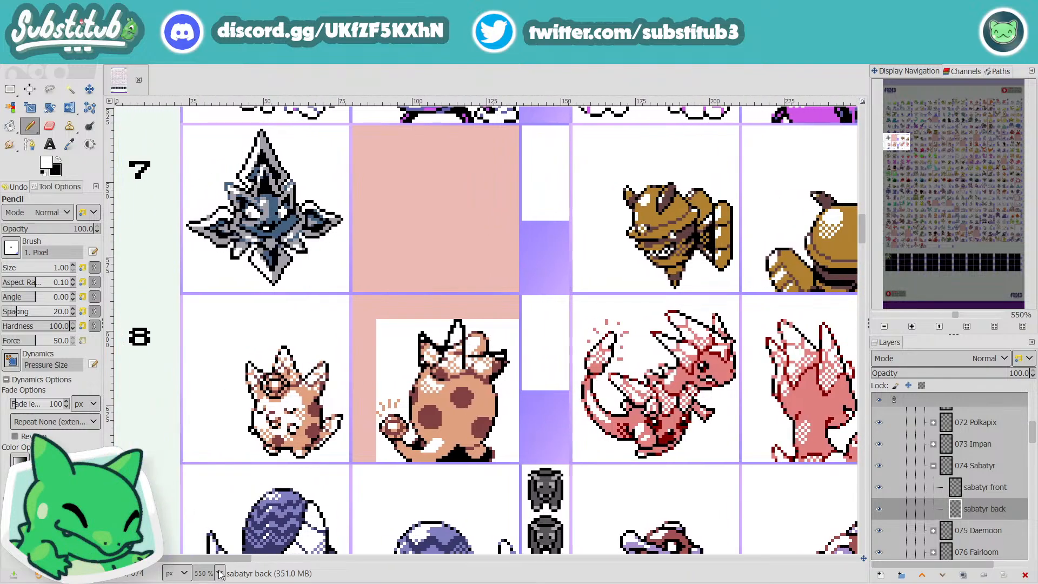
drag(222, 576, 225, 576)
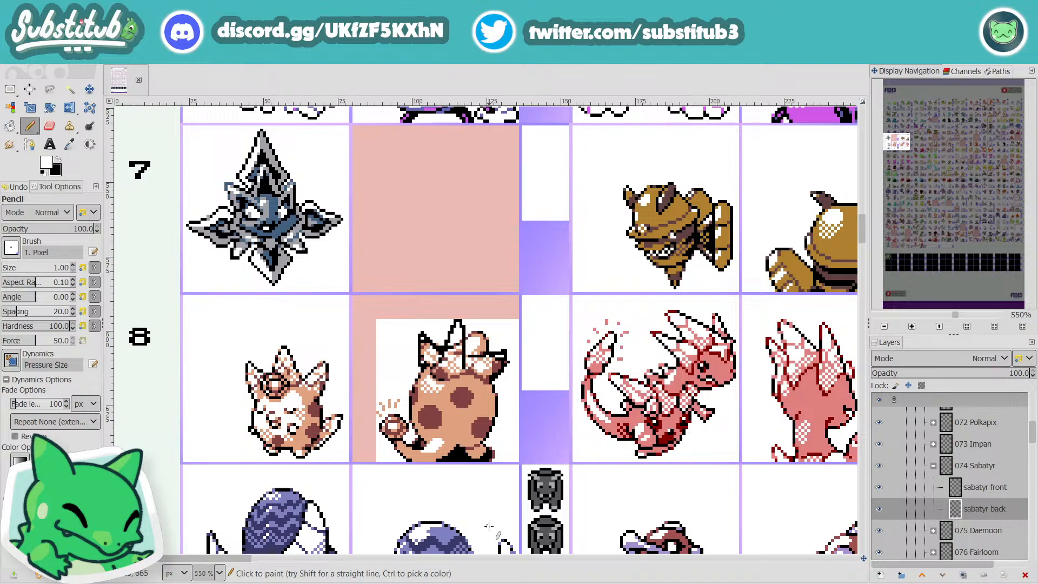
drag(246, 563, 357, 571)
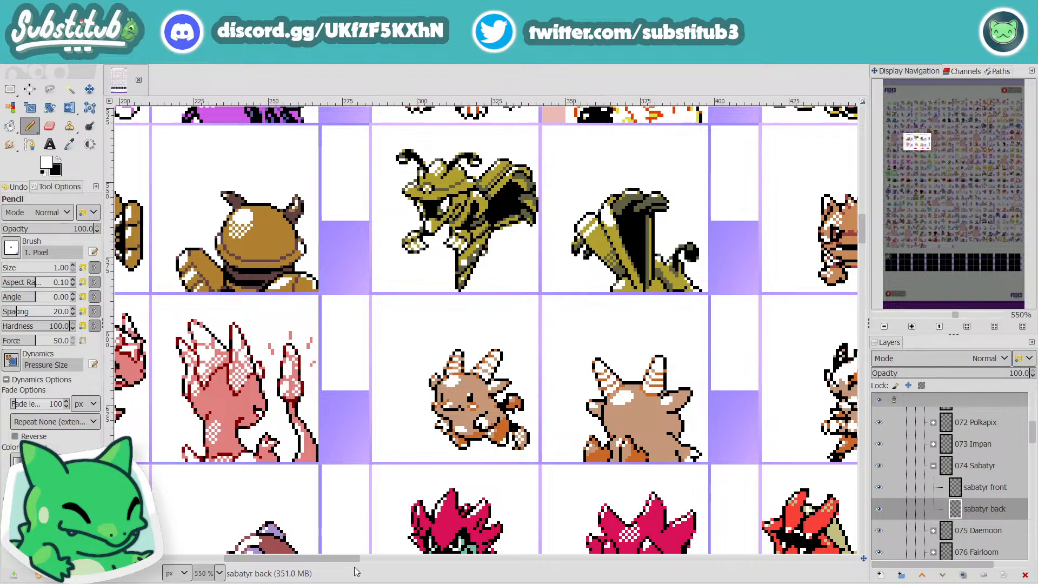
drag(357, 573, 445, 581)
Step: On the to edit layer, fuzzy-select the pink marker behind Sabatyr's back sprite, clear it, and save the file
scroll(907, 513, down, 10)
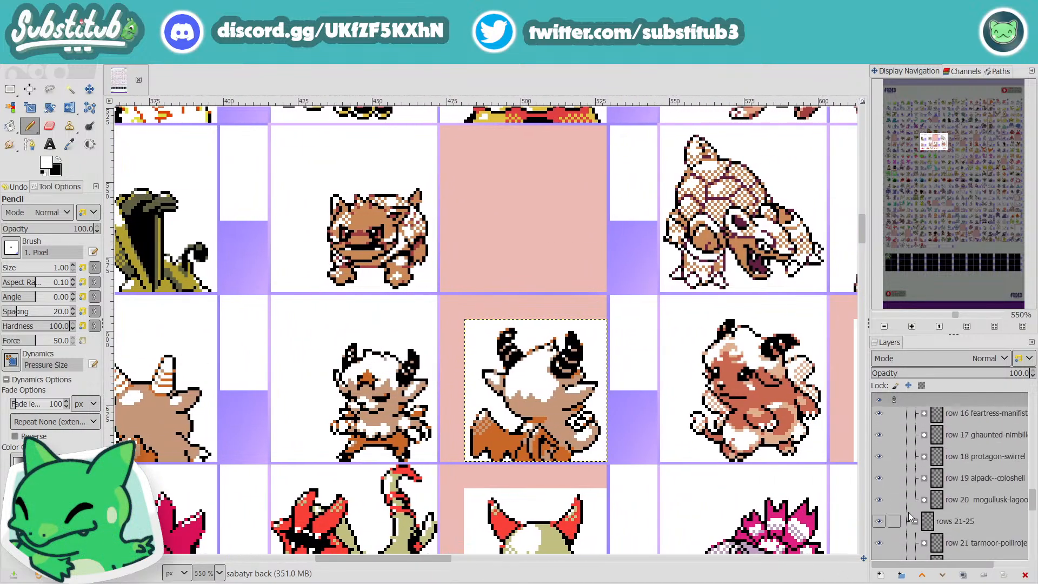
click(946, 485)
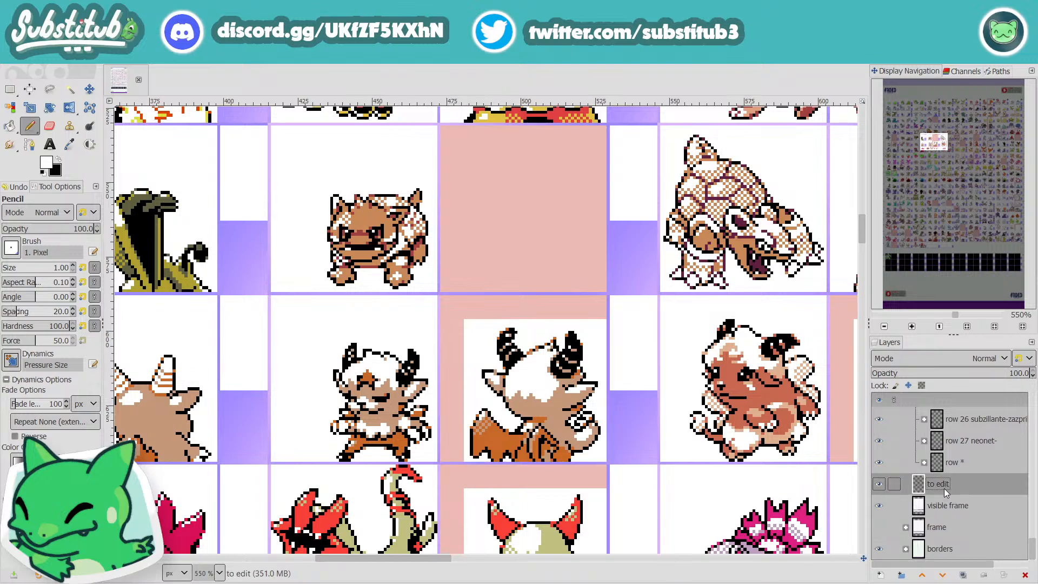
key(u)
click(490, 314)
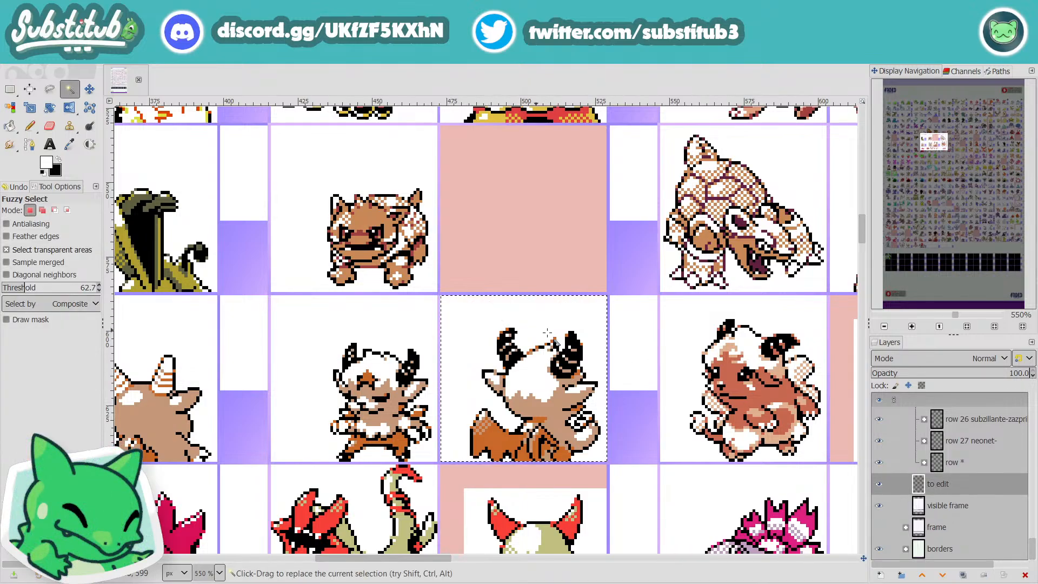
key(ctrl+s)
scroll(686, 417, down, 2)
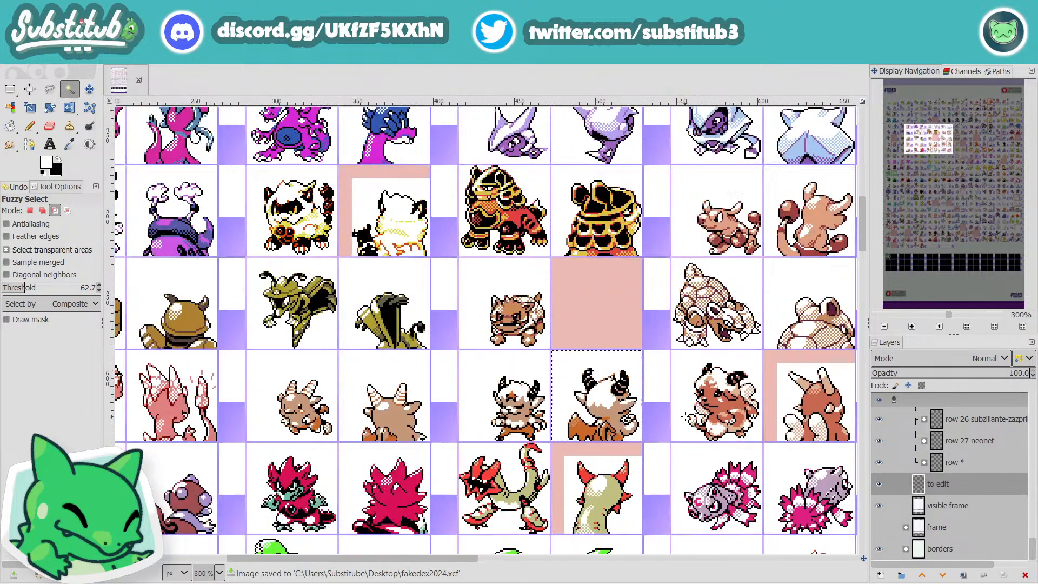
scroll(686, 417, down, 1)
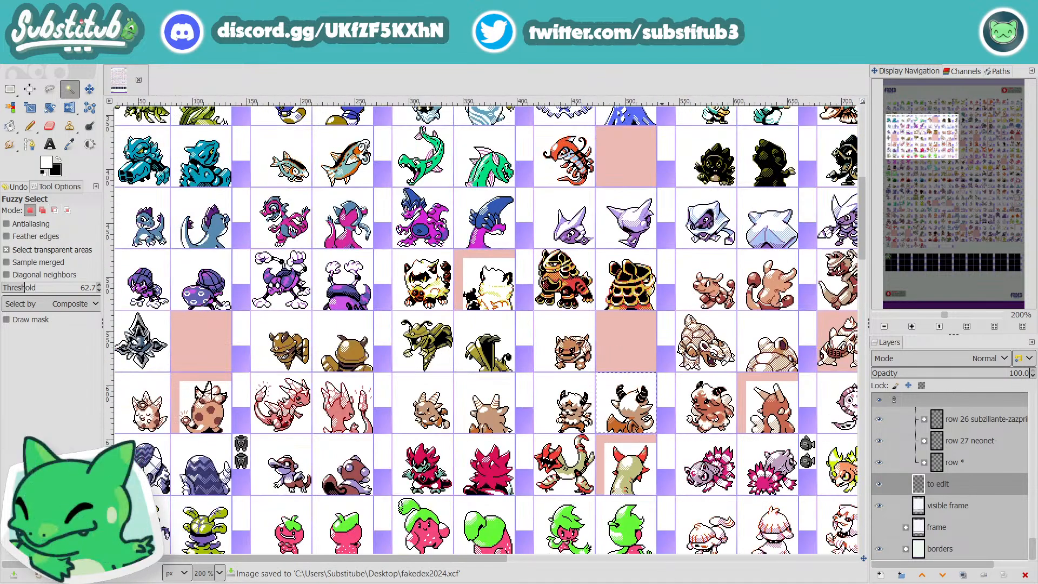
Step: Review the sprite sheet from row 1 down to row 25, including the middle and last columns, for sprites still marked for editing
mouse_move(490, 567)
mouse_down()
mouse_move(845, 576)
mouse_move(478, 583)
mouse_up()
scroll(473, 463, up, 5)
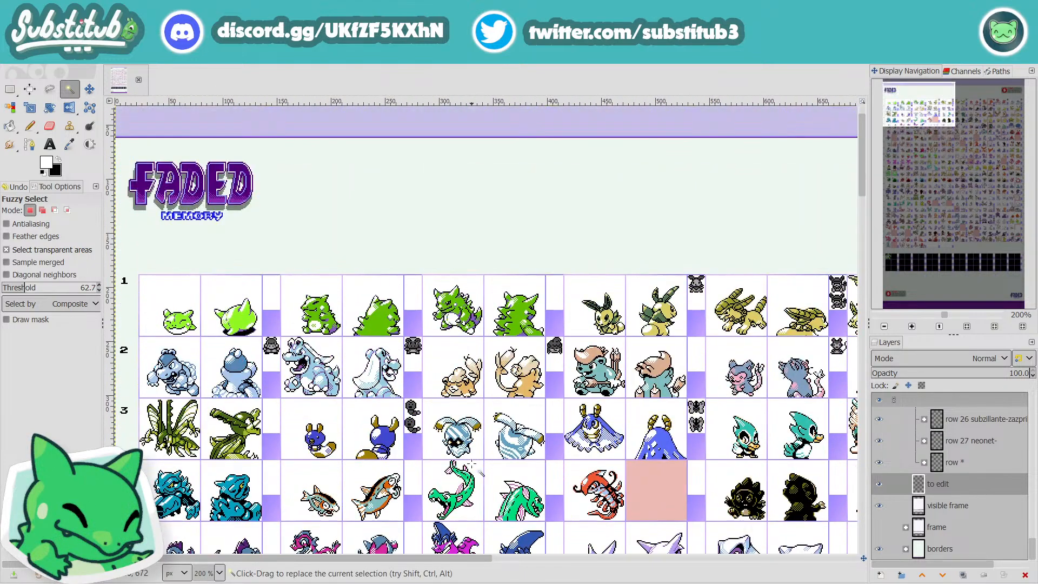
scroll(500, 464, down, 20)
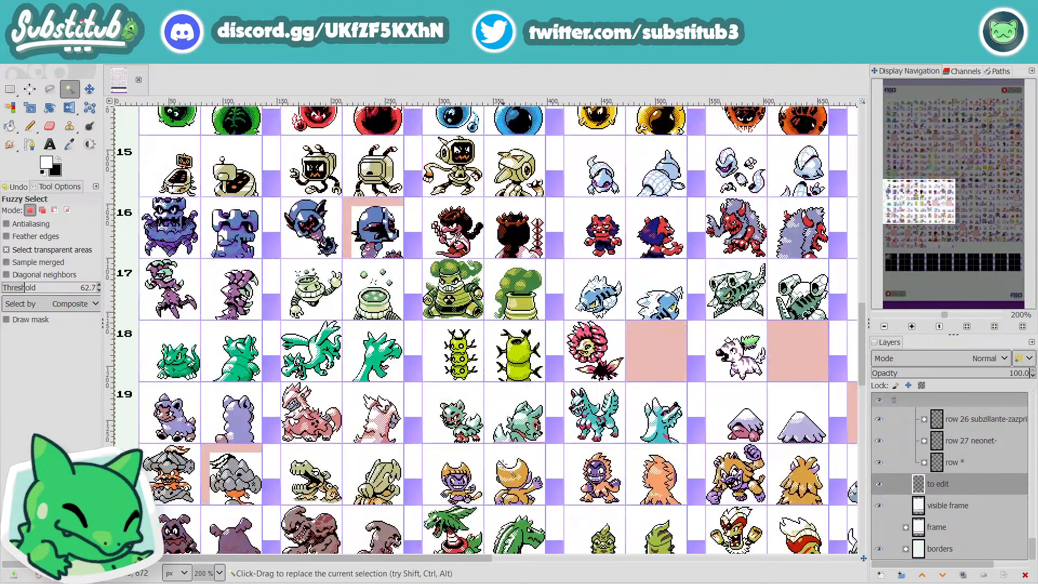
scroll(513, 474, down, 3)
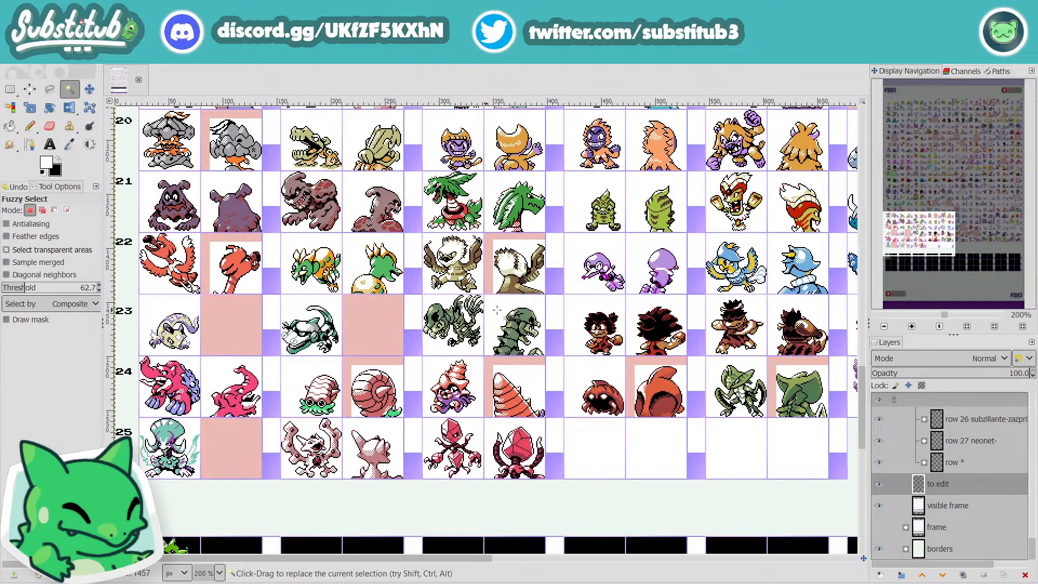
scroll(548, 337, up, 10)
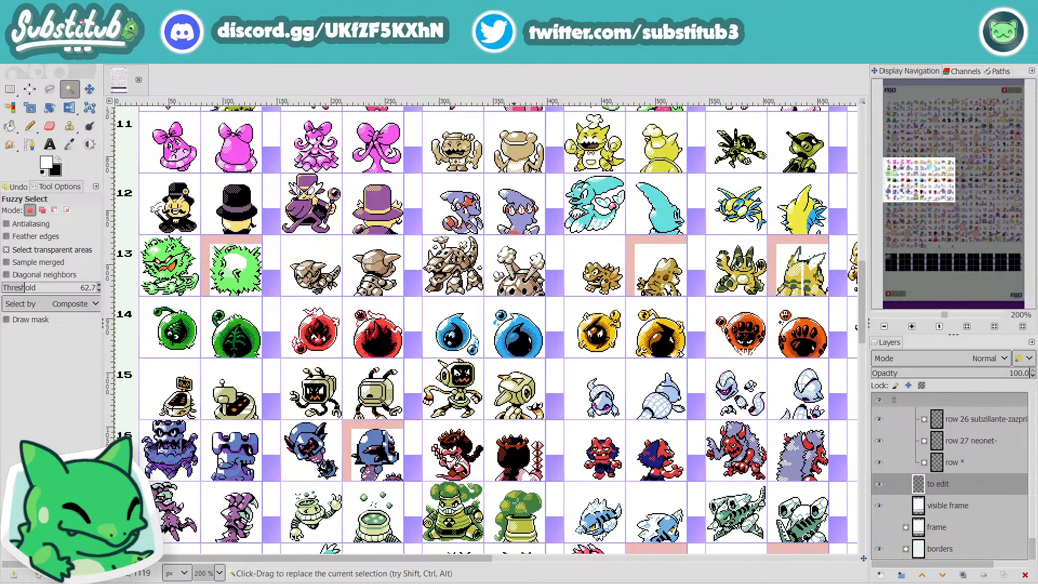
drag(485, 557, 748, 564)
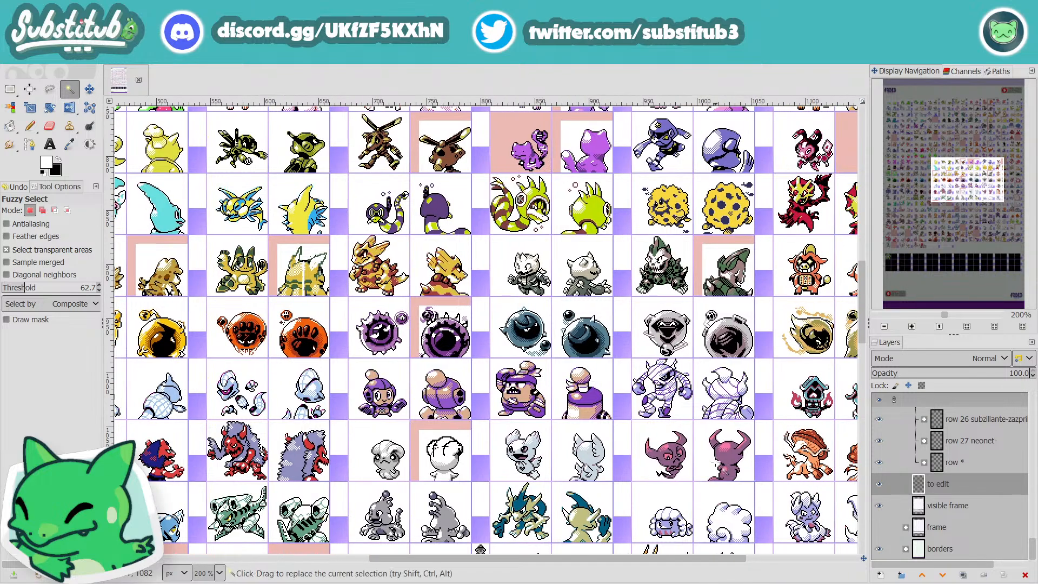
key(r)
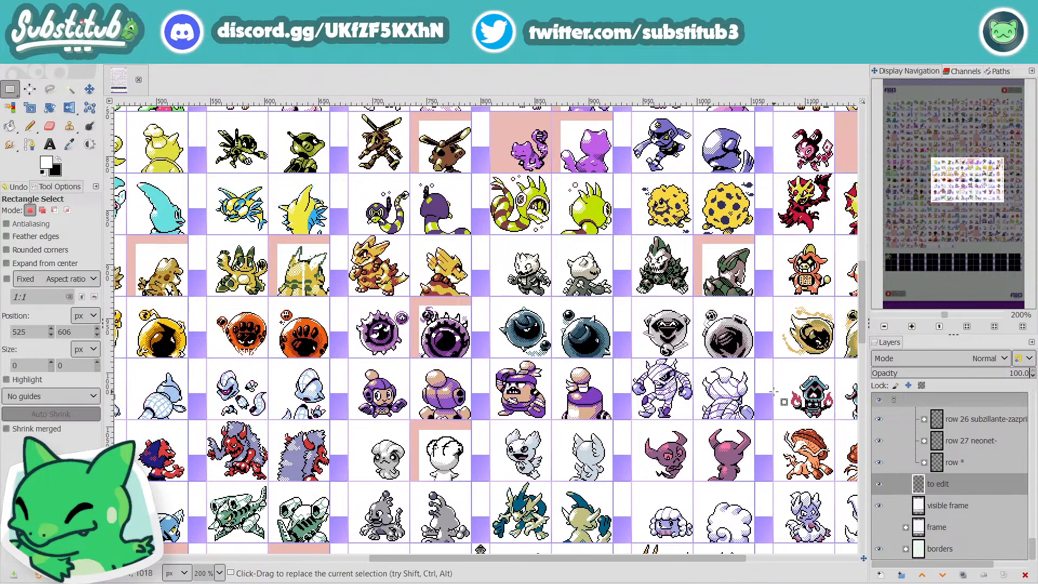
scroll(775, 388, up, 5)
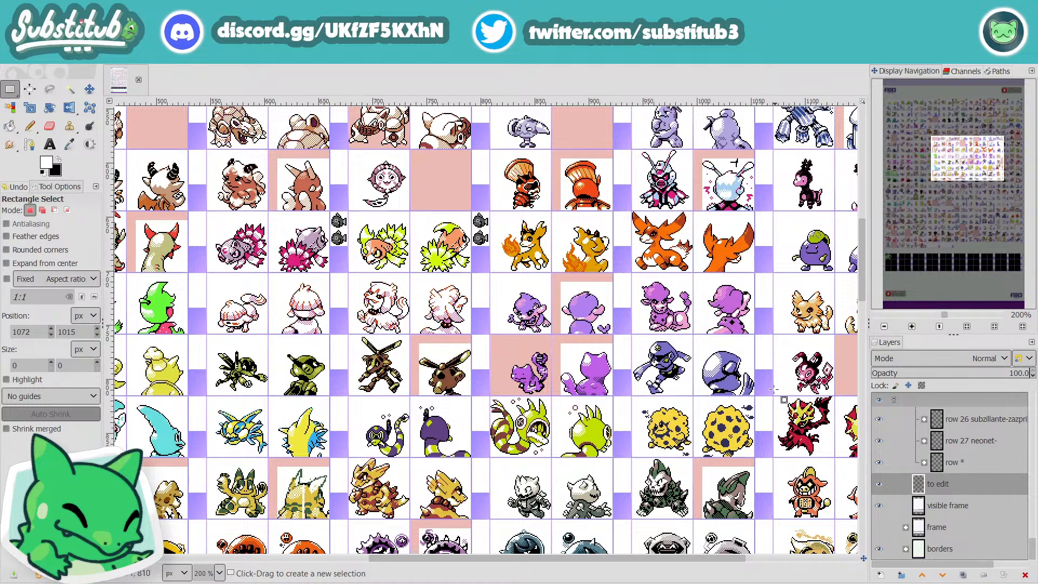
scroll(757, 395, down, 10)
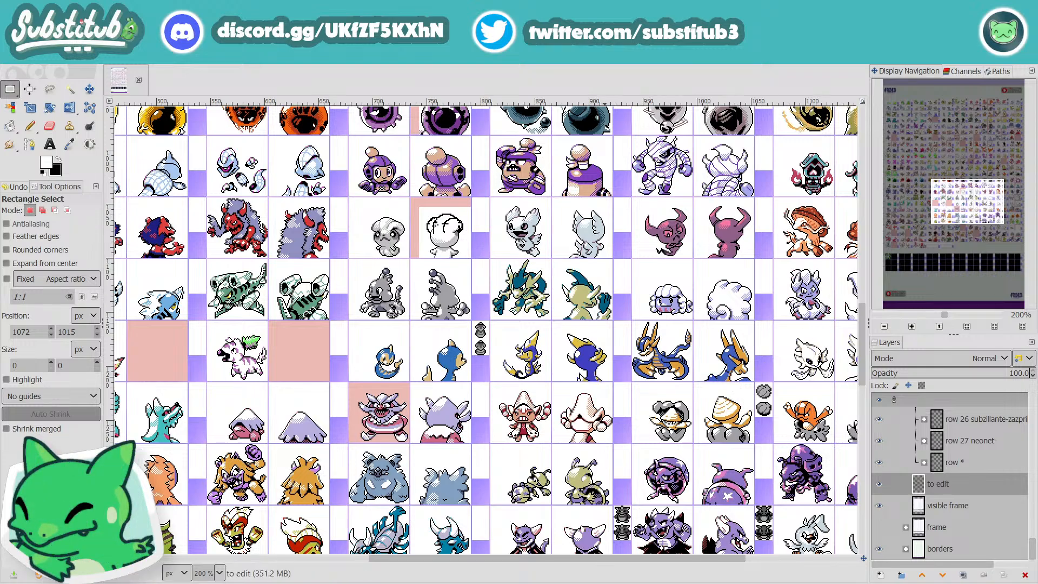
drag(540, 560, 663, 579)
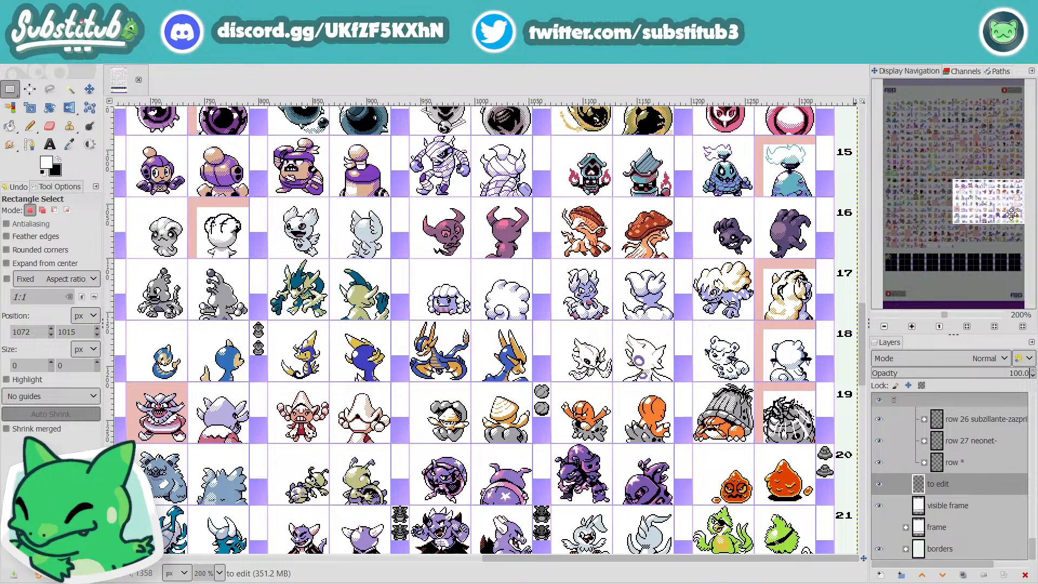
drag(1011, 215, 966, 163)
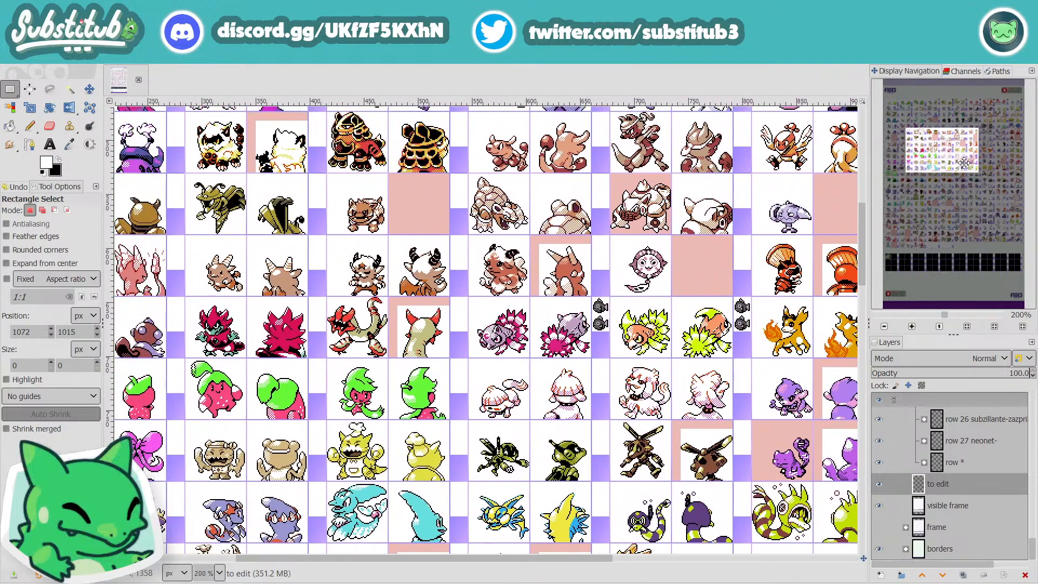
Step: Examine the sprites at 300% zoom from Sabatyr across to the last column in rows 6 to 9, and down the middle columns
scroll(330, 328, up, 1)
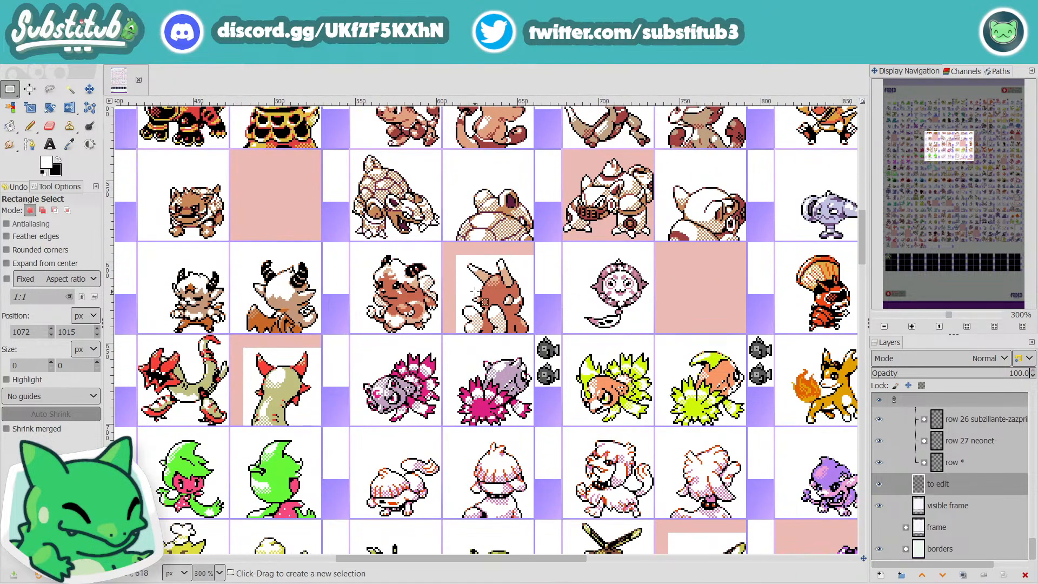
click(673, 305)
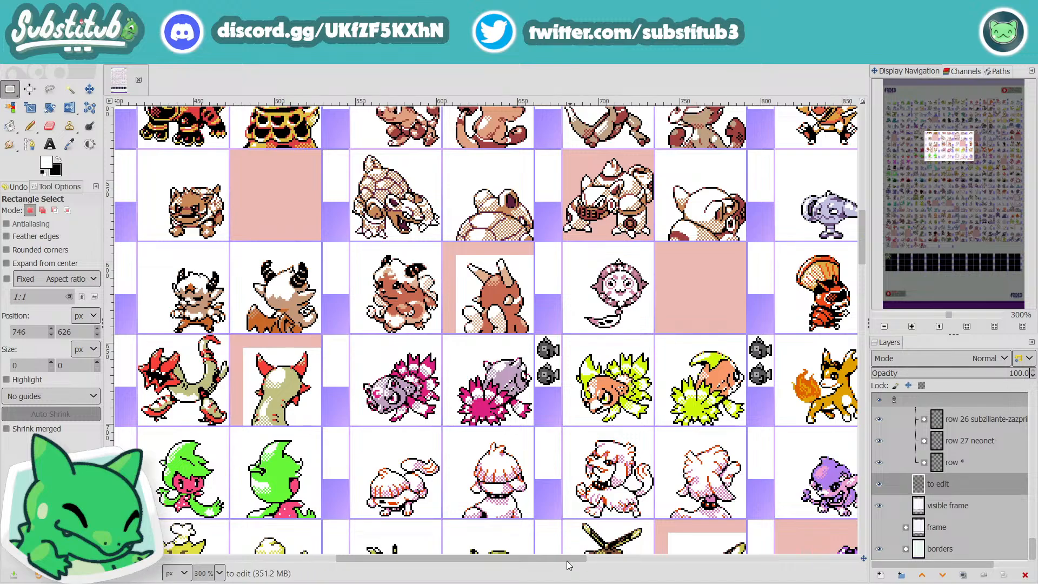
drag(563, 558, 630, 557)
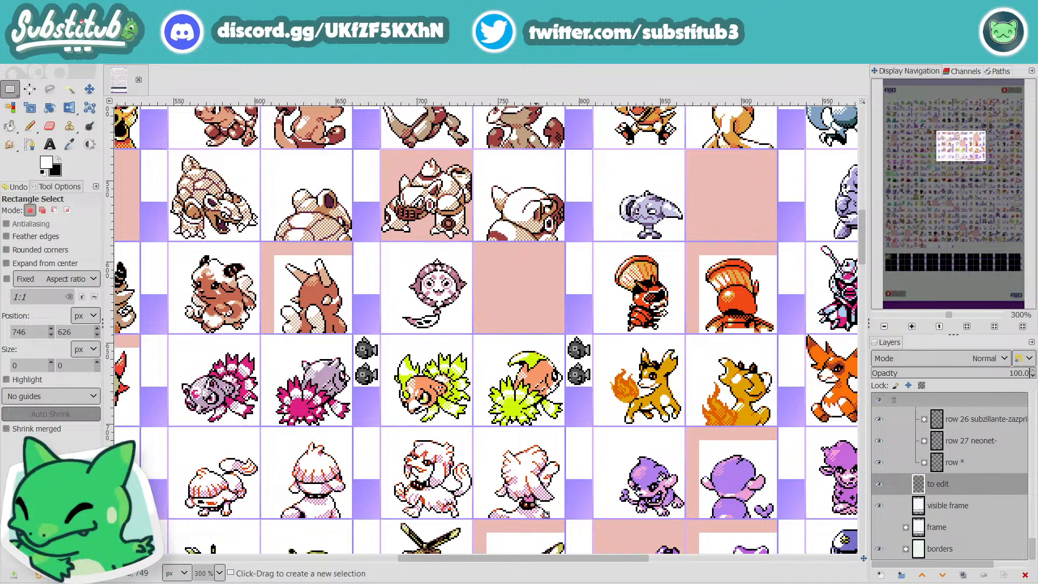
drag(571, 558, 781, 557)
scroll(697, 368, up, 2)
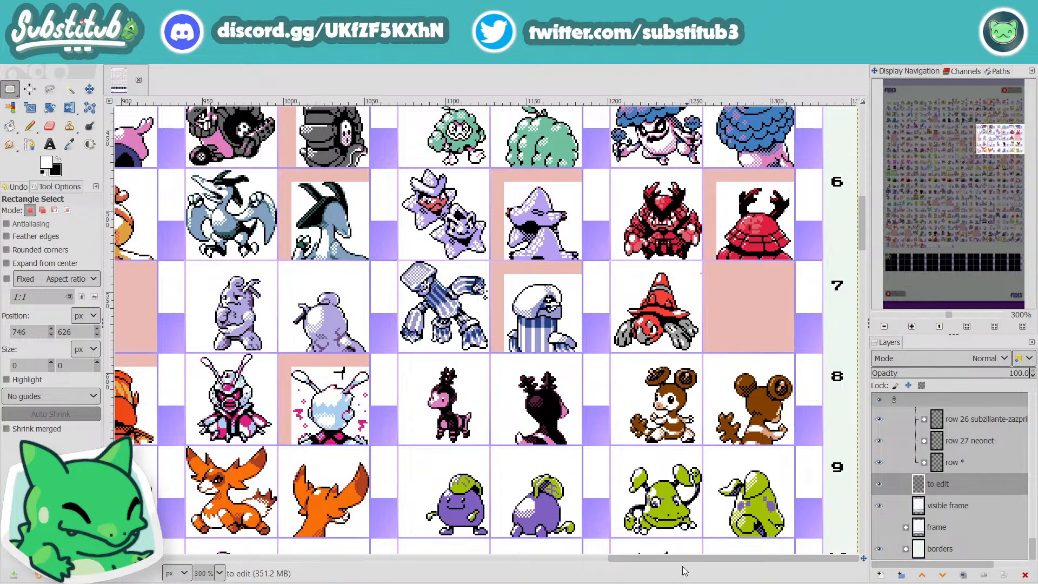
drag(683, 560, 563, 575)
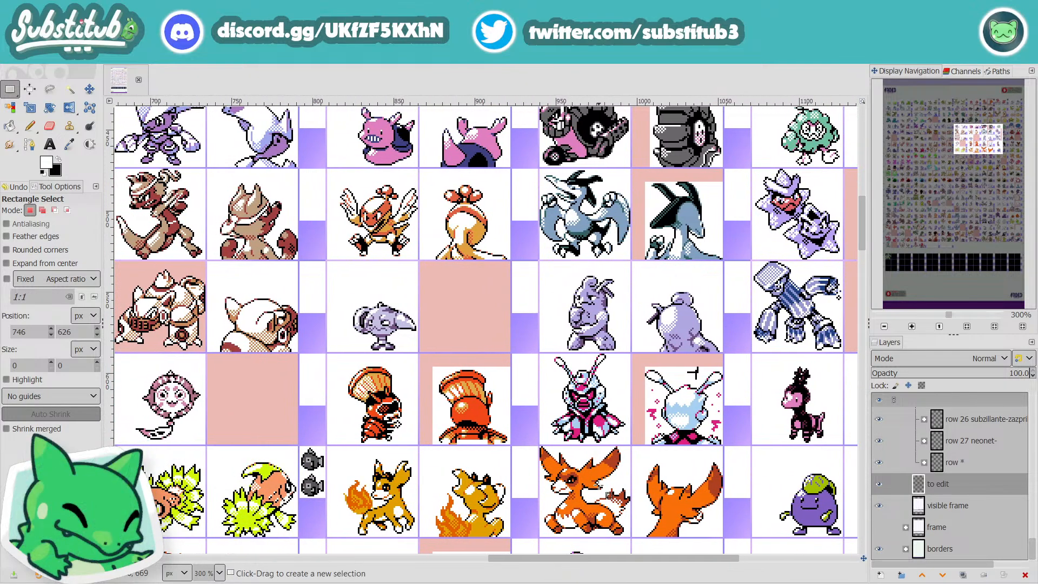
scroll(603, 495, down, 3)
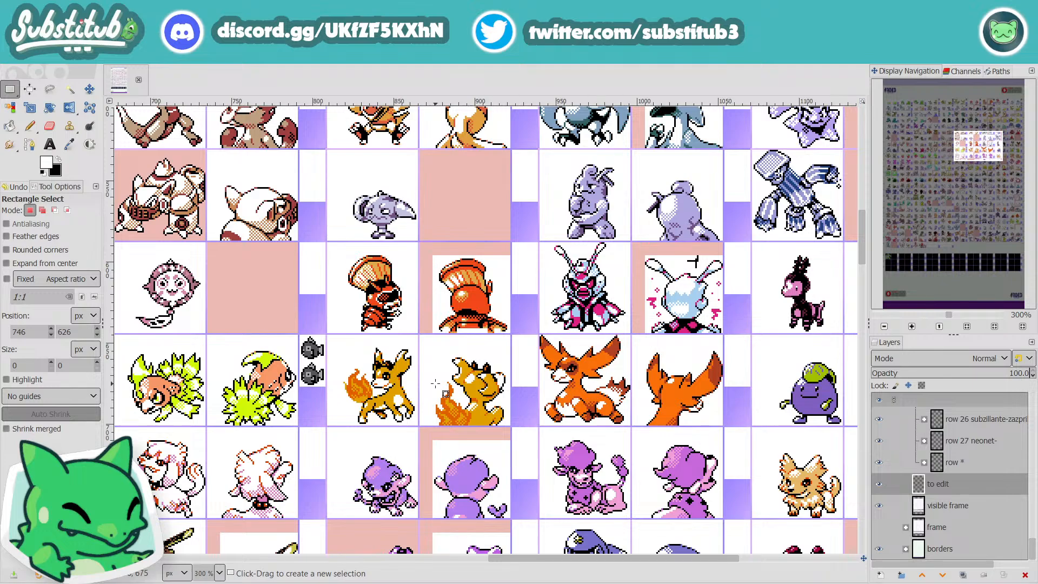
scroll(445, 391, down, 3)
scroll(445, 390, down, 12)
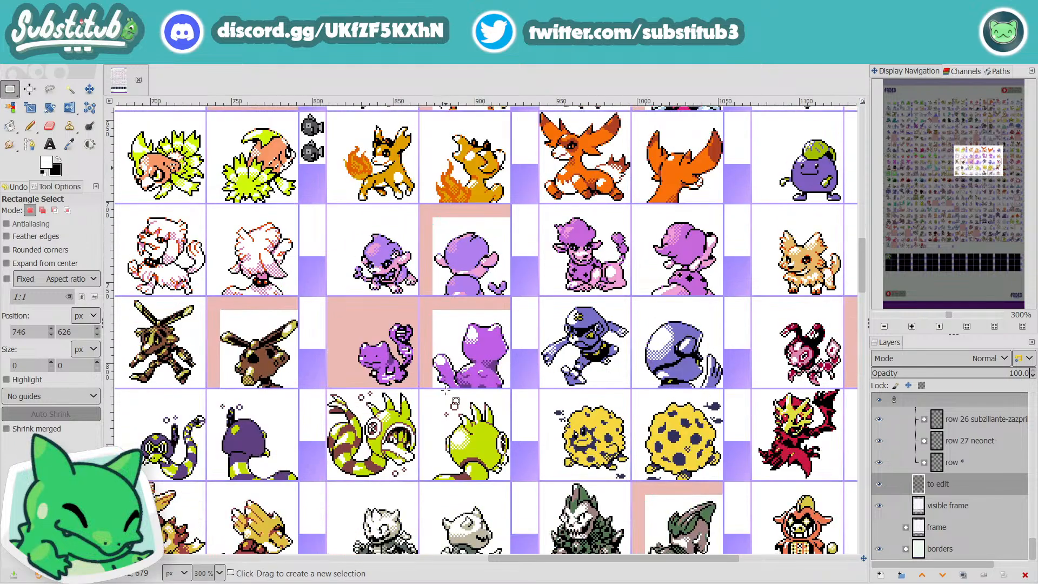
scroll(445, 391, down, 9)
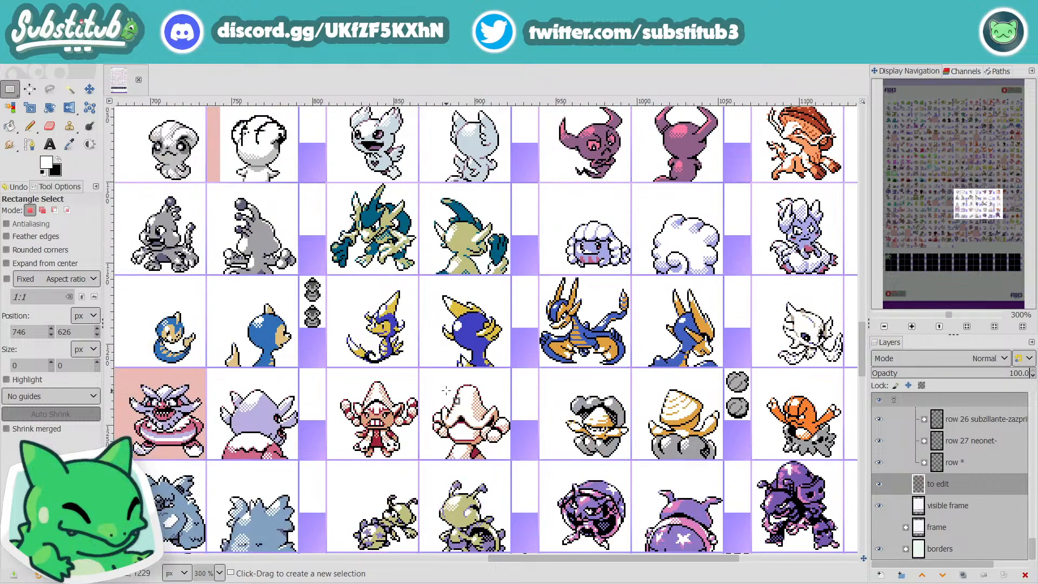
scroll(446, 390, up, 20)
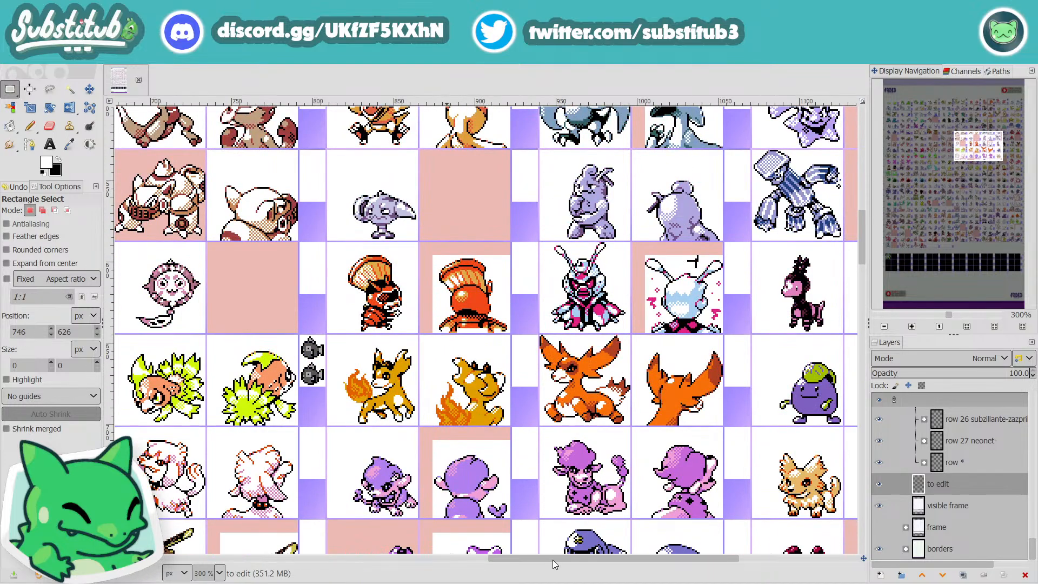
Step: Examine the last columns' sprites in rows 2 to 12 and compare them with the first columns in rows 7 to 11
drag(553, 560, 809, 570)
scroll(671, 444, up, 1)
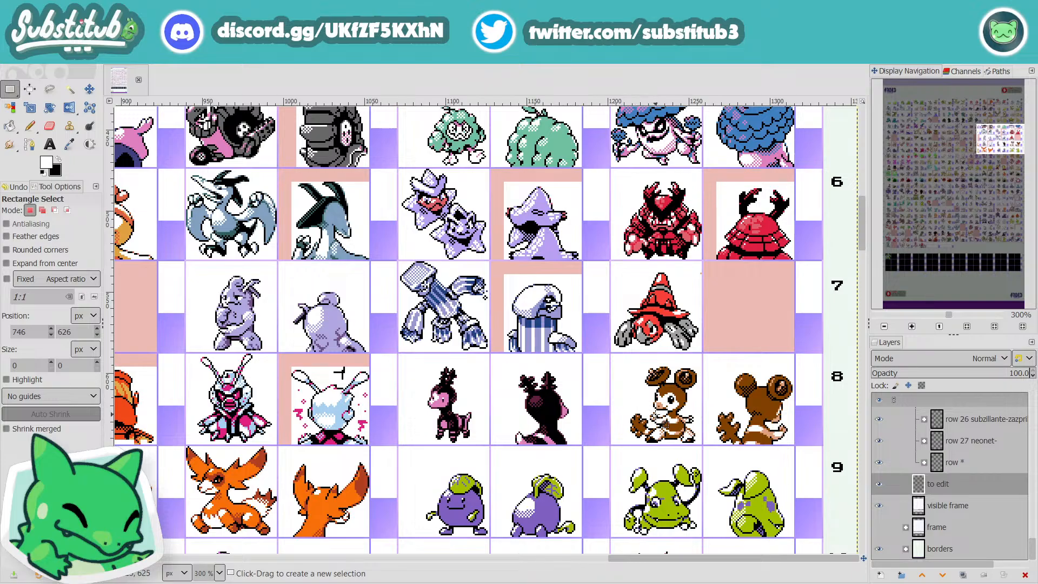
scroll(649, 411, down, 2)
scroll(665, 425, up, 2)
scroll(664, 423, up, 6)
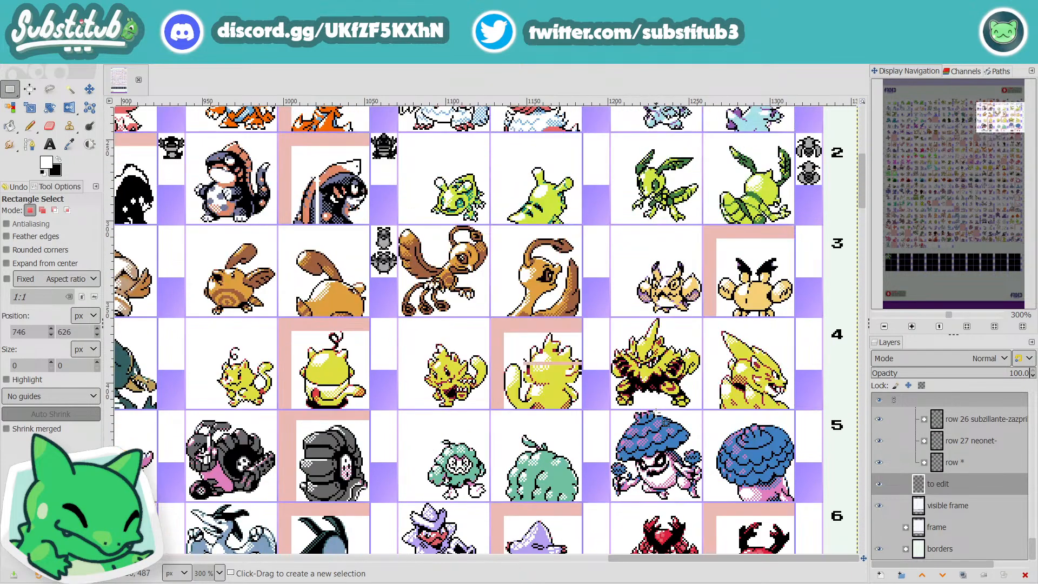
scroll(665, 422, up, 2)
scroll(666, 423, down, 10)
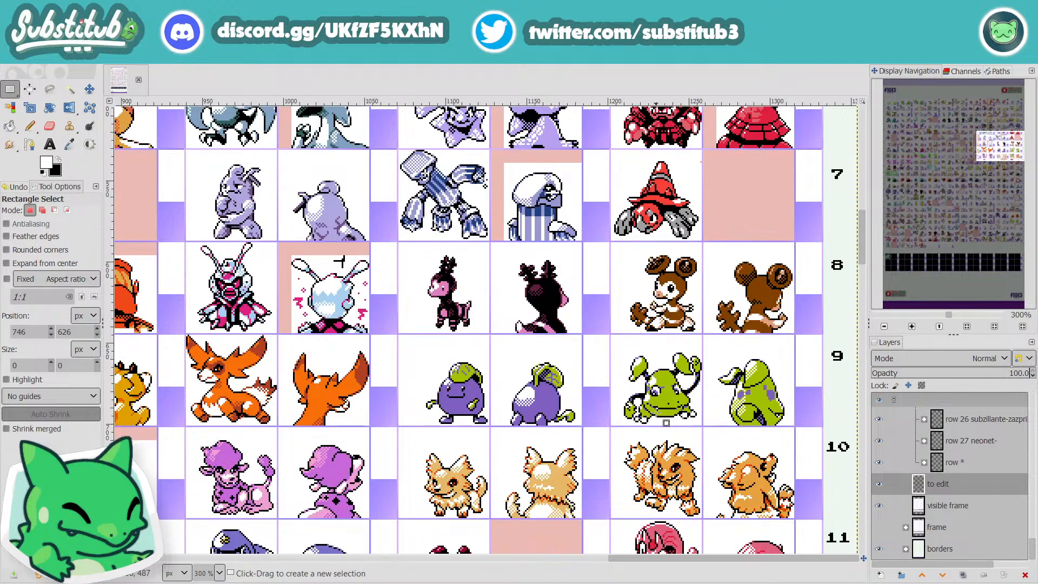
scroll(656, 414, down, 6)
scroll(657, 433, up, 8)
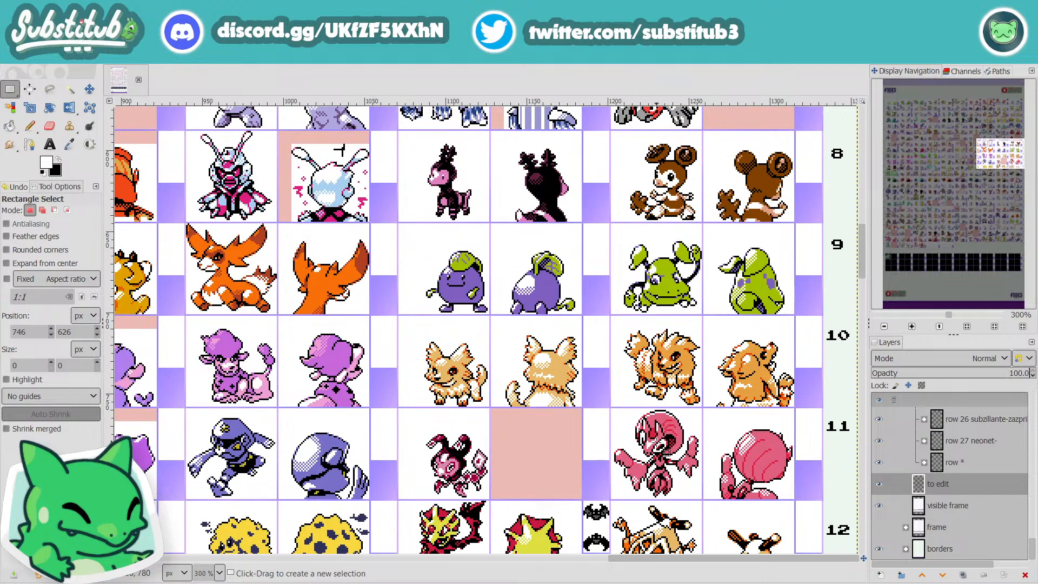
scroll(657, 454, up, 3)
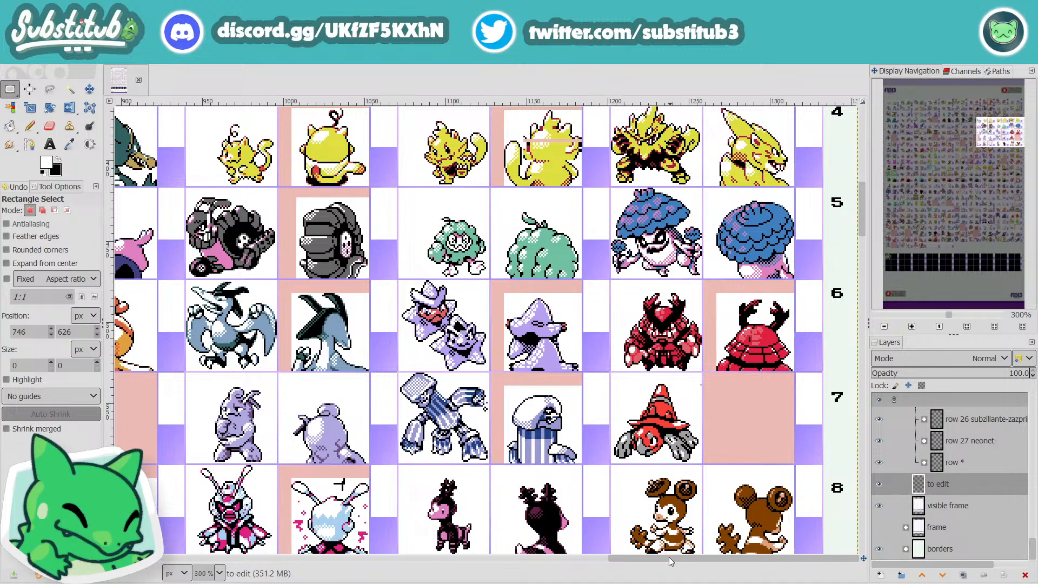
drag(677, 558, 187, 573)
scroll(491, 495, down, 3)
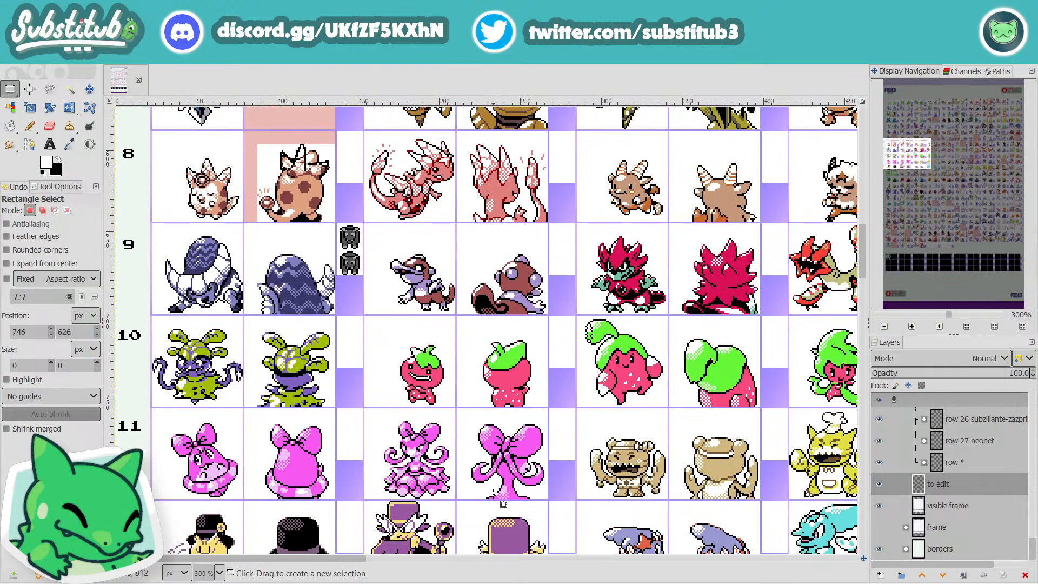
scroll(494, 493, up, 1)
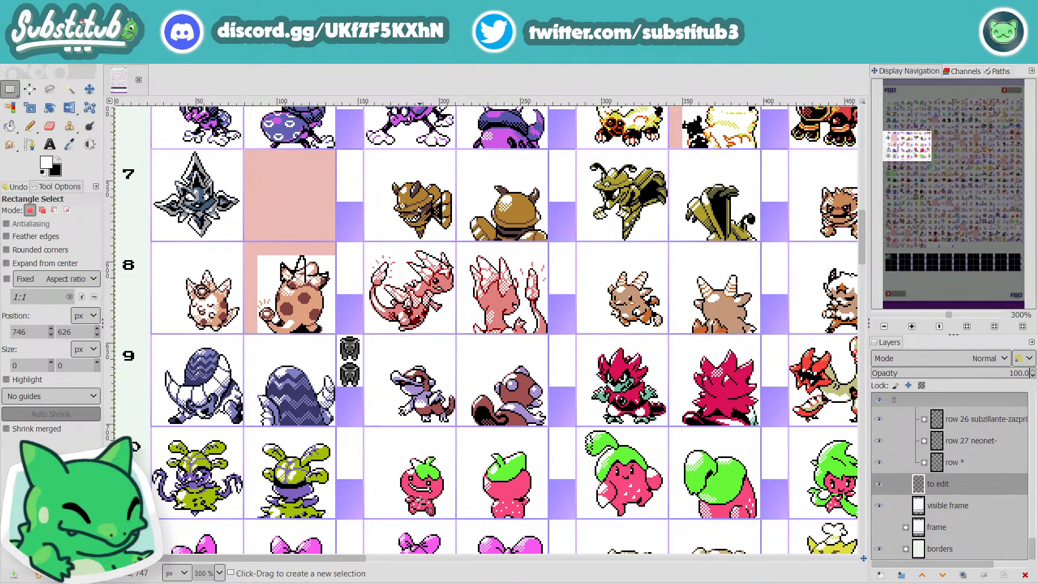
drag(358, 559, 871, 570)
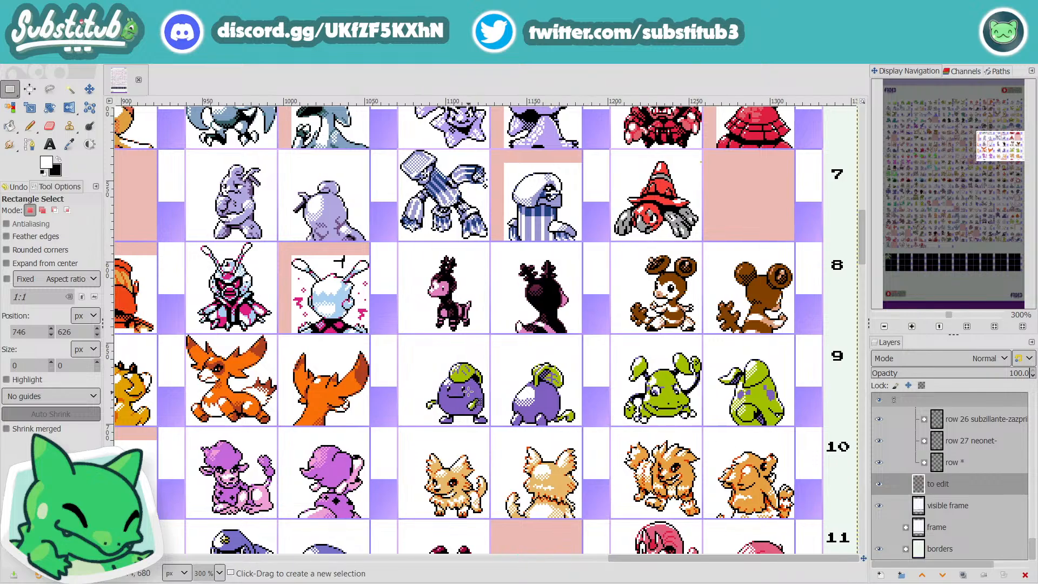
Step: Box-select the pink bow sprites in row 11, then replace that selection with one about 247 × 62 px around the adjacent tan and yellow sprites
drag(711, 562, 200, 567)
scroll(437, 460, down, 1)
scroll(379, 471, down, 1)
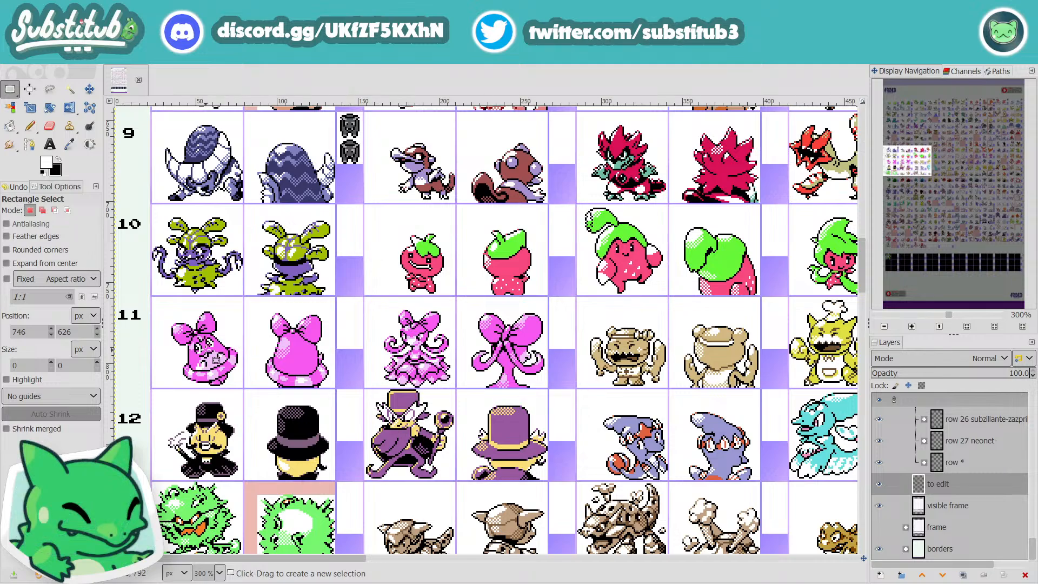
drag(166, 304, 552, 390)
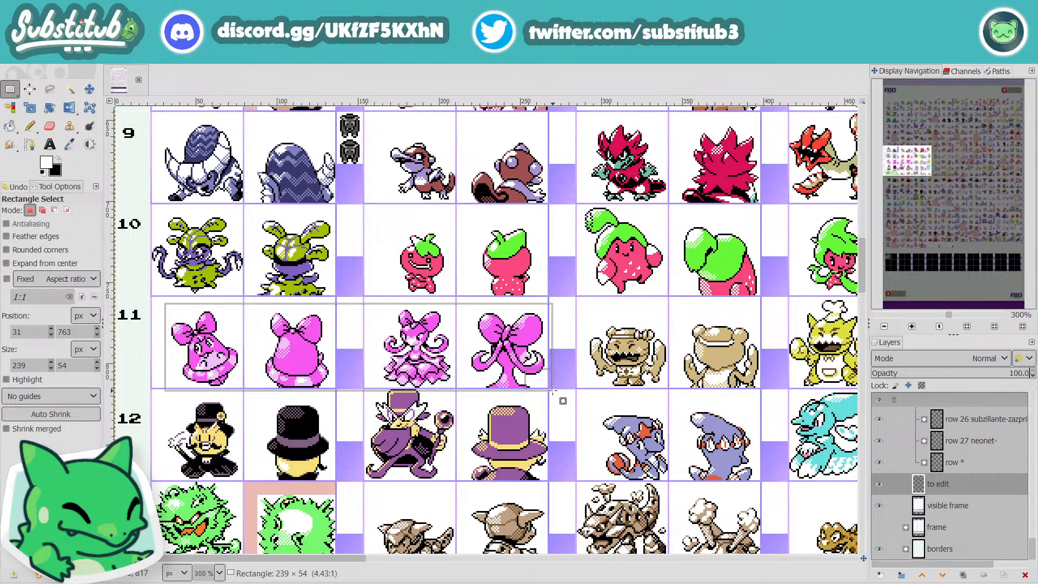
drag(553, 389, 552, 390)
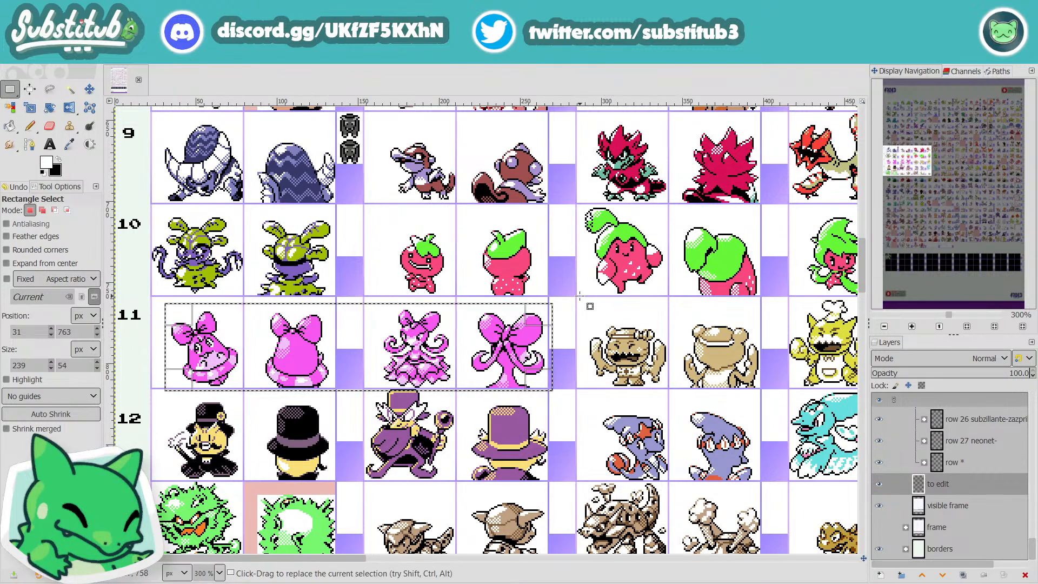
drag(580, 296, 790, 394)
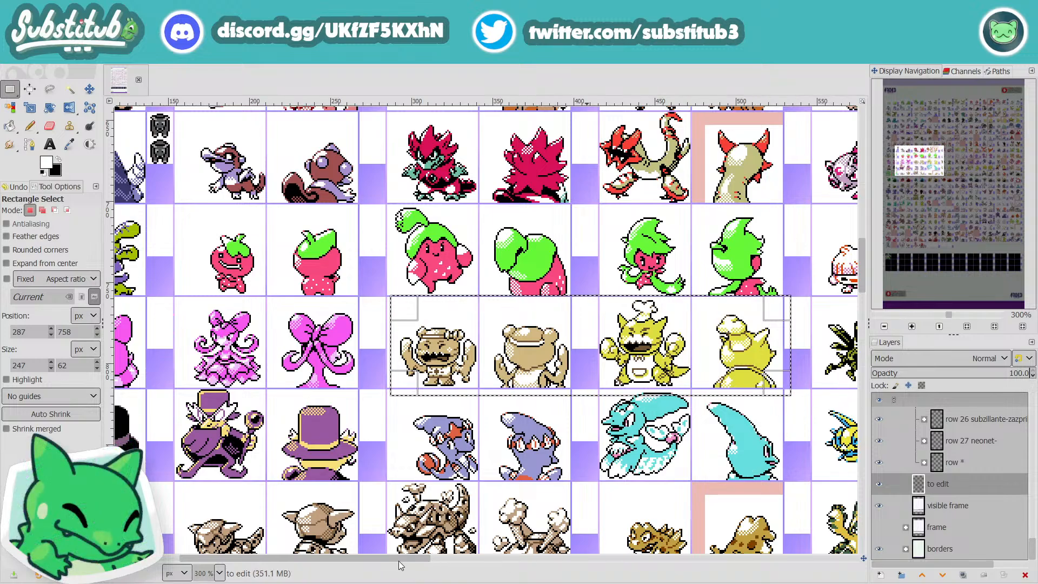
Step: Examine the remaining row 11 sprites and their neighbours from the yellow chef sprite across to the purple sprite on the pink marker
drag(398, 561, 472, 565)
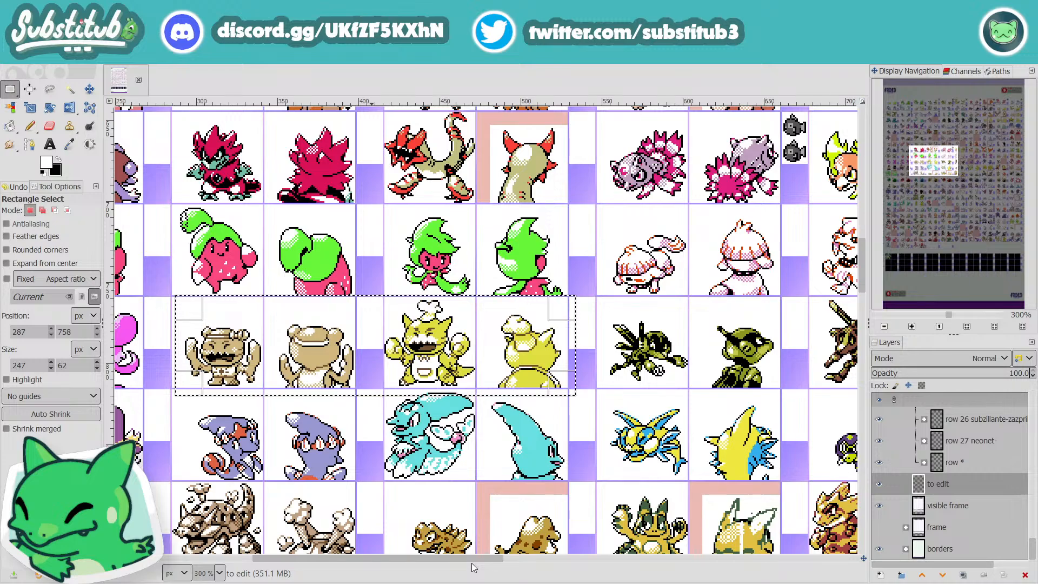
drag(471, 564, 534, 557)
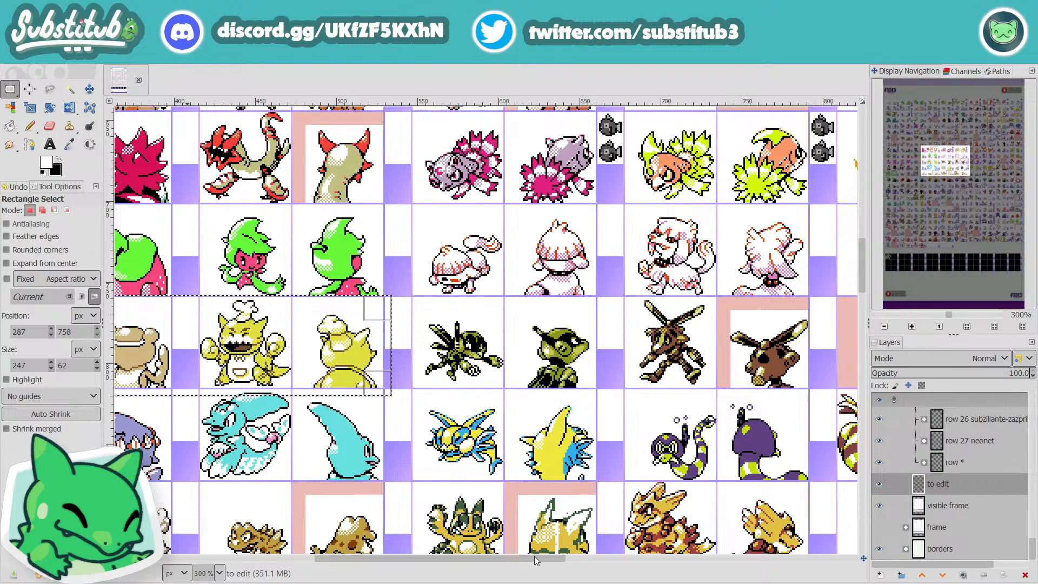
drag(534, 556, 535, 556)
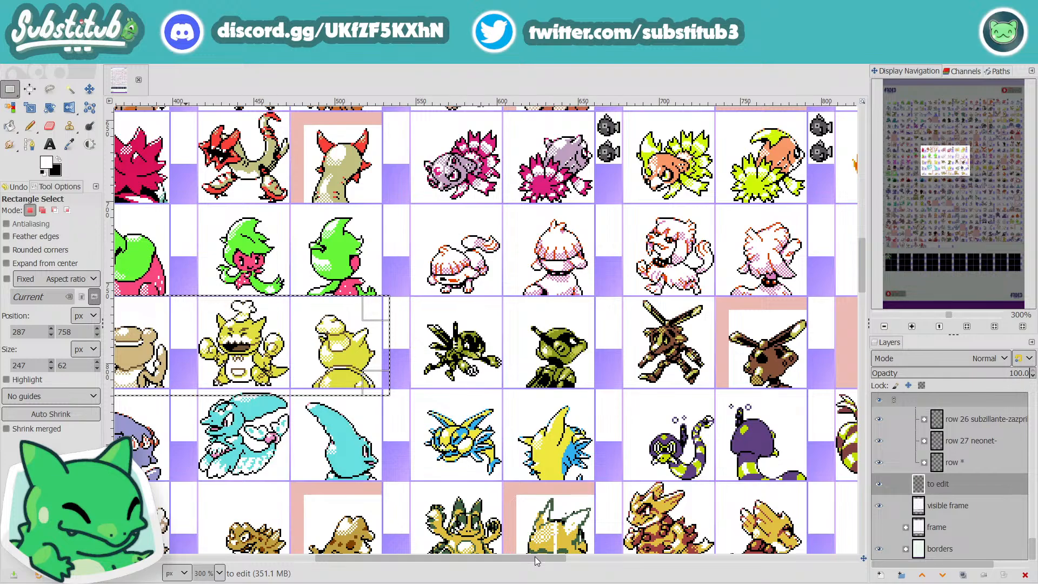
drag(536, 557, 578, 549)
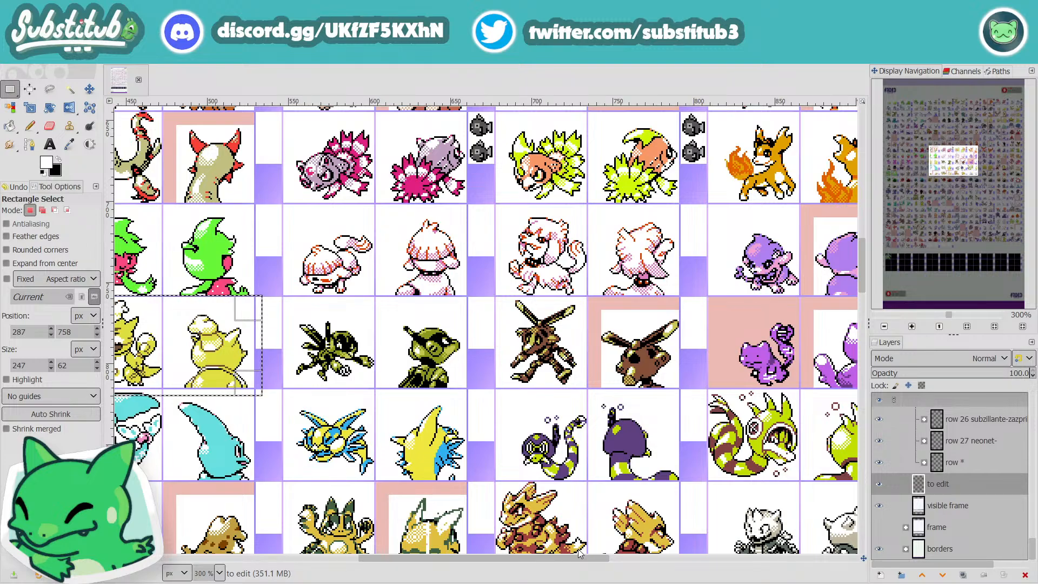
Step: Examine the sprites in rows 9 to 14 from the middle columns toward the last ones, returning to the first columns each time
drag(578, 549, 708, 557)
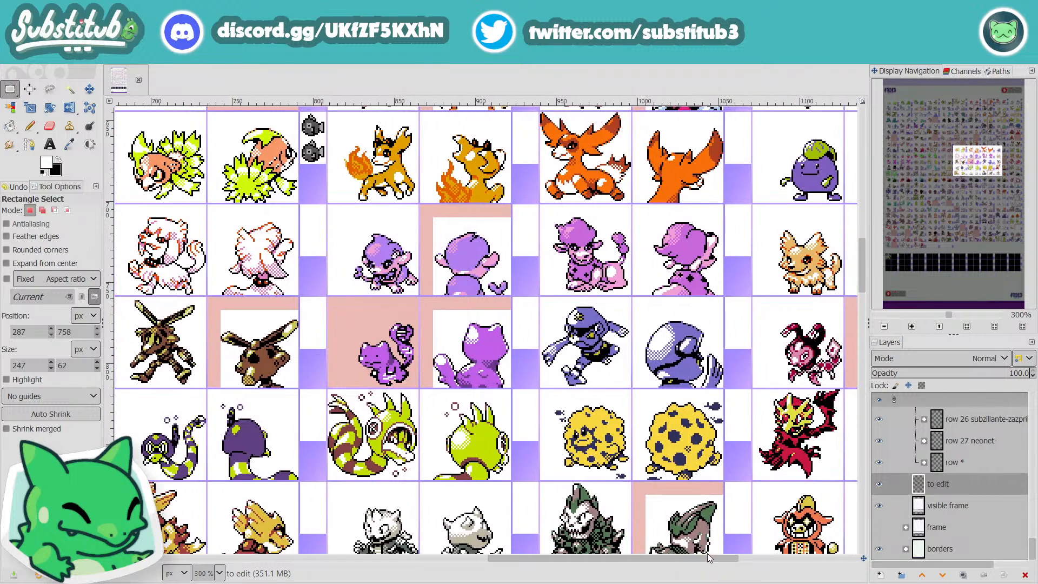
drag(708, 557, 315, 528)
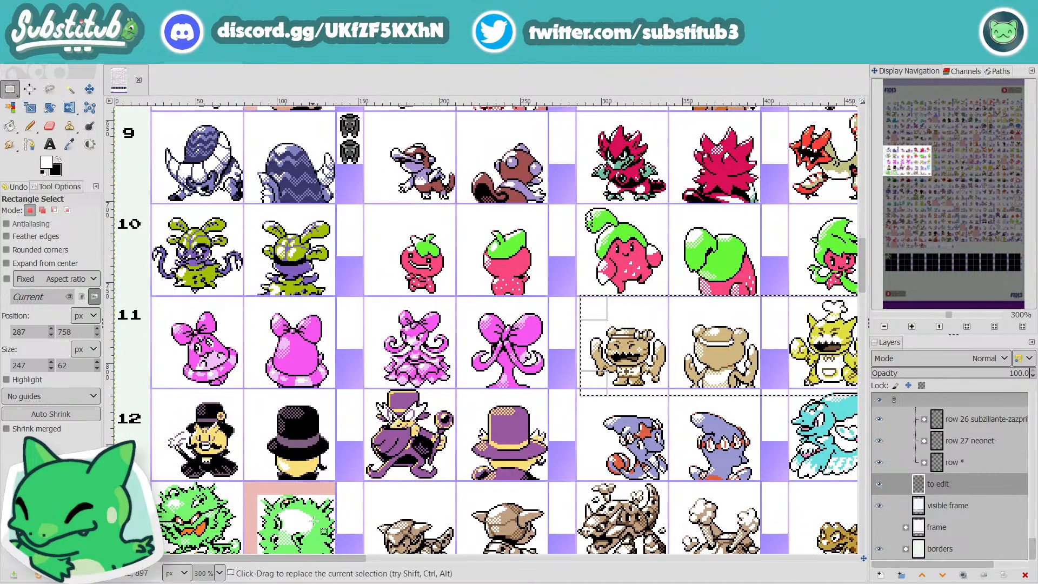
scroll(350, 423, down, 3)
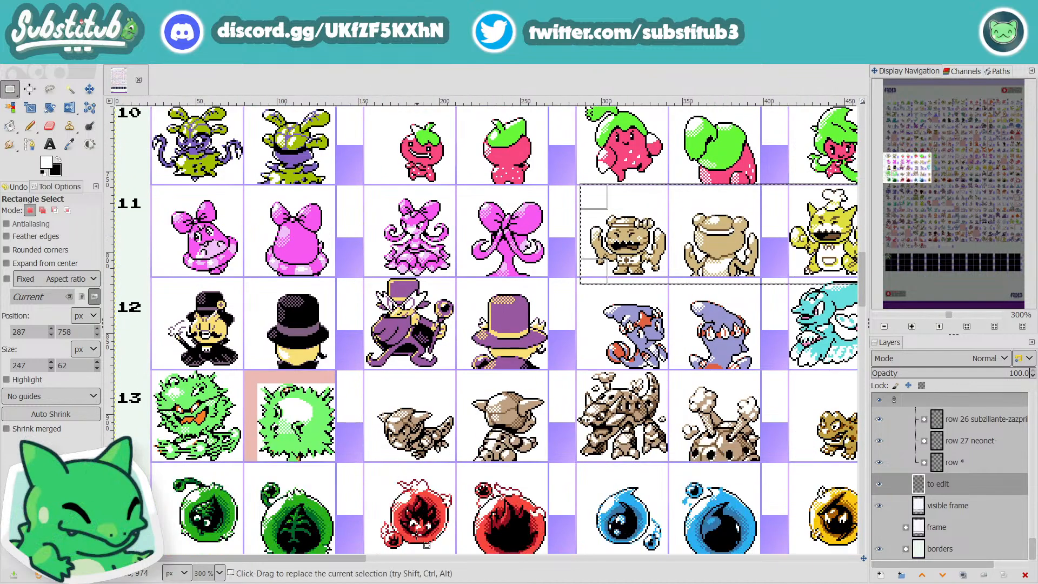
mouse_move(349, 556)
mouse_down()
mouse_move(843, 560)
mouse_move(351, 561)
mouse_up()
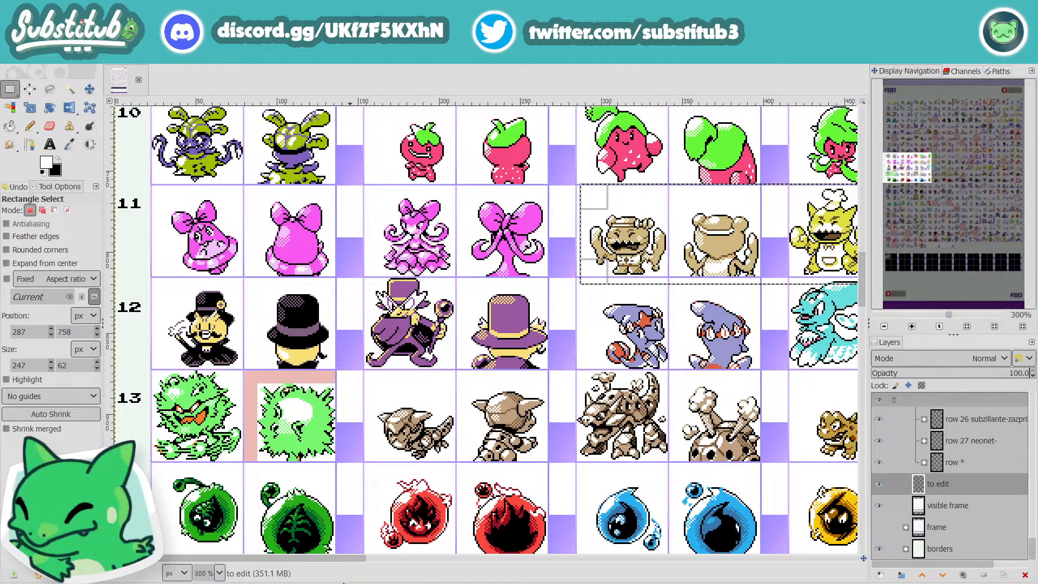
drag(344, 560, 733, 559)
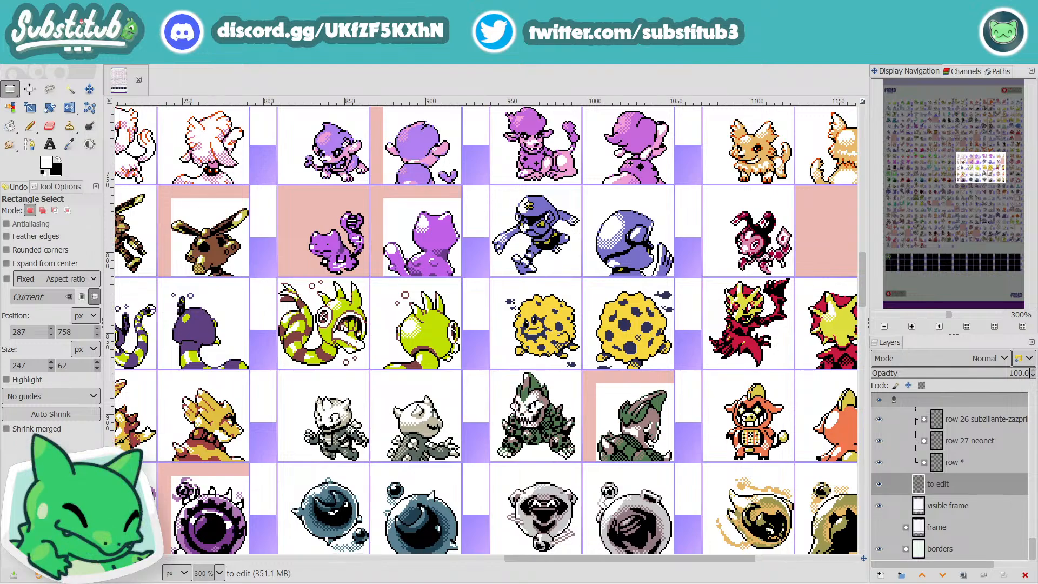
drag(734, 560, 749, 559)
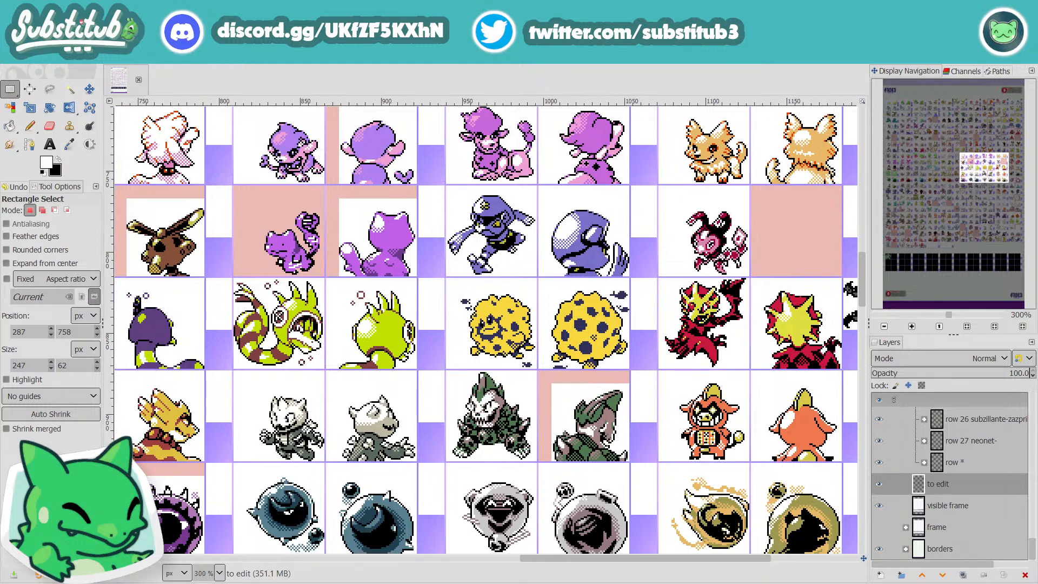
drag(749, 559, 368, 569)
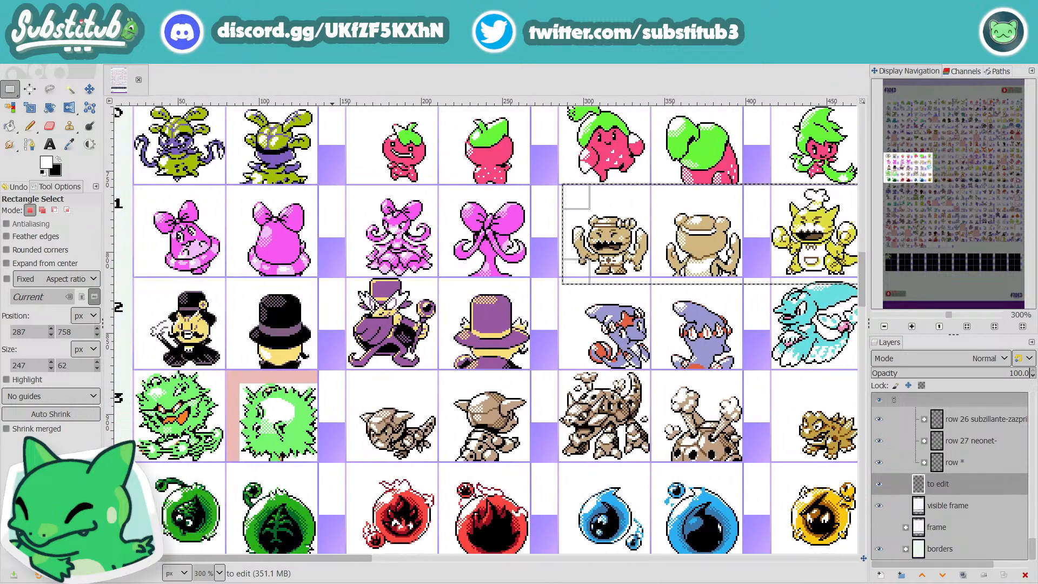
Step: Examine rows 12 to 16 across the sheet, comparing the orb, robot and pink-marked sprites in the first, middle and later columns
scroll(438, 503, down, 3)
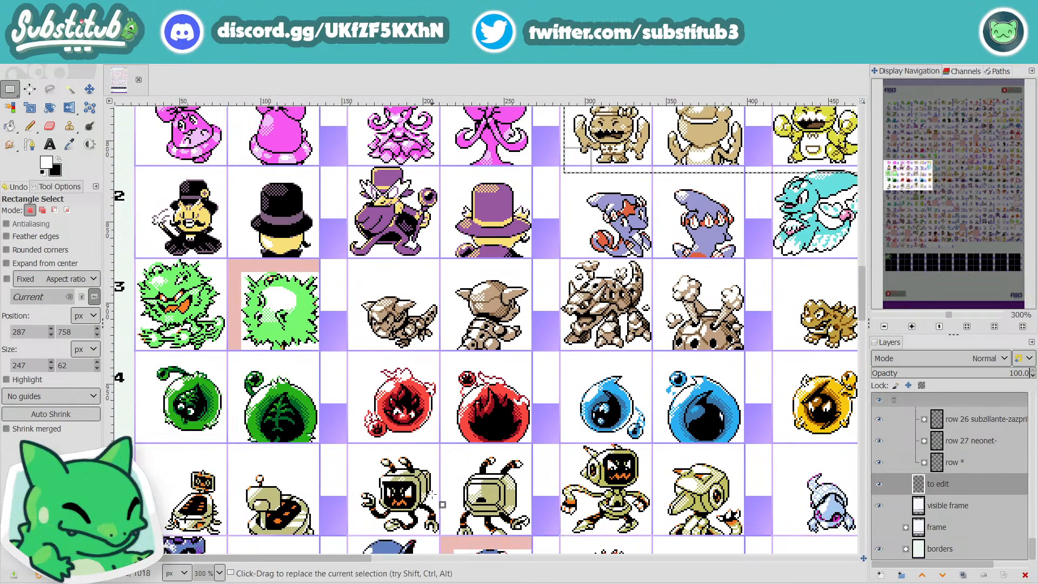
drag(351, 558, 748, 582)
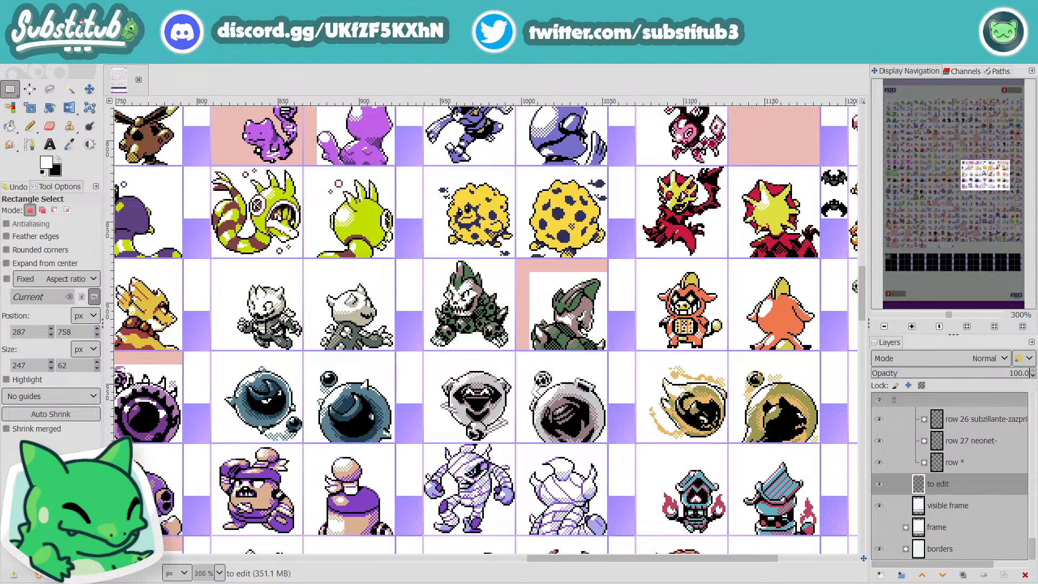
drag(749, 582, 337, 582)
scroll(465, 541, down, 3)
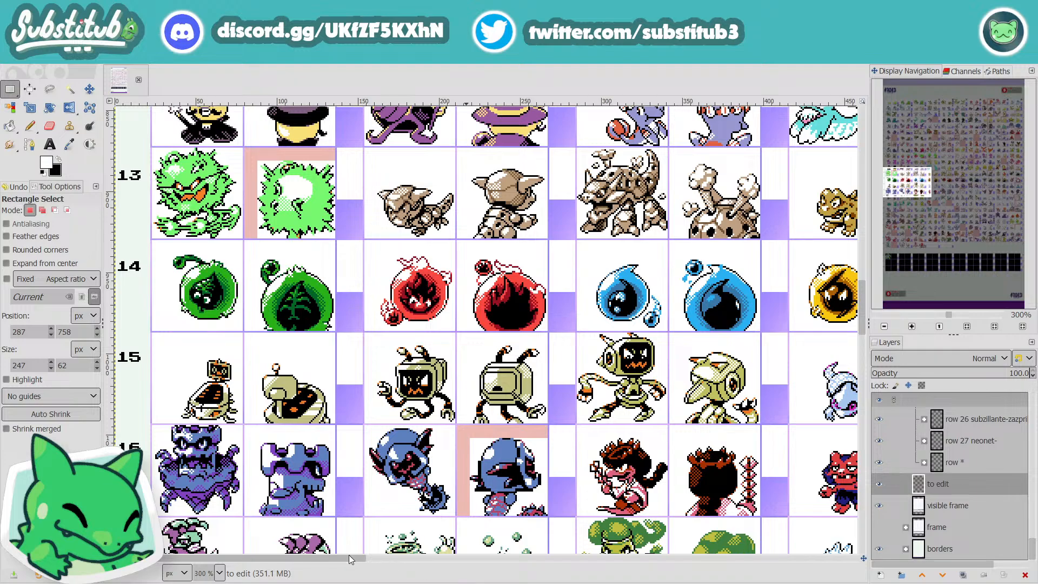
drag(348, 555, 583, 581)
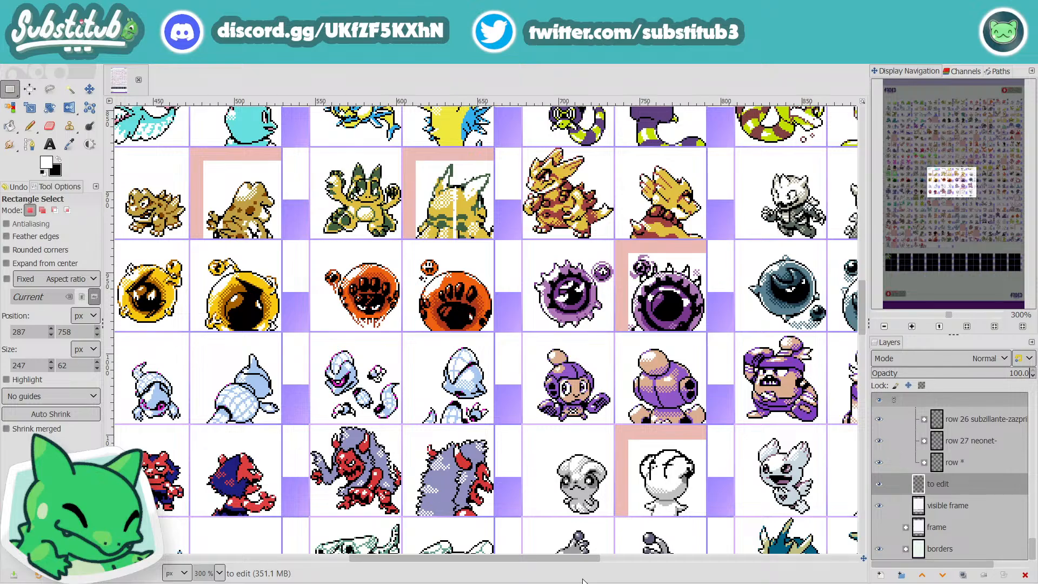
drag(583, 582, 323, 575)
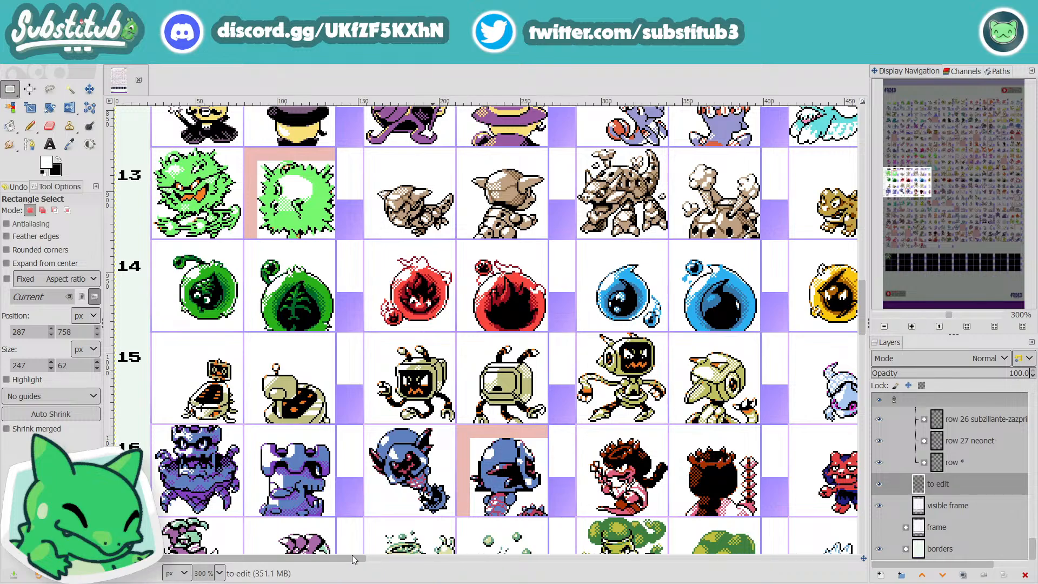
scroll(361, 553, right, 4)
drag(386, 553, 384, 553)
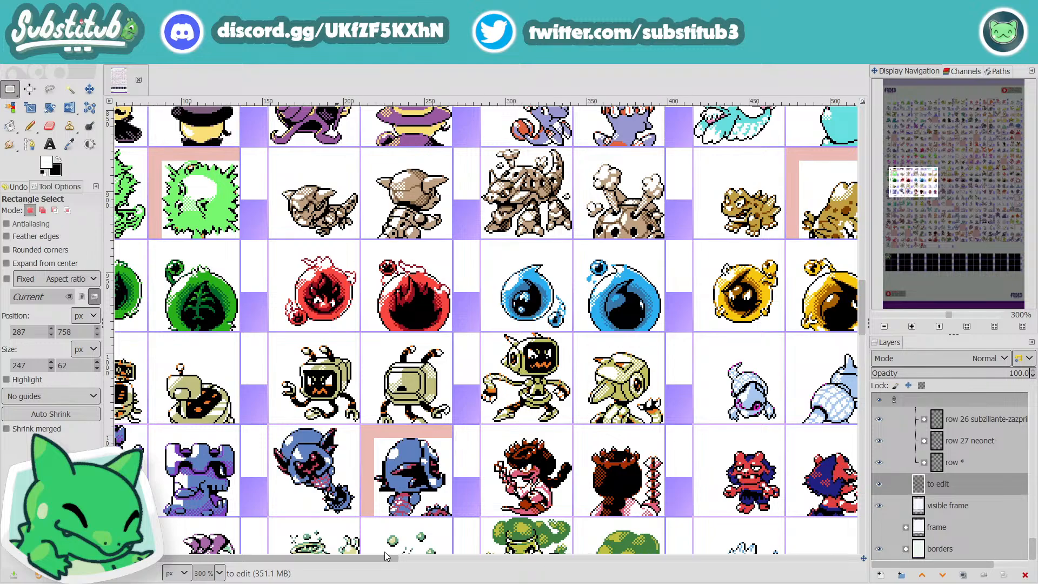
drag(384, 552, 744, 560)
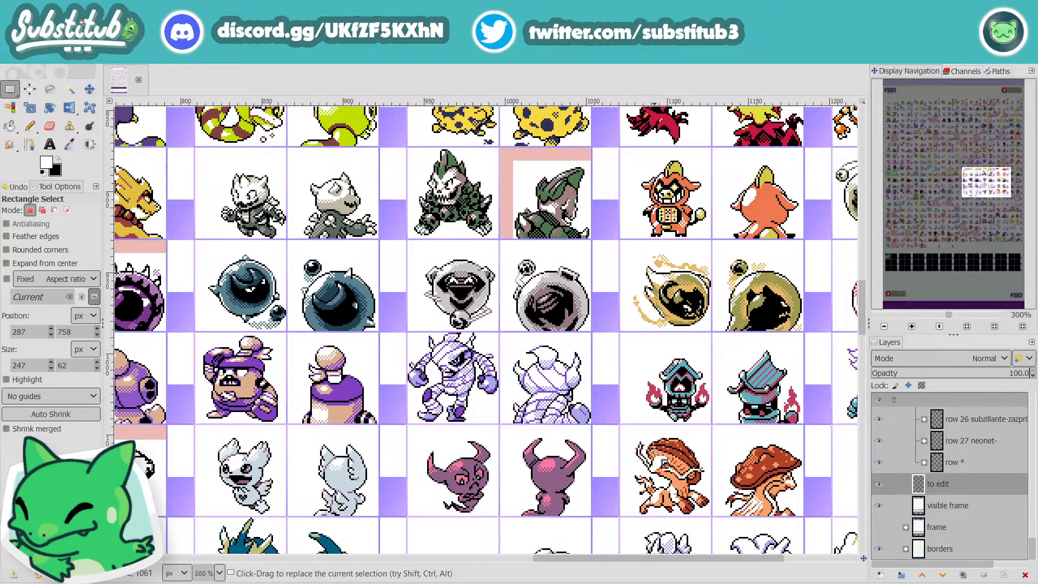
Step: Examine the last columns' sprites between rows 12 and 20, and the middle columns around rows 12 to 16
scroll(664, 462, down, 3)
scroll(663, 462, down, 5)
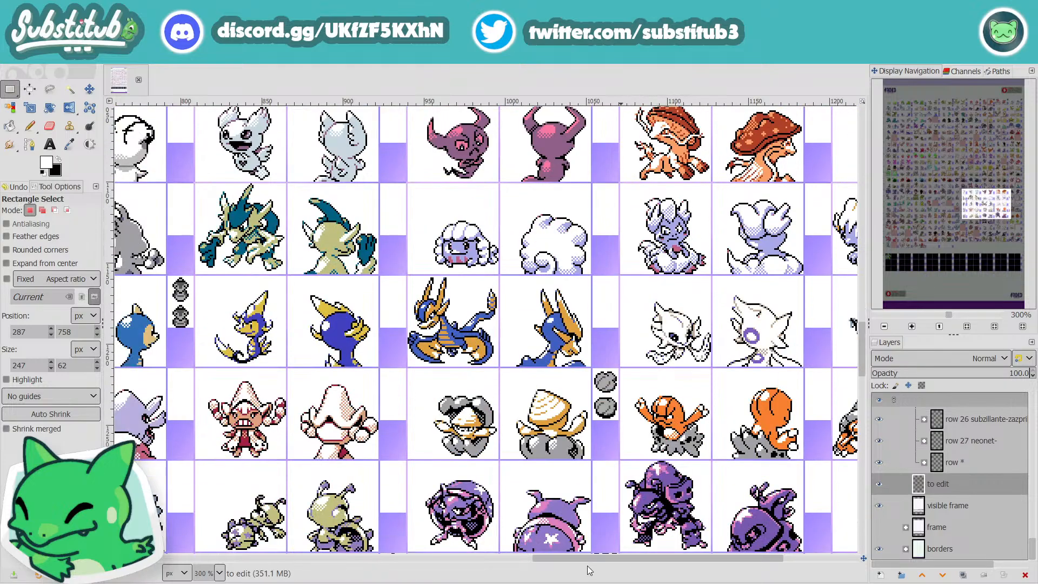
drag(590, 559, 696, 580)
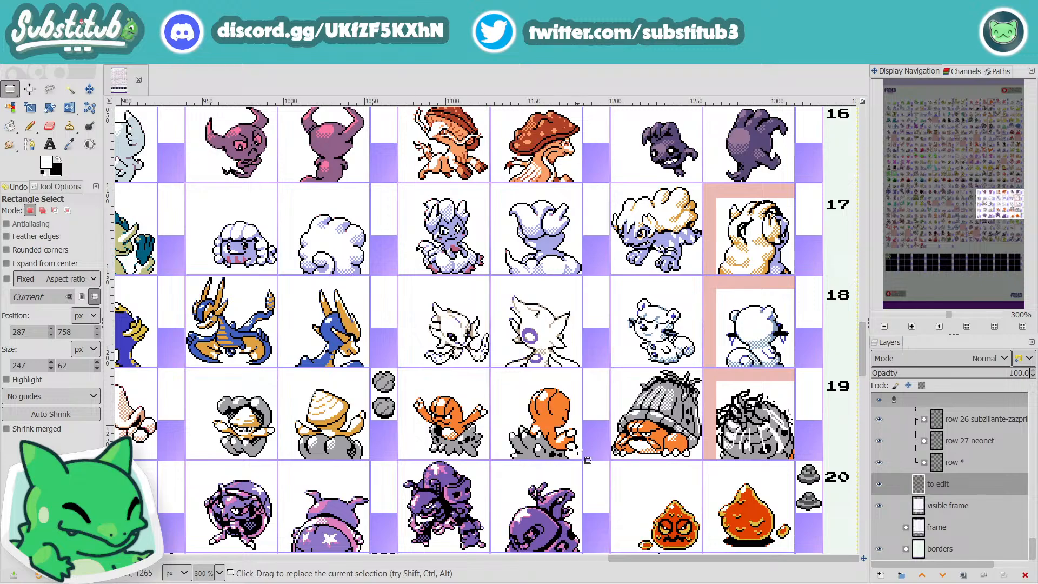
scroll(582, 456, down, 2)
scroll(568, 442, up, 4)
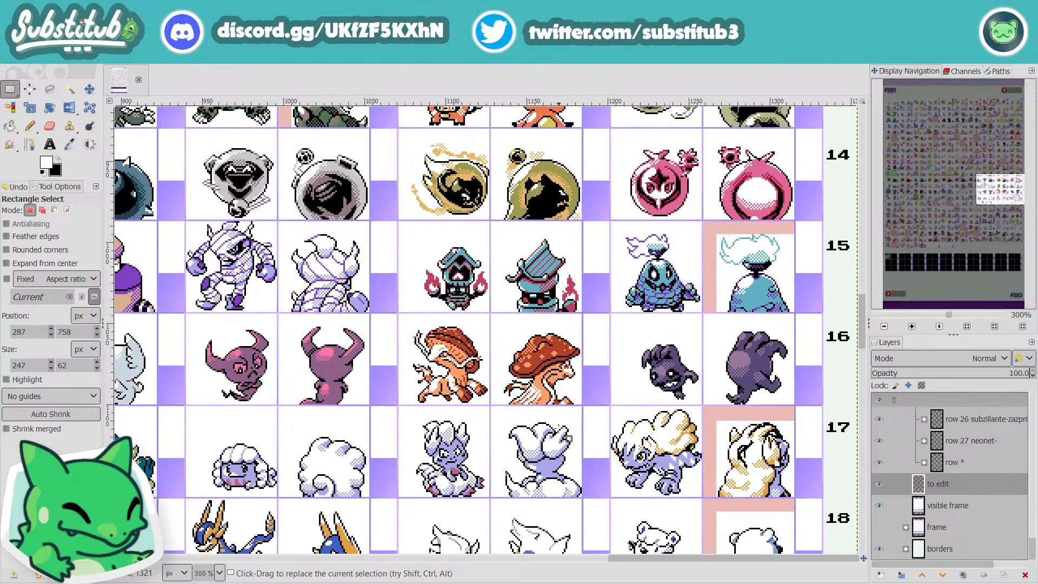
scroll(568, 442, up, 2)
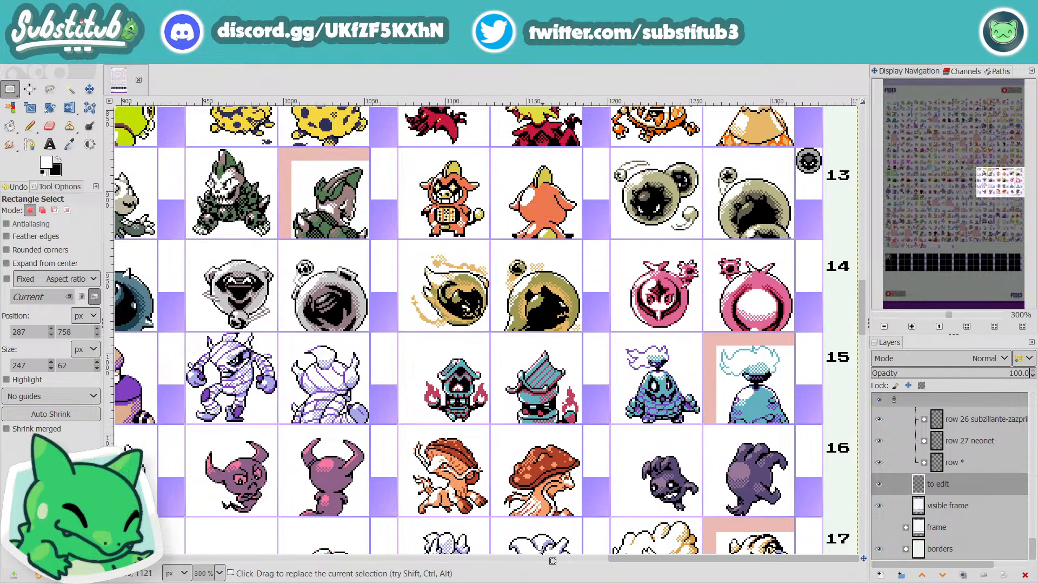
drag(633, 559, 313, 579)
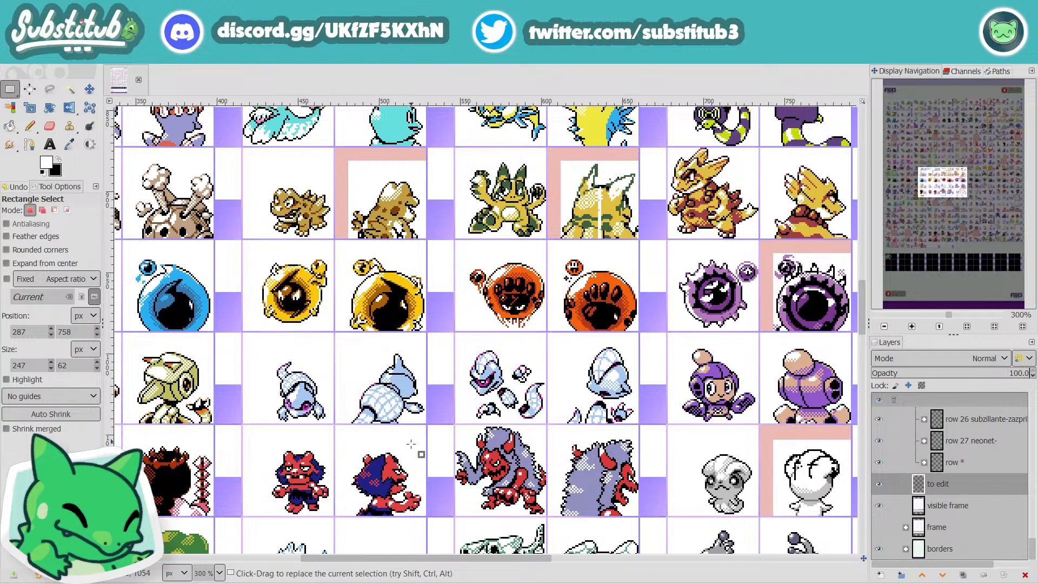
scroll(411, 443, up, 3)
scroll(406, 457, down, 4)
scroll(405, 457, up, 4)
drag(514, 558, 807, 580)
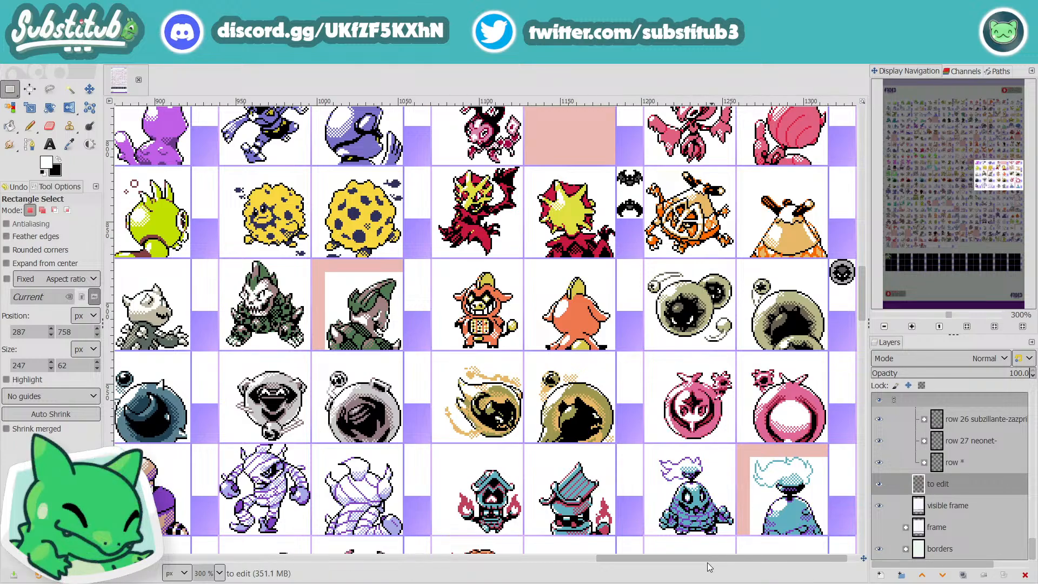
Step: Compare rows 12 to 15 across the sheet, and check the lower rows from the empty row 28 cells up to row 20
drag(637, 561, 200, 548)
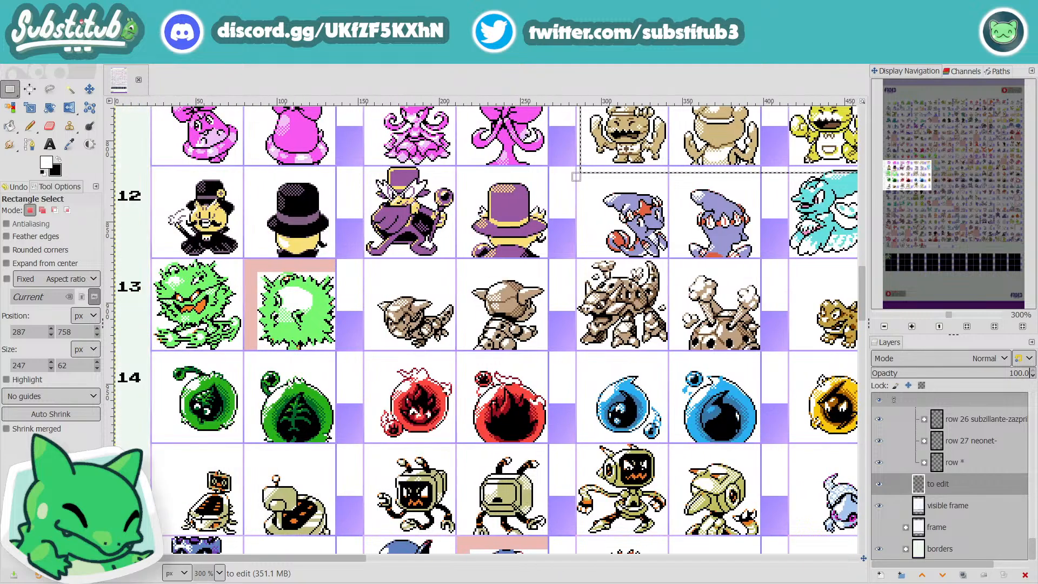
drag(200, 549, 309, 549)
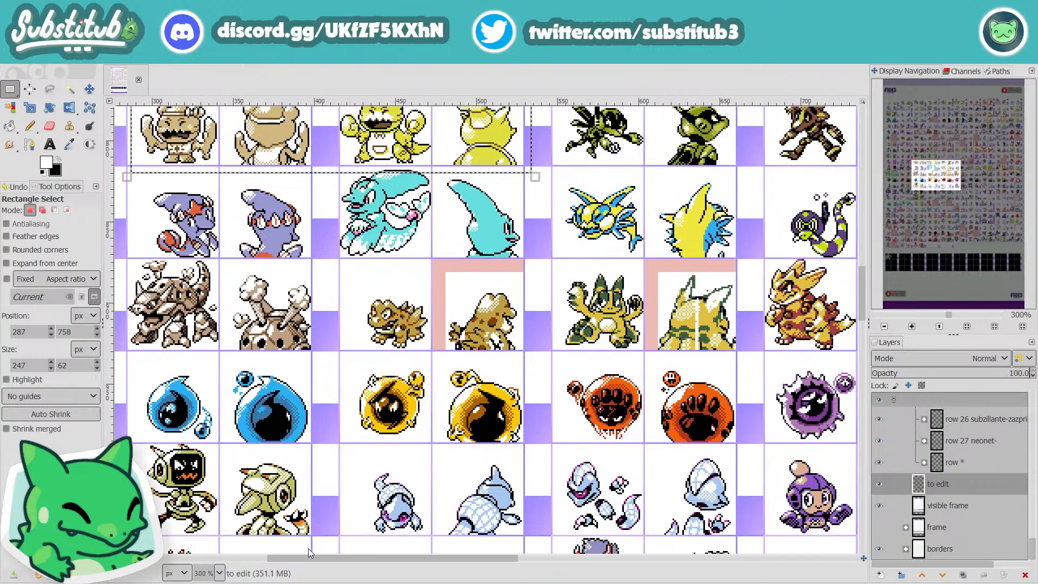
drag(308, 549, 659, 565)
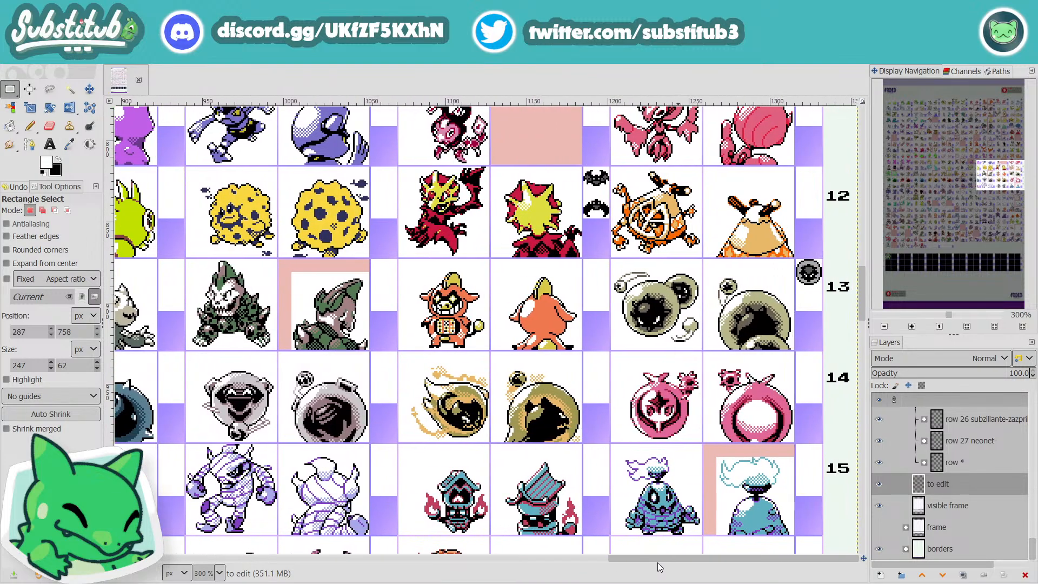
drag(660, 564, 154, 564)
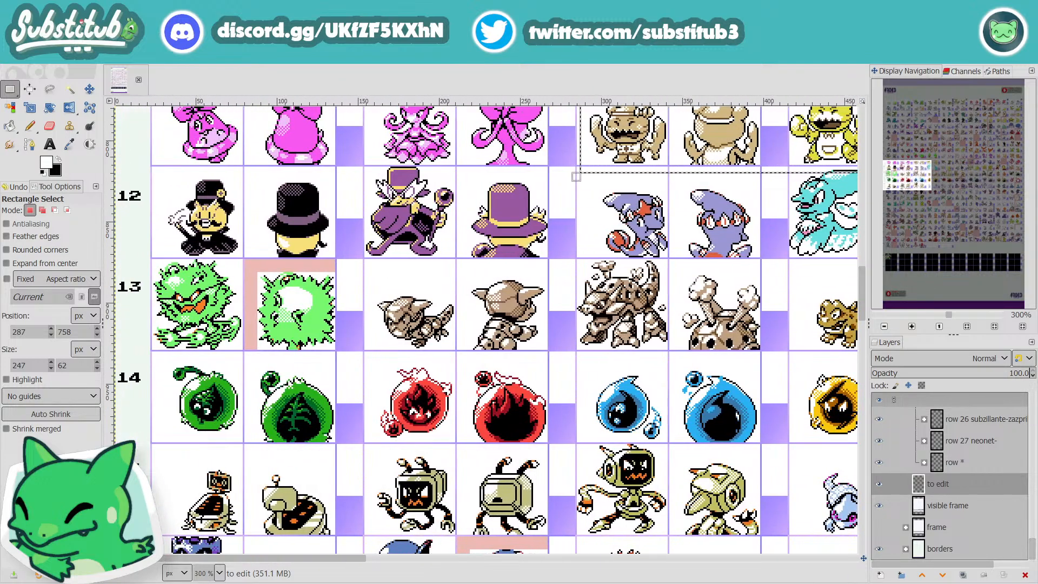
scroll(309, 476, down, 8)
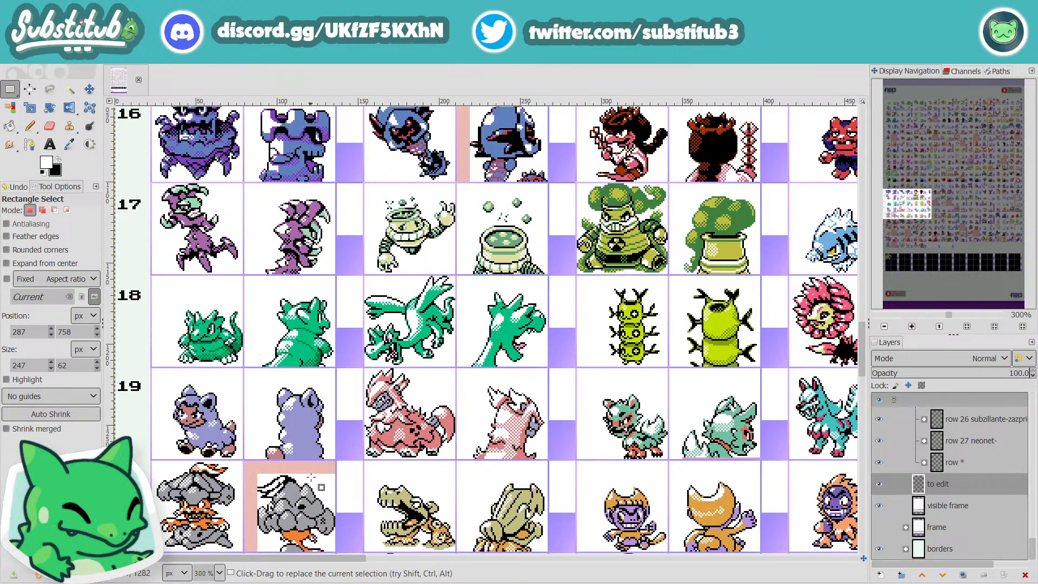
scroll(311, 477, down, 20)
scroll(335, 481, up, 11)
scroll(344, 481, down, 2)
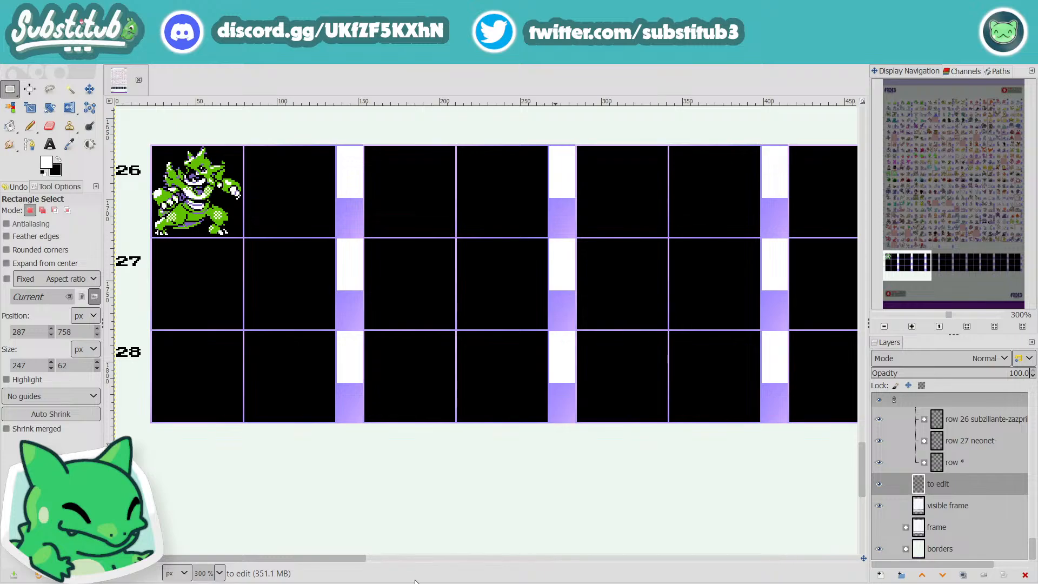
drag(350, 560, 247, 570)
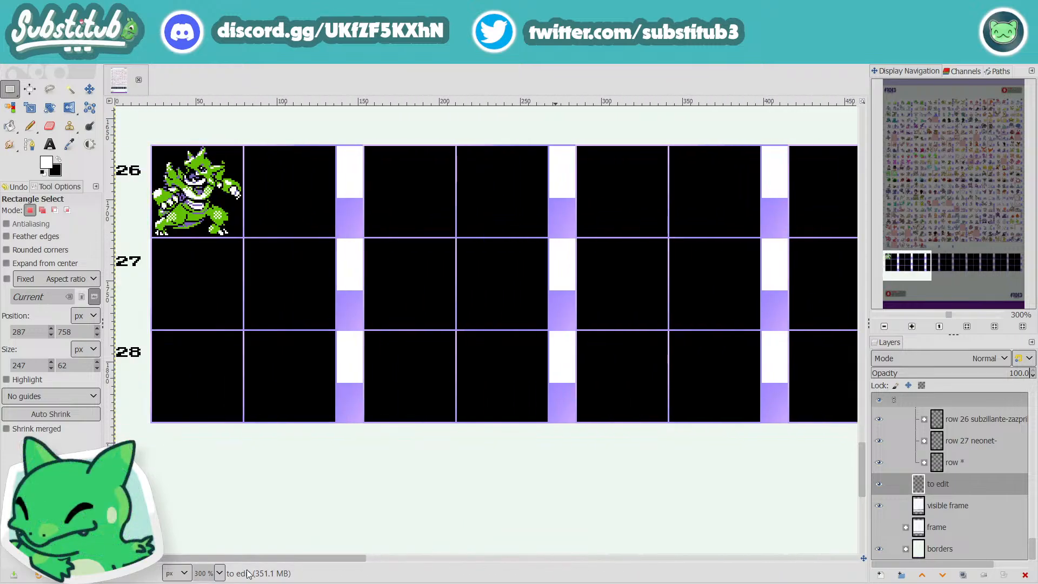
scroll(424, 499, up, 10)
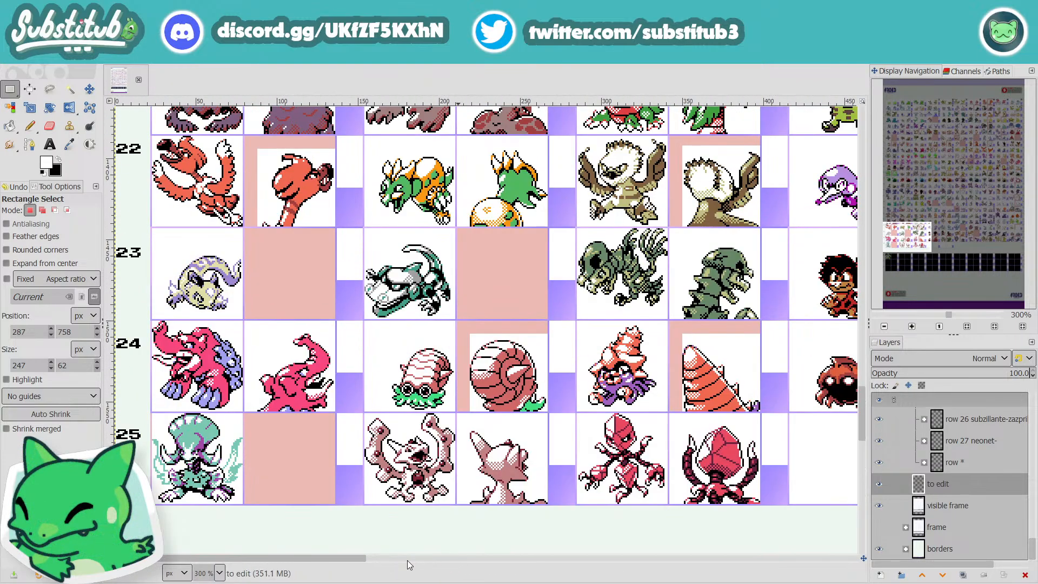
drag(342, 557, 837, 554)
scroll(695, 498, up, 6)
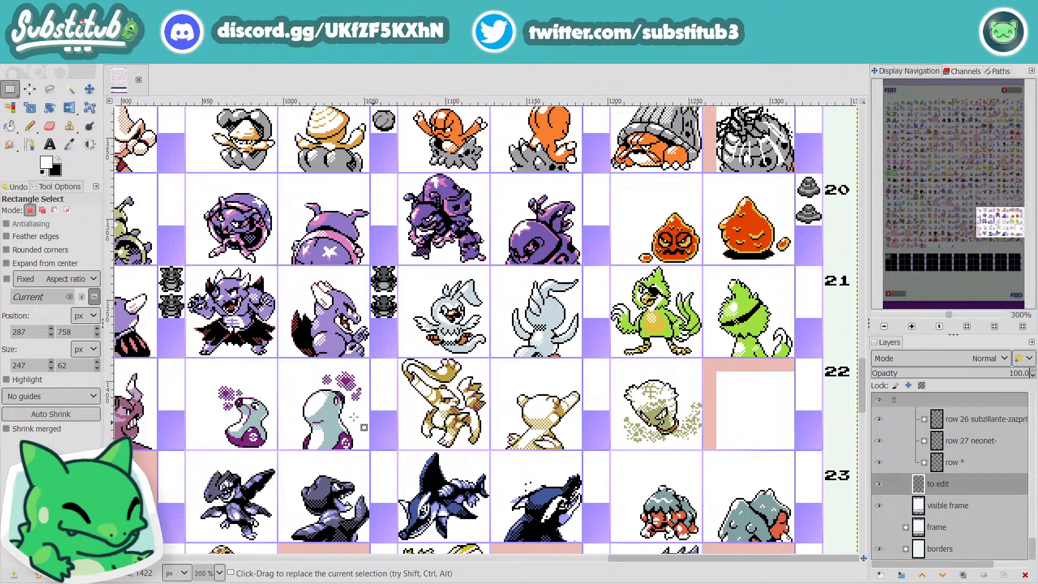
Step: Box-select the front and back sprites of the pale teal creature with purple puffs in row 22, 114 × 57 px
drag(653, 555, 554, 565)
scroll(647, 527, up, 3)
scroll(670, 487, down, 3)
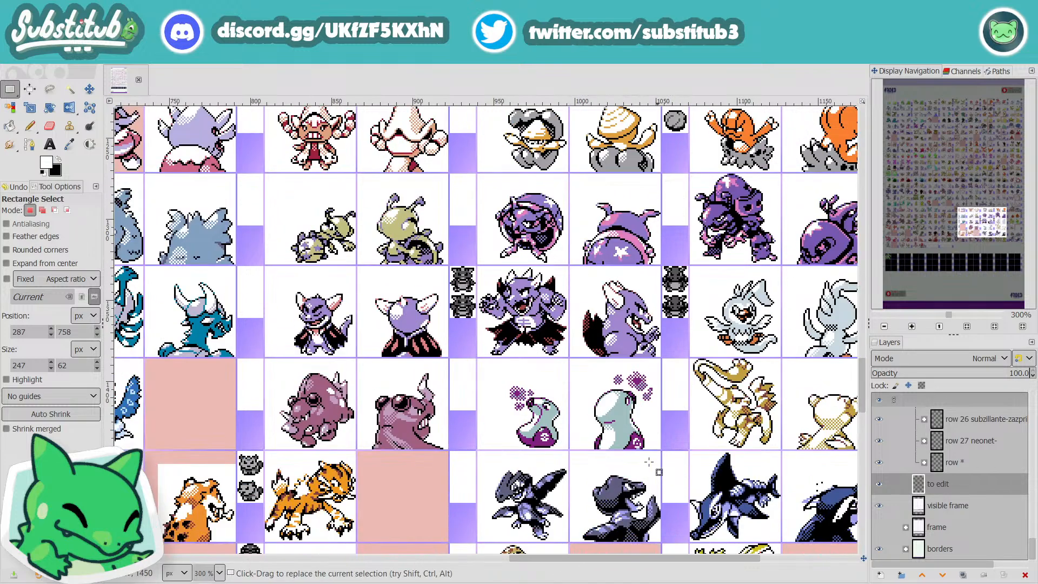
drag(476, 358, 661, 451)
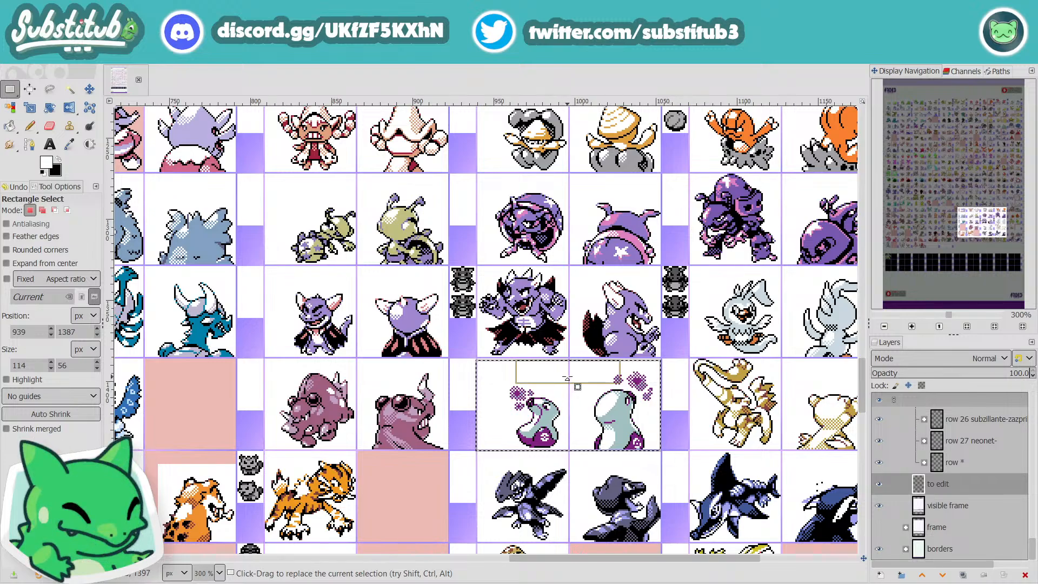
drag(567, 379, 570, 372)
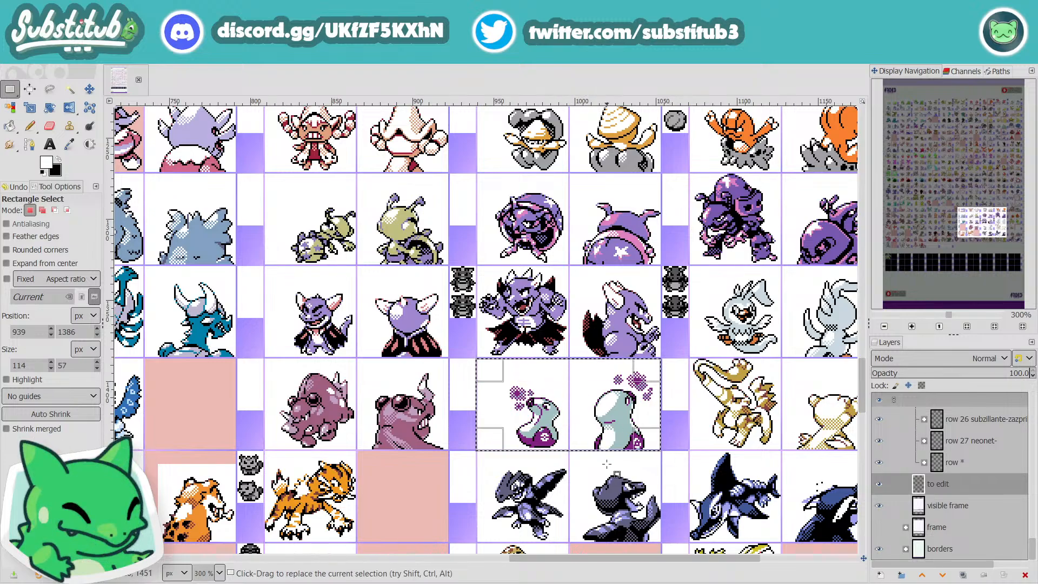
Step: Examine rows 19 to 23 back to the first columns, and the first columns' sprites up to row 13
drag(612, 558, 408, 581)
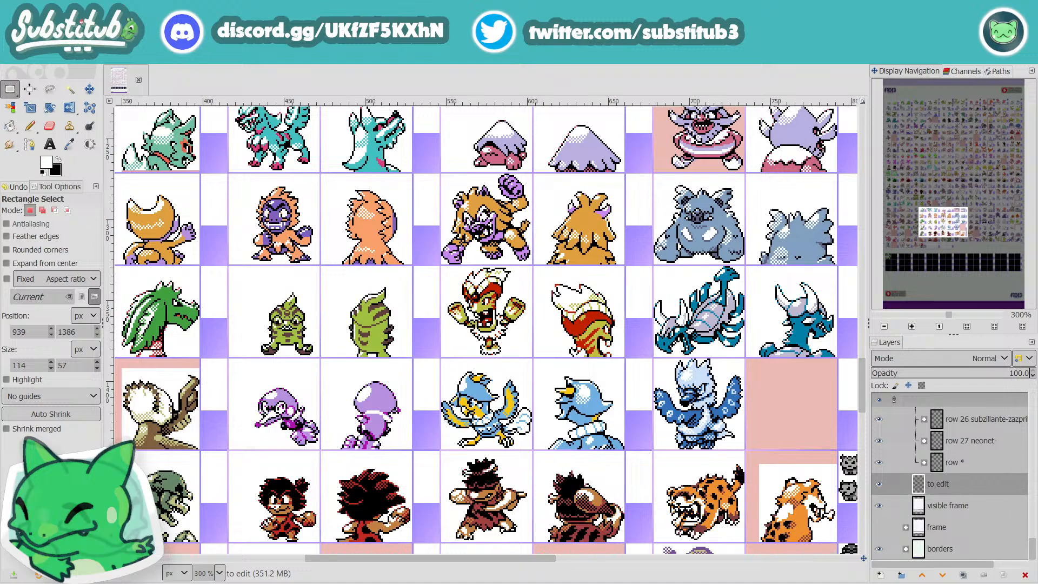
drag(407, 581, 229, 582)
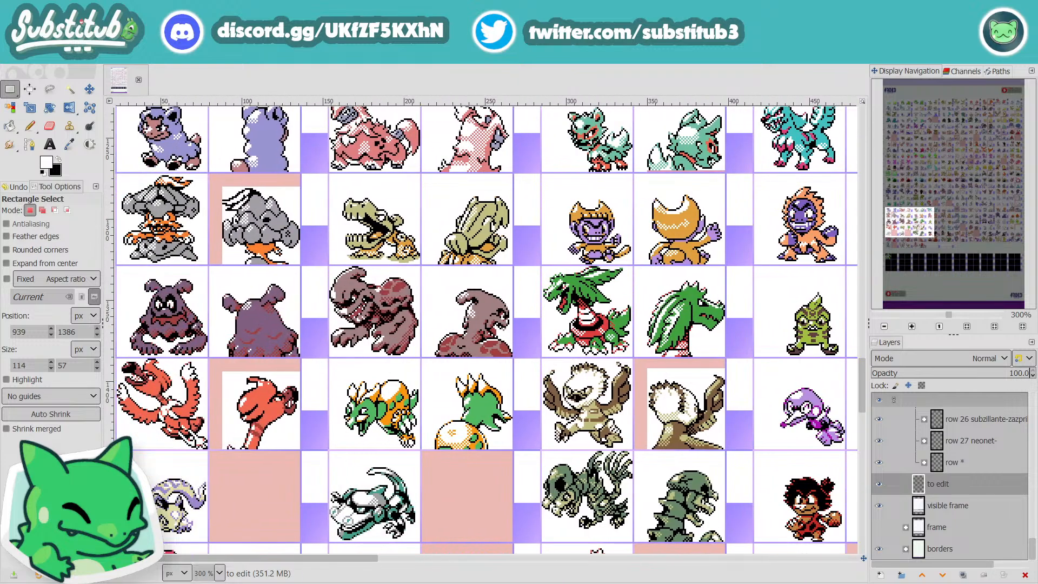
scroll(341, 550, up, 9)
scroll(352, 559, up, 4)
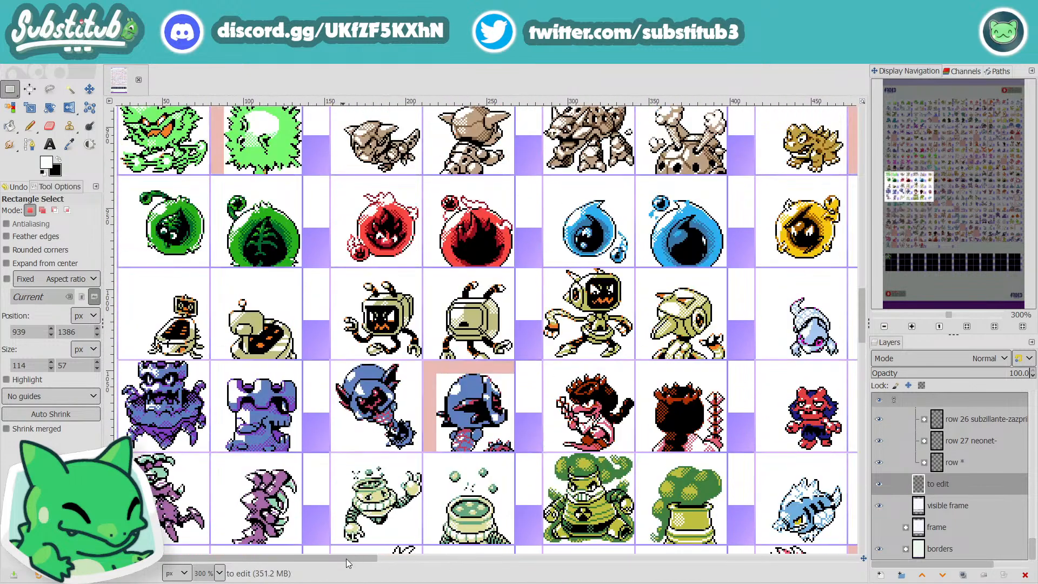
Step: Examine the last columns' sprites from row 12 down to row 24, comparing rows 12 to 16 with the rows below
scroll(352, 558, left, 1)
drag(371, 560, 913, 564)
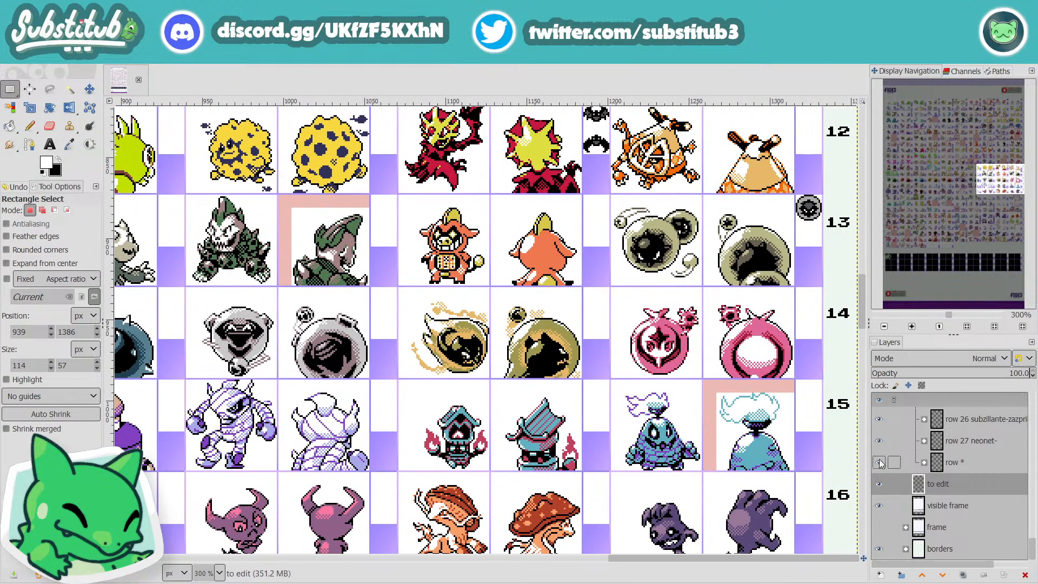
drag(781, 560, 780, 583)
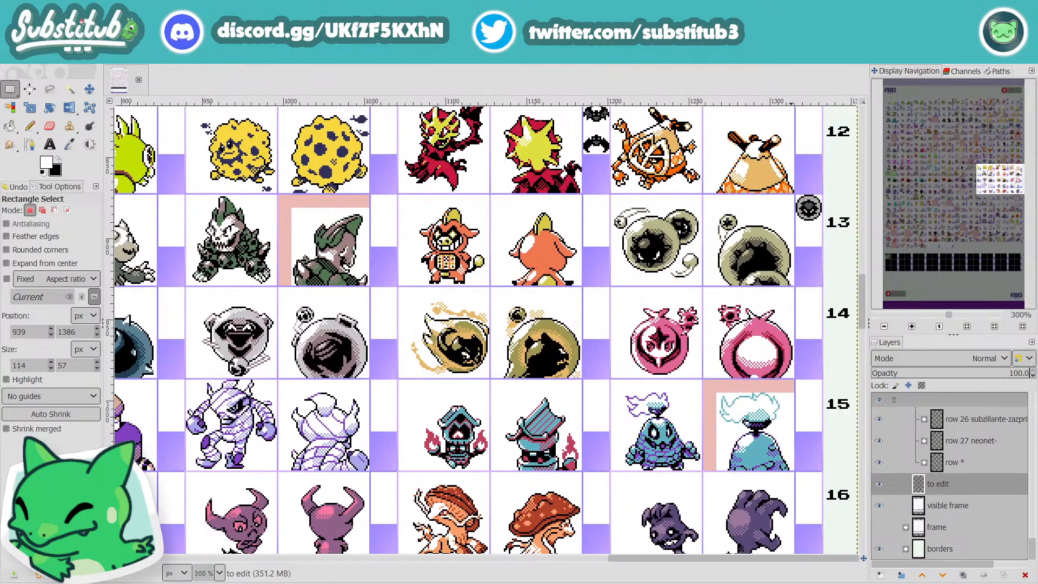
scroll(646, 509, down, 10)
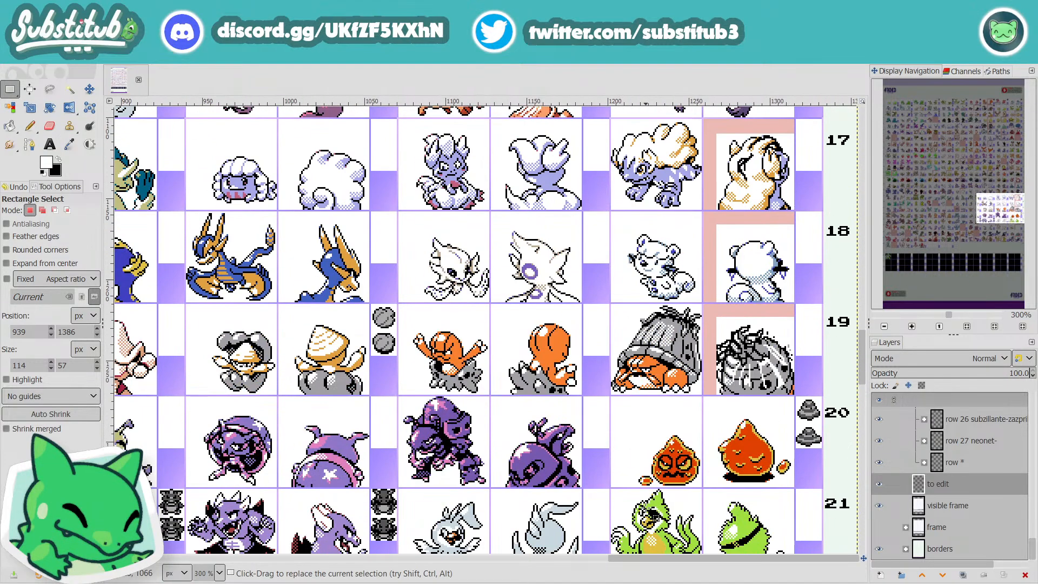
scroll(655, 510, down, 3)
scroll(655, 510, up, 14)
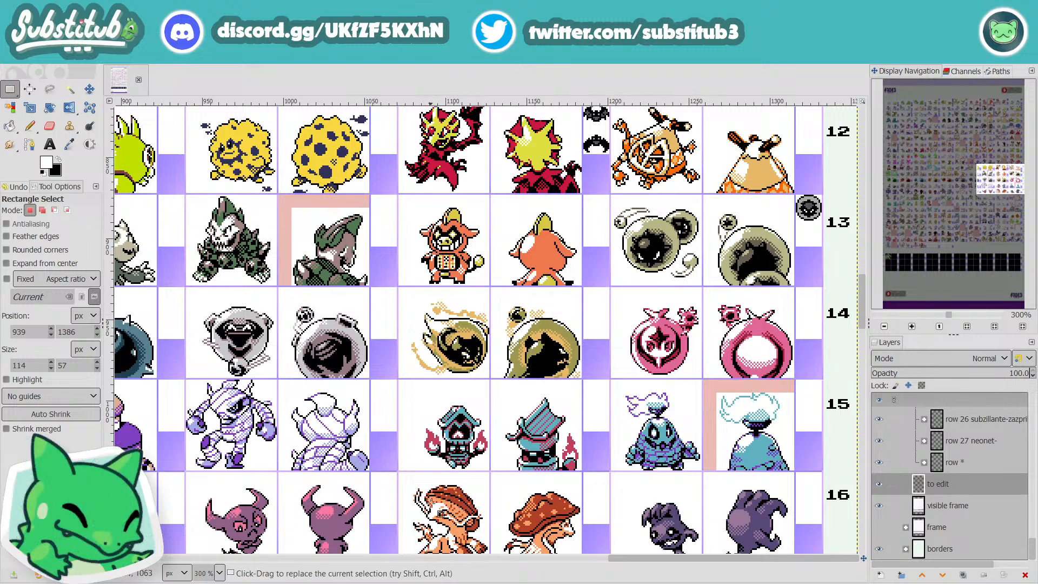
scroll(442, 514, down, 3)
scroll(567, 513, down, 18)
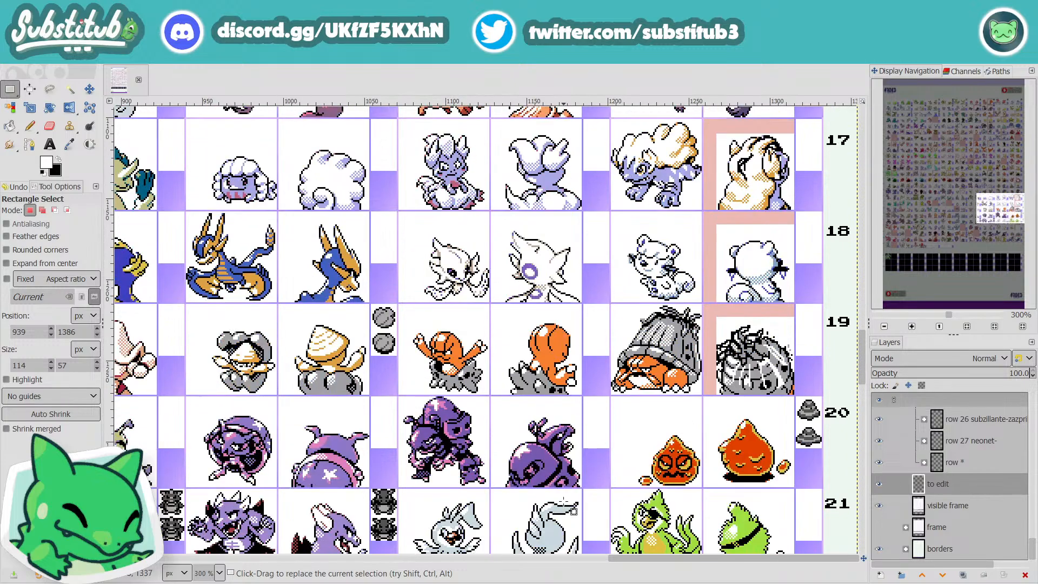
scroll(591, 513, down, 3)
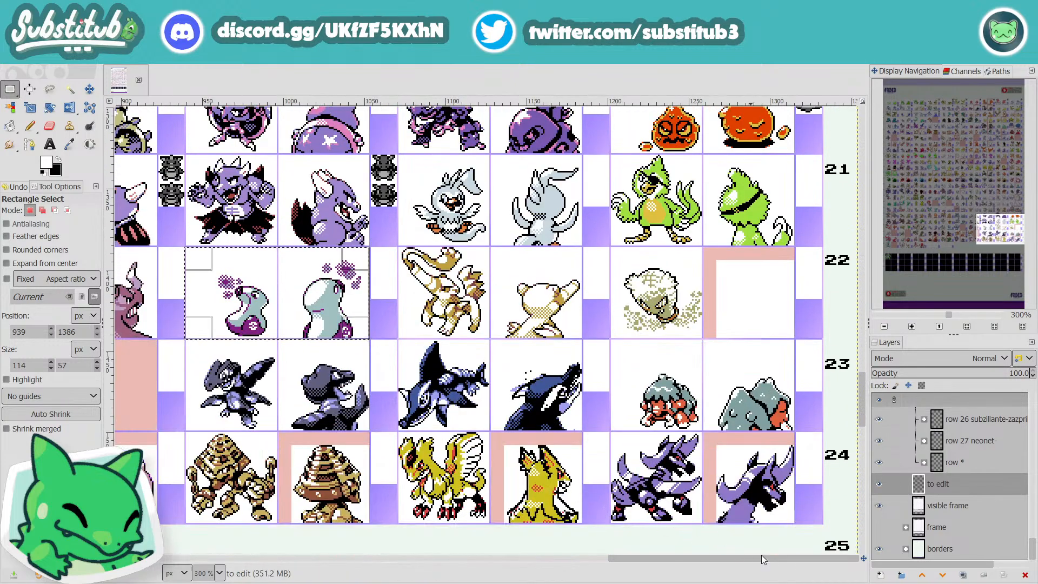
Step: Examine the first columns' sprites from row 24 up to row 1, and rows 2 to 5 in those columns
drag(755, 558, 239, 580)
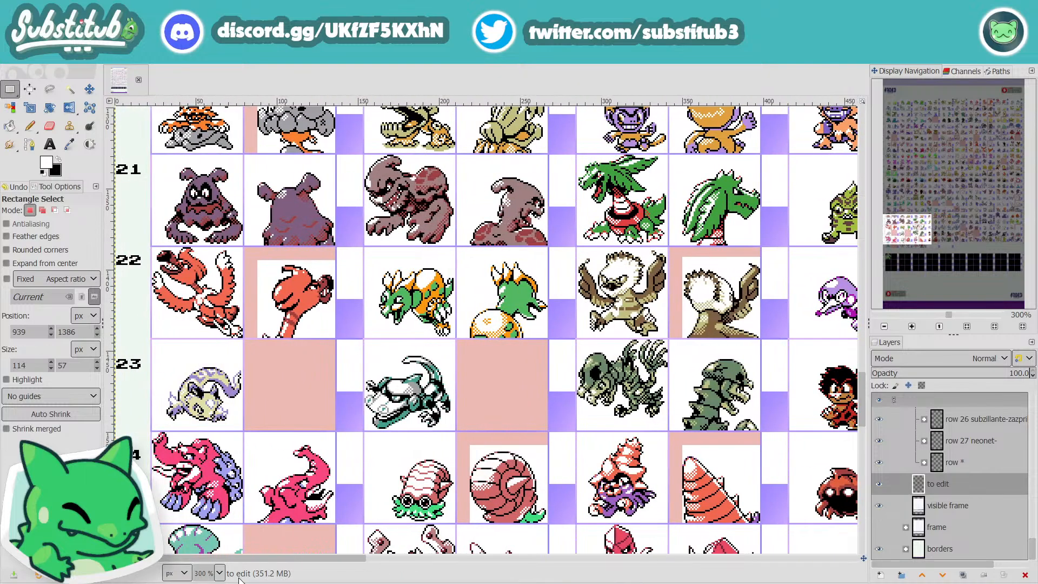
scroll(274, 505, up, 3)
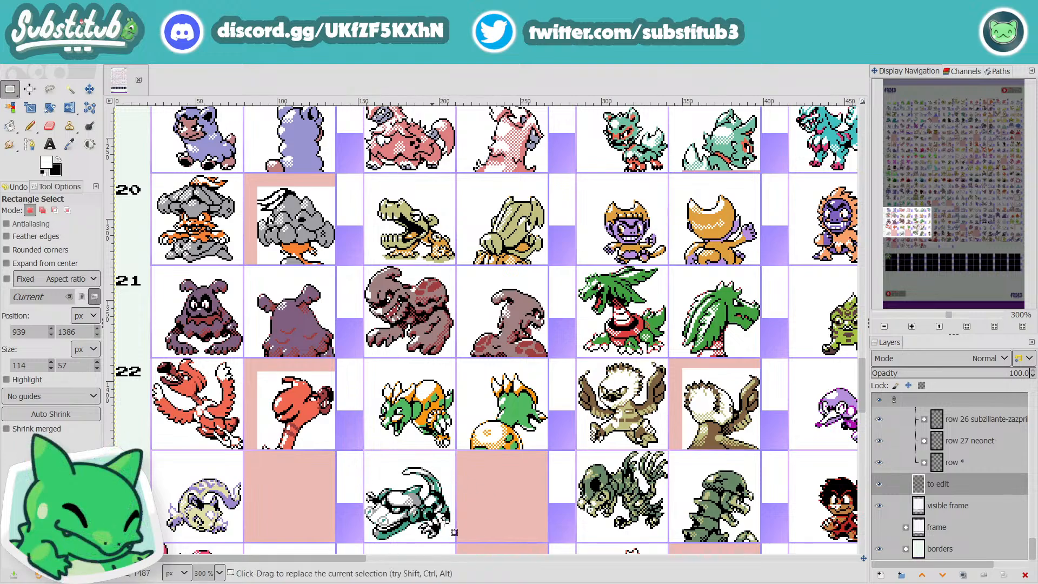
scroll(458, 542, up, 3)
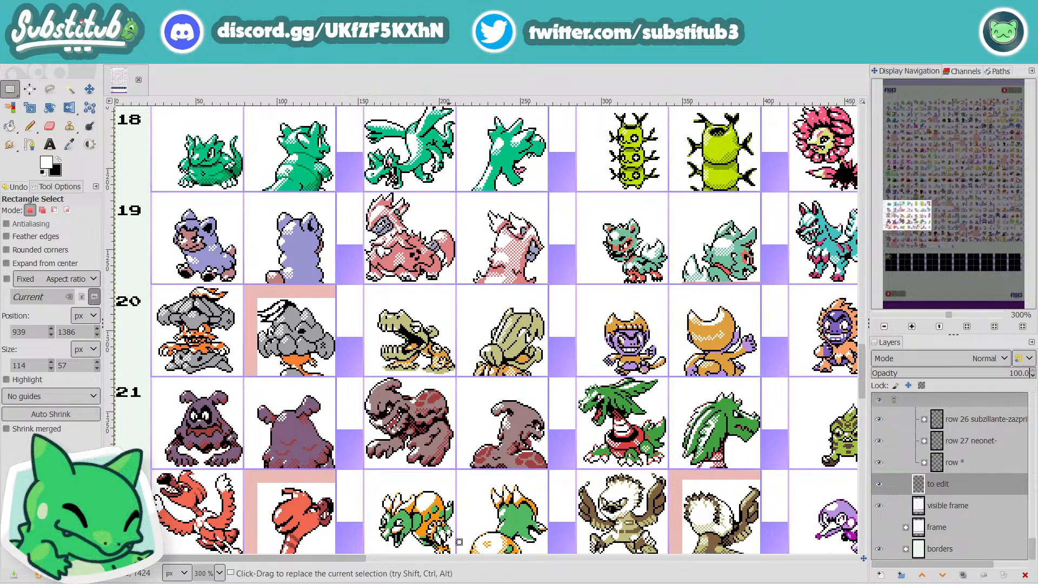
scroll(459, 542, down, 3)
scroll(459, 541, up, 10)
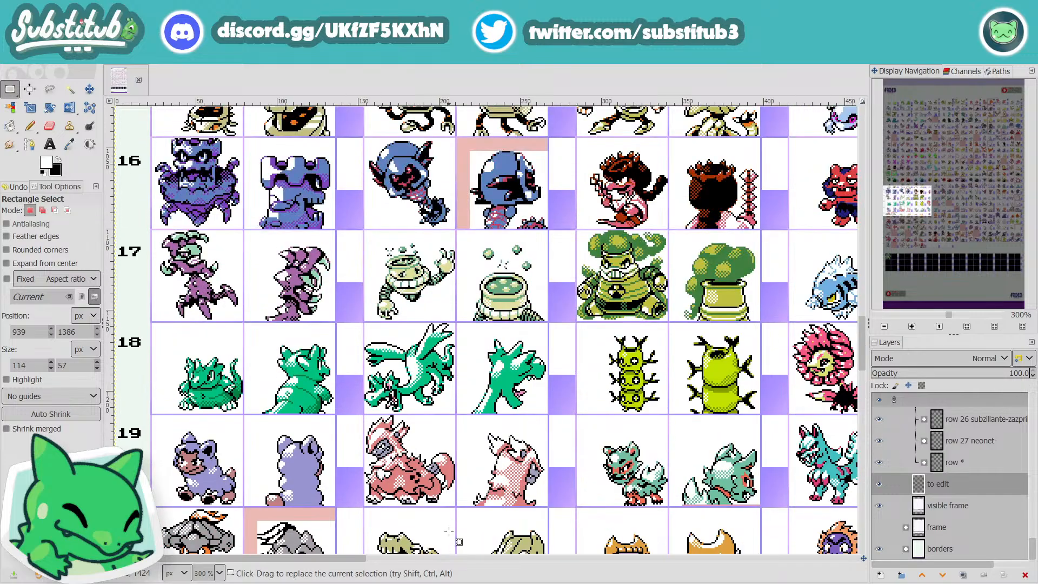
scroll(449, 532, up, 20)
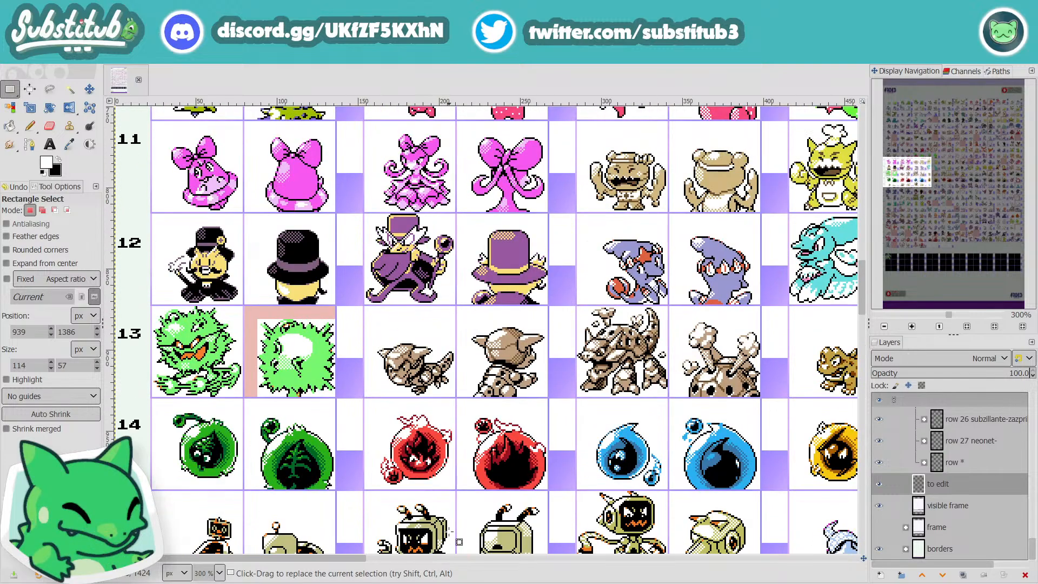
scroll(449, 531, up, 20)
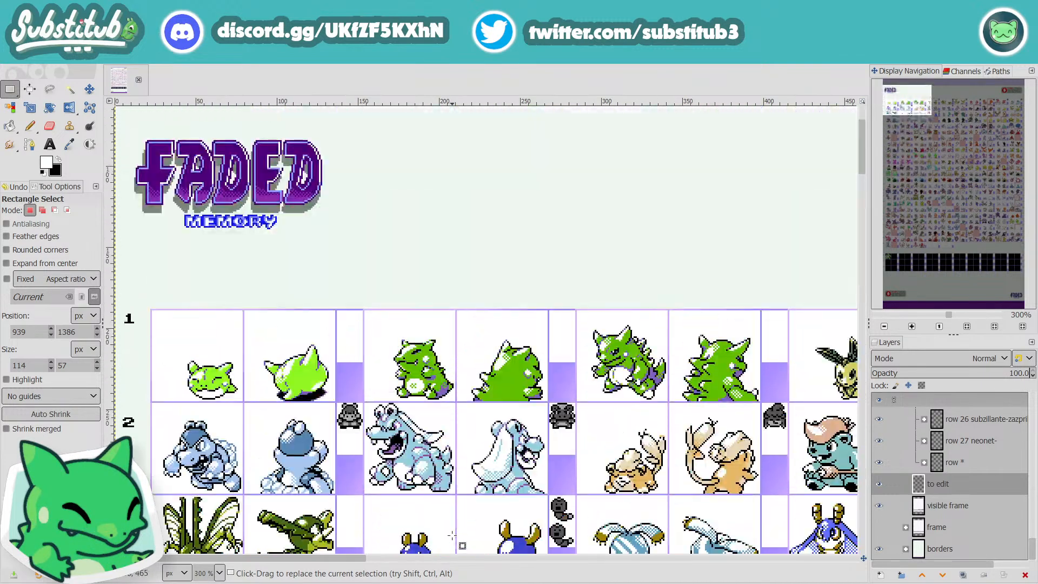
scroll(454, 538, down, 3)
scroll(454, 538, down, 3)
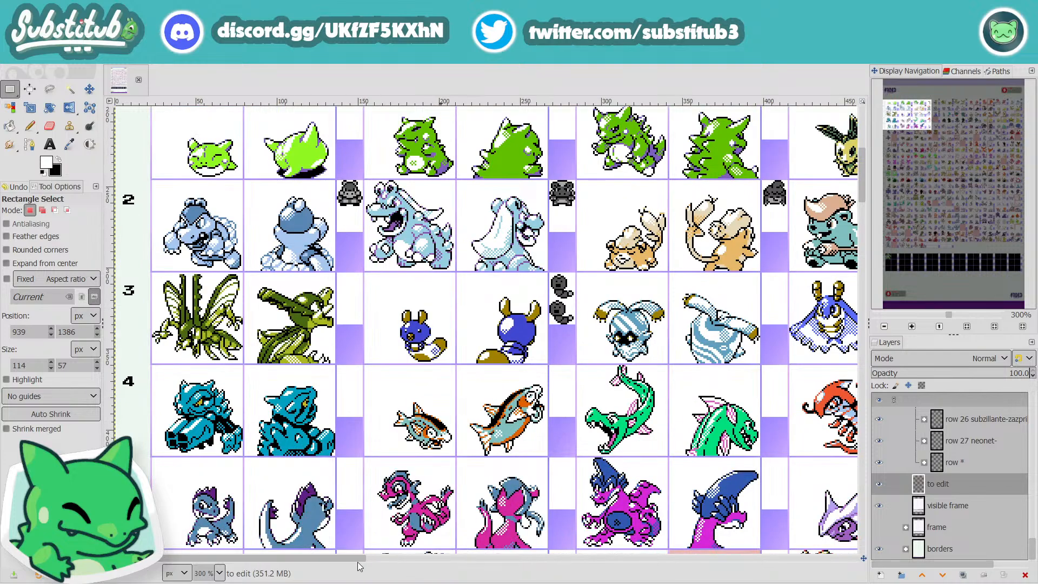
Step: Box-select the front and back sprites of the three pale purple creatures in row 5, about 373 × 48 px
drag(358, 563, 579, 553)
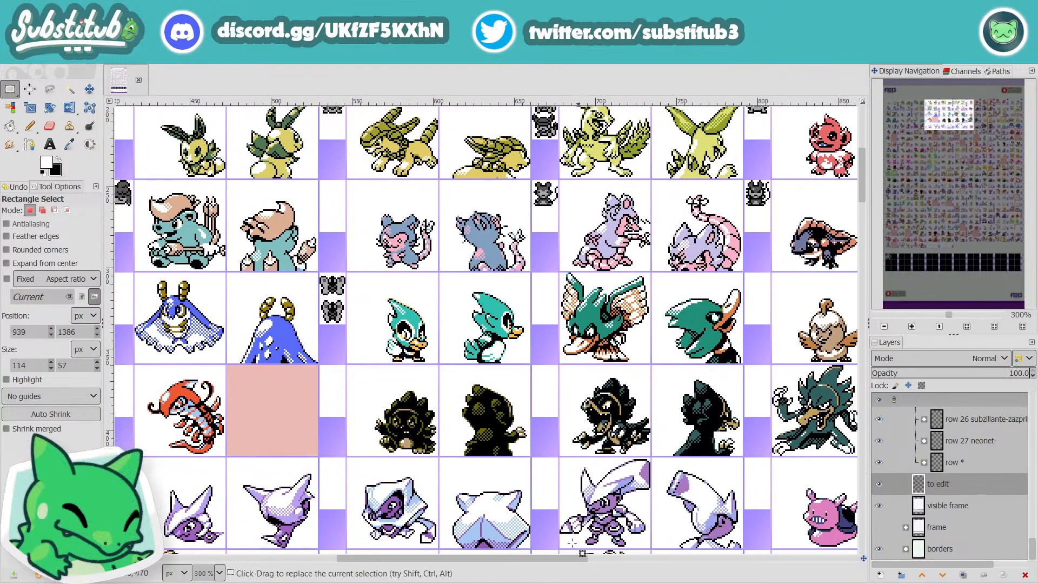
scroll(329, 472, down, 3)
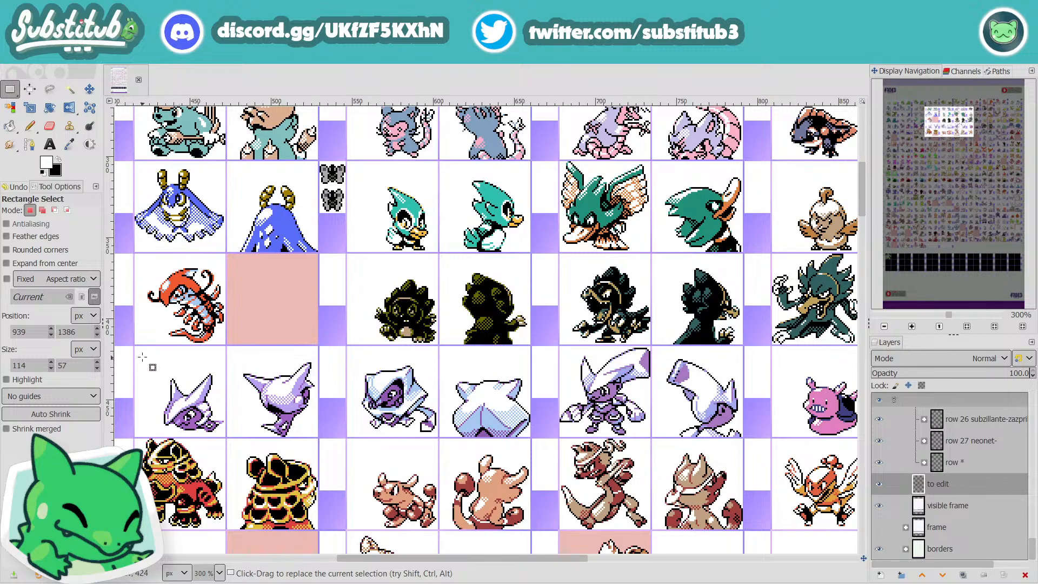
drag(142, 358, 746, 433)
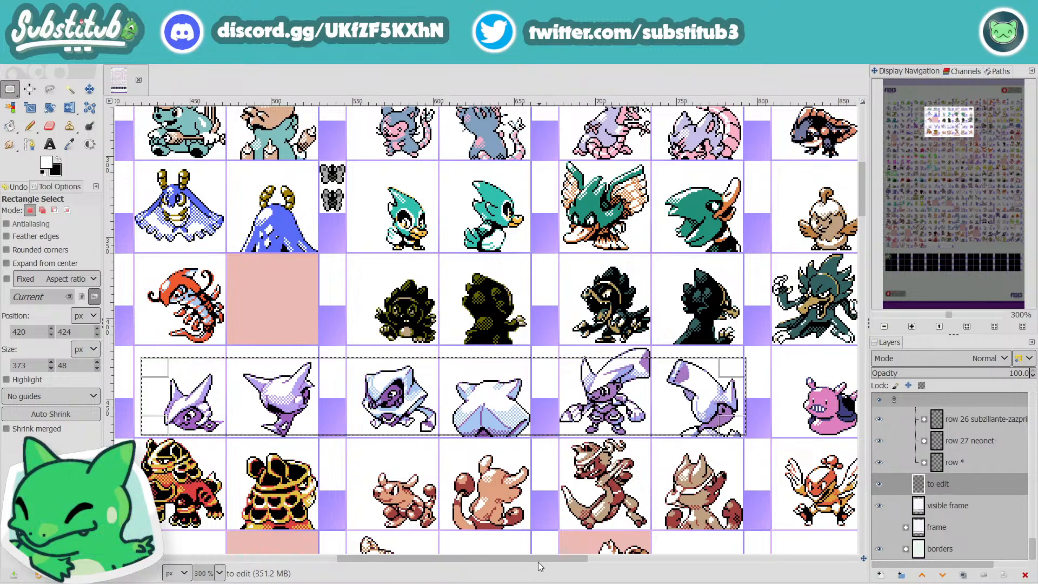
Step: Examine the first columns' sprites in rows 3 to 11, and the last columns' sprites in rows 12 to 23
drag(539, 563, 335, 557)
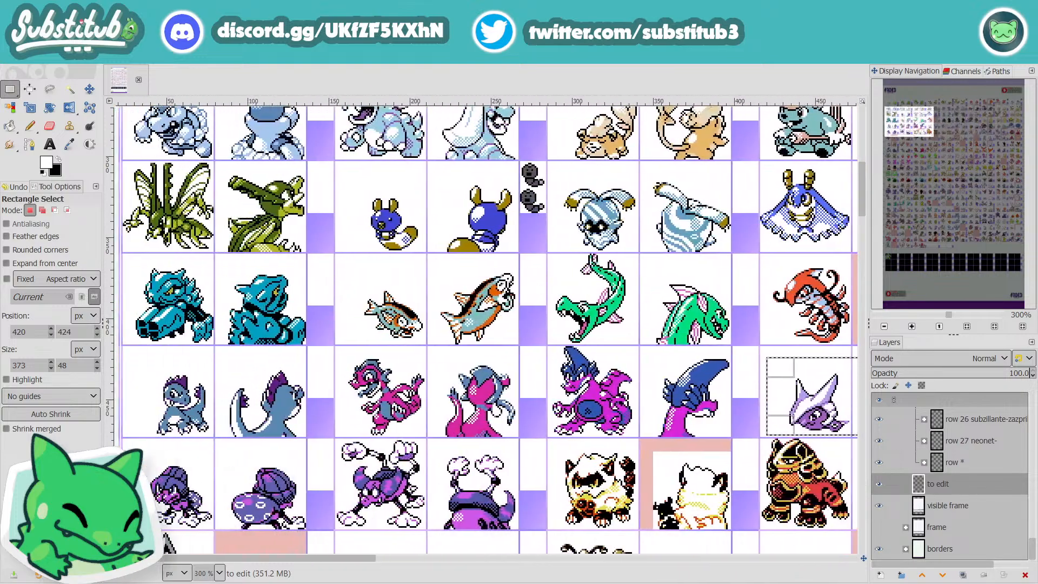
scroll(446, 531, down, 5)
scroll(447, 531, down, 3)
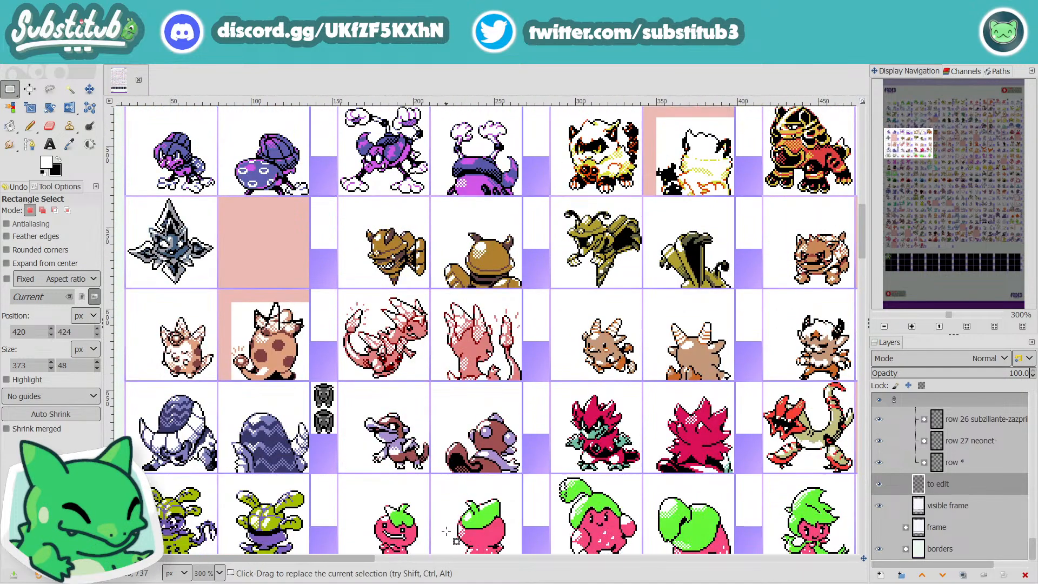
scroll(446, 531, down, 3)
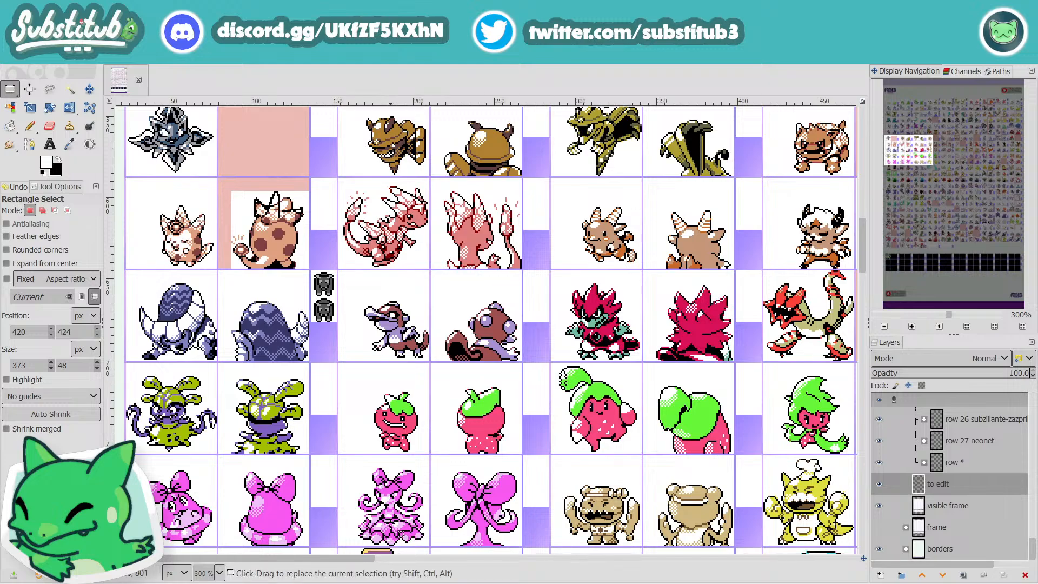
scroll(387, 521, down, 3)
drag(359, 565, 852, 554)
scroll(492, 477, down, 2)
scroll(492, 477, down, 10)
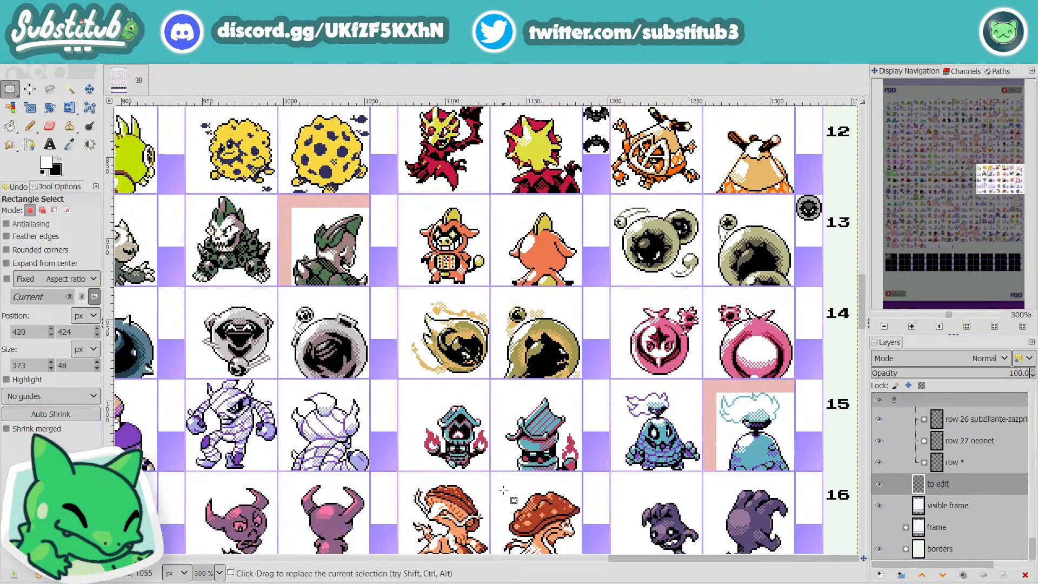
scroll(531, 518, down, 10)
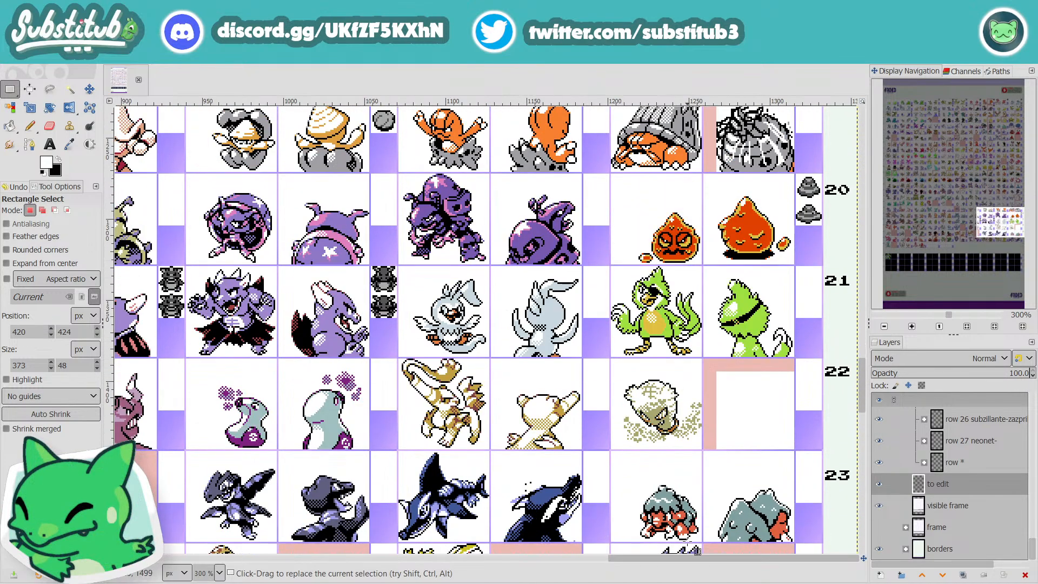
Step: Examine the middle columns' sprites, comparing rows 3 to 6 and 11 to 19 with the lower rows up to 23
drag(697, 558, 463, 582)
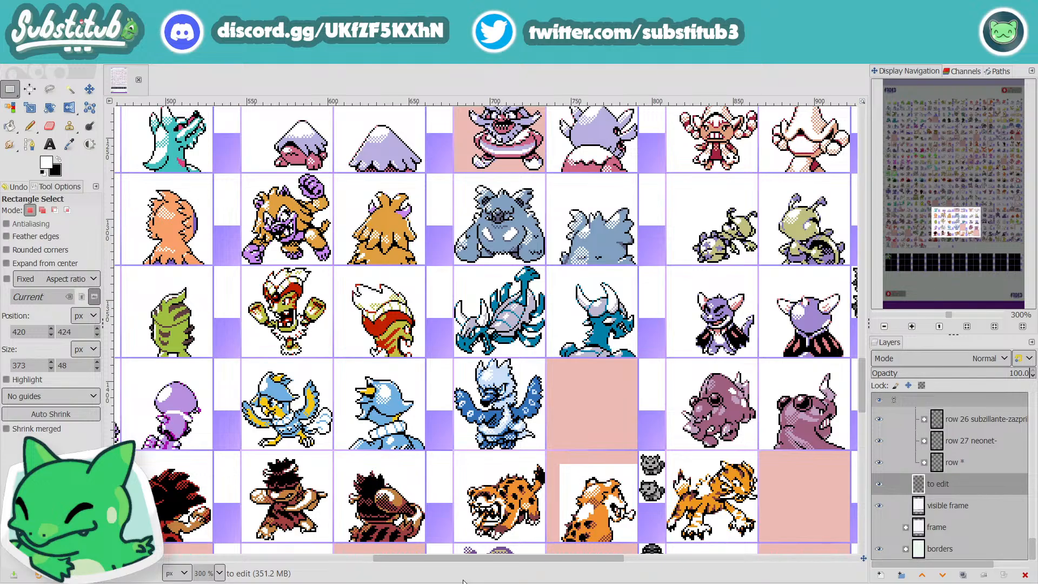
scroll(533, 529, up, 20)
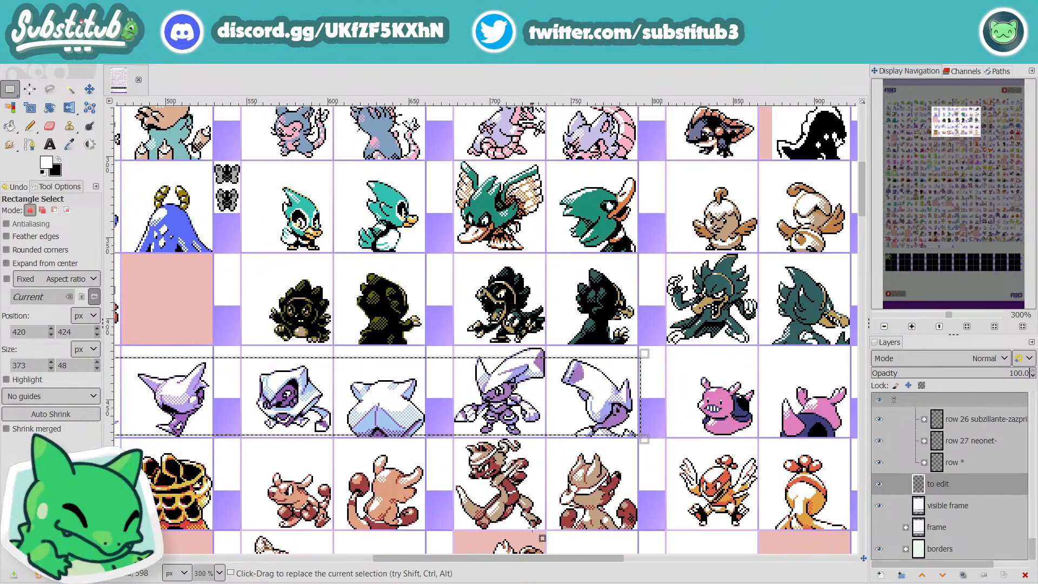
drag(409, 581, 299, 581)
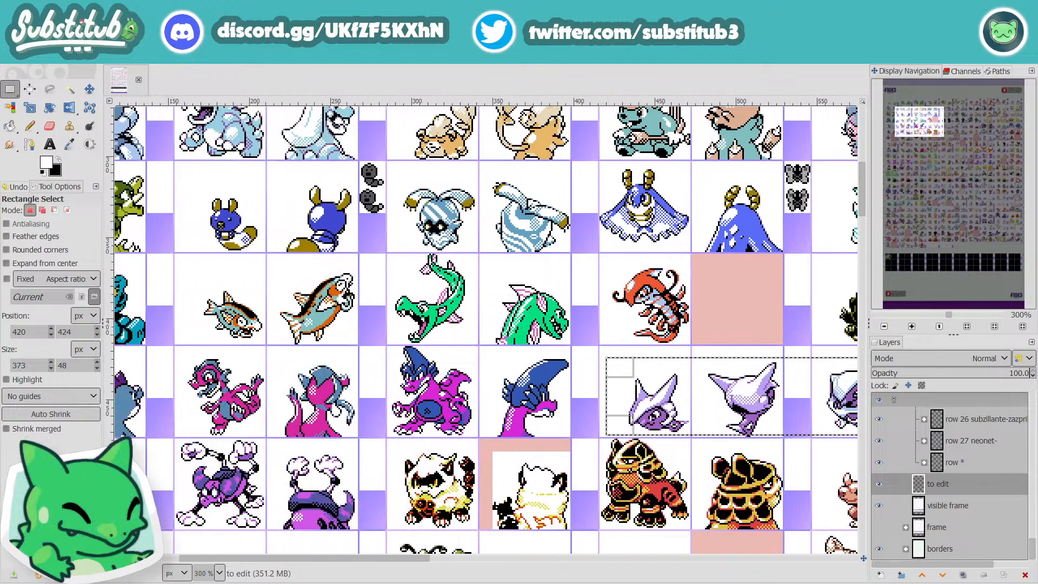
scroll(399, 529, down, 8)
scroll(400, 529, down, 10)
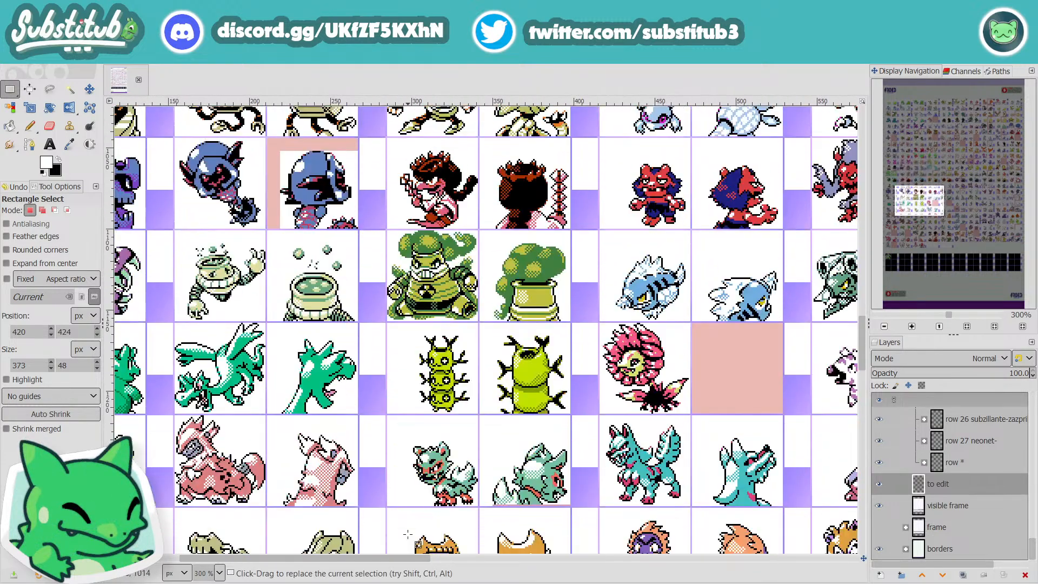
scroll(409, 535, up, 5)
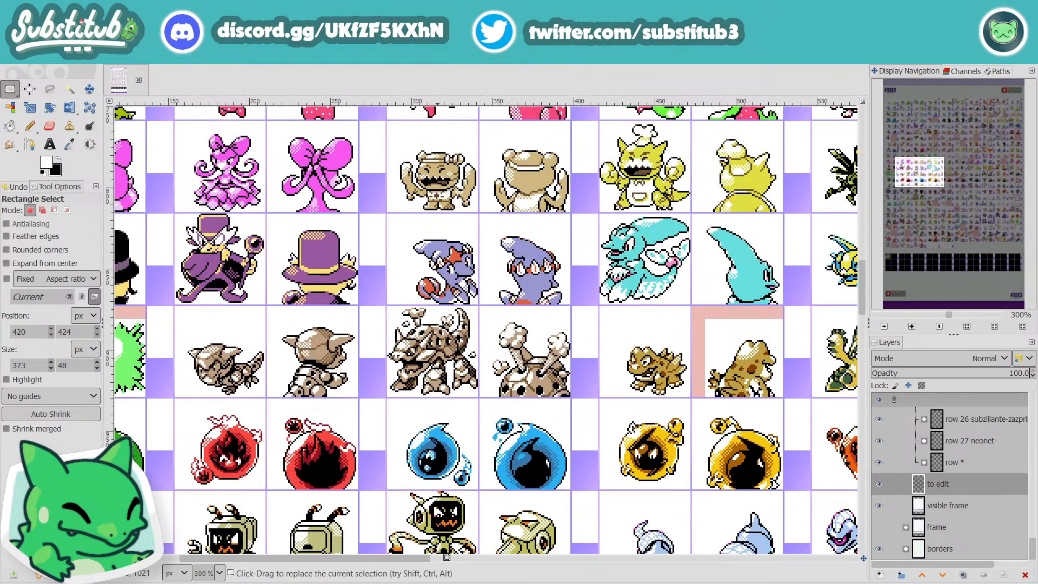
drag(427, 557, 739, 565)
scroll(474, 455, down, 10)
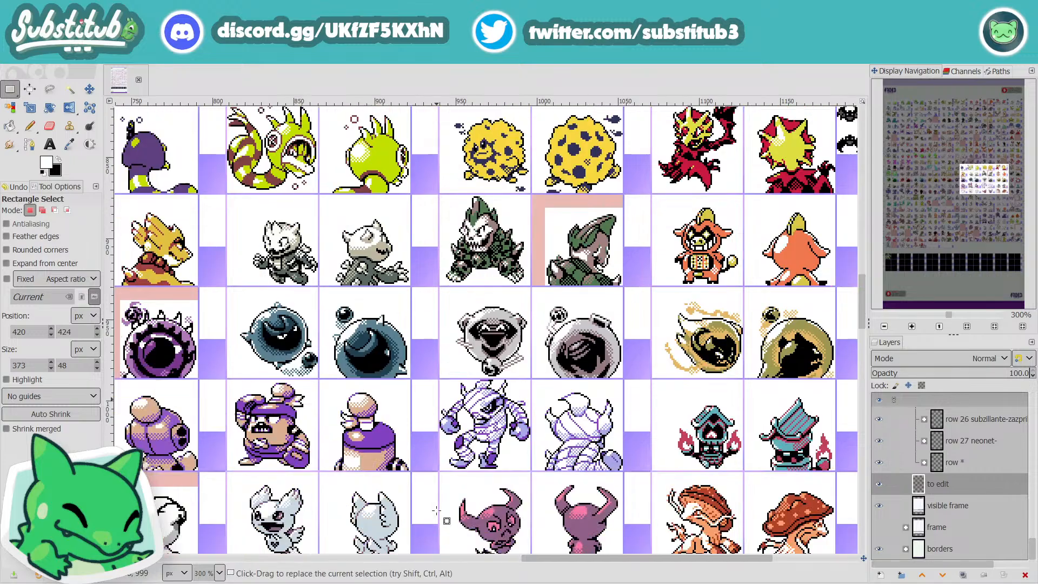
scroll(535, 482, down, 7)
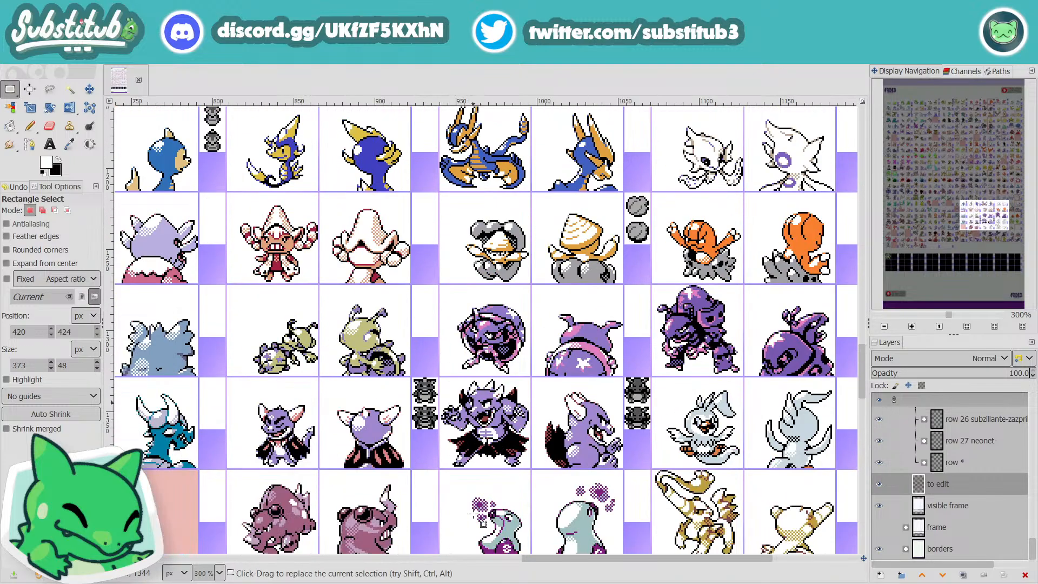
scroll(535, 337, up, 4)
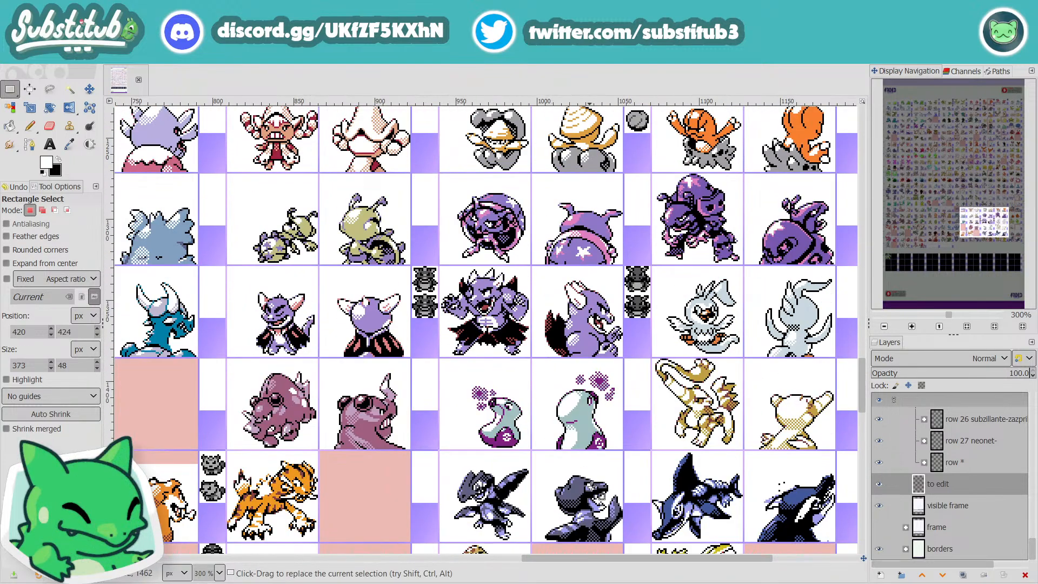
Step: Box-select the front and back sprites of the red crystal creature in row 25, about 127 × 69 px
drag(598, 557, 211, 576)
ctrl+scroll(246, 518, down, 1)
scroll(246, 519, down, 3)
scroll(246, 518, down, 2)
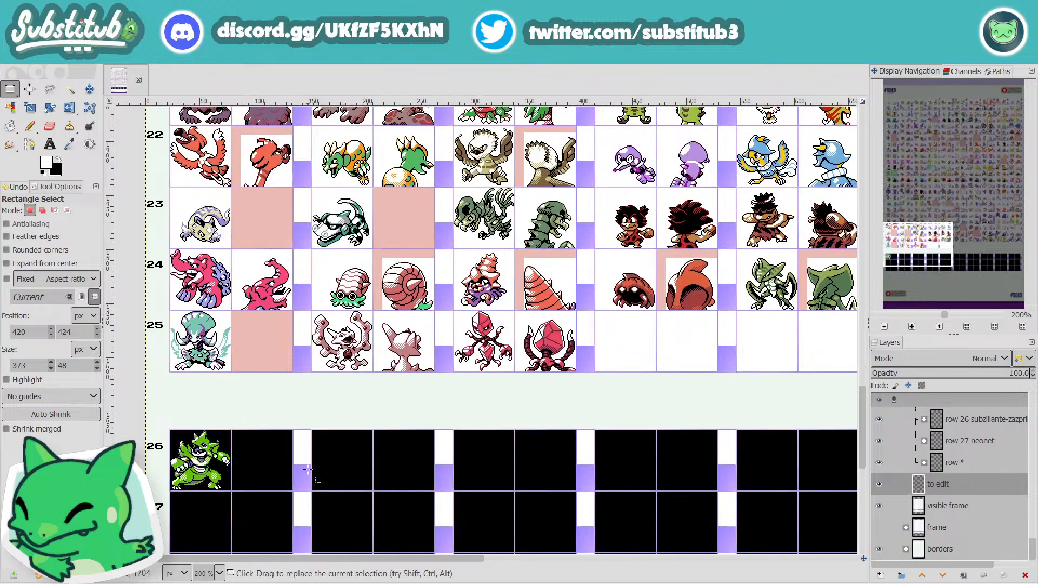
drag(583, 313, 452, 385)
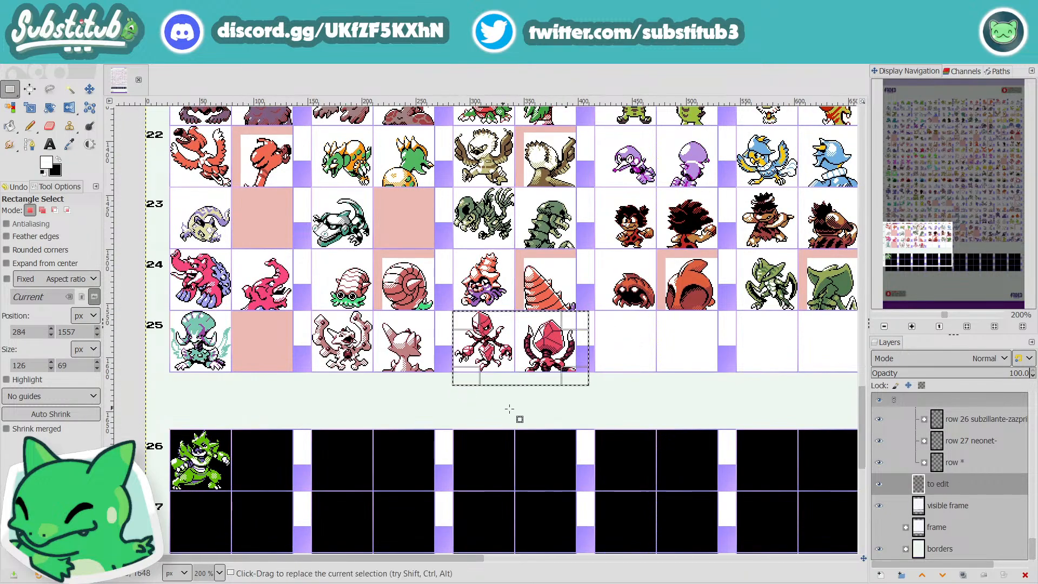
click(539, 408)
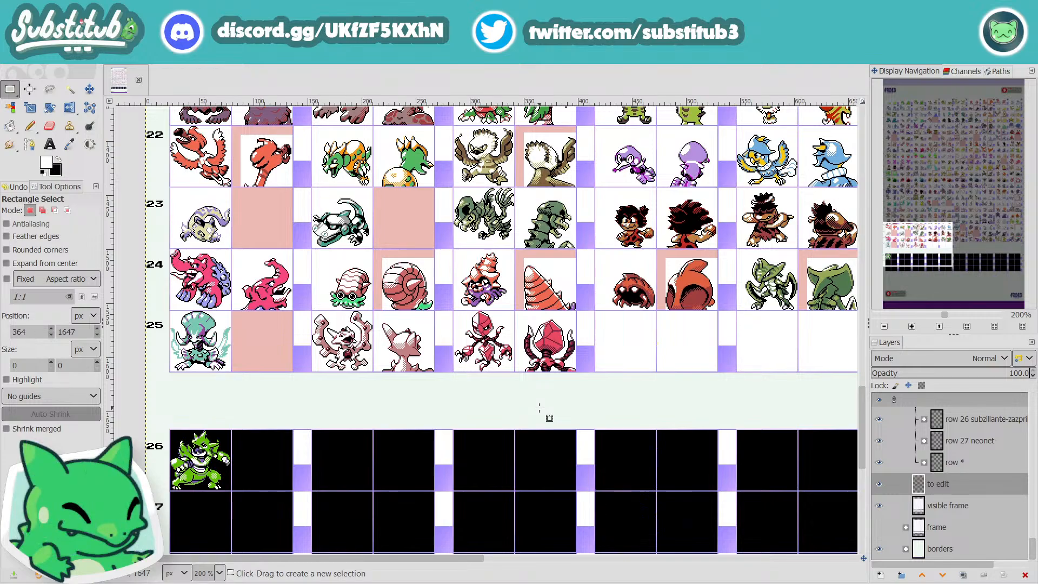
drag(588, 382, 449, 307)
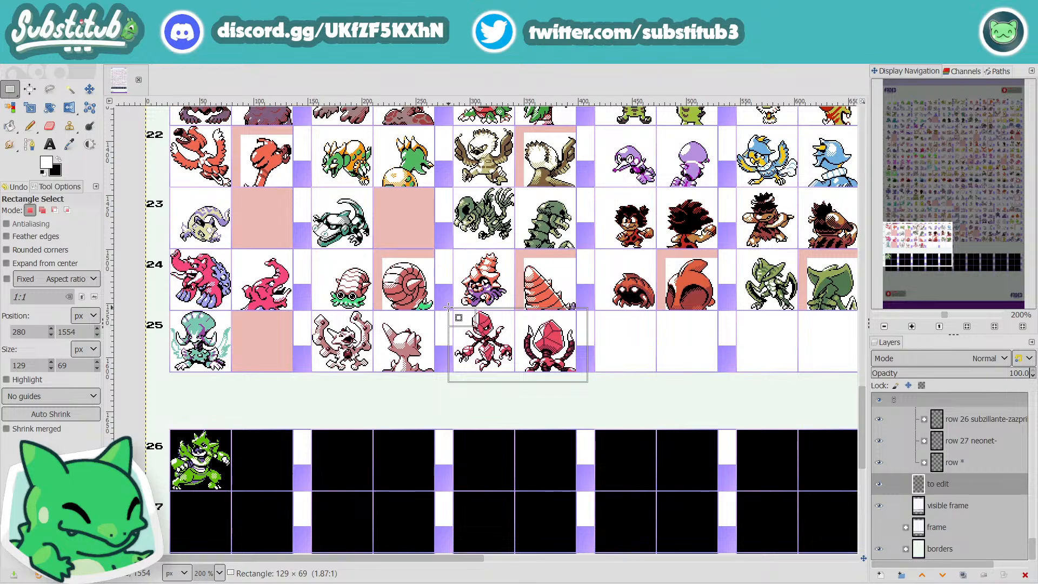
drag(449, 307, 450, 307)
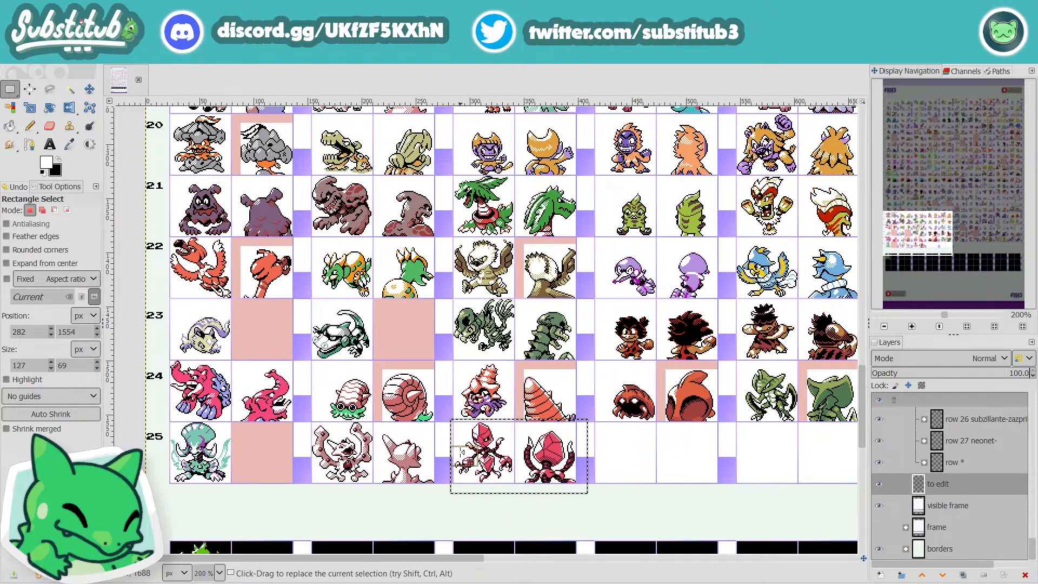
Step: Examine the sprites in rows 16 to 25, then clear the selection around the red crystal creature in row 25
scroll(460, 455, up, 3)
scroll(471, 464, up, 3)
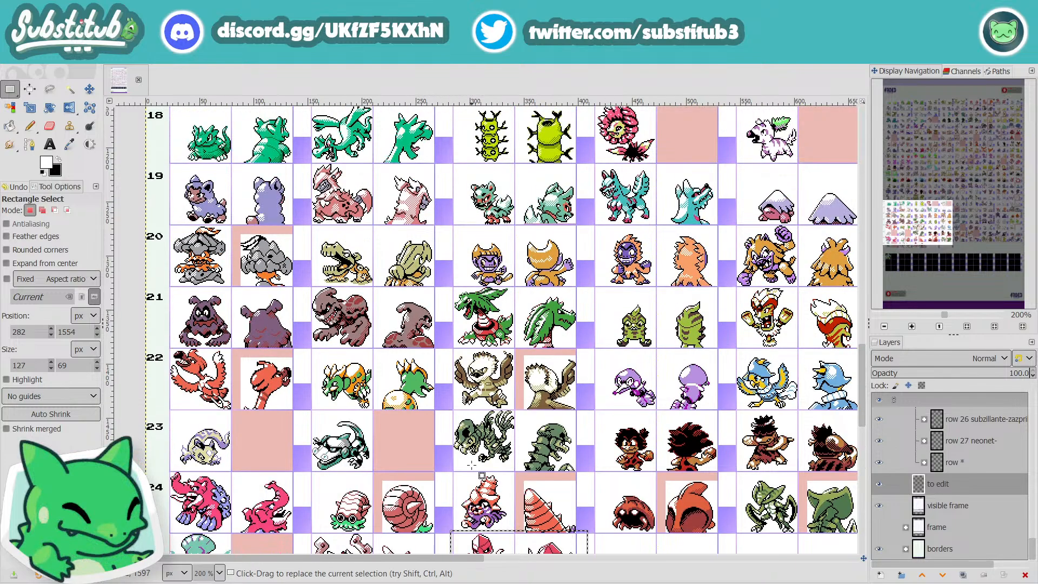
scroll(473, 464, up, 3)
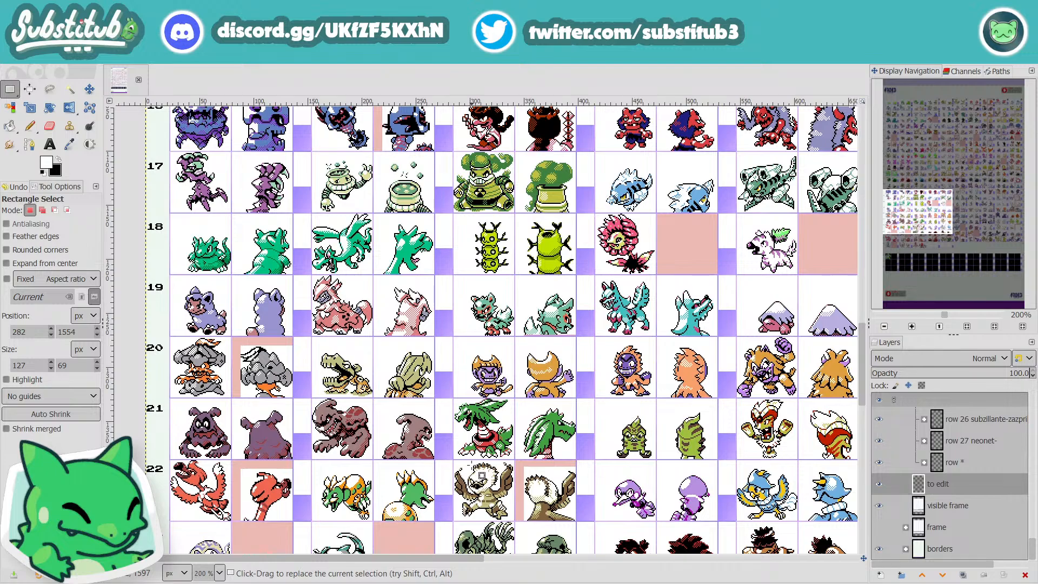
drag(462, 562, 538, 557)
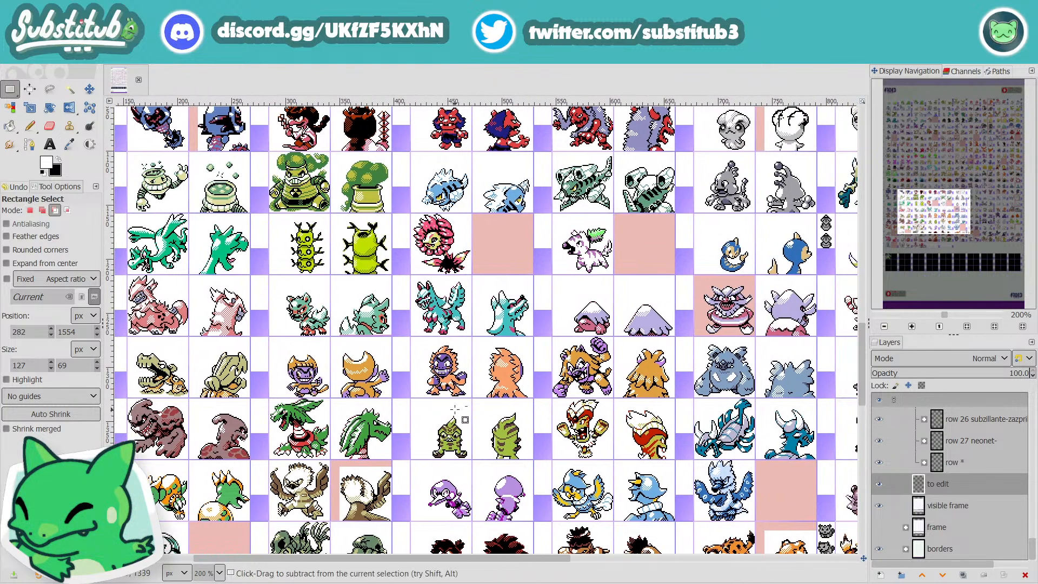
ctrl+scroll(467, 421, up, 2)
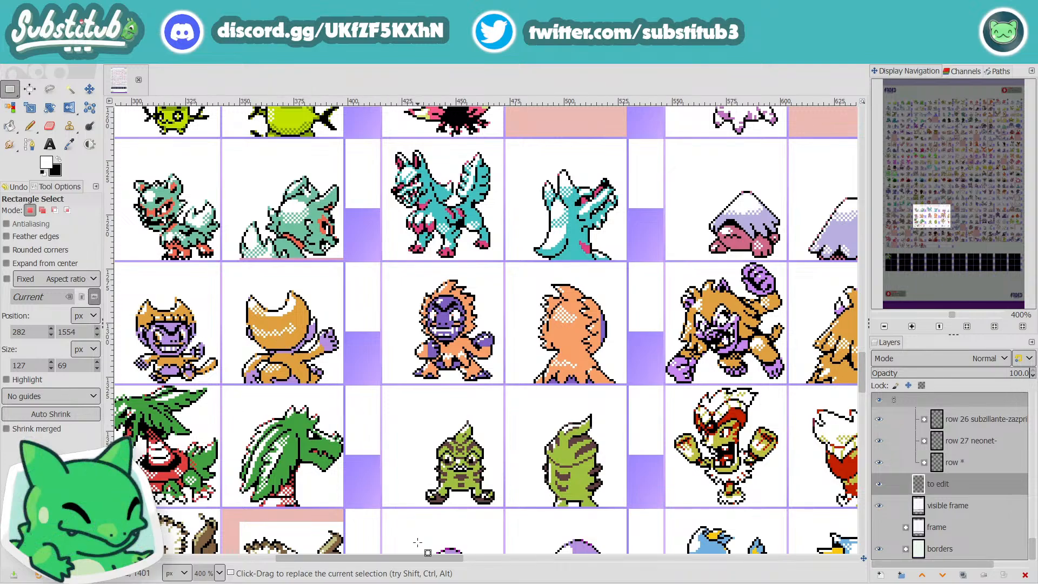
drag(417, 556, 380, 565)
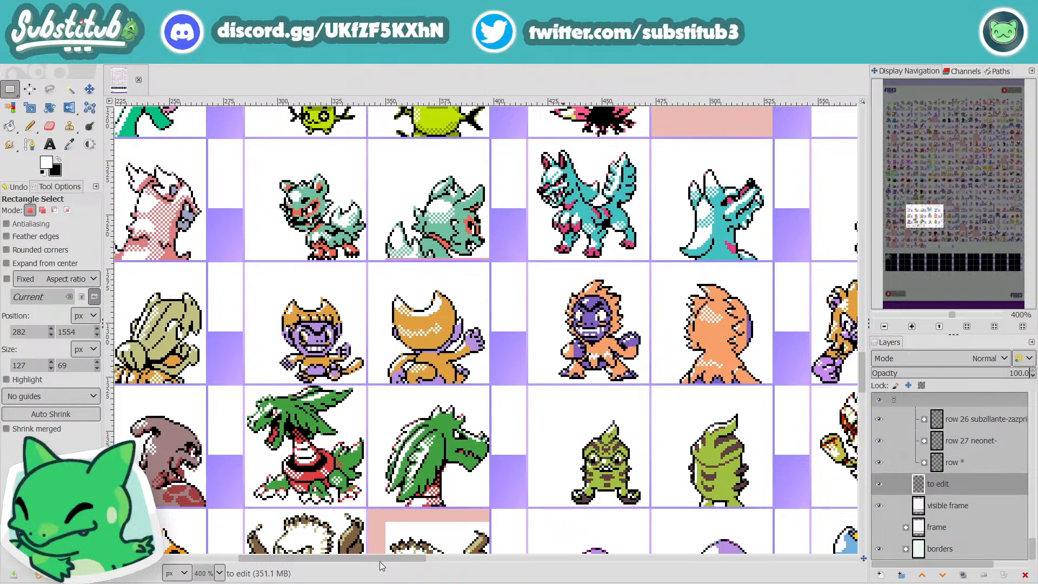
scroll(381, 561, left, 3)
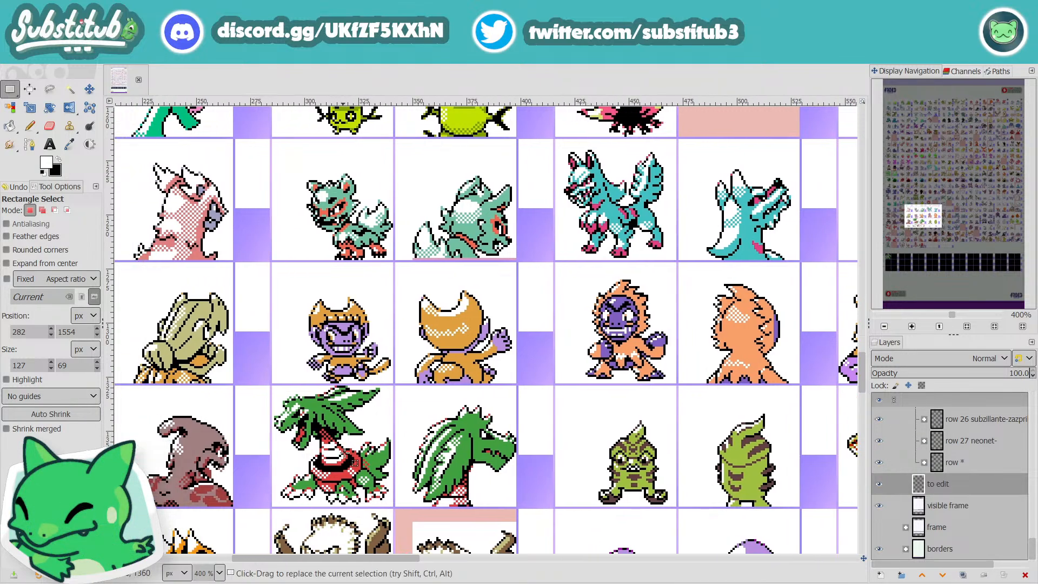
scroll(351, 460, down, 15)
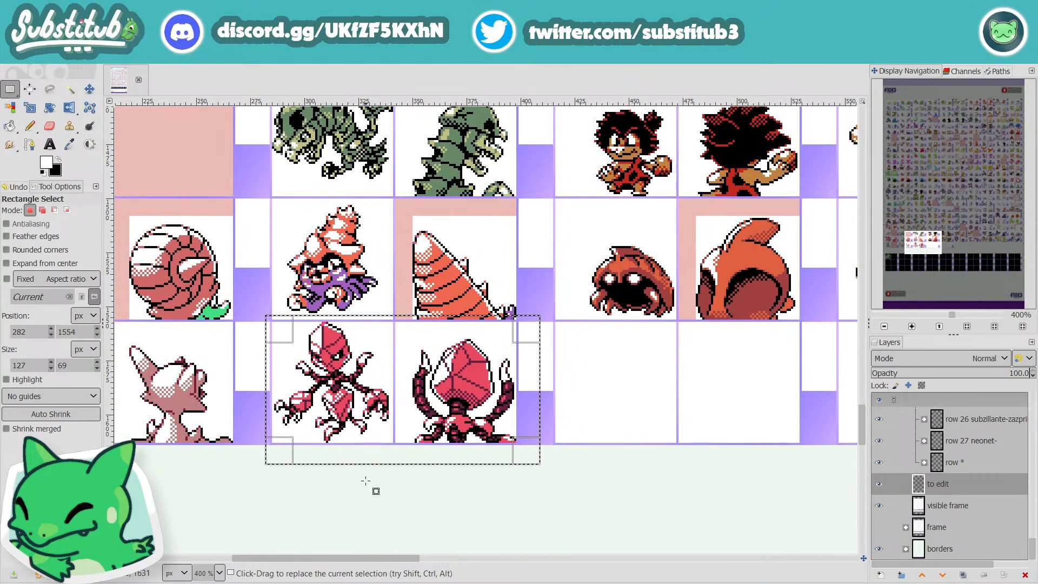
click(416, 513)
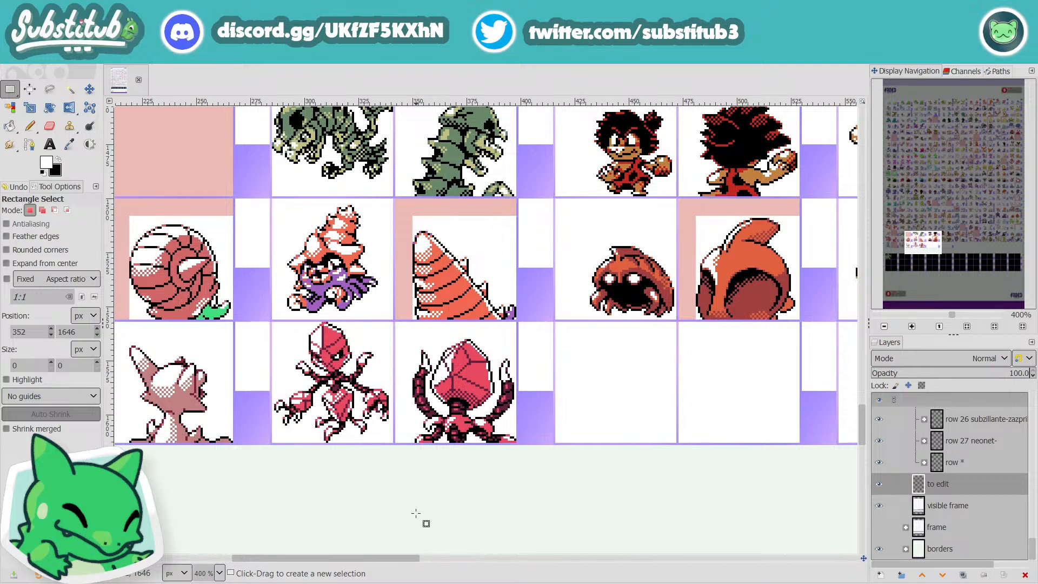
Step: Examine the middle columns' sprites up close, from row 25 up to row 13
scroll(416, 513, up, 7)
scroll(412, 514, down, 6)
scroll(412, 513, up, 3)
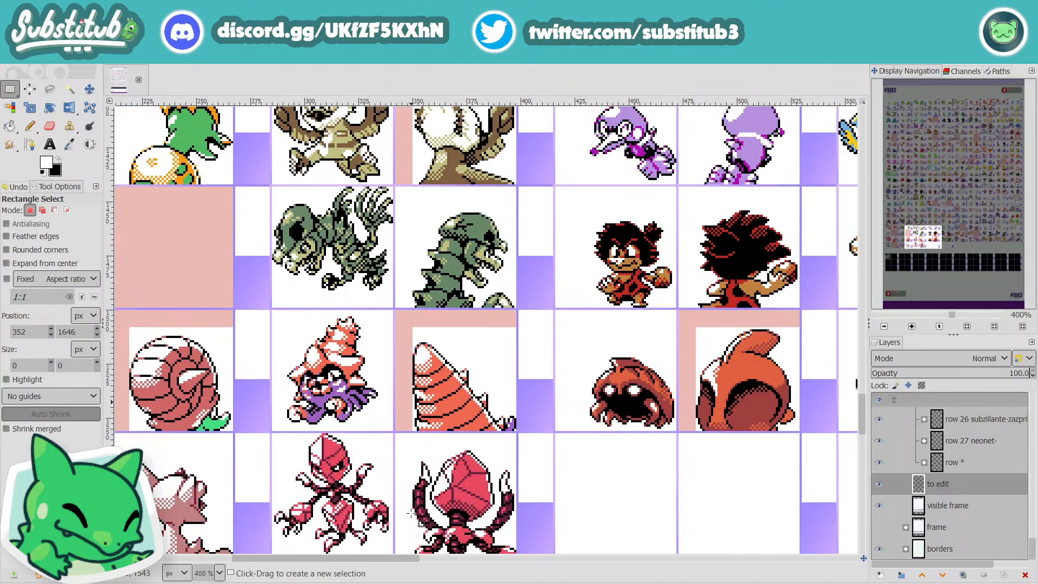
scroll(412, 513, up, 6)
scroll(412, 514, up, 20)
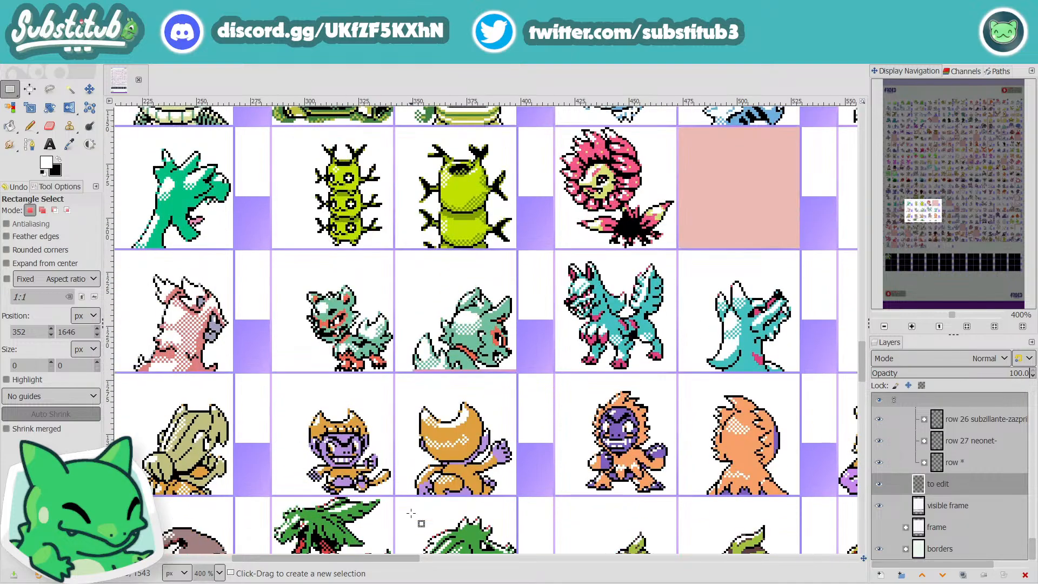
scroll(412, 514, down, 3)
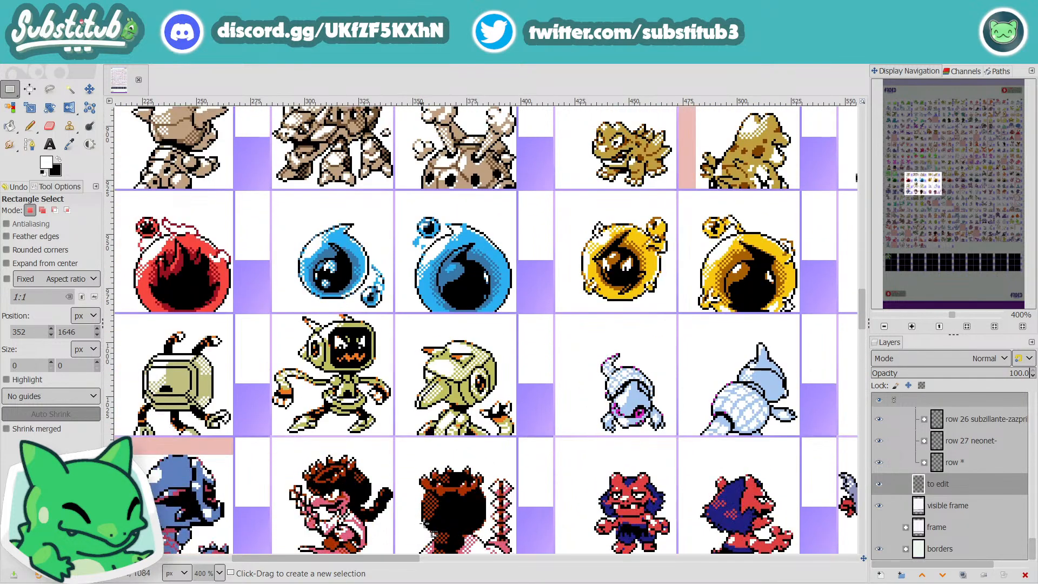
Step: Examine the last columns' sprites in rows 5 to 12, and the middle columns' sprites in rows 3 to 8
drag(411, 566, 862, 562)
scroll(685, 503, up, 10)
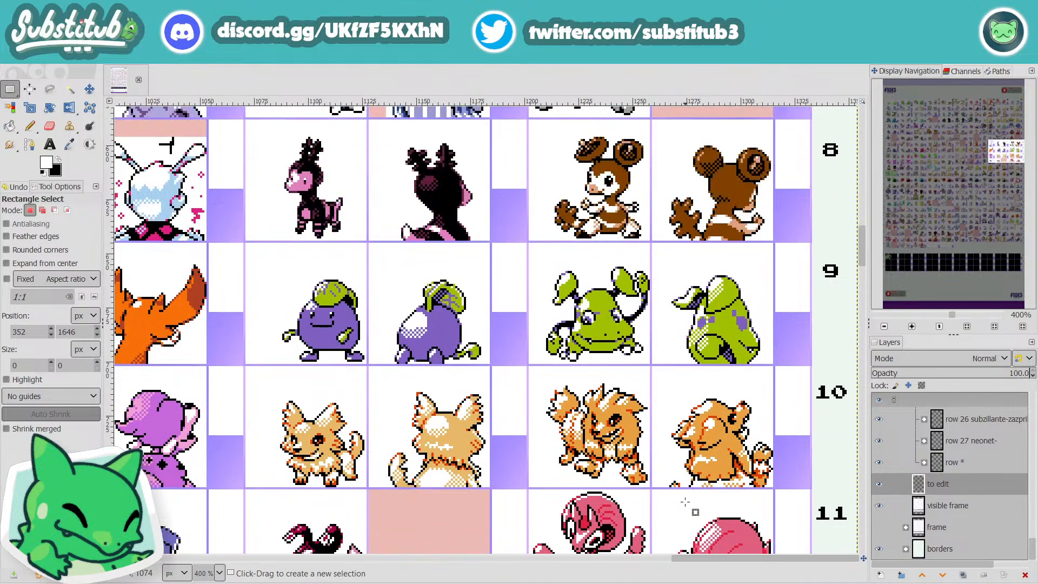
scroll(685, 502, down, 2)
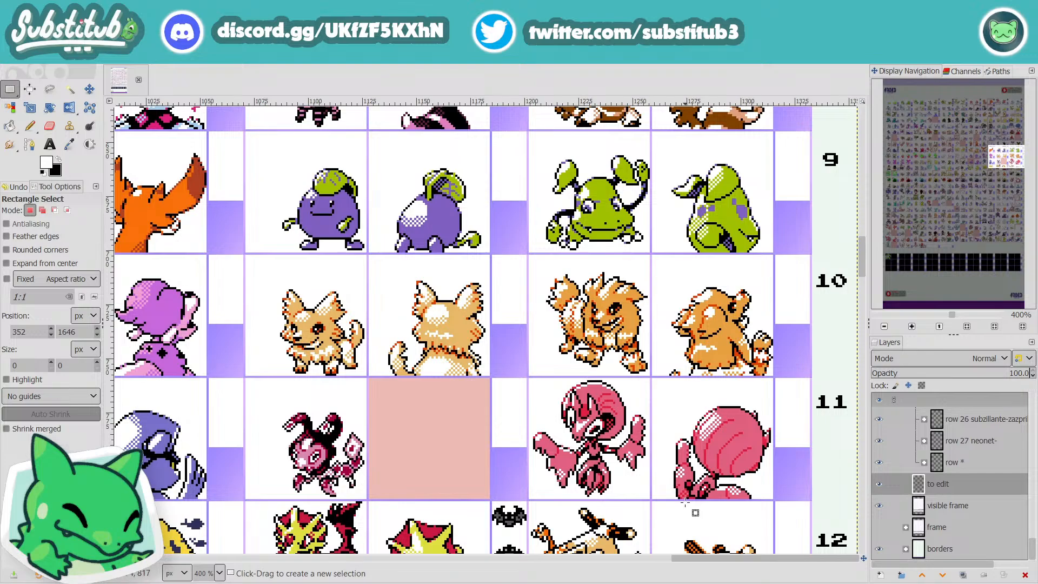
scroll(680, 503, up, 6)
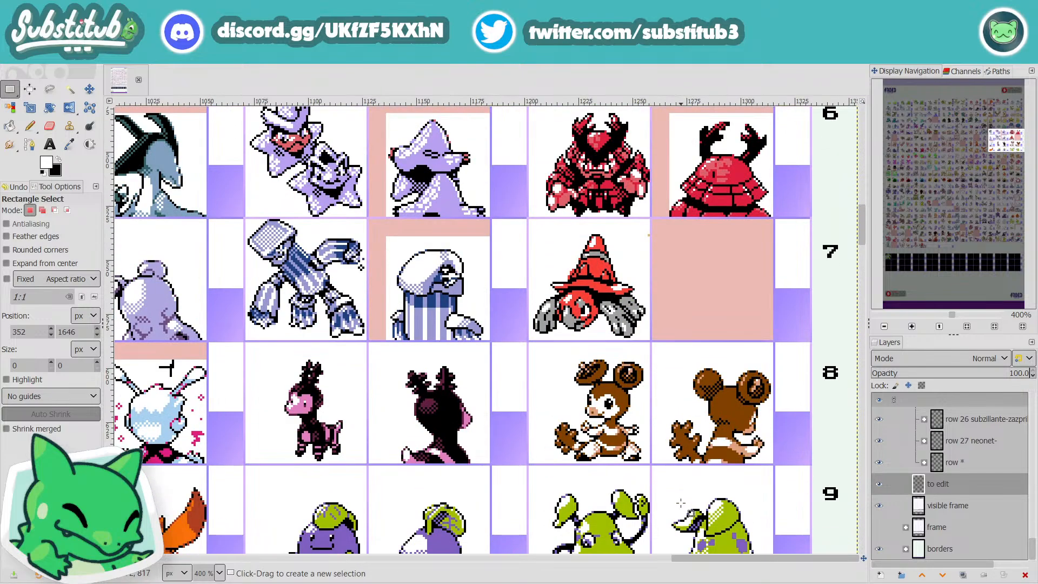
scroll(681, 503, up, 2)
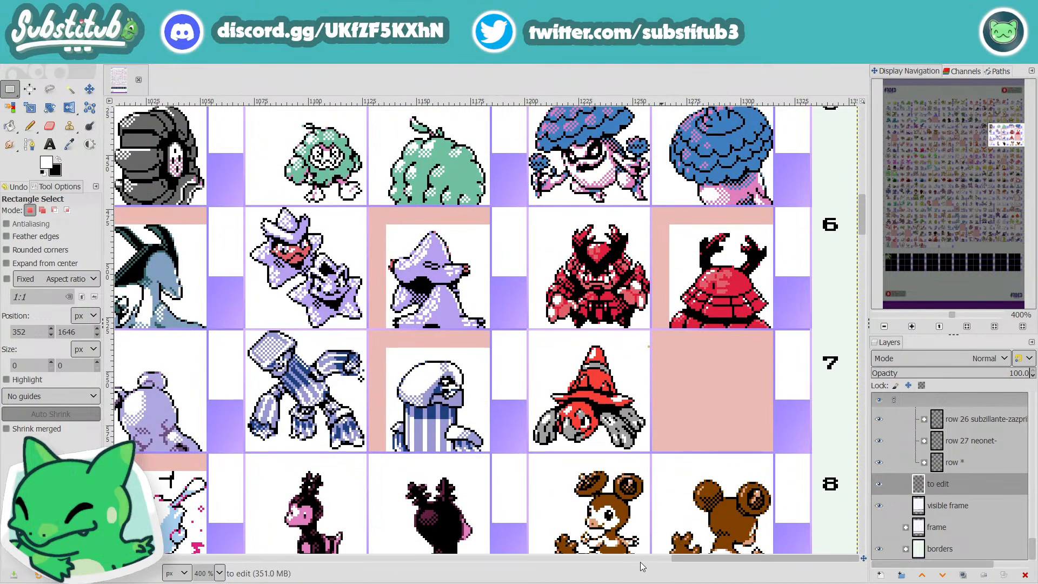
drag(684, 559, 383, 580)
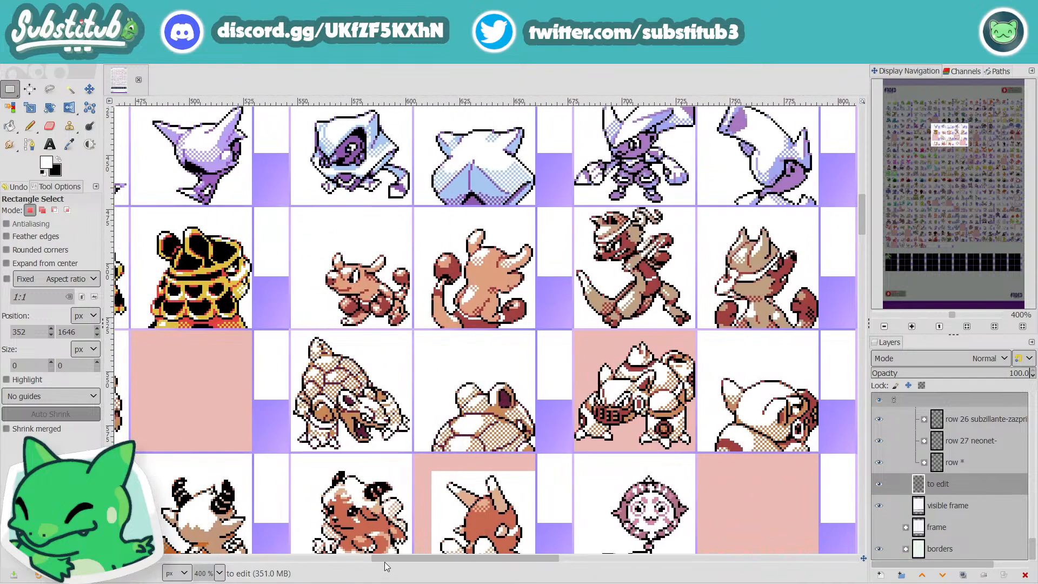
scroll(385, 563, up, 4)
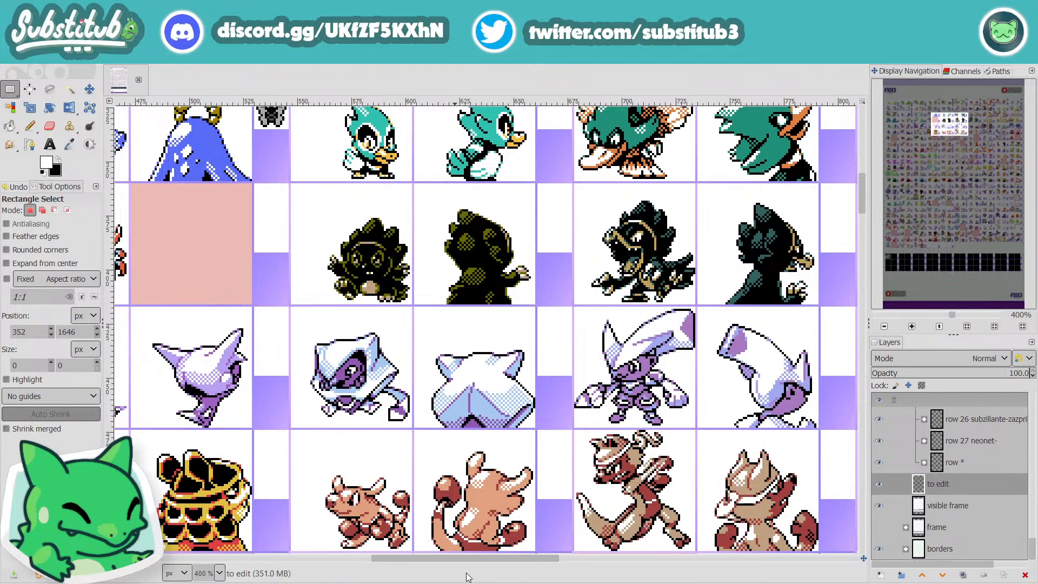
drag(472, 561, 362, 571)
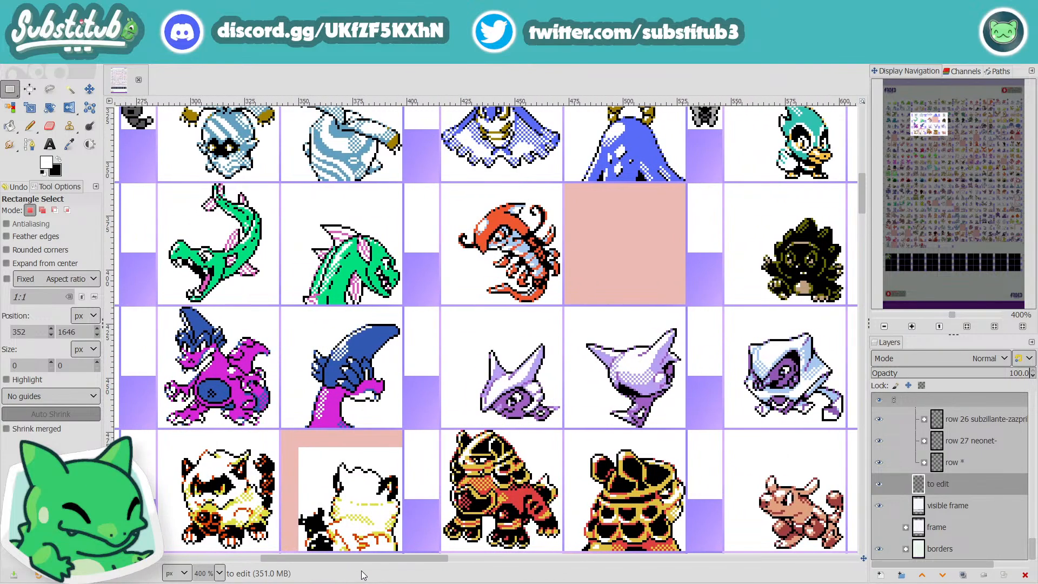
Step: Examine the sheet's wider overview from row 1 down to the black cells of rows 26 to 28
scroll(464, 528, down, 4)
scroll(466, 506, down, 2)
scroll(466, 507, down, 1)
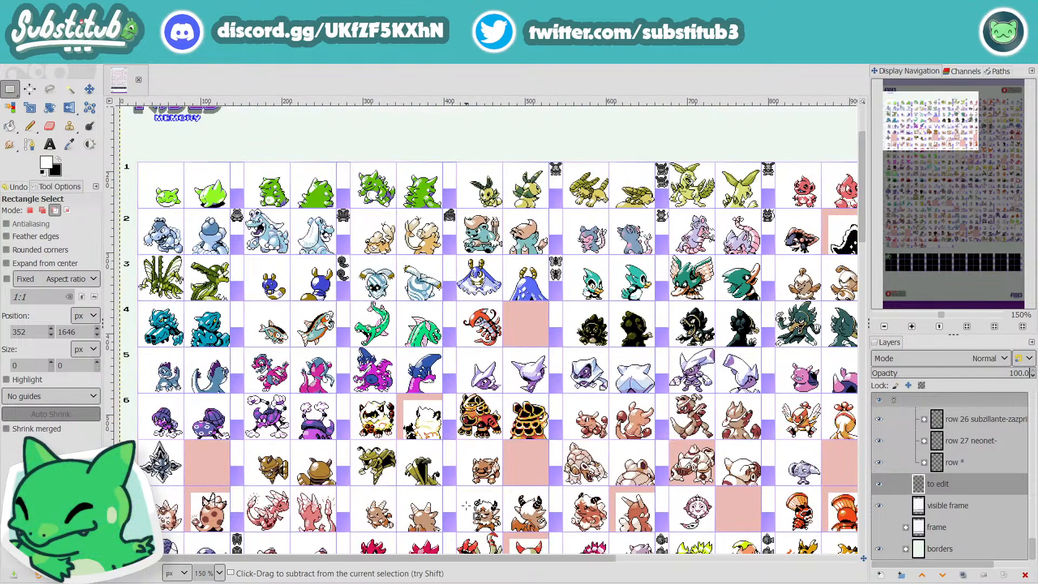
scroll(486, 509, down, 6)
scroll(501, 509, down, 3)
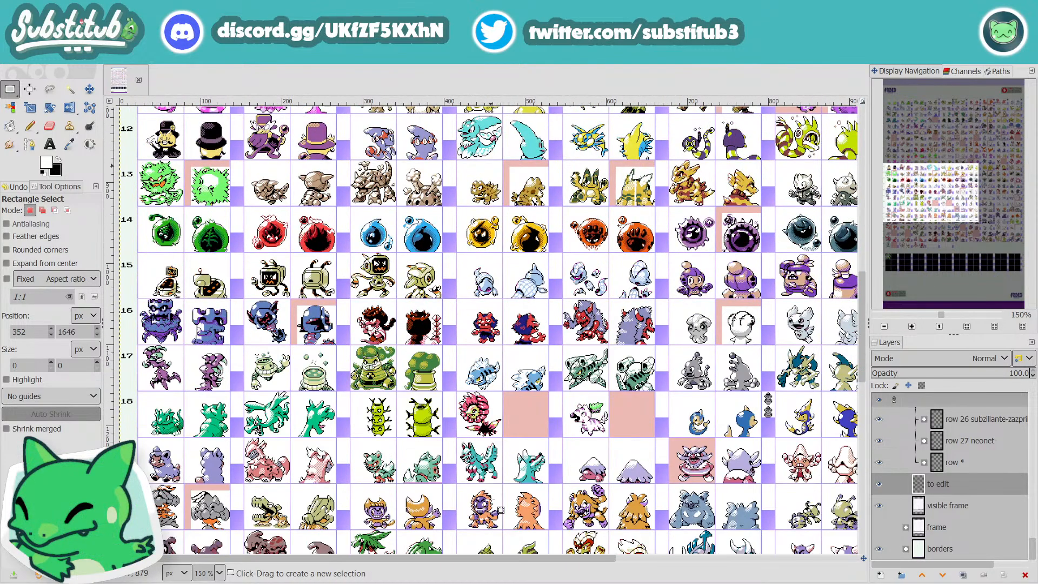
scroll(501, 510, down, 6)
scroll(501, 510, up, 3)
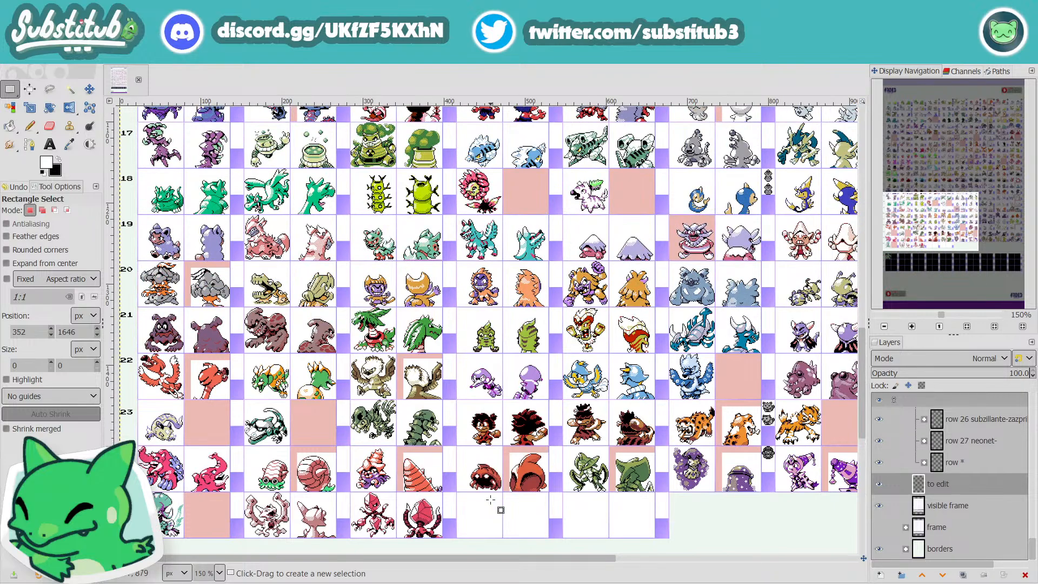
scroll(501, 510, up, 11)
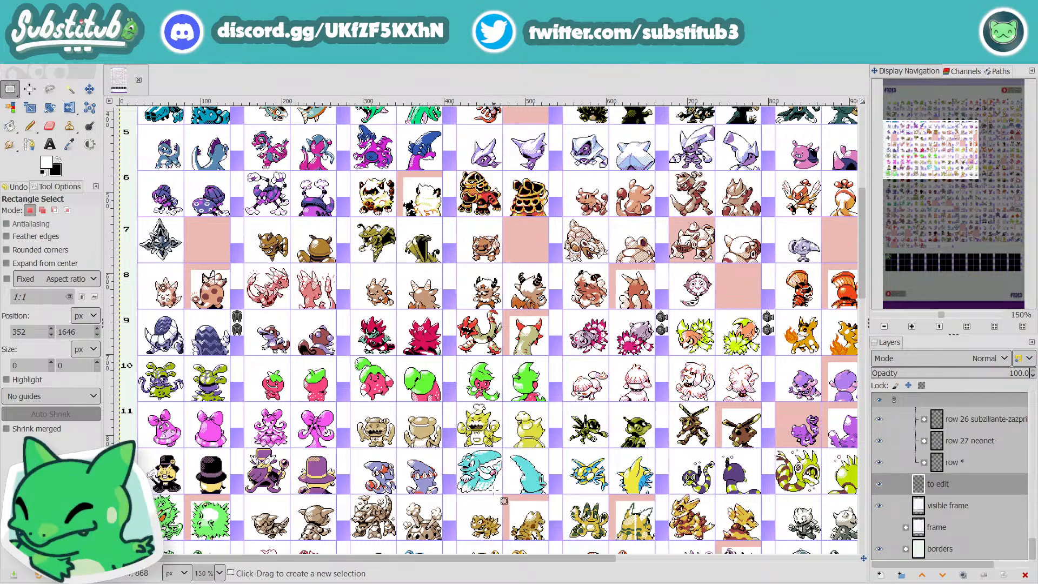
scroll(494, 490, down, 20)
scroll(493, 489, down, 3)
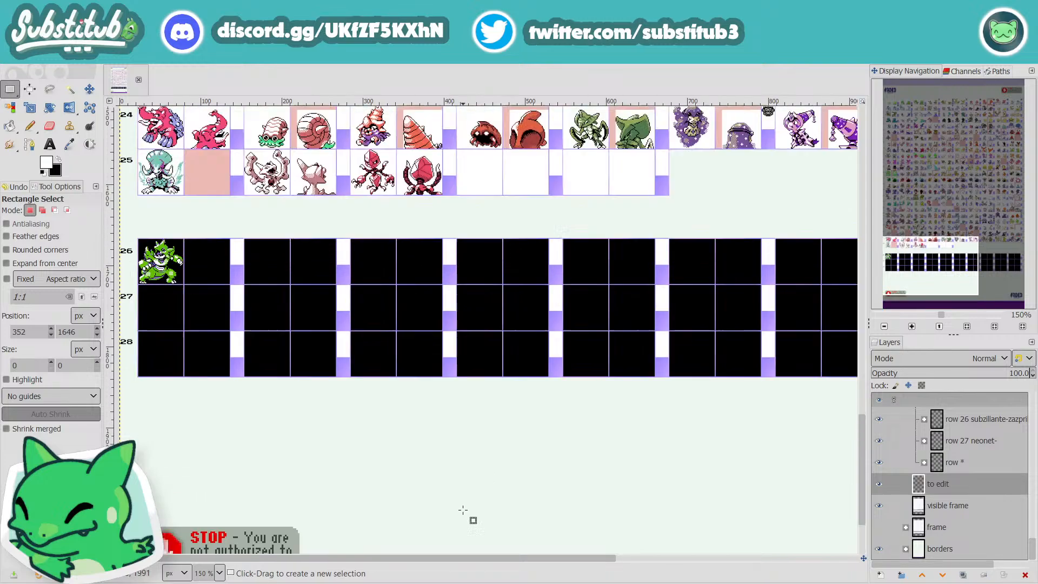
scroll(468, 517, up, 3)
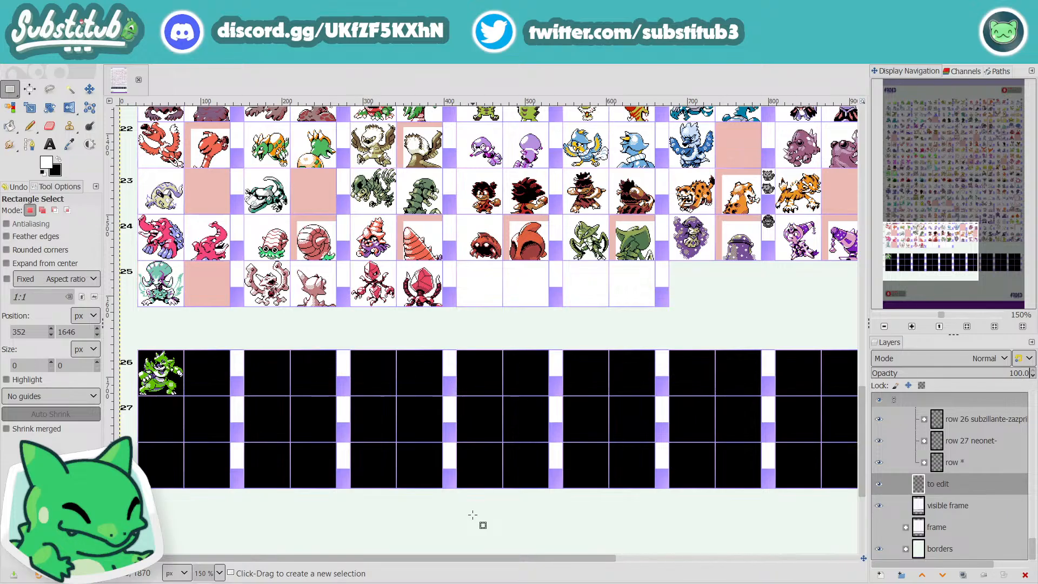
Step: Compare the sprites in rows 1 to 6 with rows 12 to 27, and review rows 3 to 16 again
scroll(472, 515, up, 20)
scroll(371, 459, down, 20)
scroll(371, 459, up, 20)
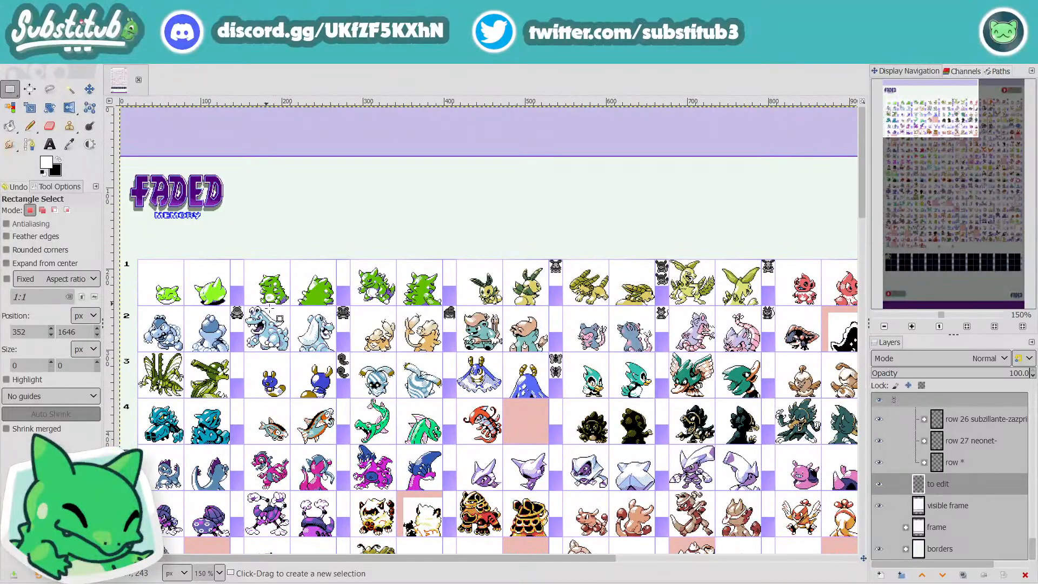
scroll(471, 387, down, 20)
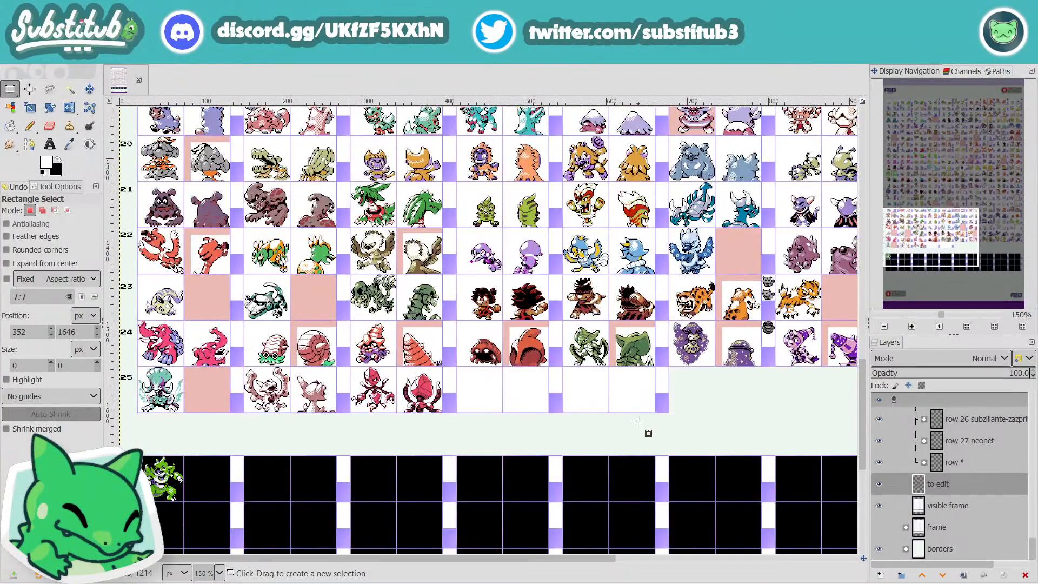
scroll(703, 460, down, 3)
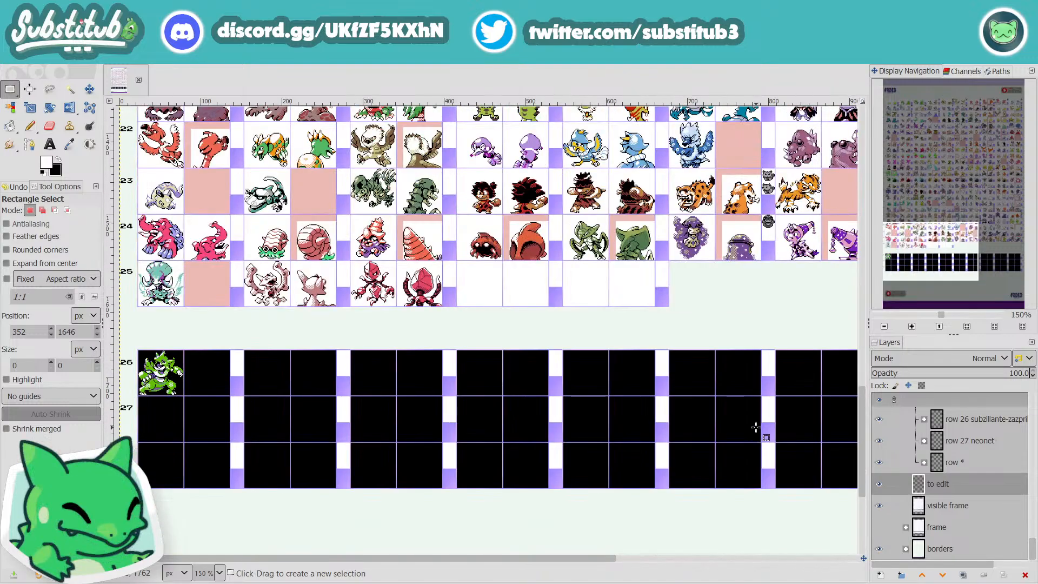
scroll(757, 430, up, 12)
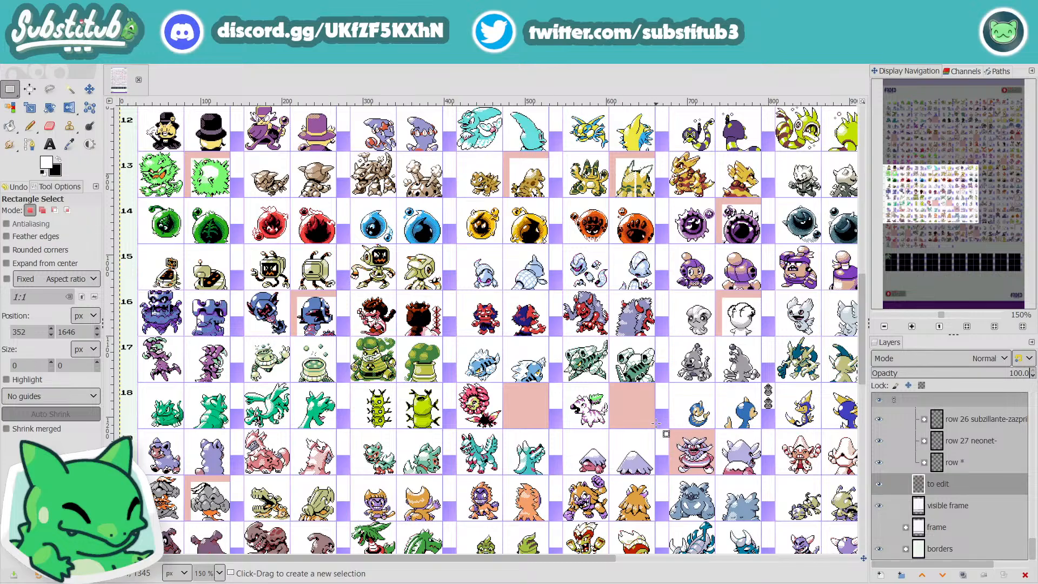
scroll(628, 420, up, 12)
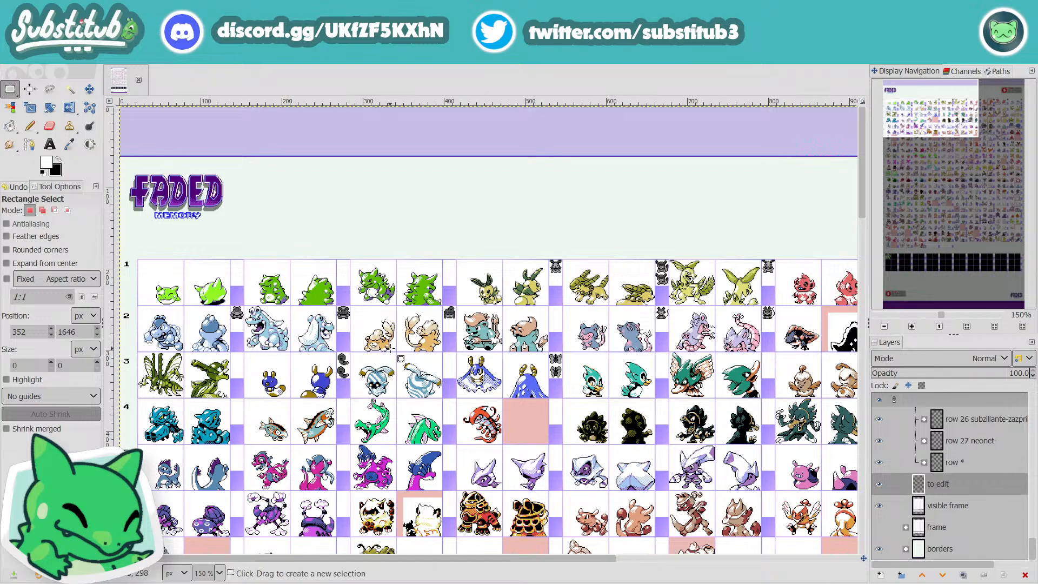
scroll(419, 373, down, 10)
scroll(419, 373, up, 5)
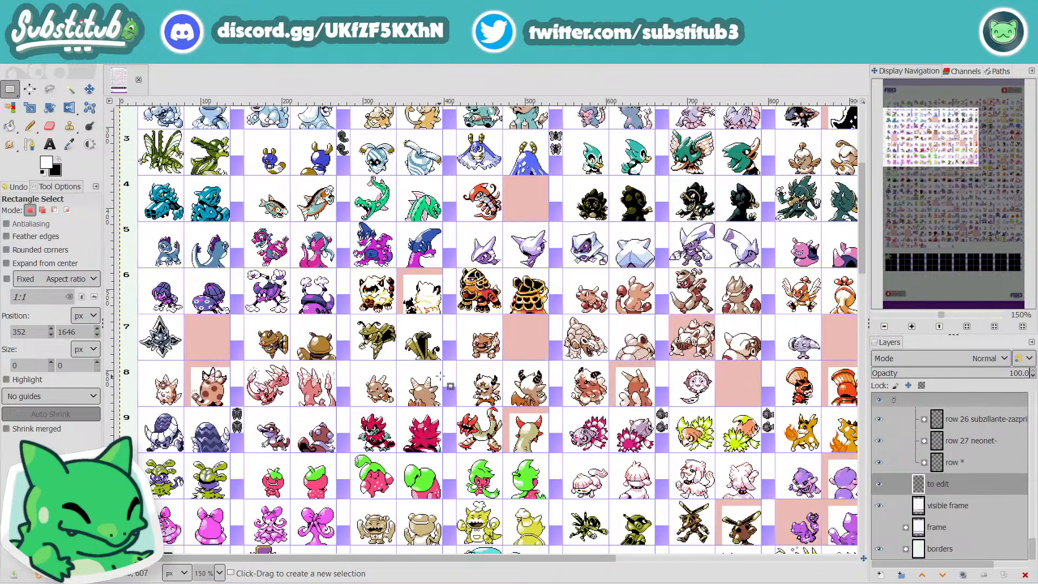
scroll(576, 428, down, 5)
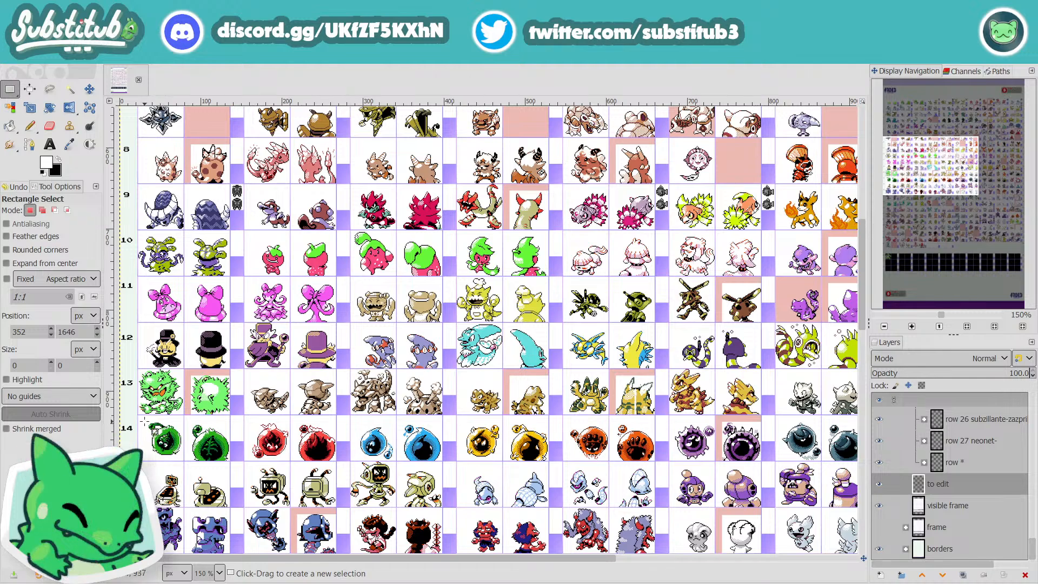
Step: Box-select the front and back sprites of the first five orb creatures in row 14, and clear the selection
drag(145, 422, 651, 464)
click(525, 473)
scroll(525, 475, down, 5)
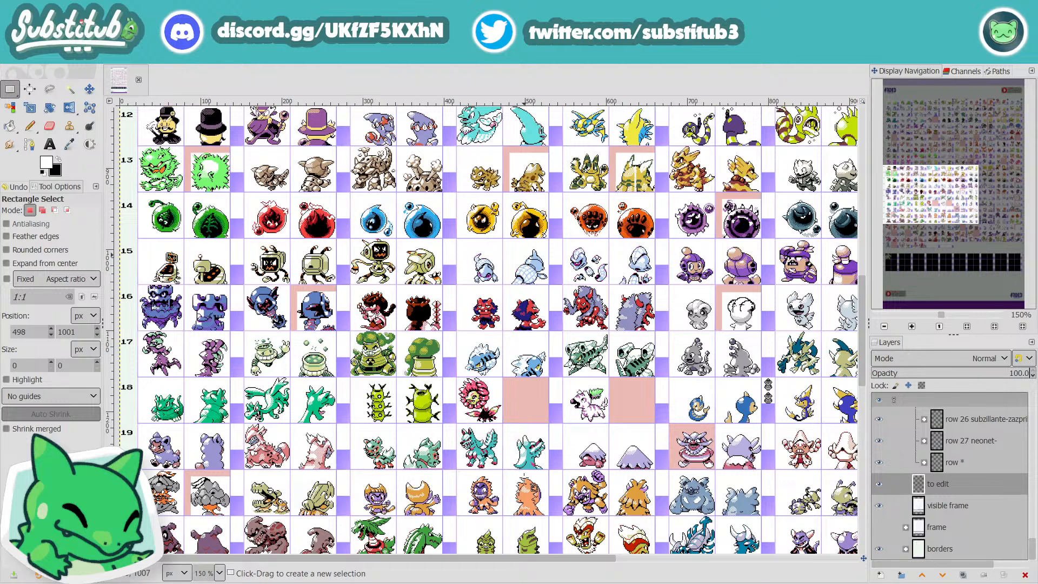
scroll(533, 487, up, 2)
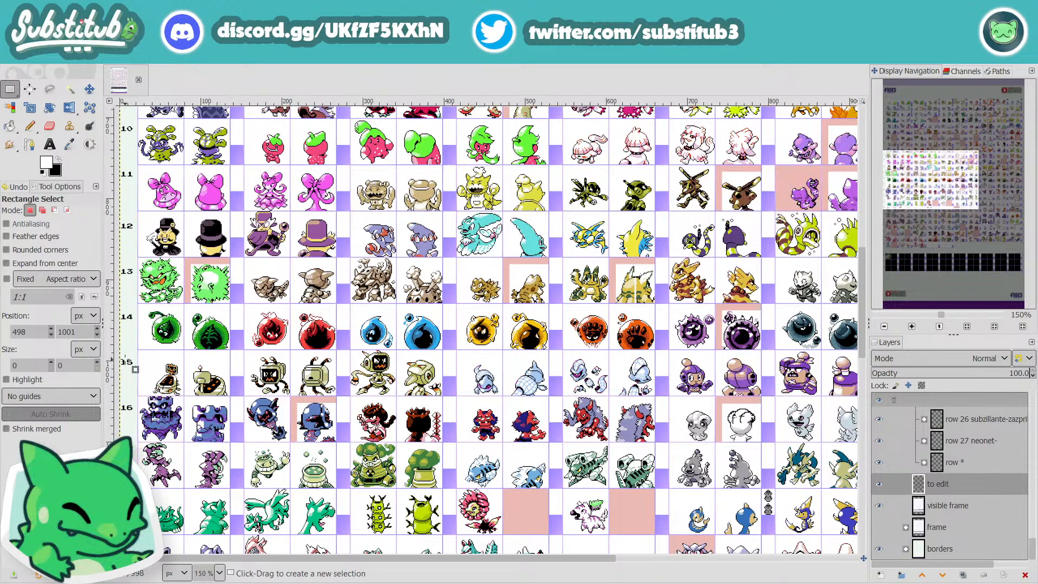
Step: Box-select the three screen-headed robot creatures in row 15, about 378 × 53 px, and clear the selection
drag(139, 356, 447, 400)
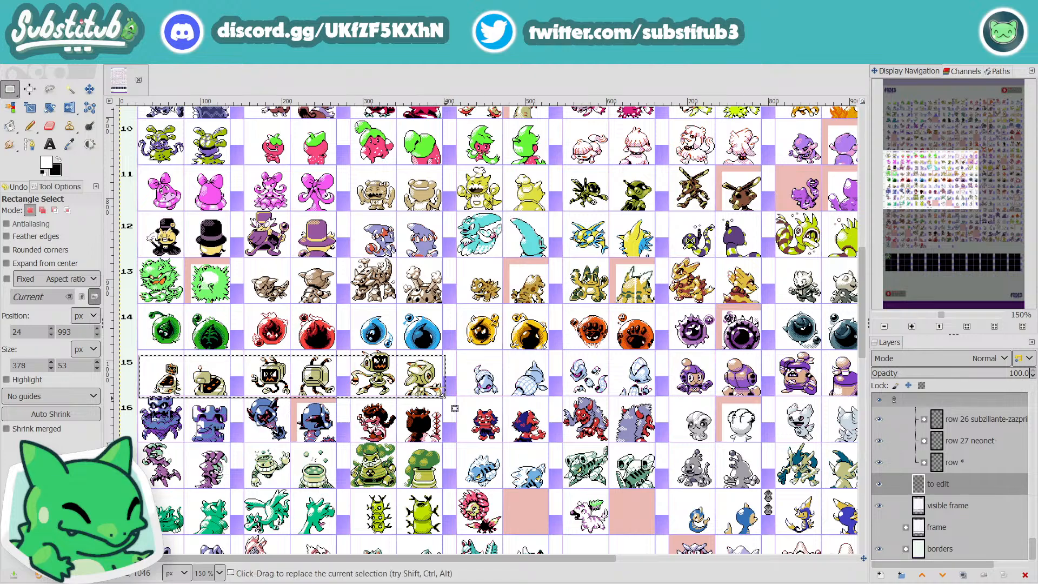
click(550, 380)
scroll(559, 390, down, 6)
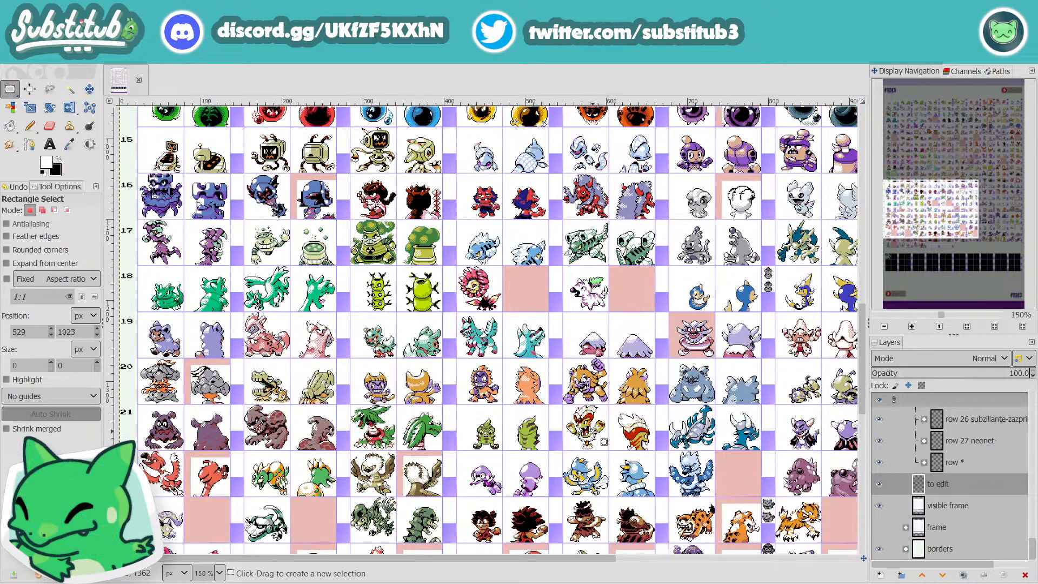
Step: Box-select the front and back sprites of the three pale lavender creatures in row 5, 380 × 61 px
scroll(616, 464, up, 15)
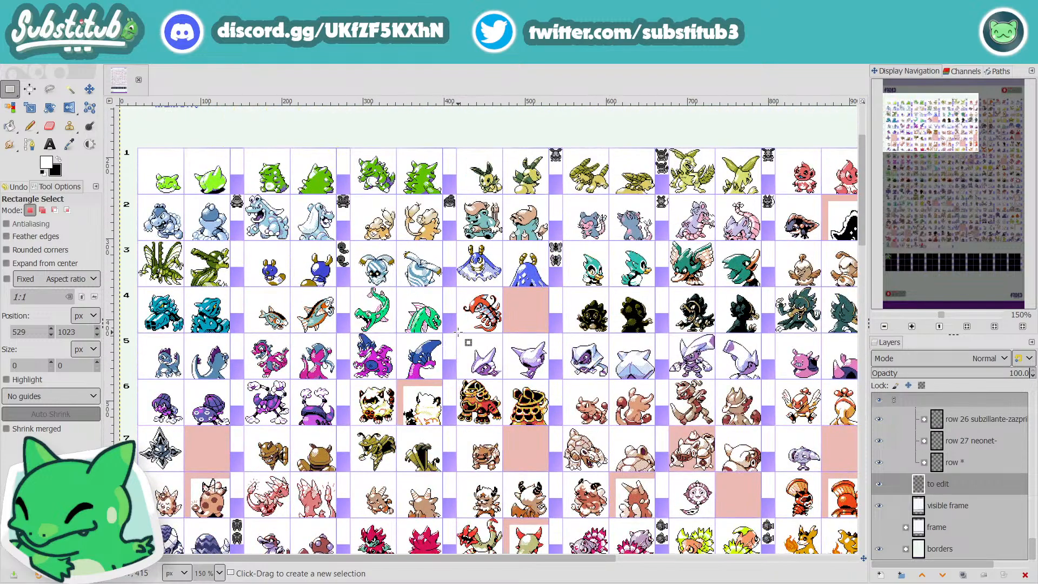
drag(458, 332, 766, 383)
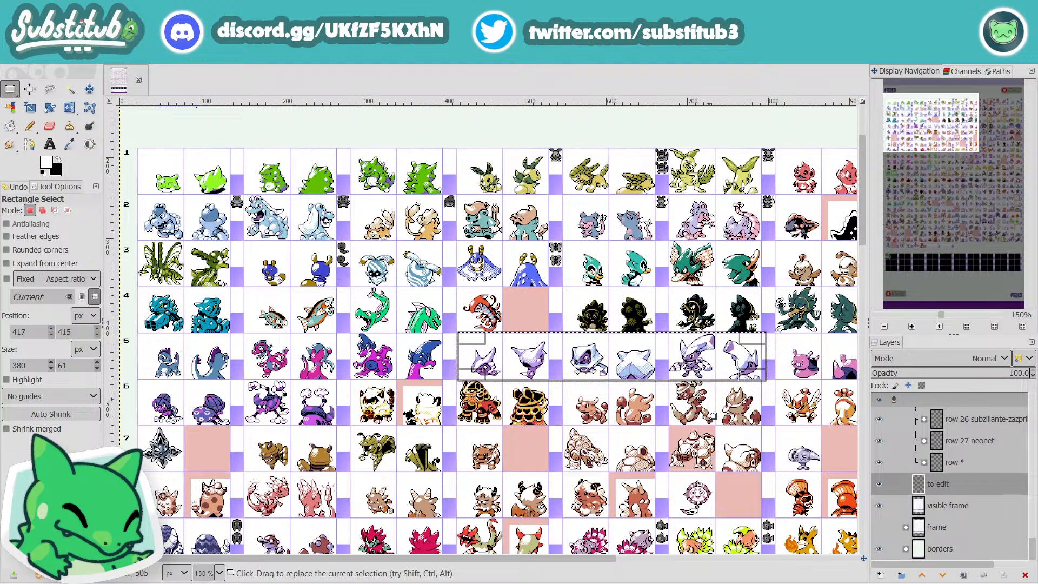
Step: Examine the sheet from row 12 down to the last sprites of row 25 and the black cells from row 26 on
scroll(593, 423, down, 5)
scroll(585, 416, down, 15)
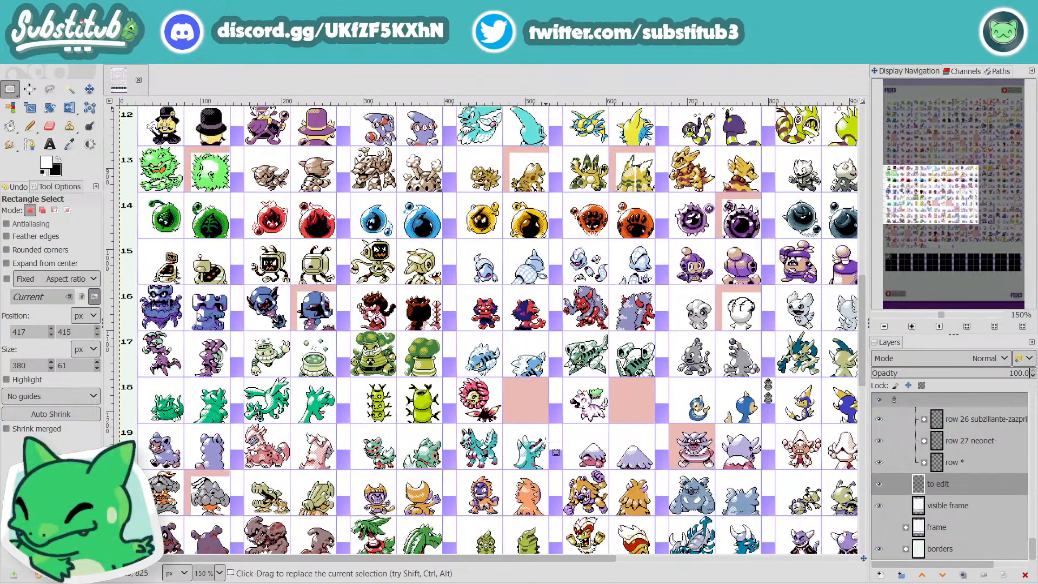
scroll(546, 442, down, 7)
scroll(547, 440, up, 7)
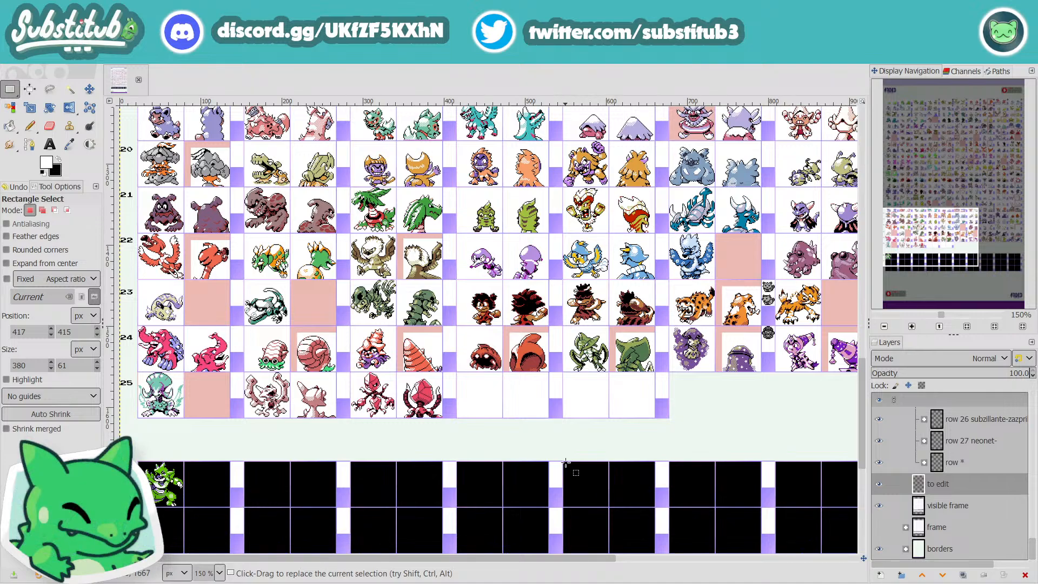
scroll(582, 463, down, 3)
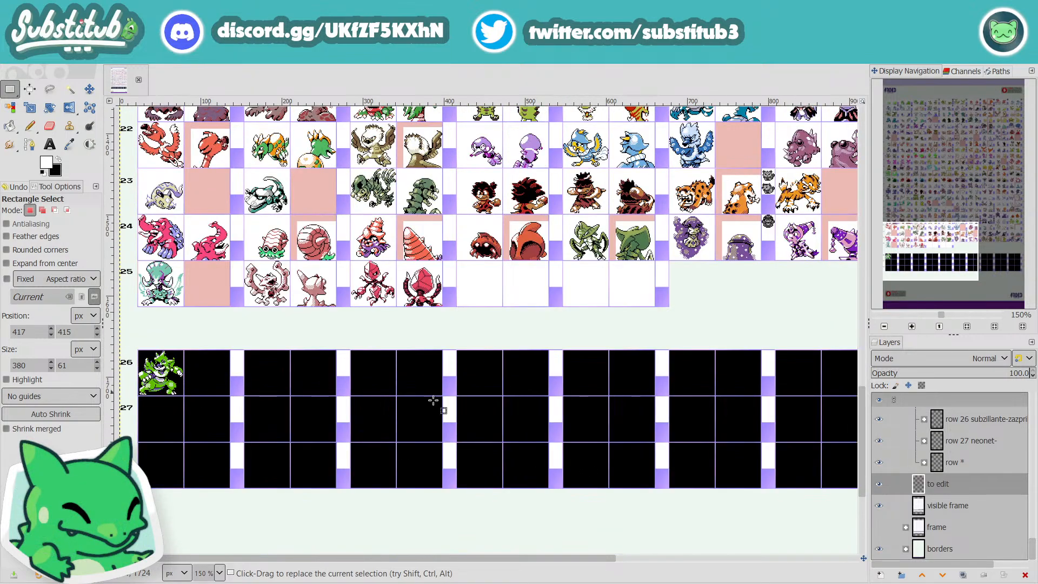
scroll(579, 462, up, 3)
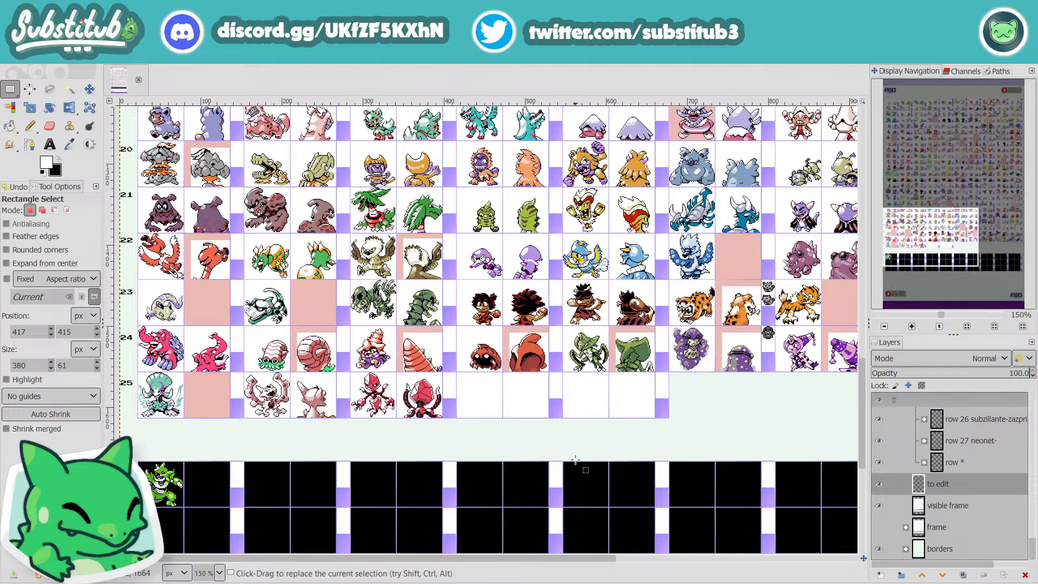
scroll(574, 459, down, 3)
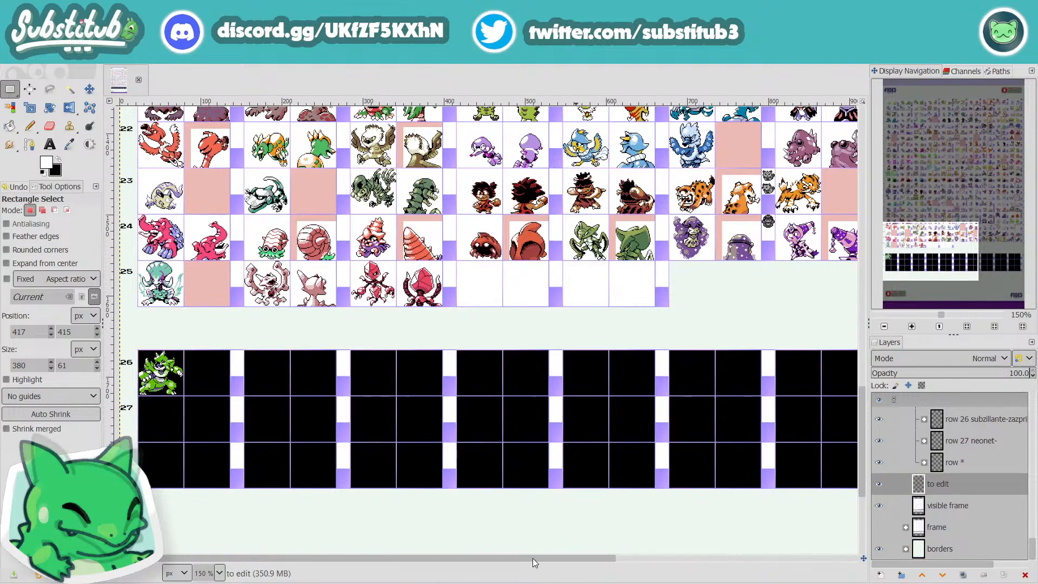
drag(534, 558, 557, 554)
Step: Review the sprites from row 25 back up to row 1, and look over rows 5 to 18 again
scroll(557, 549, up, 3)
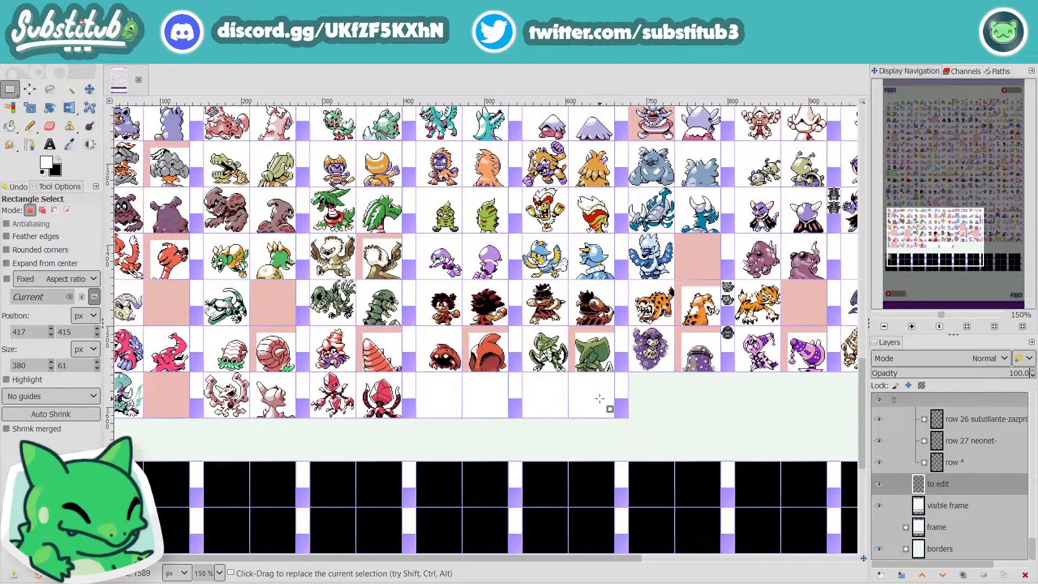
scroll(600, 399, up, 5)
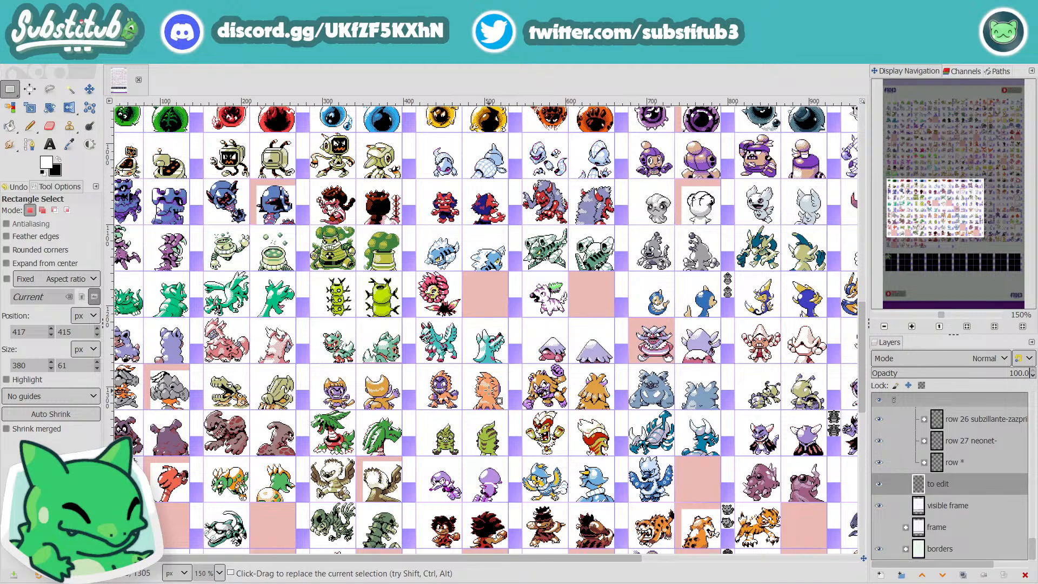
scroll(485, 389, up, 3)
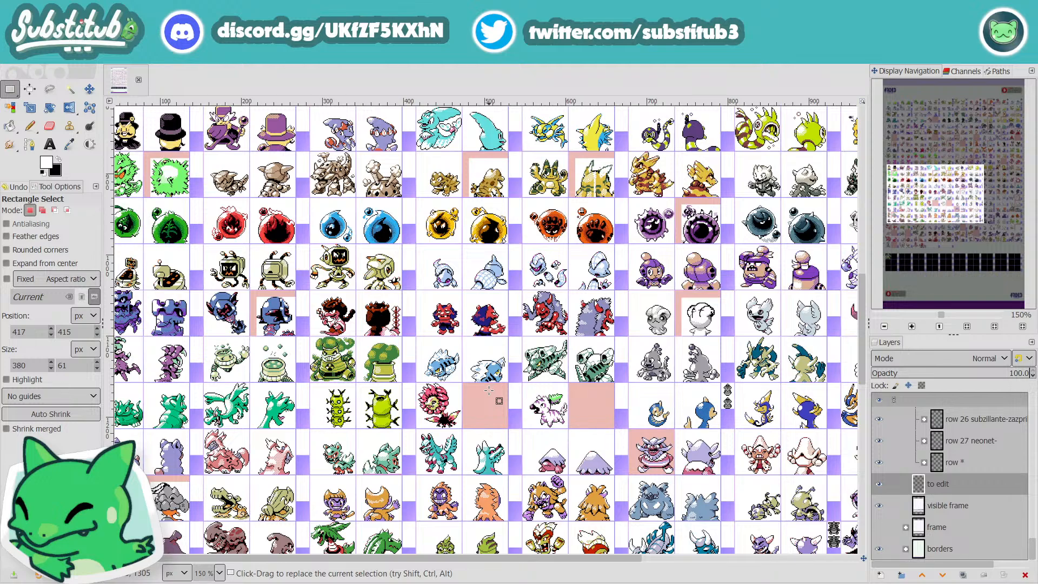
scroll(489, 390, up, 3)
scroll(499, 401, up, 6)
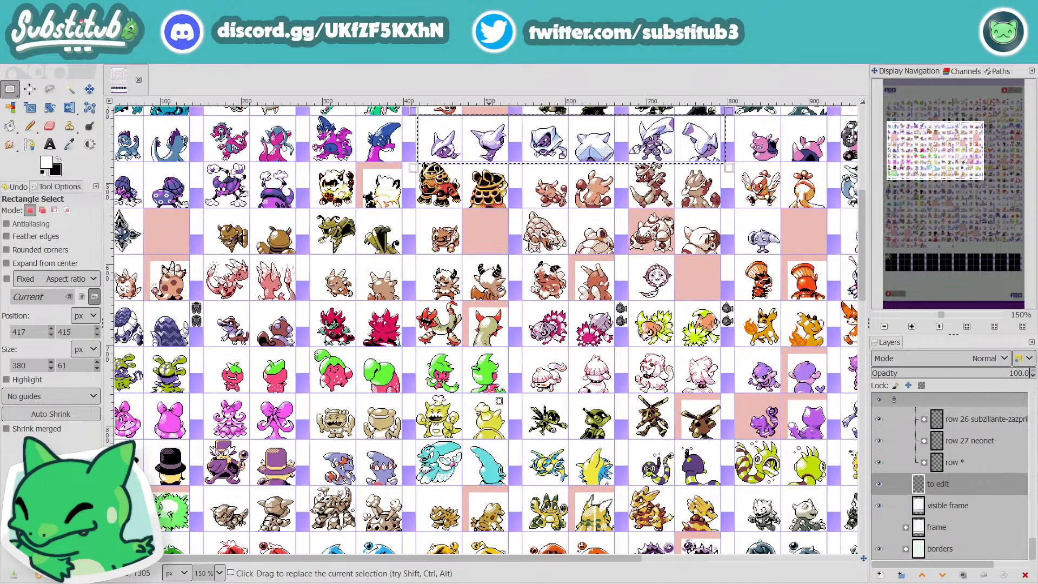
scroll(499, 400, up, 3)
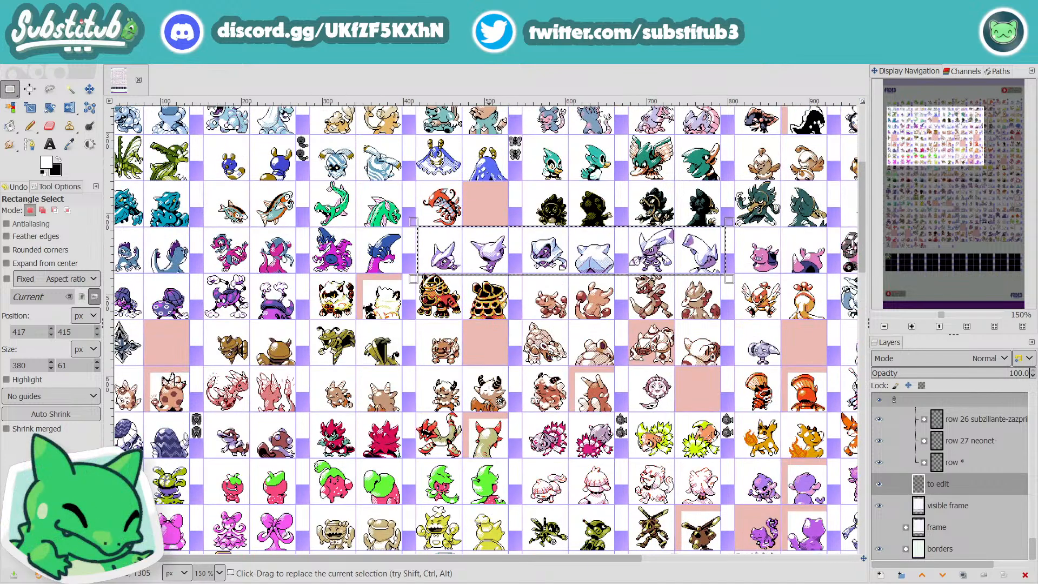
scroll(499, 401, up, 3)
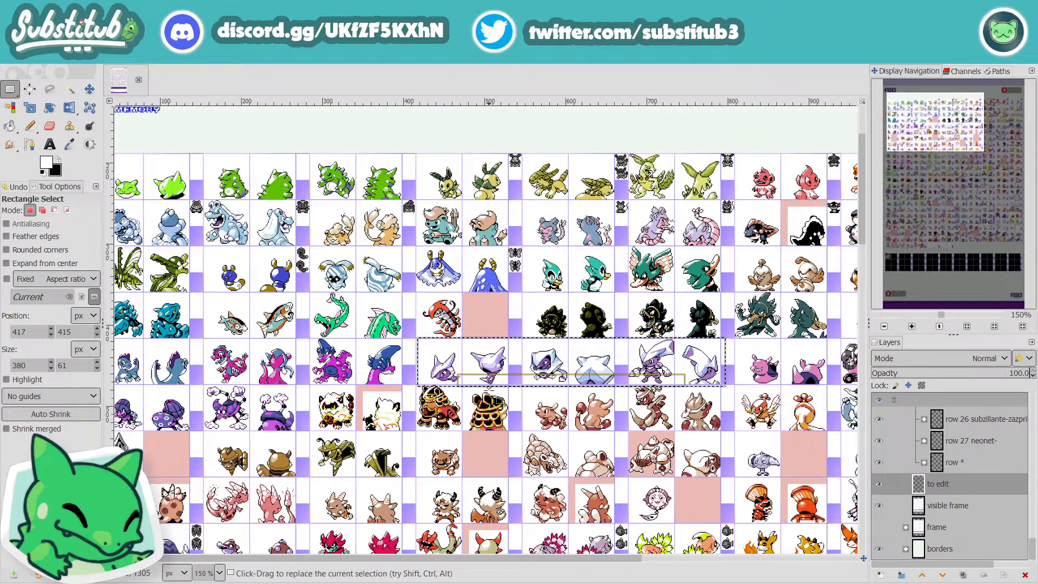
scroll(490, 388, down, 6)
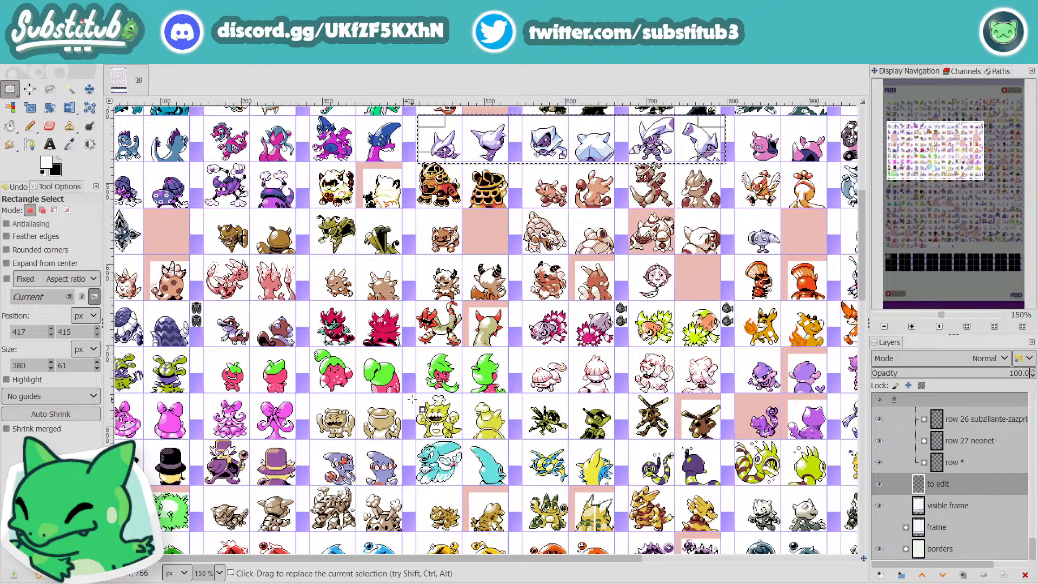
scroll(412, 399, down, 6)
key(ctrl)
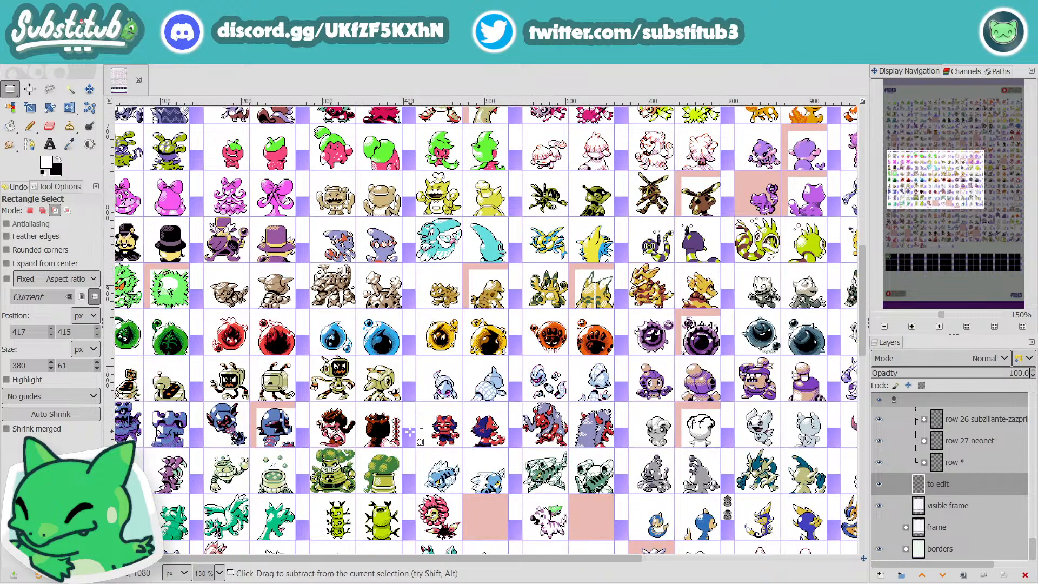
Step: Inspect the sprites of rows 11 to 25 more closely at 200%, including the first creatures of rows 19 to 25
scroll(410, 432, up, 1)
scroll(412, 433, up, 3)
scroll(412, 433, down, 3)
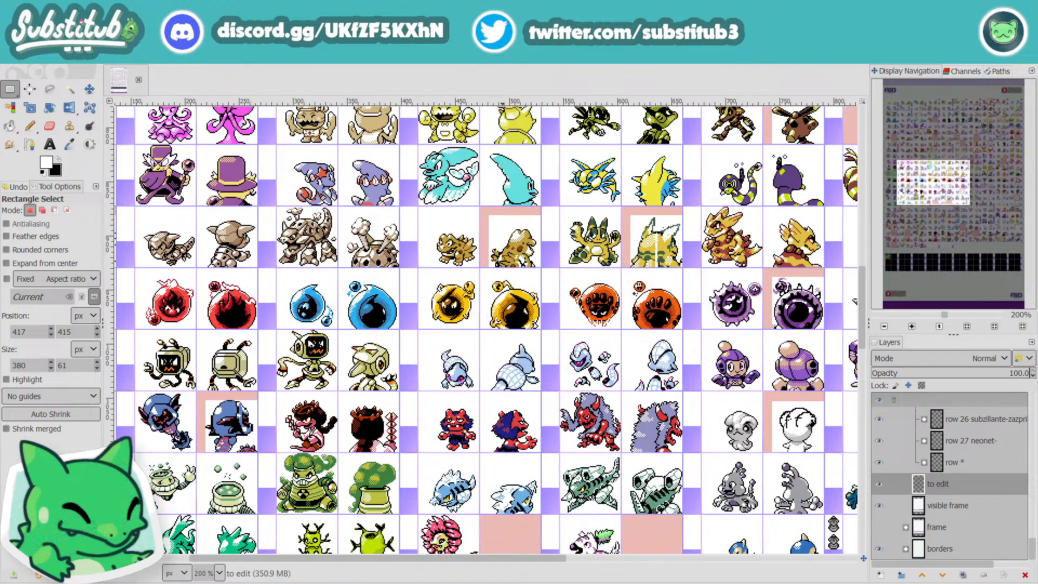
scroll(513, 510, down, 3)
scroll(513, 510, up, 3)
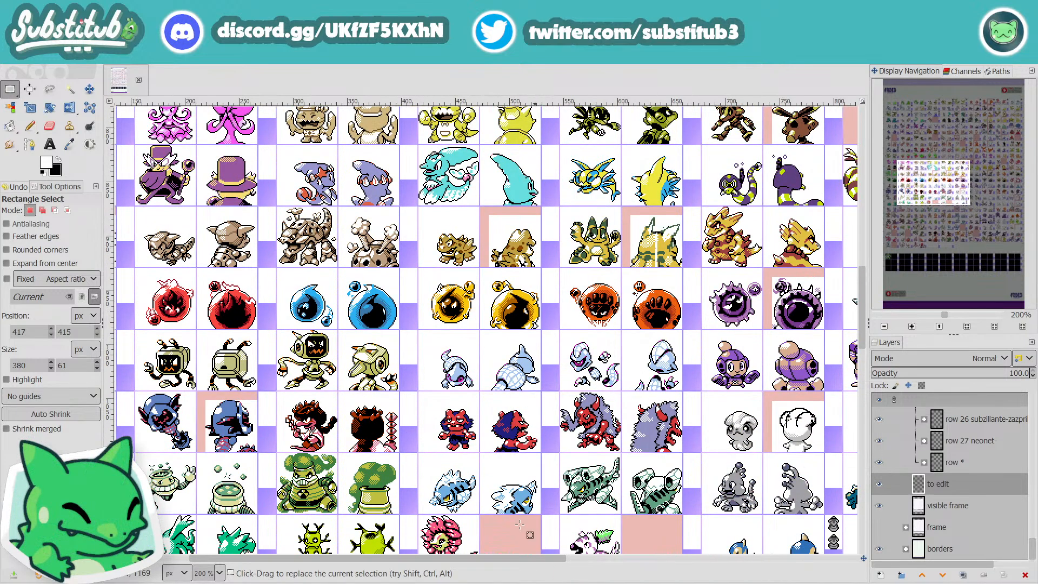
scroll(513, 509, down, 6)
scroll(512, 509, down, 6)
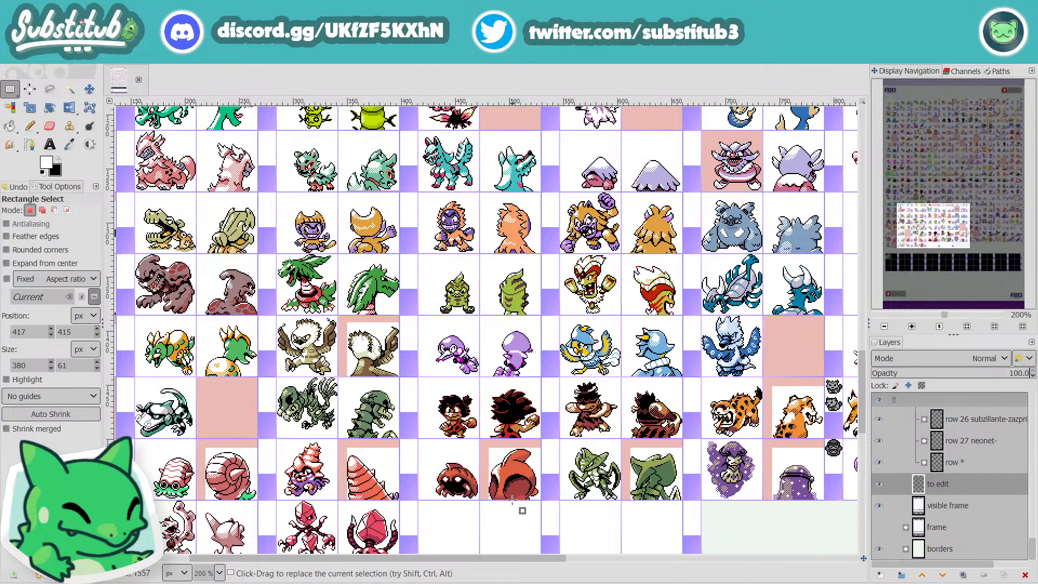
drag(560, 559, 472, 559)
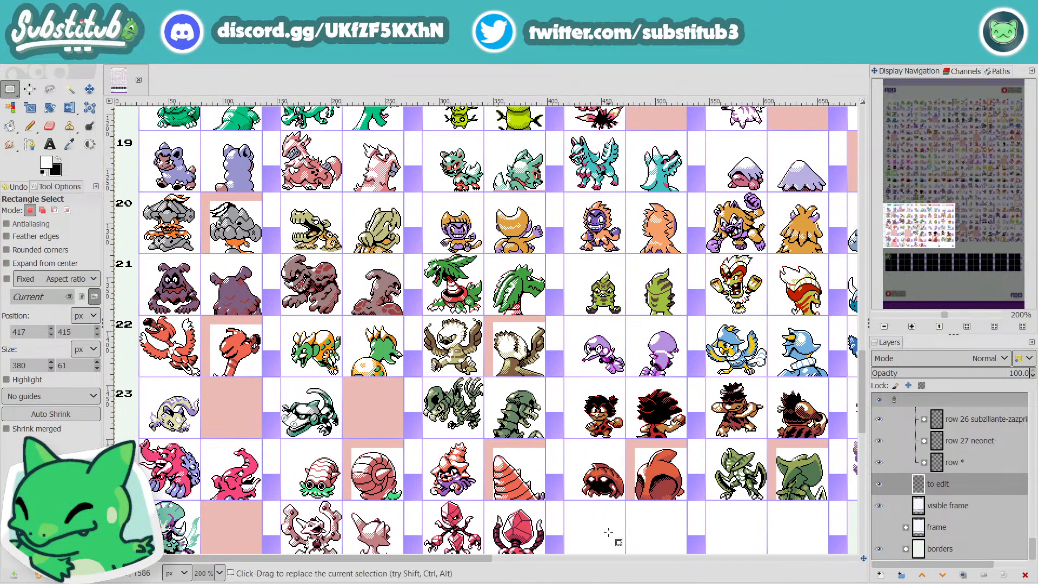
Step: Examine the last creatures of rows 17 to 24, through to the end of each row
scroll(616, 541, up, 3)
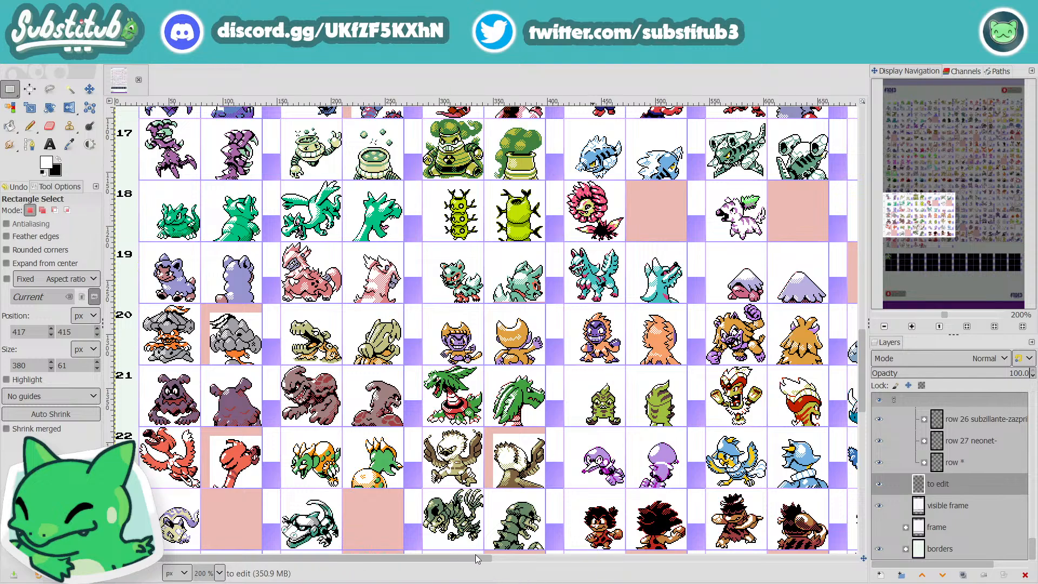
drag(476, 554, 754, 560)
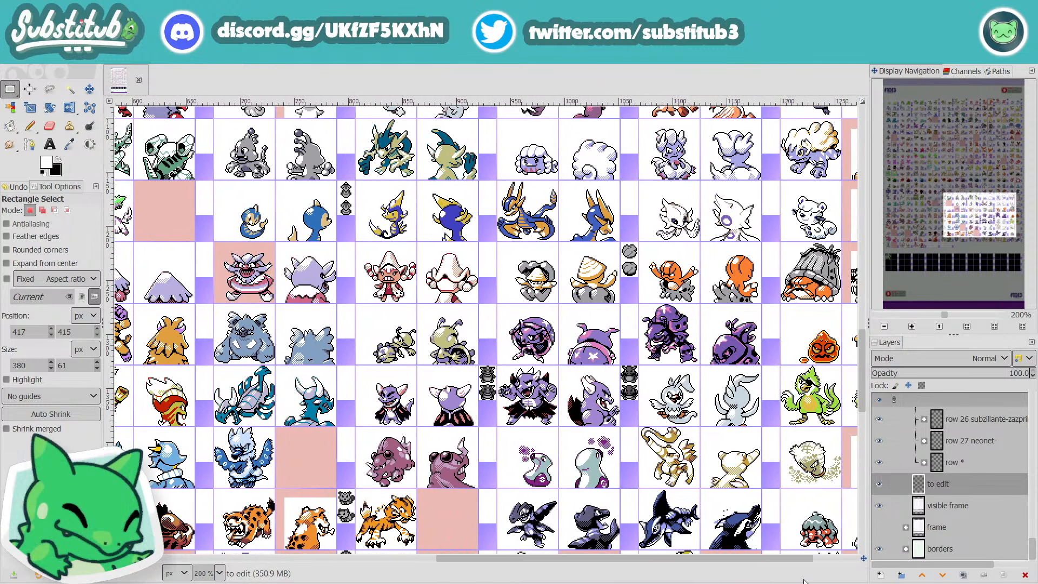
drag(804, 582, 851, 582)
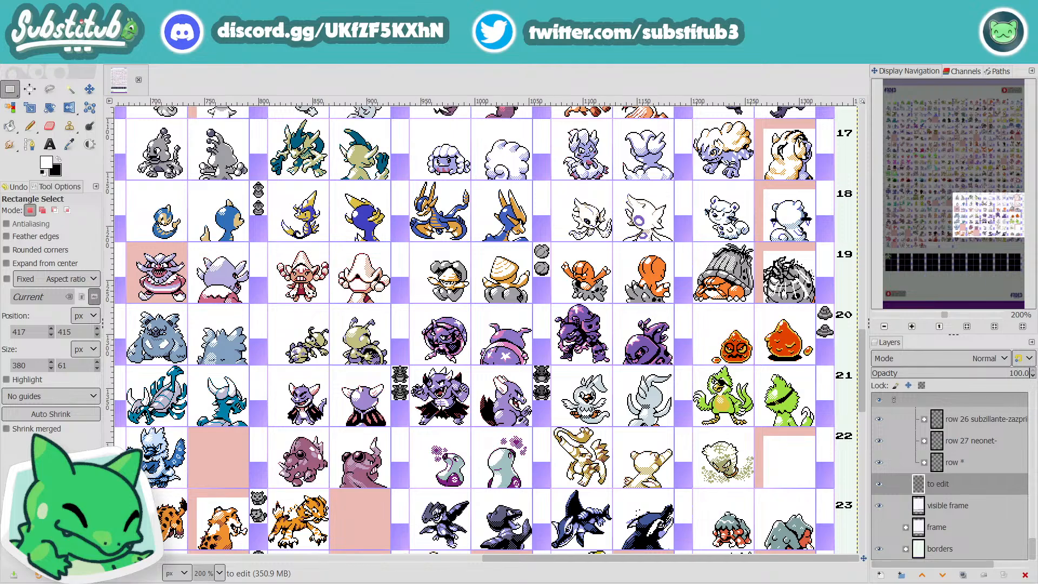
scroll(608, 519, down, 6)
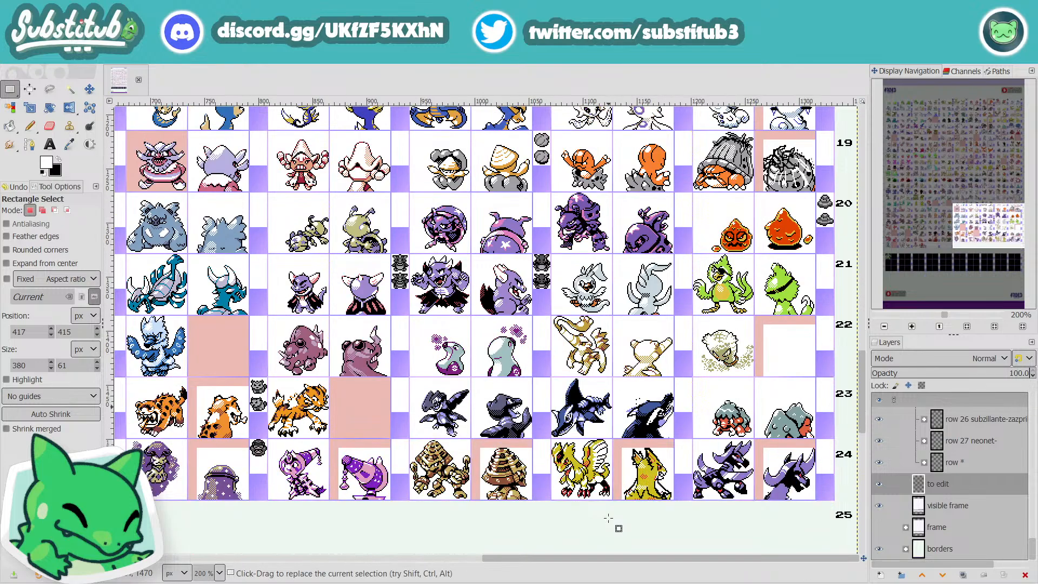
scroll(608, 518, up, 5)
scroll(610, 520, down, 5)
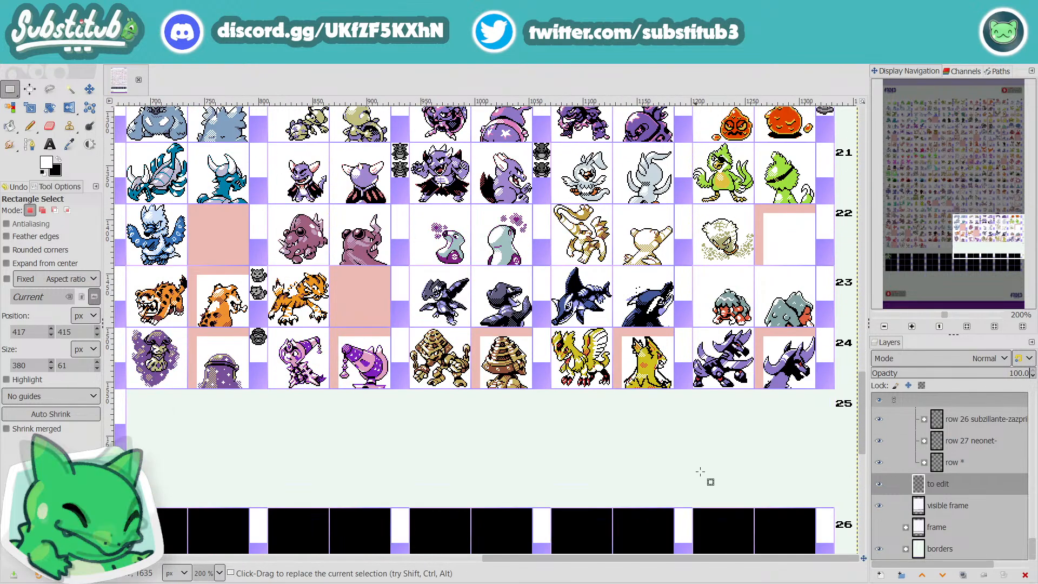
scroll(654, 436, up, 8)
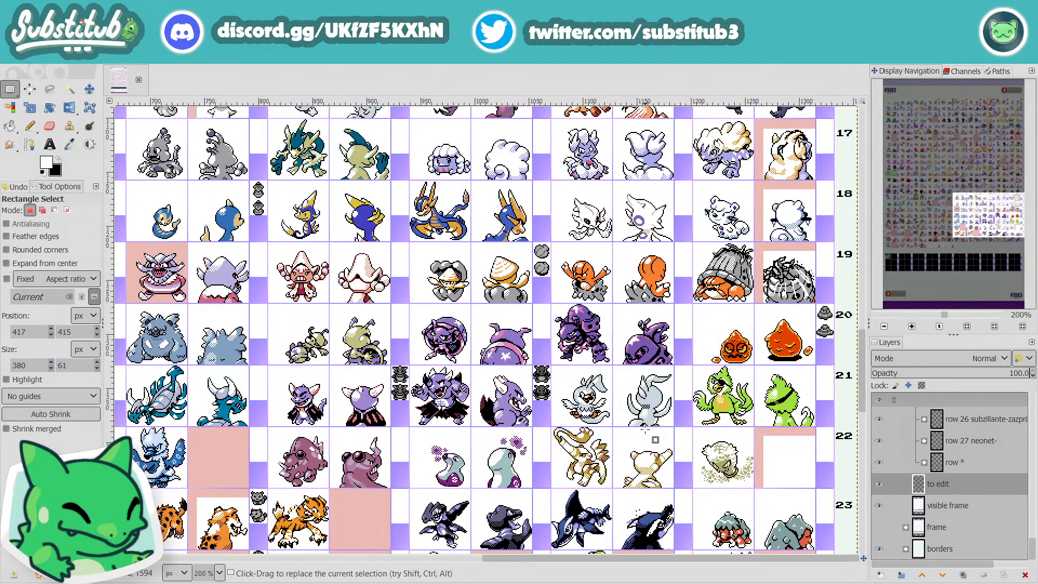
Step: Inspect the sprites of rows 14 to 16 in close-up at 400%, going from the late columns back towards the first ones
scroll(646, 430, up, 4)
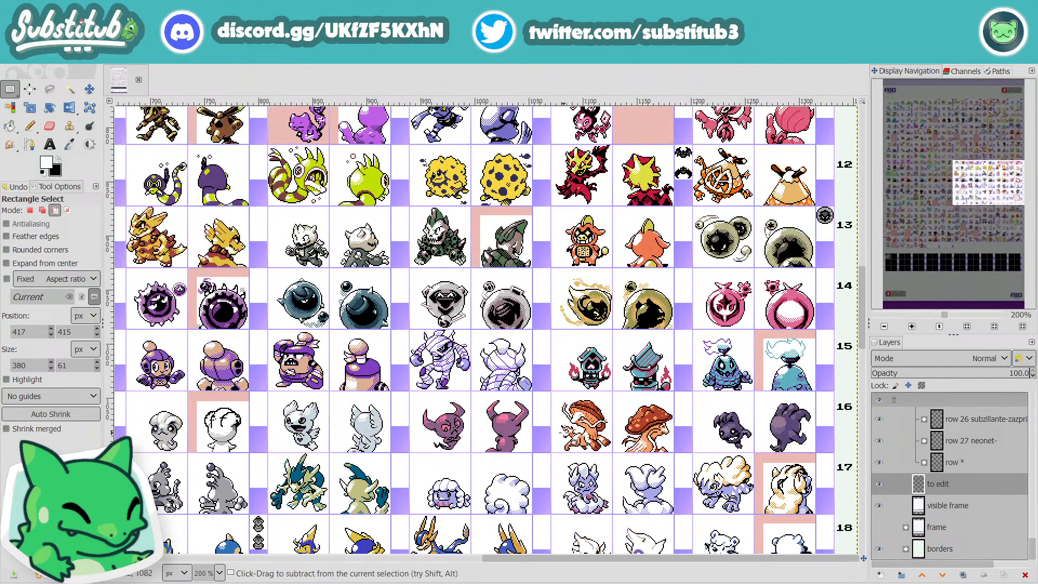
scroll(572, 441, up, 1)
scroll(573, 442, up, 1)
scroll(615, 556, left, 4)
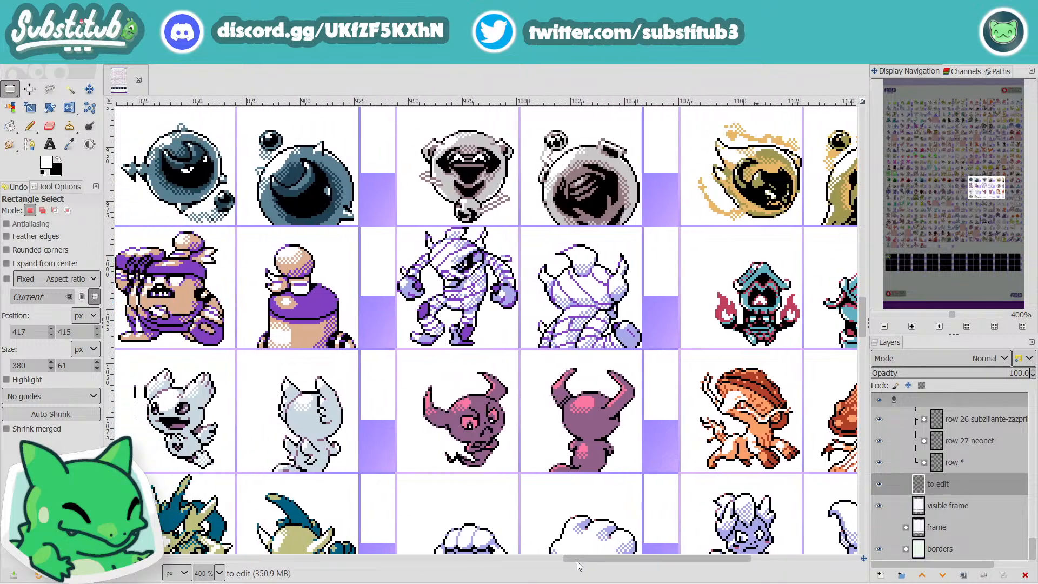
scroll(536, 577, left, 6)
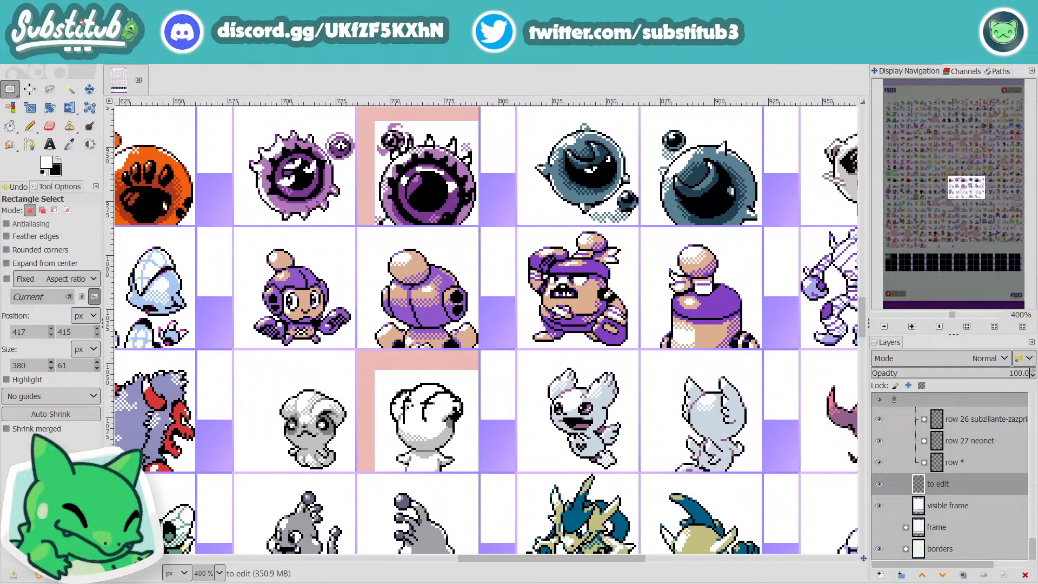
scroll(486, 330, left, 4)
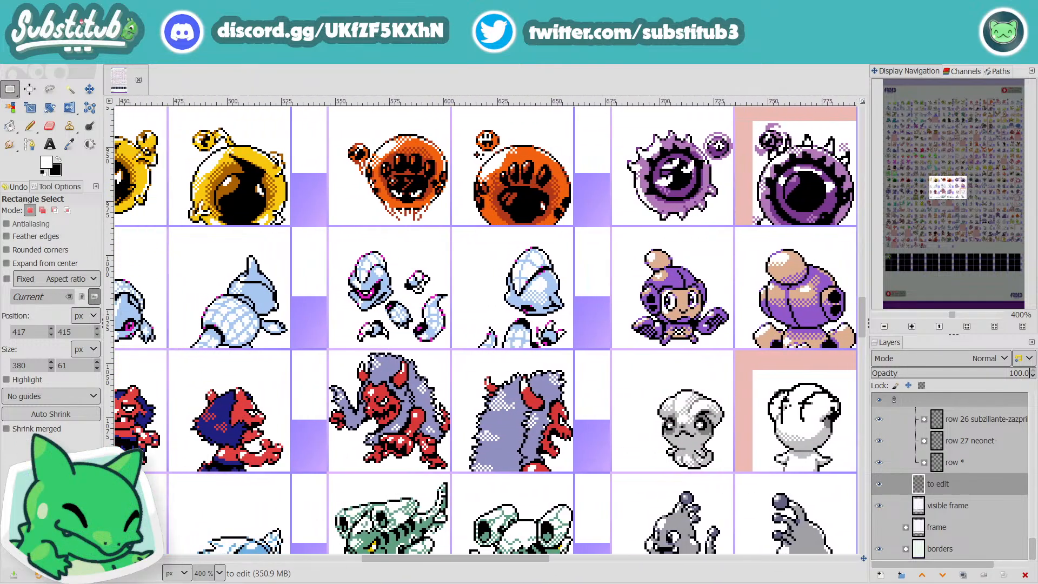
scroll(486, 329, left, 15)
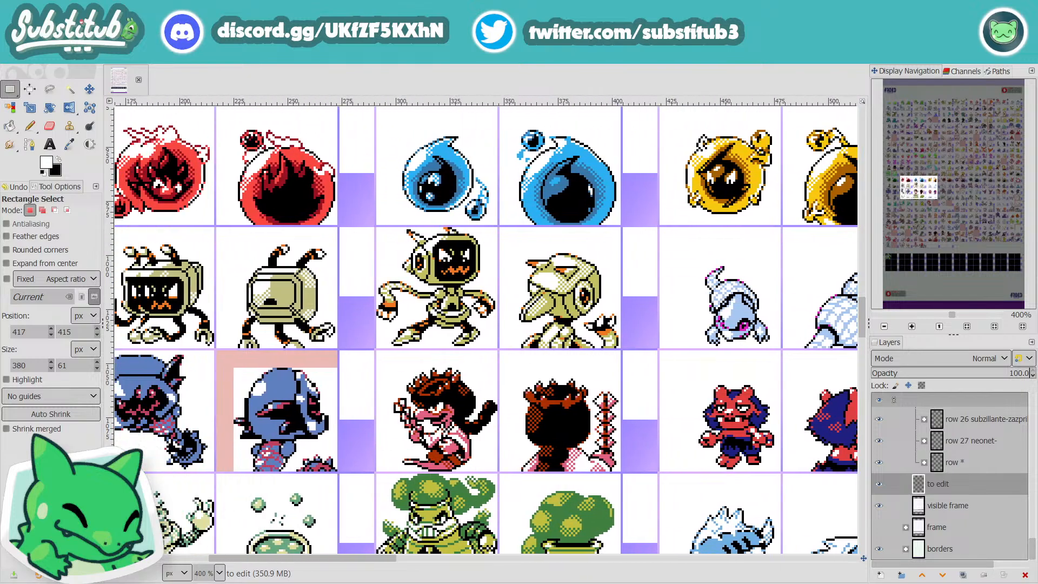
Step: Examine the first creatures of rows 9 to 15 in close-up, and the middle columns from row 12 up to row 3
scroll(286, 520, up, 4)
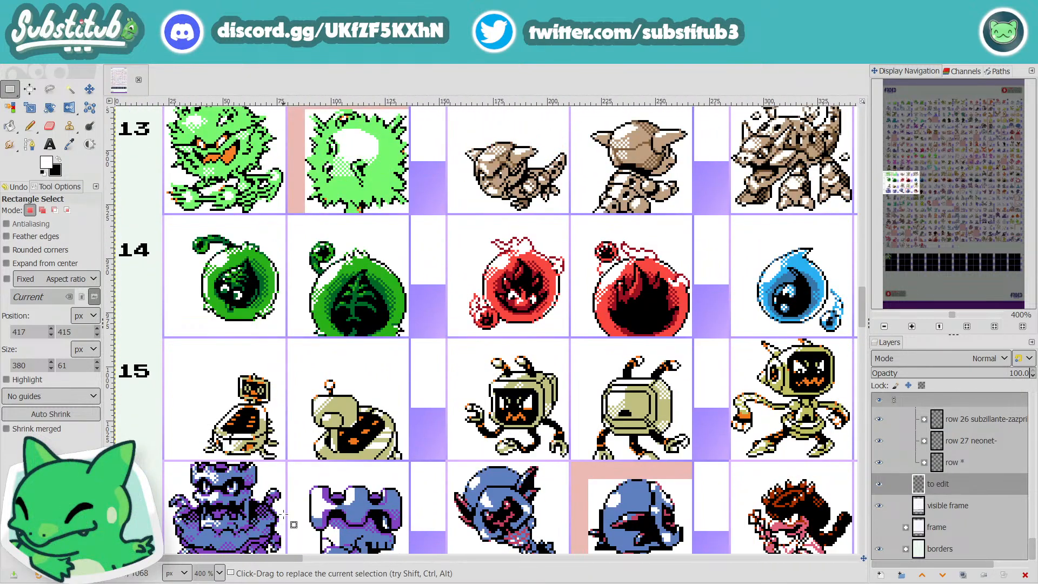
scroll(287, 520, up, 2)
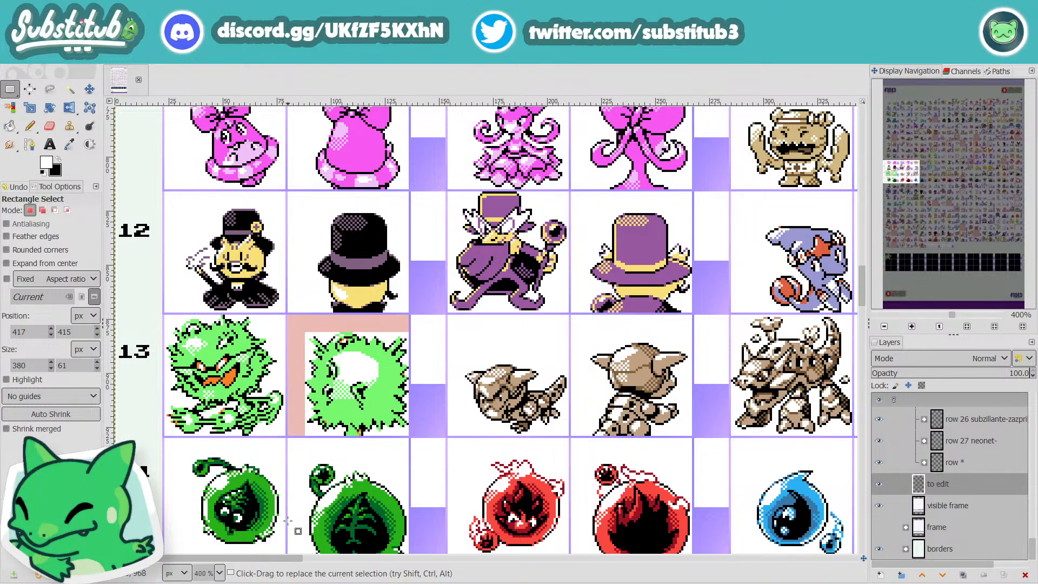
scroll(296, 530, up, 2)
scroll(374, 538, down, 1)
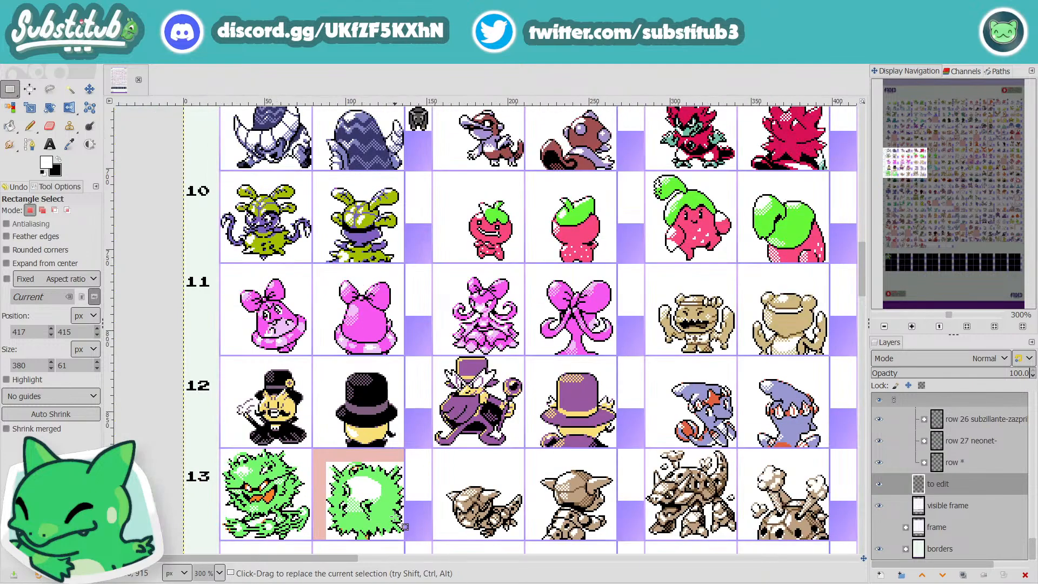
drag(338, 558, 526, 574)
scroll(508, 514, up, 6)
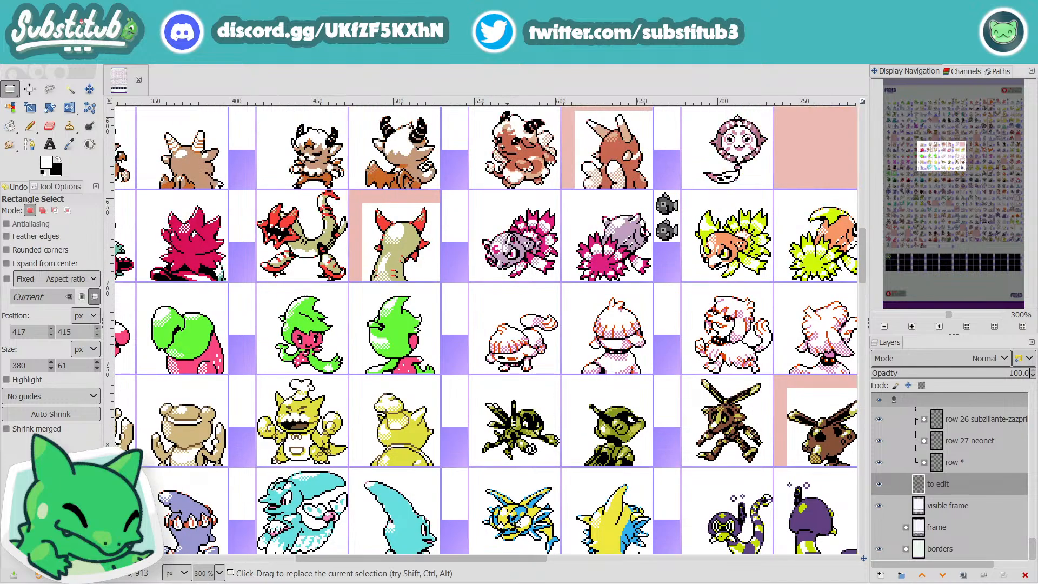
scroll(508, 514, up, 4)
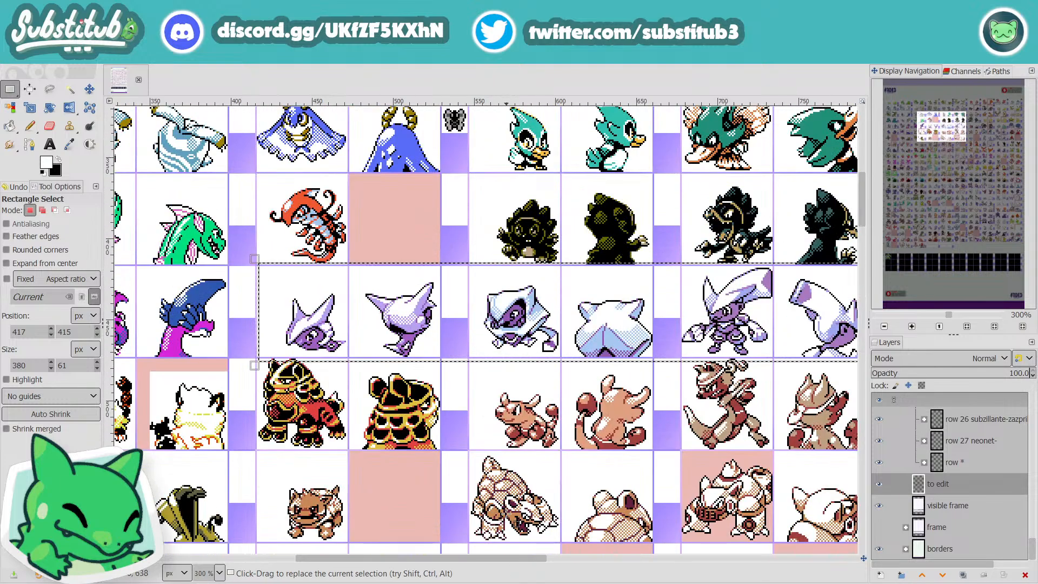
Step: Clear the selection around the row 5 creatures and examine the middle columns of rows 1 to 4
click(268, 177)
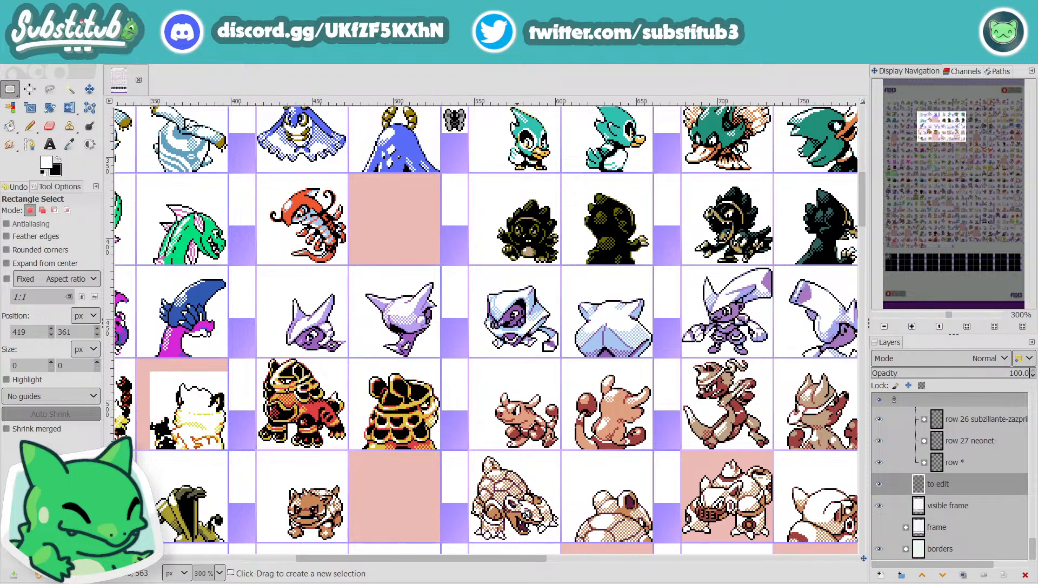
scroll(491, 491, up, 2)
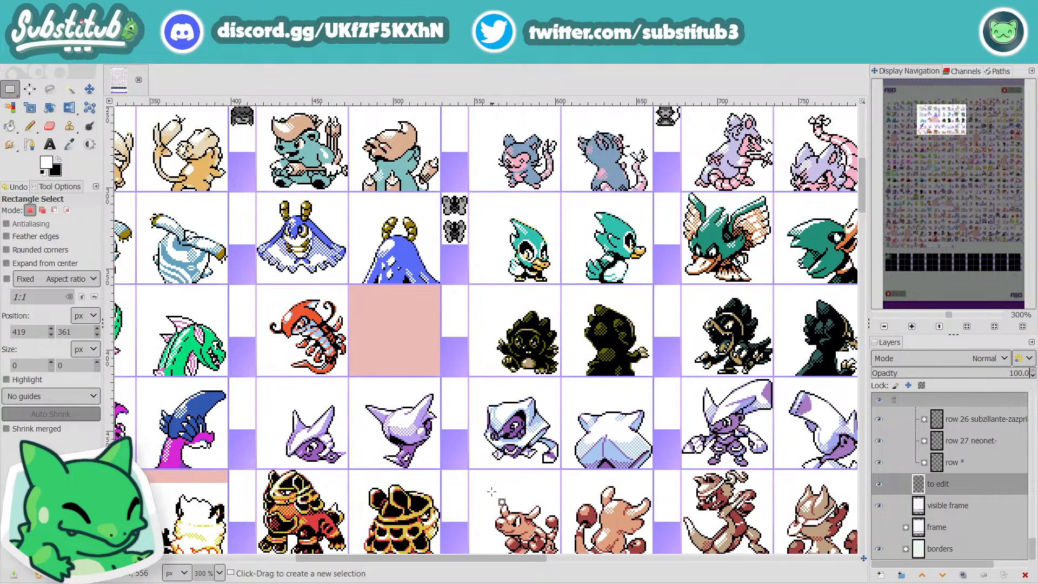
scroll(491, 491, up, 2)
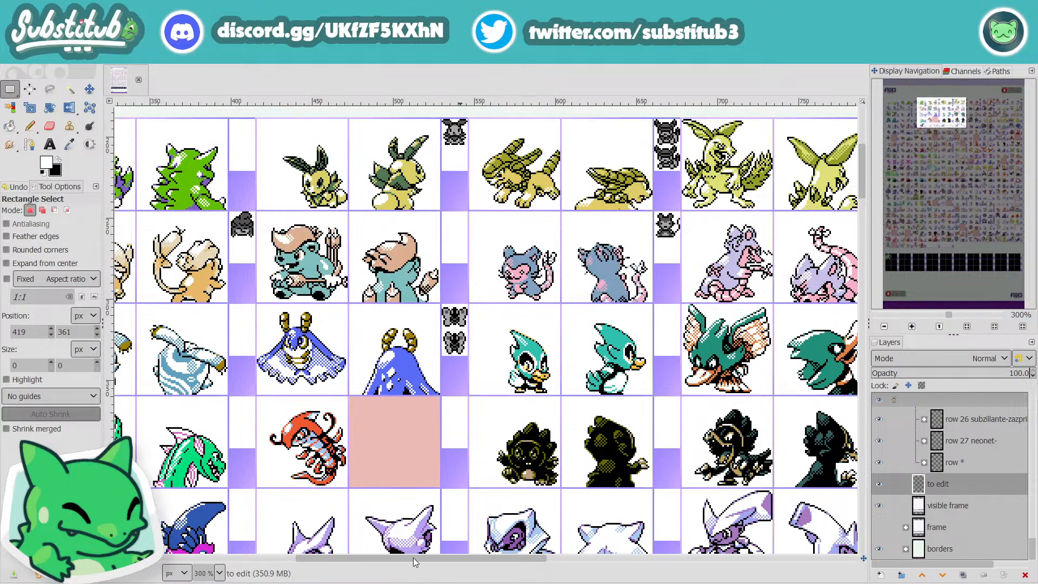
drag(415, 558, 513, 559)
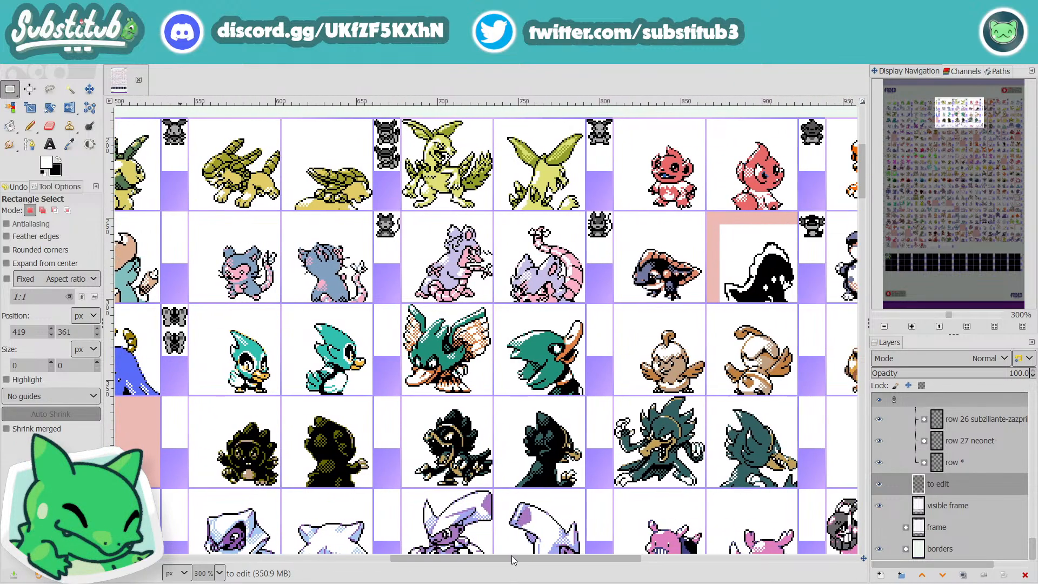
drag(512, 556, 528, 557)
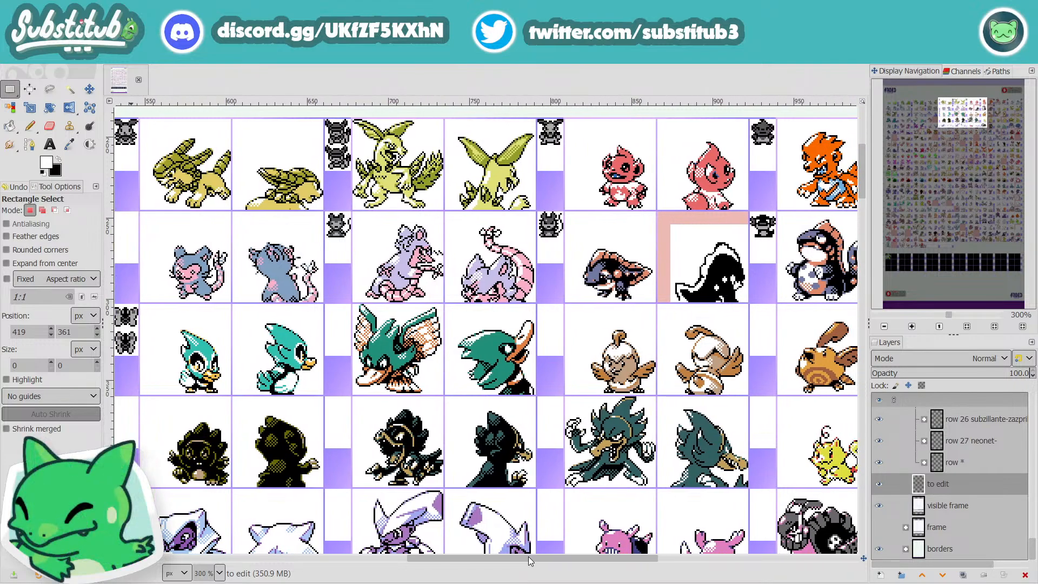
drag(528, 556, 536, 556)
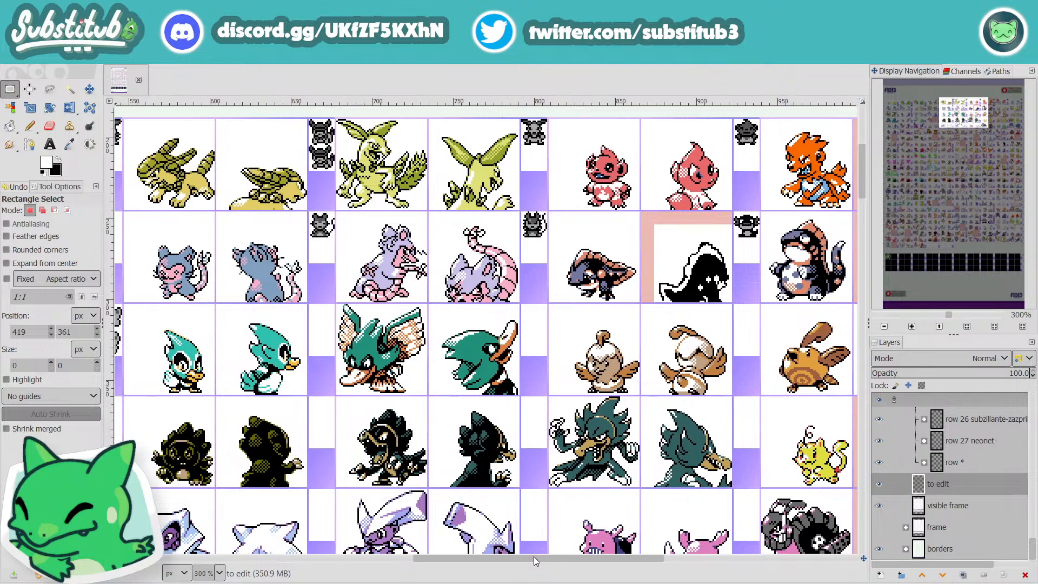
drag(536, 557, 537, 557)
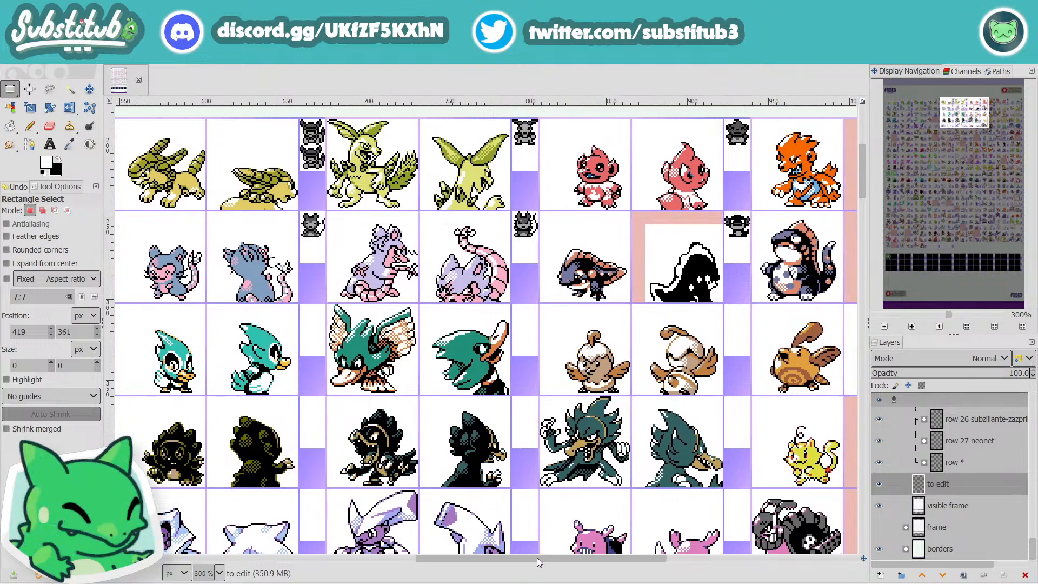
drag(537, 557, 543, 547)
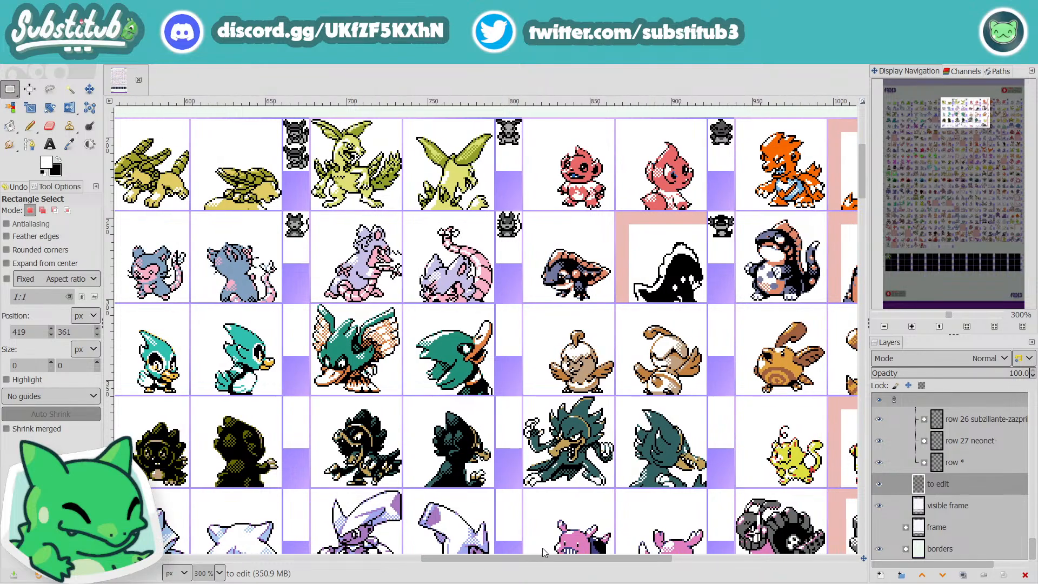
Step: Examine the first creatures of each row from row 1 down to row 25, plus the middle columns of the lower rows
drag(544, 551, 208, 565)
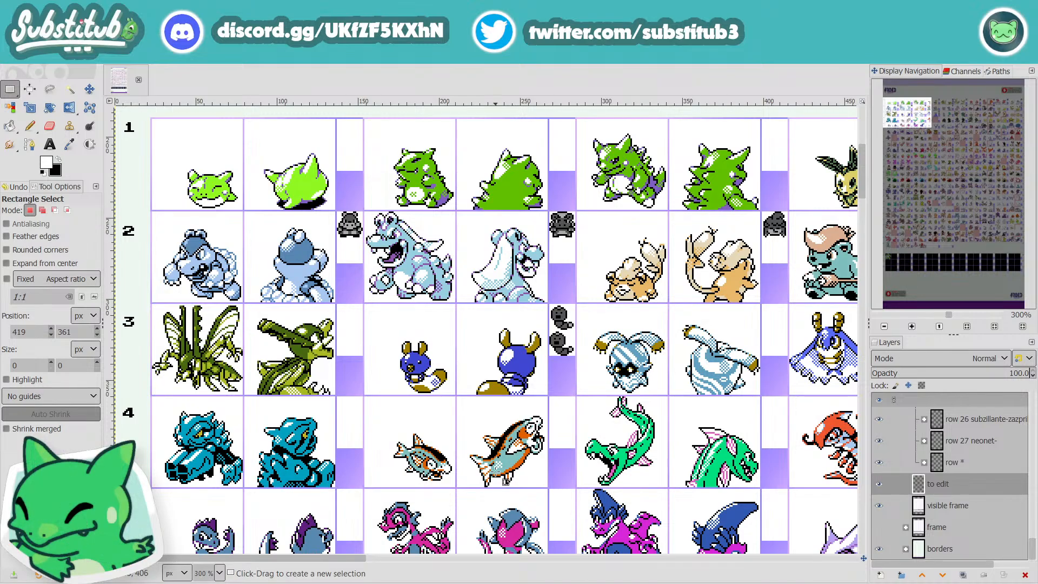
scroll(495, 471, down, 5)
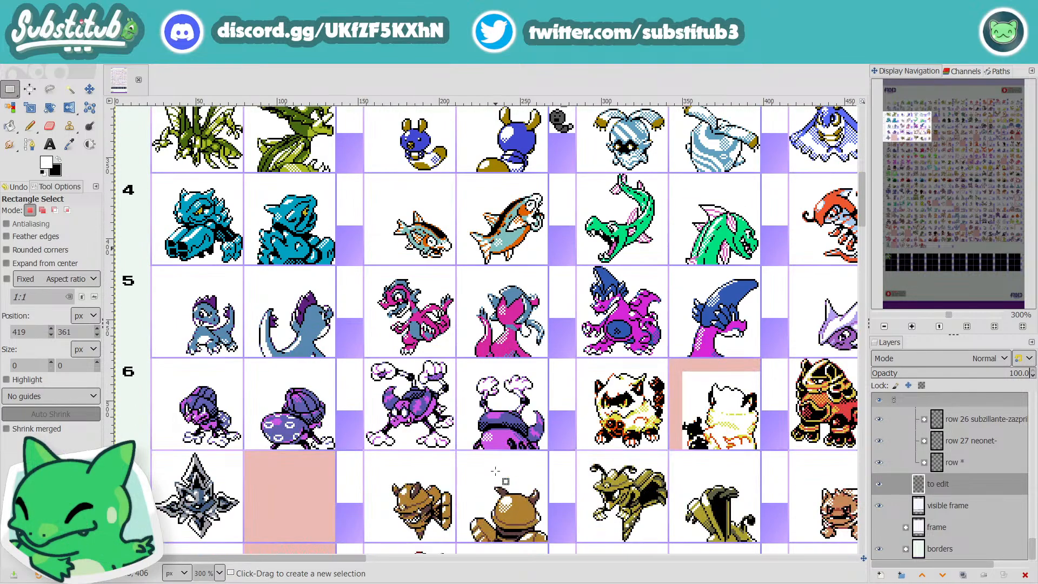
scroll(456, 469, down, 5)
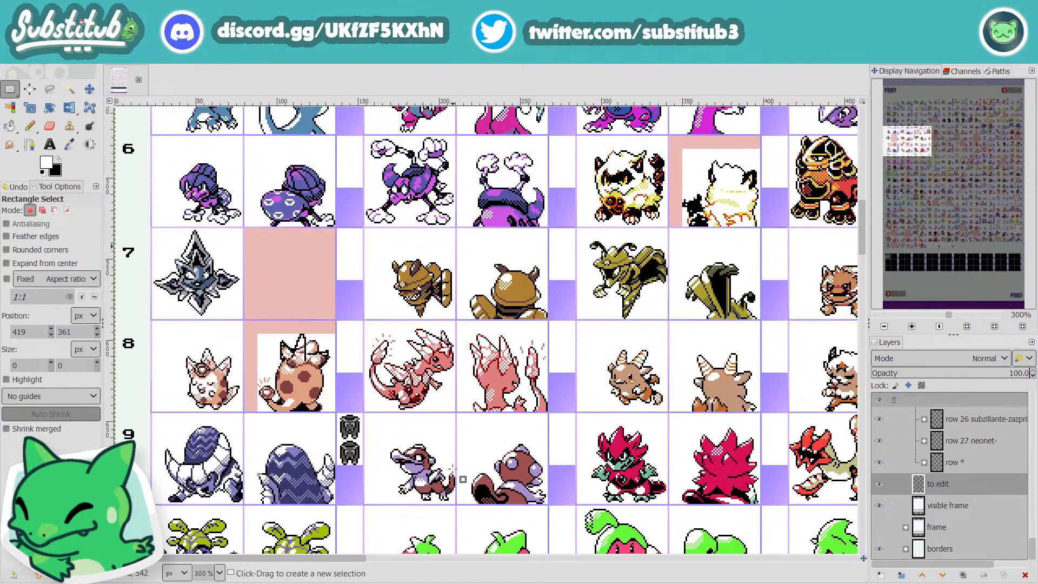
scroll(454, 468, down, 20)
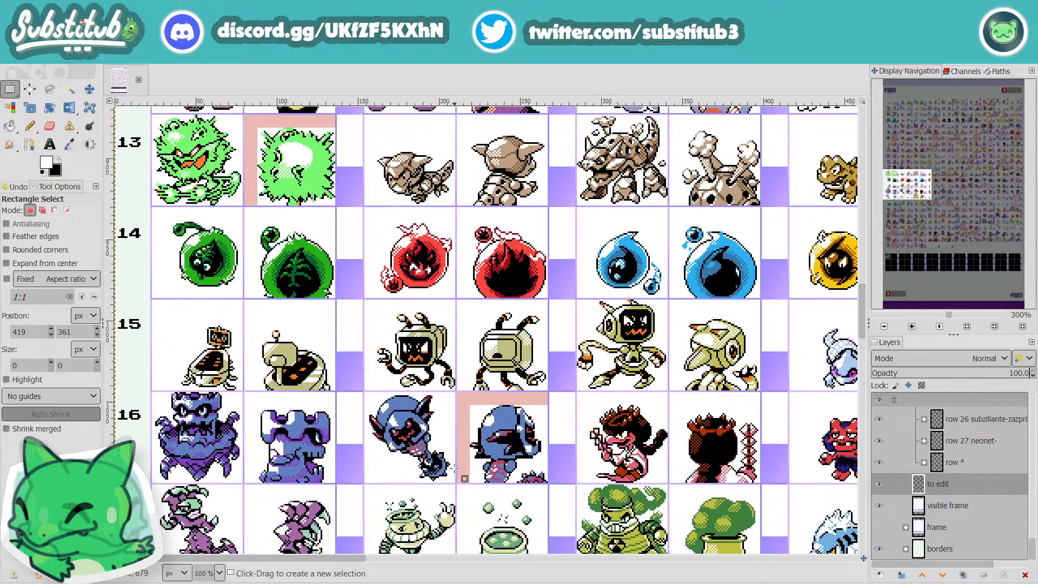
scroll(454, 468, down, 12)
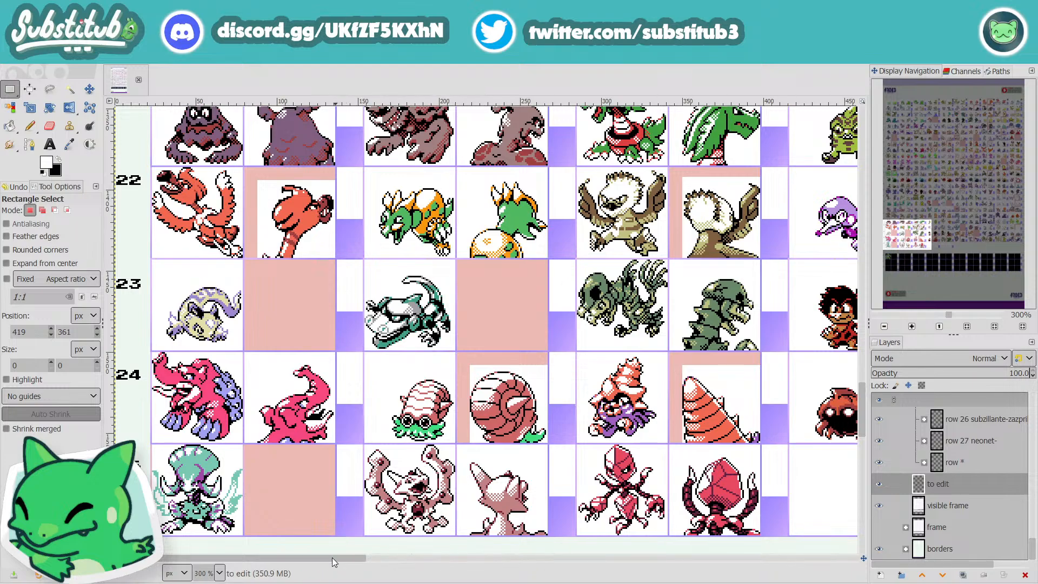
drag(333, 557, 664, 578)
scroll(607, 534, up, 3)
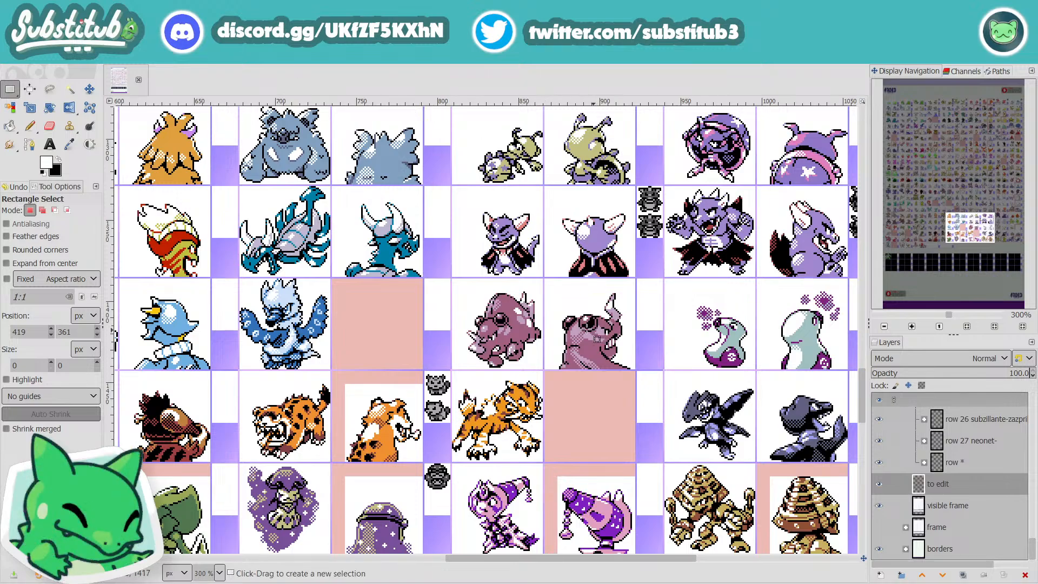
Step: Examine the middle columns from the bottom rows up to row 1, then down to the empty black frames and back up to rows 17 to 20
scroll(553, 405, down, 3)
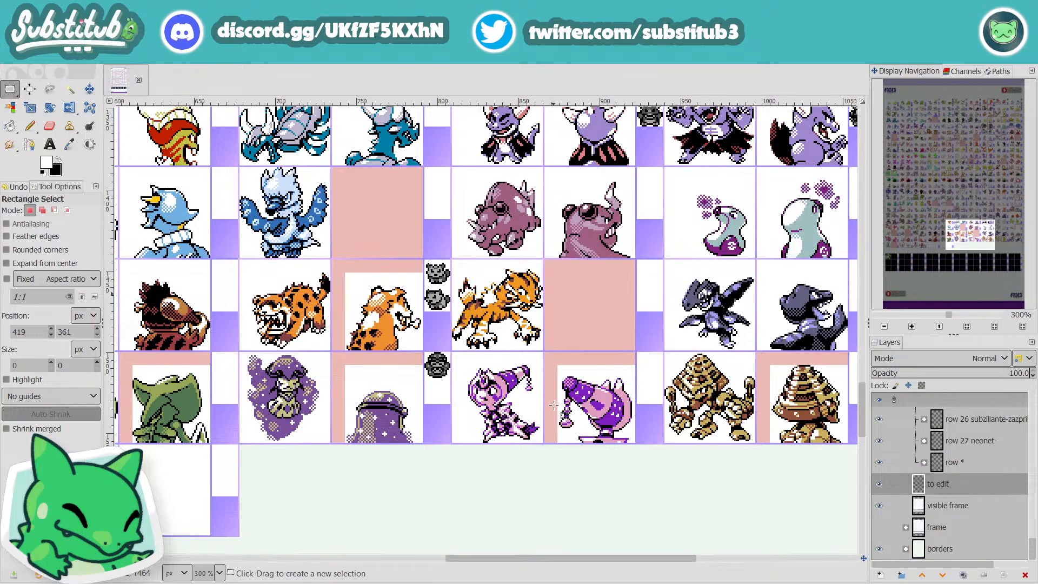
scroll(553, 404, up, 3)
scroll(557, 414, up, 12)
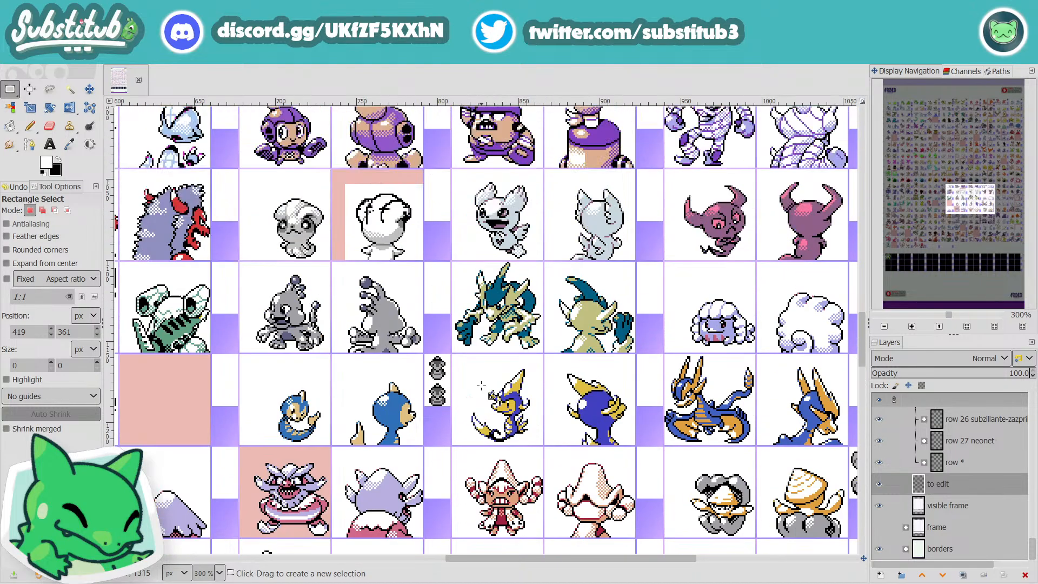
scroll(481, 387, up, 20)
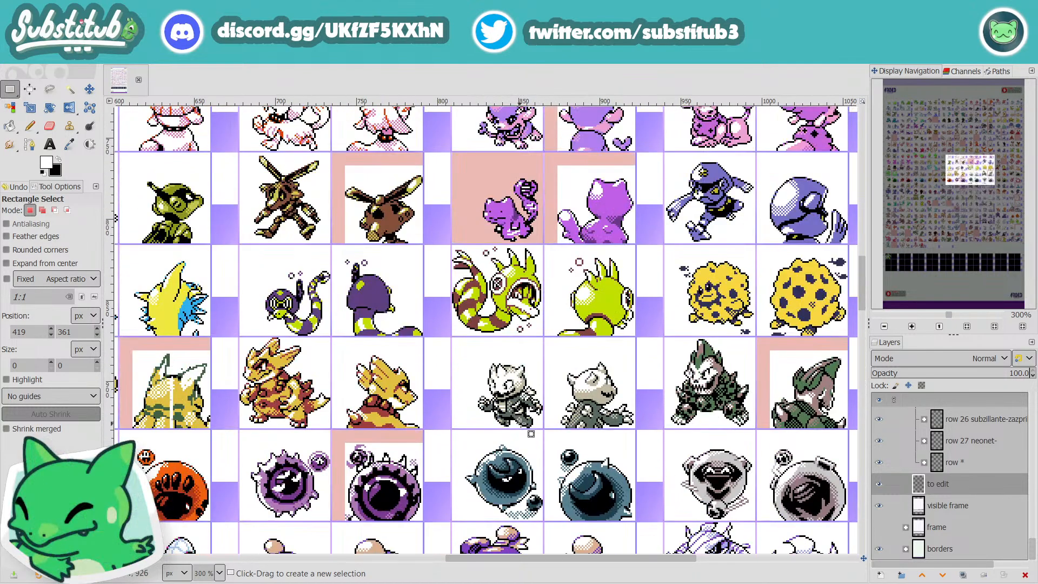
scroll(533, 434, up, 20)
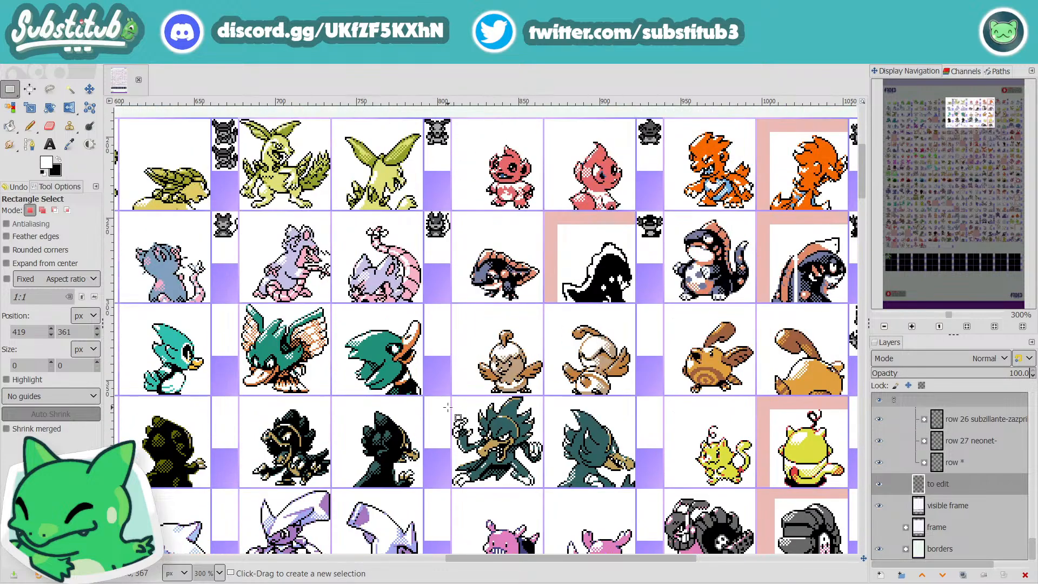
scroll(448, 406, down, 4)
scroll(449, 407, down, 4)
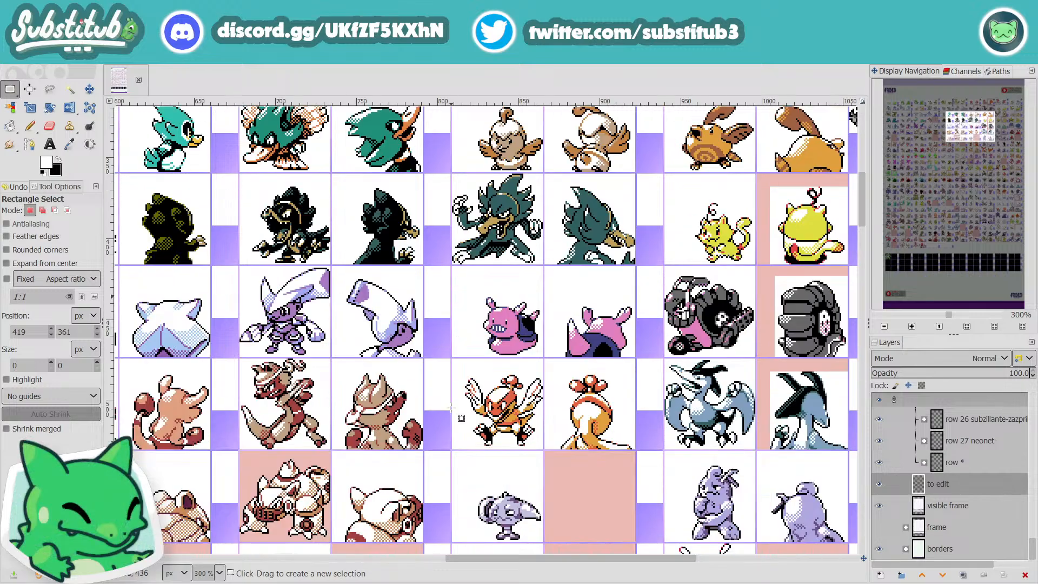
scroll(452, 408, down, 20)
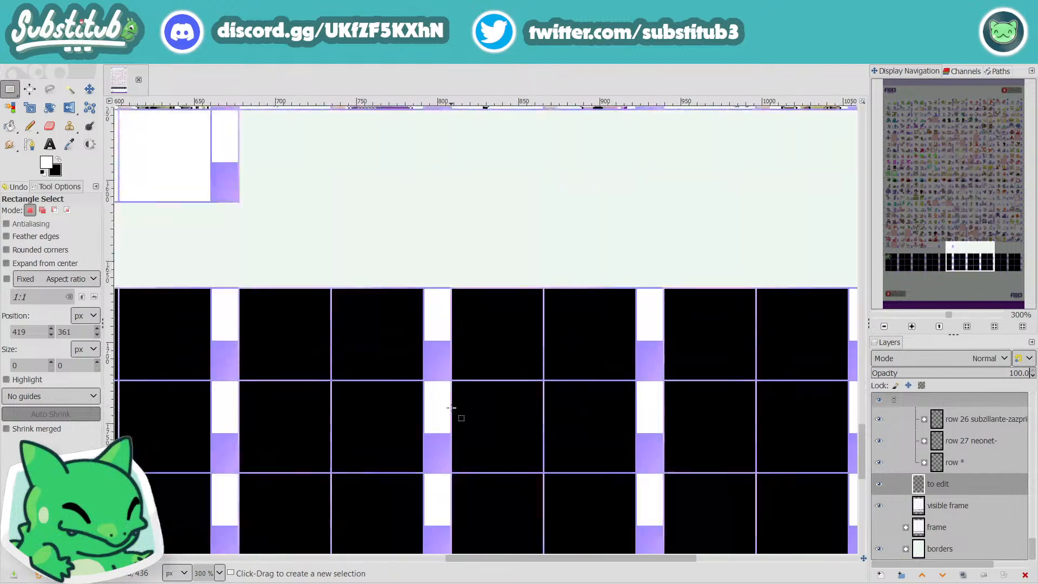
scroll(451, 408, up, 12)
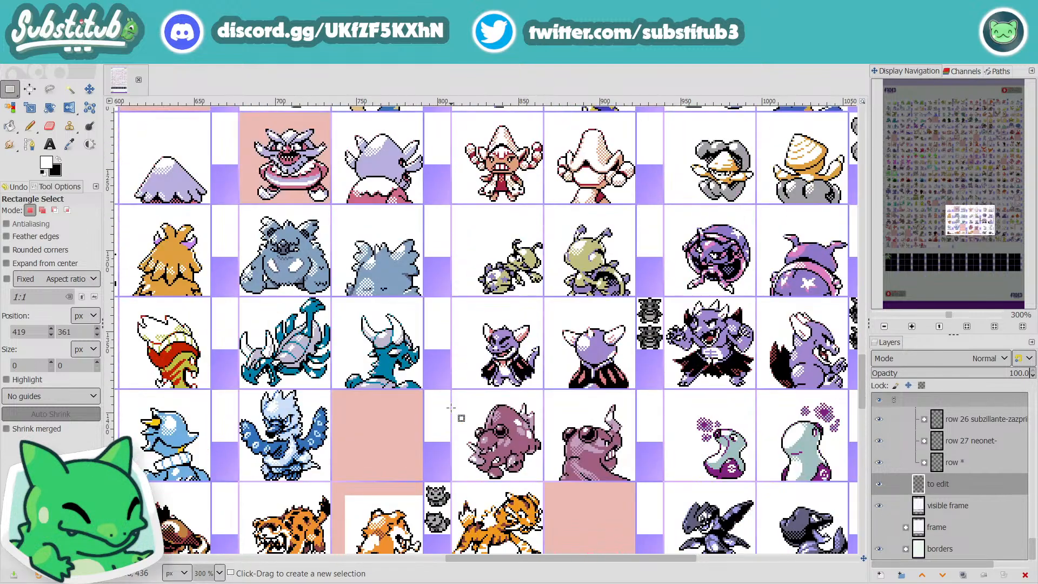
scroll(451, 407, up, 4)
scroll(451, 407, up, 4)
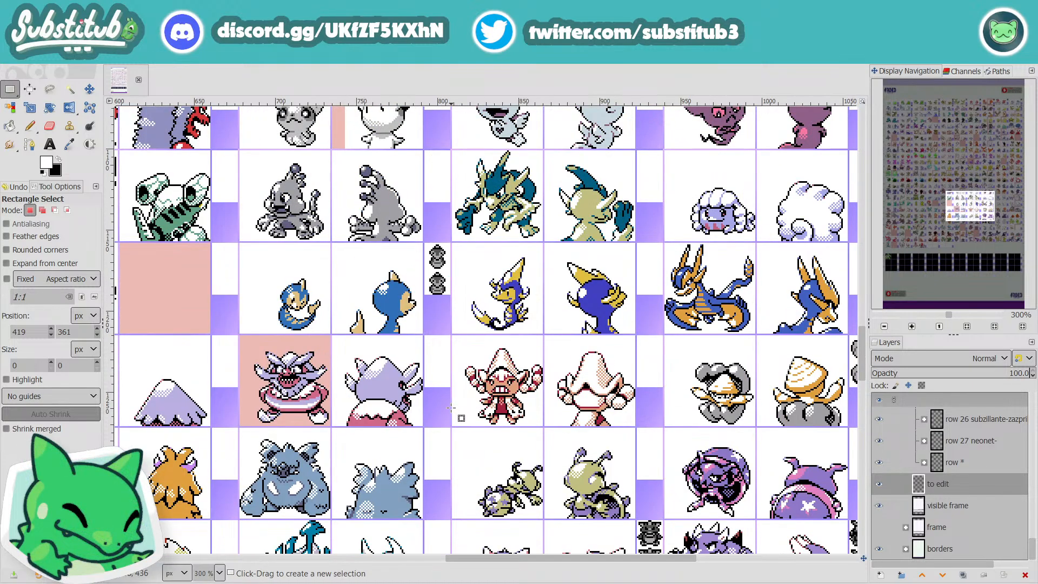
Step: Survey the whole sheet at 100% and inspect rows 1 to 5 at 400%, from the middle columns to the last ones
scroll(451, 407, down, 4)
ctrl+scroll(473, 407, down, 3)
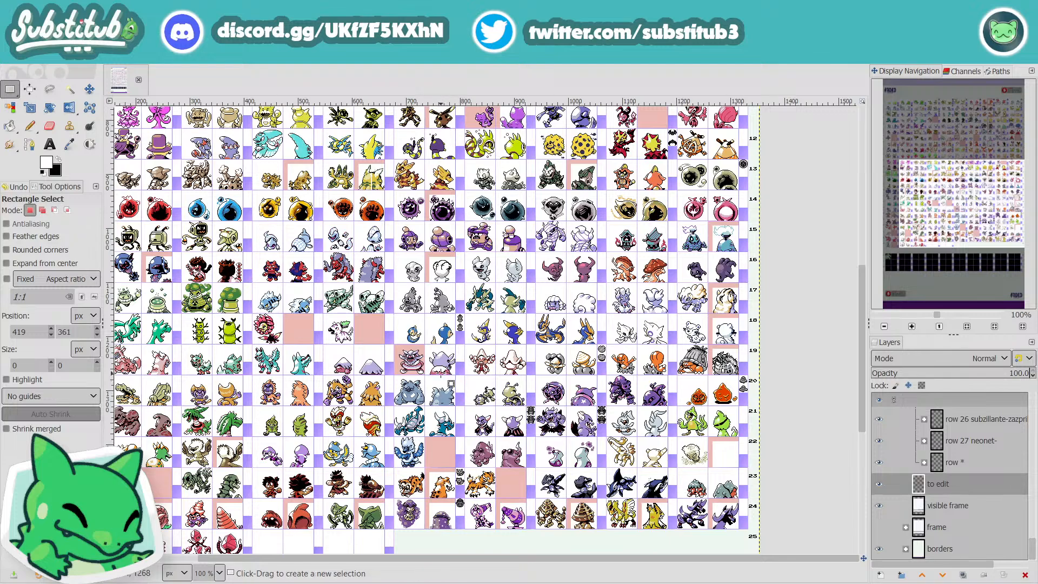
scroll(441, 373, up, 10)
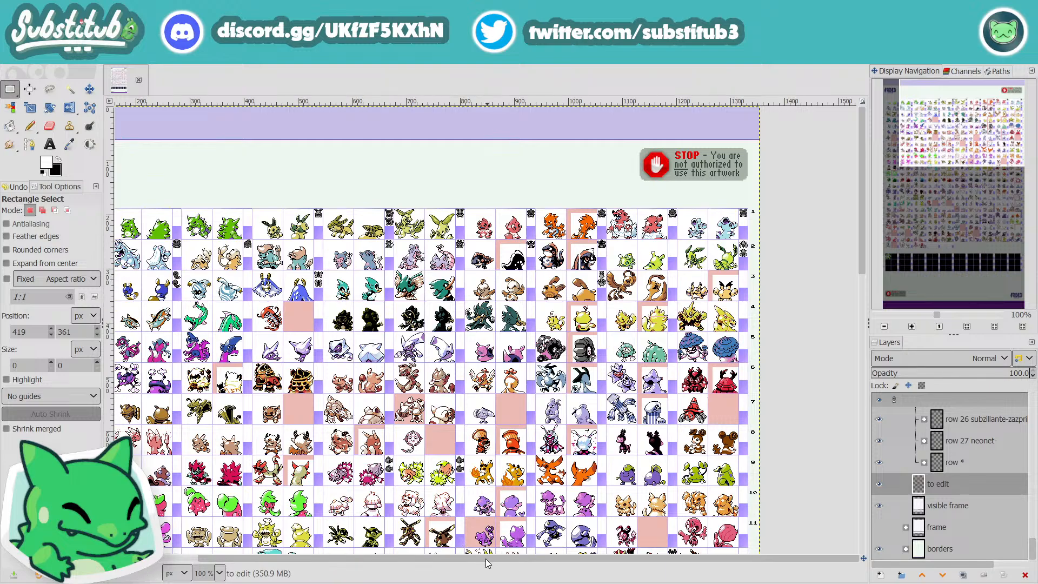
drag(475, 557, 357, 564)
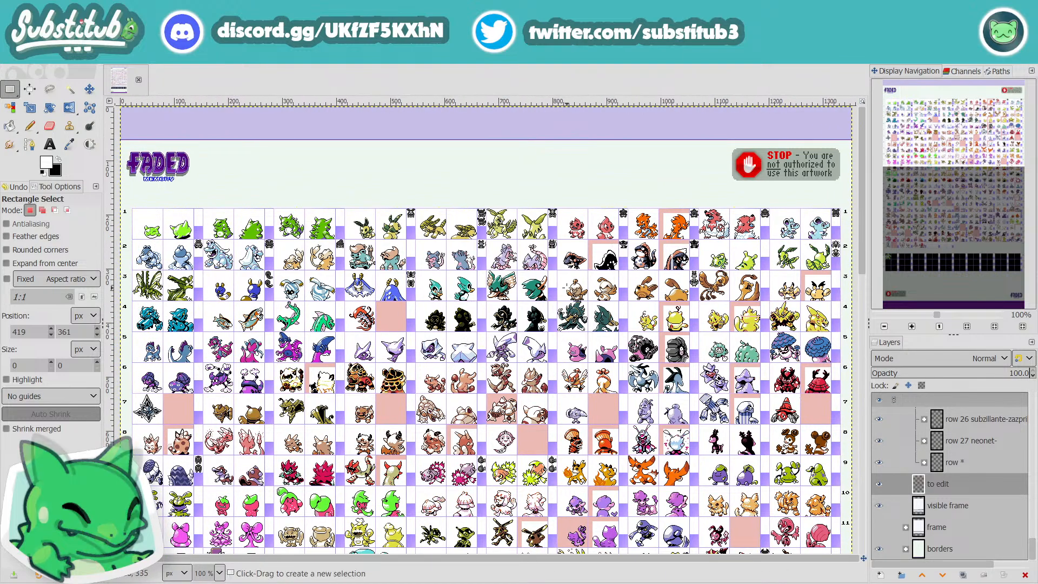
scroll(564, 286, up, 4)
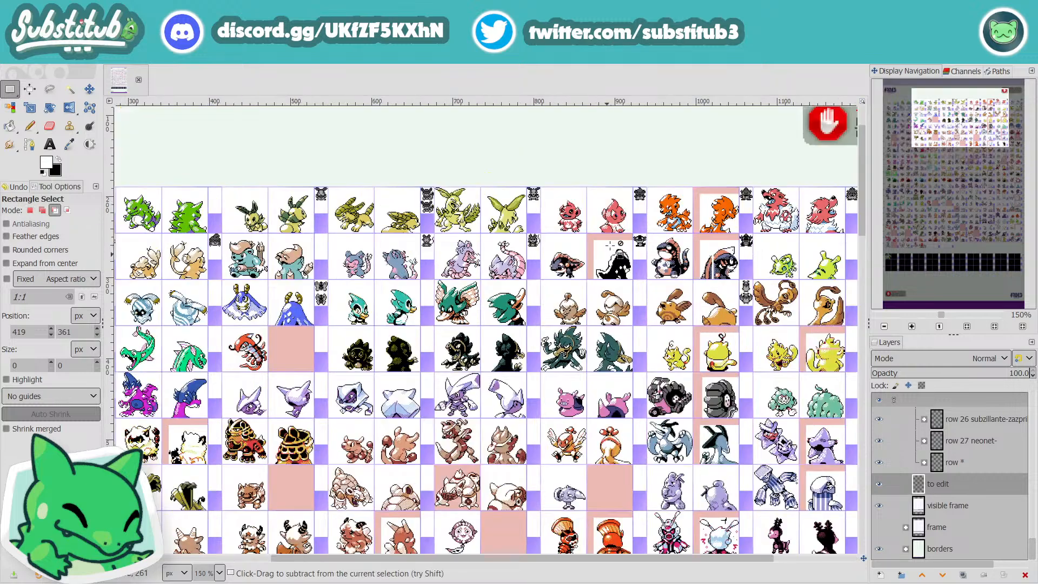
scroll(641, 329, up, 4)
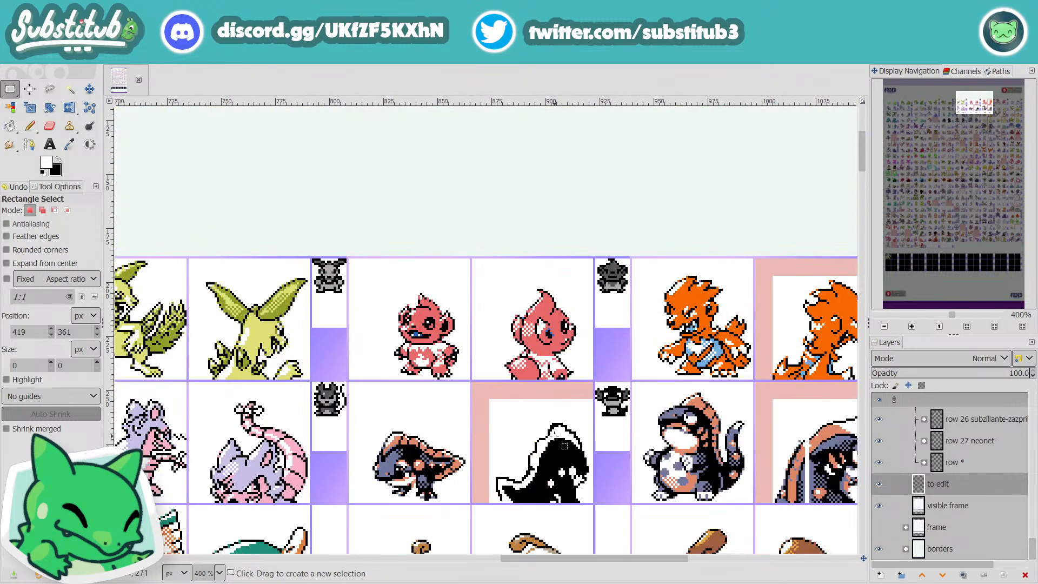
scroll(541, 368, down, 2)
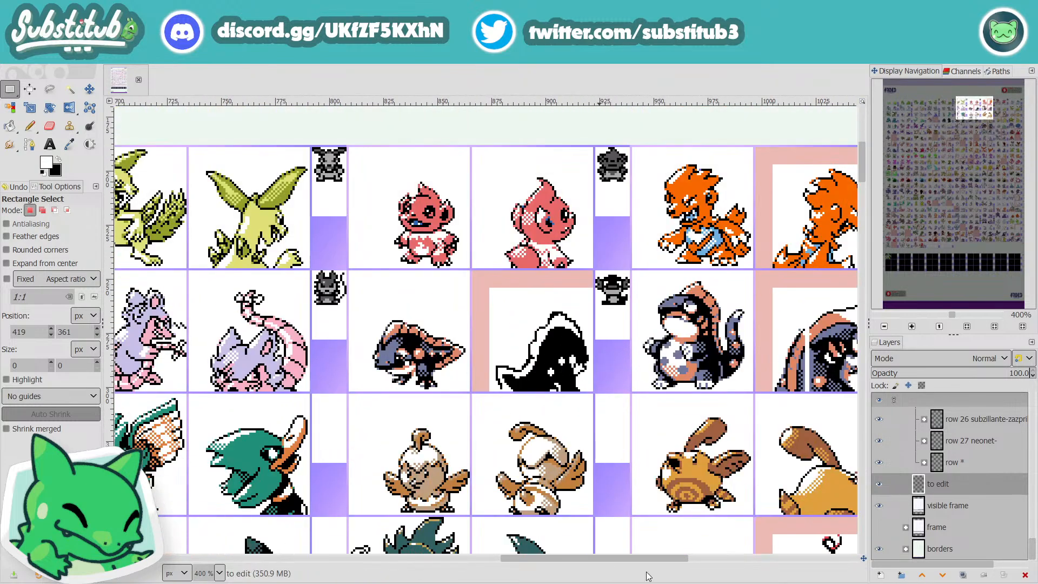
drag(647, 560, 838, 580)
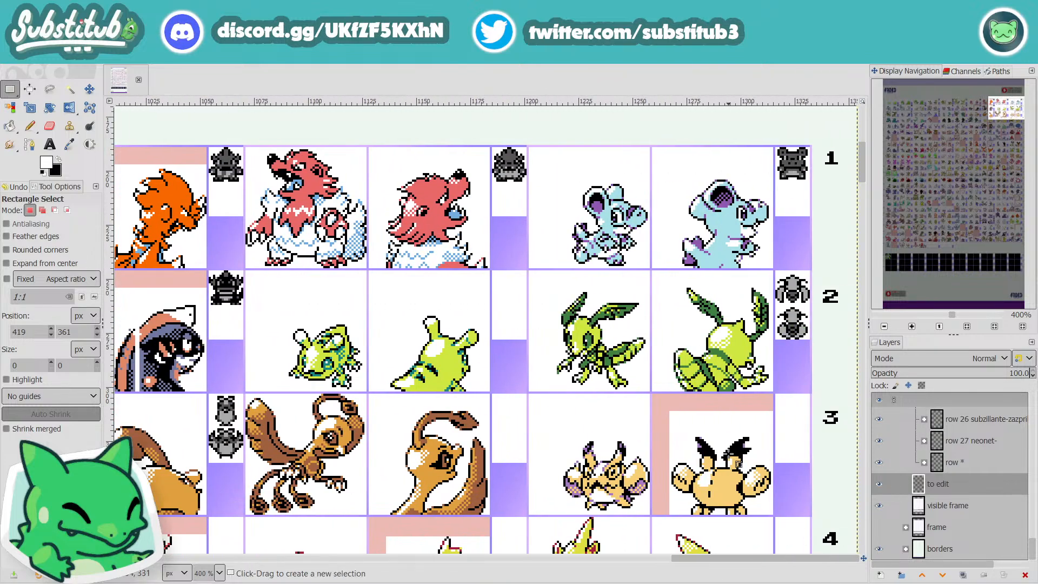
scroll(727, 475, down, 2)
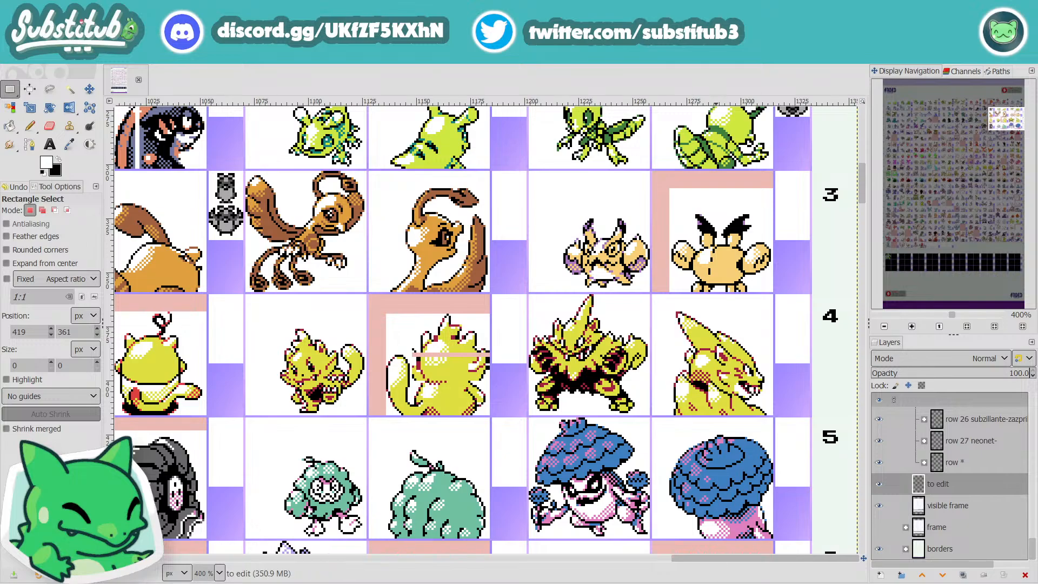
Step: Review rows 1 to 9 from the early columns to the last ones, with a close-up of the red armoured creature in row 6 at 800%
drag(730, 560, 349, 577)
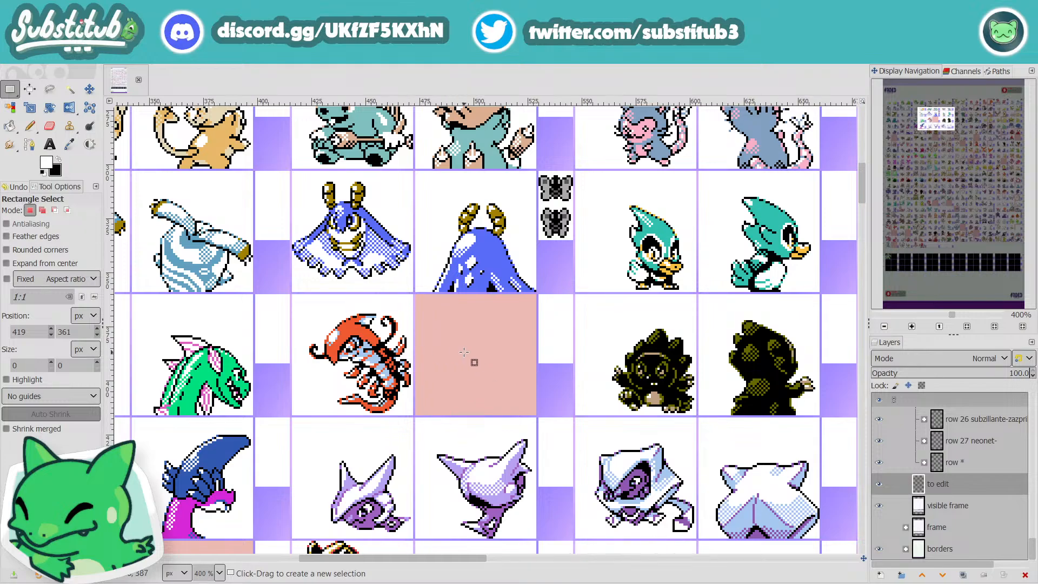
scroll(464, 352, down, 2)
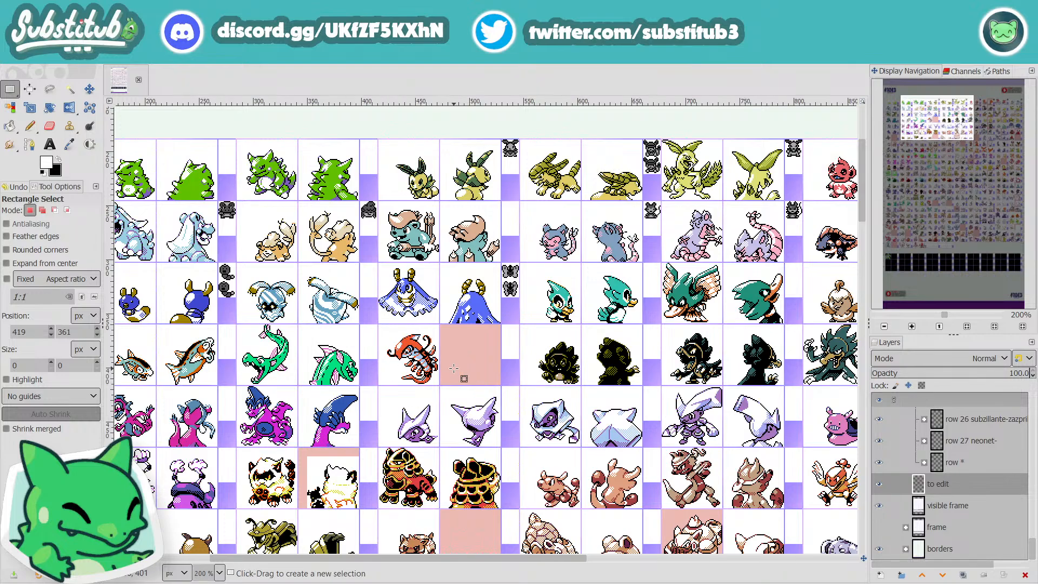
scroll(453, 368, down, 3)
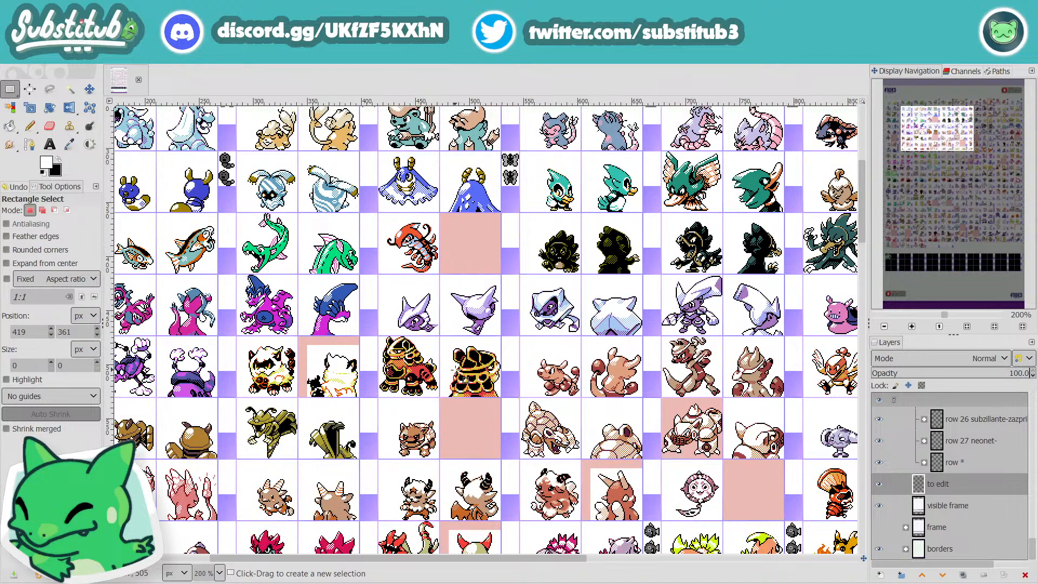
scroll(455, 370, up, 3)
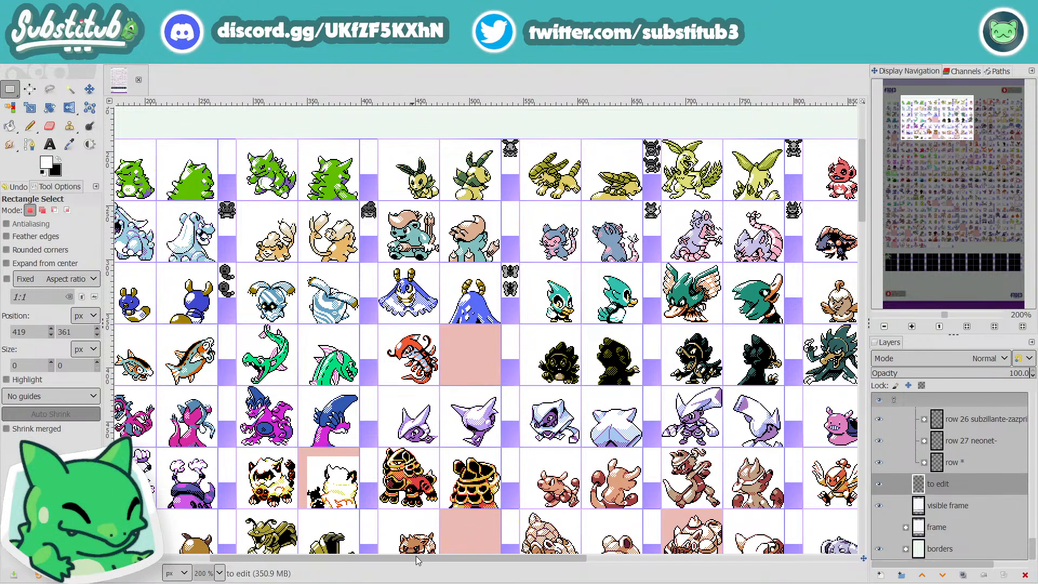
drag(433, 560, 709, 572)
scroll(515, 435, down, 3)
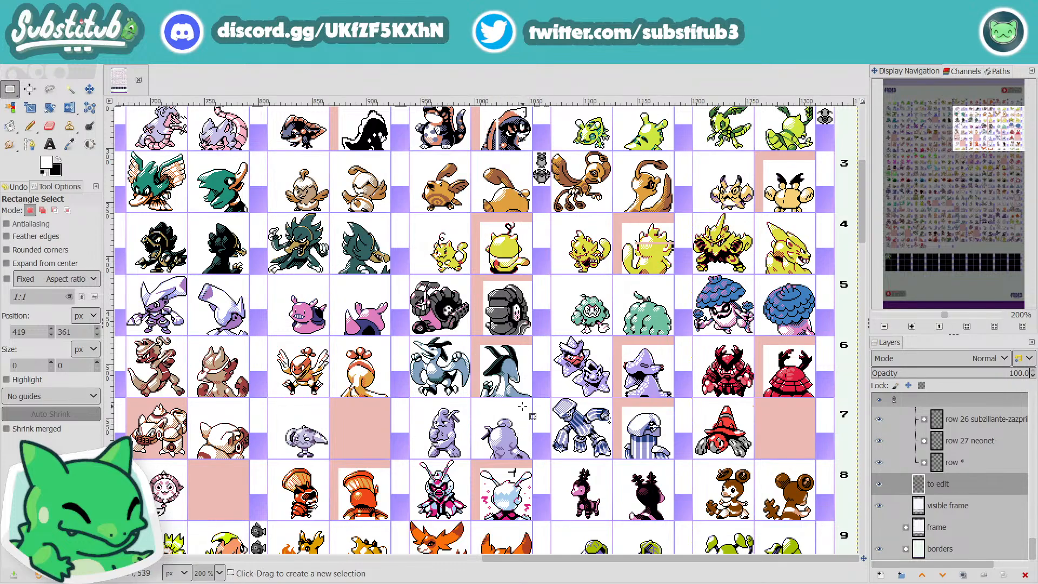
mouse_move(722, 558)
mouse_down()
mouse_move(301, 578)
mouse_move(722, 567)
mouse_up()
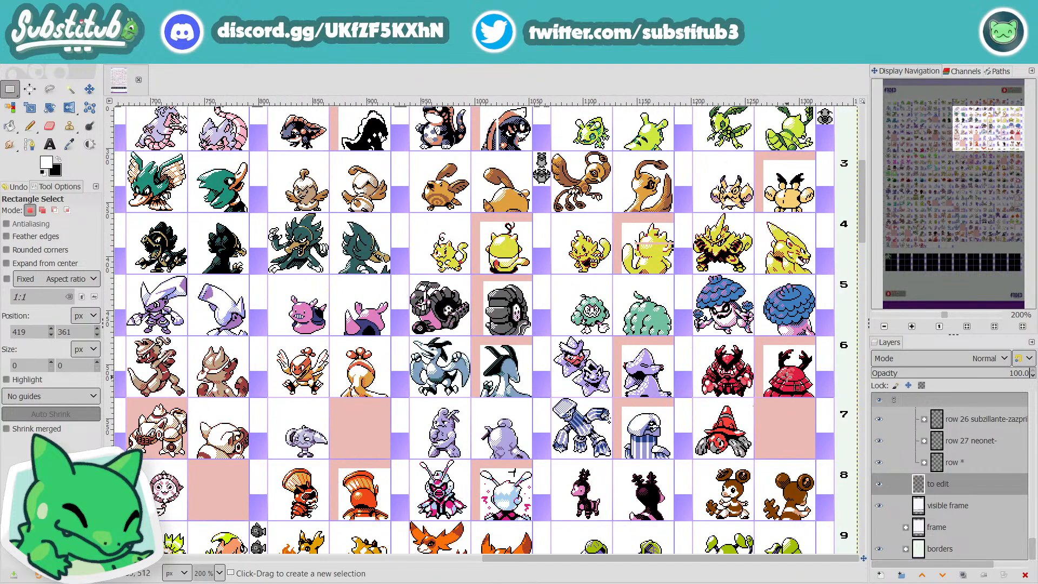
scroll(752, 362, up, 4)
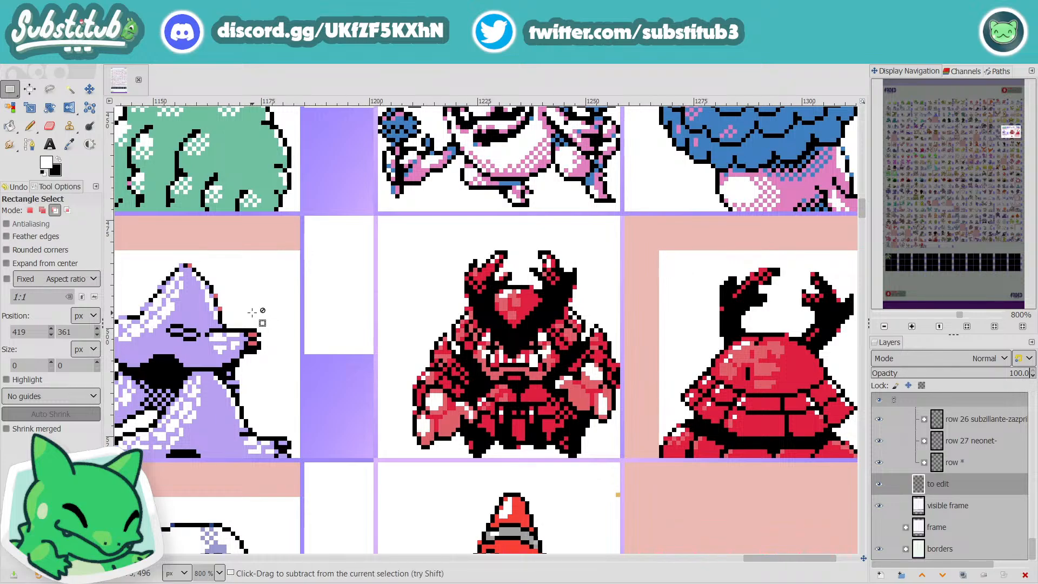
scroll(252, 313, down, 3)
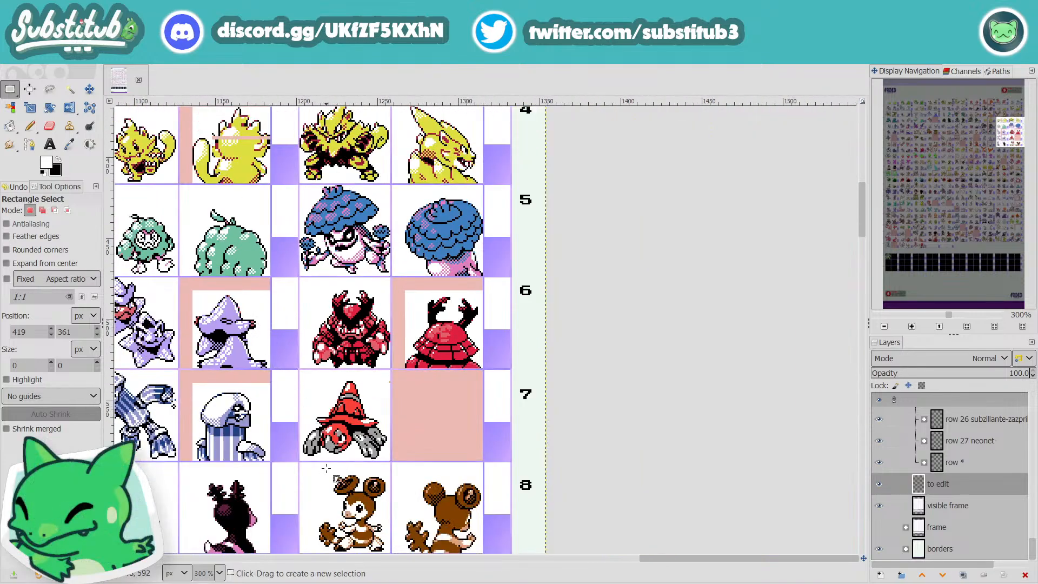
Step: Examine the first creatures of each row from row 1 down to row 25, plus the middle columns of rows 20 to 24 at 400%
drag(705, 557, 174, 551)
scroll(532, 425, up, 10)
scroll(529, 425, down, 2)
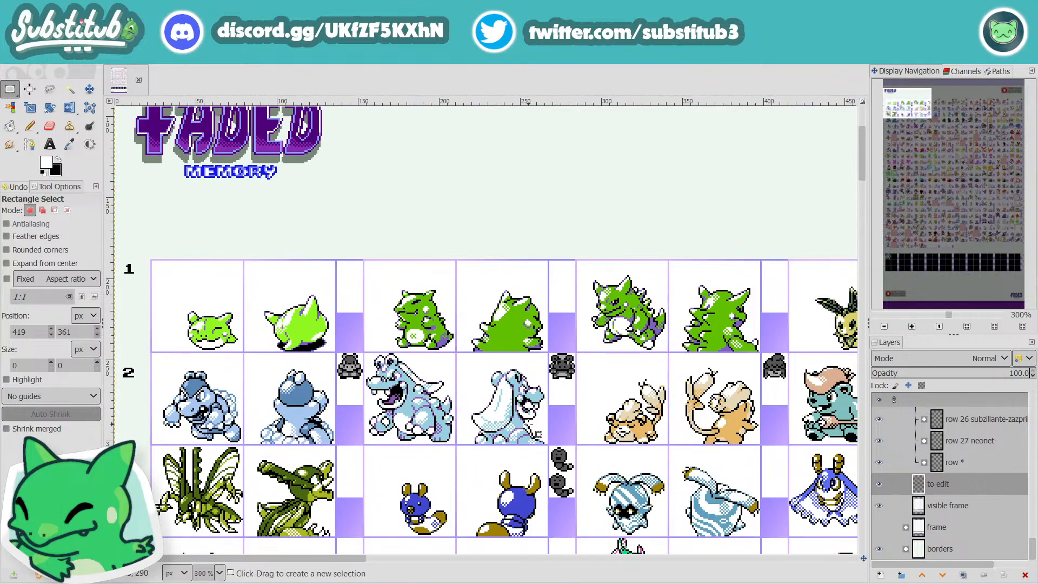
scroll(529, 424, down, 2)
scroll(476, 491, down, 10)
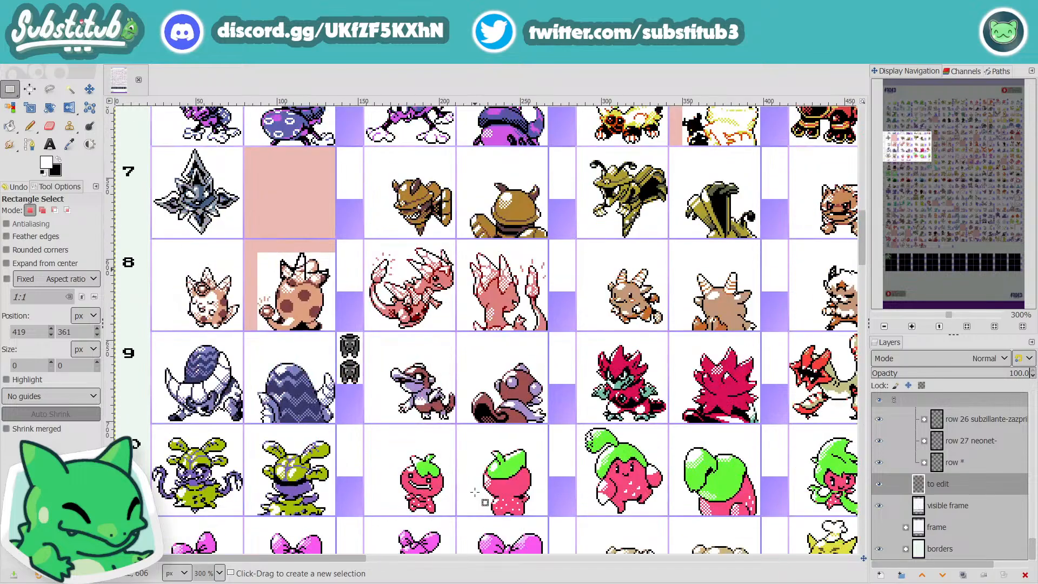
scroll(475, 493, down, 20)
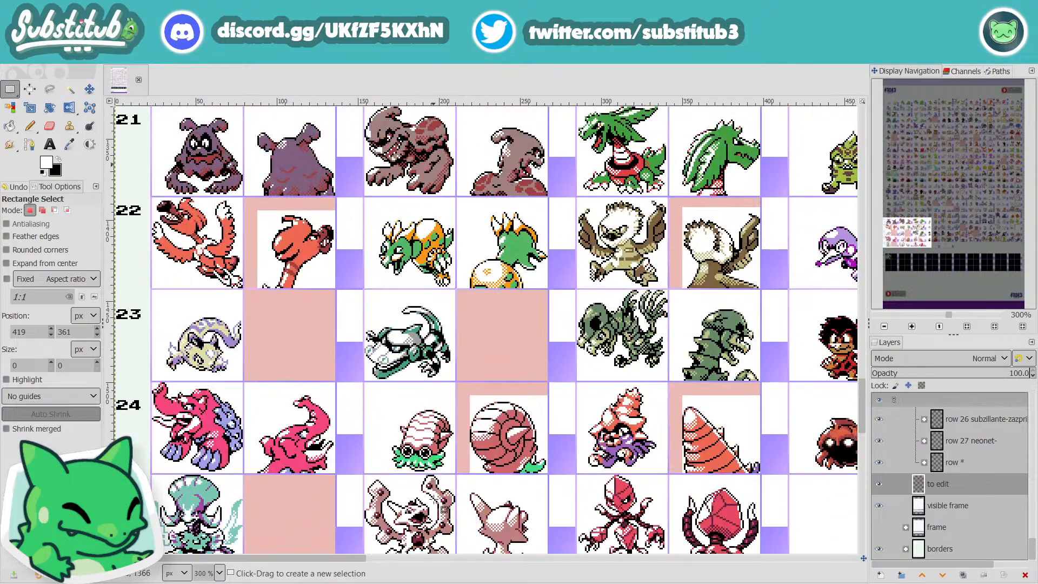
drag(326, 558, 689, 559)
ctrl+scroll(330, 316, up, 1)
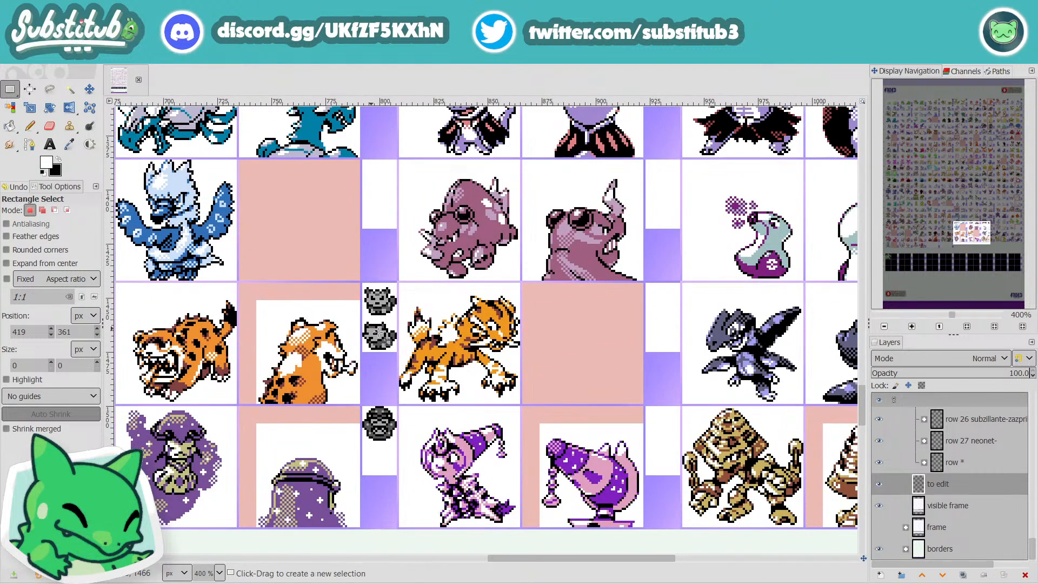
scroll(566, 350, up, 4)
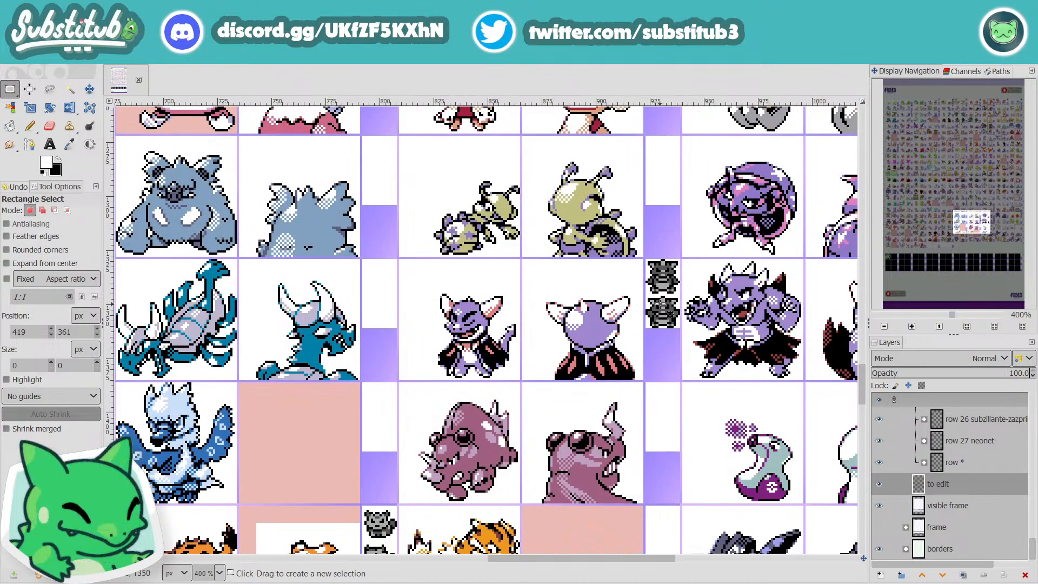
Step: Inspect the middle columns of rows 17 to 22, with close-ups of the blue serpent line in row 18 and its neighbouring rows
drag(616, 557, 547, 572)
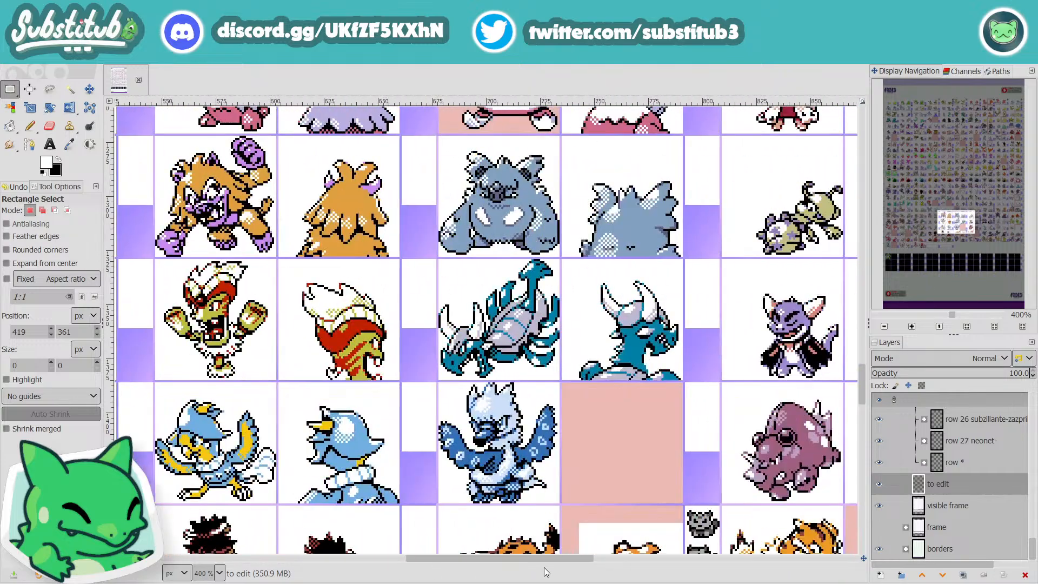
ctrl+scroll(580, 228, down, 2)
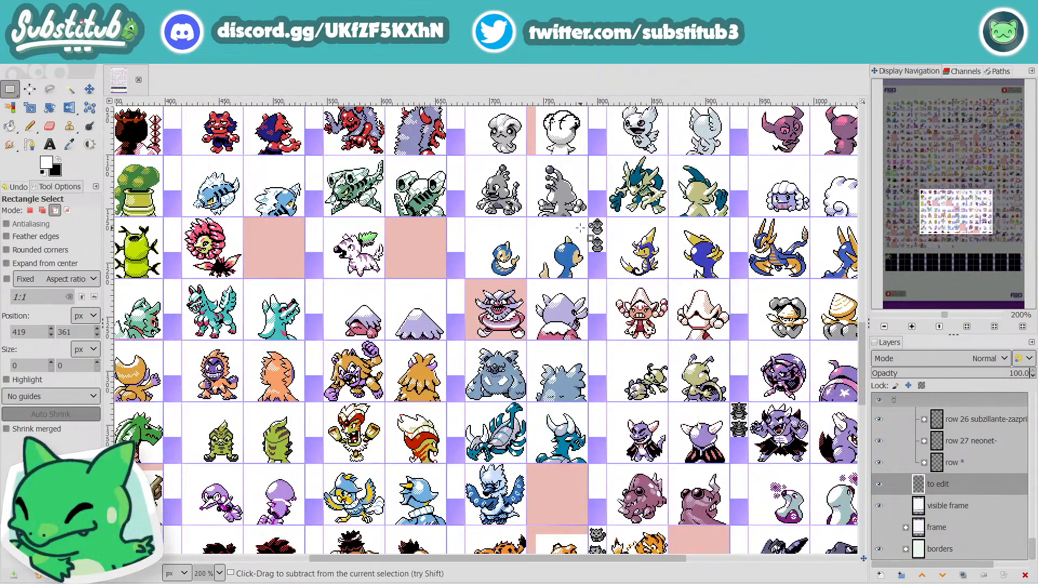
ctrl+scroll(580, 229, up, 4)
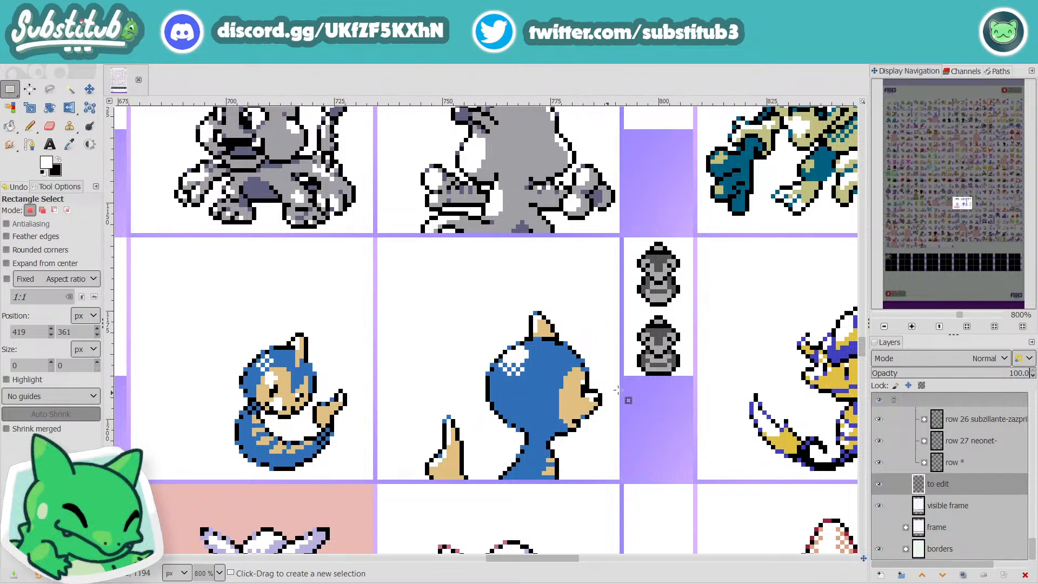
ctrl+scroll(631, 417, down, 3)
ctrl+scroll(703, 395, down, 2)
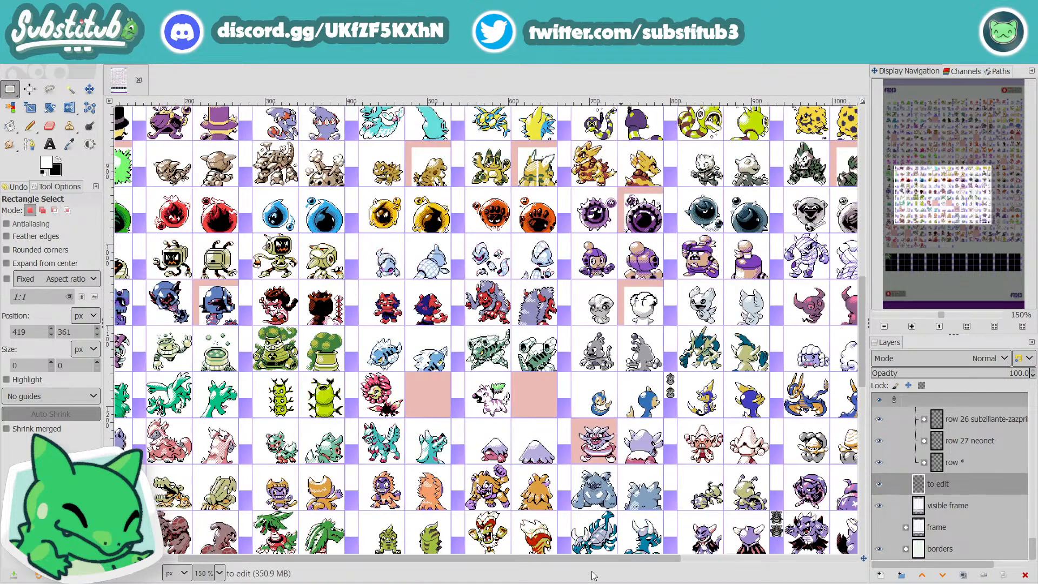
drag(628, 557, 808, 559)
ctrl+scroll(595, 441, up, 4)
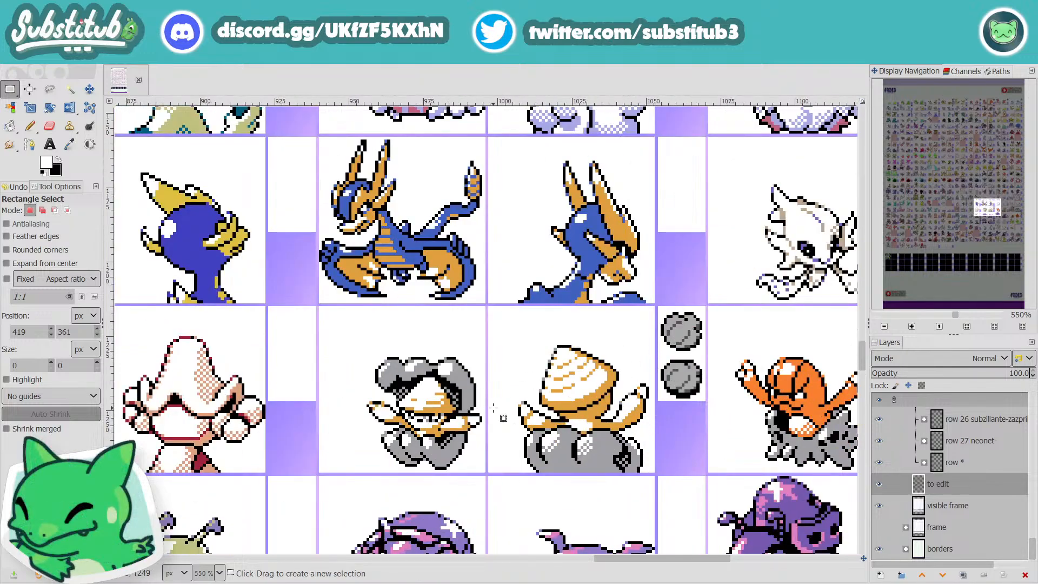
scroll(591, 401, up, 4)
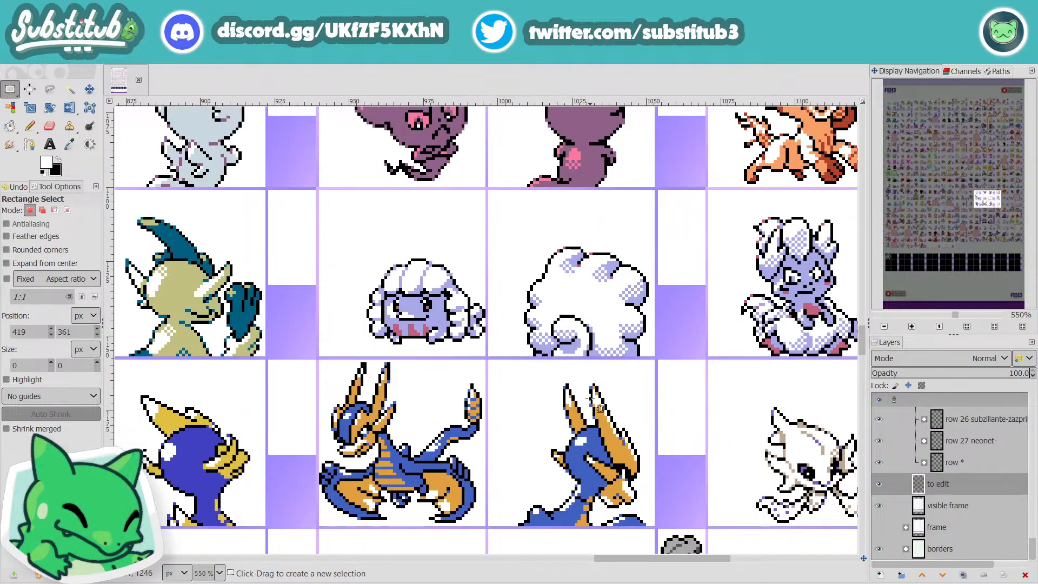
Step: Inspect the middle columns of rows 17 to 21 at 550%, and survey the later columns from row 24 up to row 1 at 150%
scroll(591, 400, up, 2)
scroll(590, 401, down, 12)
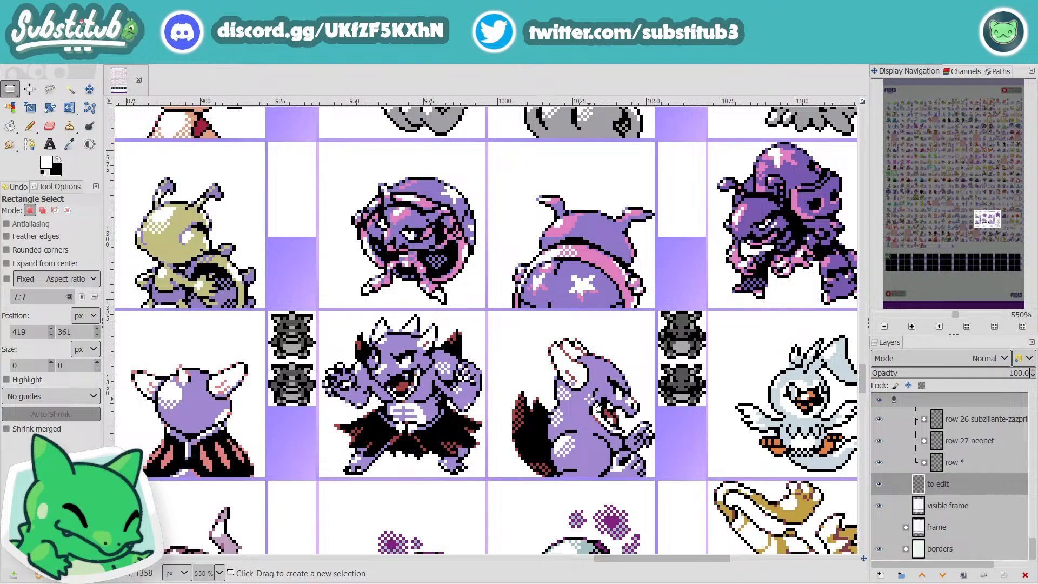
ctrl+scroll(591, 400, down, 4)
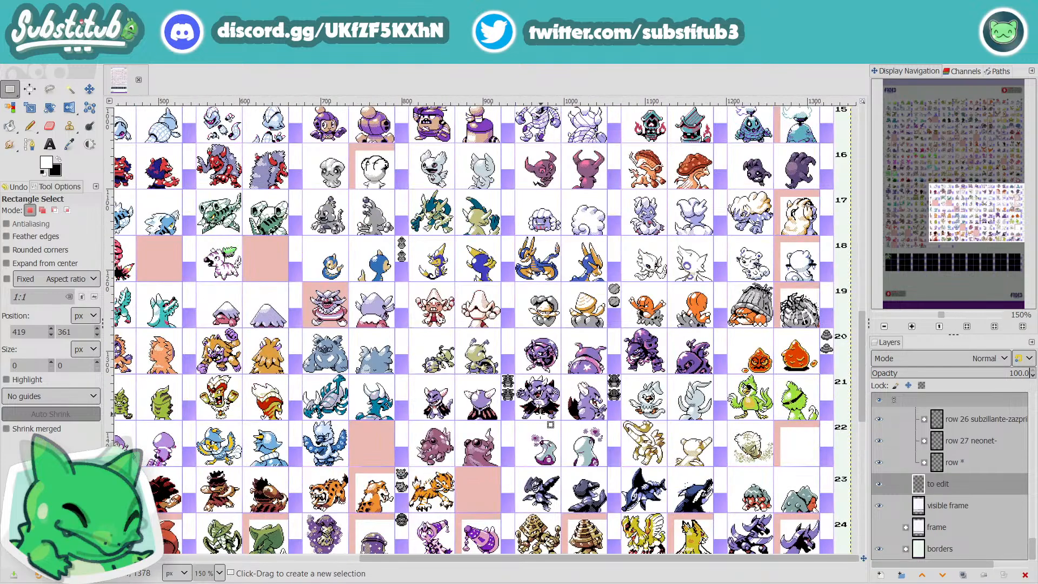
scroll(540, 423, up, 2)
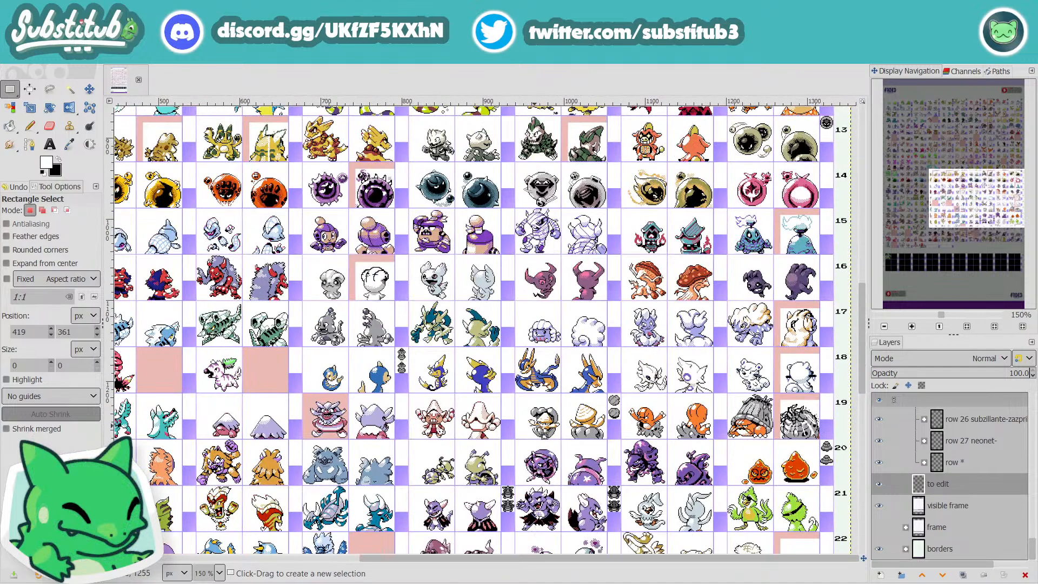
scroll(544, 434, up, 8)
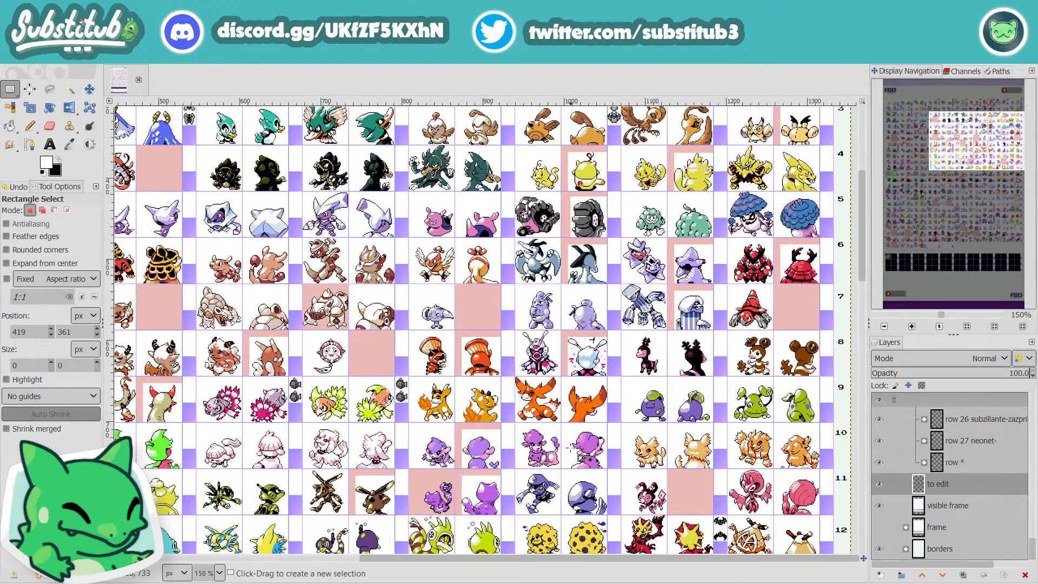
scroll(784, 270, up, 2)
key(ctrl)
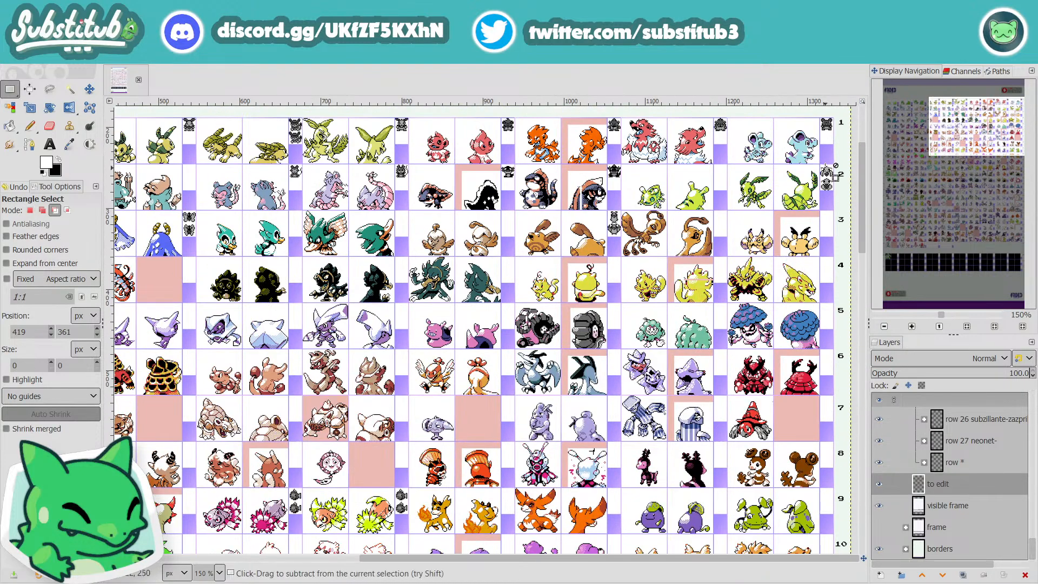
Step: Examine the last creatures of rows 1 to 11, plus the early columns of rows 1 to 10 at 300%
scroll(826, 172, up, 4)
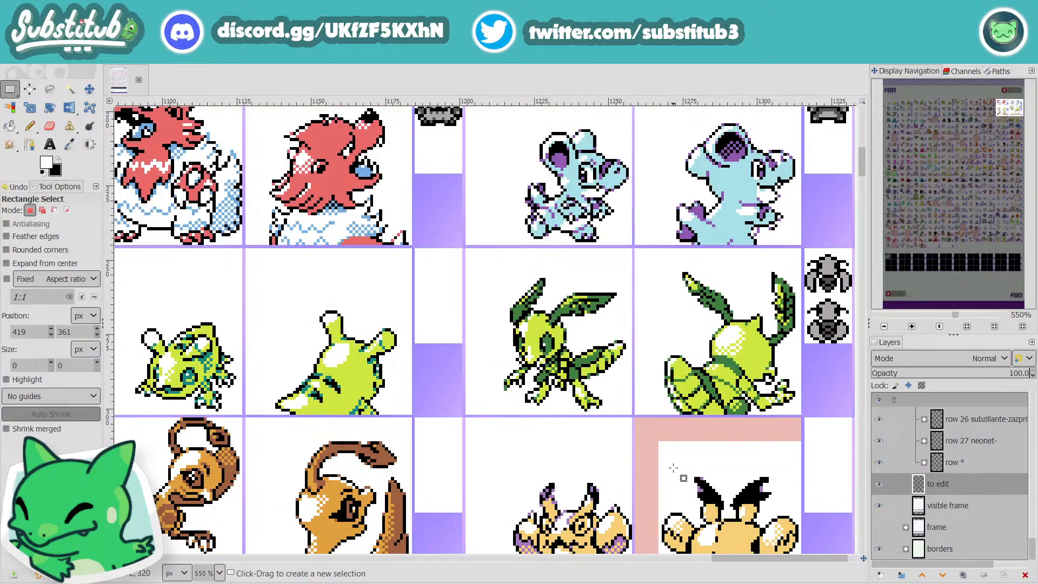
scroll(673, 468, down, 6)
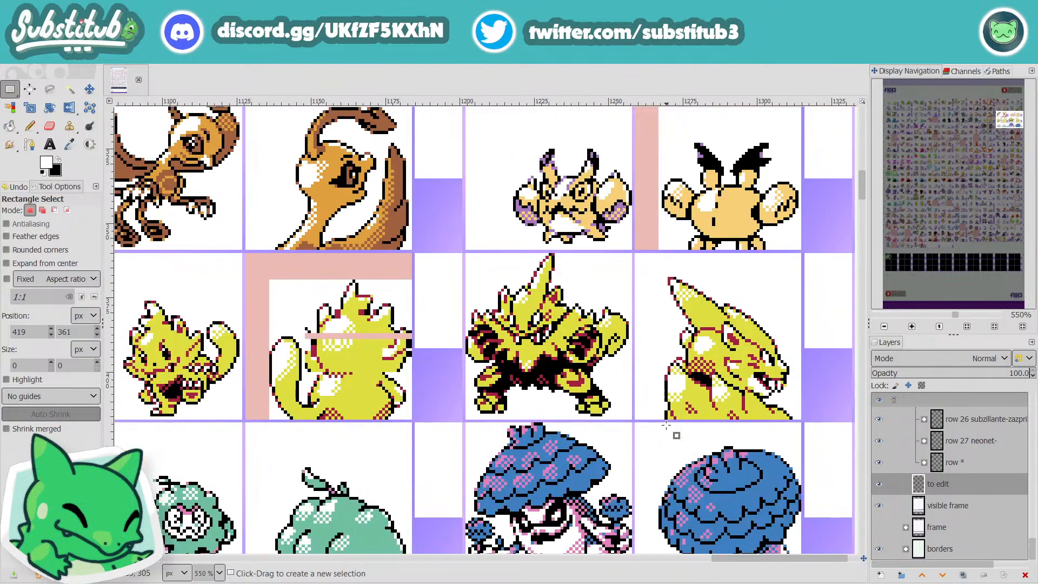
scroll(666, 426, down, 10)
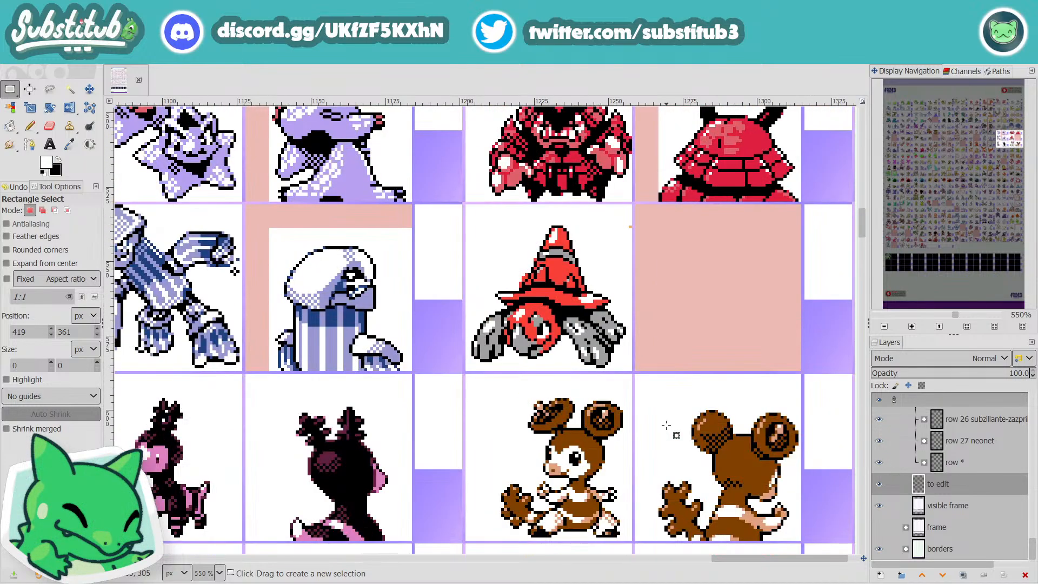
scroll(666, 425, down, 6)
scroll(673, 508, down, 2)
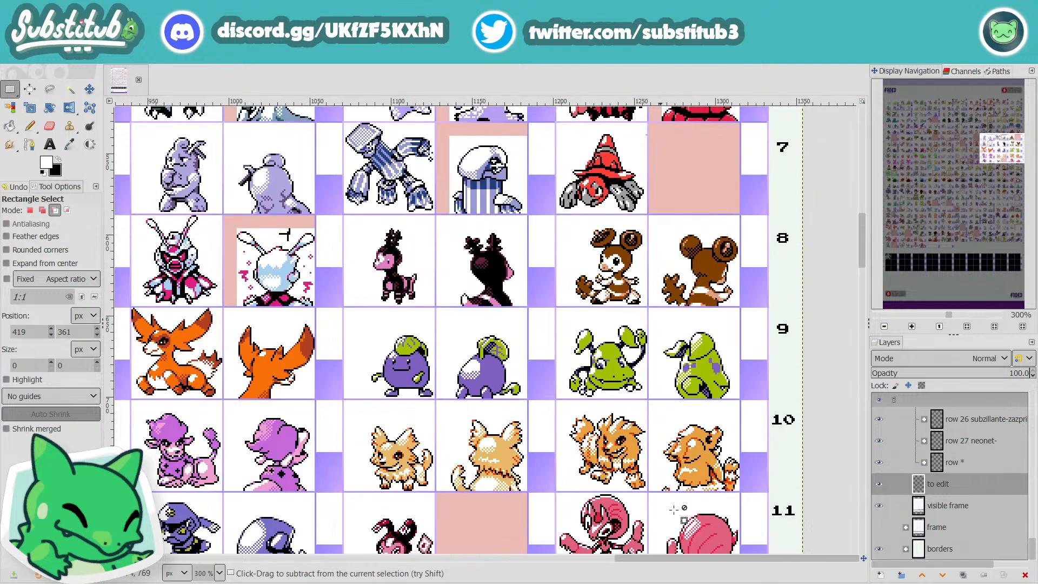
drag(708, 559, 158, 576)
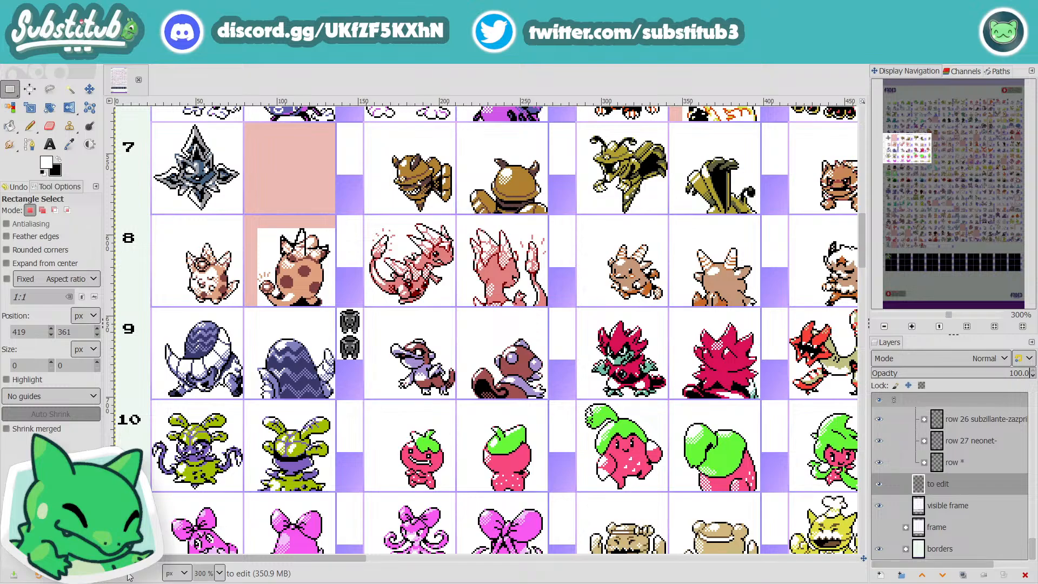
drag(210, 560, 278, 570)
scroll(365, 465, up, 8)
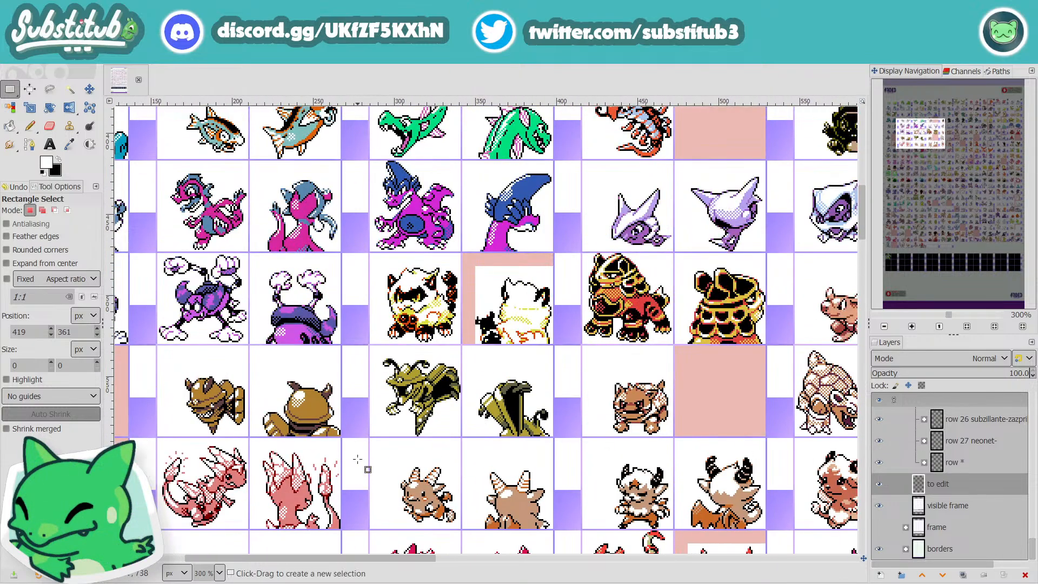
scroll(373, 465, up, 2)
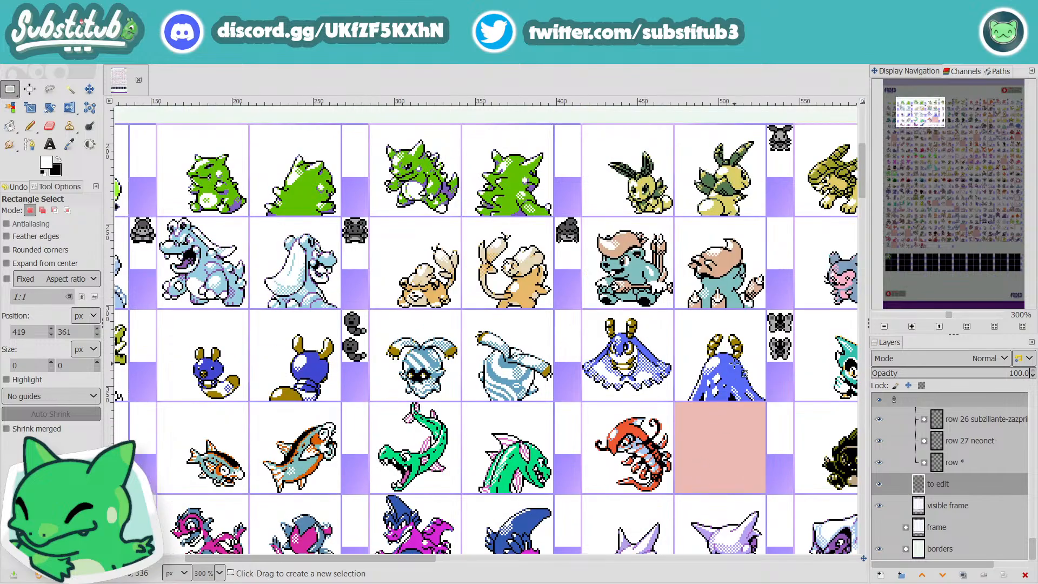
scroll(735, 373, down, 4)
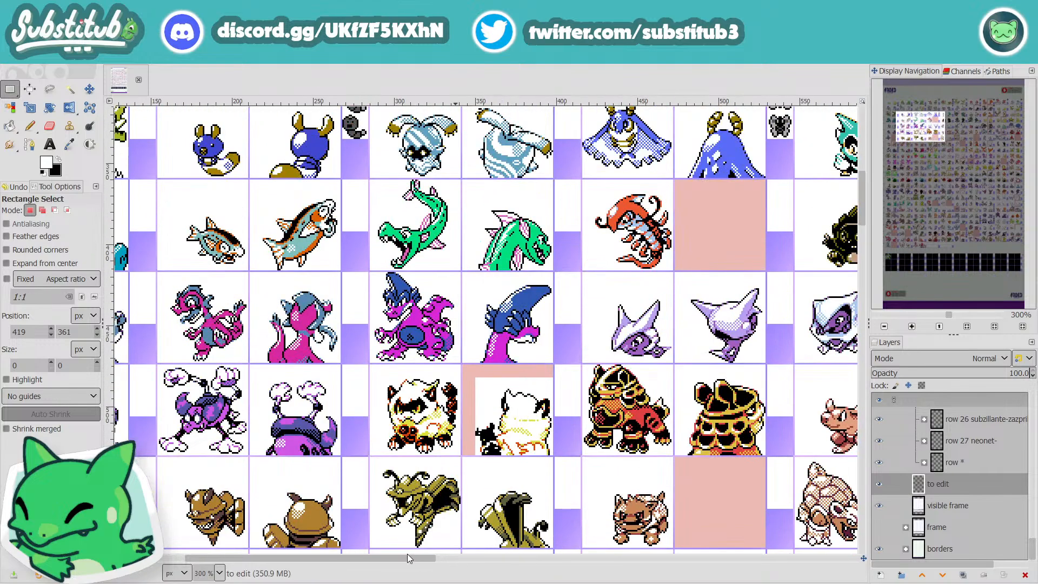
Step: Review the middle columns of rows 2 to 12, comparing the sprites at 300%, 150% and 200%
drag(407, 553, 635, 558)
scroll(610, 464, down, 3)
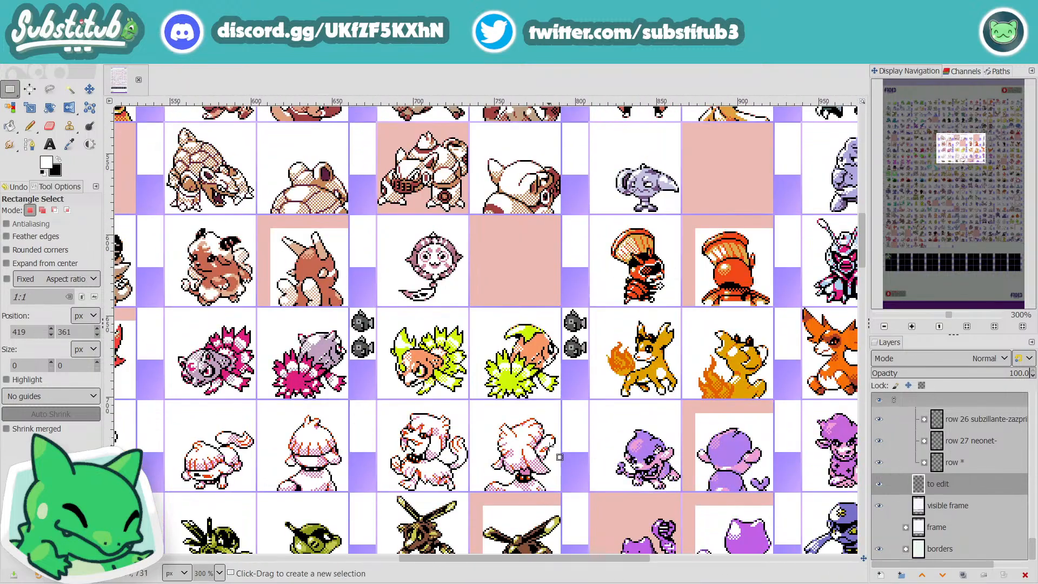
scroll(466, 421, down, 1)
scroll(356, 321, down, 1)
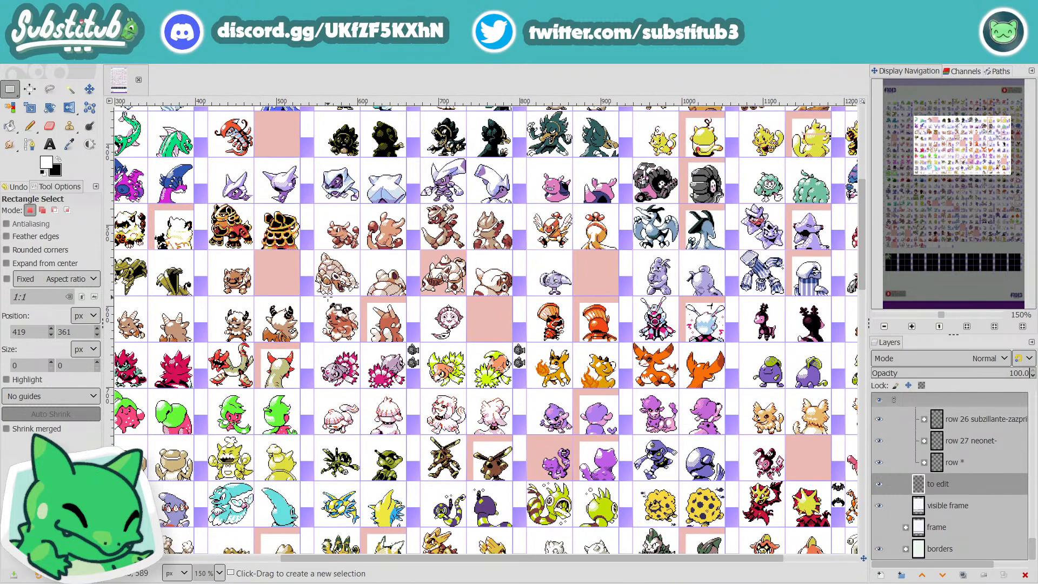
scroll(344, 313, up, 2)
scroll(378, 338, down, 1)
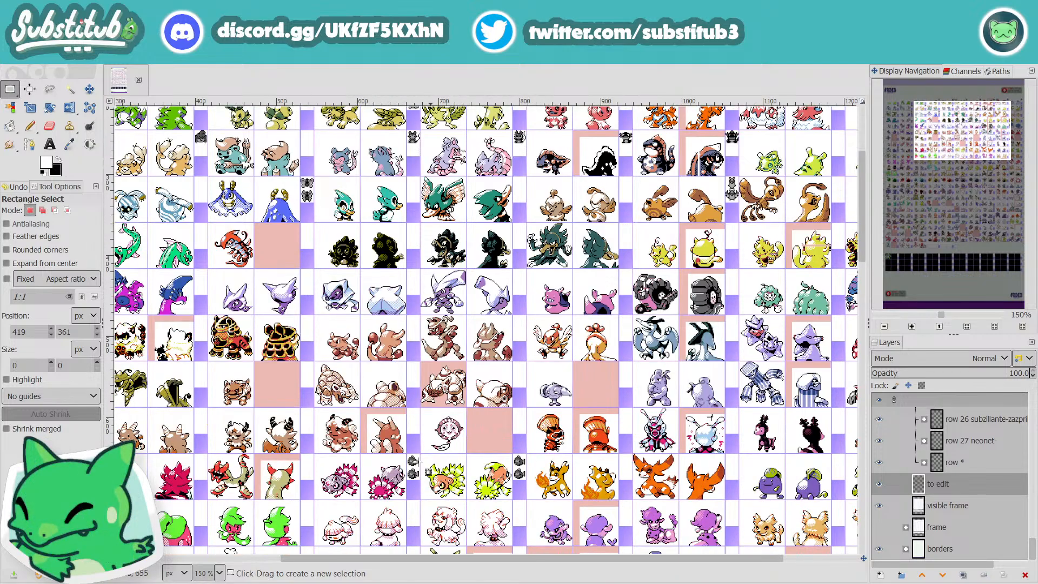
drag(595, 559, 489, 566)
scroll(661, 453, up, 4)
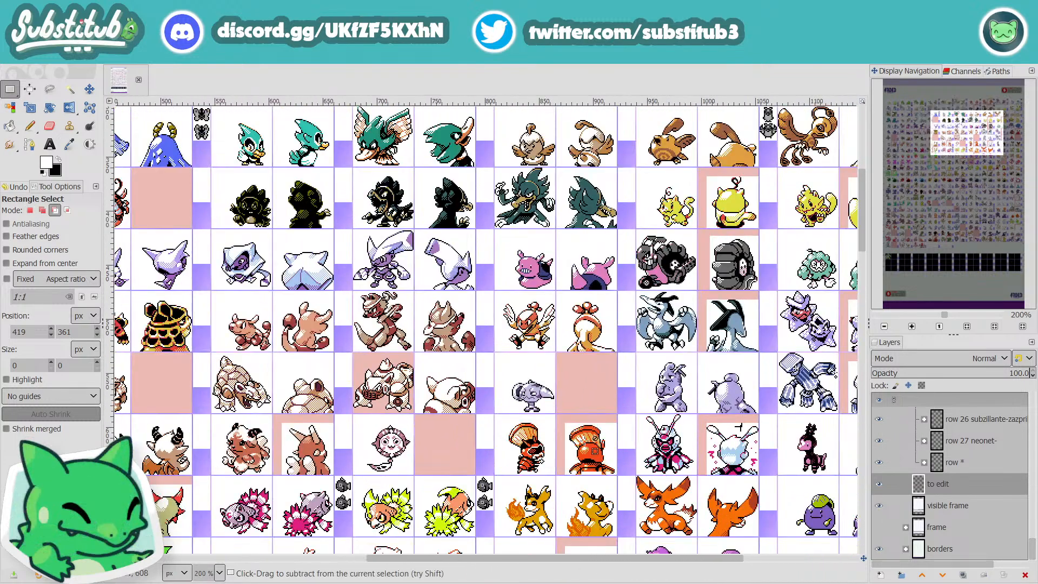
Step: Take close-ups at 800% of row 8's antennaed caped creature and its brown horned creature, checking front and back sprites against their neighbours
scroll(661, 453, up, 1)
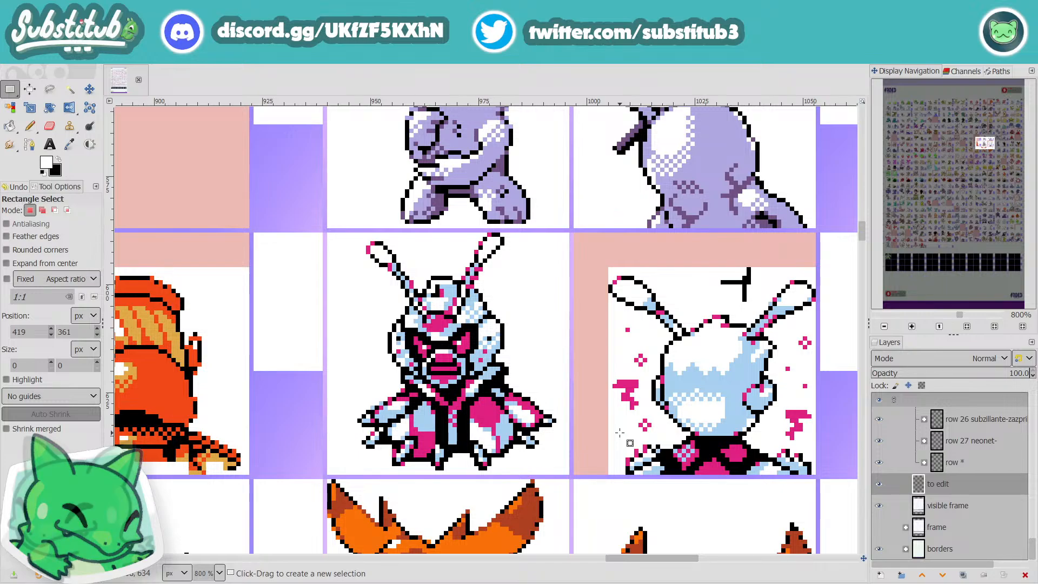
ctrl+scroll(536, 360, down, 3)
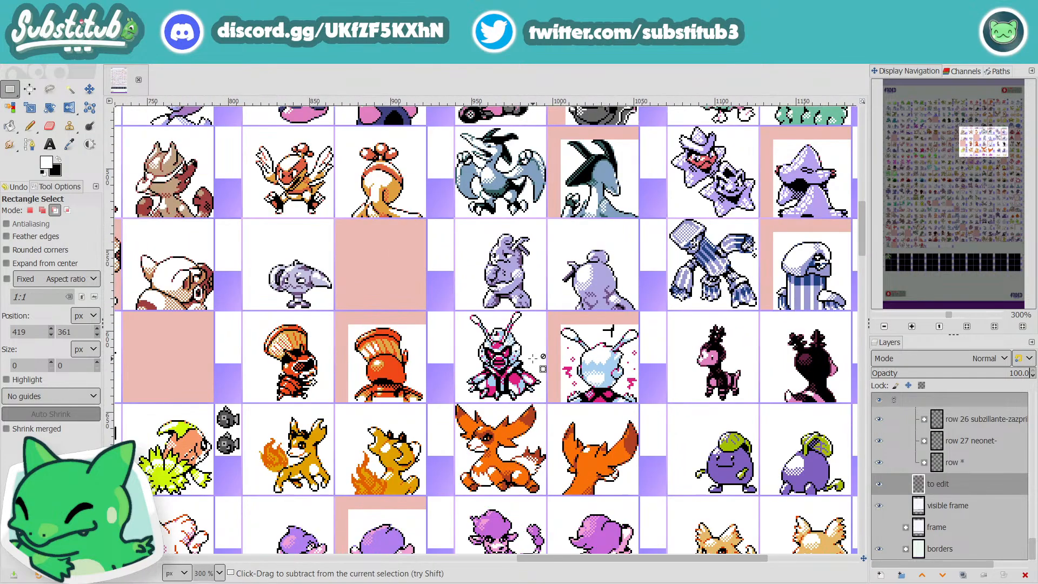
ctrl+scroll(533, 358, down, 1)
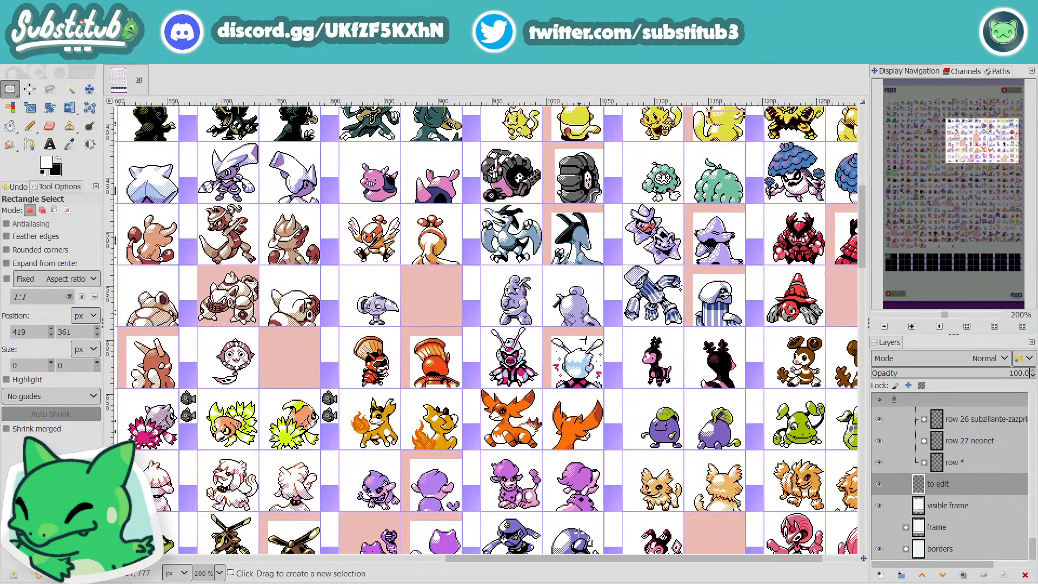
drag(609, 560, 343, 562)
ctrl+scroll(773, 386, up, 2)
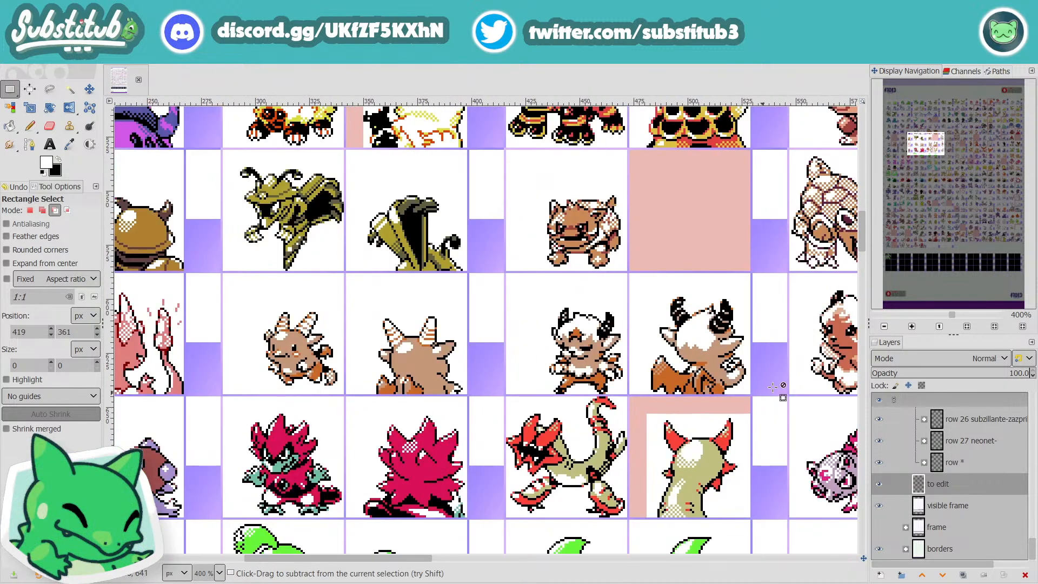
drag(412, 558, 522, 556)
ctrl+scroll(517, 412, up, 2)
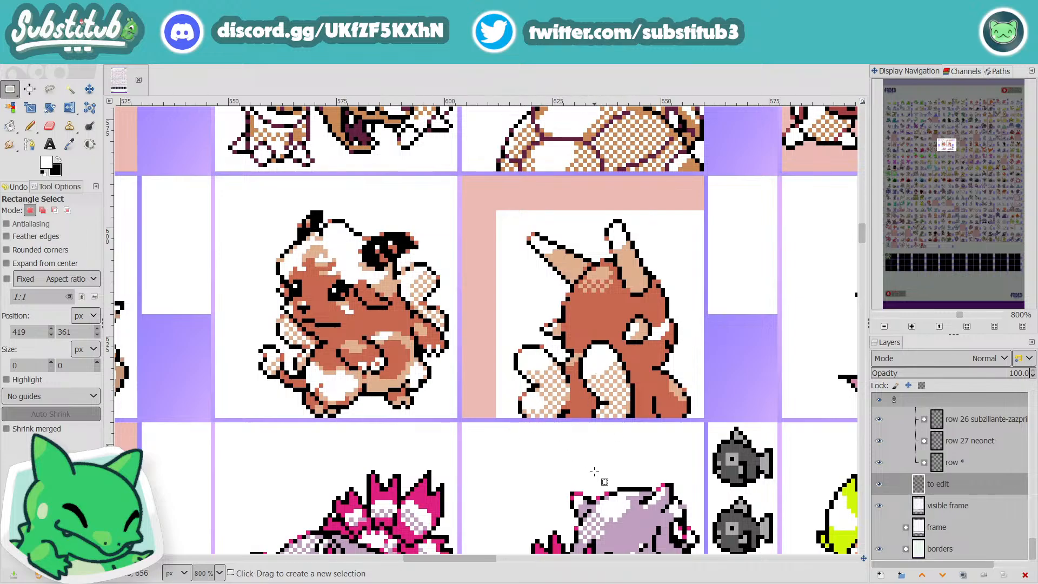
ctrl+scroll(594, 472, down, 2)
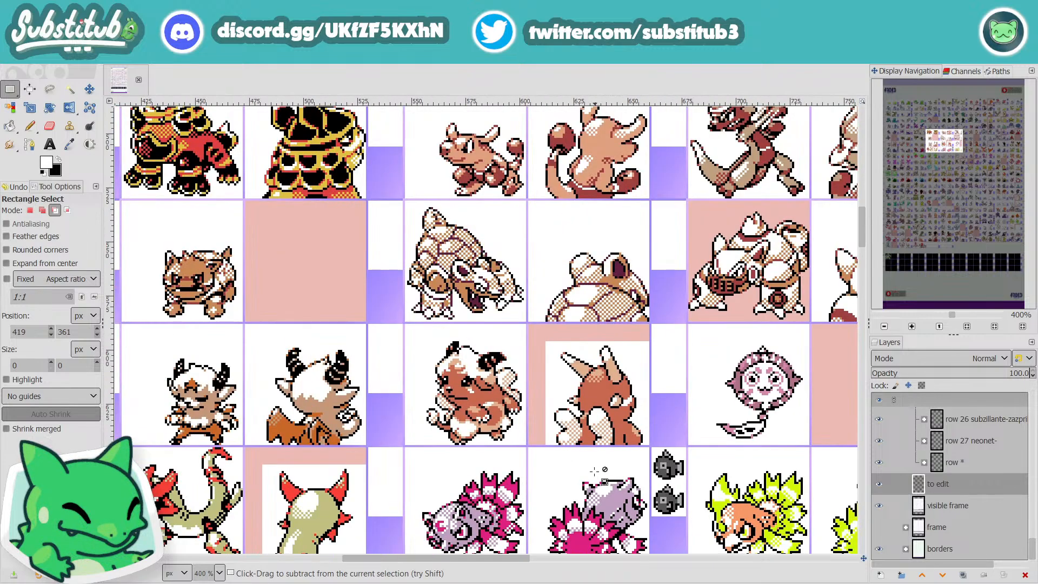
ctrl+scroll(594, 471, down, 2)
Step: Inspect rows 1 to 6 from the early to the middle columns, with a close-up of the blue moth in row 3 at 550%
scroll(359, 379, up, 3)
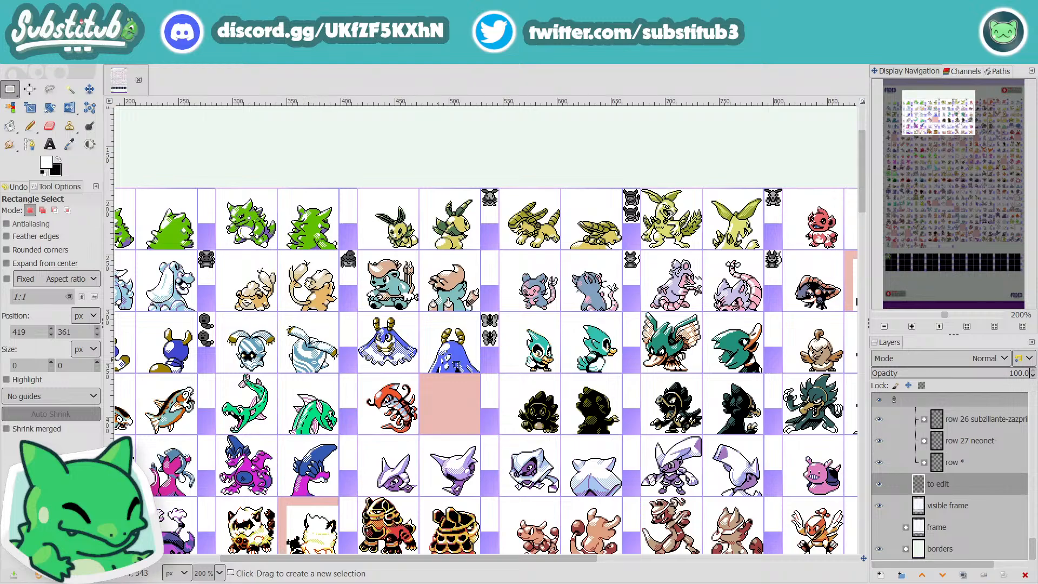
ctrl+scroll(457, 364, up, 3)
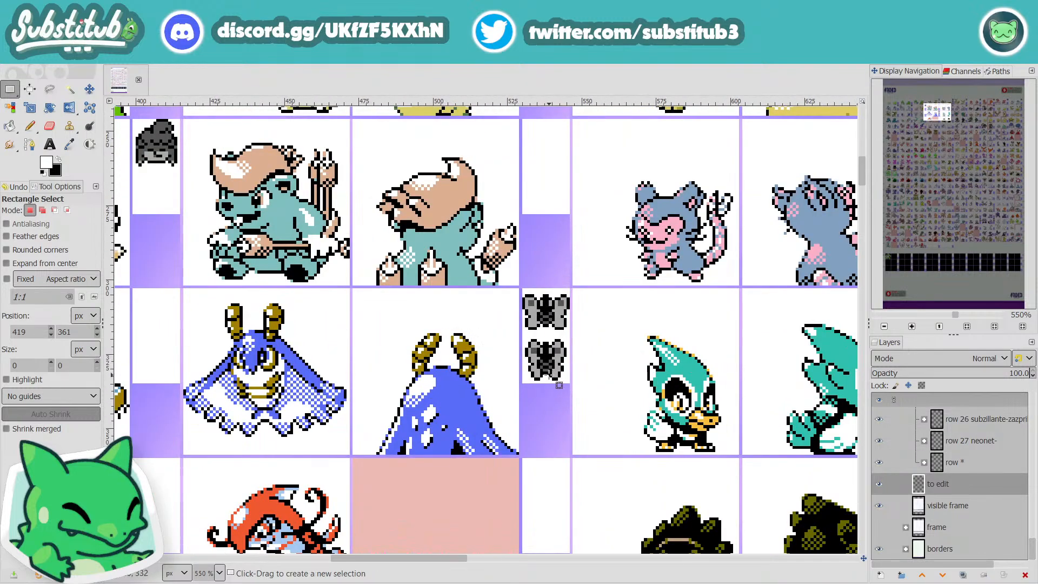
drag(449, 560, 650, 561)
scroll(583, 489, down, 9)
scroll(583, 489, down, 4)
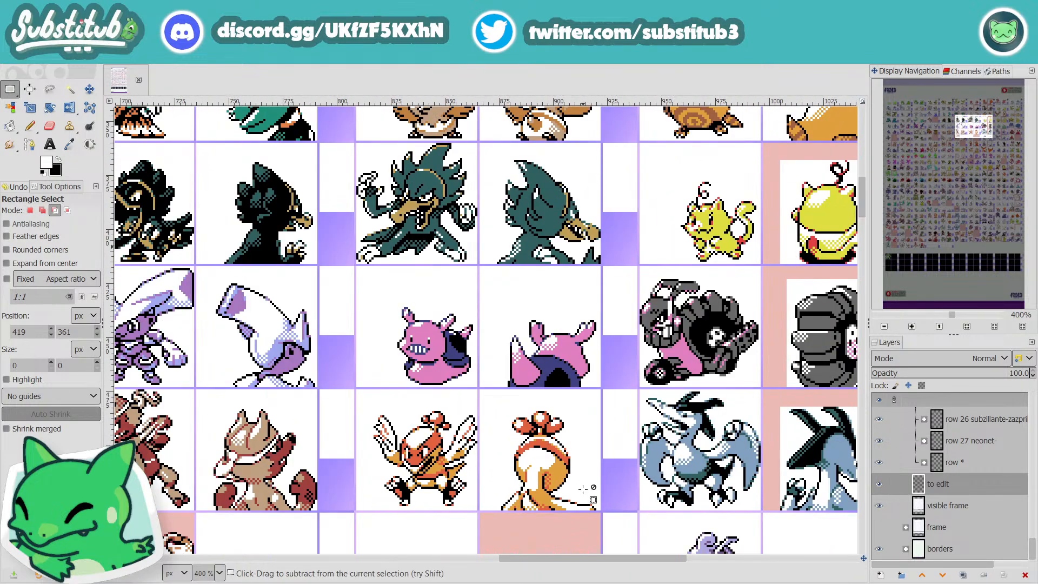
Step: Survey the sheet from row 4 down to row 25, with a close-up of the red shelled and green mantis creatures in row 24
scroll(485, 329, down, 5)
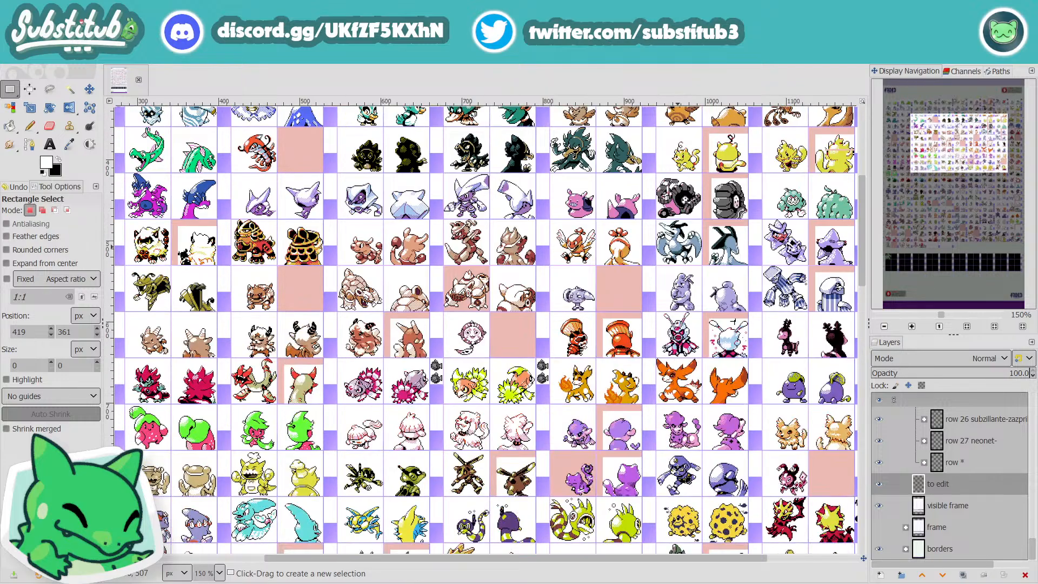
scroll(485, 329, down, 12)
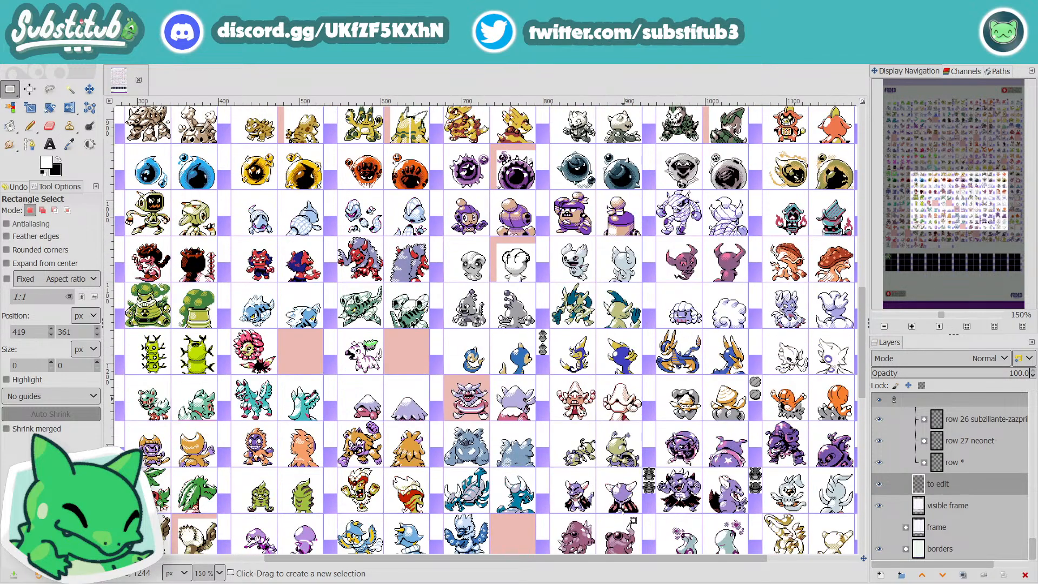
scroll(630, 522, down, 2)
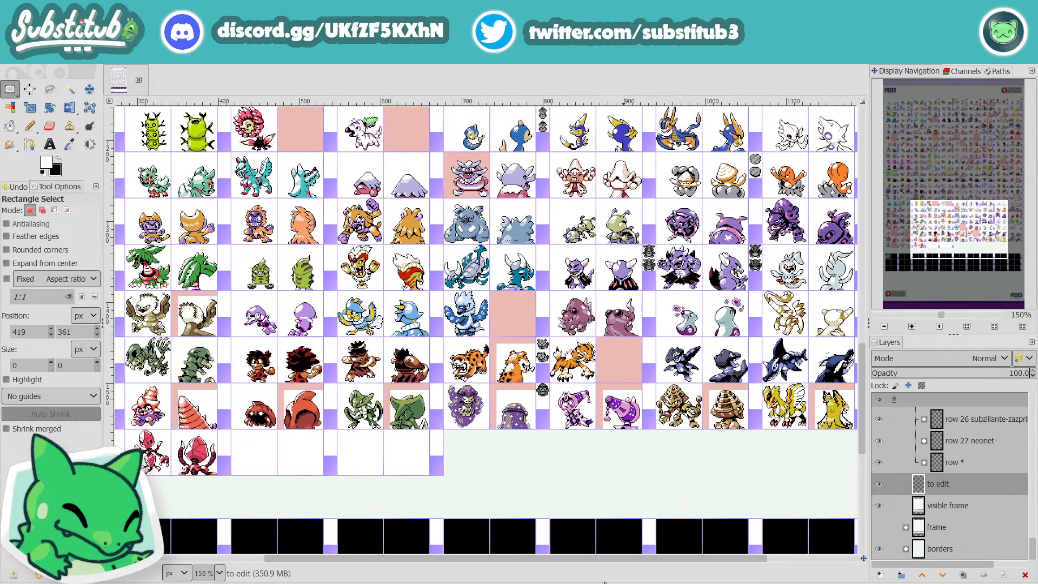
drag(577, 562, 495, 563)
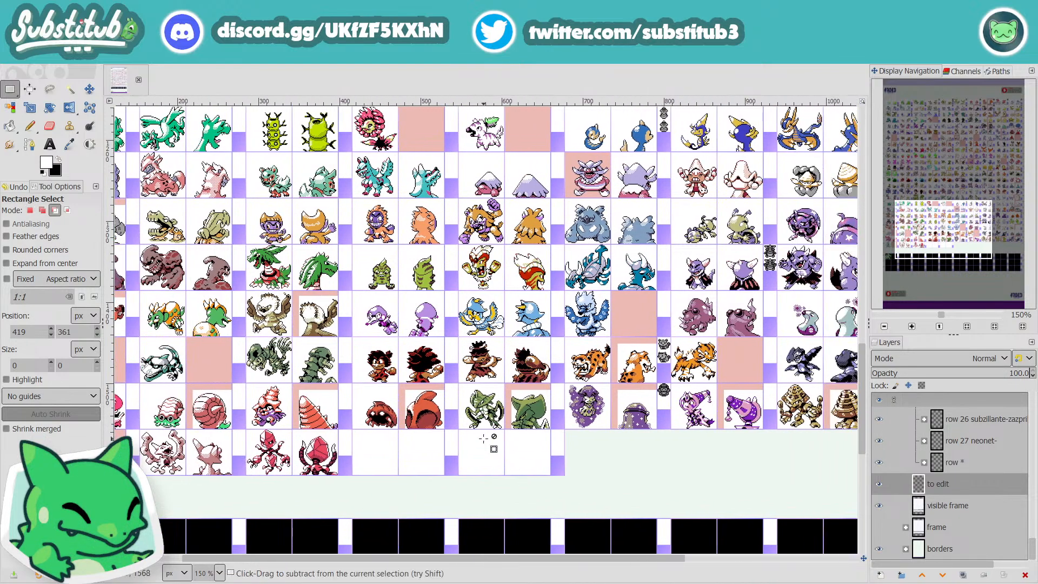
scroll(484, 437, up, 2)
scroll(484, 437, up, 2)
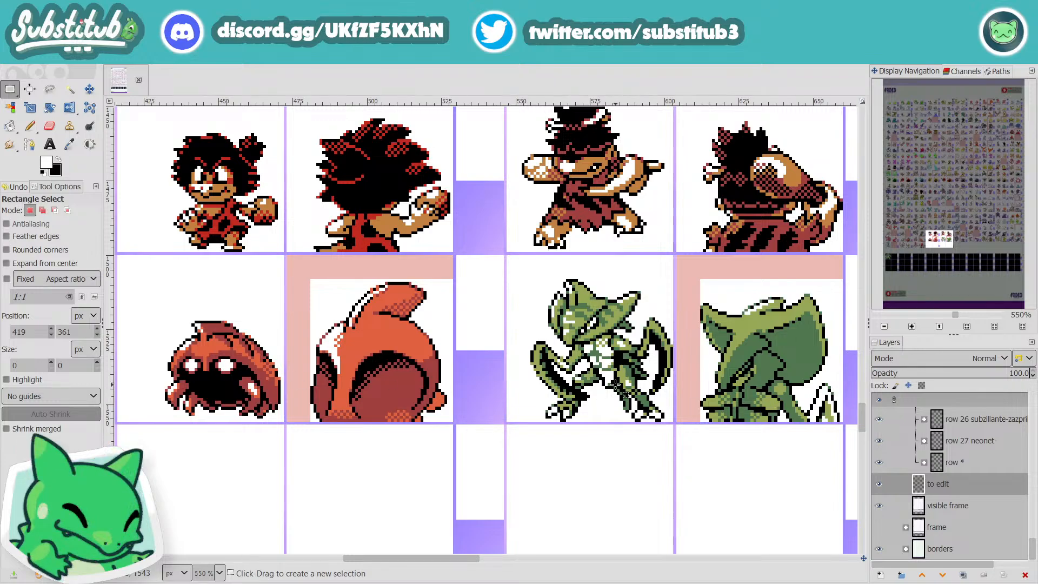
scroll(595, 396, down, 6)
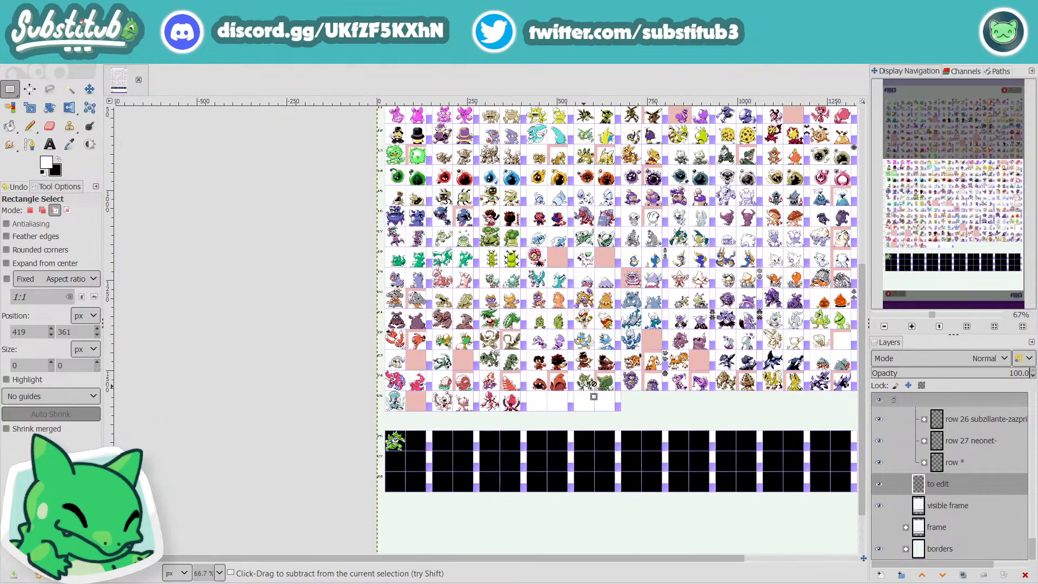
Step: Survey the whole sheet from the bottom up at 67%, ending on the middle columns of rows 1 to 9 at 150%
scroll(573, 385, down, 1)
scroll(712, 344, up, 1)
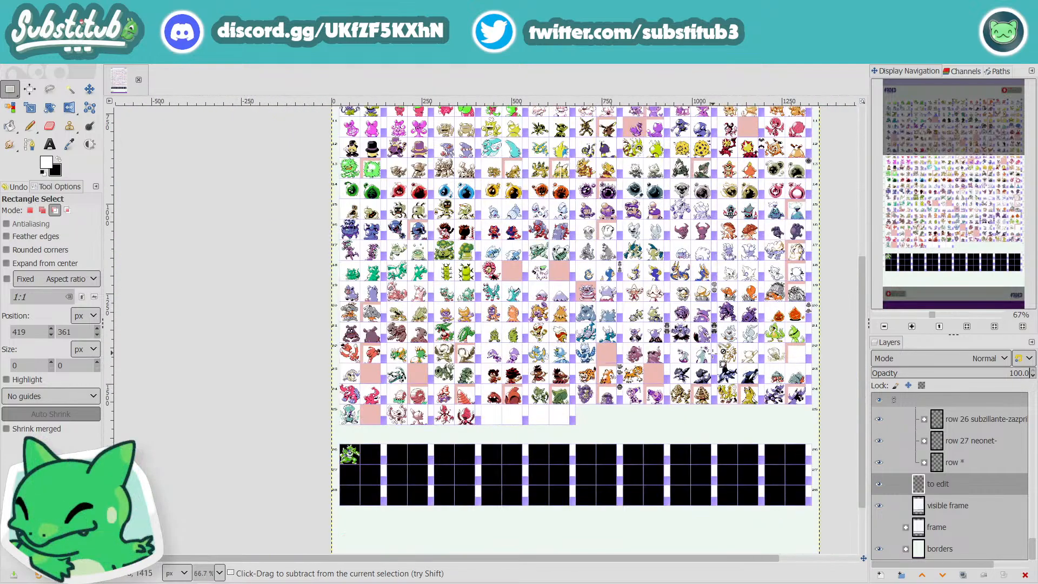
scroll(705, 367, up, 5)
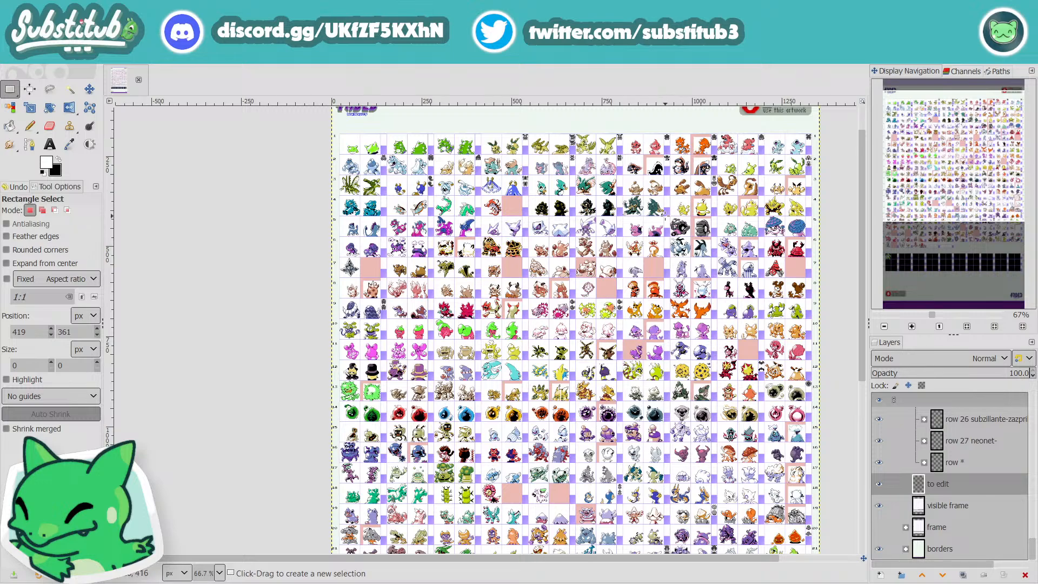
scroll(657, 172, up, 2)
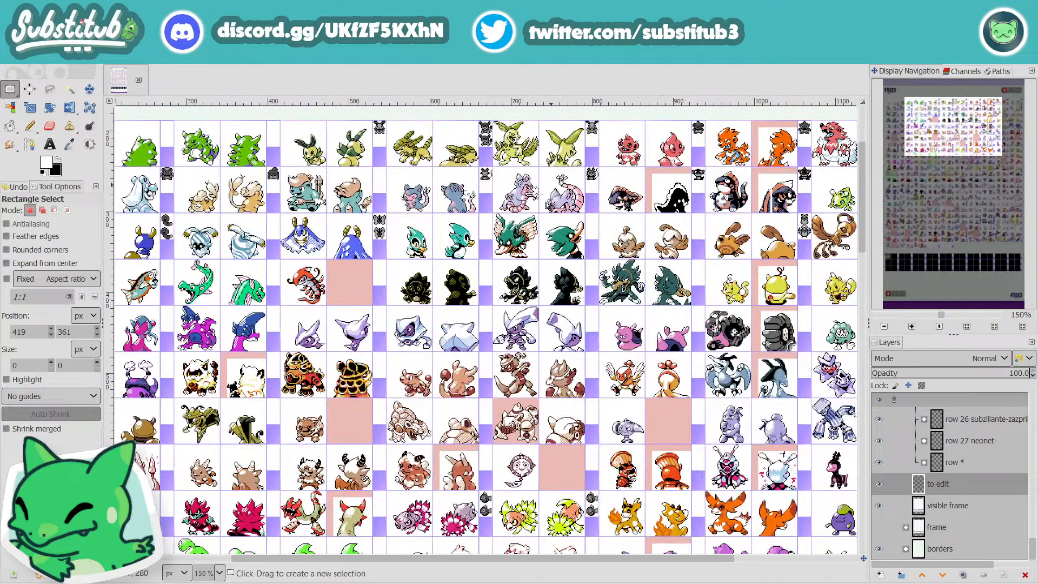
Step: Inspect the middle columns of rows 1 to 4 at 550%, covering the leaf-eared, rat, bird and orca-like sprites
scroll(555, 174, up, 4)
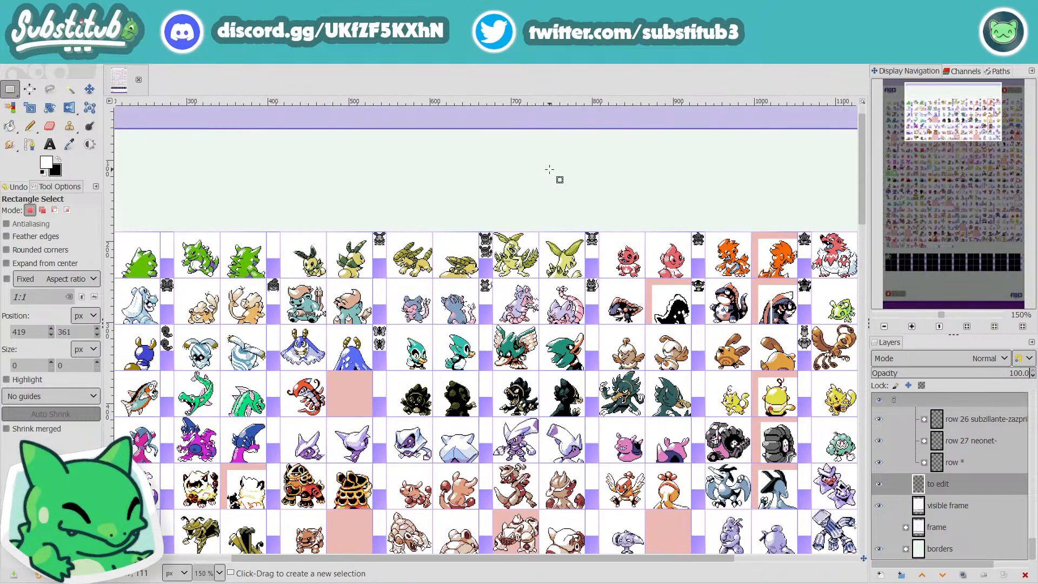
scroll(593, 248, up, 4)
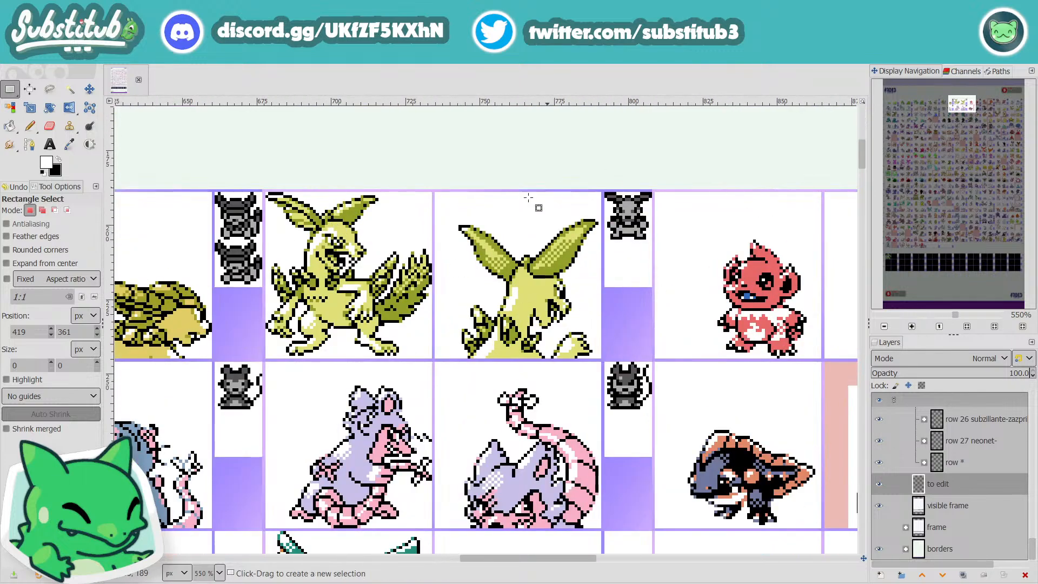
scroll(670, 348, down, 4)
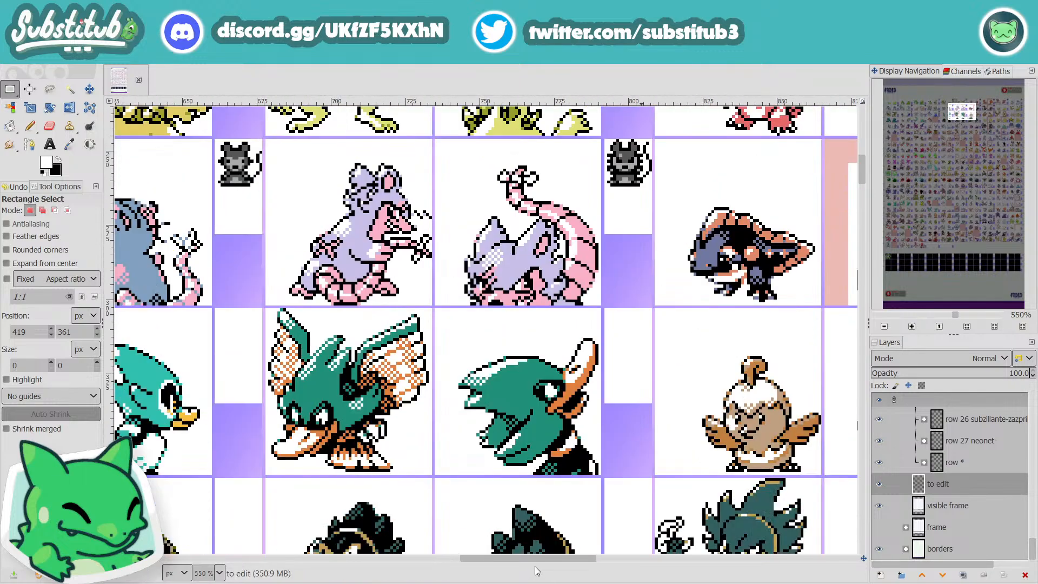
drag(543, 560, 625, 558)
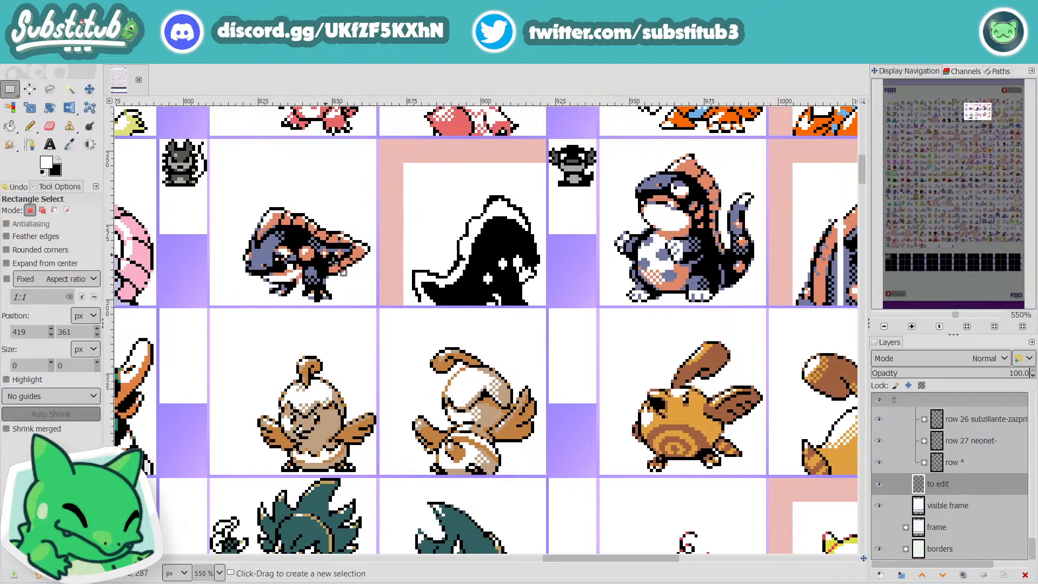
scroll(544, 267, down, 3)
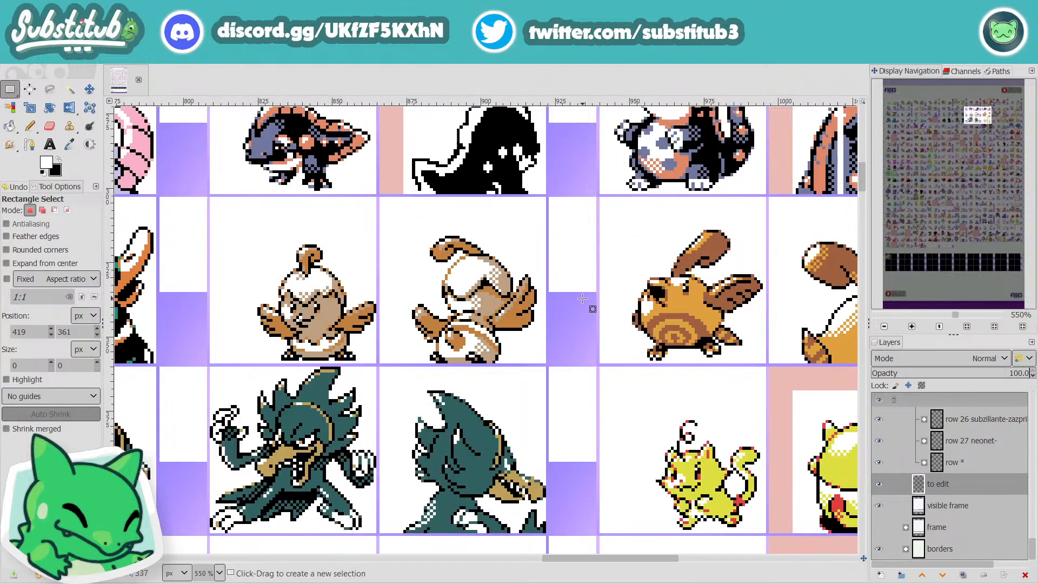
ctrl+scroll(584, 303, down, 3)
ctrl+scroll(513, 312, down, 1)
scroll(567, 379, down, 10)
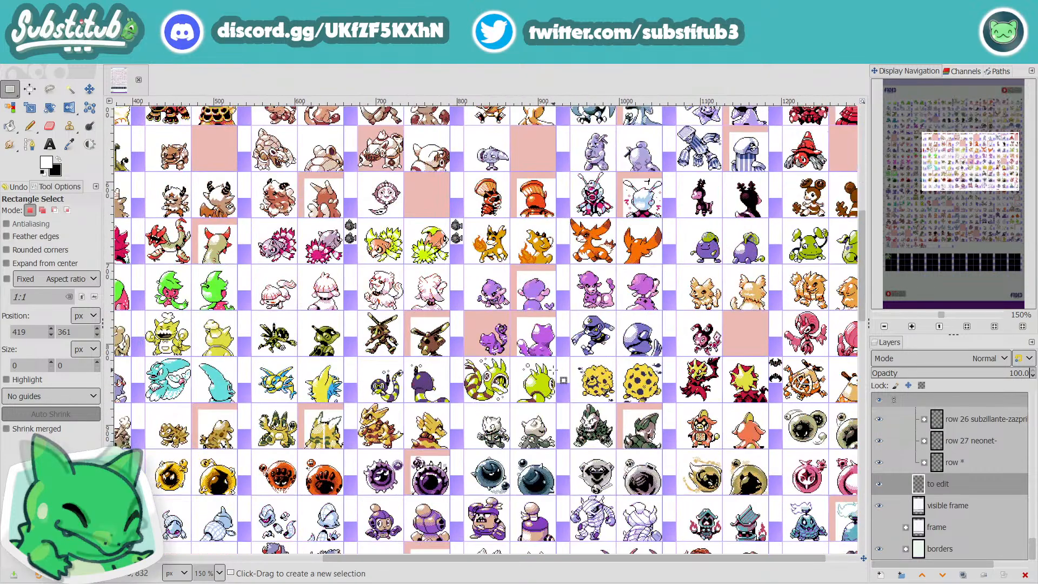
Step: Examine the blue dragon and grey clam sprites in rows 18 and 19 at 550%, and survey the sheet down to row 25 at 100%
ctrl+scroll(616, 346, up, 4)
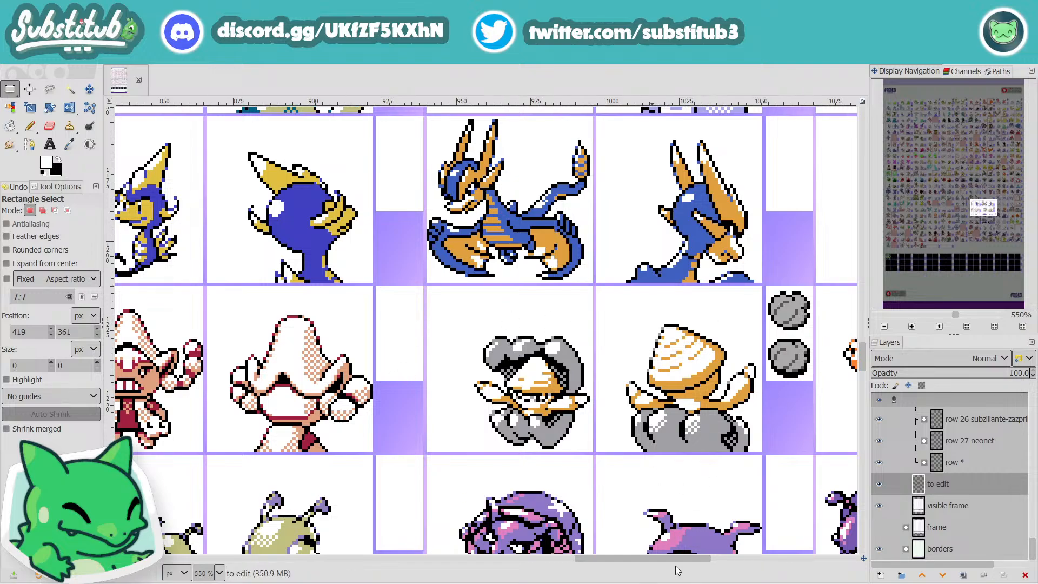
ctrl+scroll(649, 501, down, 1)
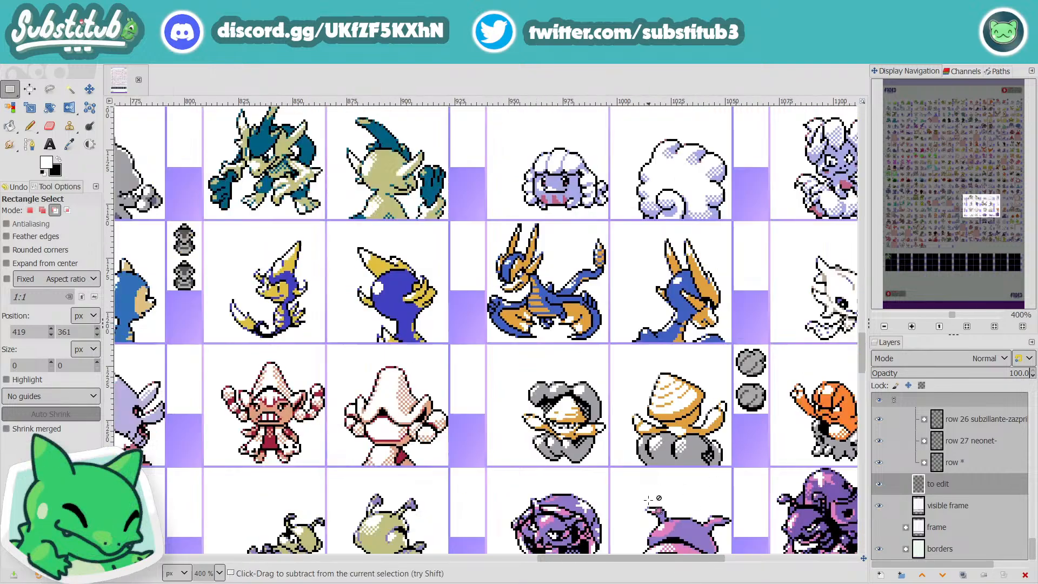
ctrl+scroll(649, 501, down, 4)
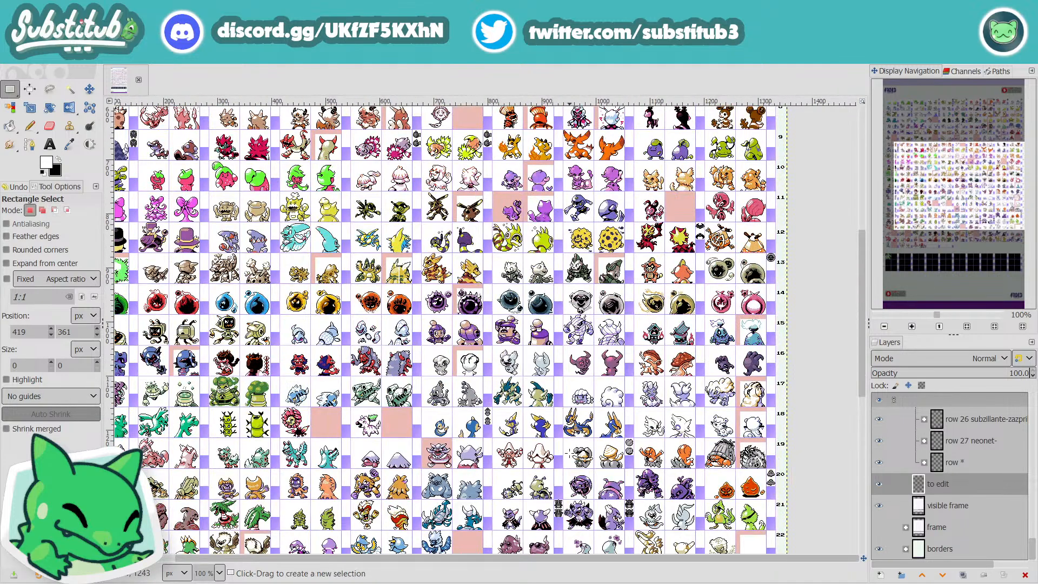
scroll(570, 454, down, 10)
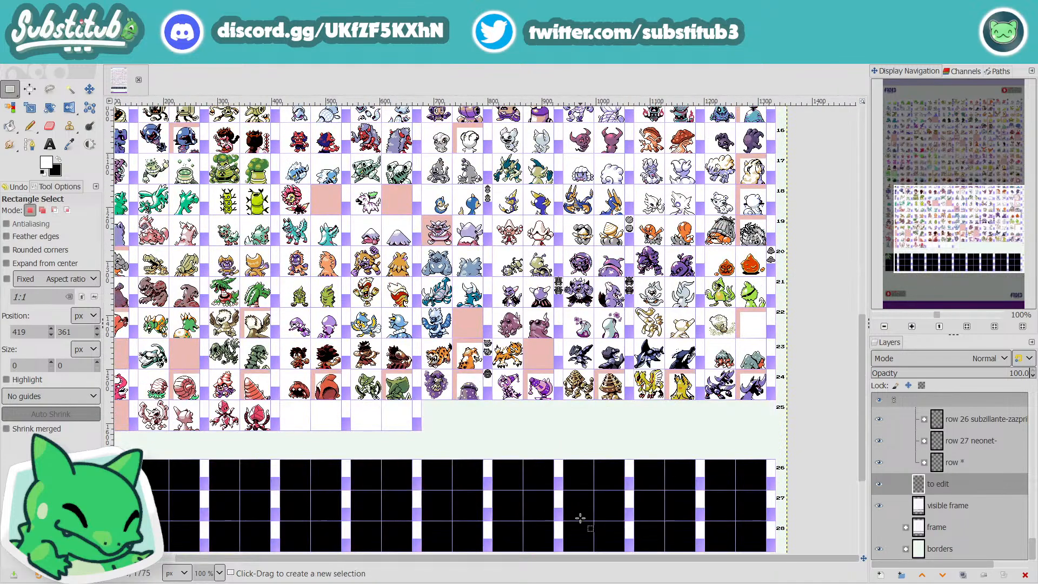
scroll(584, 520, up, 5)
drag(608, 562, 490, 565)
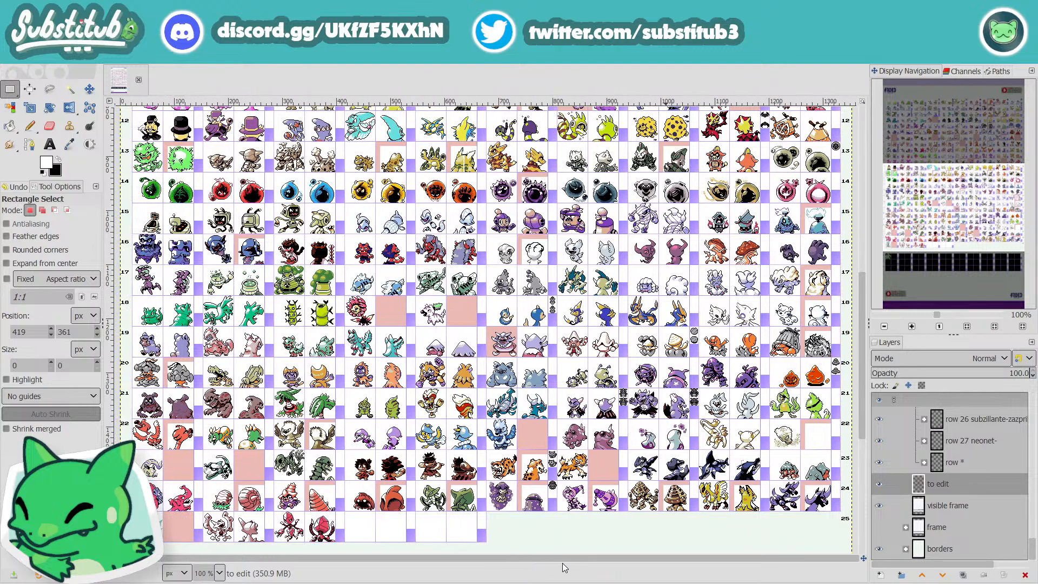
scroll(523, 412, up, 10)
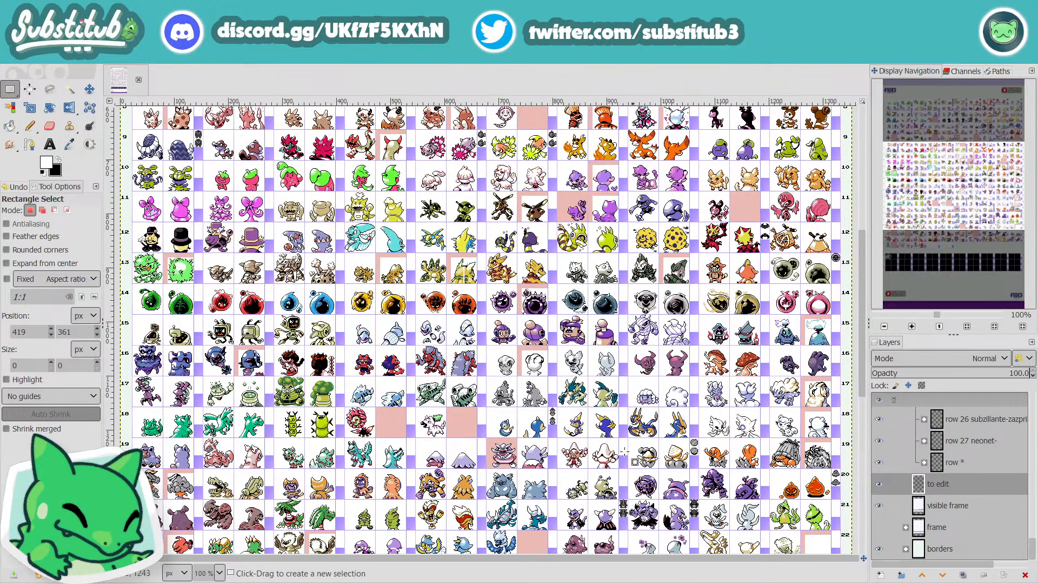
Step: Take a close-up at 800% of row 6's black-and-gold armoured creature, comparing its front and back sprites with the neighbouring rows
scroll(366, 269, up, 6)
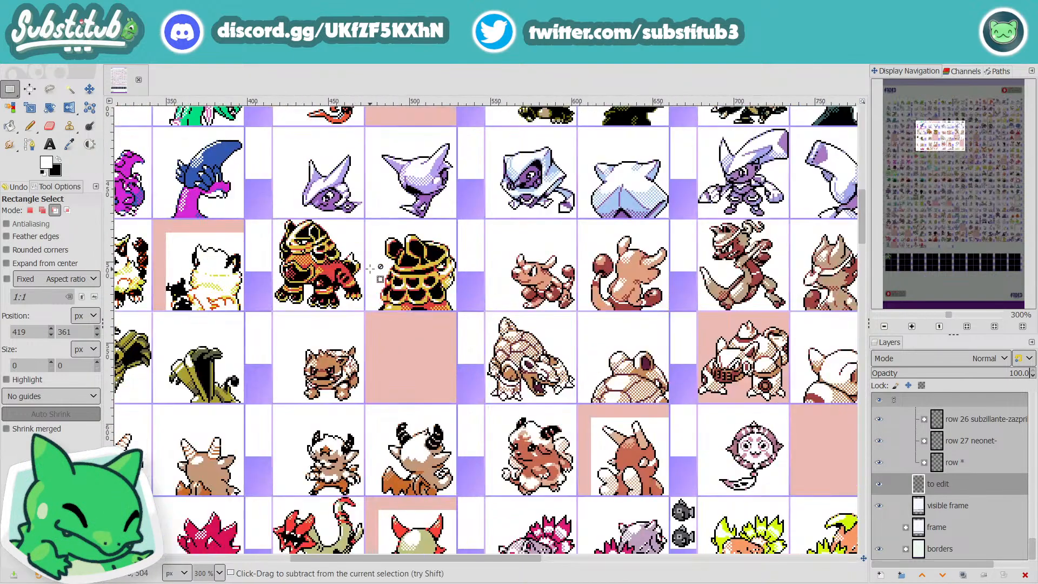
scroll(411, 317, up, 4)
scroll(446, 386, down, 4)
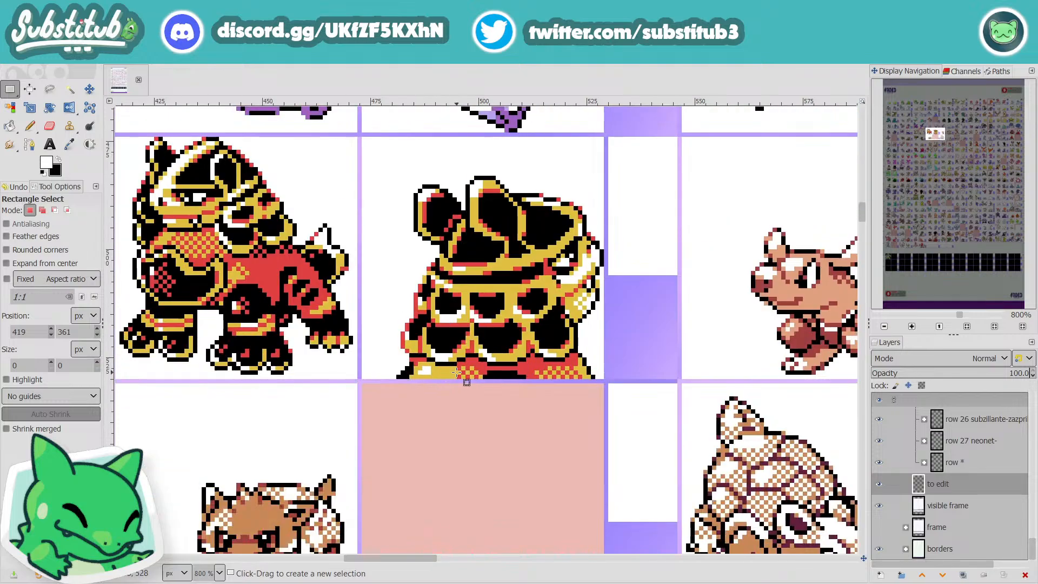
scroll(467, 388, up, 2)
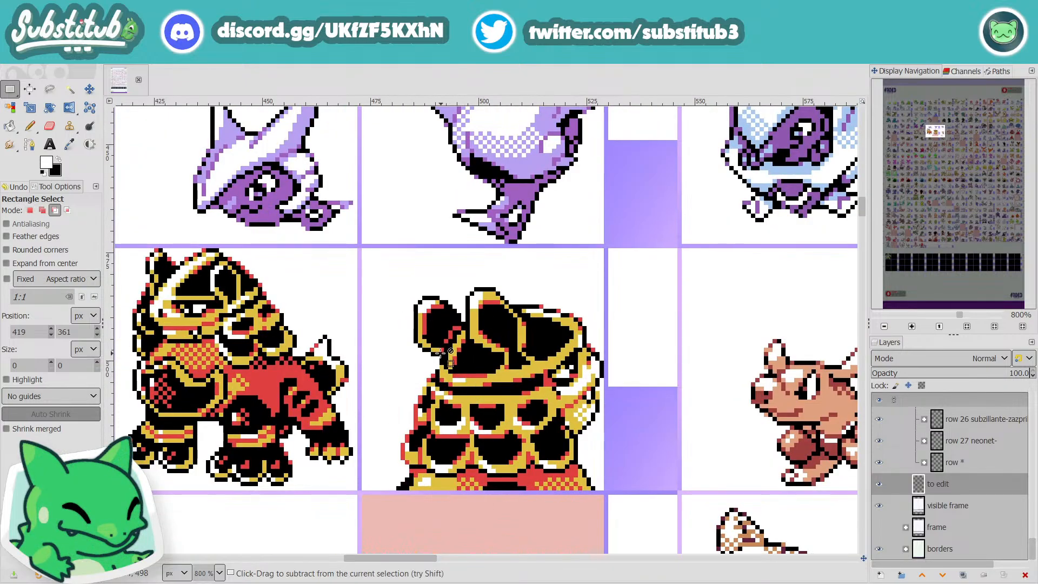
scroll(449, 382, down, 1)
scroll(449, 383, down, 2)
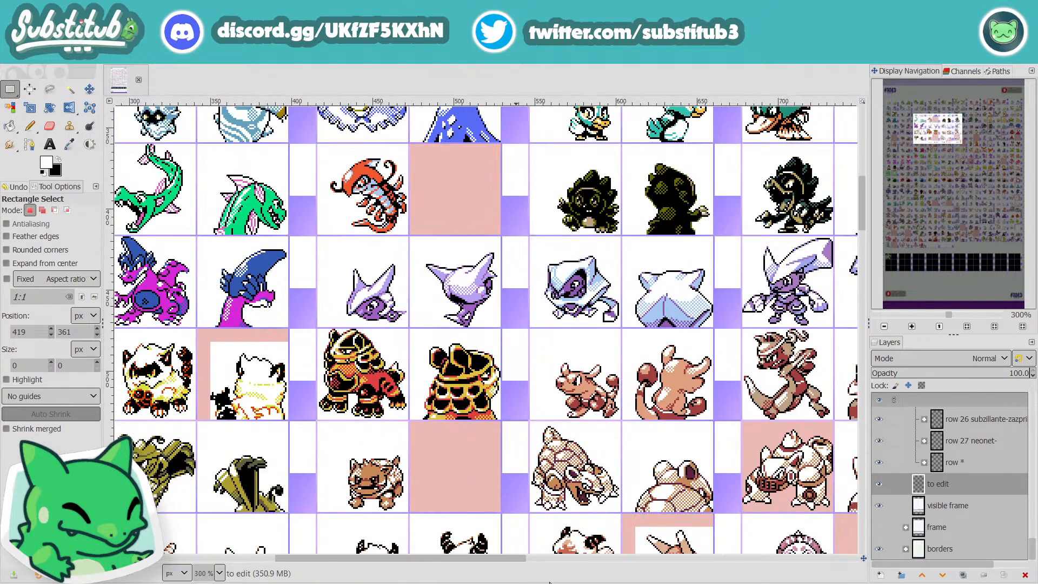
scroll(534, 566, left, 3)
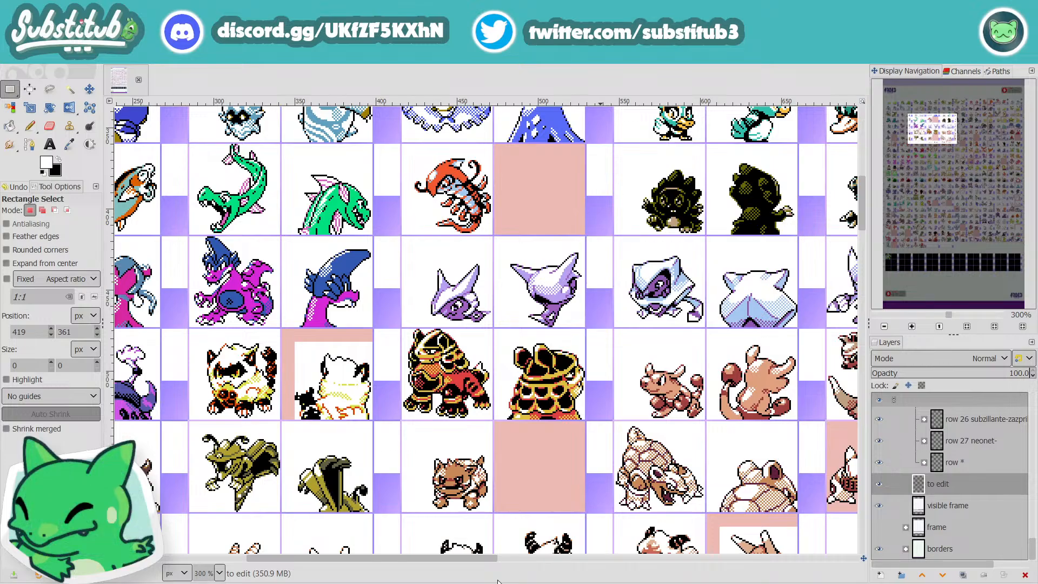
Step: Survey the early and middle columns down to row 15 and back up to rows 3 to 9, at 150% to 300%
scroll(429, 476, up, 3)
scroll(429, 475, down, 3)
scroll(429, 476, down, 15)
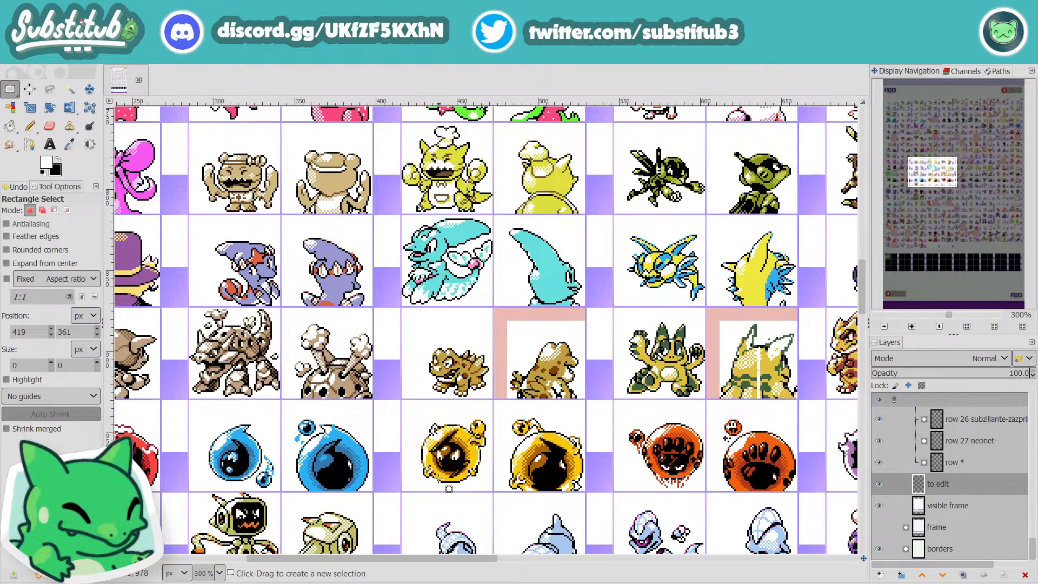
scroll(449, 489, down, 2)
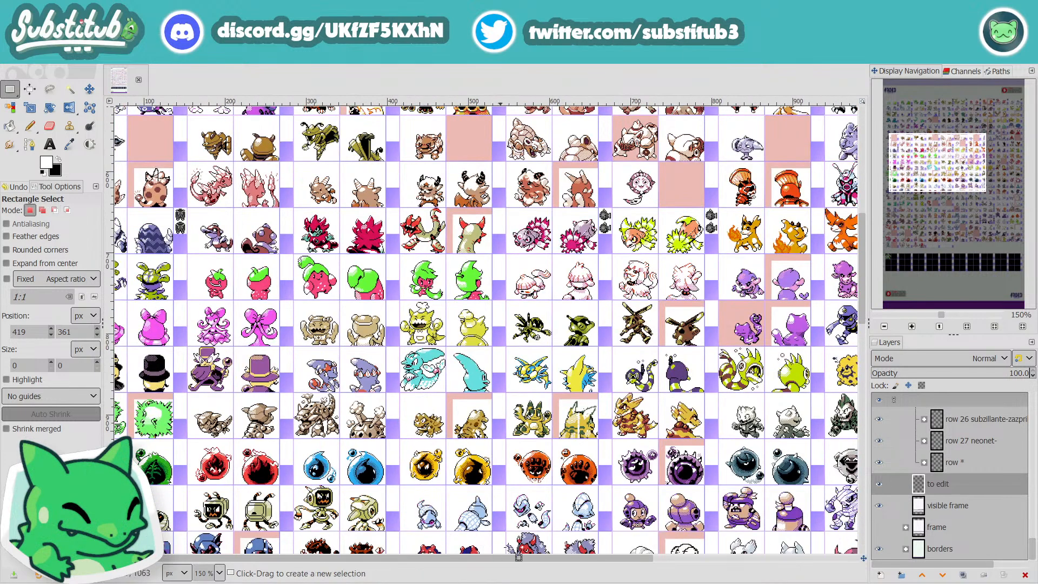
scroll(545, 507, up, 3)
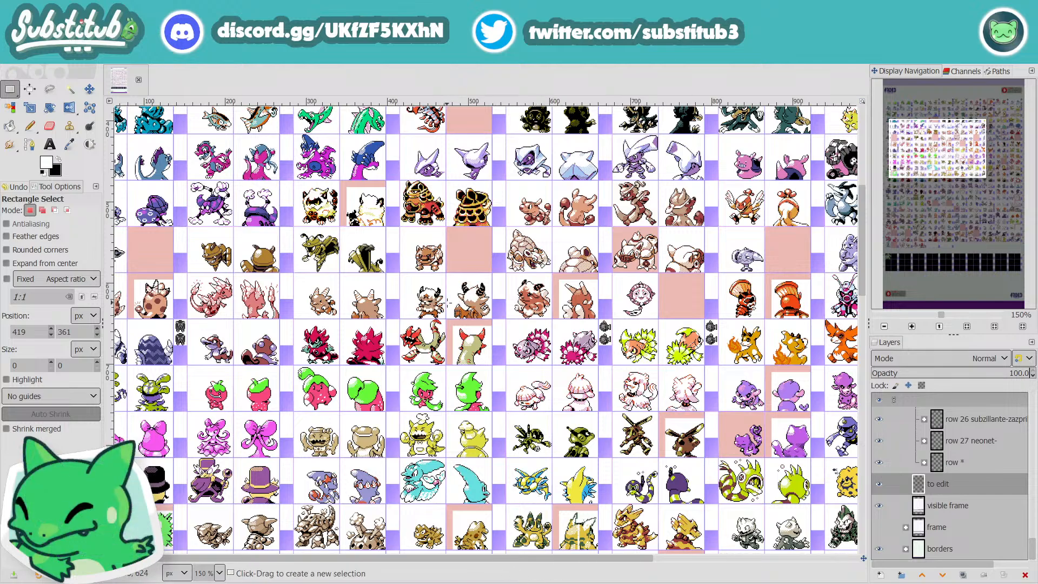
scroll(457, 306, up, 3)
scroll(519, 438, up, 1)
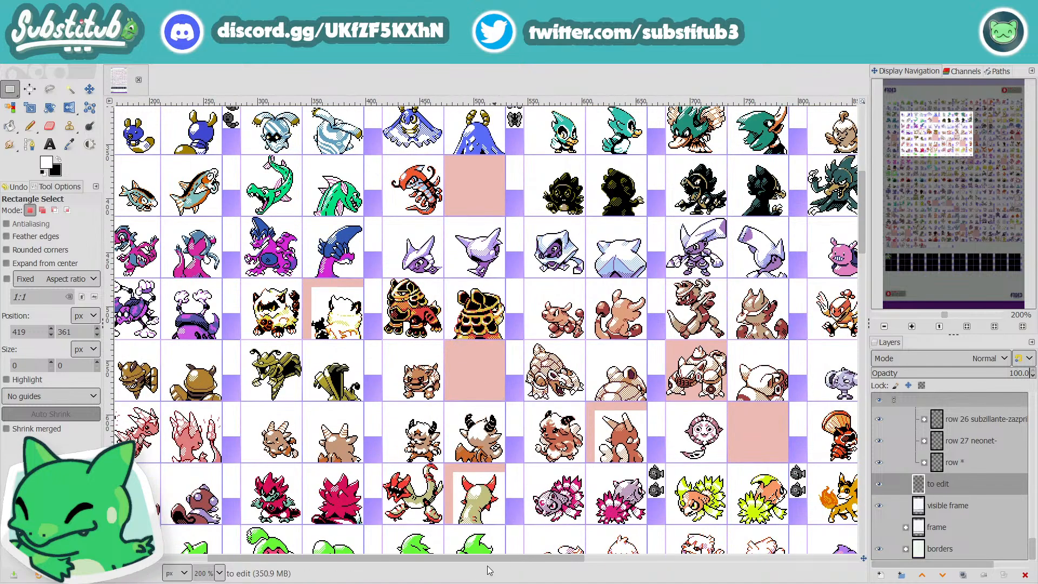
Step: Survey the later columns from row 3 down to row 24 at 200%, returning to the middle columns of rows 9 to 15
mouse_move(442, 562)
mouse_down()
mouse_move(318, 563)
mouse_move(454, 569)
mouse_up()
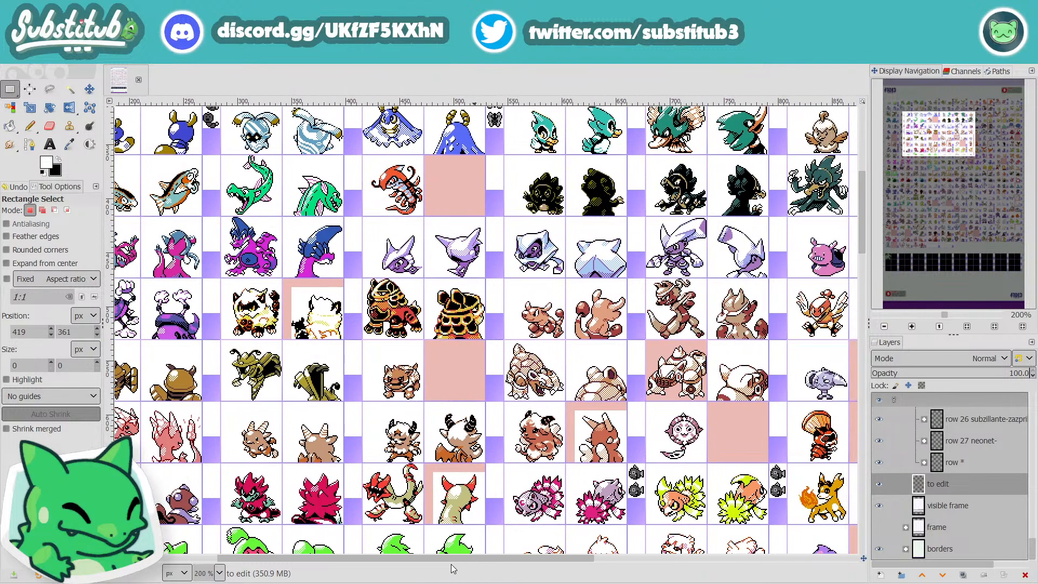
drag(453, 569, 707, 574)
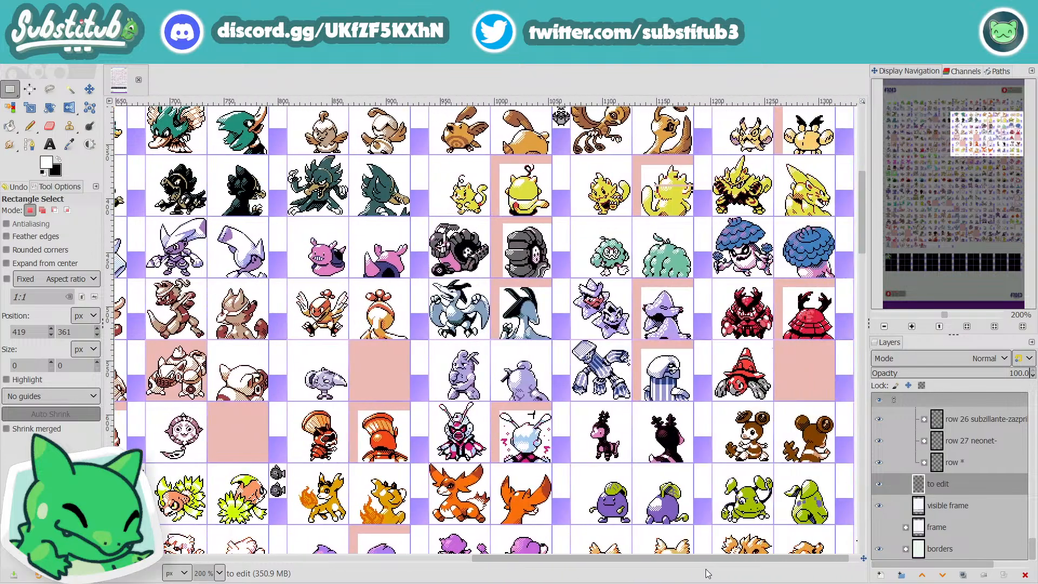
scroll(600, 435, down, 5)
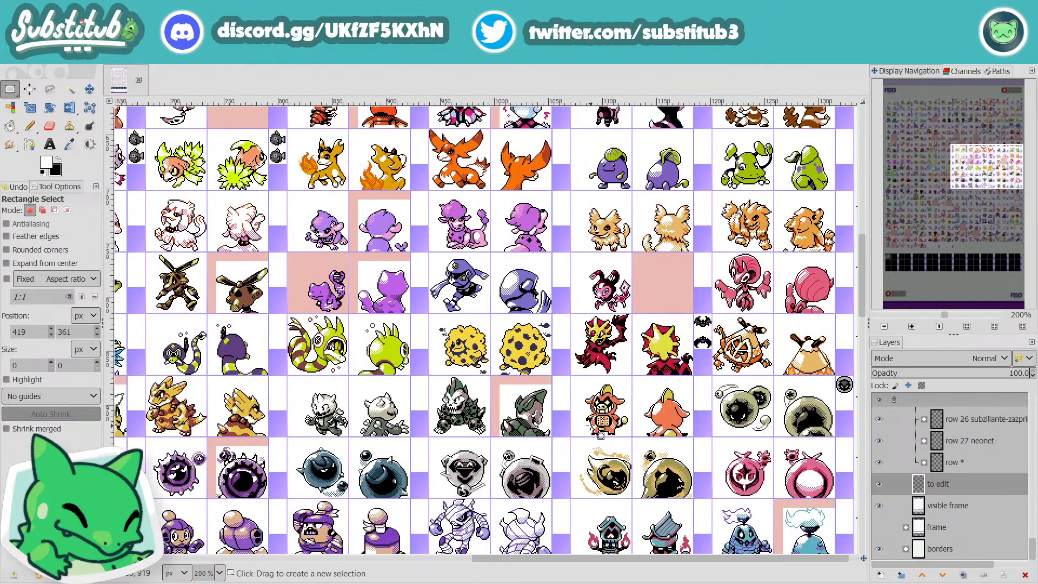
scroll(600, 435, down, 6)
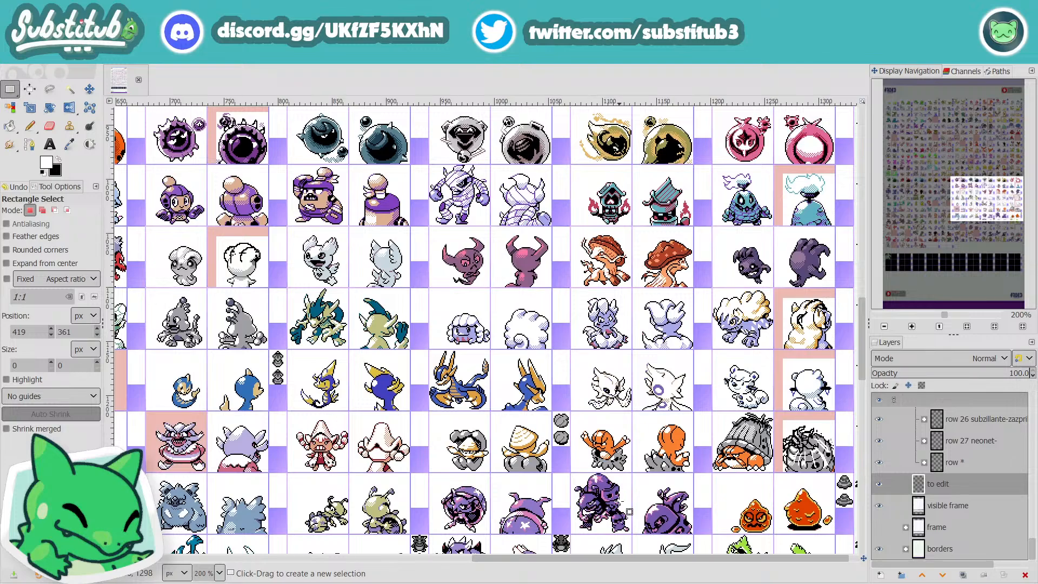
scroll(629, 511, down, 2)
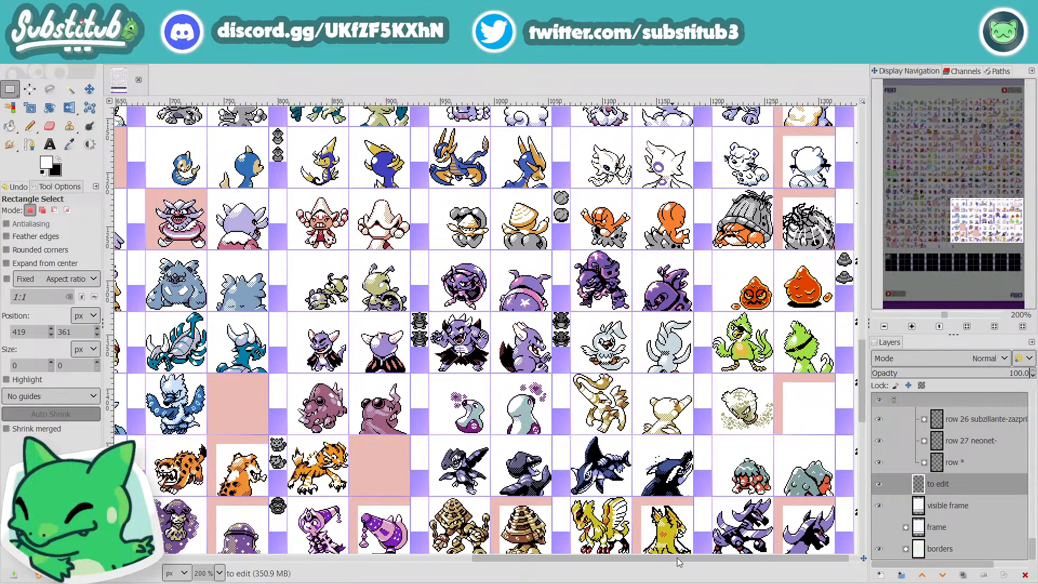
drag(677, 558, 485, 577)
scroll(470, 453, up, 10)
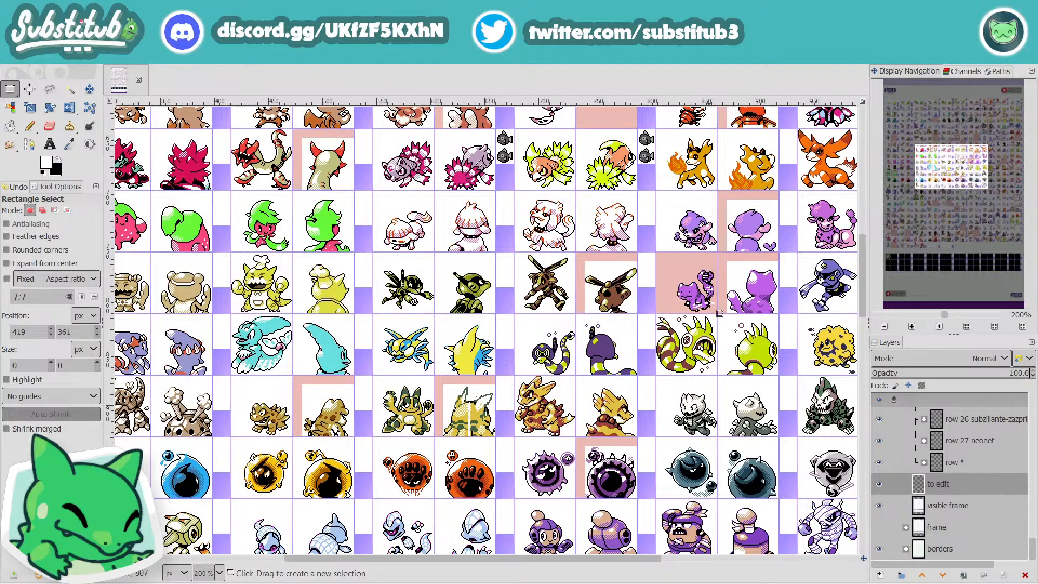
Step: Take a close-up at 550% of row 11's purple cat-like sprites, comparing them with the purple monkey-like line in row 10
scroll(736, 403, up, 3)
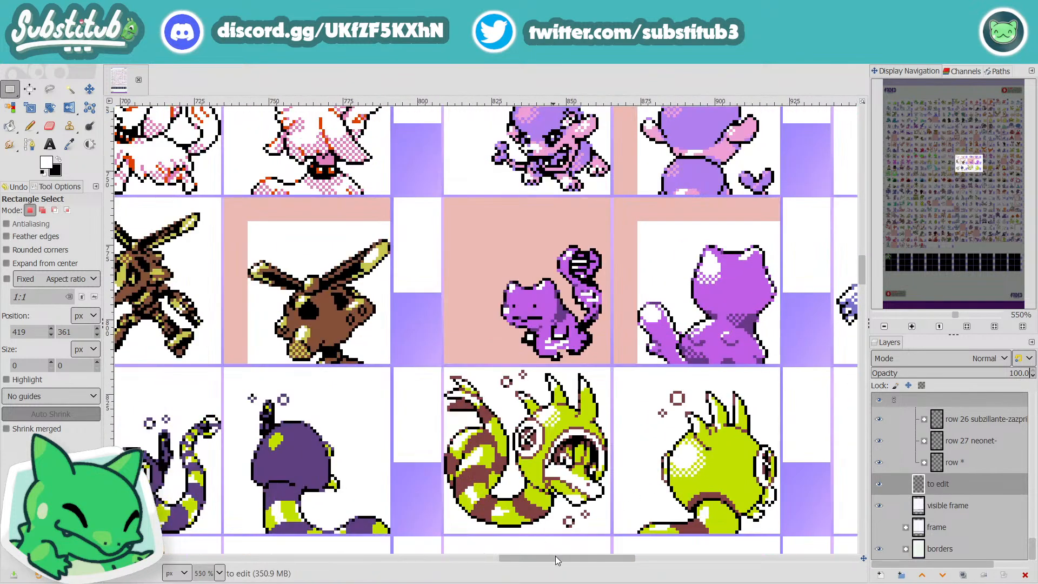
drag(556, 556, 585, 557)
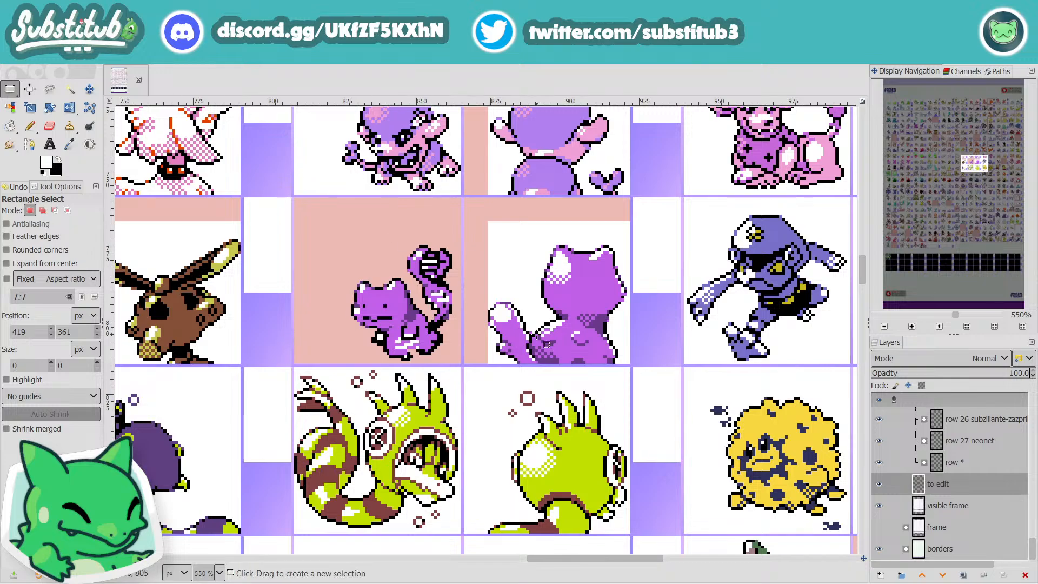
scroll(375, 349, up, 3)
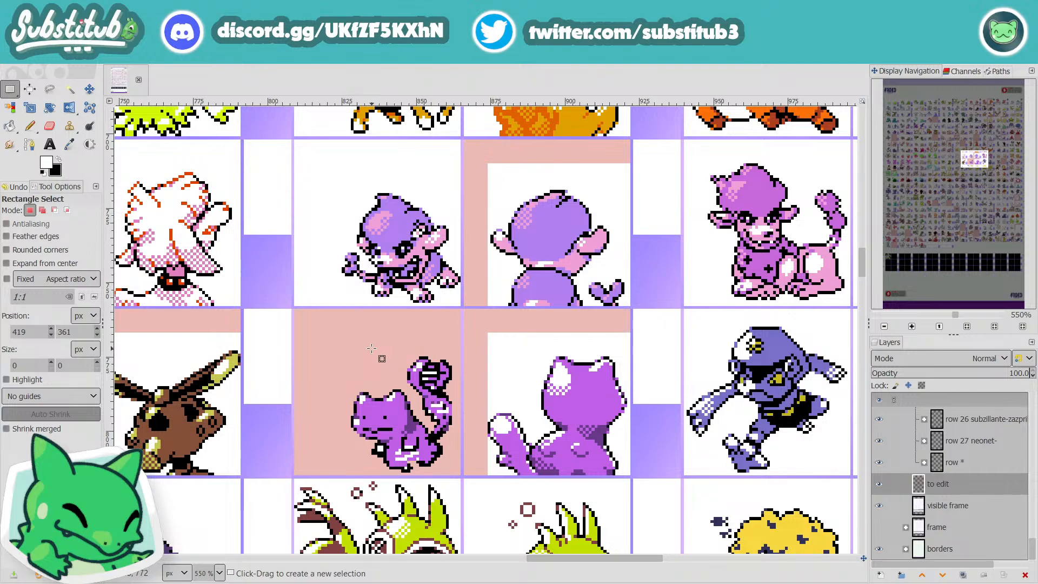
scroll(371, 348, down, 15)
scroll(369, 347, up, 15)
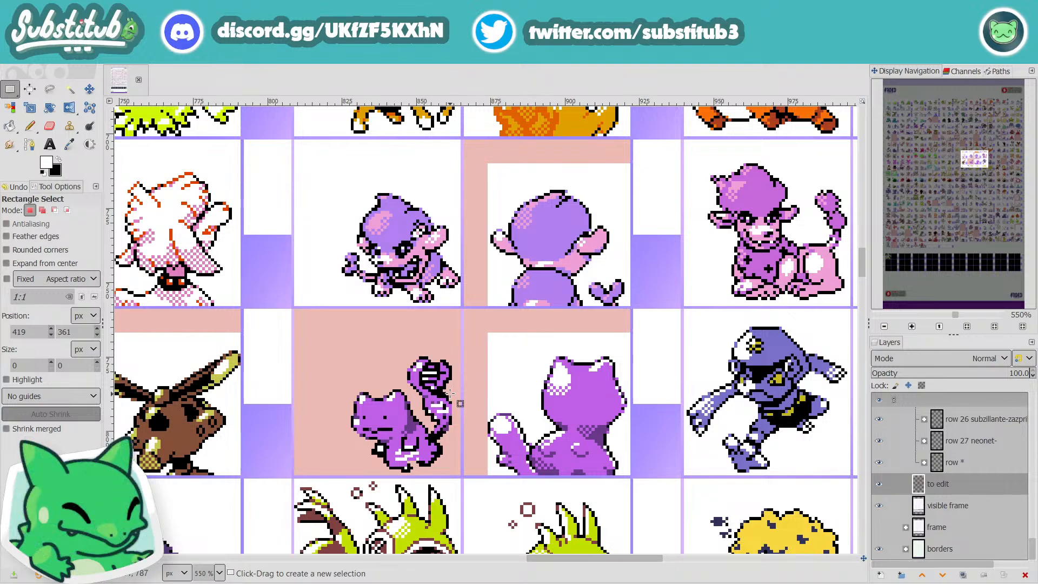
scroll(472, 389, down, 3)
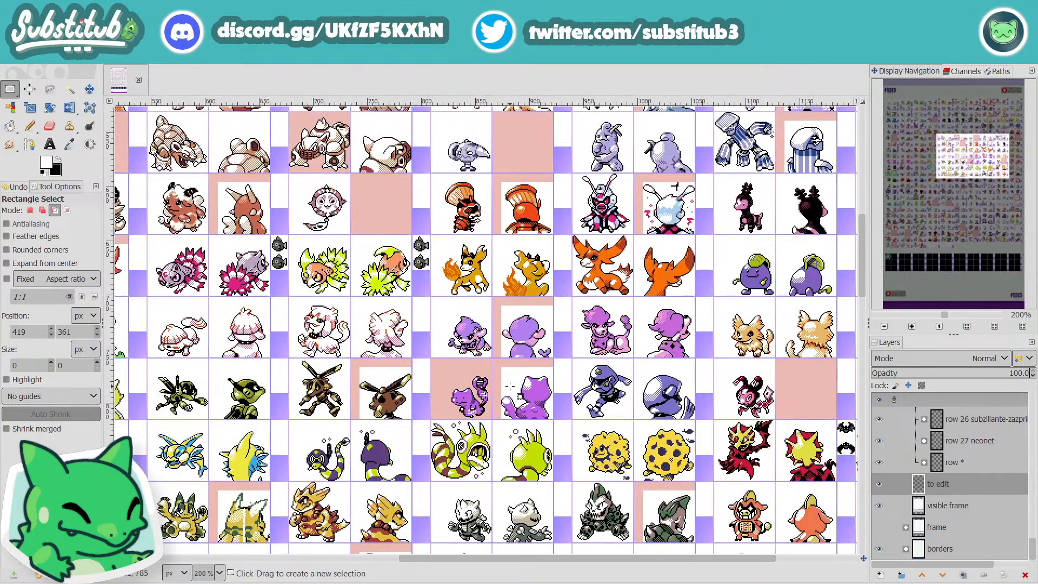
Step: Survey the middle columns of rows 1 to 8 and the first columns of rows 1 to 9 at 200%
scroll(549, 445, up, 3)
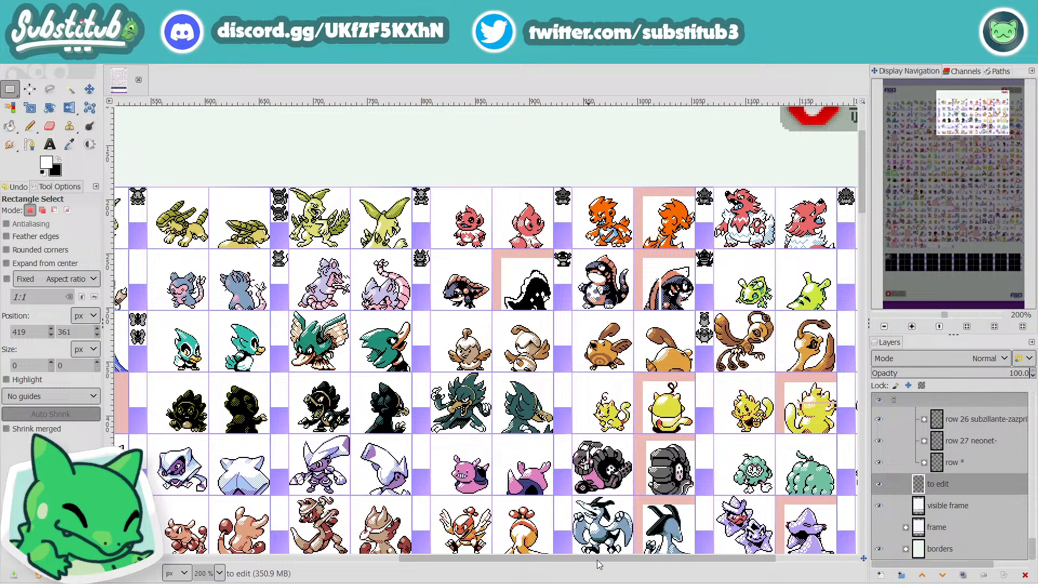
drag(599, 560, 293, 561)
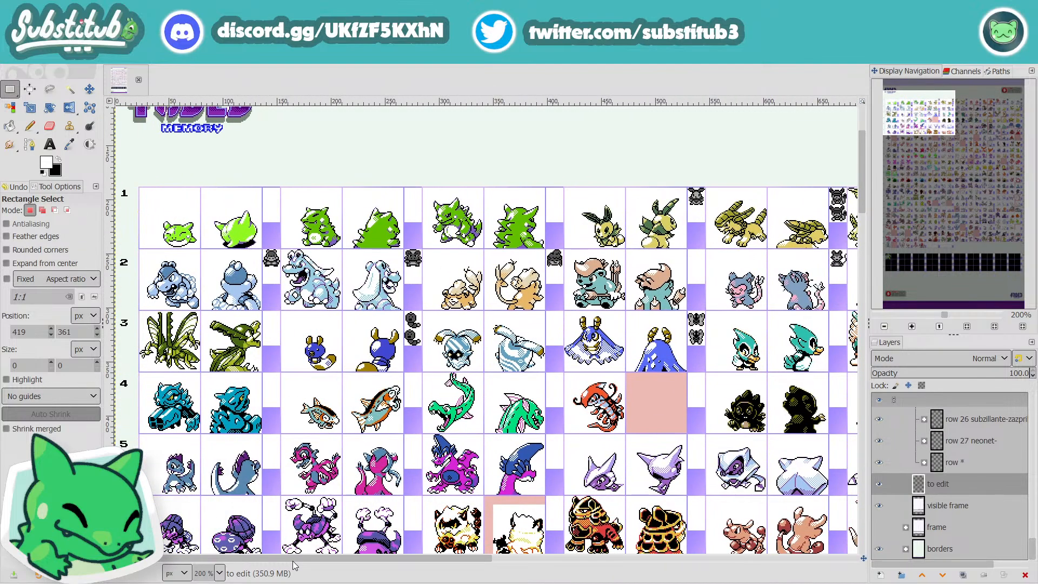
scroll(527, 472, down, 5)
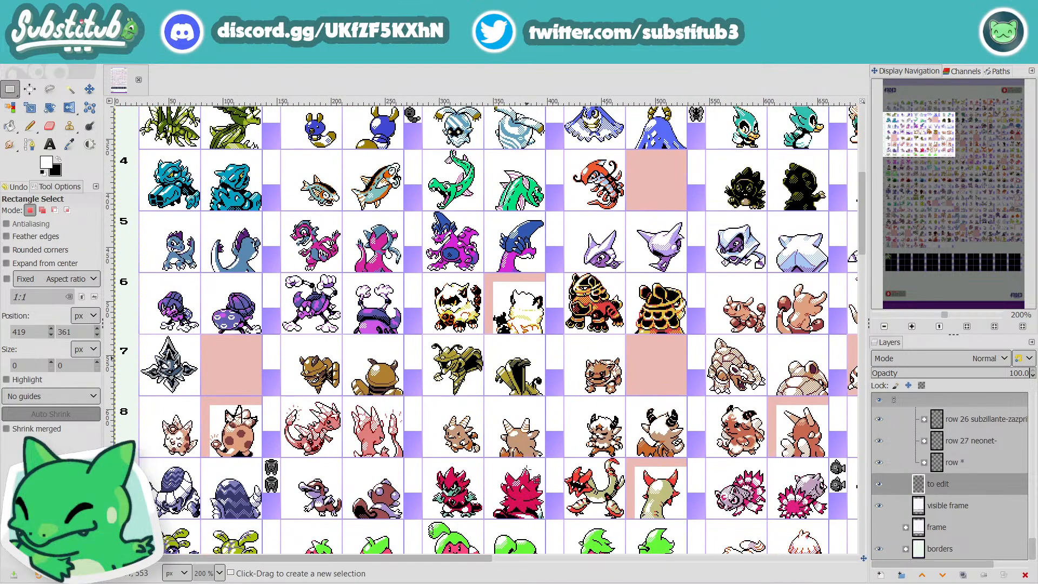
Step: Survey the first columns from row 9 down to row 25, then the middle and last columns back up to row 9, at 200%
scroll(527, 470, down, 5)
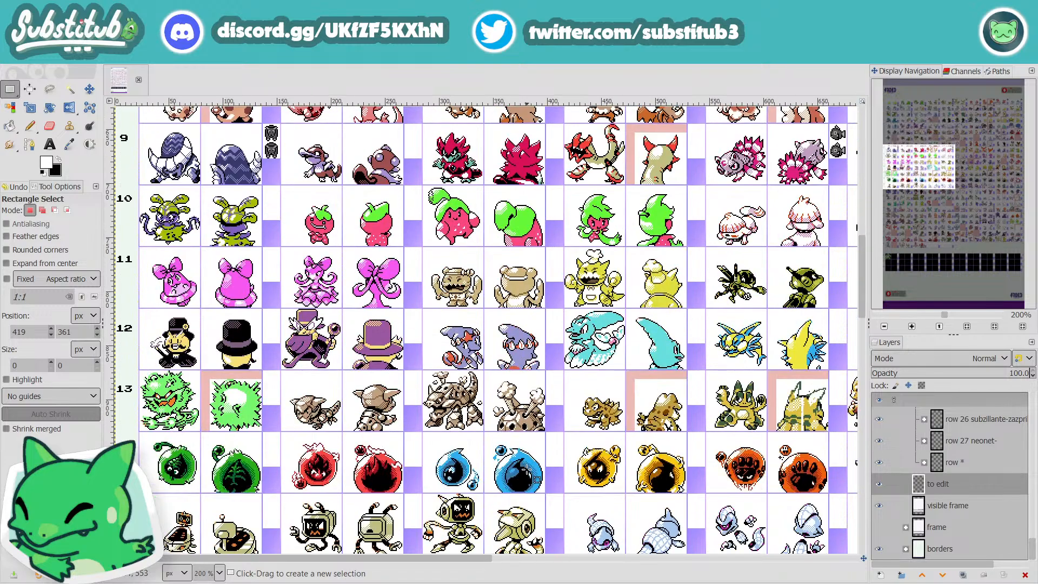
scroll(527, 469, down, 11)
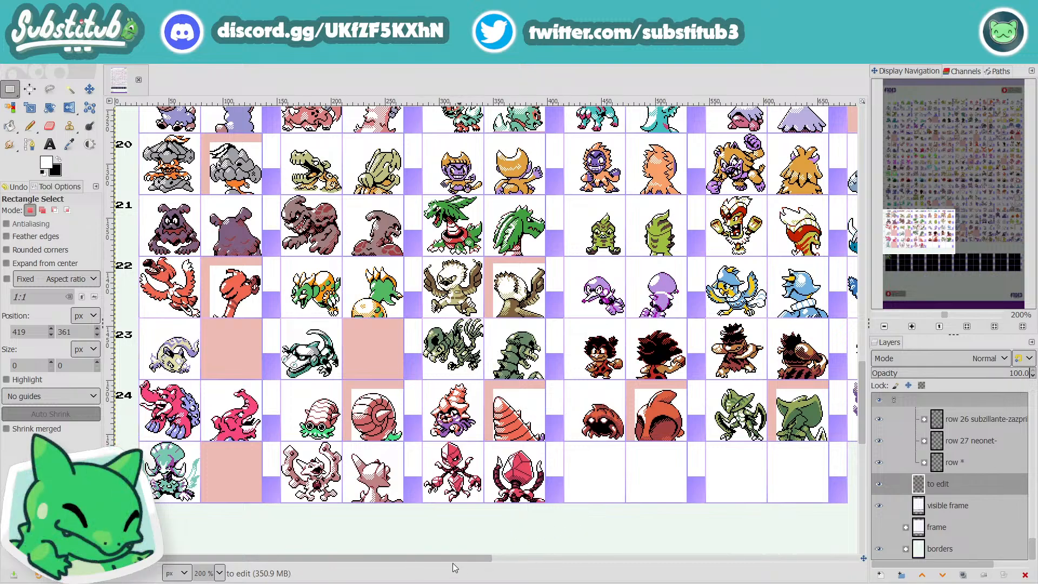
drag(472, 559, 622, 578)
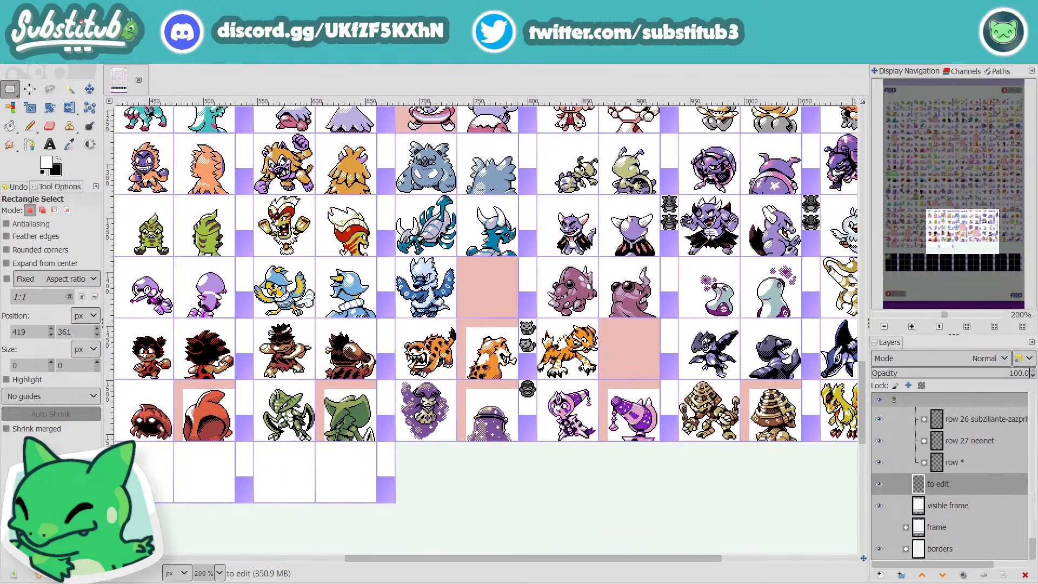
scroll(627, 512, up, 5)
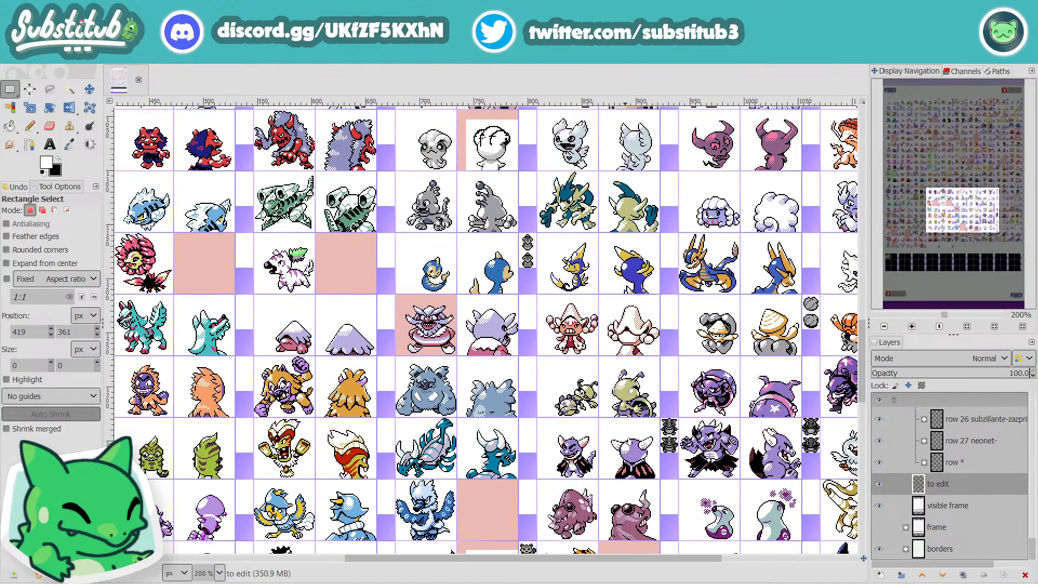
drag(668, 557, 784, 563)
scroll(686, 515, up, 5)
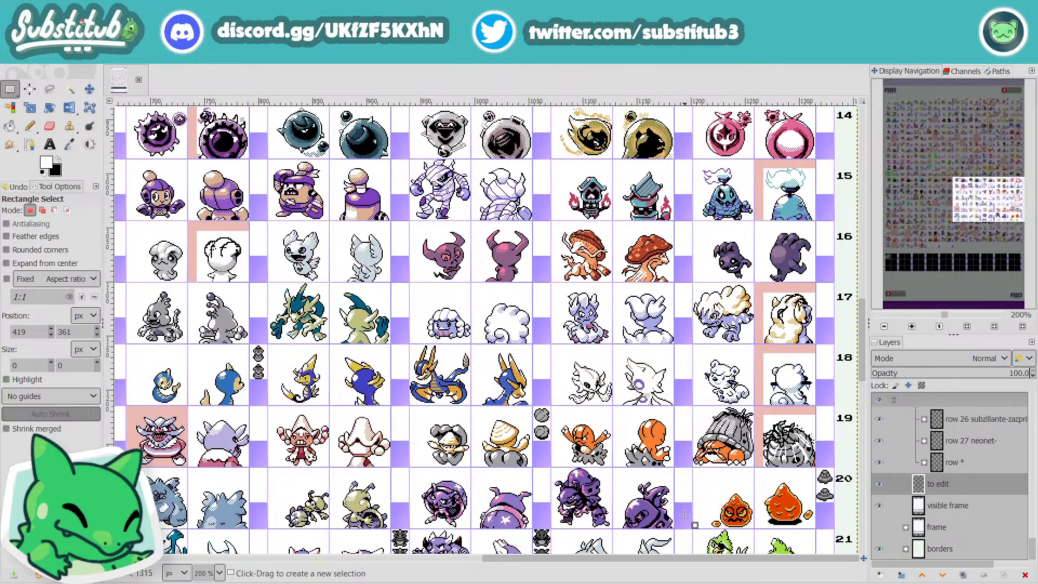
scroll(686, 515, up, 8)
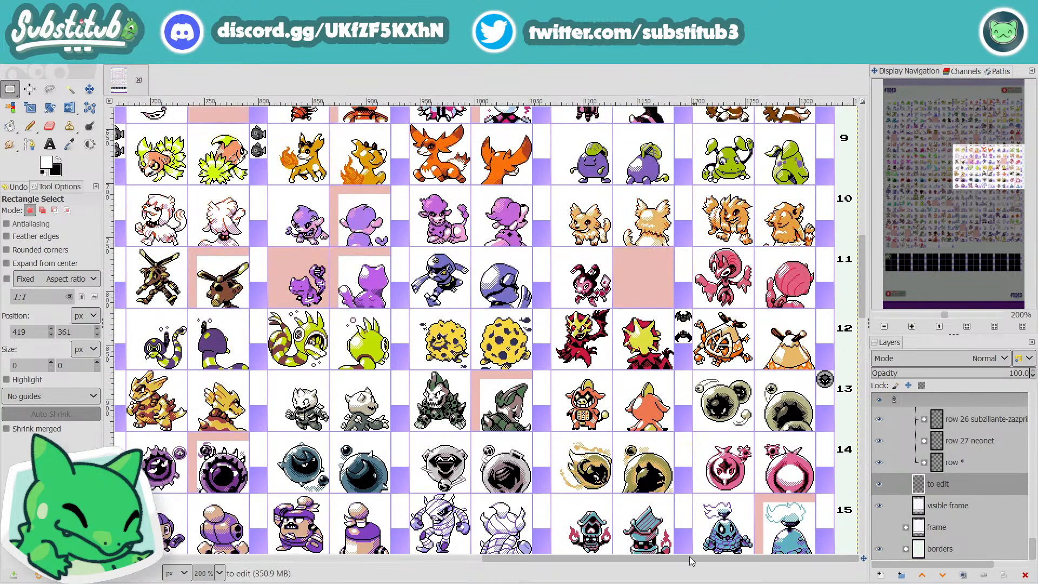
Step: Examine row 15's teal lantern-like front and back sprites in close-up at 550% and 800%, then with their neighbouring rows at 400%
scroll(680, 537, down, 4)
ctrl+scroll(573, 373, up, 3)
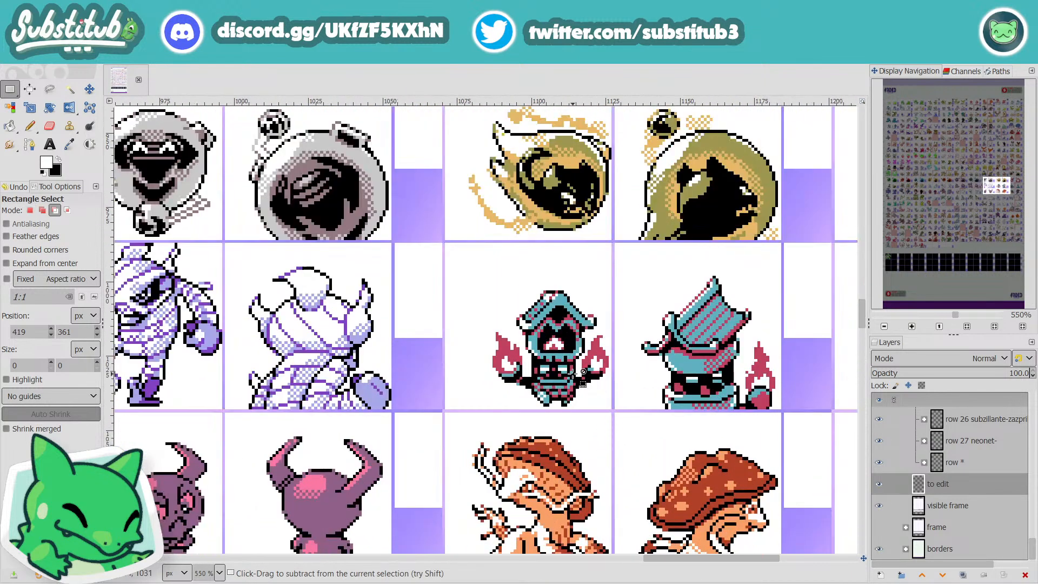
ctrl+scroll(573, 374, up, 1)
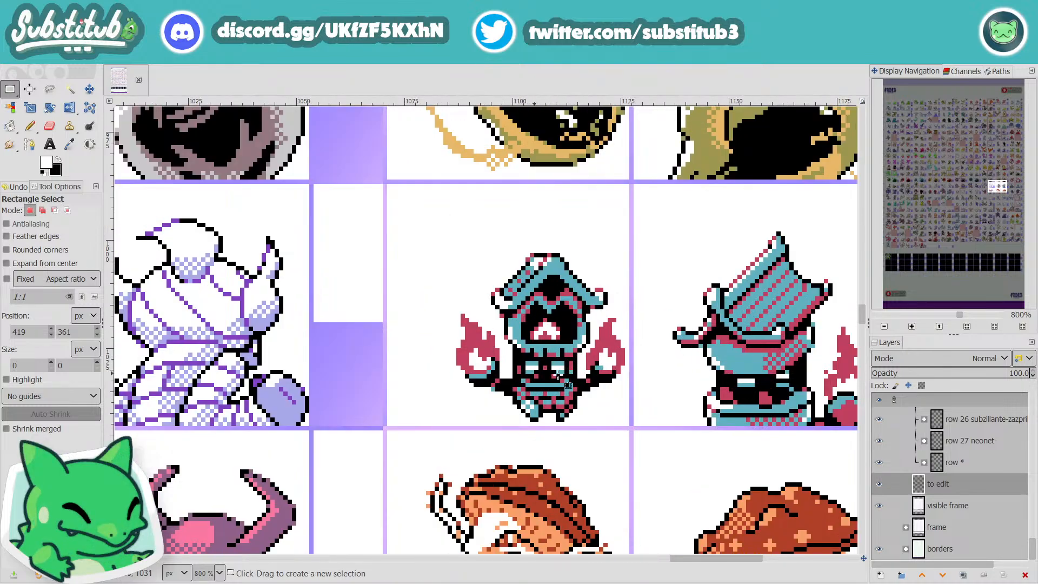
ctrl+scroll(527, 379, down, 2)
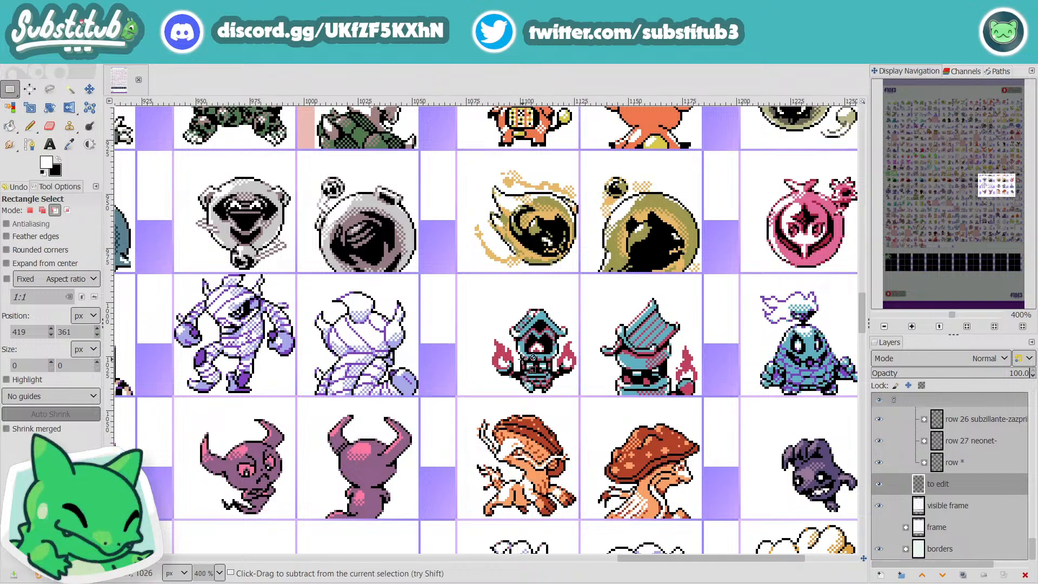
ctrl+scroll(517, 357, down, 2)
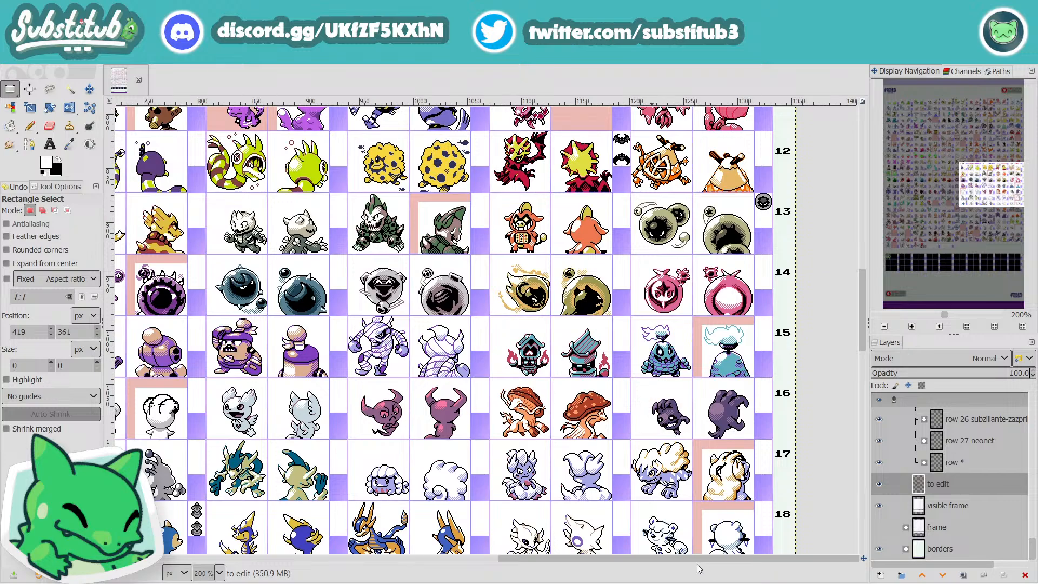
Step: Review the last columns of rows 12 to 20, with a close-up at 550% of the pale sprites in rows 17 and 18
drag(696, 562, 726, 568)
scroll(737, 486, down, 1)
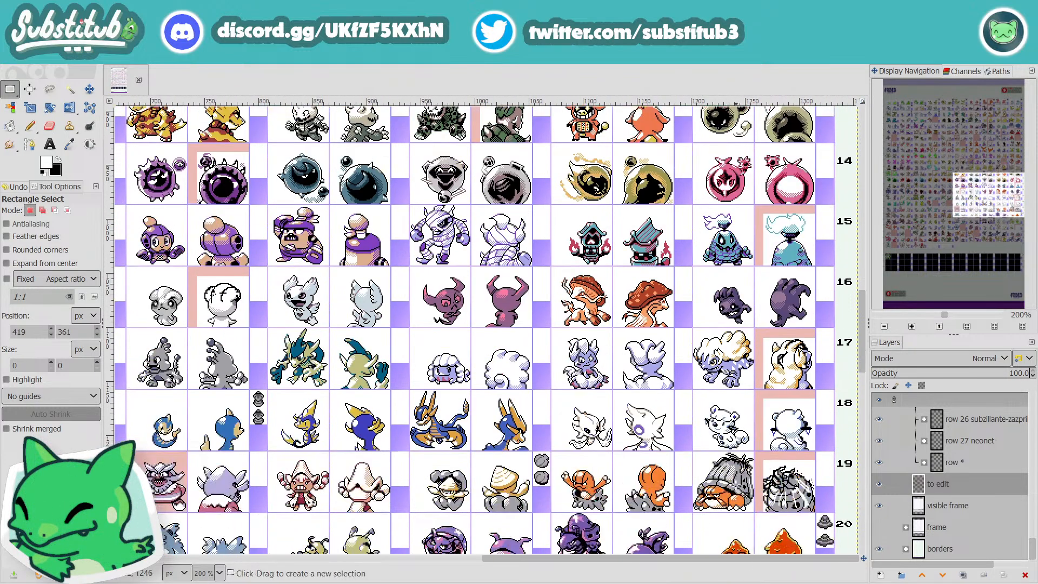
scroll(745, 492, down, 2)
ctrl+scroll(749, 324, up, 5)
ctrl+scroll(735, 399, down, 6)
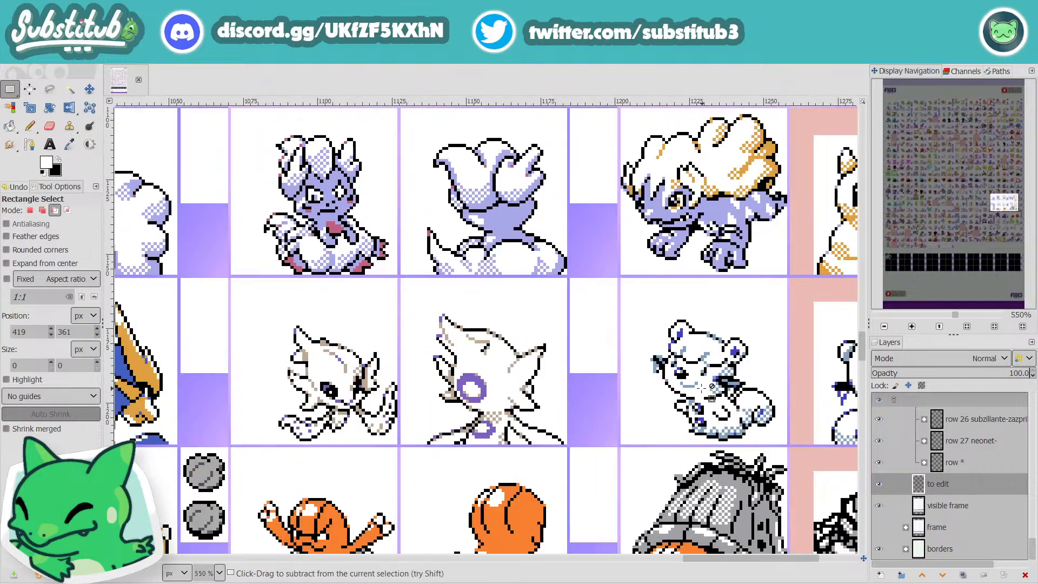
scroll(433, 390, up, 5)
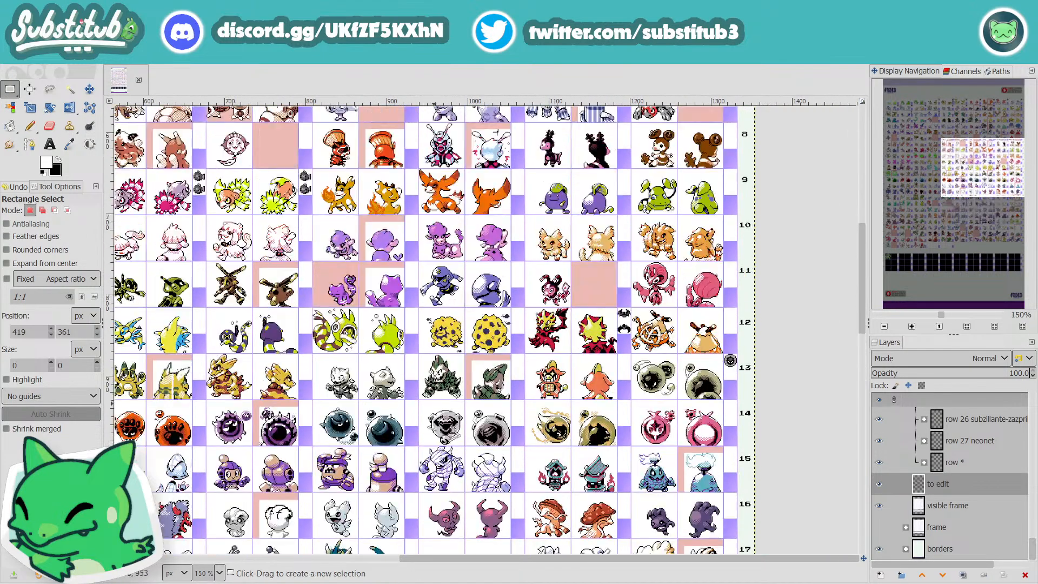
Step: Survey the early and middle columns from row 1 down to row 25 at 150%, with a 400% close-up around row 23's empty back-sprite cell
drag(596, 559, 263, 559)
scroll(436, 514, up, 2)
scroll(436, 514, up, 4)
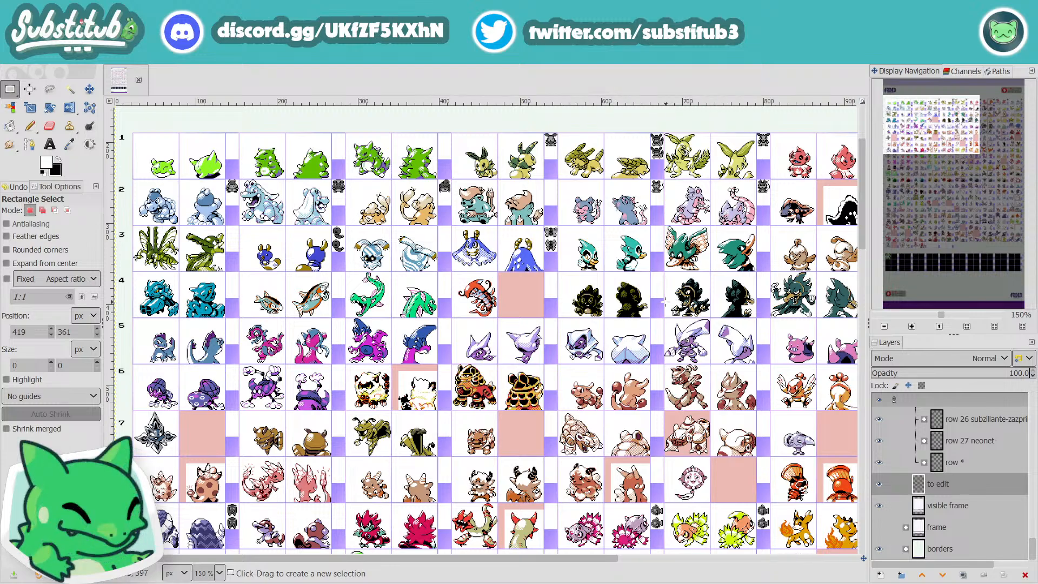
scroll(653, 331, down, 3)
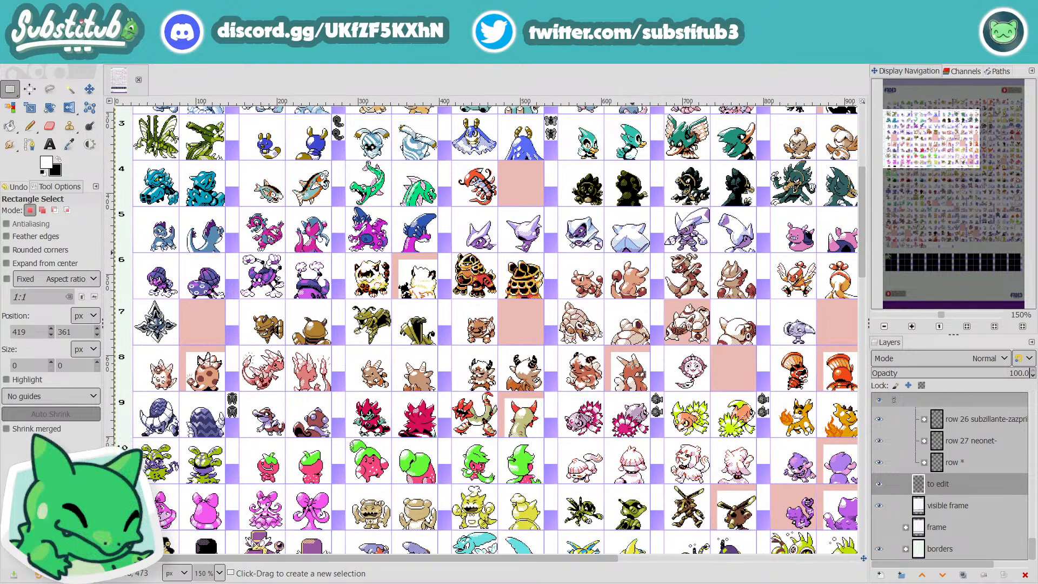
scroll(631, 368, down, 6)
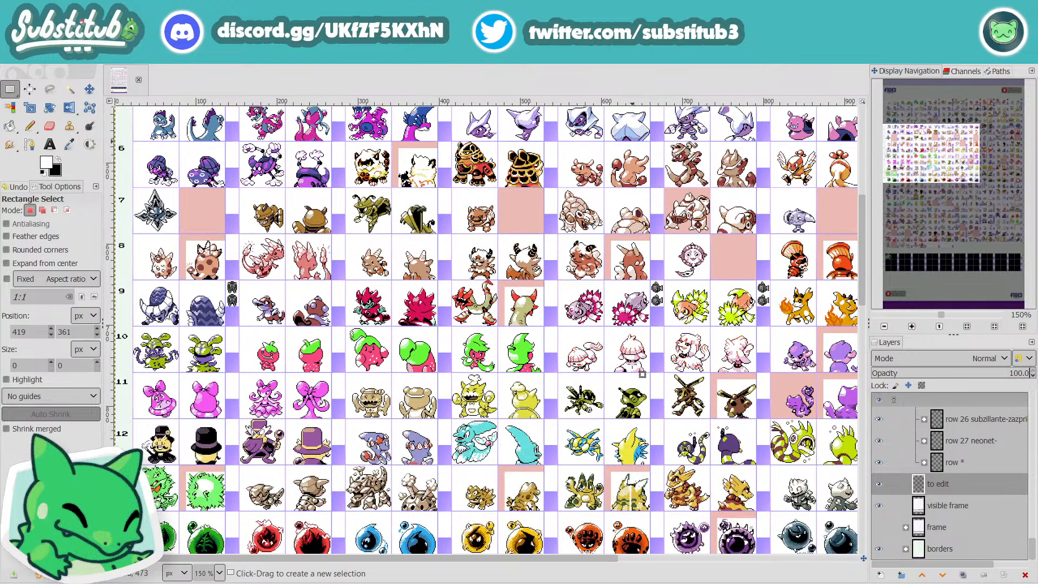
scroll(631, 368, down, 6)
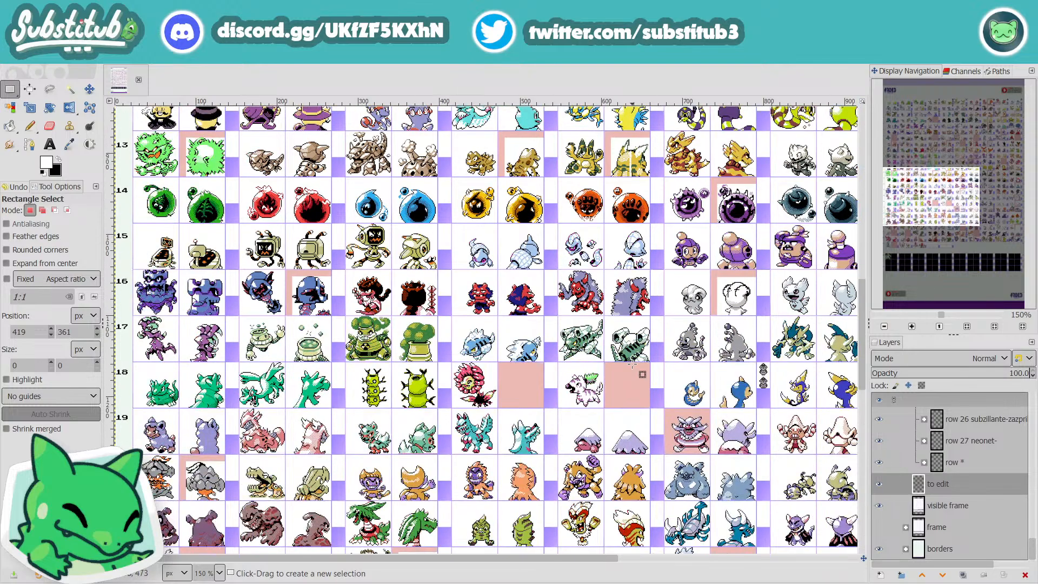
scroll(631, 369, down, 6)
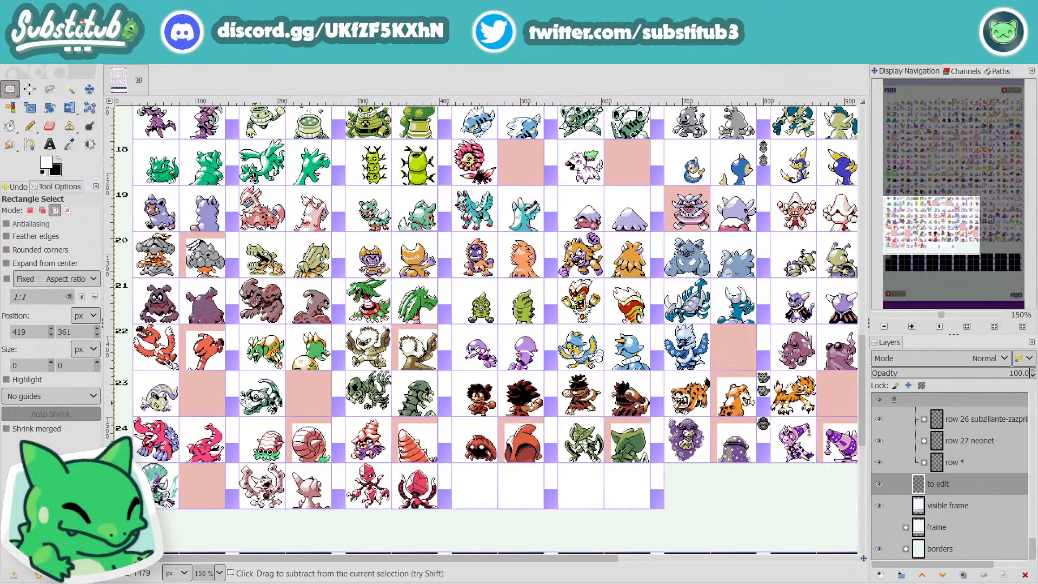
scroll(252, 408, up, 3)
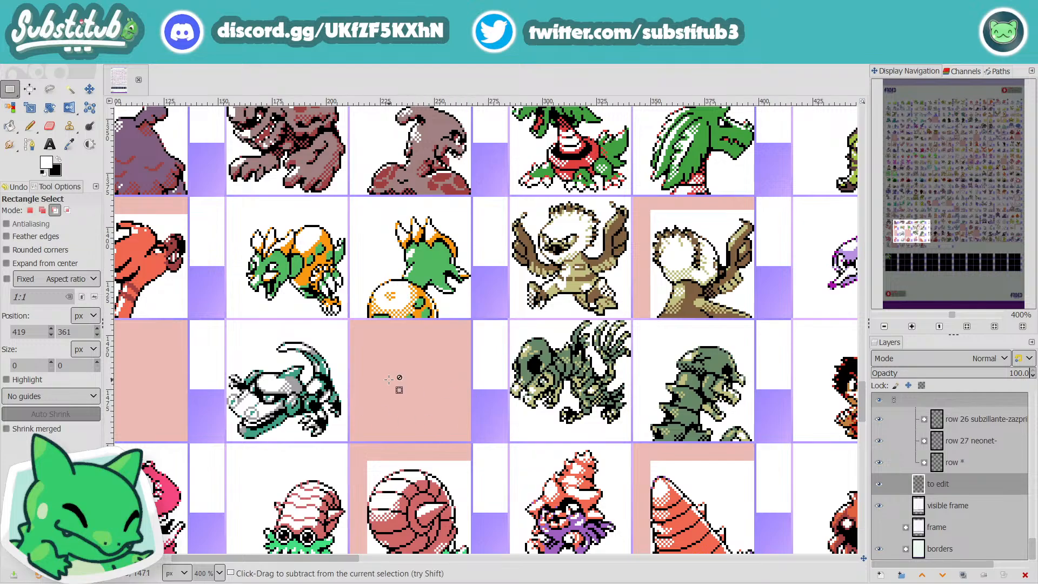
scroll(389, 380, down, 2)
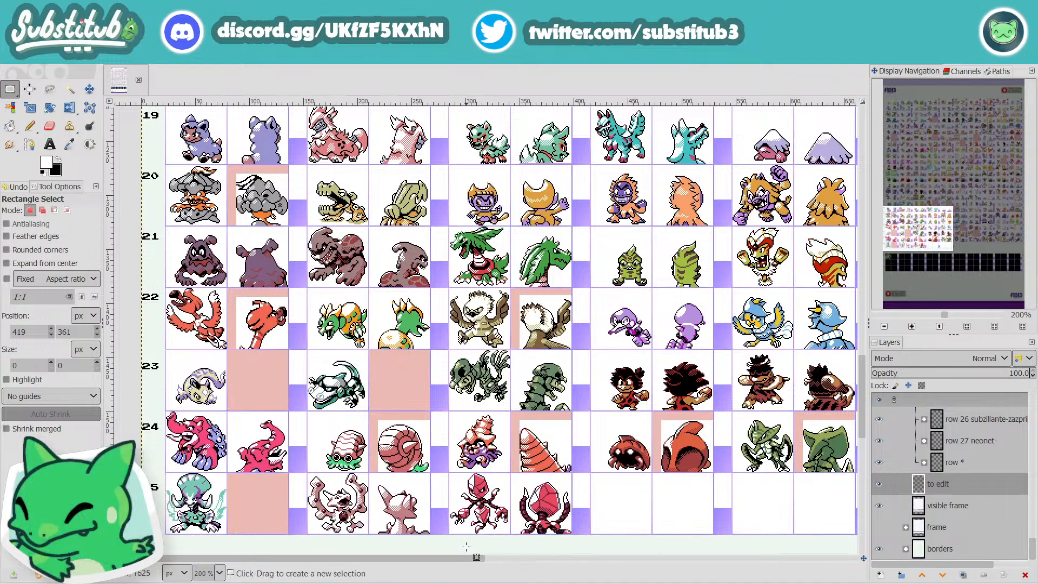
Step: Survey the later columns from row 24 up to row 1 at 200%, shifting towards the middle columns in the top rows
drag(444, 559, 779, 553)
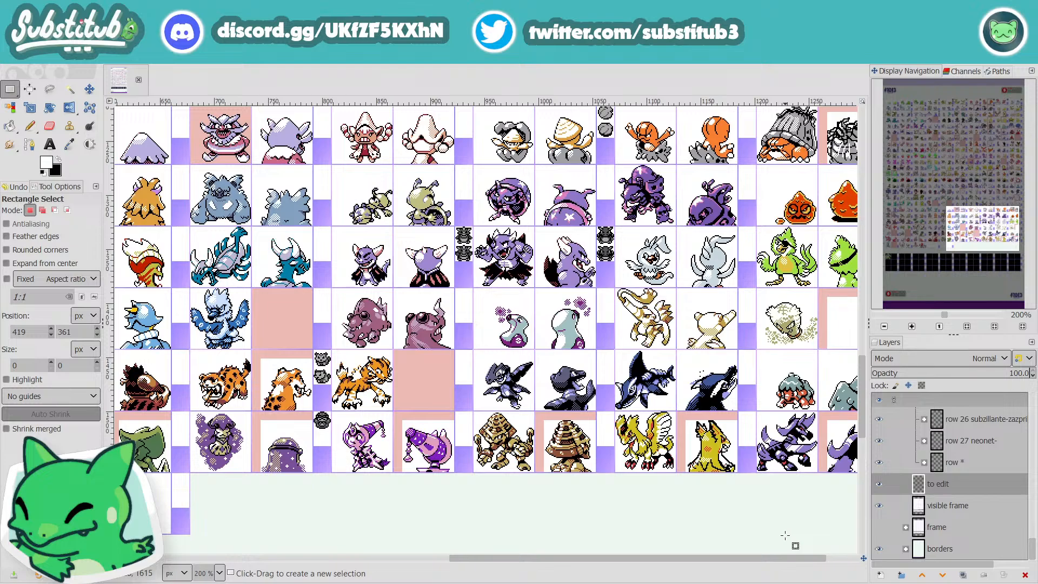
scroll(757, 519, up, 4)
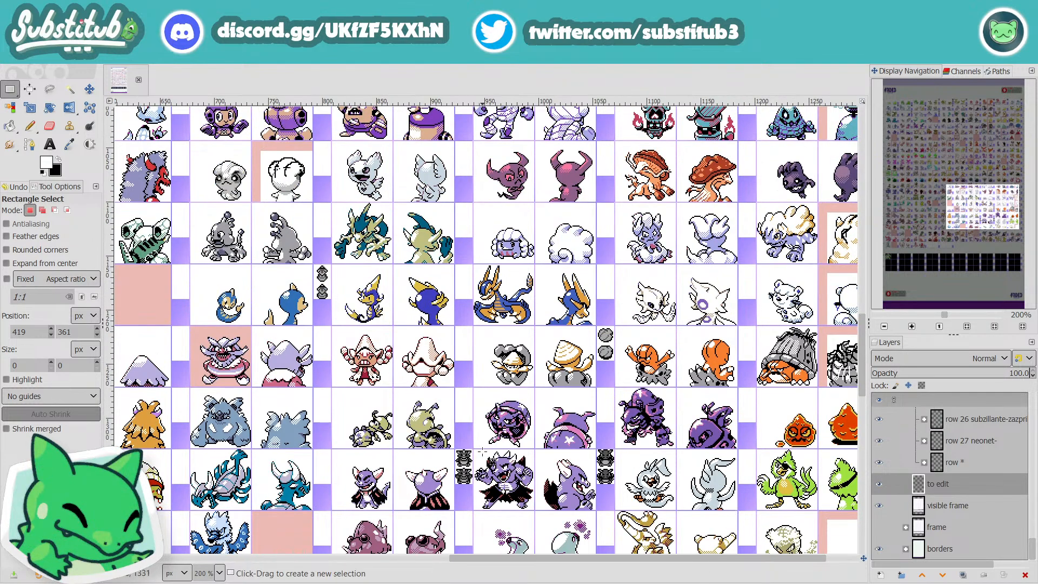
scroll(801, 431, up, 2)
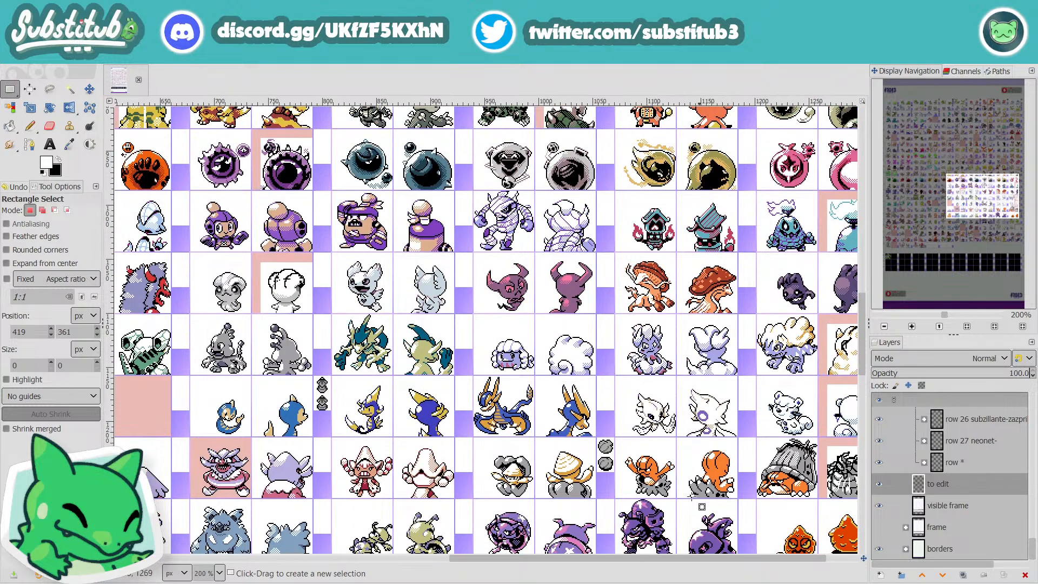
scroll(649, 527, up, 4)
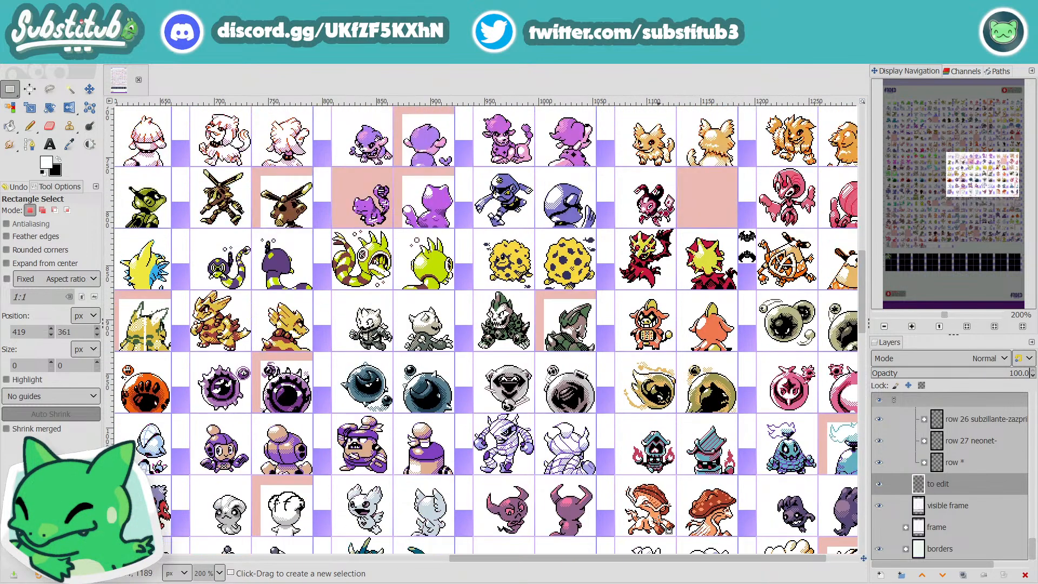
scroll(669, 531, up, 2)
scroll(669, 531, up, 2)
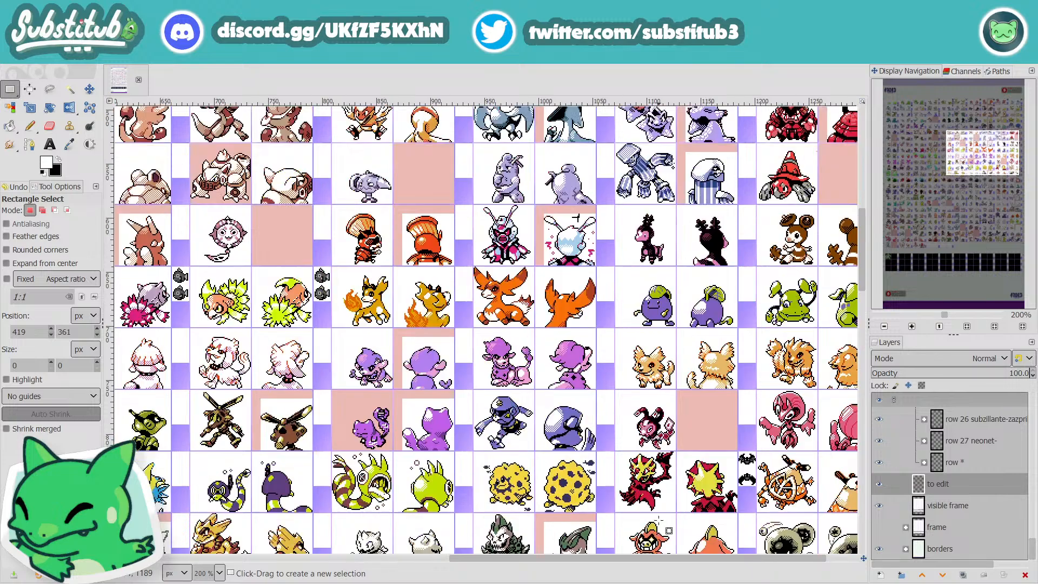
scroll(660, 522, up, 2)
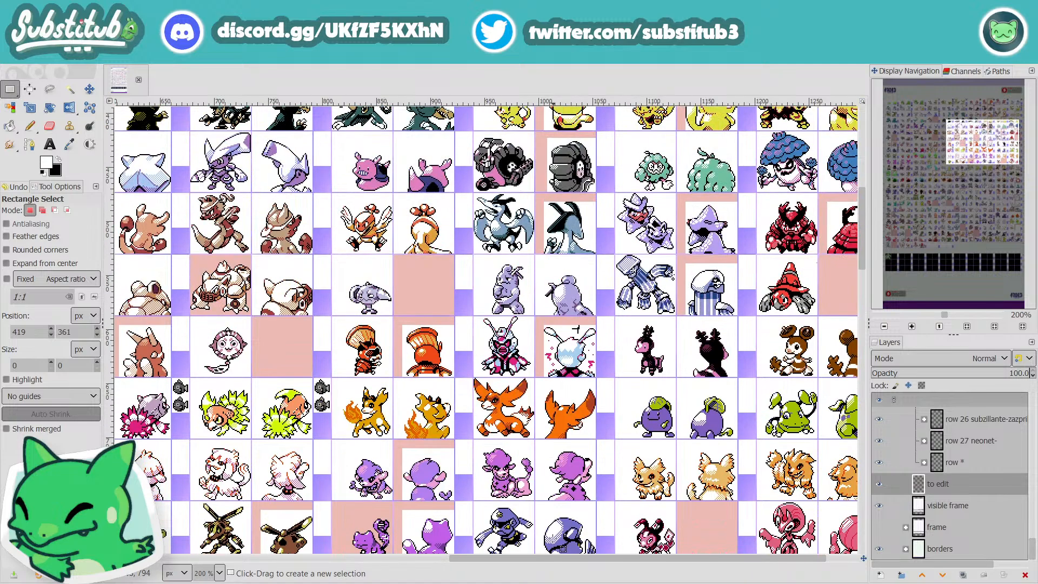
scroll(618, 548, up, 2)
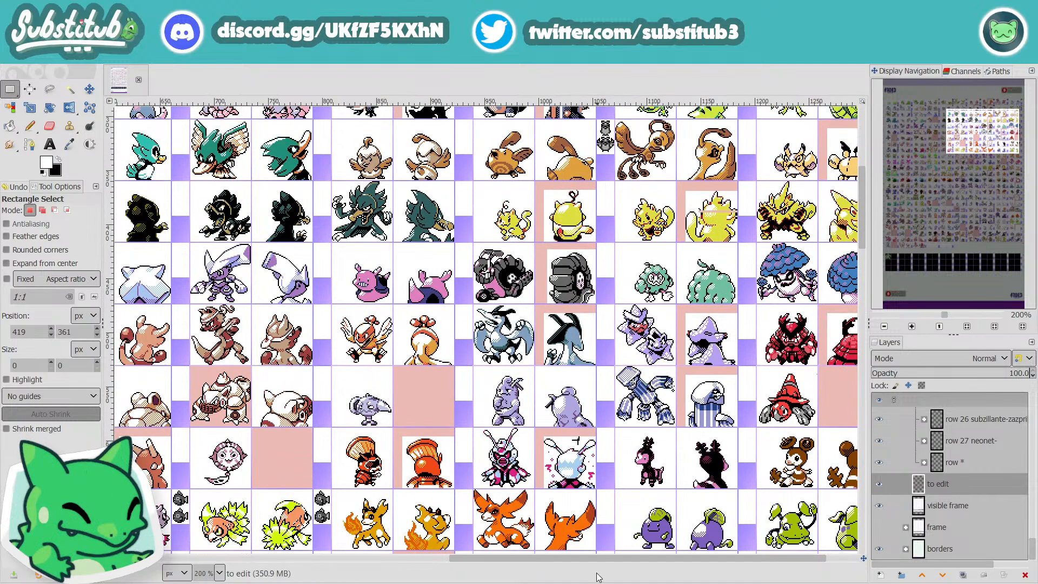
scroll(599, 533, up, 2)
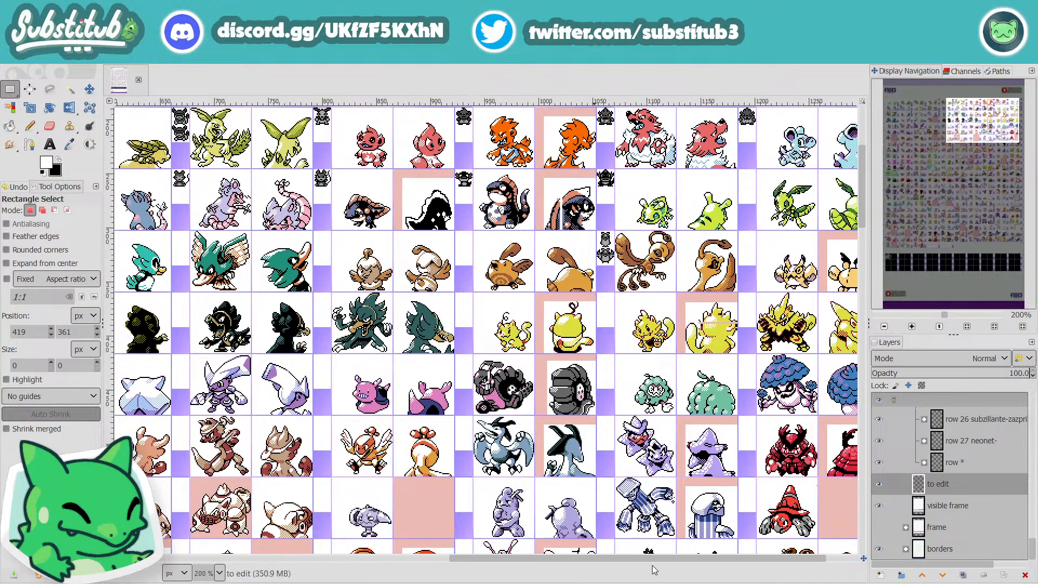
scroll(620, 559, left, 1)
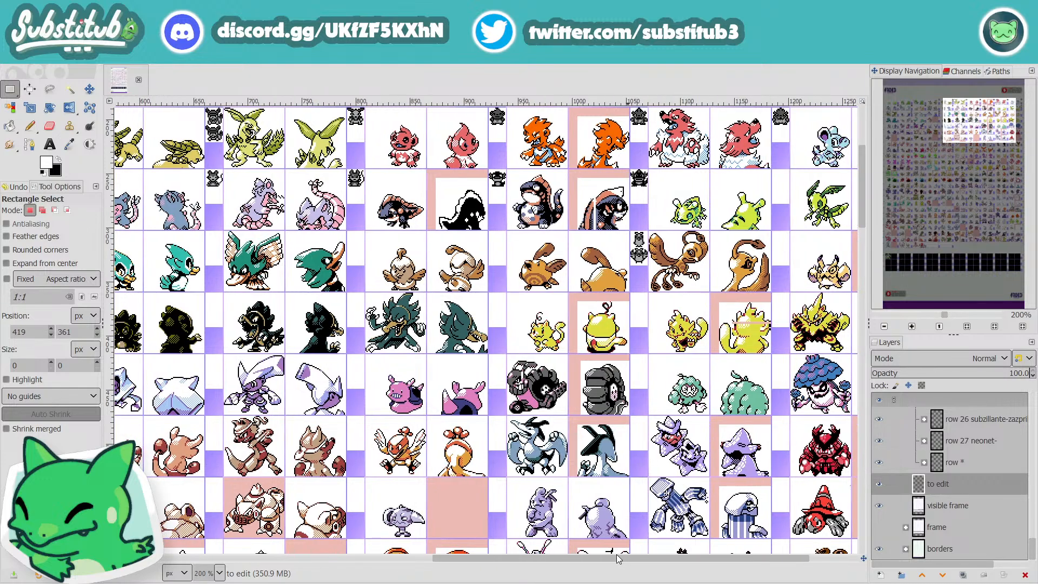
scroll(619, 558, left, 1)
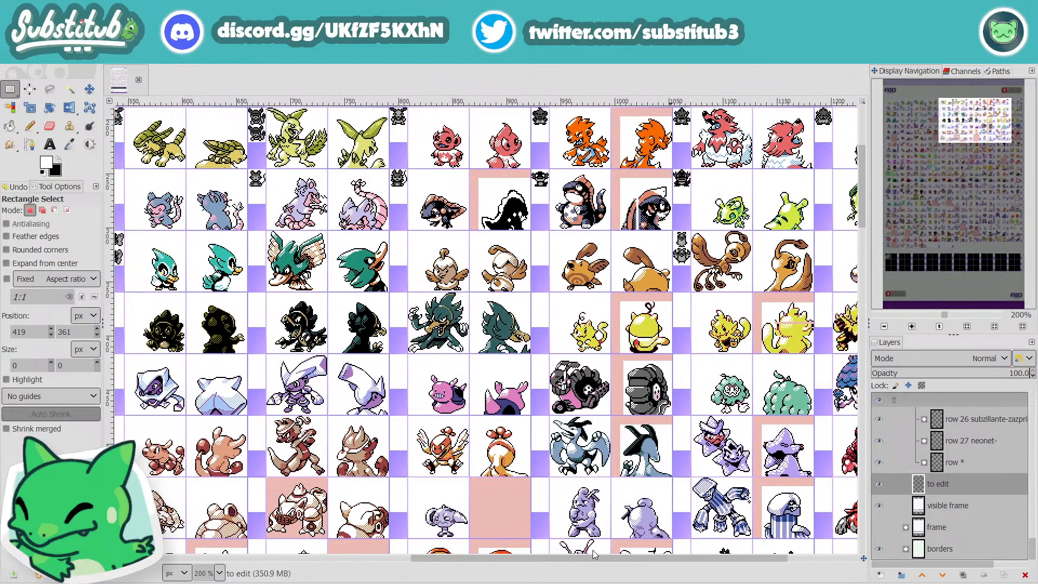
Step: Inspect row 19's highlighted mountain-like sprite at 400%, and review the last columns of rows 17 to 24 at 300% and 200%
scroll(609, 478, down, 14)
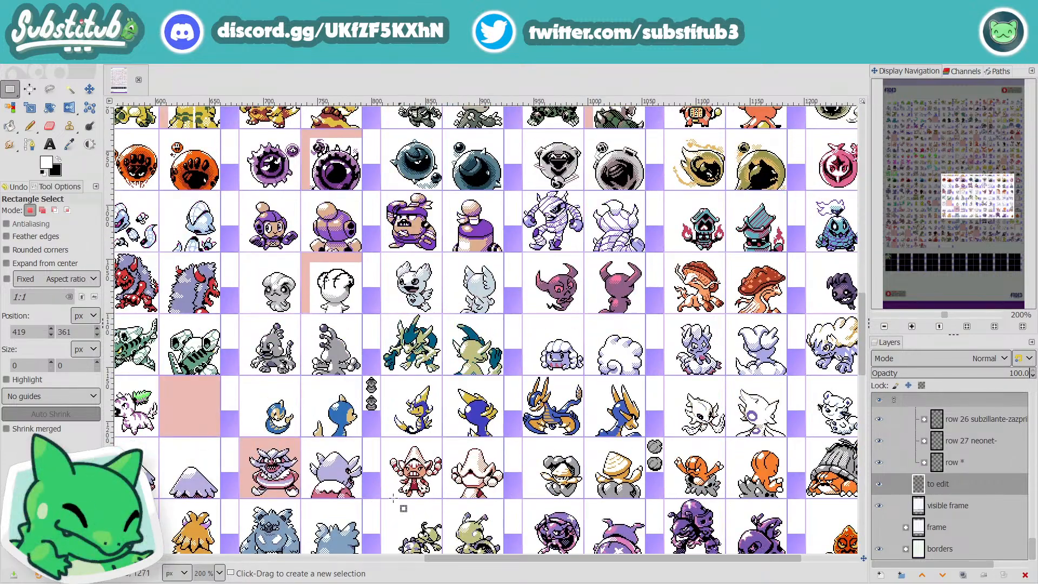
scroll(379, 503, down, 3)
ctrl+scroll(234, 366, up, 2)
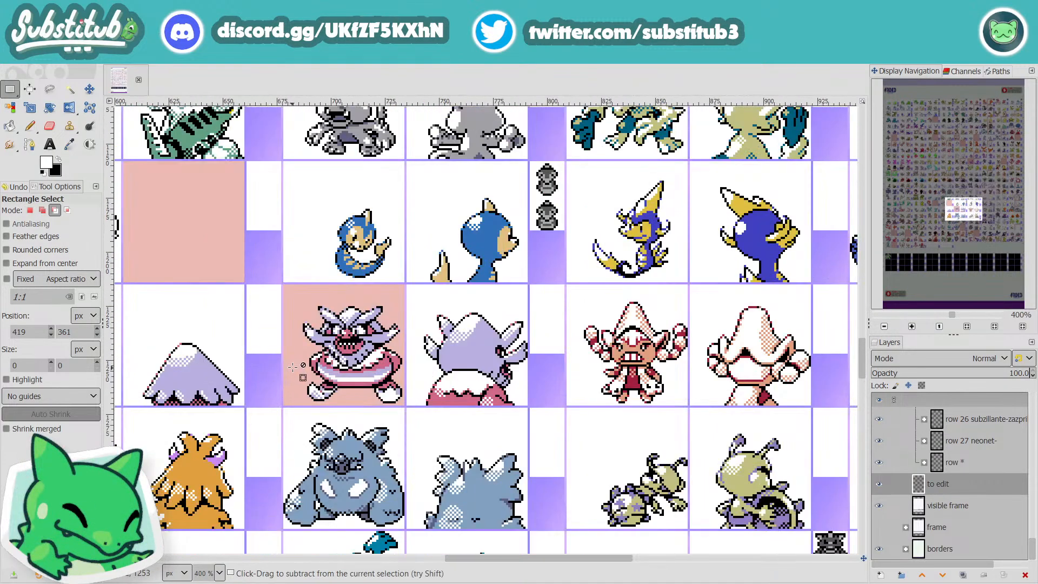
drag(525, 562, 755, 571)
ctrl+scroll(709, 487, down, 2)
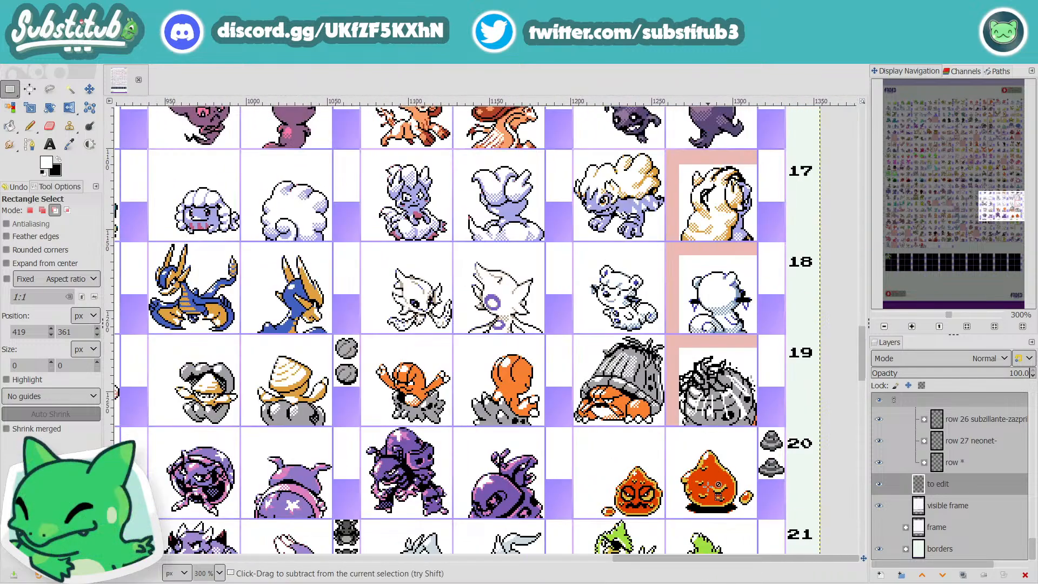
scroll(709, 495, down, 3)
scroll(697, 505, down, 1)
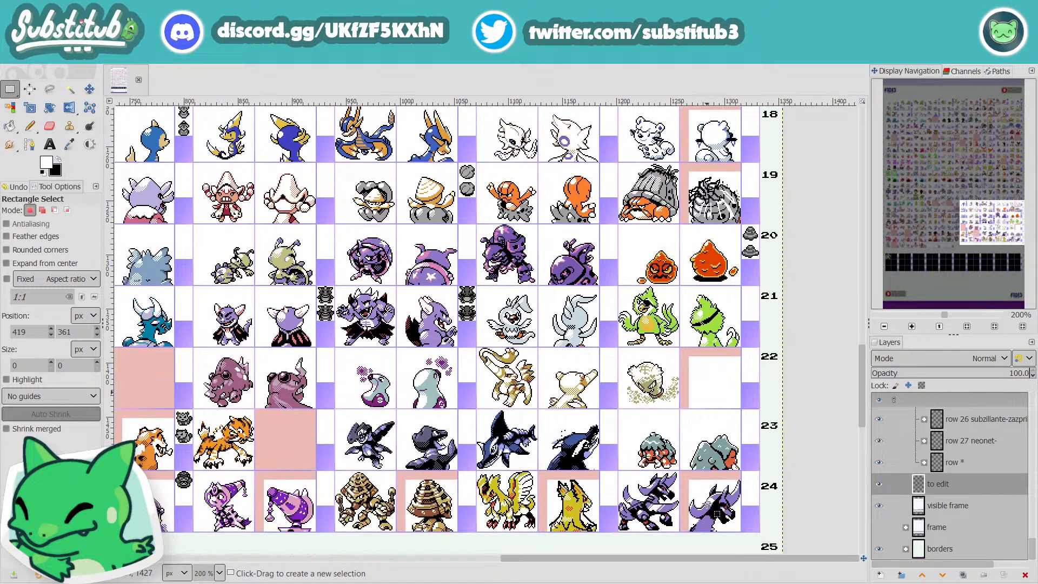
scroll(673, 546, down, 2)
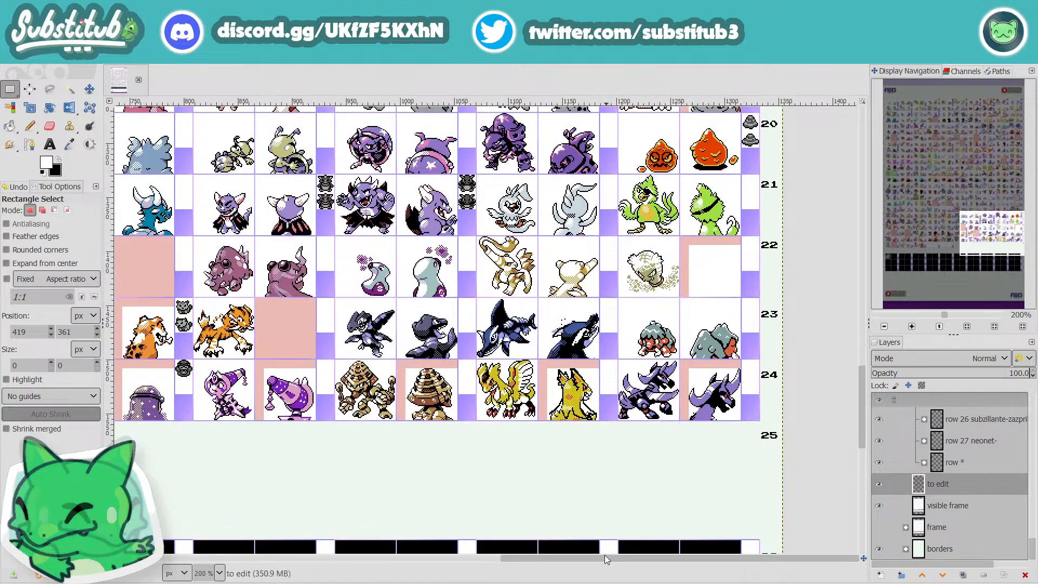
Step: Review rows 20 to 25 from the last columns back to the first, and the black rows 26 to 28, at 200%
drag(605, 557, 371, 554)
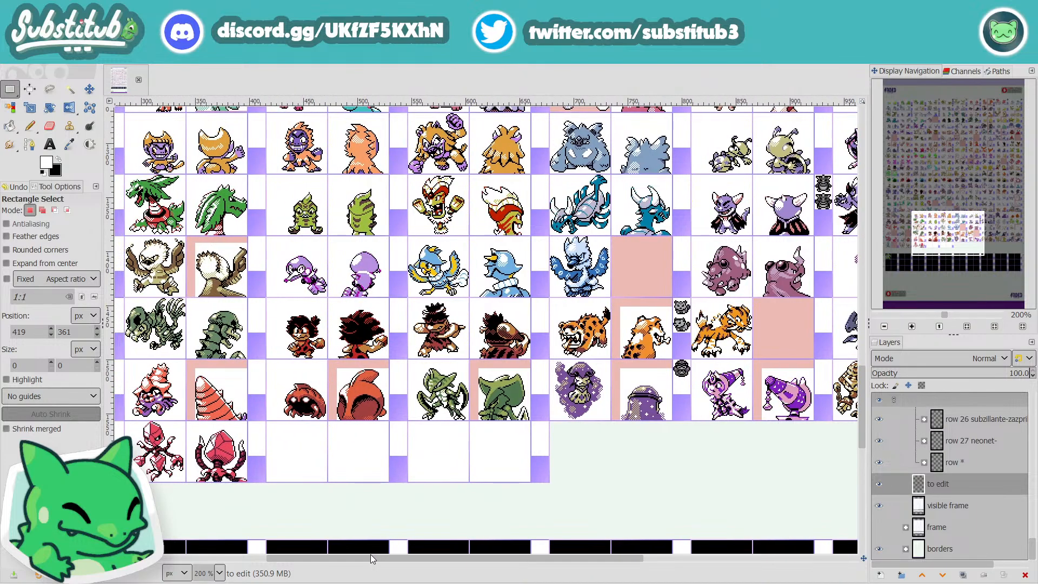
mouse_move(371, 554)
mouse_down()
mouse_move(223, 557)
mouse_move(387, 556)
mouse_up()
scroll(431, 463, down, 5)
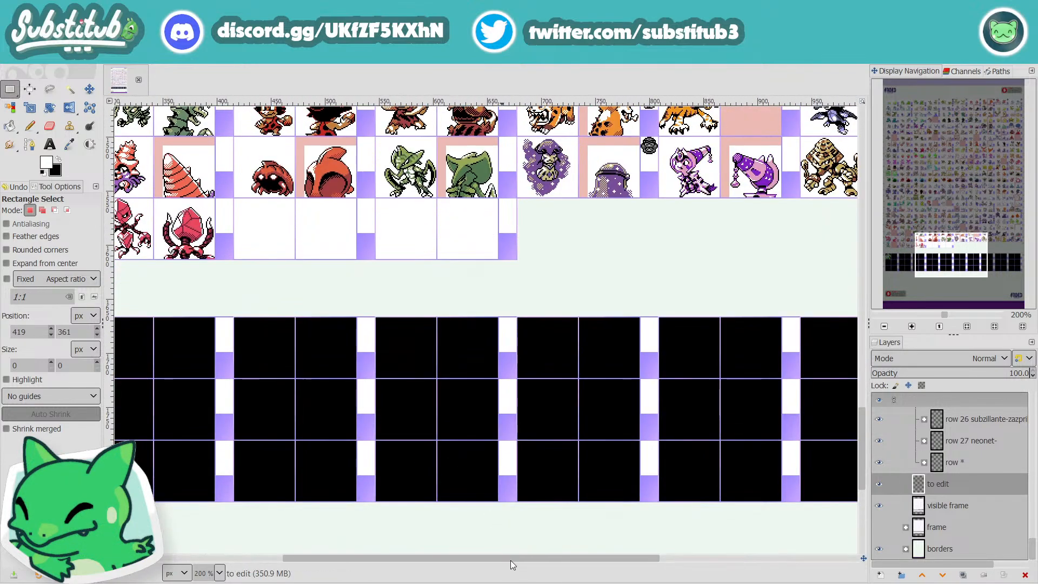
drag(510, 560, 263, 577)
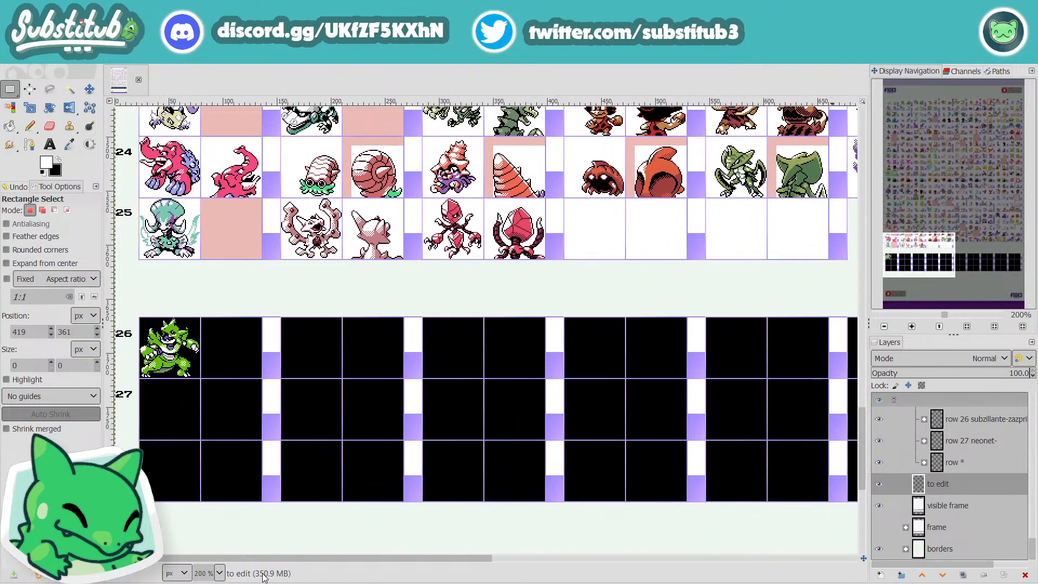
scroll(454, 453, up, 1)
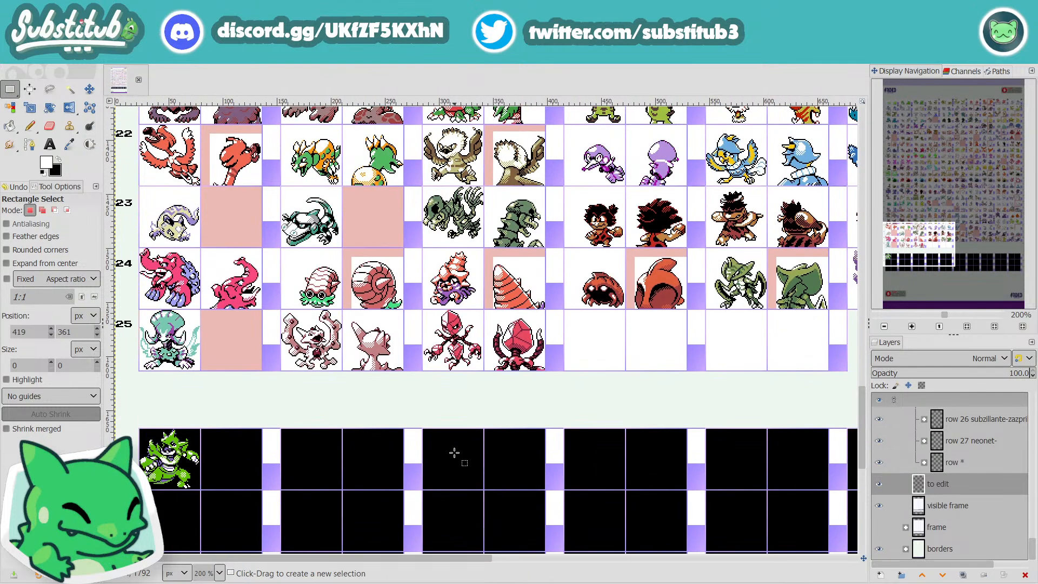
Step: Survey the whole sprite sheet at 100% from the black rows 26 to 28 up to row 1
ctrl+scroll(455, 453, down, 2)
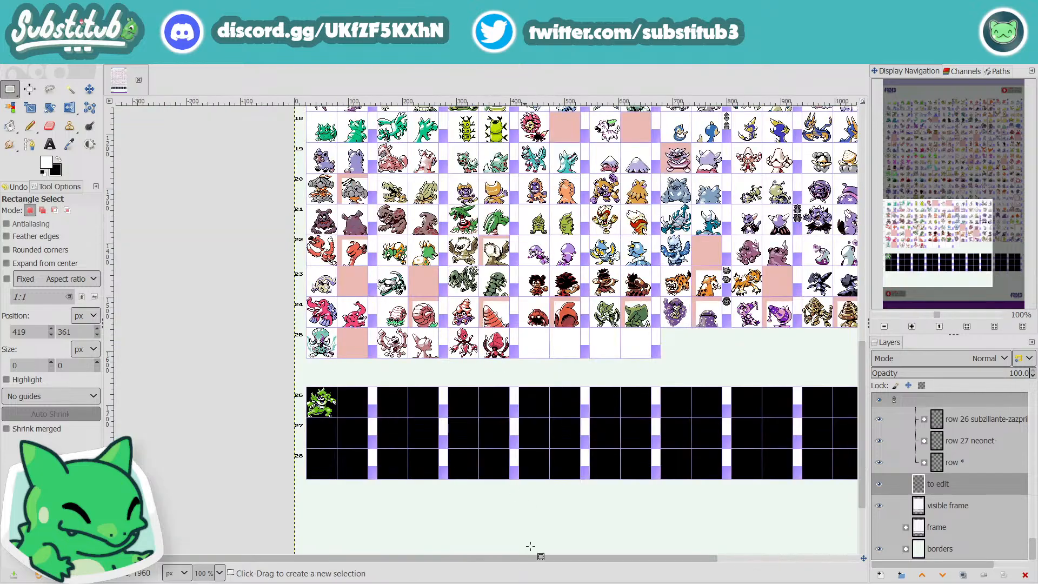
scroll(566, 498, up, 2)
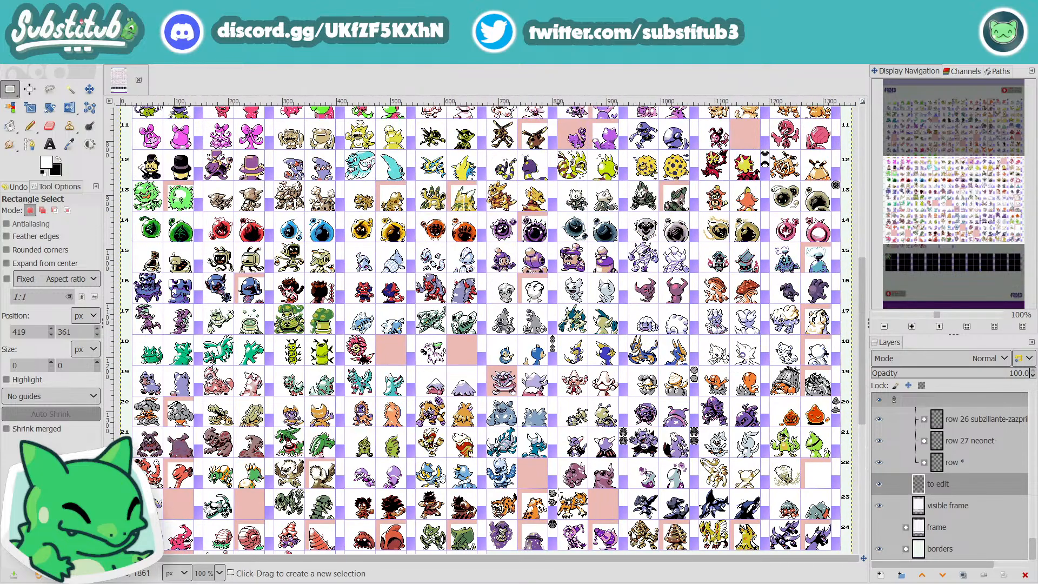
scroll(555, 506, up, 4)
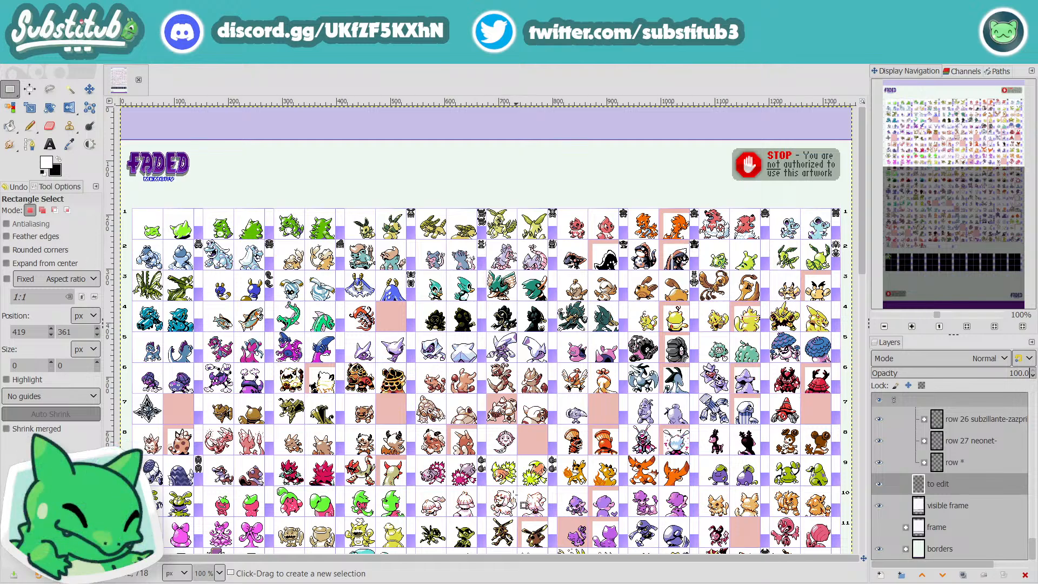
Step: Examine the middle and last columns of rows 1 to 8 at 200%, returning to the middle columns of rows 1 to 6
ctrl+scroll(478, 493, up, 1)
ctrl+scroll(469, 485, up, 1)
scroll(463, 482, up, 5)
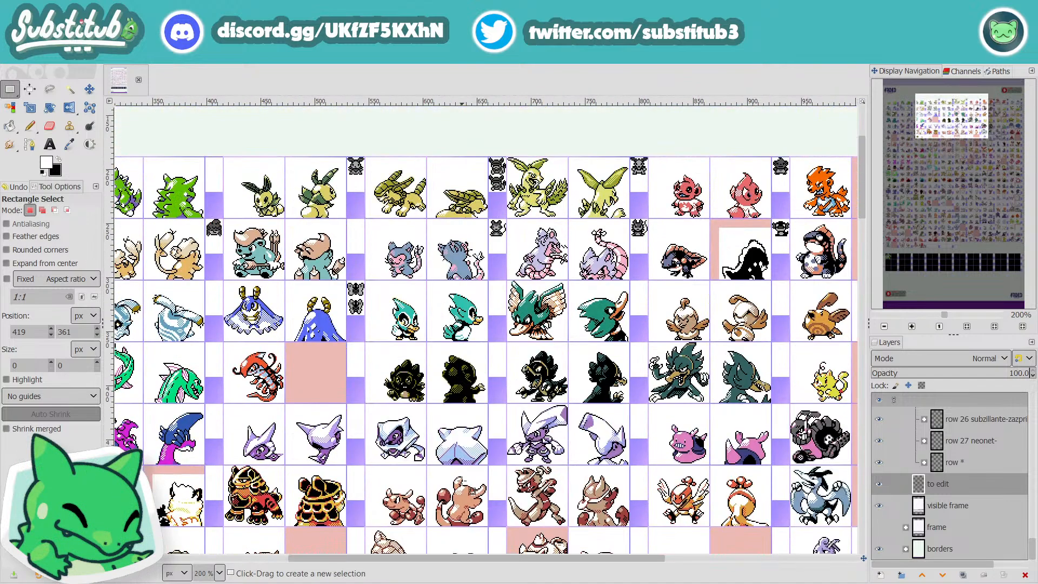
scroll(441, 490, down, 3)
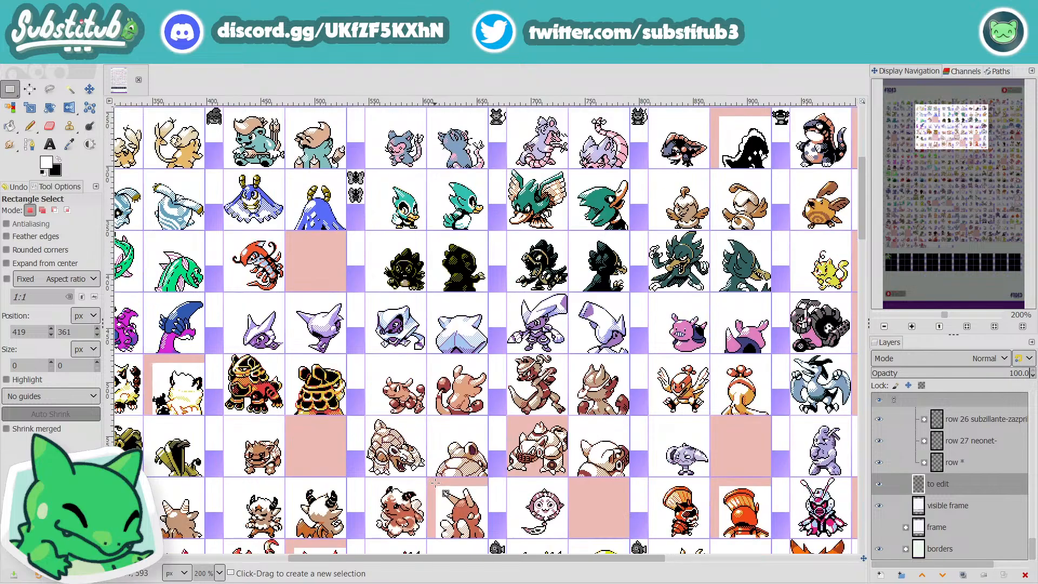
drag(537, 561, 742, 574)
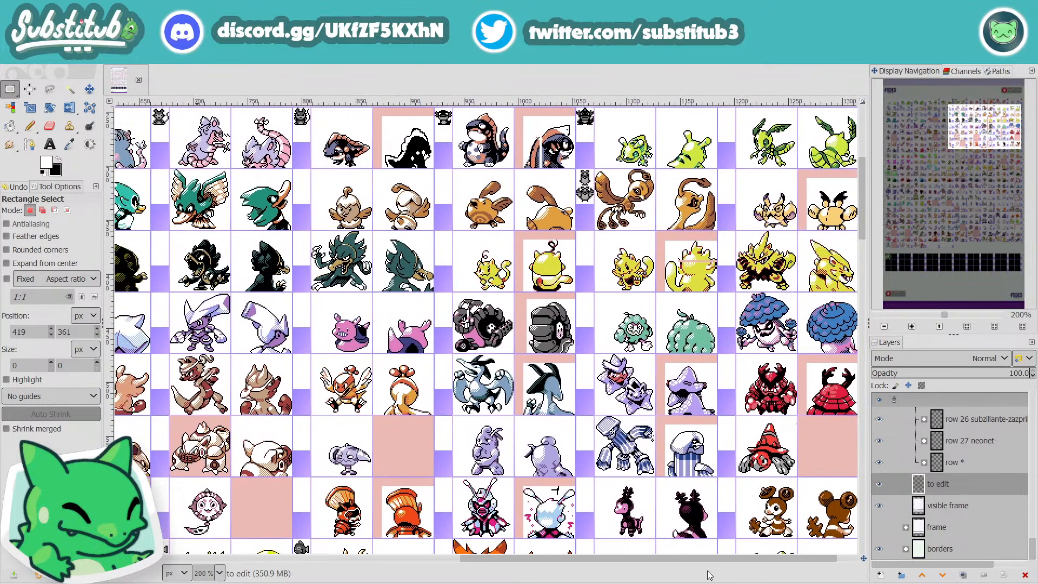
scroll(705, 538, up, 3)
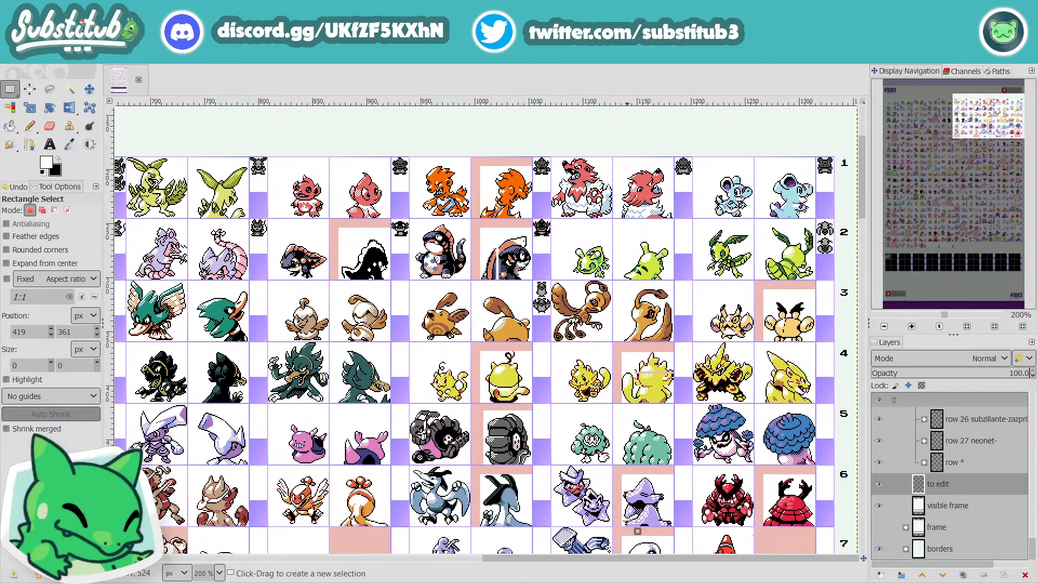
drag(625, 560, 506, 582)
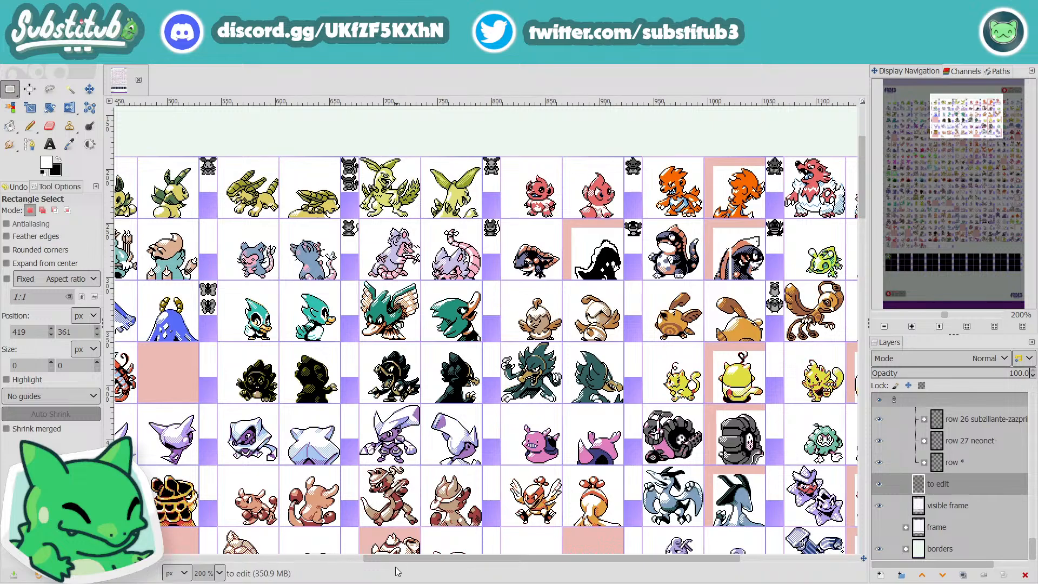
Step: Switch to OBS to read the live chat and check the stream status
mouse_move(382, 583)
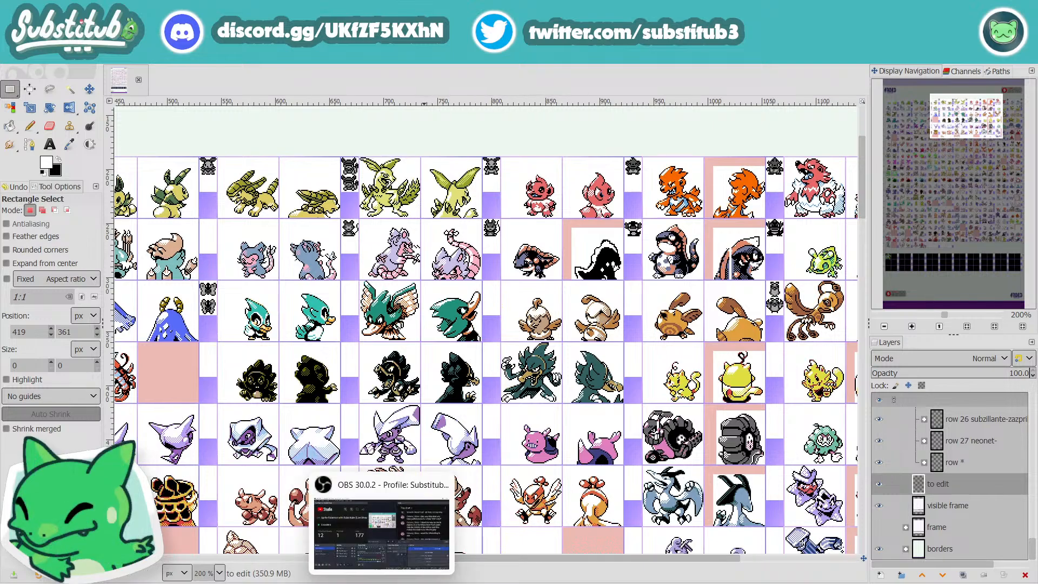
click(382, 583)
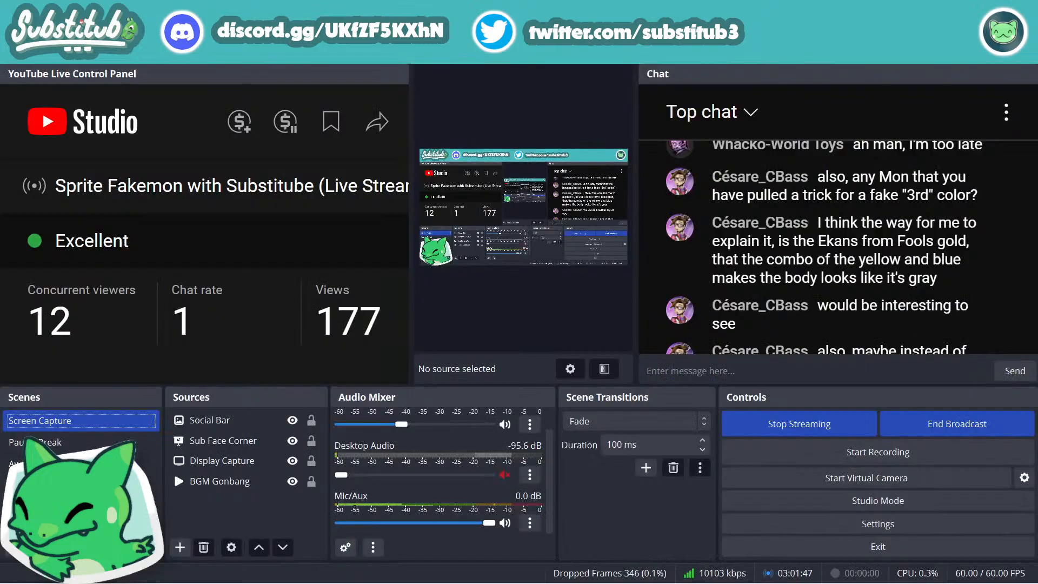